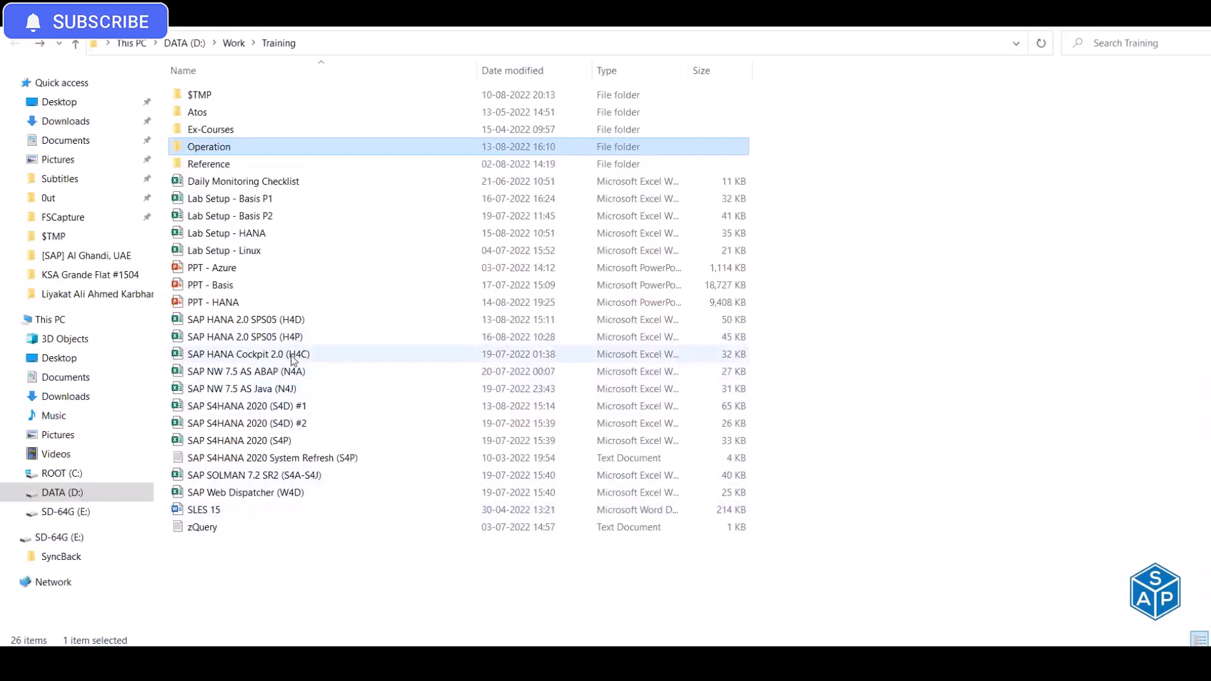
# - Open the Lab Setup - HANA workbook in Excel from the Training folder
pyautogui.click(264, 236)
pyautogui.doubleClick(263, 237)
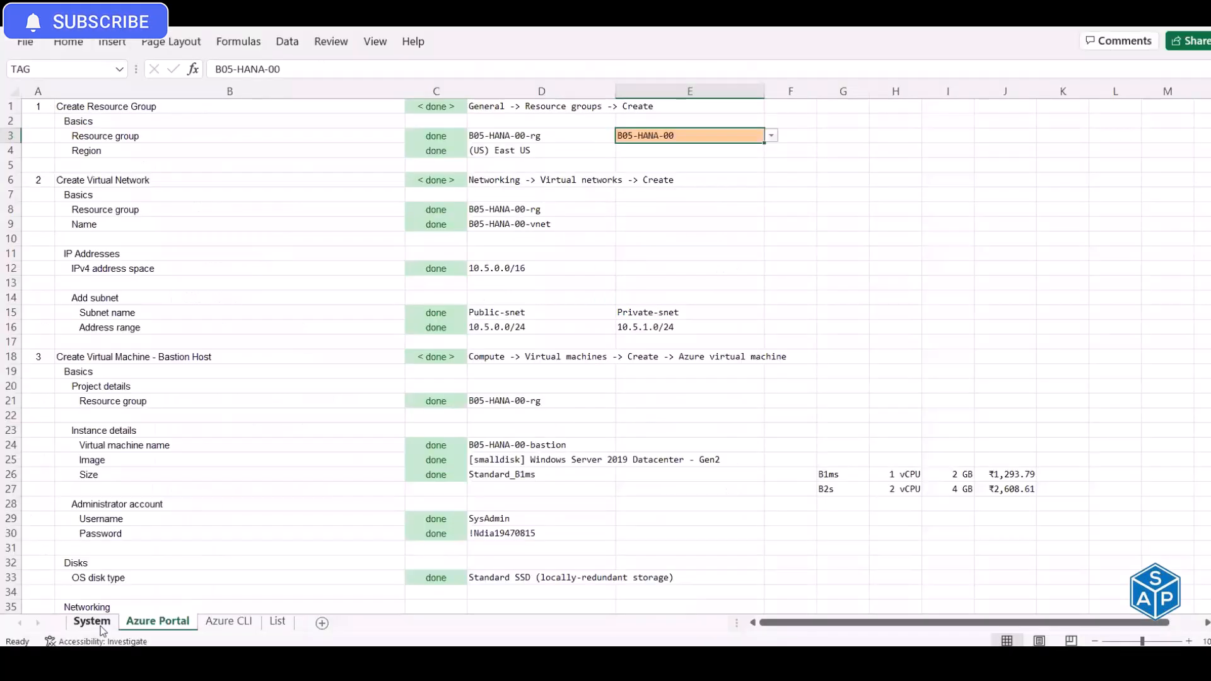
# - Review the System sheet rows for Bastion Host, HANA DB DEV and production systems, and HANA Cockpit
pyautogui.click(93, 622)
pyautogui.click(82, 153)
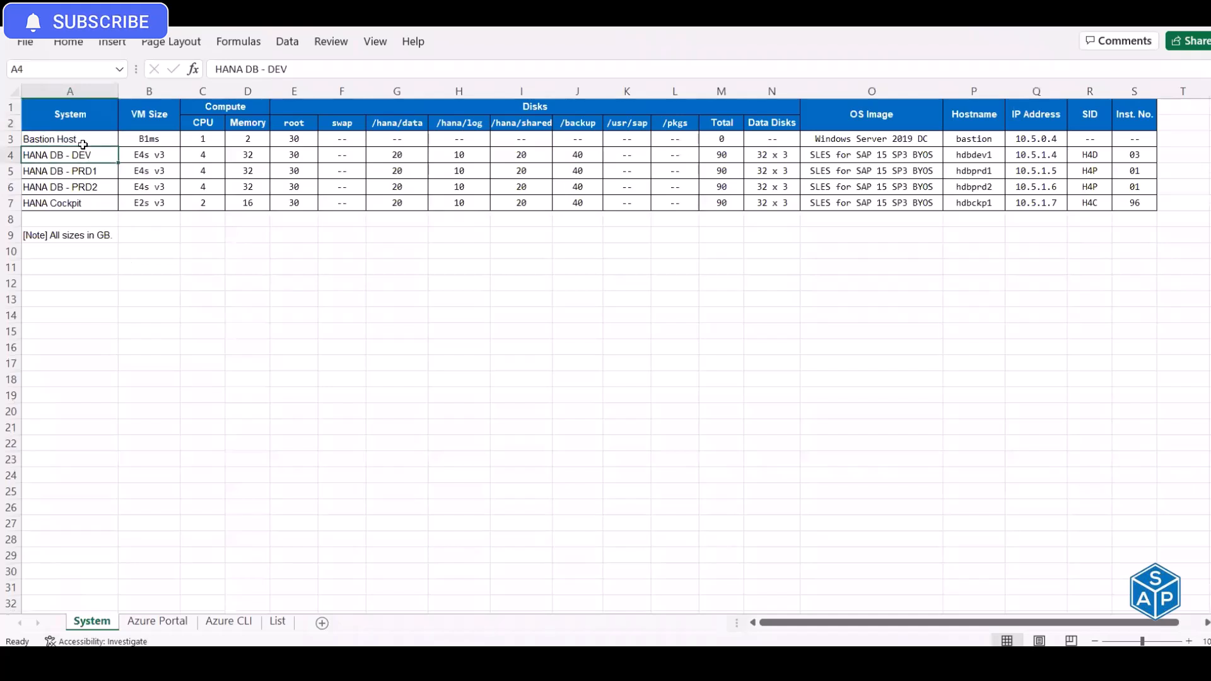
pyautogui.click(84, 140)
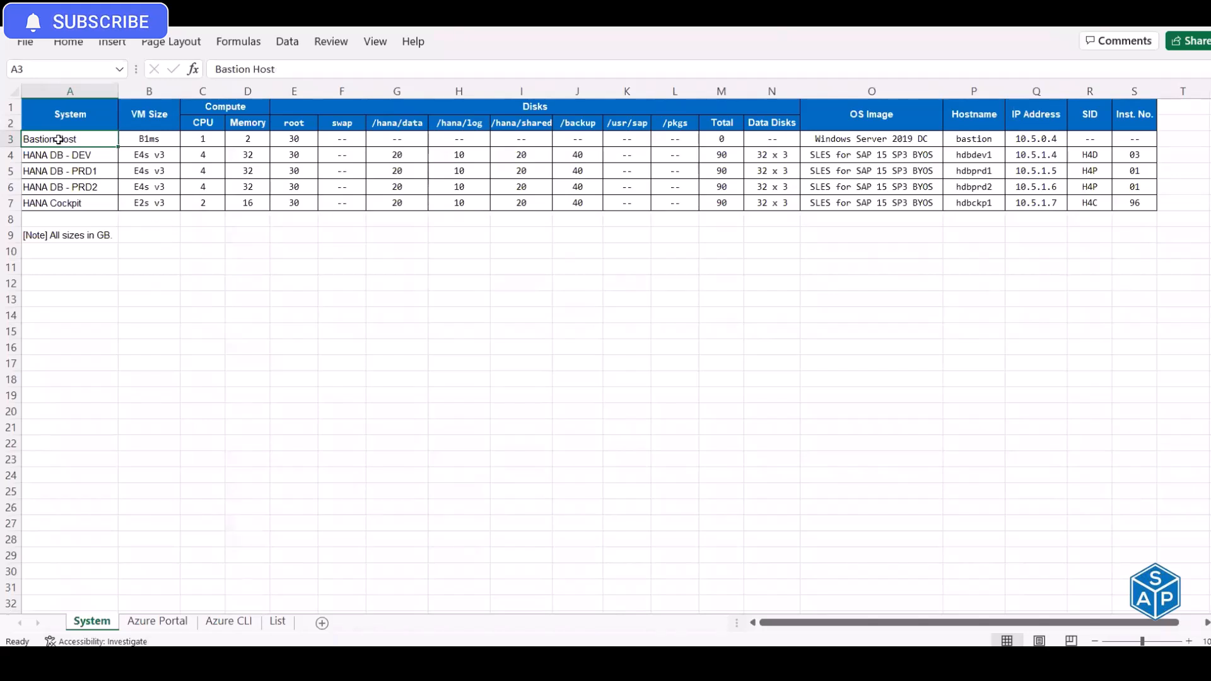
pyautogui.moveTo(97, 142); pyautogui.dragTo(139, 146)
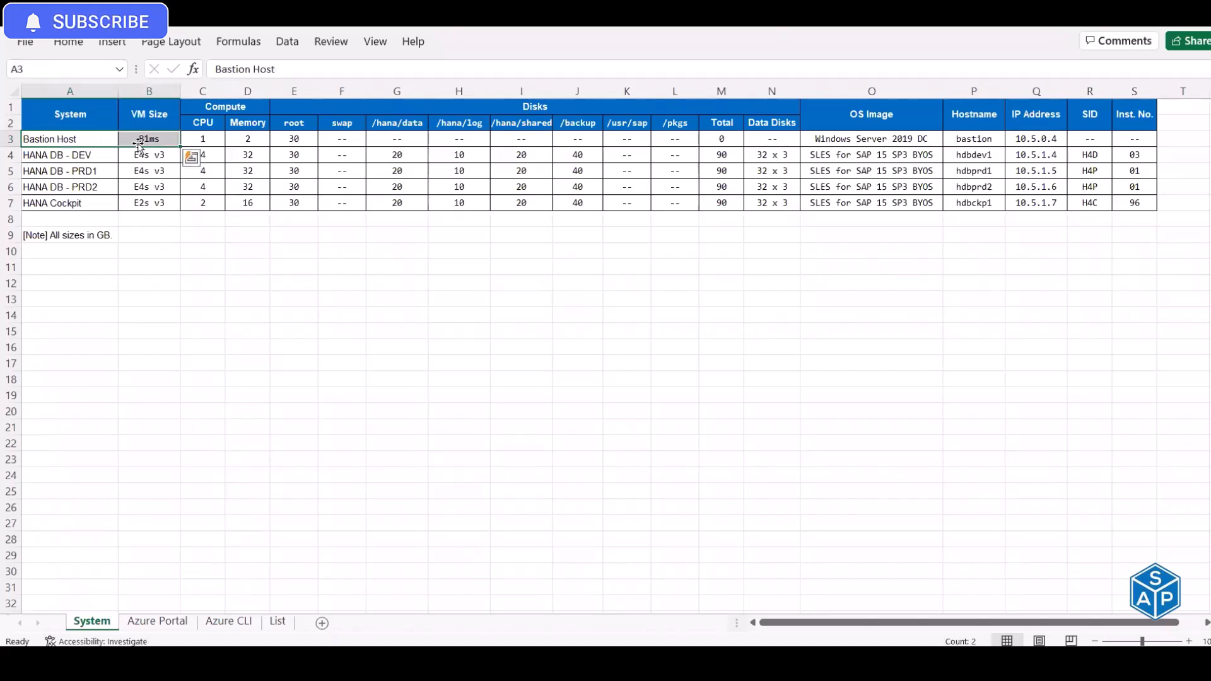
pyautogui.click(90, 154)
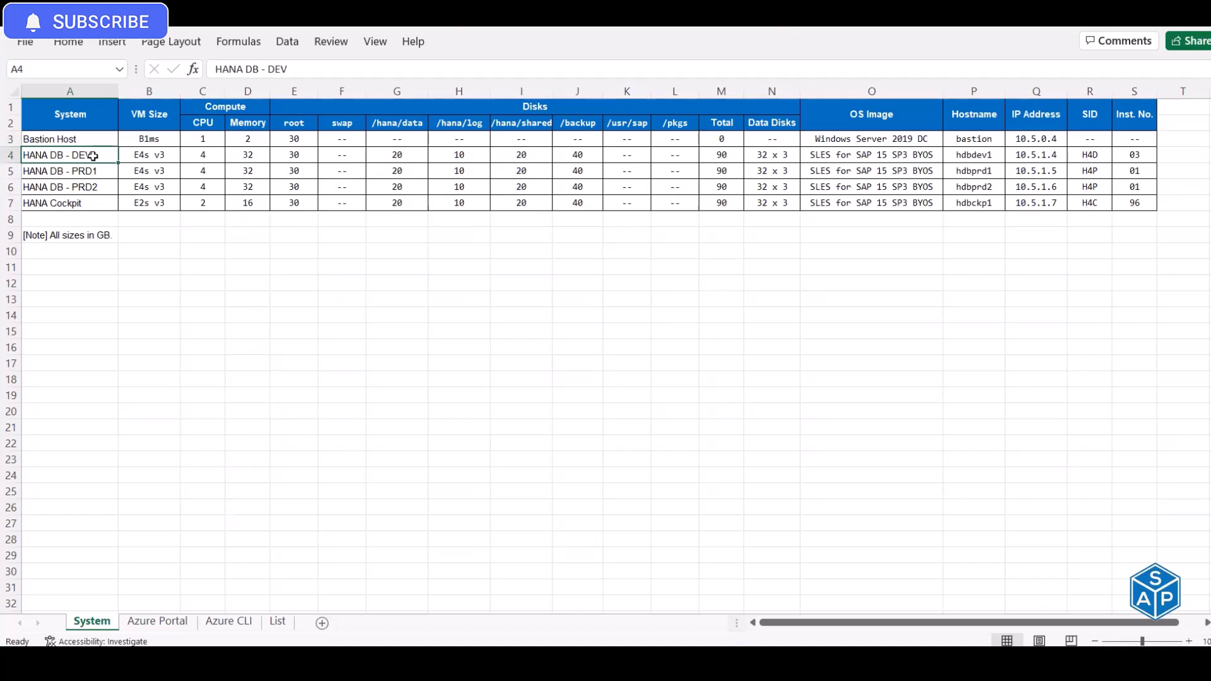
pyautogui.moveTo(93, 170); pyautogui.dragTo(90, 188)
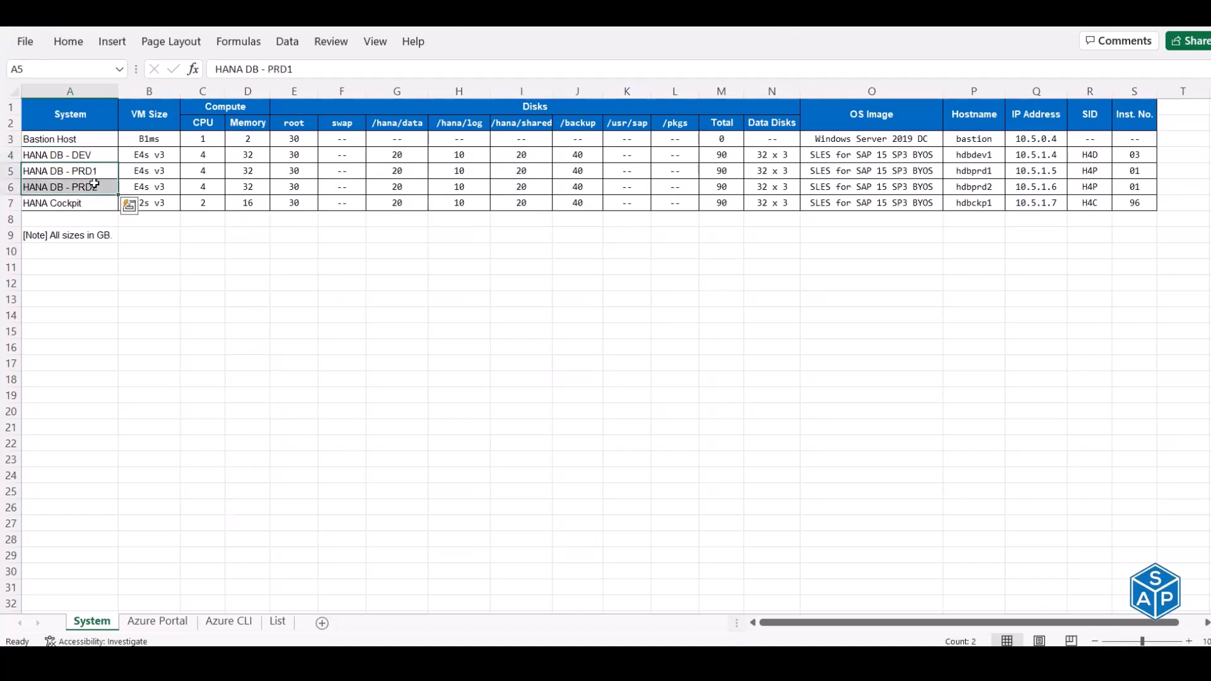
pyautogui.click(89, 202)
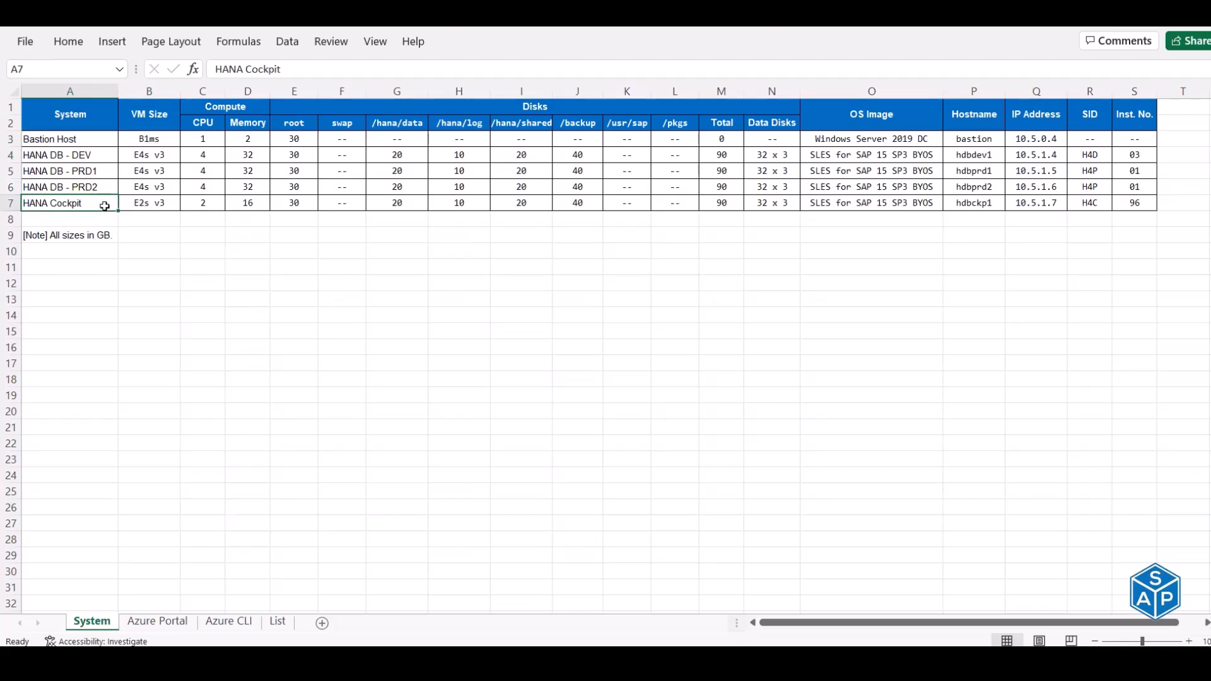
pyautogui.moveTo(84, 202); pyautogui.dragTo(1126, 203)
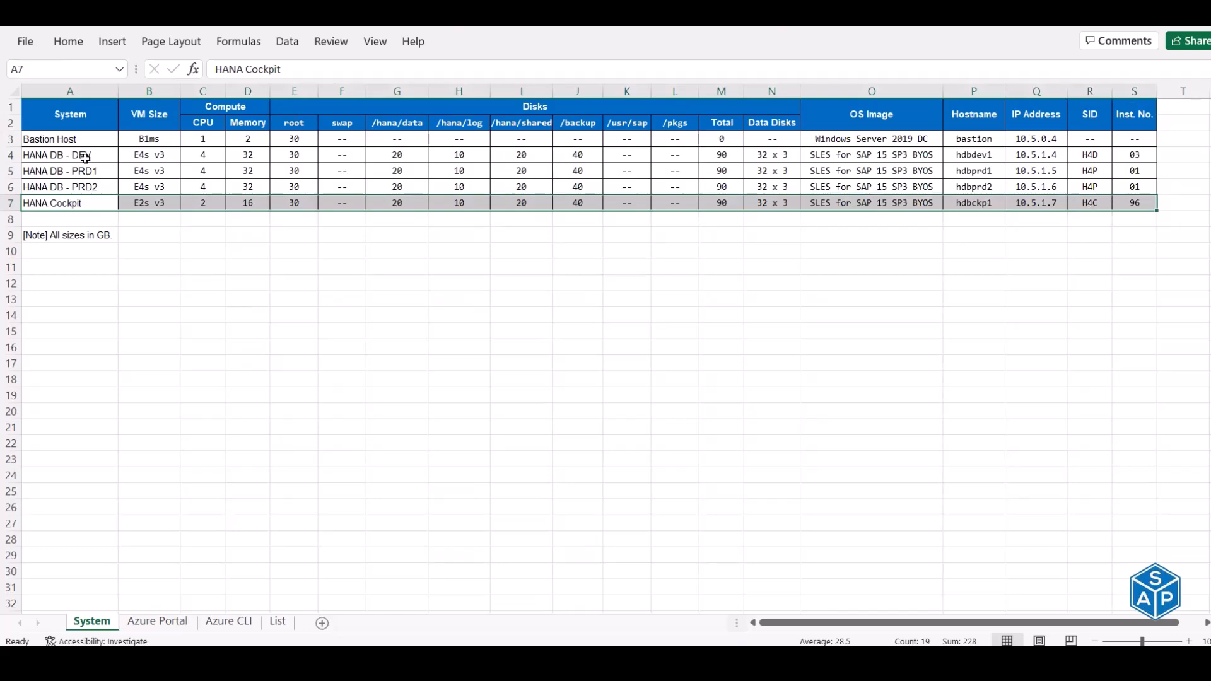
pyautogui.click(83, 117)
pyautogui.click(162, 622)
# - Scroll the Azure Portal checklist to locate the hdbckp1 virtual machine name
pyautogui.scroll(-17, 389, 245)
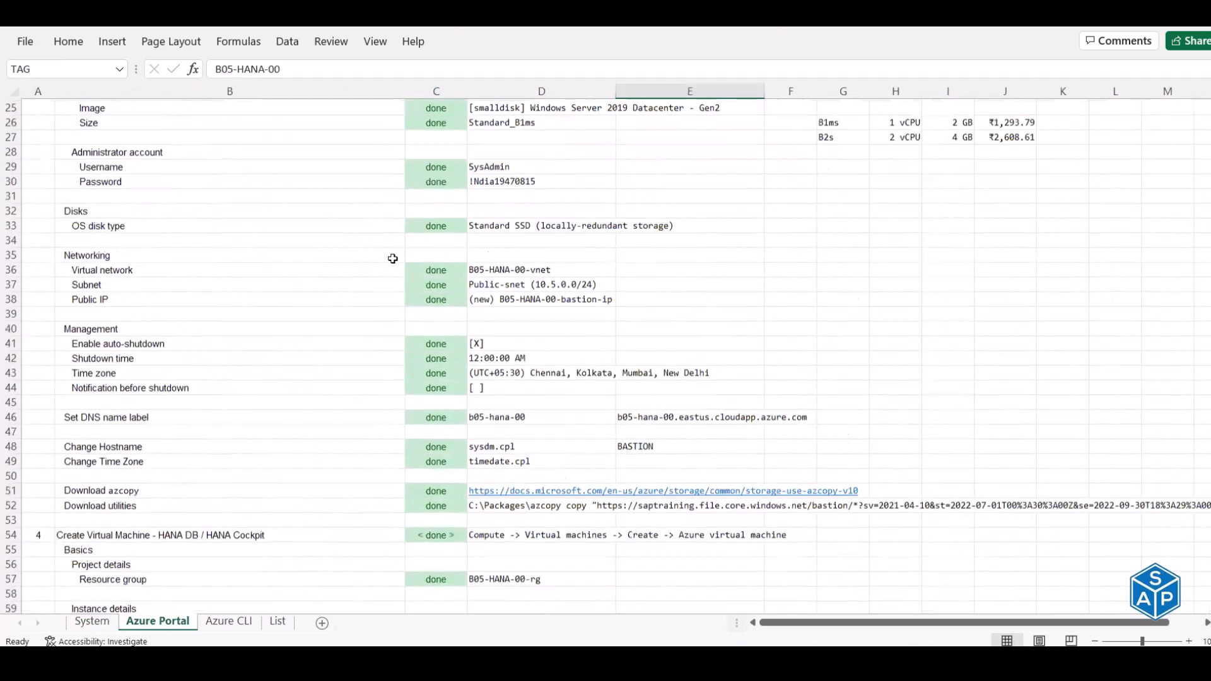
pyautogui.scroll(-10, 392, 260)
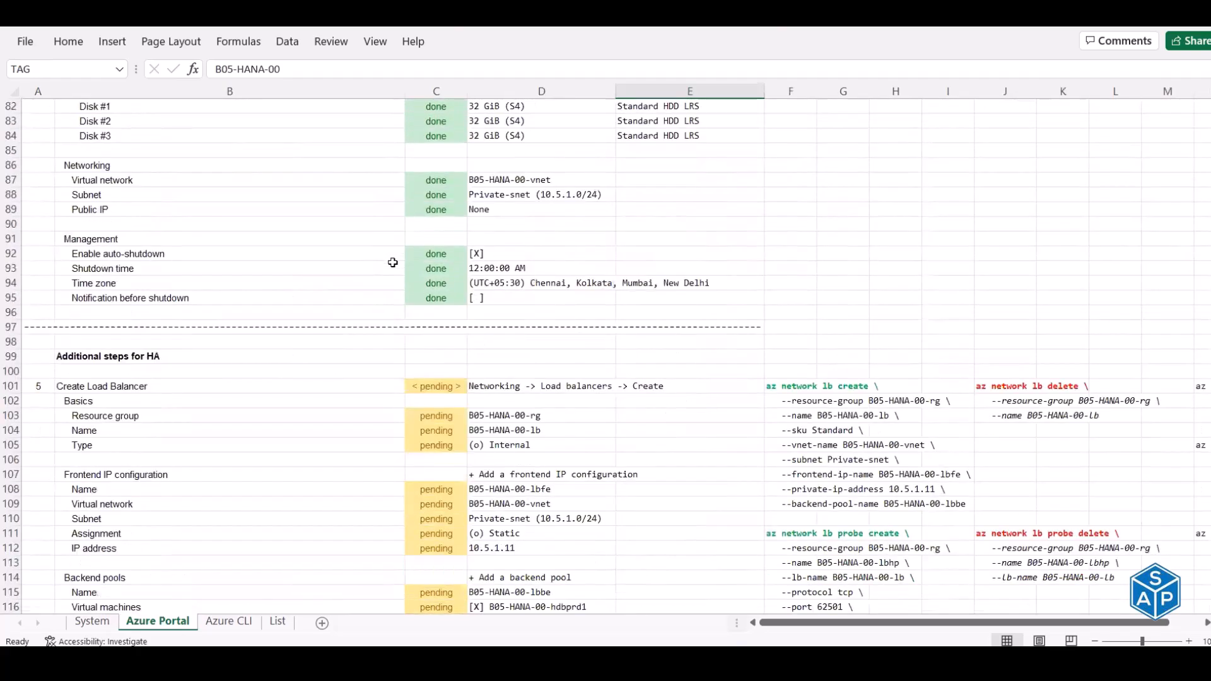
pyautogui.scroll(8, 392, 262)
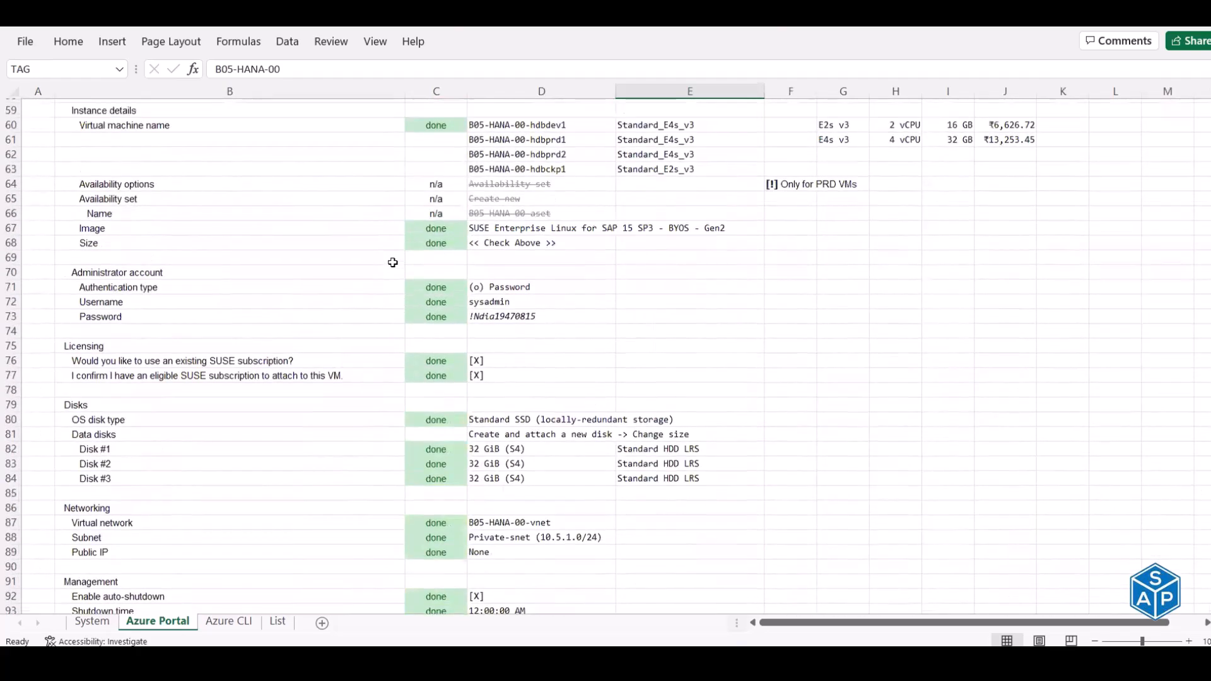
pyautogui.scroll(1, 392, 262)
pyautogui.click(566, 223)
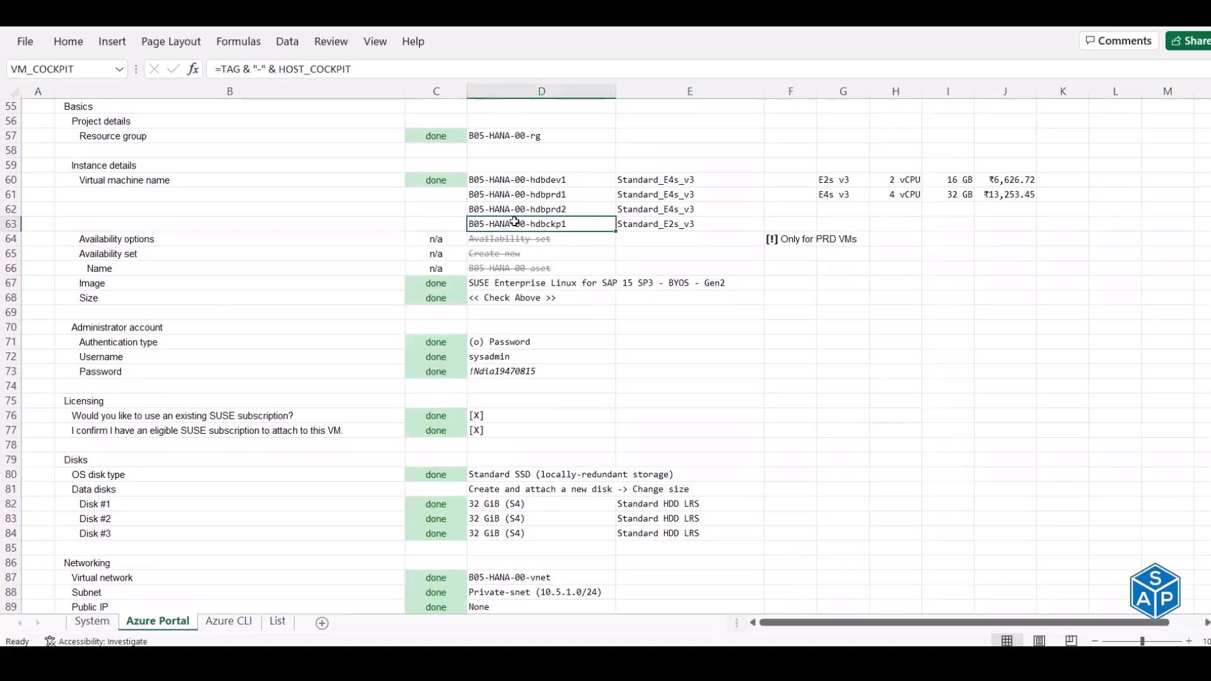
# - Check the step 4 VM creation heading and B05-HANA-00 tag, then show the Azure CLI sheet
pyautogui.scroll(1, 316, 216)
pyautogui.click(208, 135)
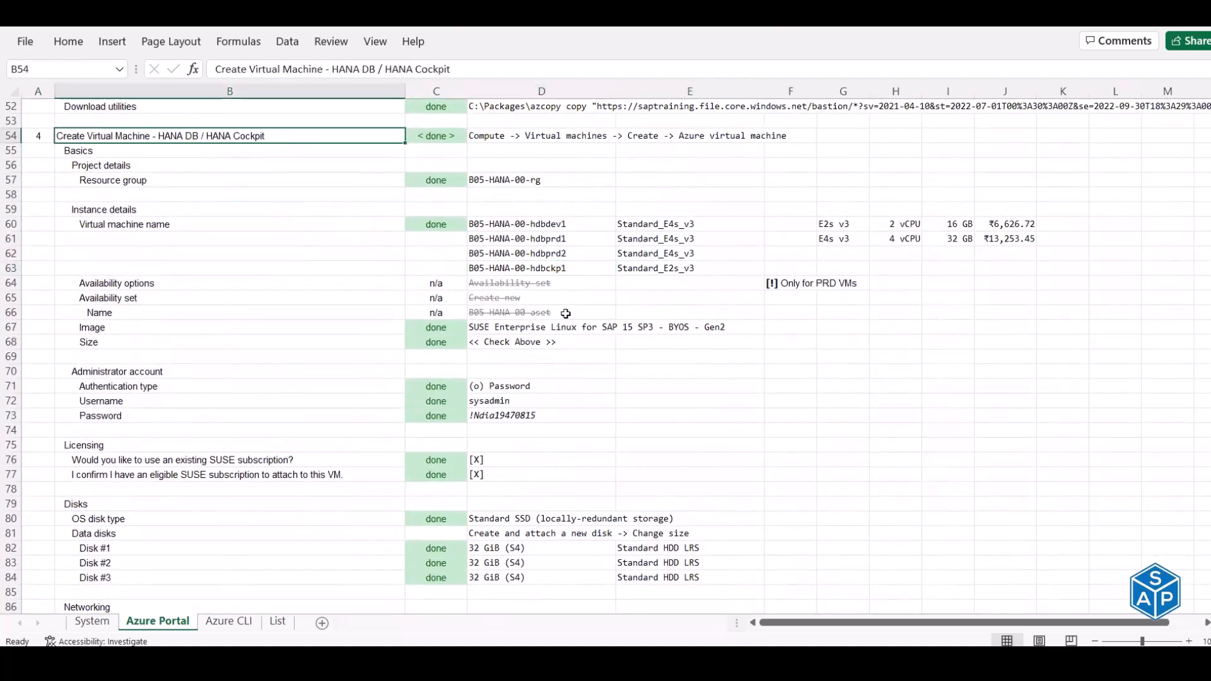
pyautogui.scroll(17, 639, 180)
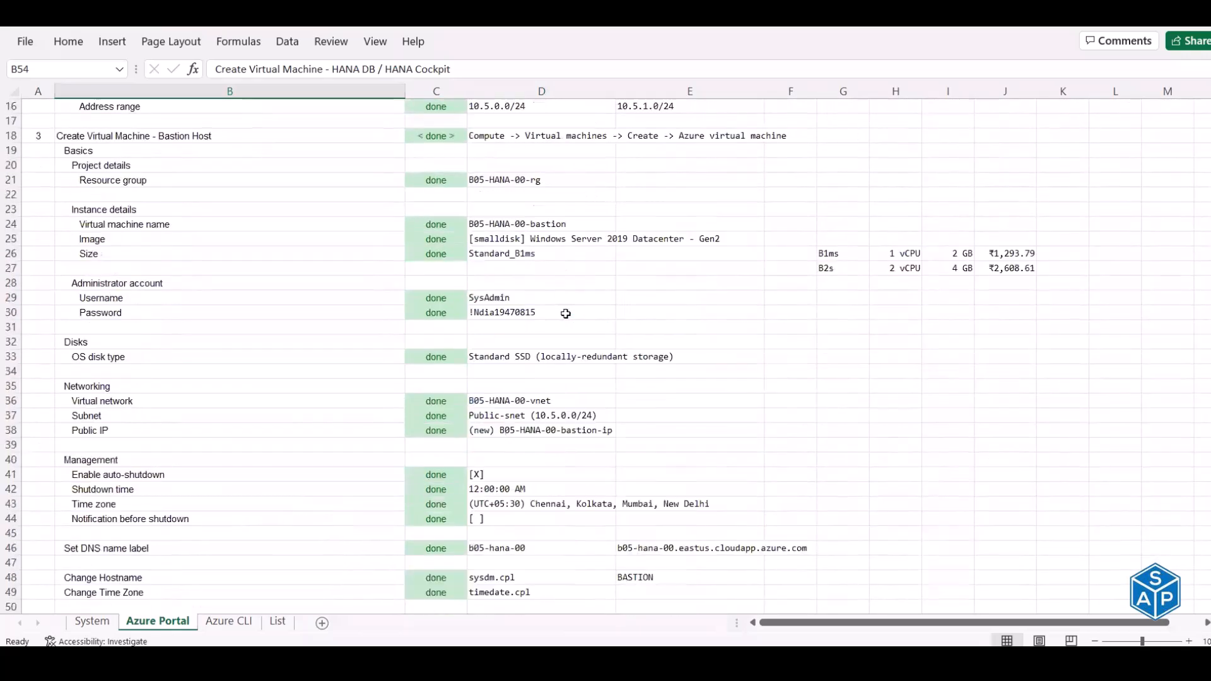
pyautogui.click(653, 135)
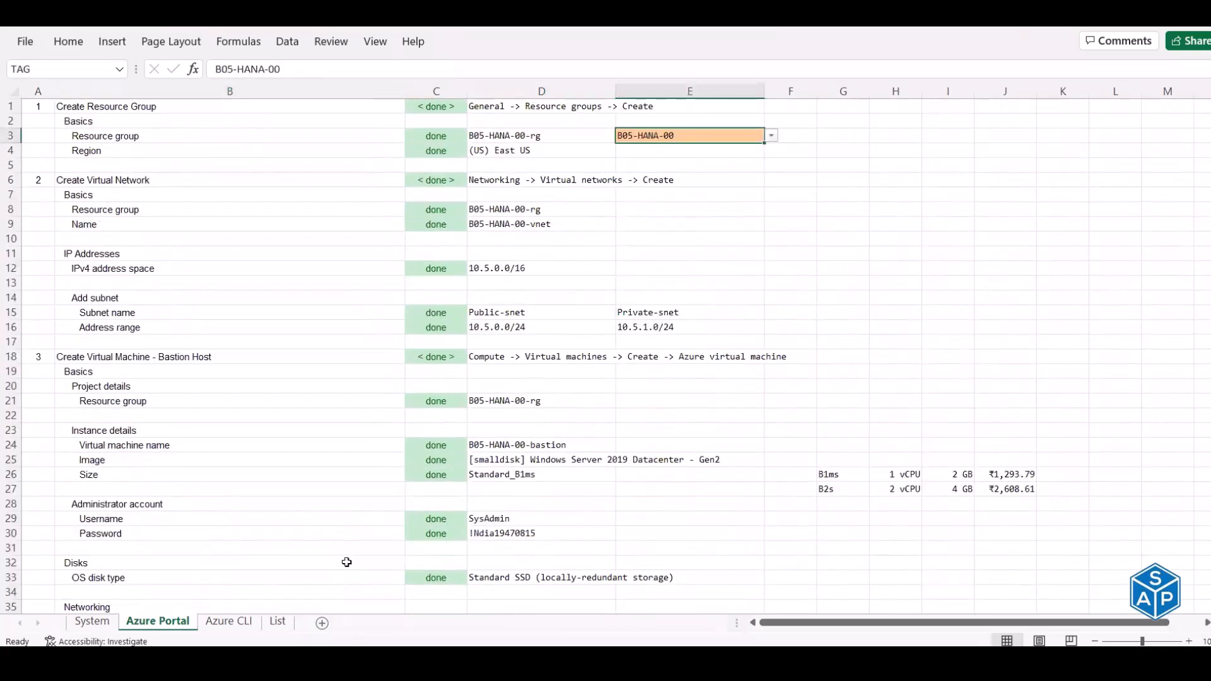
pyautogui.click(234, 623)
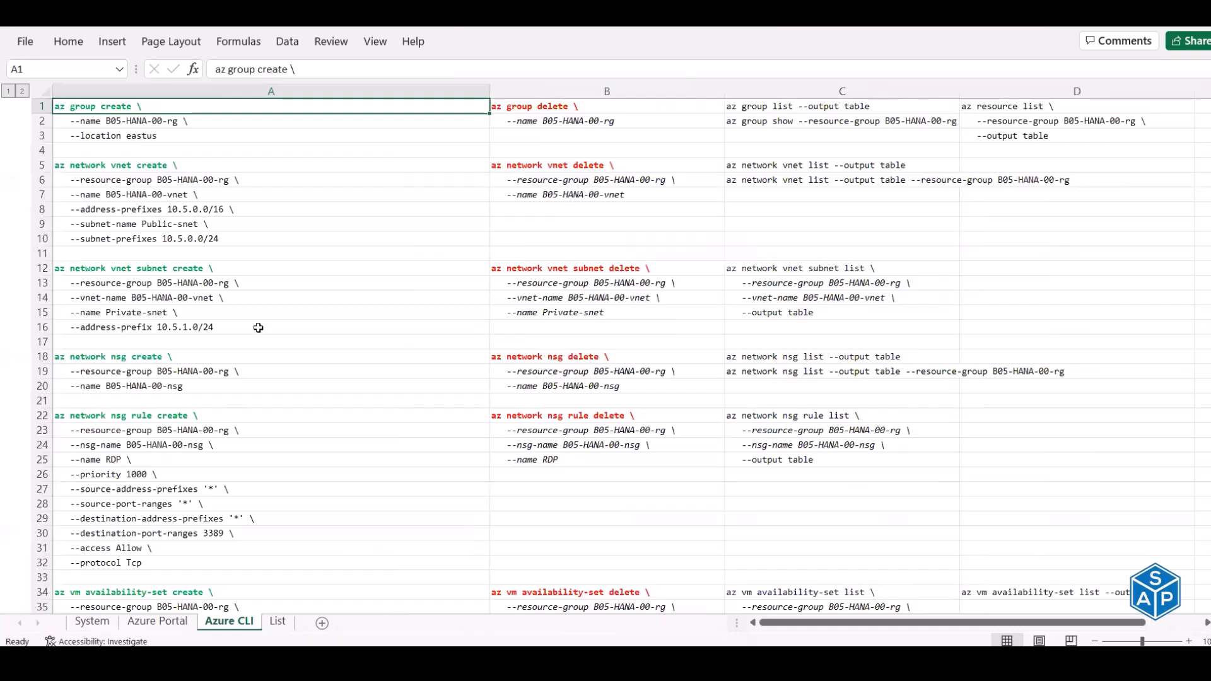
# - Collapse the HANA DB - PRD1 and PRD2 command groups and expand HANA Cockpit
pyautogui.scroll(-9, 259, 328)
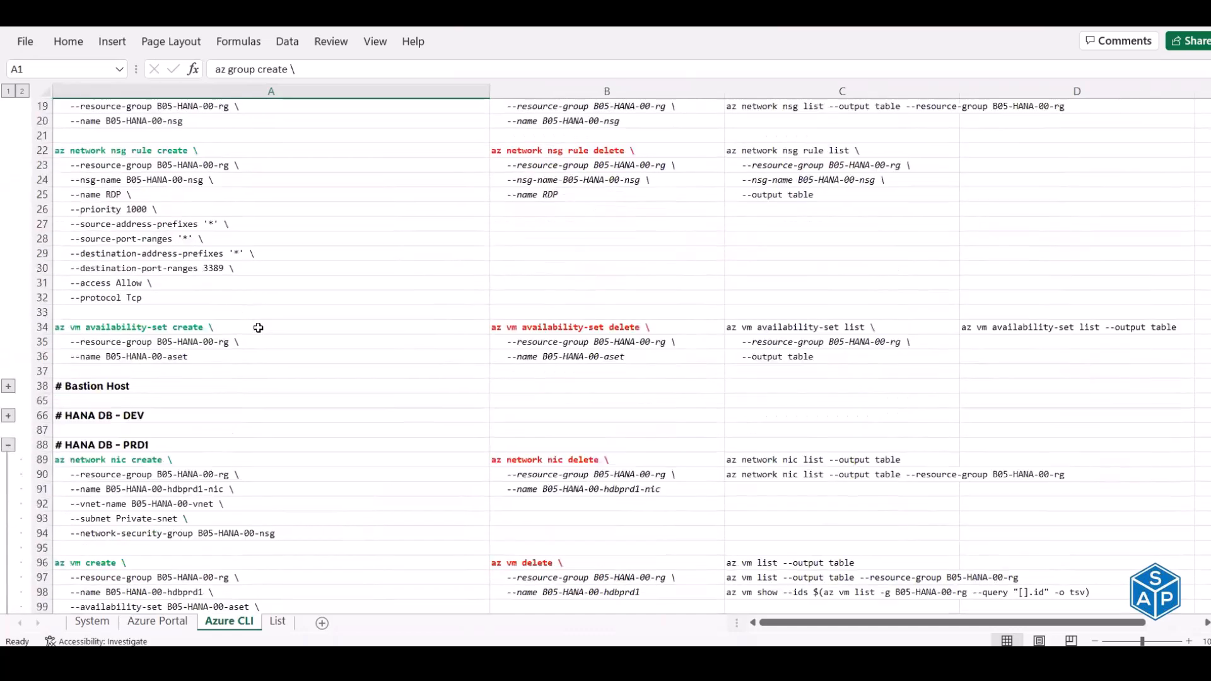
pyautogui.scroll(-2, 9, 227)
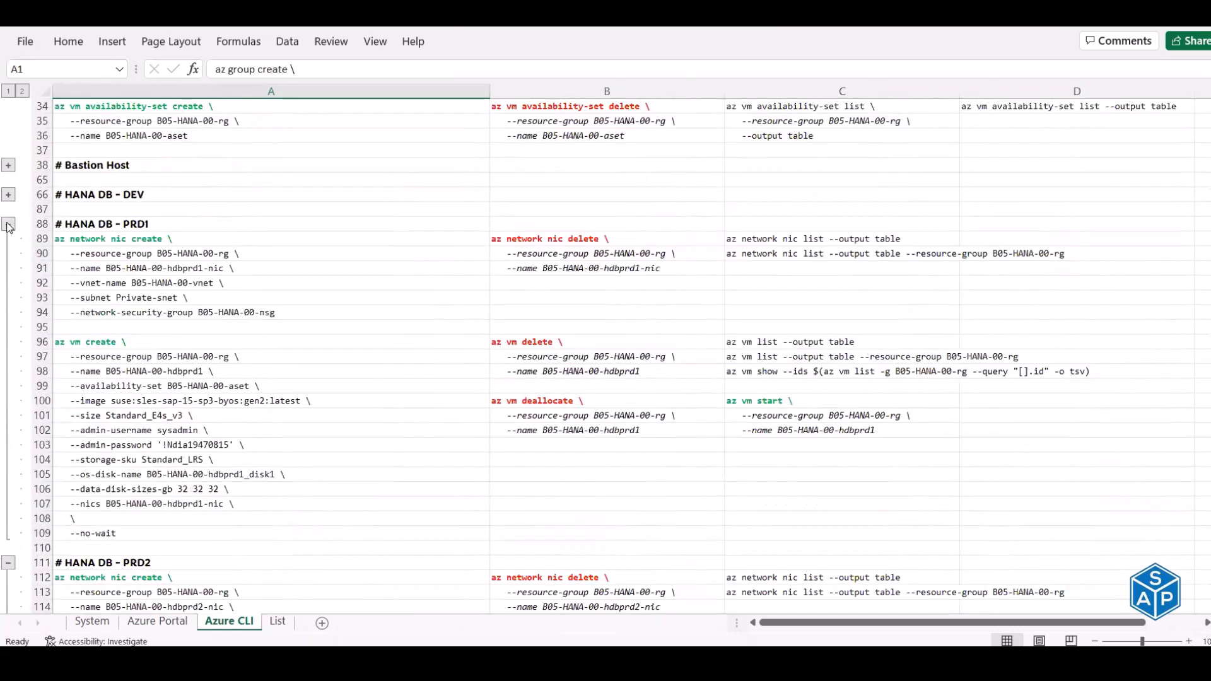
pyautogui.click(8, 224)
pyautogui.click(9, 255)
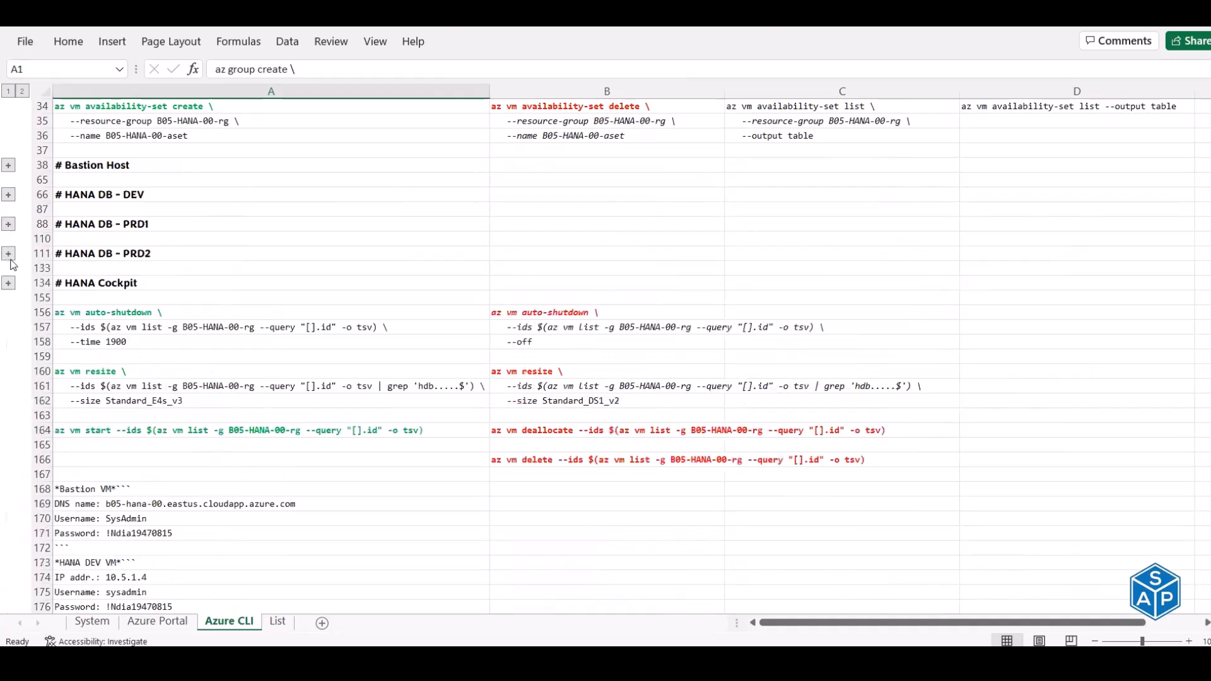
pyautogui.scroll(-1, 11, 262)
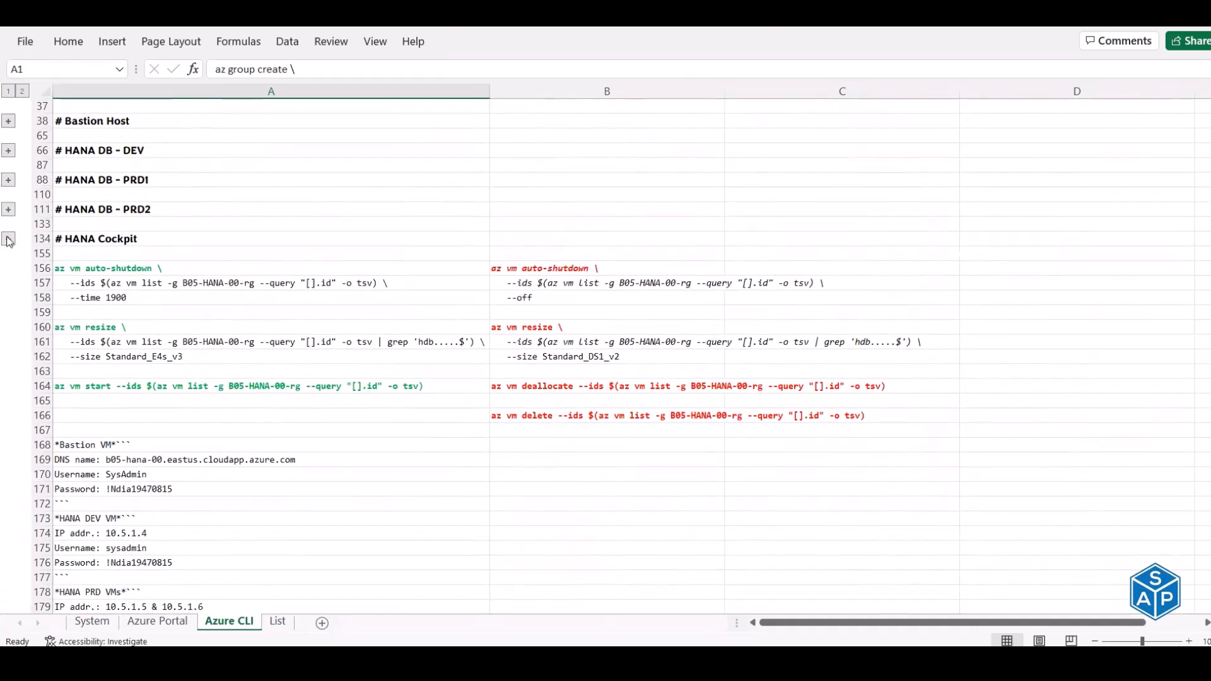
pyautogui.click(8, 238)
# - Copy the HANA Cockpit nic and VM create commands in A135:A154, then return to the browser
pyautogui.scroll(-2, 142, 227)
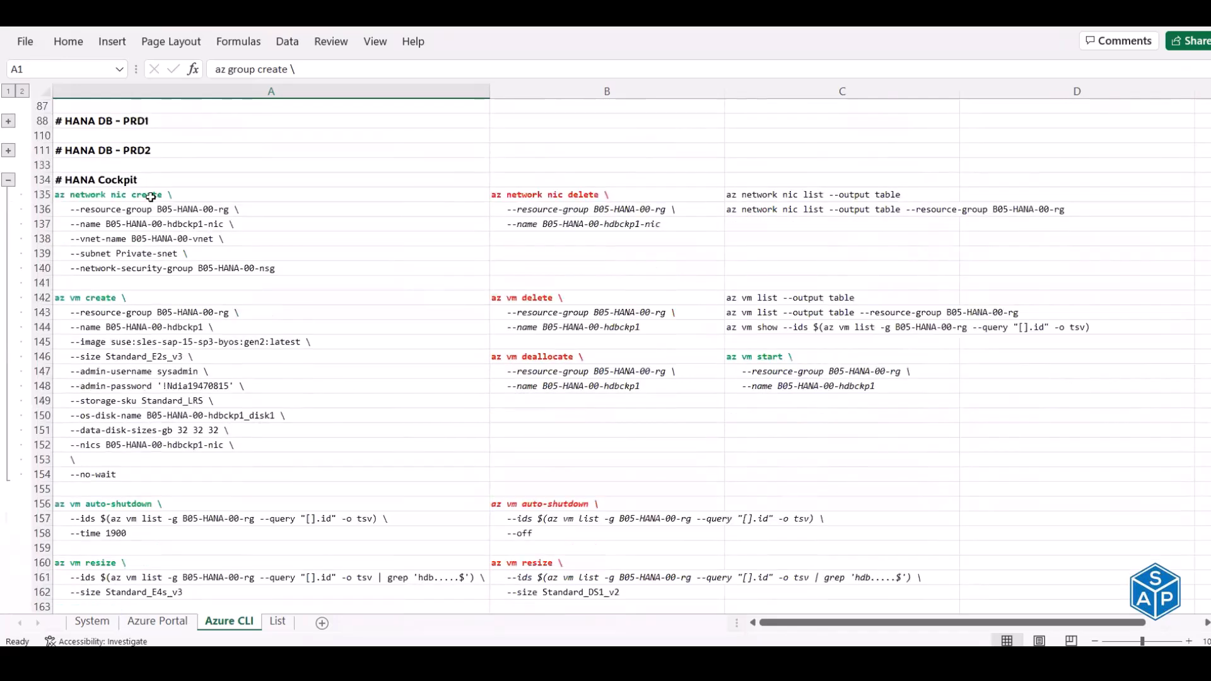
pyautogui.moveTo(151, 197); pyautogui.dragTo(146, 482)
pyautogui.hotkey('ctrl', 'c')
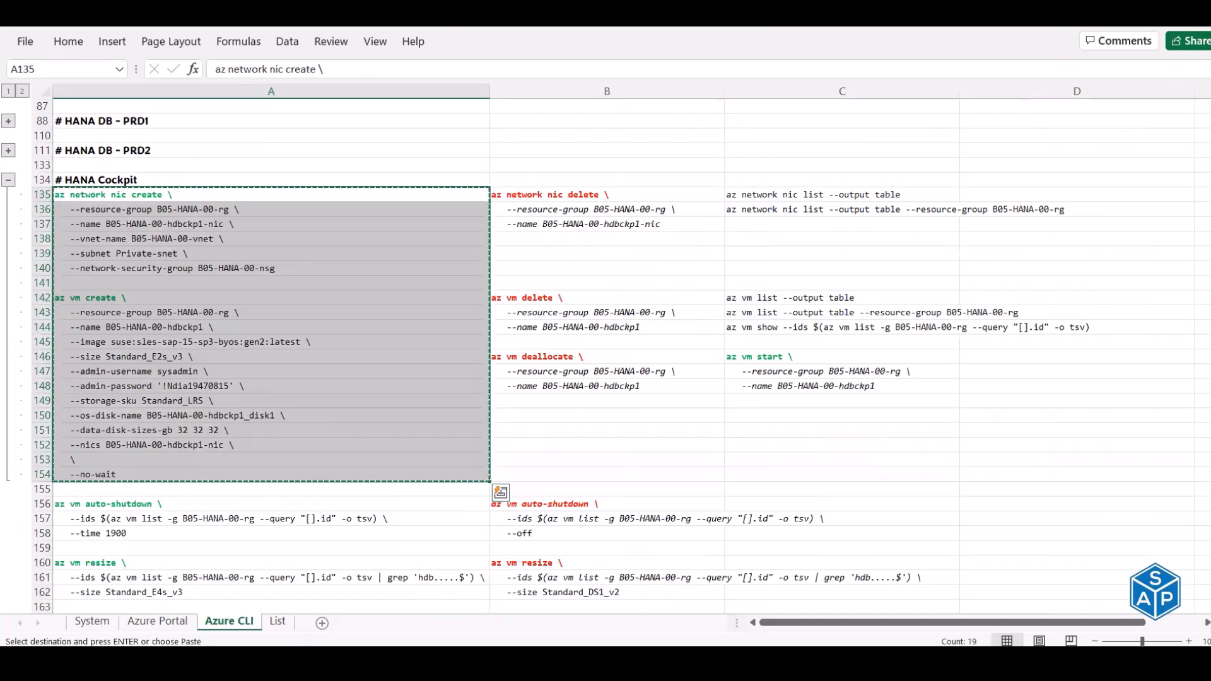
pyautogui.hotkey('alt', 'Tab')
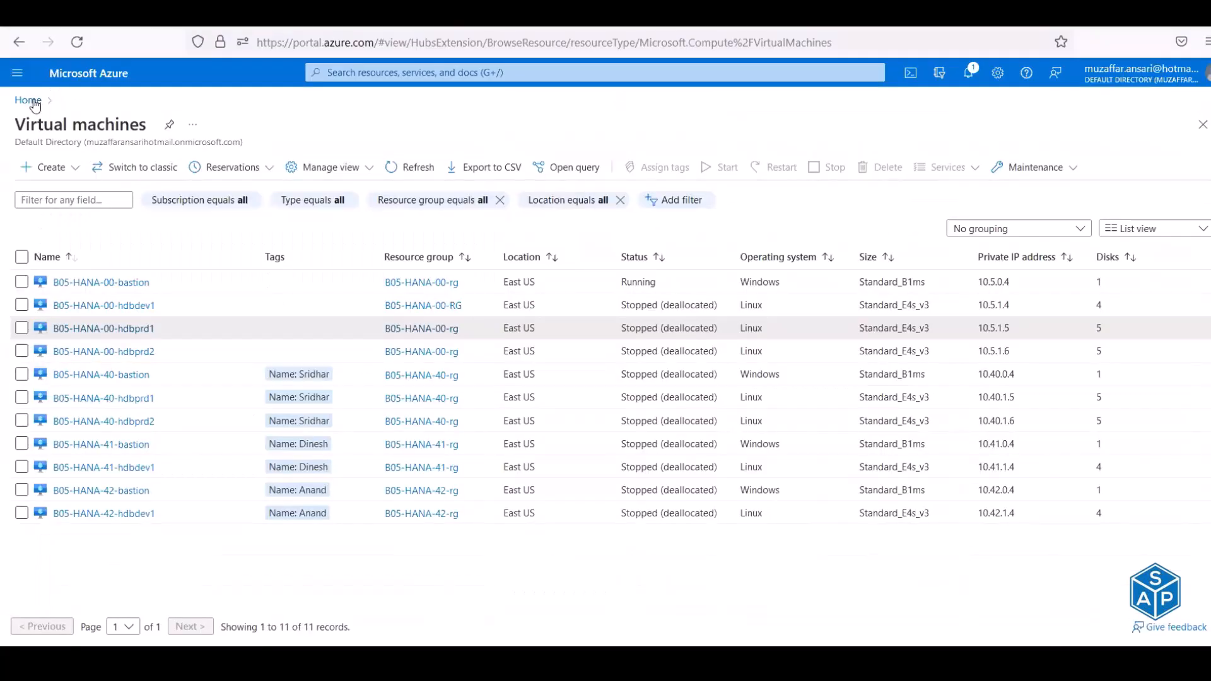
# - Open the portal Home page in a new tab and launch a Bash Cloud Shell
pyautogui.rightClick(37, 100)
pyautogui.click(94, 117)
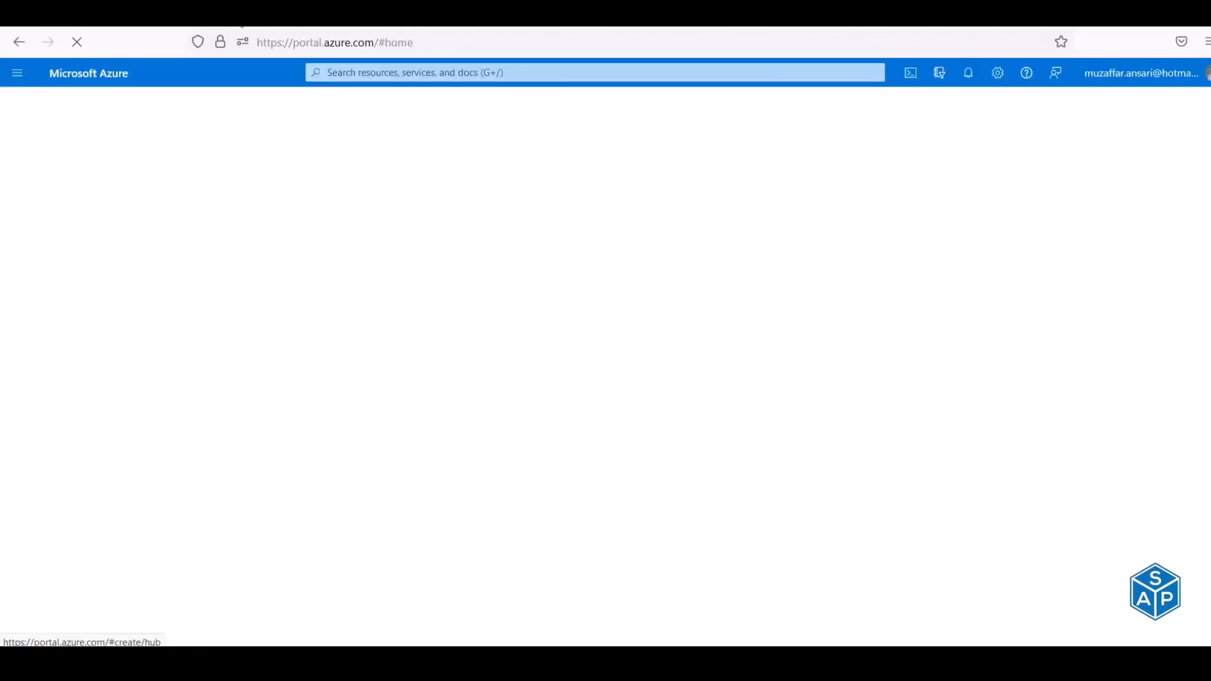
pyautogui.click(906, 77)
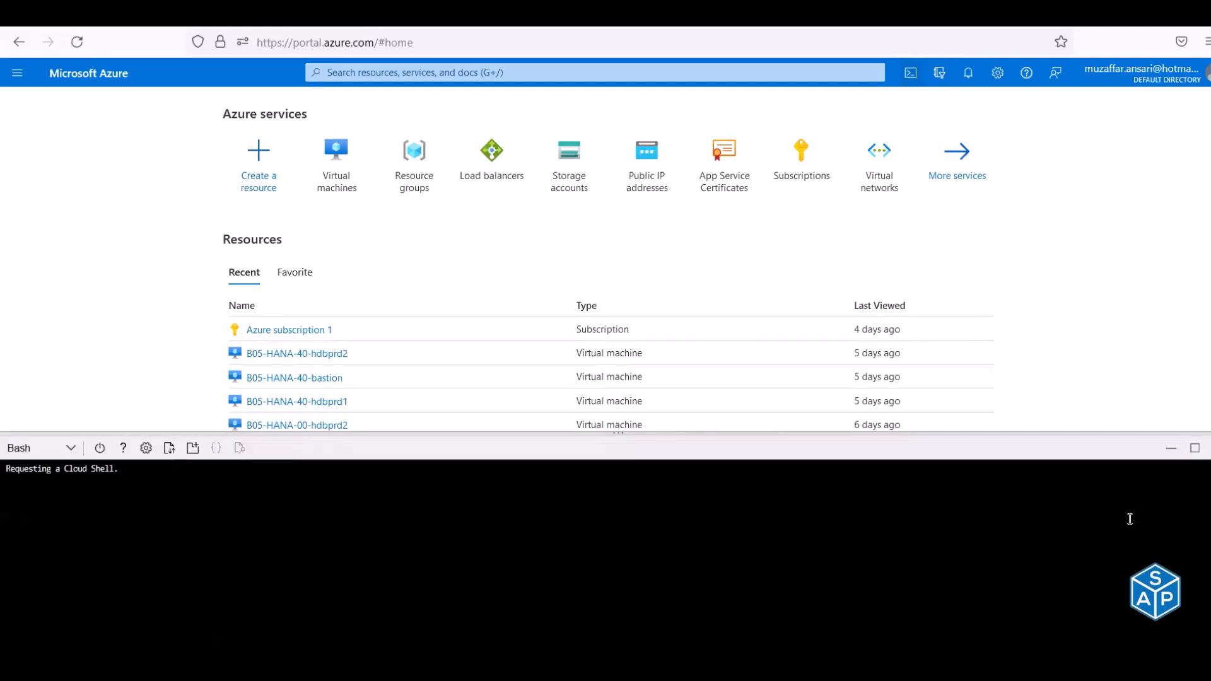
# - Maximize Cloud Shell and paste the az network nic create command for B05-HANA-00-hdbckp1-nic
pyautogui.click(1194, 449)
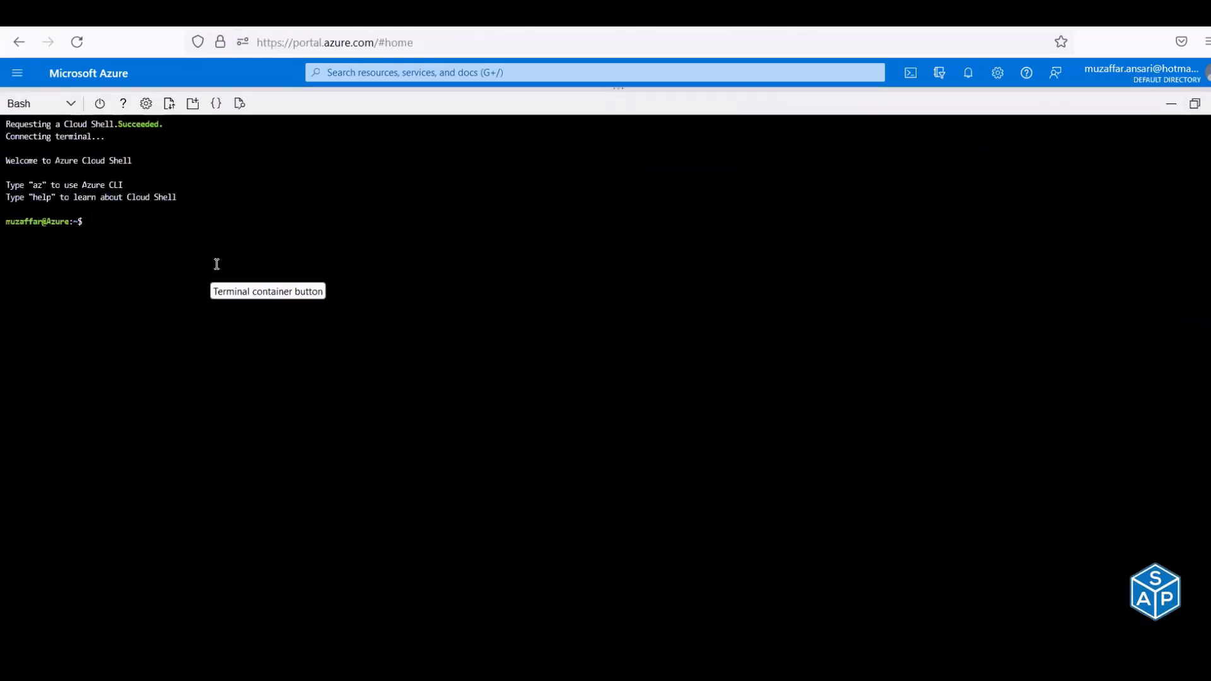
pyautogui.rightClick(233, 252)
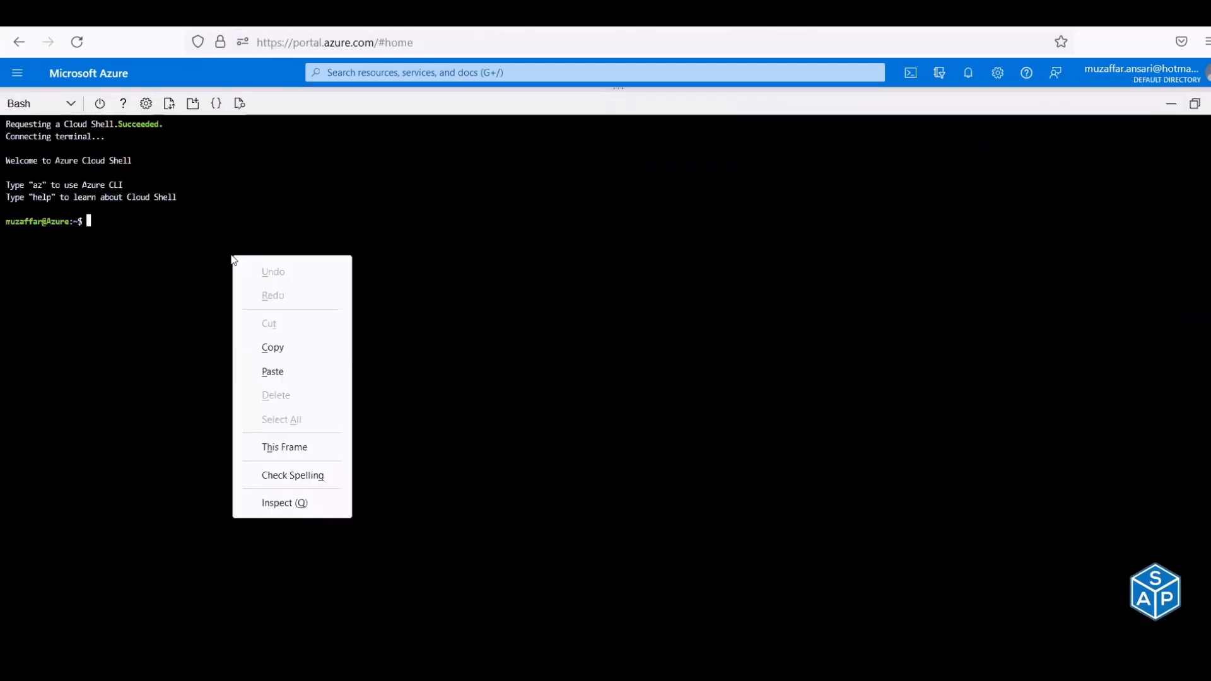
pyautogui.click(278, 374)
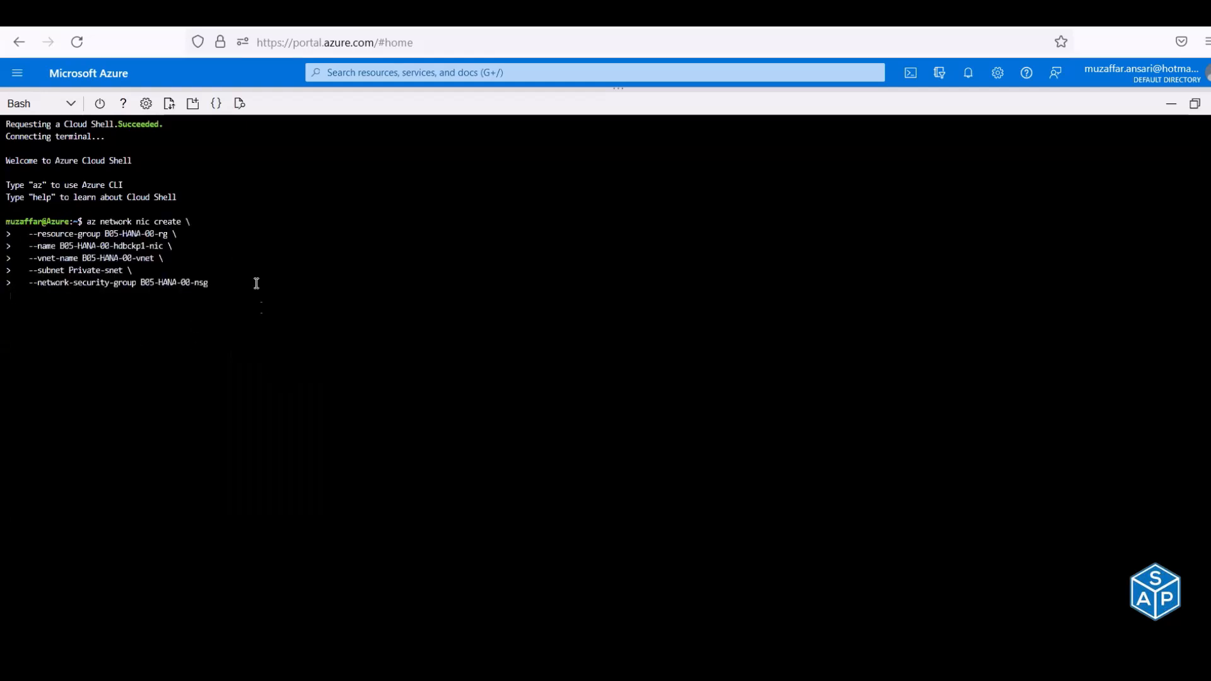
pyautogui.moveTo(101, 222); pyautogui.dragTo(181, 219)
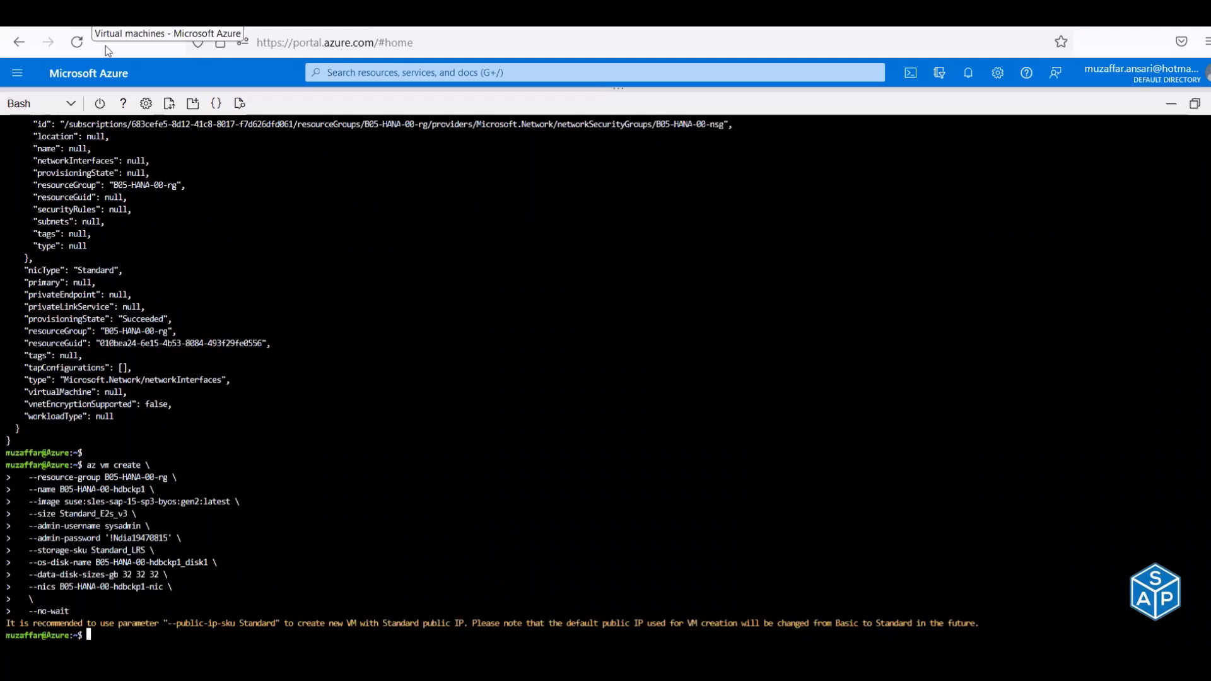
# - Review the public IP warning and refresh the Virtual machines list
pyautogui.moveTo(6, 623); pyautogui.dragTo(158, 635)
pyautogui.click(167, 617)
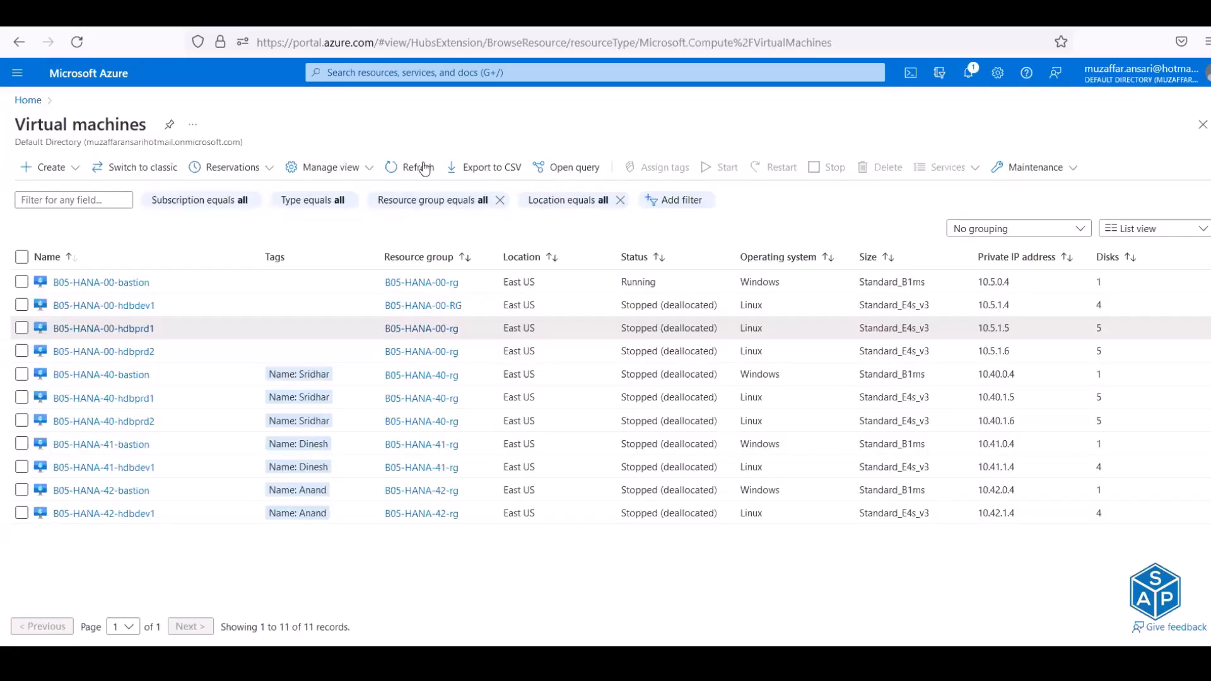
pyautogui.click(421, 168)
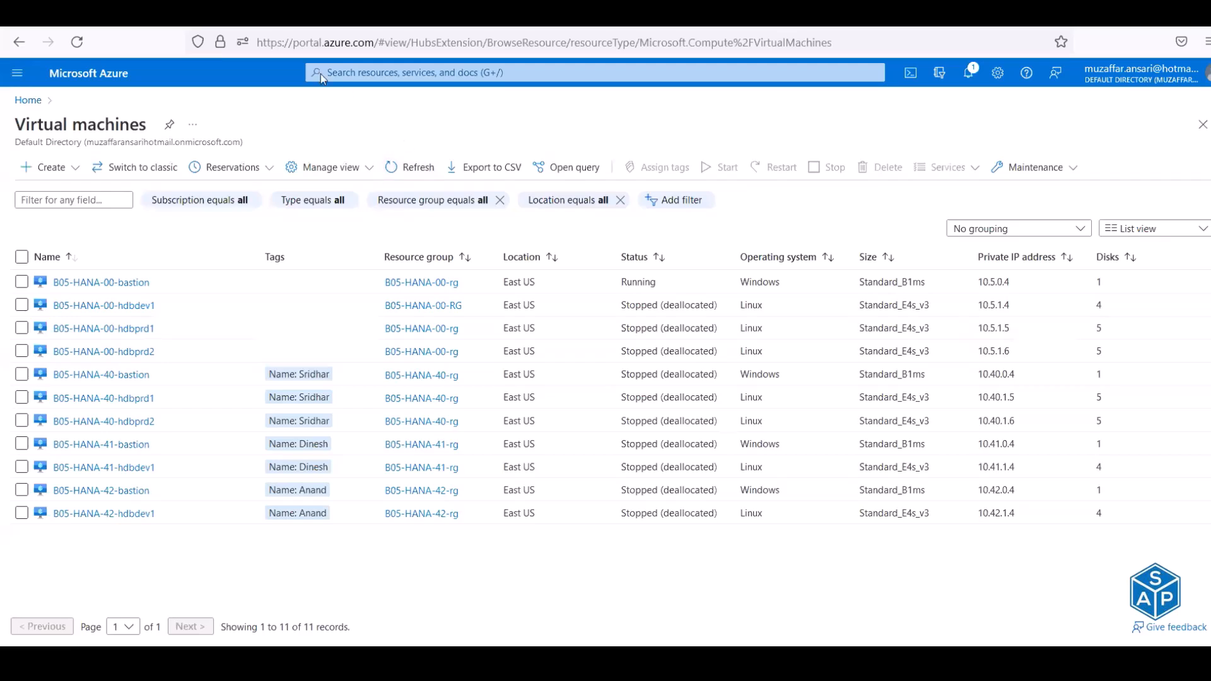
pyautogui.click(252, 16)
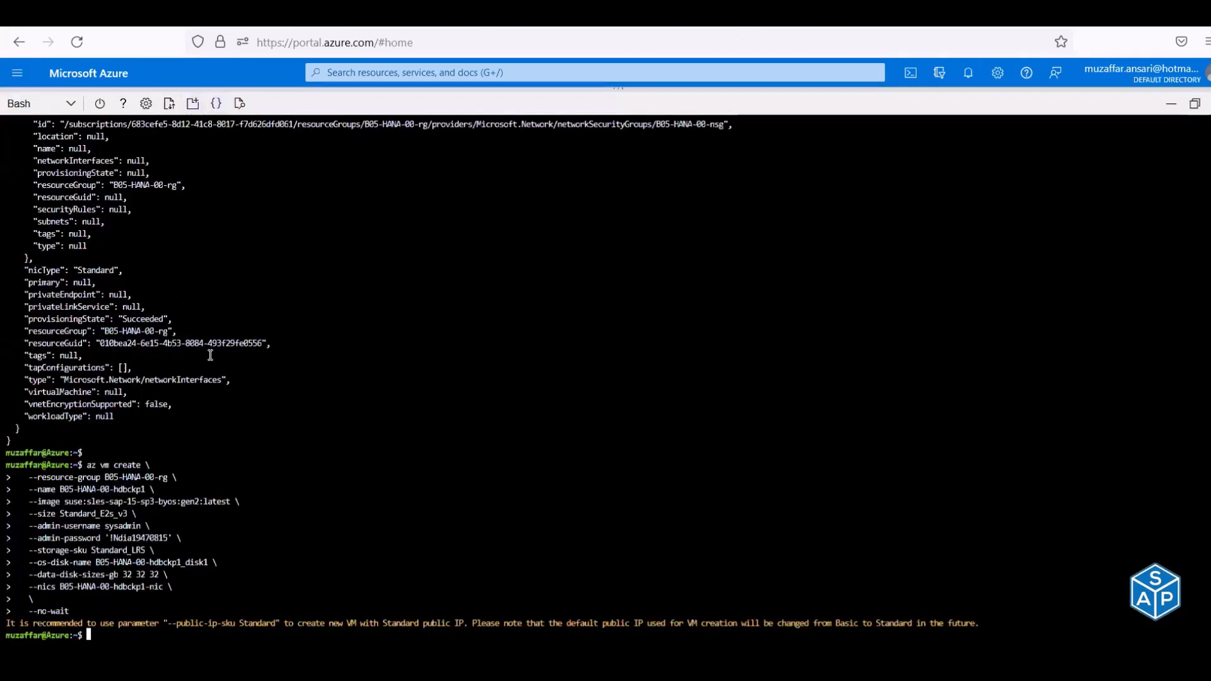
# - Refresh the VM list again, then bring the Excel Azure CLI sheet forward
pyautogui.click(128, 16)
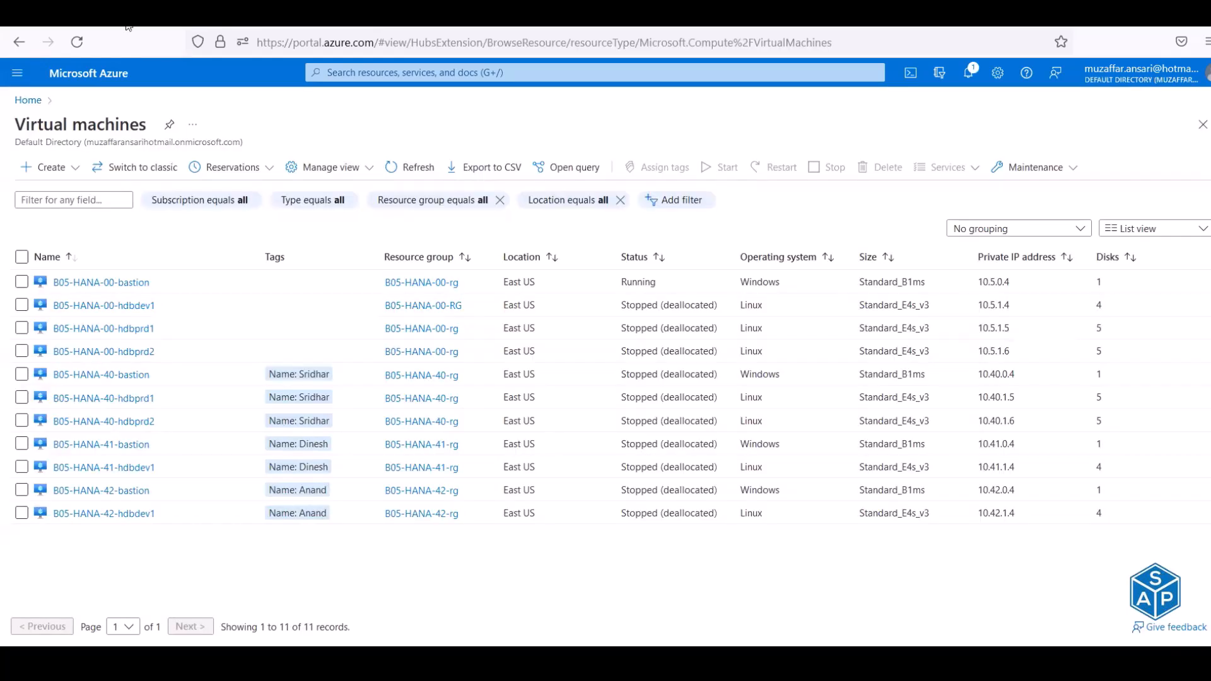
pyautogui.click(397, 169)
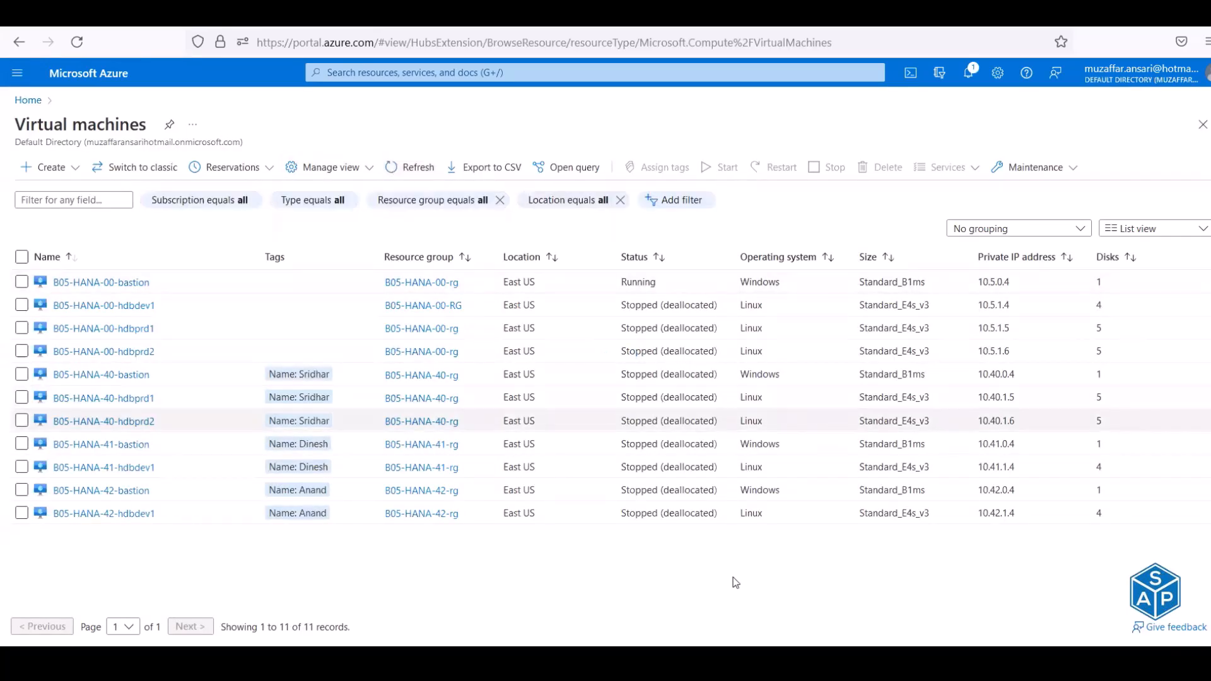
pyautogui.click(653, 592)
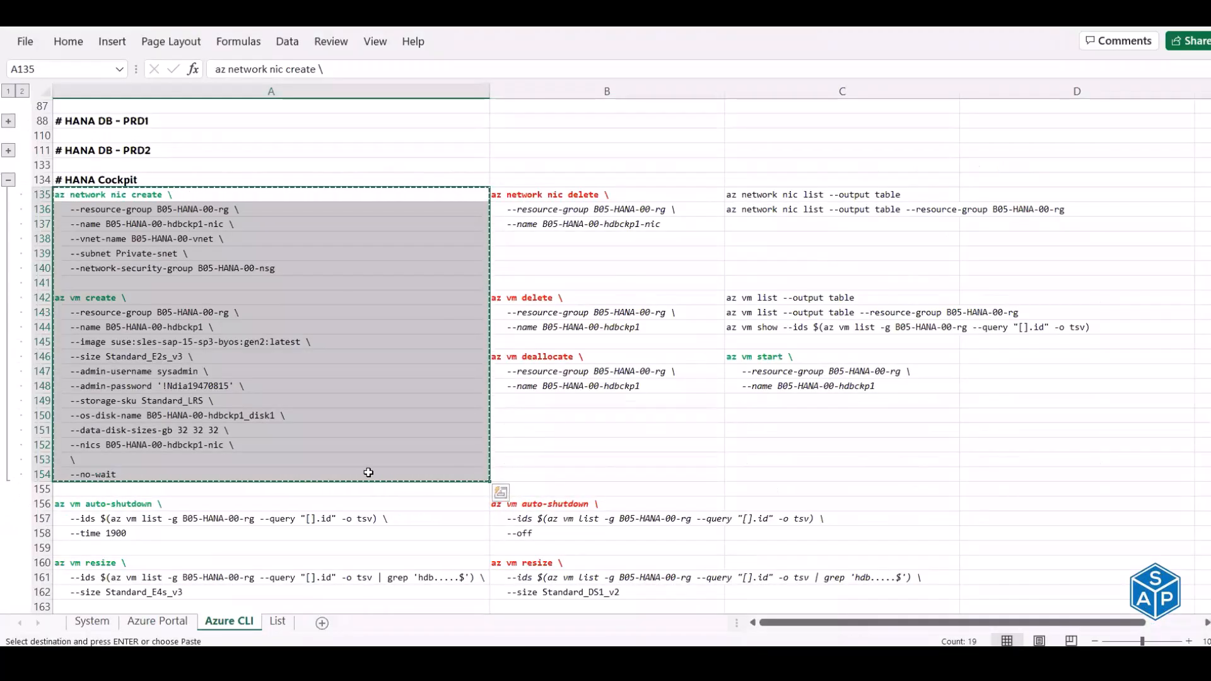
# - Collapse all command groups to outline level 1 and return to cell A1
pyautogui.scroll(-10, 368, 473)
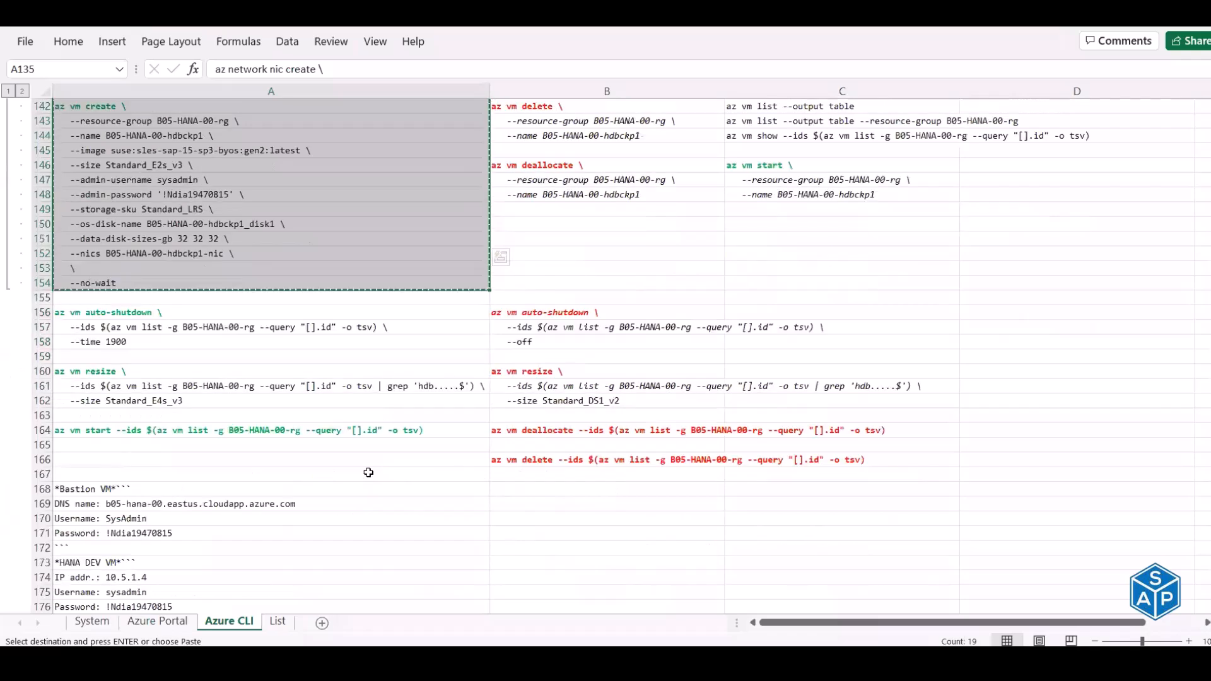
pyautogui.scroll(7, 368, 472)
pyautogui.scroll(8, 368, 473)
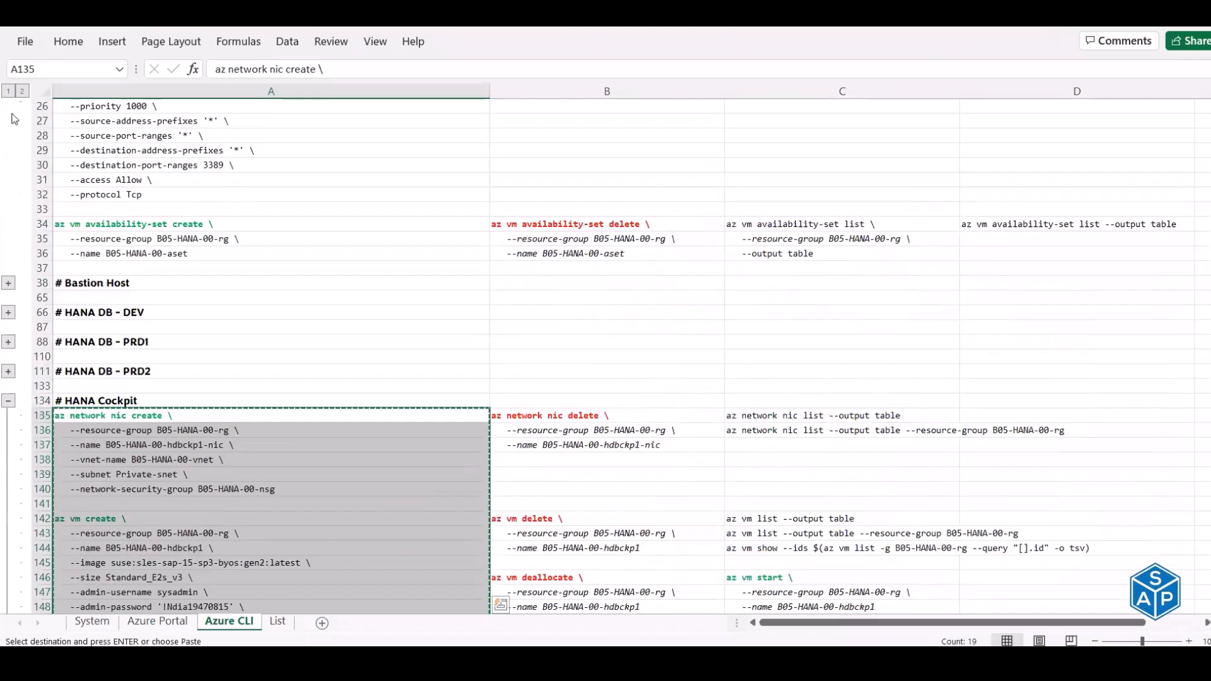
pyautogui.click(8, 90)
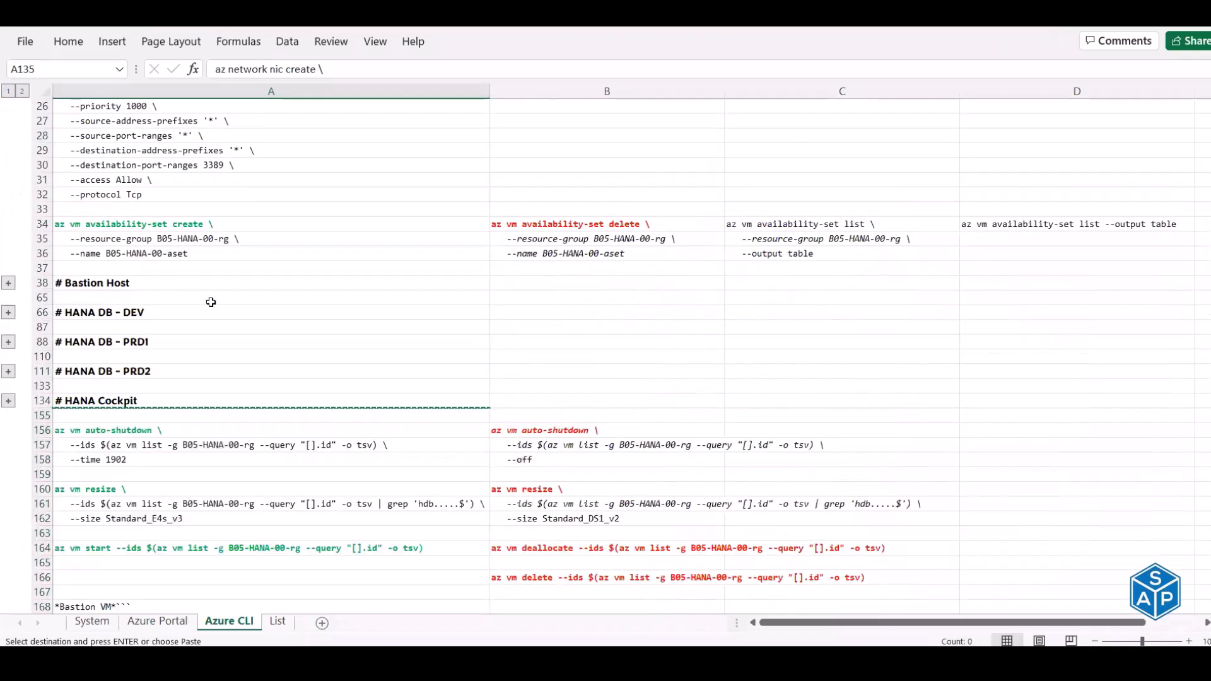
pyautogui.scroll(-3, 210, 302)
pyautogui.scroll(11, 211, 302)
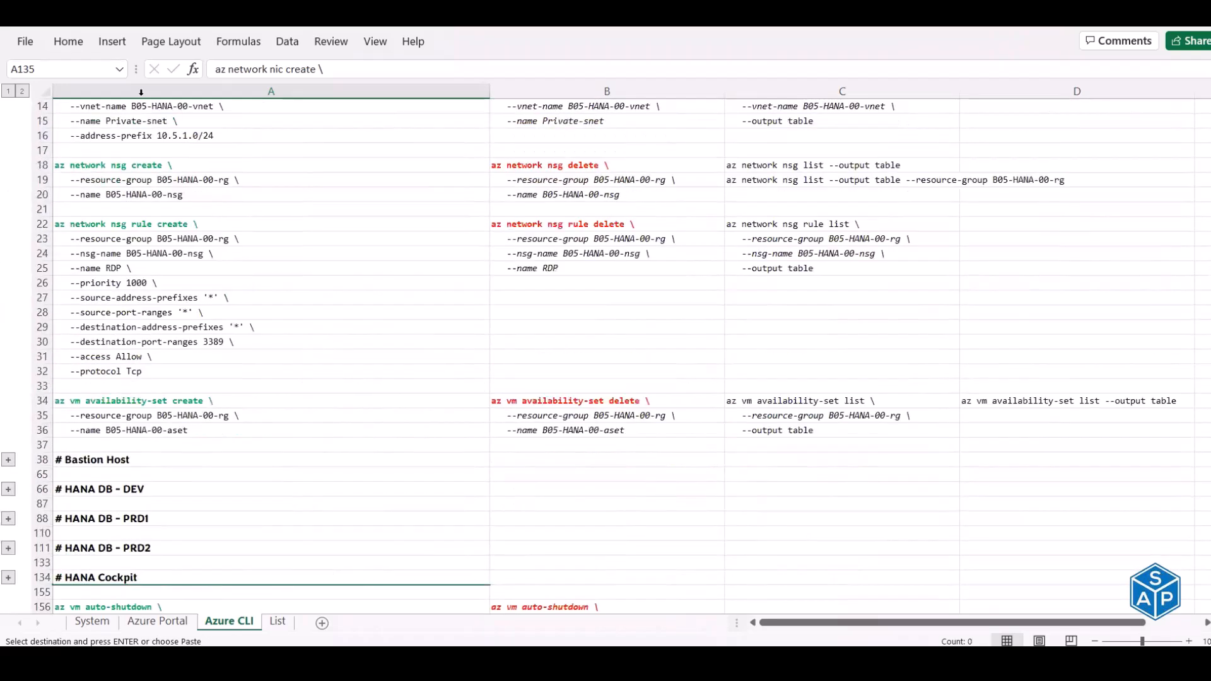
pyautogui.hotkey('ctrl', 'Home')
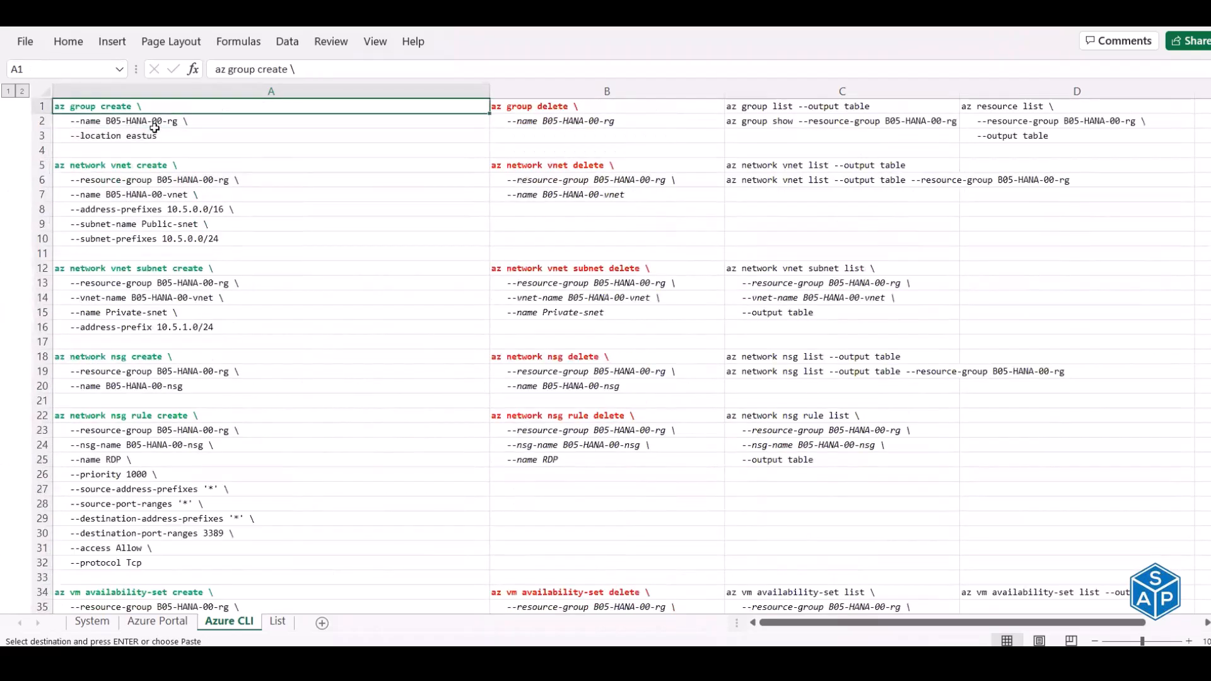
# - Flip through the List and System sheets, settle on Azure Portal, and cancel the pending copy
pyautogui.click(278, 621)
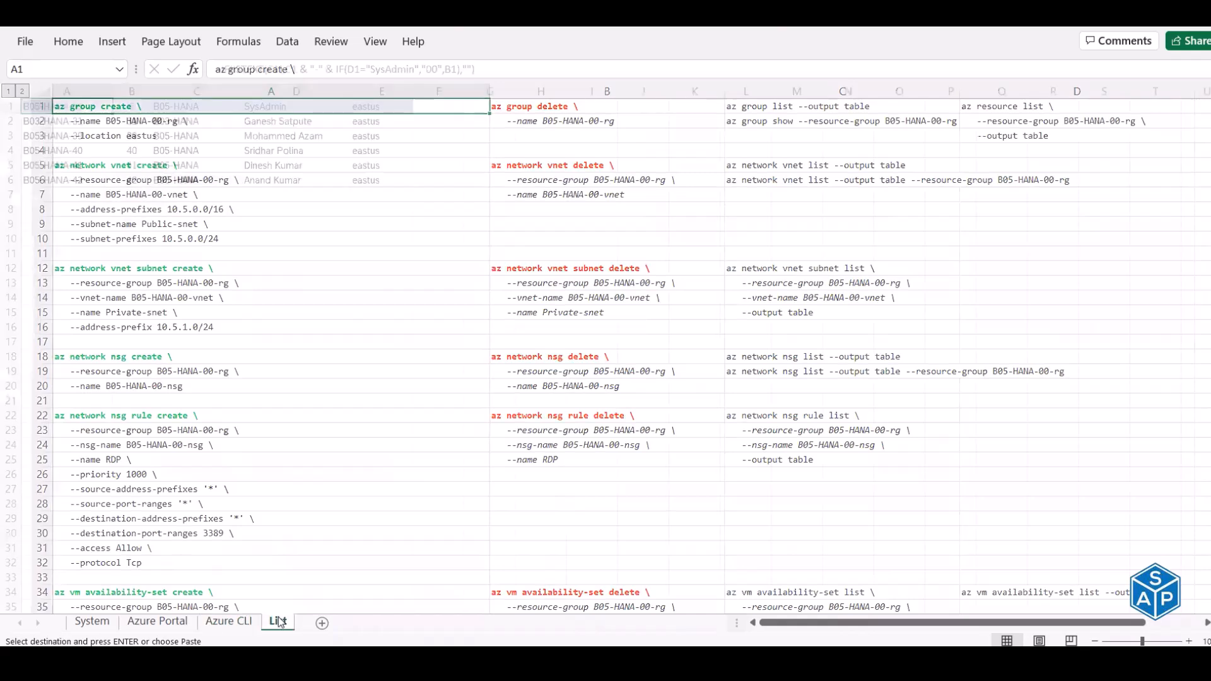
pyautogui.click(175, 622)
pyautogui.click(112, 623)
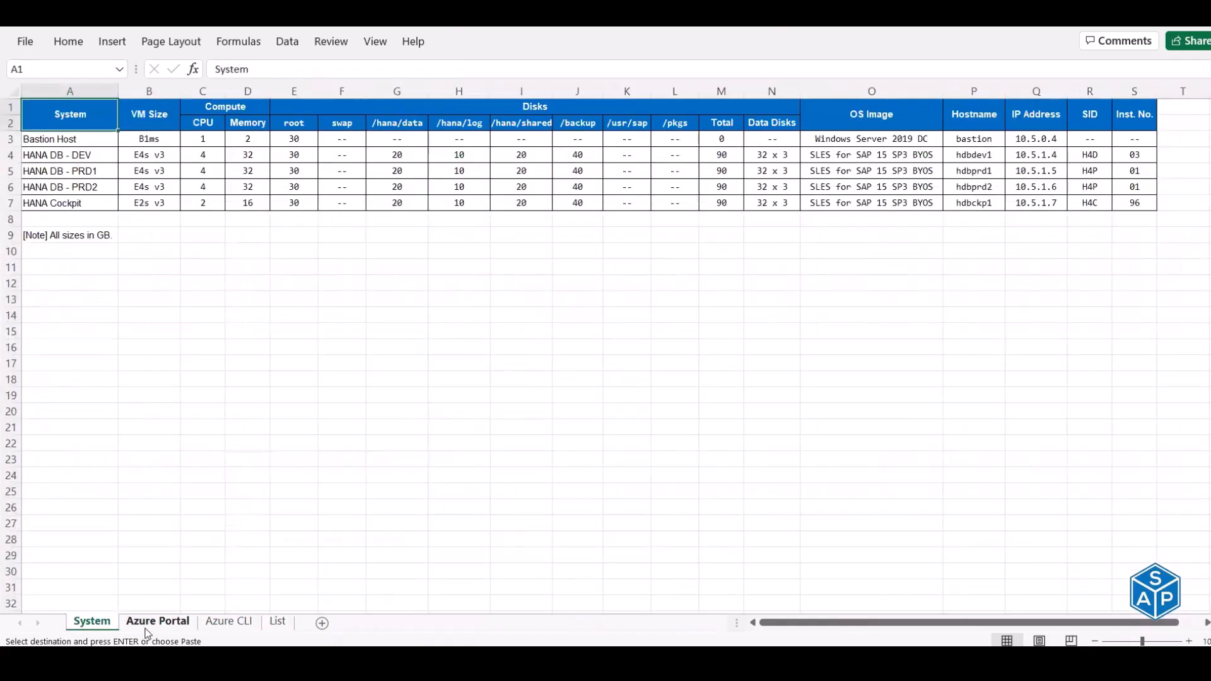
pyautogui.click(146, 628)
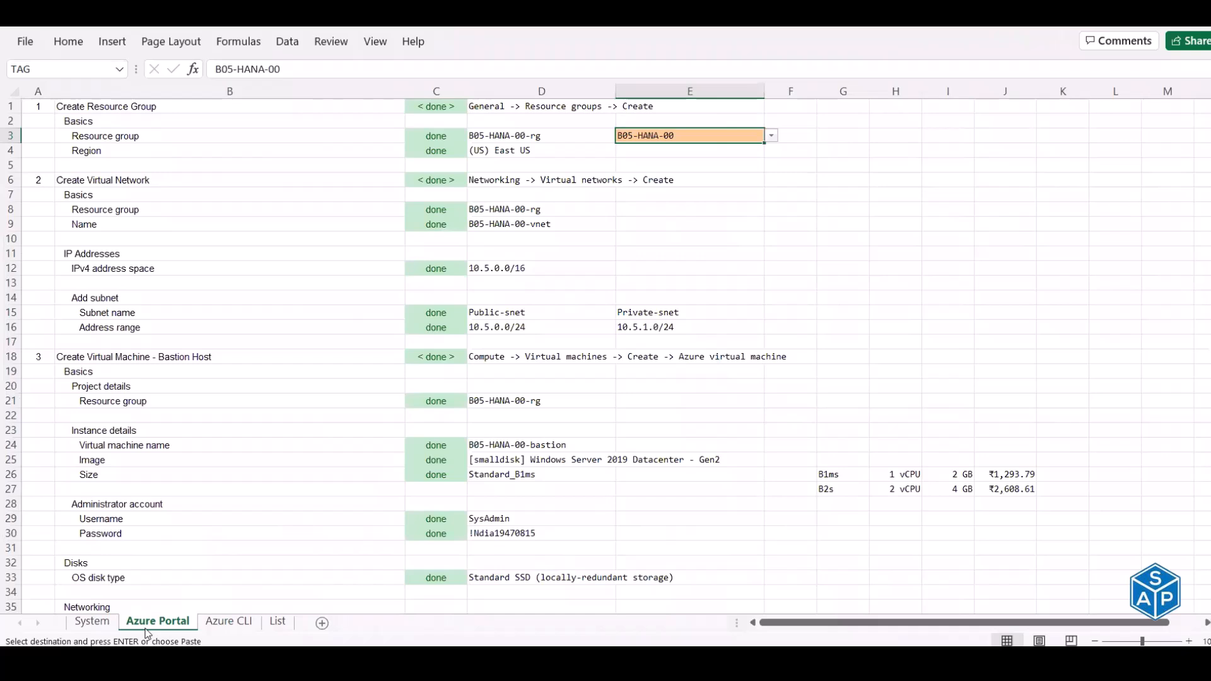
pyautogui.press('Escape')
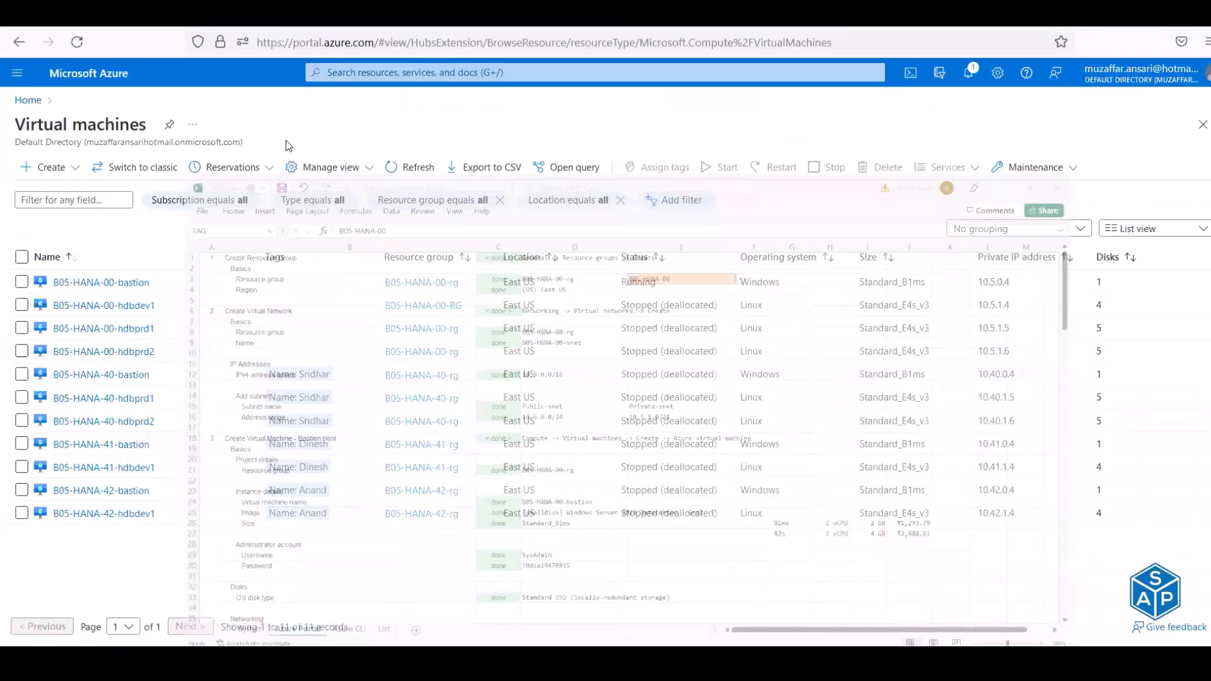
# - Refresh the VM list to confirm B05-HANA-00-hdbckp1 shows Creating, then close Excel
pyautogui.click(405, 173)
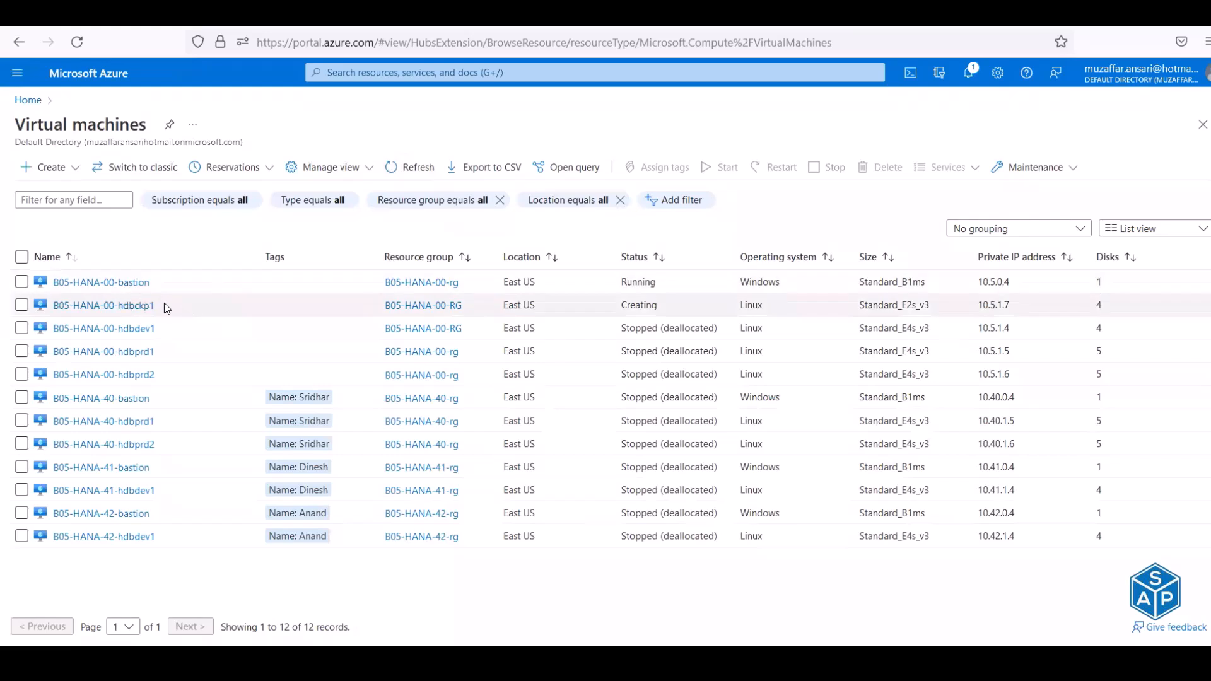
pyautogui.moveTo(159, 306); pyautogui.dragTo(50, 306)
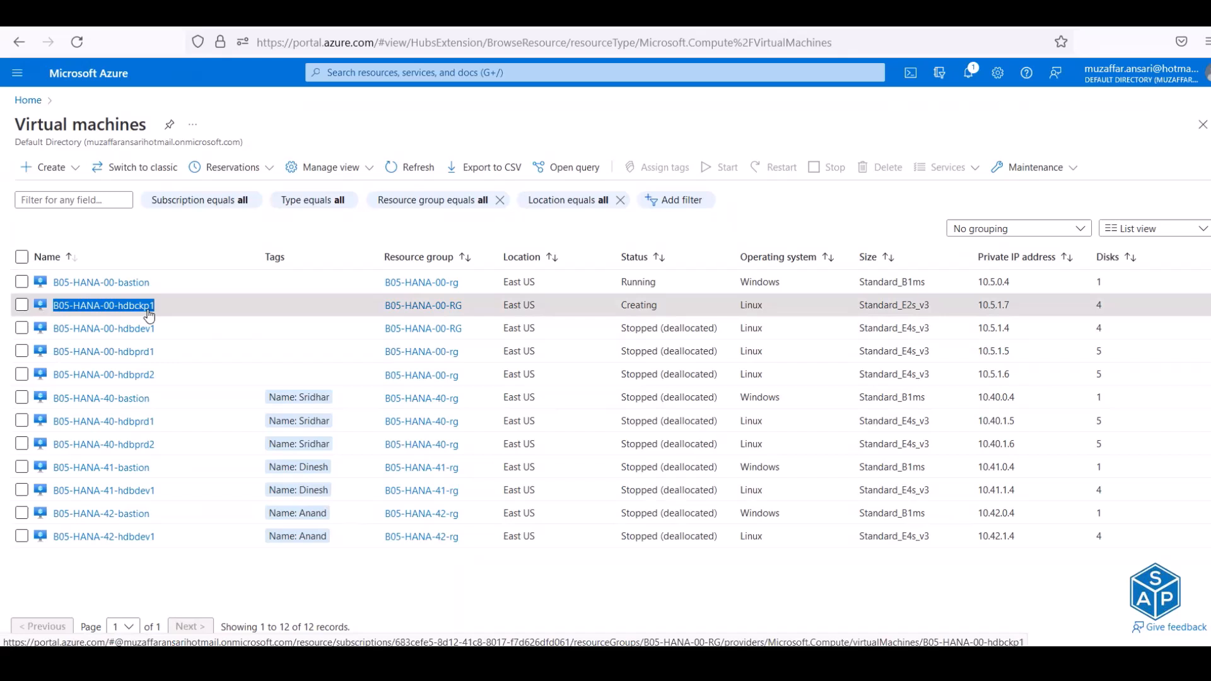
pyautogui.moveTo(660, 306); pyautogui.dragTo(622, 311)
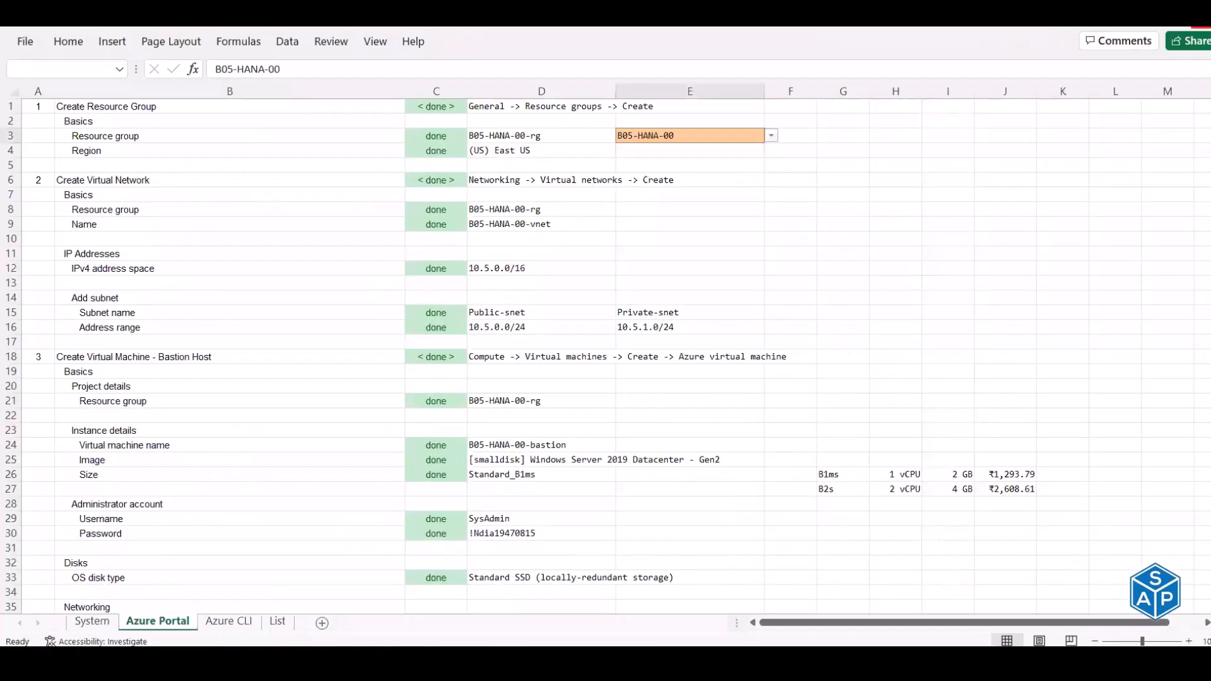
pyautogui.click(1202, 27)
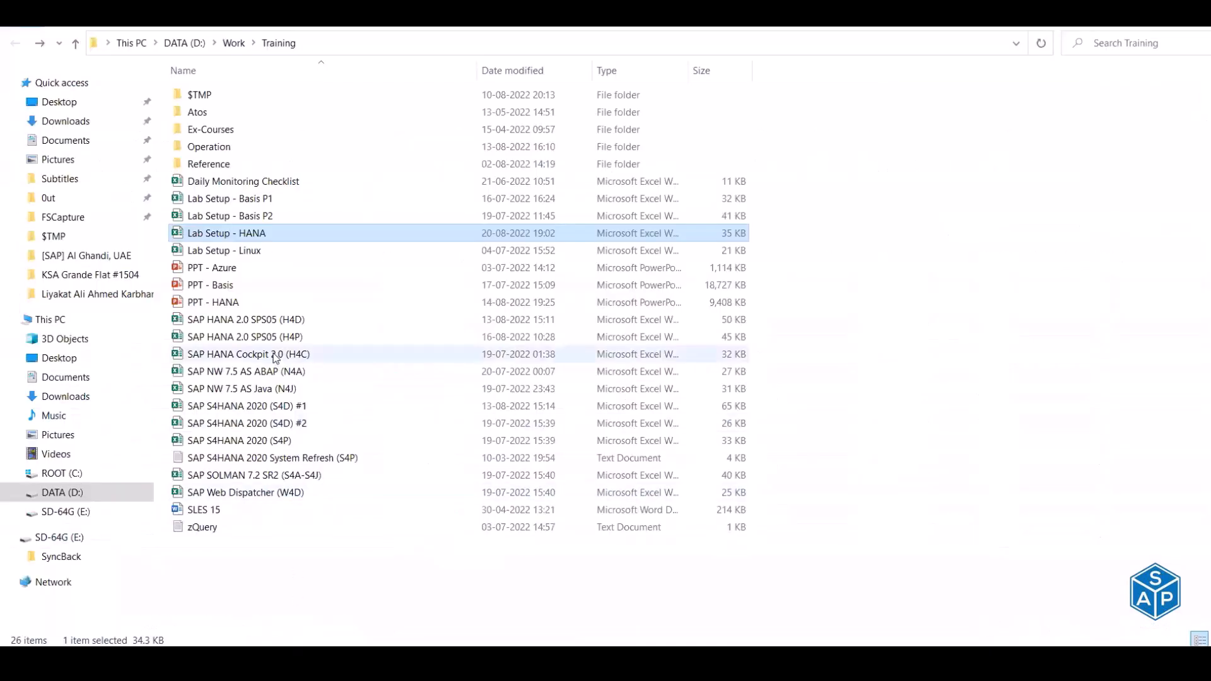
# - Open the SAP HANA Cockpit 2.0 (H4C) workbook from D:\Work\Training in Excel
pyautogui.click(276, 358)
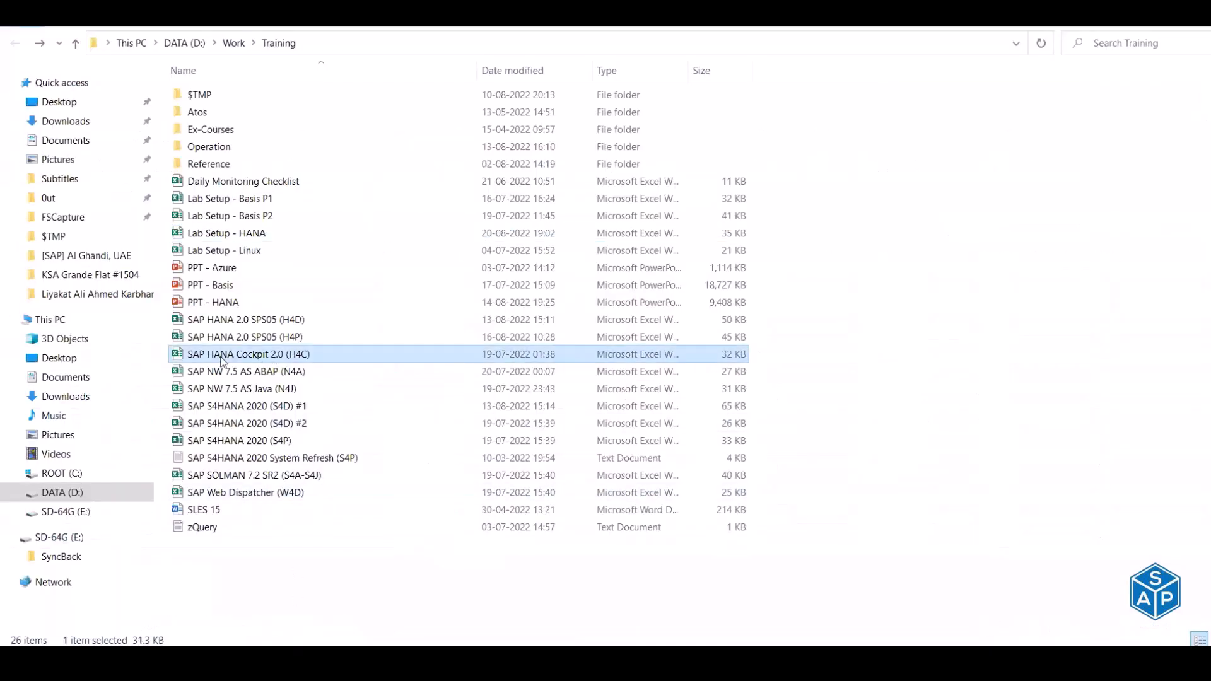
pyautogui.doubleClick(312, 357)
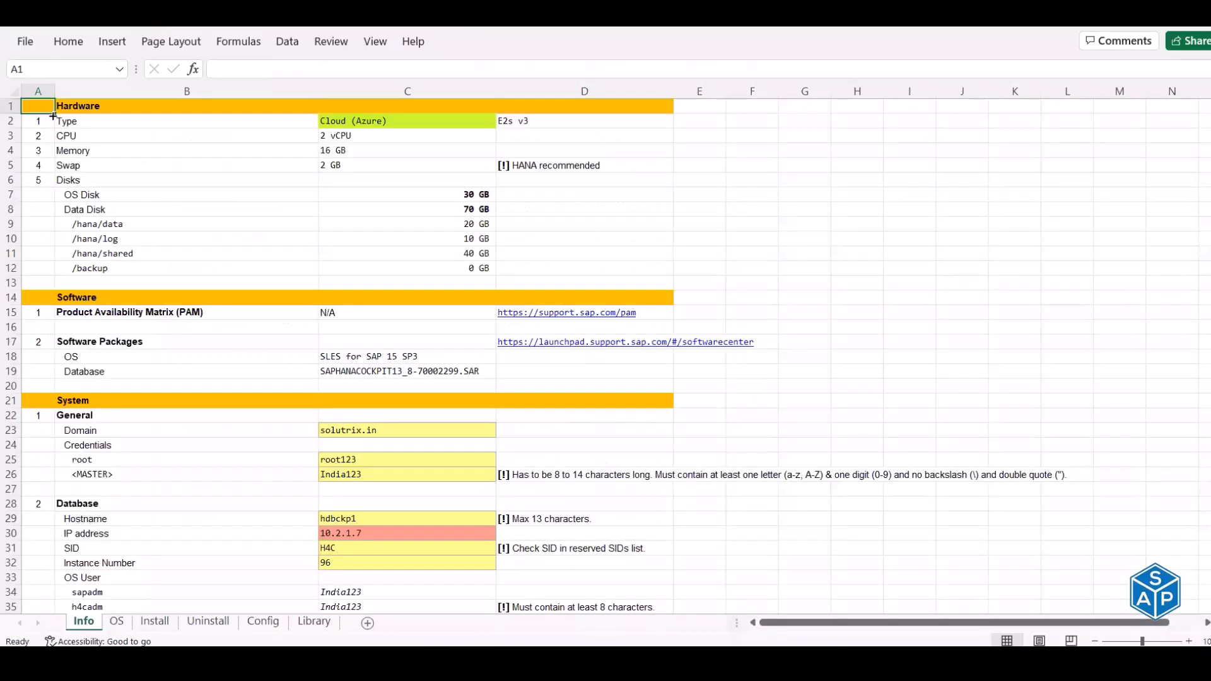
pyautogui.moveTo(46, 107); pyautogui.dragTo(515, 268)
pyautogui.click(172, 151)
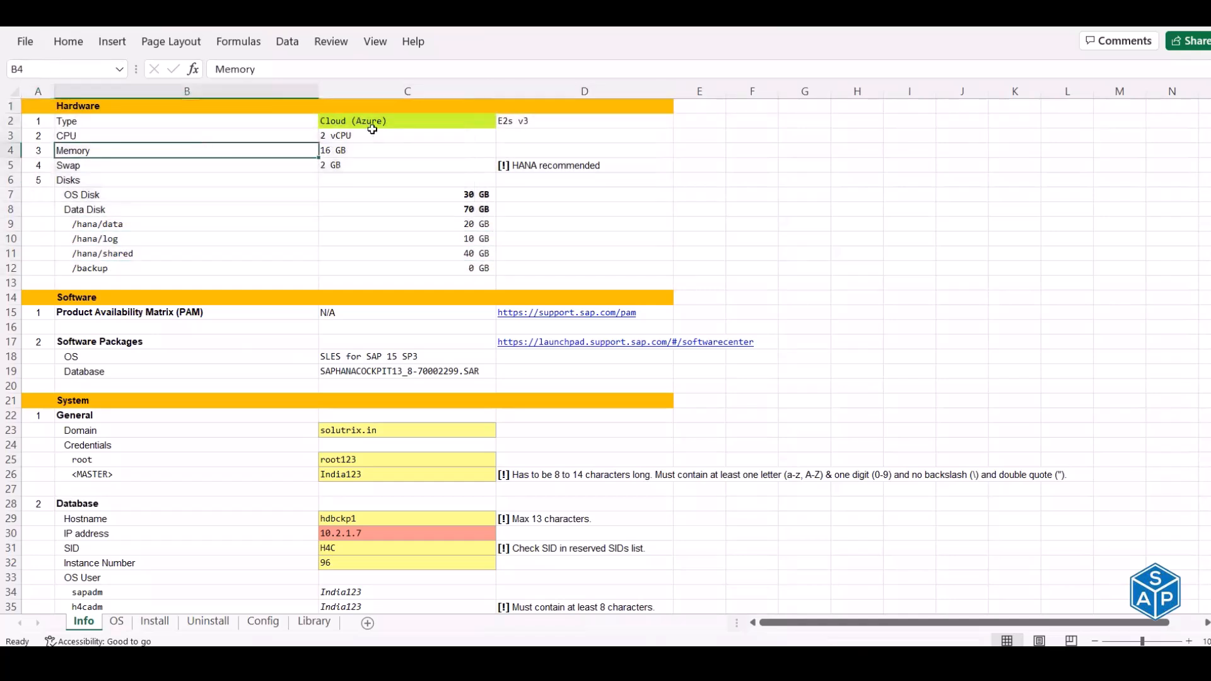
pyautogui.click(373, 136)
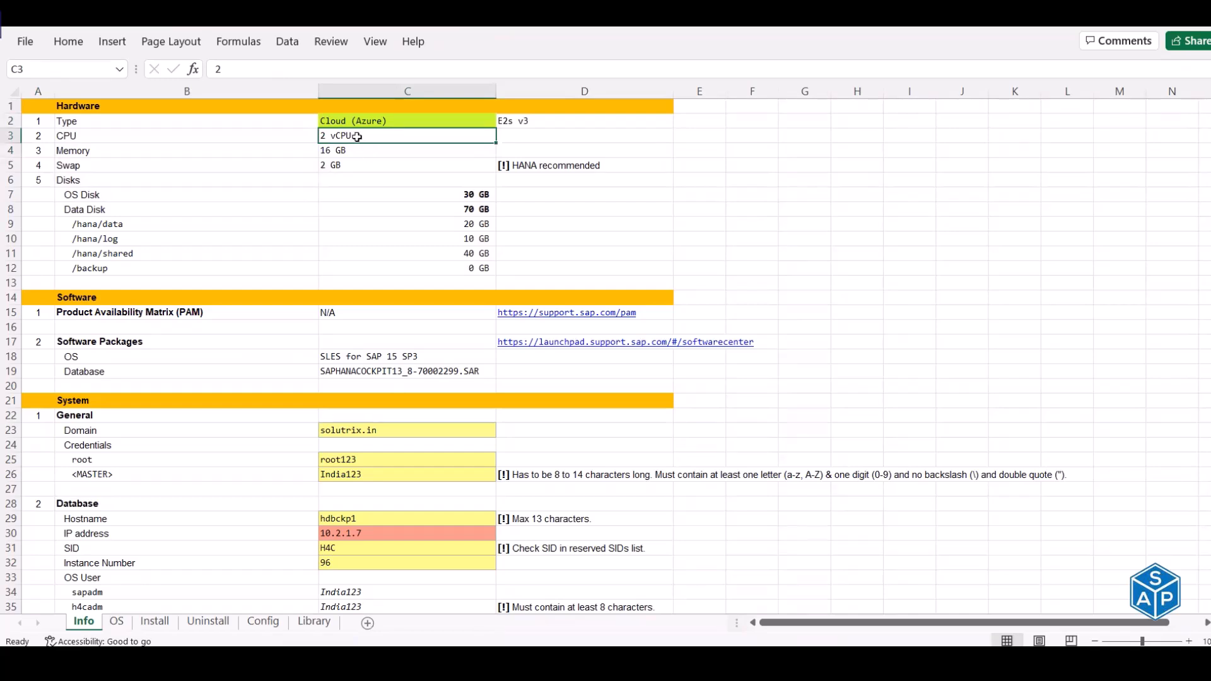
pyautogui.click(351, 153)
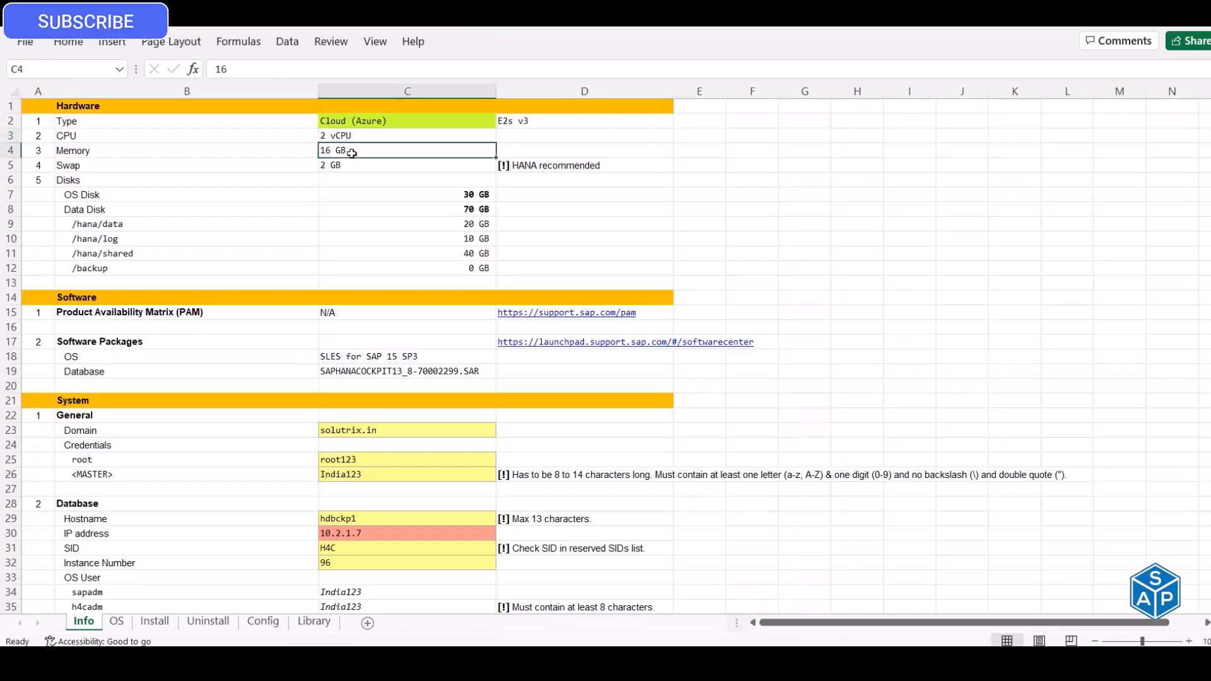
pyautogui.click(345, 167)
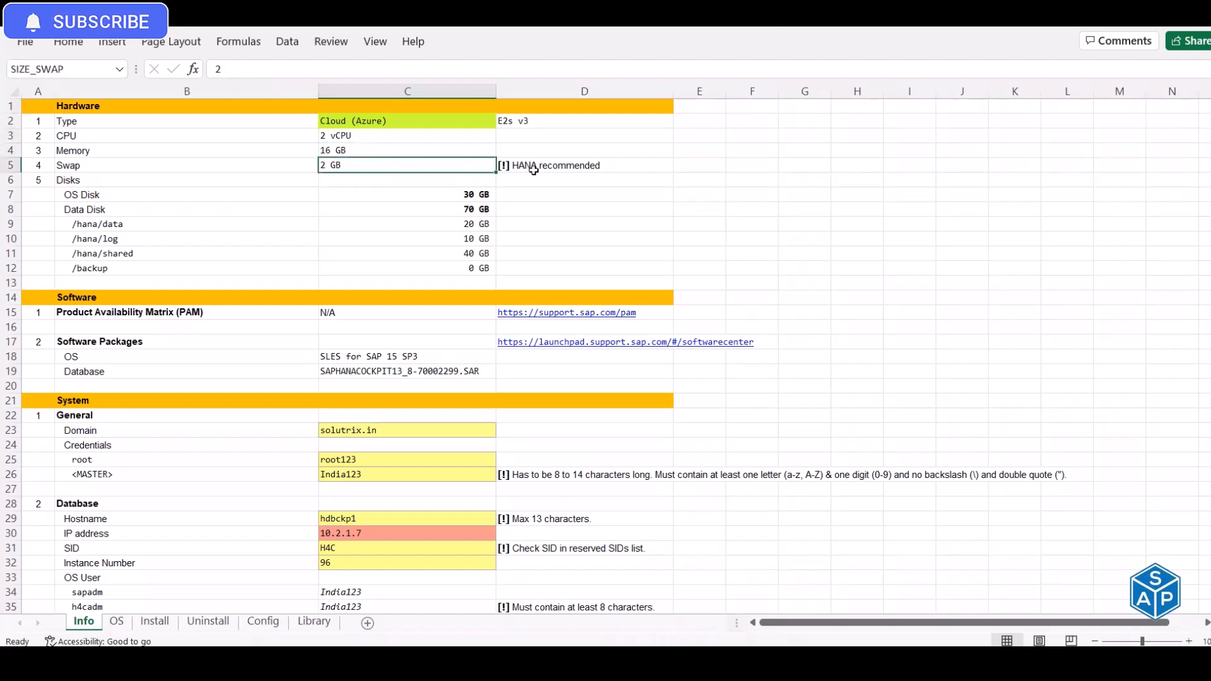
pyautogui.click(349, 195)
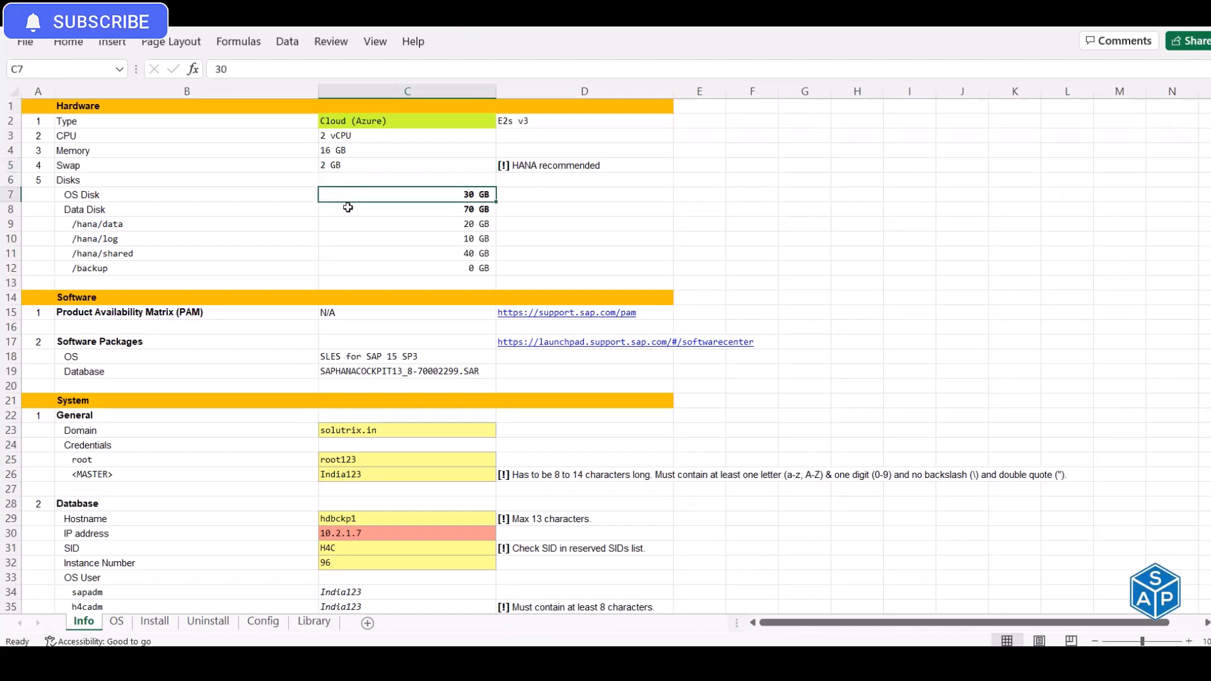
pyautogui.click(345, 210)
pyautogui.moveTo(94, 210); pyautogui.dragTo(366, 268)
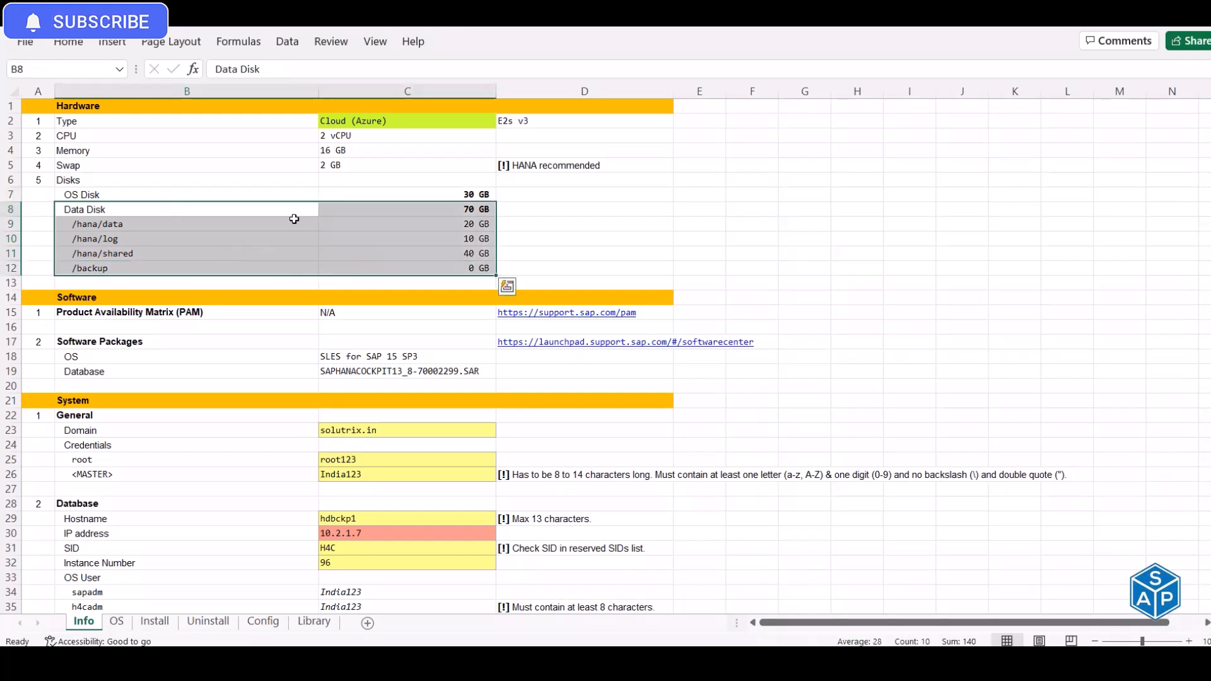
pyautogui.click(346, 151)
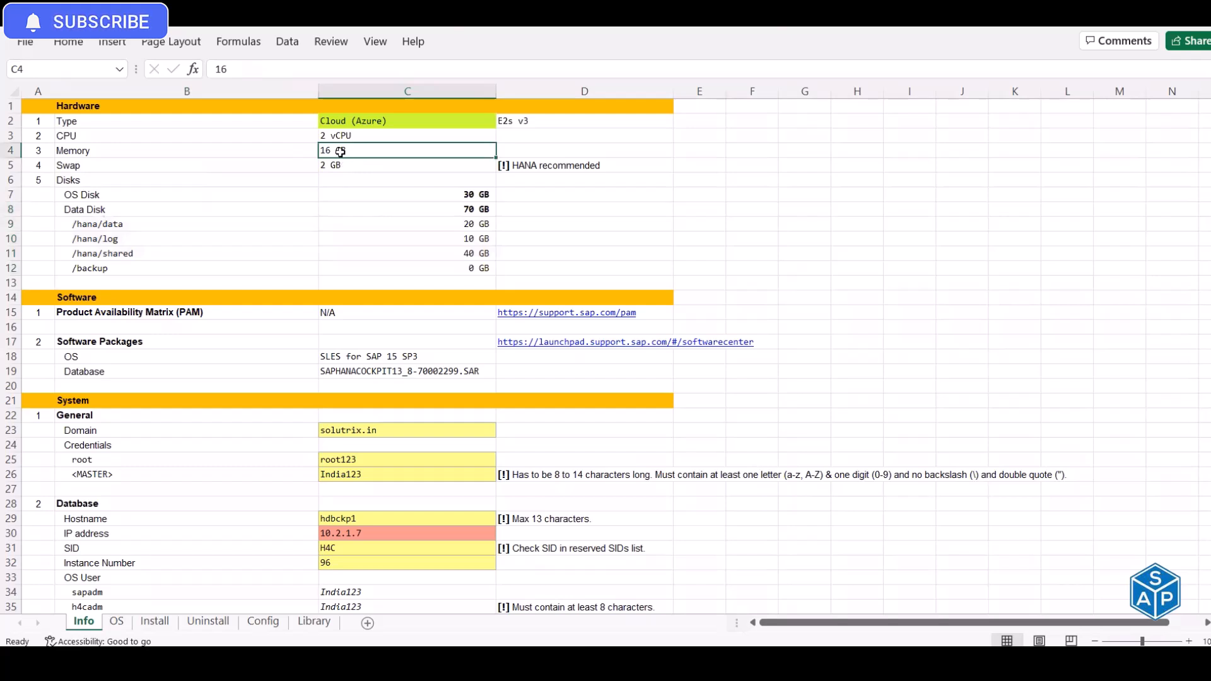
pyautogui.click(339, 371)
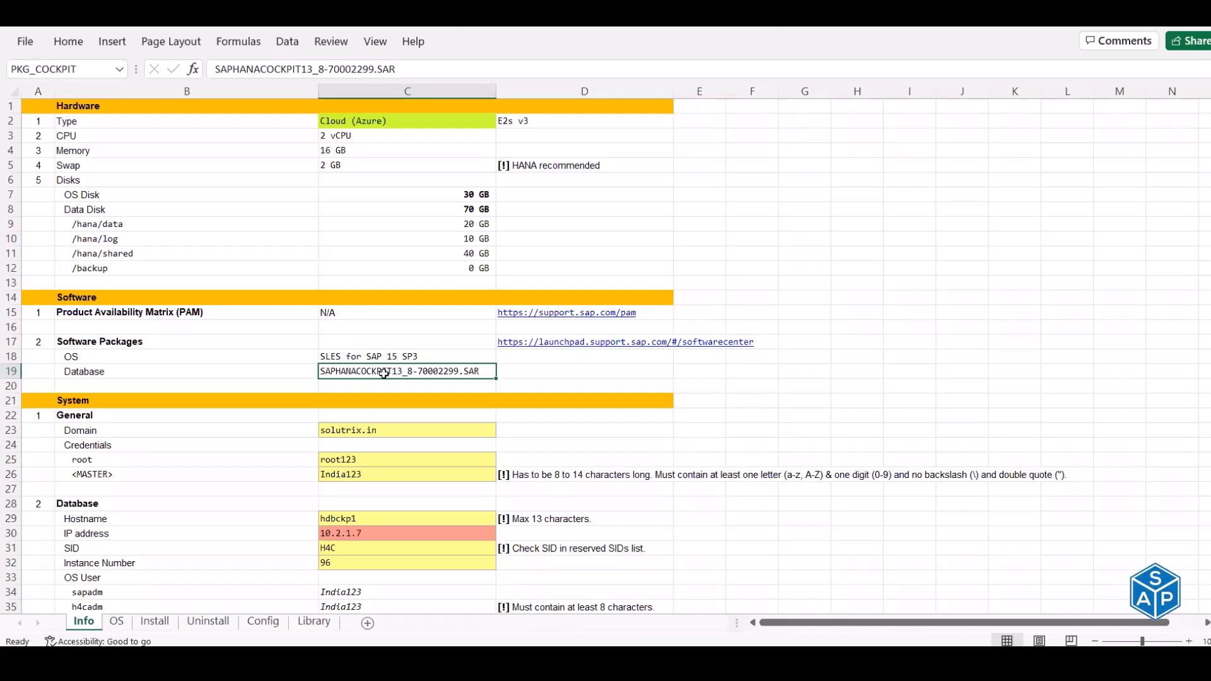
pyautogui.click(344, 151)
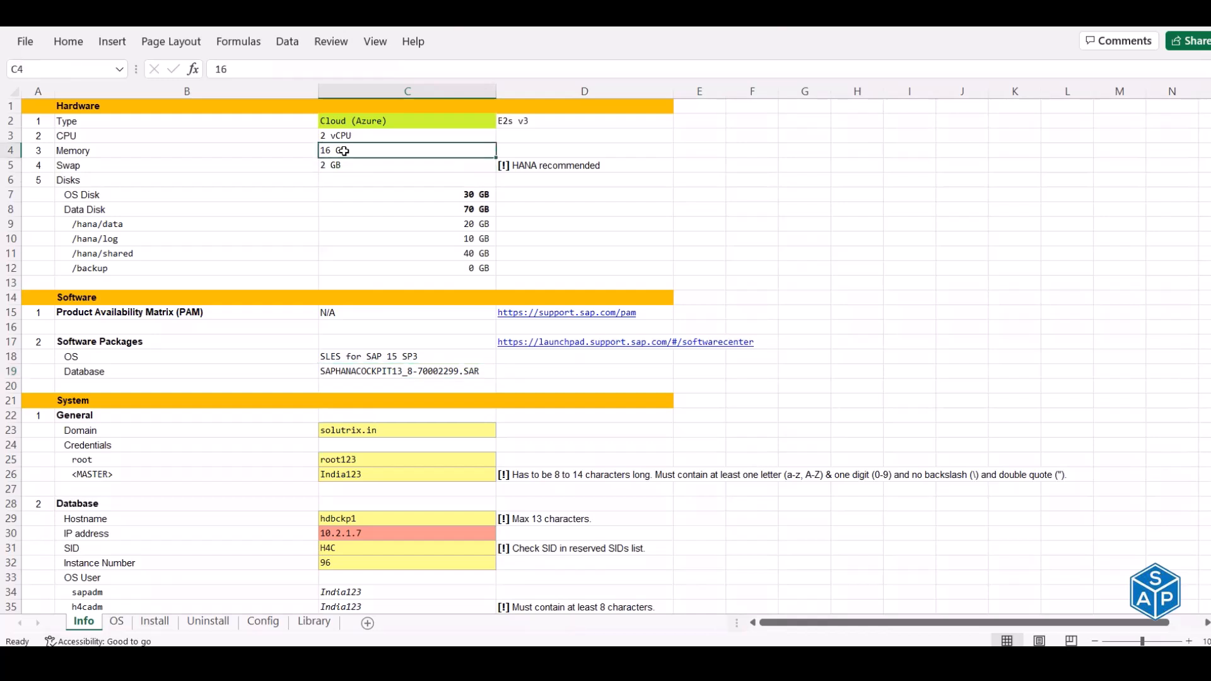
pyautogui.click(398, 373)
pyautogui.scroll(-2, 396, 369)
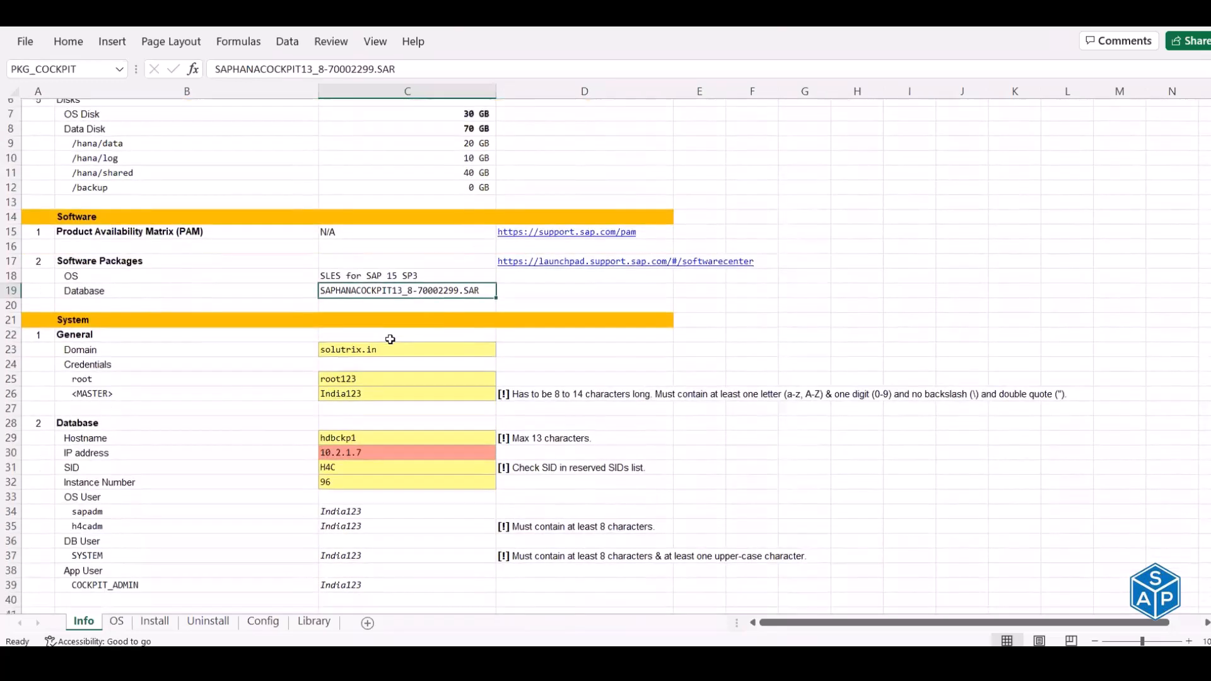
pyautogui.click(390, 372)
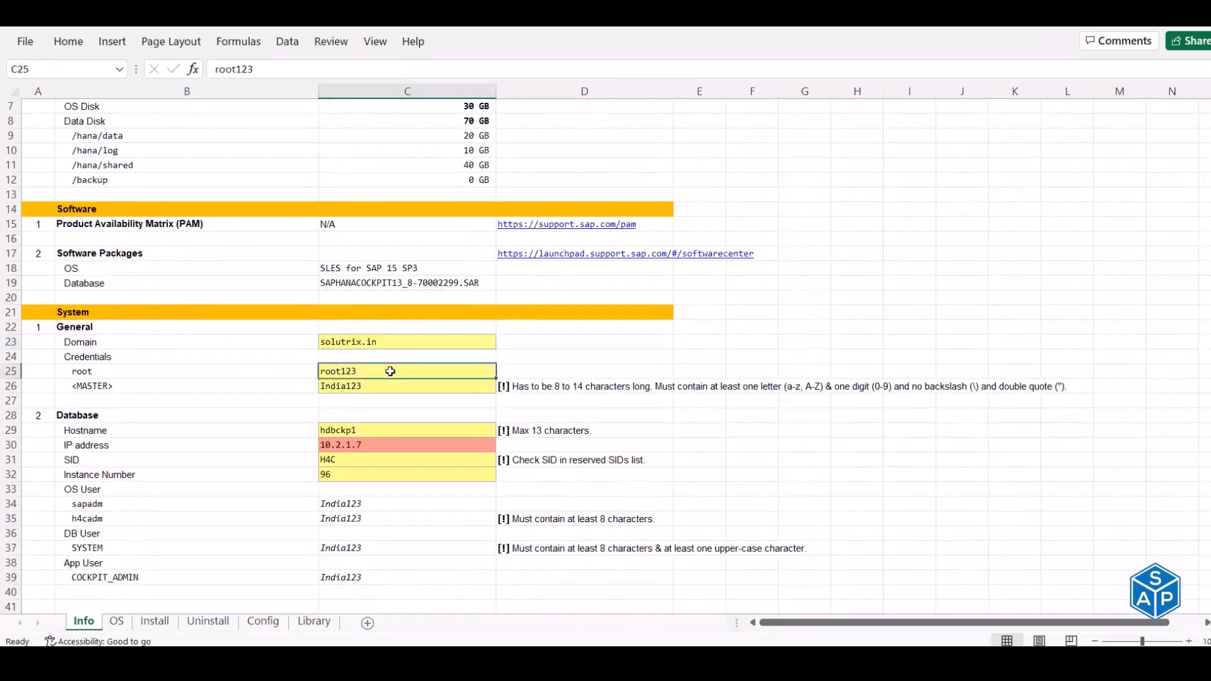
pyautogui.click(368, 443)
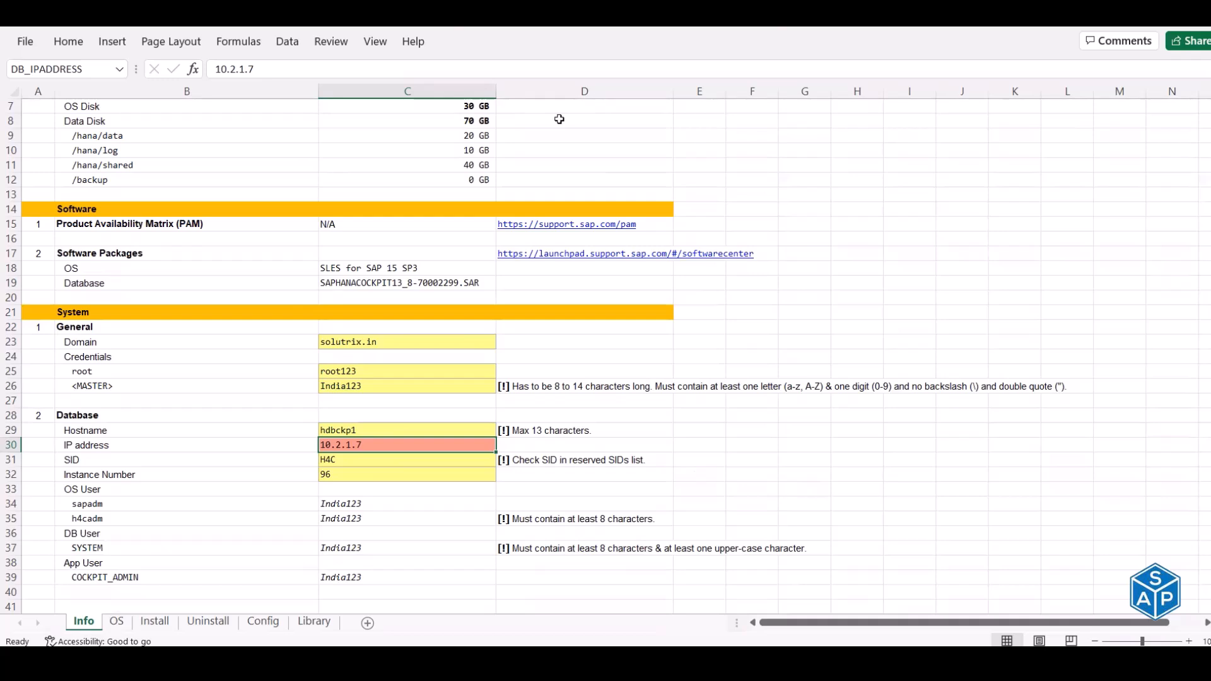
pyautogui.hotkey('alt', 'Tab')
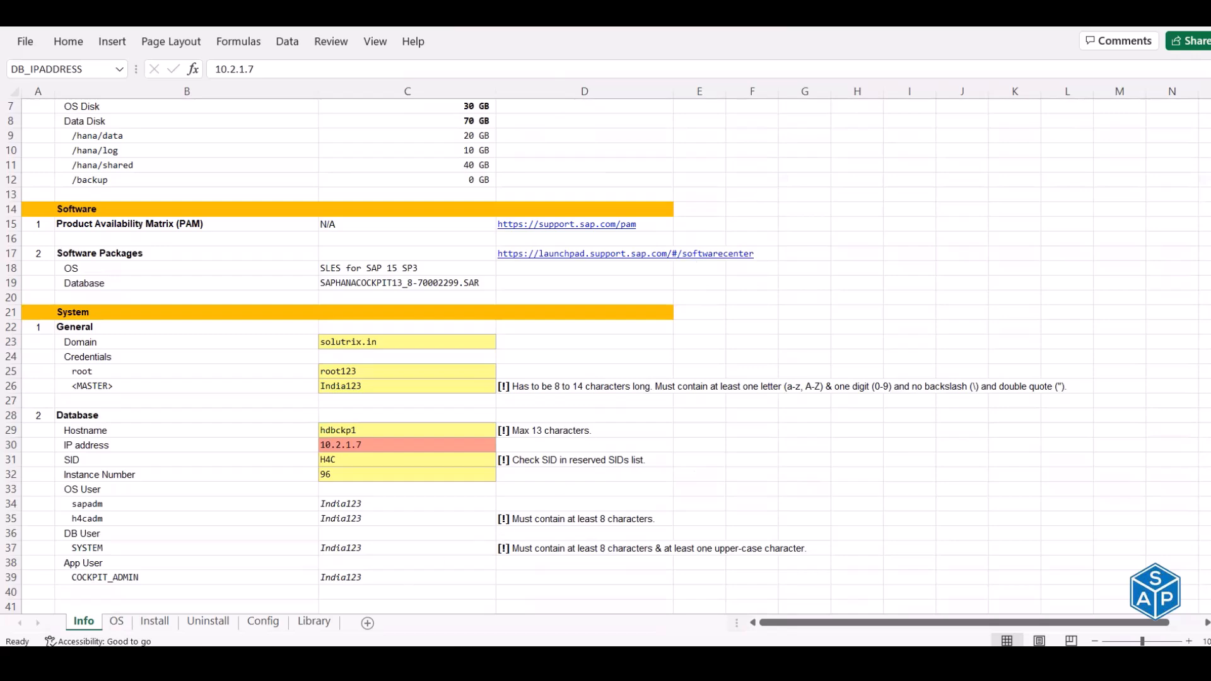
# - Refresh the Azure virtual machines list until B05-HANA-00-hdbckp1 shows Running
pyautogui.click(356, 560)
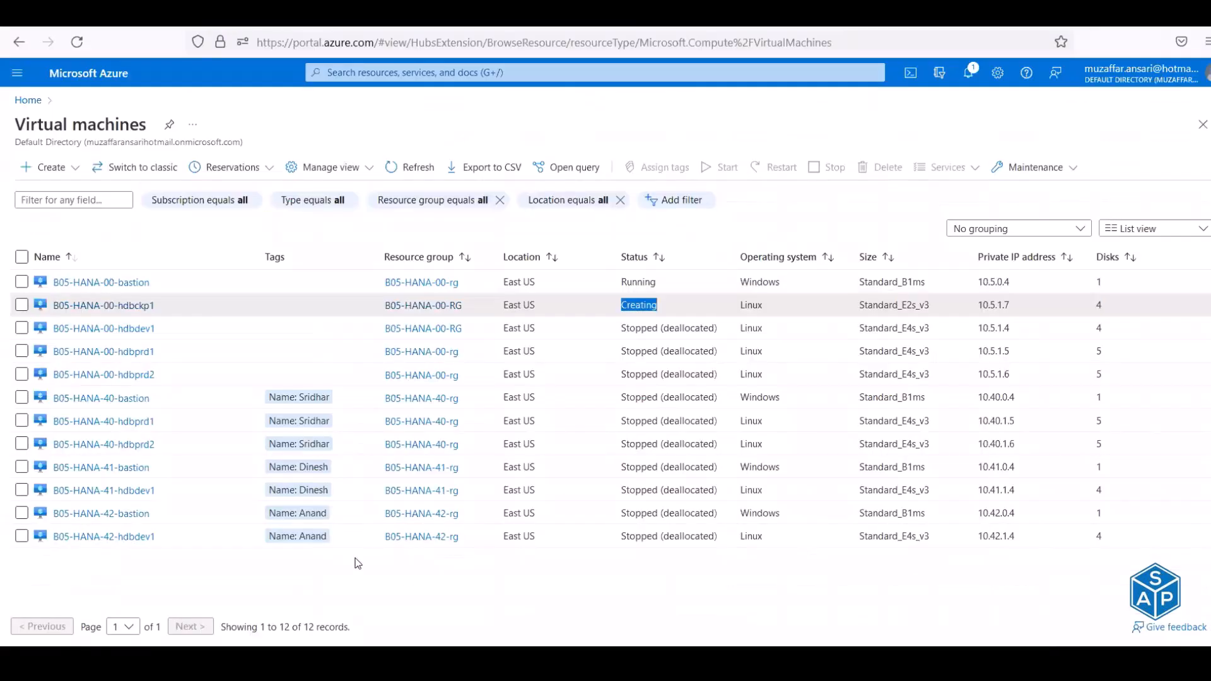
pyautogui.click(413, 174)
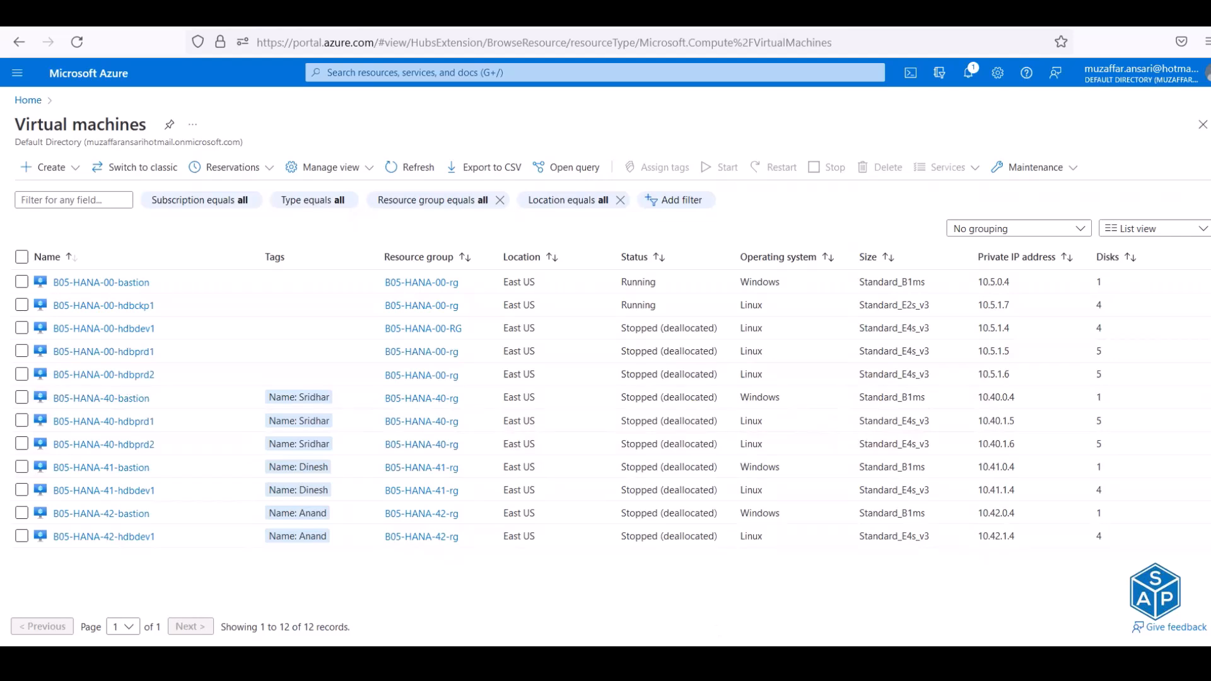
# - Copy hdbckp1's private IP 10.5.1.7 from Azure and paste it as a value into Excel cell C30
pyautogui.click(725, 607)
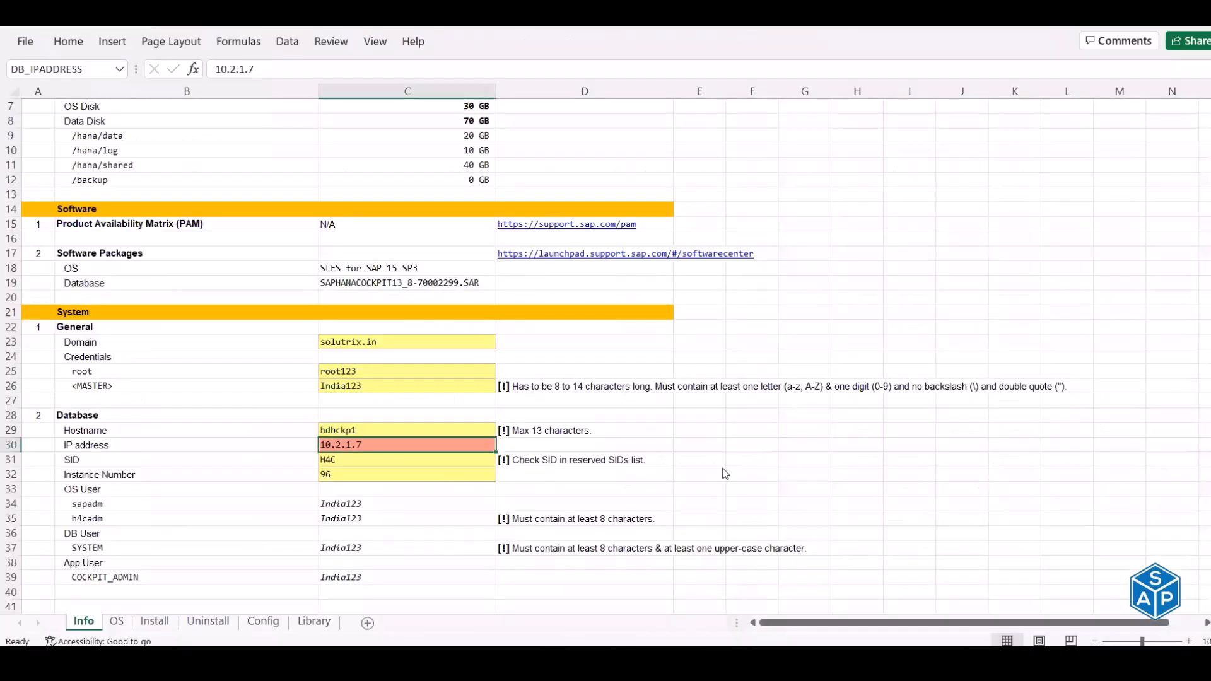
pyautogui.hotkey('alt', 'Tab')
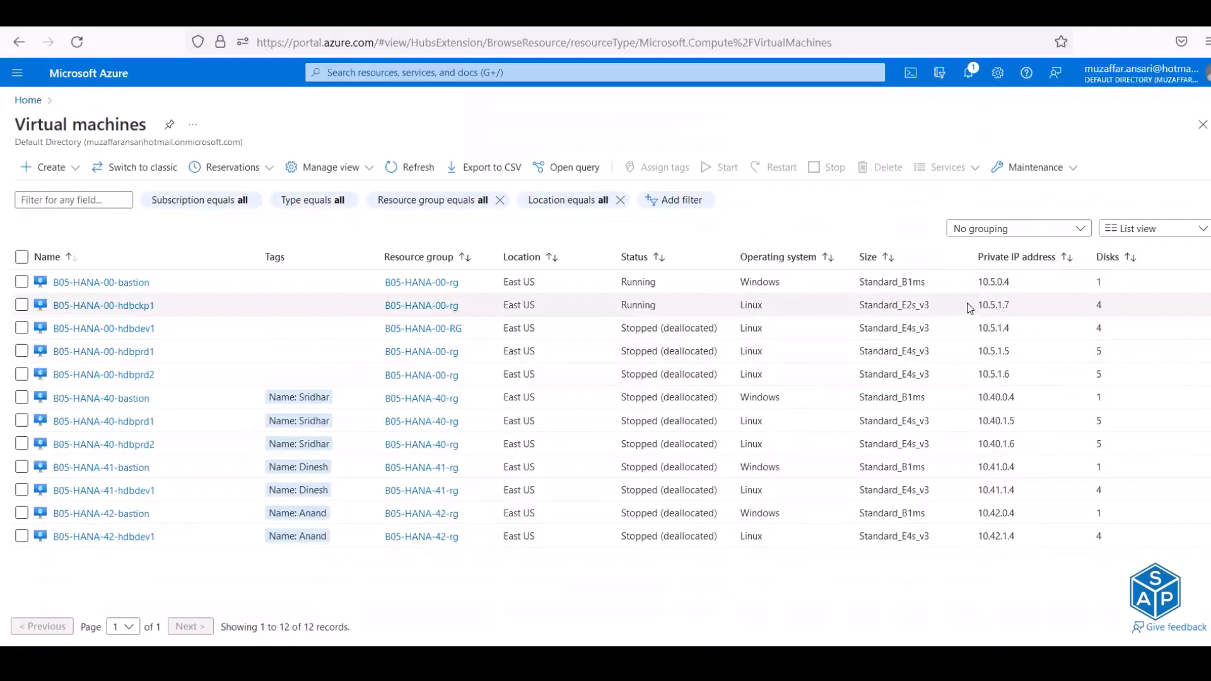
pyautogui.moveTo(977, 307); pyautogui.dragTo(1011, 308)
pyautogui.hotkey('ctrl', 'c')
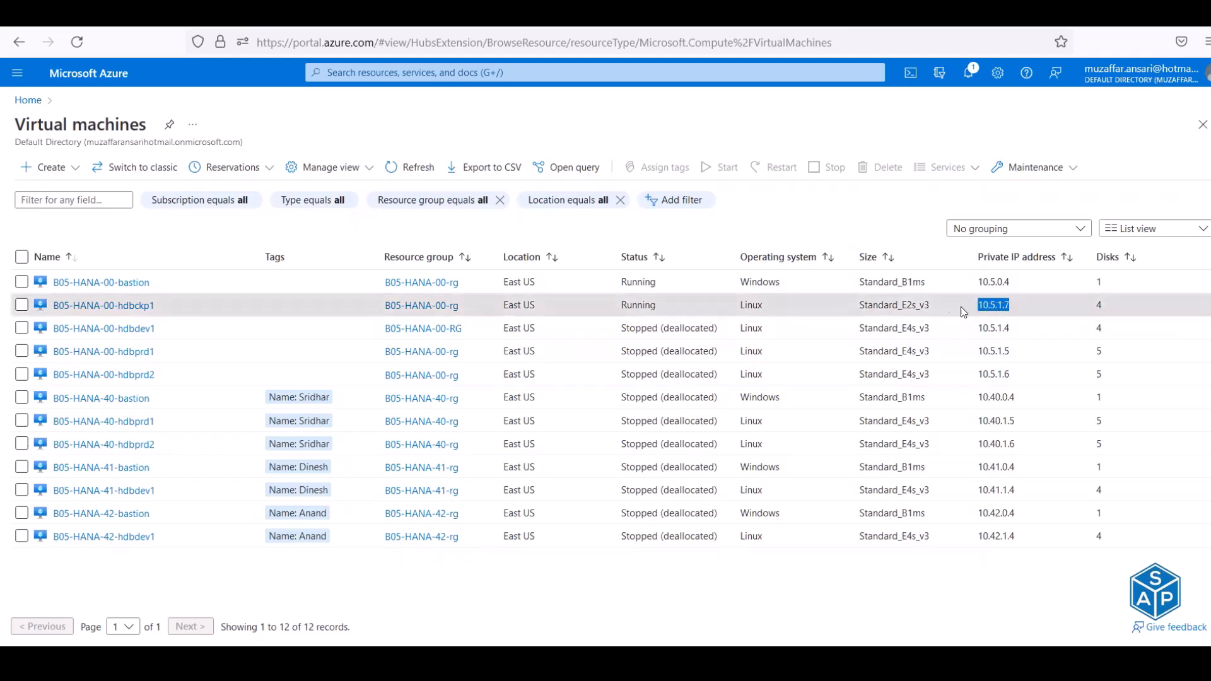
pyautogui.hotkey('alt', 'Tab')
pyautogui.rightClick(371, 452)
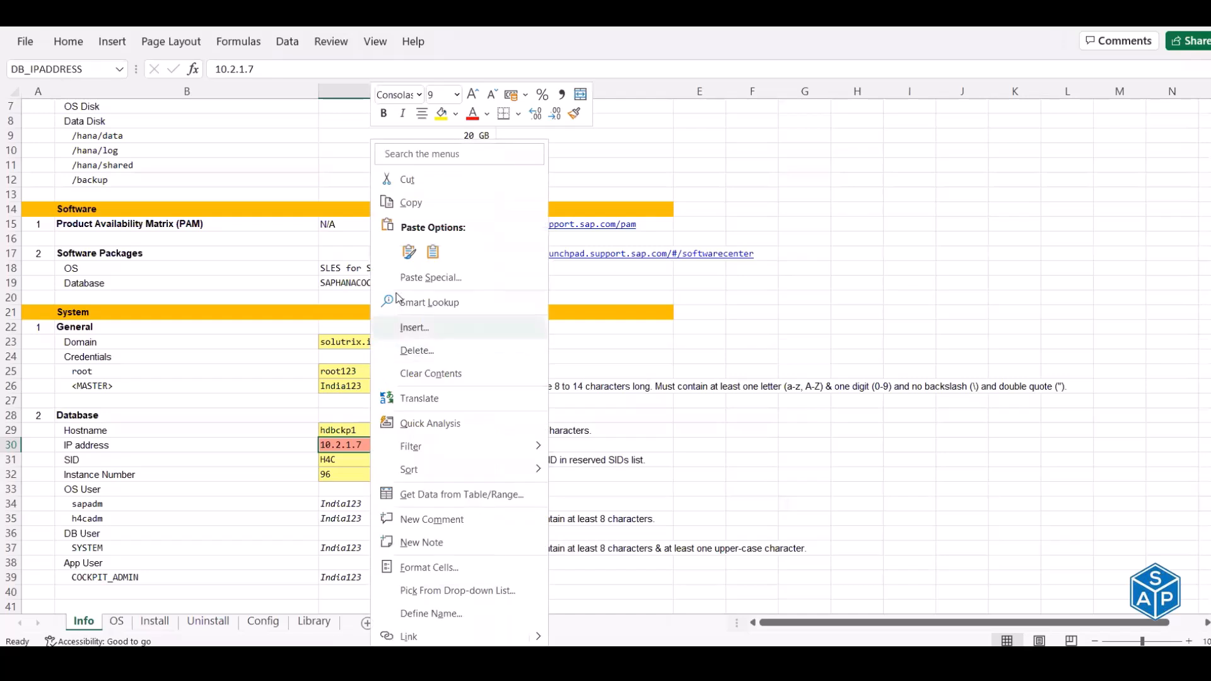
pyautogui.click(427, 253)
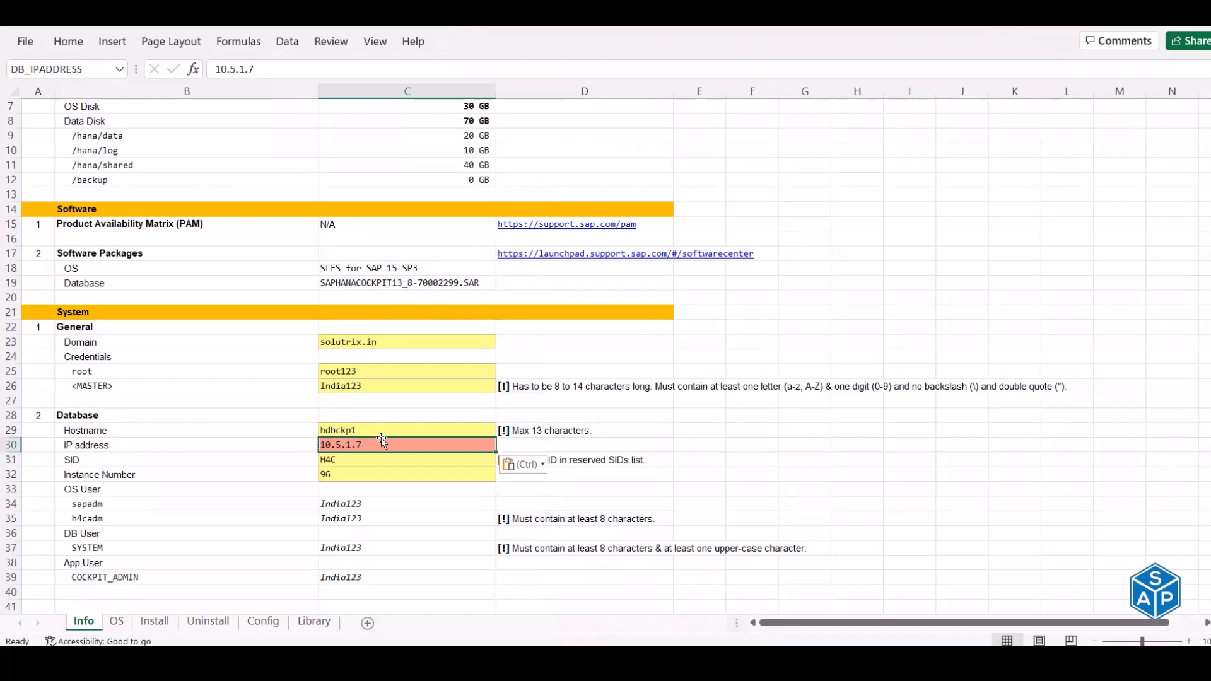
# - Inspect the hosts-file command formula in cell D34 on the OS sheet
pyautogui.click(116, 621)
pyautogui.scroll(-4, 470, 287)
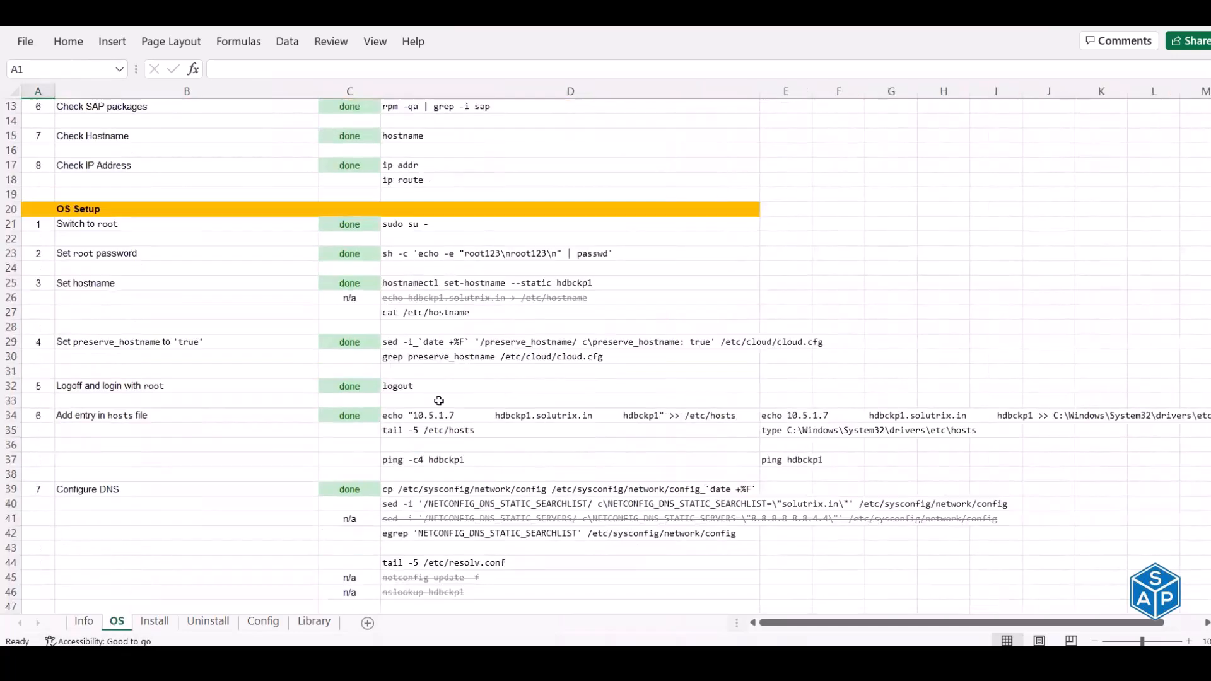
pyautogui.click(440, 413)
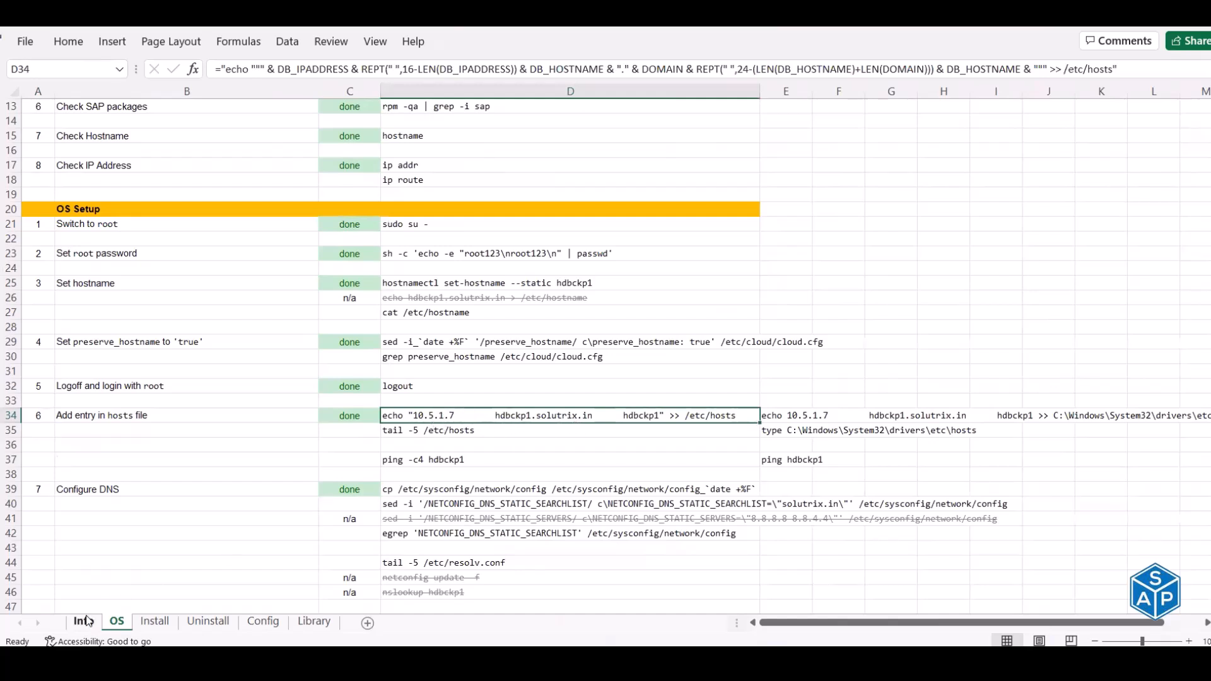
pyautogui.scroll(-4, 514, 386)
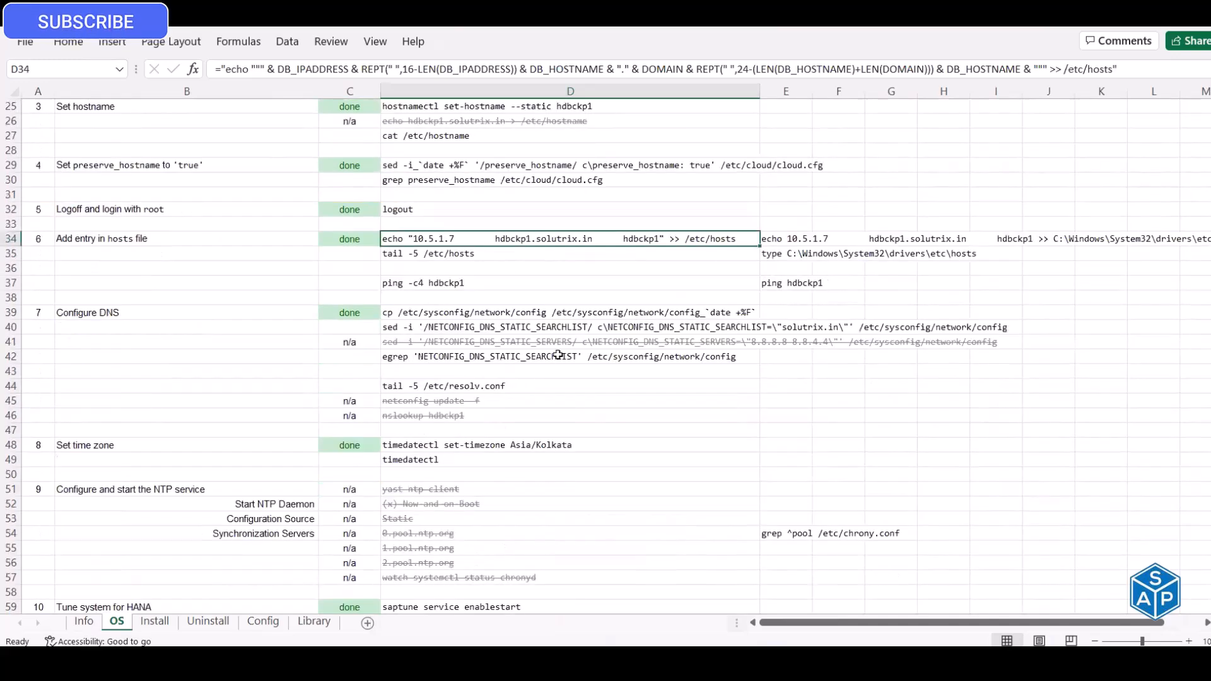
# - Undo and redo the C30 IP paste to confirm D34 now uses 10.5.1.7
pyautogui.click(93, 621)
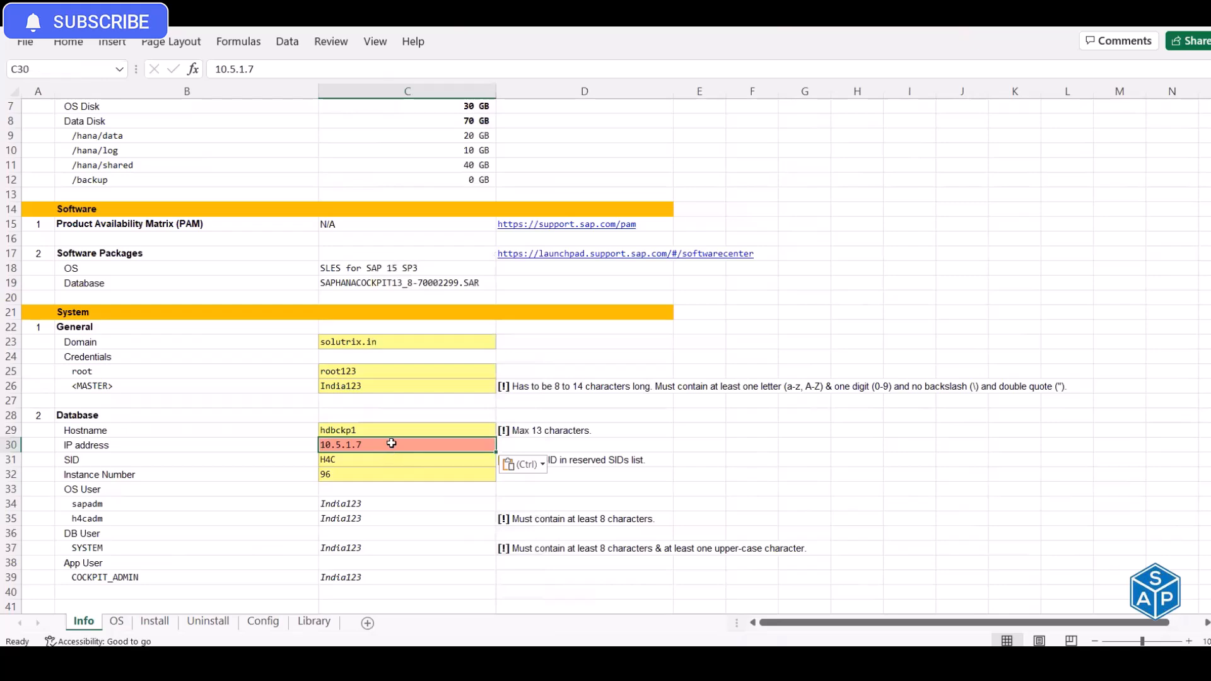
pyautogui.hotkey('ctrl', 'z')
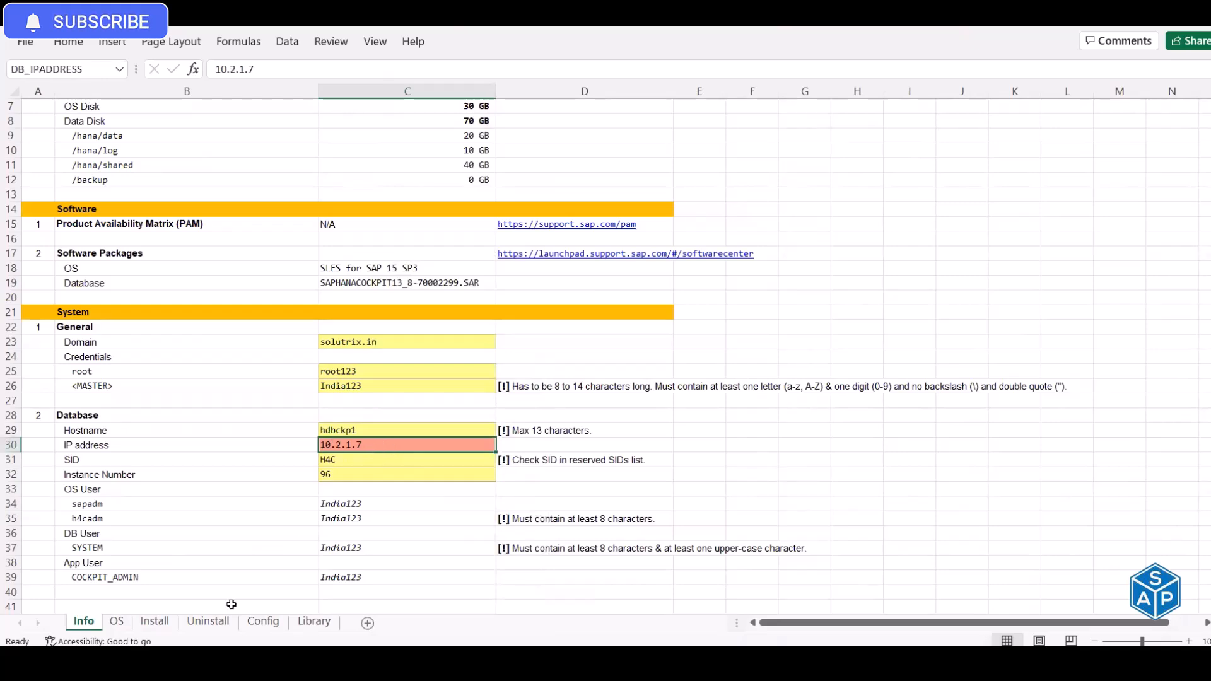
pyautogui.hotkey('ctrl', 'pagedown')
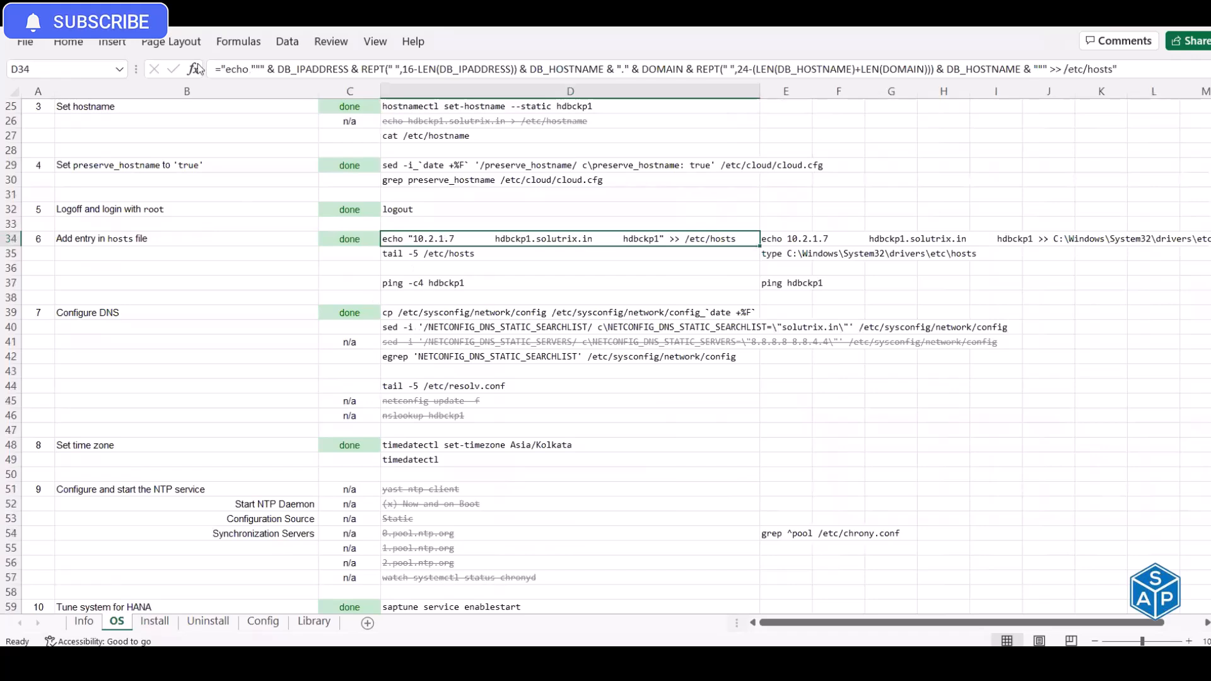
pyautogui.hotkey('ctrl', 'y')
pyautogui.click(117, 621)
# - Return the Info and OS sheets to the top and clear the IP selection in Azure
pyautogui.click(85, 626)
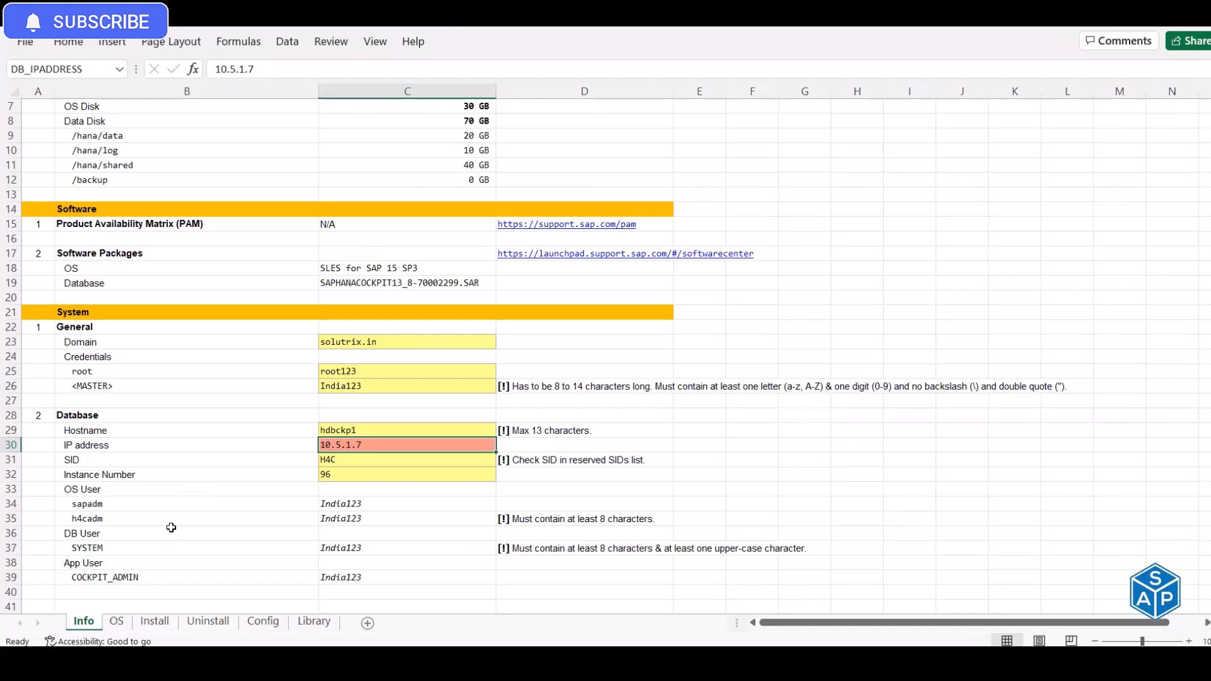
pyautogui.scroll(2, 171, 527)
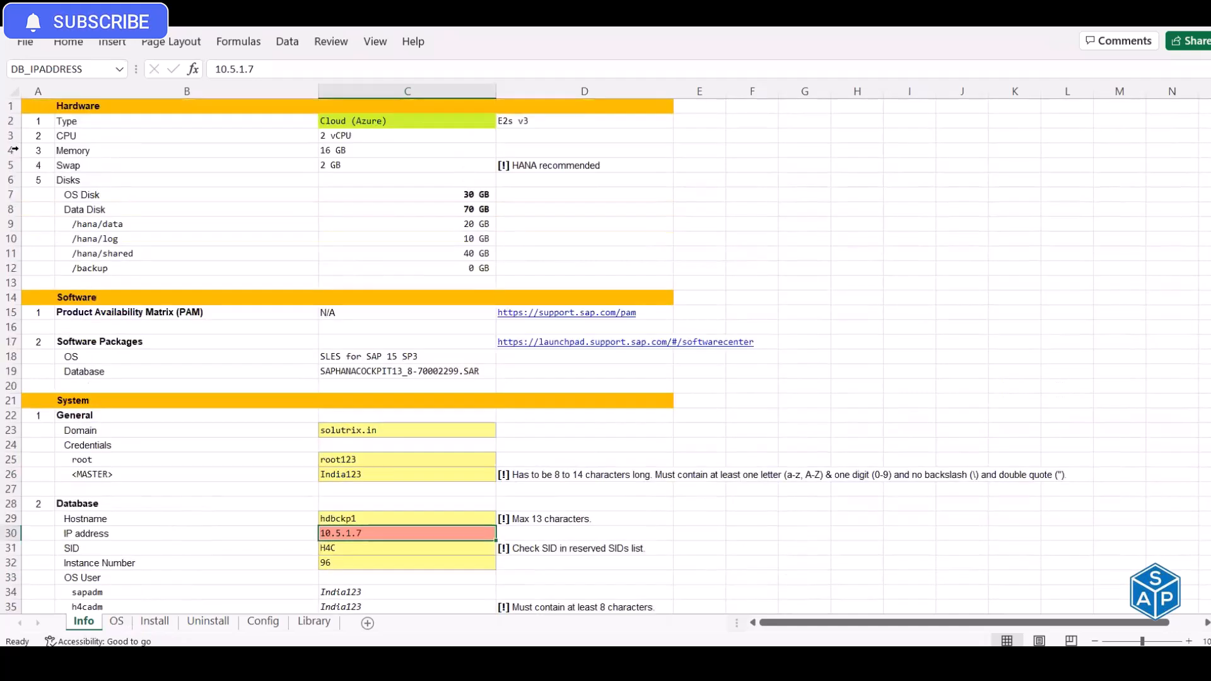
pyautogui.click(41, 106)
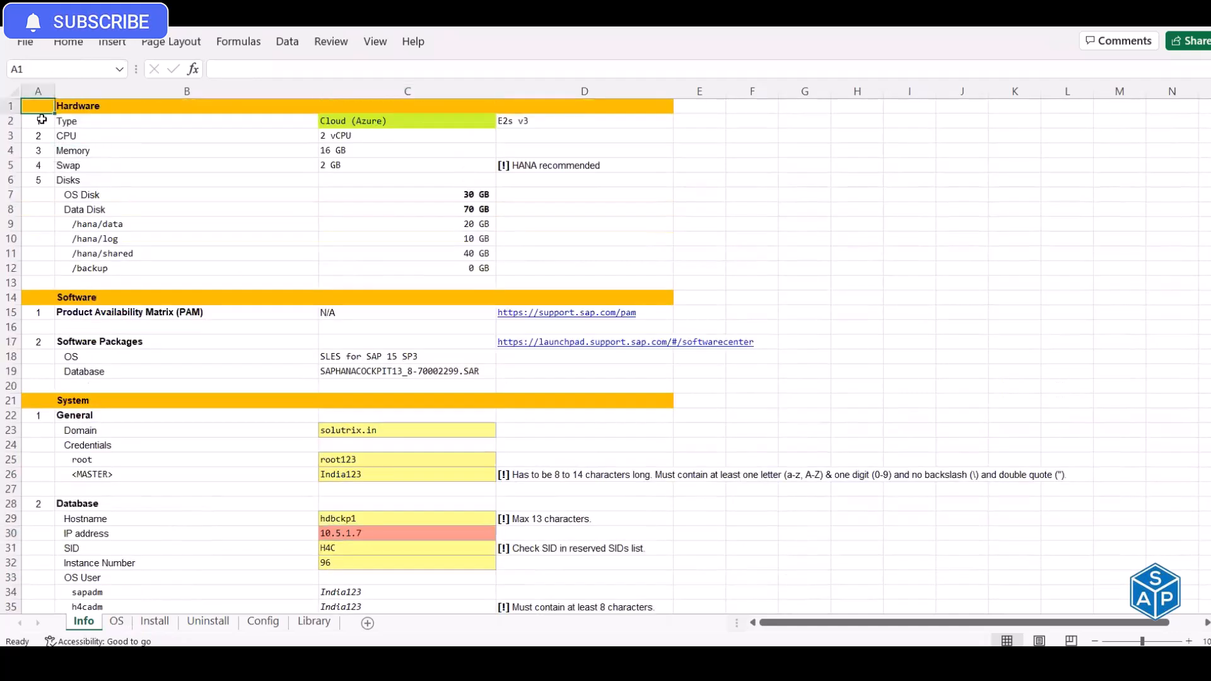
pyautogui.click(116, 623)
pyautogui.scroll(8, 199, 415)
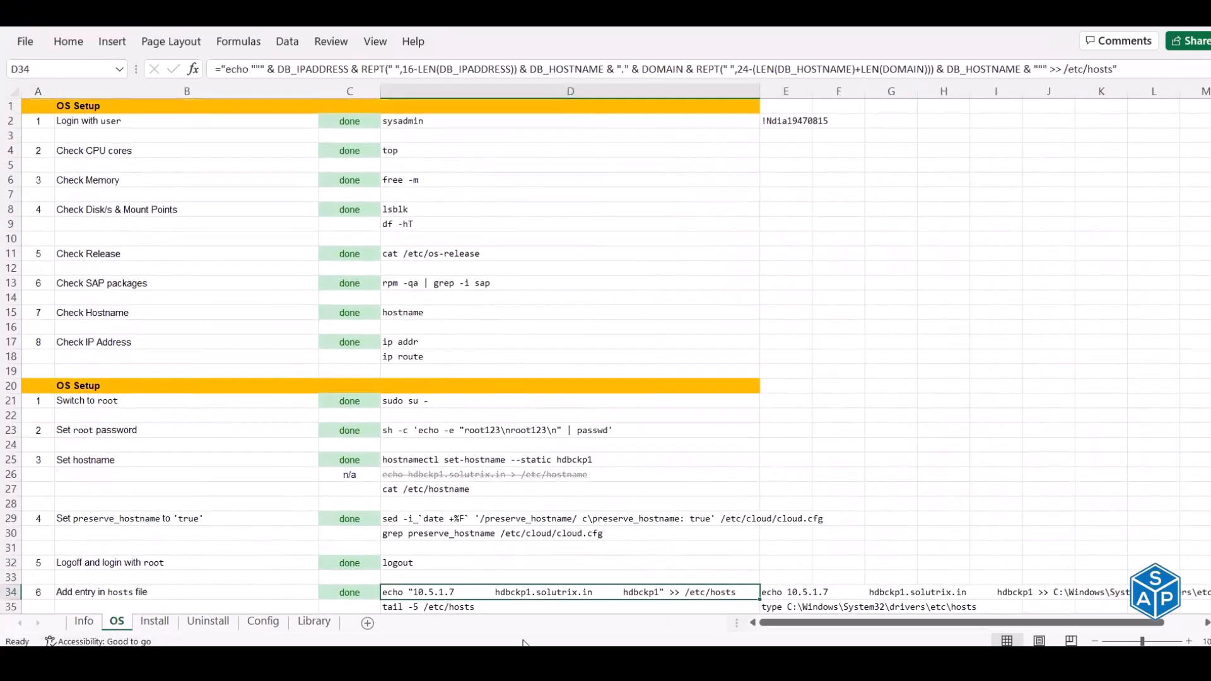
pyautogui.hotkey('alt', 'Tab')
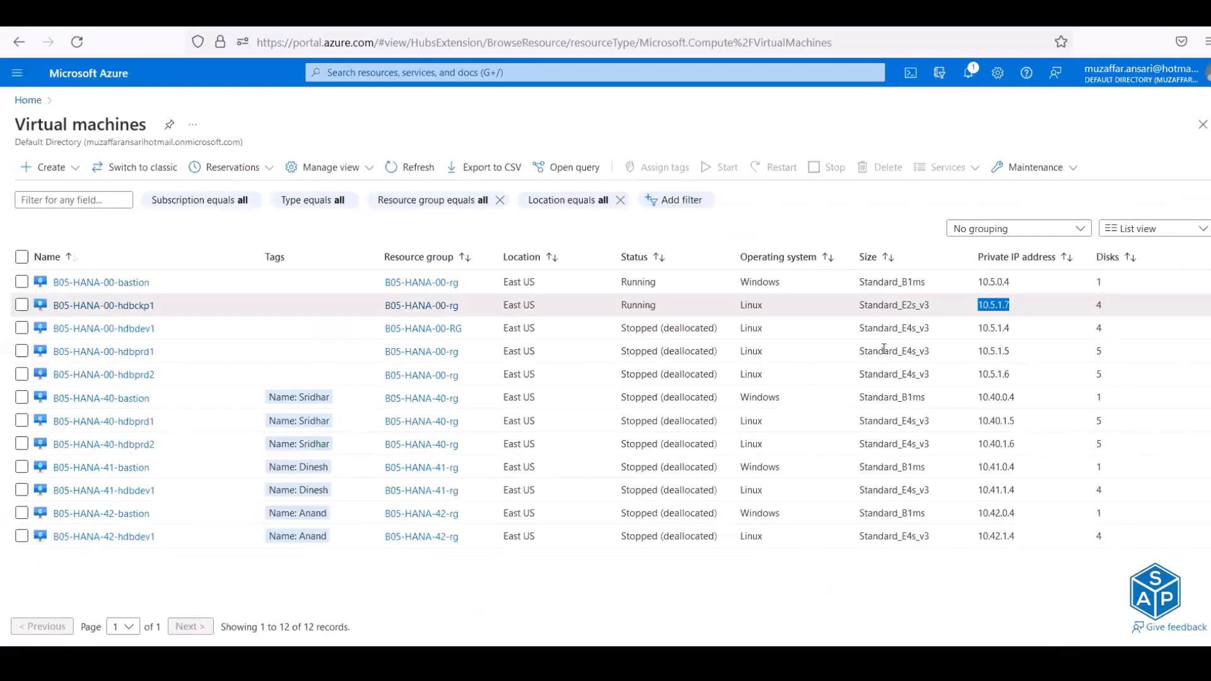
pyautogui.click(929, 311)
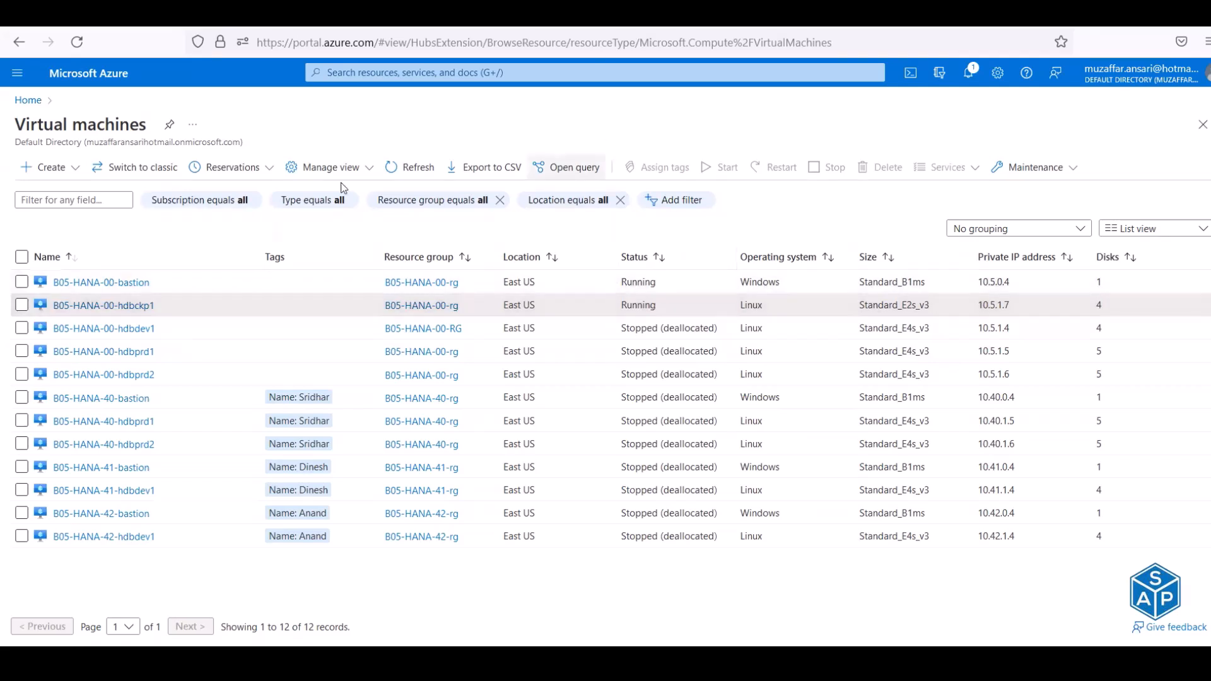
pyautogui.click(615, 659)
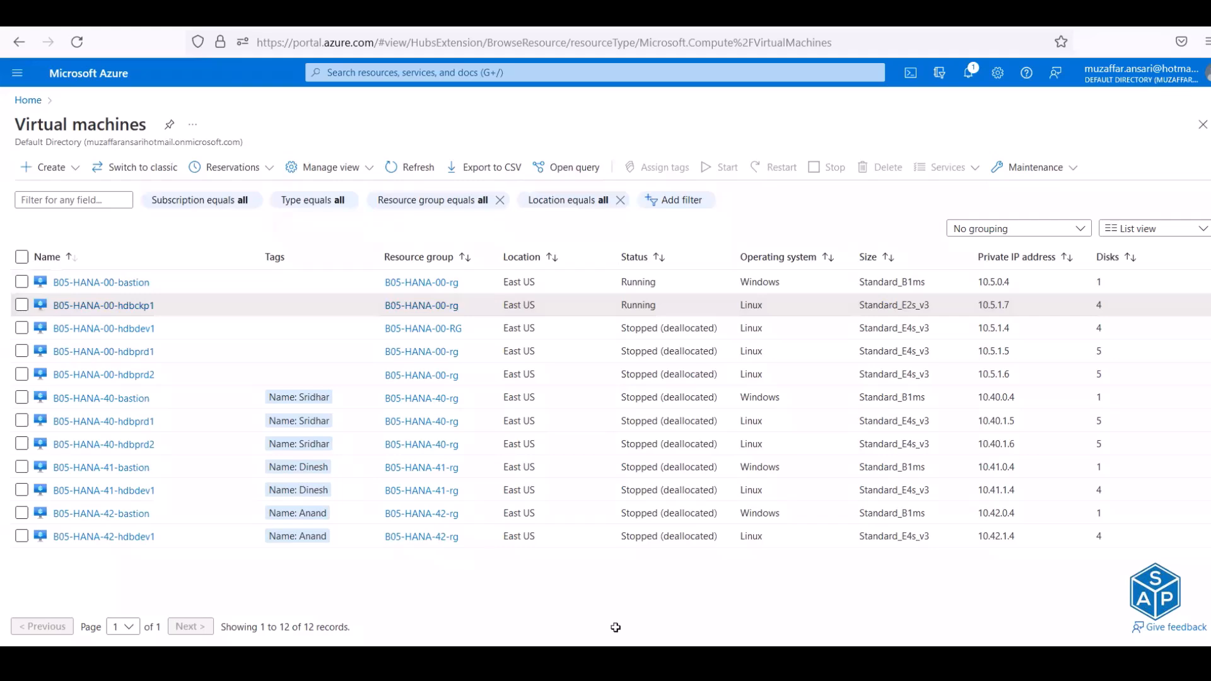
# - Set up Find and Replace to swap whole-cell 'done' for 'pending', starting from C2
pyautogui.click(356, 120)
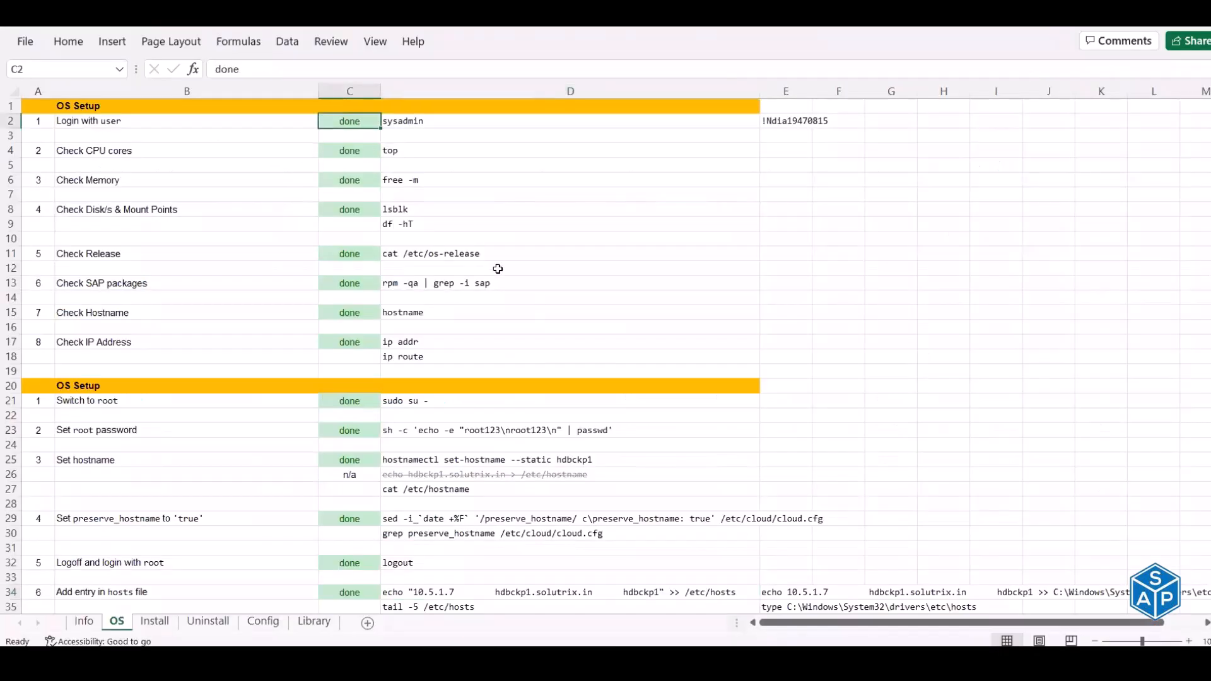
pyautogui.hotkey('ctrl', 'h')
pyautogui.press('Tab')
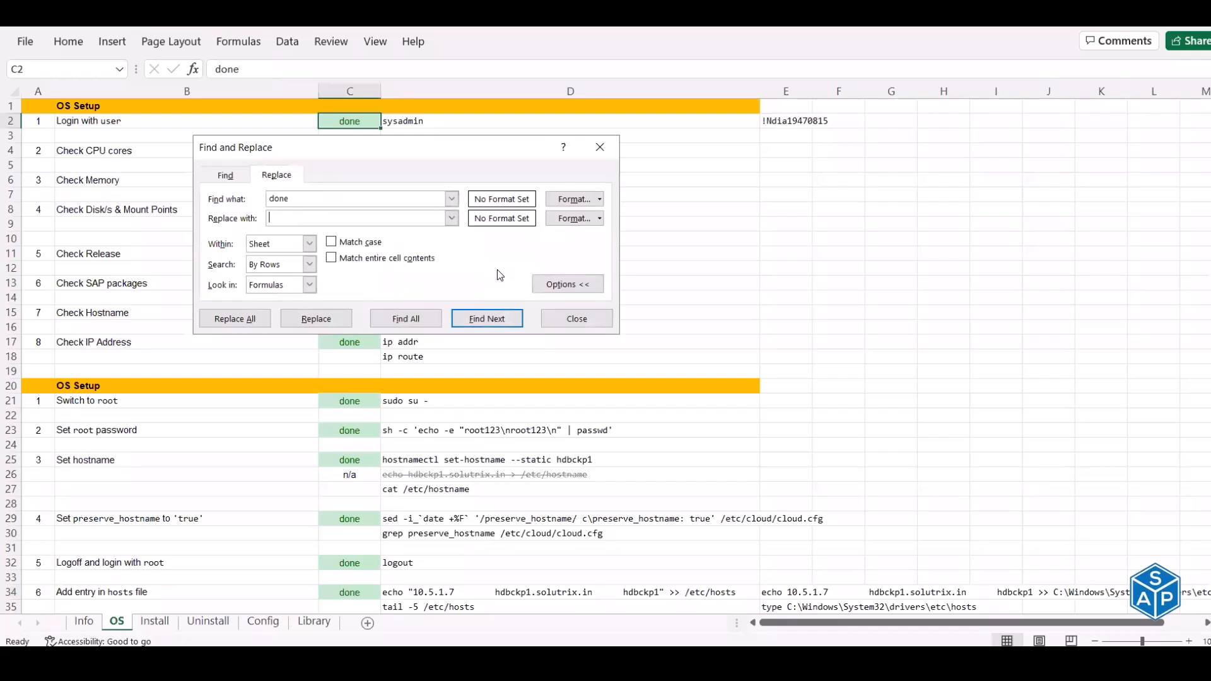
pyautogui.write('pending')
pyautogui.click(331, 259)
pyautogui.moveTo(429, 151); pyautogui.dragTo(752, 93)
pyautogui.click(125, 103)
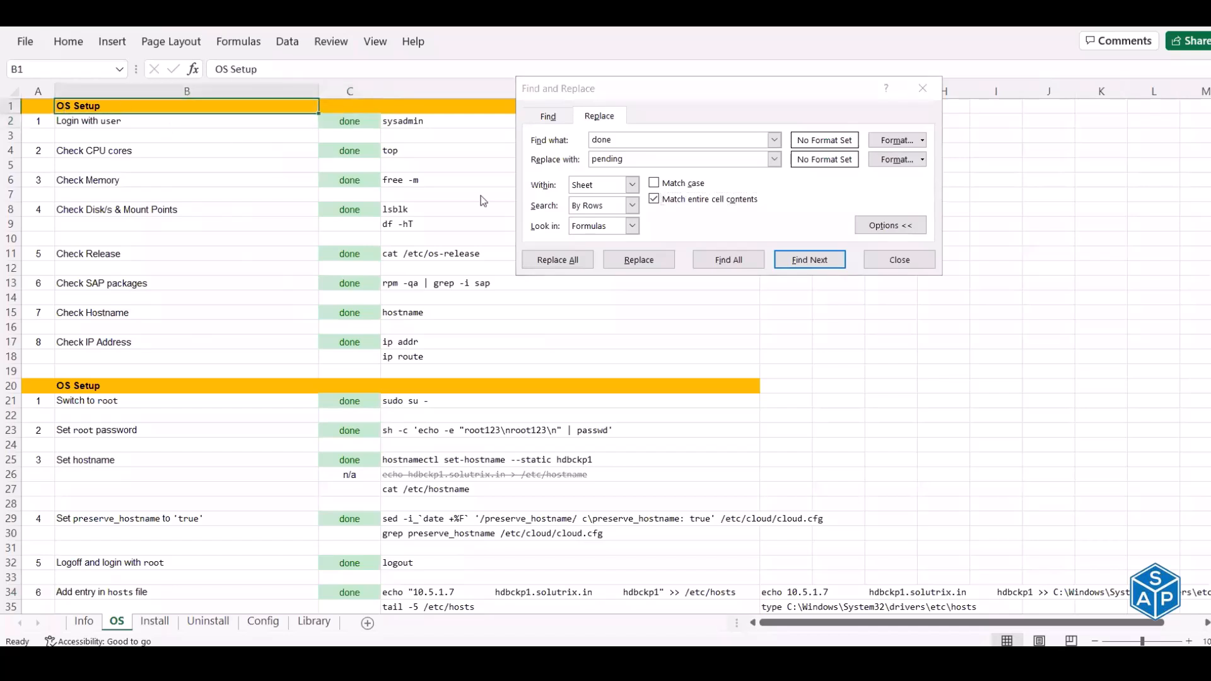
pyautogui.click(801, 260)
# - Replace each 'done' status with 'pending' on the current sheet
pyautogui.click(661, 263)
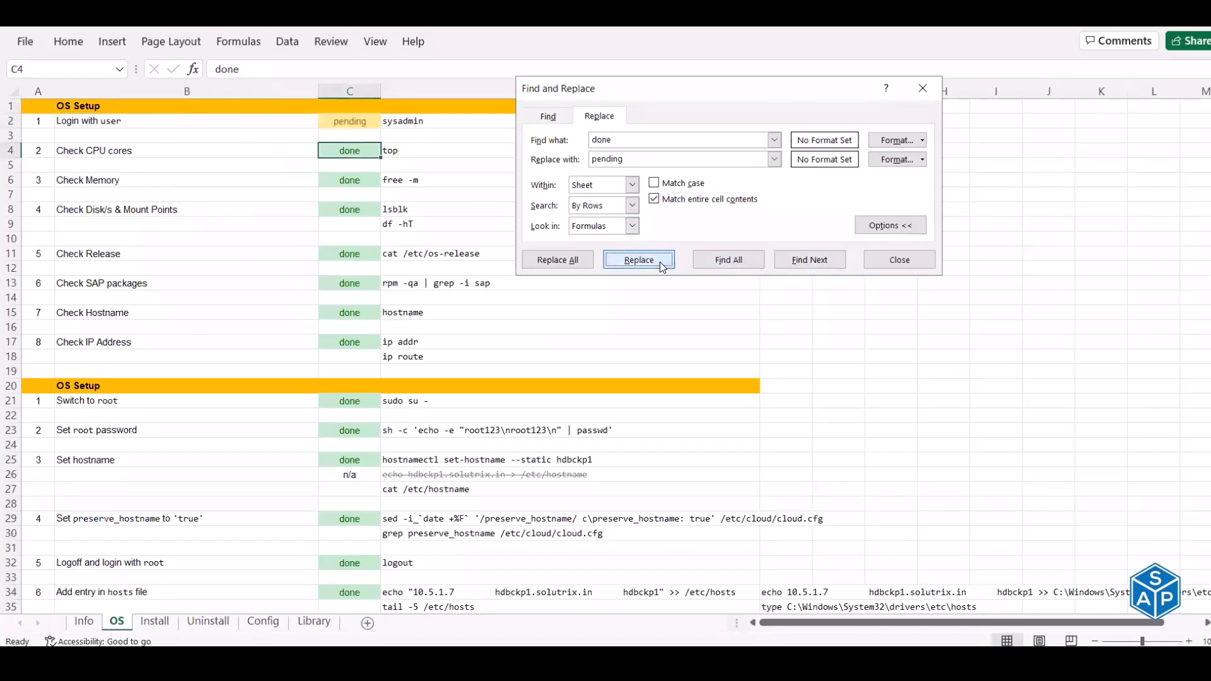
pyautogui.click(661, 263)
pyautogui.click(661, 264)
pyautogui.click(661, 264)
pyautogui.click(661, 263)
pyautogui.click(661, 264)
pyautogui.click(661, 264)
pyautogui.click(661, 263)
pyautogui.click(661, 264)
pyautogui.click(661, 264)
pyautogui.click(661, 264)
pyautogui.click(661, 263)
pyautogui.click(661, 264)
pyautogui.click(661, 263)
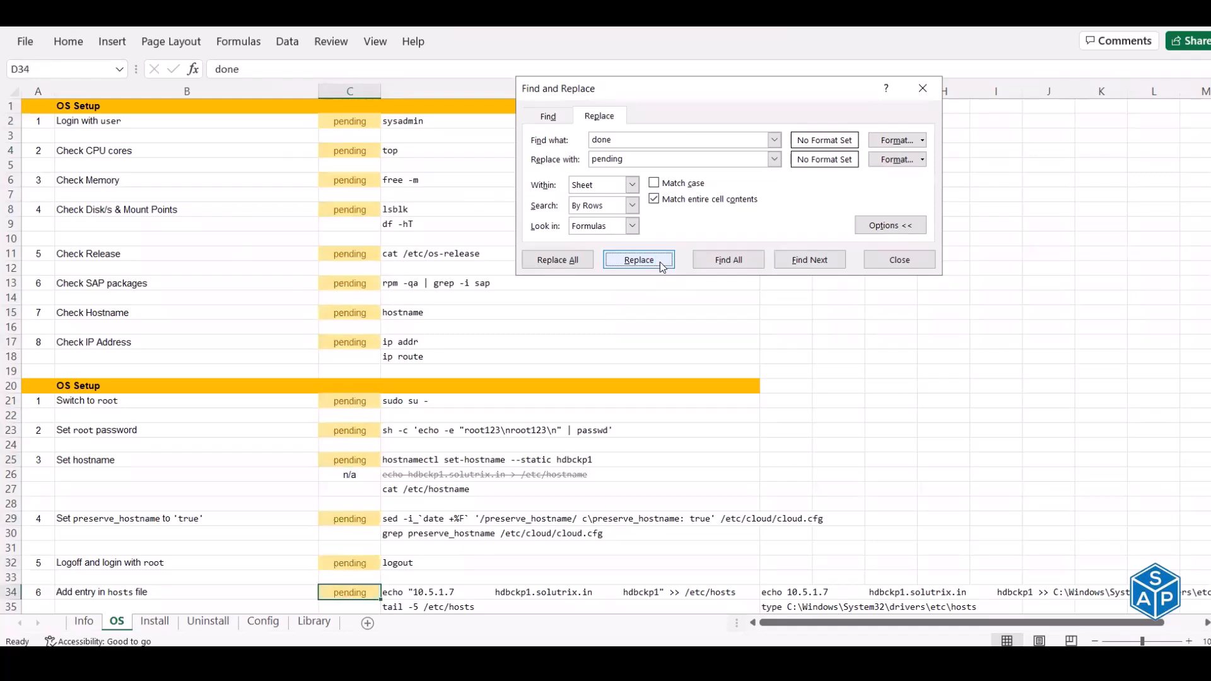
pyautogui.click(661, 264)
pyautogui.click(661, 264)
pyautogui.click(661, 264)
pyautogui.click(661, 264)
pyautogui.click(656, 261)
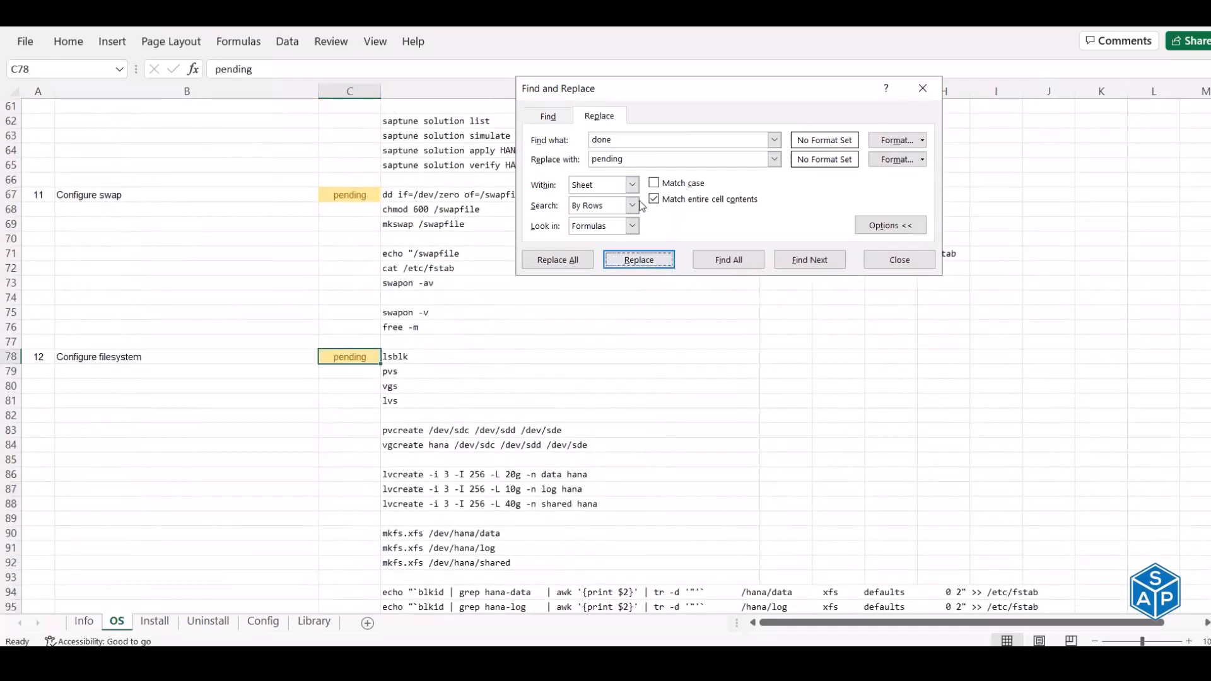
# - Search within the whole workbook and replace every remaining 'done' with 'pending' through C37
pyautogui.click(631, 185)
pyautogui.click(625, 206)
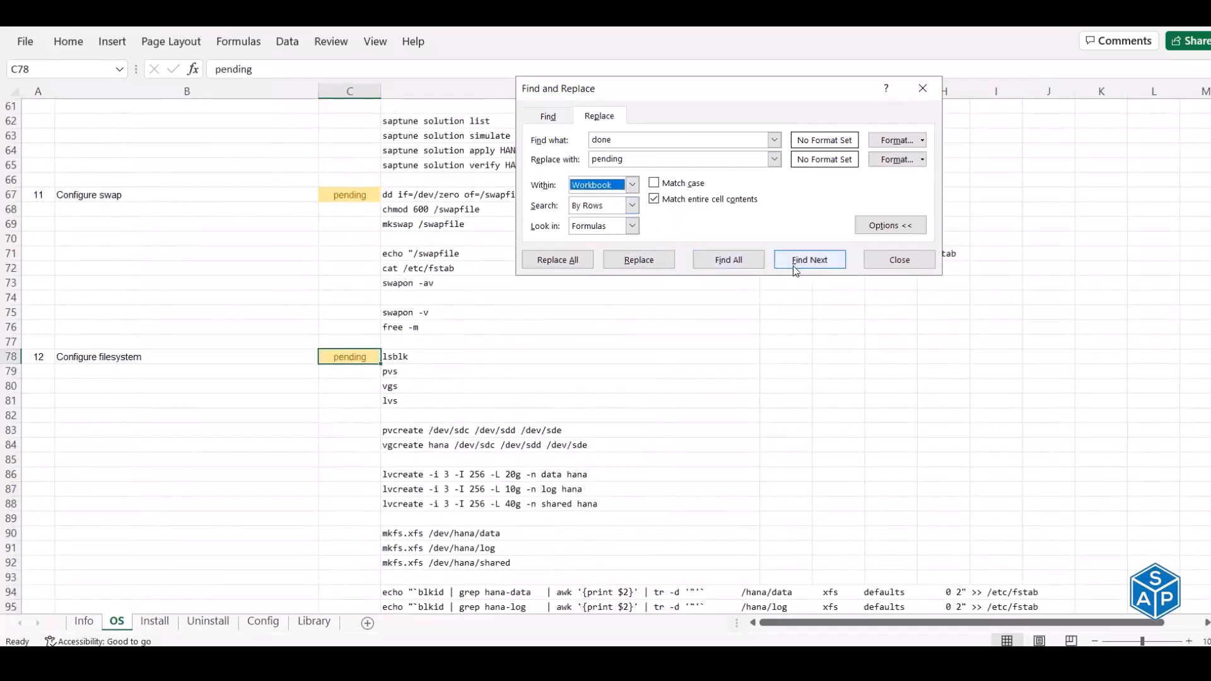
pyautogui.click(794, 261)
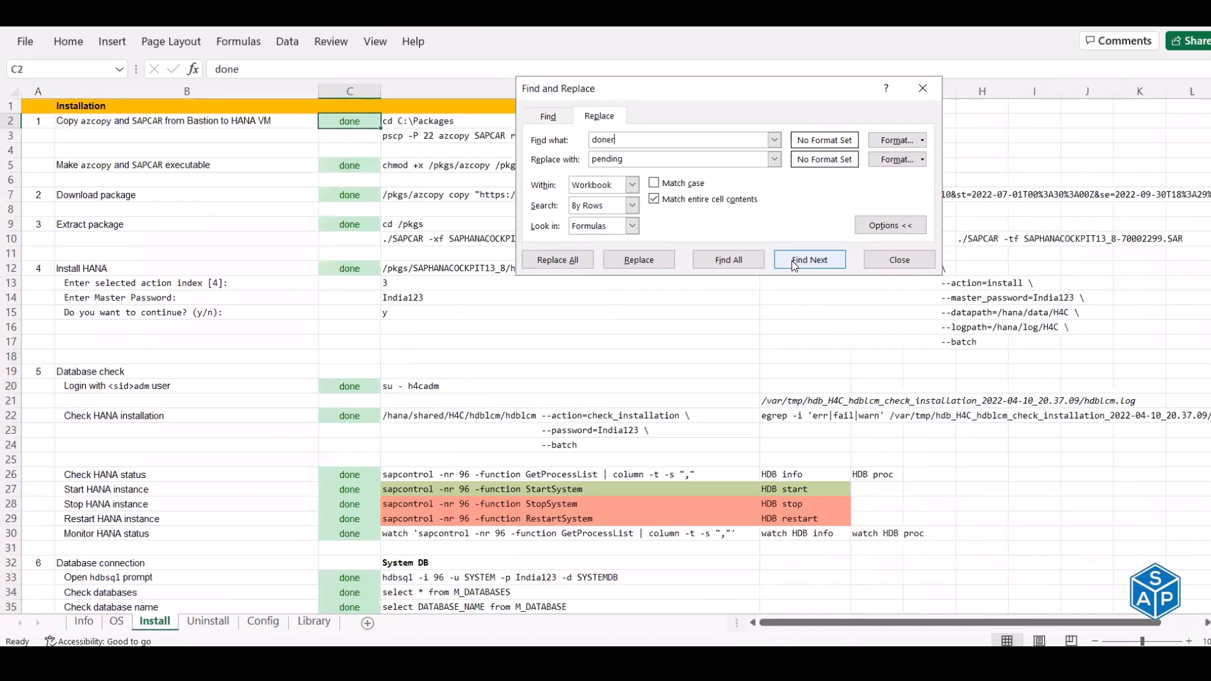
pyautogui.press('BackSpace')
pyautogui.click(654, 263)
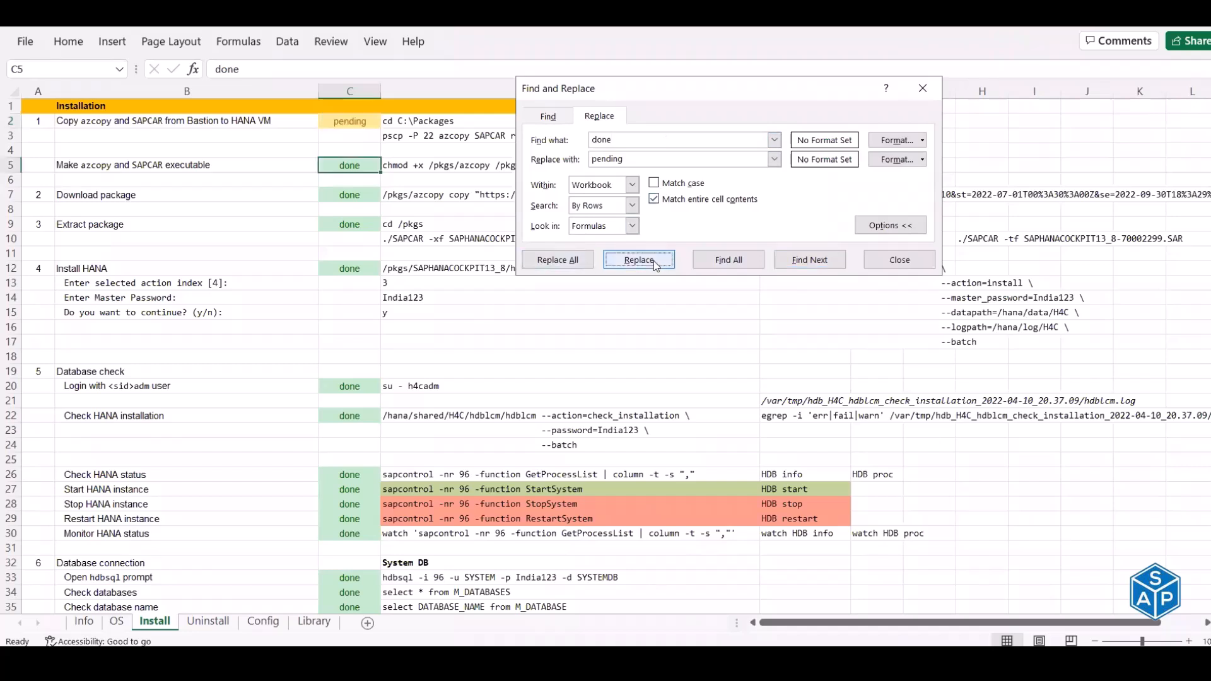
pyautogui.click(654, 263)
pyautogui.click(655, 263)
pyautogui.click(655, 263)
pyautogui.click(655, 263)
pyautogui.click(654, 263)
pyautogui.click(655, 263)
pyautogui.click(654, 263)
pyautogui.click(655, 263)
pyautogui.click(655, 263)
pyautogui.click(654, 263)
pyautogui.click(654, 263)
pyautogui.click(655, 263)
pyautogui.click(654, 263)
pyautogui.click(655, 263)
pyautogui.click(655, 263)
pyautogui.click(655, 263)
pyautogui.click(655, 263)
pyautogui.click(654, 263)
pyautogui.click(655, 263)
pyautogui.click(655, 263)
pyautogui.click(655, 263)
pyautogui.click(654, 263)
pyautogui.click(655, 263)
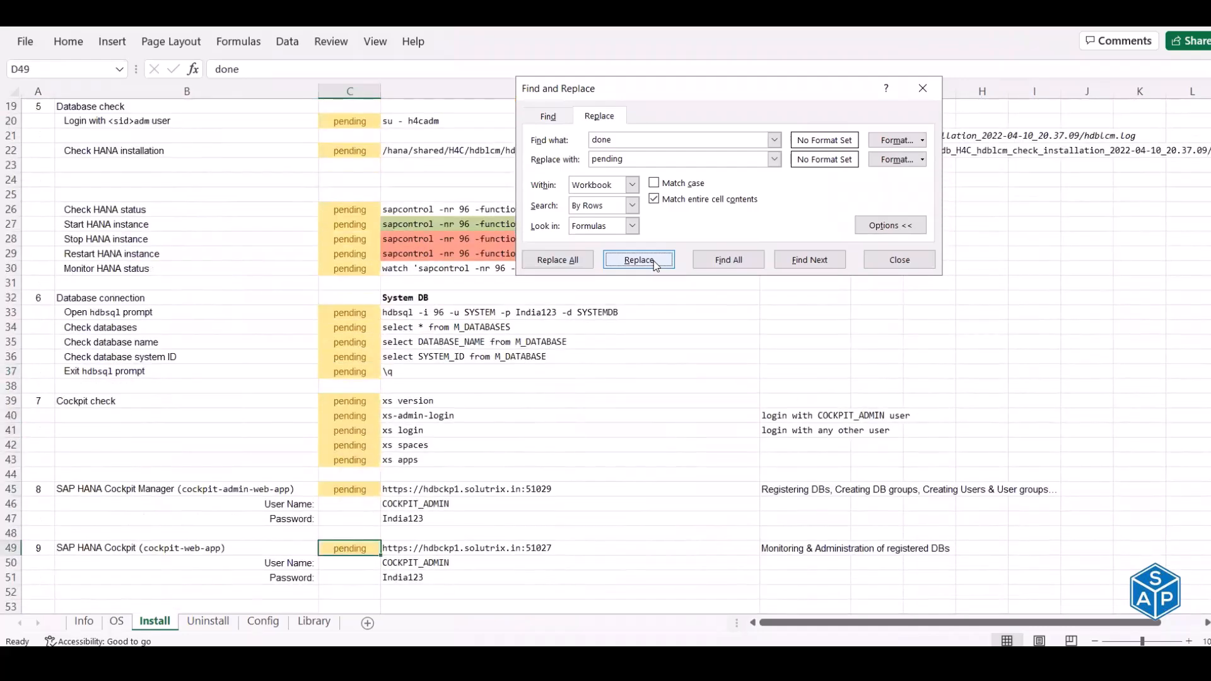
pyautogui.click(655, 263)
pyautogui.click(655, 263)
pyautogui.click(655, 263)
pyautogui.click(655, 263)
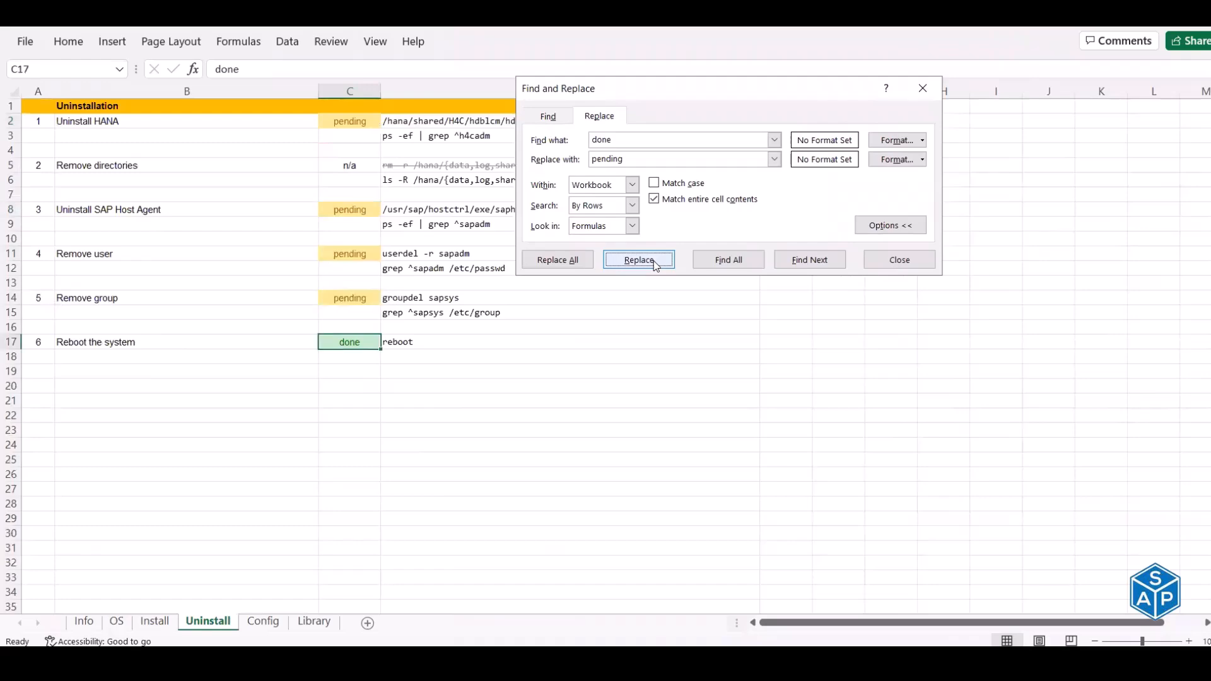
pyautogui.click(655, 263)
pyautogui.click(655, 263)
pyautogui.click(655, 263)
pyautogui.click(655, 263)
pyautogui.click(815, 262)
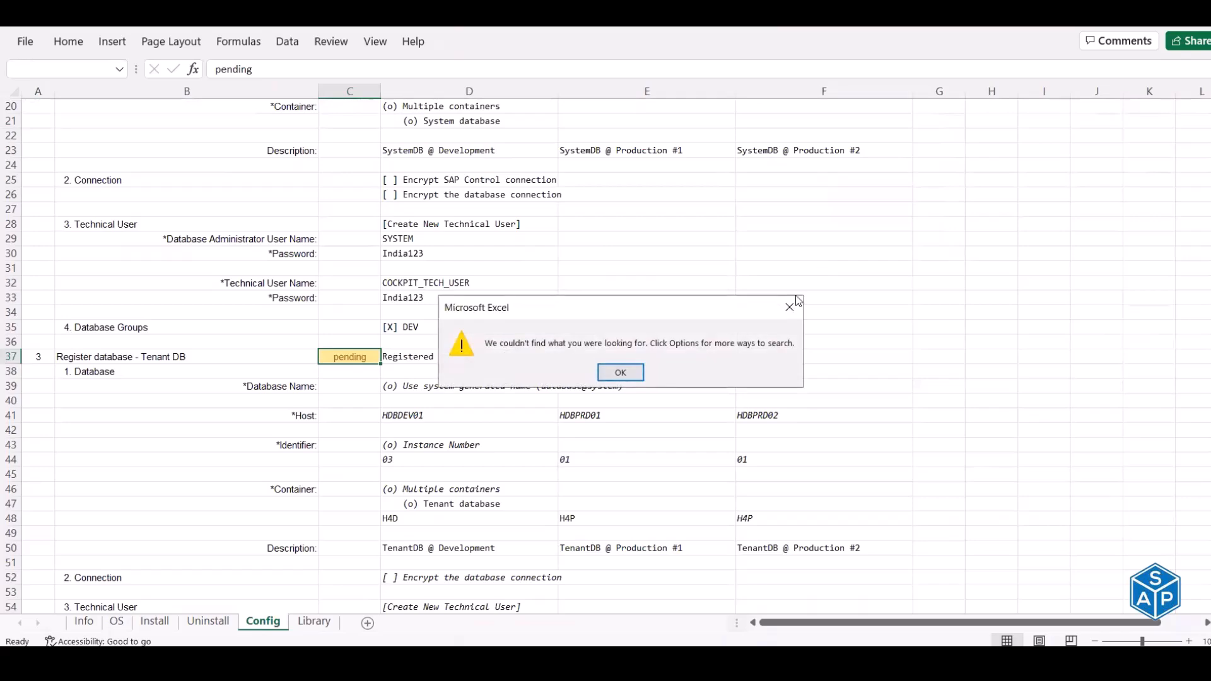
pyautogui.click(789, 305)
pyautogui.press('Escape')
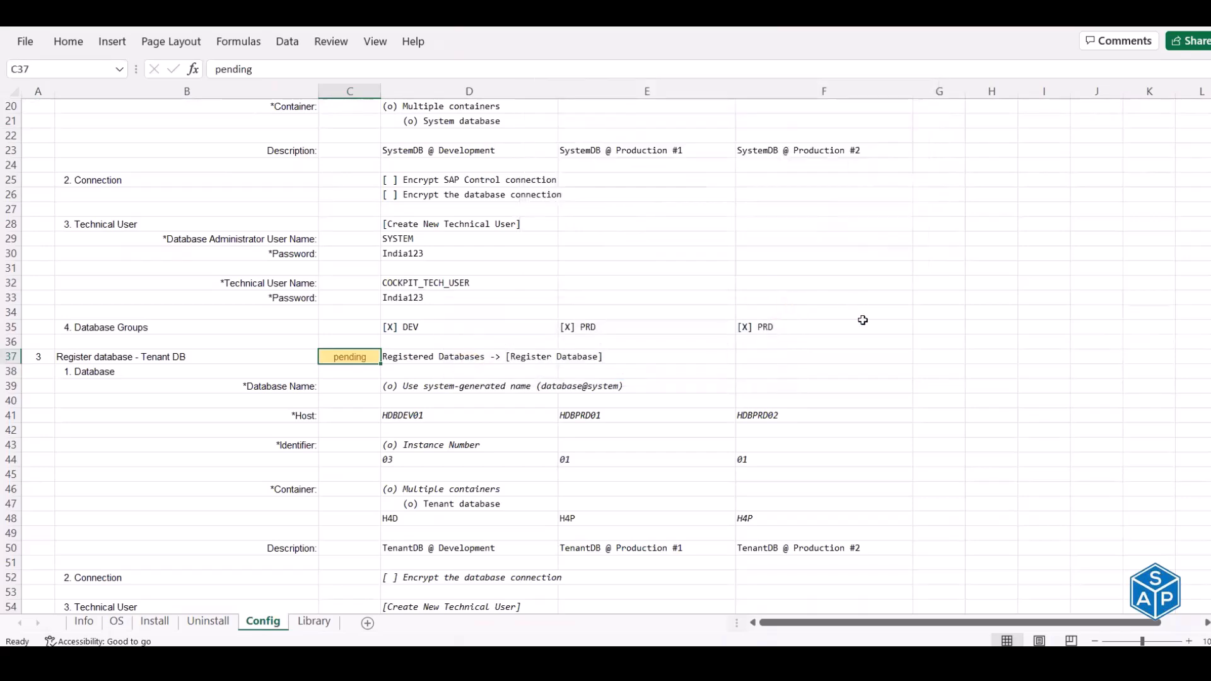
# - Jump to cell A1 on the Config, Uninstall, Install and OS sheets
pyautogui.hotkey('ctrl', 'Home')
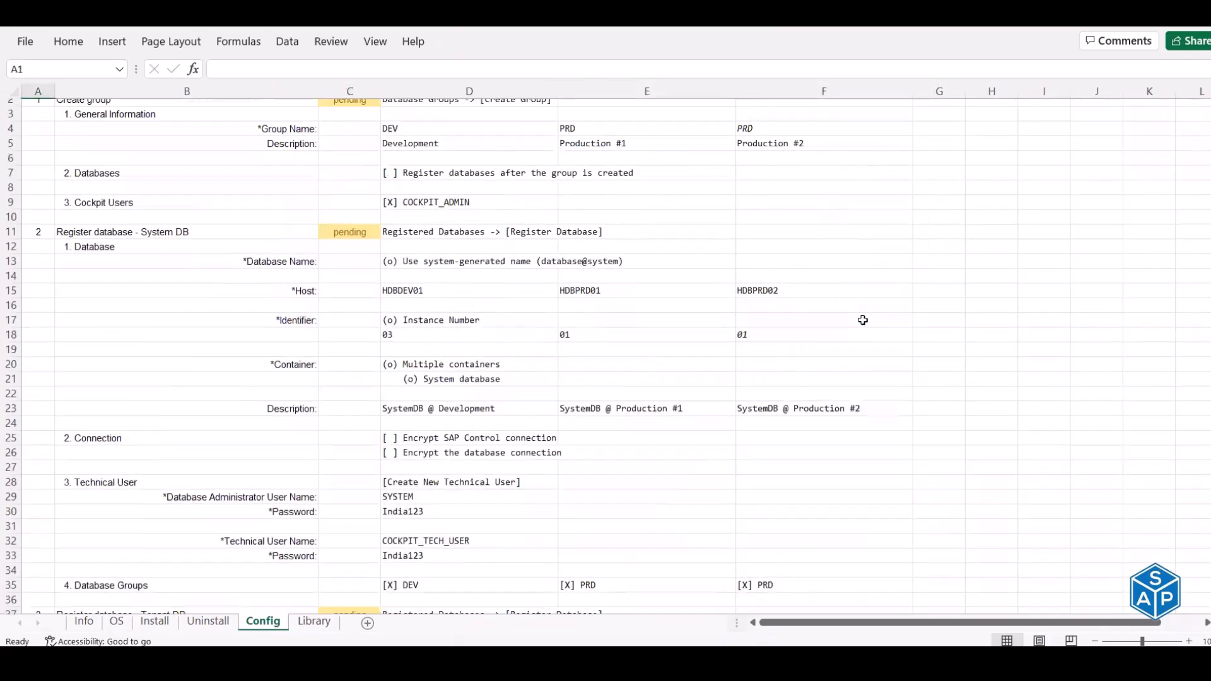
pyautogui.click(208, 622)
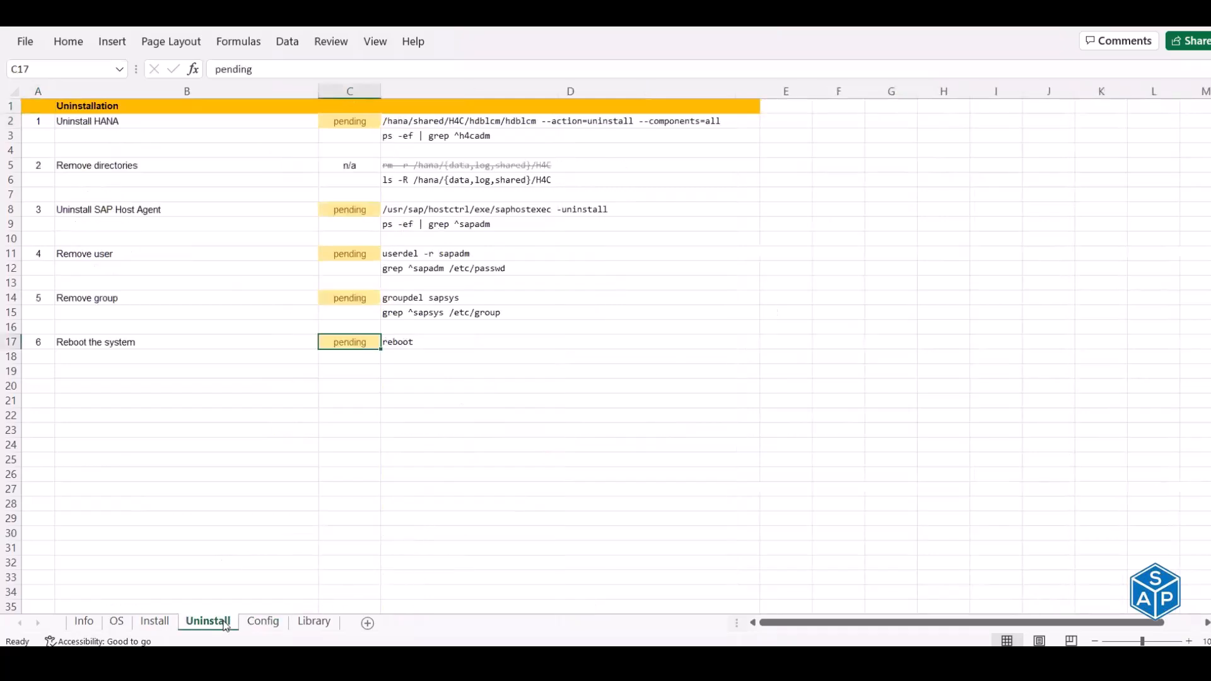
pyautogui.hotkey('ctrl', 'Home')
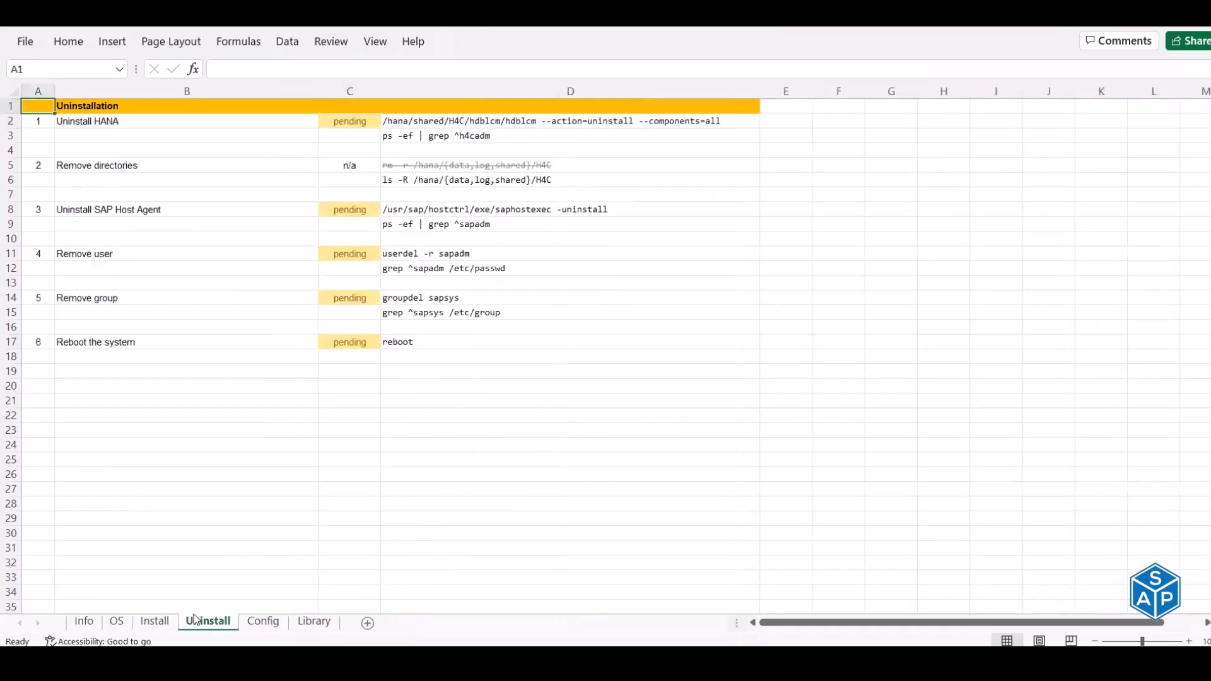
pyautogui.click(156, 622)
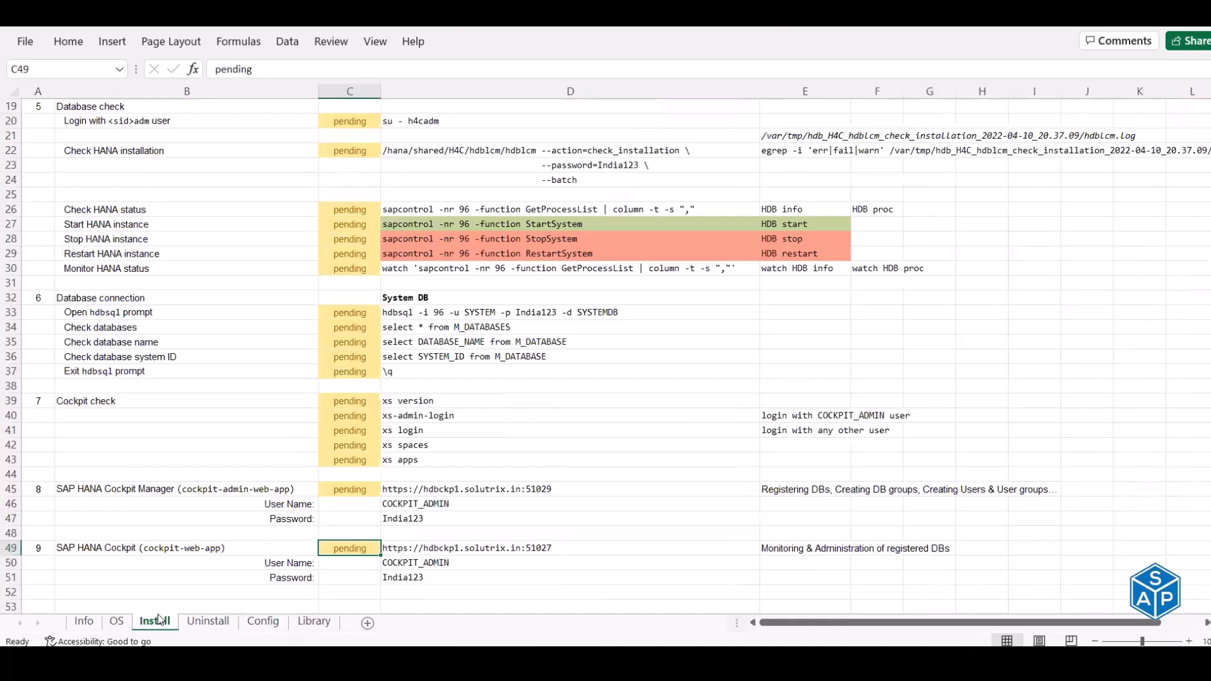
pyautogui.hotkey('ctrl', 'Home')
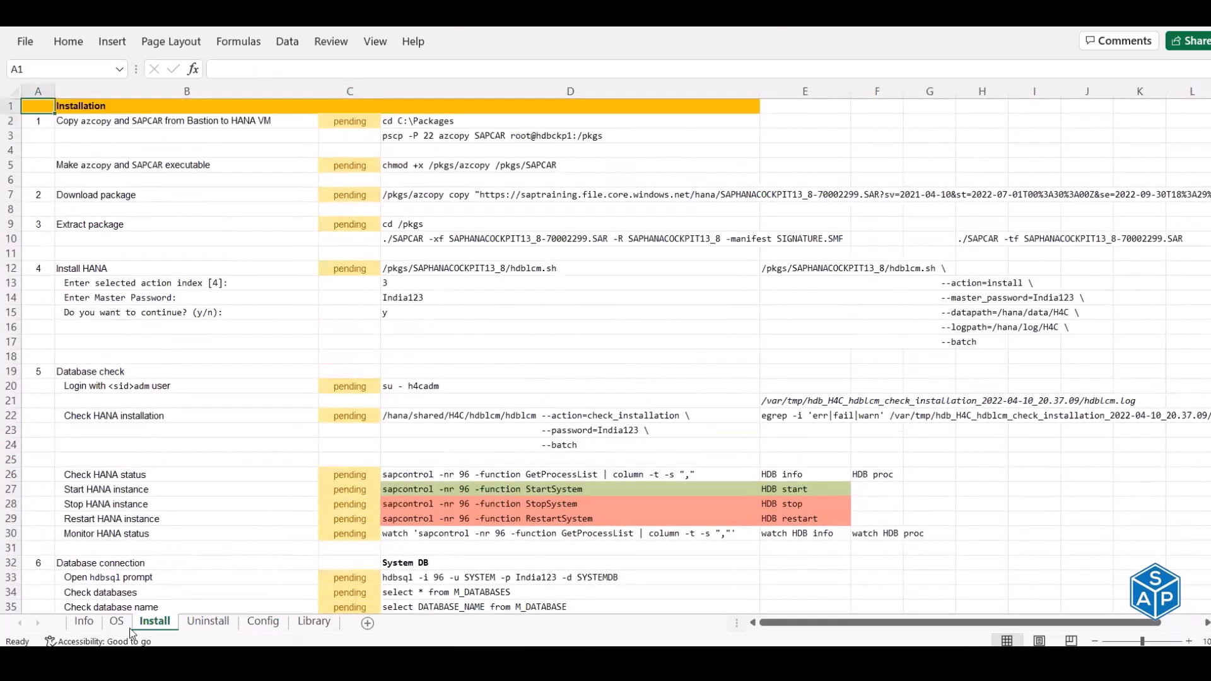
pyautogui.click(118, 622)
pyautogui.hotkey('ctrl', 'Home')
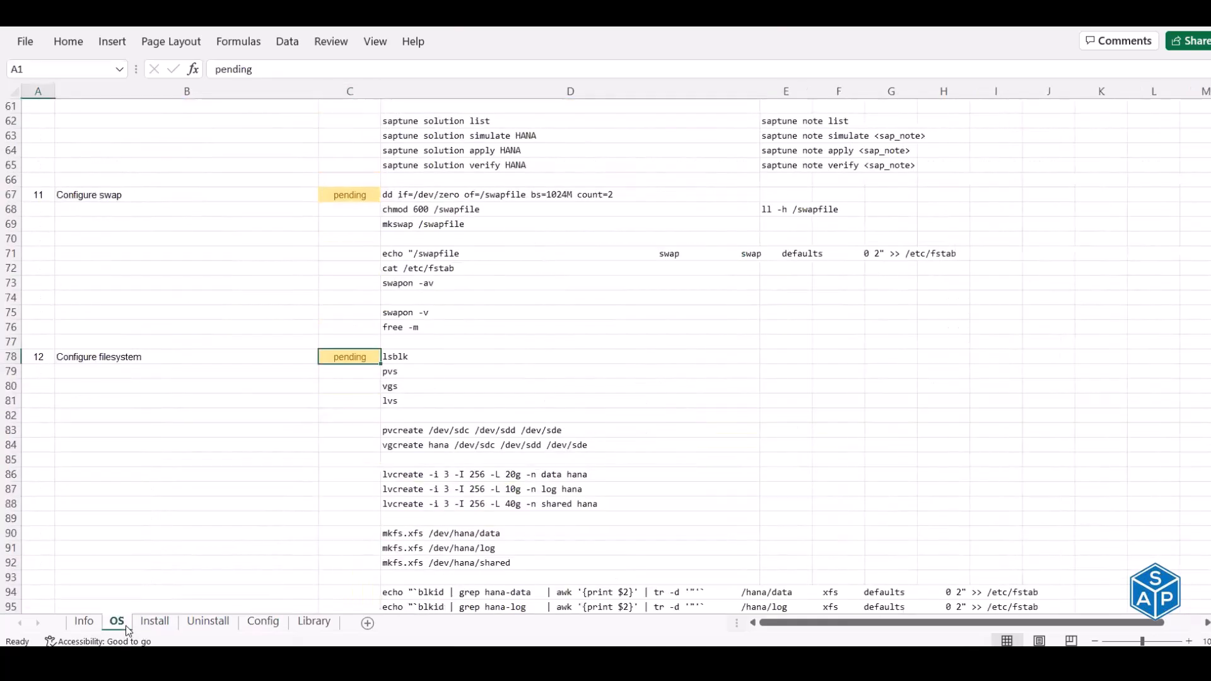
# - Check the Info sheet, finish on the OS sheet, and bring MTPuTTY forward
pyautogui.click(83, 622)
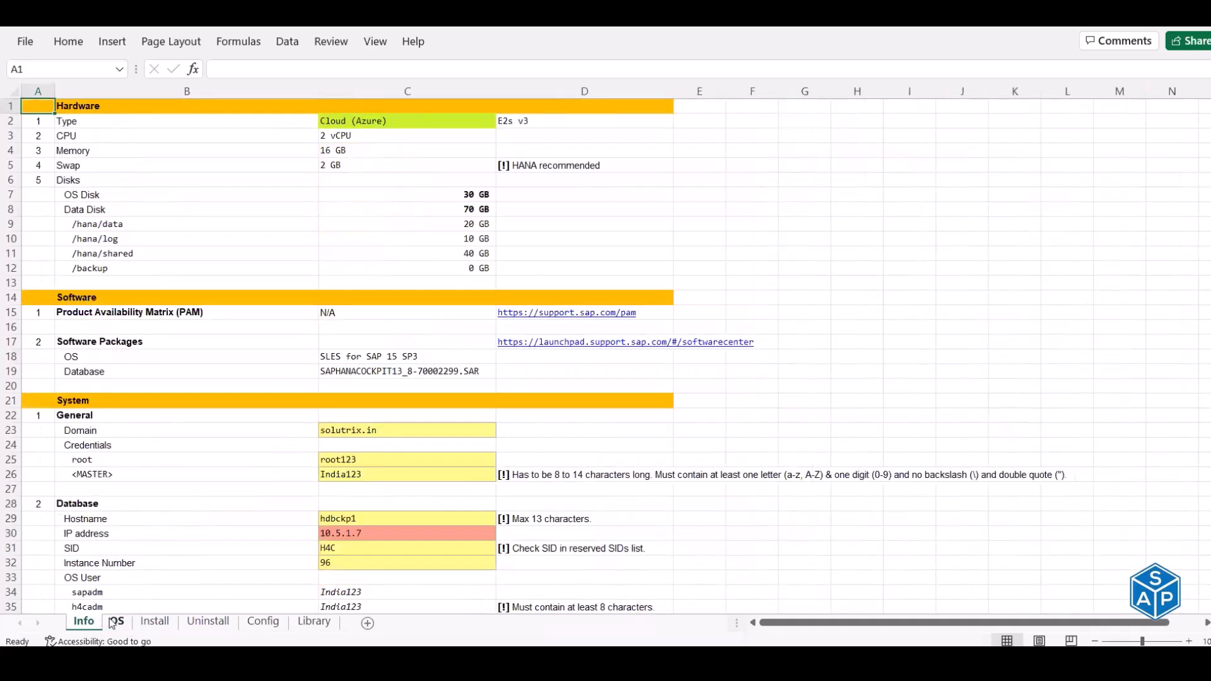
pyautogui.scroll(-5, 259, 371)
pyautogui.scroll(5, 259, 371)
pyautogui.click(118, 623)
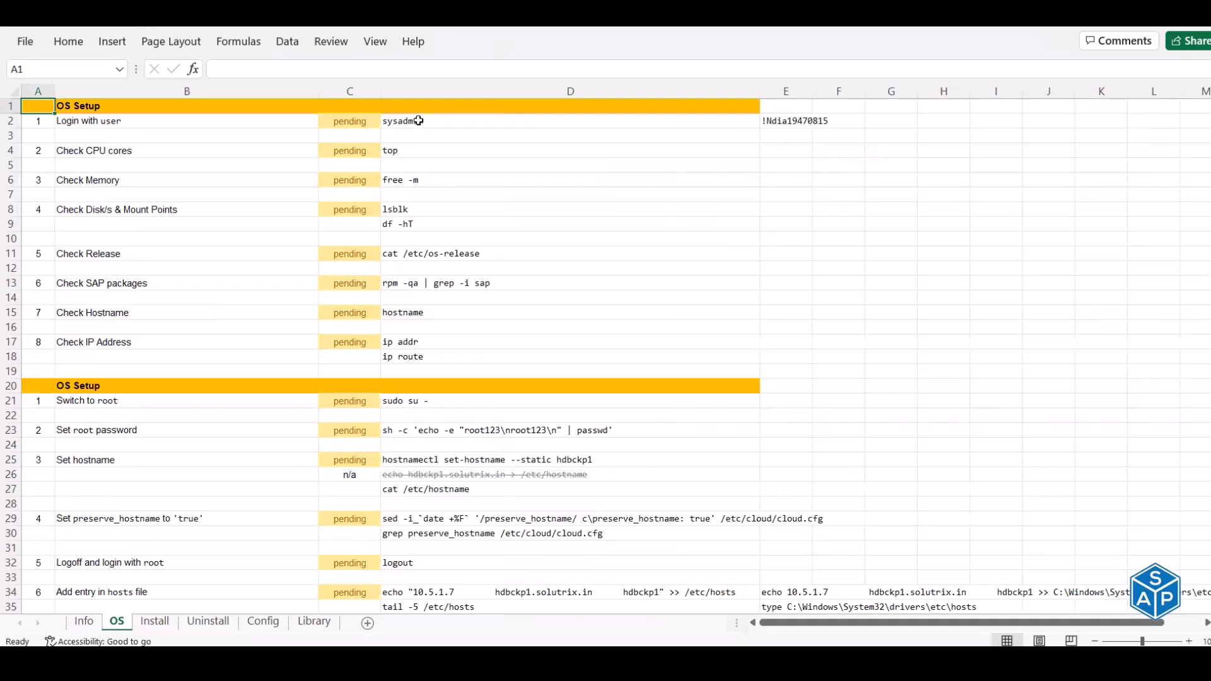
pyautogui.hotkey('alt', 'Tab')
pyautogui.hotkey('alt', 'Tab')
pyautogui.hotkey('alt', 'Tab')
pyautogui.hotkey('alt', 'Tab')
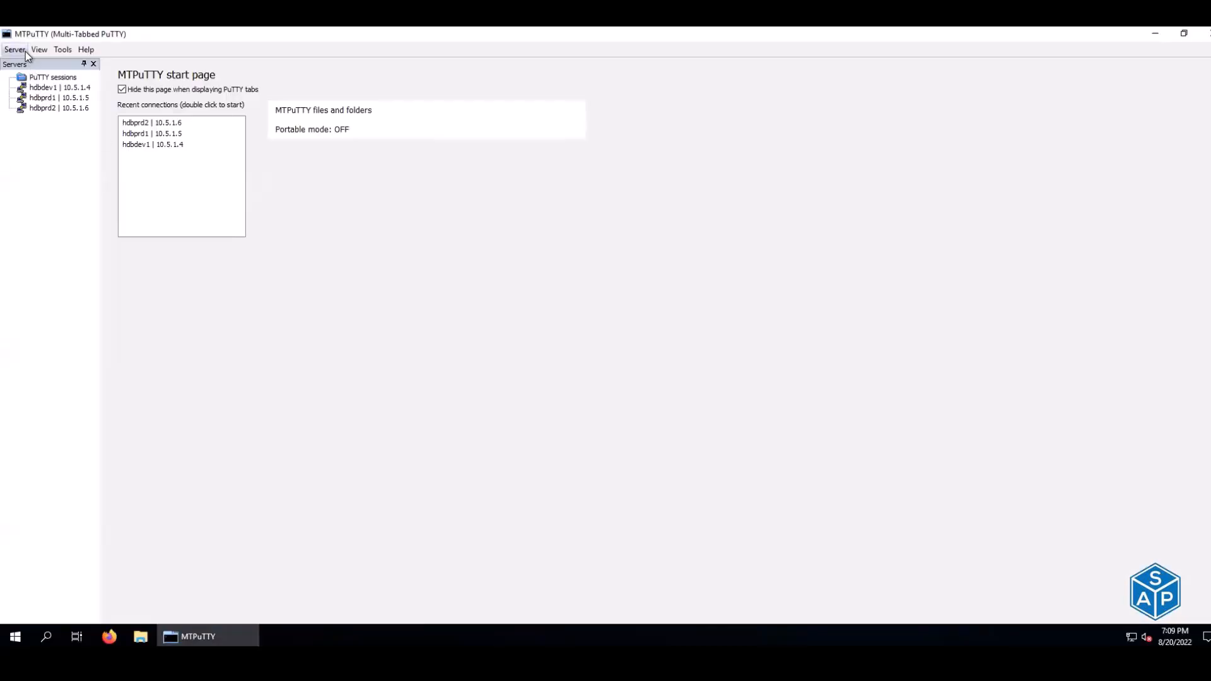
# - Add server 10.5.1.7 named 'hdbckp1 | 10.5.1.7', connect to it and accept its host key
pyautogui.click(25, 51)
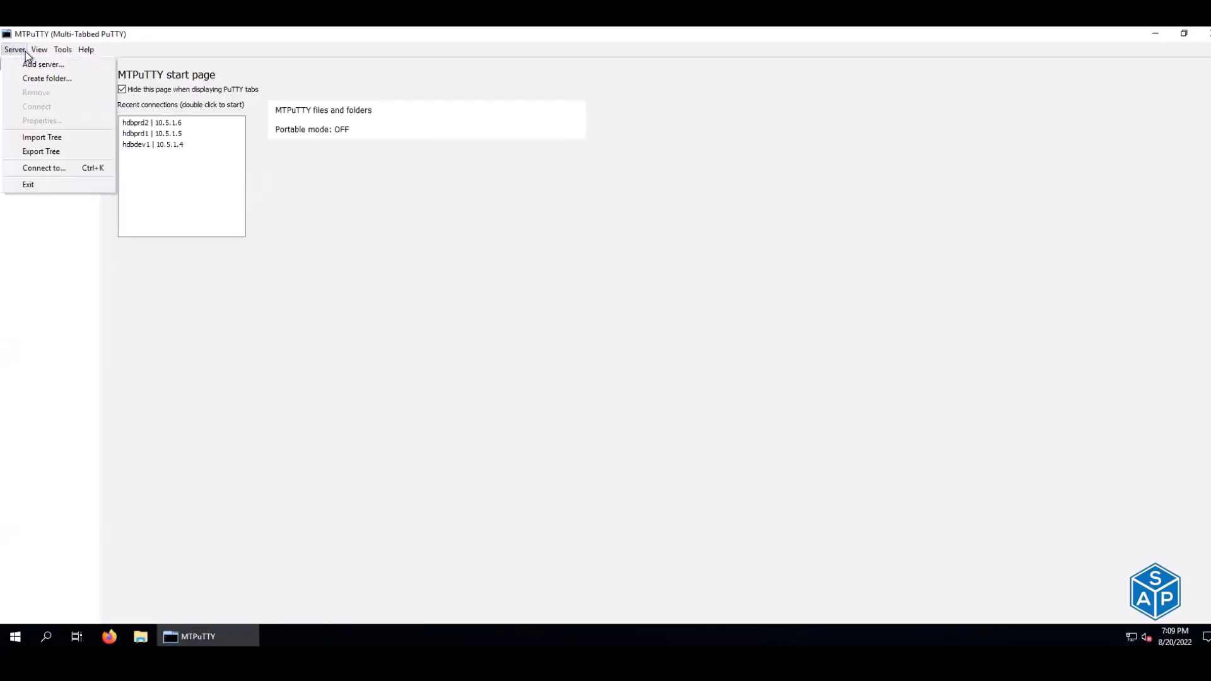
pyautogui.click(45, 65)
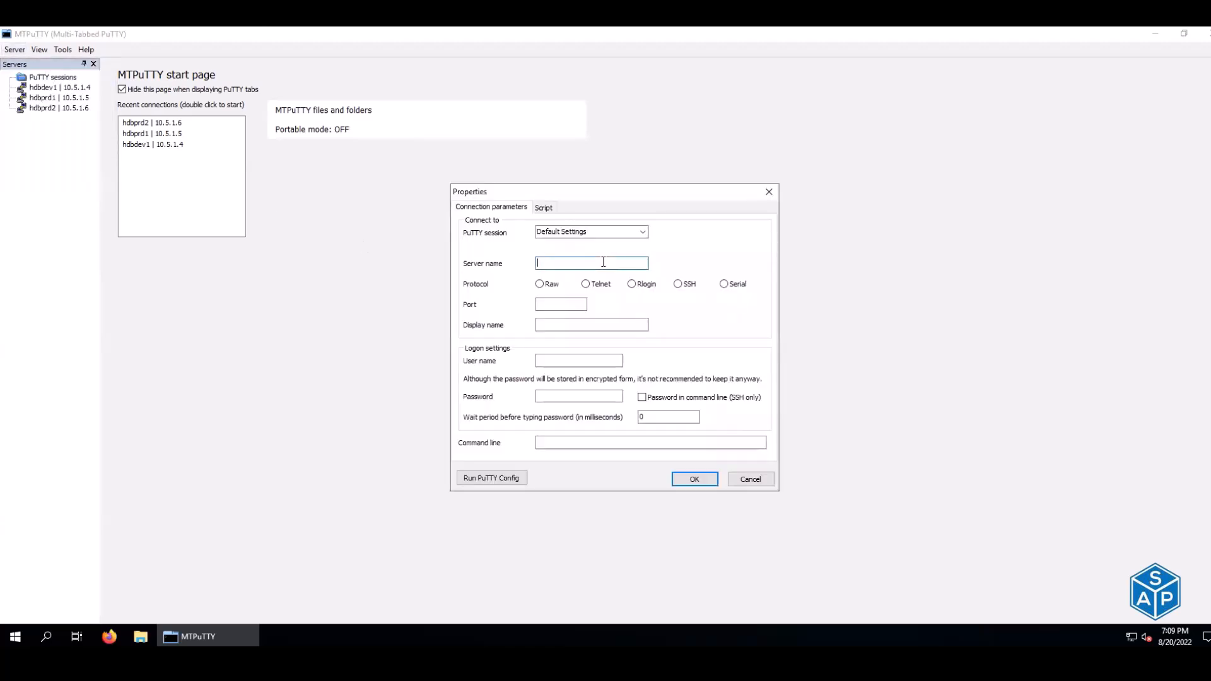
pyautogui.write('10.5.1.7')
pyautogui.press('Tab')
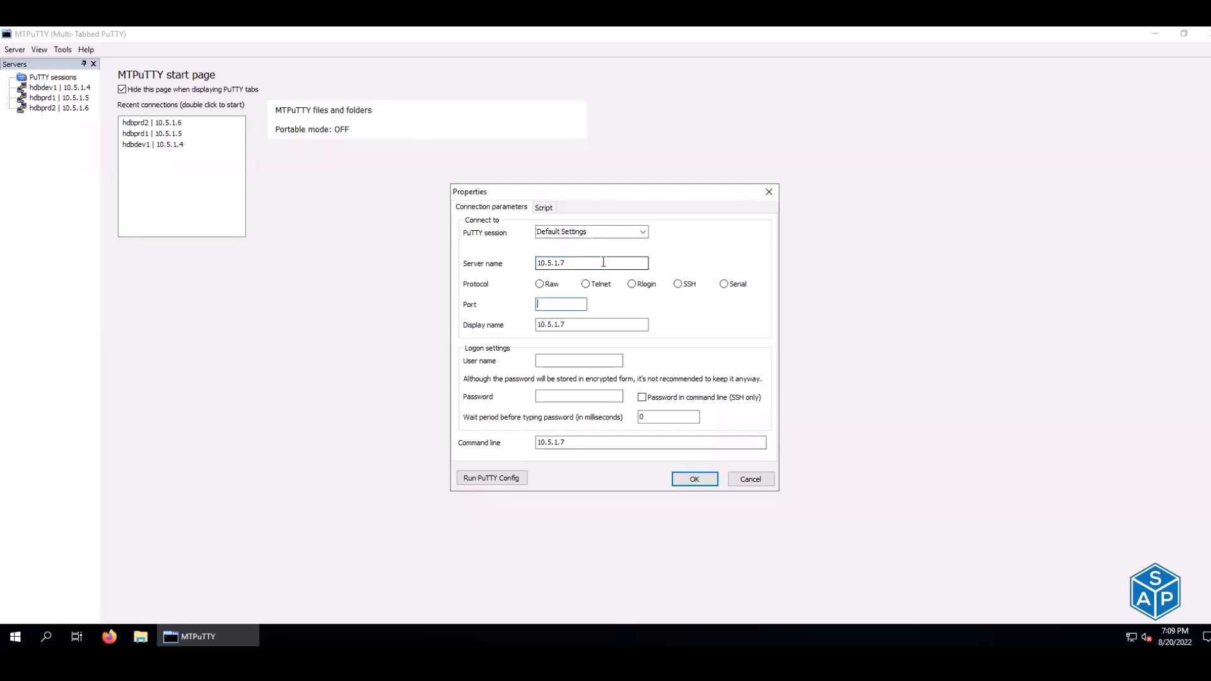
pyautogui.press('Tab')
pyautogui.press('Home')
pyautogui.write('hdbckp1 |')
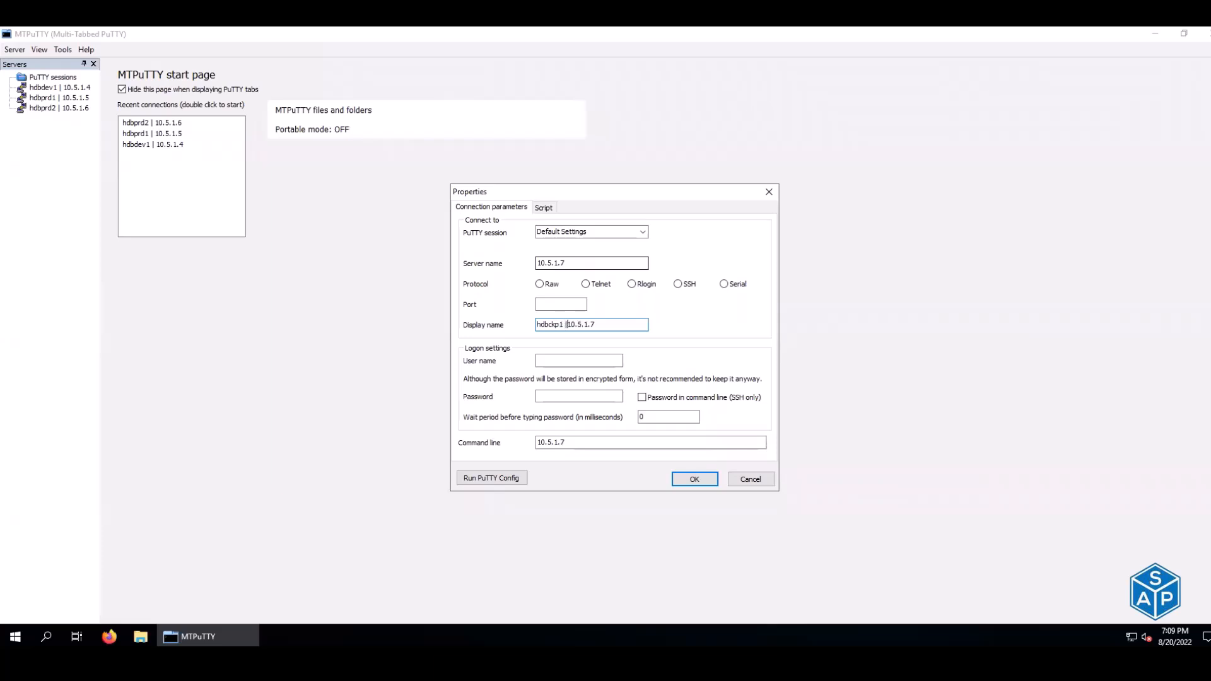
pyautogui.press('Tab')
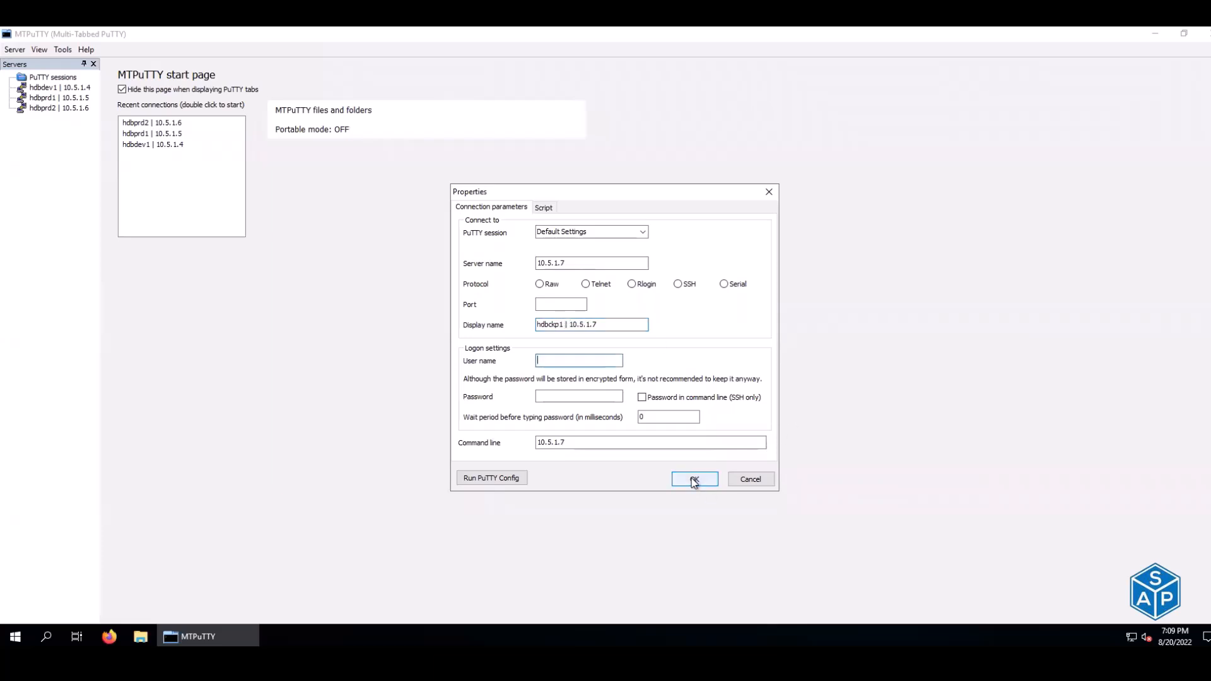
pyautogui.click(694, 481)
pyautogui.doubleClick(70, 118)
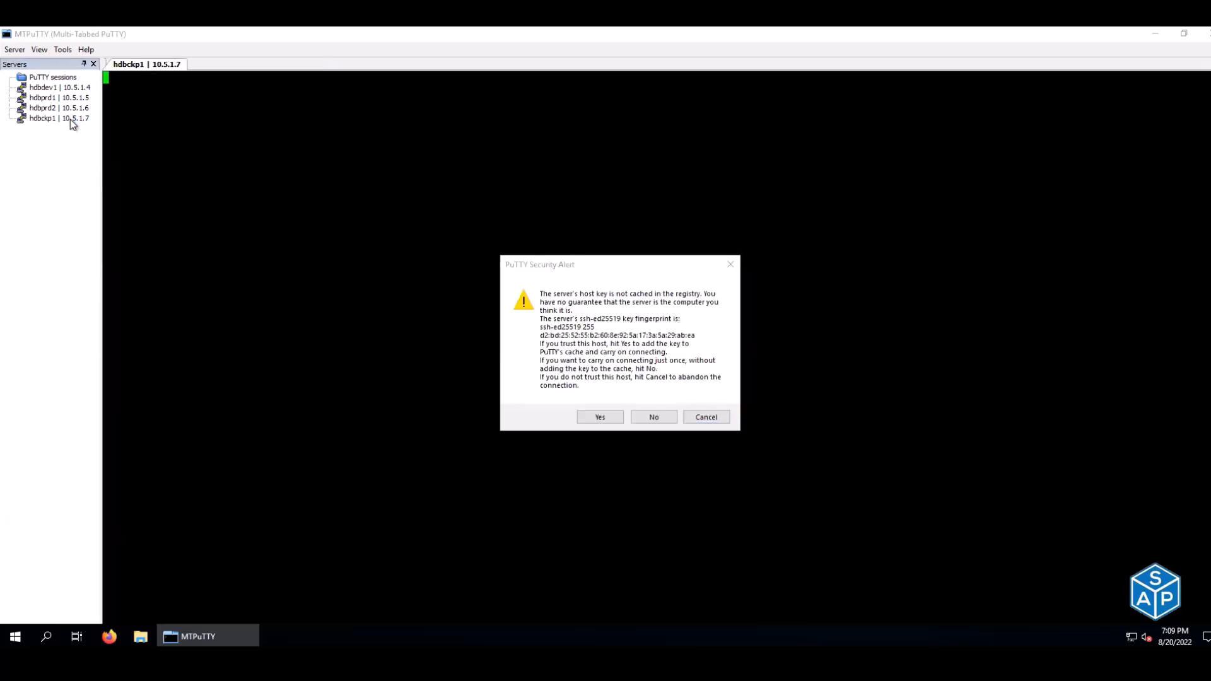
pyautogui.click(596, 417)
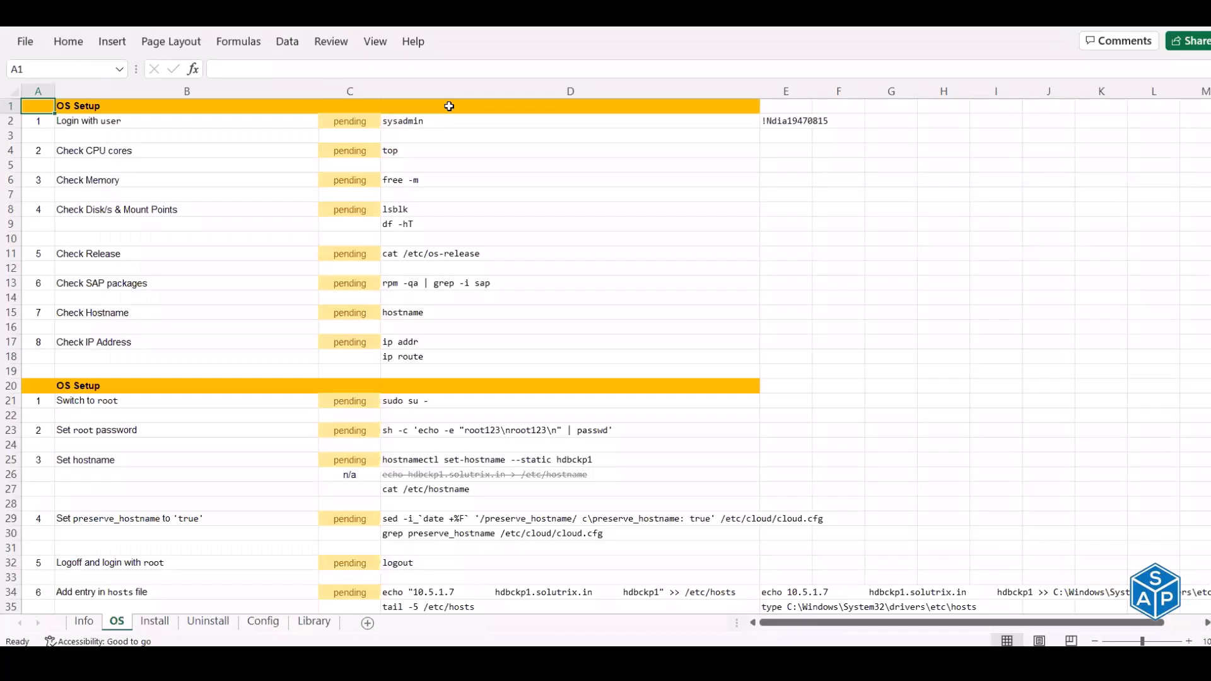
# - Log in to hdbckp1 with the sysadmin user name and password copied from the checklist
pyautogui.click(453, 120)
pyautogui.hotkey('ctrl', 'c')
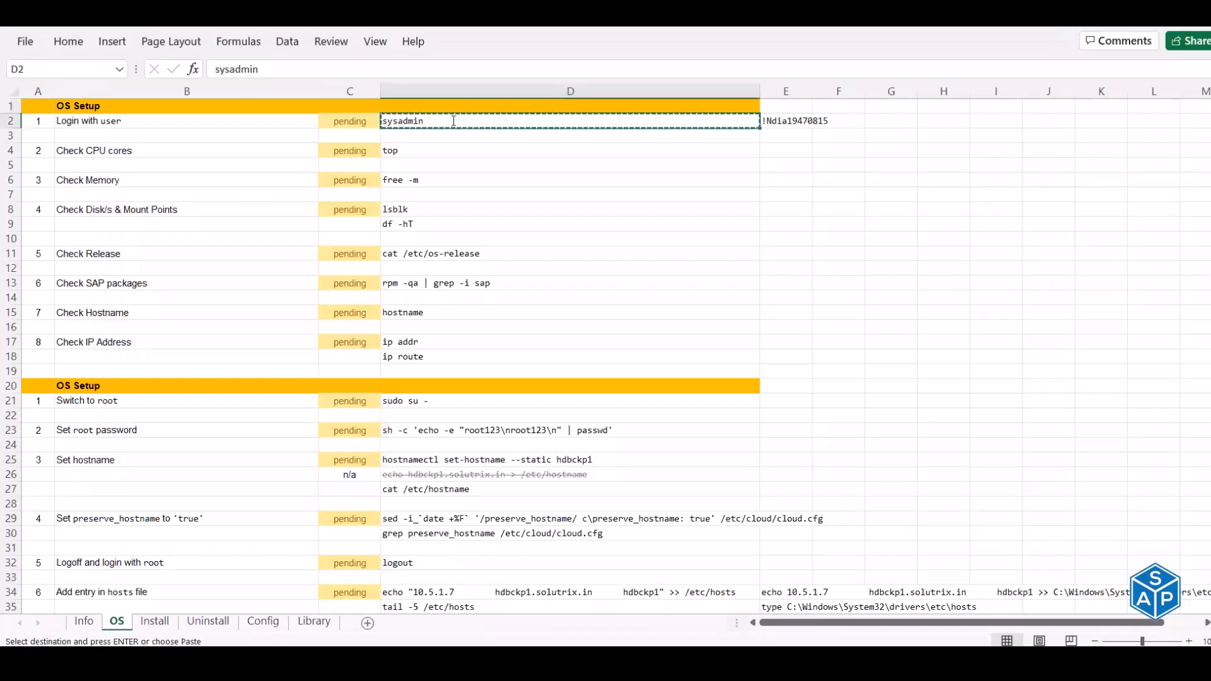
pyautogui.hotkey('alt', 'Tab')
pyautogui.rightClick(453, 120)
pyautogui.hotkey('alt', 'Tab')
pyautogui.click(771, 119)
pyautogui.hotkey('ctrl', 'c')
pyautogui.hotkey('alt', 'Tab')
pyautogui.rightClick(809, 174)
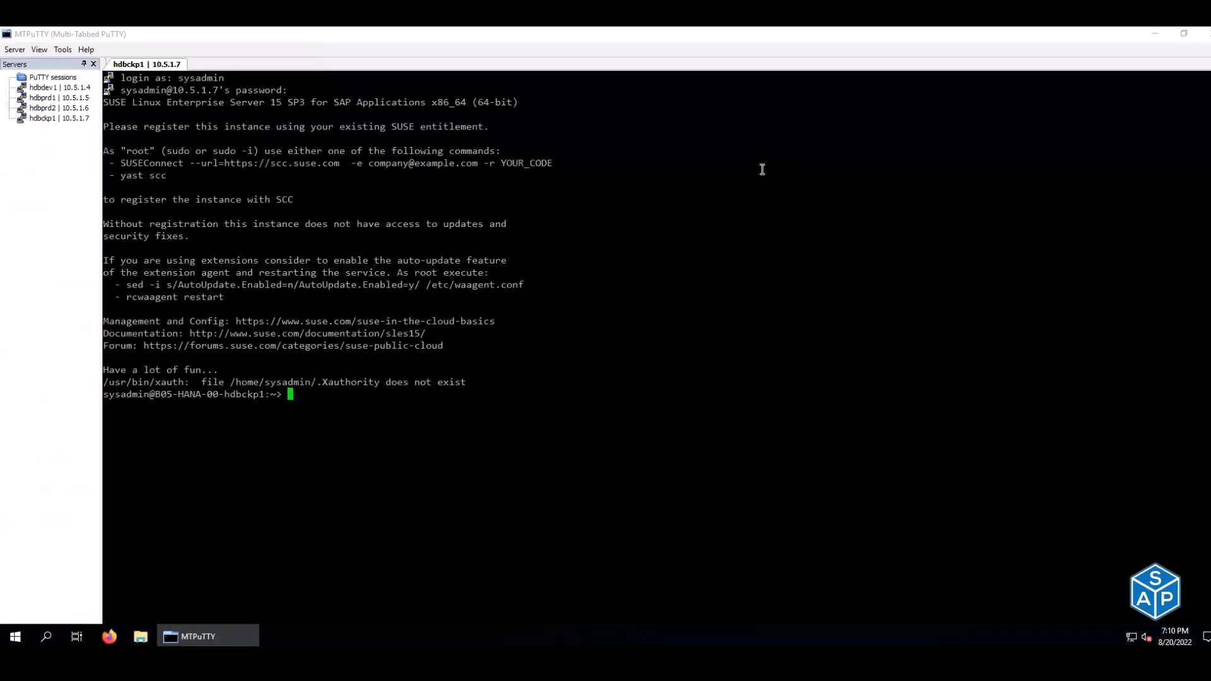
pyautogui.hotkey('alt', 'Tab')
# - Run top on hdbckp1, toggling the per-CPU view on and off, then quit
pyautogui.click(402, 154)
pyautogui.hotkey('ctrl', 'c')
pyautogui.hotkey('alt', 'Tab')
pyautogui.rightClick(502, 248)
pyautogui.press('Return')
pyautogui.press('1')
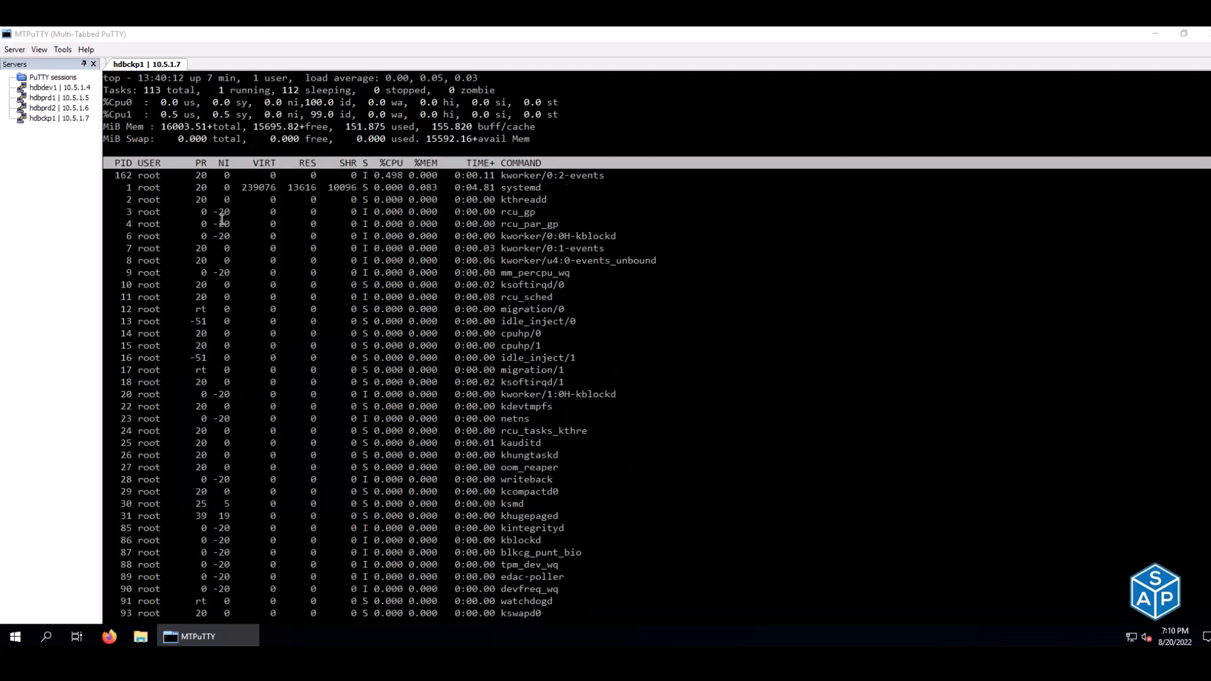
pyautogui.press('1')
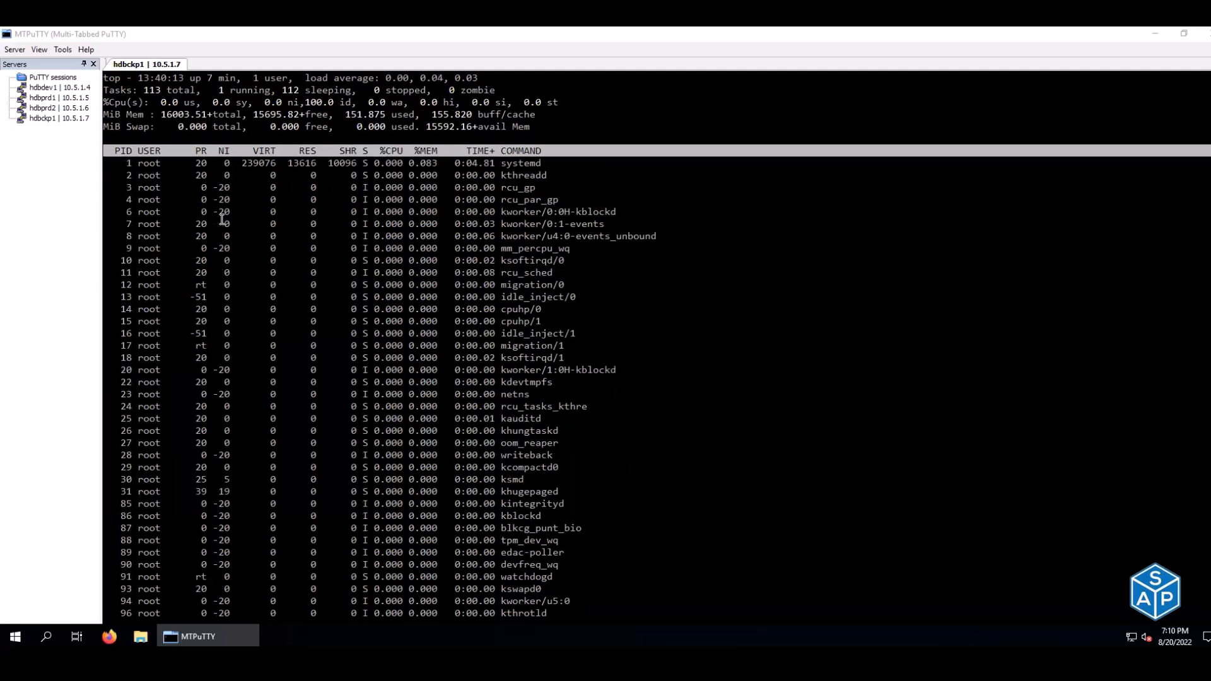
pyautogui.press('q')
pyautogui.hotkey('alt', 'Tab')
# - Run free -m and lsblk, noting the unused disks sdc, sdd and sde
pyautogui.click(413, 181)
pyautogui.hotkey('ctrl', 'c')
pyautogui.hotkey('alt', 'Tab')
pyautogui.rightClick(412, 180)
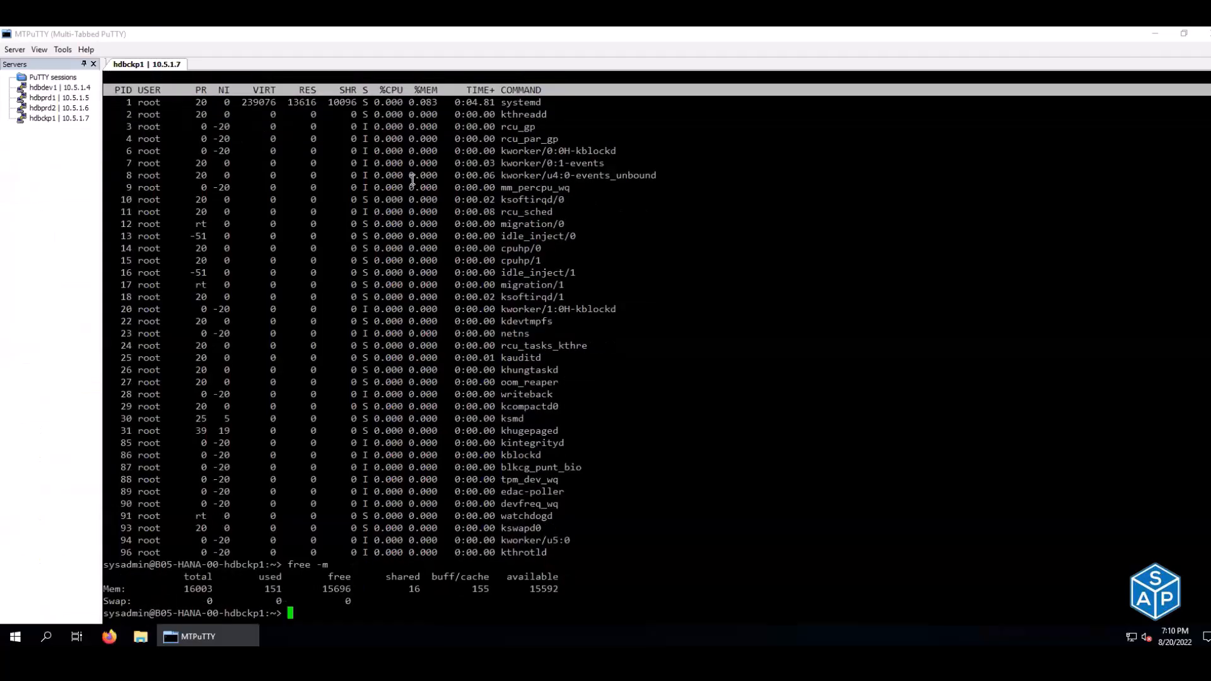
pyautogui.hotkey('alt', 'Tab')
pyautogui.click(413, 208)
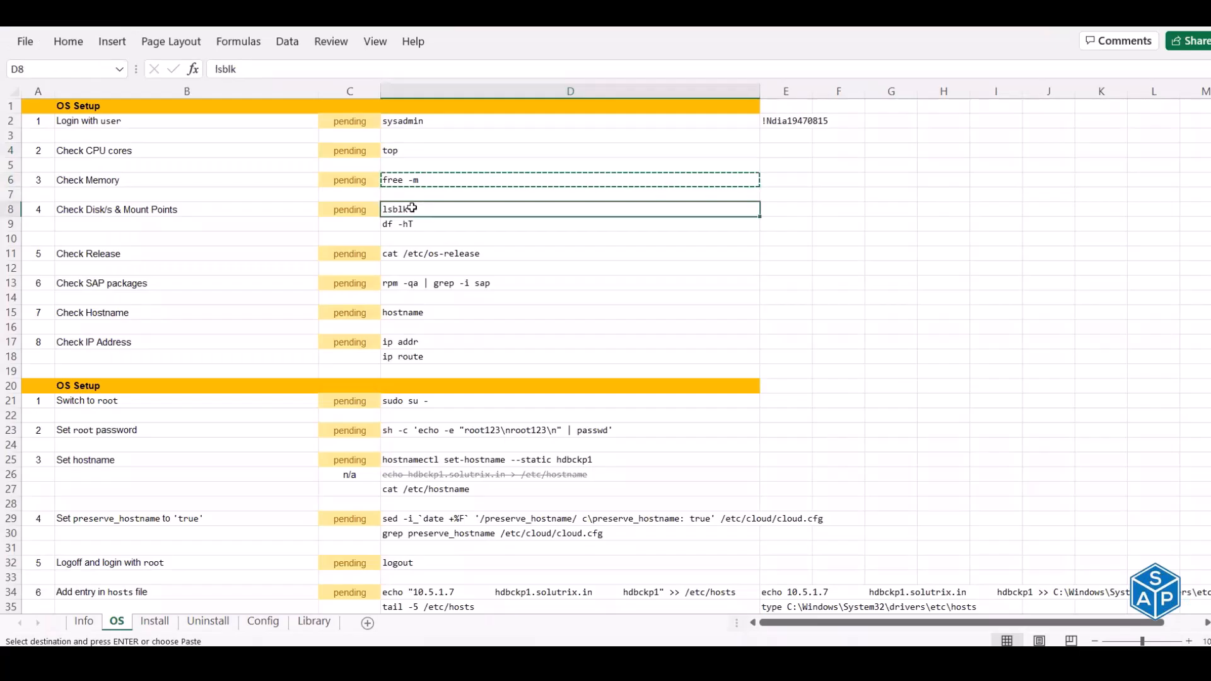
pyautogui.hotkey('ctrl', 'c')
pyautogui.hotkey('alt', 'Tab')
pyautogui.rightClick(528, 207)
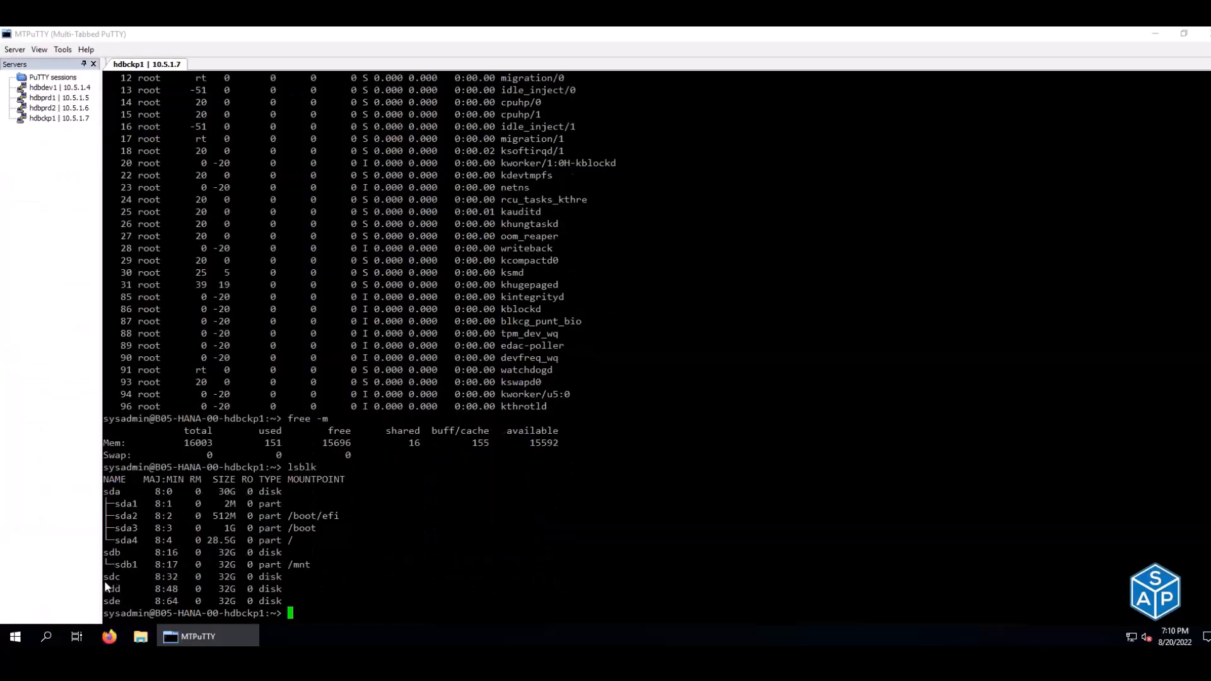
pyautogui.moveTo(106, 577); pyautogui.dragTo(301, 589)
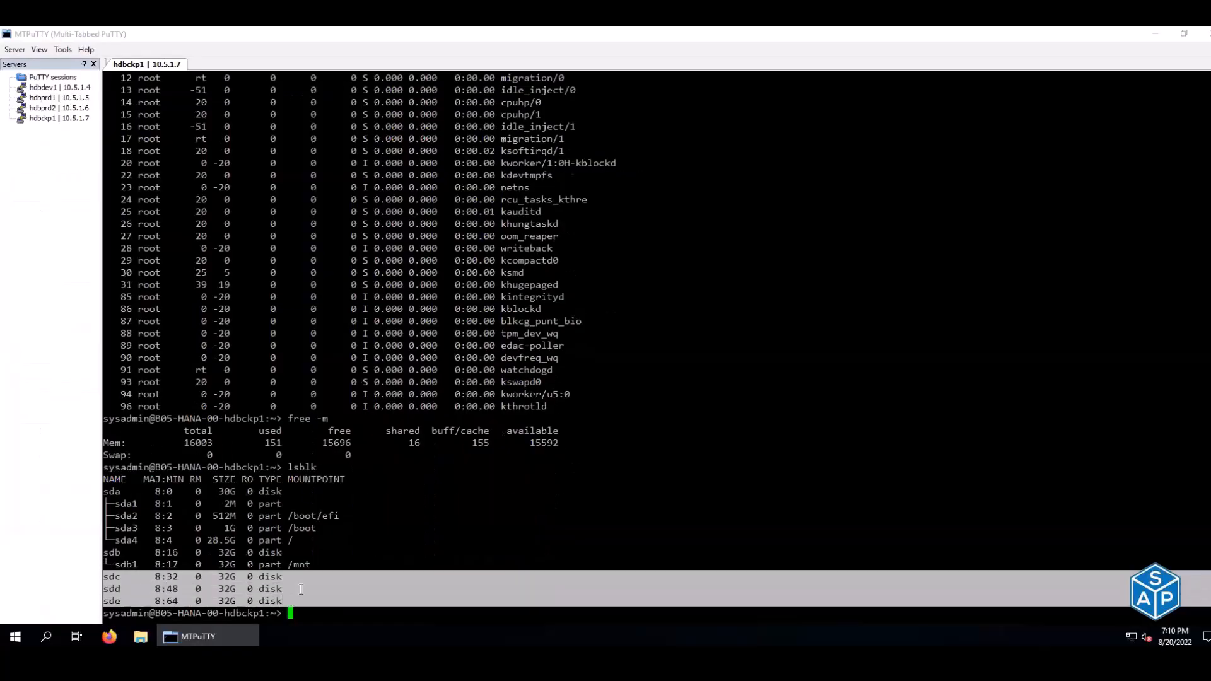
# - Run df -hT to list the mounted filesystems and their types
pyautogui.hotkey('alt', 'Tab')
pyautogui.click(424, 229)
pyautogui.hotkey('ctrl', 'c')
pyautogui.hotkey('alt', 'Tab')
pyautogui.rightClick(427, 227)
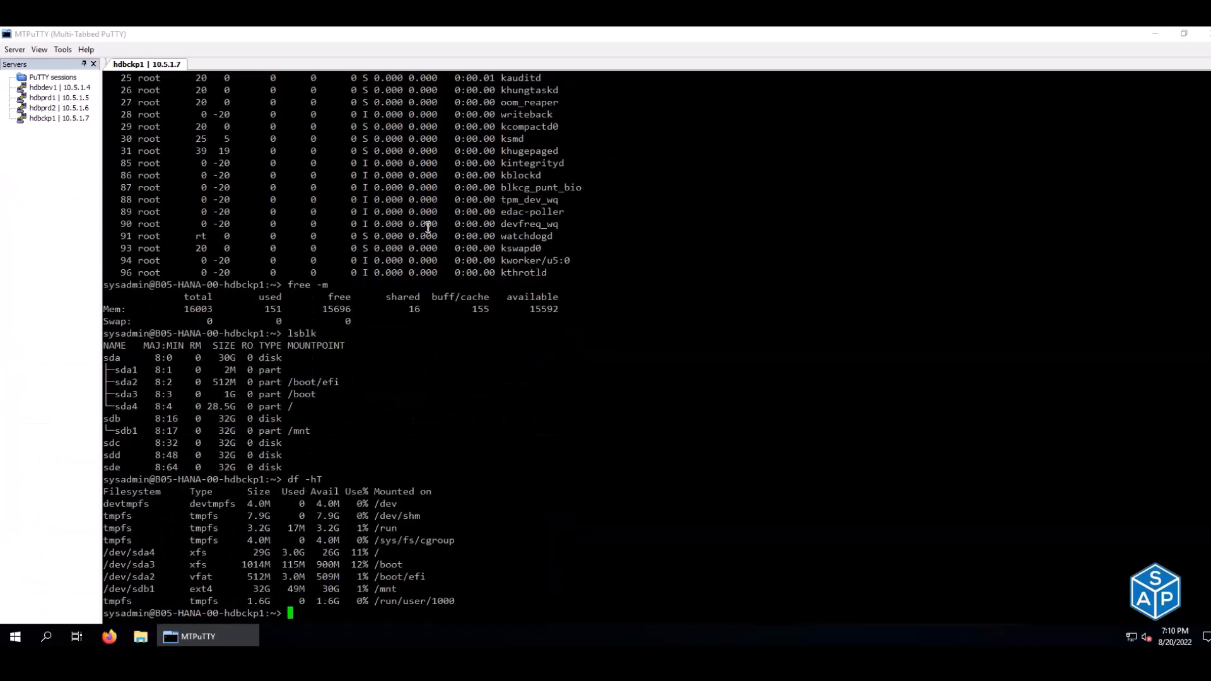
# - Run cat /etc/os-release, confirming release 15 SP3 with variant ID sles-sap
pyautogui.hotkey('alt', 'Tab')
pyautogui.click(393, 255)
pyautogui.hotkey('ctrl', 'c')
pyautogui.hotkey('alt', 'Tab')
pyautogui.rightClick(449, 232)
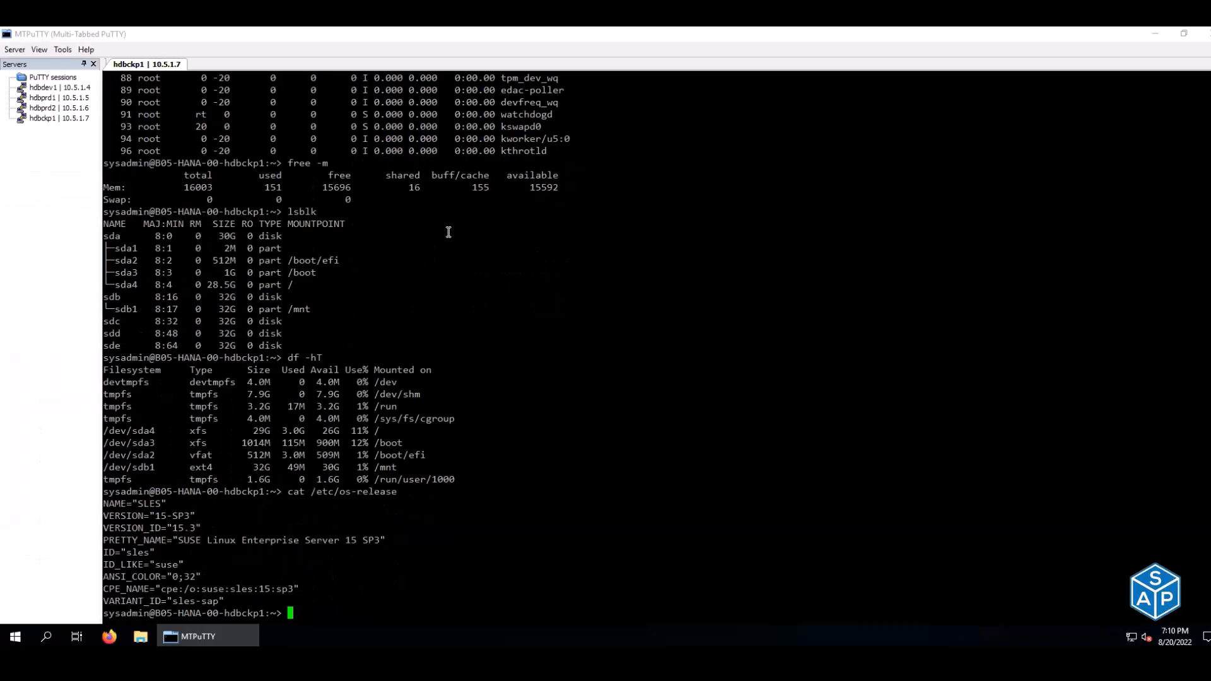
pyautogui.moveTo(346, 540); pyautogui.dragTo(384, 540)
pyautogui.moveTo(172, 603); pyautogui.dragTo(219, 603)
pyautogui.hotkey('alt', 'Tab')
pyautogui.click(431, 285)
# - List installed SAP packages with rpm -qa | grep -i sap and confirm the hostname
pyautogui.hotkey('ctrl', 'c')
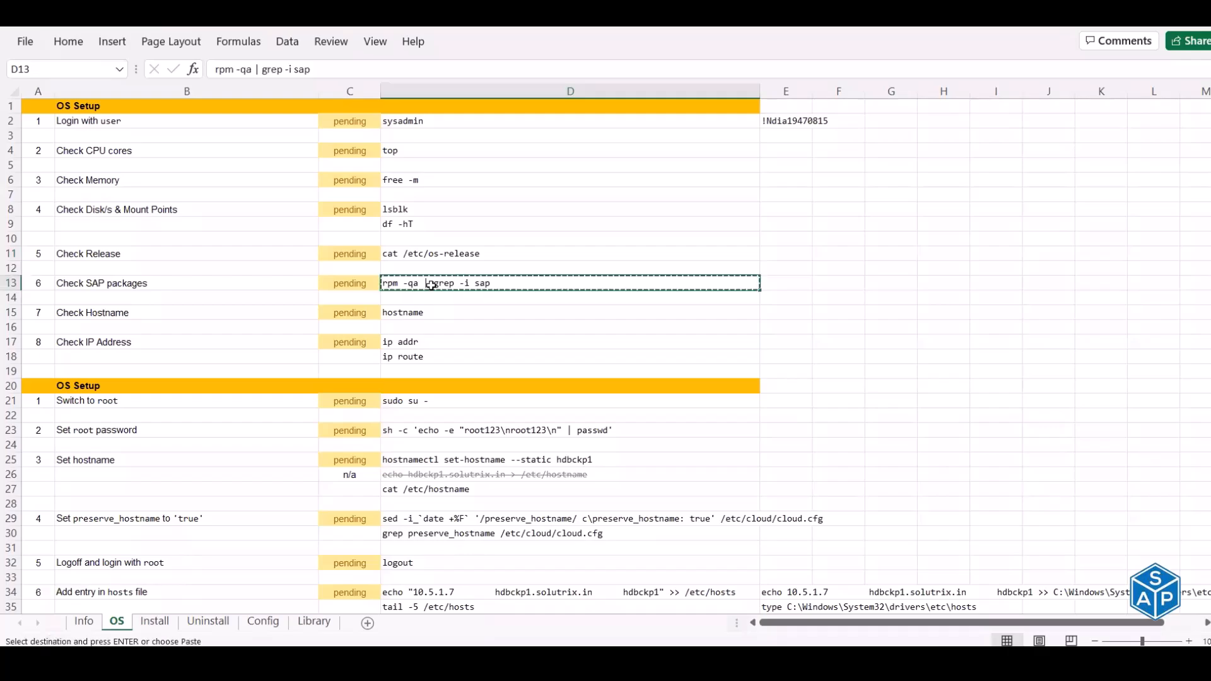
pyautogui.hotkey('alt', 'Tab')
pyautogui.rightClick(434, 285)
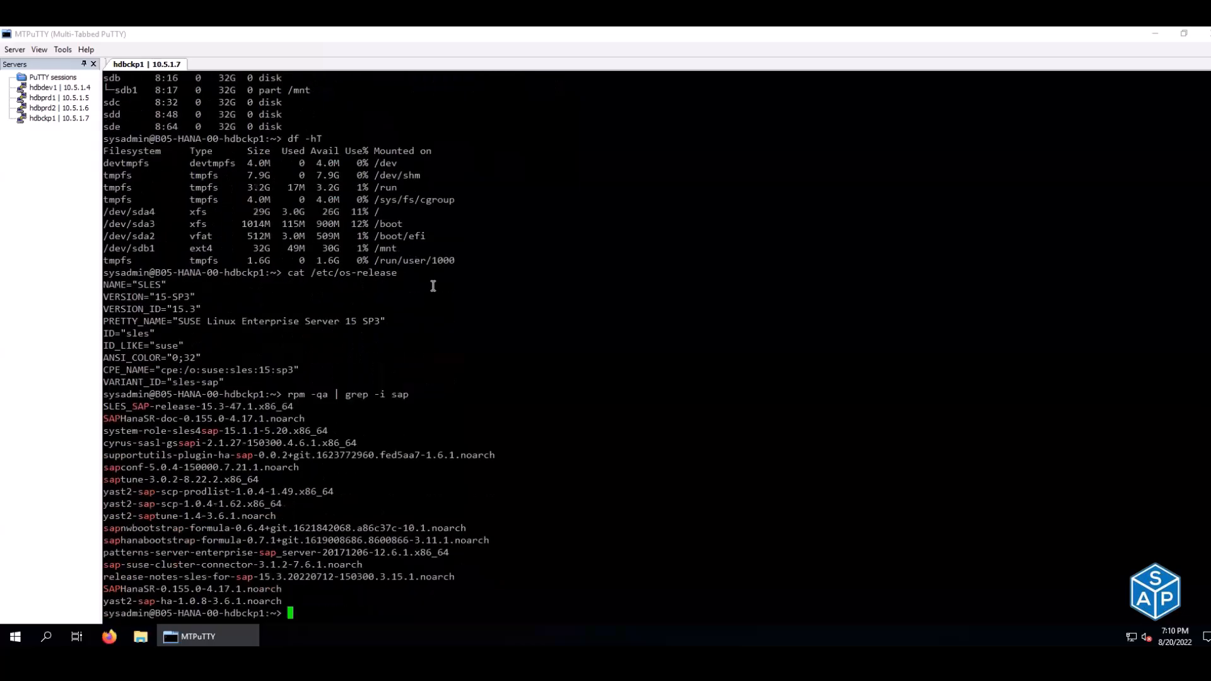
pyautogui.hotkey('alt', 'Tab')
pyautogui.click(391, 316)
pyautogui.hotkey('ctrl', 'c')
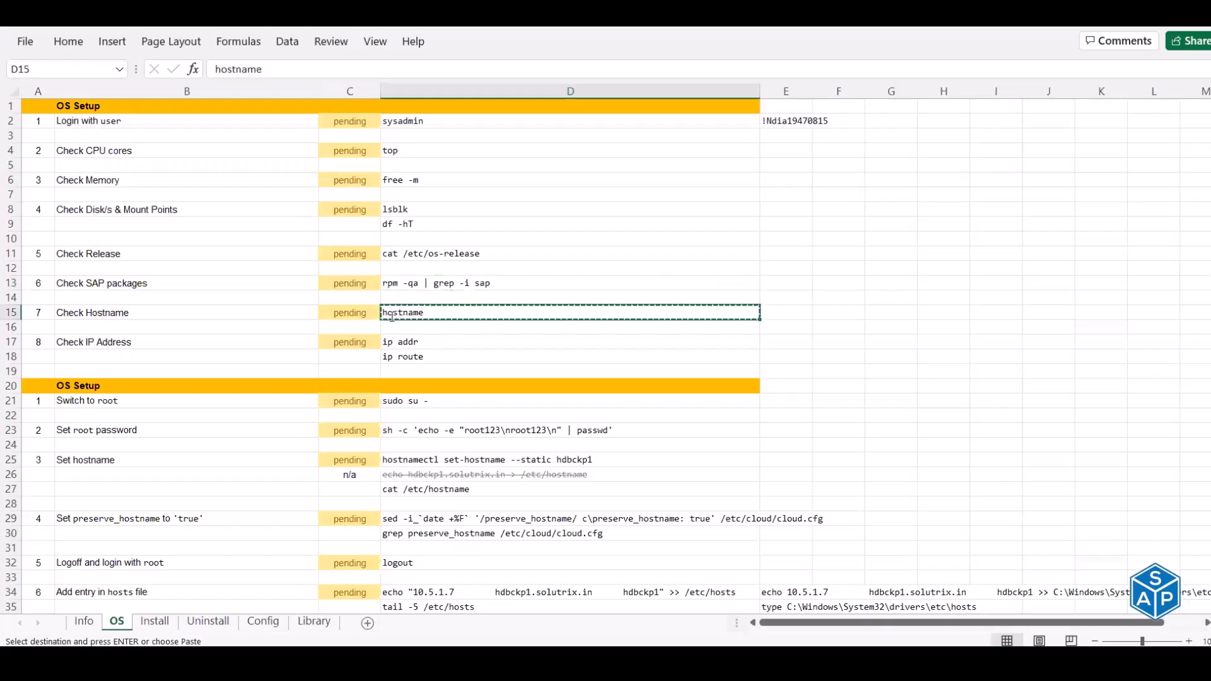
pyautogui.hotkey('alt', 'Tab')
pyautogui.rightClick(391, 317)
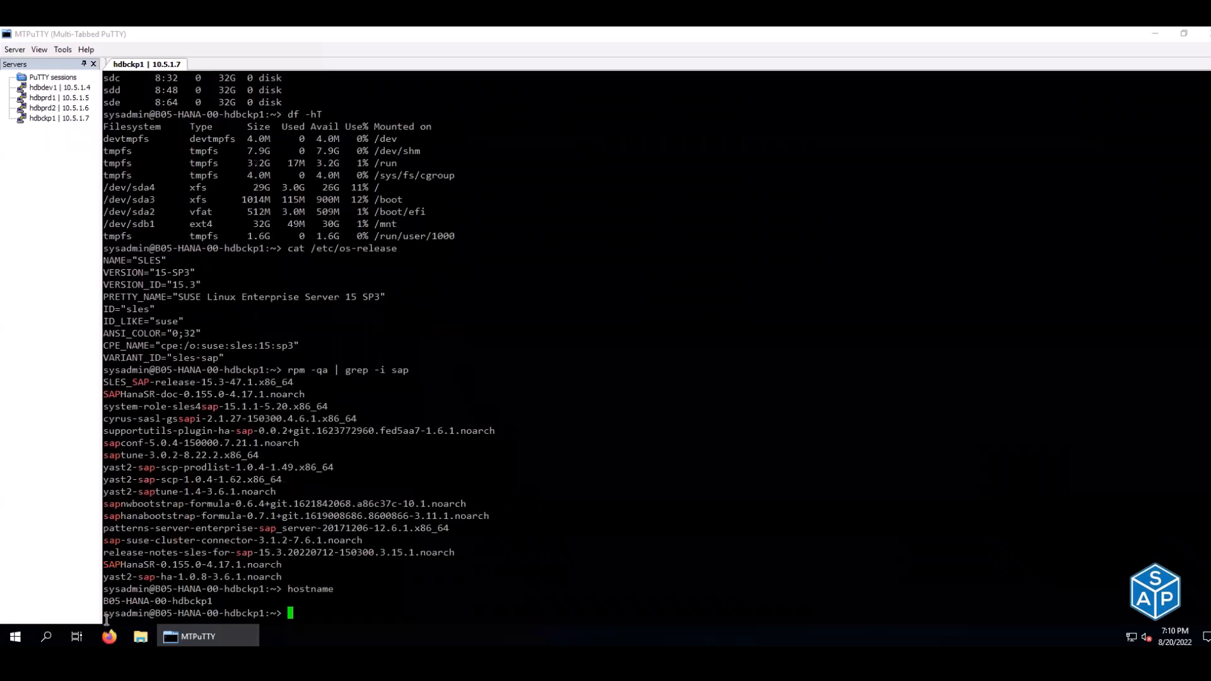
pyautogui.doubleClick(138, 602)
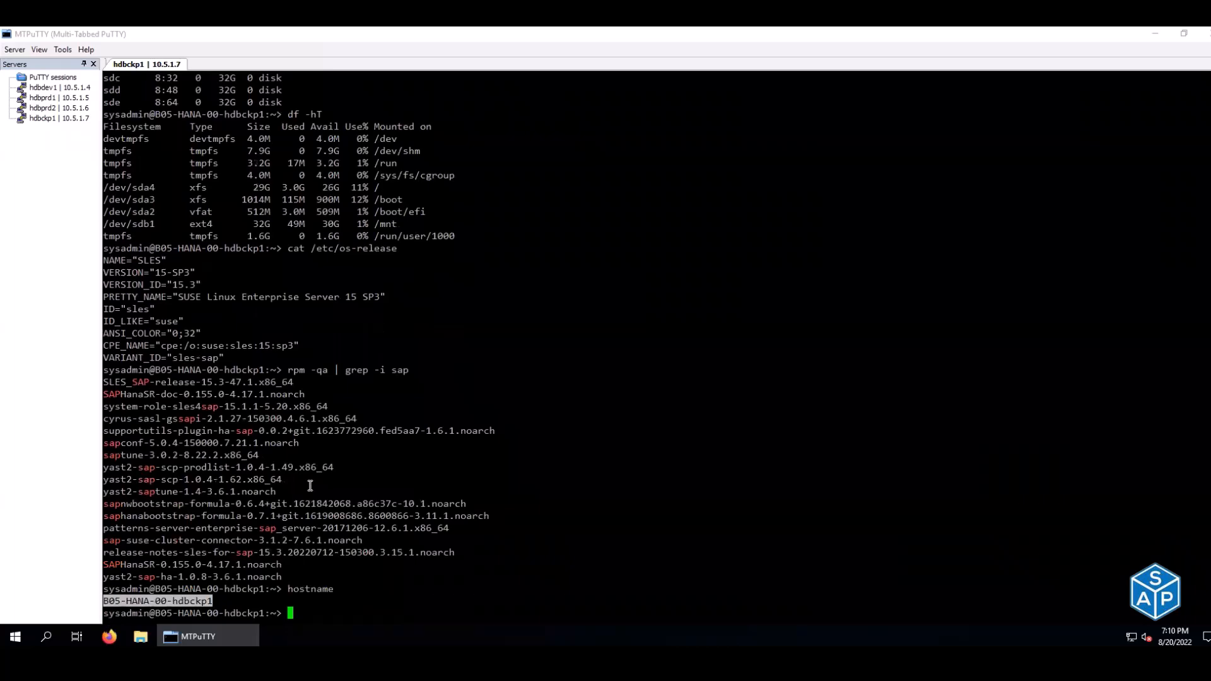
# - Run ip addr and ip route, confirming eth0 at 10.5.1.7/24
pyautogui.hotkey('alt', 'Tab')
pyautogui.moveTo(401, 344); pyautogui.dragTo(402, 353)
pyautogui.hotkey('ctrl', 'c')
pyautogui.hotkey('alt', 'Tab')
pyautogui.hotkey('ctrl', 'l')
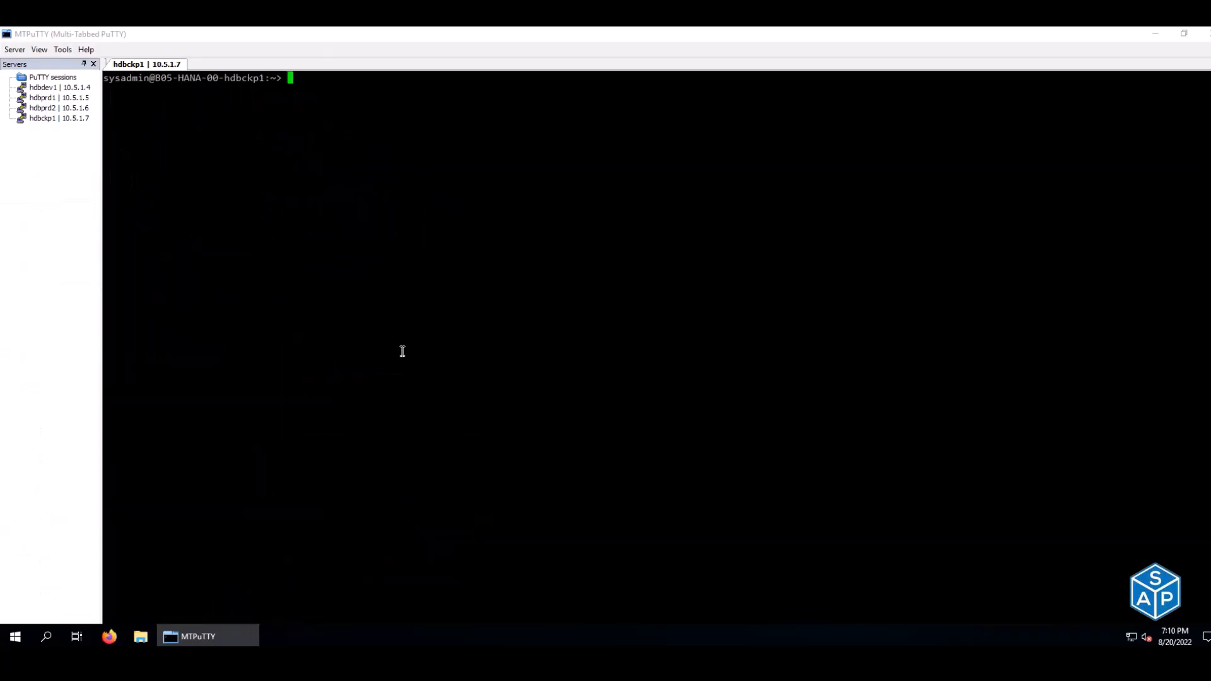
pyautogui.rightClick(415, 244)
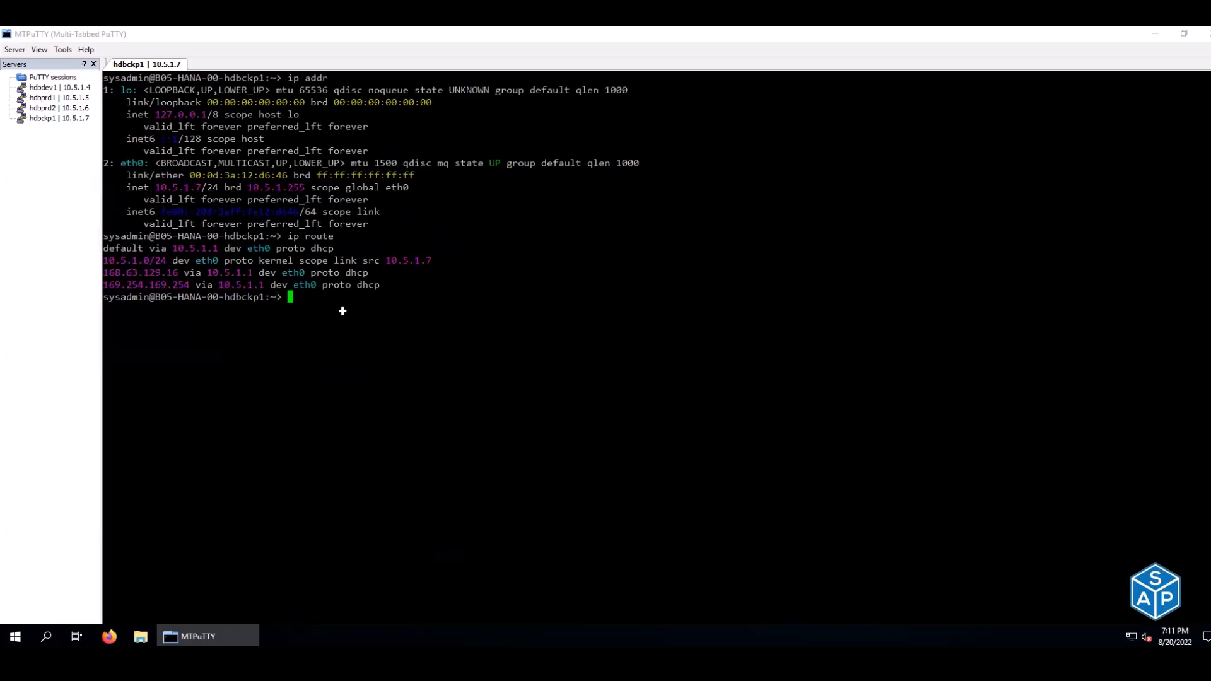
pyautogui.hotkey('alt', 'Tab')
pyautogui.click(361, 122)
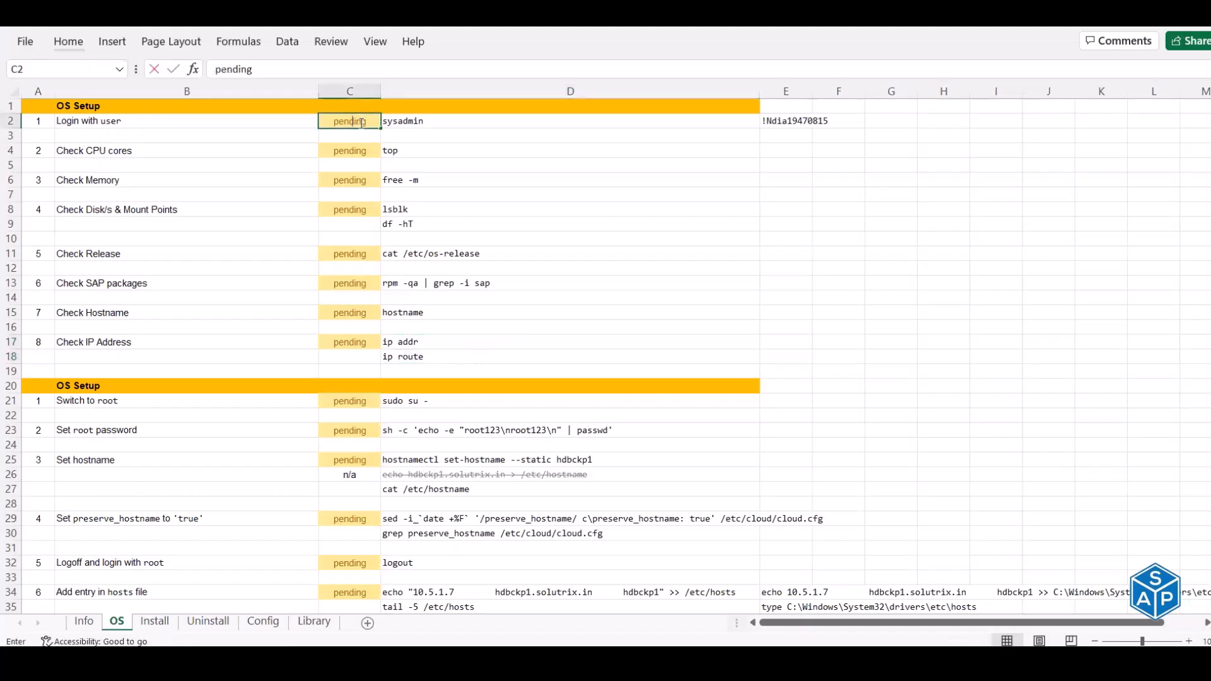
# - Mark status cells C2, C4, C6 and C8 as done, redoing the C6 entry
pyautogui.write('done')
pyautogui.press('Return')
pyautogui.write('done')
pyautogui.press('Return')
pyautogui.write('done')
pyautogui.press('Return')
pyautogui.press('Return')
pyautogui.hotkey('ctrl', 'z')
pyautogui.write('done')
pyautogui.press('Return')
pyautogui.write('done')
pyautogui.press('Return')
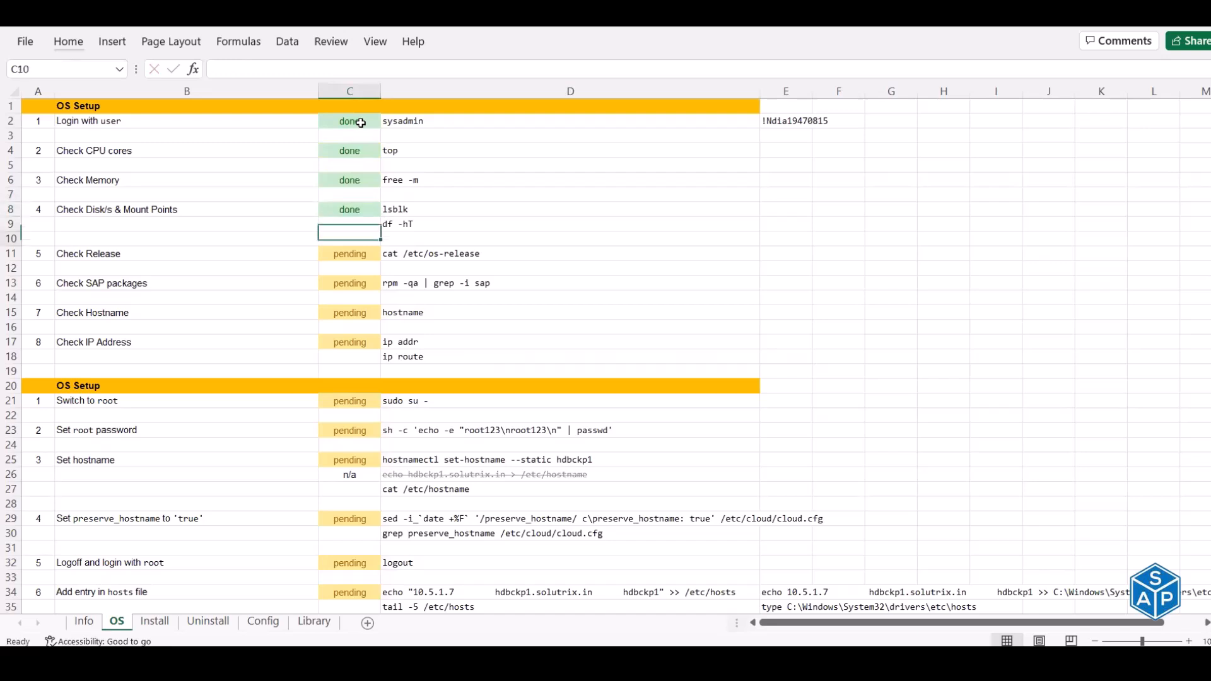
pyautogui.press('Down')
pyautogui.write('done')
# - Mark C11, C13, C15 and C17 as done, correcting a mistyped entry
pyautogui.press('Return')
pyautogui.press('Down')
pyautogui.write('done')
pyautogui.press('Return')
pyautogui.press('Down')
pyautogui.write('eond')
pyautogui.press('Escape')
pyautogui.write('done')
pyautogui.press('Return')
pyautogui.press('Down')
pyautogui.write('done')
pyautogui.press('Return')
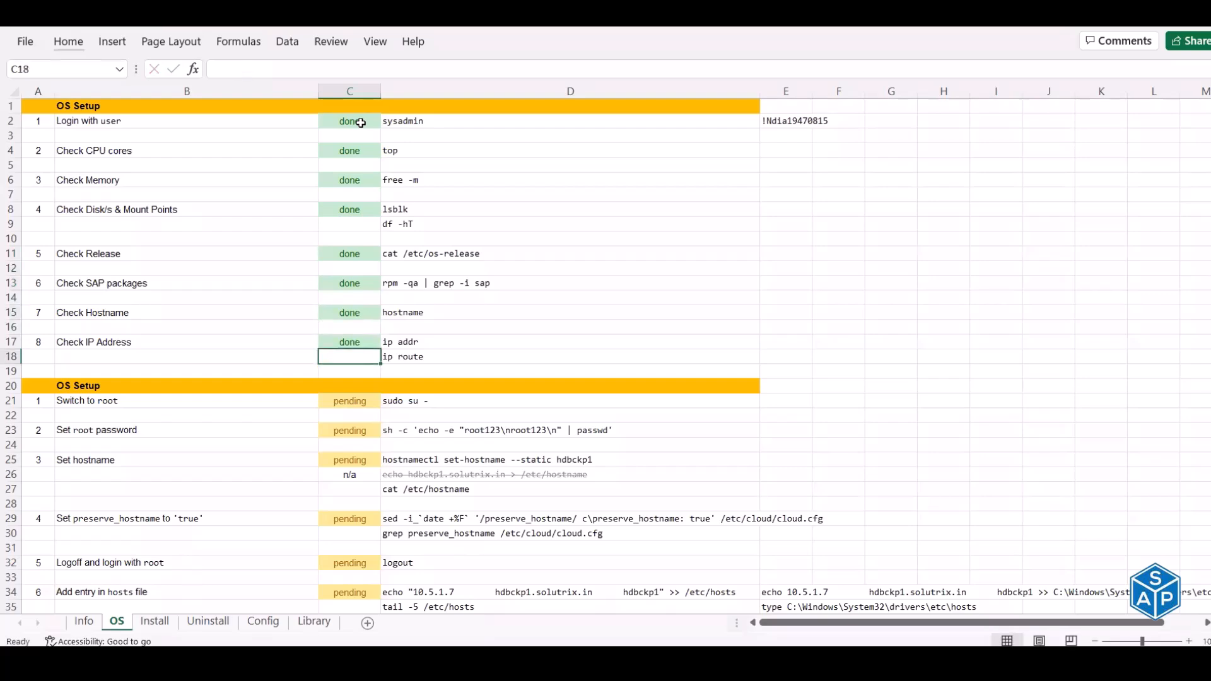
pyautogui.scroll(-6, 386, 263)
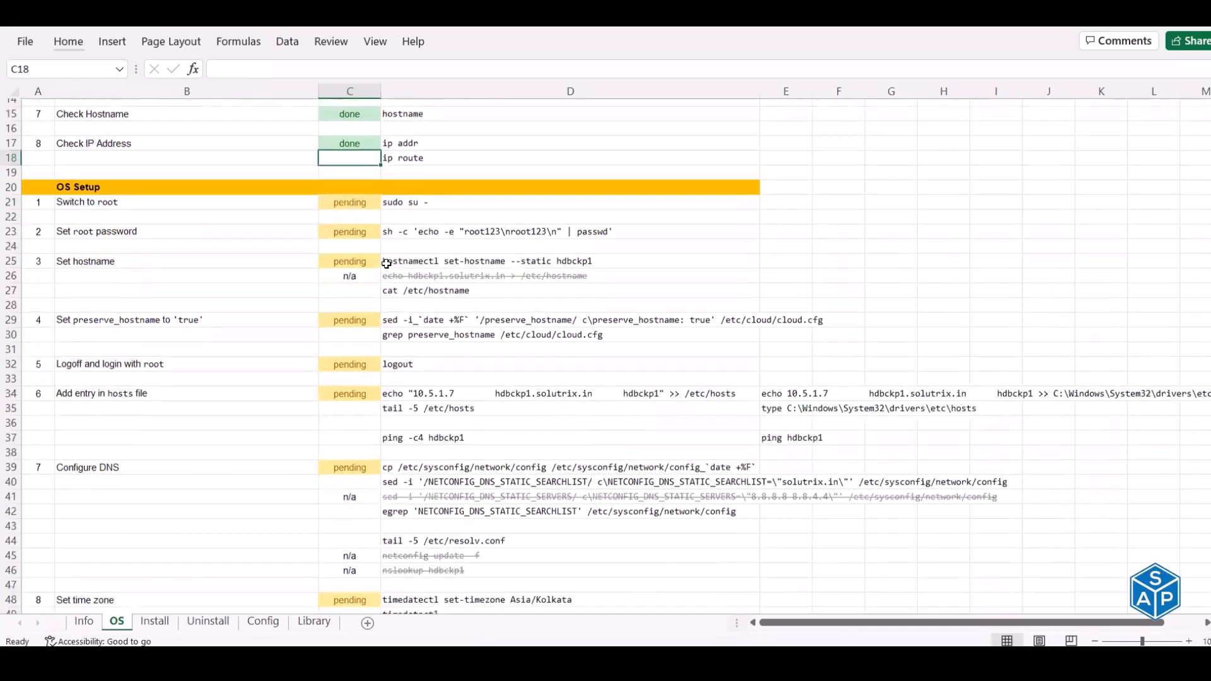
# - Become root with sudo su - and set the root password
pyautogui.click(409, 136)
pyautogui.hotkey('ctrl', 'c')
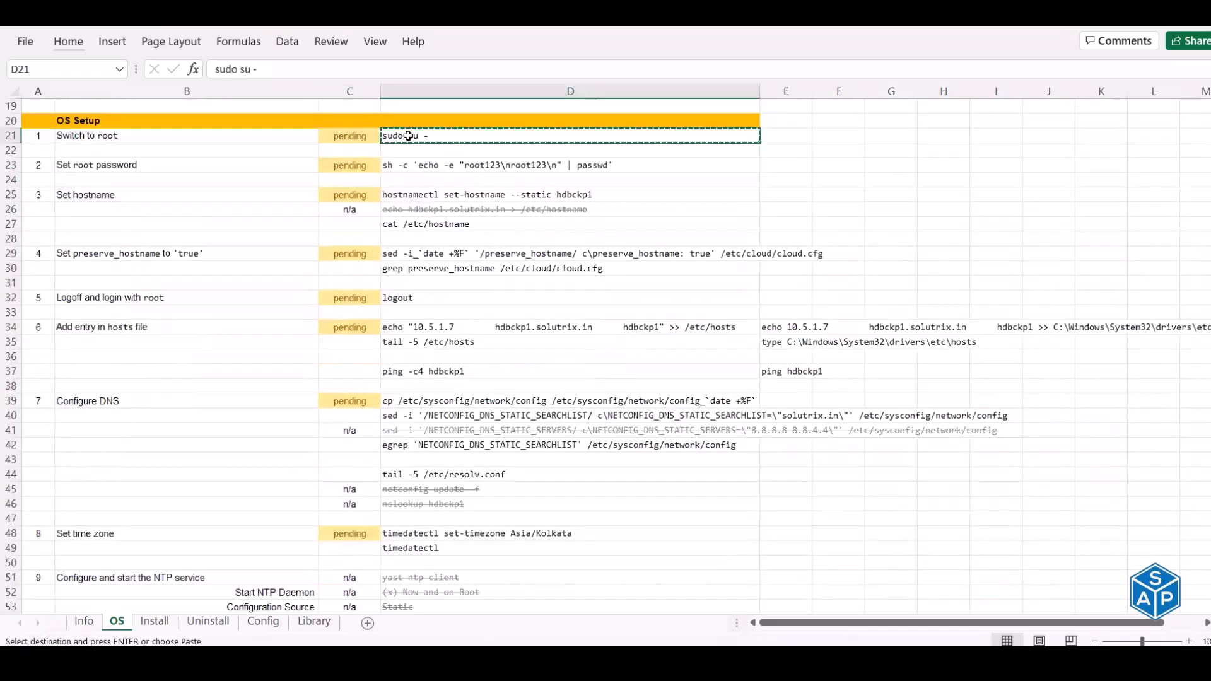
pyautogui.hotkey('alt', 'Tab')
pyautogui.hotkey('ctrl', 'l')
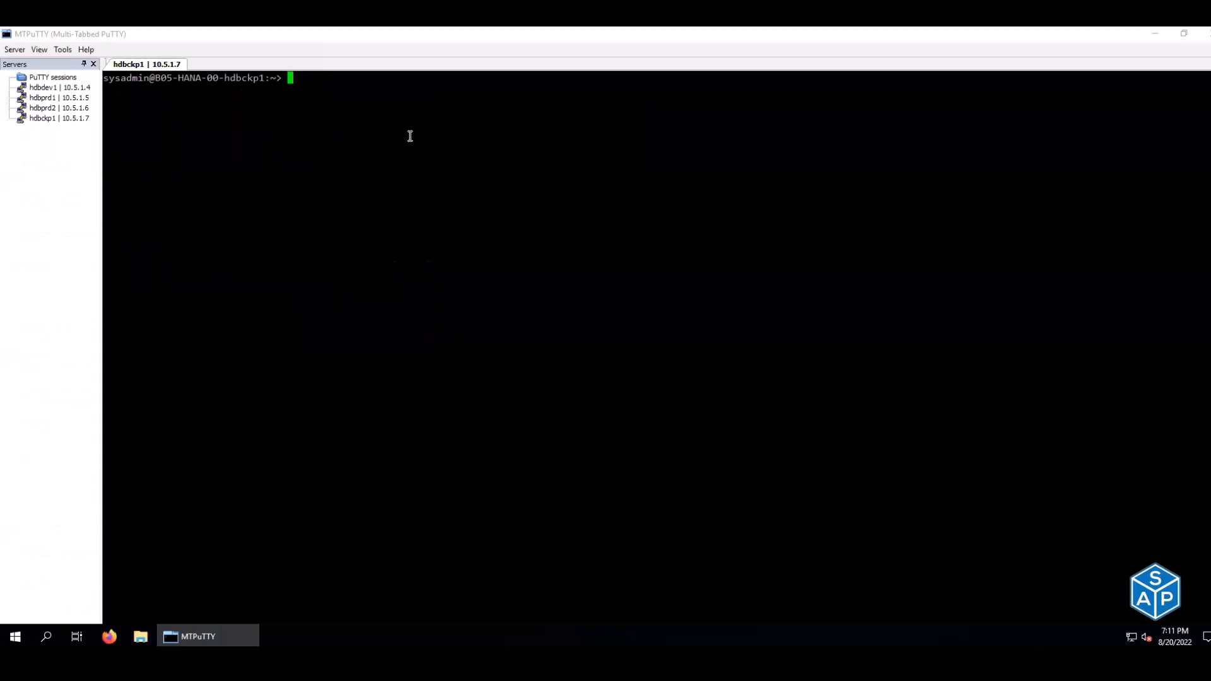
pyautogui.rightClick(409, 137)
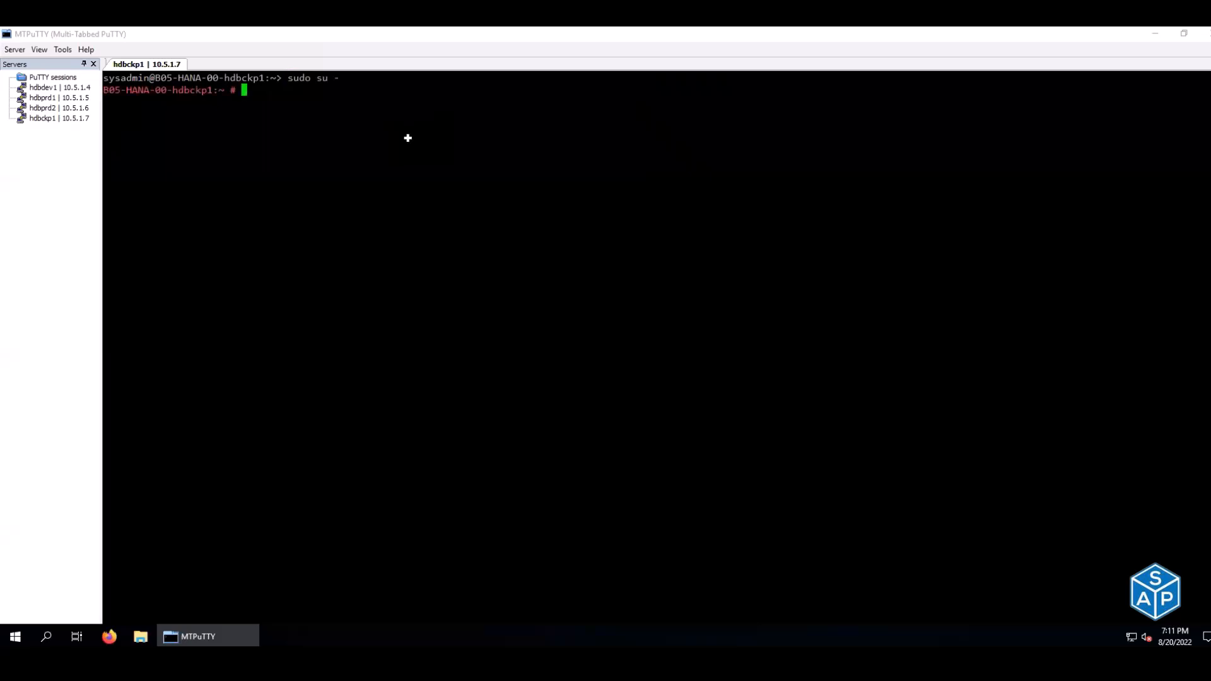
pyautogui.hotkey('alt', 'Tab')
pyautogui.click(415, 167)
pyautogui.hotkey('ctrl', 'c')
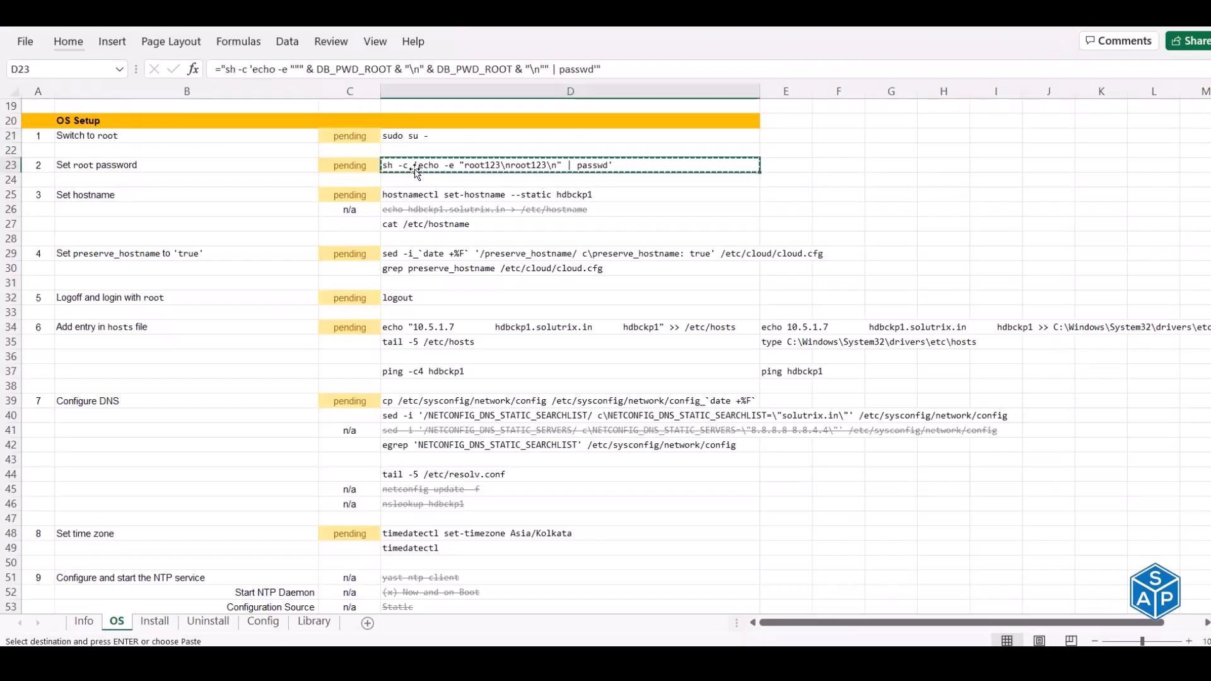
pyautogui.hotkey('alt', 'Tab')
pyautogui.rightClick(417, 167)
# - Set the static hostname to hdbckp1 with hostnamectl and verify it in /etc/hostname
pyautogui.hotkey('alt', 'Tab')
pyautogui.click(413, 195)
pyautogui.hotkey('ctrl', 'c')
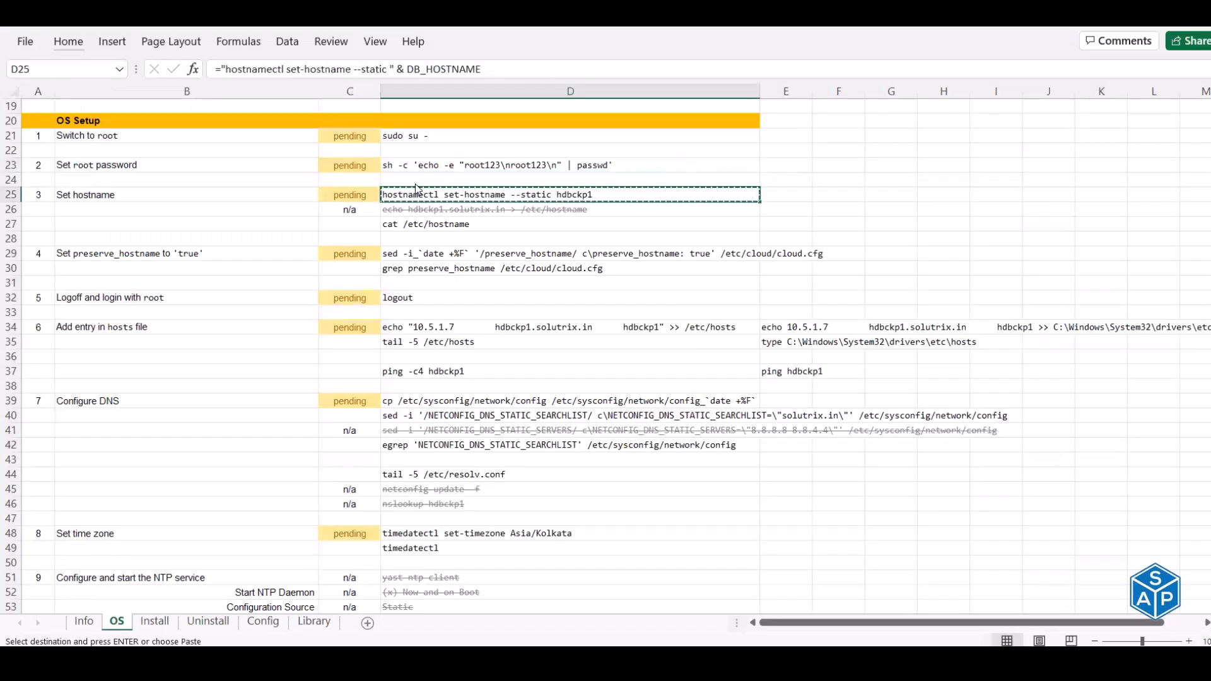
pyautogui.hotkey('alt', 'Tab')
pyautogui.rightClick(416, 183)
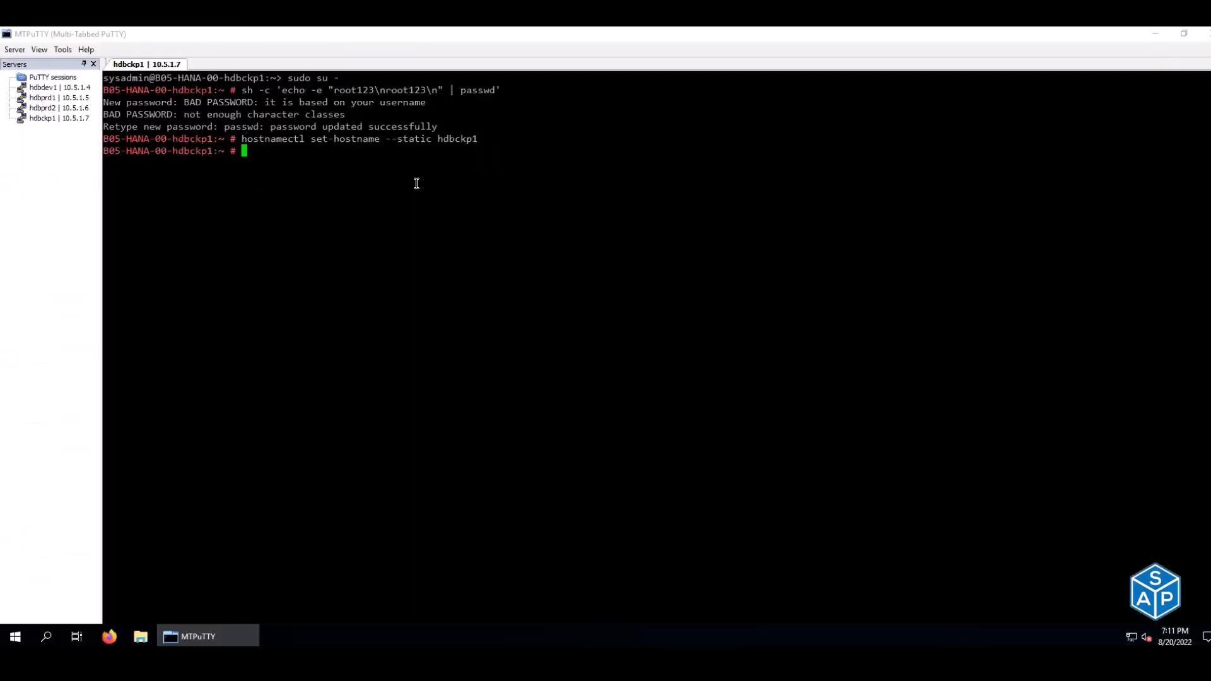
pyautogui.hotkey('alt', 'Tab')
pyautogui.click(414, 222)
pyautogui.hotkey('ctrl', 'c')
pyautogui.hotkey('alt', 'Tab')
pyautogui.rightClick(414, 223)
pyautogui.doubleClick(123, 162)
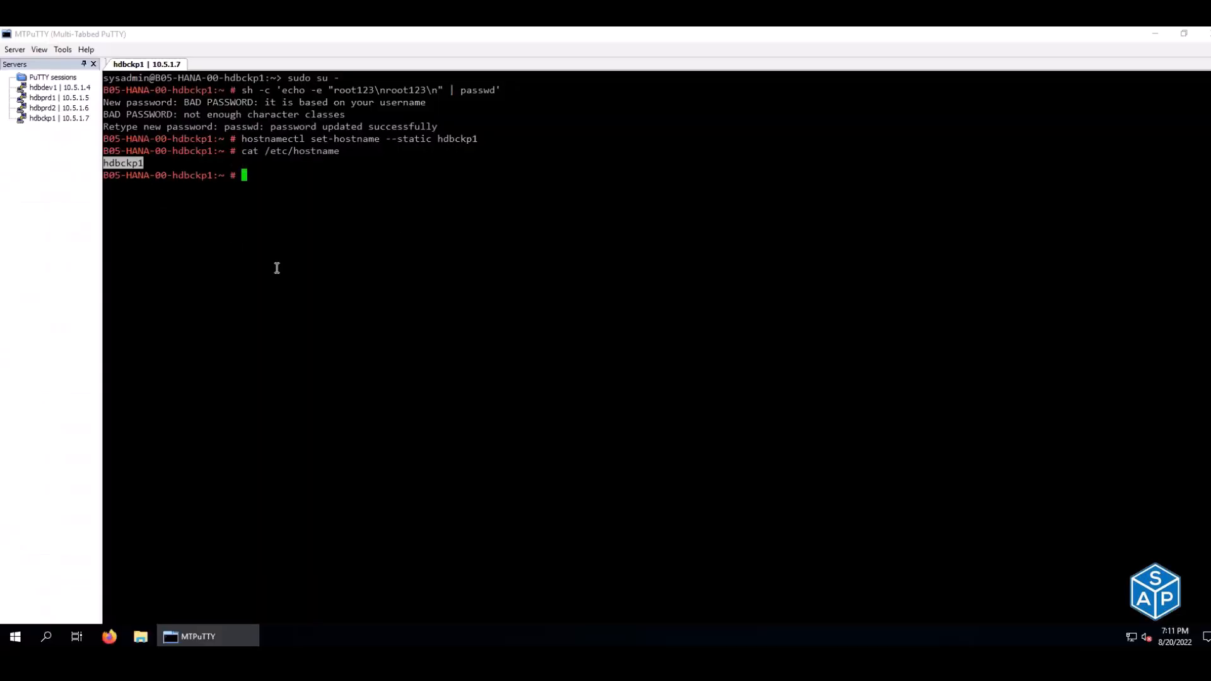
# - Check the current preserve_hostname setting, which reads false
pyautogui.hotkey('alt', 'Tab')
pyautogui.click(422, 267)
pyautogui.hotkey('ctrl', 'c')
pyautogui.hotkey('alt', 'Tab')
pyautogui.rightClick(422, 267)
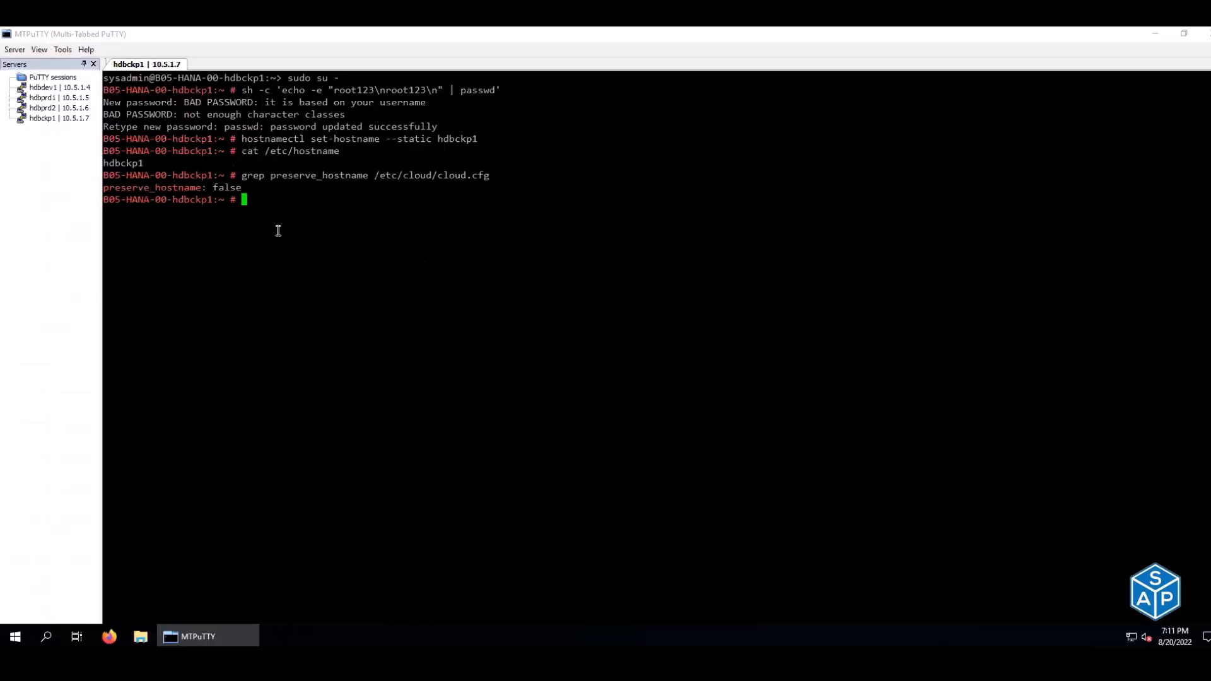
pyautogui.doubleClick(227, 188)
# - Change preserve_hostname to true with sed and confirm the new value
pyautogui.hotkey('alt', 'Tab')
pyautogui.moveTo(452, 254); pyautogui.dragTo(454, 263)
pyautogui.hotkey('ctrl', 'c')
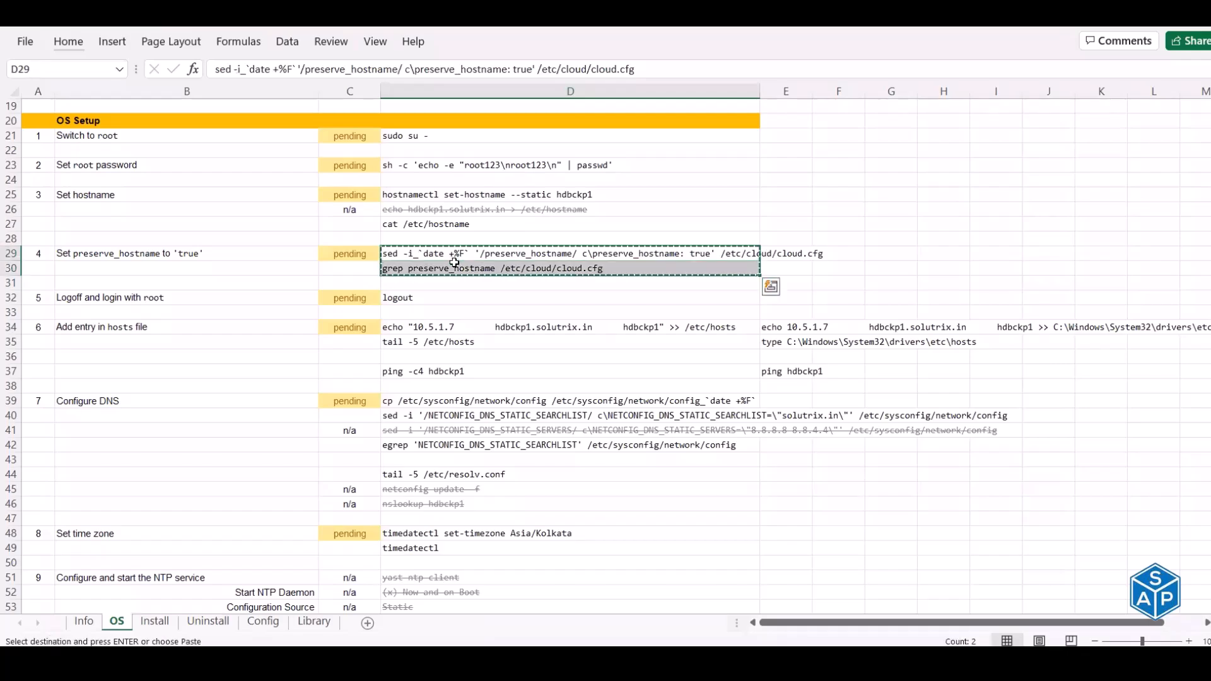
pyautogui.hotkey('alt', 'Tab')
pyautogui.rightClick(456, 263)
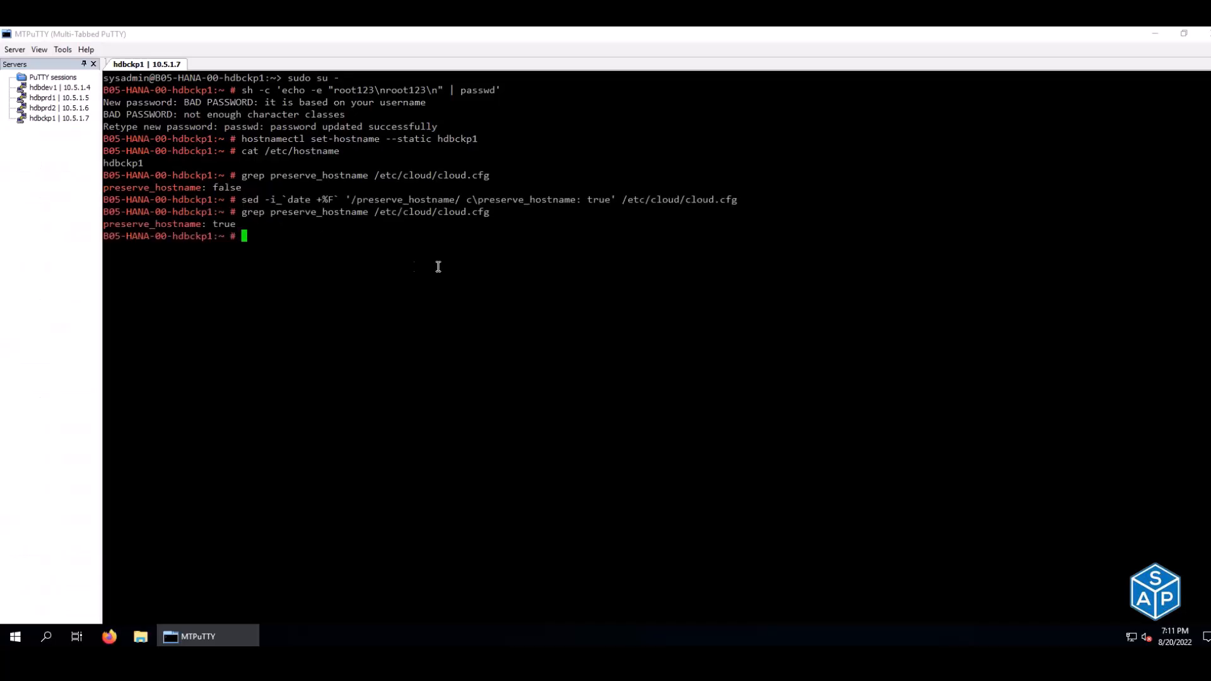
pyautogui.doubleClick(227, 225)
pyautogui.hotkey('alt', 'Tab')
# - Log out of root and then end the hdbckp1 session
pyautogui.click(415, 299)
pyautogui.hotkey('ctrl', 'c')
pyautogui.hotkey('alt', 'Tab')
pyautogui.rightClick(416, 298)
pyautogui.rightClick(414, 299)
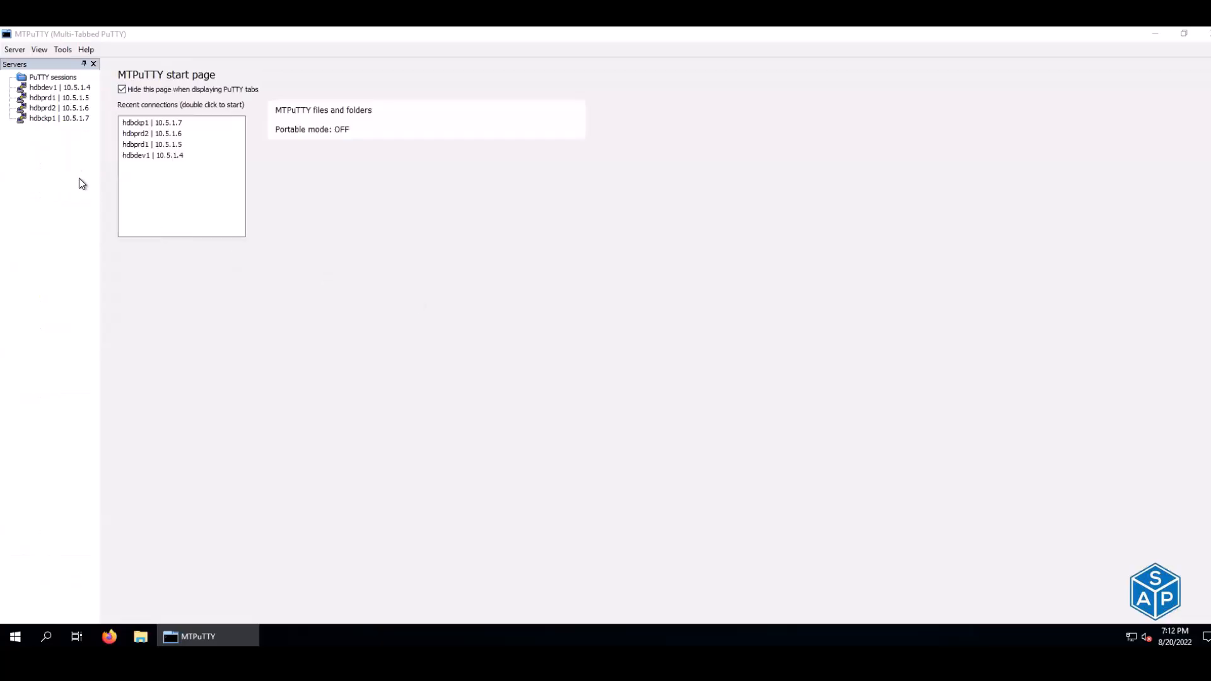
# - Set the saved hdbckp1 connection's logon user to root with a stored password
pyautogui.click(58, 121)
pyautogui.rightClick(59, 121)
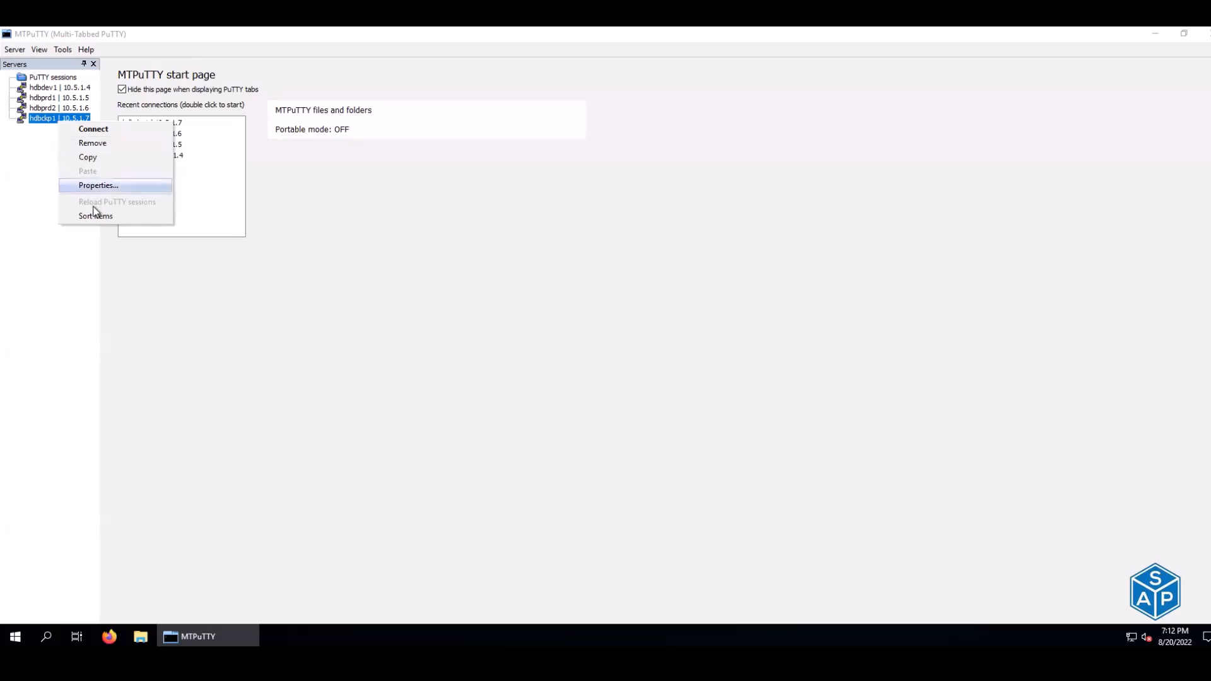
pyautogui.click(96, 186)
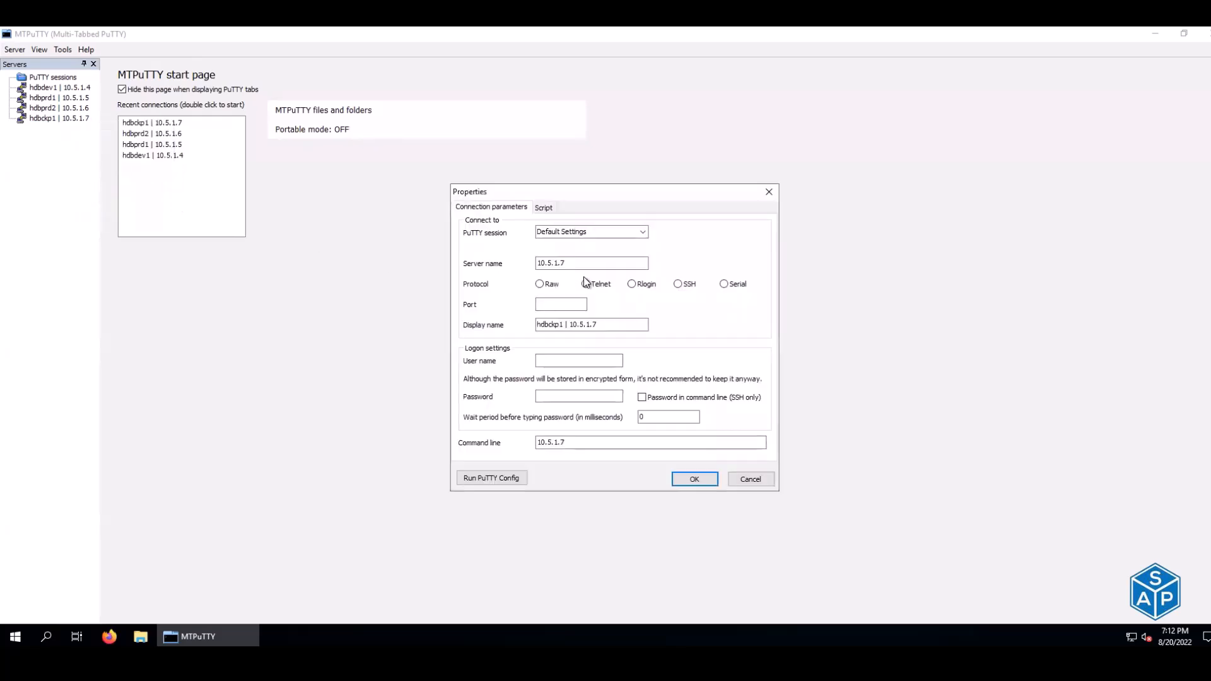
pyautogui.click(563, 361)
pyautogui.write('root')
pyautogui.press('Tab')
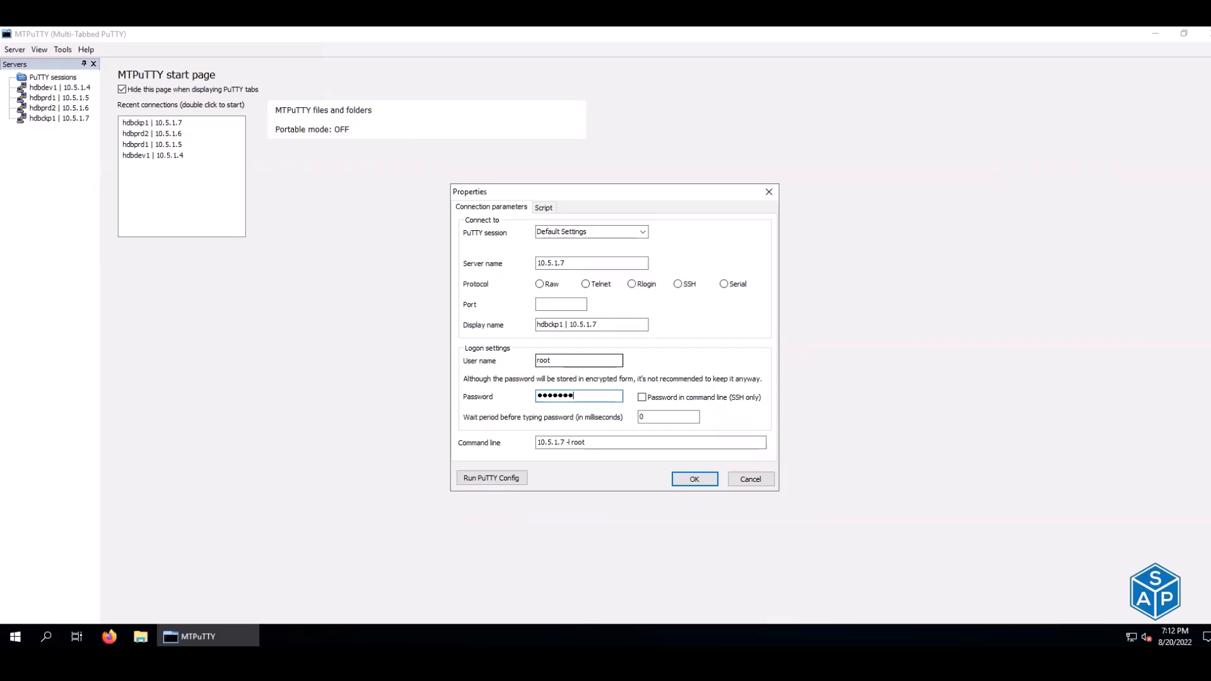
pyautogui.click(701, 479)
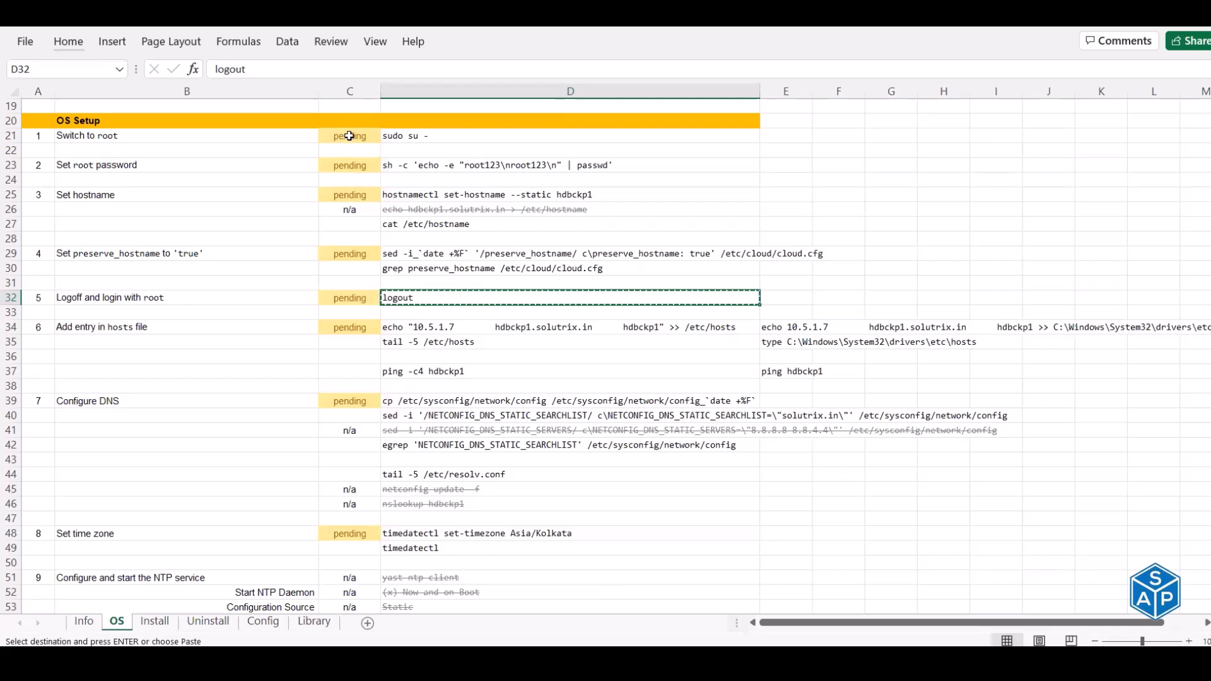
# - Mark the completed checklist status cells (C21 through C32) done, undoing the hosts-file entry
pyautogui.click(349, 135)
pyautogui.press('Escape')
pyautogui.write('done')
pyautogui.press('Return')
pyautogui.press('Return')
pyautogui.write('done')
pyautogui.press('Return')
pyautogui.press('Return')
pyautogui.write('done')
pyautogui.press('Return')
pyautogui.press('Return')
pyautogui.press('Return')
pyautogui.press('Return')
pyautogui.write('done')
pyautogui.press('Return')
pyautogui.press('Return')
pyautogui.write('done')
pyautogui.press('Return')
pyautogui.press('Return')
pyautogui.write('done')
pyautogui.press('Return')
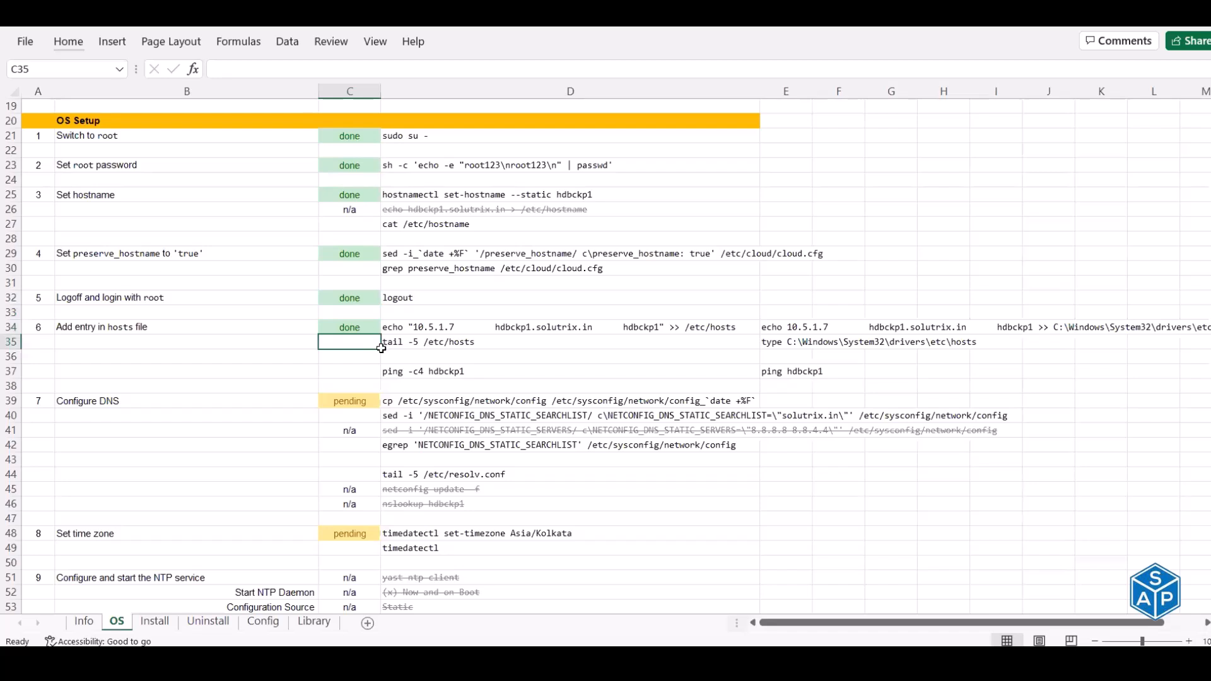
pyautogui.hotkey('ctrl', 'z')
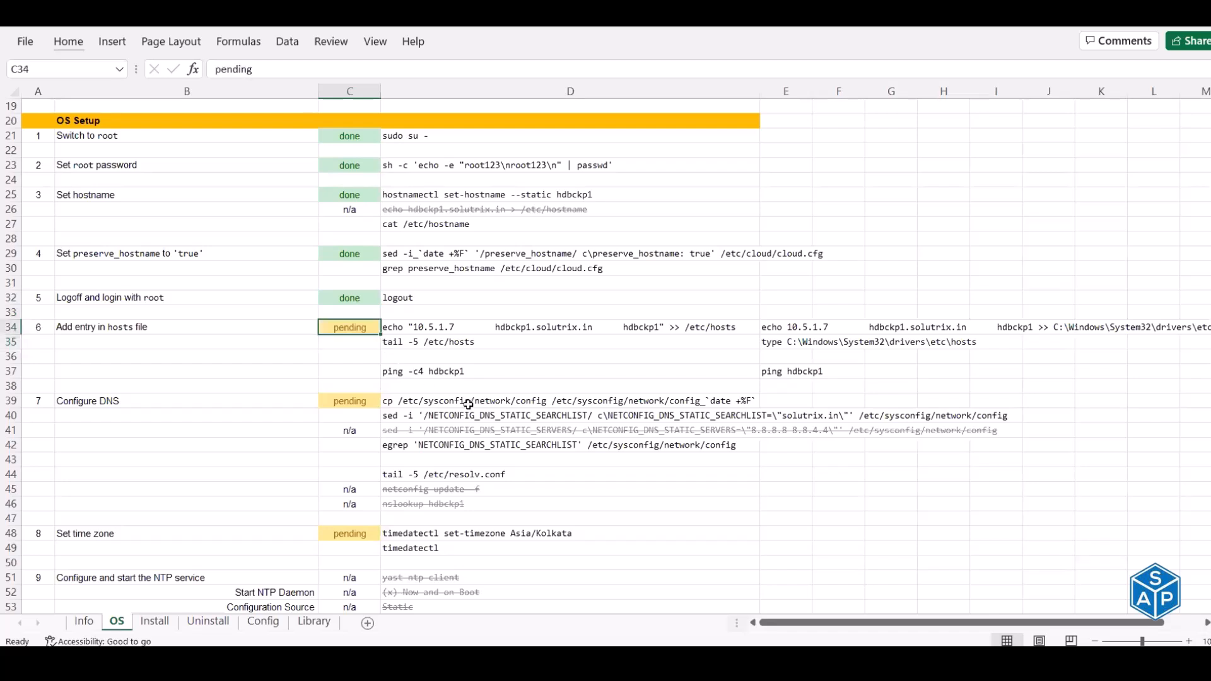
# - Reconnect to the hdbckp1 session and check the server's current /etc/hosts with tail -5
pyautogui.hotkey('alt', 'Tab')
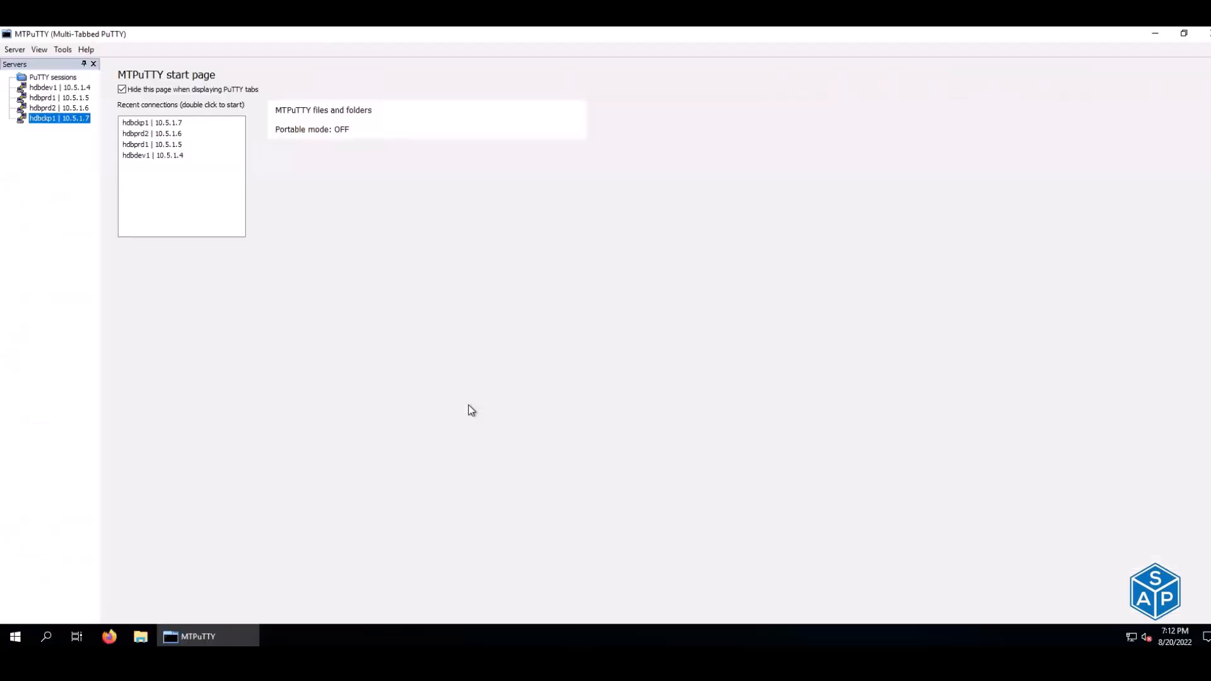
pyautogui.doubleClick(71, 120)
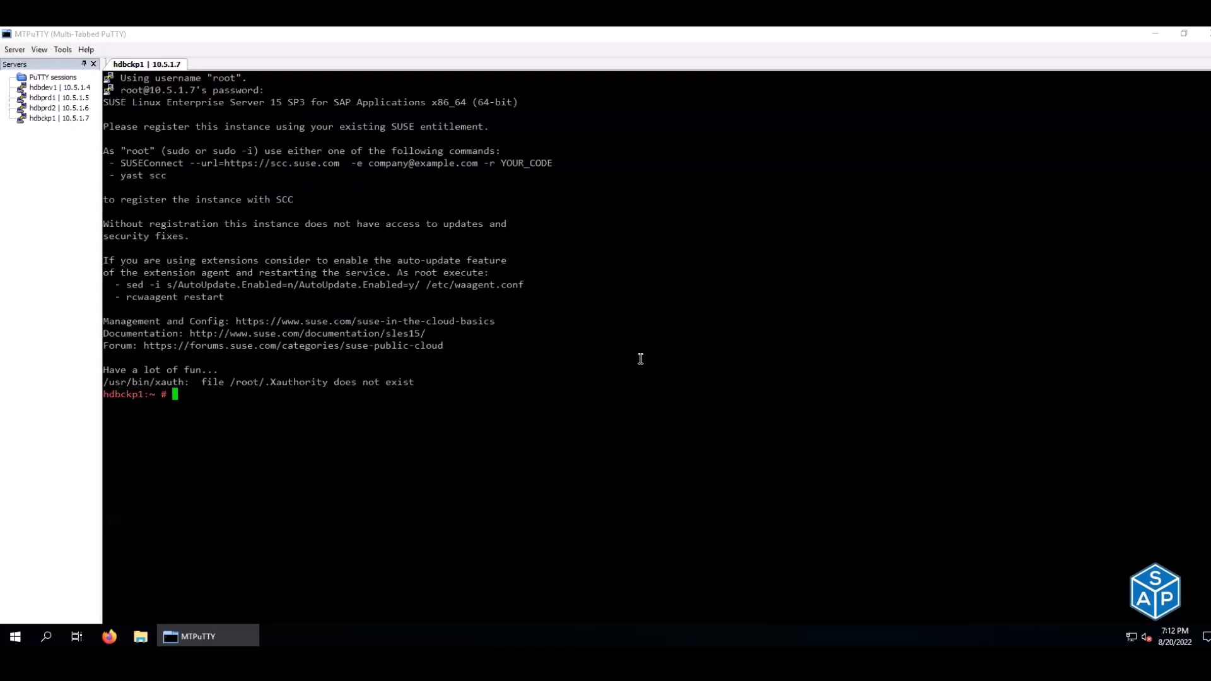
pyautogui.hotkey('alt', 'Tab')
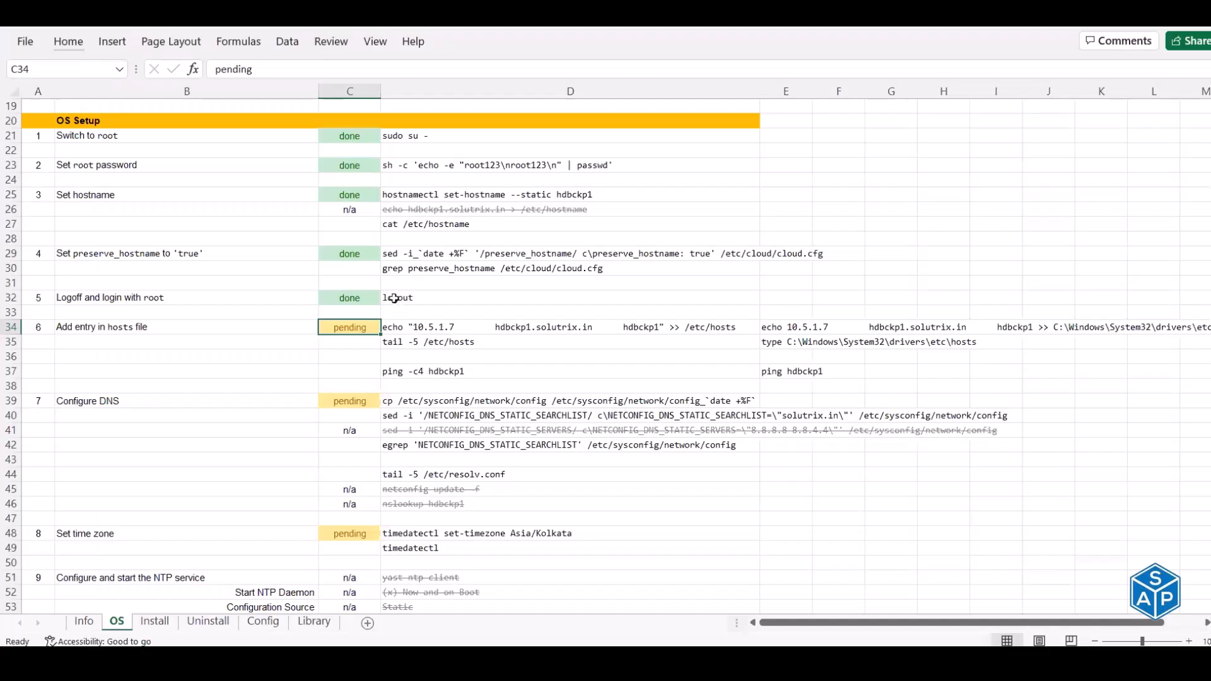
pyautogui.click(425, 341)
pyautogui.hotkey('ctrl', 'c')
pyautogui.hotkey('alt', 'Tab')
pyautogui.rightClick(426, 341)
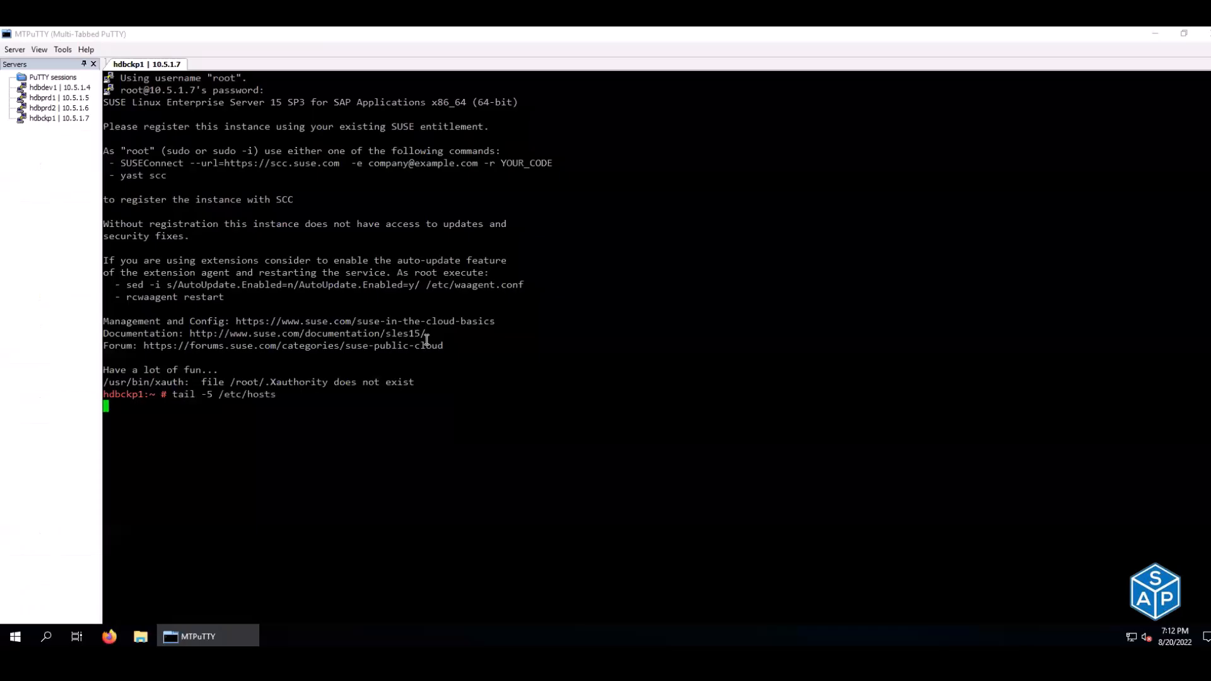
pyautogui.hotkey('alt', 'Tab')
# - Append the 10.5.1.7 hdbckp1.solutrix.in entry to /etc/hosts and verify it
pyautogui.moveTo(446, 327); pyautogui.dragTo(448, 338)
pyautogui.hotkey('ctrl', 'c')
pyautogui.hotkey('alt', 'Tab')
pyautogui.rightClick(448, 338)
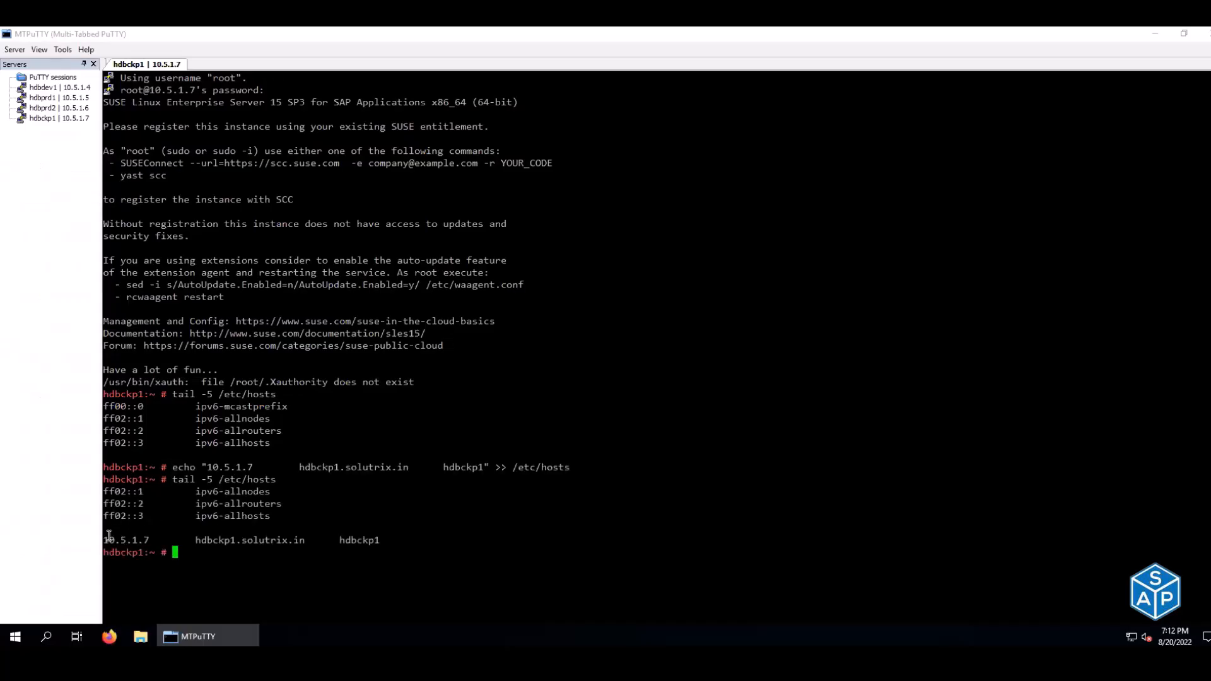
pyautogui.moveTo(104, 541); pyautogui.dragTo(381, 541)
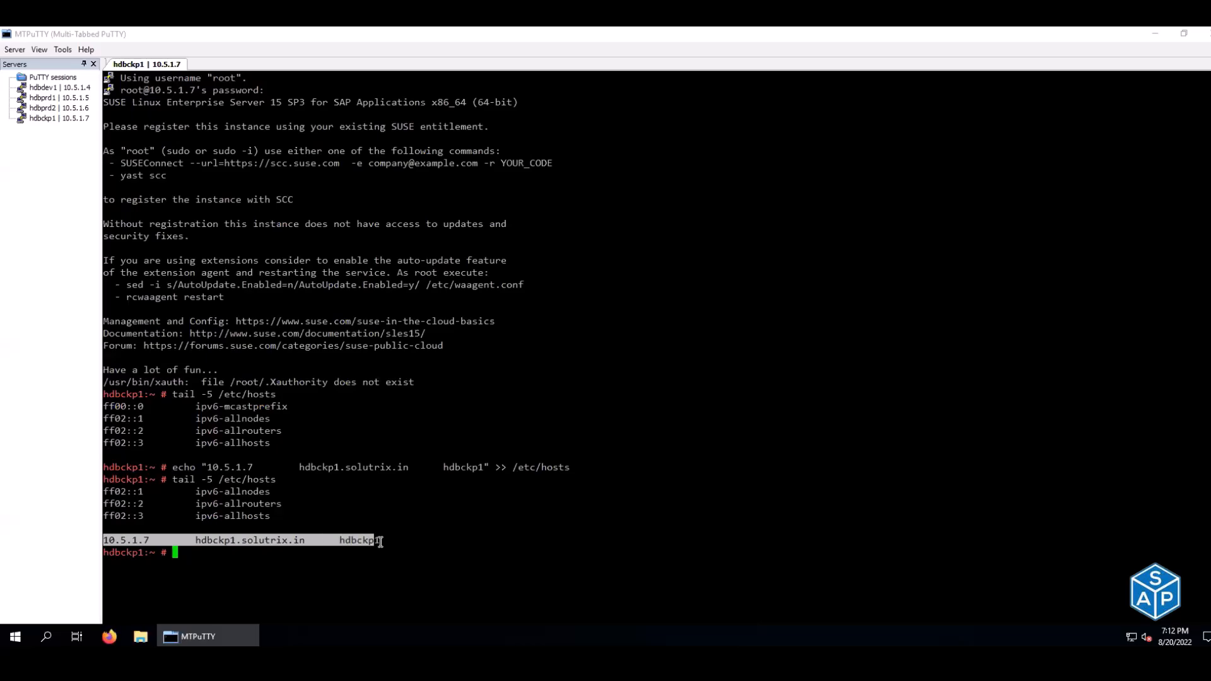
# - Ping hdbckp1 four times with ping -c4 to confirm it answers
pyautogui.hotkey('alt', 'Tab')
pyautogui.click(449, 372)
pyautogui.hotkey('ctrl', 'c')
pyautogui.hotkey('alt', 'Tab')
pyautogui.rightClick(451, 374)
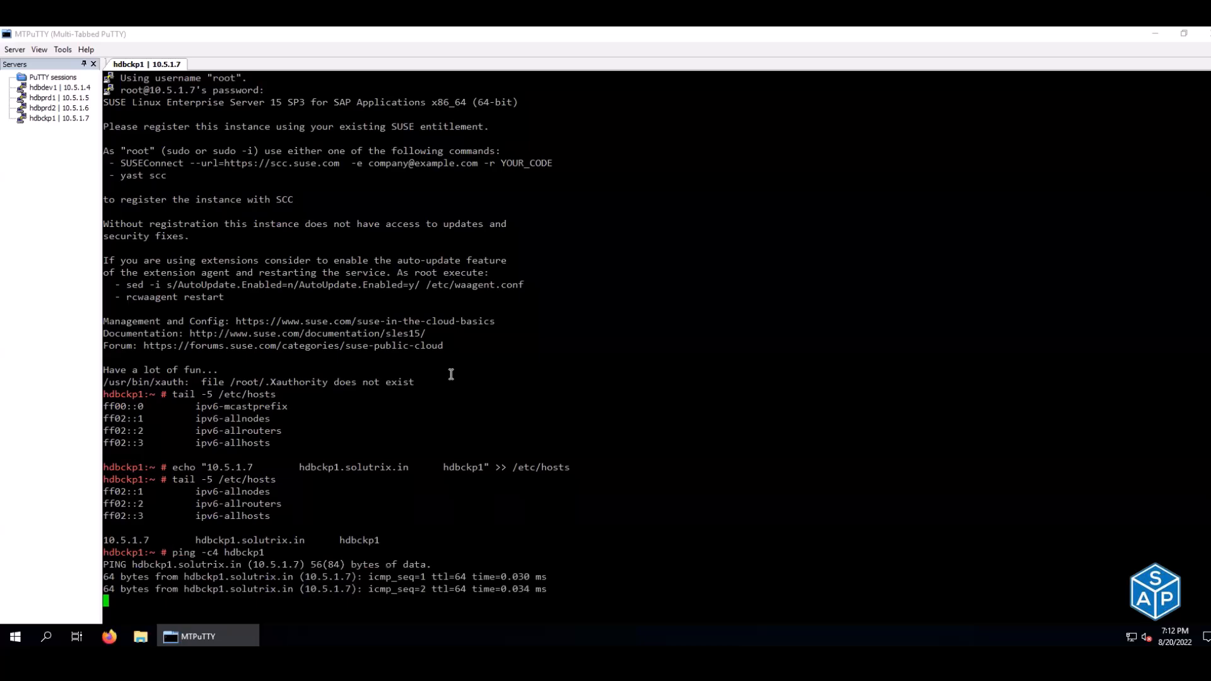
# - Launch Command Prompt as administrator and review the existing Windows host entries
pyautogui.rightClick(32, 628)
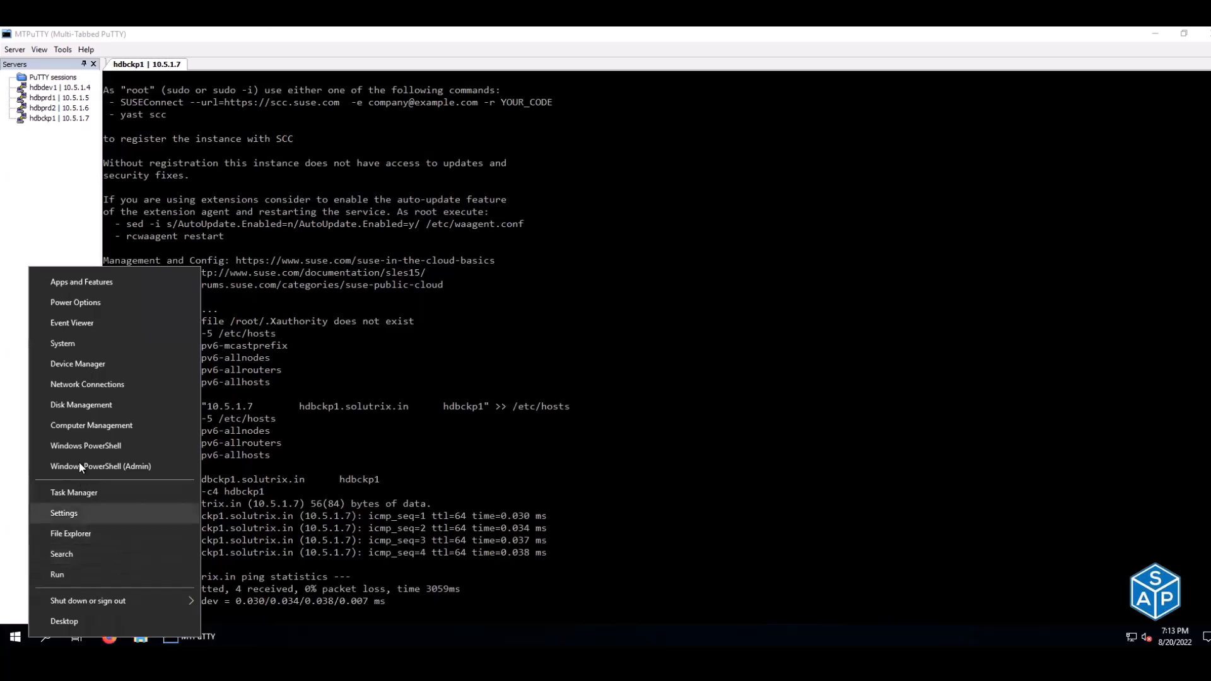
pyautogui.click(77, 574)
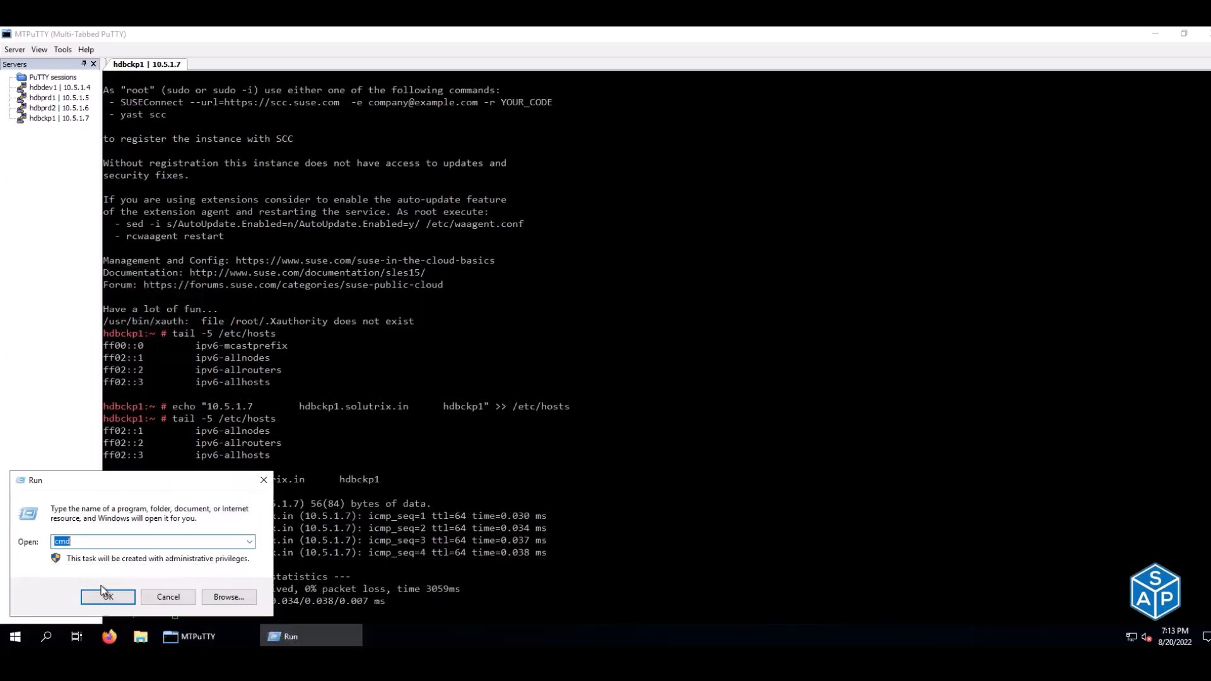
pyautogui.click(105, 593)
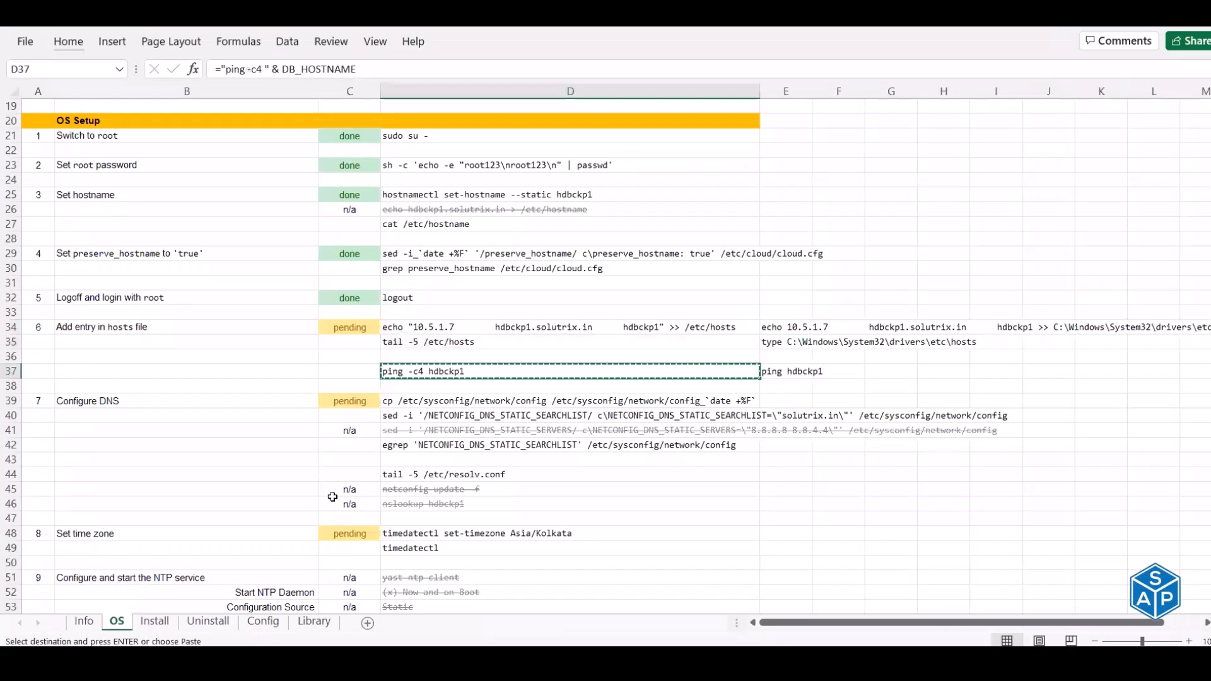
pyautogui.click(785, 344)
pyautogui.hotkey('ctrl', 'c')
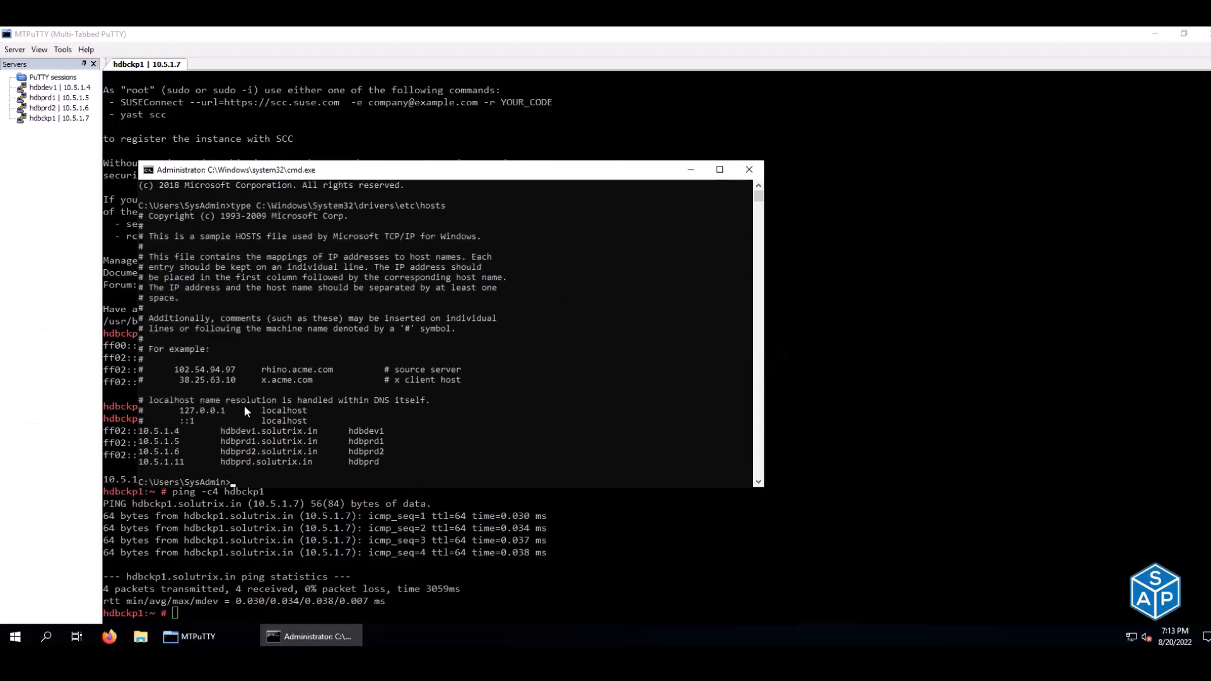
pyautogui.moveTo(140, 431); pyautogui.dragTo(398, 464)
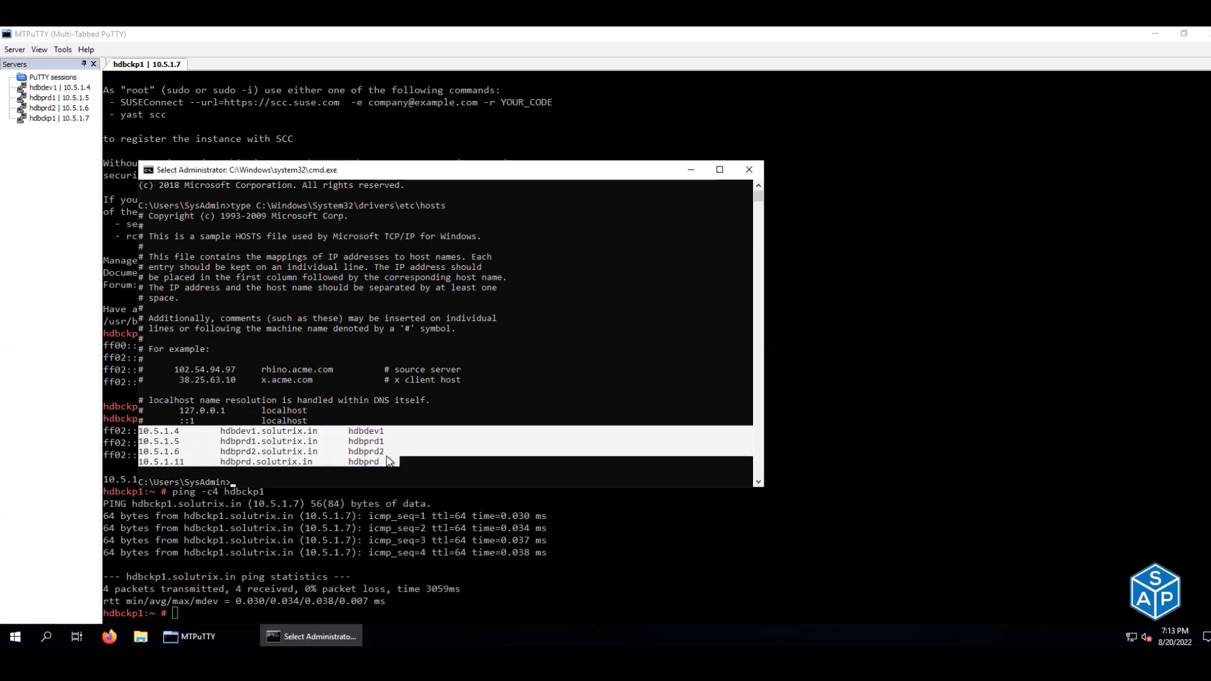
pyautogui.click(387, 453)
# - Append the 10.5.1.7 hdbckp1 line to the Windows hosts file and display it with type
pyautogui.hotkey('alt', 'Tab')
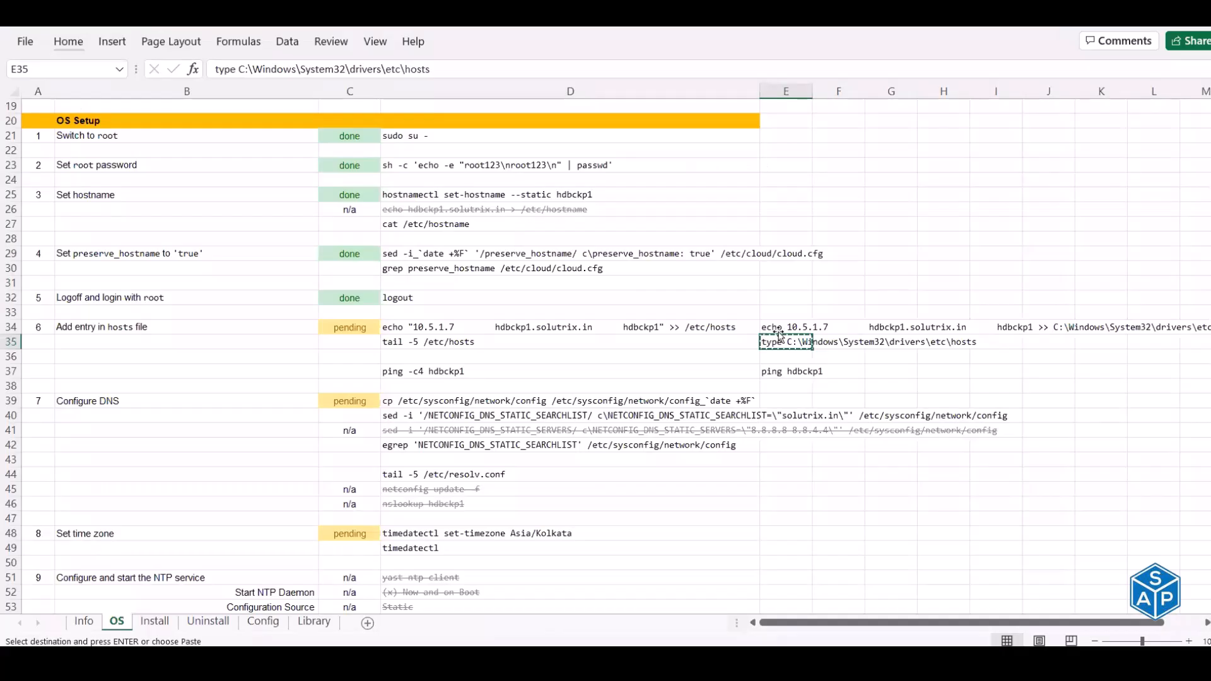
pyautogui.click(780, 326)
pyautogui.hotkey('ctrl', 'c')
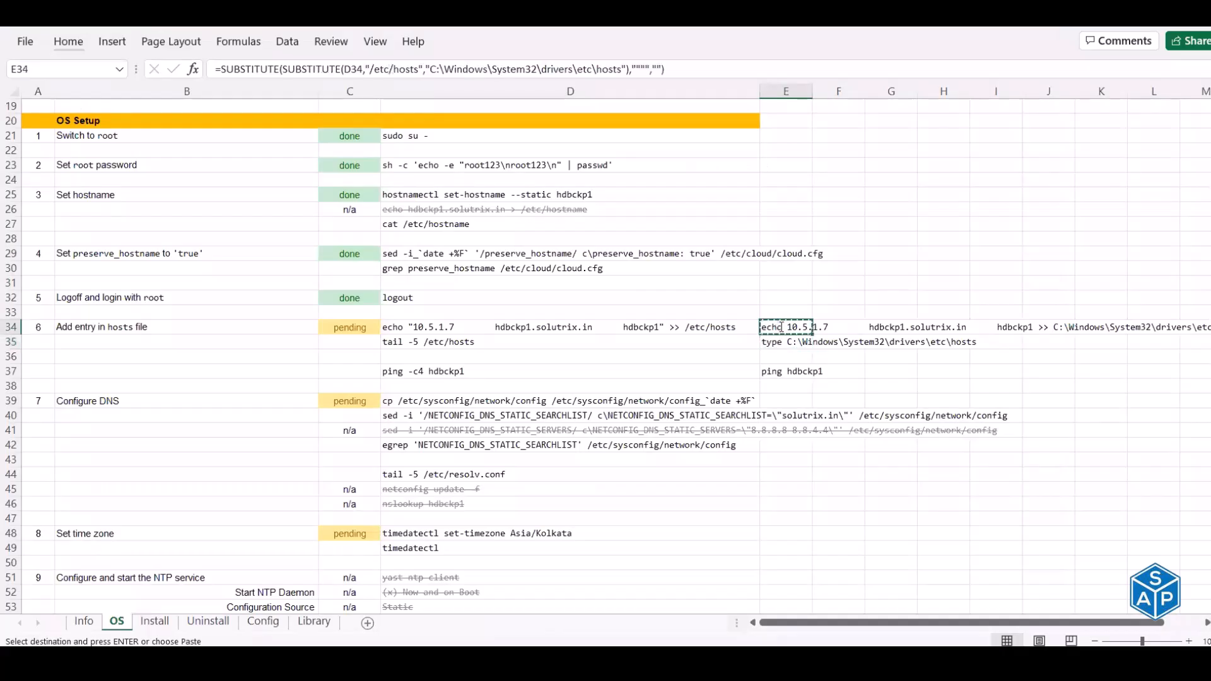
pyautogui.hotkey('alt', 'Tab')
pyautogui.hotkey('alt', 'Tab')
pyautogui.hotkey('alt', 'Tab')
pyautogui.hotkey('ctrl', 'v')
pyautogui.hotkey('alt', 'Tab')
pyautogui.click(765, 342)
pyautogui.hotkey('ctrl', 'c')
pyautogui.hotkey('alt', 'Tab')
pyautogui.hotkey('ctrl', 'v')
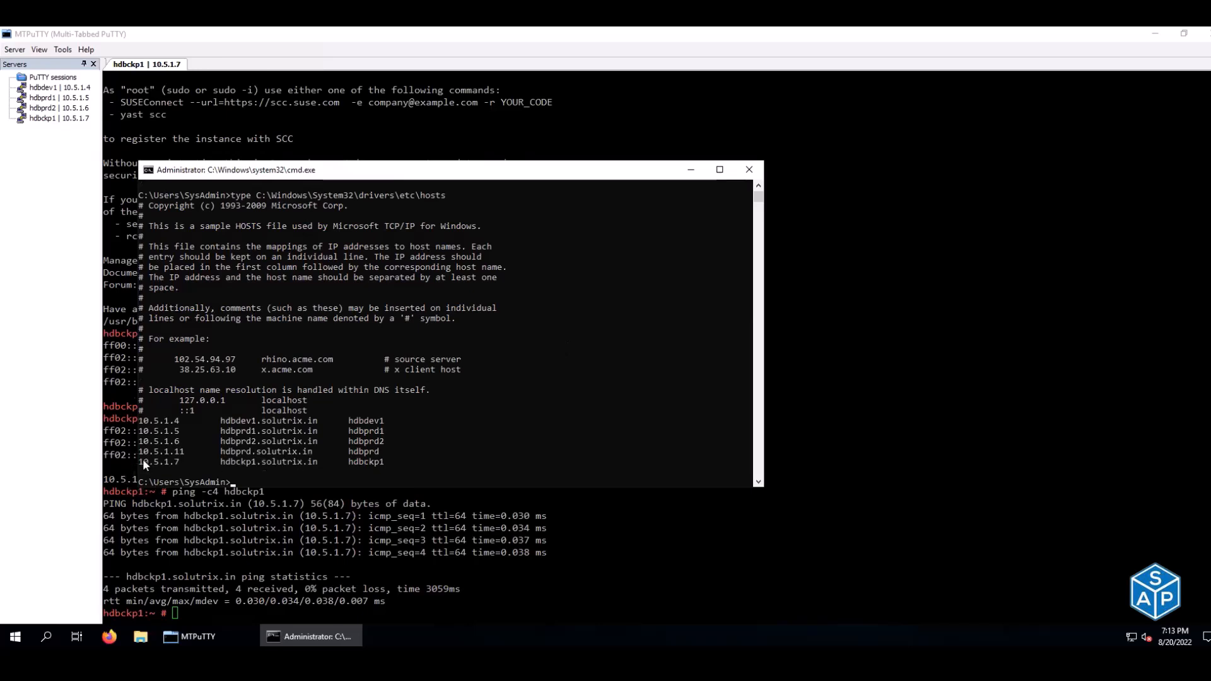
pyautogui.moveTo(140, 459); pyautogui.dragTo(379, 461)
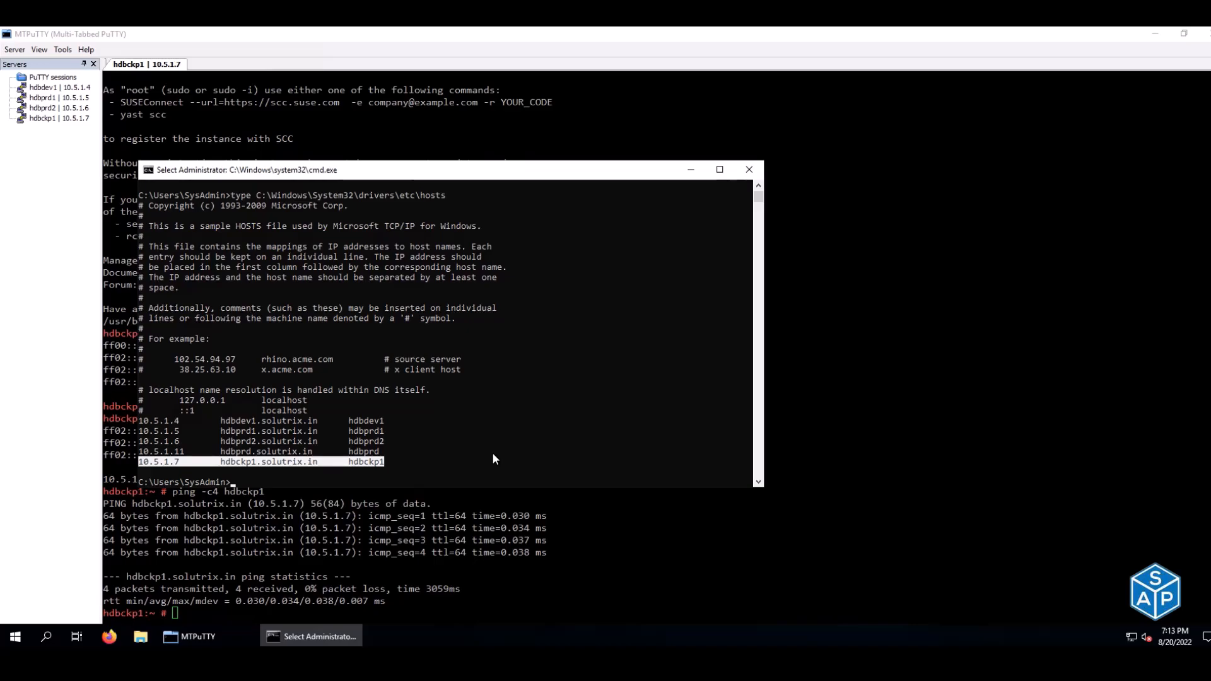
pyautogui.hotkey('ctrl', 'c')
# - Ping hdbckp1 from Windows and confirm 4 of 4 replies
pyautogui.hotkey('alt', 'Tab')
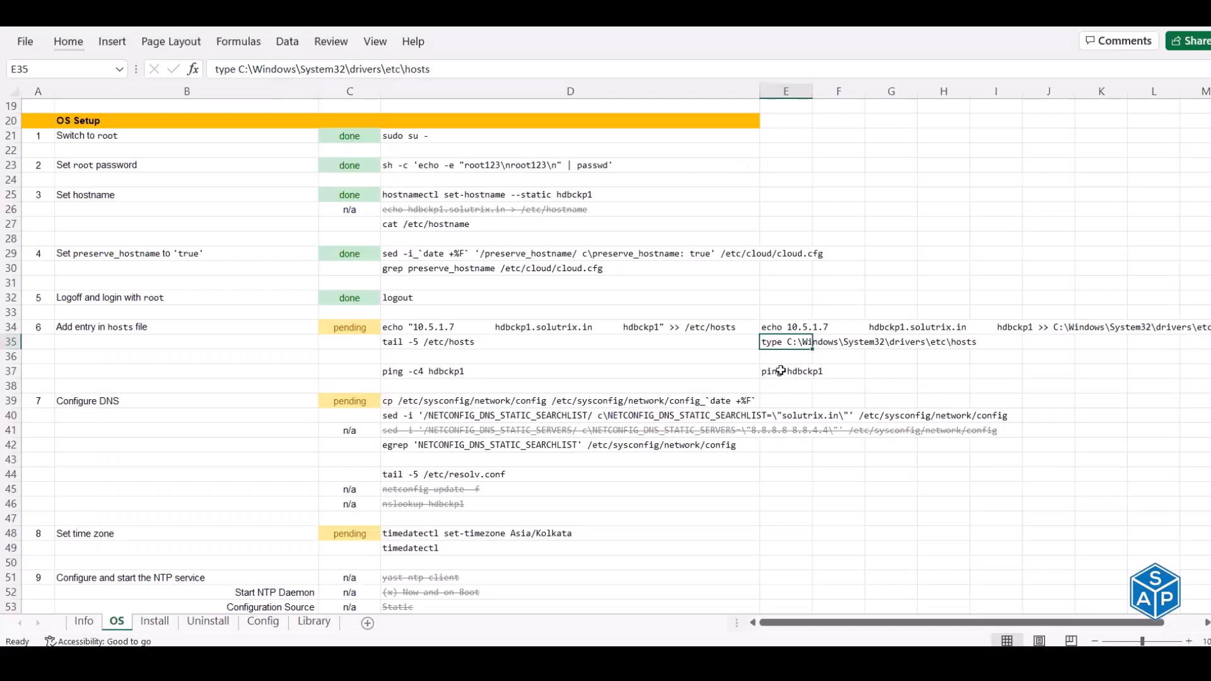
pyautogui.click(782, 371)
pyautogui.hotkey('ctrl', 'c')
pyautogui.hotkey('alt', 'Tab')
pyautogui.hotkey('ctrl', 'v')
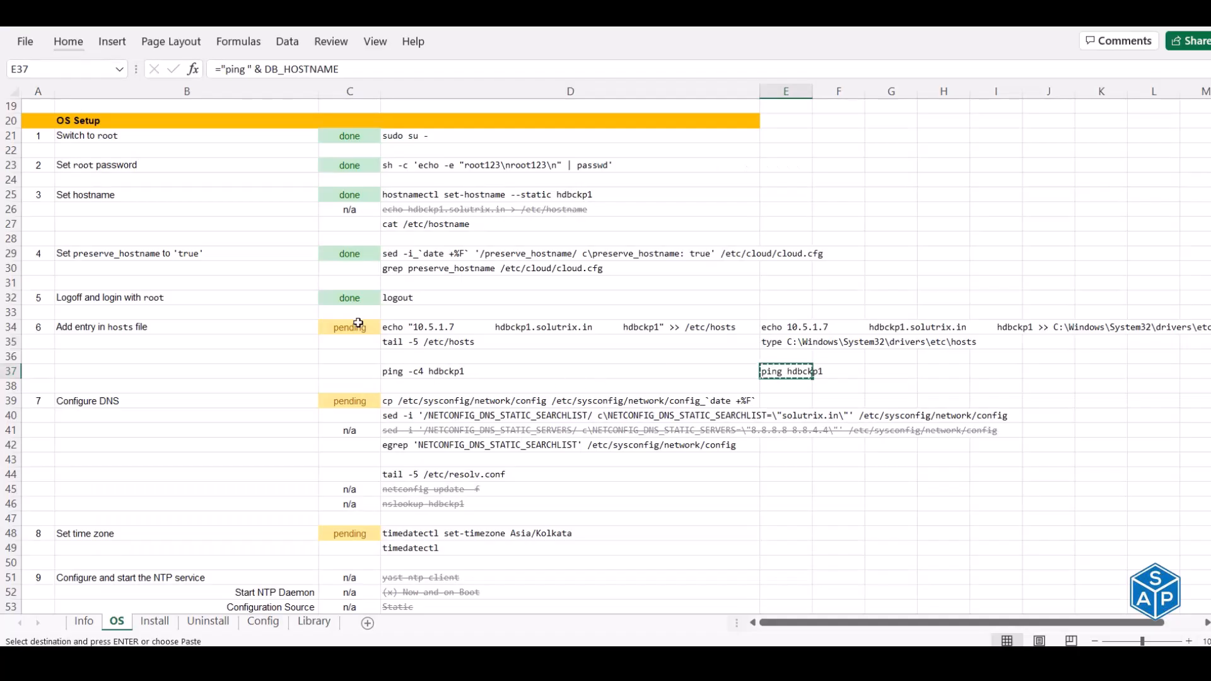
# - Mark the hosts step status C34 done in the checklist
pyautogui.click(357, 323)
pyautogui.write('done')
pyautogui.press('Return')
# - Back up the network config and set NETCONFIG_DNS_STATIC_SEARCHLIST to solutrix.in with sed
pyautogui.scroll(-2, 379, 373)
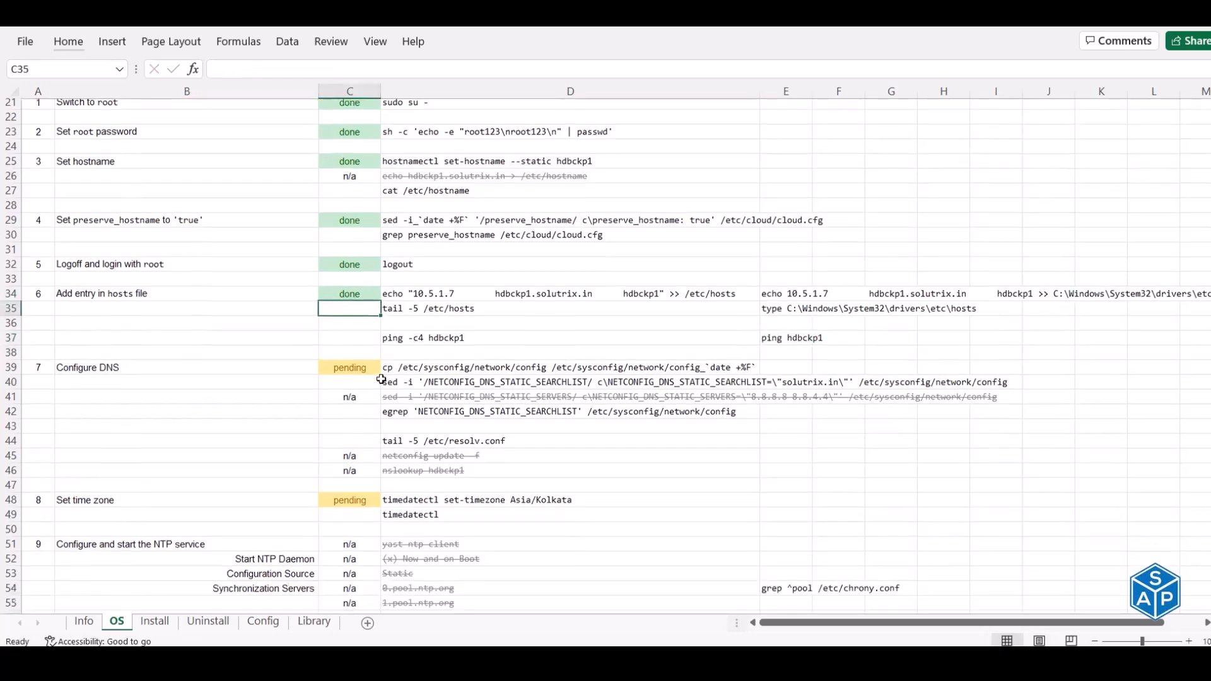
pyautogui.click(438, 317)
pyautogui.keyDown('shift'); pyautogui.click(439, 322); pyautogui.keyUp('shift')
pyautogui.hotkey('ctrl', 'c')
pyautogui.hotkey('alt', 'Tab')
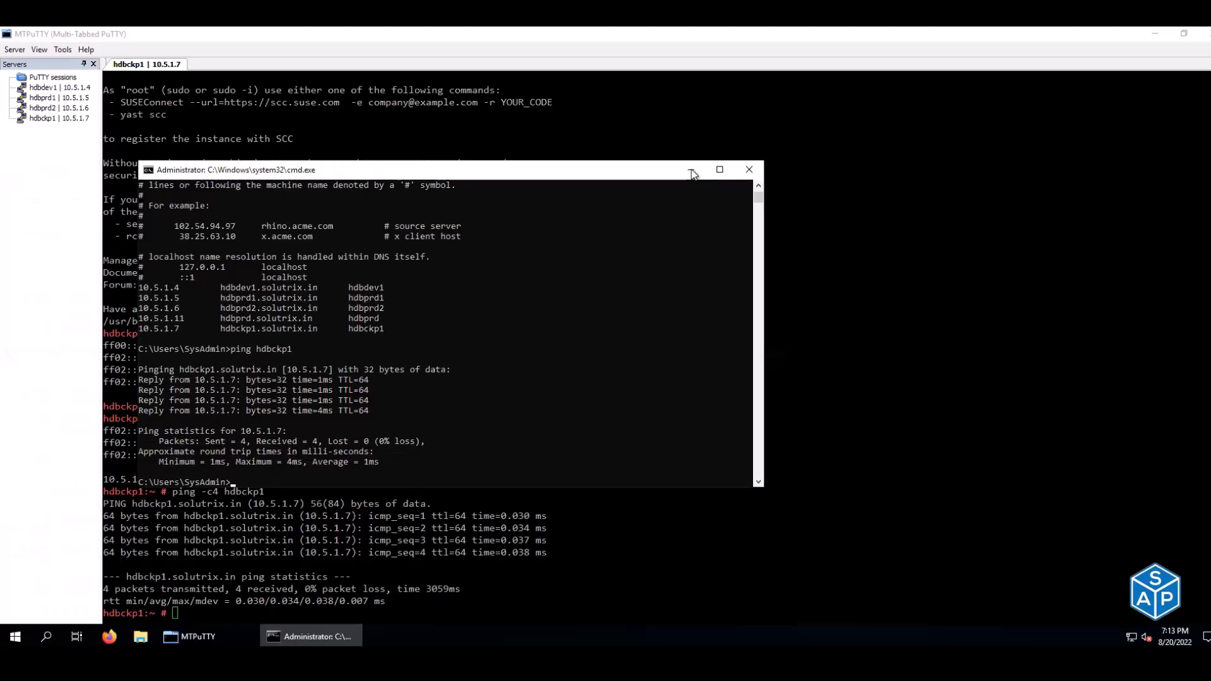
pyautogui.click(692, 169)
pyautogui.hotkey('ctrl', 'l')
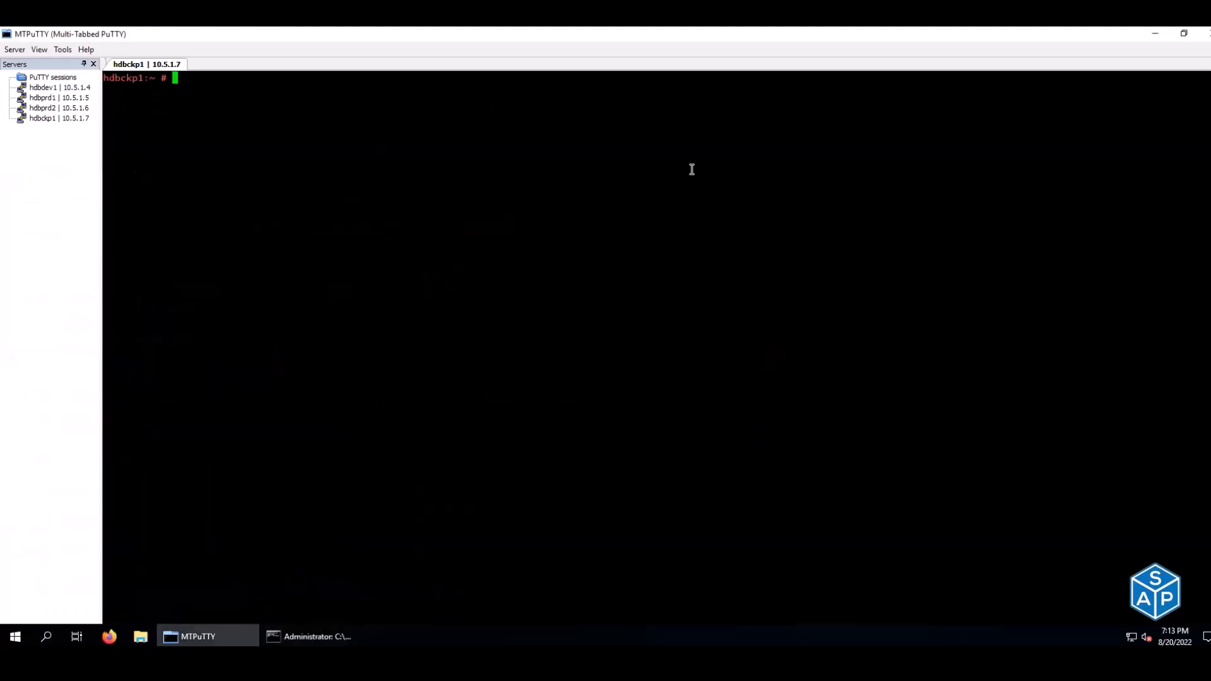
pyautogui.rightClick(221, 286)
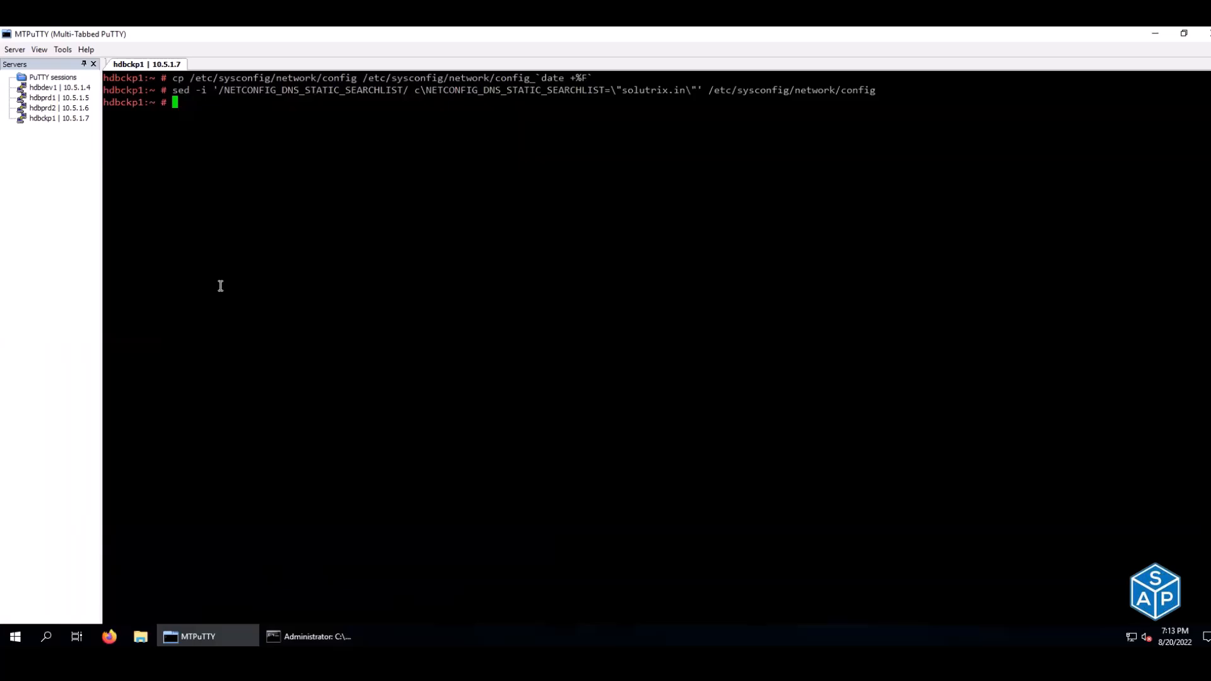
# - Verify with egrep and tail -5 /etc/resolv.conf that solutrix.in is now the search domain
pyautogui.hotkey('alt', 'Tab')
pyautogui.click(404, 357)
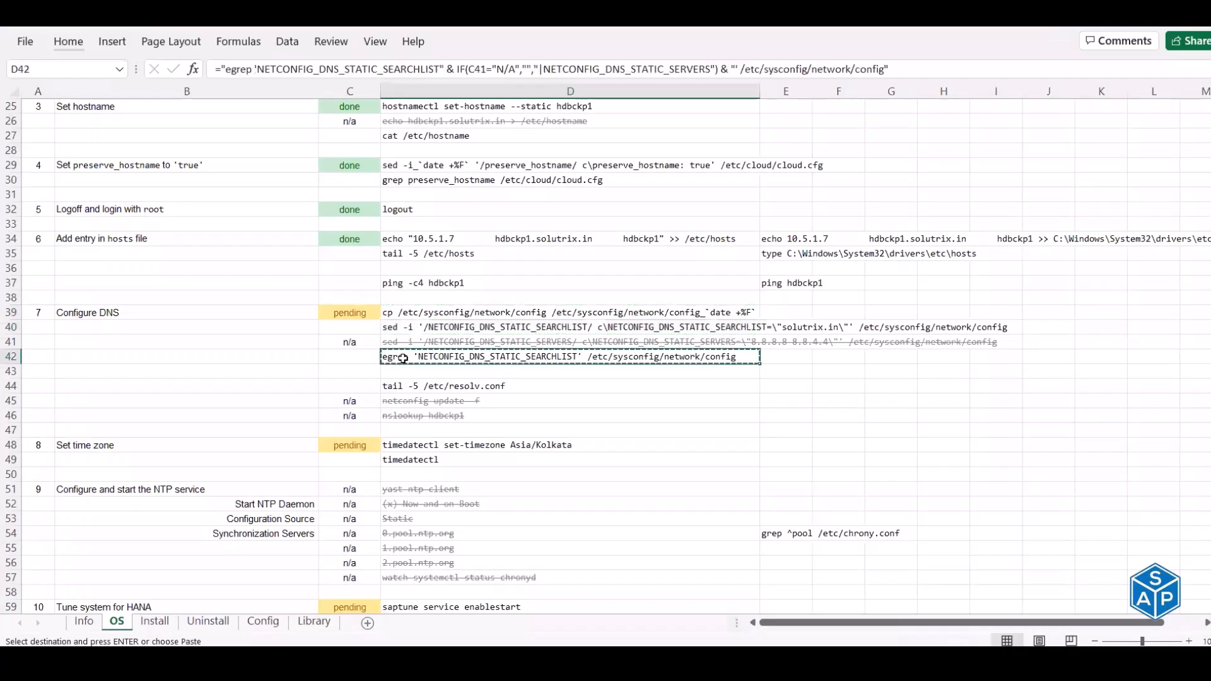
pyautogui.hotkey('alt', 'Tab')
pyautogui.rightClick(432, 267)
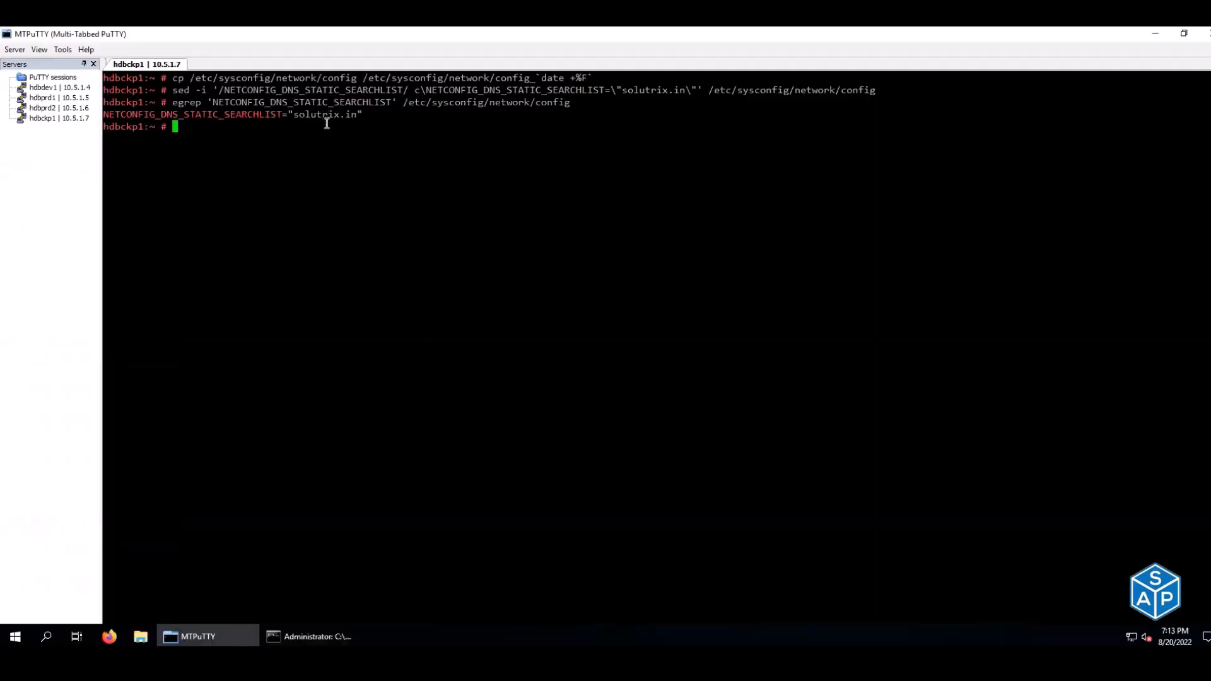
pyautogui.hotkey('alt', 'Tab')
pyautogui.click(408, 385)
pyautogui.hotkey('ctrl', 'c')
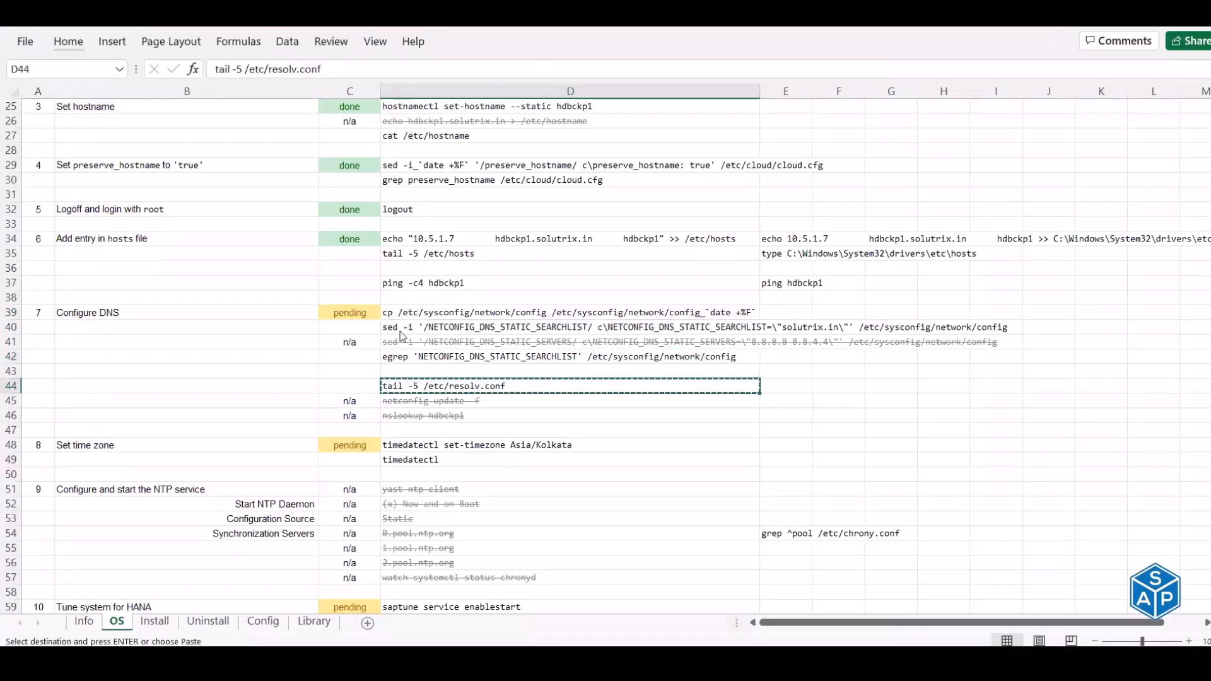
pyautogui.hotkey('alt', 'Tab')
pyautogui.rightClick(397, 266)
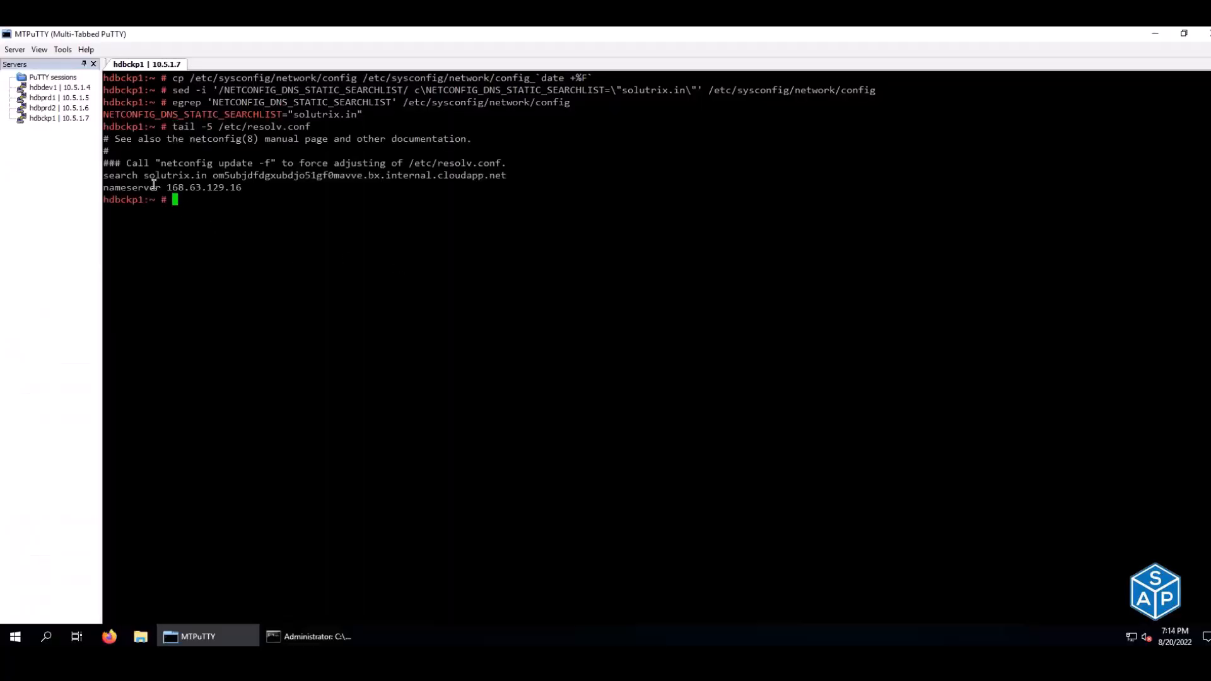
pyautogui.moveTo(138, 174); pyautogui.dragTo(206, 174)
# - Mark the DNS step status C39 done in the checklist
pyautogui.hotkey('alt', 'Tab')
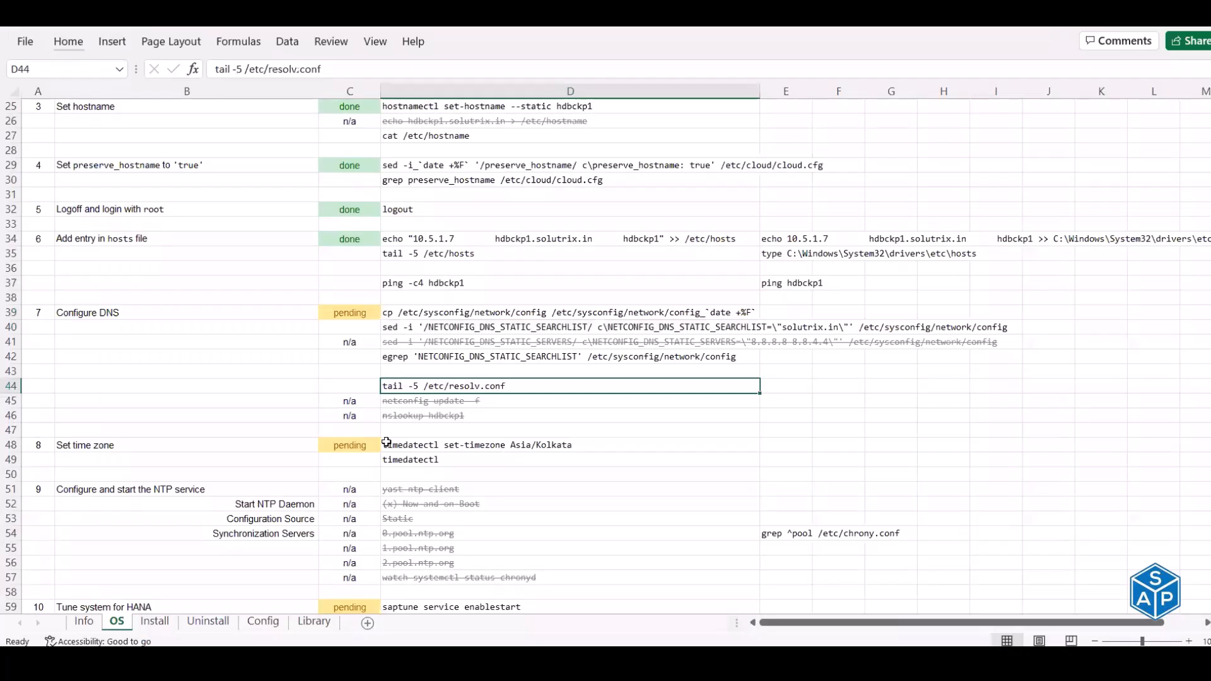
pyautogui.click(351, 313)
pyautogui.write('done')
pyautogui.press('Return')
# - Run timedatectl to check the server's current time zone, which is UTC
pyautogui.moveTo(447, 448); pyautogui.dragTo(441, 459)
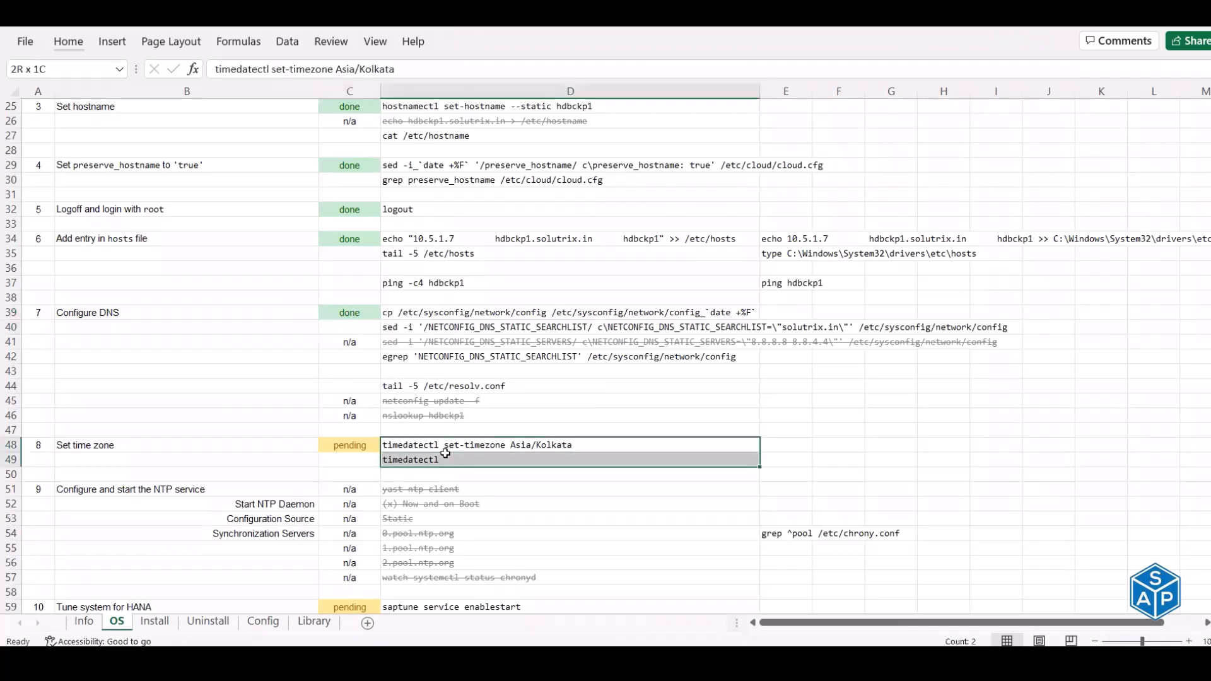
pyautogui.click(441, 460)
pyautogui.hotkey('ctrl', 'c')
pyautogui.hotkey('alt', 'Tab')
pyautogui.rightClick(467, 399)
pyautogui.moveTo(259, 247); pyautogui.dragTo(274, 246)
# - Set the server's time zone to Asia/Kolkata (IST, +0530) with the D48:D49 commands
pyautogui.hotkey('alt', 'Tab')
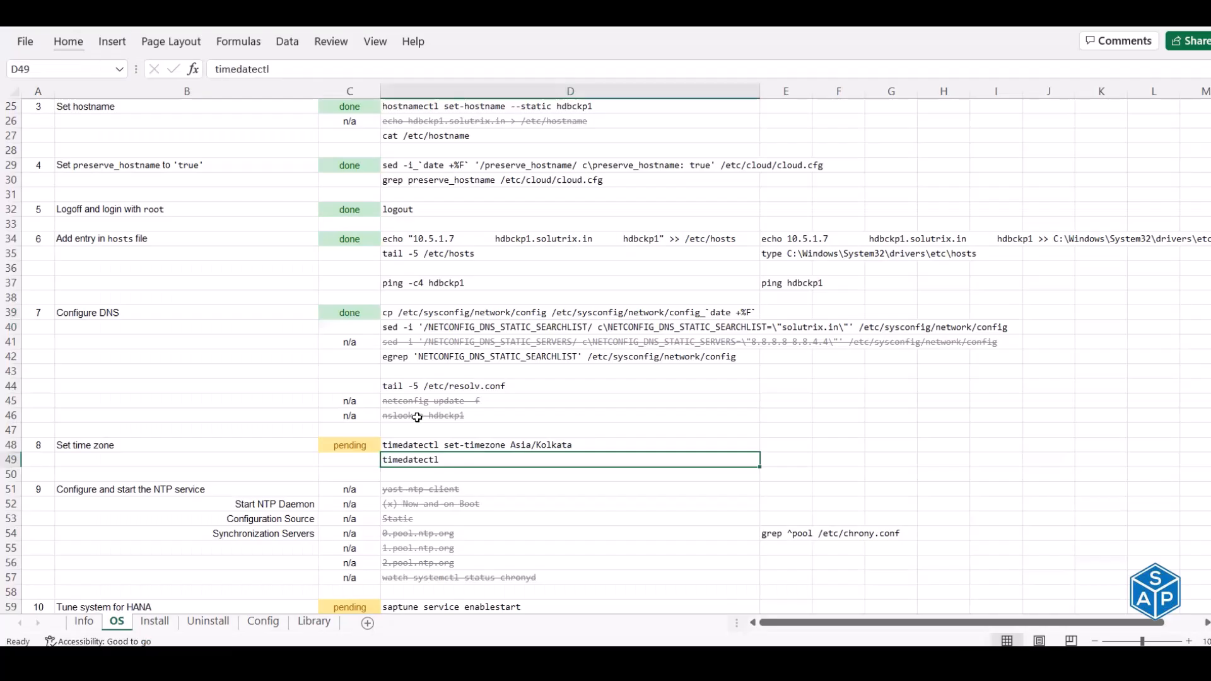
pyautogui.moveTo(409, 444); pyautogui.dragTo(410, 454)
pyautogui.hotkey('ctrl', 'c')
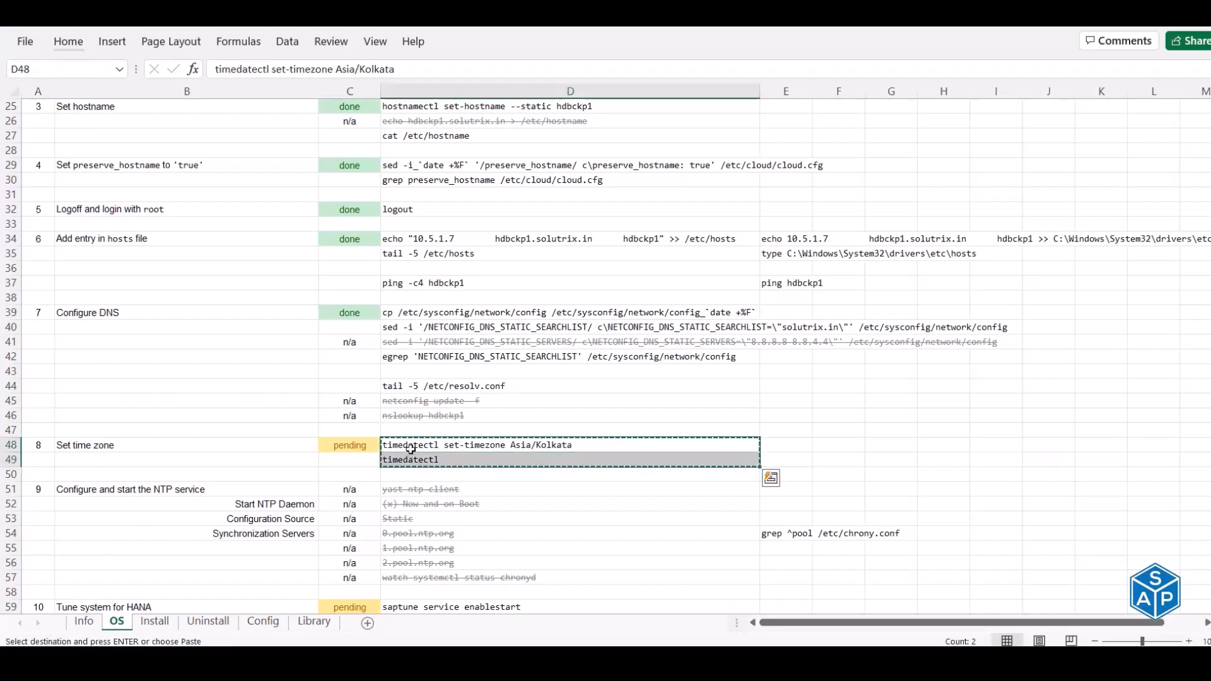
pyautogui.hotkey('alt', 'Tab')
pyautogui.rightClick(442, 297)
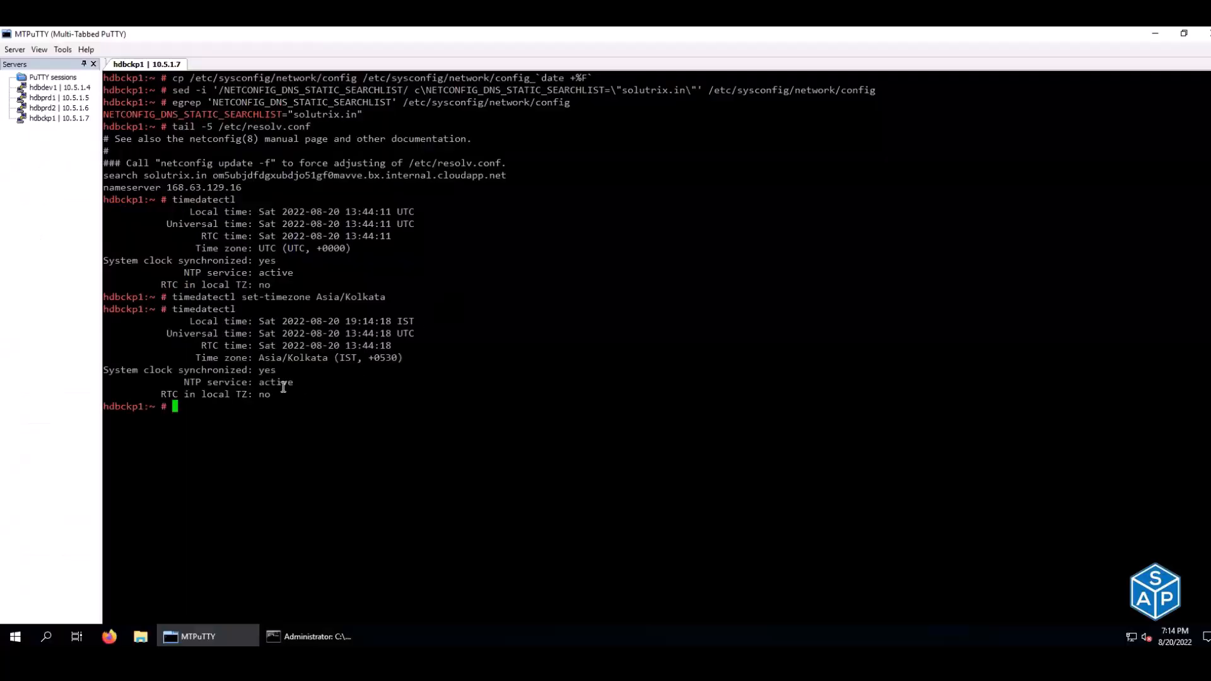
pyautogui.moveTo(259, 358); pyautogui.dragTo(325, 358)
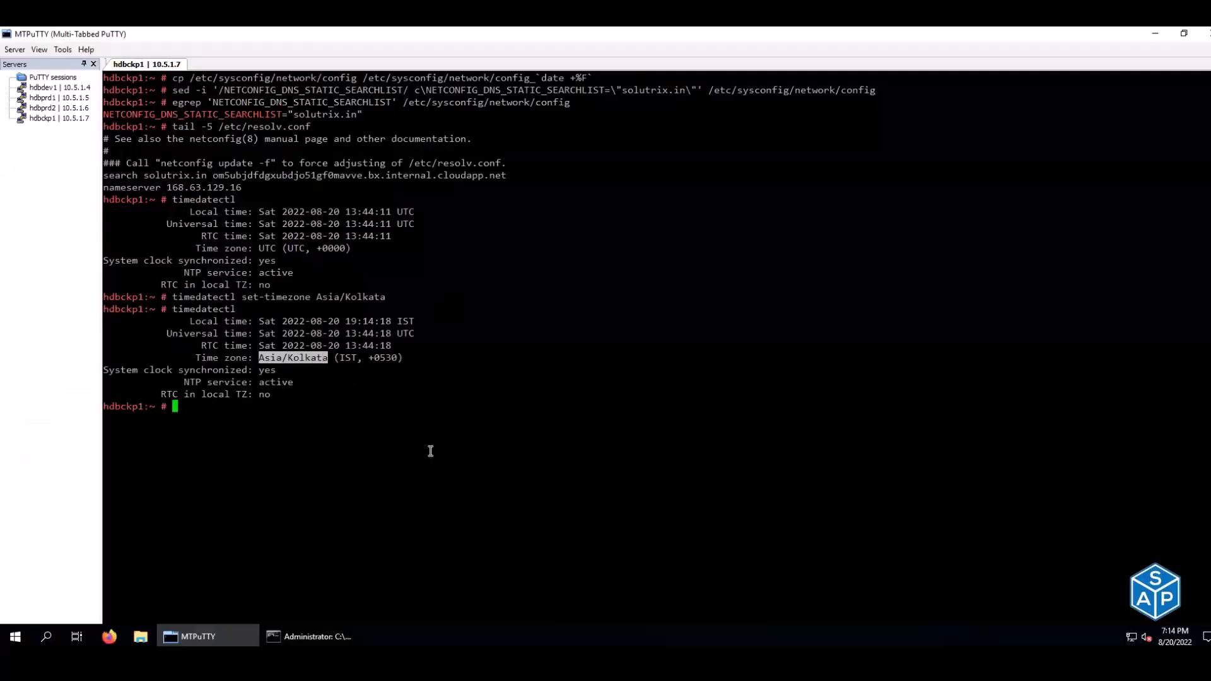
# - Mark Set time zone done in the checklist
pyautogui.hotkey('alt', 'Tab')
pyautogui.write('done')
pyautogui.press('Return')
# - Enable and start the saptune service and check its status
pyautogui.scroll(-7, 445, 464)
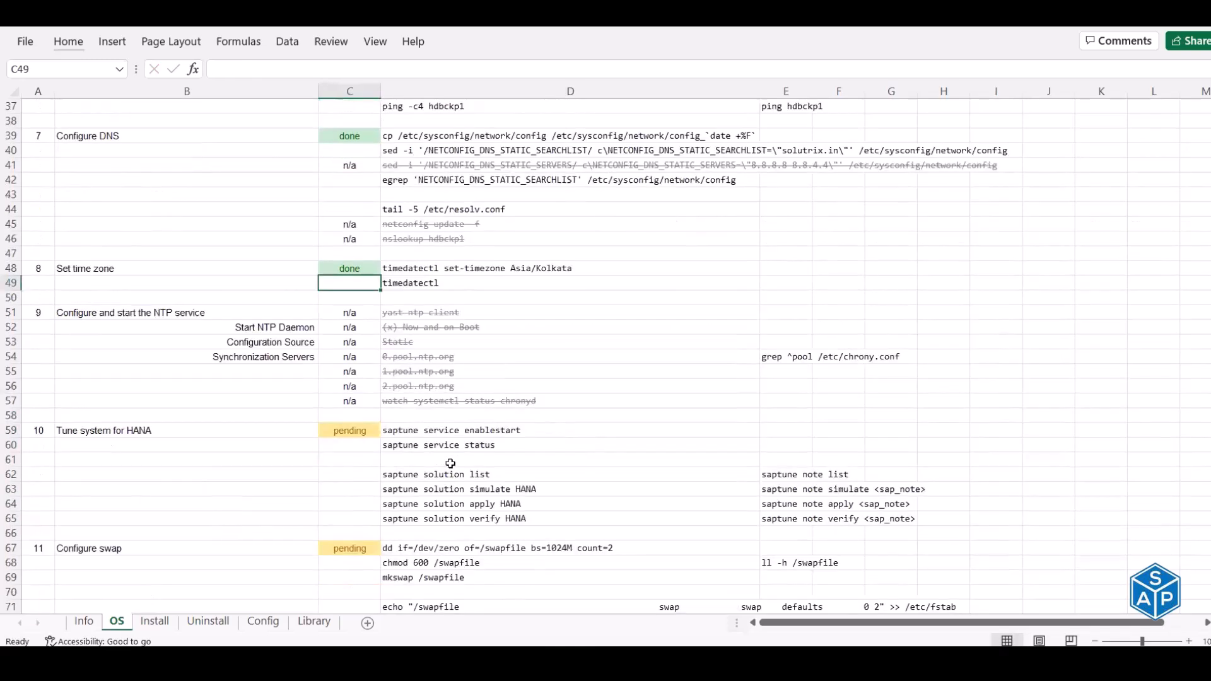
pyautogui.scroll(-3, 351, 222)
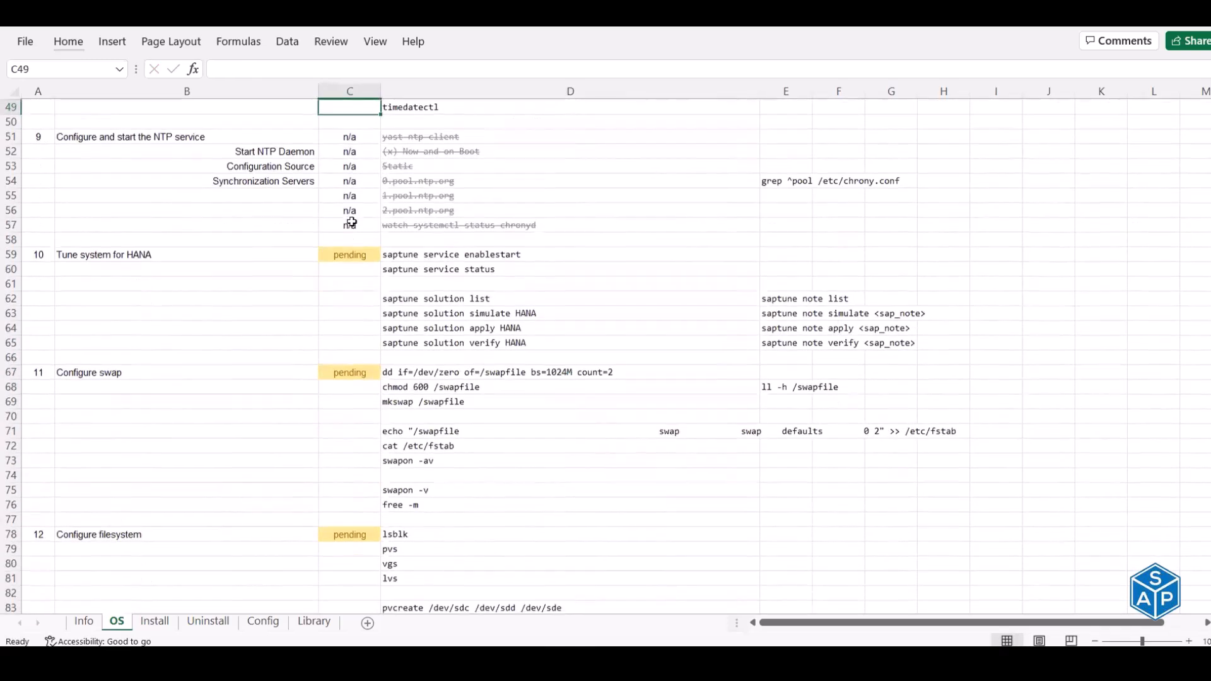
pyautogui.scroll(-1, 351, 221)
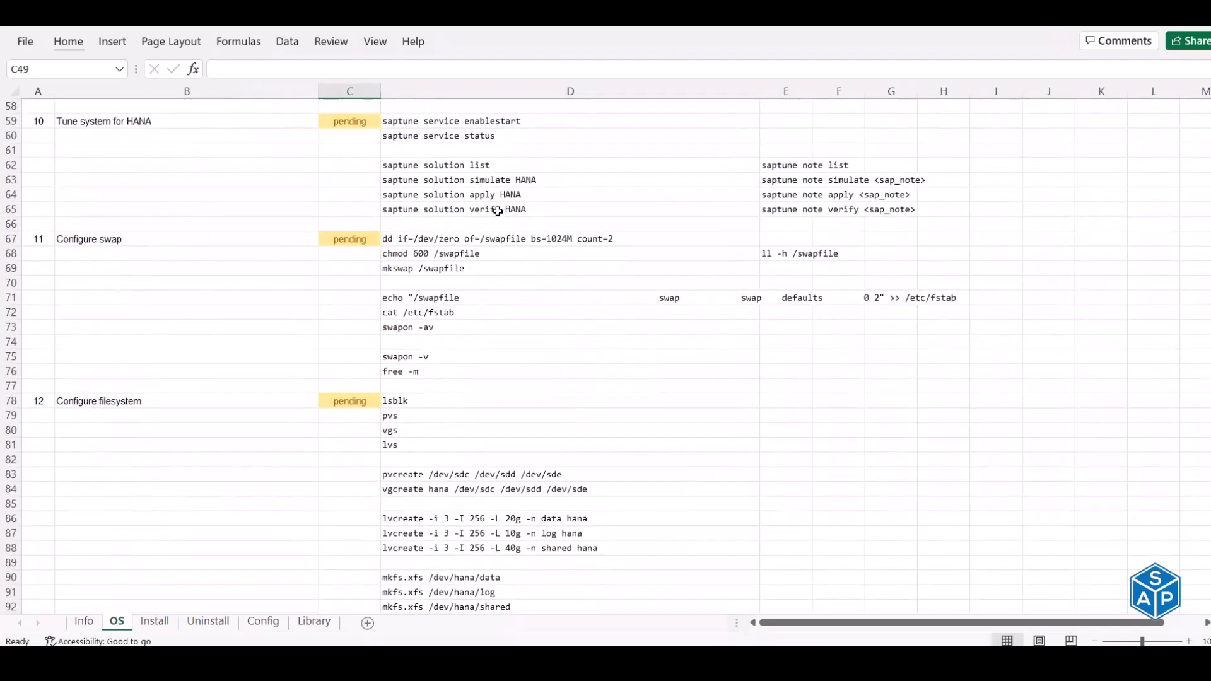
pyautogui.click(519, 178)
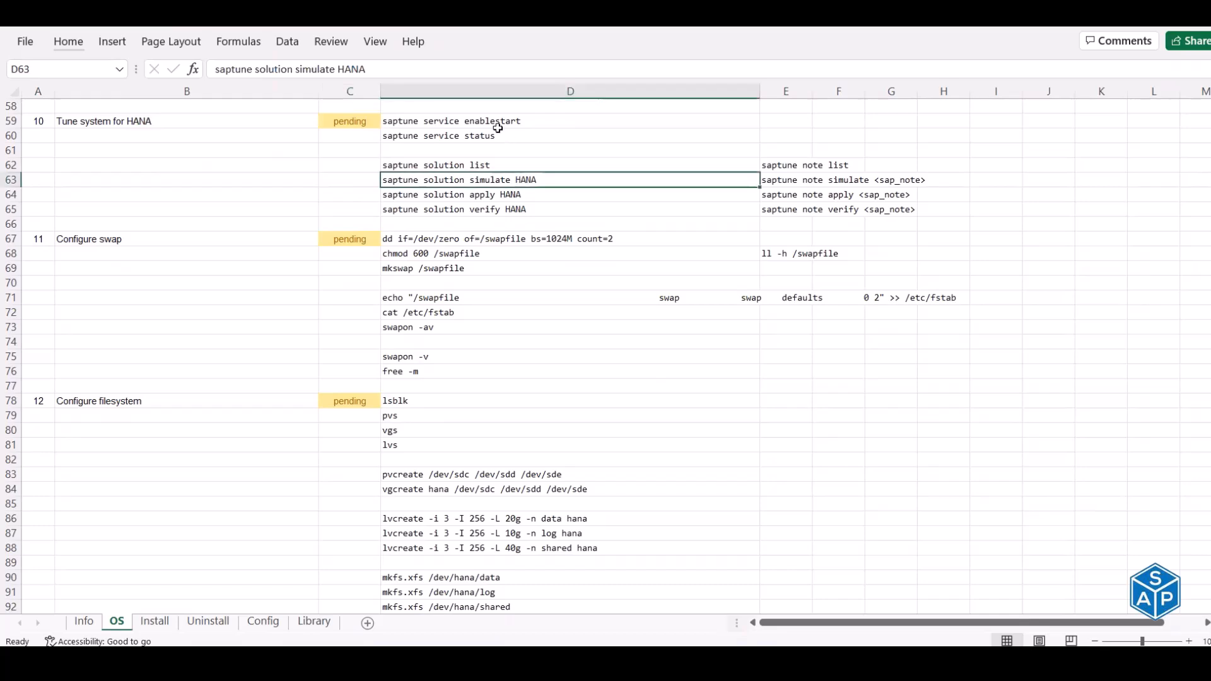
pyautogui.moveTo(491, 123); pyautogui.dragTo(493, 134)
pyautogui.hotkey('ctrl', 'c')
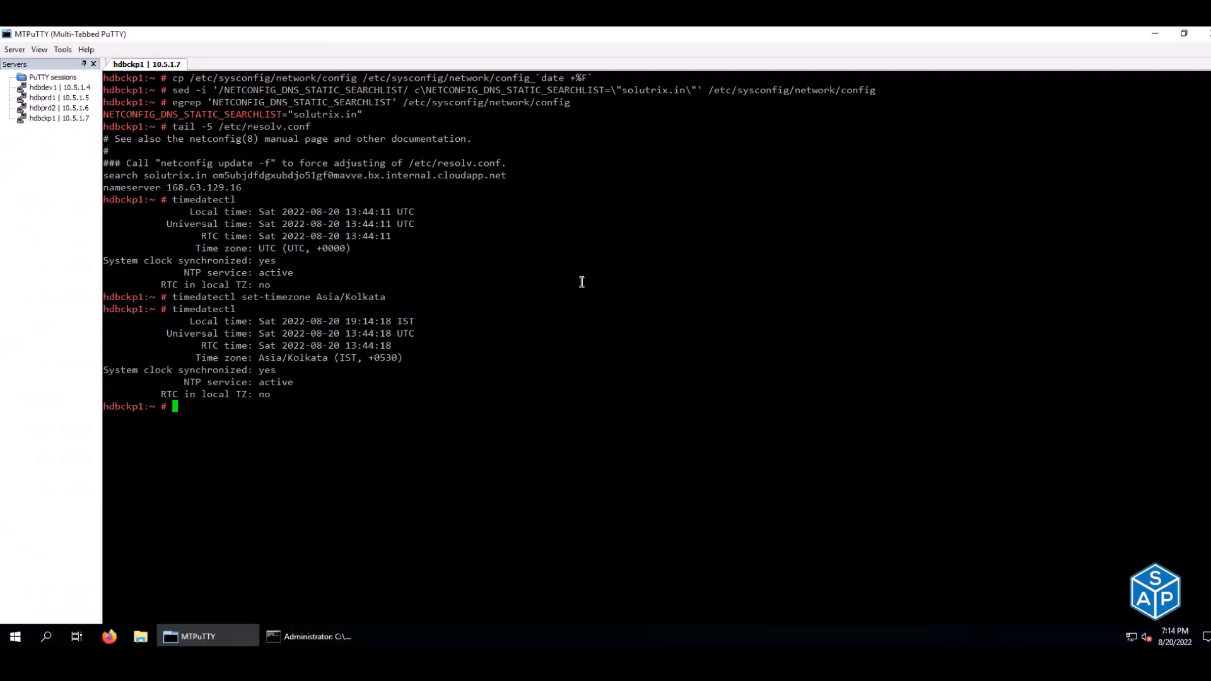
pyautogui.hotkey('ctrl', 'l')
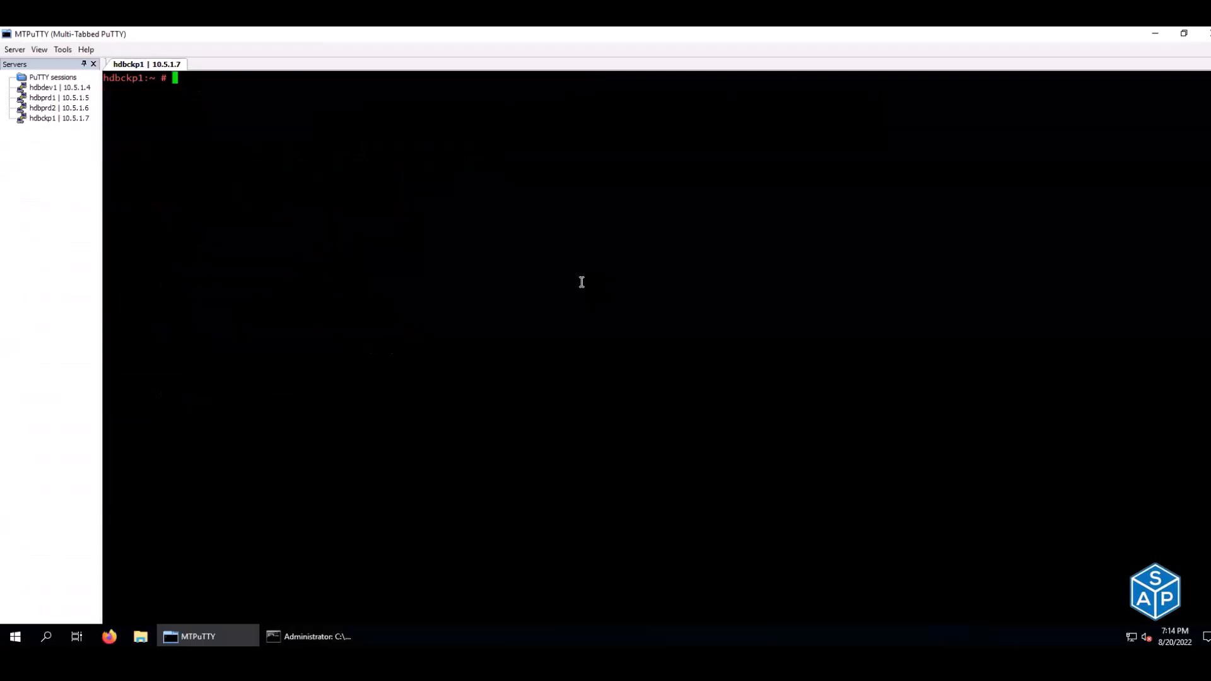
pyautogui.rightClick(582, 281)
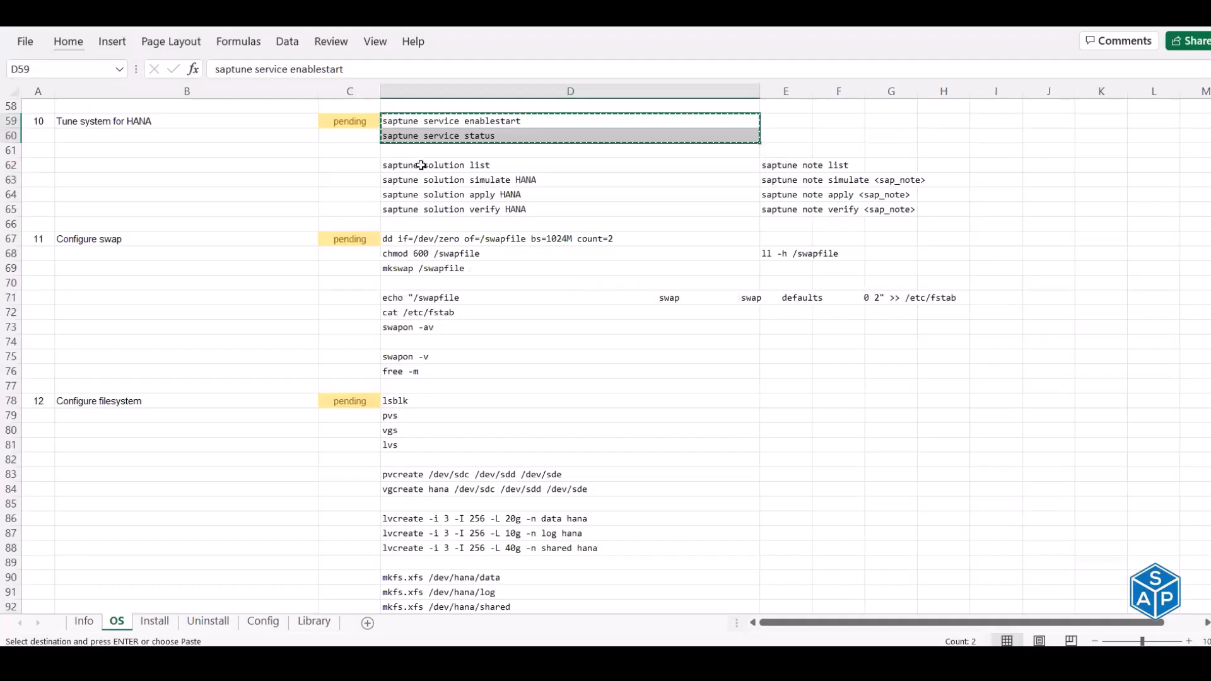
# - List saptune solutions and simulate applying the HANA solution
pyautogui.click(422, 166)
pyautogui.hotkey('ctrl', 'c')
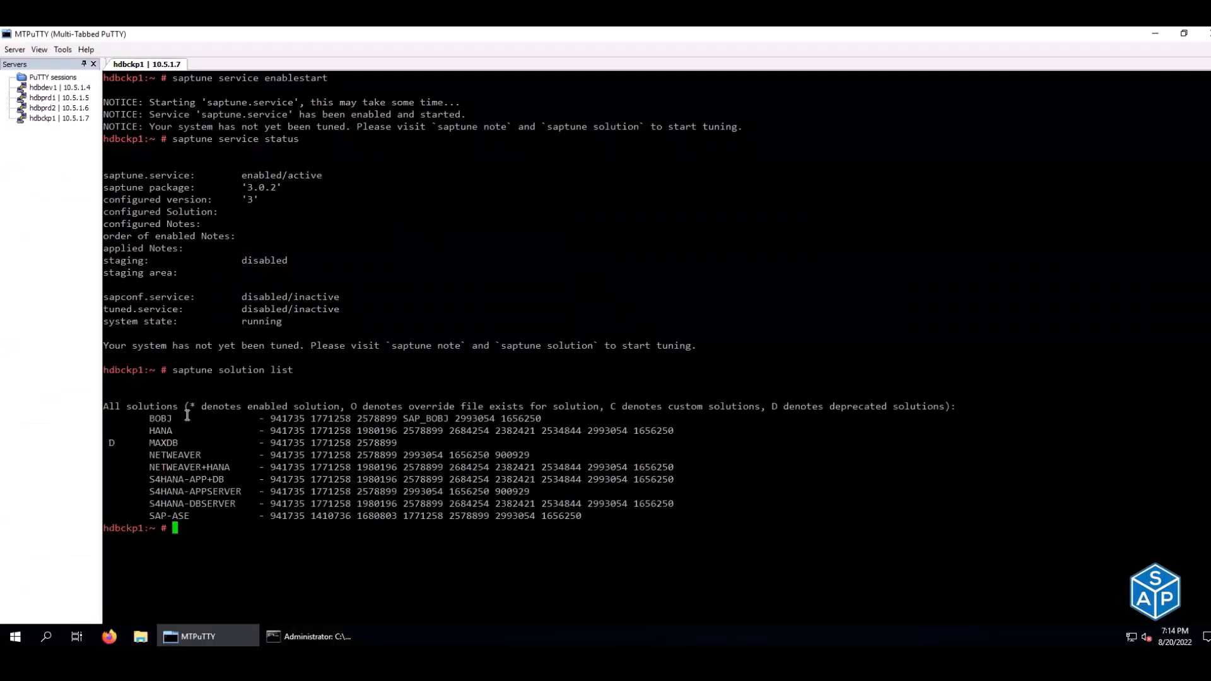
pyautogui.moveTo(152, 431); pyautogui.dragTo(673, 434)
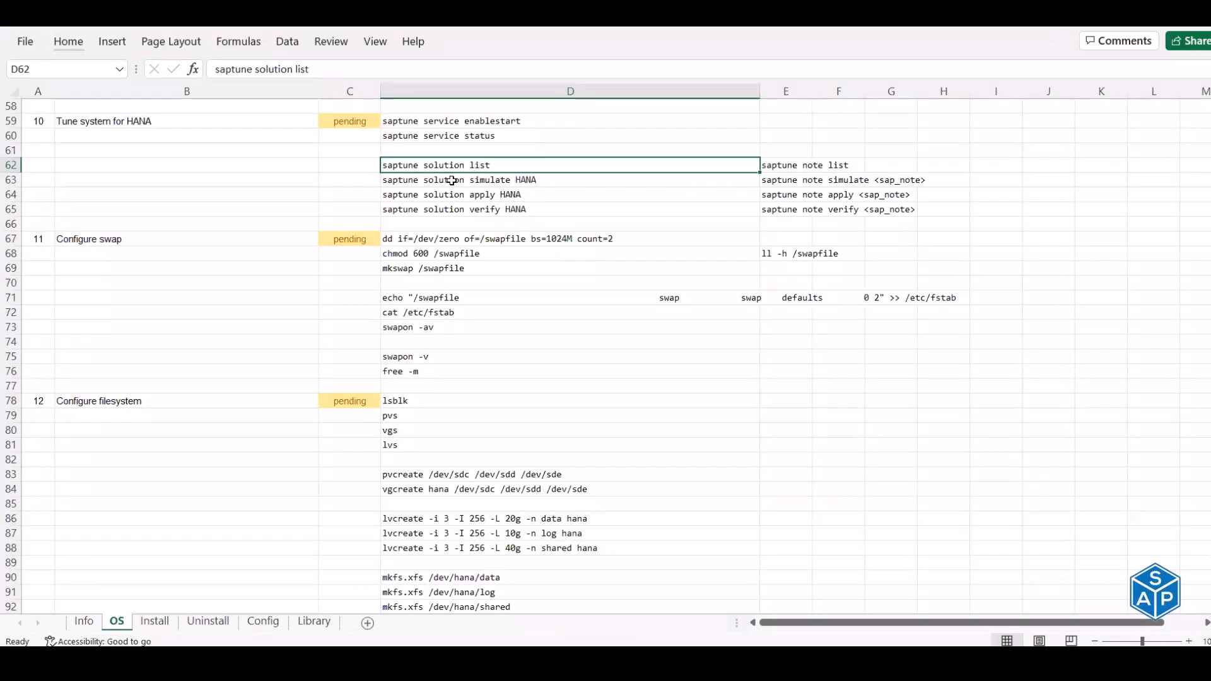
pyautogui.click(451, 180)
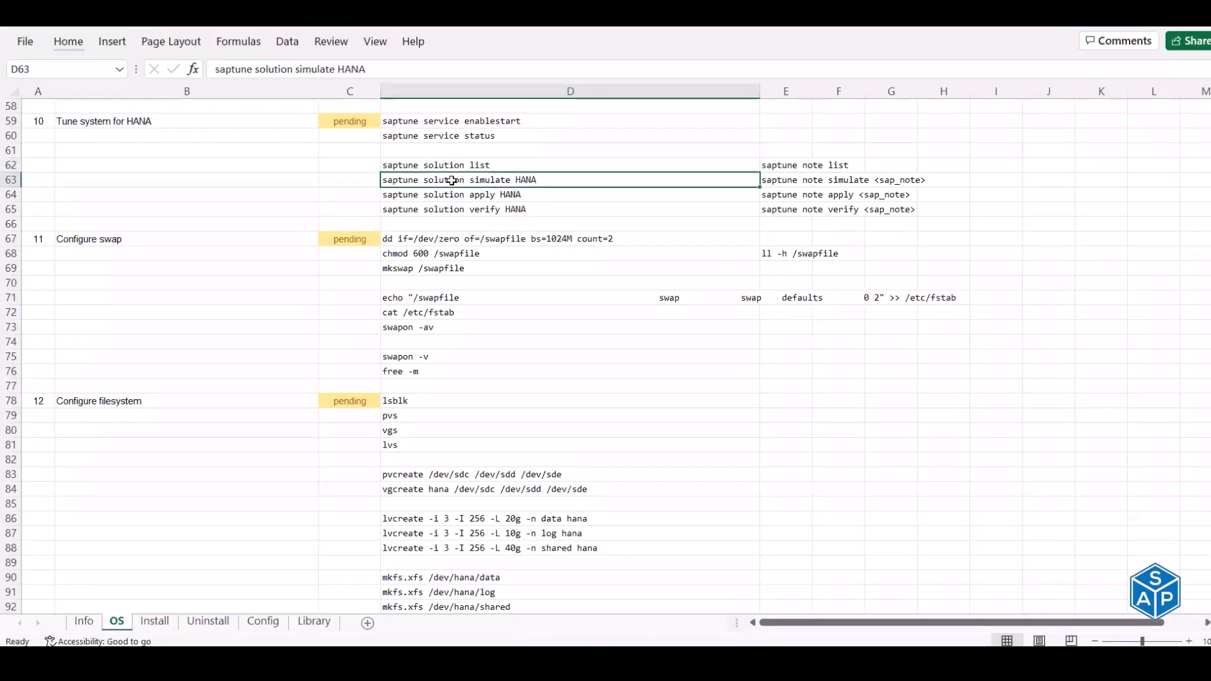
pyautogui.hotkey('ctrl', 'c')
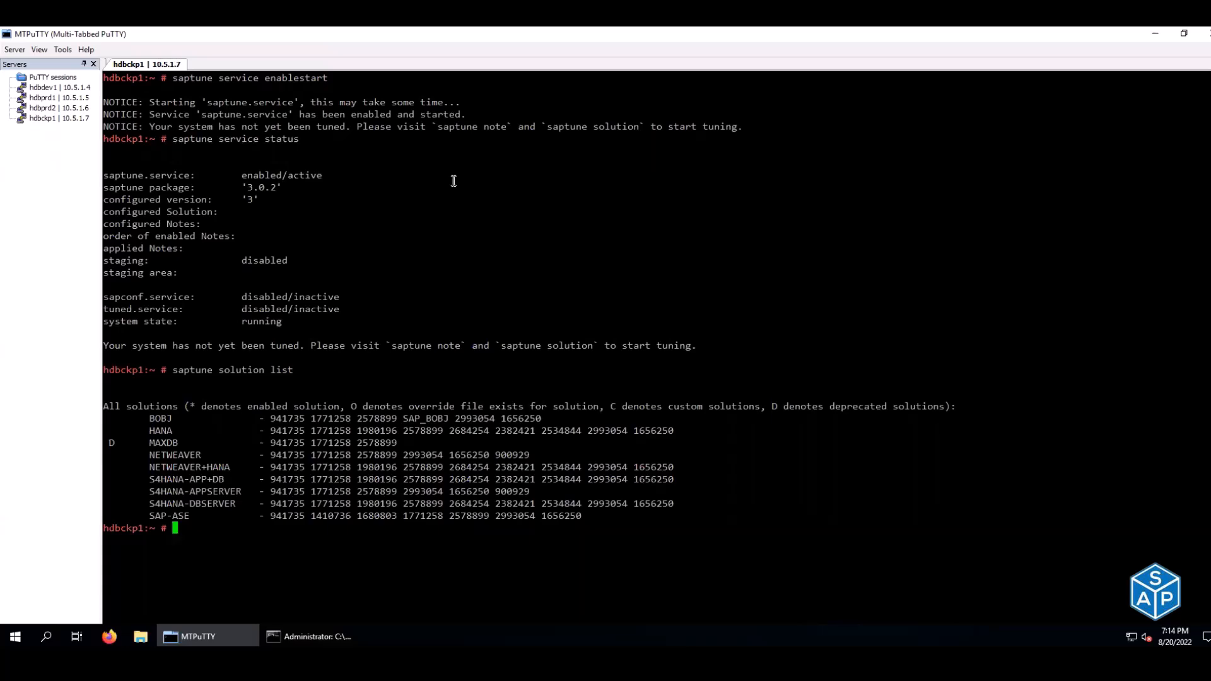
pyautogui.rightClick(453, 181)
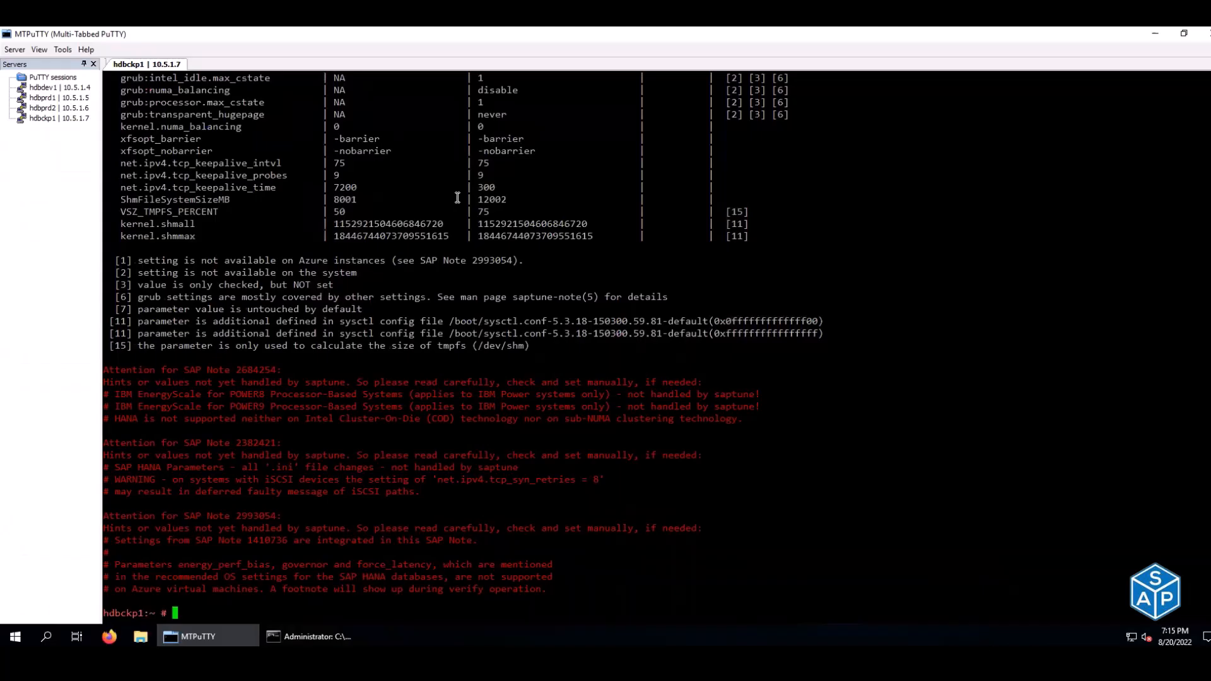
# - Apply the saptune HANA solution and verify the system fully conforms
pyautogui.rightClick(458, 198)
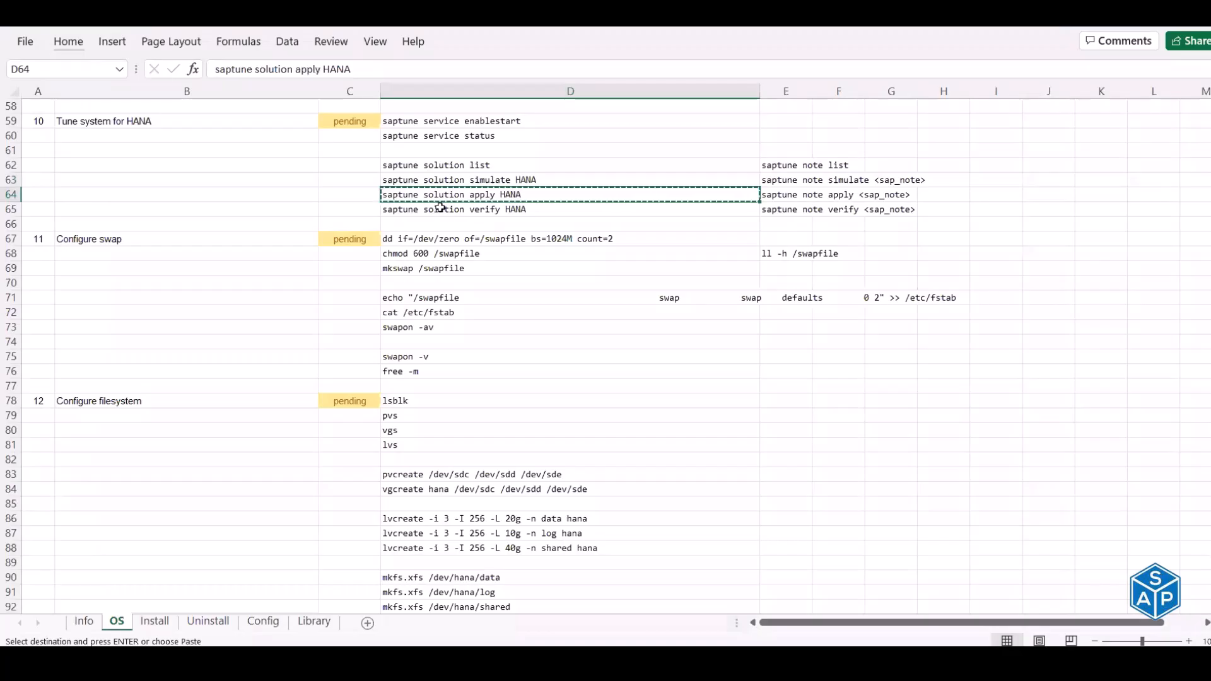
pyautogui.click(440, 209)
pyautogui.hotkey('ctrl', 'c')
pyautogui.rightClick(440, 208)
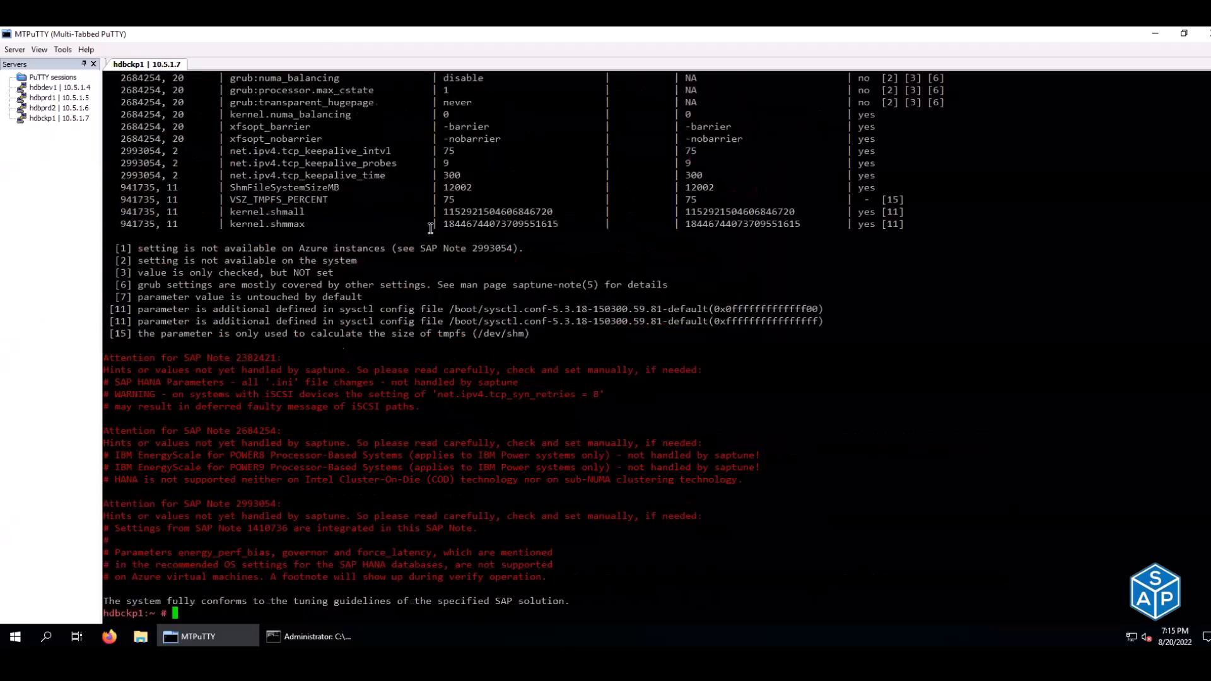
pyautogui.moveTo(108, 597); pyautogui.dragTo(569, 601)
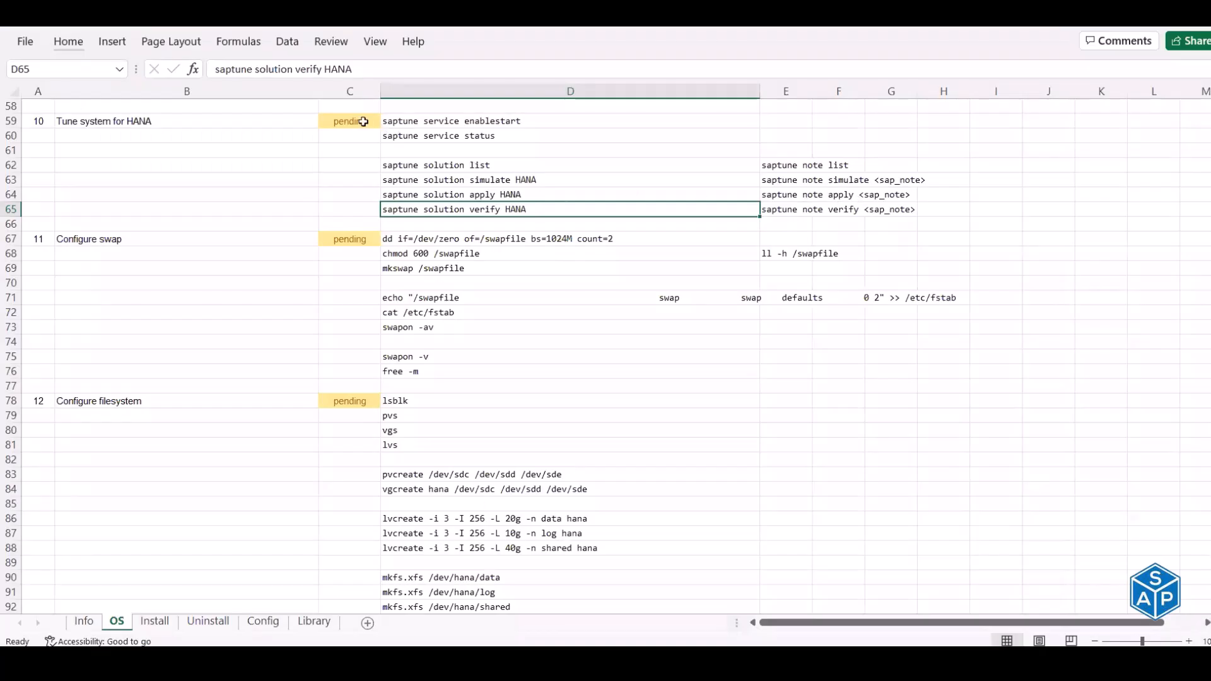
# - Mark Tune system for HANA done in the checklist
pyautogui.click(363, 121)
pyautogui.write('done')
pyautogui.press('Return')
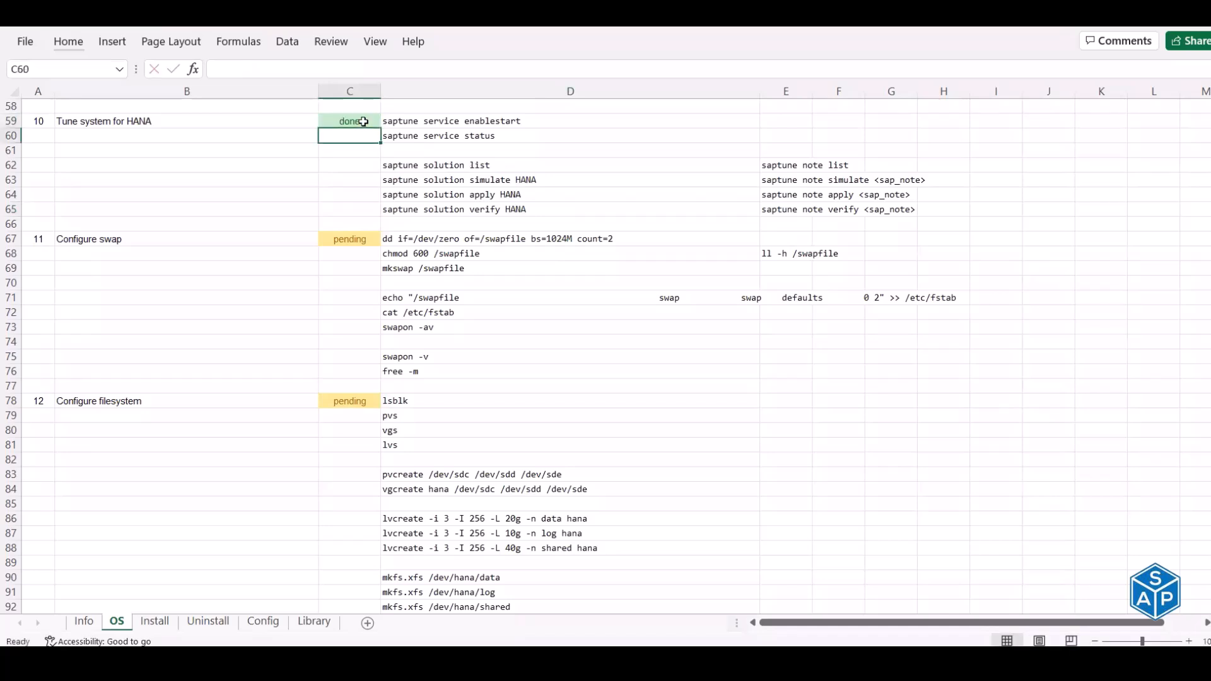
# - Run swapon -v and ll -h /swapfile to confirm no swap or /swapfile exists
pyautogui.click(110, 238)
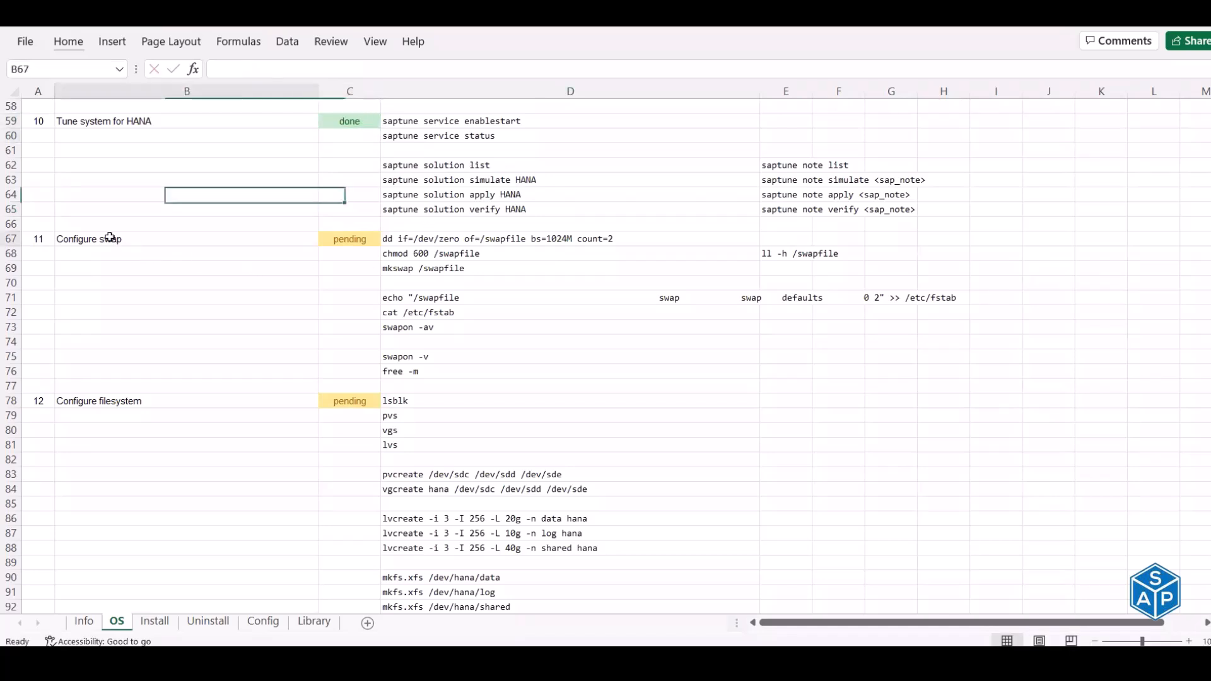
pyautogui.click(409, 359)
pyautogui.hotkey('ctrl', 'c')
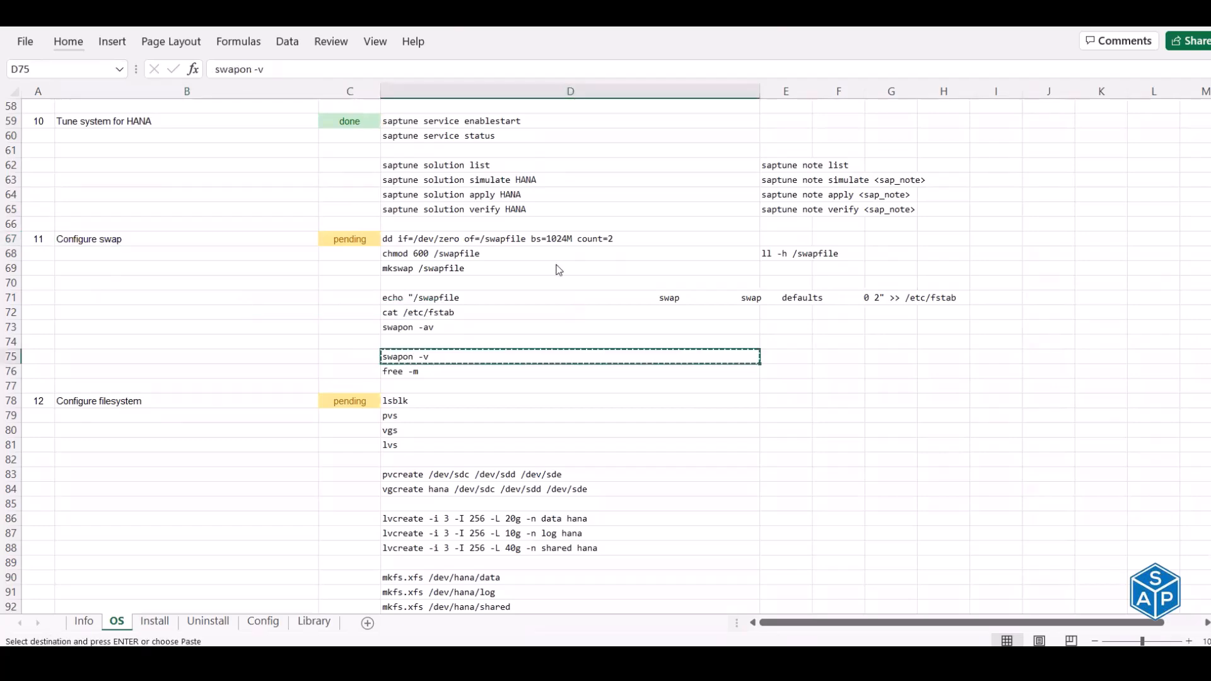
pyautogui.hotkey('alt', 'Tab')
pyautogui.rightClick(262, 537)
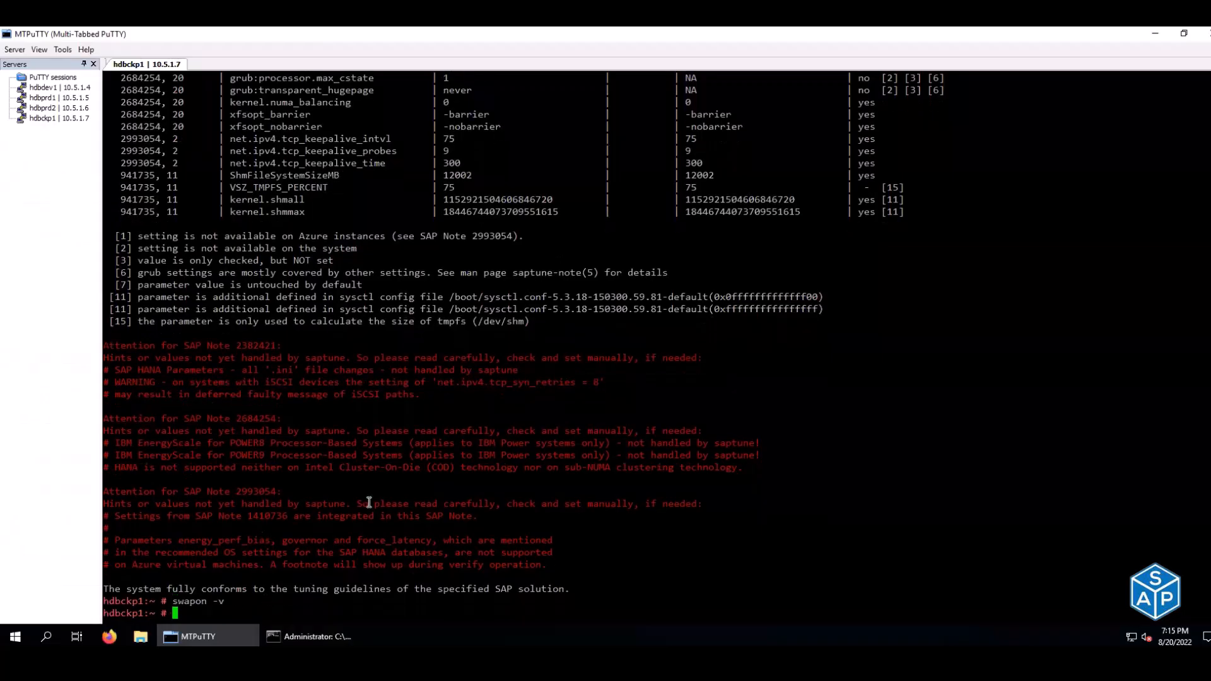
pyautogui.hotkey('alt', 'Tab')
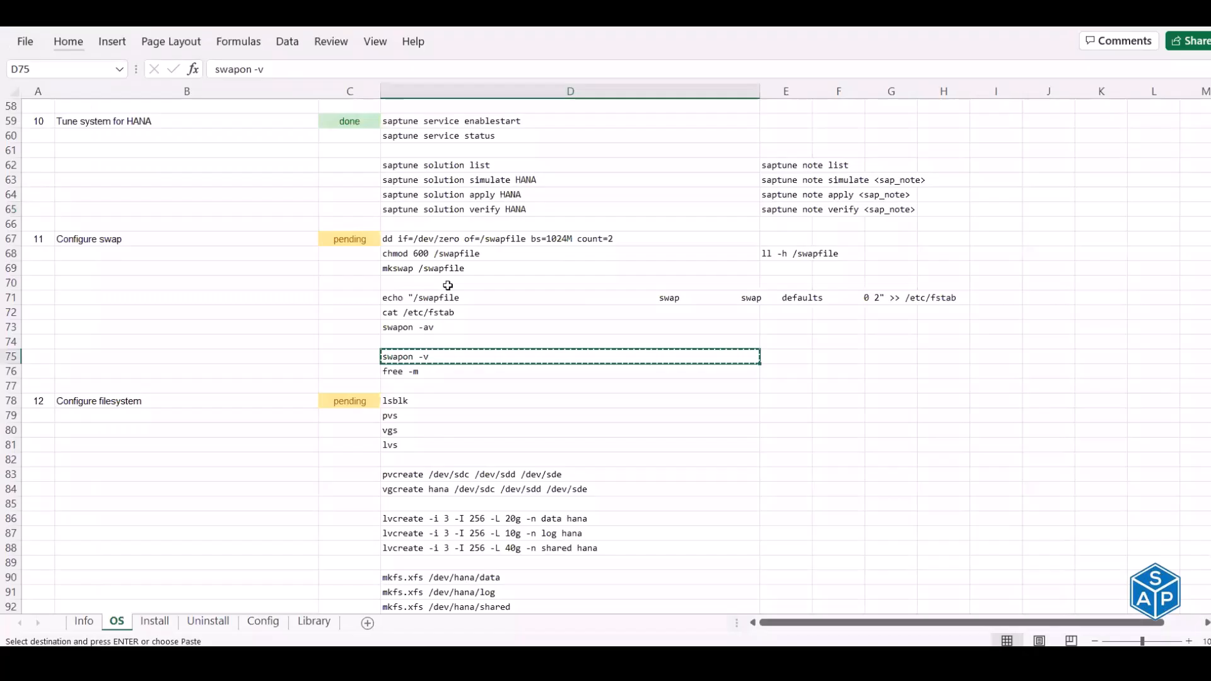
pyautogui.click(800, 254)
pyautogui.hotkey('ctrl', 'c')
pyautogui.hotkey('alt', 'Tab')
pyautogui.rightClick(398, 458)
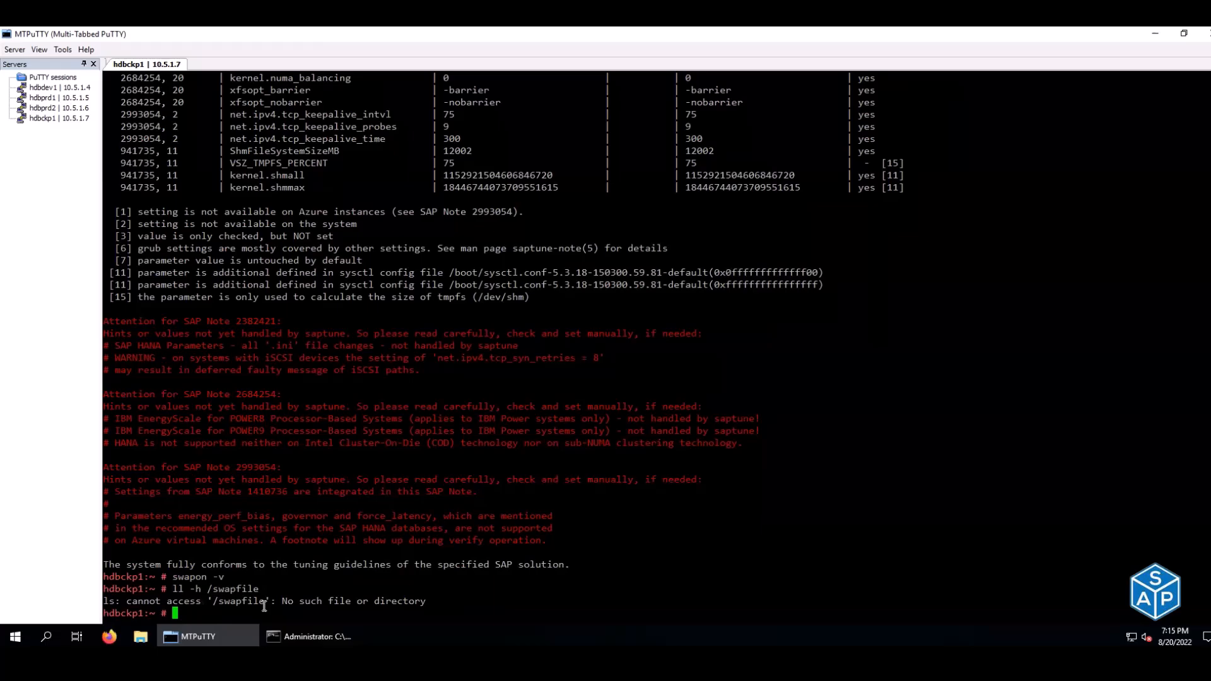
# - Create a 2 GB /swapfile (2 × 1024M) with dd
pyautogui.hotkey('alt', 'Tab')
pyautogui.click(428, 239)
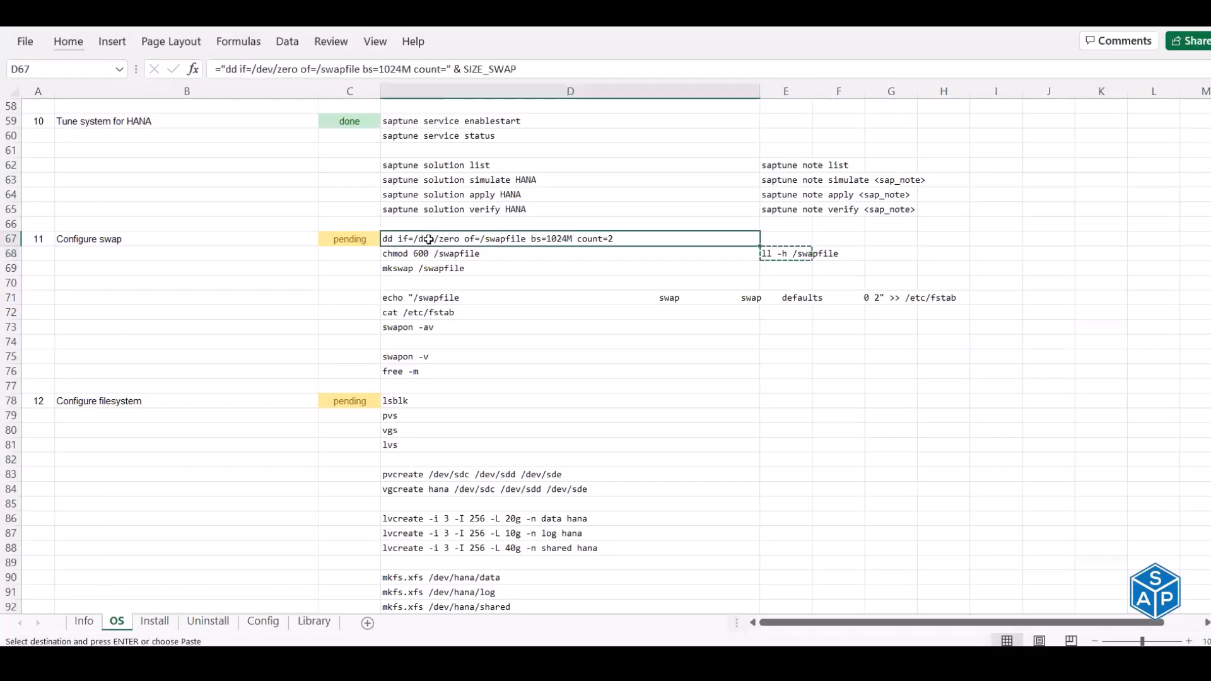
pyautogui.hotkey('ctrl', 'c')
pyautogui.hotkey('alt', 'Tab')
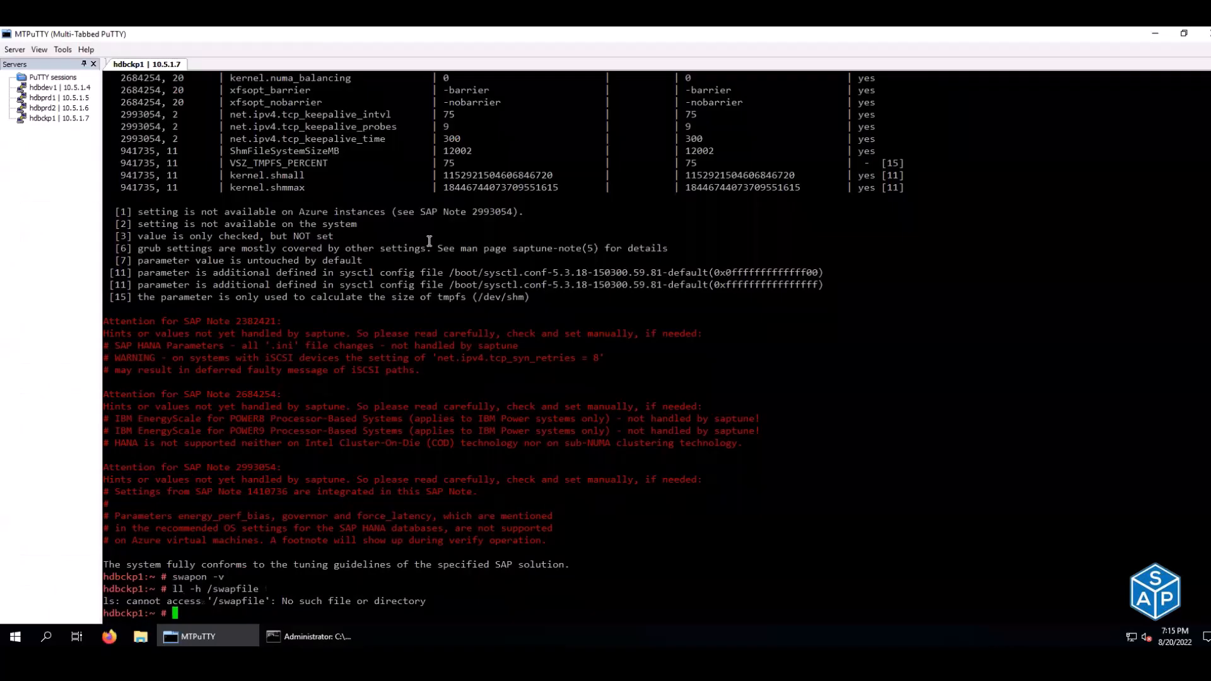
pyautogui.rightClick(428, 242)
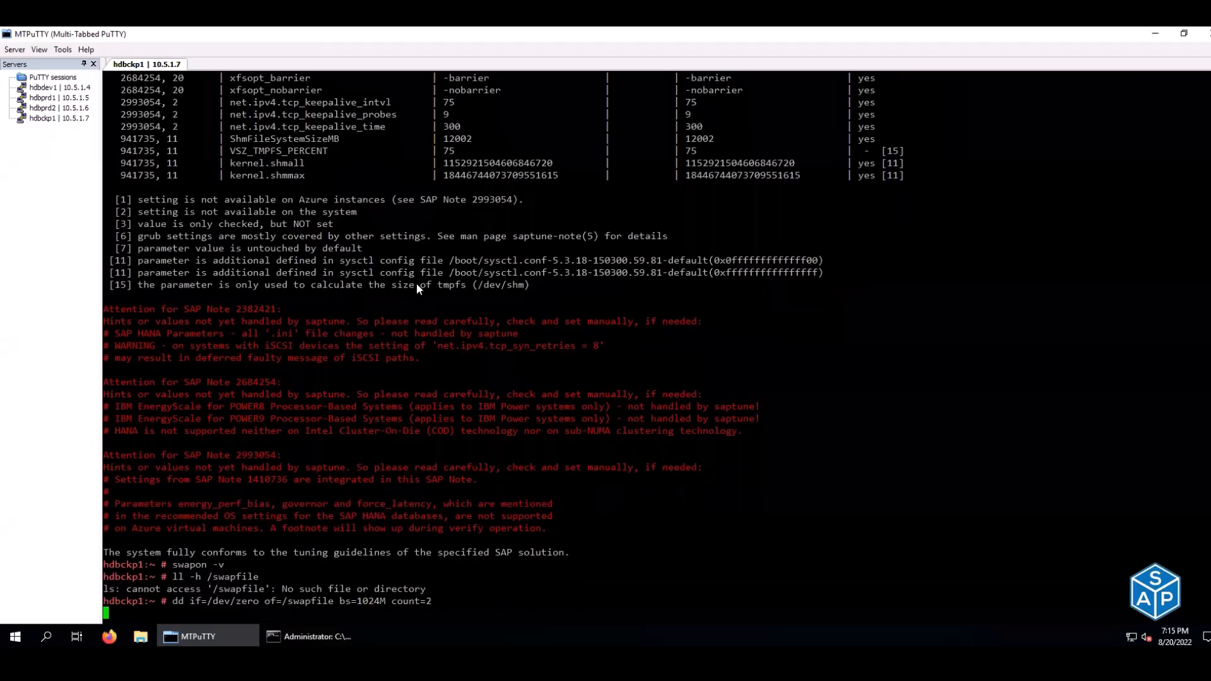
pyautogui.hotkey('alt', 'Tab')
# - Browse Excel's undo history list twice and close it without undoing anything
pyautogui.click(167, 18)
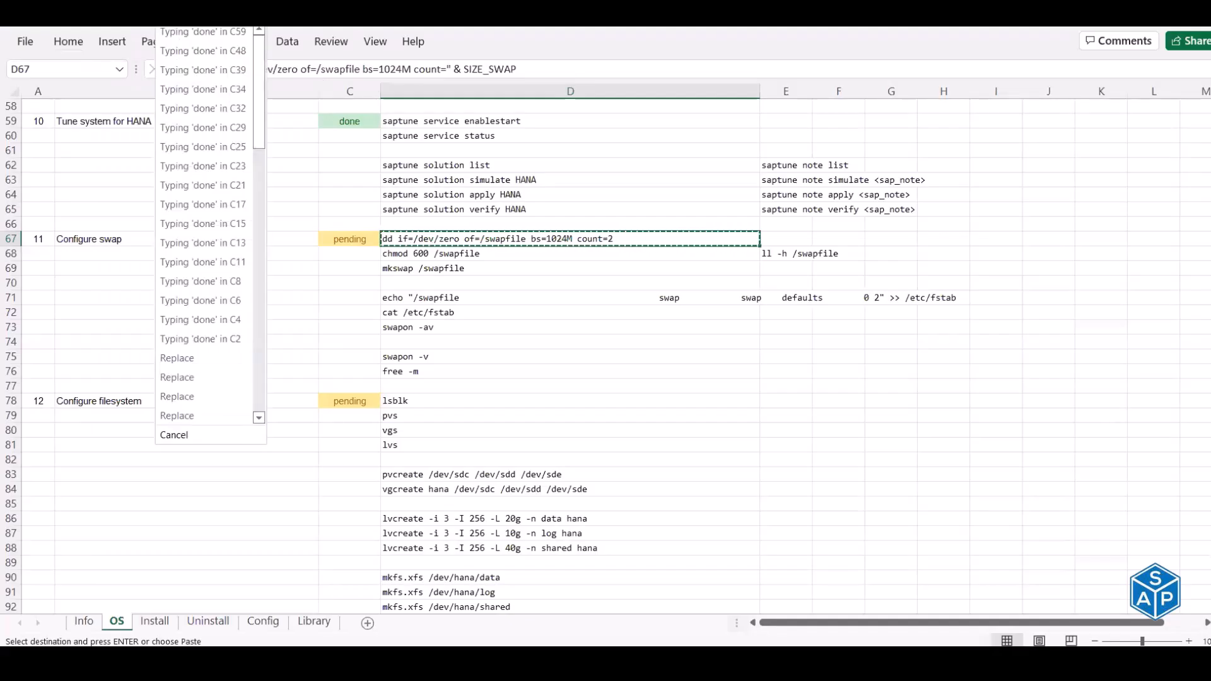
pyautogui.scroll(-15, 203, 157)
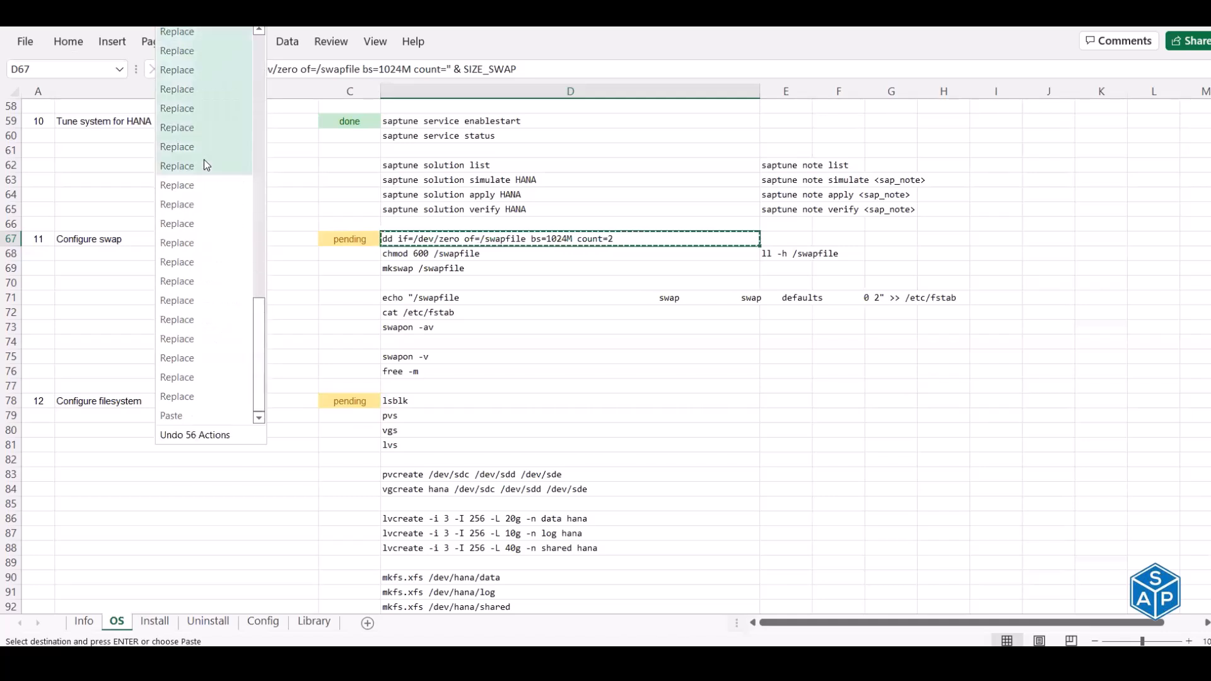
pyautogui.click(473, 43)
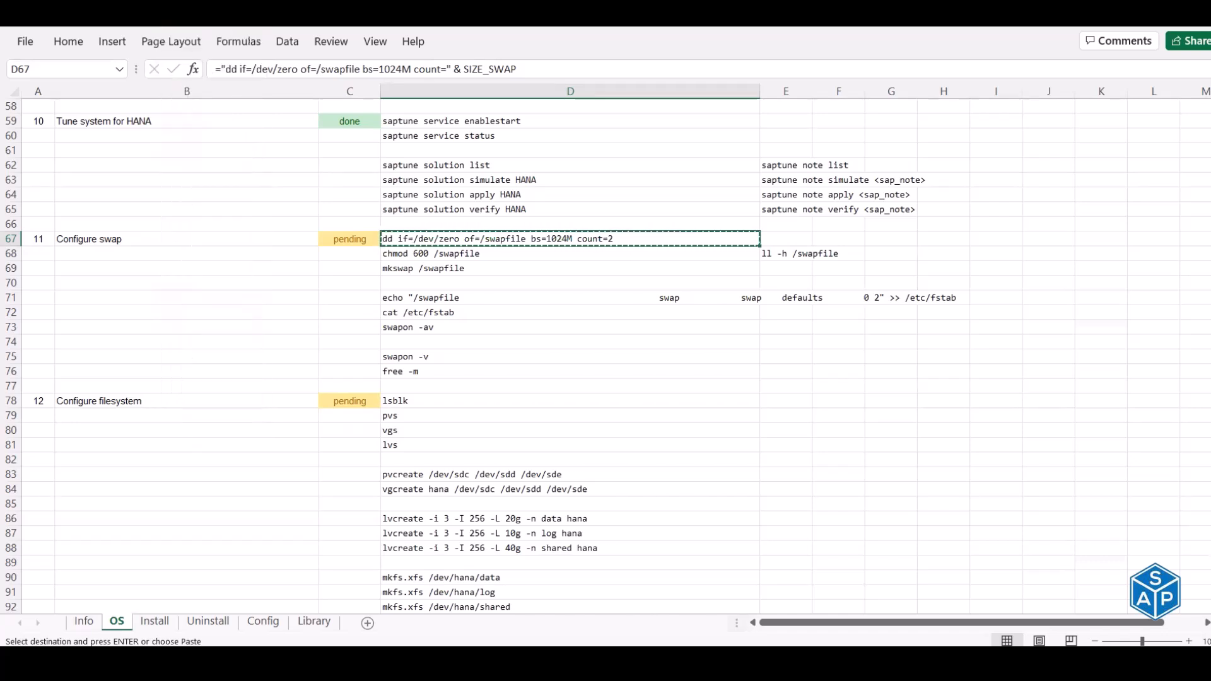
pyautogui.click(177, 15)
pyautogui.scroll(-16, 205, 226)
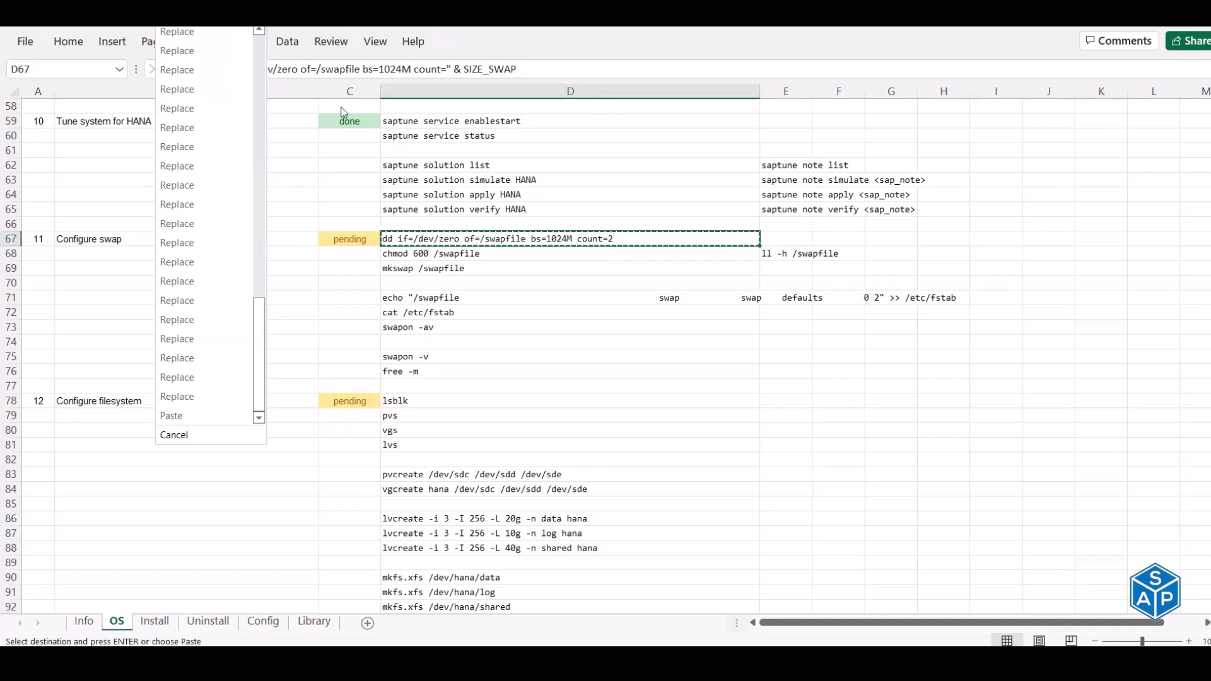
pyautogui.click(472, 43)
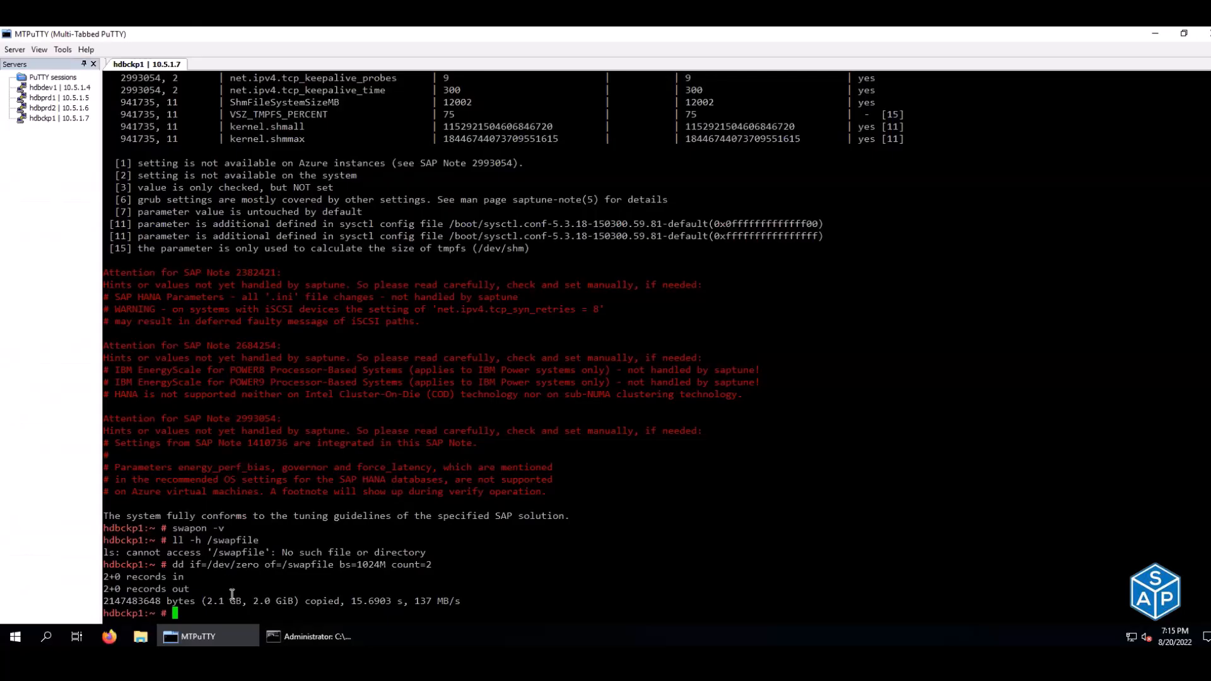
# - Confirm the 2.0G /swapfile exists with ll -h, then run mkswap /swapfile from D69
pyautogui.write('ll -h /swapfile')
pyautogui.press('Return')
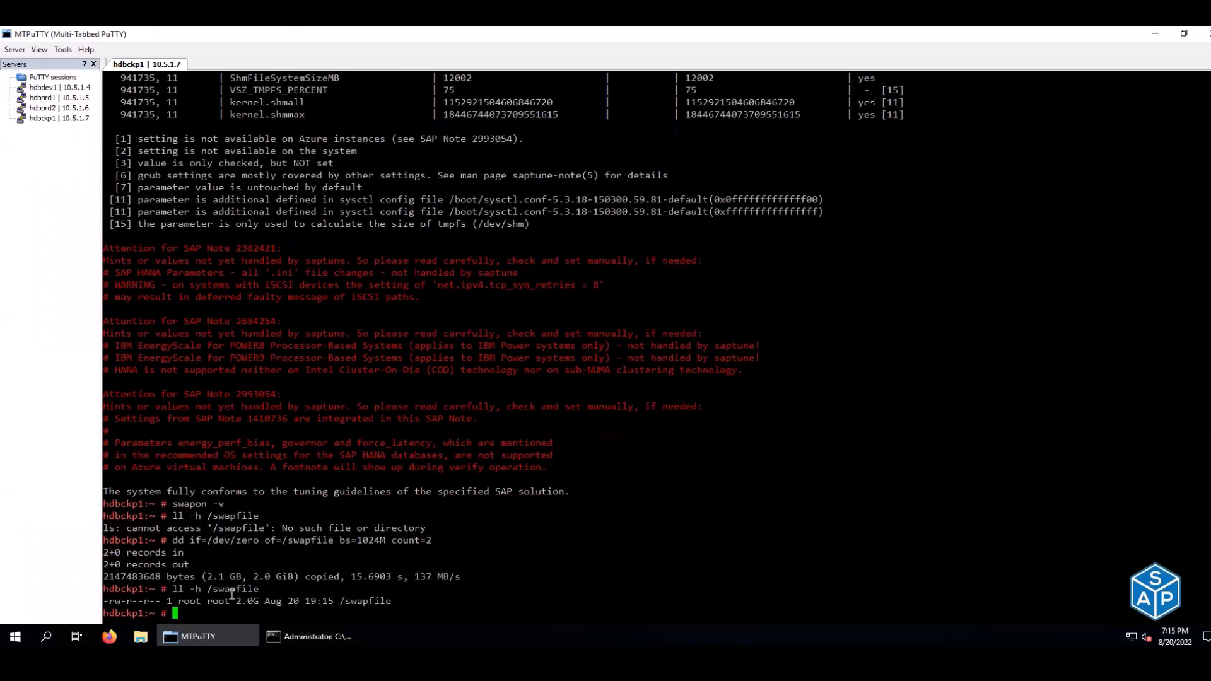
pyautogui.doubleClick(257, 602)
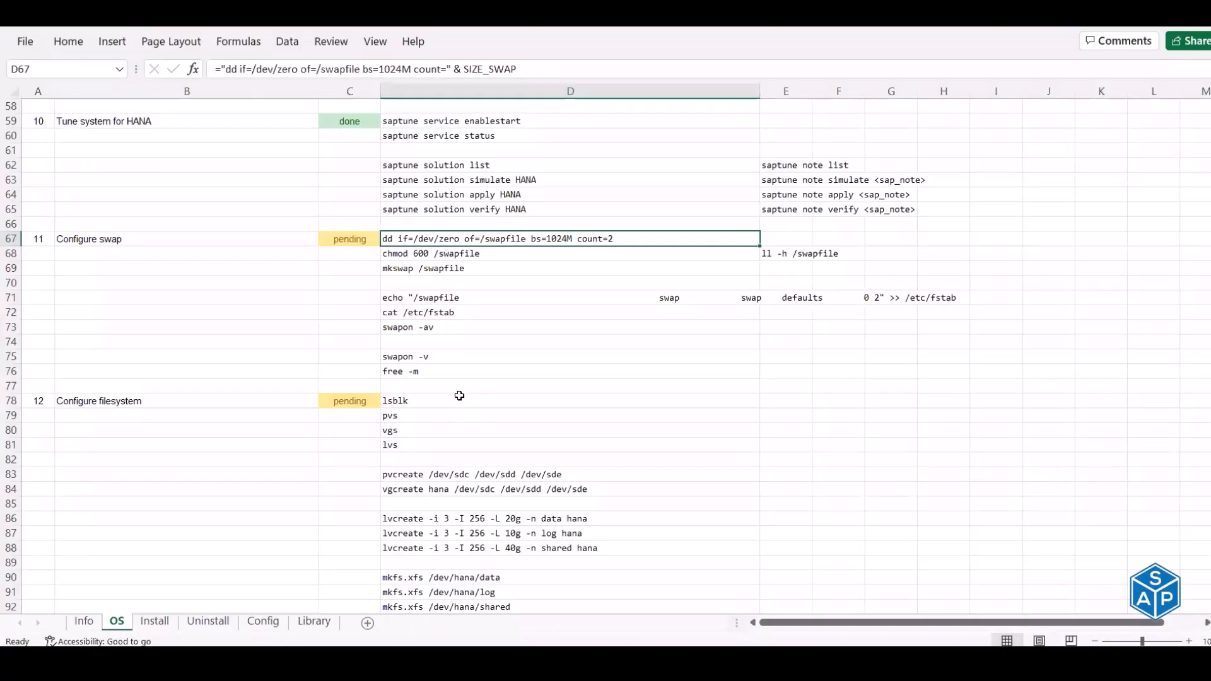
pyautogui.press('Down')
pyautogui.press('Down')
pyautogui.hotkey('ctrl', 'c')
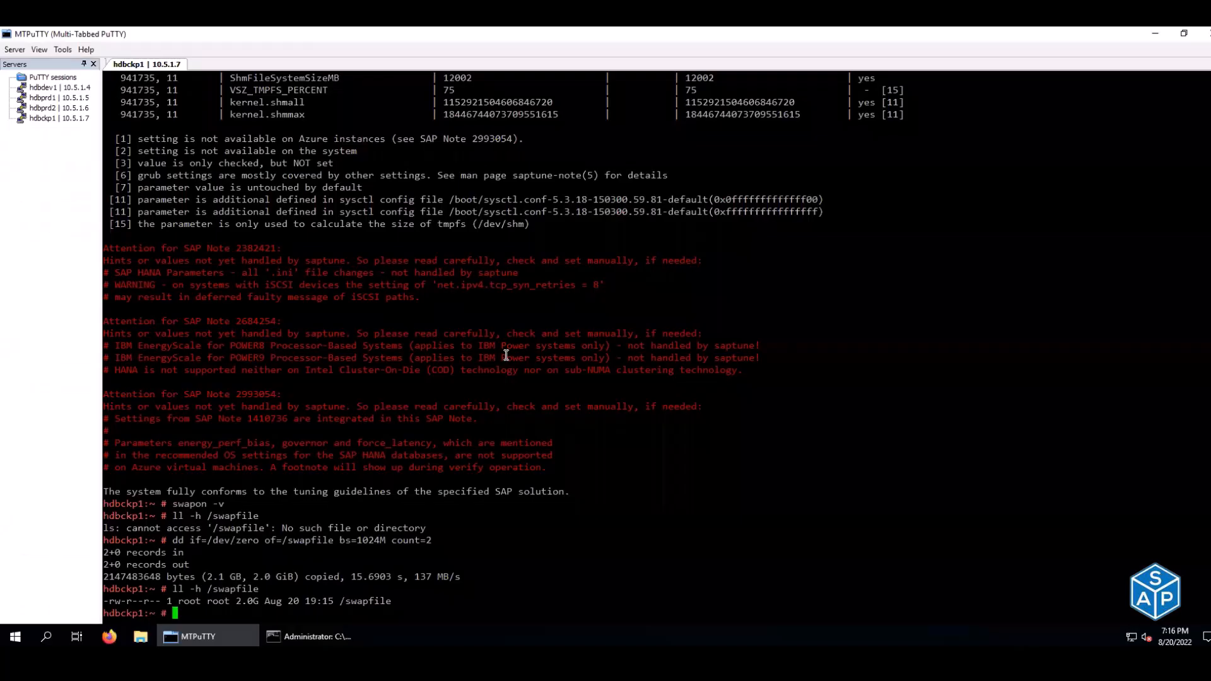
pyautogui.rightClick(506, 355)
pyautogui.press('Return')
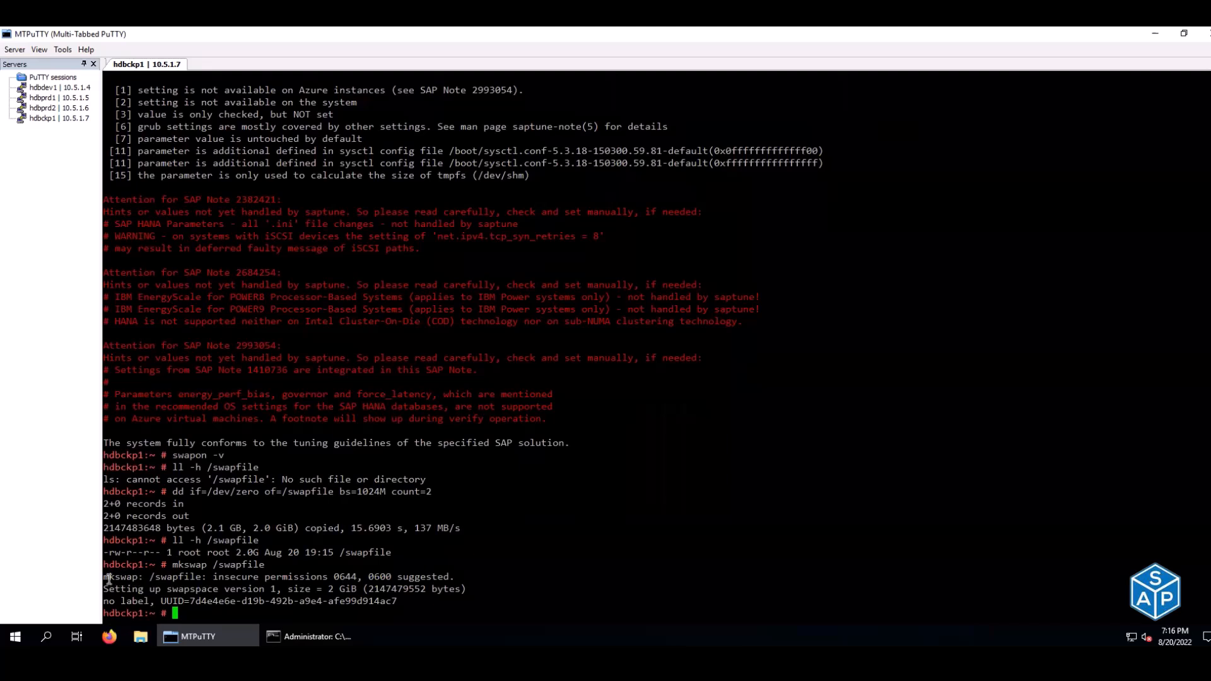
# - Note the insecure permissions warning and restrict /swapfile with chmod 600 from D68
pyautogui.moveTo(107, 576); pyautogui.dragTo(454, 578)
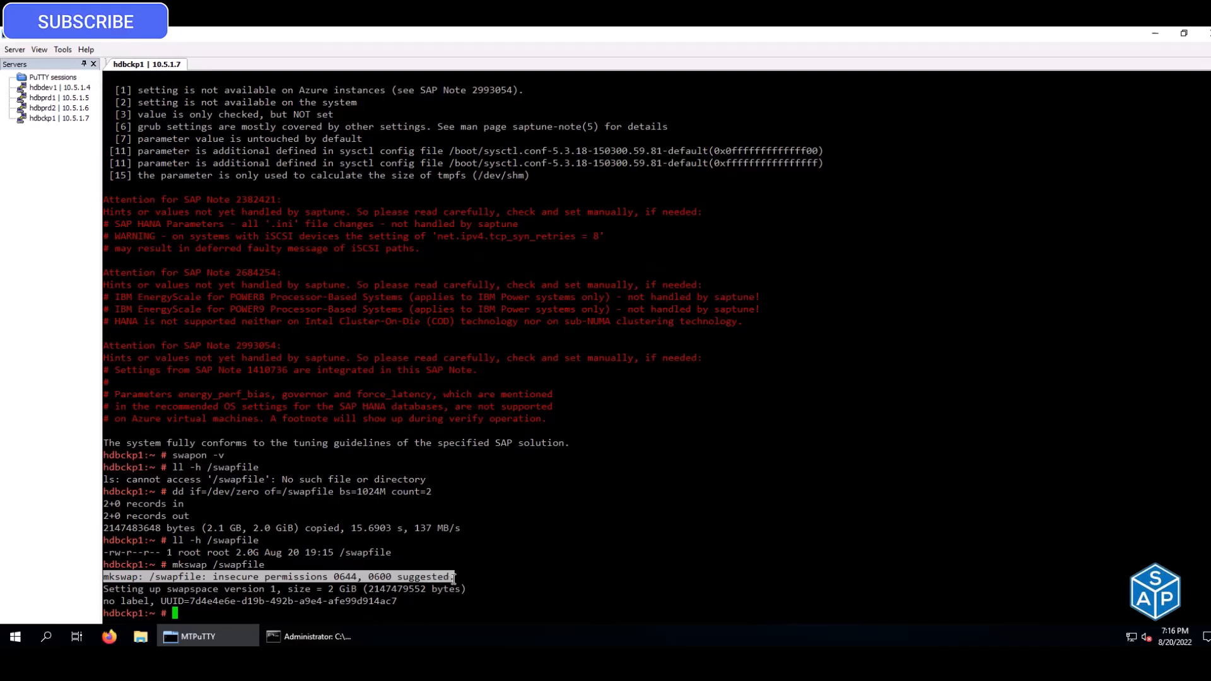
pyautogui.press('Up')
pyautogui.press('Up')
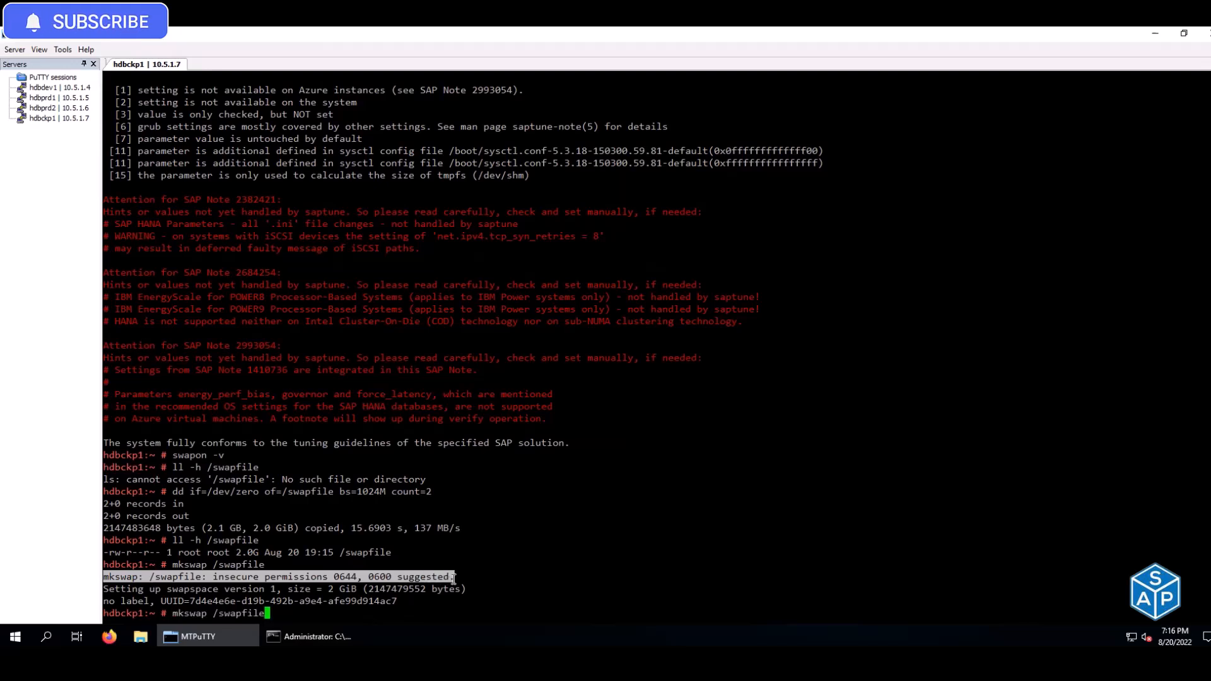
pyautogui.press('Return')
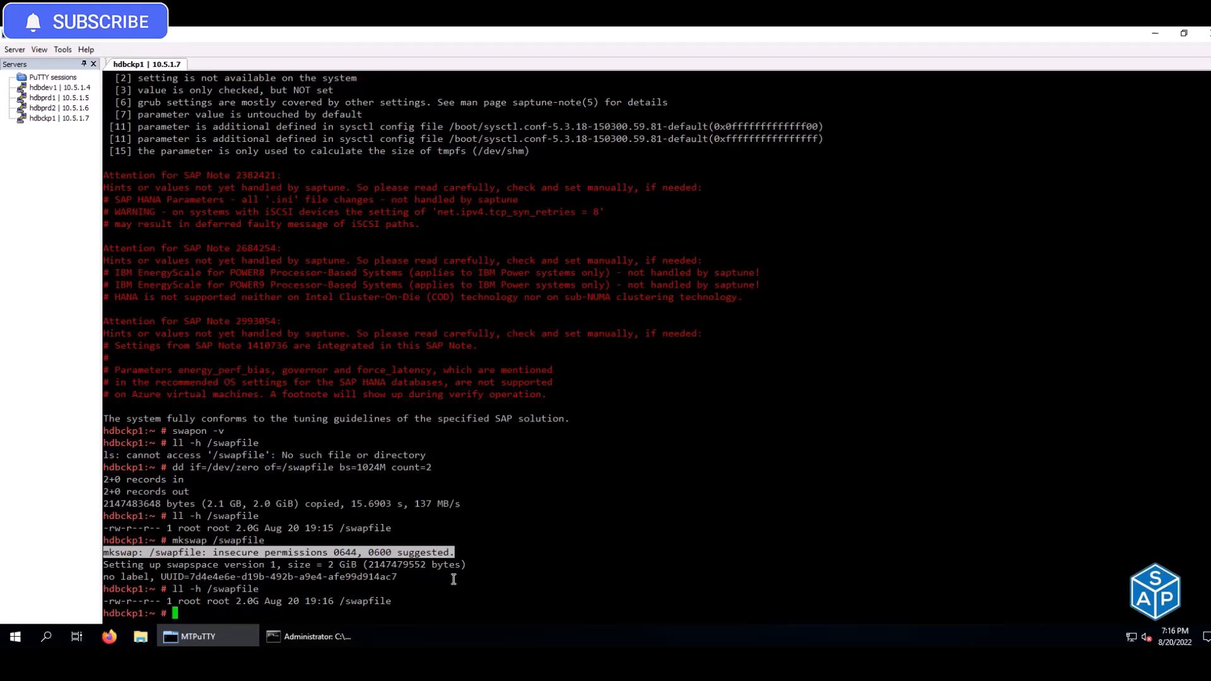
pyautogui.hotkey('alt', 'Tab')
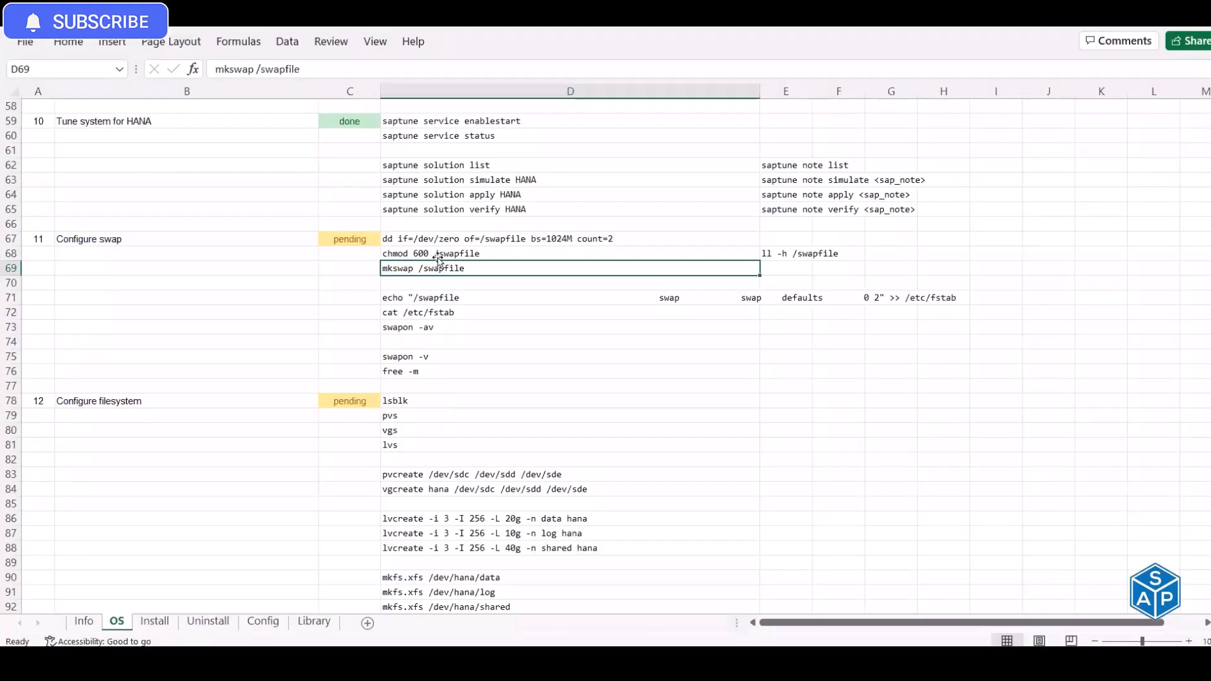
pyautogui.click(460, 253)
pyautogui.hotkey('ctrl', 'c')
pyautogui.hotkey('alt', 'Tab')
pyautogui.rightClick(452, 266)
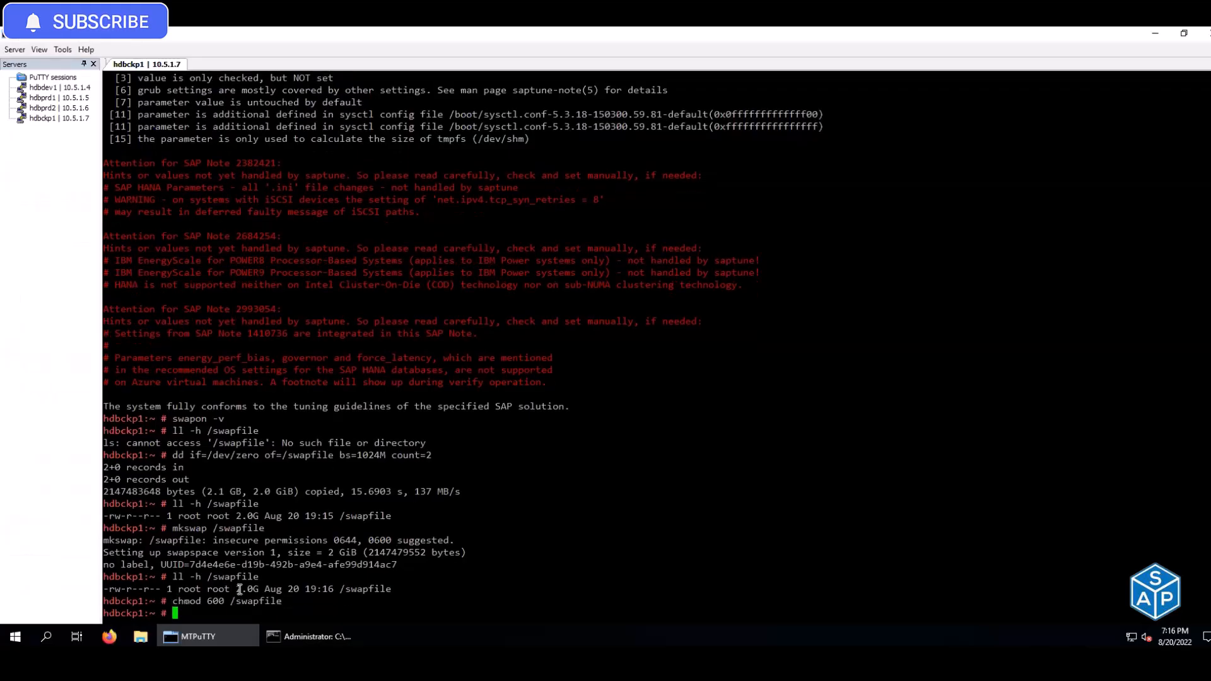
# - Rerun mkswap /swapfile from D69, formatting it as 2 GiB swap space
pyautogui.hotkey('alt', 'Tab')
pyautogui.click(411, 266)
pyautogui.hotkey('ctrl', 'c')
pyautogui.hotkey('alt', 'Tab')
pyautogui.rightClick(515, 509)
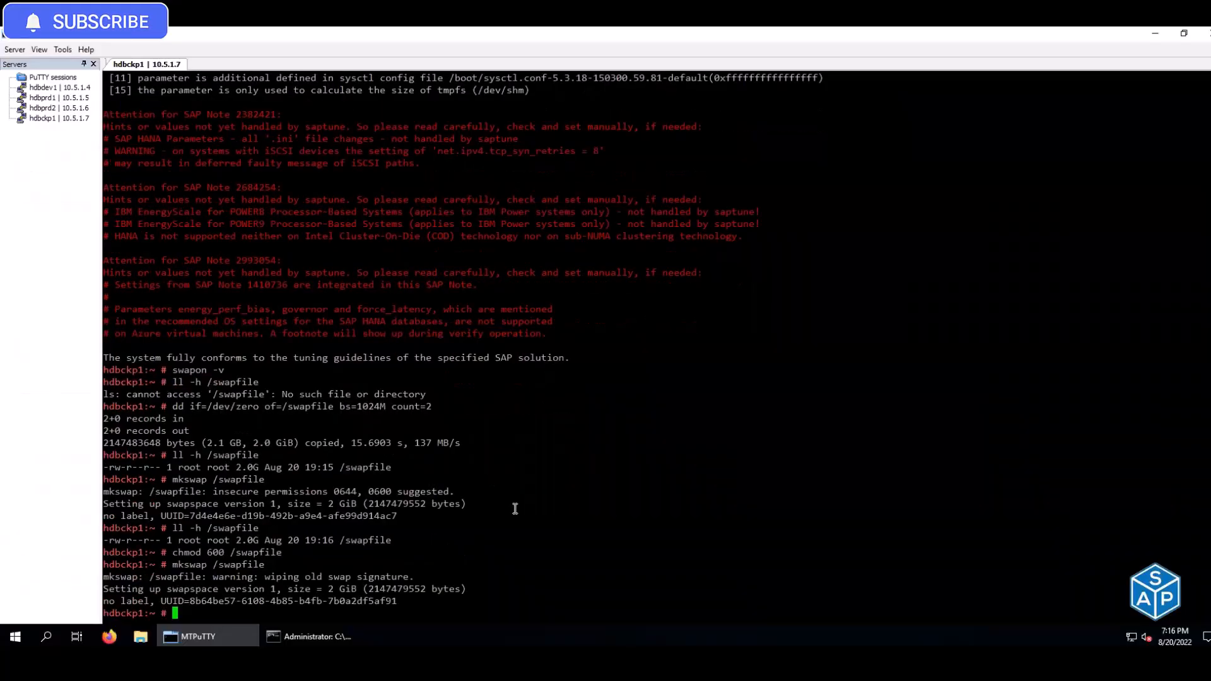
pyautogui.moveTo(197, 578); pyautogui.dragTo(411, 578)
pyautogui.click(410, 578)
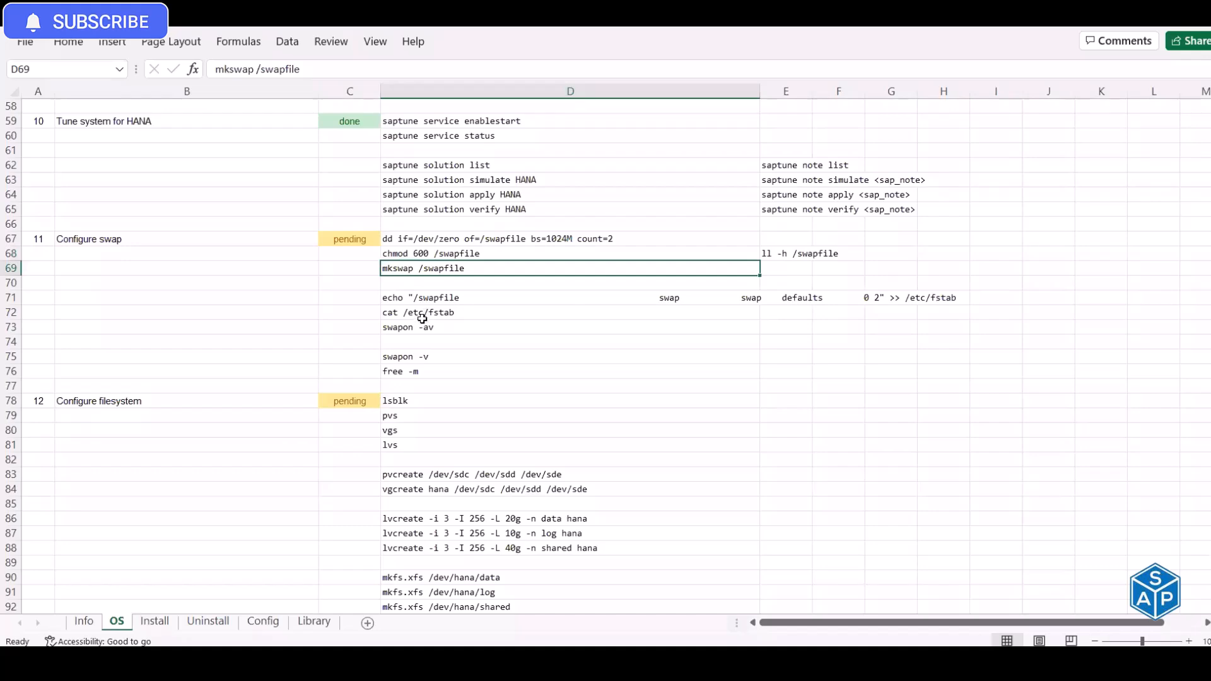
# - Append the /swapfile entry to /etc/fstab and list the file to confirm it
pyautogui.click(422, 318)
pyautogui.hotkey('ctrl', 'c')
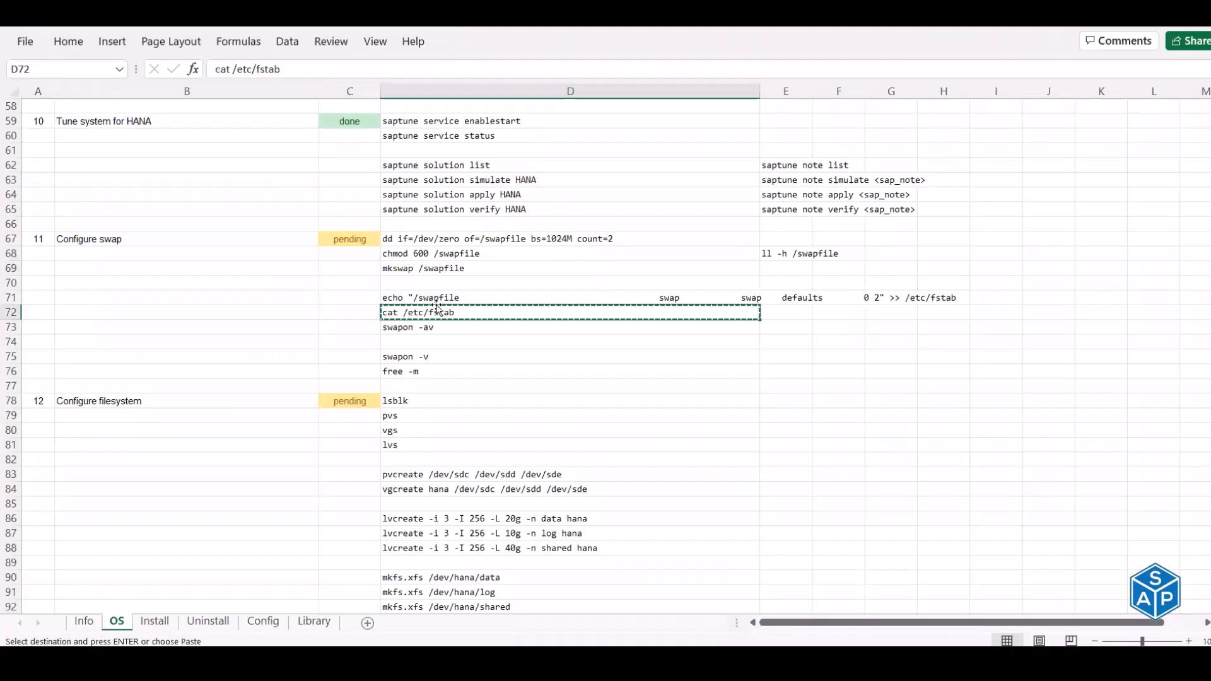
pyautogui.moveTo(431, 298); pyautogui.dragTo(432, 310)
pyautogui.hotkey('ctrl', 'c')
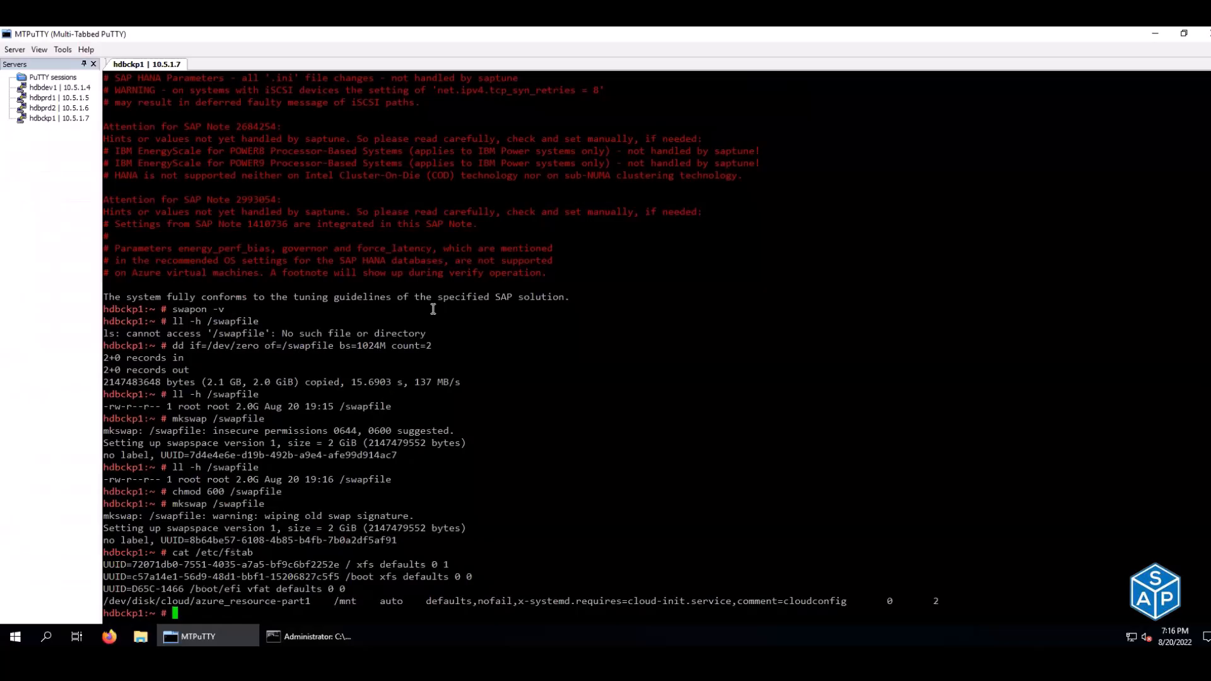
pyautogui.rightClick(433, 309)
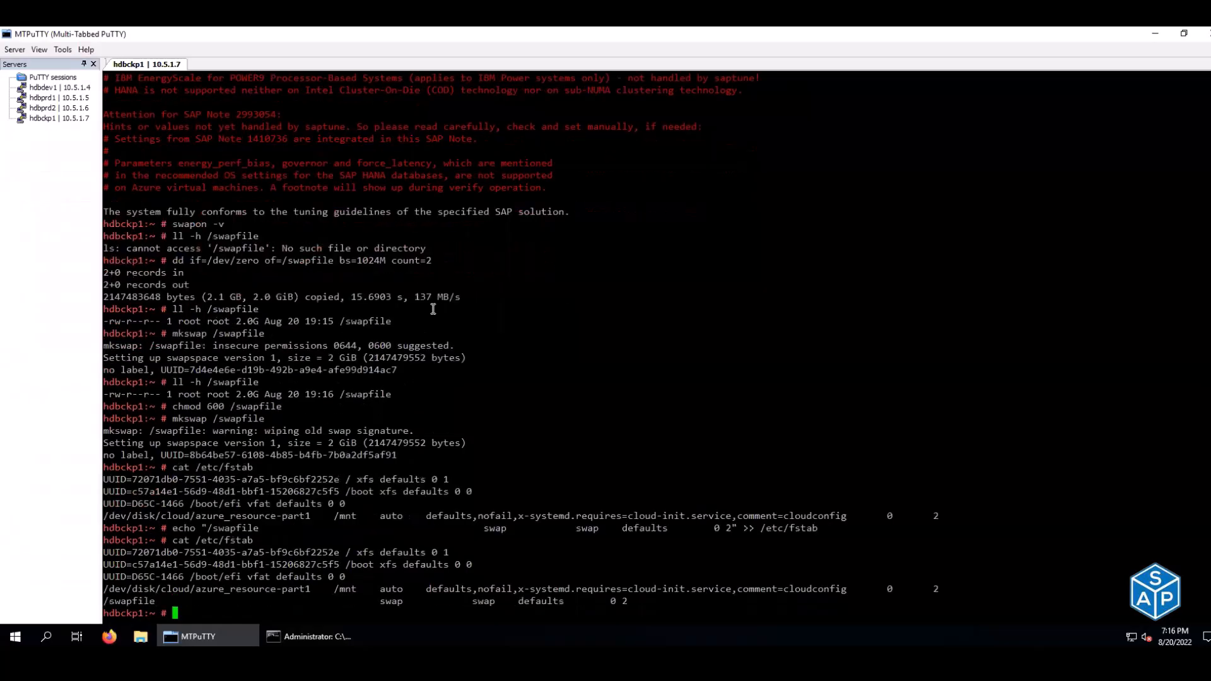
pyautogui.moveTo(106, 601); pyautogui.dragTo(629, 601)
pyautogui.click(609, 499)
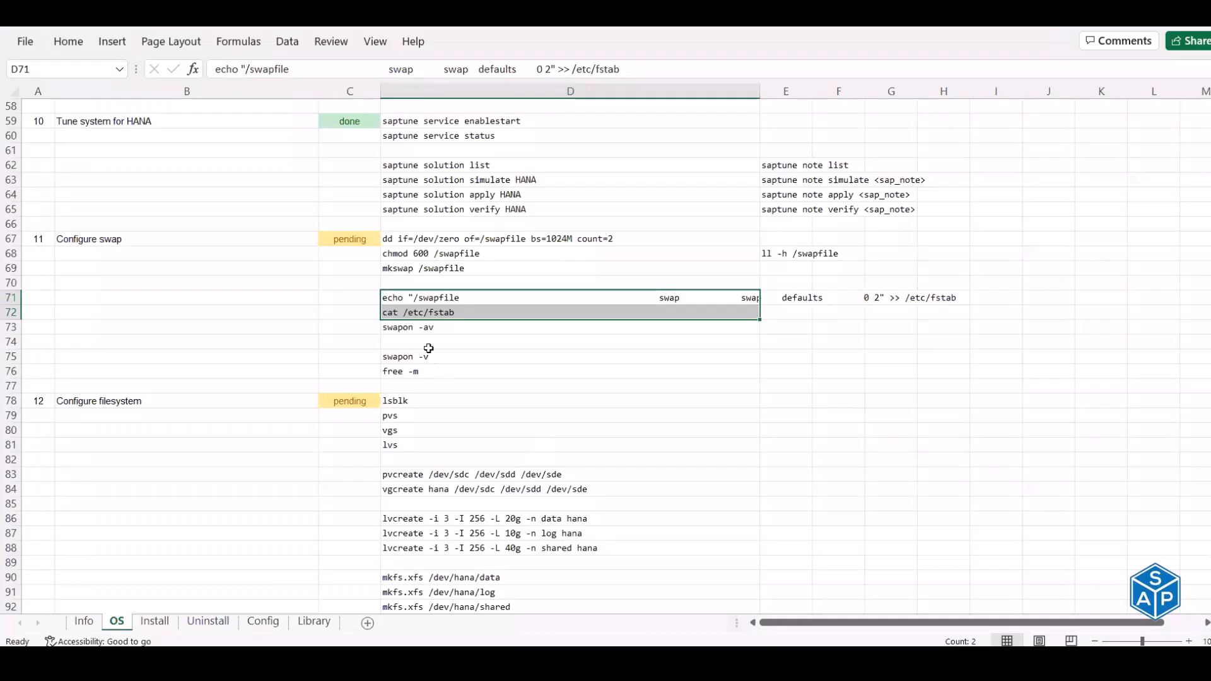
# - Activate the swap with swapon -av from D73
pyautogui.click(429, 357)
pyautogui.hotkey('ctrl', 'c')
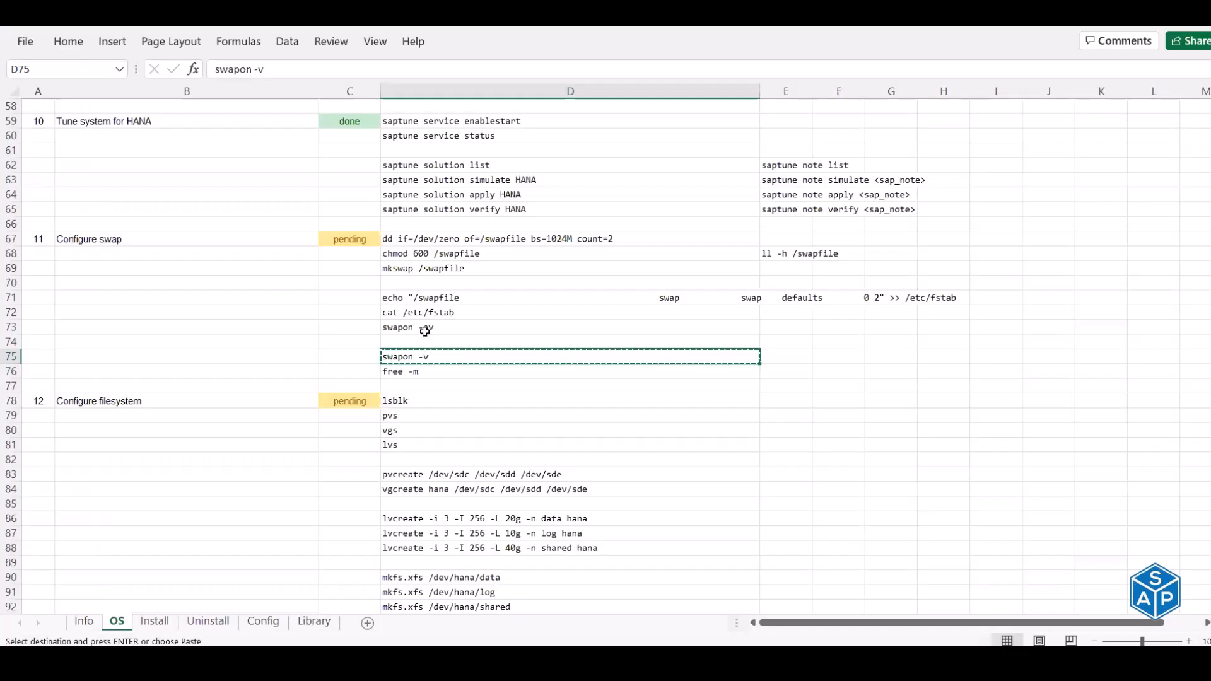
pyautogui.click(421, 327)
pyautogui.hotkey('ctrl', 'c')
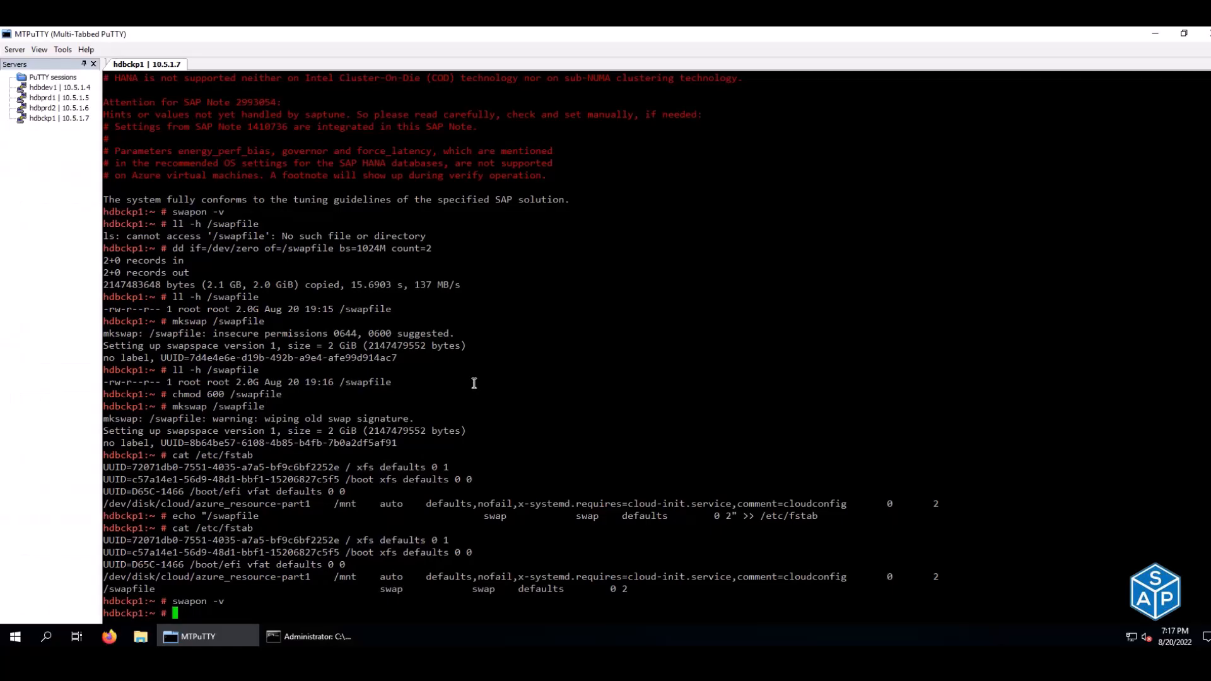
pyautogui.rightClick(474, 383)
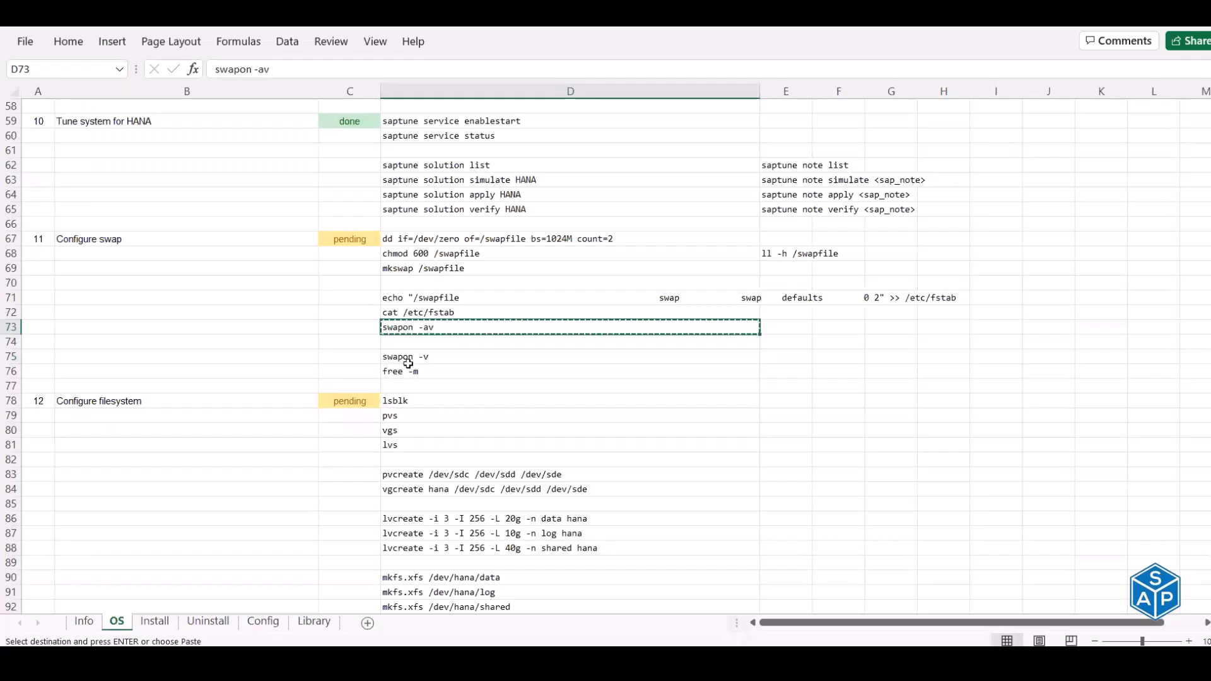
pyautogui.moveTo(407, 357)
pyautogui.mouseDown()
pyautogui.moveTo(409, 370)
pyautogui.moveTo(407, 355)
pyautogui.mouseUp()
pyautogui.hotkey('ctrl', 'c')
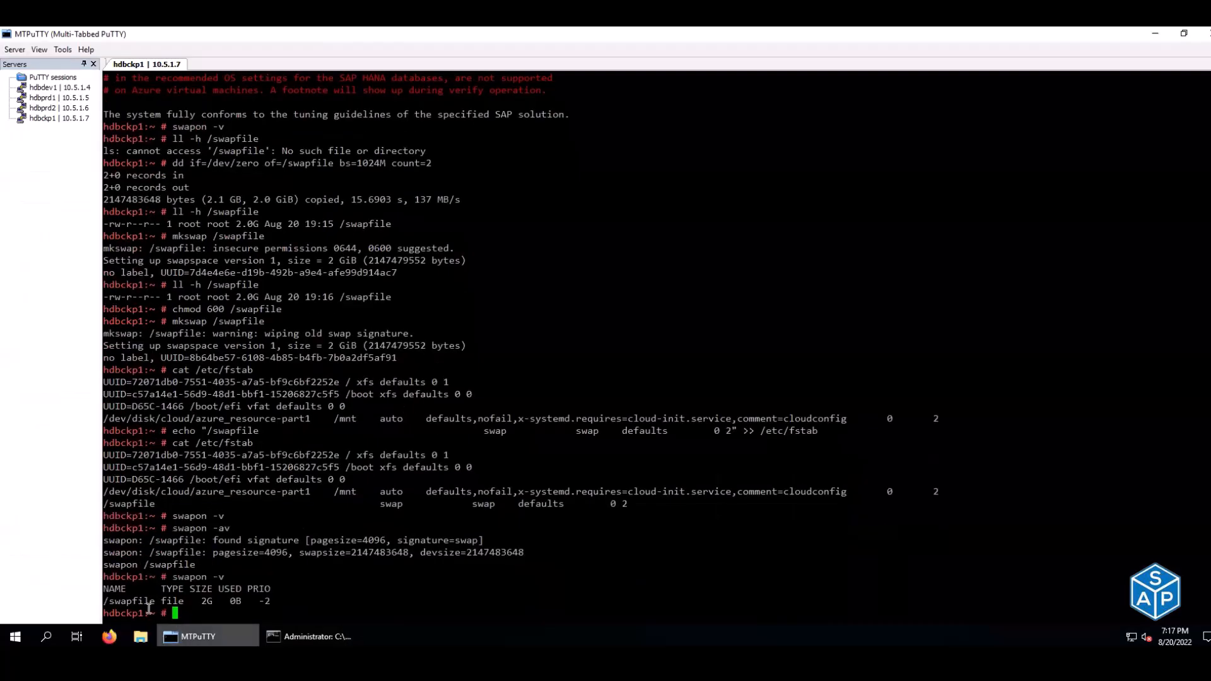
# - Verify /swapfile is active and free -m reports 2047 MB of swap
pyautogui.moveTo(104, 601); pyautogui.dragTo(271, 602)
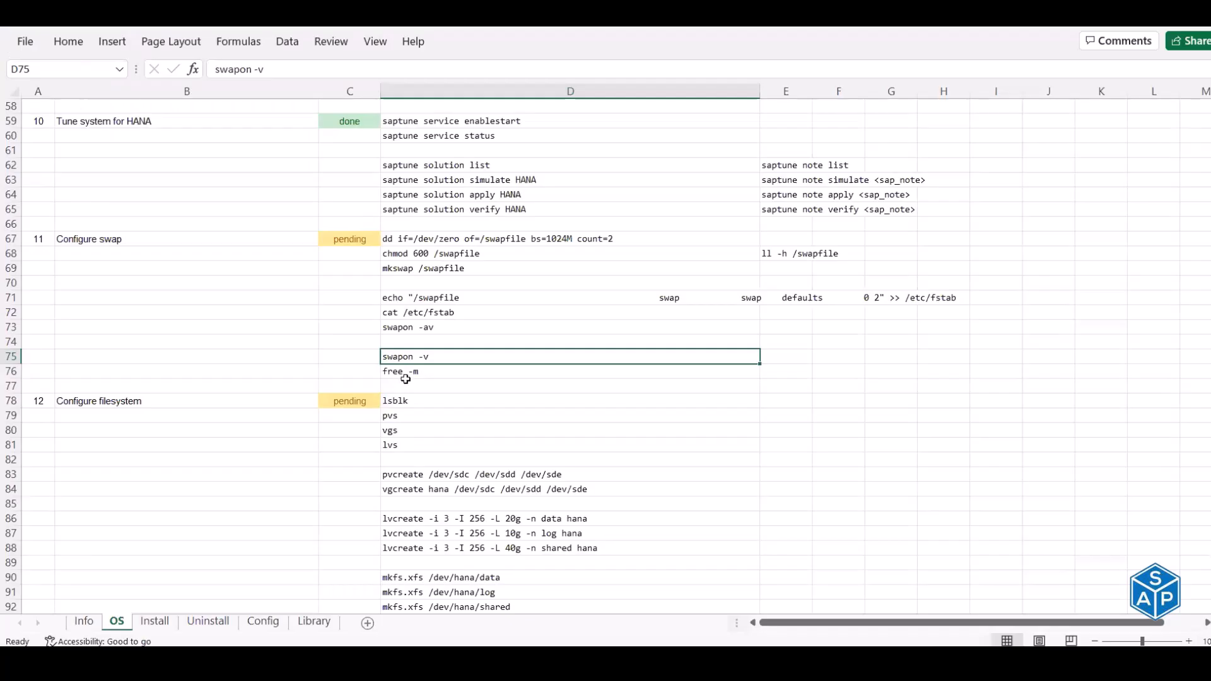
pyautogui.click(406, 378)
pyautogui.hotkey('ctrl', 'c')
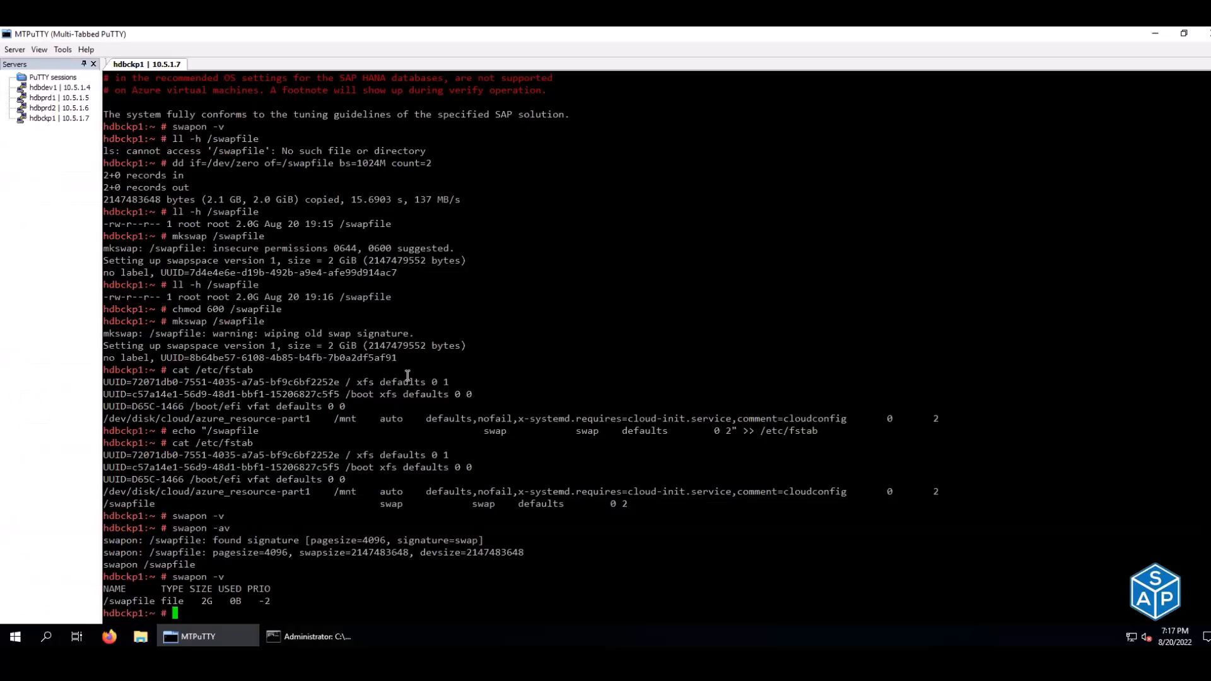
pyautogui.rightClick(407, 376)
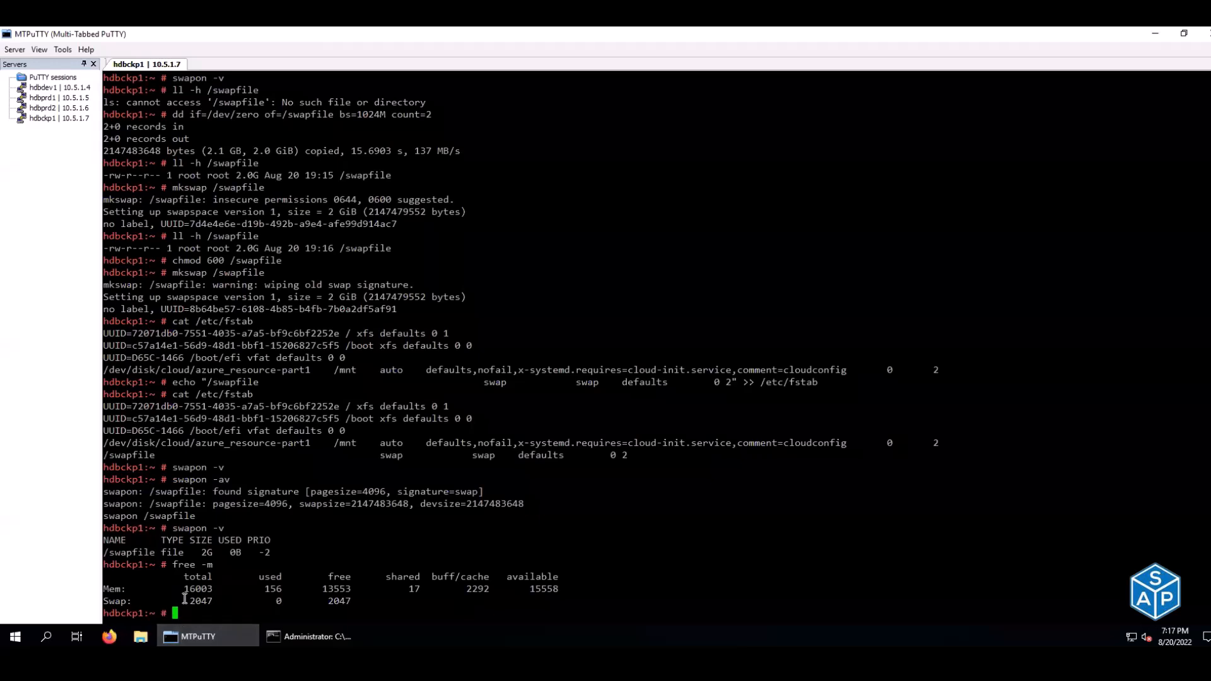
pyautogui.doubleClick(207, 600)
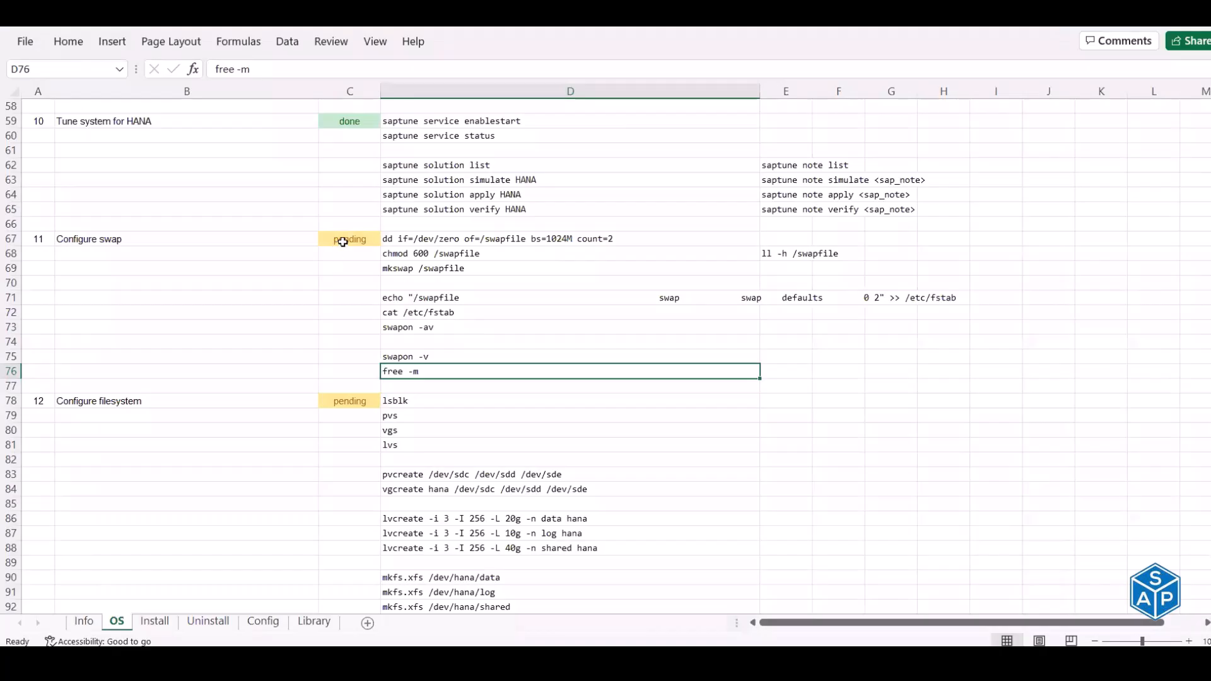
# - Mark the Configure swap step as done in C67
pyautogui.click(343, 242)
pyautogui.write('done')
pyautogui.press('Return')
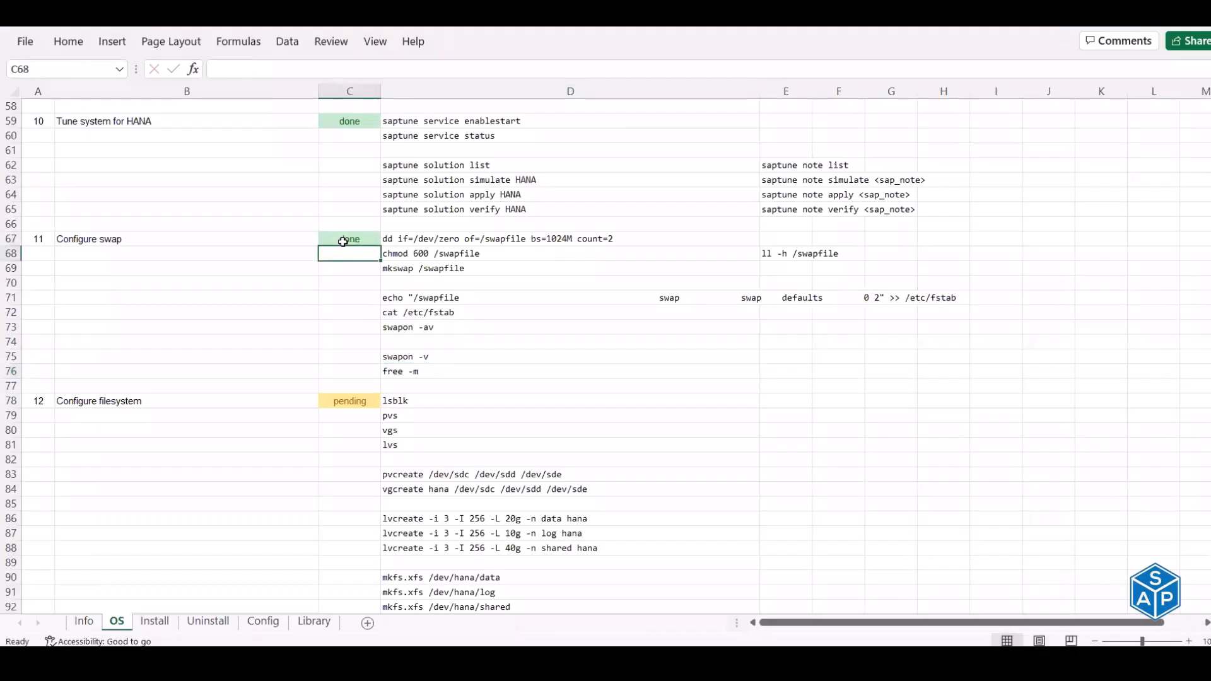
pyautogui.scroll(-1, 342, 241)
pyautogui.scroll(-4, 343, 241)
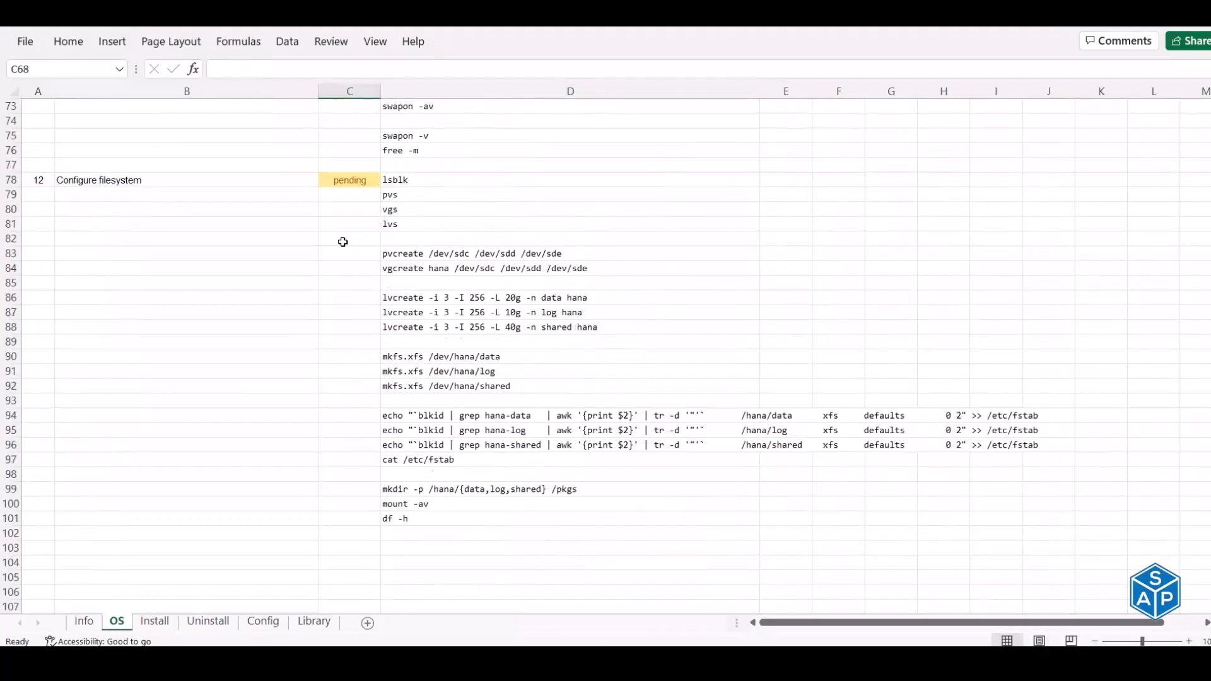
# - Run lsblk, pvs, vgs and lvs, showing unused 32G disks sdc, sdd and sde
pyautogui.click(138, 182)
pyautogui.moveTo(405, 179); pyautogui.dragTo(414, 226)
pyautogui.hotkey('ctrl', 'c')
pyautogui.hotkey('alt', 'Tab')
pyautogui.hotkey('ctrl', 'l')
pyautogui.rightClick(415, 227)
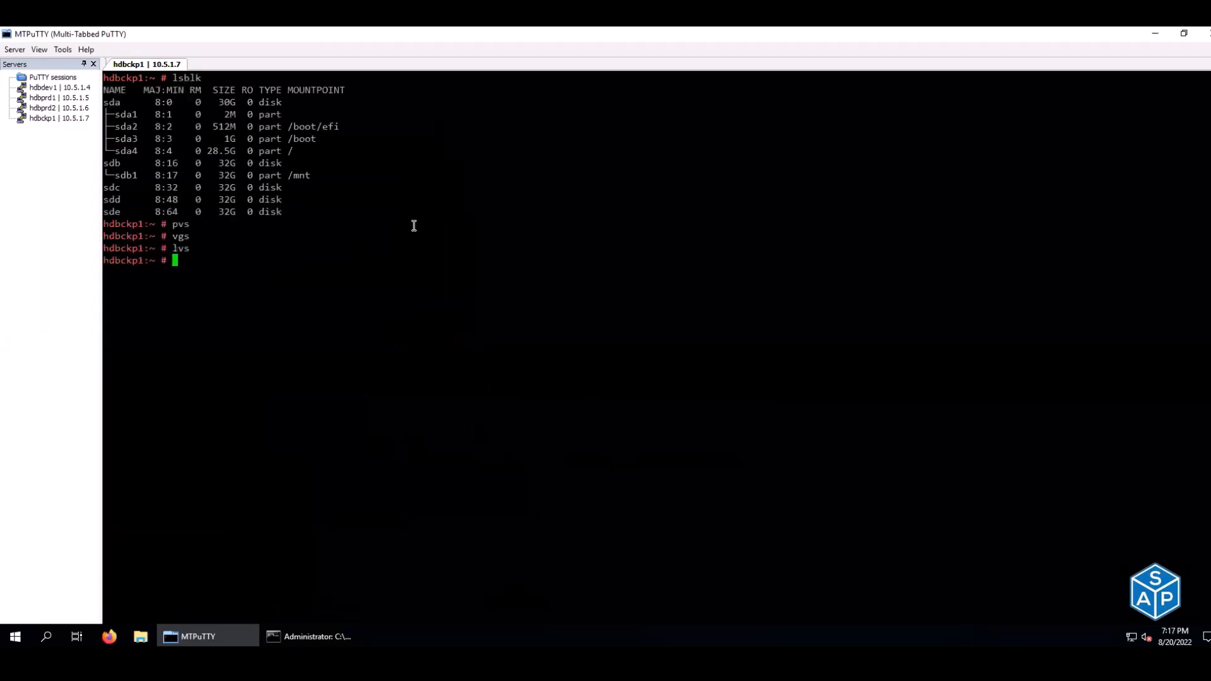
pyautogui.moveTo(104, 183); pyautogui.dragTo(302, 215)
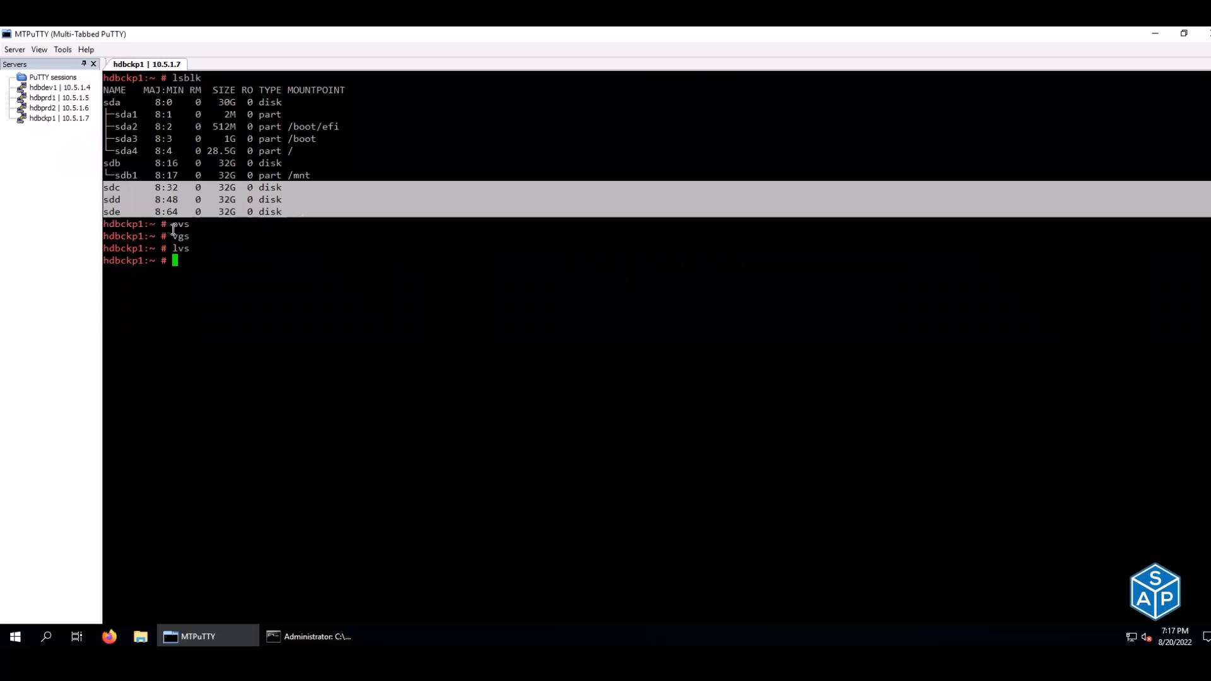
pyautogui.moveTo(168, 225); pyautogui.dragTo(204, 251)
pyautogui.click(204, 251)
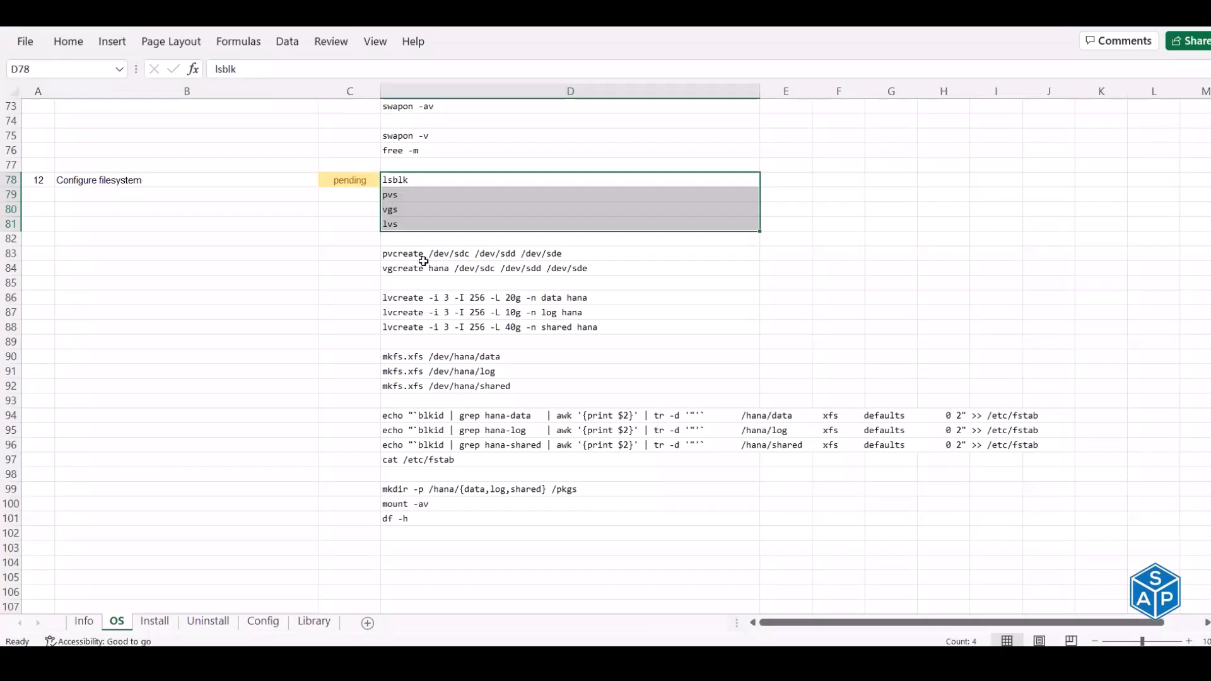
# - Create physical volumes and volume group hana on sdc, sdd, sde; verify with pvs and vgs
pyautogui.moveTo(422, 258); pyautogui.dragTo(422, 265)
pyautogui.hotkey('ctrl', 'c')
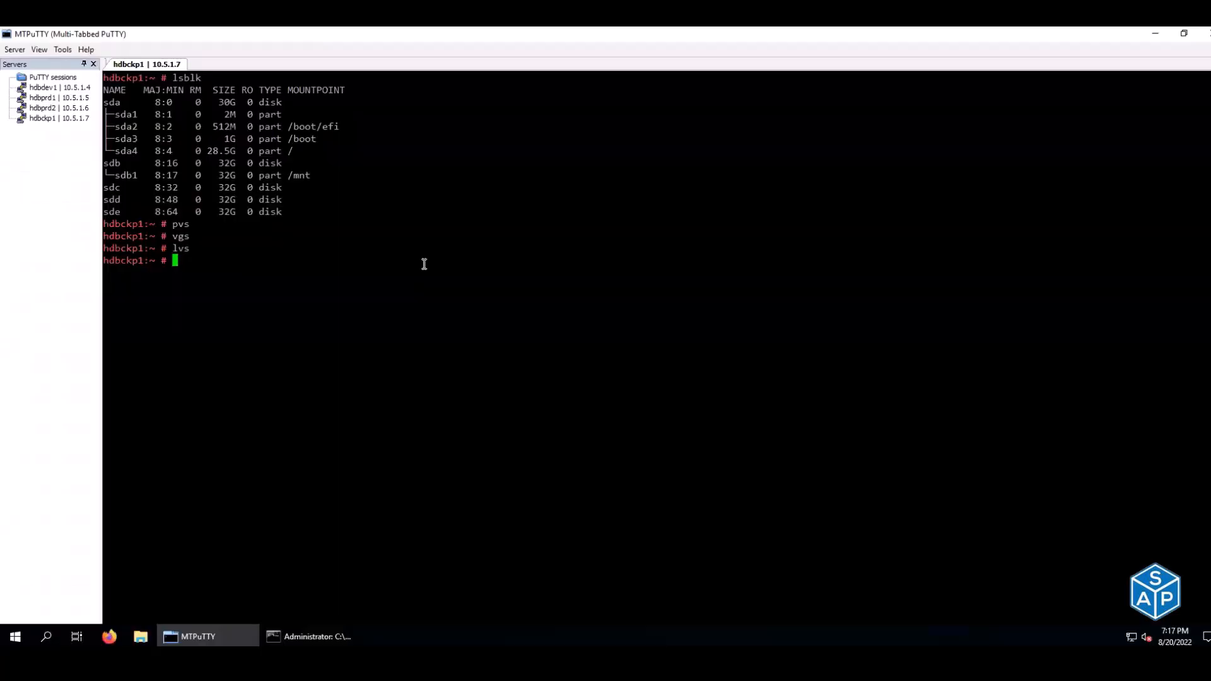
pyautogui.rightClick(424, 263)
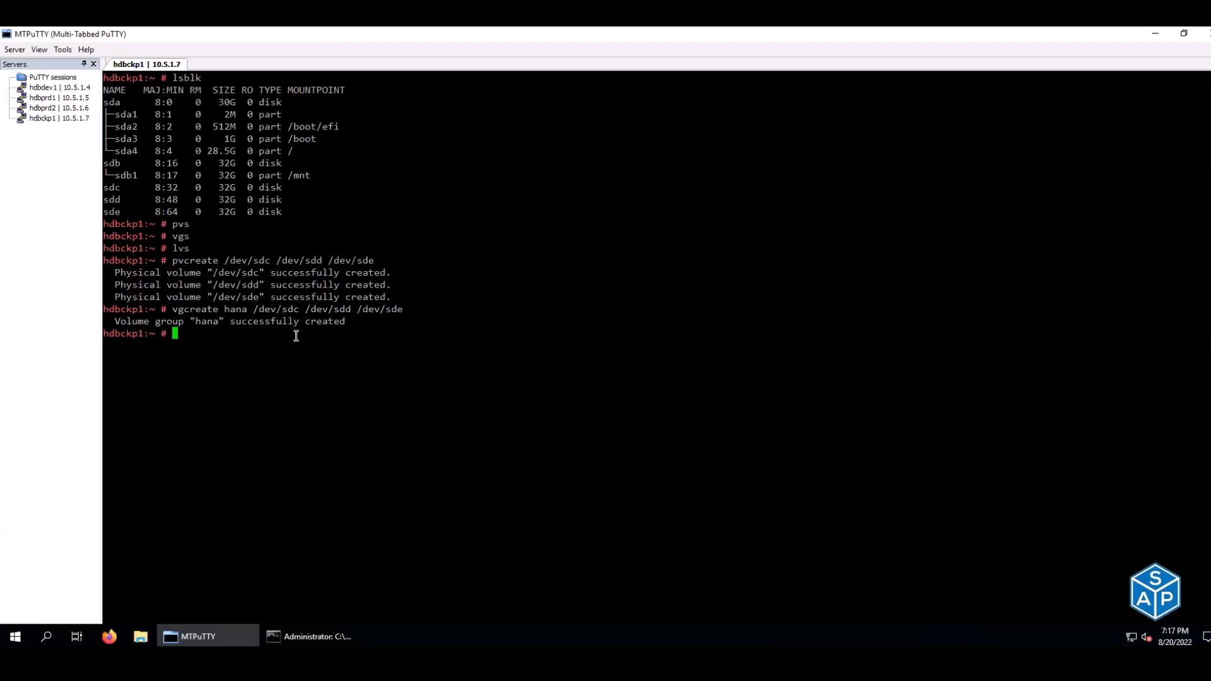
pyautogui.write('pvs')
pyautogui.press('Return')
pyautogui.write('vgs')
pyautogui.press('Return')
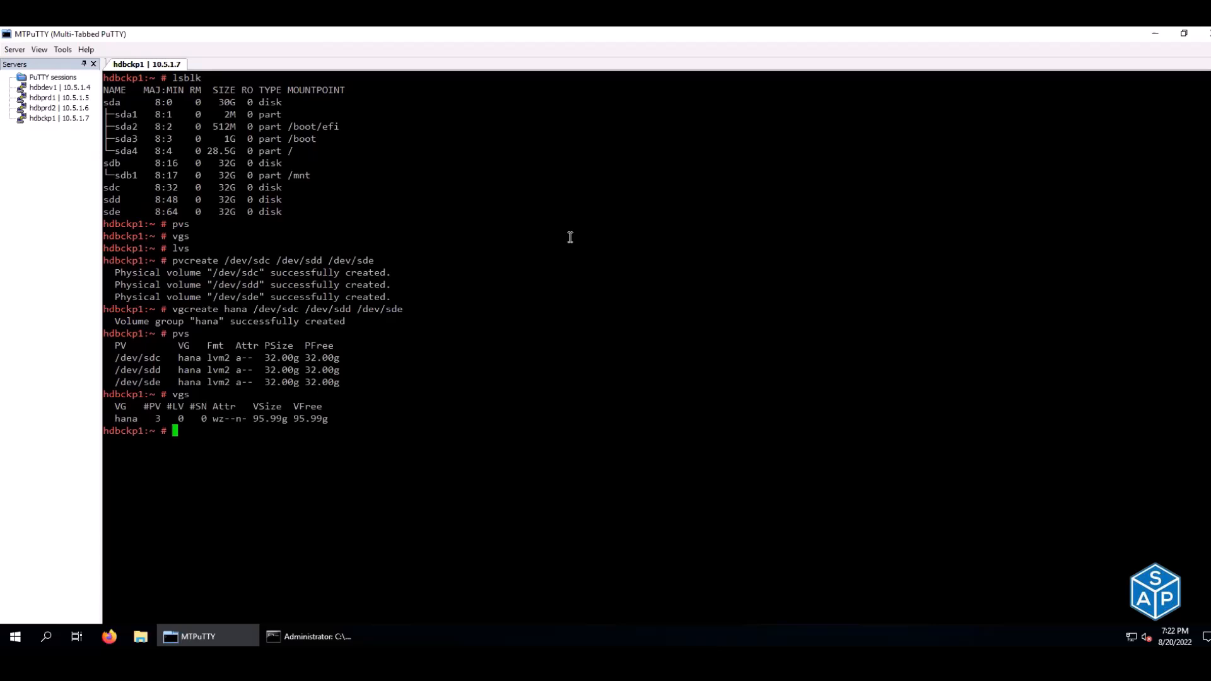
# - Create the 20G data, 10G log and 40G shared logical volumes in hana, checking with lvs
pyautogui.hotkey('alt', 'Tab')
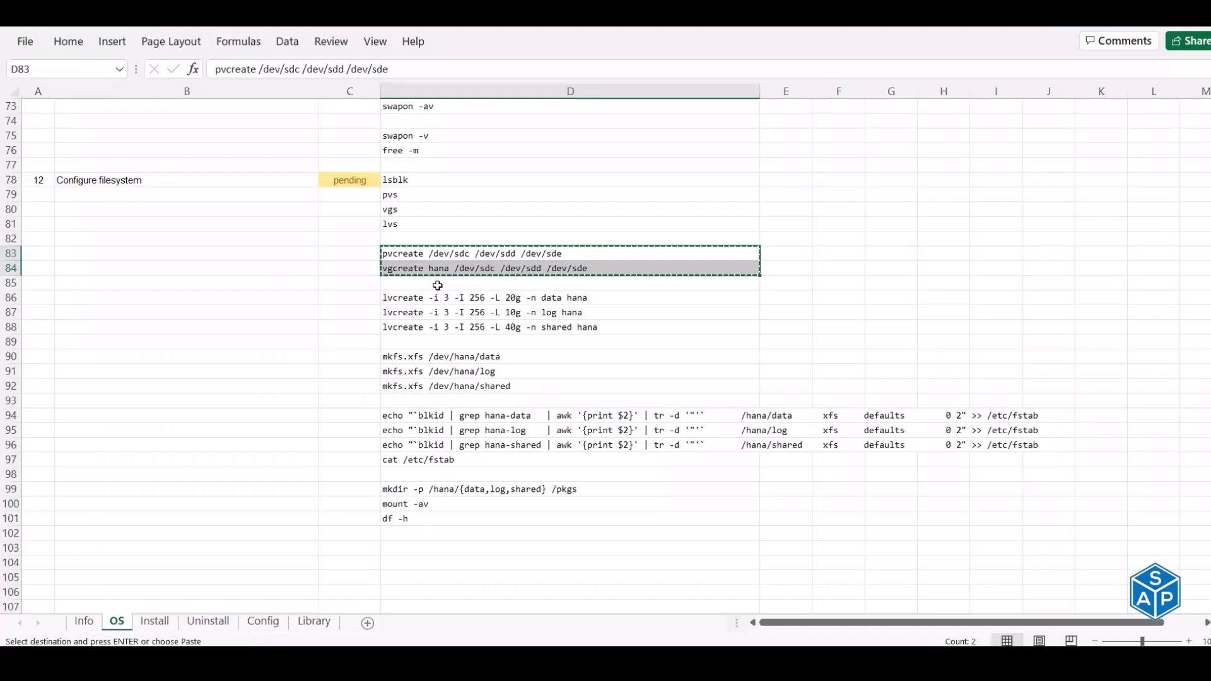
pyautogui.moveTo(426, 303); pyautogui.dragTo(440, 327)
pyautogui.hotkey('ctrl', 'c')
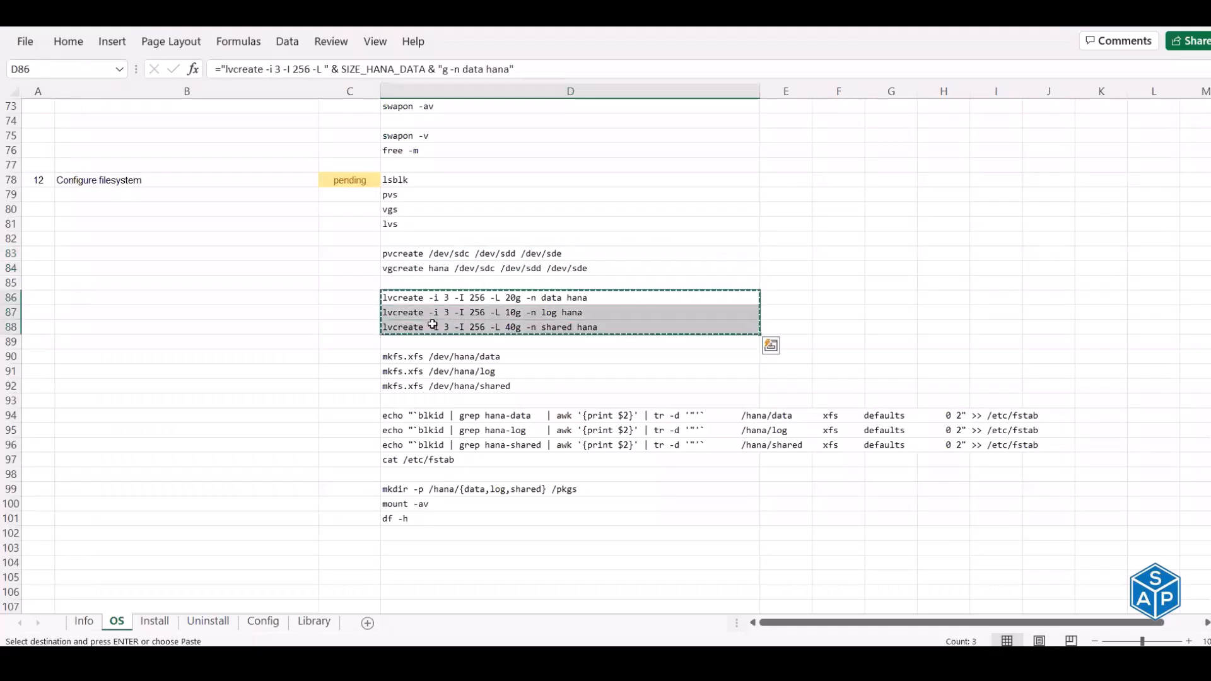
pyautogui.hotkey('alt', 'Tab')
pyautogui.write('lvs')
pyautogui.press('Return')
pyautogui.rightClick(547, 265)
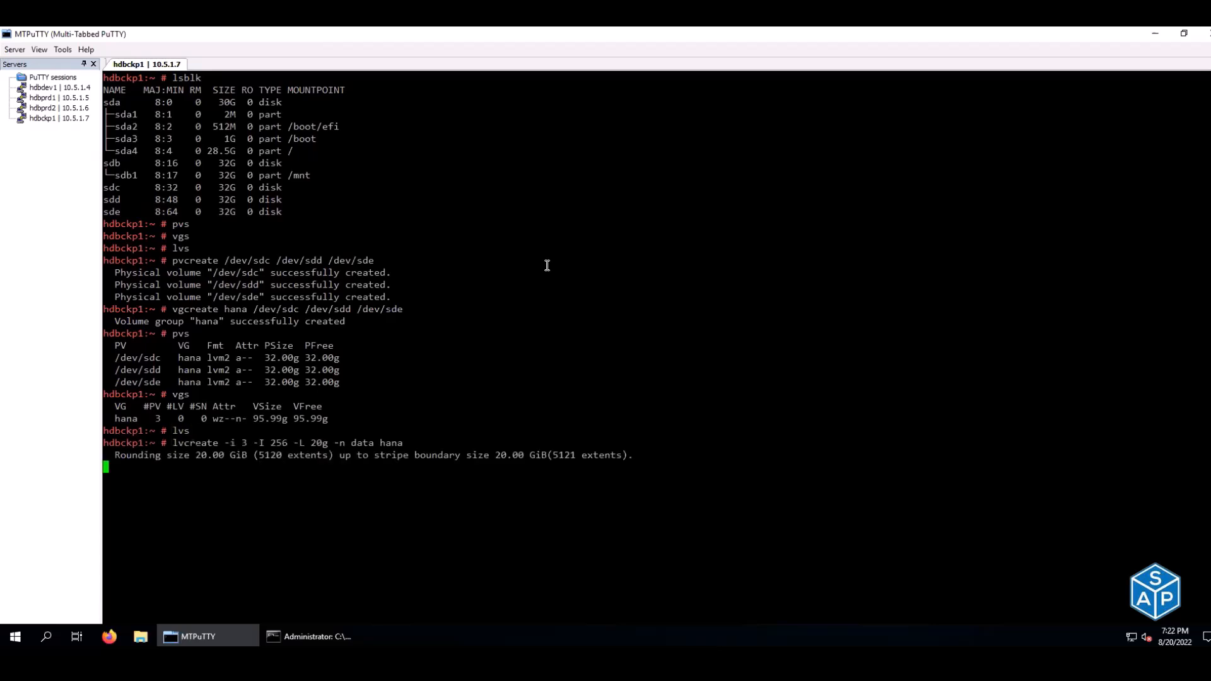
pyautogui.write('lvs')
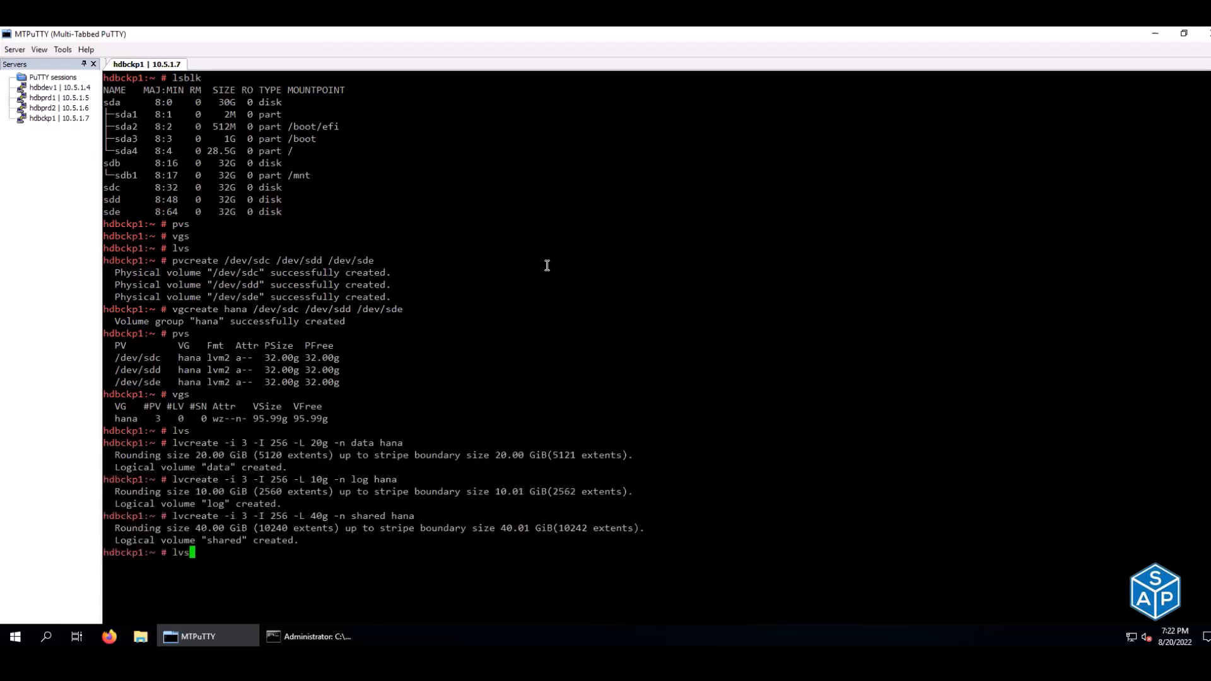
pyautogui.press('Return')
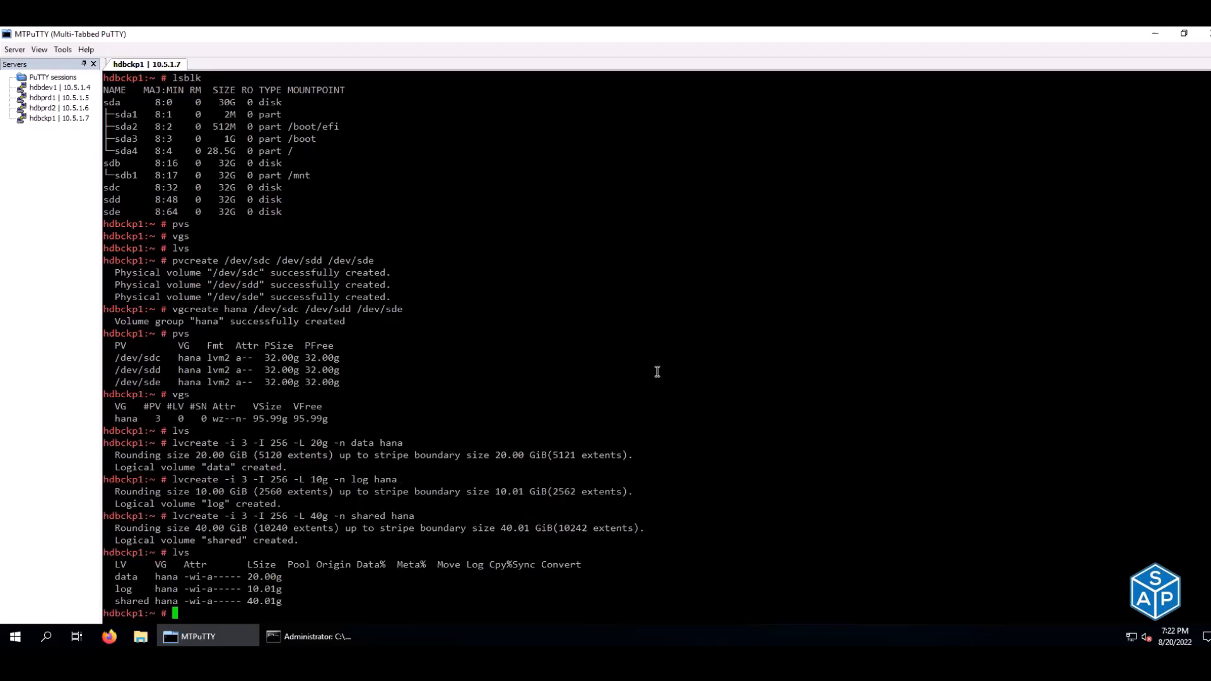
# - Paste the three mkfs.xfs commands into the hdbckp1 session to format the volumes
pyautogui.hotkey('alt', 'Tab')
pyautogui.moveTo(473, 356); pyautogui.dragTo(473, 383)
pyautogui.hotkey('ctrl', 'c')
pyautogui.hotkey('alt', 'Tab')
pyautogui.rightClick(533, 338)
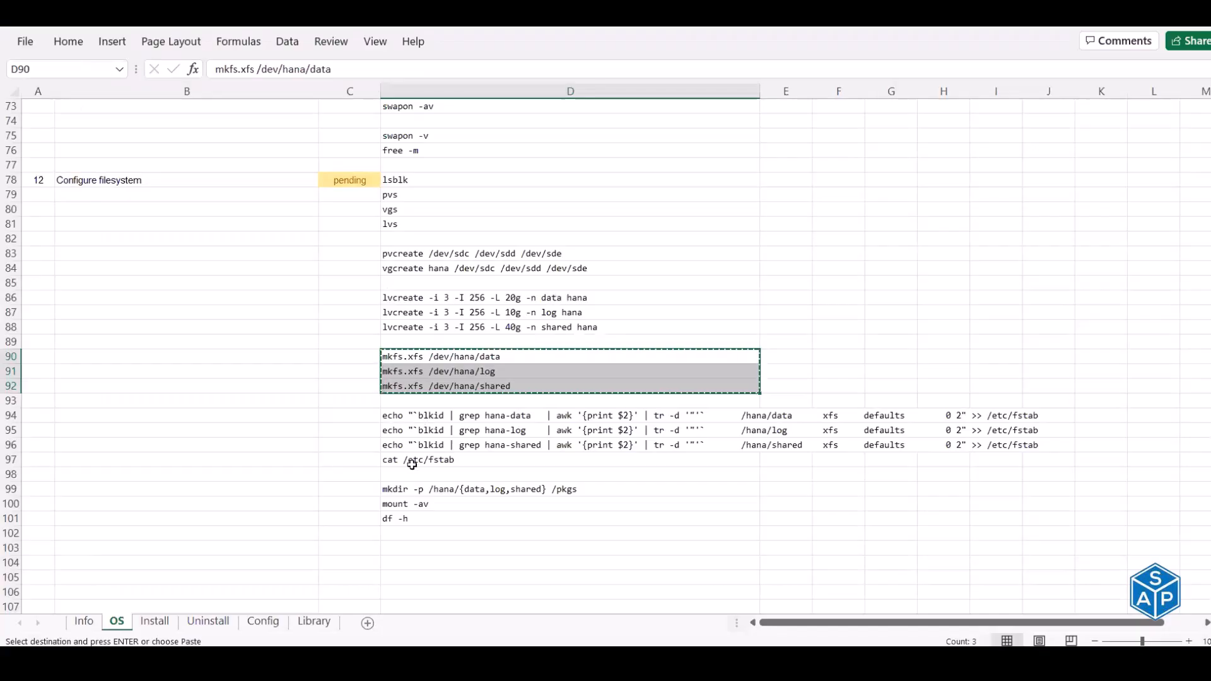
# - Check /etc/fstab and append xfs entries for /hana/data, /hana/log and /hana/shared
pyautogui.click(414, 464)
pyautogui.hotkey('ctrl', 'c')
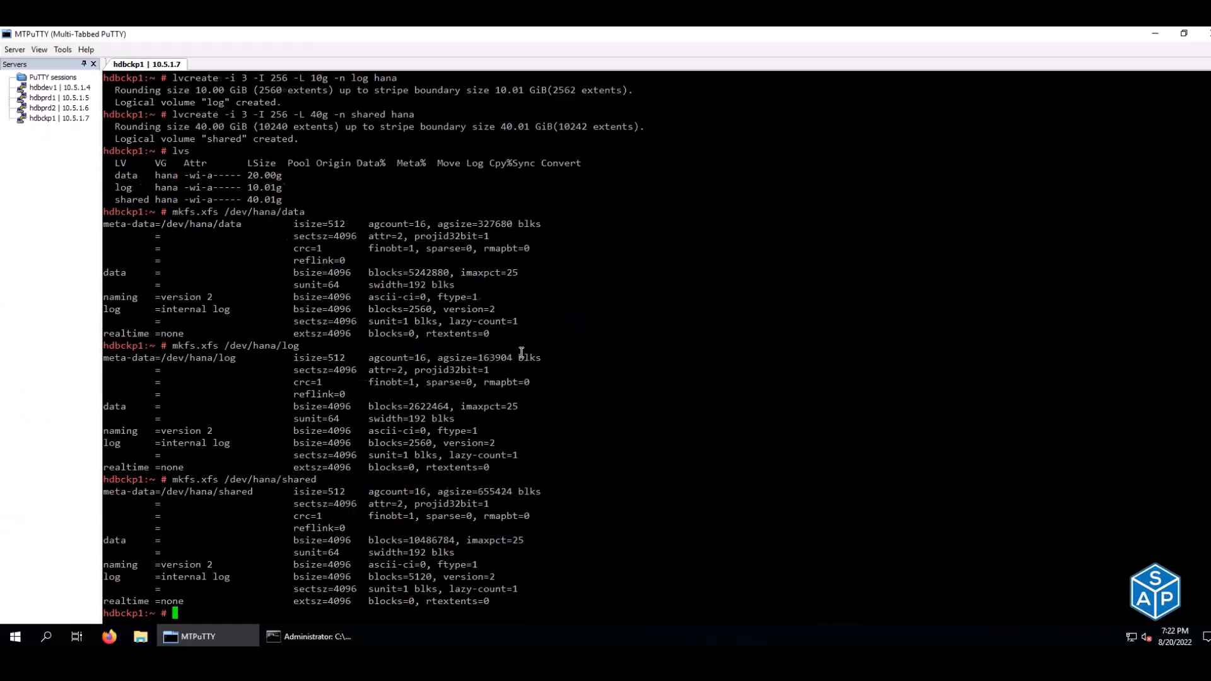
pyautogui.rightClick(516, 352)
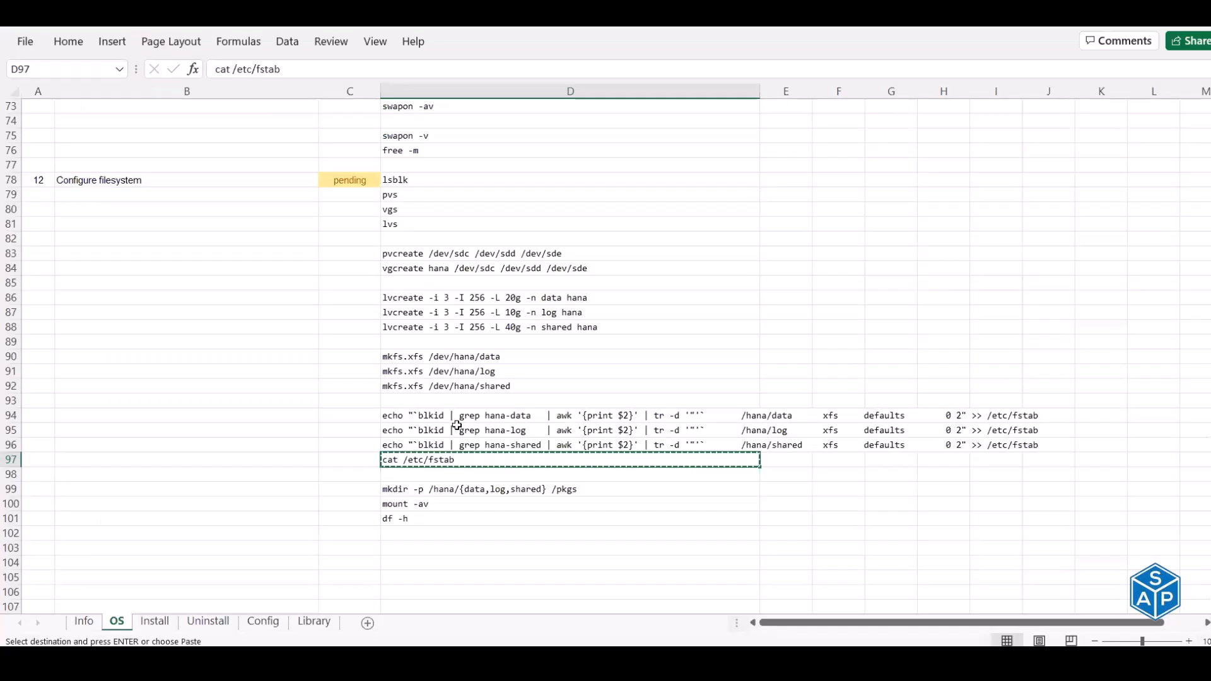
pyautogui.moveTo(457, 416); pyautogui.dragTo(460, 460)
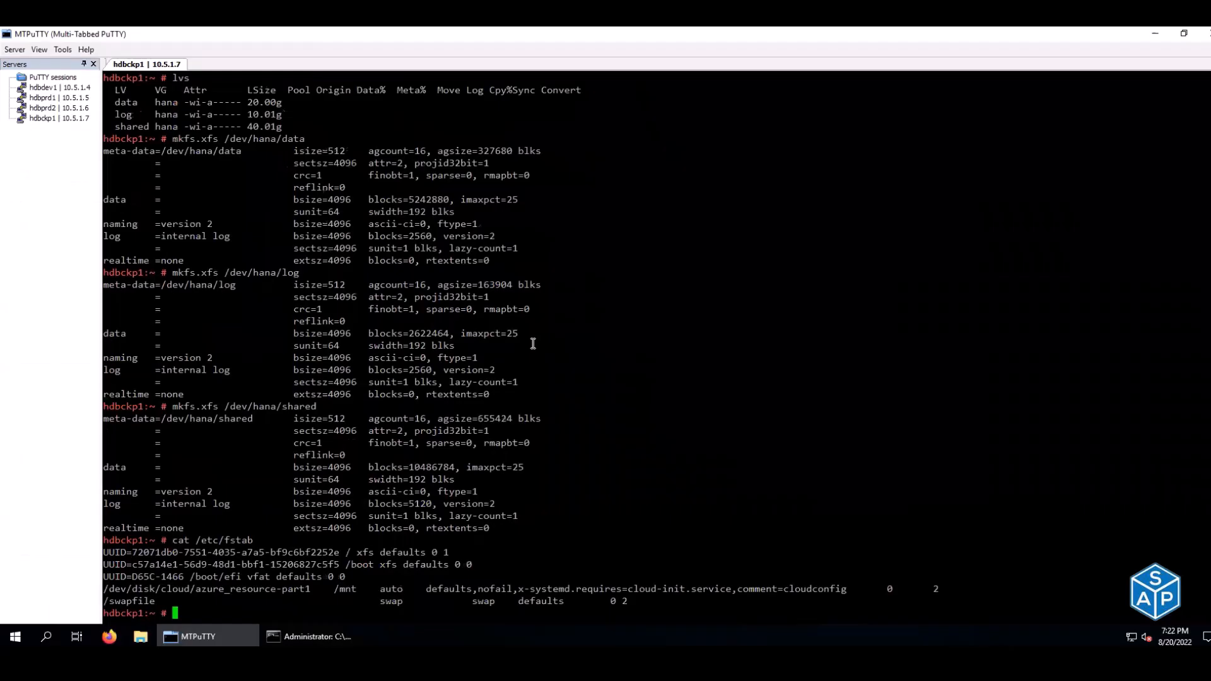
pyautogui.rightClick(533, 344)
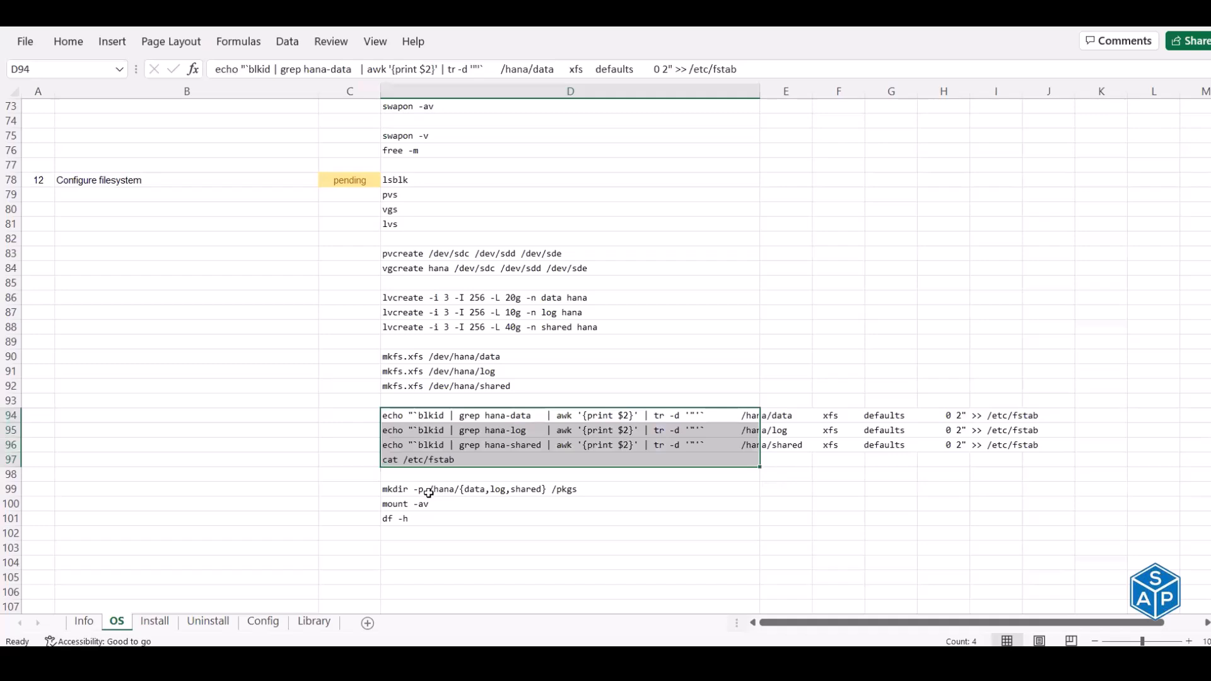
pyautogui.click(429, 490)
pyautogui.hotkey('ctrl', 'c')
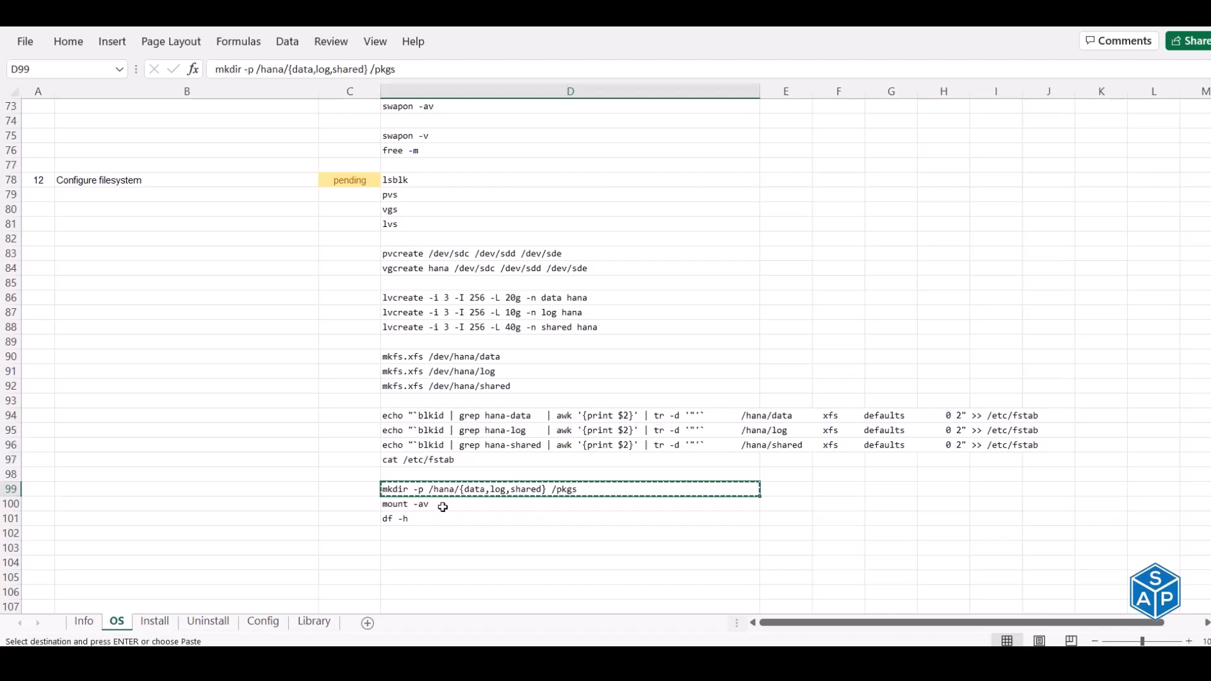
# - Run df -h on hdbckp1 to see the current mounts
pyautogui.click(442, 504)
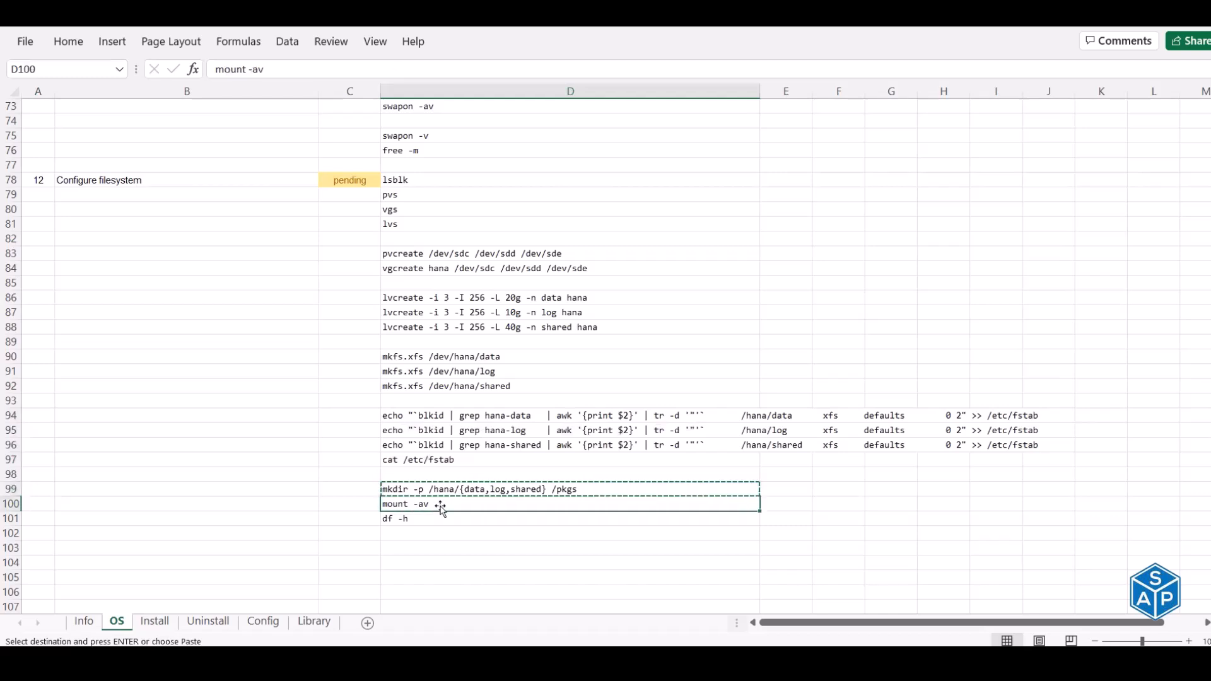
pyautogui.click(430, 518)
pyautogui.hotkey('ctrl', 'c')
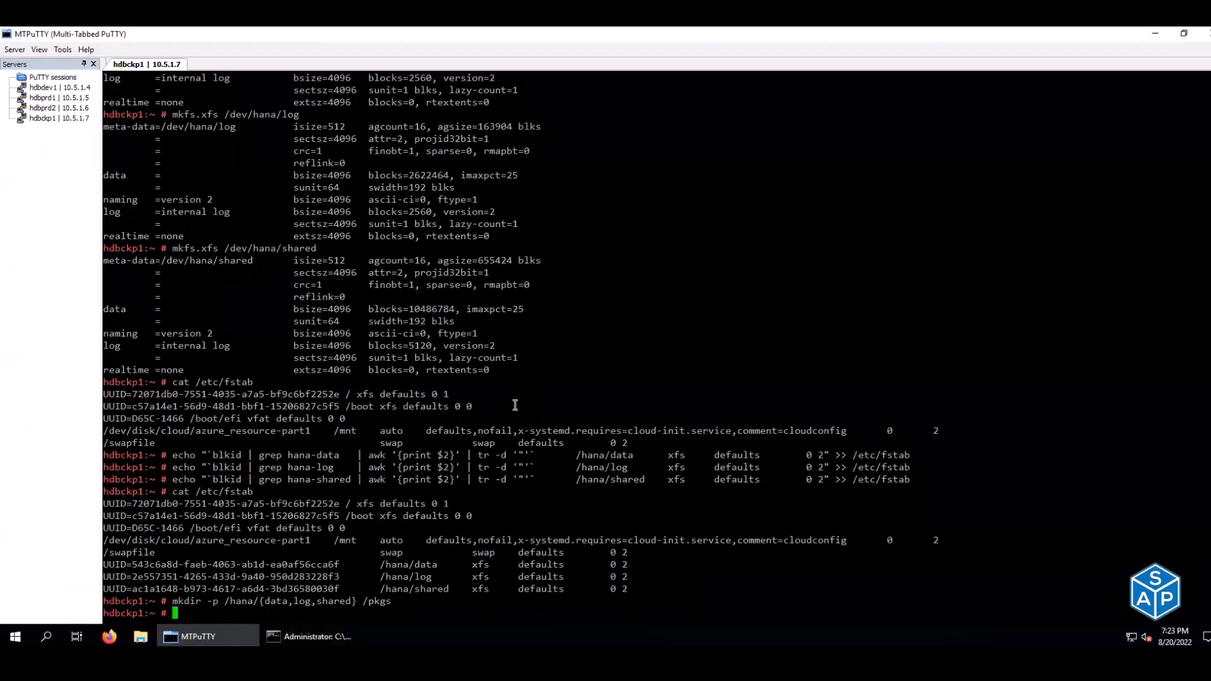
pyautogui.rightClick(515, 405)
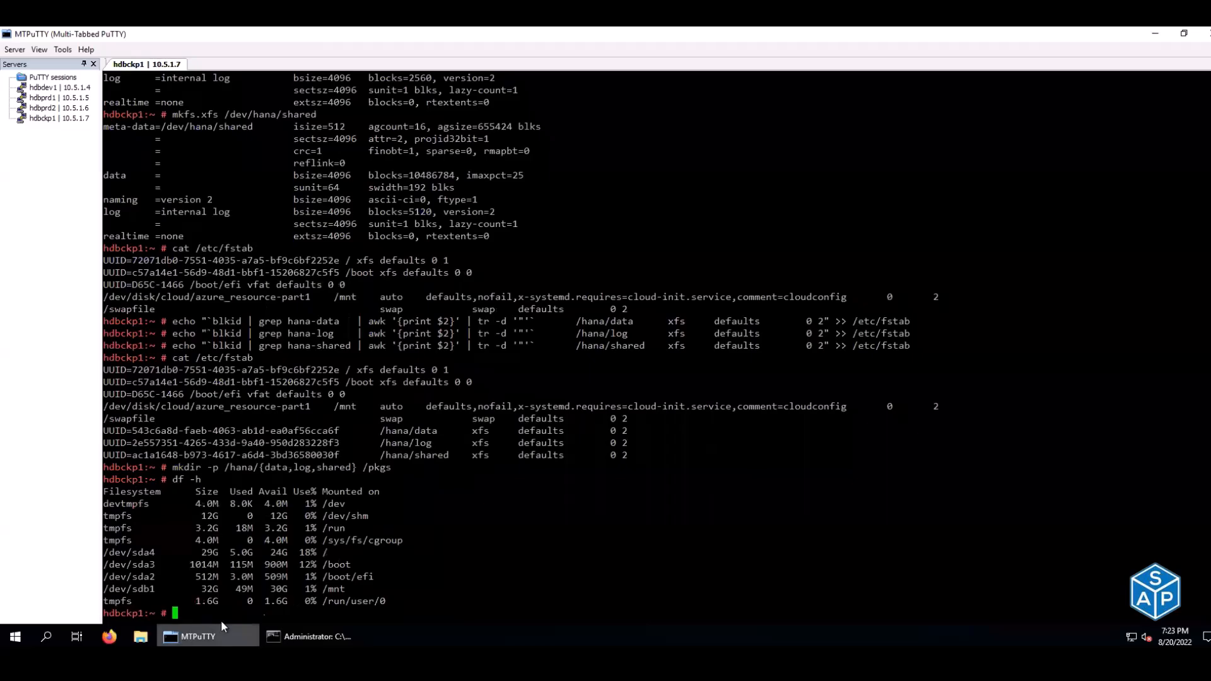
# - Mount everything with mount -av and confirm /hana/data, /hana/log, /hana/shared at 20G, 10G, 40G
pyautogui.moveTo(403, 504); pyautogui.dragTo(402, 519)
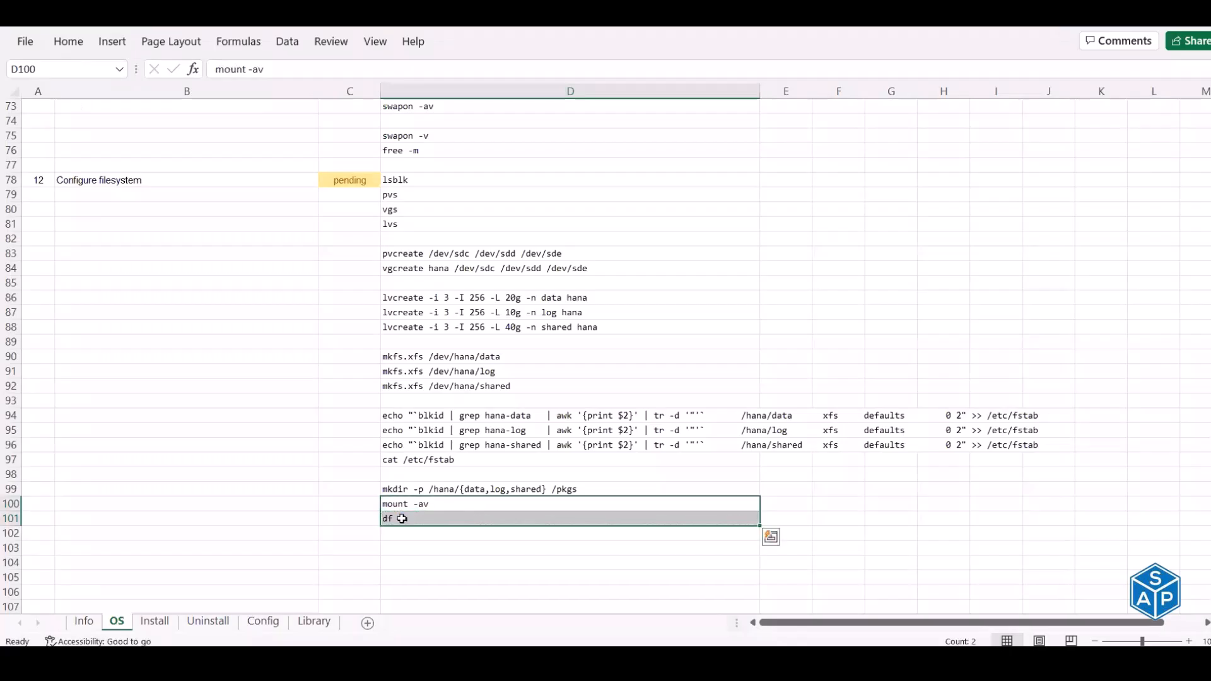
pyautogui.hotkey('ctrl', 'c')
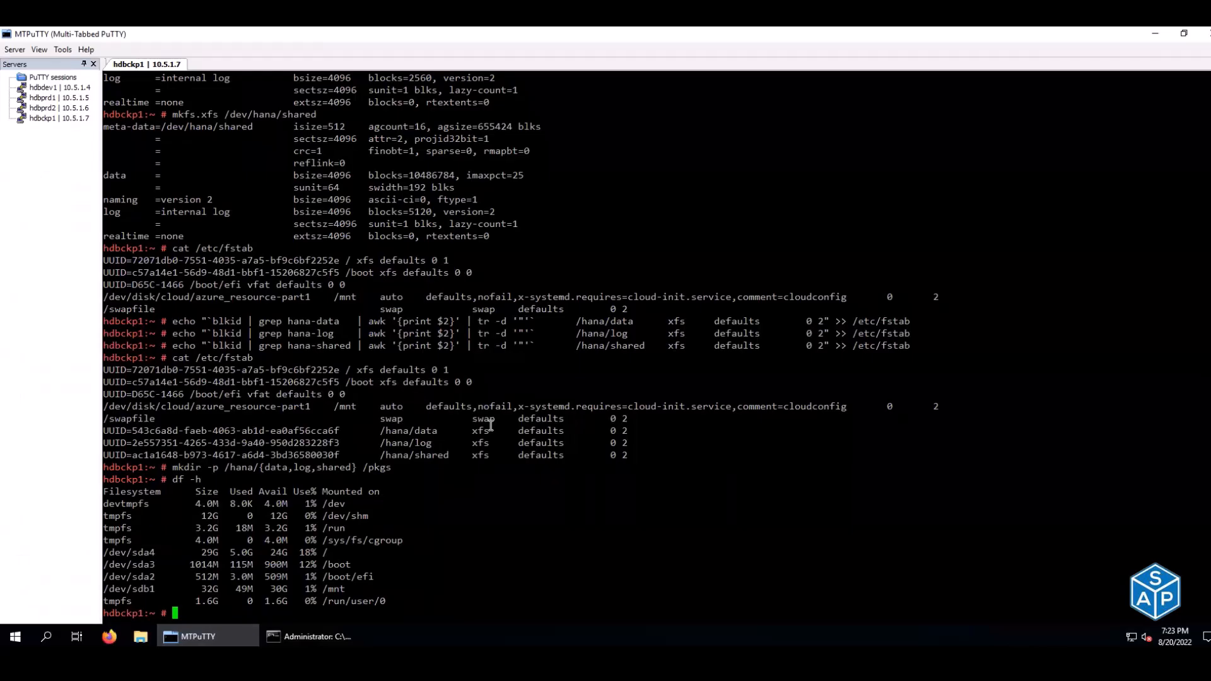
pyautogui.rightClick(490, 426)
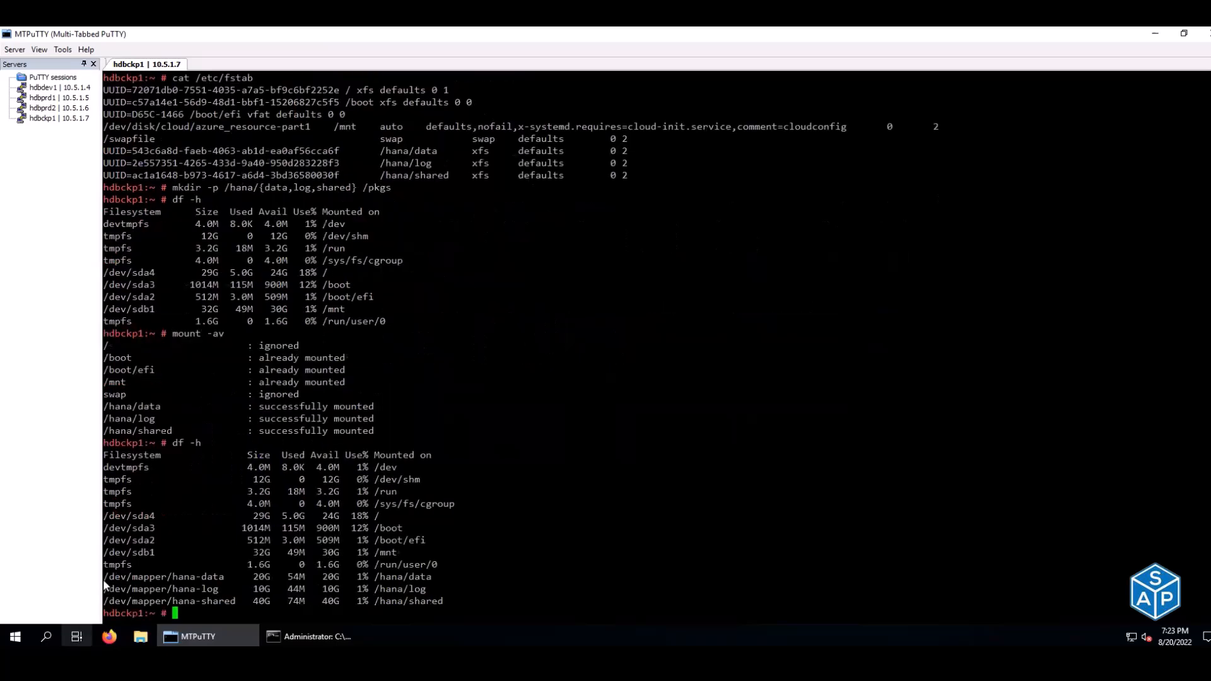
pyautogui.moveTo(104, 576); pyautogui.dragTo(476, 602)
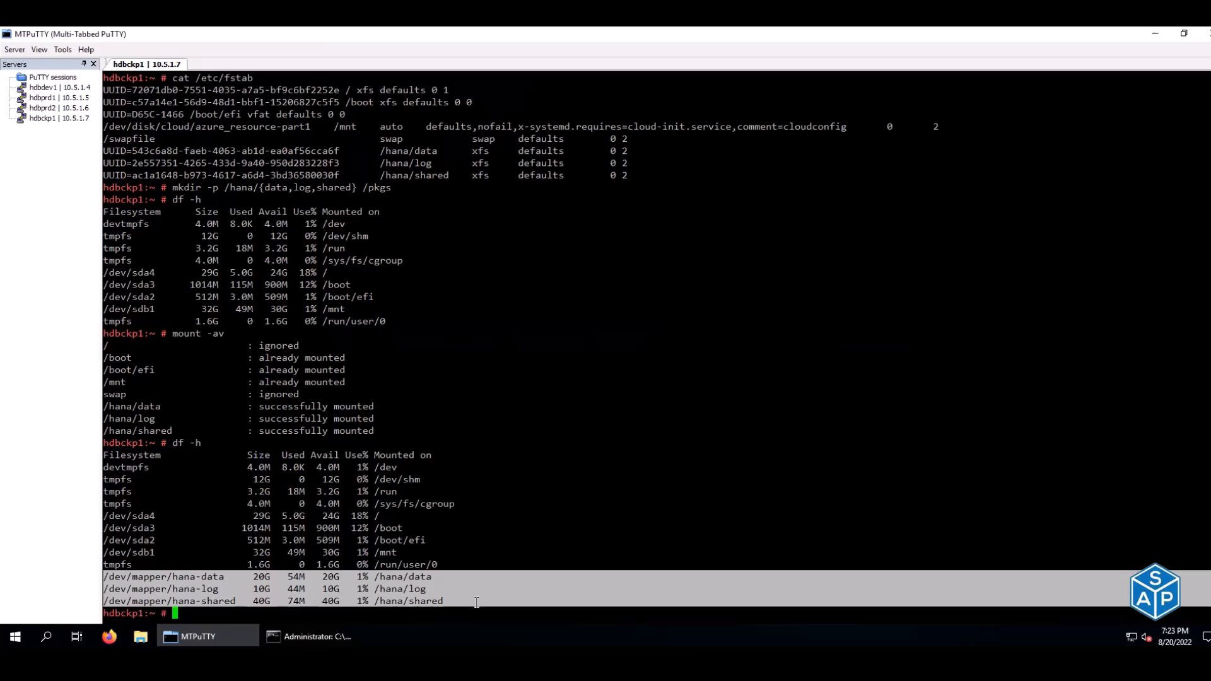
pyautogui.click(548, 508)
pyautogui.hotkey('alt', 'Tab')
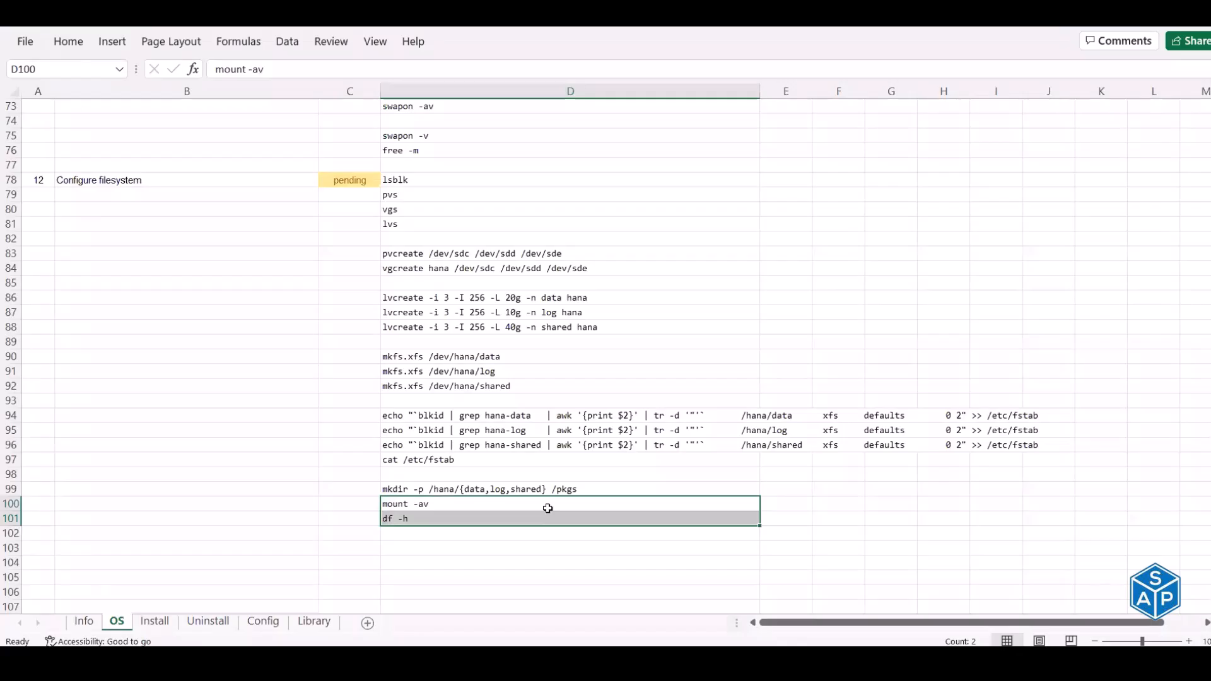
pyautogui.click(350, 181)
# - Mark Configure filesystem done and return to the top of the OS sheet
pyautogui.write('done')
pyautogui.press('Return')
pyautogui.scroll(15, 468, 346)
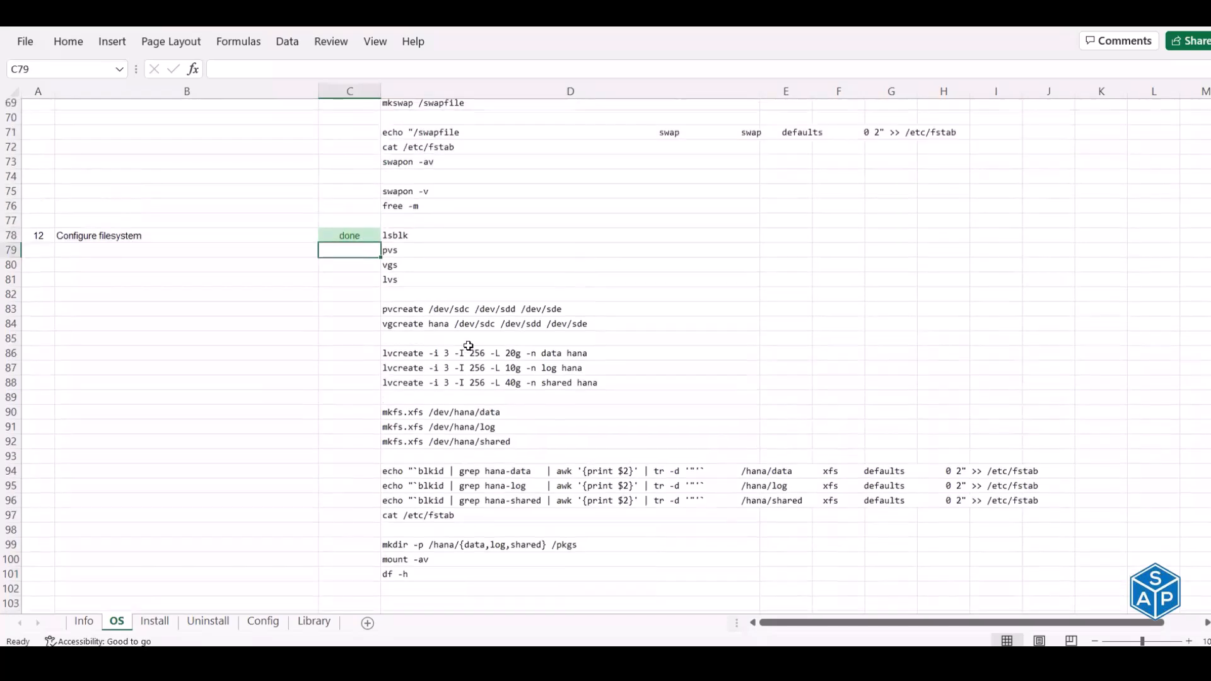
pyautogui.scroll(9, 468, 345)
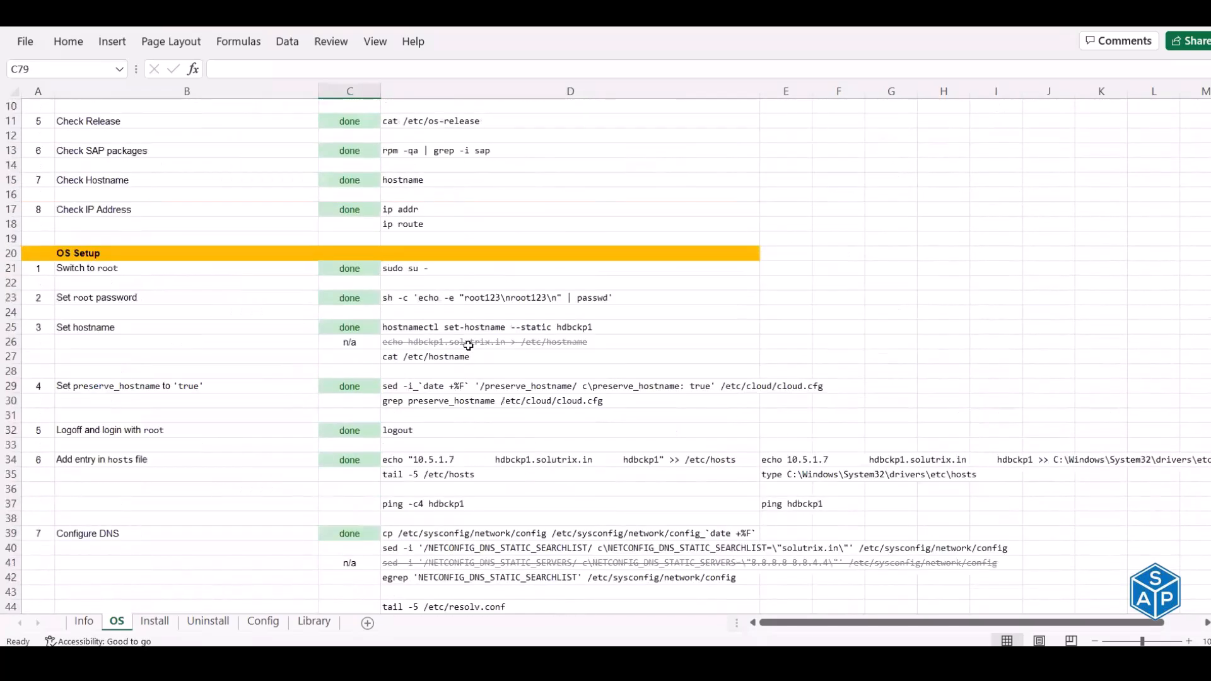
pyautogui.click(39, 107)
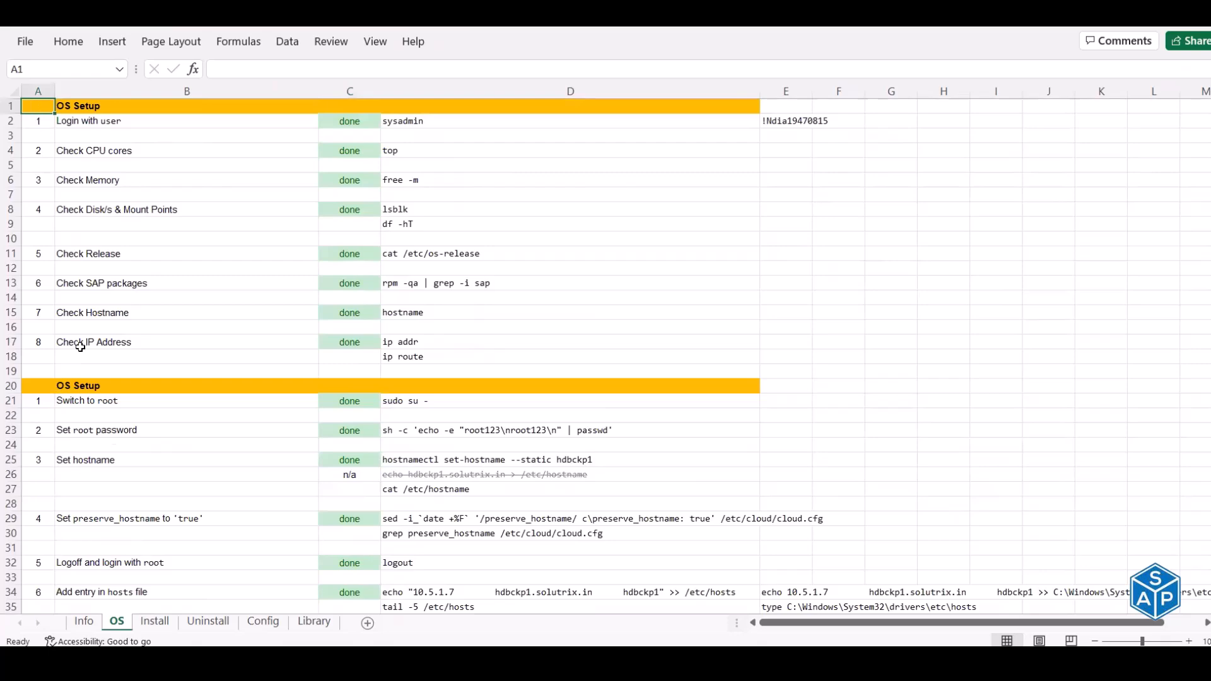
# - On the Install sheet, review the D7 download command and hdblcm --action=install and master password options
pyautogui.click(159, 623)
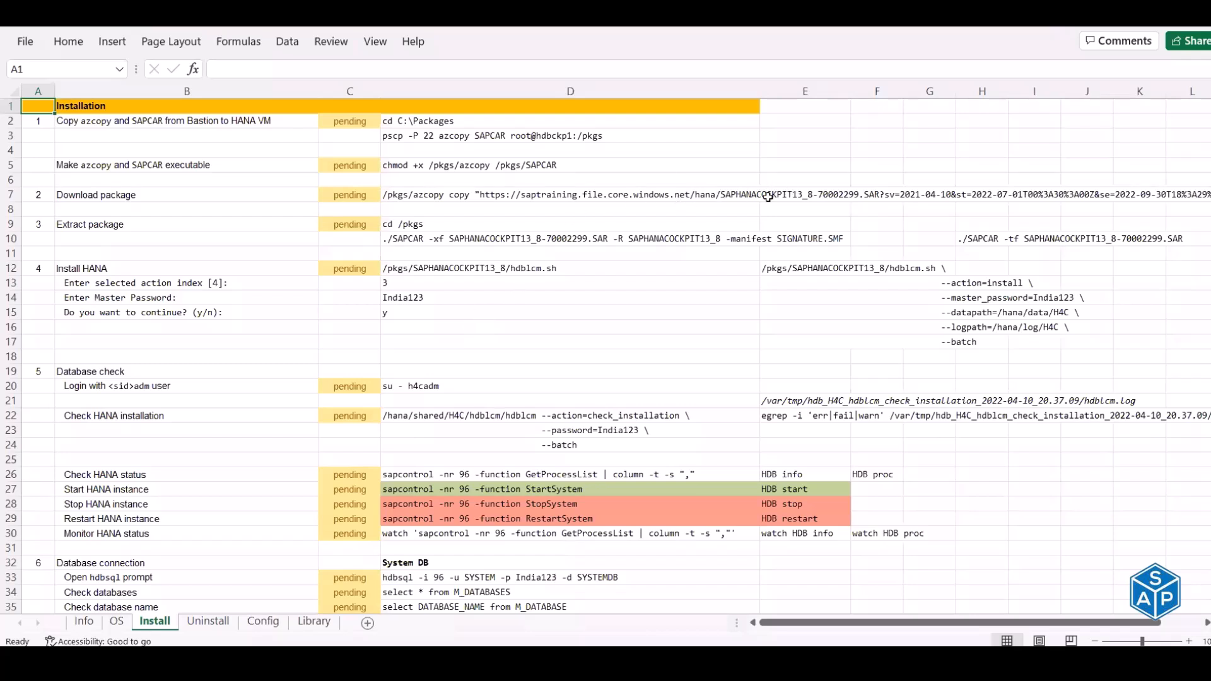
pyautogui.click(715, 194)
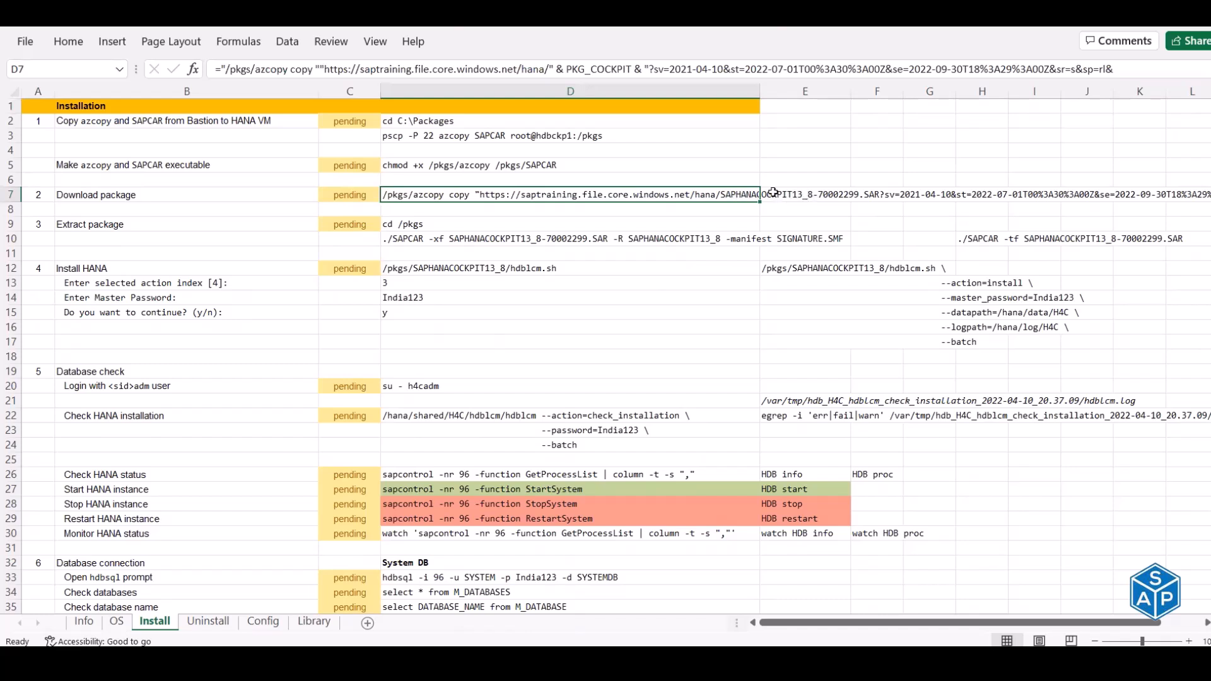
pyautogui.moveTo(801, 266); pyautogui.dragTo(1022, 340)
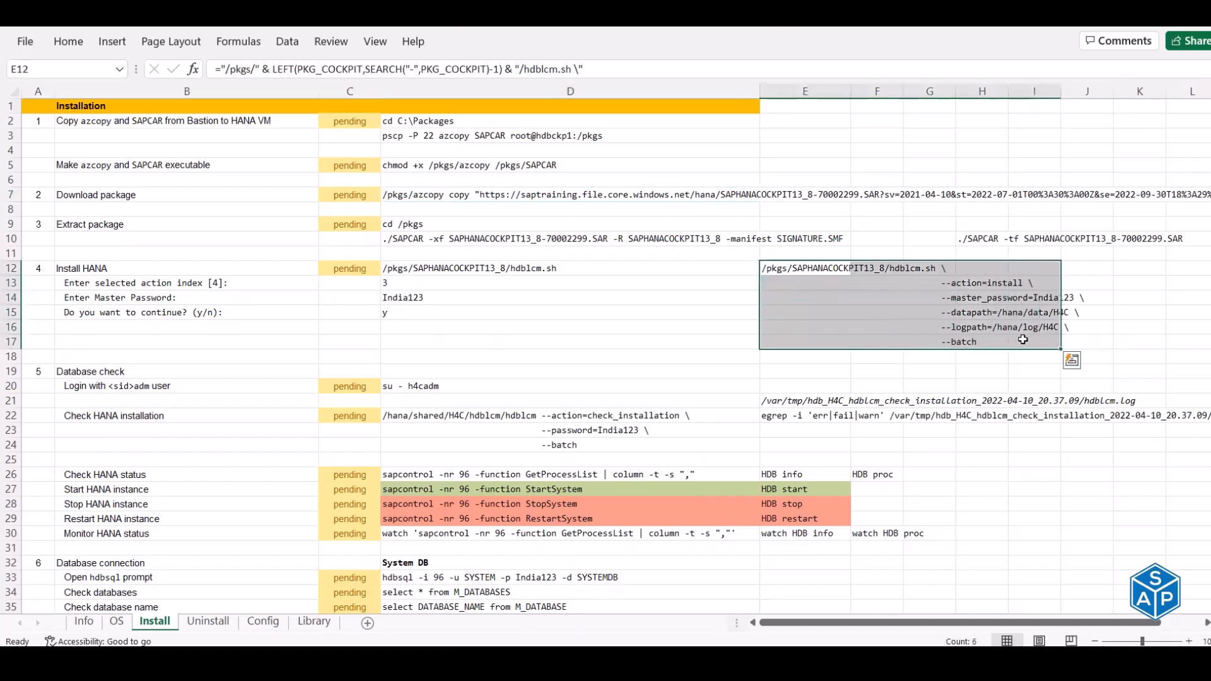
pyautogui.click(937, 284)
pyautogui.click(934, 297)
pyautogui.moveTo(958, 301); pyautogui.dragTo(1068, 297)
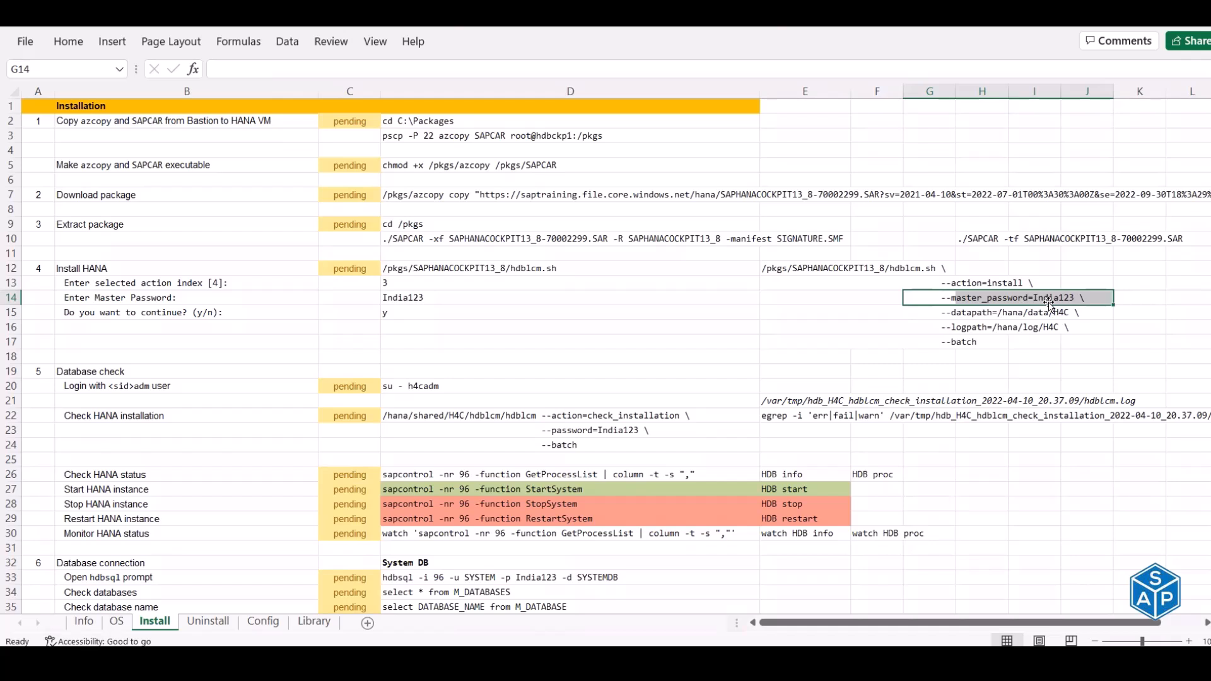
# - Review the hdblcm data and log path options, /hana/data/H4C and /hana/log/H4C
pyautogui.click(922, 309)
pyautogui.moveTo(921, 310); pyautogui.dragTo(1072, 313)
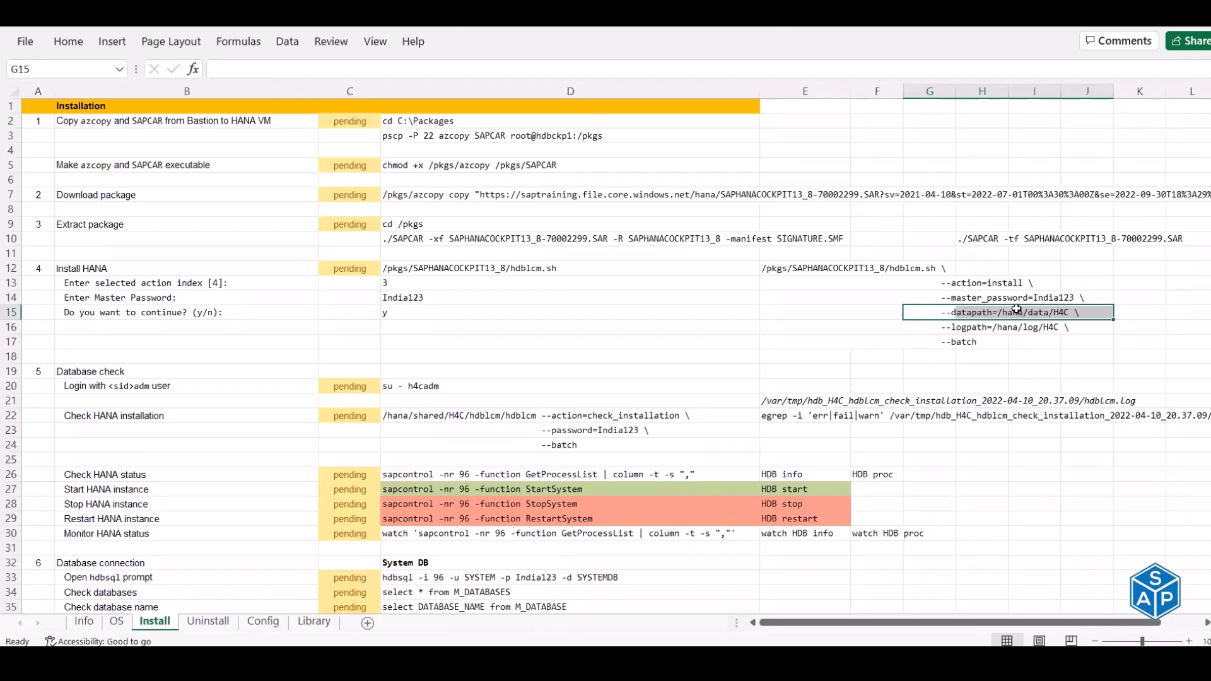
pyautogui.moveTo(930, 324); pyautogui.dragTo(1073, 322)
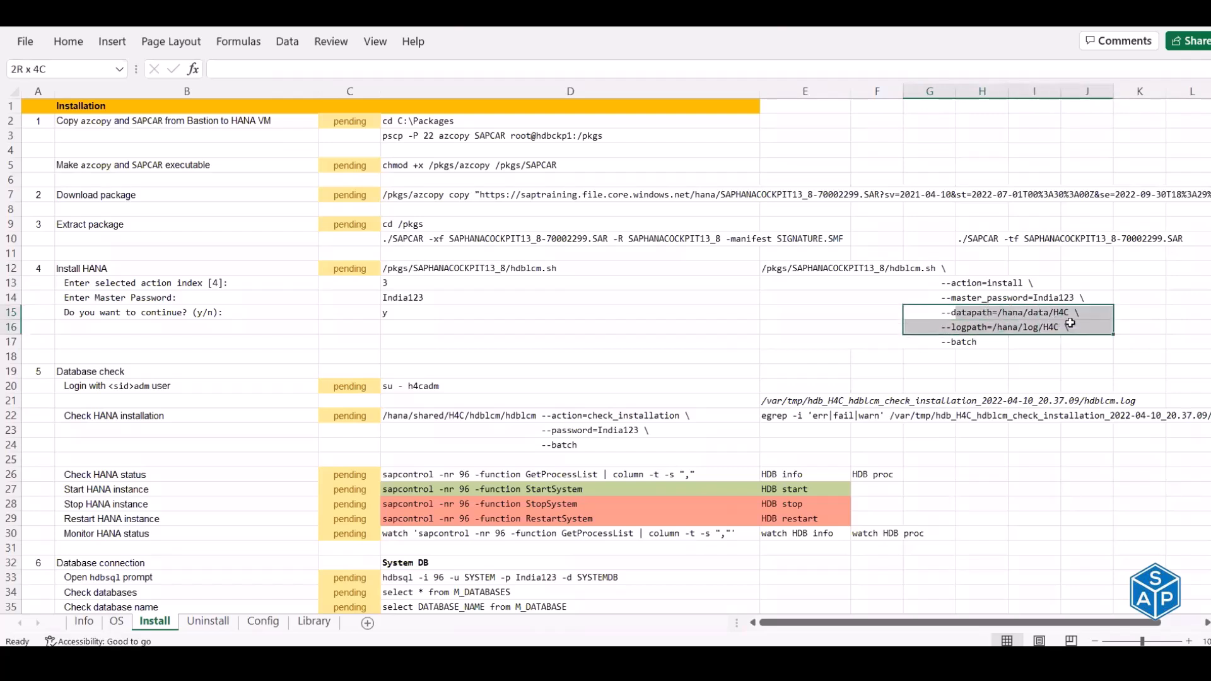
pyautogui.click(1038, 316)
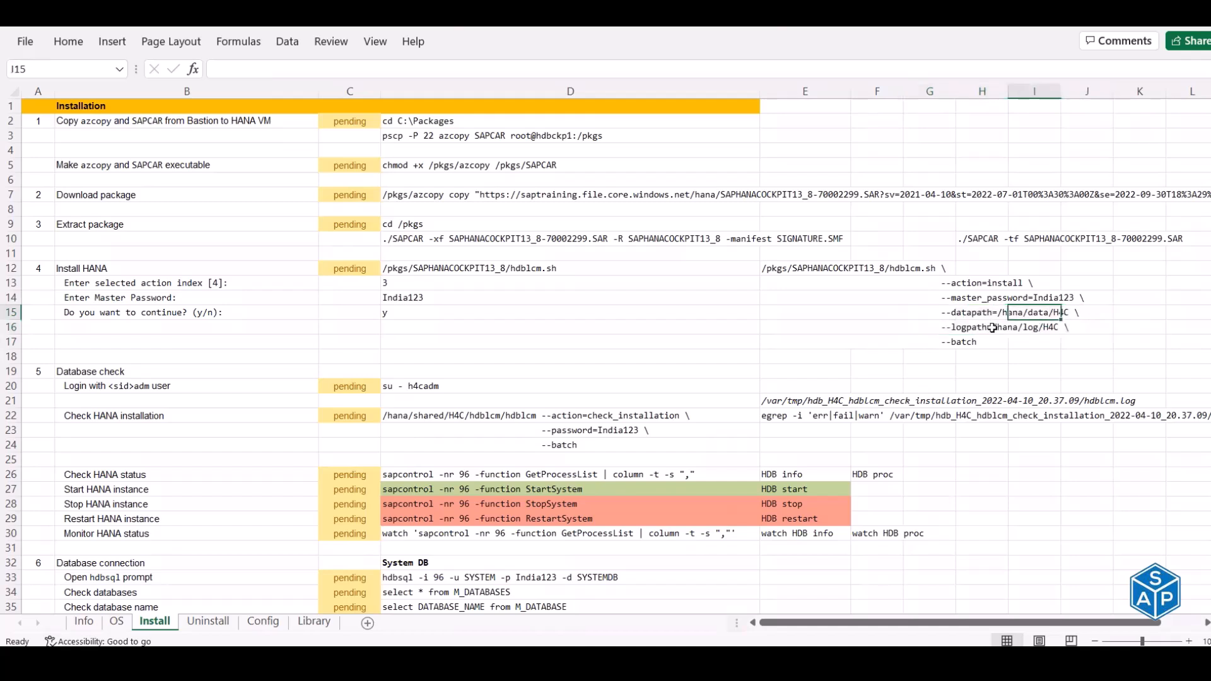
pyautogui.click(1023, 328)
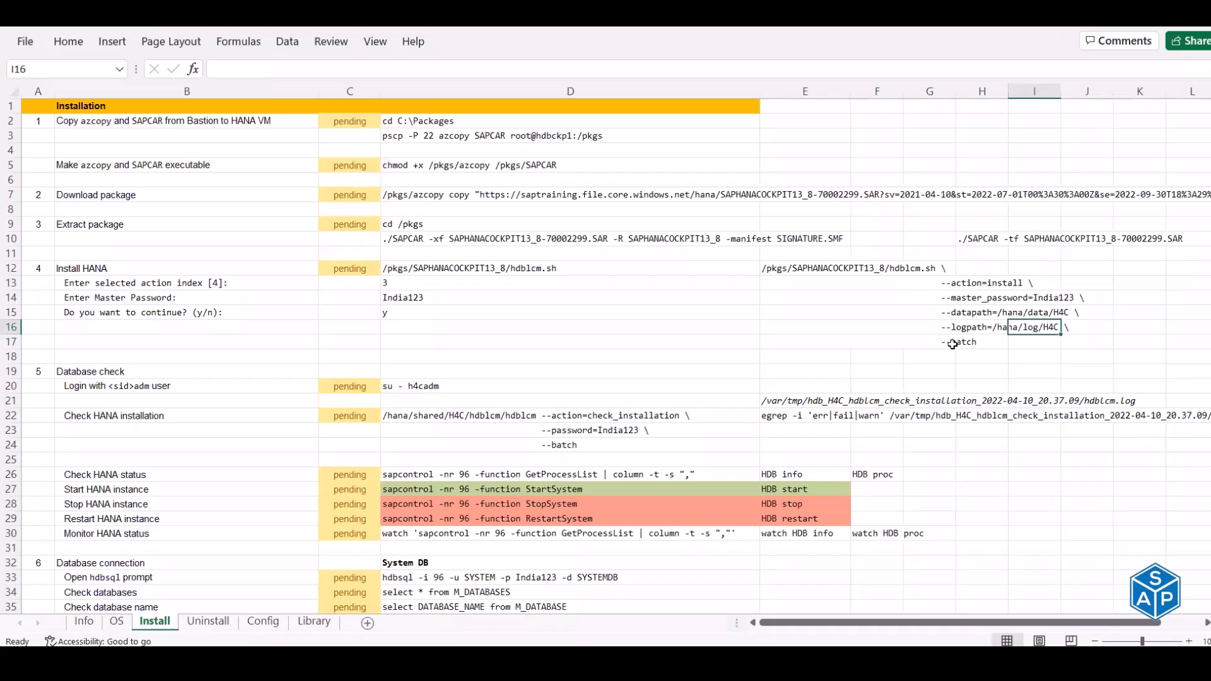
pyautogui.click(471, 124)
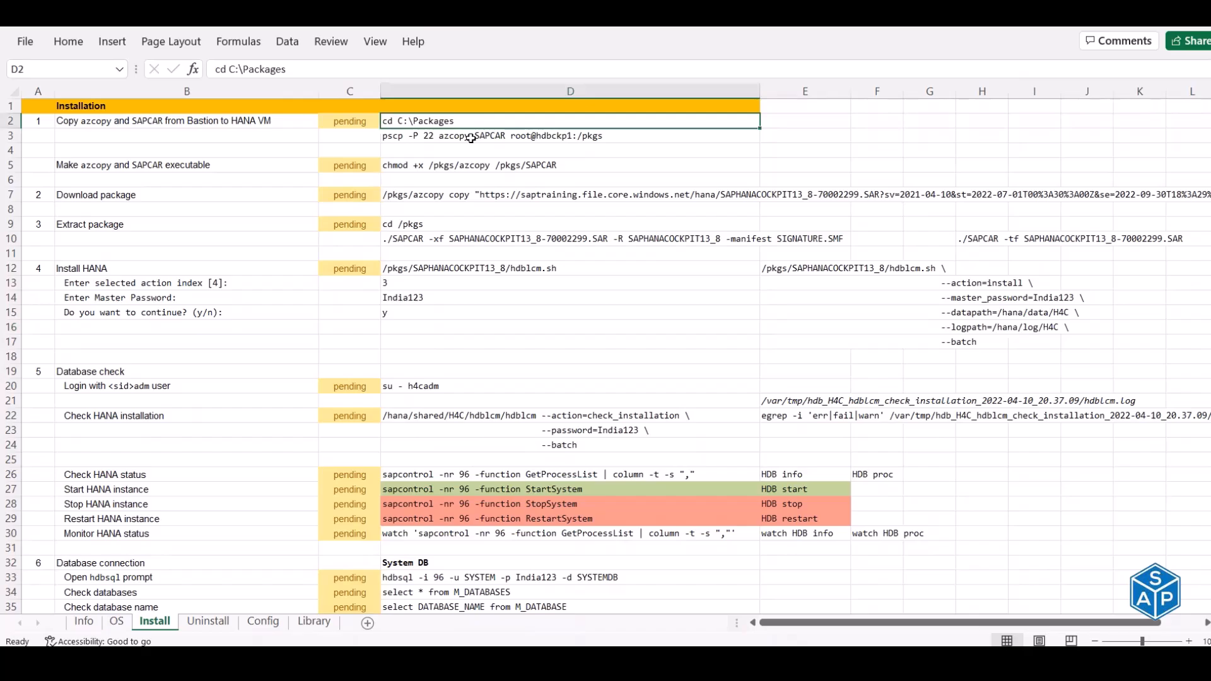
# - In a full-screen Command Prompt, change to C:\Packages
pyautogui.hotkey('alt', 'Tab')
pyautogui.hotkey('alt', 'Tab')
pyautogui.hotkey('ctrl', 'c')
pyautogui.hotkey('alt', 'Tab')
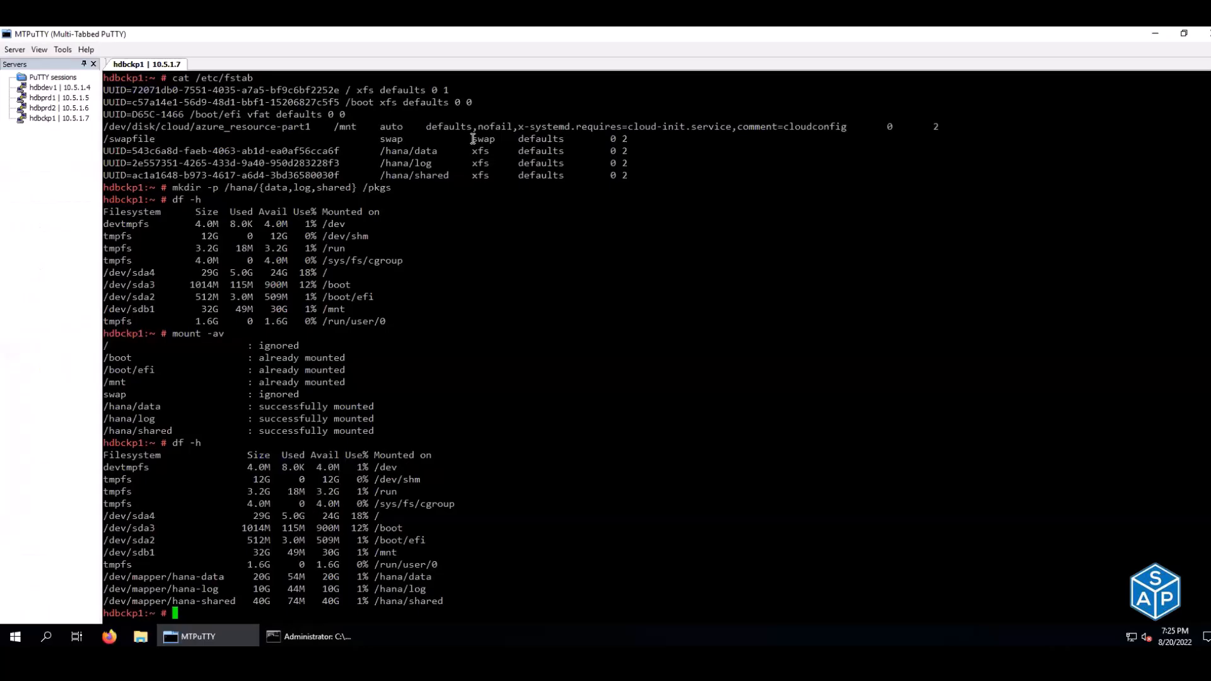
pyautogui.click(285, 638)
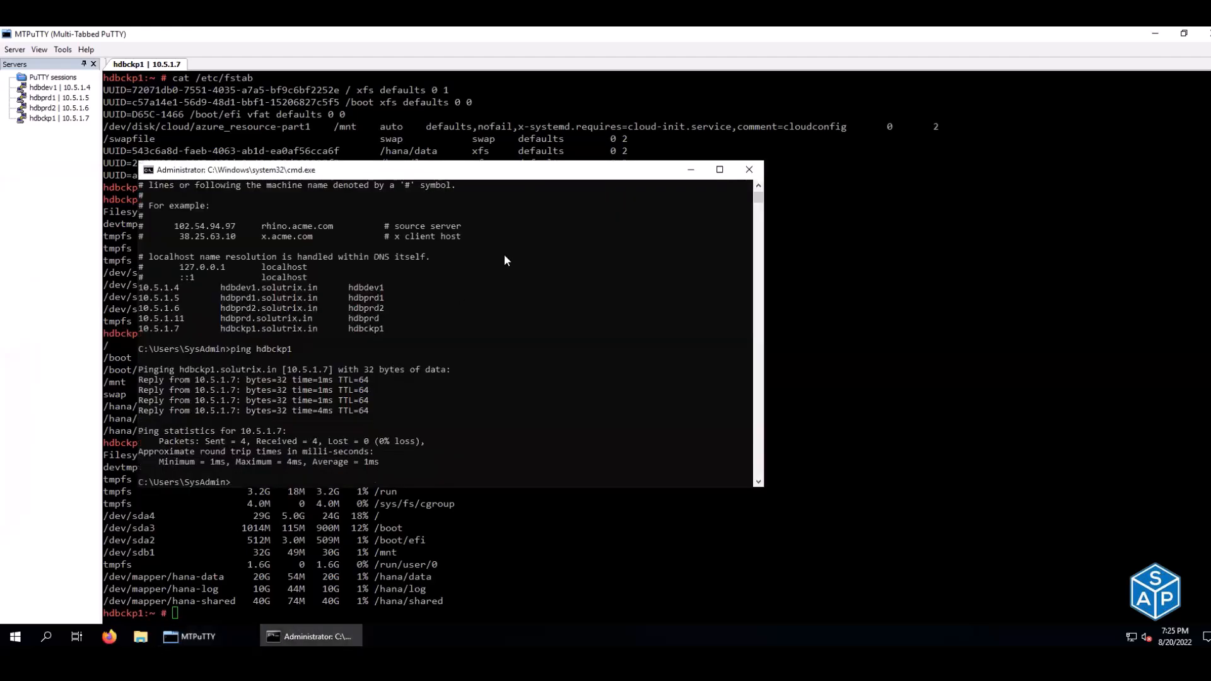
pyautogui.click(719, 169)
pyautogui.hotkey('ctrl', 'v')
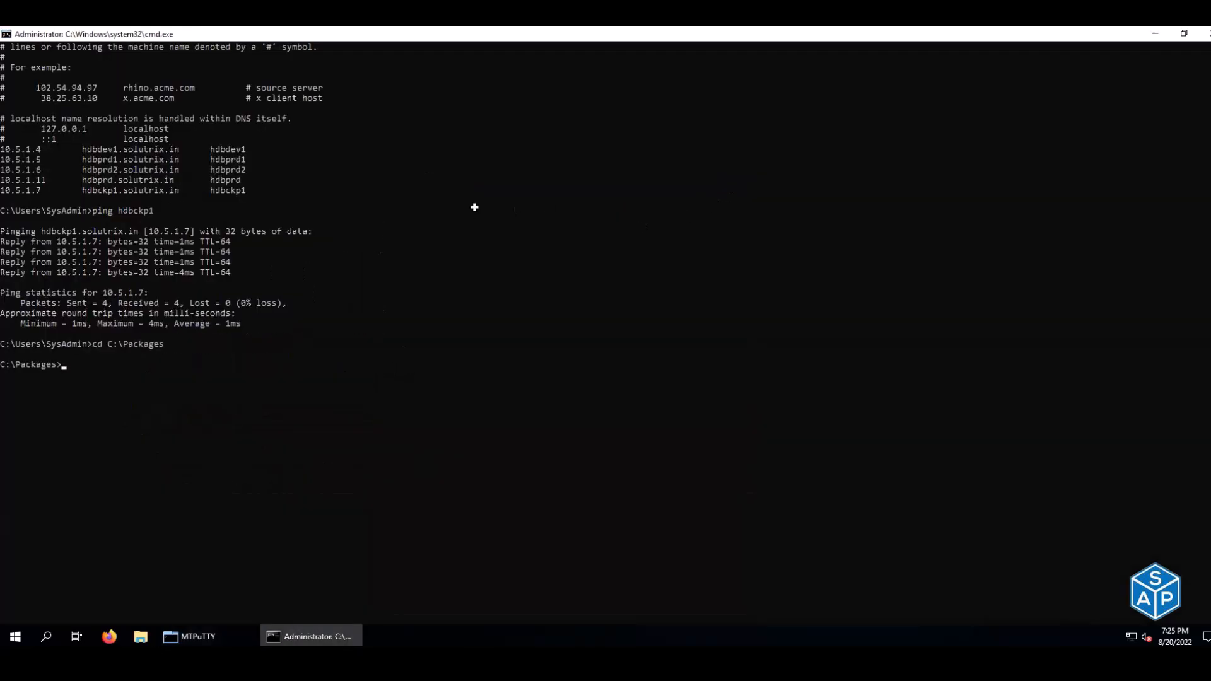
# - Copy azcopy and SAPCAR to hdbckp1:/pkgs with pscp, accepting the server's host key
pyautogui.hotkey('alt', 'Tab')
pyautogui.click(411, 138)
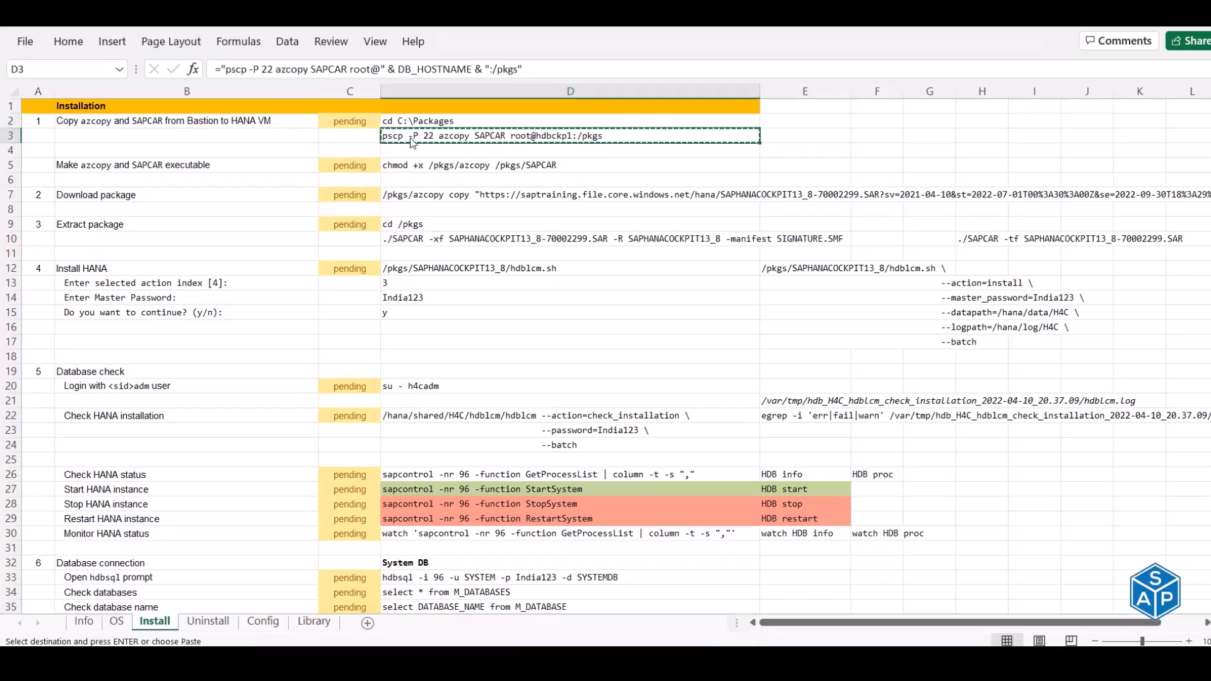
pyautogui.hotkey('alt', 'Tab')
pyautogui.rightClick(433, 234)
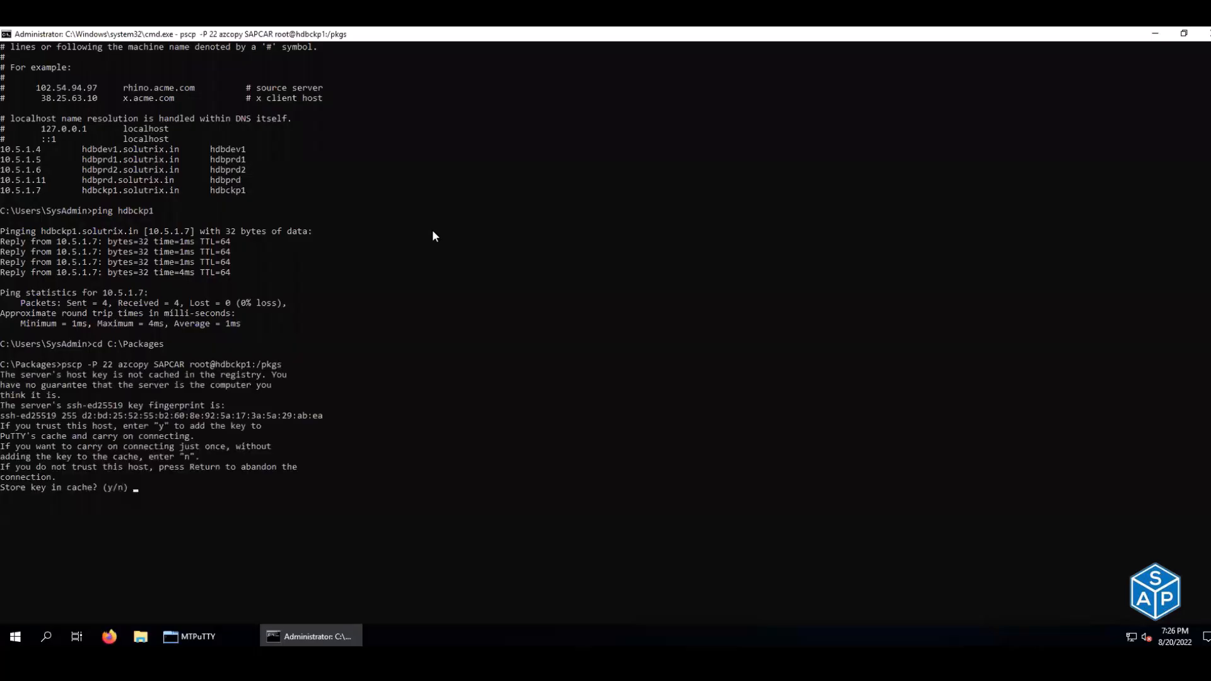
pyautogui.write('y')
pyautogui.press('Return')
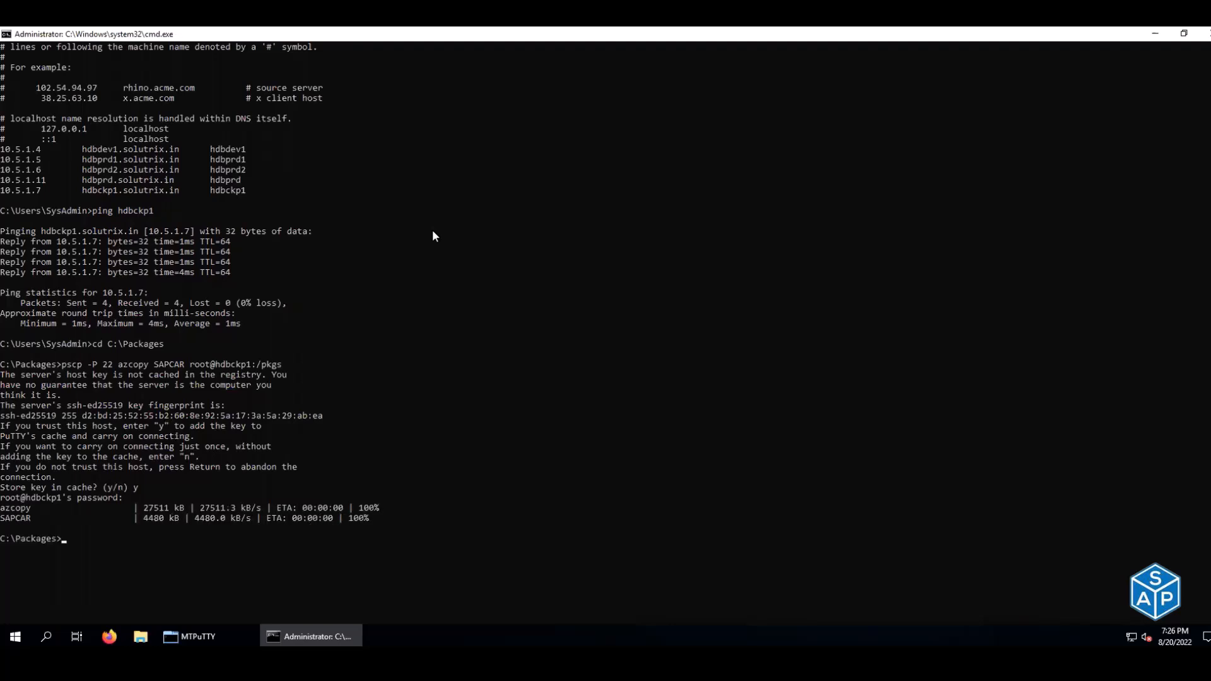
# - Mark step 1 done in cell C2 of the Install sheet
pyautogui.hotkey('alt', 'Tab')
pyautogui.click(355, 118)
pyautogui.write('done')
pyautogui.press('Return')
# - Copy the chmod command and list the files in /pkgs on hdbckp1
pyautogui.click(407, 161)
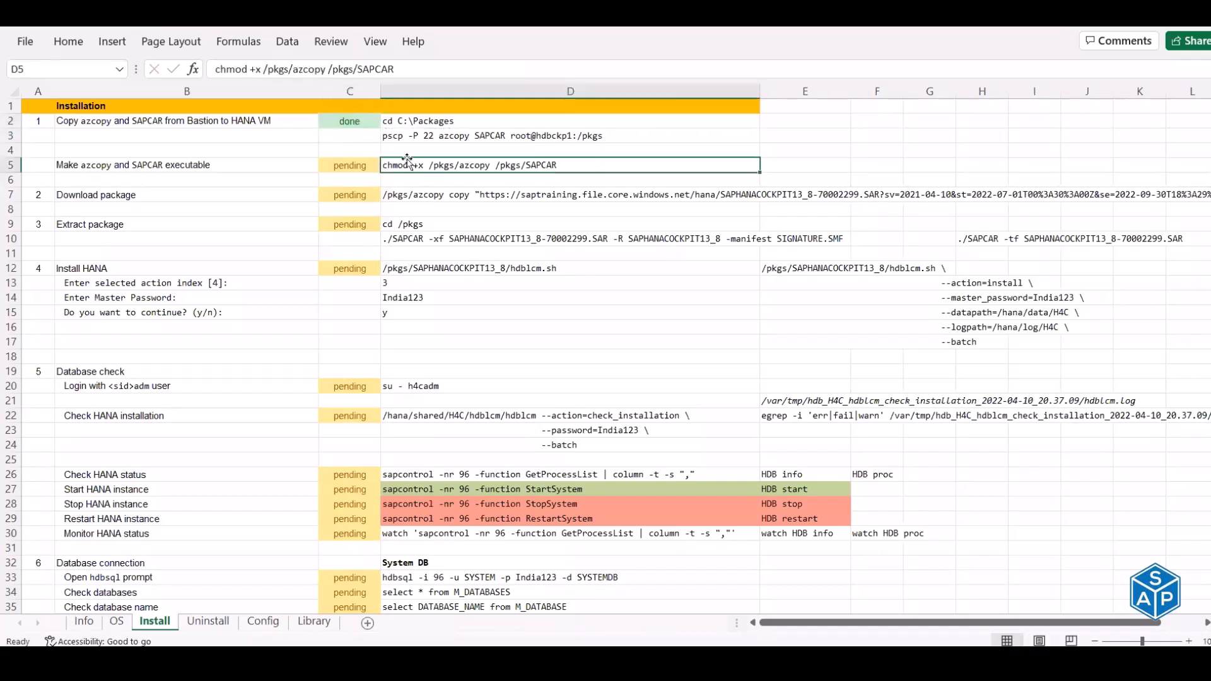
pyautogui.hotkey('ctrl', 'c')
pyautogui.hotkey('alt', 'Tab')
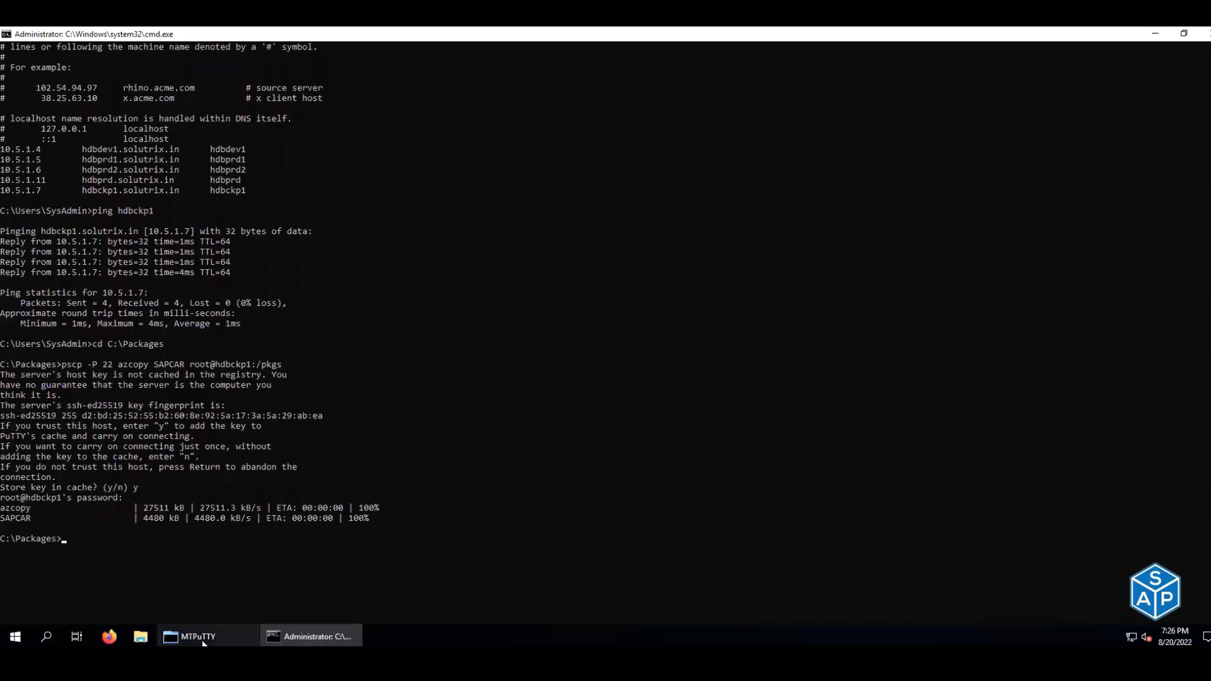
pyautogui.hotkey('alt', 'Tab')
pyautogui.hotkey('ctrl', 'l')
pyautogui.write('cd /pkgs/')
pyautogui.press('Return')
pyautogui.write('ls')
pyautogui.press('Return')
# - Make SAPCAR and azcopy executable with chmod and confirm their rwx permissions via ll
pyautogui.rightClick(384, 246)
pyautogui.press('Return')
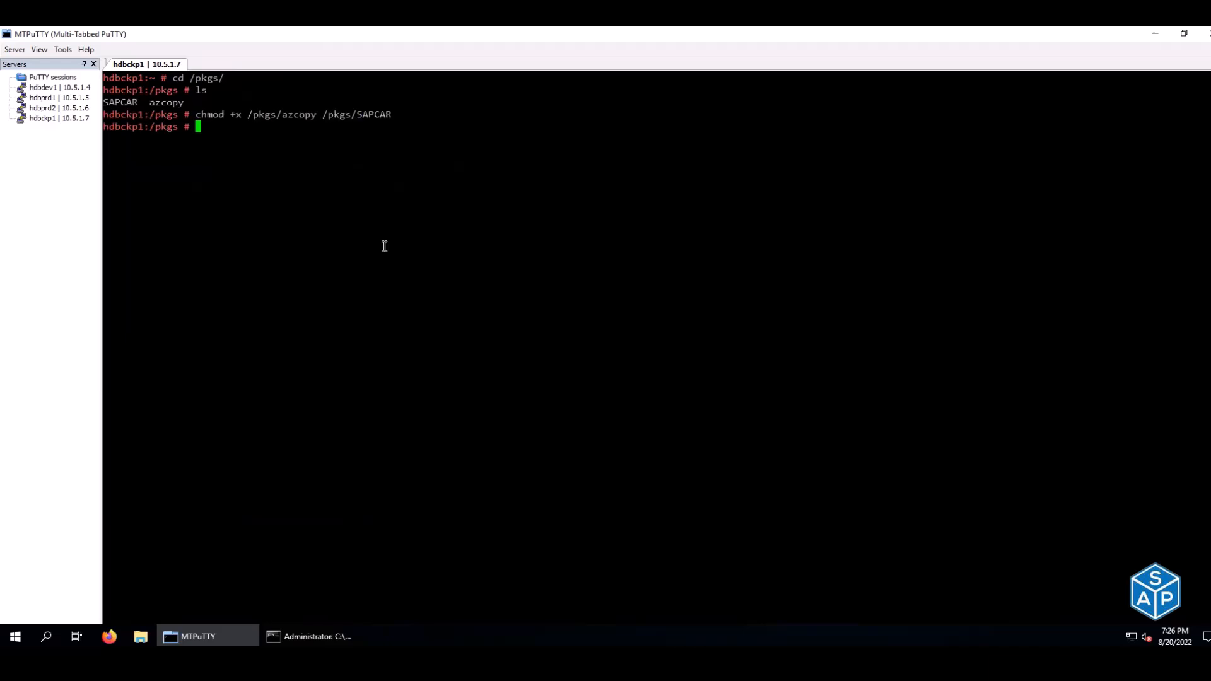
pyautogui.write('ll')
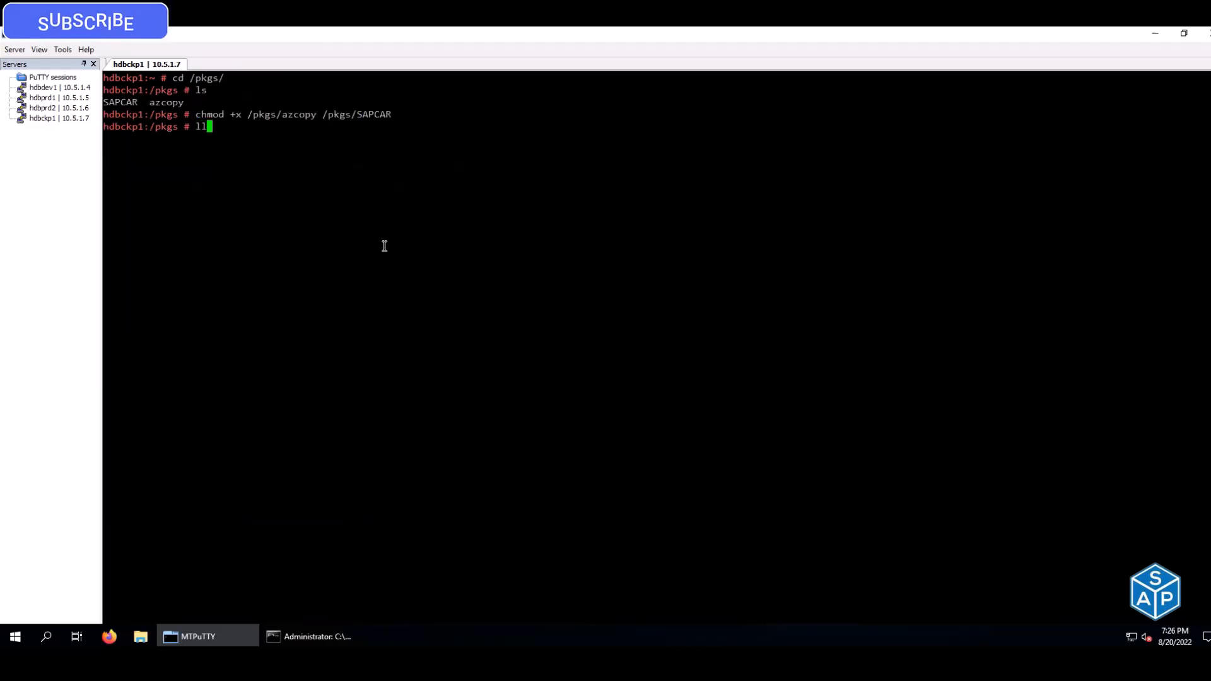
pyautogui.press('Return')
pyautogui.moveTo(105, 151); pyautogui.dragTo(398, 164)
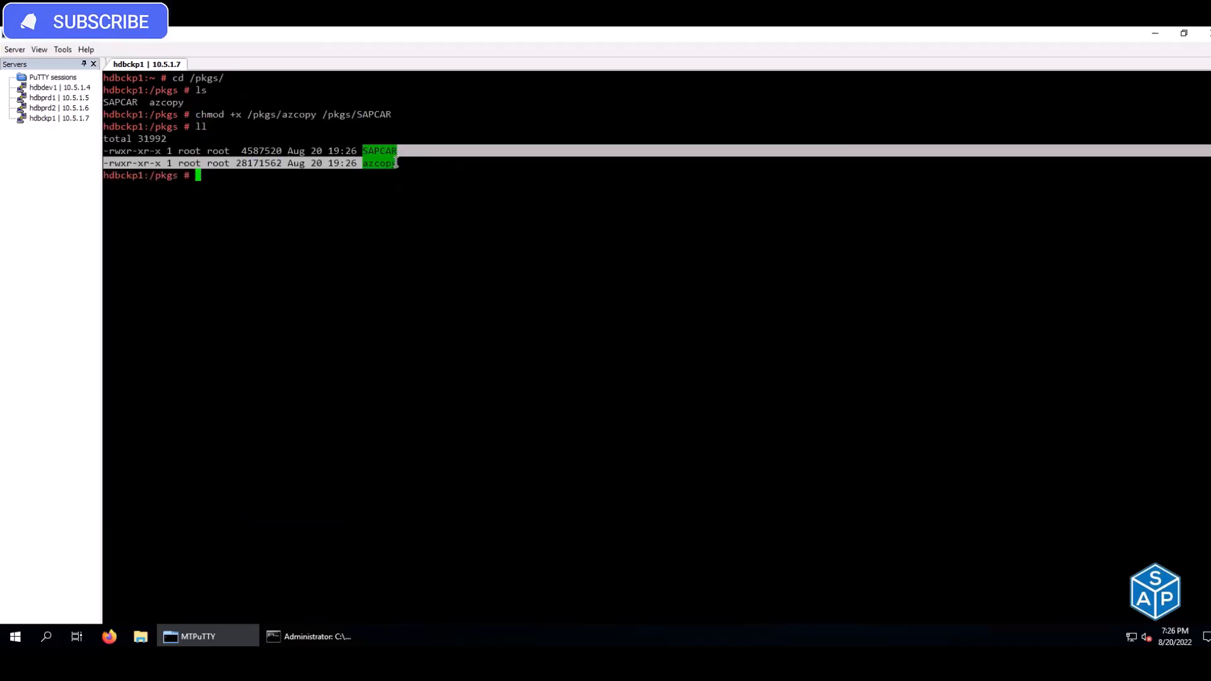
pyautogui.click(449, 208)
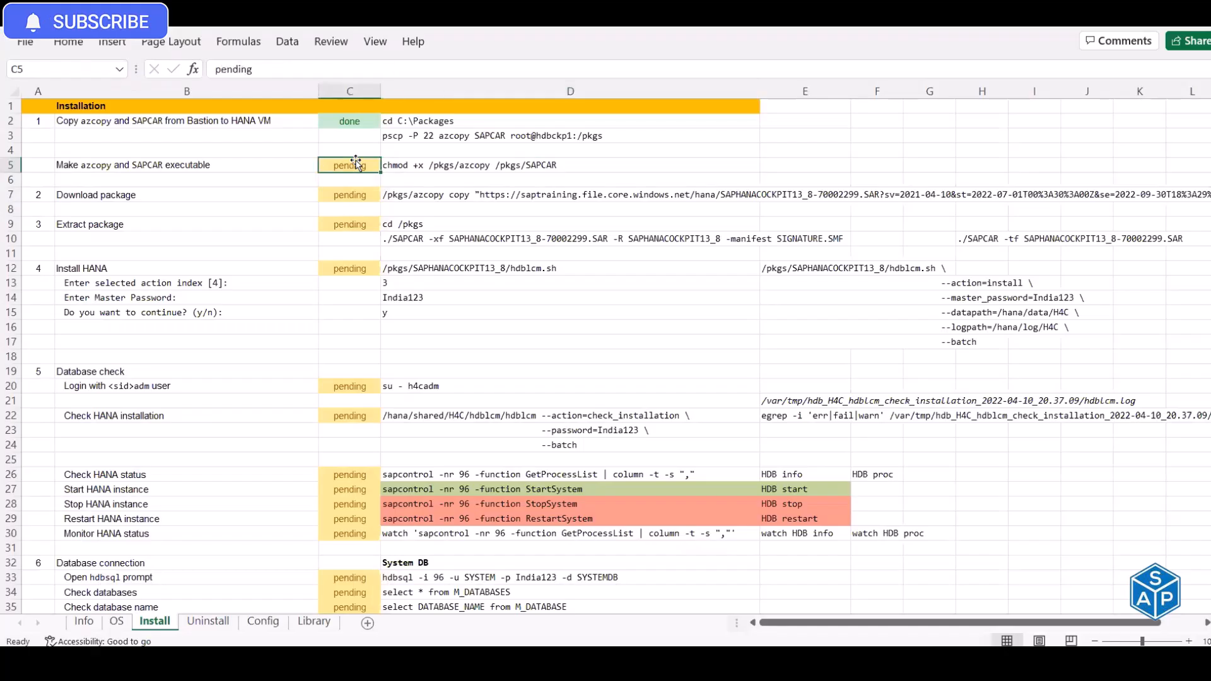
# - Mark the make-executable step done in cell C5
pyautogui.write('dn')
pyautogui.press('BackSpace')
pyautogui.write('one')
pyautogui.press('Return')
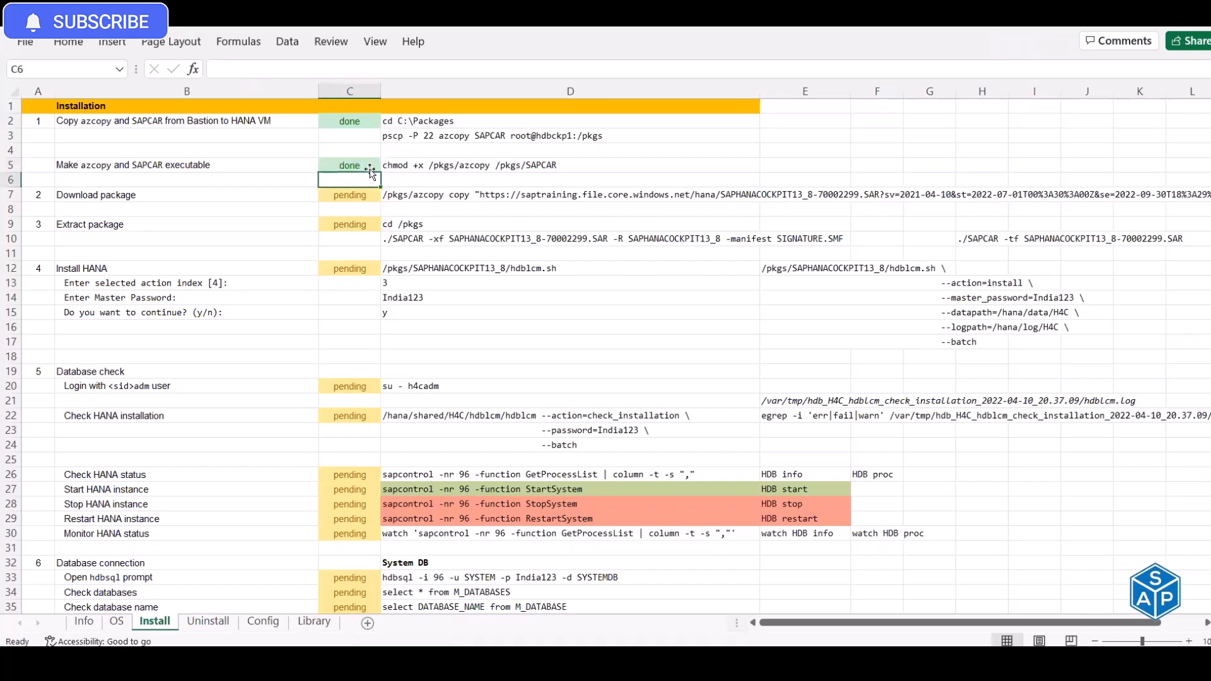
# - Download SAPHANACOCKPIT13_8-70002299.SAR into /pkgs using the azcopy command from D7
pyautogui.click(406, 194)
pyautogui.hotkey('ctrl', 'c')
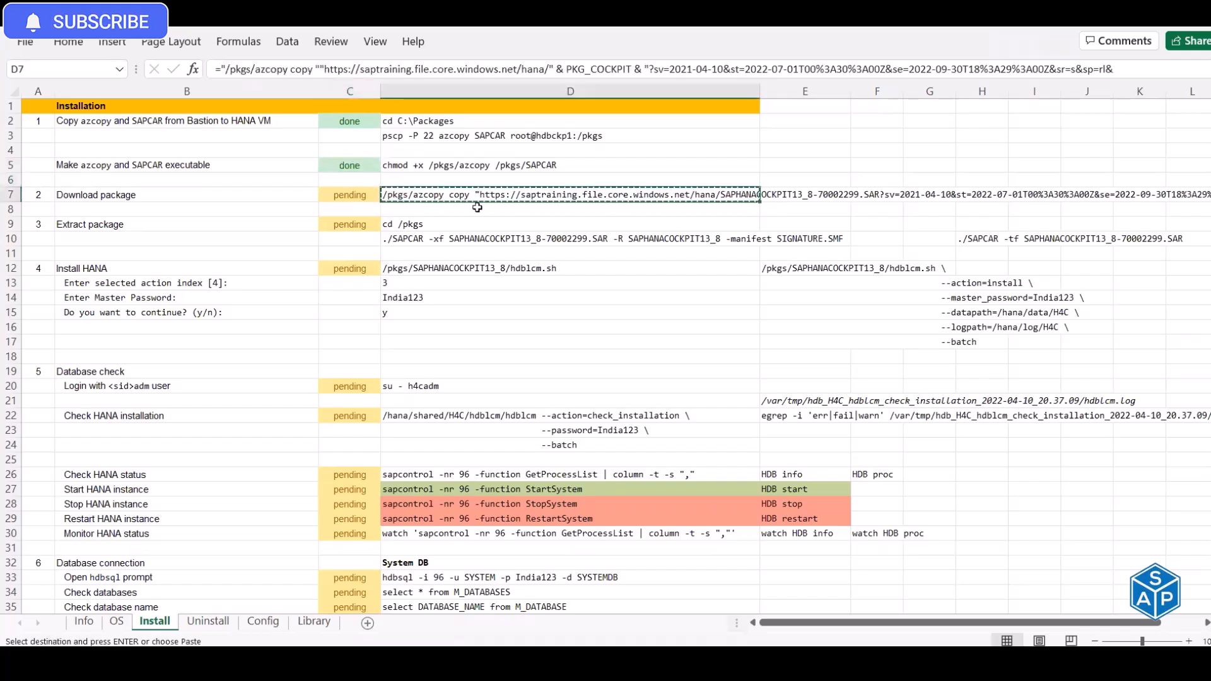
pyautogui.hotkey('alt', 'Tab')
pyautogui.rightClick(682, 200)
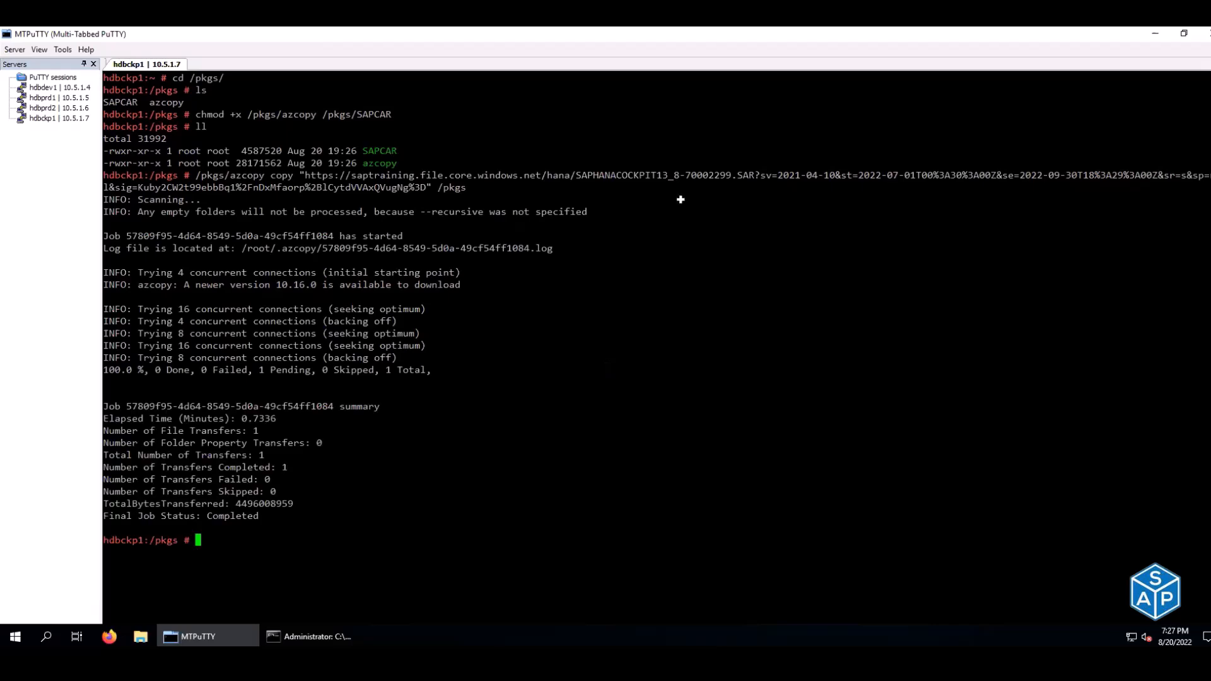
# - Mark Download package done in cell C7
pyautogui.hotkey('alt', 'Tab')
pyautogui.click(345, 196)
pyautogui.write('done')
pyautogui.press('Return')
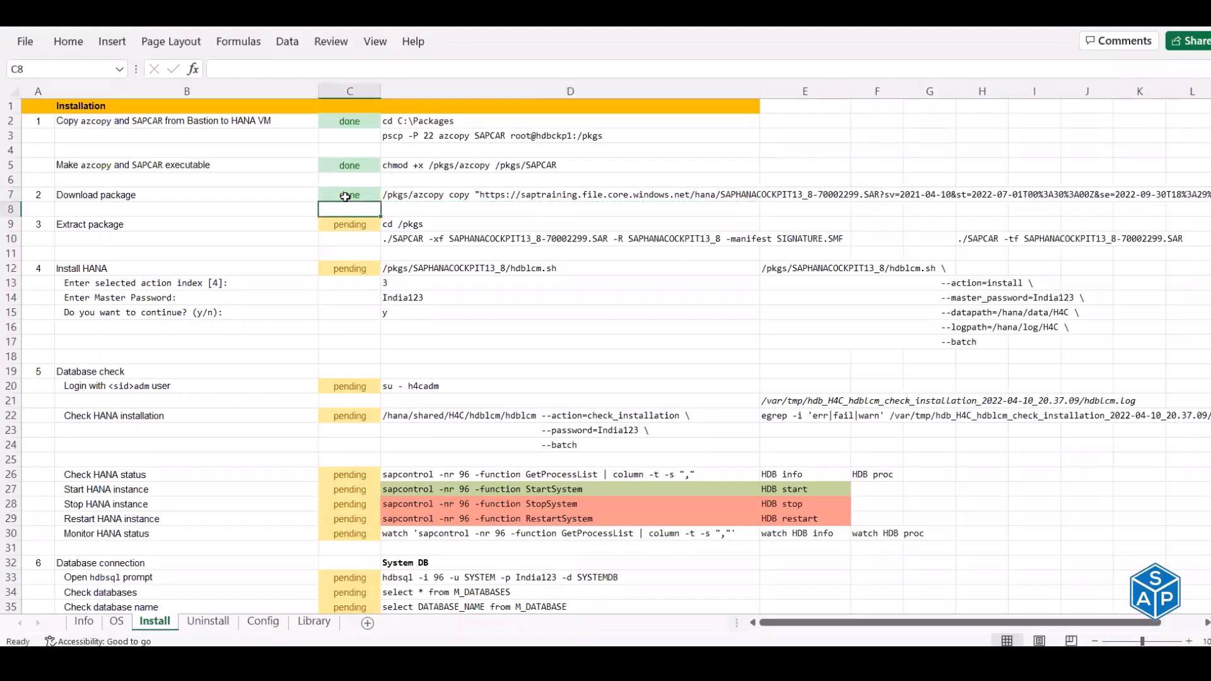
pyautogui.click(411, 238)
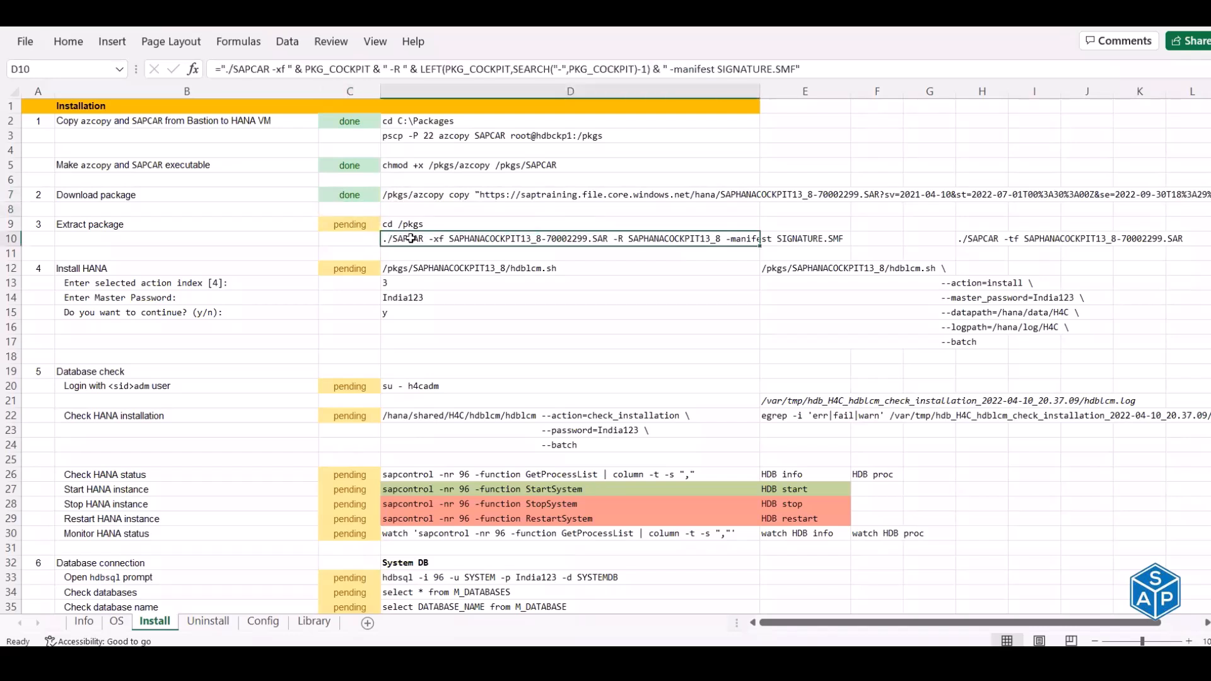
# - List the SAR archive contents, then extract it with the SAPCAR command from D10
pyautogui.click(976, 237)
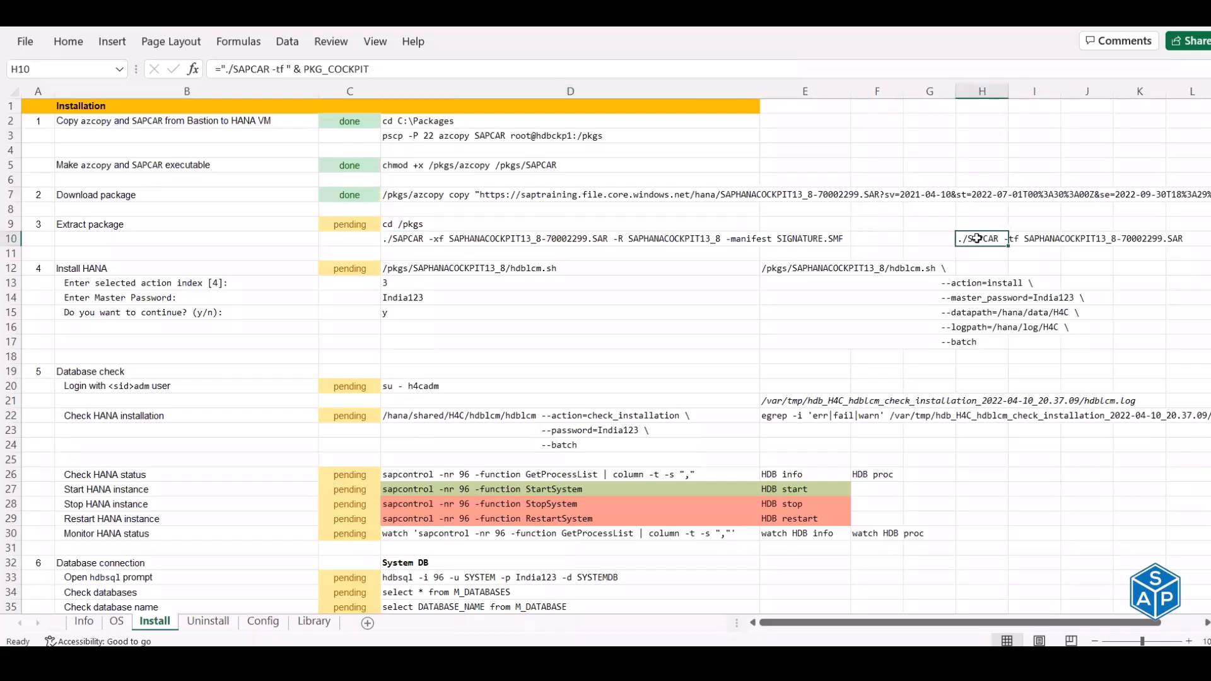
pyautogui.hotkey('ctrl', 'c')
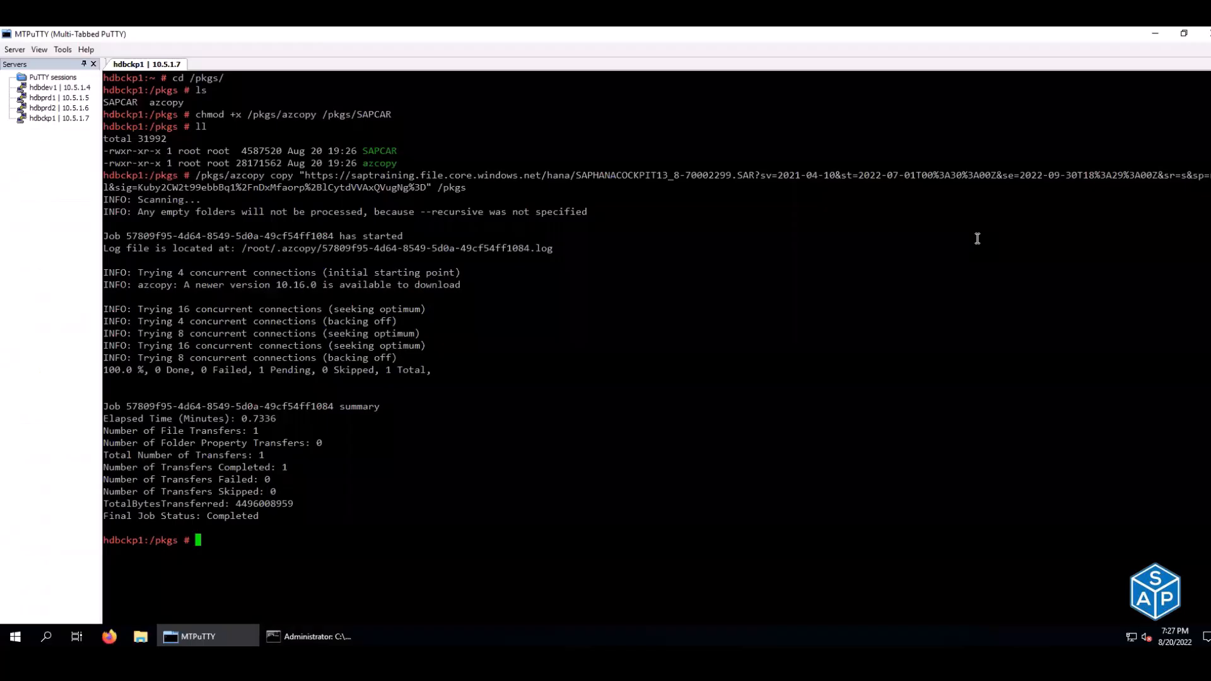
pyautogui.rightClick(977, 239)
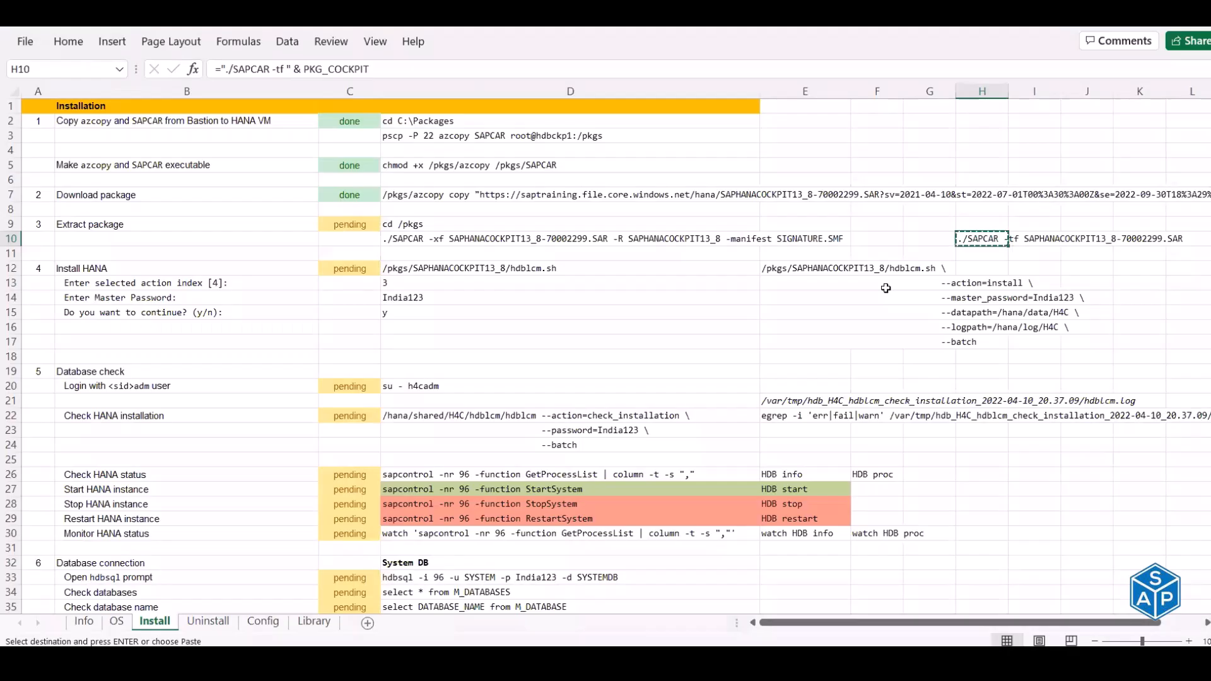
pyautogui.press('Left')
pyautogui.press('Left')
pyautogui.press('Left')
pyautogui.press('Left')
pyautogui.press('Left')
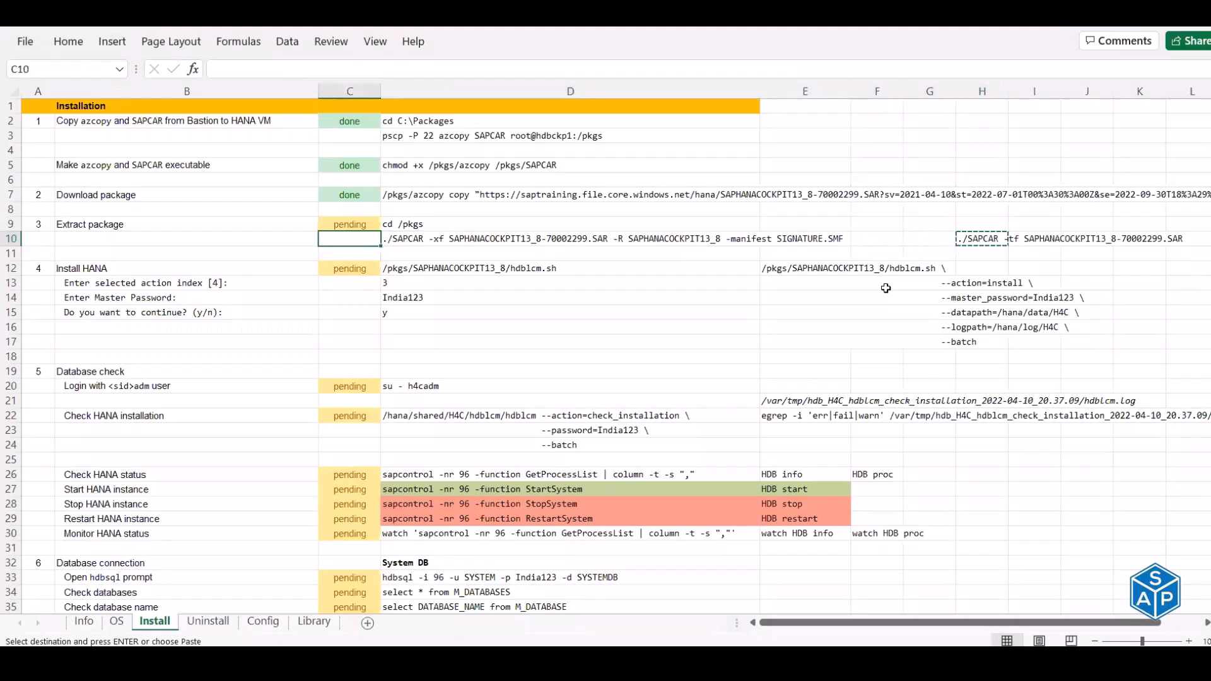
pyautogui.press('Right')
pyautogui.hotkey('ctrl', 'c')
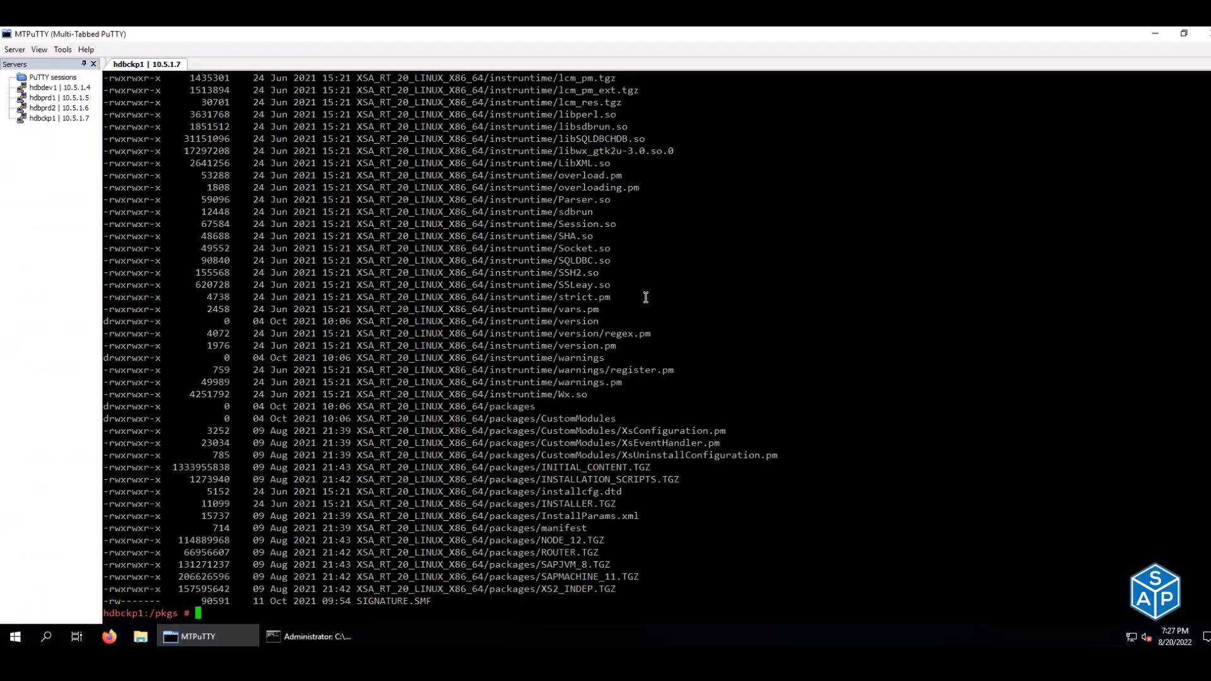
pyautogui.rightClick(645, 297)
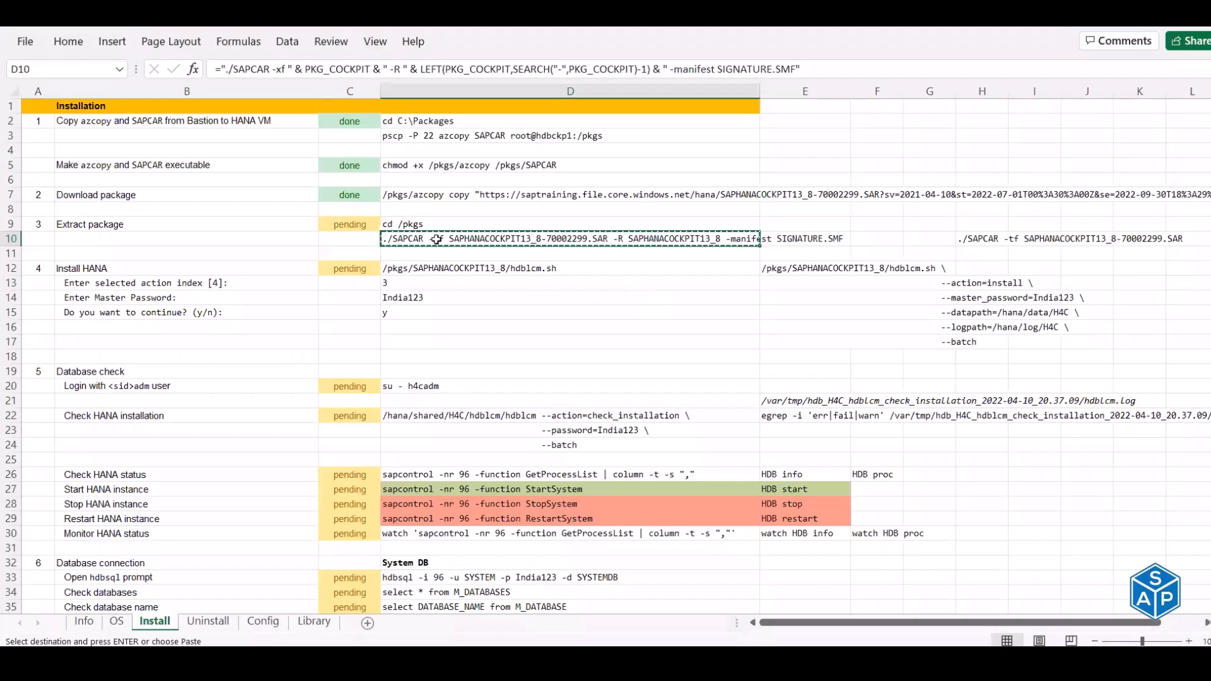
# - Change D10's extract command to -xvf and mark Extract package done in C9
pyautogui.doubleClick(440, 240)
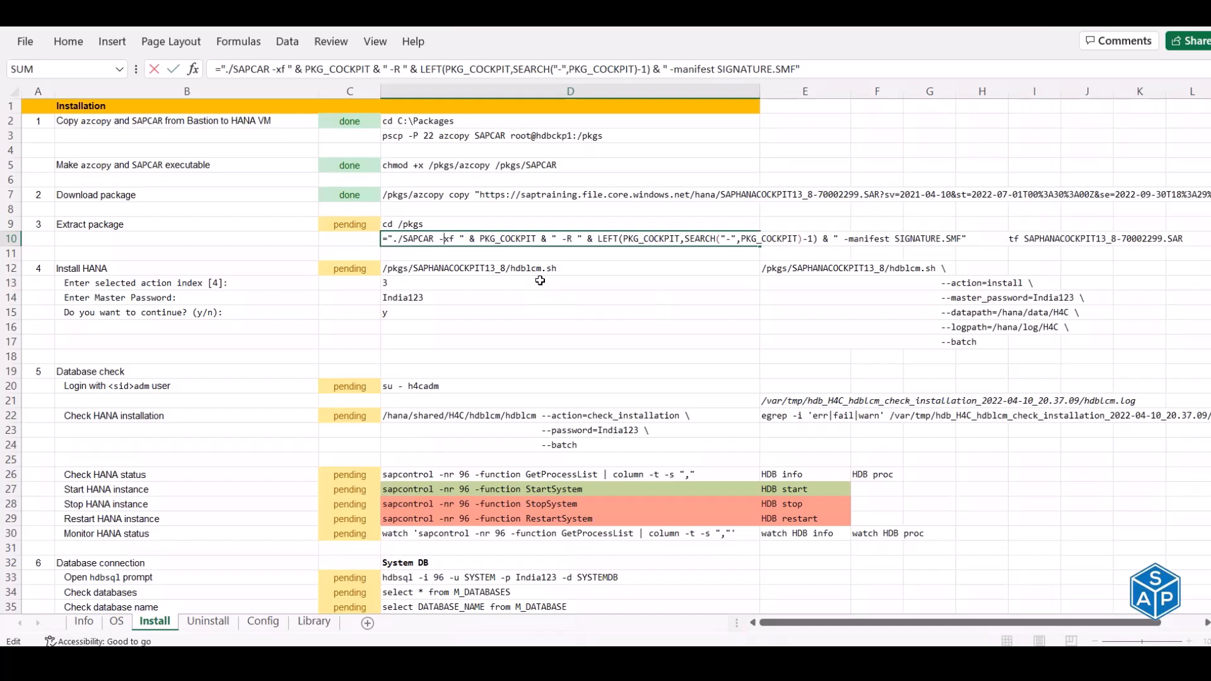
pyautogui.write('v')
pyautogui.press('Return')
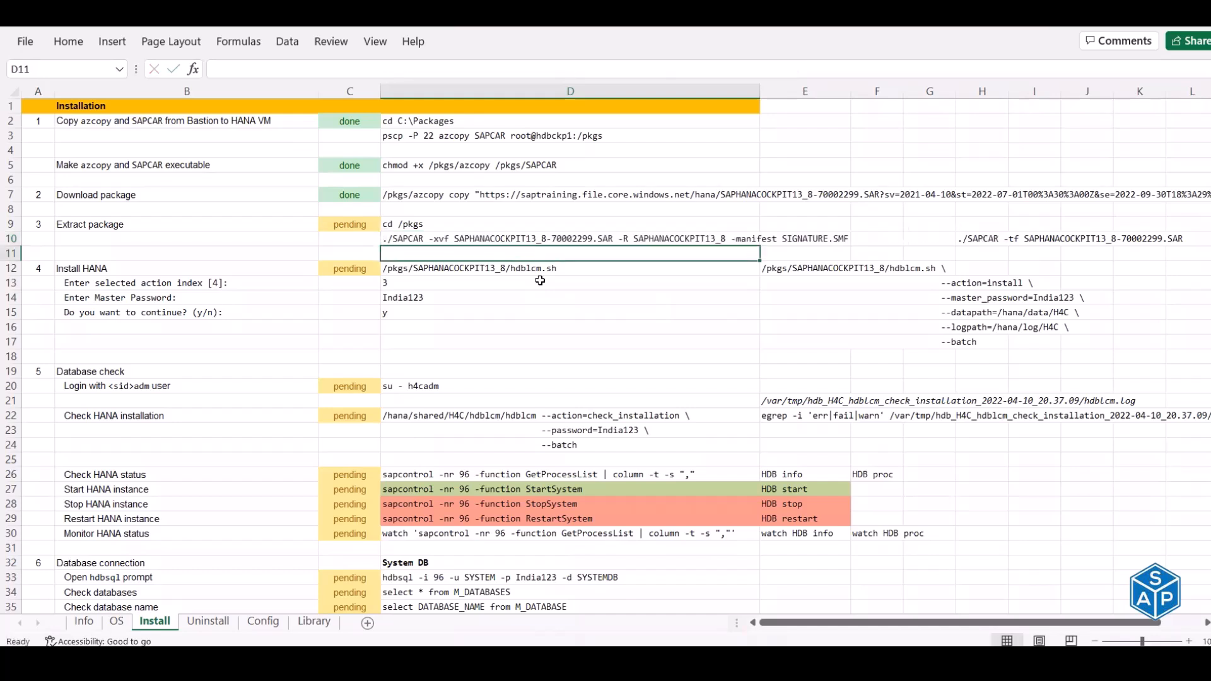
pyautogui.click(353, 222)
pyautogui.write('done')
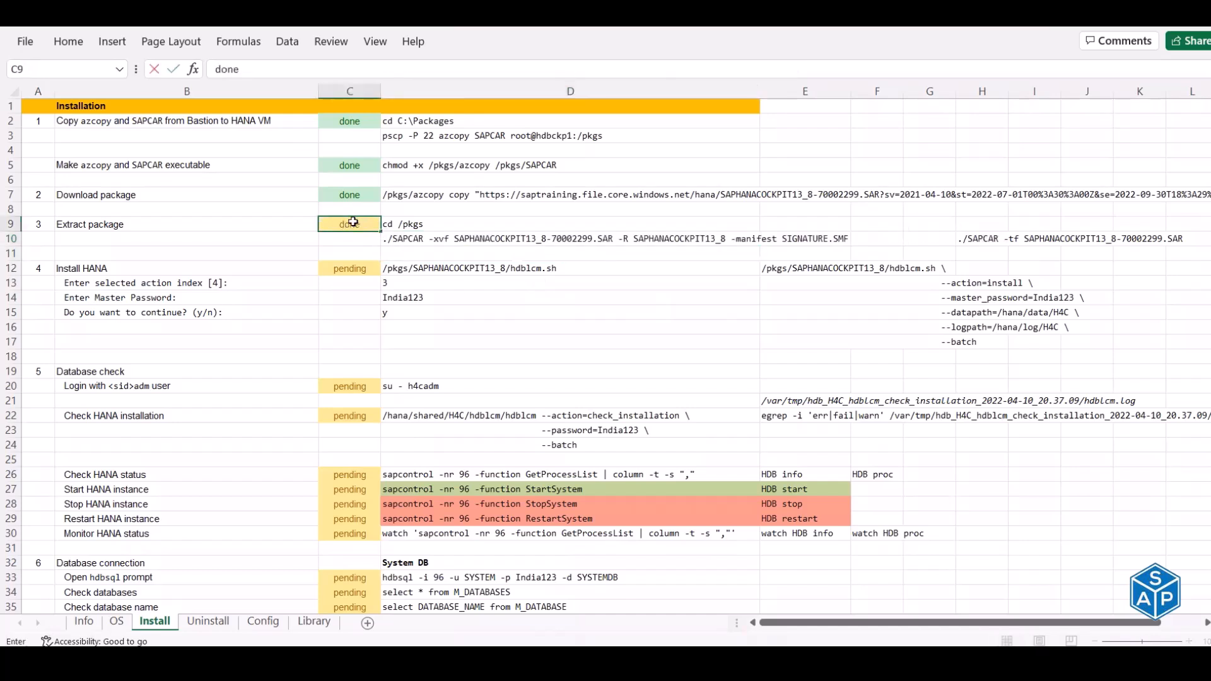
pyautogui.press('Return')
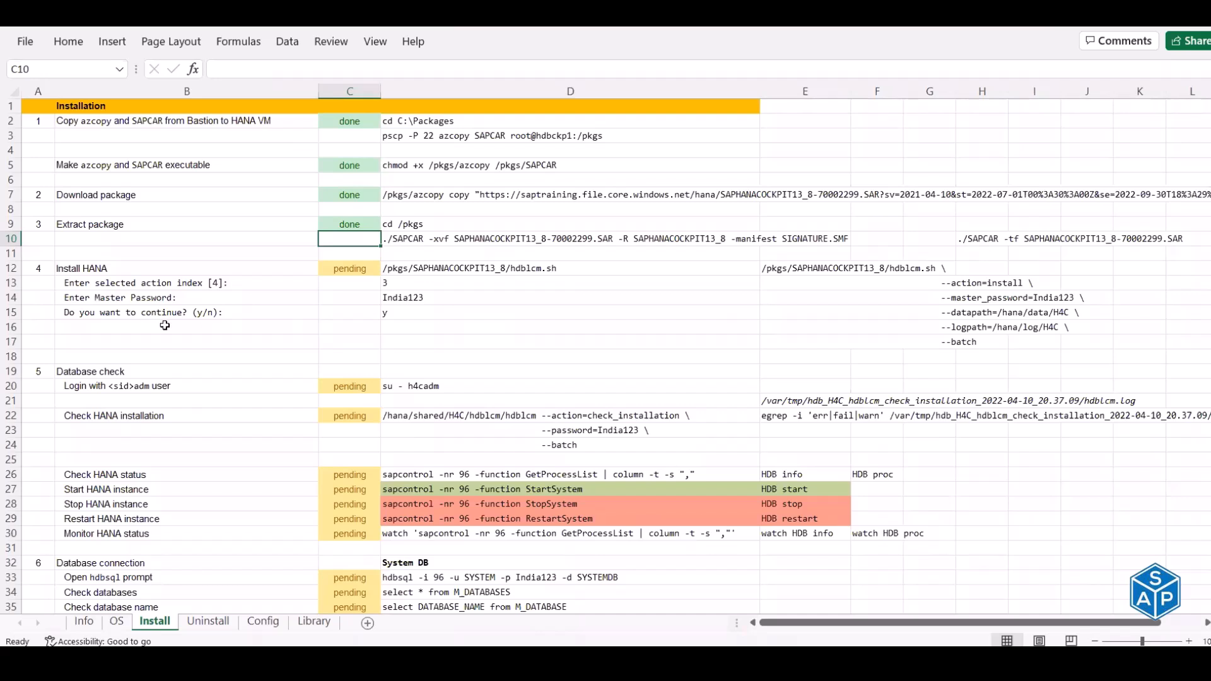
# - Copy the B15 continue prompt toward row 17, undoing stray pastes in D15 and D18
pyautogui.click(202, 311)
pyautogui.hotkey('ctrl', 'c')
pyautogui.press('Down')
pyautogui.press('Down')
pyautogui.hotkey('ctrl', 'v')
pyautogui.press('Up')
pyautogui.press('Up')
pyautogui.press('Right')
pyautogui.press('Right')
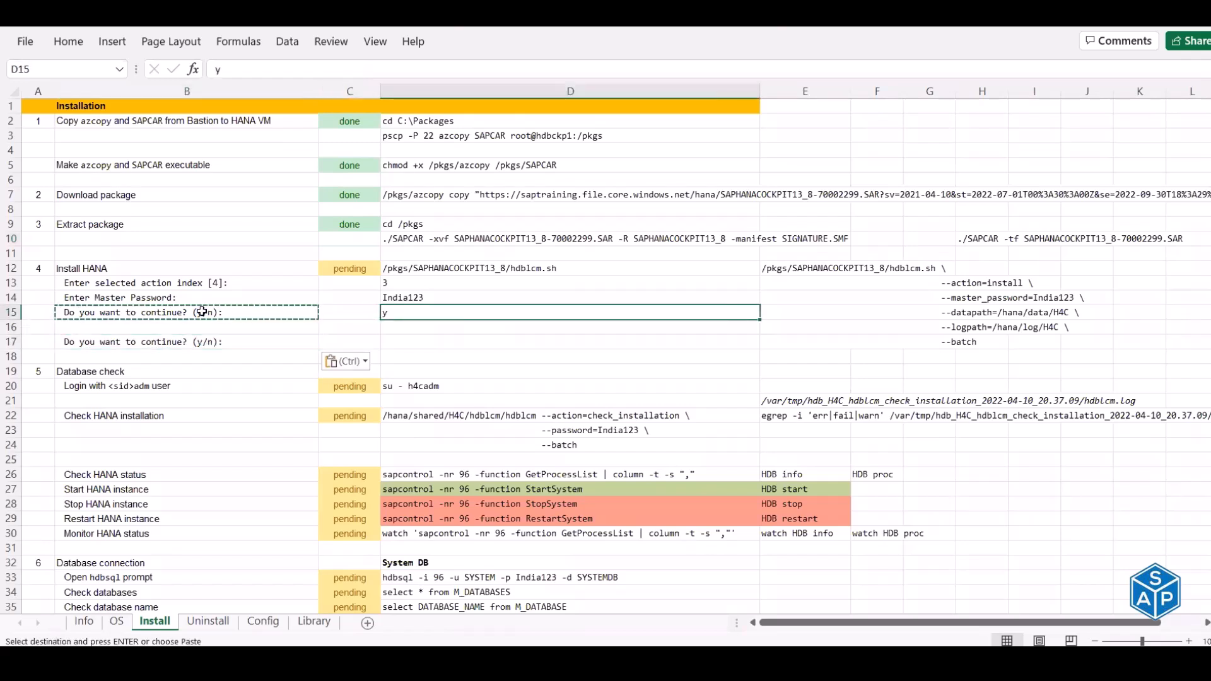
pyautogui.hotkey('ctrl', 'v')
pyautogui.press('Down')
pyautogui.press('Down')
pyautogui.press('Down')
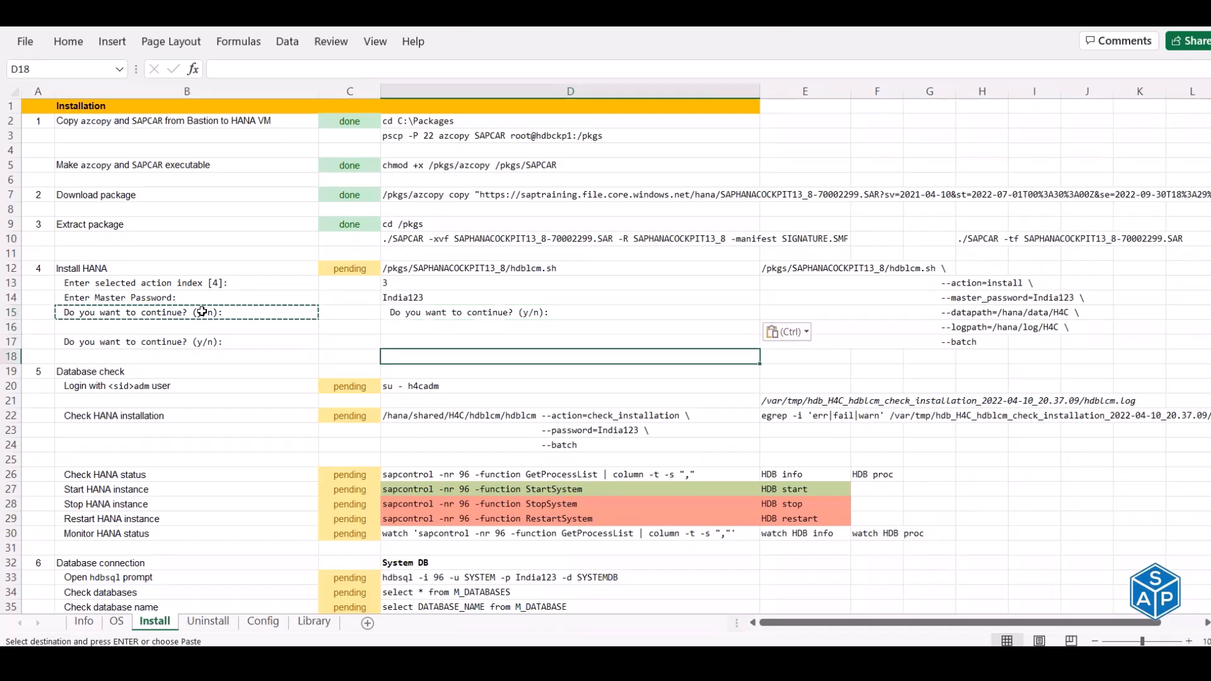
pyautogui.hotkey('ctrl', 'v')
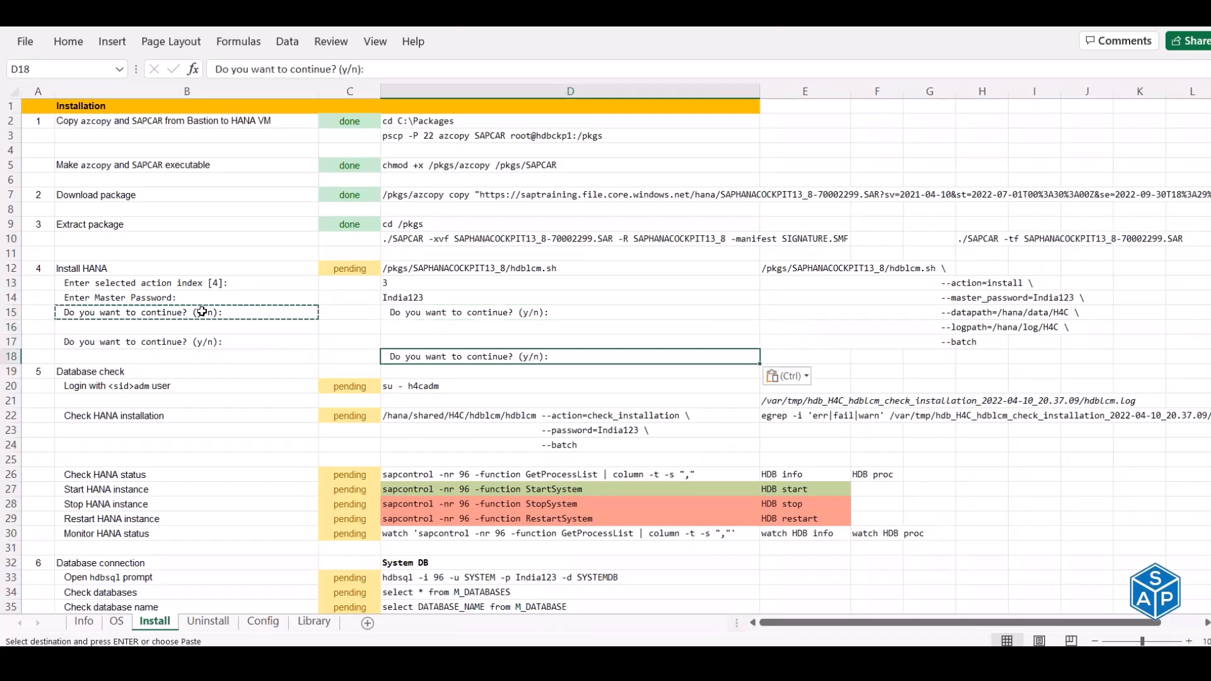
pyautogui.hotkey('ctrl', 'z')
pyautogui.hotkey('ctrl', 'z')
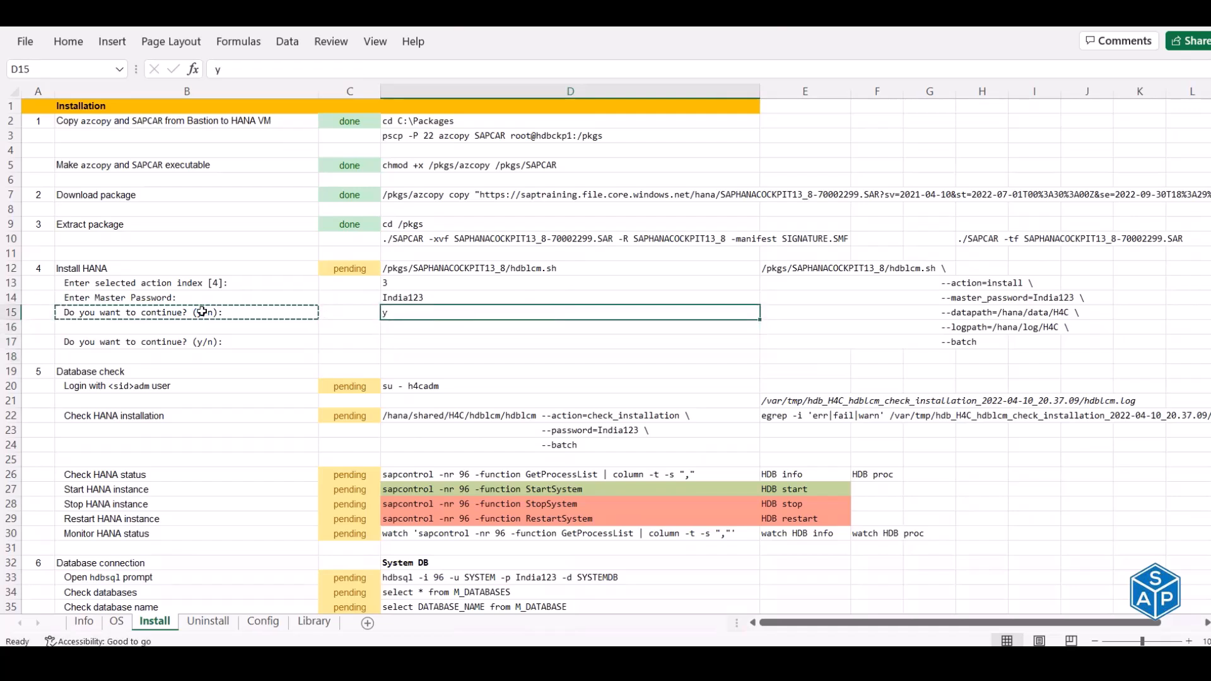
# - Fill row 17 with the continue prompt in B17 and the y answer from D15
pyautogui.press('Down')
pyautogui.press('Down')
pyautogui.press('Left')
pyautogui.press('Left')
pyautogui.hotkey('ctrl', 'v')
pyautogui.press('Up')
pyautogui.press('Up')
pyautogui.press('Right')
pyautogui.press('Right')
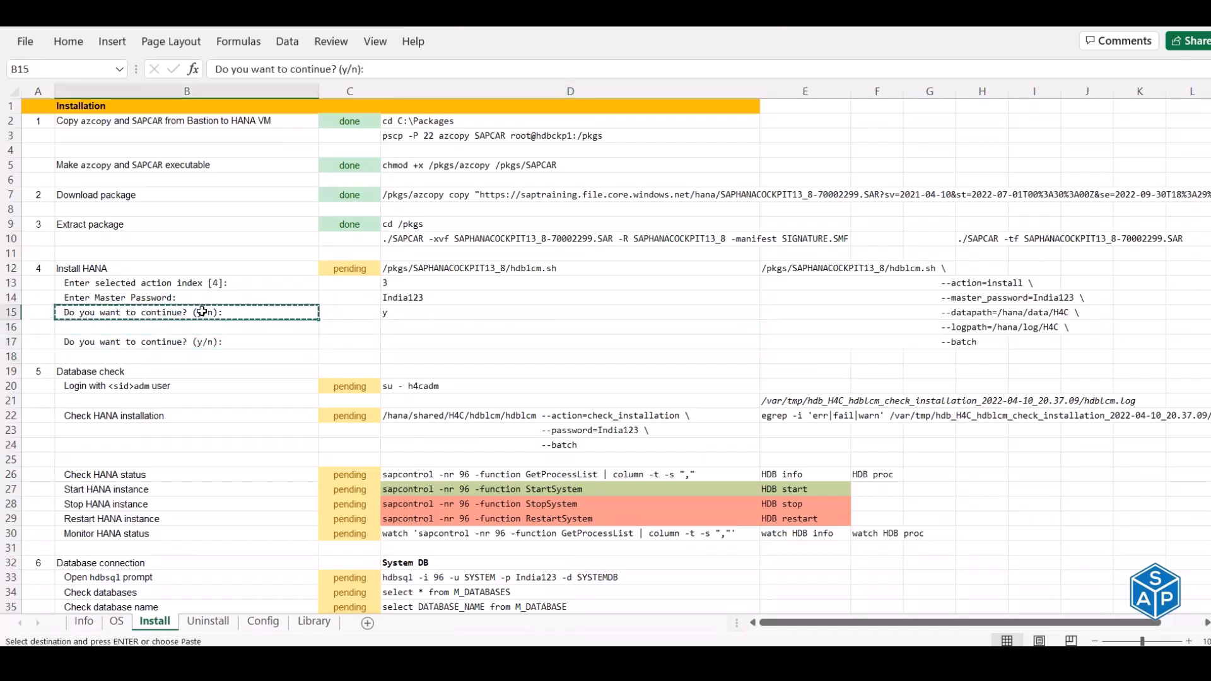
pyautogui.hotkey('ctrl', 'c')
pyautogui.press('Down')
pyautogui.press('Down')
pyautogui.press('Left')
pyautogui.press('Left')
pyautogui.press('Right')
pyautogui.press('Right')
pyautogui.hotkey('ctrl', 'v')
pyautogui.press('Escape')
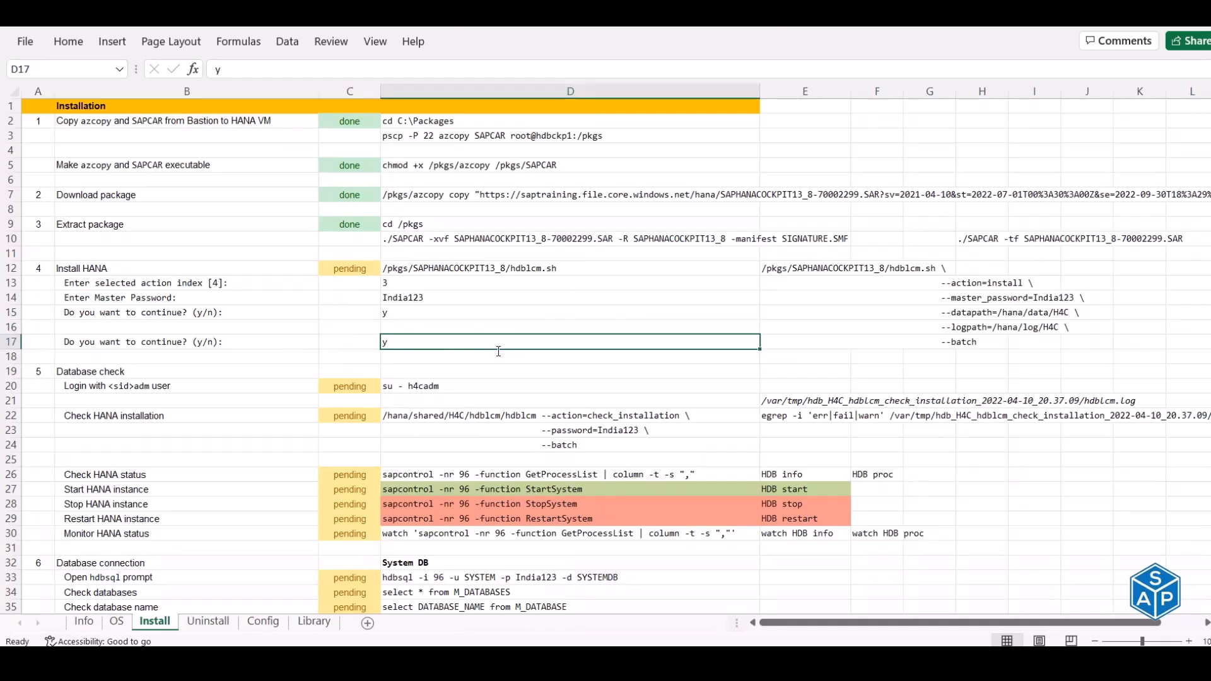
# - Clear the terminal and list /pkgs, showing the extracted SAPHANACOCKPIT13_8 directory
pyautogui.hotkey('alt', 'Tab')
pyautogui.hotkey('ctrl', 'l')
pyautogui.write('ls')
pyautogui.press('Return')
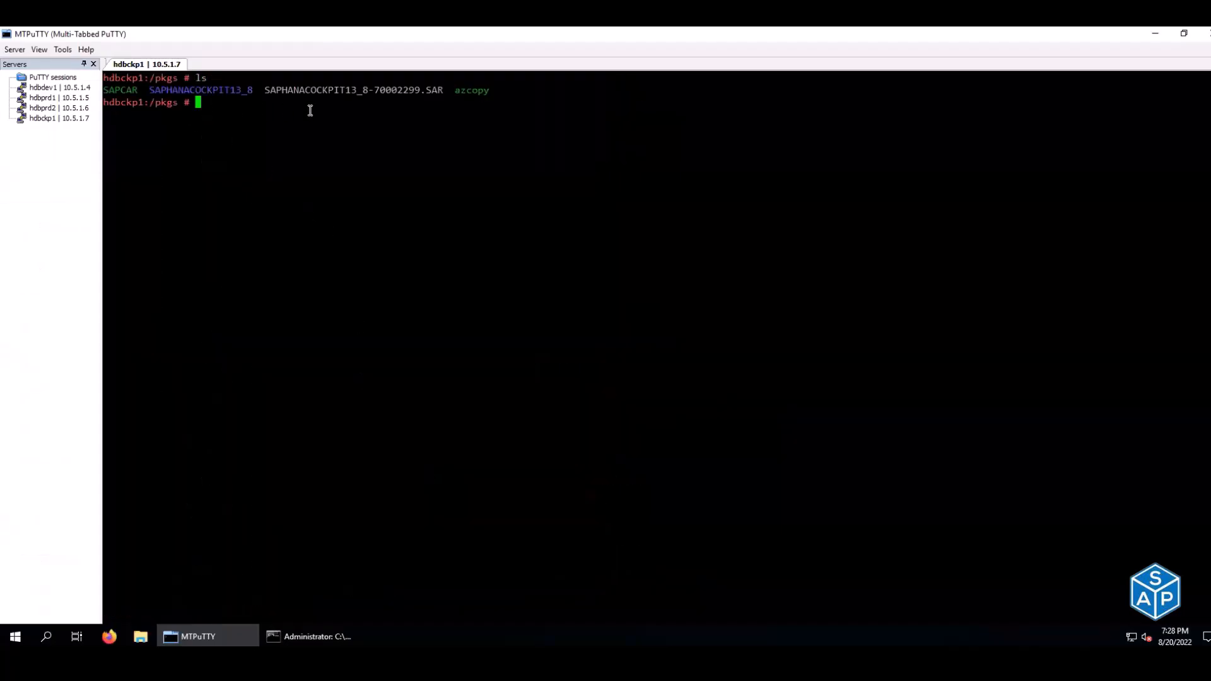
# - Check the SAPHANACOCKPIT13_8 folder name and the Install sheet's path, action index and password entries in D12–D14
pyautogui.doubleClick(319, 92)
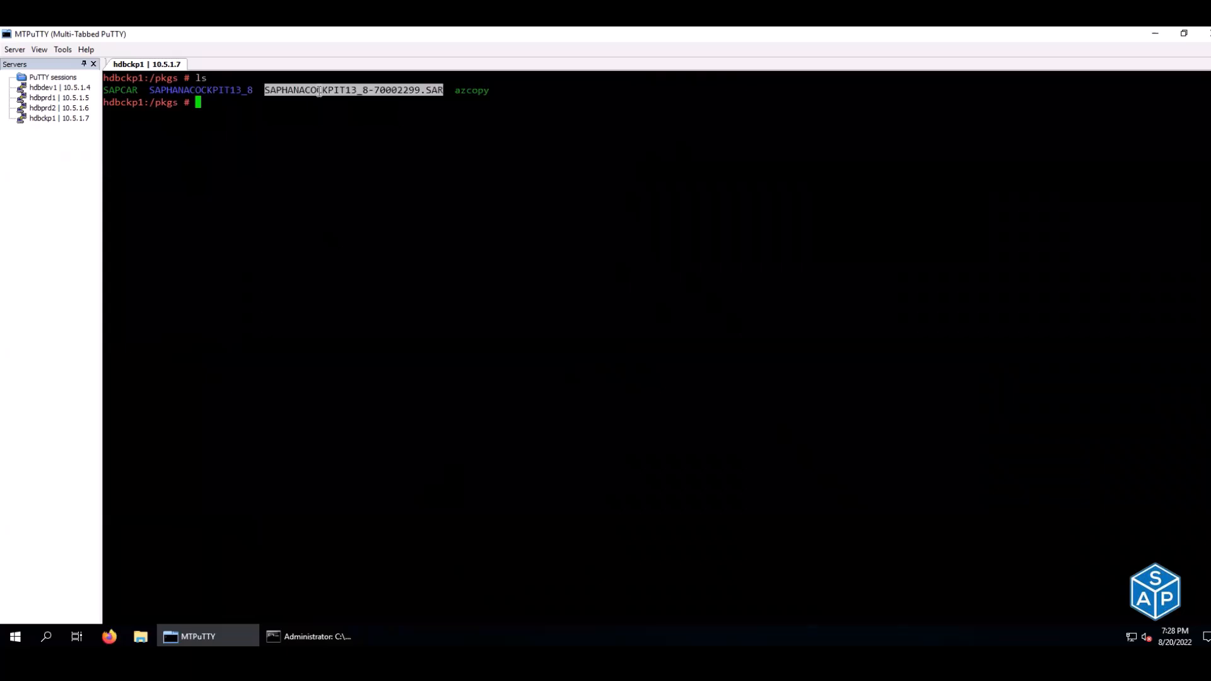
pyautogui.click(217, 89)
pyautogui.doubleClick(217, 89)
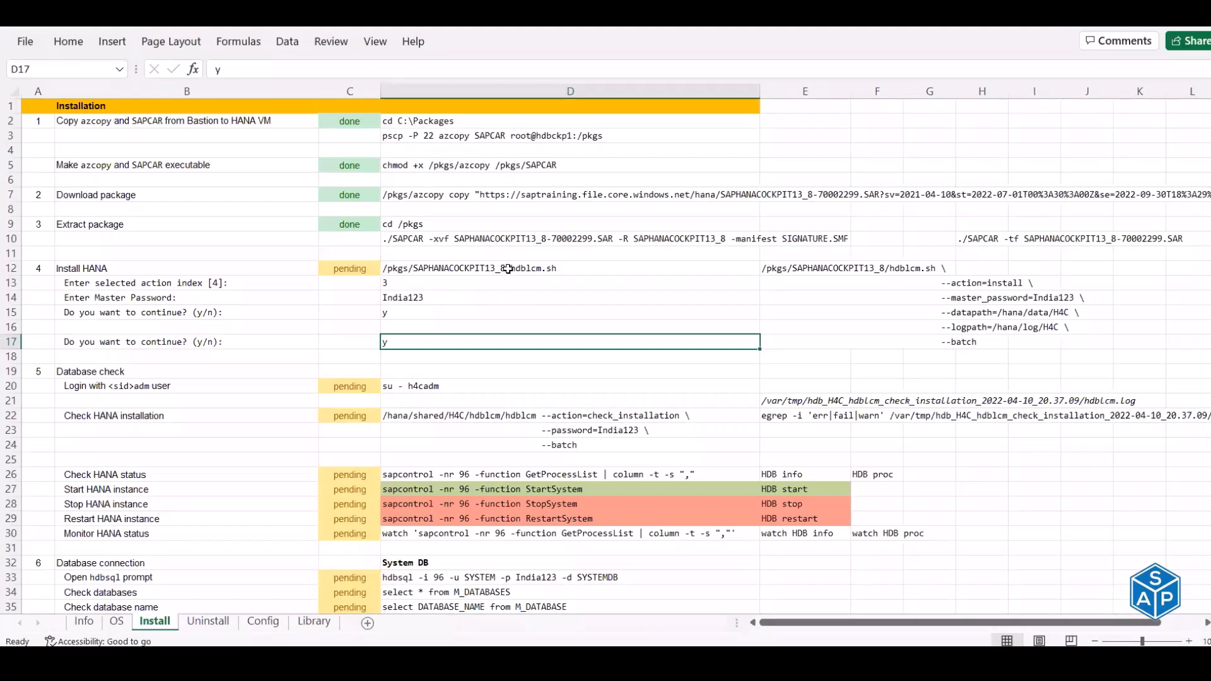
pyautogui.click(507, 269)
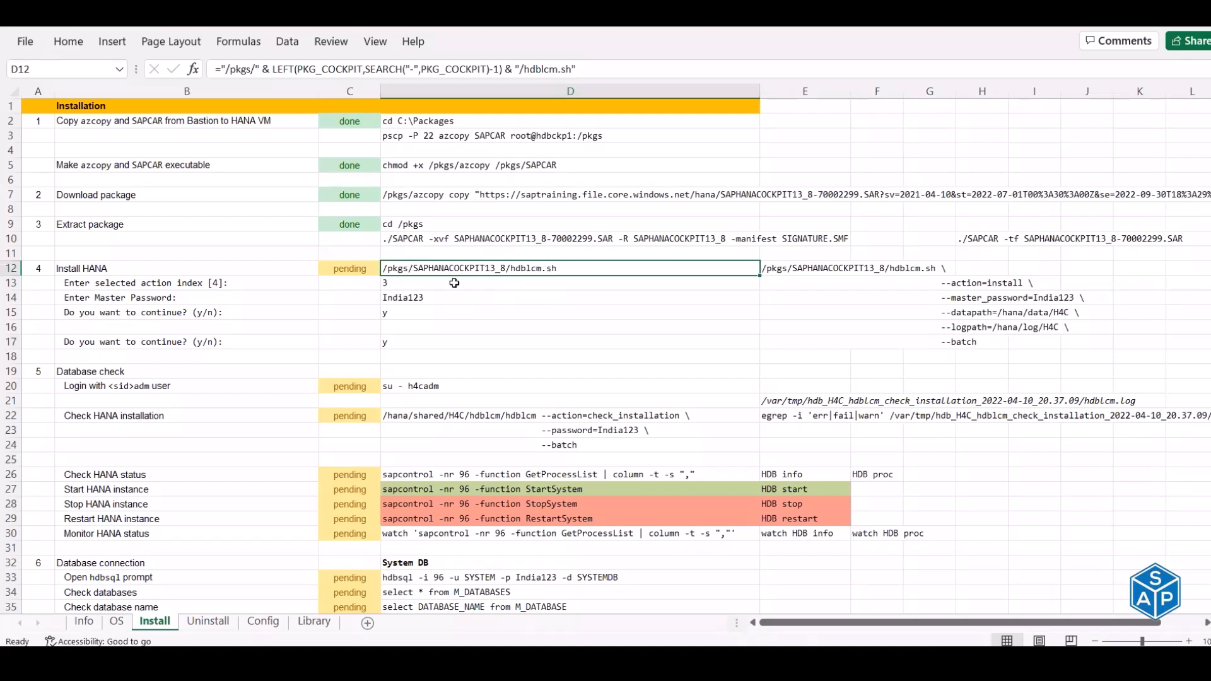
pyautogui.click(419, 284)
pyautogui.click(419, 298)
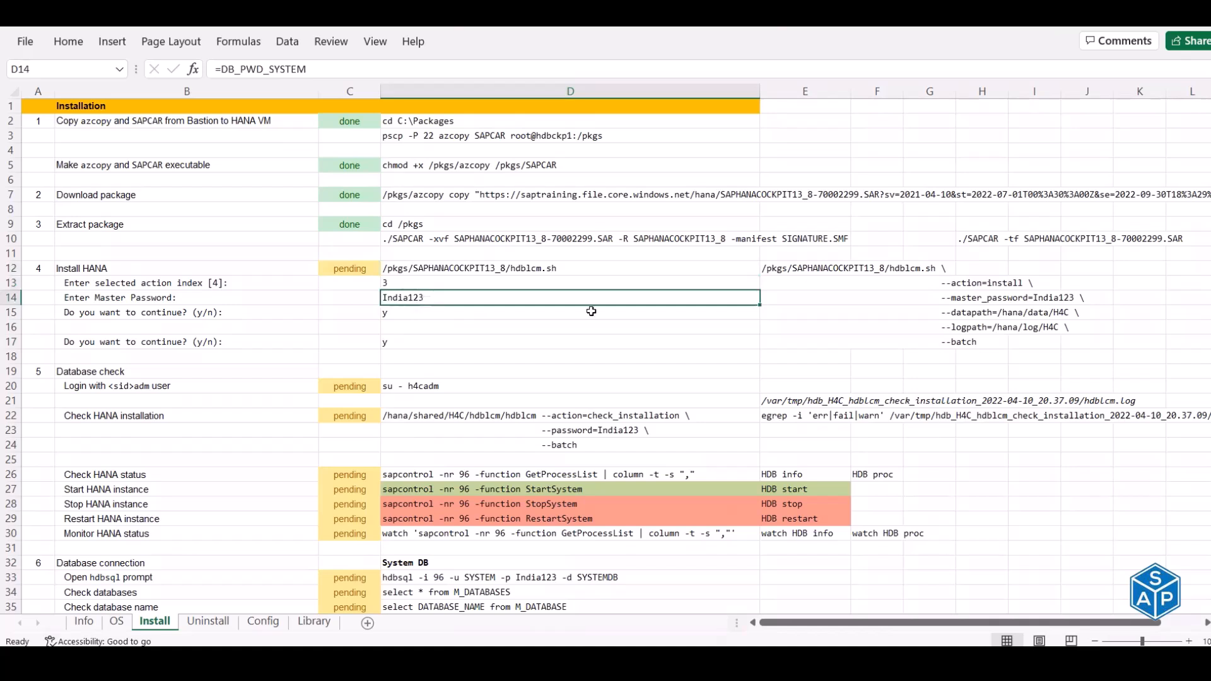
pyautogui.moveTo(799, 269); pyautogui.dragTo(1014, 339)
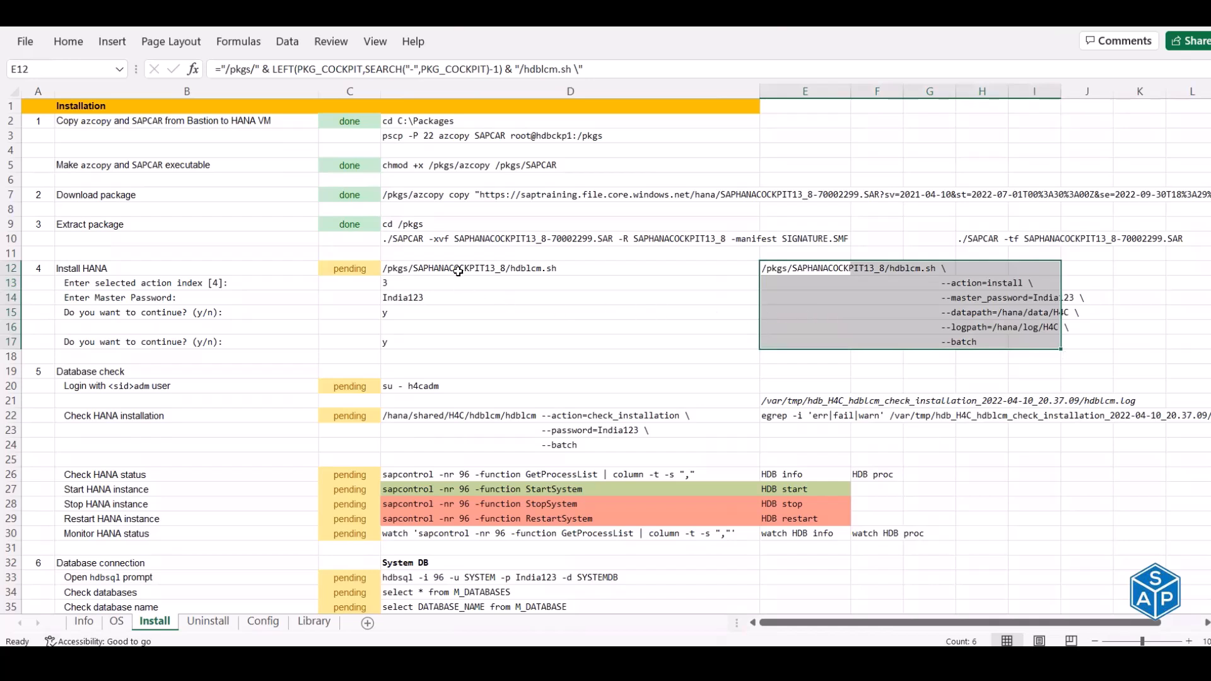
# - Run the installer path from cell D12 at the hdbckp1 prompt
pyautogui.click(457, 269)
pyautogui.hotkey('ctrl', 'c')
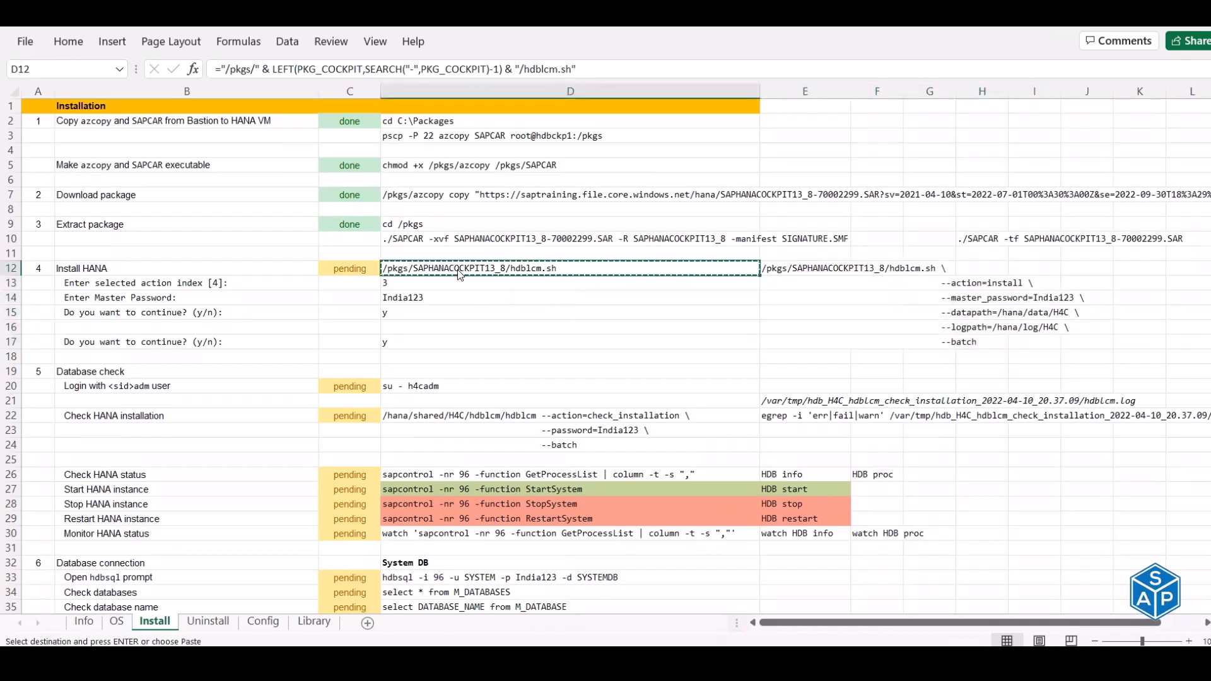
pyautogui.hotkey('alt', 'Tab')
pyautogui.rightClick(531, 204)
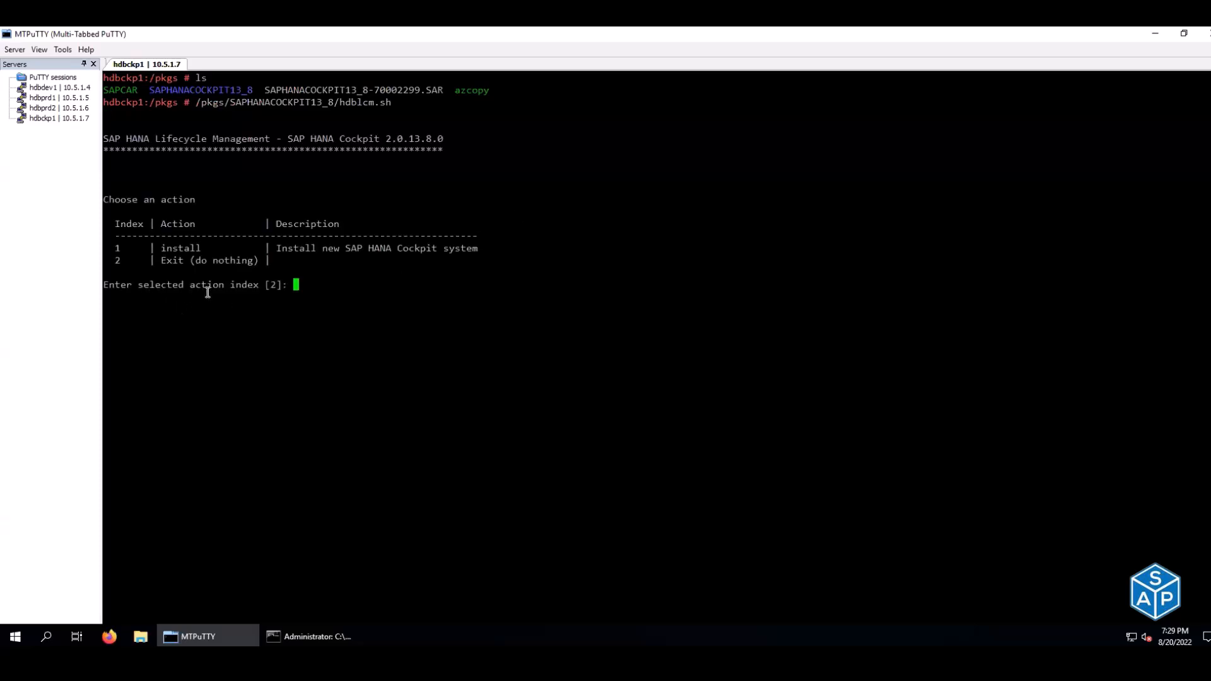
pyautogui.hotkey('alt', 'Tab')
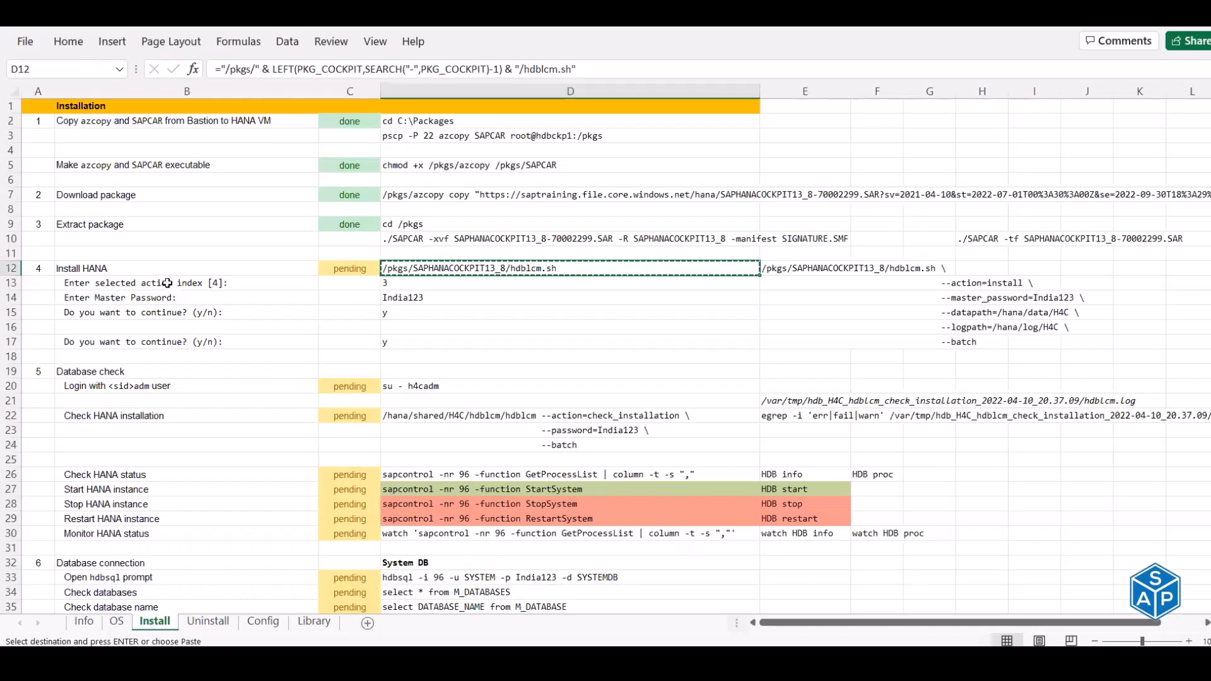
# - Paste the installer's action index prompt text into cell B13 of the Install sheet
pyautogui.click(249, 284)
pyautogui.click(396, 283)
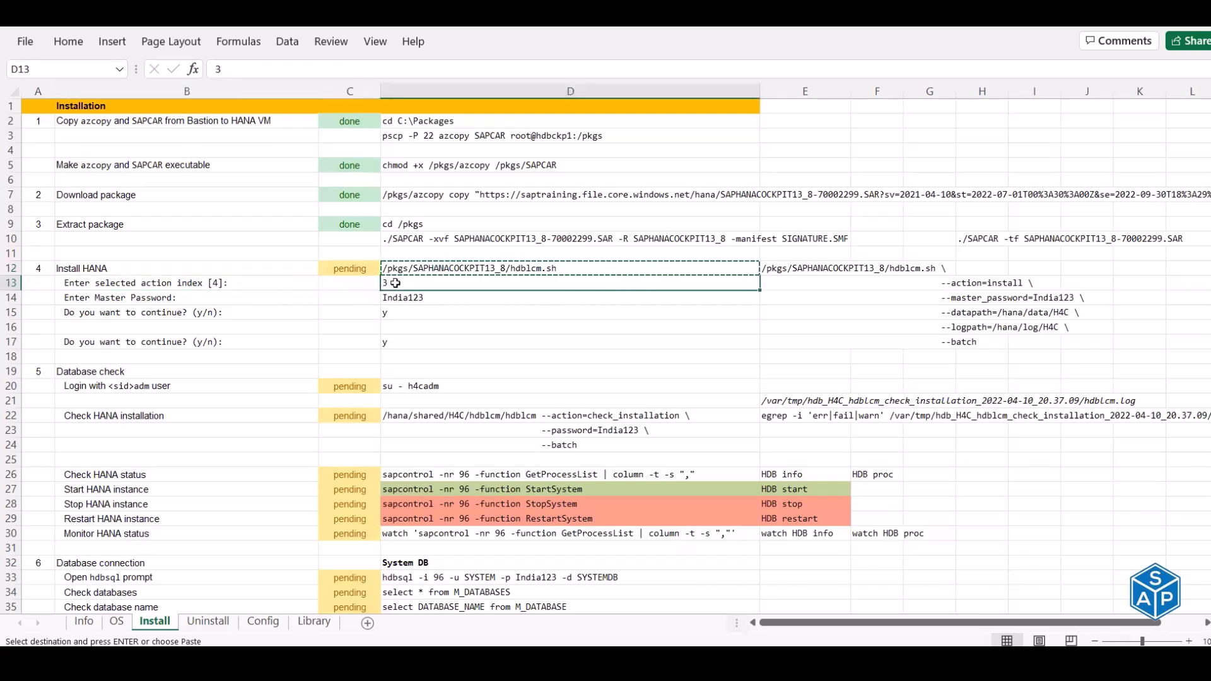
pyautogui.hotkey('alt', 'Tab')
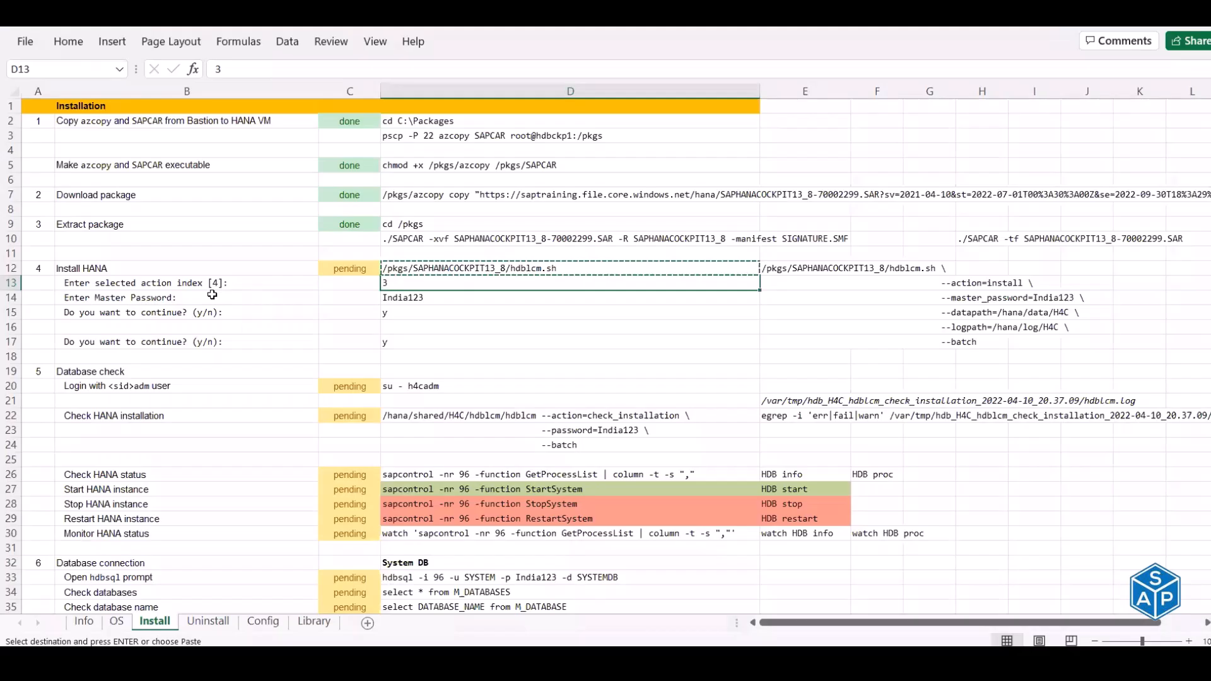
pyautogui.click(225, 288)
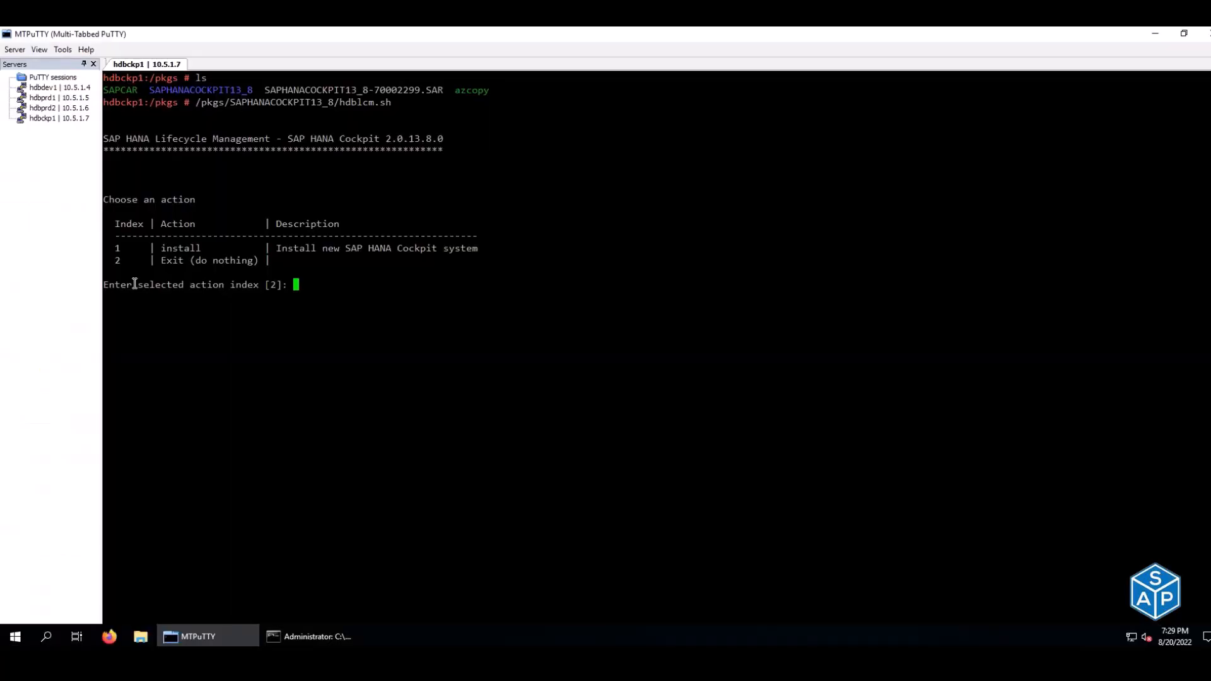
pyautogui.moveTo(104, 286); pyautogui.dragTo(287, 283)
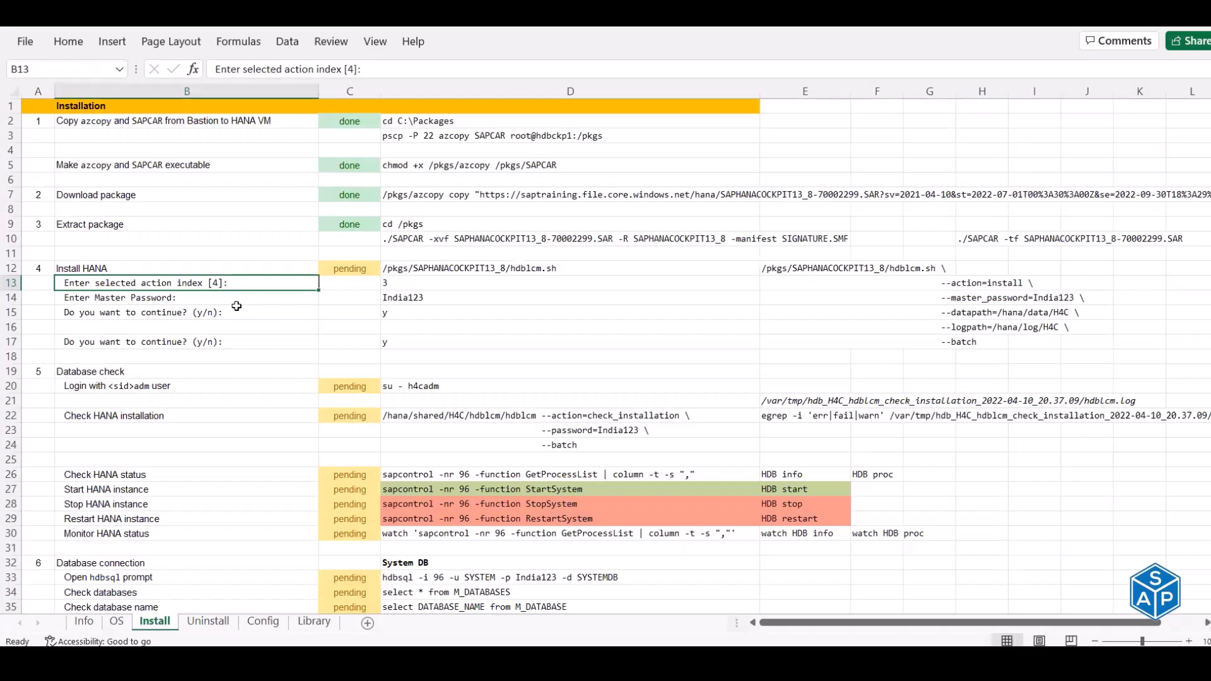
pyautogui.rightClick(245, 282)
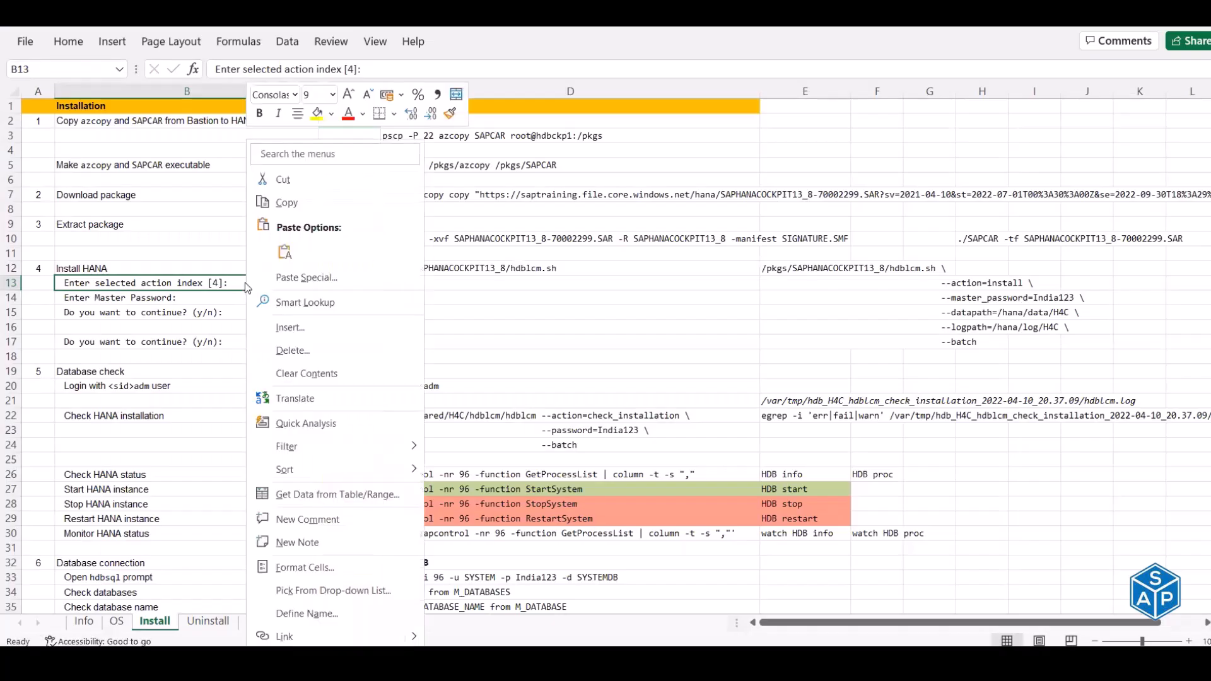
pyautogui.click(287, 248)
pyautogui.press('Escape')
pyautogui.press('Right')
pyautogui.press('Right')
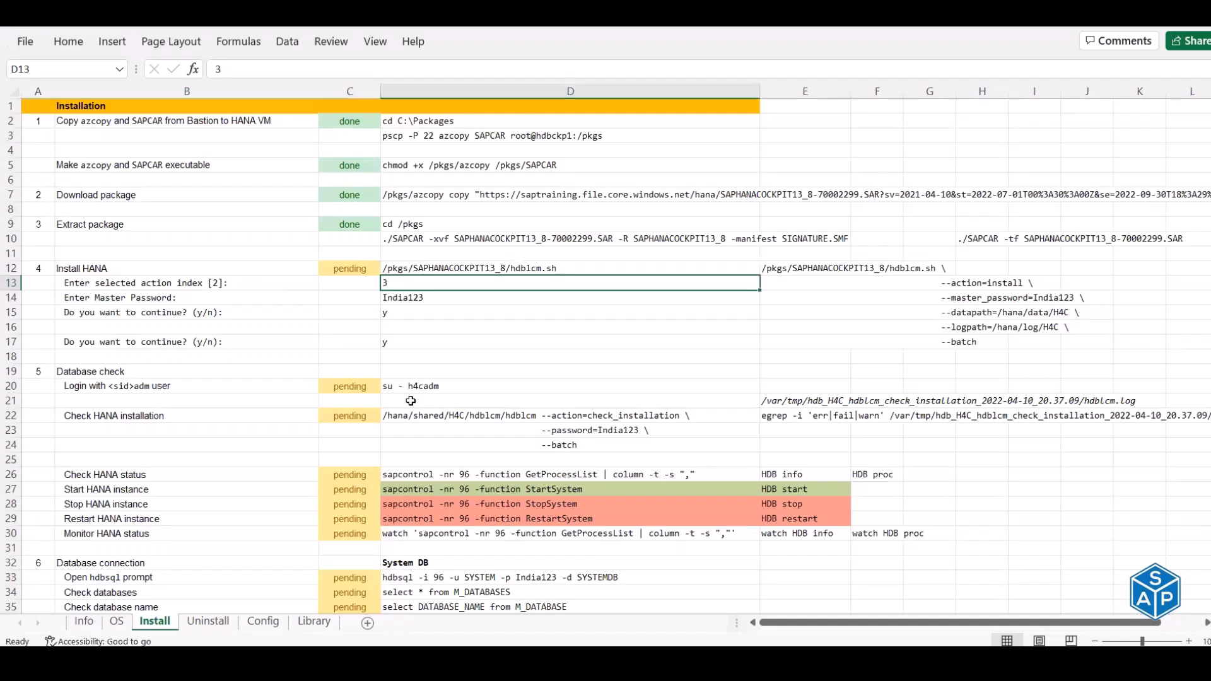
# - Record 1 in D13 and submit action 1 (install) at the hdblcm prompt
pyautogui.write('1')
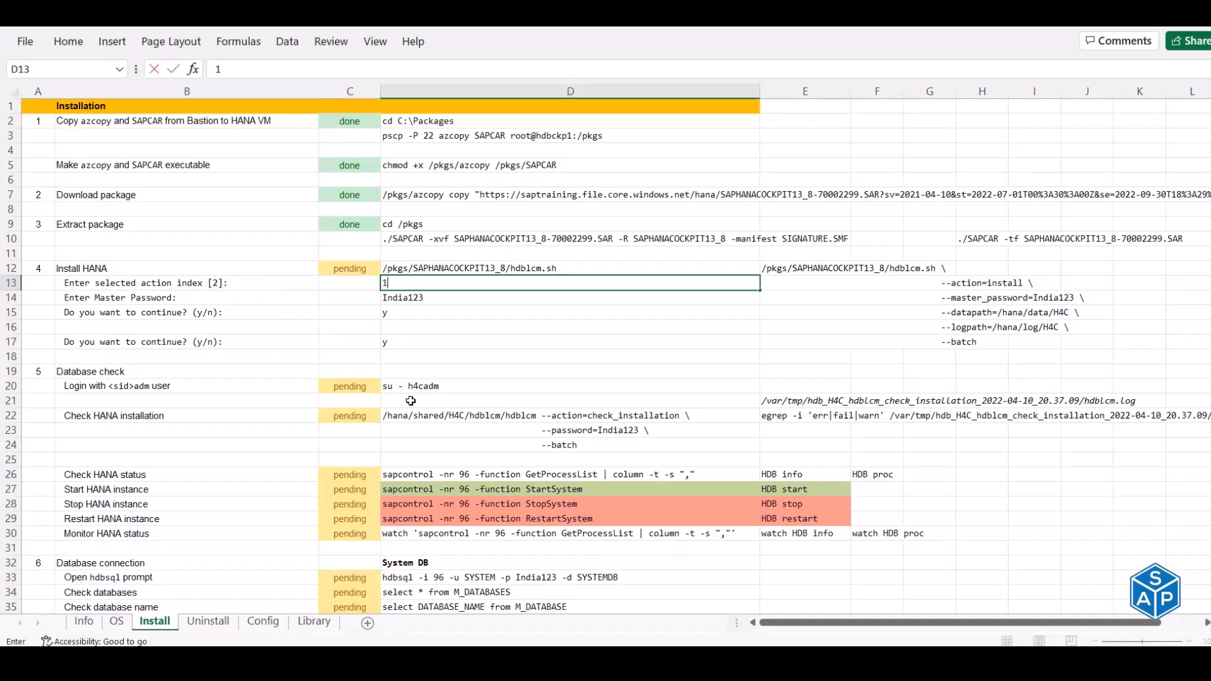
pyautogui.press('Return')
pyautogui.press('Left')
pyautogui.press('Left')
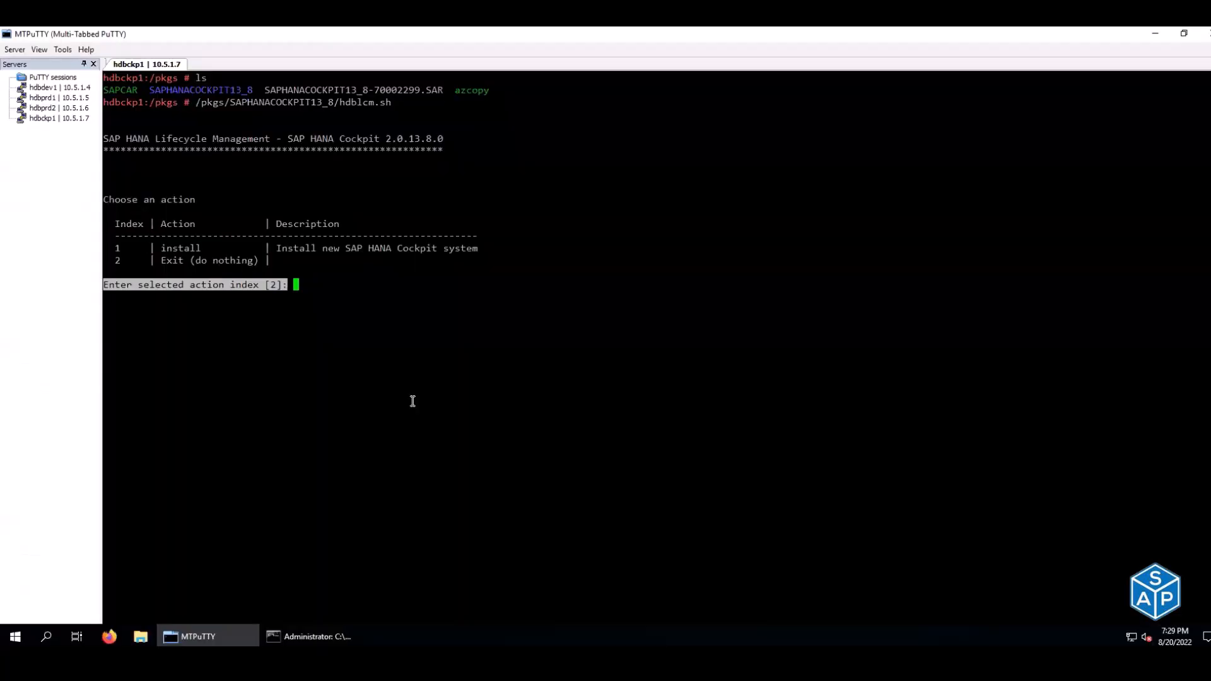
pyautogui.write('1')
pyautogui.press('Return')
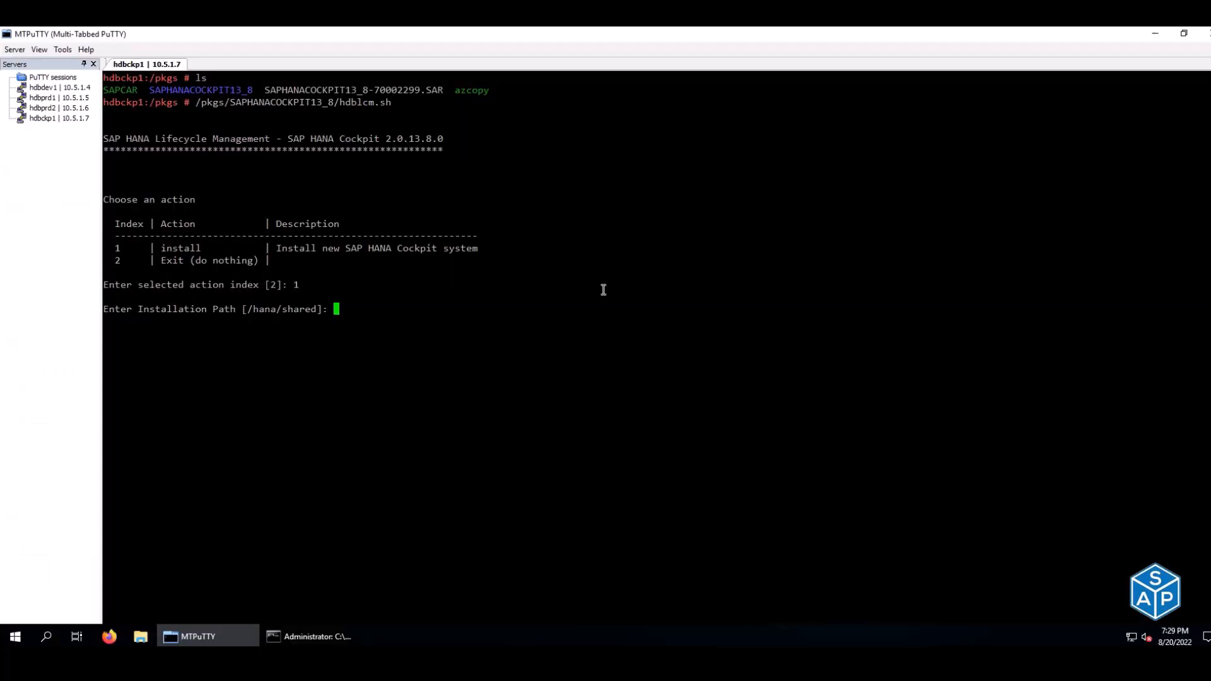
# - Accept the defaults: installation path, host hdbckp1, SID H4C, instance 96, no encryption, resource limits applied
pyautogui.press('Return')
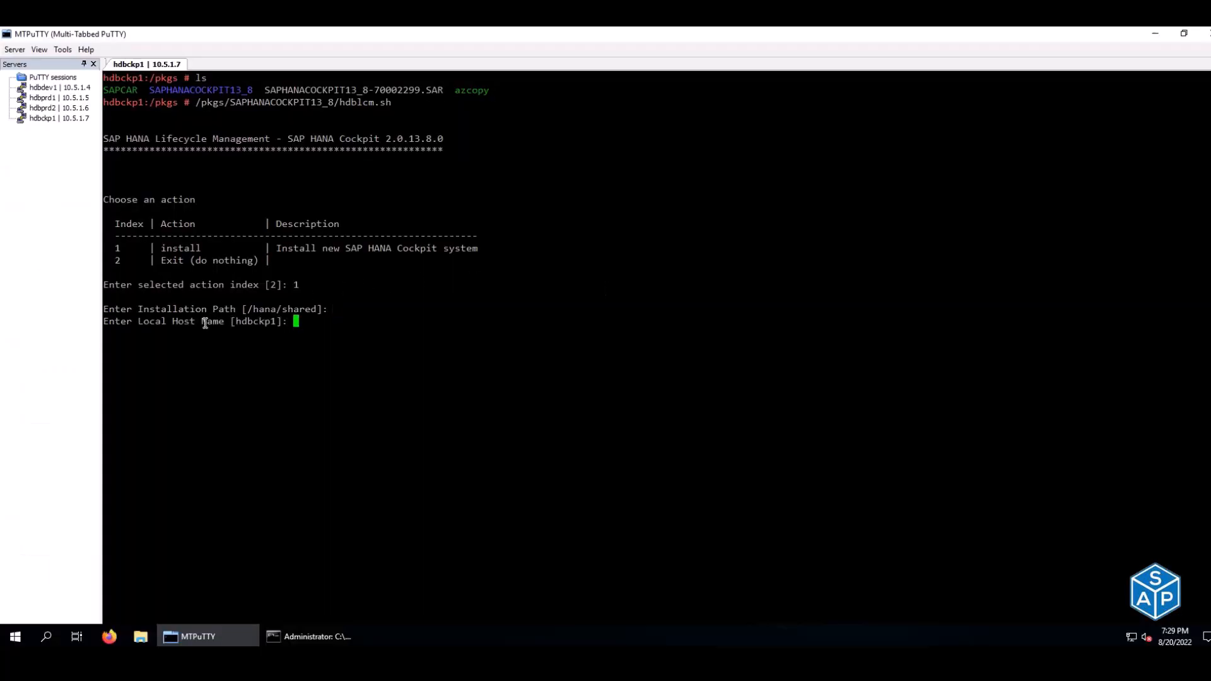
pyautogui.press('Return')
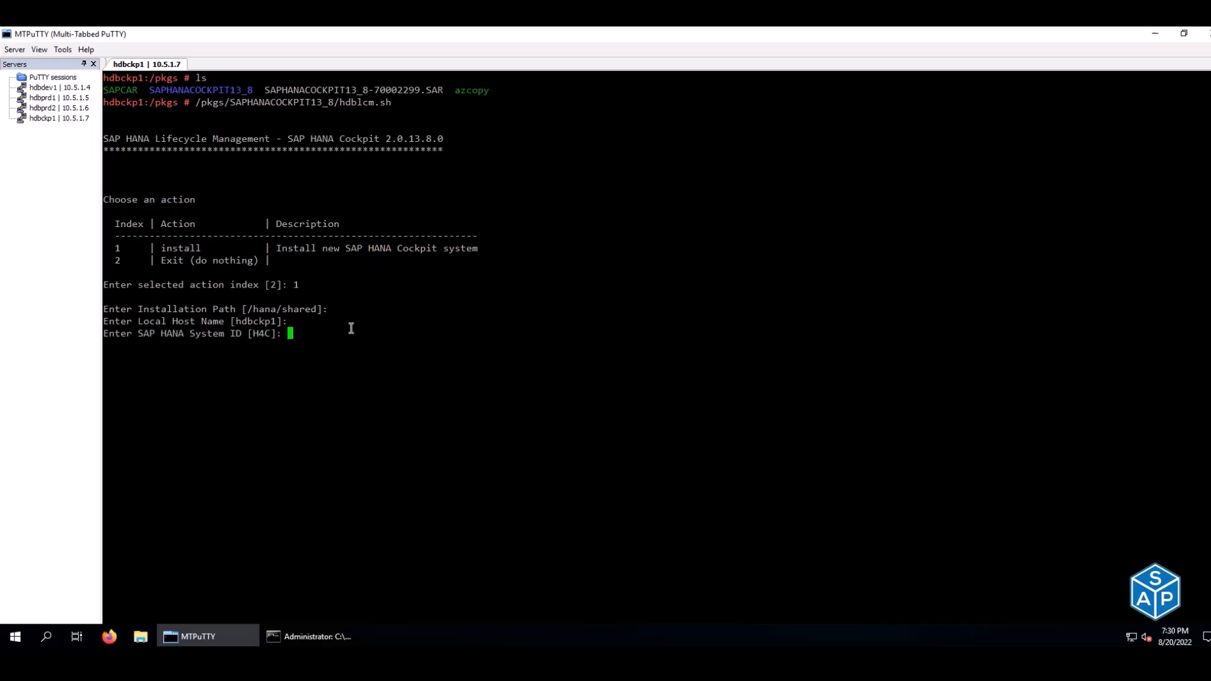
pyautogui.press('Return')
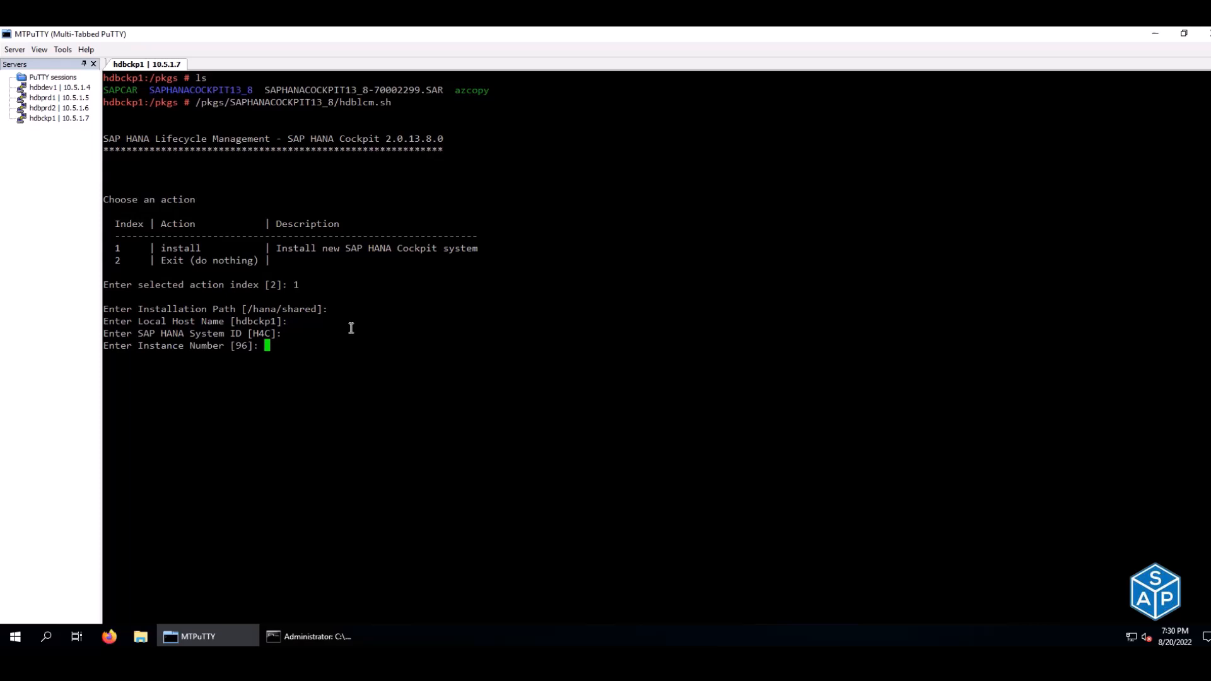
pyautogui.press('Return')
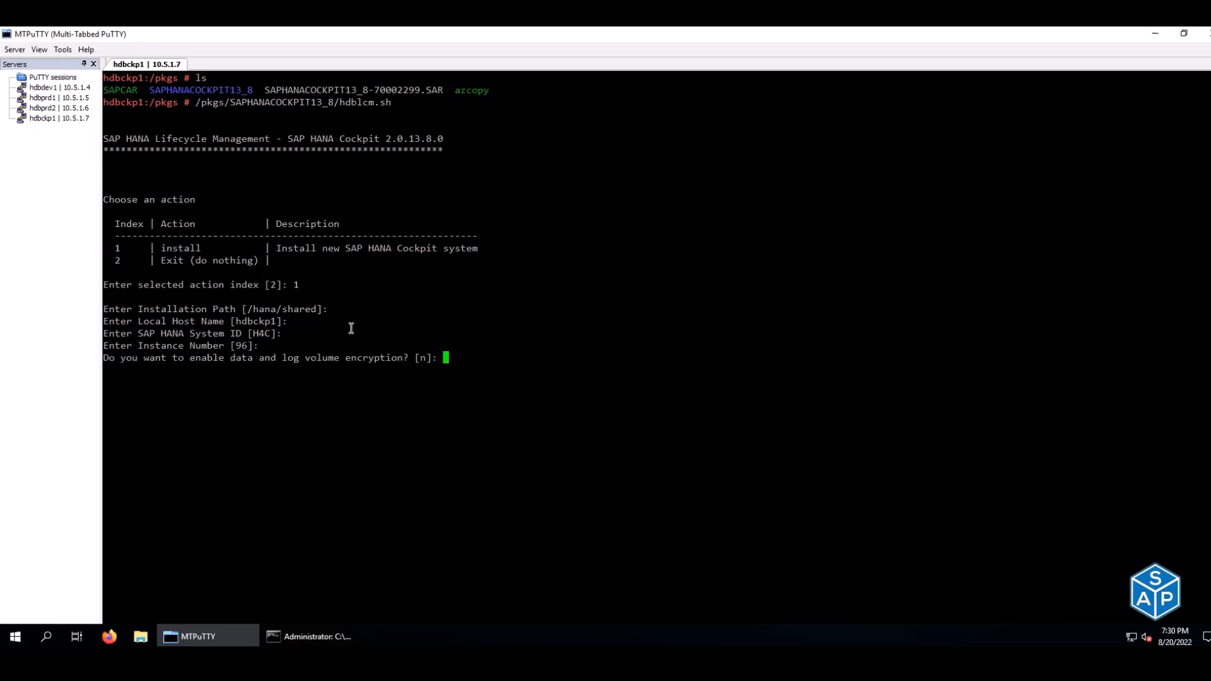
pyautogui.press('Return')
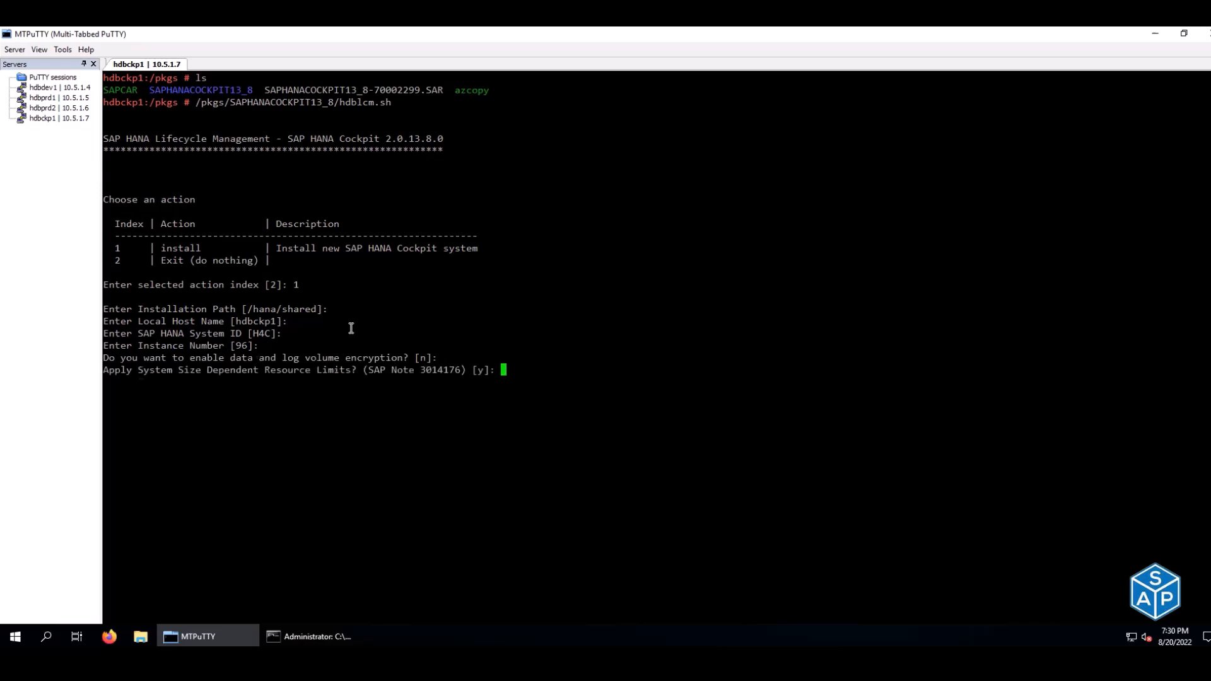
pyautogui.press('Return')
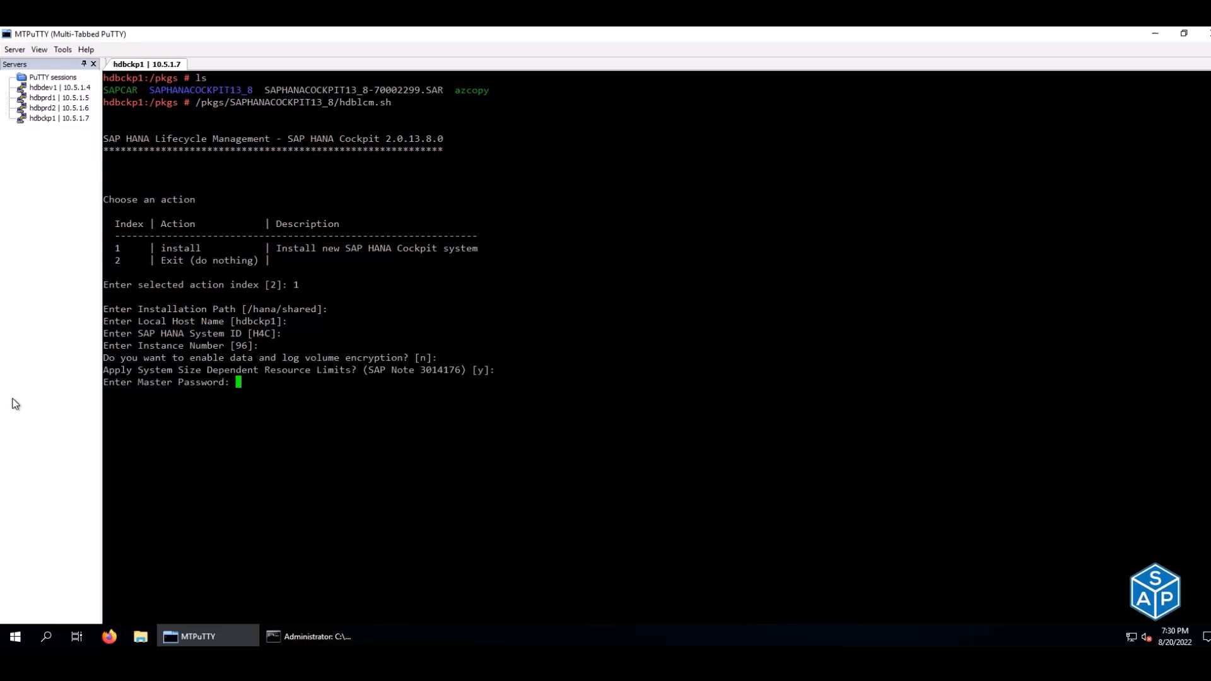
# - Enter the master password copied from cell D14 at the installer's password prompt
pyautogui.moveTo(103, 380); pyautogui.dragTo(231, 382)
pyautogui.hotkey('ctrl', 'c')
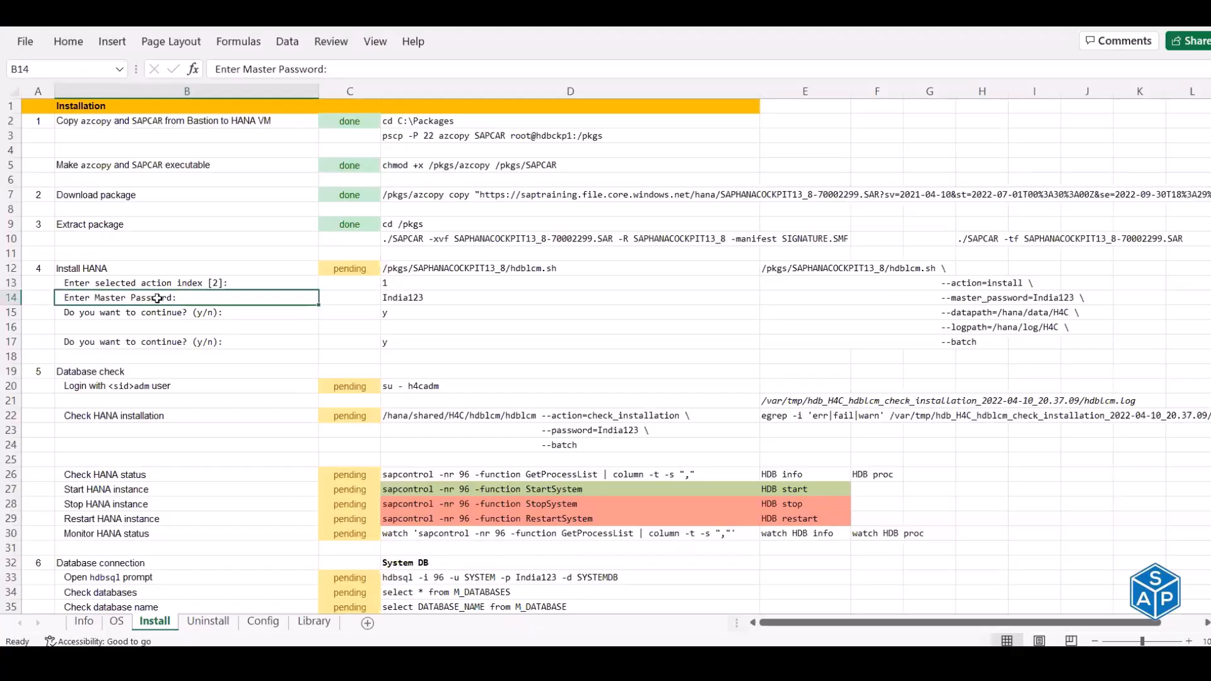
pyautogui.rightClick(157, 298)
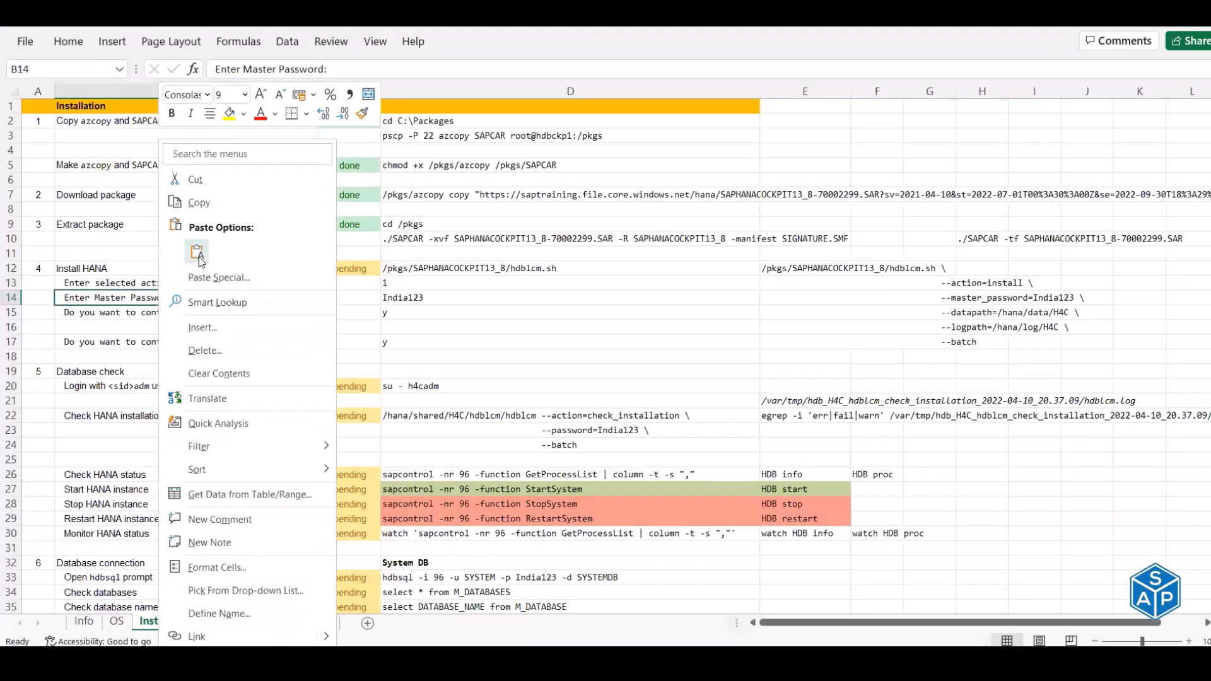
pyautogui.click(198, 257)
pyautogui.press('Right')
pyautogui.press('Right')
pyautogui.hotkey('ctrl', 'c')
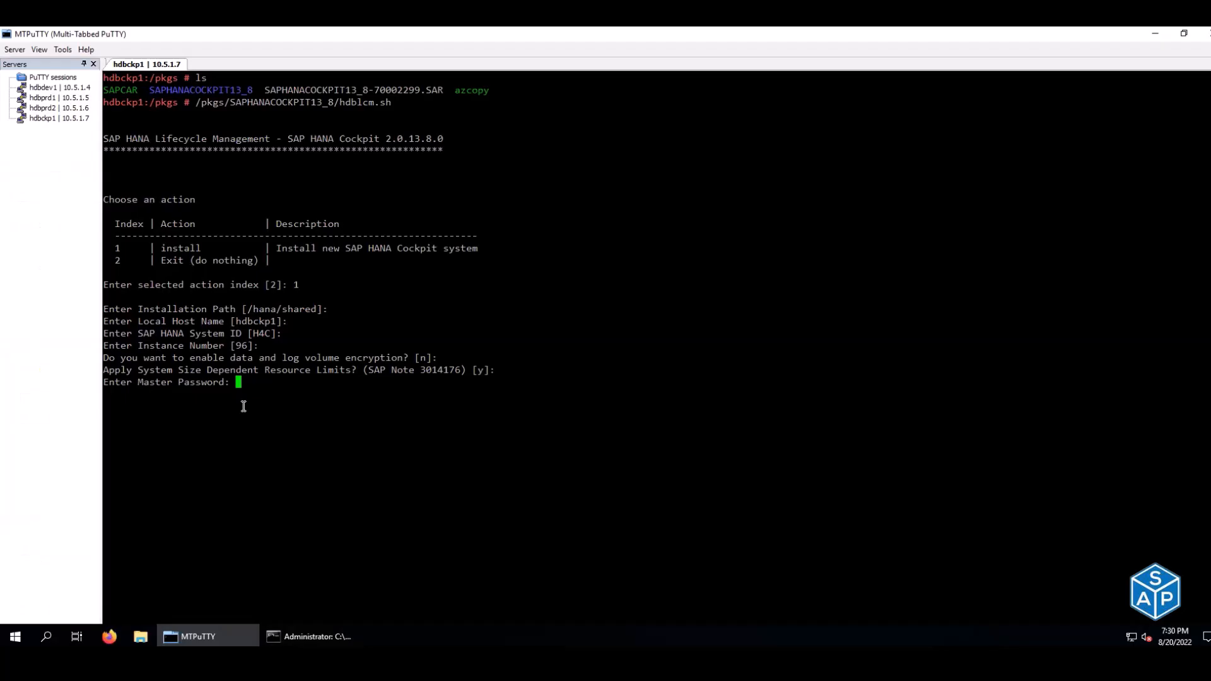
pyautogui.rightClick(243, 406)
pyautogui.press('Return')
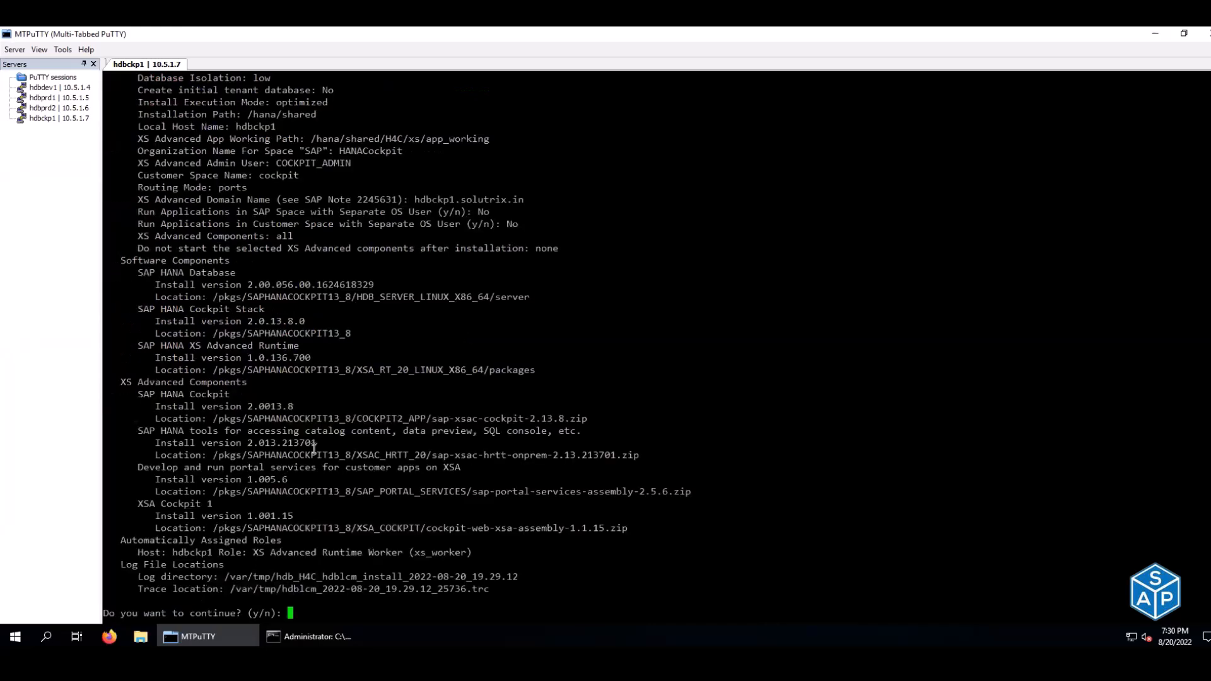
# - Inspect the summary's Data Volumes and Log Volumes paths, both under /hana/shared
pyautogui.scroll(7, 314, 447)
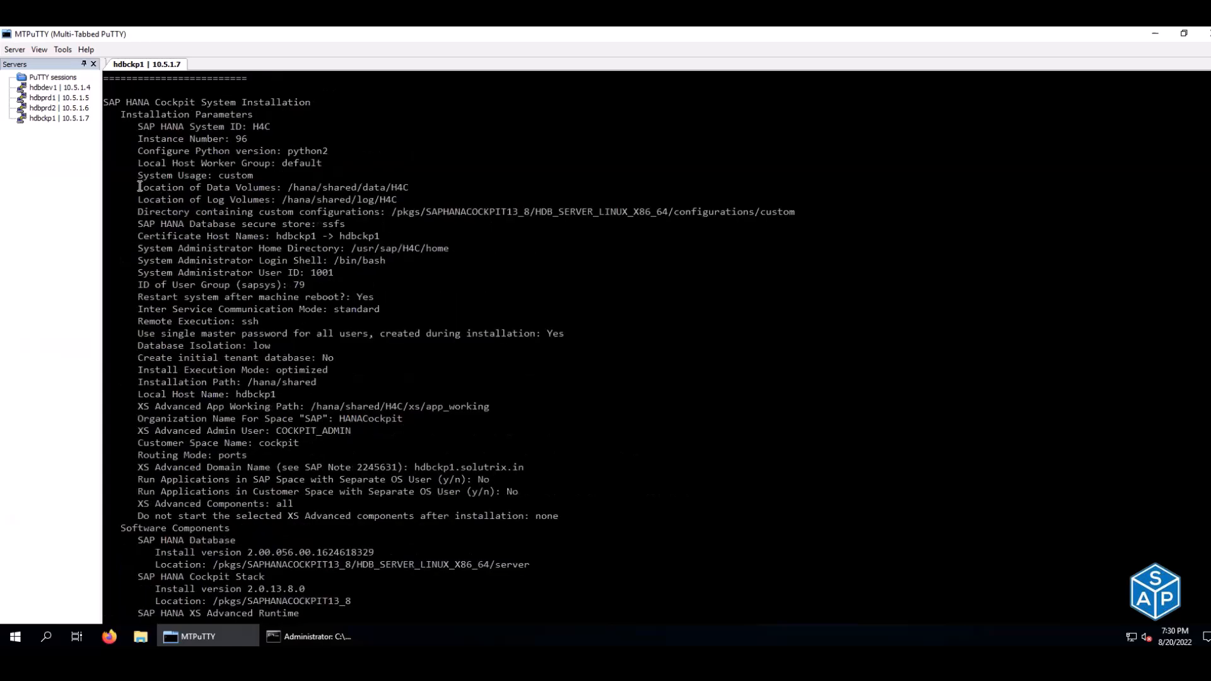
pyautogui.moveTo(138, 189); pyautogui.dragTo(408, 188)
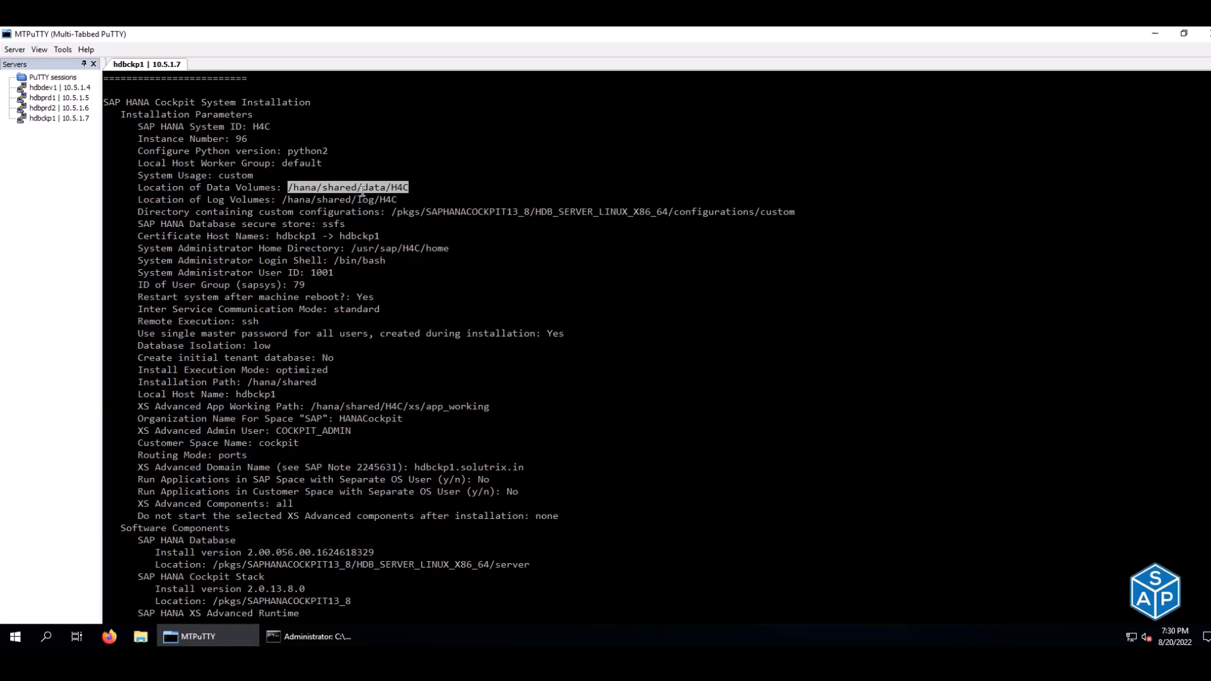
pyautogui.moveTo(278, 199); pyautogui.dragTo(396, 197)
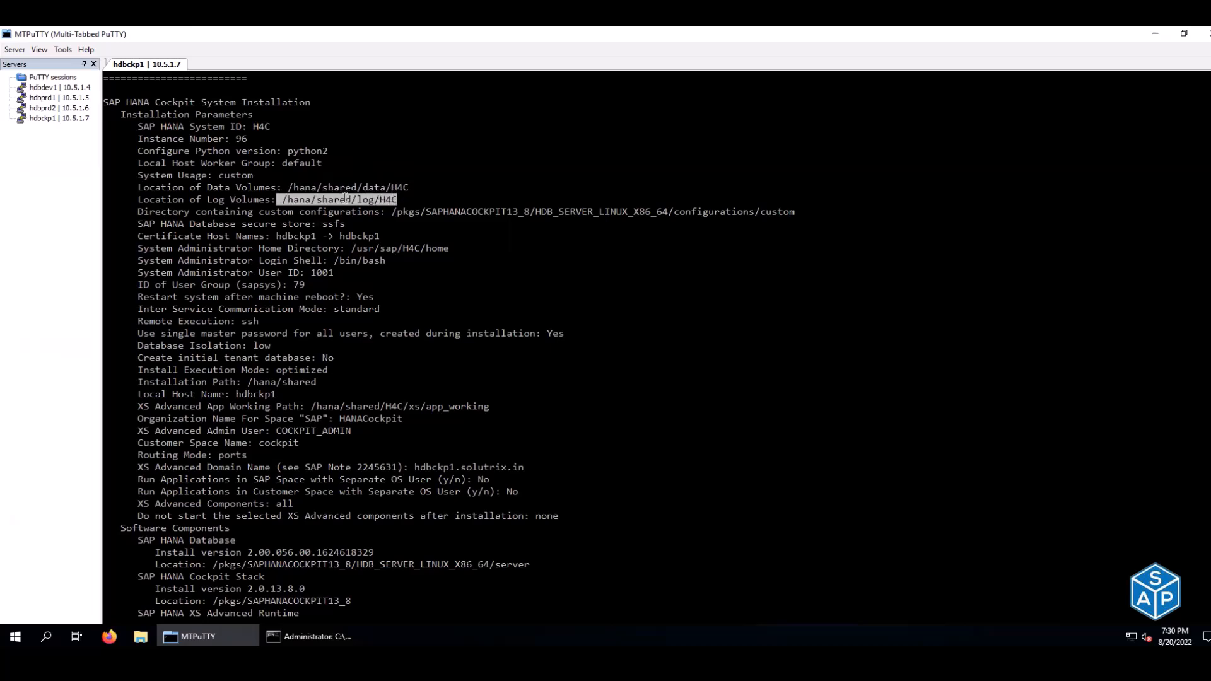
pyautogui.click(232, 186)
pyautogui.moveTo(276, 187); pyautogui.dragTo(404, 186)
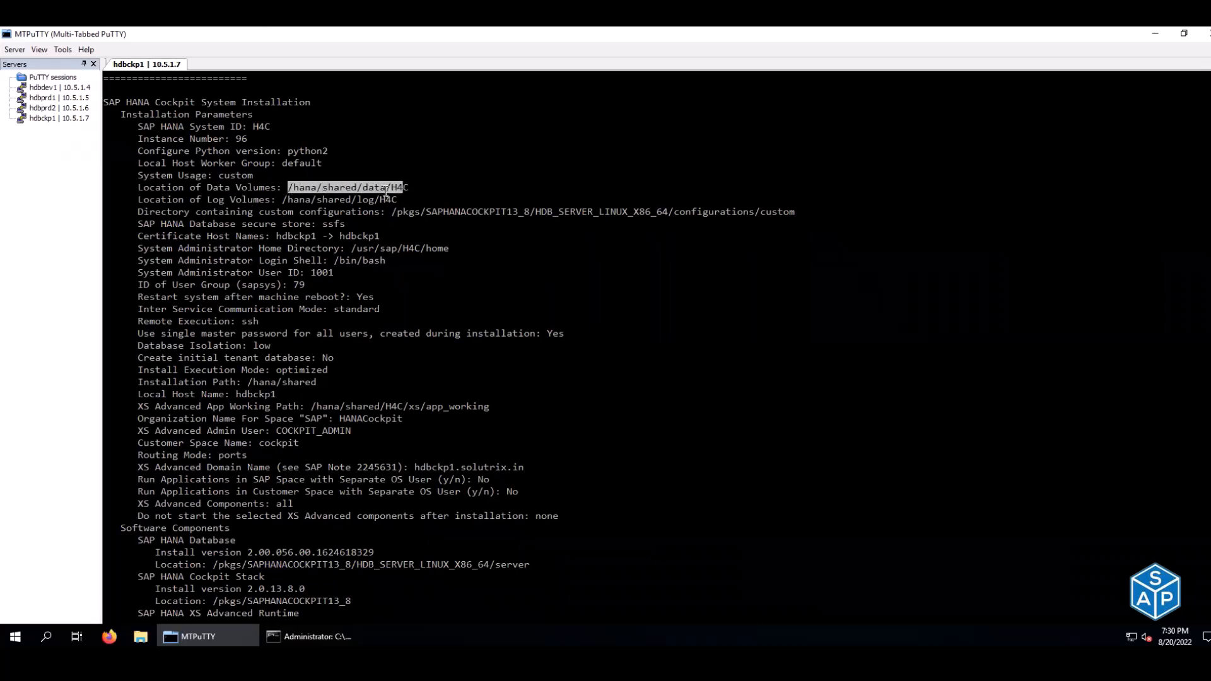
pyautogui.click(337, 211)
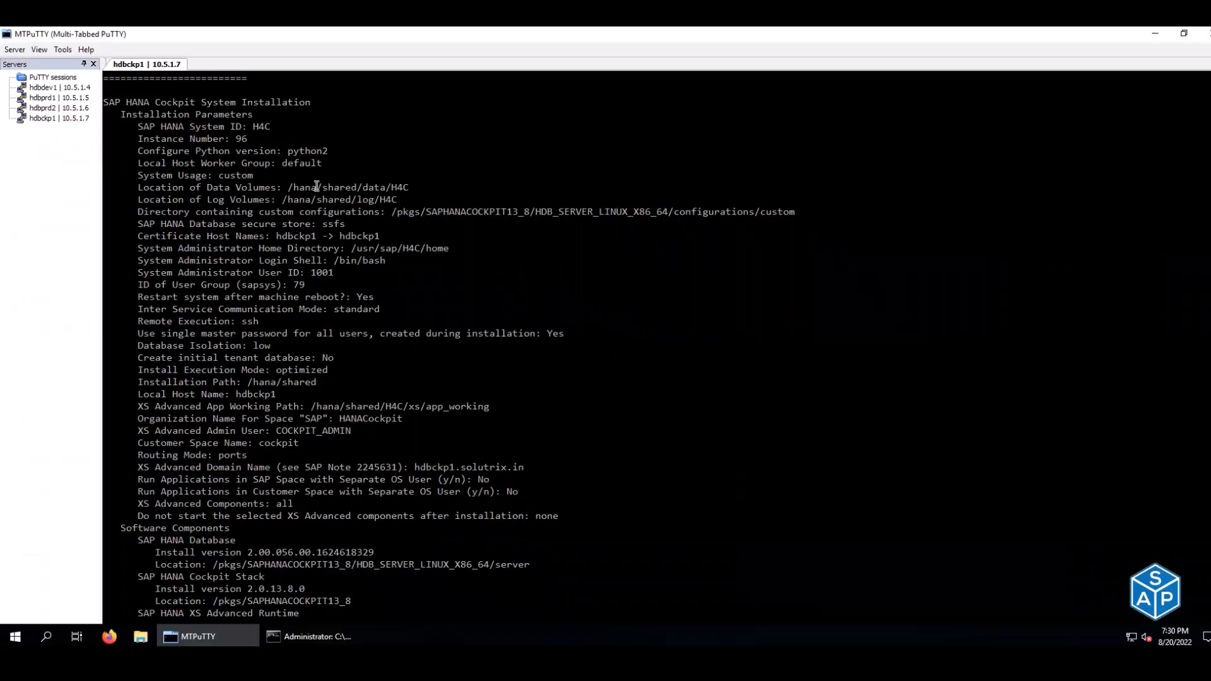
pyautogui.moveTo(301, 188); pyautogui.dragTo(323, 188)
pyautogui.moveTo(290, 187); pyautogui.dragTo(354, 185)
pyautogui.moveTo(365, 187)
pyautogui.mouseDown()
pyautogui.moveTo(388, 188)
pyautogui.moveTo(375, 199)
pyautogui.mouseUp()
pyautogui.scroll(-7, 414, 277)
# - Answer n at the continue prompt after rechecking the data and log volume paths
pyautogui.write('n')
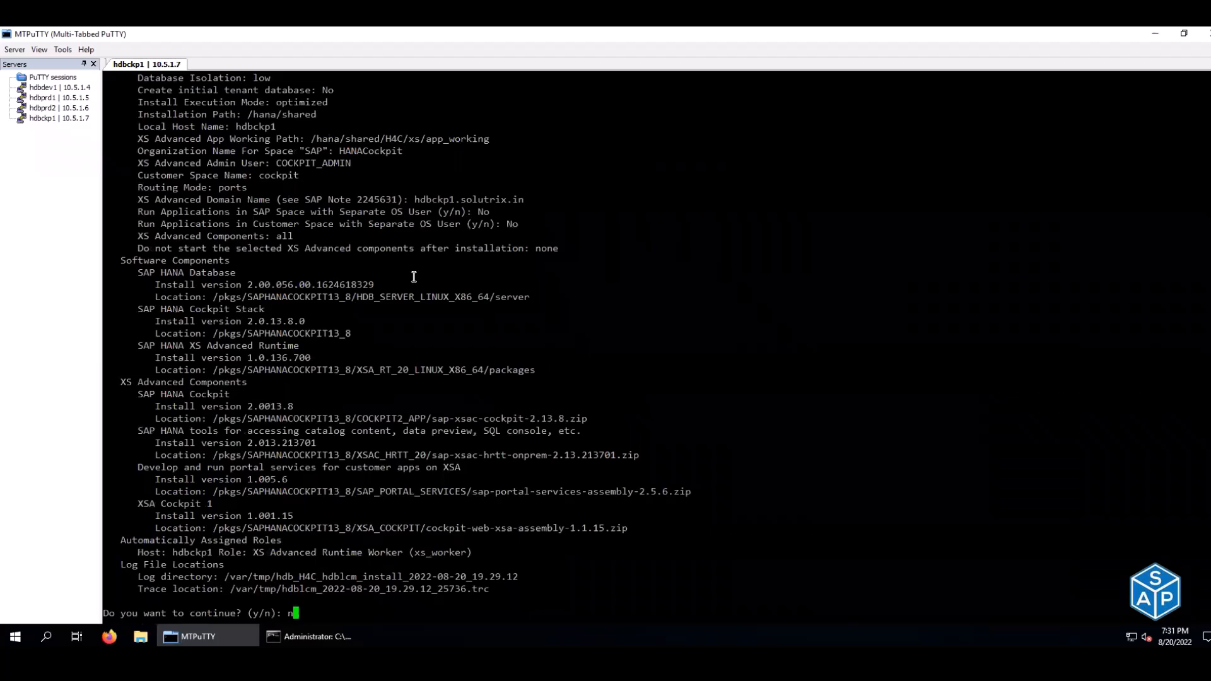
pyautogui.scroll(7, 413, 276)
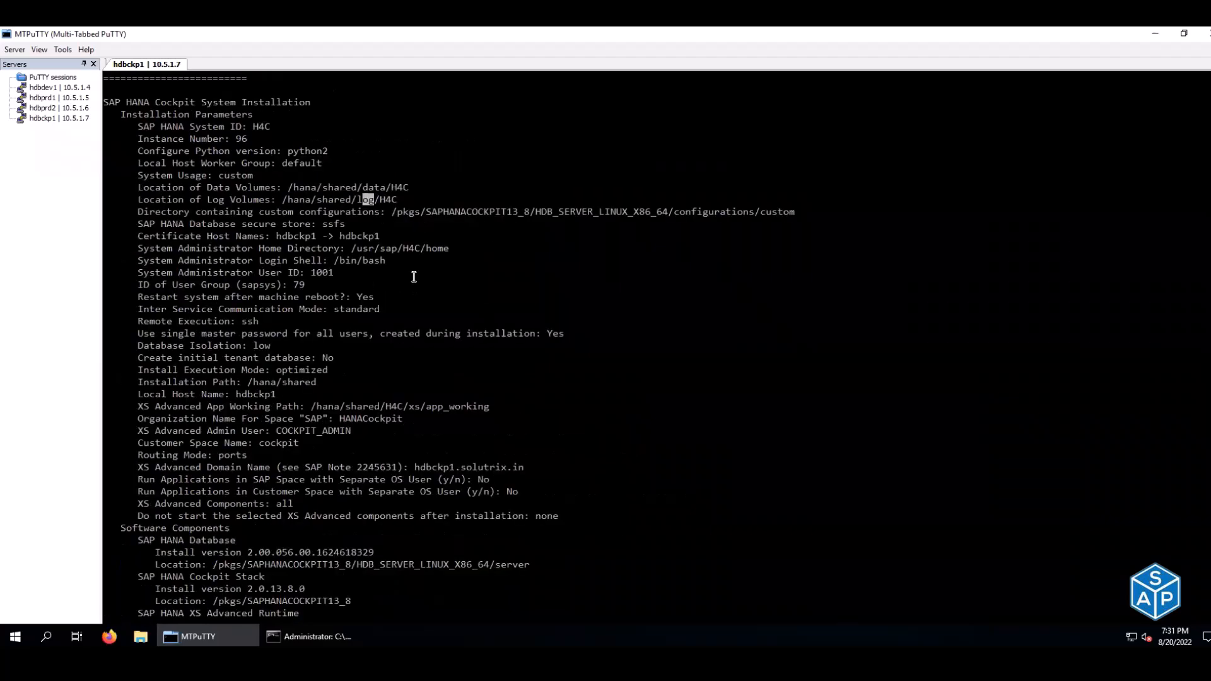
pyautogui.scroll(7, 414, 277)
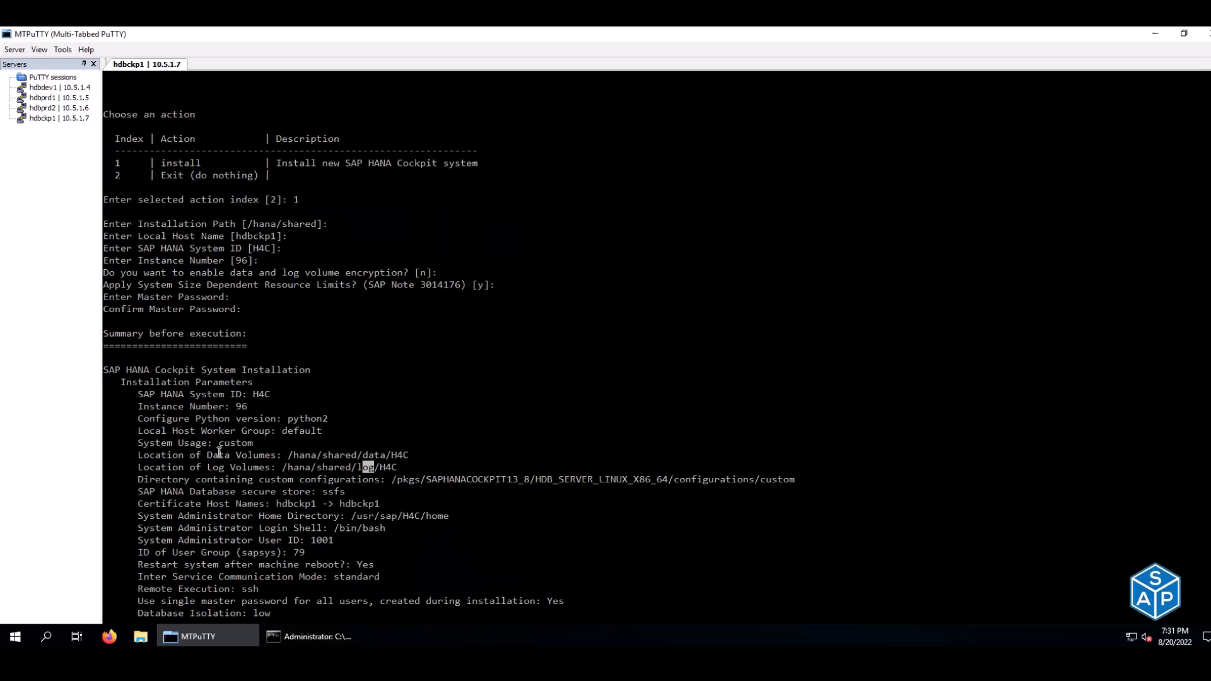
pyautogui.moveTo(209, 456); pyautogui.dragTo(258, 468)
pyautogui.click(381, 382)
pyautogui.scroll(-15, 382, 385)
pyautogui.press('Return')
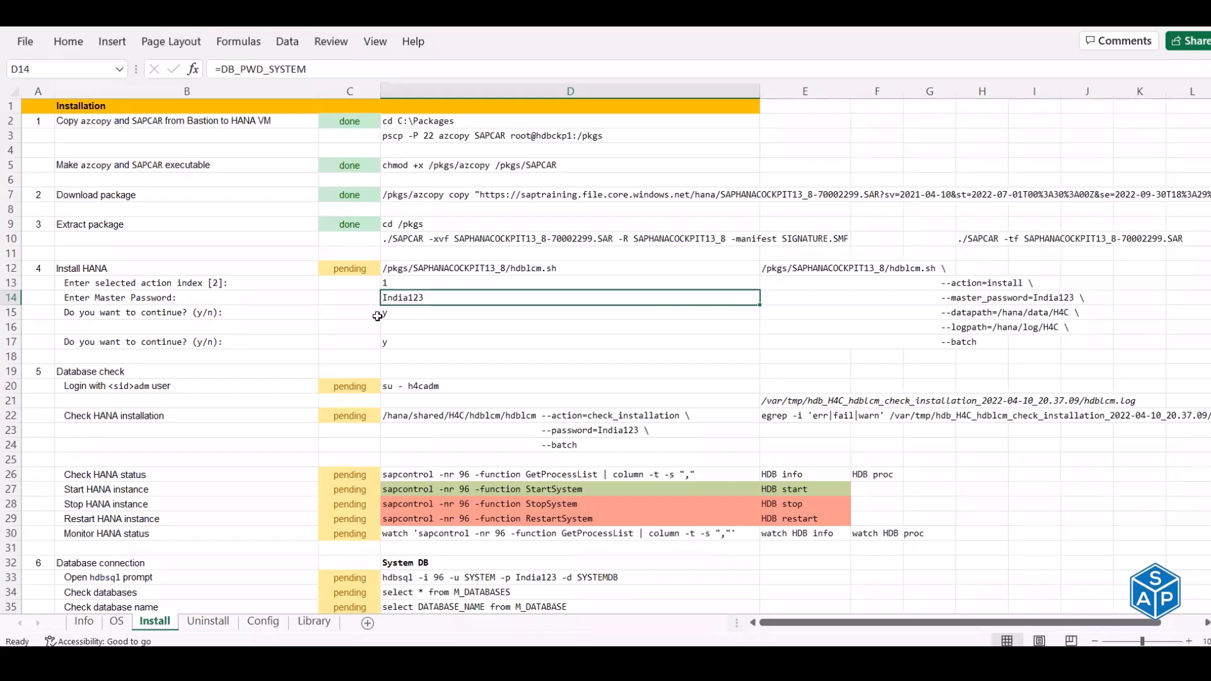
# - Clear cells B17 and D17 by pasting the empty B16 and D16 over them
pyautogui.click(197, 327)
pyautogui.hotkey('ctrl', 'c')
pyautogui.click(245, 341)
pyautogui.hotkey('ctrl', 'v')
pyautogui.click(388, 326)
pyautogui.hotkey('ctrl', 'c')
pyautogui.click(422, 346)
pyautogui.hotkey('ctrl', 'v')
pyautogui.press('Escape')
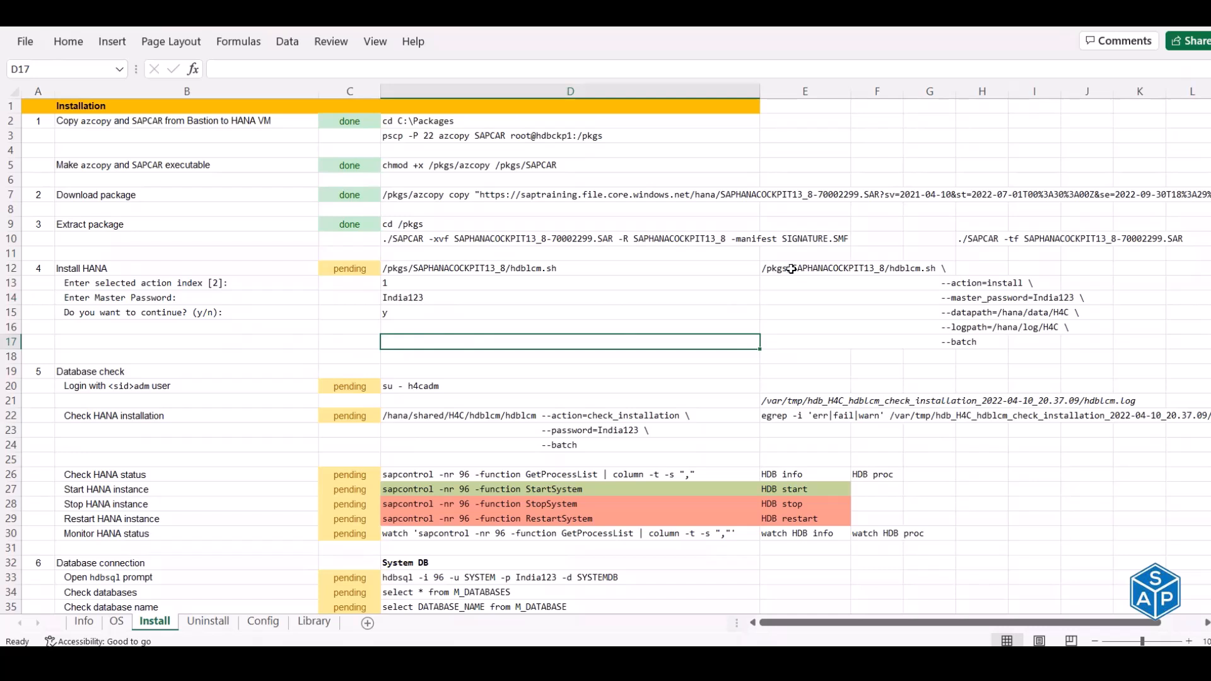
# - Copy the hdblcm.sh batch install command block E12:E17
pyautogui.moveTo(791, 270); pyautogui.dragTo(810, 297)
pyautogui.moveTo(880, 308); pyautogui.dragTo(806, 342)
pyautogui.hotkey('ctrl', 'c')
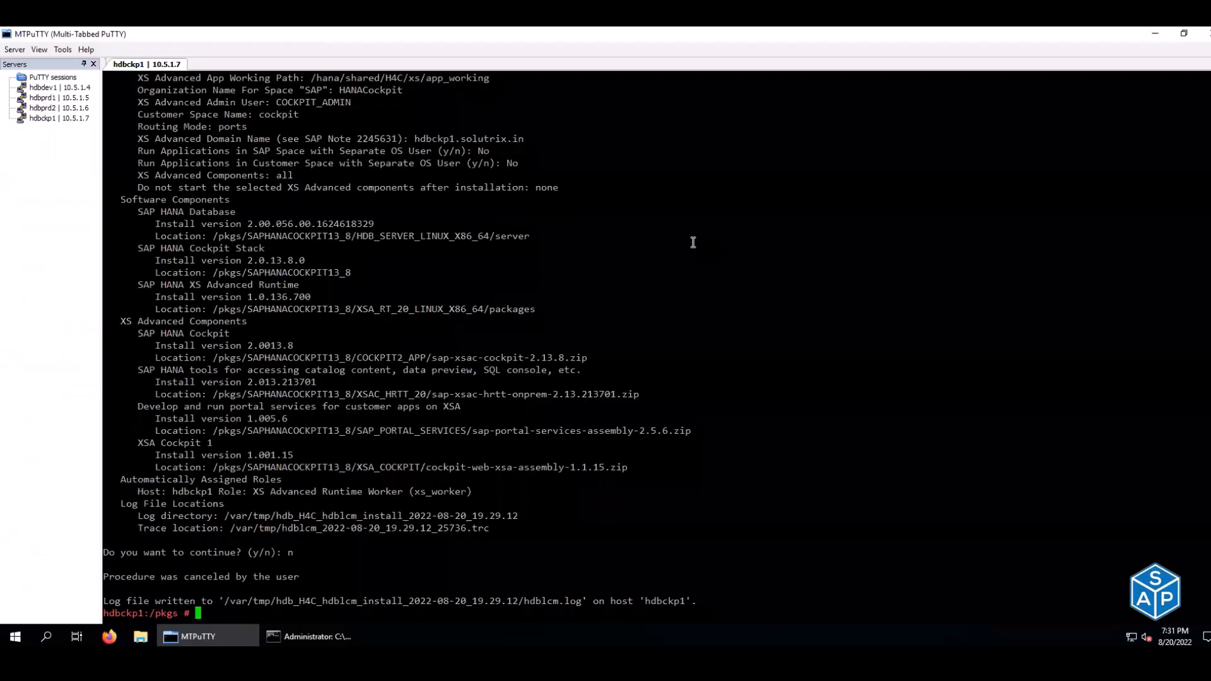
# - Clear the hdbckp1 terminal and paste the copied hdblcm.sh install command at the /pkgs prompt
pyautogui.hotkey('ctrl', 'l')
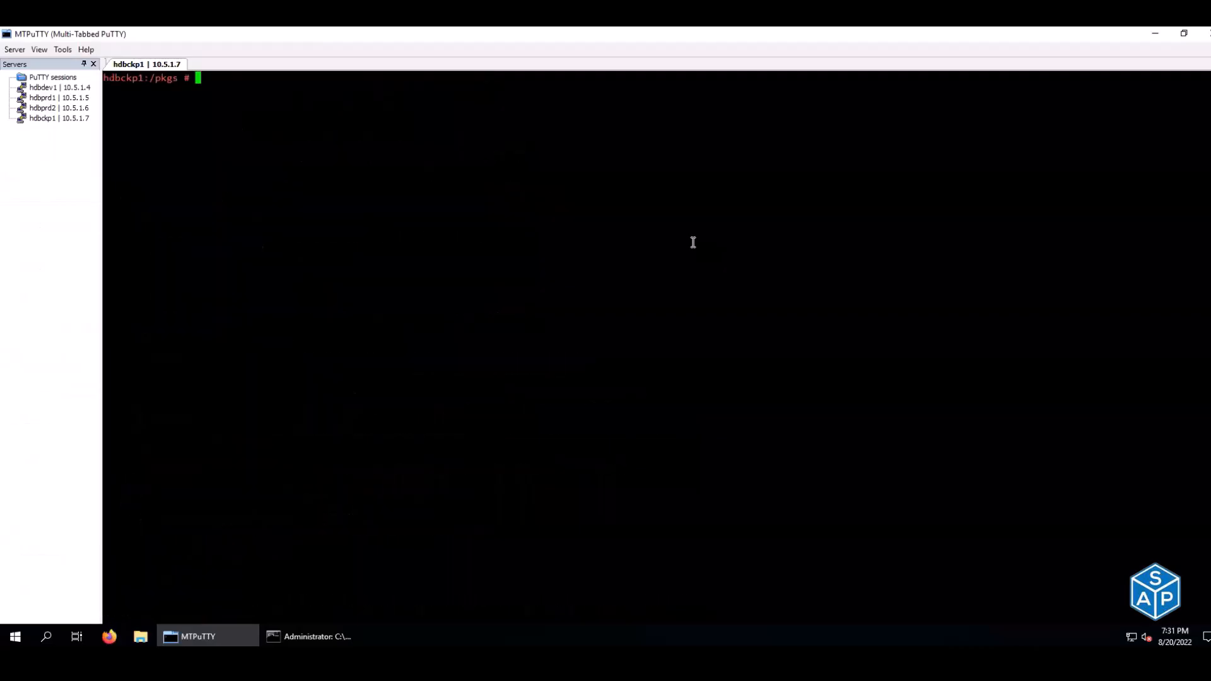
pyautogui.rightClick(693, 242)
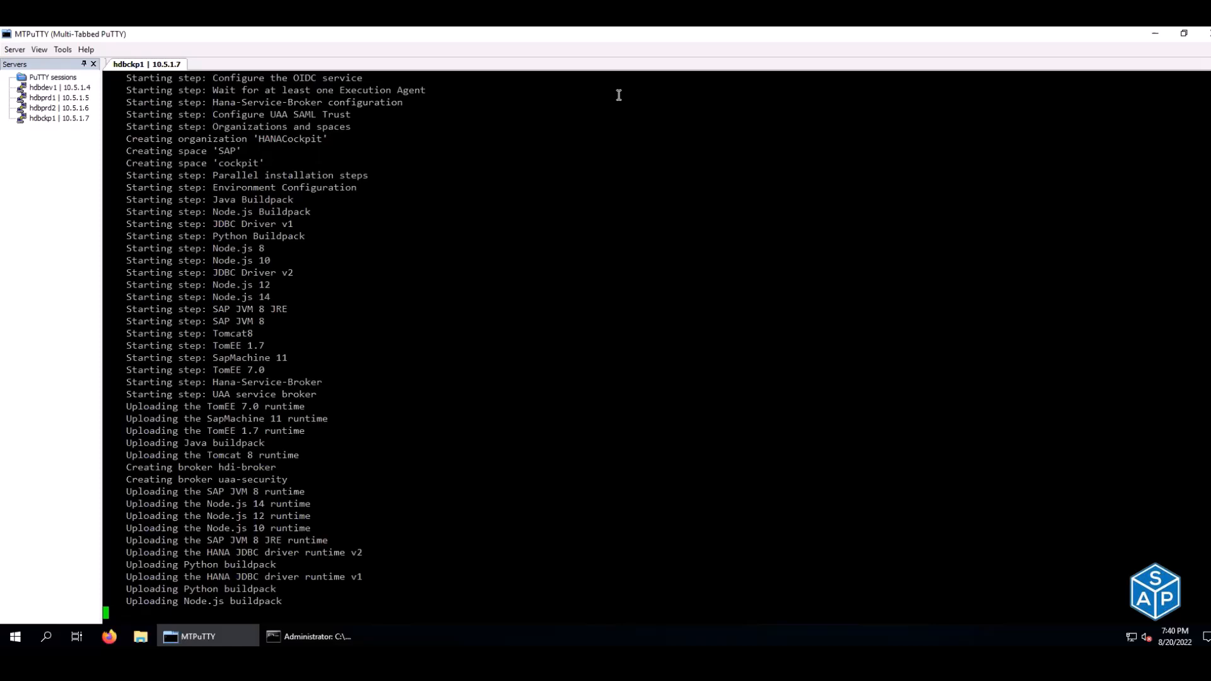
# - Wait while hdblcm deploys services through component-registry-db until product-installer starts
pyautogui.press('XF86AudioMicMute')
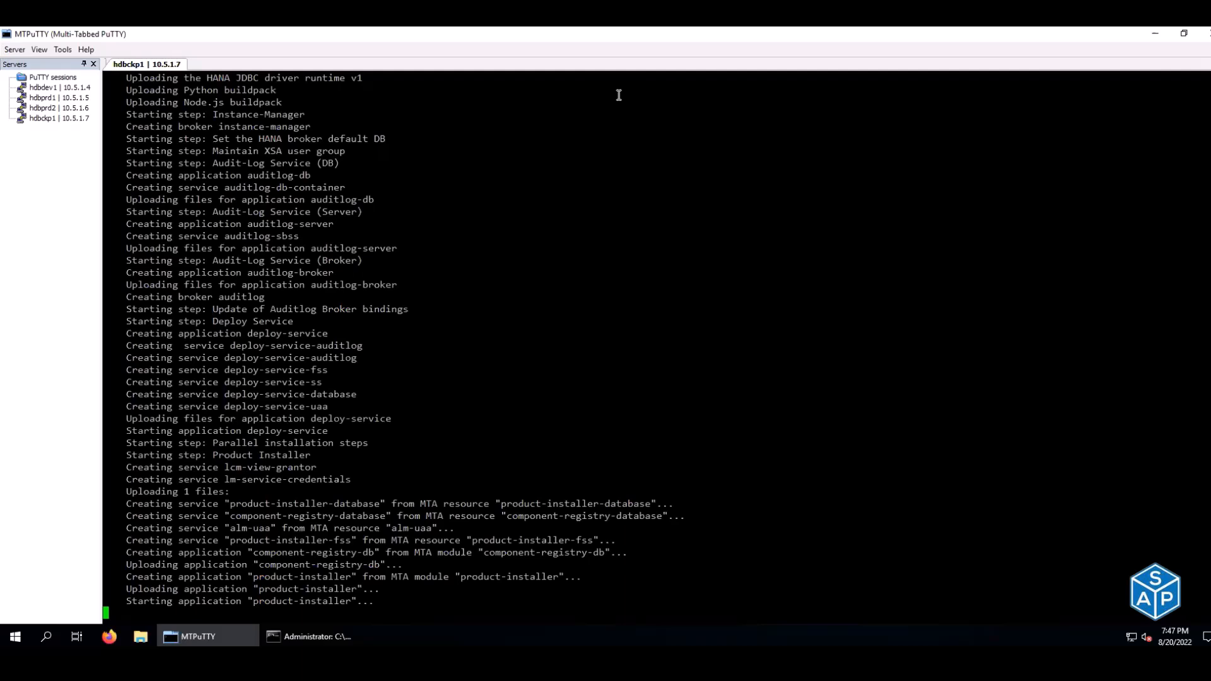
pyautogui.press('XF86AudioMicMute')
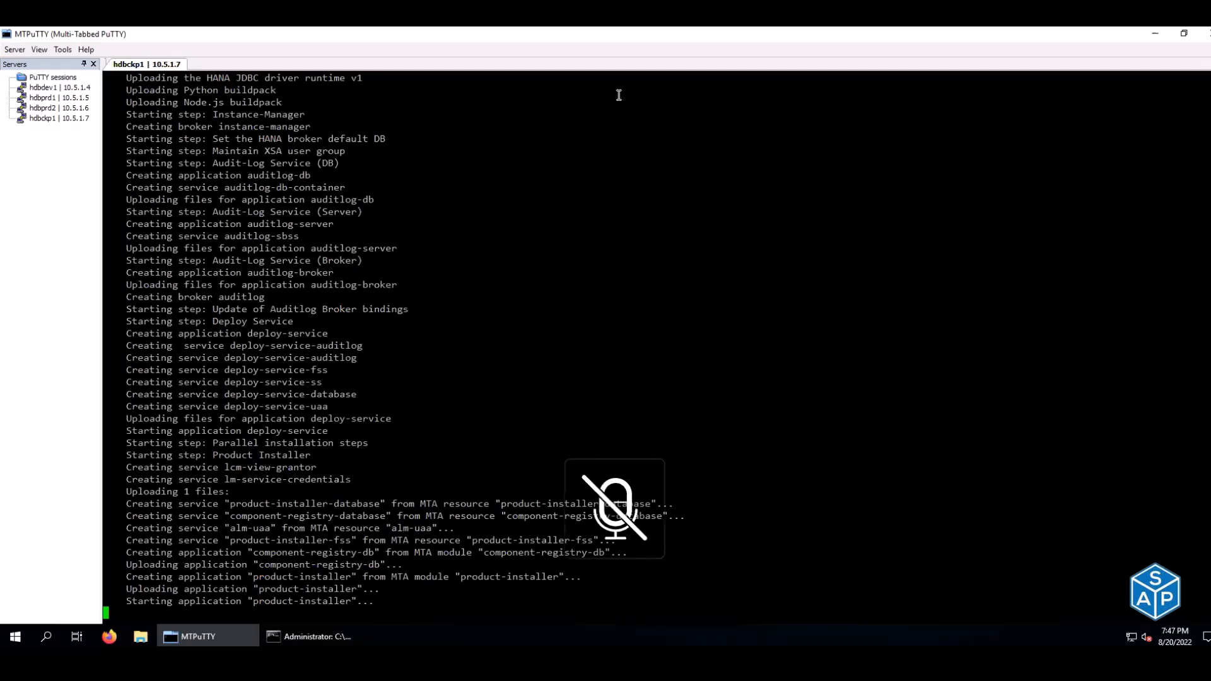
# - Open the 54-slide PPT - HANA deck from D:\Work\Training in PowerPoint
pyautogui.press('XF86AudioMicMute')
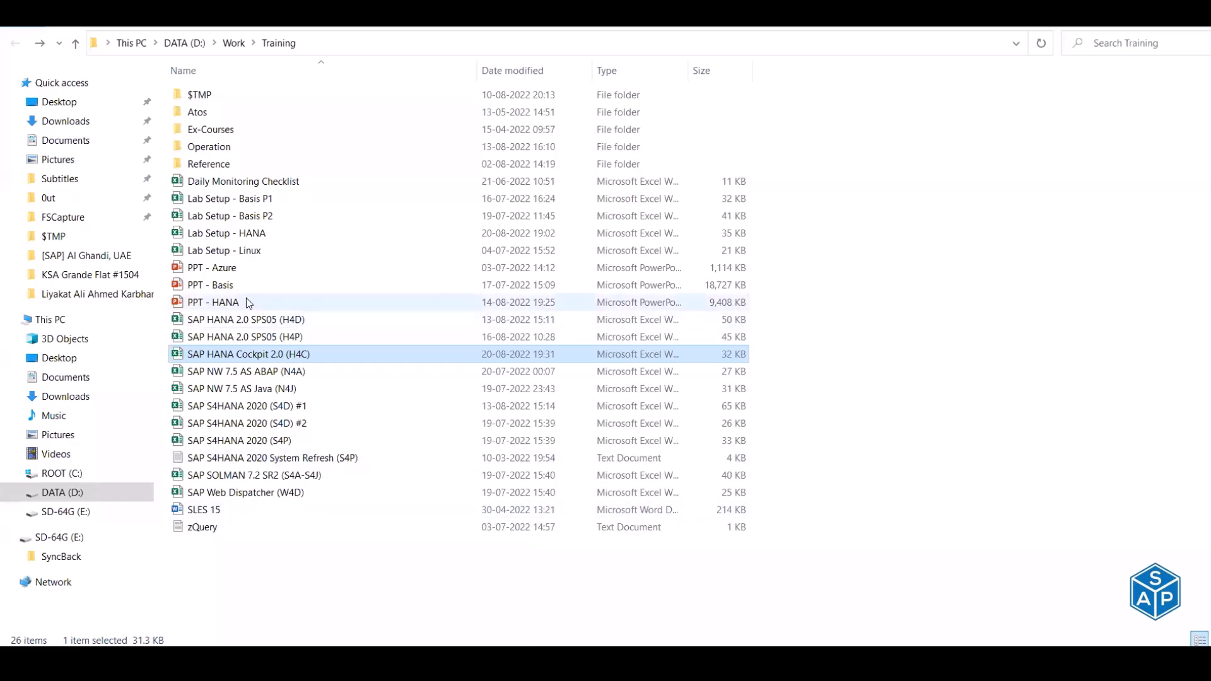
pyautogui.click(246, 300)
pyautogui.doubleClick(246, 302)
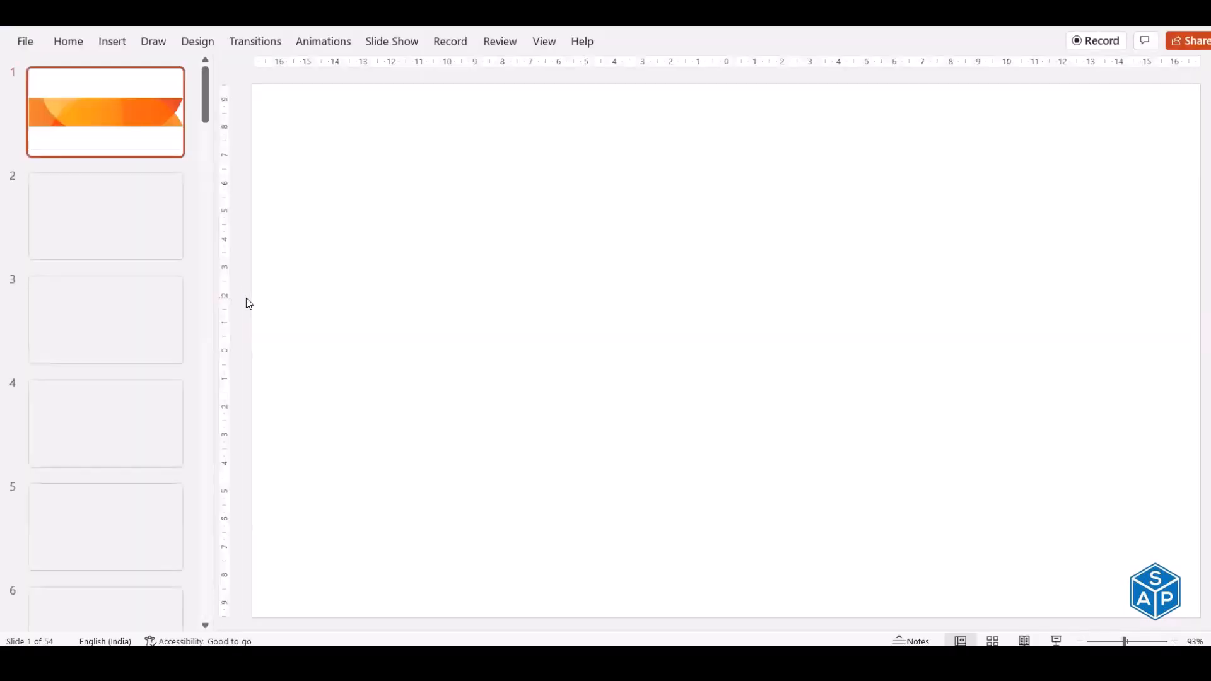
# - Jump from the Topics slide to HANA Cockpit and present through to the Architecture slide
pyautogui.click(115, 238)
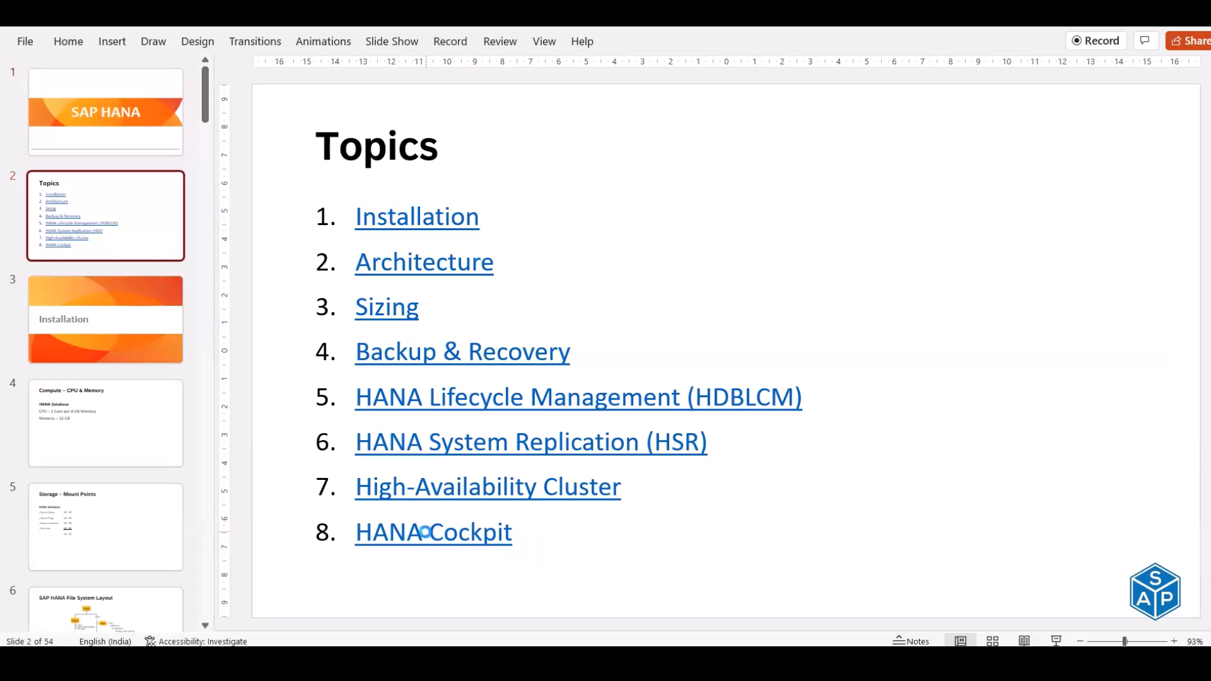
pyautogui.keyDown('ctrl'); pyautogui.click(427, 535); pyautogui.keyUp('ctrl')
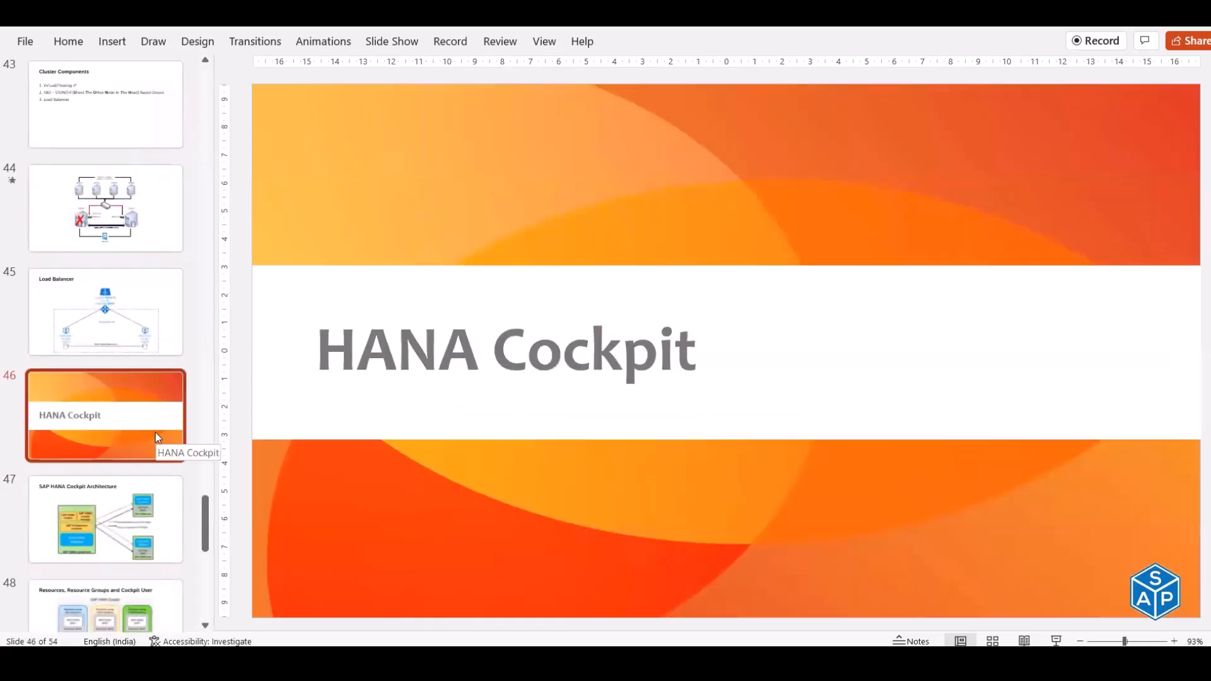
pyautogui.hotkey('shift', 'F5')
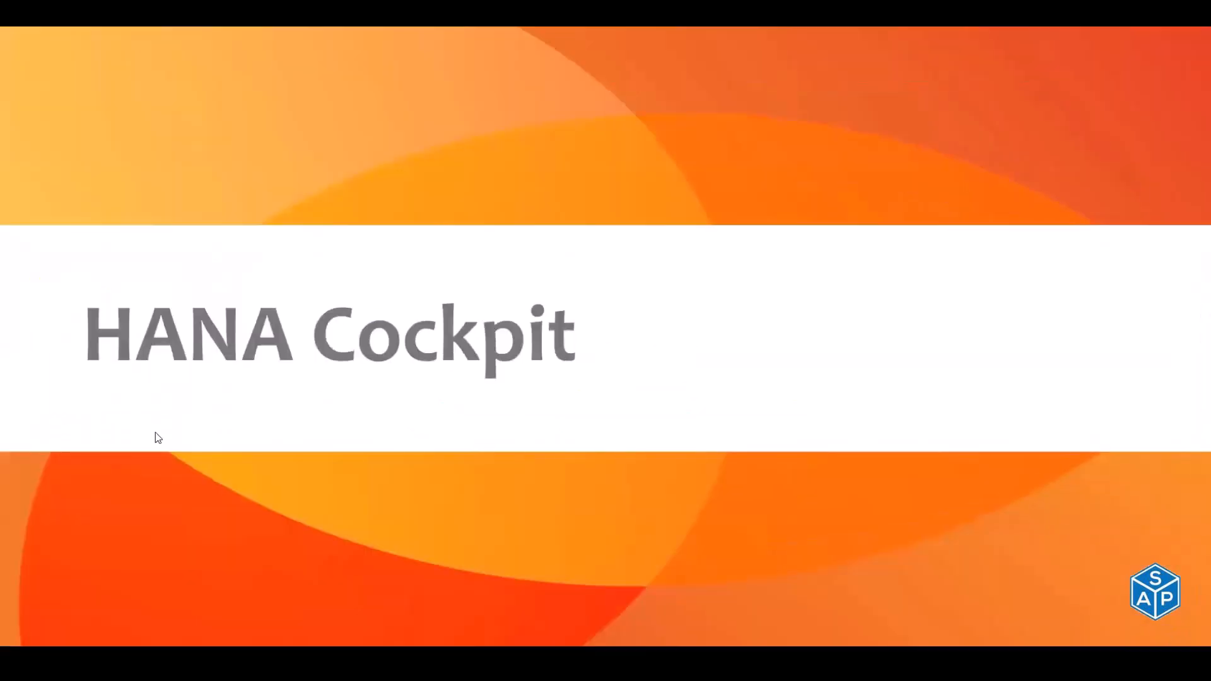
pyautogui.press('Right')
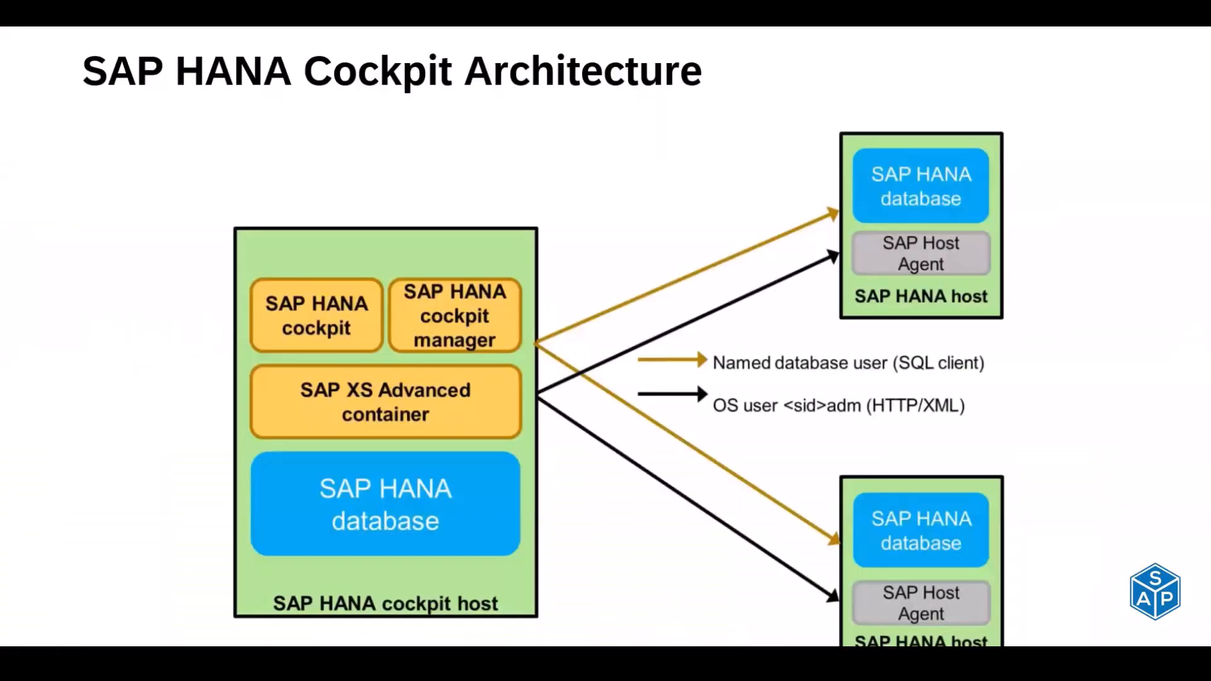
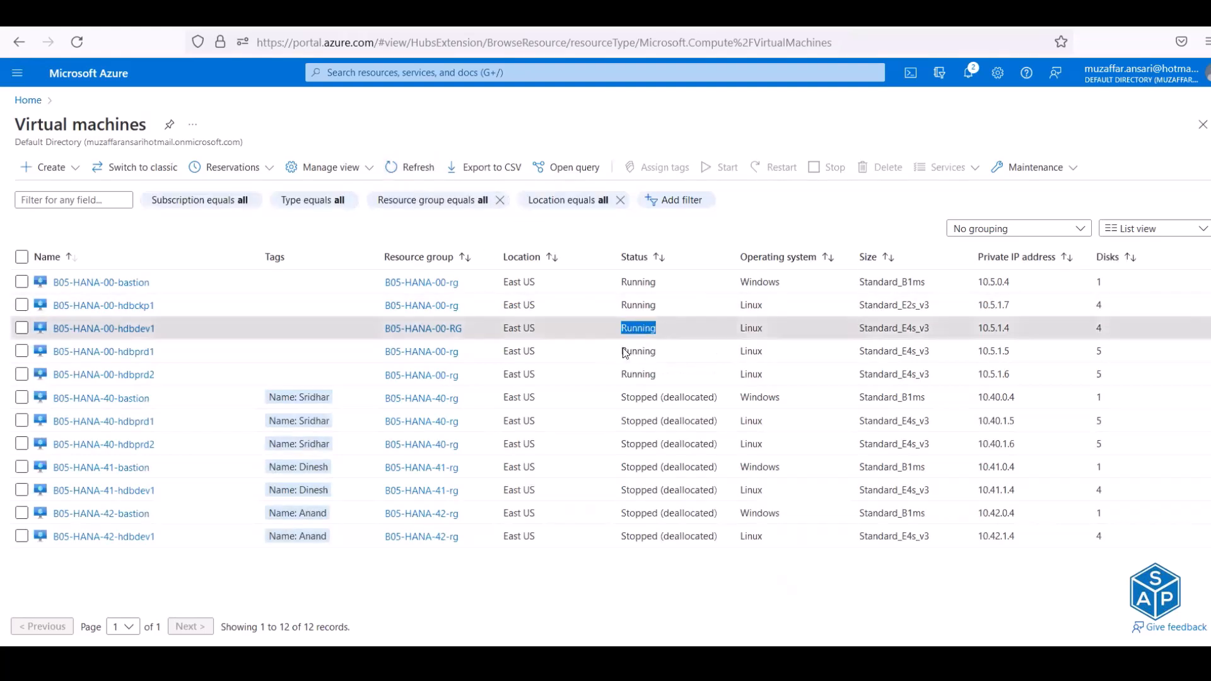
# - Highlight the Running status of hdbdev1 and hdbprd2 in the Azure VM list, then return to MTPuTTY
pyautogui.doubleClick(625, 351)
pyautogui.moveTo(622, 375); pyautogui.dragTo(656, 376)
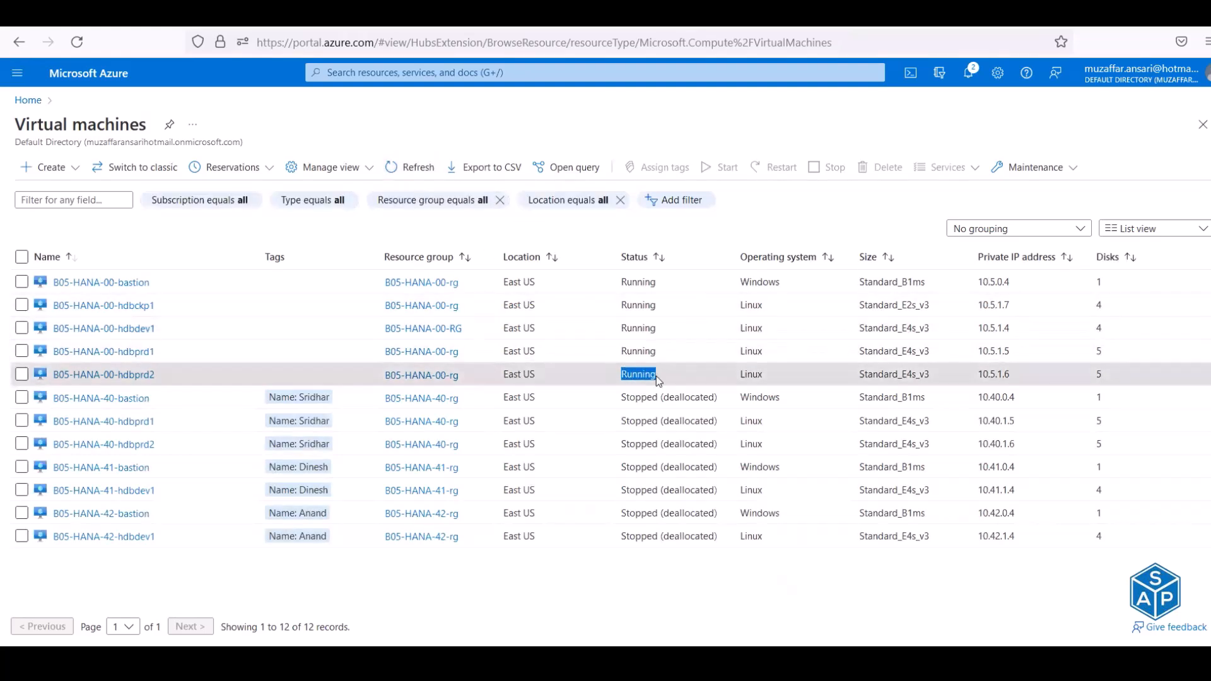
pyautogui.hotkey('alt', 'Tab')
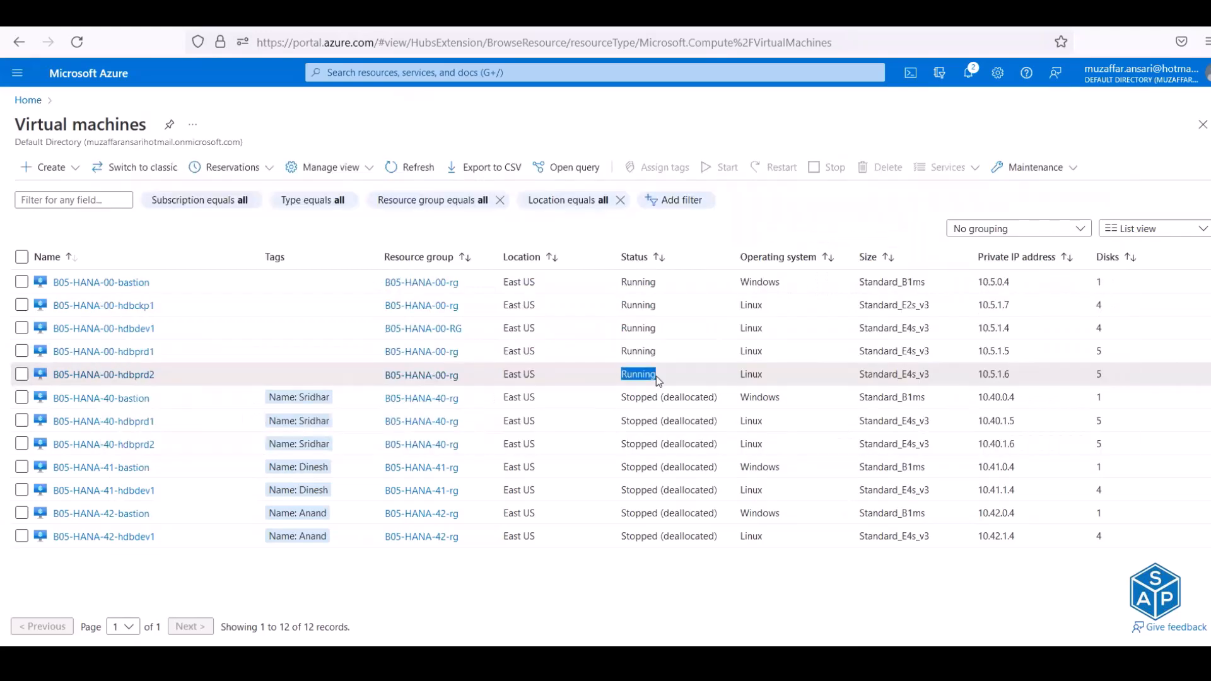
pyautogui.hotkey('alt', 'Tab')
pyautogui.hotkey('alt', 'Tab')
pyautogui.hotkey('alt', 'Tab')
pyautogui.hotkey('alt', 'Tab')
pyautogui.hotkey('alt', 'Tab')
pyautogui.hotkey('alt', 'Tab')
pyautogui.hotkey('alt', 'Tab')
pyautogui.hotkey('alt', 'Tab')
pyautogui.hotkey('alt', 'Tab')
pyautogui.hotkey('alt', 'Tab')
pyautogui.hotkey('alt', 'Tab')
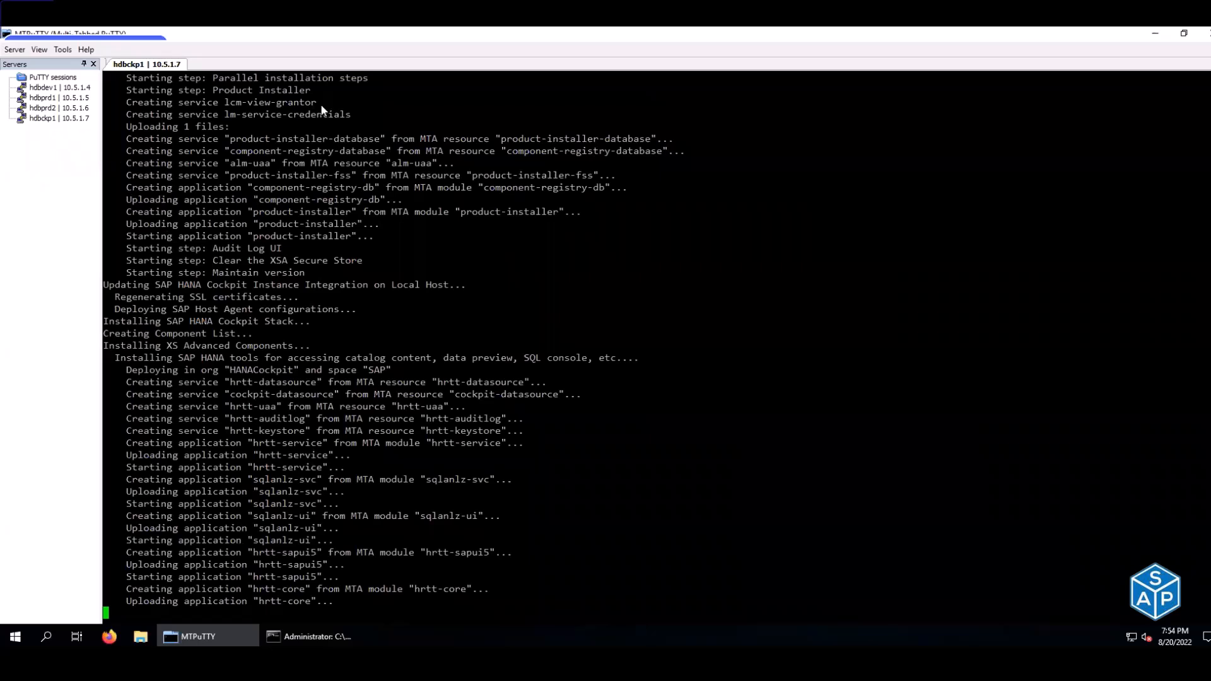
# - Open sessions to hdbdev1, hdbprd1 and hdbprd2, and switch to h4dadm on hdbdev1
pyautogui.doubleClick(63, 88)
pyautogui.doubleClick(65, 98)
pyautogui.doubleClick(66, 108)
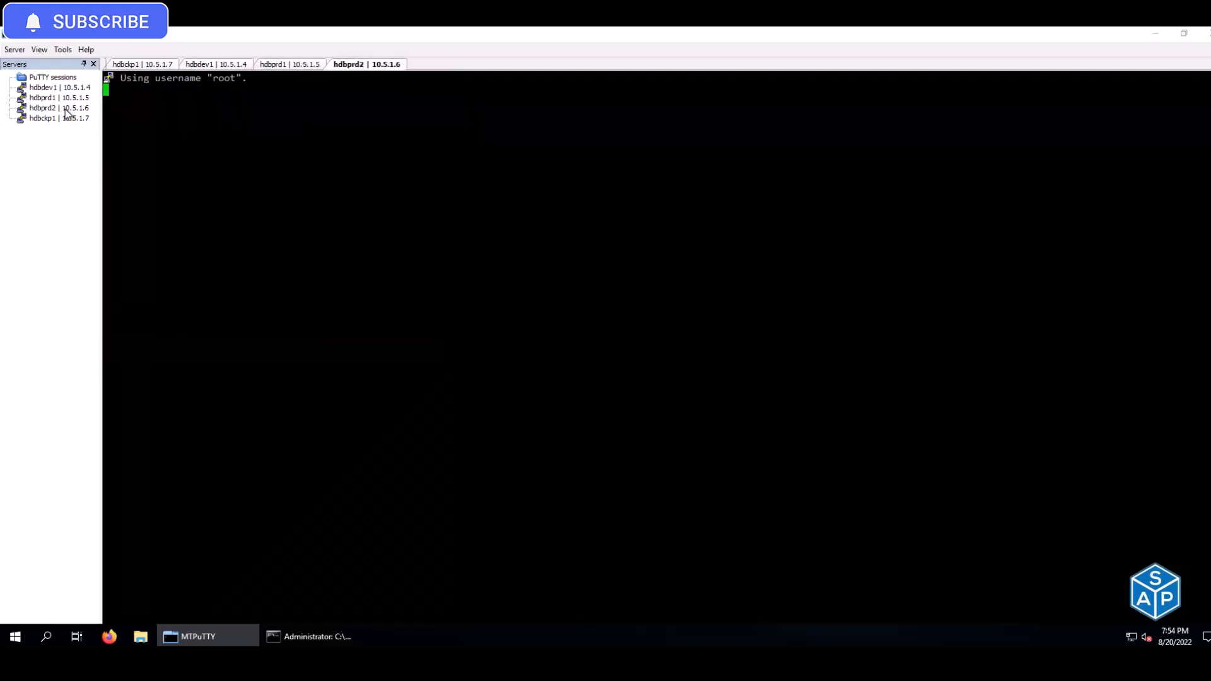
pyautogui.click(231, 64)
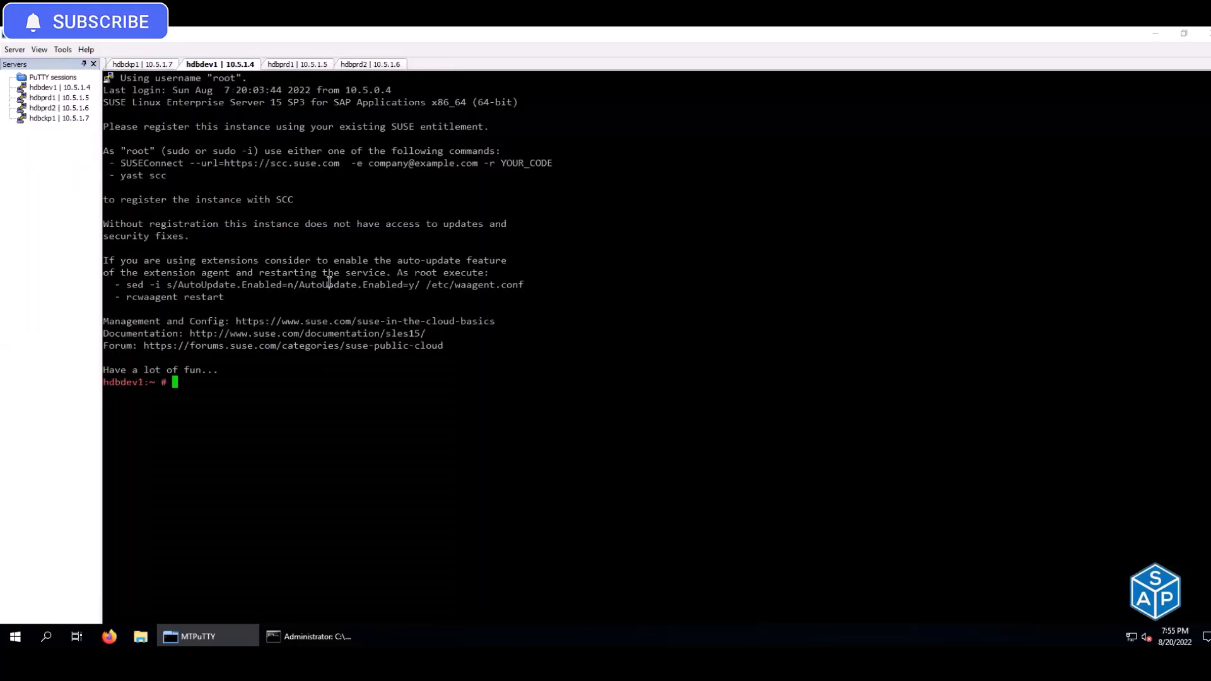
pyautogui.write('su - h4dadm')
pyautogui.press('Return')
# - Start HANA instance 03 on hdbdev1 with sapcontrol Start and watch its process list
pyautogui.press('Up')
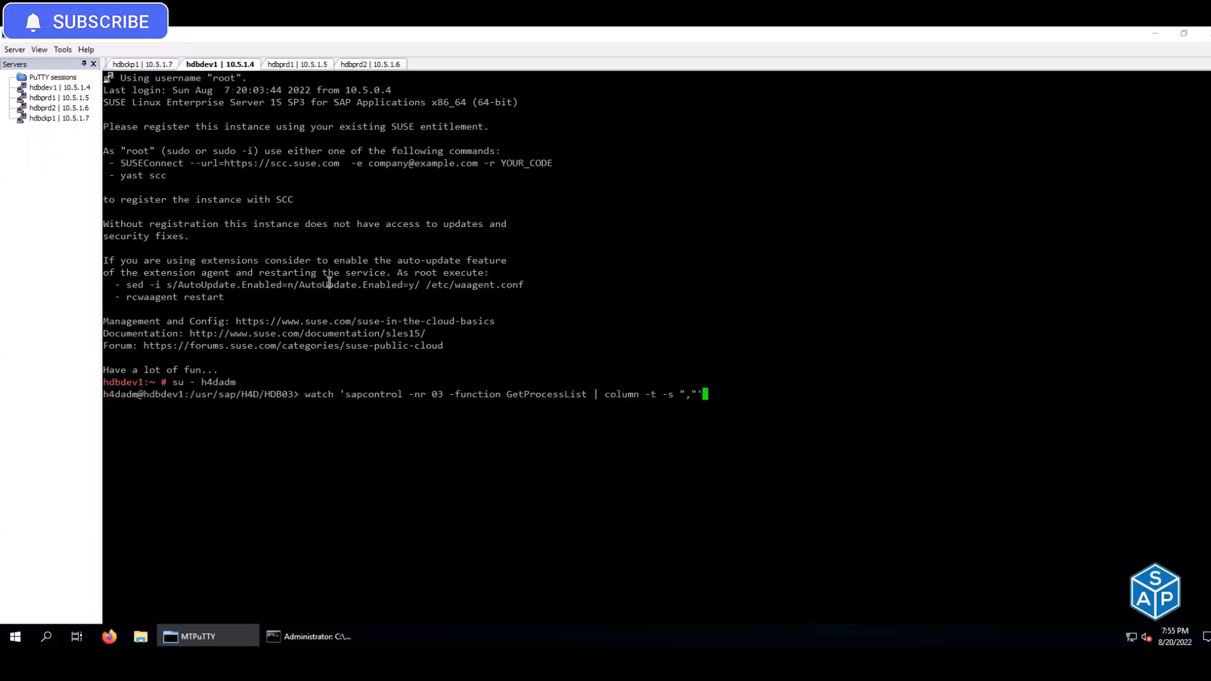
pyautogui.press('Up')
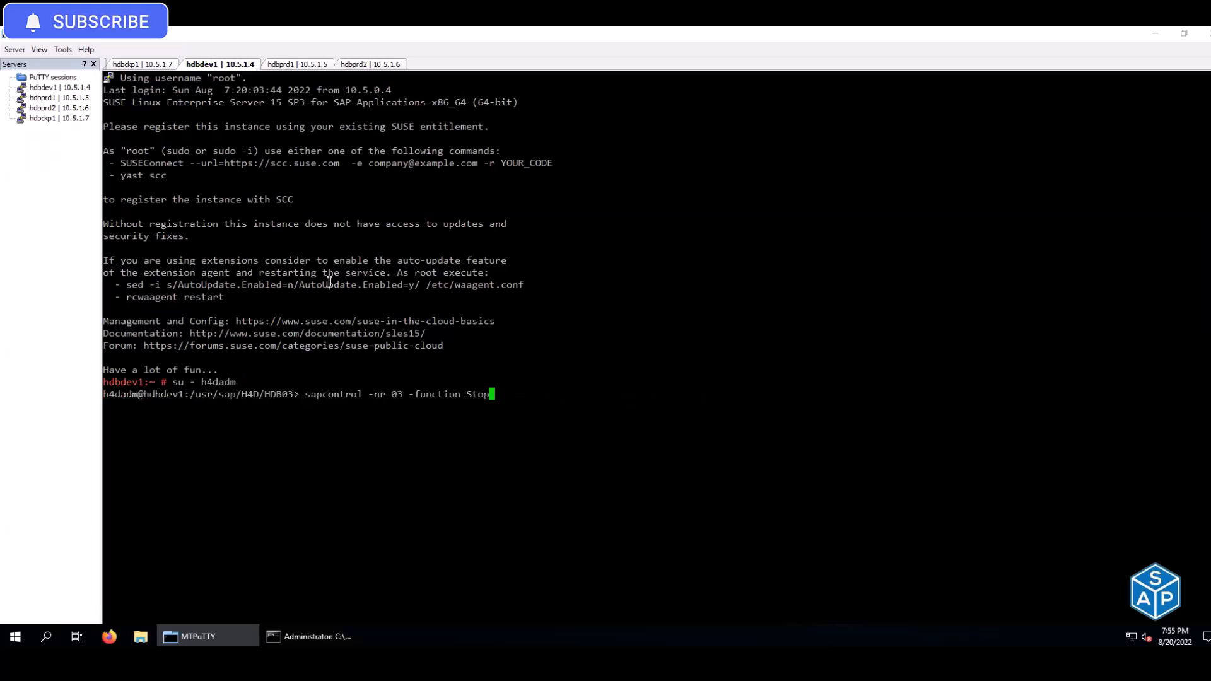
pyautogui.press('BackSpace')
pyautogui.press('BackSpace')
pyautogui.write('art')
pyautogui.press('Return')
pyautogui.press('Up')
pyautogui.press('Up')
pyautogui.press('Up')
pyautogui.press('Up')
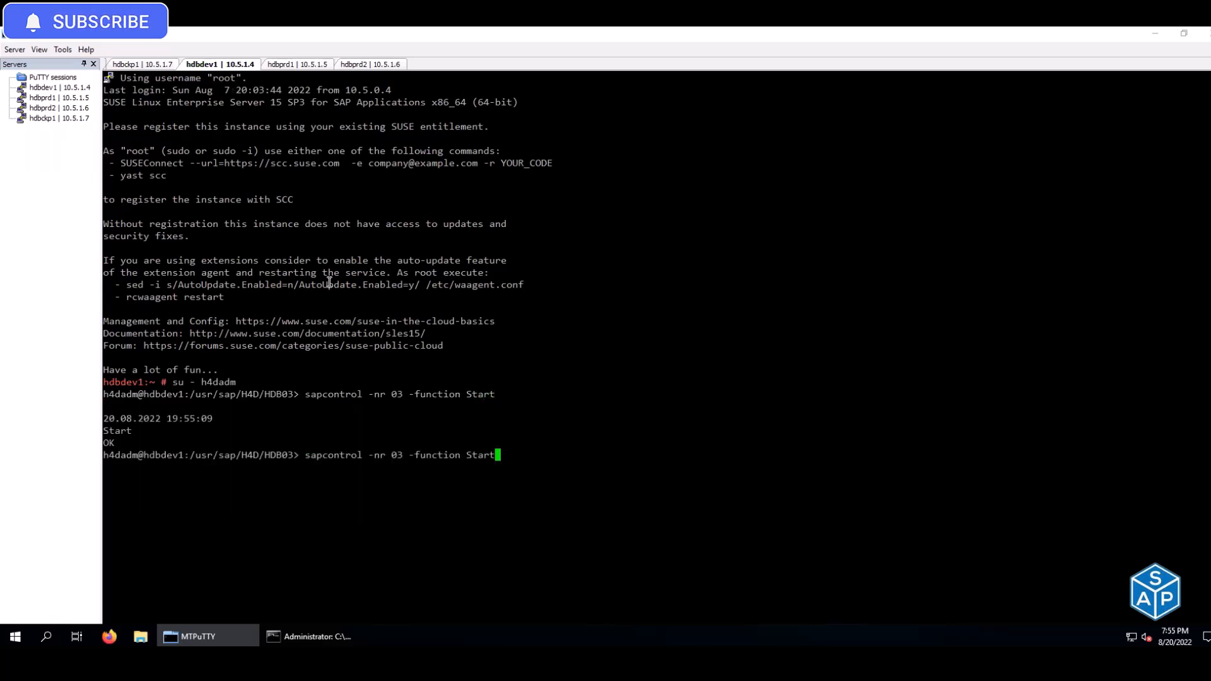
pyautogui.press('Down')
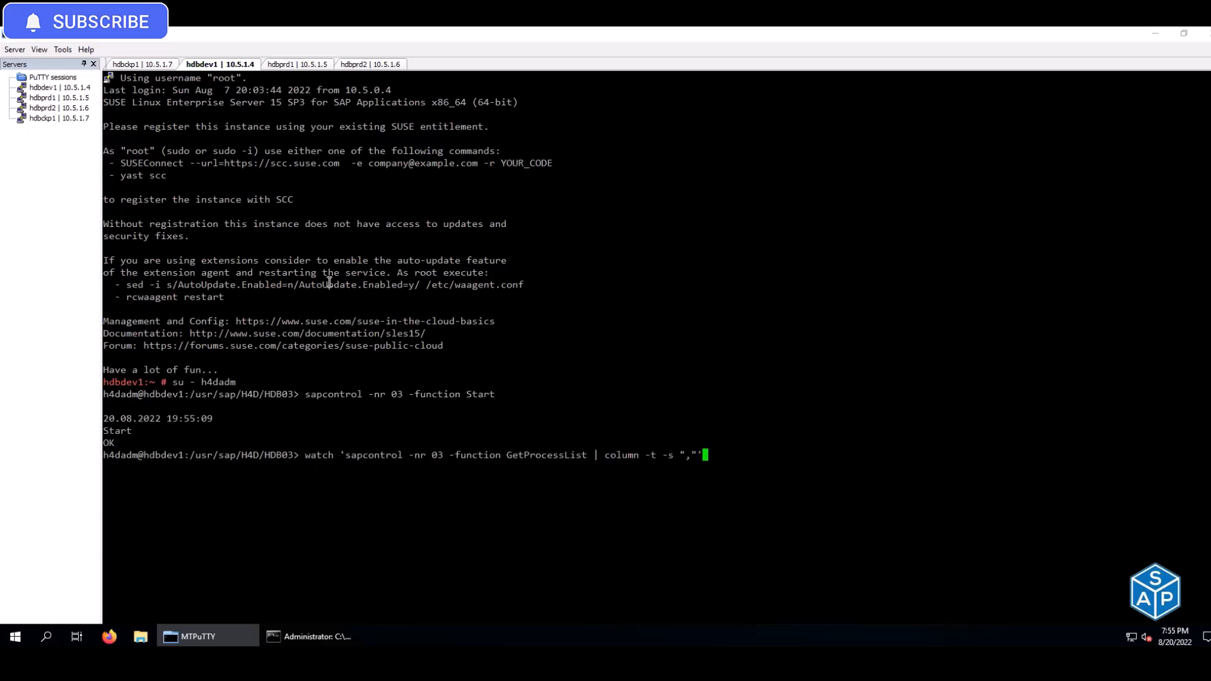
pyautogui.press('Return')
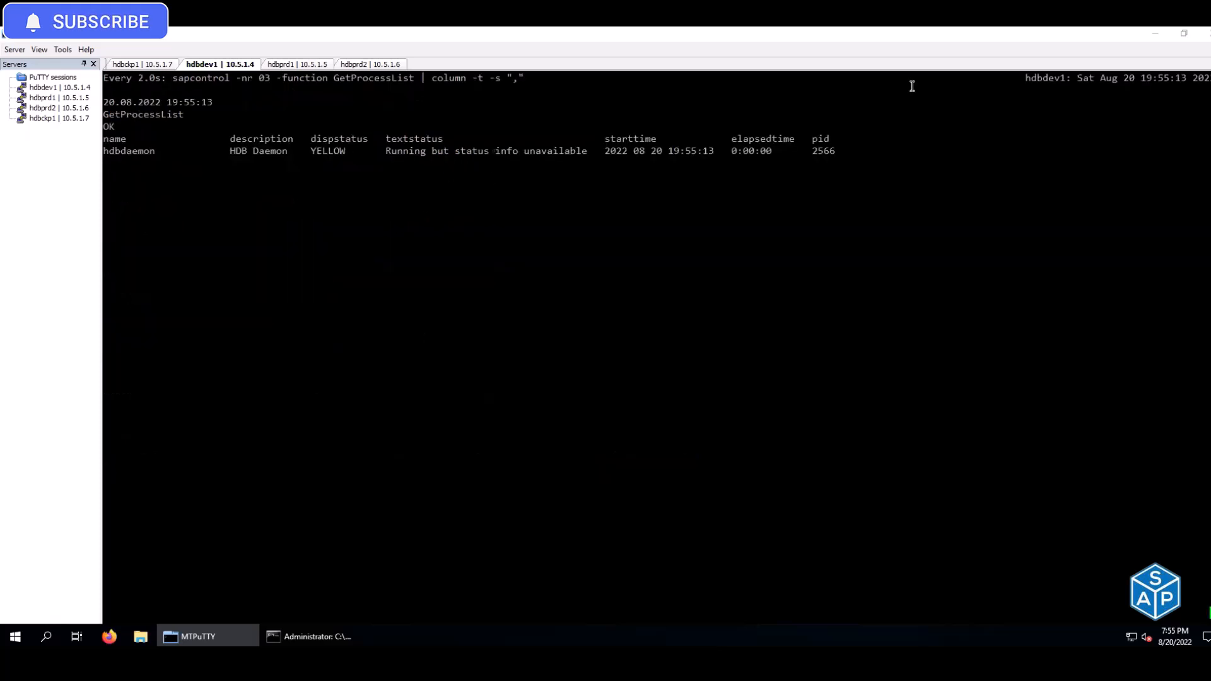
# - Run crm_mon -r on hdbprd1 and highlight the started IP and load balancer, and starting SAPHana resources
pyautogui.click(288, 65)
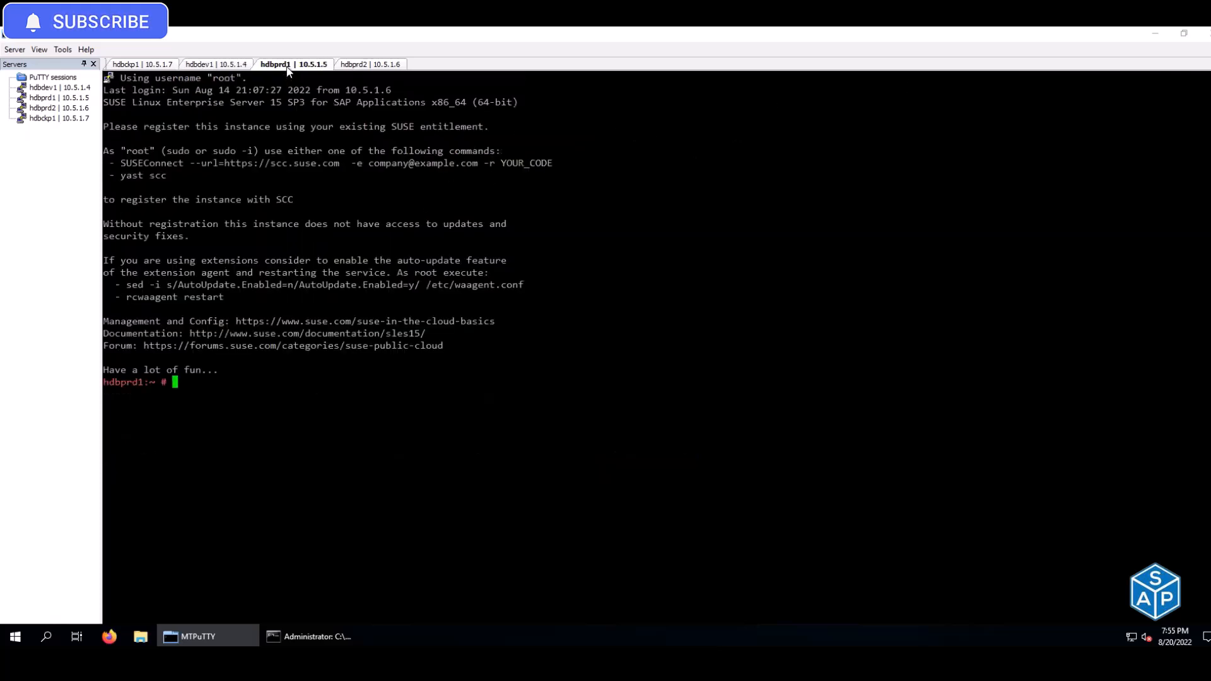
pyautogui.write('c')
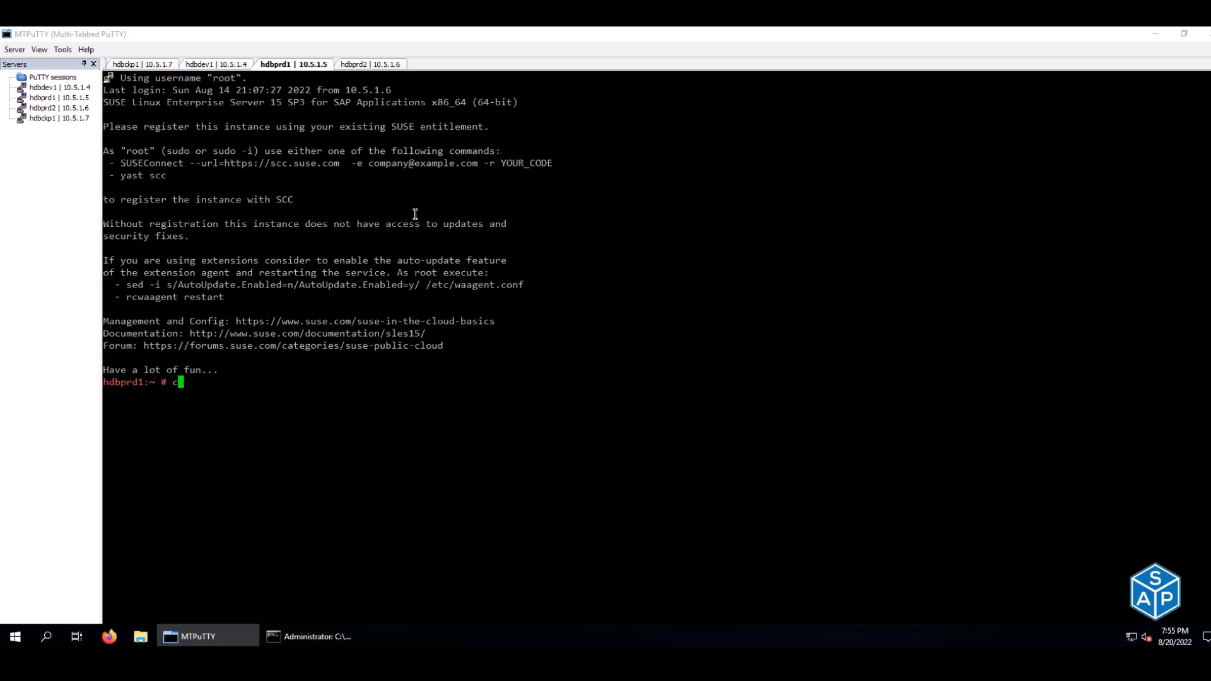
pyautogui.write('rm_mon -r')
pyautogui.press('Return')
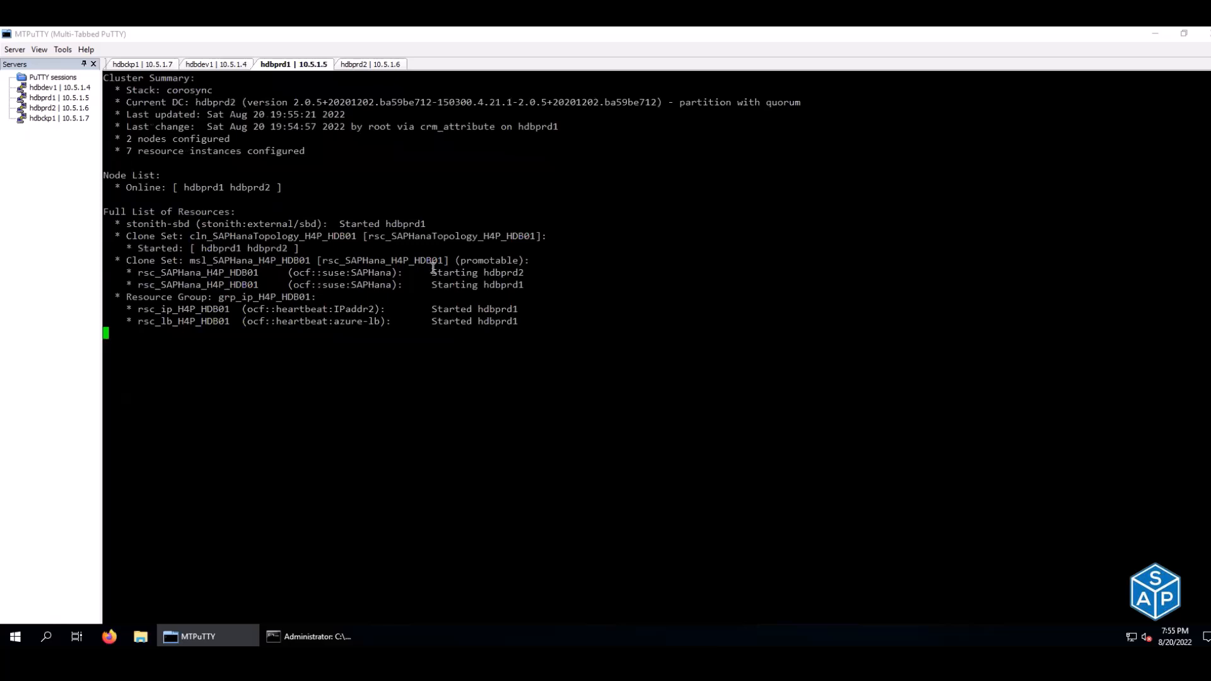
pyautogui.moveTo(434, 309); pyautogui.dragTo(518, 311)
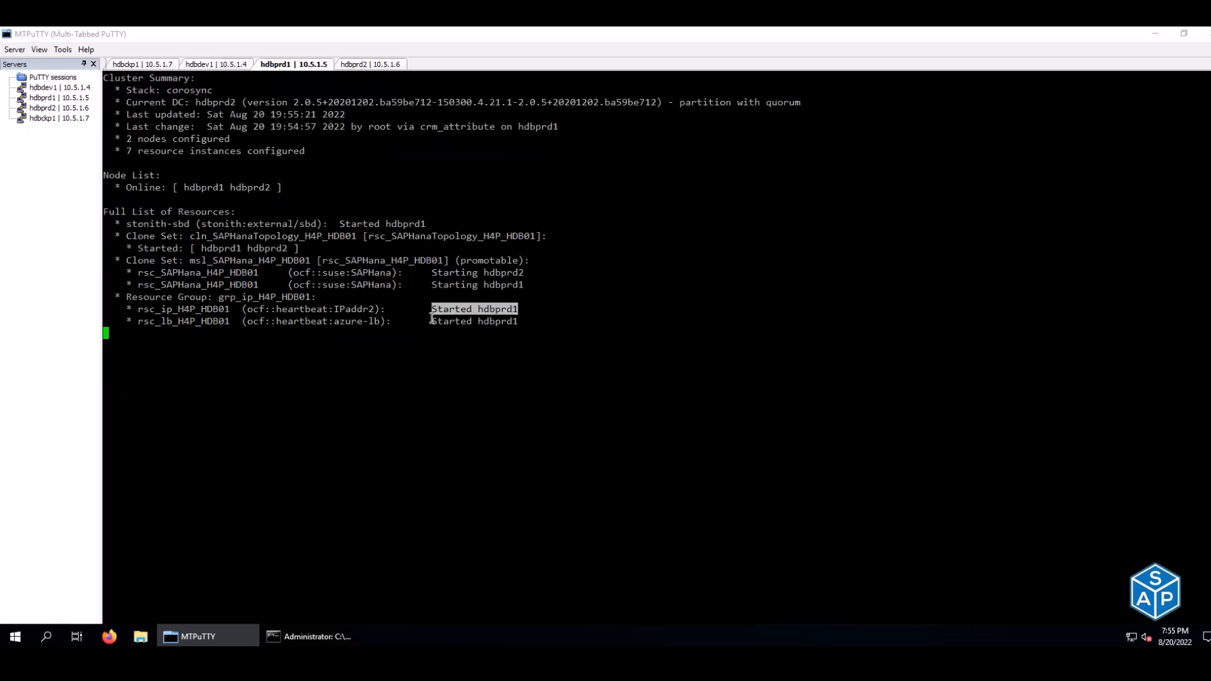
pyautogui.moveTo(434, 322); pyautogui.dragTo(515, 322)
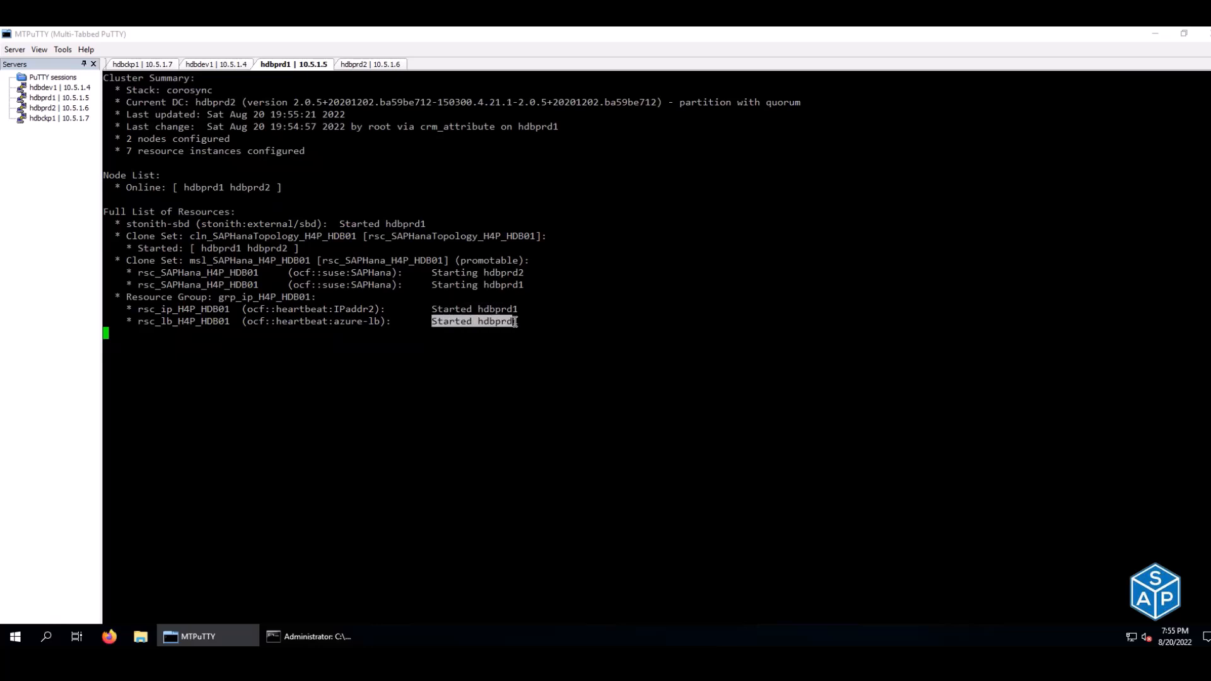
pyautogui.click(516, 323)
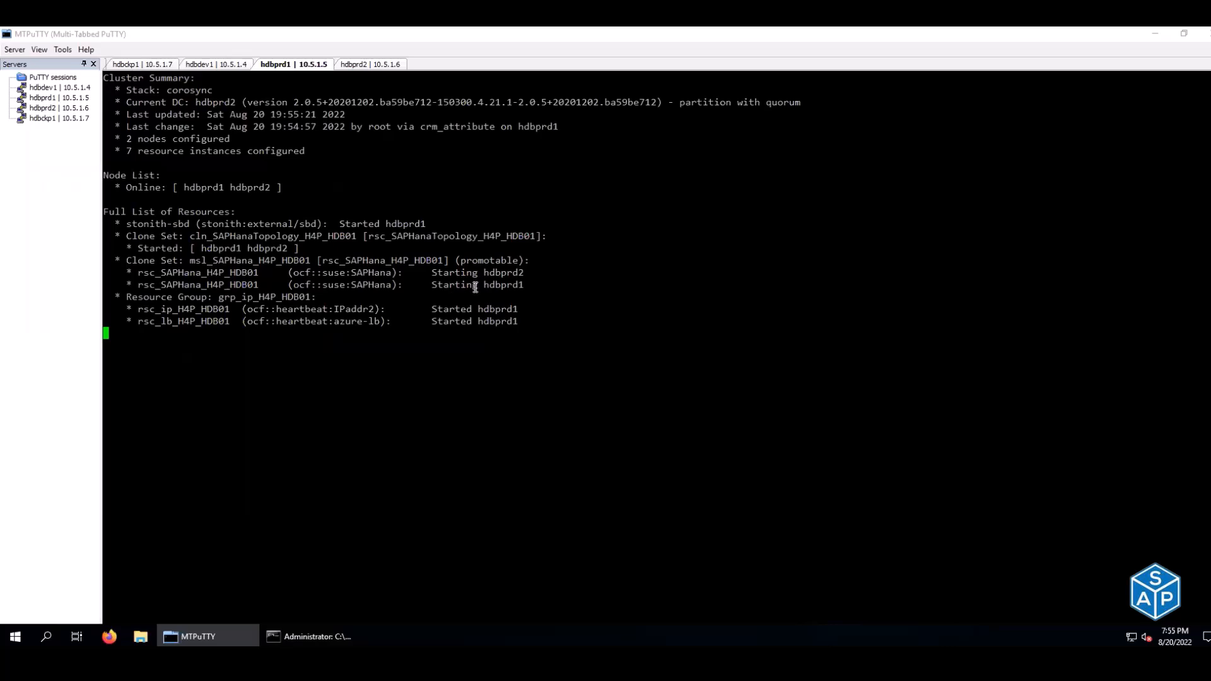
pyautogui.moveTo(484, 284); pyautogui.dragTo(524, 286)
pyautogui.moveTo(436, 272); pyautogui.dragTo(495, 272)
pyautogui.click(362, 65)
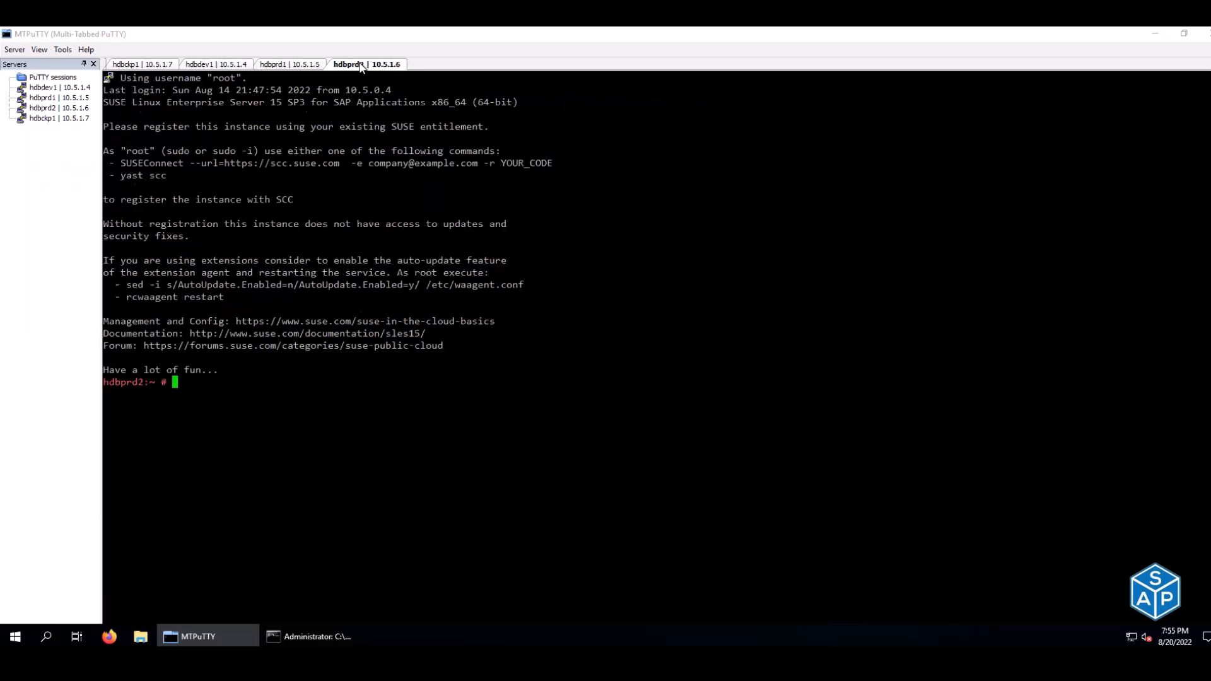
# - Switch to the h4padm user on hdbprd2
pyautogui.press('Up')
pyautogui.press('Up')
pyautogui.press('Up')
pyautogui.press('Up')
pyautogui.press('Up')
pyautogui.press('Return')
pyautogui.press('Up')
pyautogui.press('Up')
pyautogui.press('Up')
pyautogui.press('Up')
pyautogui.press('Up')
pyautogui.press('Up')
pyautogui.press('Up')
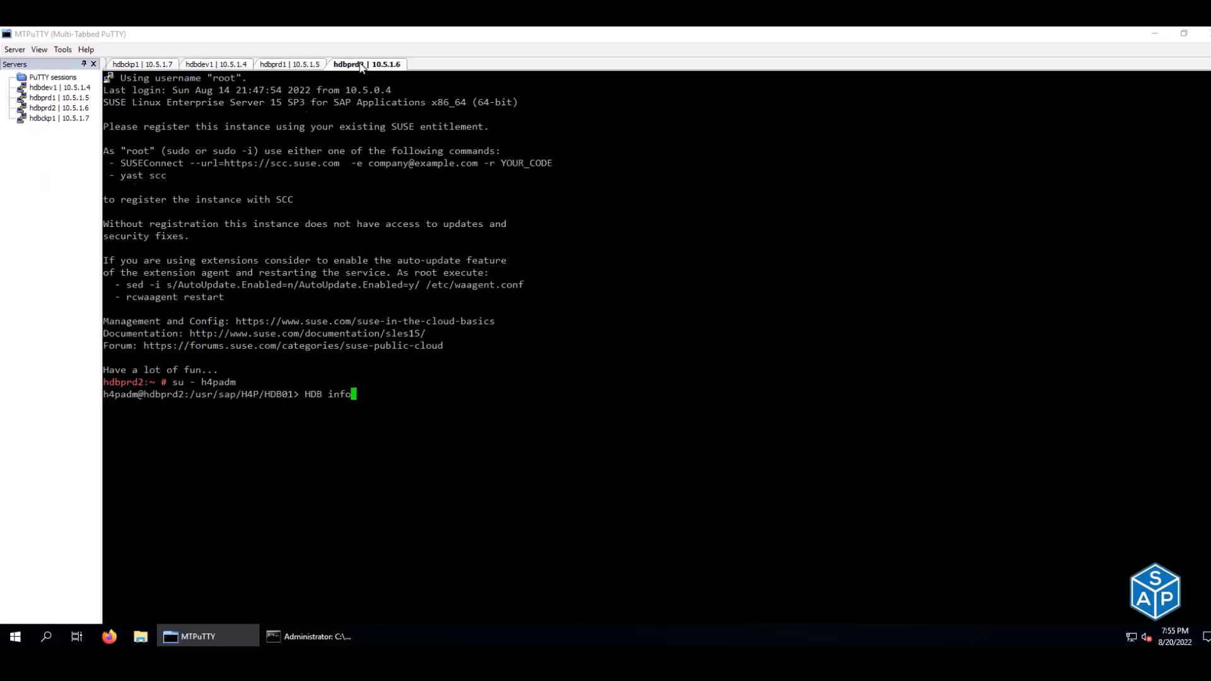
pyautogui.press('Up')
pyautogui.press('Down')
pyautogui.press('Down')
pyautogui.press('Down')
# - Stop the watch on hdbdev1 and copy its GetProcessList watch command
pyautogui.click(215, 65)
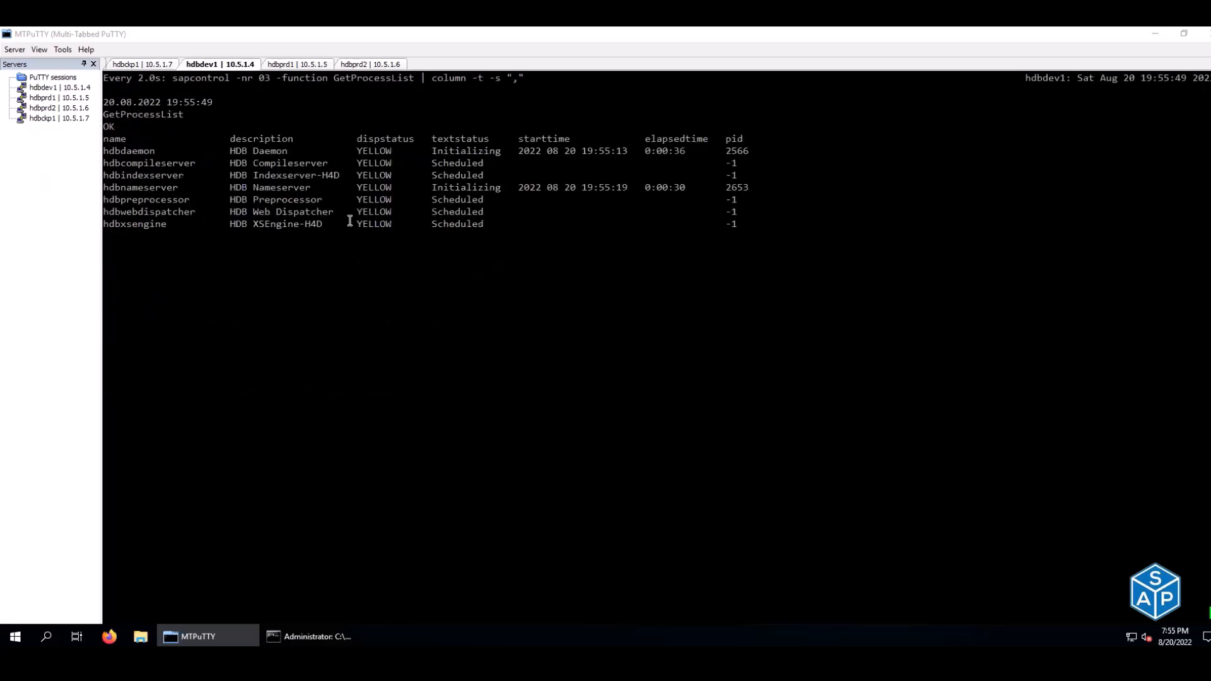
pyautogui.hotkey('ctrl', 'c')
pyautogui.press('Up')
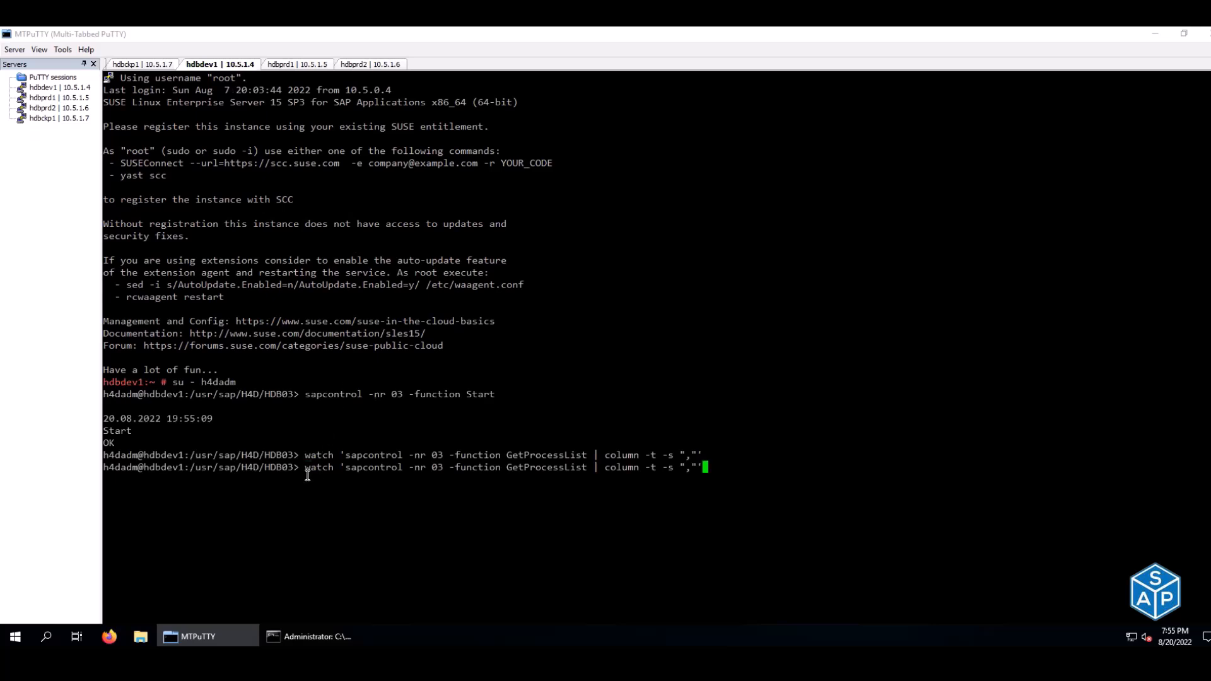
pyautogui.moveTo(304, 466); pyautogui.dragTo(466, 472)
pyautogui.click(328, 471)
pyautogui.moveTo(309, 467); pyautogui.dragTo(706, 467)
pyautogui.press('super+c')
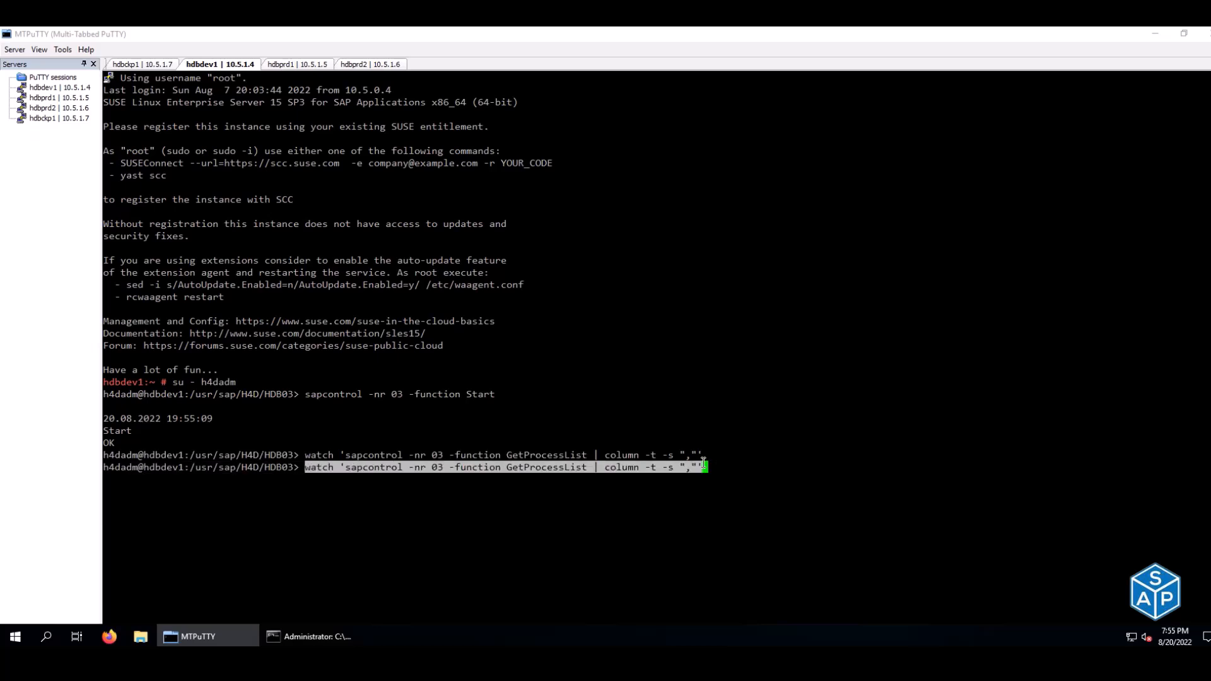
# - Paste the watch command on hdbprd2, change the instance from 03 to 01, and run it
pyautogui.click(394, 65)
pyautogui.rightClick(569, 285)
pyautogui.press('Left')
pyautogui.press('Left')
pyautogui.press('Left')
pyautogui.press('Left')
pyautogui.press('Left')
pyautogui.press('Left')
pyautogui.press('Left')
pyautogui.press('Left')
pyautogui.press('Left')
pyautogui.press('Left')
pyautogui.press('Left')
pyautogui.press('Left')
pyautogui.press('Left')
pyautogui.press('Left')
pyautogui.press('Left')
pyautogui.press('Left')
pyautogui.press('Left')
pyautogui.press('Left')
pyautogui.press('Left')
pyautogui.press('Left')
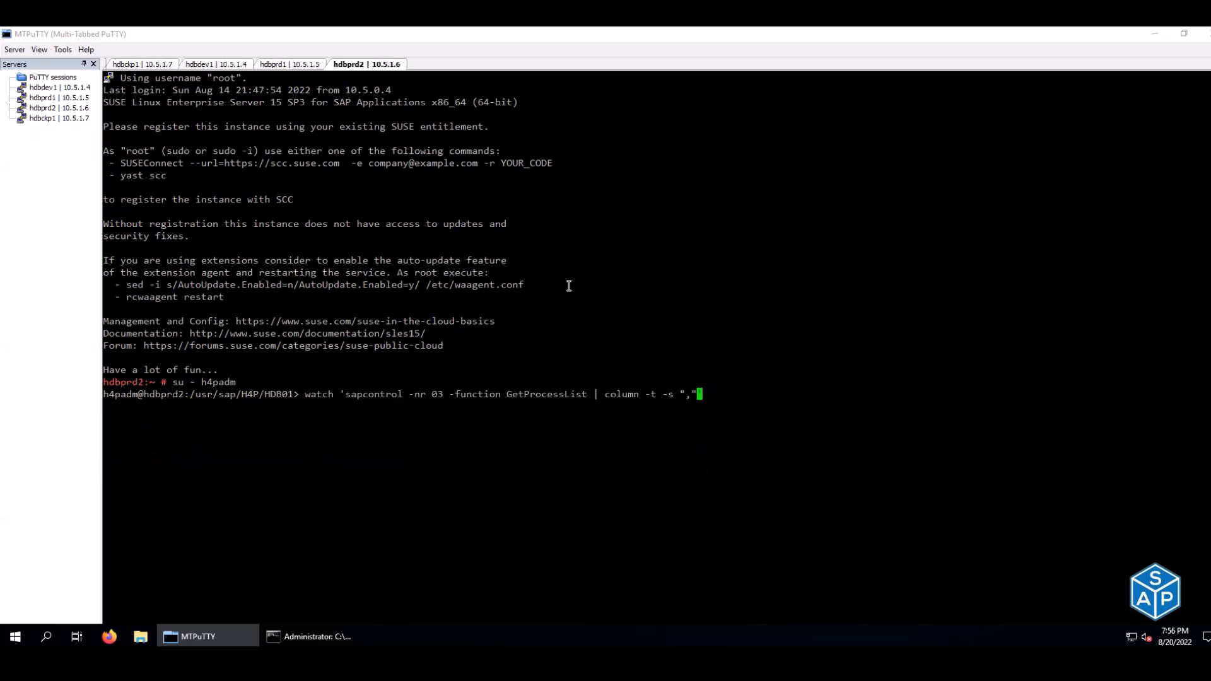
pyautogui.press('BackSpace')
pyautogui.write('1')
pyautogui.press('Return')
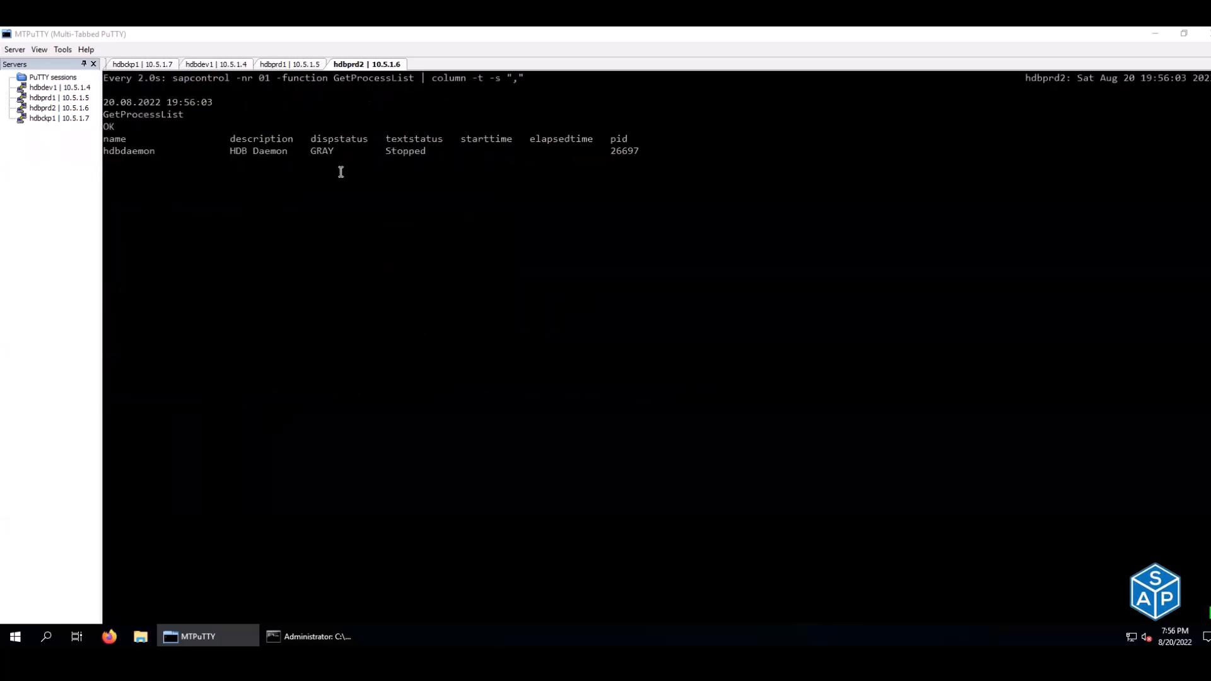
pyautogui.click(271, 65)
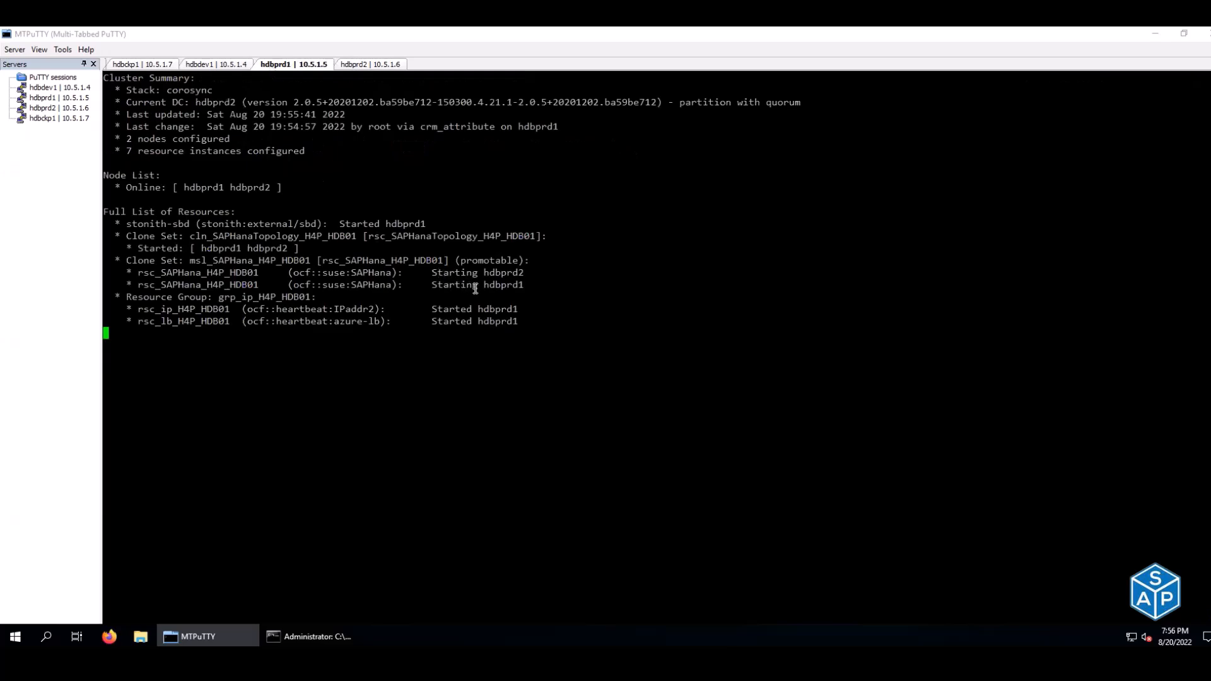
# - Duplicate the hdbprd1 session, place it before hdbprd2, and log in as h4padm
pyautogui.rightClick(295, 64)
pyautogui.click(324, 81)
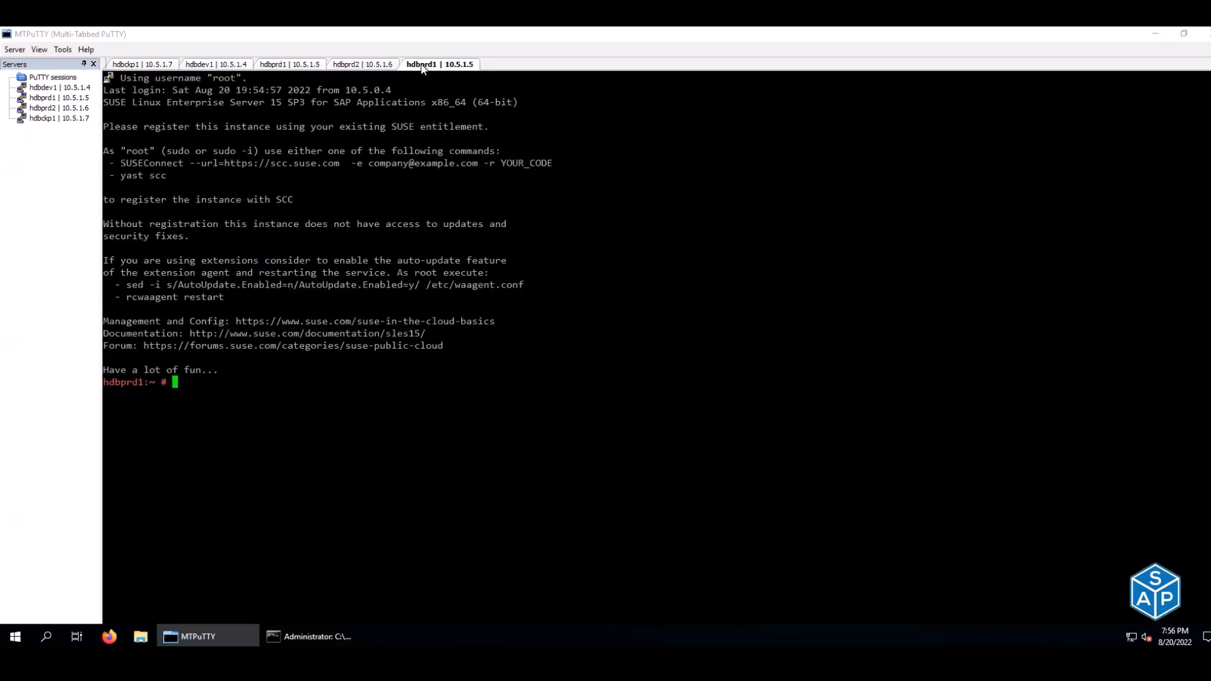
pyautogui.moveTo(421, 67); pyautogui.dragTo(356, 66)
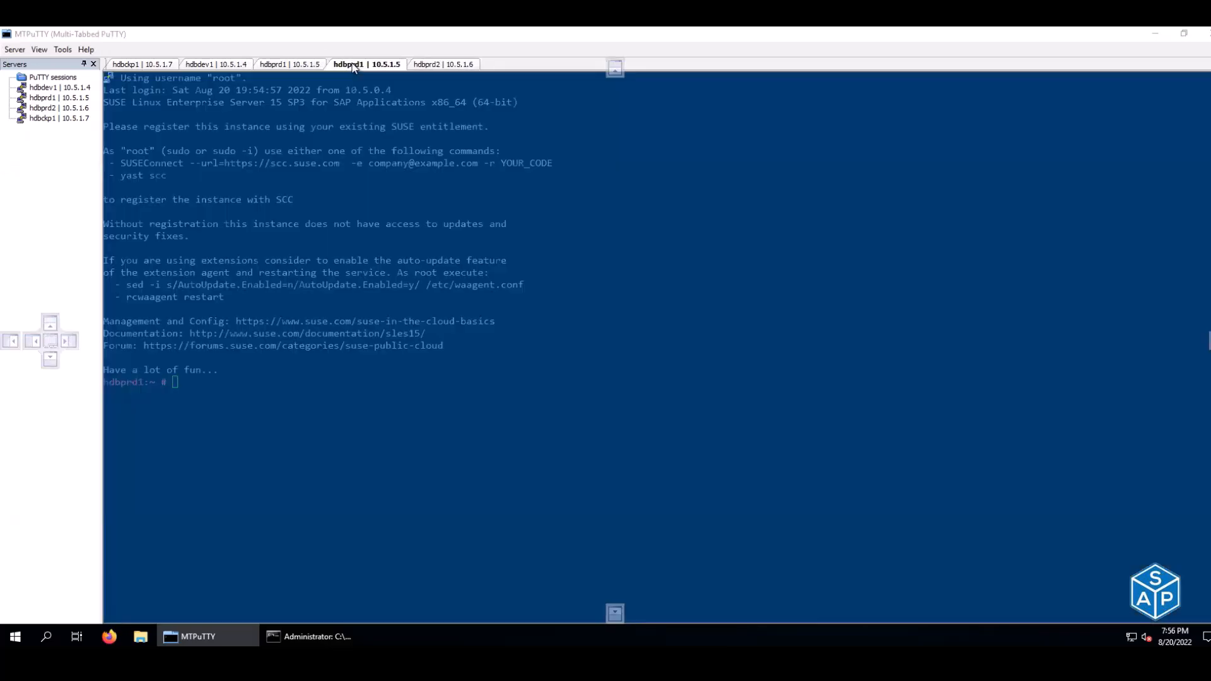
pyautogui.moveTo(462, 253); pyautogui.dragTo(463, 254)
pyautogui.write('su - h4padm')
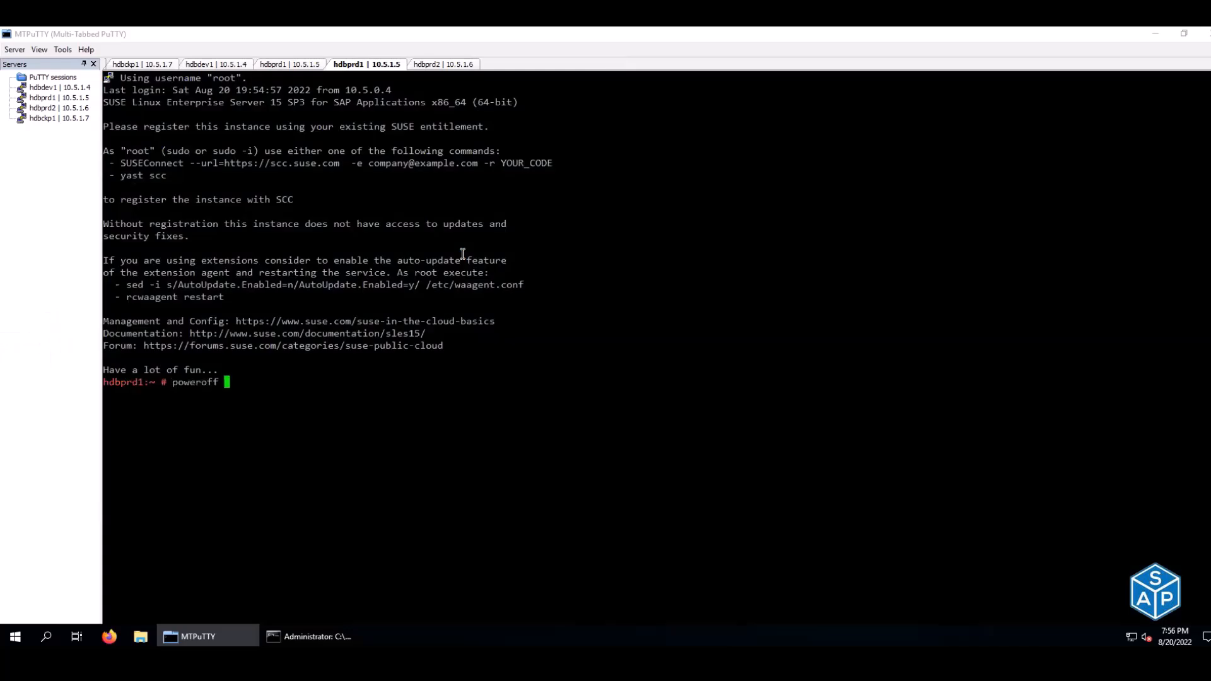
pyautogui.press('Return')
# - Watch hdbprd1's instance 01 process list, confirming all HANA services are GREEN and Running
pyautogui.rightClick(513, 331)
pyautogui.press('Return')
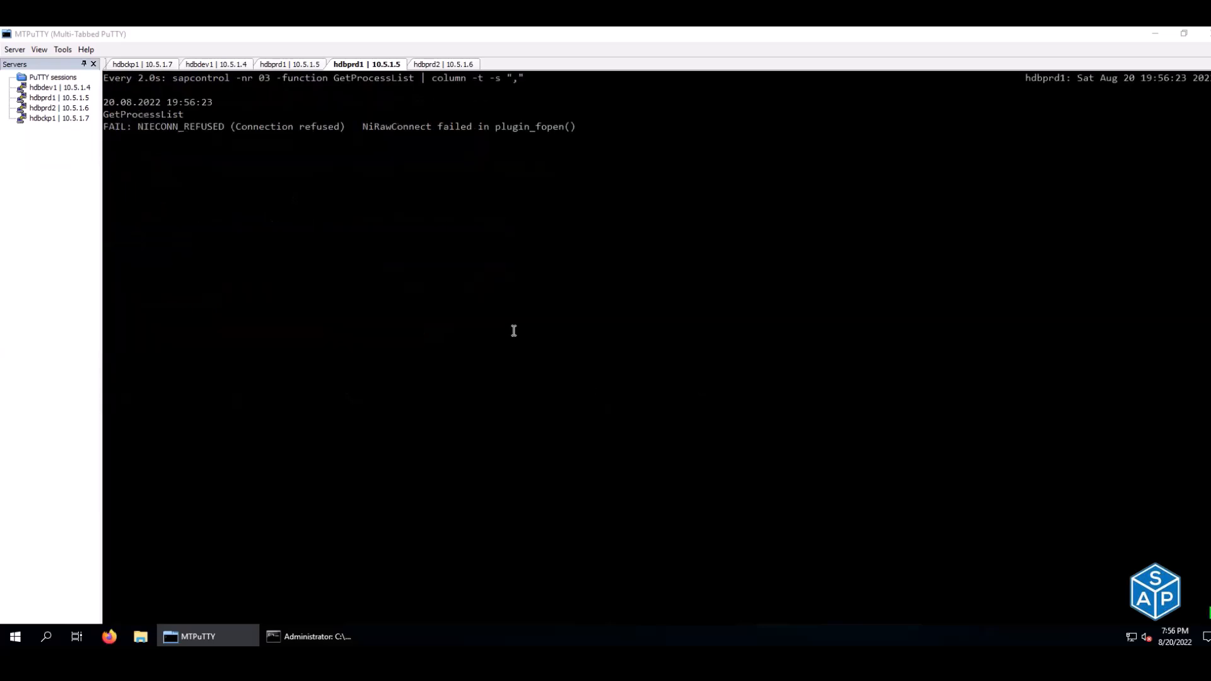
pyautogui.hotkey('ctrl', 'c')
pyautogui.press('Up')
pyautogui.press('Left')
pyautogui.press('Left')
pyautogui.press('Left')
pyautogui.press('Left')
pyautogui.press('Left')
pyautogui.press('Left')
pyautogui.press('Left')
pyautogui.press('Left')
pyautogui.press('Left')
pyautogui.press('Left')
pyautogui.press('Left')
pyautogui.press('Left')
pyautogui.press('Left')
pyautogui.press('Left')
pyautogui.press('Left')
pyautogui.press('Left')
pyautogui.press('Left')
pyautogui.press('Left')
pyautogui.press('Left')
pyautogui.press('Left')
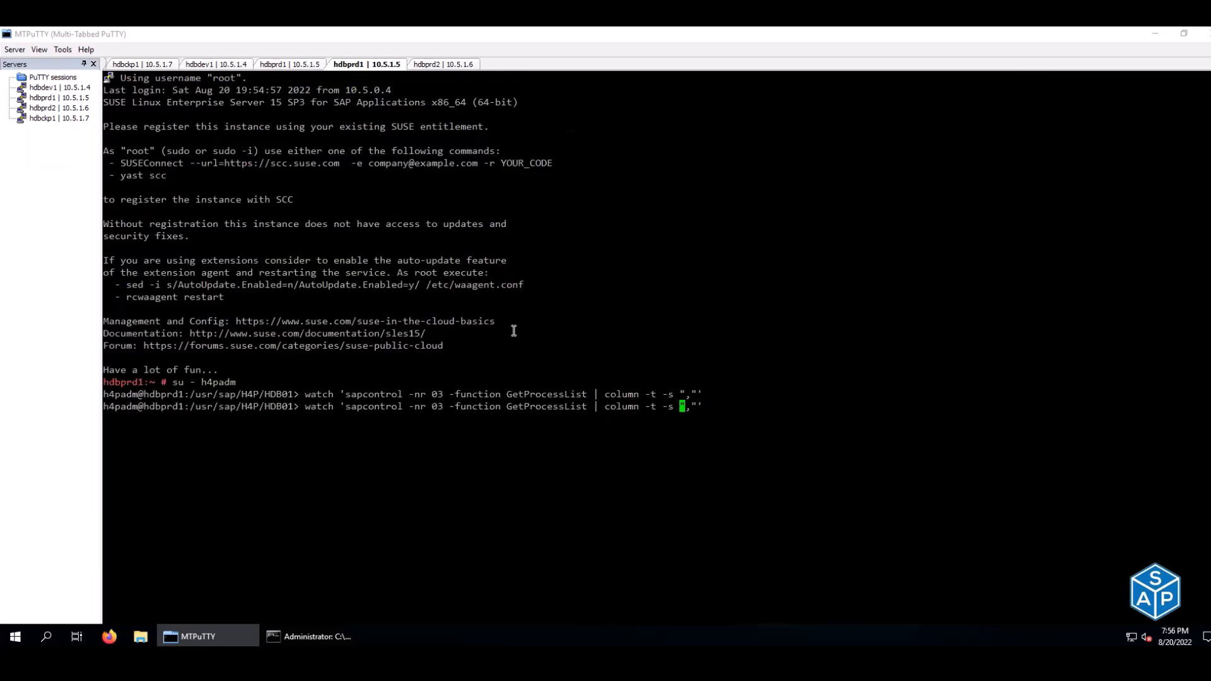
pyautogui.press('Left')
pyautogui.press('Left')
pyautogui.press('Left')
pyautogui.press('Left')
pyautogui.press('Left')
pyautogui.press('BackSpace')
pyautogui.write('1')
pyautogui.press('Return')
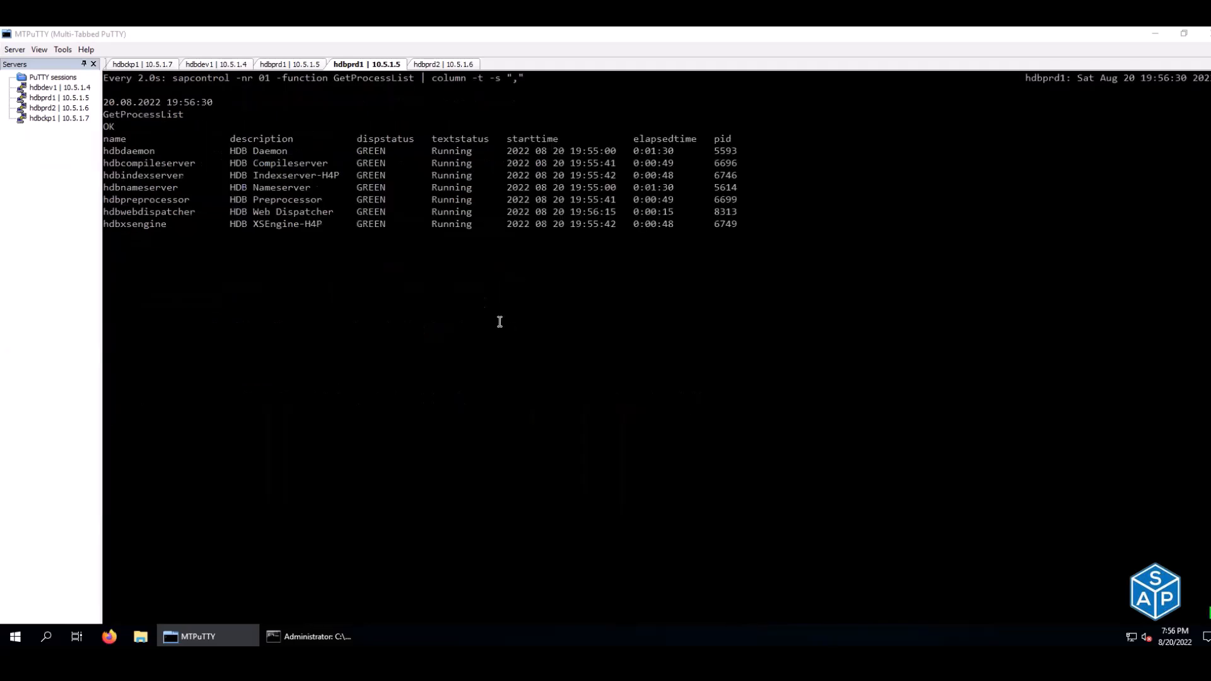
pyautogui.moveTo(439, 148); pyautogui.dragTo(465, 224)
pyautogui.click(264, 66)
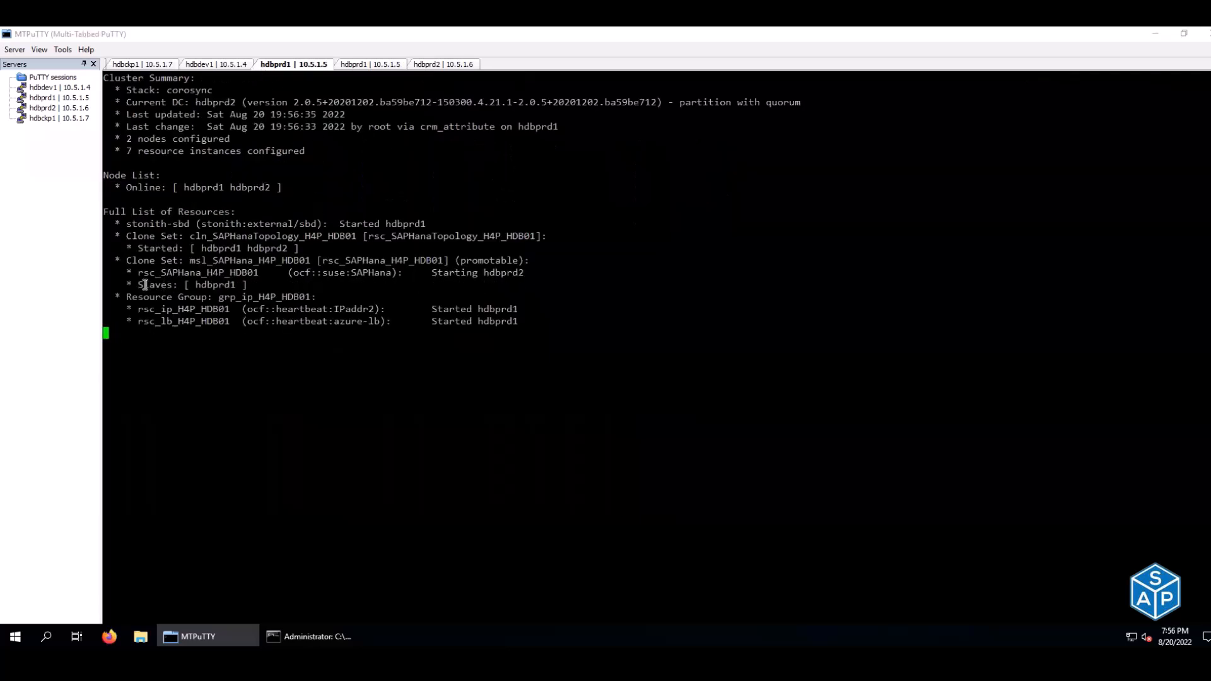
# - Point out hdbprd1 on the Slaves line, compare both process lists, and note hdbprd1's promotion
pyautogui.moveTo(196, 283); pyautogui.dragTo(237, 283)
pyautogui.moveTo(138, 284); pyautogui.dragTo(177, 285)
pyautogui.click(398, 65)
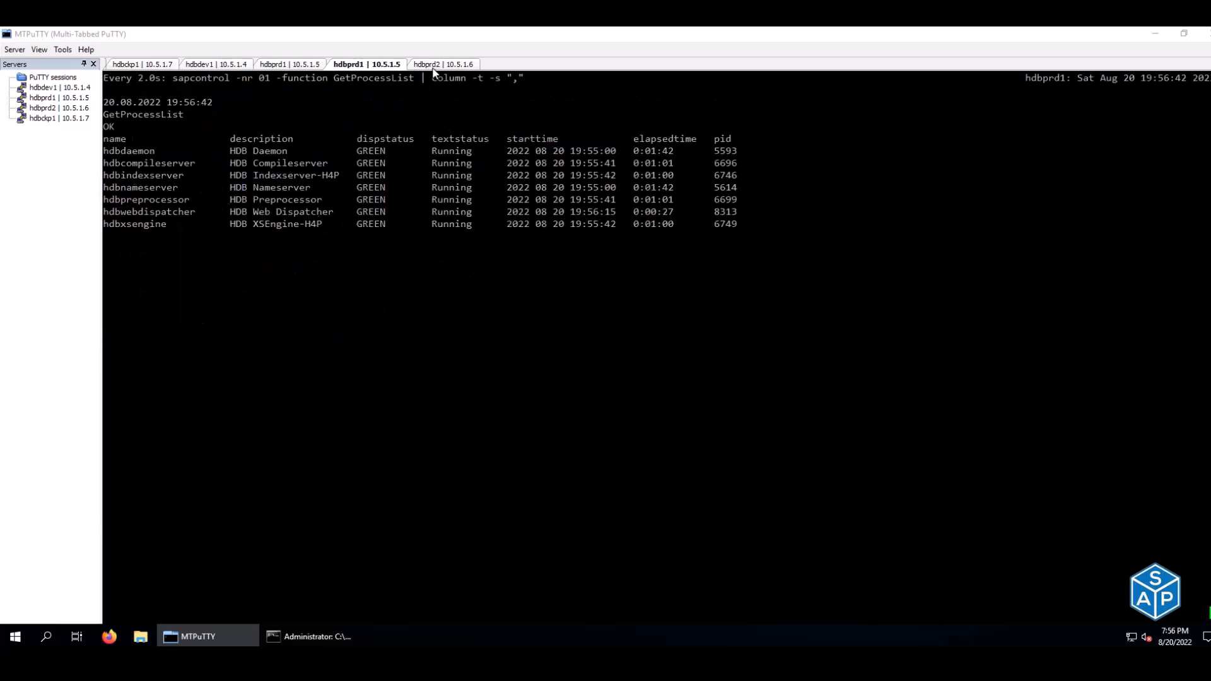
pyautogui.click(433, 69)
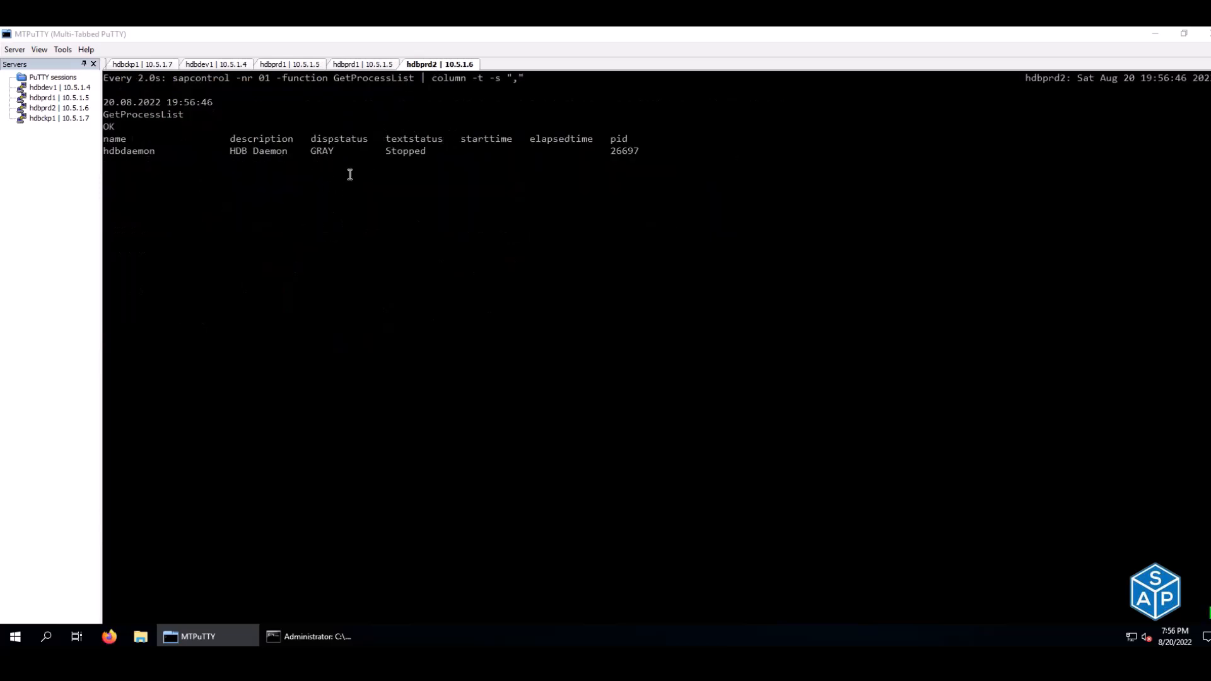
pyautogui.click(372, 66)
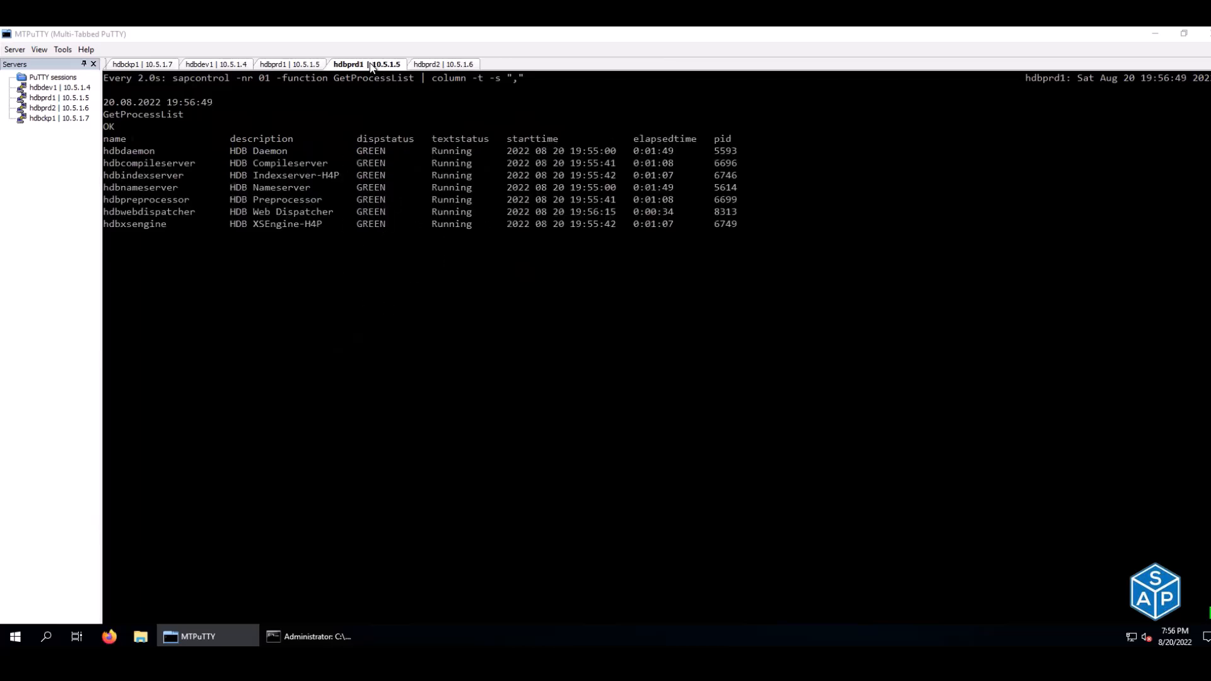
pyautogui.click(455, 68)
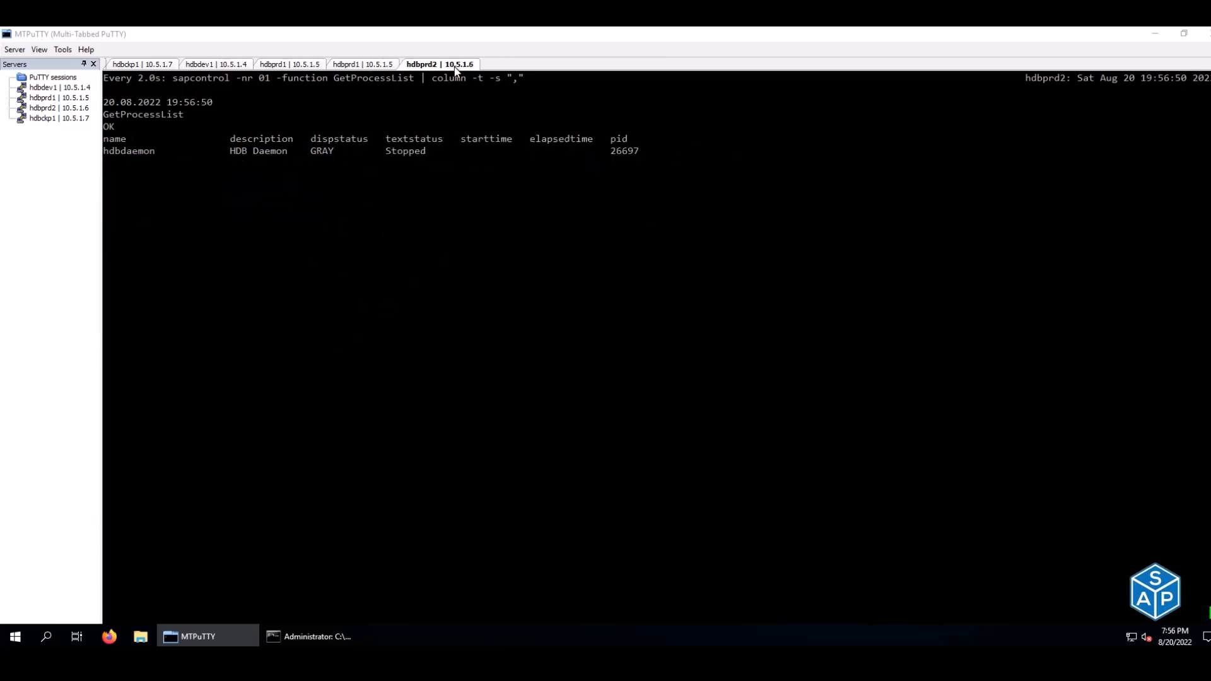
pyautogui.click(278, 67)
pyautogui.moveTo(446, 275); pyautogui.dragTo(530, 274)
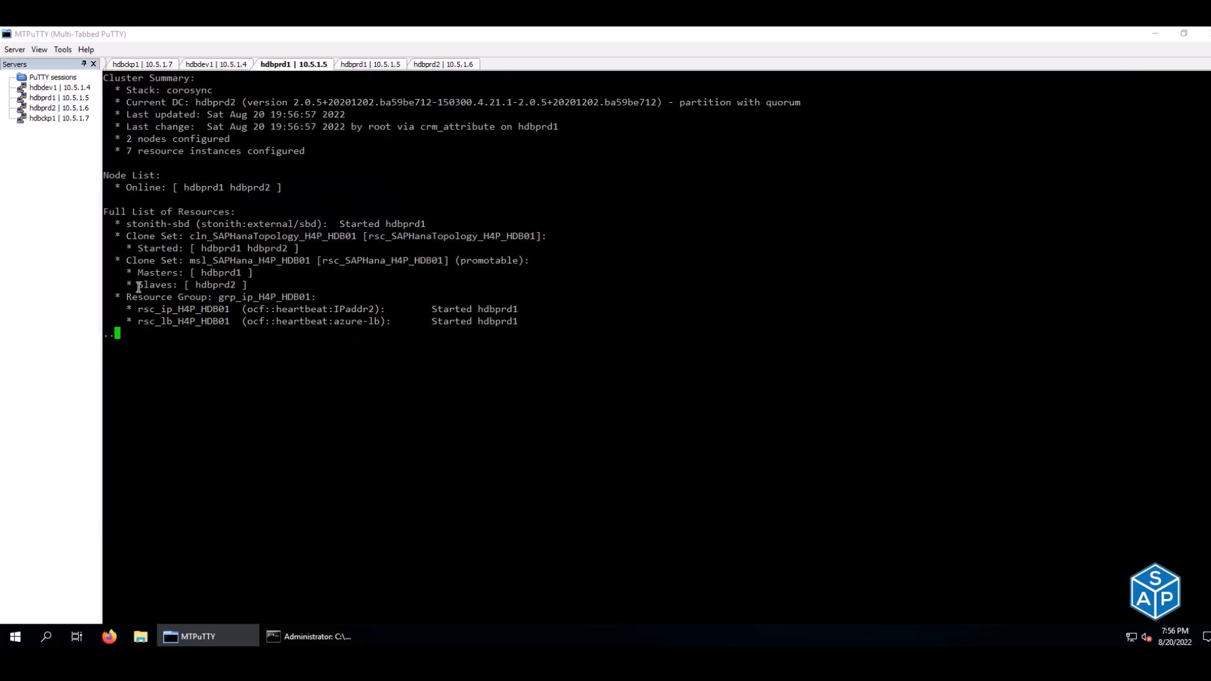
pyautogui.moveTo(139, 273); pyautogui.dragTo(229, 273)
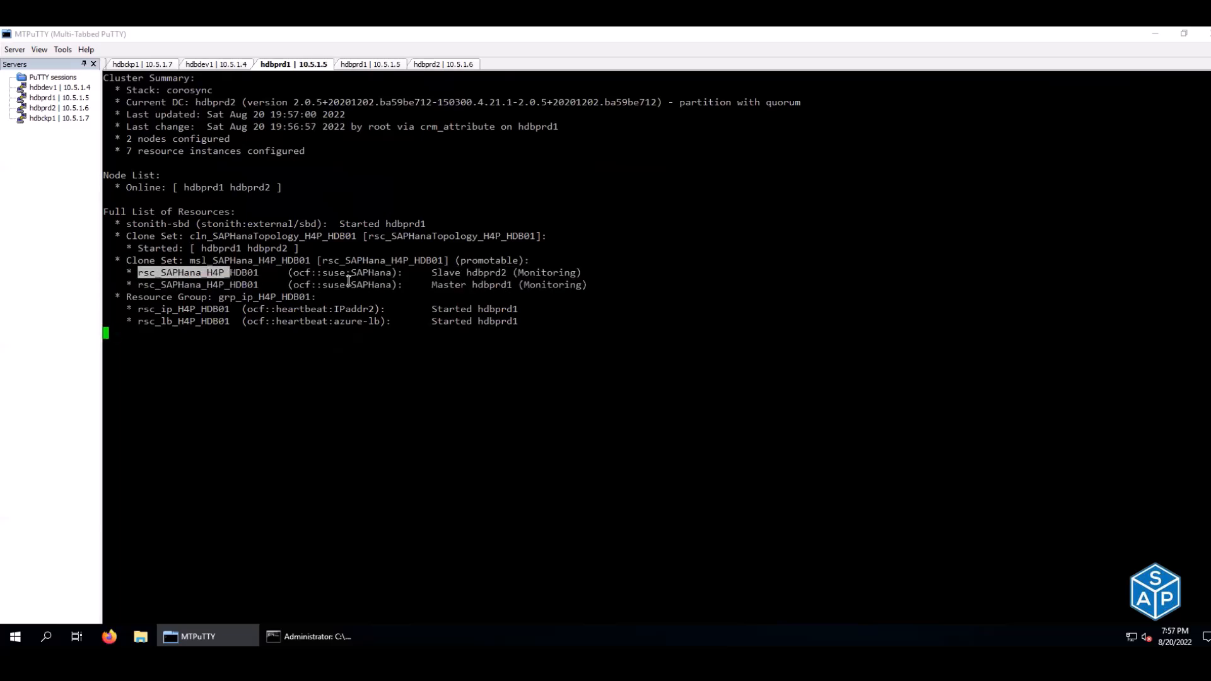
# - Follow hdbprd2's processes starting up and show hdbprd1 as master, hdbprd2 as slave
pyautogui.click(416, 64)
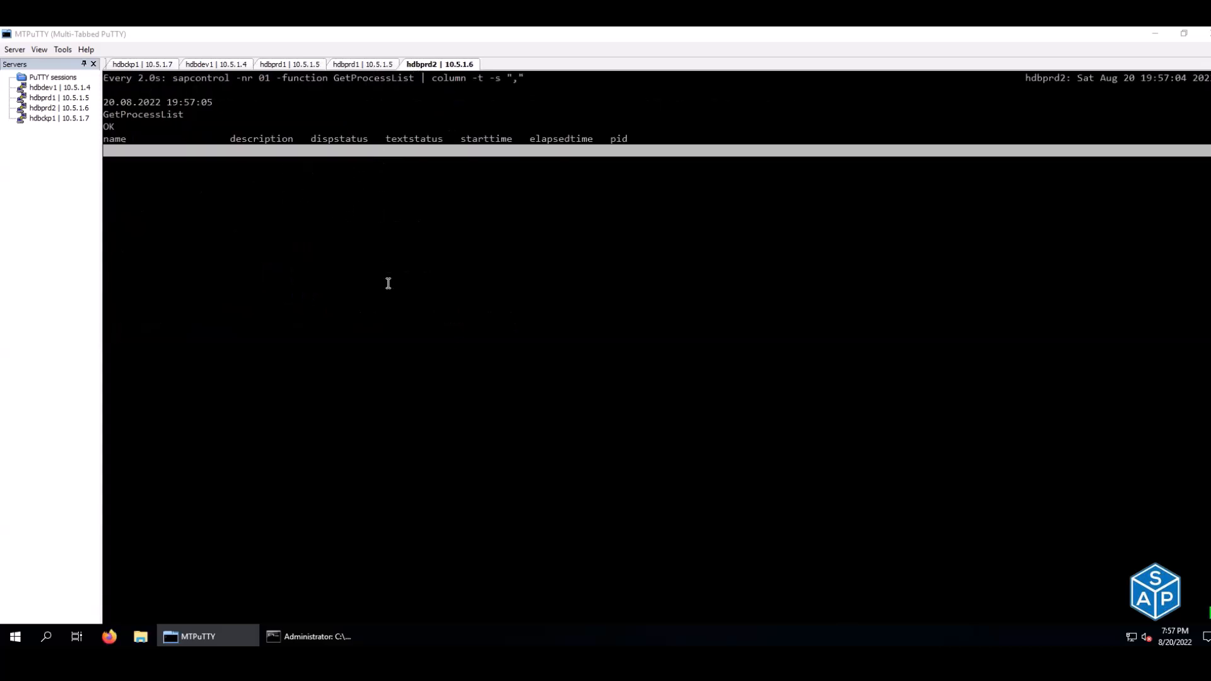
pyautogui.moveTo(357, 150); pyautogui.dragTo(424, 225)
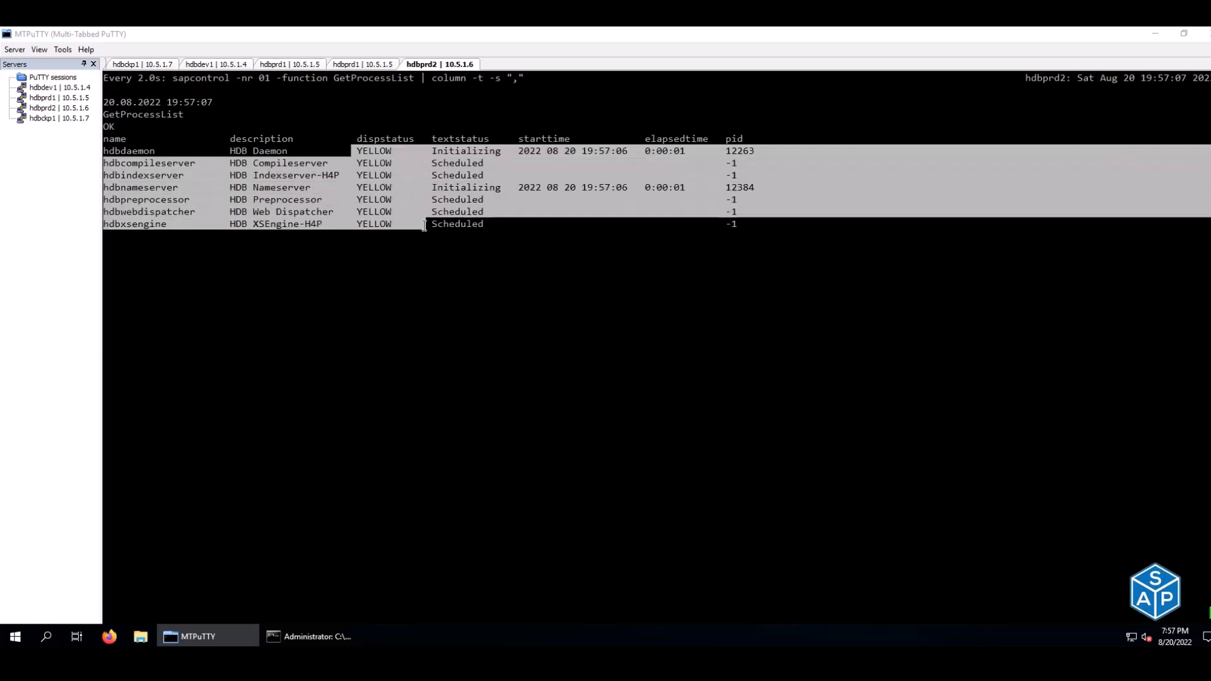
pyautogui.click(375, 65)
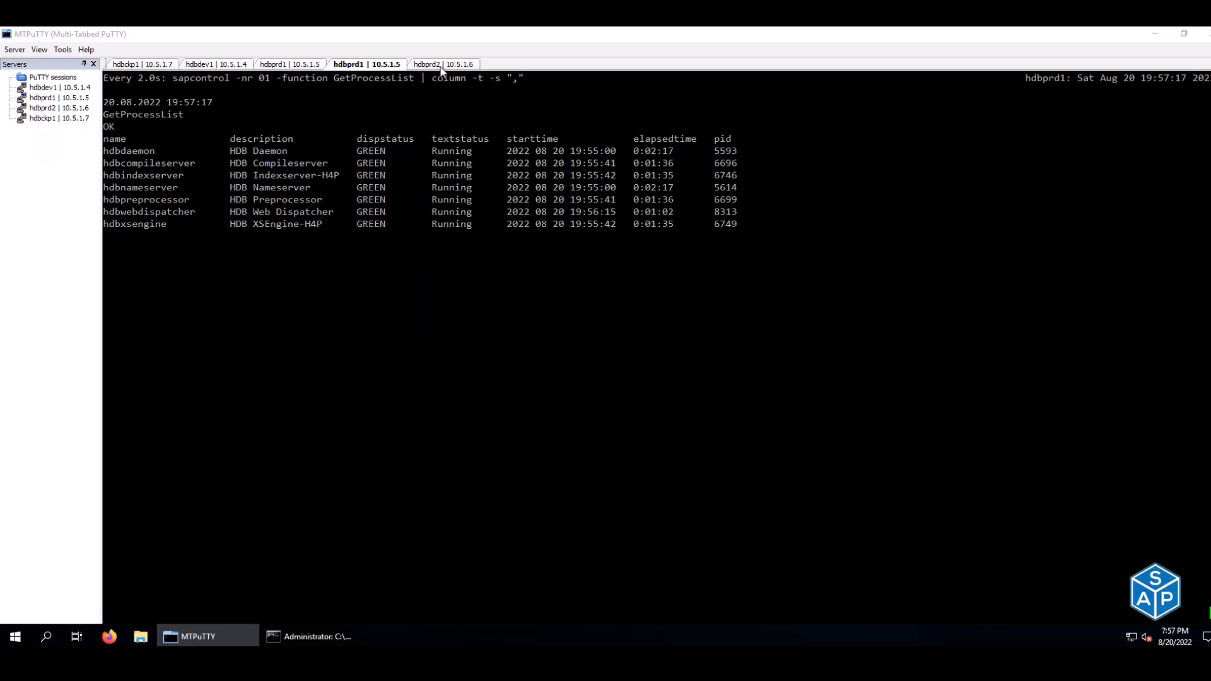
pyautogui.click(290, 64)
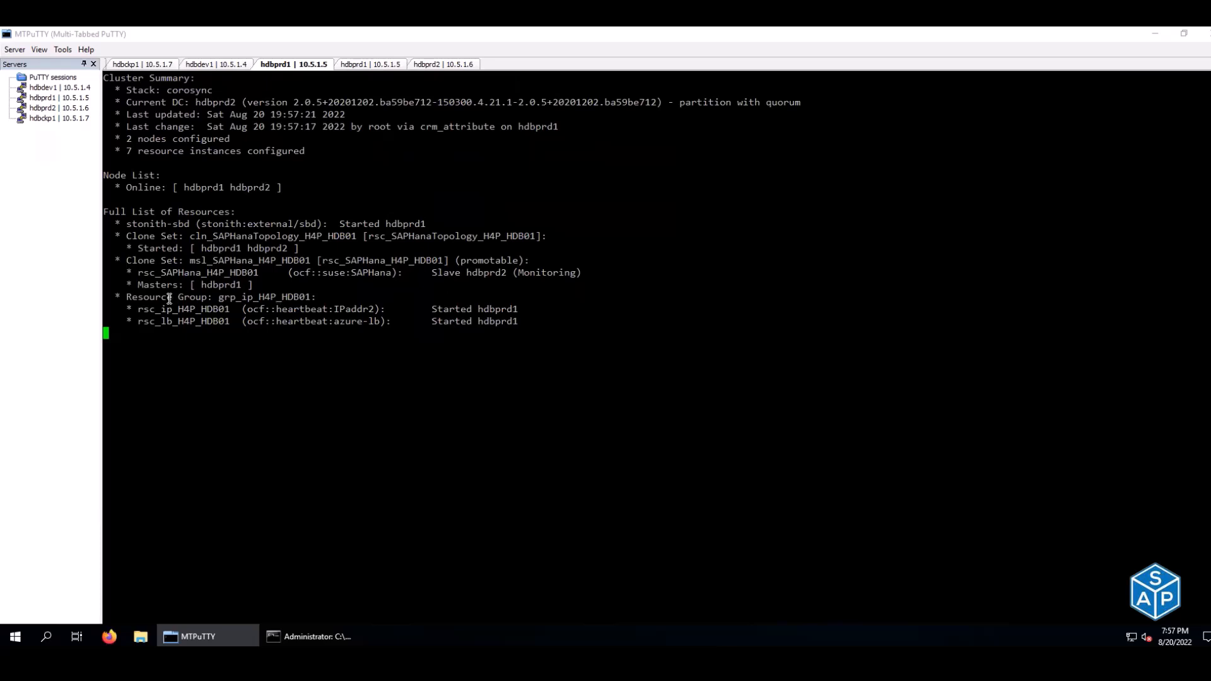
pyautogui.moveTo(142, 284); pyautogui.dragTo(245, 285)
pyautogui.moveTo(432, 273); pyautogui.dragTo(508, 276)
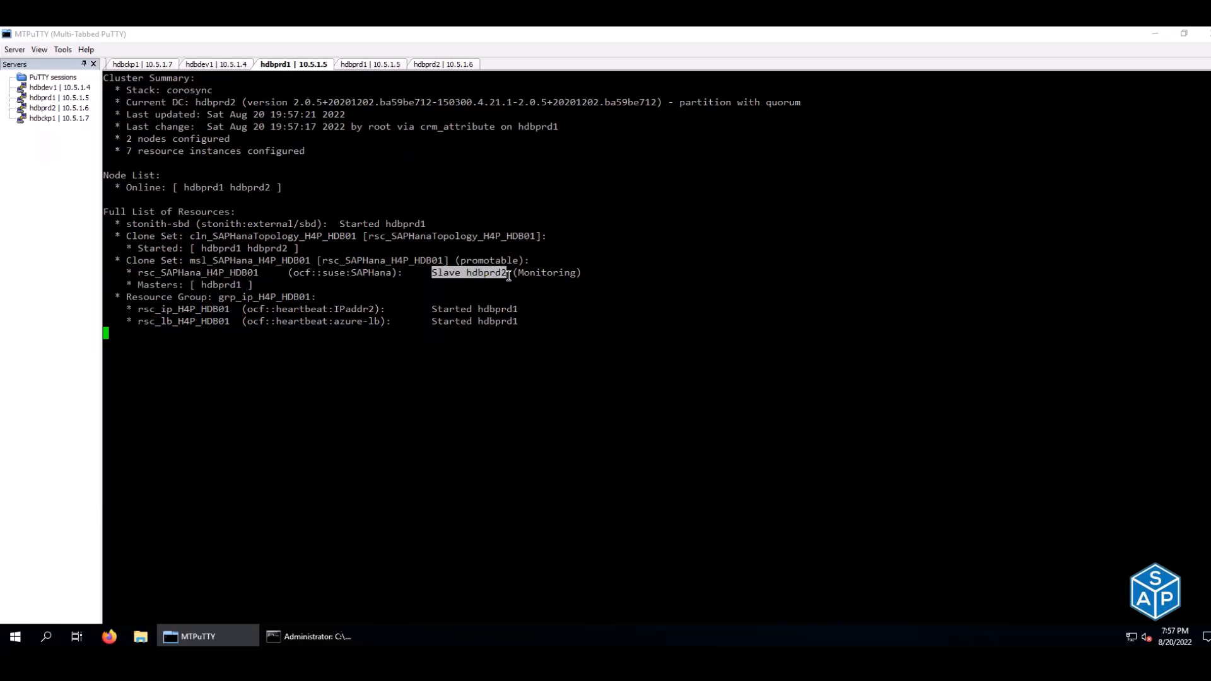
pyautogui.click(429, 64)
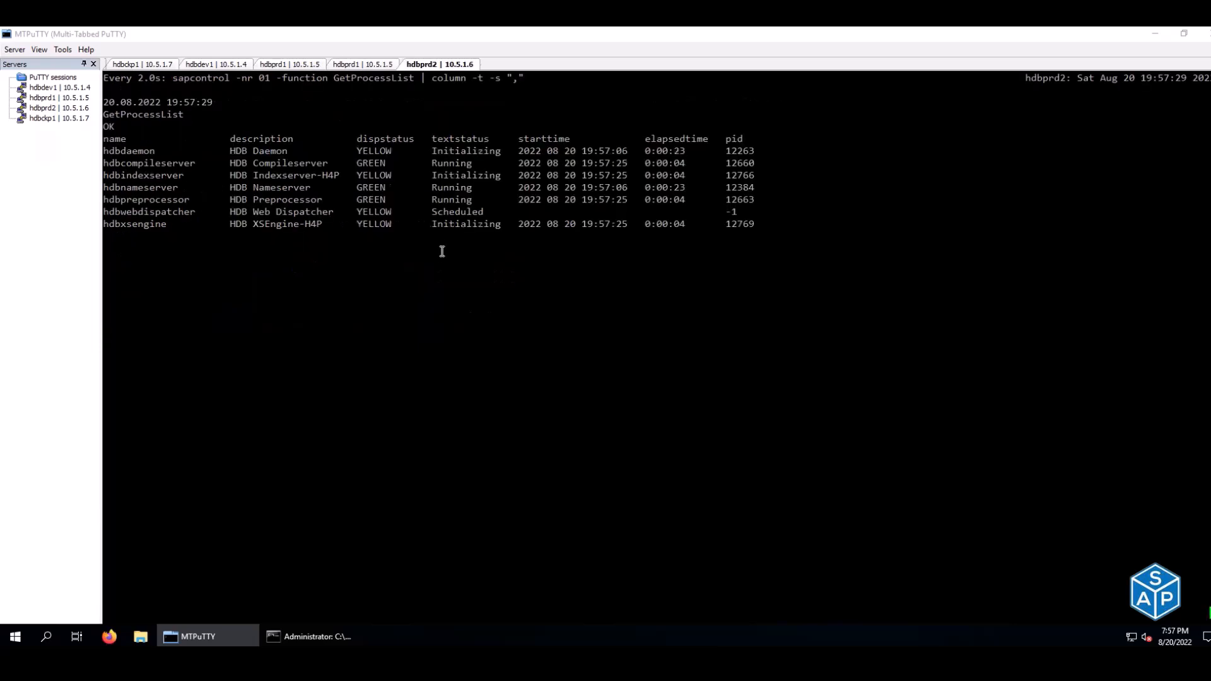
pyautogui.click(282, 65)
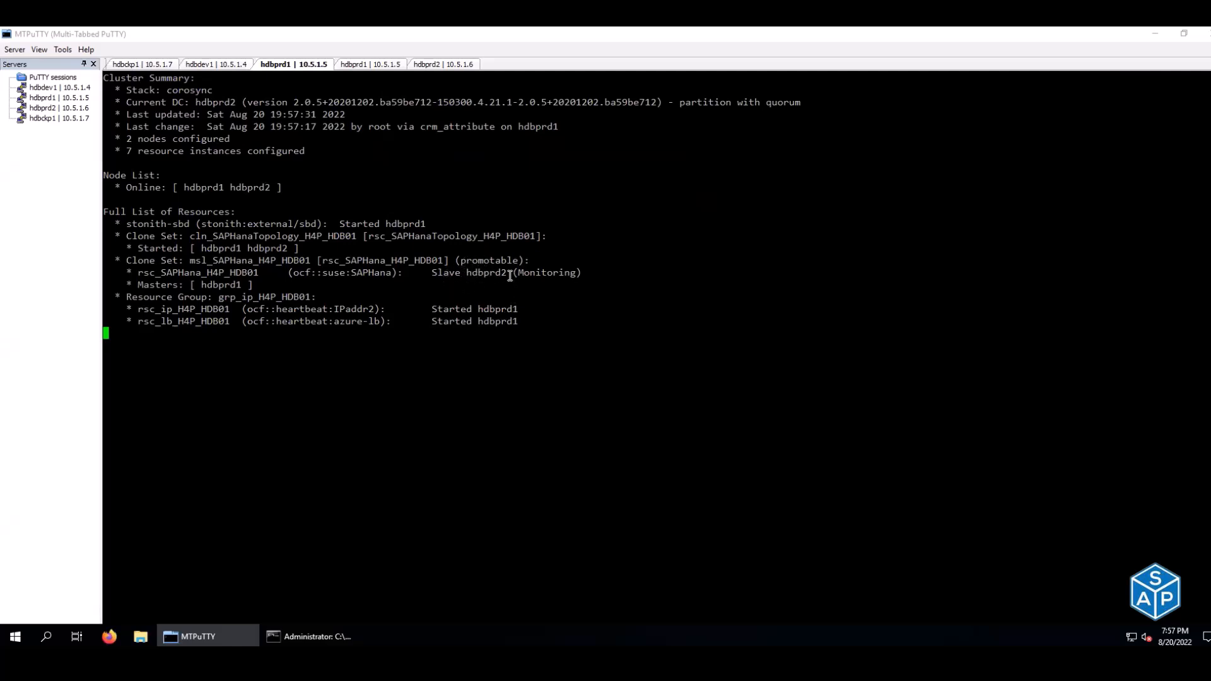
# - Confirm hdbprd2's processes are all running and review the Masters and Slaves lines
pyautogui.click(426, 65)
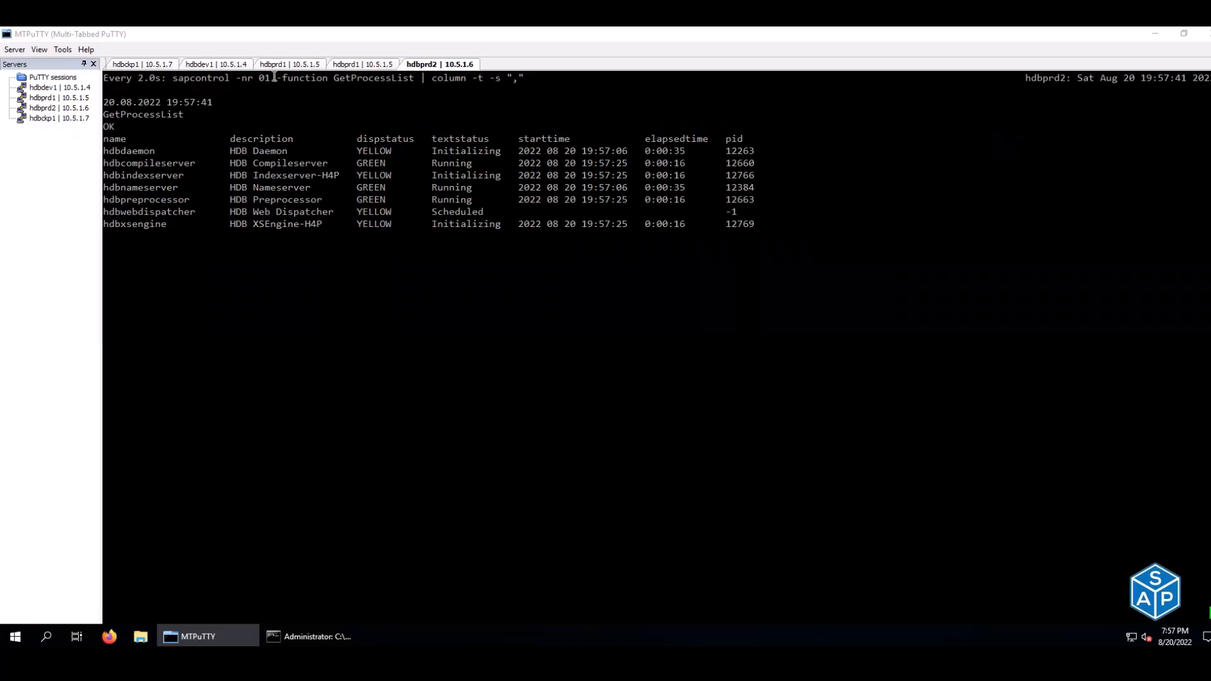
pyautogui.click(346, 64)
pyautogui.click(459, 65)
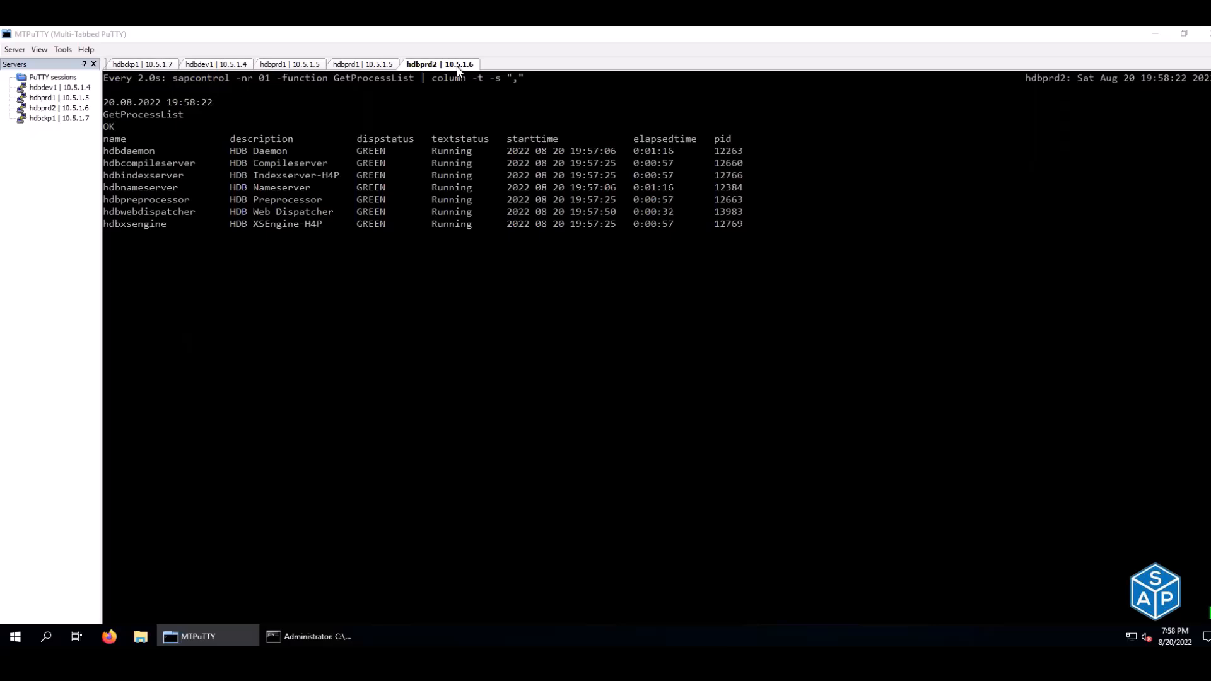
pyautogui.click(376, 66)
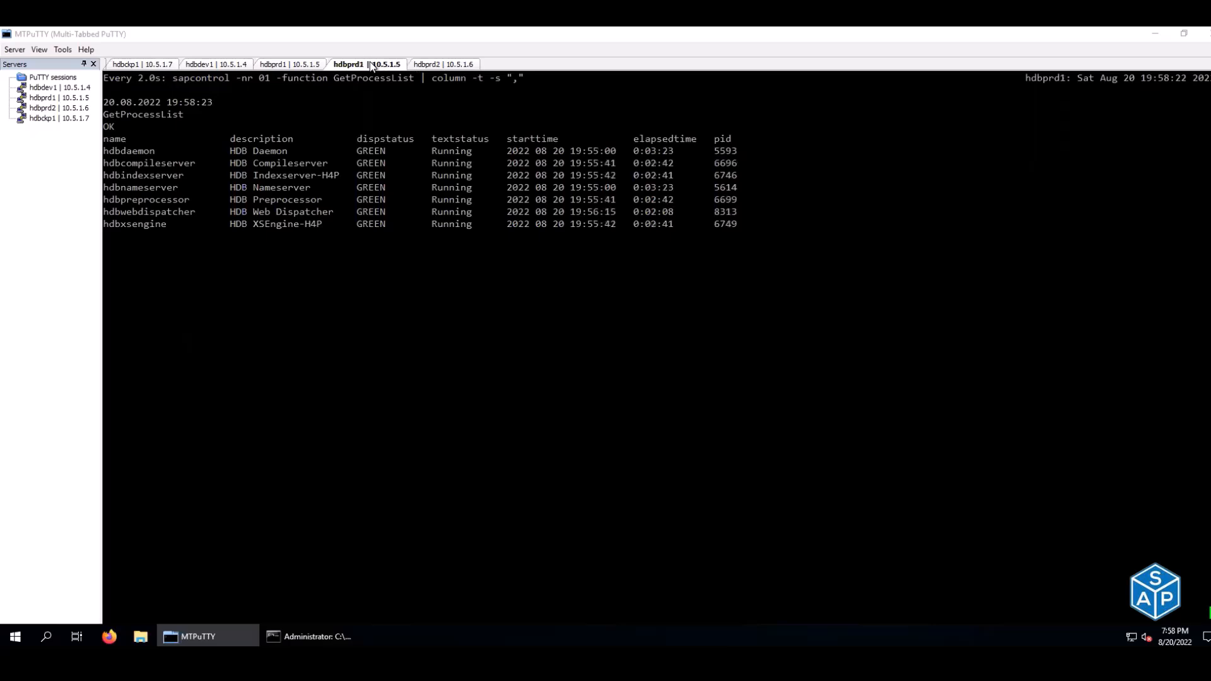
pyautogui.click(425, 66)
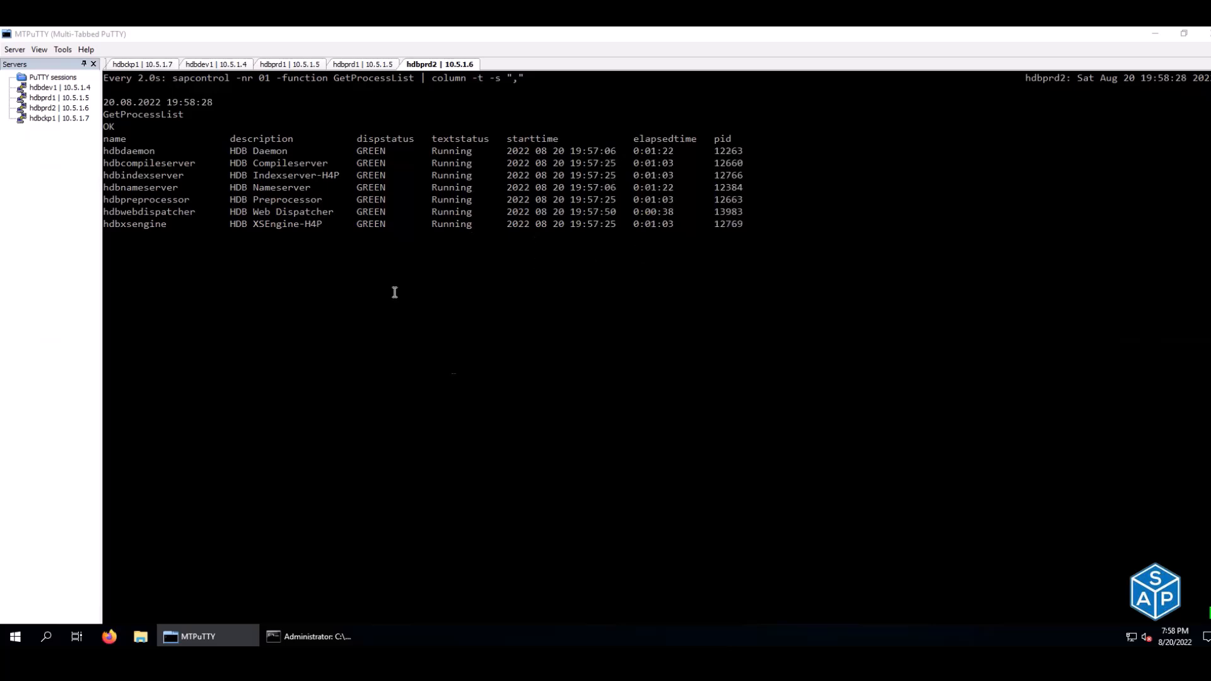
pyautogui.click(287, 65)
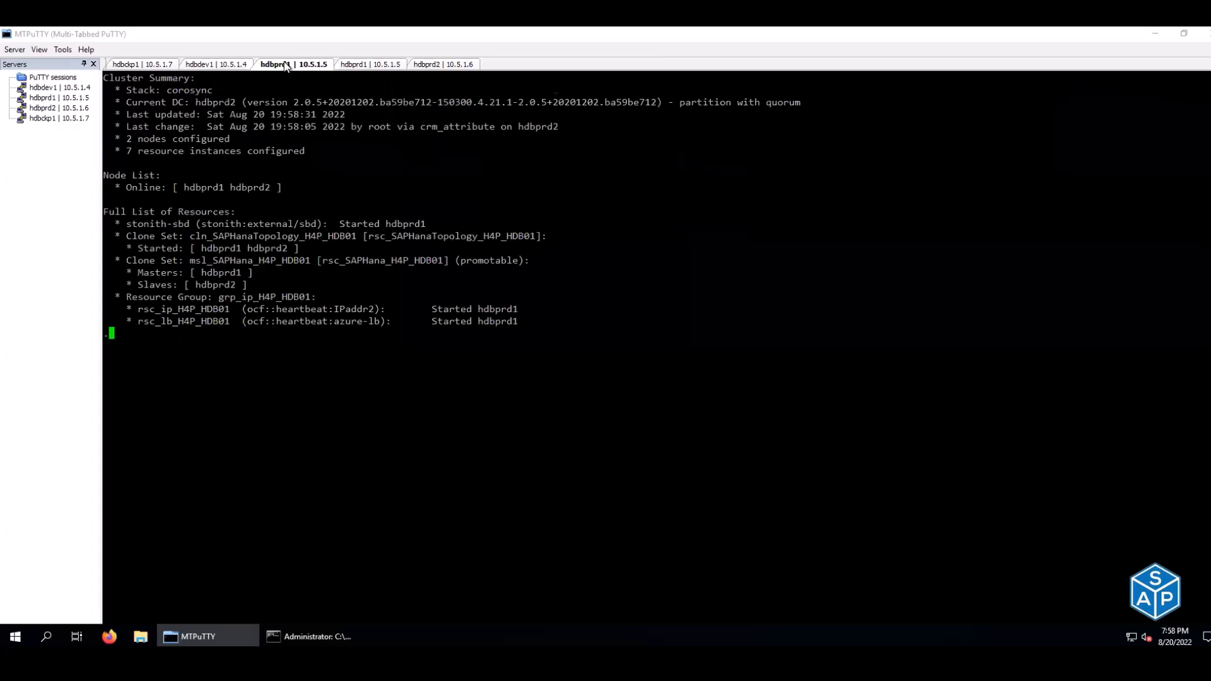
pyautogui.moveTo(135, 272); pyautogui.dragTo(248, 274)
pyautogui.moveTo(136, 285); pyautogui.dragTo(237, 286)
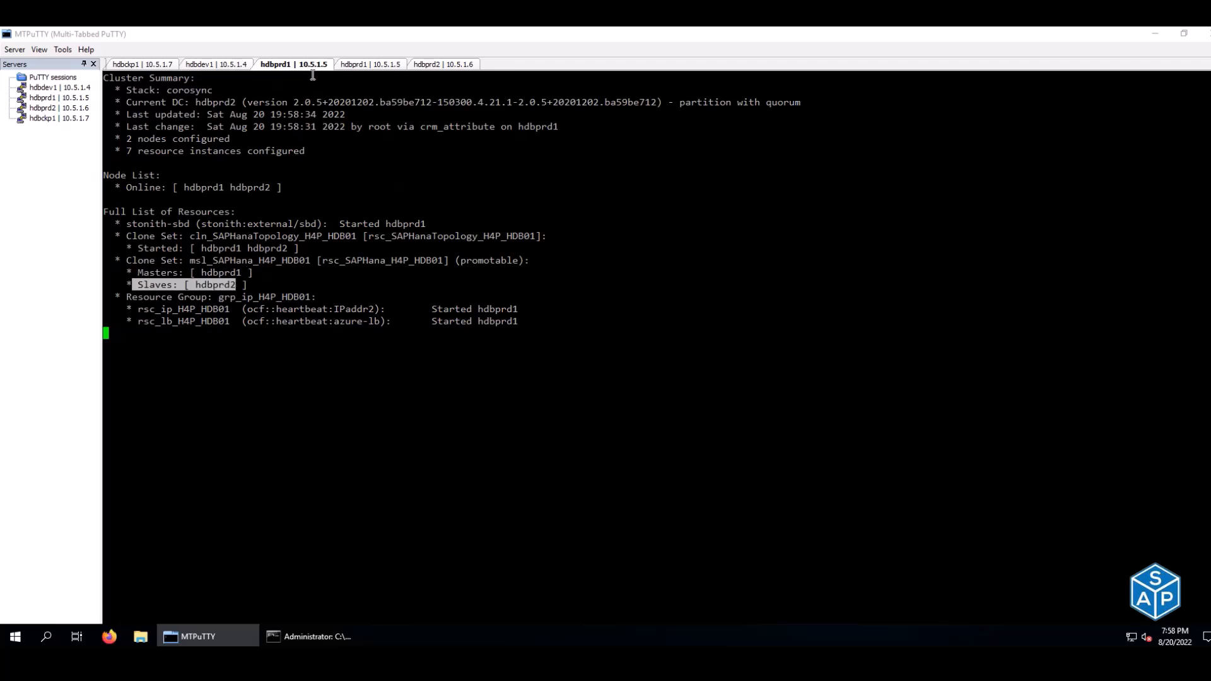
# - Quit crm_mon on hdbprd1 and switch to the h4padm user
pyautogui.hotkey('ctrl', 'c')
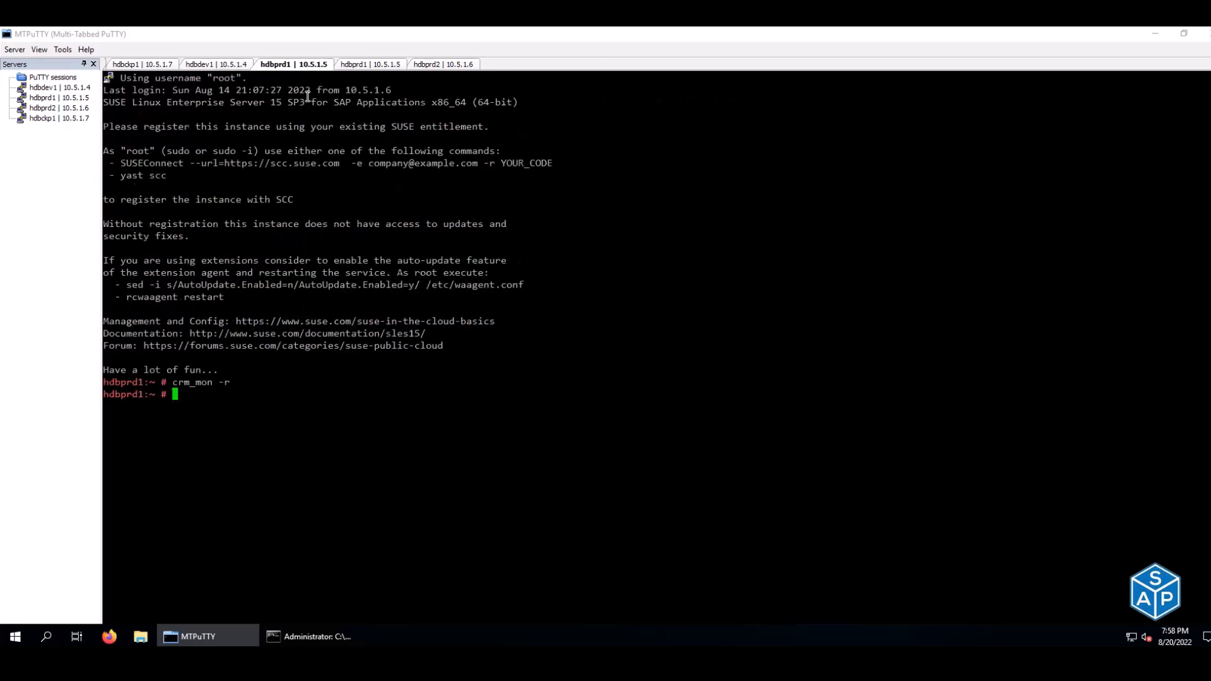
pyautogui.press('Up')
pyautogui.press('Up')
pyautogui.press('Down')
pyautogui.press('Up')
pyautogui.press('Up')
pyautogui.press('Up')
pyautogui.press('Up')
pyautogui.press('Return')
pyautogui.press('Up')
pyautogui.press('Up')
pyautogui.press('Up')
pyautogui.press('Up')
pyautogui.press('Up')
pyautogui.press('Up')
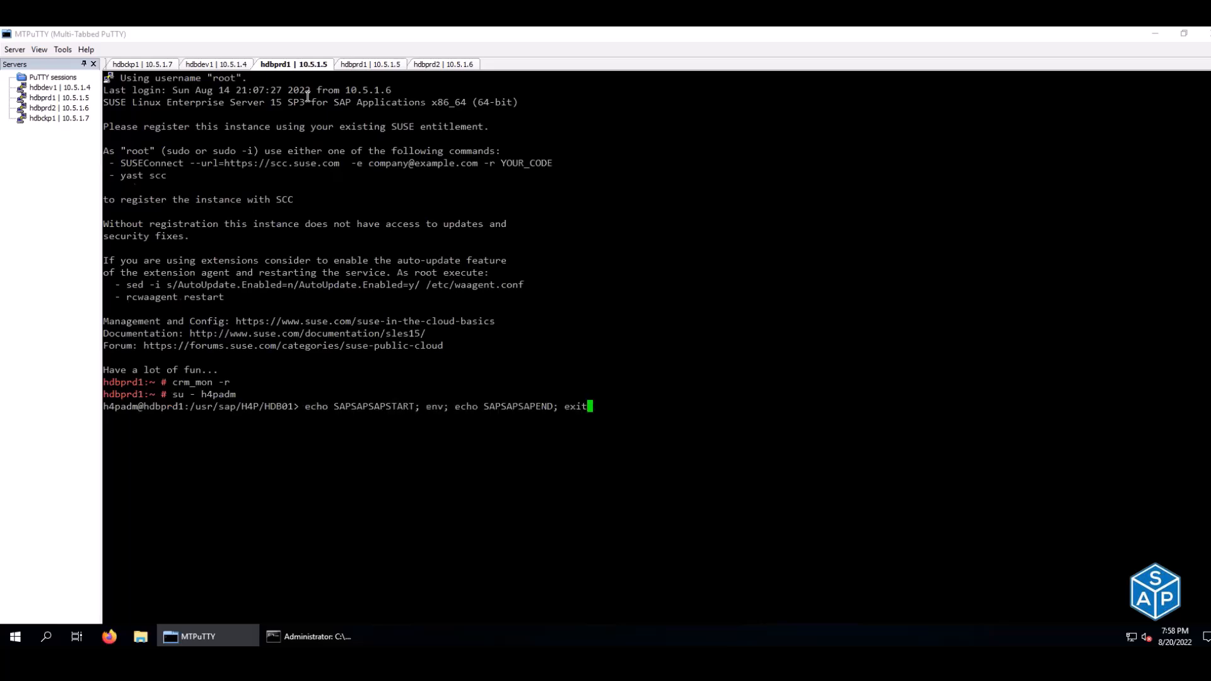
pyautogui.press('Down')
pyautogui.press('Down')
pyautogui.press('Down')
pyautogui.press('Up')
pyautogui.press('Up')
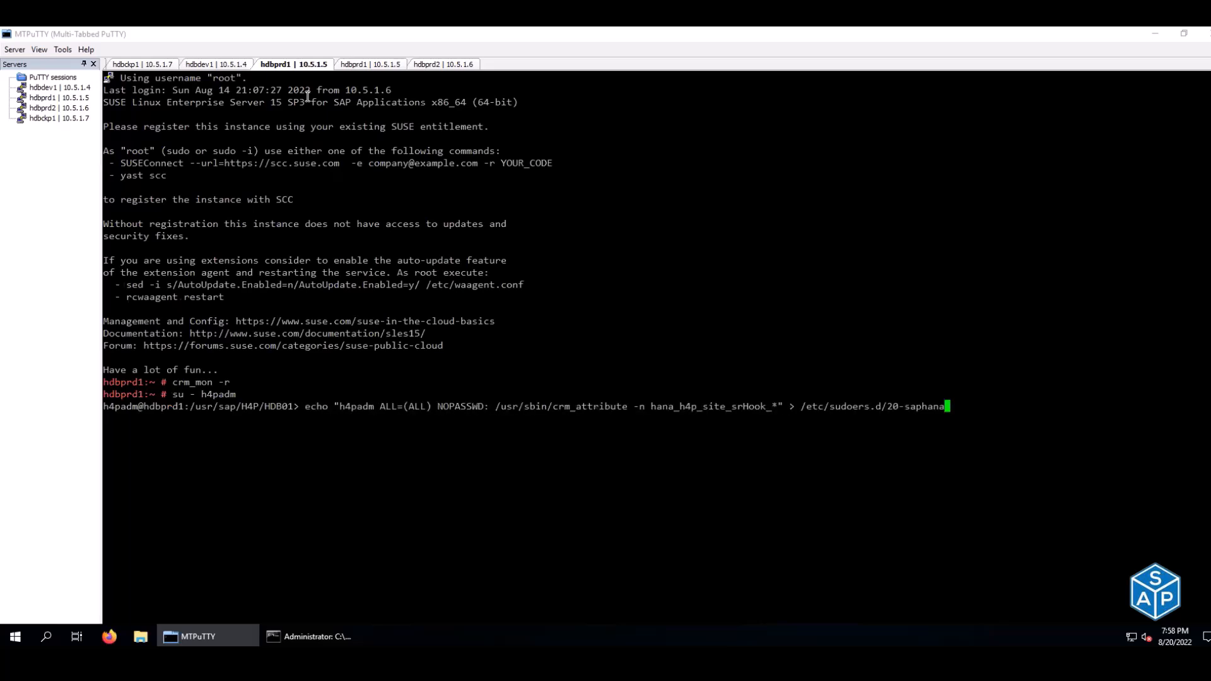
pyautogui.press('Up')
pyautogui.press('Up')
pyautogui.press('Up')
pyautogui.press('Up')
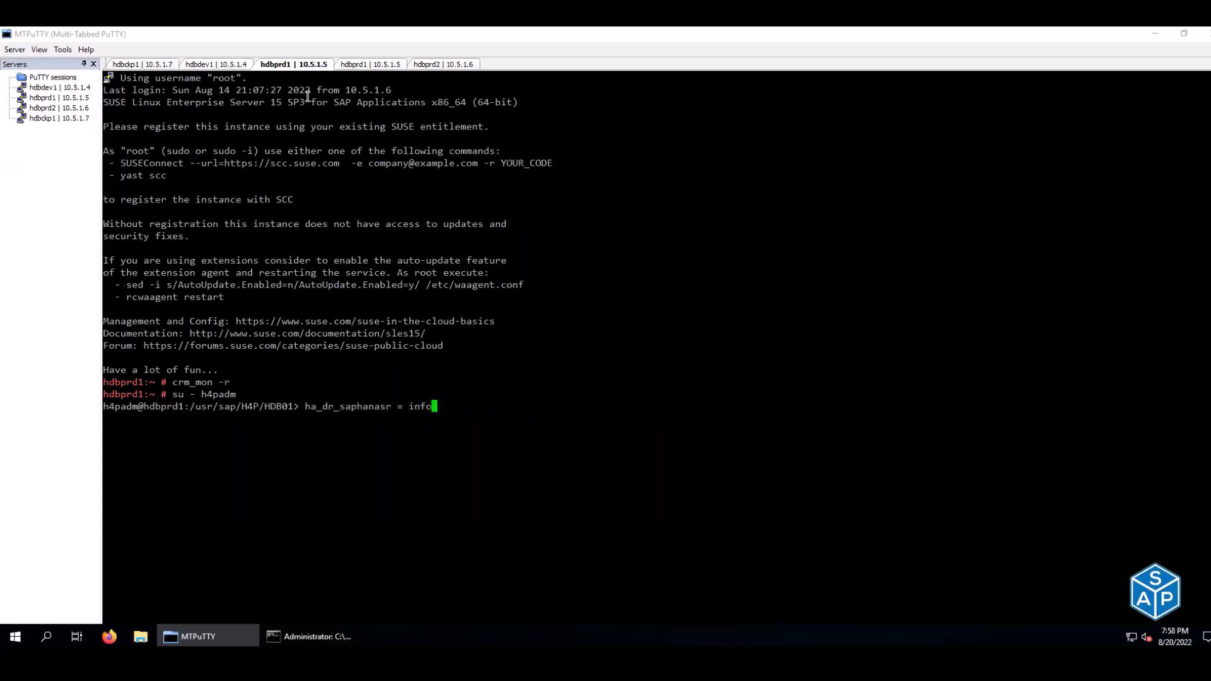
pyautogui.press('Up')
pyautogui.press('Up')
pyautogui.press('Up')
pyautogui.press('Up')
pyautogui.press('Up')
pyautogui.press('Up')
pyautogui.press('Up')
pyautogui.press('Up')
pyautogui.press('Up')
pyautogui.press('Up')
pyautogui.press('Up')
# - Run the systemReplicationStatus.py watch and confirm SYNC replication and overall status ACTIVE
pyautogui.hotkey('ctrl', 'r')
pyautogui.write('watch')
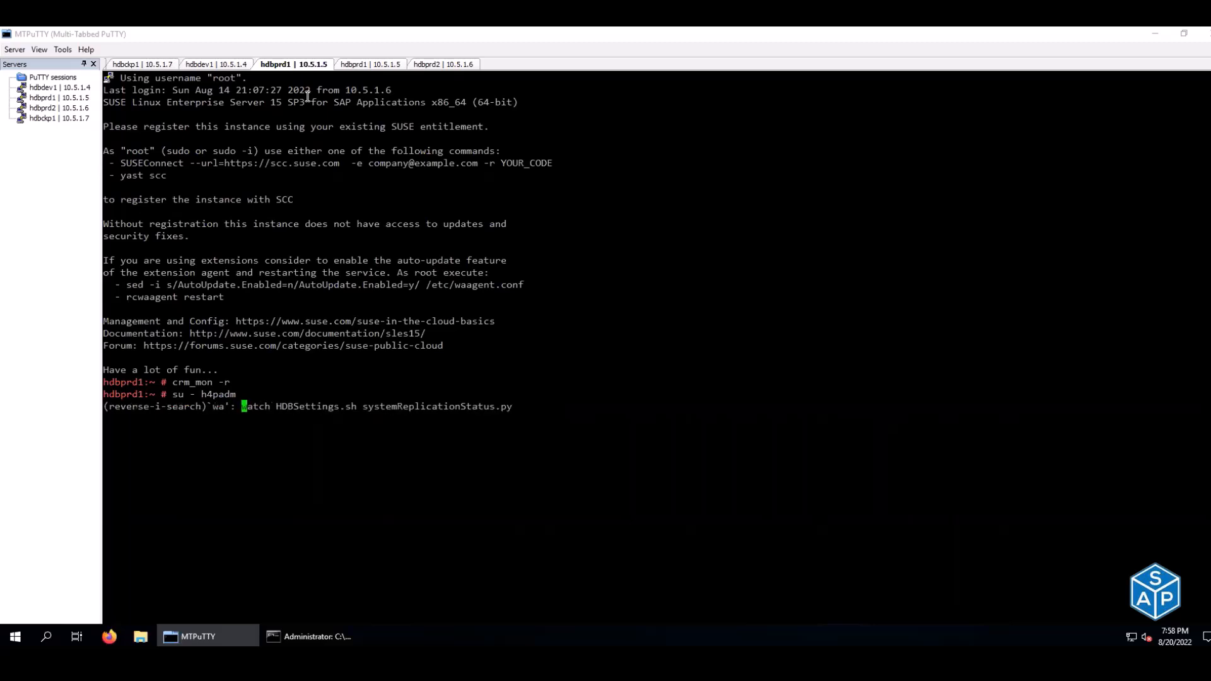
pyautogui.press('Return')
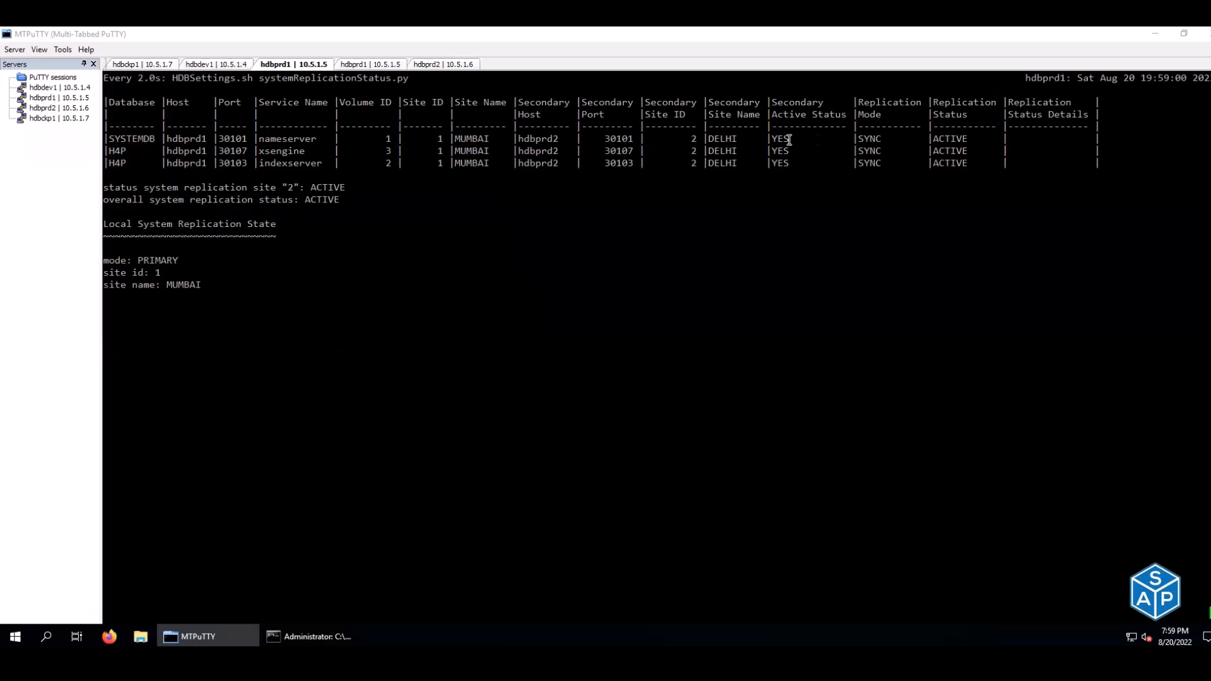
pyautogui.moveTo(934, 138); pyautogui.dragTo(968, 139)
pyautogui.doubleClick(871, 139)
pyautogui.moveTo(311, 187); pyautogui.dragTo(339, 187)
pyautogui.doubleClick(318, 200)
pyautogui.hotkey('ctrl', 'c')
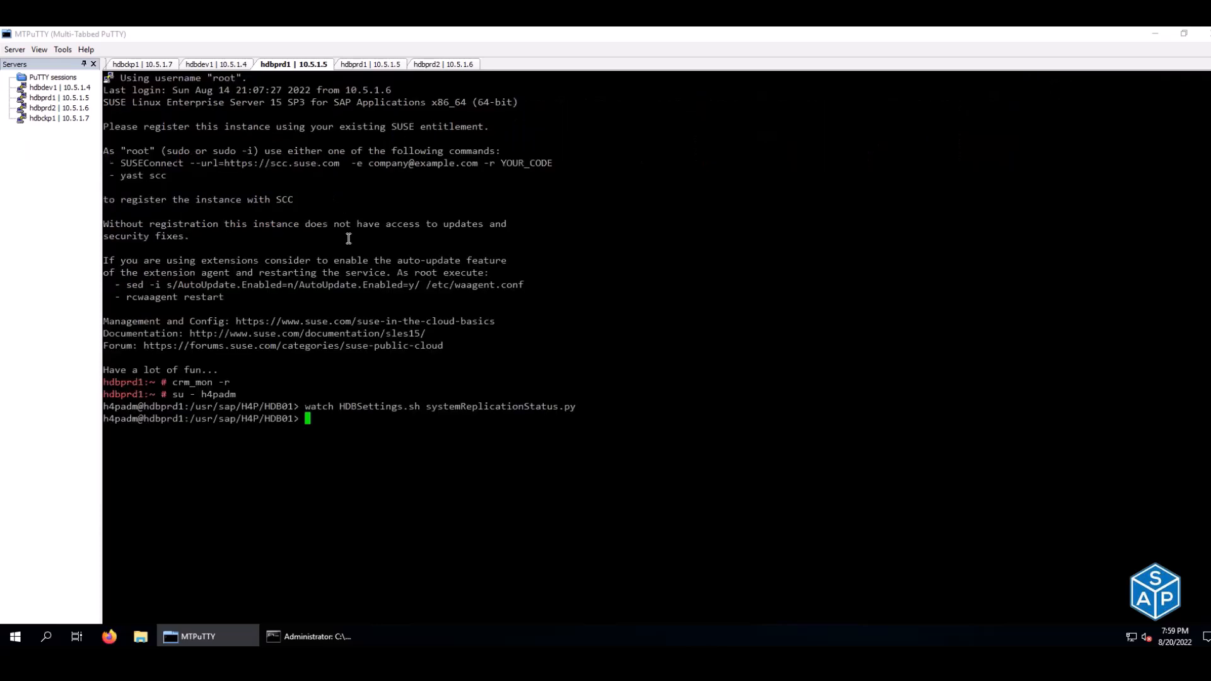
pyautogui.hotkey('alt', 'Tab')
pyautogui.hotkey('alt', 'Tab')
pyautogui.hotkey('alt', 'Tab')
pyautogui.hotkey('alt', 'Tab')
pyautogui.hotkey('alt', 'Tab')
pyautogui.hotkey('alt', 'Tab')
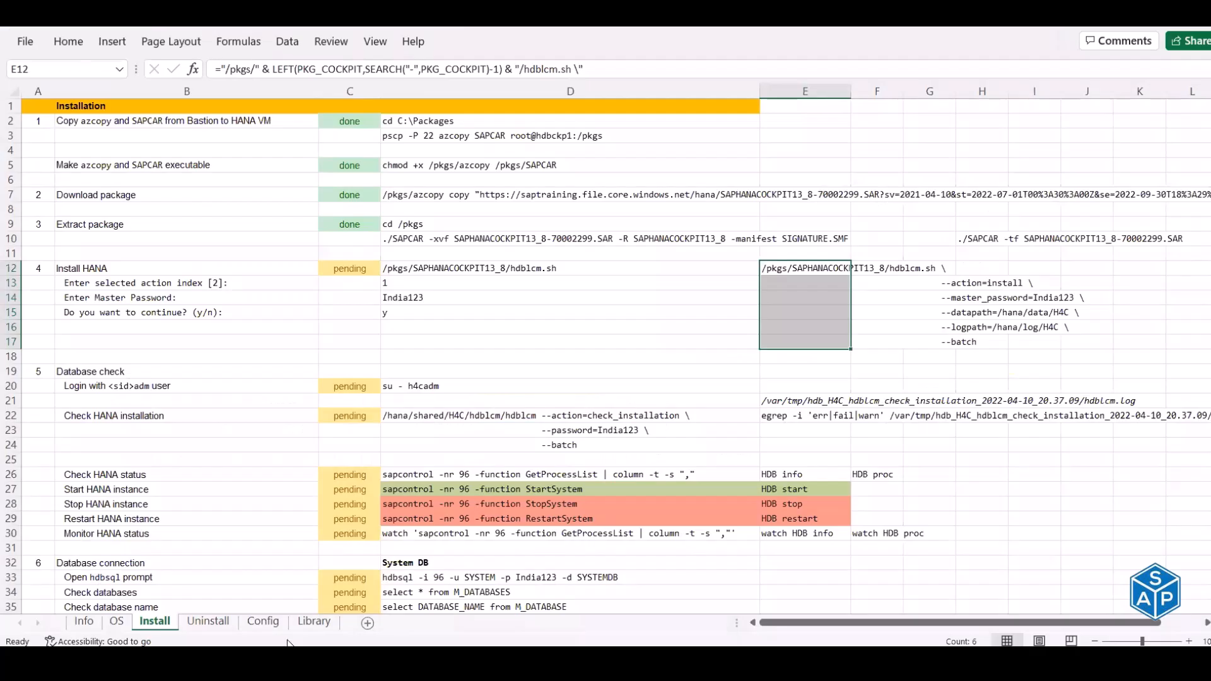
# - Open the SAP HANA 2.0 SPS05 (H4P) workbook from the Training folder in Excel
pyautogui.click(299, 644)
pyautogui.press('super+d')
pyautogui.press('super+d')
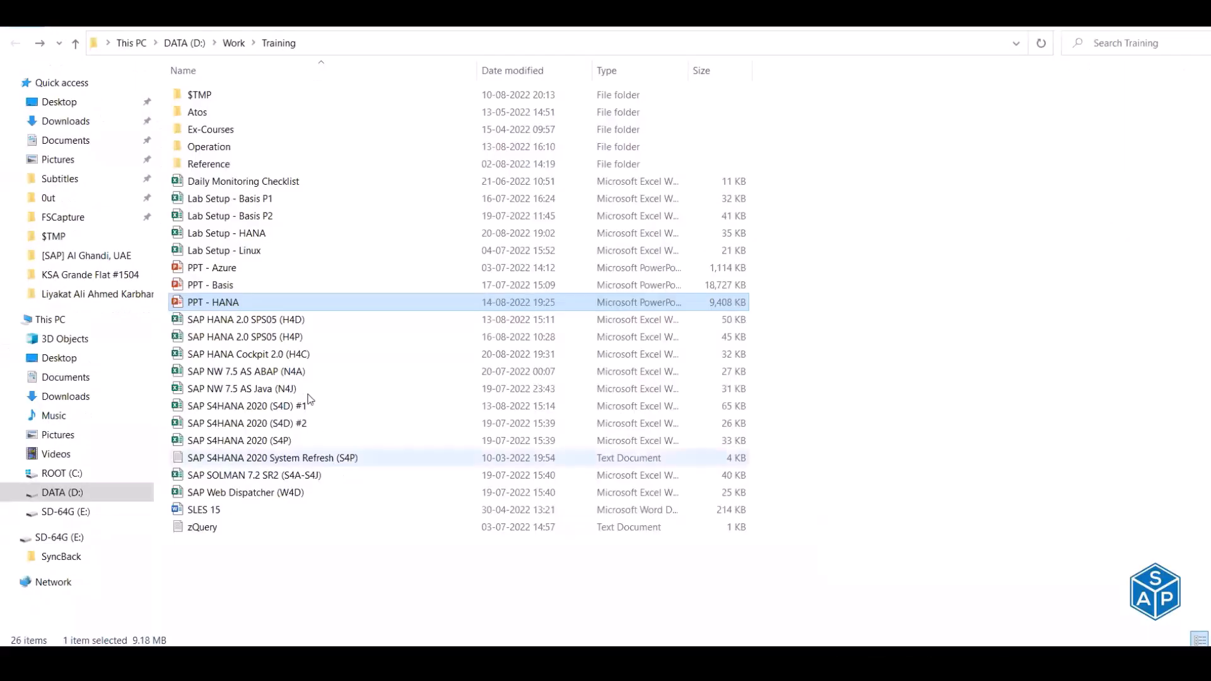
pyautogui.click(300, 339)
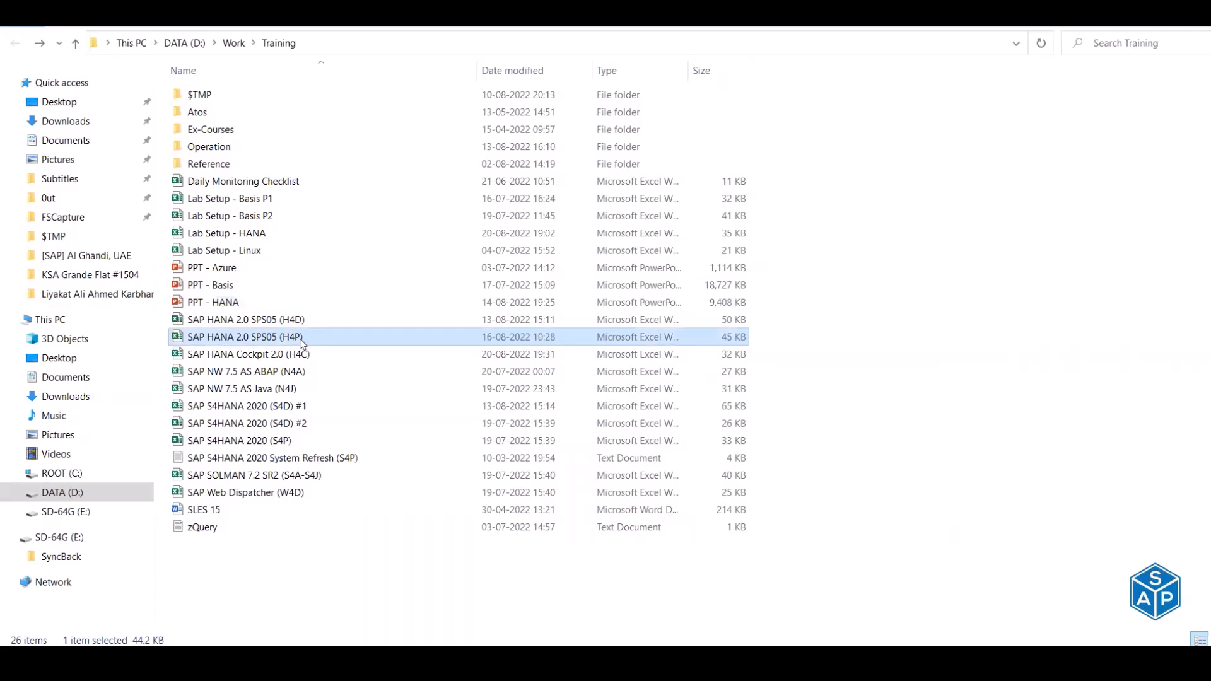
pyautogui.doubleClick(301, 340)
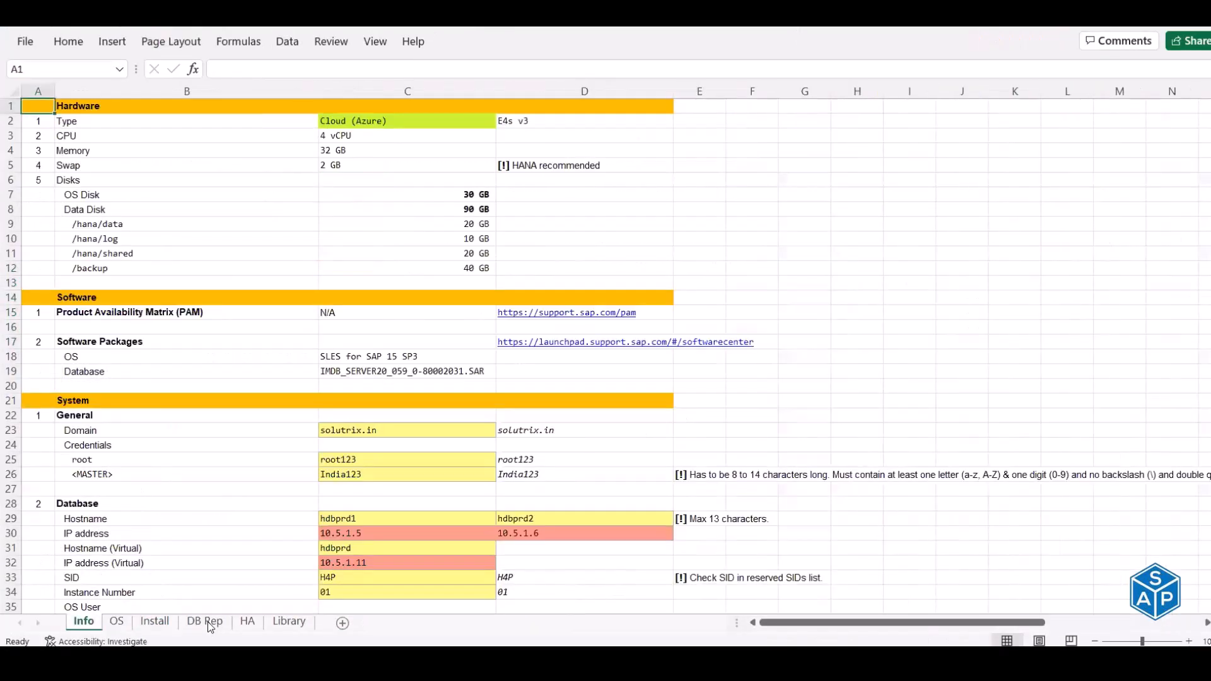
# - Copy the hdbcons replication info command from DB Rep cell D34 and run it on hdbprd1
pyautogui.click(210, 625)
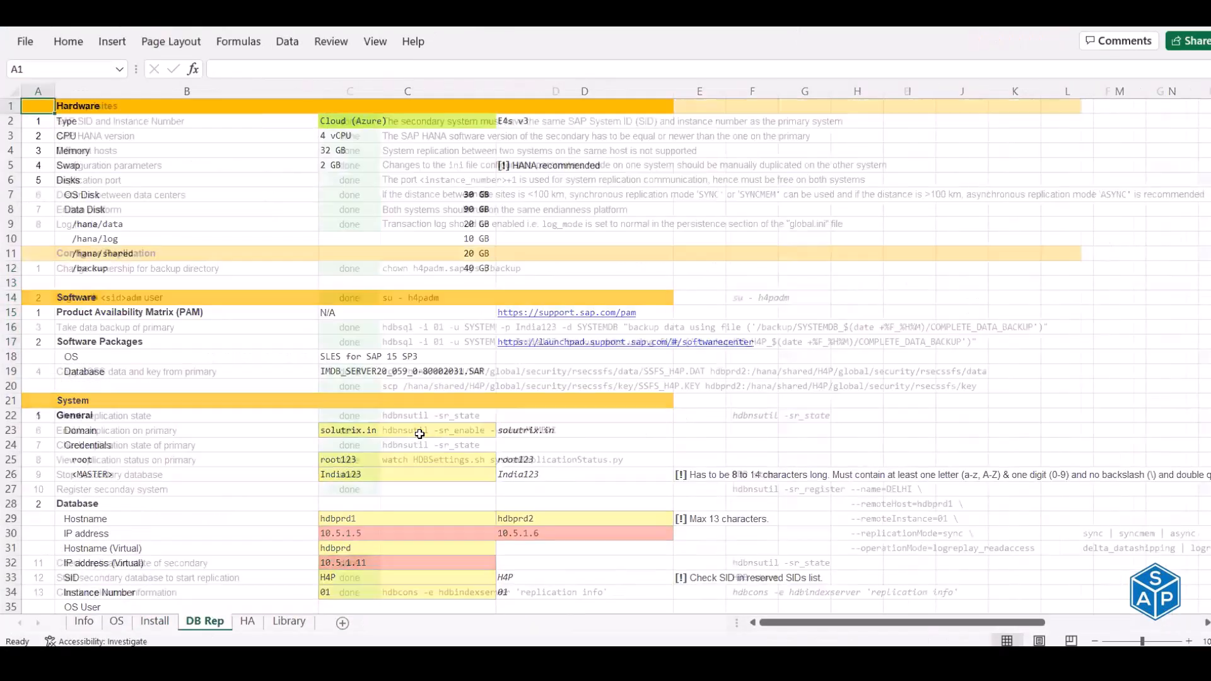
pyautogui.scroll(-6, 432, 202)
pyautogui.scroll(-3, 435, 196)
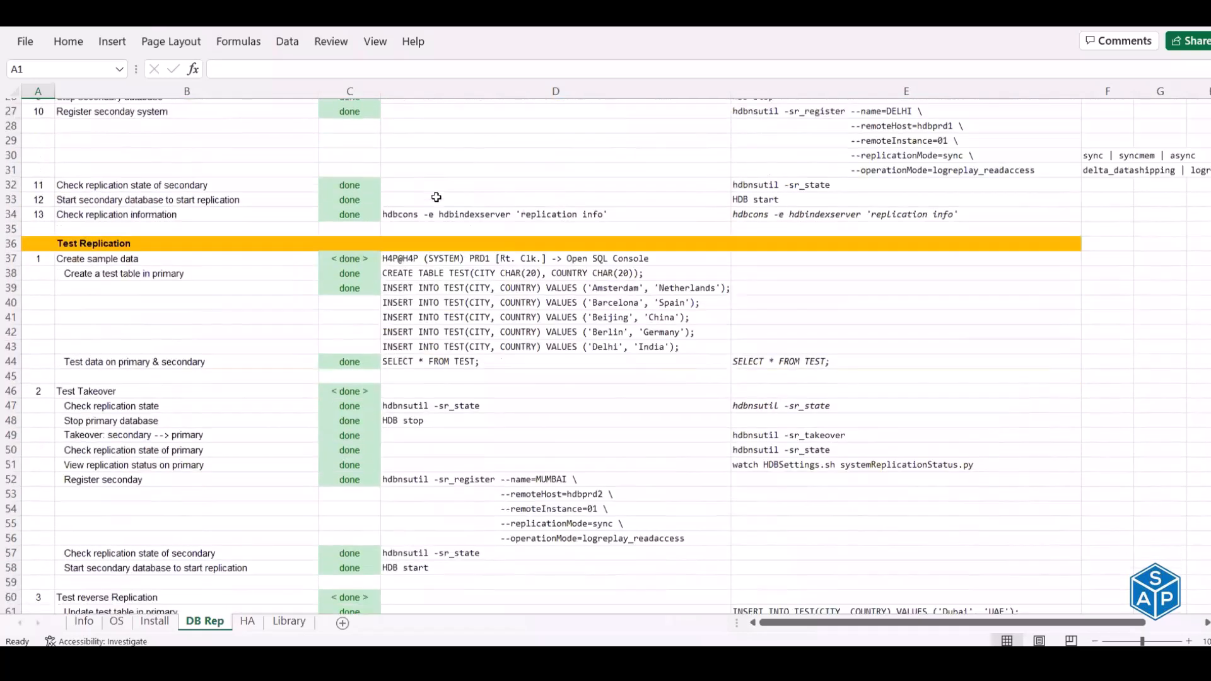
pyautogui.click(448, 194)
pyautogui.hotkey('ctrl', 'c')
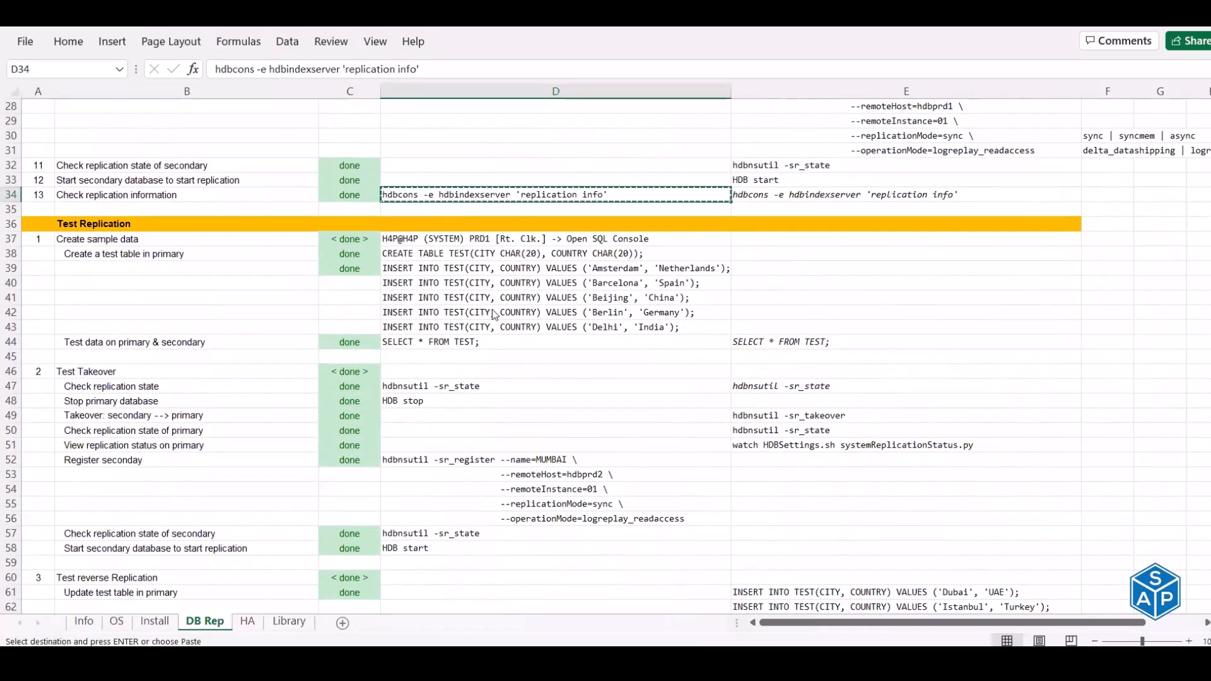
pyautogui.hotkey('alt', 'Tab')
pyautogui.hotkey('alt', 'Tab')
pyautogui.hotkey('alt', 'Tab')
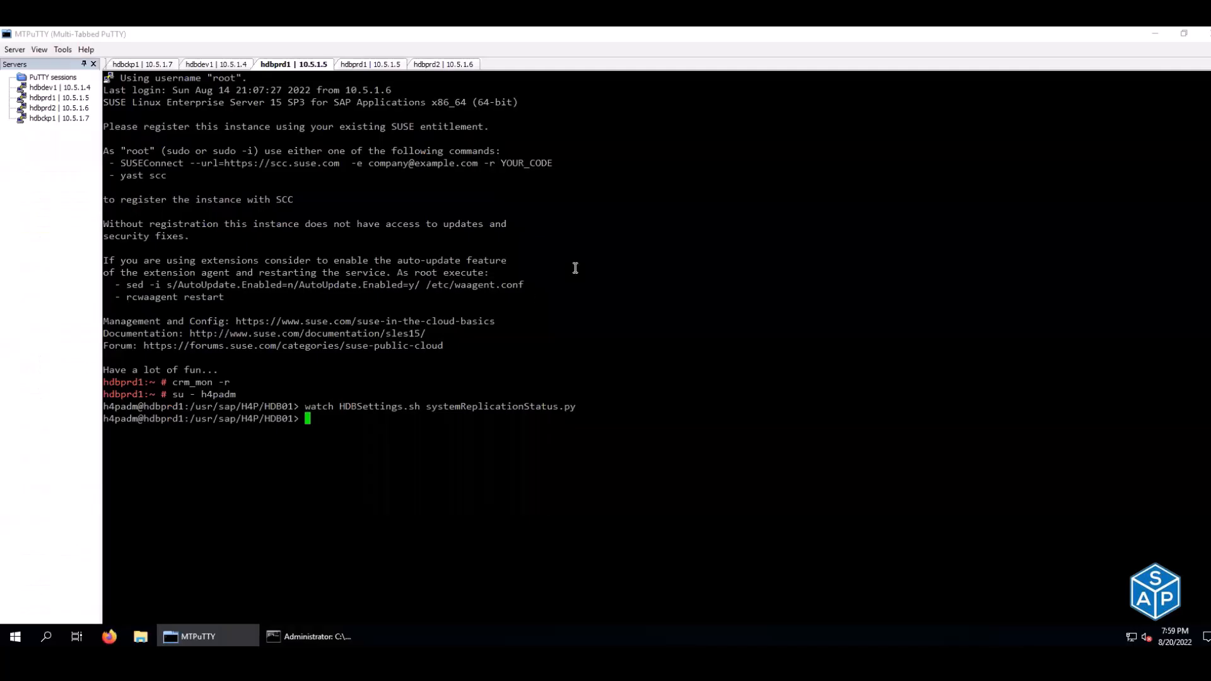
pyautogui.rightClick(647, 230)
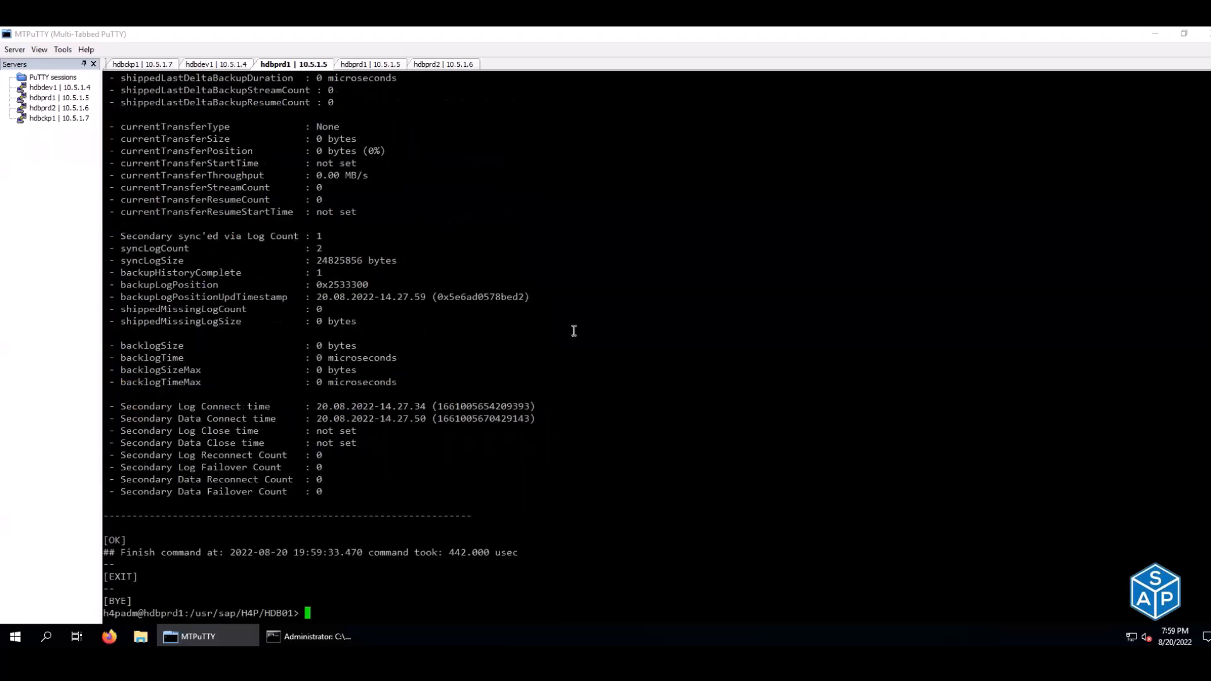
# - Review logshipping_timeout, enable_full_sync, preload_column_tables and keep_old_style_alert in the replication output
pyautogui.scroll(16, 524, 384)
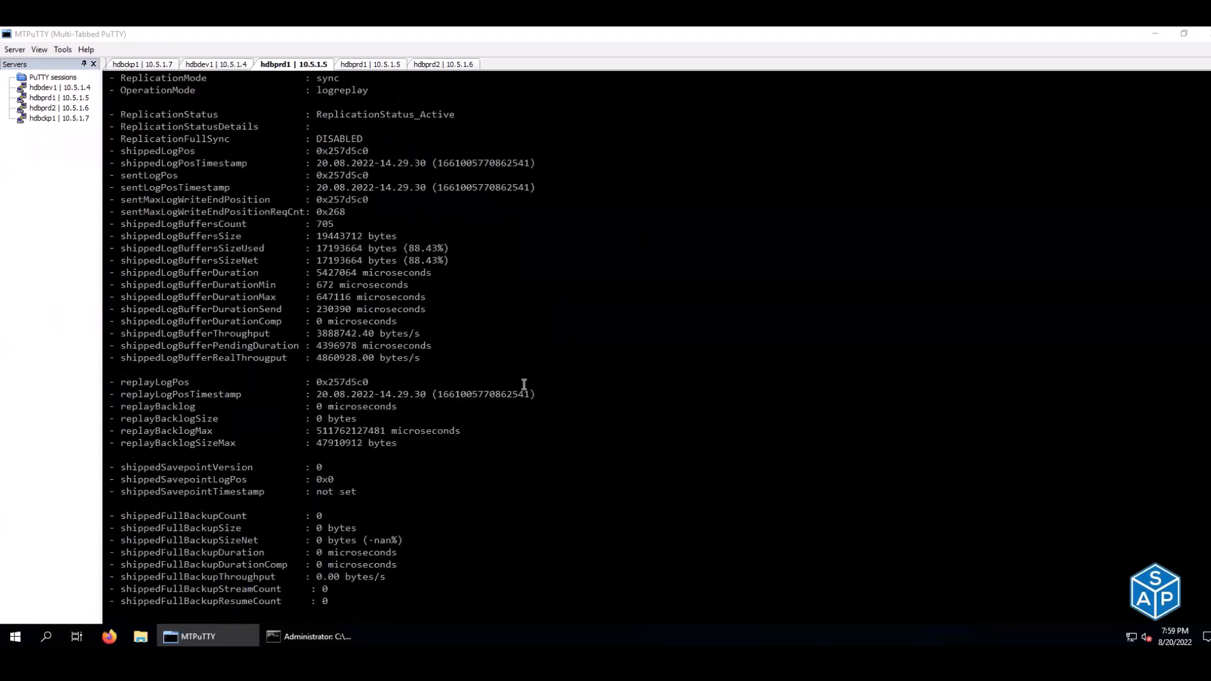
pyautogui.scroll(7, 524, 384)
pyautogui.scroll(7, 524, 384)
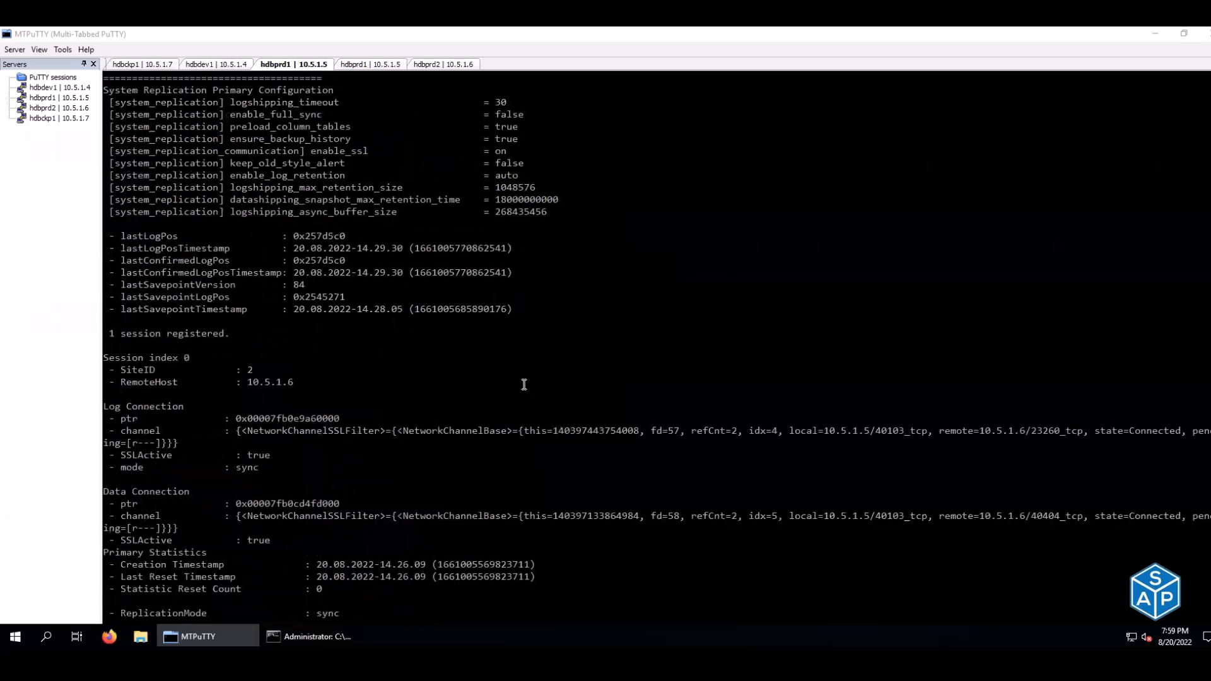
pyautogui.scroll(7, 524, 385)
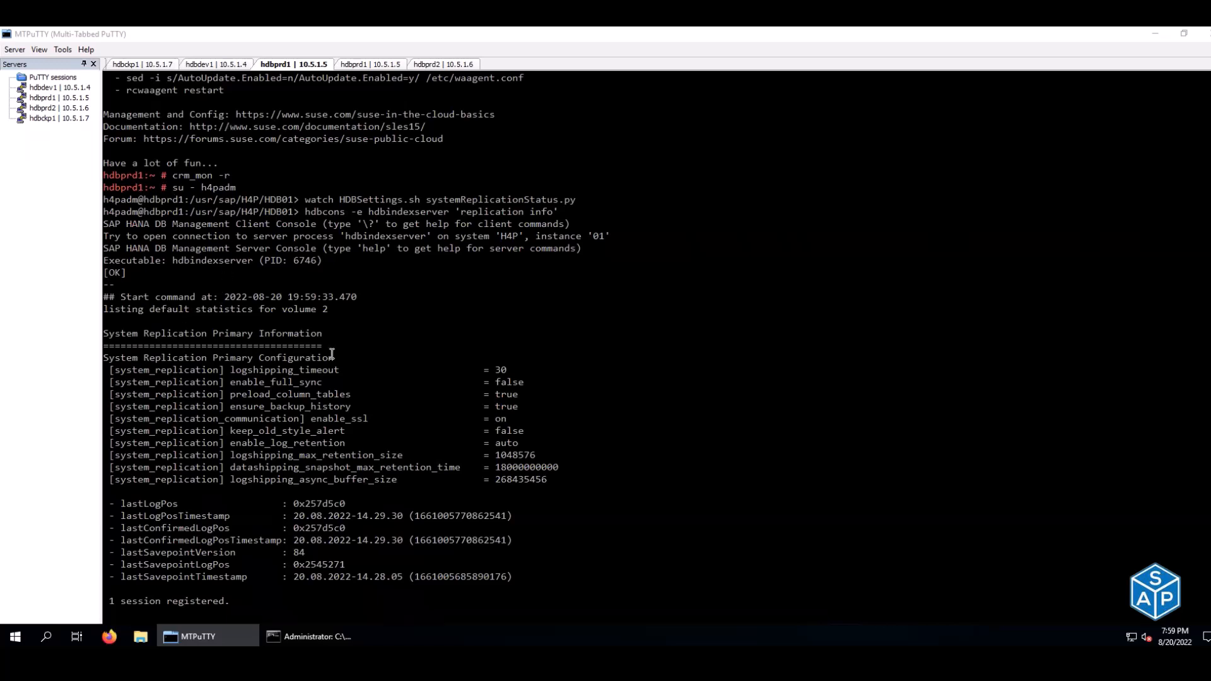
pyautogui.moveTo(241, 372); pyautogui.dragTo(343, 381)
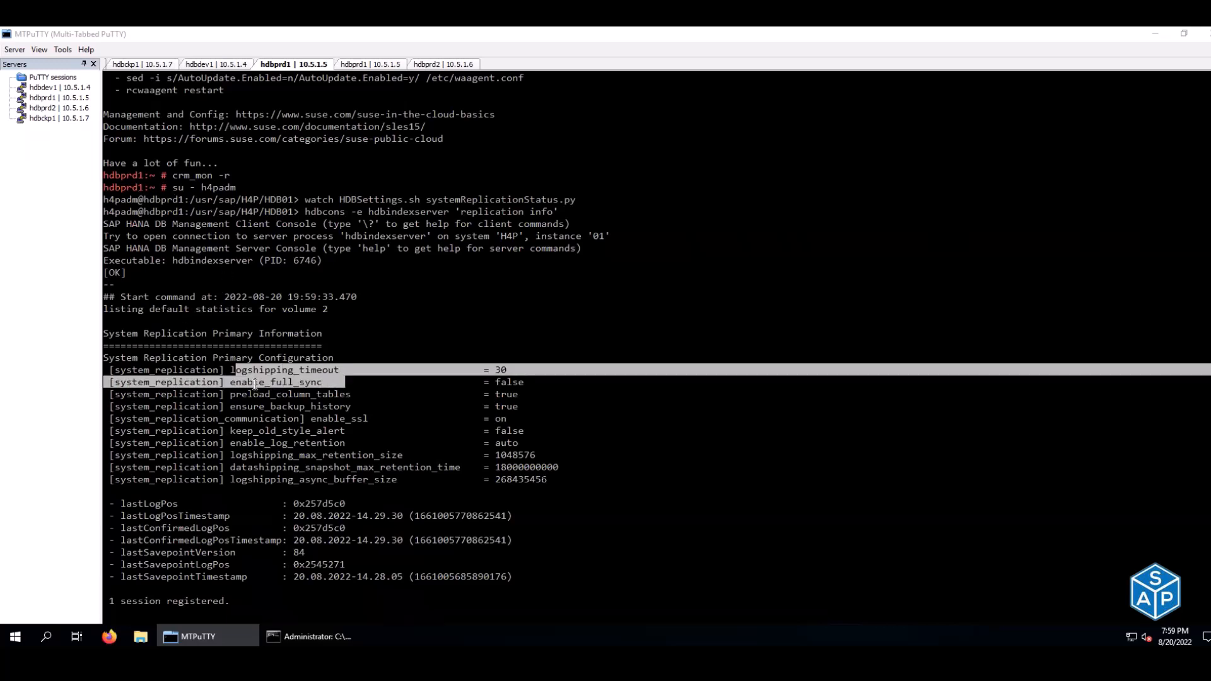
pyautogui.moveTo(255, 385); pyautogui.dragTo(338, 386)
pyautogui.moveTo(247, 394); pyautogui.dragTo(318, 397)
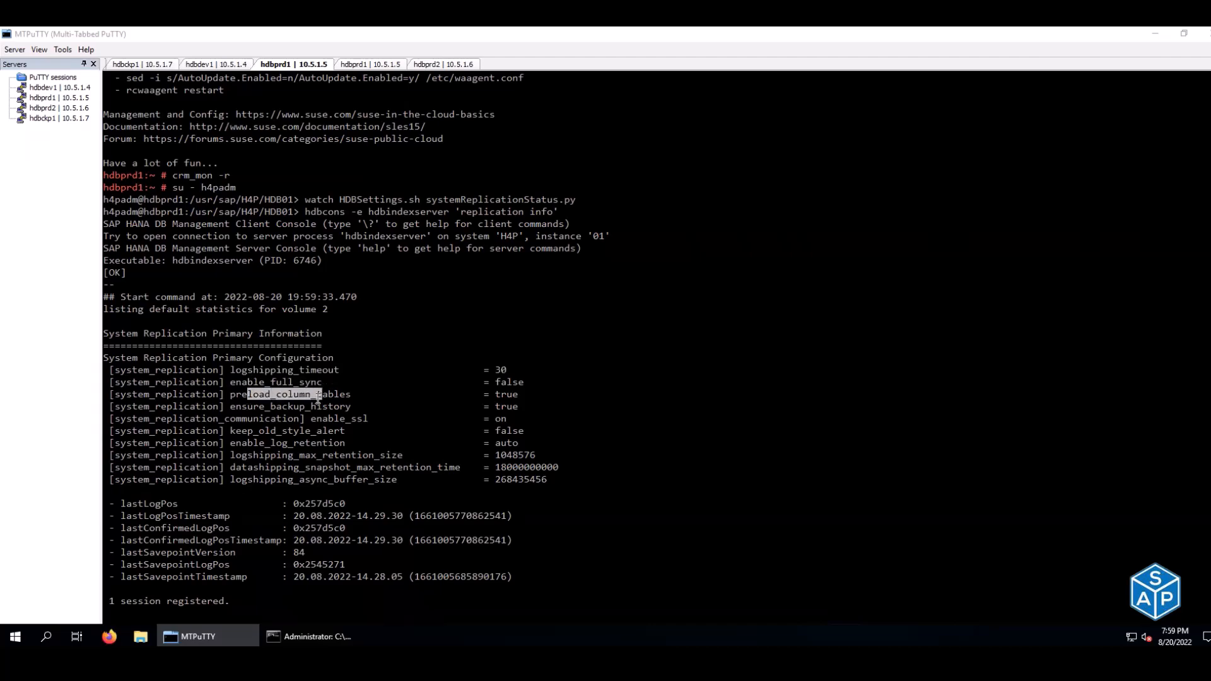
pyautogui.scroll(-7, 318, 399)
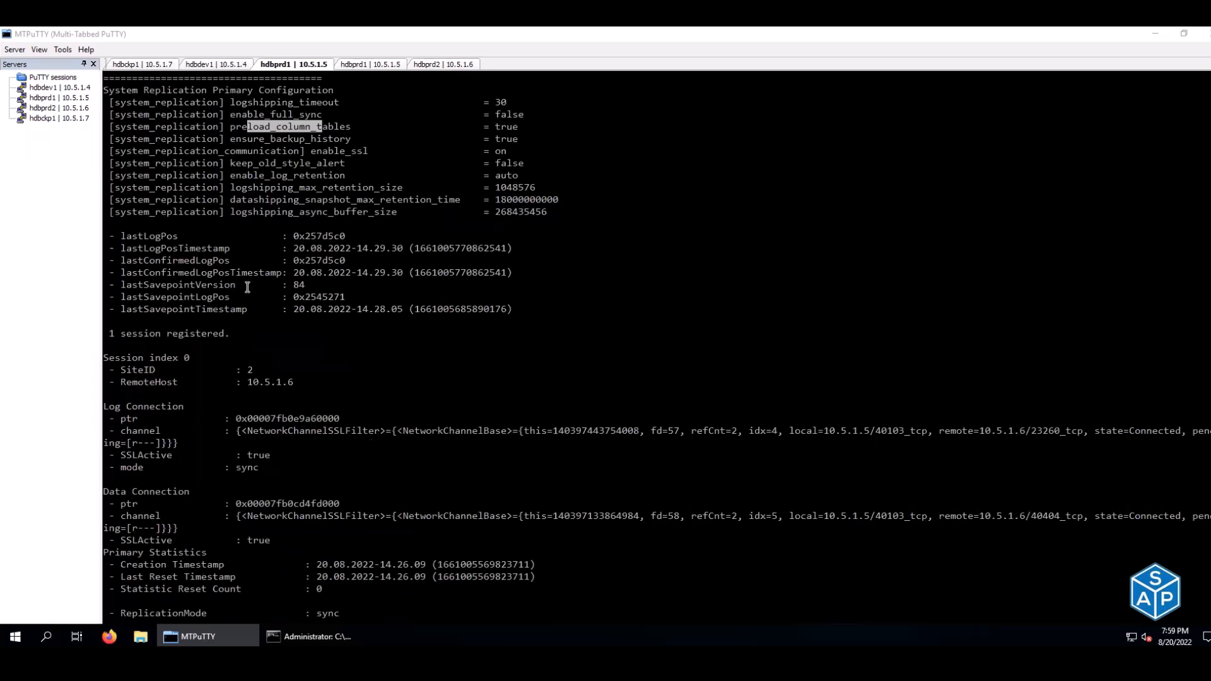
pyautogui.moveTo(126, 163); pyautogui.dragTo(340, 161)
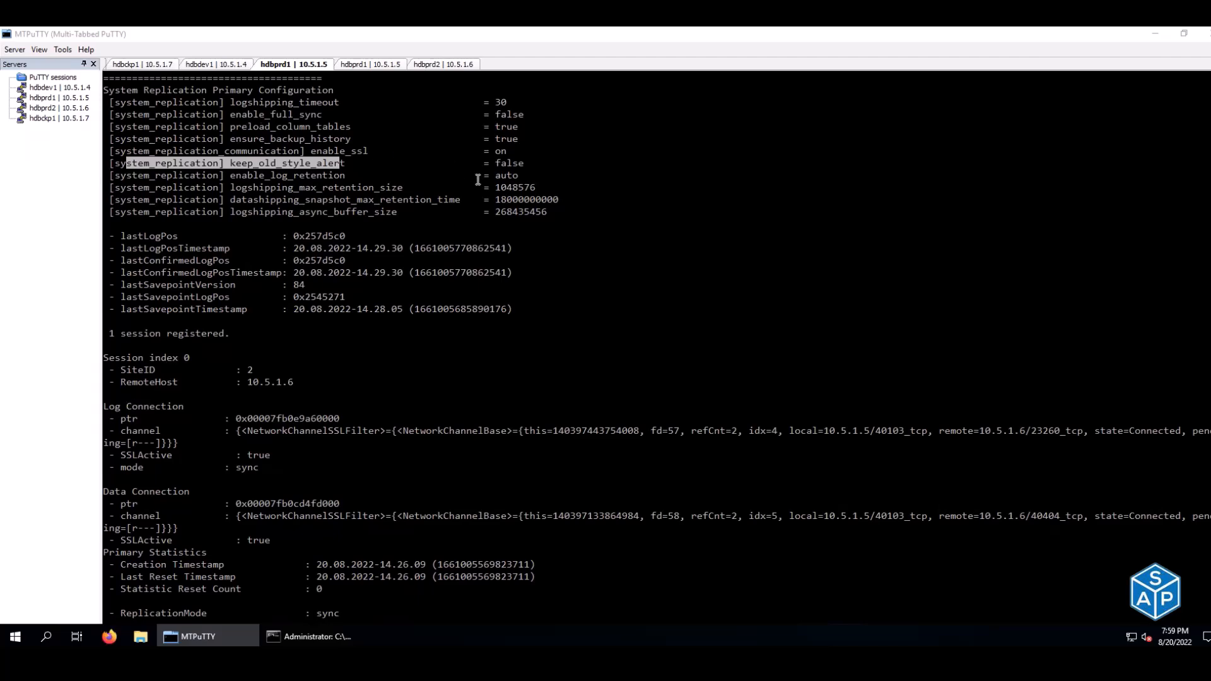
# - Highlight the Session index 0 SiteID line, then clear the hdbprd1 terminal
pyautogui.moveTo(150, 357); pyautogui.dragTo(280, 368)
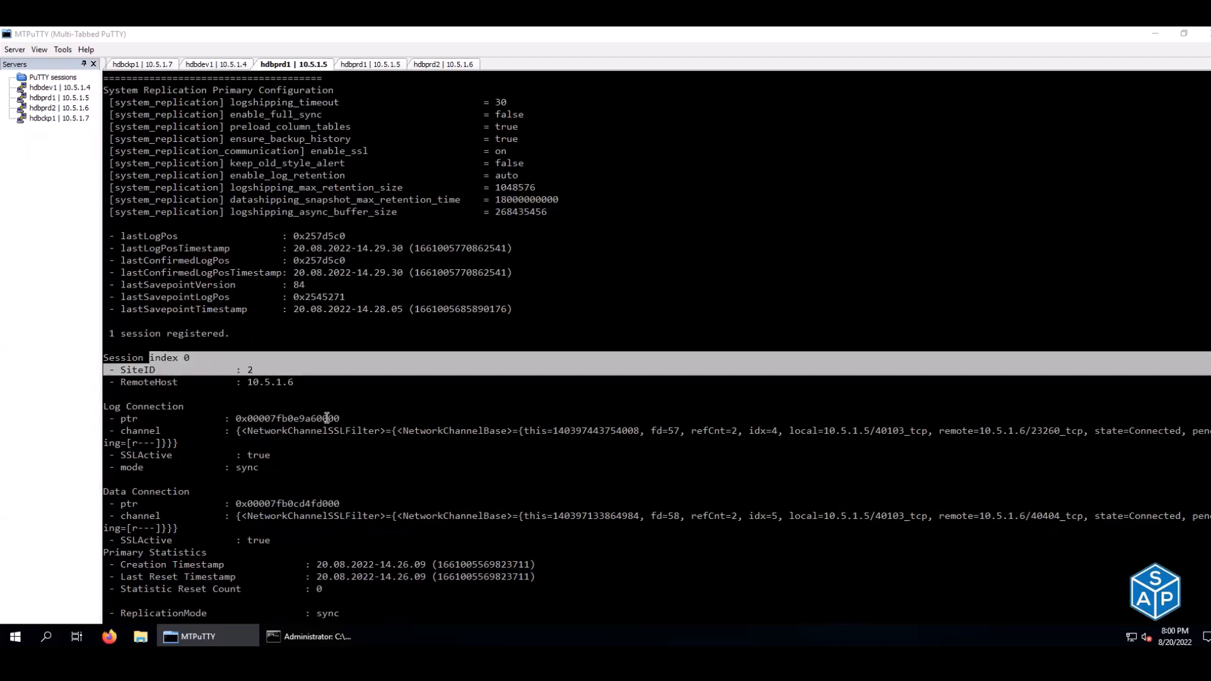
pyautogui.moveTo(327, 418); pyautogui.dragTo(189, 418)
pyautogui.scroll(-15, 327, 419)
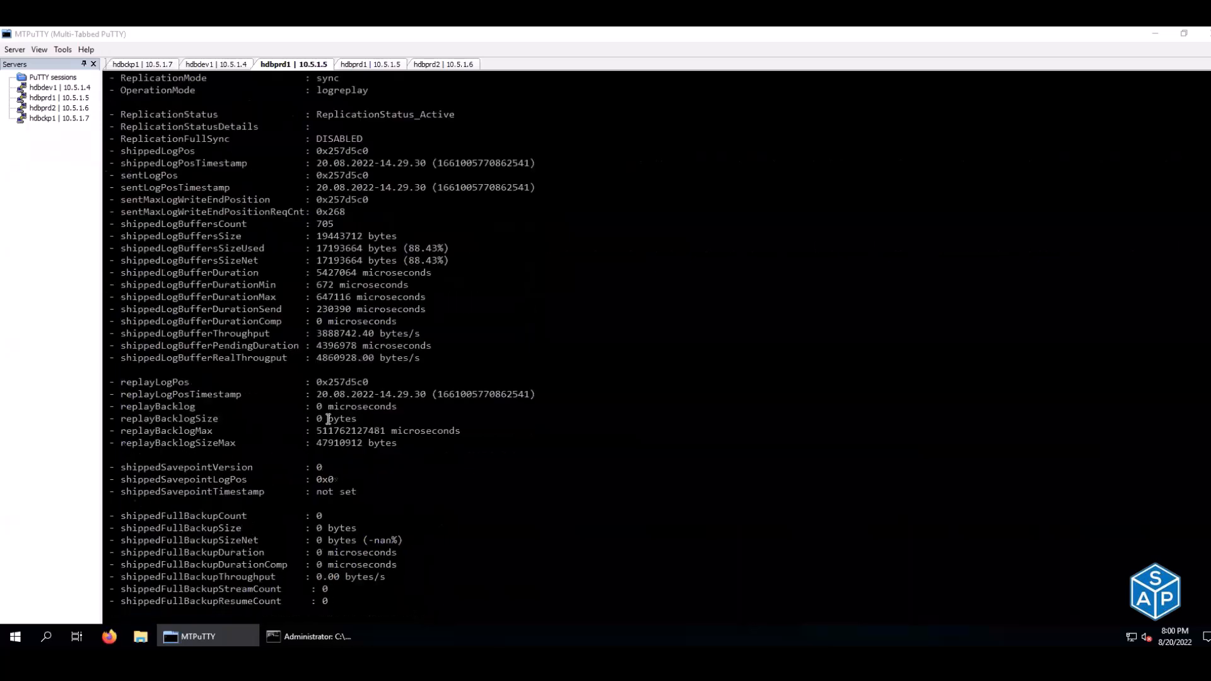
pyautogui.scroll(-20, 327, 418)
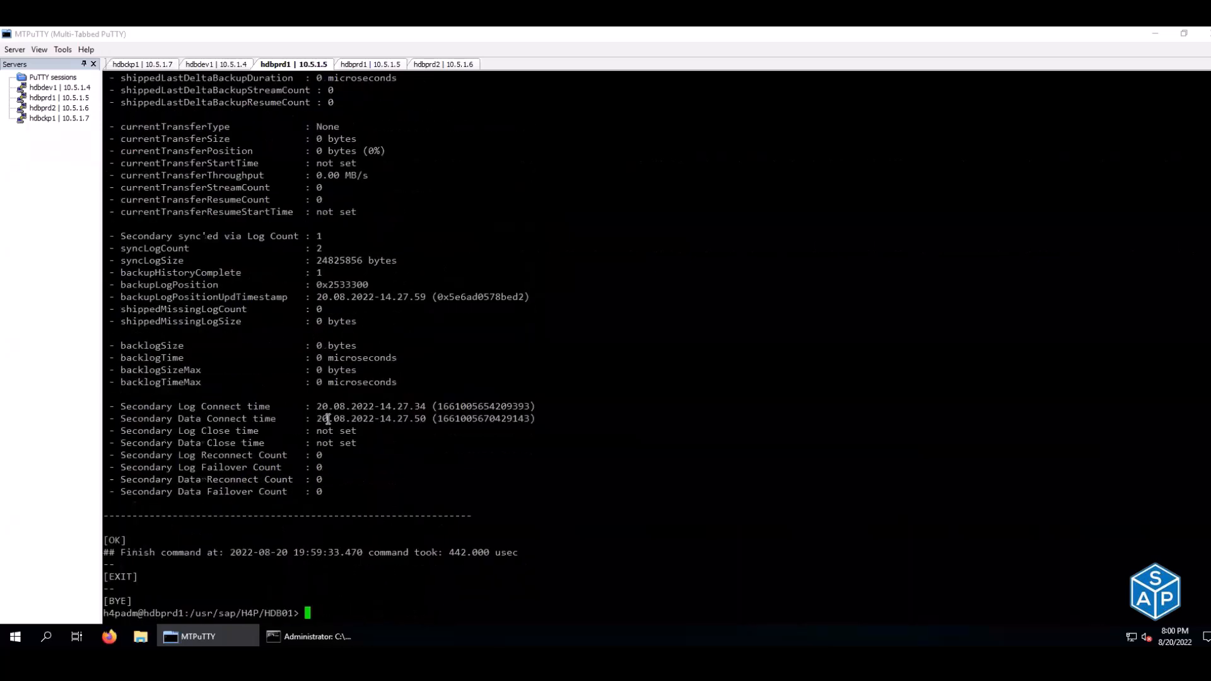
pyautogui.hotkey('ctrl', 'l')
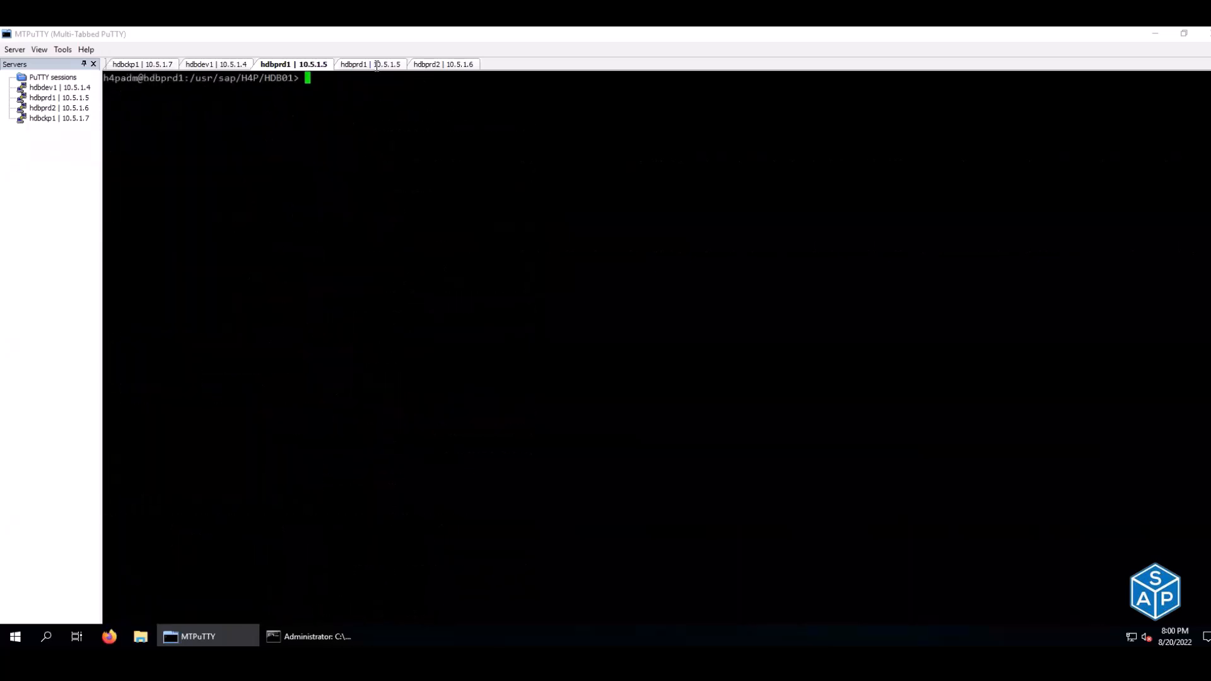
# - Check the hdbprd2 process list and run the GetProcessList watch on hdbdev1, confirming all processes GREEN and Running
pyautogui.click(378, 64)
pyautogui.click(449, 66)
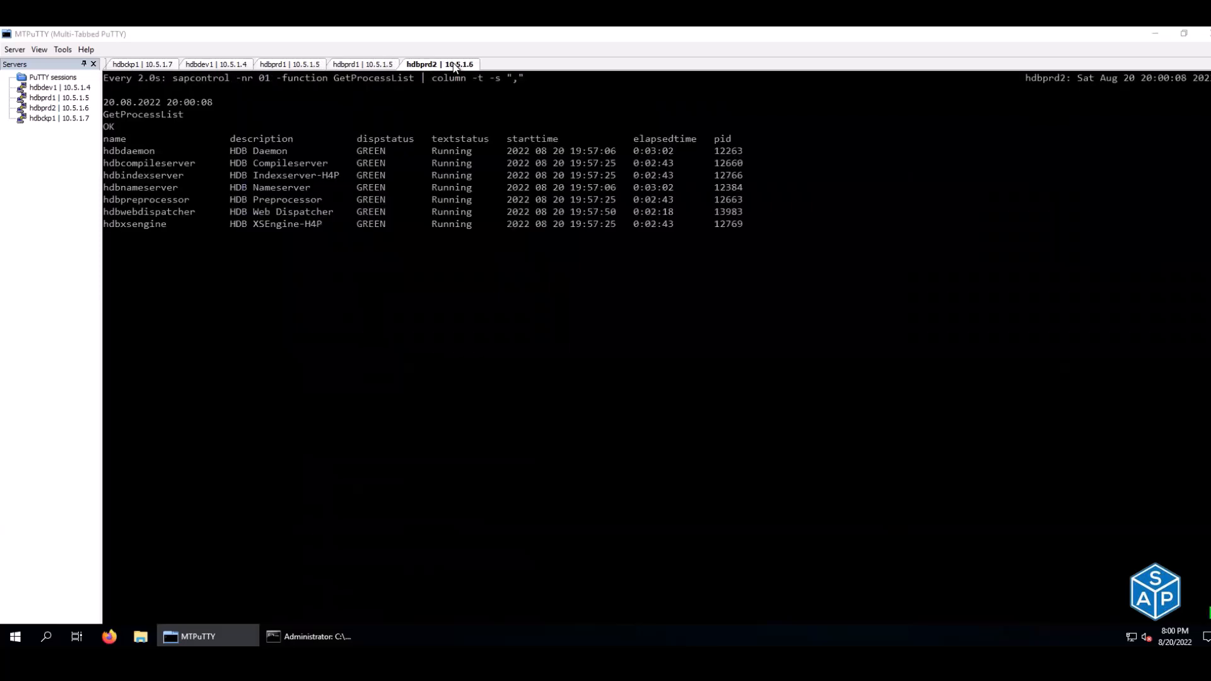
pyautogui.click(378, 65)
pyautogui.click(218, 66)
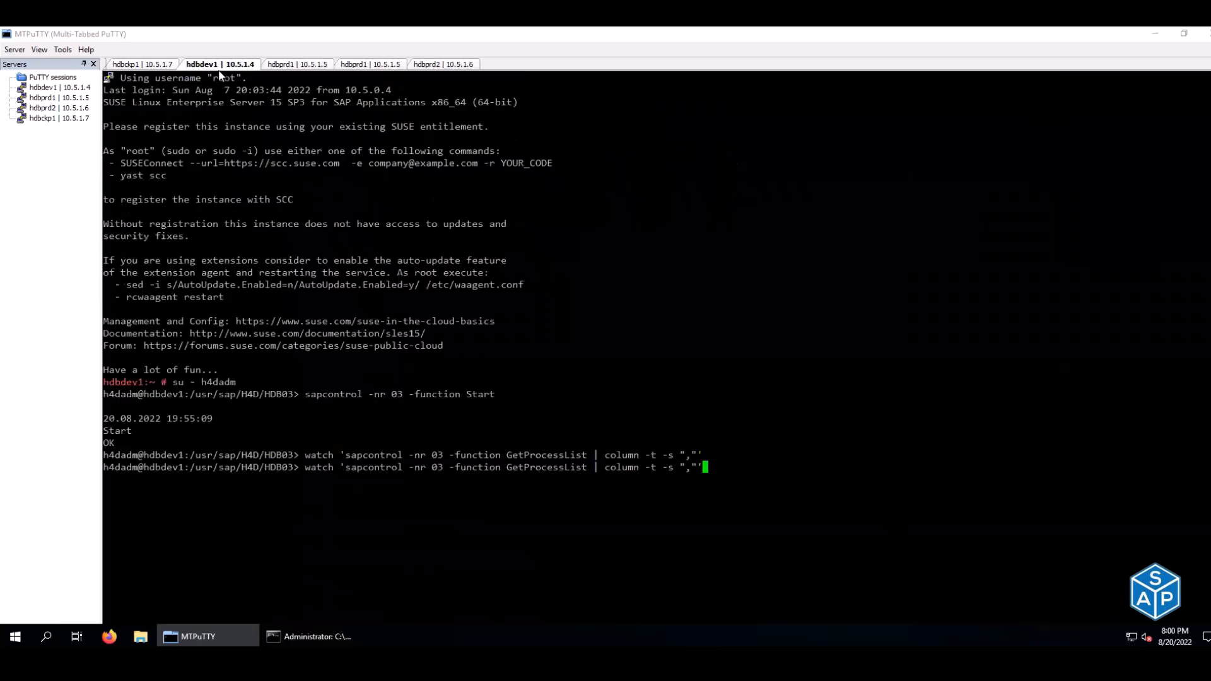
pyautogui.press('Return')
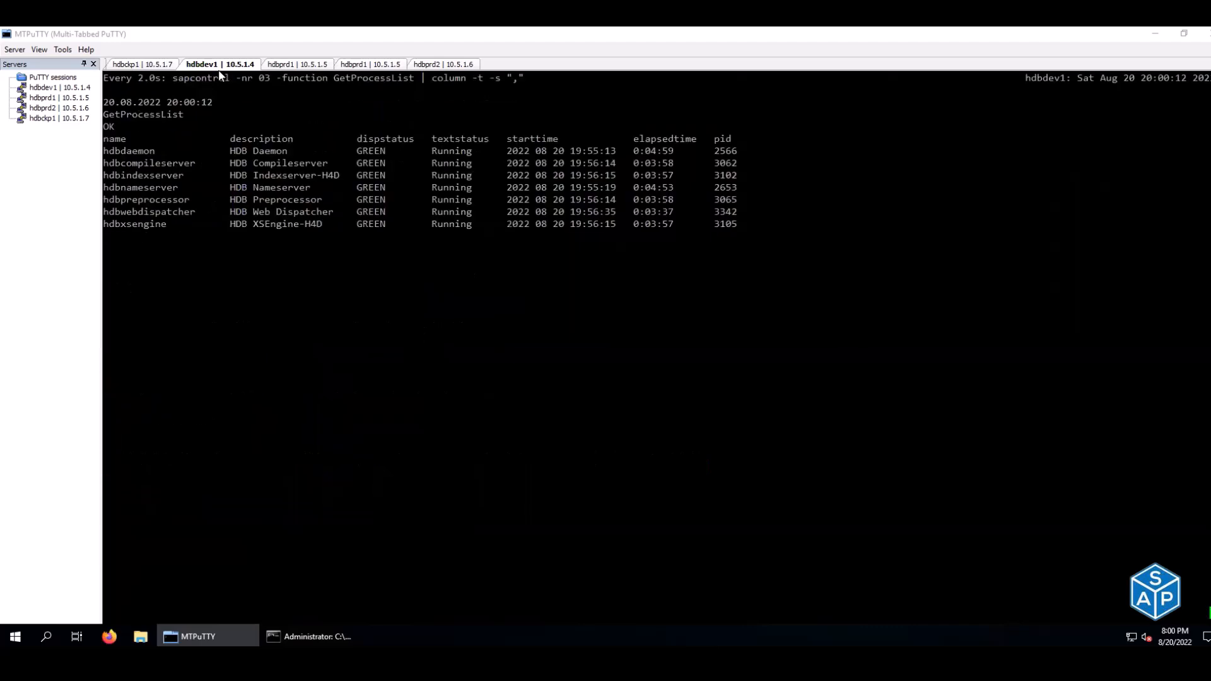
# - Highlight the xsa-cockpit upload line in the hdbckp1 XSA Cockpit installation log
pyautogui.click(152, 65)
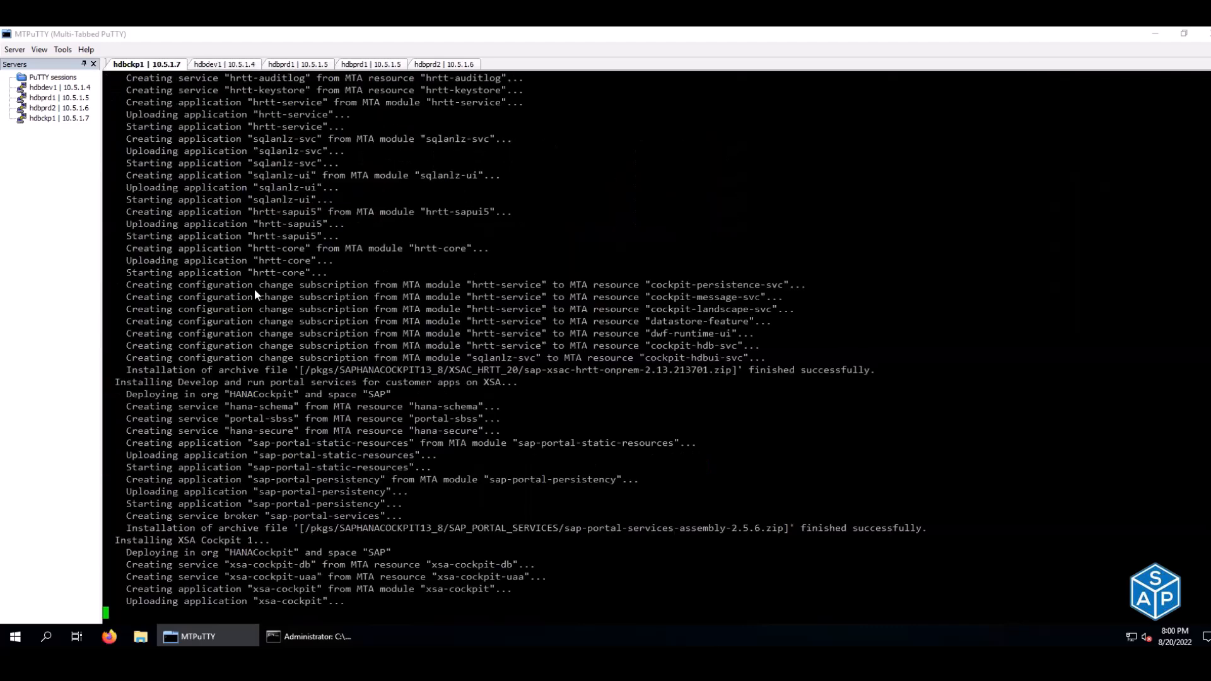
pyautogui.moveTo(134, 601); pyautogui.dragTo(322, 600)
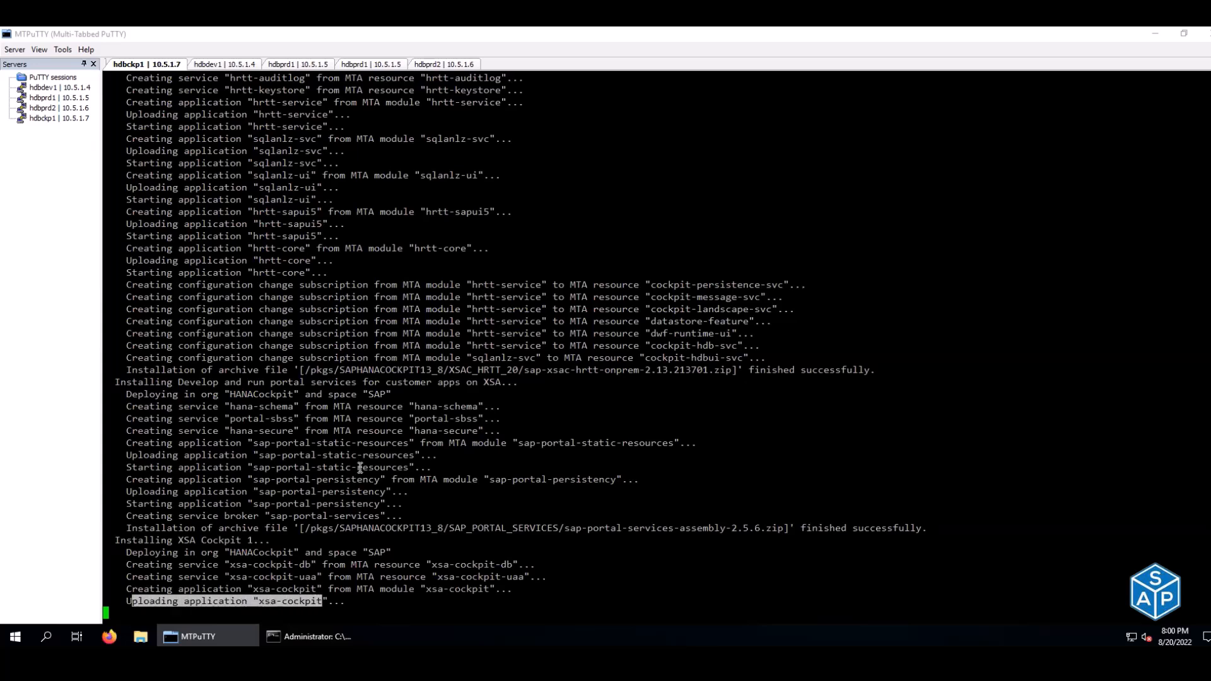
pyautogui.click(359, 467)
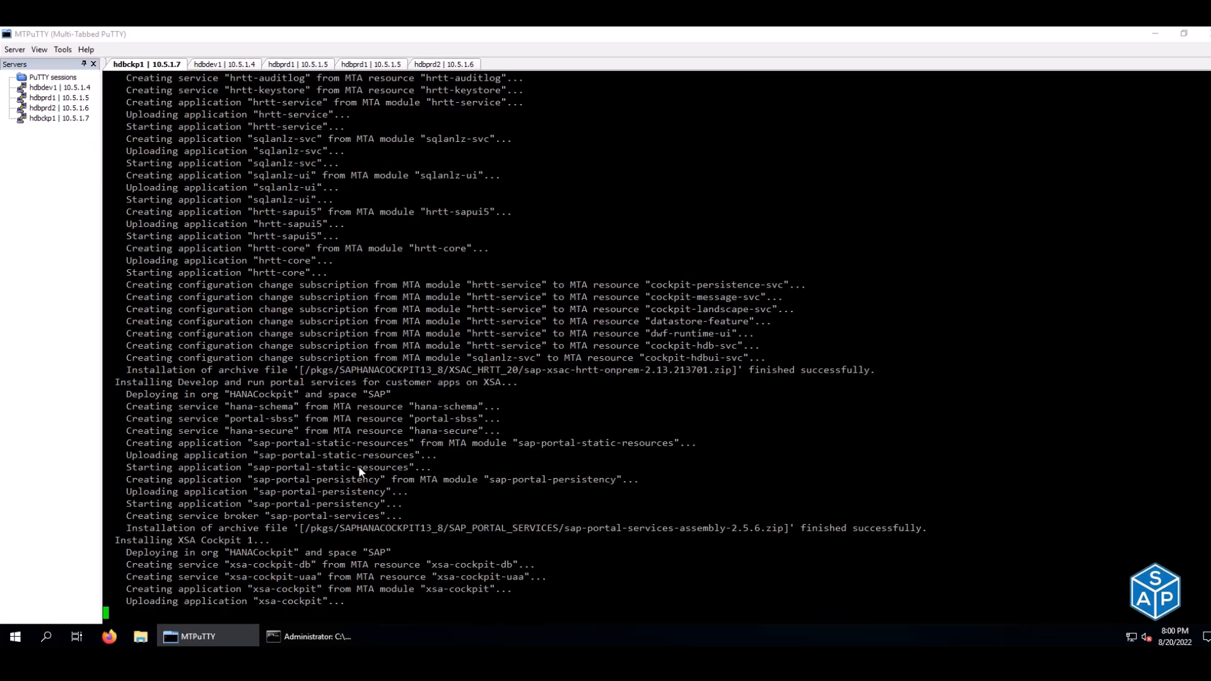
pyautogui.hotkey('alt', 'Tab')
pyautogui.hotkey('alt', 'Tab')
pyautogui.hotkey('alt', 'Tab')
pyautogui.hotkey('alt', 'Tab')
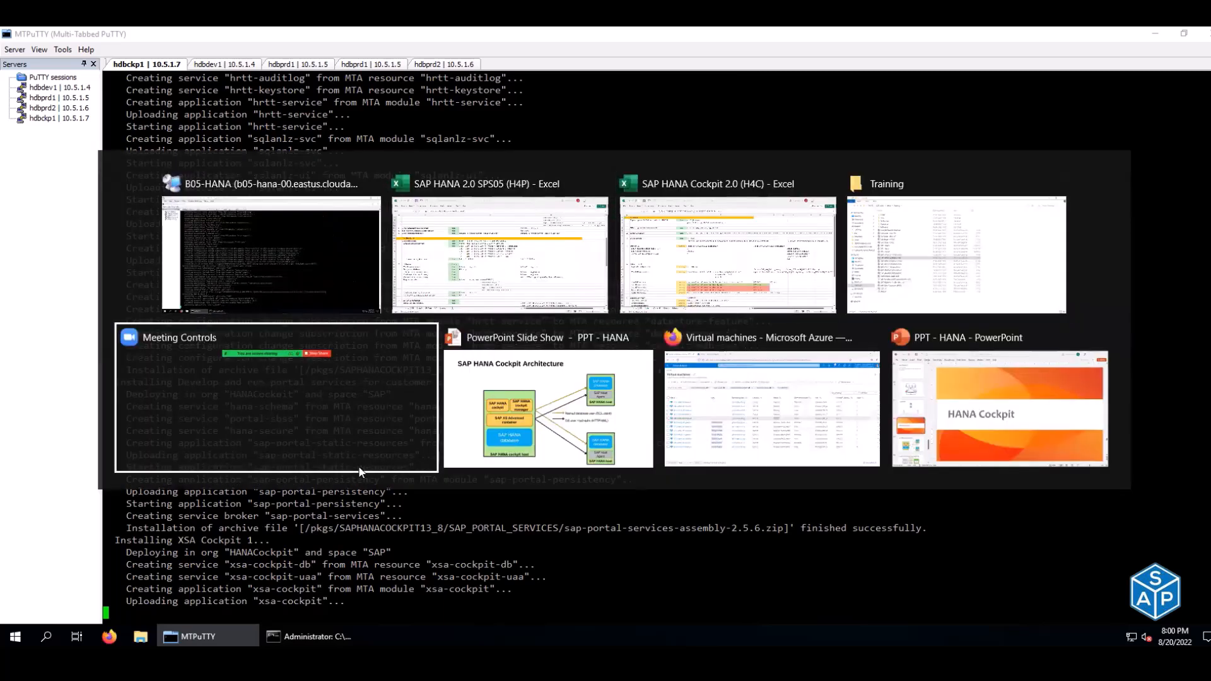
# - Show the 'Resources, Resource Groups and Cockpit User' slide and outline the SAP HANA Cockpit diagram with a red box
pyautogui.hotkey('alt', 'Tab')
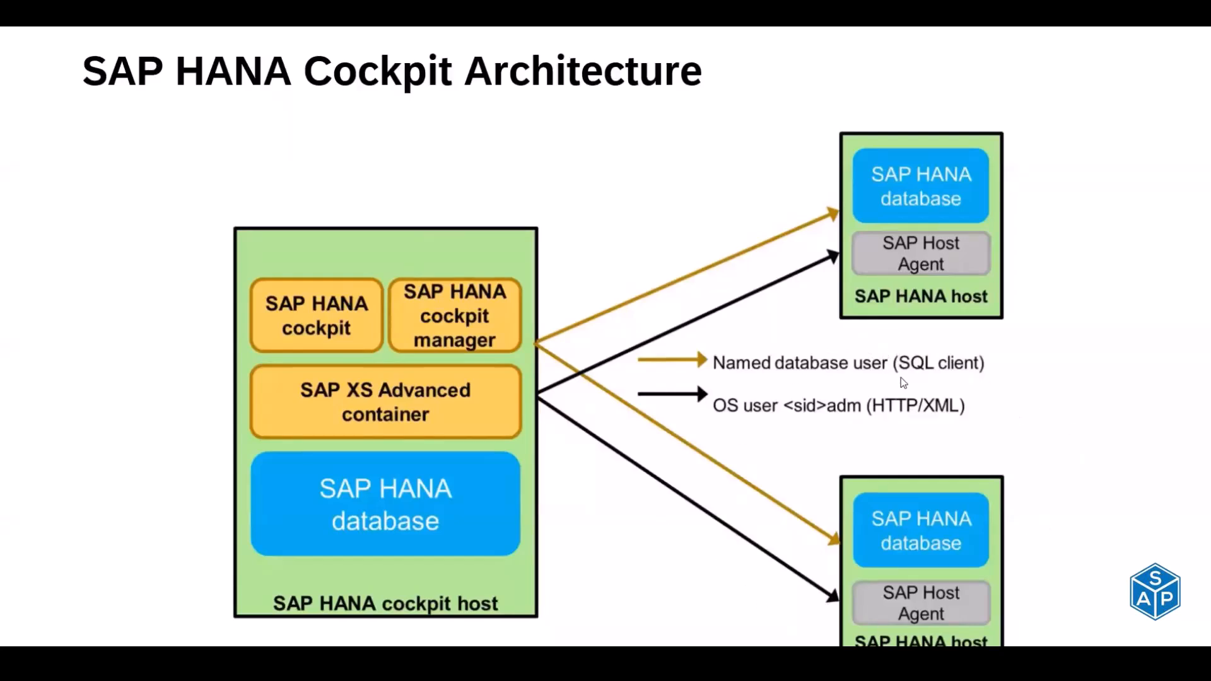
pyautogui.click(690, 204)
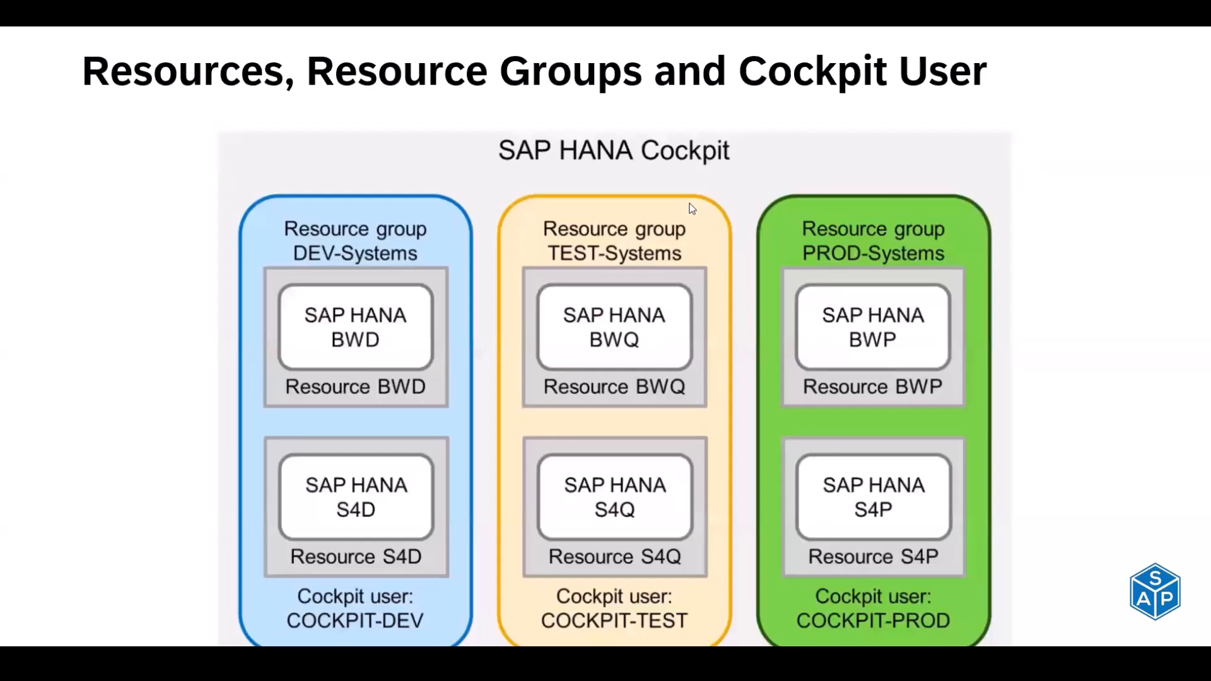
pyautogui.press('Left')
pyautogui.press('Right')
pyautogui.moveTo(213, 127)
pyautogui.mouseDown()
pyautogui.moveTo(636, 433)
pyautogui.moveTo(1014, 646)
pyautogui.mouseUp()
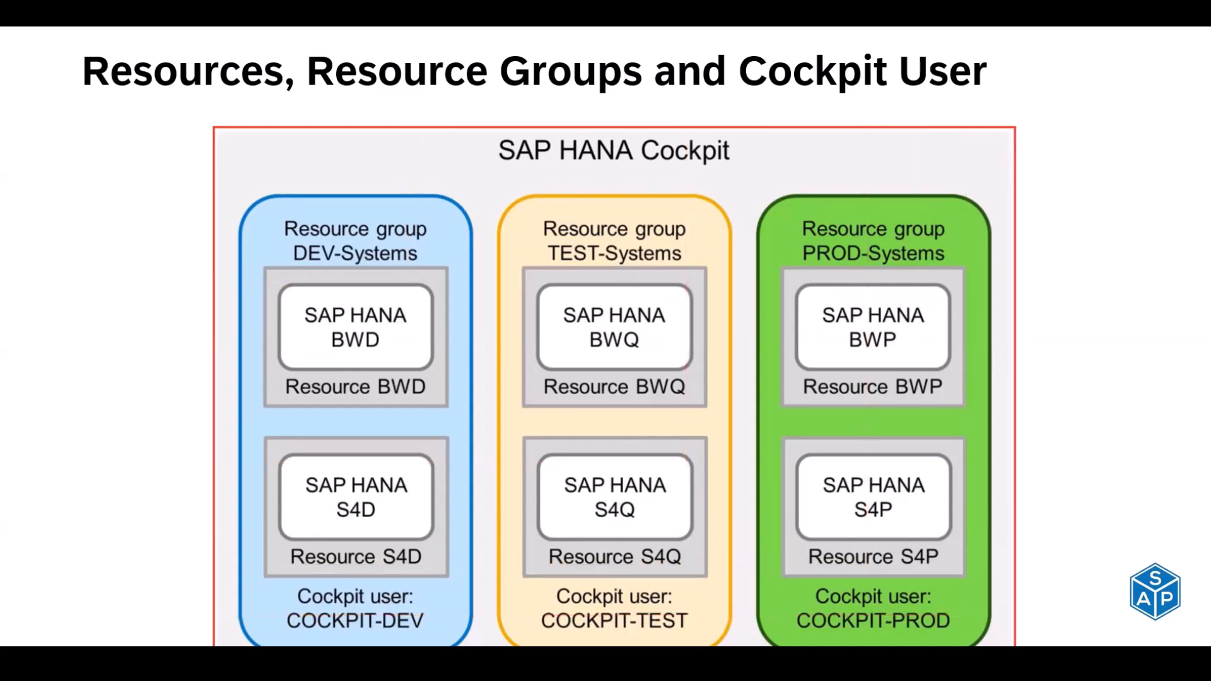
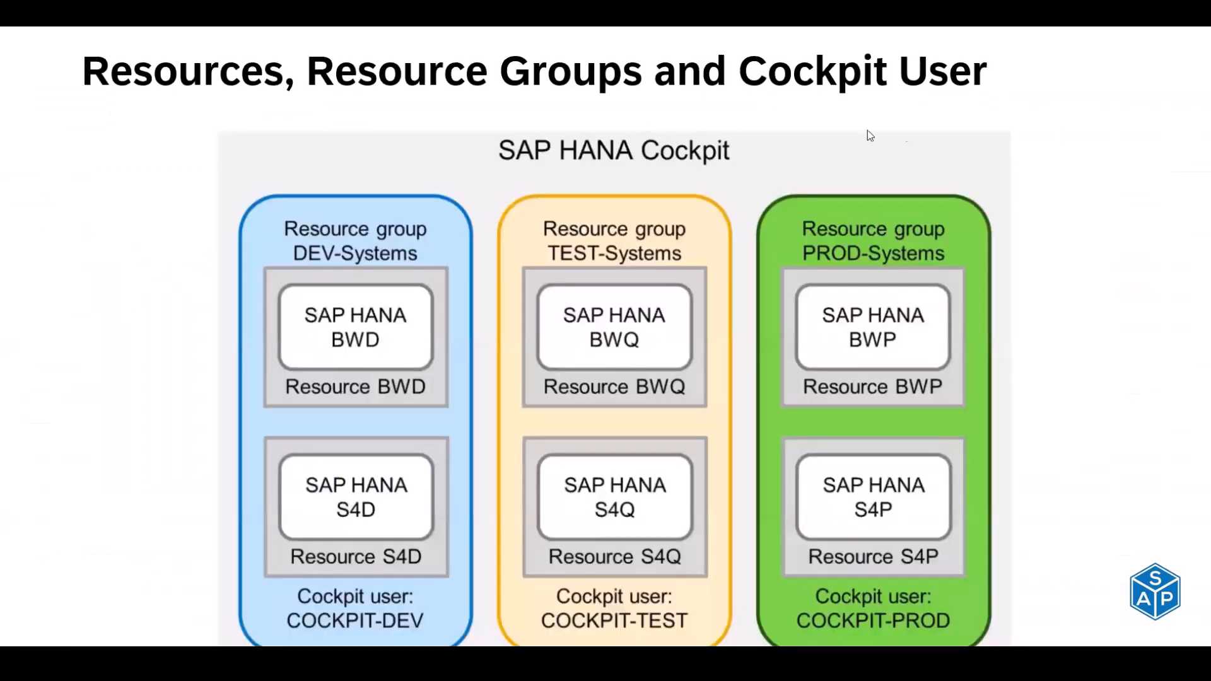
# - Step to the SAP on Cloud slide and back, then leave the slideshow for the Excel Install sheet
pyautogui.click(907, 117)
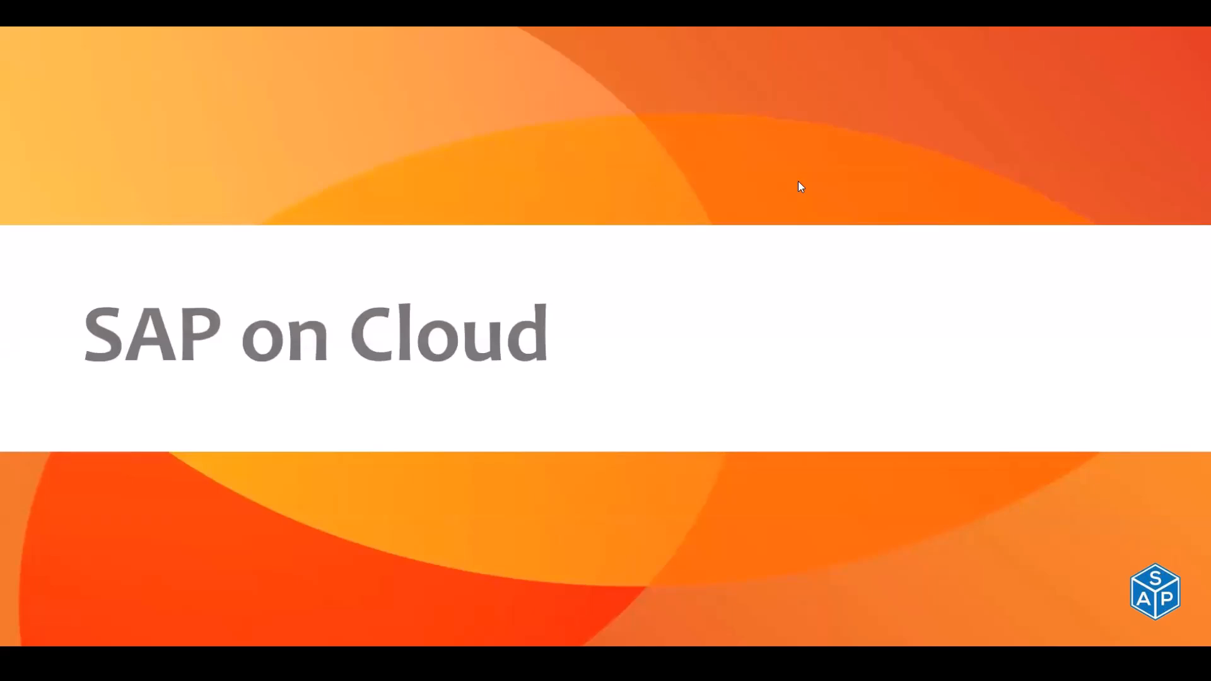
pyautogui.press('Left')
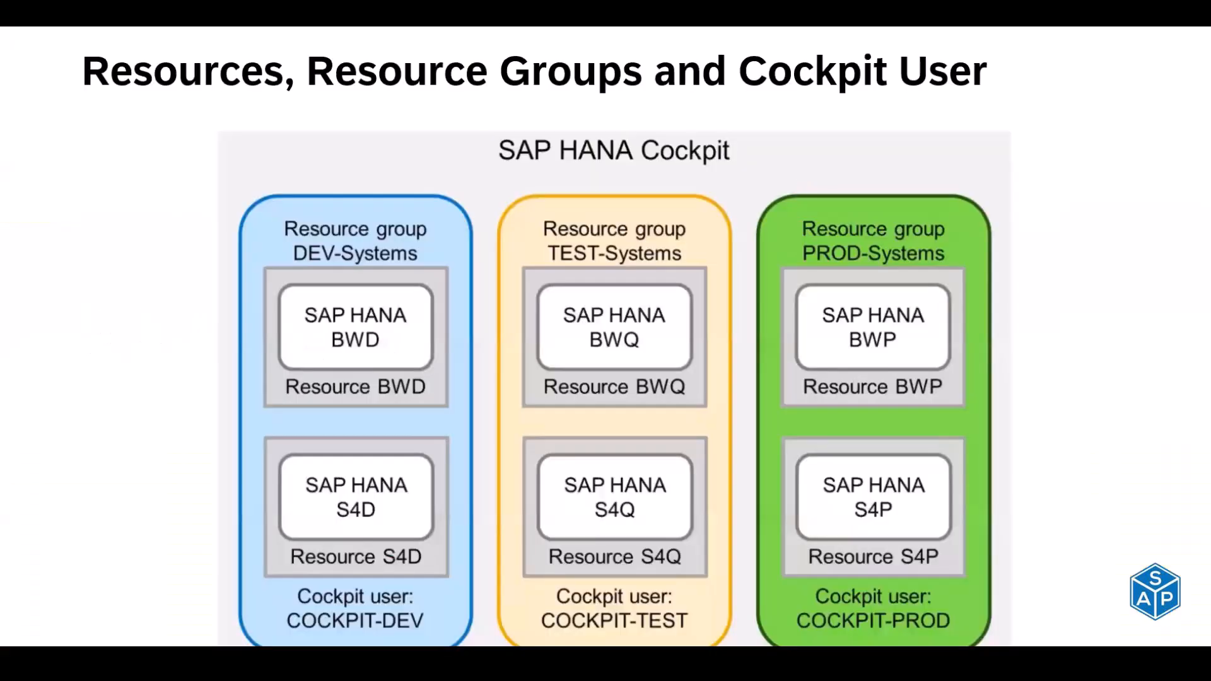
pyautogui.hotkey('alt', 'Tab')
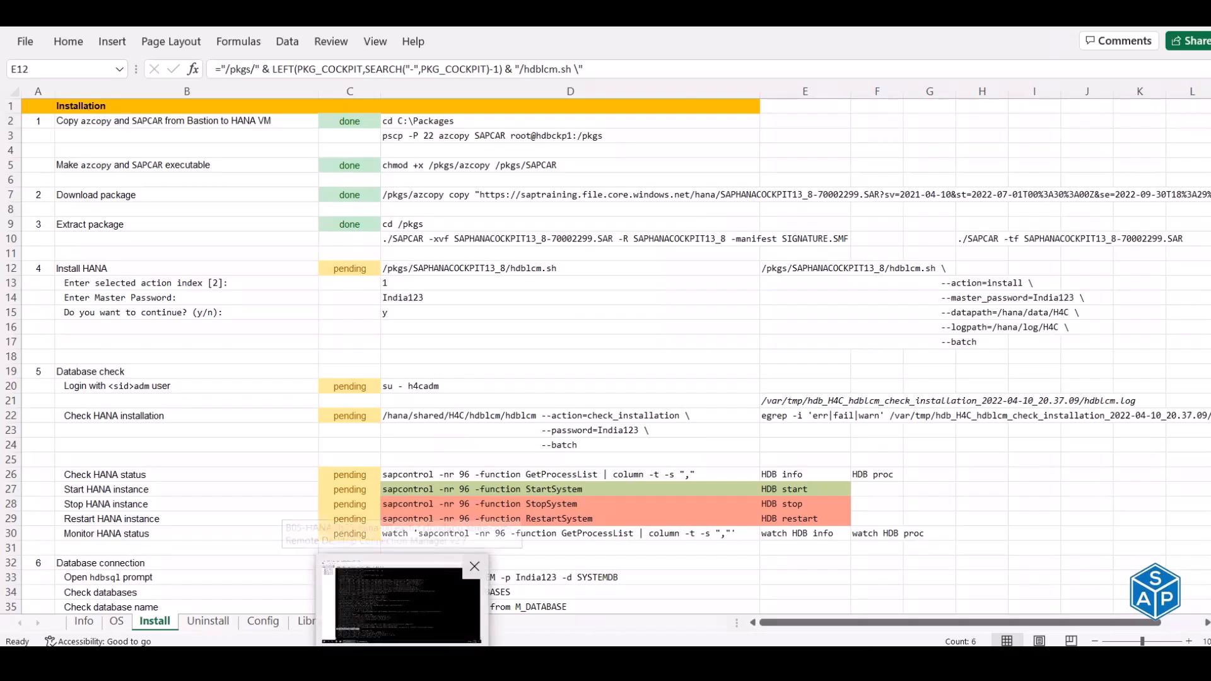
# - Bring MTPuTTY forward to see the hdbckp1 install uploading cockpit-health-svc
pyautogui.click(405, 594)
pyautogui.click(406, 594)
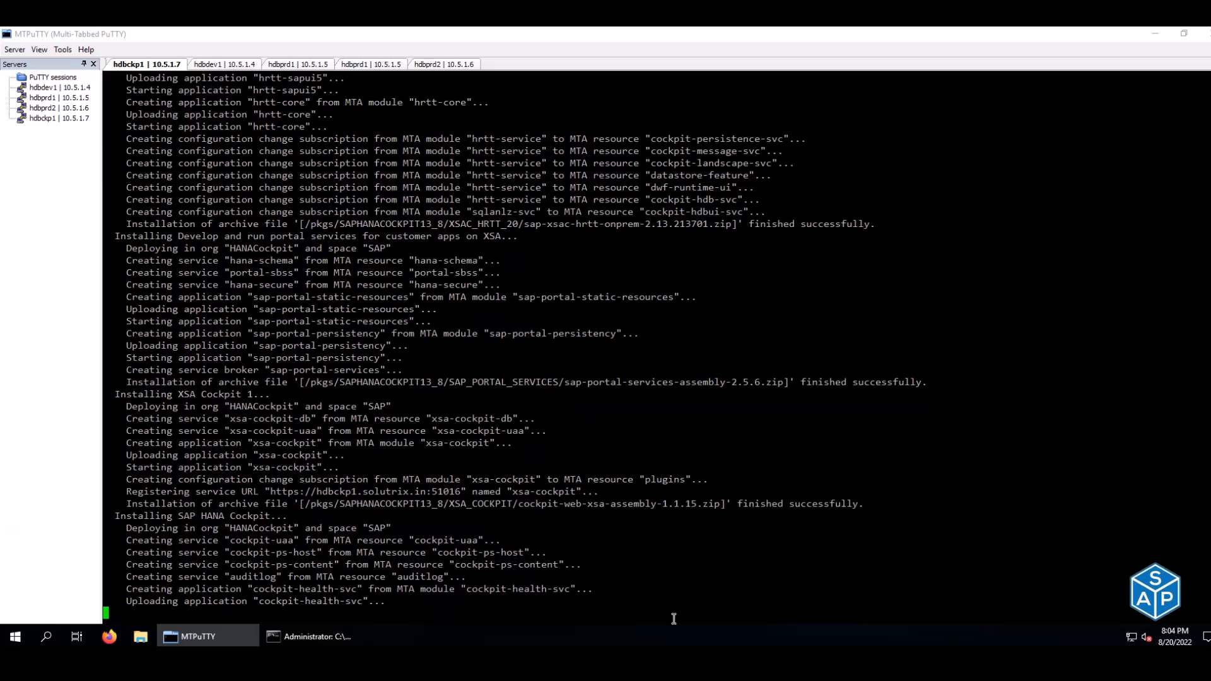
# - Glance at the Excel workbook, then return to MTPuTTY's hdbdev1 session with all processes GREEN
pyautogui.moveTo(742, 641)
pyautogui.moveTo(659, 663)
pyautogui.click(659, 603)
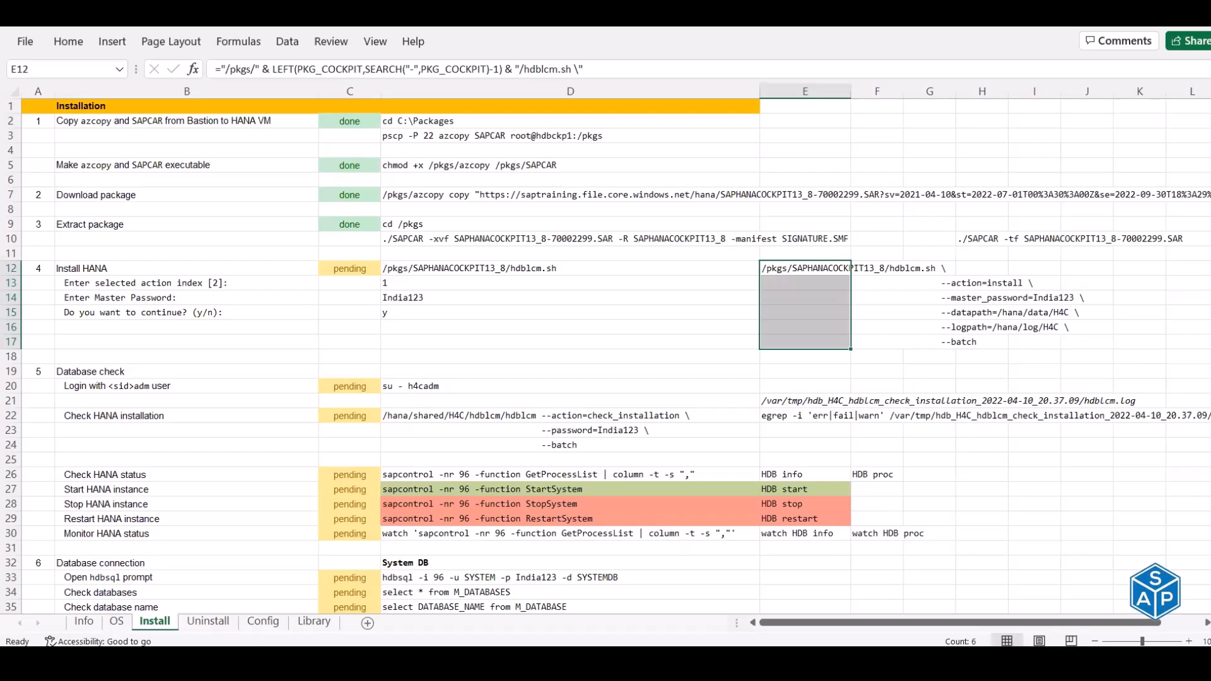
pyautogui.hotkey('alt', 'Tab')
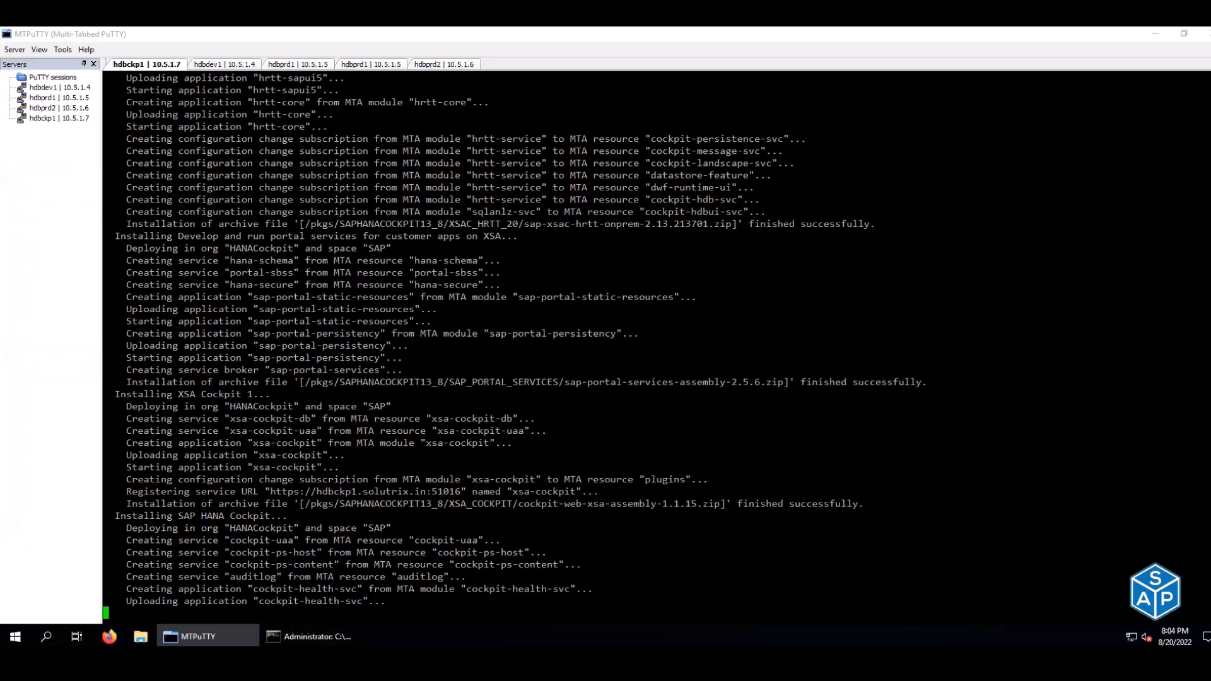
pyautogui.click(238, 65)
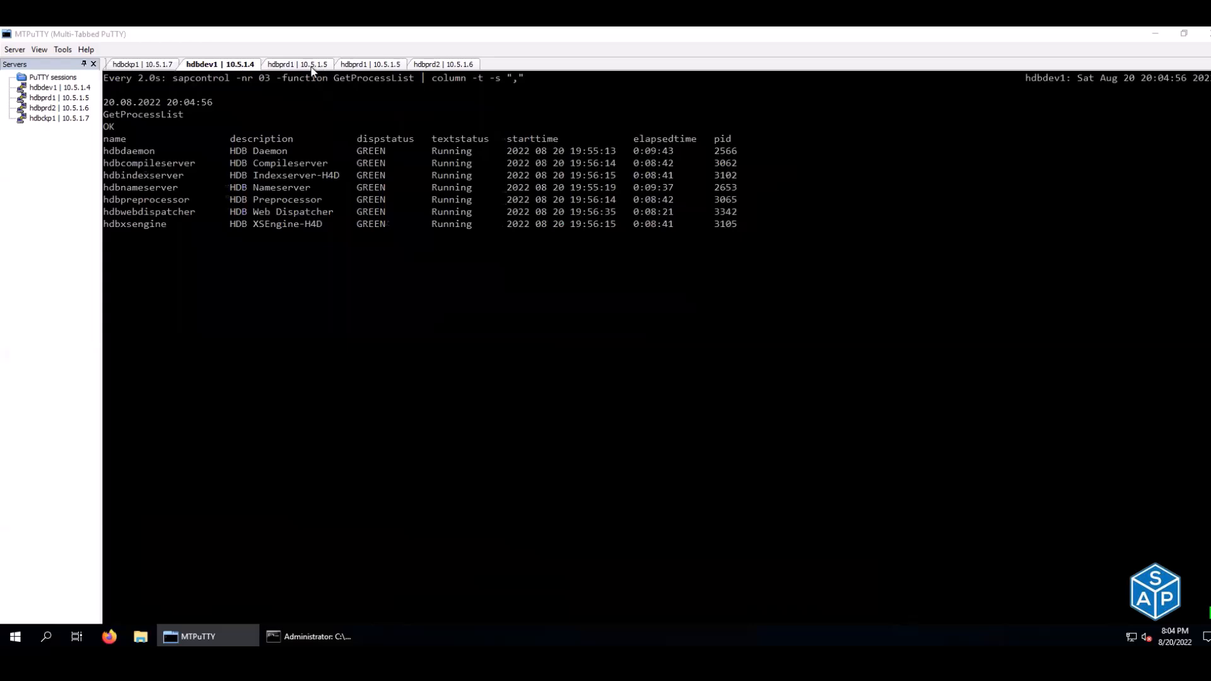
# - Rerun crm_mon -r on hdbprd1 to confirm both cluster nodes online, then return to hdbckp1
pyautogui.click(312, 66)
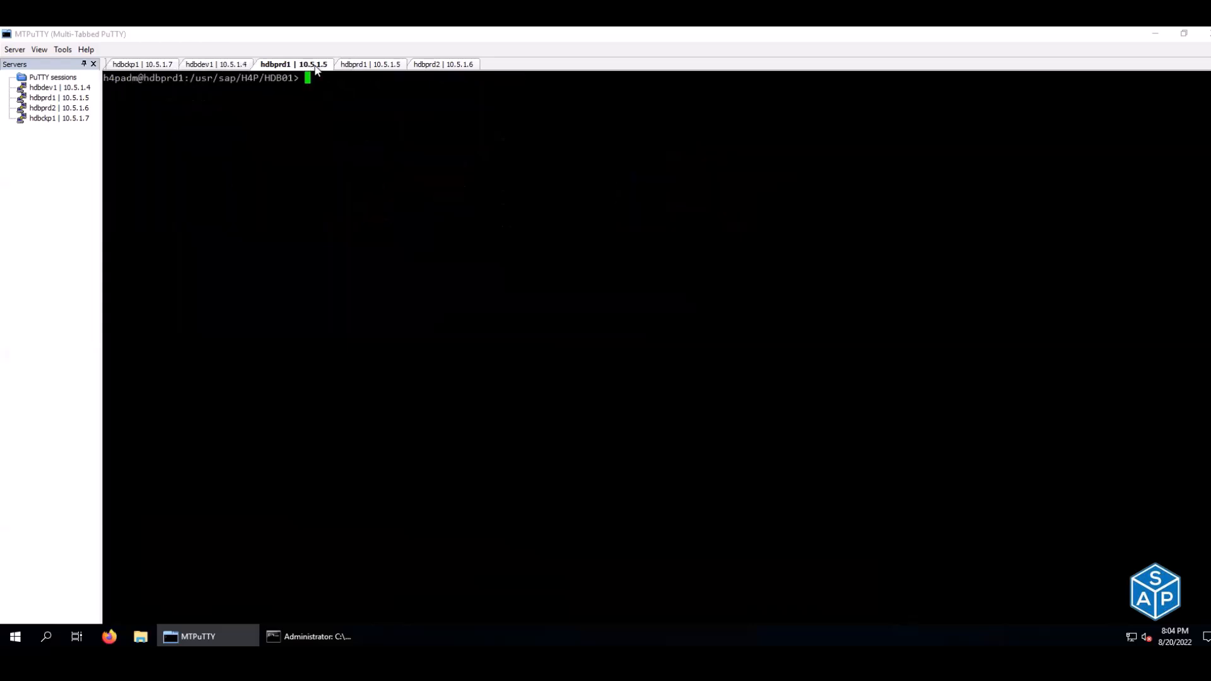
pyautogui.click(357, 65)
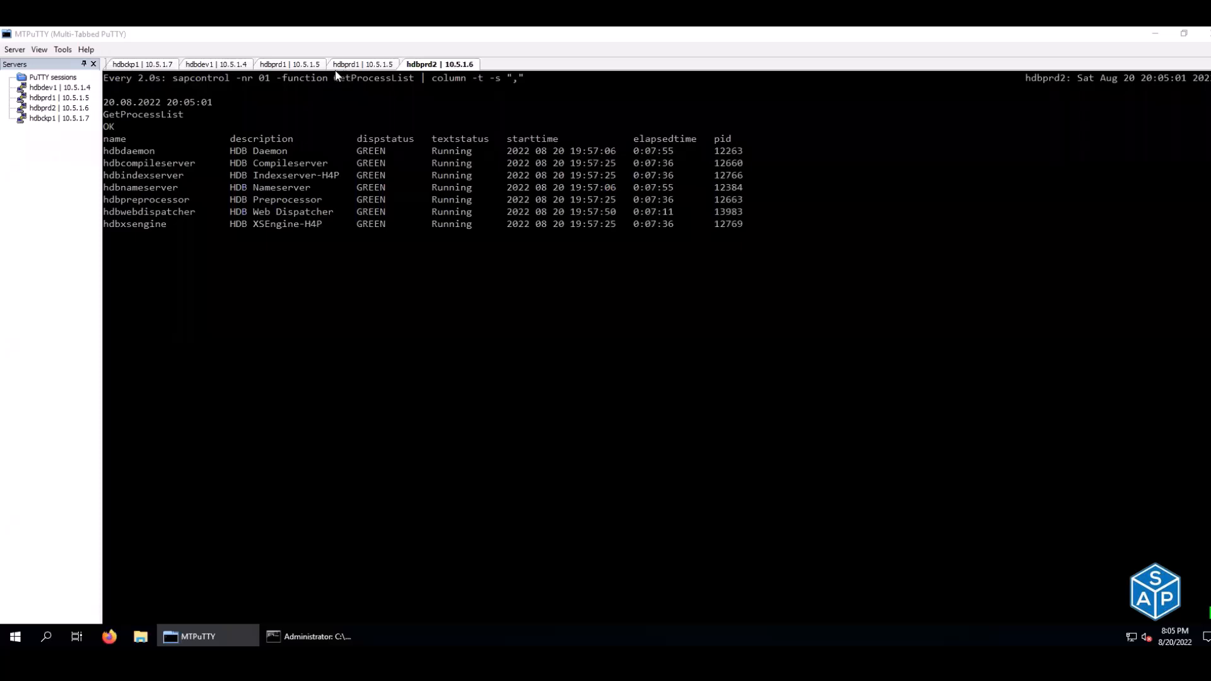
pyautogui.click(301, 66)
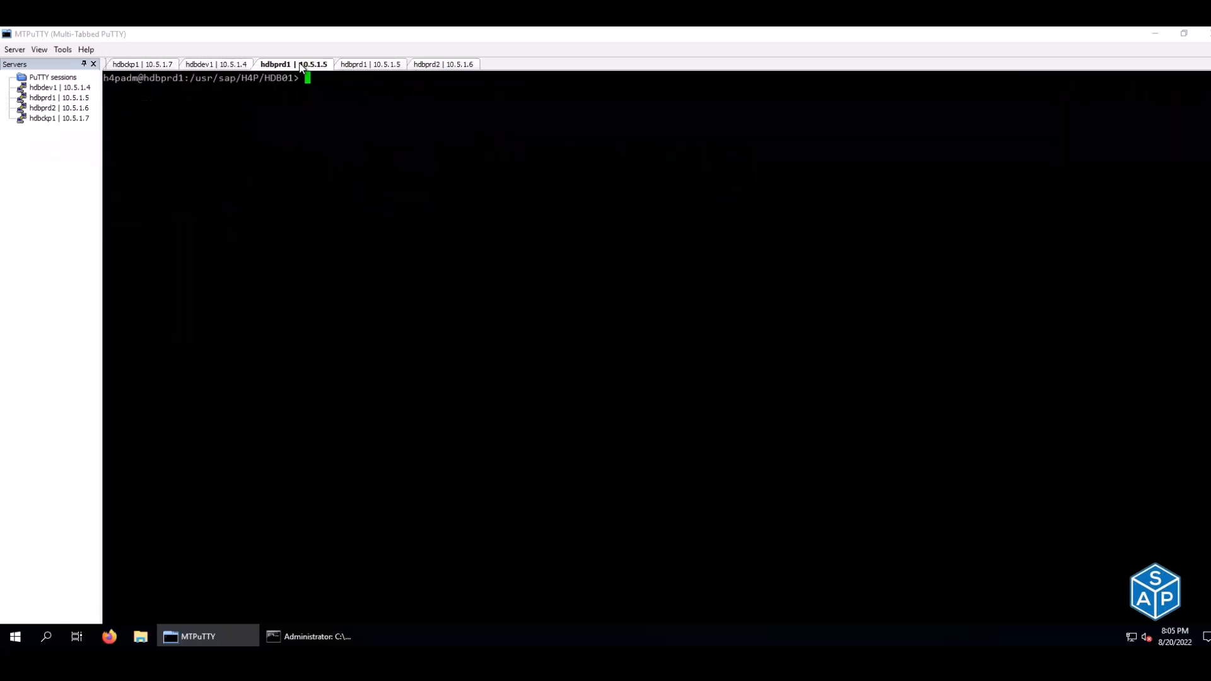
pyautogui.hotkey('ctrl', 'd')
pyautogui.press('Up')
pyautogui.press('Up')
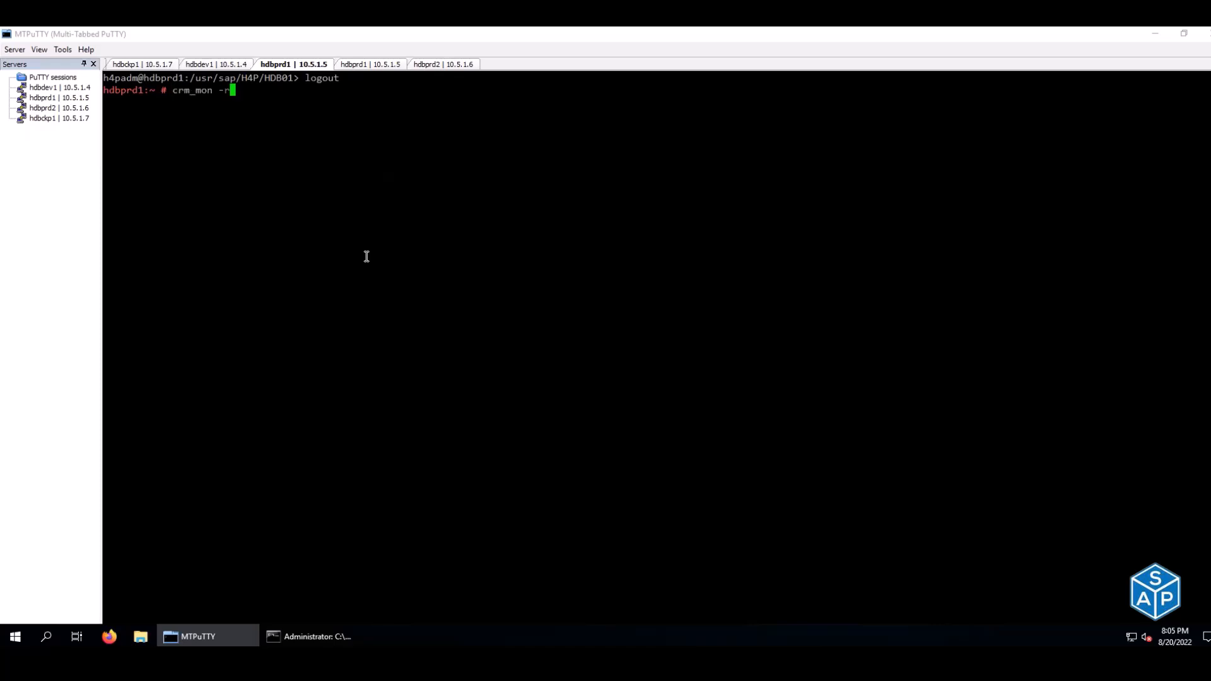
pyautogui.press('Return')
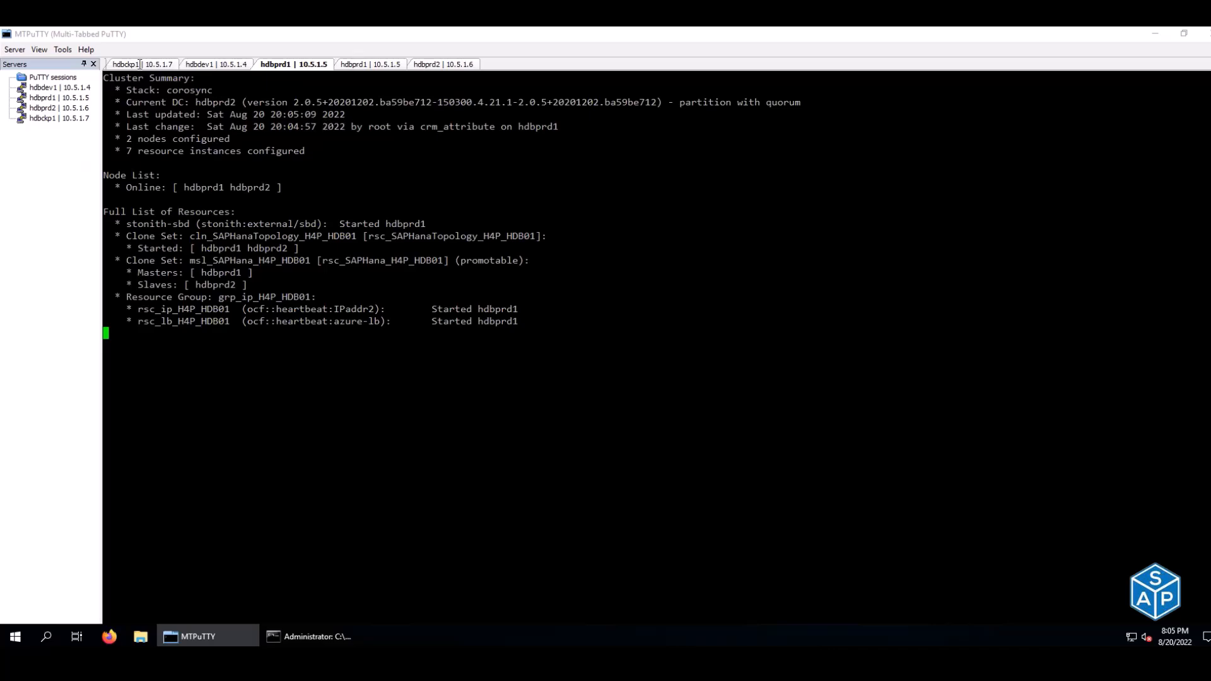
pyautogui.click(138, 65)
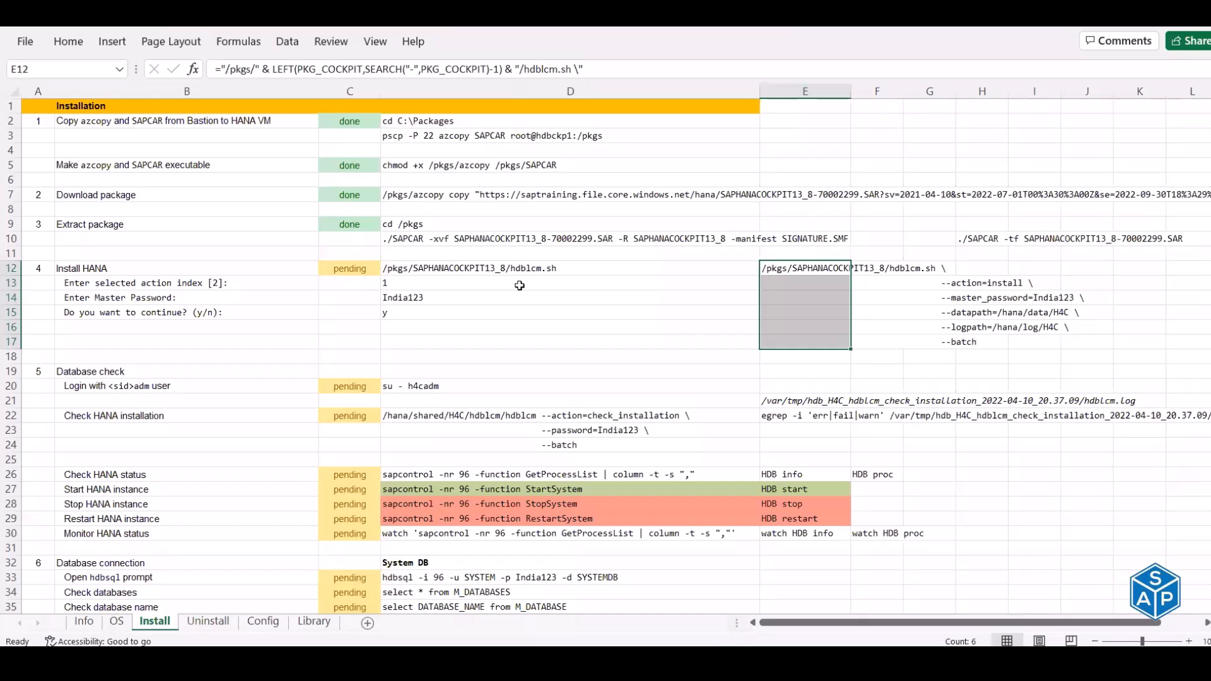
# - On the Info sheet, check the cloud type, VM size, CPU count, memory and swap values
pyautogui.click(84, 622)
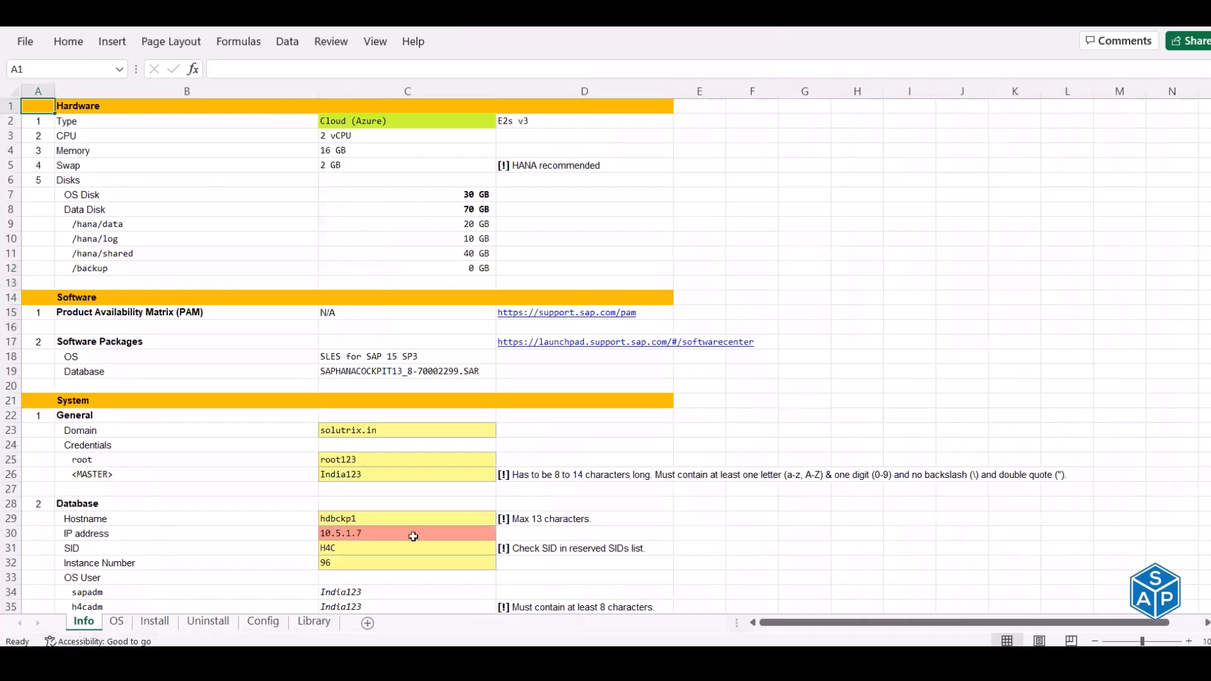
pyautogui.click(369, 120)
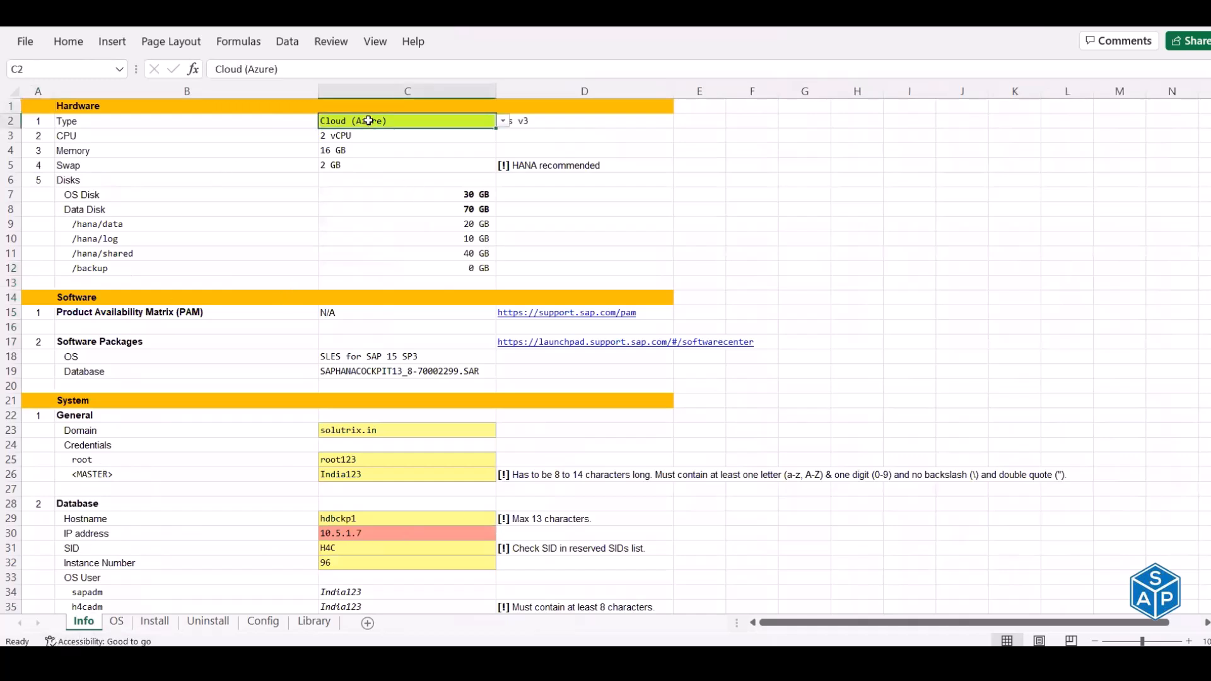
pyautogui.click(532, 121)
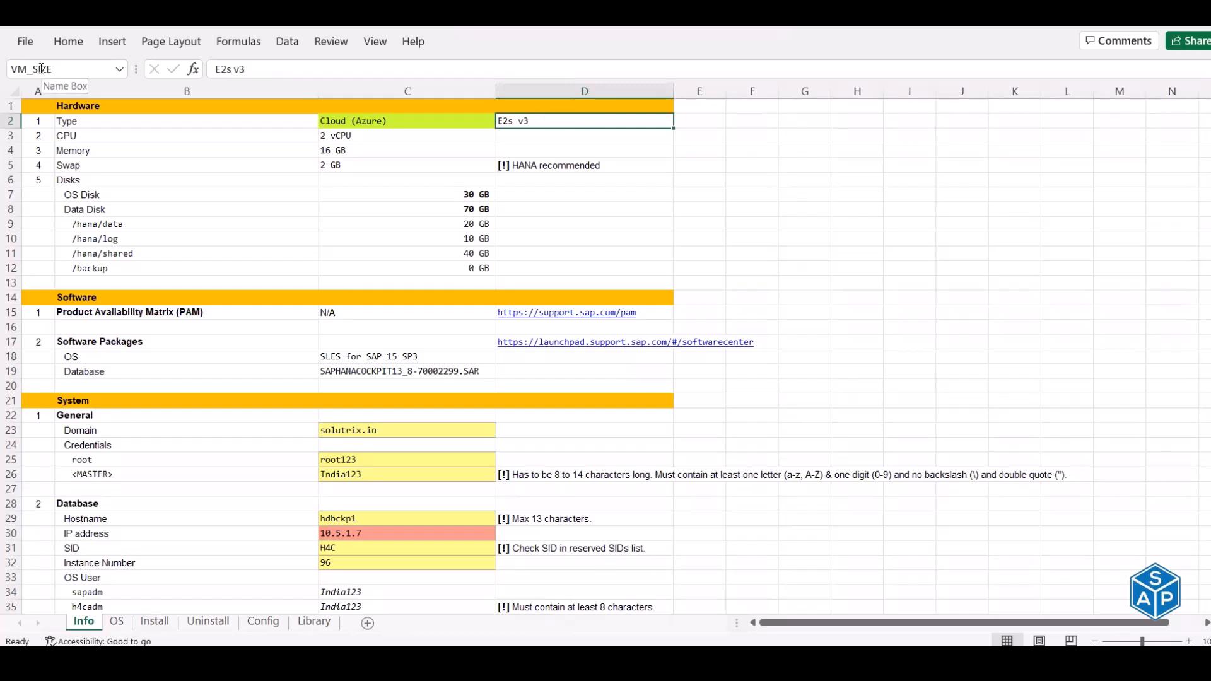
pyautogui.click(365, 136)
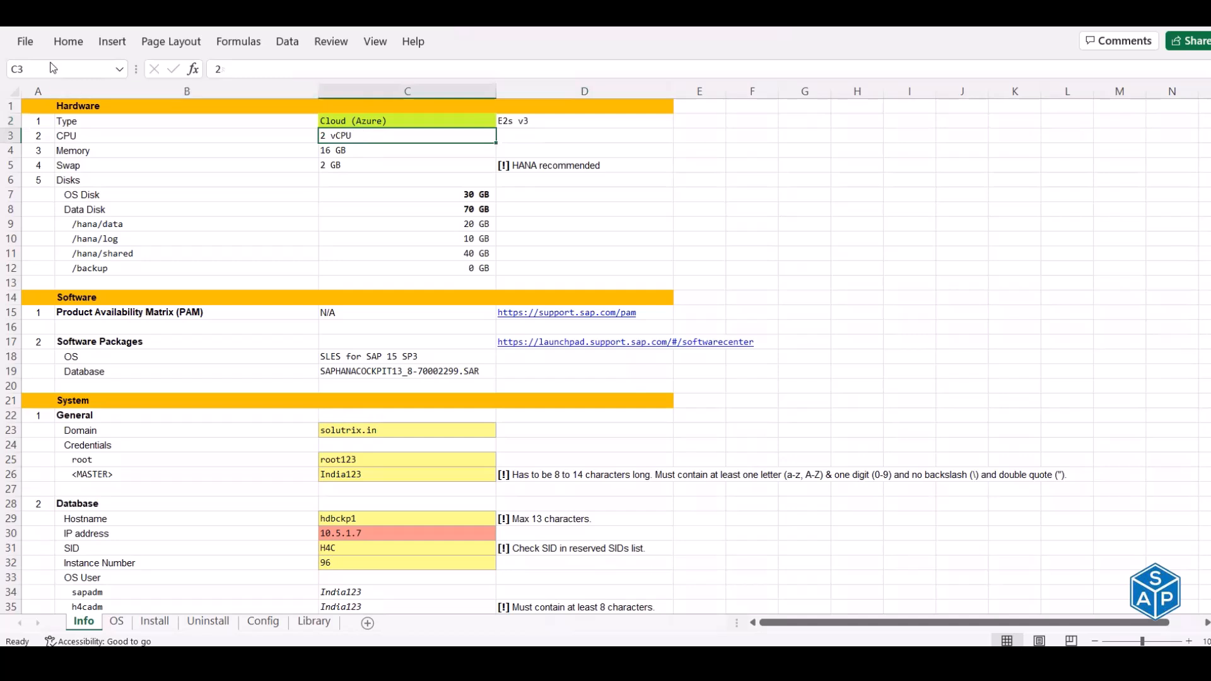
pyautogui.click(341, 152)
pyautogui.click(342, 167)
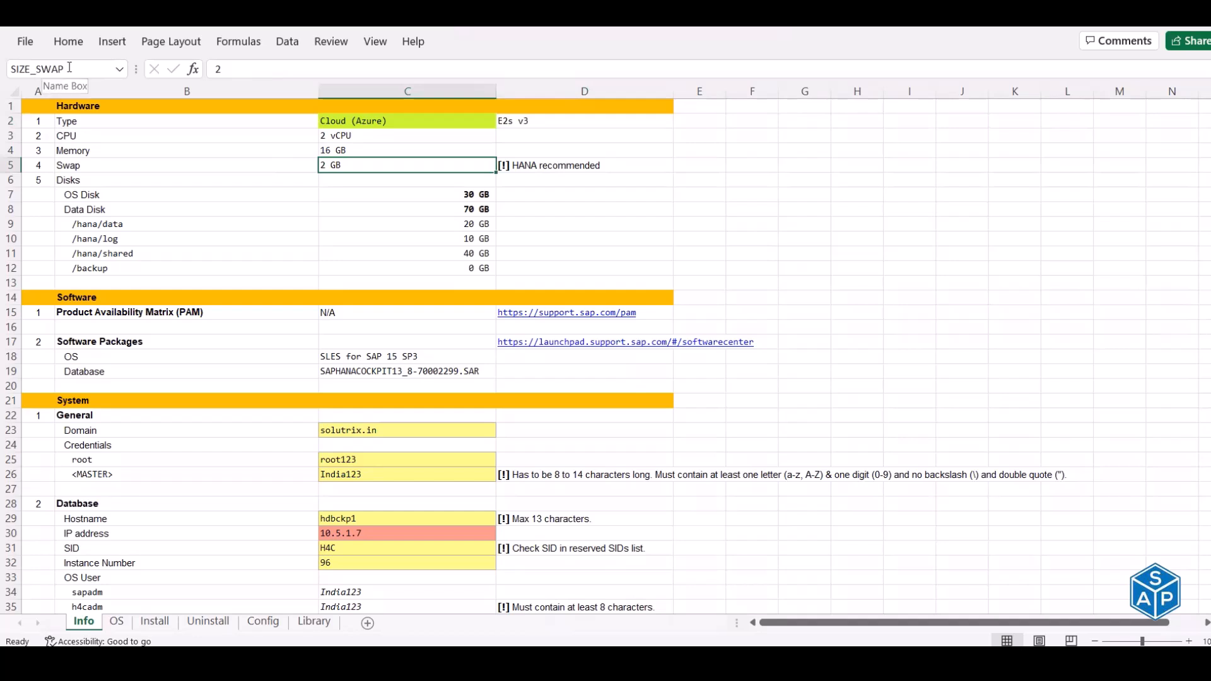
# - Check the 30 GB OS and 70 GB data disks, /hana sizes, OS and SAPHANACOCKPIT13 package
pyautogui.click(467, 196)
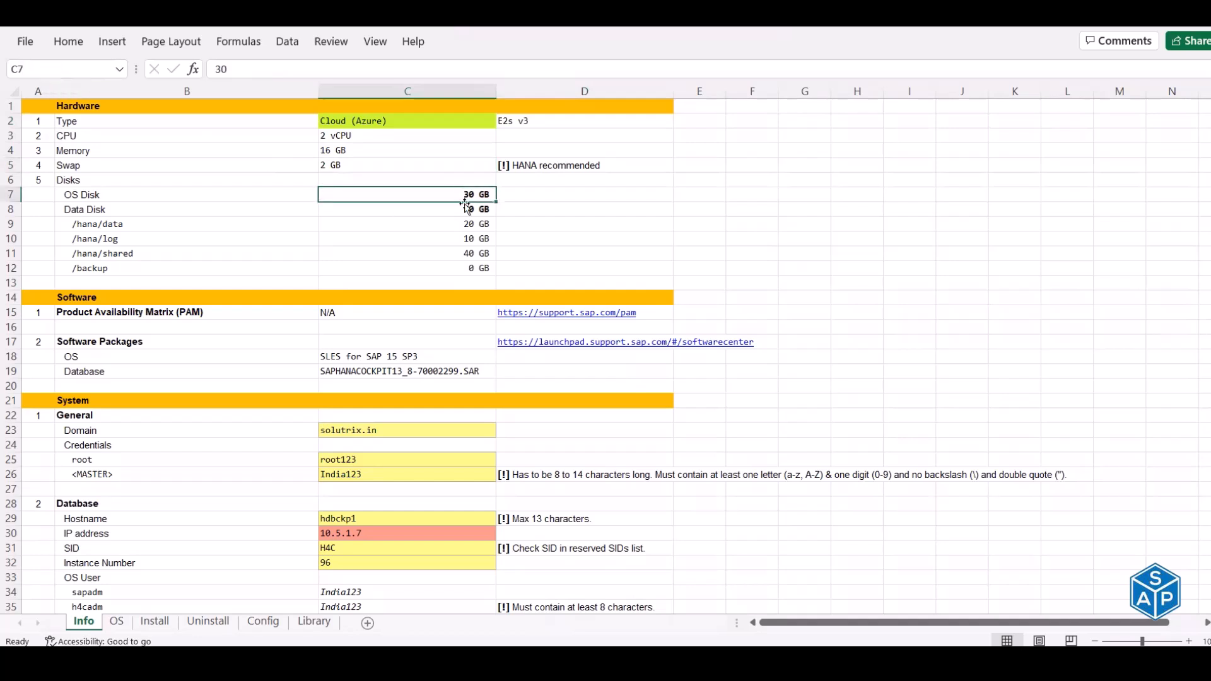
pyautogui.click(465, 211)
pyautogui.click(461, 223)
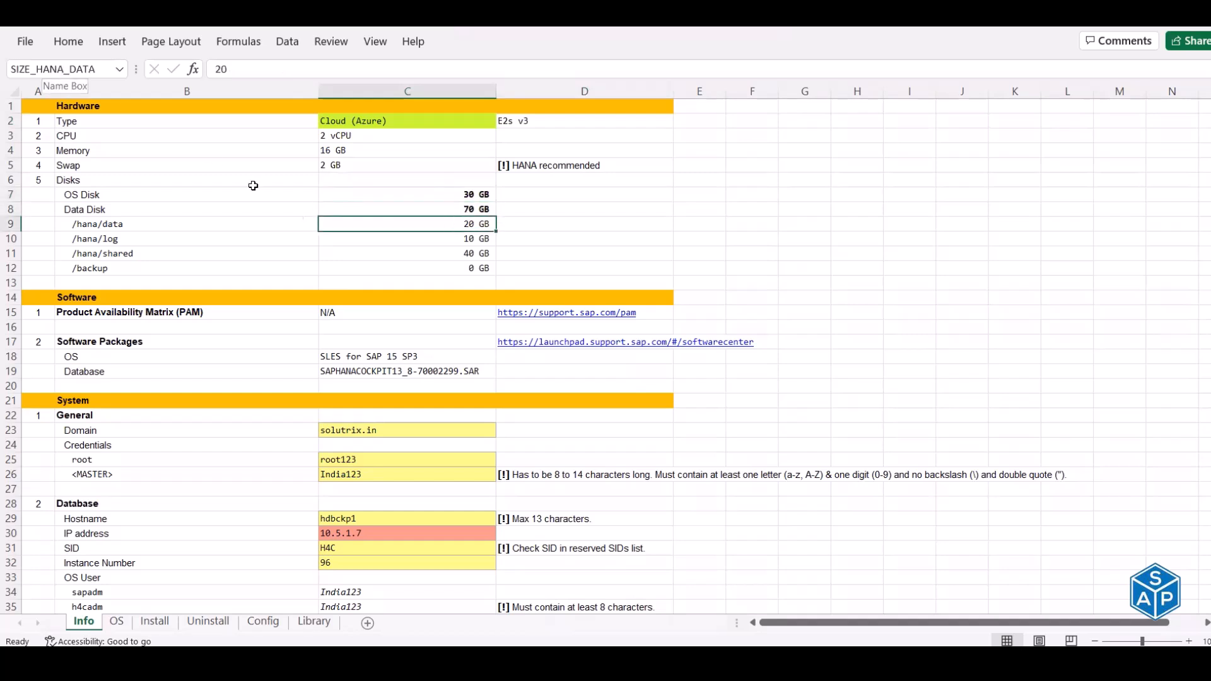
pyautogui.click(329, 238)
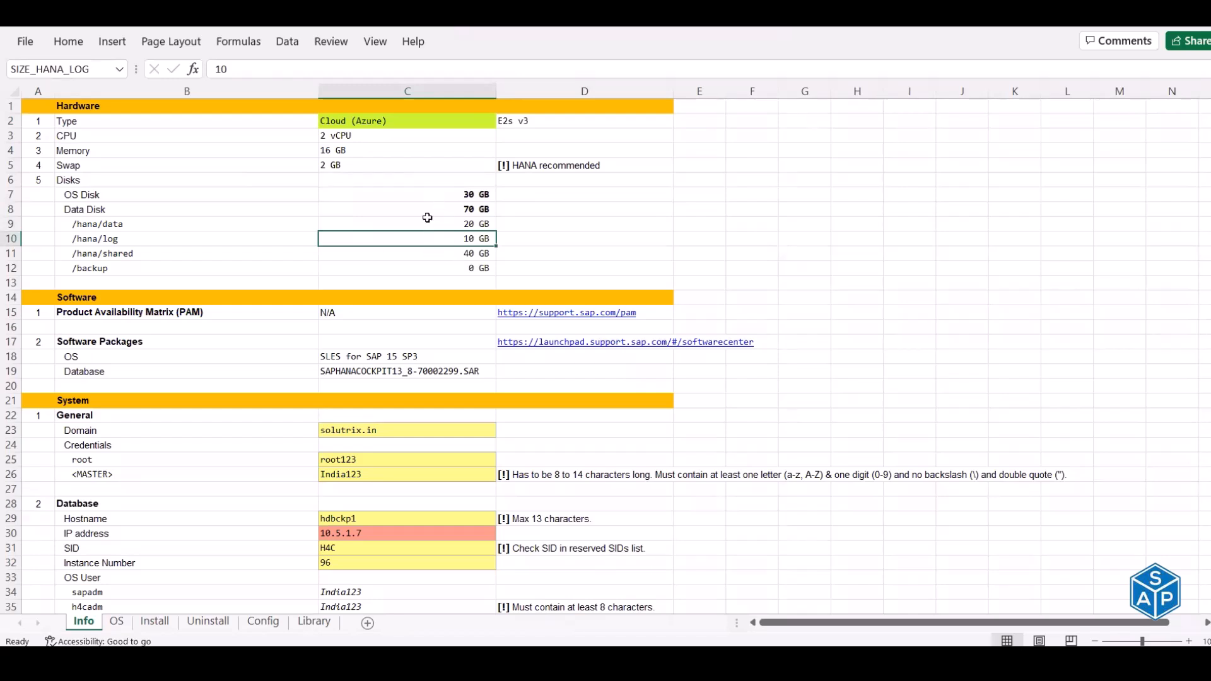
pyautogui.click(416, 357)
pyautogui.click(417, 371)
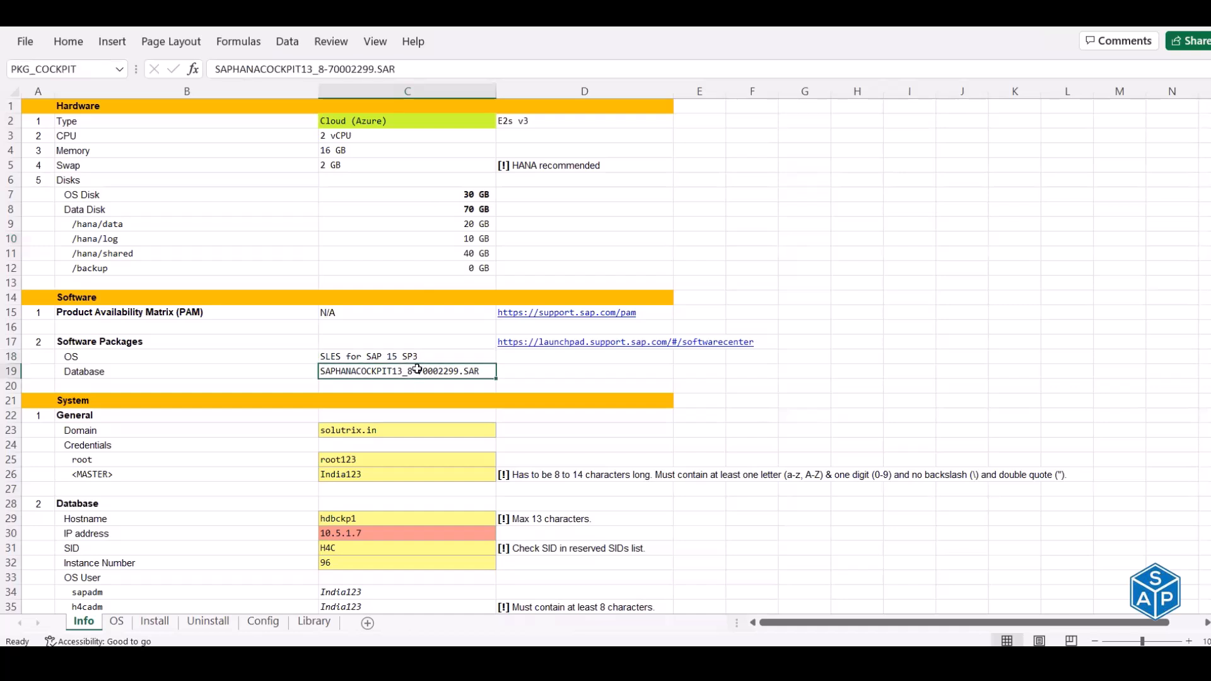
pyautogui.click(49, 107)
# - Trace the OS sheet's pvcreate, vgcreate and lvcreate formulas to SIZE_HANA_DATA, then return to Info
pyautogui.click(116, 622)
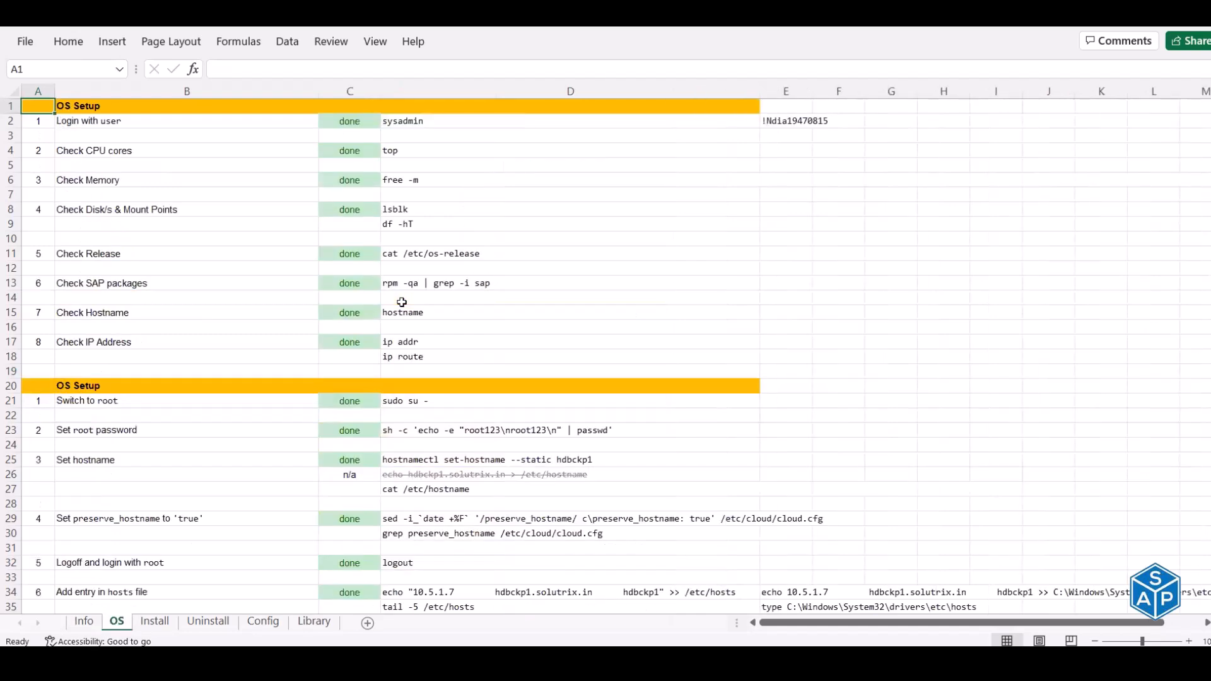
pyautogui.scroll(-5, 402, 302)
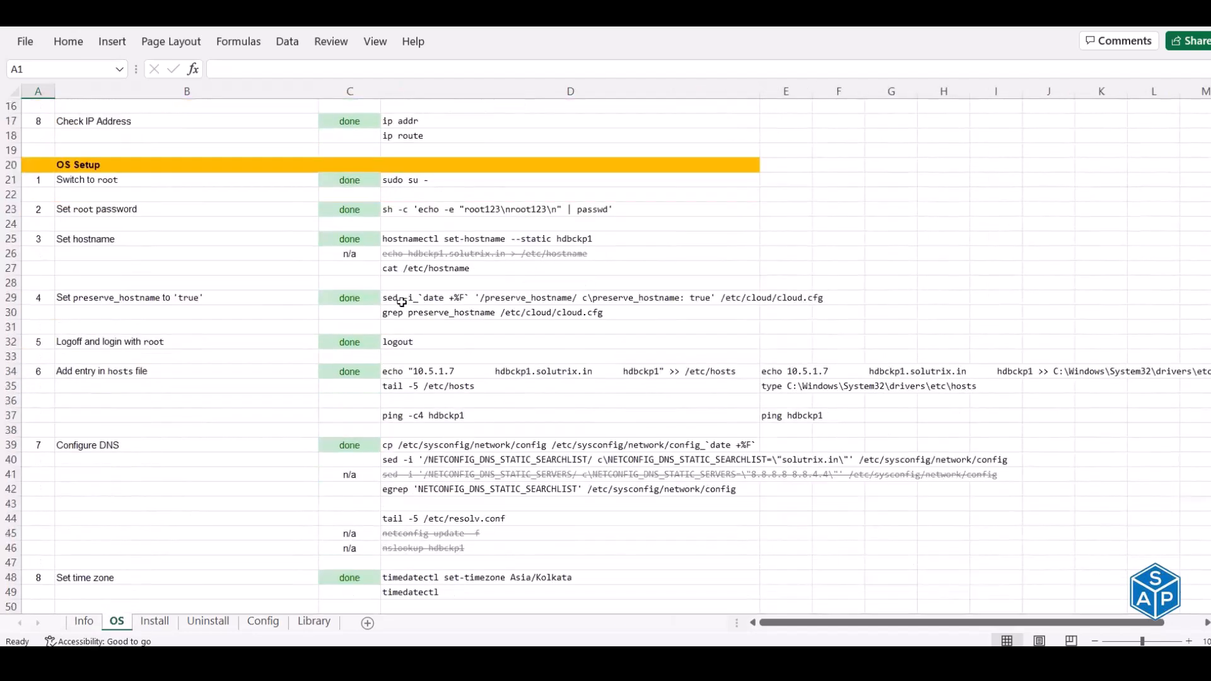
pyautogui.scroll(-12, 421, 298)
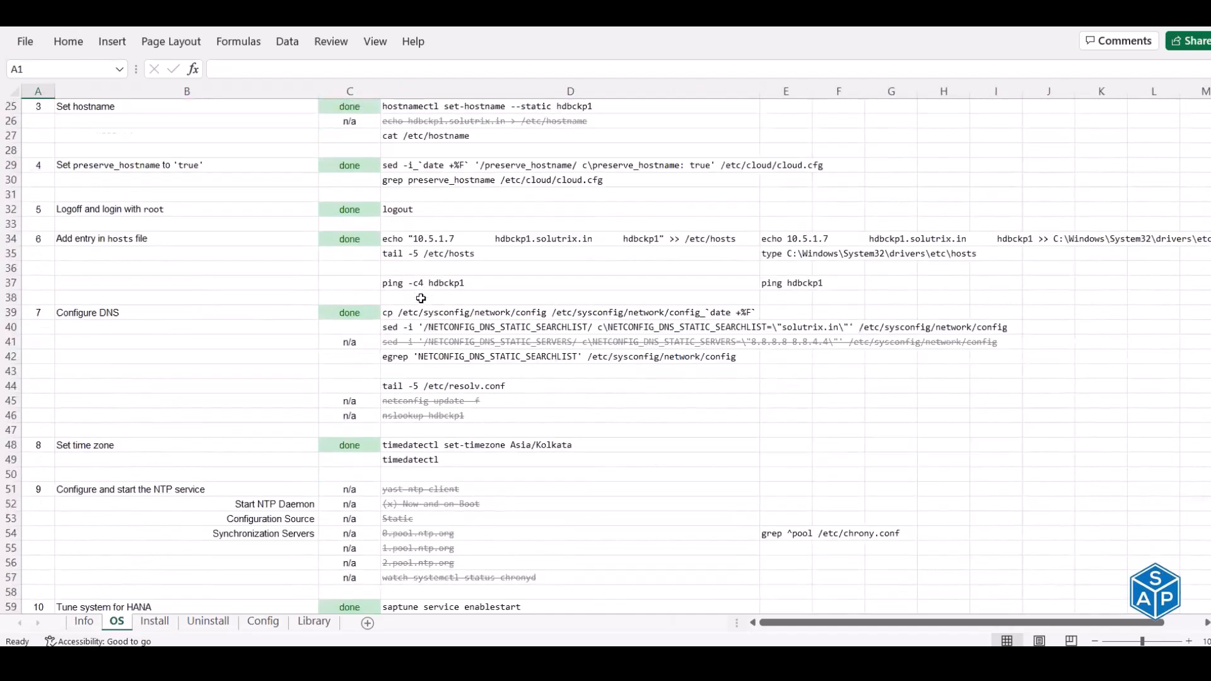
pyautogui.scroll(-6, 422, 298)
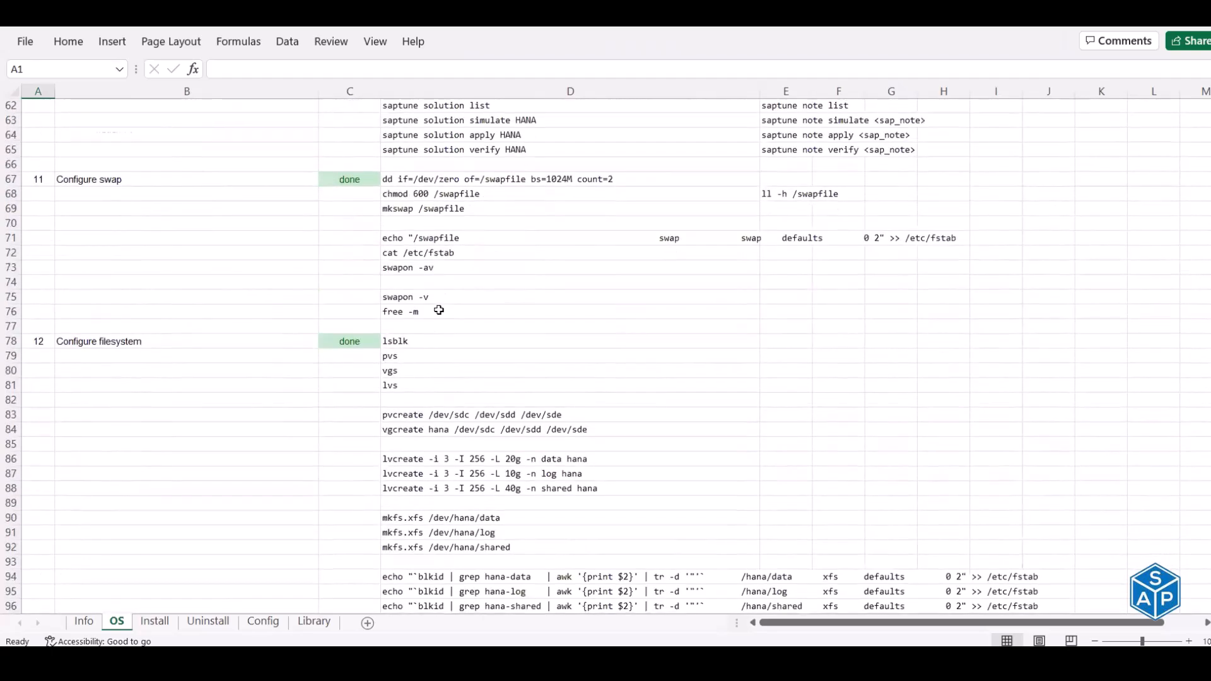
pyautogui.click(436, 299)
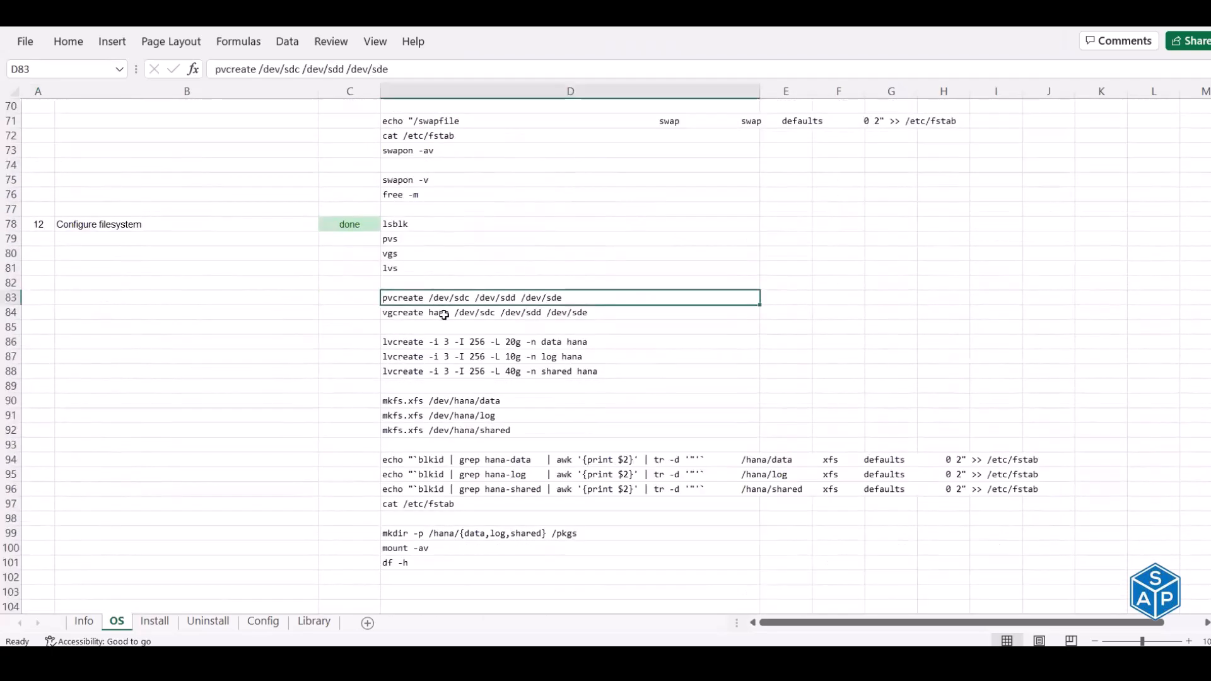
pyautogui.click(444, 314)
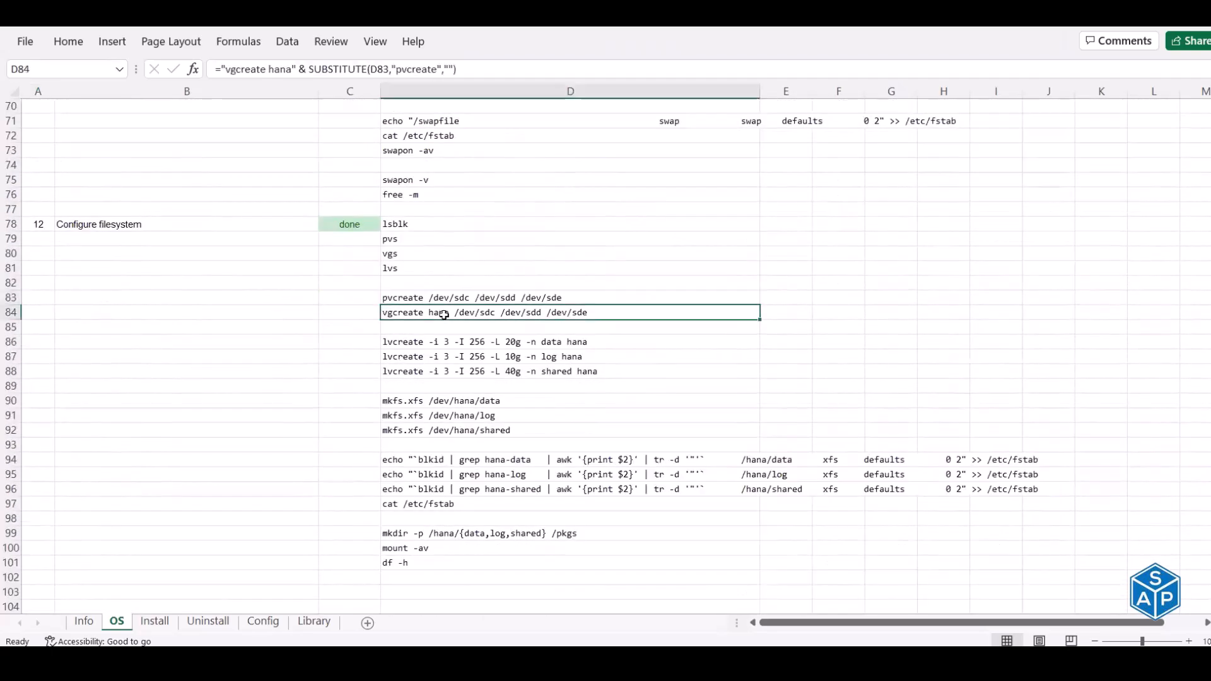
pyautogui.click(424, 342)
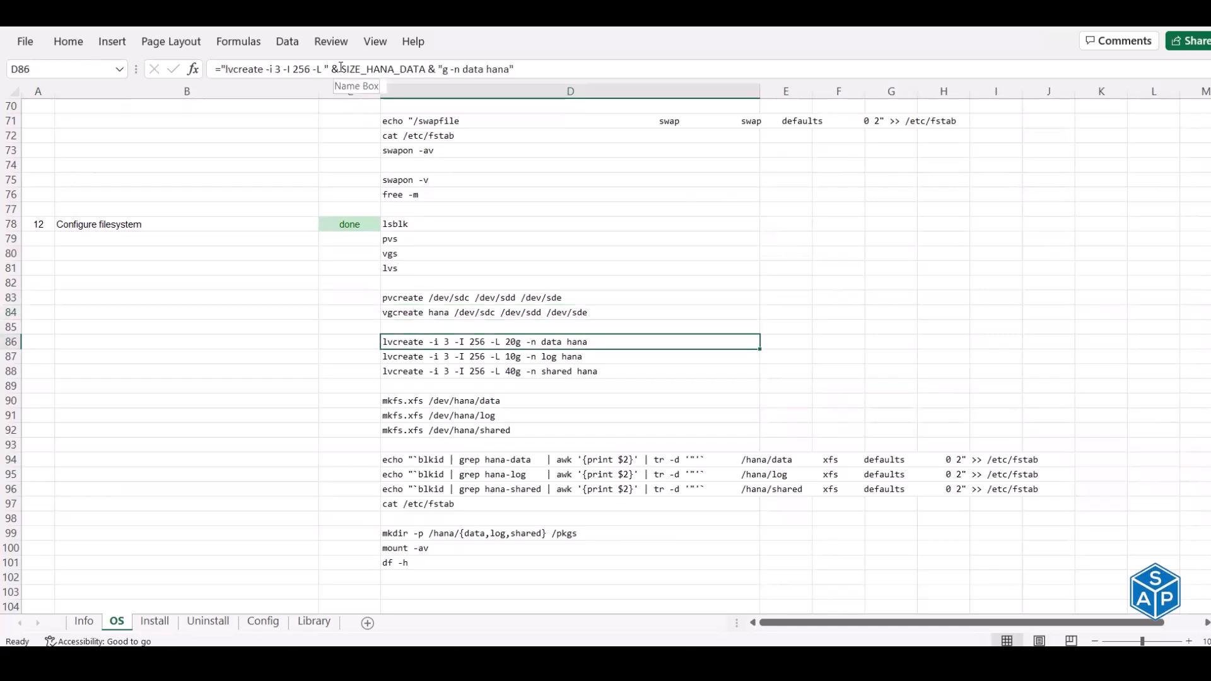
pyautogui.moveTo(341, 68); pyautogui.dragTo(426, 68)
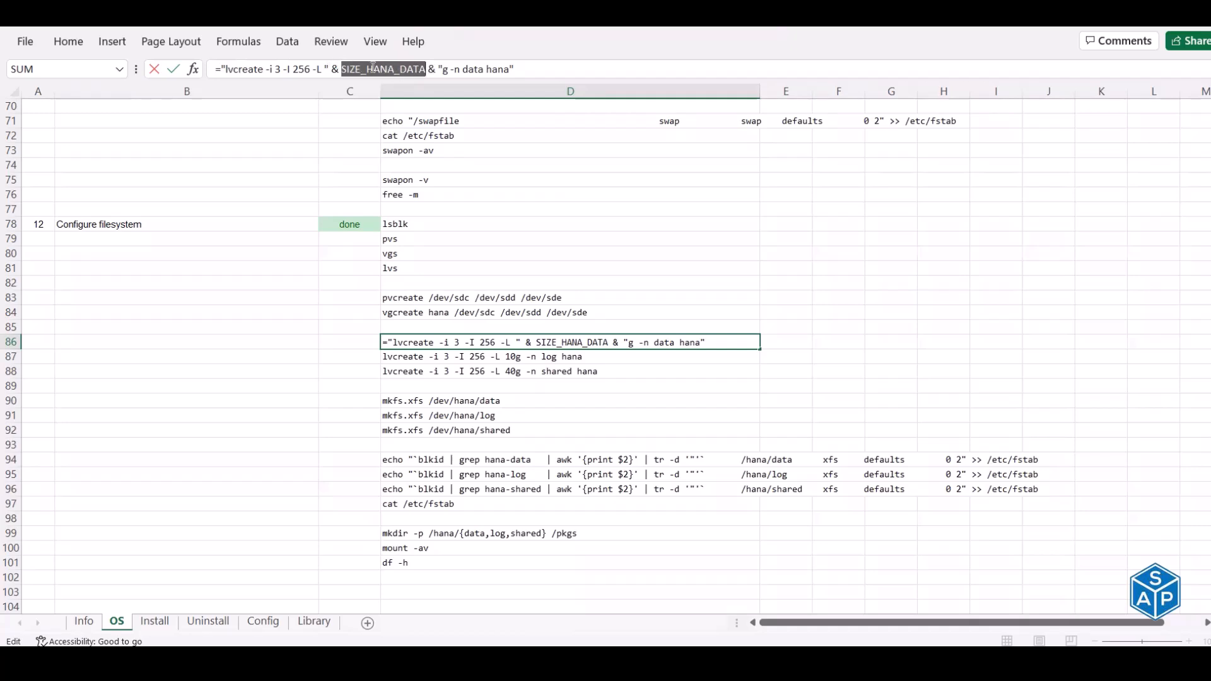
pyautogui.press('Escape')
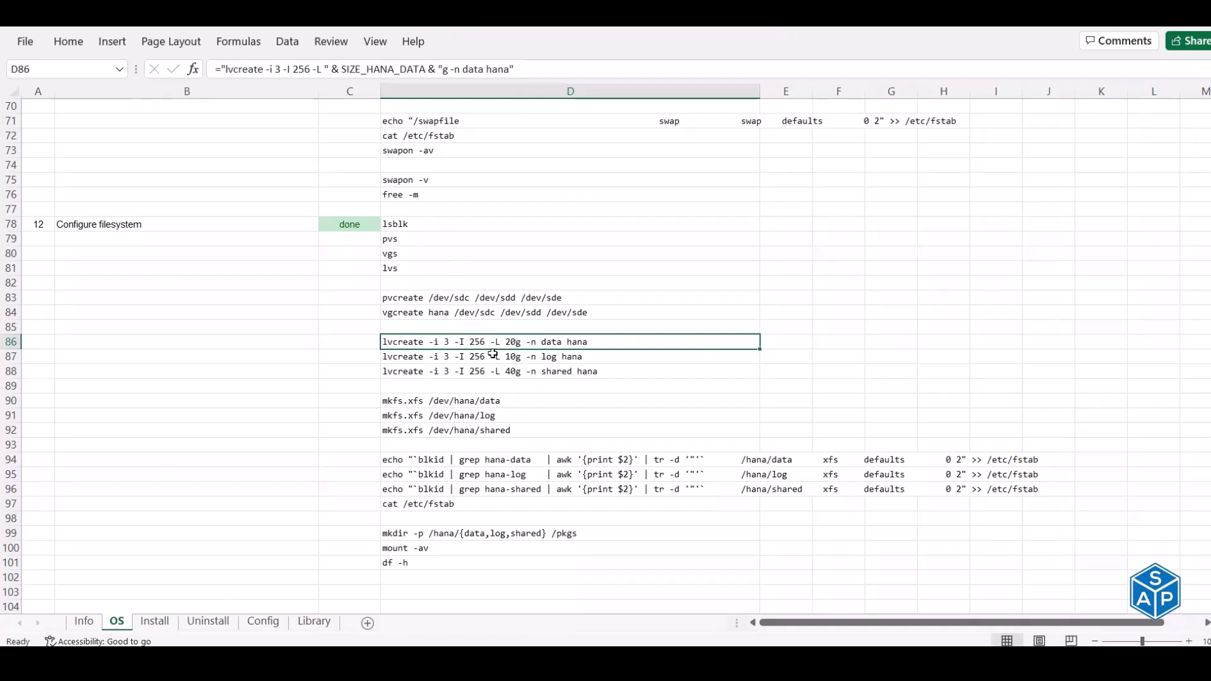
pyautogui.click(84, 622)
# - Set /hana/data to 50 GB, see lvcreate update, then undo back to 20 GB
pyautogui.click(441, 220)
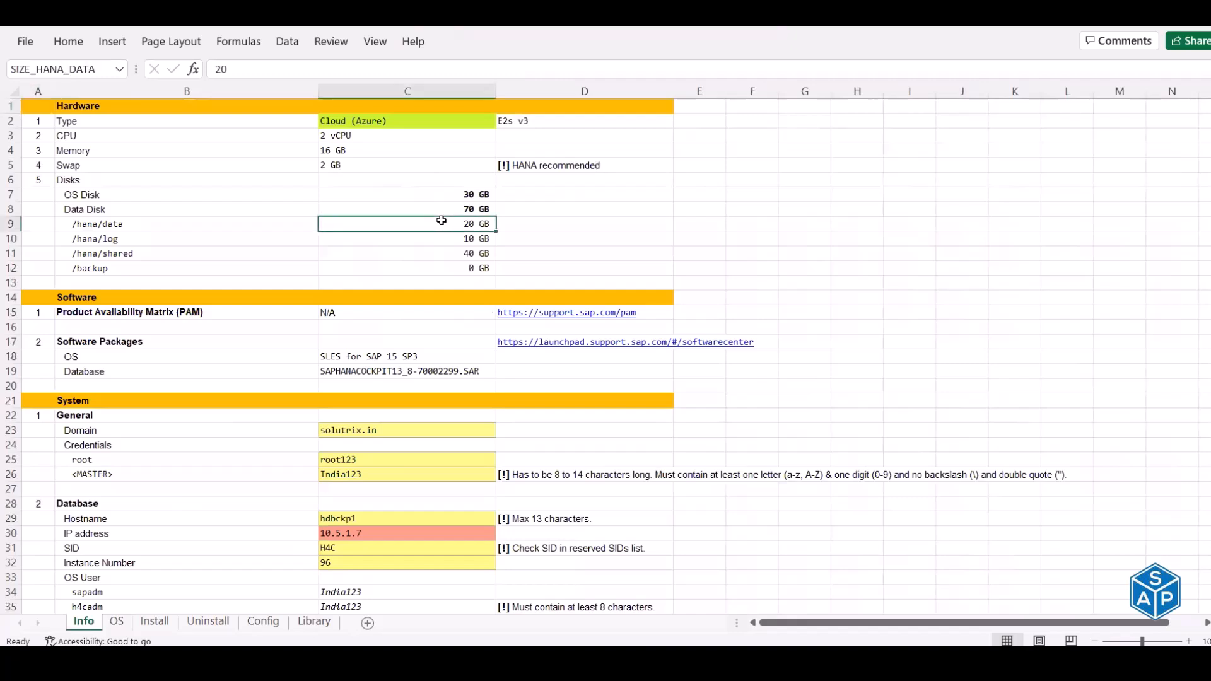
pyautogui.write('50')
pyautogui.press('Return')
pyautogui.click(115, 622)
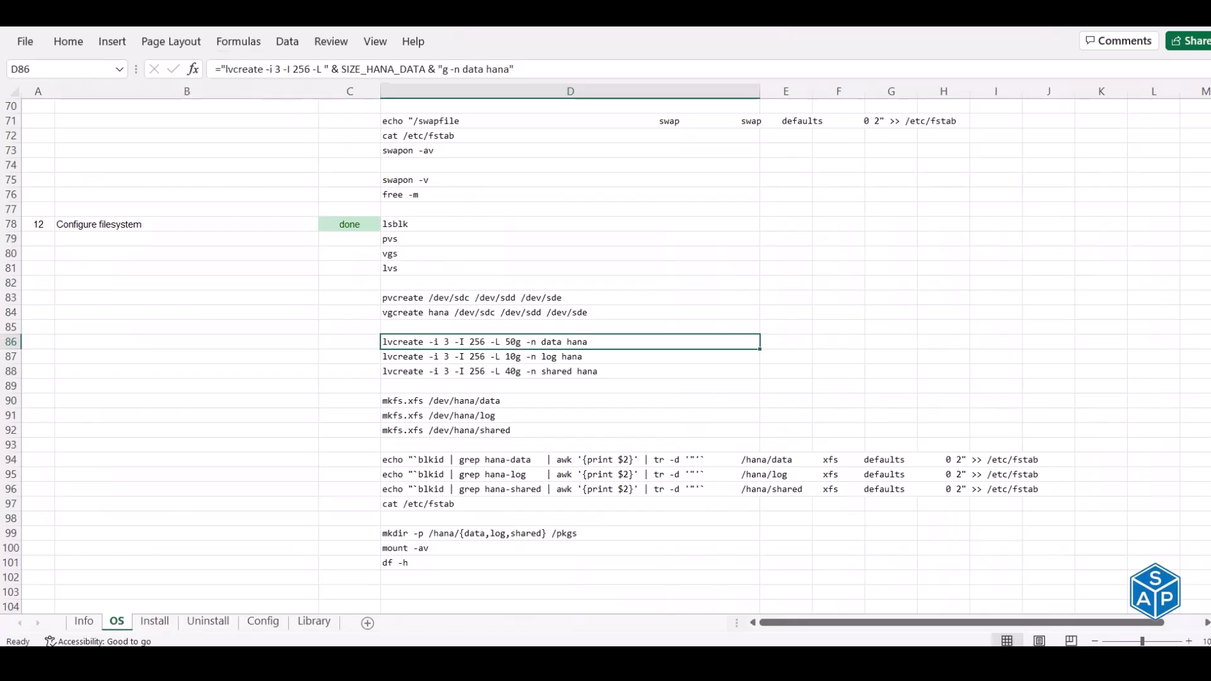
pyautogui.click(178, 14)
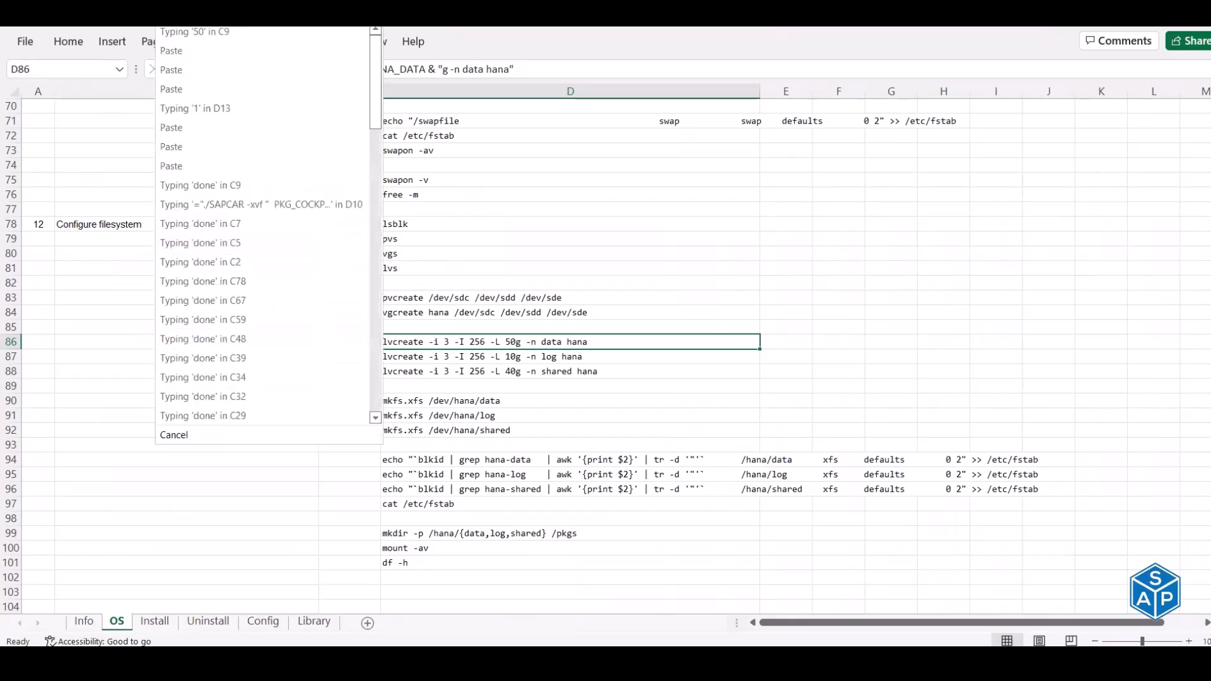
pyautogui.click(190, 32)
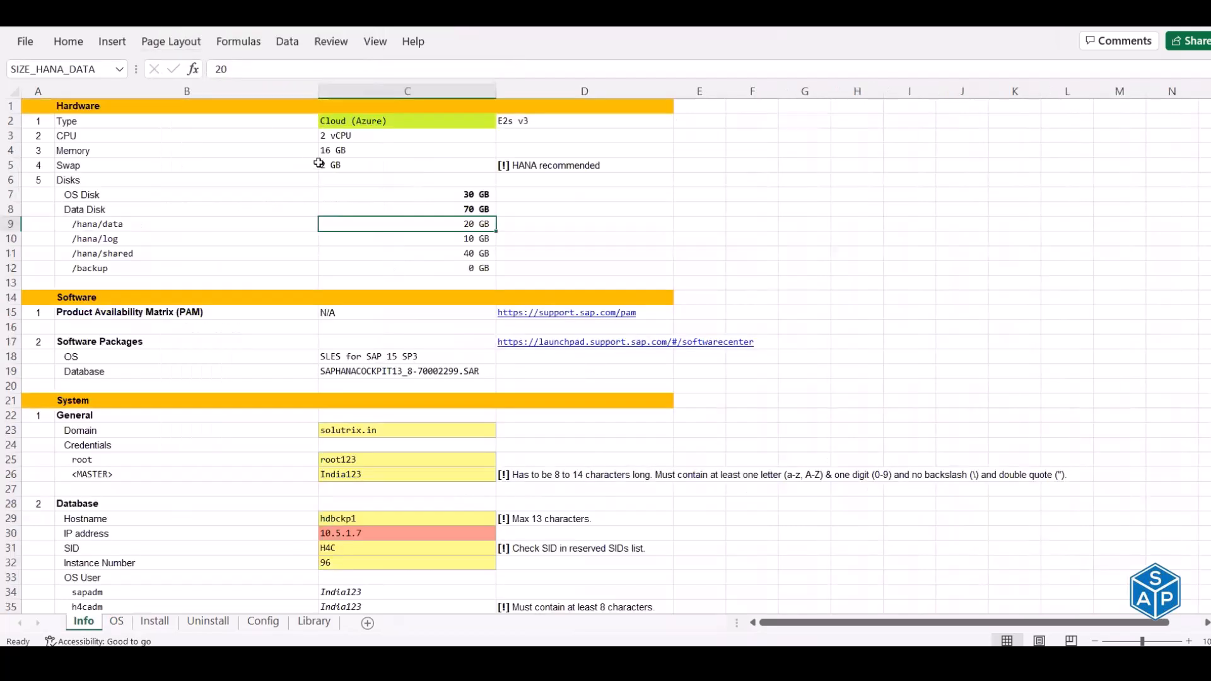
# - Review the OS sheet's mkfs.xfs and fstab commands for hana-data
pyautogui.click(116, 621)
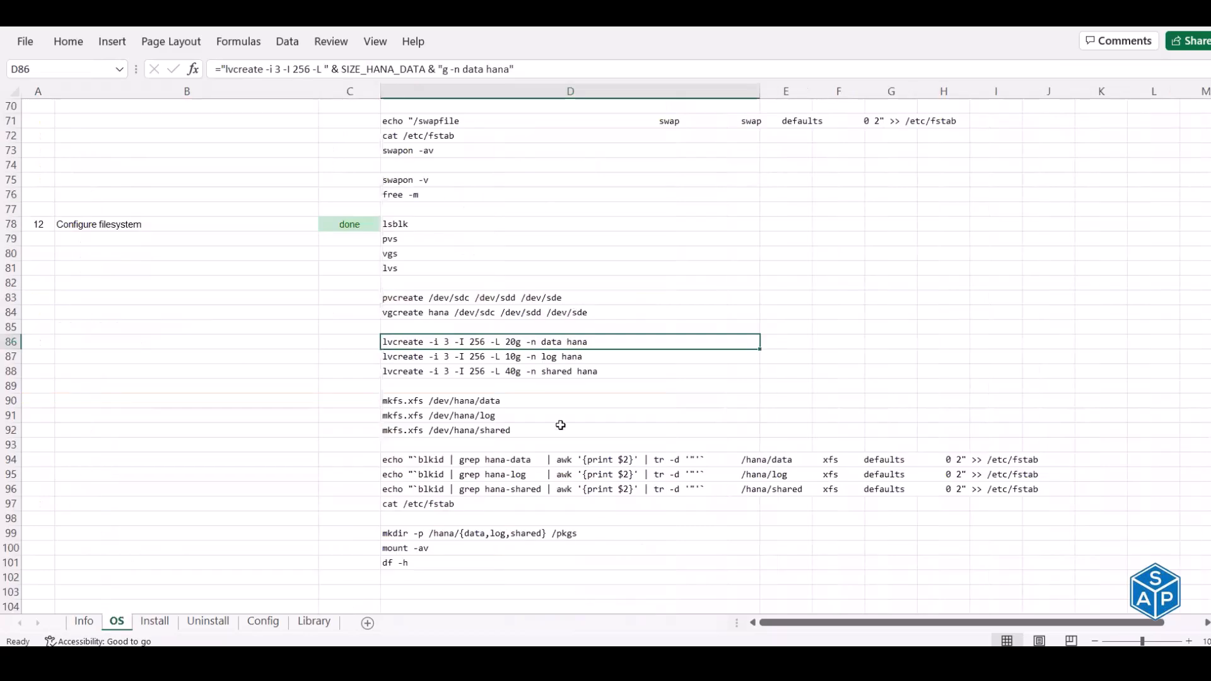
pyautogui.click(461, 401)
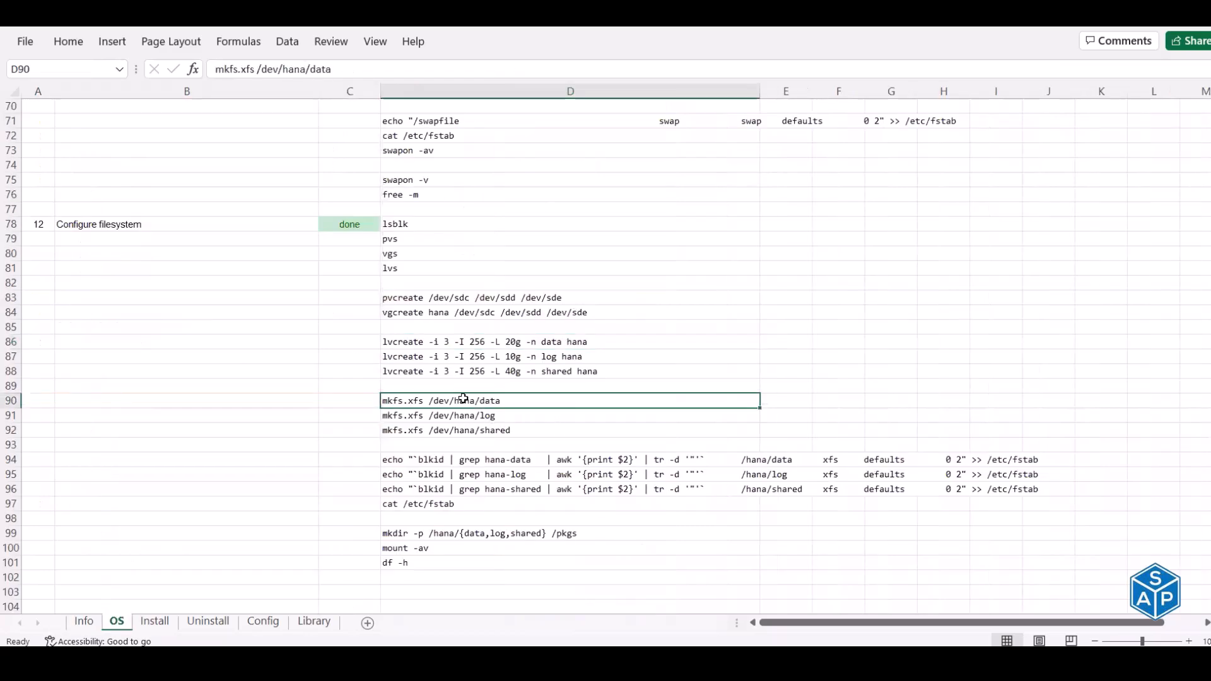
pyautogui.click(464, 459)
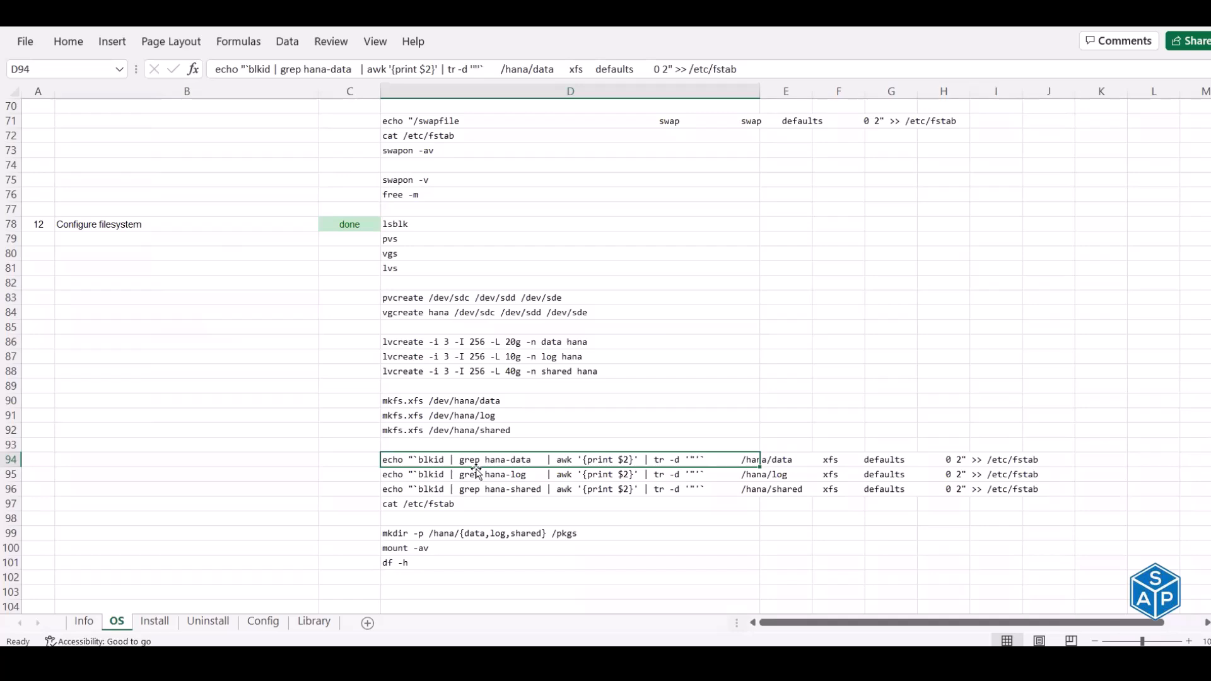
pyautogui.scroll(13, 477, 432)
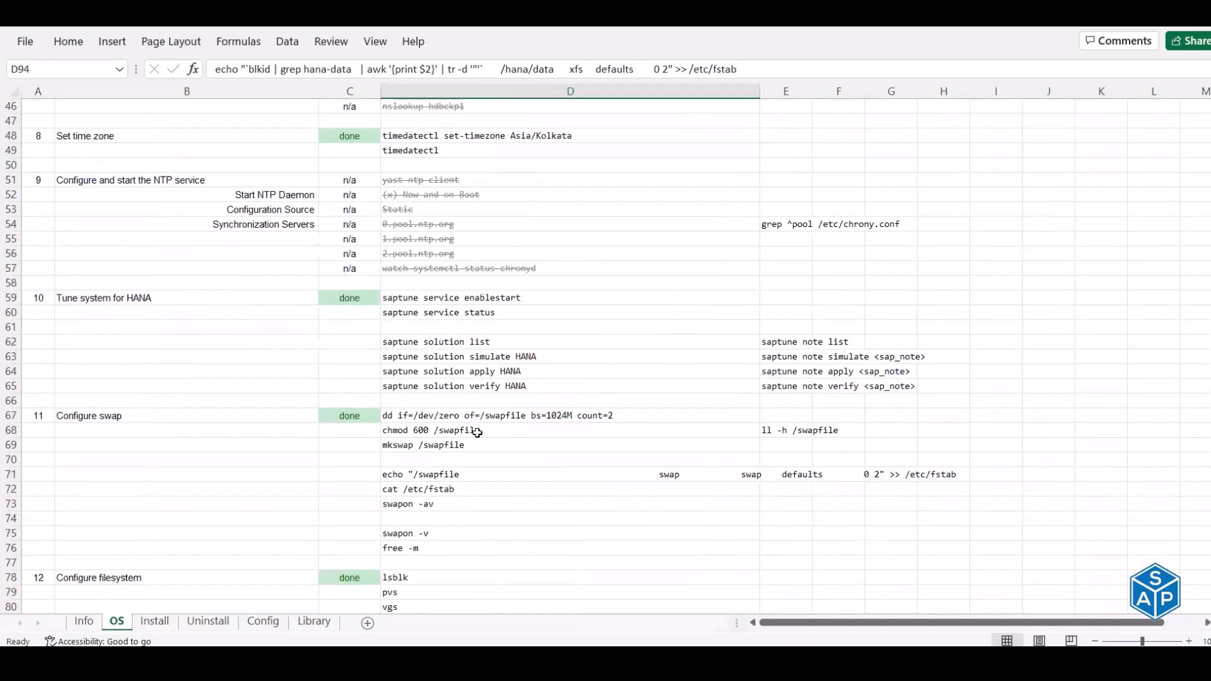
pyautogui.scroll(2, 477, 433)
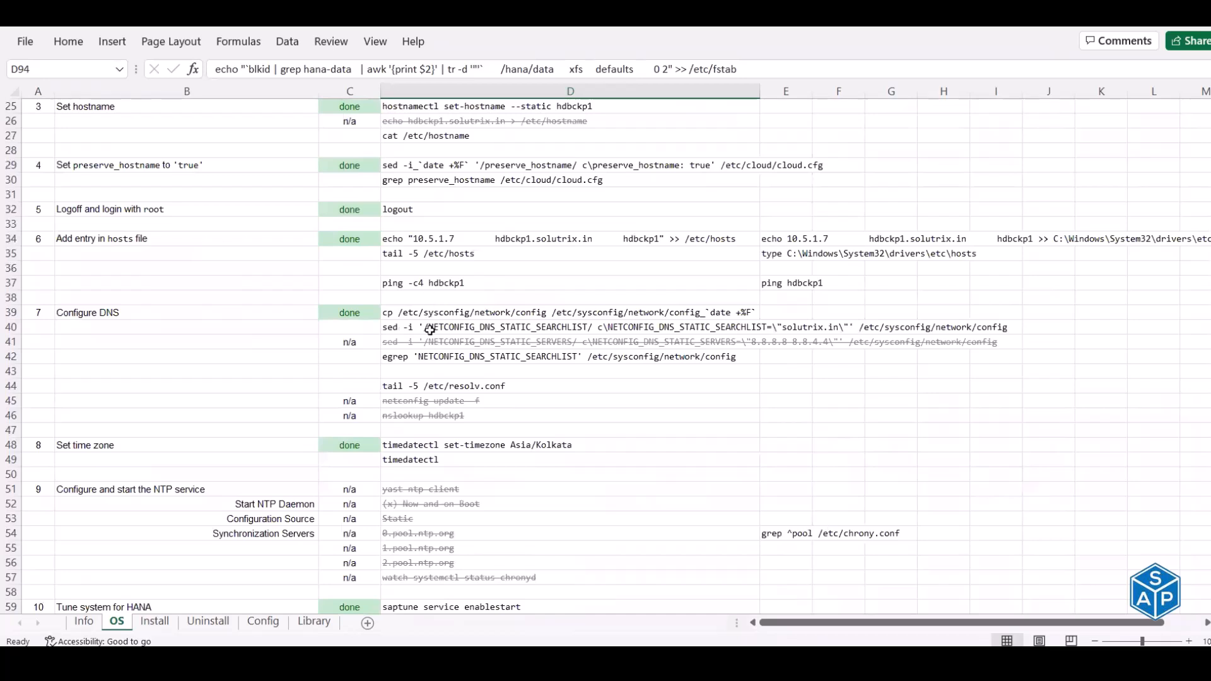
pyautogui.click(429, 330)
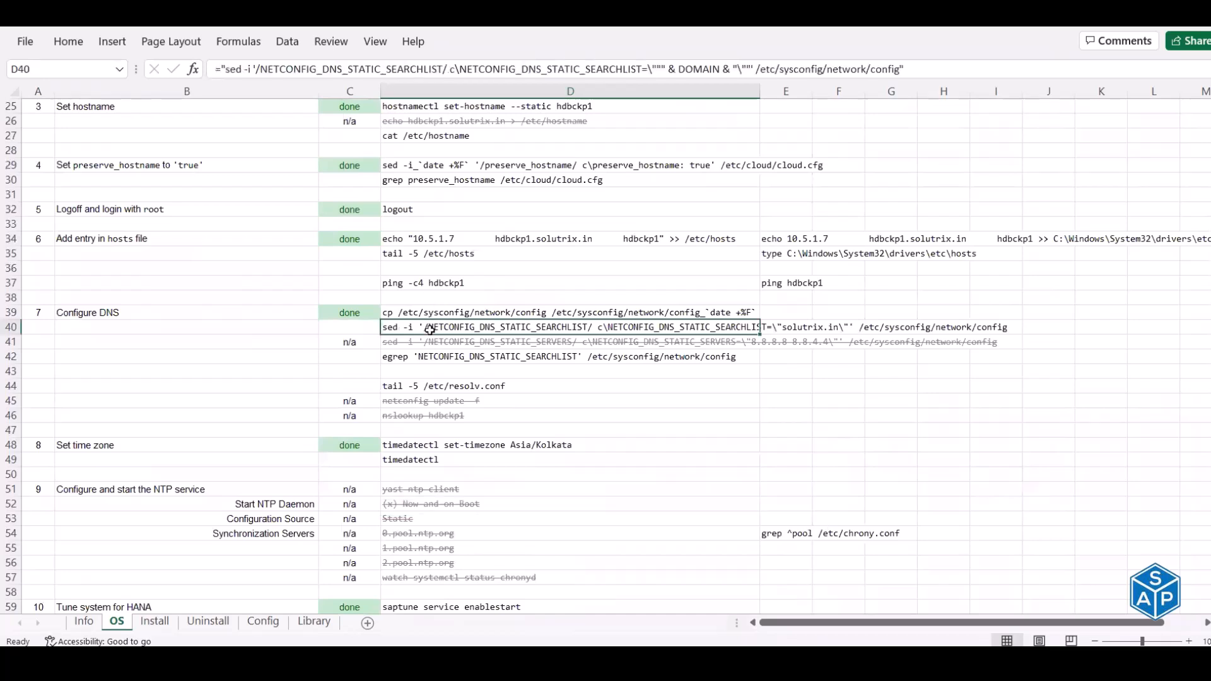
pyautogui.moveTo(669, 69); pyautogui.dragTo(730, 66)
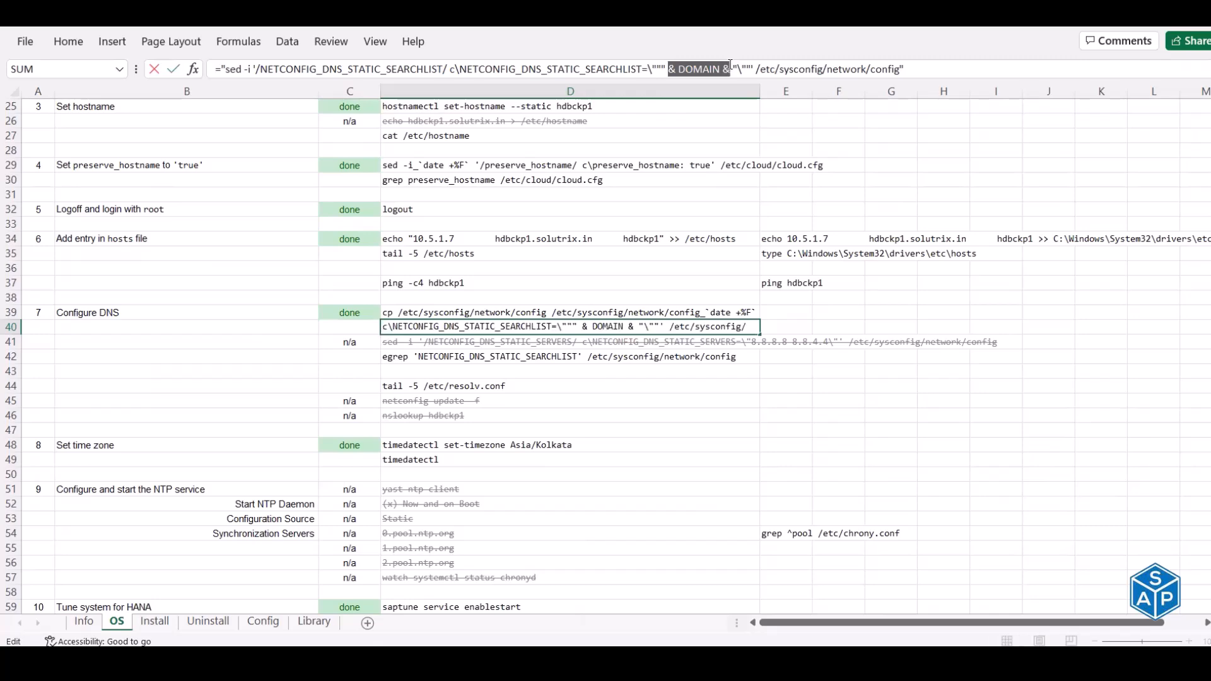
pyautogui.press('Escape')
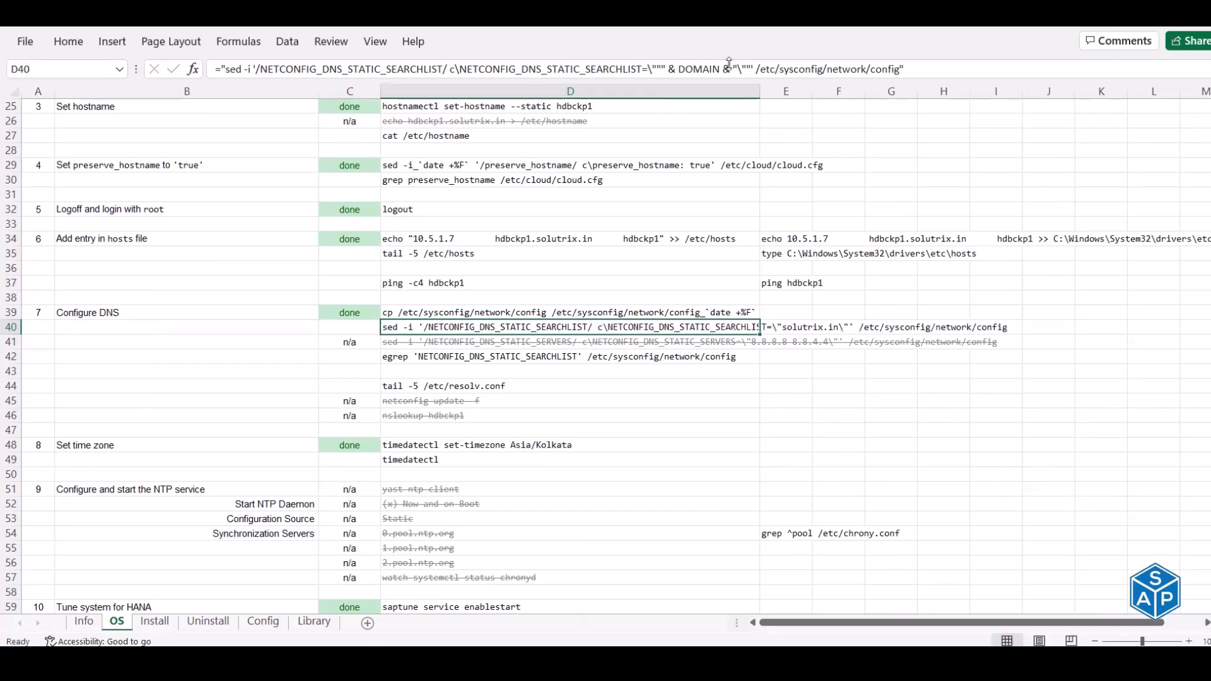
pyautogui.click(84, 622)
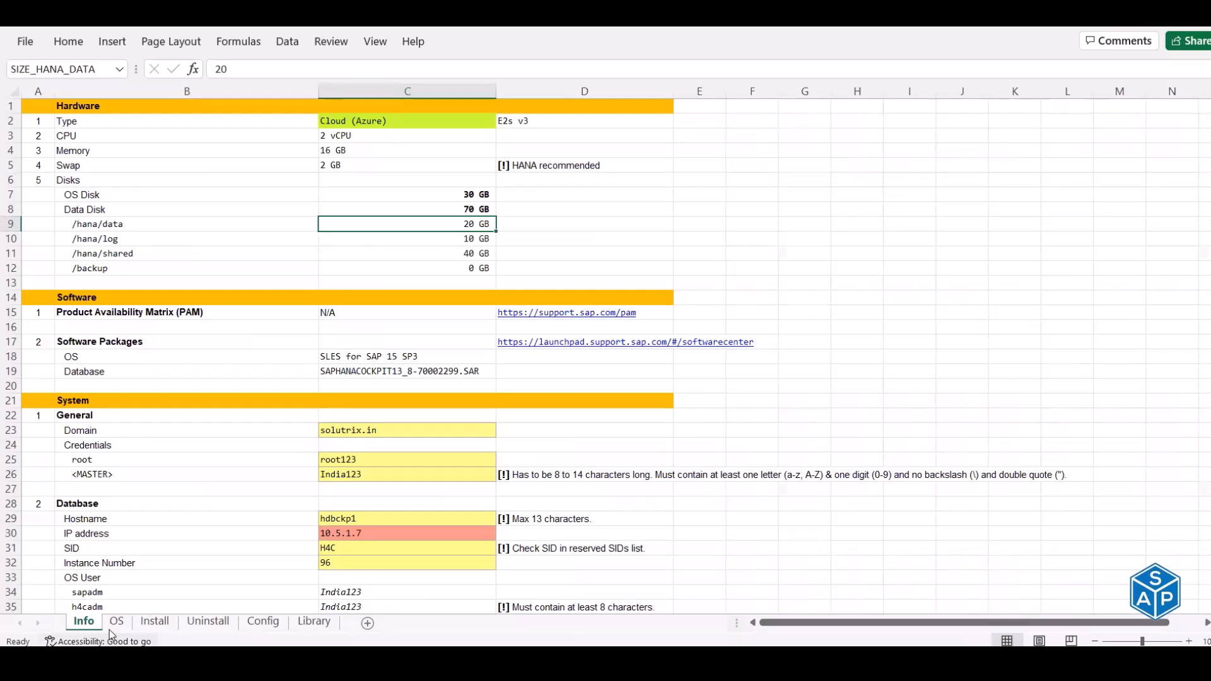
pyautogui.hotkey('ctrl', 'pagedown')
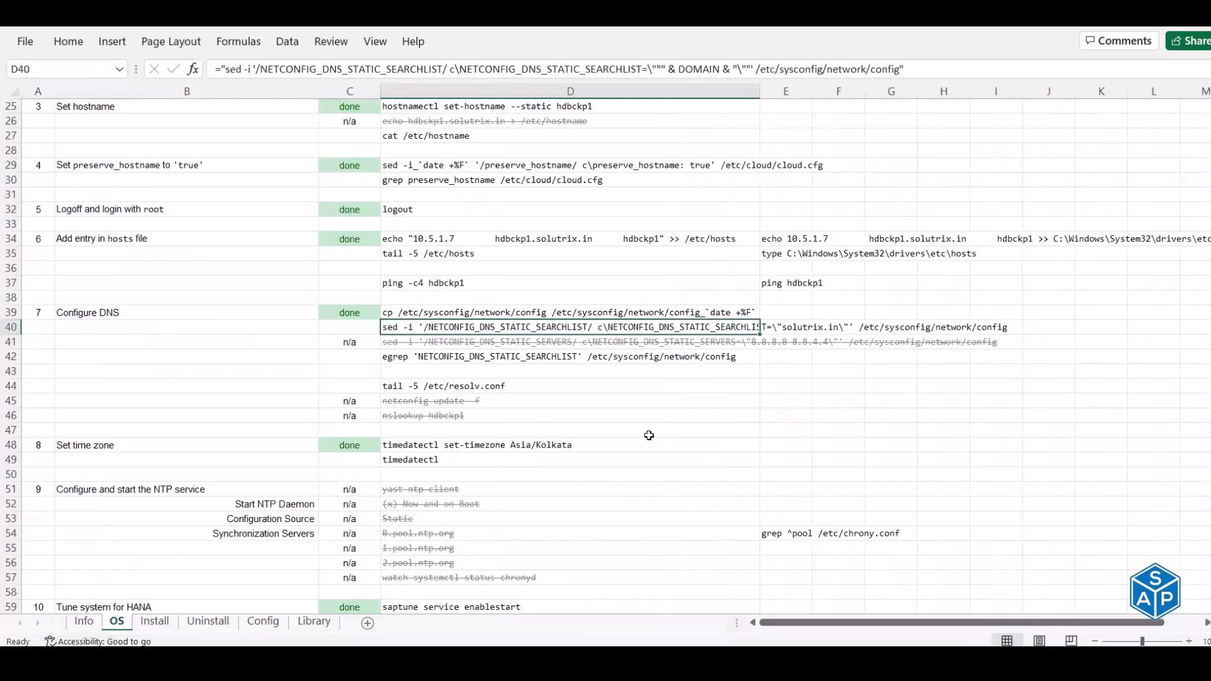
pyautogui.scroll(-4, 649, 435)
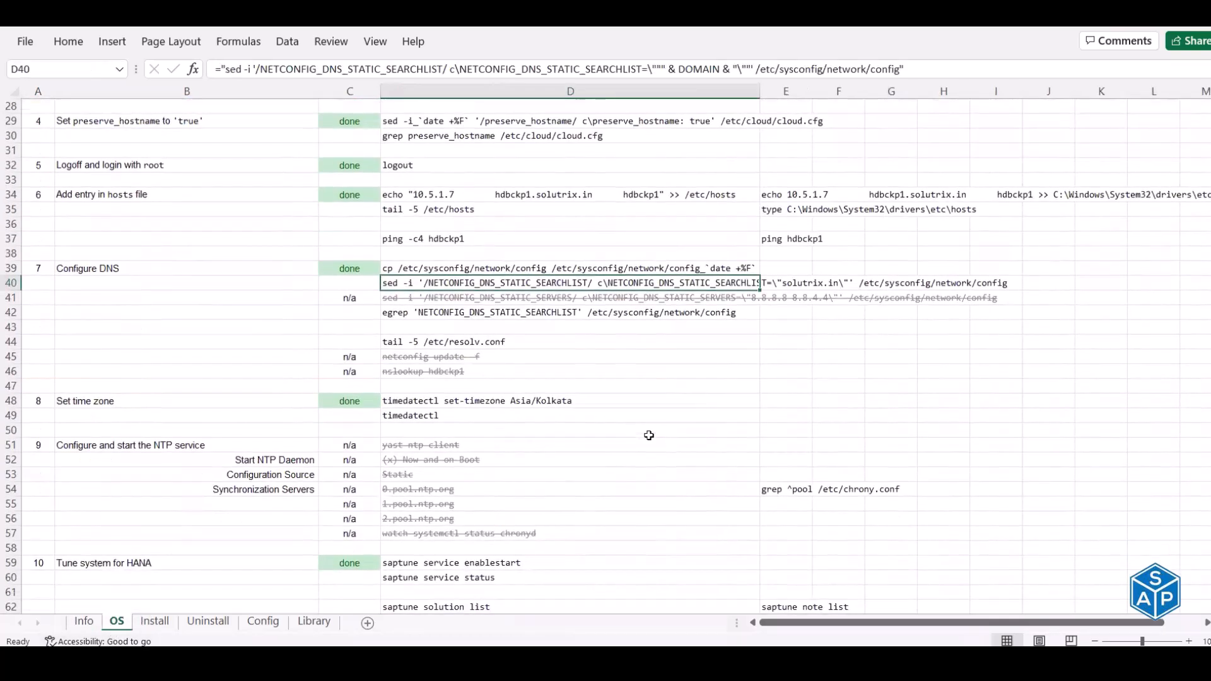
pyautogui.scroll(-9, 649, 436)
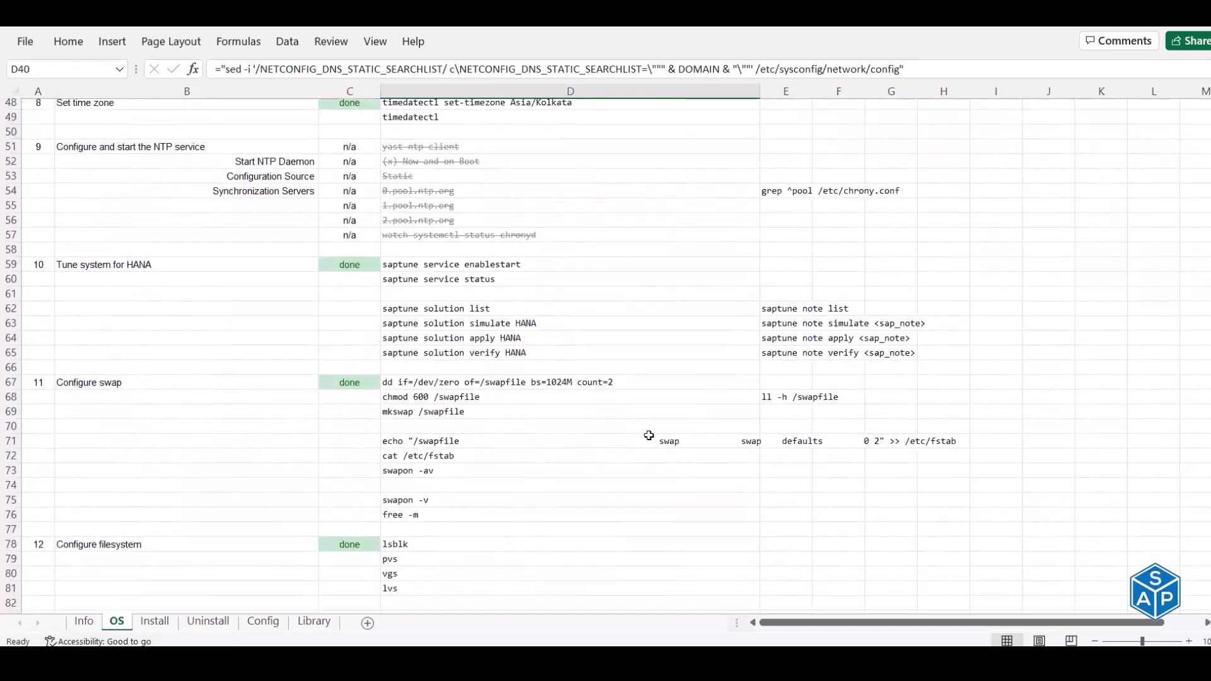
pyautogui.scroll(19, 649, 435)
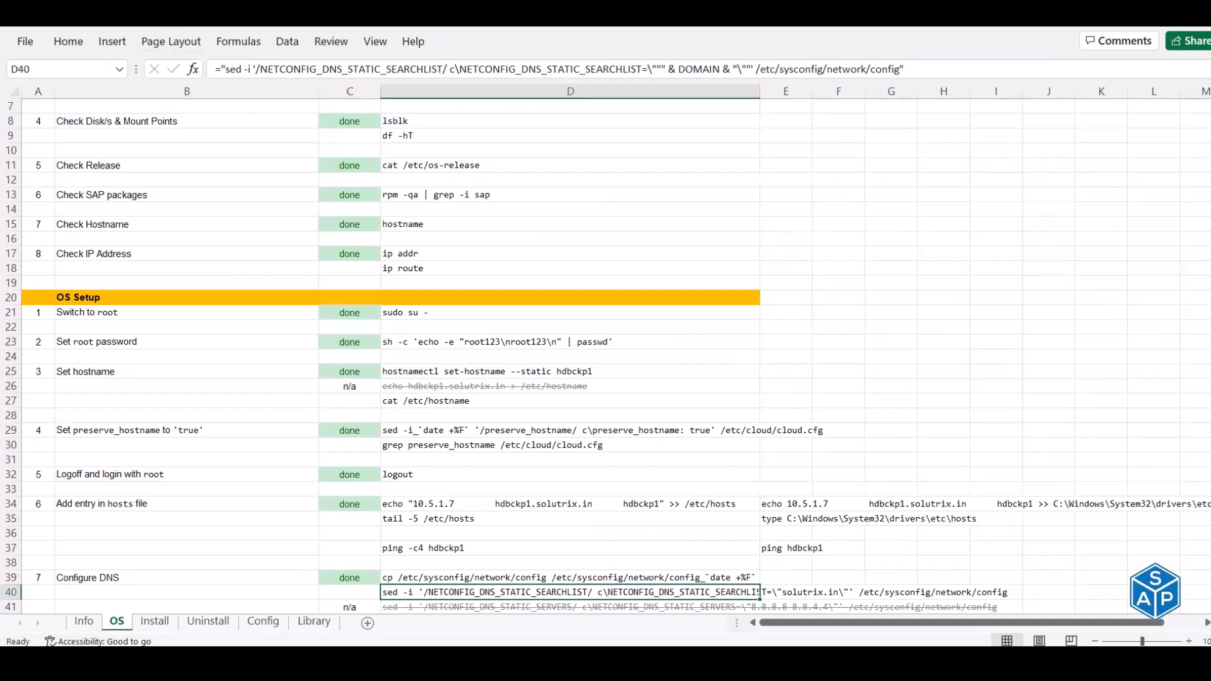
pyautogui.click(188, 27)
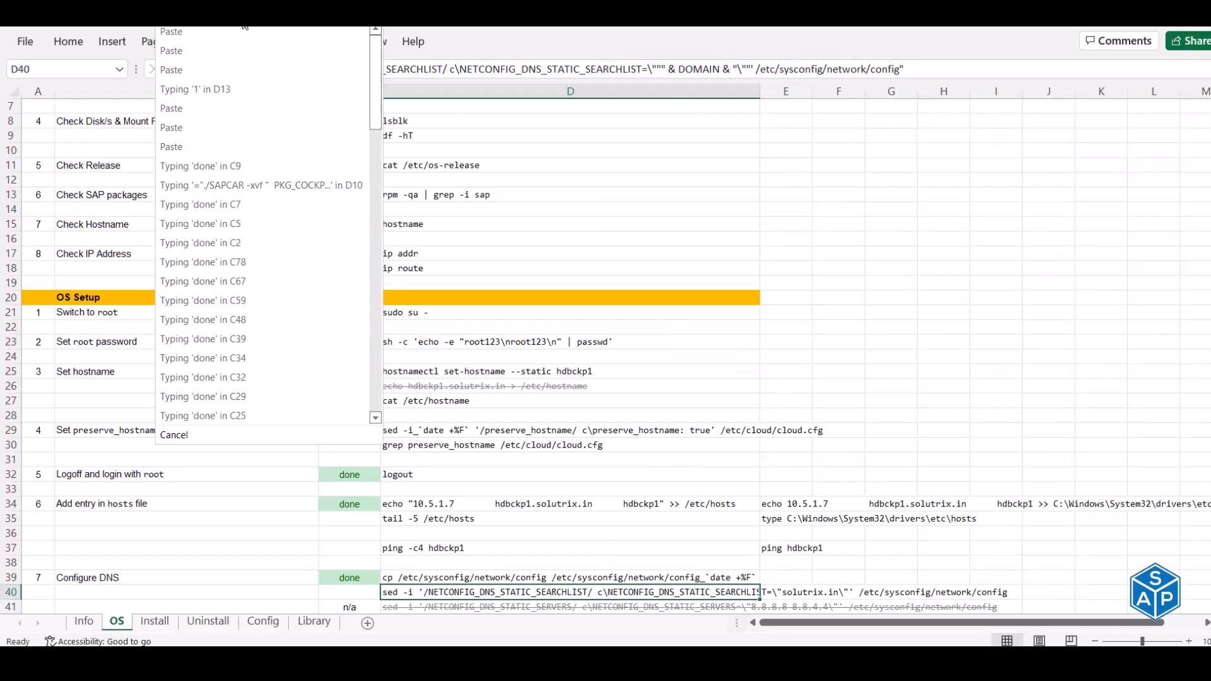
pyautogui.click(243, 23)
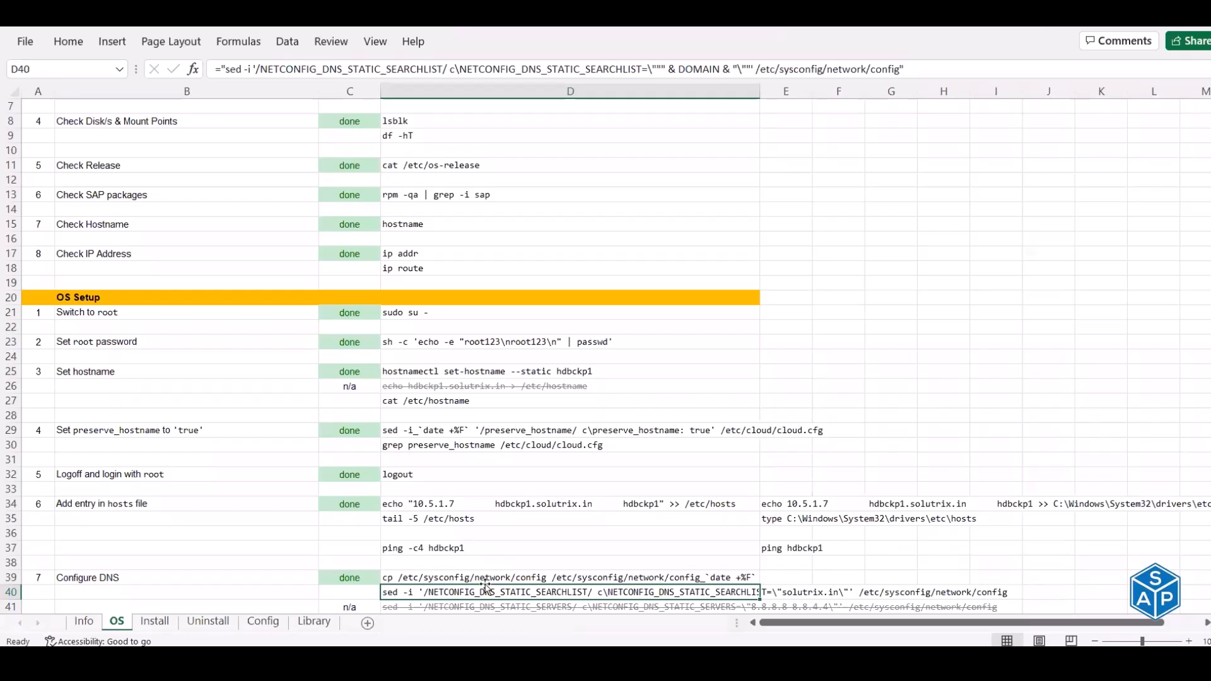
# - Undo the last paste, leaving the redo list unused
pyautogui.click(178, 14)
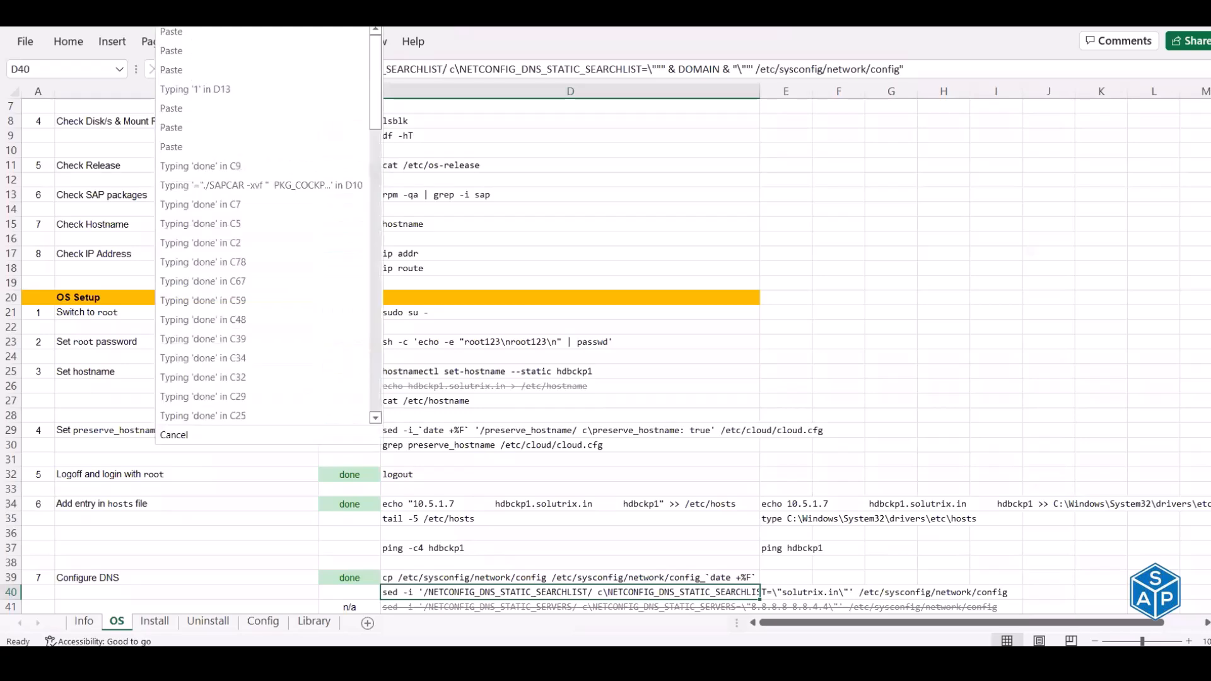
pyautogui.click(179, 32)
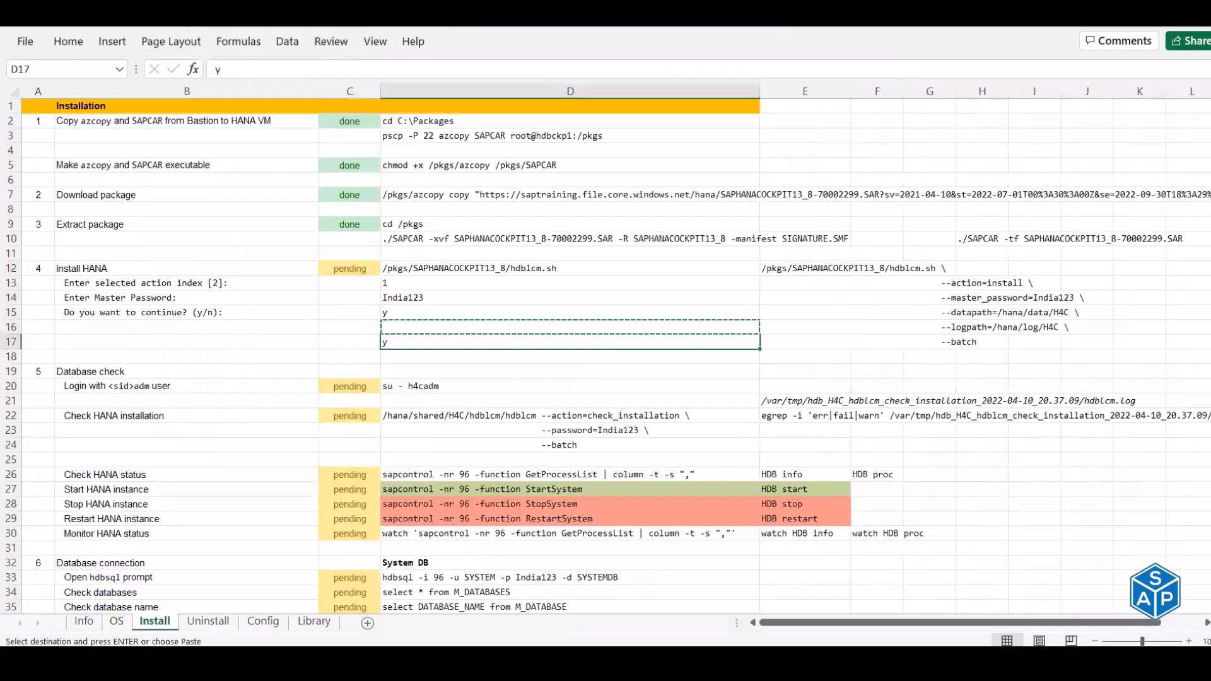
pyautogui.click(203, 15)
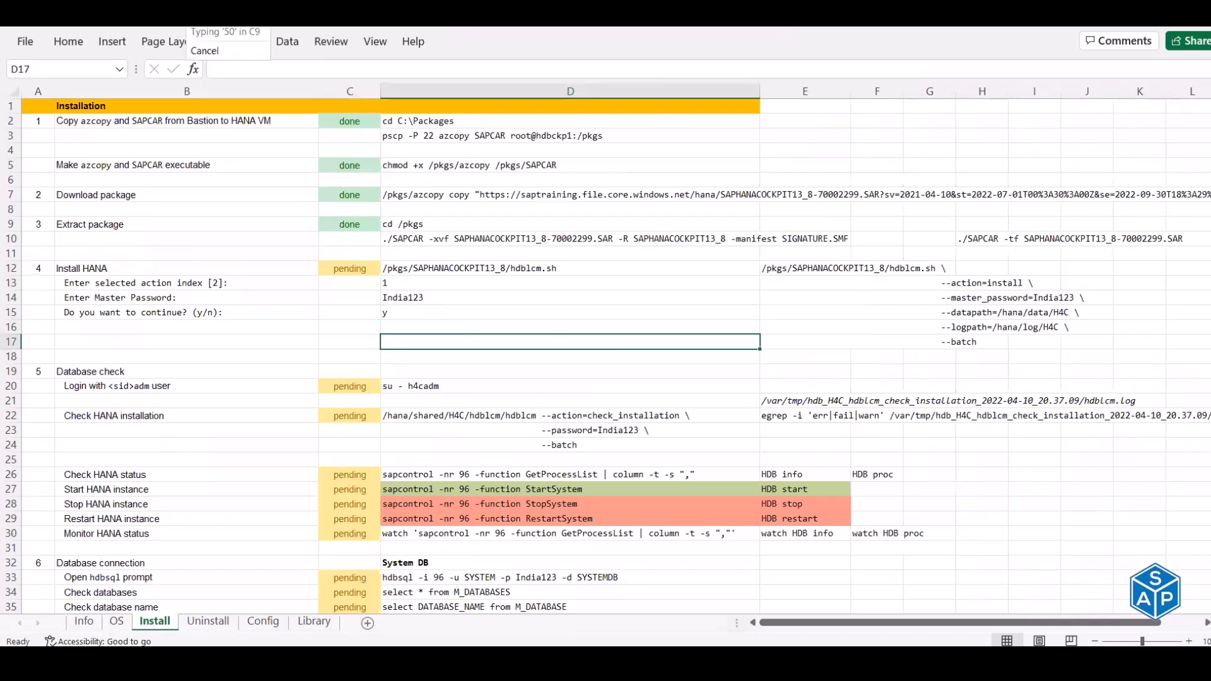
pyautogui.press('Escape')
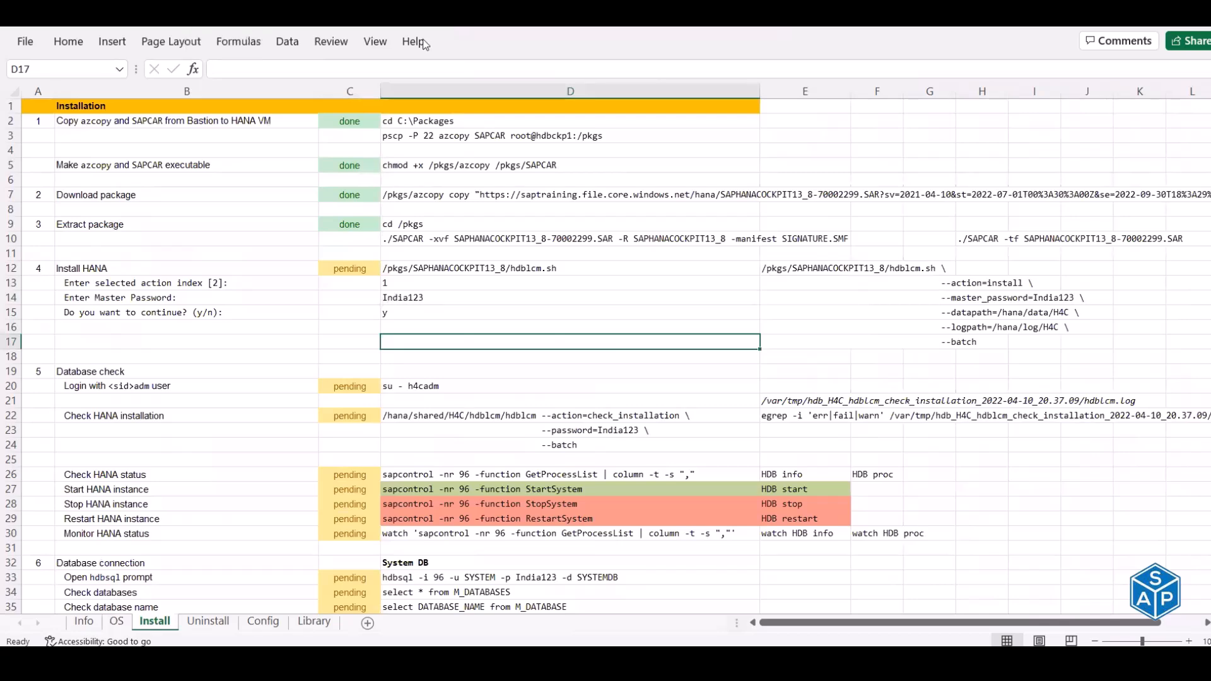
# - Flip through the Info and OS sheets, resetting OS to its top, and finish on Install
pyautogui.click(83, 621)
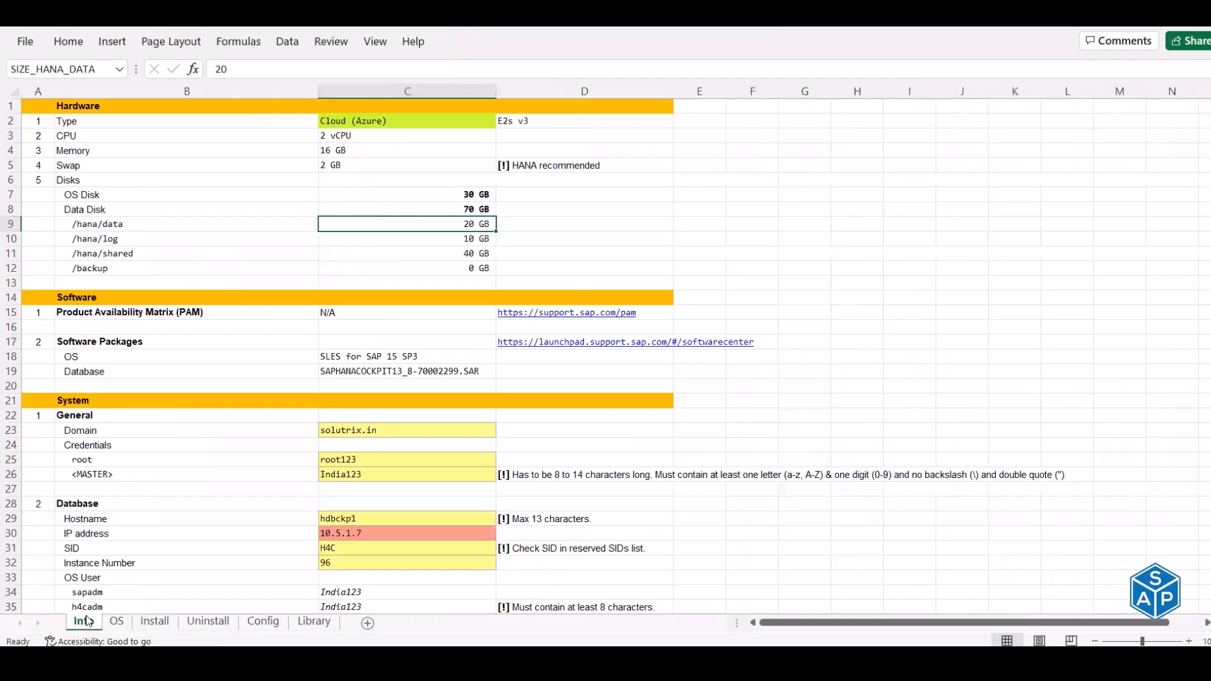
pyautogui.click(118, 623)
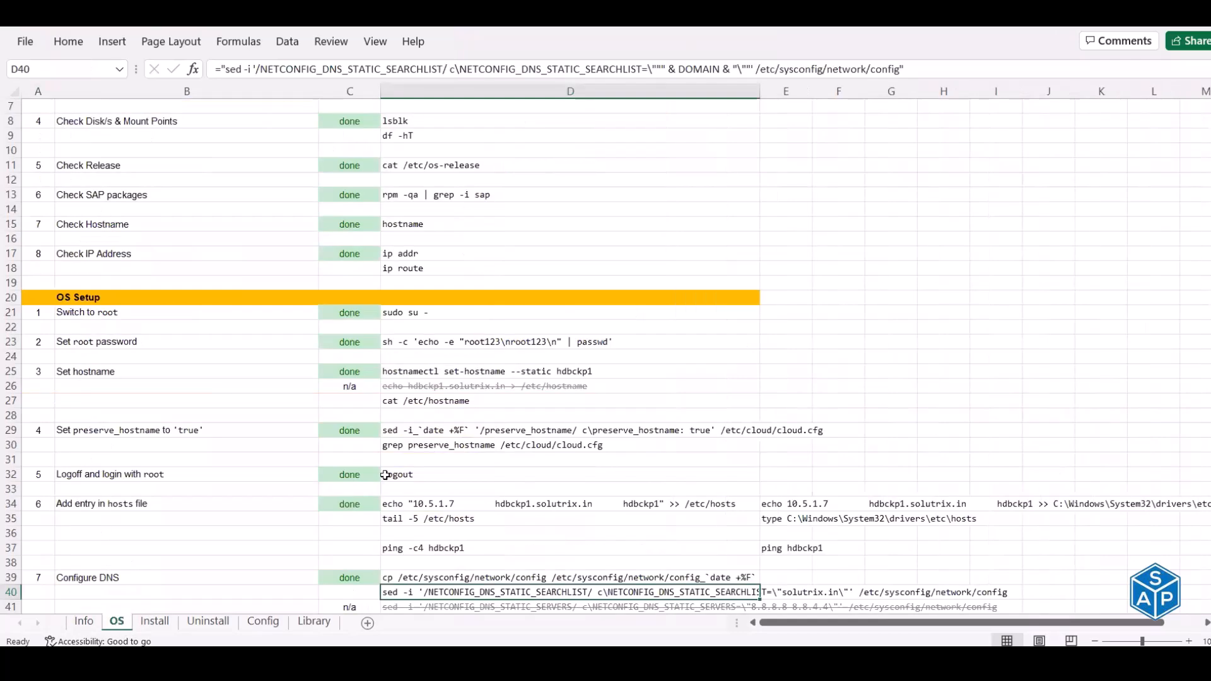
pyautogui.scroll(-11, 380, 479)
pyautogui.scroll(-11, 380, 478)
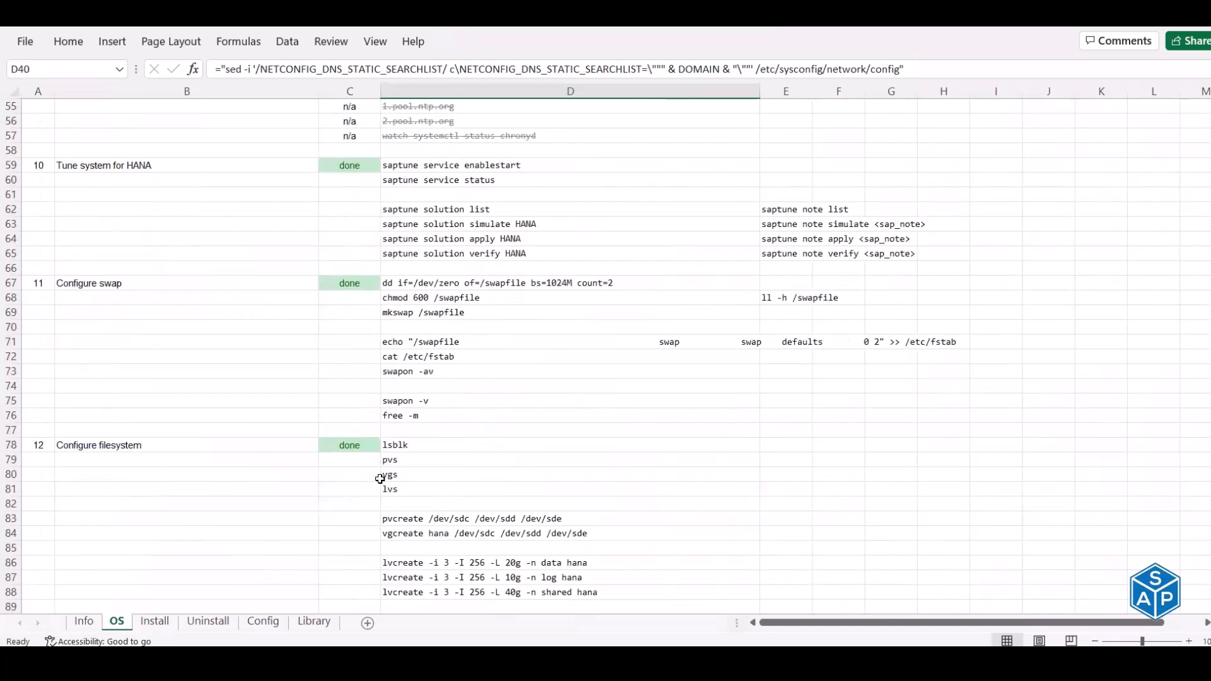
pyautogui.scroll(20, 380, 479)
pyautogui.scroll(2, 379, 479)
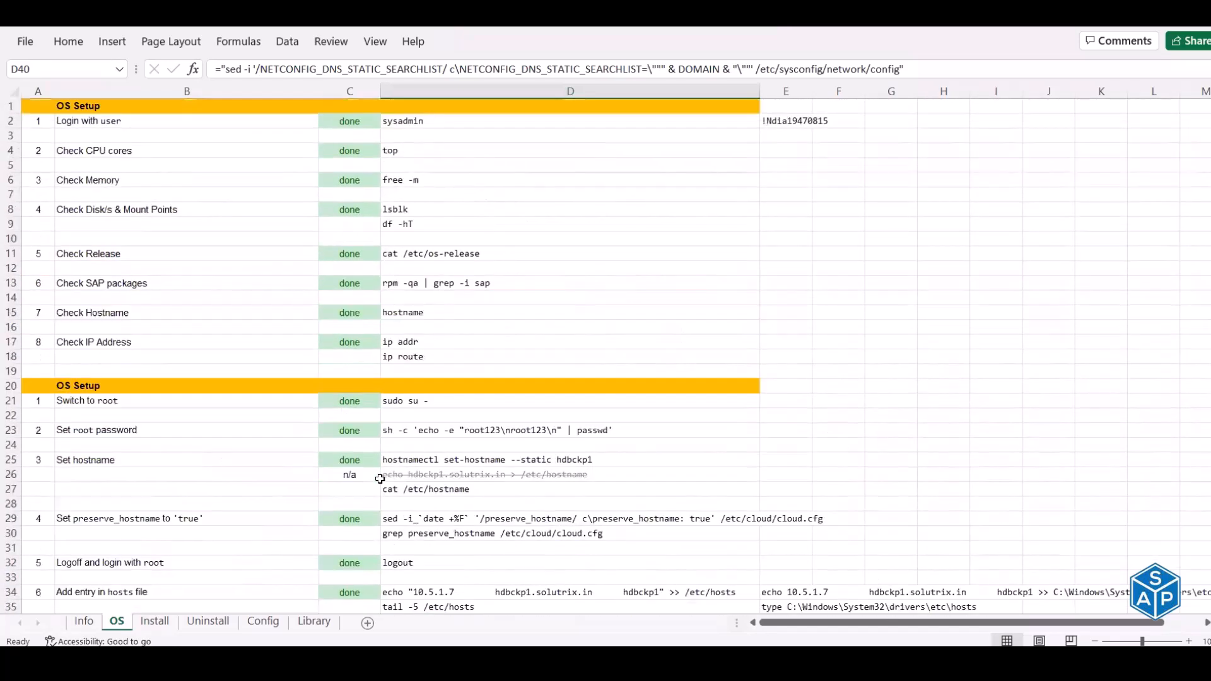
pyautogui.hotkey('ctrl', 'Home')
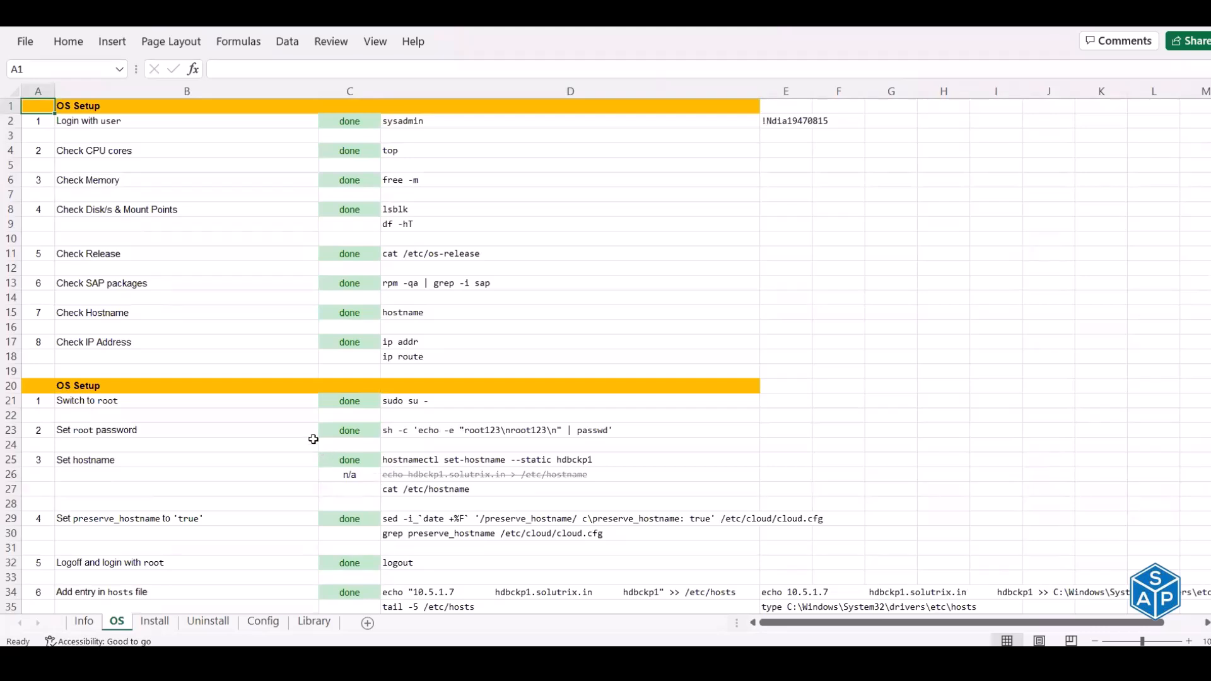
pyautogui.click(83, 622)
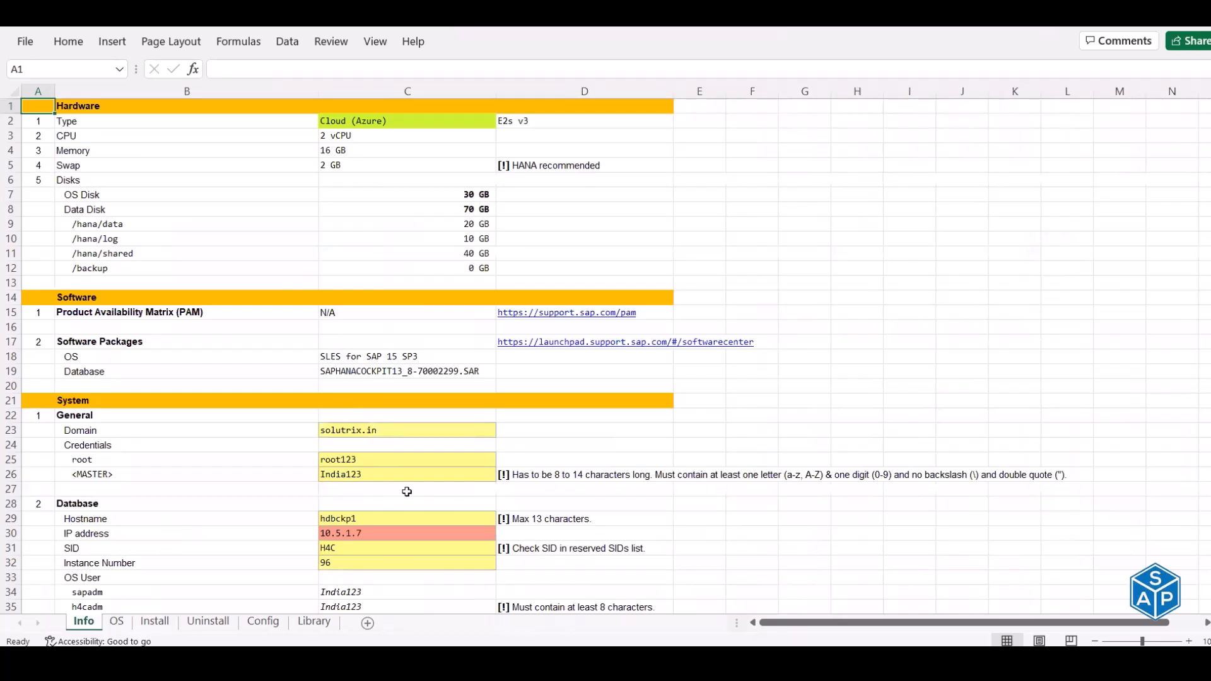
pyautogui.click(118, 625)
pyautogui.click(154, 622)
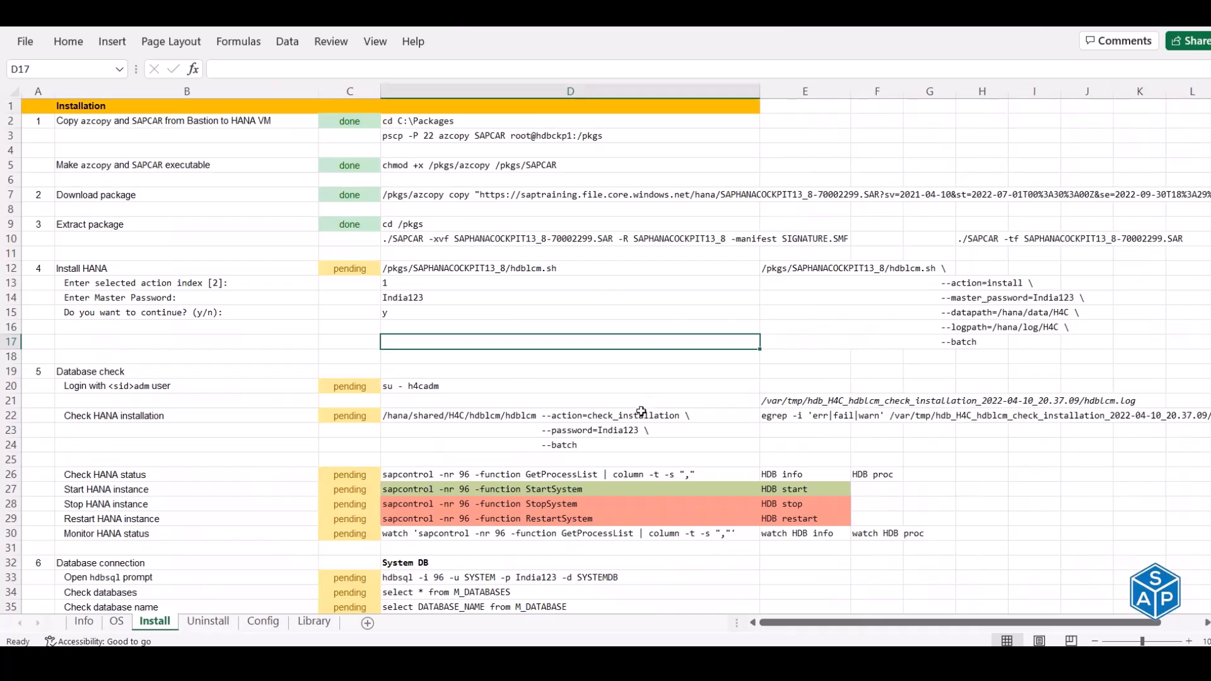
# - Glance at the Resources, Resource Groups and Cockpit User slide, then bring MTPuTTY forward
pyautogui.click(789, 663)
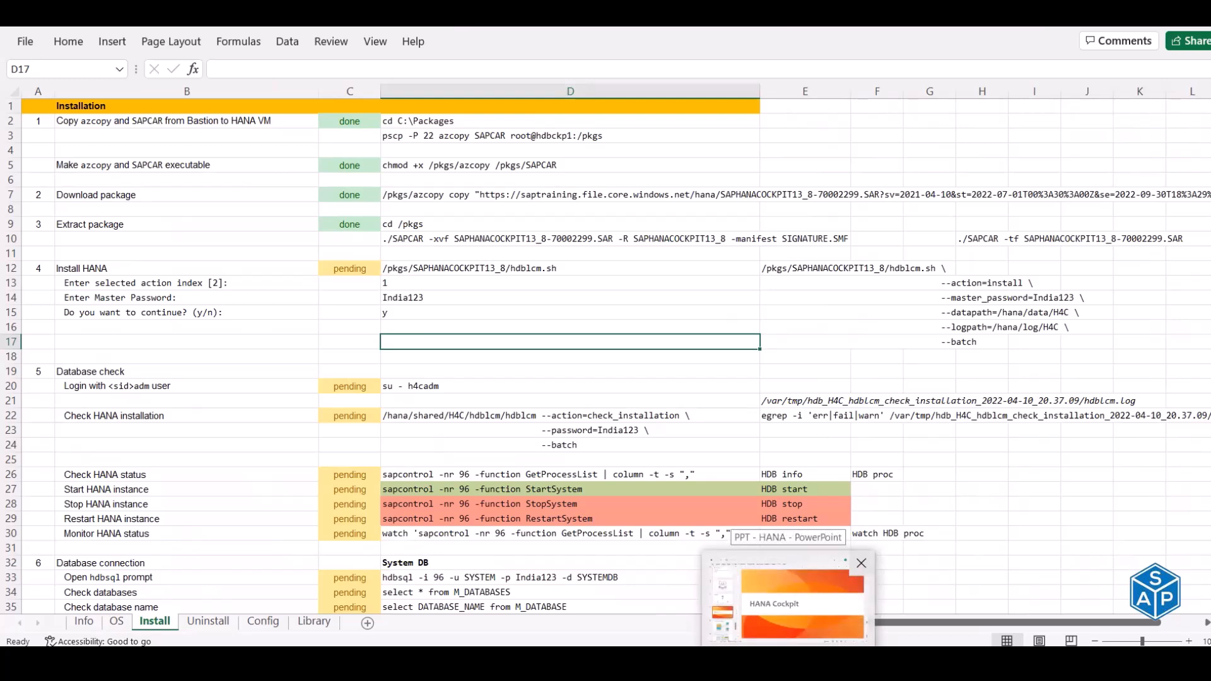
pyautogui.click(788, 662)
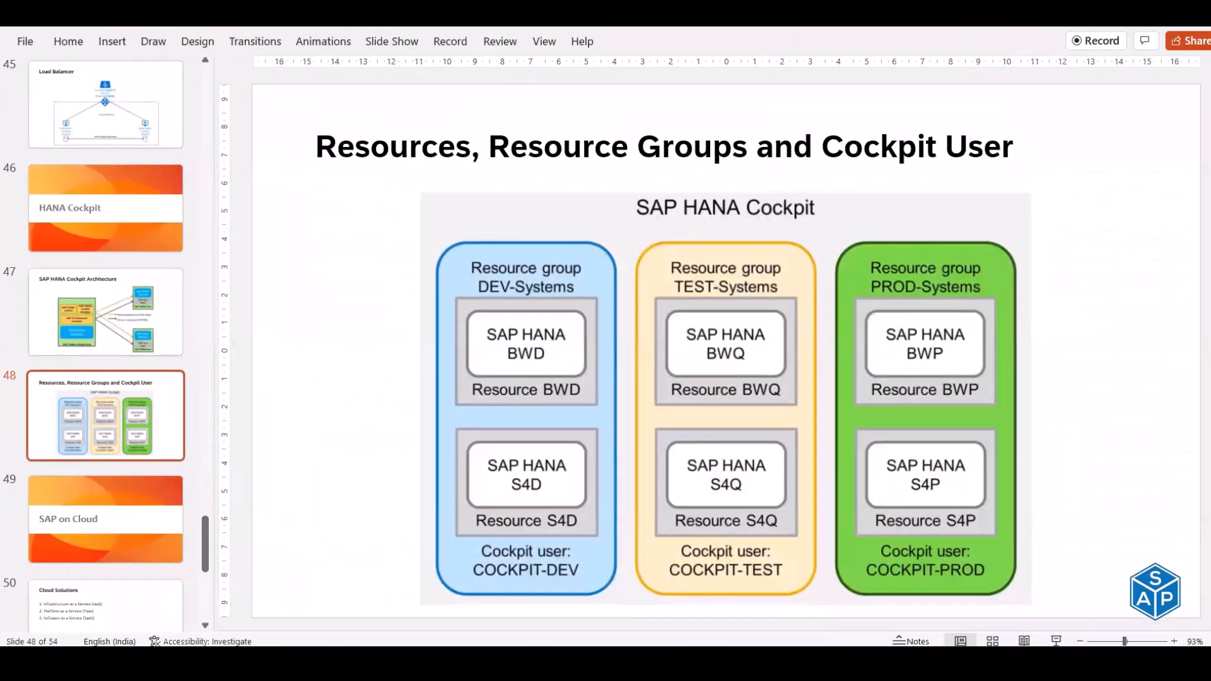
pyautogui.click(789, 662)
pyautogui.click(418, 662)
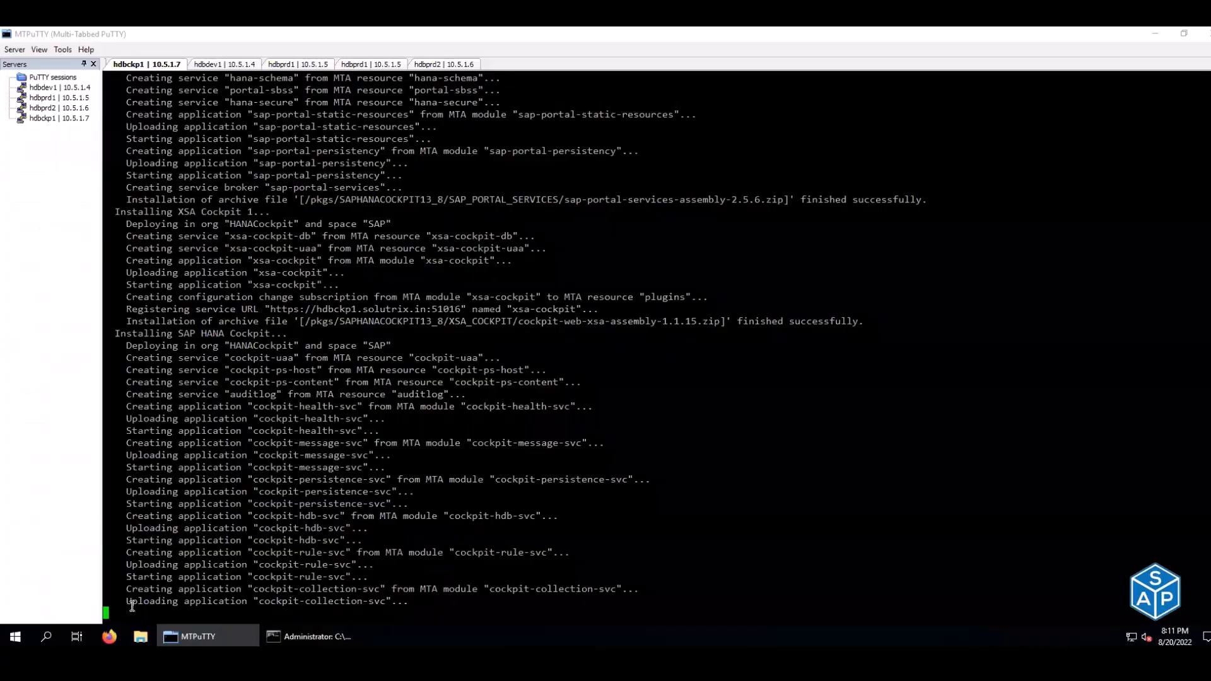
# - Highlight the 'Uploading application cockpit-collection-svc' line in the hdbckp1 output, then deselect it
pyautogui.moveTo(132, 606); pyautogui.dragTo(388, 605)
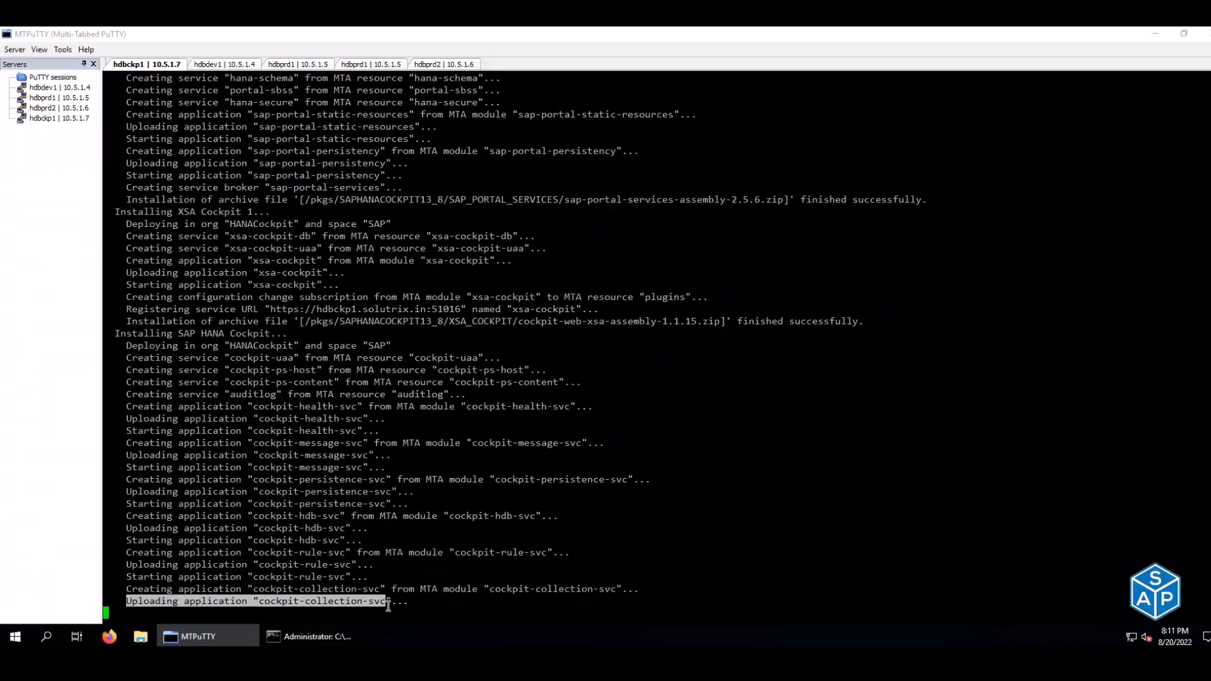
pyautogui.click(511, 579)
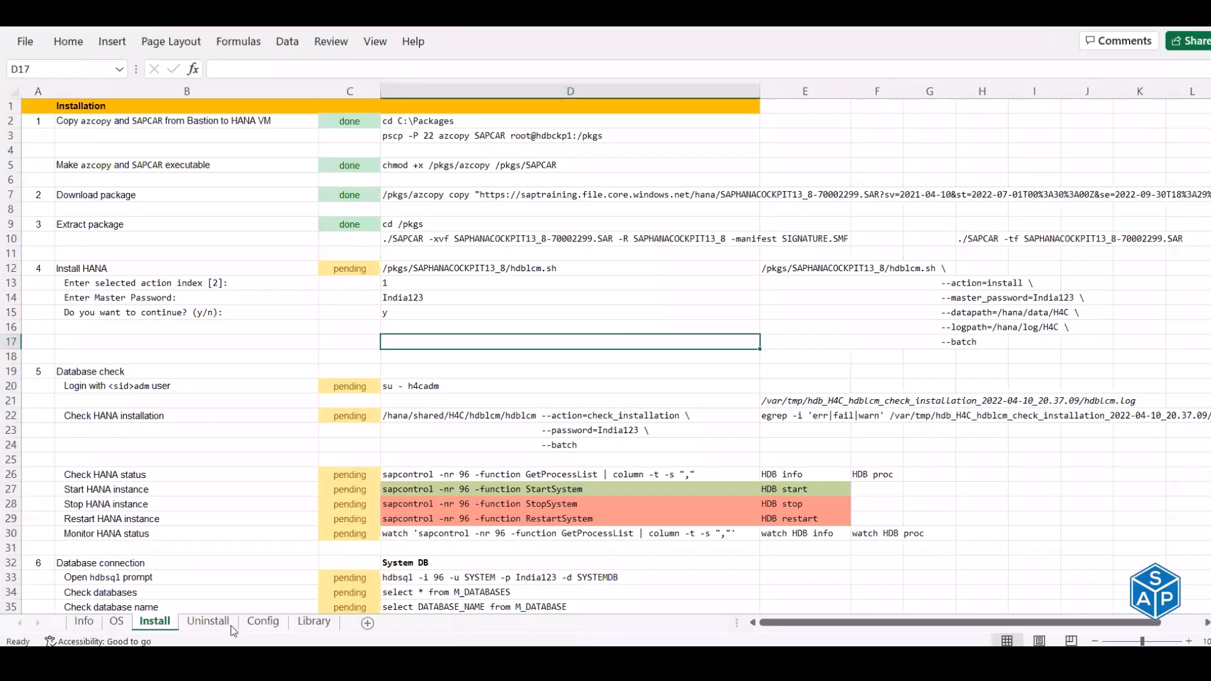
# - Read the Install sheet's SAP HANA Cockpit Manager (port 51029) and Cockpit web-app (port 51027) entries and their descriptions
pyautogui.scroll(-2, 323, 493)
pyautogui.scroll(-12, 322, 493)
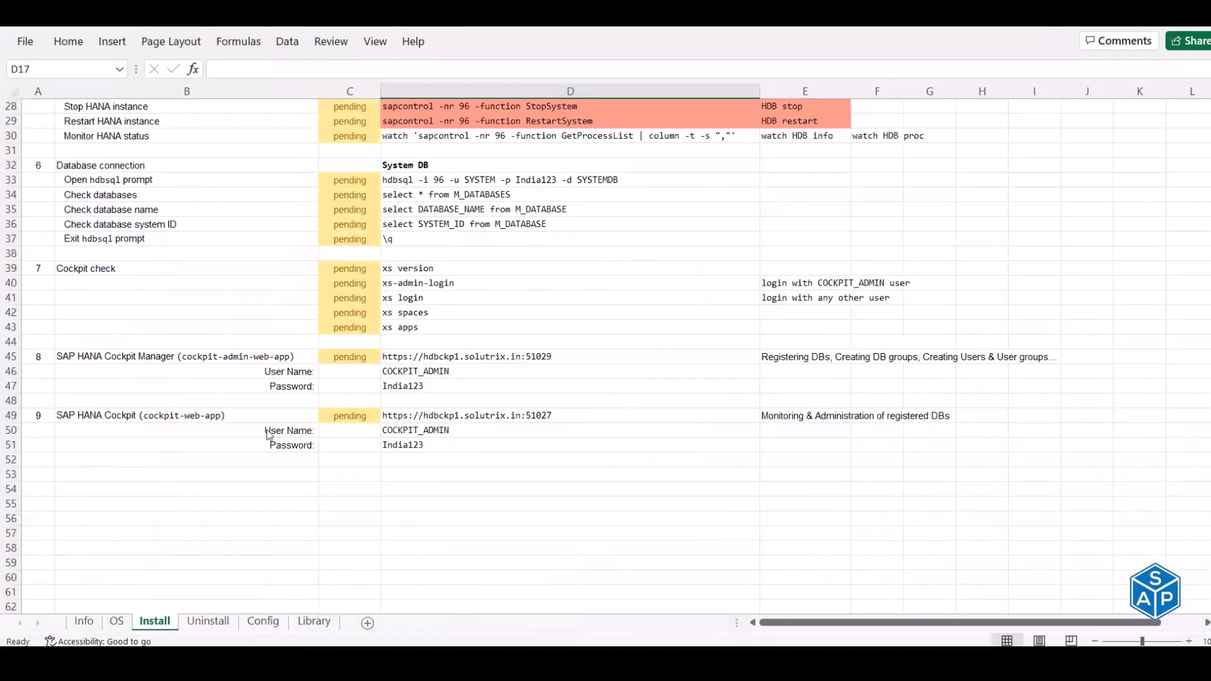
pyautogui.scroll(3, 134, 272)
pyautogui.click(133, 270)
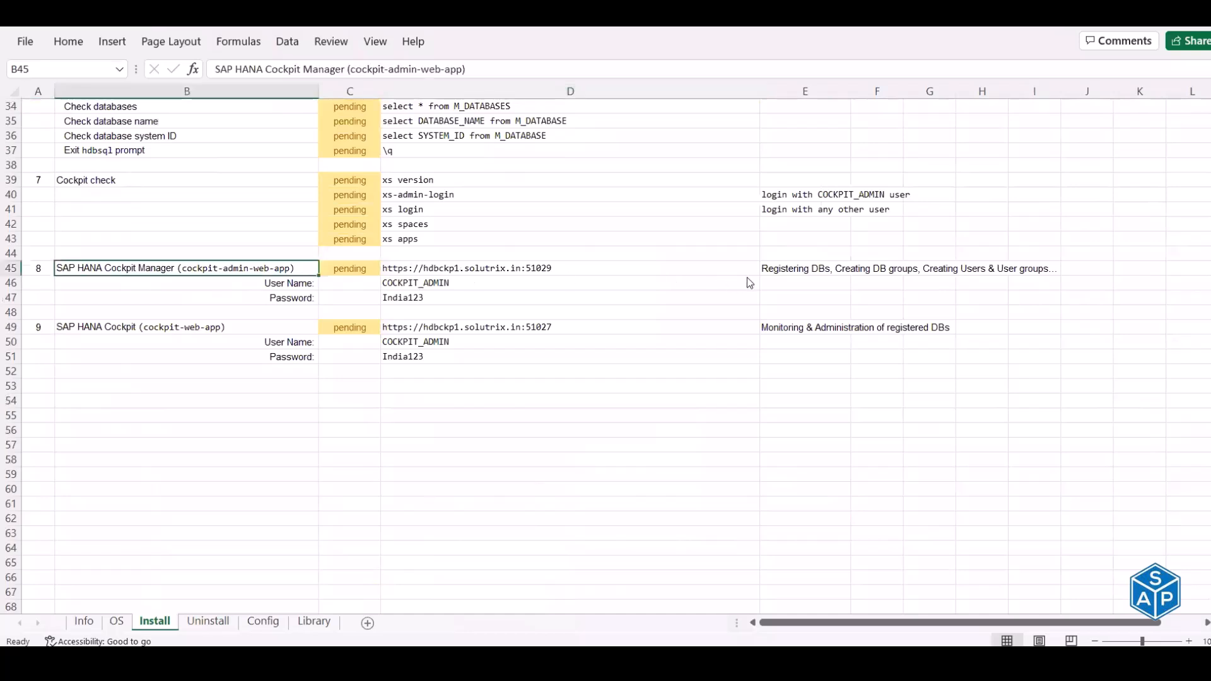
pyautogui.click(810, 273)
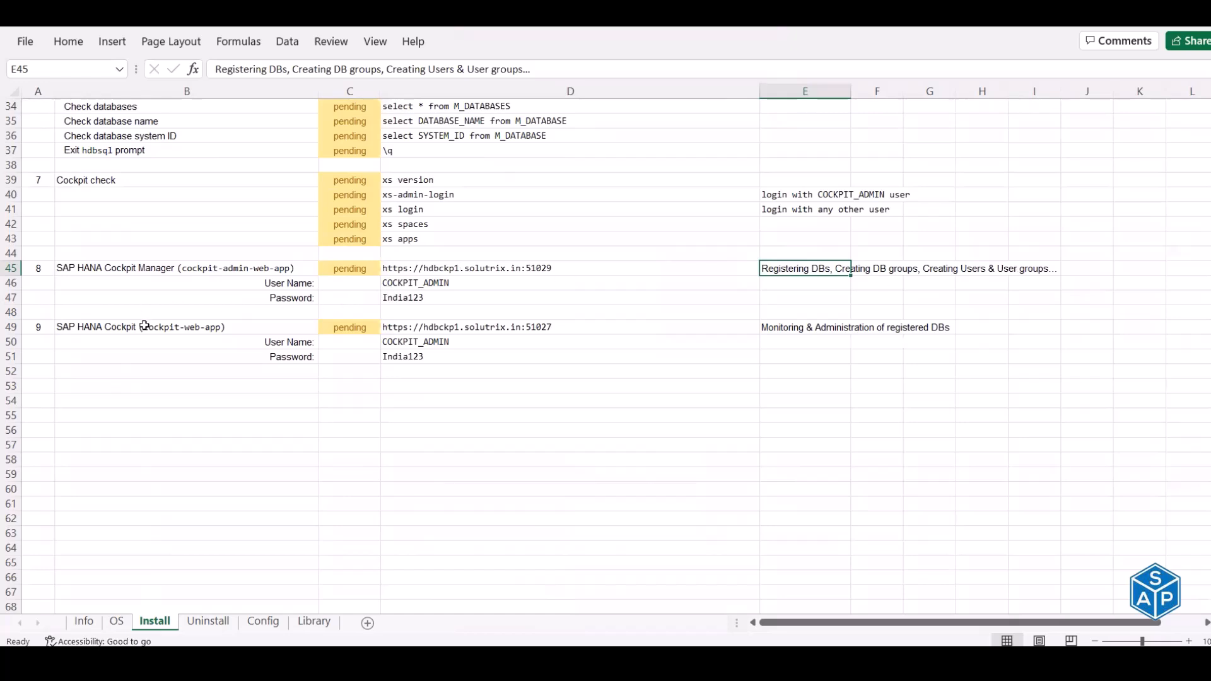
pyautogui.click(186, 332)
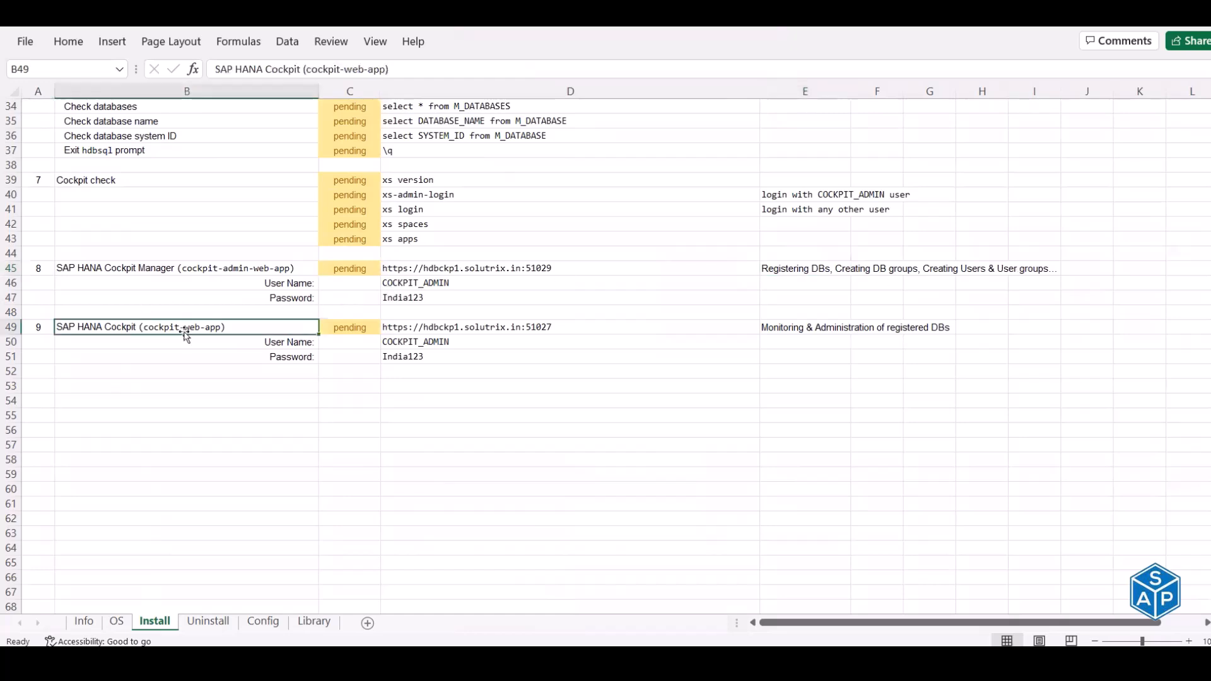
pyautogui.click(779, 324)
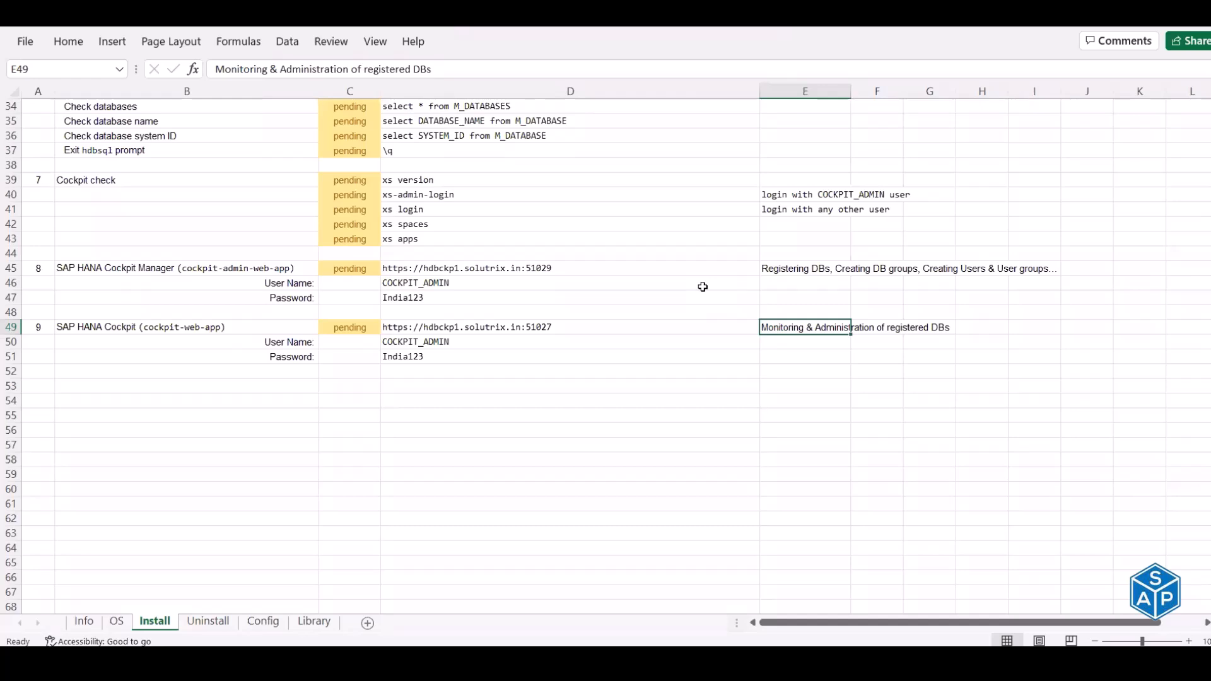
pyautogui.click(262, 622)
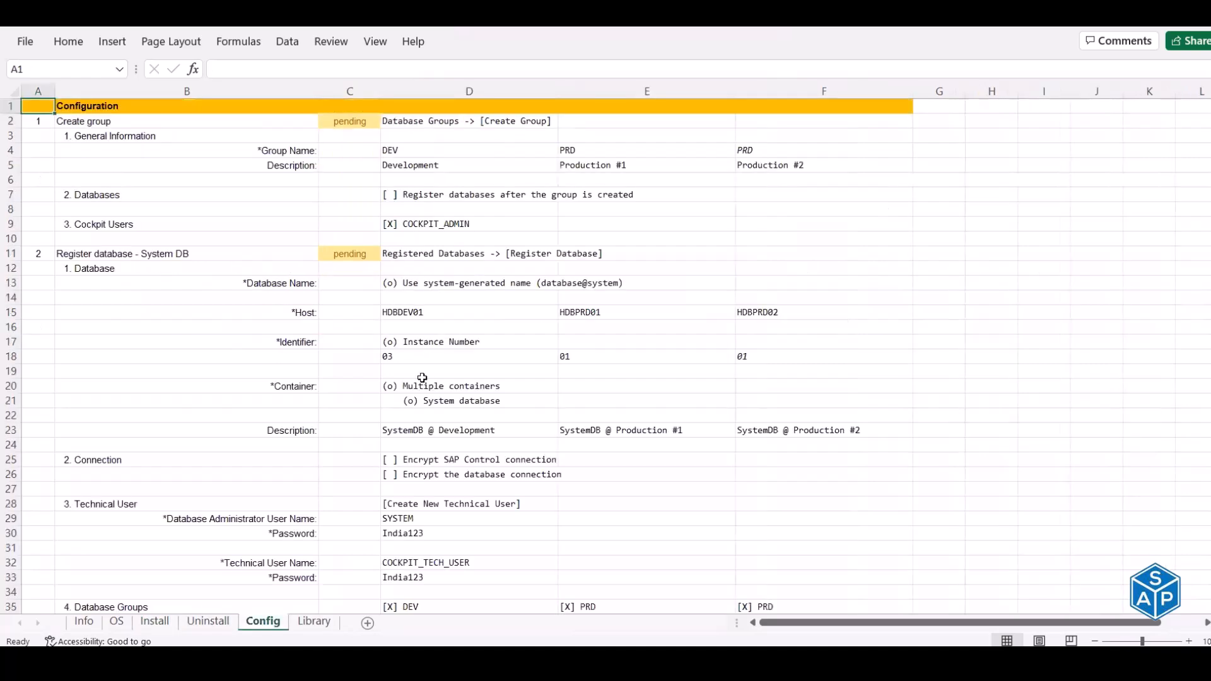
pyautogui.scroll(-1, 422, 378)
pyautogui.scroll(-2, 435, 430)
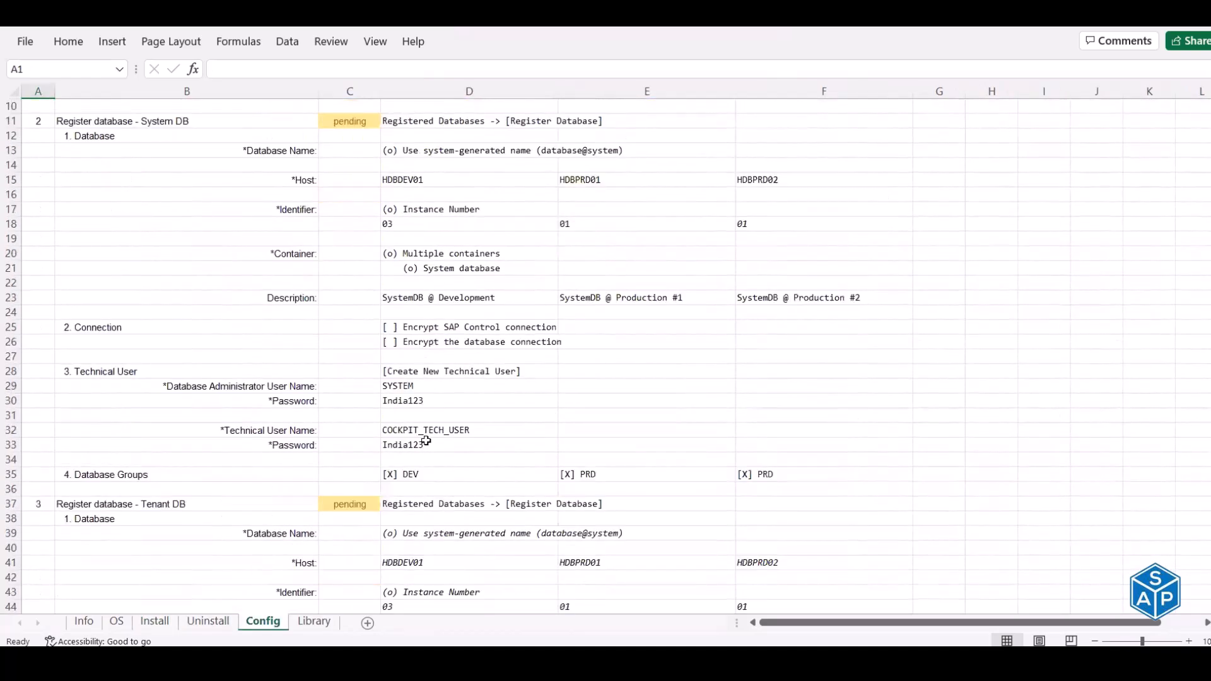
pyautogui.click(435, 430)
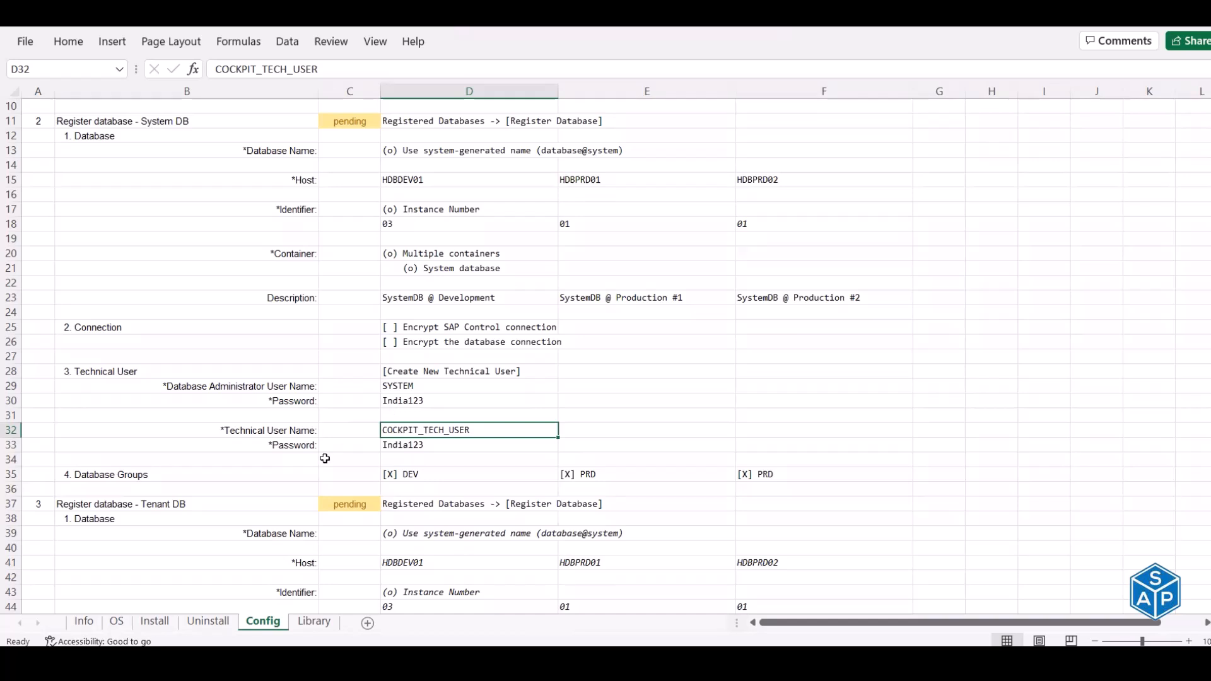
pyautogui.scroll(2, 325, 458)
pyautogui.scroll(1, 178, 305)
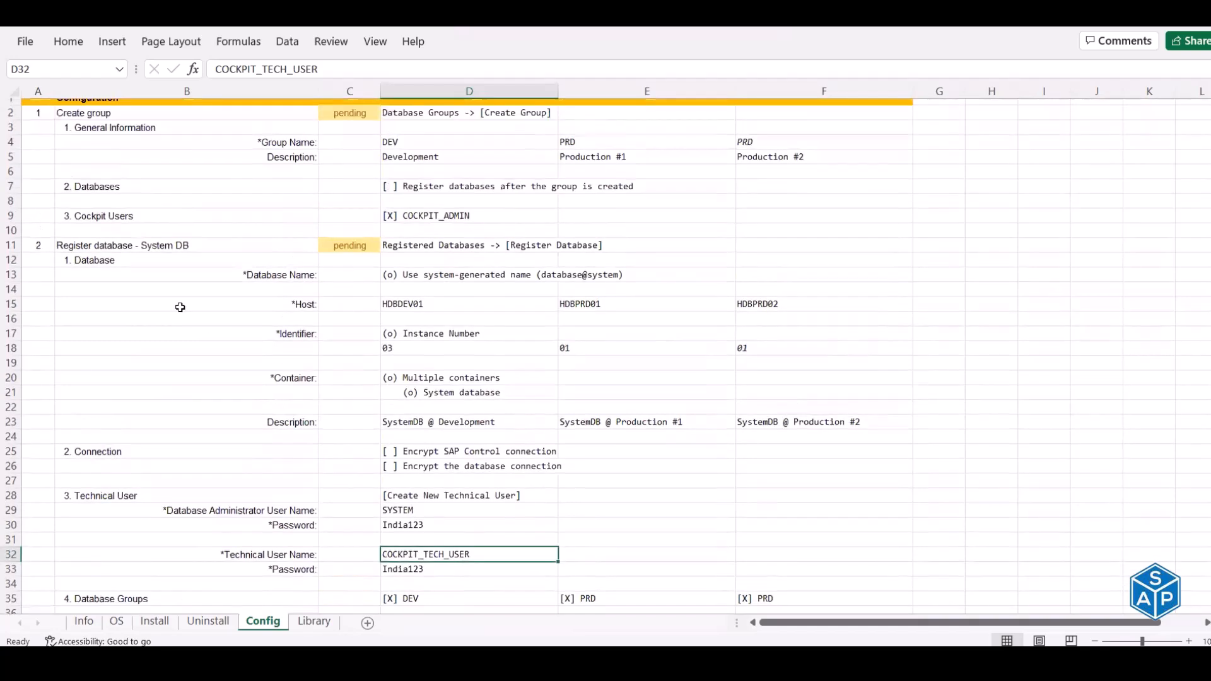
pyautogui.click(37, 105)
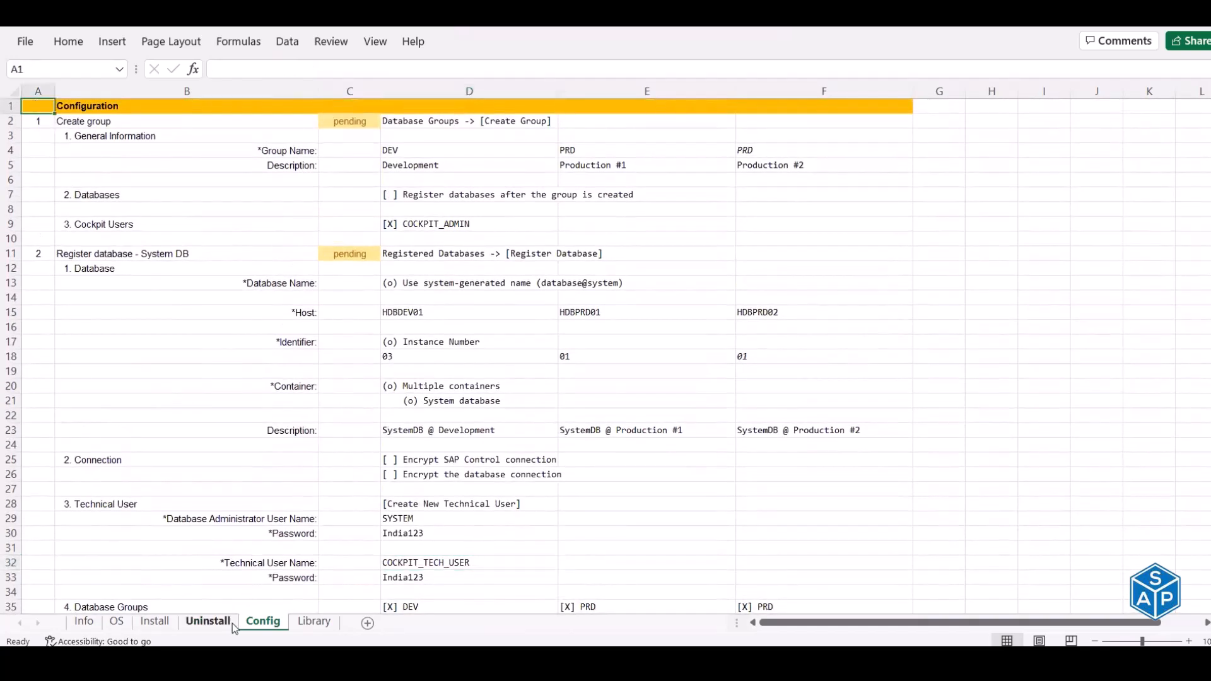
# - Glance at the Uninstall sheet, then return to the Install sheet scrolled back up to row 1
pyautogui.click(208, 621)
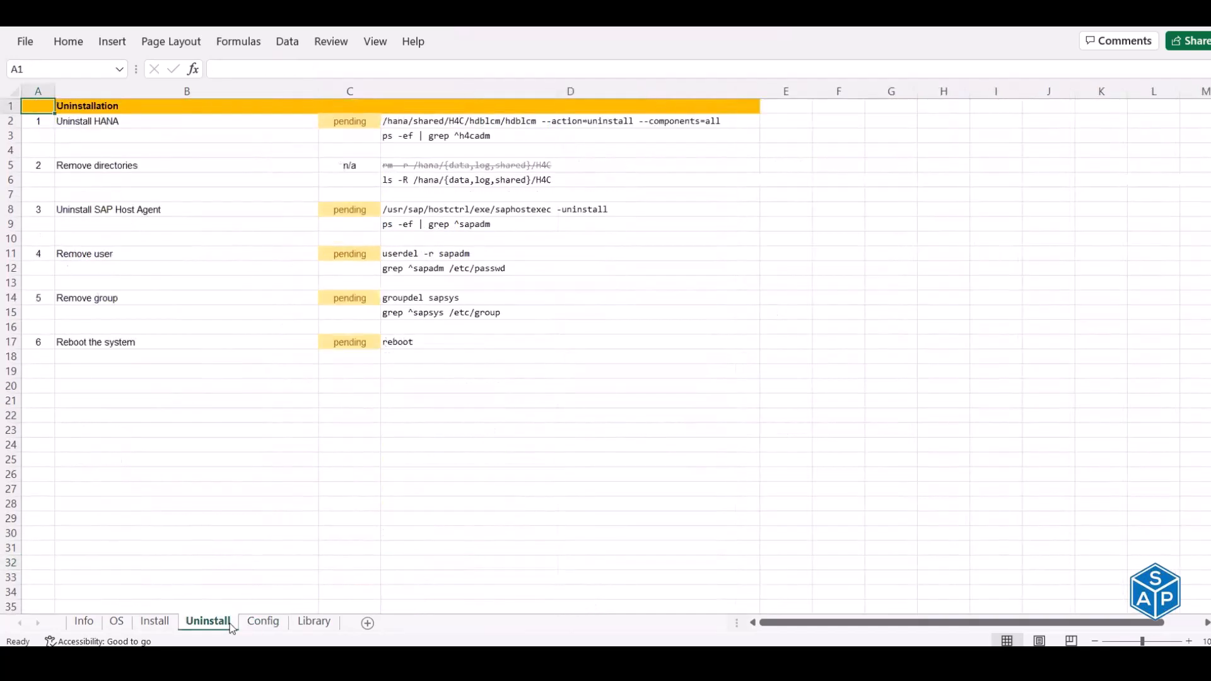
pyautogui.click(156, 622)
pyautogui.scroll(4, 362, 507)
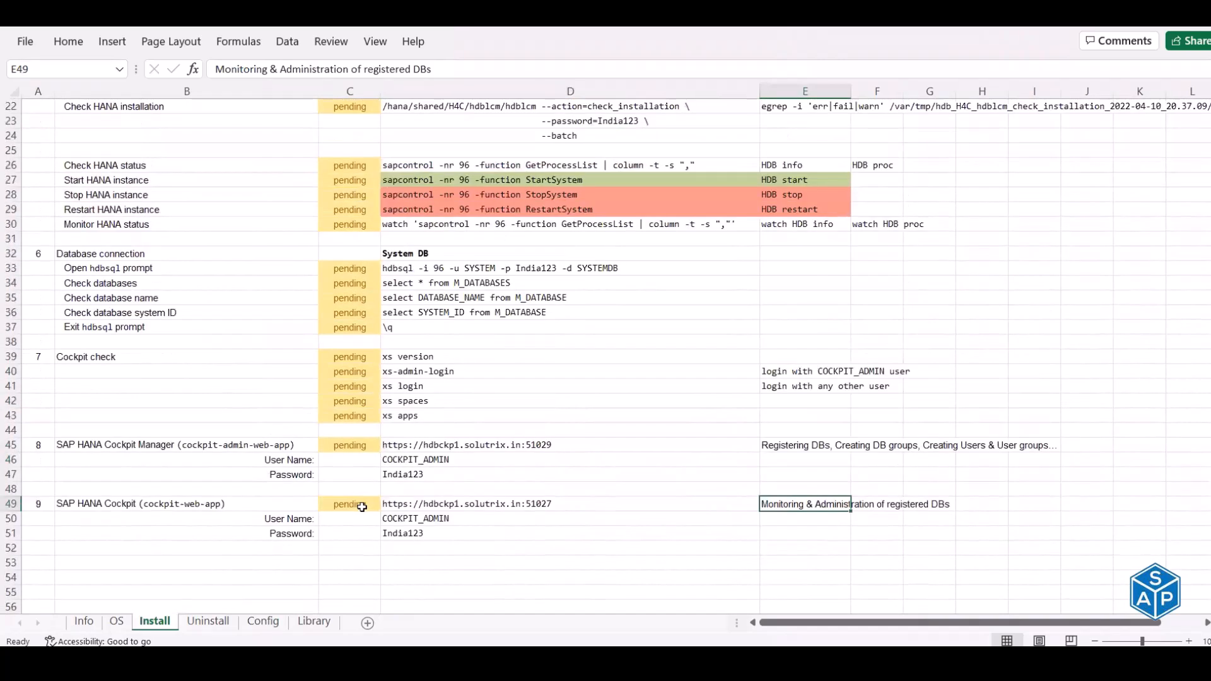
pyautogui.scroll(1, 362, 507)
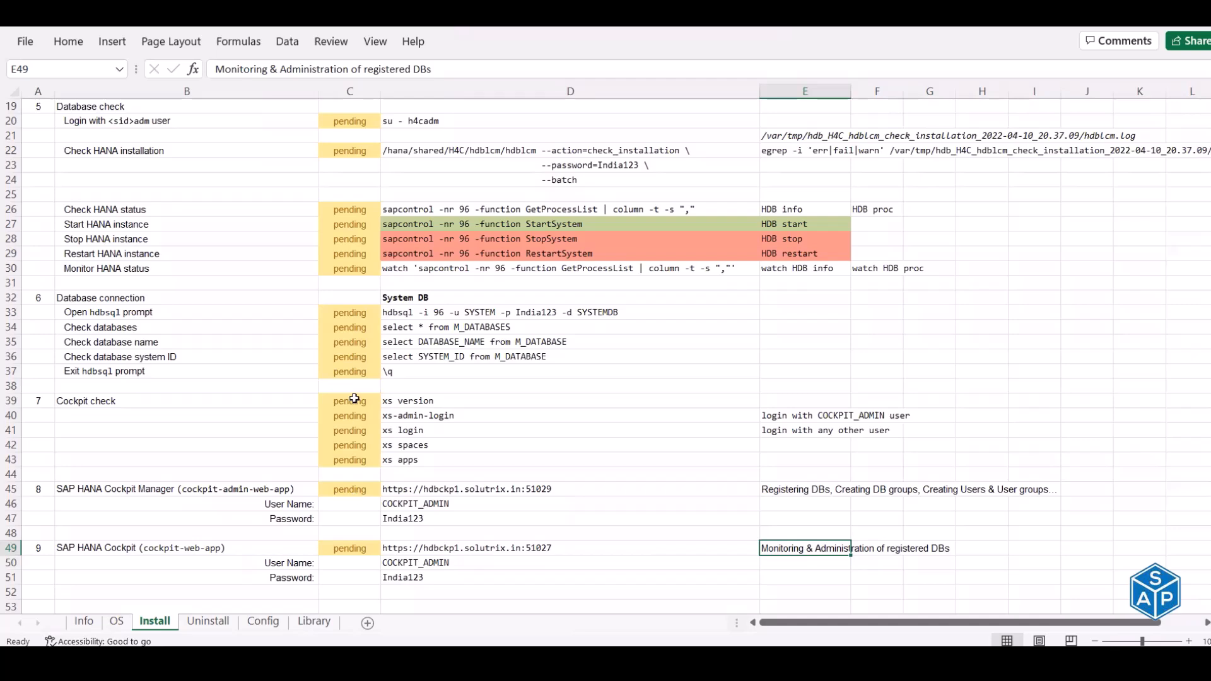
pyautogui.scroll(6, 354, 399)
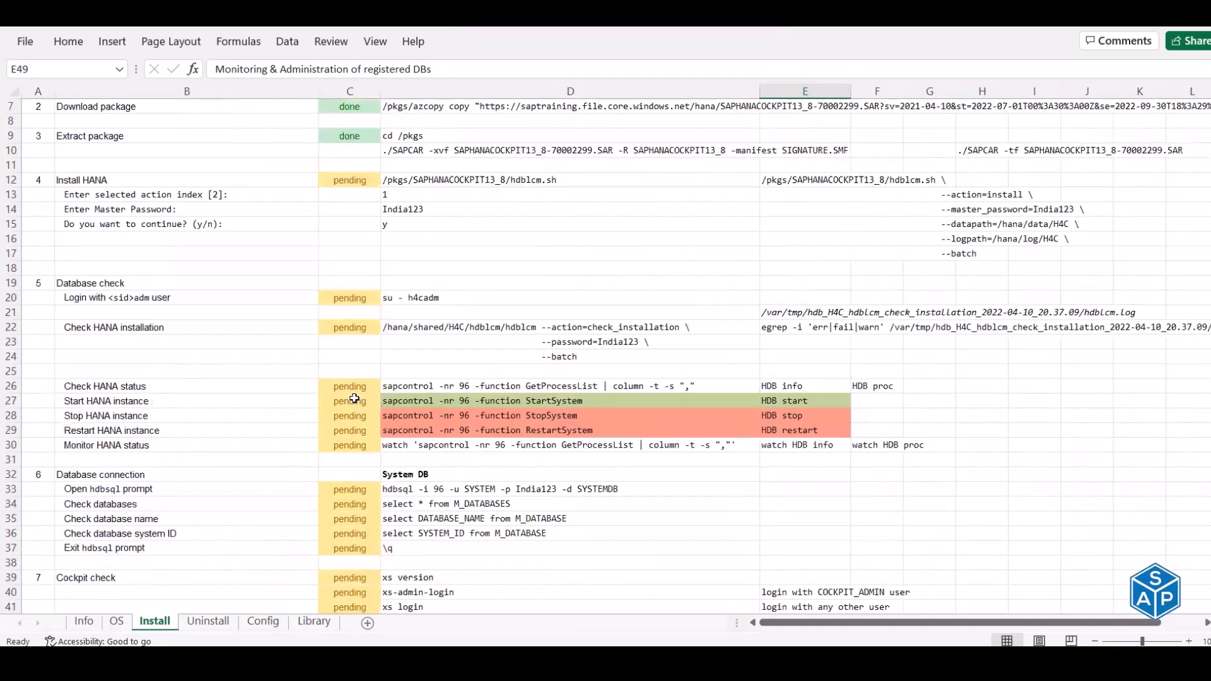
pyautogui.moveTo(789, 663)
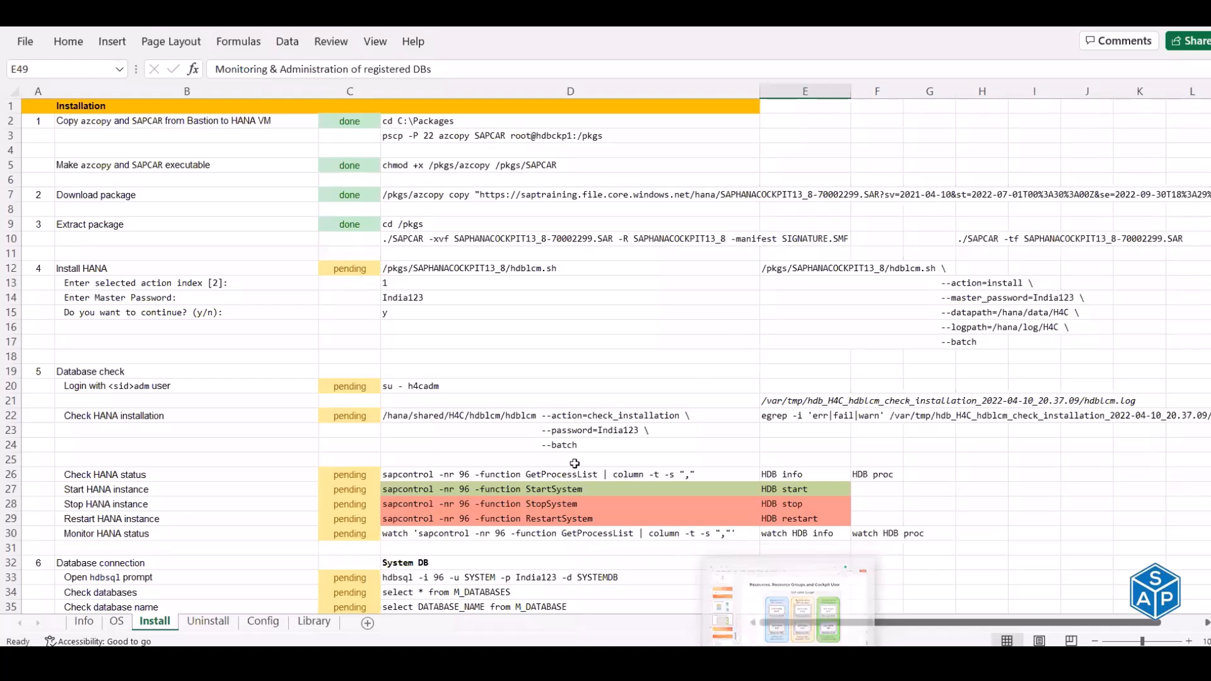
pyautogui.click(274, 623)
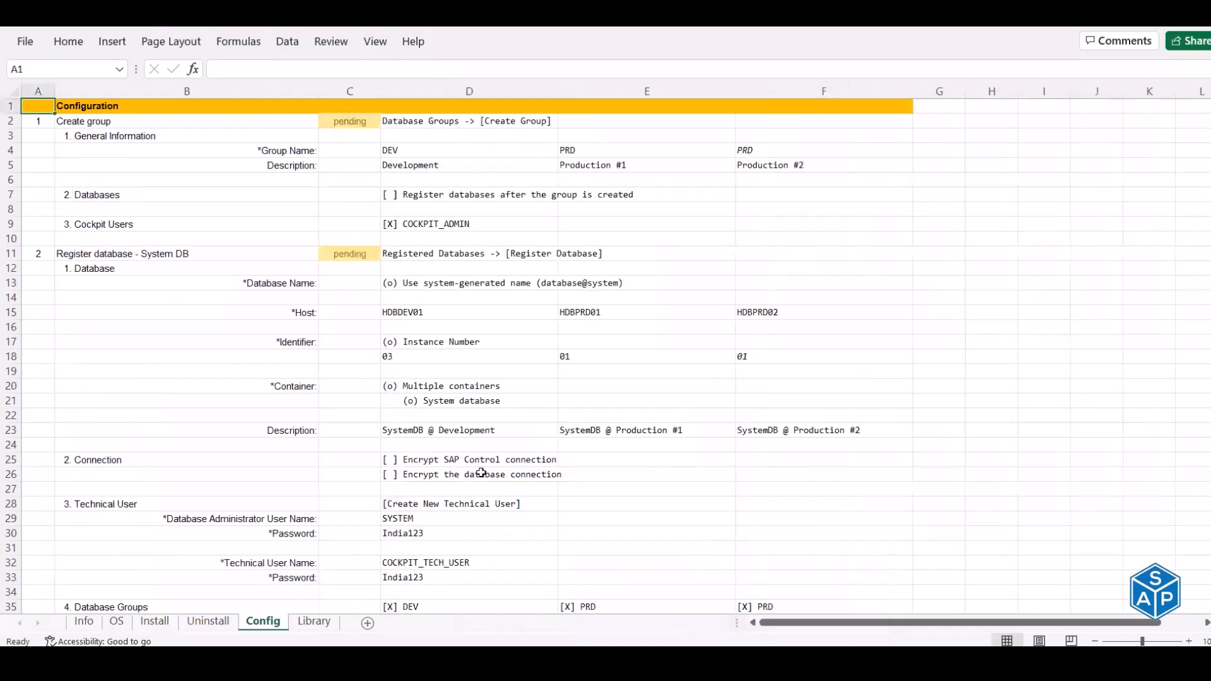
pyautogui.scroll(-2, 482, 473)
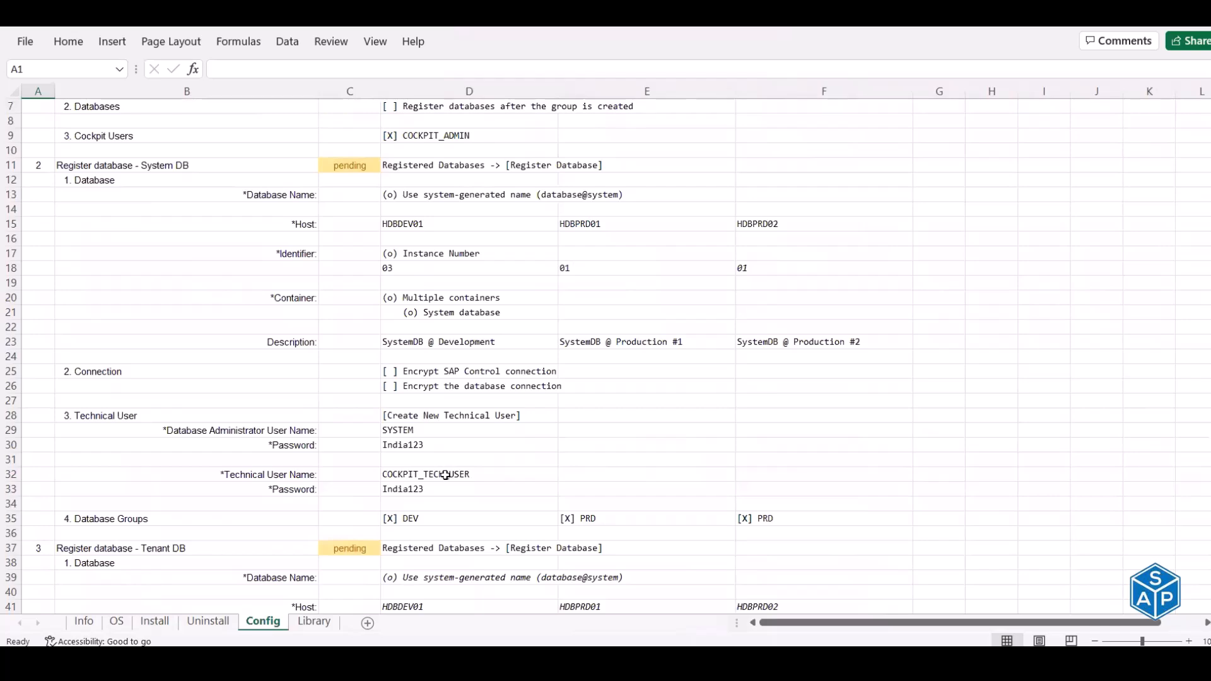
pyautogui.click(446, 475)
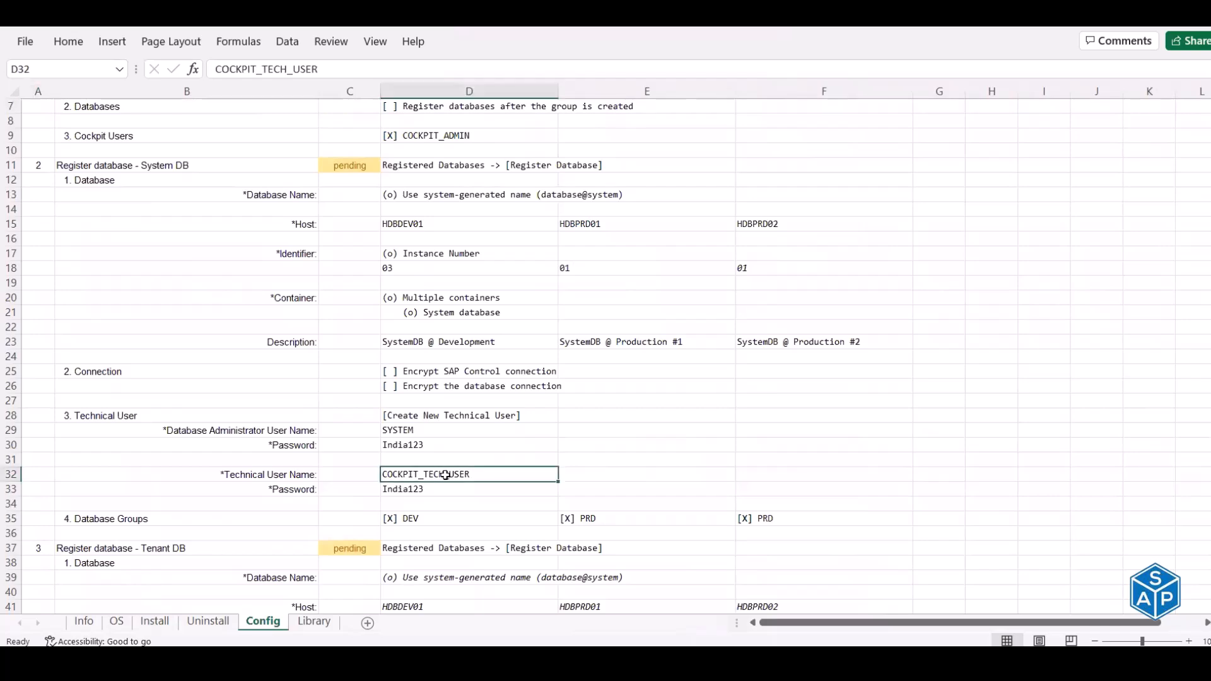
pyautogui.scroll(2, 446, 475)
pyautogui.click(35, 107)
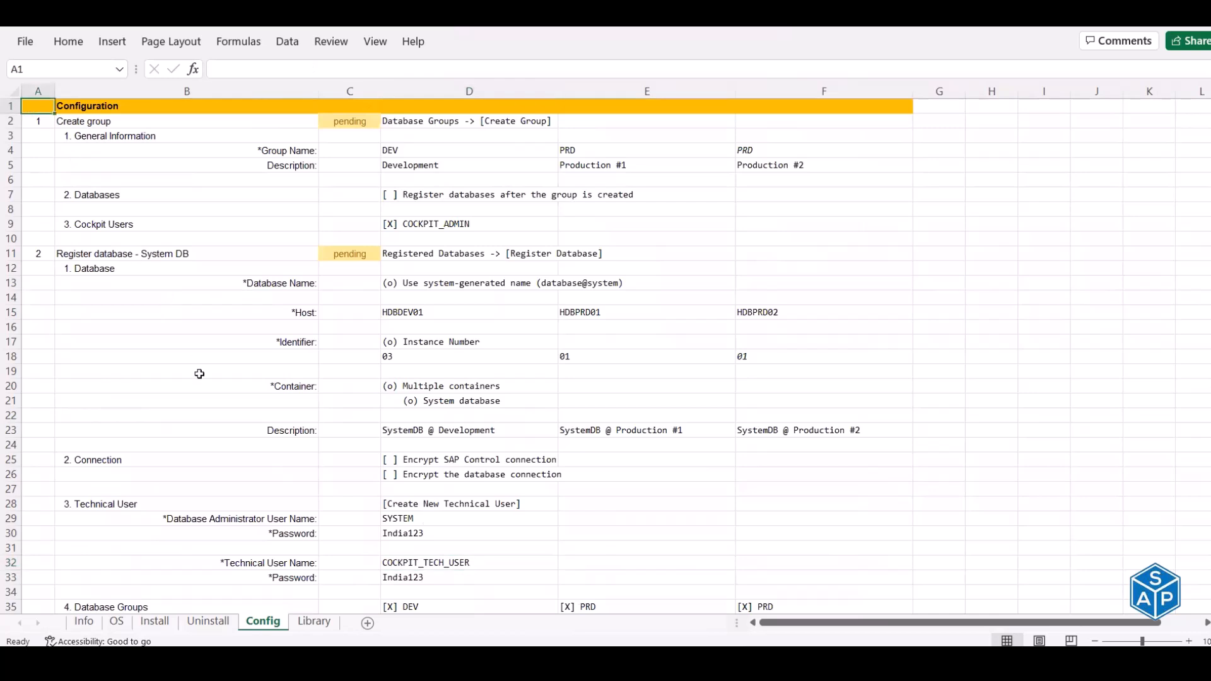
pyautogui.click(208, 622)
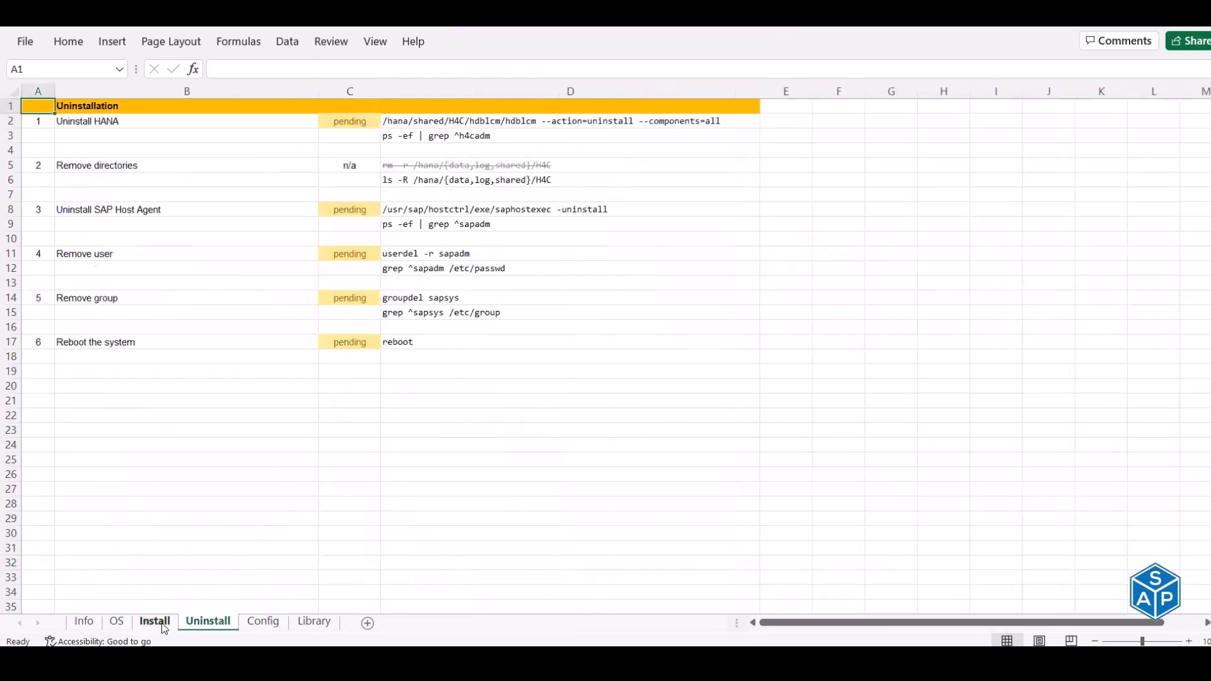
pyautogui.click(162, 623)
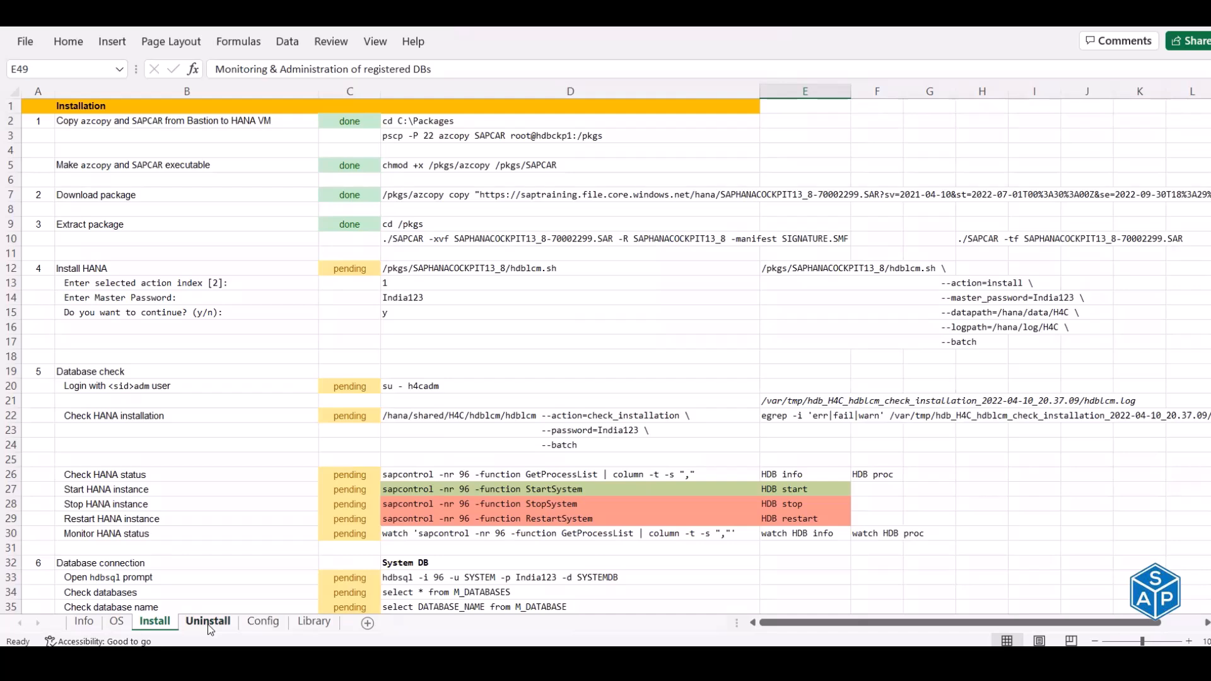
# - On the Config sheet, check technical user COCKPIT_TECH_USER and where its password comes from
pyautogui.click(263, 622)
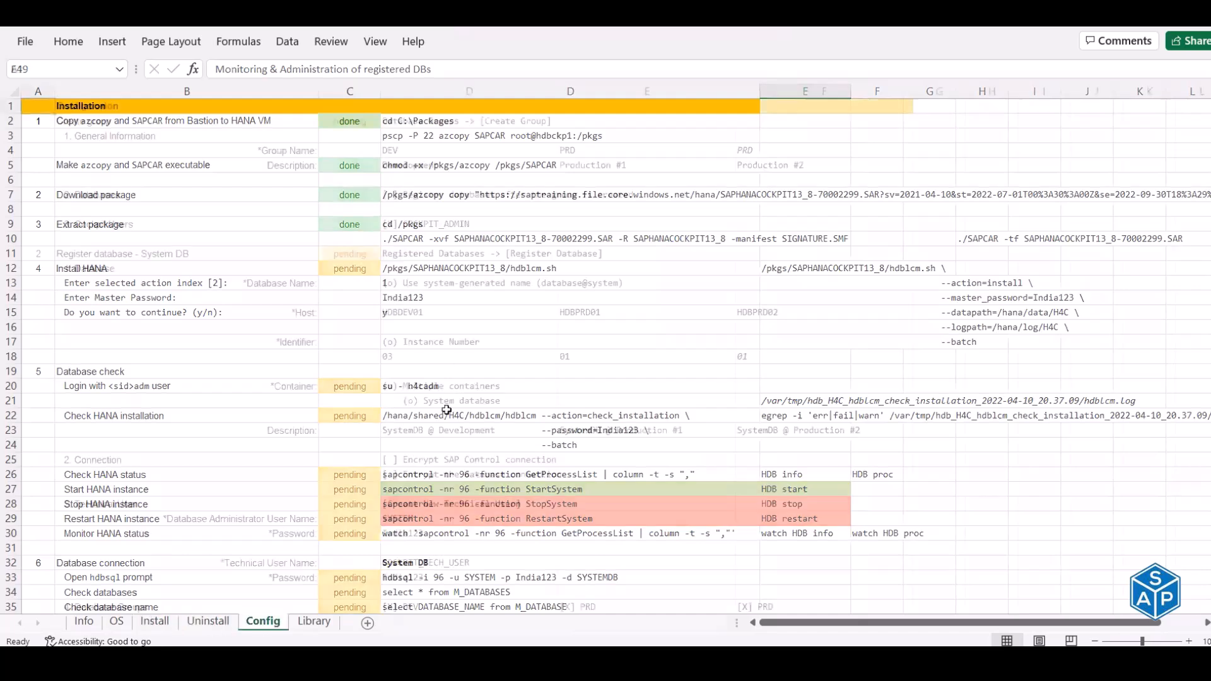
pyautogui.scroll(-5, 447, 410)
pyautogui.click(429, 342)
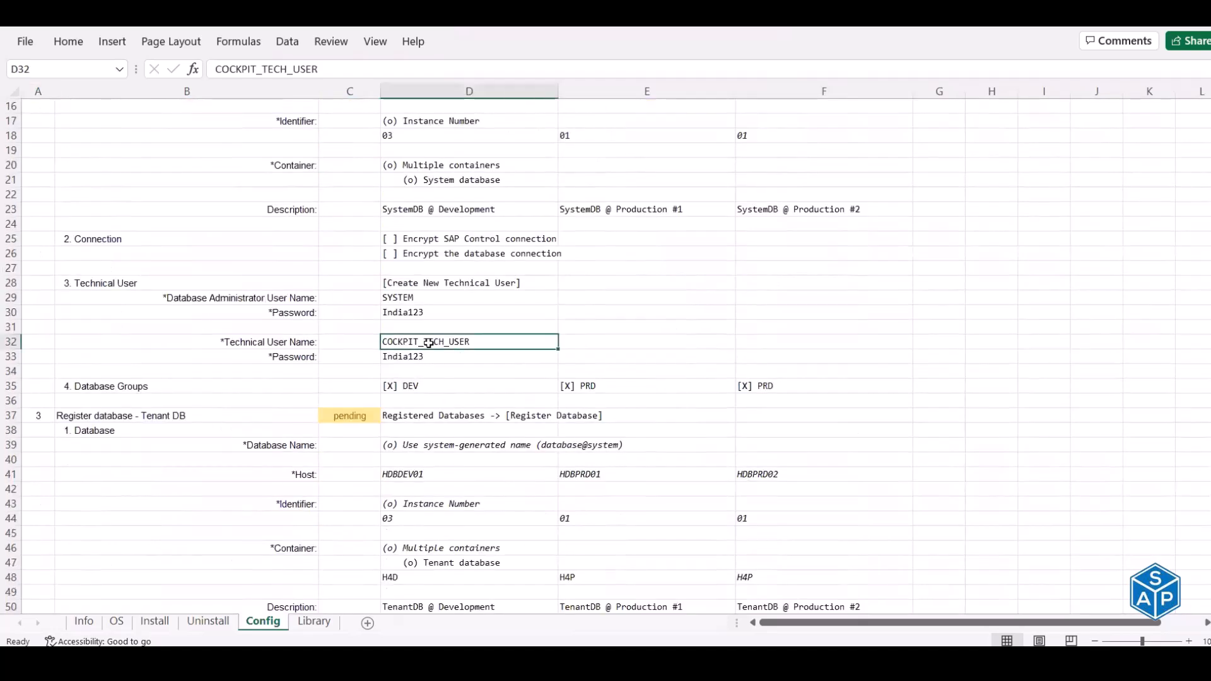
pyautogui.click(413, 357)
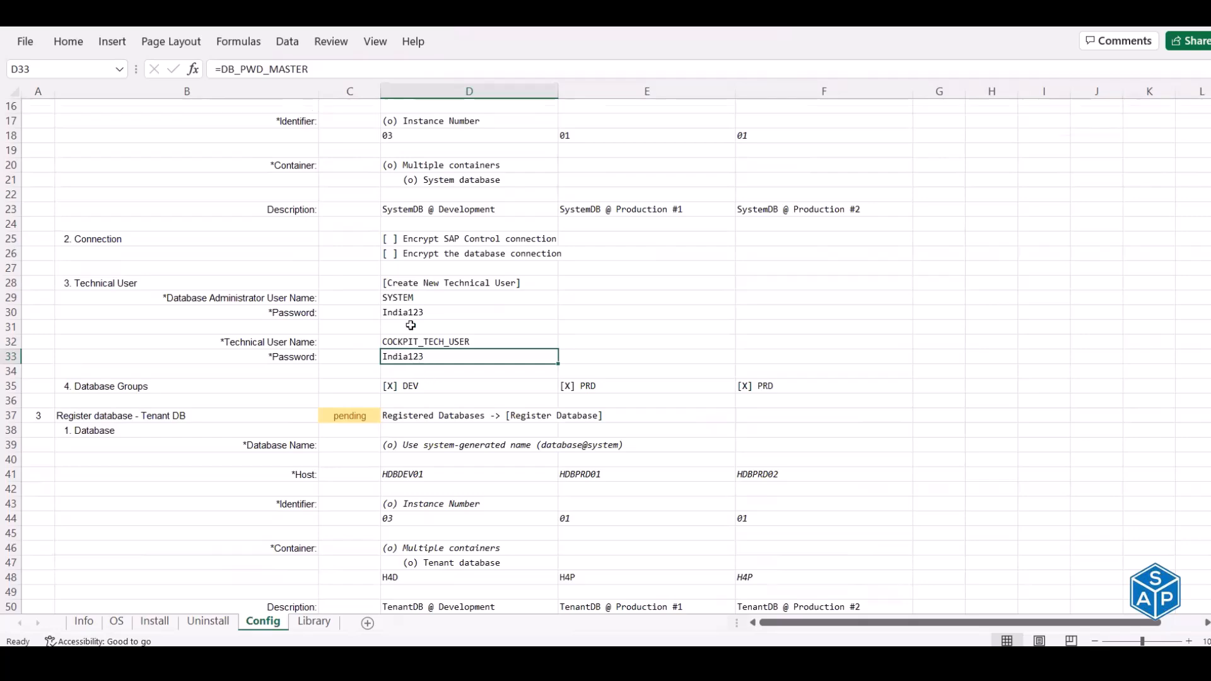
# - Return to the Install sheet, then go back to the MTPuTTY cockpit installation session
pyautogui.scroll(5, 410, 325)
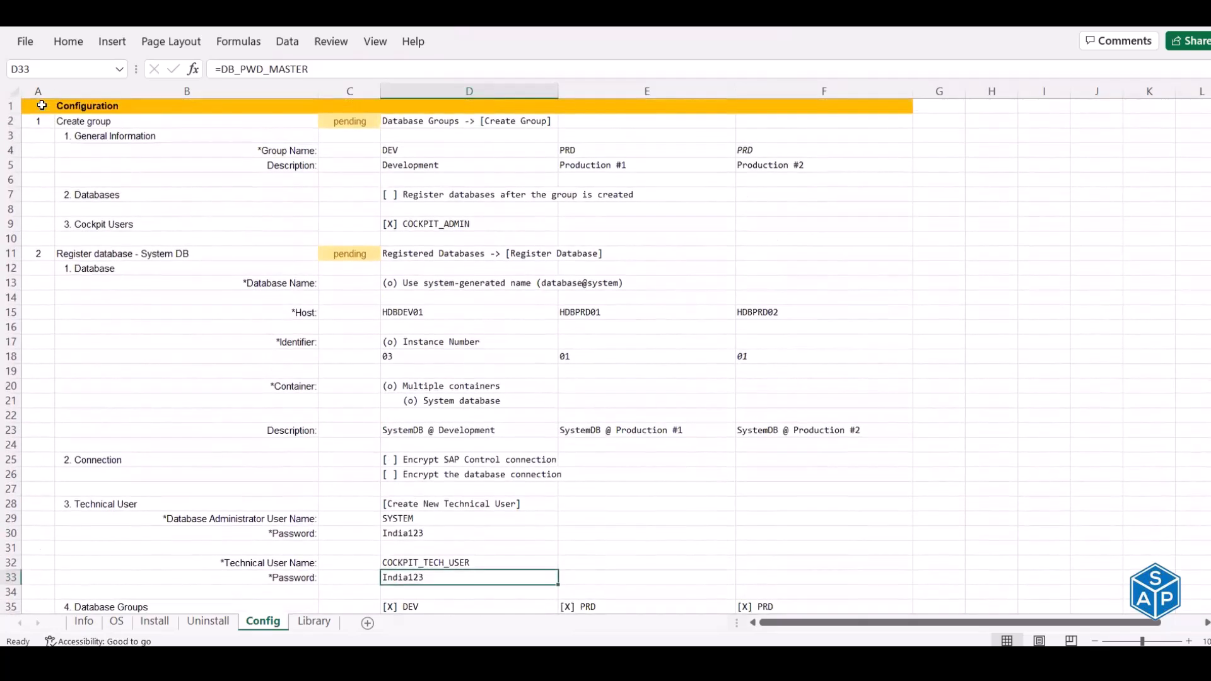
pyautogui.click(208, 621)
pyautogui.hotkey('ctrl', 'pageup')
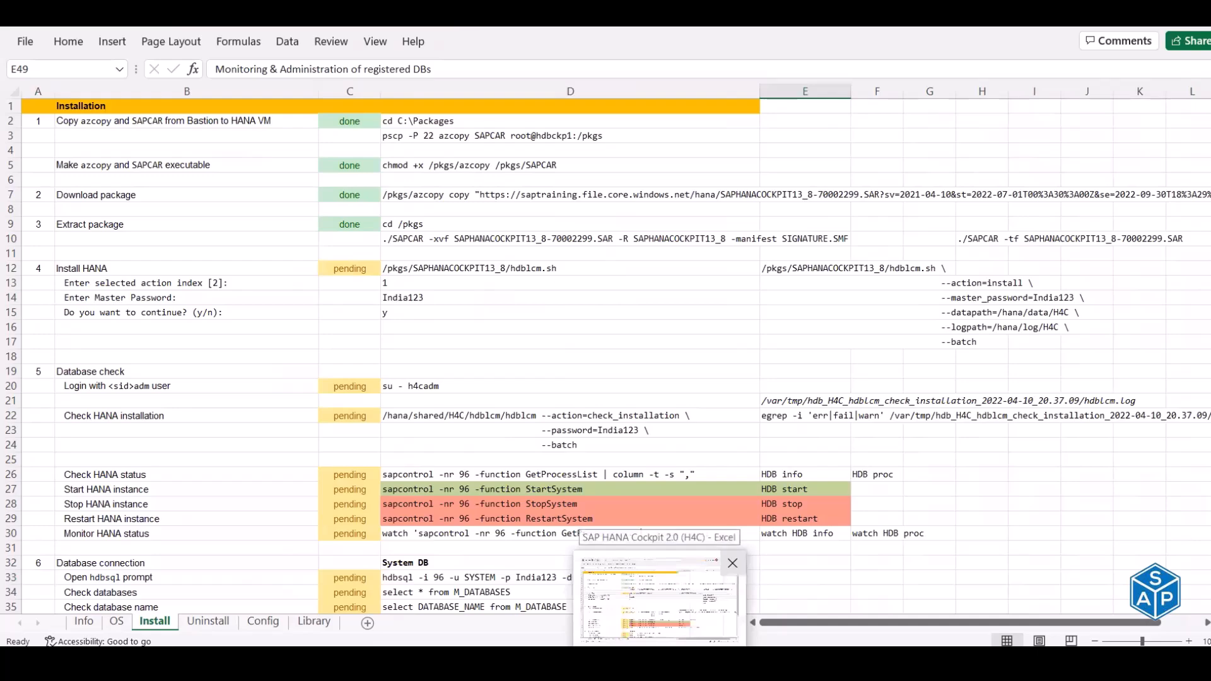
pyautogui.click(413, 660)
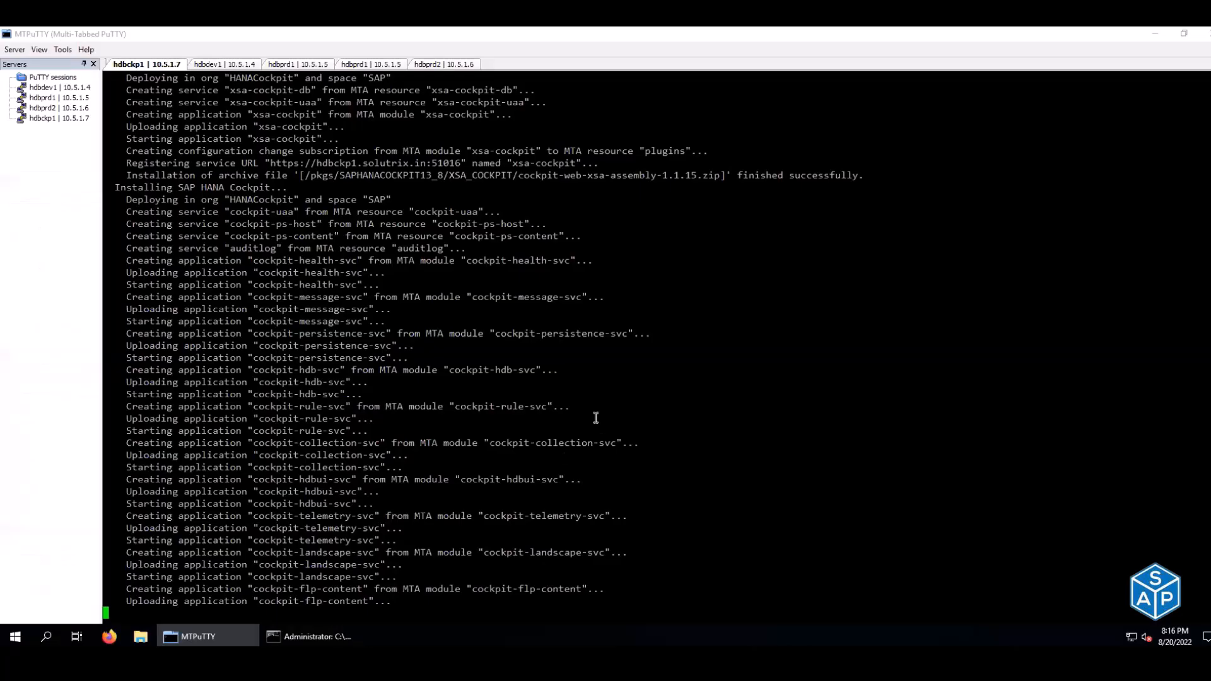
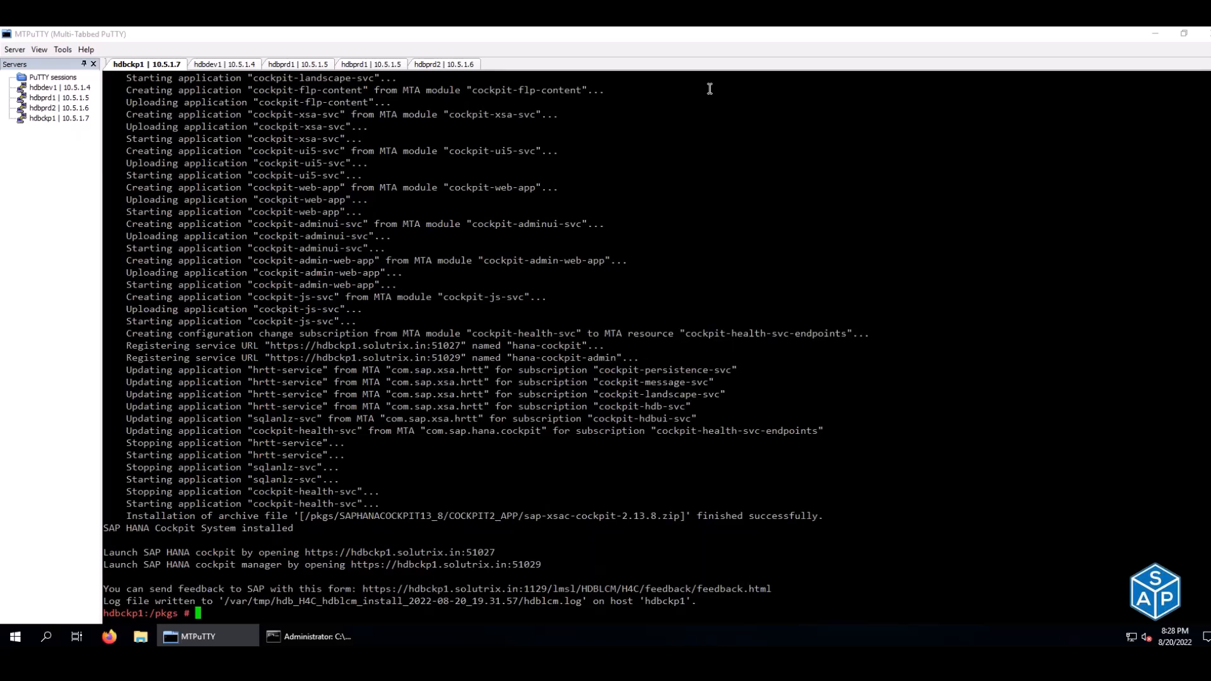
# - Mark the Install HANA step (C12) as done in the checklist
pyautogui.hotkey('alt', 'Tab')
pyautogui.hotkey('alt', 'Tab')
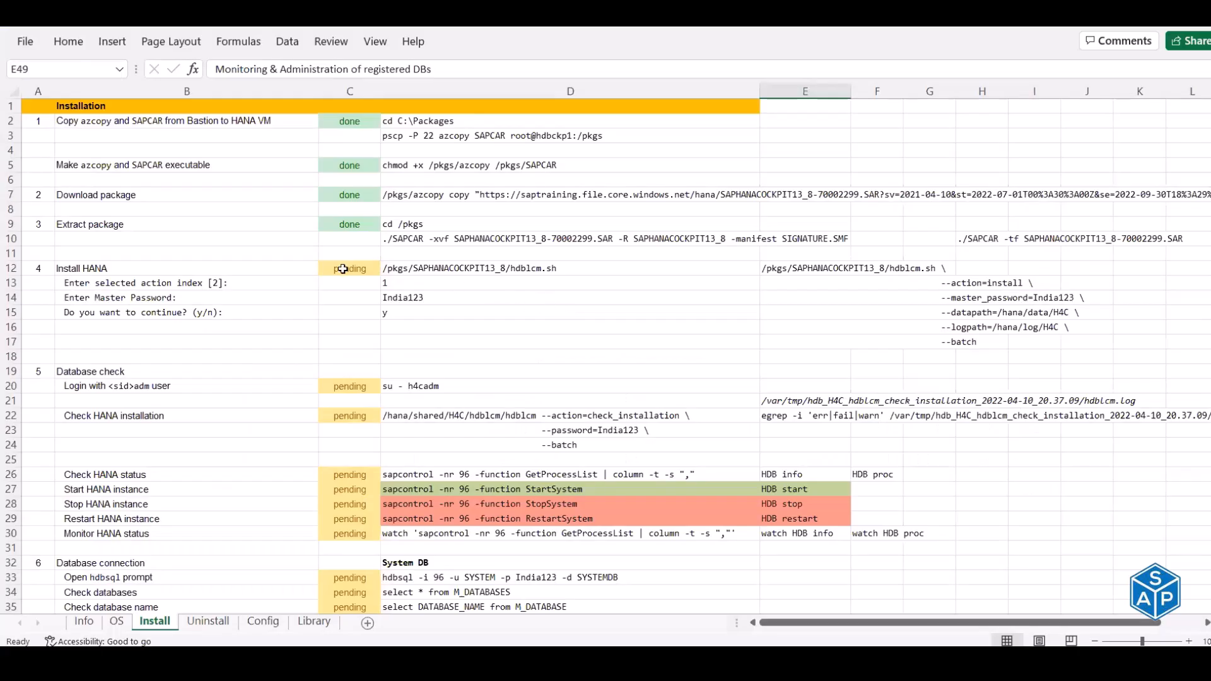
pyautogui.click(336, 267)
pyautogui.write('done')
pyautogui.press('Return')
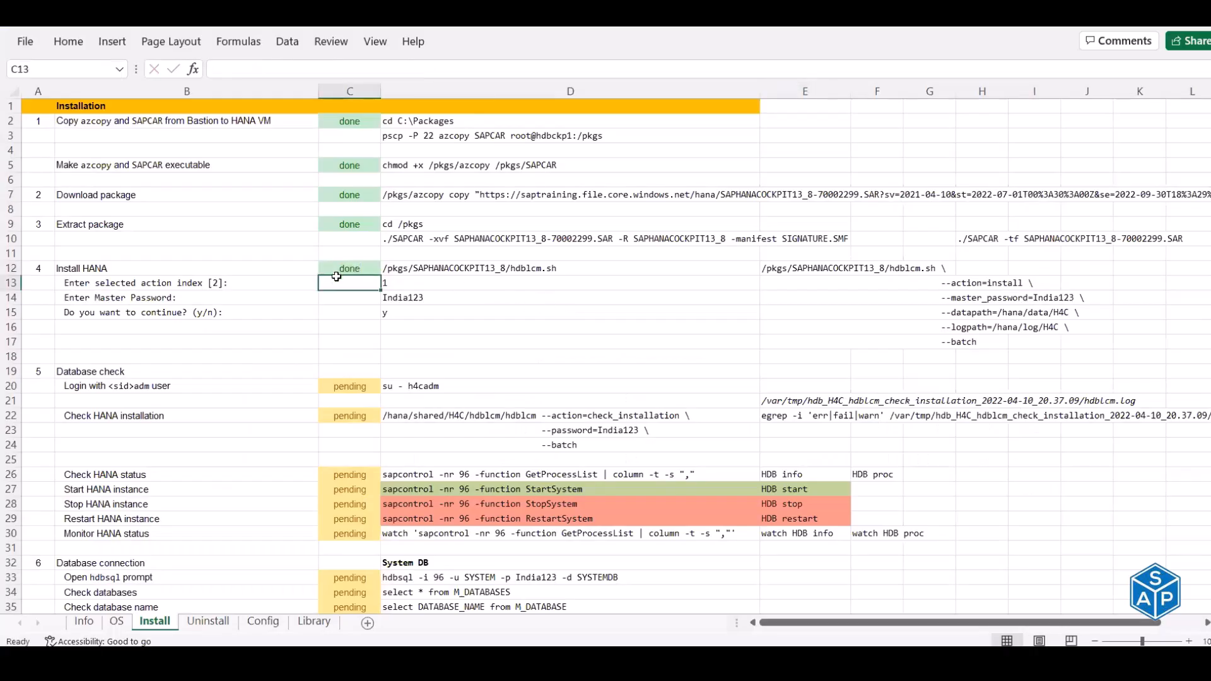
# - Run the su command from D20 in the terminal to switch to h4cadm
pyautogui.scroll(-4, 336, 266)
pyautogui.scroll(-1, 425, 179)
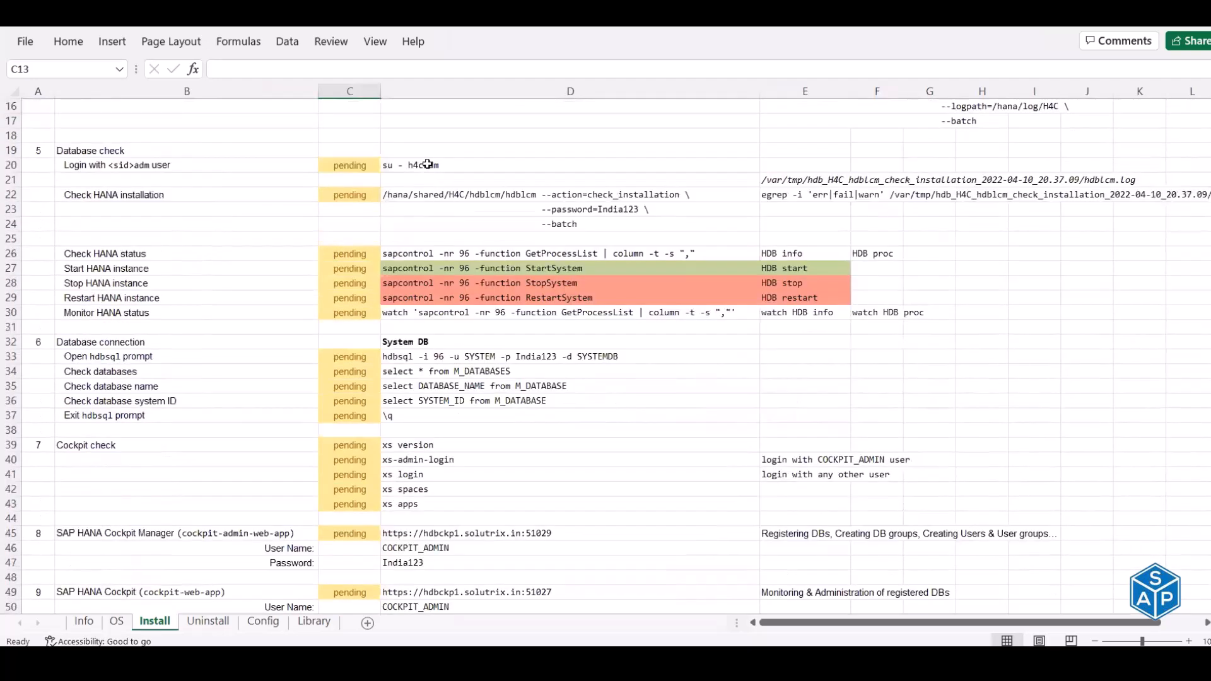
pyautogui.click(416, 164)
pyautogui.hotkey('ctrl', 'c')
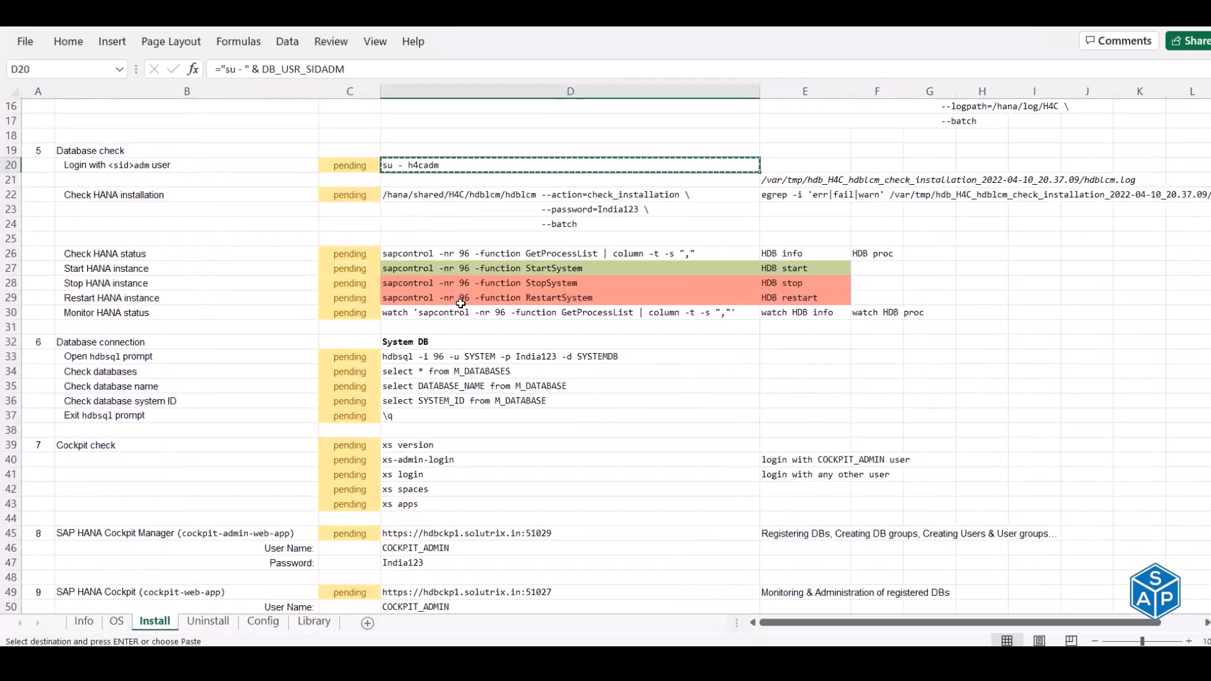
pyautogui.hotkey('alt', 'Tab')
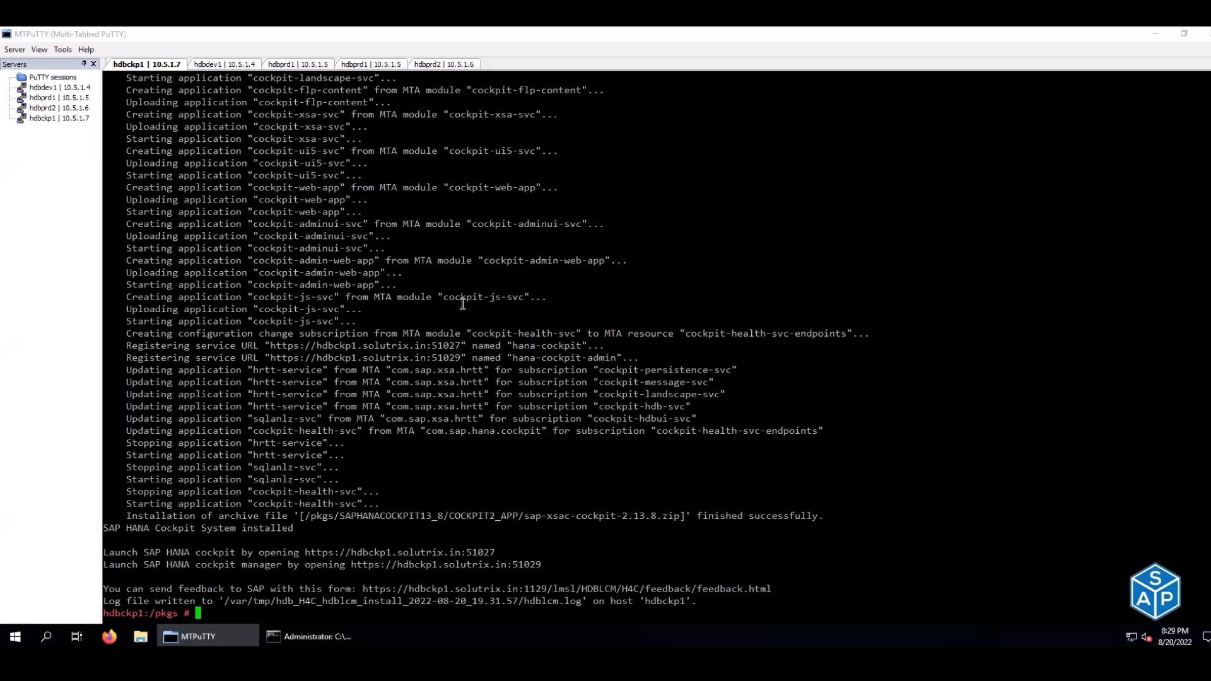
pyautogui.hotkey('ctrl', 'l')
pyautogui.rightClick(462, 303)
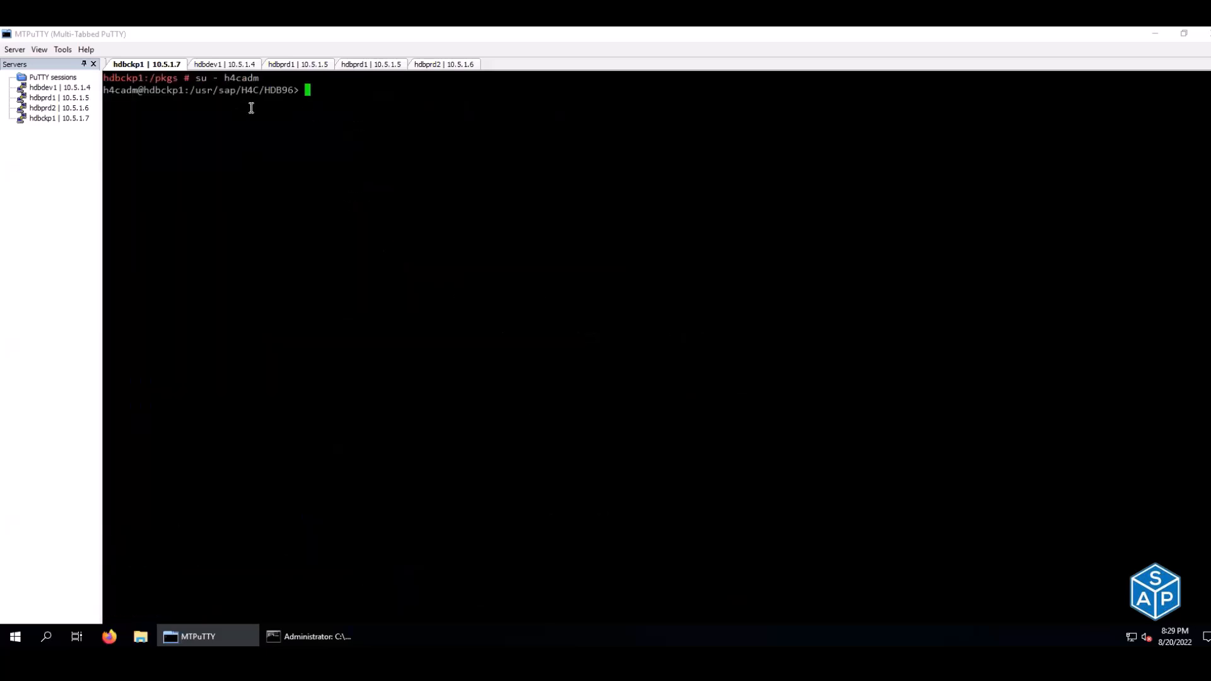
# - Run the hdblcm check_installation command from D22:D24 in the terminal
pyautogui.hotkey('alt', 'Tab')
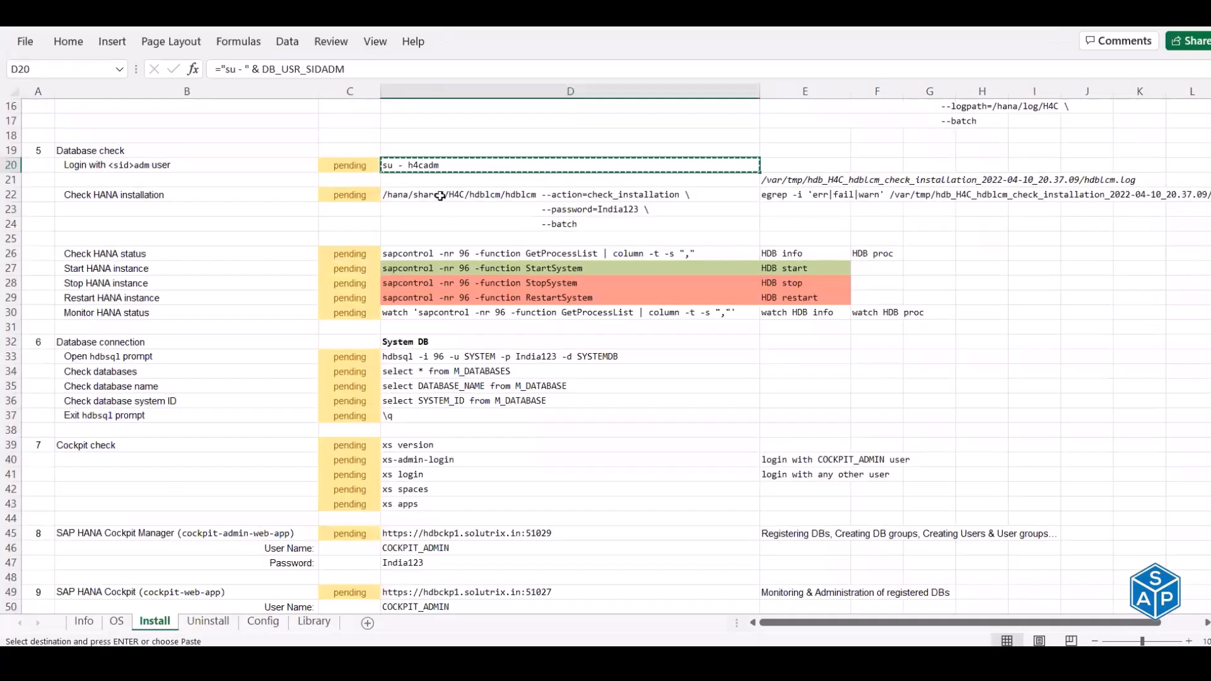
pyautogui.moveTo(537, 196); pyautogui.dragTo(530, 221)
pyautogui.hotkey('ctrl', 'c')
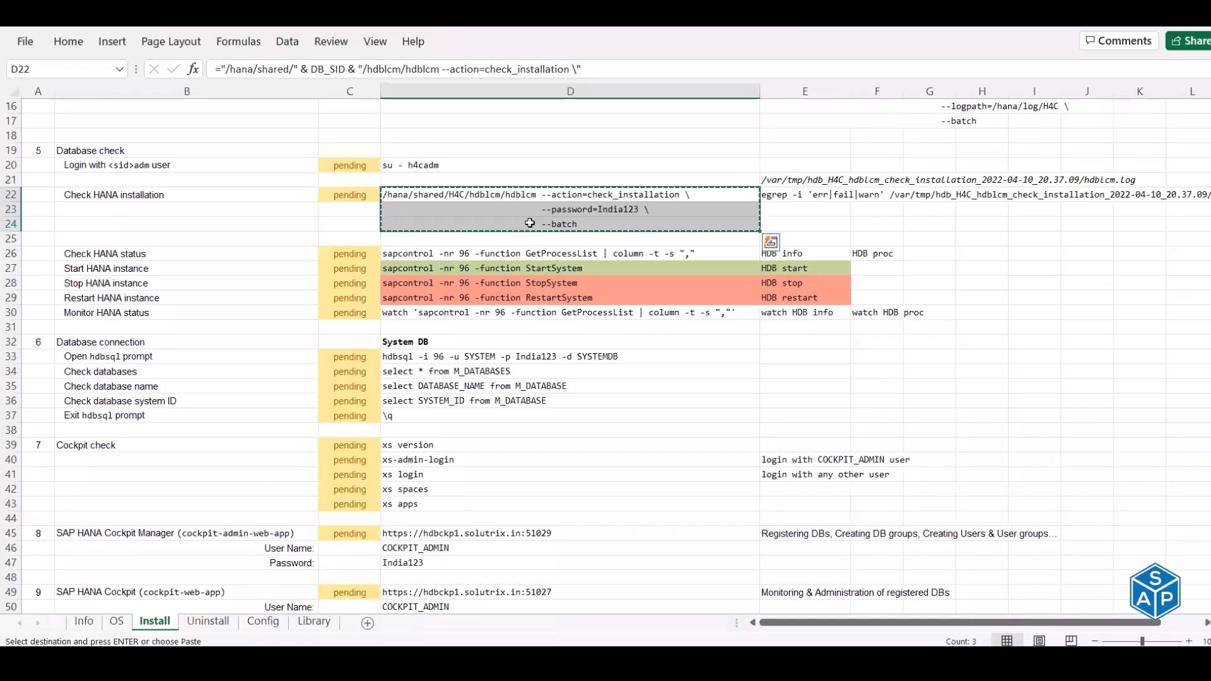
pyautogui.hotkey('alt', 'Tab')
pyautogui.rightClick(530, 223)
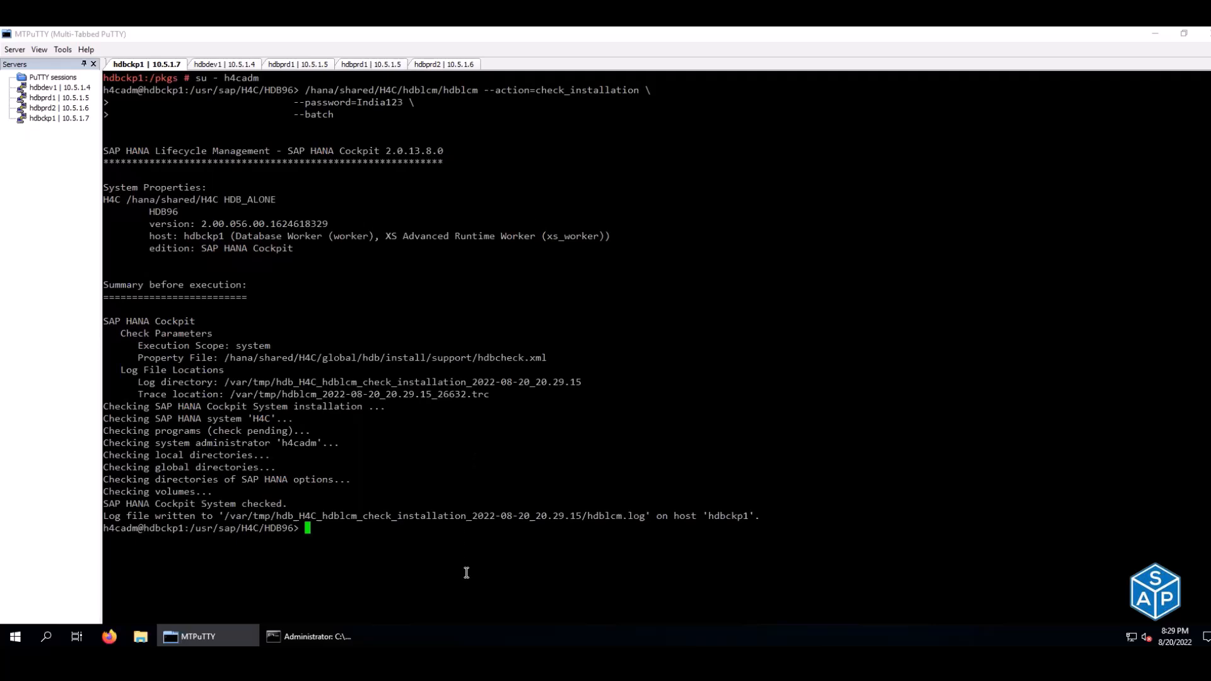
# - Record the new hdblcm check log path in cell E21
pyautogui.doubleClick(459, 517)
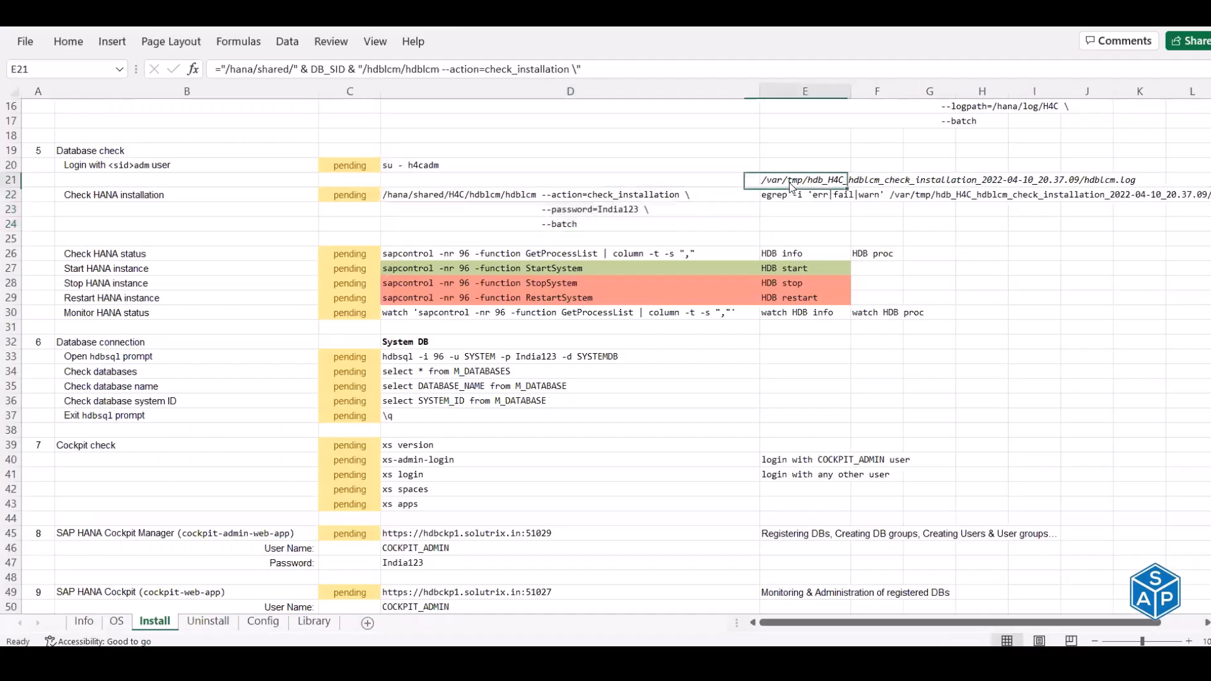
pyautogui.rightClick(792, 184)
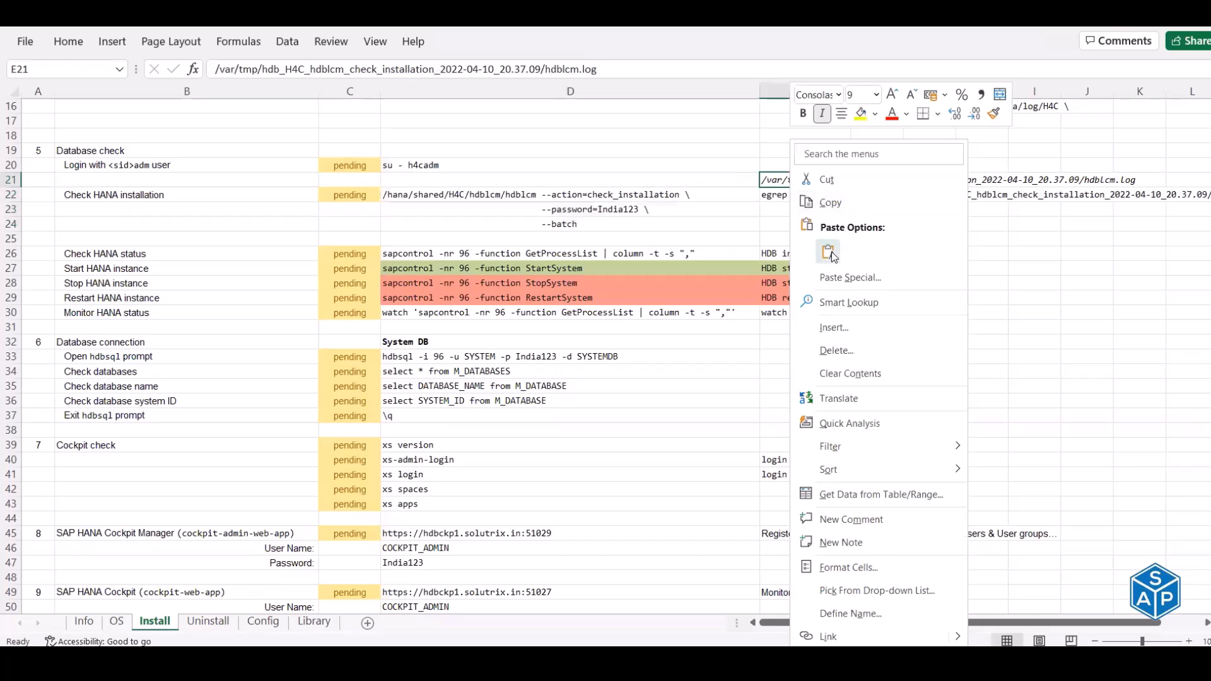
pyautogui.click(832, 251)
# - Run E22's egrep error scan on the log, confirming 'No errors detected'
pyautogui.click(792, 197)
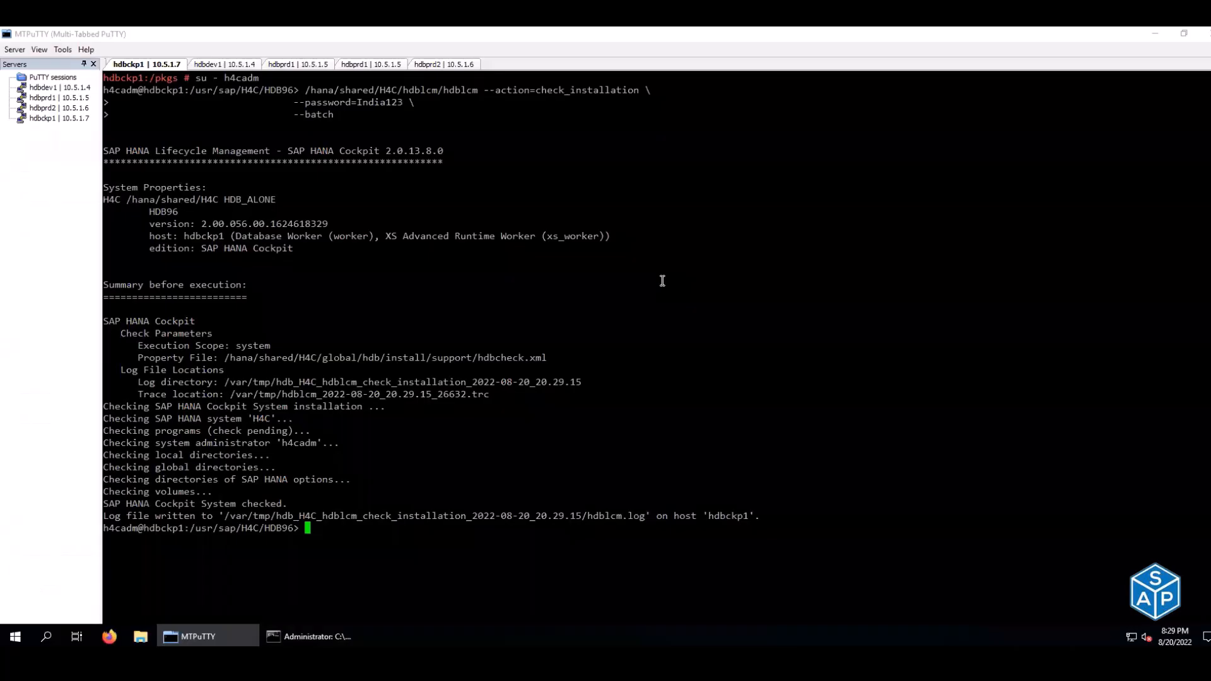
pyautogui.rightClick(662, 281)
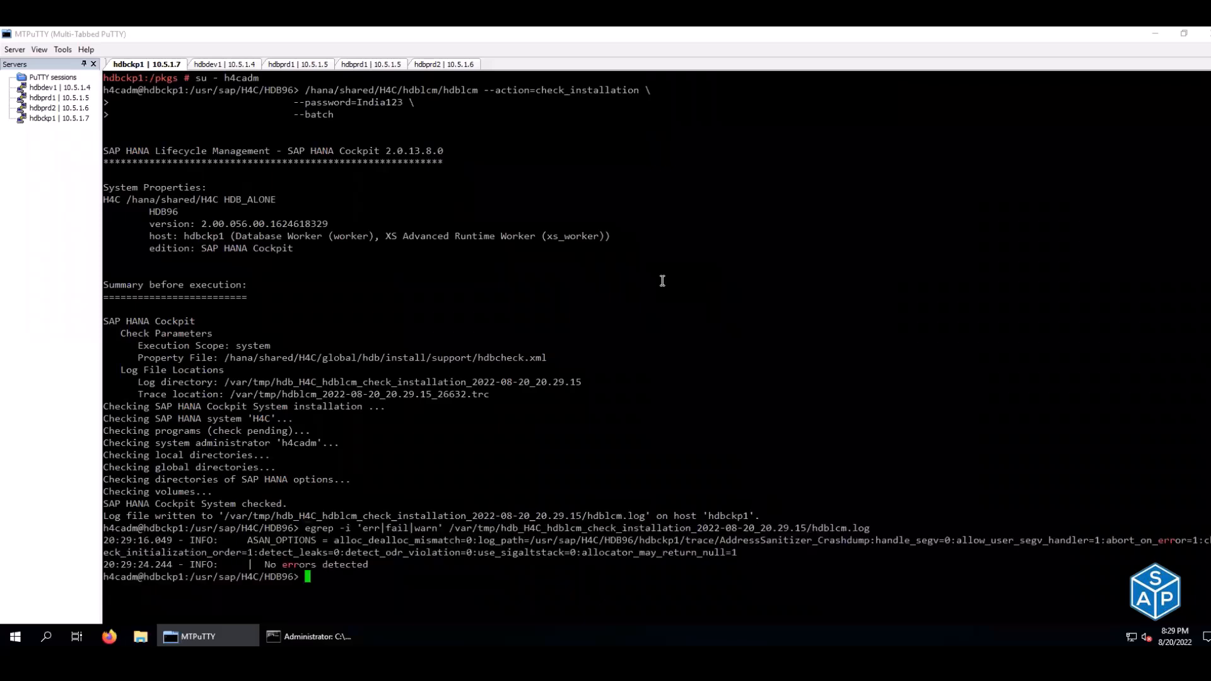
pyautogui.moveTo(263, 564); pyautogui.dragTo(364, 562)
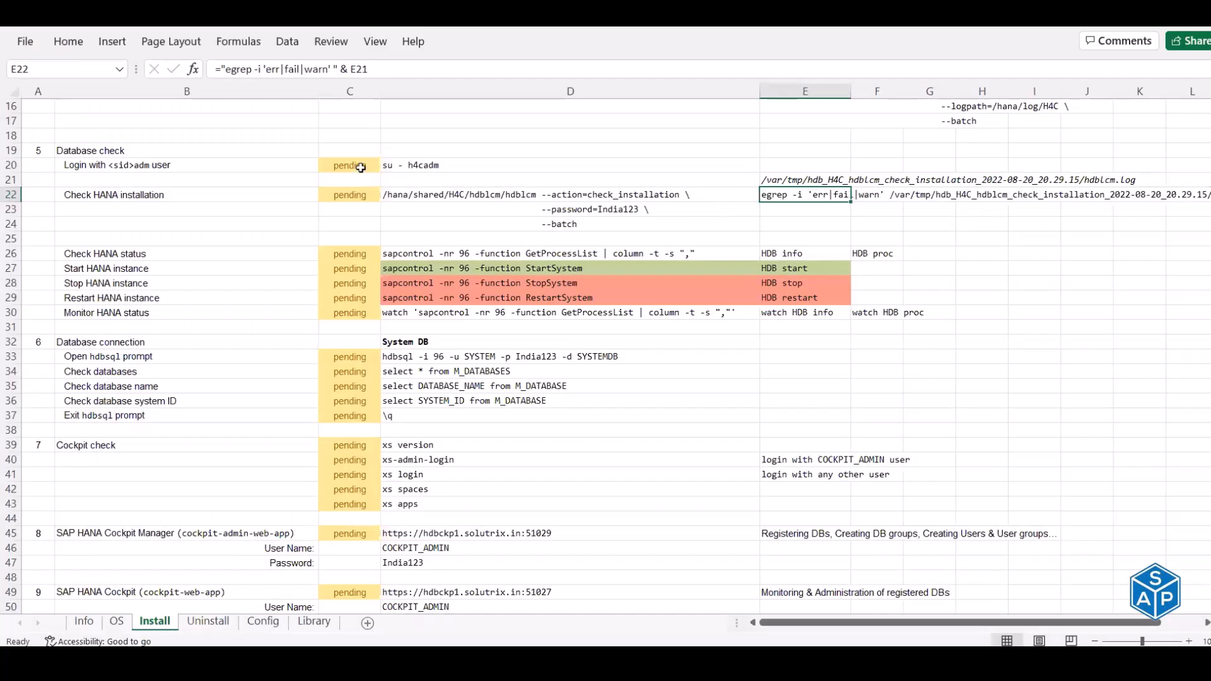
# - Mark the h4cadm login (C20) and installation check (C22) rows as done
pyautogui.click(360, 166)
pyautogui.write('done')
pyautogui.press('Return')
pyautogui.press('Return')
pyautogui.write('done')
pyautogui.press('Return')
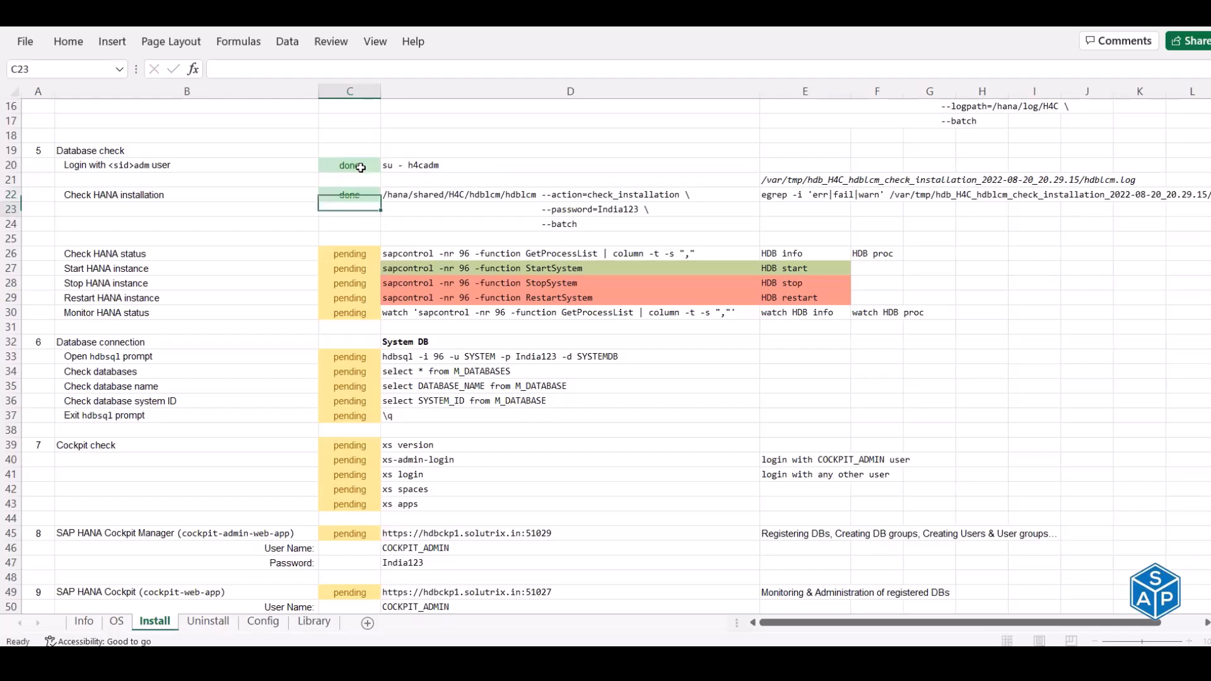
pyautogui.press('Down')
pyautogui.press('Down')
pyautogui.press('Down')
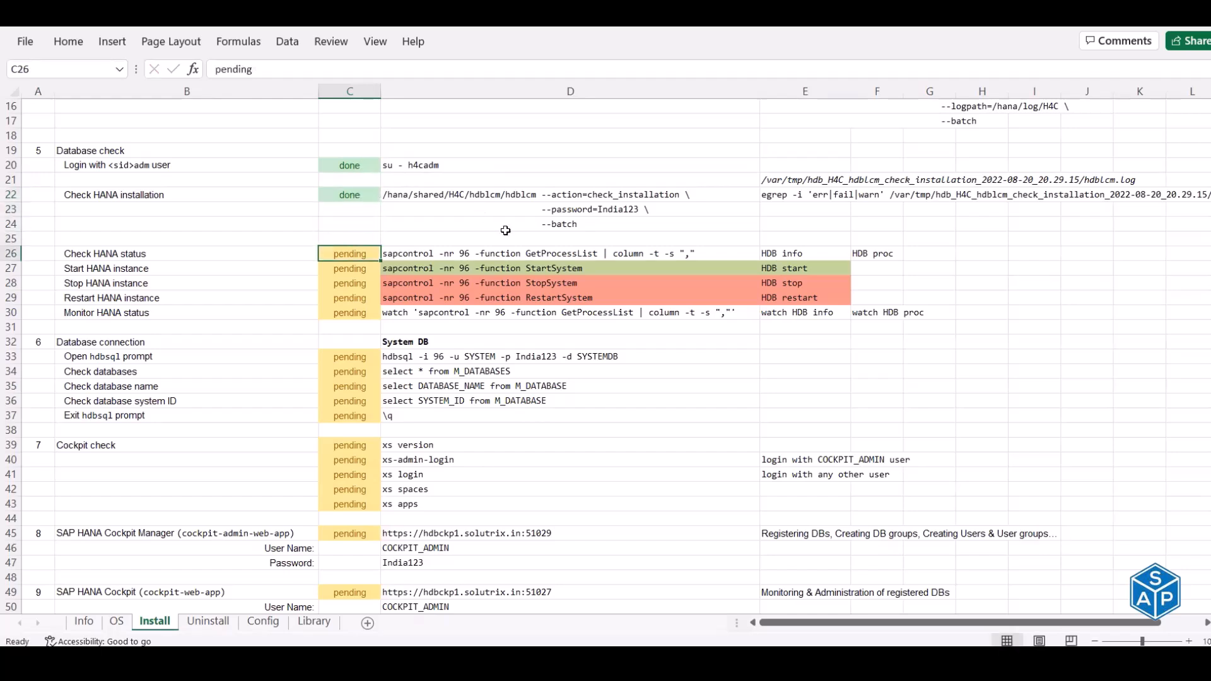
# - Run the sapcontrol GetProcessList command from D26 to check HANA process status
pyautogui.click(503, 255)
pyautogui.hotkey('ctrl', 'c')
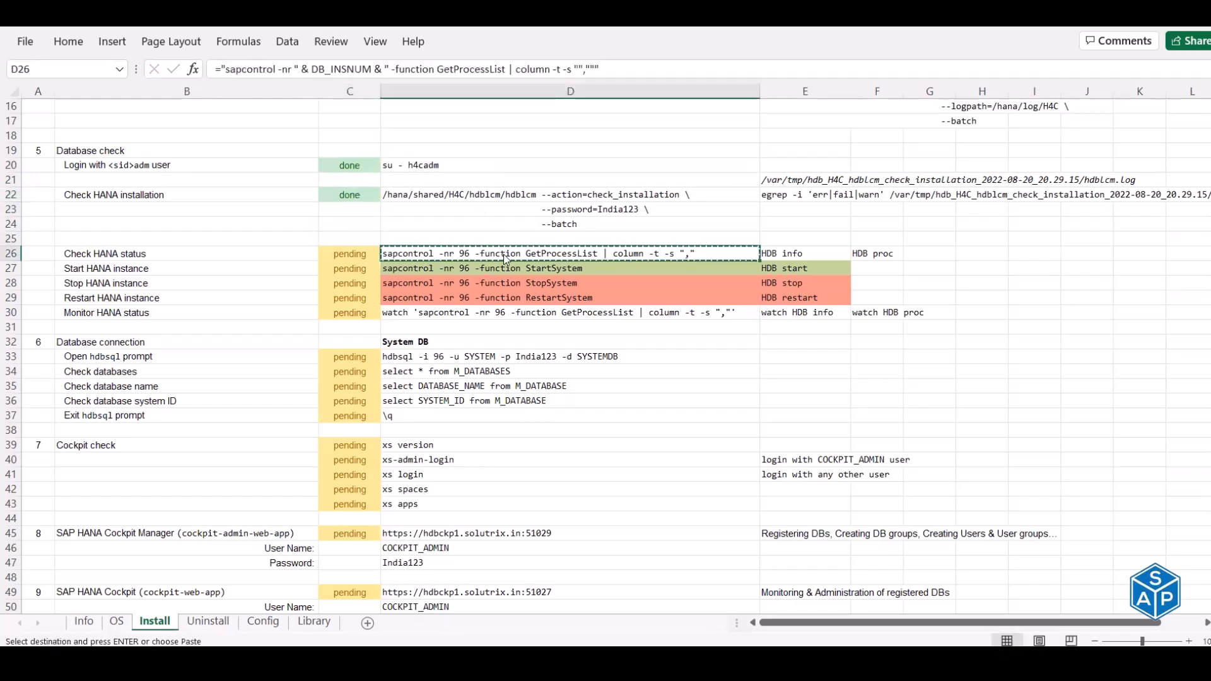
pyautogui.hotkey('alt', 'Tab')
pyautogui.hotkey('ctrl', 'l')
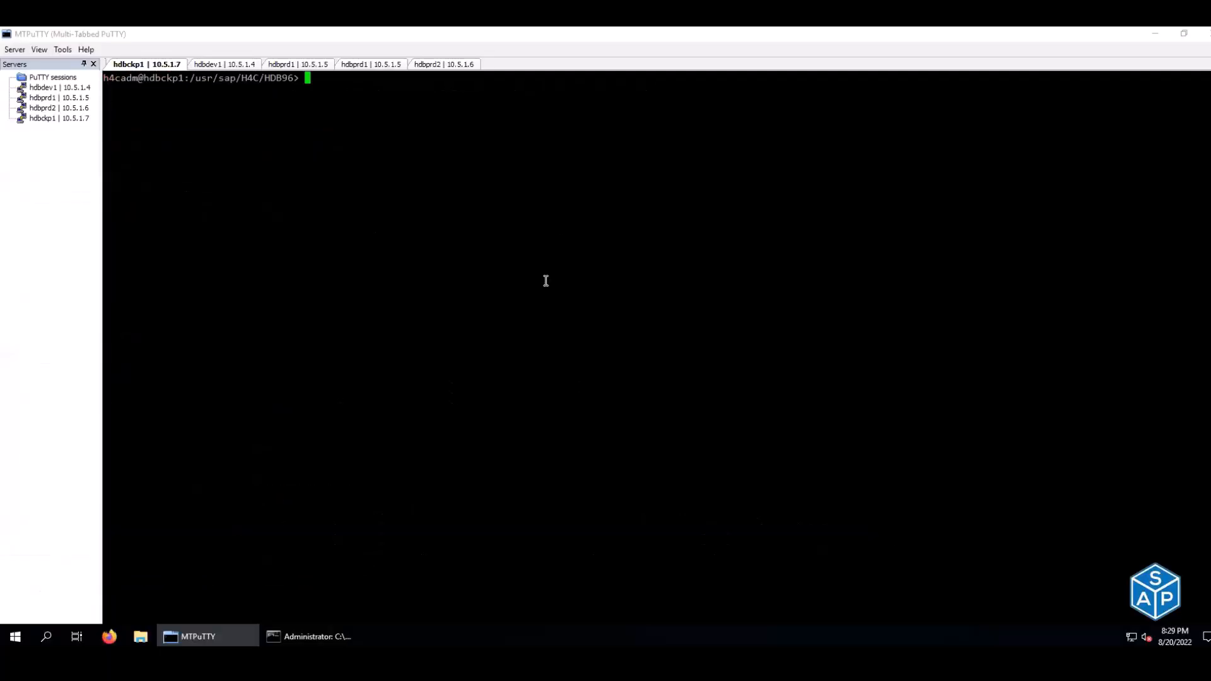
pyautogui.rightClick(660, 216)
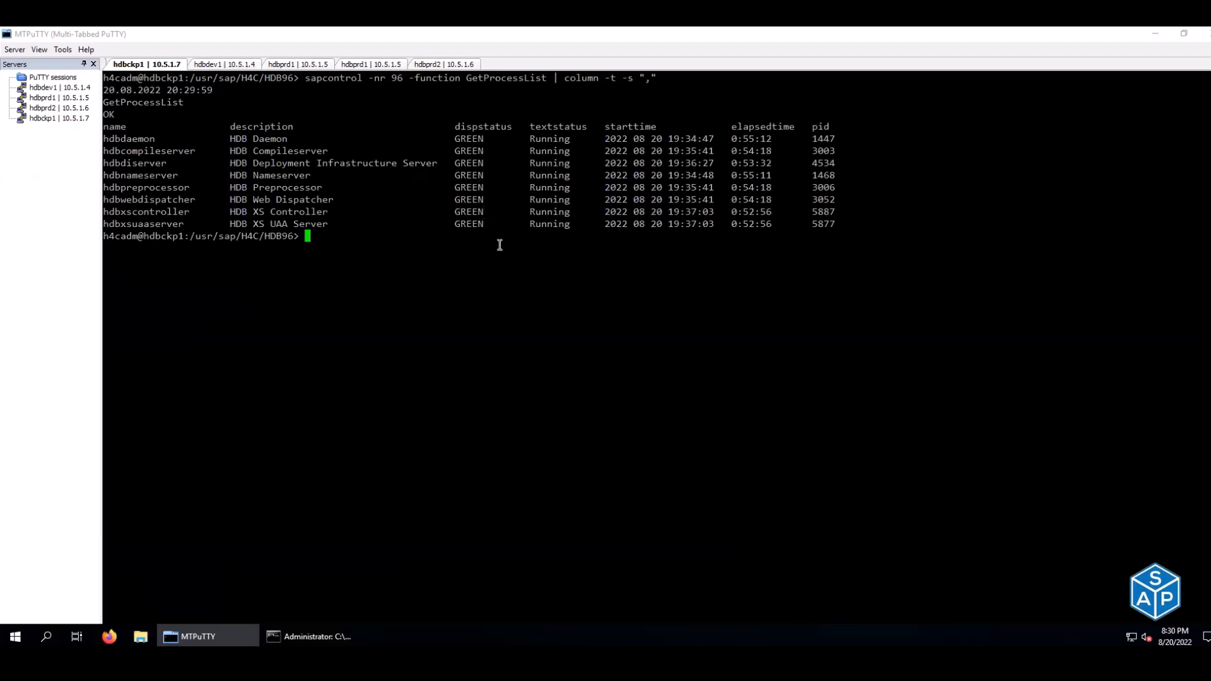
# - Mark Check HANA status (C26) done, undoing stray entries so C27 stays pending
pyautogui.hotkey('alt', 'Tab')
pyautogui.click(434, 265)
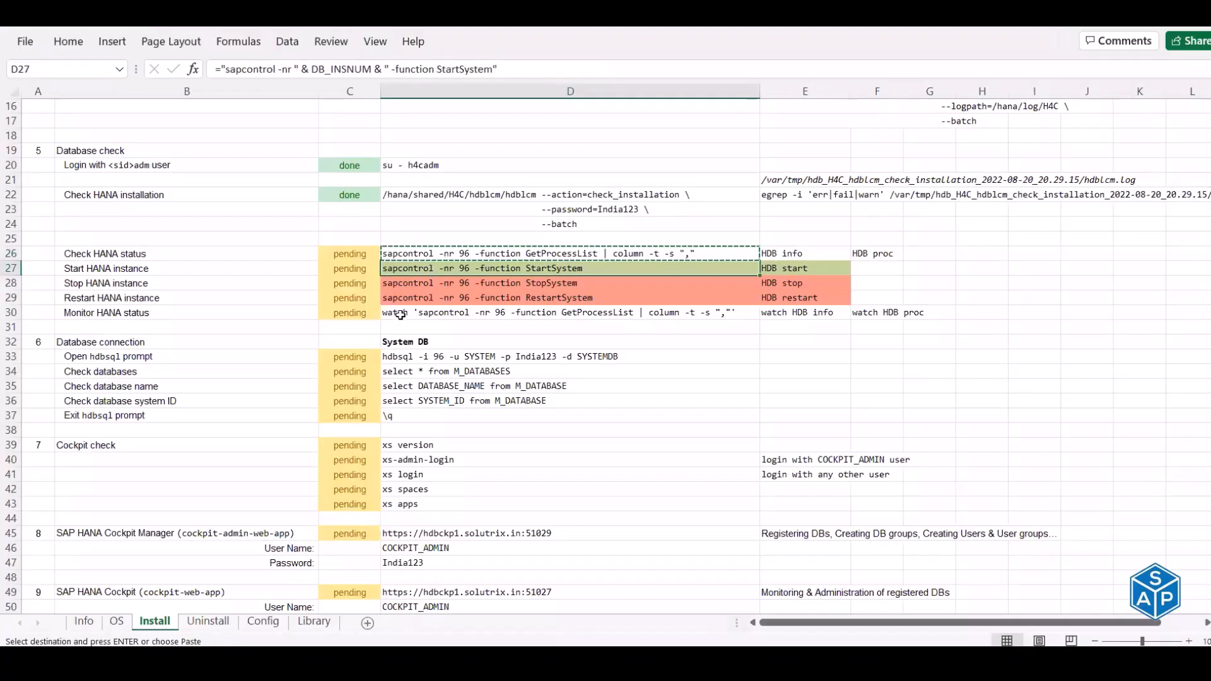
pyautogui.click(347, 254)
pyautogui.write('d')
pyautogui.press('Return')
pyautogui.write('d')
pyautogui.press('Return')
pyautogui.write('d')
pyautogui.press('Return')
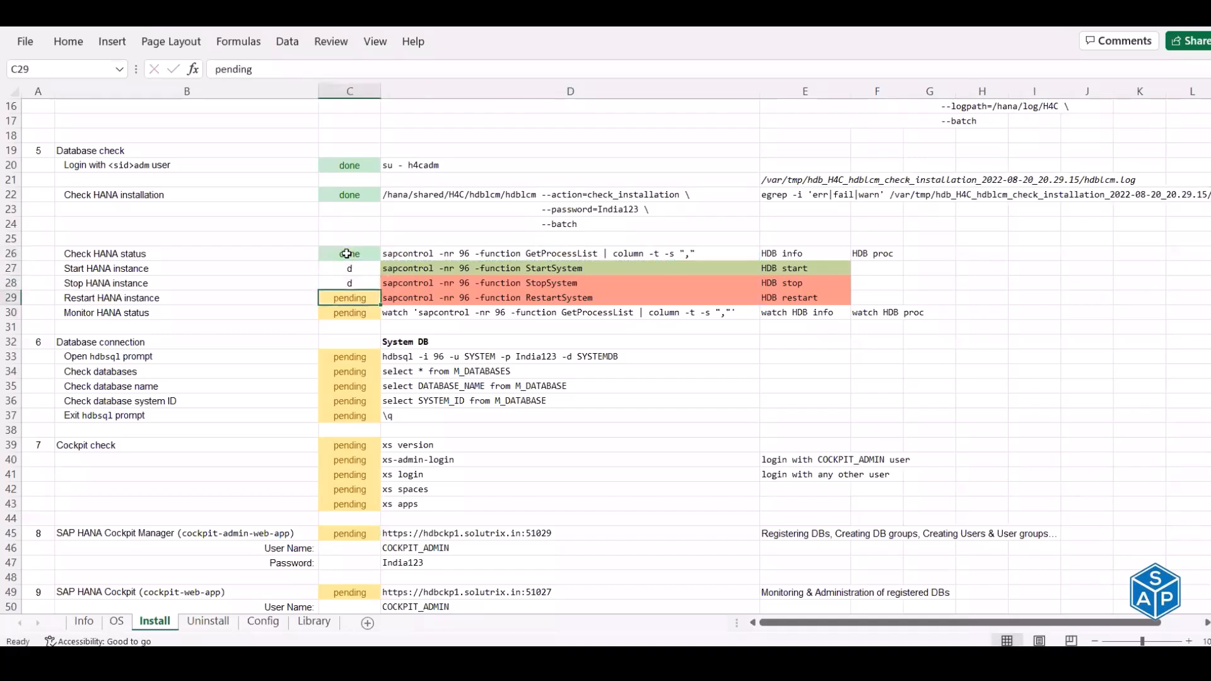
pyautogui.hotkey('ctrl', 'z')
pyautogui.hotkey('ctrl', 'z')
pyautogui.write('die')
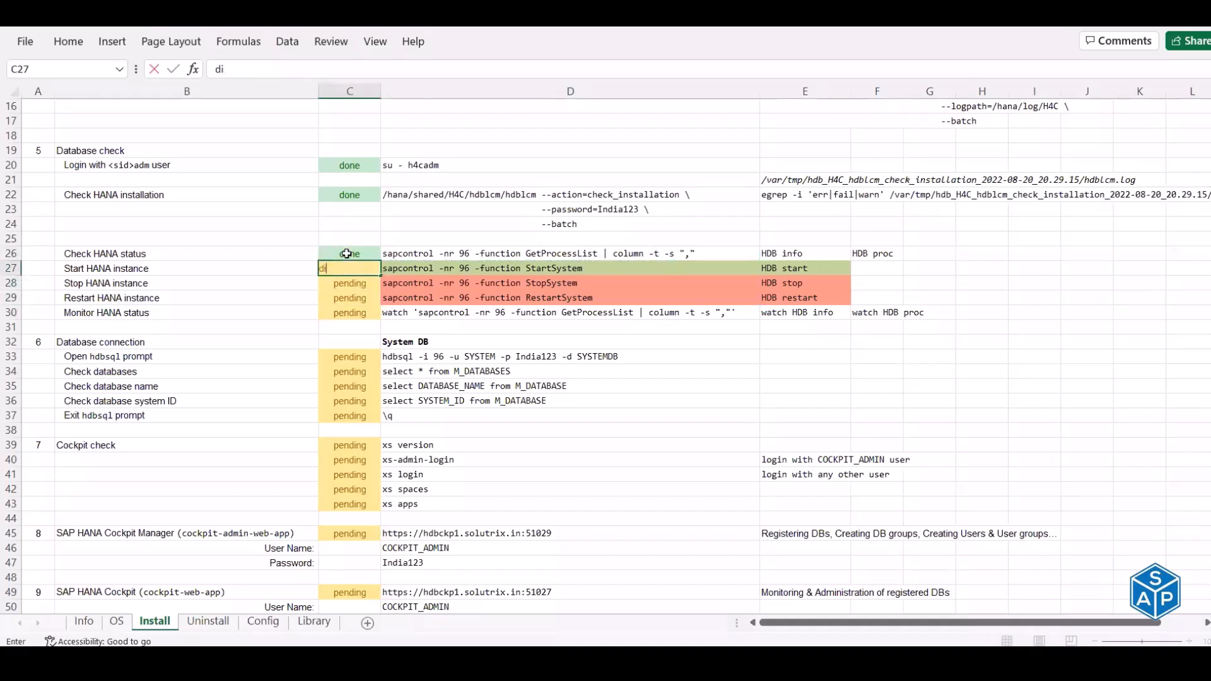
pyautogui.press('Escape')
pyautogui.write('dibe')
pyautogui.press('Return')
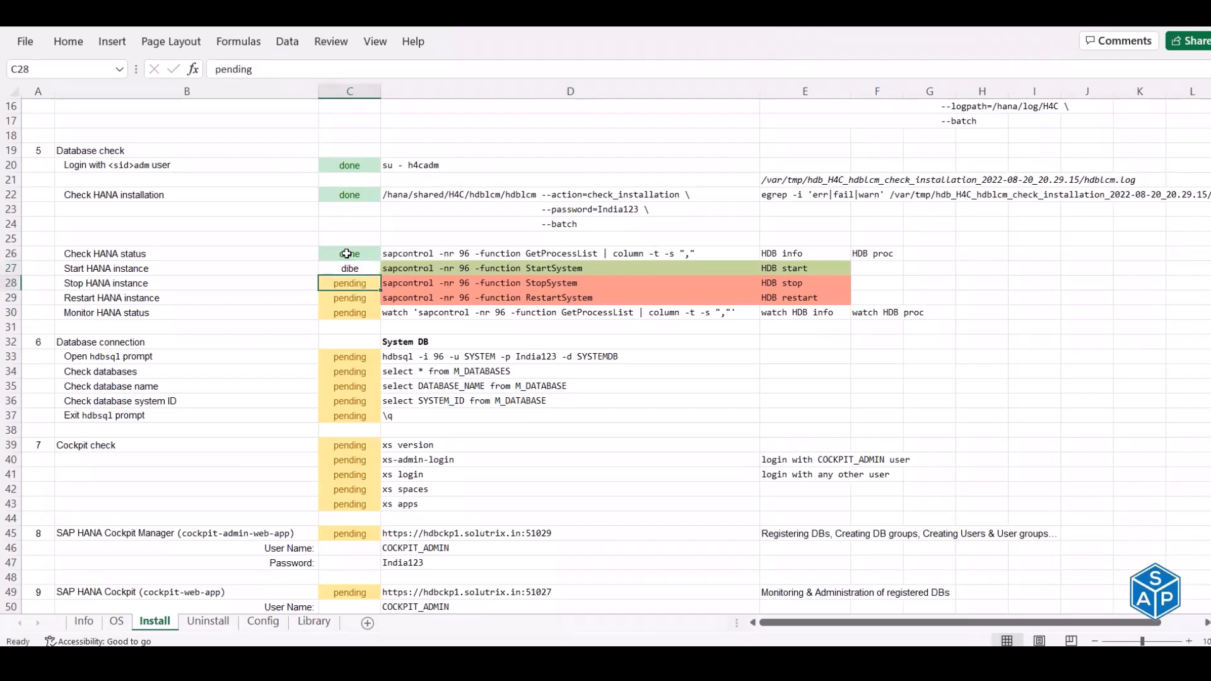
pyautogui.hotkey('ctrl', 'z')
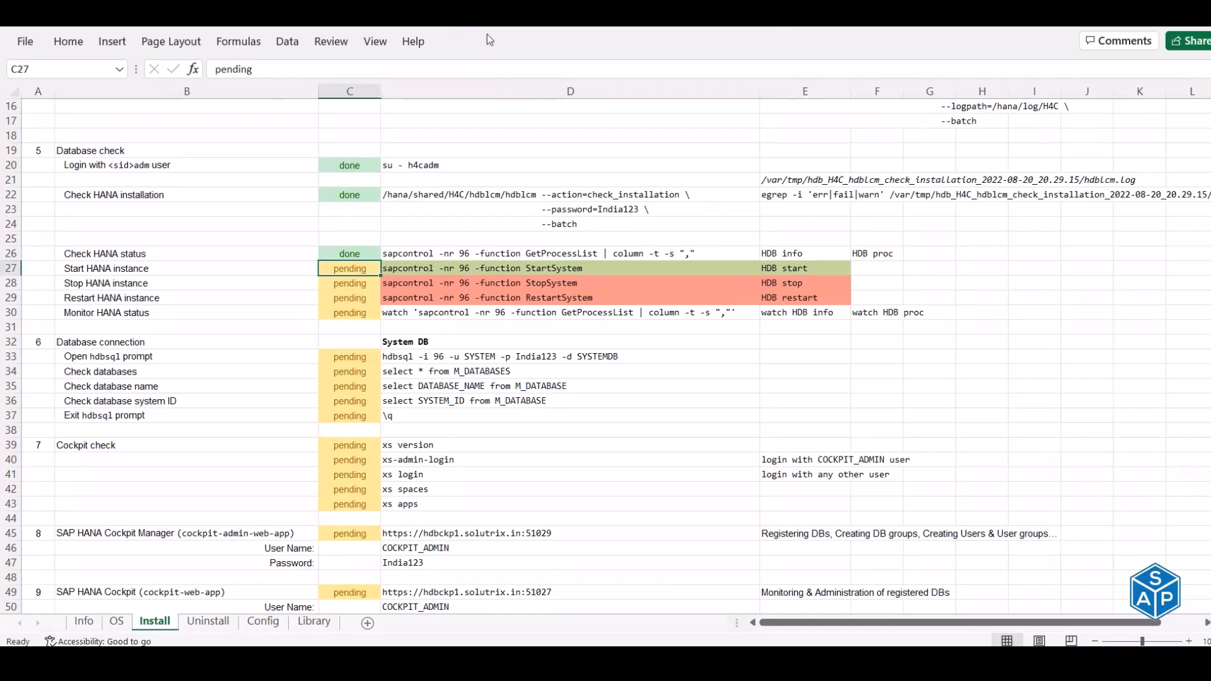
pyautogui.hotkey('alt', 'Tab')
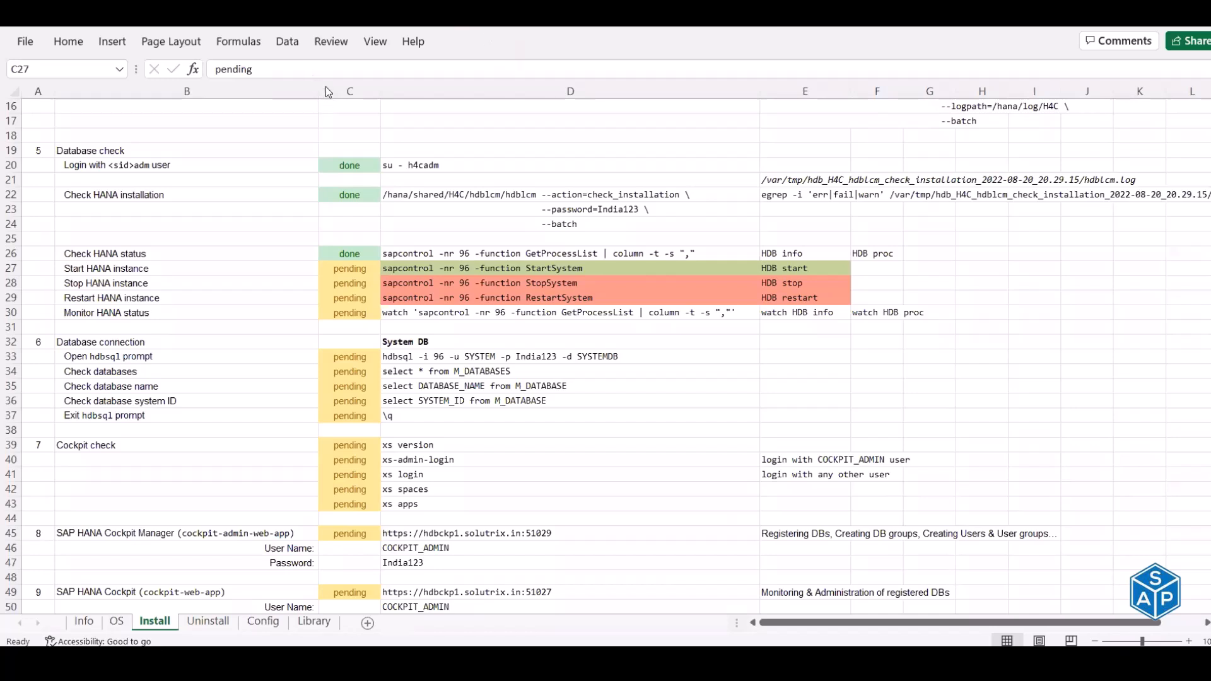
# - Mark the Start, Stop, Restart and Monitor HANA instance rows as done
pyautogui.click(348, 268)
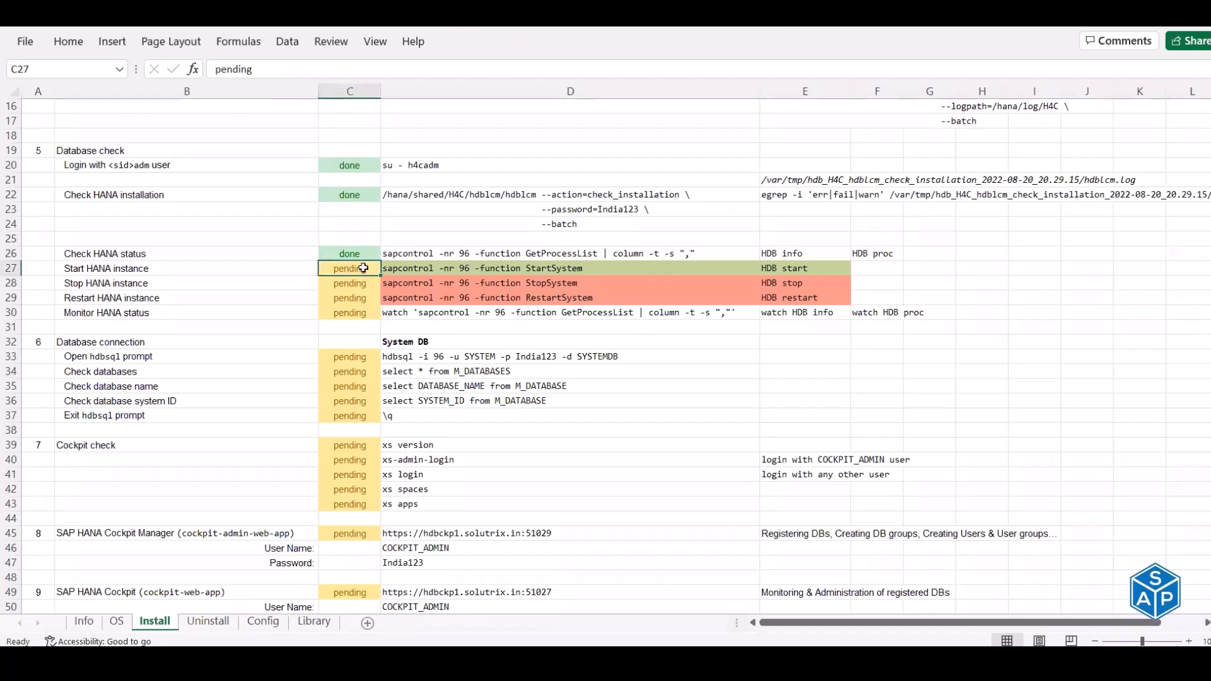
pyautogui.write('done')
pyautogui.press('Return')
pyautogui.write('done')
pyautogui.press('Return')
pyautogui.write('d')
pyautogui.press('Return')
pyautogui.write('done')
pyautogui.press('Return')
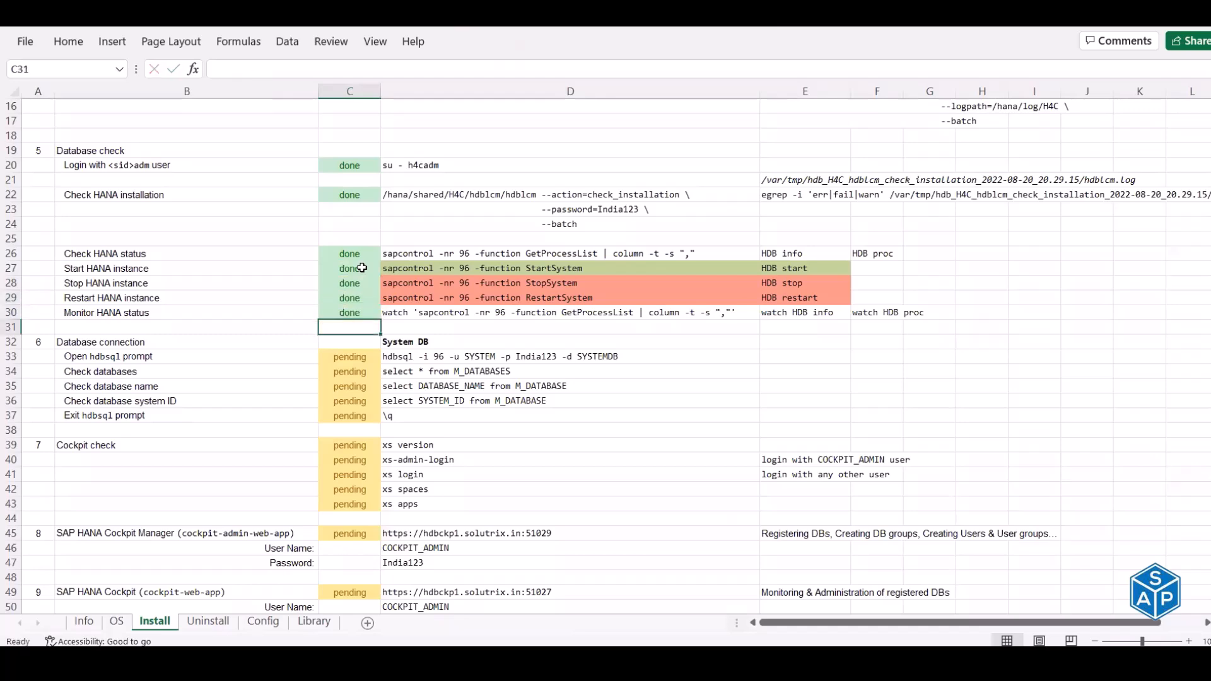
pyautogui.press('Return')
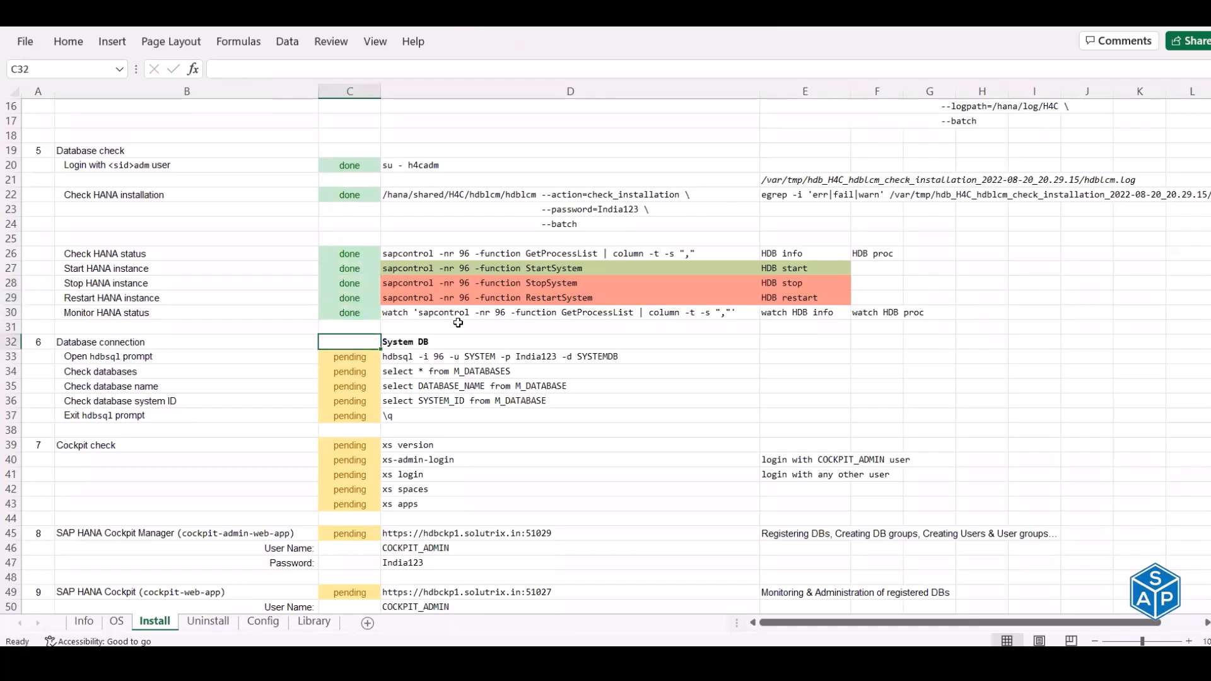
# - Copy the hdbsql login command from D33 and bring MTPuTTY to the front
pyautogui.scroll(-1, 458, 323)
pyautogui.scroll(-2, 458, 323)
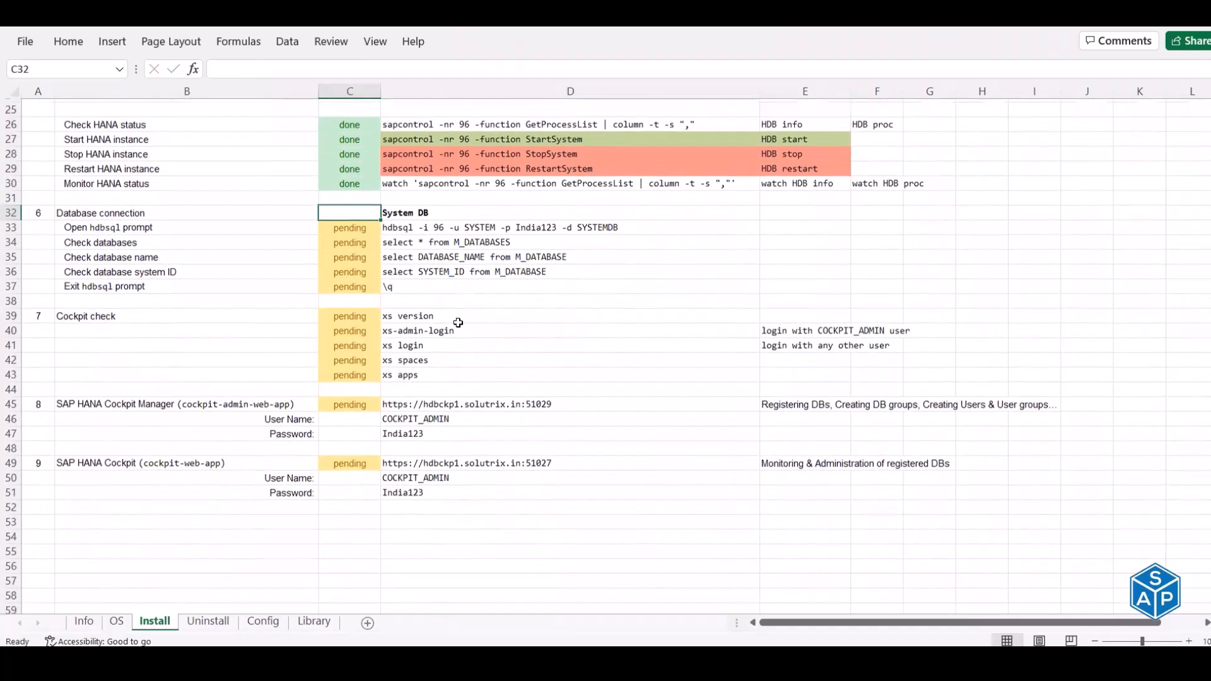
pyautogui.scroll(-1, 481, 189)
pyautogui.click(483, 181)
pyautogui.hotkey('ctrl', 'c')
pyautogui.scroll(-1, 513, 278)
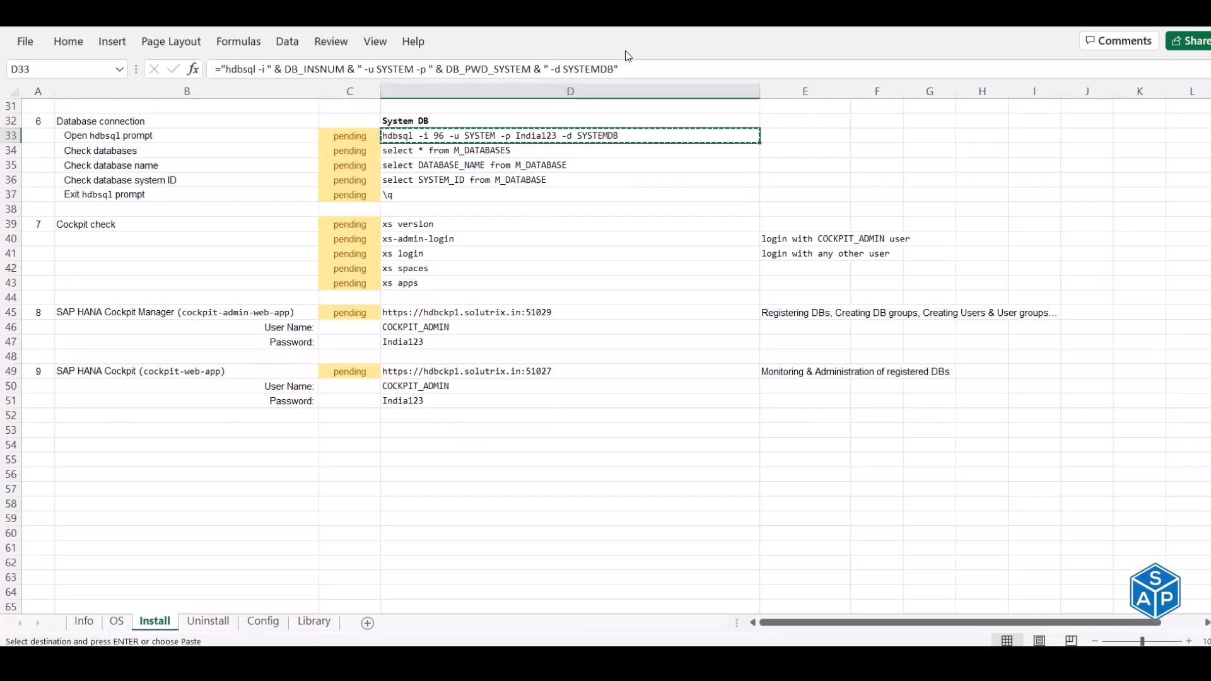
pyautogui.hotkey('alt', 'Tab')
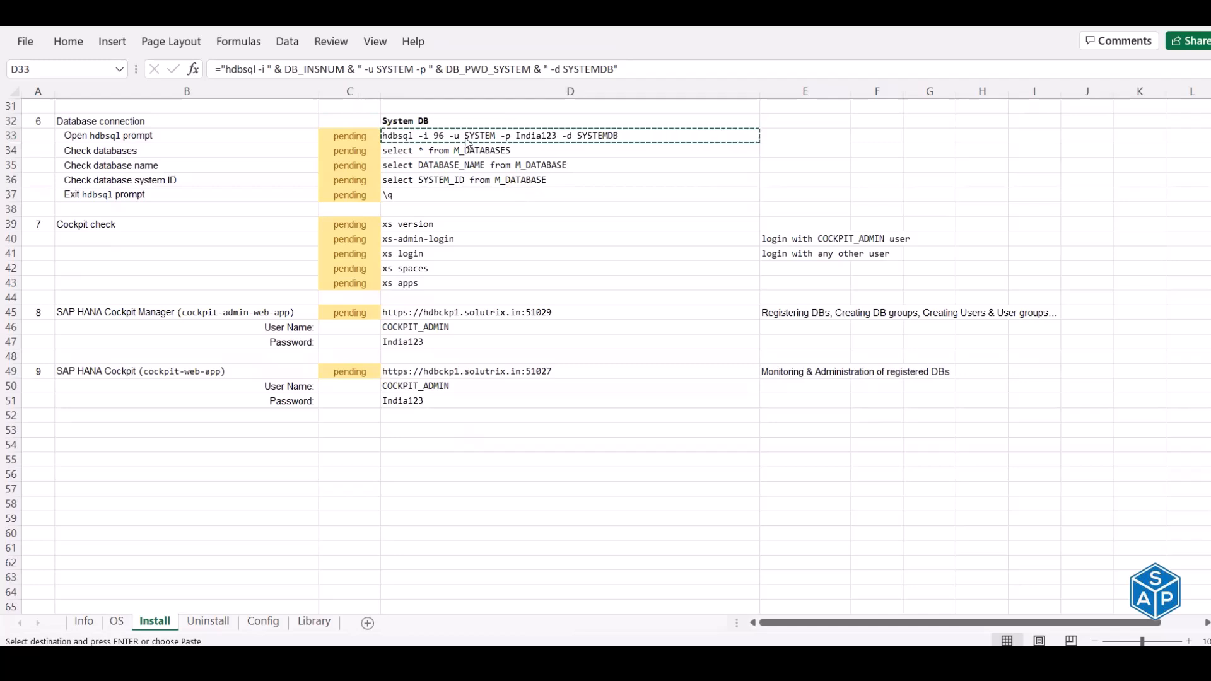
pyautogui.click(465, 139)
pyautogui.press('Escape')
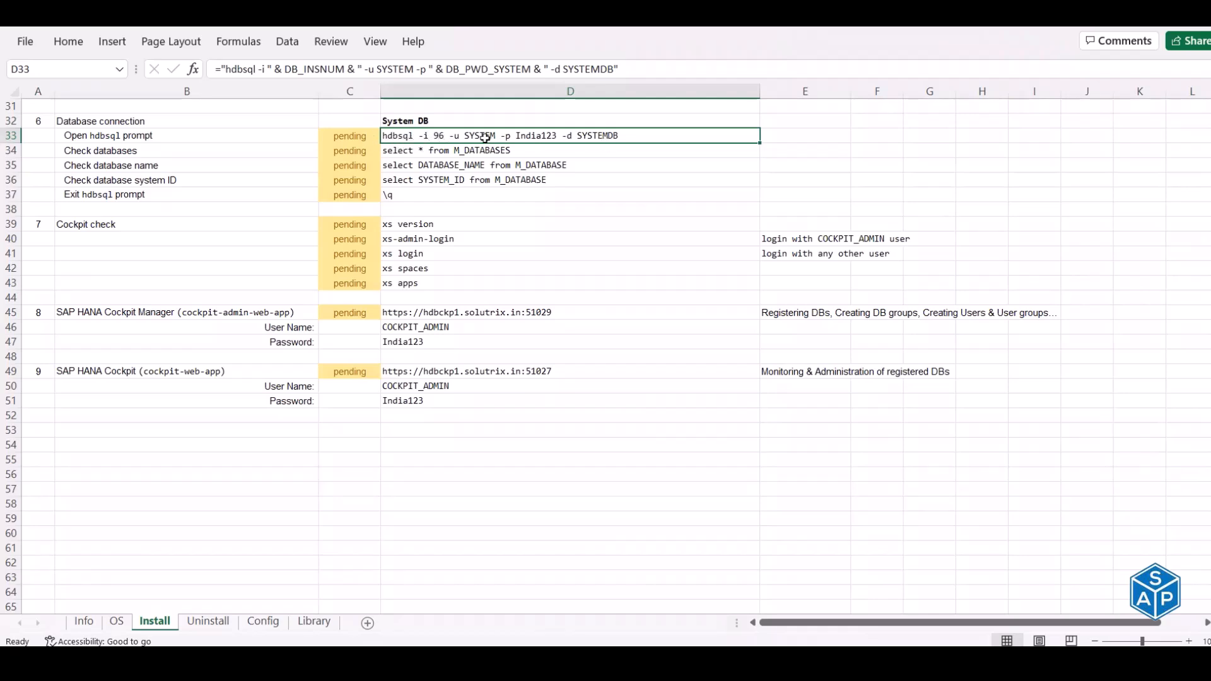
pyautogui.hotkey('ctrl', 'c')
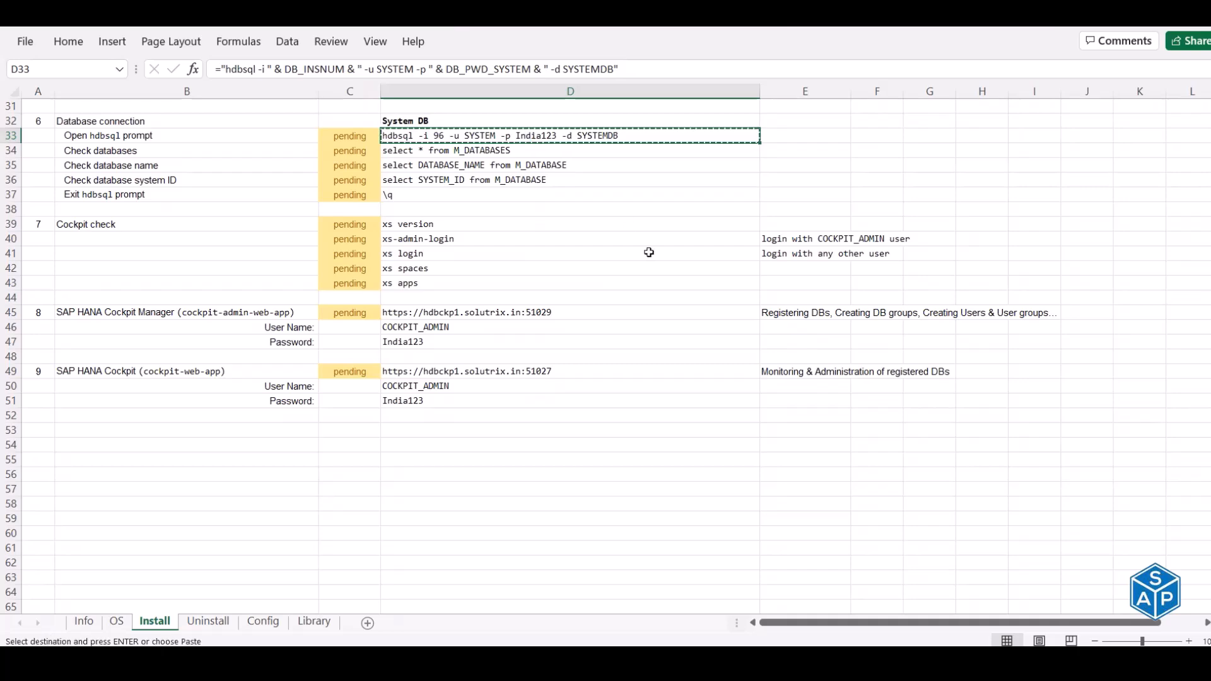
pyautogui.hotkey('alt', 'Tab')
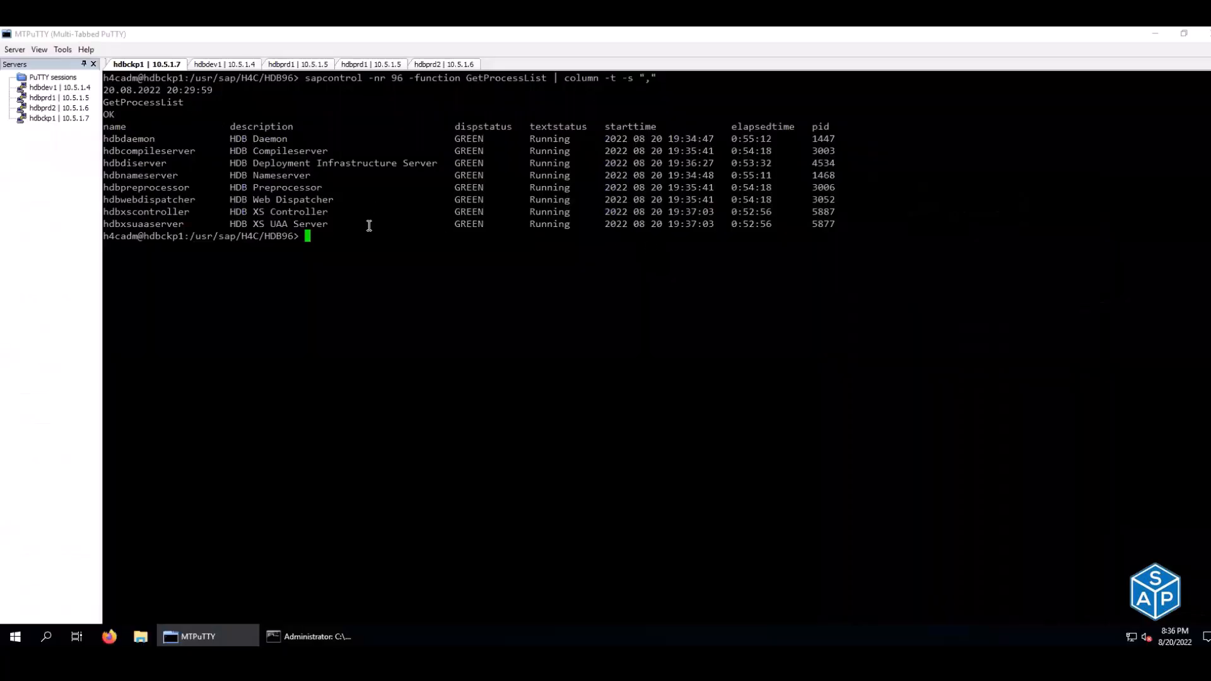
# - Log into SYSTEMDB on hdbckp1 with hdbsql and run select * from M_DATABASES
pyautogui.hotkey('ctrl', 'l')
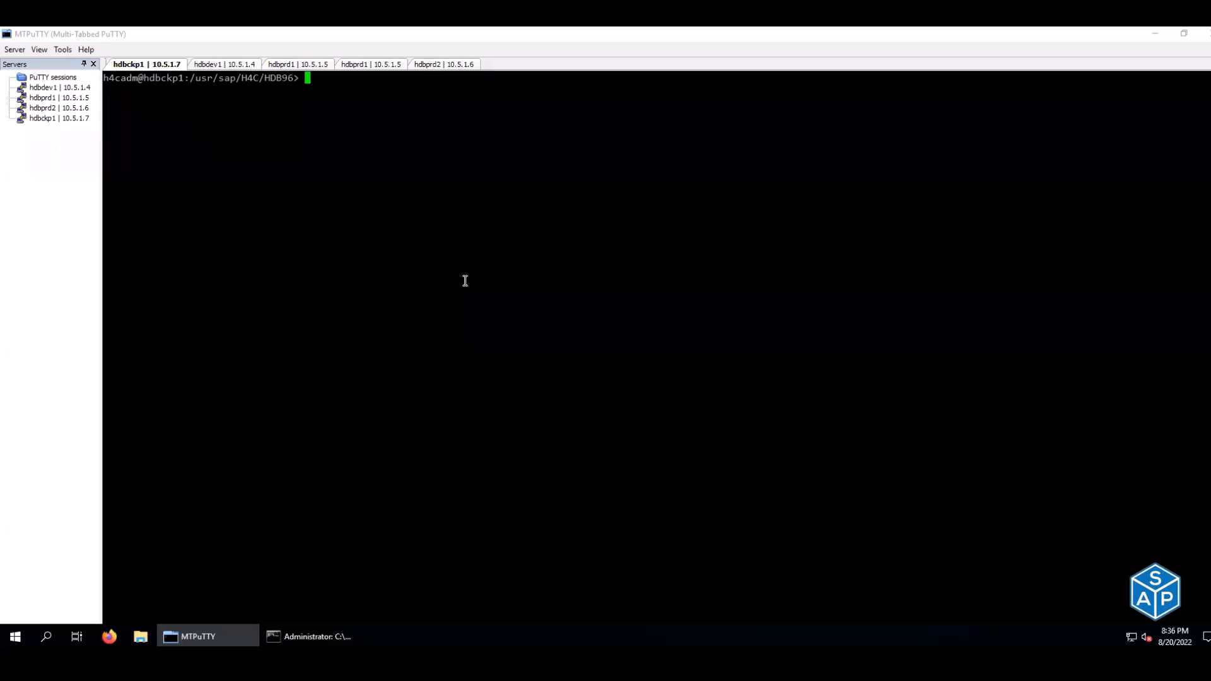
pyautogui.rightClick(465, 281)
pyautogui.doubleClick(168, 163)
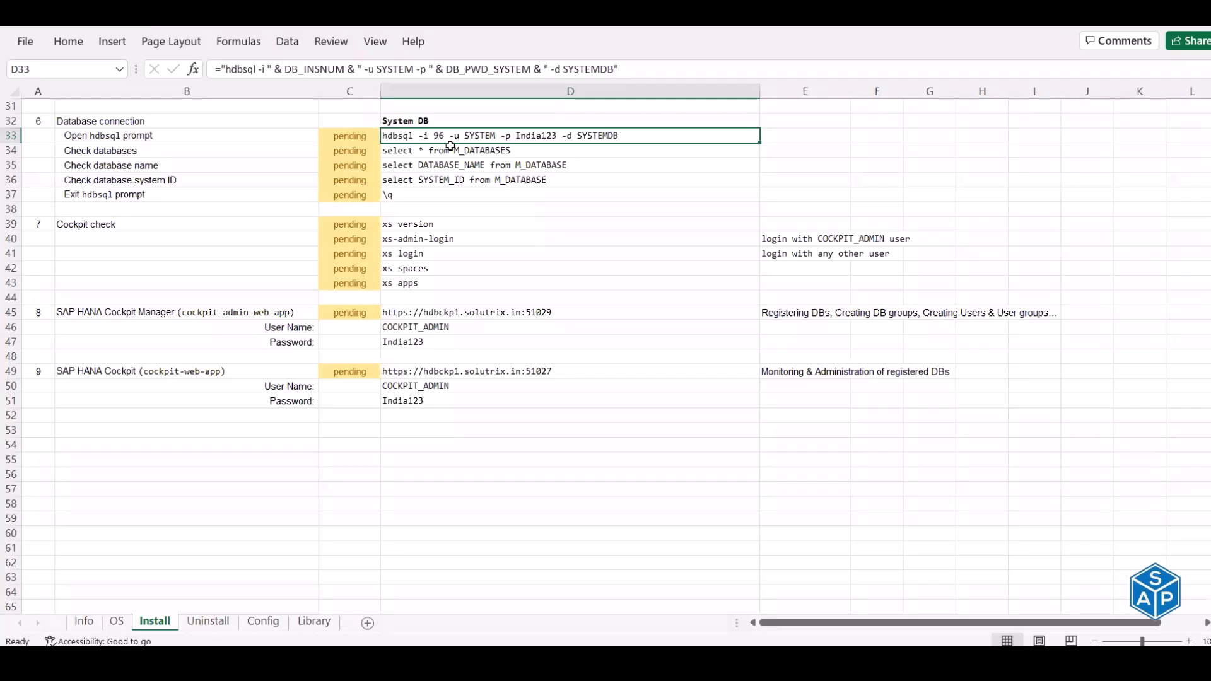
pyautogui.click(487, 150)
pyautogui.hotkey('ctrl', 'c')
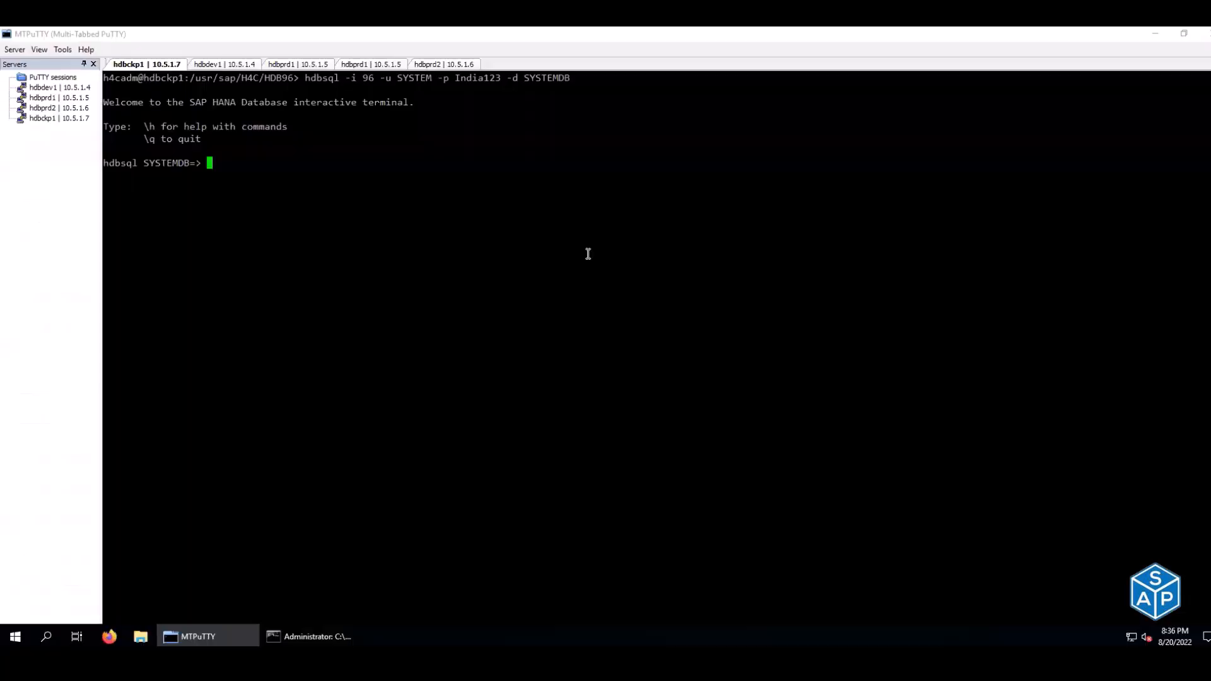
pyautogui.rightClick(588, 254)
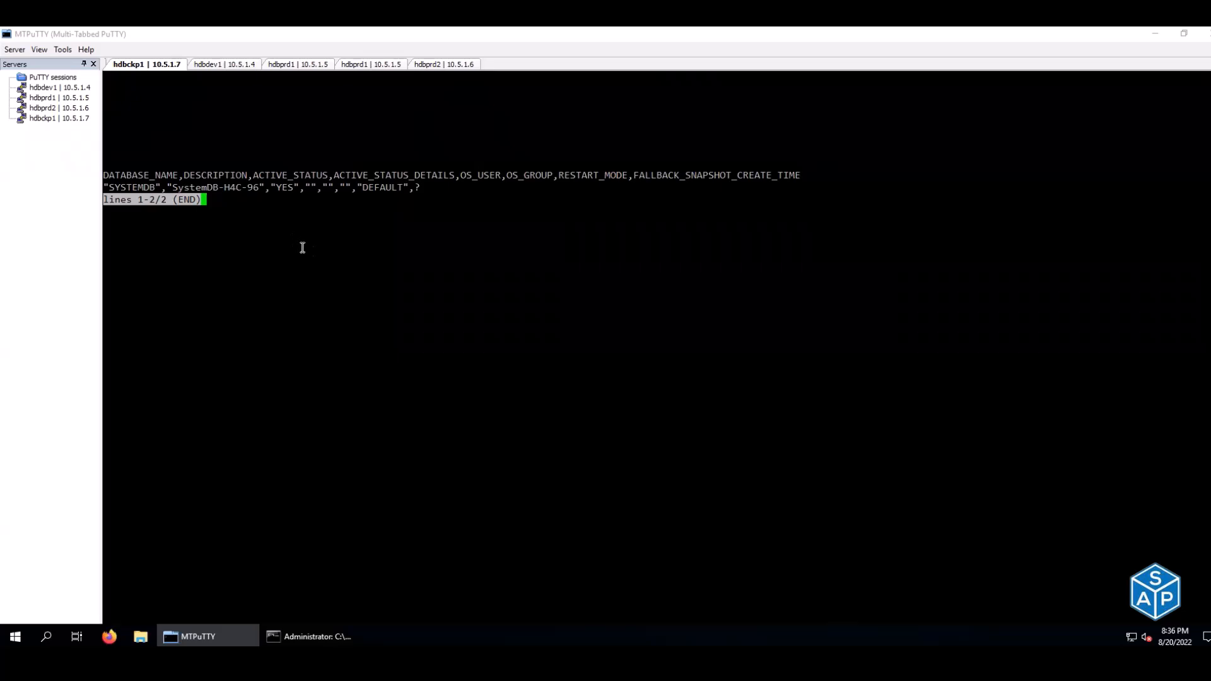
pyautogui.press('q')
# - Enable aligned output (\al) and rerun the query, which lists only SYSTEMDB
pyautogui.write('\\a')
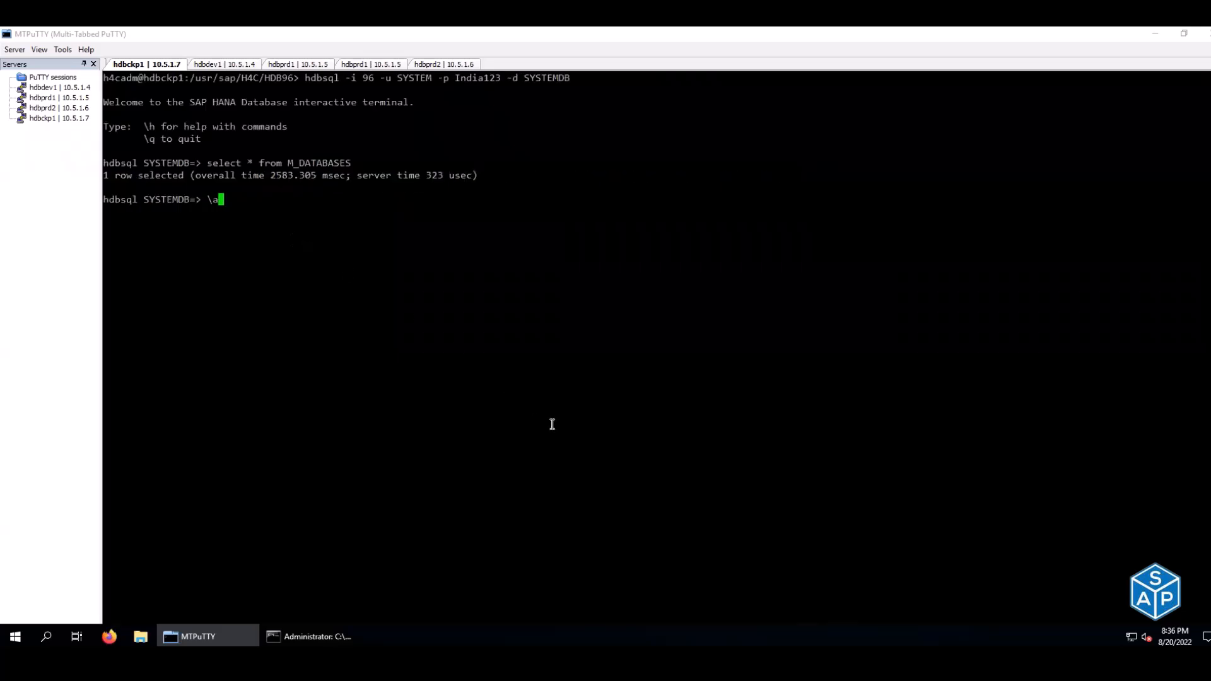
pyautogui.write('h')
pyautogui.press('Return')
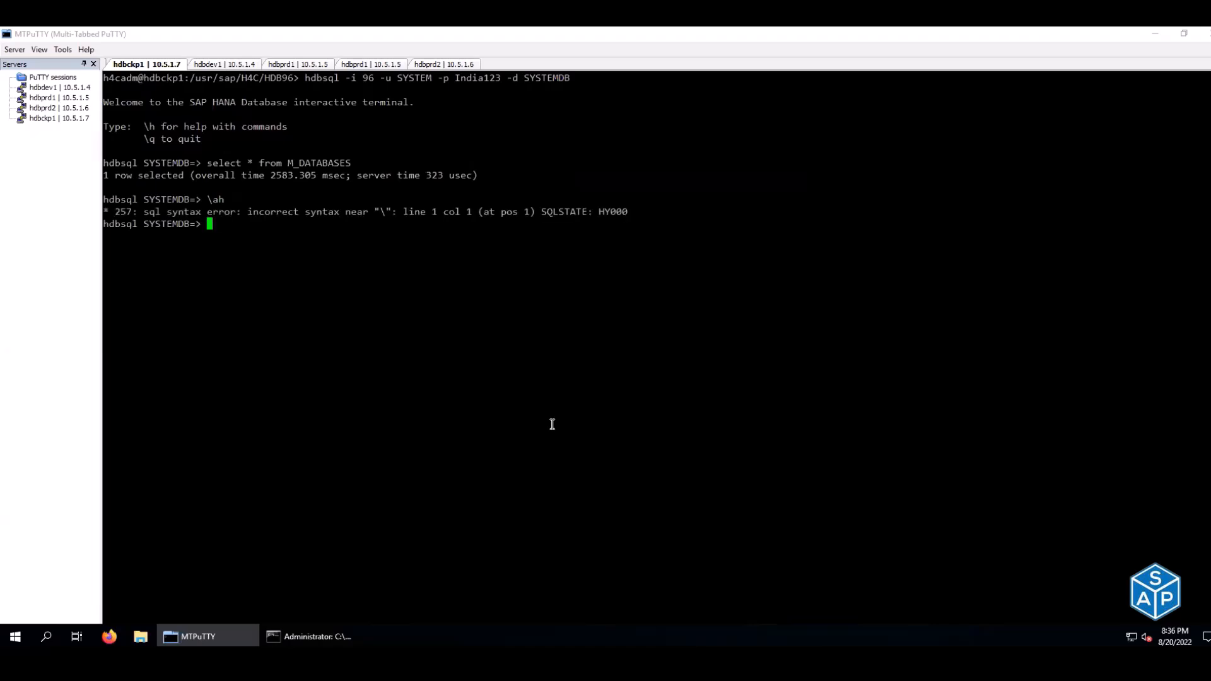
pyautogui.write('\\al')
pyautogui.press('Return')
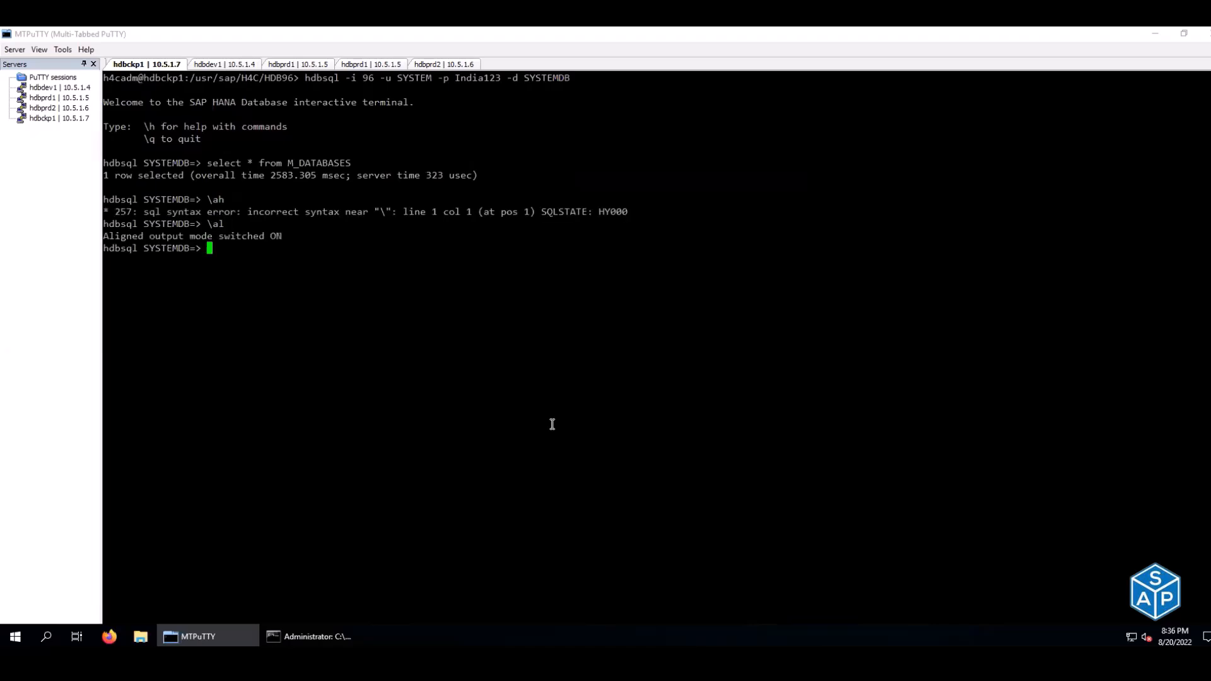
pyautogui.rightClick(640, 360)
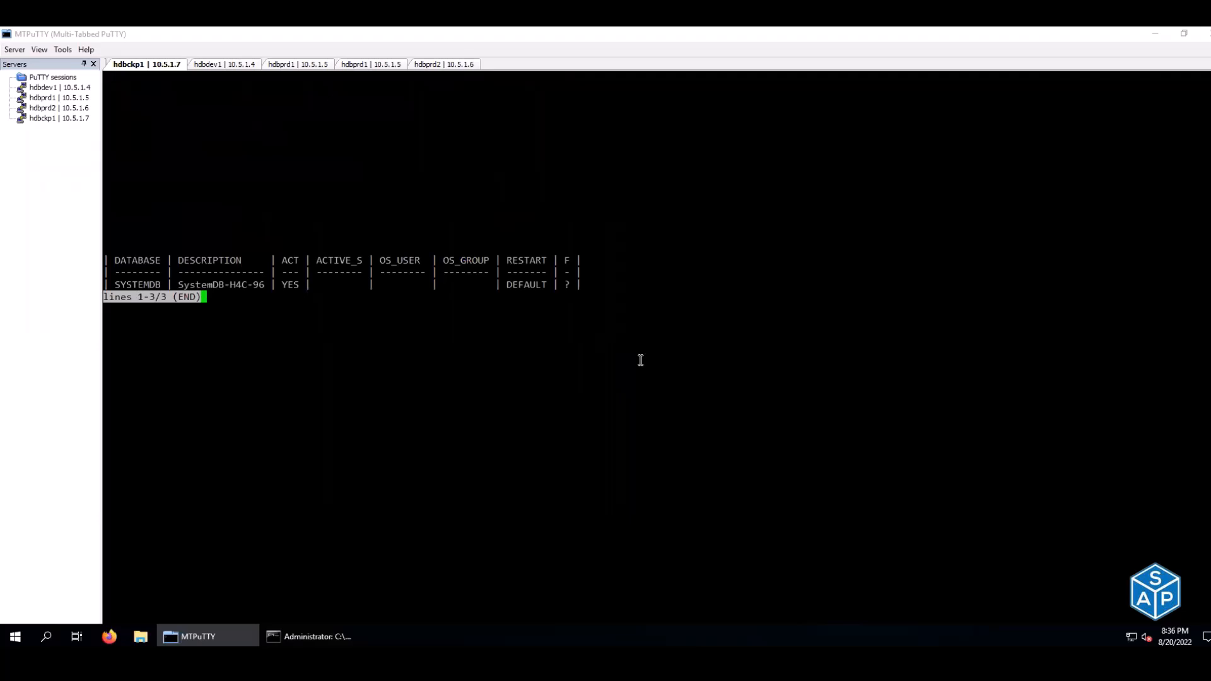
pyautogui.moveTo(112, 285); pyautogui.dragTo(160, 285)
pyautogui.moveTo(257, 280); pyautogui.dragTo(580, 284)
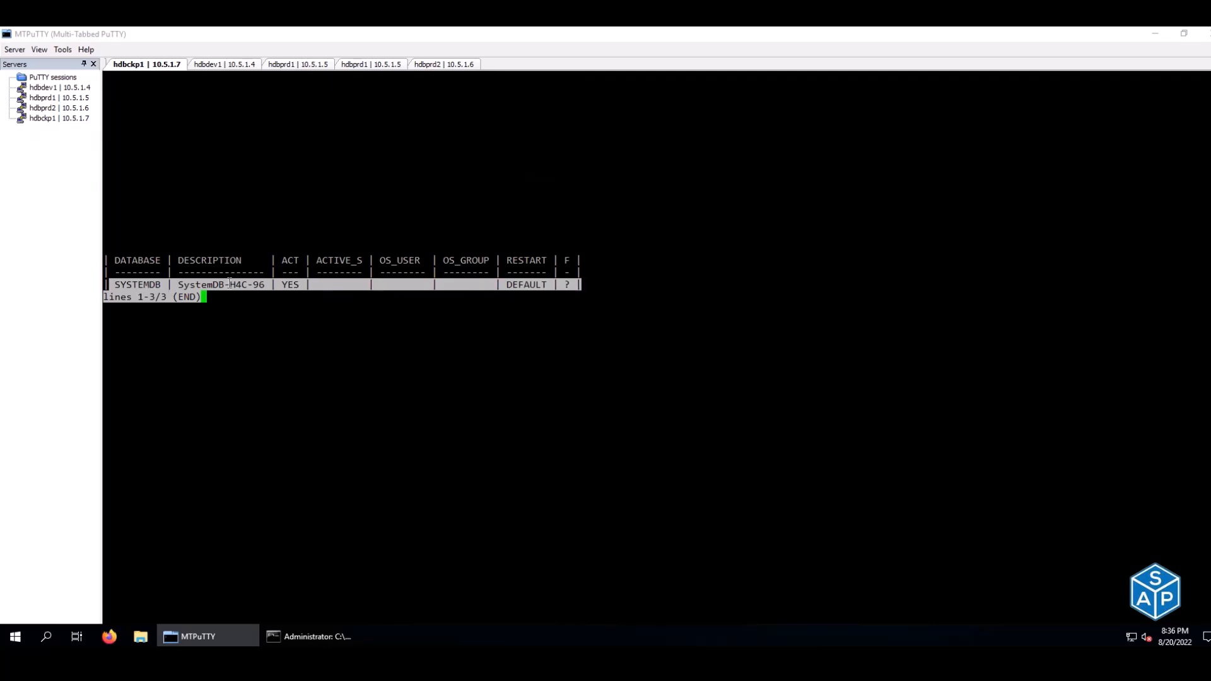
# - On hdbdev1, stop the process-list watch, copy the D33 login command, and clear the screen
pyautogui.click(227, 65)
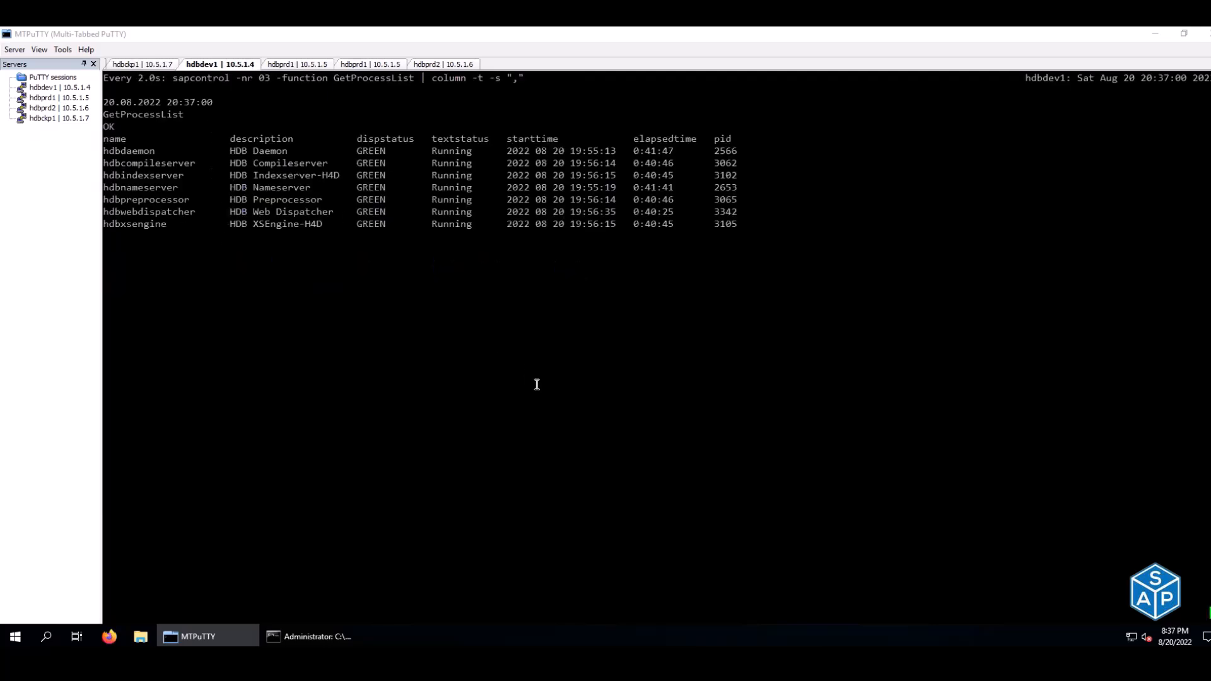
pyautogui.hotkey('ctrl', 'c')
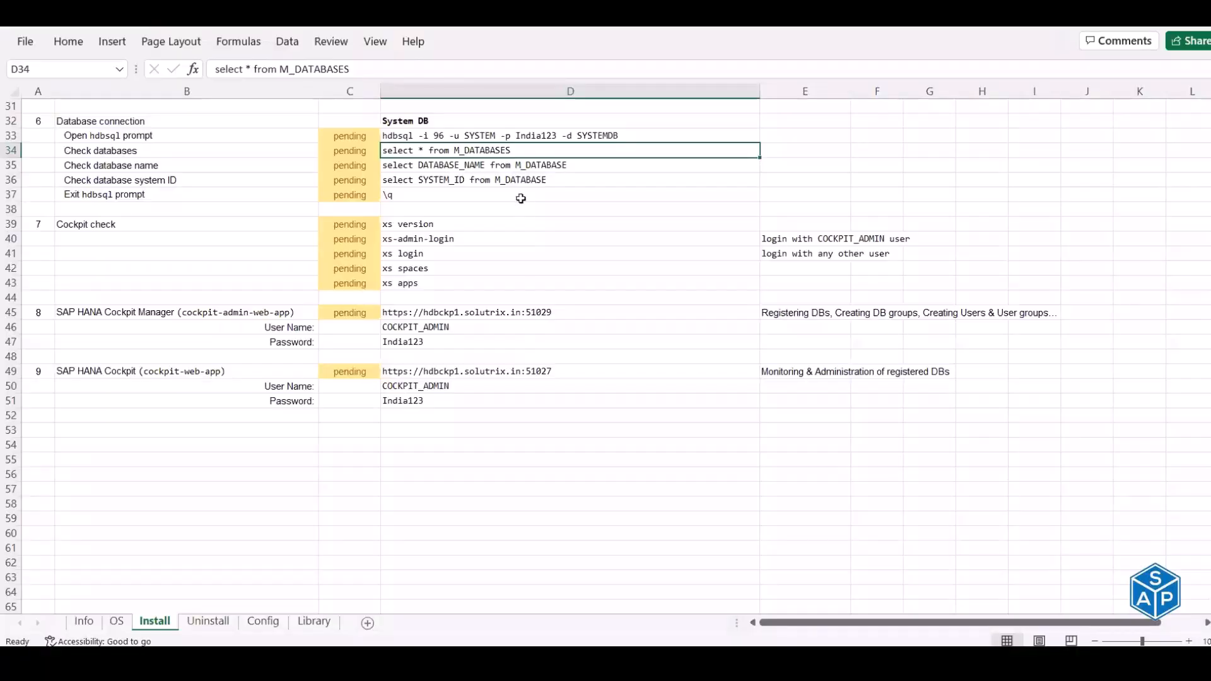
pyautogui.click(517, 138)
pyautogui.hotkey('ctrl', 'c')
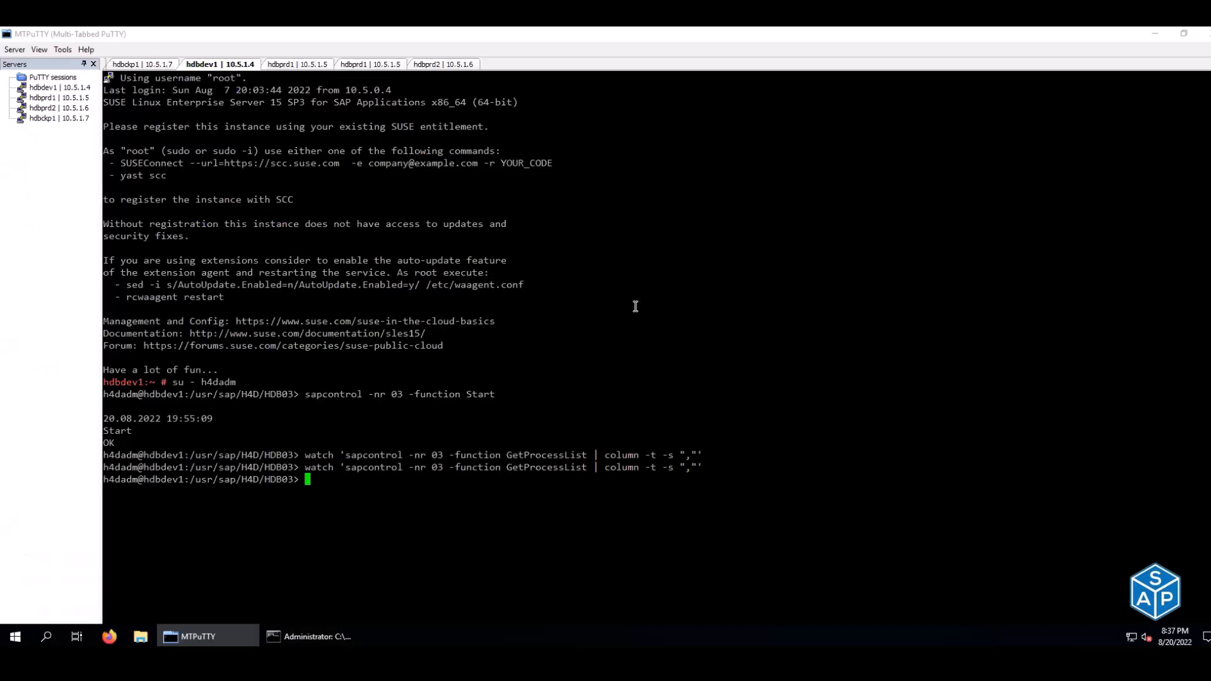
pyautogui.hotkey('ctrl', 'l')
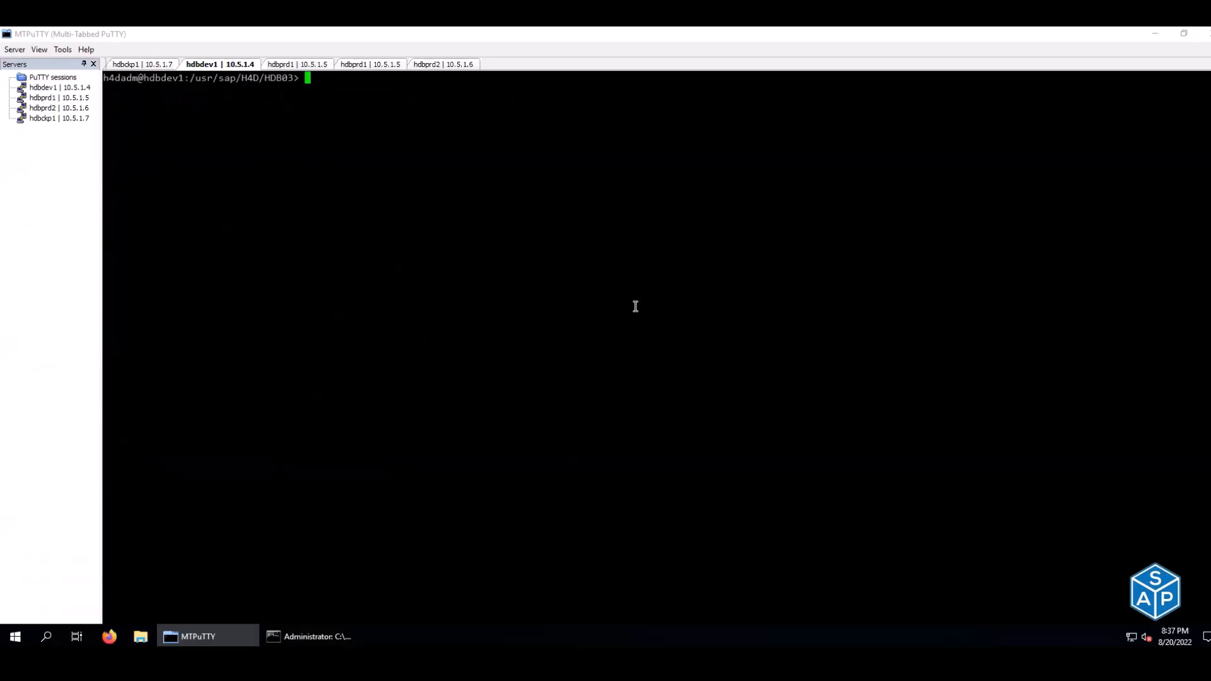
# - Log into hdbsql on hdbdev1, changing the instance number from 96 to 3
pyautogui.rightClick(636, 306)
pyautogui.press('Up')
pyautogui.press('Left')
pyautogui.press('Left')
pyautogui.press('Left')
pyautogui.press('Left')
pyautogui.press('Left')
pyautogui.press('Left')
pyautogui.press('Left')
pyautogui.press('Left')
pyautogui.press('Left')
pyautogui.press('Left')
pyautogui.press('Left')
pyautogui.press('Left')
pyautogui.press('Left')
pyautogui.press('Left')
pyautogui.press('Left')
pyautogui.press('Left')
pyautogui.press('Left')
pyautogui.press('Left')
pyautogui.press('Left')
pyautogui.press('Left')
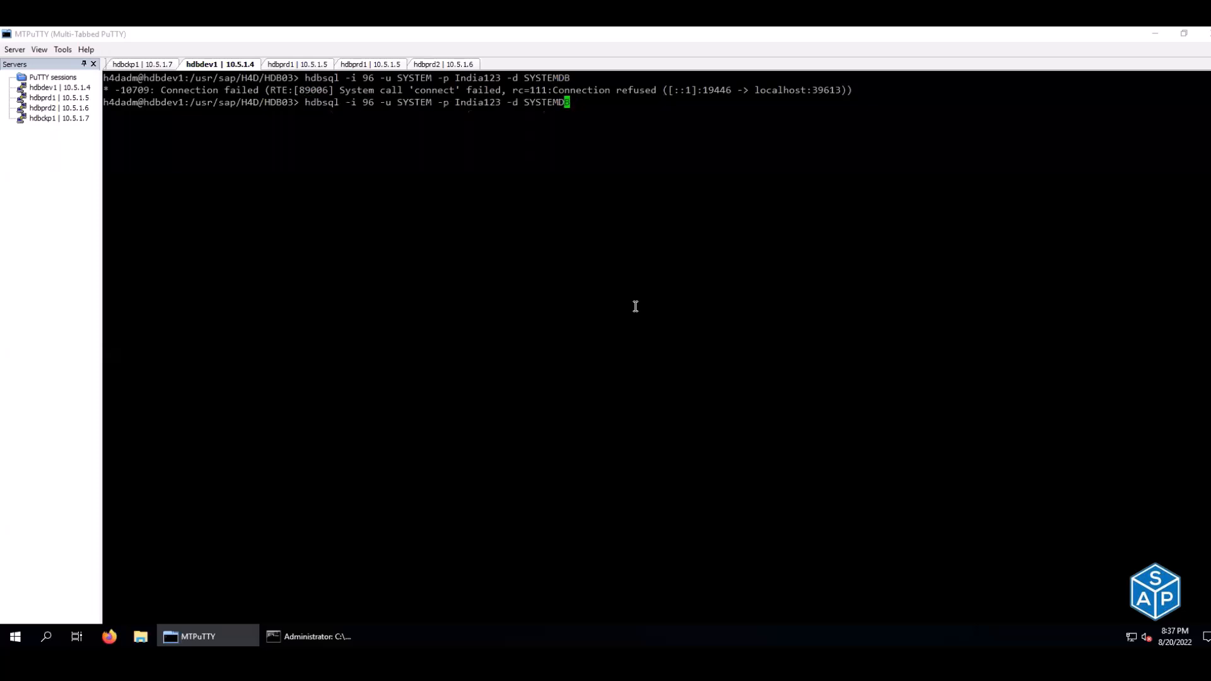
pyautogui.press('Left')
pyautogui.press('Left')
pyautogui.press('Left')
pyautogui.press('Left')
pyautogui.press('Right')
pyautogui.press('Right')
pyautogui.press('Right')
pyautogui.press('BackSpace')
pyautogui.press('BackSpace')
pyautogui.write('3')
pyautogui.press('Return')
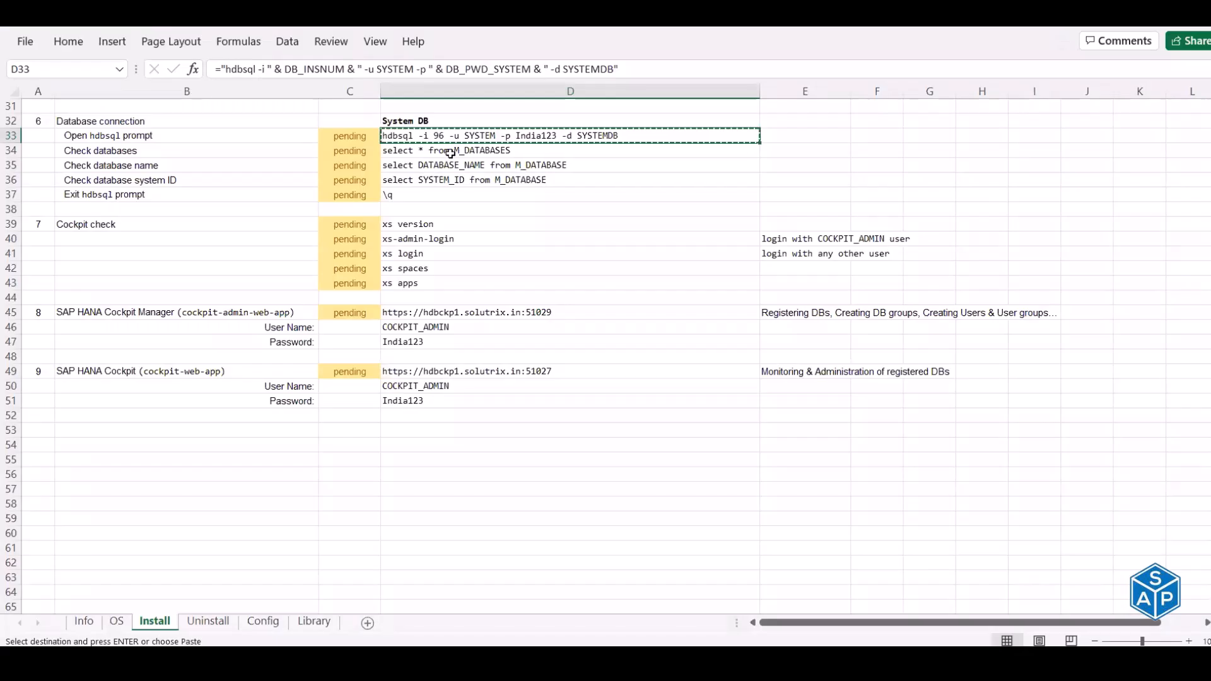
# - Run select * from M_DATABASES with aligned output (\al) on hdbdev1
pyautogui.click(450, 152)
pyautogui.hotkey('ctrl', 'c')
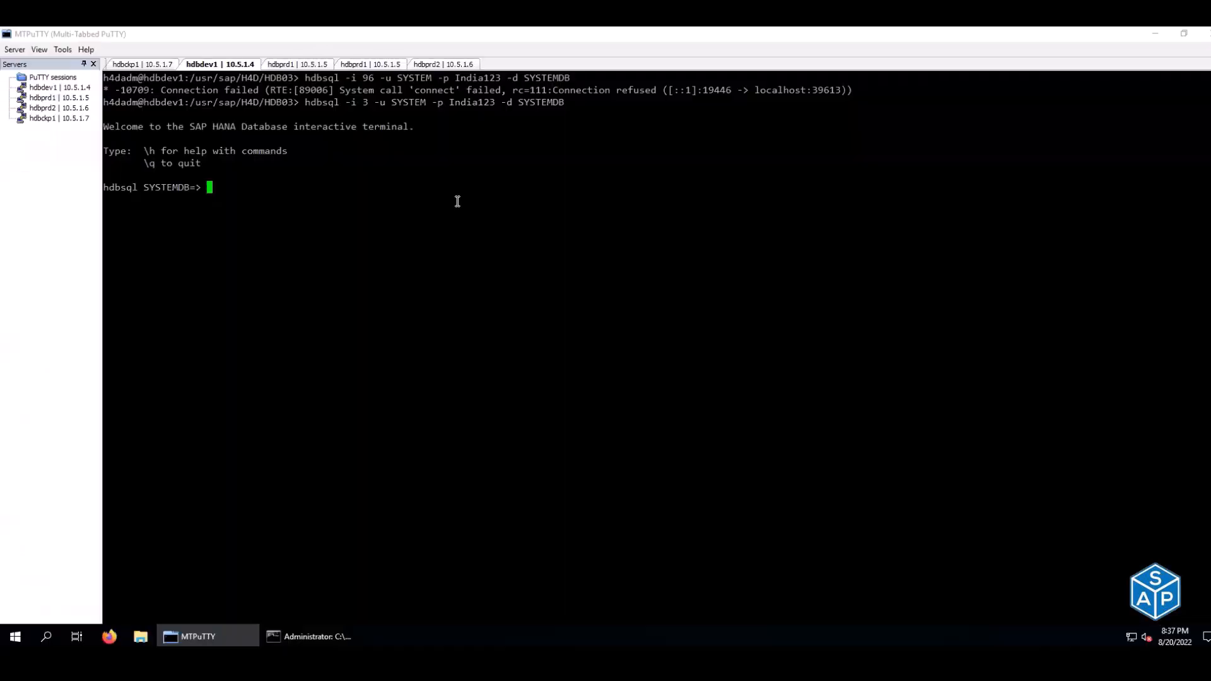
pyautogui.rightClick(457, 201)
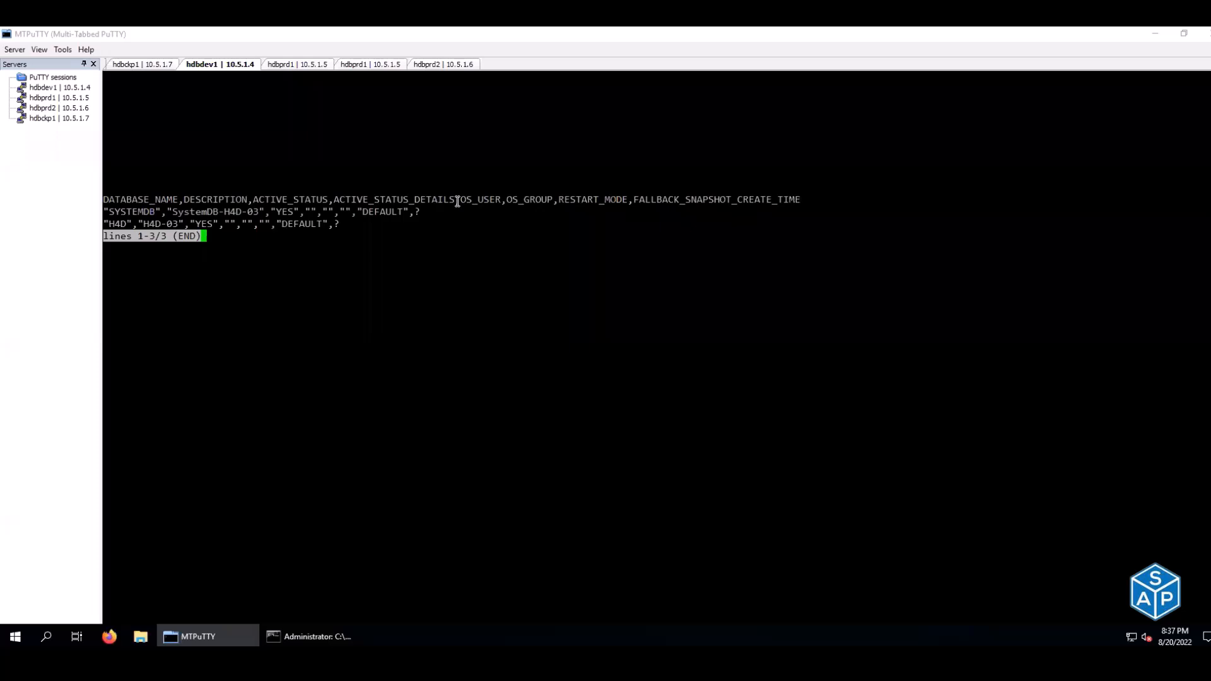
pyautogui.press('q')
pyautogui.press('Up')
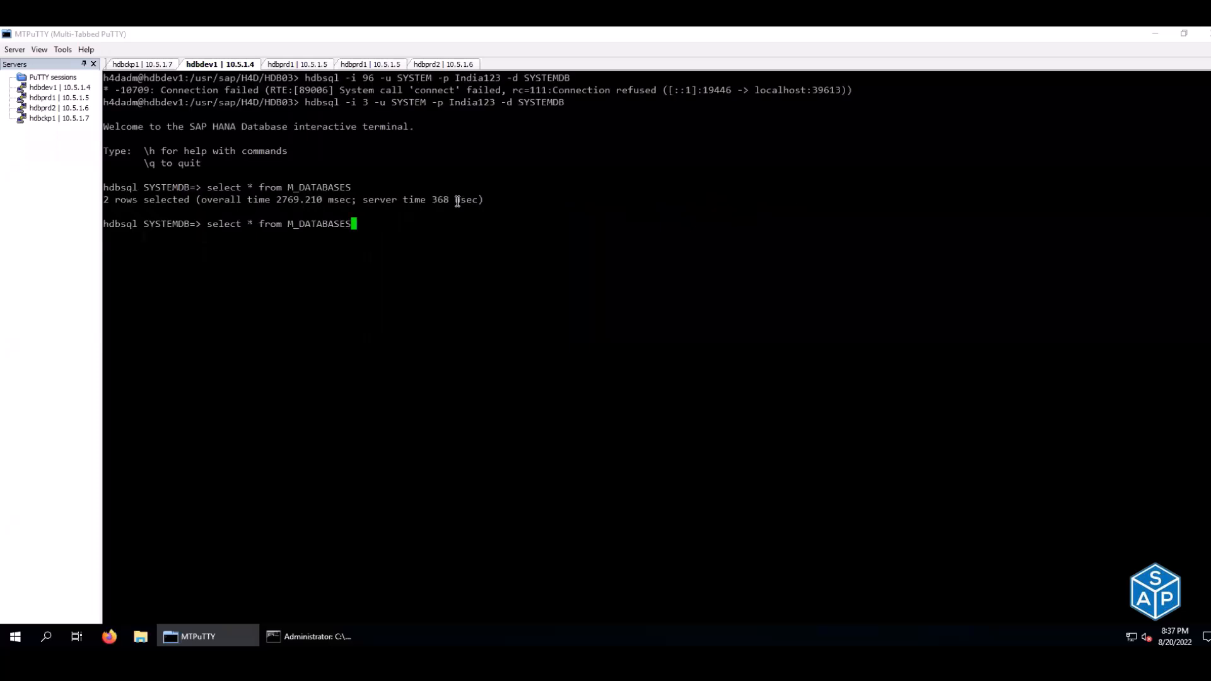
pyautogui.press('Down')
pyautogui.write('\\al')
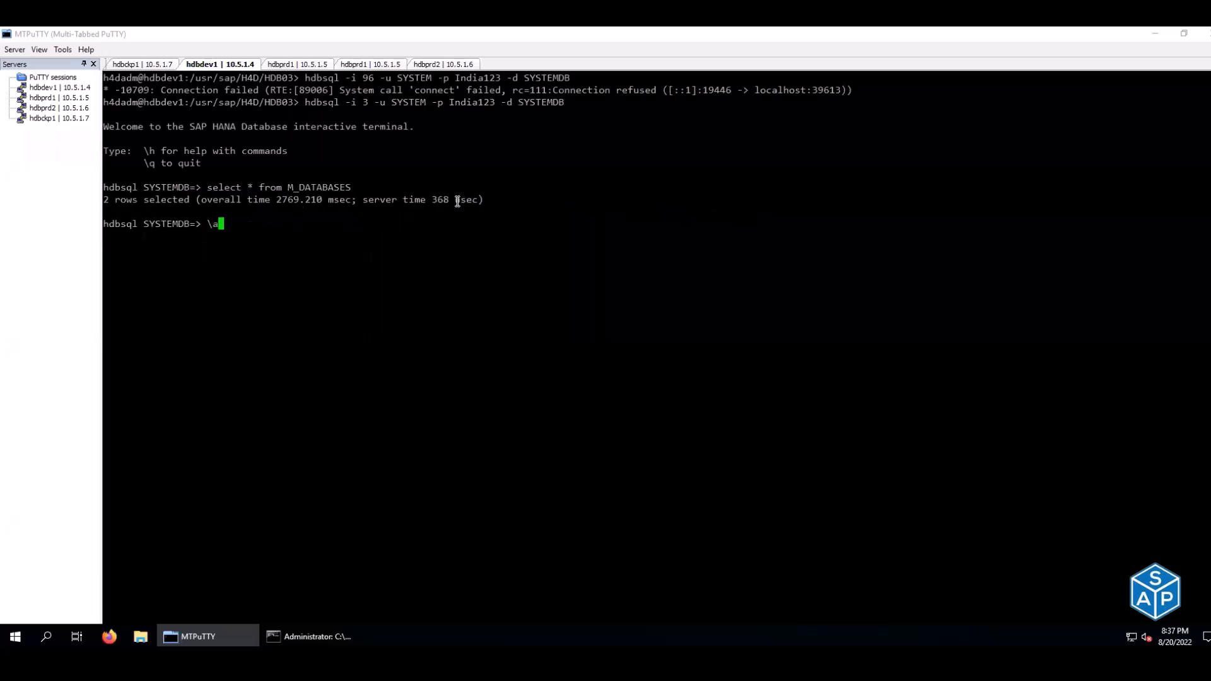
pyautogui.press('Return')
pyautogui.press('Up')
pyautogui.press('Up')
pyautogui.press('Return')
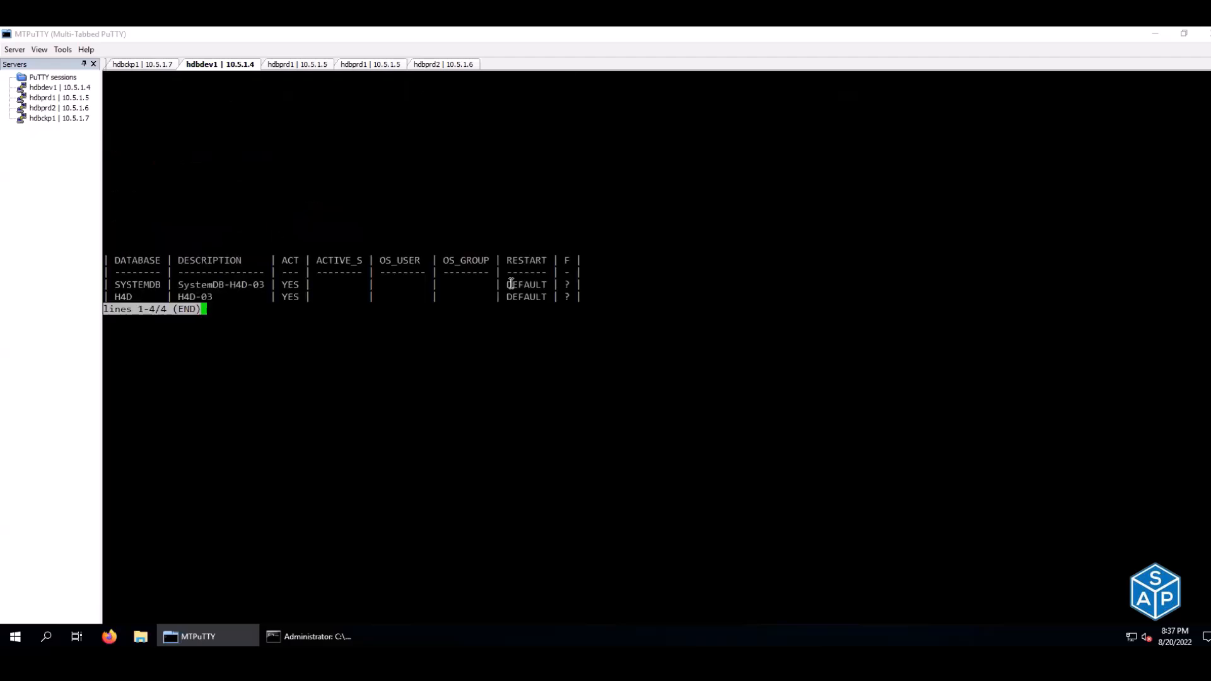
# - Compare hdbdev1's SYSTEMDB and H4D rows with hdbckp1's result, then exit hdbsql
pyautogui.moveTo(106, 281); pyautogui.dragTo(611, 292)
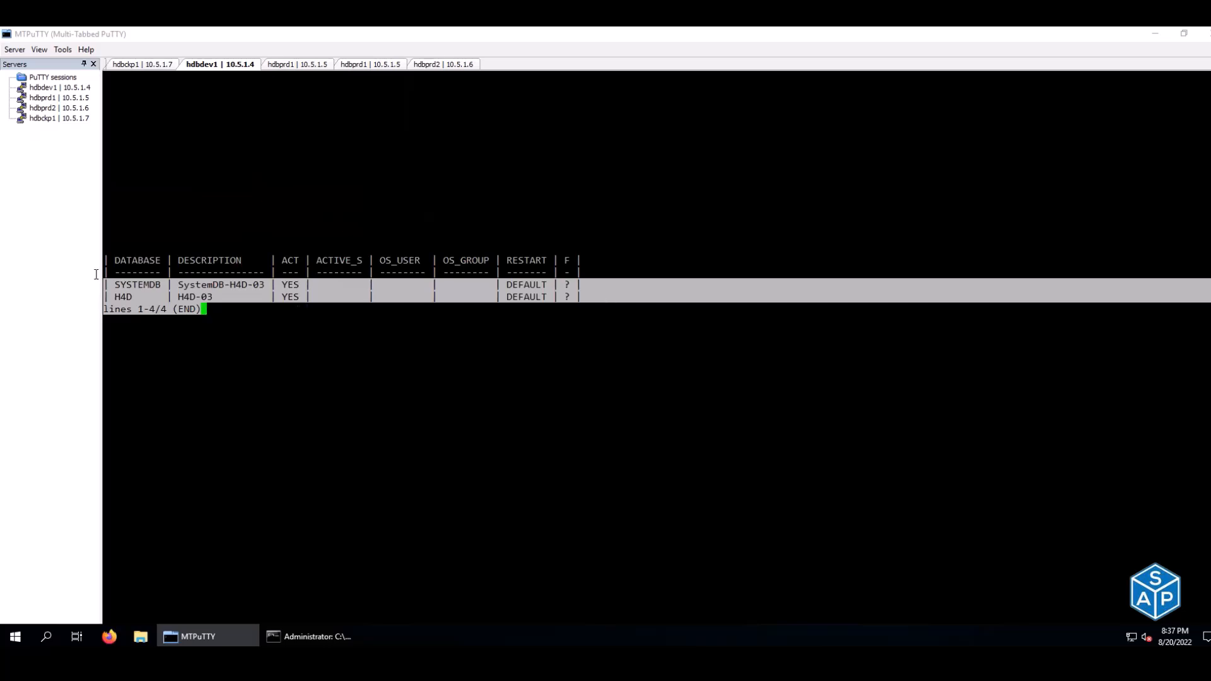
pyautogui.click(138, 285)
pyautogui.doubleClick(138, 284)
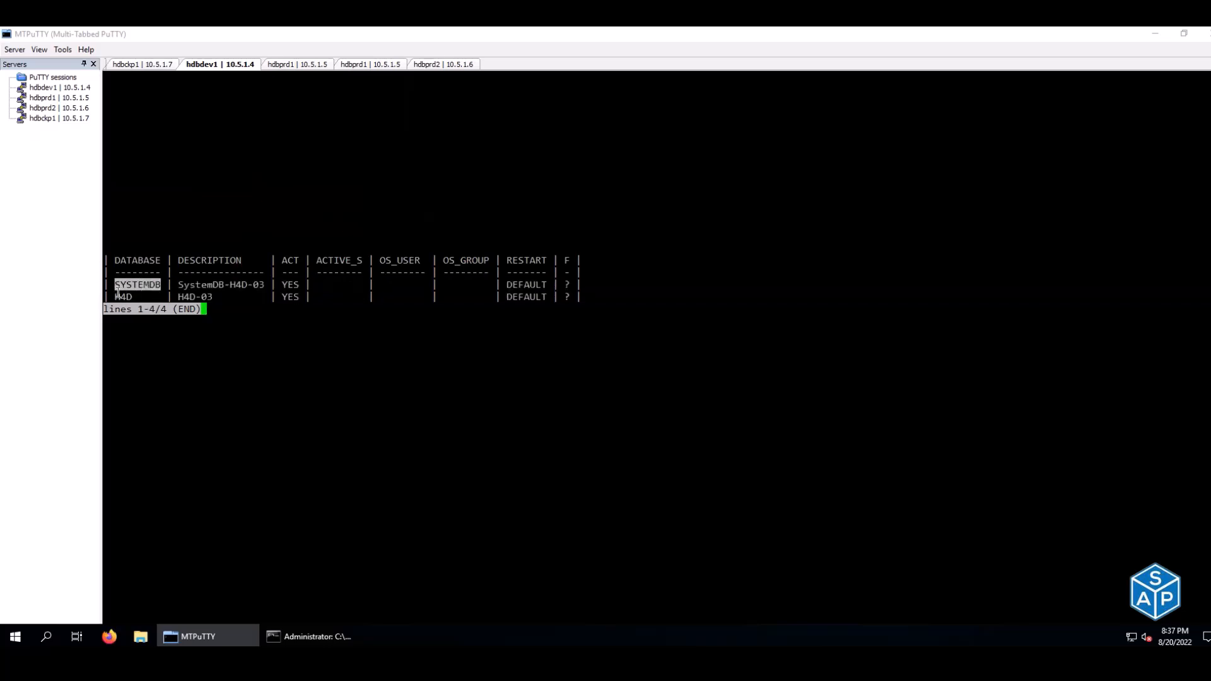
pyautogui.moveTo(109, 297); pyautogui.dragTo(139, 297)
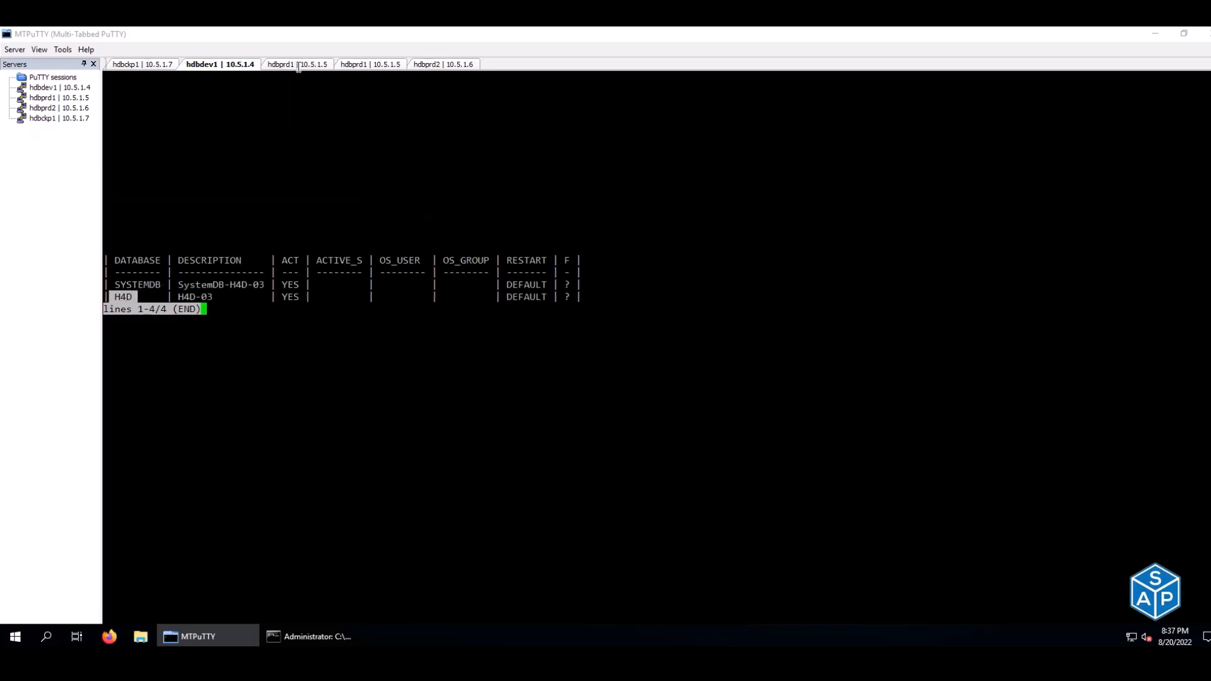
pyautogui.click(165, 67)
pyautogui.moveTo(116, 284); pyautogui.dragTo(581, 278)
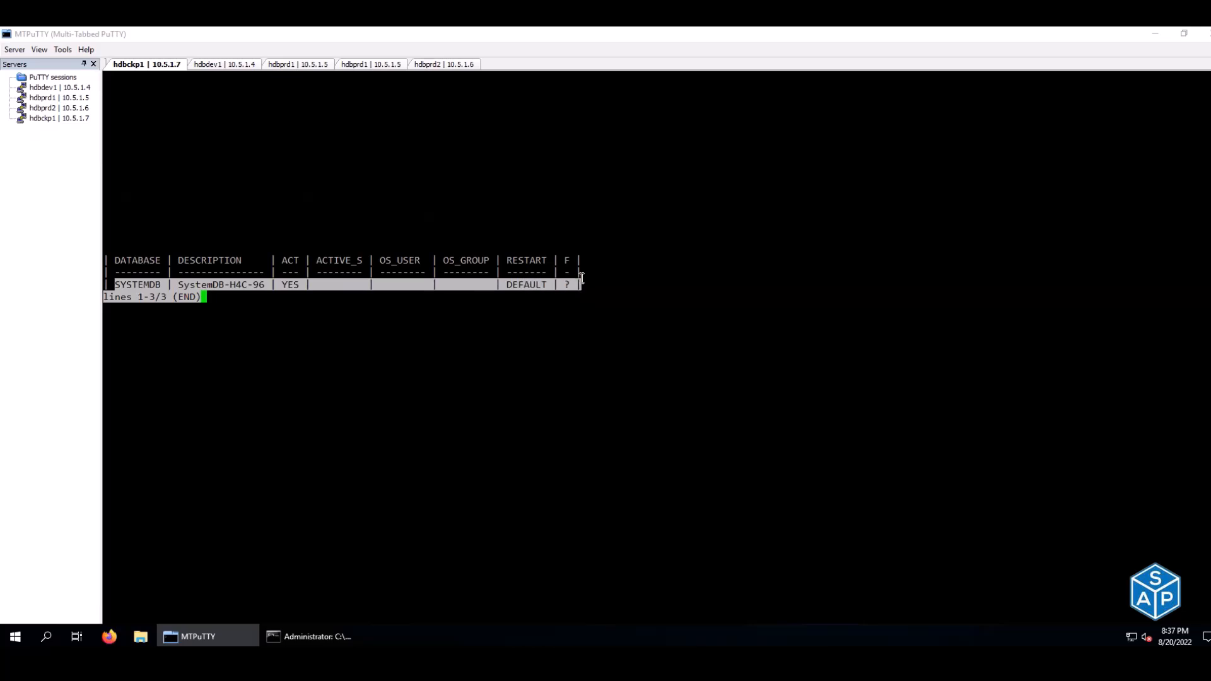
pyautogui.click(236, 65)
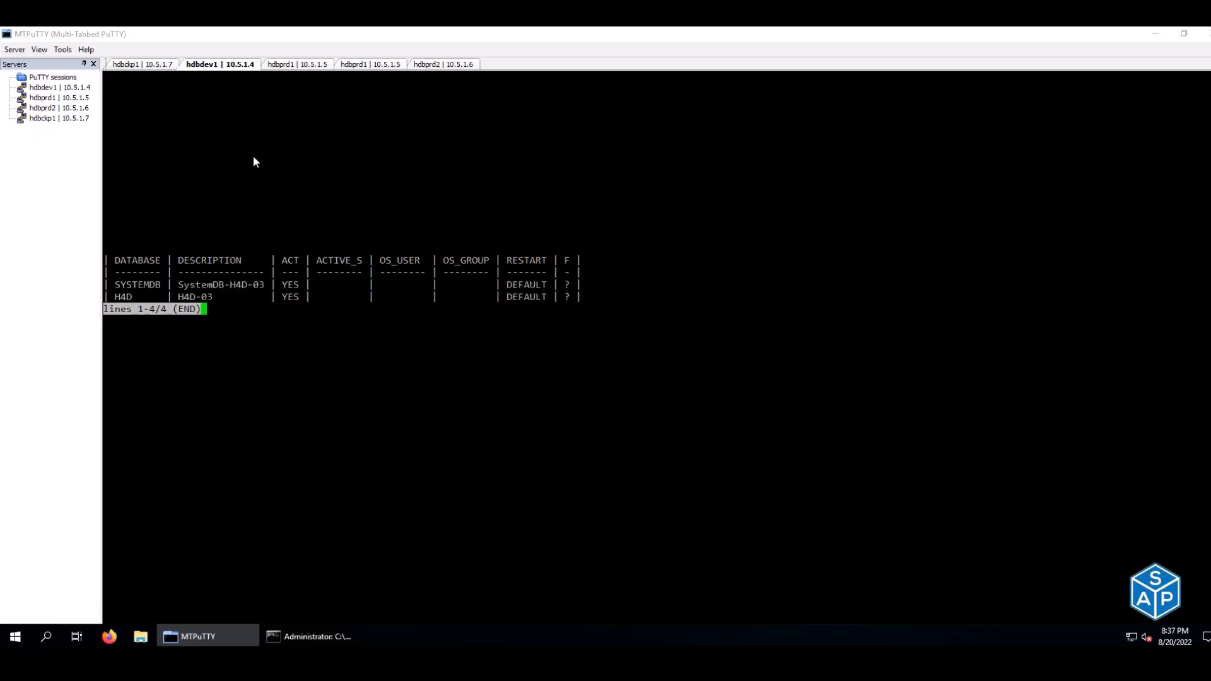
pyautogui.press('q')
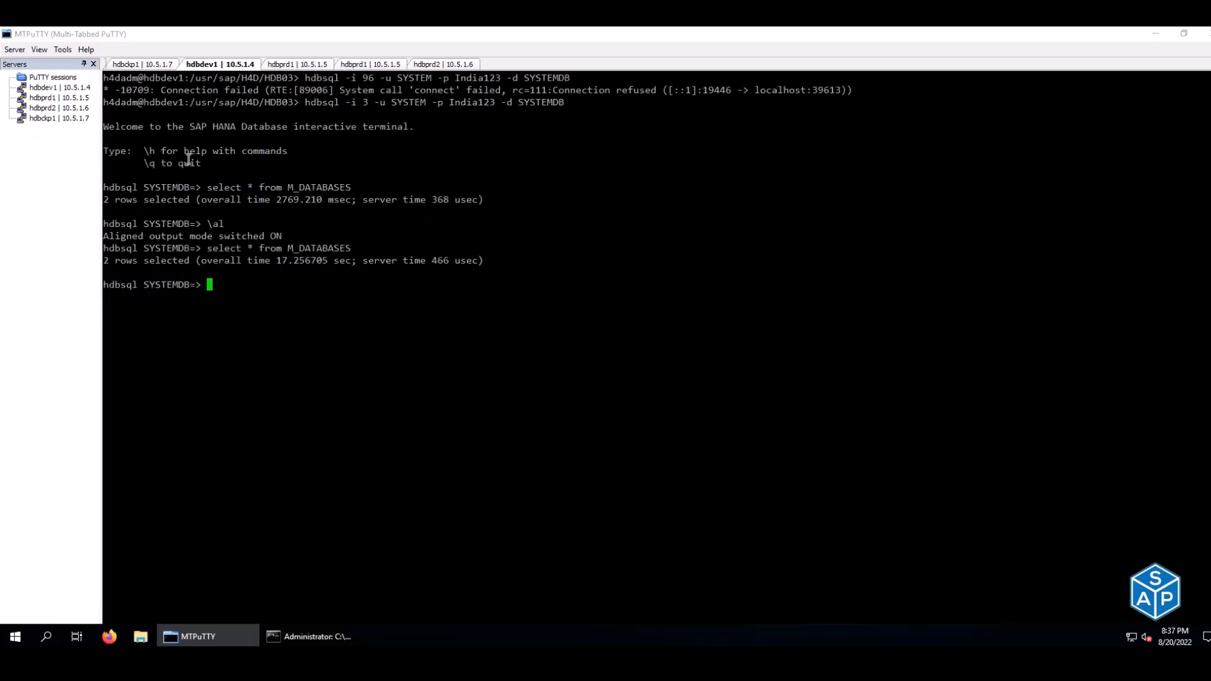
pyautogui.write('exit')
pyautogui.press('Return')
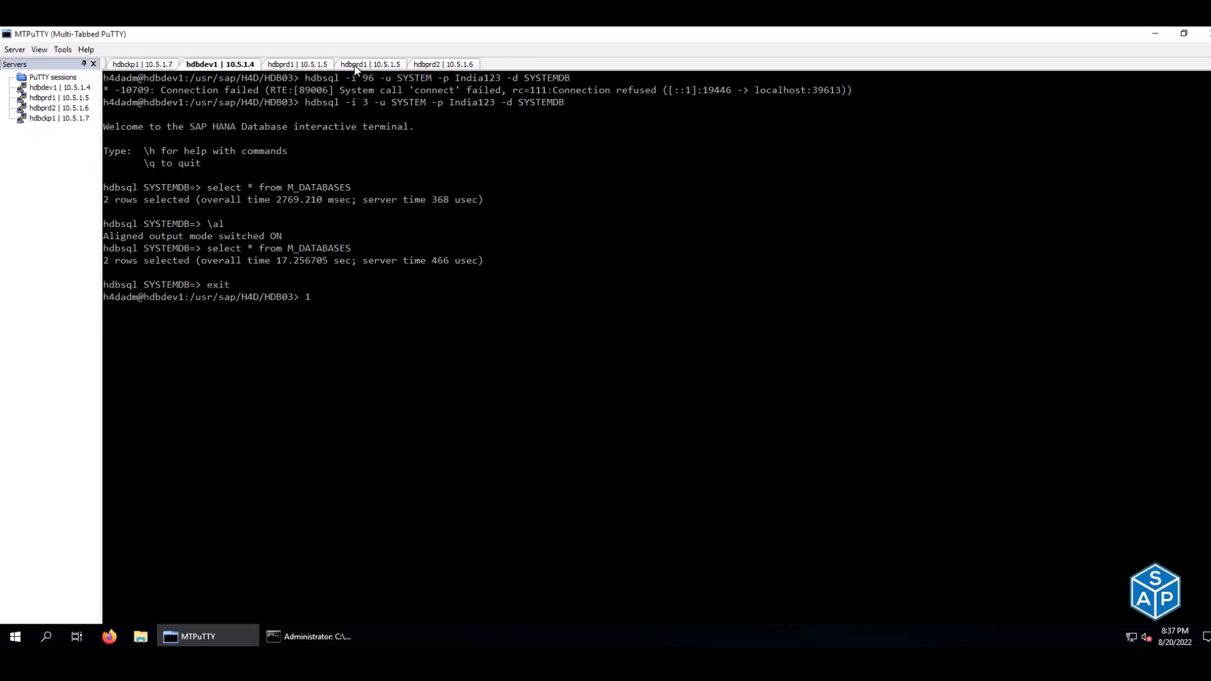
# - On hdbckp1, run the DATABASE_NAME query from D35, returning SYSTEMDB
pyautogui.click(290, 65)
pyautogui.click(369, 65)
pyautogui.click(443, 65)
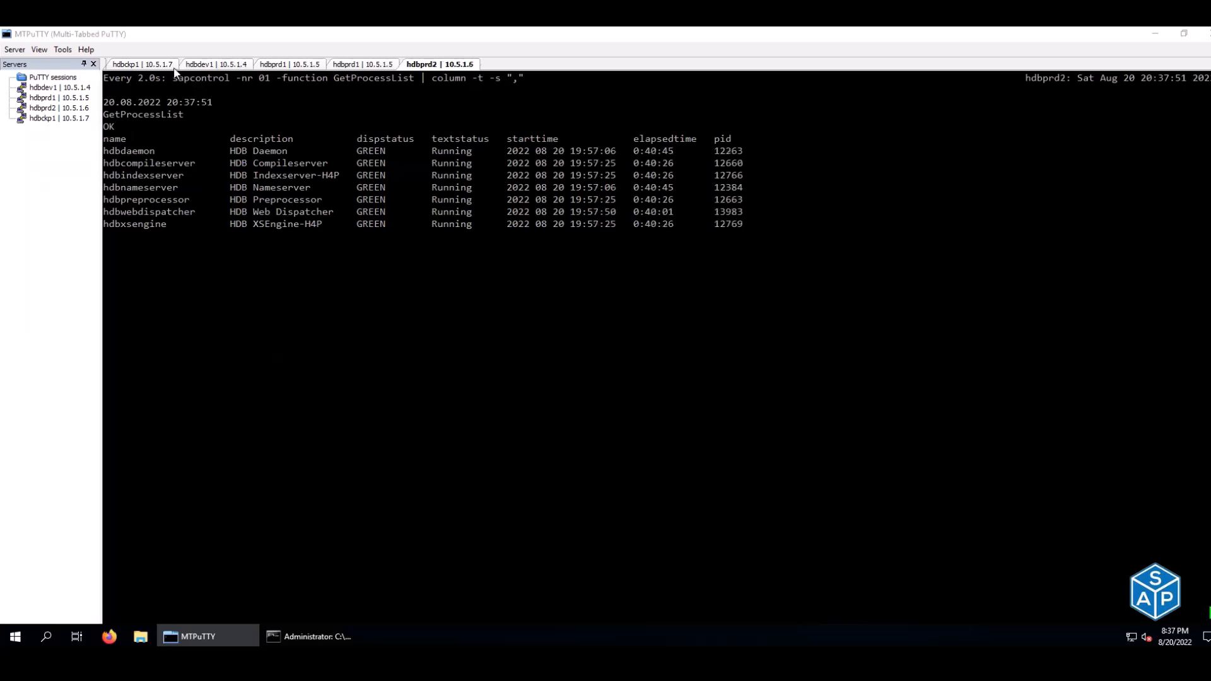
pyautogui.click(146, 66)
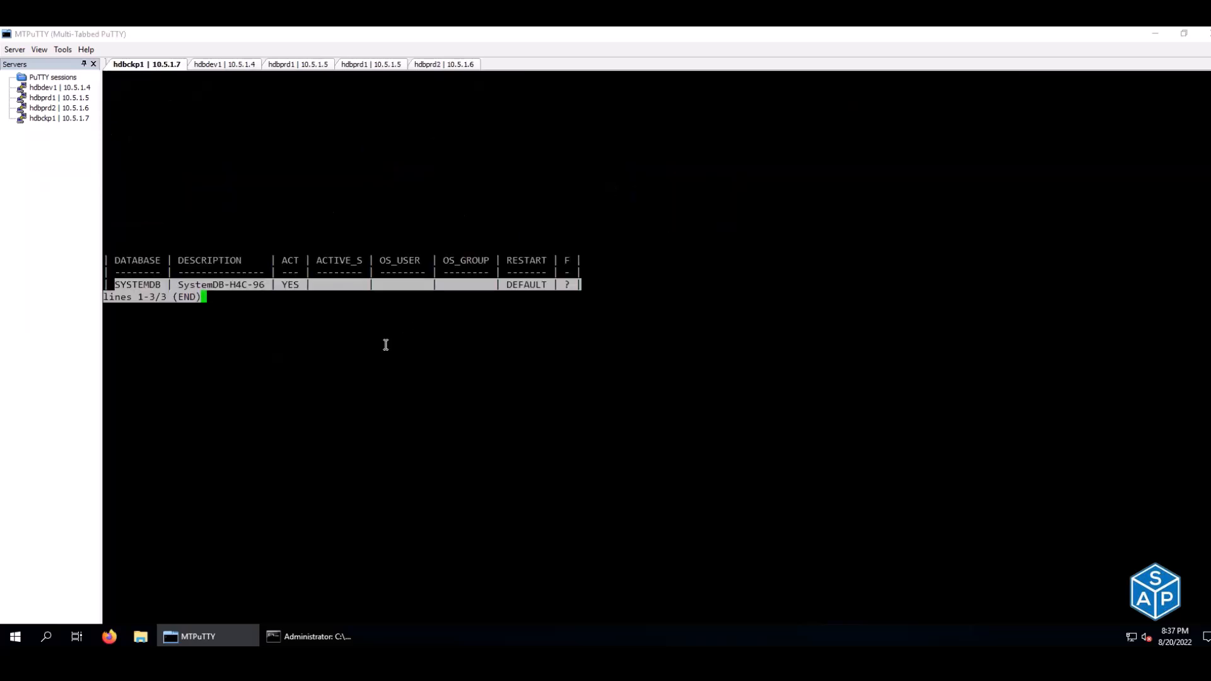
pyautogui.press('q')
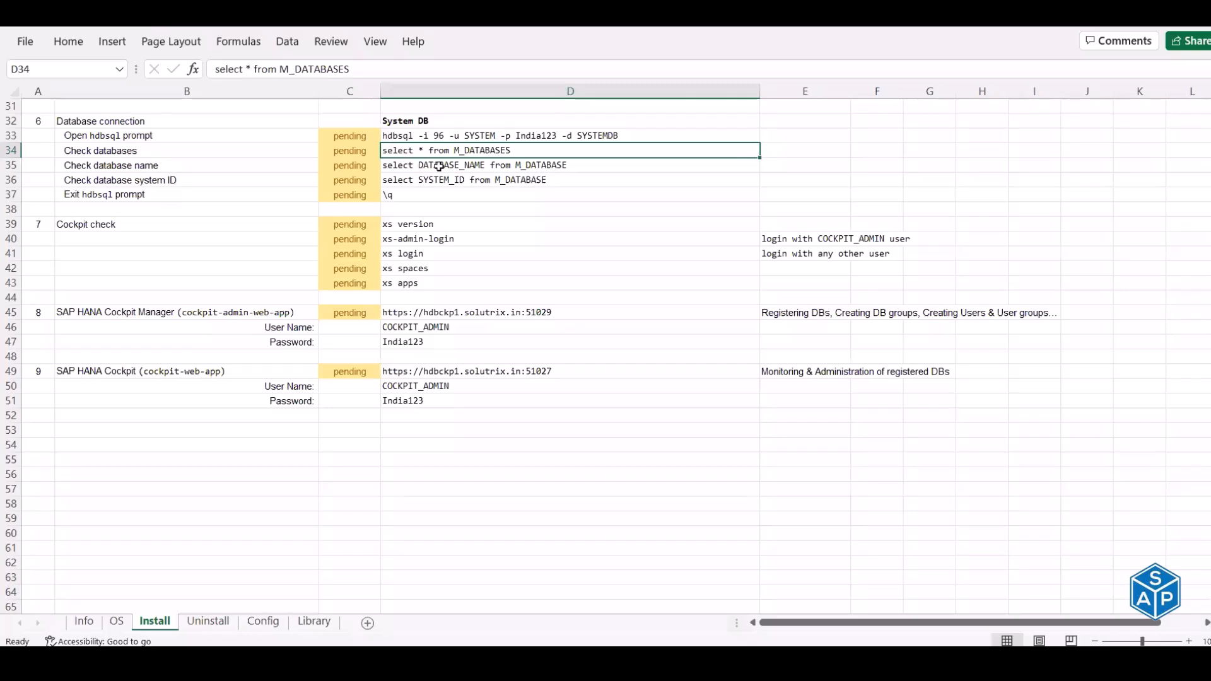
pyautogui.click(416, 165)
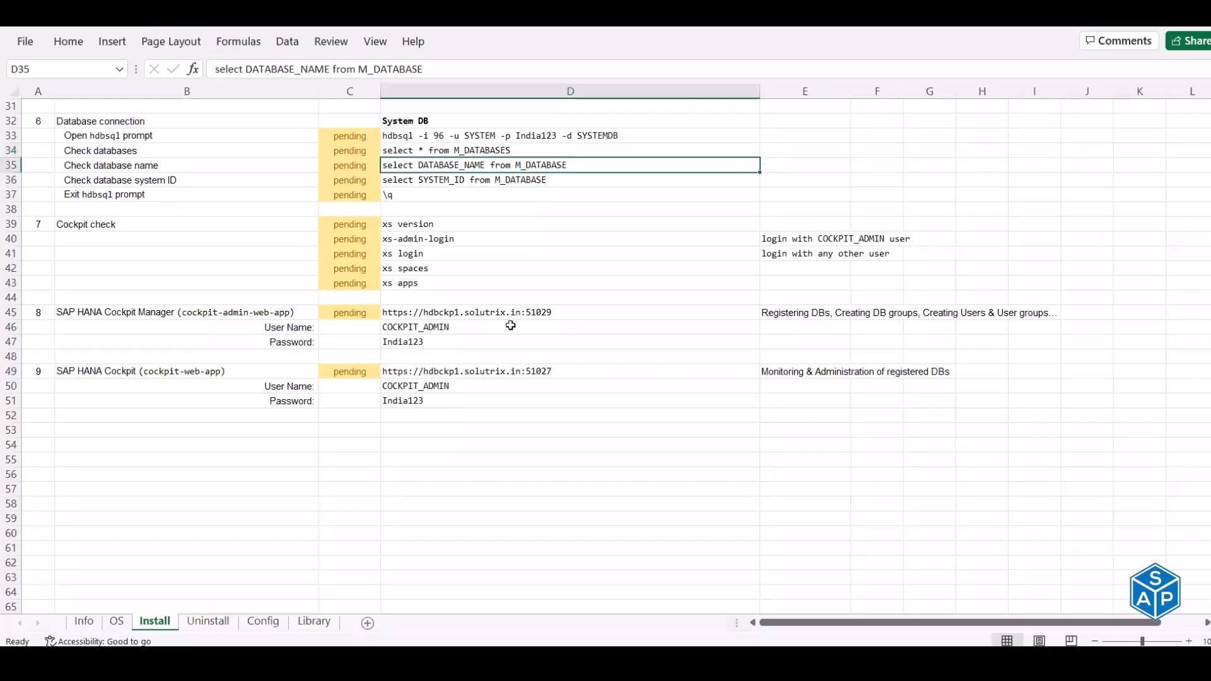
pyautogui.hotkey('ctrl', 'c')
pyautogui.rightClick(512, 326)
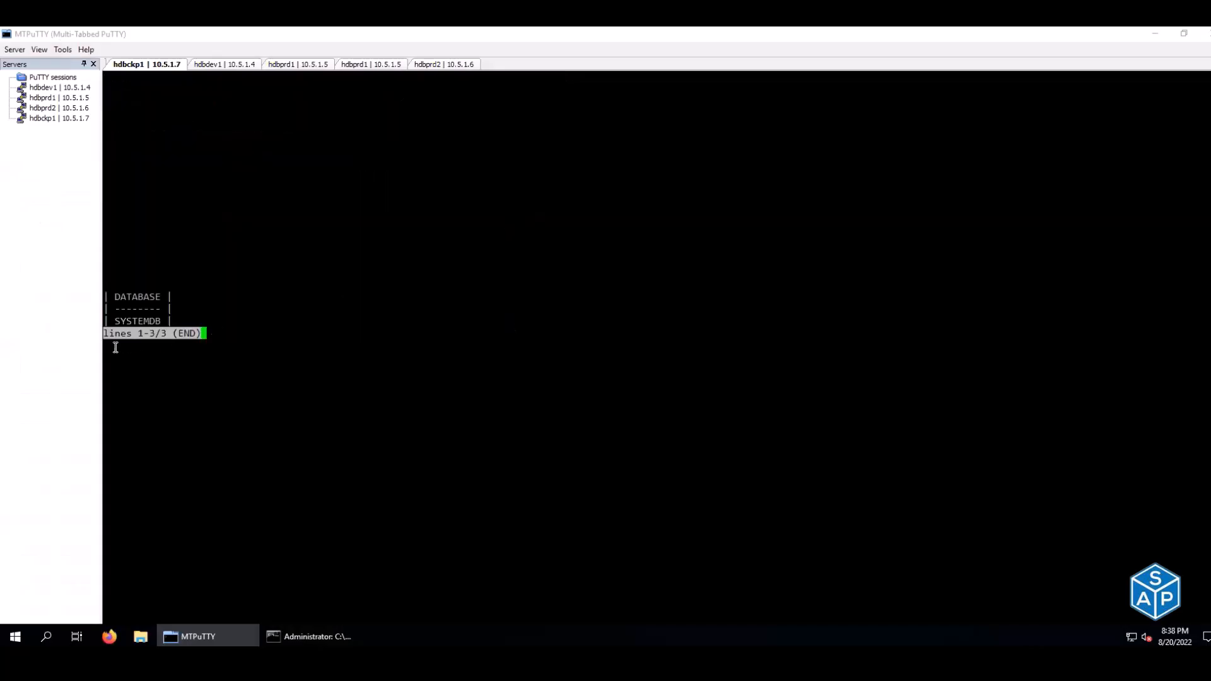
pyautogui.press('q')
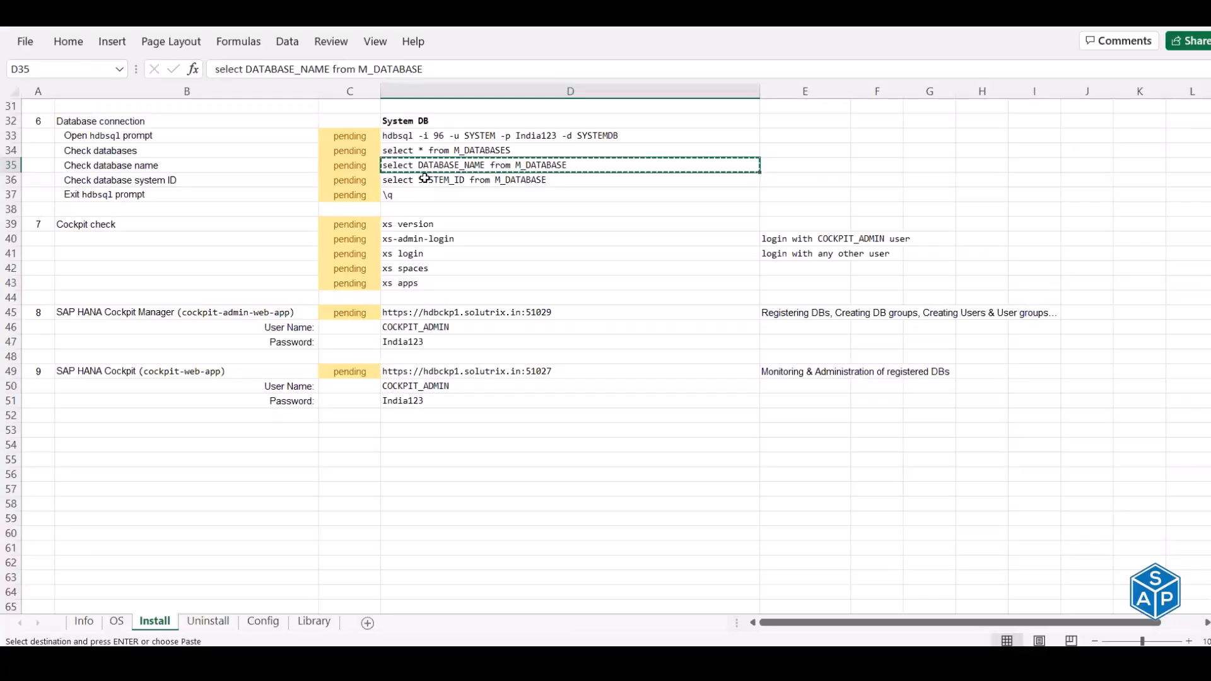
# - Run the SYSTEM_ID query from D36, returning H4C
pyautogui.click(425, 179)
pyautogui.press('Escape')
pyautogui.hotkey('ctrl', 'c')
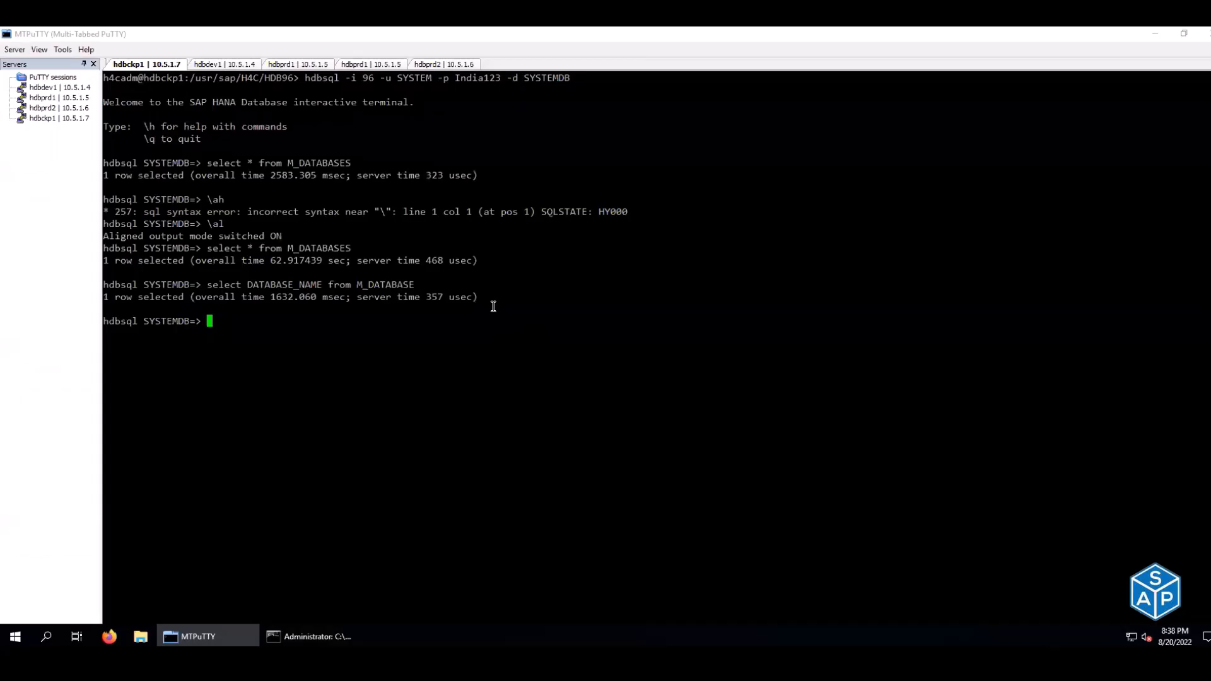
pyautogui.rightClick(493, 307)
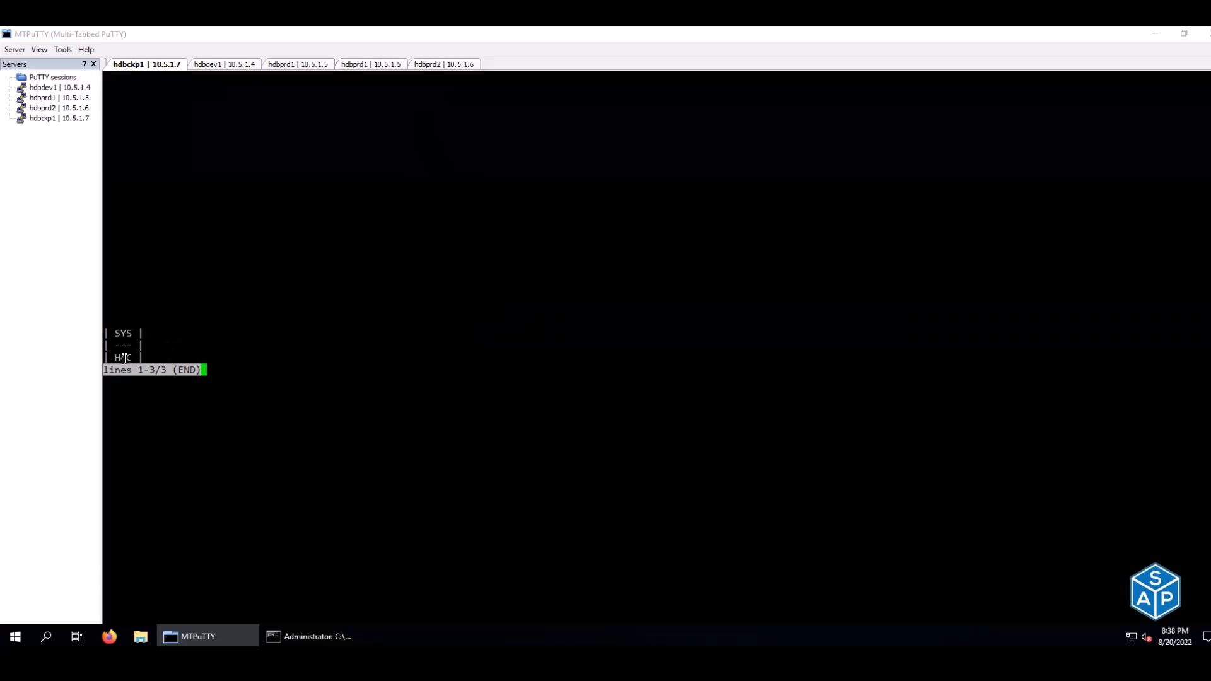
pyautogui.press('q')
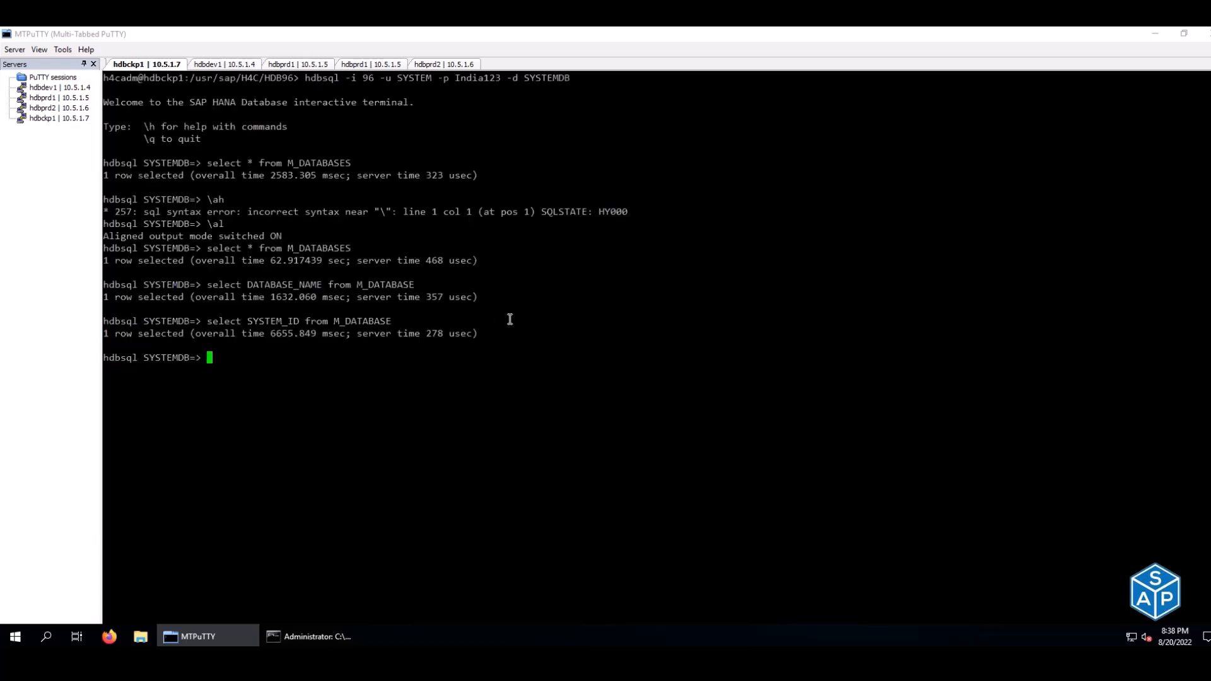
pyautogui.hotkey('alt', 'Tab')
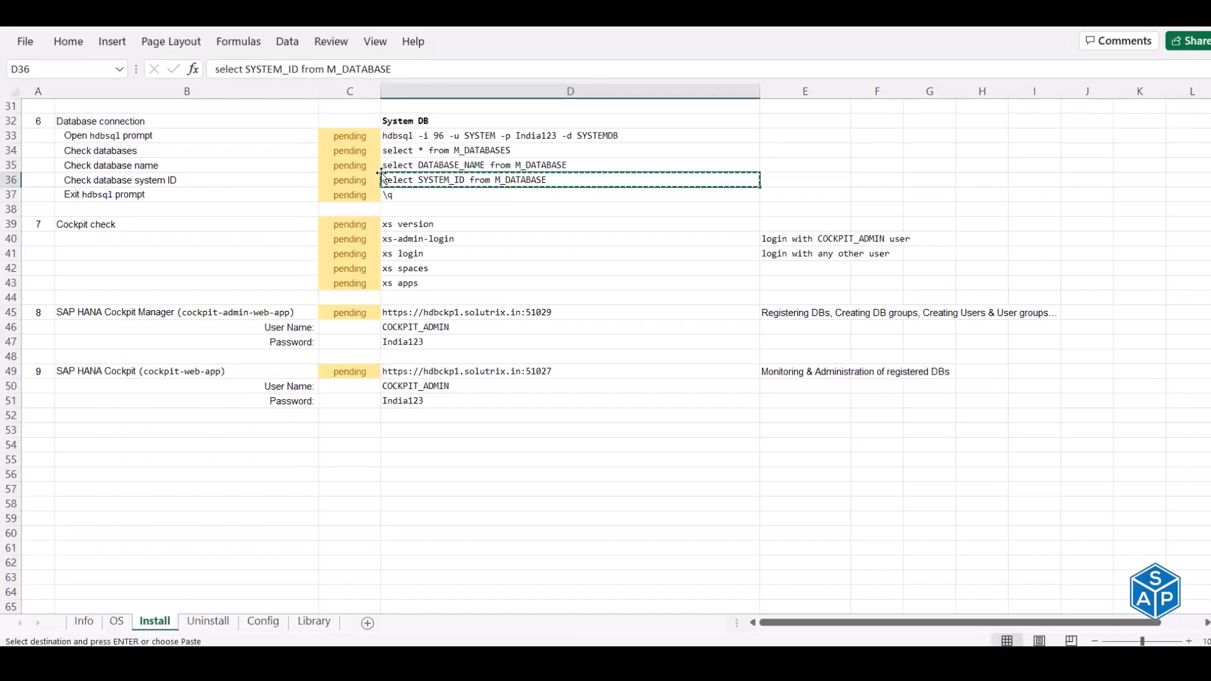
# - Enter done in C33 through C37 for the five Database connection rows, then type \q at the SYSTEMDB prompt
pyautogui.click(348, 136)
pyautogui.write('done')
pyautogui.press('Return')
pyautogui.write('done')
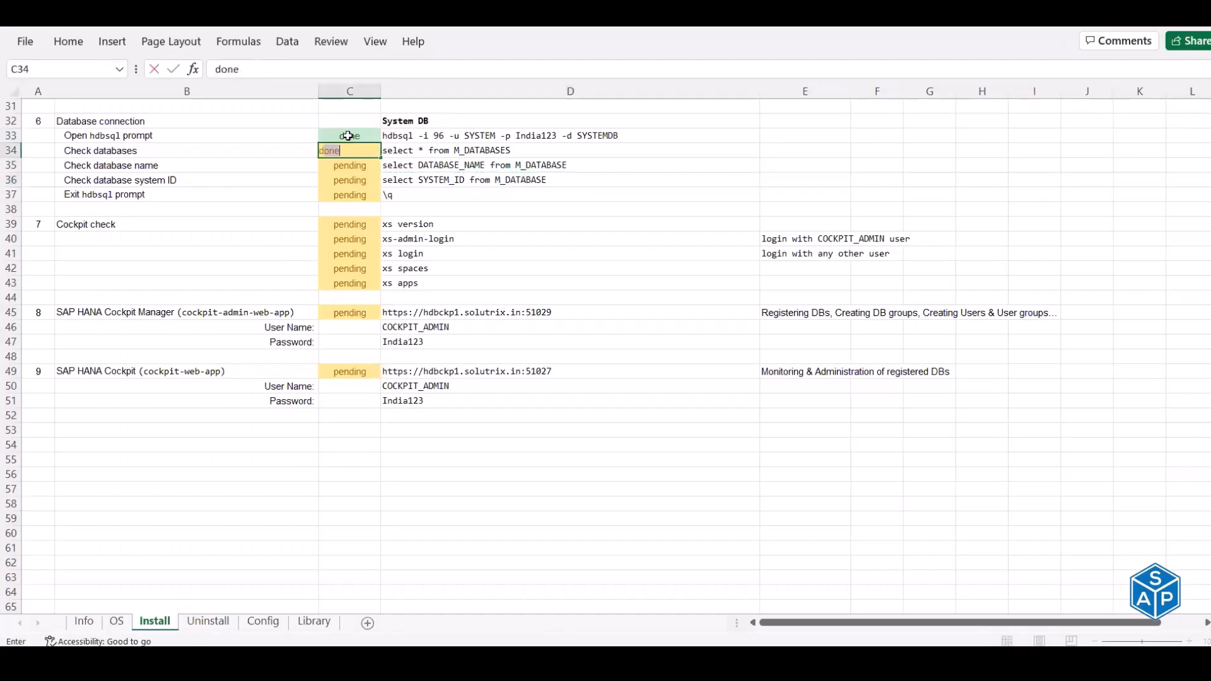
pyautogui.press('Return')
pyautogui.write('done')
pyautogui.press('Return')
pyautogui.write('done')
pyautogui.press('Return')
pyautogui.write('done')
pyautogui.press('Return')
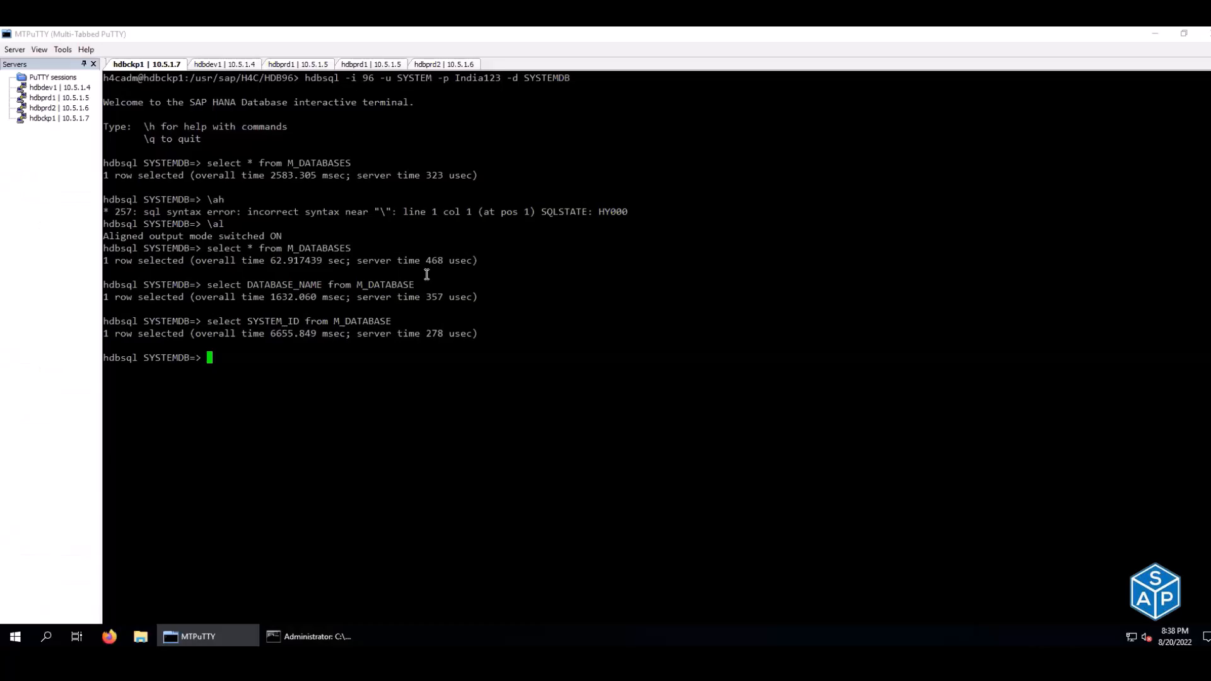
pyautogui.write('\\q')
# - Exit hdbsql with \q to return to the h4cadm shell prompt in /usr/sap/H4C/HDB96
pyautogui.press('Return')
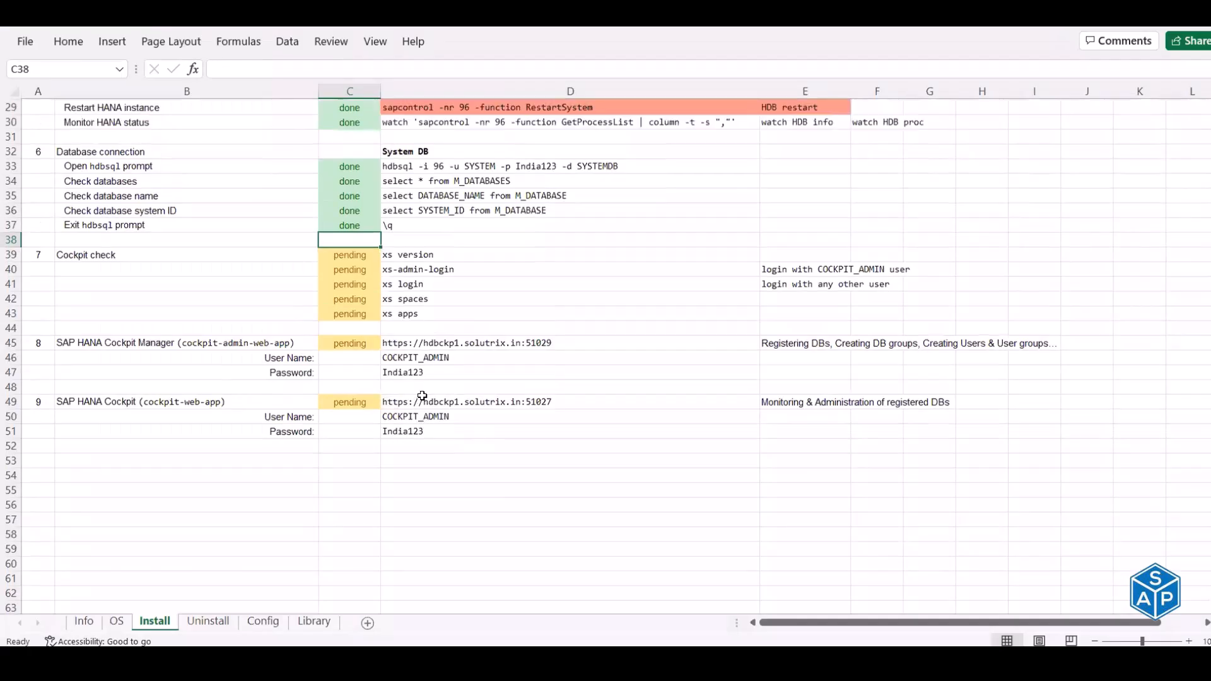
# - Review the Install sheet's install block, HANA status command and System DB connection commands
pyautogui.scroll(9, 470, 127)
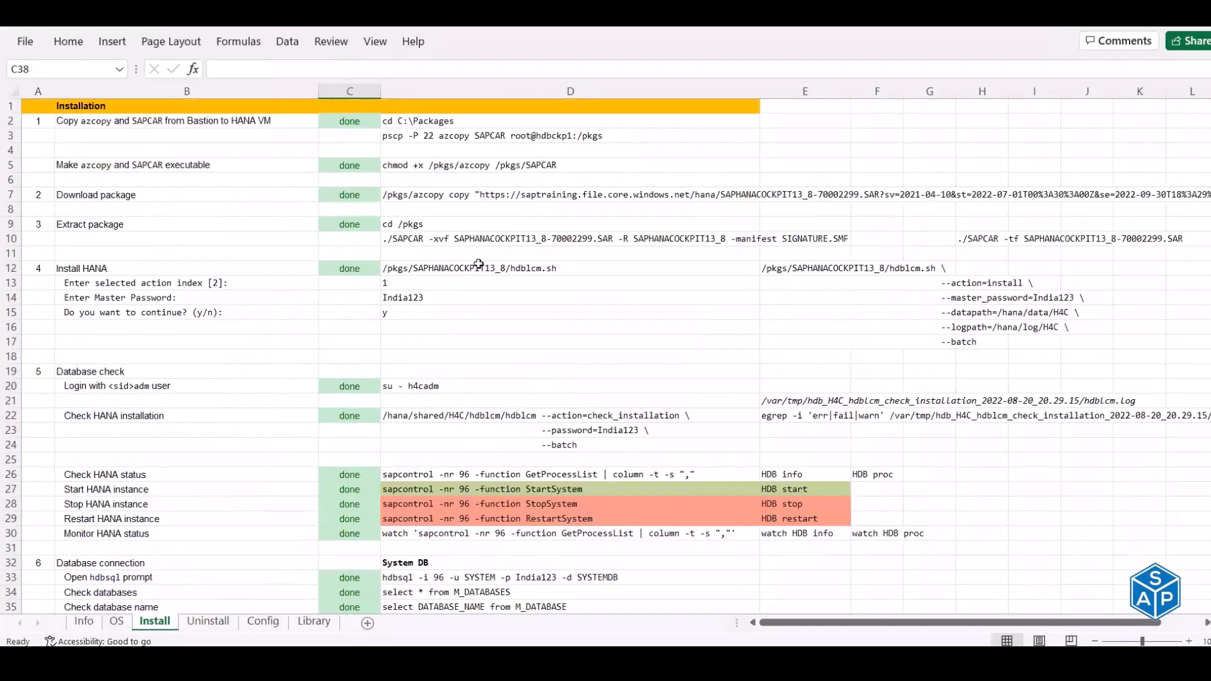
pyautogui.moveTo(788, 270); pyautogui.dragTo(803, 351)
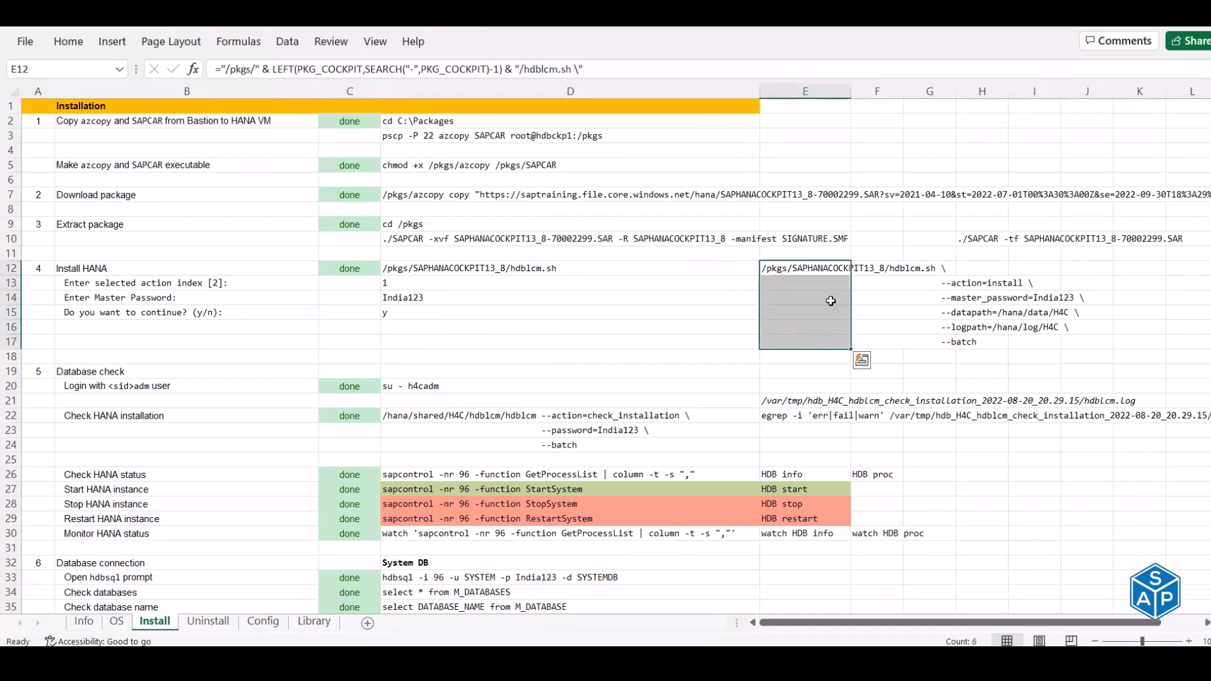
pyautogui.scroll(-2, 826, 328)
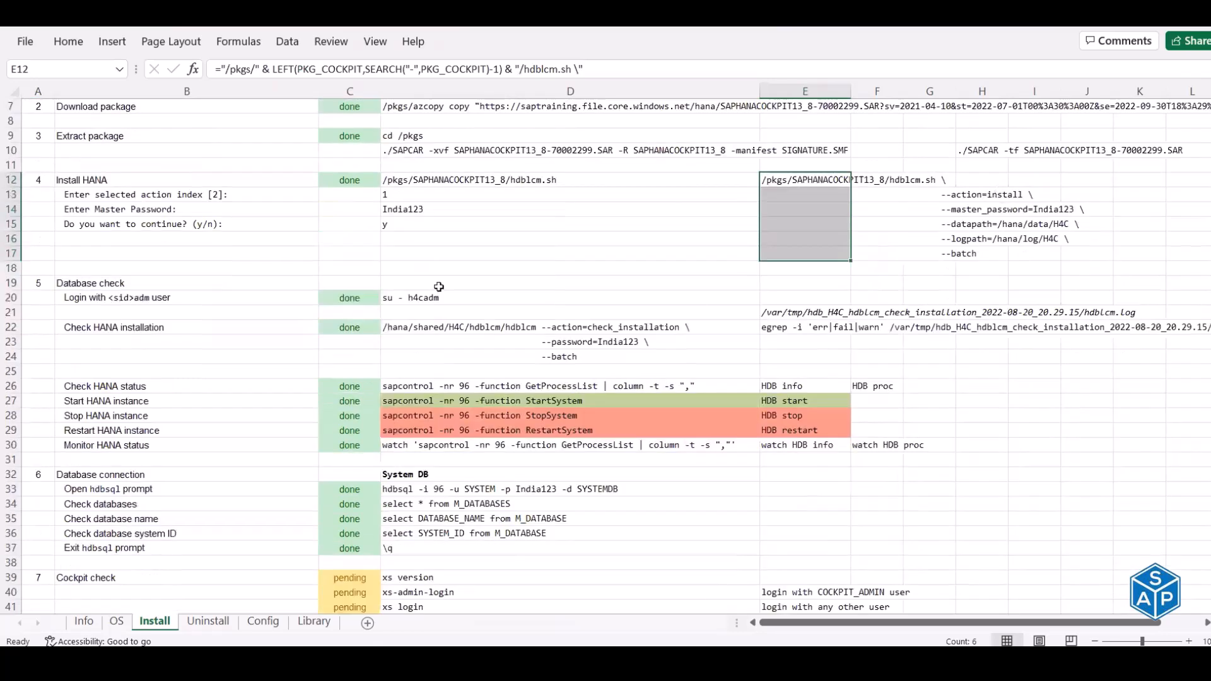
pyautogui.scroll(-2, 437, 409)
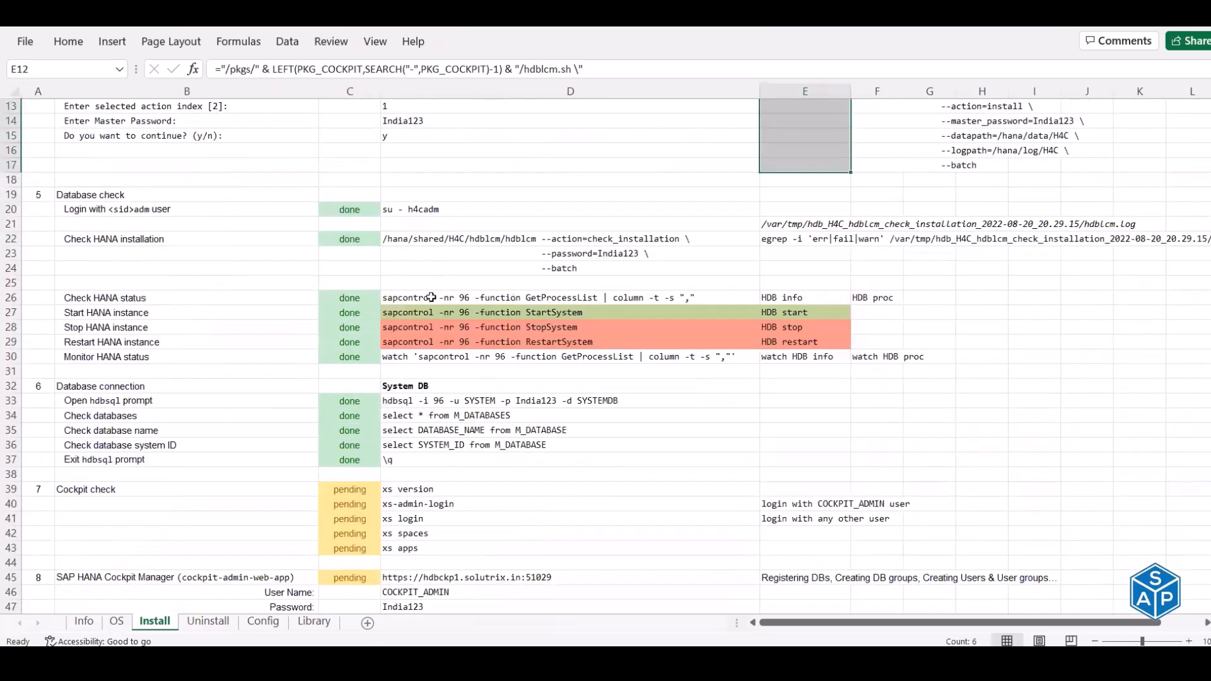
pyautogui.click(422, 357)
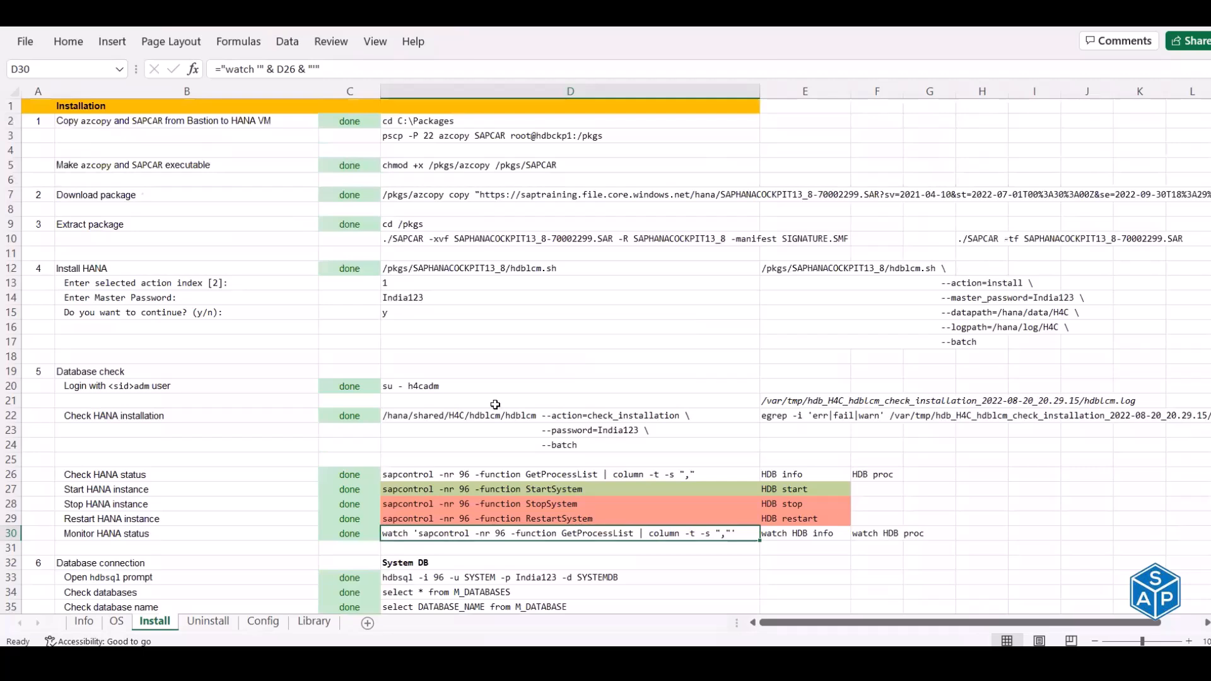
pyautogui.scroll(-6, 496, 404)
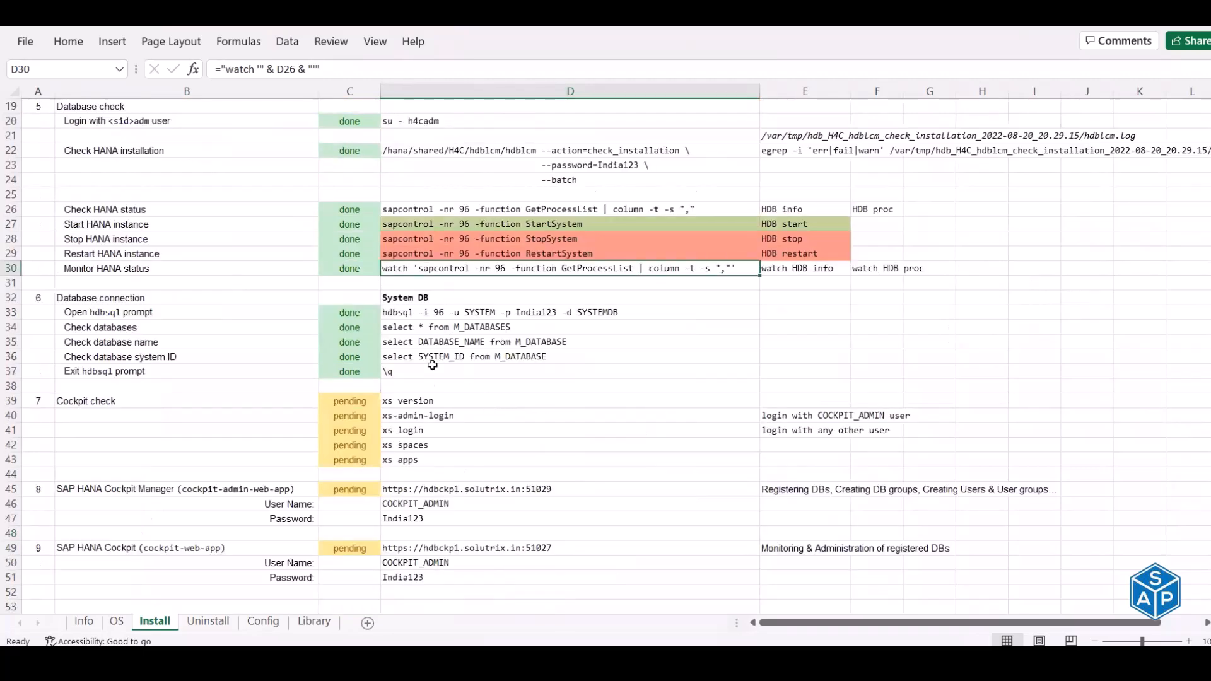
pyautogui.click(164, 298)
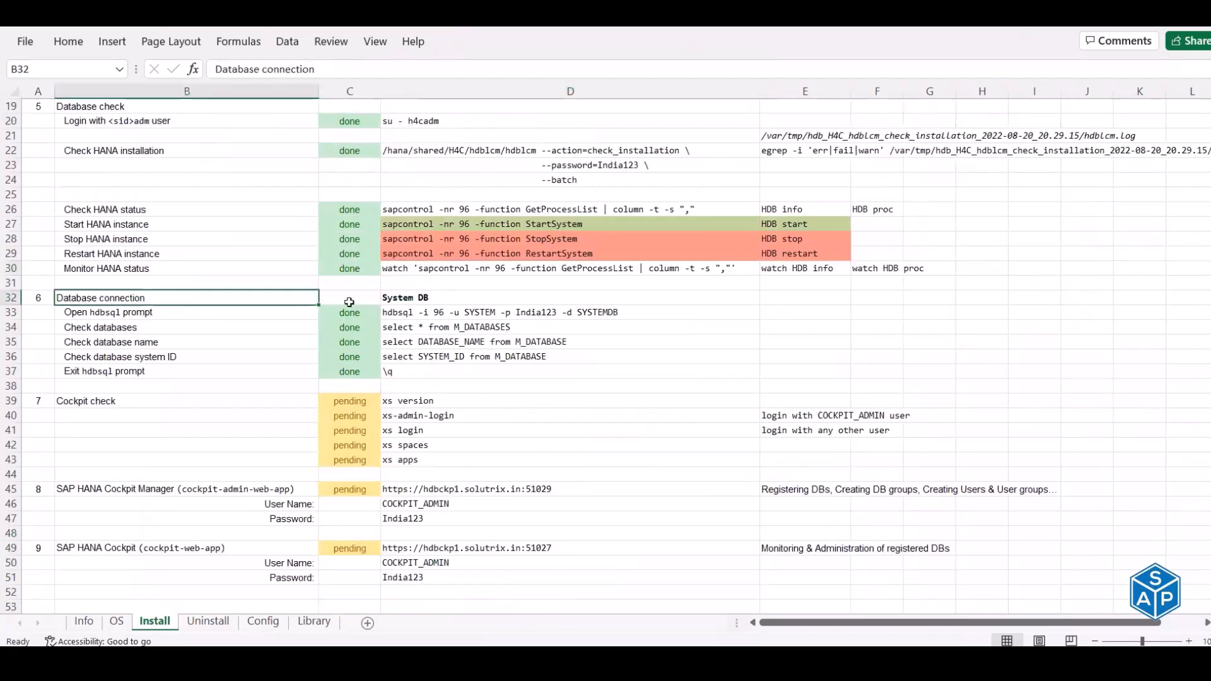
pyautogui.moveTo(441, 297); pyautogui.dragTo(453, 375)
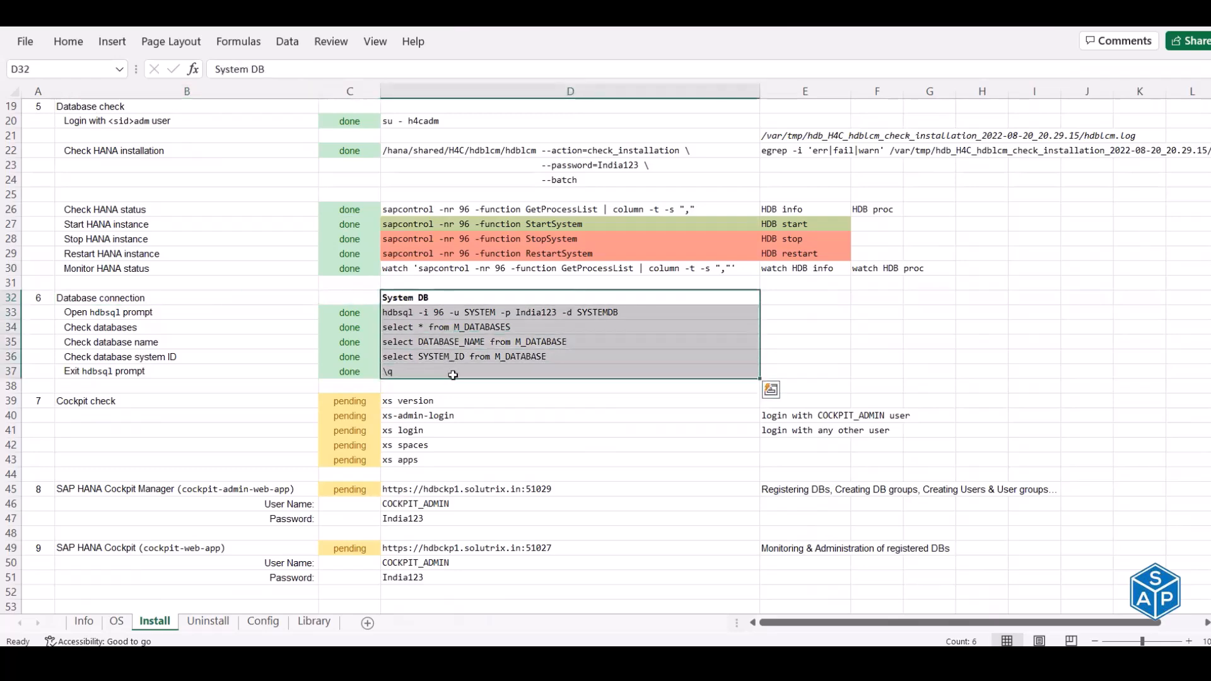
pyautogui.scroll(-4, 453, 374)
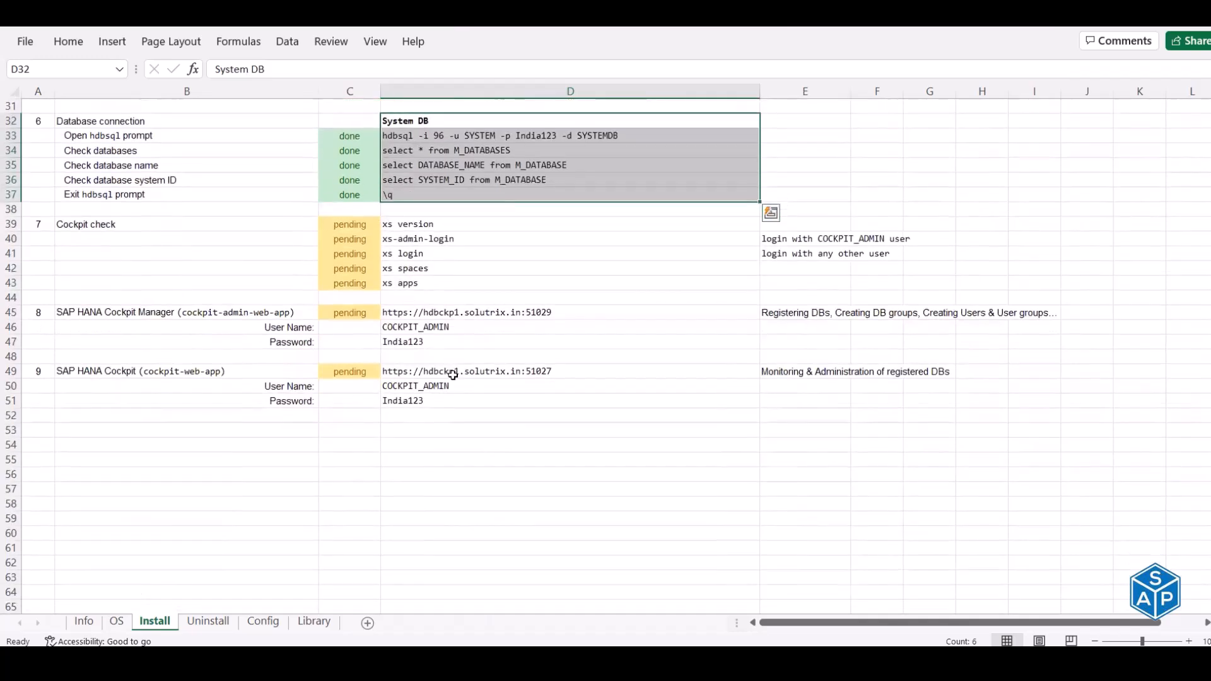
pyautogui.scroll(3, 381, 396)
pyautogui.scroll(1, 381, 396)
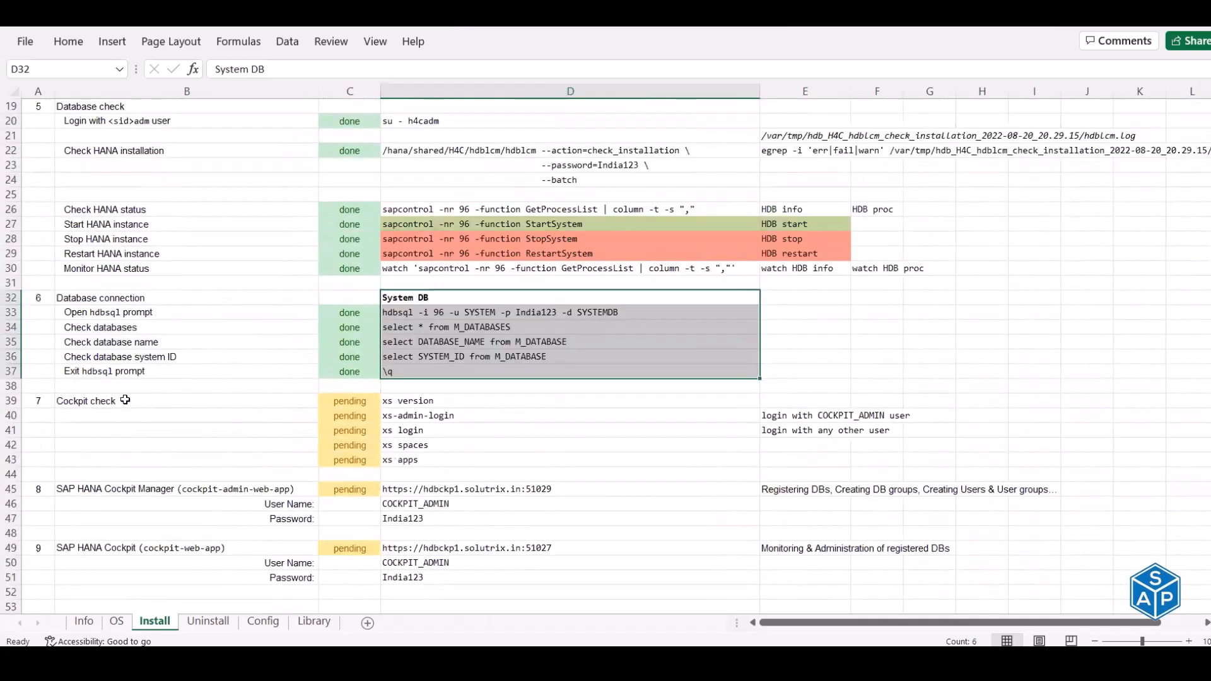
# - Copy the xs version command from D39 and clear the terminal screen
pyautogui.click(147, 404)
pyautogui.click(415, 402)
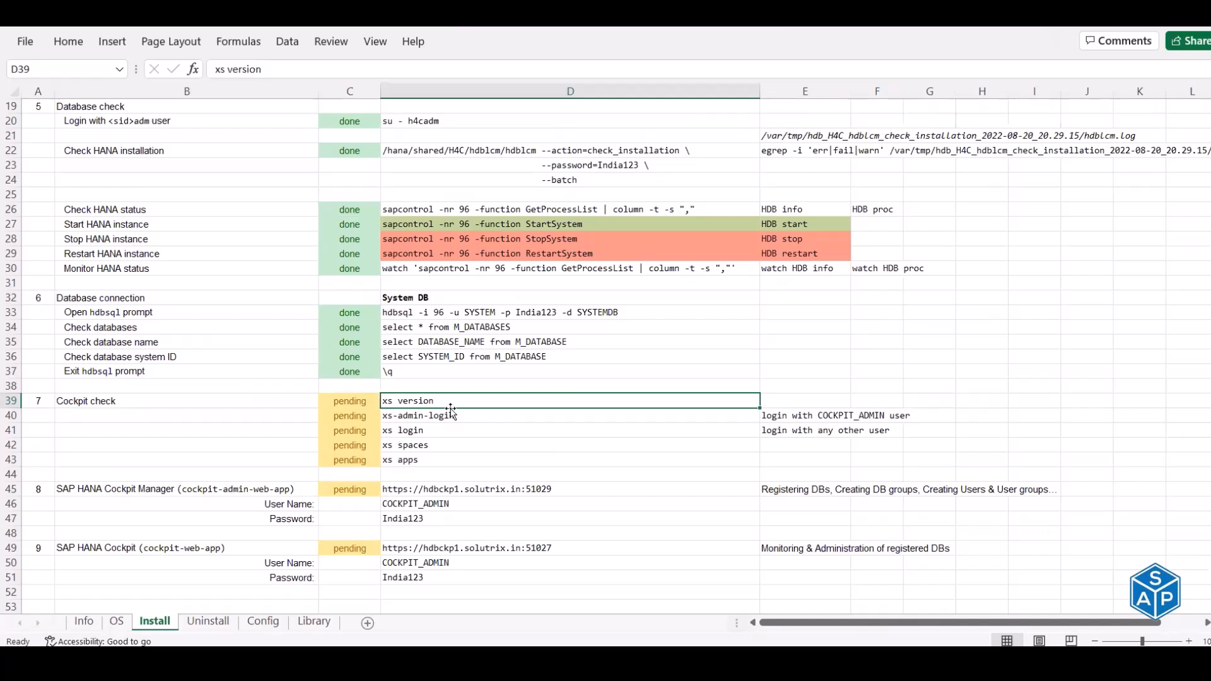
pyautogui.hotkey('ctrl', 'c')
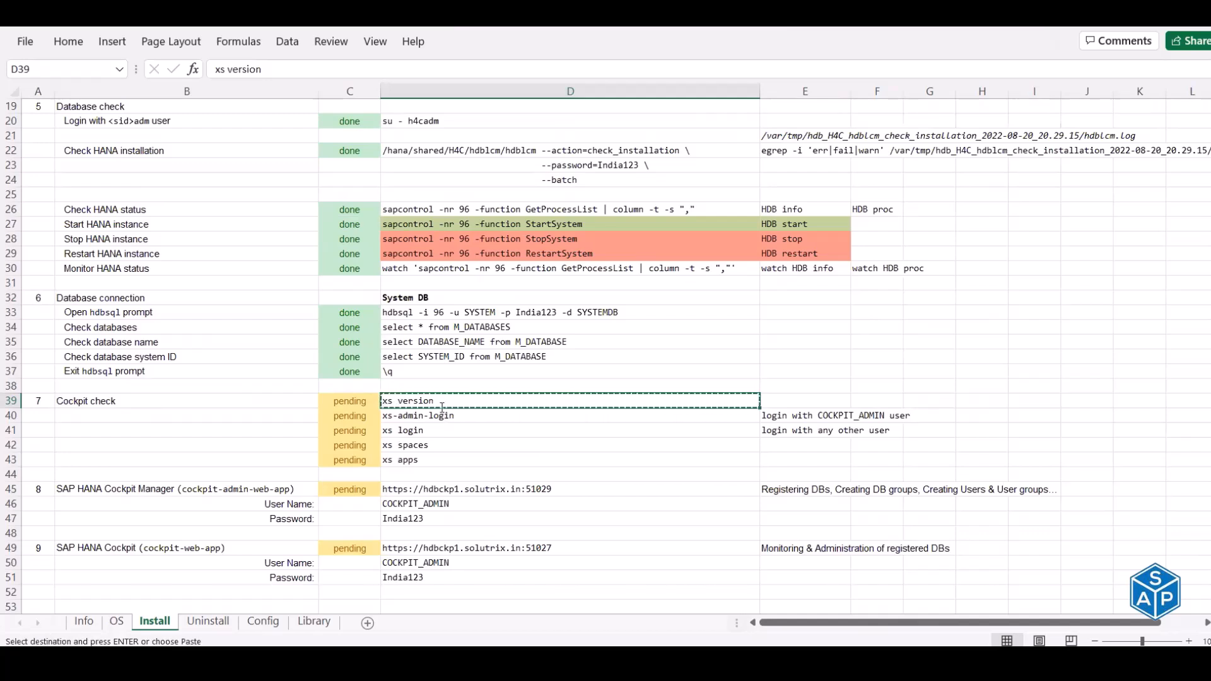
pyautogui.hotkey('alt', 'Tab')
pyautogui.hotkey('ctrl', 'l')
# - Run xs version and check the client version, controller and authorization endpoints, and hana-cockpit URL
pyautogui.rightClick(475, 223)
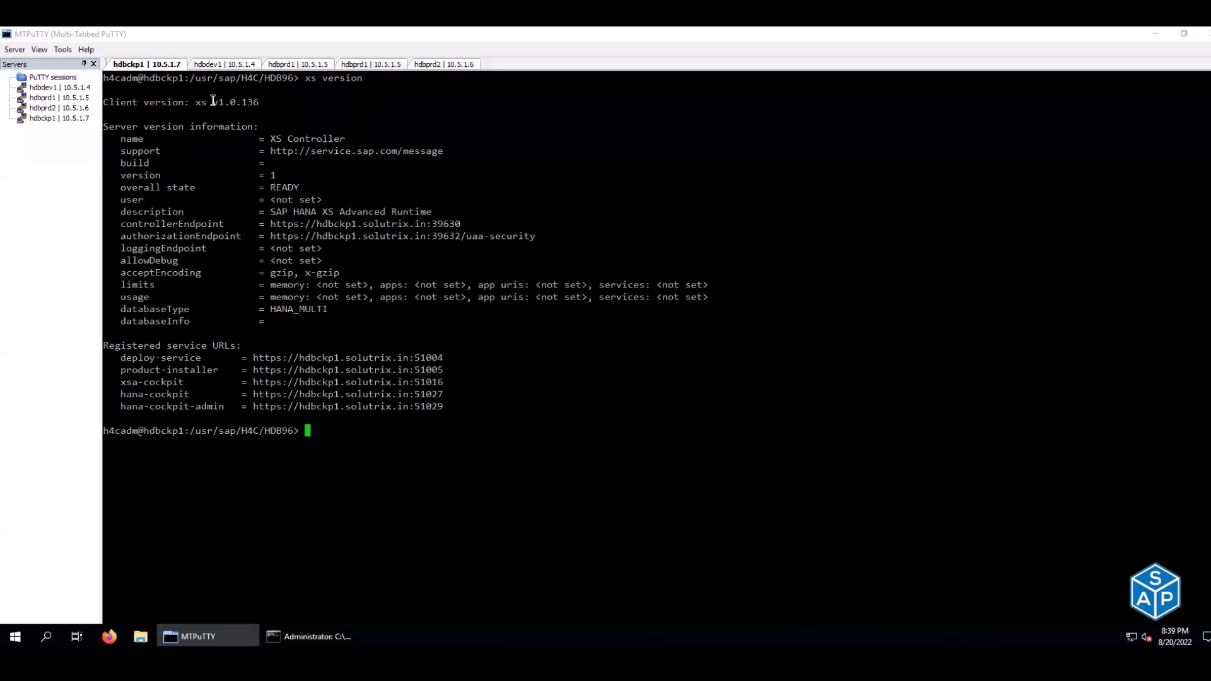
pyautogui.moveTo(207, 102); pyautogui.dragTo(348, 140)
pyautogui.moveTo(270, 212); pyautogui.dragTo(430, 212)
pyautogui.moveTo(306, 223); pyautogui.dragTo(339, 223)
pyautogui.moveTo(162, 223); pyautogui.dragTo(201, 223)
pyautogui.moveTo(313, 223); pyautogui.dragTo(414, 224)
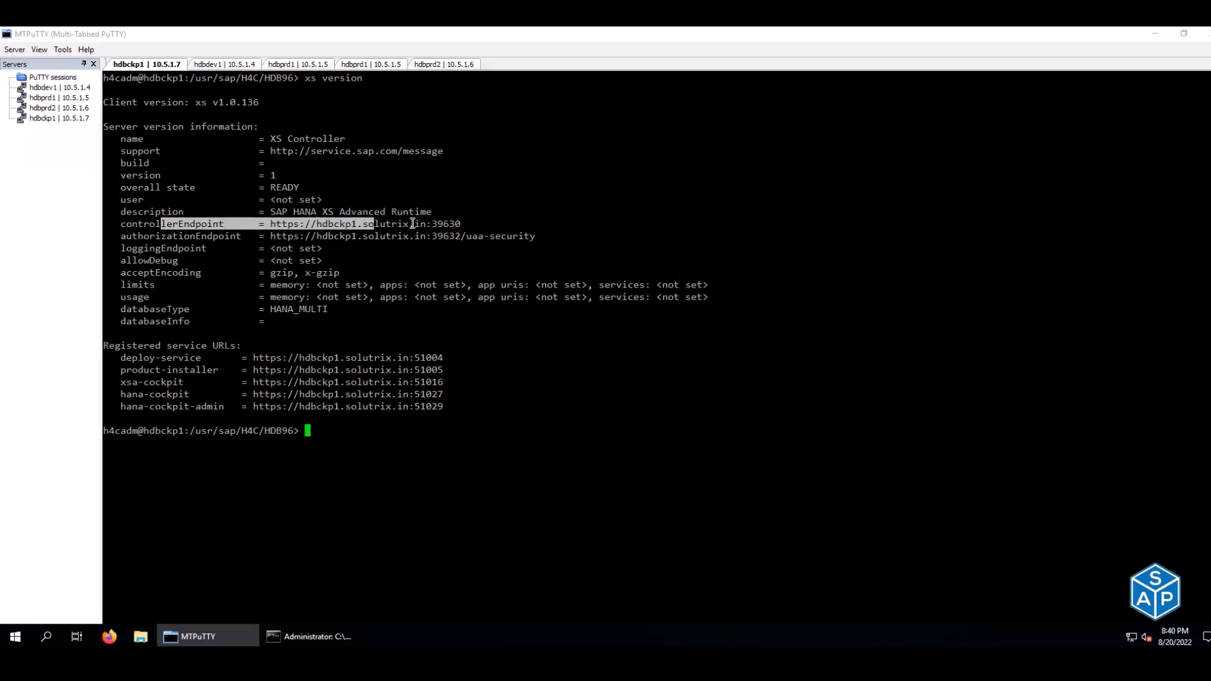
pyautogui.moveTo(179, 236); pyautogui.dragTo(379, 235)
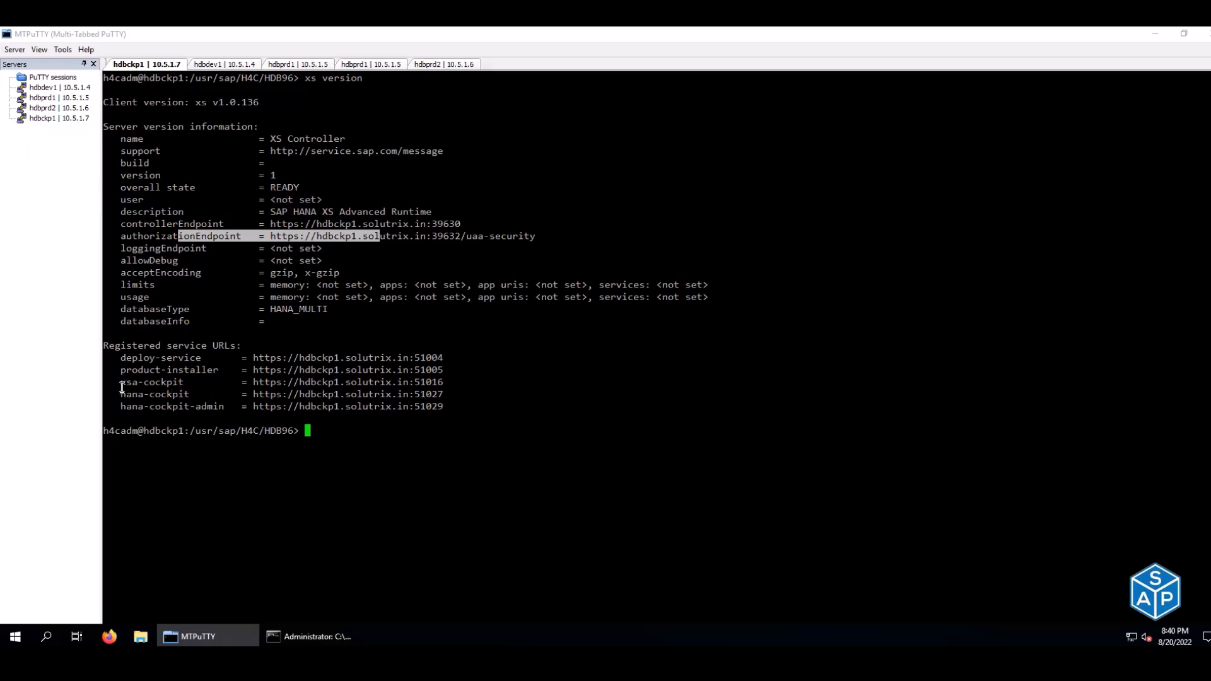
pyautogui.moveTo(121, 396); pyautogui.dragTo(444, 389)
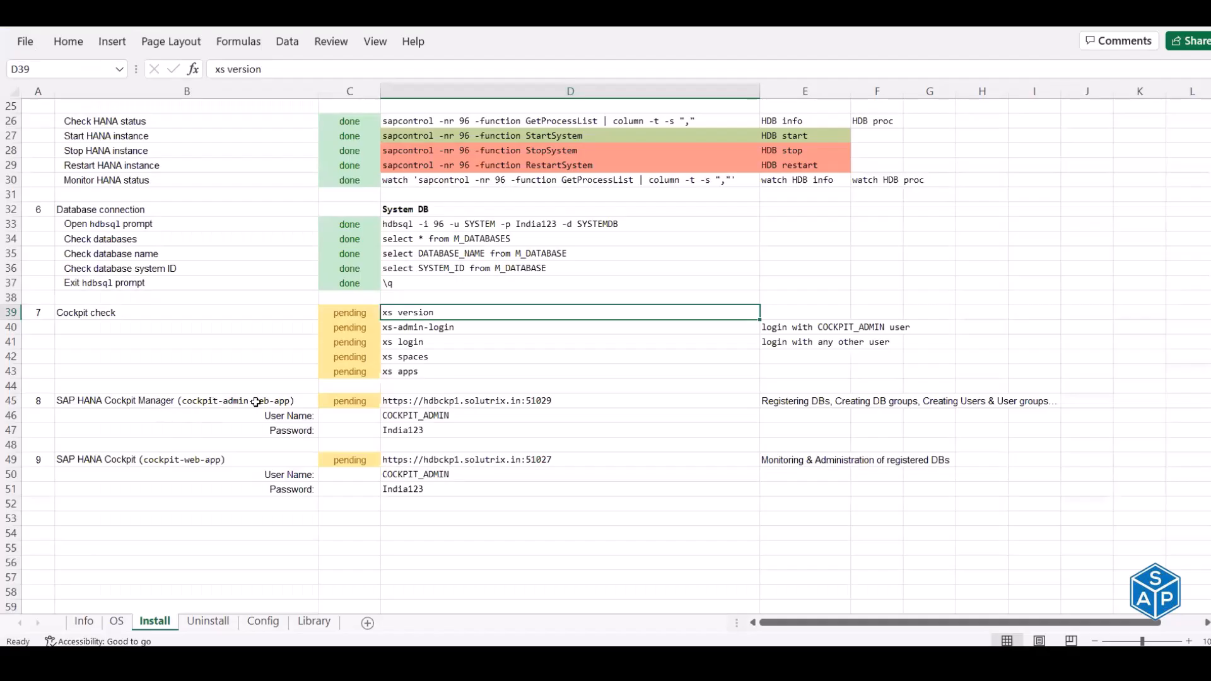
# - Match hana-cockpit-admin against the checklist's Cockpit entries and select the xs-admin-login command
pyautogui.click(252, 402)
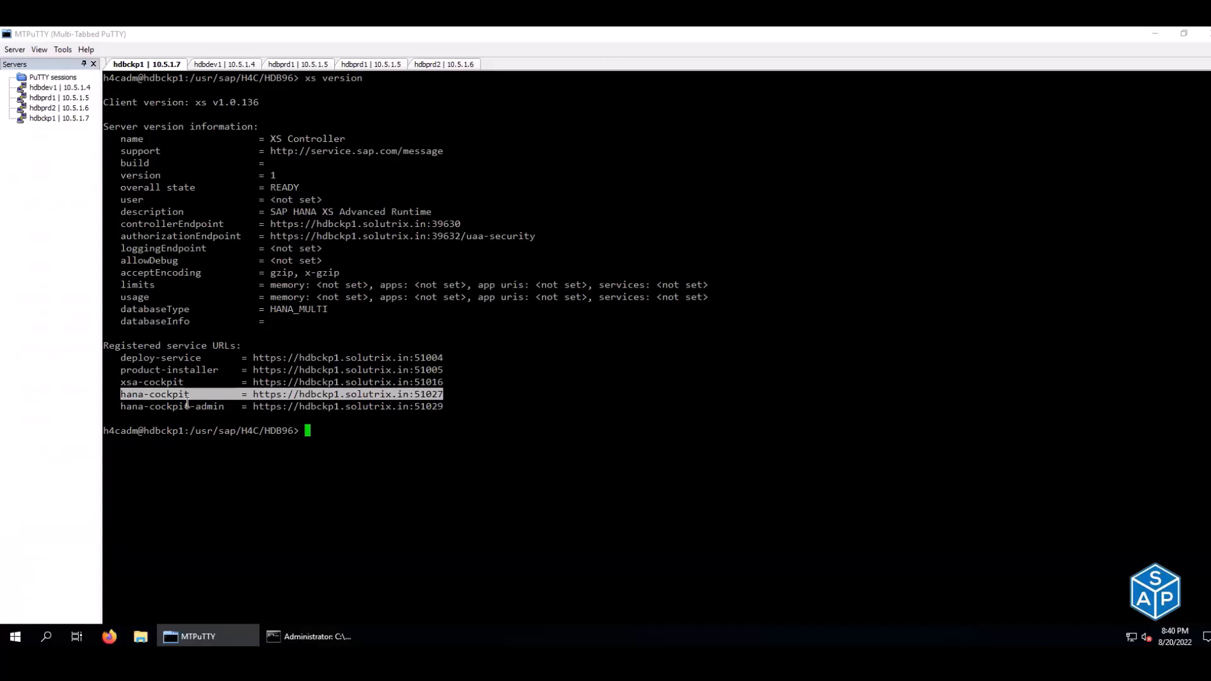
pyautogui.doubleClick(188, 405)
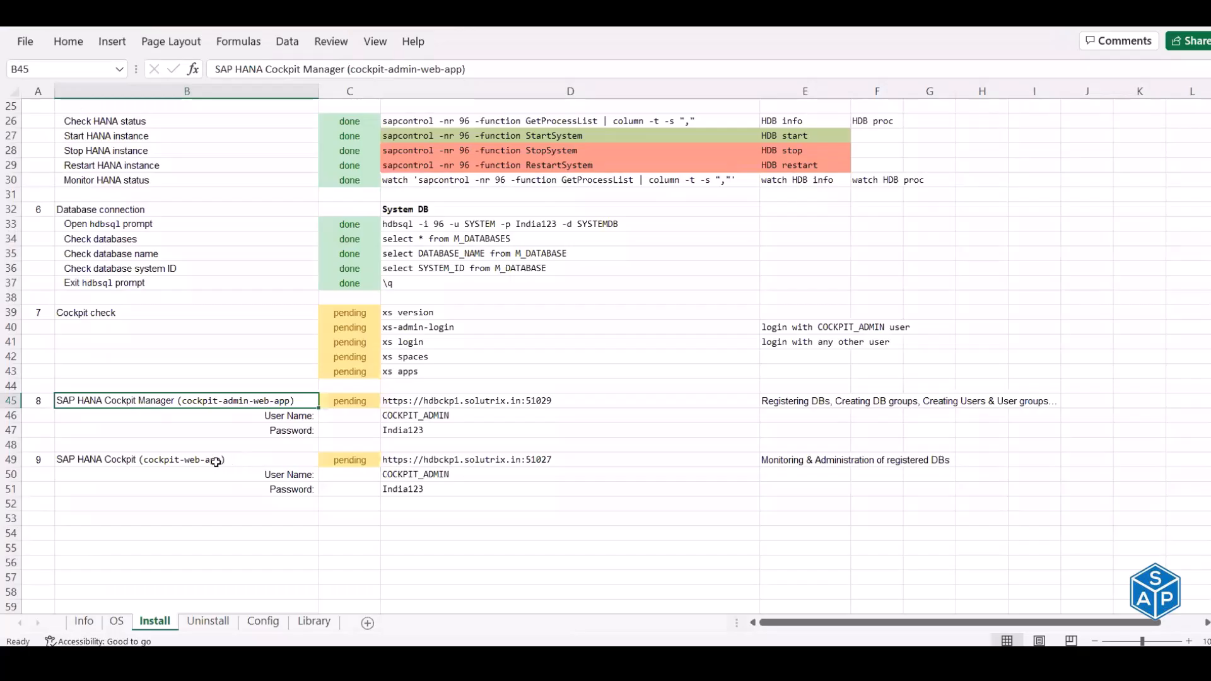
pyautogui.click(227, 459)
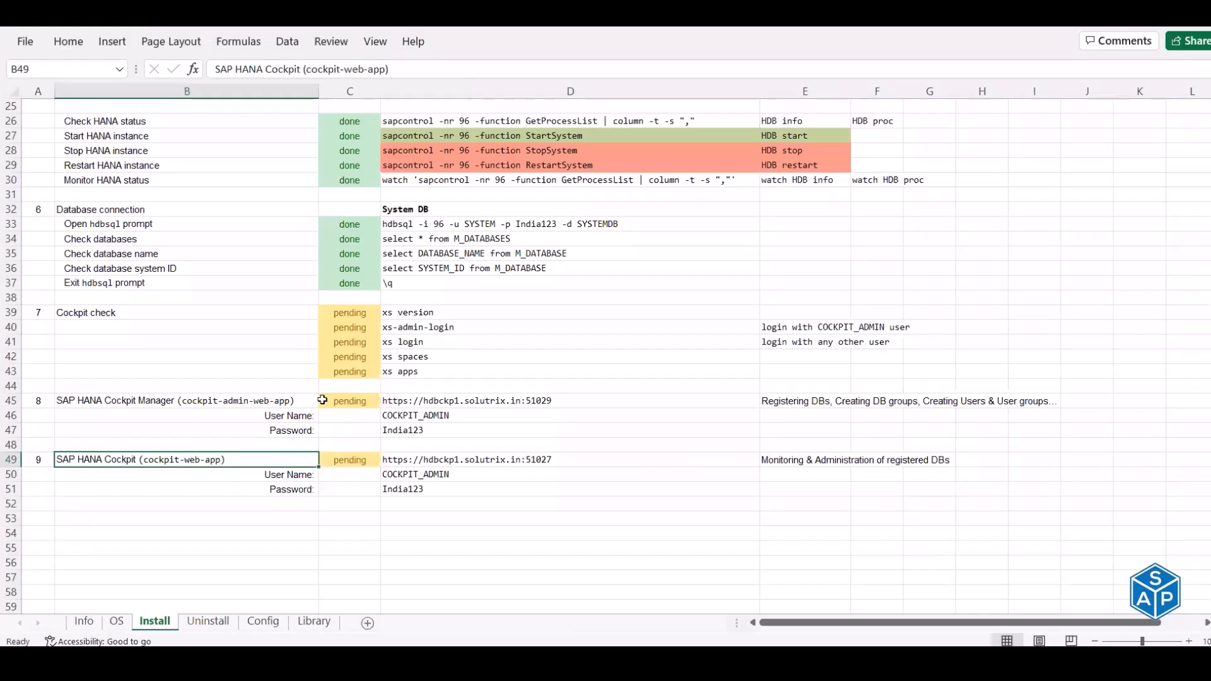
pyautogui.scroll(2, 332, 390)
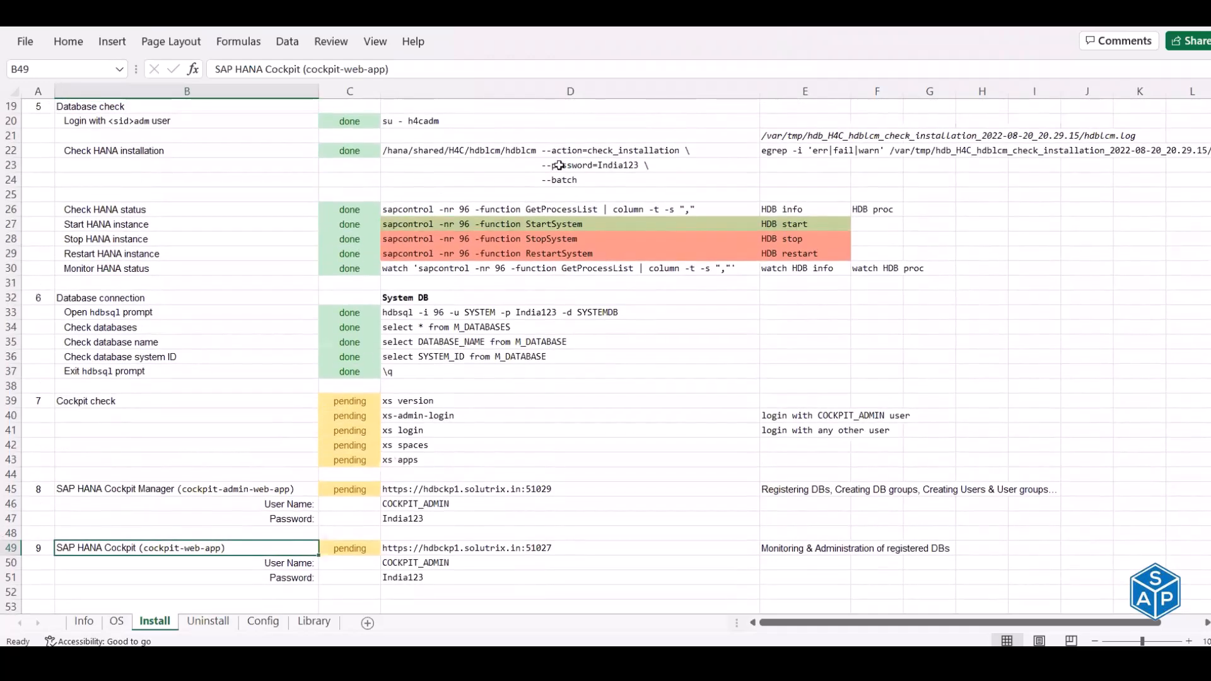
pyautogui.click(426, 401)
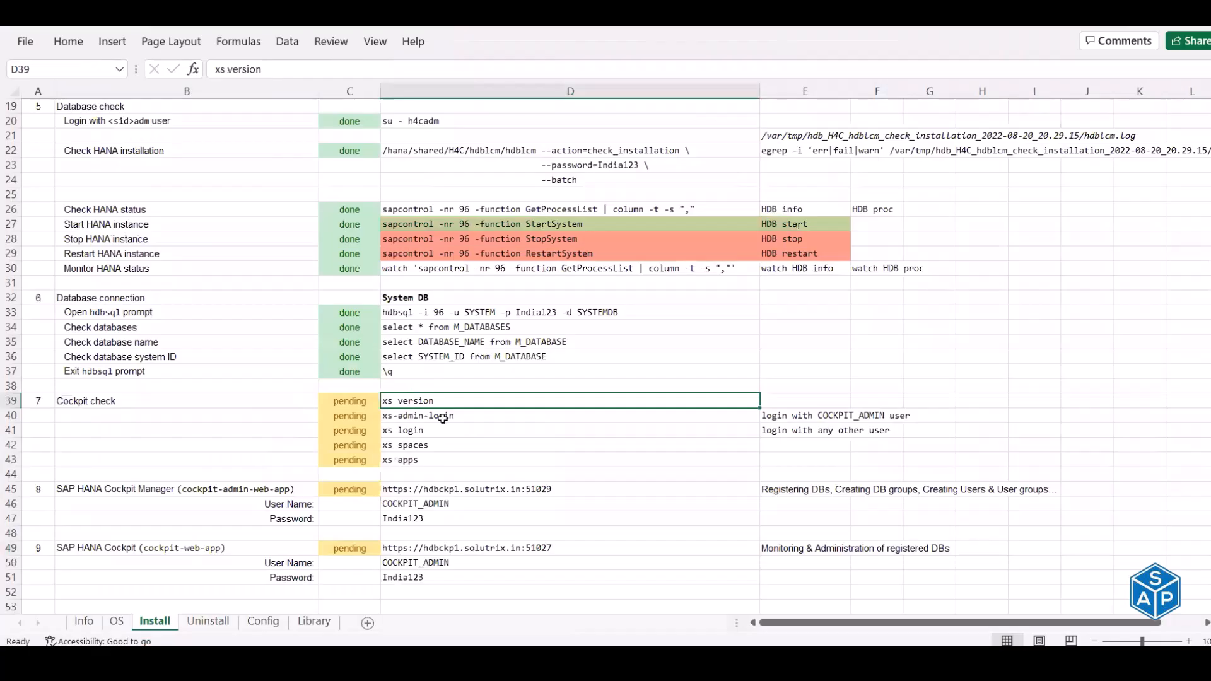
pyautogui.click(442, 418)
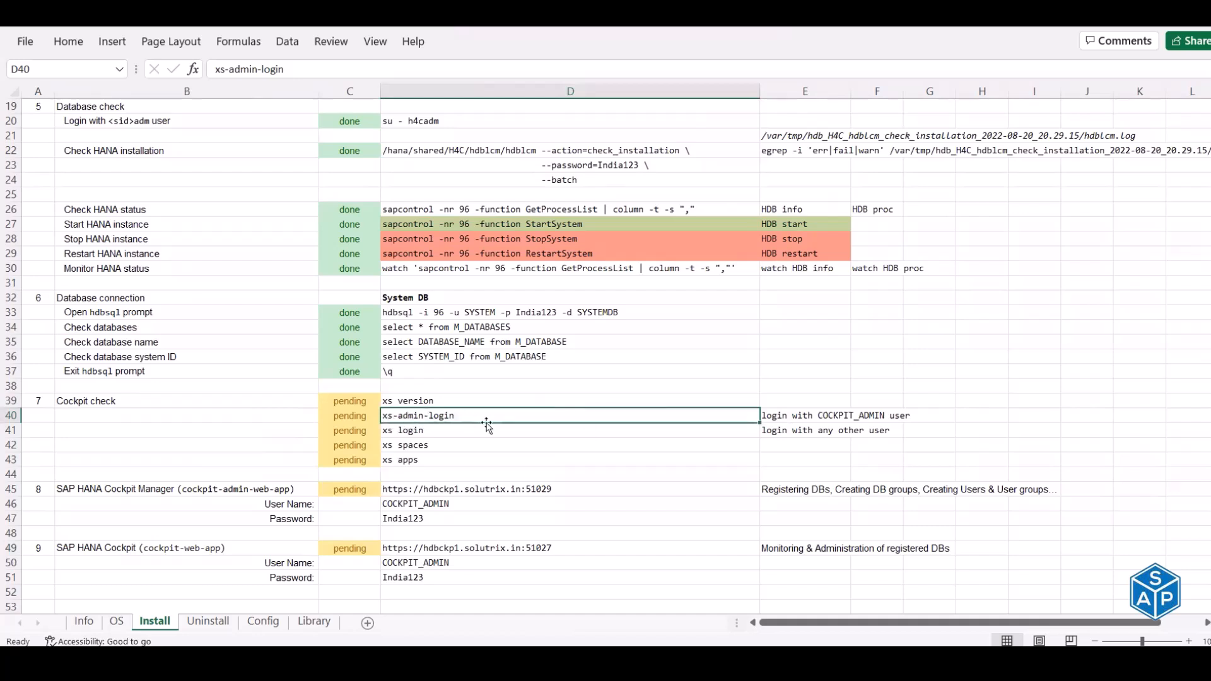
# - Run the xs-admin-login command from the checklist in the terminal
pyautogui.hotkey('ctrl', 'c')
pyautogui.hotkey('alt', 'Tab')
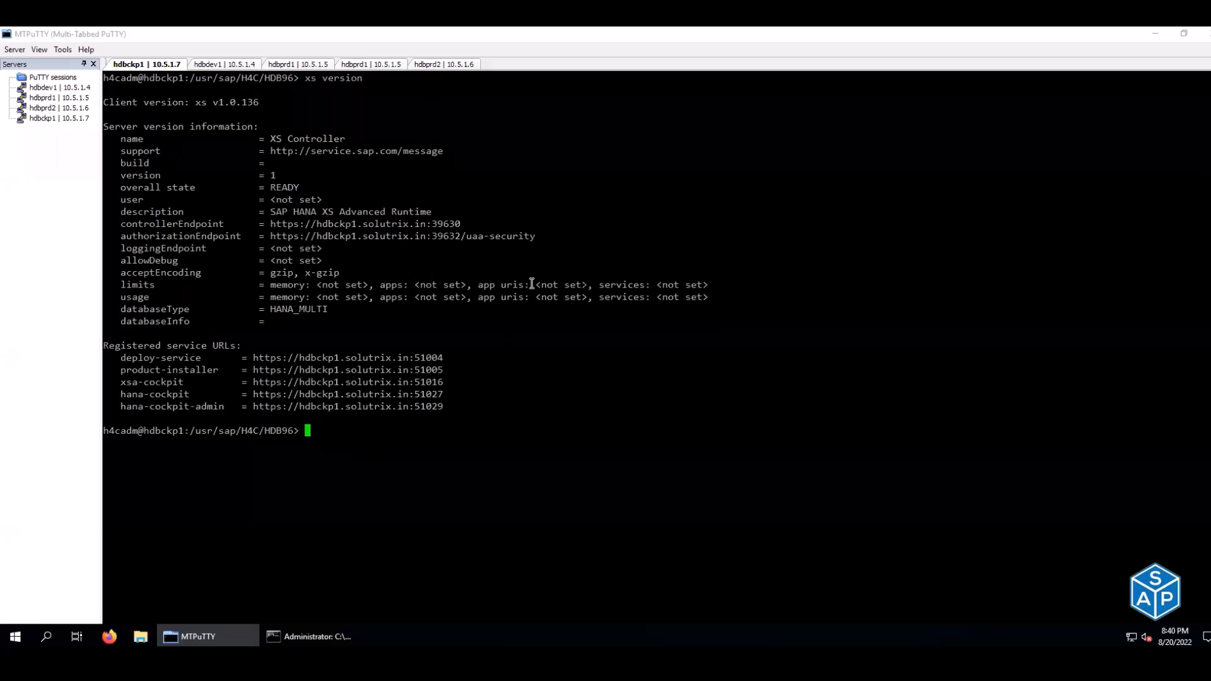
pyautogui.rightClick(532, 285)
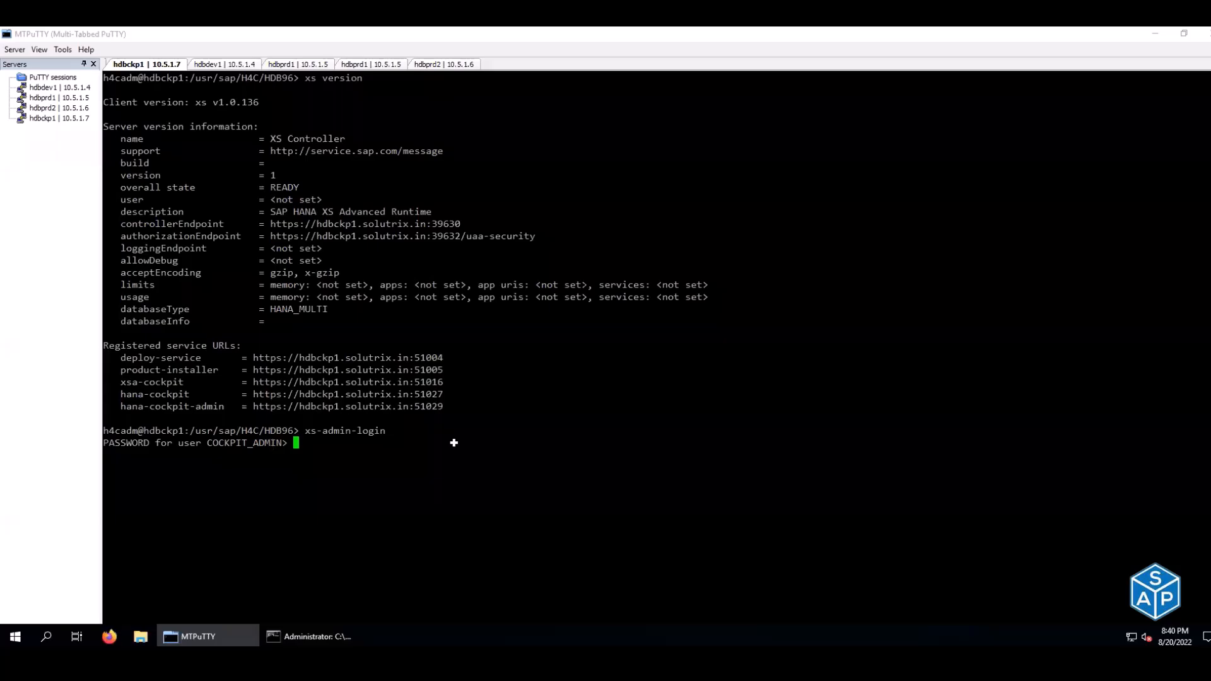
pyautogui.hotkey('alt', 'Tab')
pyautogui.click(820, 417)
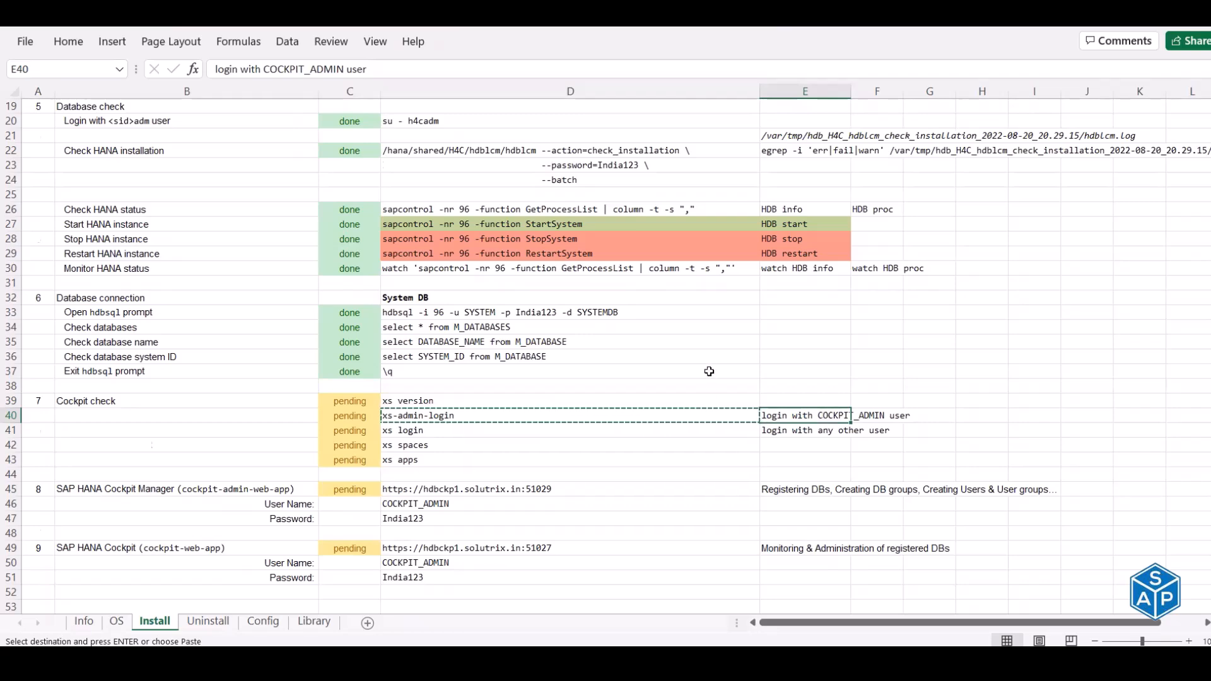
# - Enter the master password from D14 and confirm login to org HANACockpit, space SAP
pyautogui.scroll(4, 709, 371)
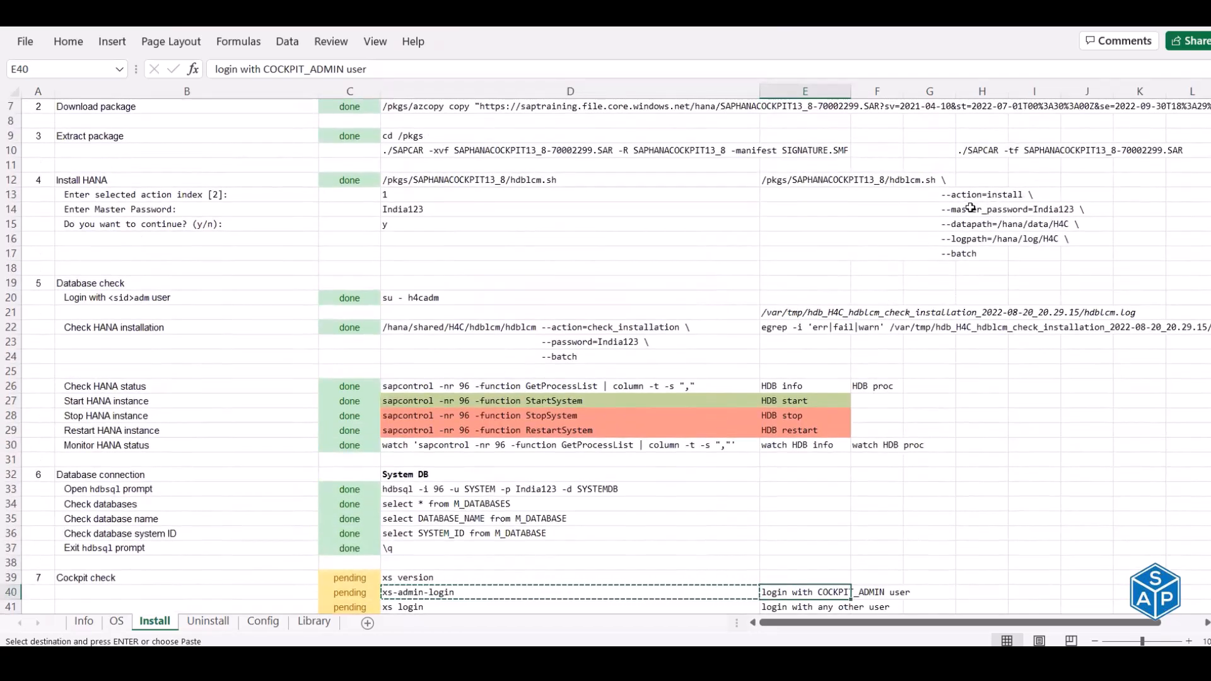
pyautogui.click(994, 210)
pyautogui.click(416, 207)
pyautogui.hotkey('ctrl', 'c')
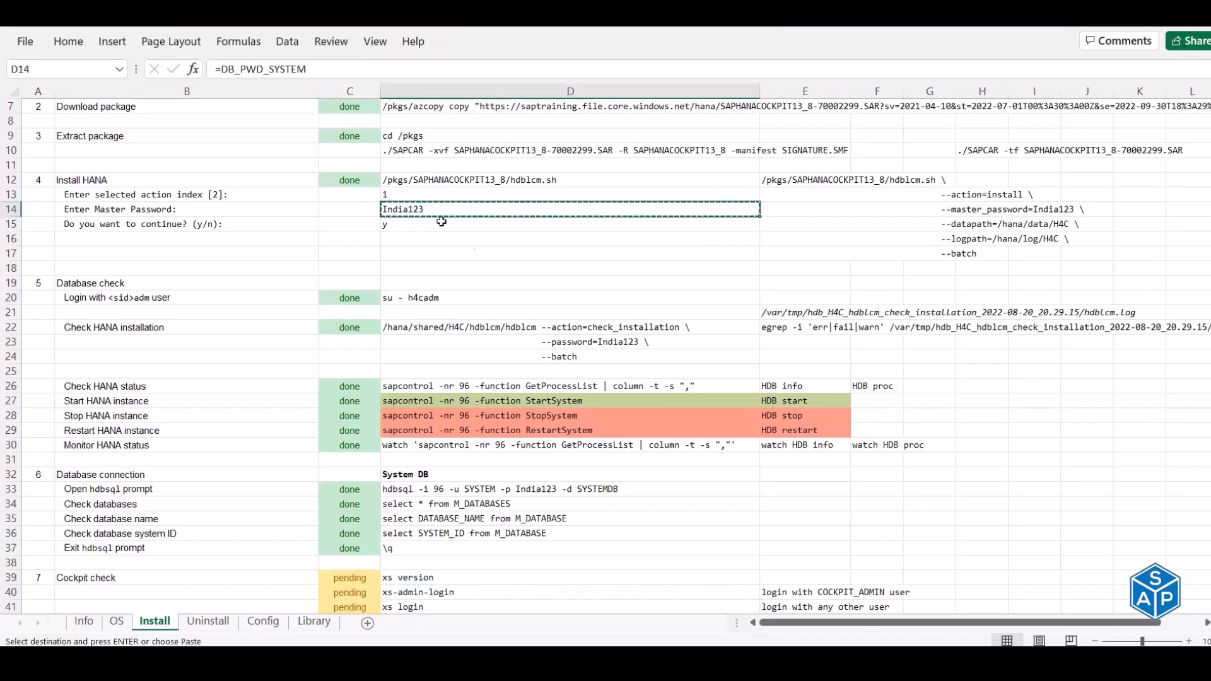
pyautogui.hotkey('alt', 'Tab')
pyautogui.rightClick(543, 314)
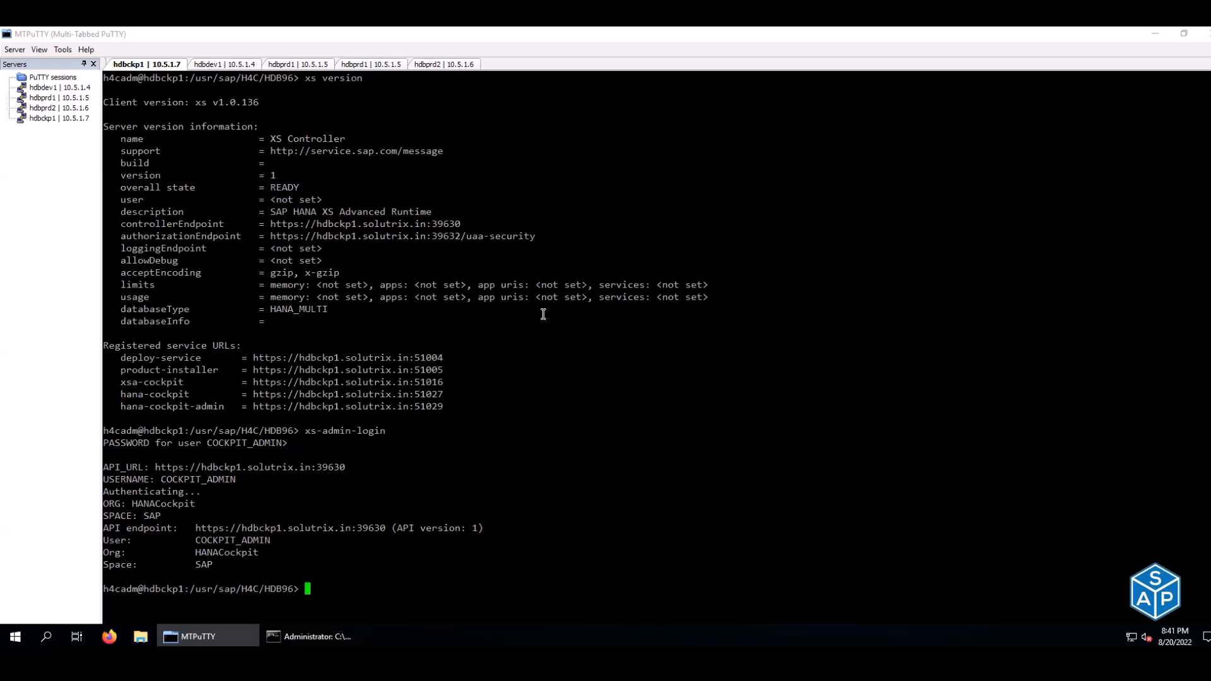
pyautogui.moveTo(165, 480); pyautogui.dragTo(229, 477)
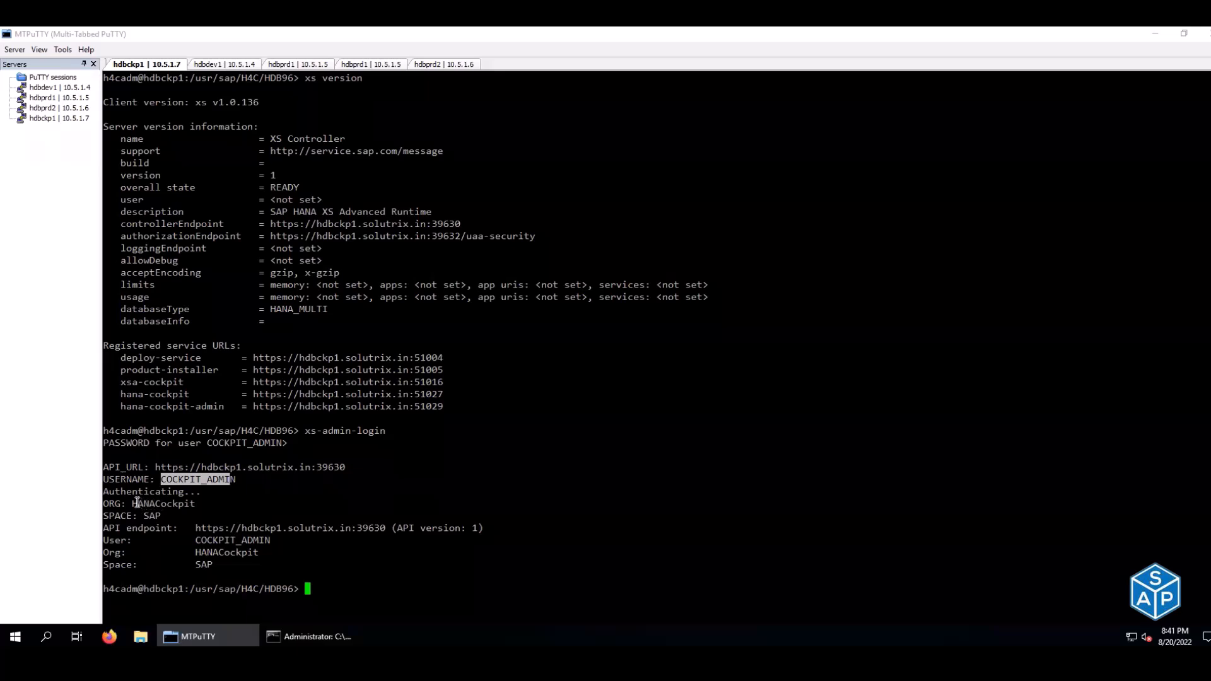
pyautogui.moveTo(132, 504); pyautogui.dragTo(187, 504)
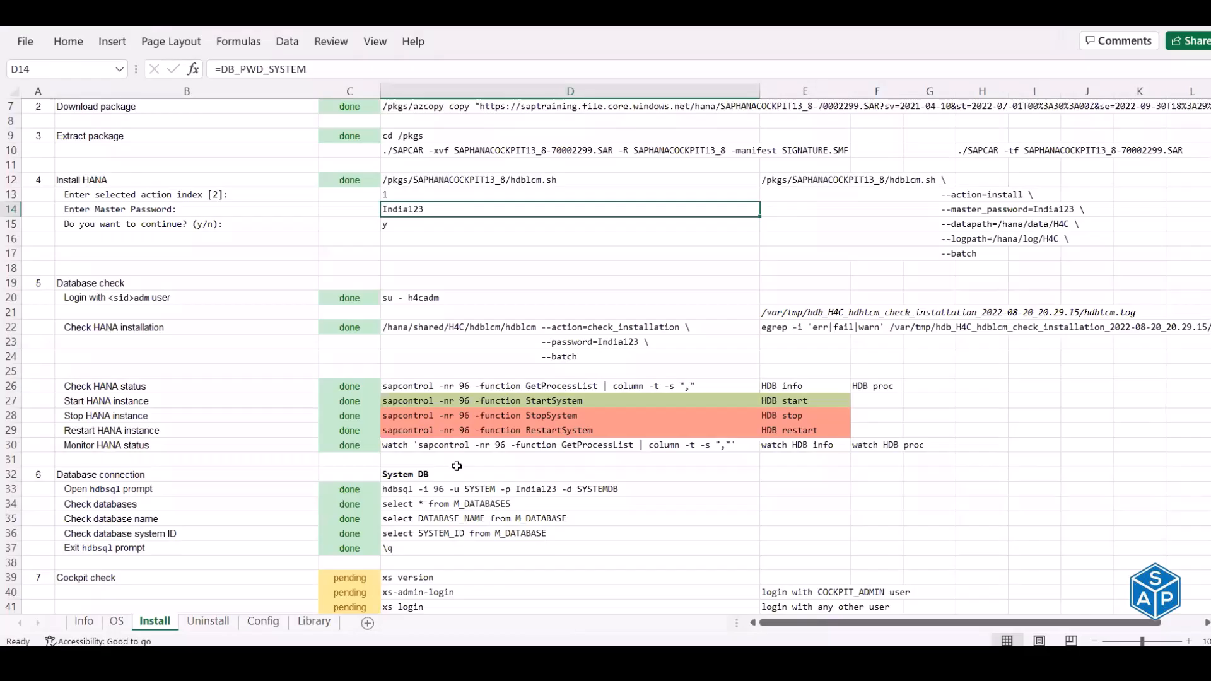
pyautogui.scroll(-6, 456, 465)
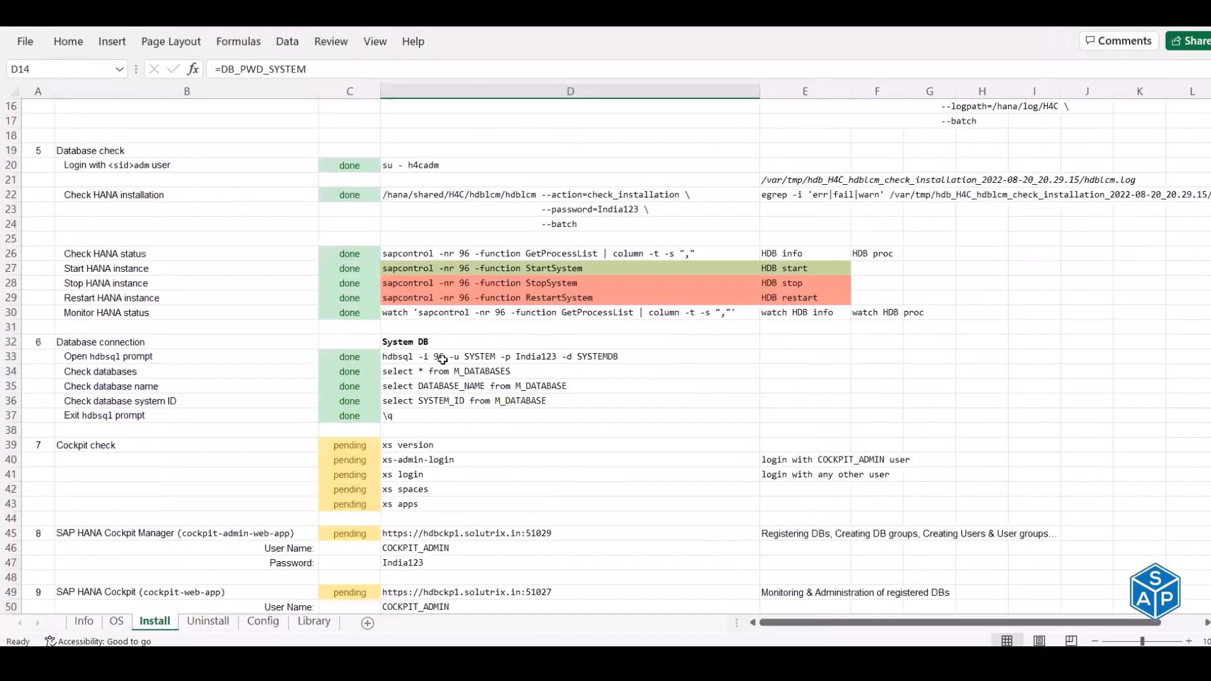
# - Review the xs login commands and their notes about logging in as other users
pyautogui.click(437, 342)
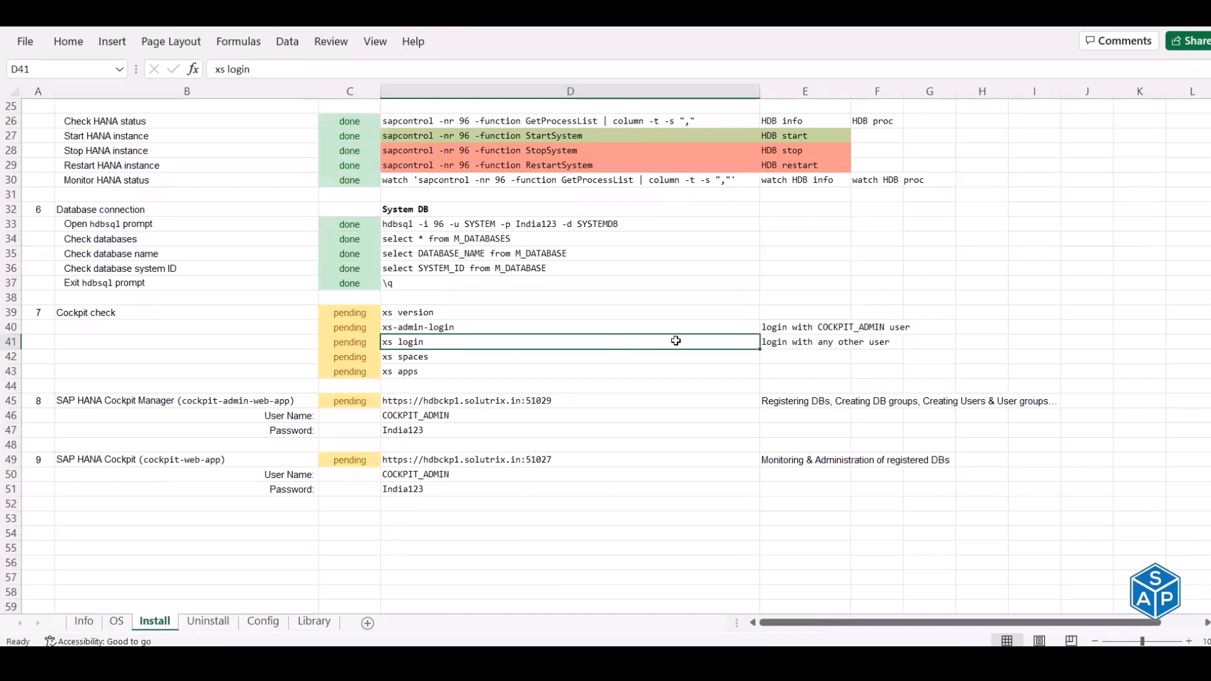
pyautogui.click(791, 341)
pyautogui.click(794, 326)
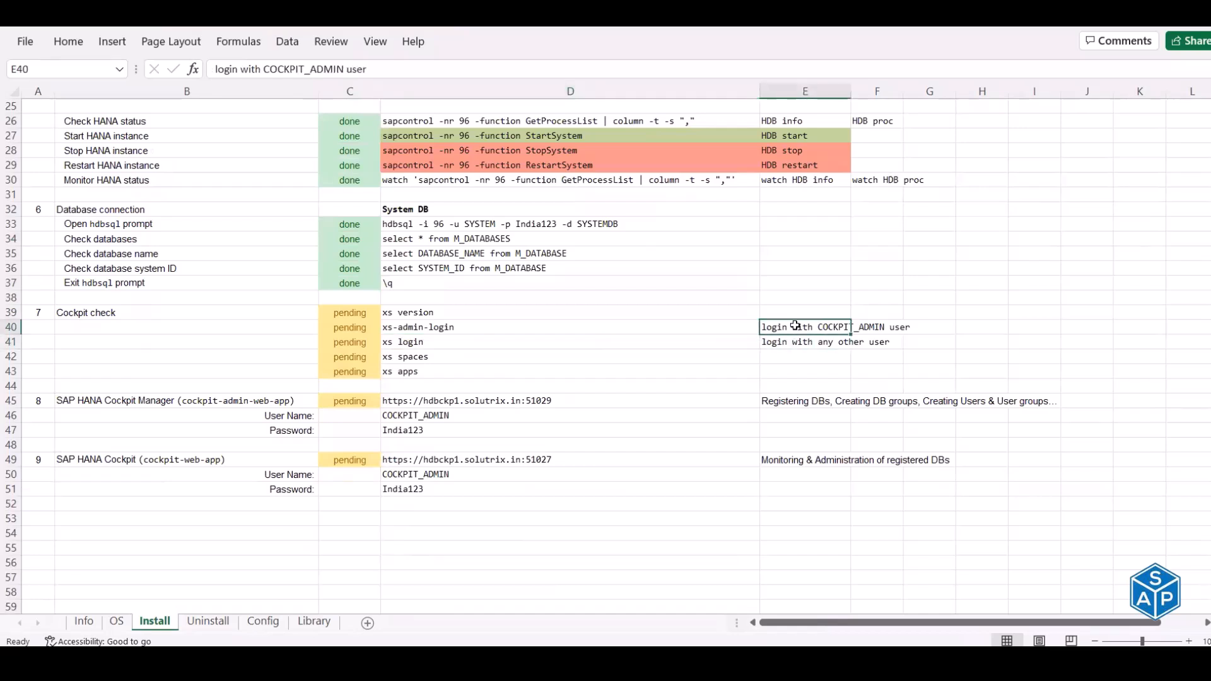
pyautogui.click(791, 344)
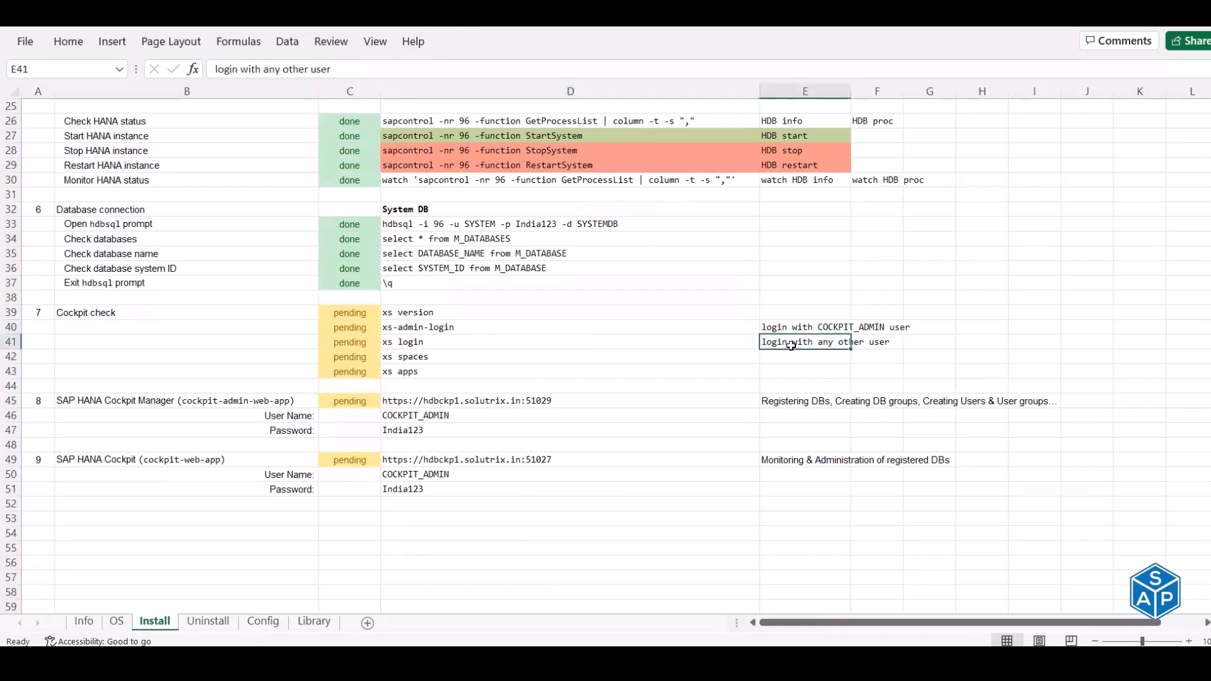
pyautogui.moveTo(424, 328)
pyautogui.mouseDown()
pyautogui.moveTo(430, 338)
pyautogui.moveTo(446, 329)
pyautogui.mouseUp()
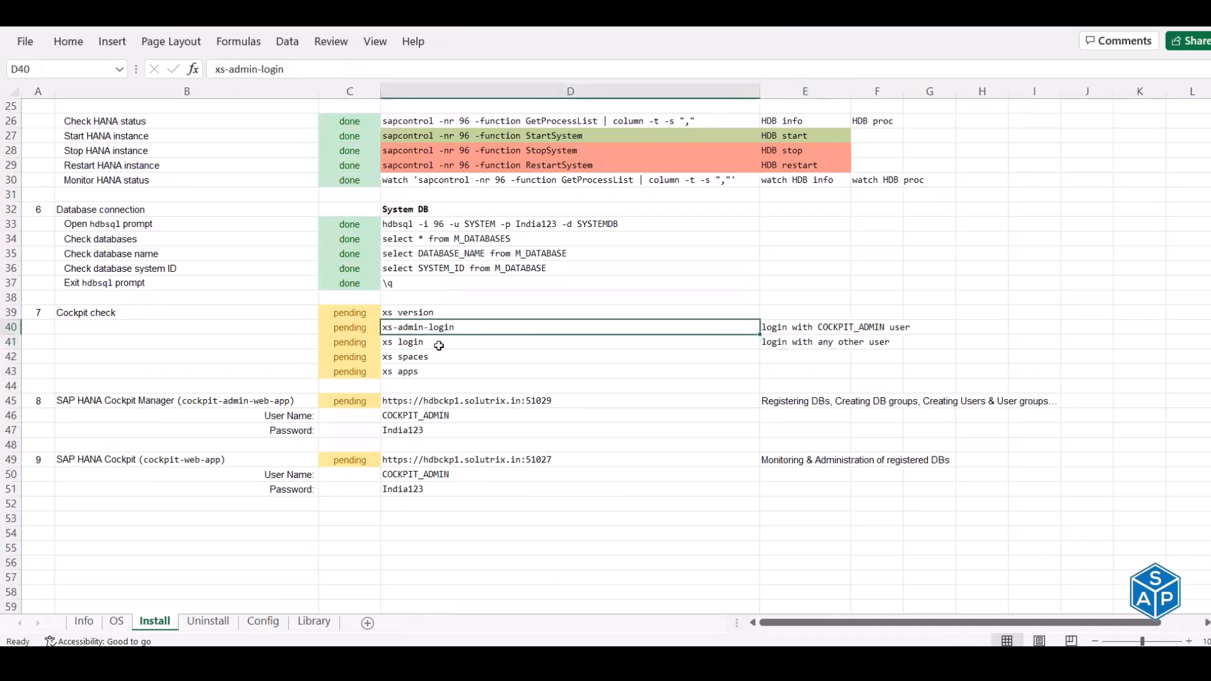
pyautogui.click(439, 344)
# - Run xs spaces from D42 and check spaces SAP and cockpit in org HANACockpit
pyautogui.click(425, 357)
pyautogui.hotkey('ctrl', 'c')
pyautogui.hotkey('alt', 'Tab')
pyautogui.rightClick(539, 297)
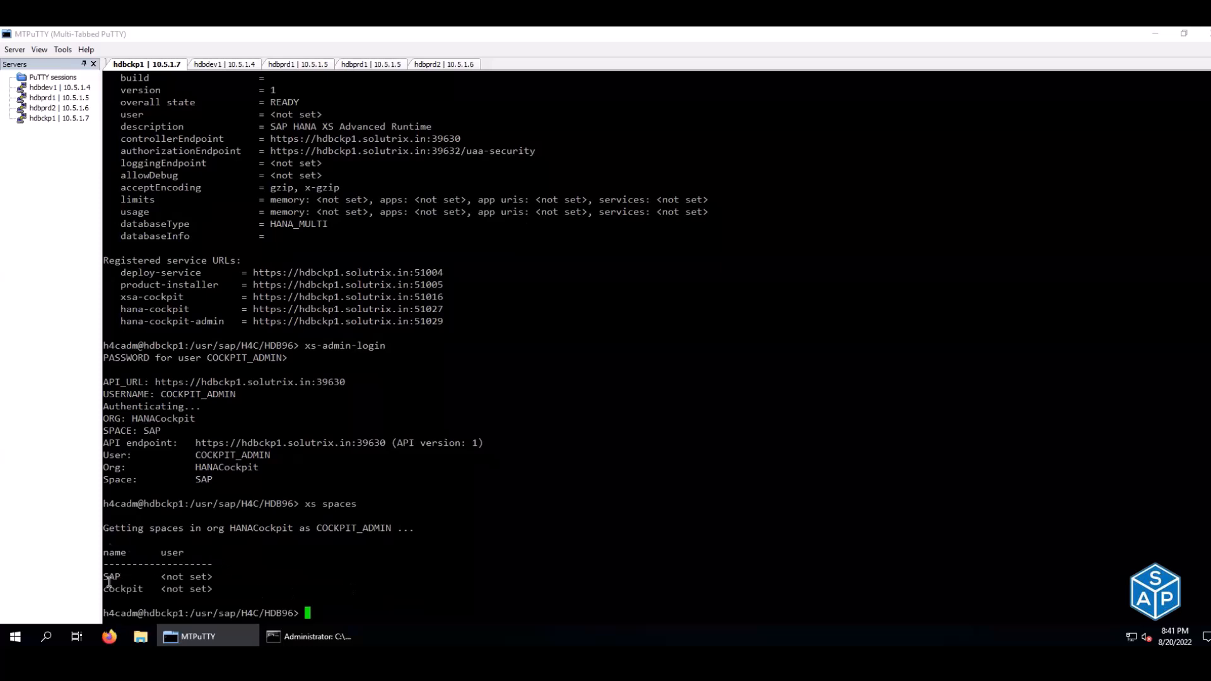
pyautogui.moveTo(107, 580); pyautogui.dragTo(213, 579)
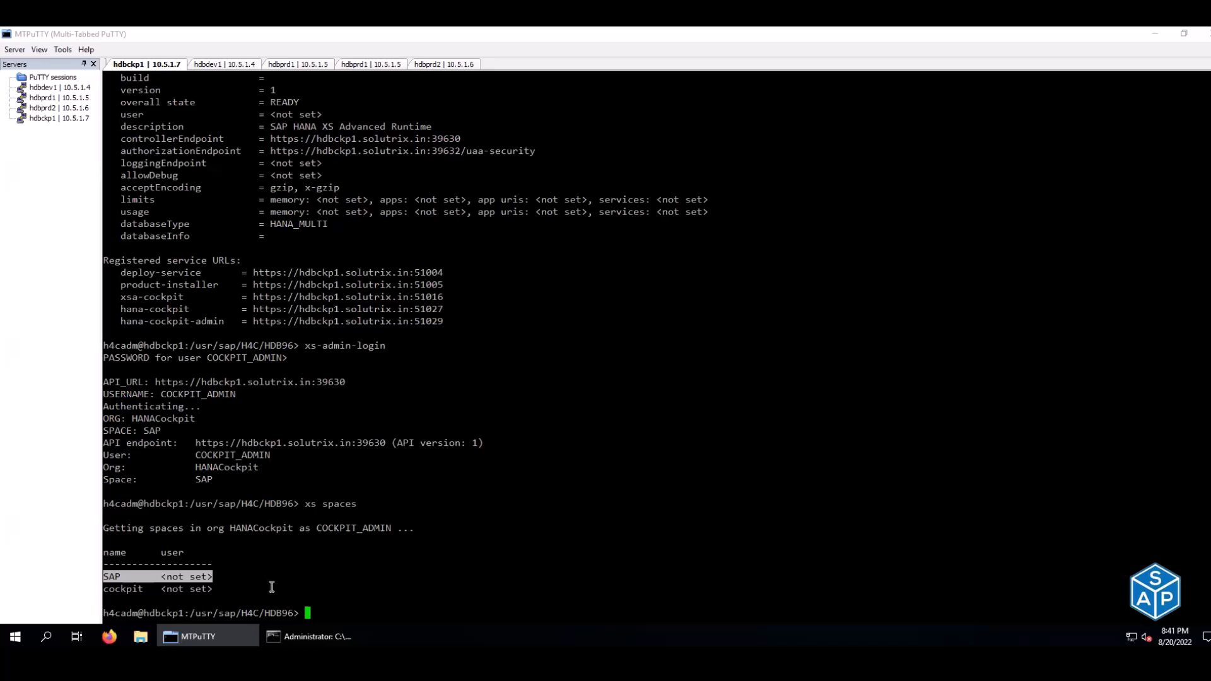
pyautogui.click(109, 578)
pyautogui.moveTo(105, 579); pyautogui.dragTo(210, 588)
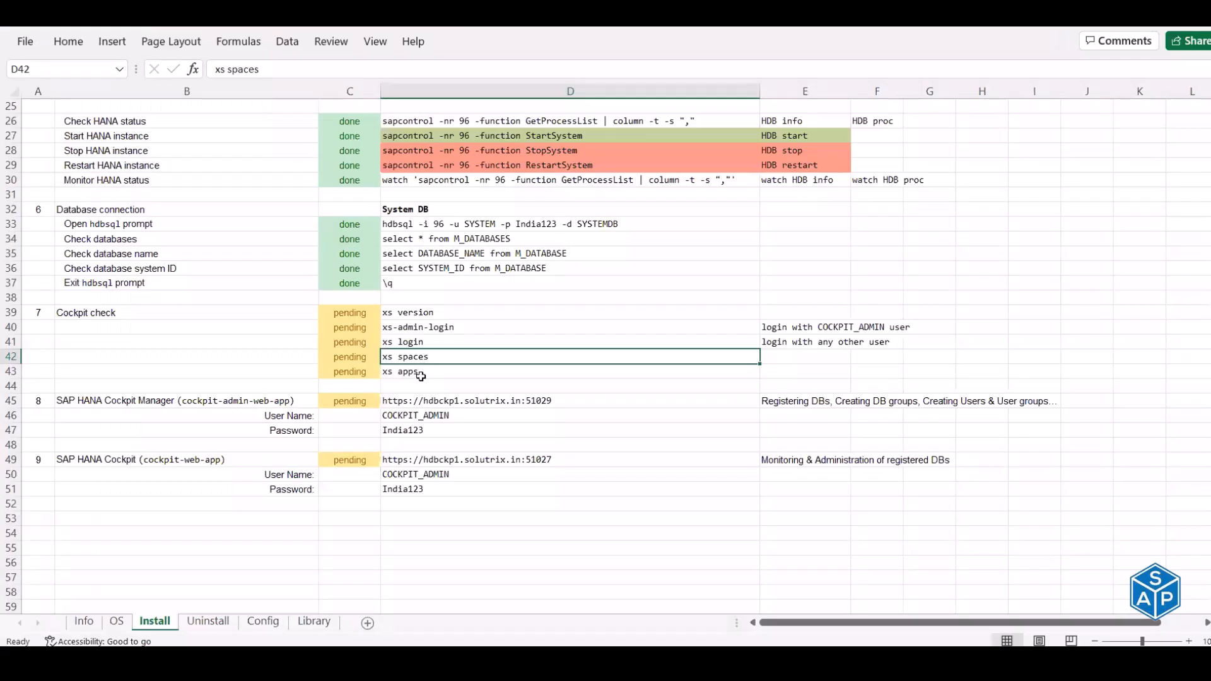
# - Run xs apps and review the app table, noting the stopped auditlog-db app
pyautogui.click(419, 373)
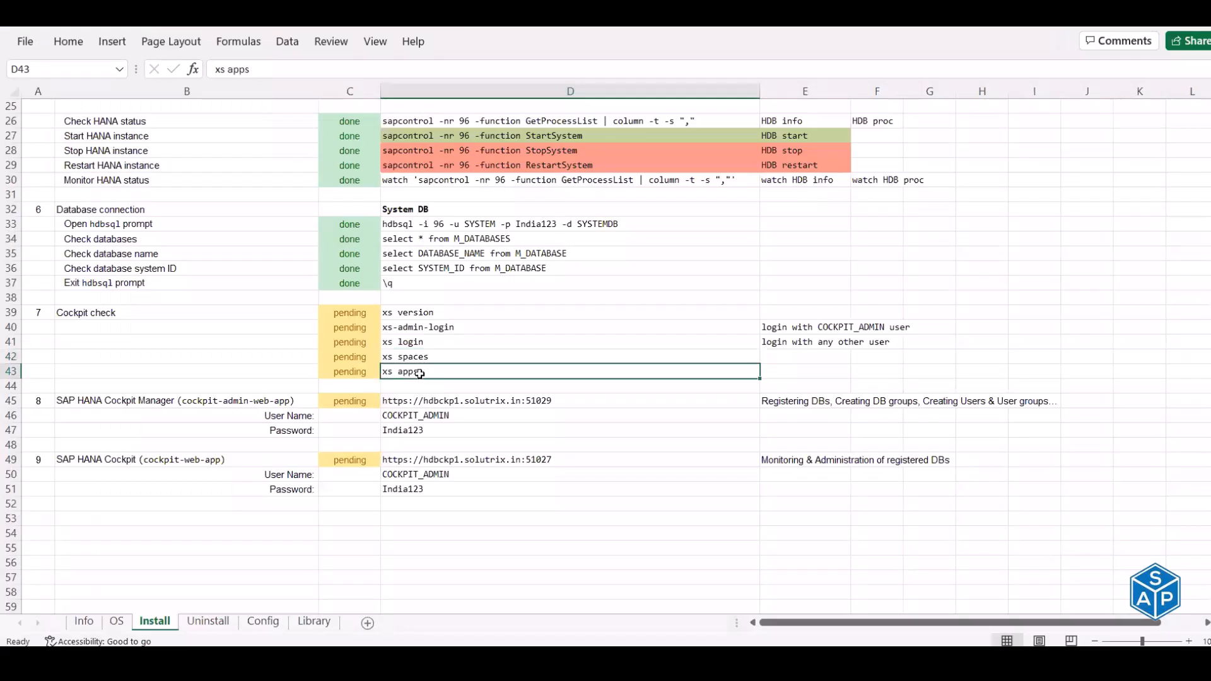
pyautogui.hotkey('ctrl', 'c')
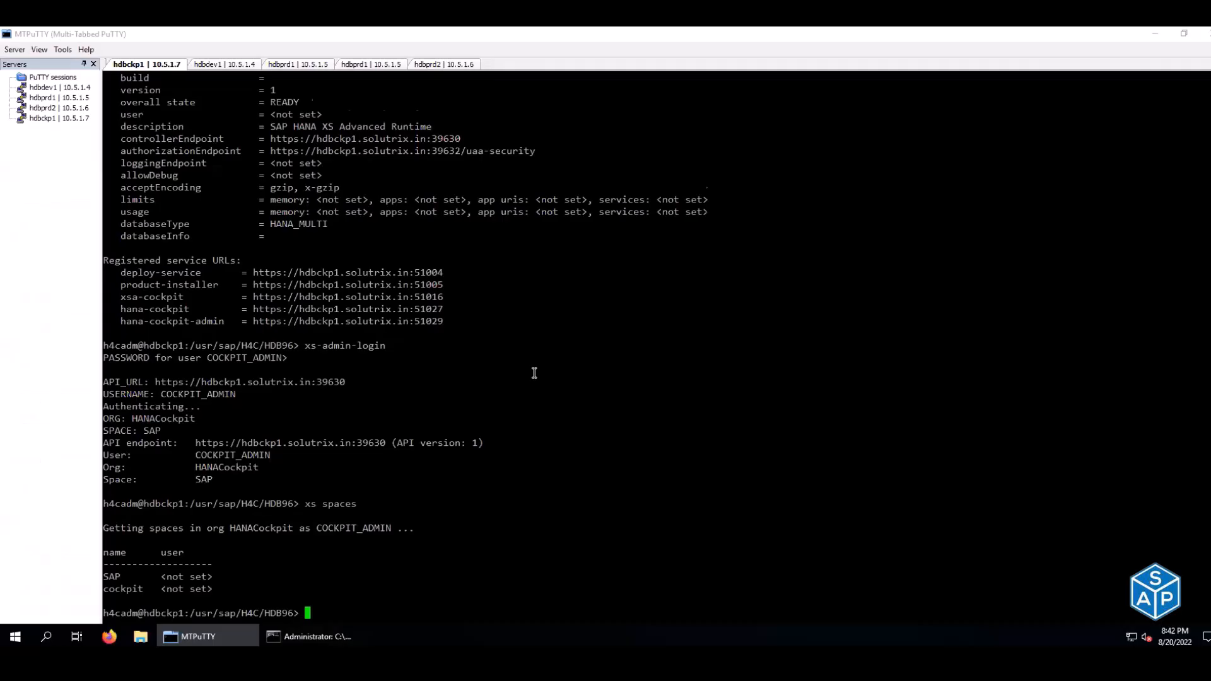
pyautogui.write('xs apps')
pyautogui.press('Return')
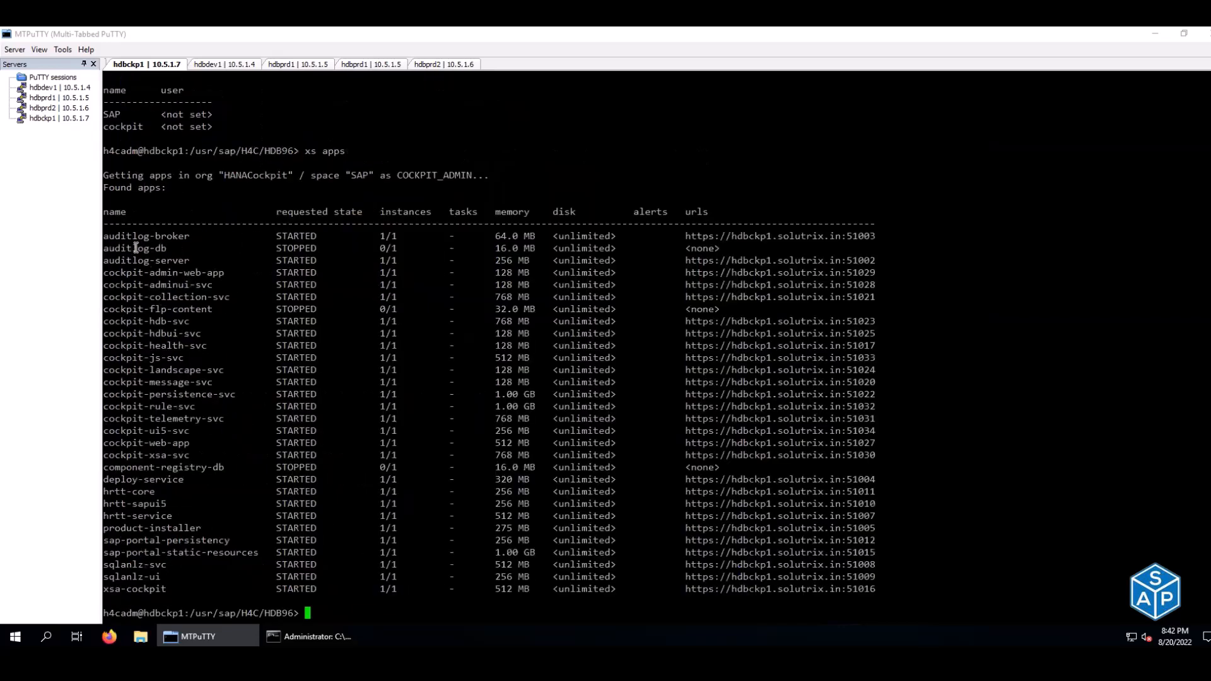
pyautogui.moveTo(103, 236); pyautogui.dragTo(241, 296)
pyautogui.moveTo(666, 446); pyautogui.dragTo(885, 589)
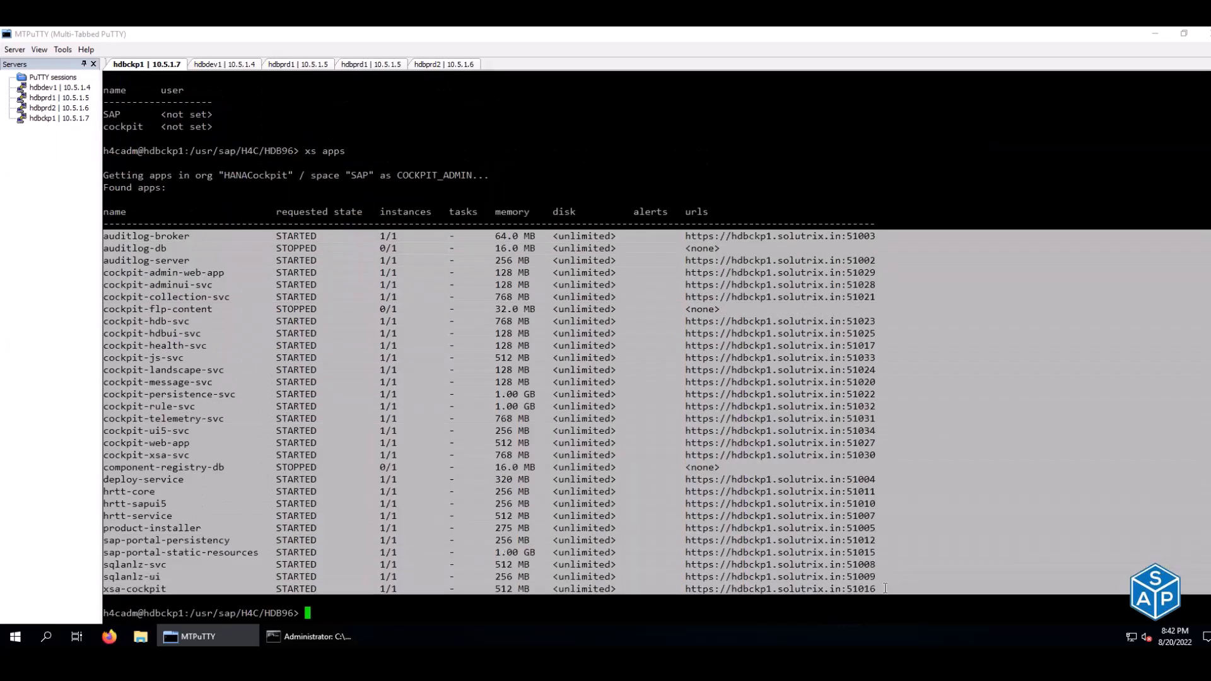
pyautogui.click(921, 469)
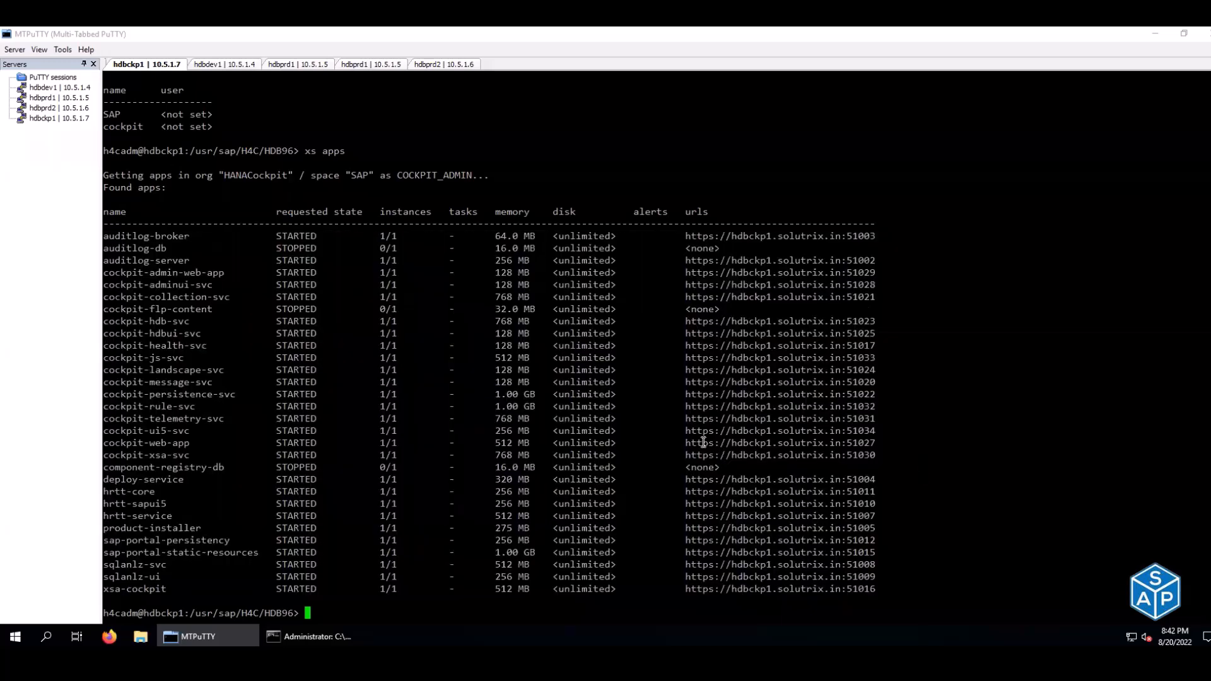
pyautogui.moveTo(170, 239); pyautogui.dragTo(219, 272)
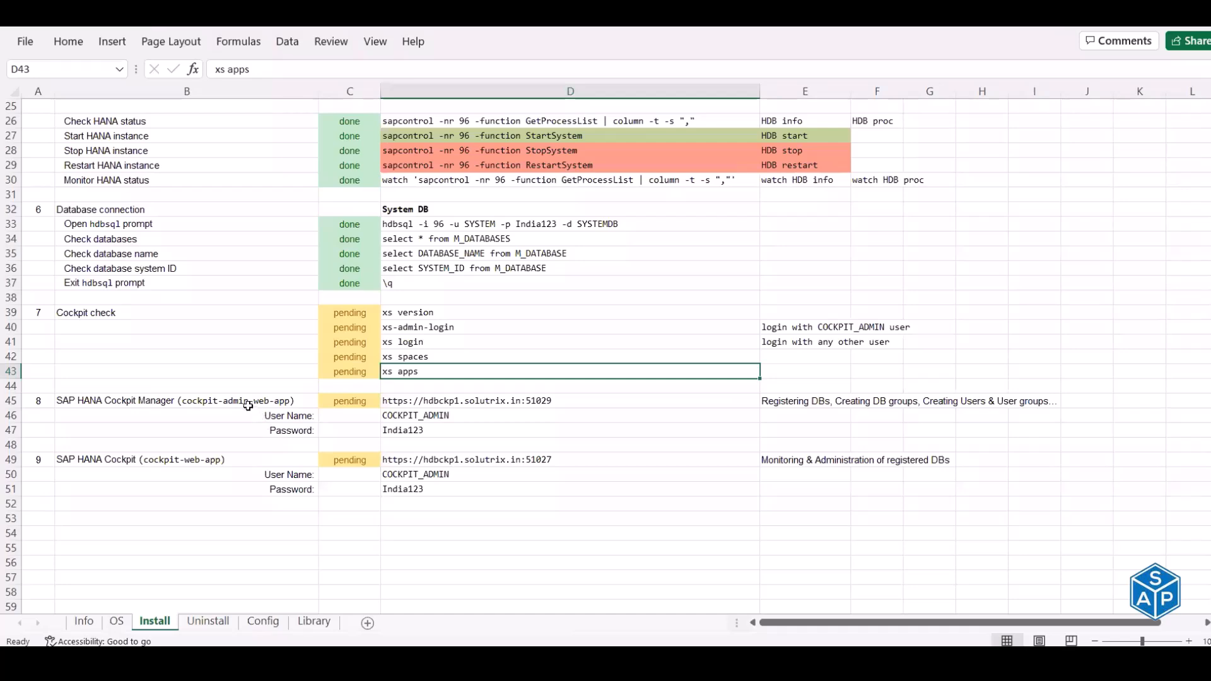
pyautogui.click(246, 402)
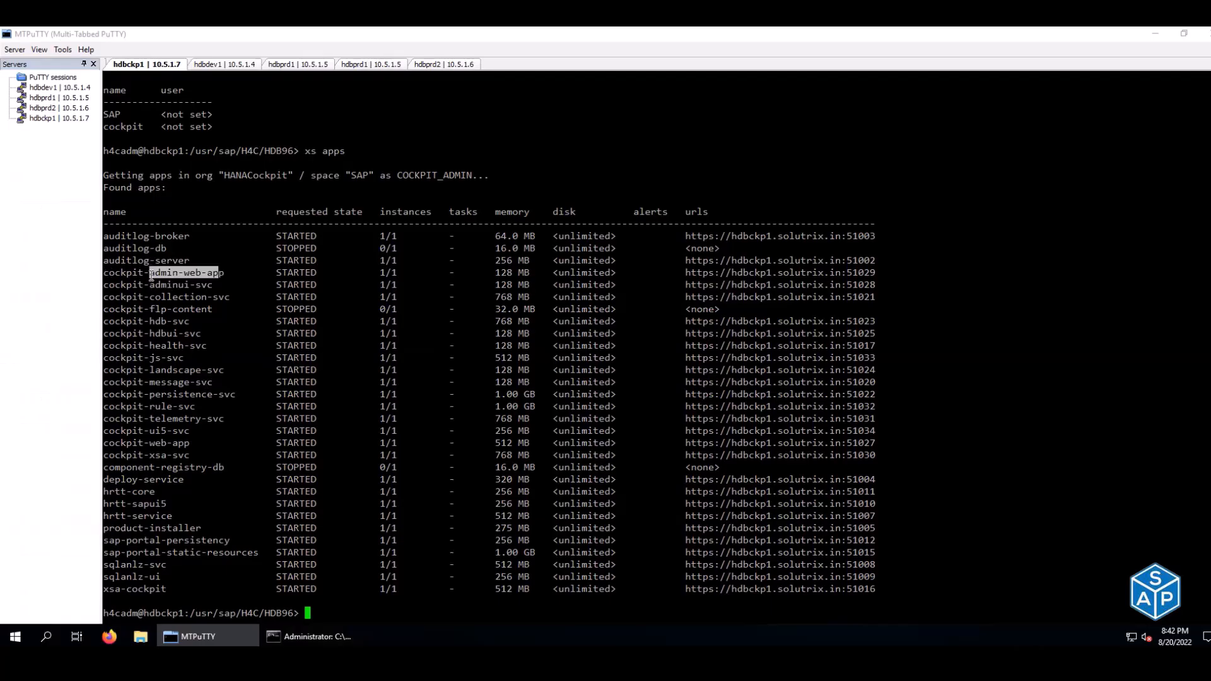
# - Match cockpit-admin-web-app's port 51029 URL with the checklist's Cockpit Manager URL, user and password
pyautogui.moveTo(104, 275); pyautogui.dragTo(875, 275)
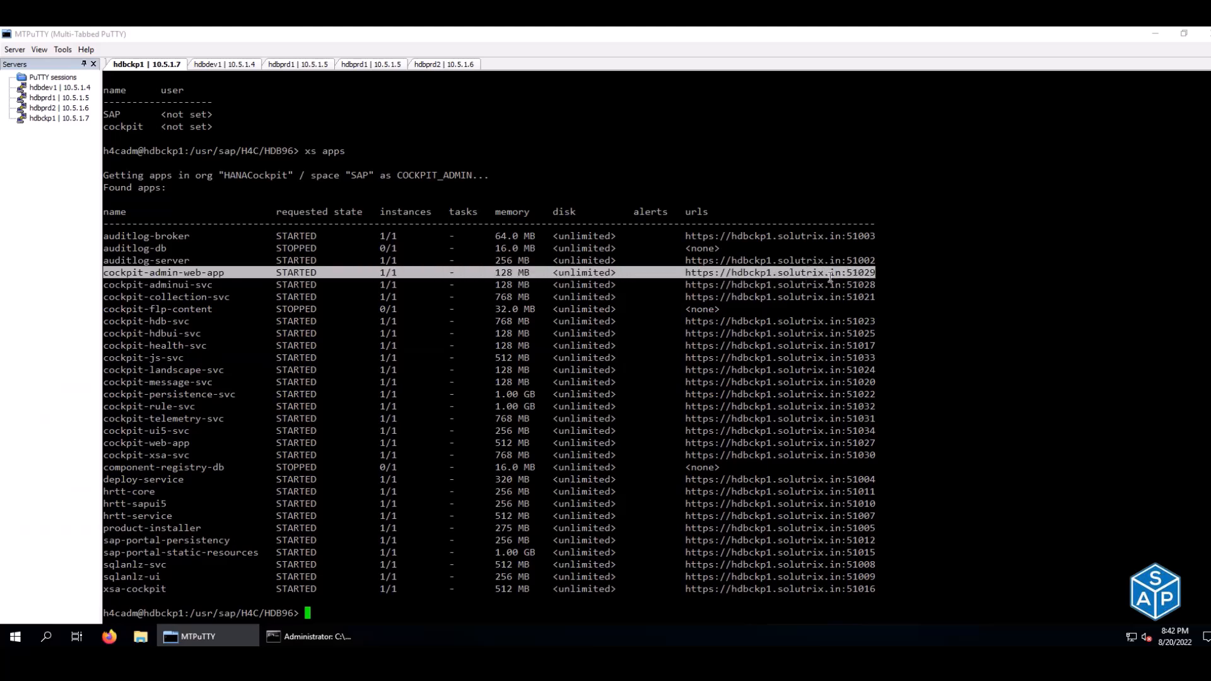
pyautogui.click(680, 272)
pyautogui.moveTo(687, 272); pyautogui.dragTo(874, 273)
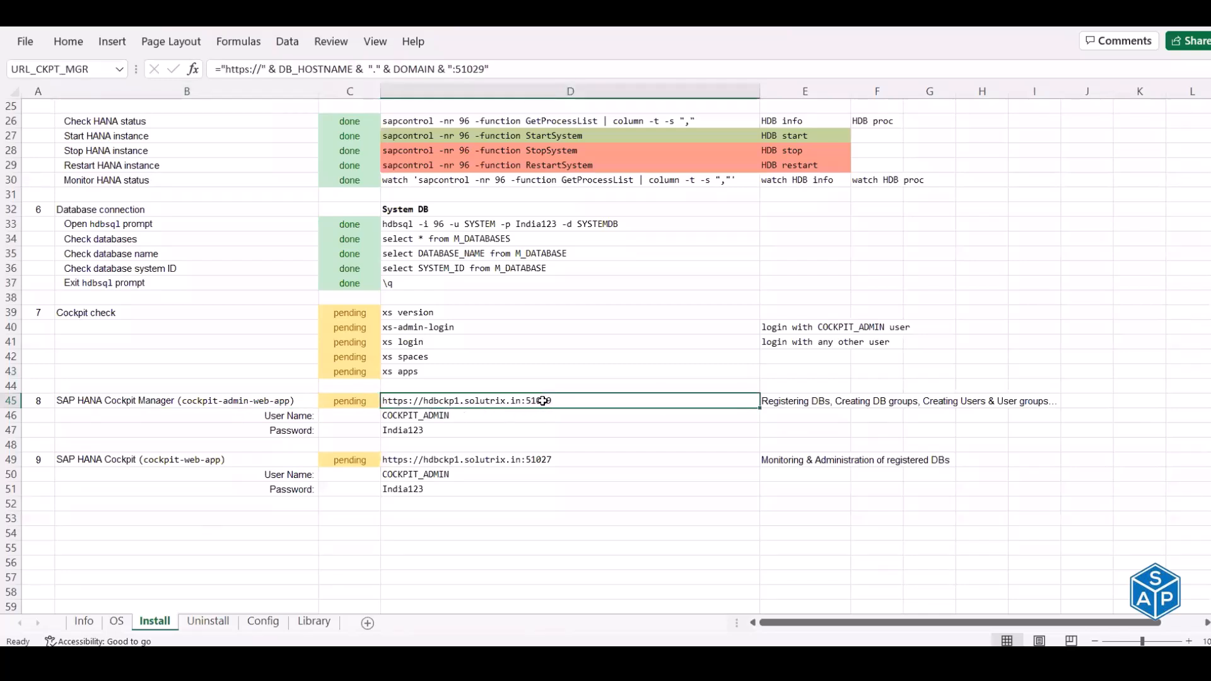
pyautogui.click(435, 416)
pyautogui.click(431, 431)
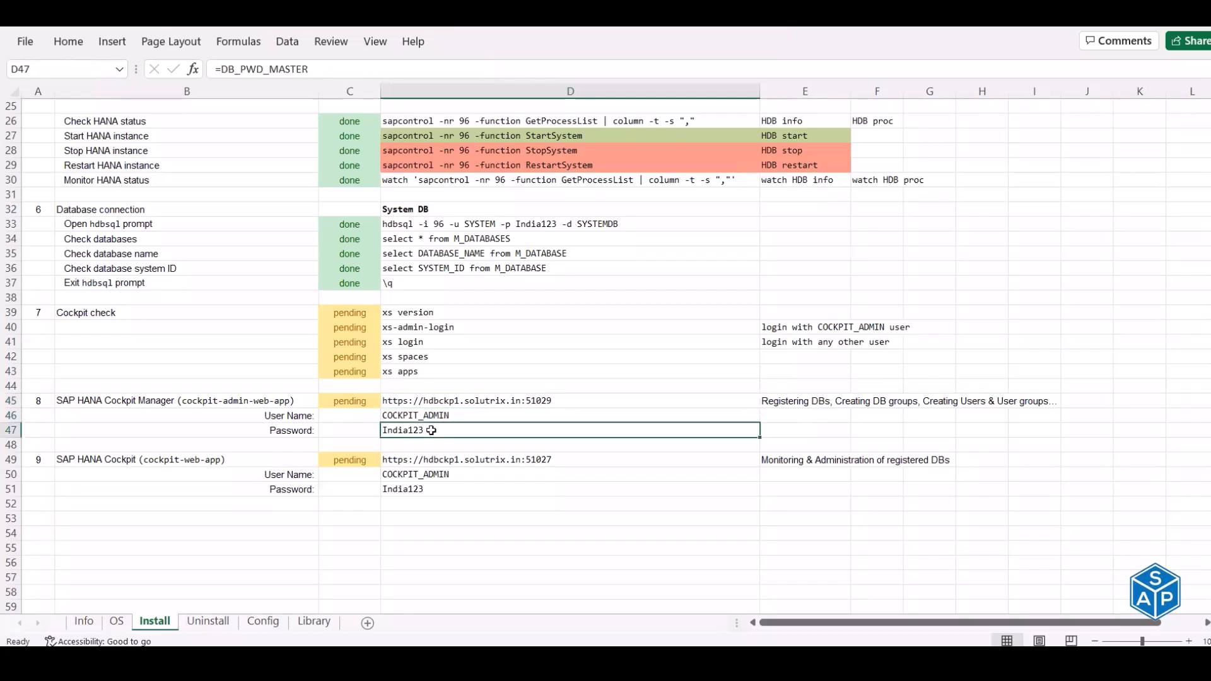
pyautogui.click(184, 463)
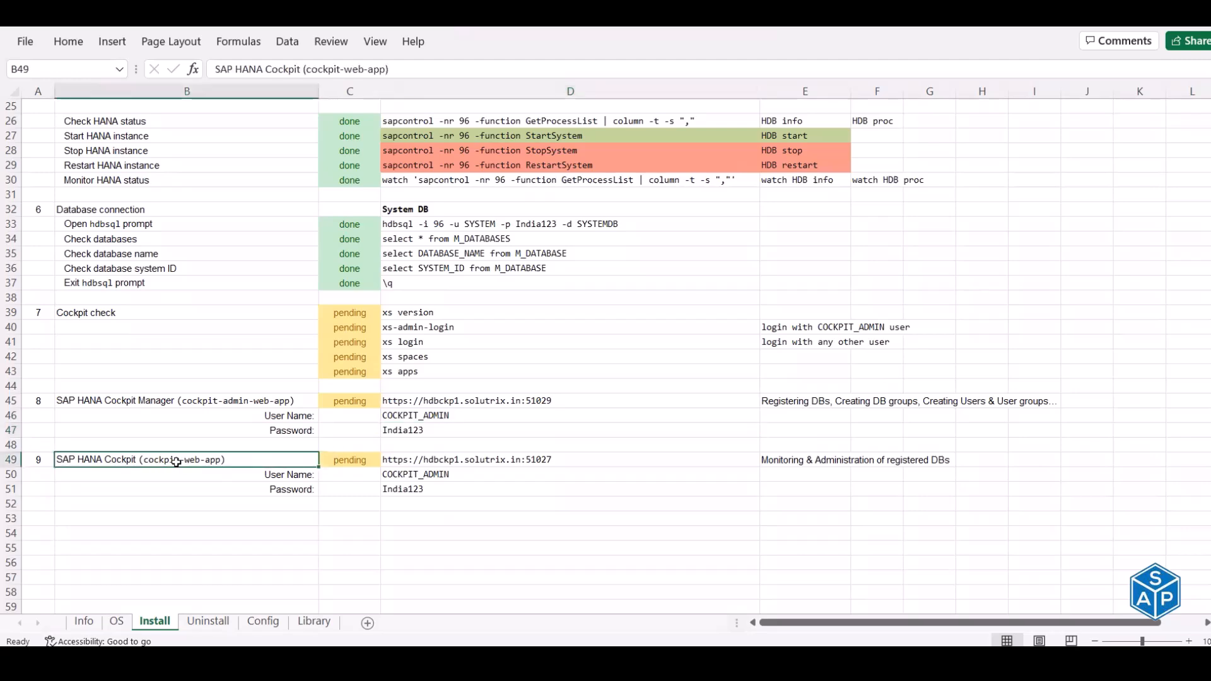
pyautogui.hotkey('alt', 'Tab')
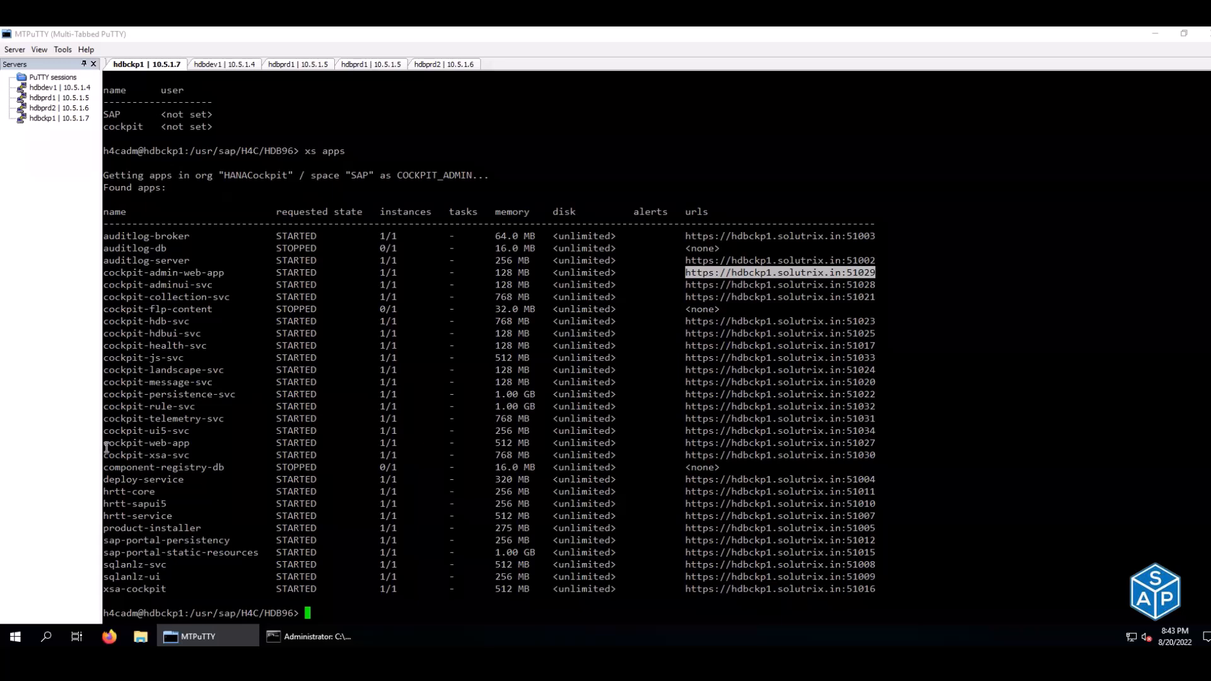
pyautogui.click(232, 447)
pyautogui.moveTo(104, 445); pyautogui.dragTo(873, 437)
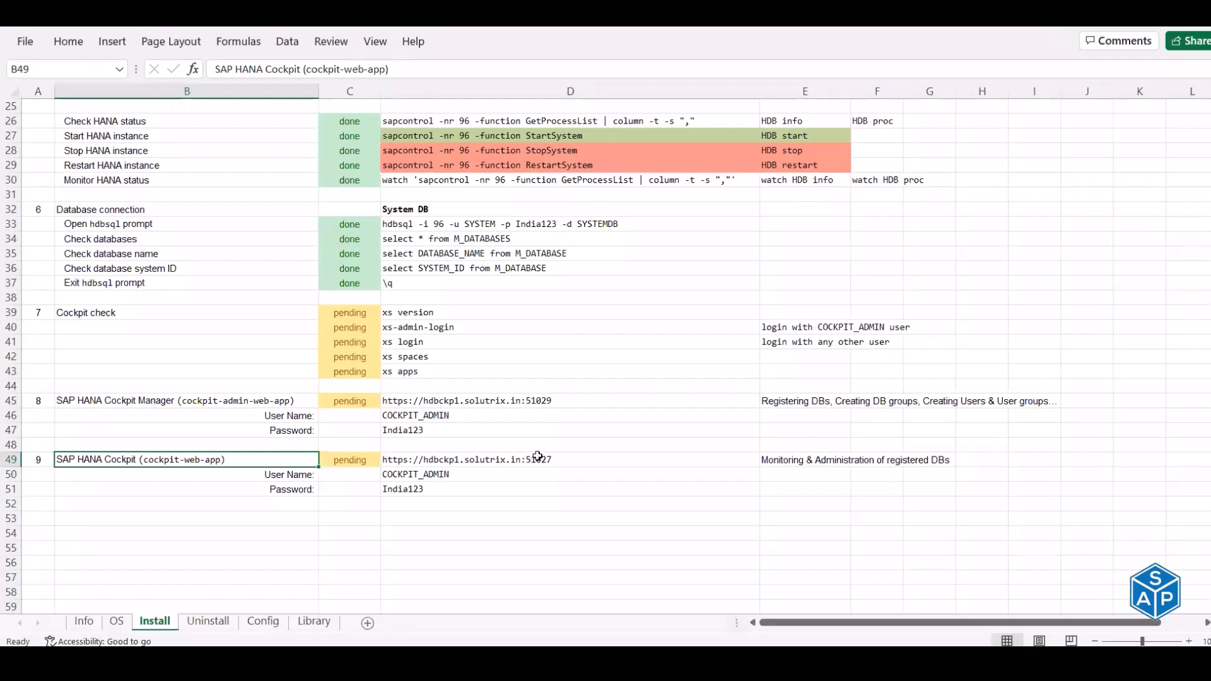
pyautogui.click(538, 458)
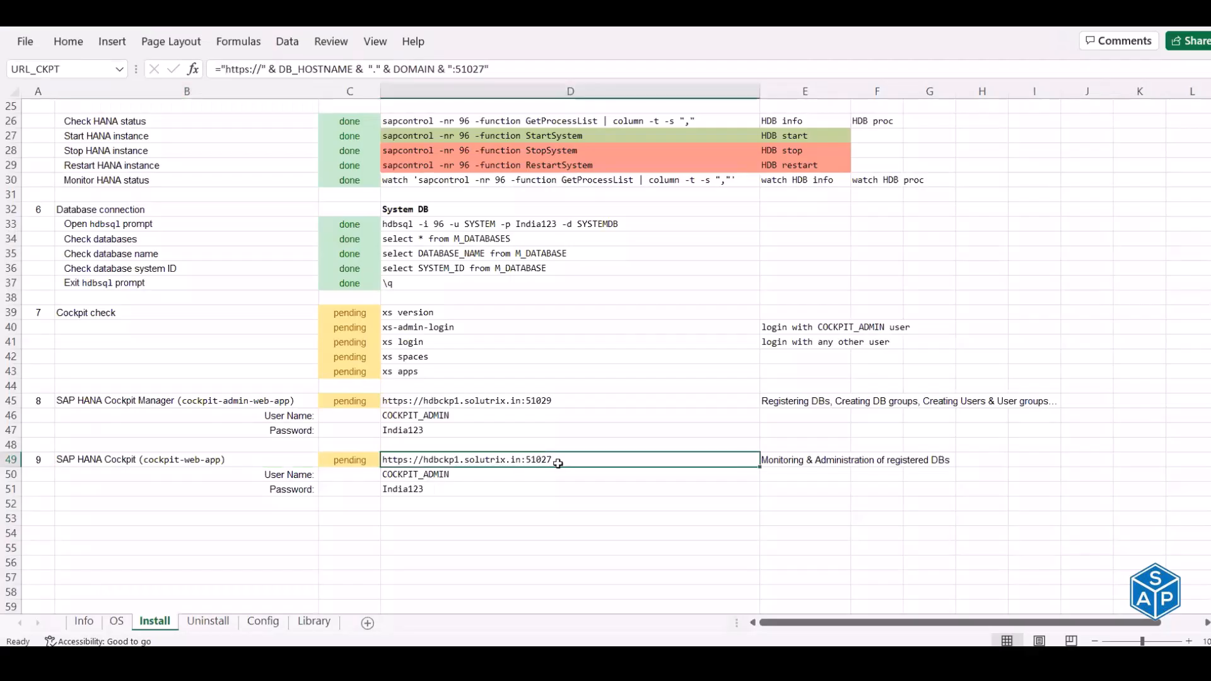
pyautogui.click(523, 399)
pyautogui.click(513, 461)
pyautogui.click(513, 402)
pyautogui.click(497, 461)
pyautogui.hotkey('alt', 'Tab')
pyautogui.click(159, 363)
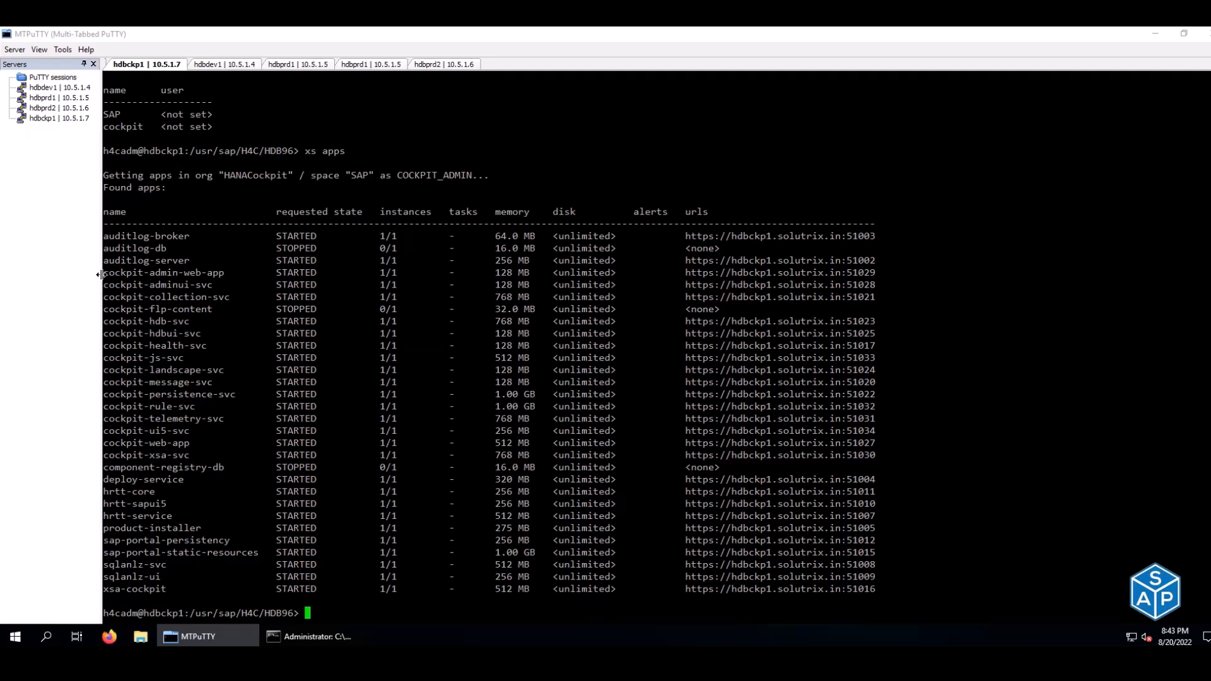
pyautogui.moveTo(104, 273); pyautogui.dragTo(183, 272)
pyautogui.moveTo(504, 270); pyautogui.dragTo(876, 271)
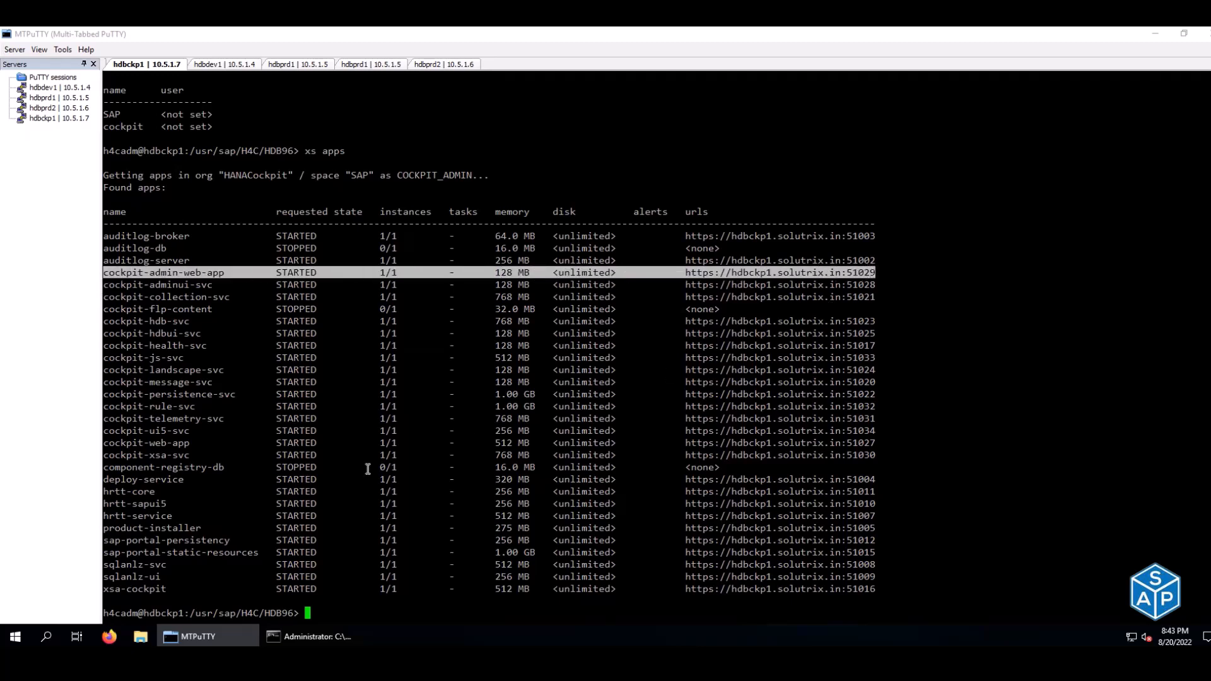
pyautogui.moveTo(105, 443); pyautogui.dragTo(873, 442)
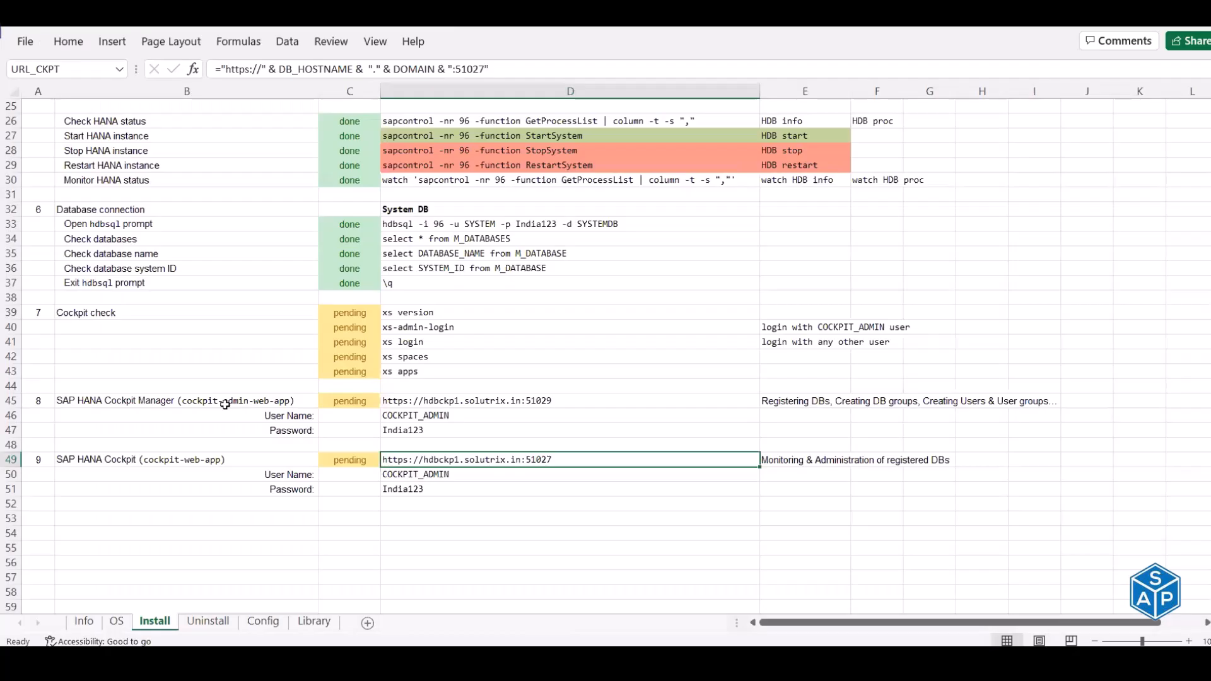
# - Read the Cockpit Manager and SAP HANA Cockpit descriptions, then copy the D45 URL
pyautogui.hotkey('alt', 'Tab')
pyautogui.click(222, 402)
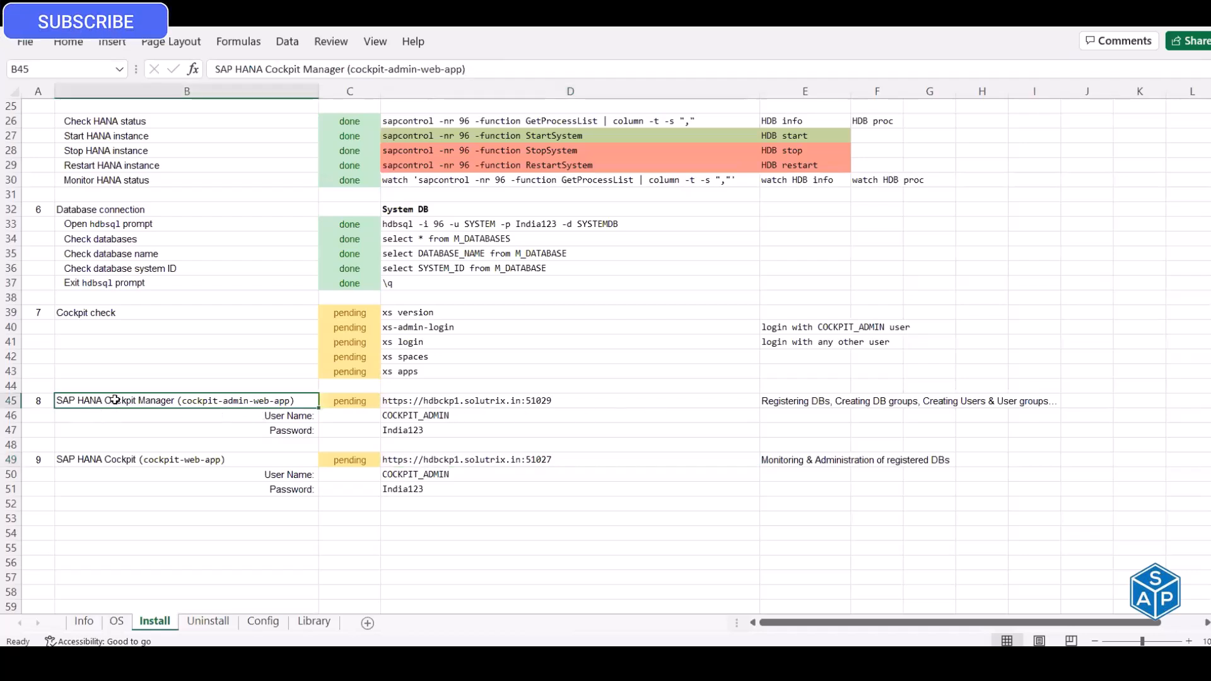
pyautogui.click(789, 402)
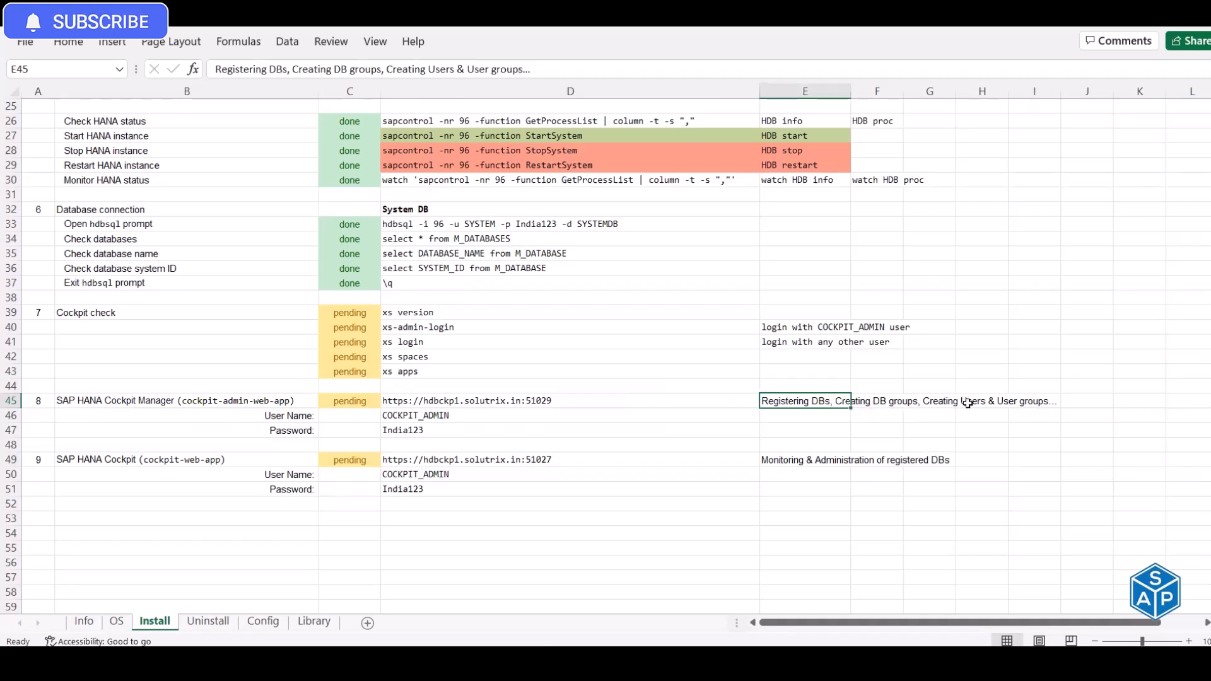
pyautogui.click(256, 465)
pyautogui.click(806, 461)
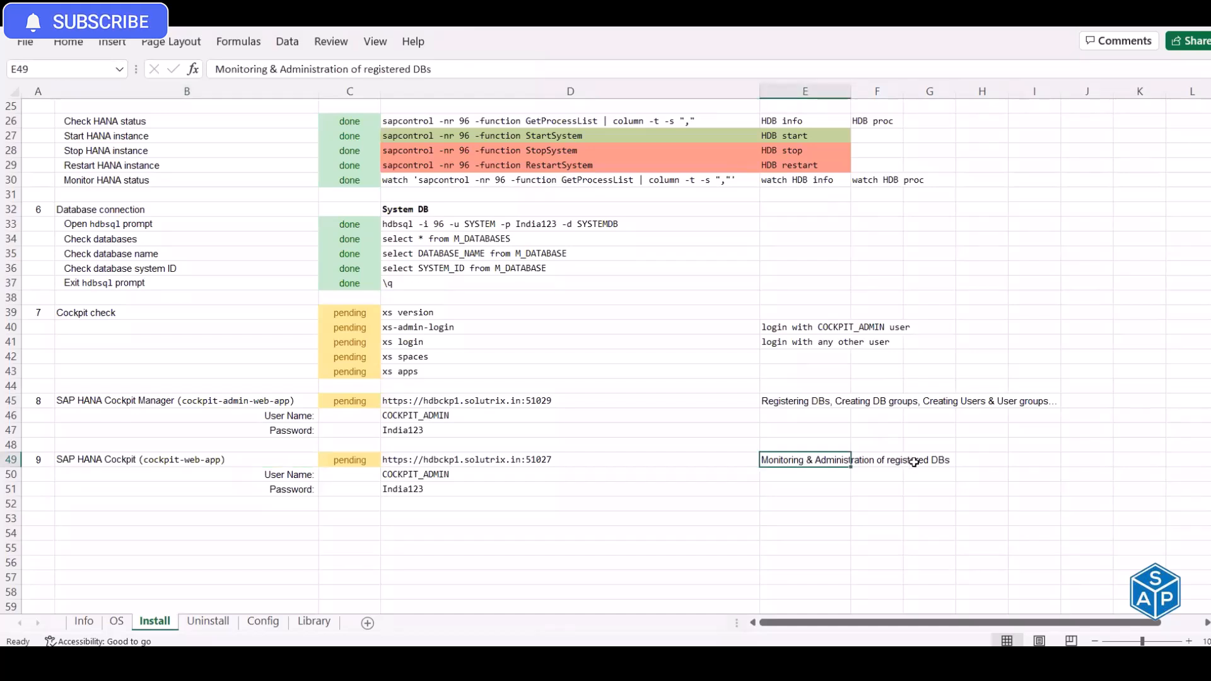
pyautogui.click(513, 403)
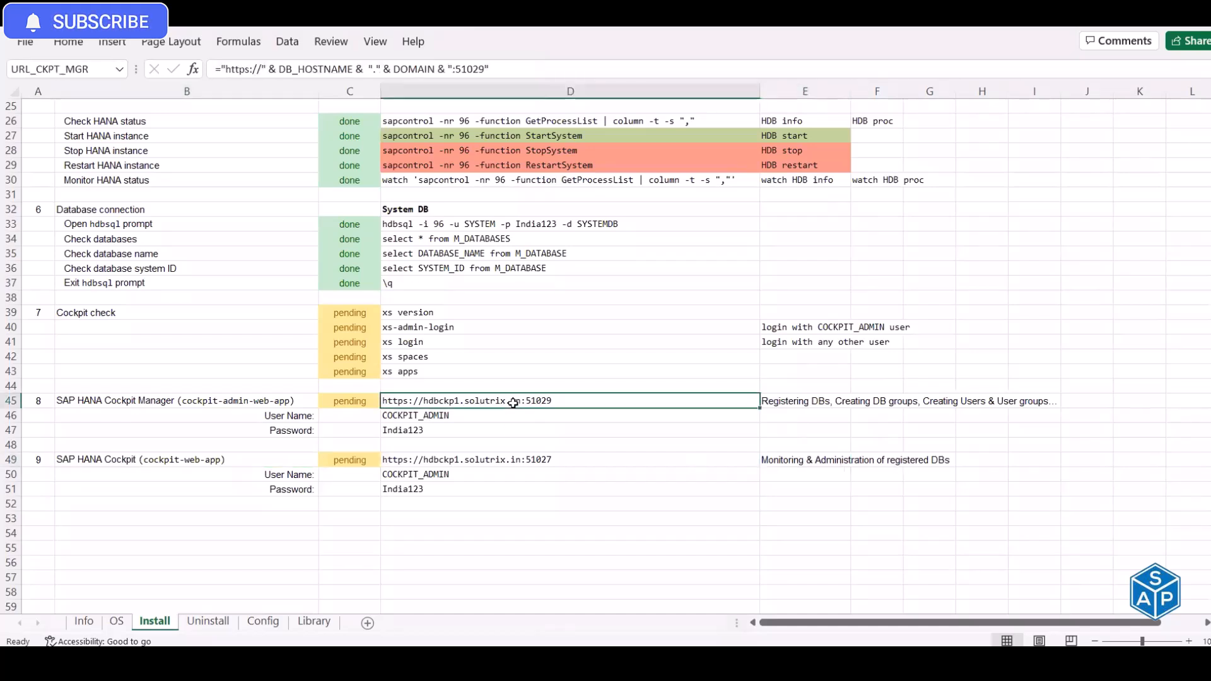
pyautogui.hotkey('ctrl', 'c')
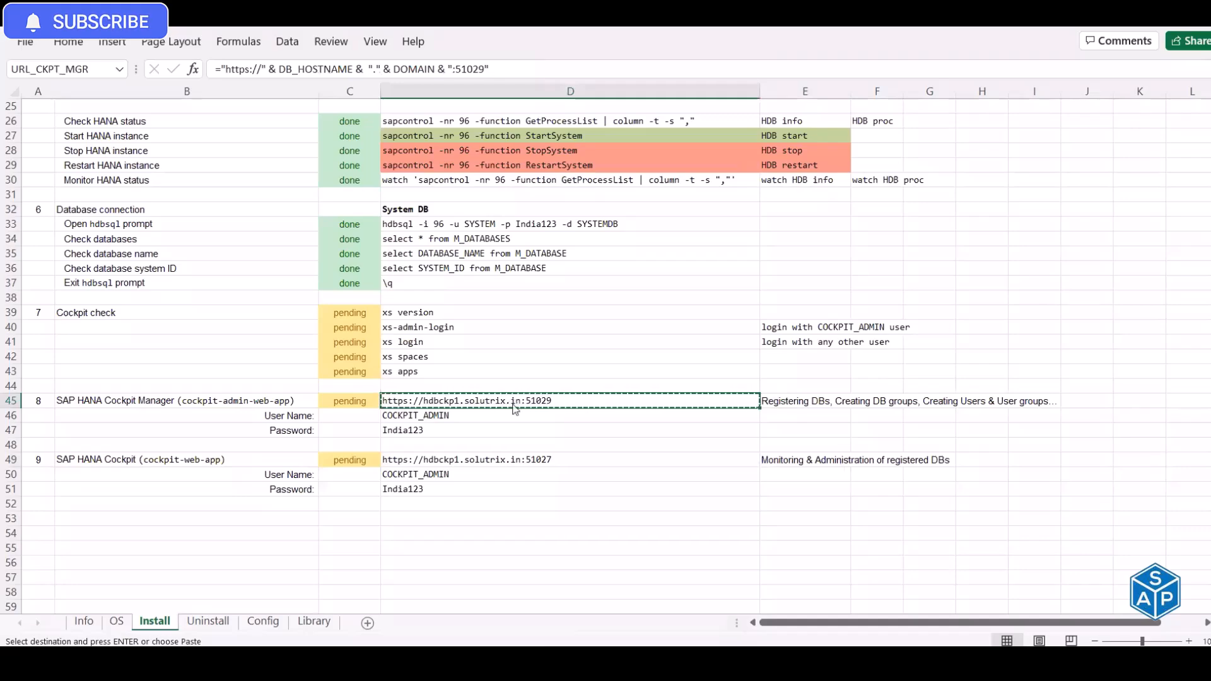
pyautogui.hotkey('alt', 'Tab')
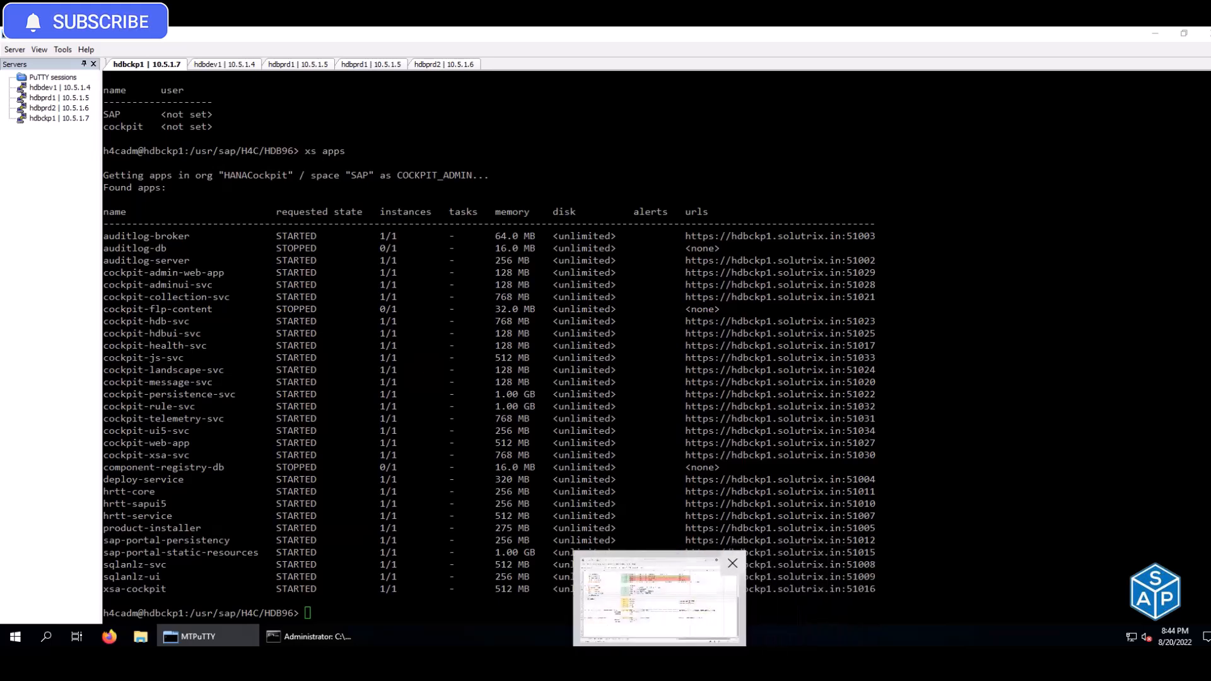
# - Mark the Cockpit check statuses C39 through C43 as done
pyautogui.click(649, 621)
pyautogui.click(355, 314)
pyautogui.write('done')
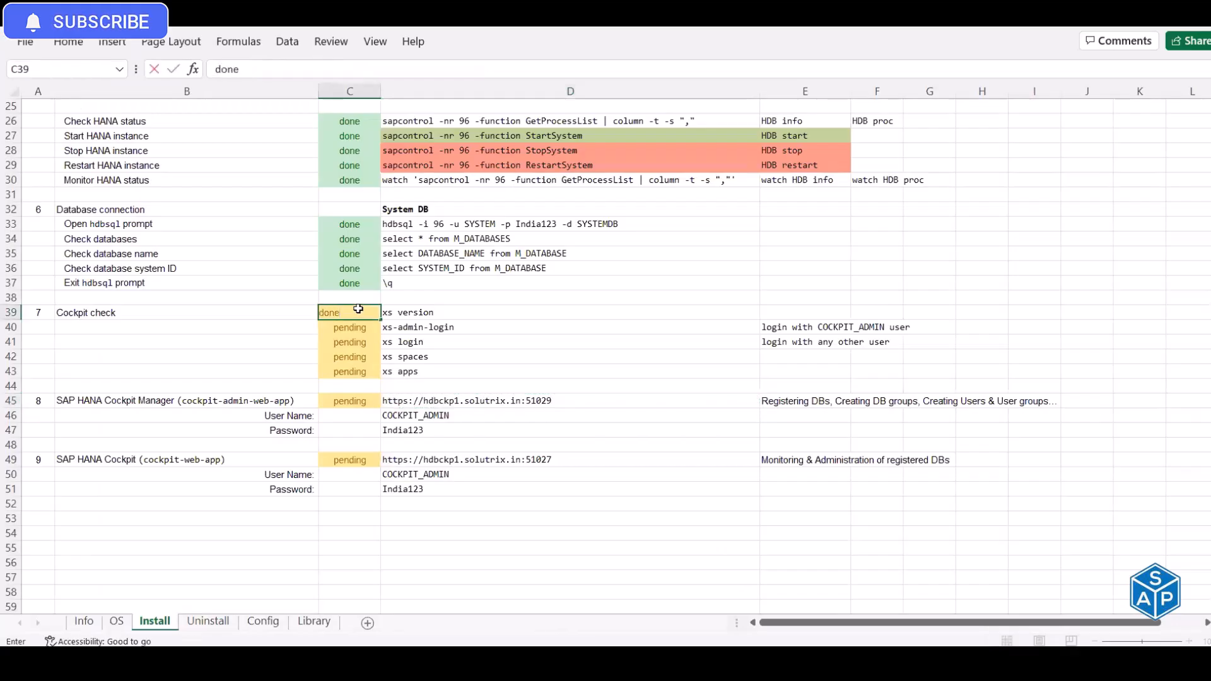
pyautogui.press('Return')
pyautogui.write('done')
pyautogui.press('Return')
pyautogui.write('d')
pyautogui.press('Return')
pyautogui.write('d')
pyautogui.press('Return')
pyautogui.write('d')
pyautogui.press('Return')
pyautogui.press('Return')
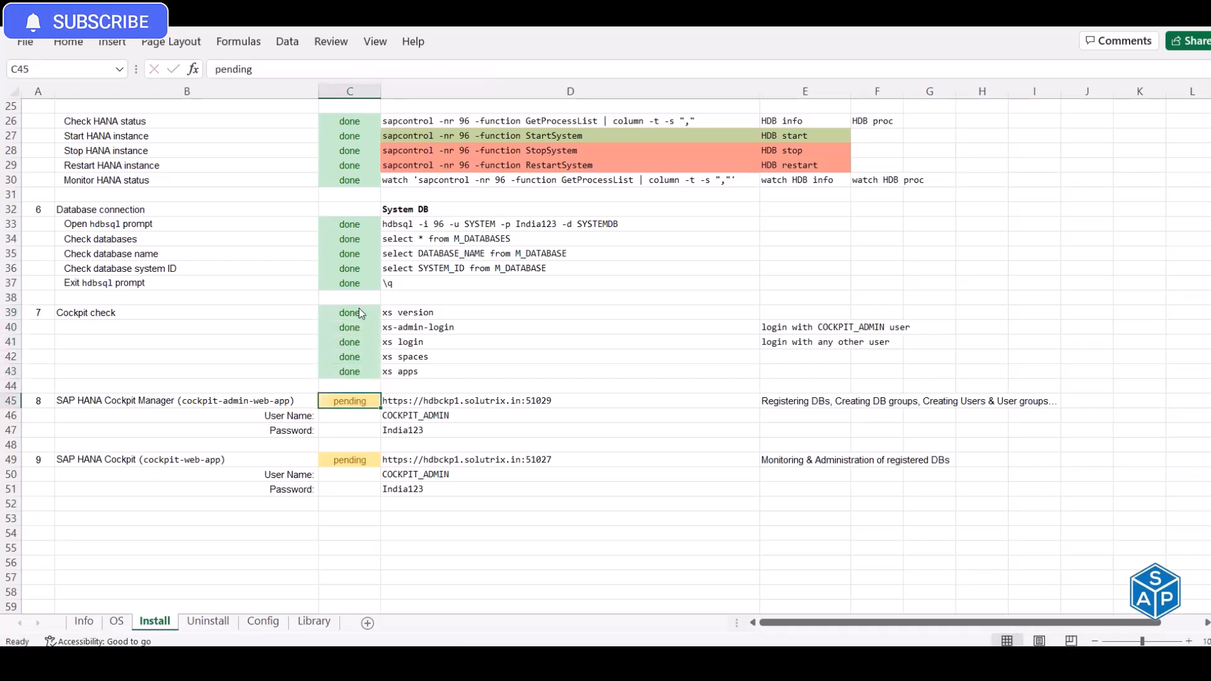
# - Cycle windows back to the terminal and on to Firefox
pyautogui.hotkey('alt', 'Tab')
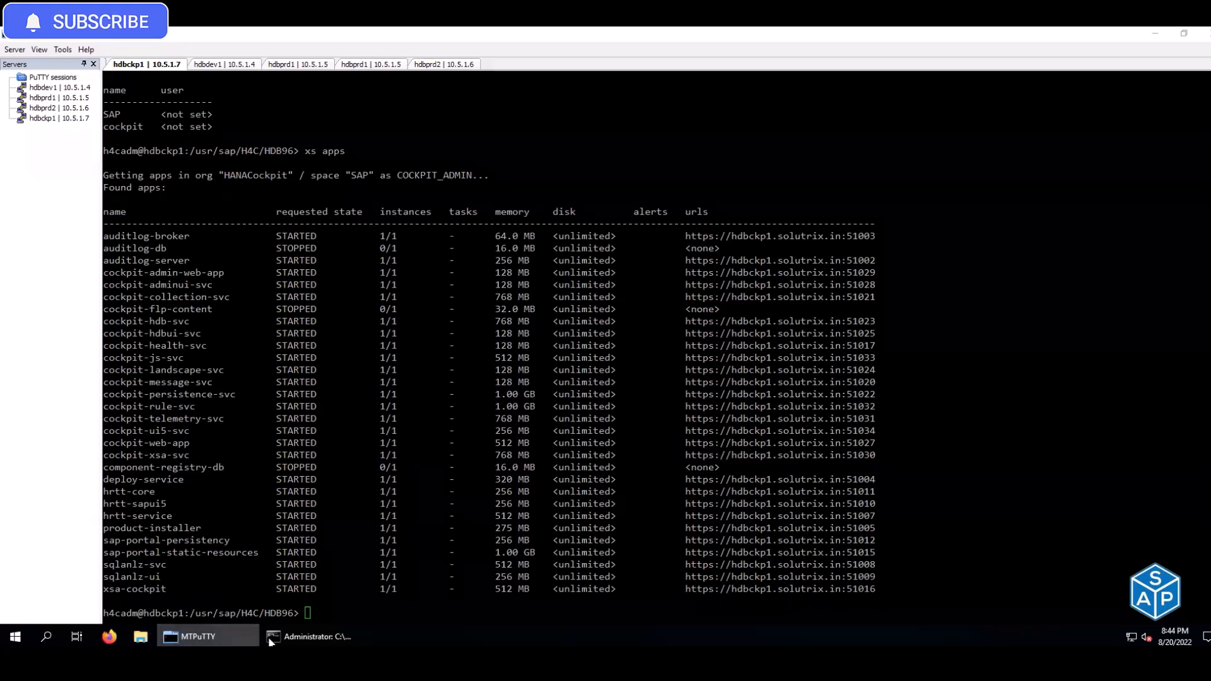
pyautogui.hotkey('alt', 'Tab')
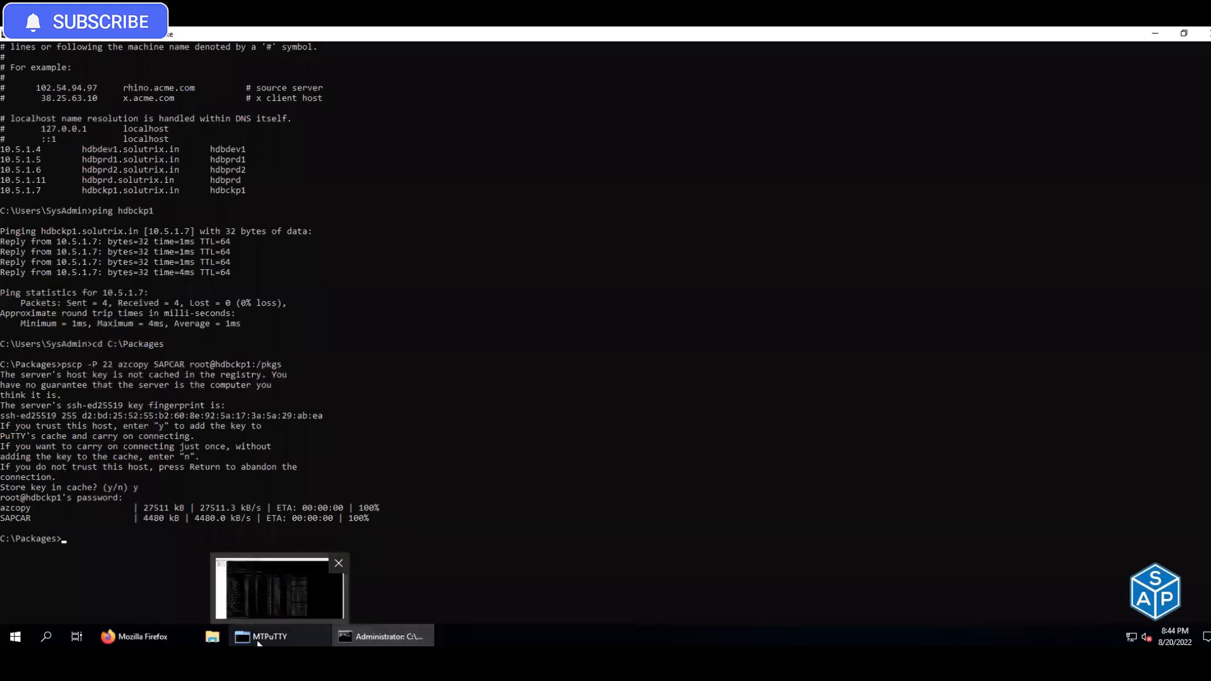
pyautogui.click(257, 642)
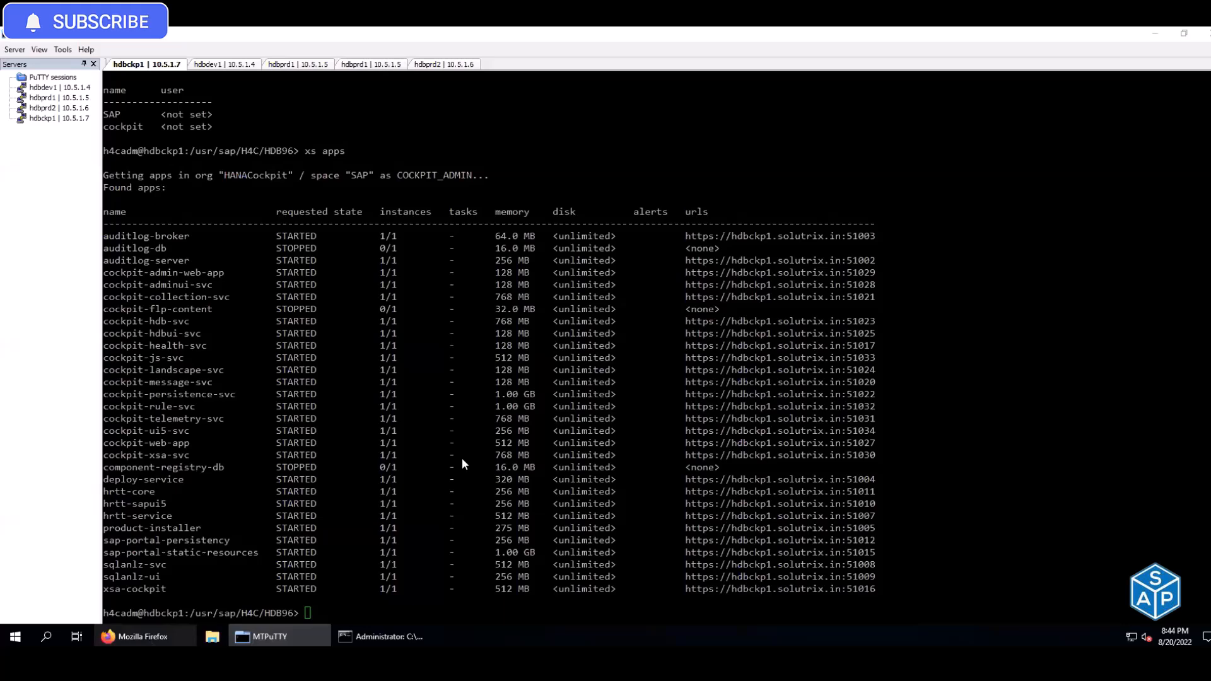
pyautogui.hotkey('alt', 'Tab')
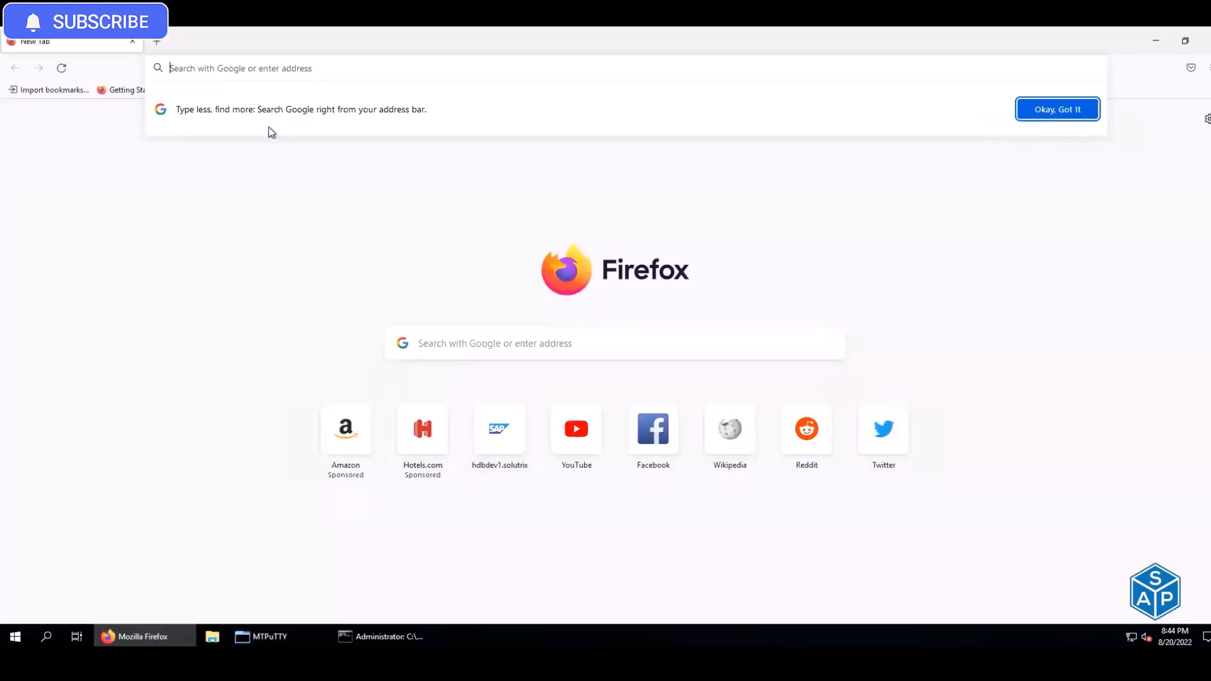
# - Load the Cockpit Manager URL from D45 in Firefox's address bar
pyautogui.click(284, 66)
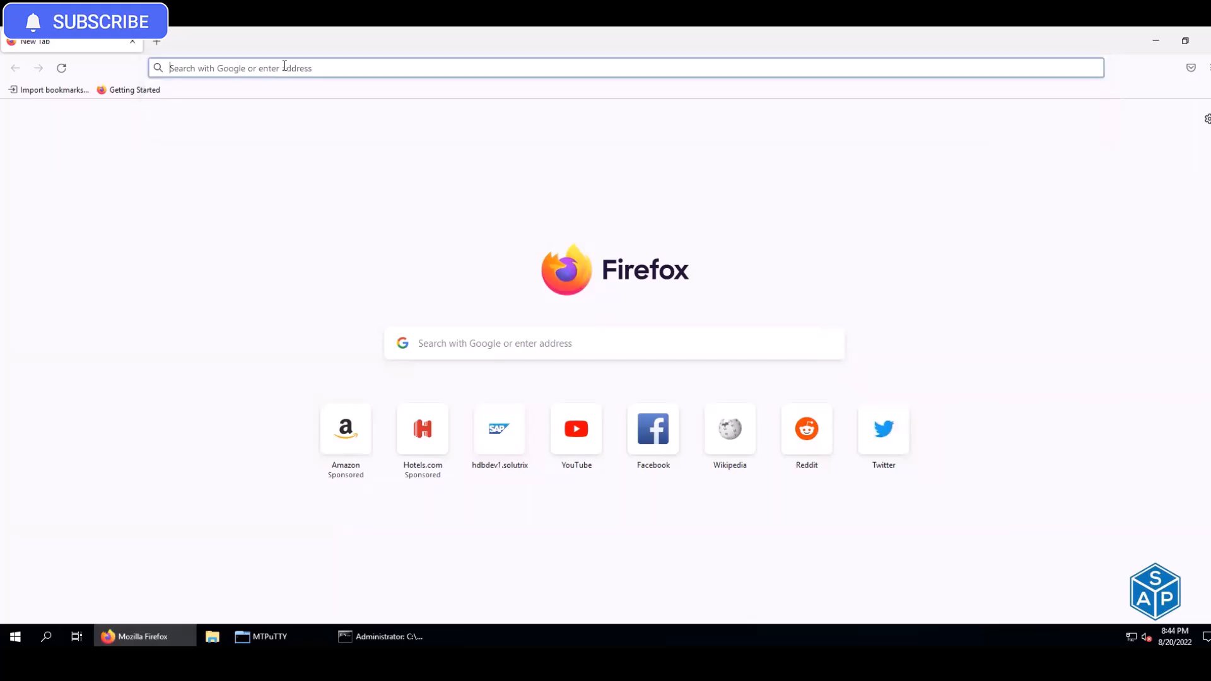
pyautogui.hotkey('alt', 'Tab')
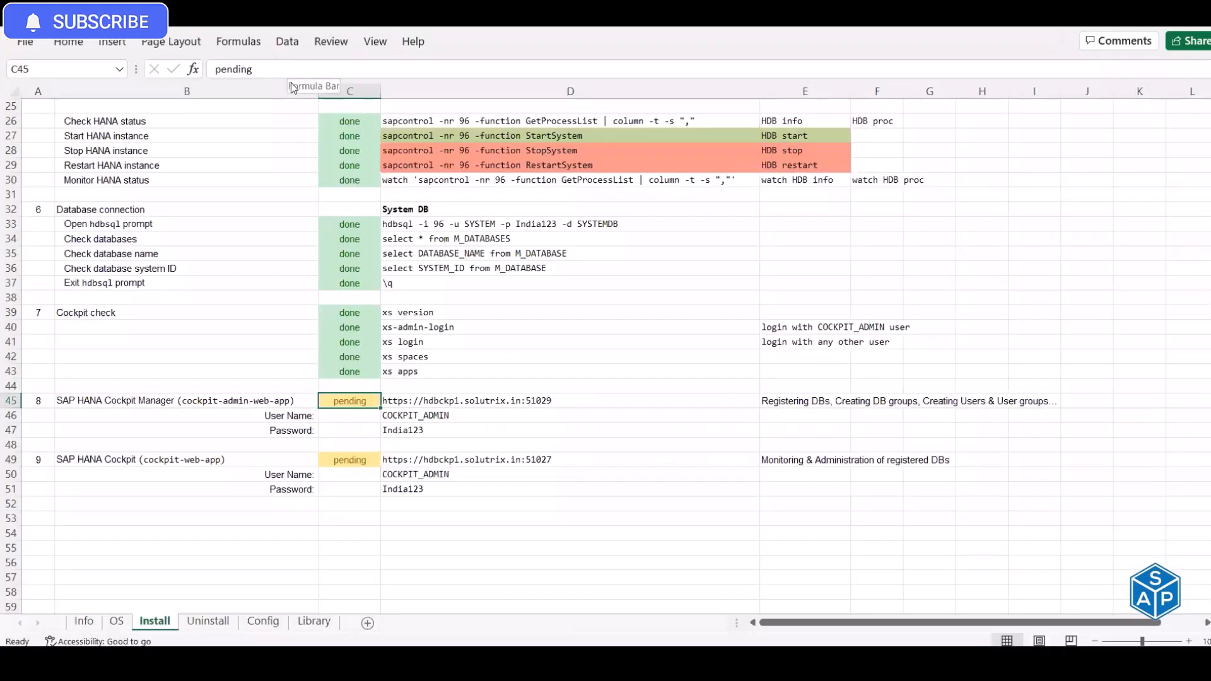
pyautogui.press('Right')
pyautogui.hotkey('ctrl', 'c')
pyautogui.hotkey('alt', 'Tab')
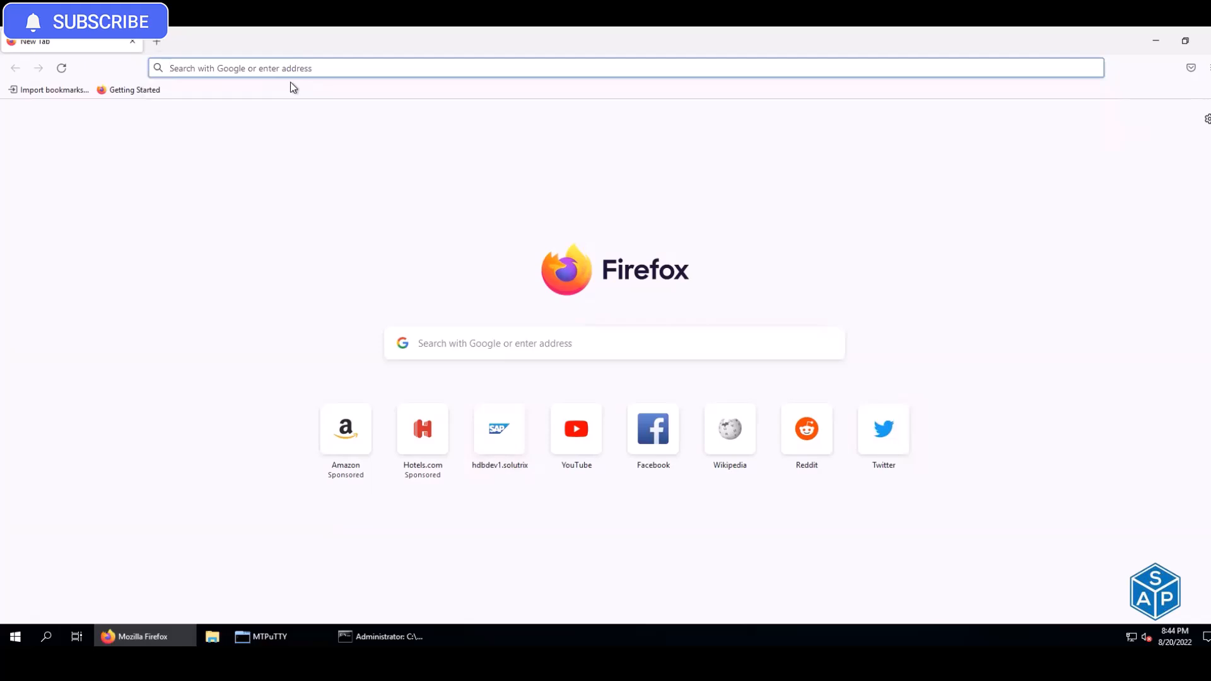
pyautogui.hotkey('ctrl', 'v')
pyautogui.press('Return')
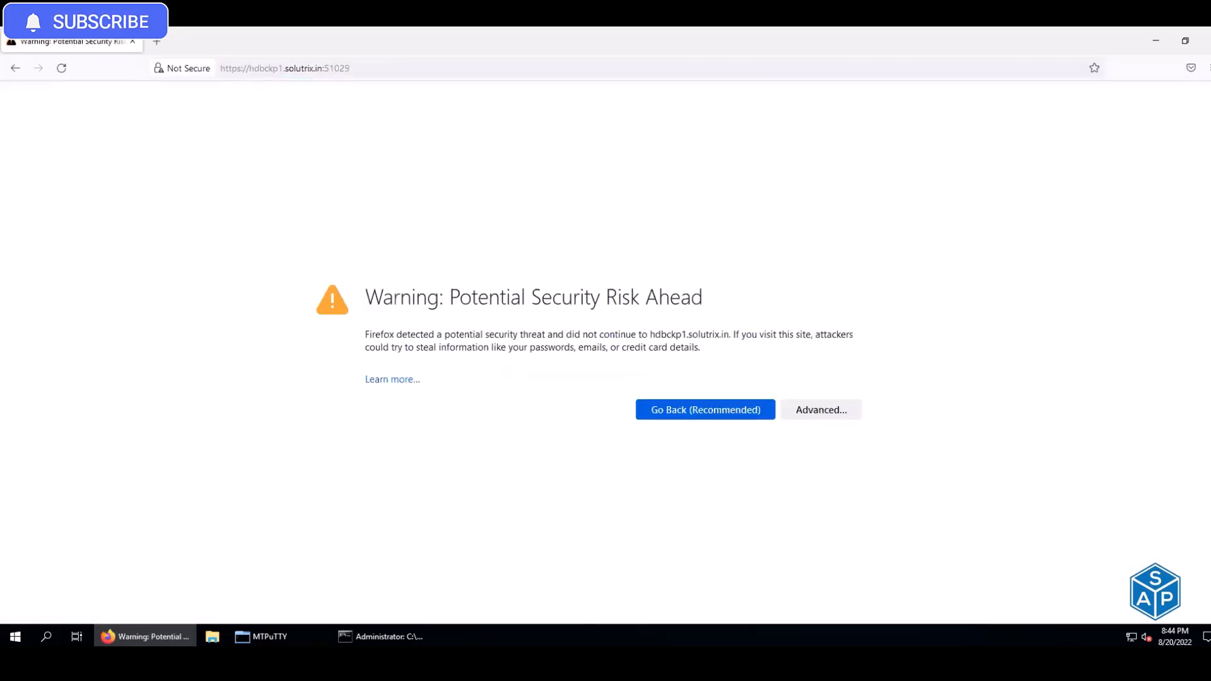
# - Accept both self-signed certificate warnings to reach the XS Advanced login page
pyautogui.click(809, 409)
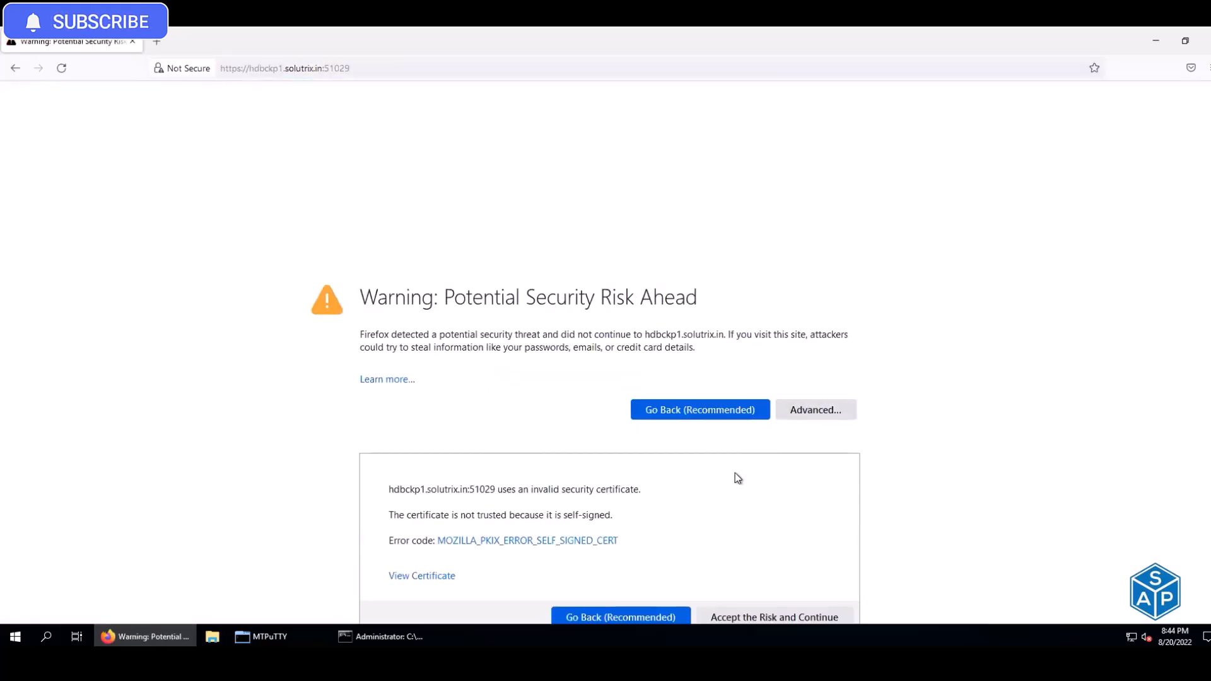
pyautogui.scroll(-1, 766, 590)
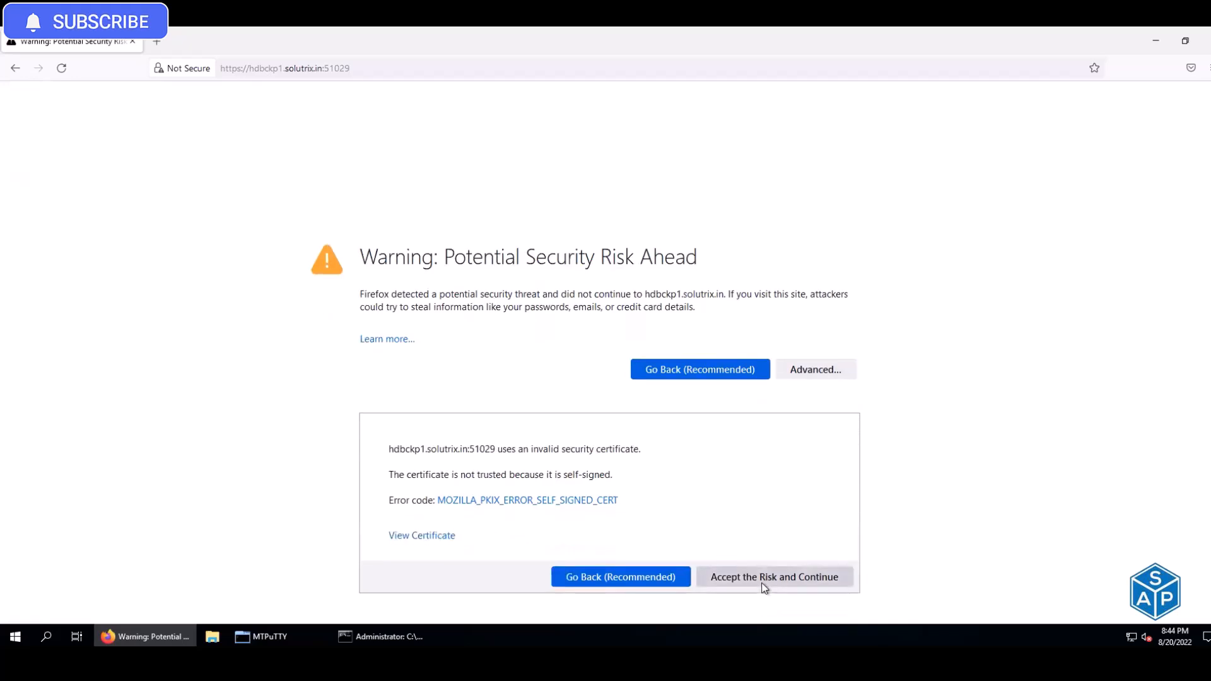
pyautogui.click(764, 588)
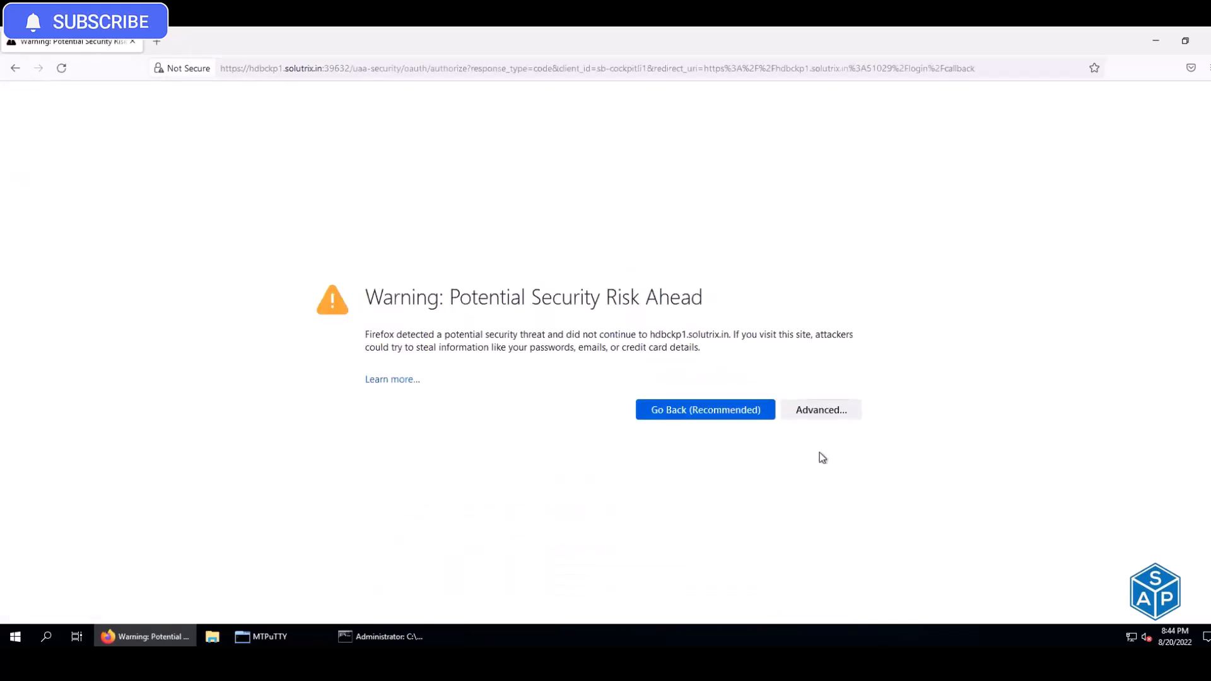
pyautogui.click(837, 410)
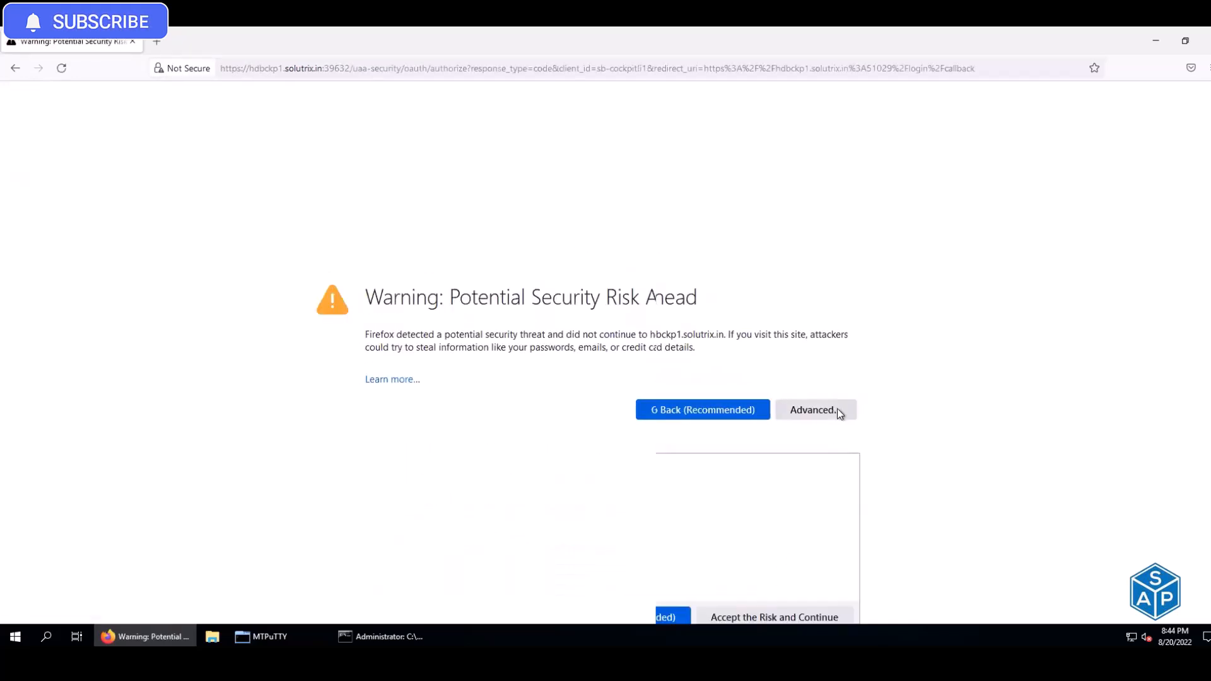
pyautogui.scroll(-1, 754, 594)
pyautogui.click(751, 577)
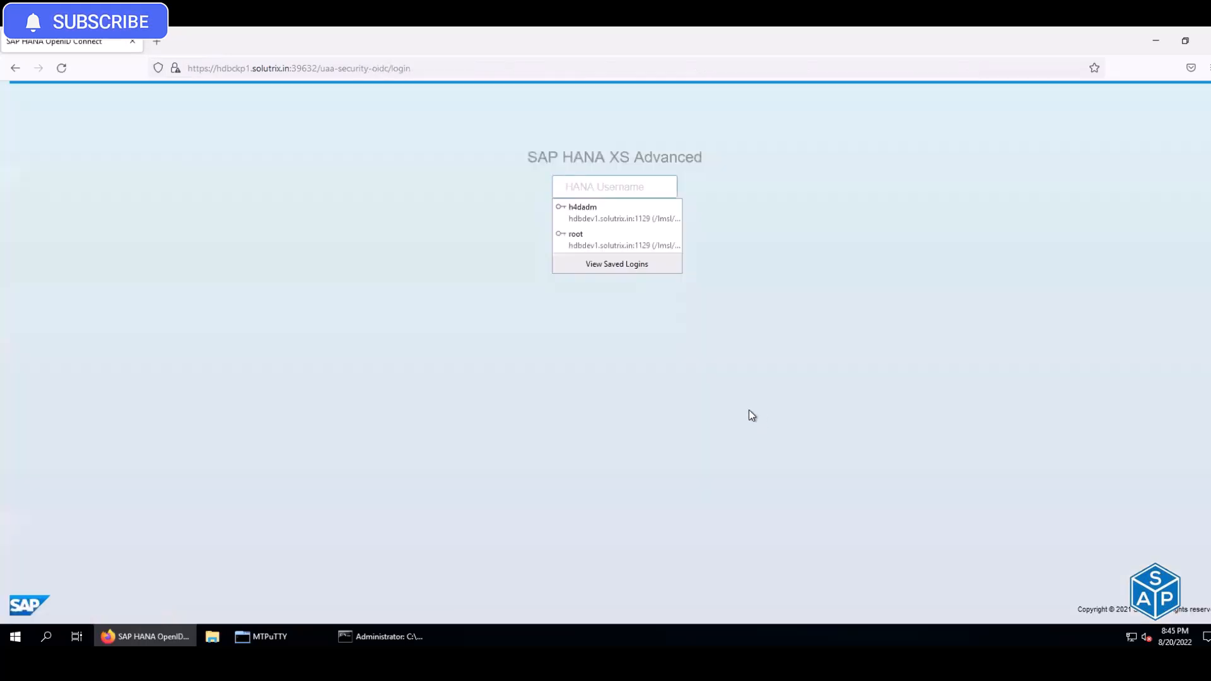
# - Fill the HANA user name field with the cockpit administrator user name from cell D46
pyautogui.click(612, 189)
pyautogui.hotkey('alt', 'Tab')
pyautogui.click(434, 418)
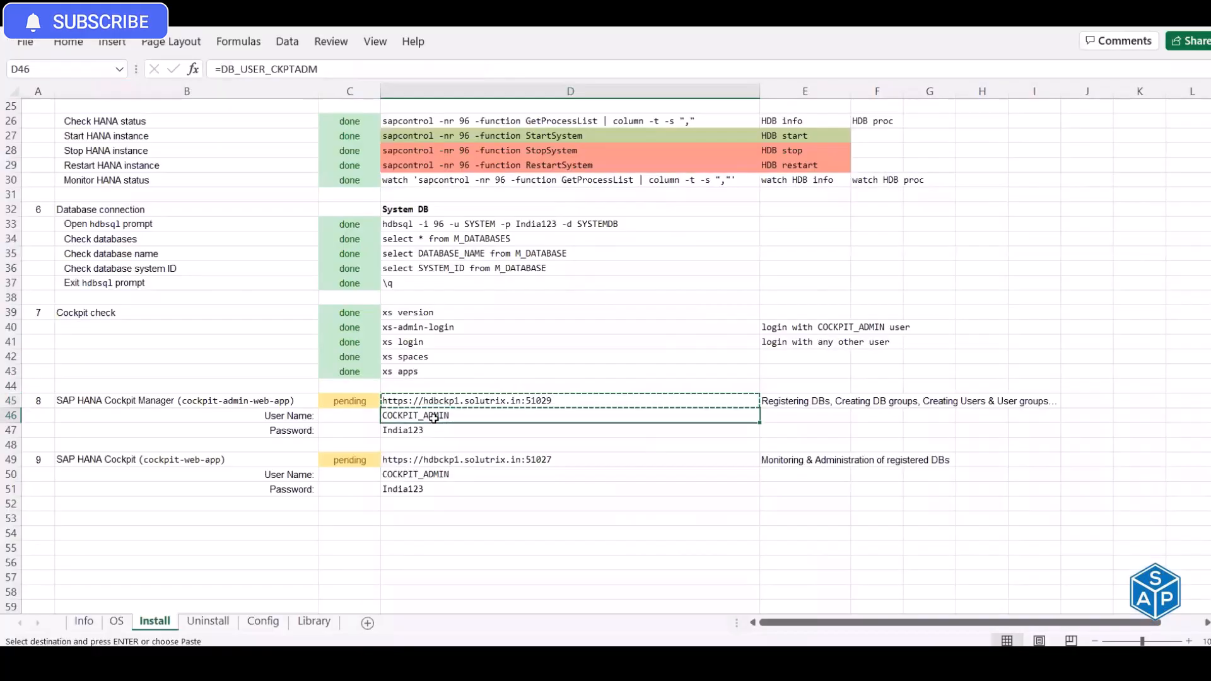
pyautogui.hotkey('ctrl', 'c')
pyautogui.hotkey('alt', 'Tab')
pyautogui.click(594, 197)
pyautogui.hotkey('ctrl', 'v')
pyautogui.press('Tab')
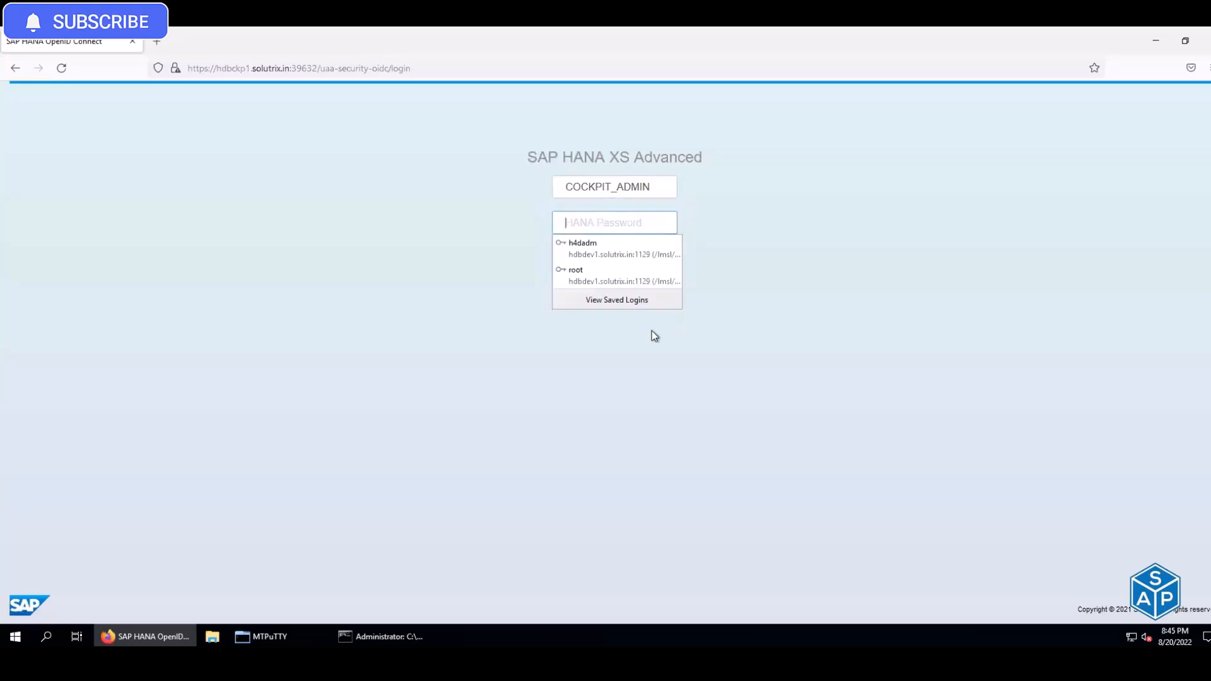
# - Enter the password from D47, log on, and save the login in Firefox
pyautogui.hotkey('alt', 'Tab')
pyautogui.click(401, 430)
pyautogui.hotkey('ctrl', 'c')
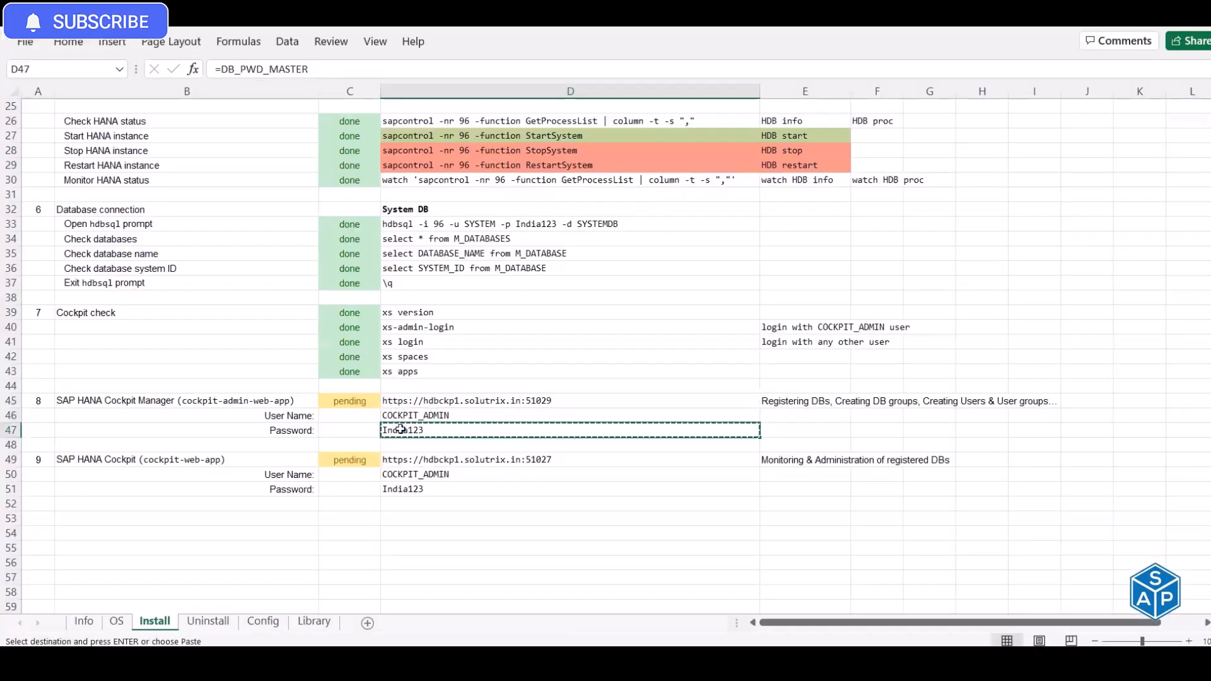
pyautogui.hotkey('alt', 'Tab')
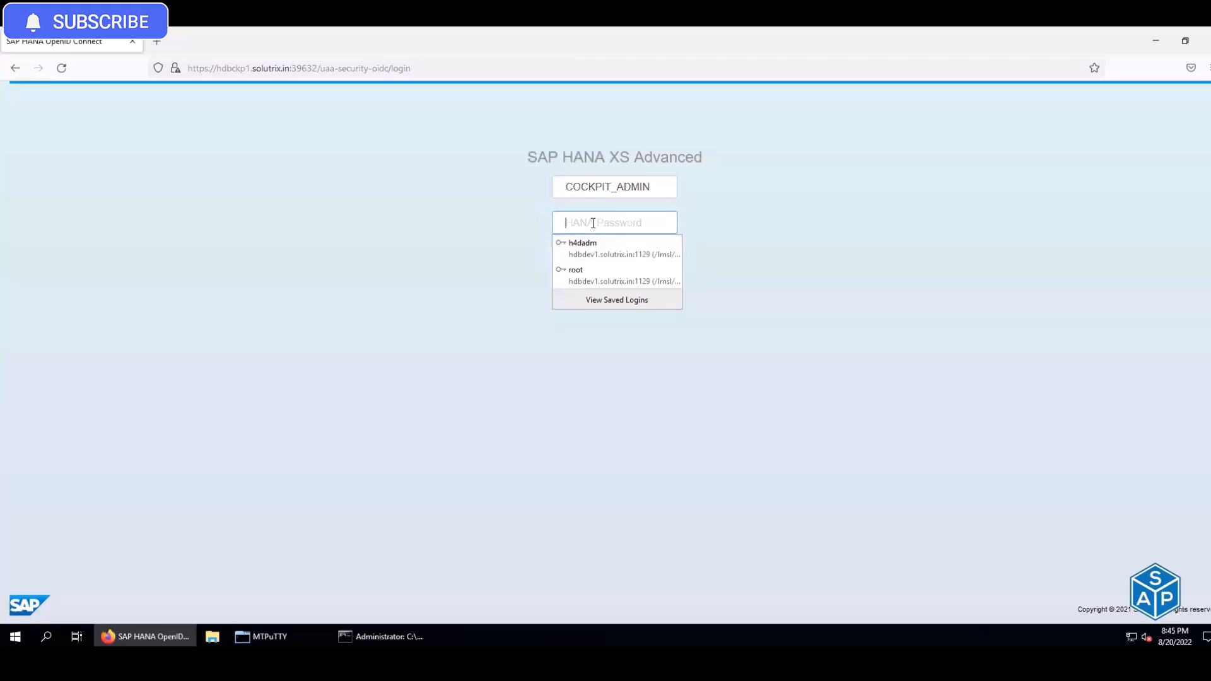
pyautogui.click(593, 223)
pyautogui.hotkey('ctrl', 'v')
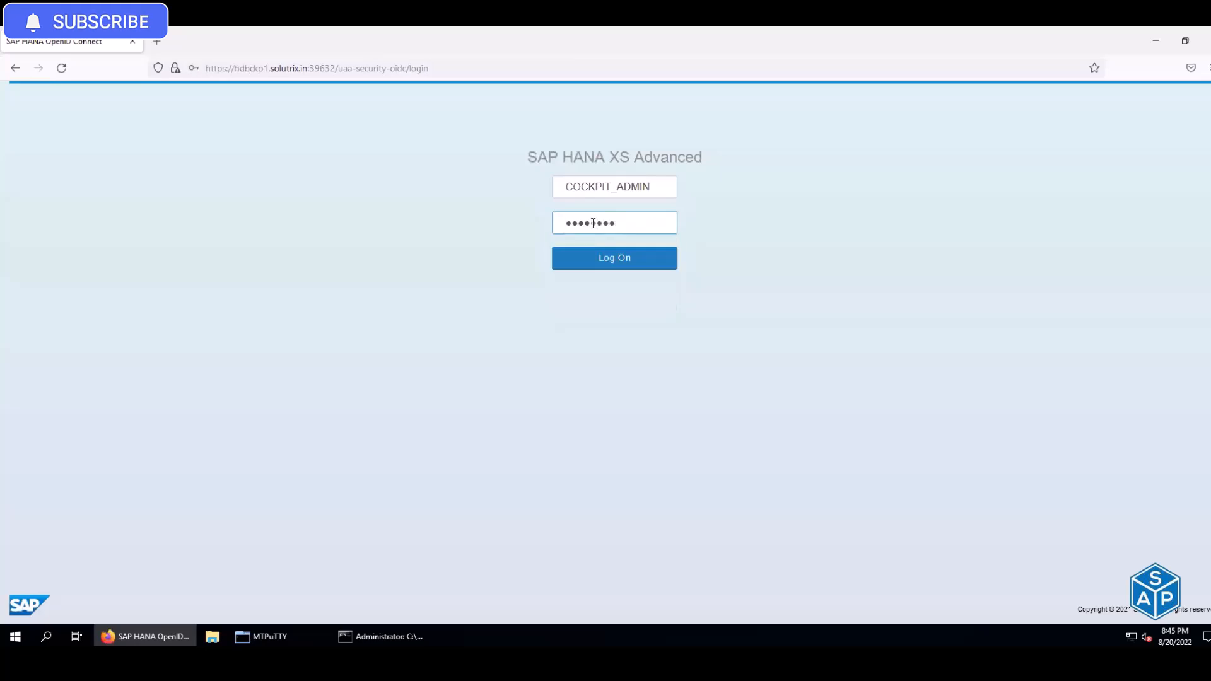
pyautogui.click(612, 264)
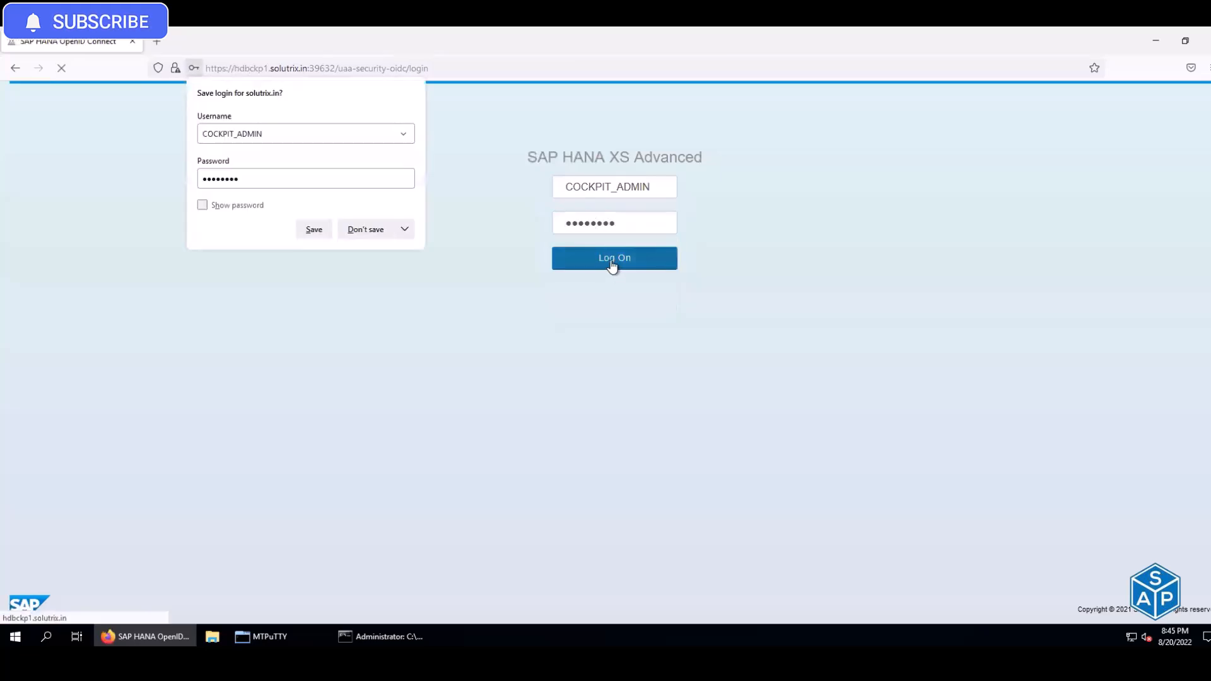
pyautogui.click(304, 230)
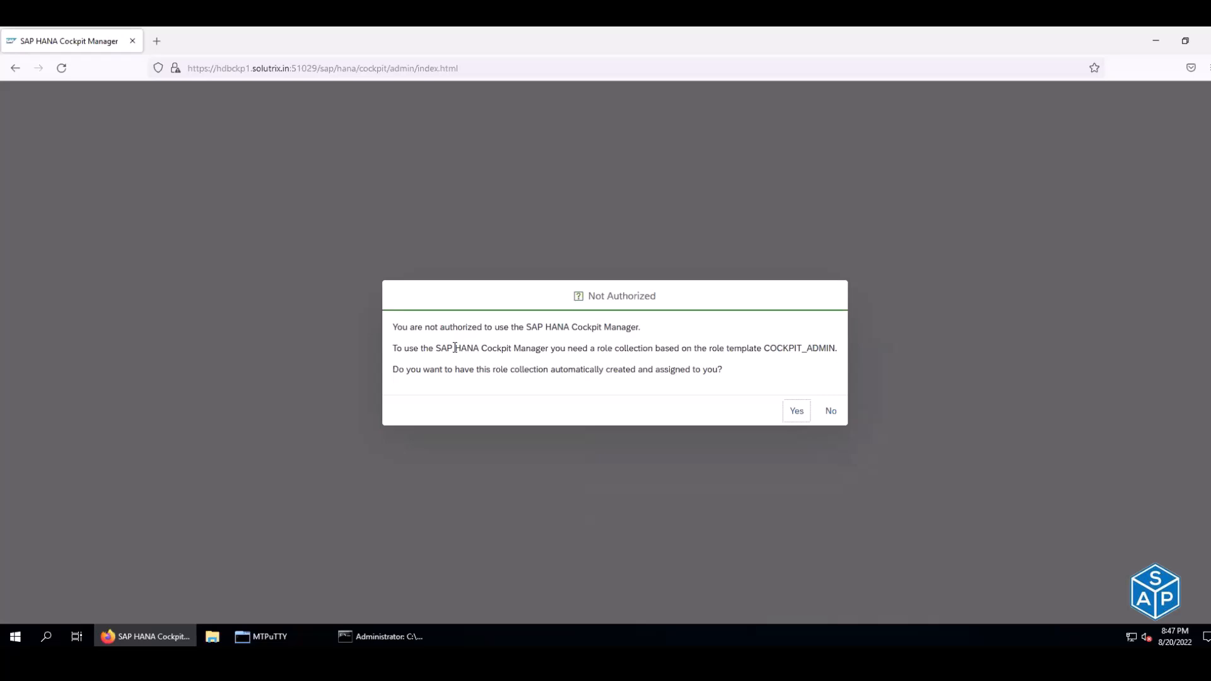
# - Review the Not Authorized message and agree to create the COCKPIT_ADMIN role collection
pyautogui.moveTo(453, 327); pyautogui.dragTo(637, 328)
pyautogui.moveTo(419, 350); pyautogui.dragTo(835, 349)
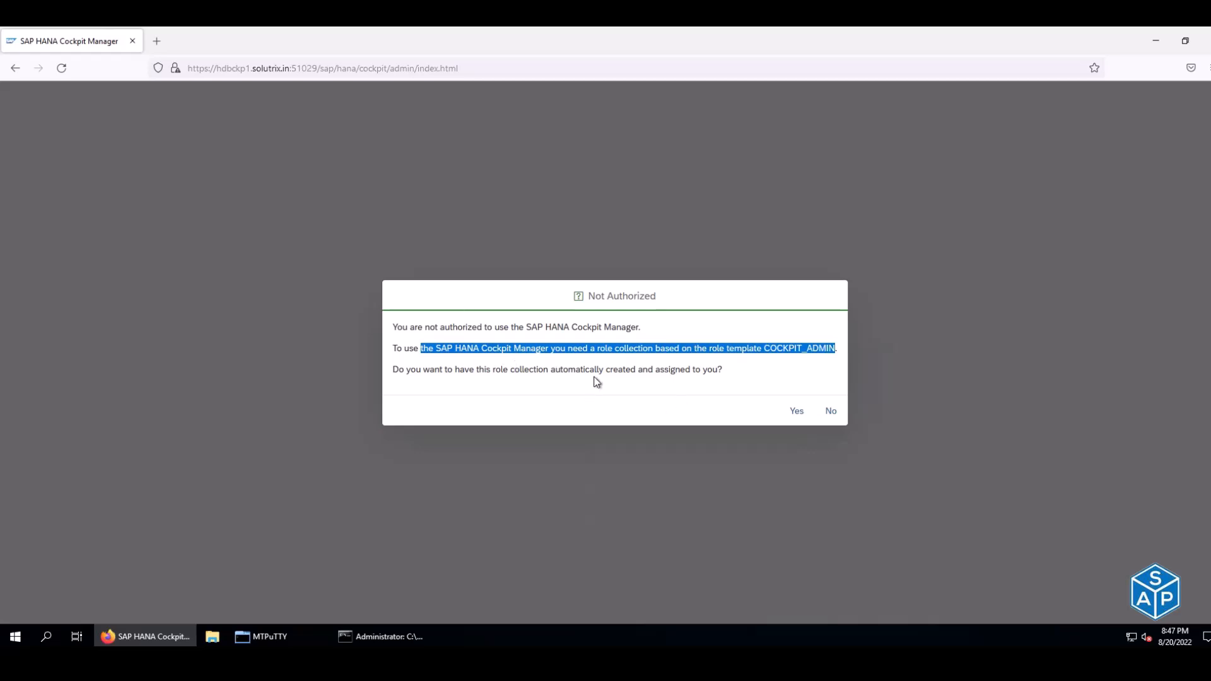
pyautogui.click(475, 362)
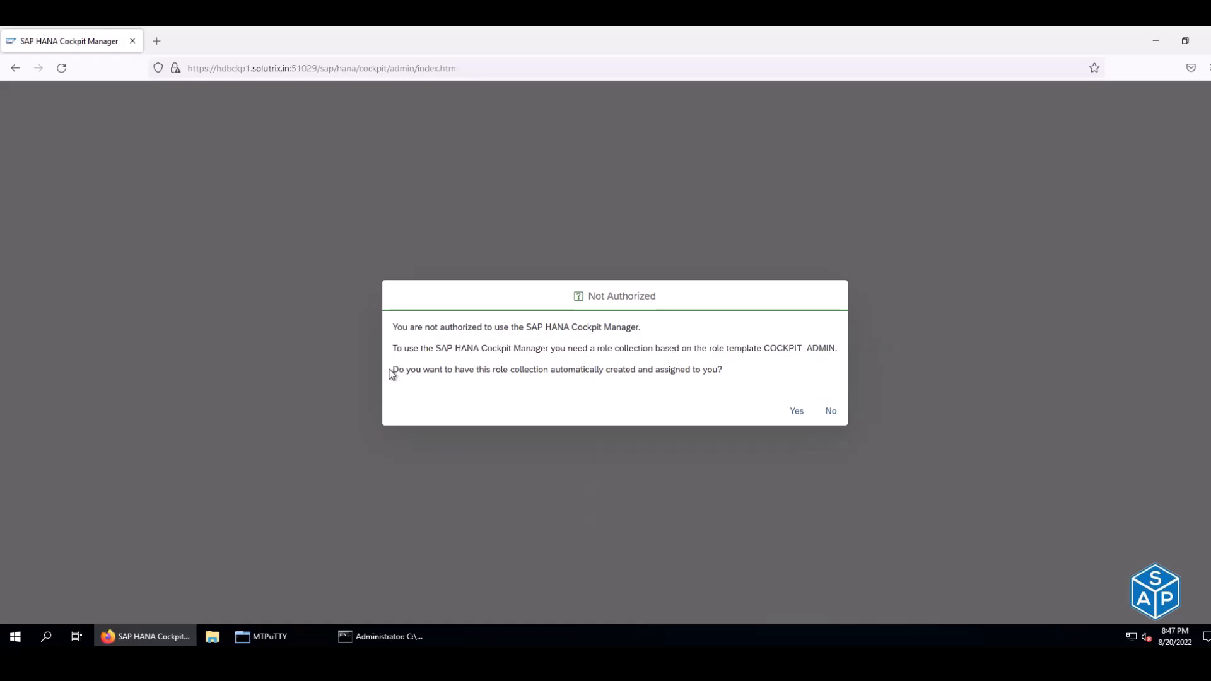
pyautogui.moveTo(392, 370); pyautogui.dragTo(729, 376)
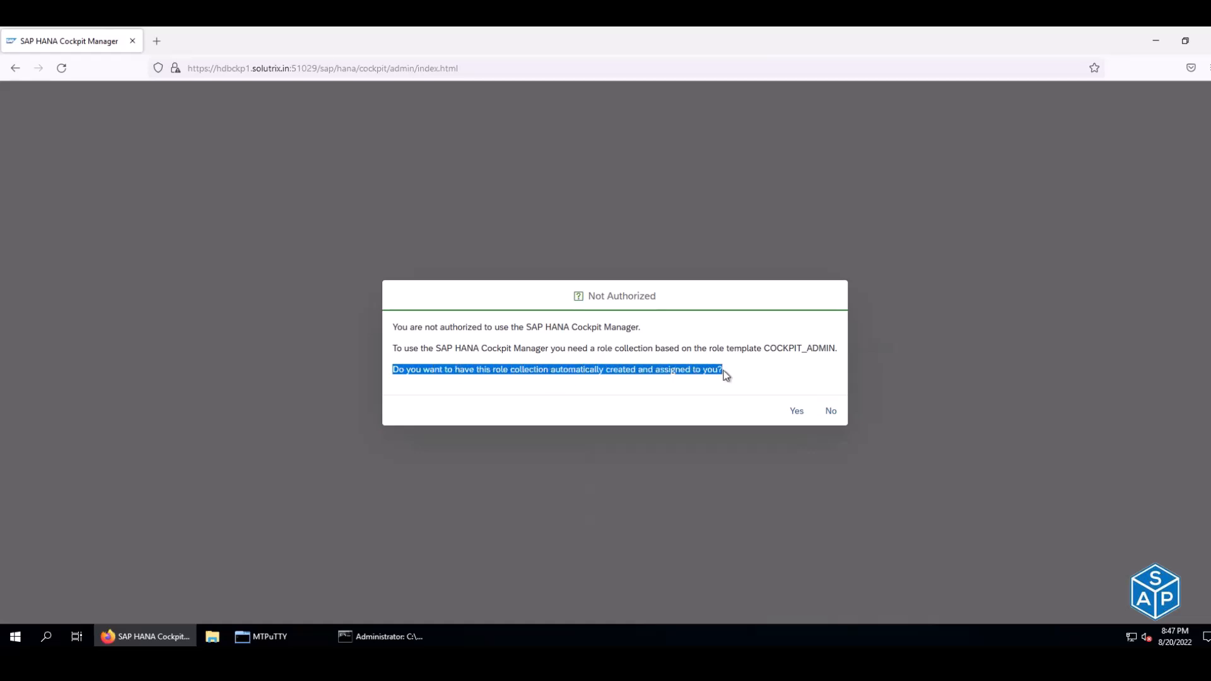
pyautogui.click(798, 411)
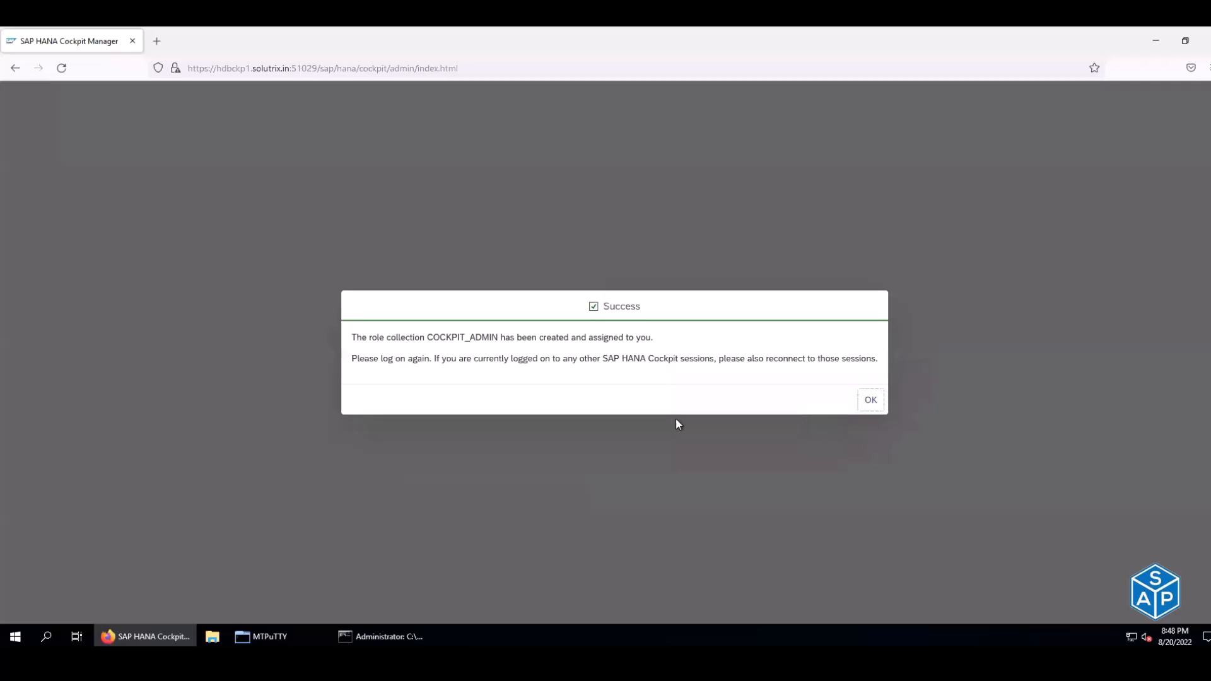
# - Acknowledge that COCKPIT_ADMIN was created and log on again with the new role
pyautogui.moveTo(356, 337); pyautogui.dragTo(652, 339)
pyautogui.moveTo(357, 358); pyautogui.dragTo(879, 359)
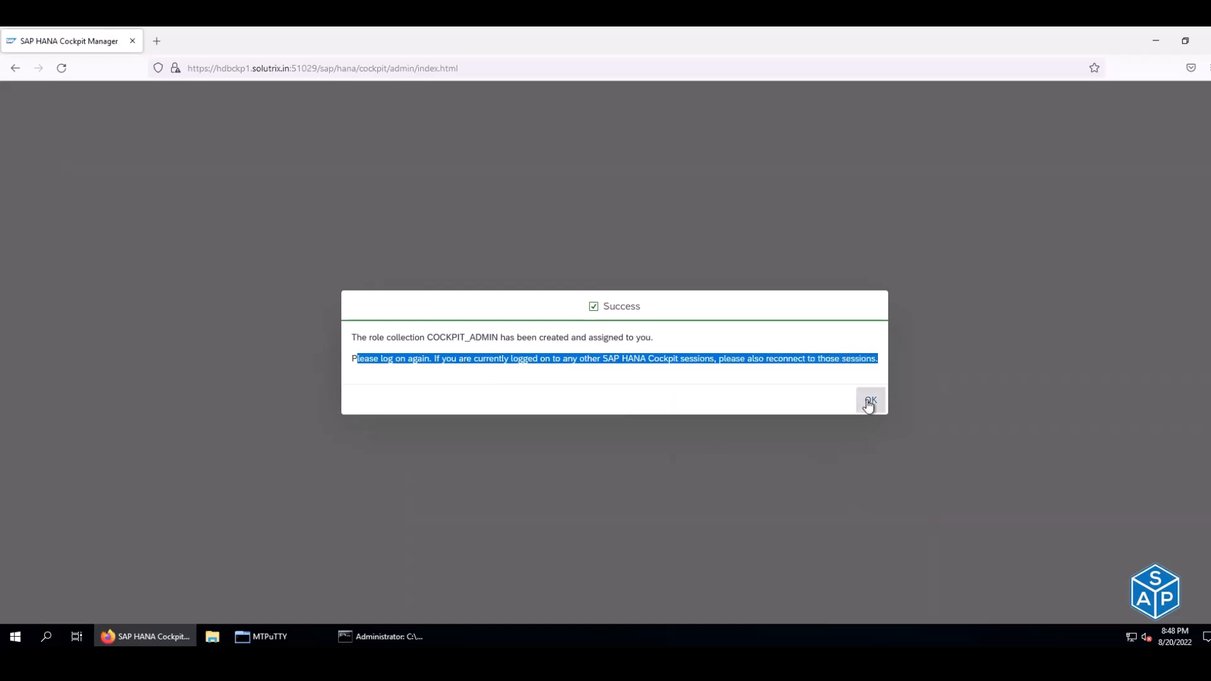
pyautogui.click(868, 402)
pyautogui.click(616, 264)
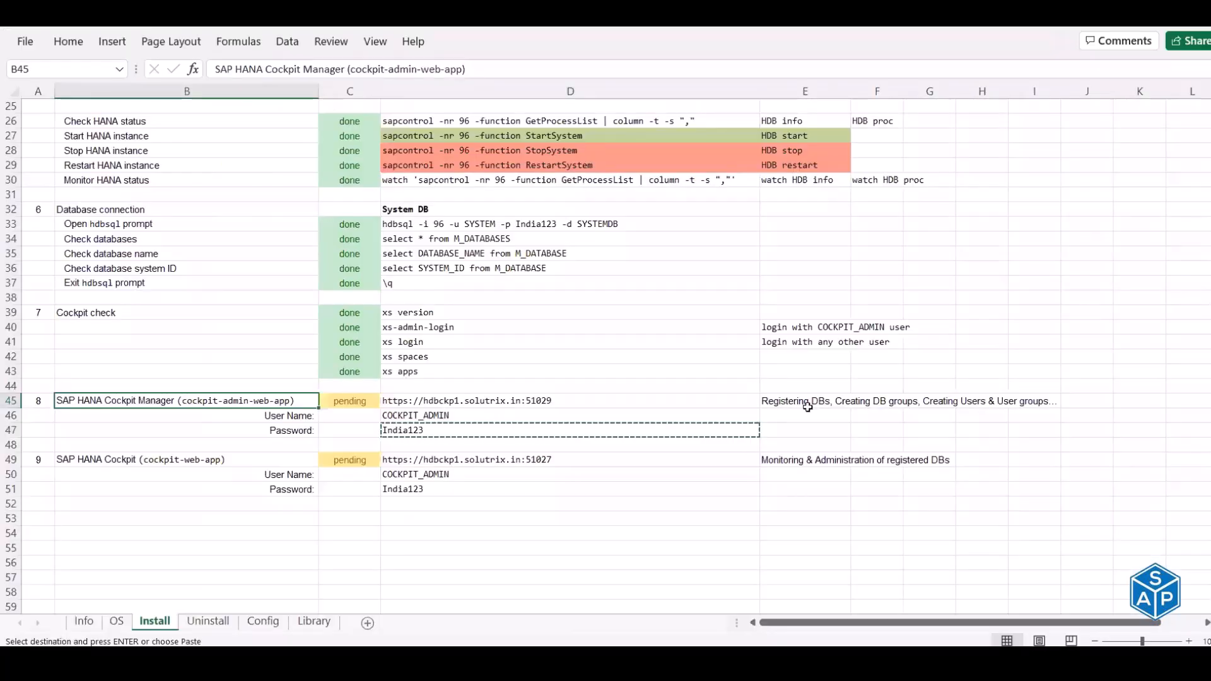
# - Copy the SAP HANA Cockpit URL on port 51027 from cell D49
pyautogui.click(806, 403)
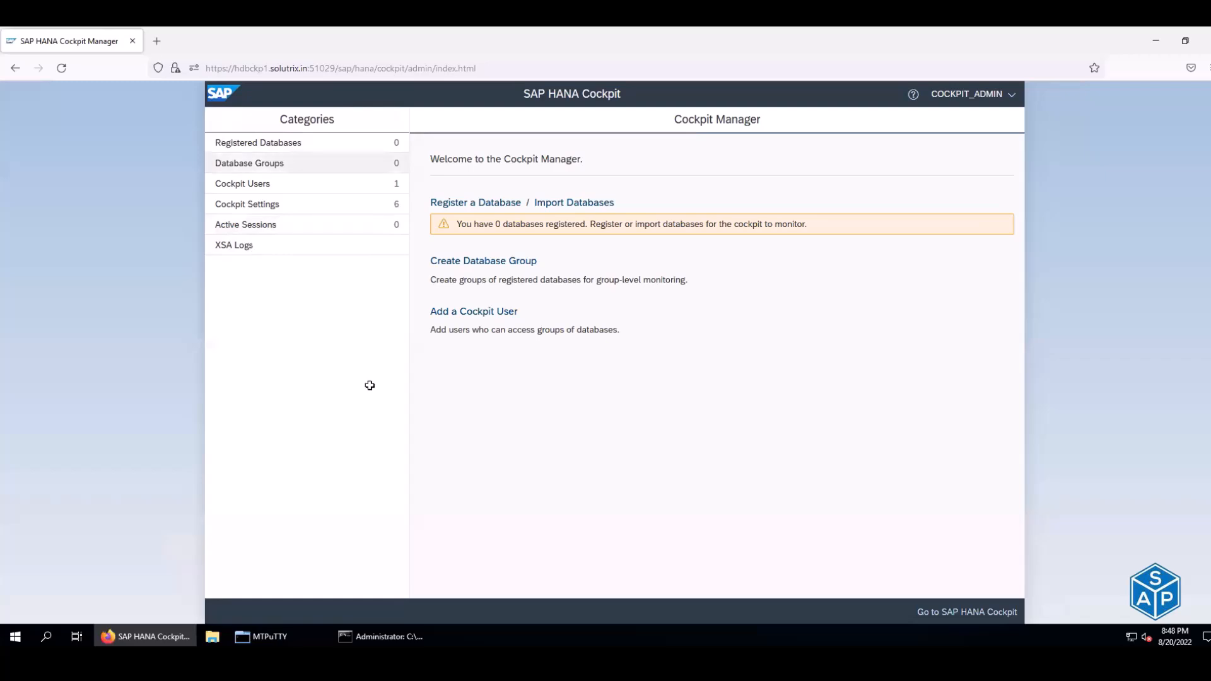
pyautogui.hotkey('alt', 'Tab')
pyautogui.click(187, 459)
pyautogui.click(570, 460)
pyautogui.hotkey('ctrl', 'c')
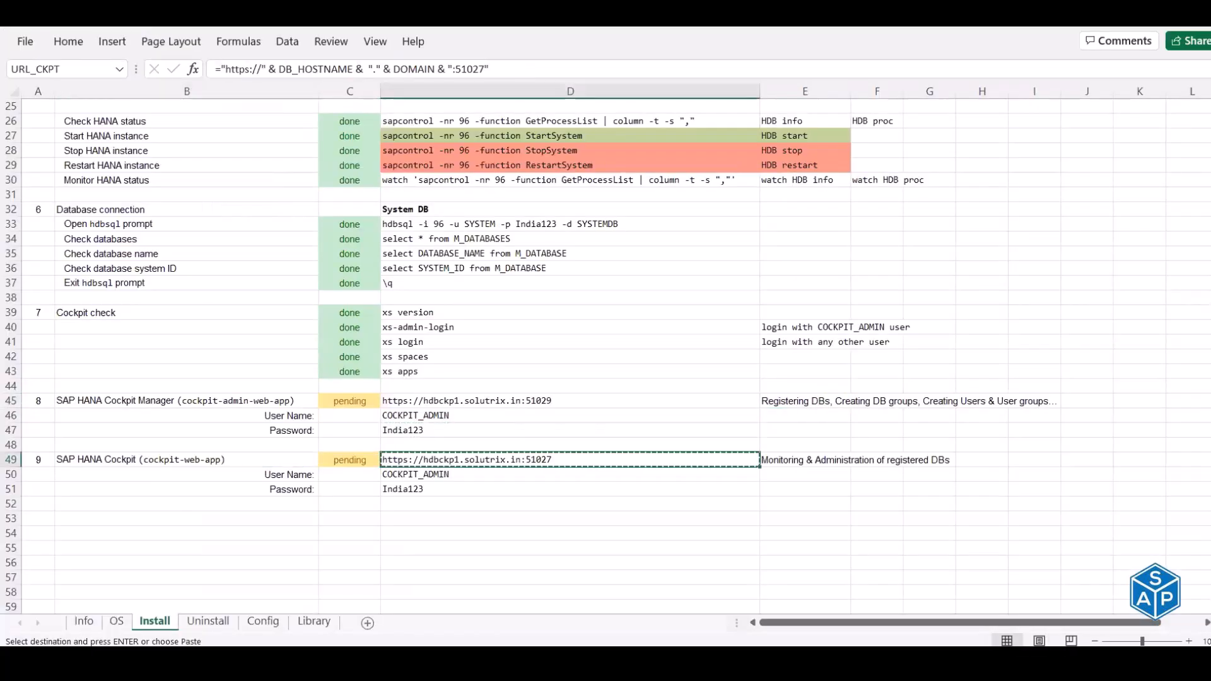
pyautogui.hotkey('alt', 'Tab')
pyautogui.hotkey('alt', 'Tab')
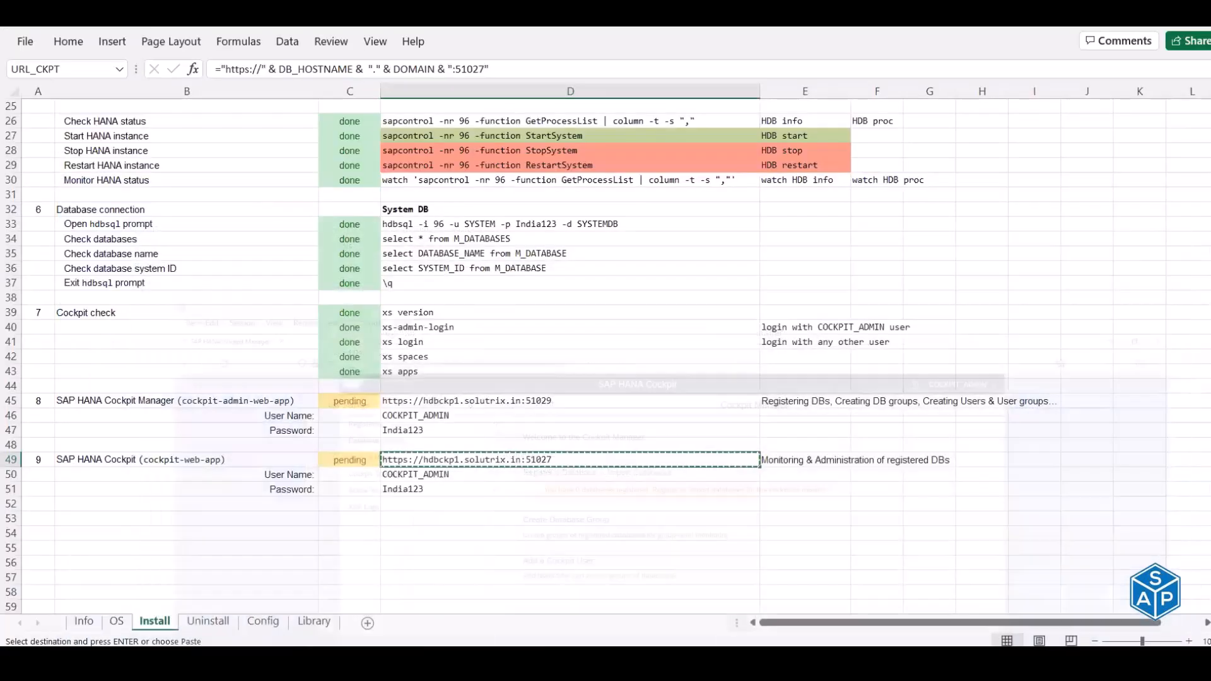
pyautogui.hotkey('alt', 'Tab')
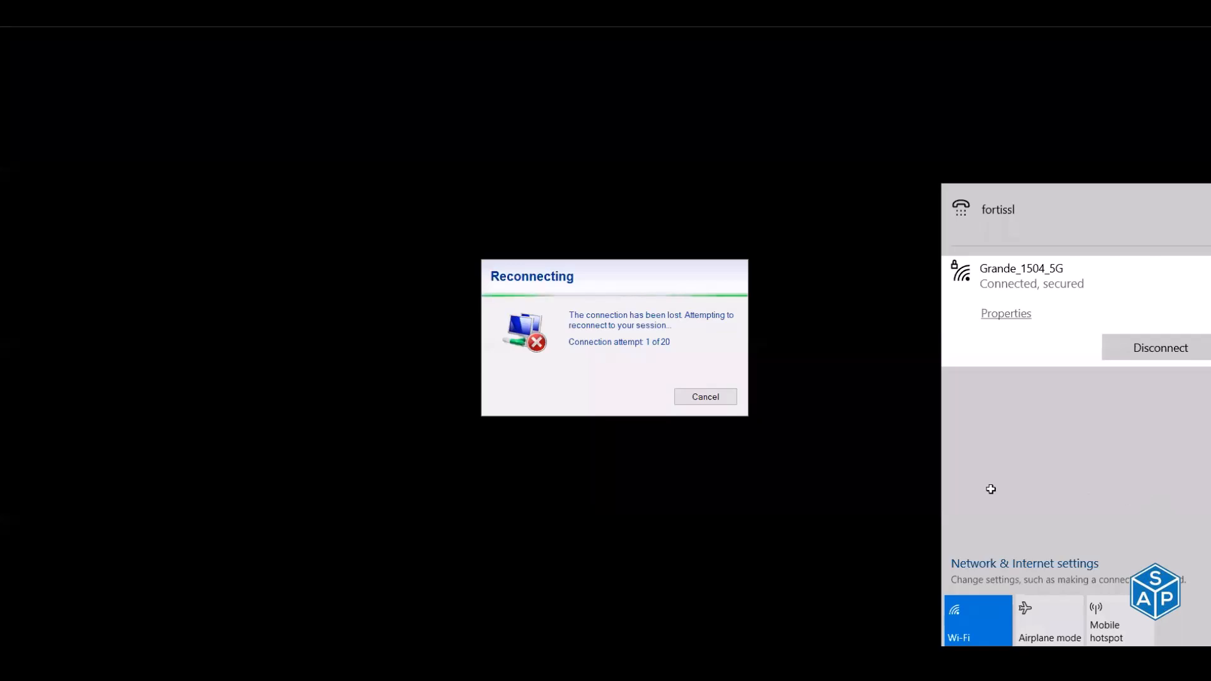
# - Close the network flyout and refresh the Azure virtual machine list
pyautogui.click(816, 498)
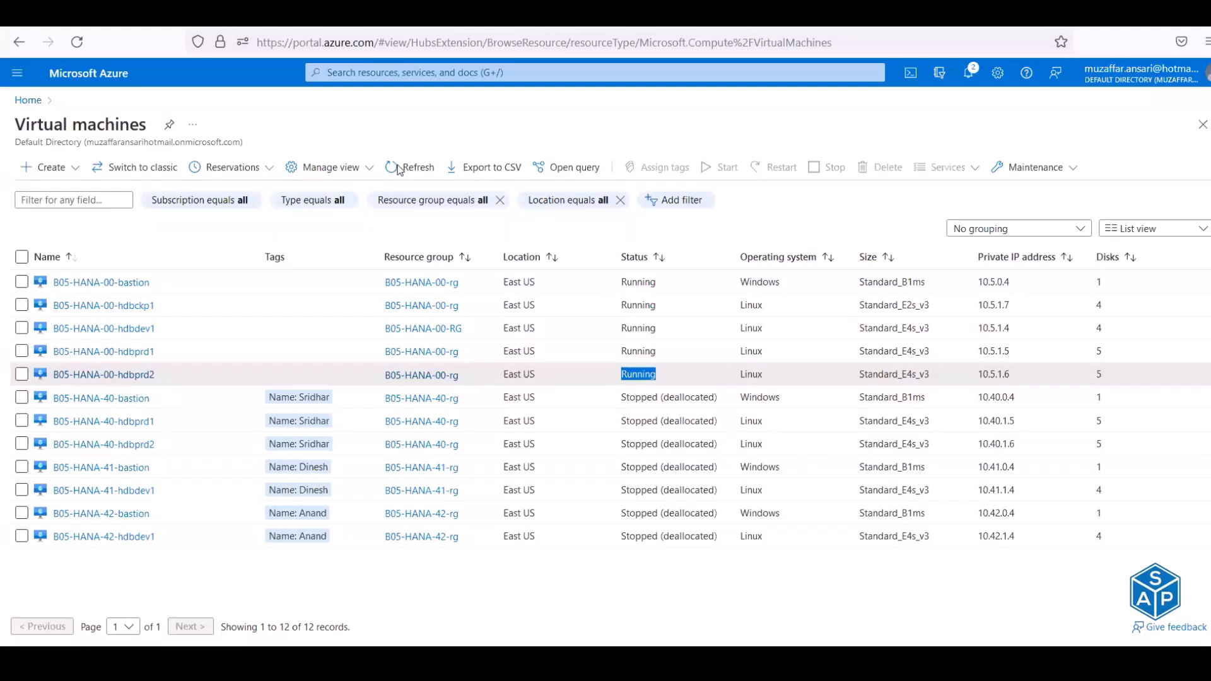
pyautogui.click(396, 203)
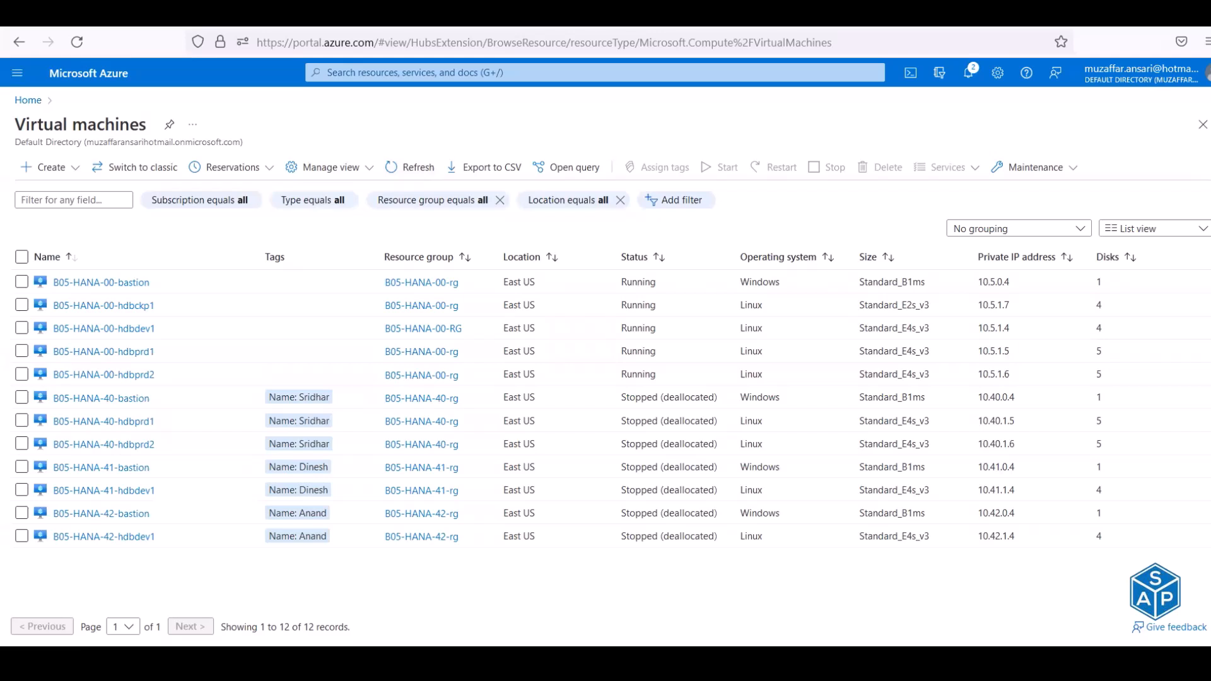
pyautogui.moveTo(144, 660)
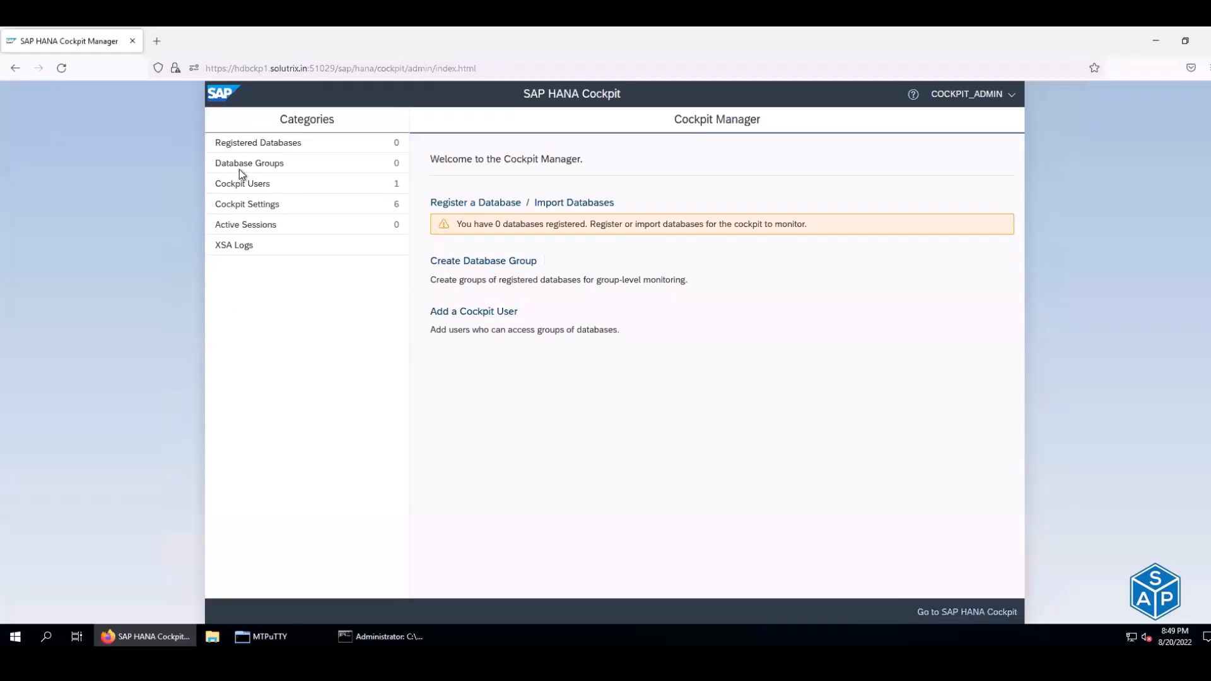
# - Open the :51027 Cockpit URL in a new tab, accepting the self-signed certificate
pyautogui.click(157, 42)
pyautogui.hotkey('ctrl', 'v')
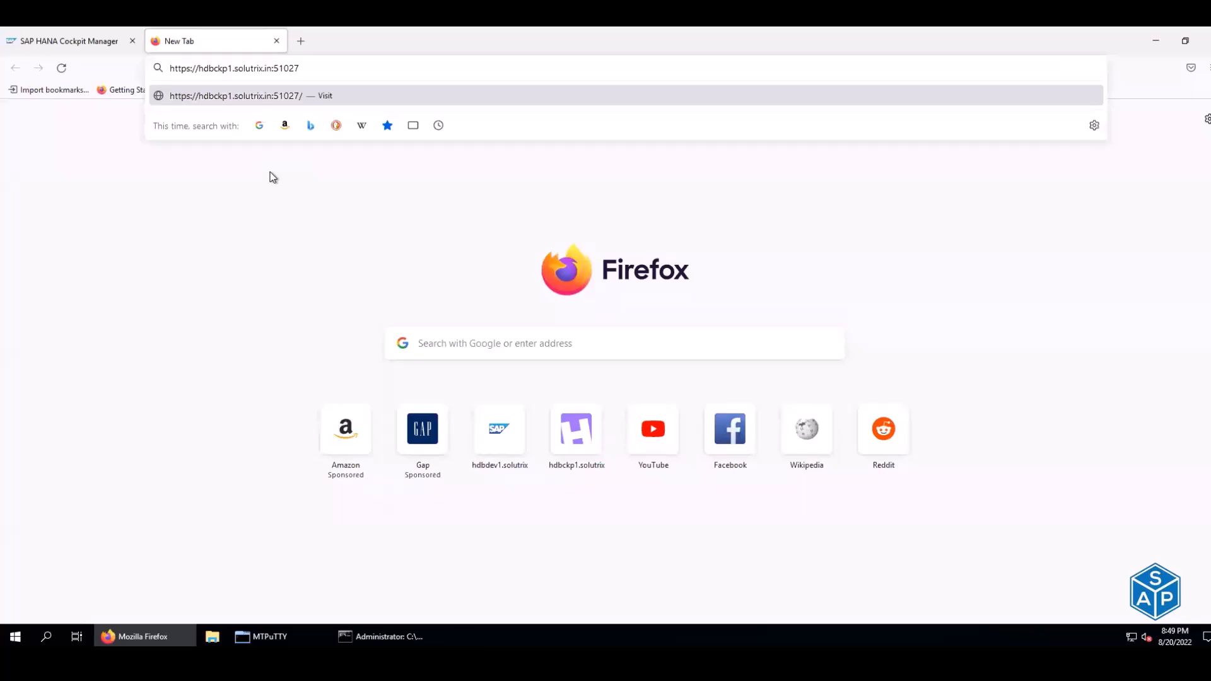
pyautogui.press('Return')
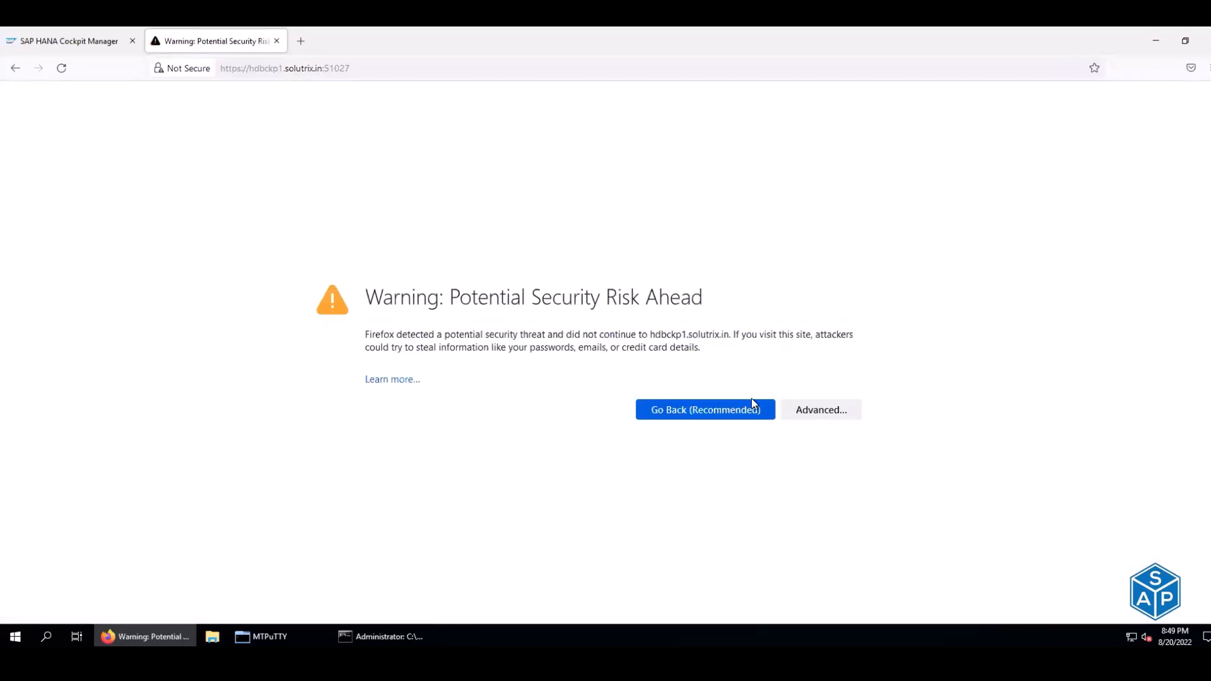
pyautogui.click(820, 410)
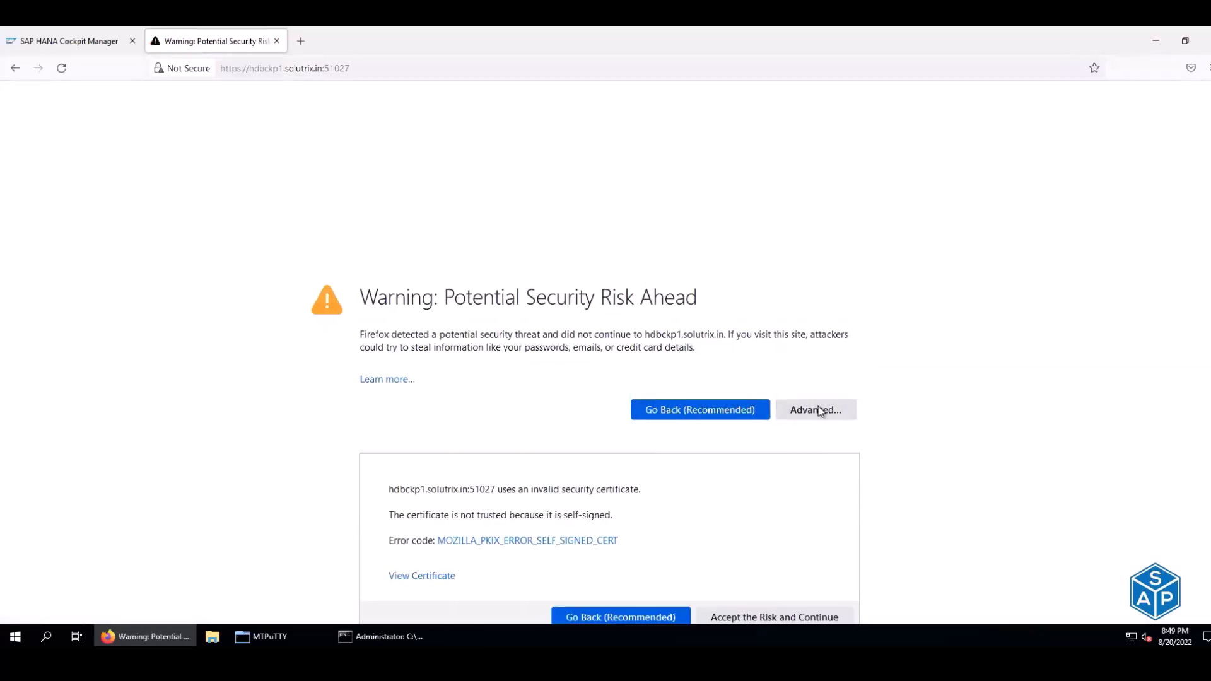
pyautogui.scroll(-2, 770, 495)
pyautogui.click(751, 577)
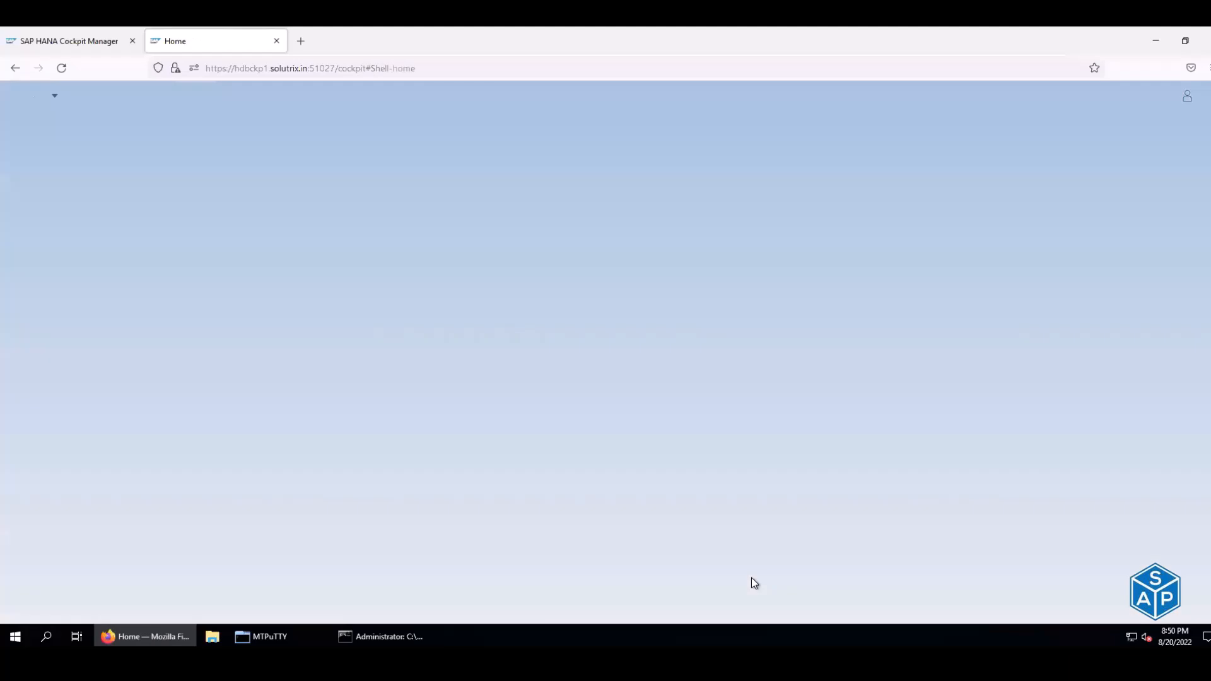
# - Compare the Cockpit Manager and SAP HANA Cockpit tabs, then return to the remote session
pyautogui.click(78, 36)
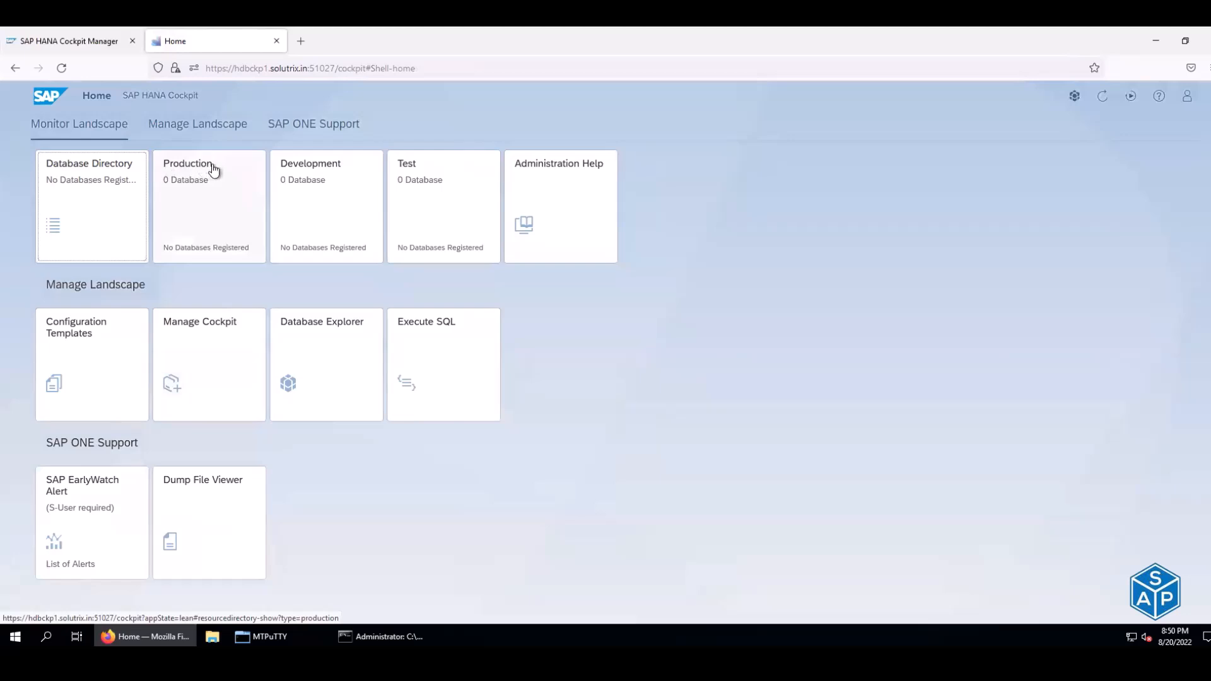
pyautogui.moveTo(202, 169); pyautogui.dragTo(162, 194)
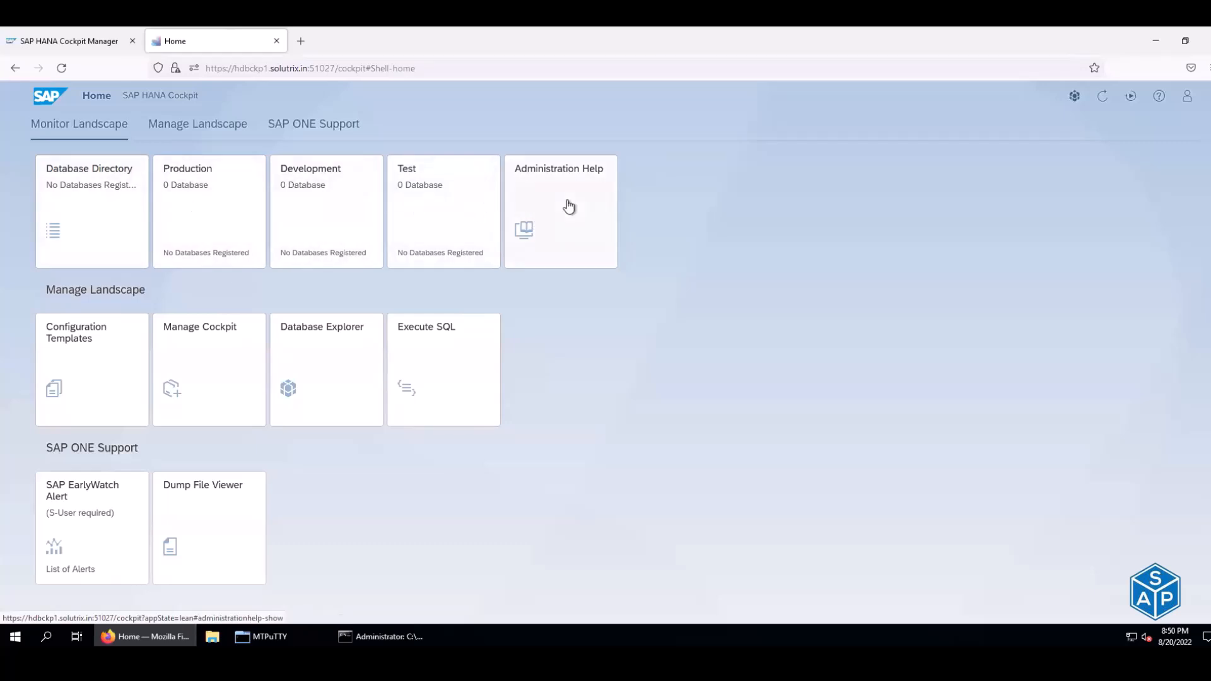
pyautogui.click(61, 45)
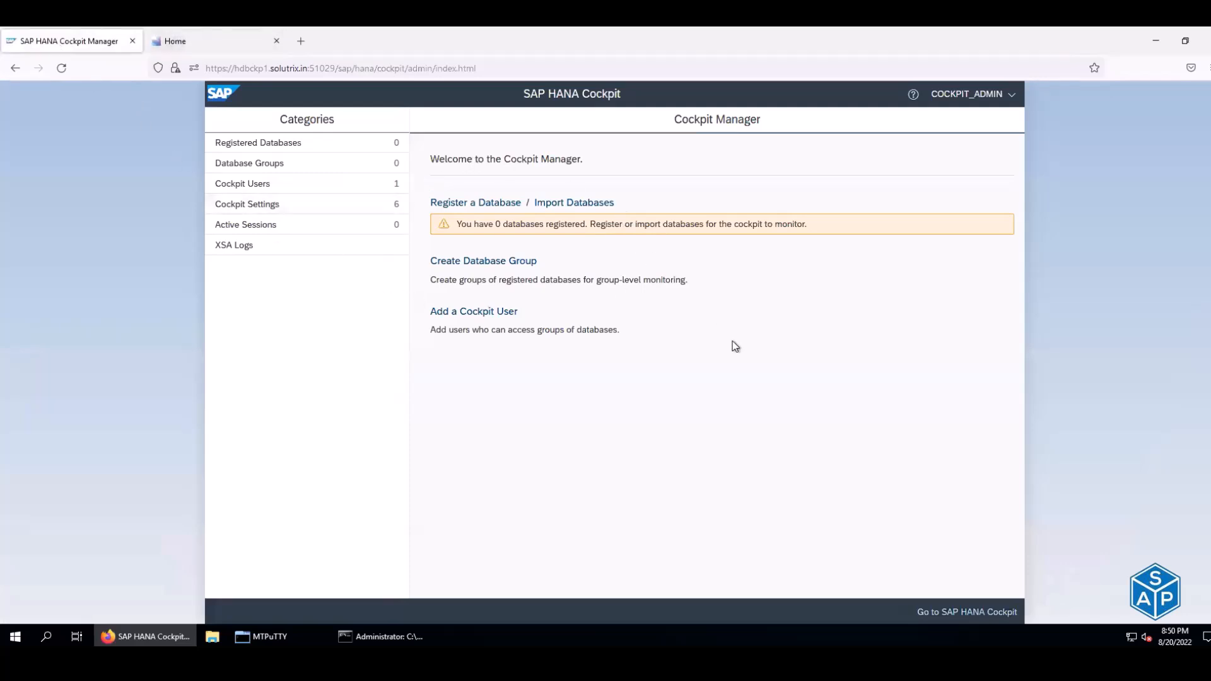
pyautogui.click(217, 44)
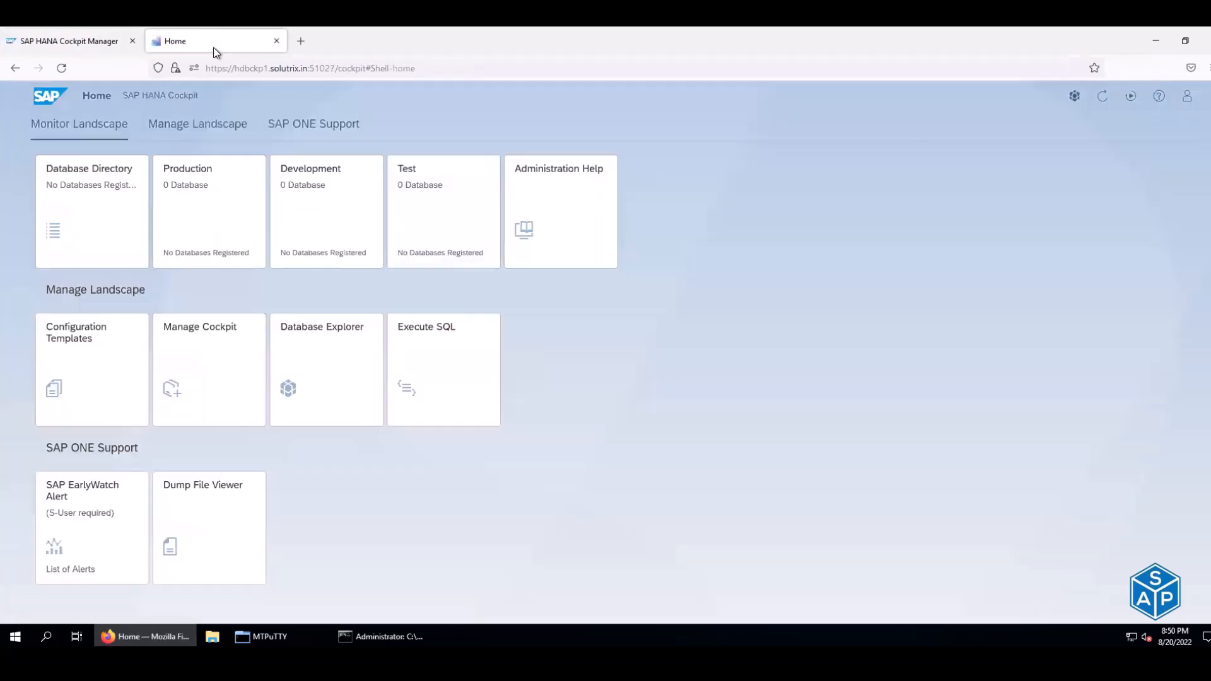
pyautogui.click(78, 47)
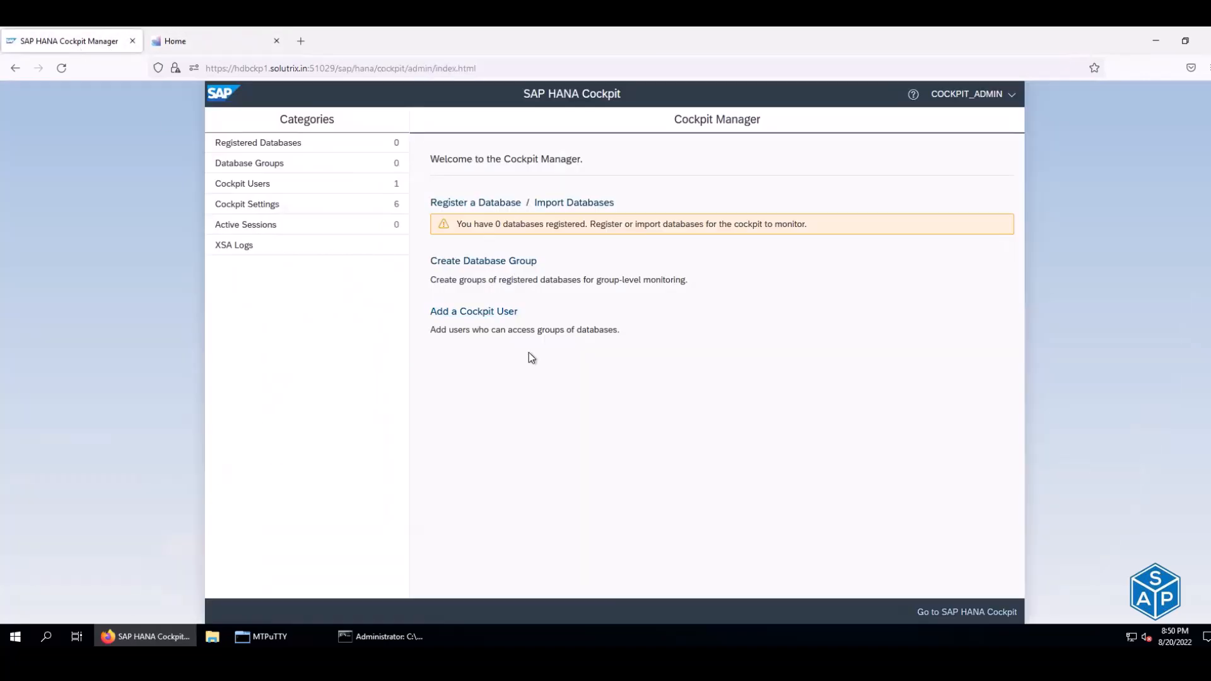
pyautogui.hotkey('alt', 'Tab')
pyautogui.hotkey('alt', 'Tab')
pyautogui.hotkey('alt', 'Tab')
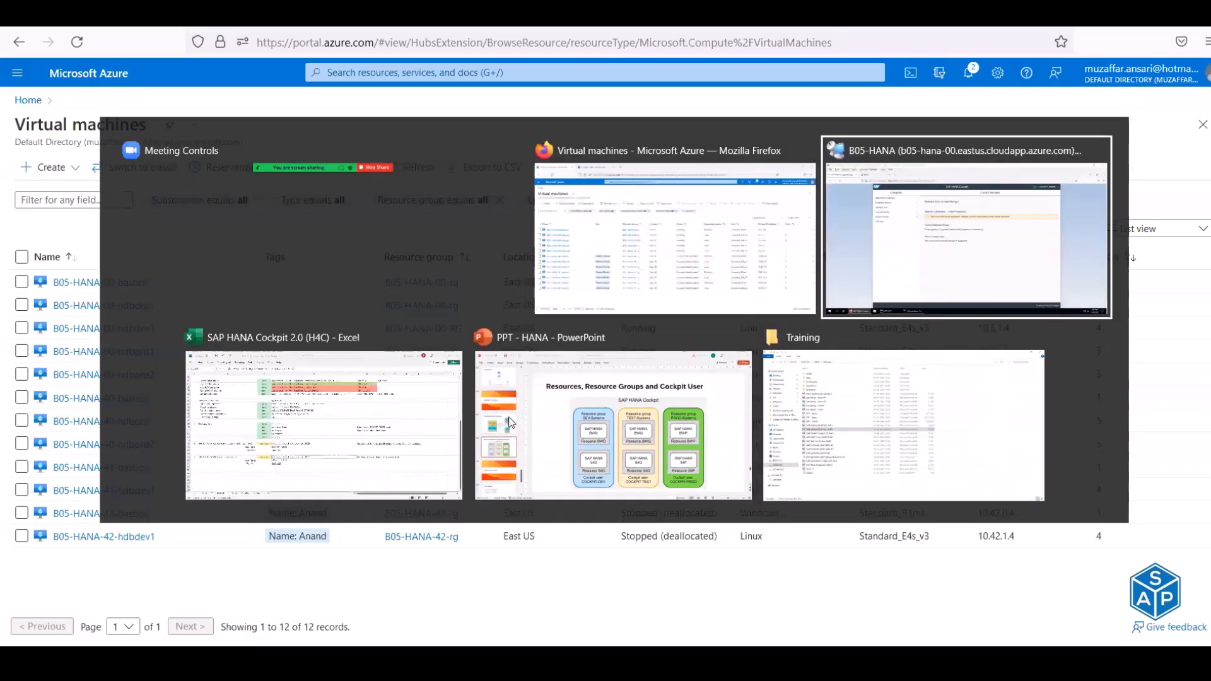
pyautogui.hotkey('alt', 'Tab')
pyautogui.hotkey('alt', 'Tab')
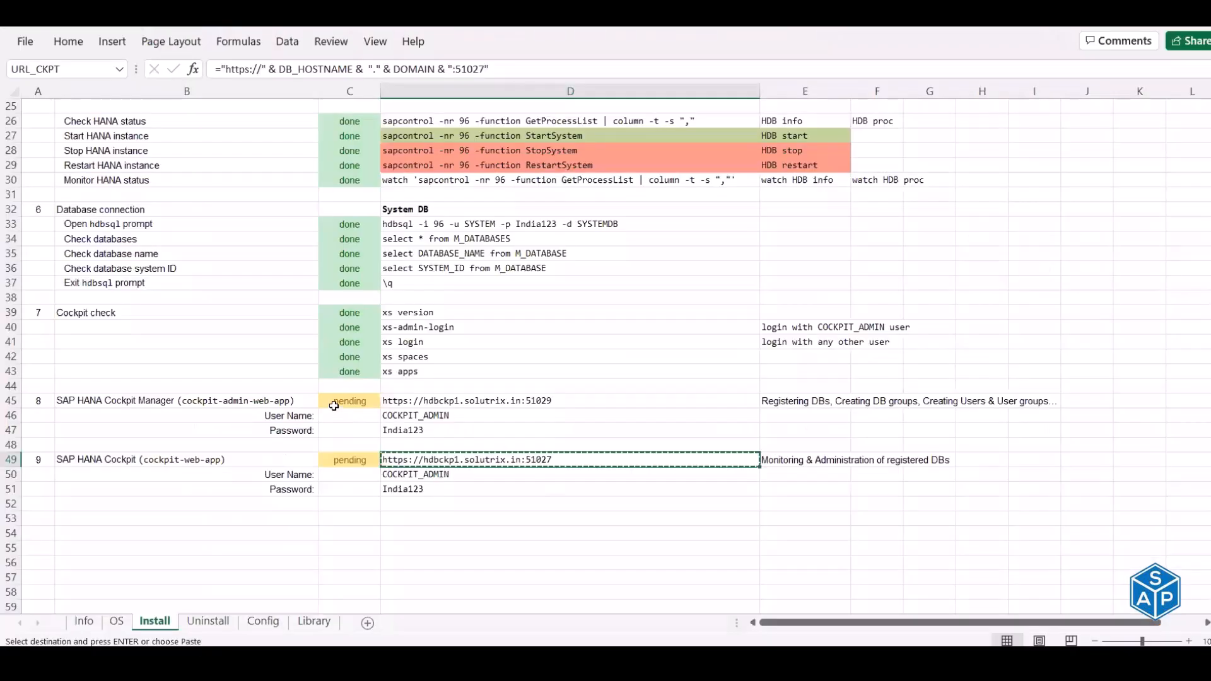
# - Mark the Cockpit Manager and SAP HANA Cockpit status cells C45 and C46 as done
pyautogui.click(335, 398)
pyautogui.write('done')
pyautogui.press('Return')
pyautogui.press('Down')
pyautogui.press('Down')
pyautogui.press('Down')
pyautogui.write('done')
pyautogui.press('Return')
# - Open the Config sheet and review the Create group and Register database steps
pyautogui.scroll(8, 334, 395)
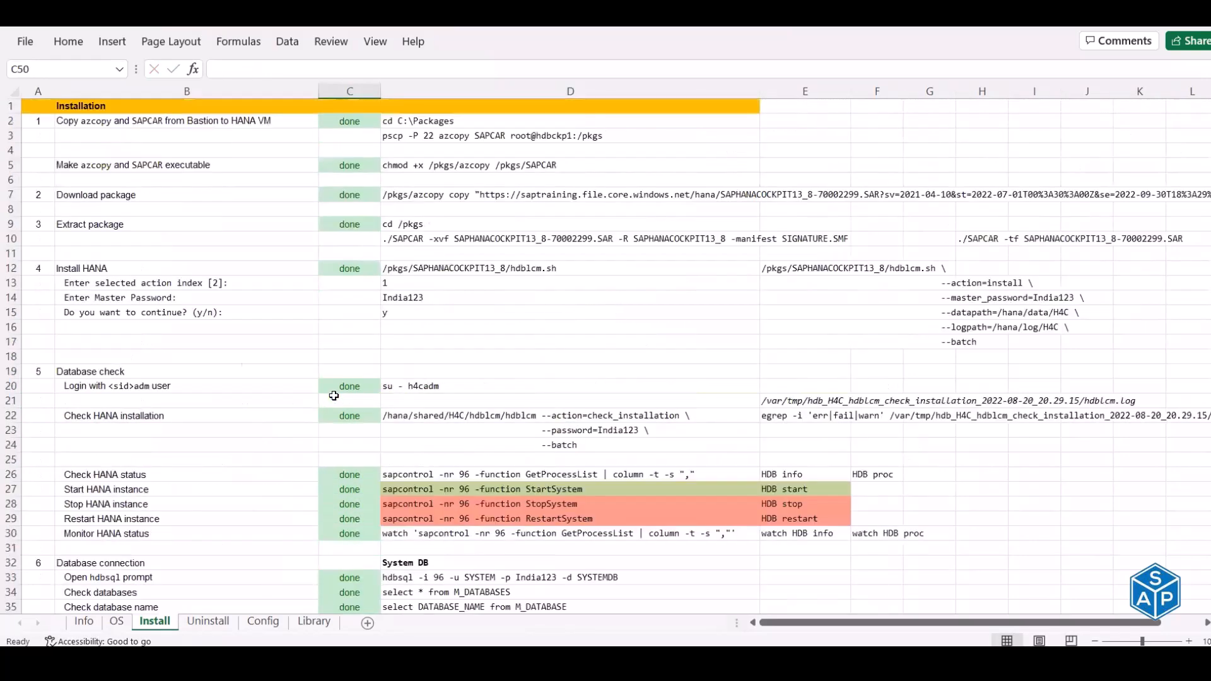
pyautogui.click(37, 107)
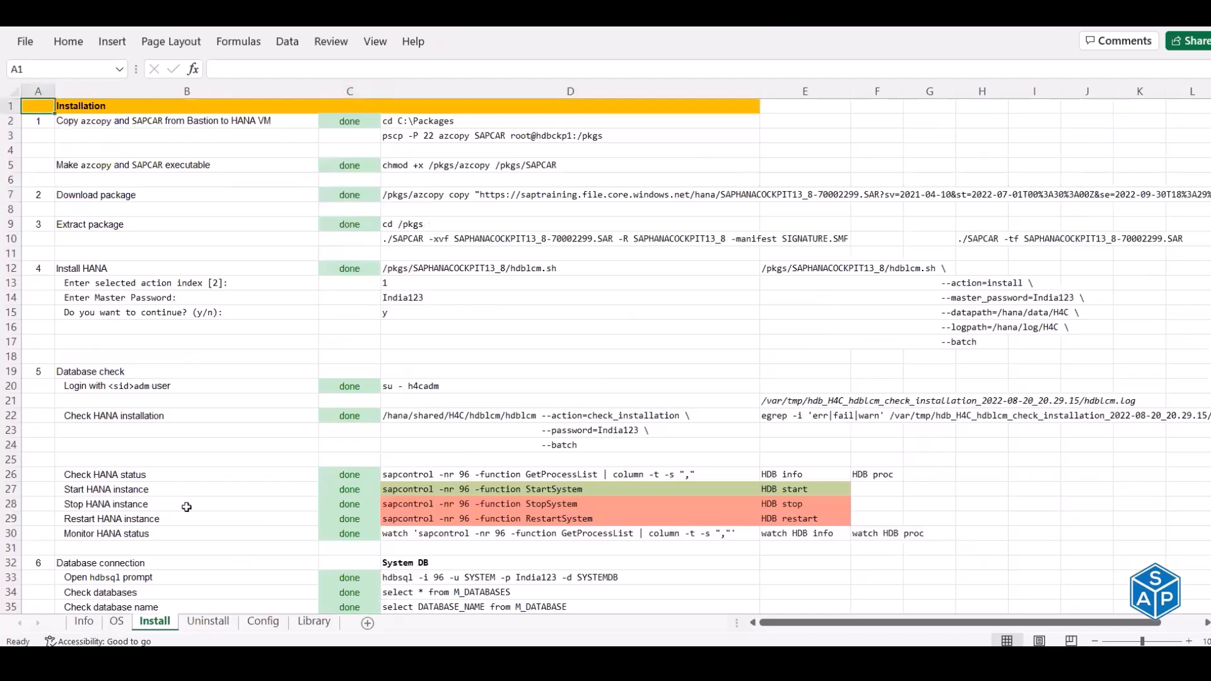
pyautogui.click(215, 623)
pyautogui.click(258, 625)
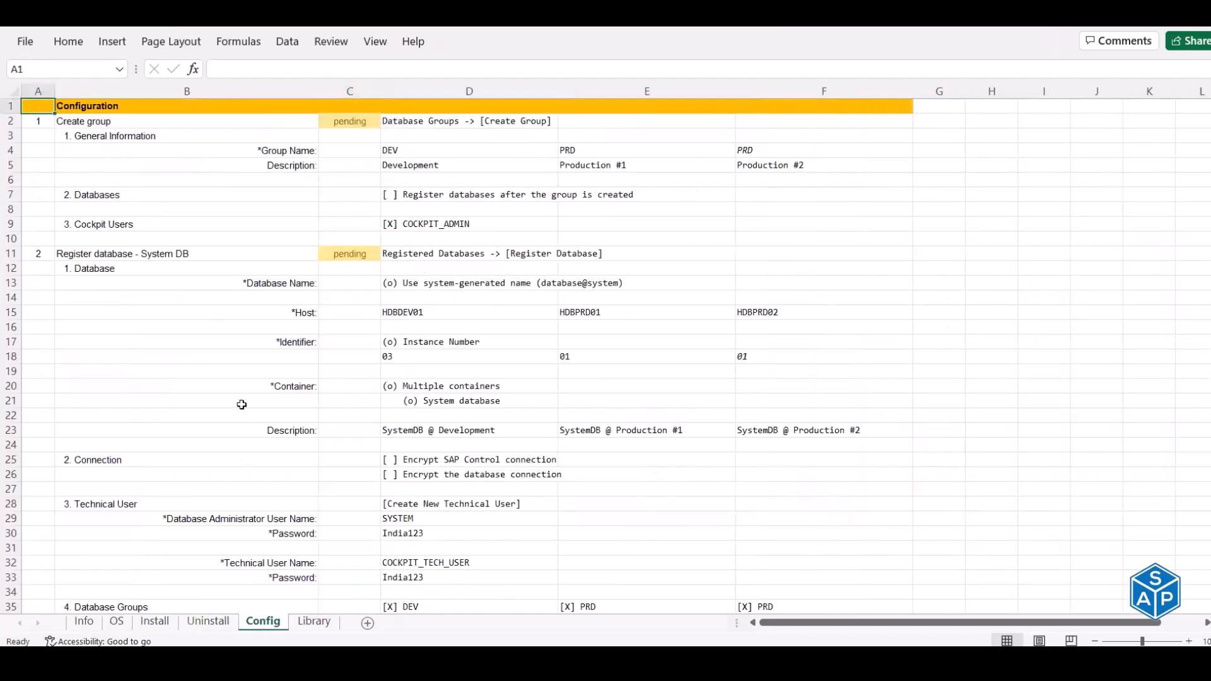
pyautogui.click(78, 121)
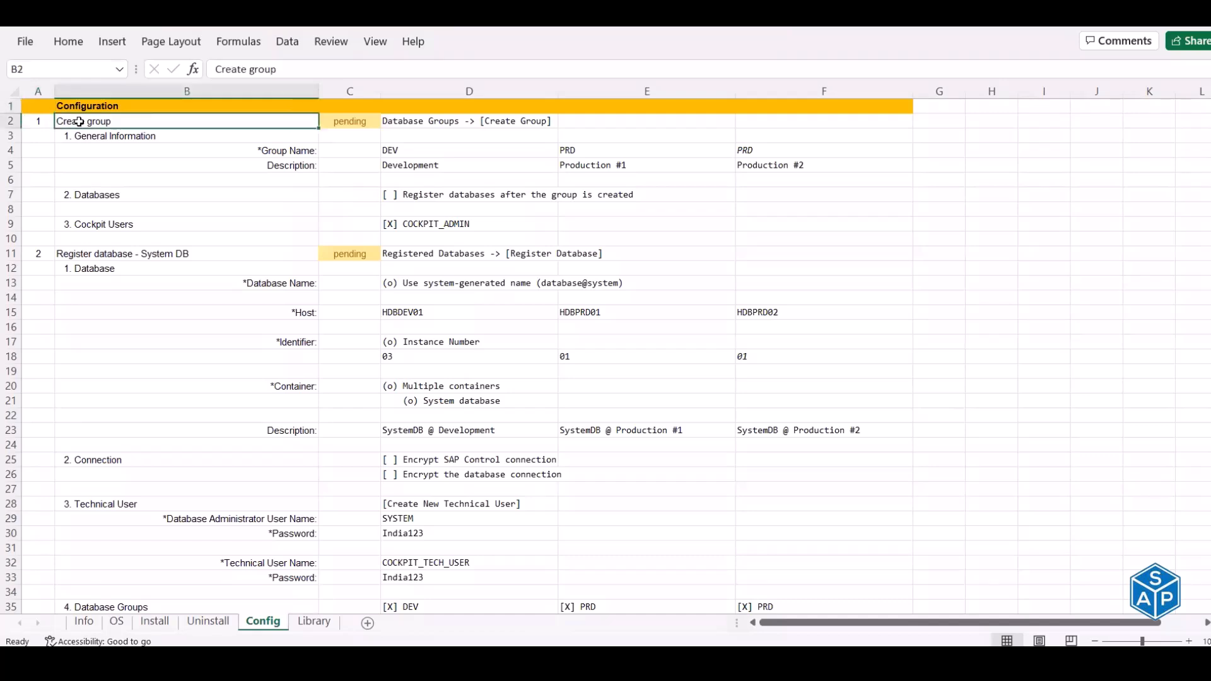
pyautogui.click(424, 123)
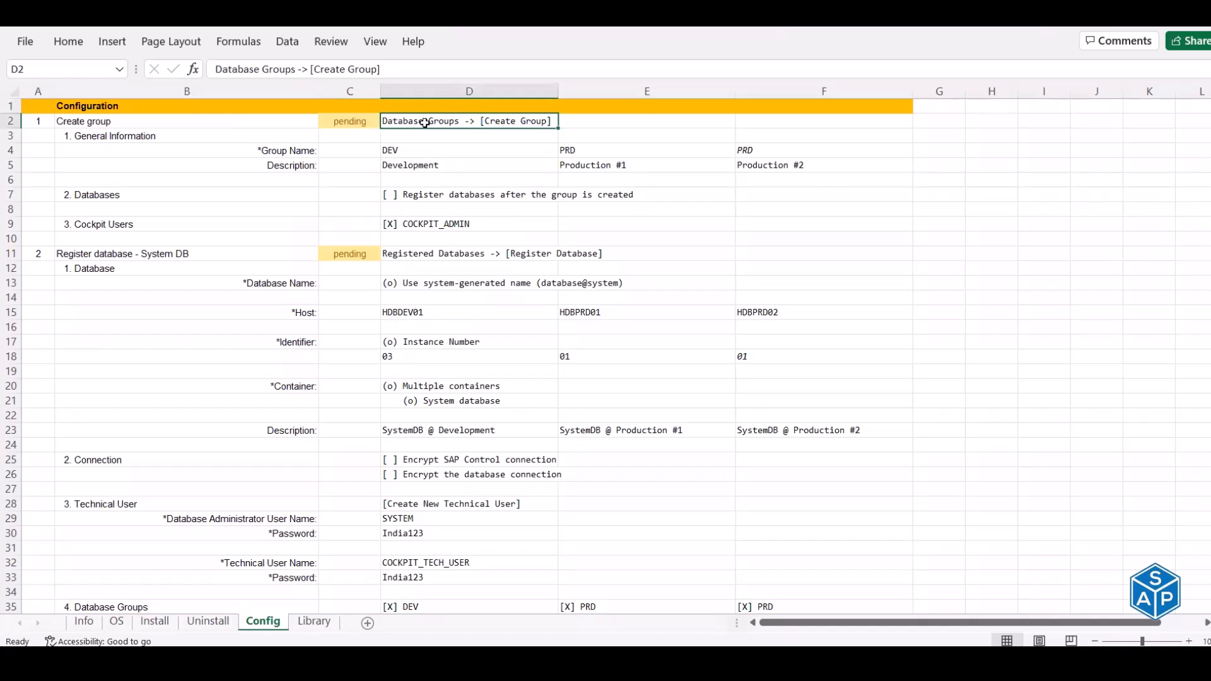
pyautogui.click(82, 258)
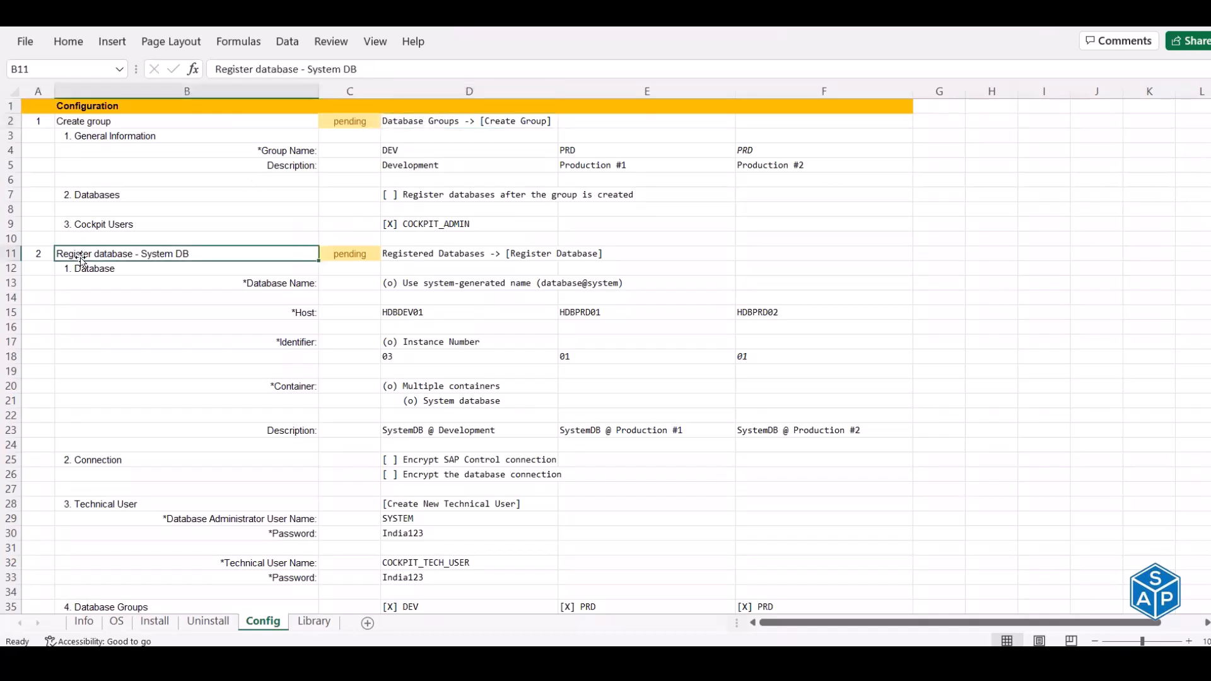
# - Compare the DEV and PRD group names listed under Create group
pyautogui.click(104, 123)
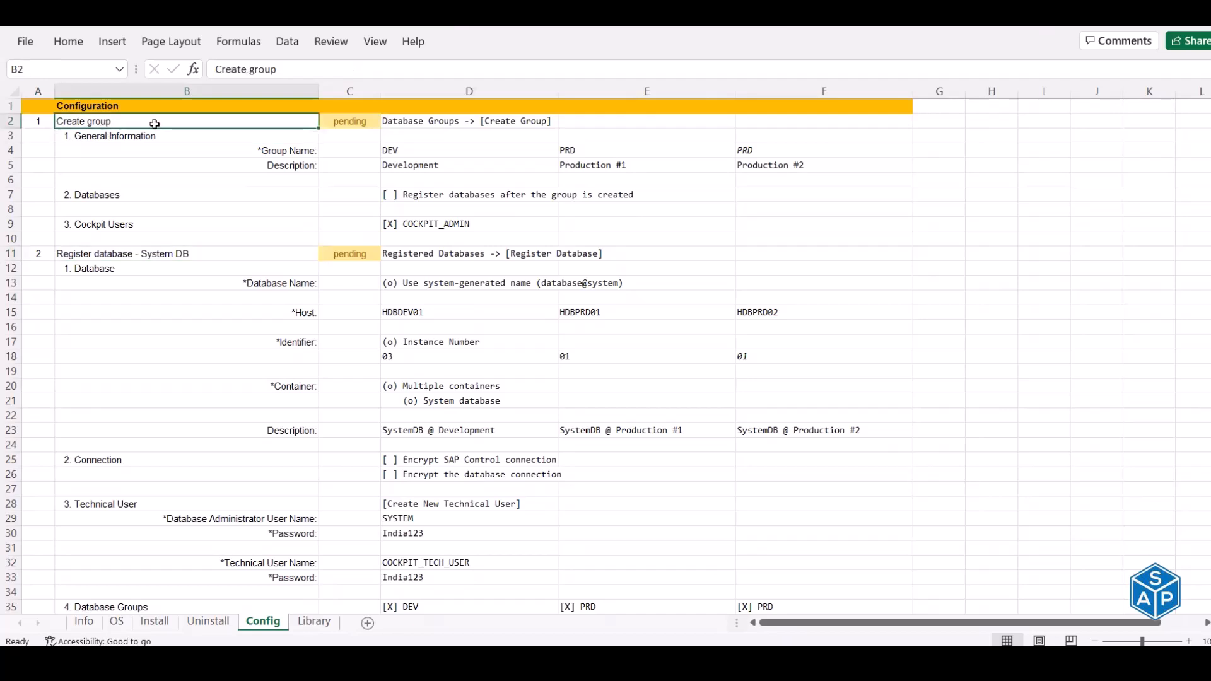
pyautogui.click(416, 151)
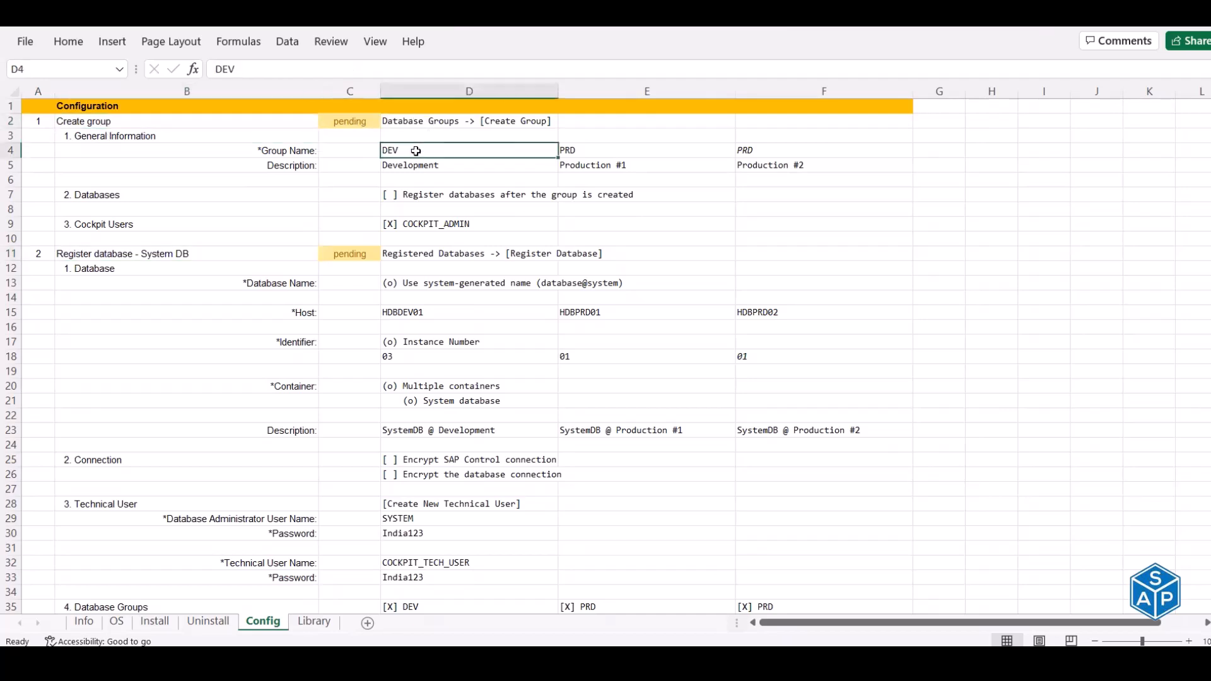
pyautogui.click(571, 151)
pyautogui.click(482, 153)
pyautogui.click(568, 153)
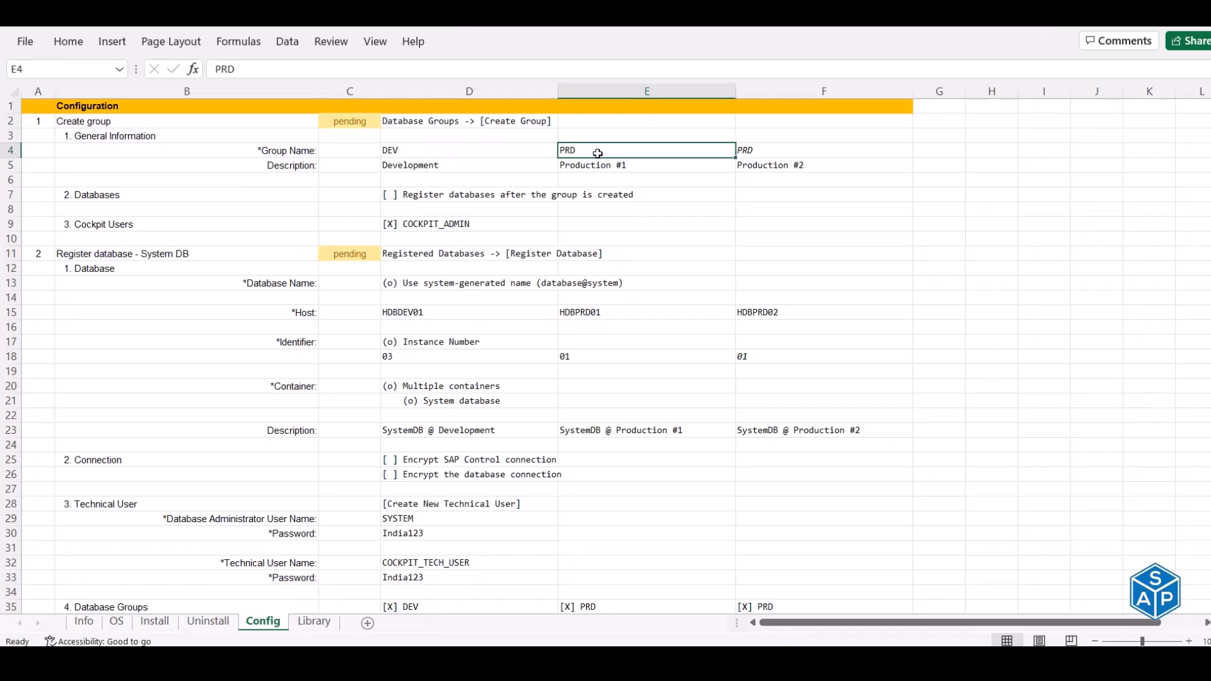
pyautogui.hotkey('alt', 'Tab')
pyautogui.hotkey('alt', 'Tab')
pyautogui.hotkey('alt', 'Tab')
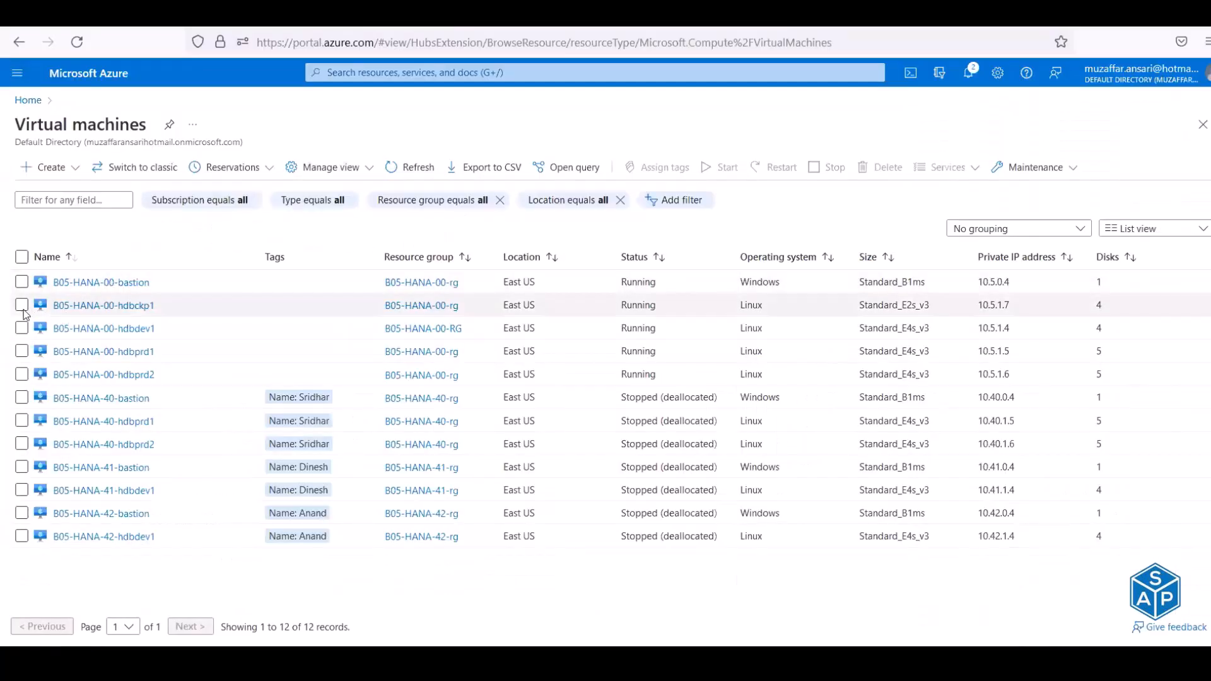
# - Tick and untick the hdbdev1, hdbprd1 and hdbprd2 VMs to confirm they are running
pyautogui.click(23, 328)
pyautogui.click(23, 351)
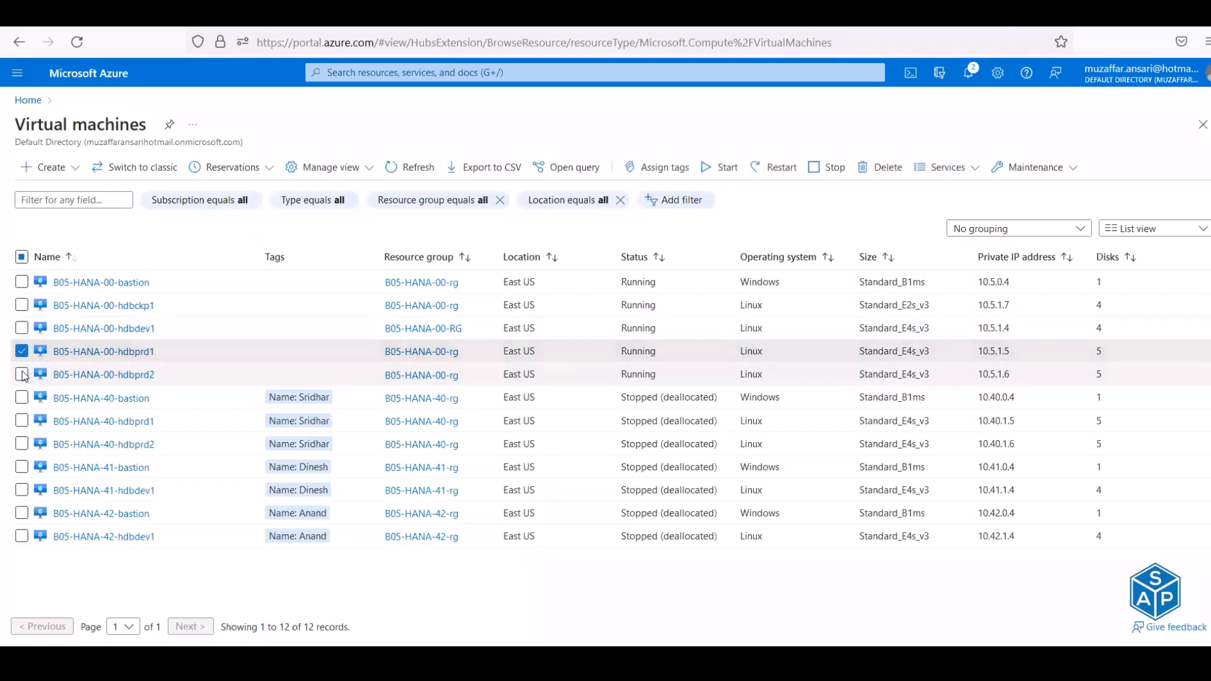
pyautogui.click(22, 374)
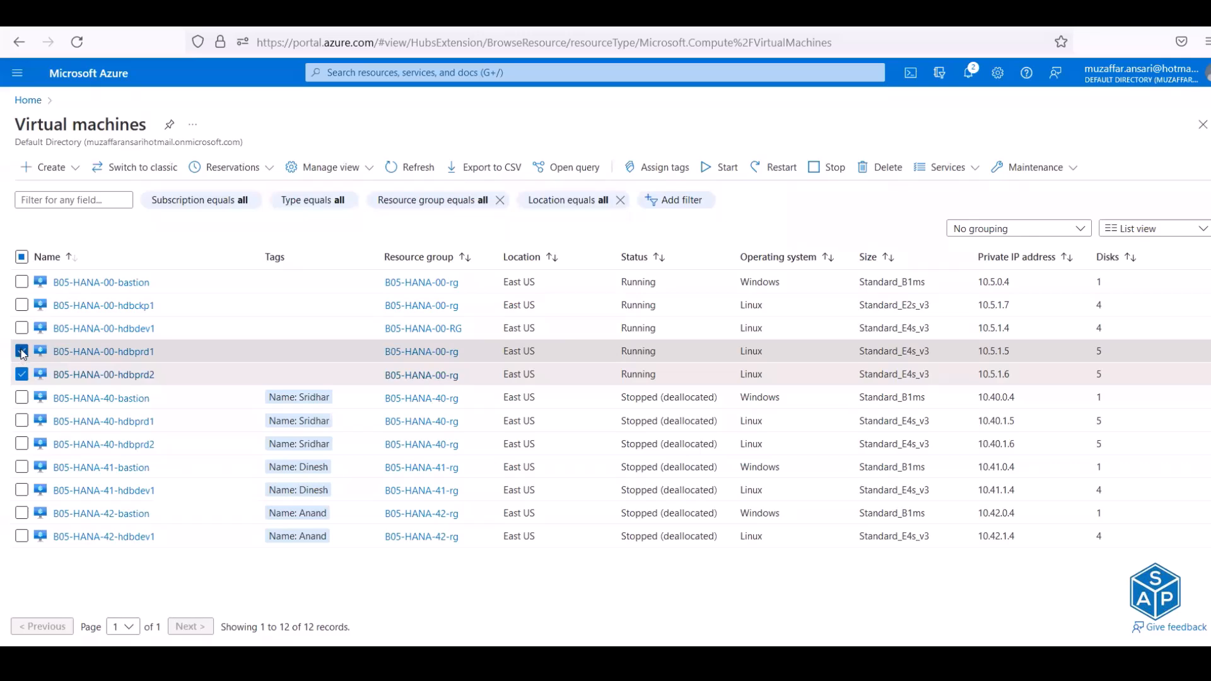
pyautogui.click(23, 352)
pyautogui.click(22, 374)
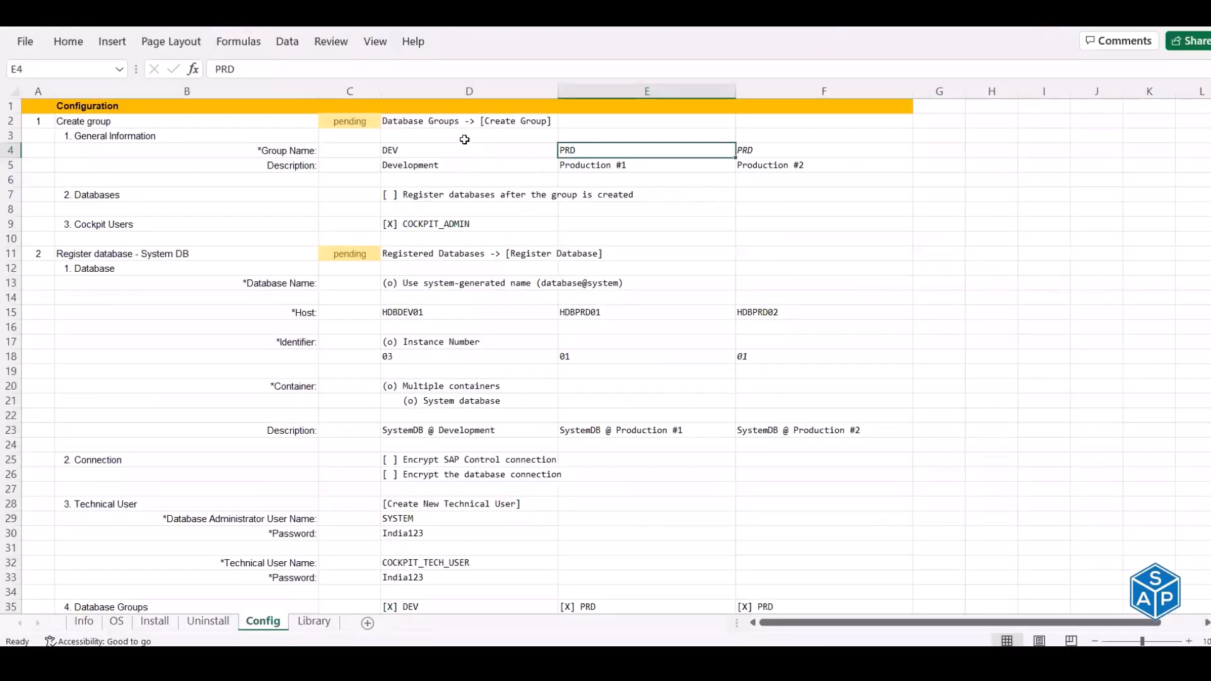
pyautogui.click(463, 151)
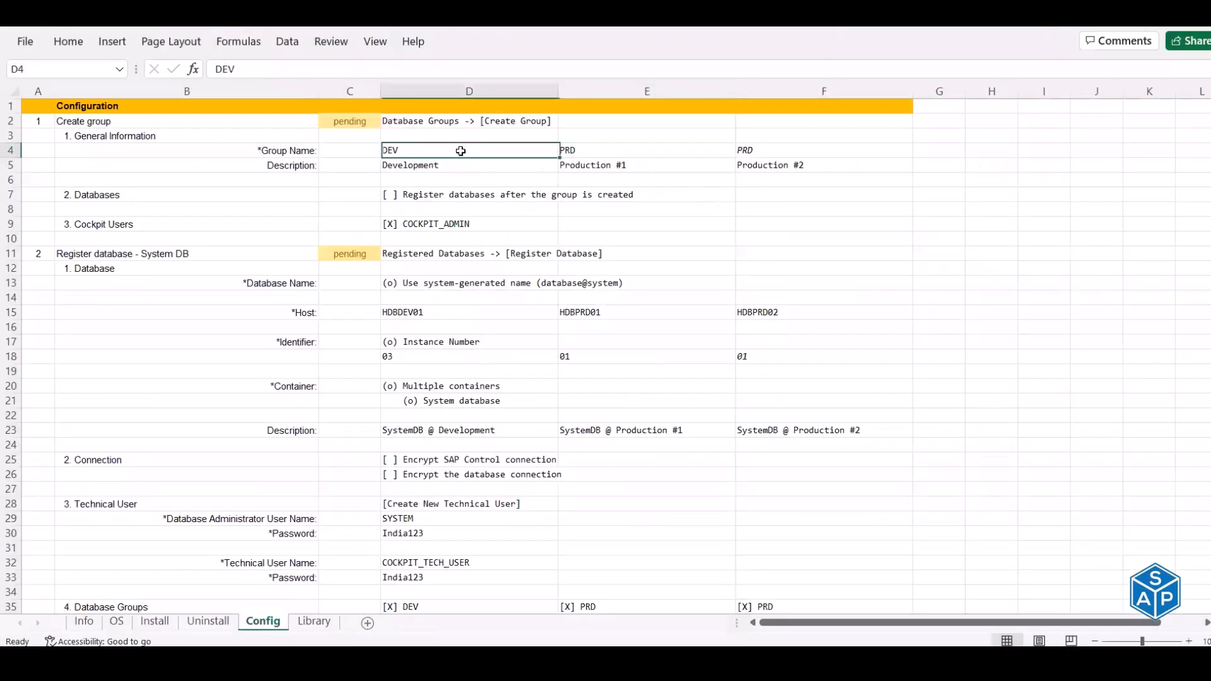
# - Open Database Groups in Cockpit Manager and start creating a new group
pyautogui.click(583, 155)
pyautogui.click(163, 122)
pyautogui.click(419, 123)
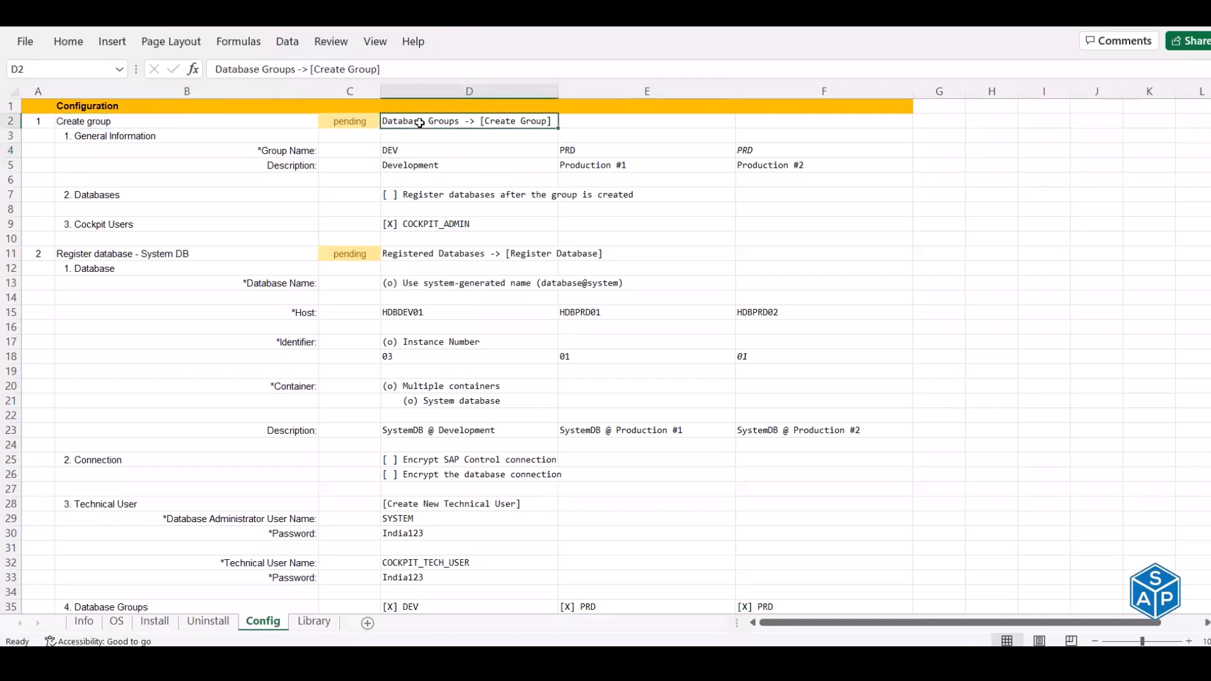
pyautogui.hotkey('alt', 'Tab')
pyautogui.hotkey('alt', 'Tab')
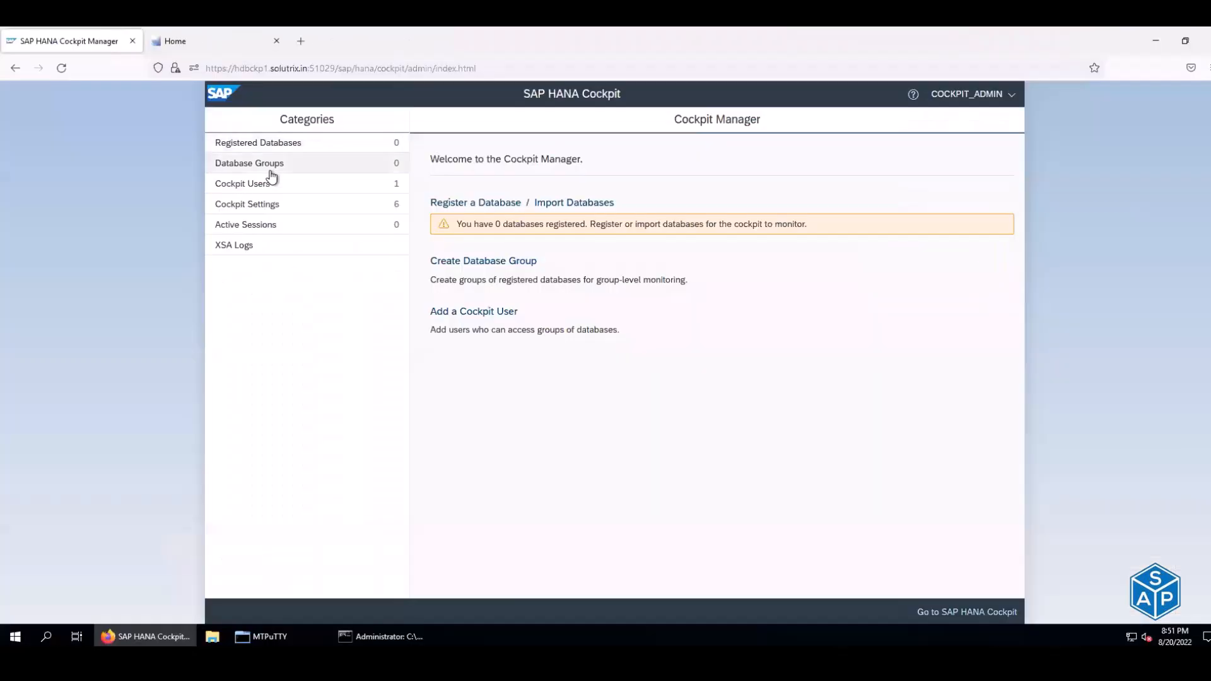
pyautogui.click(252, 164)
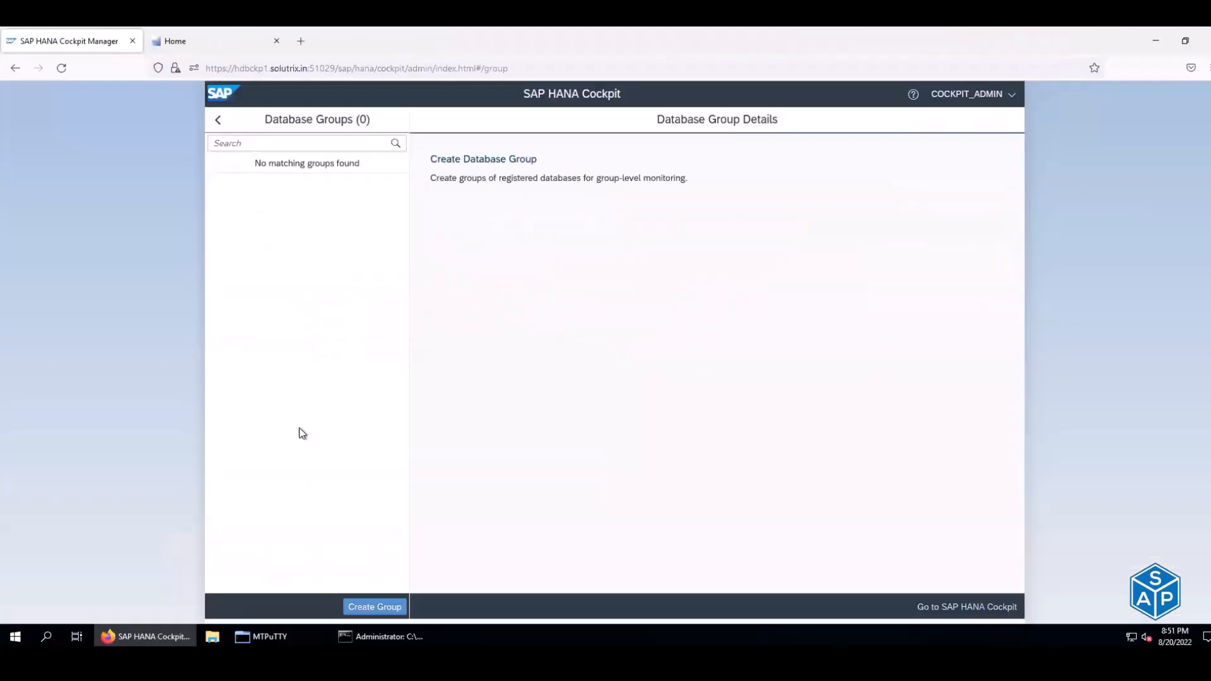
pyautogui.click(366, 609)
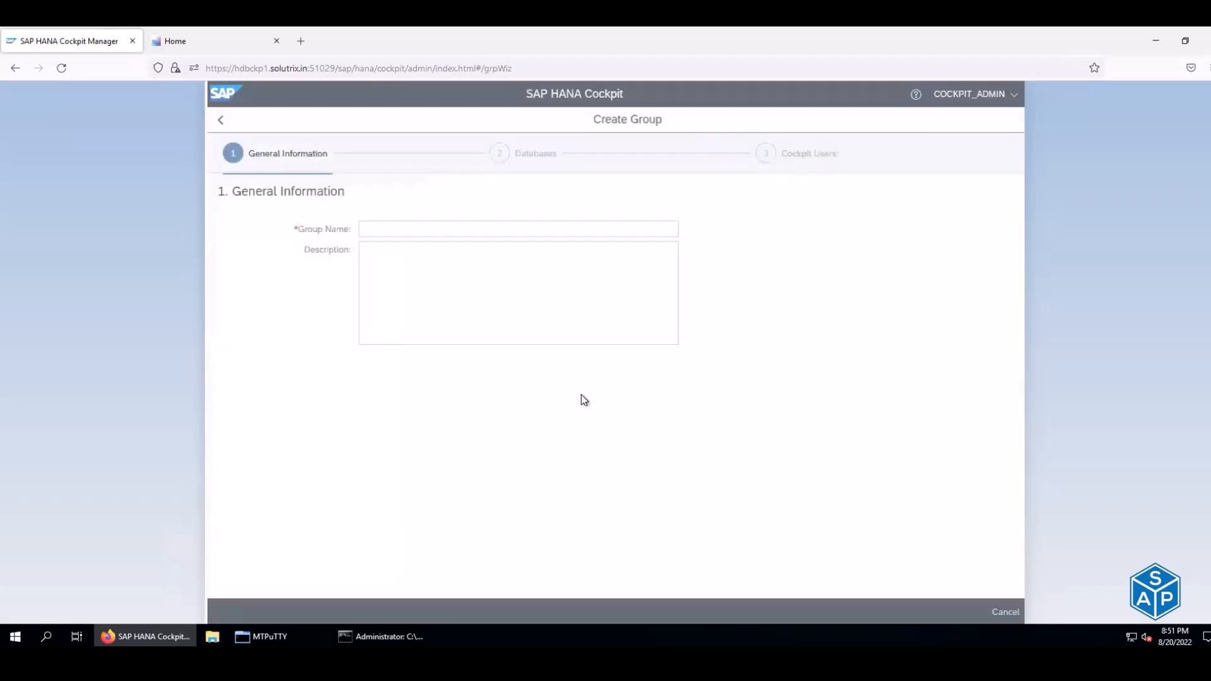
# - Enter DEV as the group name and Development as its description
pyautogui.click(393, 225)
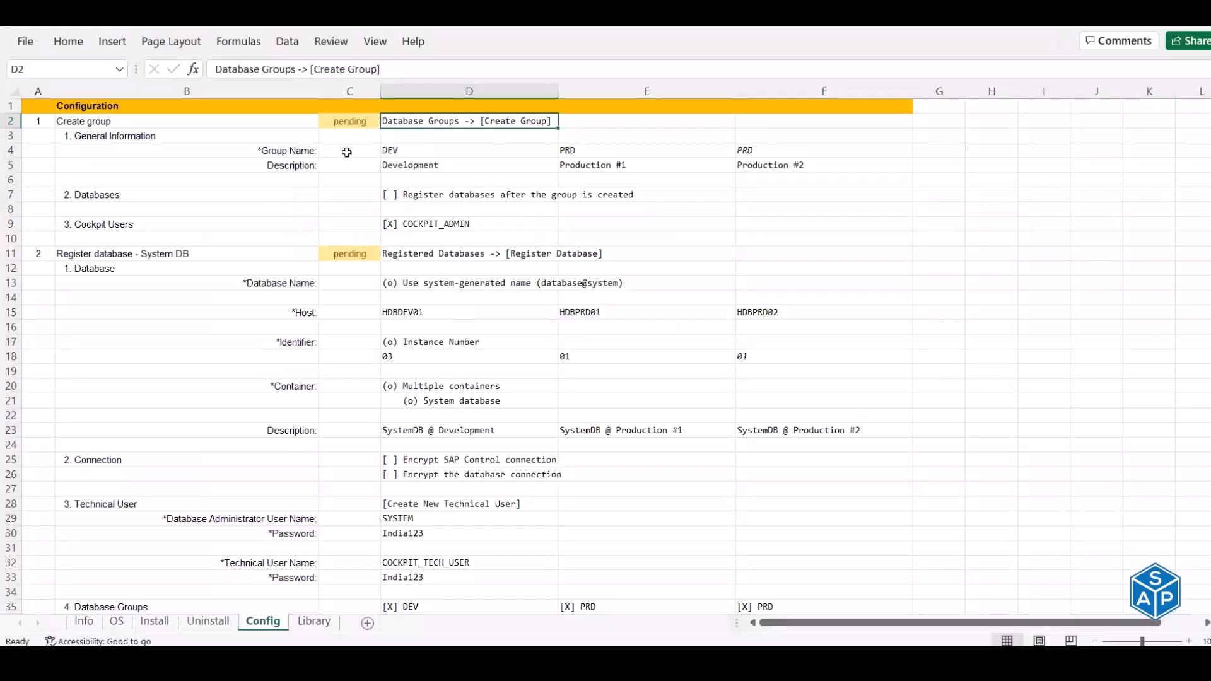
pyautogui.click(296, 154)
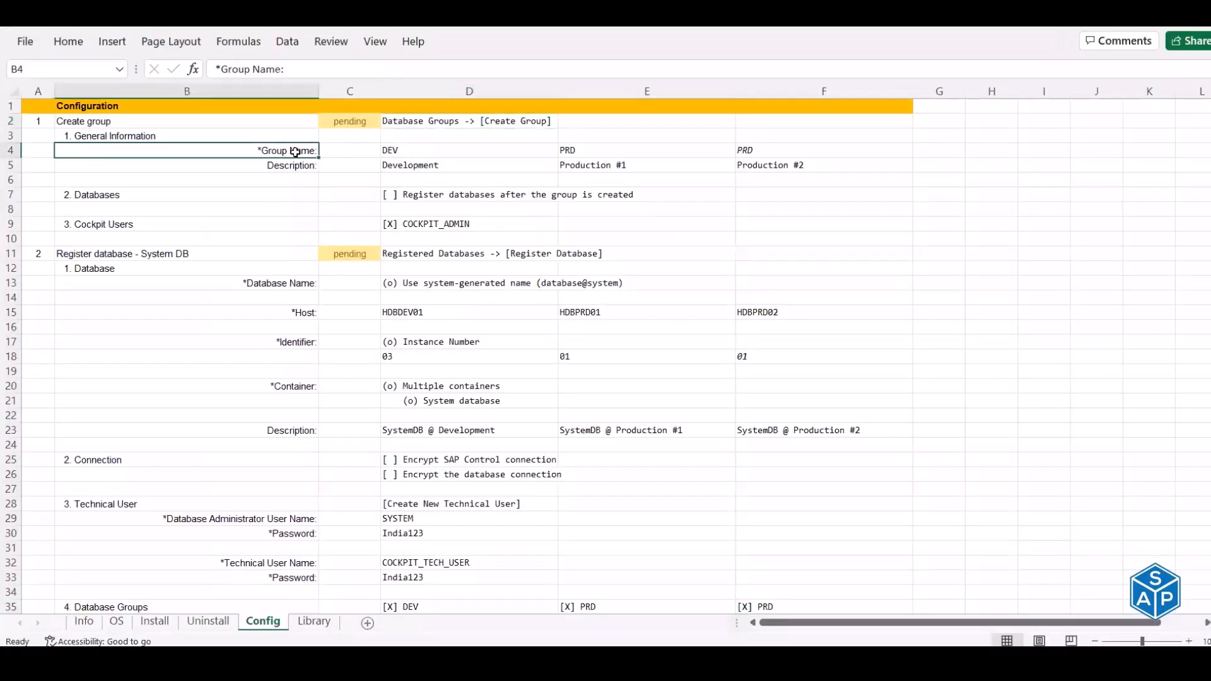
pyautogui.click(410, 154)
pyautogui.hotkey('ctrl', 'c')
pyautogui.hotkey('alt', 'Tab')
pyautogui.hotkey('ctrl', 'v')
pyautogui.click(473, 268)
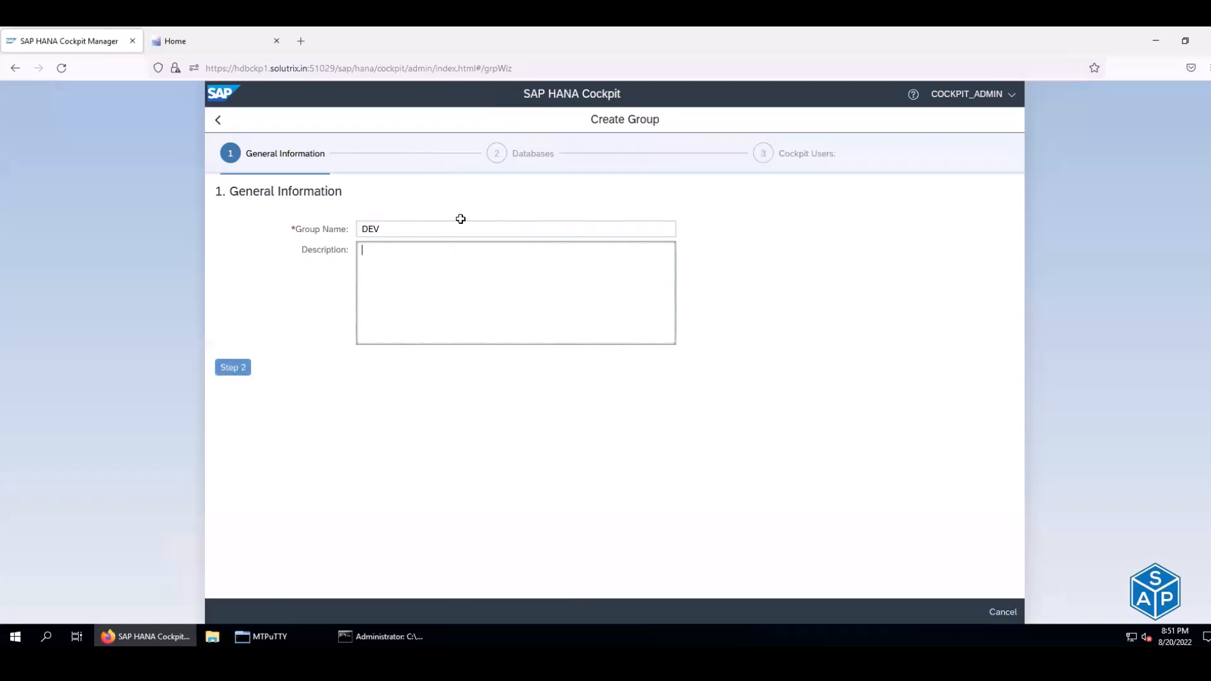
pyautogui.hotkey('alt', 'Tab')
pyautogui.click(419, 169)
pyautogui.hotkey('ctrl', 'c')
pyautogui.hotkey('alt', 'Tab')
pyautogui.hotkey('ctrl', 'v')
# - Check the config's General Information and Databases settings and advance to Cockpit Users
pyautogui.hotkey('alt', 'Tab')
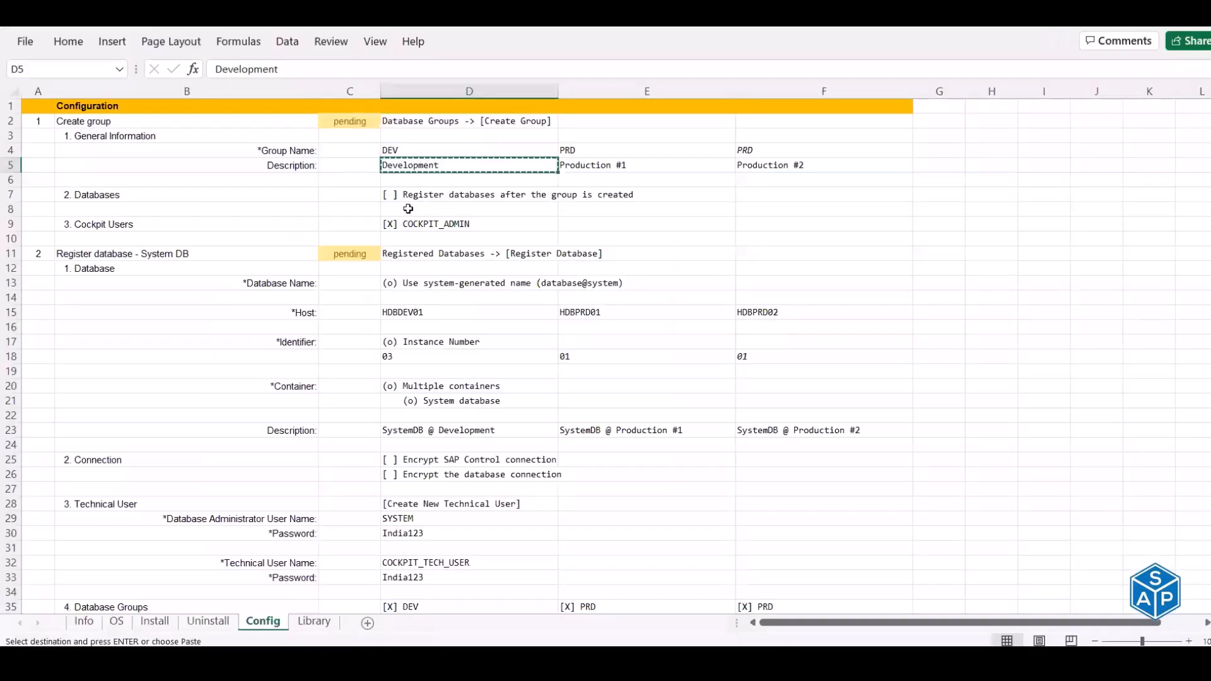
pyautogui.click(96, 138)
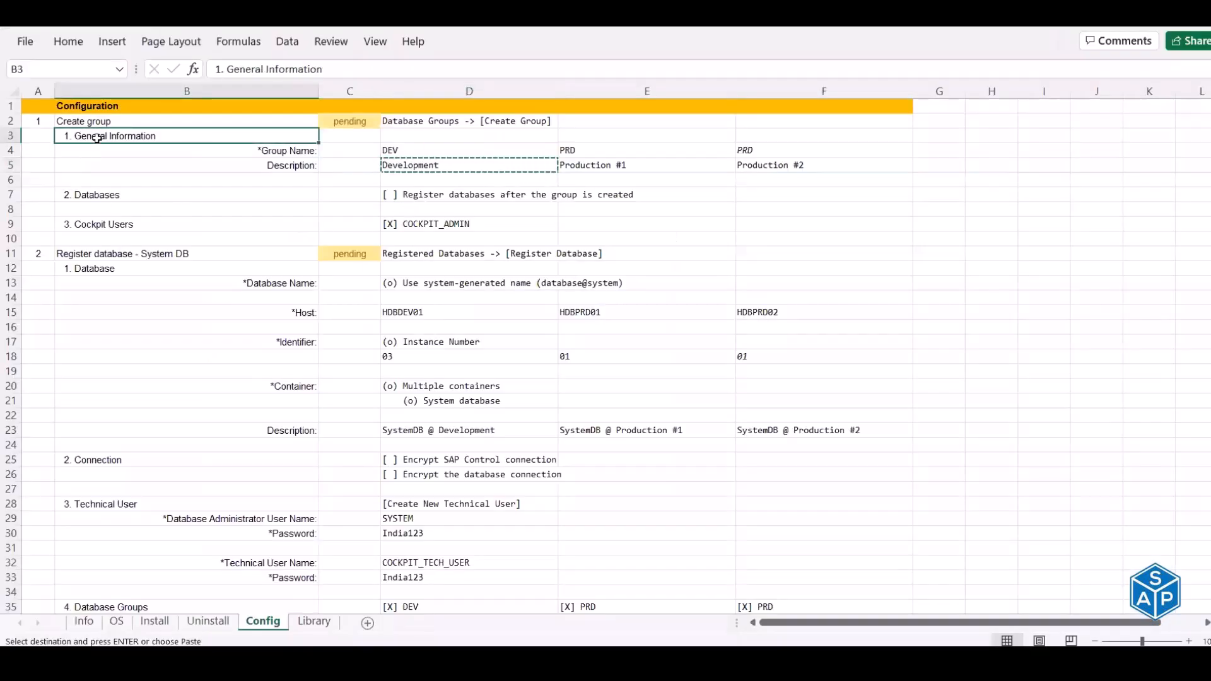
pyautogui.hotkey('alt', 'Tab')
pyautogui.click(233, 367)
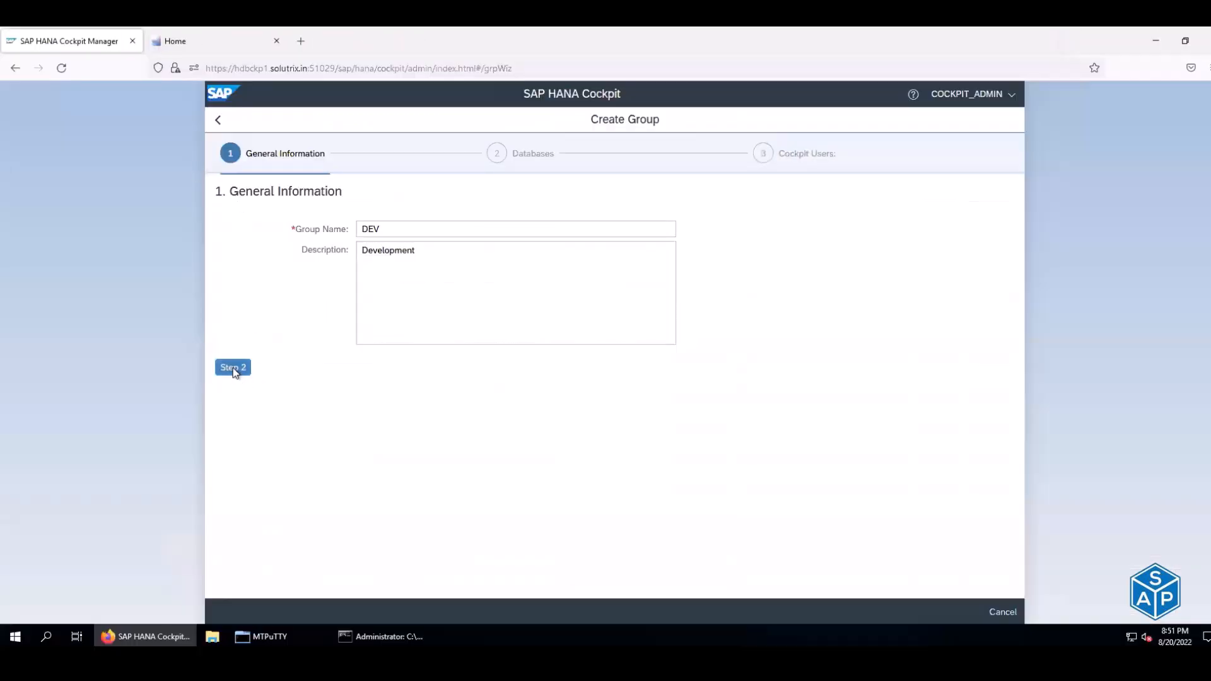
pyautogui.click(291, 196)
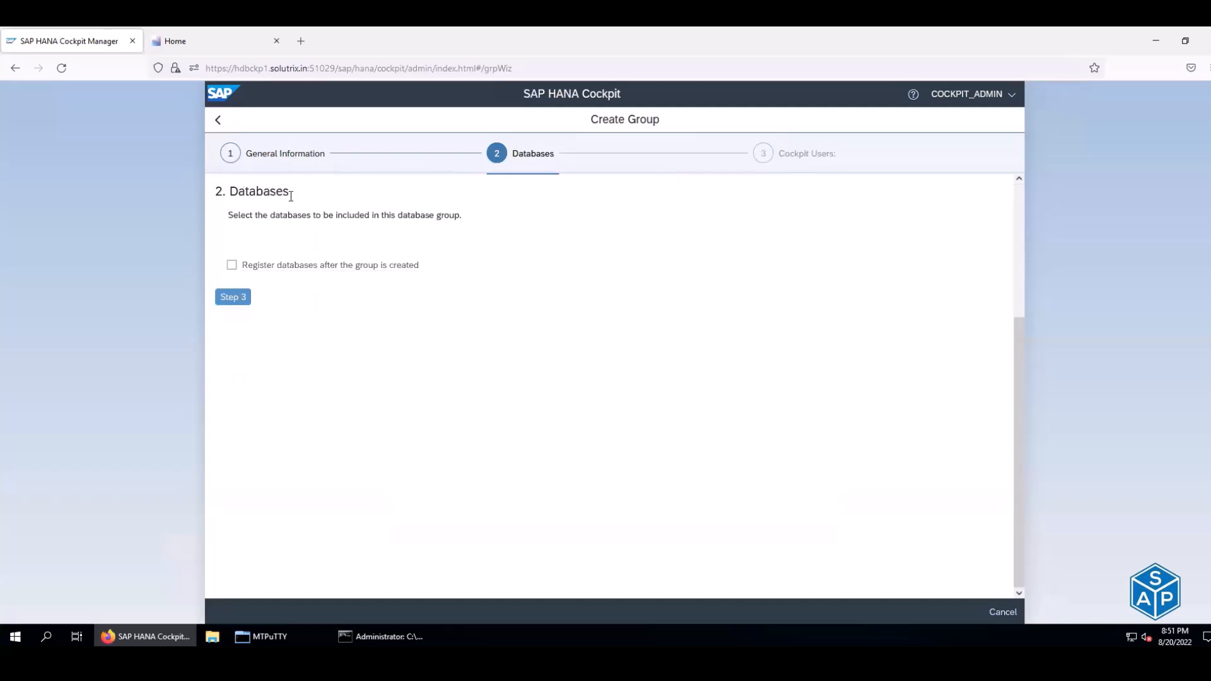
pyautogui.hotkey('alt', 'Tab')
pyautogui.click(111, 194)
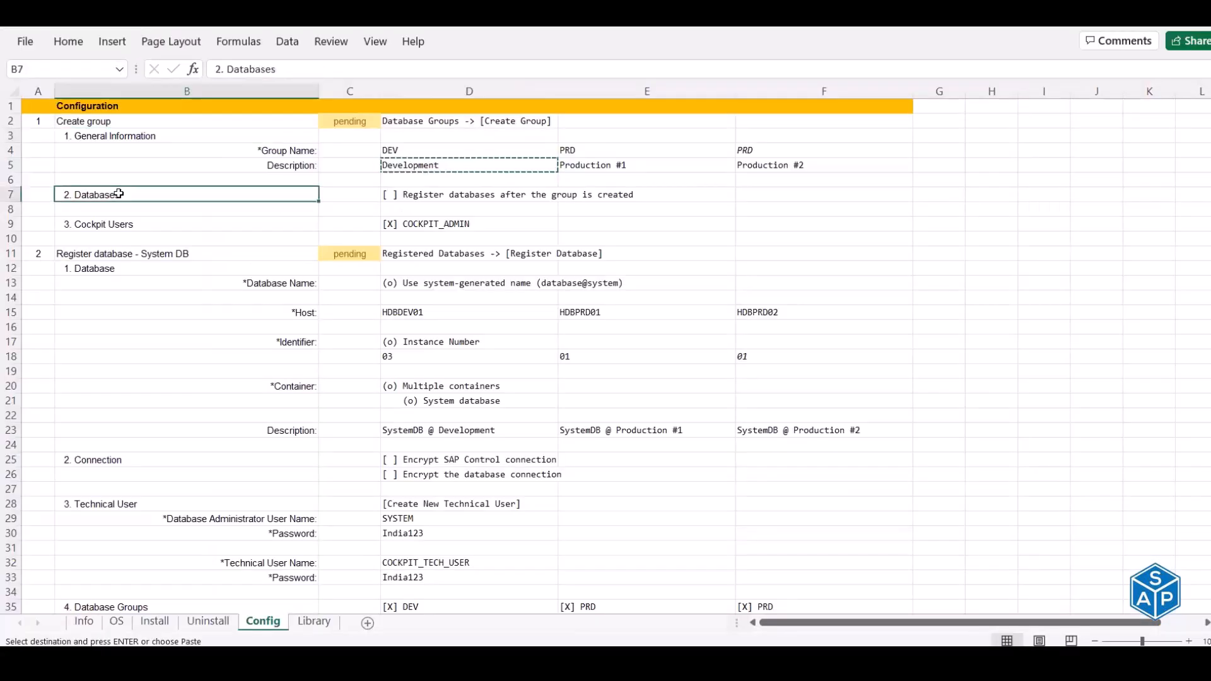
pyautogui.click(432, 197)
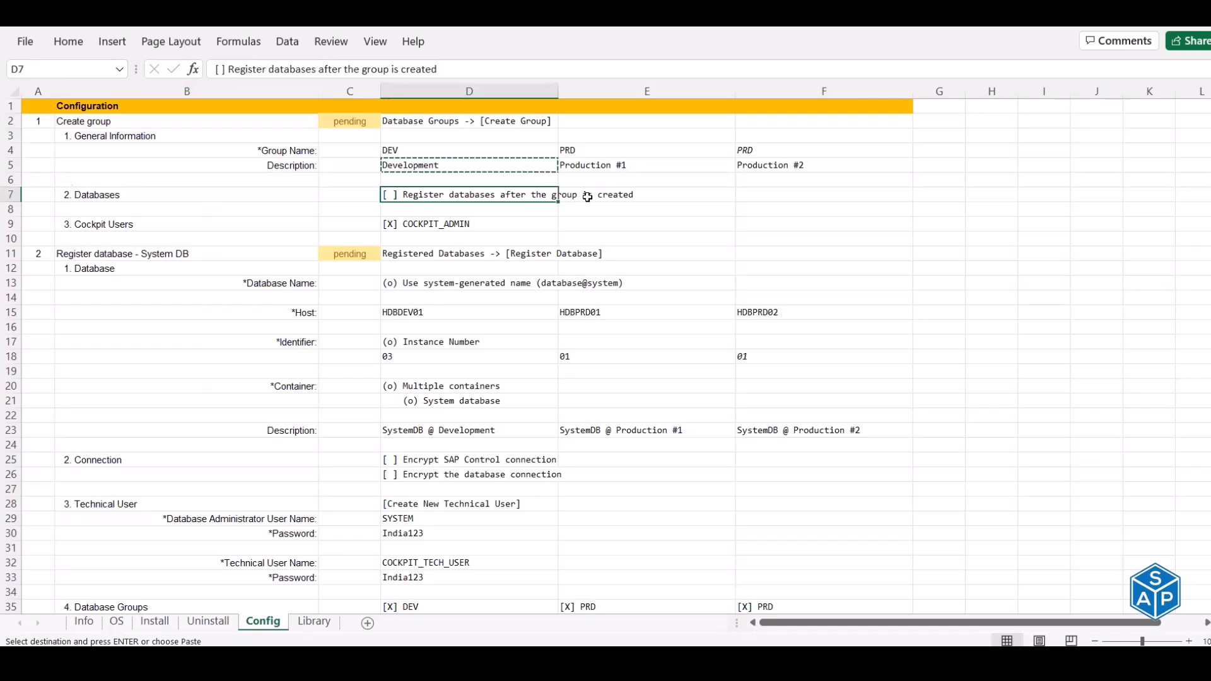
pyautogui.hotkey('alt', 'Tab')
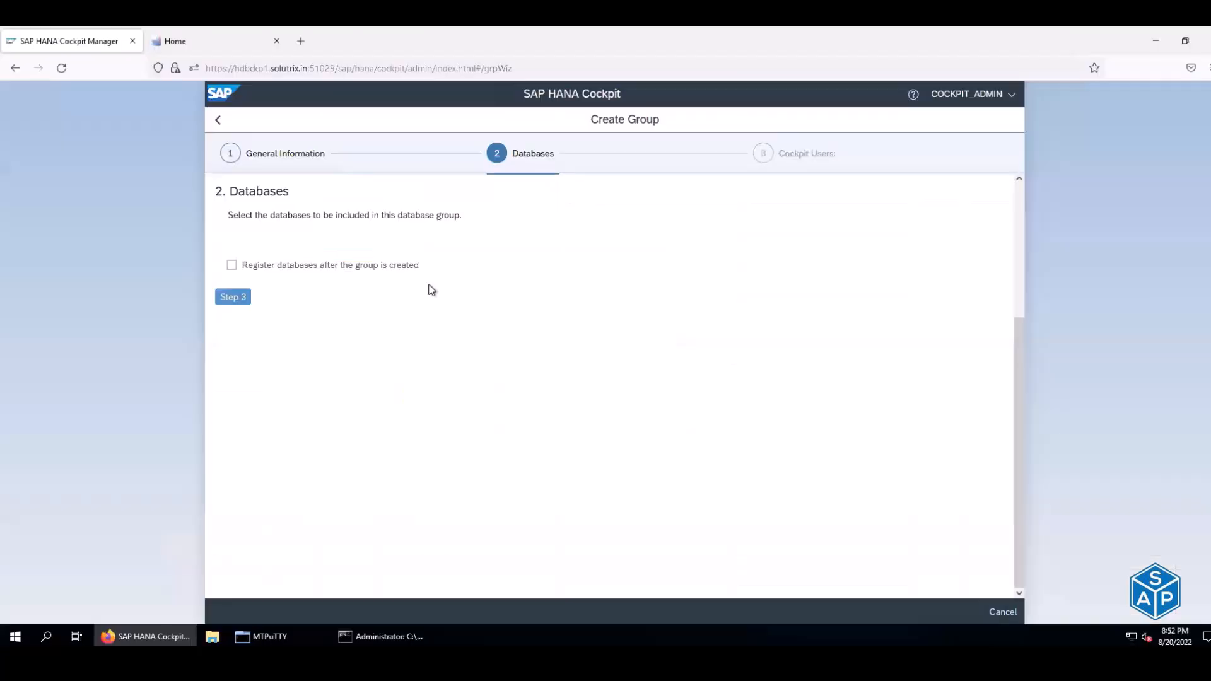
pyautogui.click(231, 298)
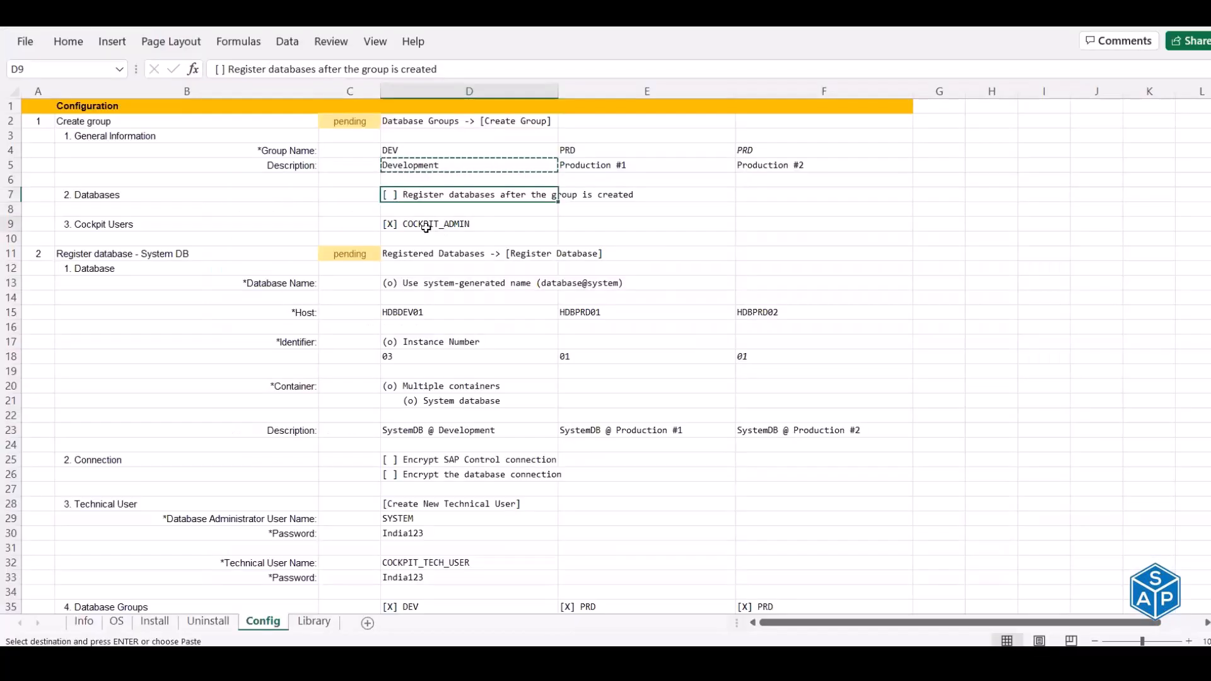
# - Try picking COCKPIT_ADMIN, close the user list without adding, and cancel the wizard
pyautogui.click(426, 227)
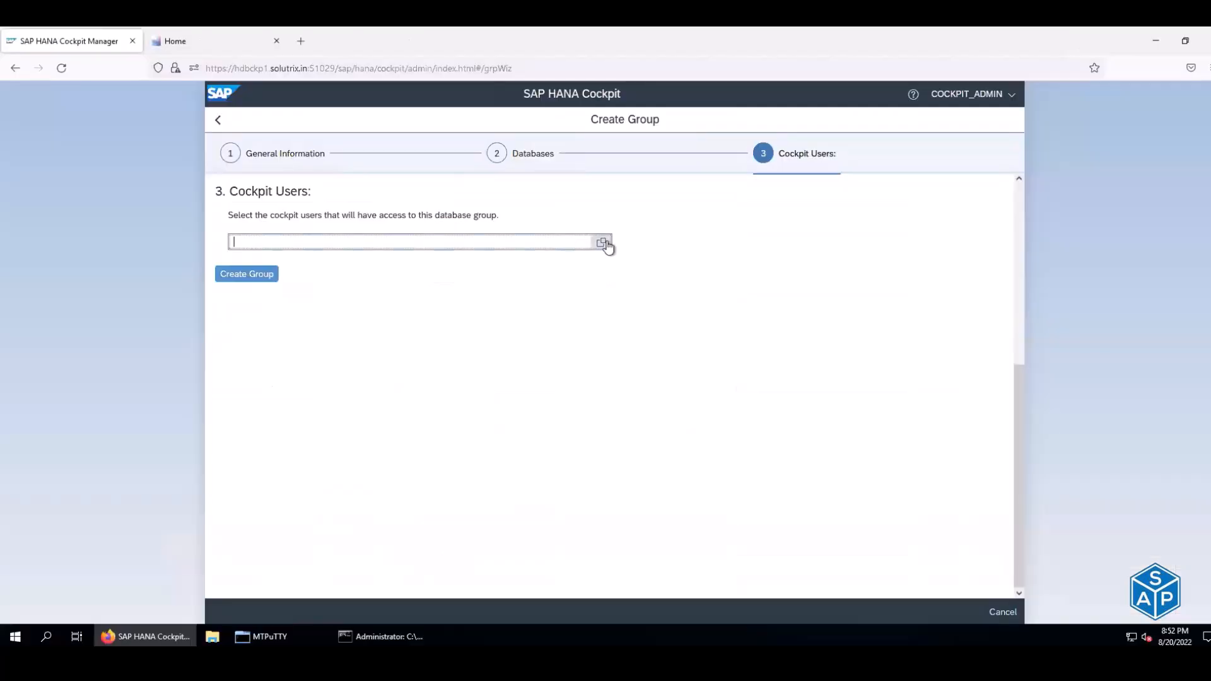
pyautogui.click(602, 242)
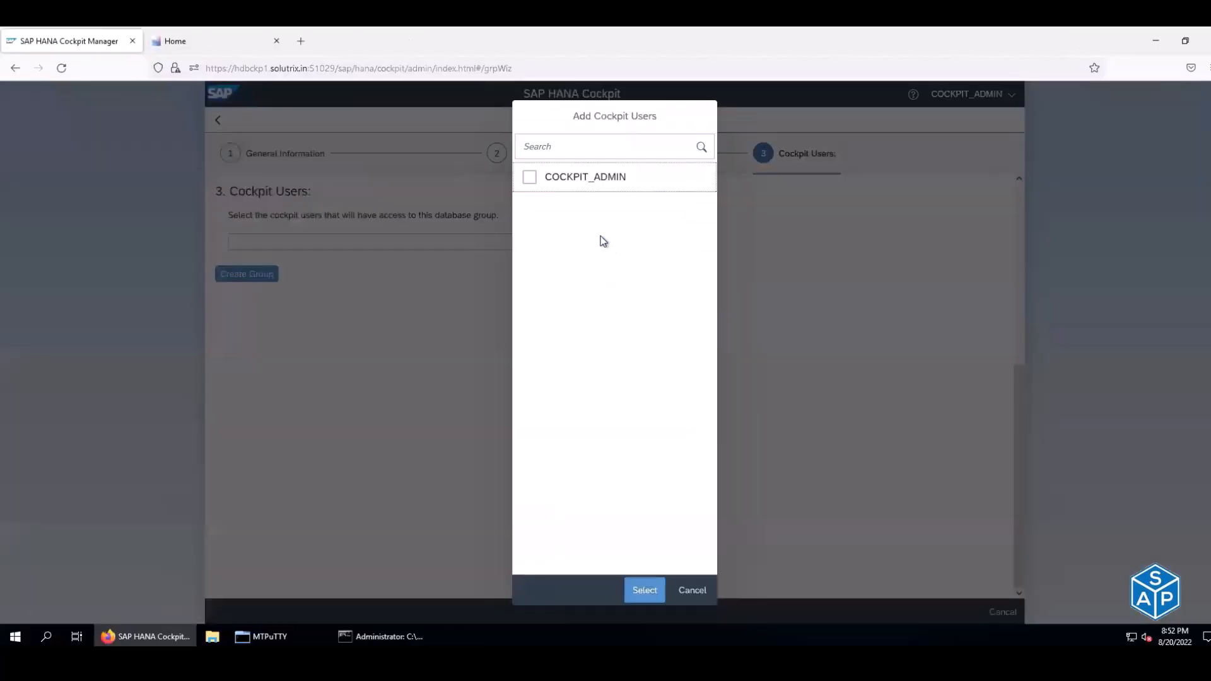
pyautogui.click(528, 182)
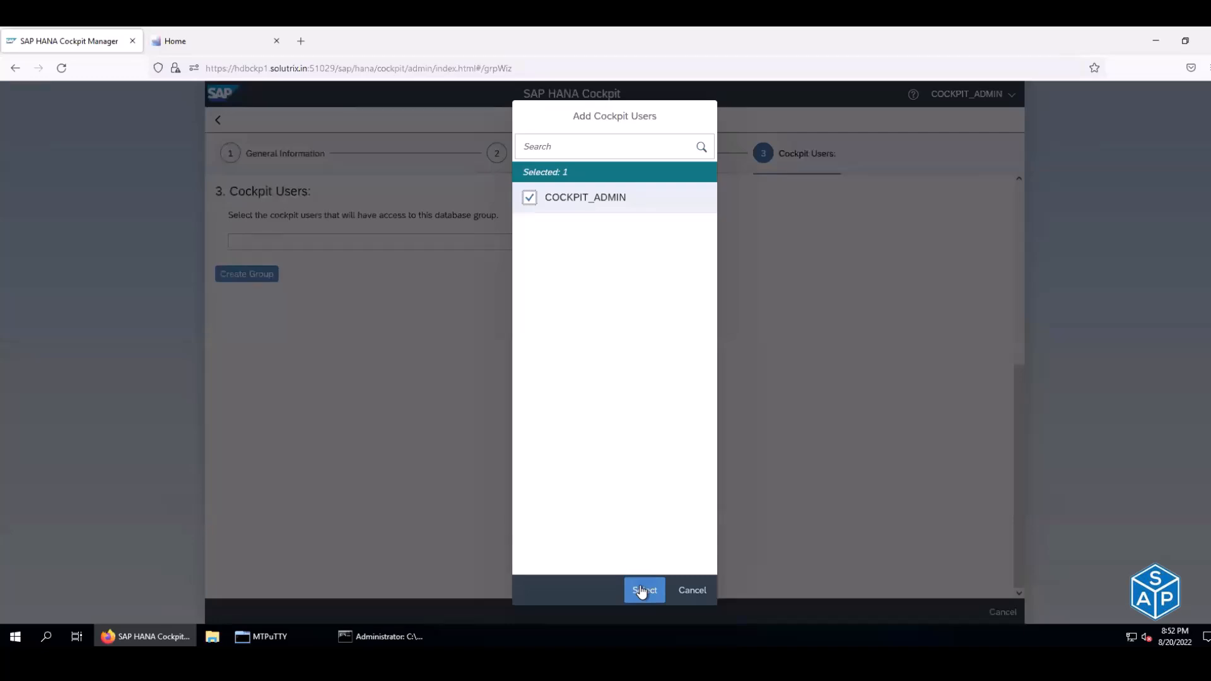
pyautogui.click(693, 590)
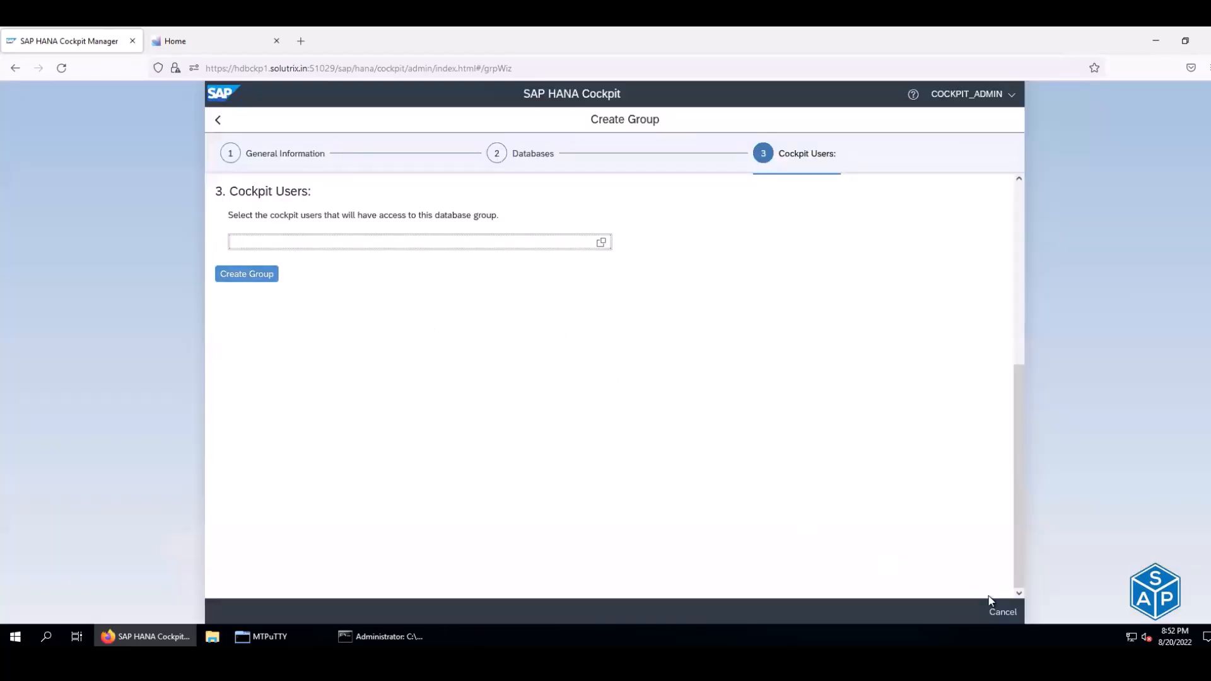
pyautogui.click(1003, 612)
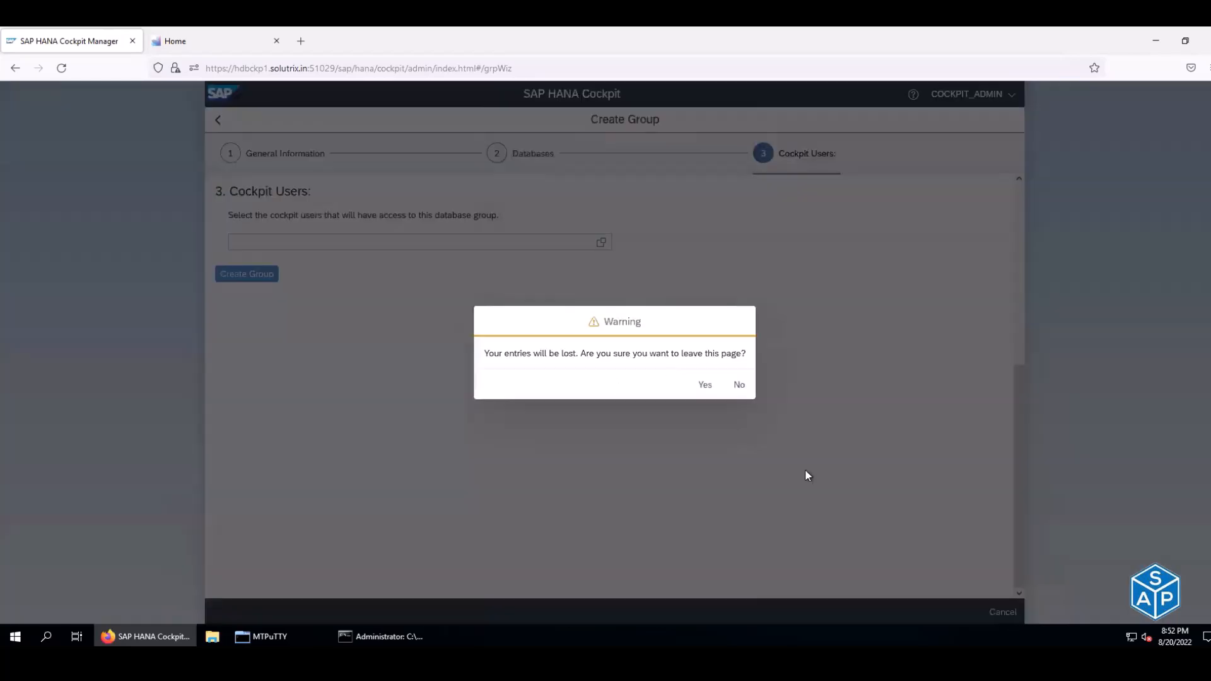
# - Discard the group wizard, inspect Cockpit Users, abandon Create User, and reopen Database Groups
pyautogui.click(703, 385)
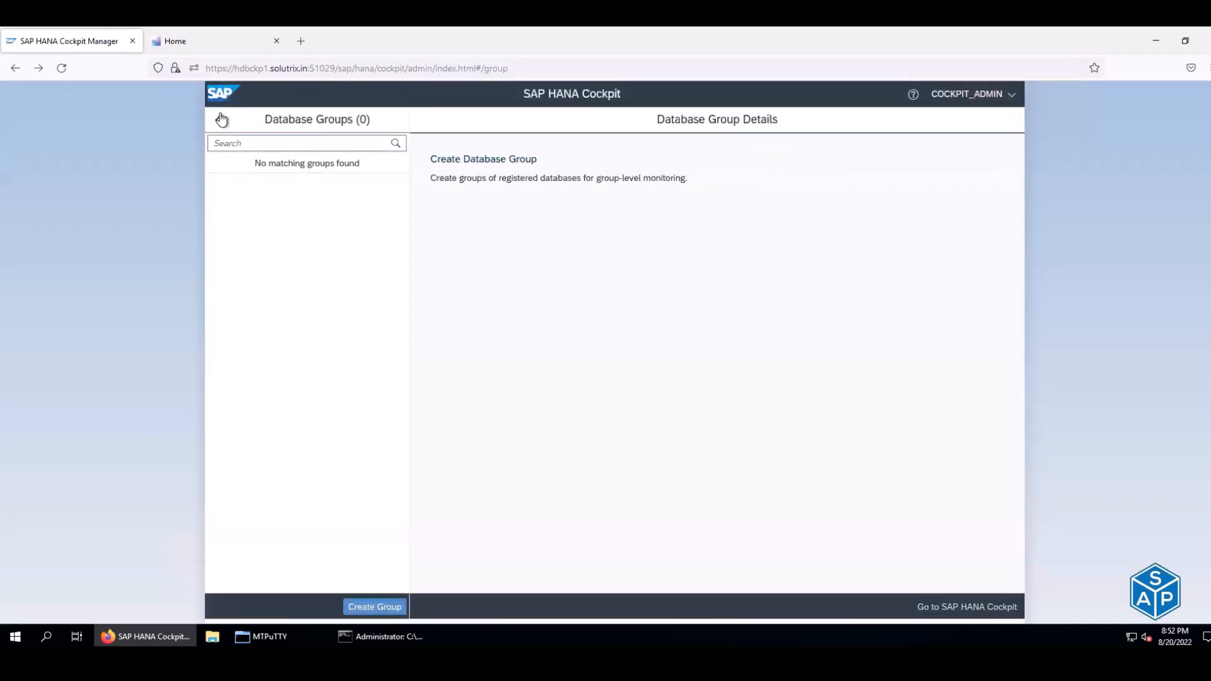
pyautogui.click(219, 119)
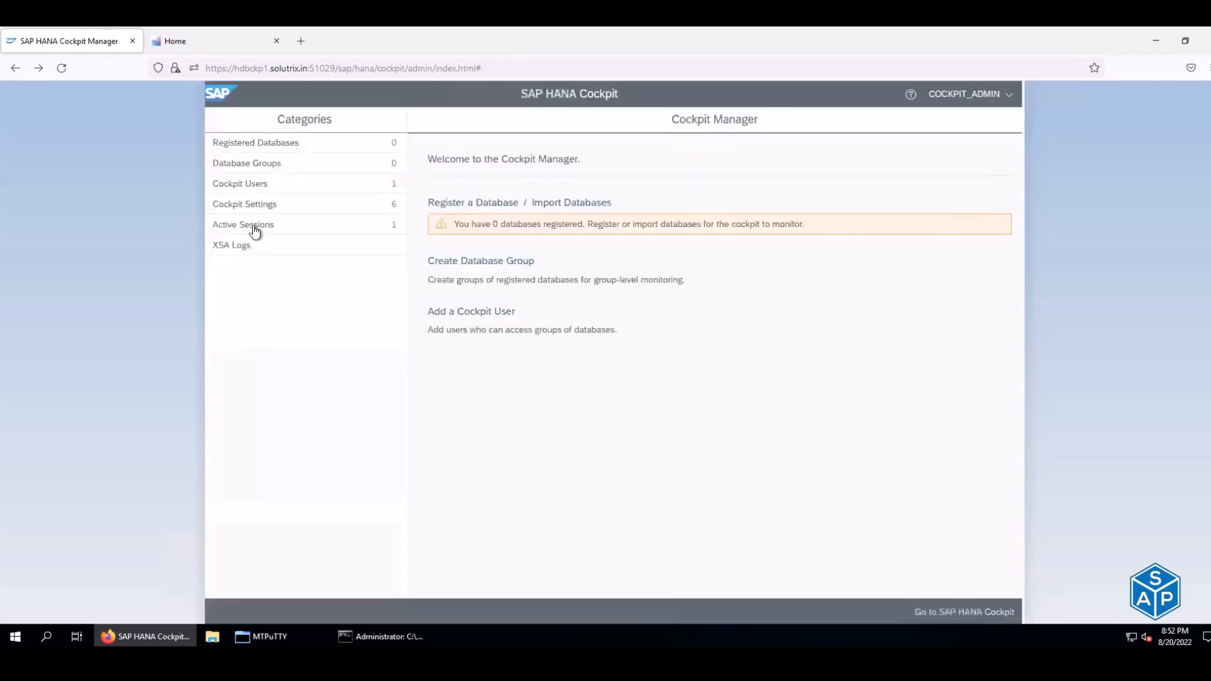
pyautogui.click(246, 185)
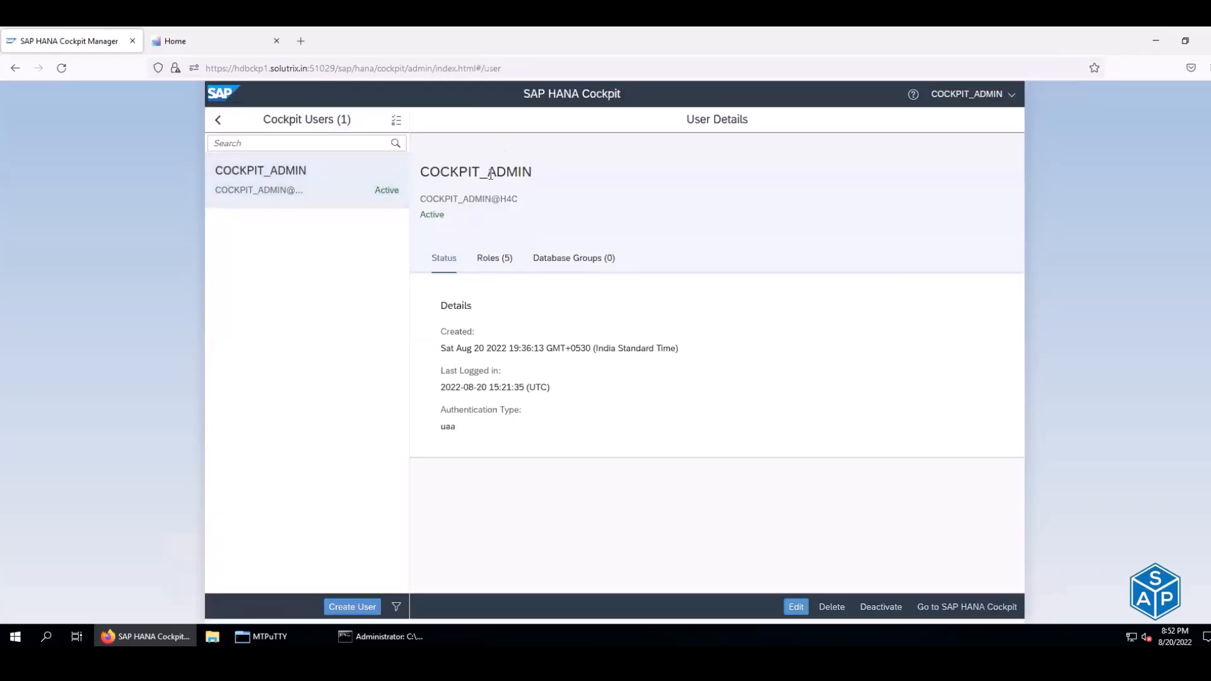
pyautogui.click(339, 605)
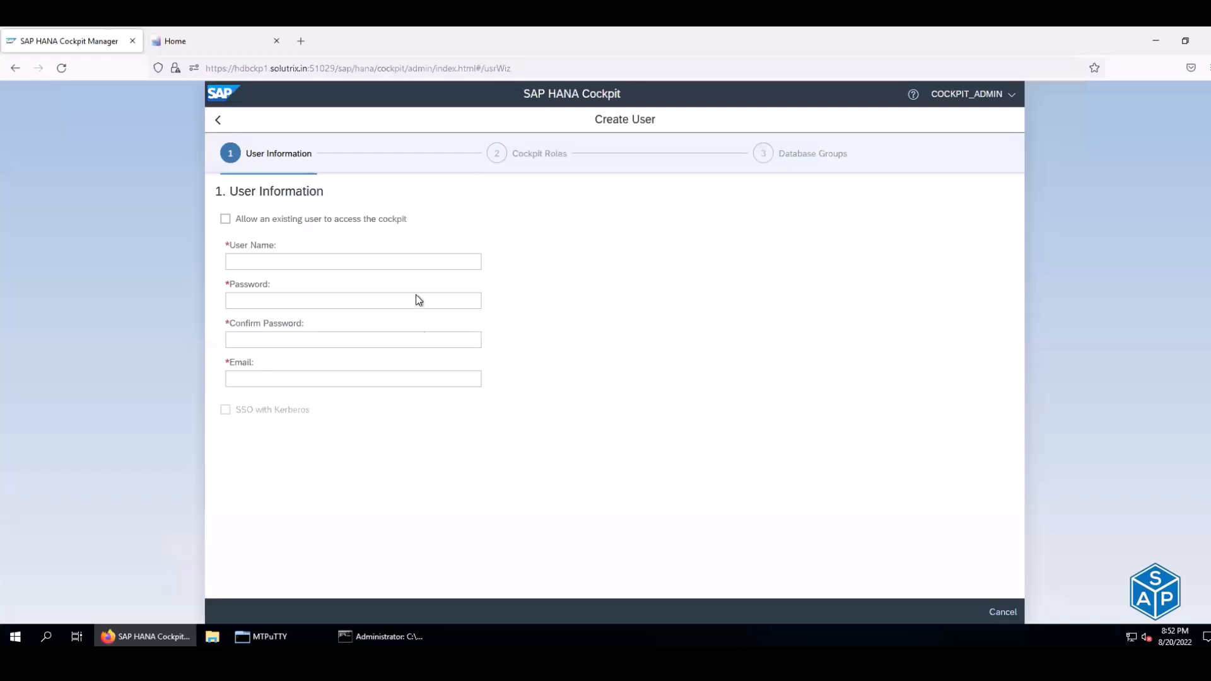
pyautogui.click(1000, 618)
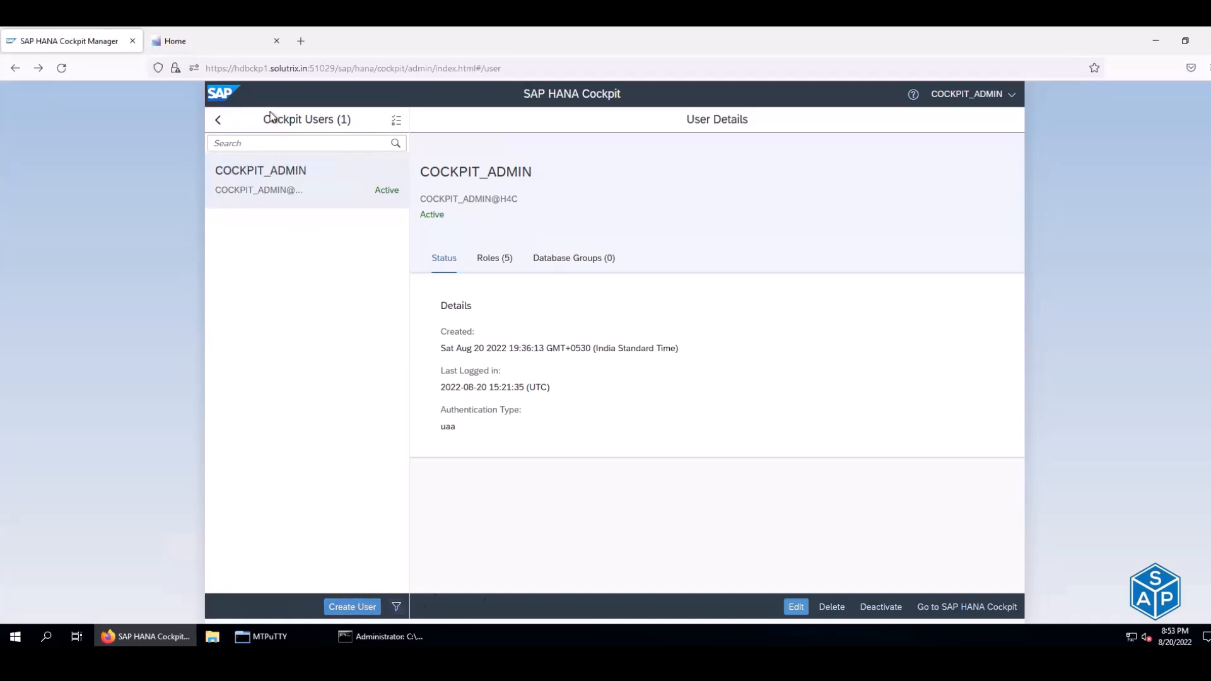
pyautogui.click(217, 120)
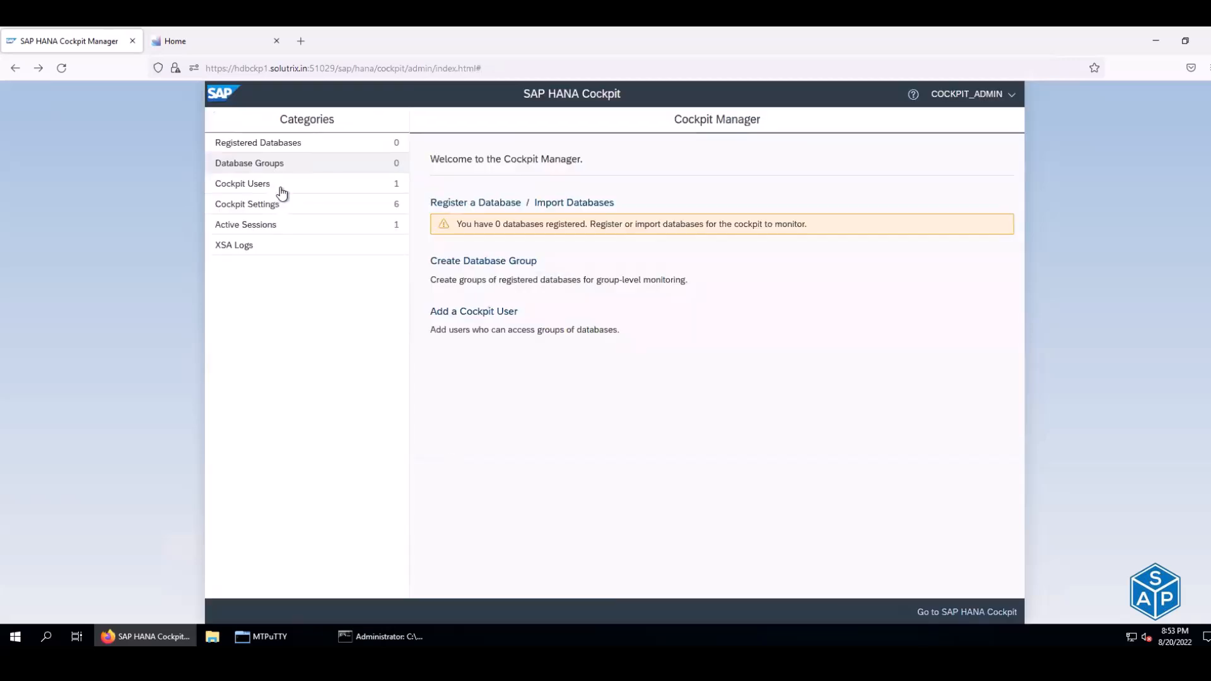
pyautogui.click(276, 164)
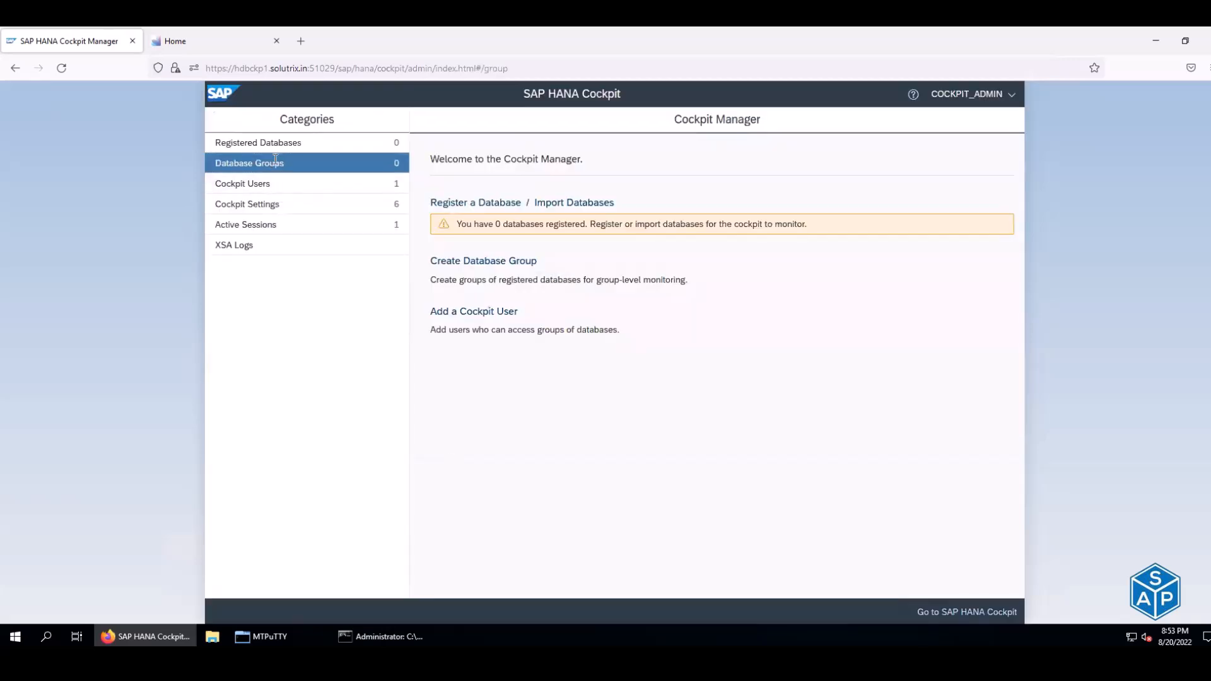
# - Start a new group named DEV with the description Development
pyautogui.click(372, 607)
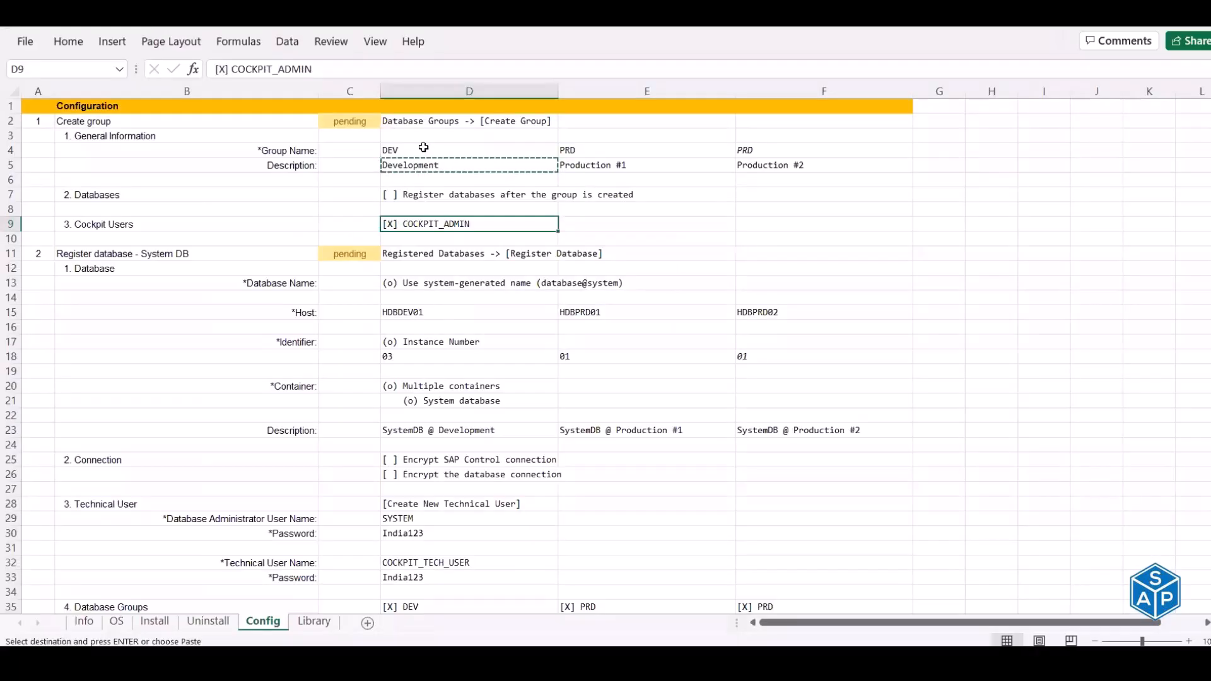
pyautogui.click(386, 74)
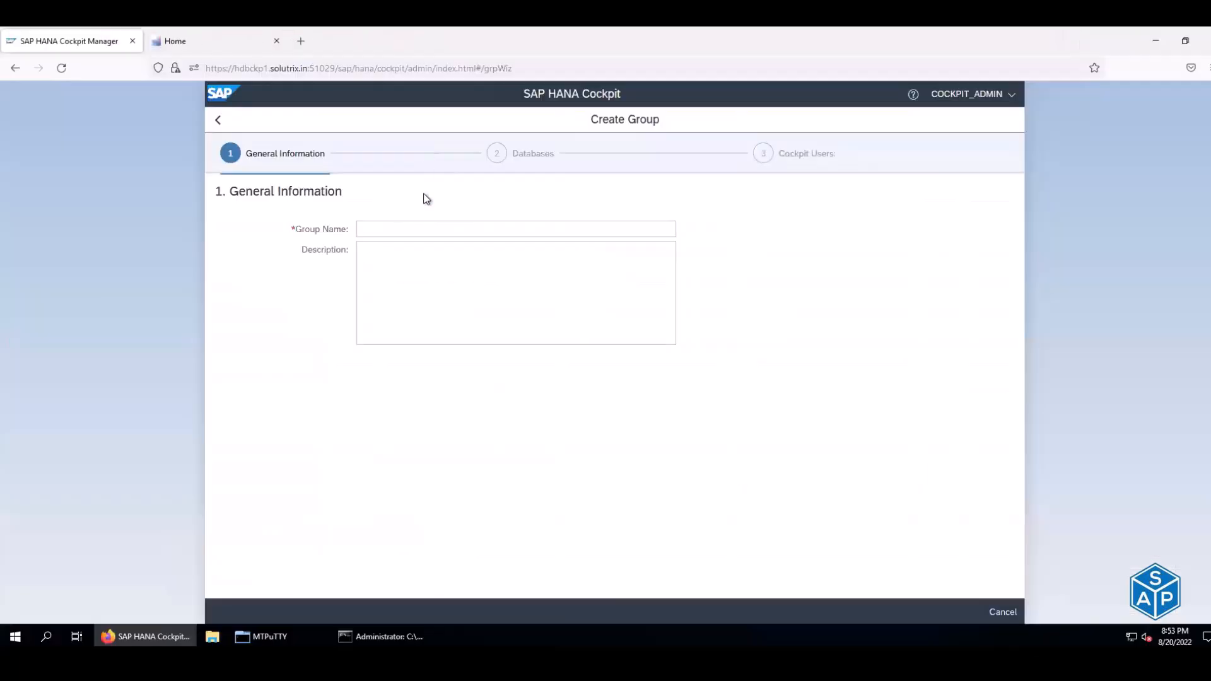
pyautogui.click(422, 229)
pyautogui.write('DEV')
pyautogui.press('Tab')
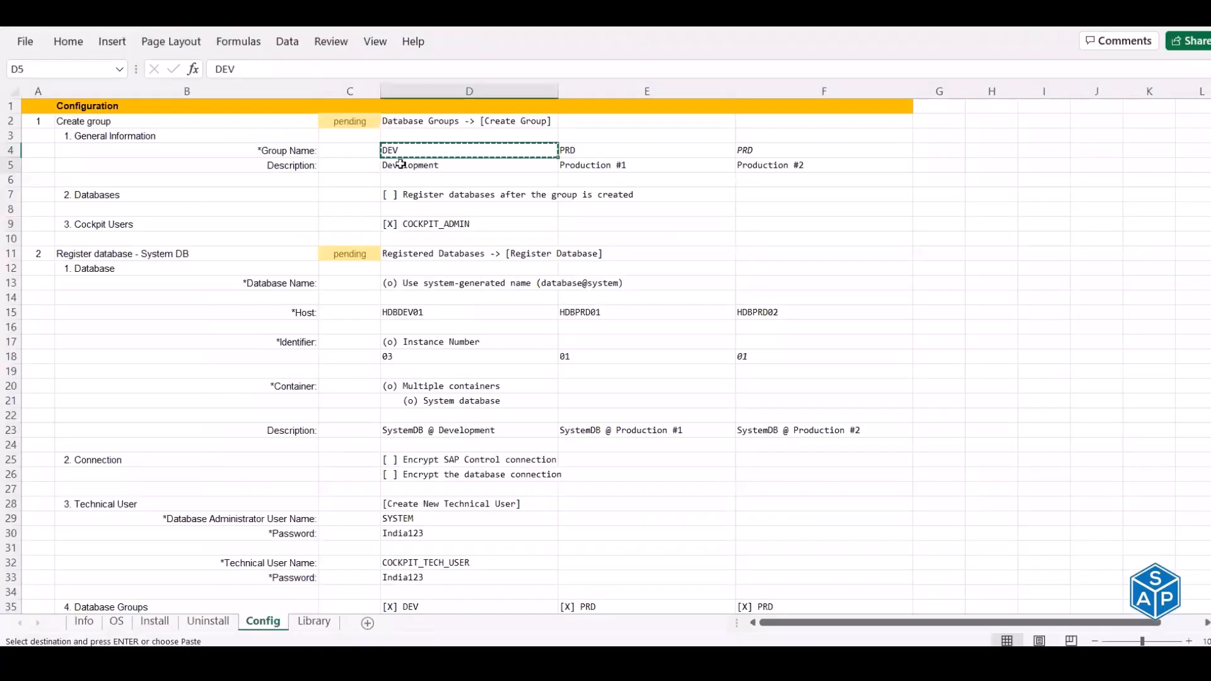
pyautogui.press('Down')
pyautogui.hotkey('ctrl', 'c')
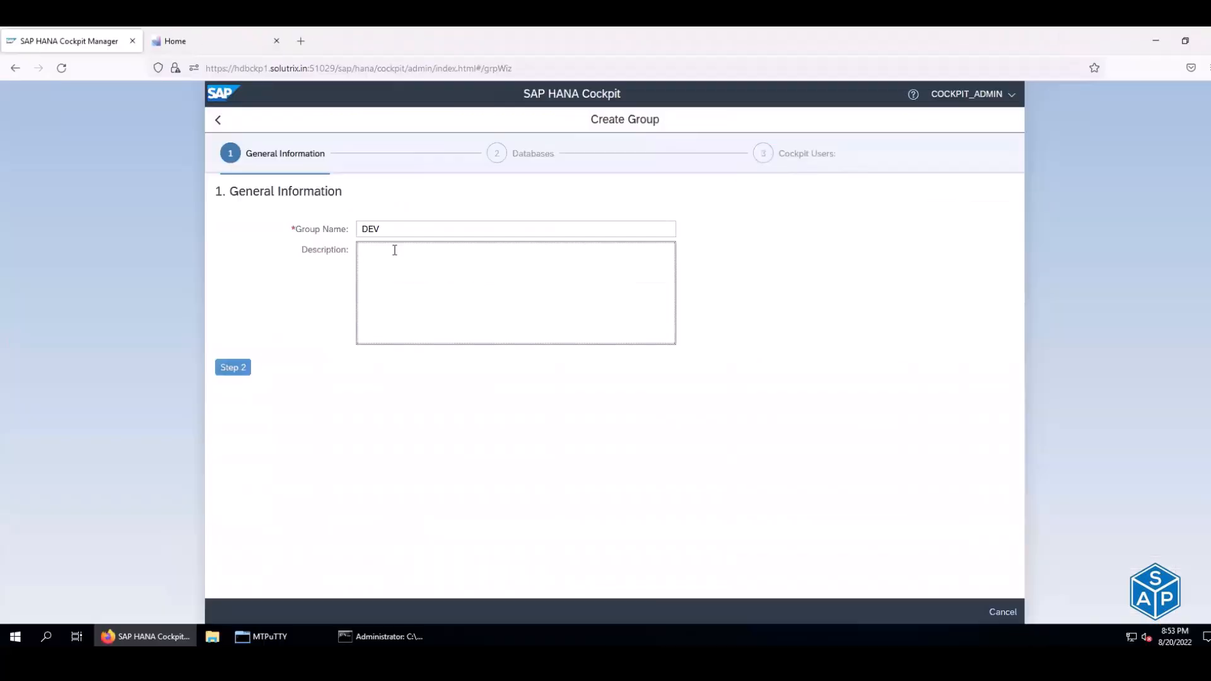
pyautogui.hotkey('ctrl', 'v')
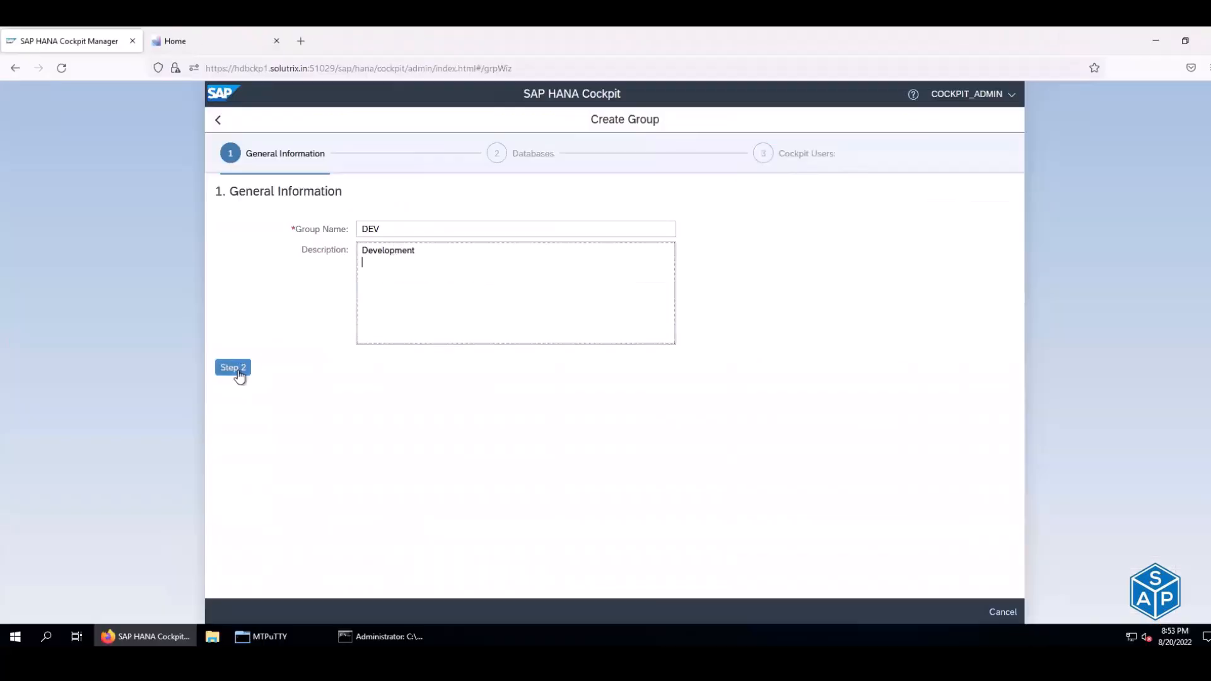
# - Skip databases, add COCKPIT_ADMIN as cockpit user, and create the DEV group
pyautogui.click(237, 369)
pyautogui.click(233, 298)
pyautogui.click(601, 243)
pyautogui.click(532, 178)
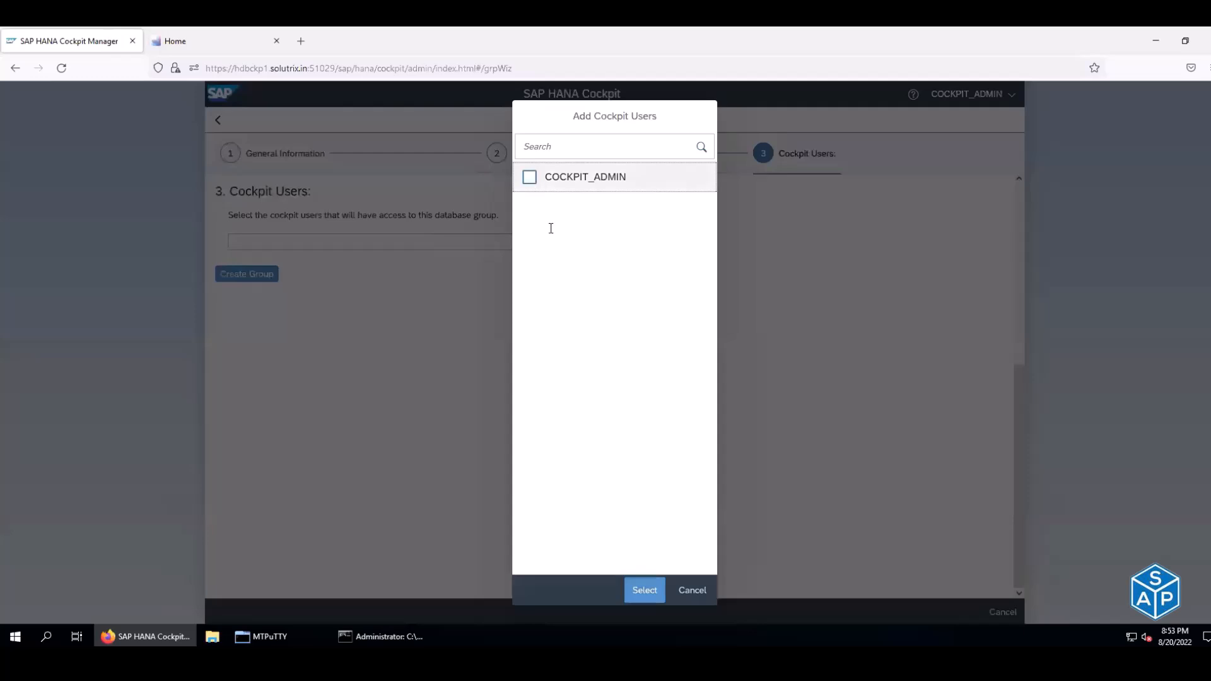
pyautogui.click(646, 598)
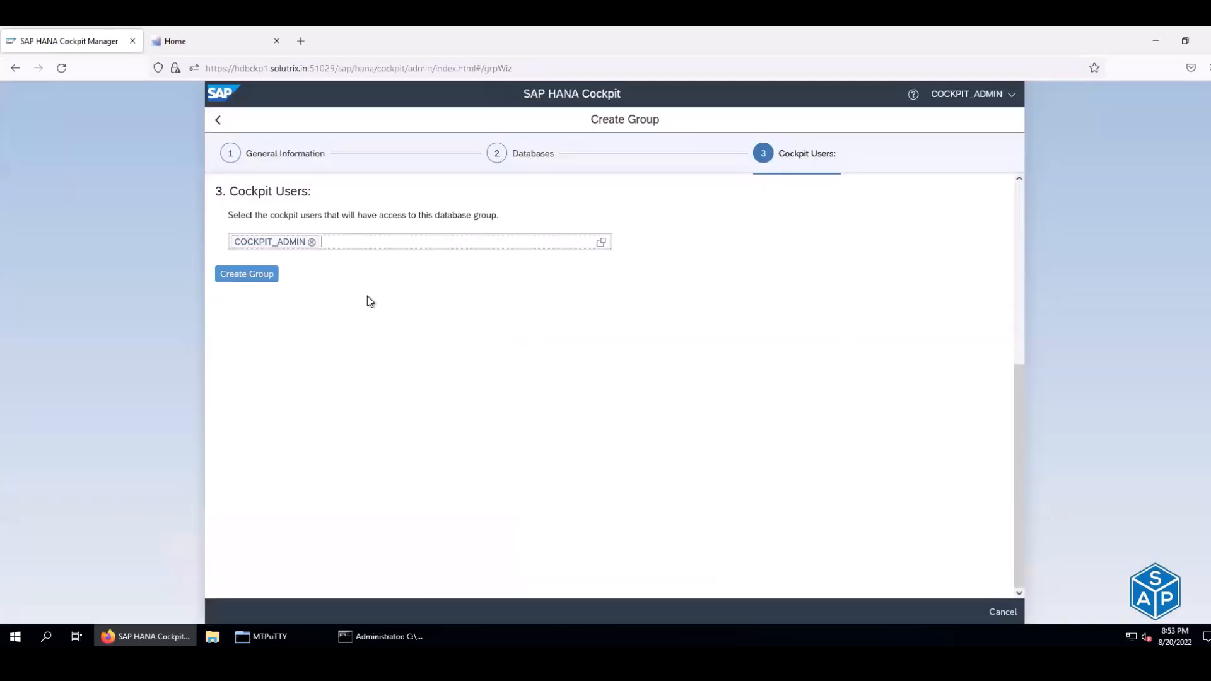
pyautogui.click(259, 276)
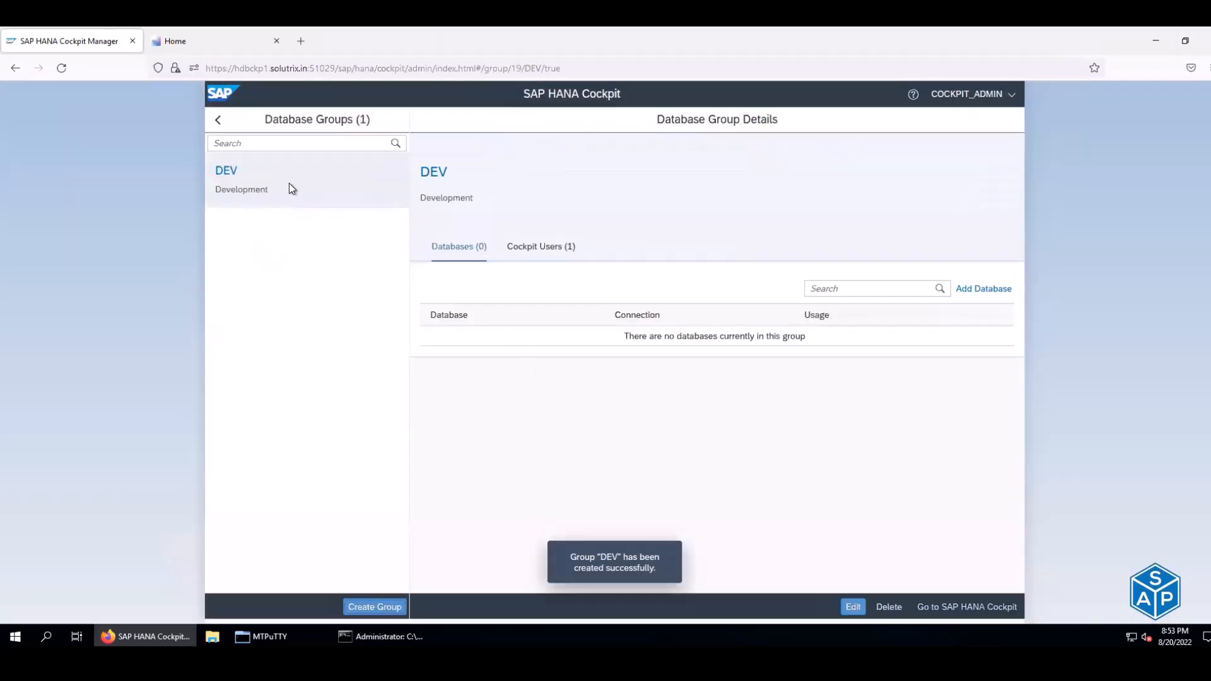
# - Start a new database group and name it PRD, copied from the Config sheet
pyautogui.click(214, 175)
pyautogui.doubleClick(215, 173)
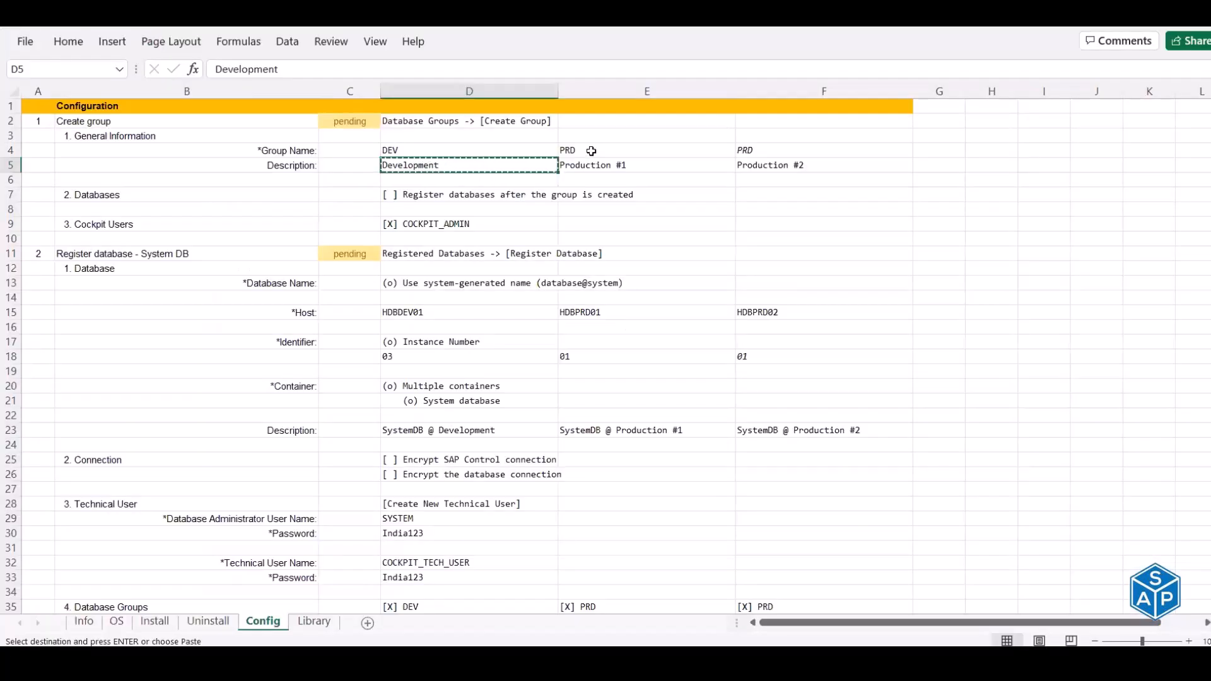
pyautogui.click(591, 151)
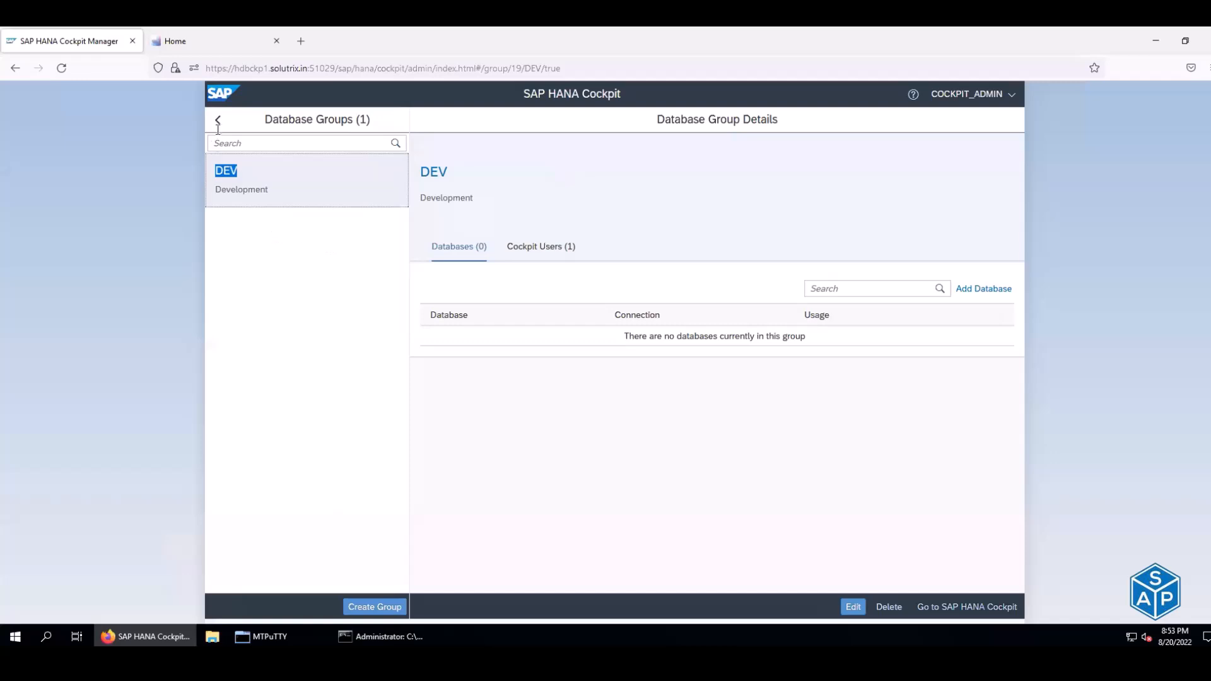
pyautogui.click(386, 605)
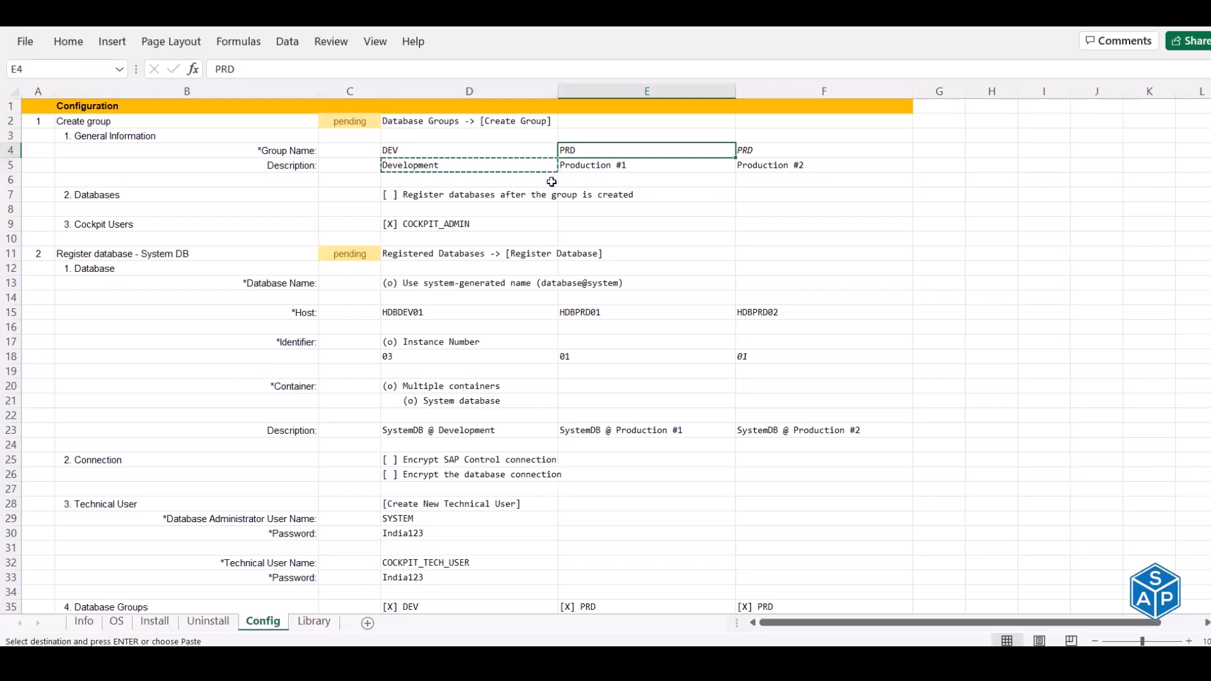
pyautogui.hotkey('ctrl', 'c')
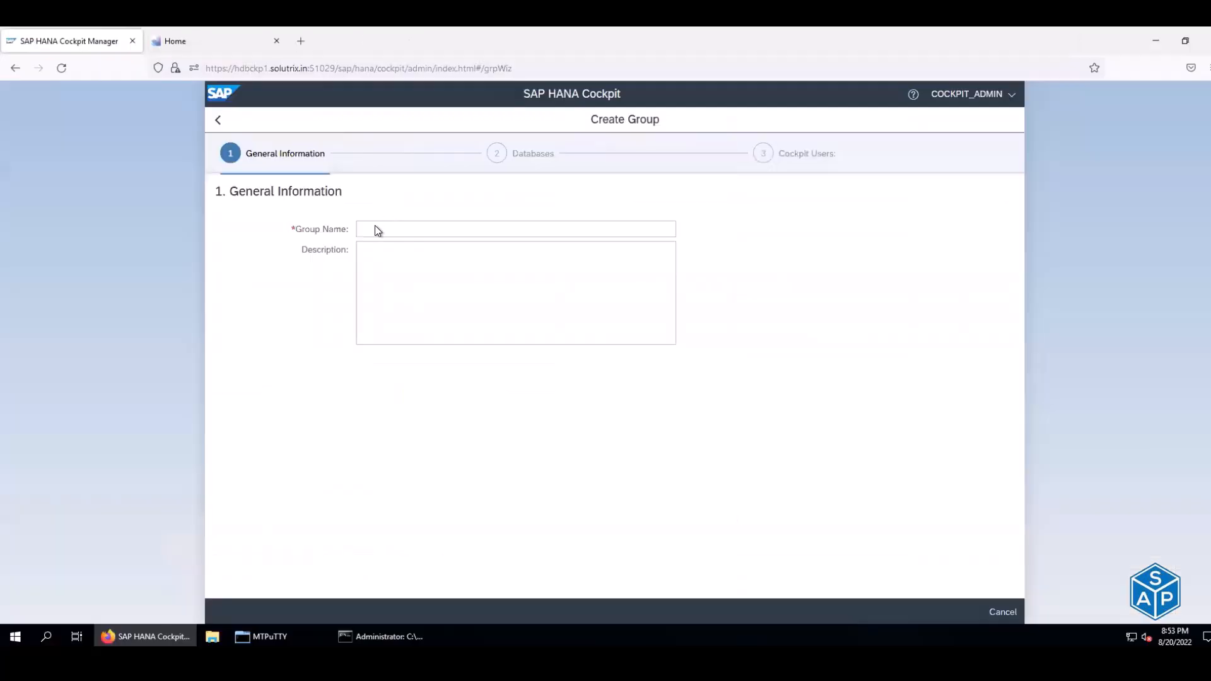
pyautogui.click(375, 228)
pyautogui.hotkey('ctrl', 'v')
# - Give the PRD group the description 'Production #1' from the sheet
pyautogui.click(420, 291)
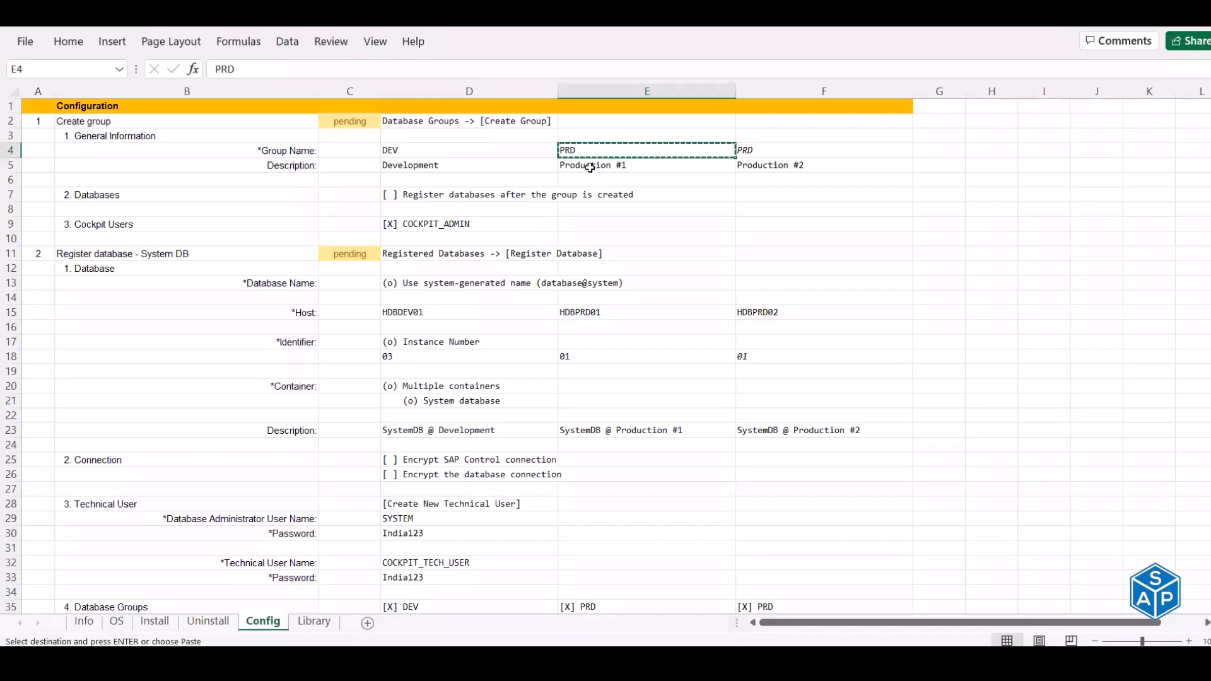
pyautogui.click(589, 167)
pyautogui.hotkey('ctrl', 'c')
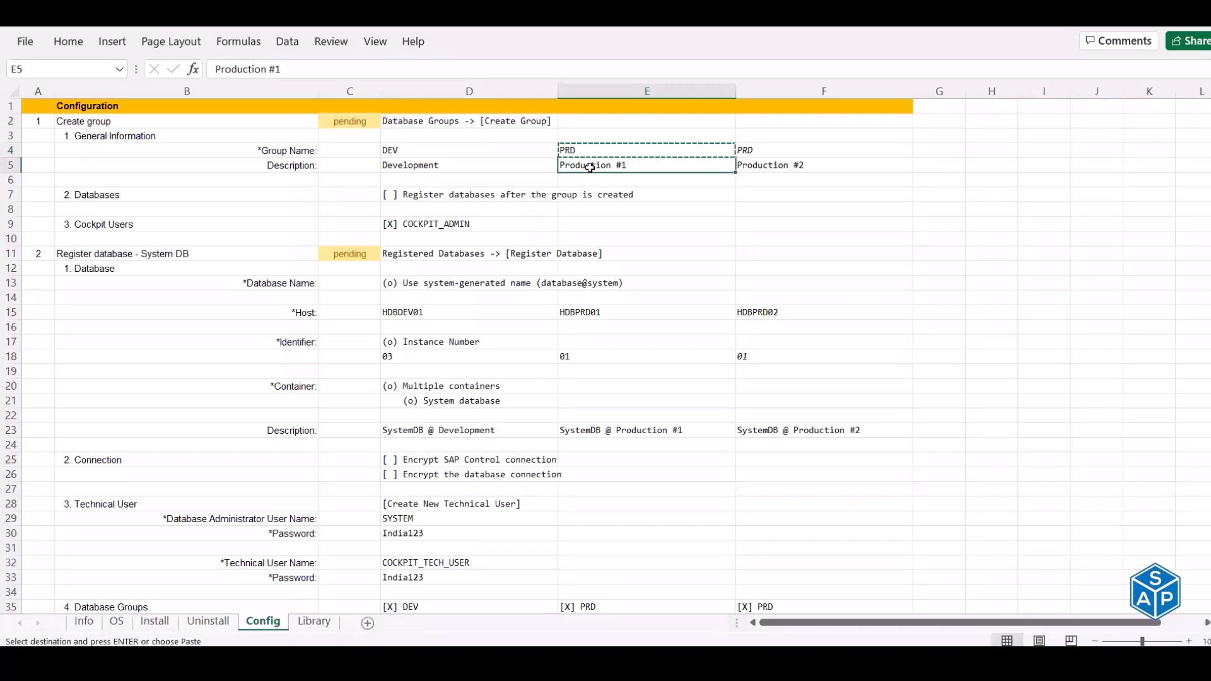
pyautogui.hotkey('ctrl', 'c')
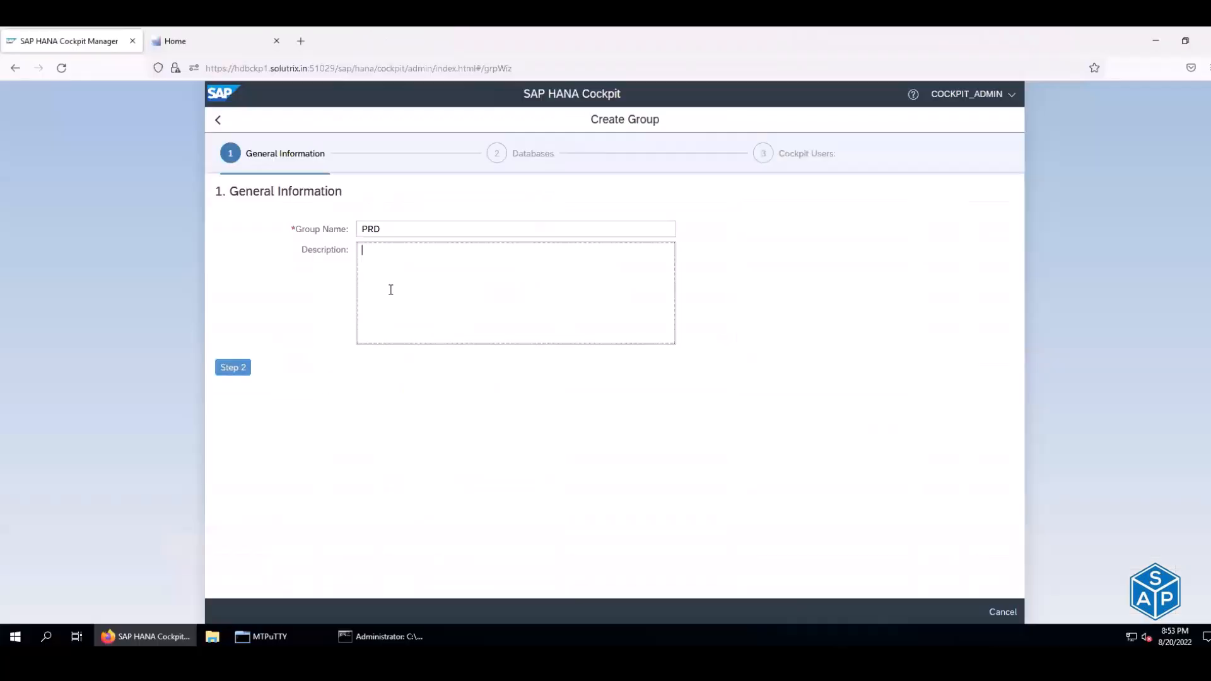
pyautogui.click(390, 290)
pyautogui.hotkey('ctrl', 'v')
pyautogui.click(230, 375)
# - Assign the COCKPIT_ADMIN user to the PRD group and create the group
pyautogui.click(230, 371)
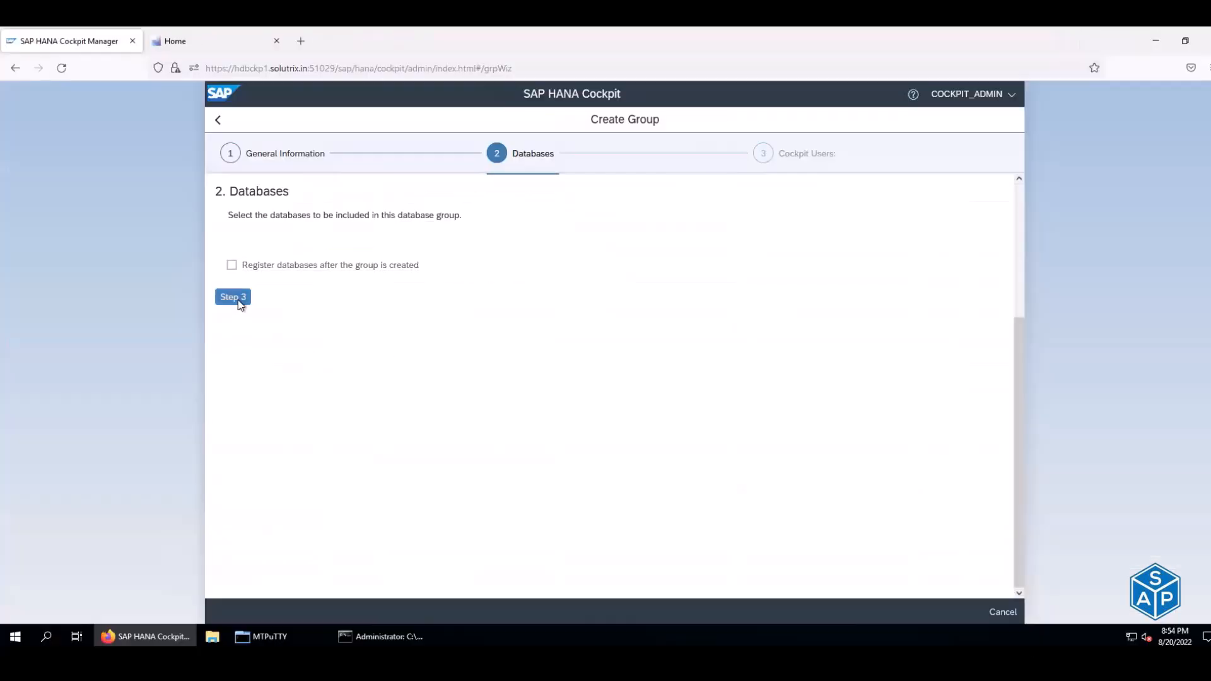
pyautogui.click(233, 297)
pyautogui.click(603, 244)
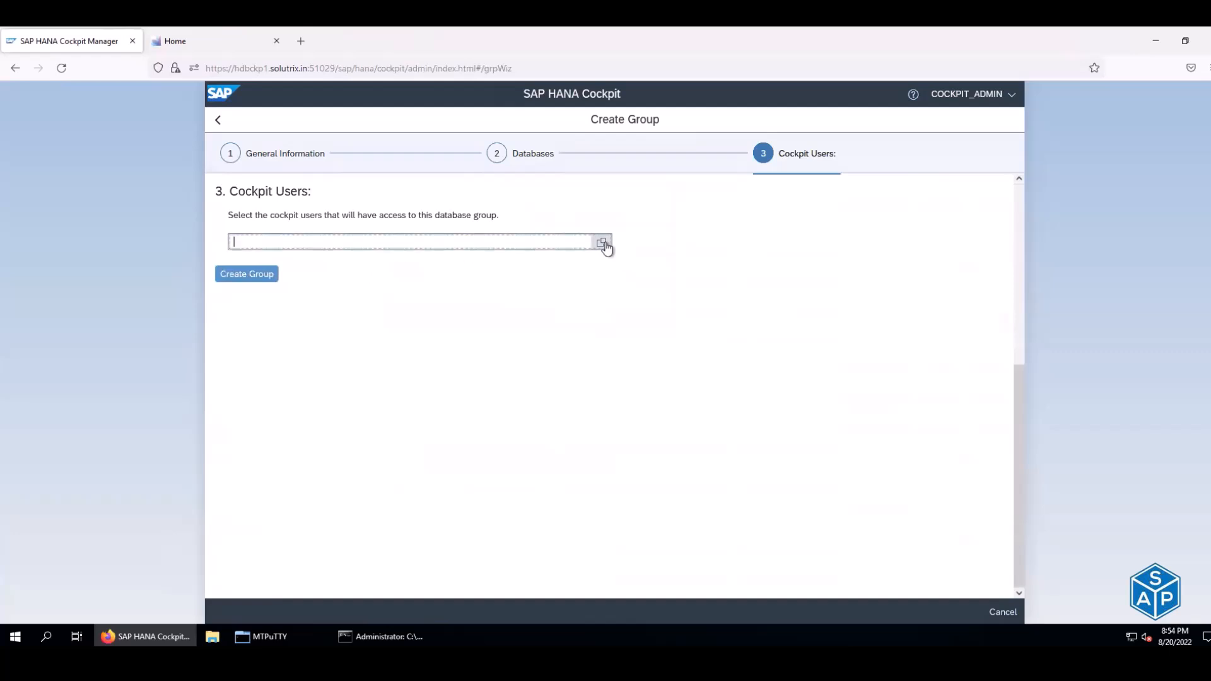
pyautogui.click(531, 181)
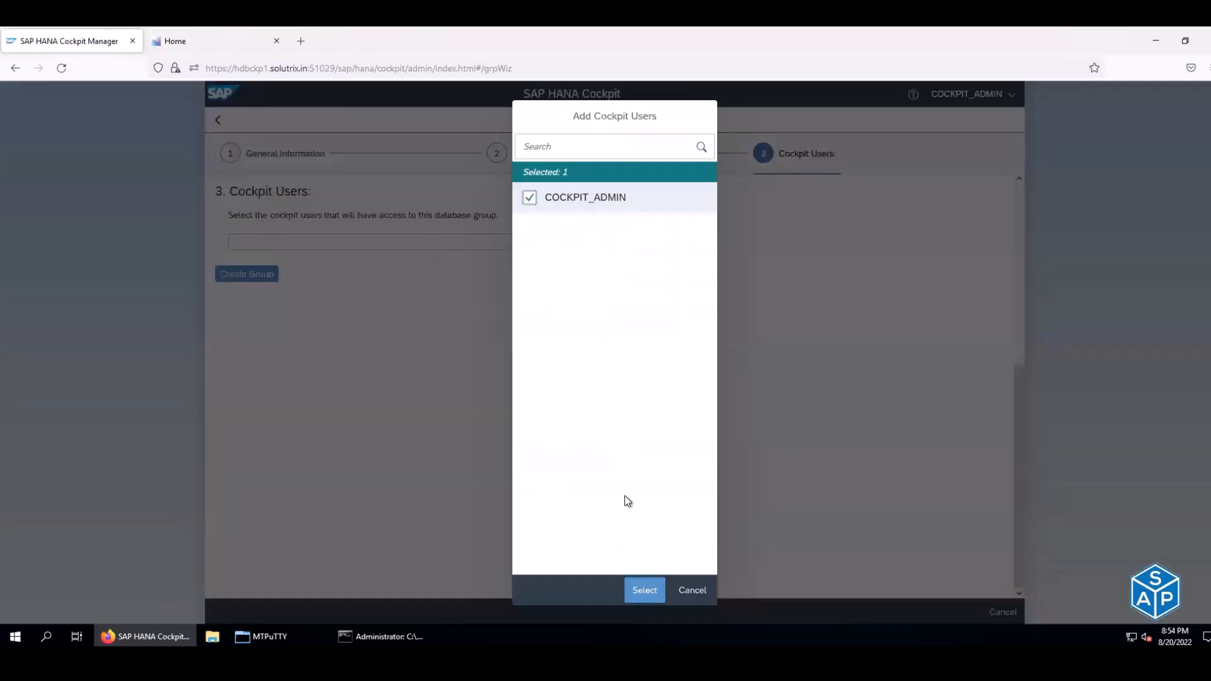
pyautogui.click(644, 588)
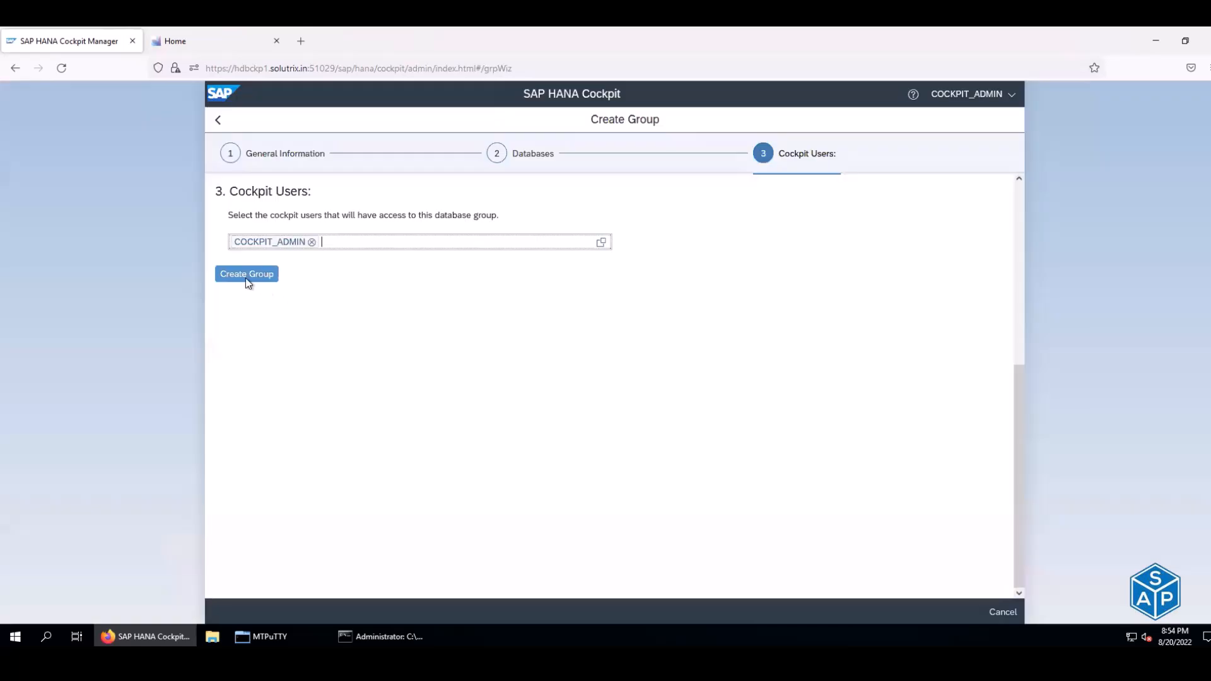
pyautogui.click(242, 276)
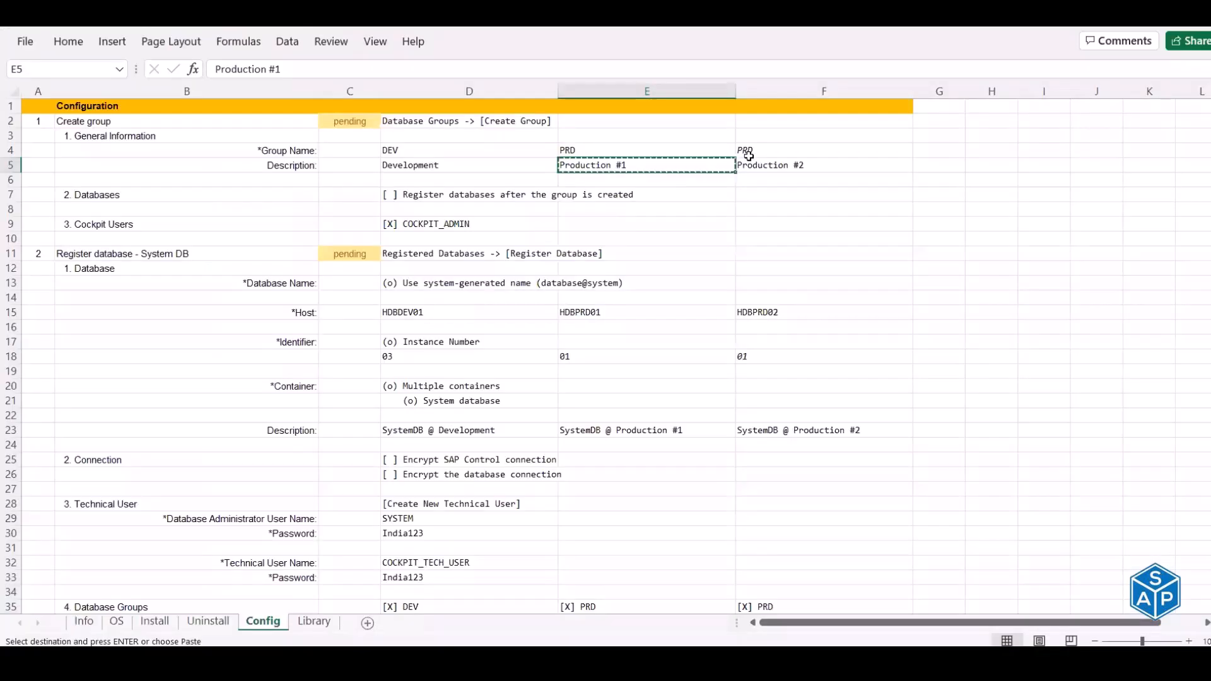
pyautogui.click(750, 154)
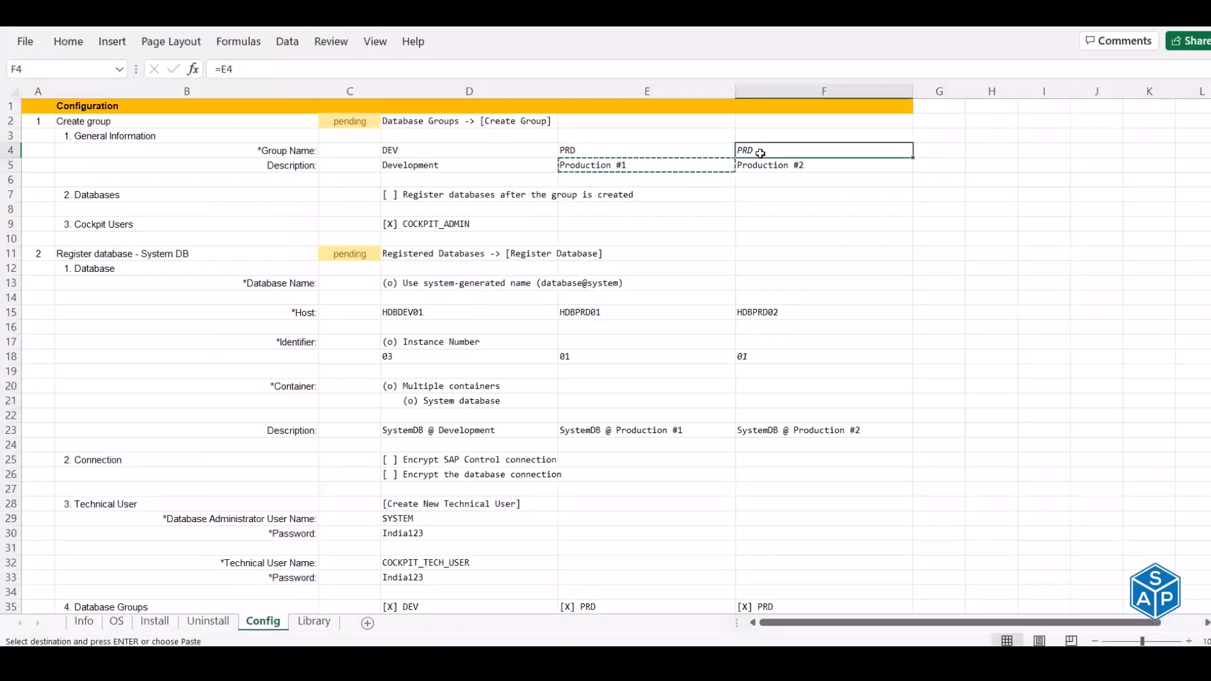
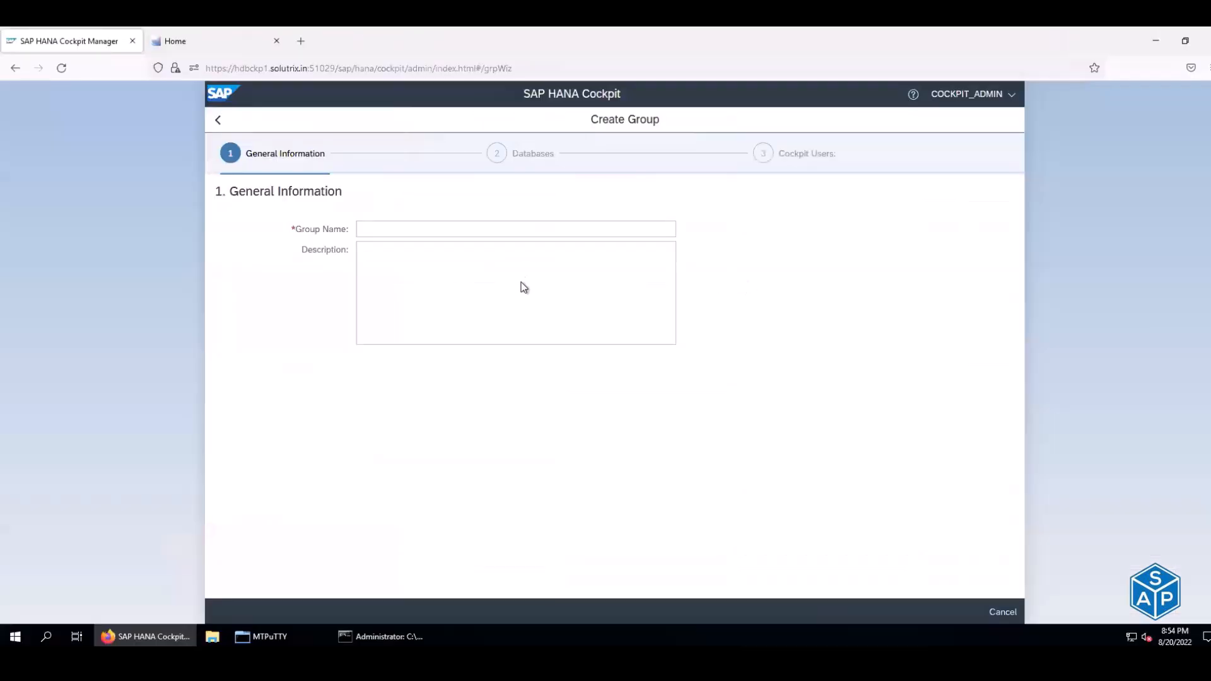
# - Enter group name PRD with description 'Production #2' copied from the Config sheet
pyautogui.click(380, 230)
pyautogui.write('PRD')
pyautogui.click(400, 277)
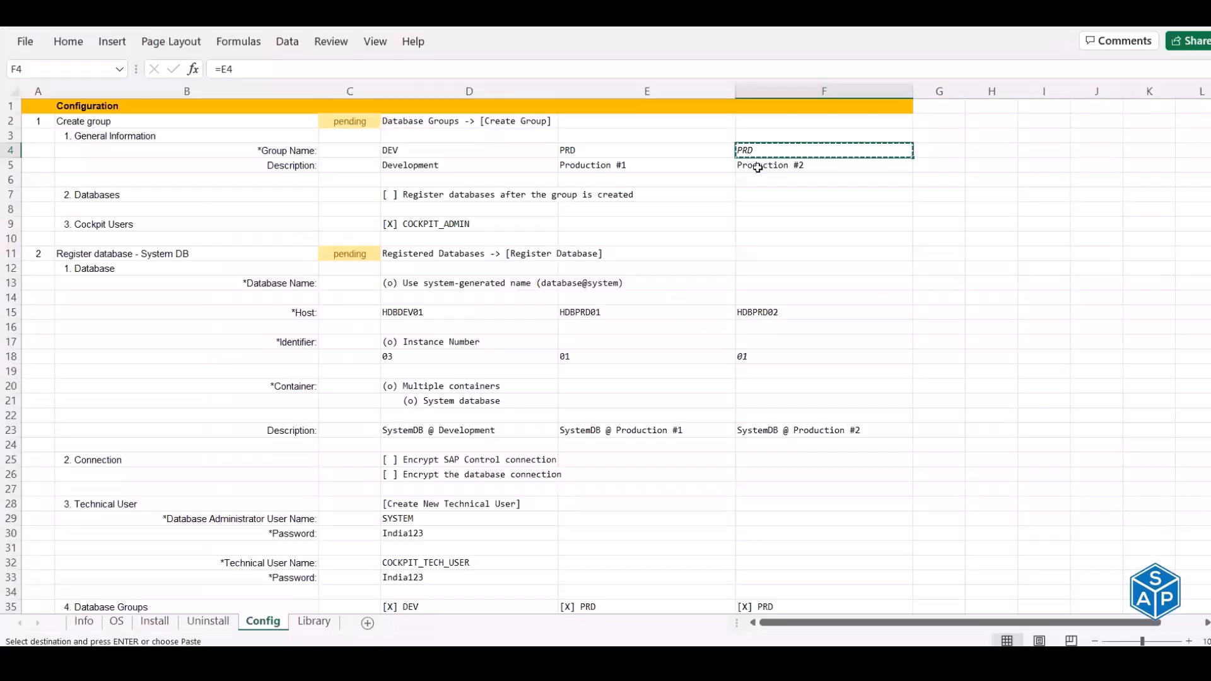
pyautogui.press('Down')
pyautogui.hotkey('ctrl', 'c')
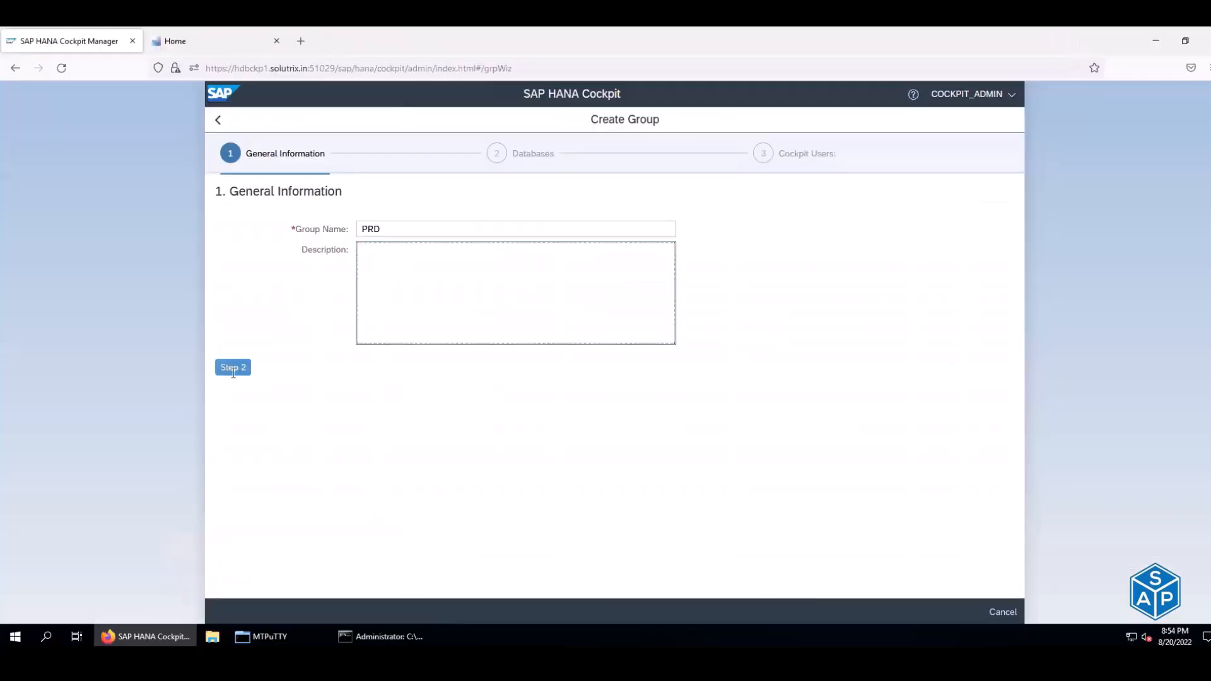
pyautogui.hotkey('ctrl', 'v')
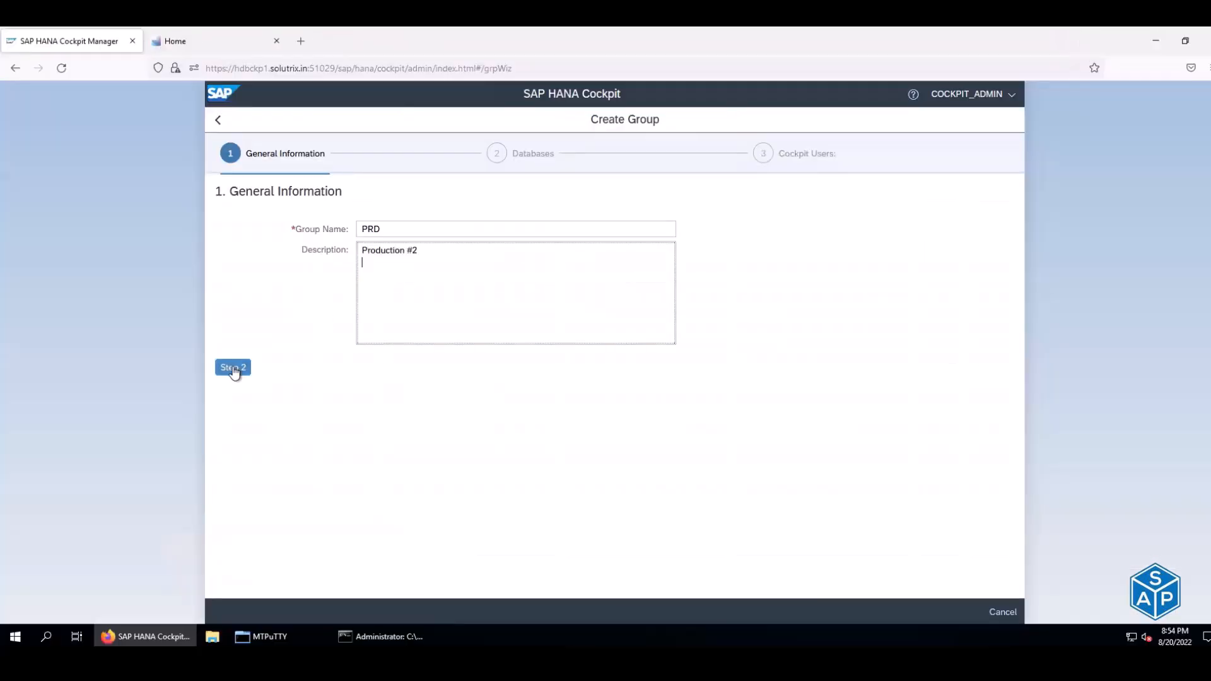
# - Assign COCKPIT_ADMIN to the group and attempt to create it
pyautogui.click(233, 368)
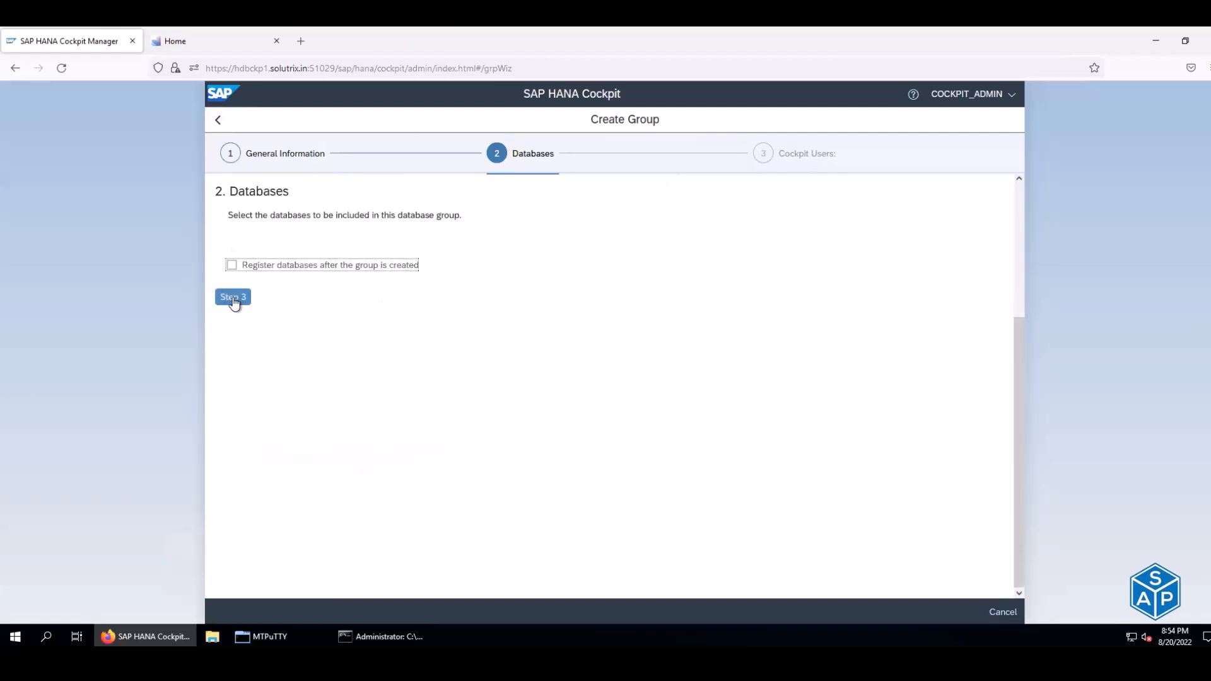
pyautogui.click(233, 297)
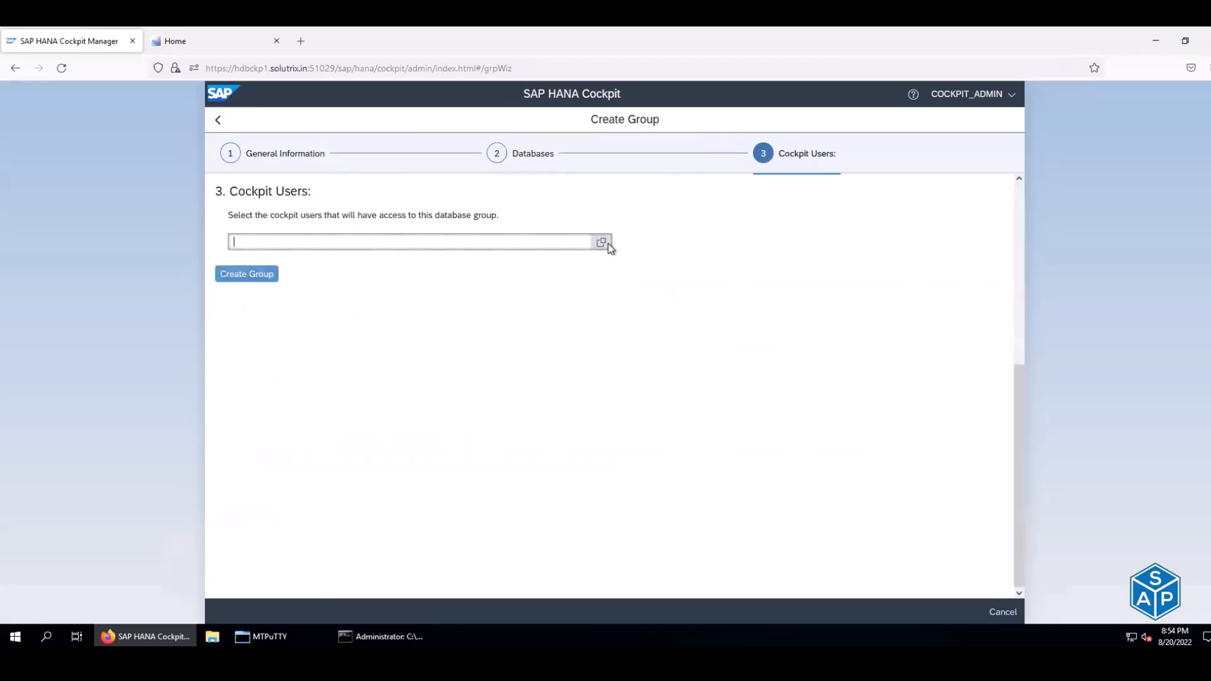
pyautogui.click(601, 242)
pyautogui.click(528, 178)
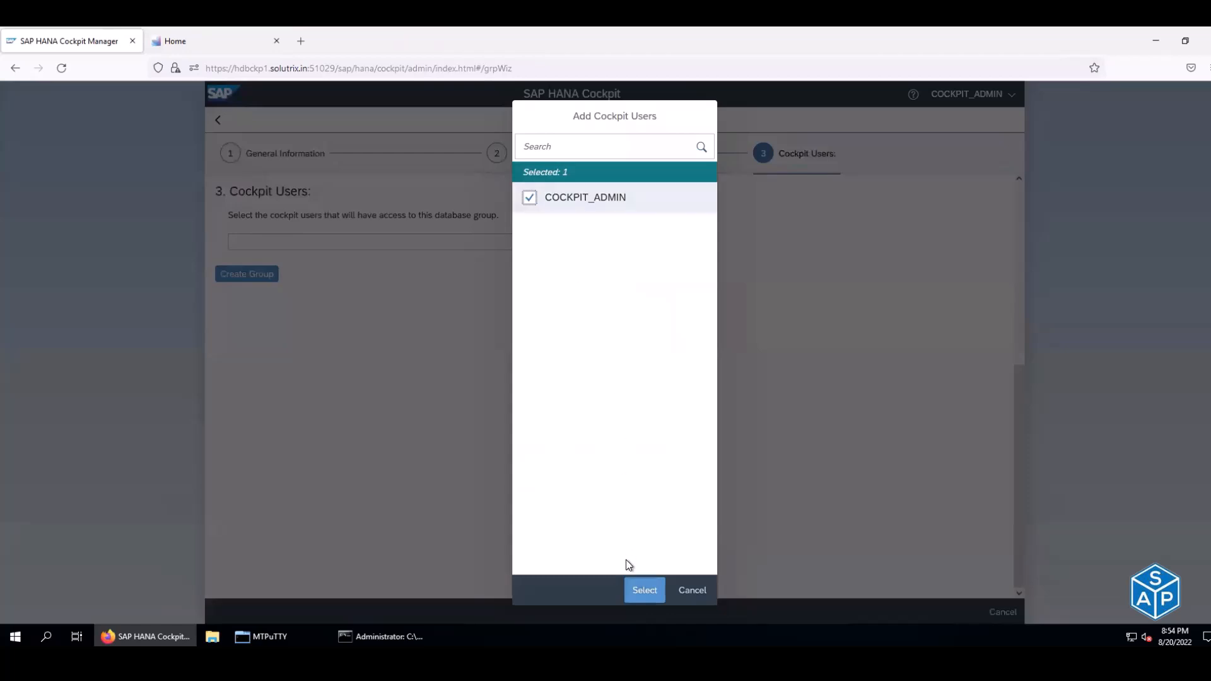
pyautogui.click(634, 592)
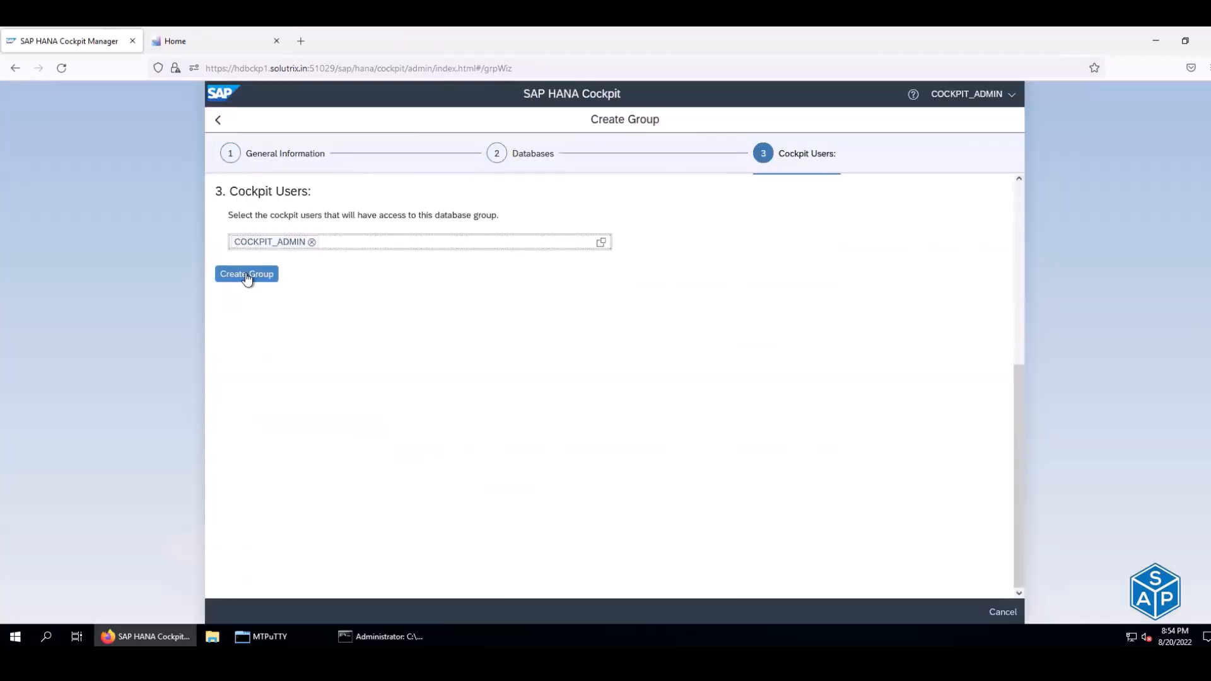
pyautogui.click(246, 274)
# - Dismiss the 'group already exists' error and discard the duplicate PRD group
pyautogui.click(689, 392)
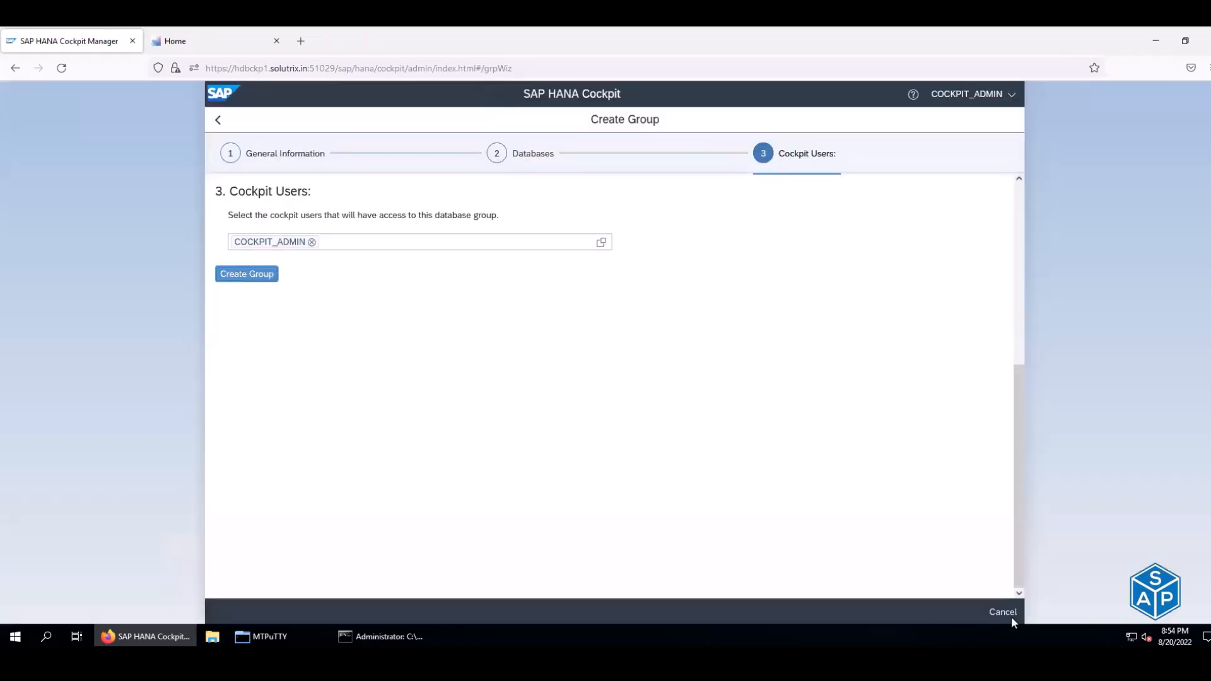
pyautogui.click(1003, 612)
pyautogui.click(700, 383)
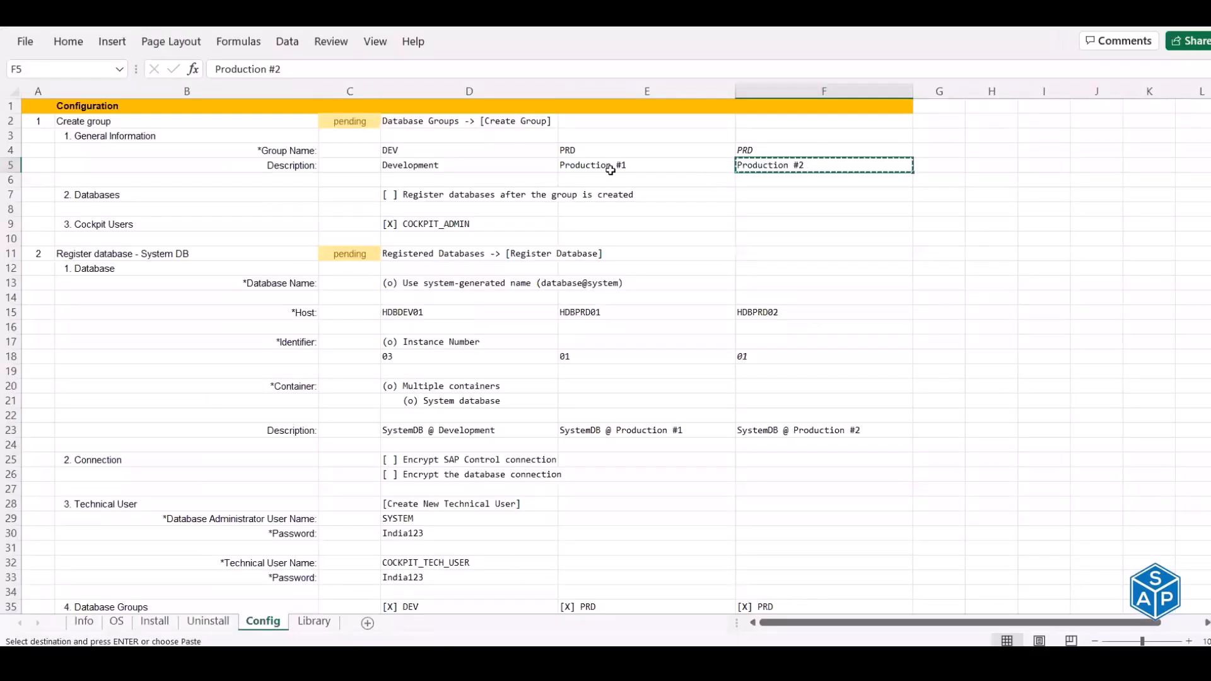
# - Compare the DEV (Development) and PRD (Production #1) groups in the cockpit against the sheet
pyautogui.click(612, 165)
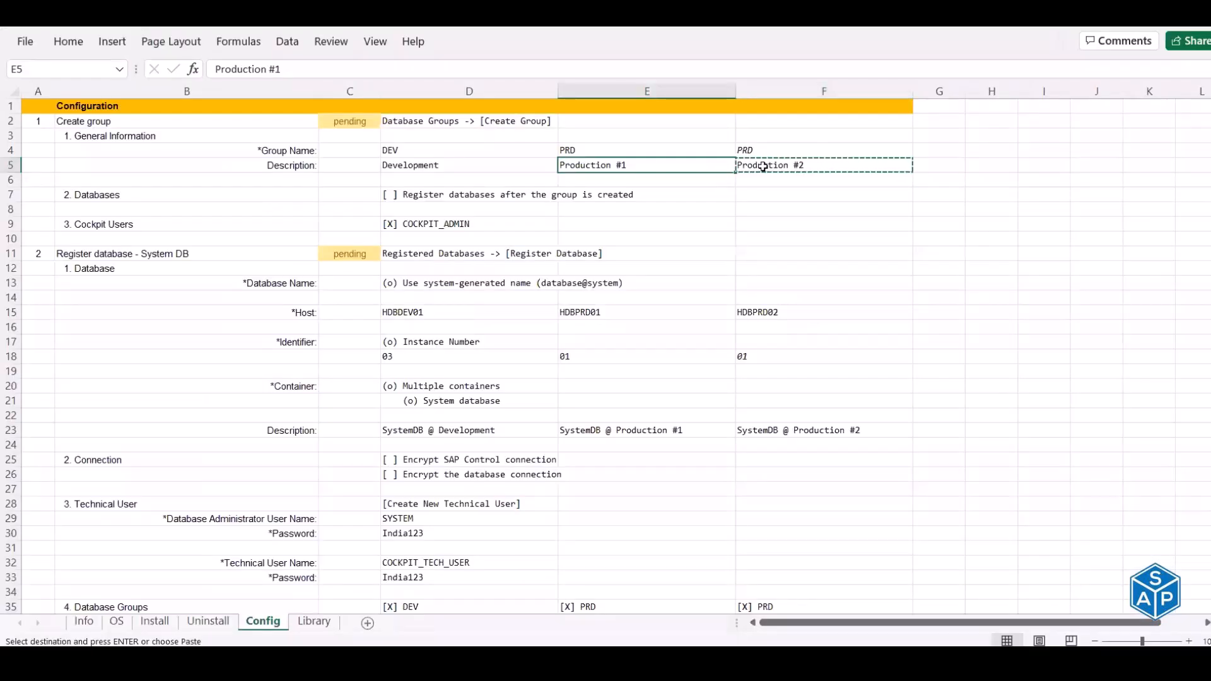
pyautogui.moveTo(665, 149); pyautogui.dragTo(751, 155)
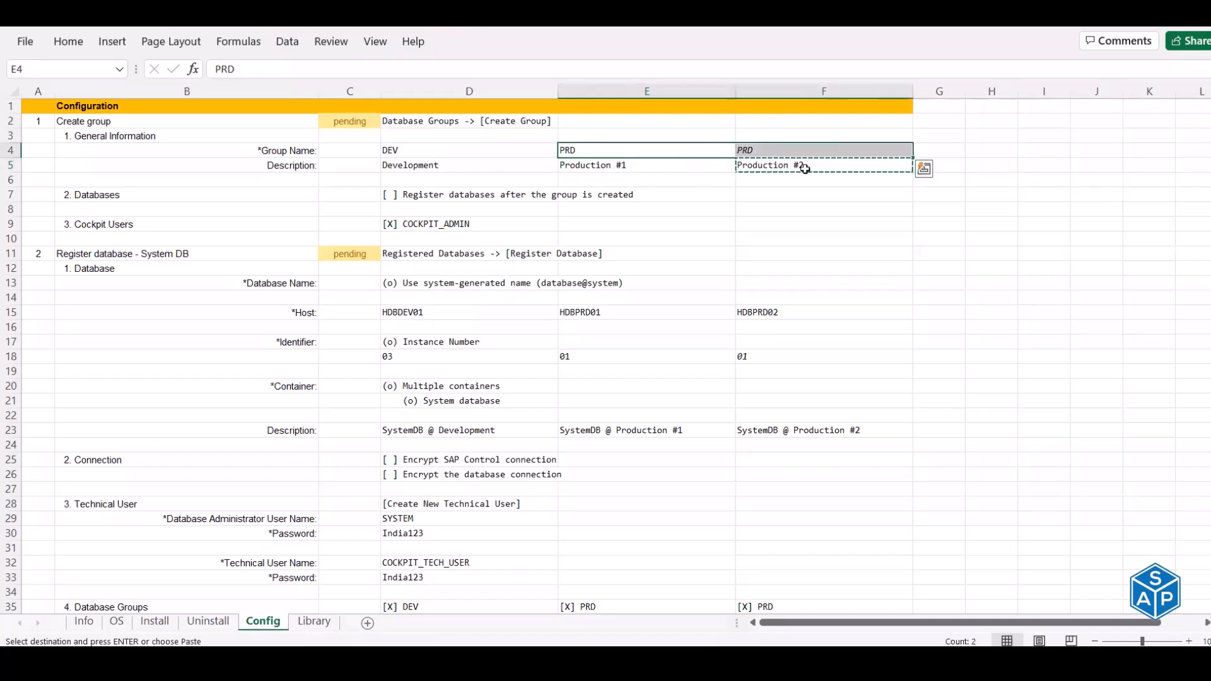
pyautogui.moveTo(505, 150); pyautogui.dragTo(564, 151)
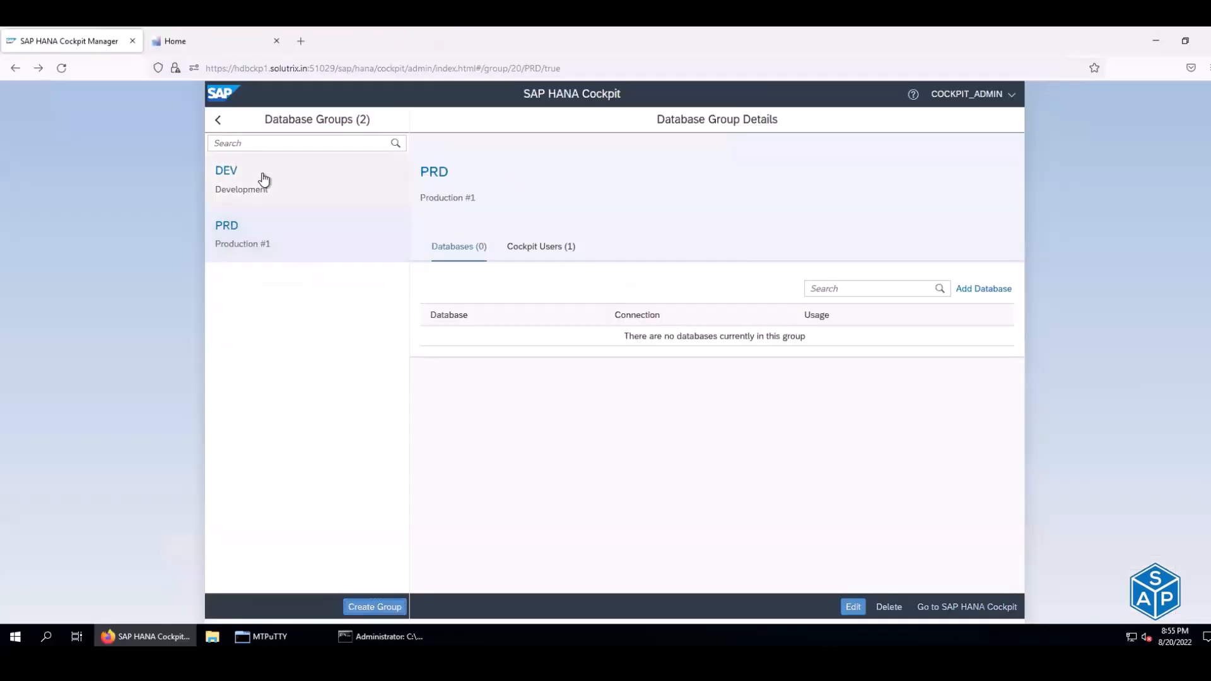
pyautogui.click(262, 180)
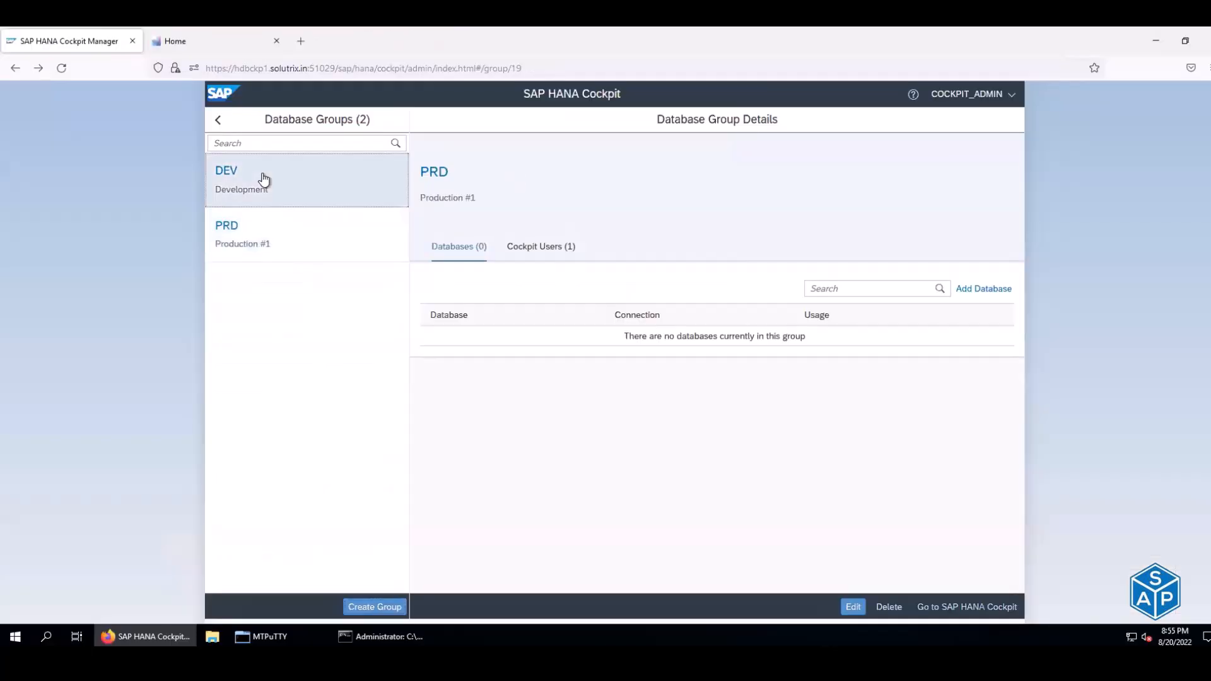
pyautogui.doubleClick(458, 200)
pyautogui.click(330, 235)
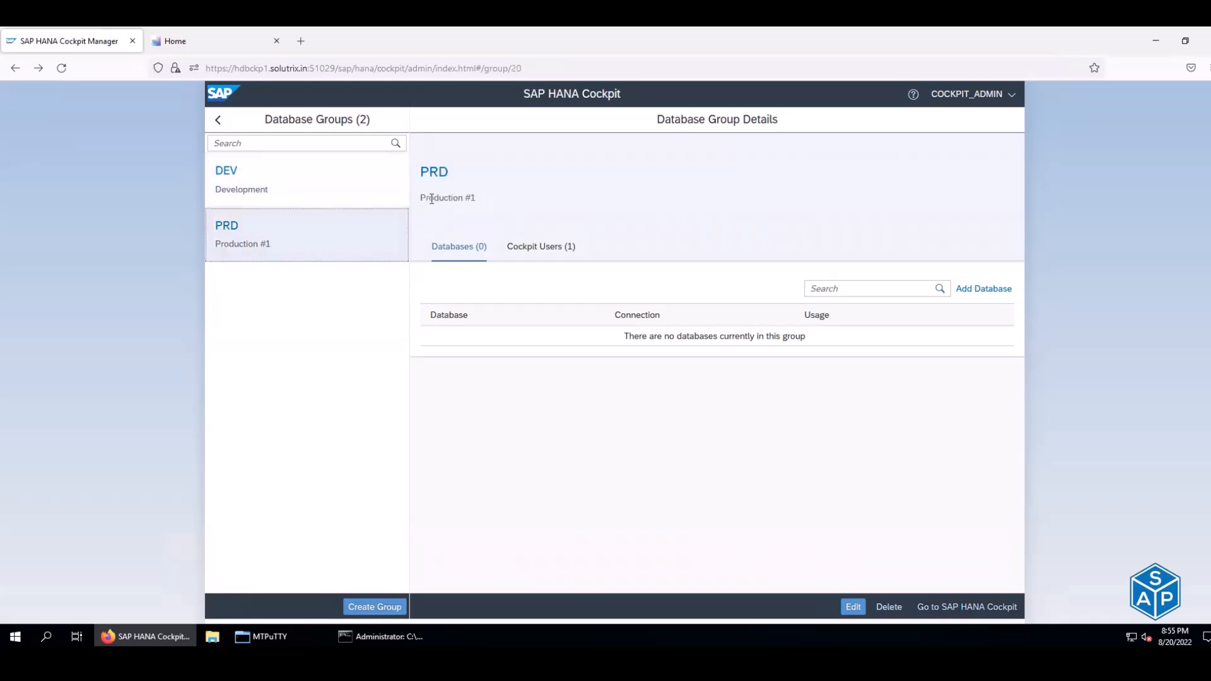
pyautogui.moveTo(428, 198); pyautogui.dragTo(476, 200)
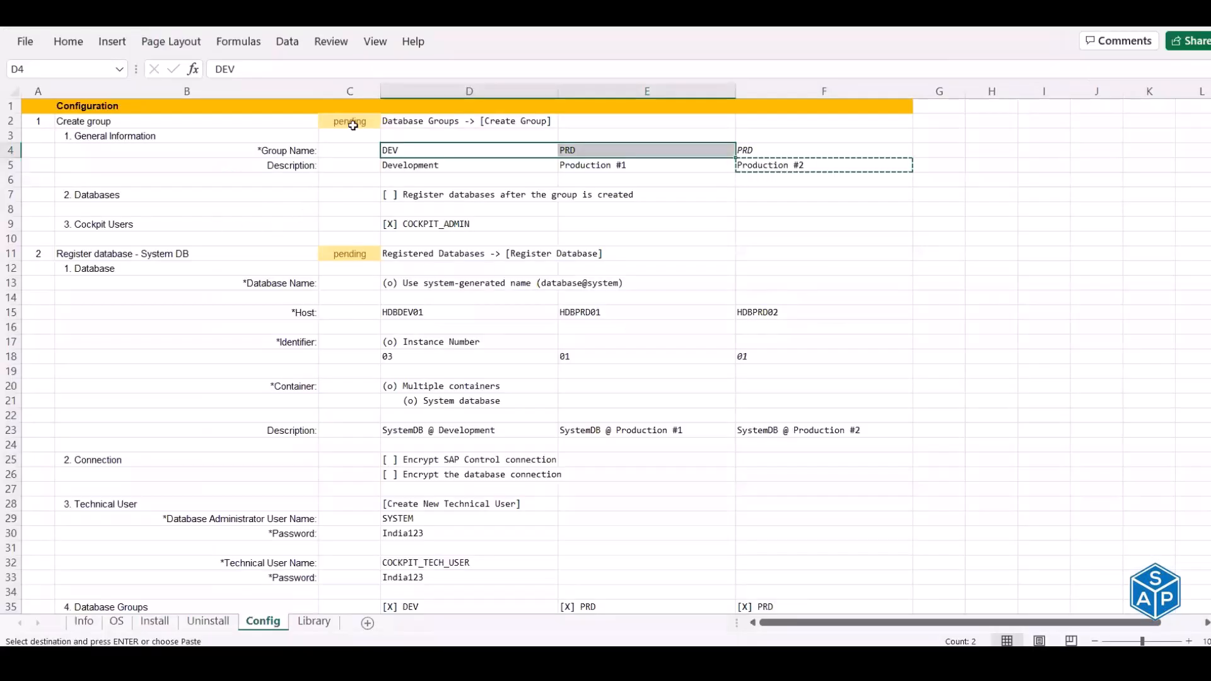
# - Mark the Create group step as 'done' in cell C2 of the Config sheet
pyautogui.click(352, 122)
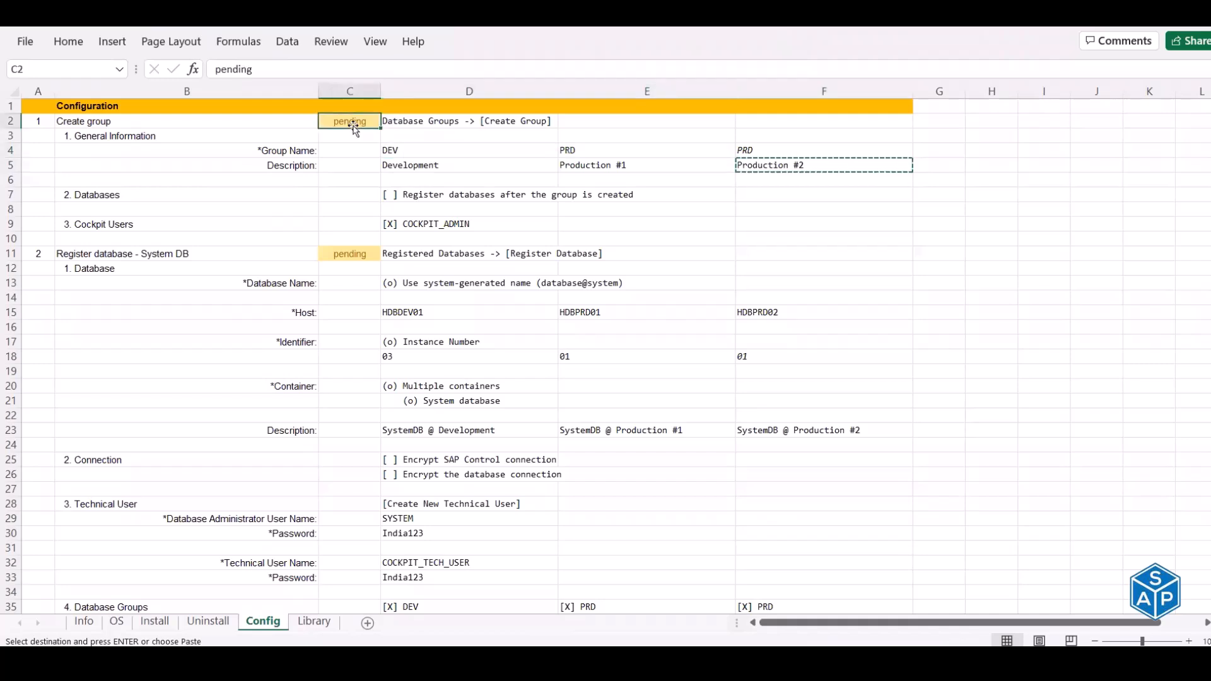
pyautogui.write('done')
pyautogui.press('Return')
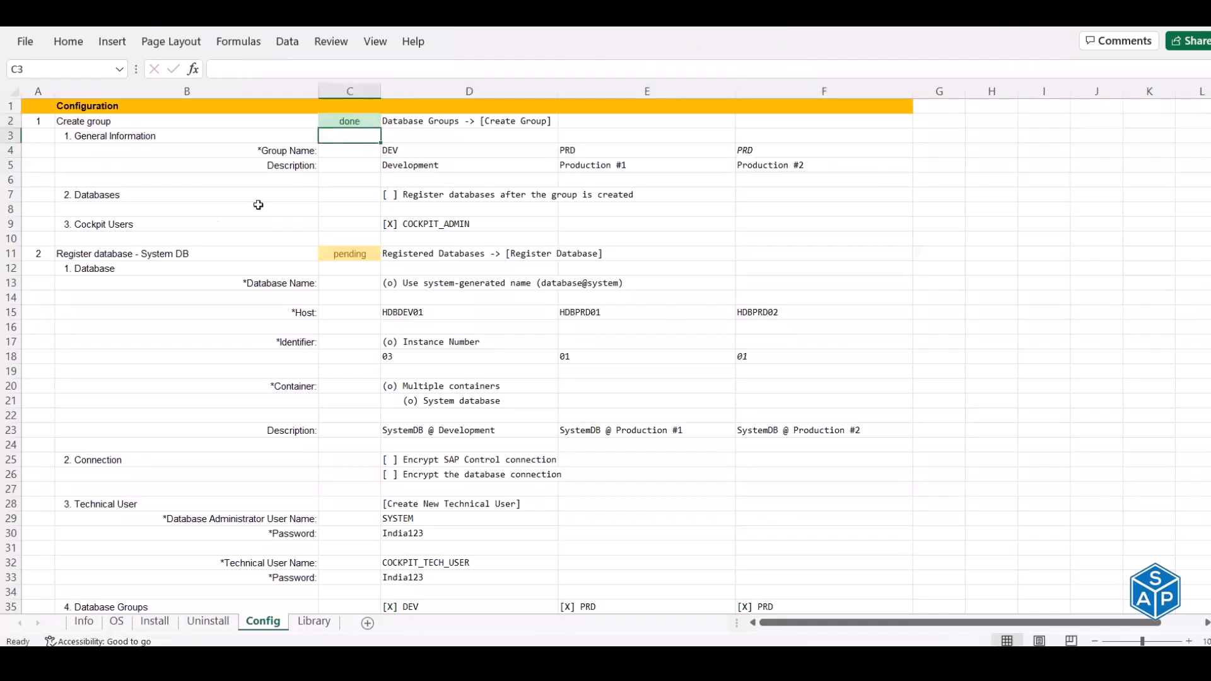
pyautogui.click(121, 253)
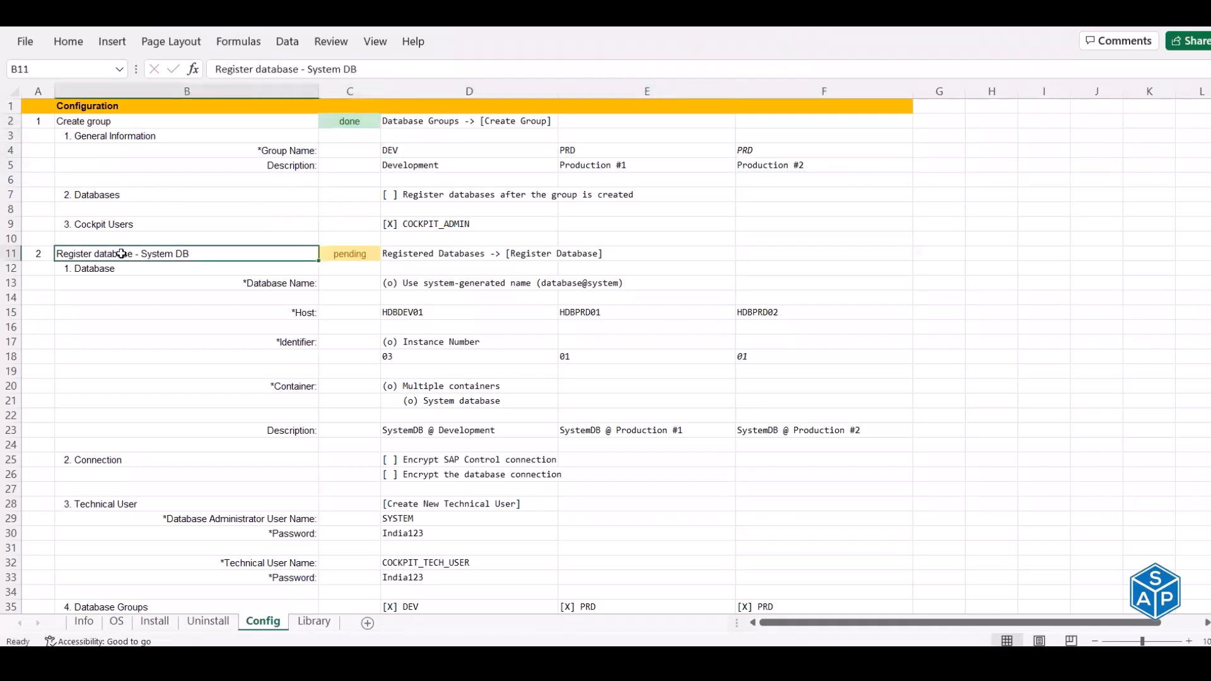
pyautogui.scroll(-3, 121, 253)
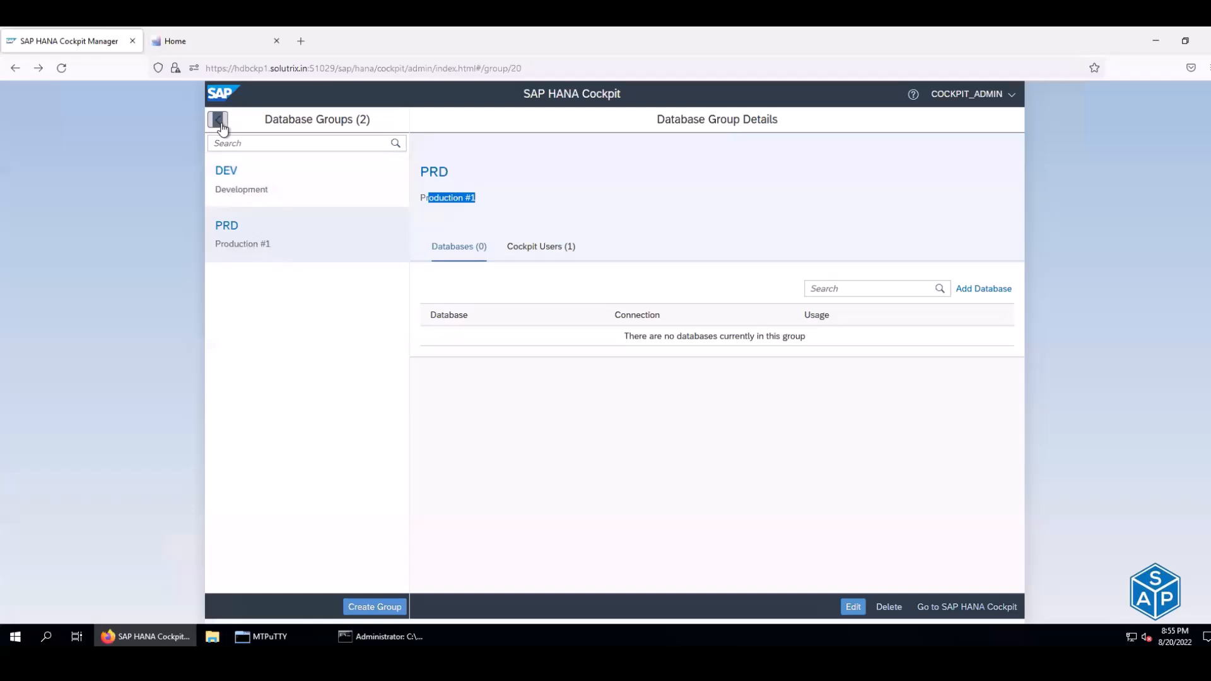
# - Start a new database registration from the Registered Databases list
pyautogui.click(220, 121)
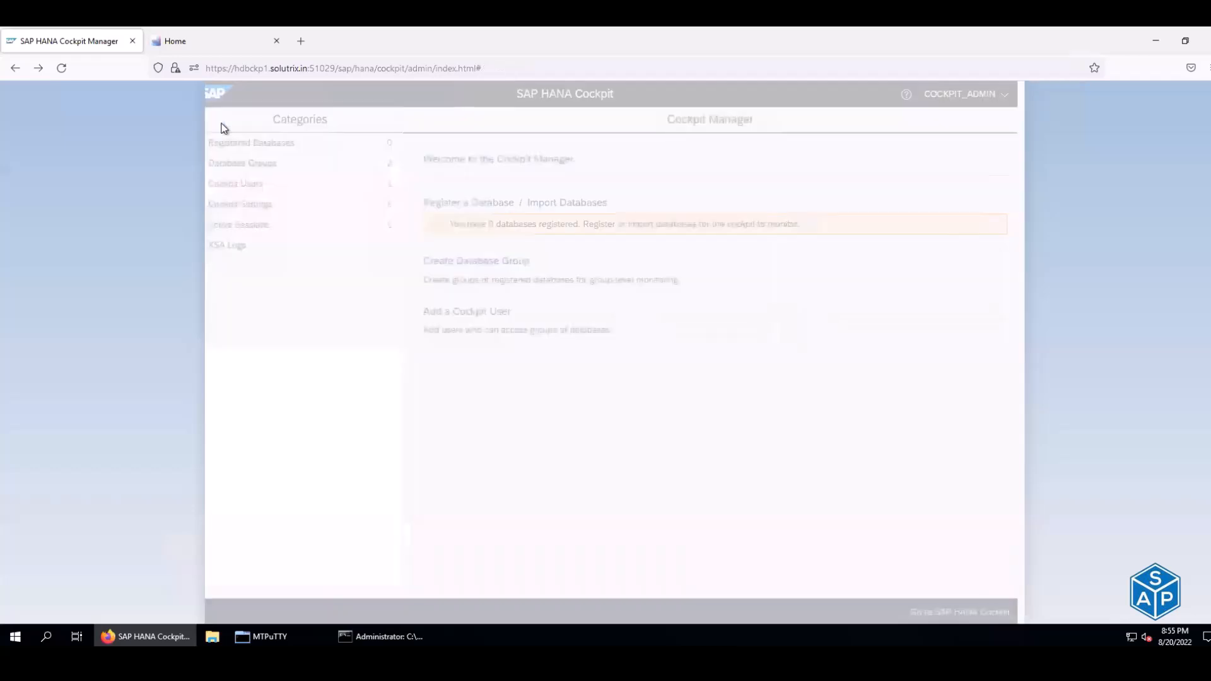
pyautogui.click(279, 148)
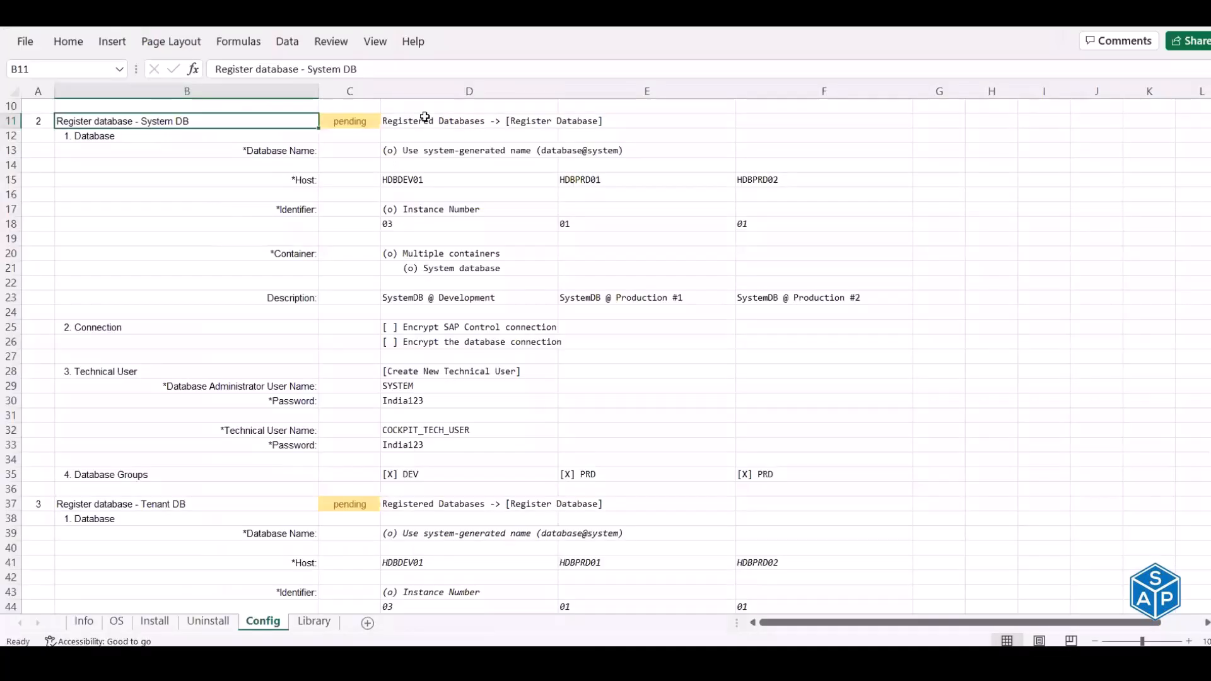
pyautogui.click(430, 117)
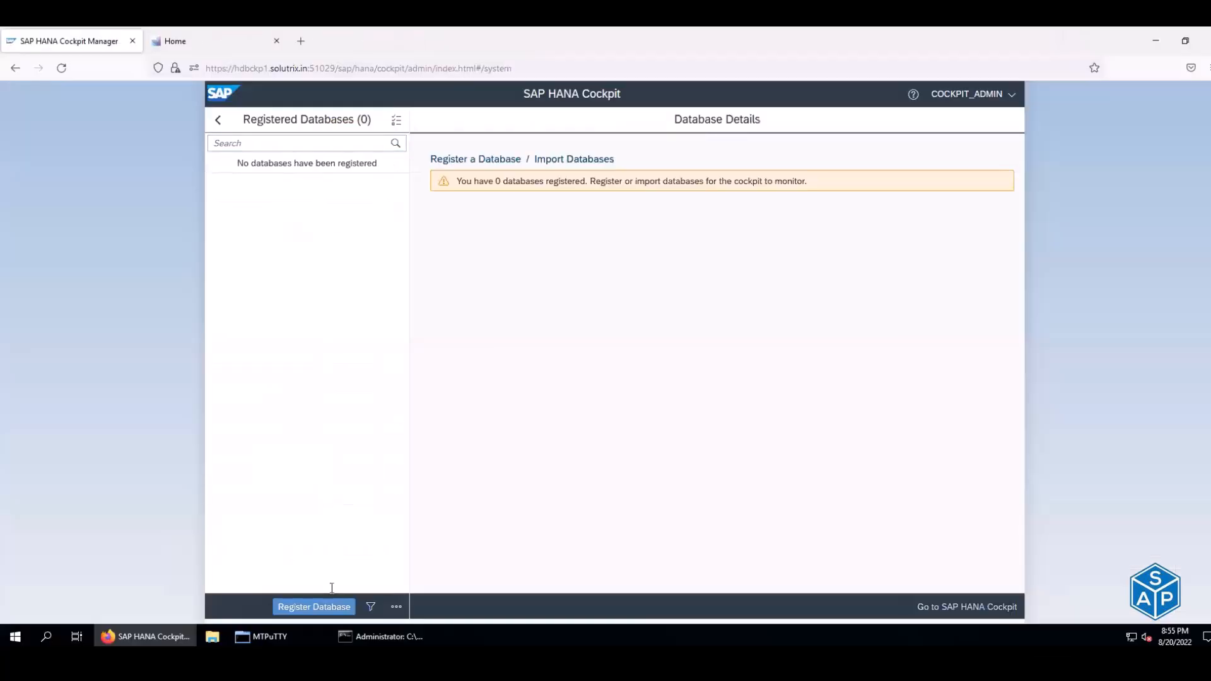
pyautogui.click(306, 610)
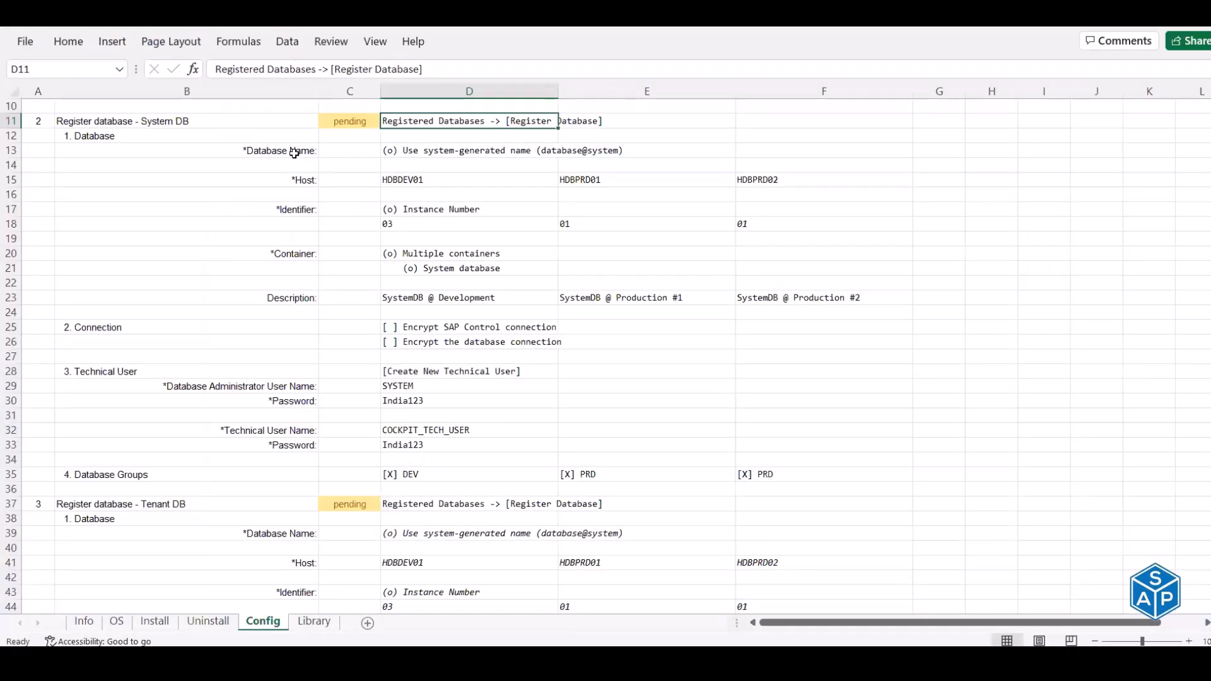
pyautogui.click(294, 153)
pyautogui.click(417, 152)
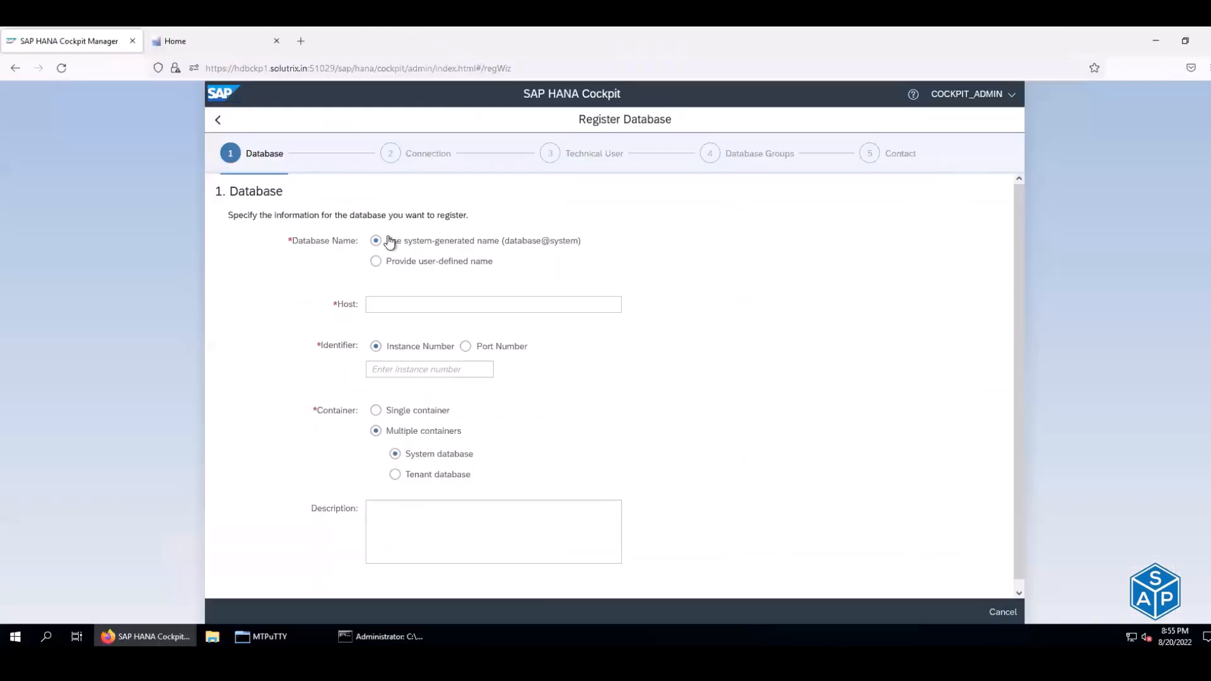
# - Correct the sheet's host names to HDBDEV1, HDBPRD1 and HDBPRD2
pyautogui.moveTo(386, 246); pyautogui.dragTo(578, 249)
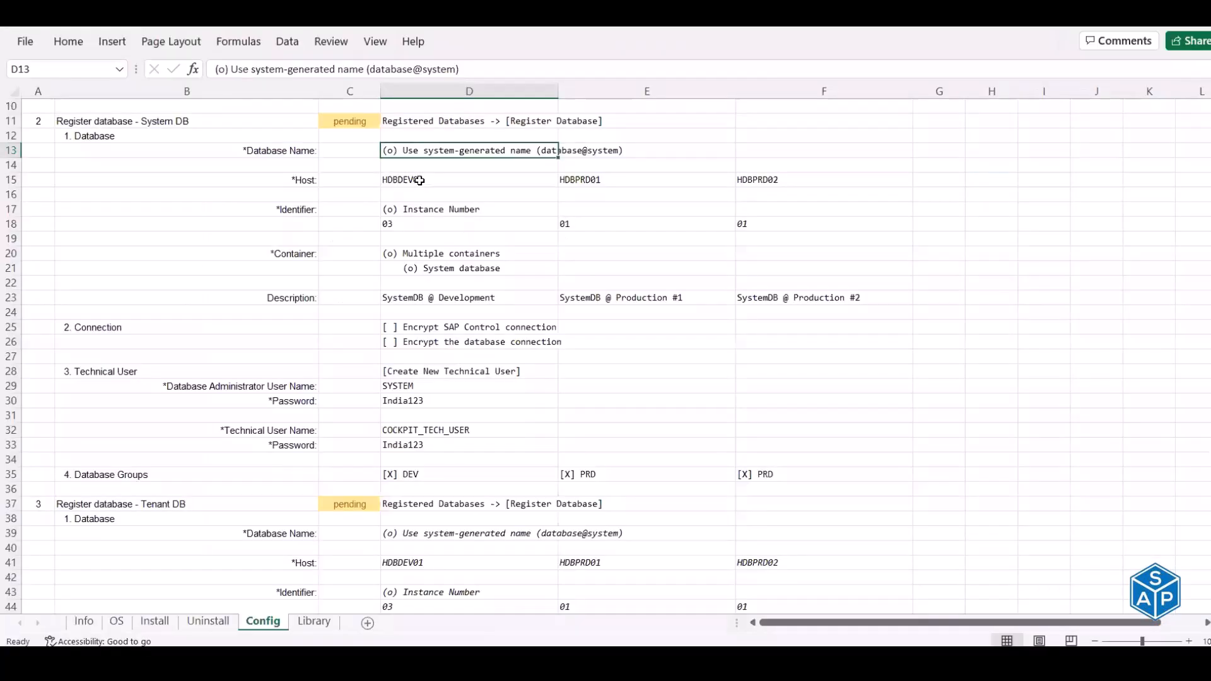
pyautogui.click(419, 180)
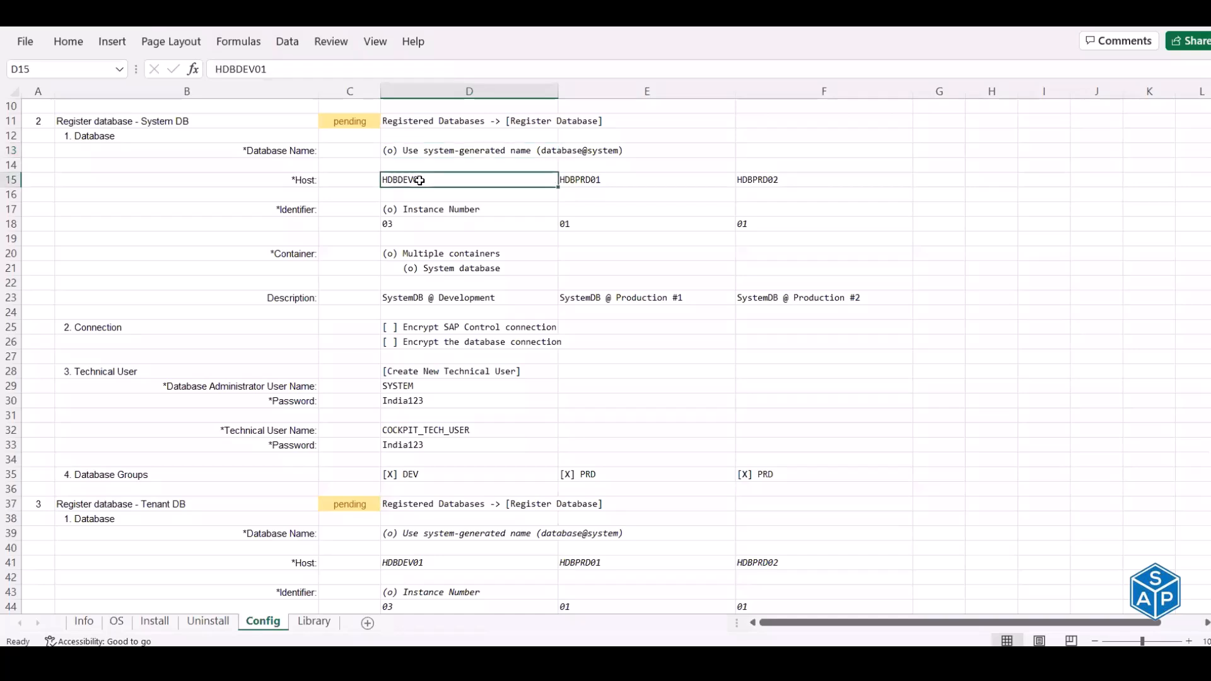
pyautogui.click(265, 69)
pyautogui.press('BackSpace')
pyautogui.press('Tab')
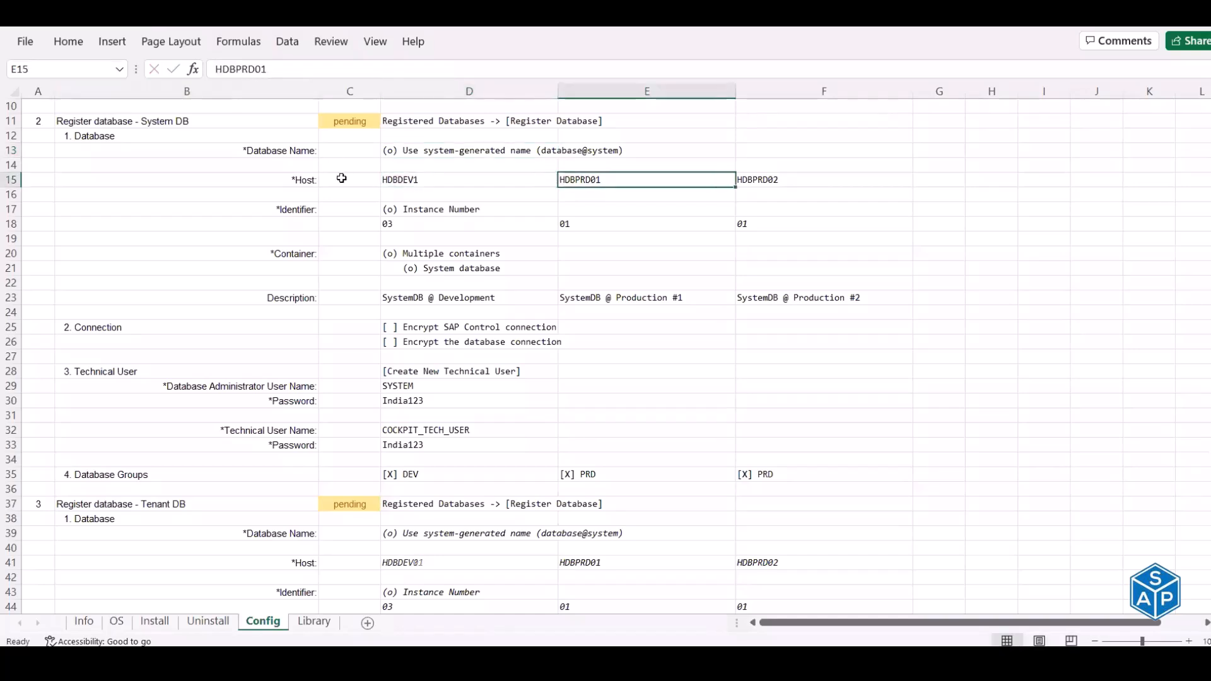
pyautogui.click(262, 69)
pyautogui.press('BackSpace')
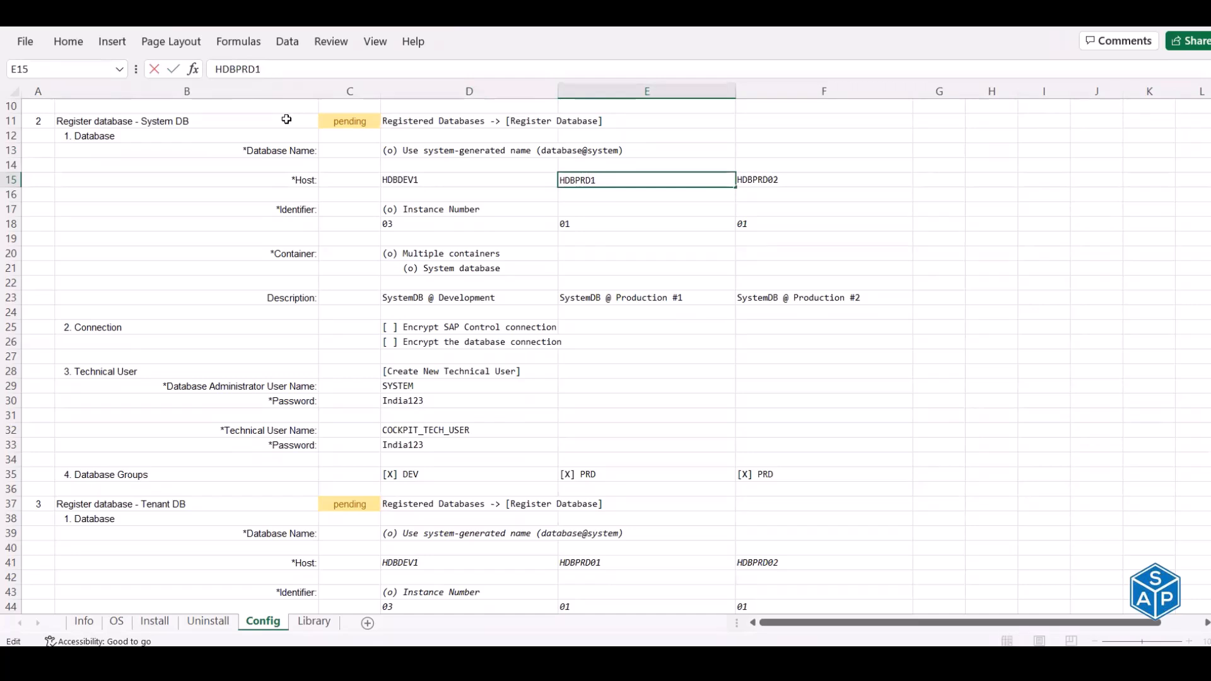
pyautogui.press('Tab')
pyautogui.click(262, 69)
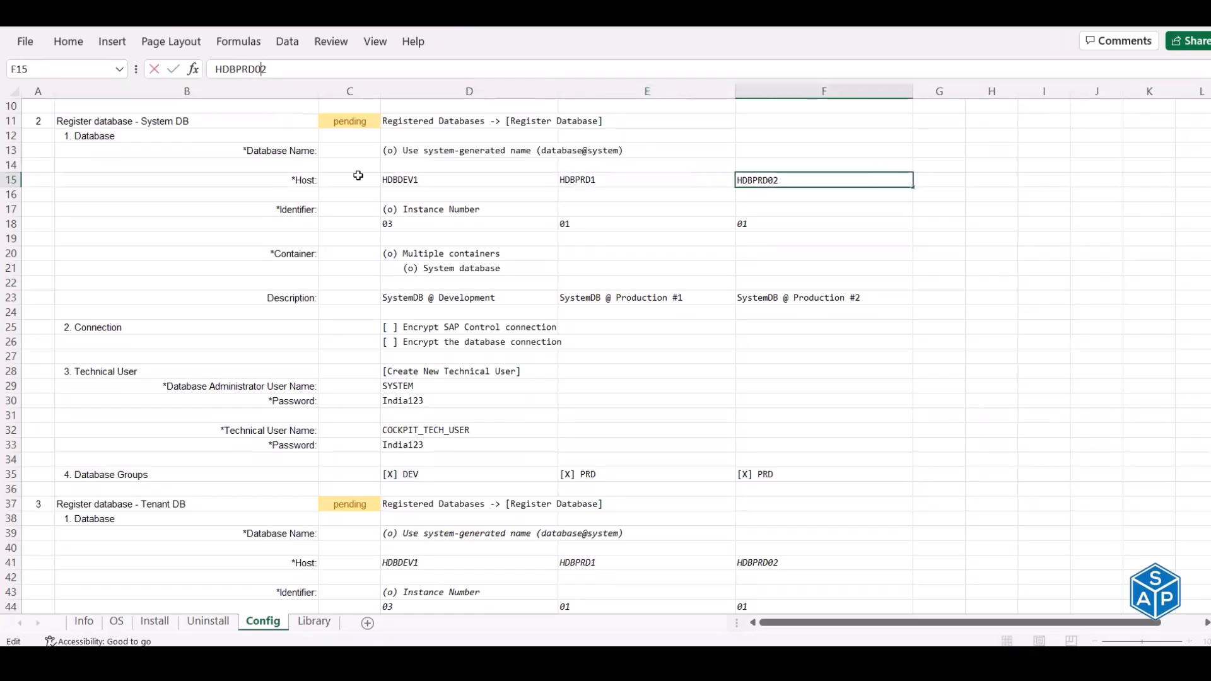
pyautogui.press('Return')
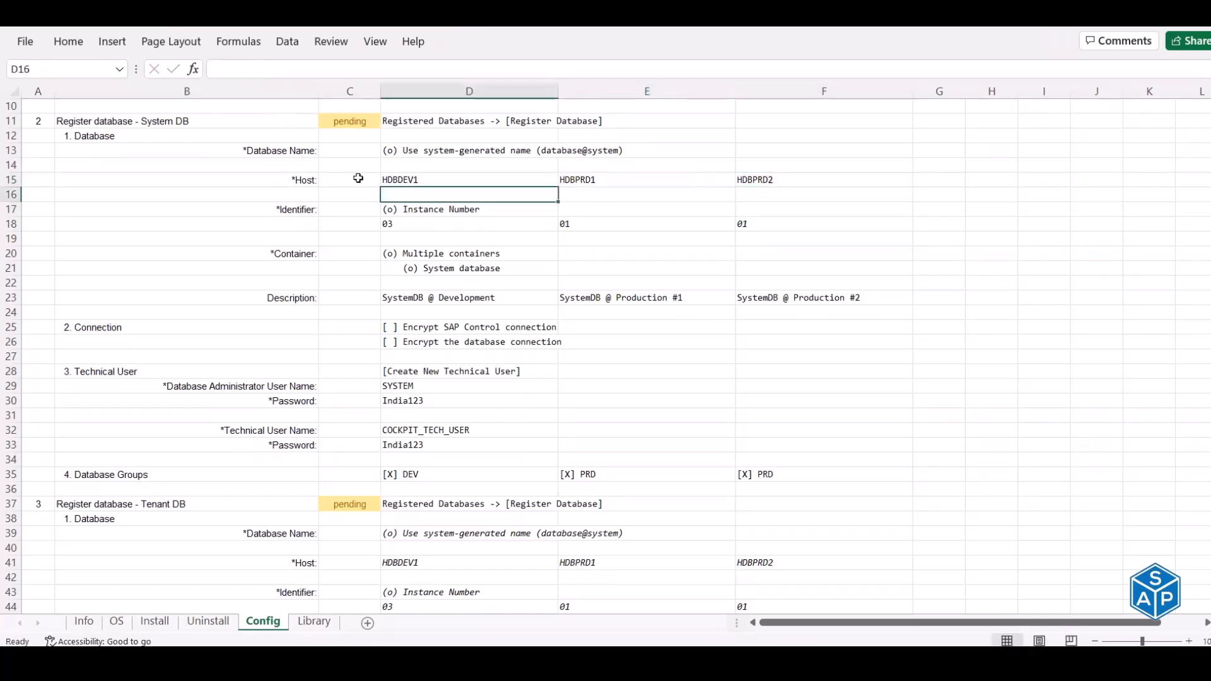
# - Copy HDBDEV1 from the sheet into the registration form's Host field
pyautogui.click(449, 179)
pyautogui.hotkey('ctrl', 'c')
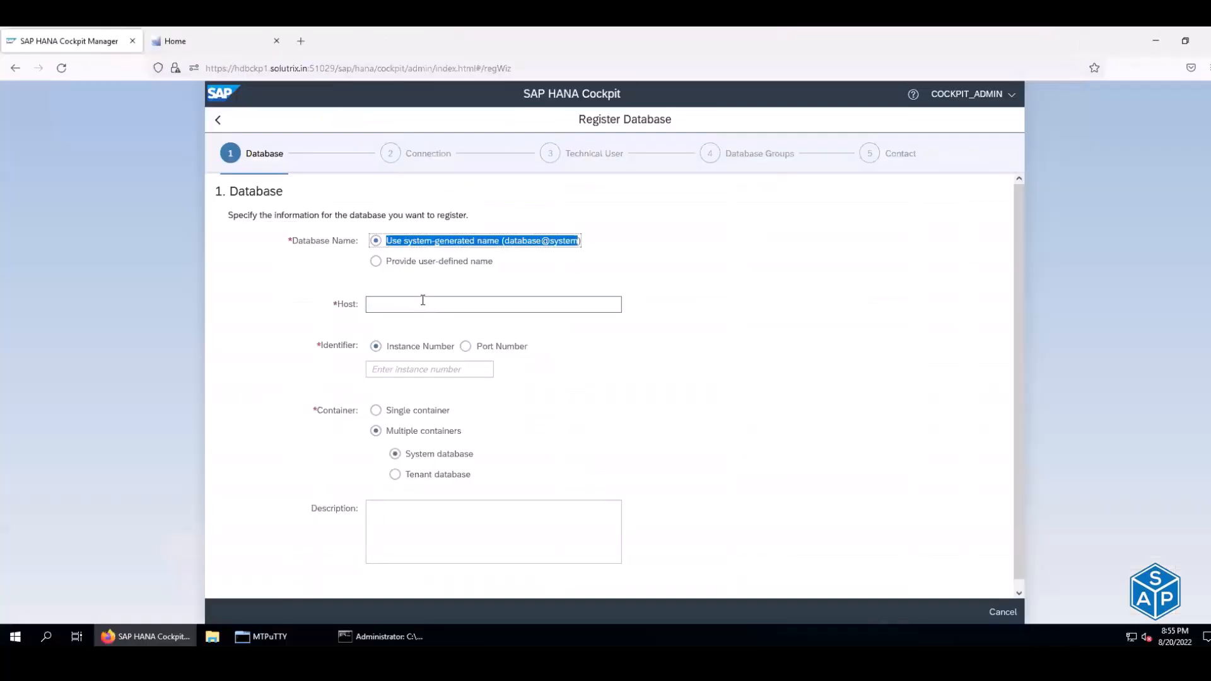
pyautogui.click(423, 304)
pyautogui.hotkey('ctrl', 'v')
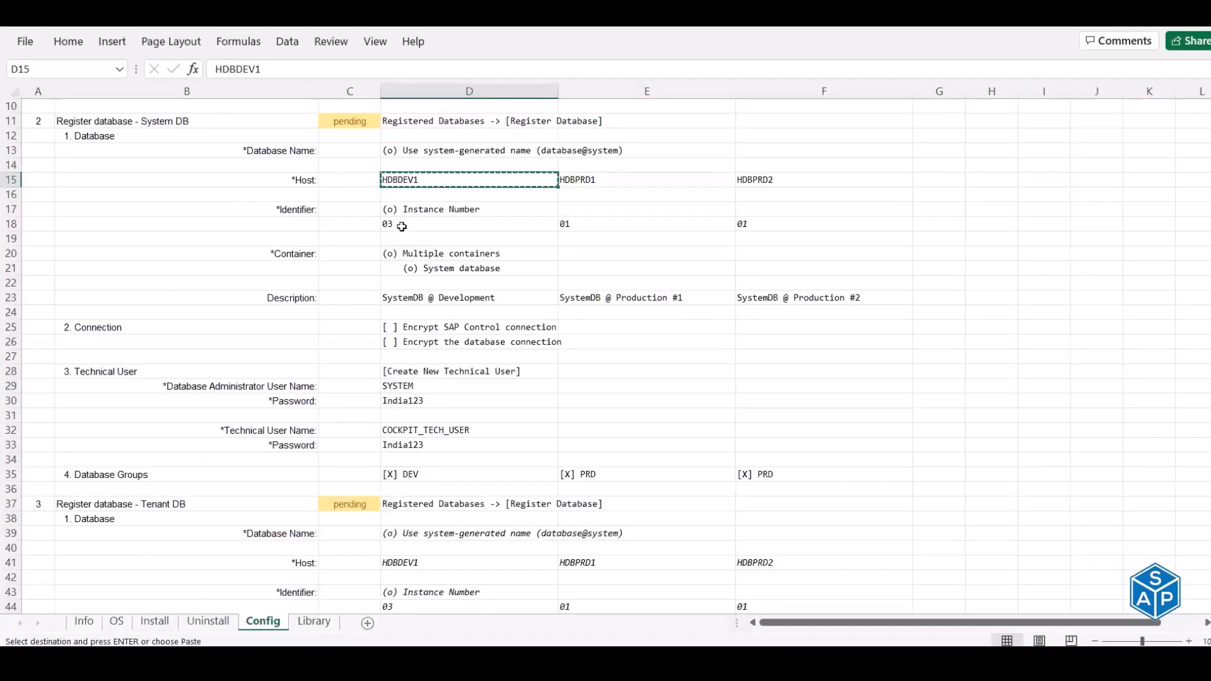
# - Enter instance number 03, choose system database, and paste description 'SystemDB @ Development'
pyautogui.click(398, 225)
pyautogui.hotkey('ctrl', 'c')
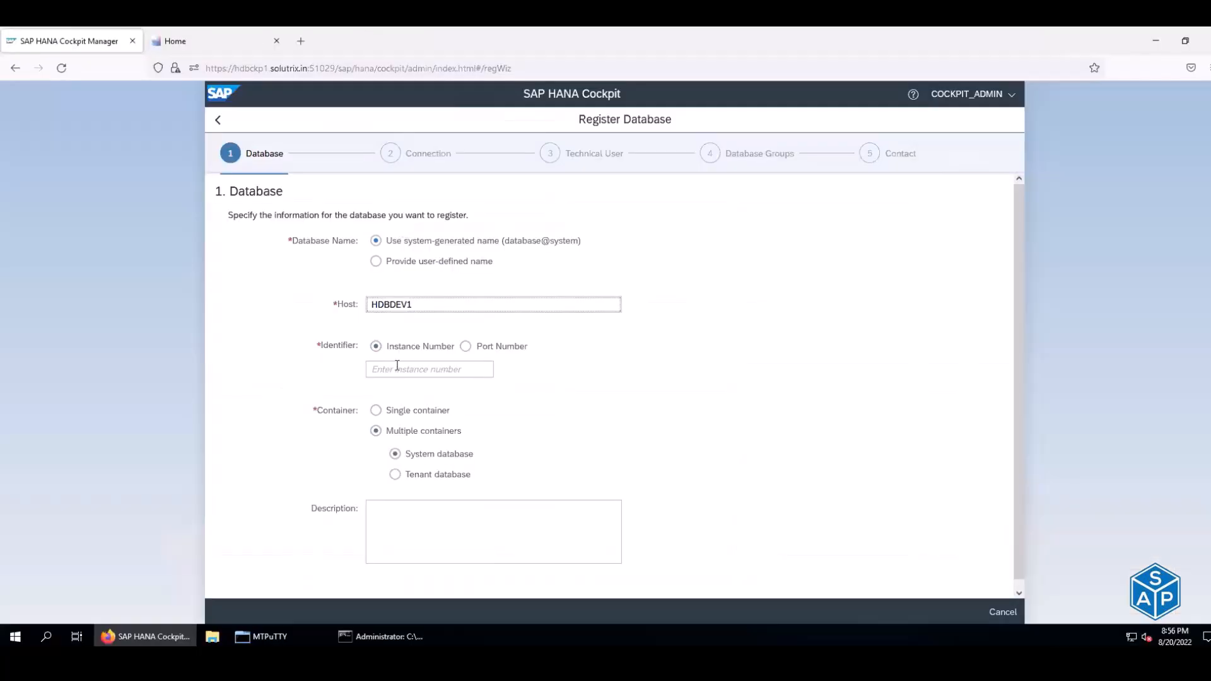
pyautogui.click(397, 368)
pyautogui.hotkey('ctrl', 'v')
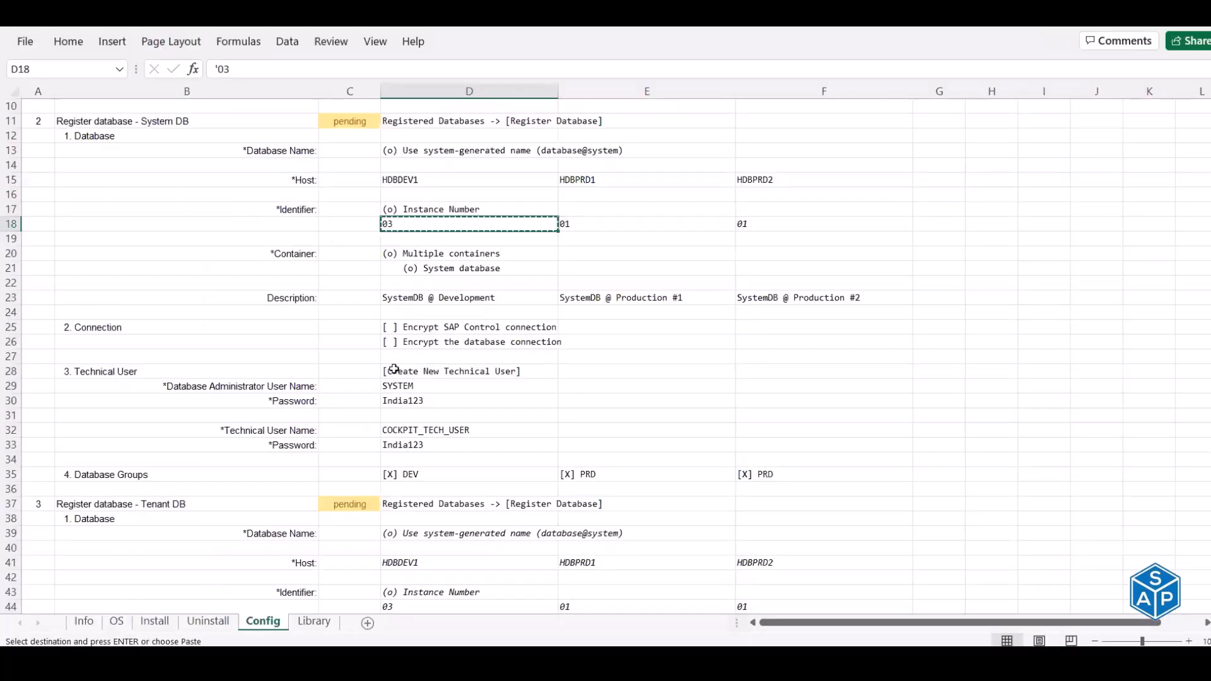
pyautogui.click(440, 254)
pyautogui.click(440, 269)
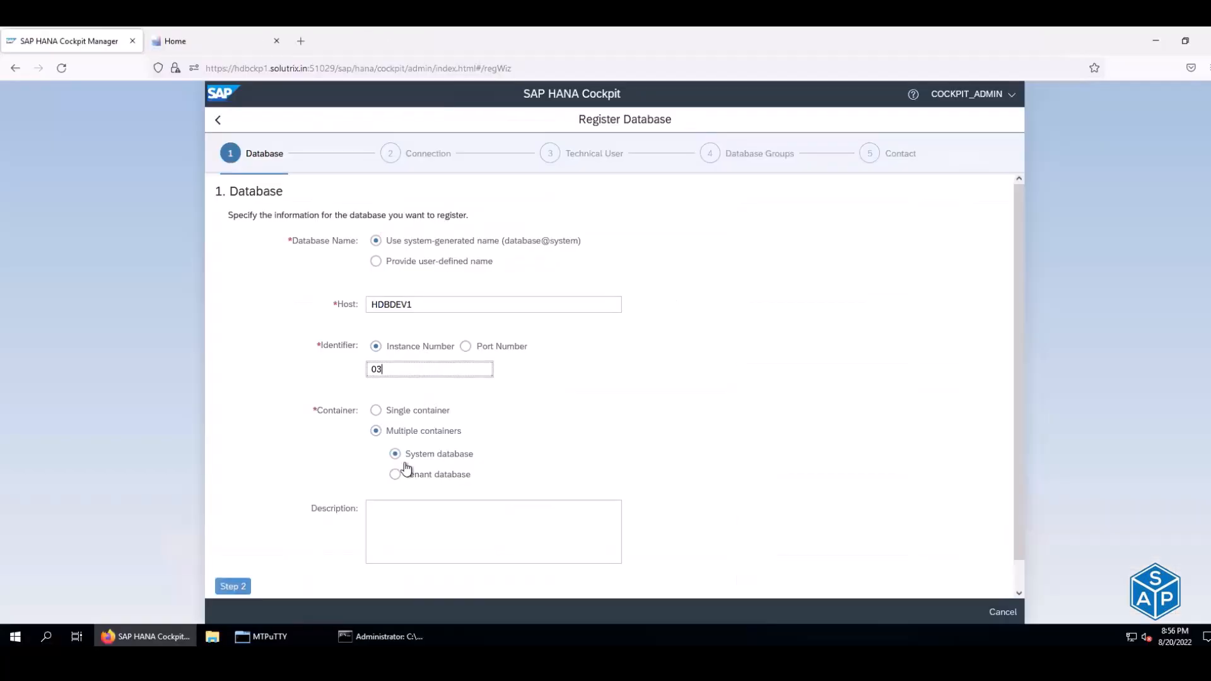
pyautogui.click(405, 454)
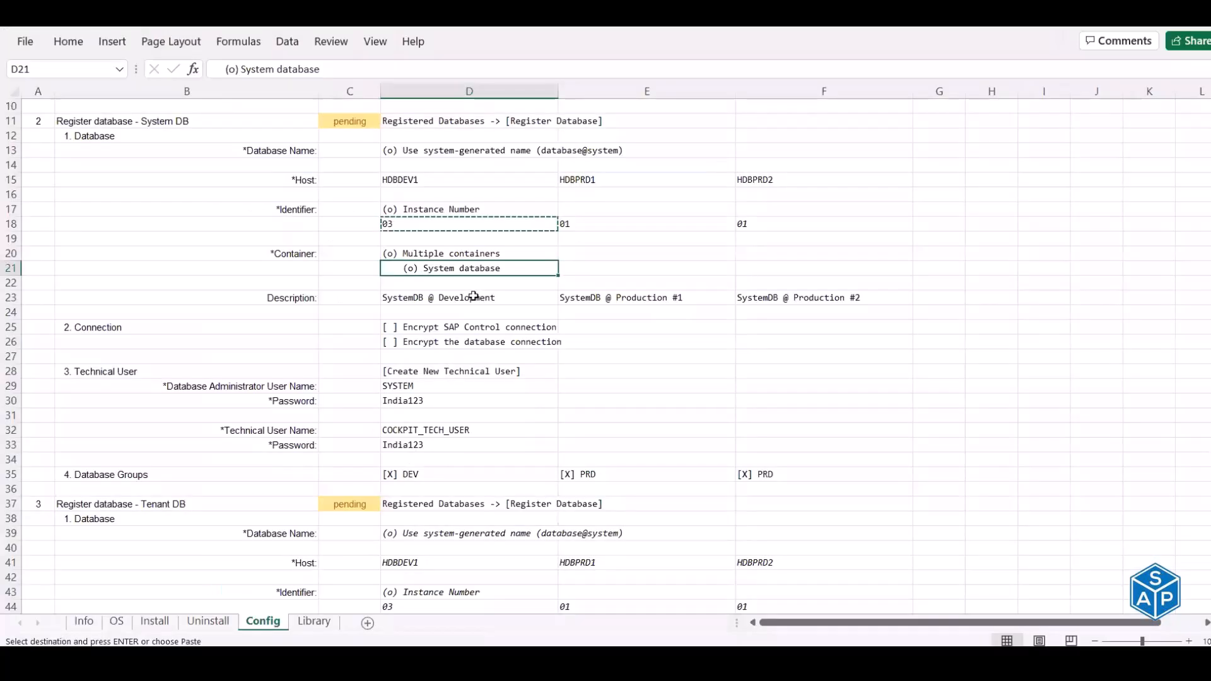
pyautogui.click(473, 296)
pyautogui.hotkey('ctrl', 'c')
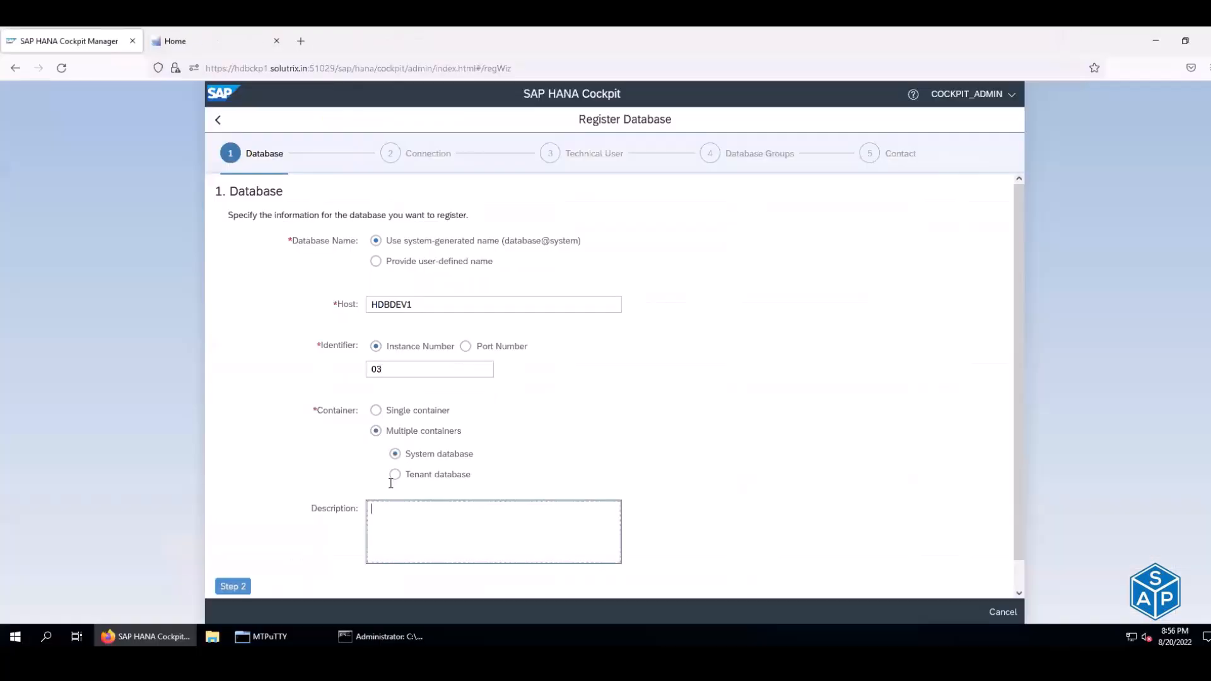
pyautogui.hotkey('ctrl', 'v')
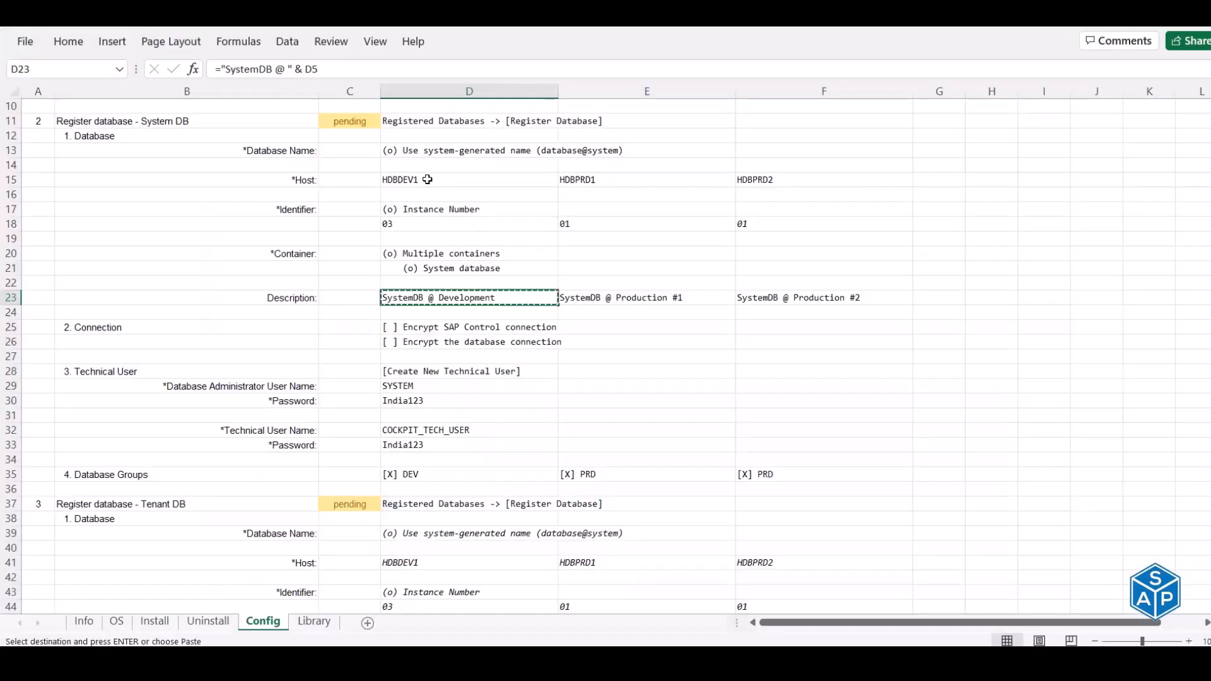
# - Verify host, instance, container and description against the sheet, then move to the Connection step
pyautogui.click(427, 178)
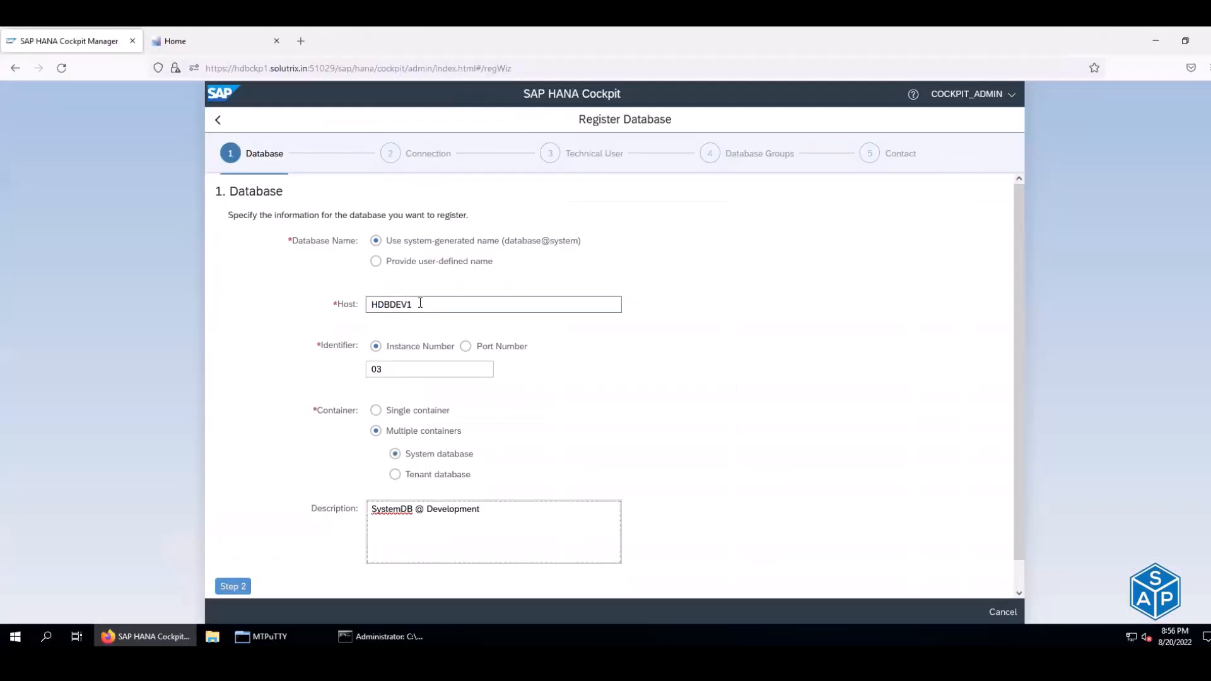
pyautogui.click(420, 304)
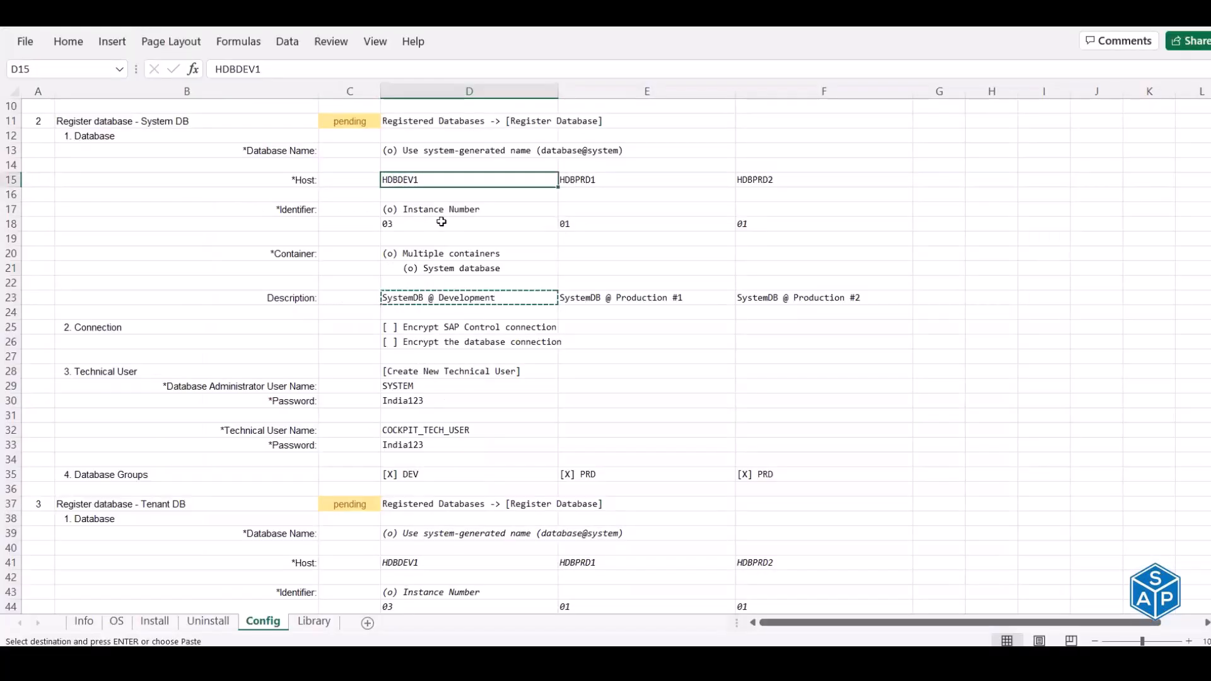
pyautogui.click(441, 222)
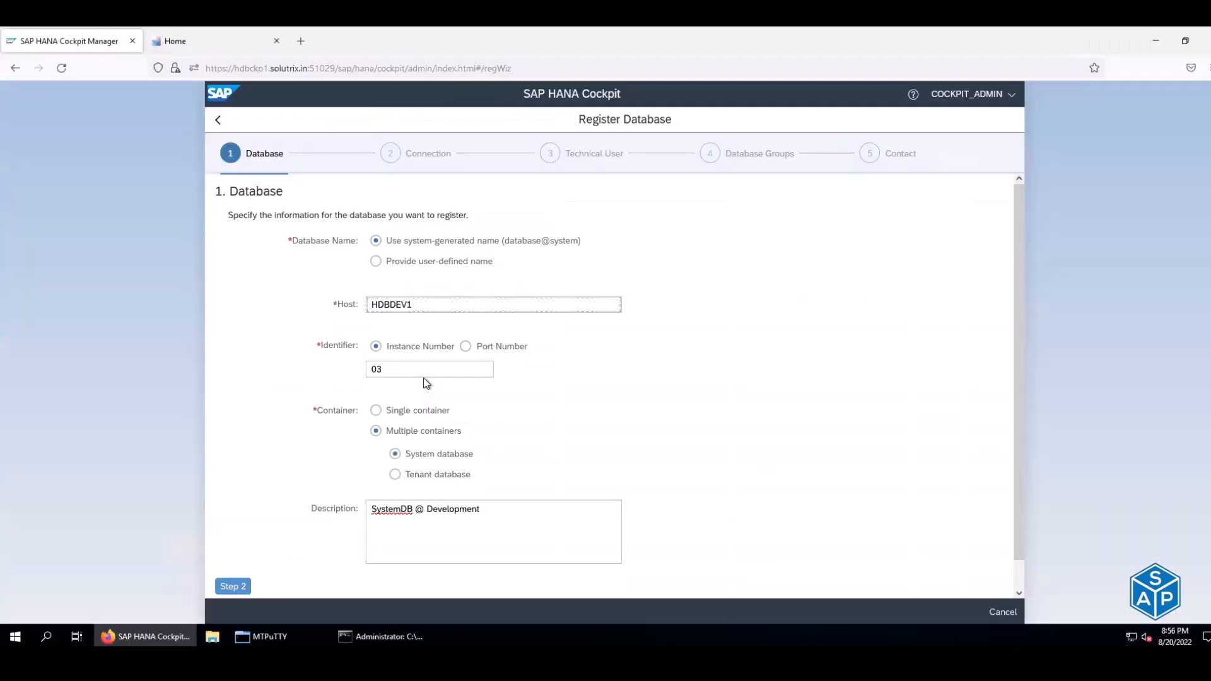
pyautogui.click(412, 366)
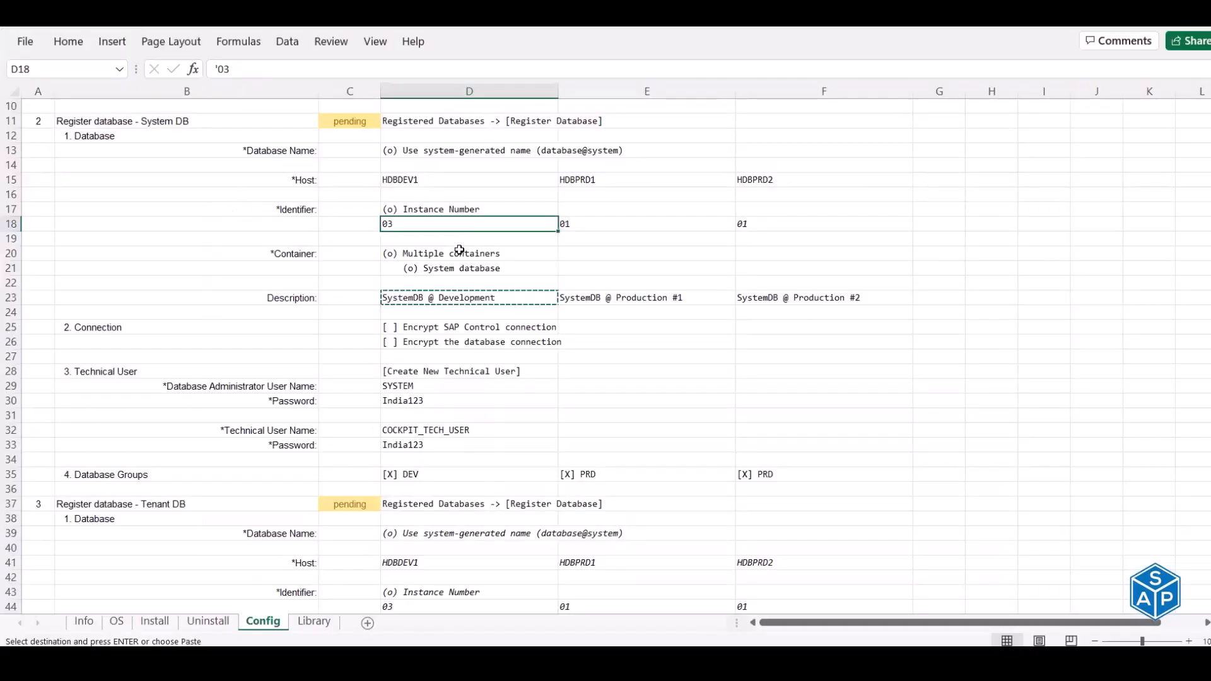
pyautogui.click(449, 254)
pyautogui.click(459, 269)
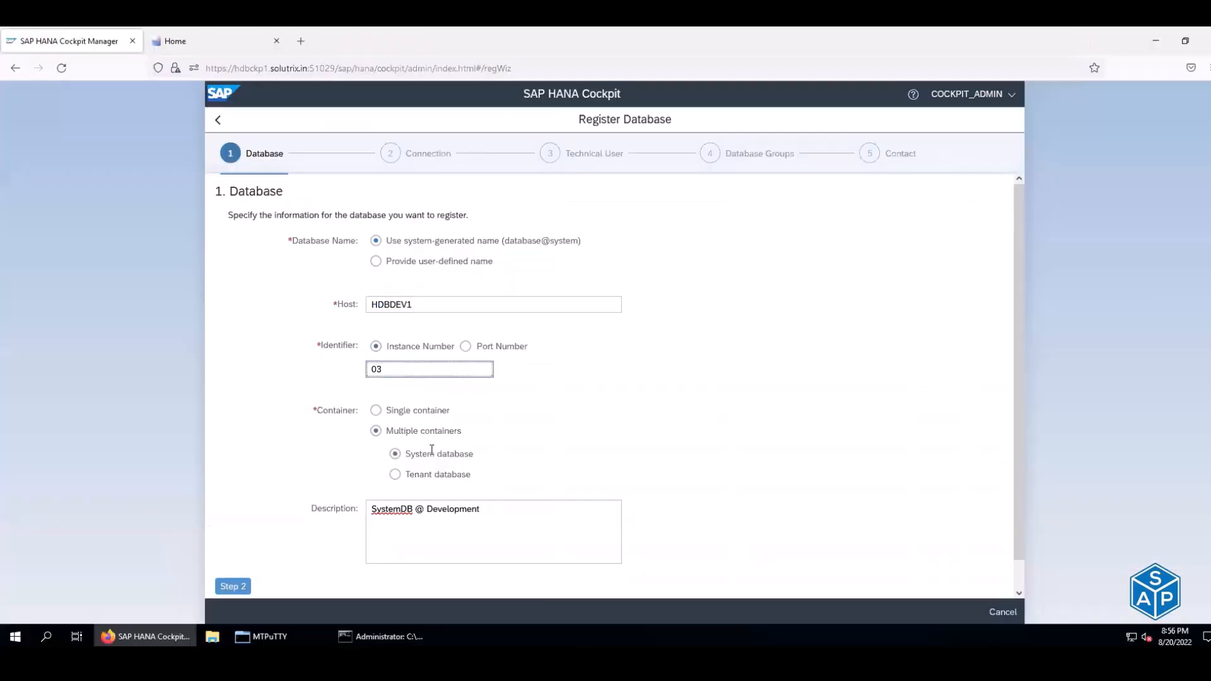
pyautogui.click(425, 430)
pyautogui.click(391, 518)
pyautogui.click(233, 587)
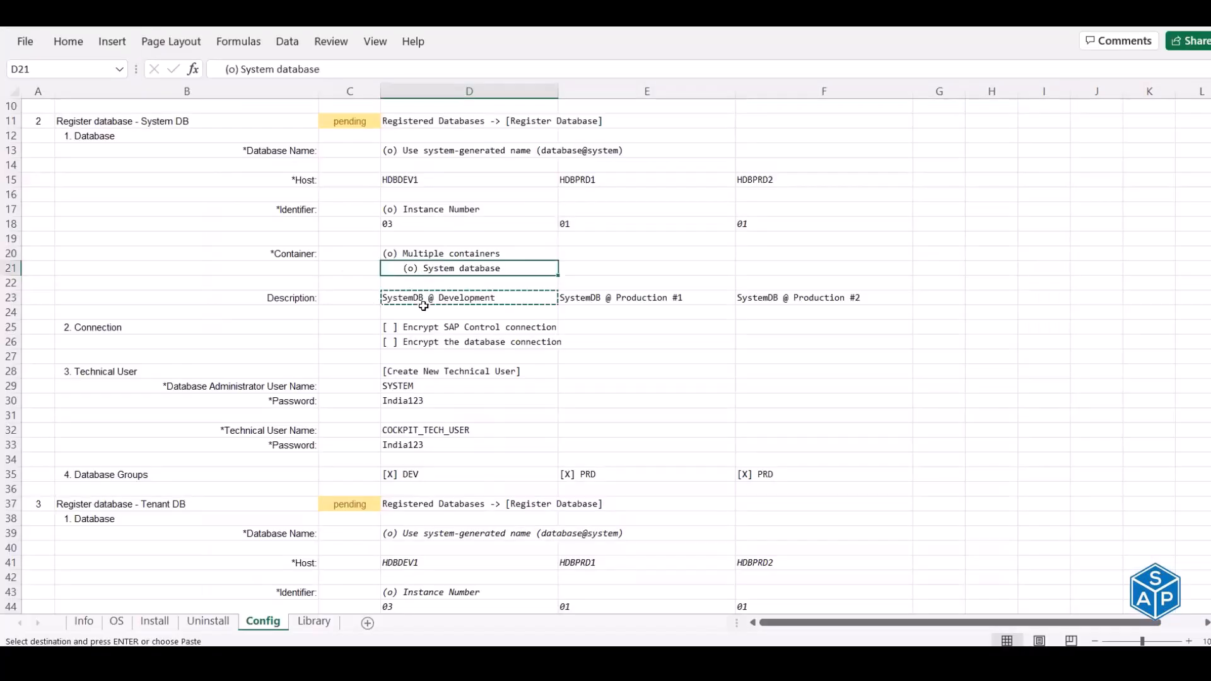
pyautogui.moveTo(418, 326)
pyautogui.mouseDown()
pyautogui.moveTo(419, 341)
pyautogui.moveTo(436, 340)
pyautogui.mouseUp()
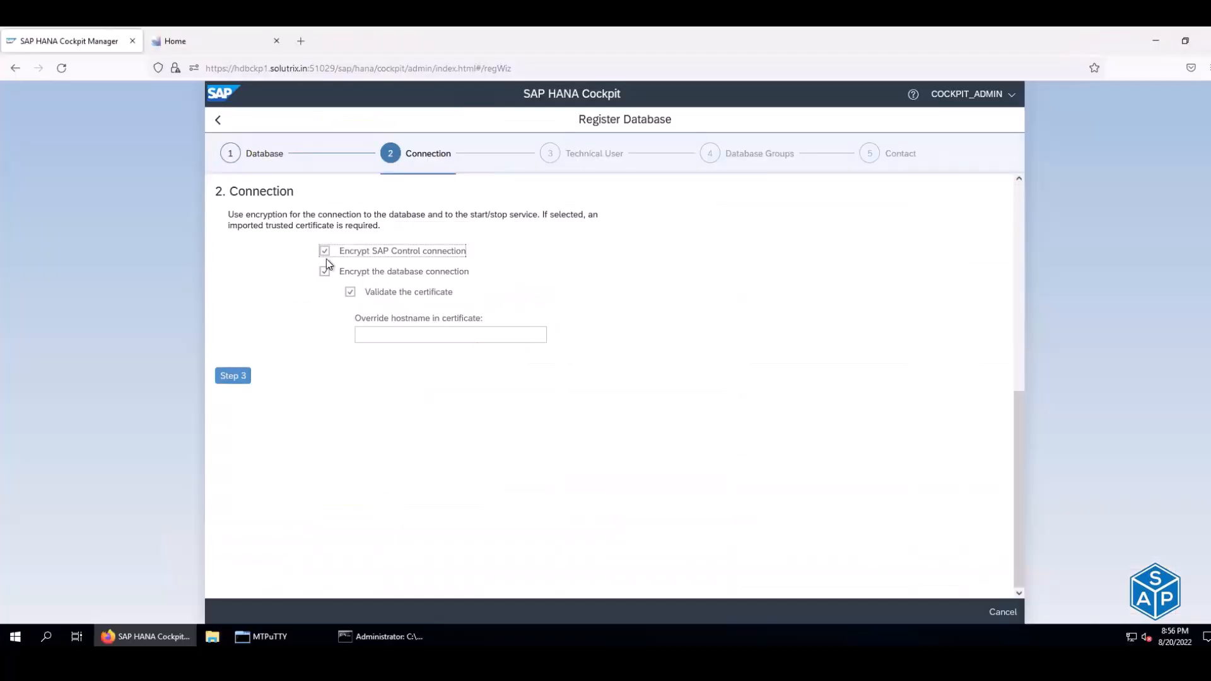
# - Disable both SAP Control and database connection encryption, then continue to Technical User
pyautogui.click(324, 251)
pyautogui.click(325, 252)
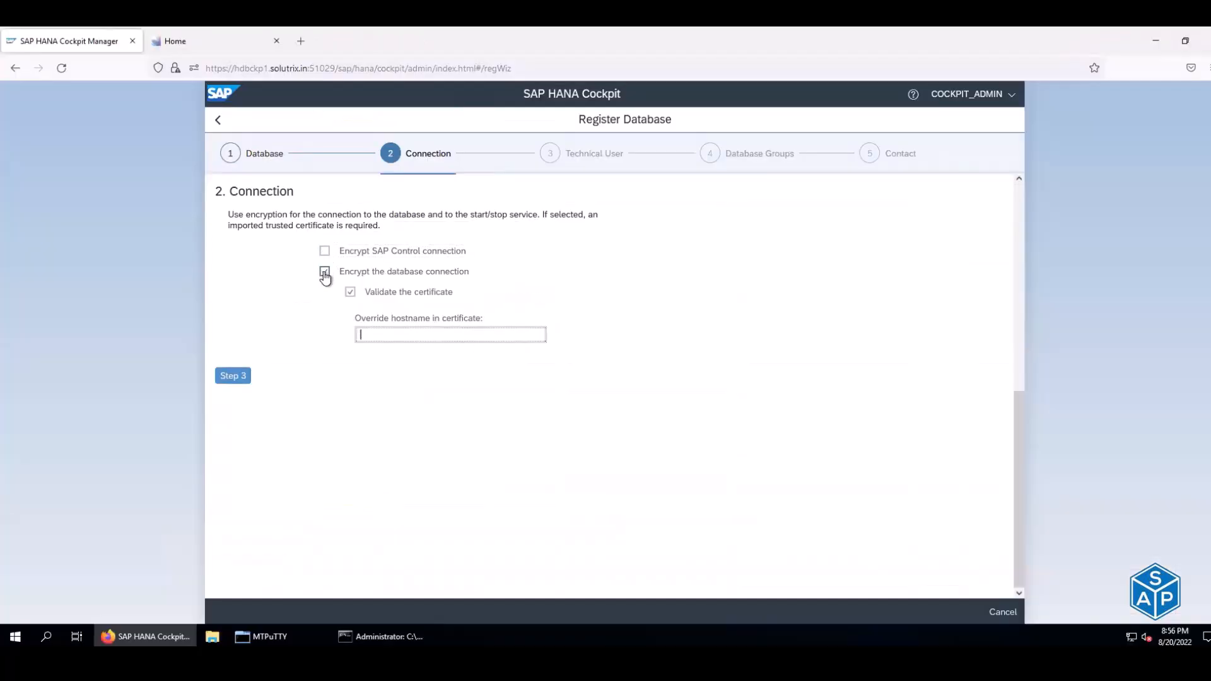
pyautogui.click(325, 272)
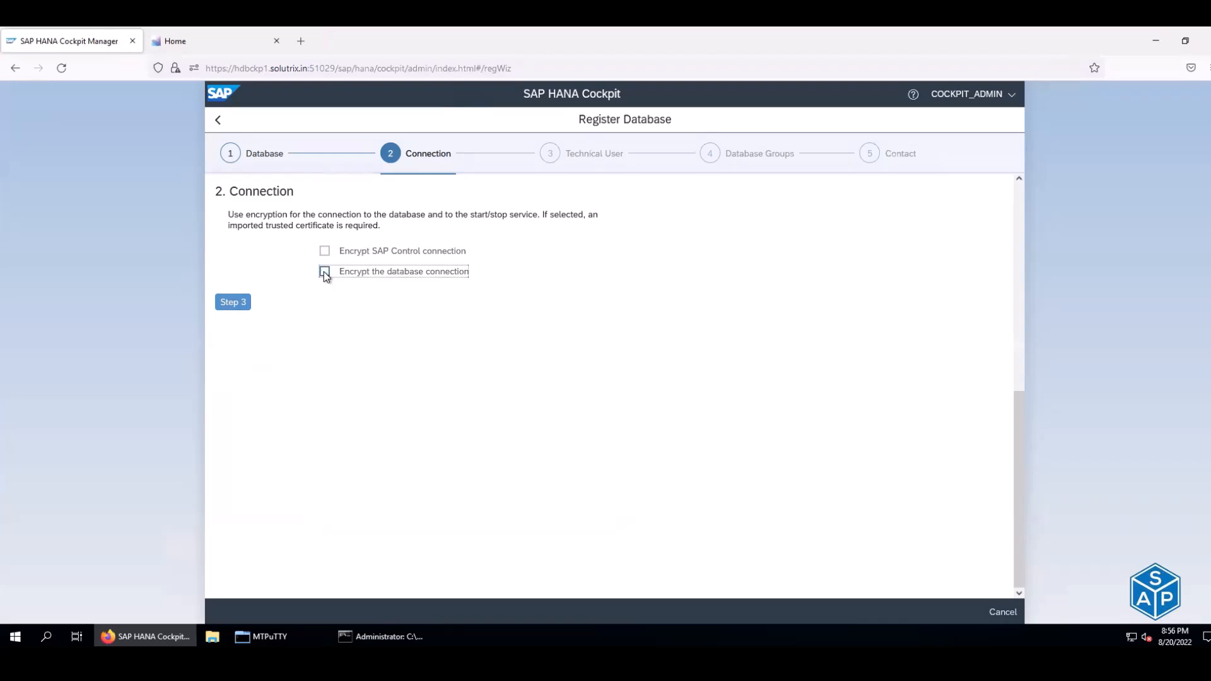
pyautogui.click(231, 303)
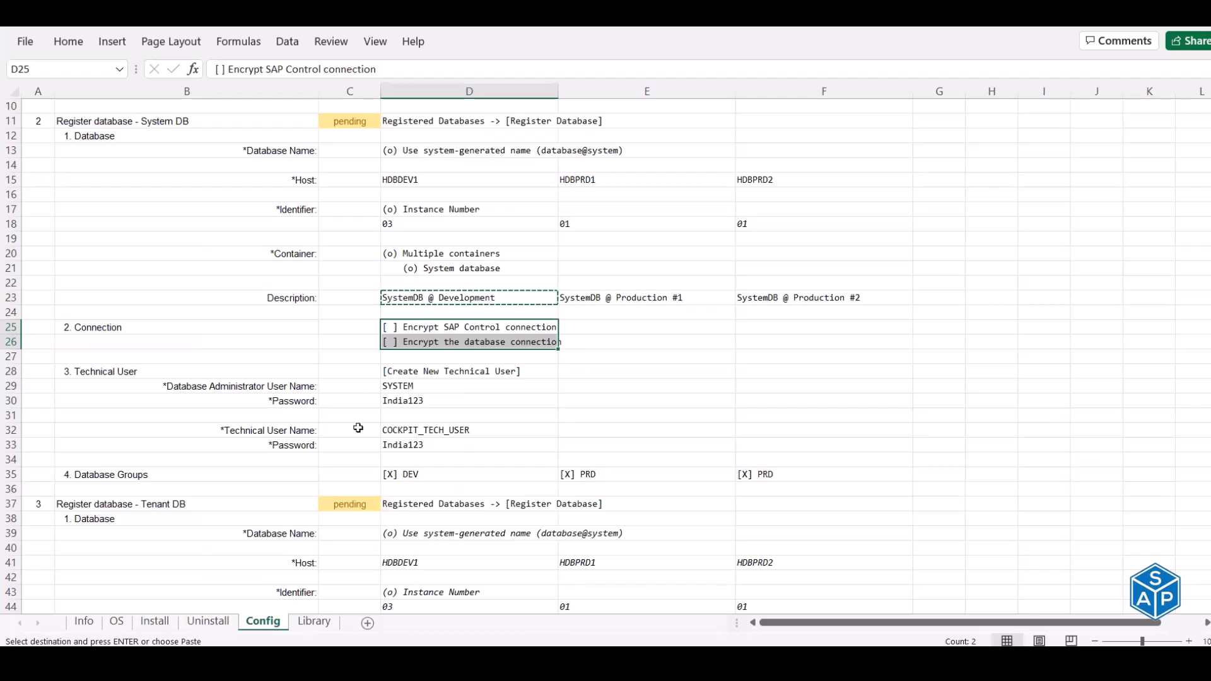
pyautogui.click(446, 374)
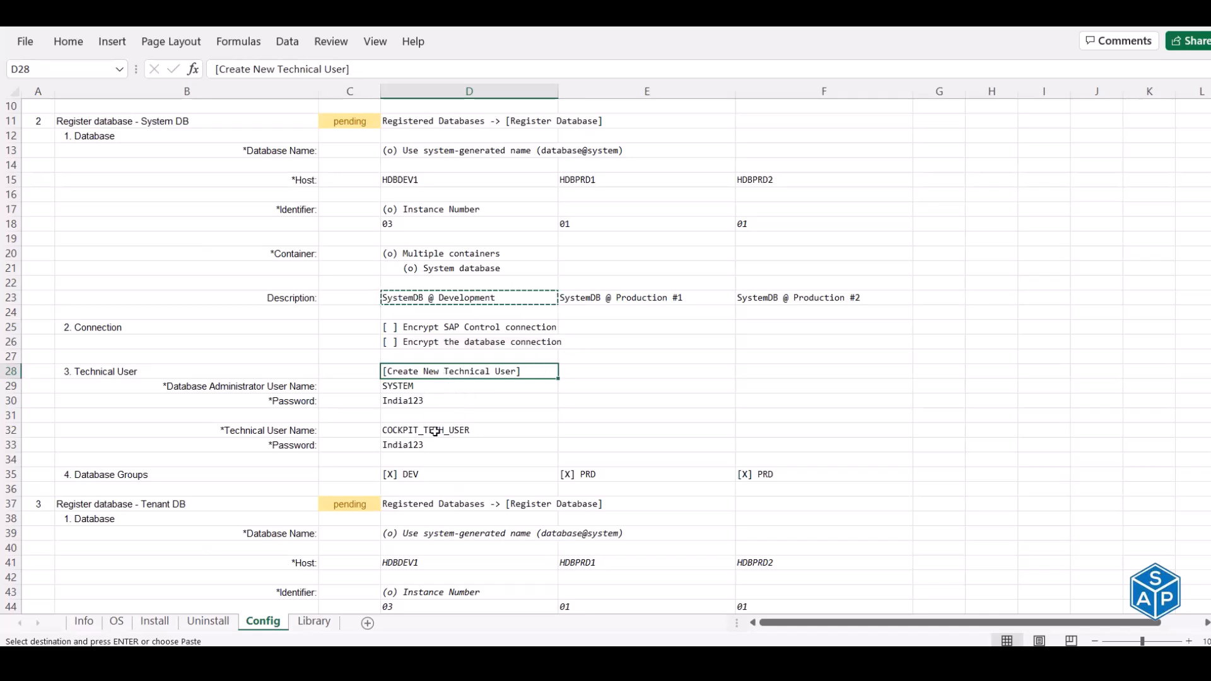
pyautogui.click(413, 431)
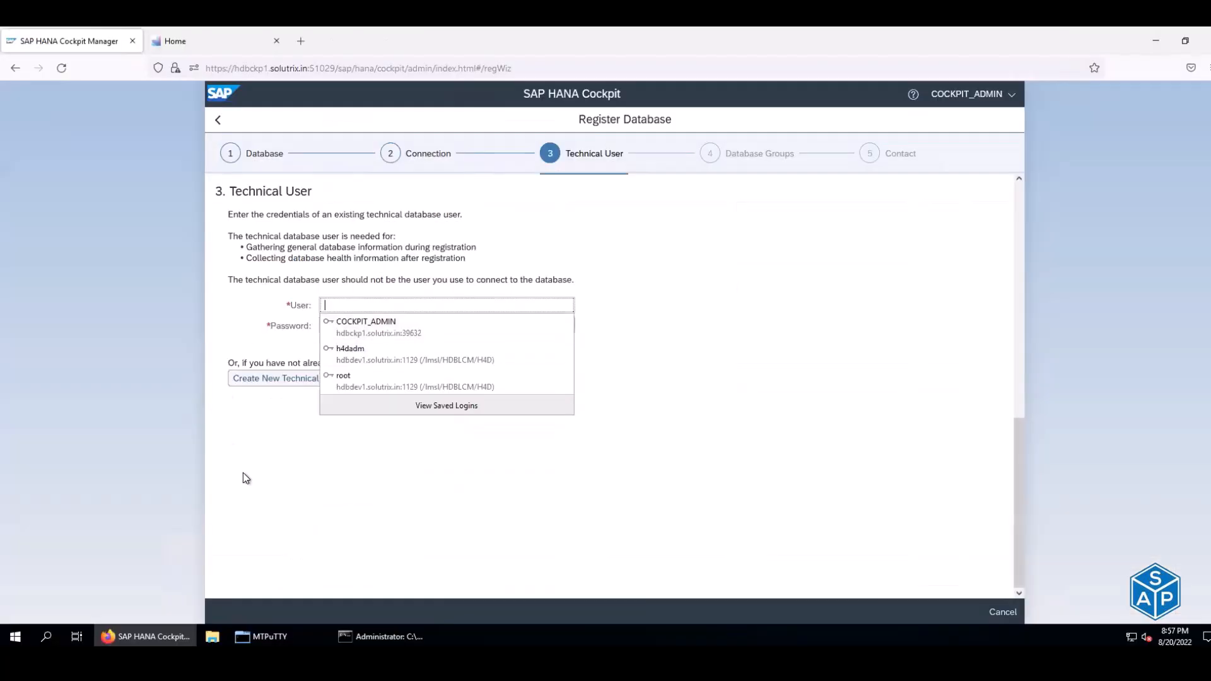
pyautogui.click(244, 472)
pyautogui.moveTo(247, 363); pyautogui.dragTo(521, 363)
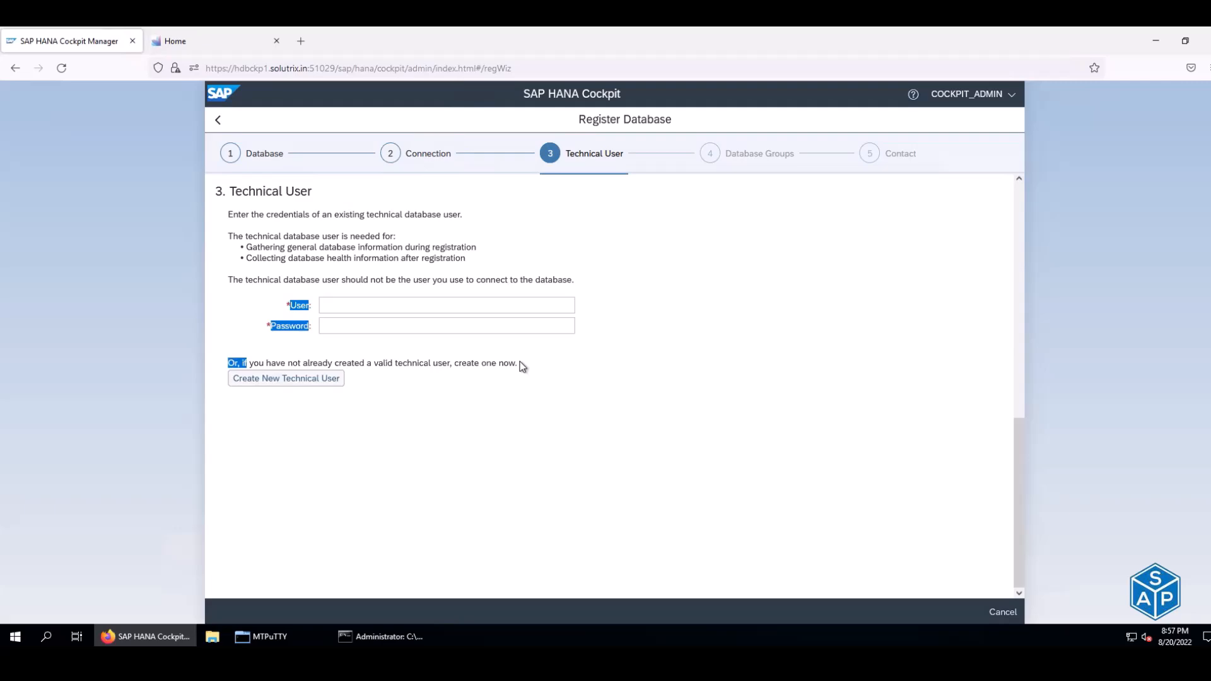
pyautogui.click(520, 362)
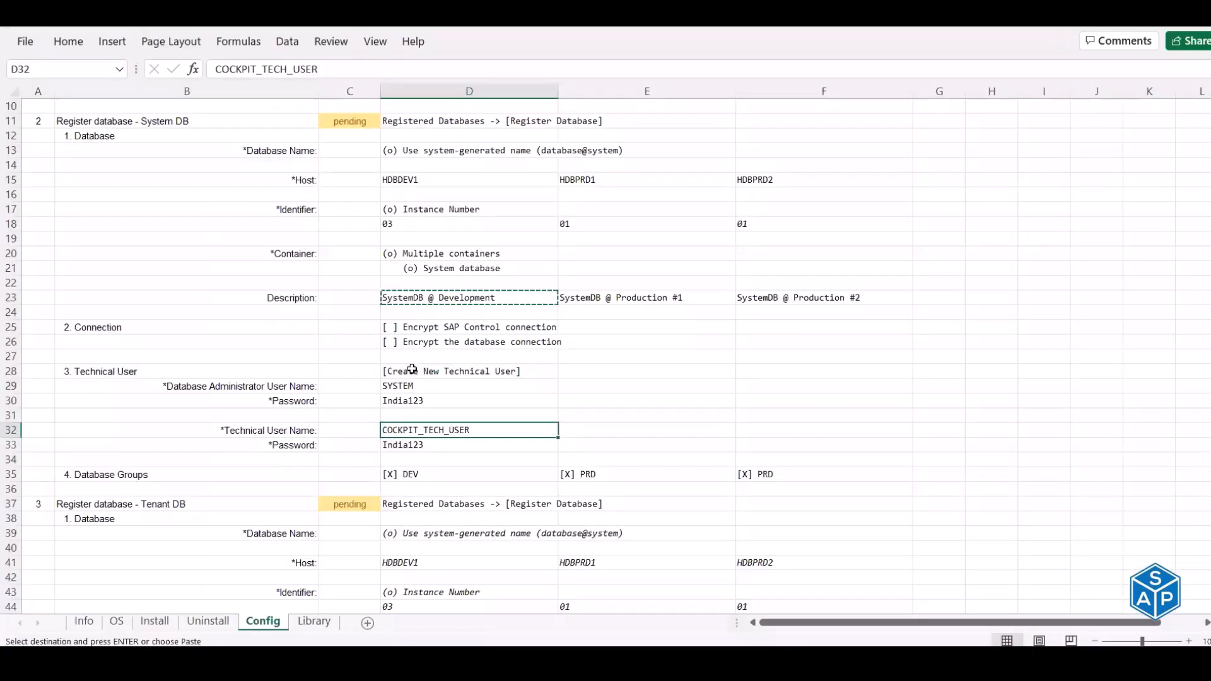
pyautogui.click(468, 372)
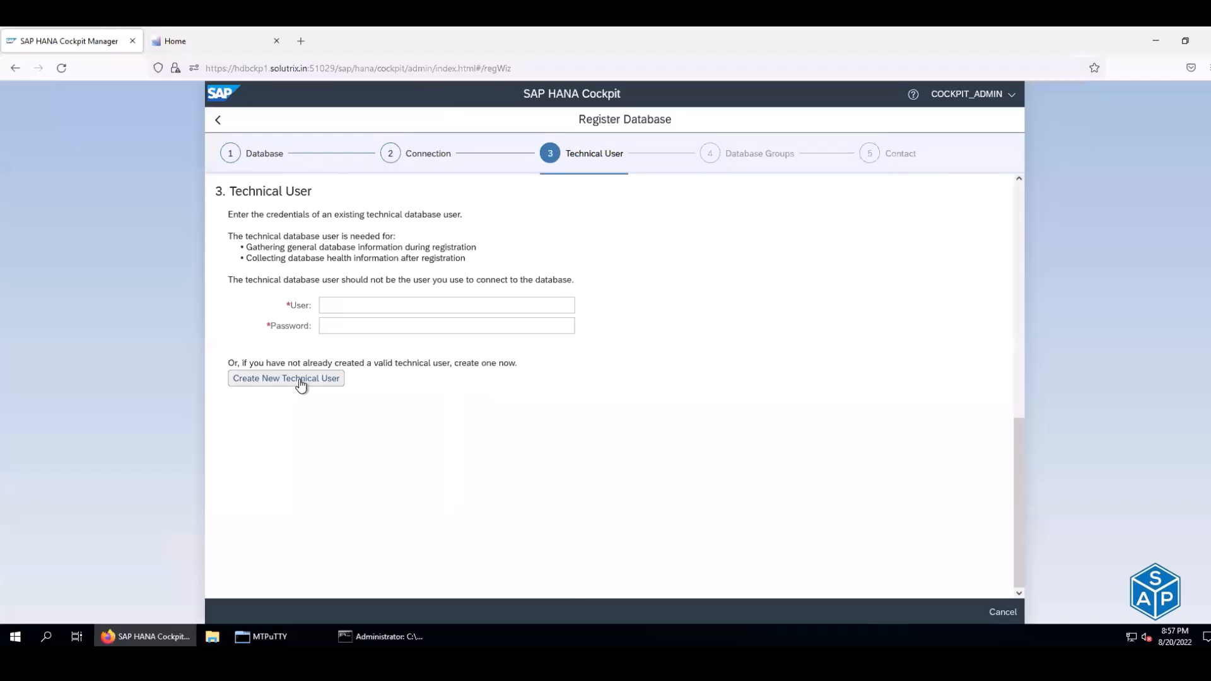
# - In the new technical user form, enter administrator SYSTEM and its password from the sheet
pyautogui.click(300, 380)
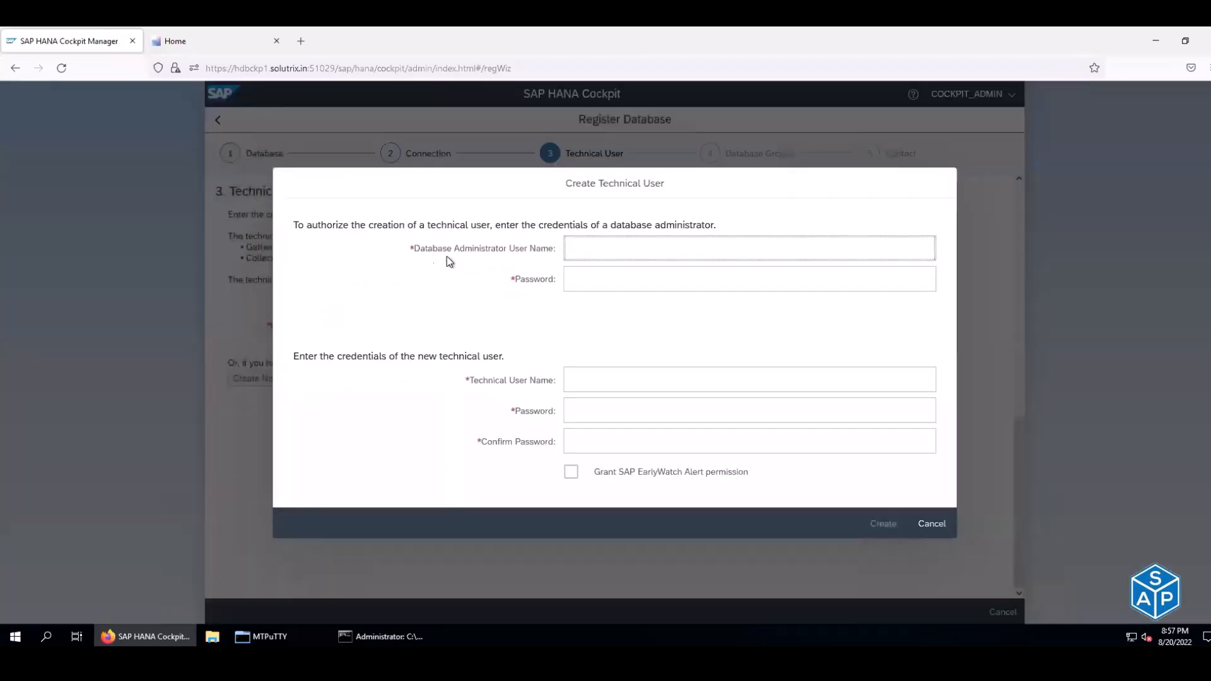
pyautogui.moveTo(416, 249); pyautogui.dragTo(509, 249)
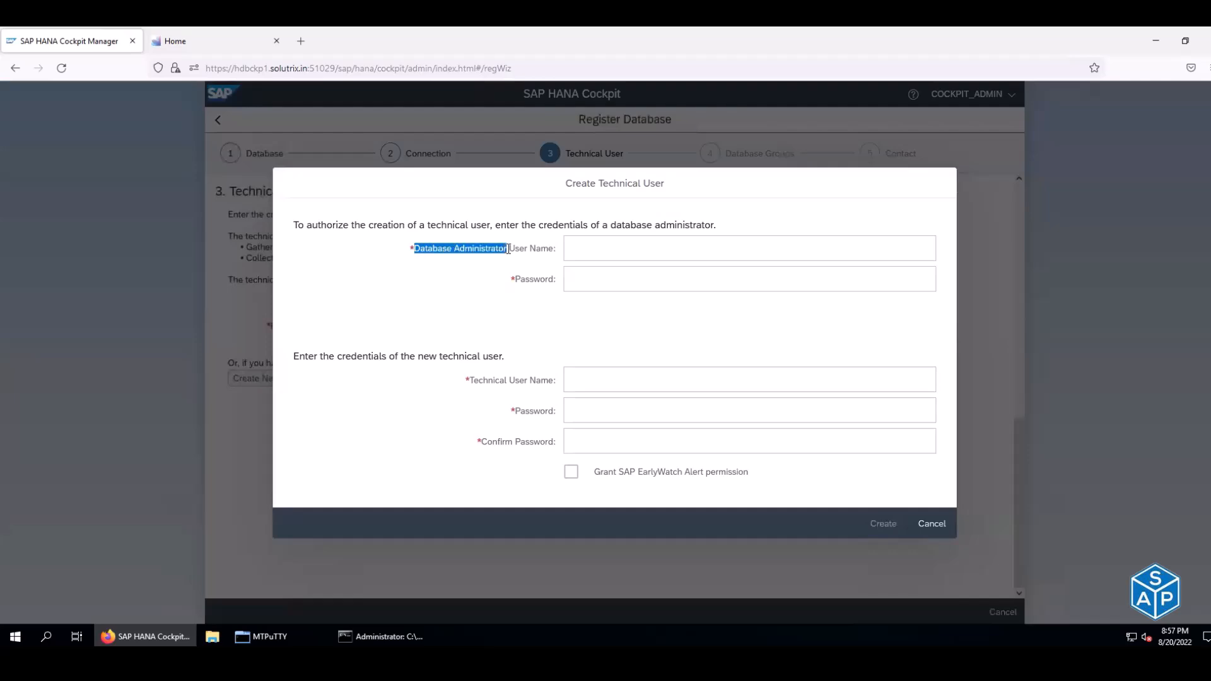
pyautogui.moveTo(506, 249); pyautogui.dragTo(508, 249)
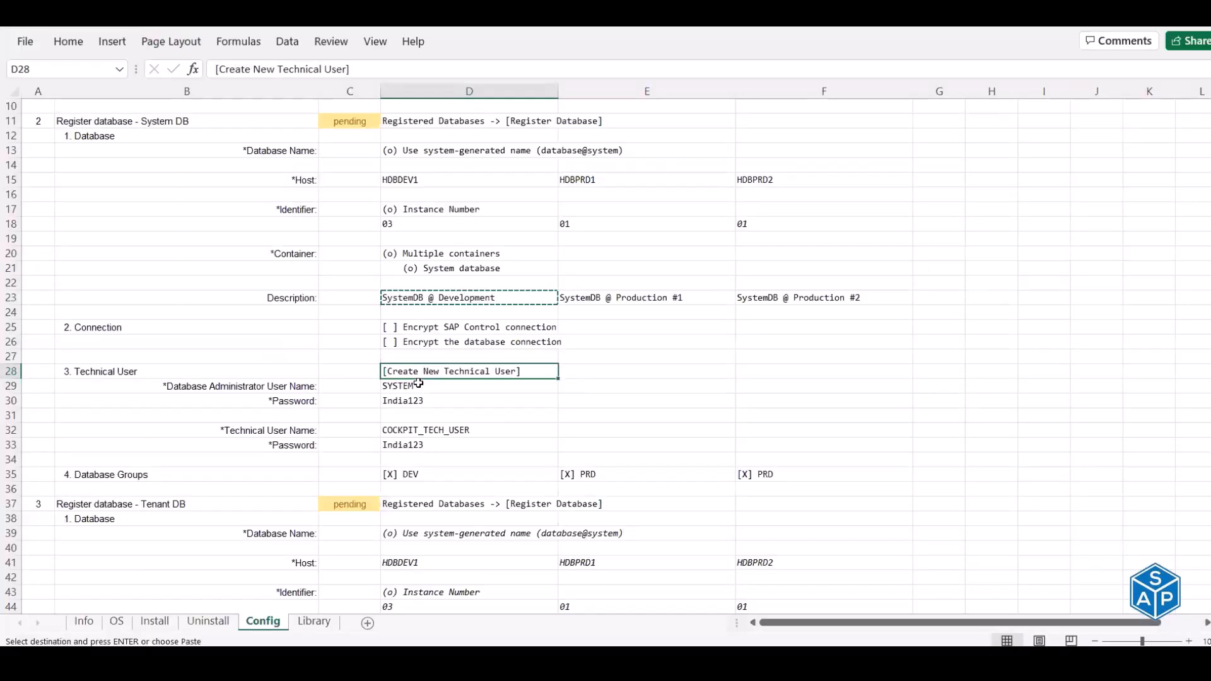
pyautogui.click(422, 390)
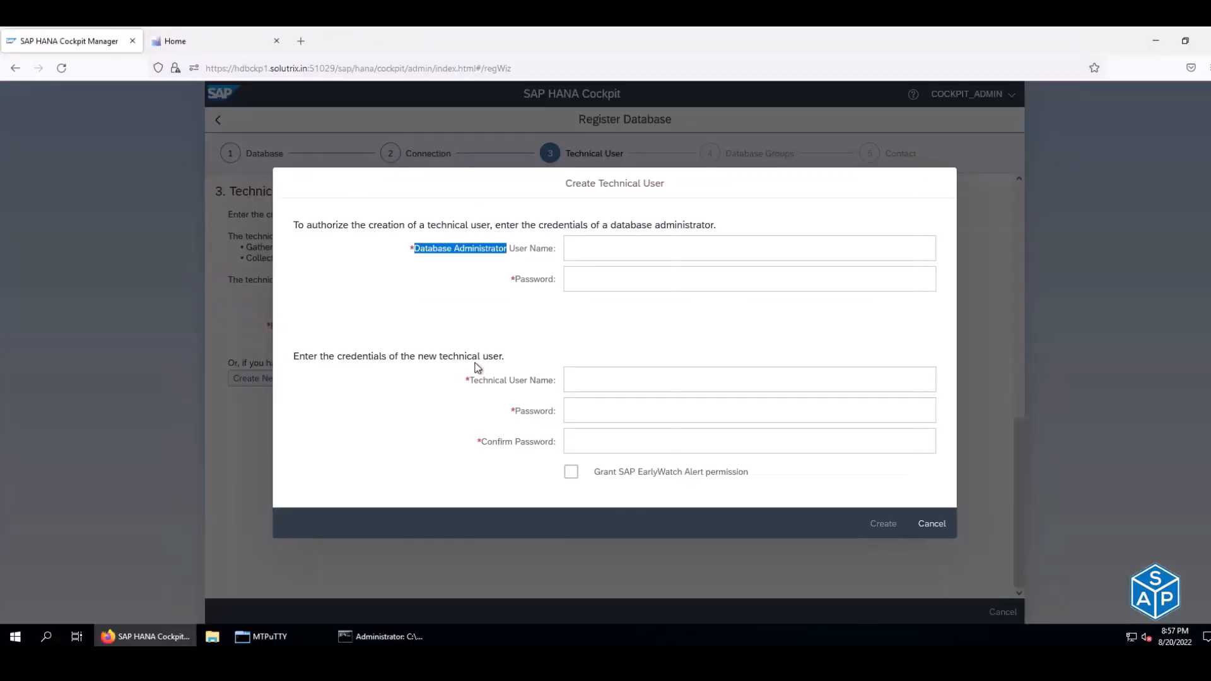
pyautogui.click(617, 248)
pyautogui.hotkey('ctrl', 'v')
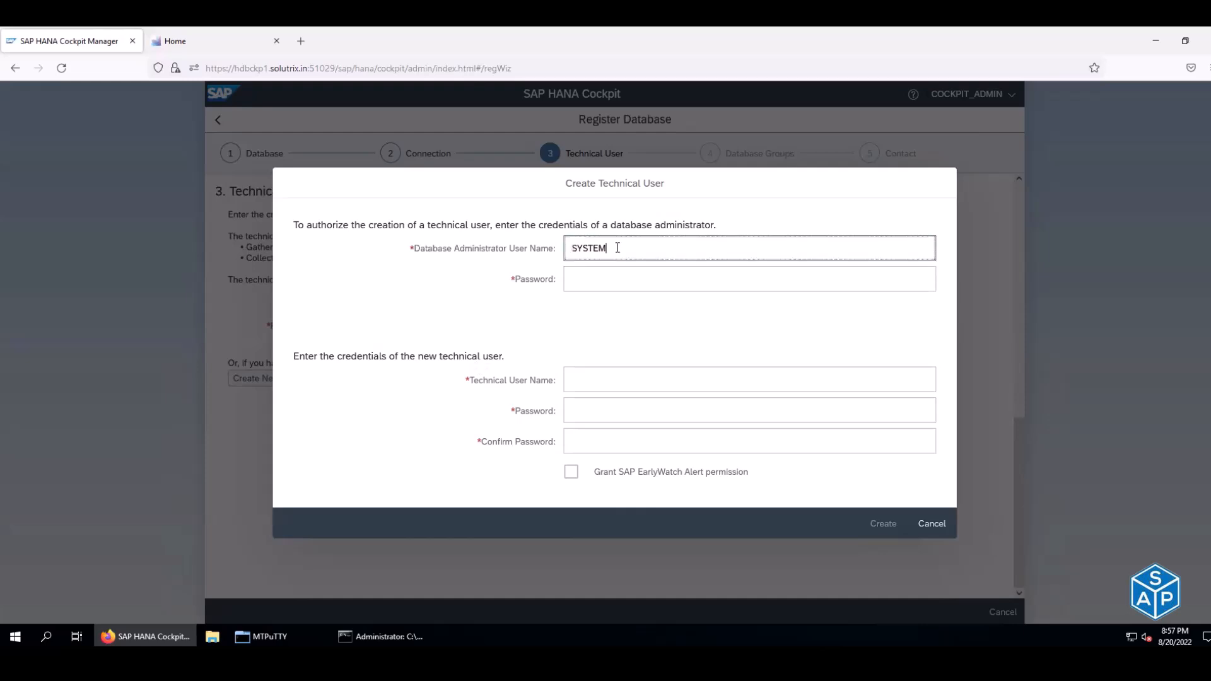
pyautogui.press('Tab')
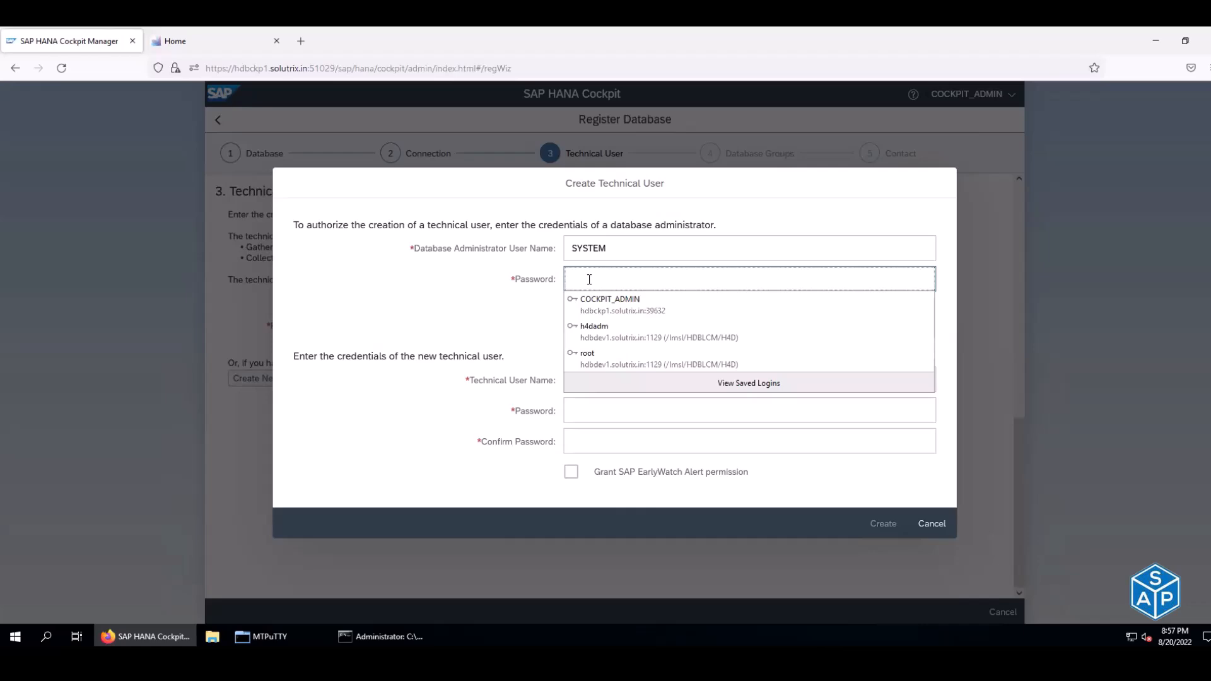
pyautogui.hotkey('alt', 'Tab')
pyautogui.click(398, 402)
pyautogui.hotkey('ctrl', 'c')
pyautogui.hotkey('alt', 'Tab')
pyautogui.click(646, 280)
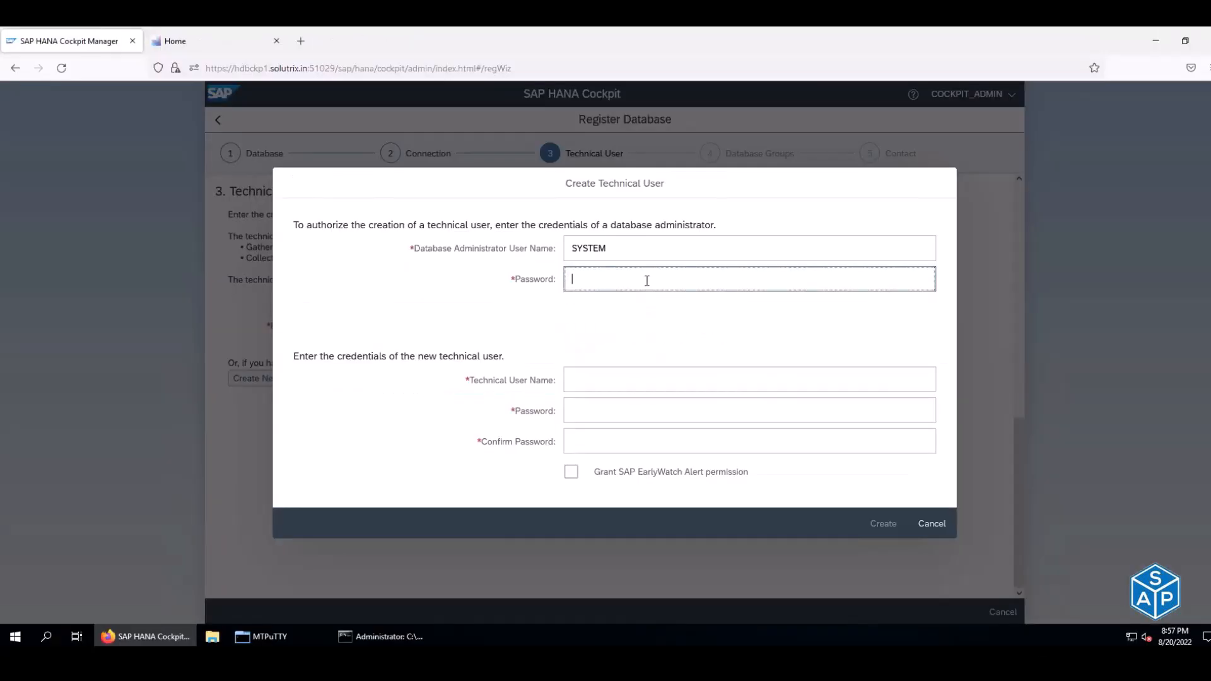
pyautogui.hotkey('ctrl', 'v')
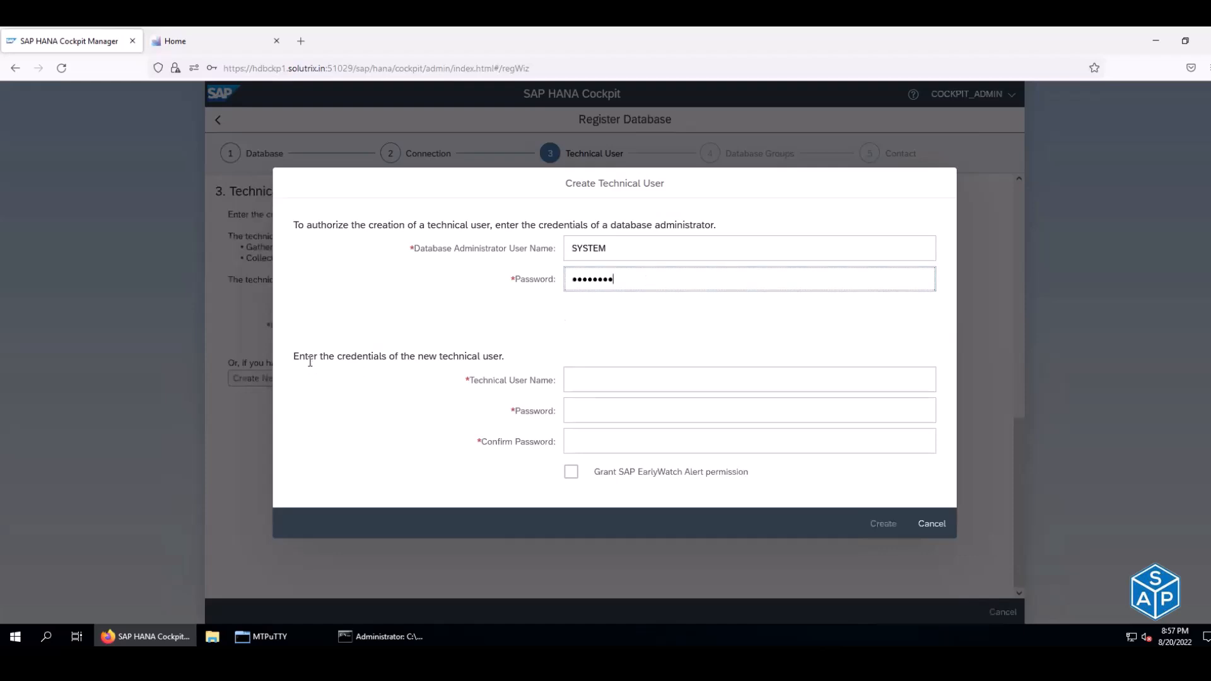
# - Enter COCKPIT_TECH_USER as the new technical user name
pyautogui.moveTo(294, 356); pyautogui.dragTo(501, 359)
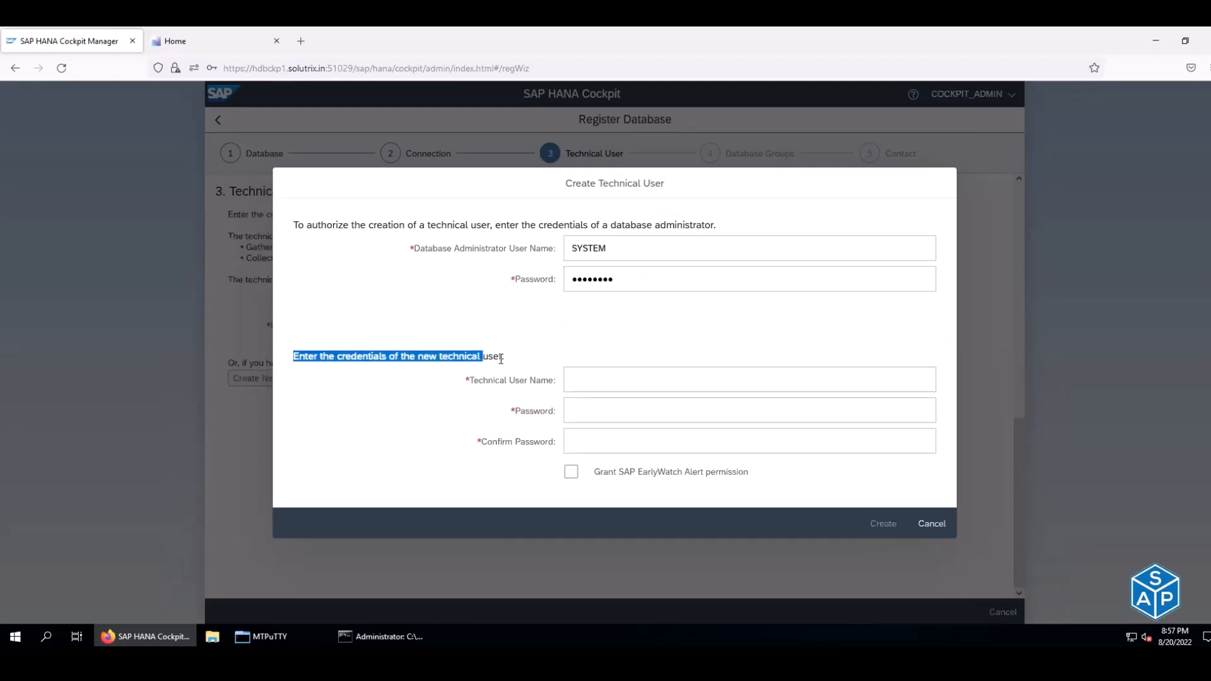
pyautogui.hotkey('alt', 'Tab')
pyautogui.click(435, 430)
pyautogui.hotkey('ctrl', 'c')
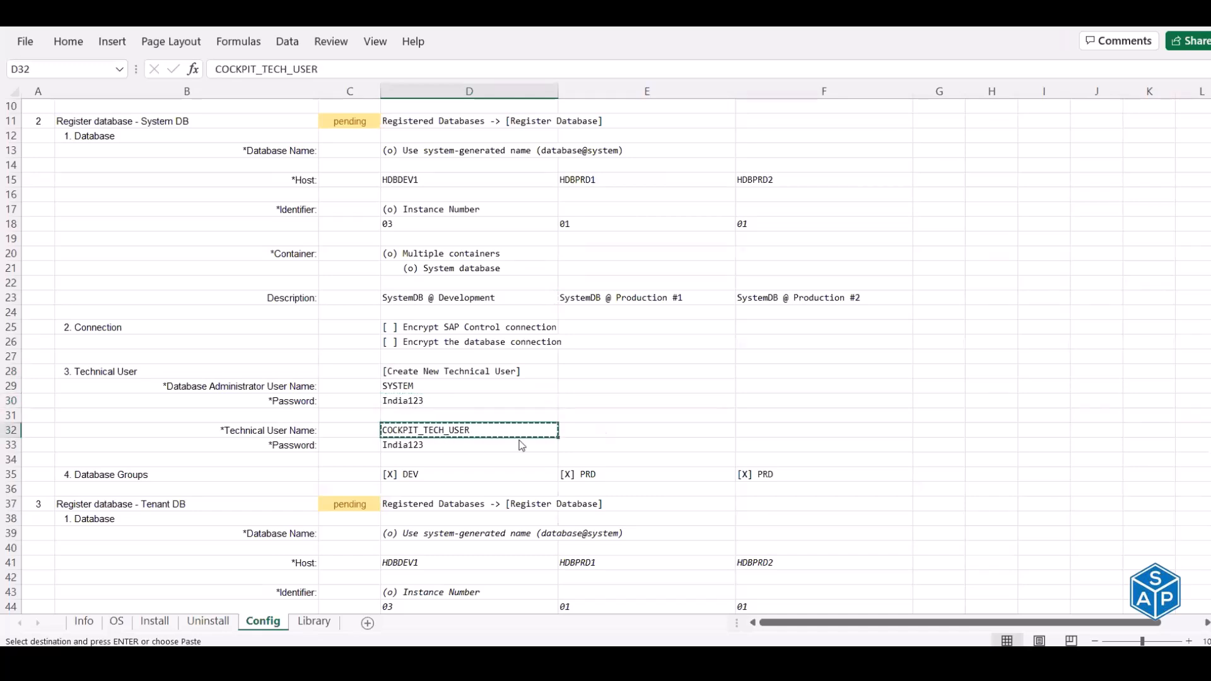
pyautogui.hotkey('alt', 'Tab')
pyautogui.click(580, 377)
pyautogui.hotkey('ctrl', 'v')
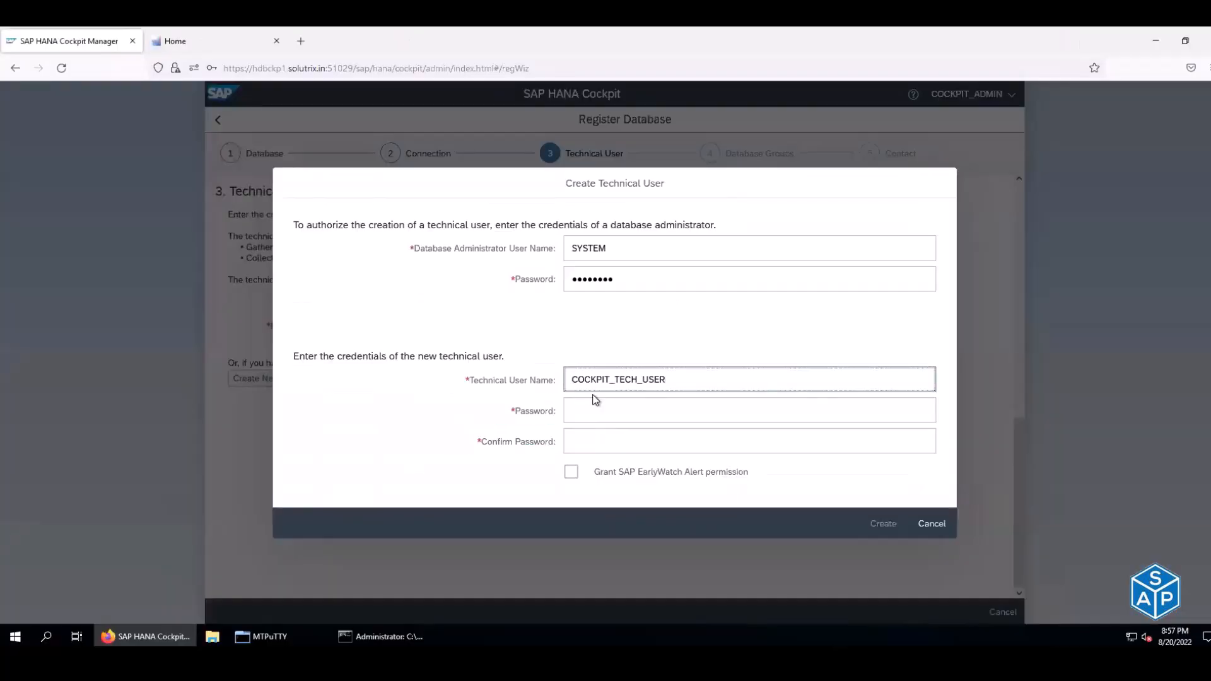
# - Paste the technical user's password twice and create the user
pyautogui.hotkey('alt', 'Tab')
pyautogui.click(444, 444)
pyautogui.hotkey('ctrl', 'c')
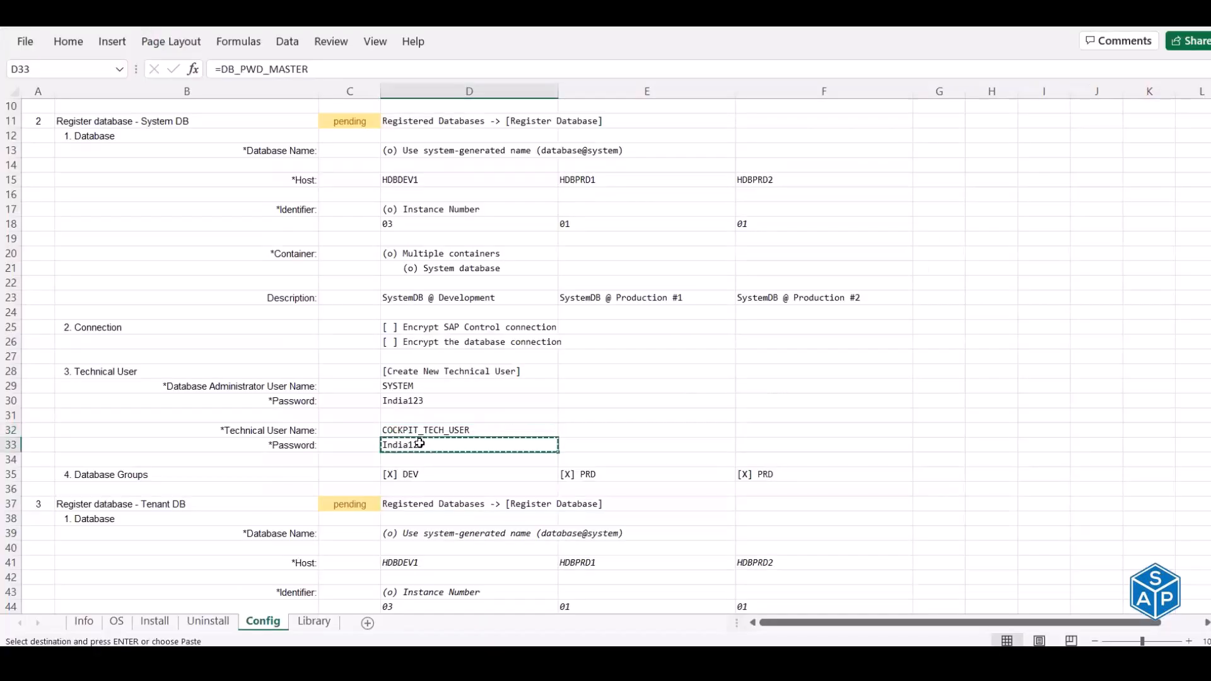
pyautogui.hotkey('alt', 'Tab')
pyautogui.click(590, 407)
pyautogui.hotkey('ctrl', 'v')
pyautogui.press('Tab')
pyautogui.hotkey('ctrl', 'v')
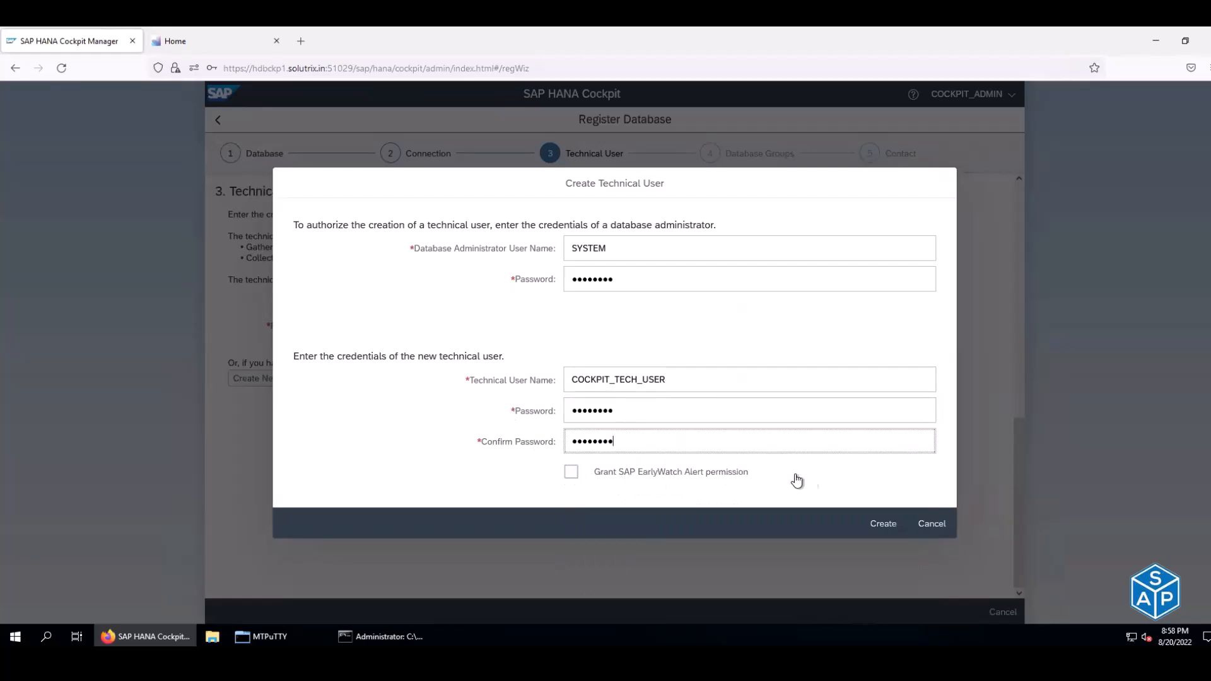
pyautogui.click(885, 528)
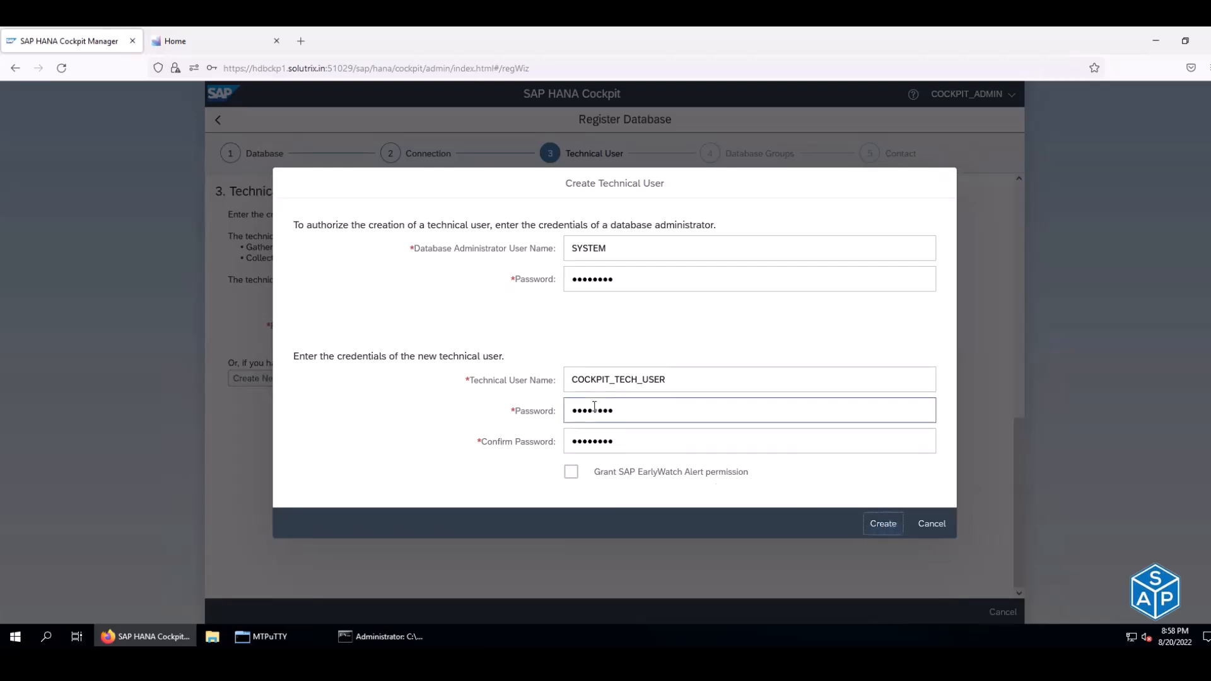
pyautogui.click(641, 386)
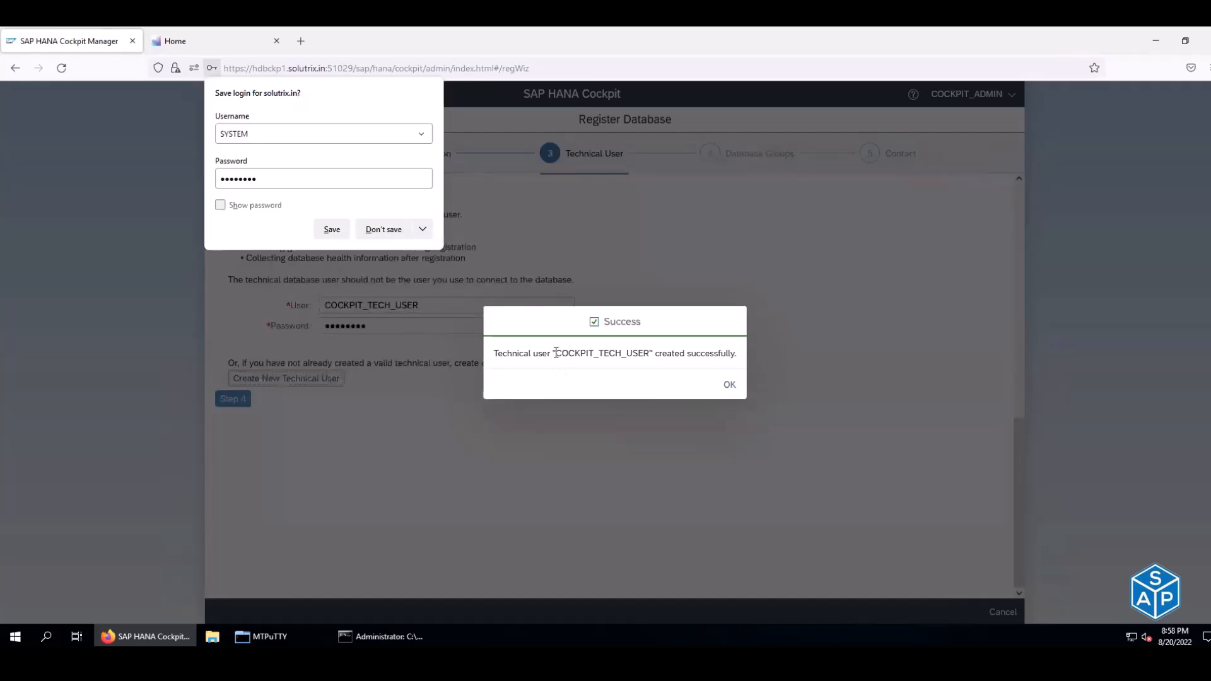
# - Dismiss the success message, check COCKPIT_TECH_USER's filled credentials, and go to Database Groups
pyautogui.moveTo(593, 355); pyautogui.dragTo(706, 355)
pyautogui.click(727, 393)
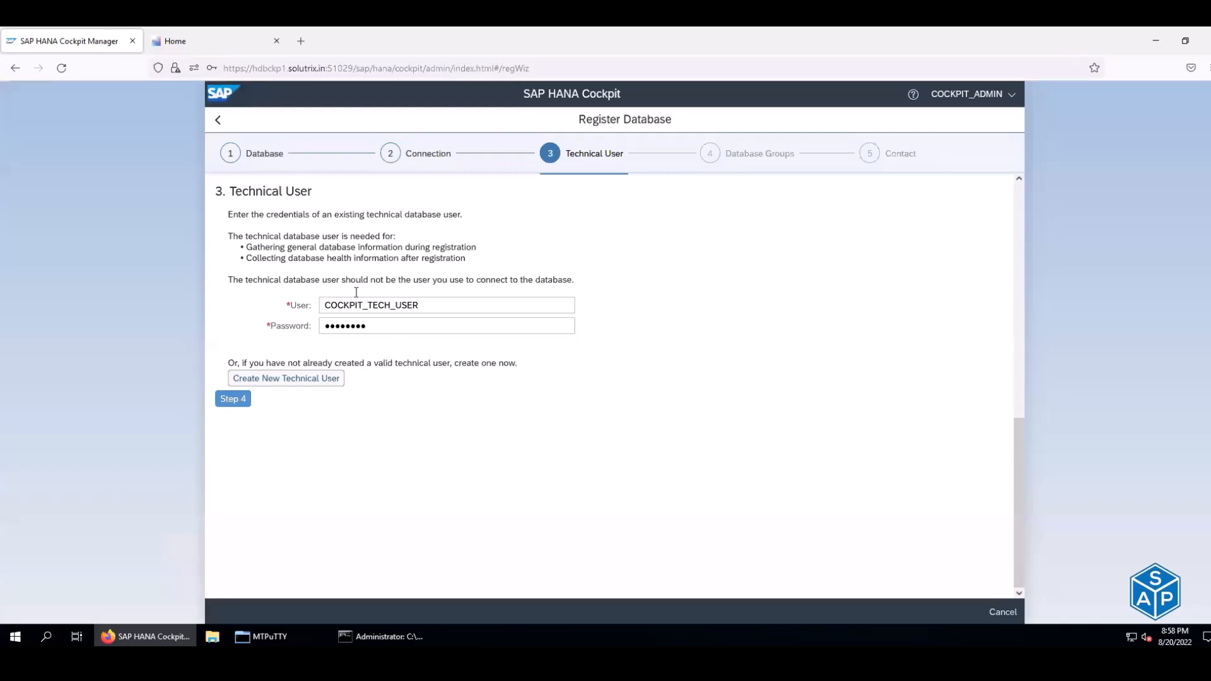
pyautogui.doubleClick(323, 305)
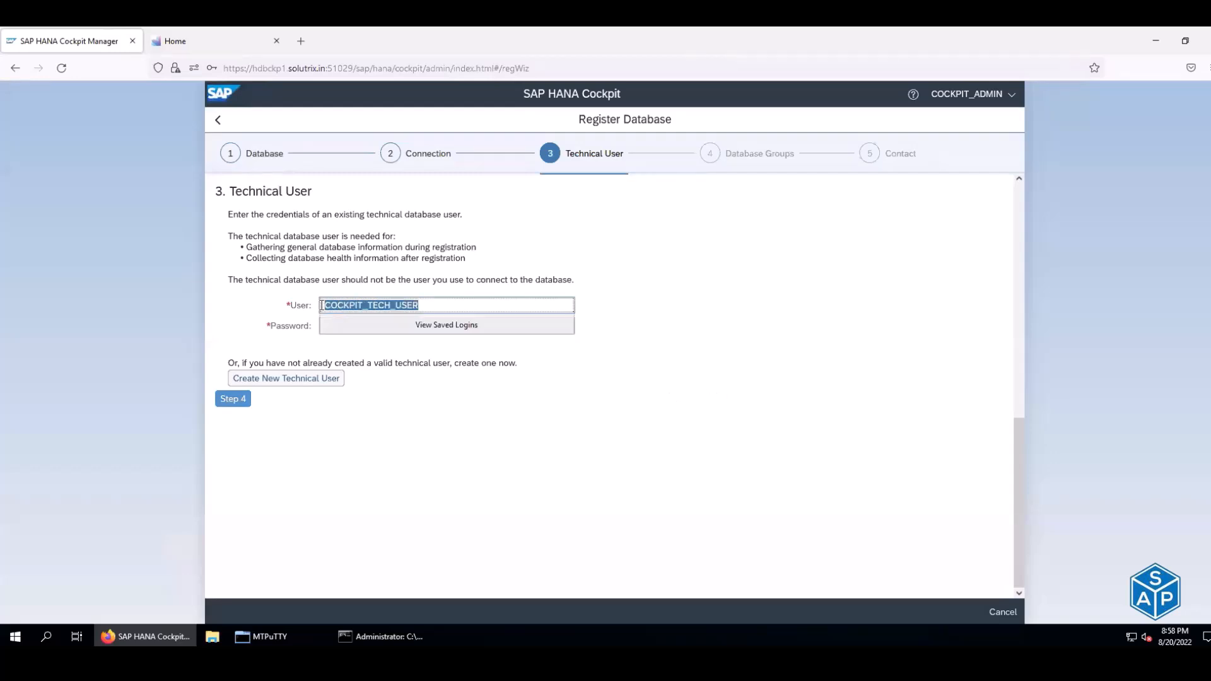
pyautogui.click(646, 348)
pyautogui.click(406, 325)
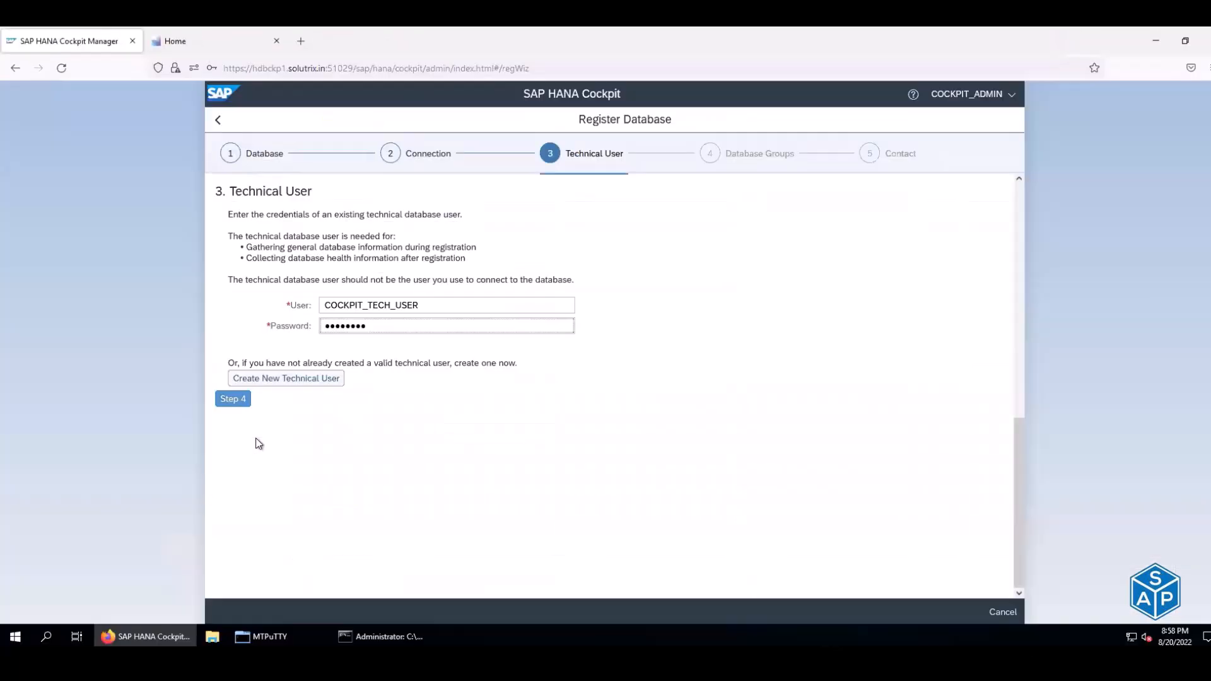
pyautogui.click(234, 398)
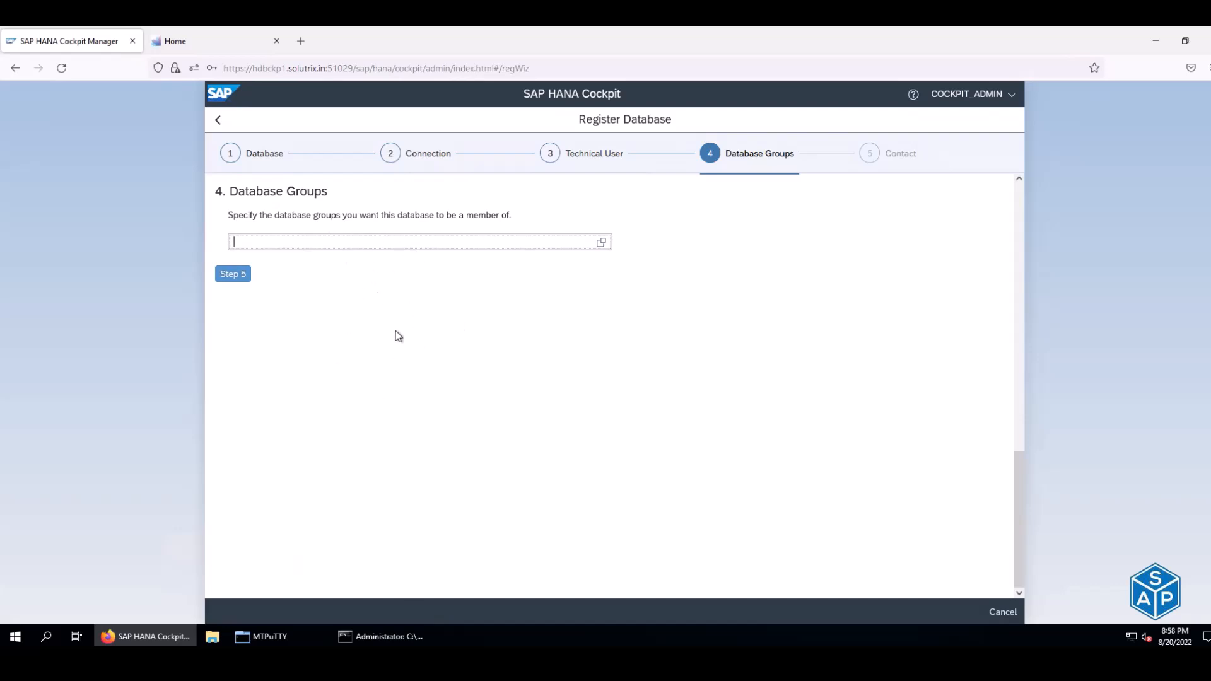
# - Put the database in the DEV group and continue to the contact step
pyautogui.moveTo(268, 216); pyautogui.dragTo(408, 224)
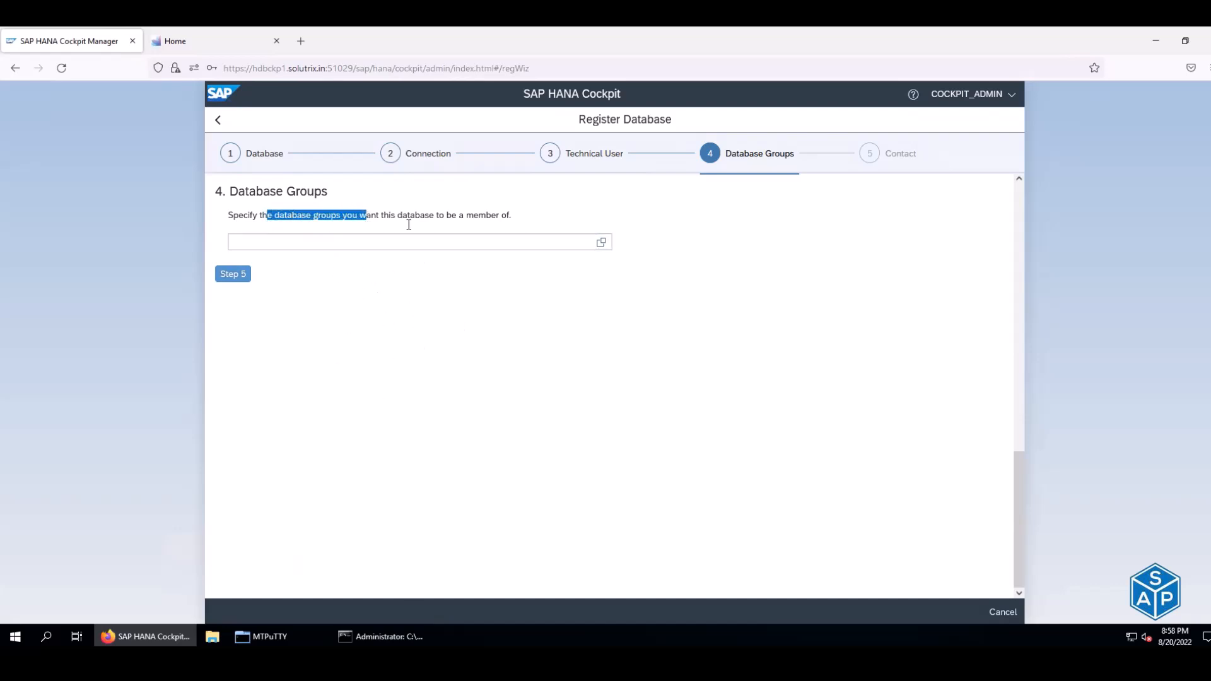
pyautogui.click(602, 243)
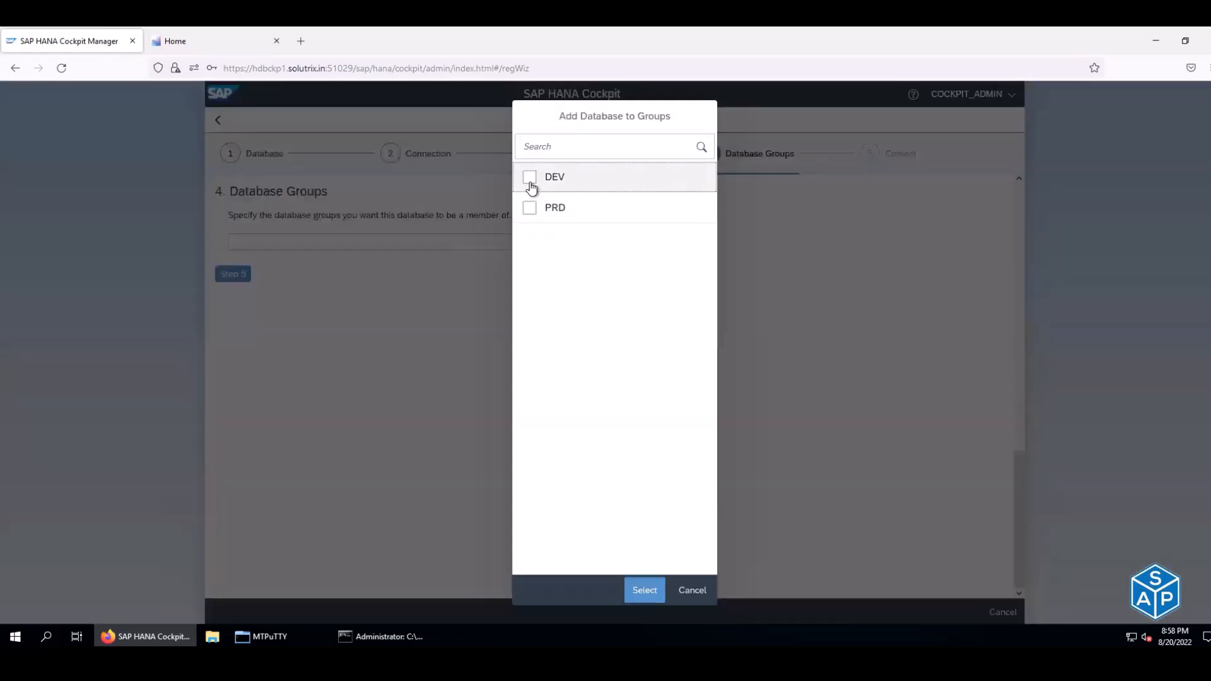
pyautogui.click(528, 180)
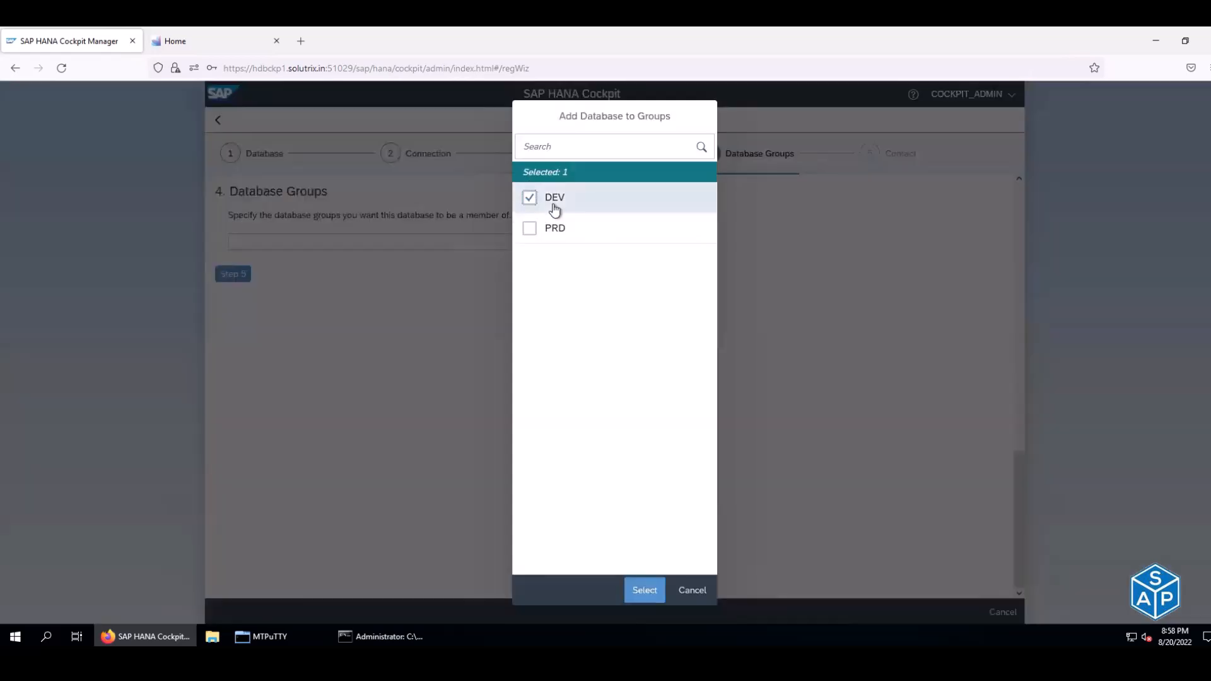
pyautogui.click(645, 593)
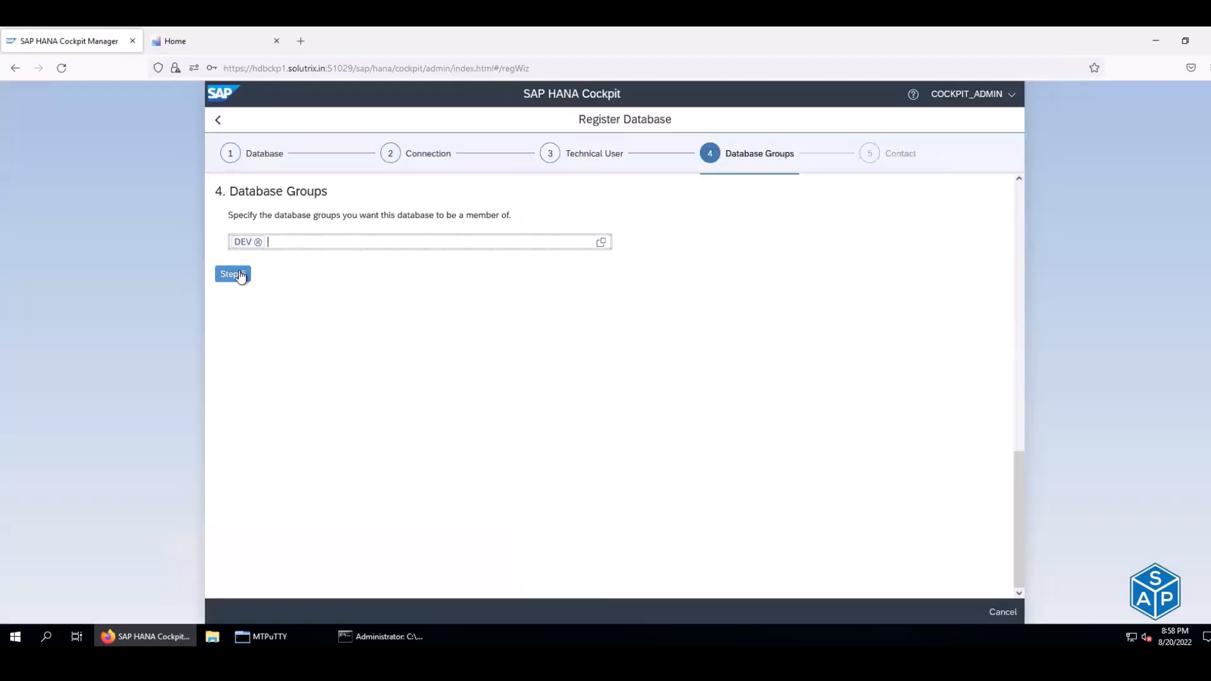
pyautogui.click(240, 275)
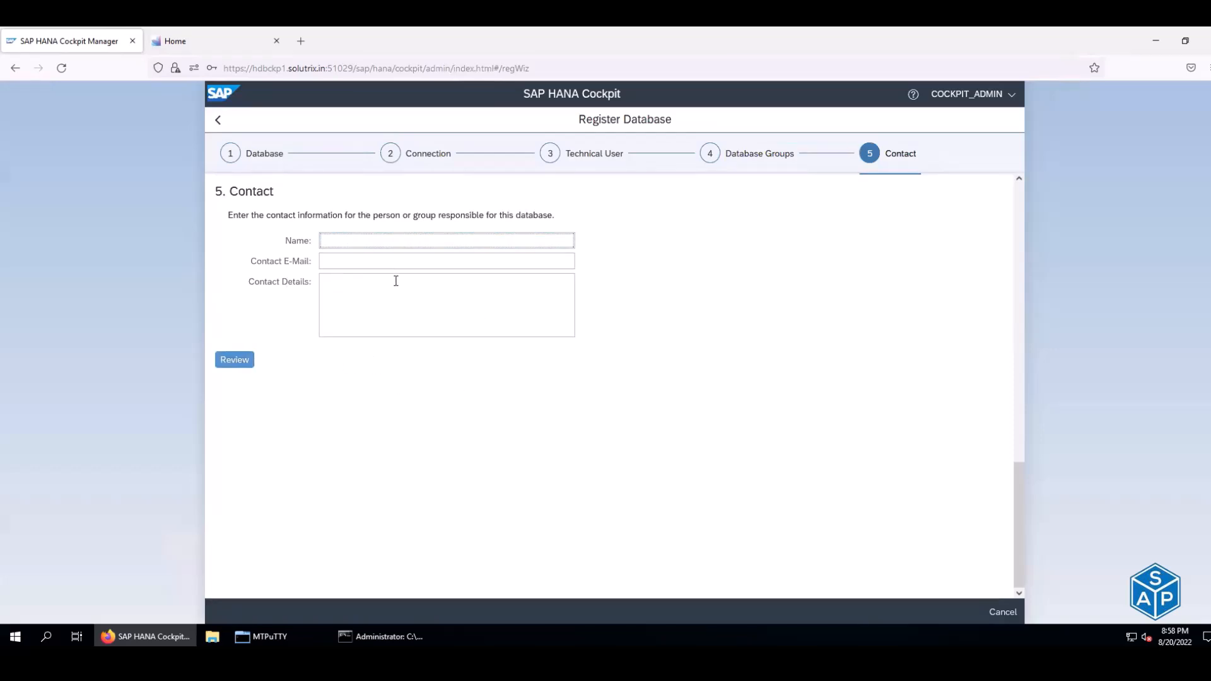
# - Leave the contact name, e-mail and details empty and open the review page
pyautogui.click(551, 214)
pyautogui.moveTo(438, 215); pyautogui.dragTo(552, 215)
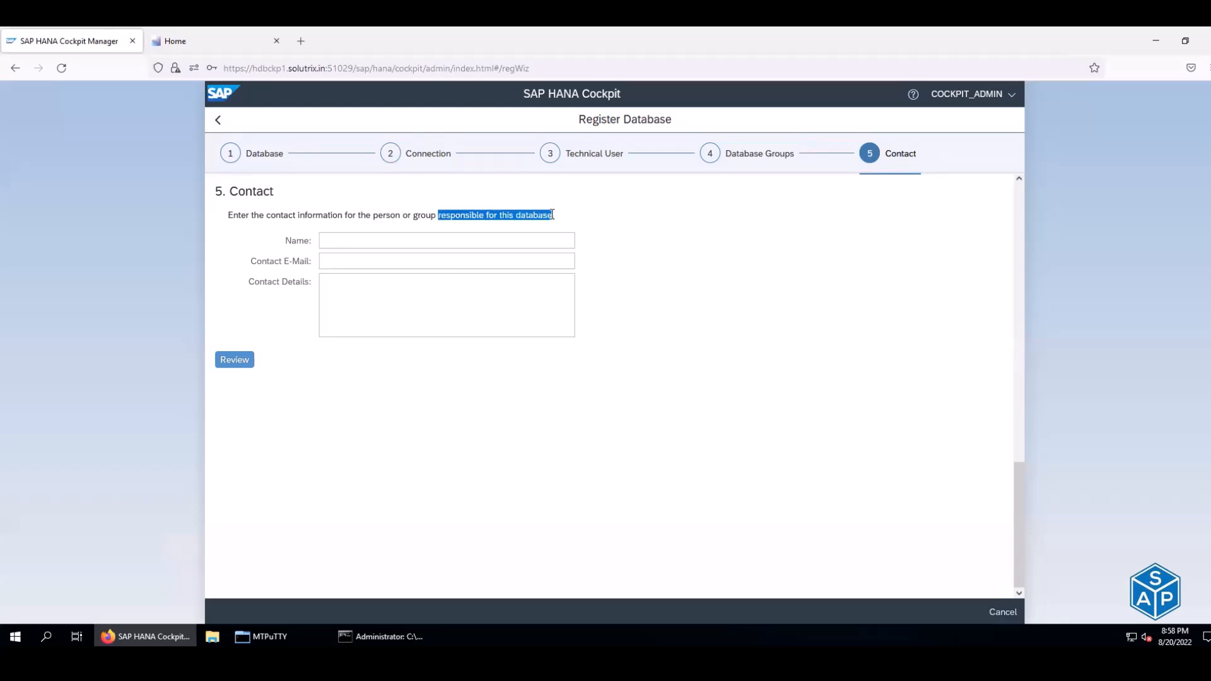
pyautogui.click(345, 238)
pyautogui.click(345, 258)
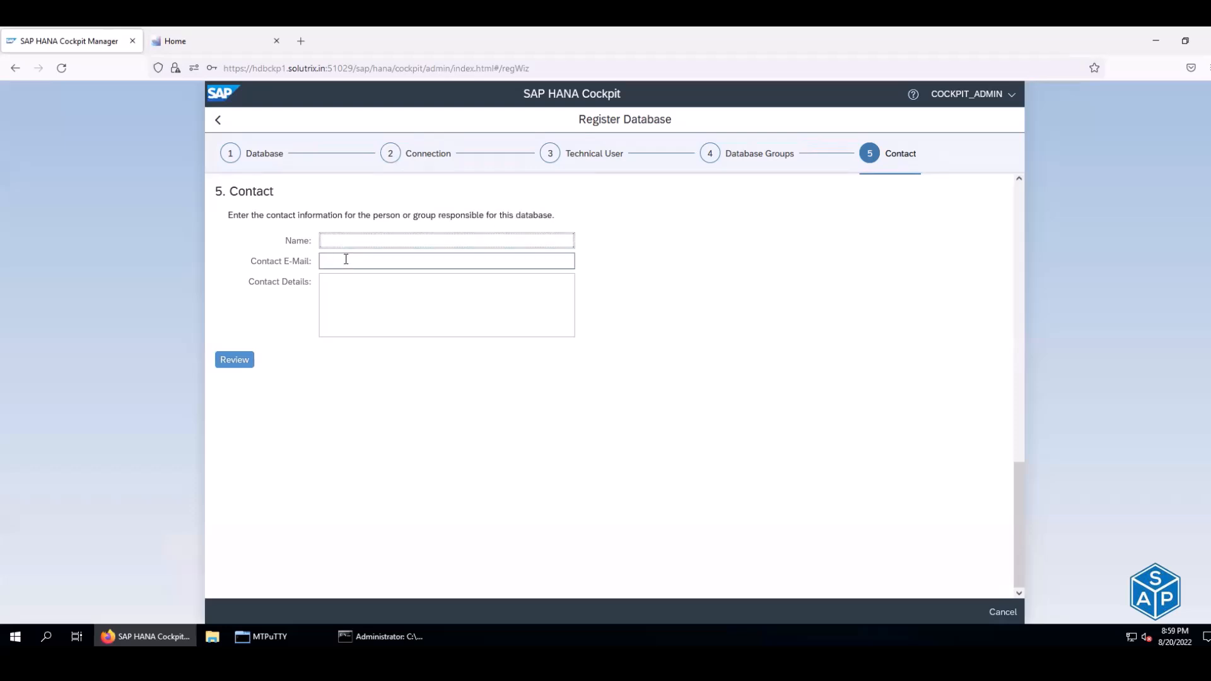
pyautogui.click(352, 316)
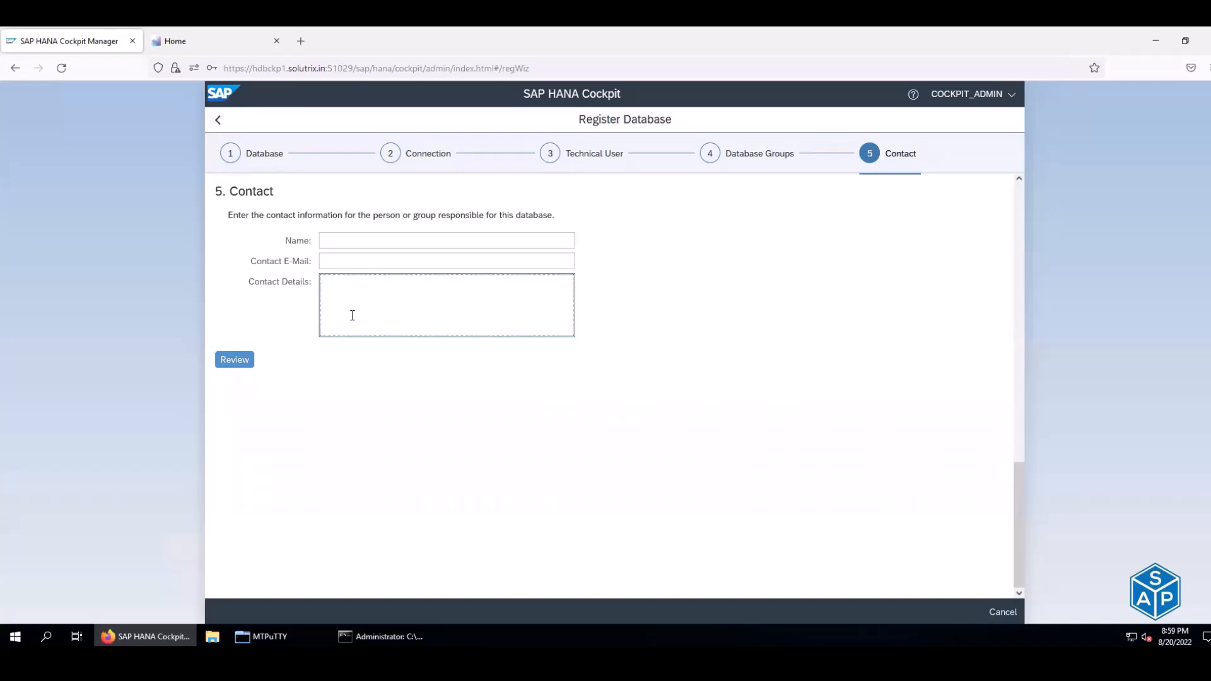
pyautogui.click(235, 364)
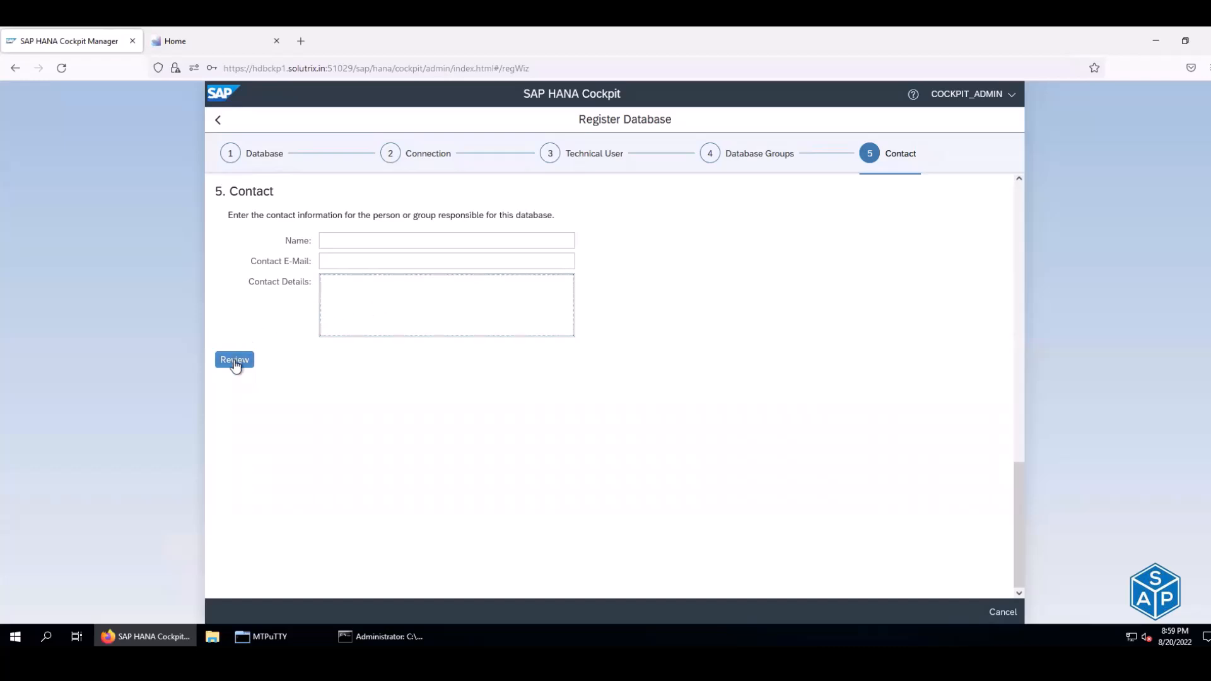
pyautogui.click(236, 360)
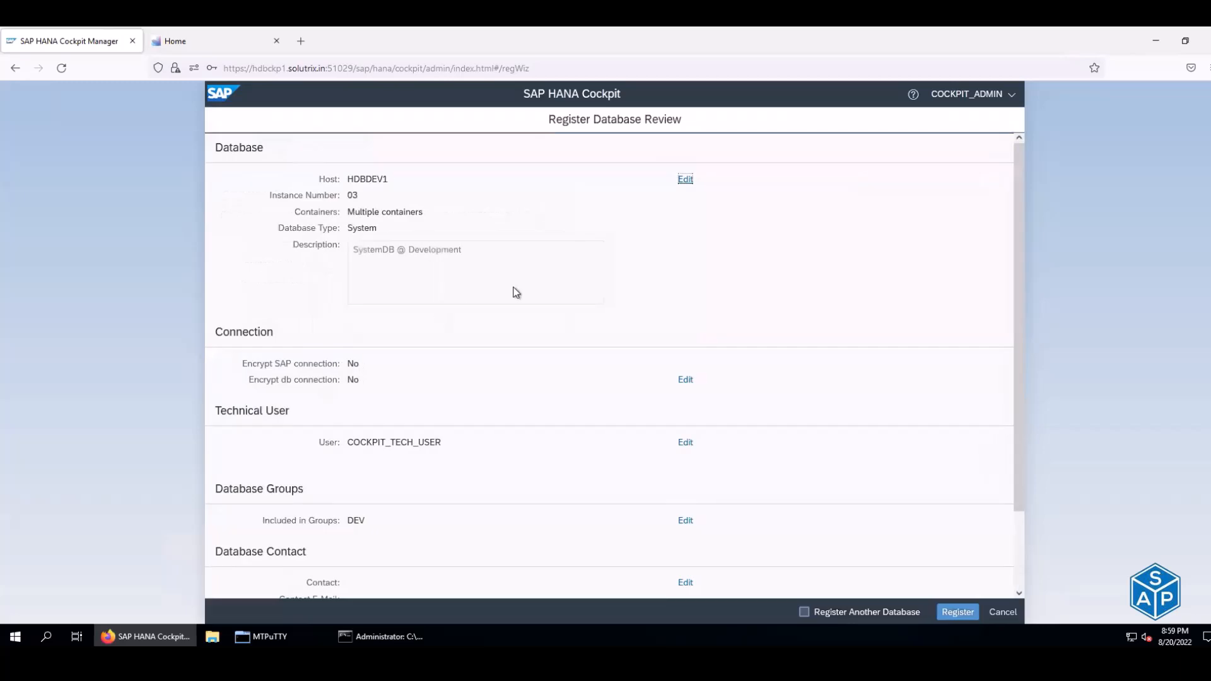
# - Register SYSTEMDB@H4D on HDBDEV1 and inspect its details, including technical user COCKPIT_TECH_USER
pyautogui.scroll(-3, 516, 292)
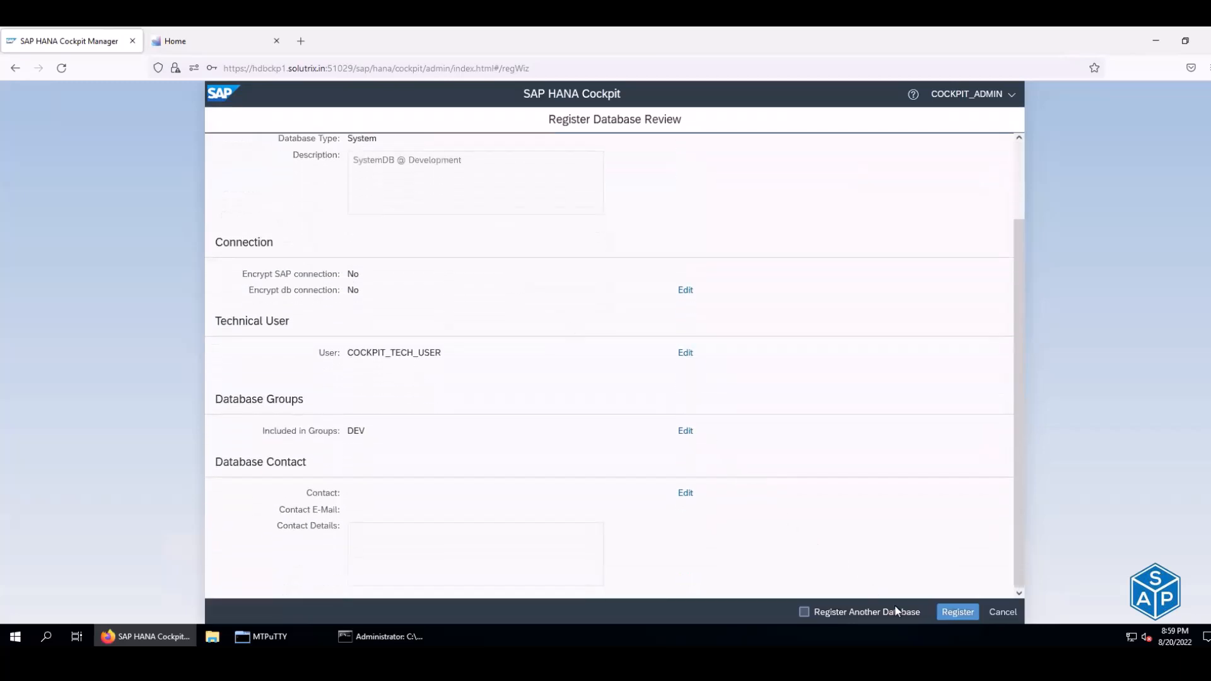
pyautogui.click(956, 611)
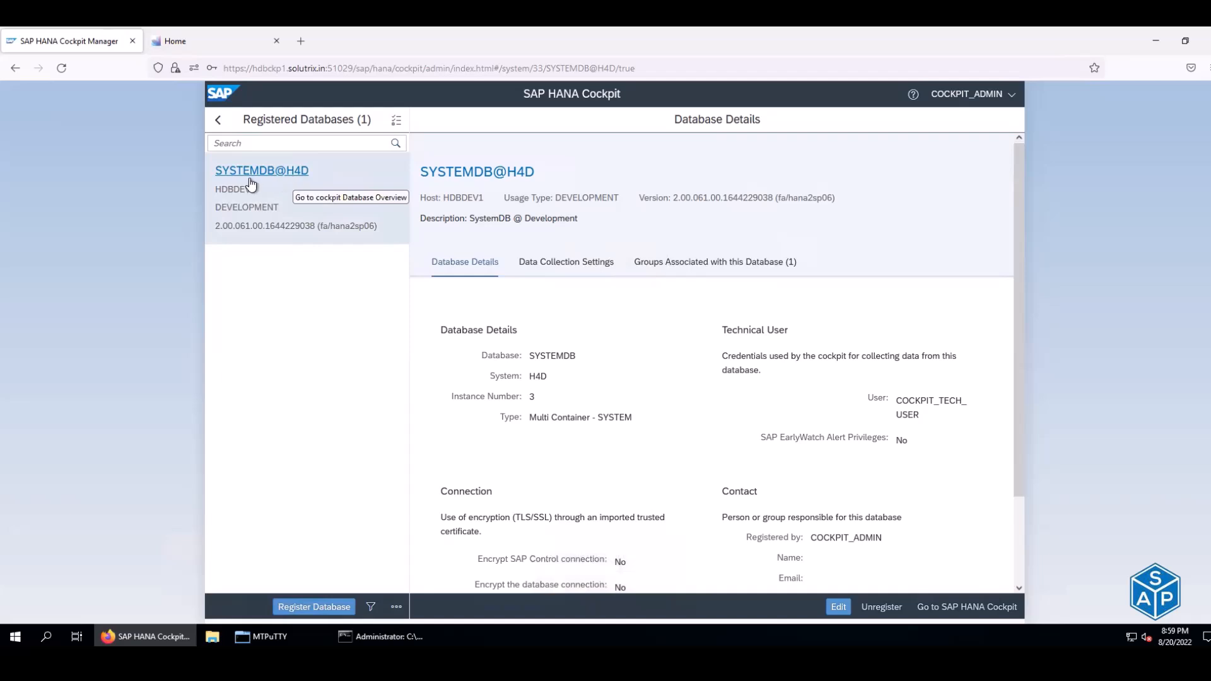
pyautogui.moveTo(256, 189); pyautogui.dragTo(216, 212)
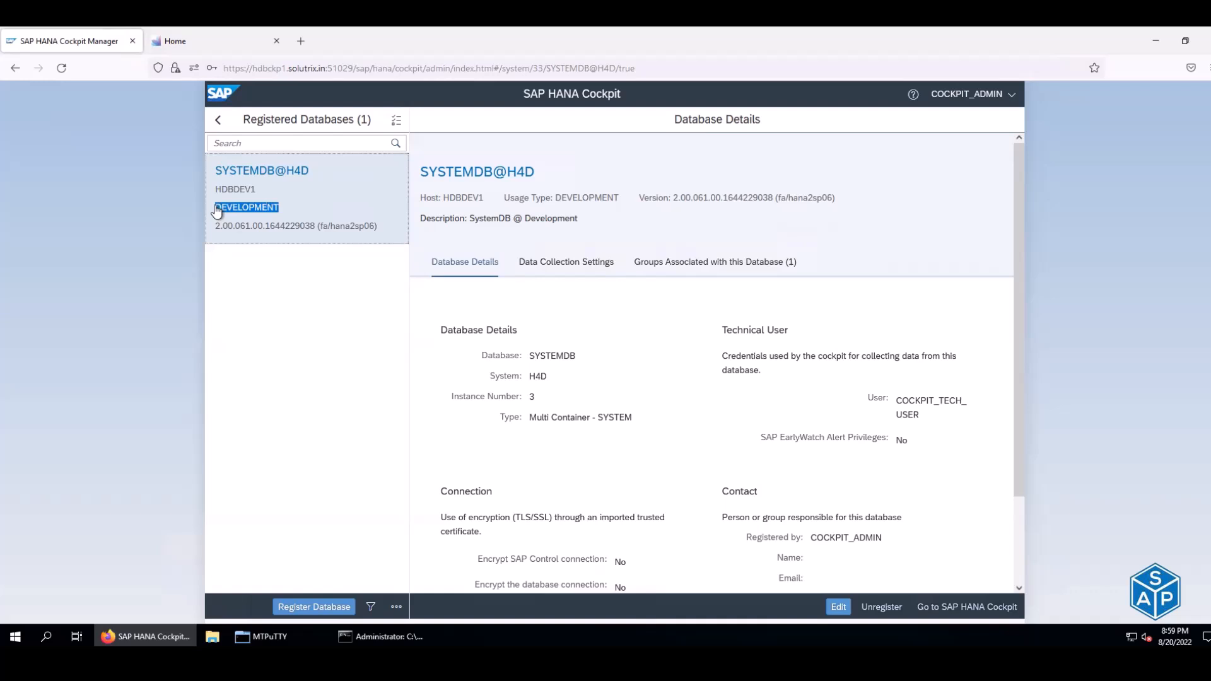
pyautogui.scroll(-2, 632, 264)
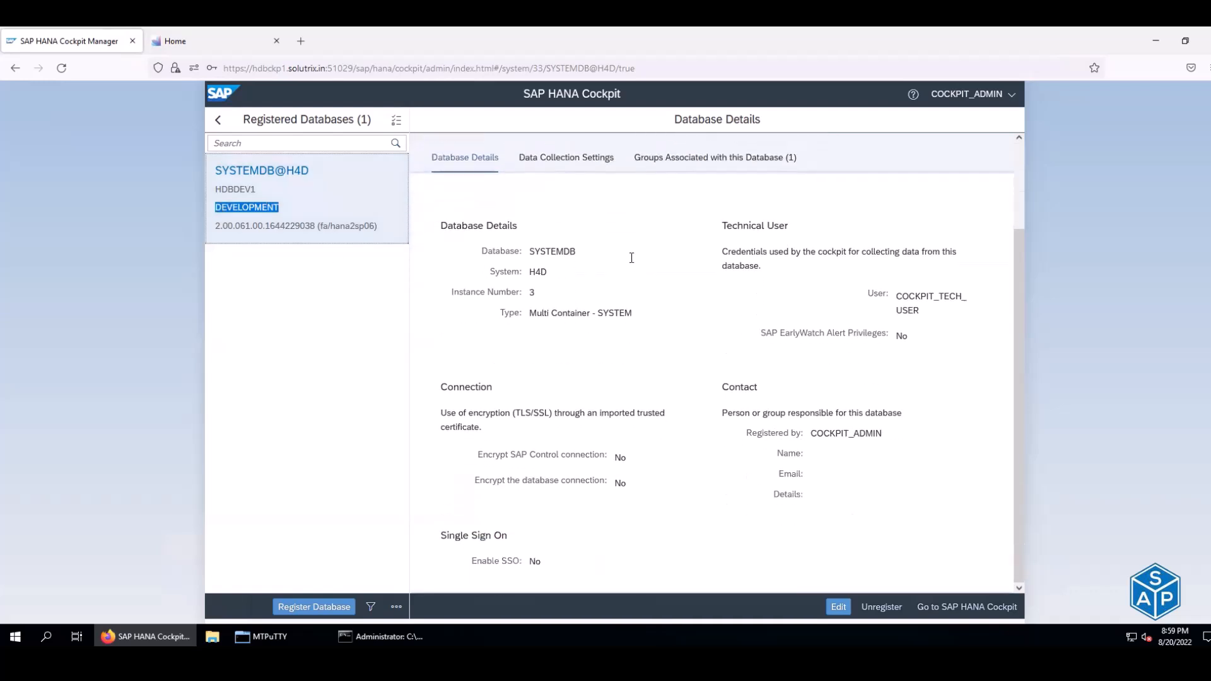
pyautogui.scroll(2, 632, 258)
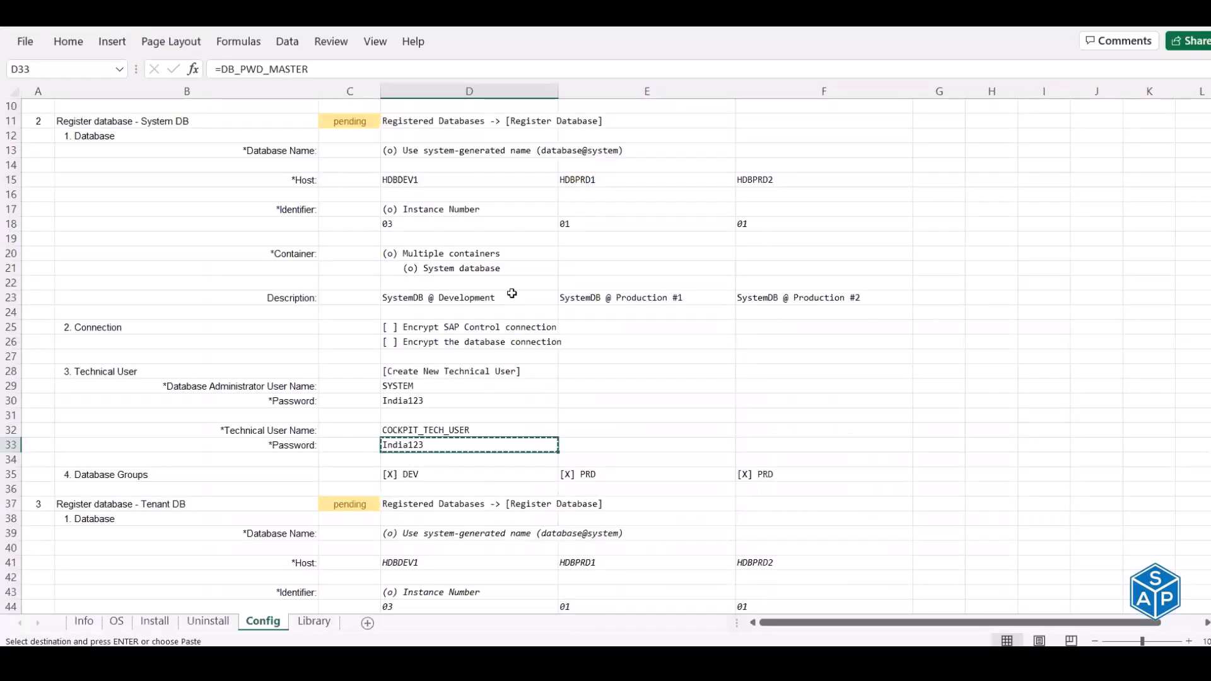
pyautogui.scroll(-3, 441, 341)
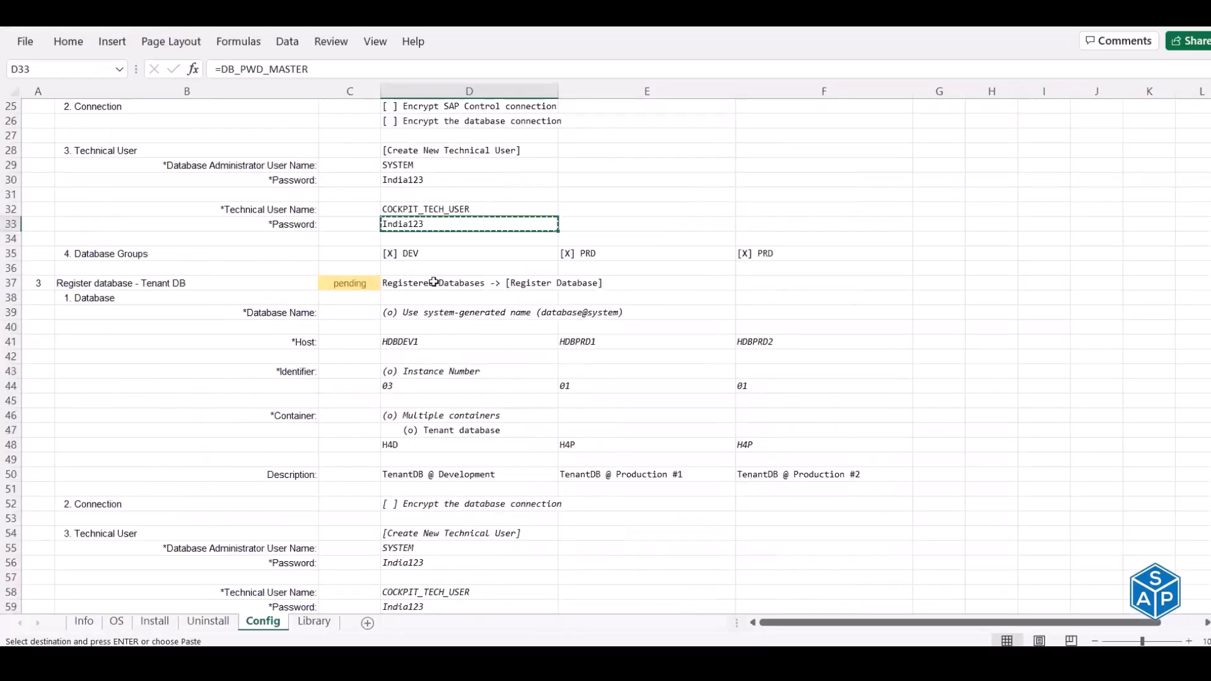
# - Fill in host HDBDEV1 and instance number 03 from the Excel registration notes
pyautogui.click(434, 282)
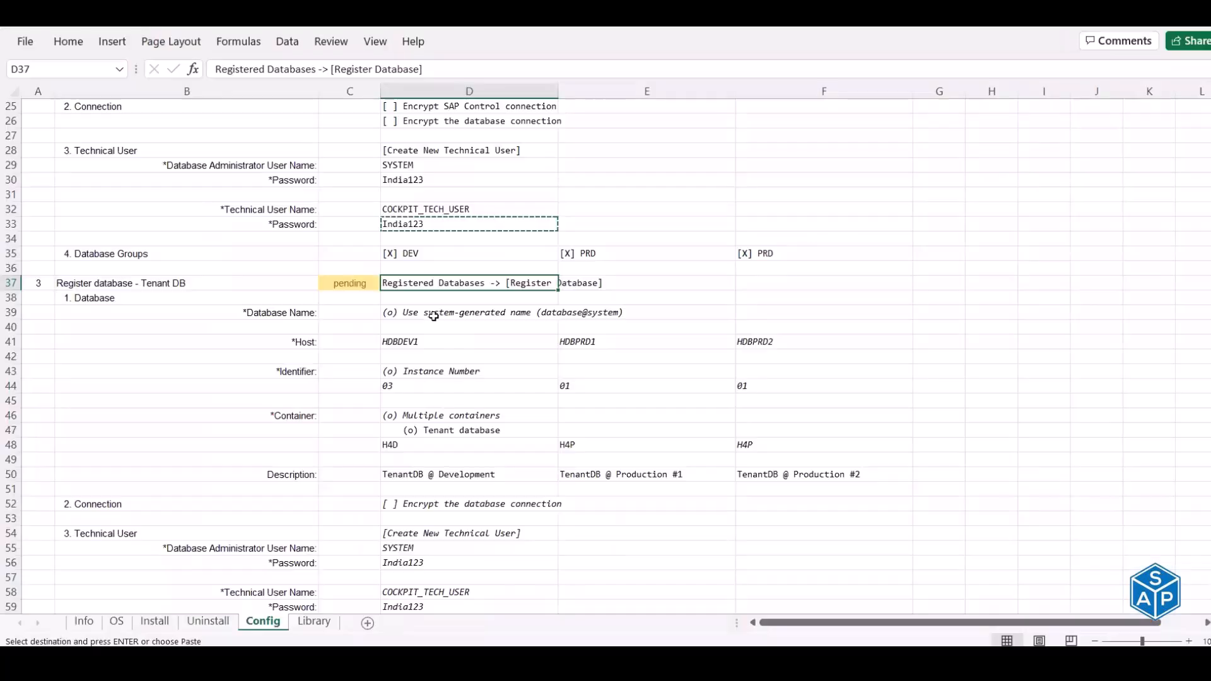
pyautogui.scroll(-1, 428, 268)
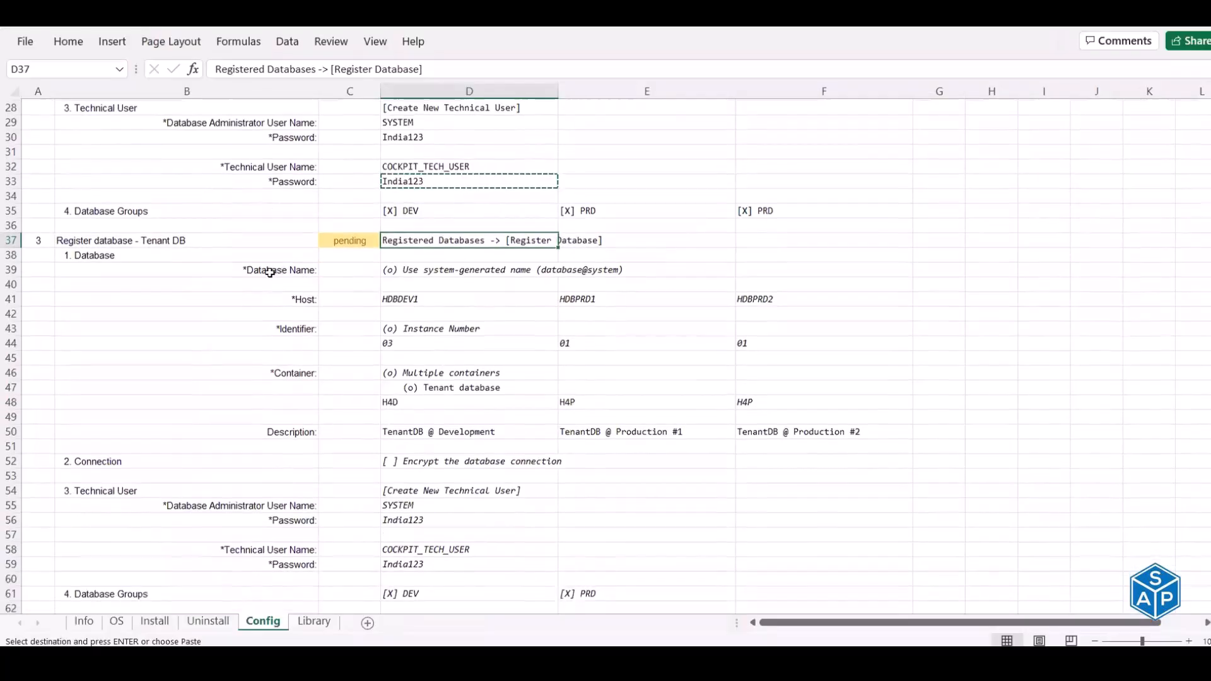
pyautogui.click(427, 267)
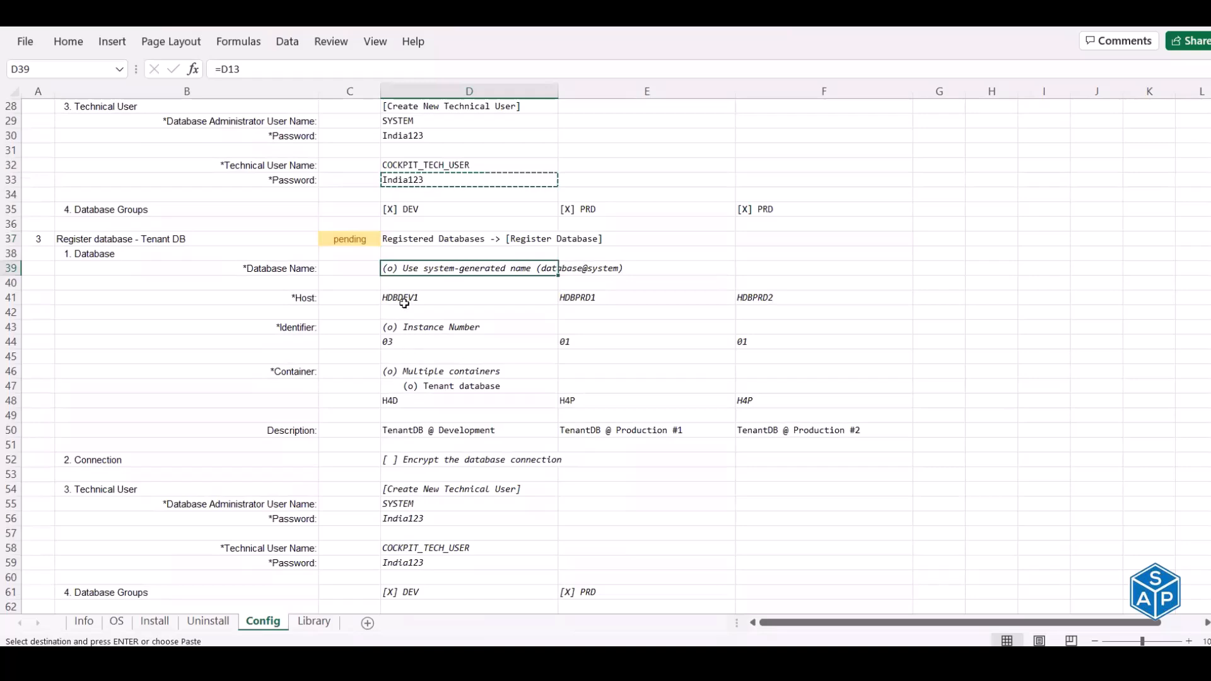
pyautogui.click(404, 296)
pyautogui.hotkey('ctrl', 'c')
pyautogui.click(401, 305)
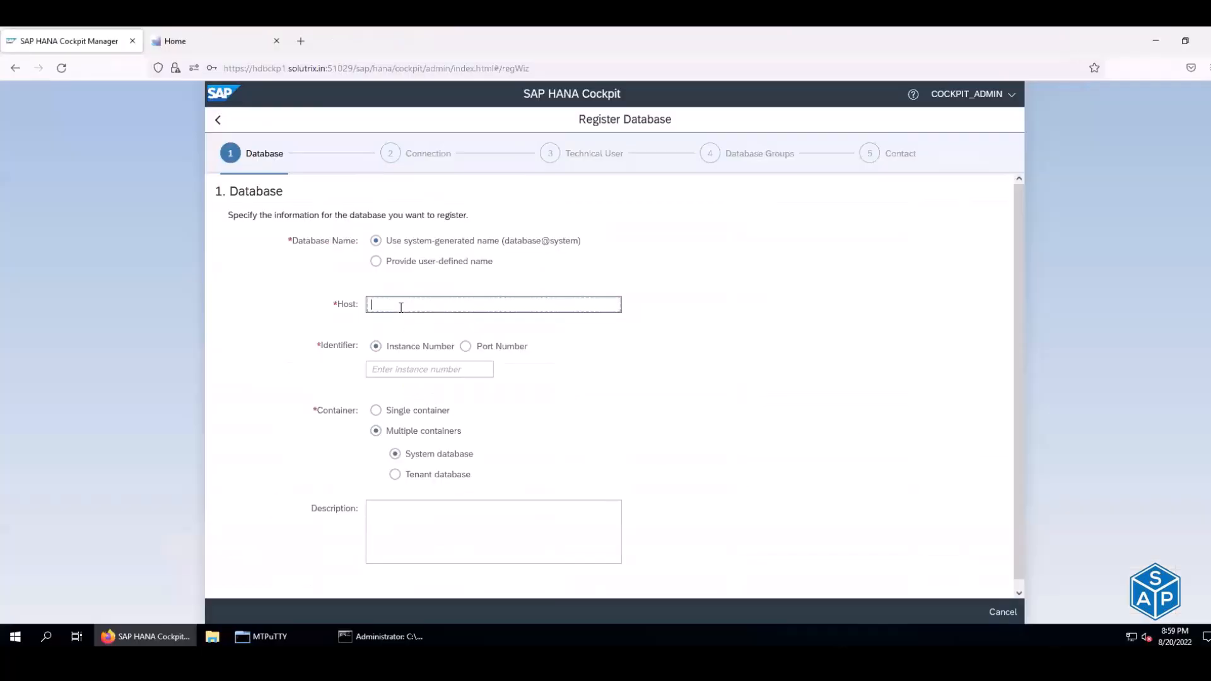
pyautogui.hotkey('ctrl', 'v')
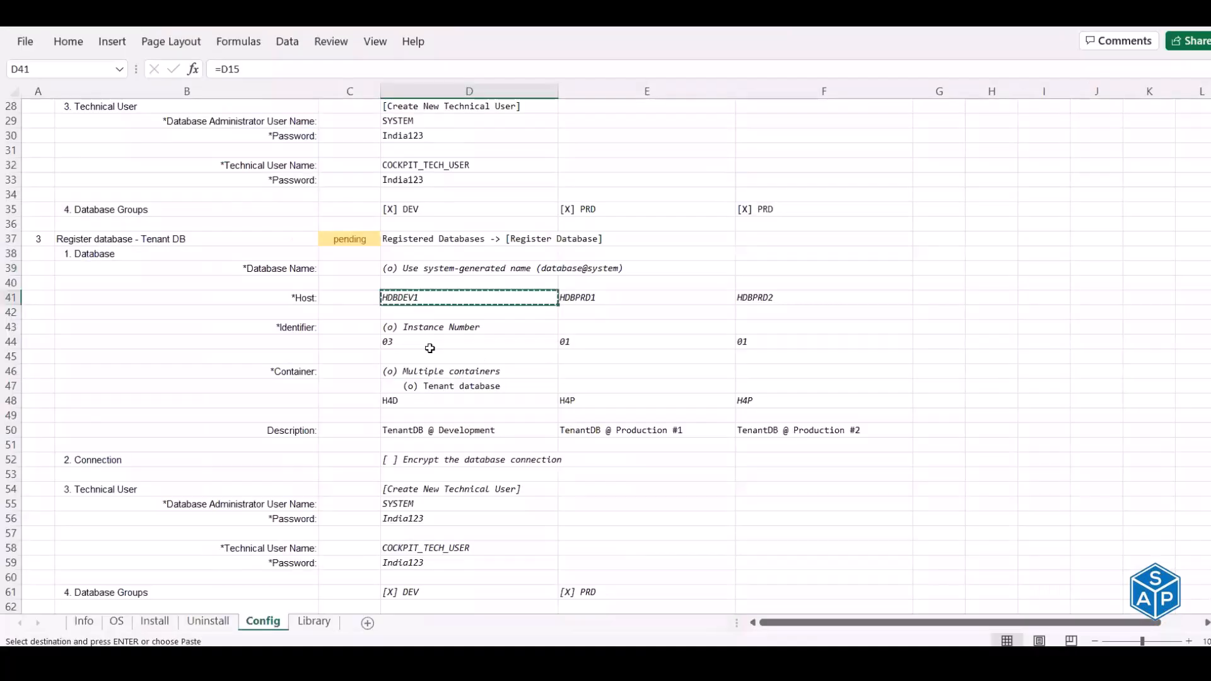
pyautogui.click(408, 342)
pyautogui.hotkey('ctrl', 'c')
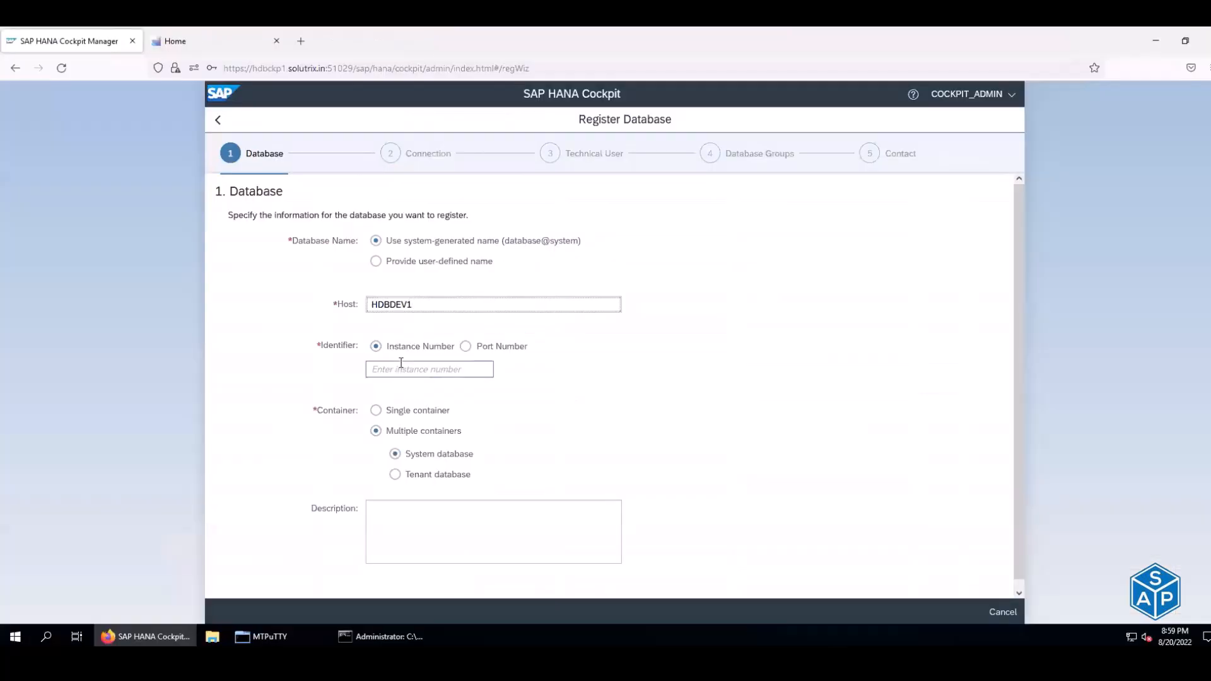
pyautogui.click(402, 373)
pyautogui.hotkey('ctrl', 'v')
# - Choose tenant database H4D and add the description 'TenantDB @ Development'
pyautogui.scroll(-1, 415, 407)
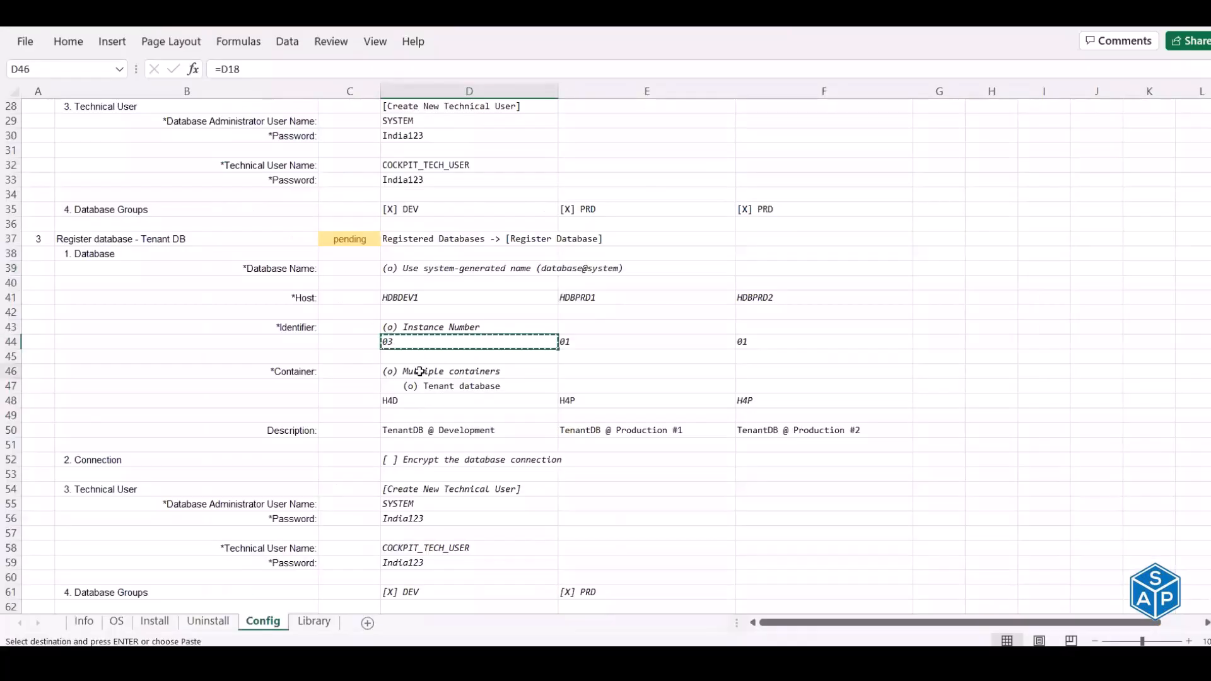
pyautogui.click(417, 372)
pyautogui.click(422, 387)
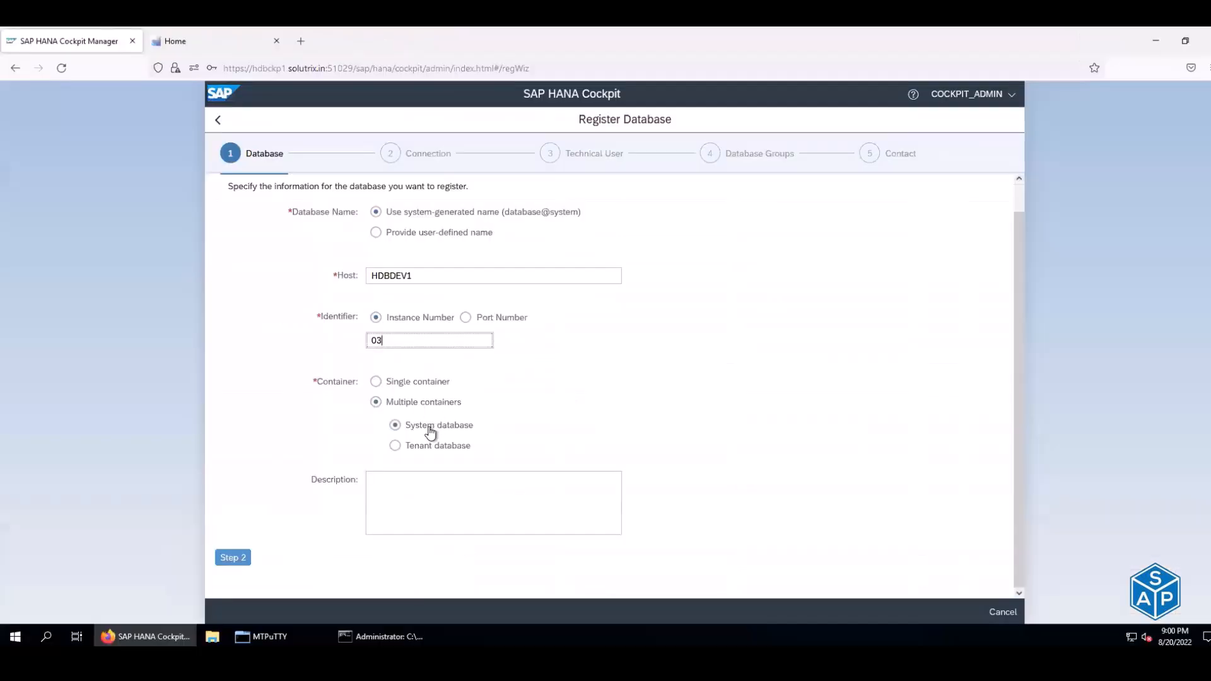
pyautogui.click(419, 449)
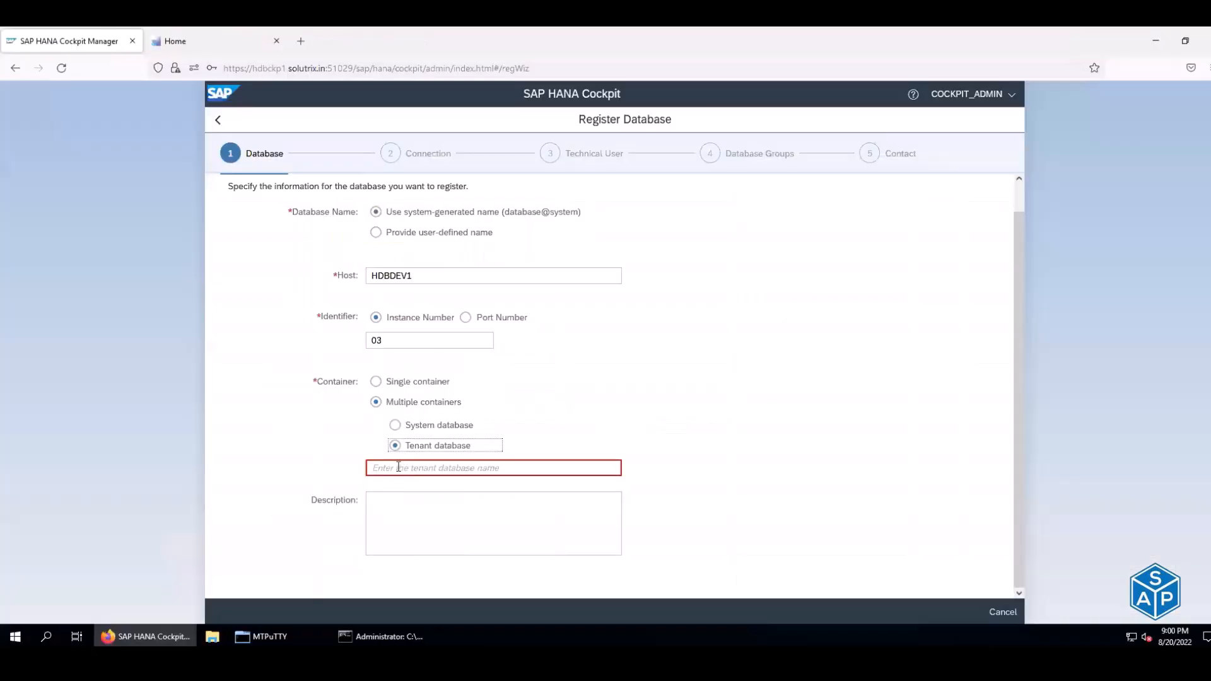
pyautogui.click(398, 468)
pyautogui.write('H4D')
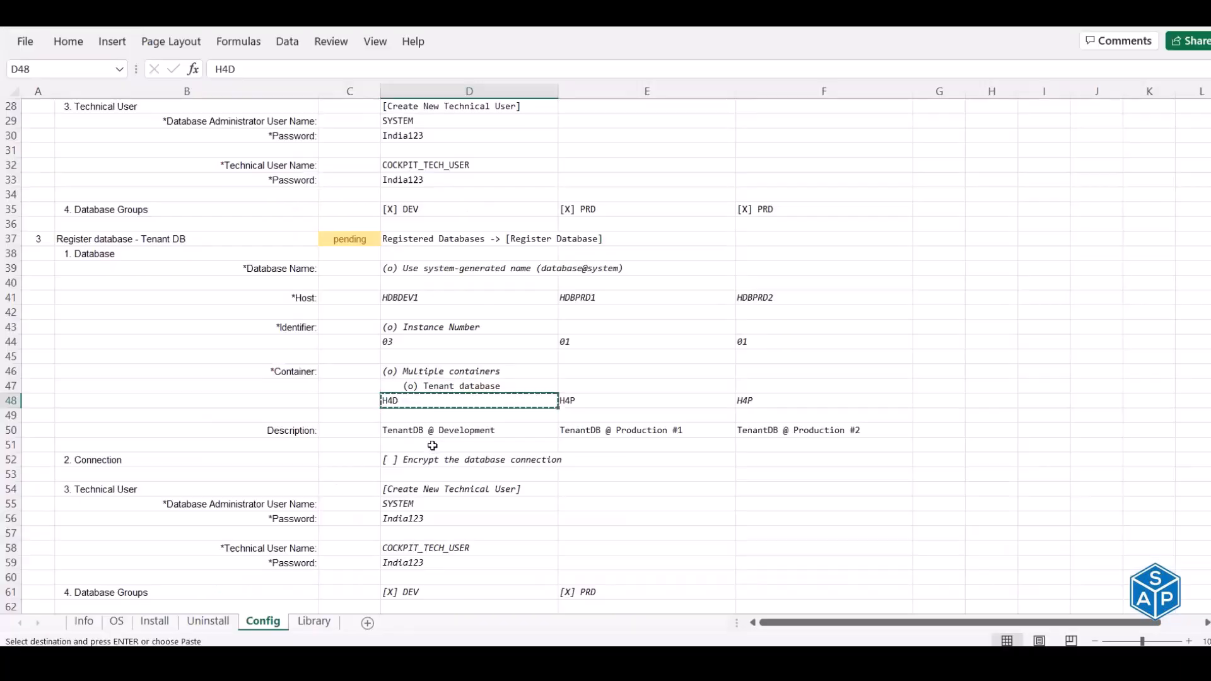
pyautogui.hotkey('ctrl', 'c')
pyautogui.click(436, 432)
pyautogui.hotkey('ctrl', 'c')
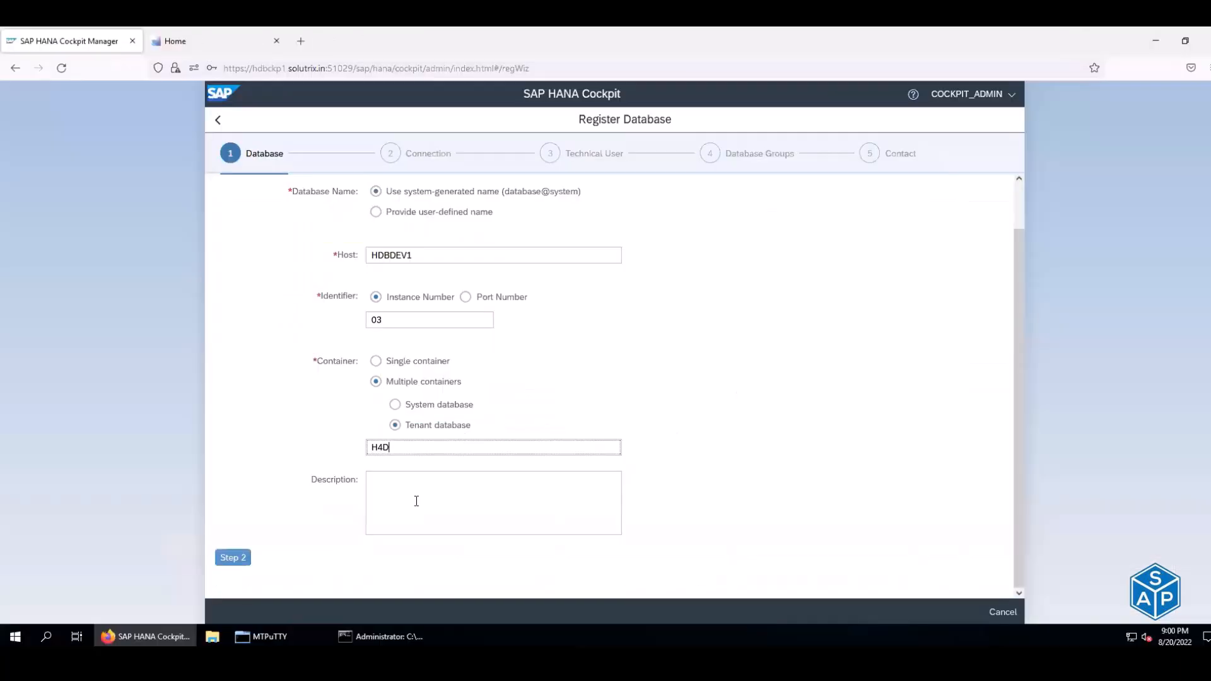
pyautogui.click(414, 500)
pyautogui.hotkey('ctrl', 'v')
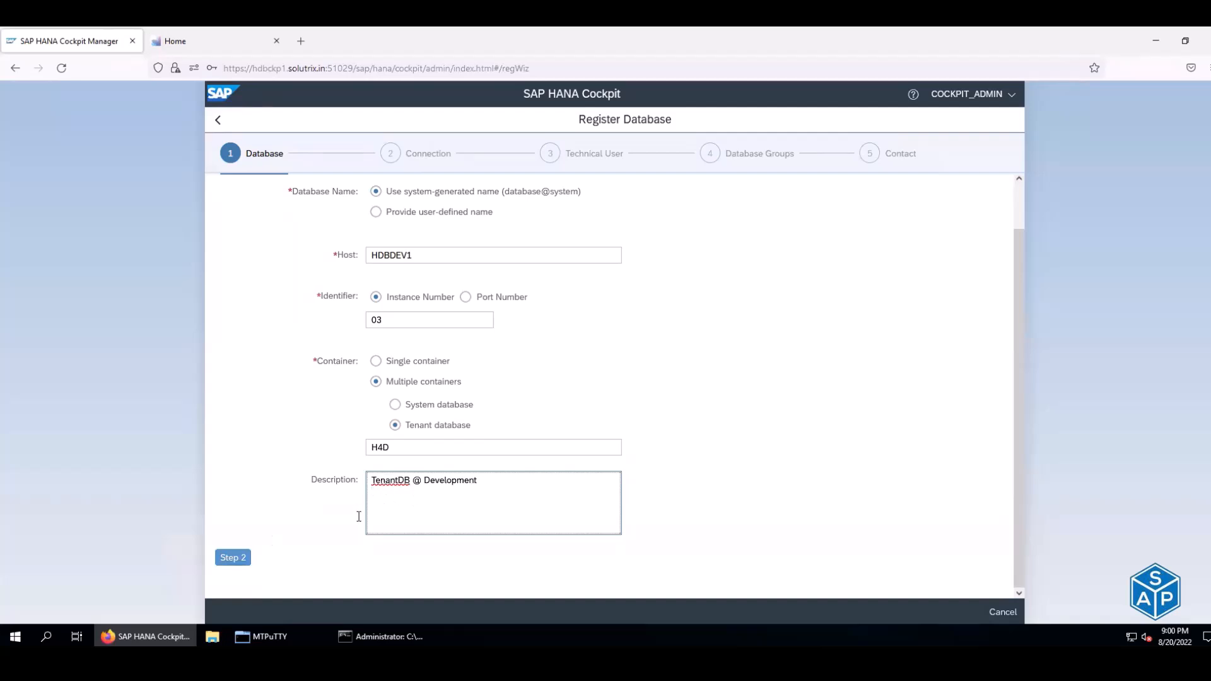
# - Turn off database connection encryption and advance to the Technical User step
pyautogui.click(233, 557)
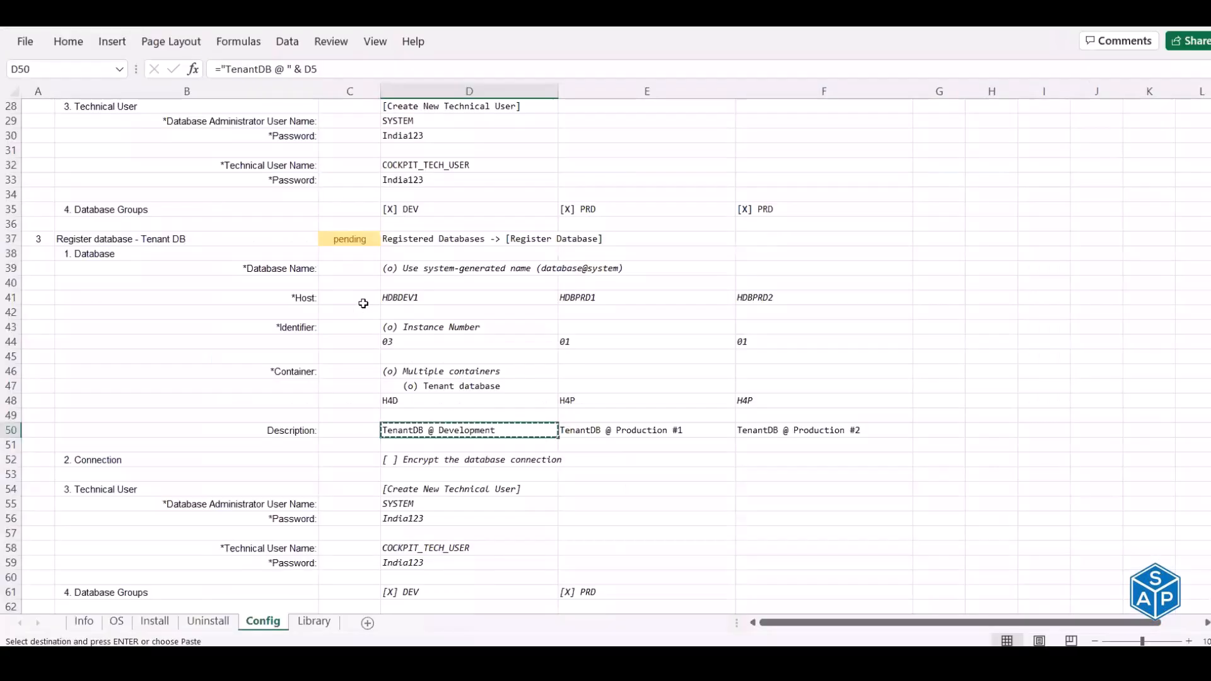
pyautogui.scroll(-1, 416, 391)
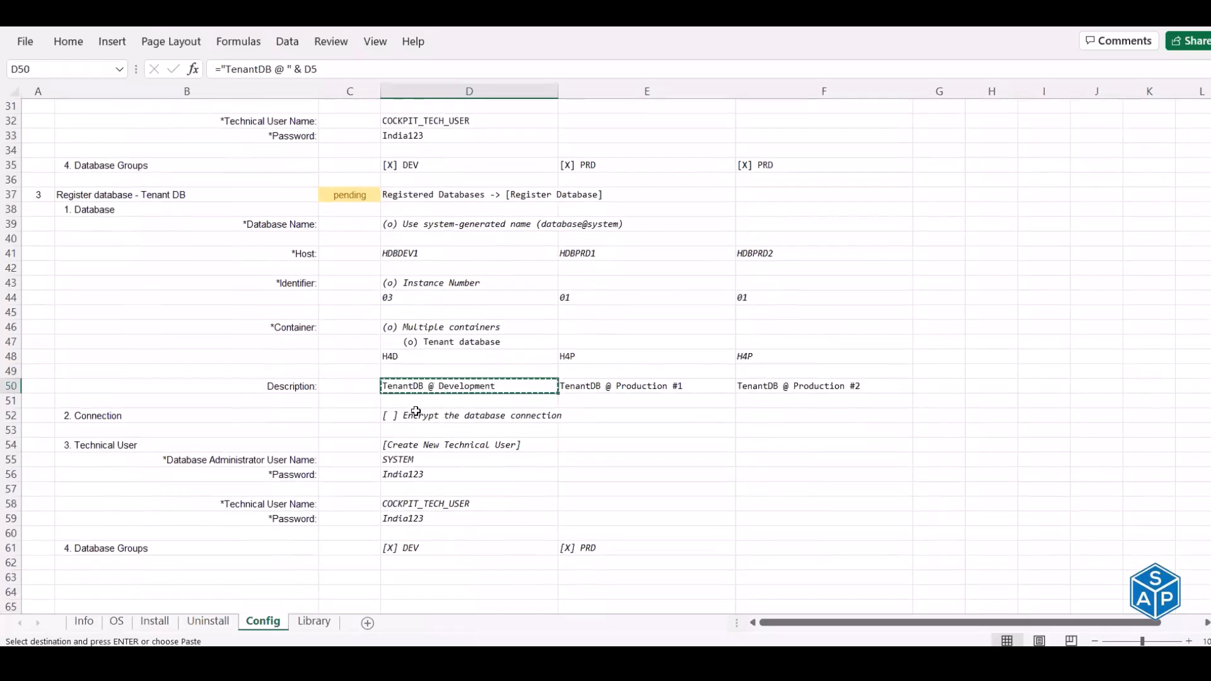
pyautogui.click(416, 415)
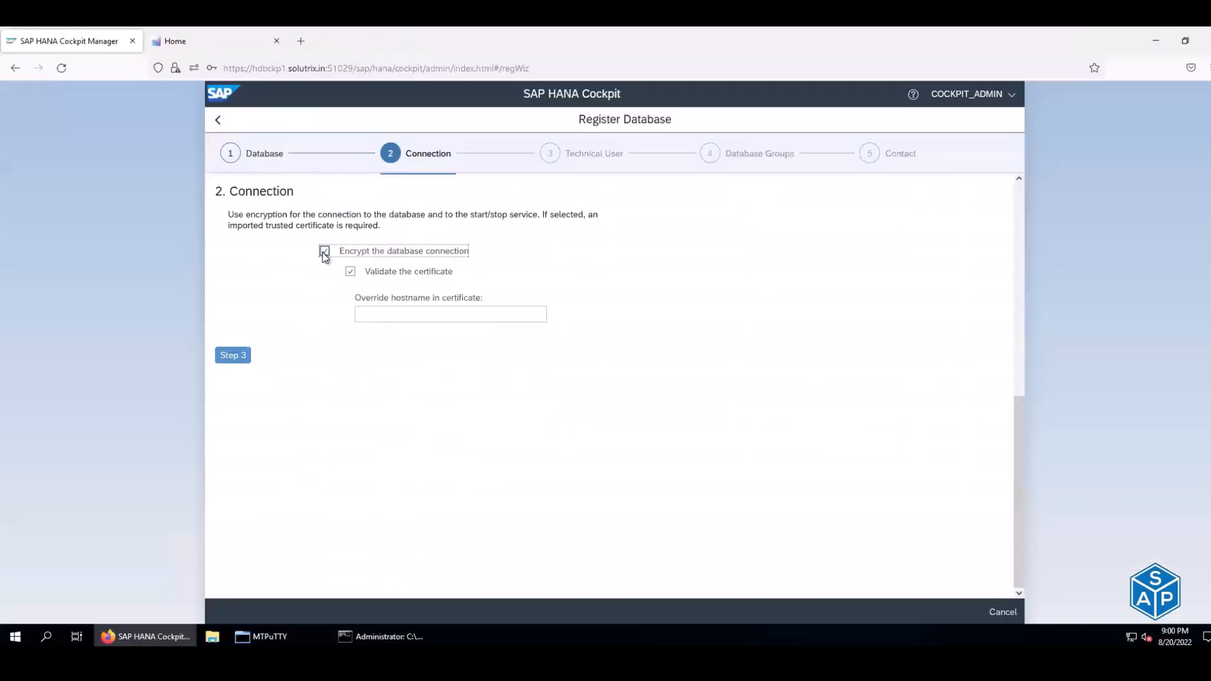
pyautogui.click(324, 251)
pyautogui.click(231, 282)
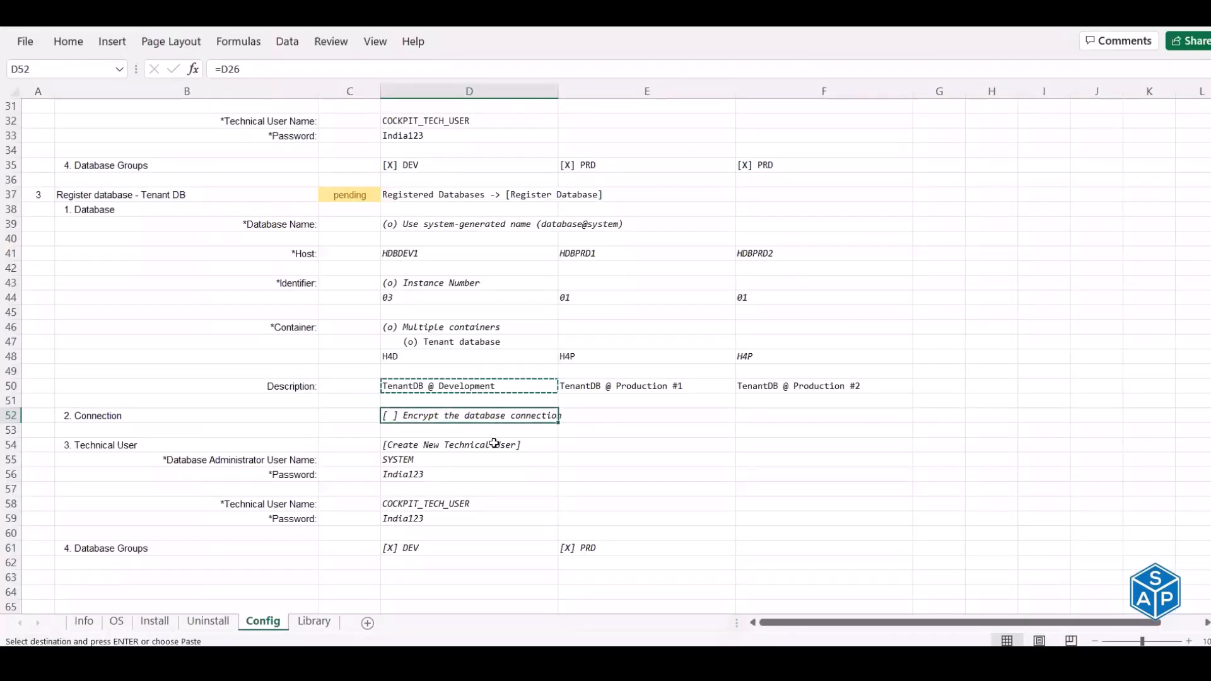
pyautogui.click(447, 446)
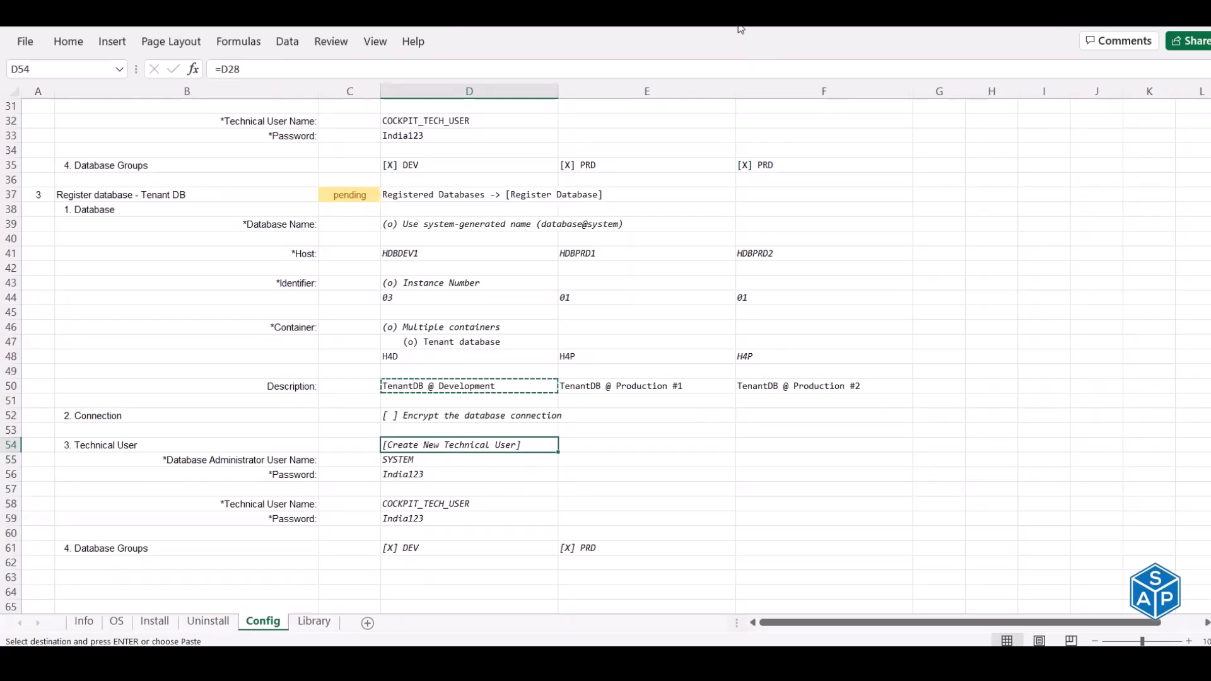
# - Review the technical user notes and the D23 and D50 description formulas, then return to the wizard
pyautogui.hotkey('alt', 'Tab')
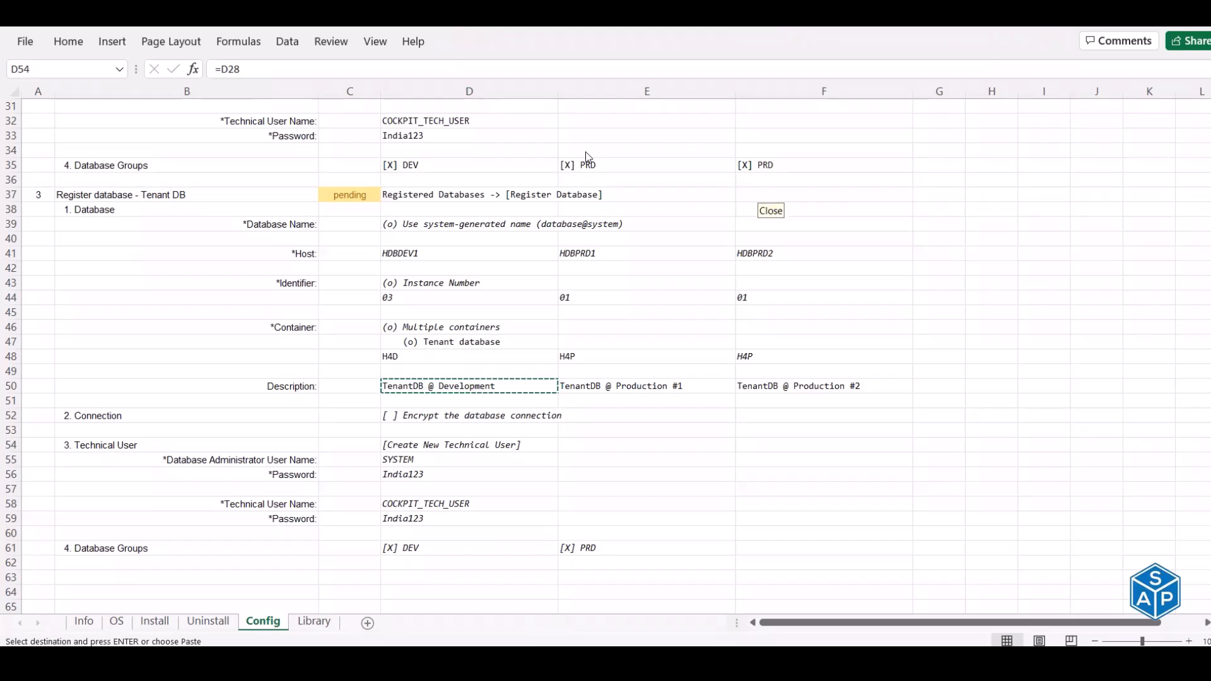
pyautogui.click(435, 444)
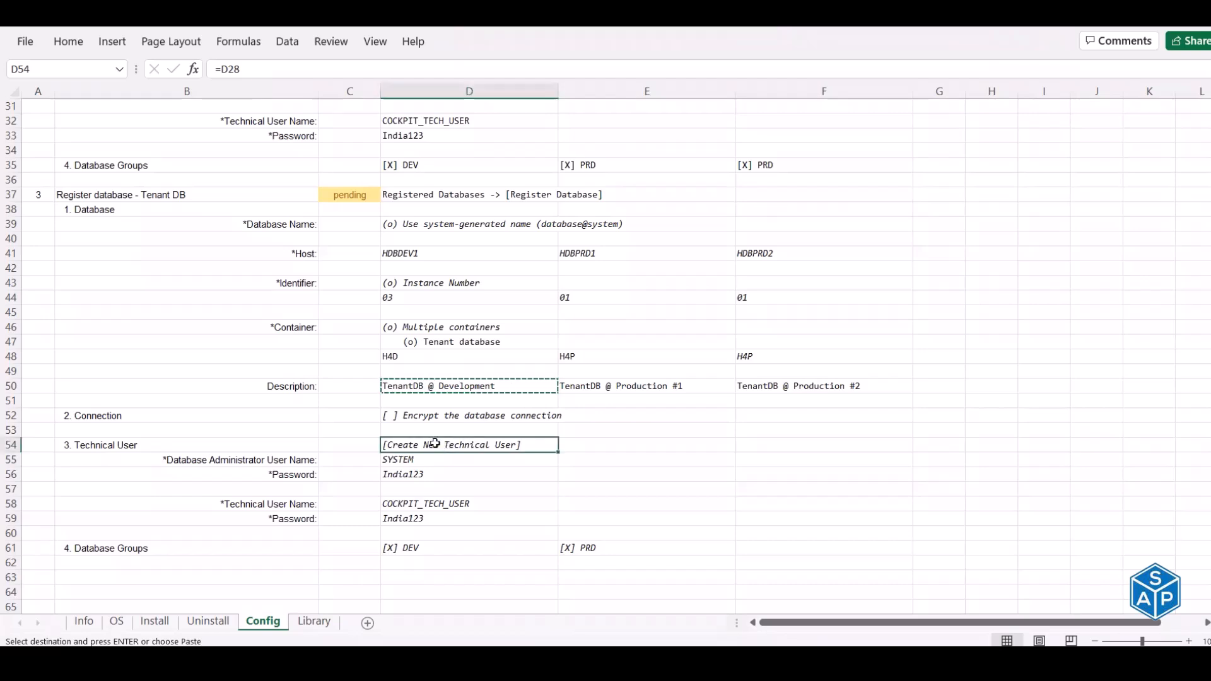
pyautogui.scroll(3, 435, 444)
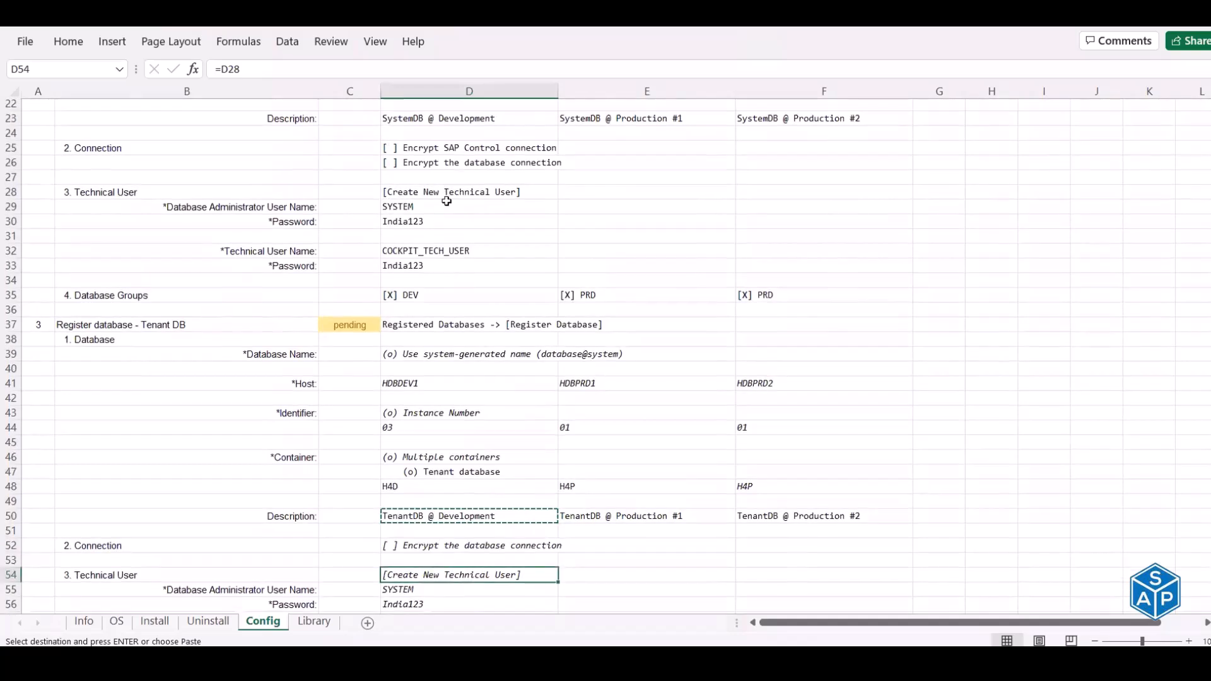
pyautogui.click(459, 201)
pyautogui.scroll(2, 441, 201)
pyautogui.click(401, 208)
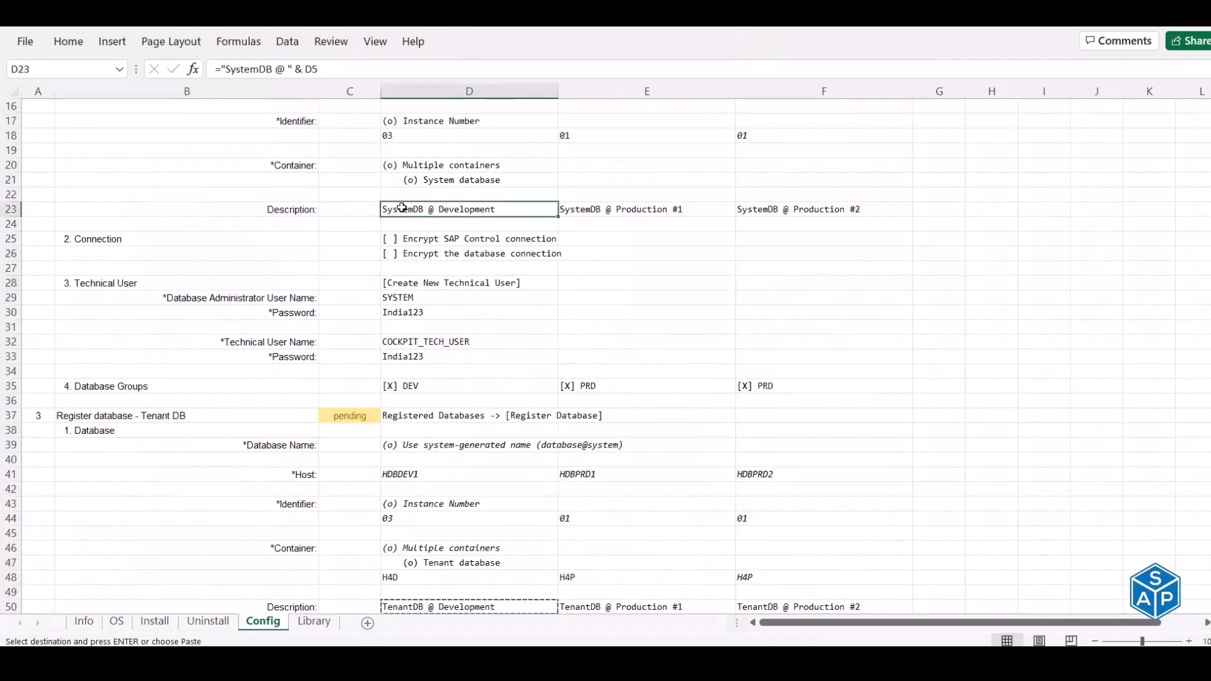
pyautogui.scroll(-5, 401, 208)
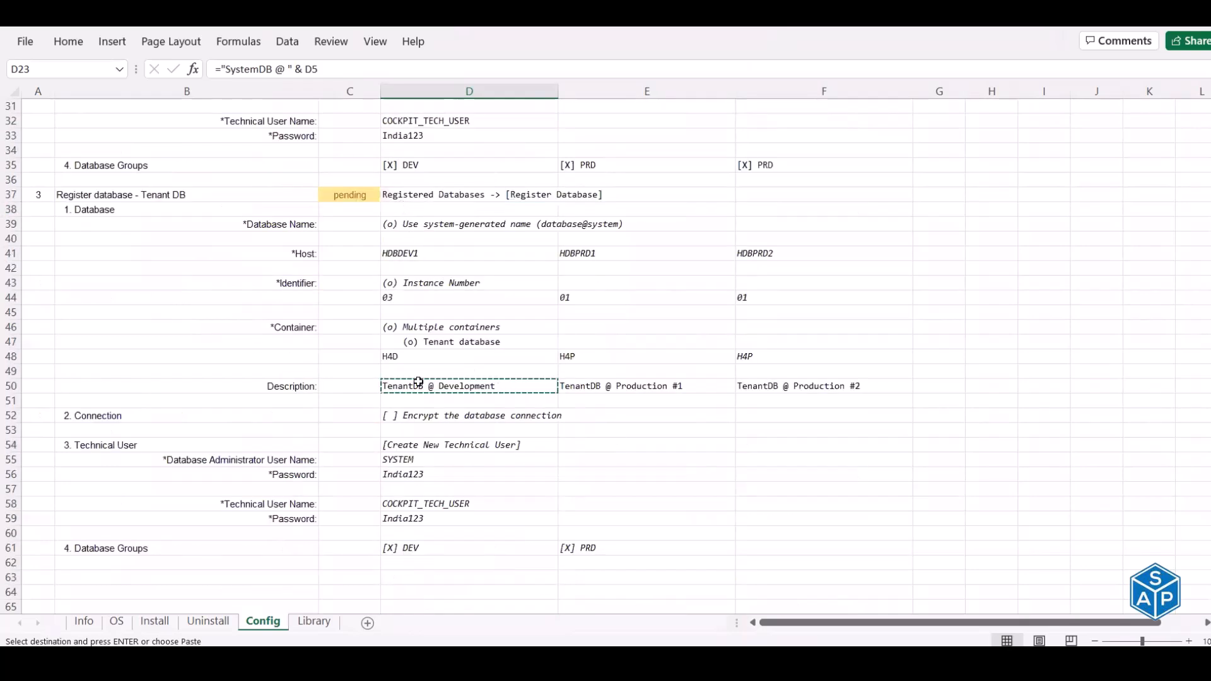
pyautogui.click(418, 383)
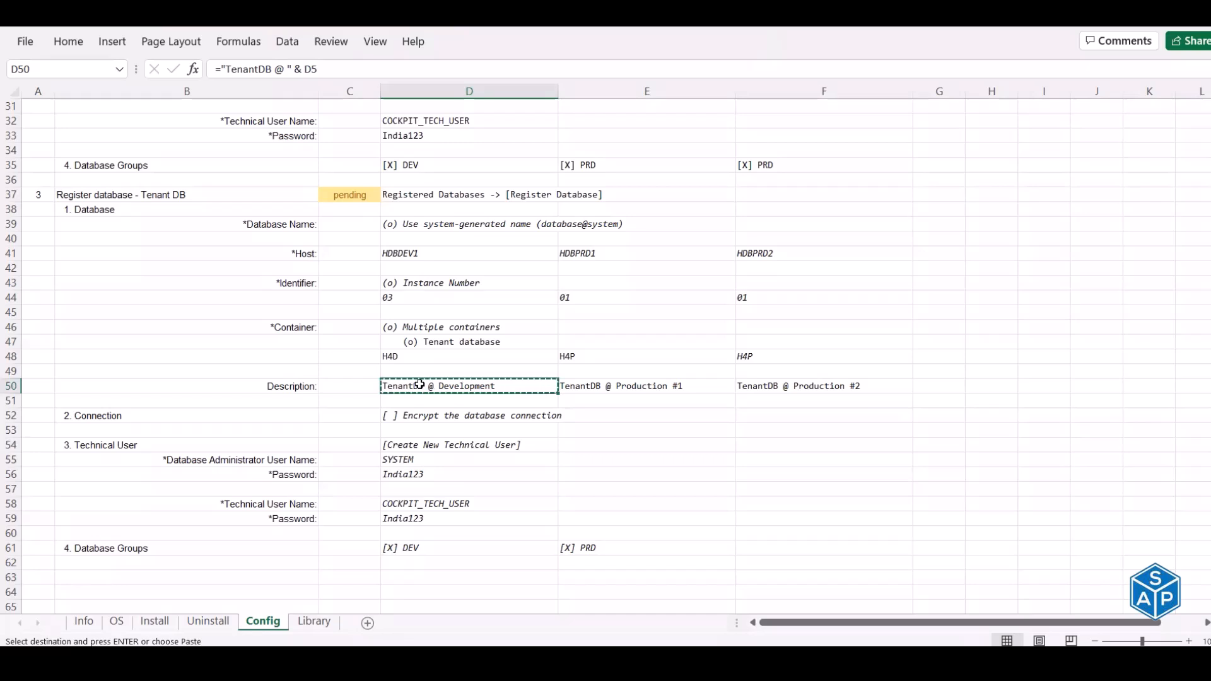
pyautogui.scroll(-2, 469, 329)
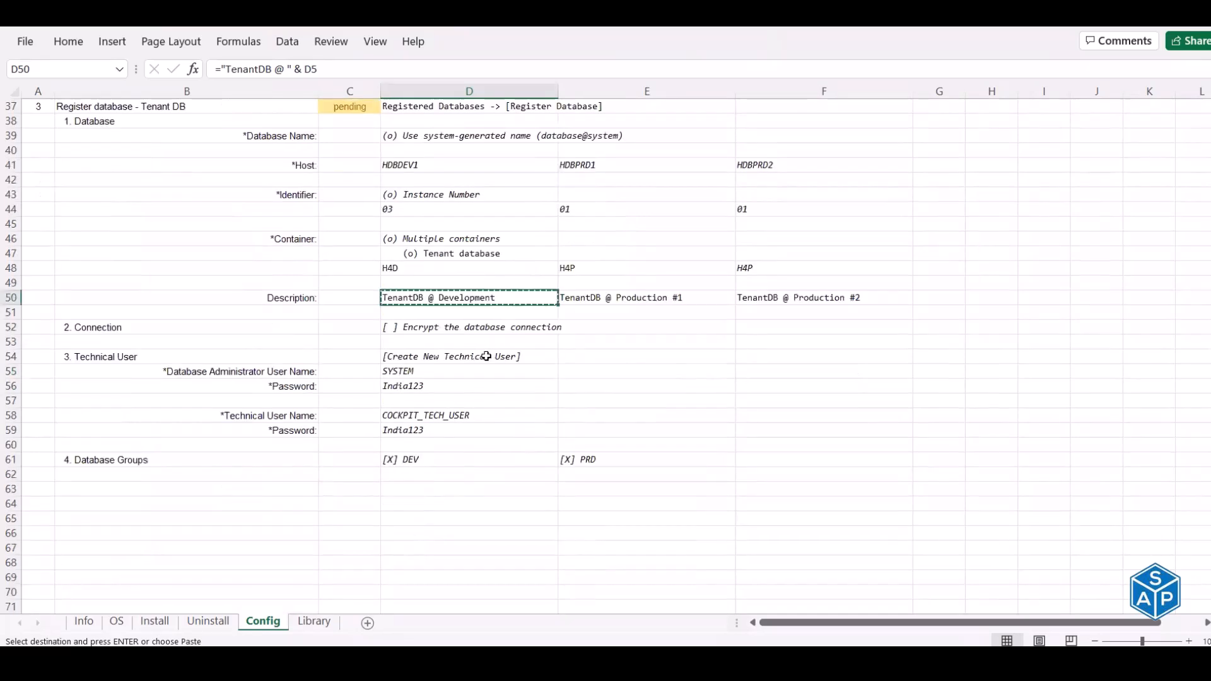
pyautogui.click(486, 356)
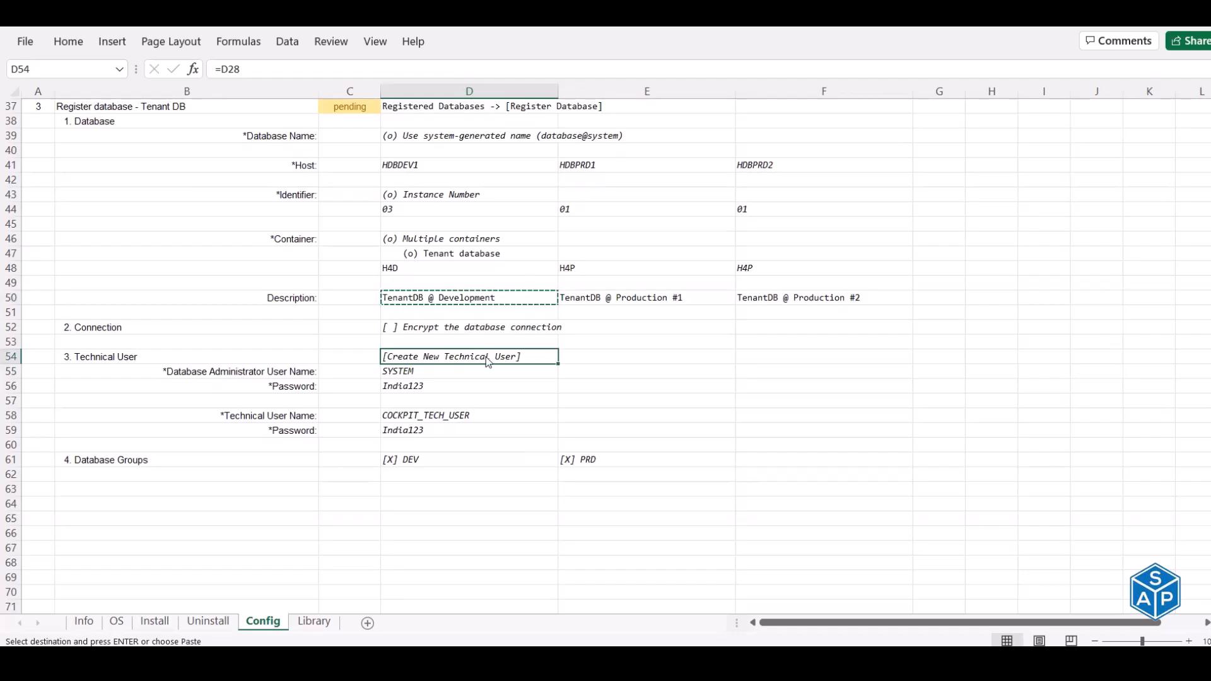
pyautogui.hotkey('alt', 'Tab')
pyautogui.hotkey('alt', 'Tab')
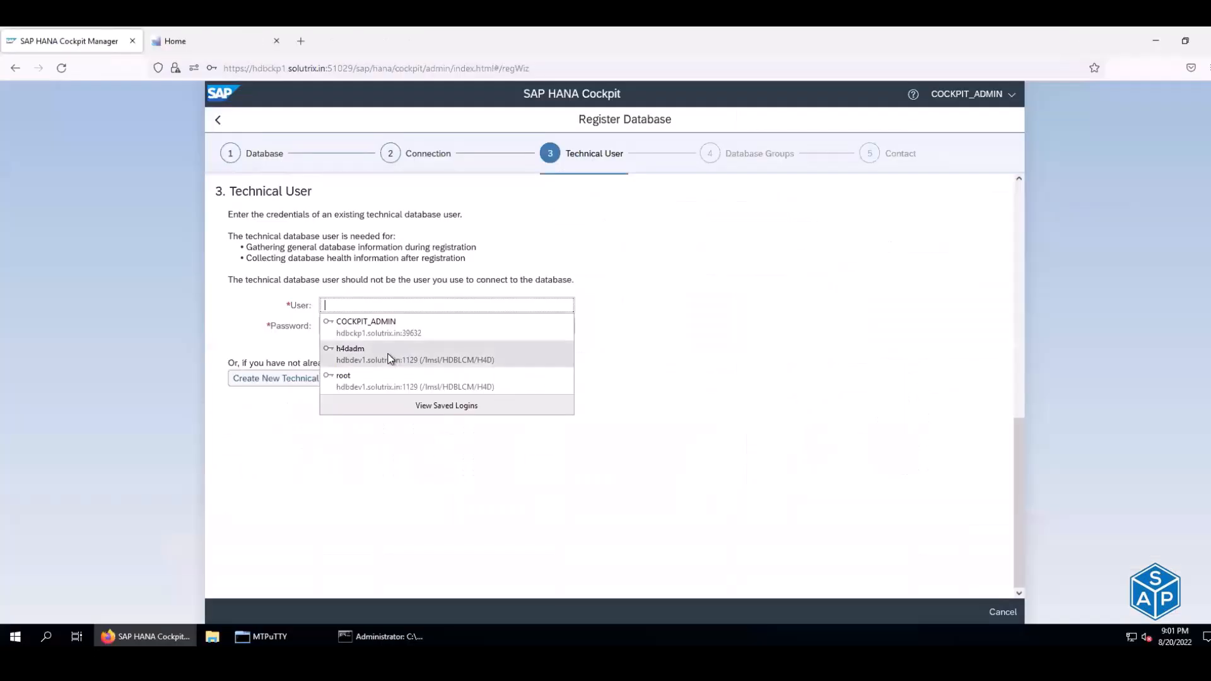
# - Start a new technical user and enter administrator SYSTEM with its password from the notes
pyautogui.click(756, 320)
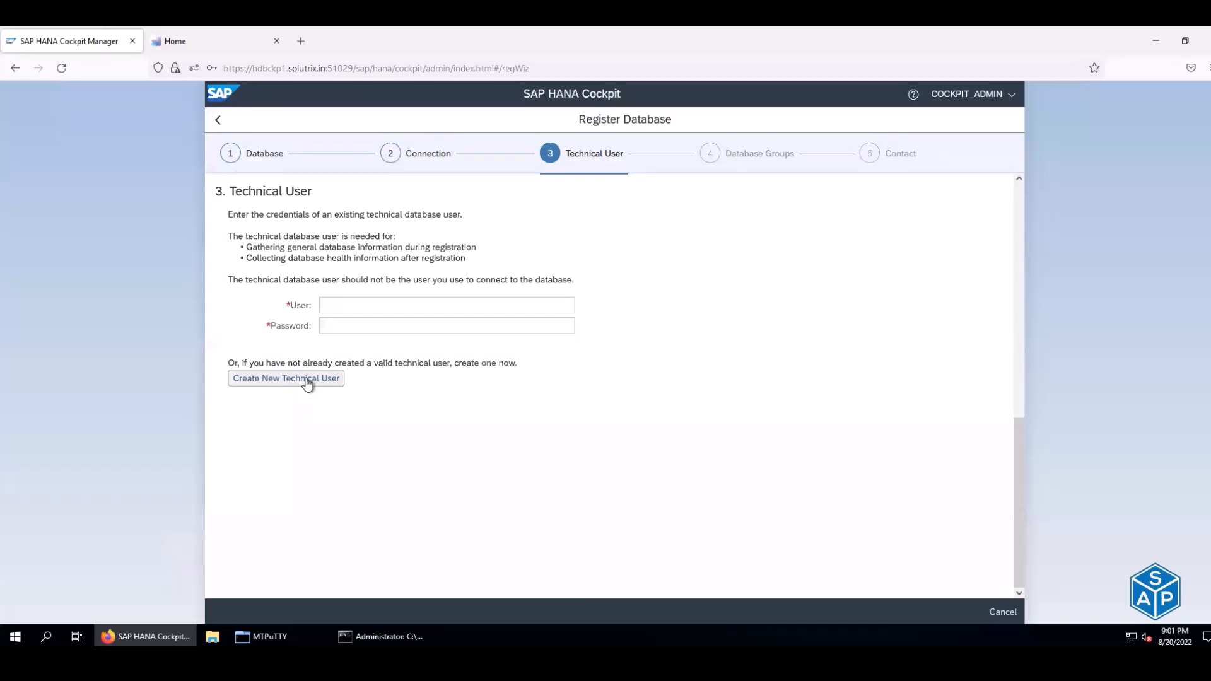
pyautogui.click(307, 381)
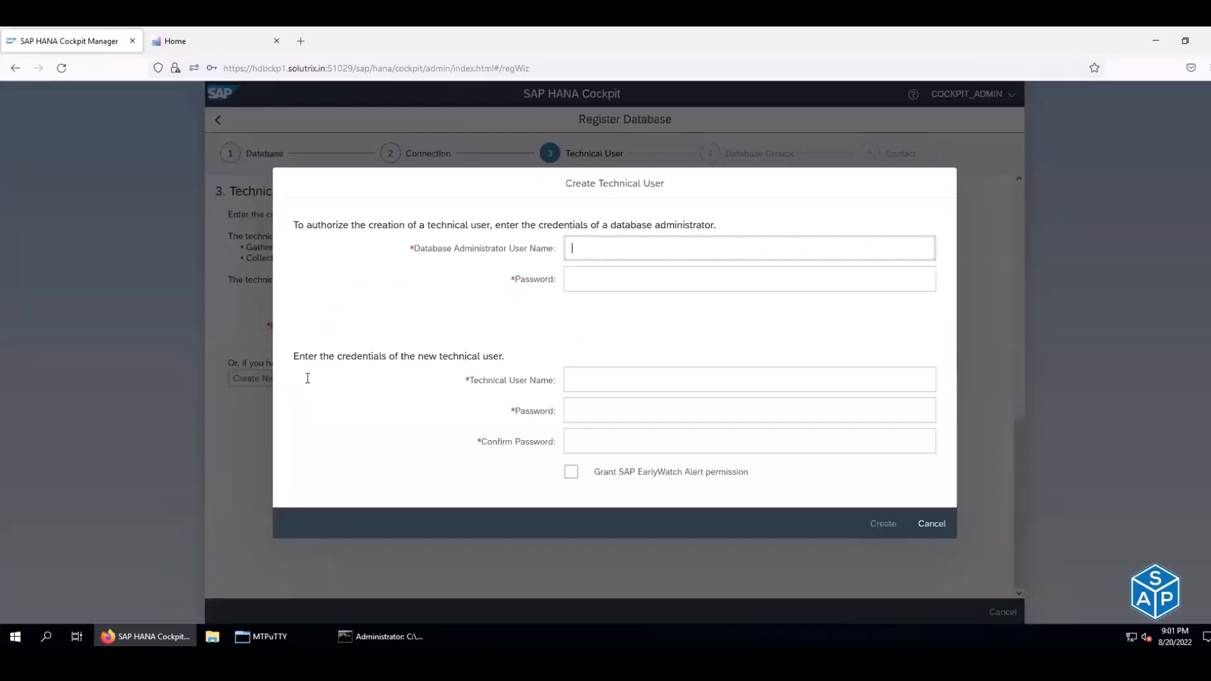
pyautogui.hotkey('alt', 'Tab')
pyautogui.hotkey('alt', 'Tab')
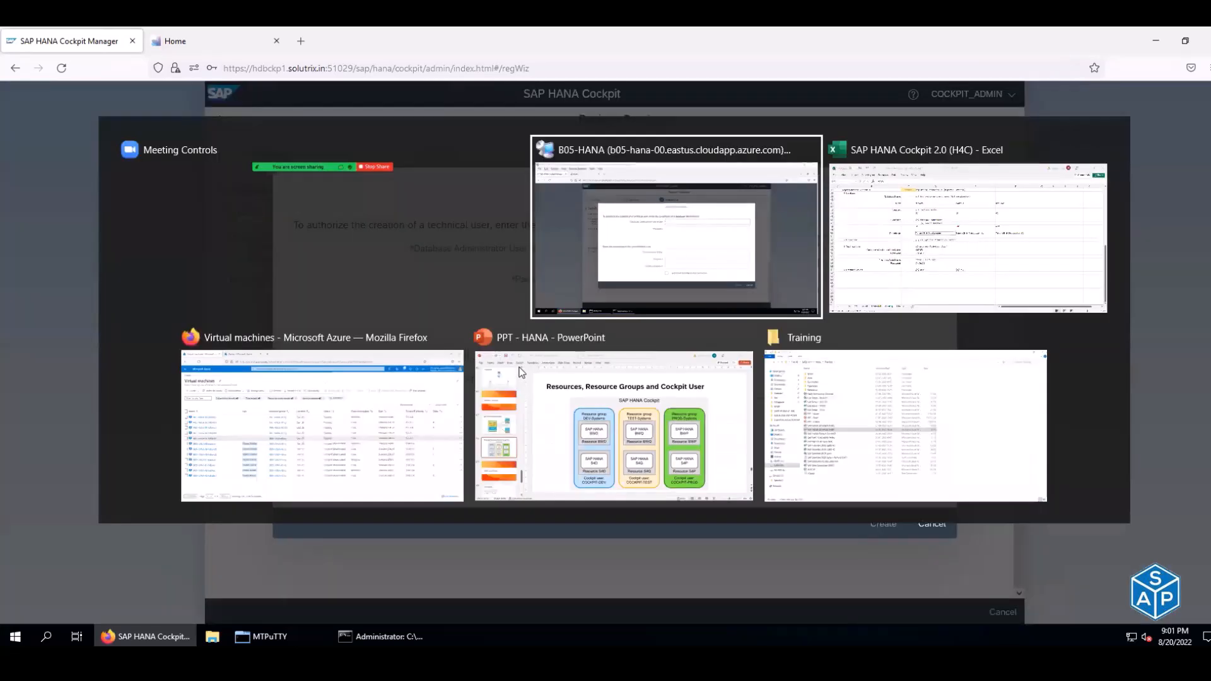
pyautogui.hotkey('alt', 'Tab')
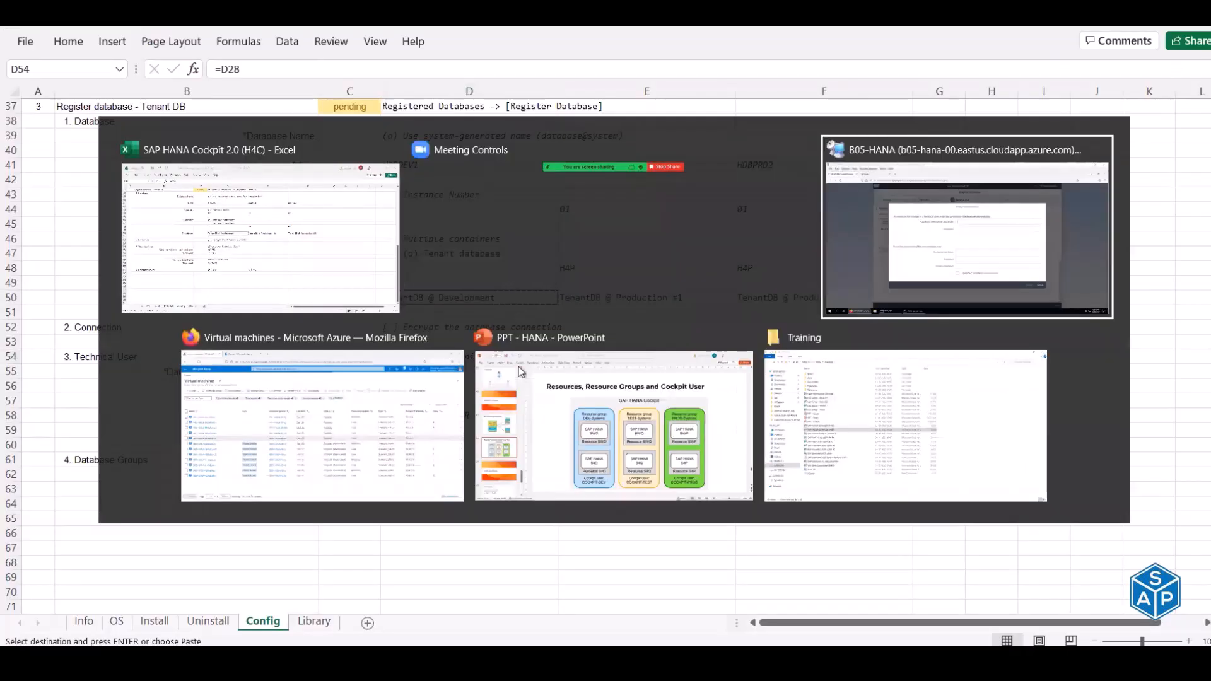
pyautogui.hotkey('alt', 'Tab')
pyautogui.click(405, 371)
pyautogui.hotkey('ctrl', 'c')
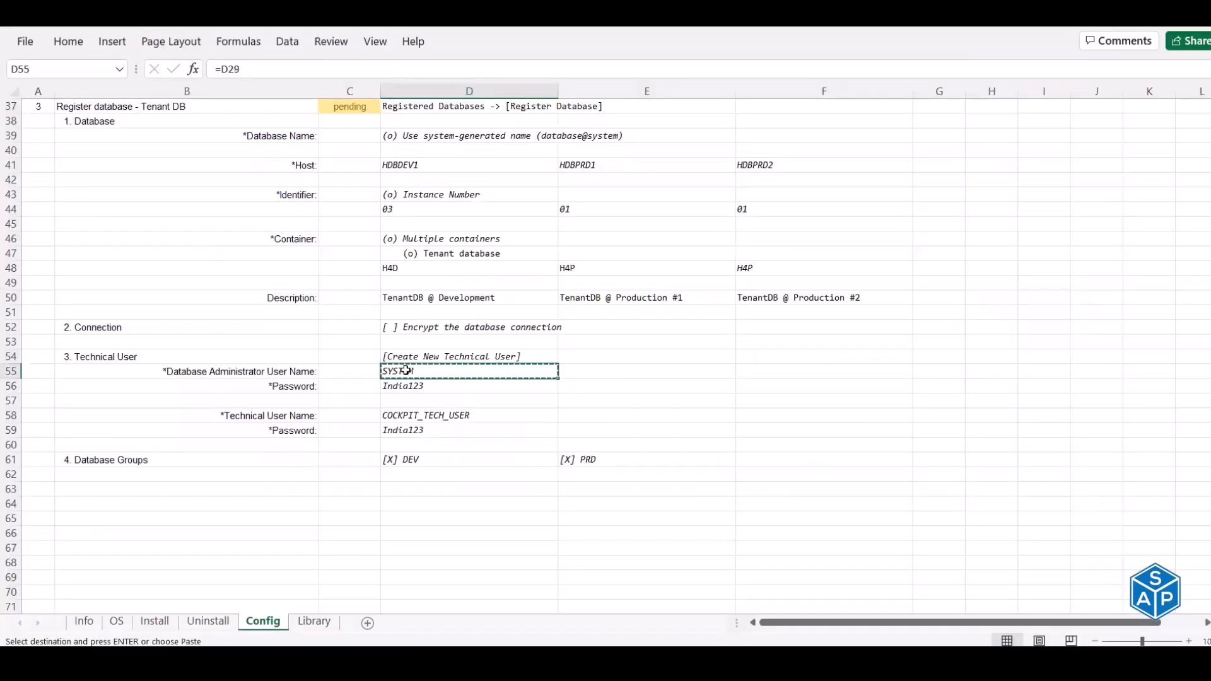
pyautogui.hotkey('alt', 'Tab')
pyautogui.click(612, 249)
pyautogui.hotkey('ctrl', 'v')
pyautogui.press('Tab')
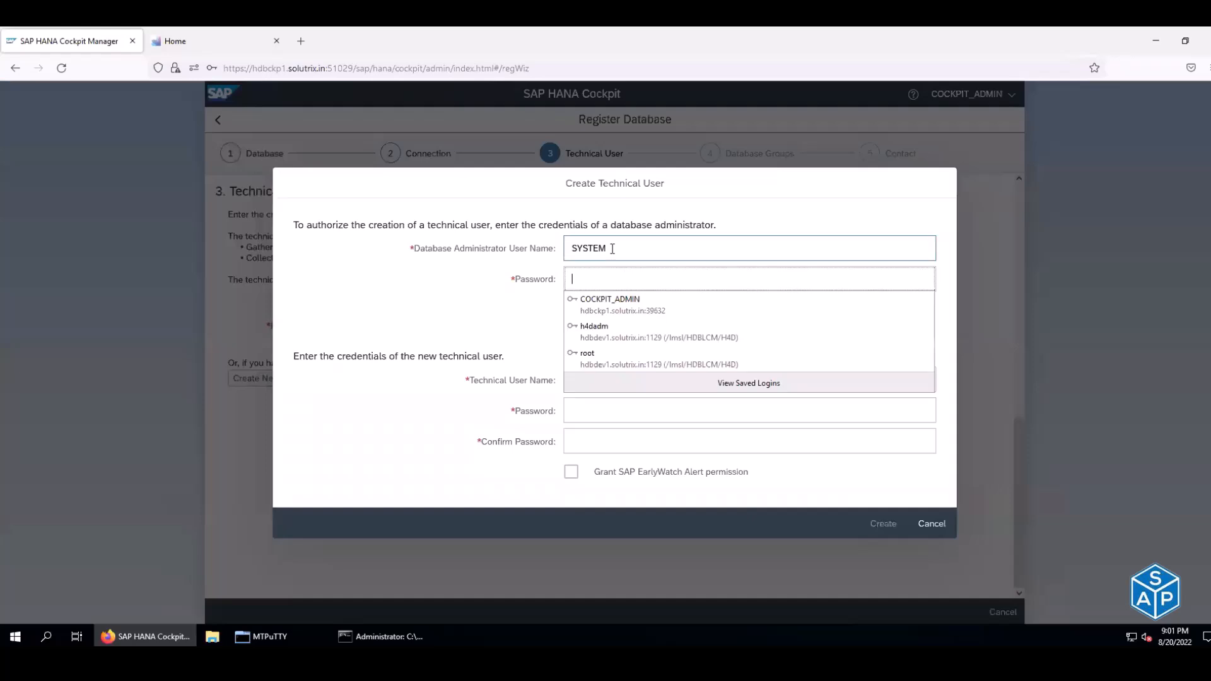
pyautogui.hotkey('alt', 'Tab')
pyautogui.click(399, 385)
pyautogui.hotkey('ctrl', 'c')
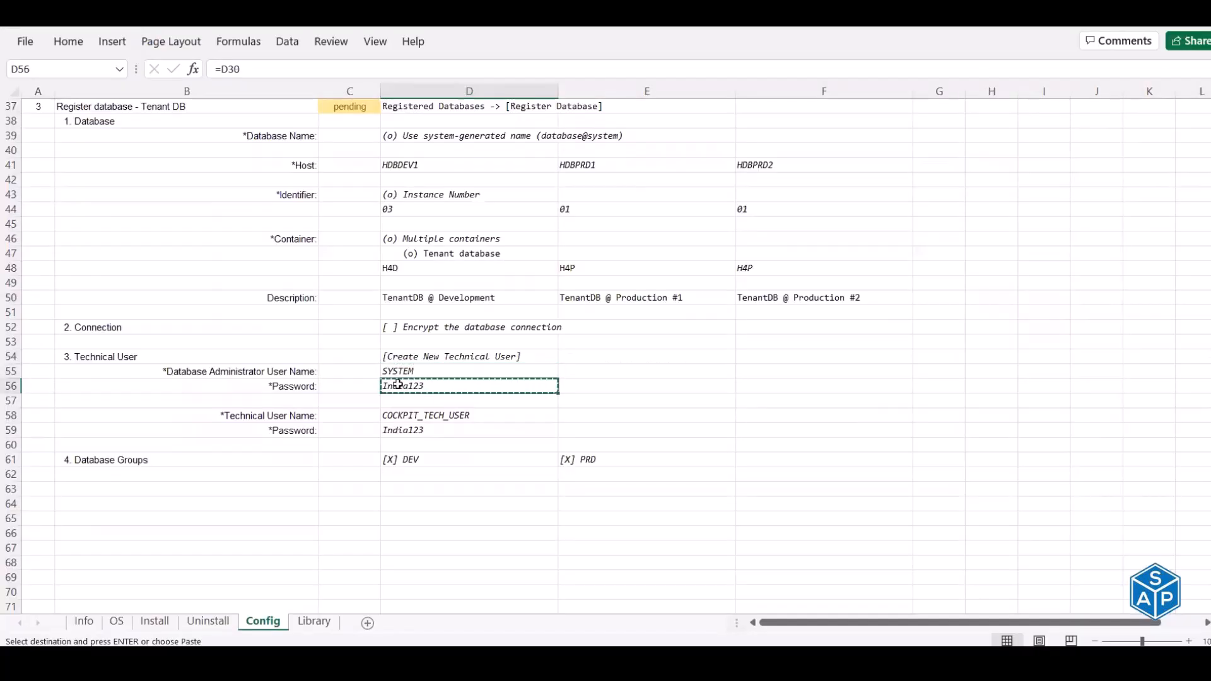
pyautogui.hotkey('alt', 'Tab')
pyautogui.click(586, 275)
pyautogui.hotkey('ctrl', 'v')
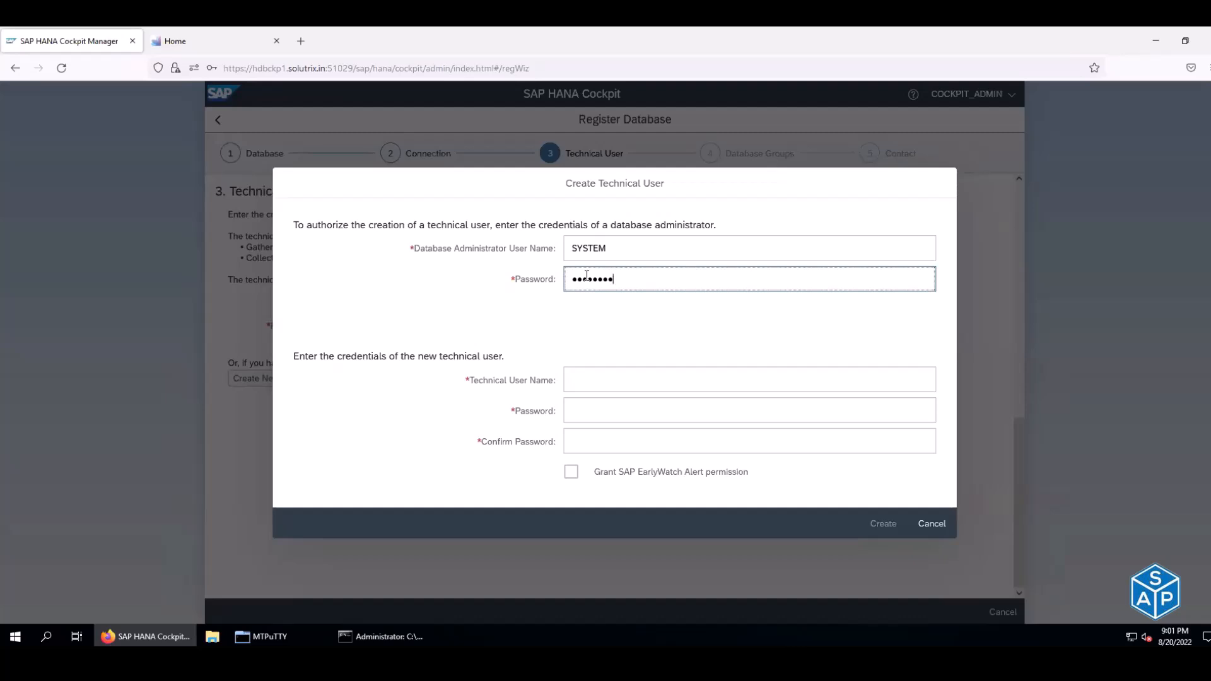
# - Enter COCKPIT_TECH_USER as the new technical user name, with its password entered twice
pyautogui.hotkey('alt', 'Tab')
pyautogui.click(395, 416)
pyautogui.hotkey('ctrl', 'c')
pyautogui.hotkey('alt', 'Tab')
pyautogui.click(590, 384)
pyautogui.click(590, 384)
pyautogui.hotkey('ctrl', 'v')
pyautogui.click(602, 402)
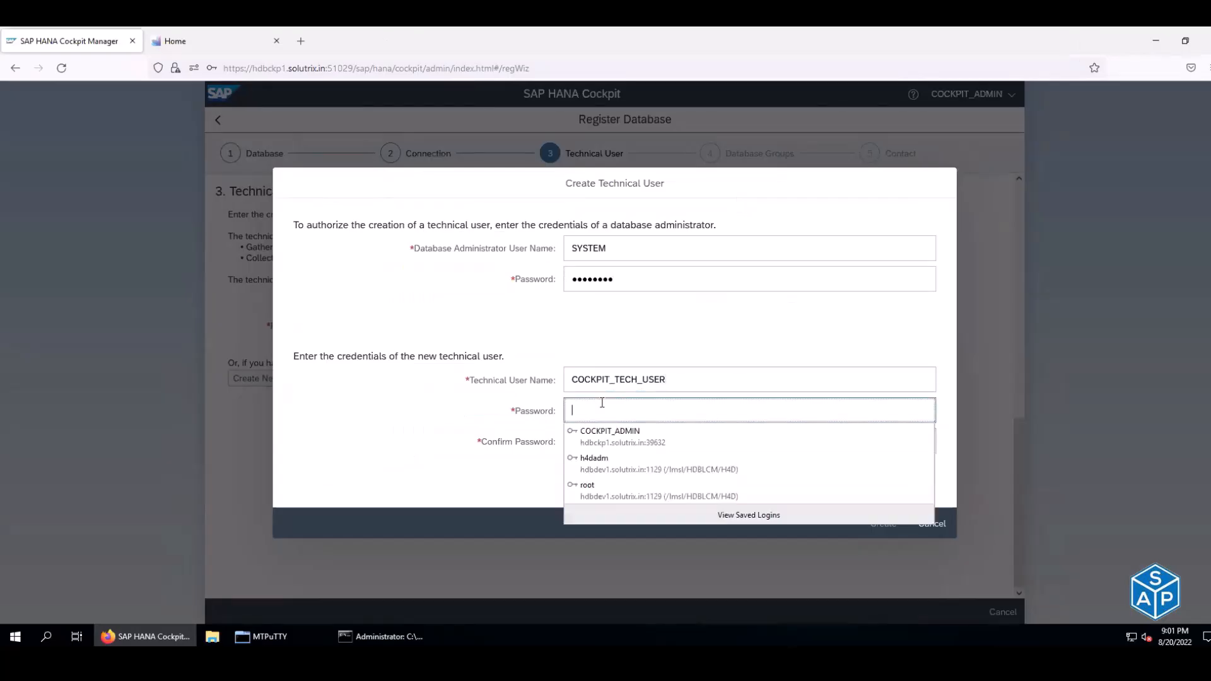
pyautogui.hotkey('alt', 'Tab')
pyautogui.click(405, 427)
pyautogui.hotkey('ctrl', 'c')
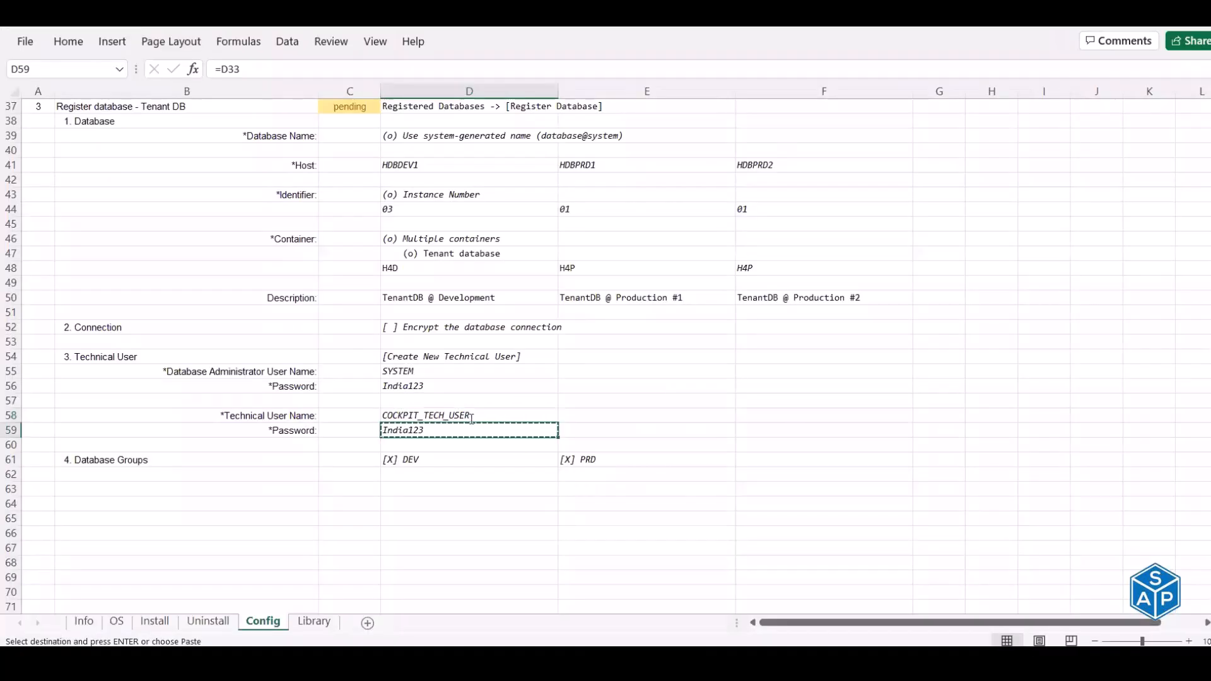
pyautogui.hotkey('alt', 'Tab')
pyautogui.hotkey('ctrl', 'v')
pyautogui.press('Tab')
pyautogui.hotkey('ctrl', 'v')
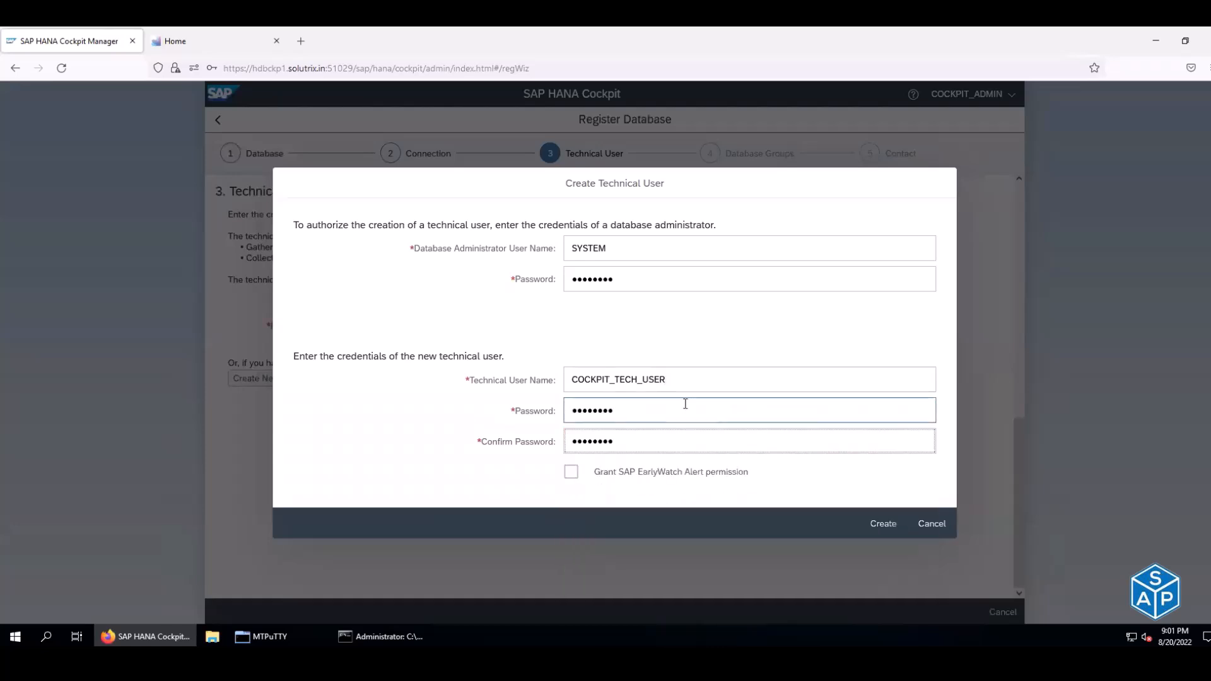
# - Create the technical user, acknowledge the success message, and advance to Database Groups
pyautogui.click(893, 528)
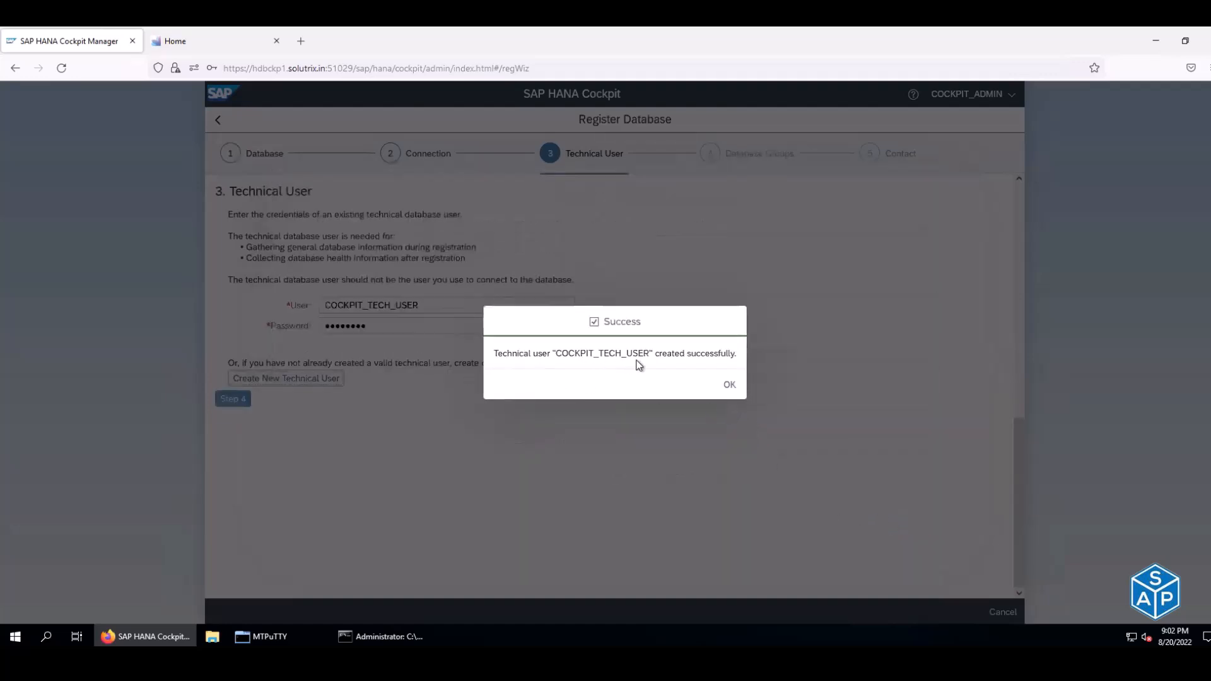
pyautogui.click(729, 386)
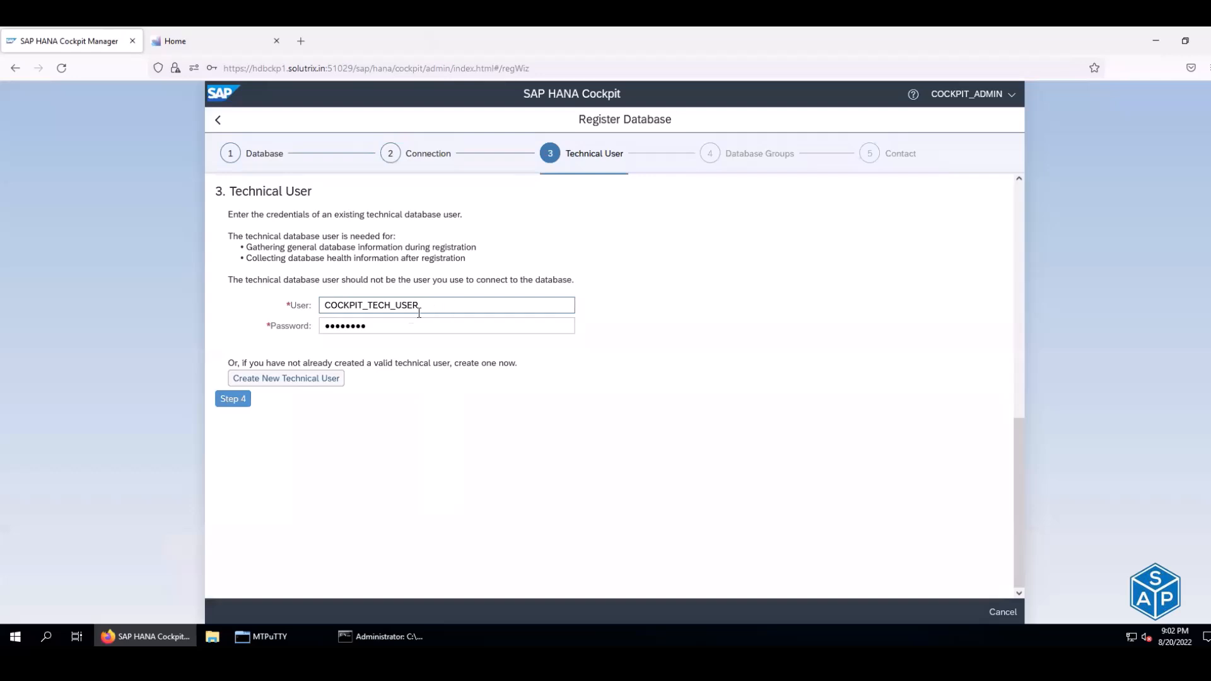
pyautogui.click(240, 392)
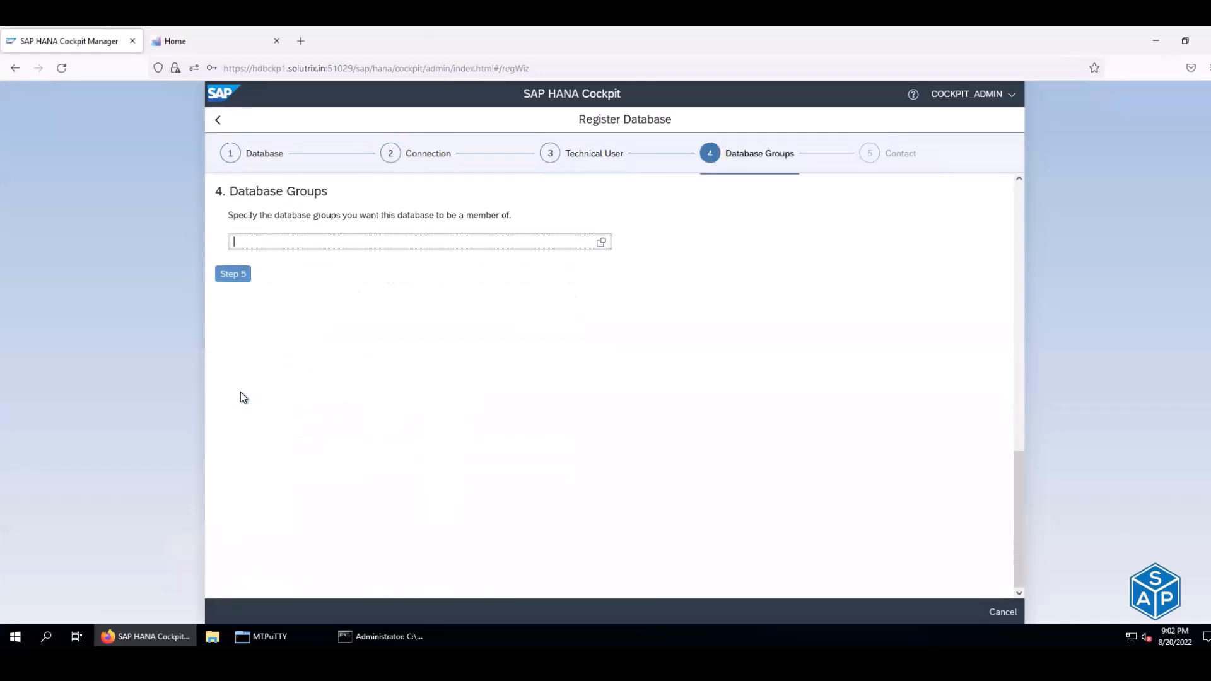
# - Assign the H4D tenant to the DEV group, review the summary, and register it
pyautogui.click(601, 245)
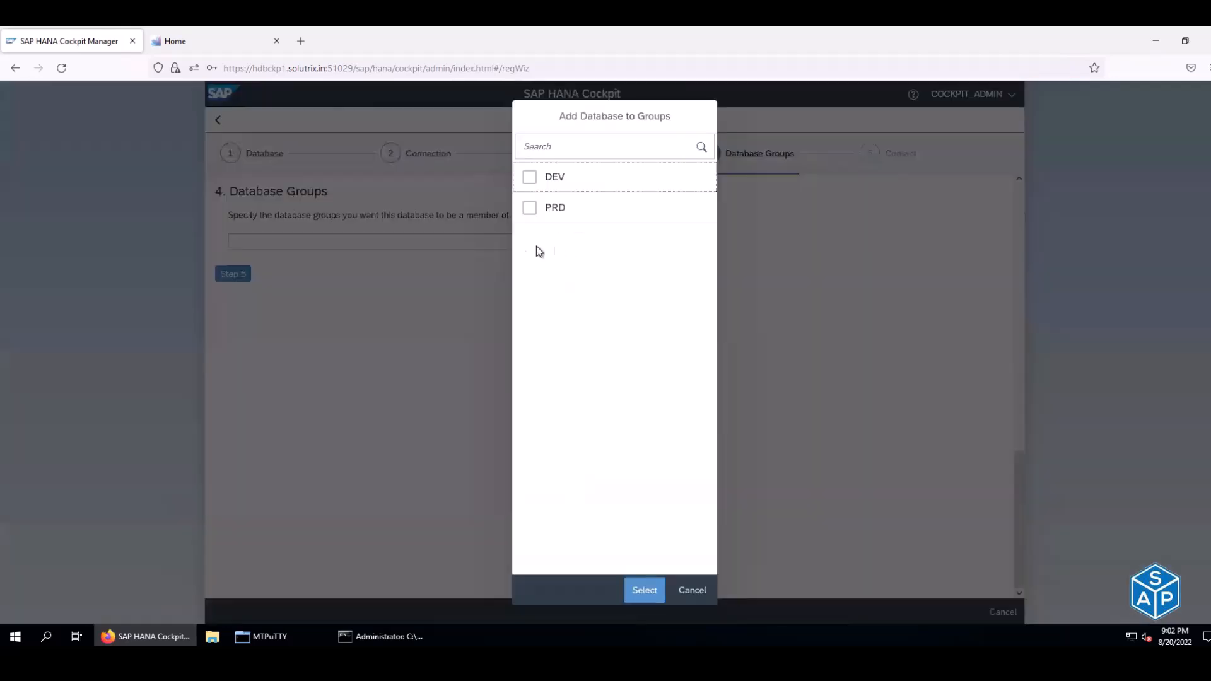
pyautogui.click(529, 177)
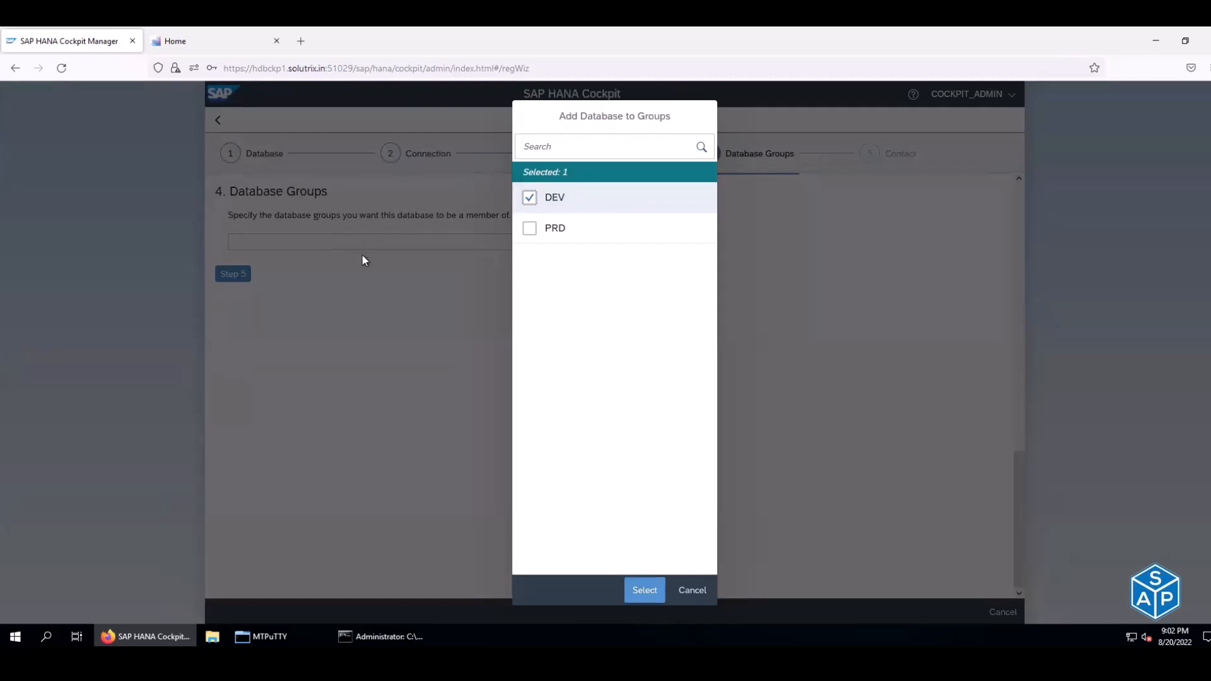
pyautogui.click(645, 592)
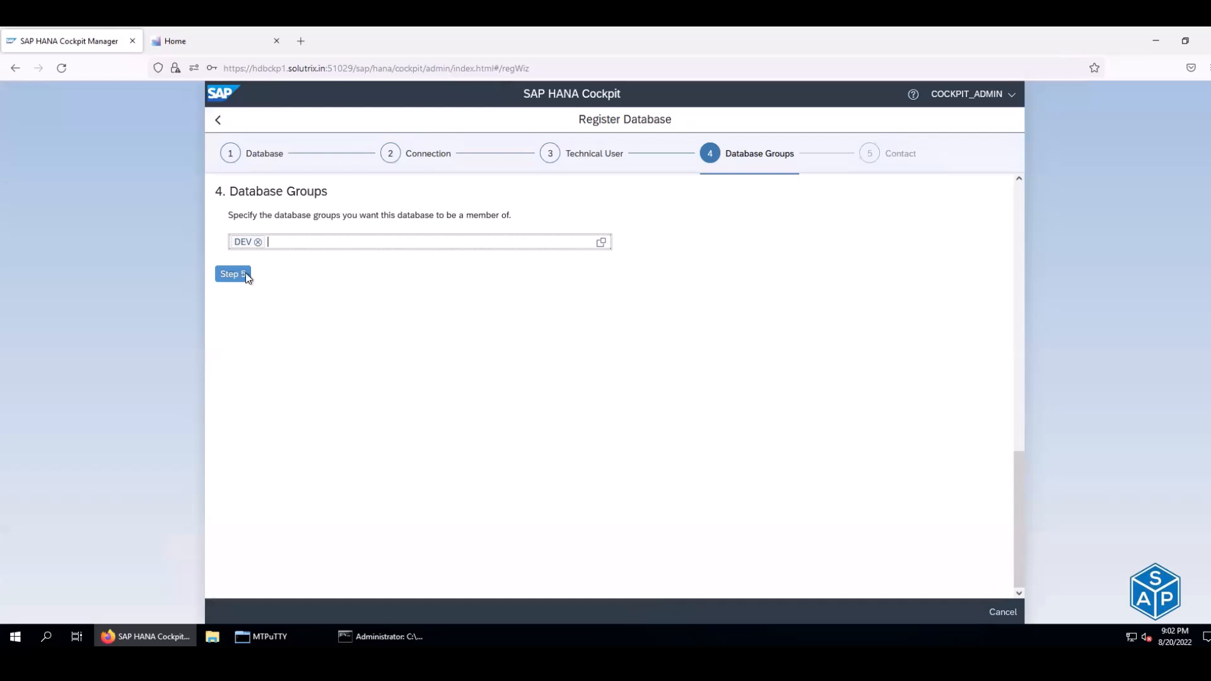
pyautogui.click(242, 278)
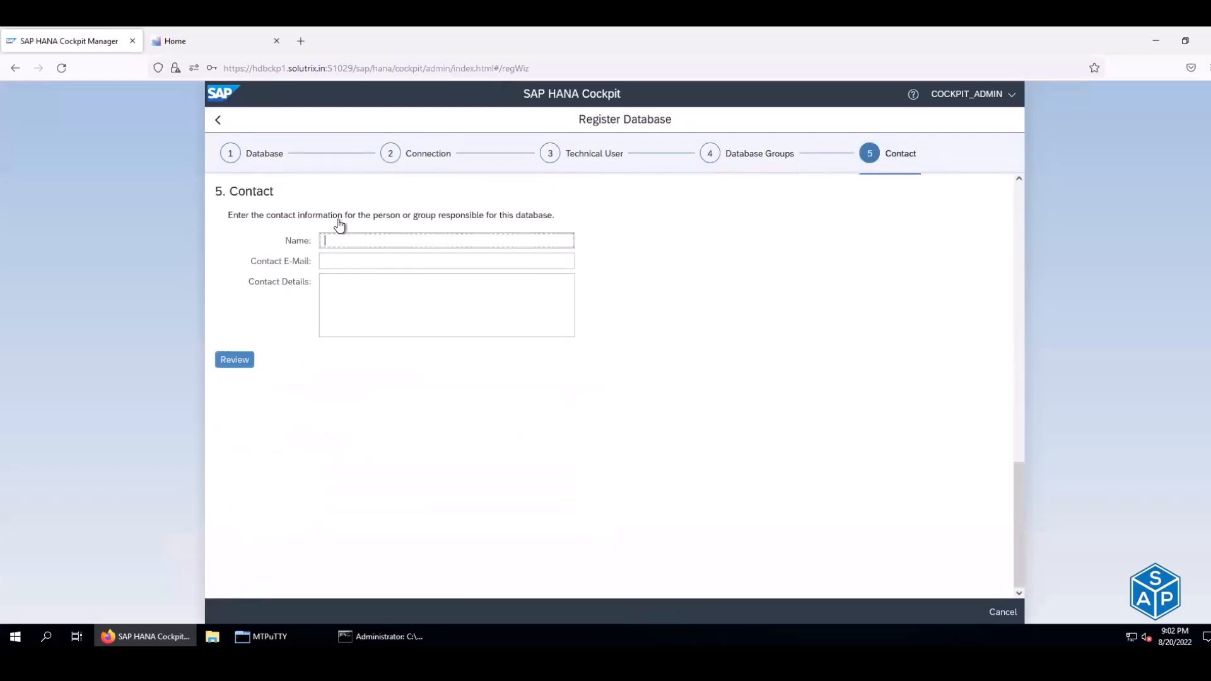
pyautogui.click(227, 361)
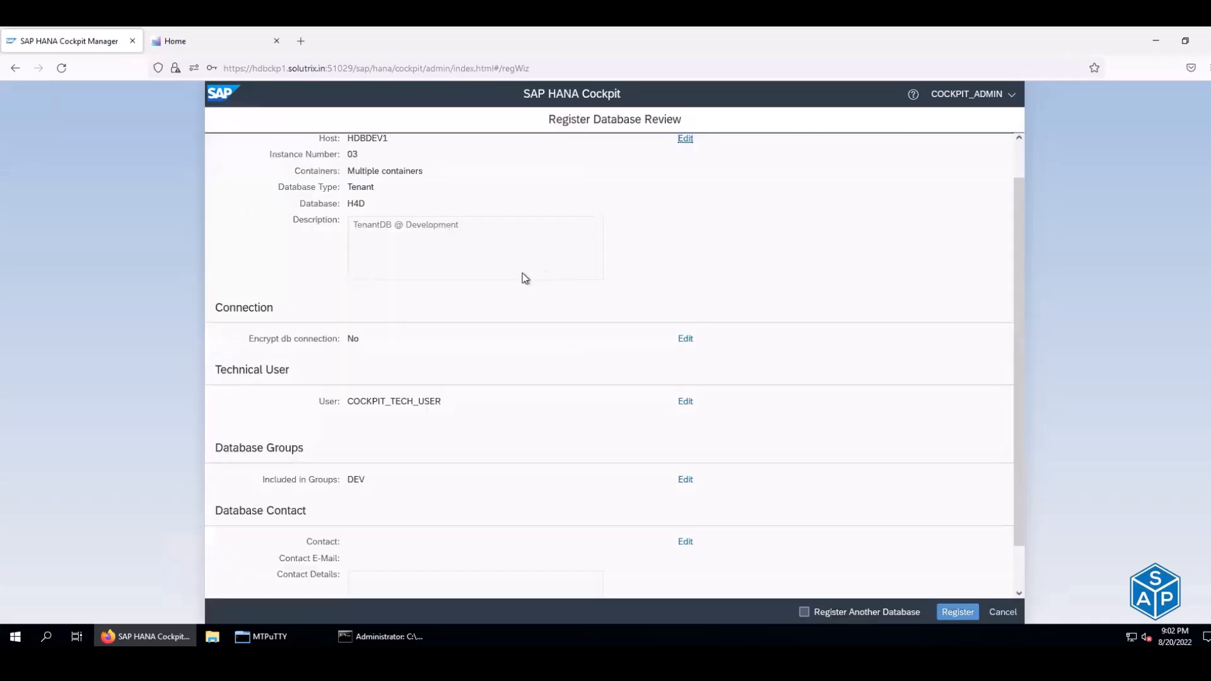
pyautogui.scroll(-1, 539, 269)
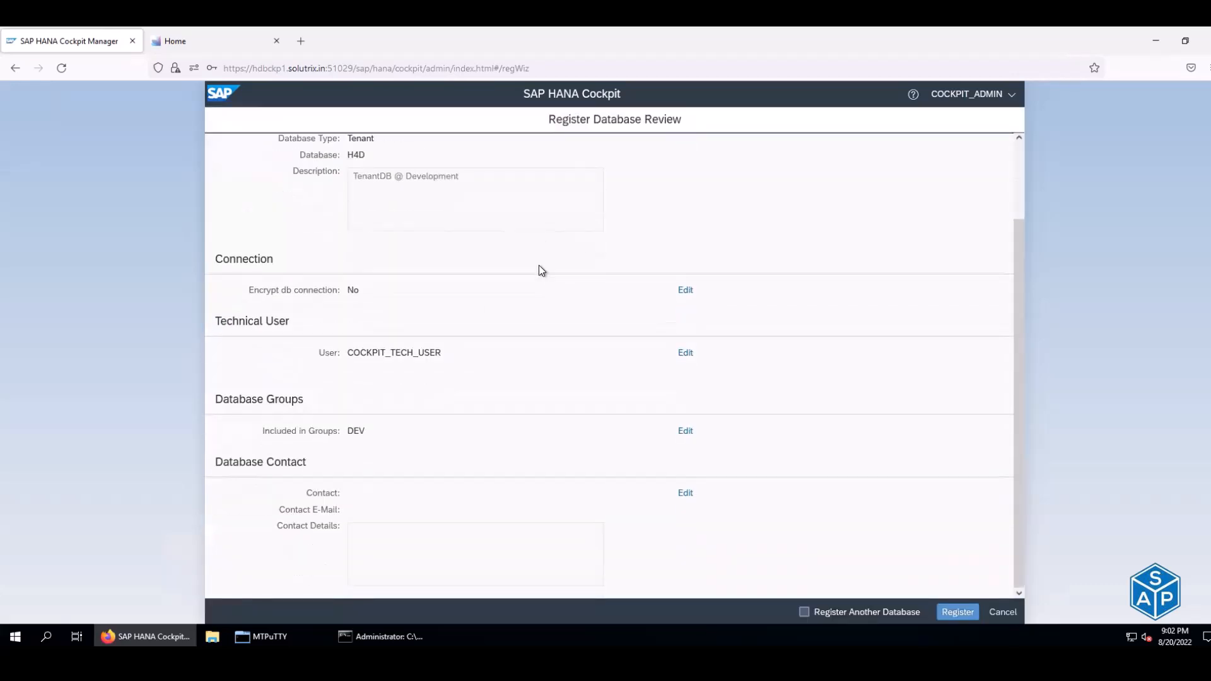
pyautogui.scroll(2, 539, 269)
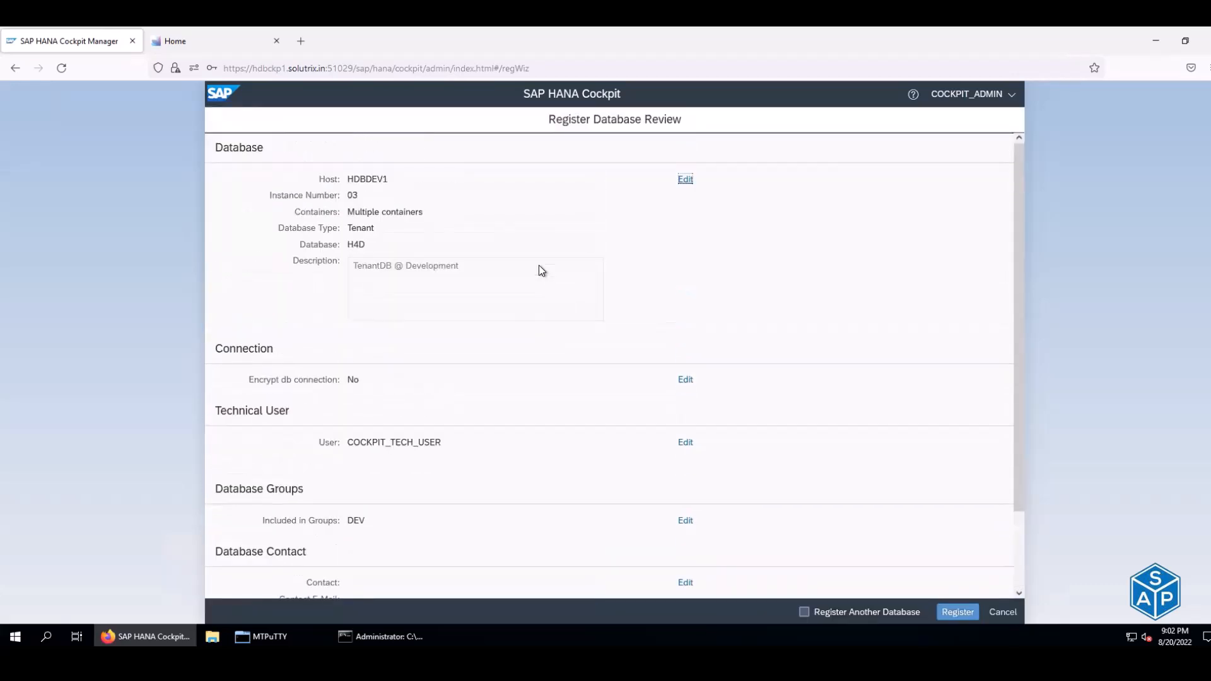
pyautogui.click(956, 612)
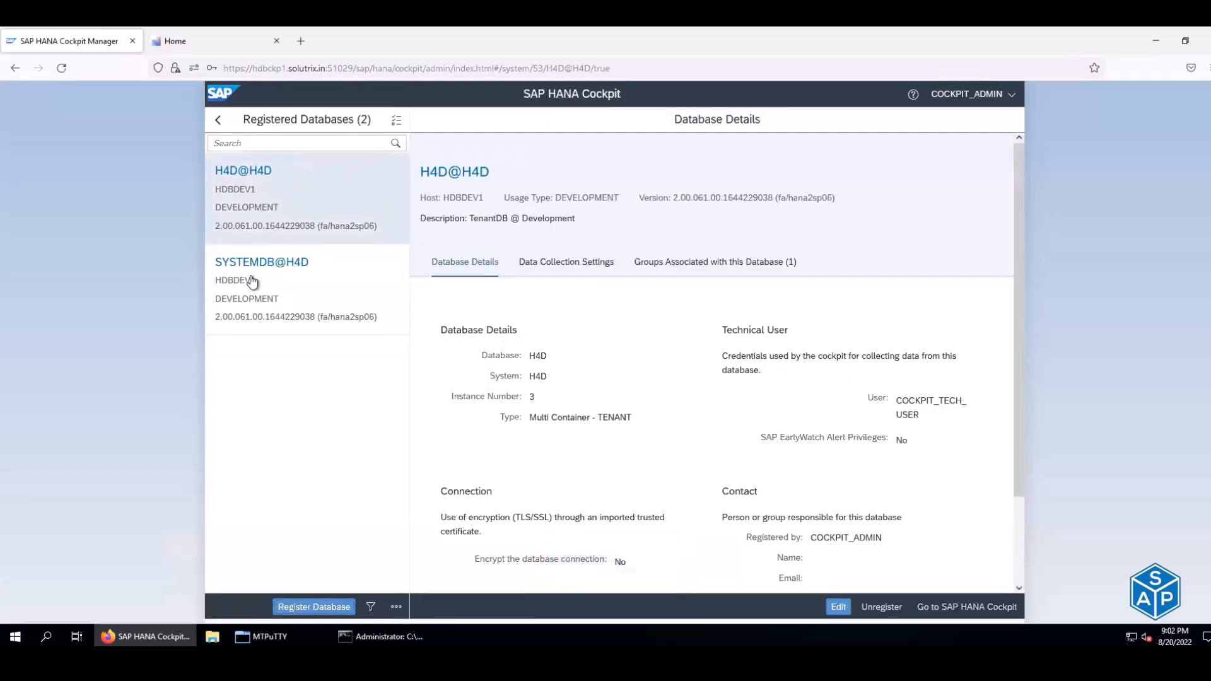
# - Inspect the SYSTEMDB@H4D and H4D@H4D entries in the Registered Databases list
pyautogui.moveTo(253, 264); pyautogui.dragTo(211, 263)
pyautogui.moveTo(271, 172); pyautogui.dragTo(214, 176)
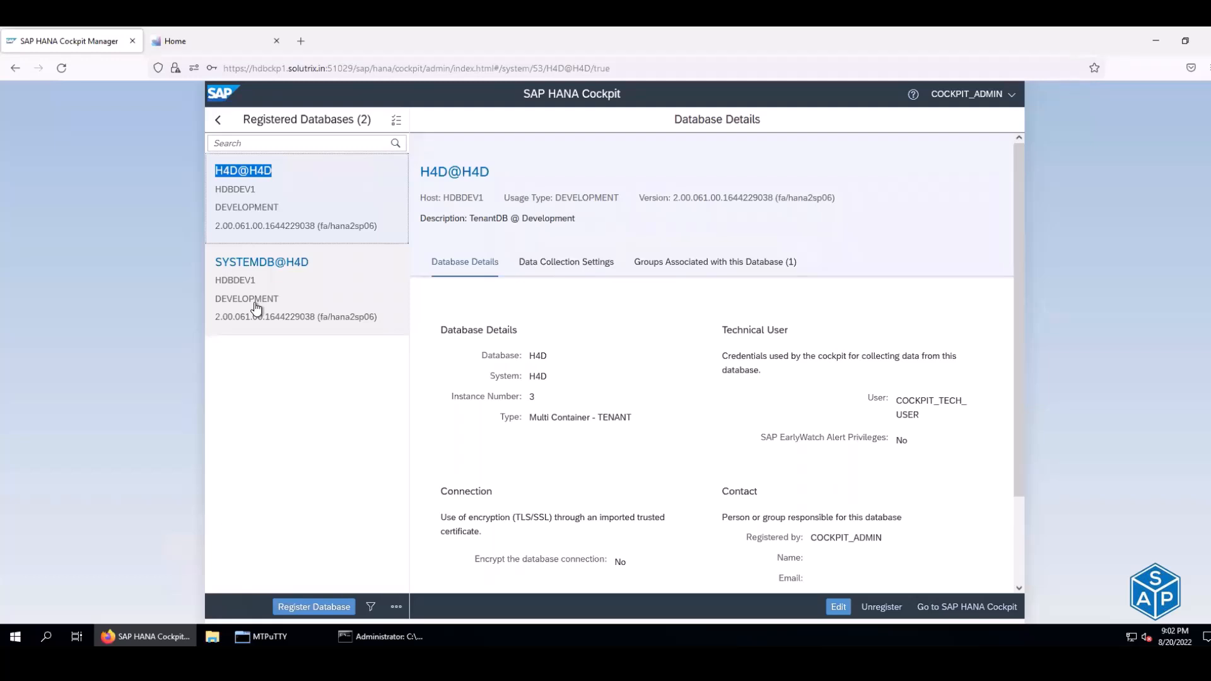
pyautogui.click(344, 444)
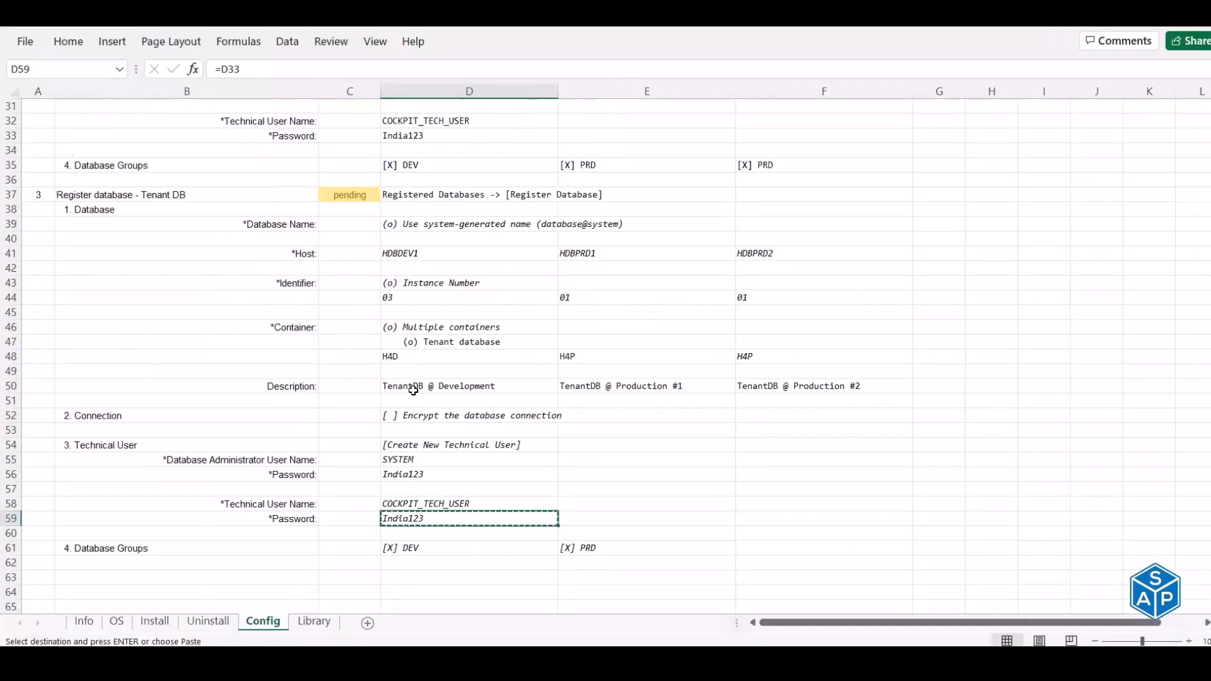
pyautogui.scroll(3, 355, 327)
# - Enter 'done' in the Tenant DB status cell C37 and the System DB status cell C11
pyautogui.click(356, 326)
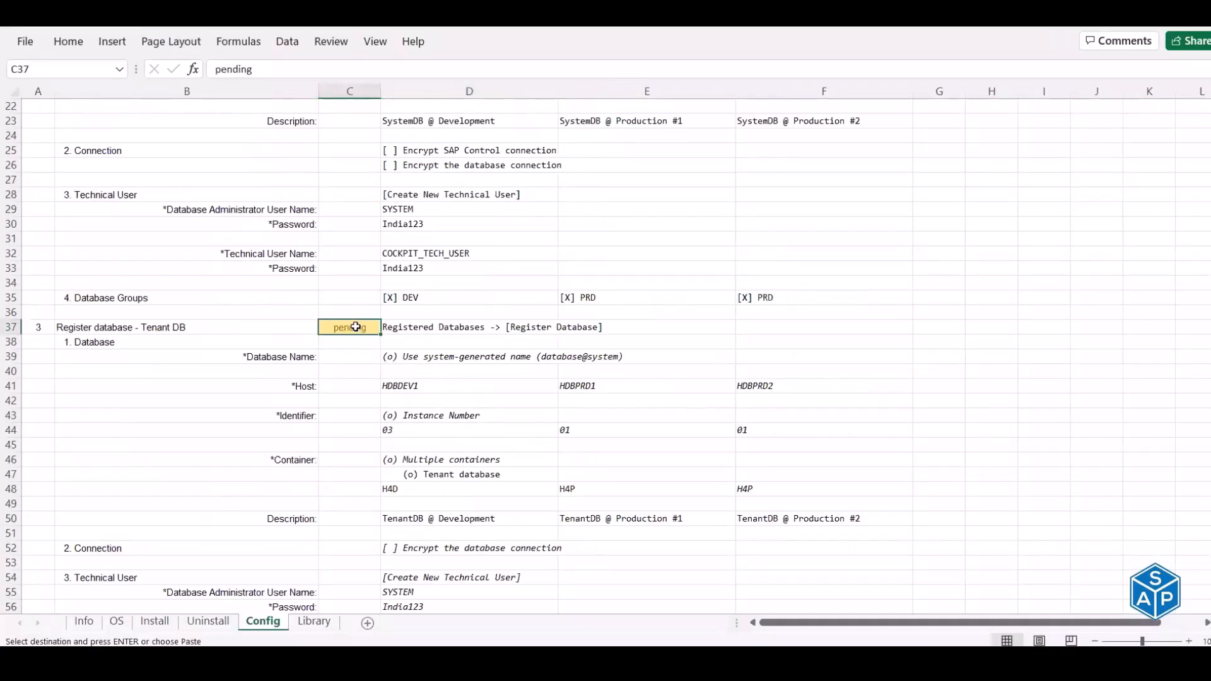
pyautogui.write('done')
pyautogui.press('Return')
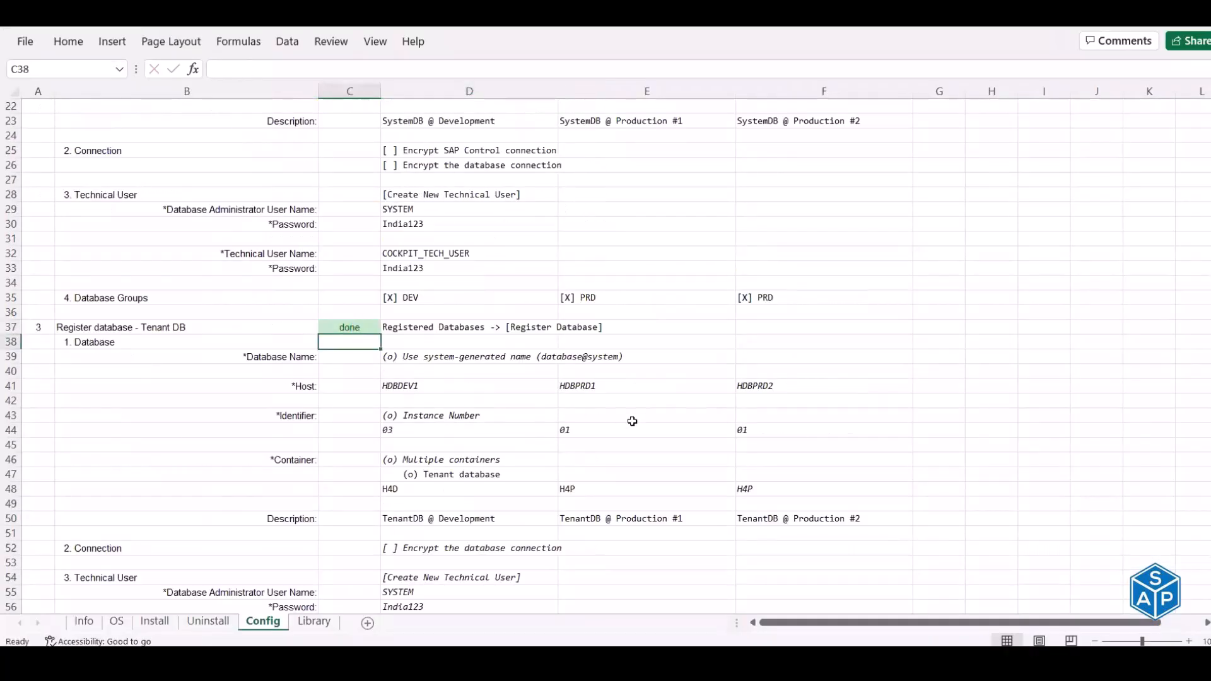
pyautogui.scroll(7, 630, 410)
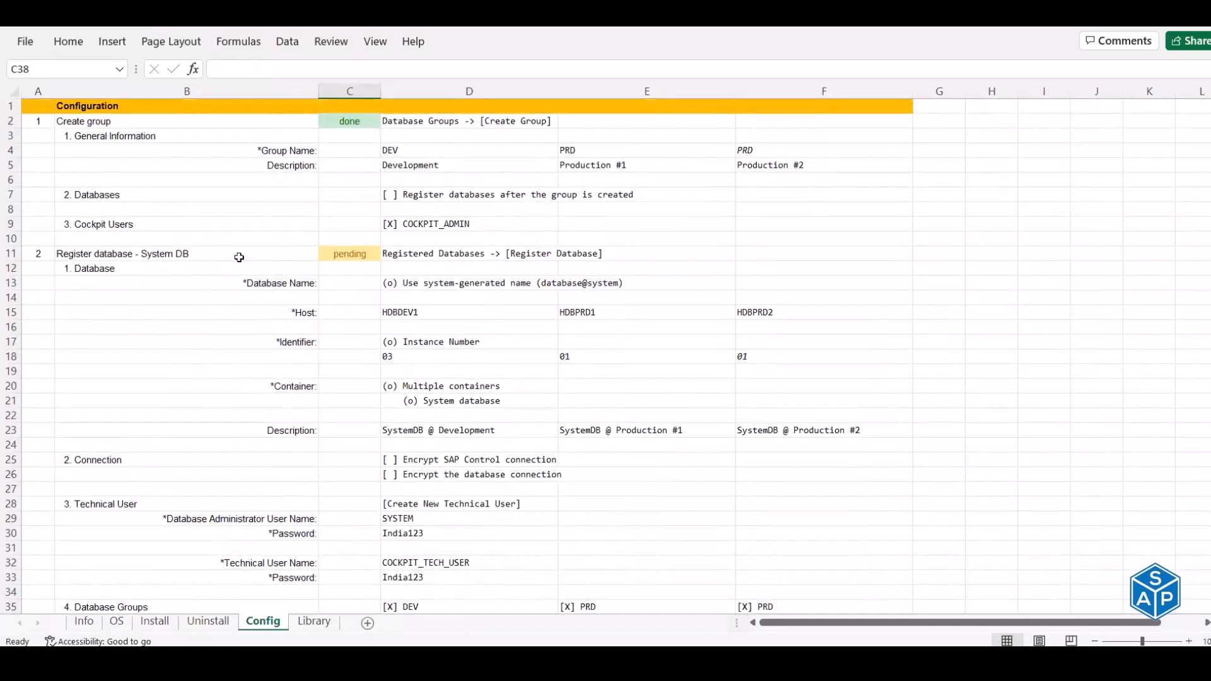
pyautogui.click(339, 255)
pyautogui.write('done')
pyautogui.press('Return')
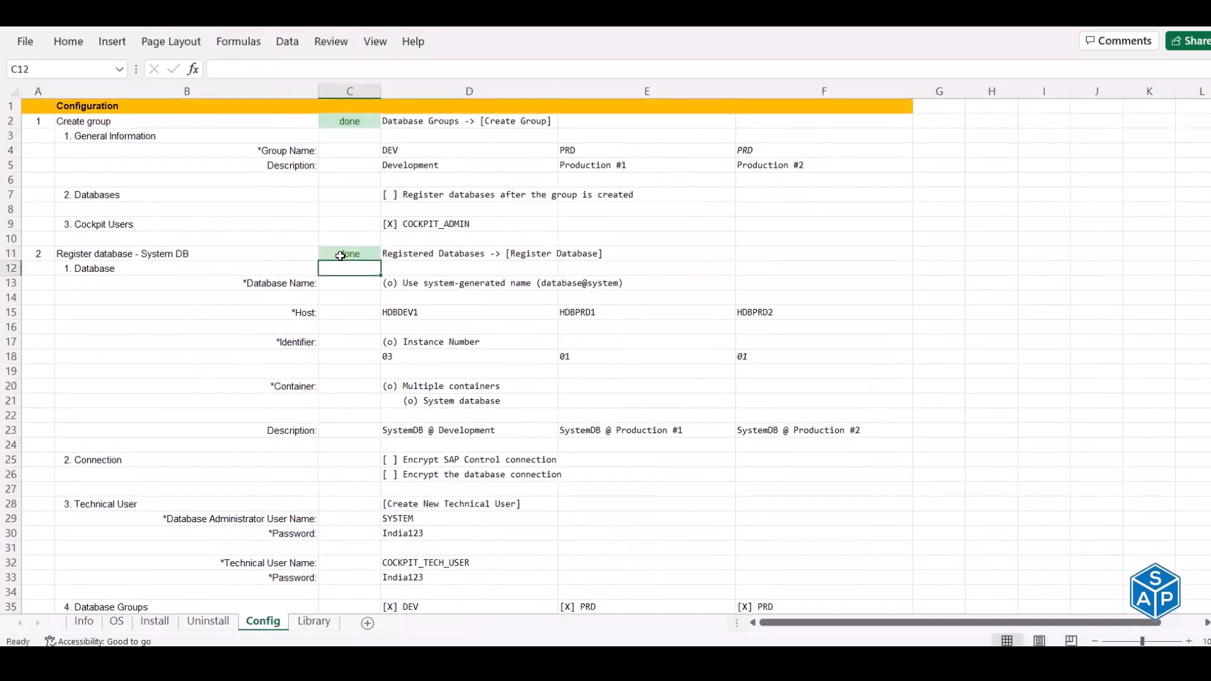
pyautogui.scroll(-15, 343, 260)
pyautogui.scroll(15, 343, 259)
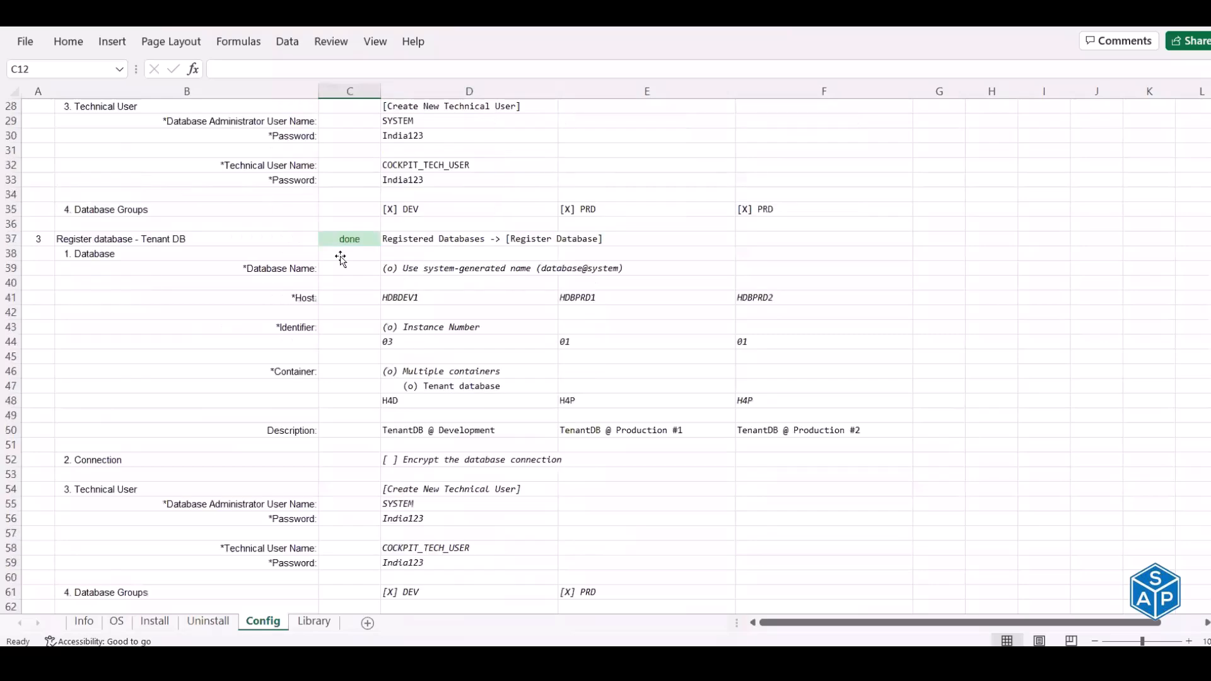
pyautogui.click(387, 255)
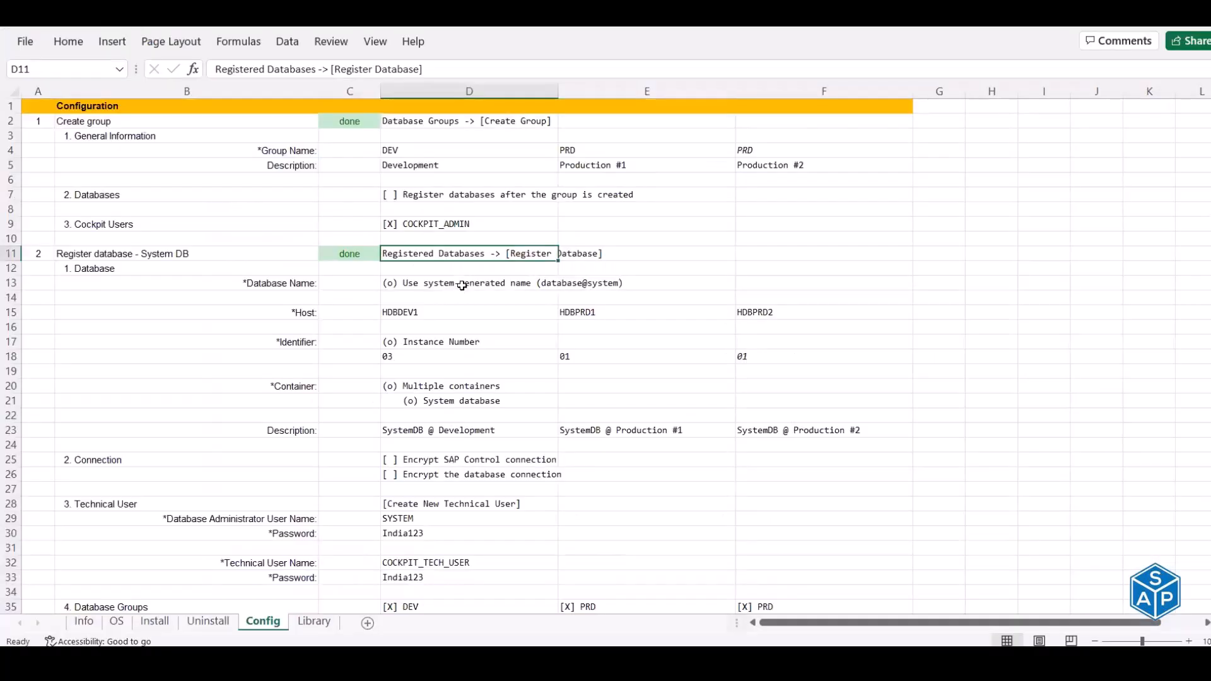
# - Fill in host HDBPRD1 and instance number 01 from the Excel notes
pyautogui.click(461, 286)
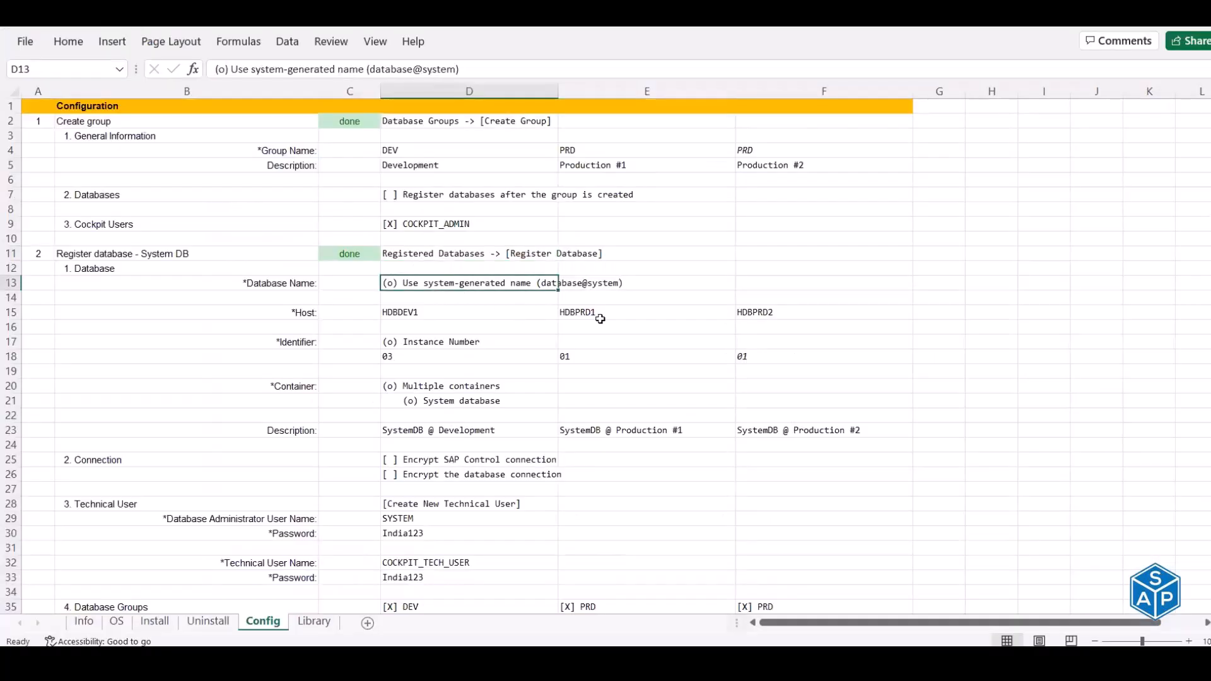
pyautogui.click(601, 316)
pyautogui.hotkey('ctrl', 'c')
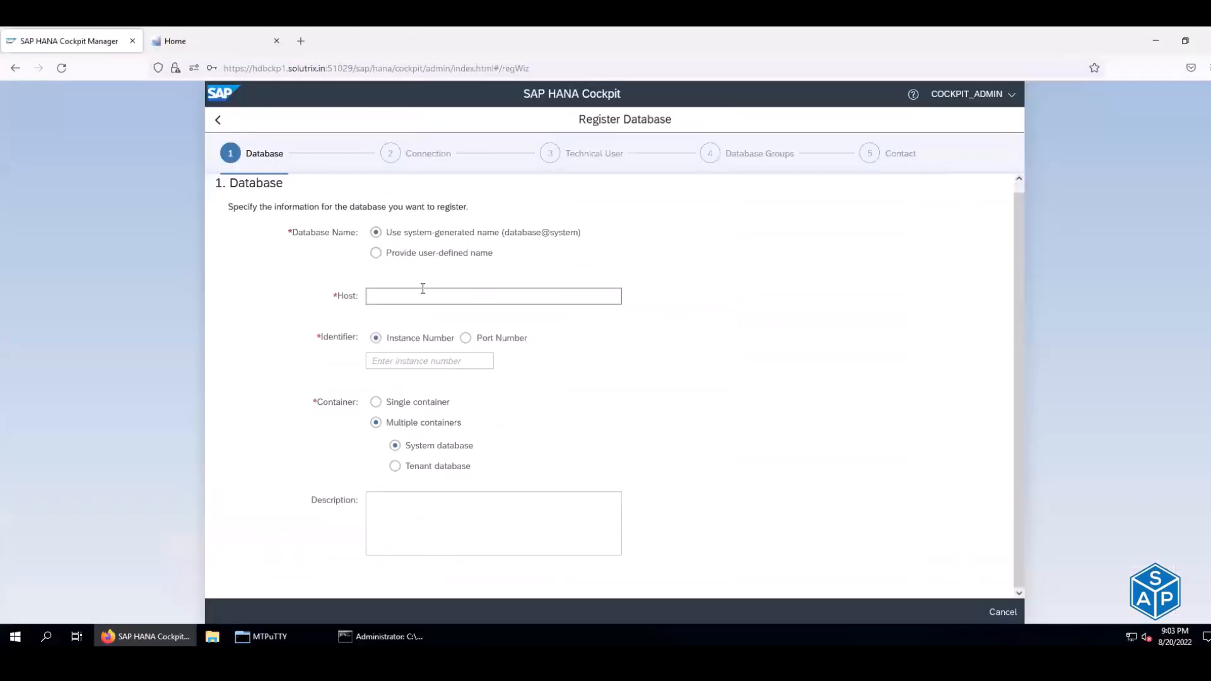
pyautogui.click(422, 288)
pyautogui.hotkey('ctrl', 'v')
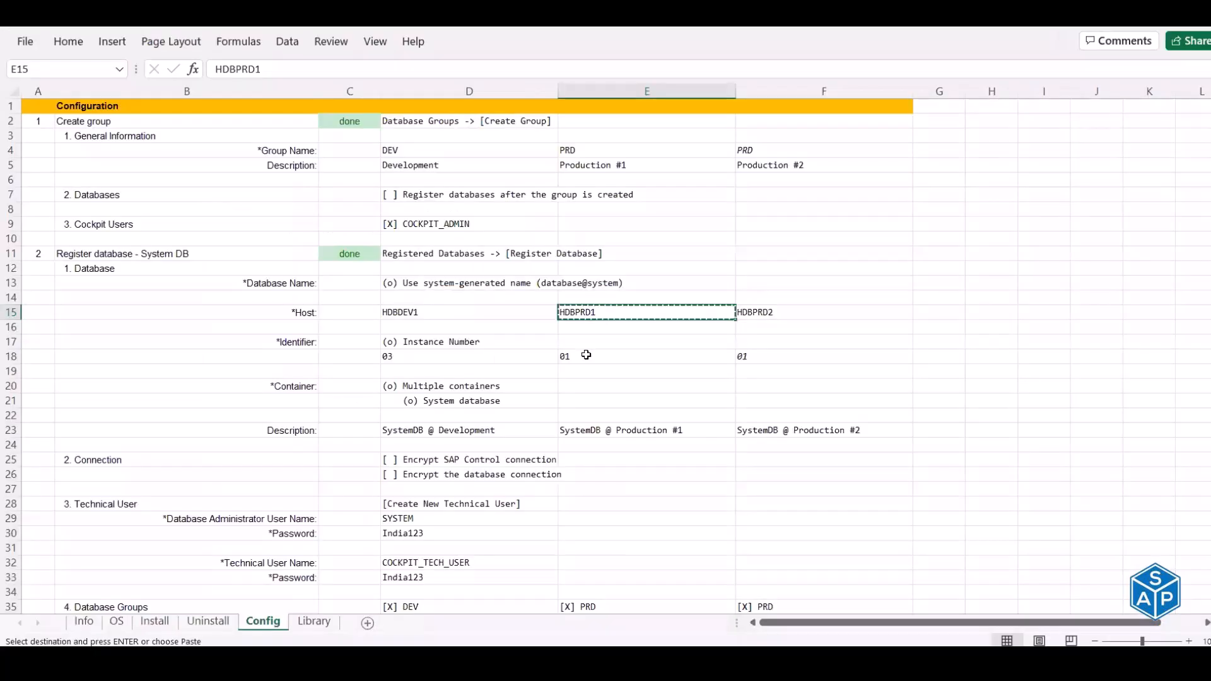
pyautogui.click(580, 354)
pyautogui.hotkey('ctrl', 'c')
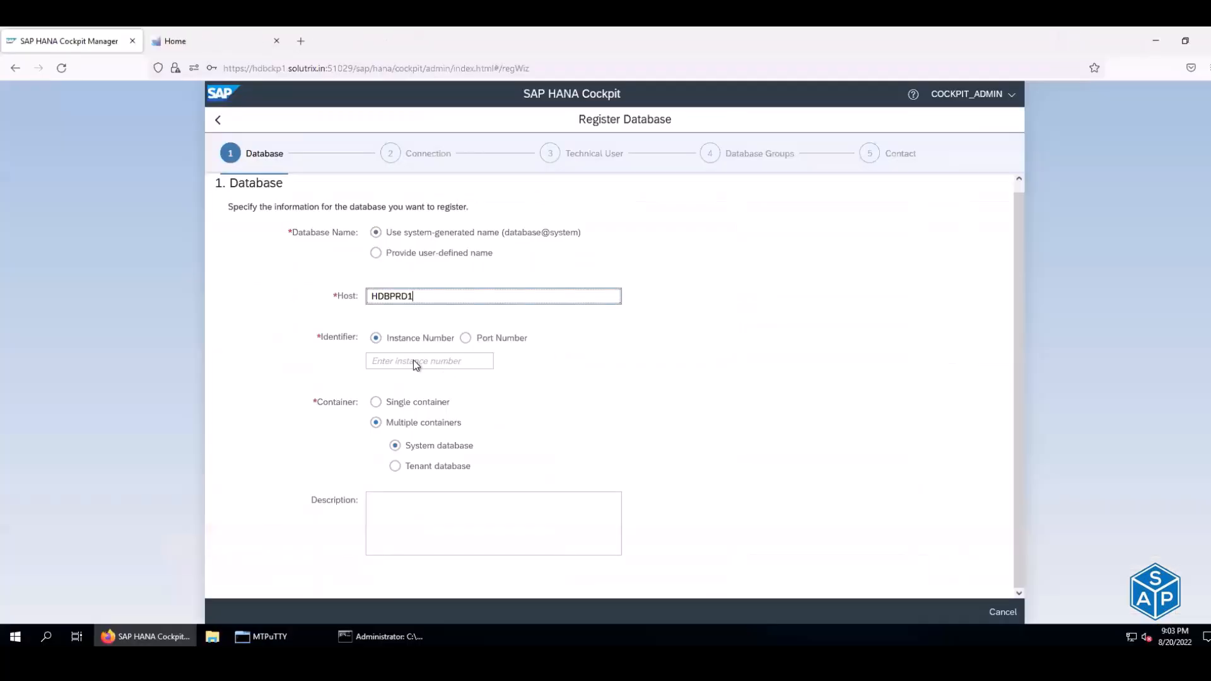
pyautogui.click(414, 361)
pyautogui.hotkey('ctrl', 'v')
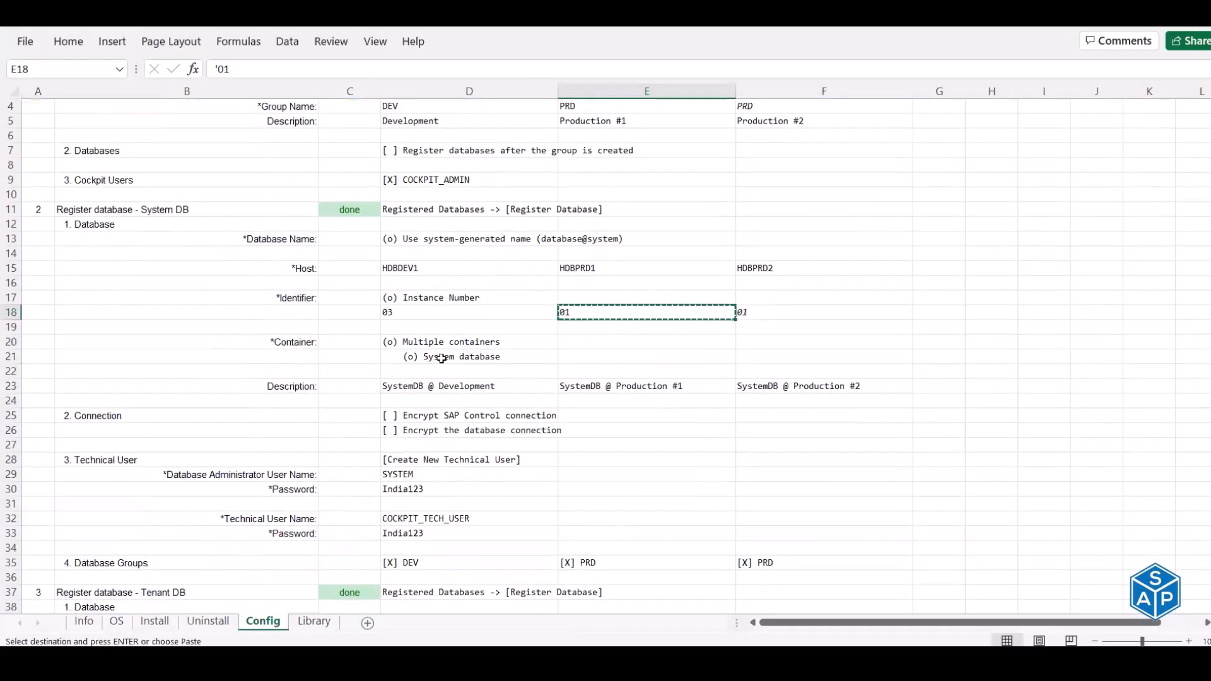
# - Add the description 'SystemDB @ Production #1' from the notes
pyautogui.click(445, 356)
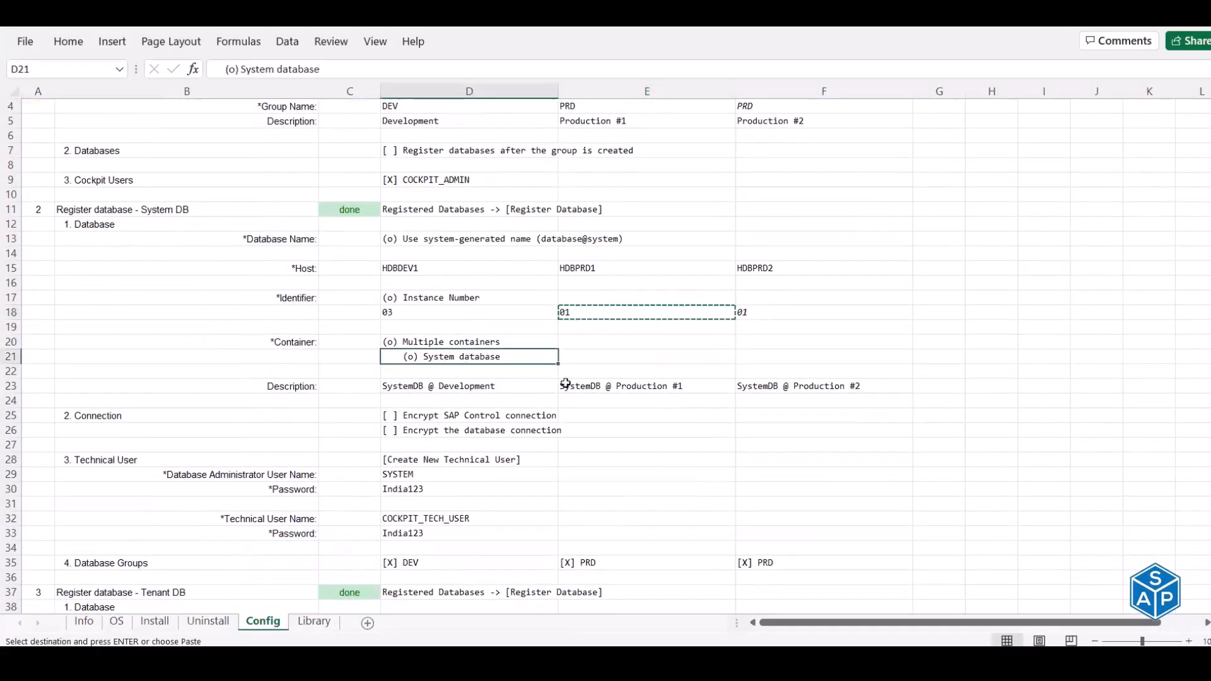
pyautogui.click(576, 387)
pyautogui.hotkey('ctrl', 'c')
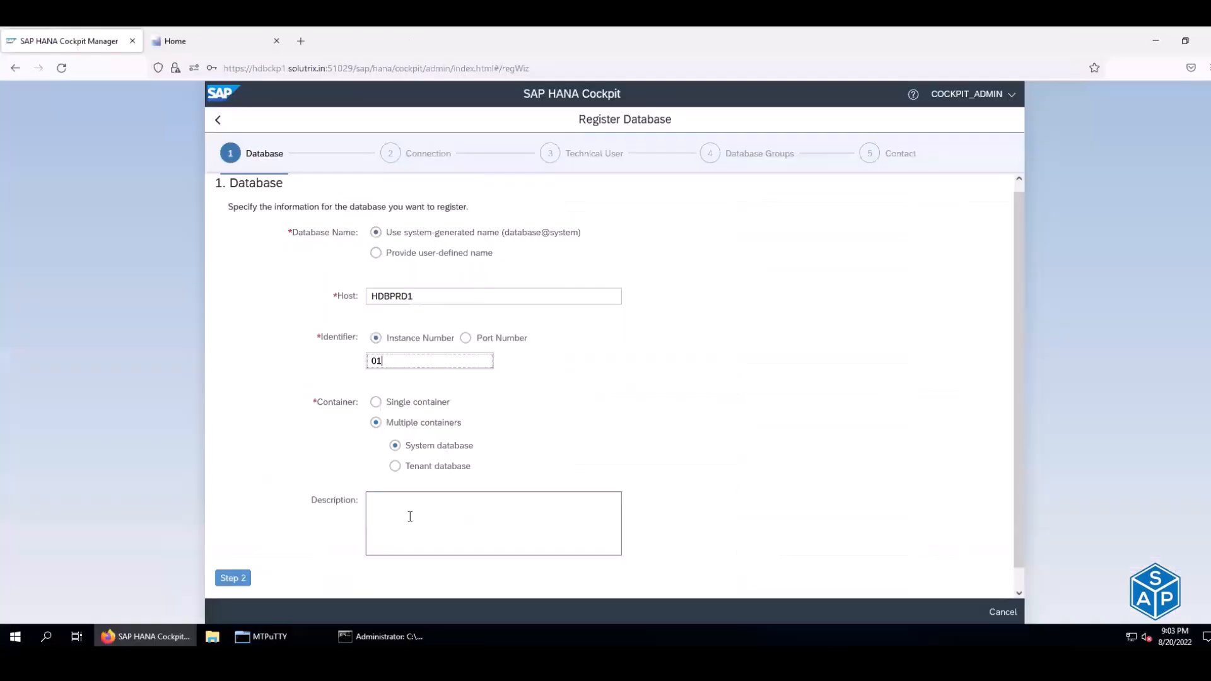
pyautogui.click(410, 516)
pyautogui.hotkey('ctrl', 'v')
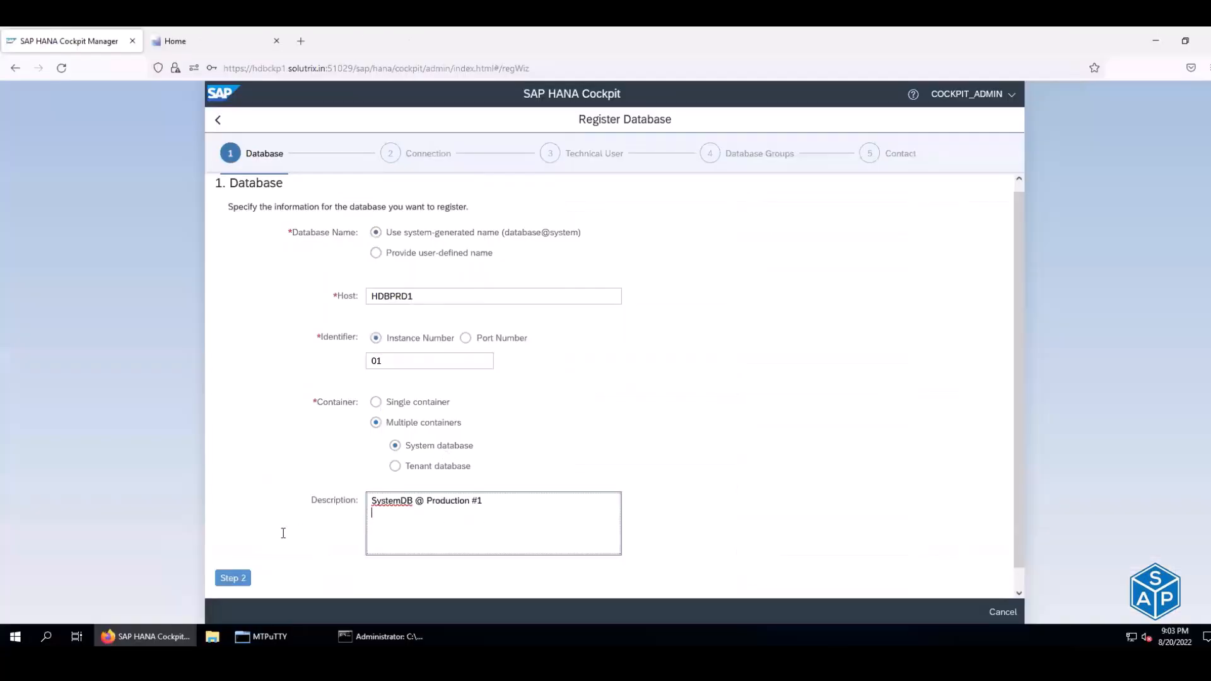
# - Turn off SAP Control and database connection encryption, then reach the Technical User step
pyautogui.click(232, 579)
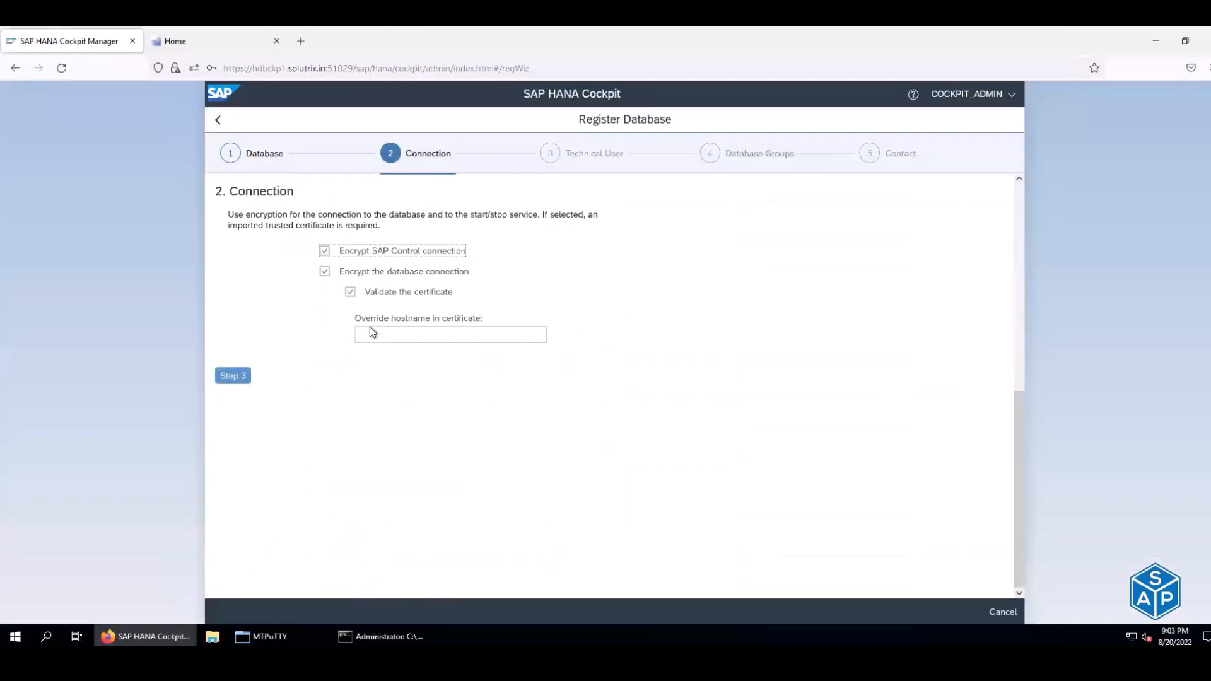
pyautogui.click(323, 255)
pyautogui.click(325, 273)
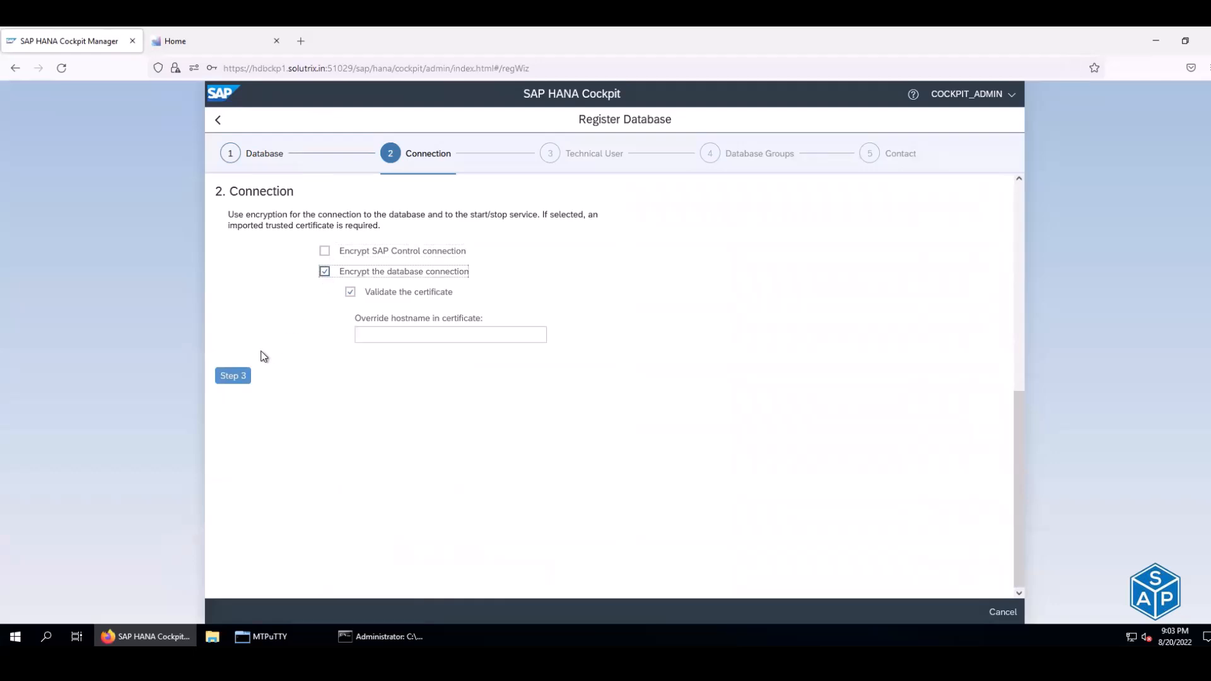
pyautogui.click(234, 303)
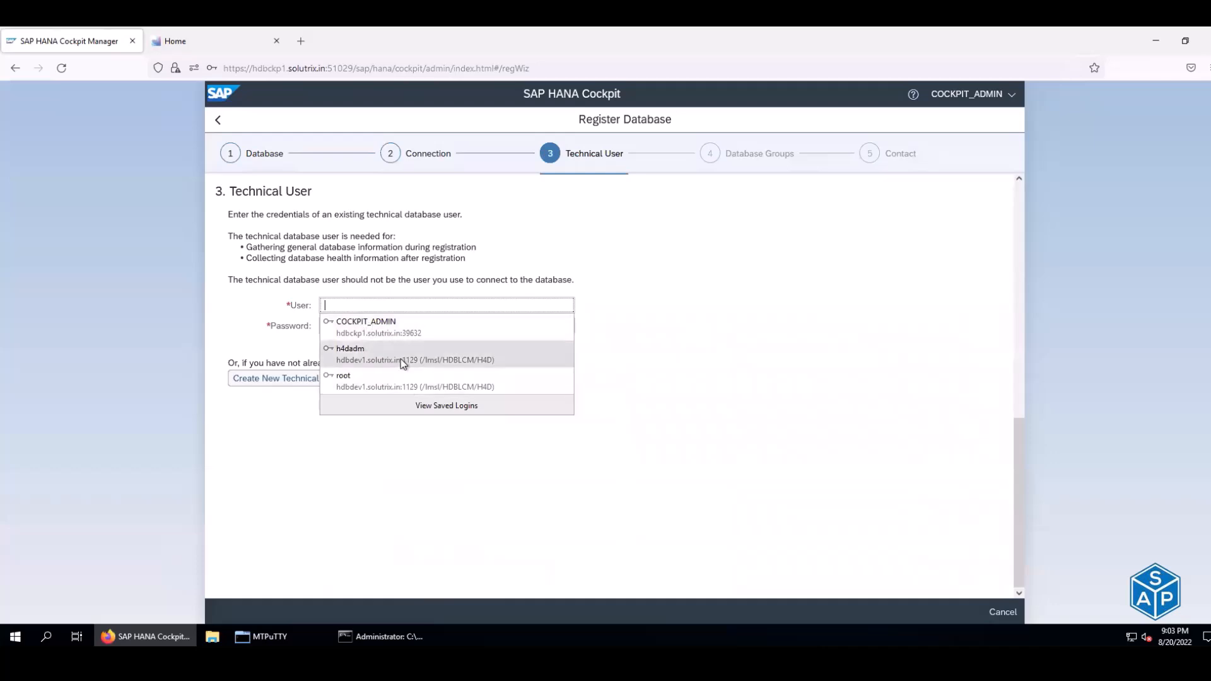
# - Start a new technical user, entering administrator SYSTEM and its password from the spreadsheet
pyautogui.click(290, 380)
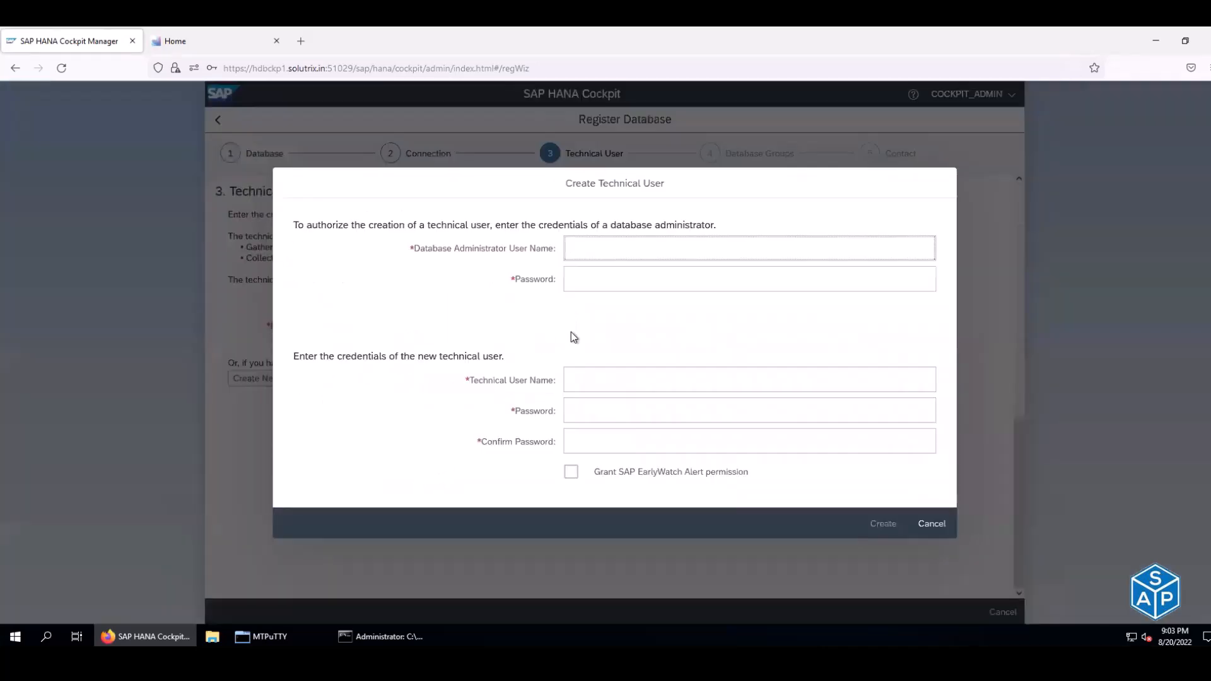
pyautogui.hotkey('alt', 'Tab')
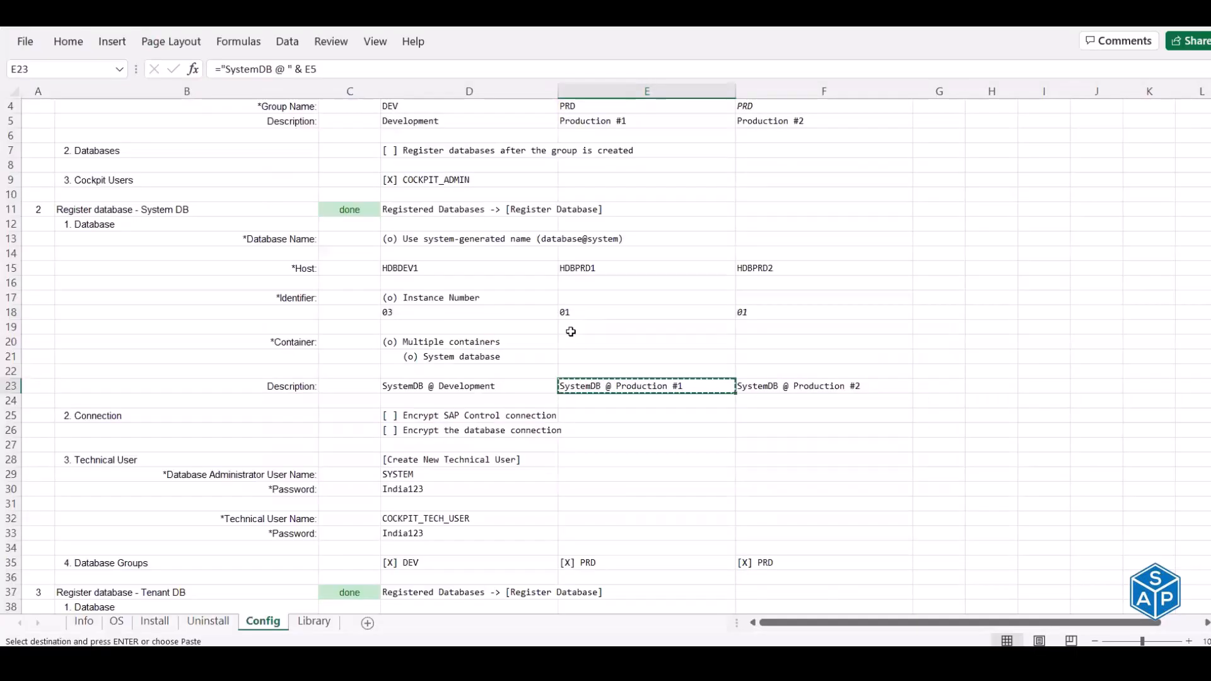
pyautogui.scroll(-2, 571, 332)
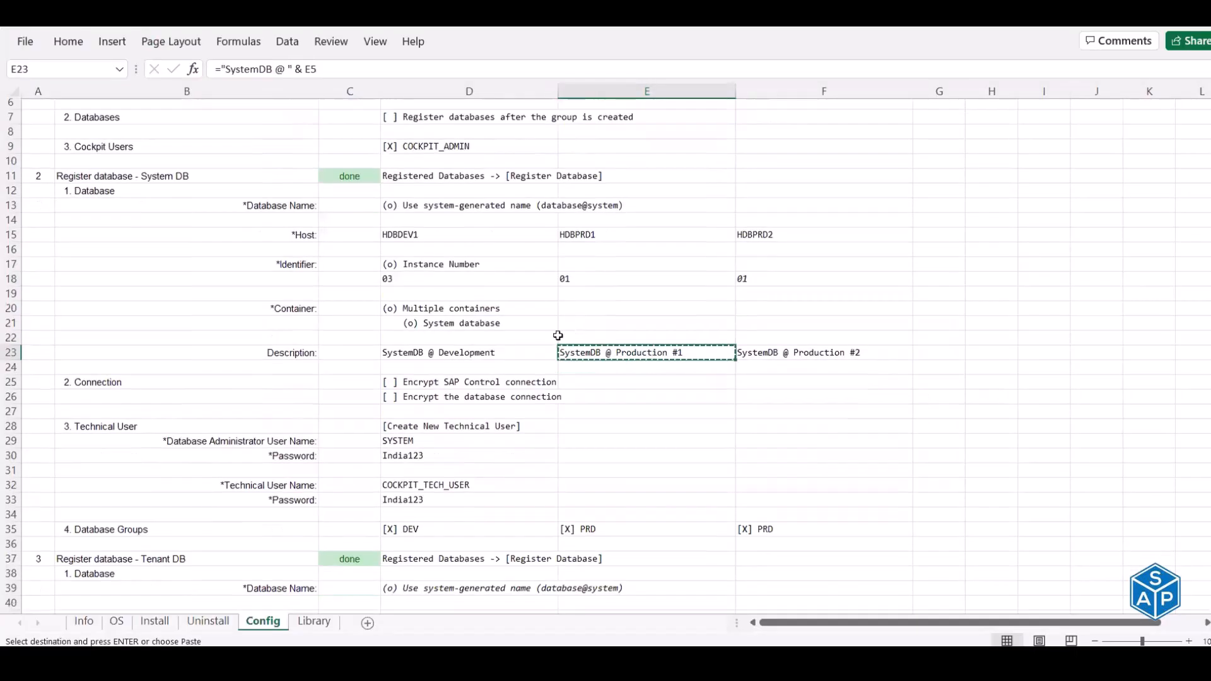
pyautogui.click(416, 386)
pyautogui.hotkey('ctrl', 'c')
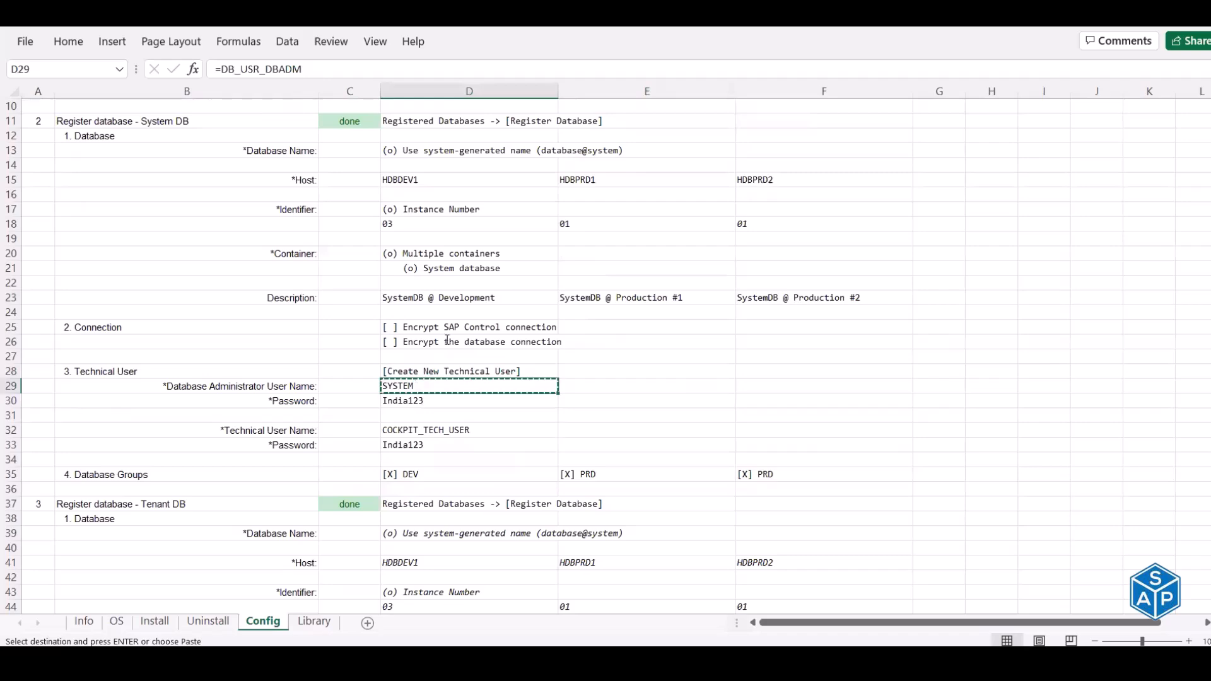
pyautogui.hotkey('alt', 'Tab')
pyautogui.click(583, 247)
pyautogui.hotkey('ctrl', 'v')
pyautogui.press('Tab')
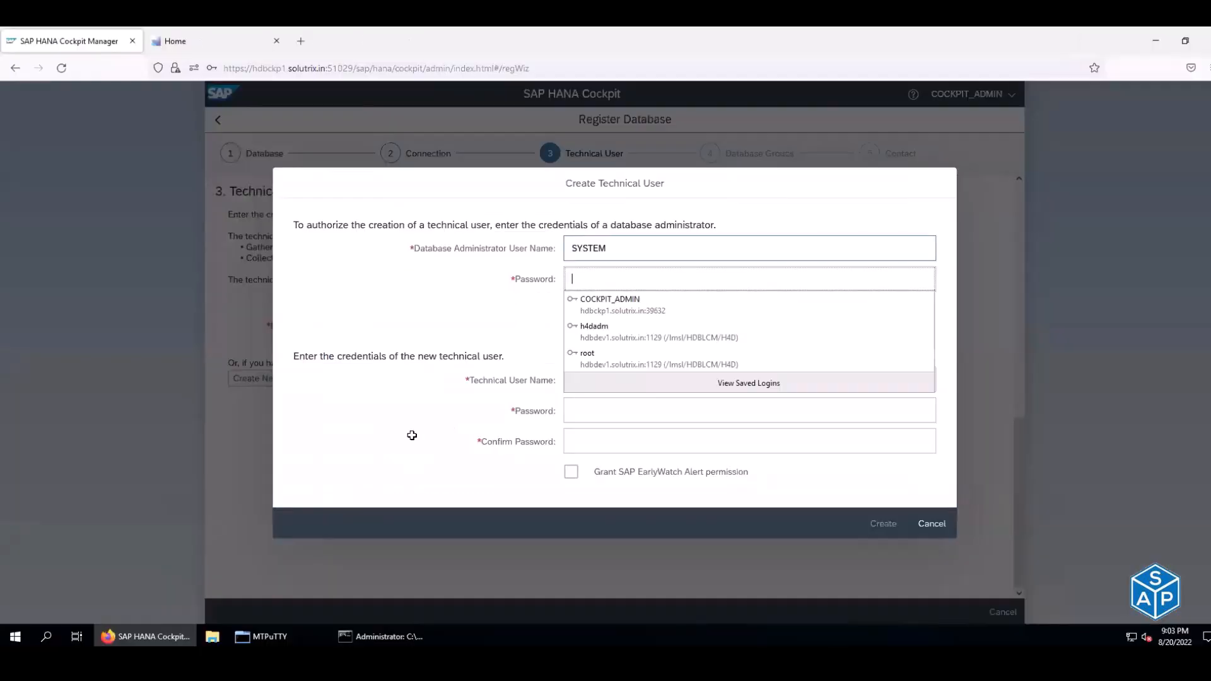
pyautogui.hotkey('alt', 'Tab')
pyautogui.click(416, 398)
pyautogui.hotkey('ctrl', 'c')
pyautogui.hotkey('alt', 'Tab')
pyautogui.hotkey('ctrl', 'v')
# - Create technical user COCKPIT_TECH_USER with its password and confirmation, then acknowledge the success message
pyautogui.press('Tab')
pyautogui.hotkey('alt', 'Tab')
pyautogui.click(404, 430)
pyautogui.hotkey('ctrl', 'c')
pyautogui.hotkey('alt', 'Tab')
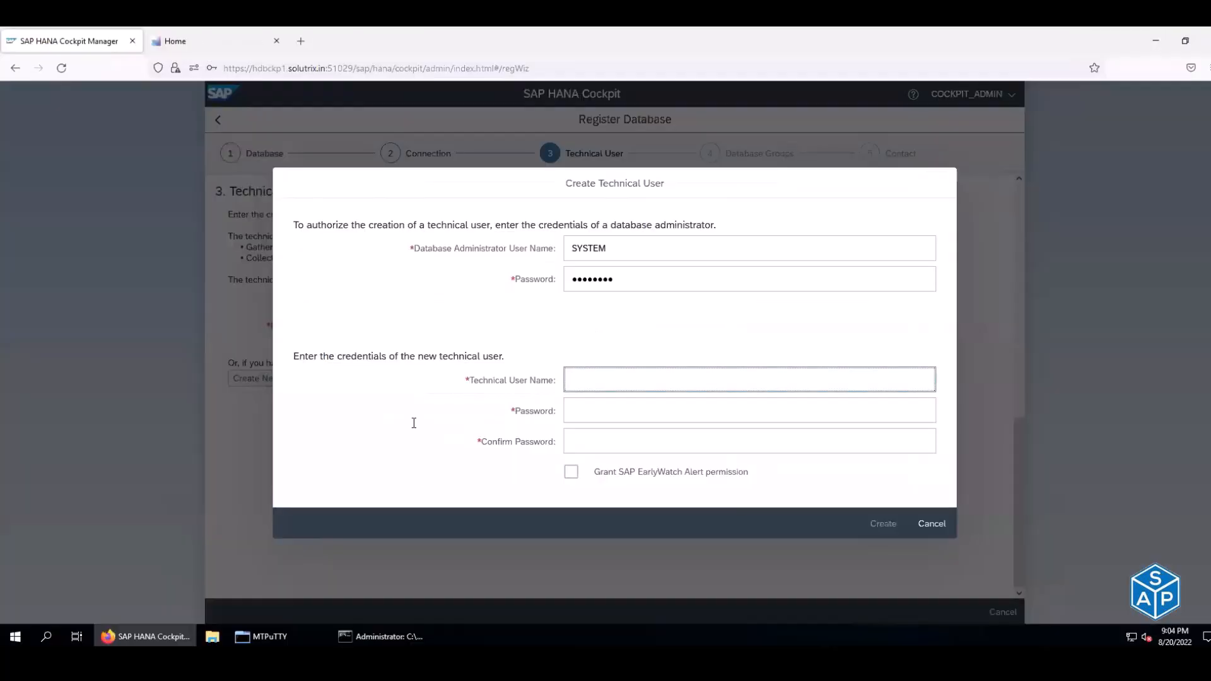
pyautogui.hotkey('ctrl', 'v')
pyautogui.press('Tab')
pyautogui.hotkey('alt', 'Tab')
pyautogui.click(426, 442)
pyautogui.hotkey('ctrl', 'c')
pyautogui.hotkey('alt', 'Tab')
pyautogui.hotkey('ctrl', 'v')
pyautogui.press('Tab')
pyautogui.hotkey('ctrl', 'v')
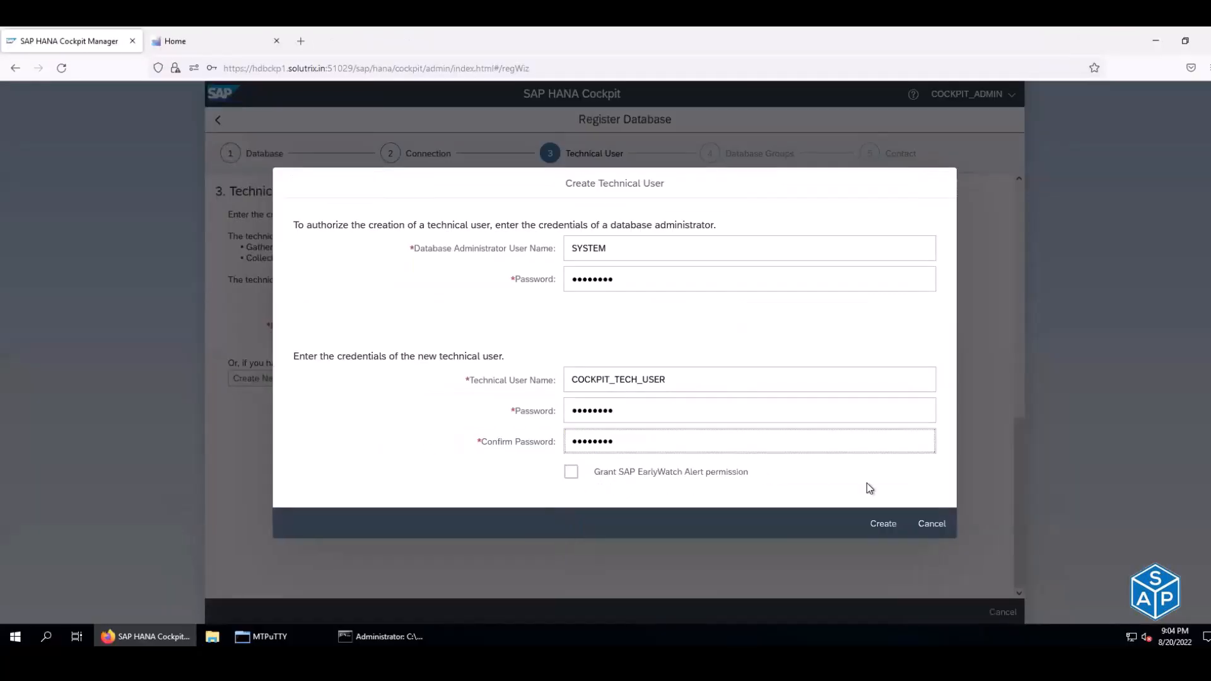
pyautogui.click(876, 530)
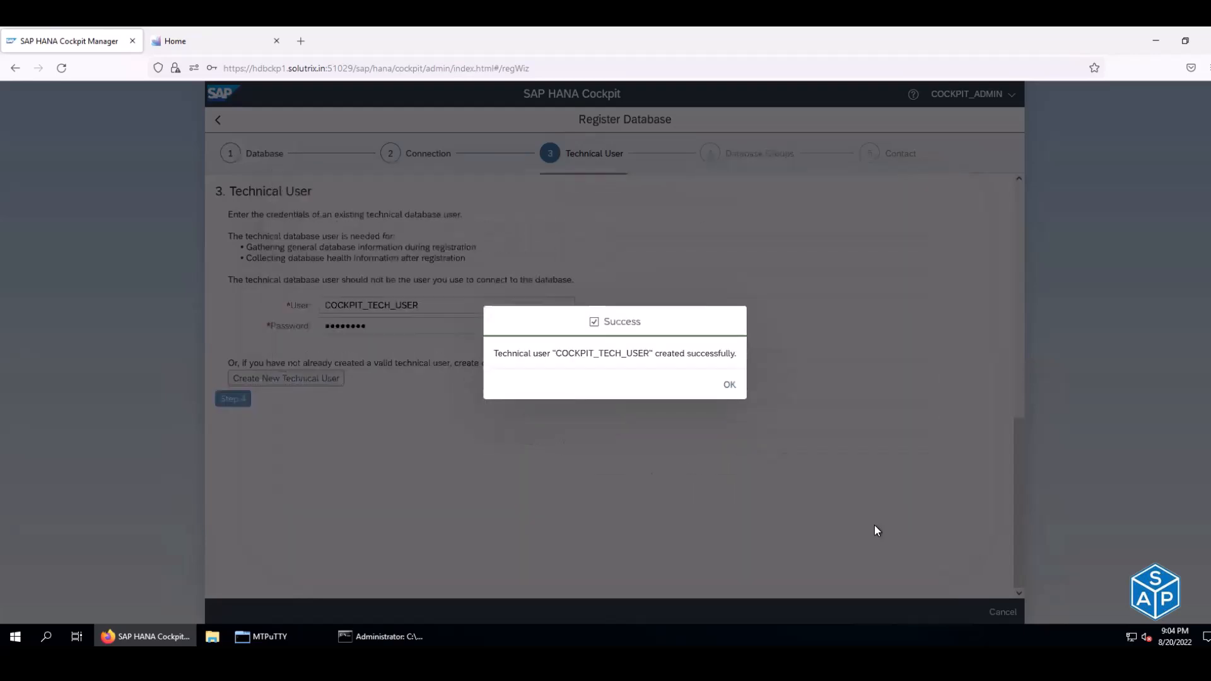
pyautogui.click(730, 387)
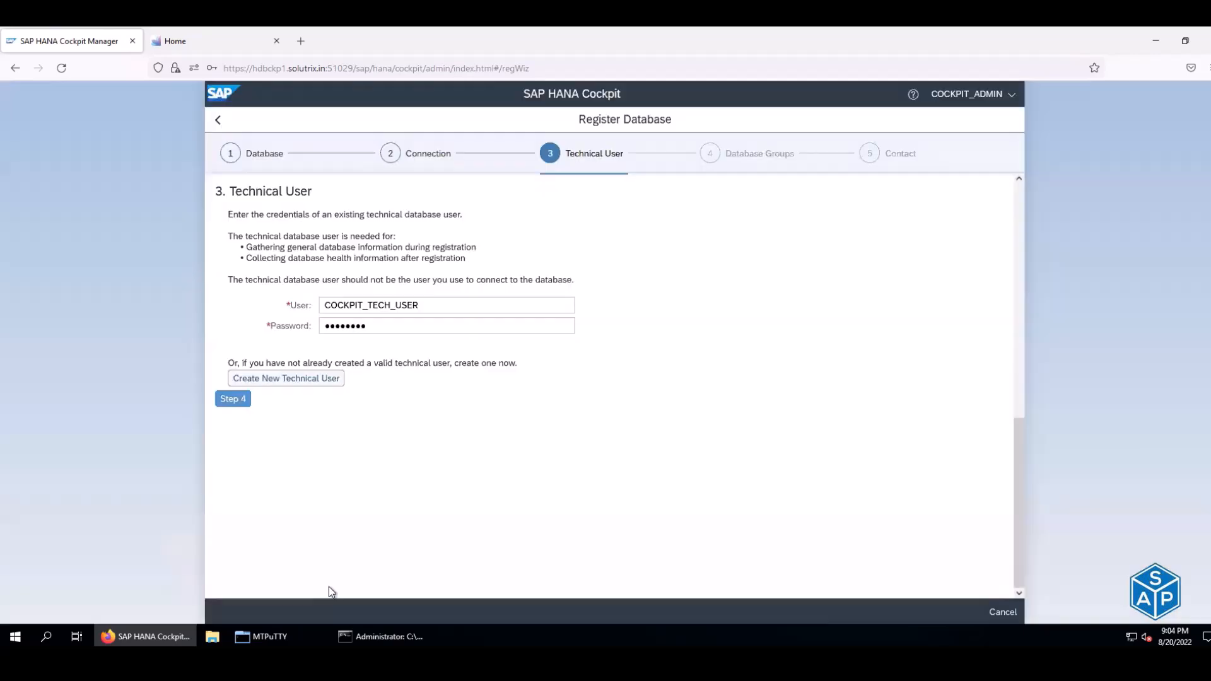
# - Add the HDBPRD1 system database to group PRD, review the summary and register it
pyautogui.click(232, 399)
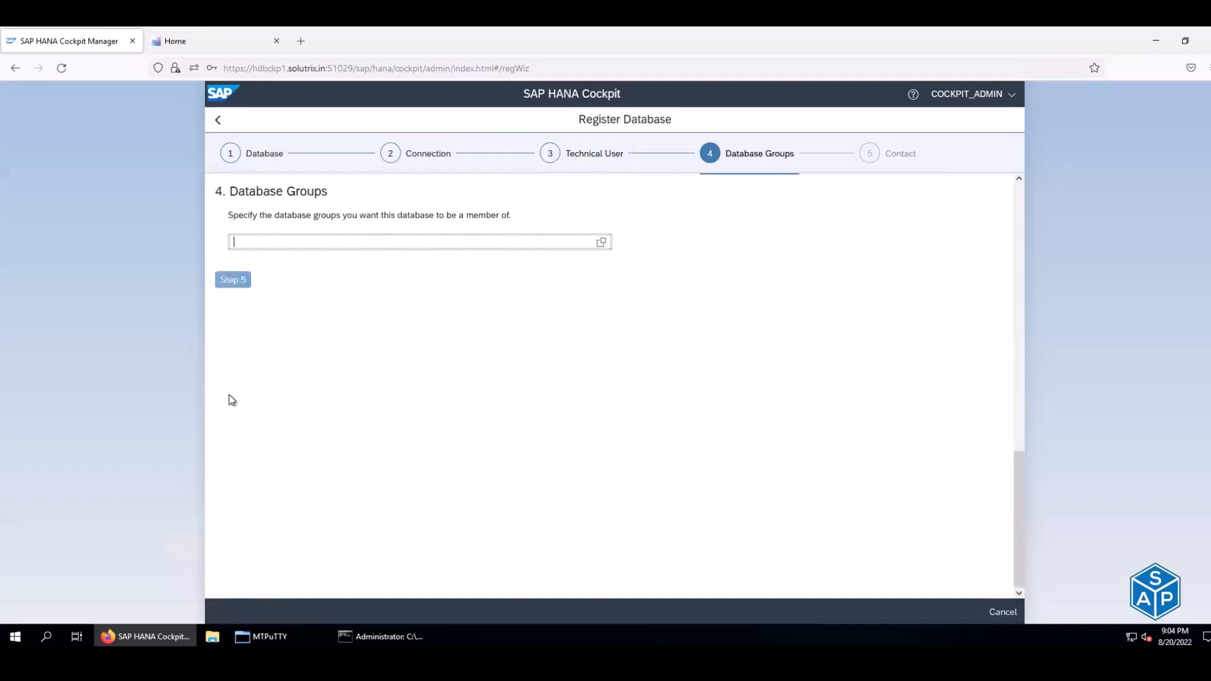
pyautogui.click(601, 243)
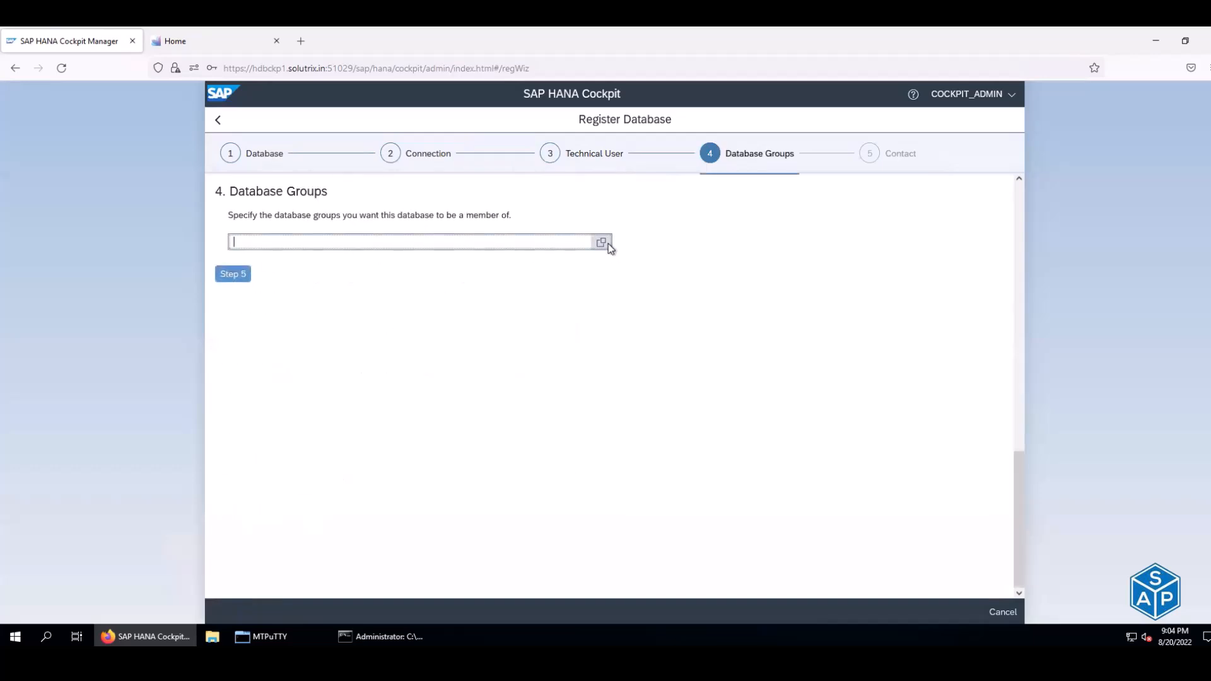
pyautogui.click(530, 221)
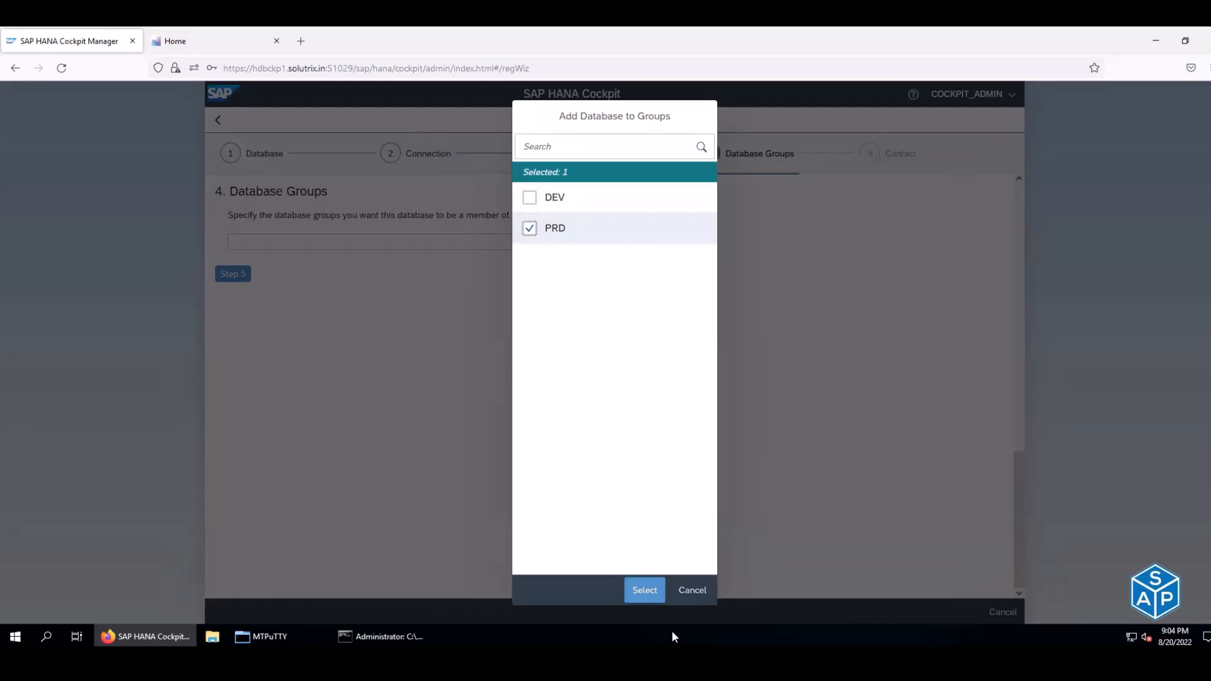
pyautogui.click(644, 589)
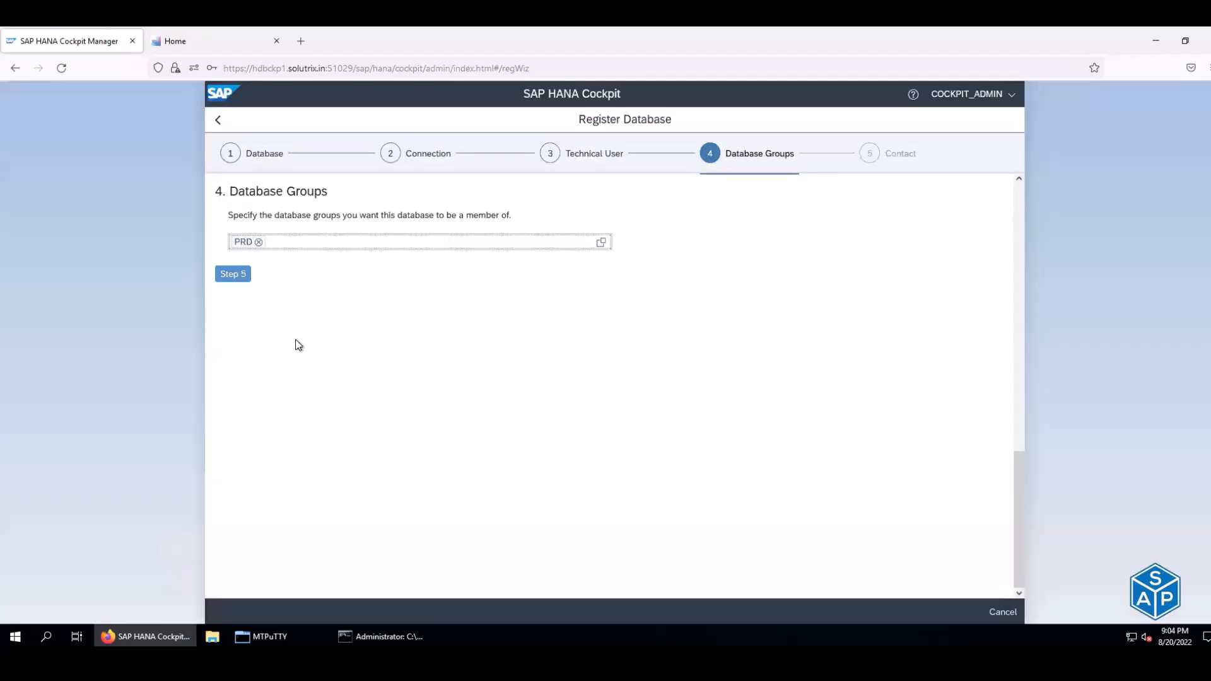
pyautogui.click(227, 276)
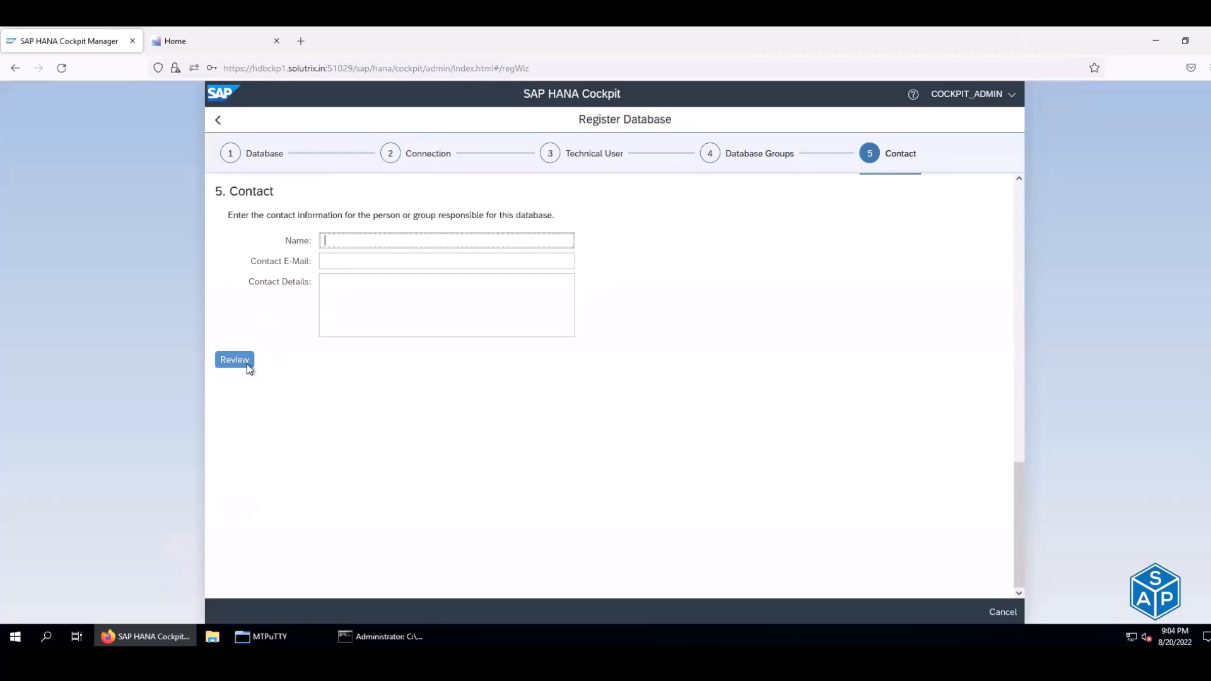
pyautogui.click(245, 367)
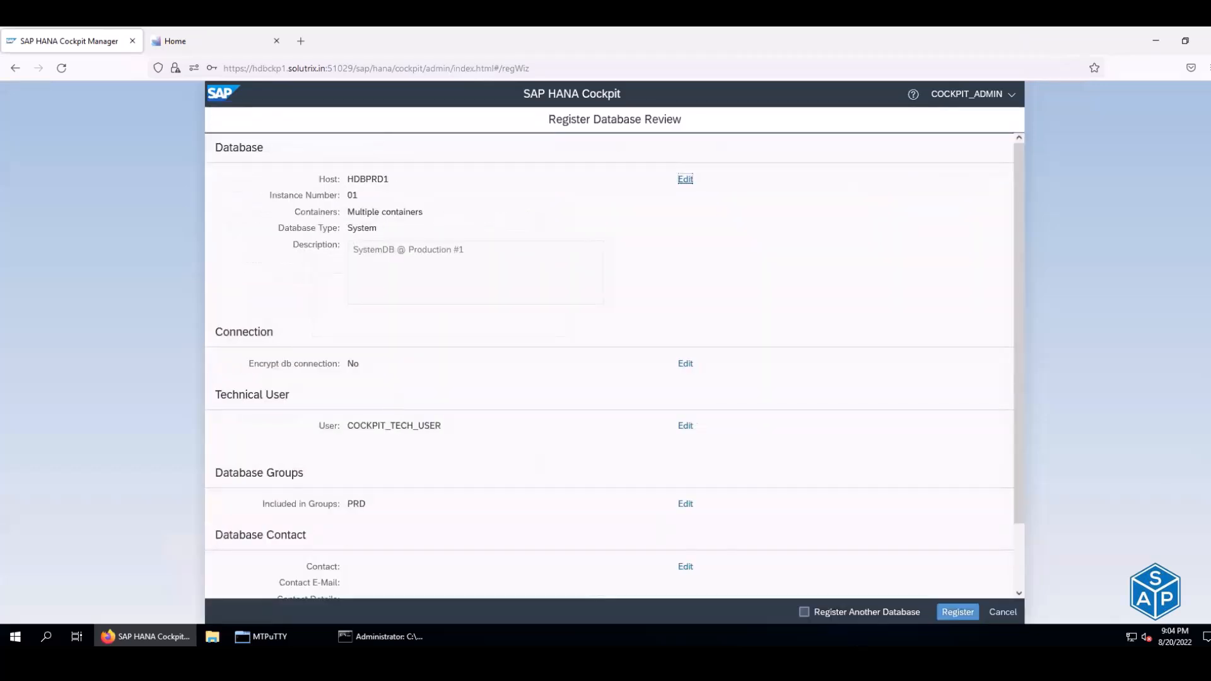
pyautogui.click(957, 612)
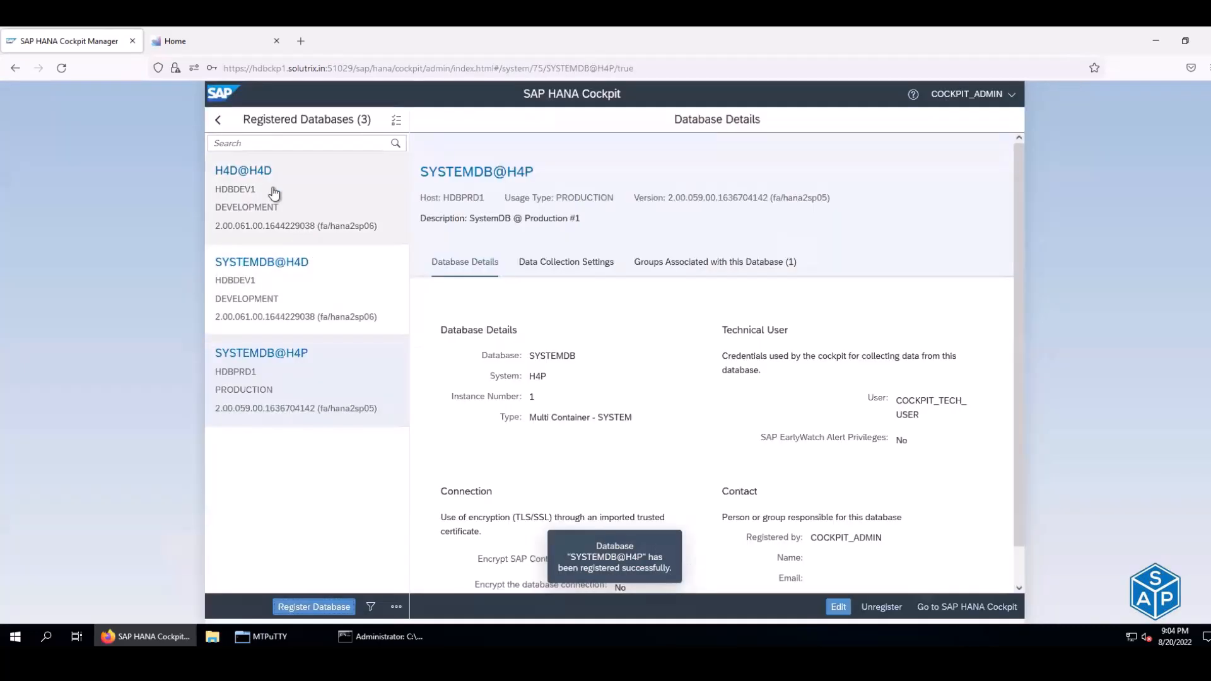
pyautogui.moveTo(283, 180); pyautogui.dragTo(212, 180)
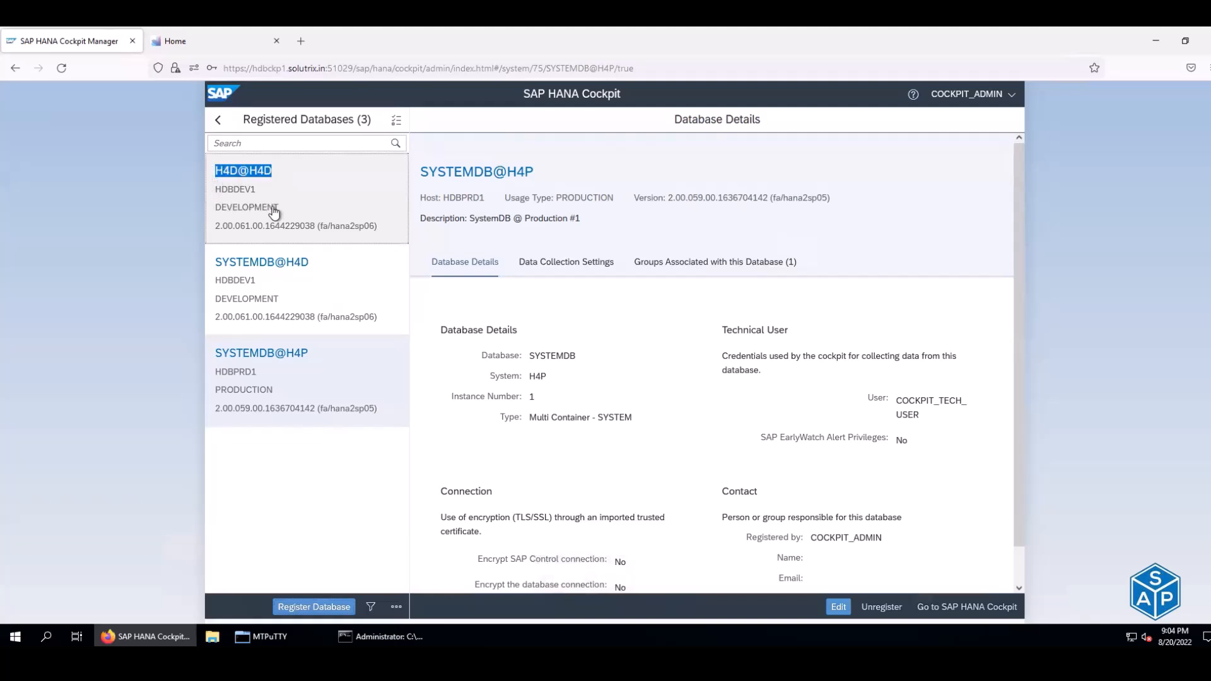
pyautogui.moveTo(281, 212); pyautogui.dragTo(216, 211)
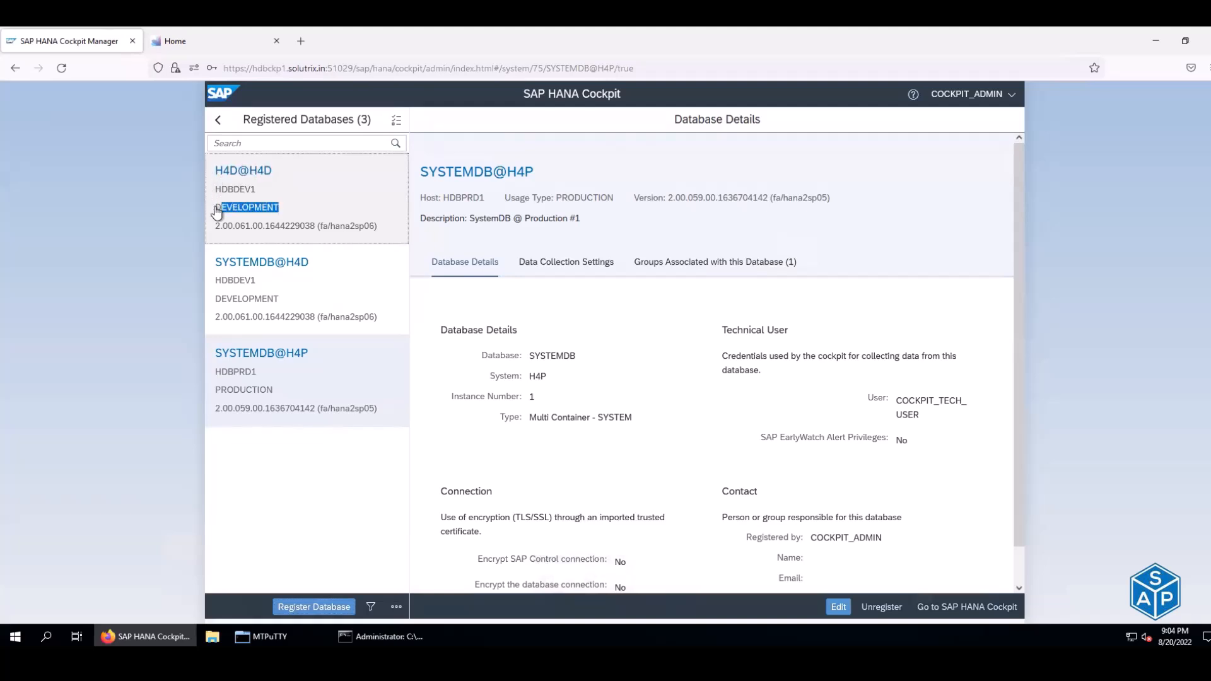
pyautogui.moveTo(312, 262); pyautogui.dragTo(214, 264)
pyautogui.moveTo(282, 301); pyautogui.dragTo(217, 308)
pyautogui.moveTo(332, 351); pyautogui.dragTo(203, 348)
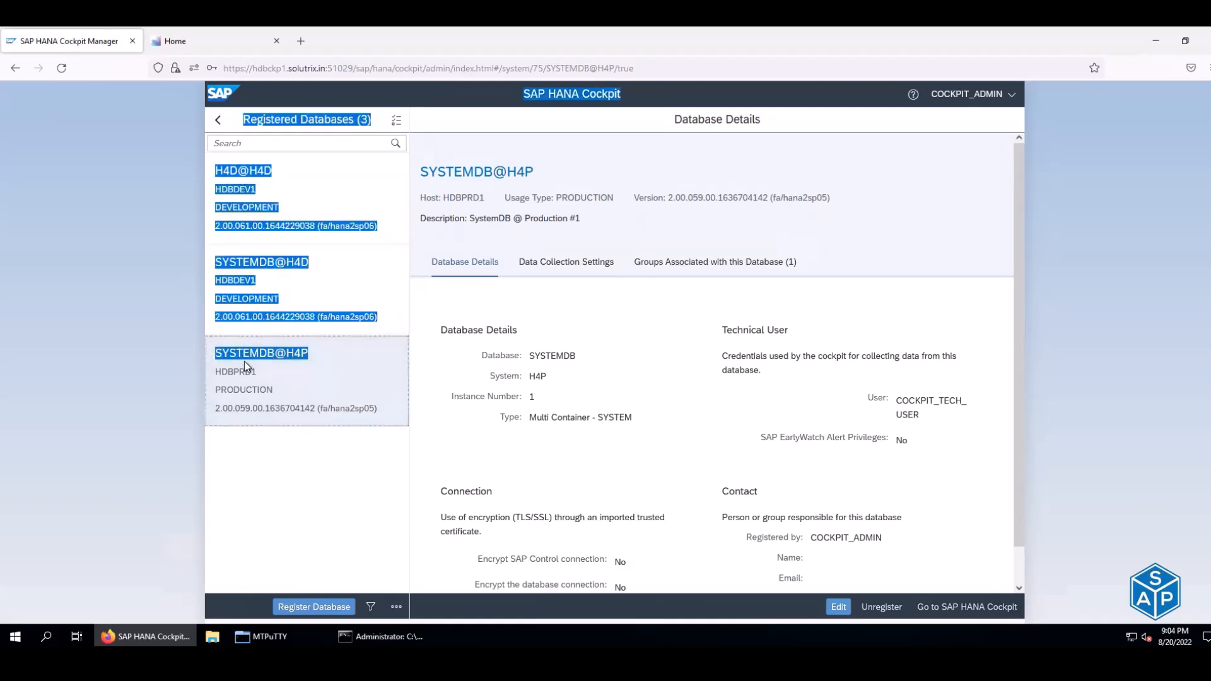
pyautogui.moveTo(274, 389); pyautogui.dragTo(214, 389)
# - Reload the SAP HANA Cockpit home to show DEV with 2 databases and PRD with 1
pyautogui.click(229, 36)
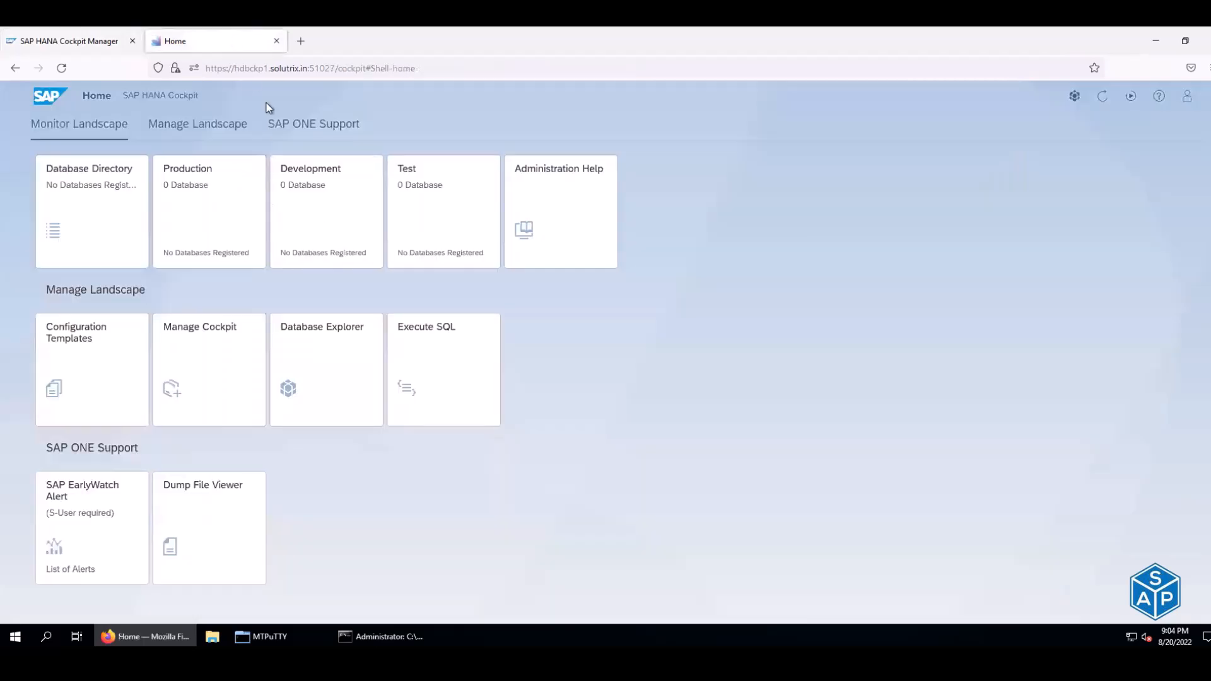
pyautogui.press('F5')
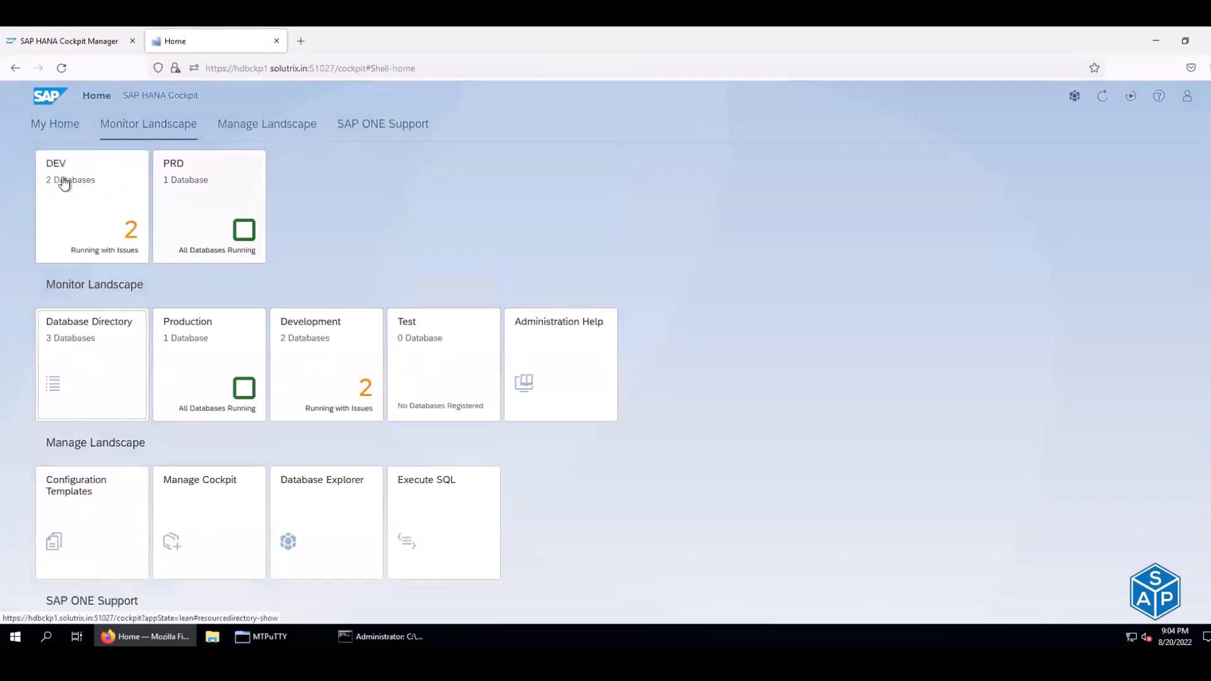
pyautogui.moveTo(54, 182)
pyautogui.mouseDown()
pyautogui.moveTo(66, 187)
pyautogui.moveTo(54, 194)
pyautogui.mouseUp()
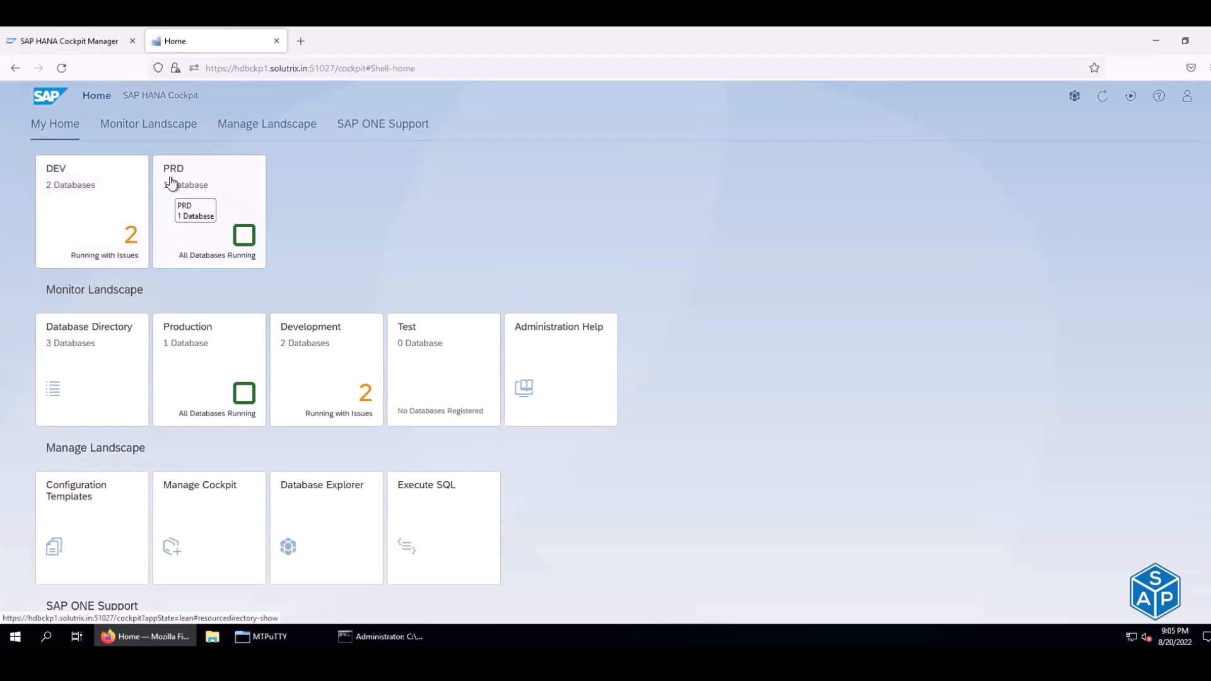
# - Start registering another database from the Cockpit Manager
pyautogui.click(75, 48)
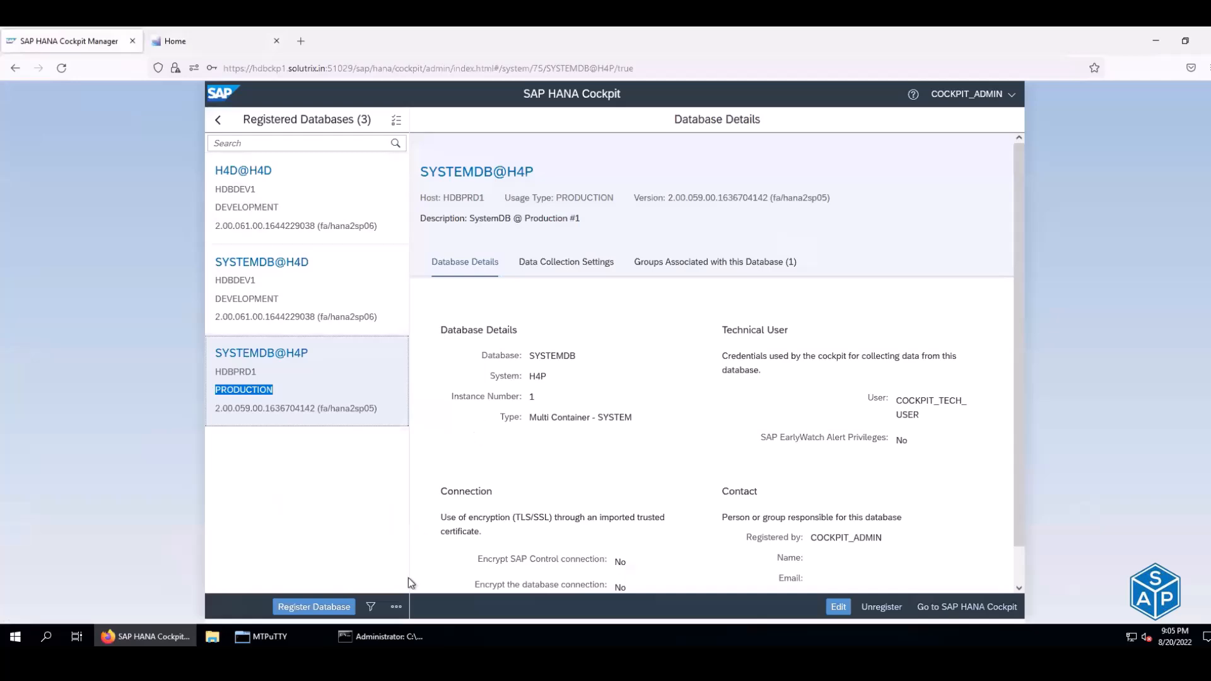
pyautogui.click(324, 609)
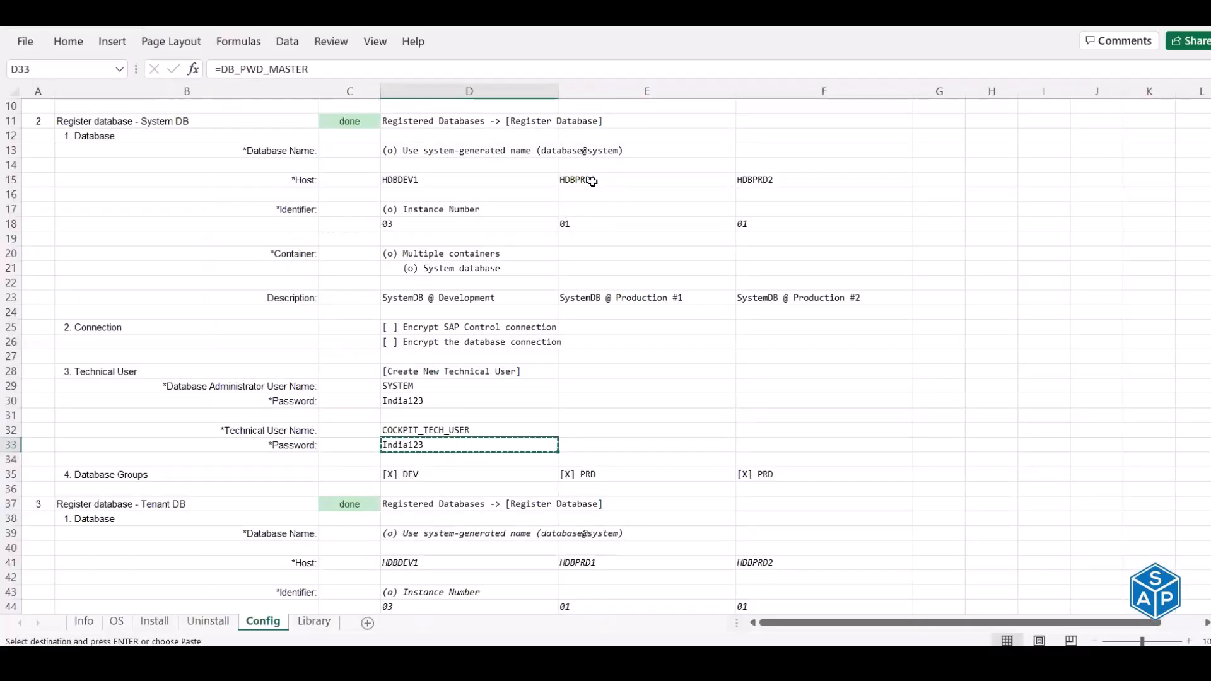
pyautogui.scroll(-3, 596, 253)
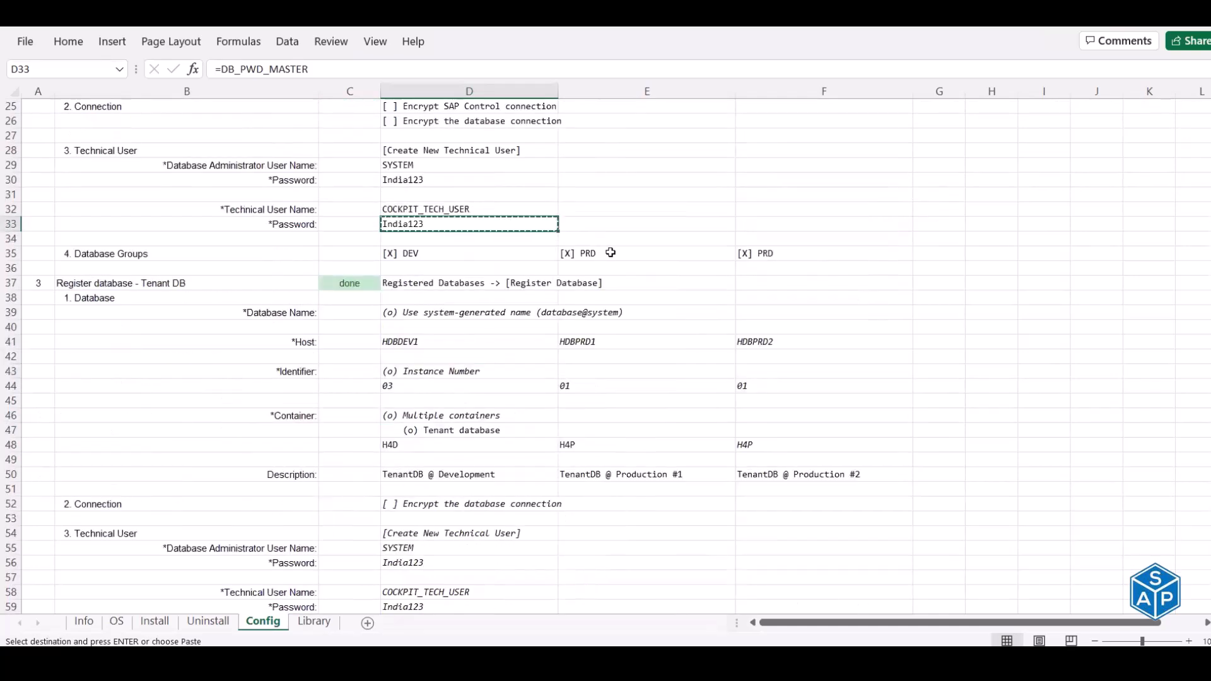
# - Set the registration host to HDBPRD1 and instance number to 01
pyautogui.click(607, 340)
pyautogui.hotkey('ctrl', 'c')
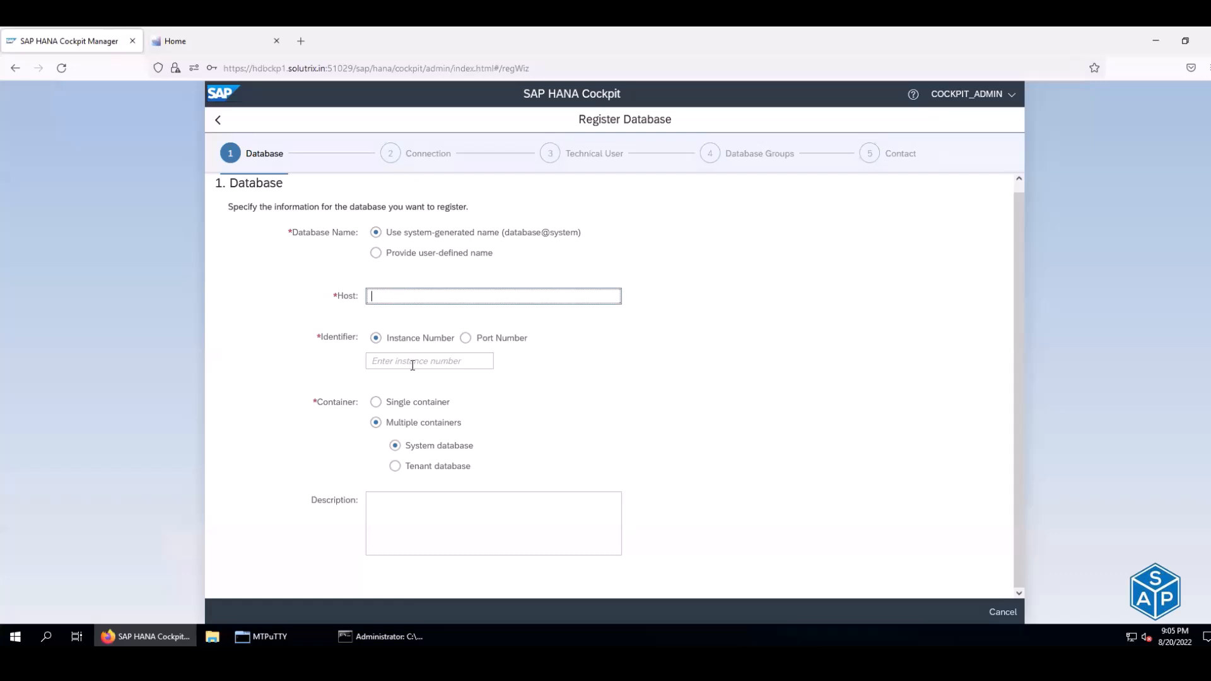
pyautogui.hotkey('ctrl', 'v')
pyautogui.click(414, 361)
pyautogui.write('01')
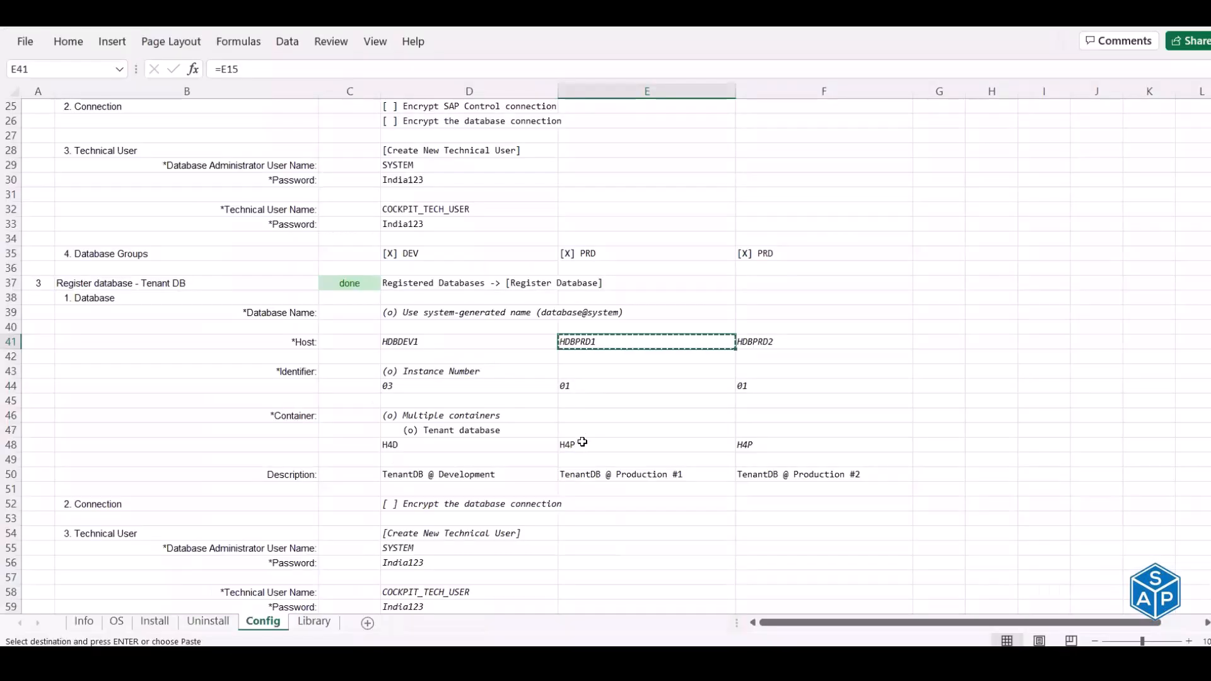
# - Choose tenant database H4P with description 'TenantDB @ Production #1'
pyautogui.click(582, 442)
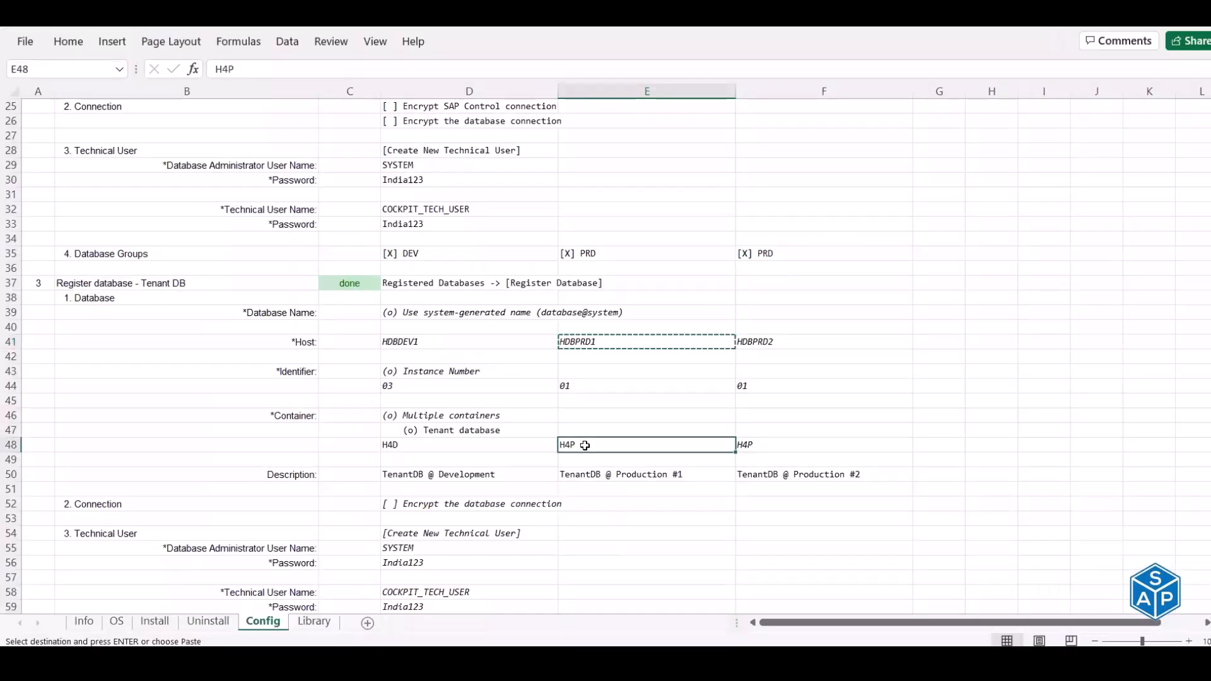
pyautogui.hotkey('ctrl', 'c')
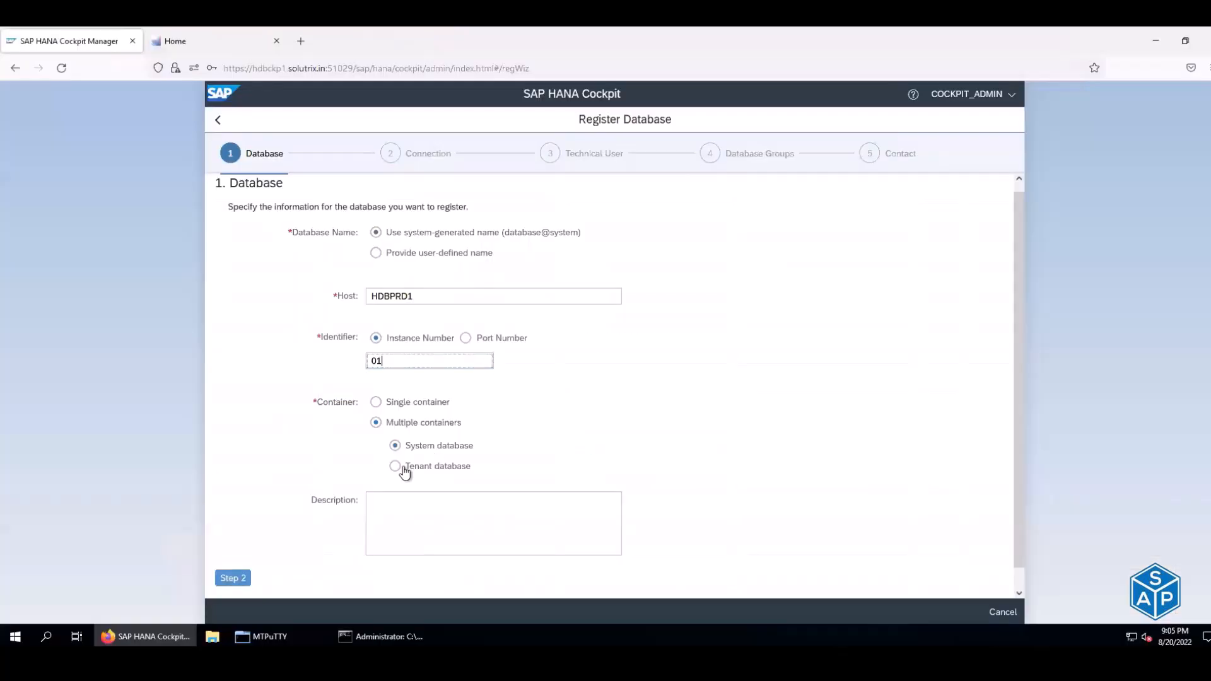
pyautogui.click(399, 467)
pyautogui.click(418, 490)
pyautogui.hotkey('ctrl', 'v')
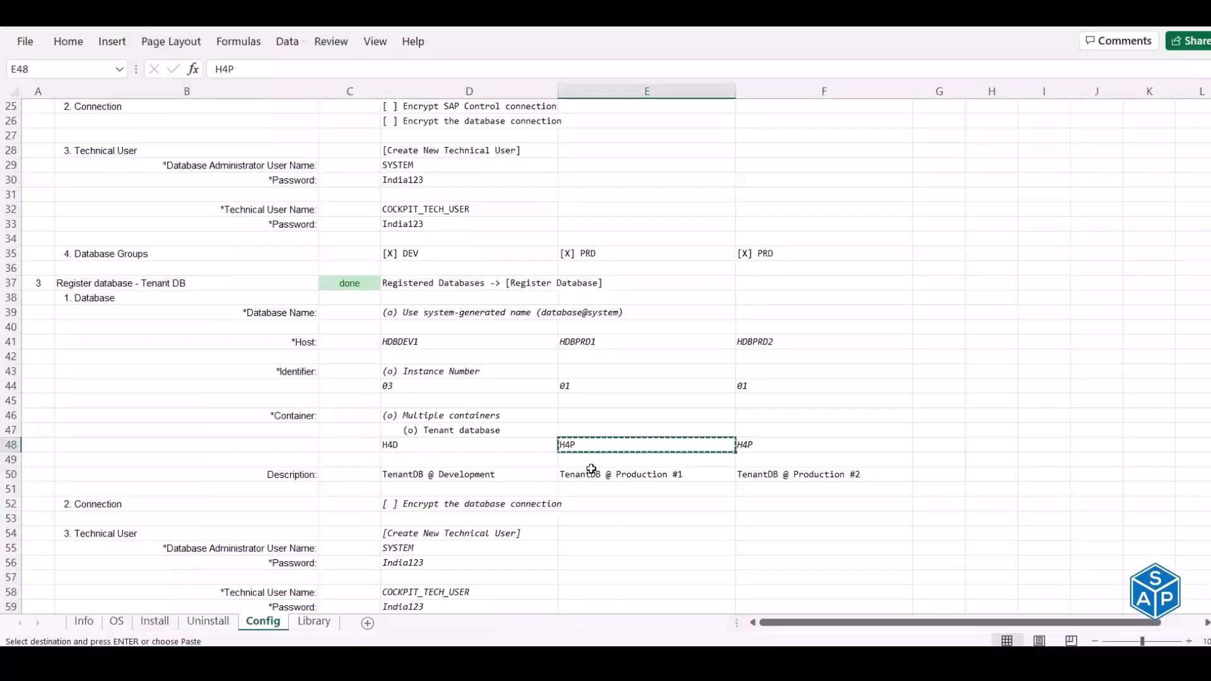
pyautogui.click(589, 475)
pyautogui.hotkey('ctrl', 'c')
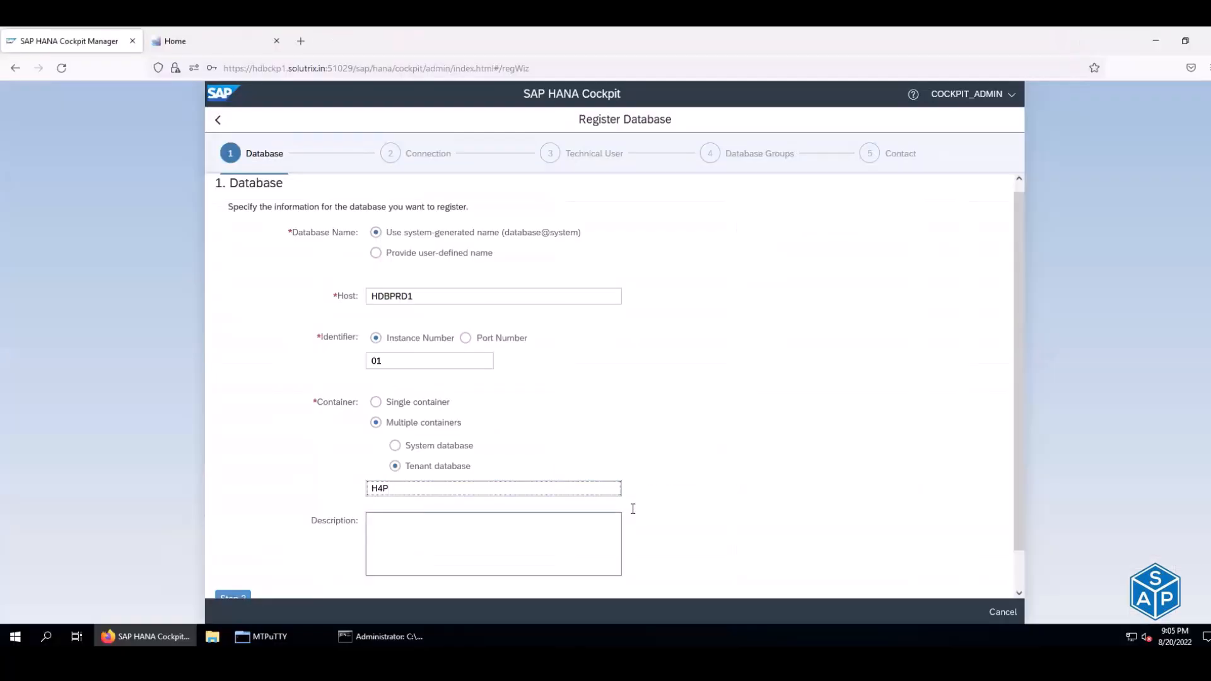
pyautogui.click(465, 532)
pyautogui.hotkey('ctrl', 'v')
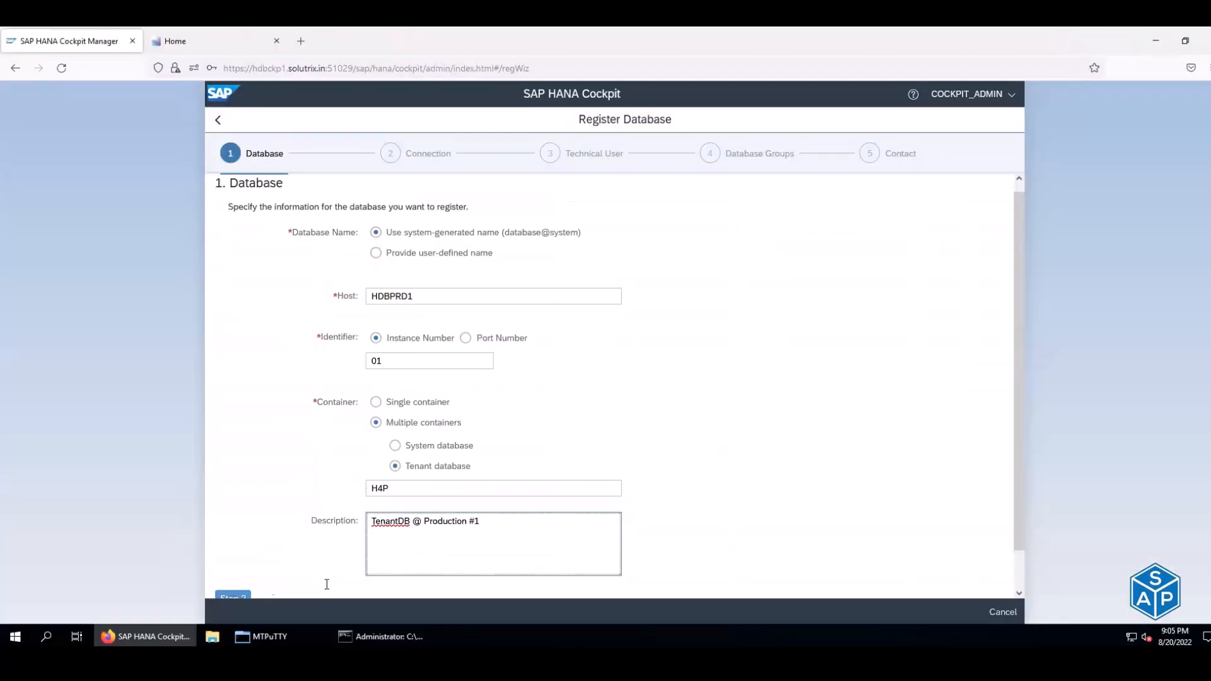
# - Turn off database connection encryption and copy administrator name SYSTEM for the Technical User step
pyautogui.click(231, 596)
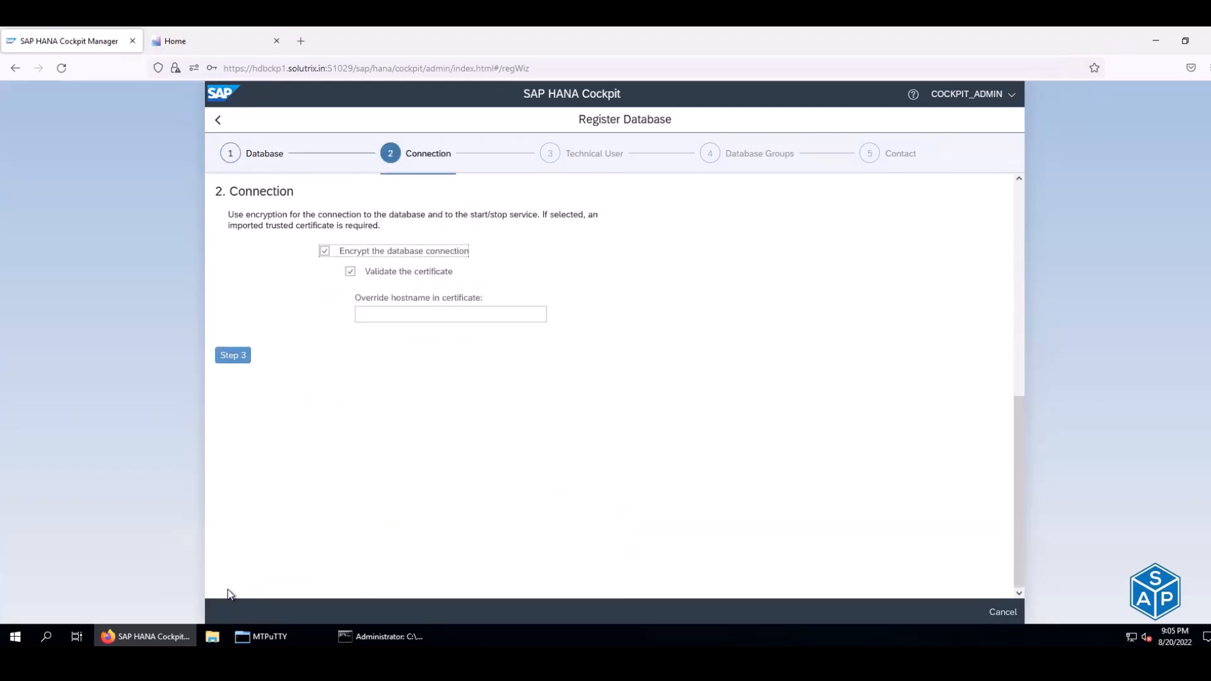
pyautogui.click(324, 251)
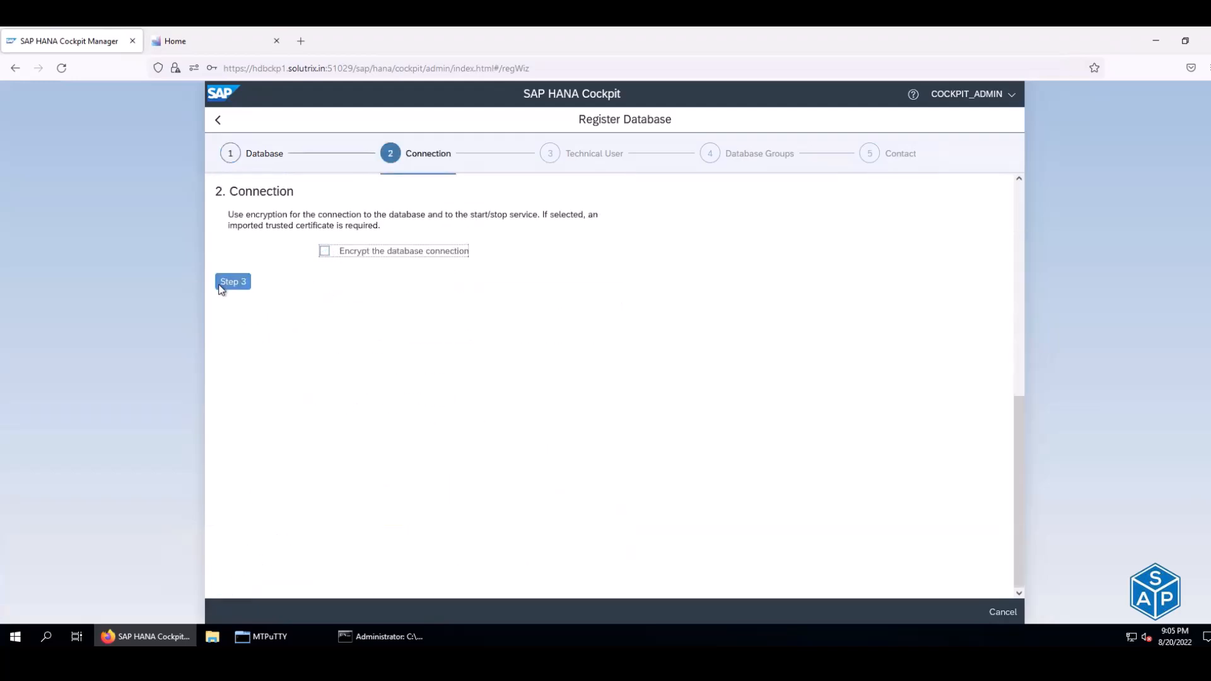
pyautogui.click(233, 281)
pyautogui.hotkey('alt', 'Tab')
pyautogui.scroll(-5, 419, 410)
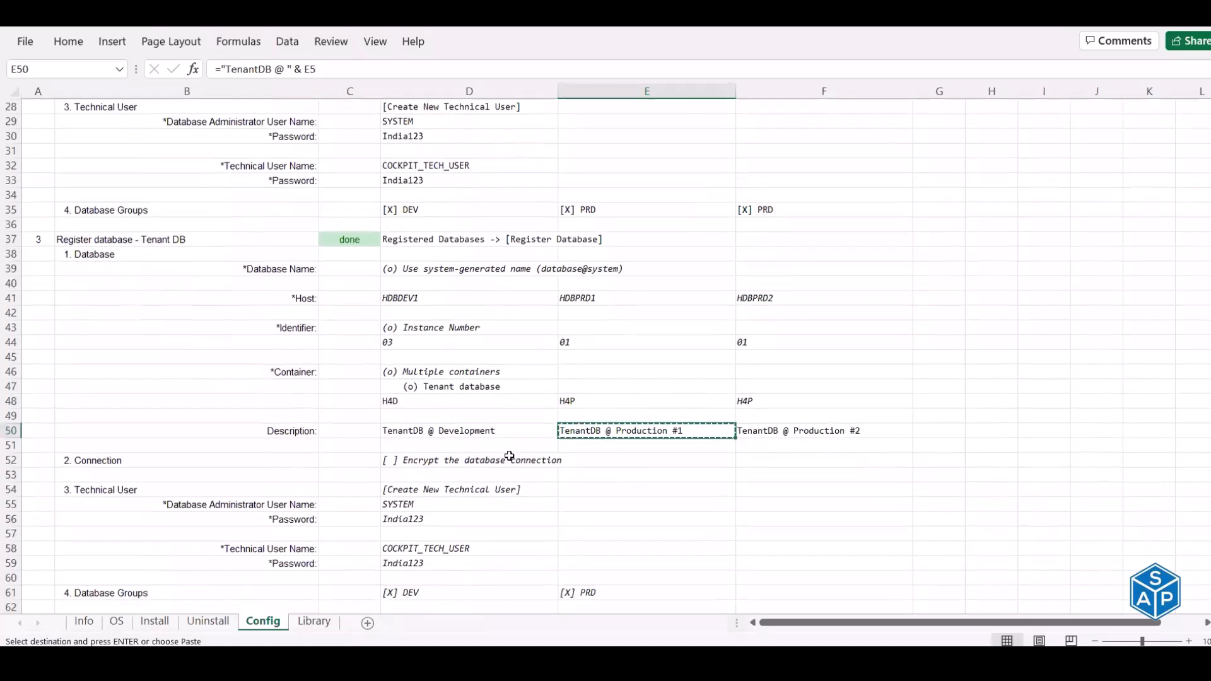
pyautogui.click(419, 415)
pyautogui.hotkey('ctrl', 'c')
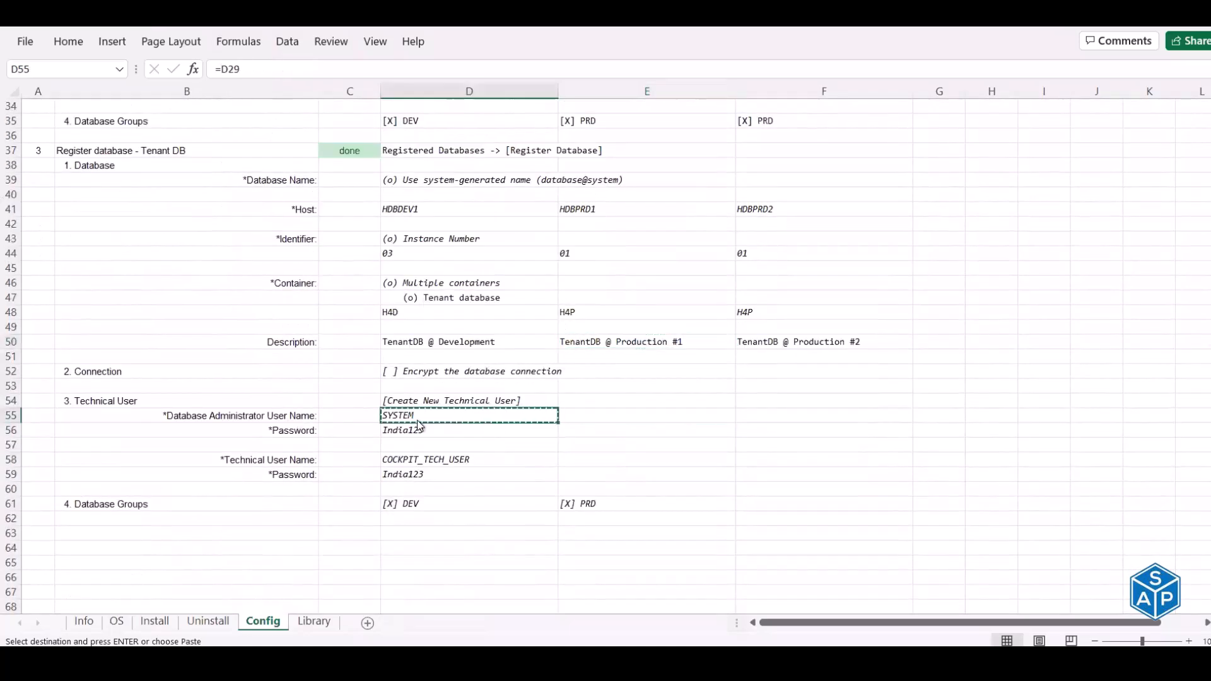
pyautogui.hotkey('alt', 'Tab')
# - Start a new technical user with administrator SYSTEM and its password
pyautogui.click(268, 382)
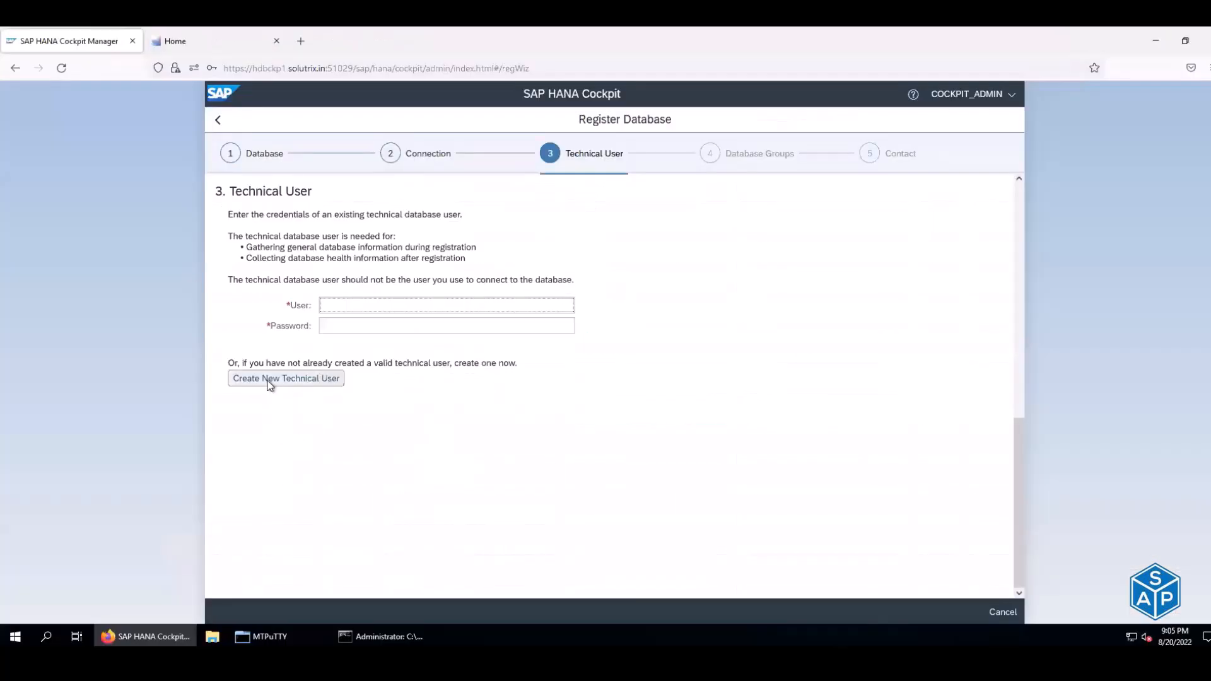
pyautogui.click(579, 249)
pyautogui.write('SYSTEM')
pyautogui.press('Tab')
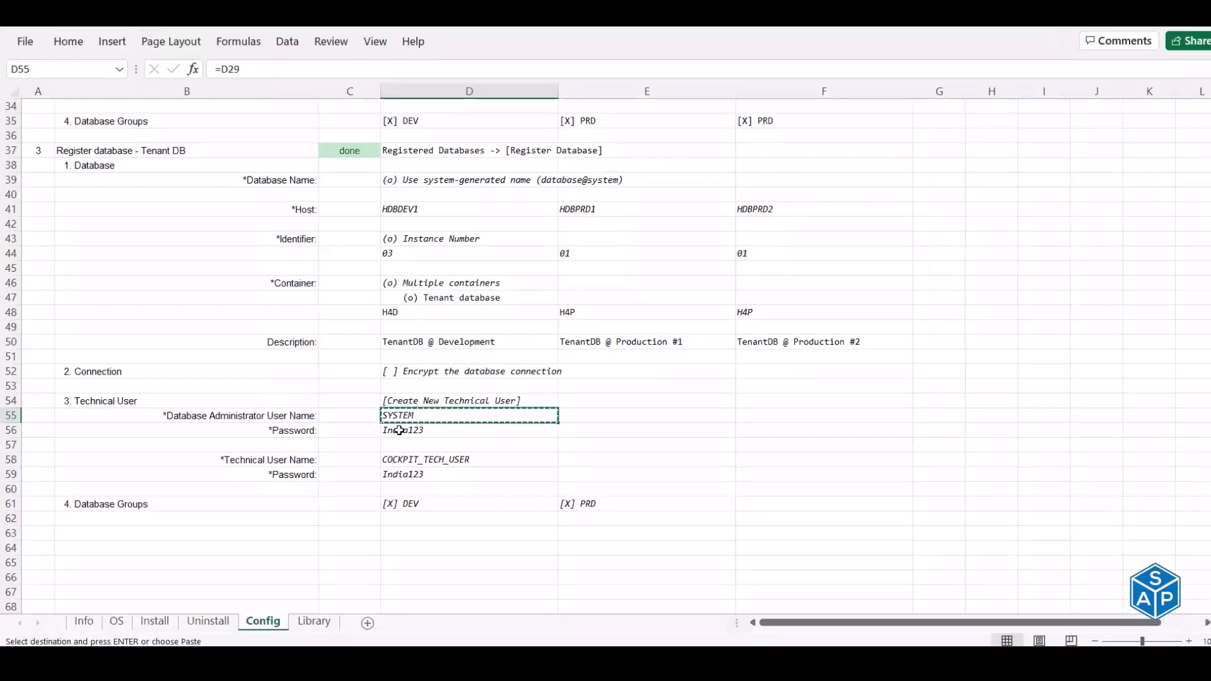
pyautogui.click(407, 429)
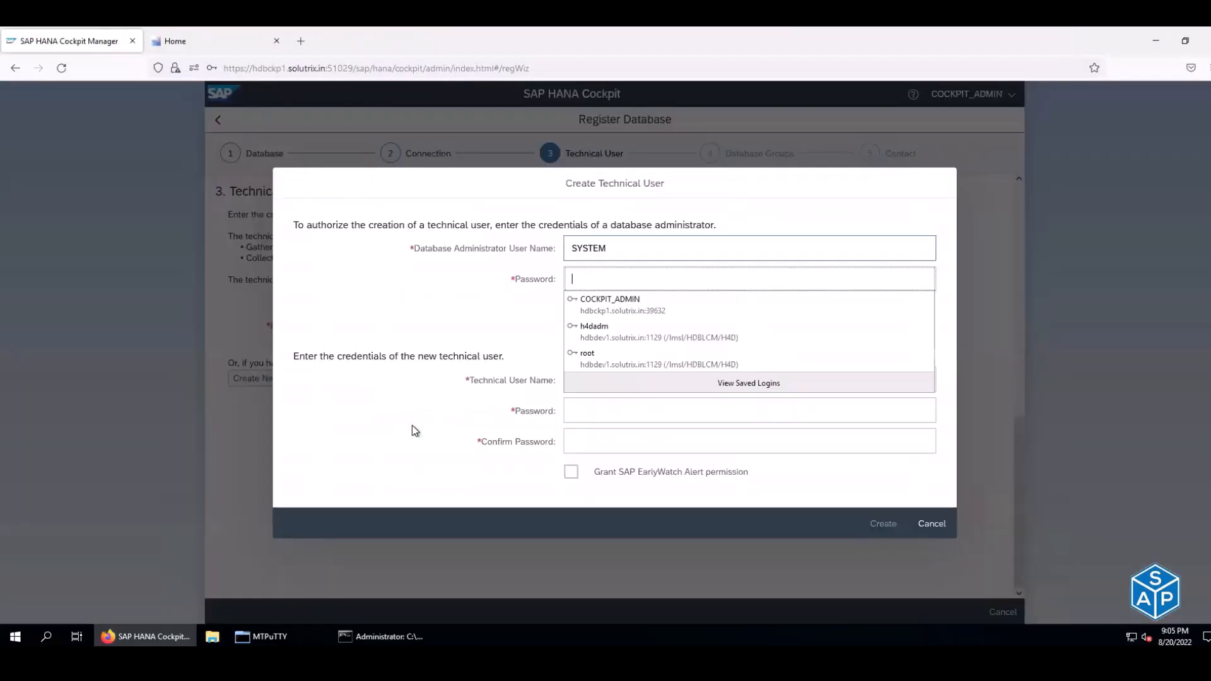
pyautogui.hotkey('ctrl', 'v')
# - Create COCKPIT_TECH_USER with its password and confirmation, then acknowledge the success message
pyautogui.press('Tab')
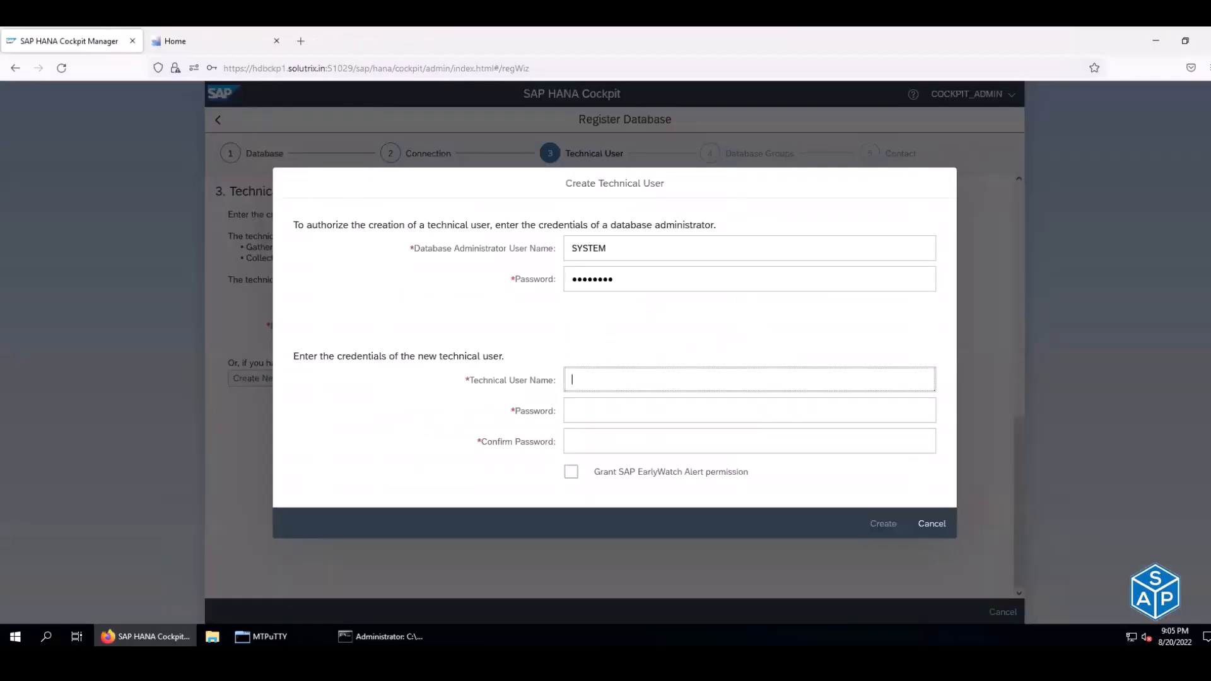
pyautogui.click(431, 460)
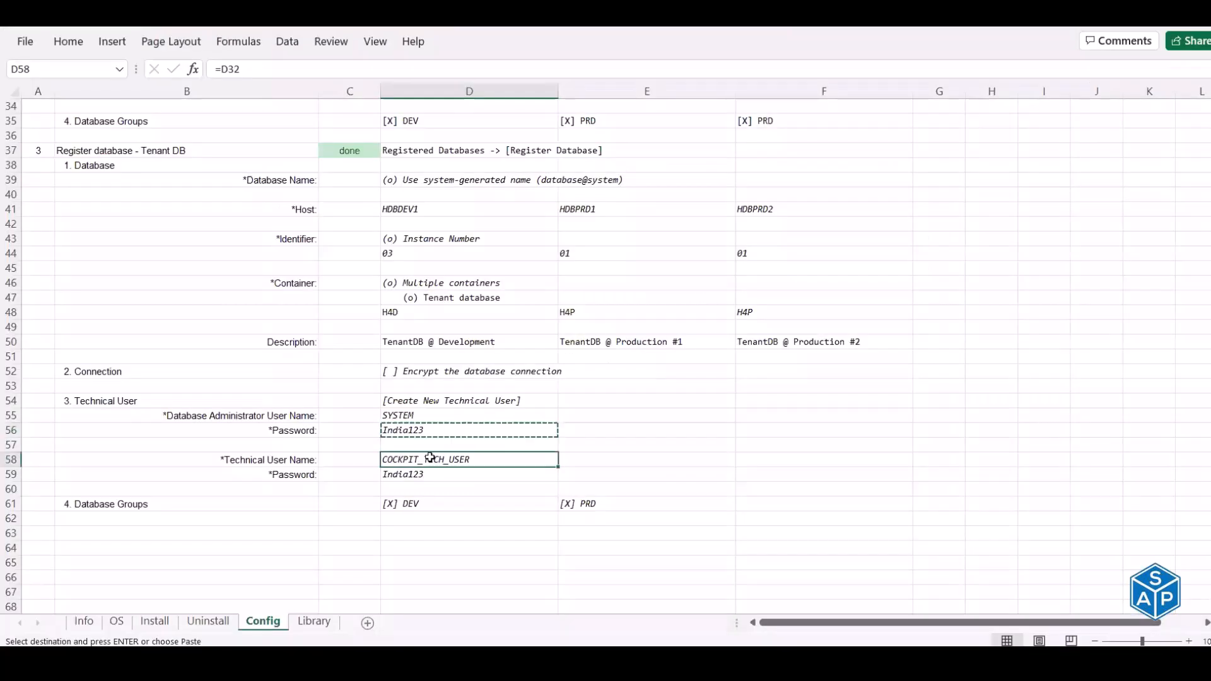
pyautogui.hotkey('ctrl', 'c')
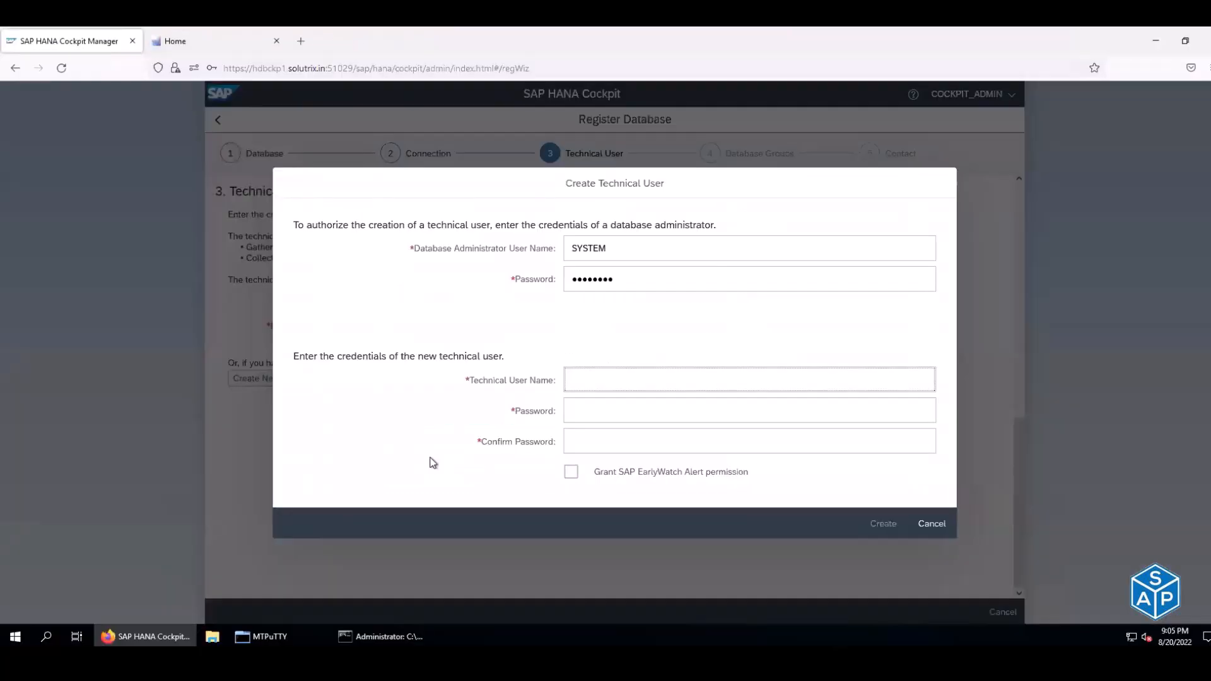
pyautogui.hotkey('ctrl', 'v')
pyautogui.press('Tab')
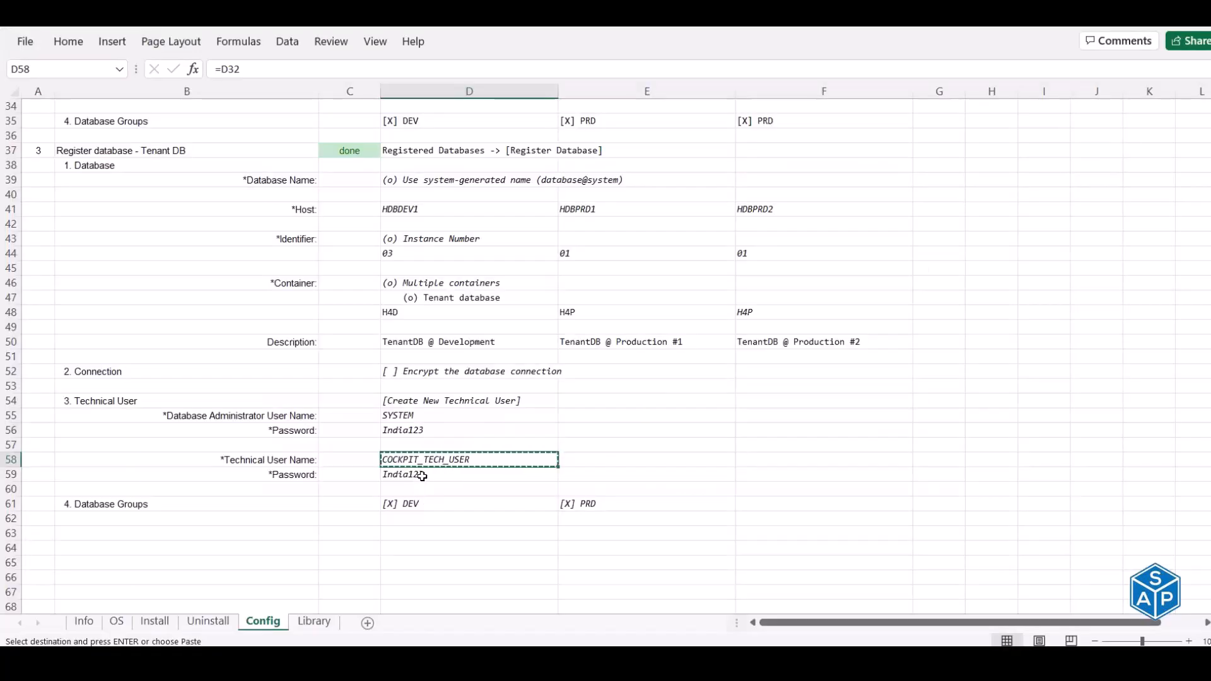
pyautogui.click(422, 476)
pyautogui.hotkey('ctrl', 'c')
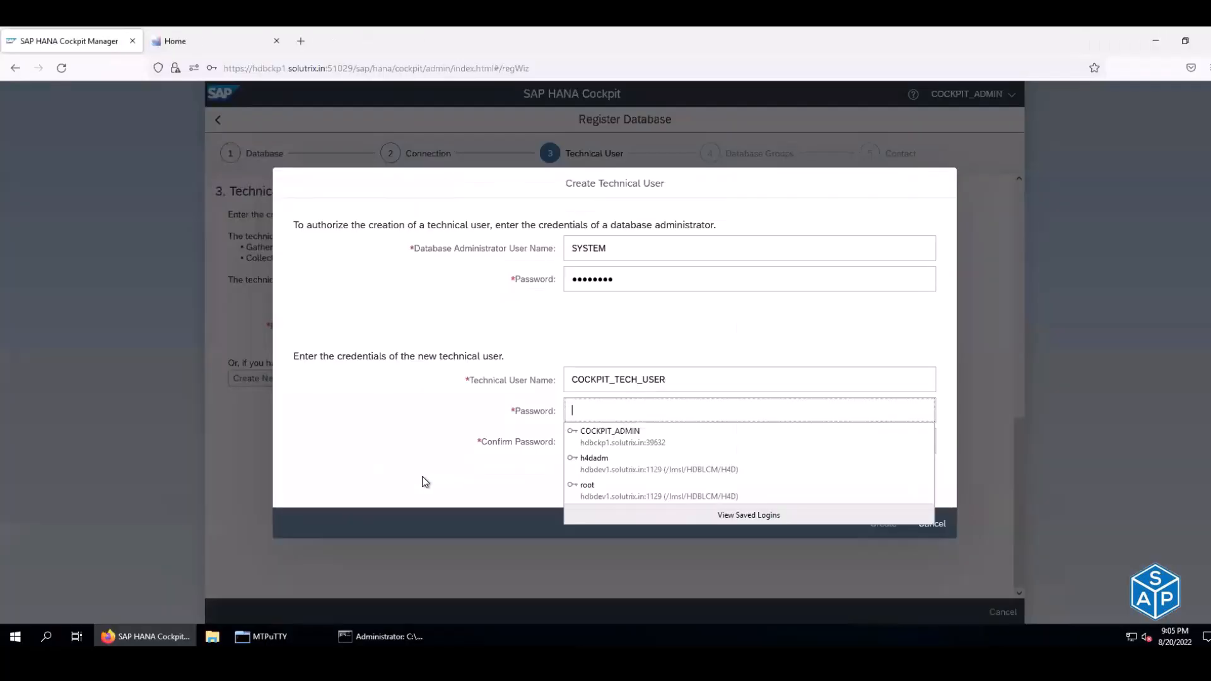
pyautogui.hotkey('ctrl', 'v')
pyautogui.press('Tab')
pyautogui.hotkey('ctrl', 'v')
pyautogui.click(897, 524)
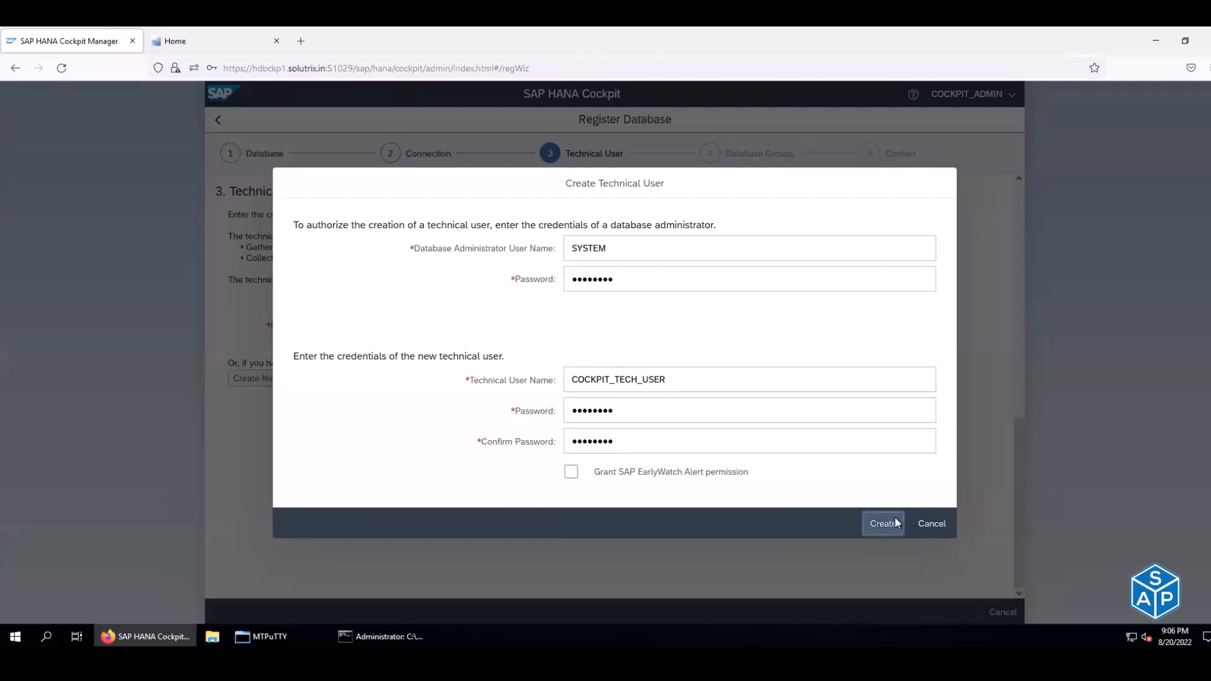
pyautogui.click(727, 386)
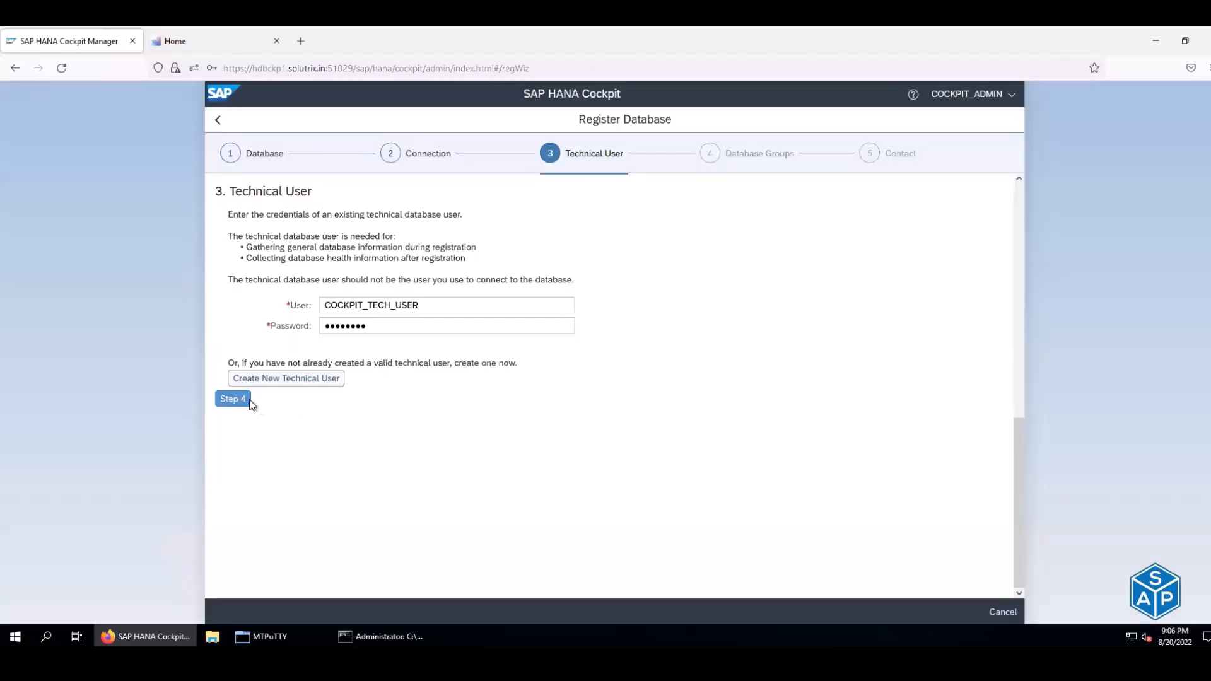
# - Put tenant H4P in group PRD, review the summary and register it
pyautogui.click(249, 399)
pyautogui.click(602, 244)
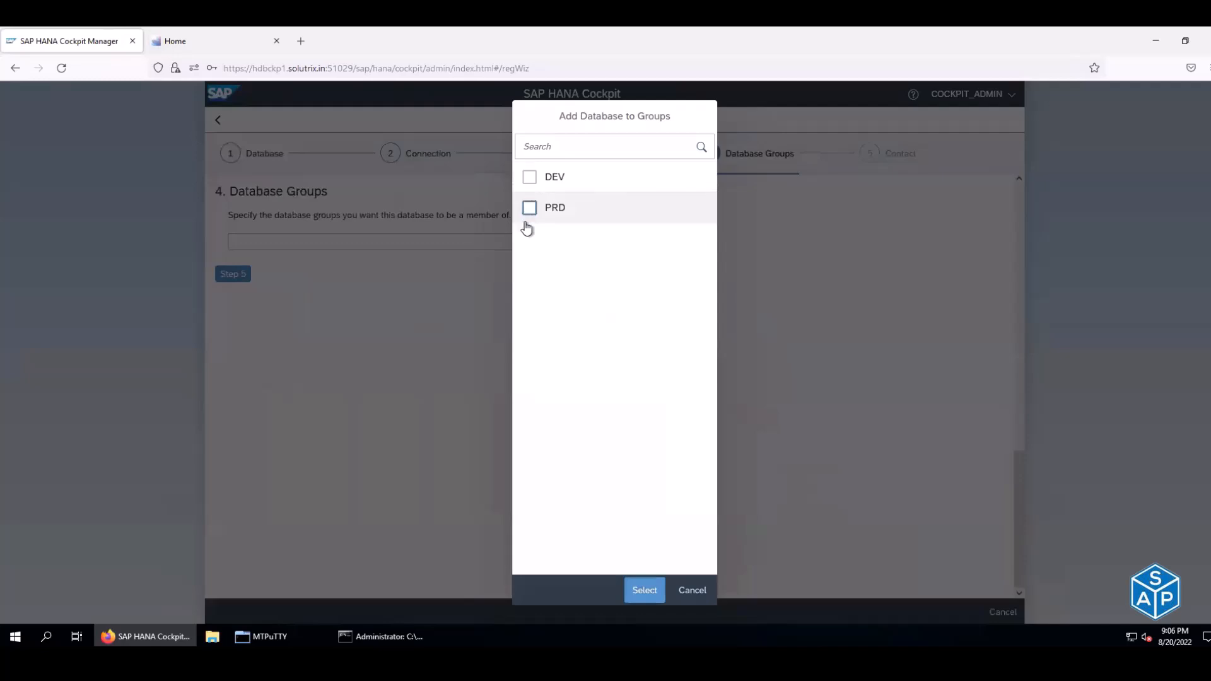
pyautogui.click(530, 208)
pyautogui.click(645, 590)
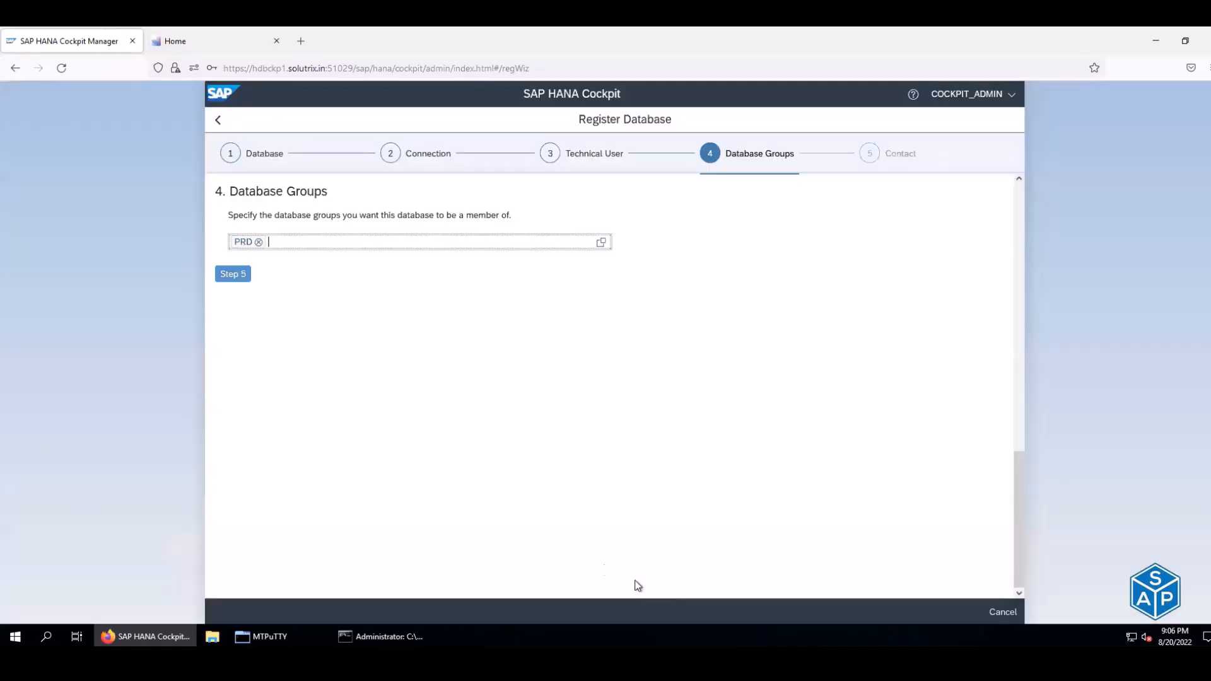
pyautogui.click(233, 274)
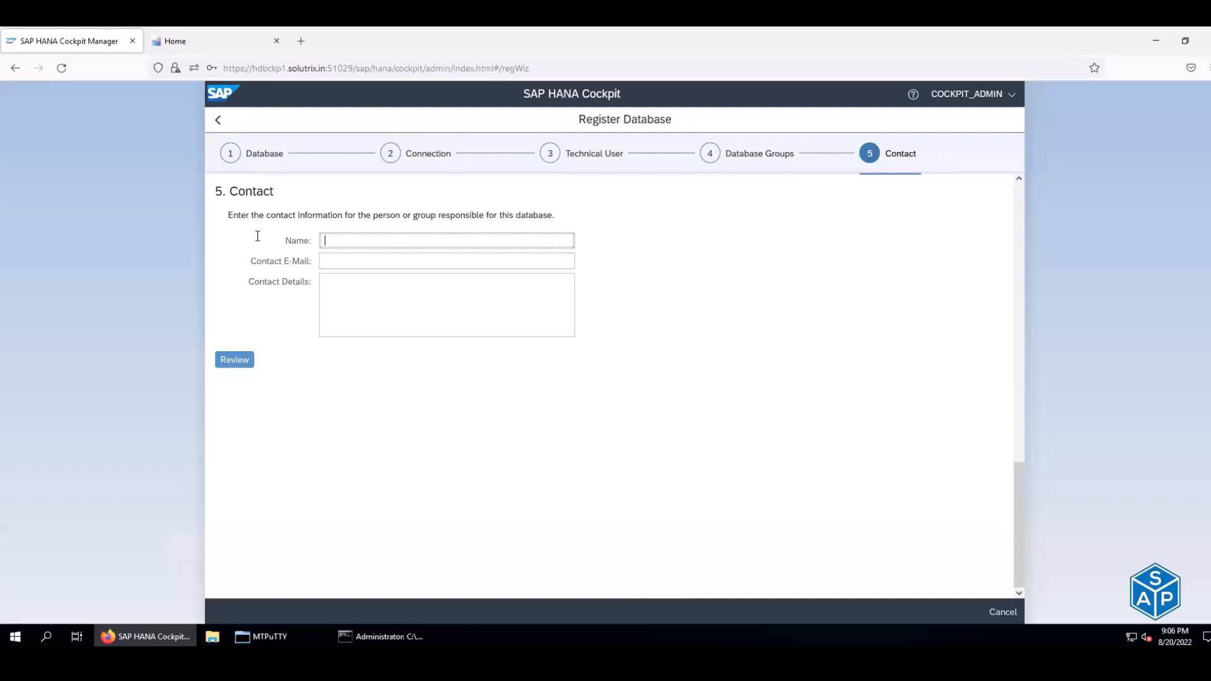
pyautogui.click(234, 361)
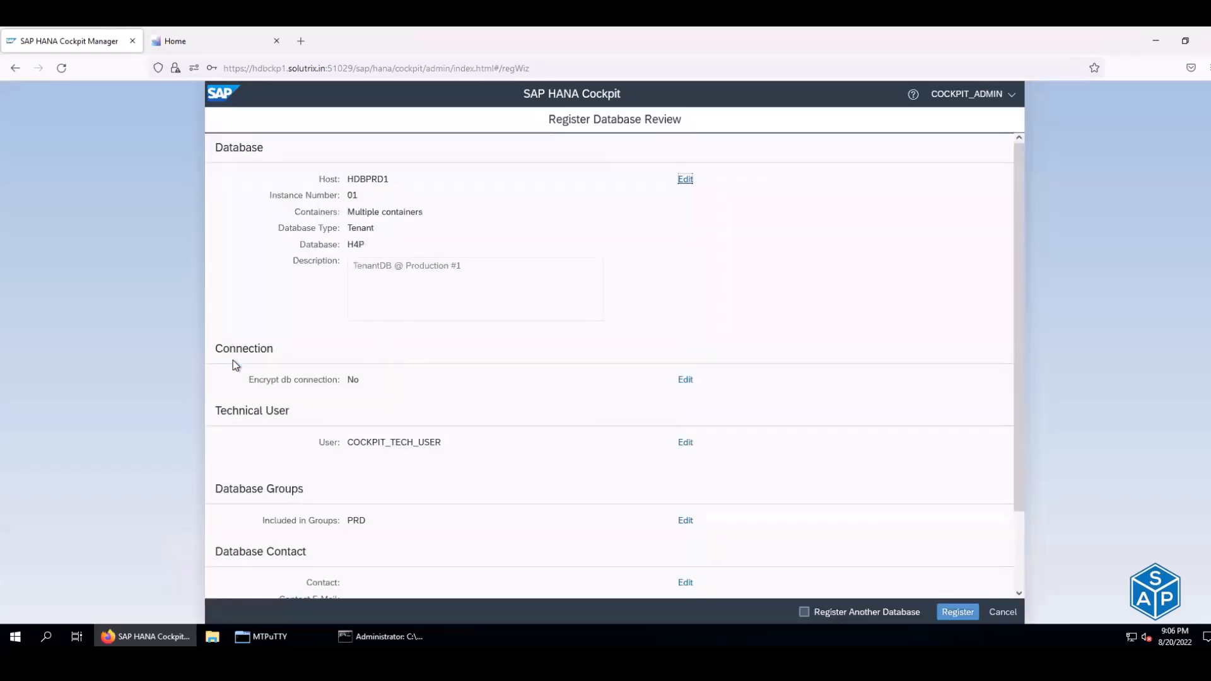
pyautogui.click(953, 613)
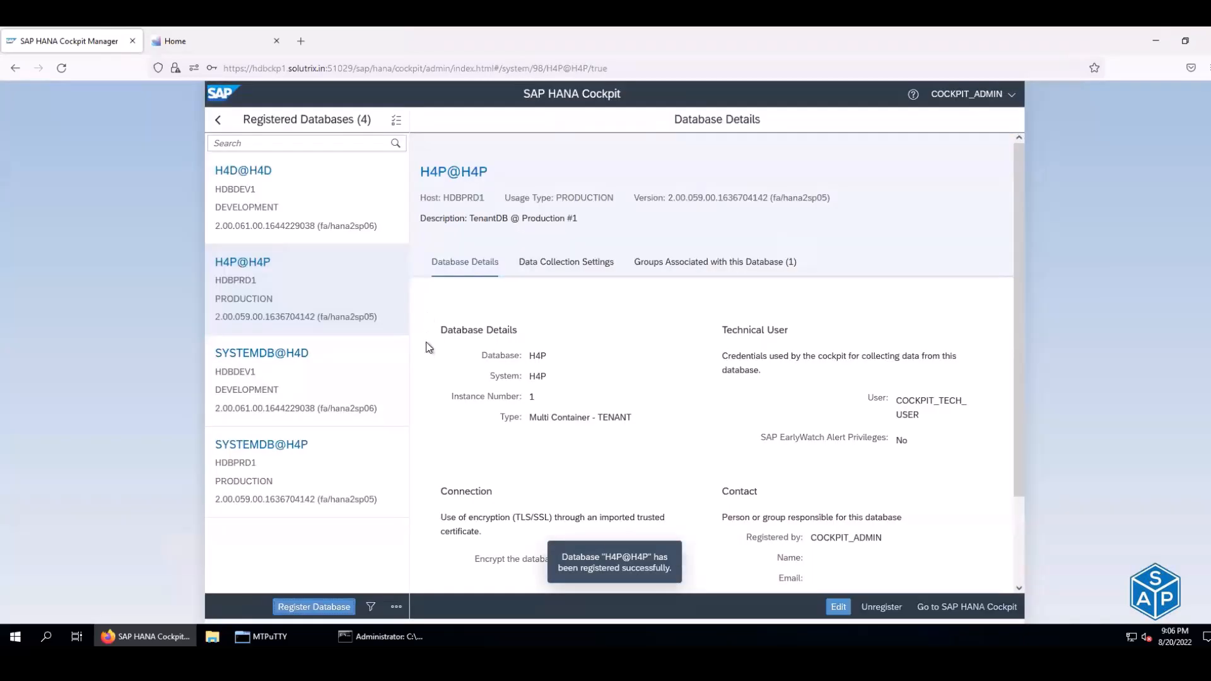
pyautogui.doubleClick(268, 390)
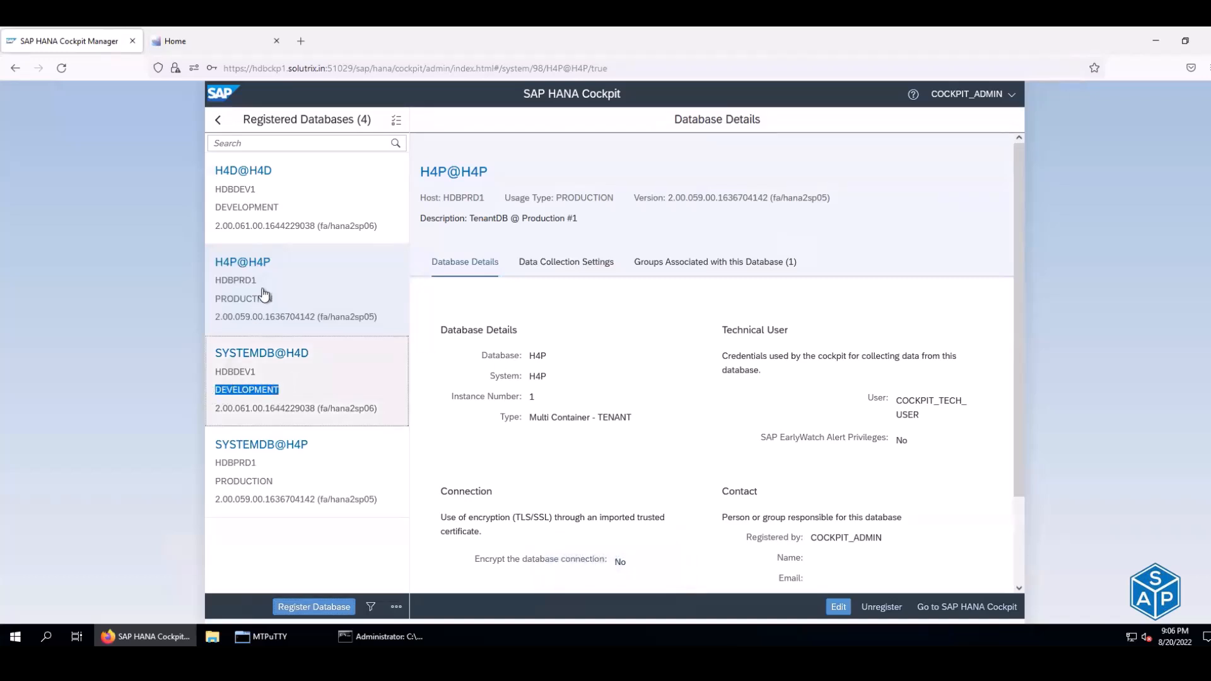
pyautogui.doubleClick(244, 299)
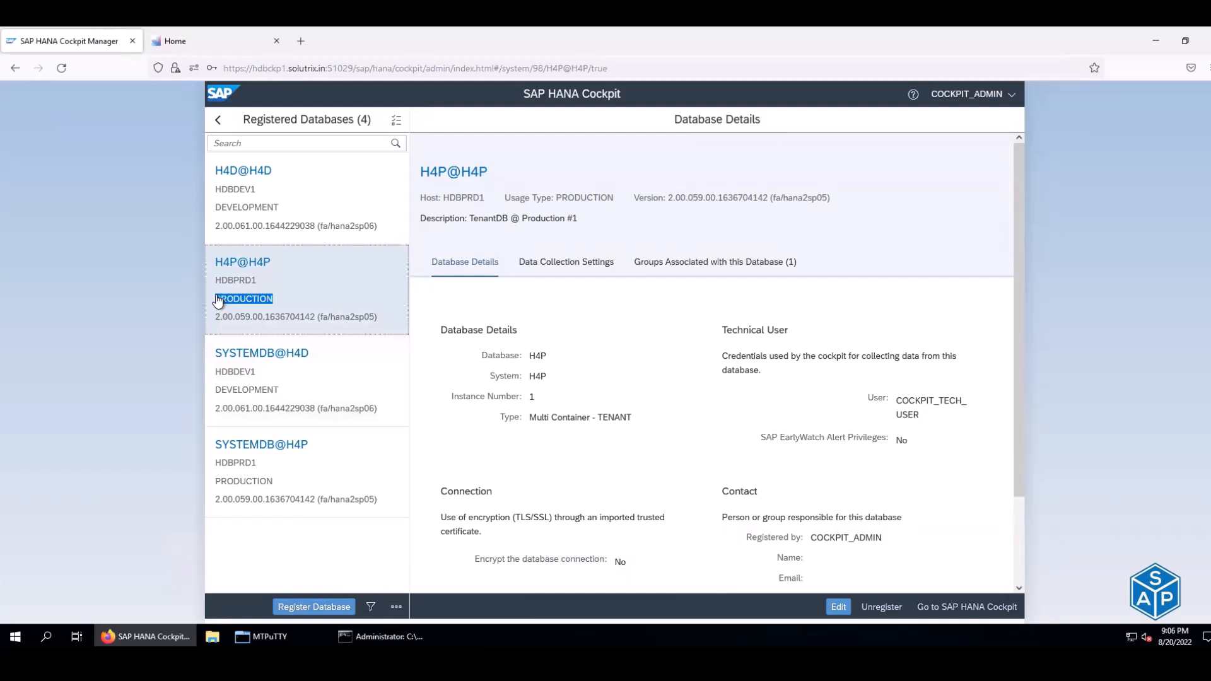
pyautogui.moveTo(274, 482); pyautogui.dragTo(218, 485)
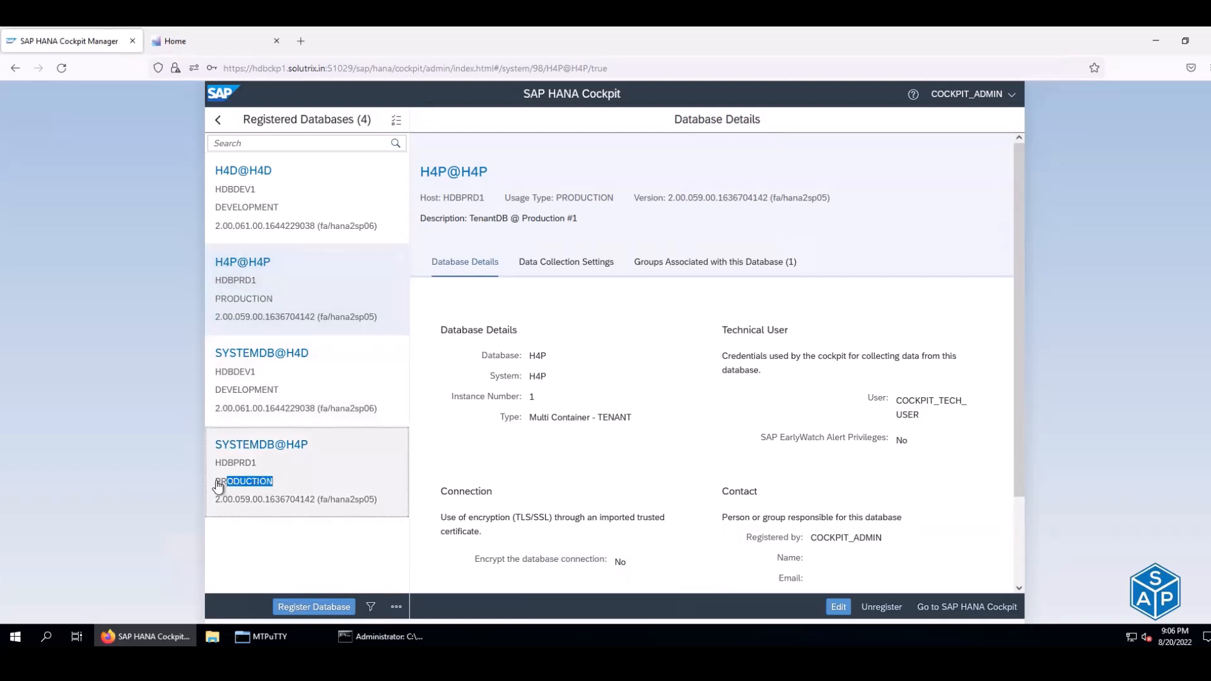
pyautogui.click(192, 47)
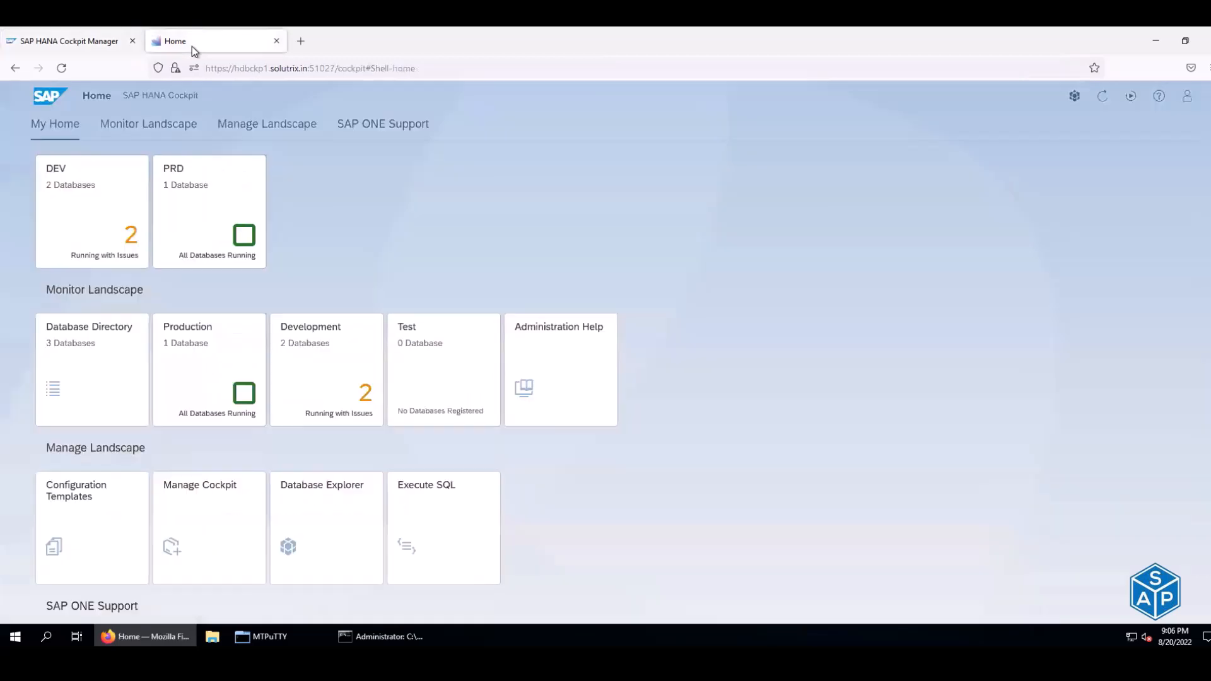
pyautogui.click(166, 189)
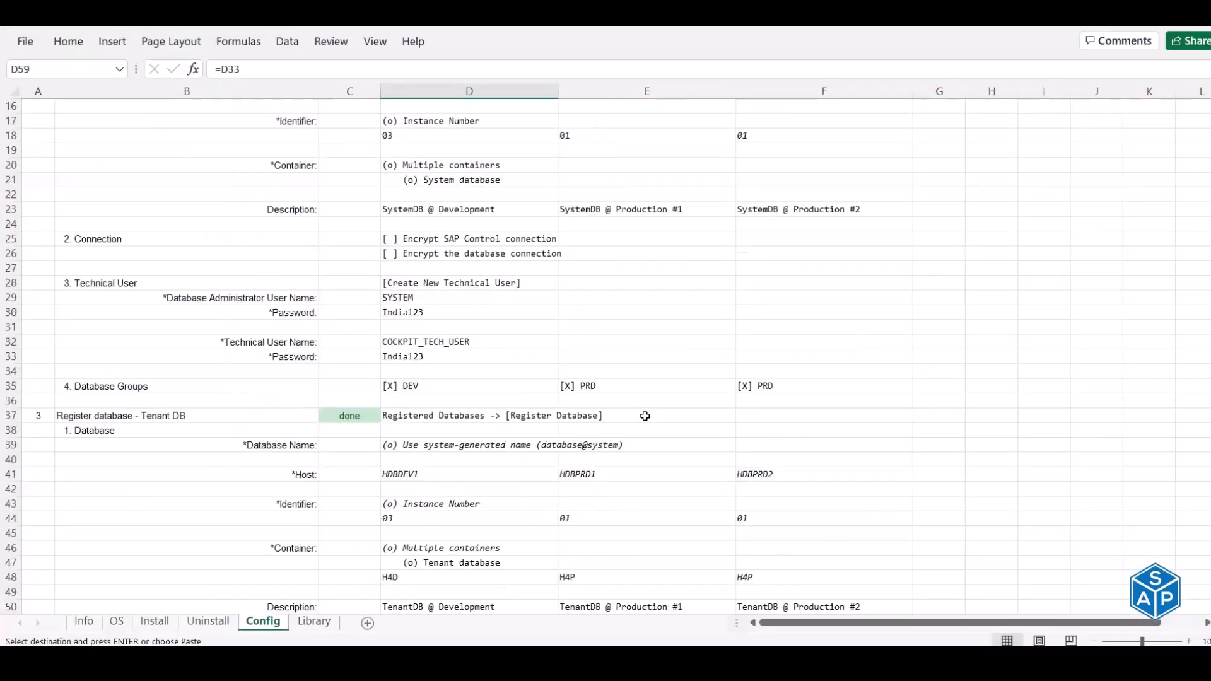
pyautogui.scroll(5, 645, 415)
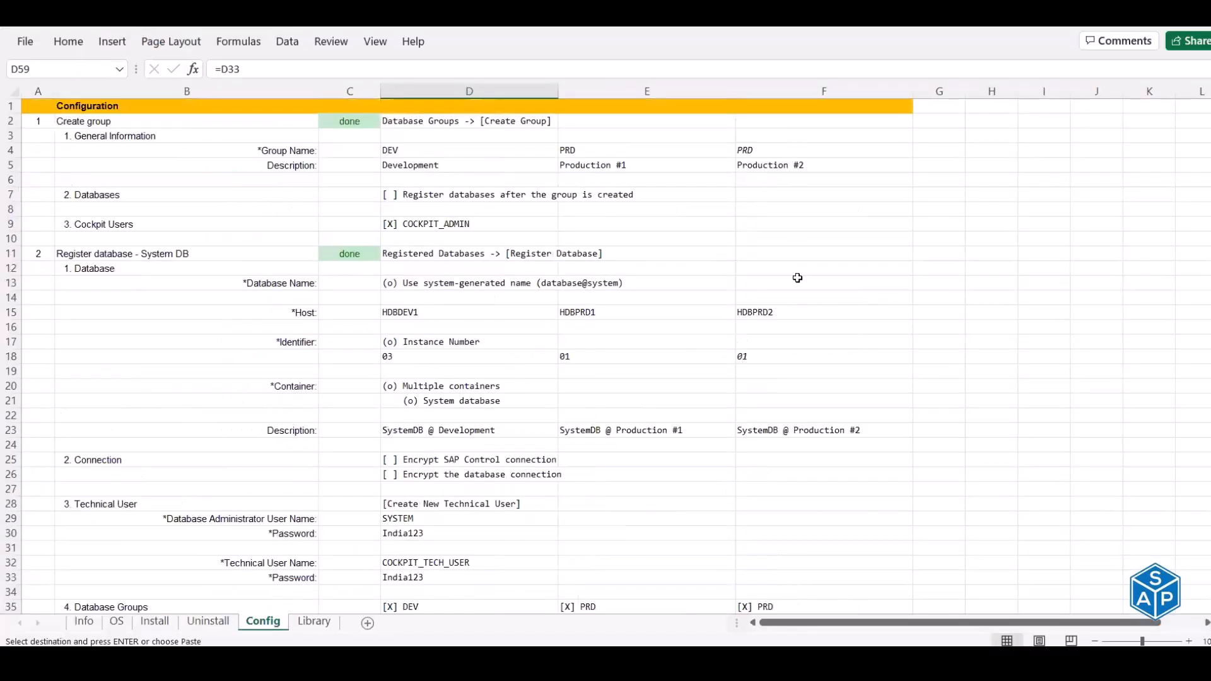
pyautogui.scroll(-1, 797, 353)
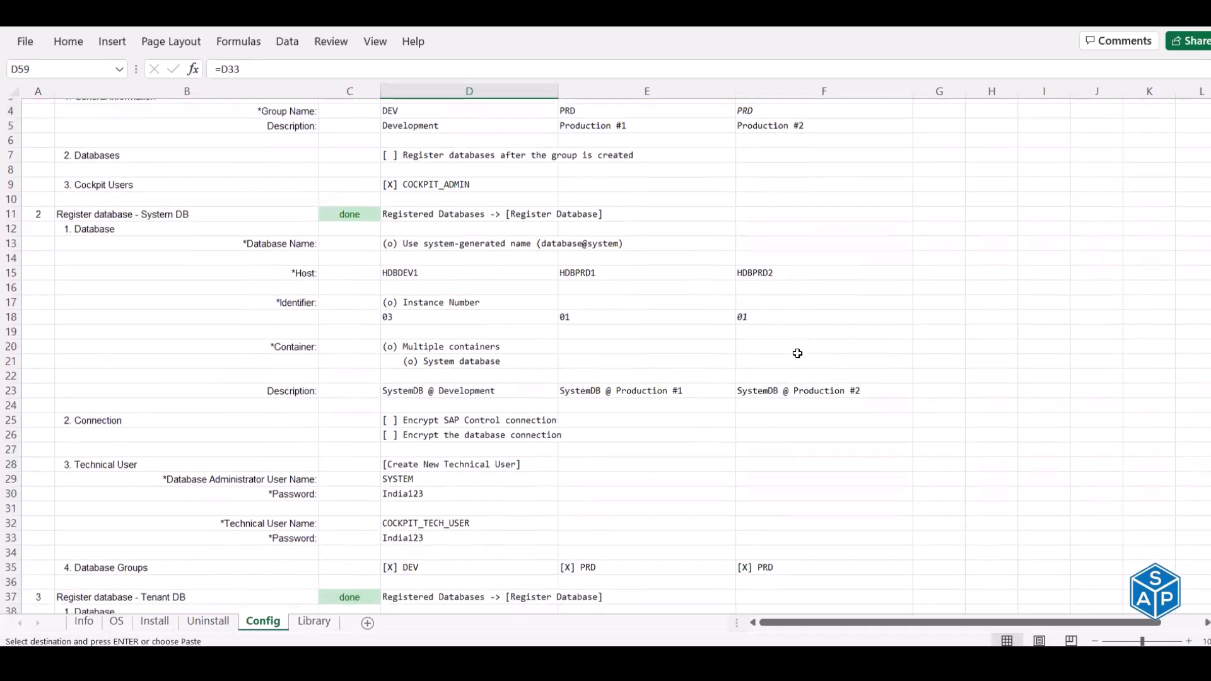
pyautogui.click(800, 386)
pyautogui.scroll(-9, 800, 386)
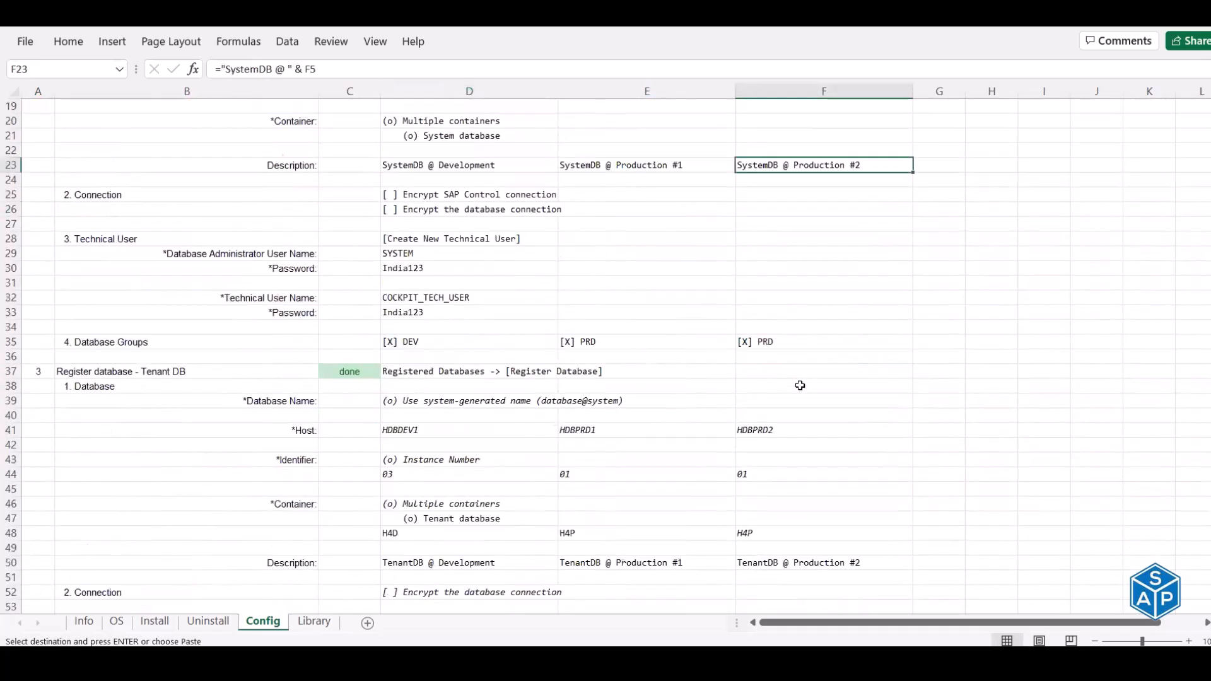
pyautogui.scroll(10, 799, 386)
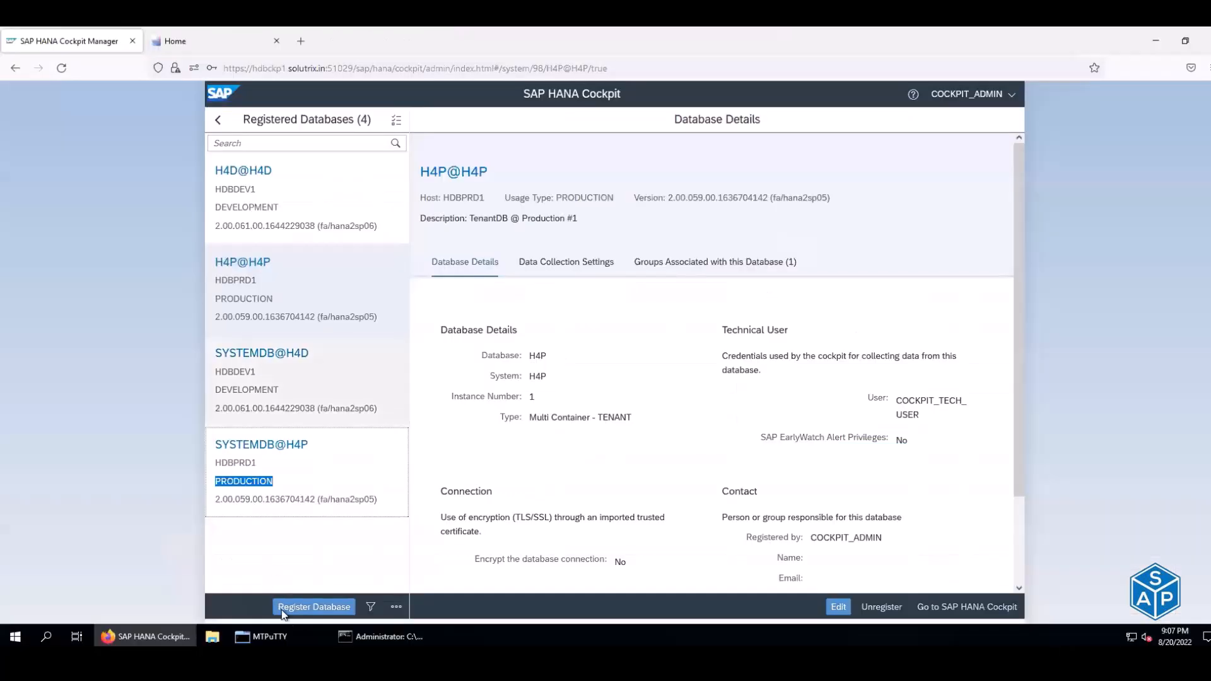
# - Start a new registration with host HDBPRD2, instance 01 and description 'SystemDB @ Production #2'
pyautogui.click(315, 610)
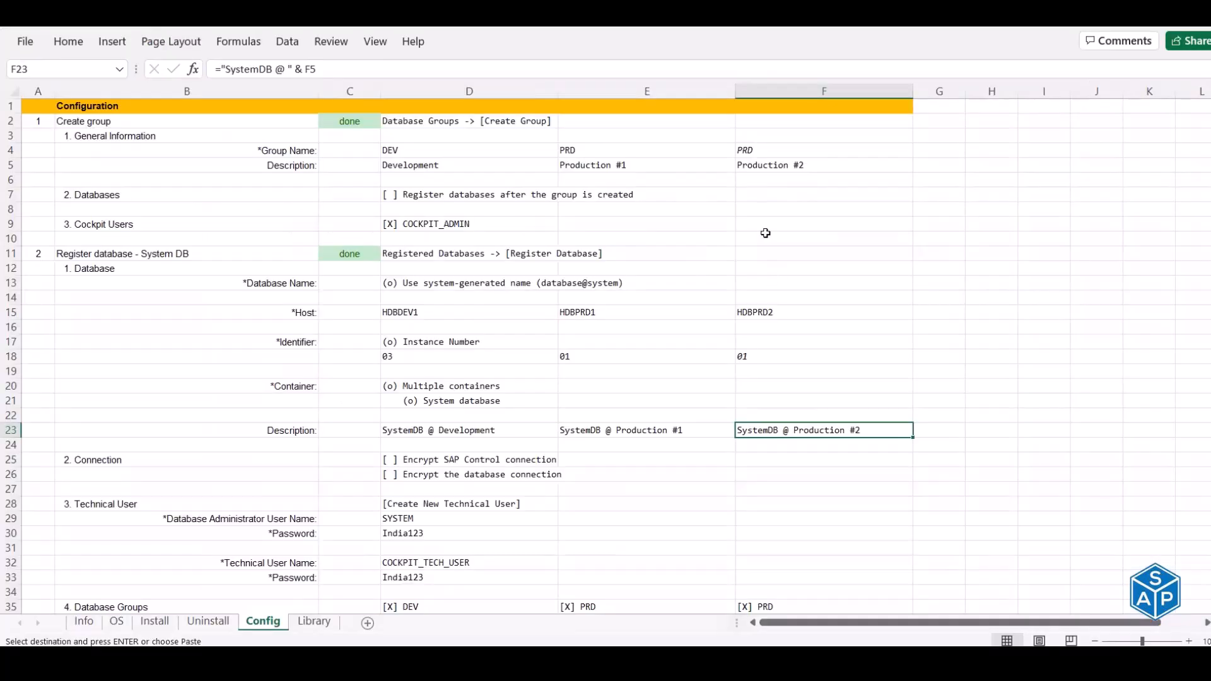
pyautogui.click(763, 313)
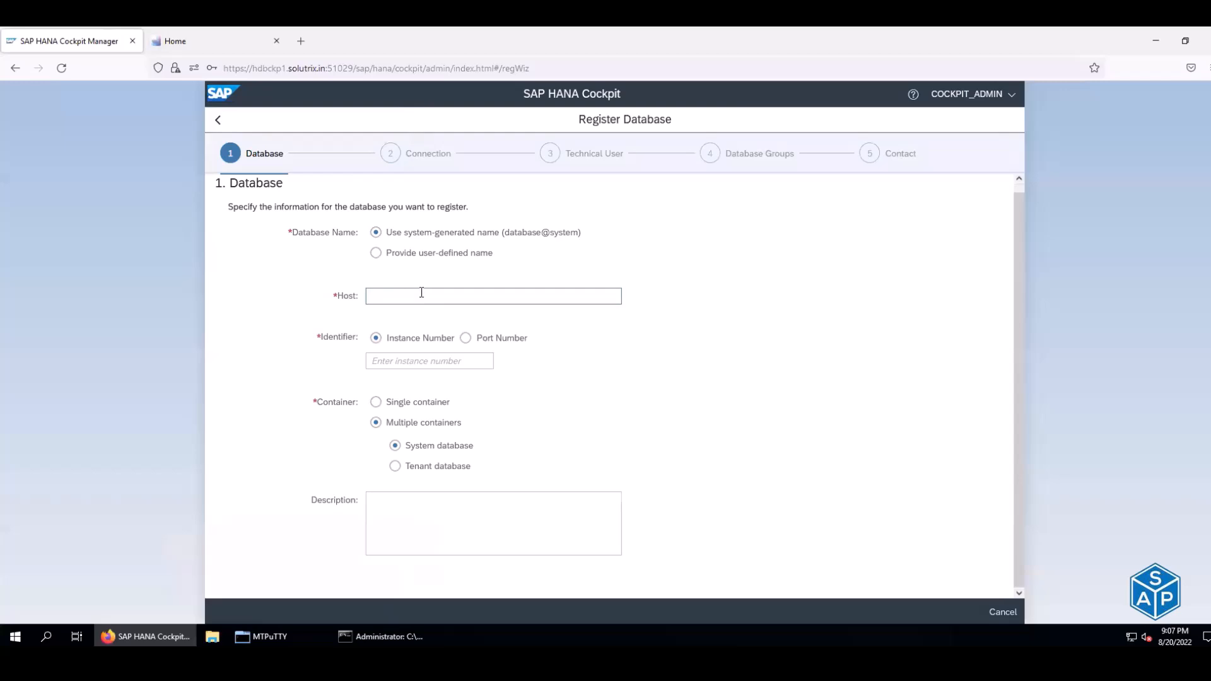
pyautogui.click(421, 295)
pyautogui.write('HDBPRD2')
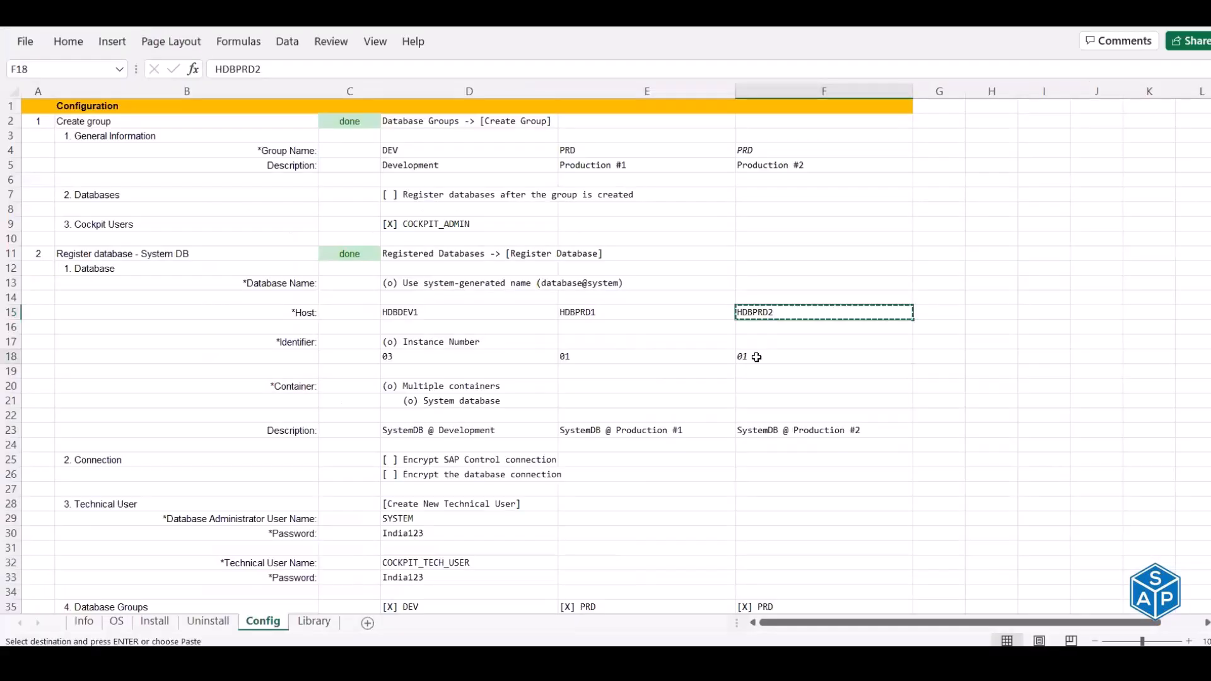
pyautogui.click(756, 357)
pyautogui.hotkey('ctrl', 'c')
pyautogui.click(449, 362)
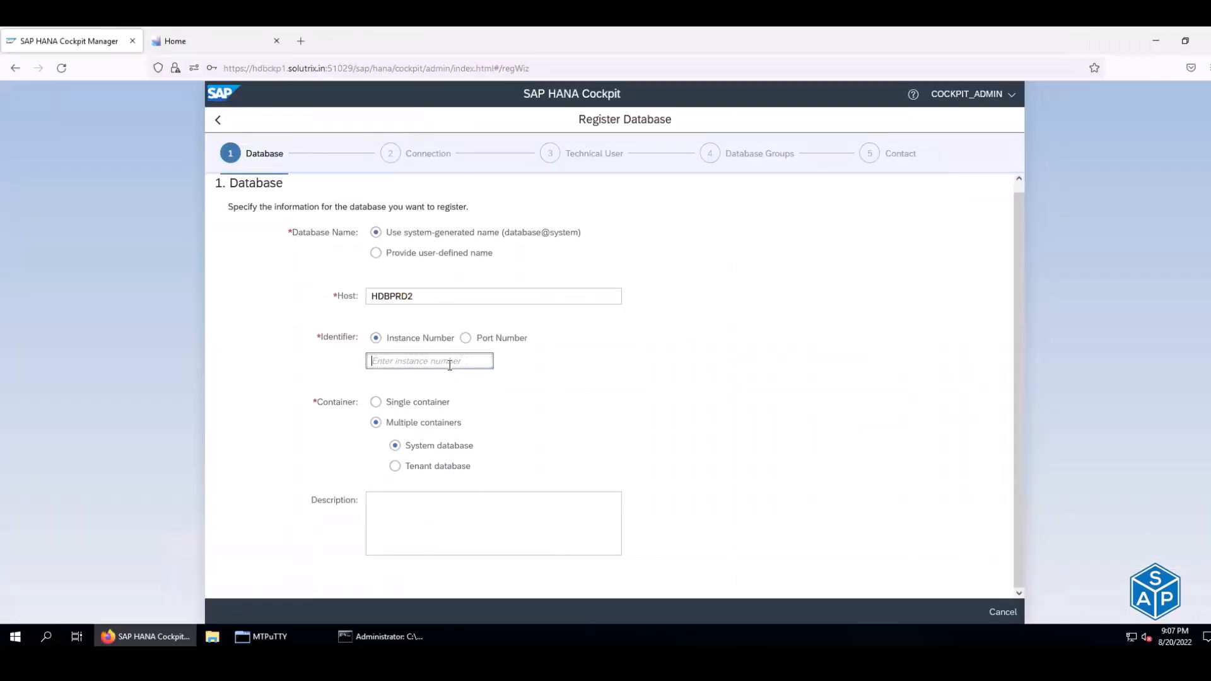
pyautogui.hotkey('ctrl', 'v')
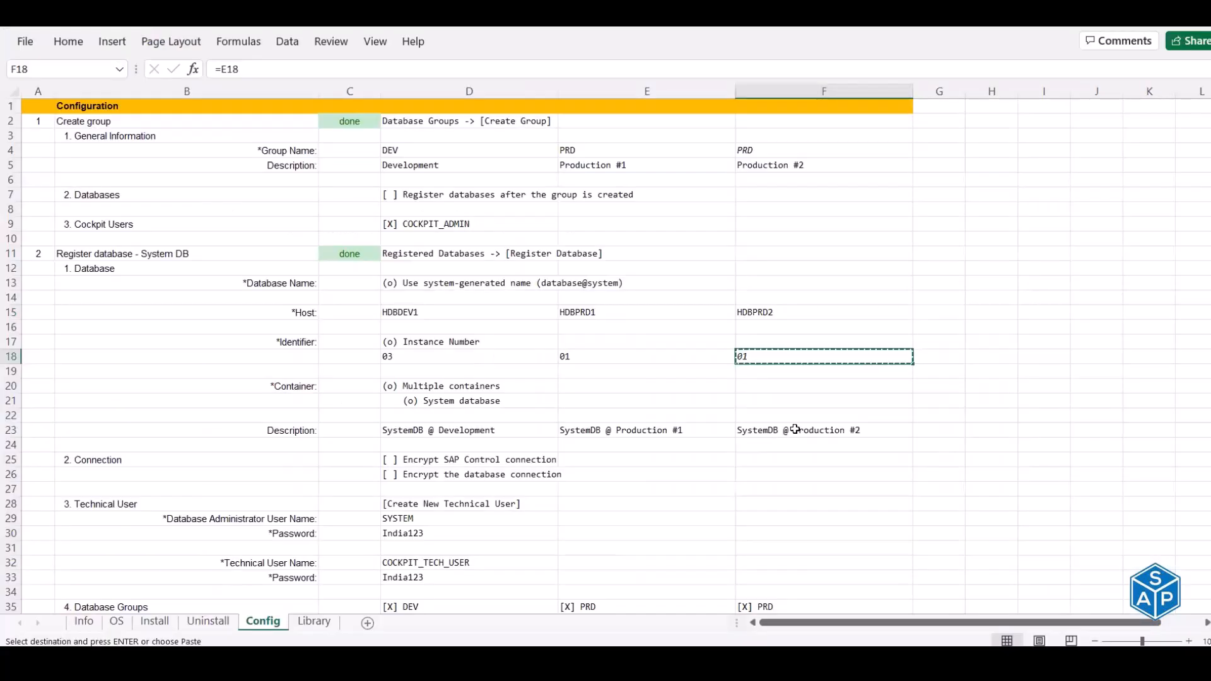
pyautogui.click(795, 430)
pyautogui.hotkey('ctrl', 'c')
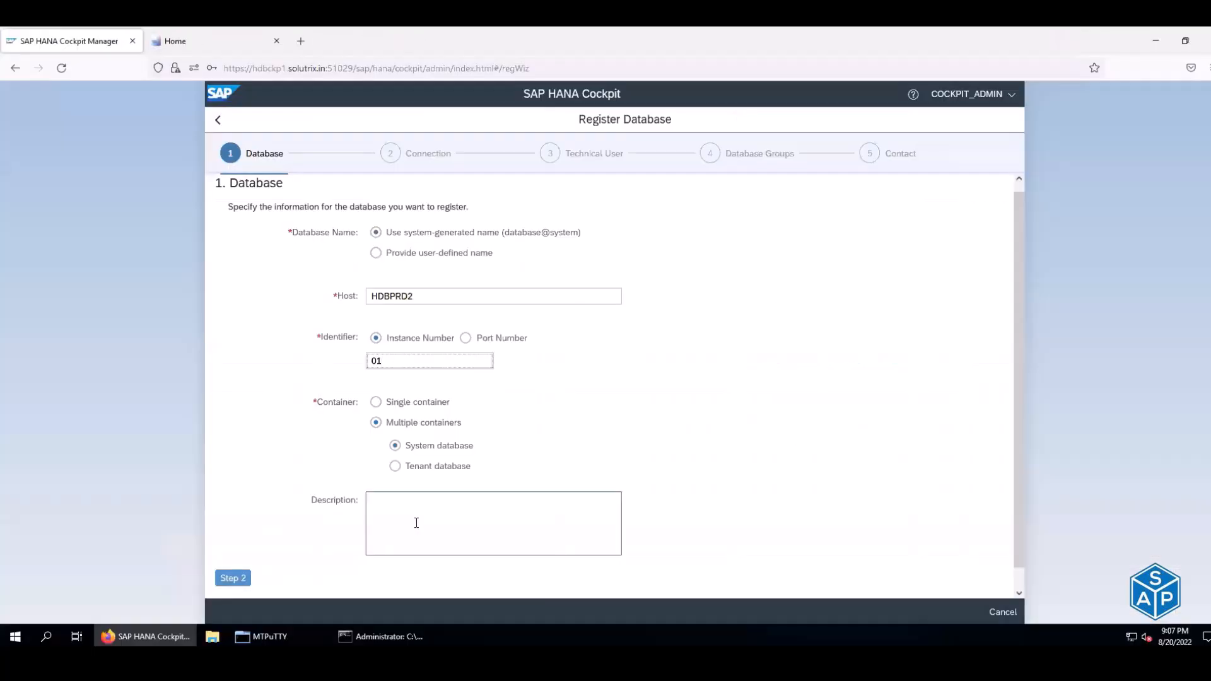
pyautogui.click(416, 523)
pyautogui.hotkey('ctrl', 'v')
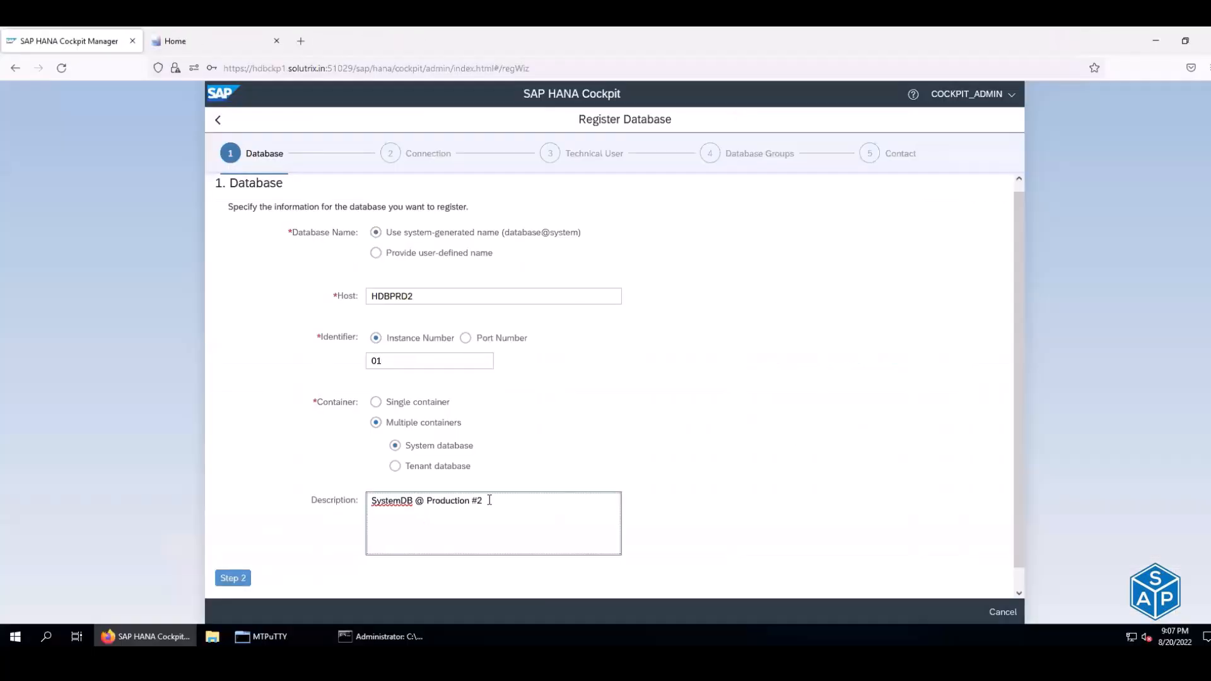
# - Turn off encryption for both the SAP Control and database connections
pyautogui.click(235, 577)
pyautogui.click(325, 250)
pyautogui.click(324, 271)
pyautogui.click(237, 308)
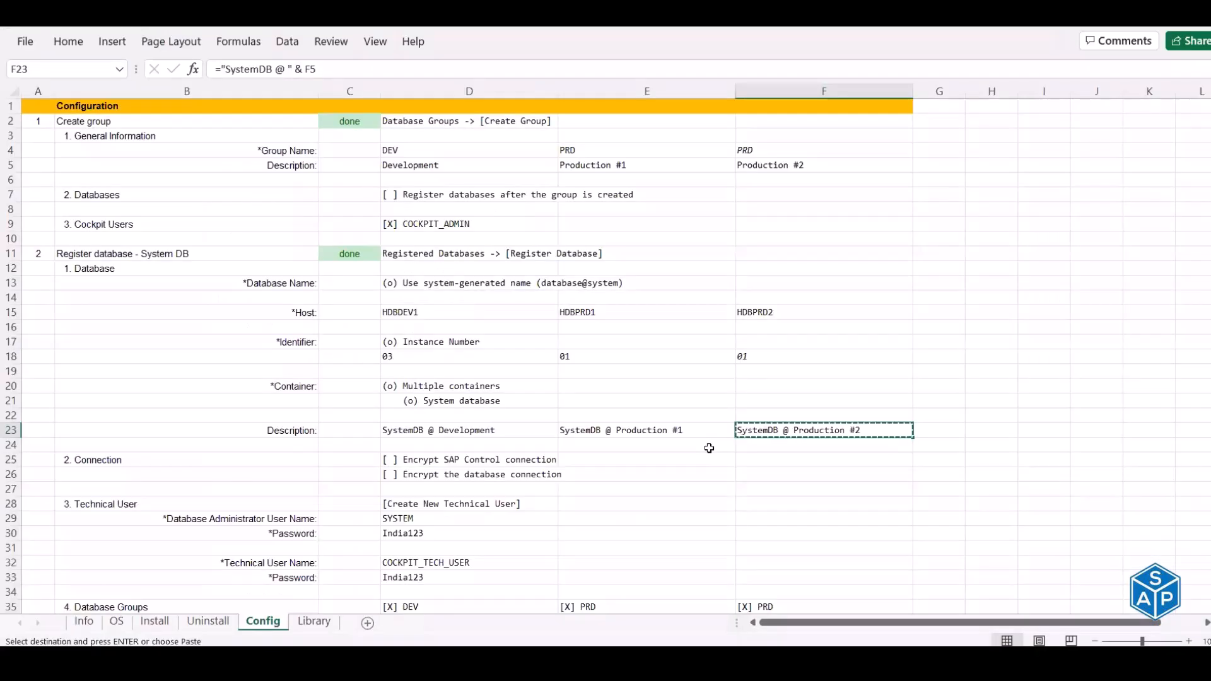
# - Enter technical user COCKPIT_TECH_USER and its password from the spreadsheet
pyautogui.scroll(-3, 709, 448)
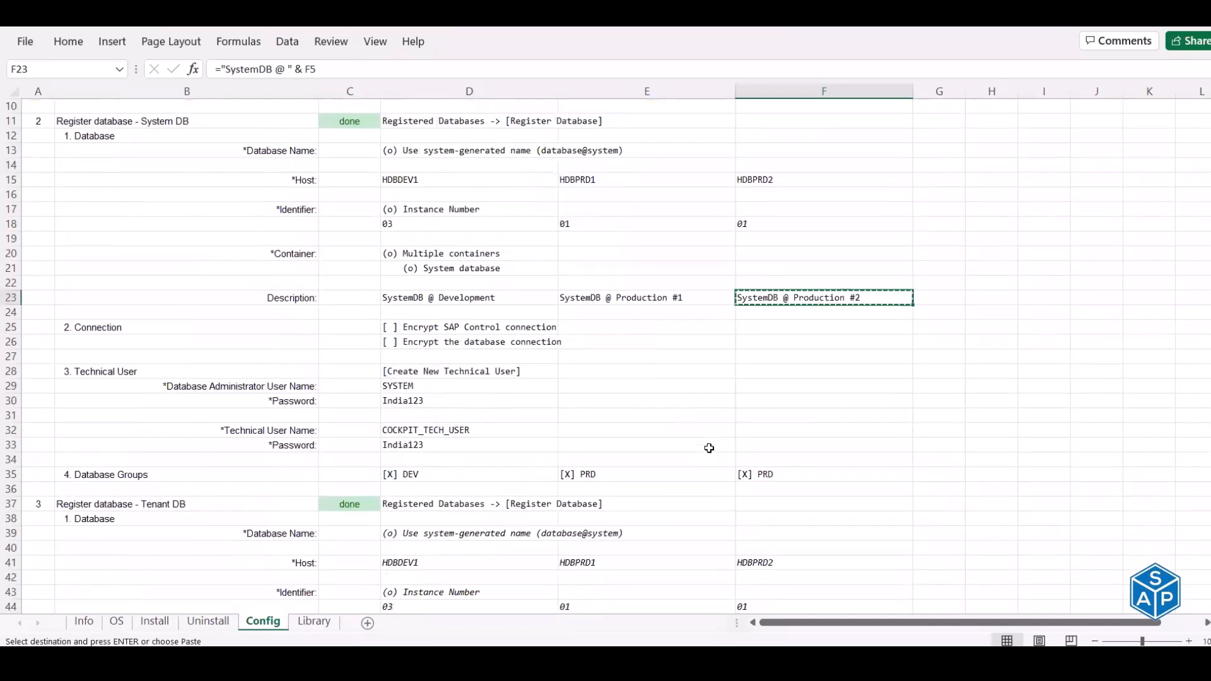
pyautogui.click(470, 428)
pyautogui.hotkey('ctrl', 'c')
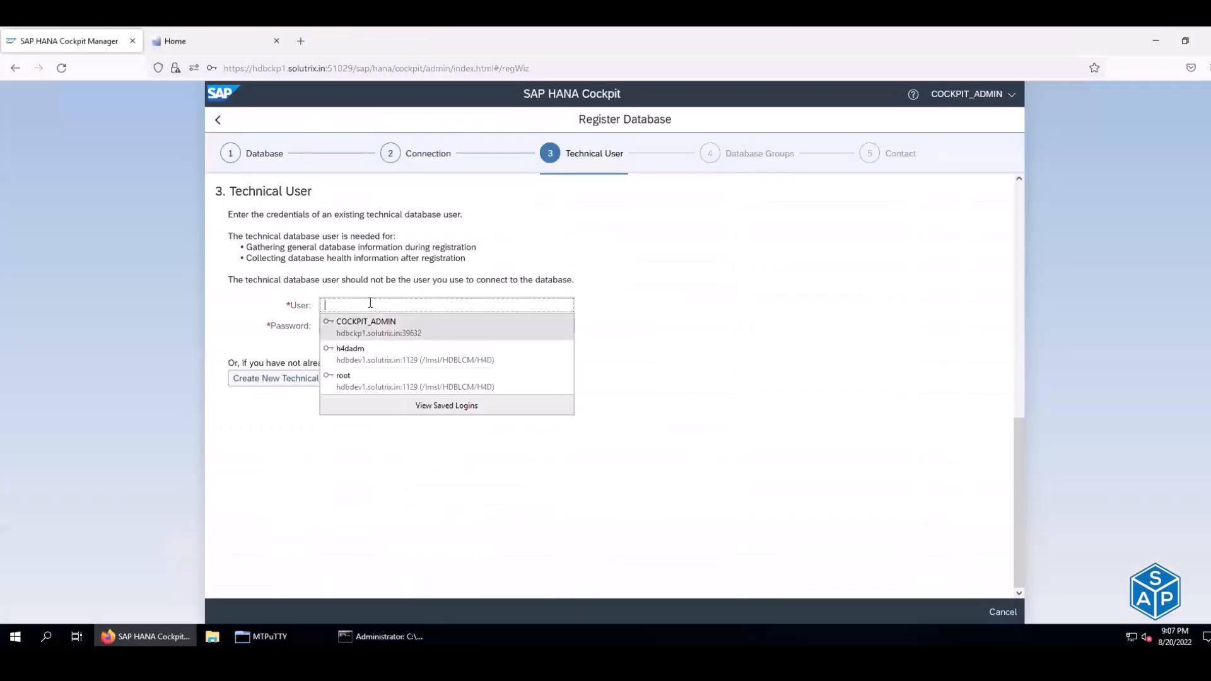
pyautogui.click(371, 302)
pyautogui.hotkey('ctrl', 'v')
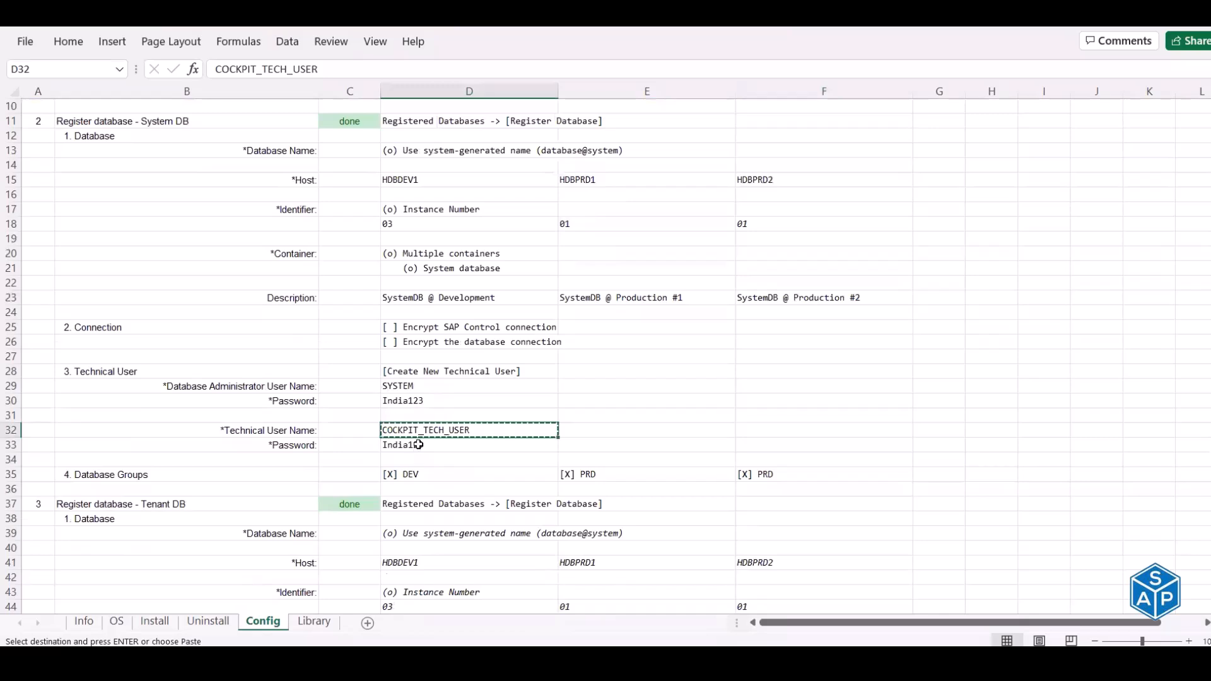
pyautogui.click(417, 444)
pyautogui.hotkey('ctrl', 'c')
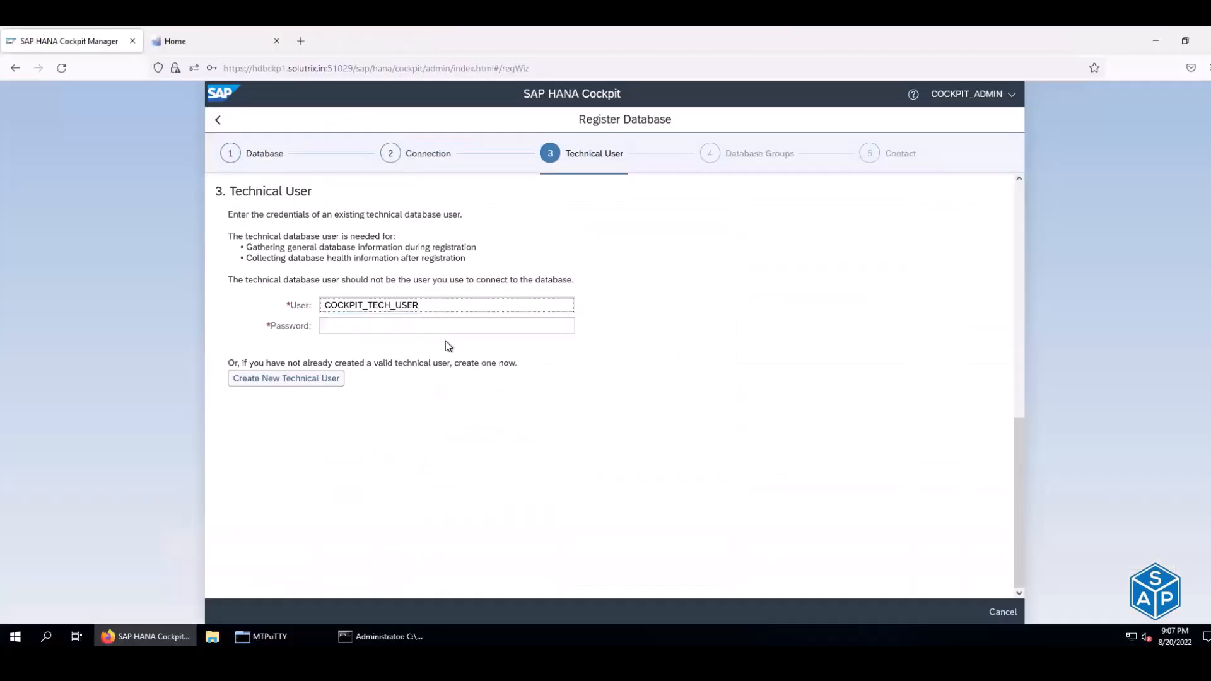
pyautogui.click(433, 327)
pyautogui.hotkey('ctrl', 'v')
# - Assign the database to group PRD and open the registration summary
pyautogui.click(234, 399)
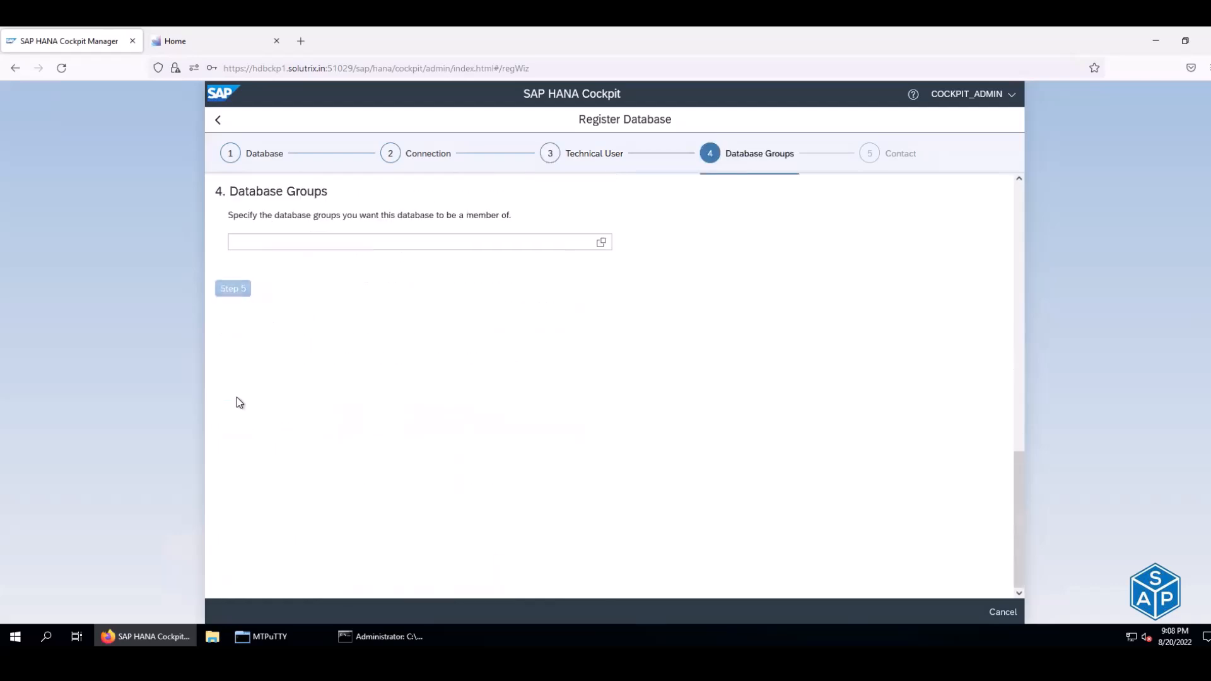
pyautogui.click(601, 242)
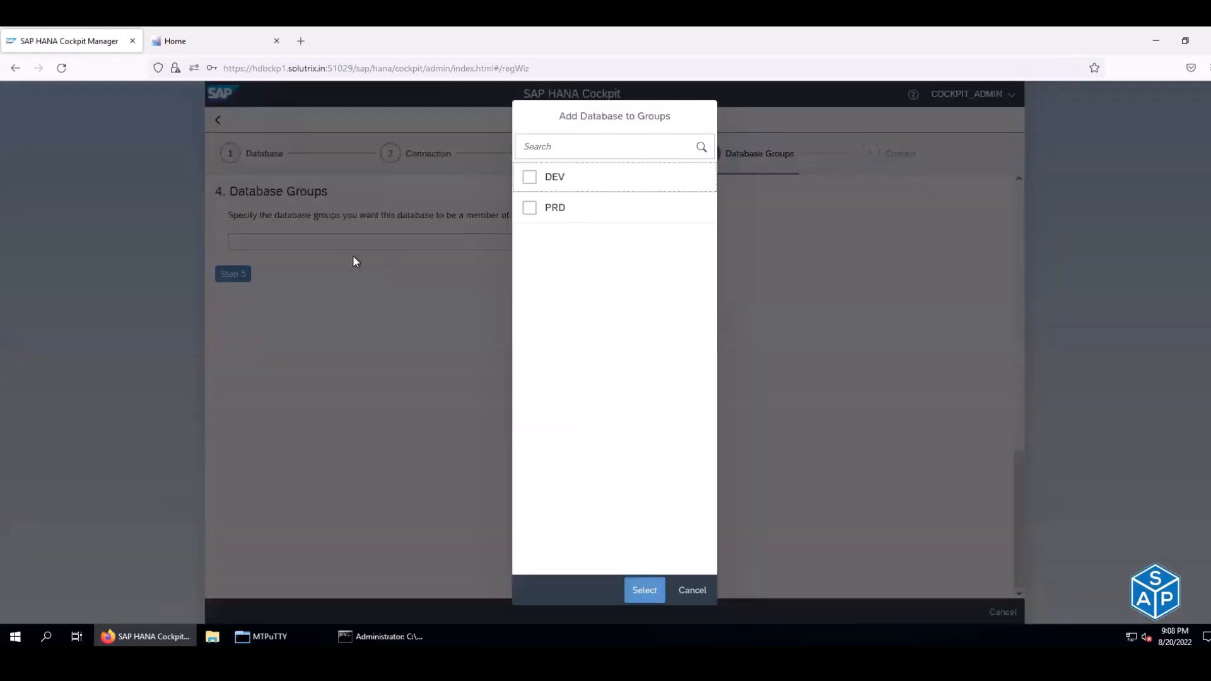
pyautogui.click(529, 208)
pyautogui.click(642, 591)
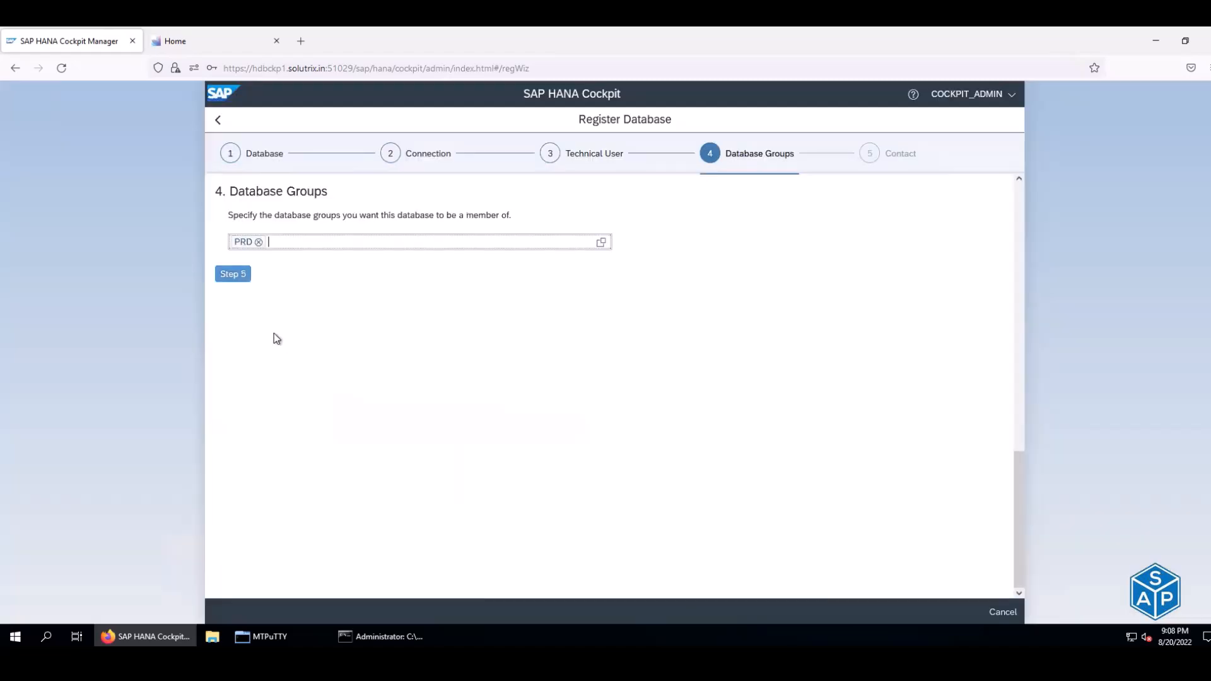
pyautogui.click(243, 273)
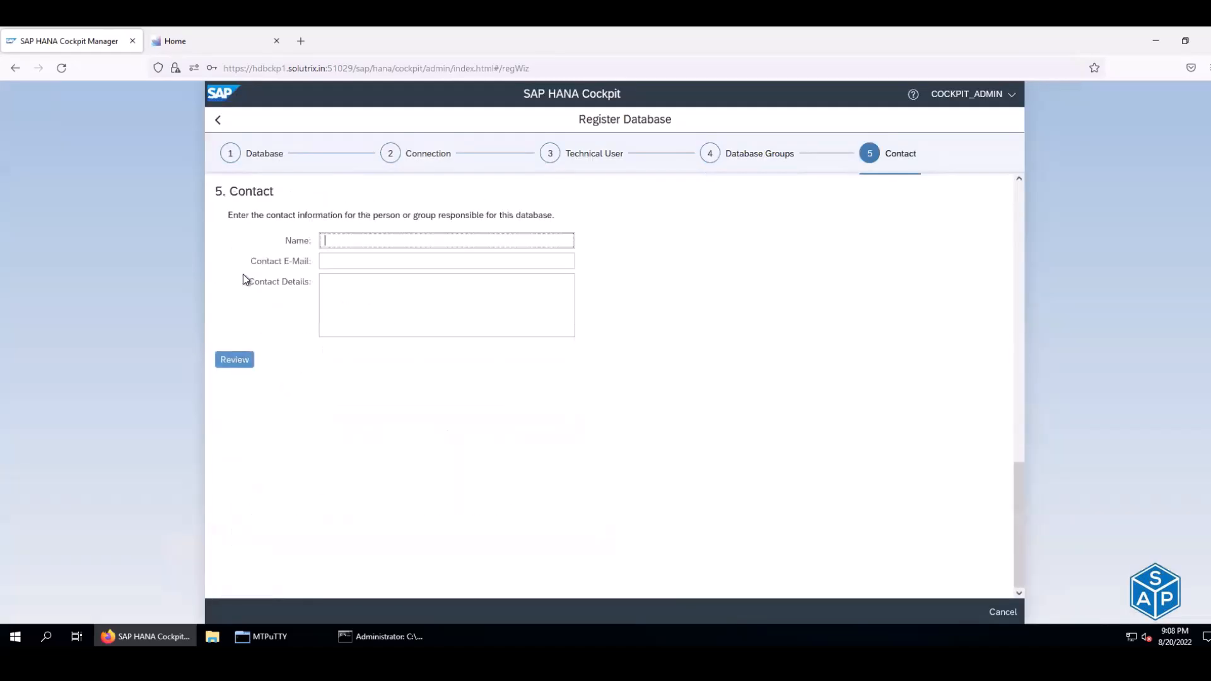
pyautogui.click(231, 362)
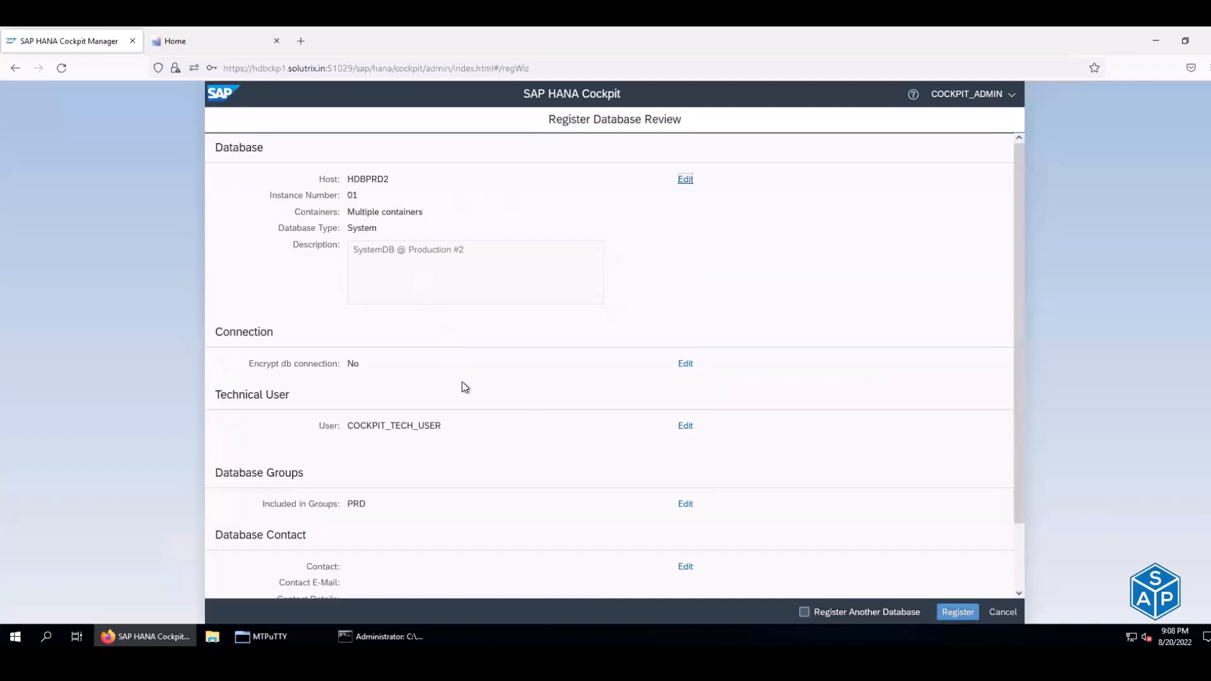
pyautogui.scroll(-2, 464, 386)
# - Attempt to register HDBPRD2 and read the connection-refused error message
pyautogui.click(966, 613)
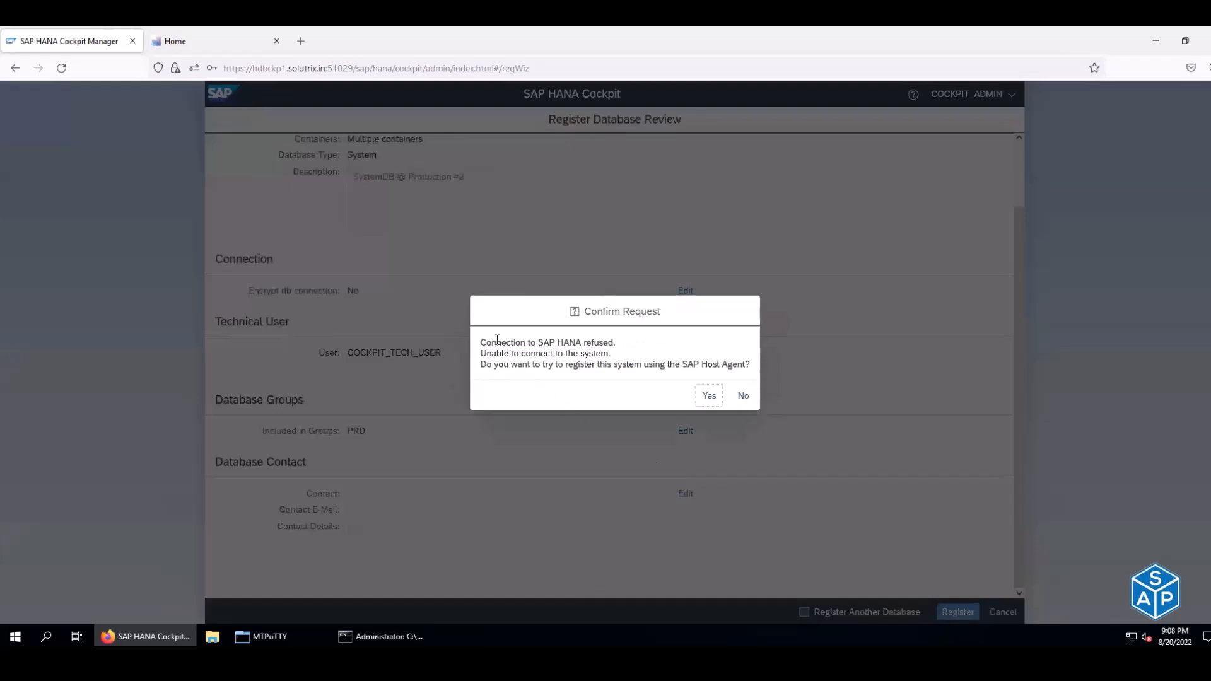
pyautogui.moveTo(496, 343); pyautogui.dragTo(611, 346)
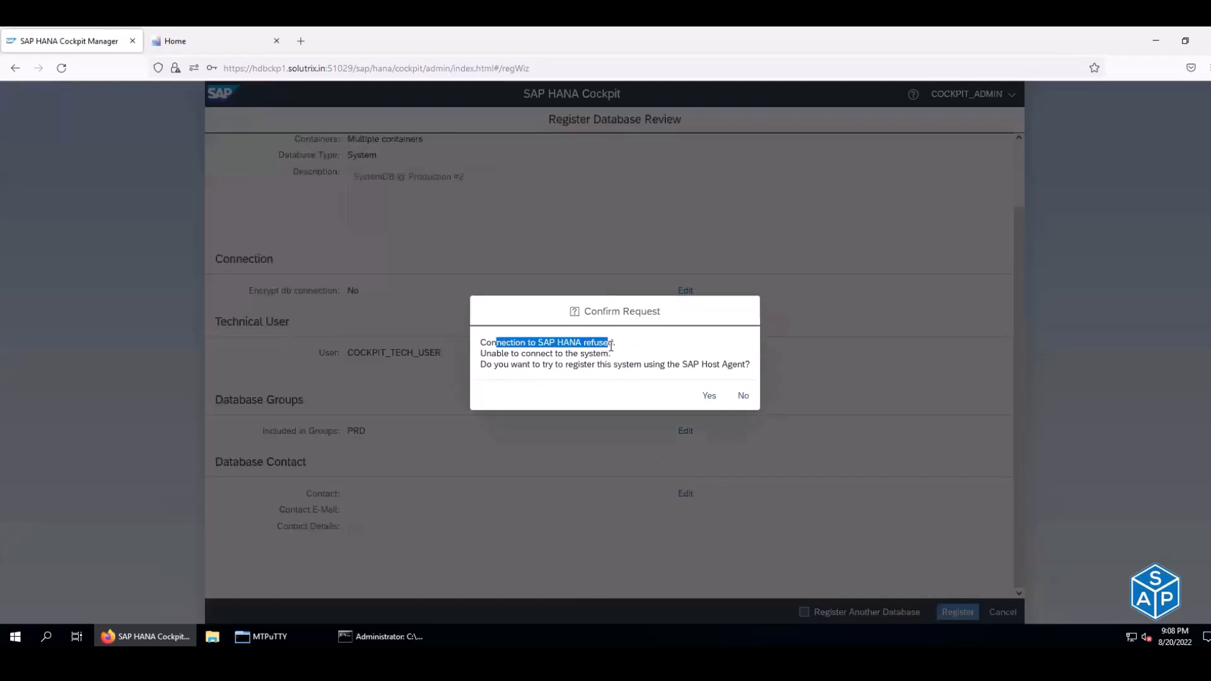
pyautogui.moveTo(496, 352); pyautogui.dragTo(599, 353)
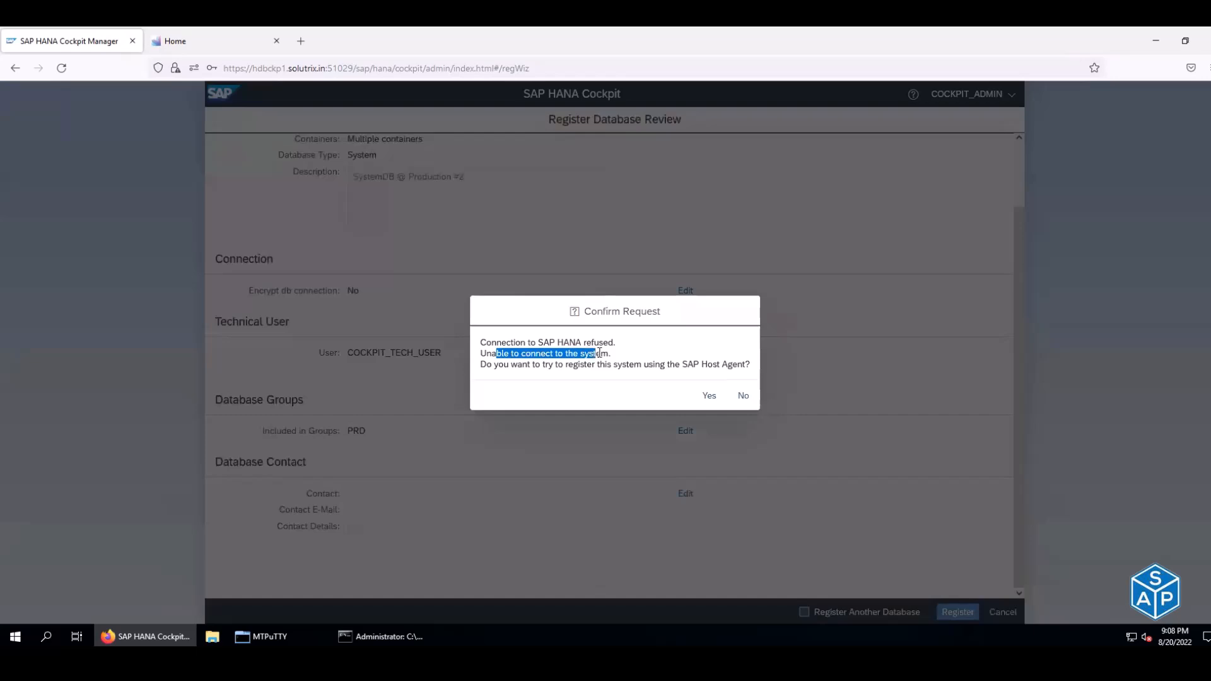
pyautogui.moveTo(482, 363); pyautogui.dragTo(595, 363)
pyautogui.click(615, 364)
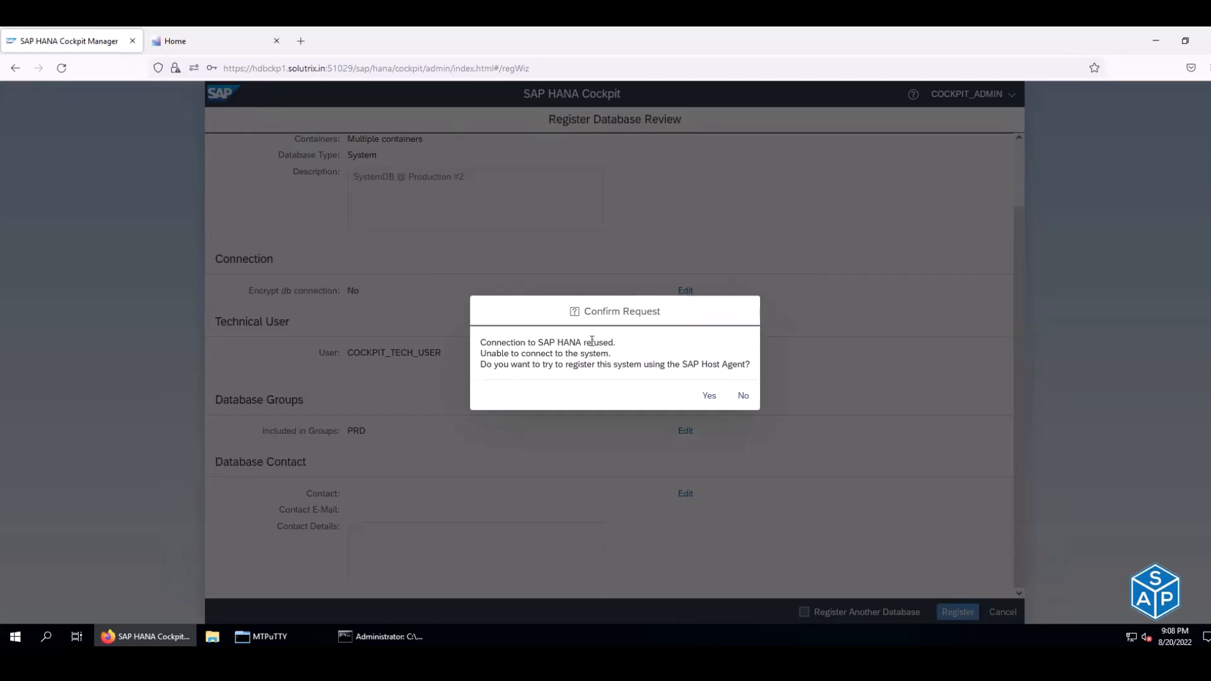
# - Decline the Host Agent fallback and cancel the registration without saving
pyautogui.click(742, 395)
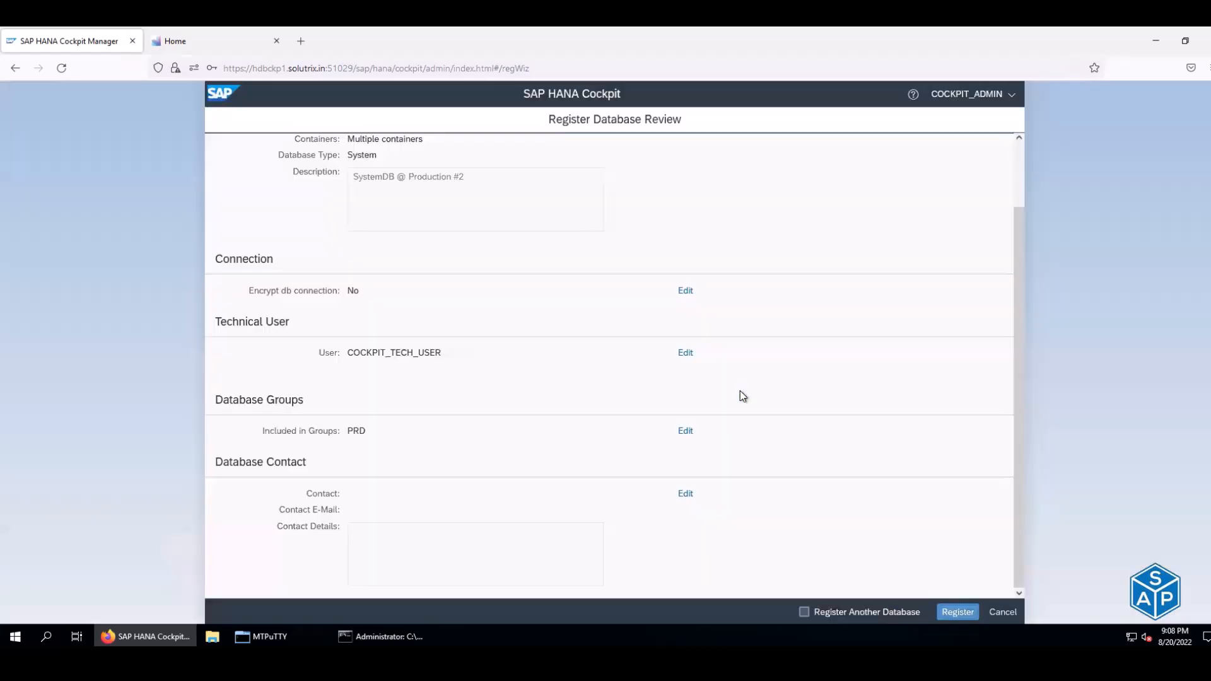
pyautogui.click(995, 611)
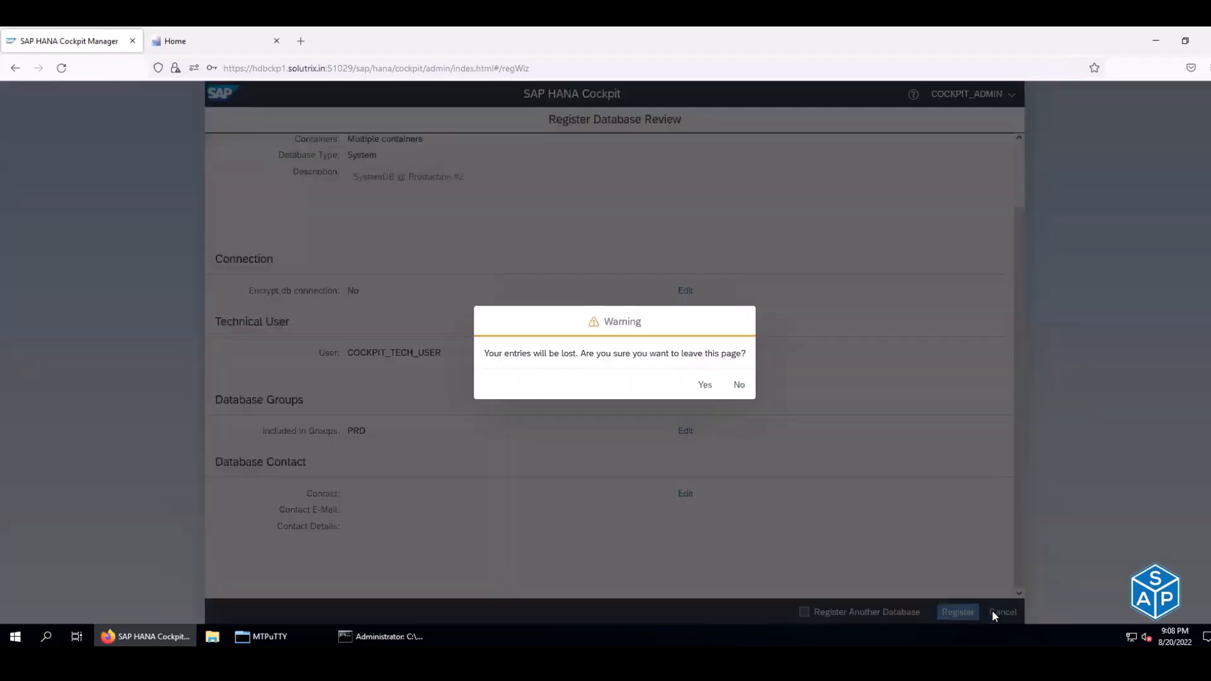
pyautogui.click(707, 384)
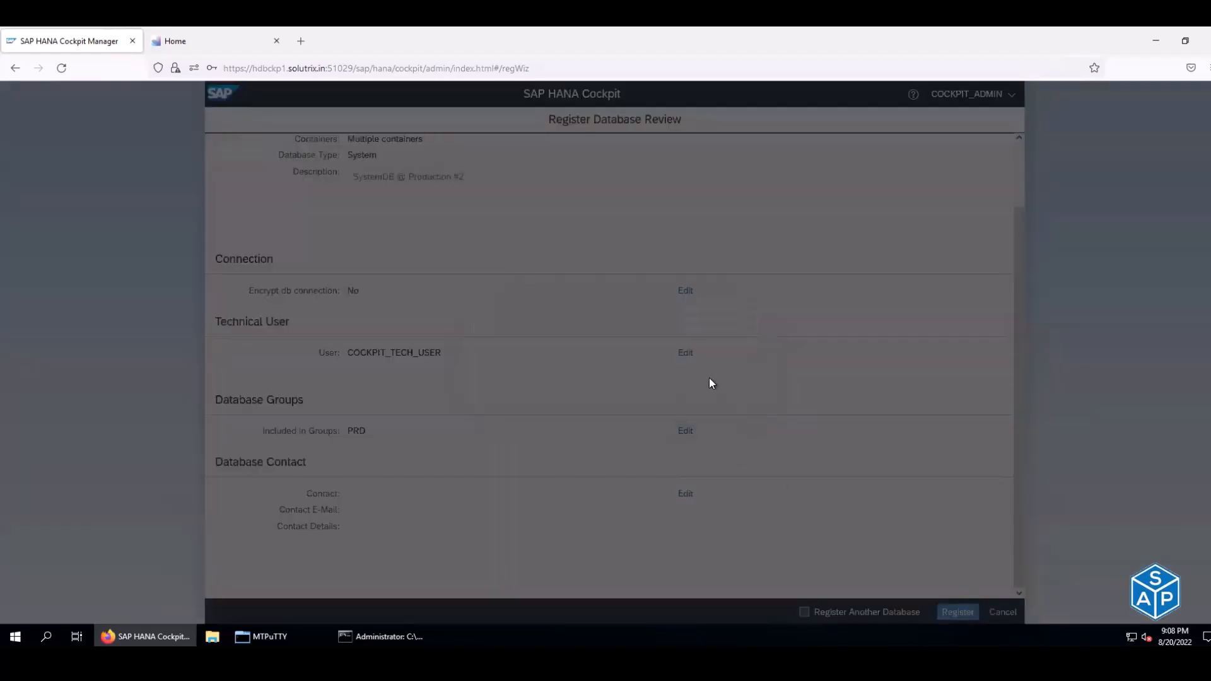
# - From the cockpit home, open the DEV group and select SYSTEMDB@H4D to bring up its logon
pyautogui.click(207, 40)
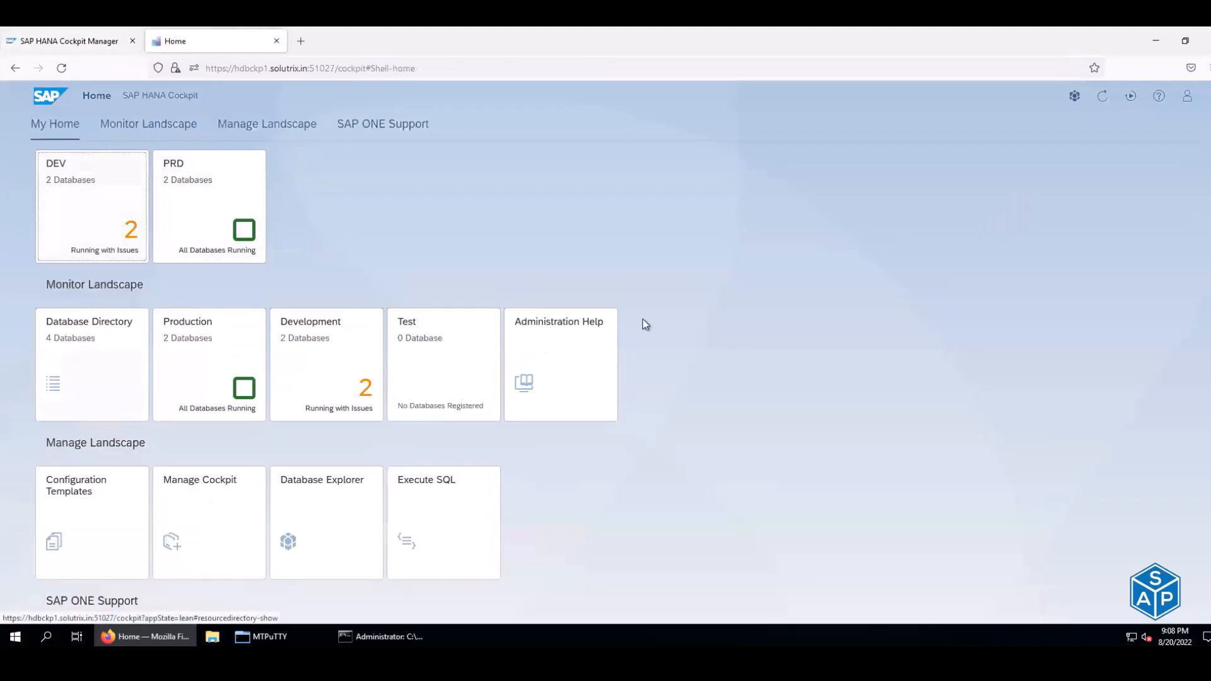
pyautogui.click(92, 185)
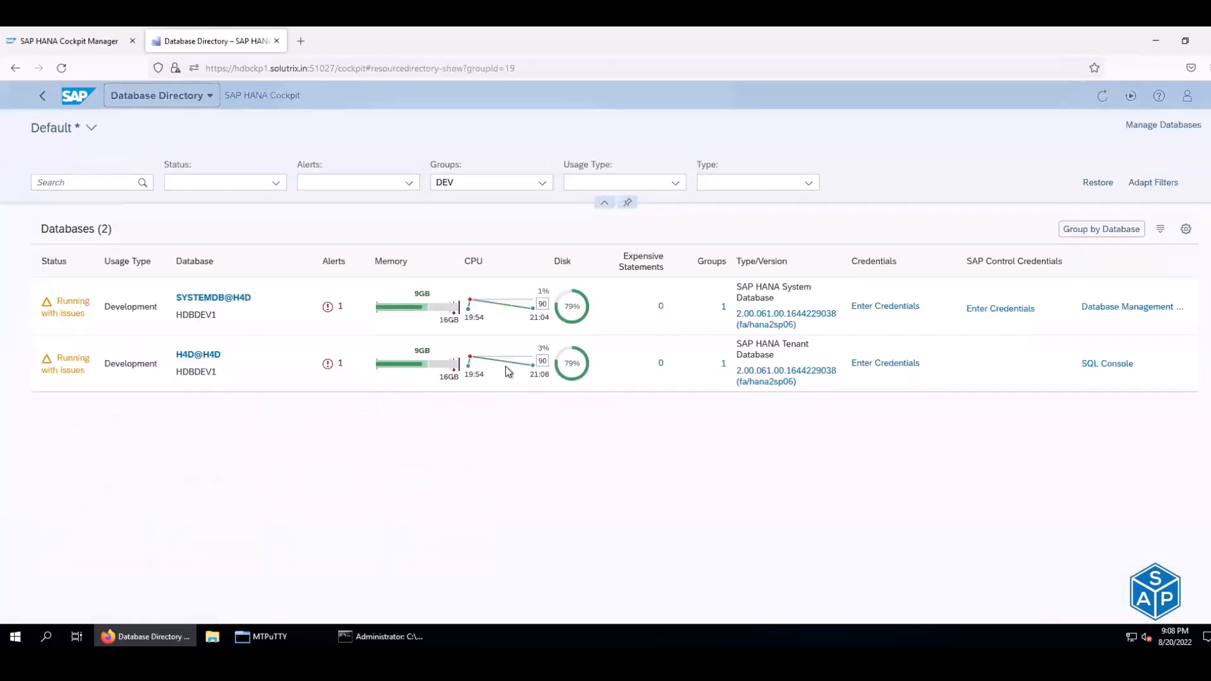
pyautogui.moveTo(253, 297); pyautogui.dragTo(176, 300)
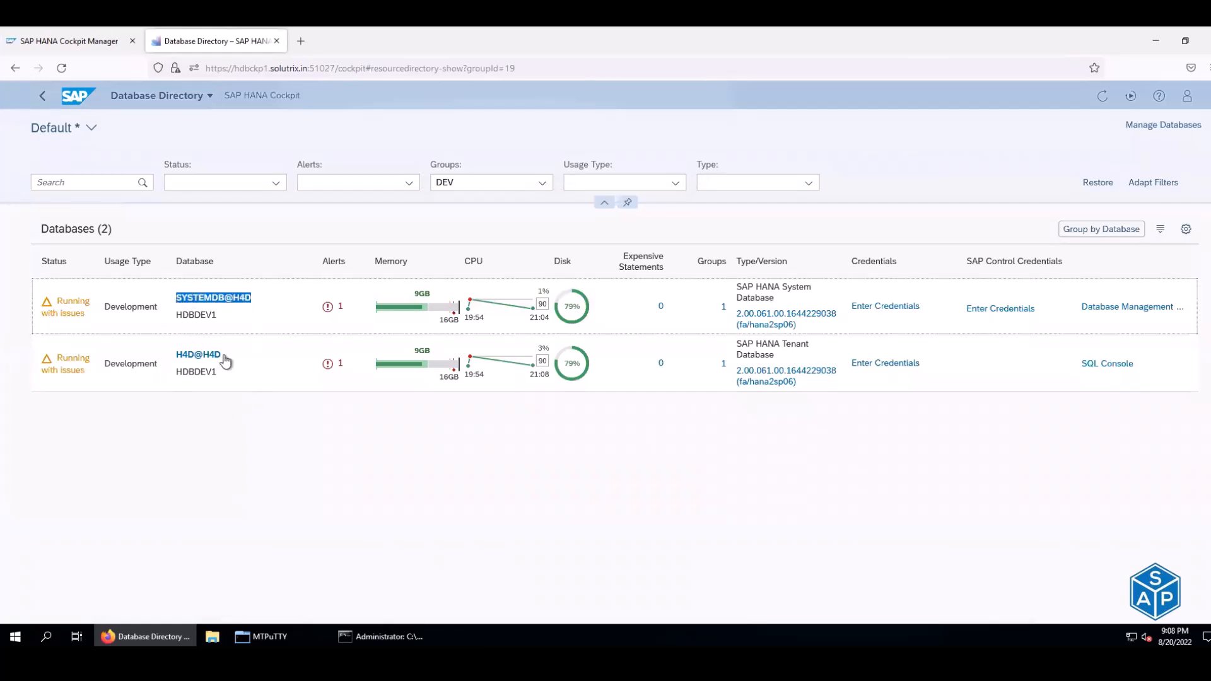
pyautogui.moveTo(225, 354); pyautogui.dragTo(179, 359)
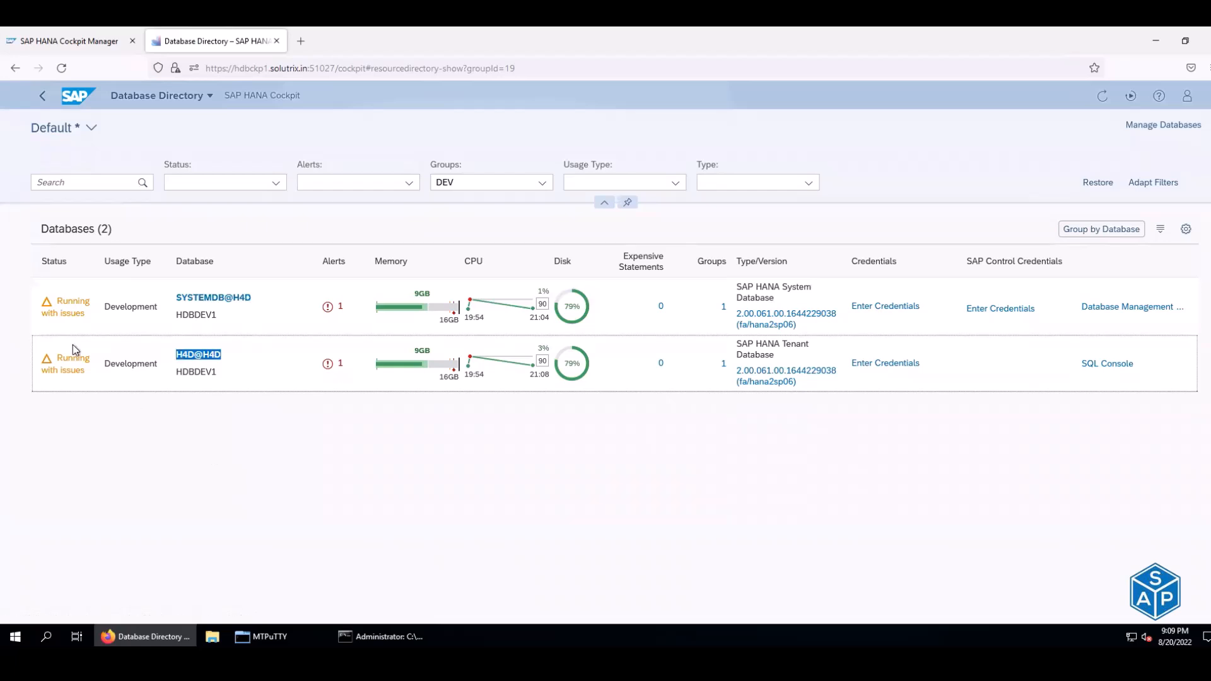
pyautogui.click(74, 308)
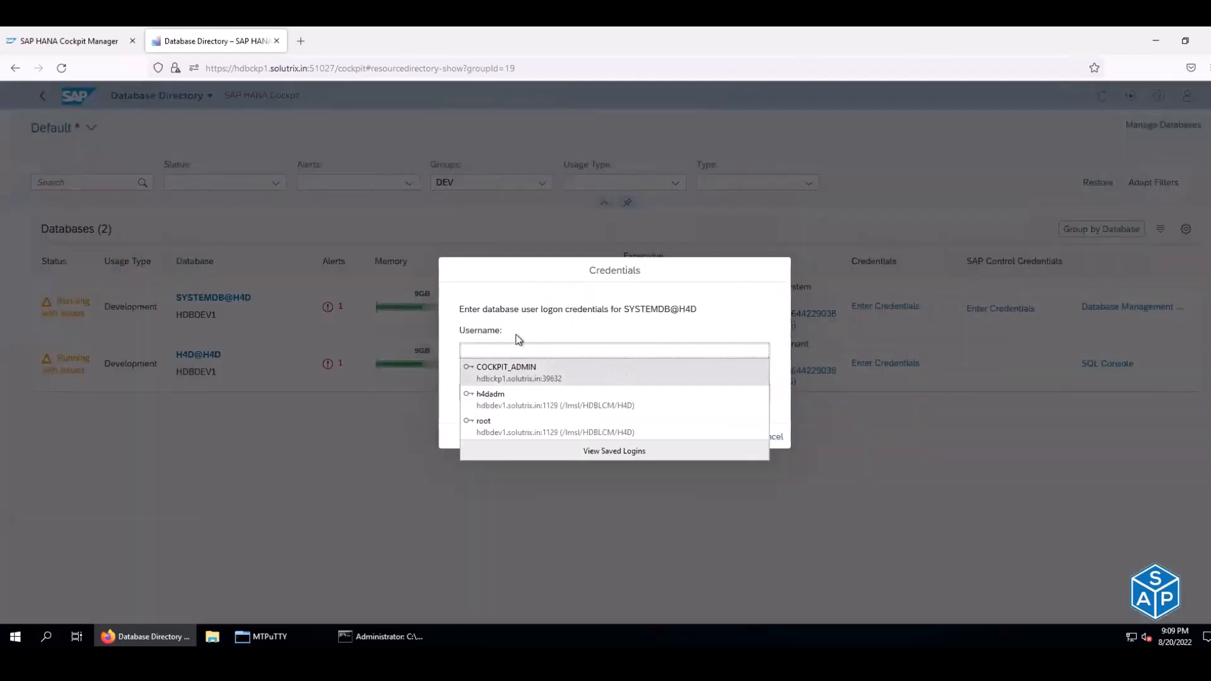
pyautogui.moveTo(481, 309); pyautogui.dragTo(694, 309)
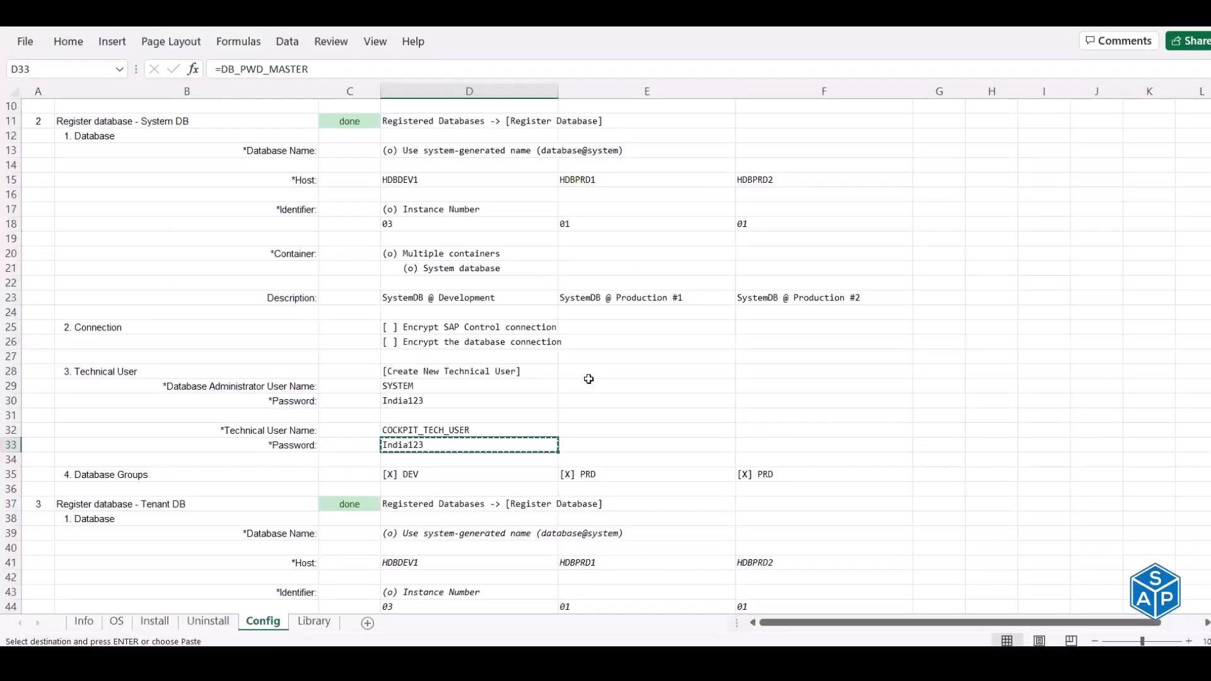
# - Copy the SYSTEM user name from the Excel sheet into the Credentials Username field
pyautogui.scroll(-2, 588, 378)
pyautogui.scroll(-1, 522, 376)
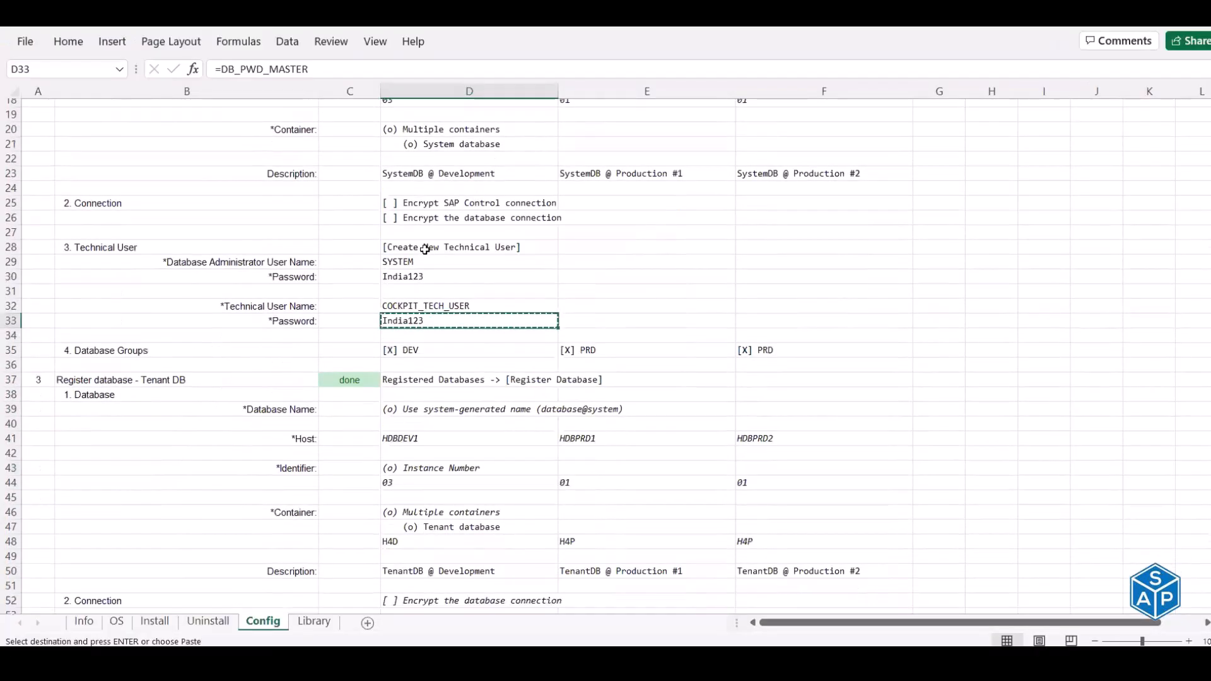
pyautogui.click(424, 252)
pyautogui.hotkey('ctrl', 'c')
pyautogui.hotkey('alt', 'Tab')
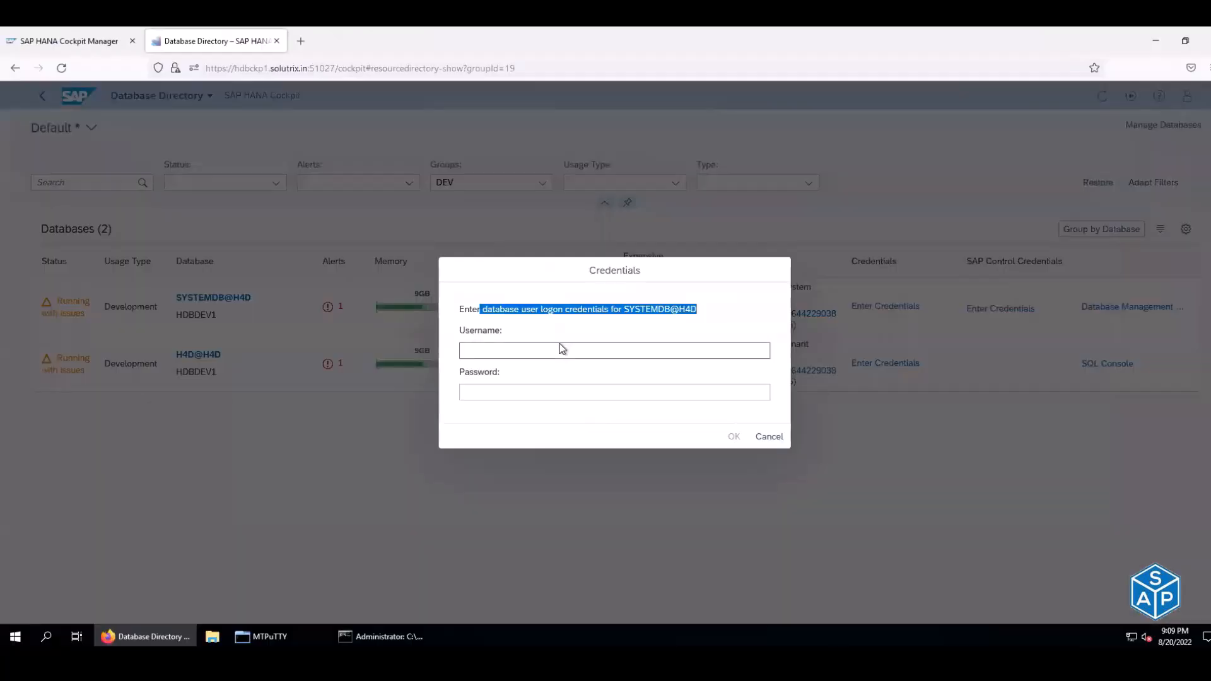
pyautogui.click(561, 349)
pyautogui.hotkey('ctrl', 'v')
pyautogui.press('Tab')
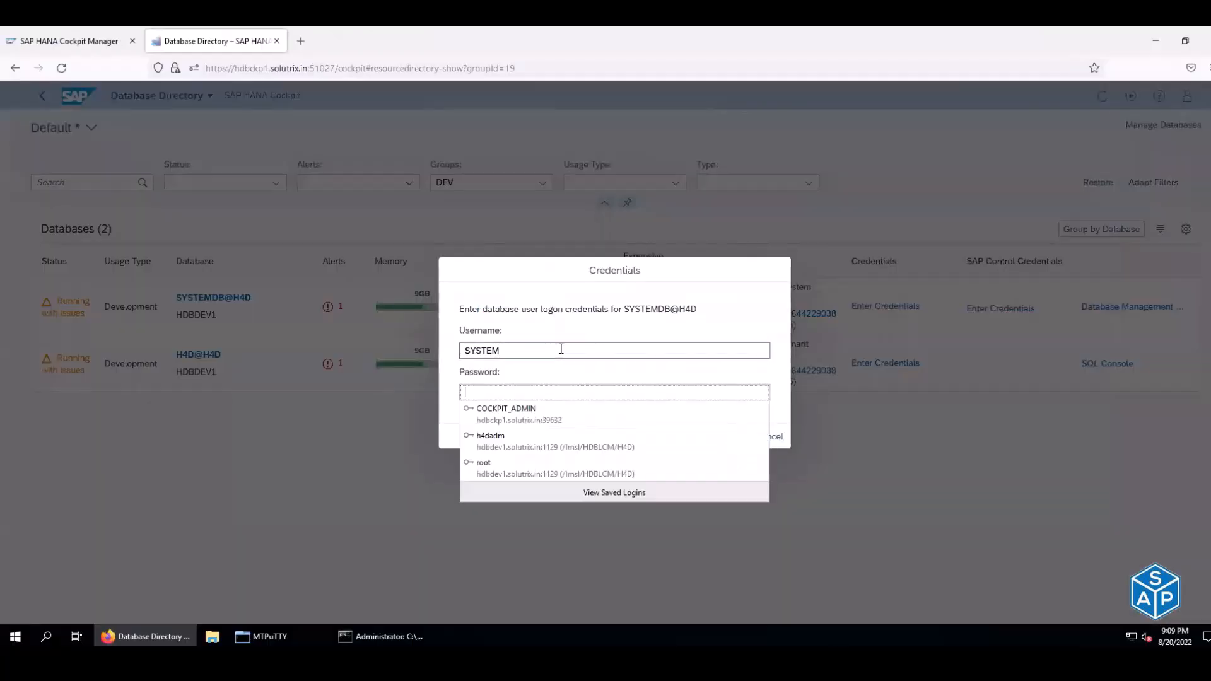
# - Paste the administrator password from the sheet and submit the SYSTEMDB@H4D logon
pyautogui.hotkey('alt', 'Tab')
pyautogui.click(400, 267)
pyautogui.hotkey('ctrl', 'c')
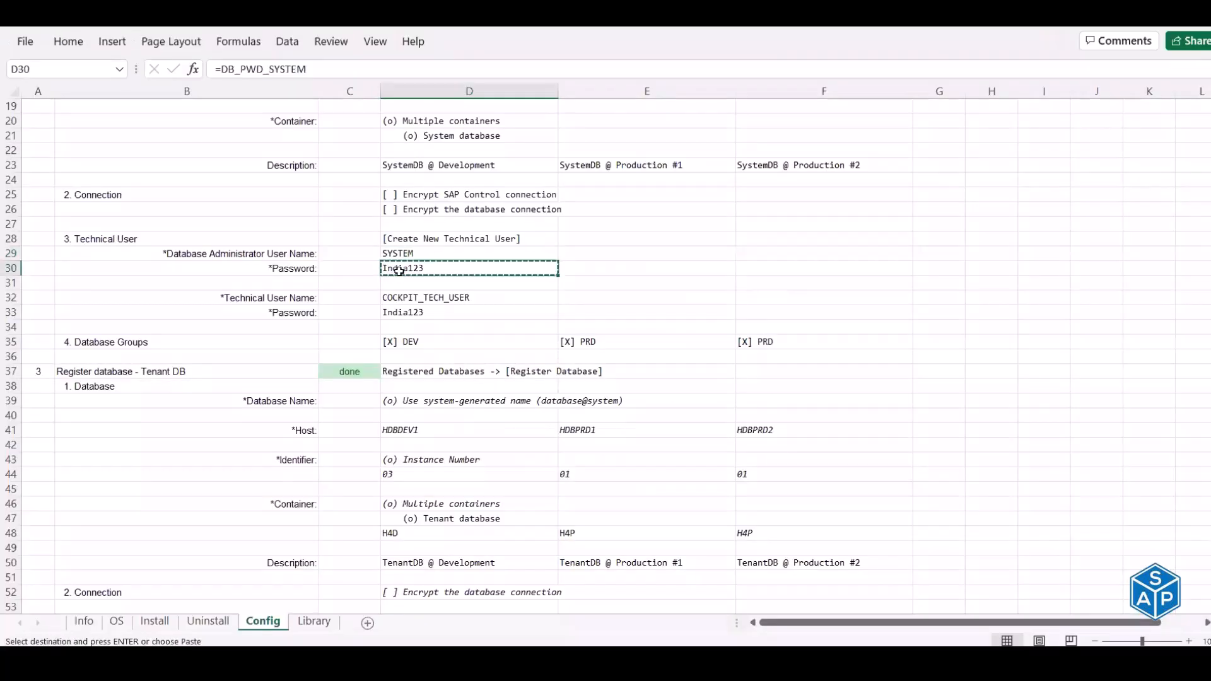
pyautogui.hotkey('alt', 'Tab')
pyautogui.hotkey('ctrl', 'v')
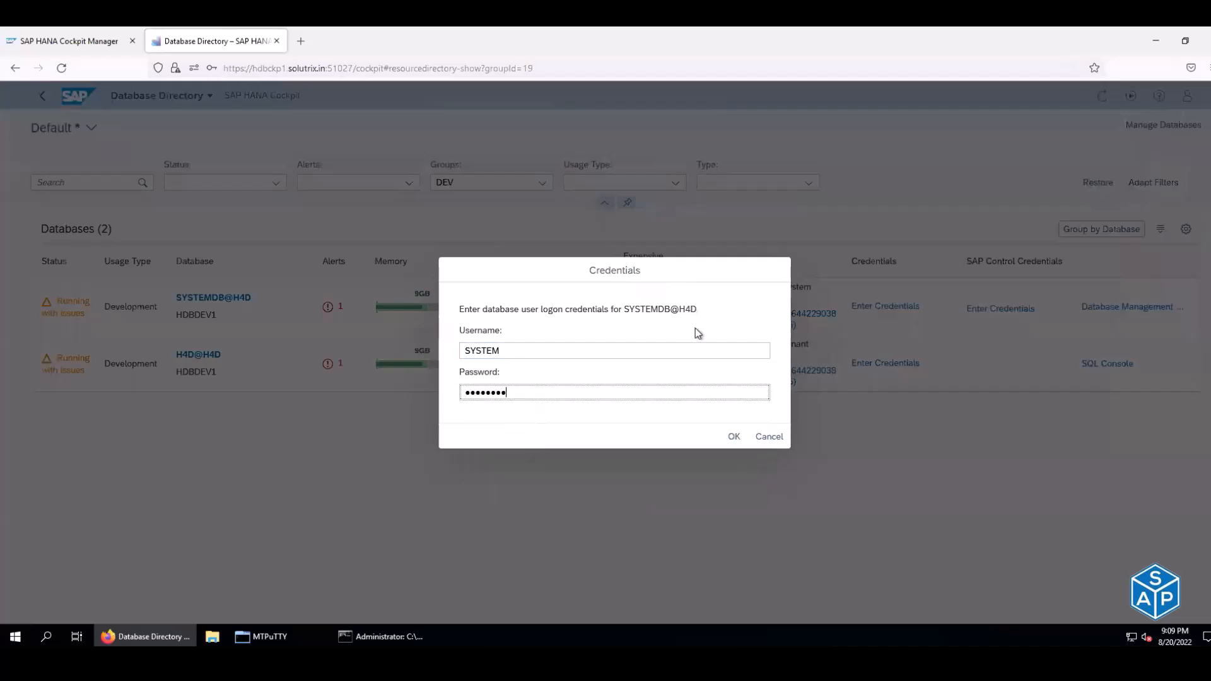
pyautogui.click(733, 437)
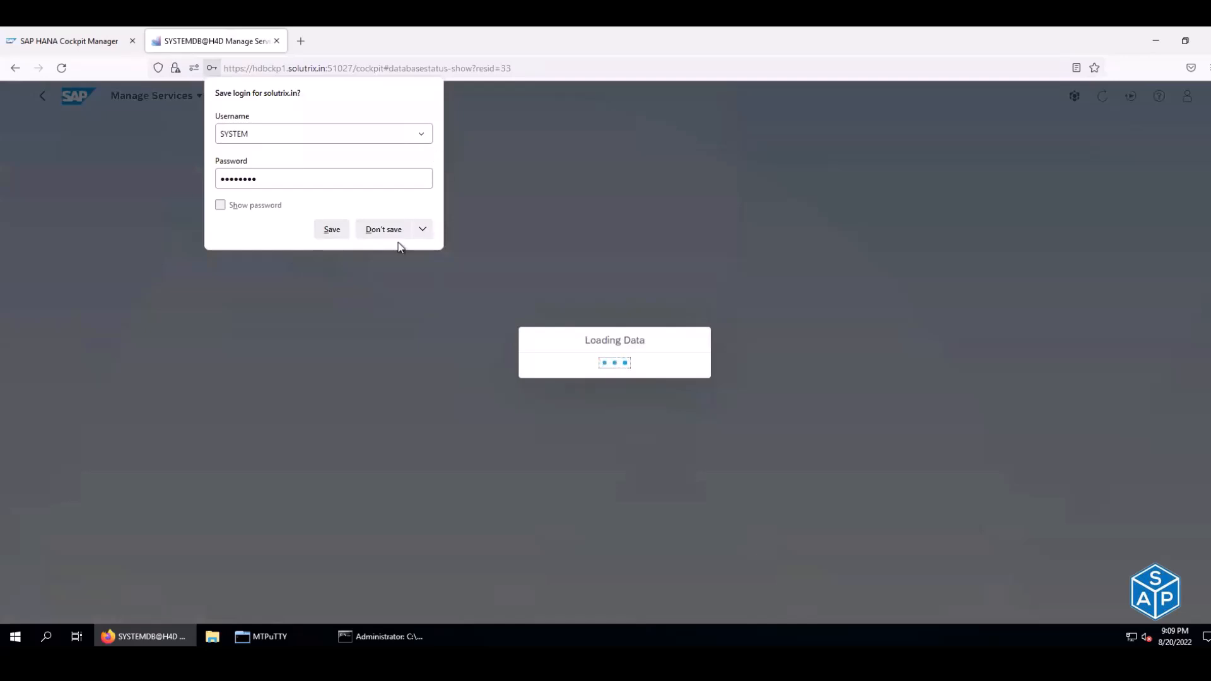
# - Decline saving the login in the browser and review the Manage Services list
pyautogui.click(390, 227)
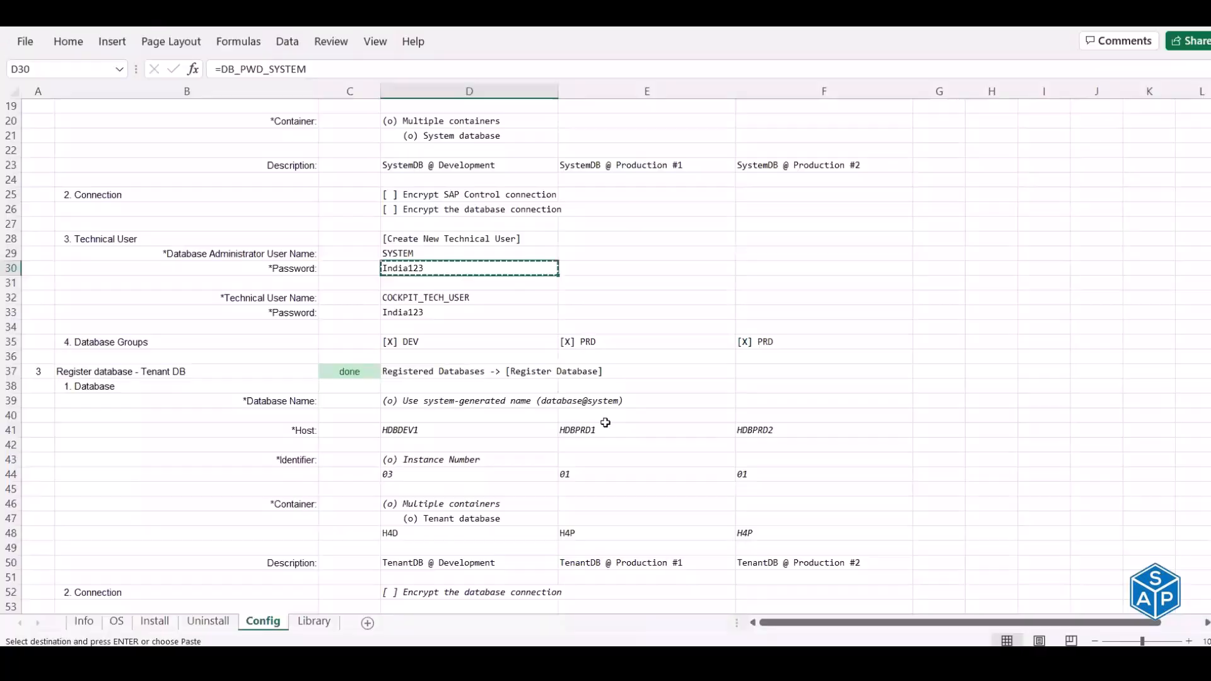
pyautogui.scroll(-3, 606, 423)
pyautogui.scroll(-8, 606, 423)
pyautogui.scroll(15, 605, 423)
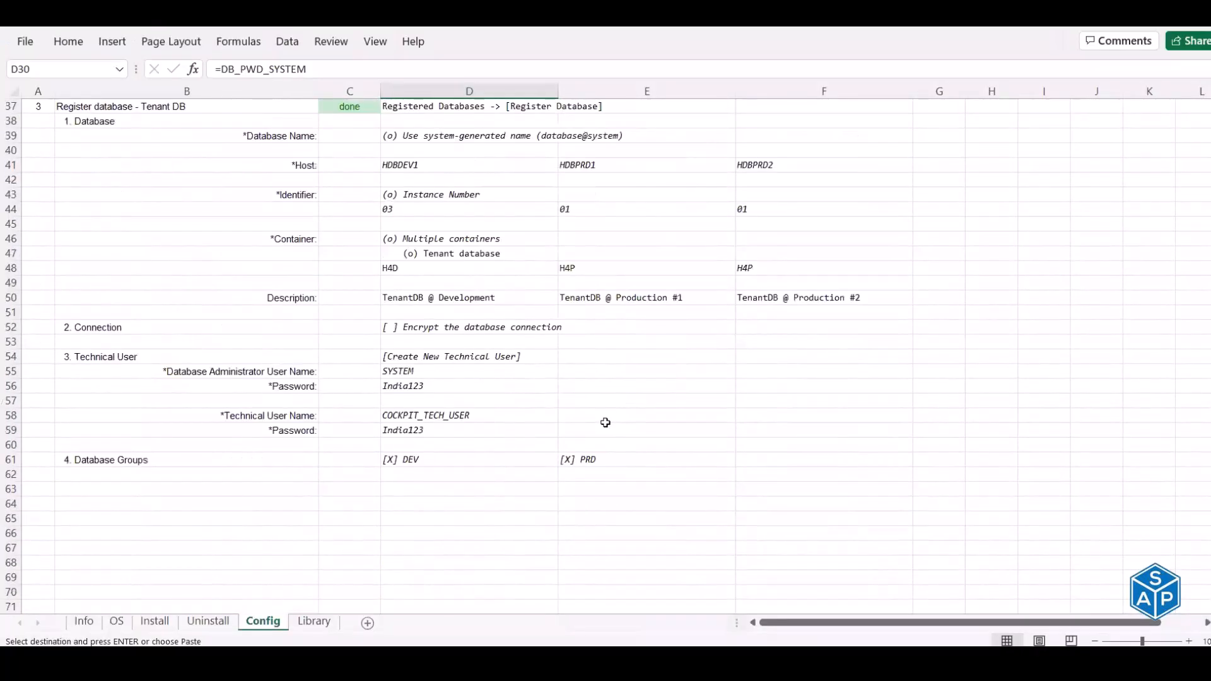
pyautogui.scroll(5, 604, 422)
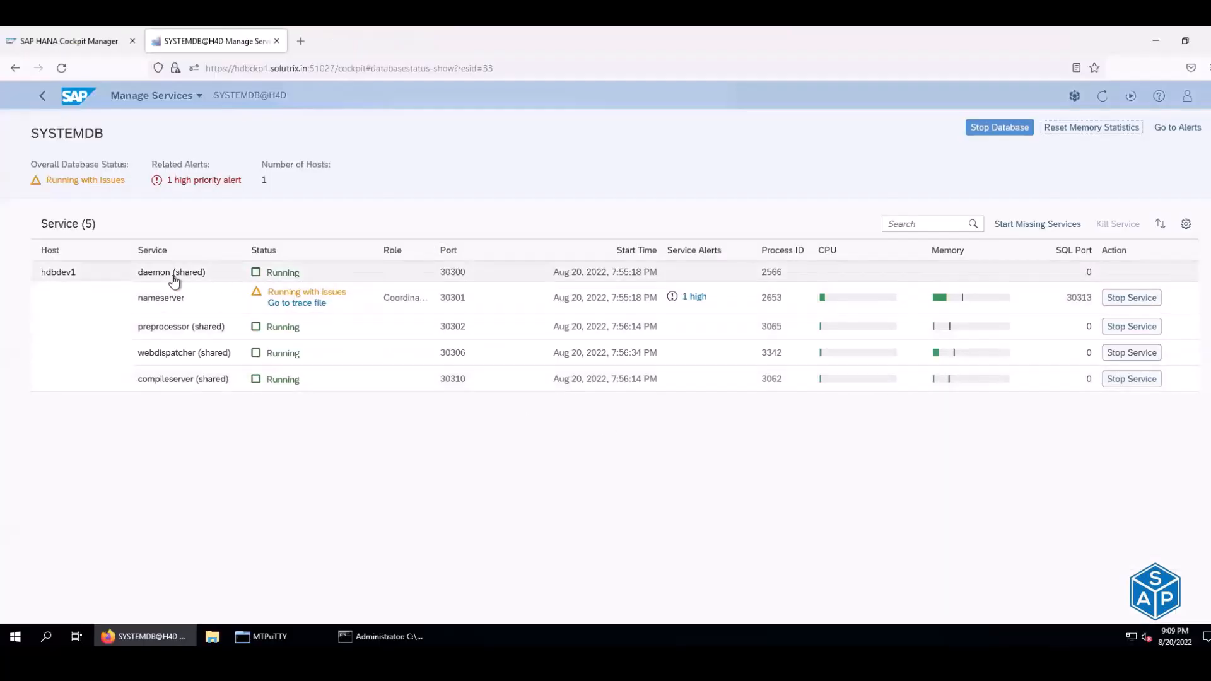
# - Open the nameserver service's trace file, allowing pop-ups for hdbckp1.solutrix.in
pyautogui.moveTo(139, 272); pyautogui.dragTo(204, 276)
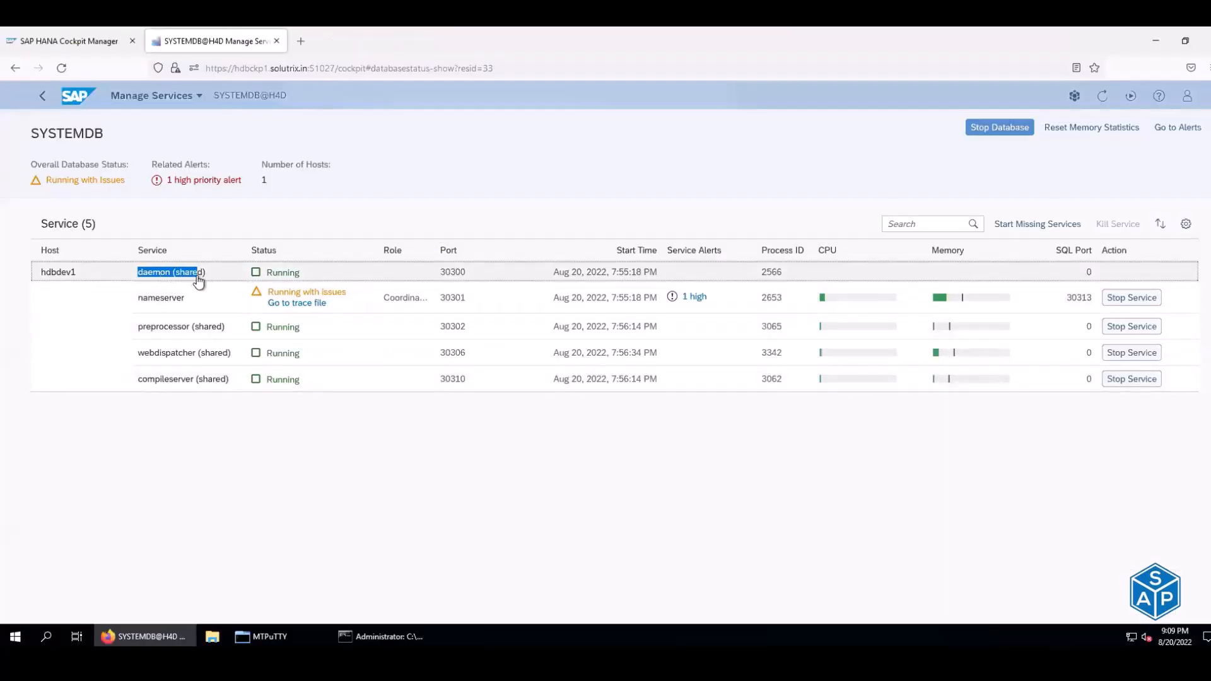
pyautogui.moveTo(138, 327); pyautogui.dragTo(218, 327)
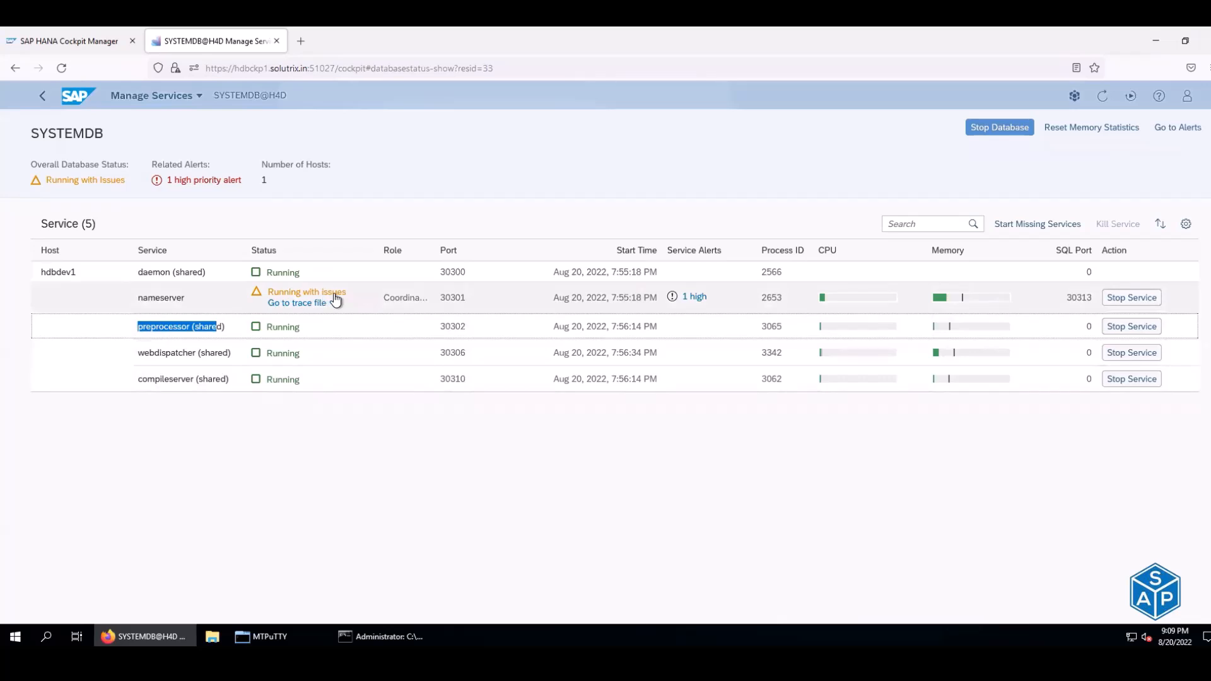
pyautogui.moveTo(149, 298); pyautogui.dragTo(178, 298)
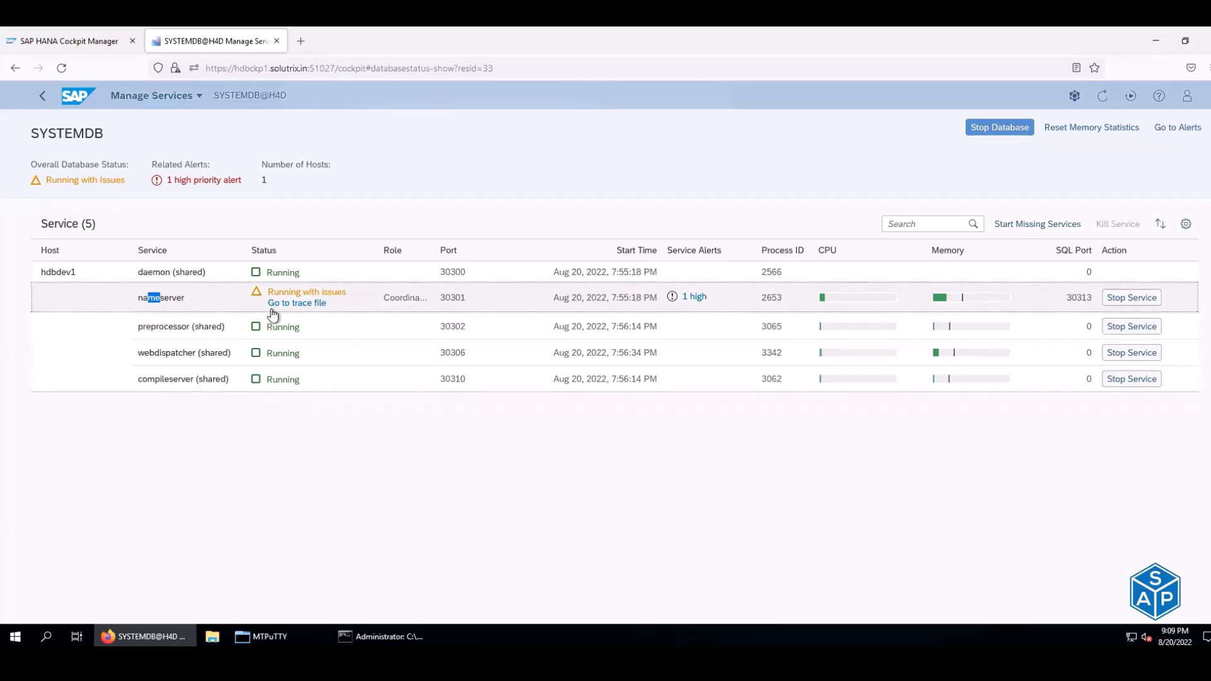
pyautogui.click(289, 308)
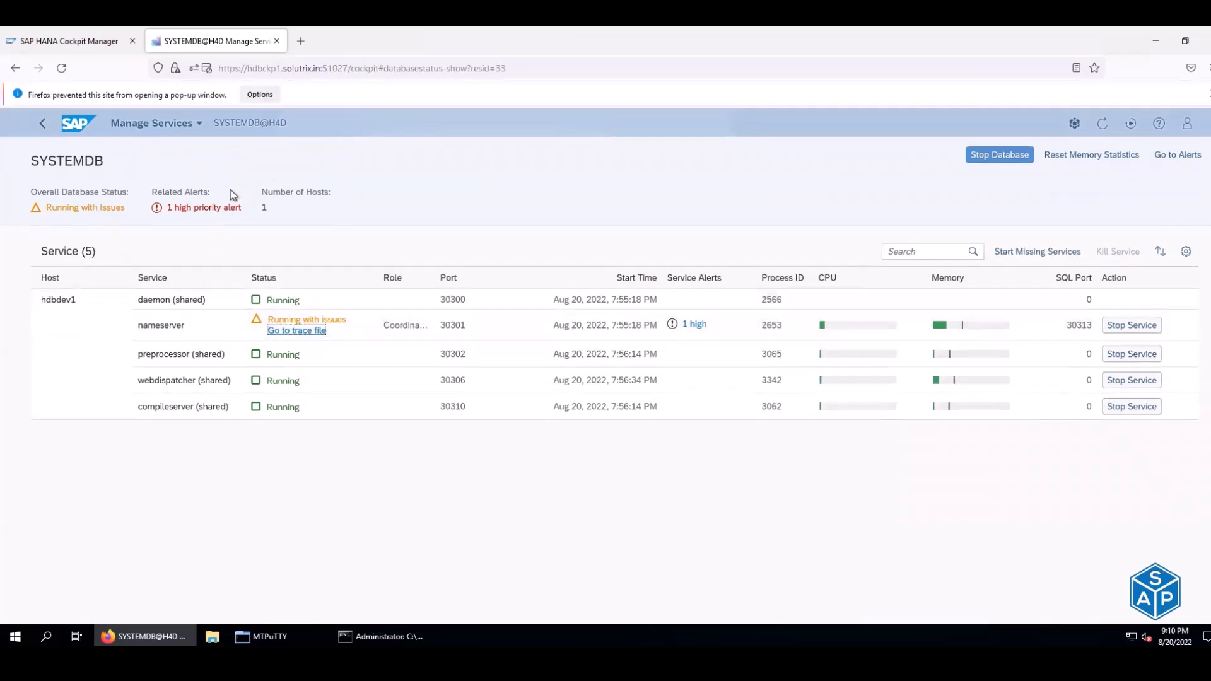
pyautogui.click(255, 96)
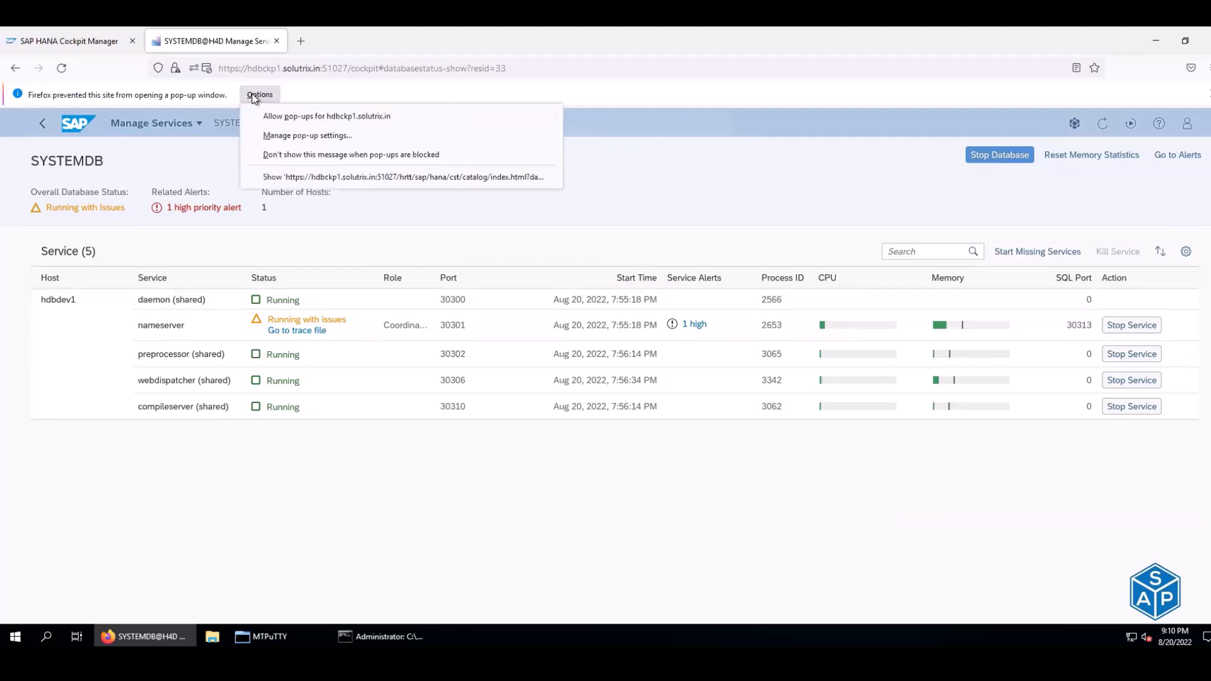
pyautogui.click(381, 116)
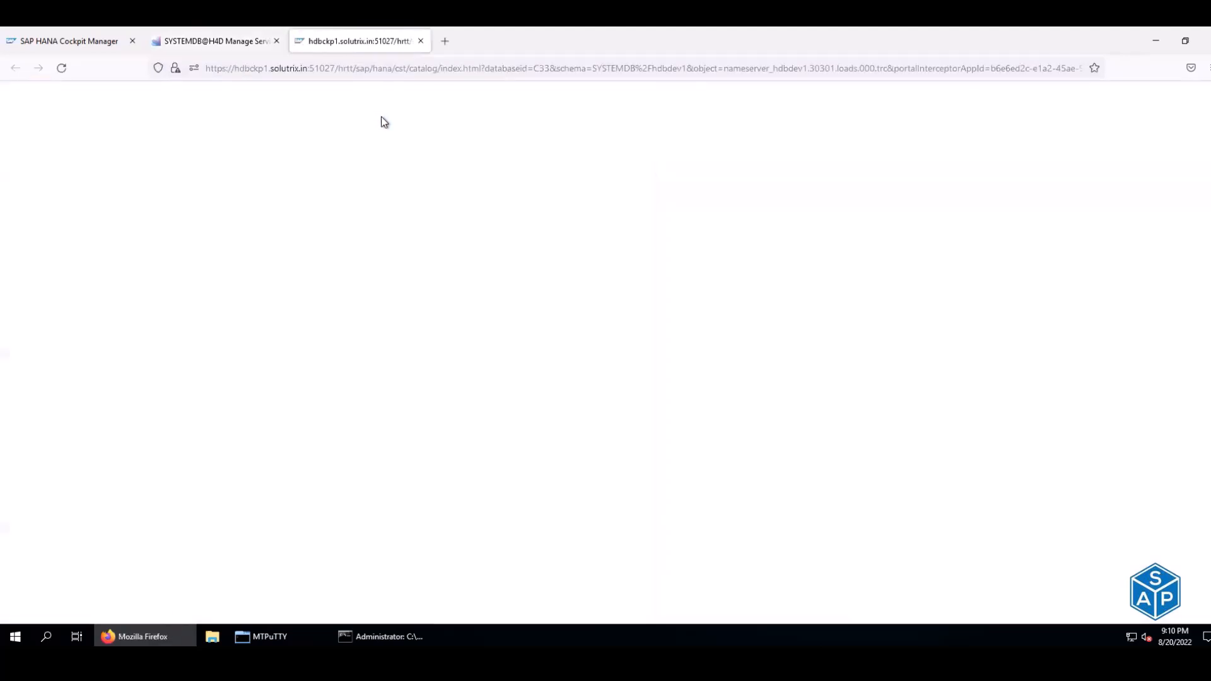
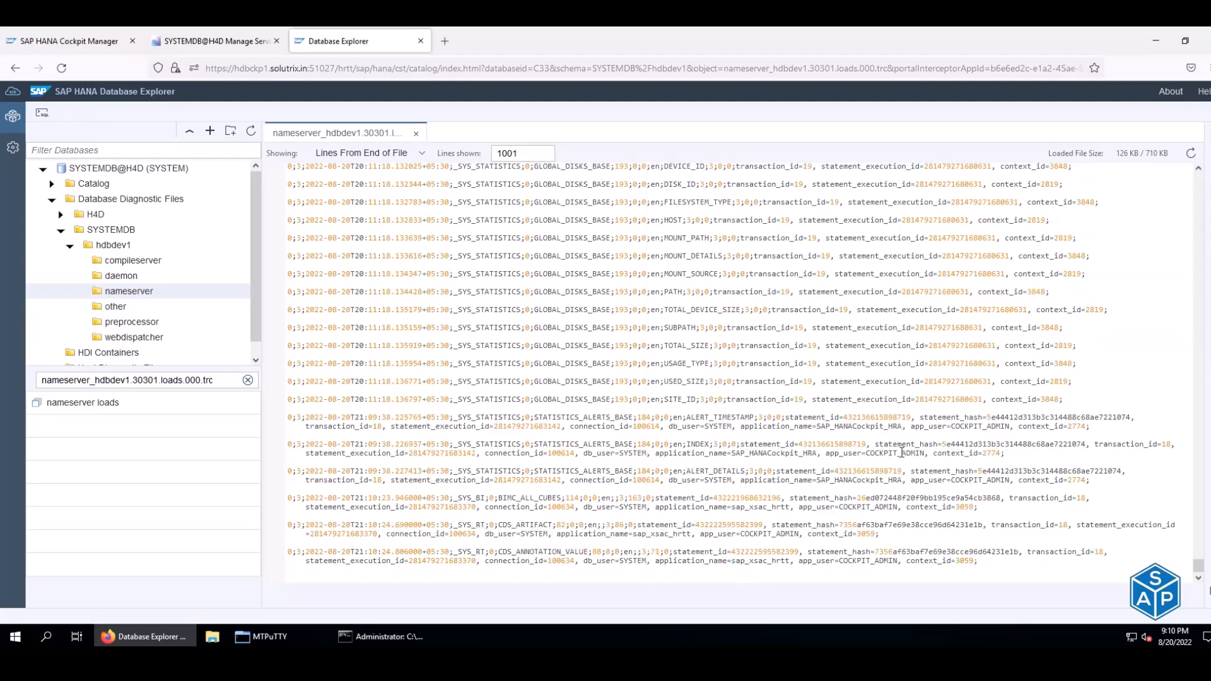
# - Return to the SYSTEMDB Manage Services page and select the nameserver service
pyautogui.scroll(2, 903, 452)
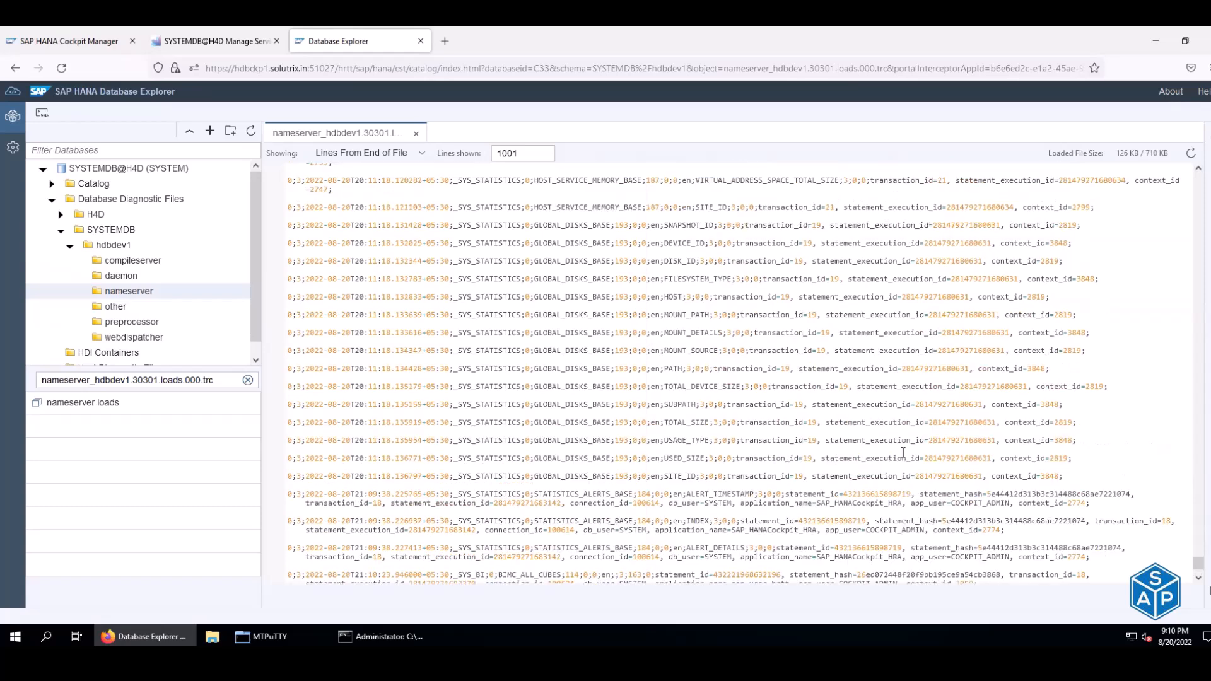
pyautogui.scroll(2, 903, 452)
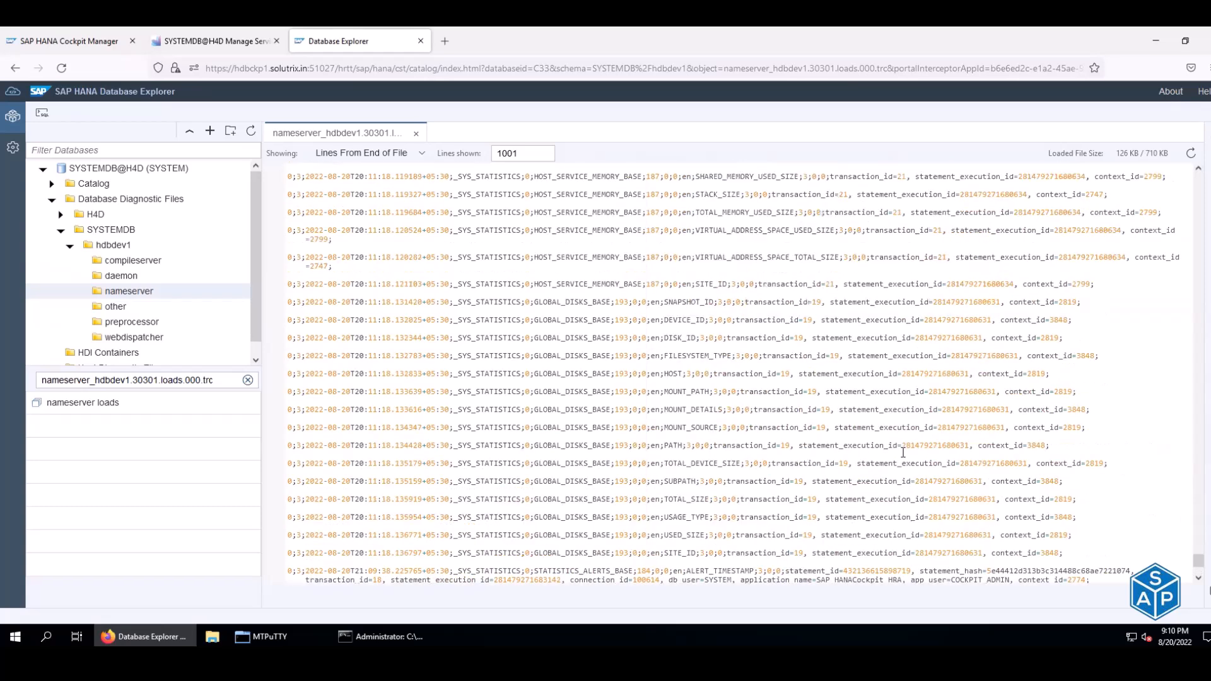
pyautogui.scroll(2, 903, 452)
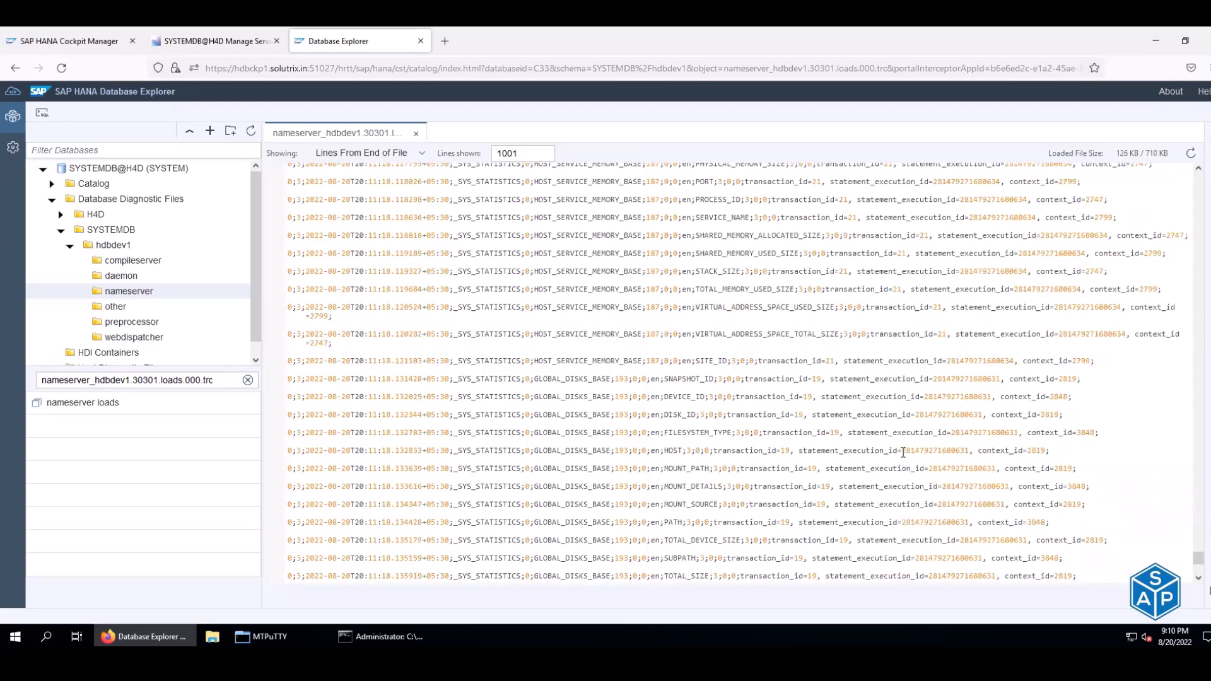
pyautogui.scroll(2, 903, 452)
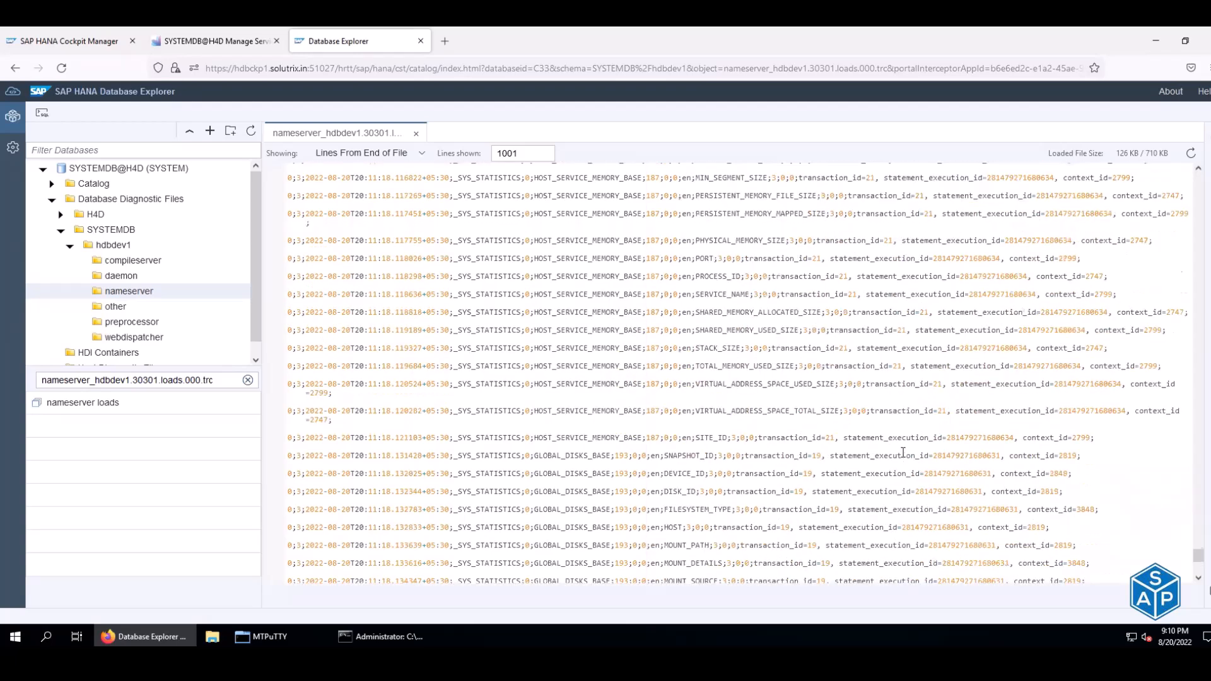
pyautogui.scroll(10, 903, 452)
pyautogui.scroll(10, 903, 452)
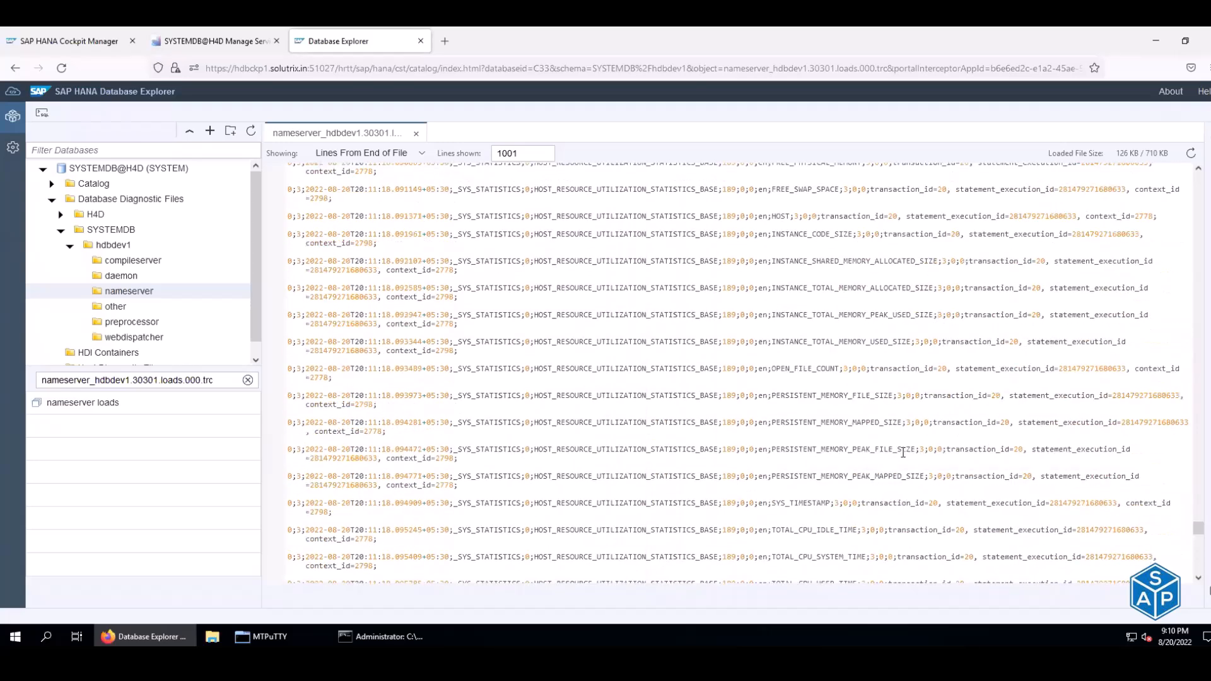
pyautogui.scroll(4, 903, 452)
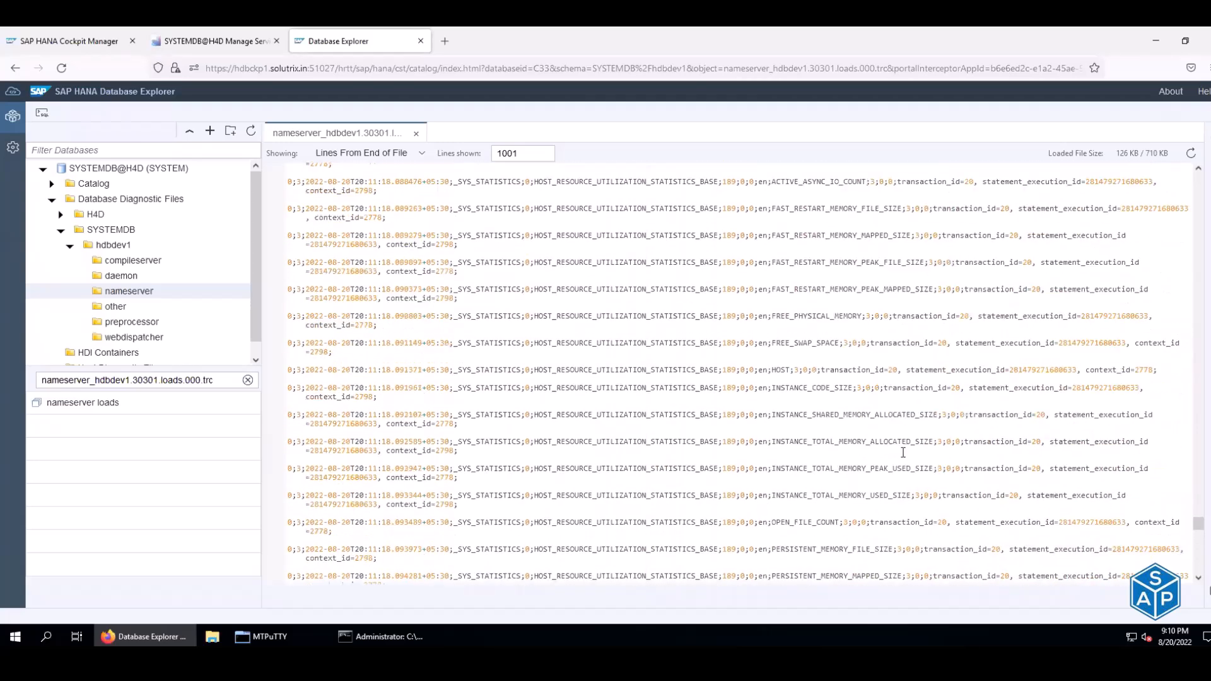
pyautogui.click(198, 49)
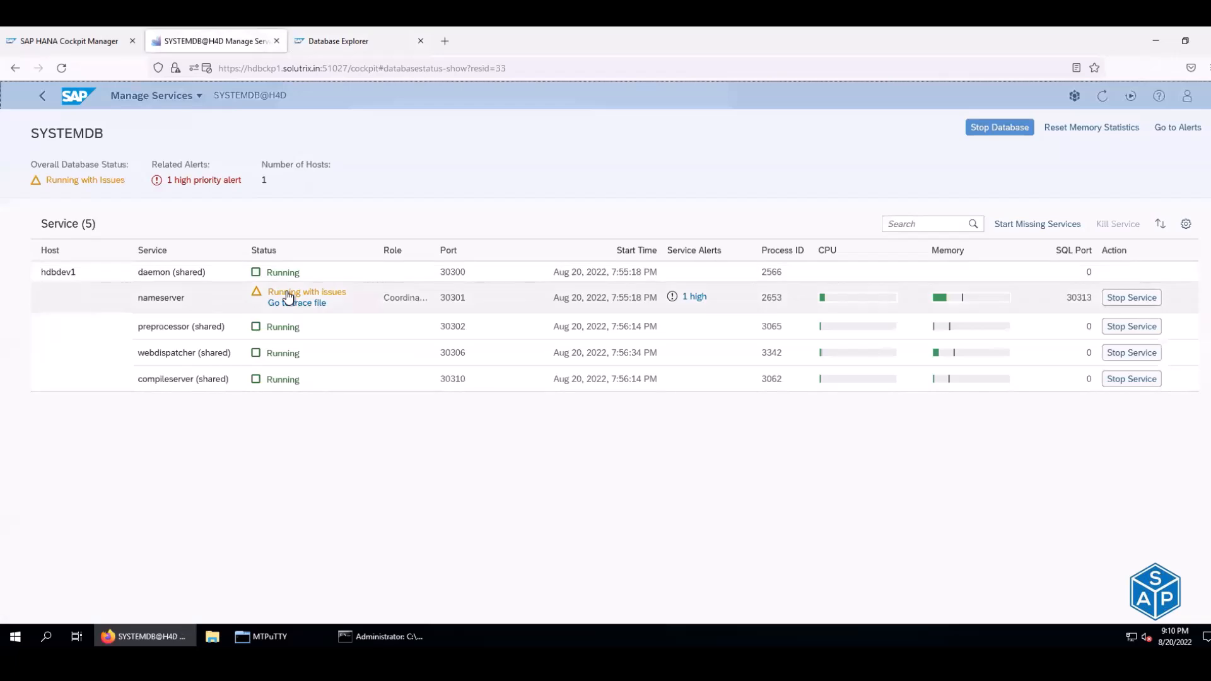
pyautogui.click(288, 296)
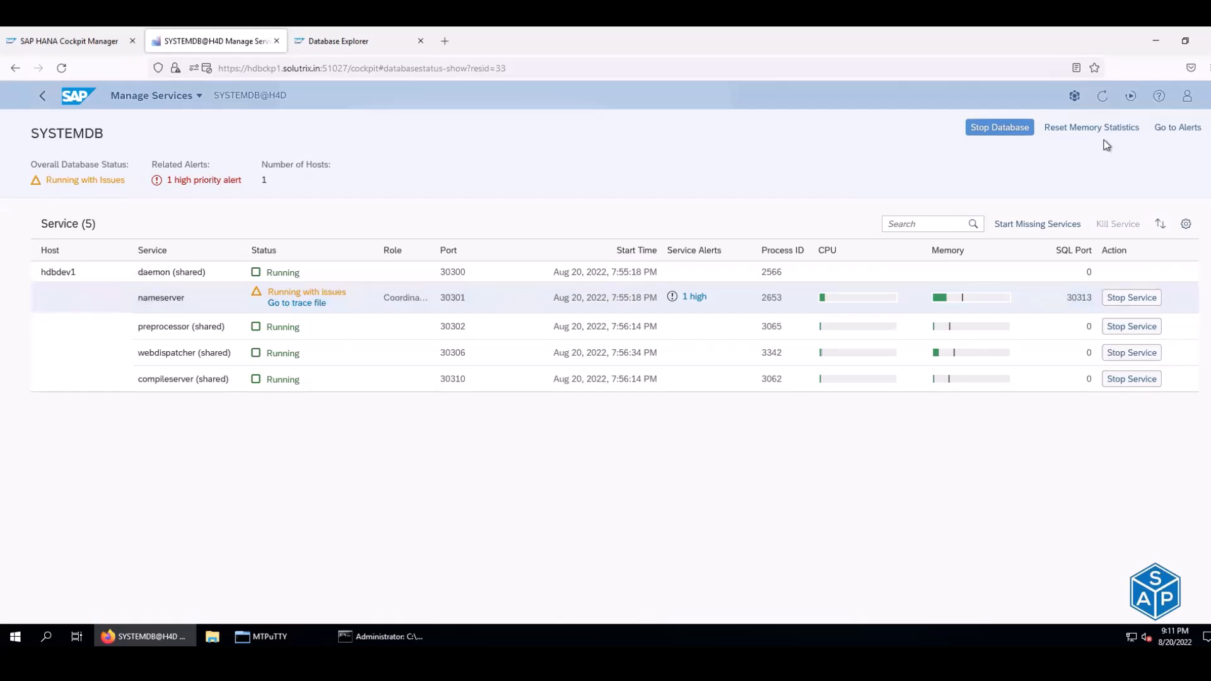
# - Open the nameserver's '1 high' alert, review the 20-days-old data backup alert, then go back
pyautogui.click(692, 300)
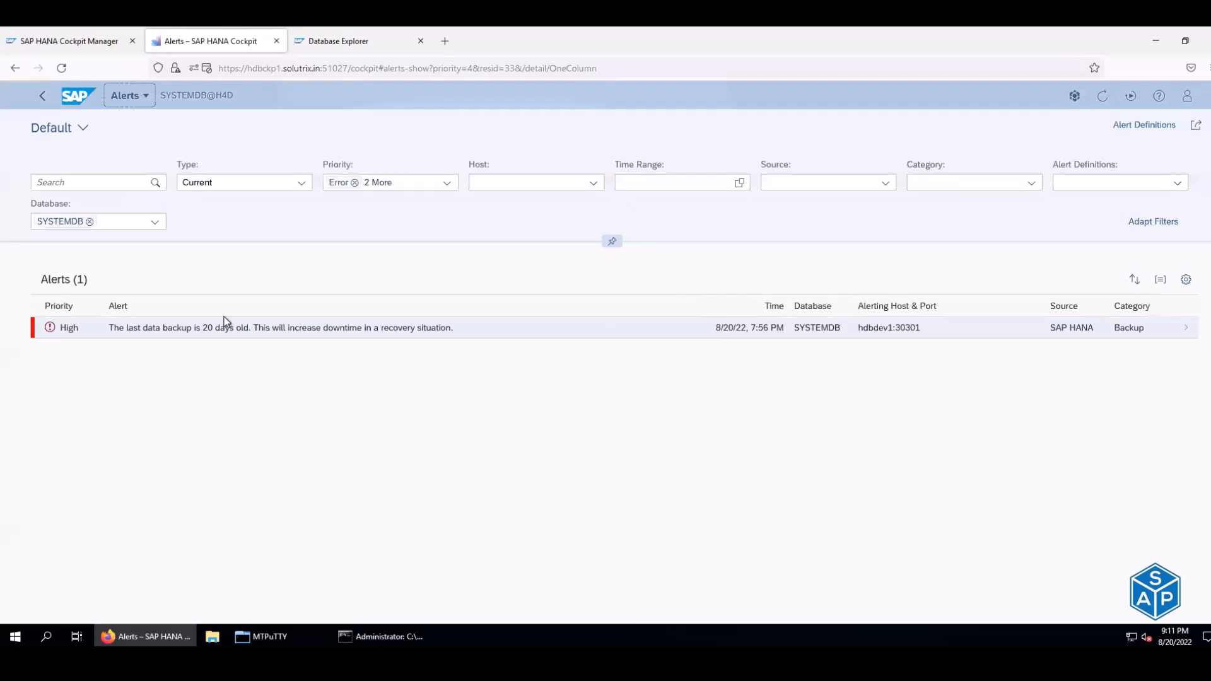
pyautogui.moveTo(113, 334); pyautogui.dragTo(457, 332)
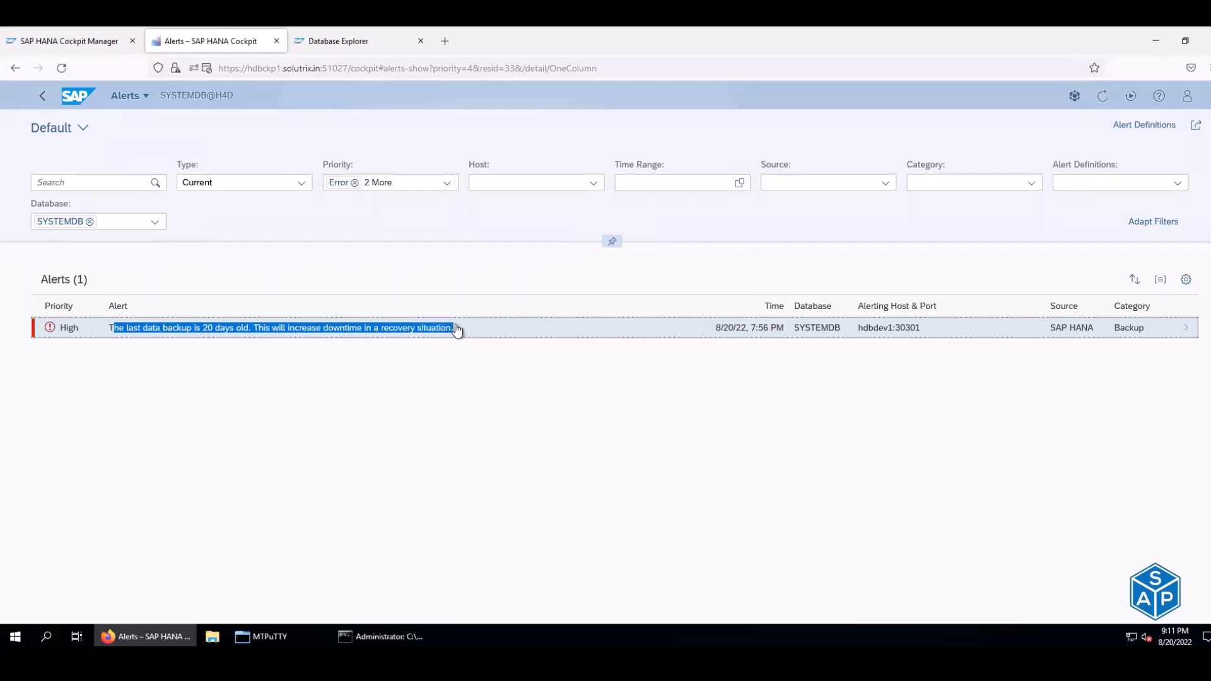
pyautogui.click(62, 335)
pyautogui.doubleClick(62, 335)
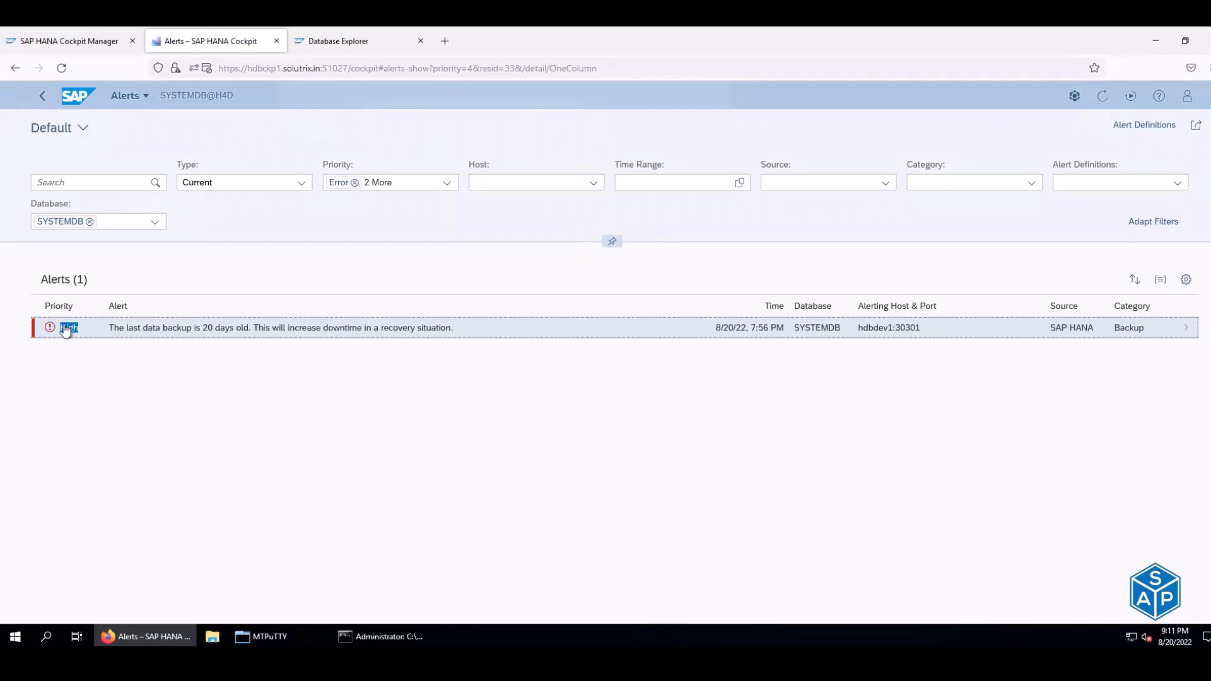
pyautogui.moveTo(109, 328); pyautogui.dragTo(462, 337)
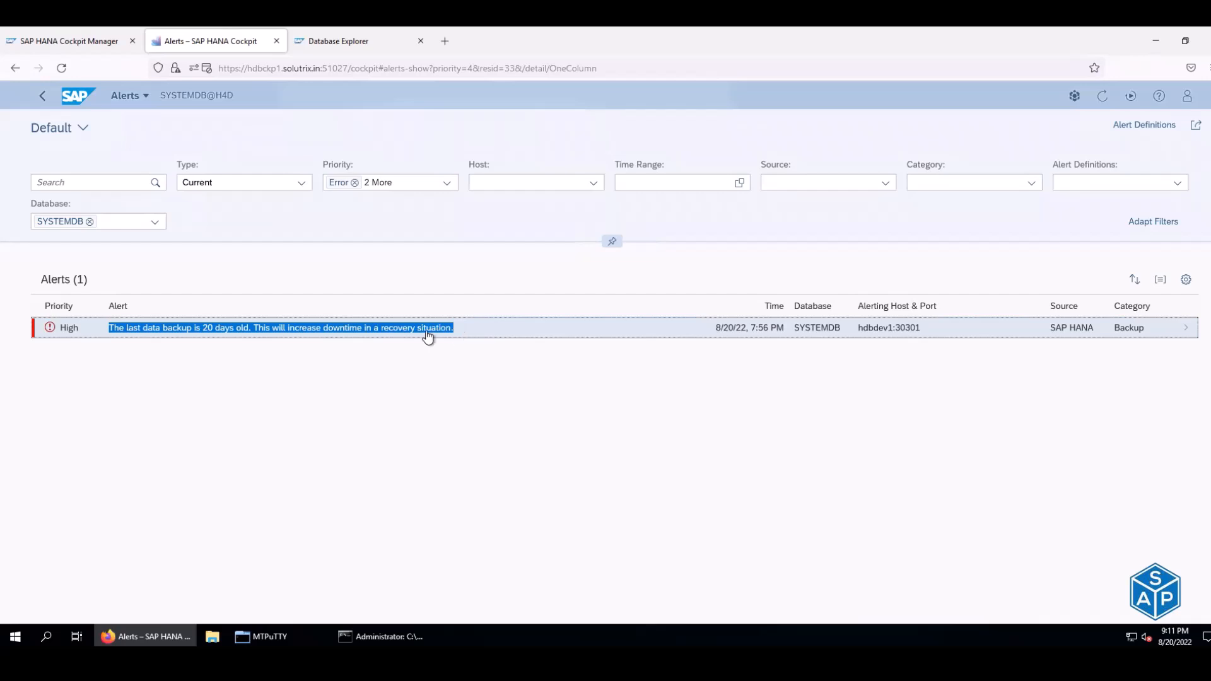
pyautogui.click(14, 68)
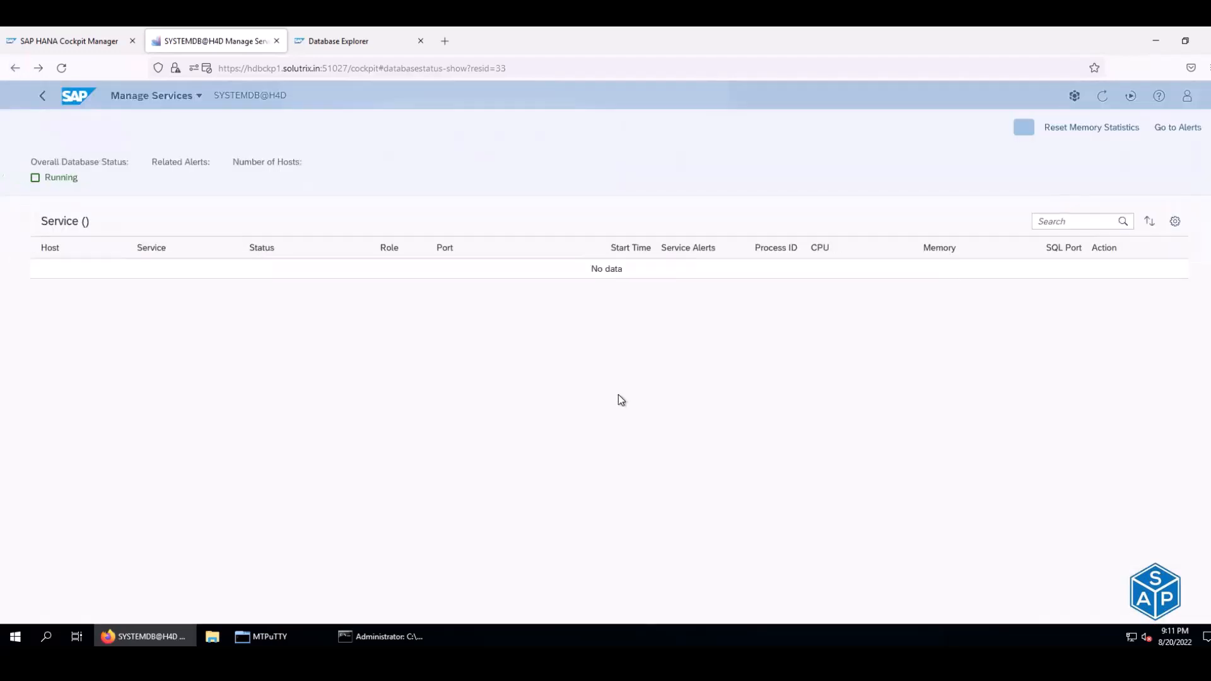
# - Open the nameserver's trace file in a new Database Explorer tab, then switch to the older loads trace tab
pyautogui.doubleClick(673, 300)
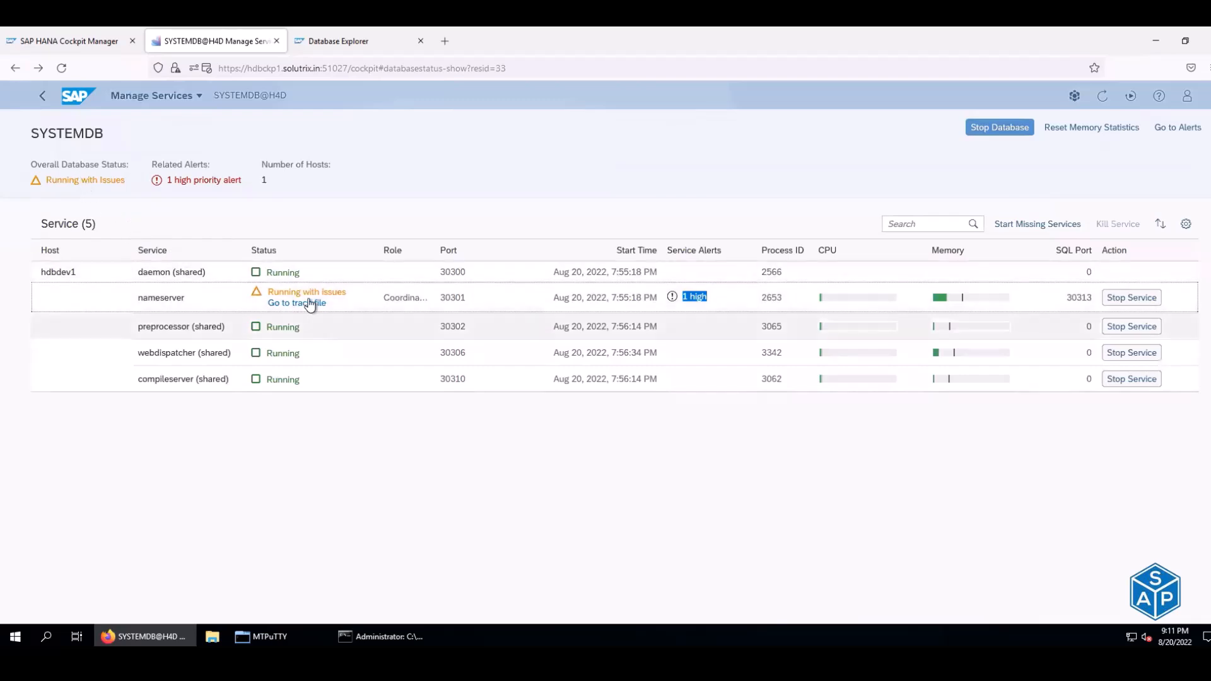
pyautogui.click(406, 304)
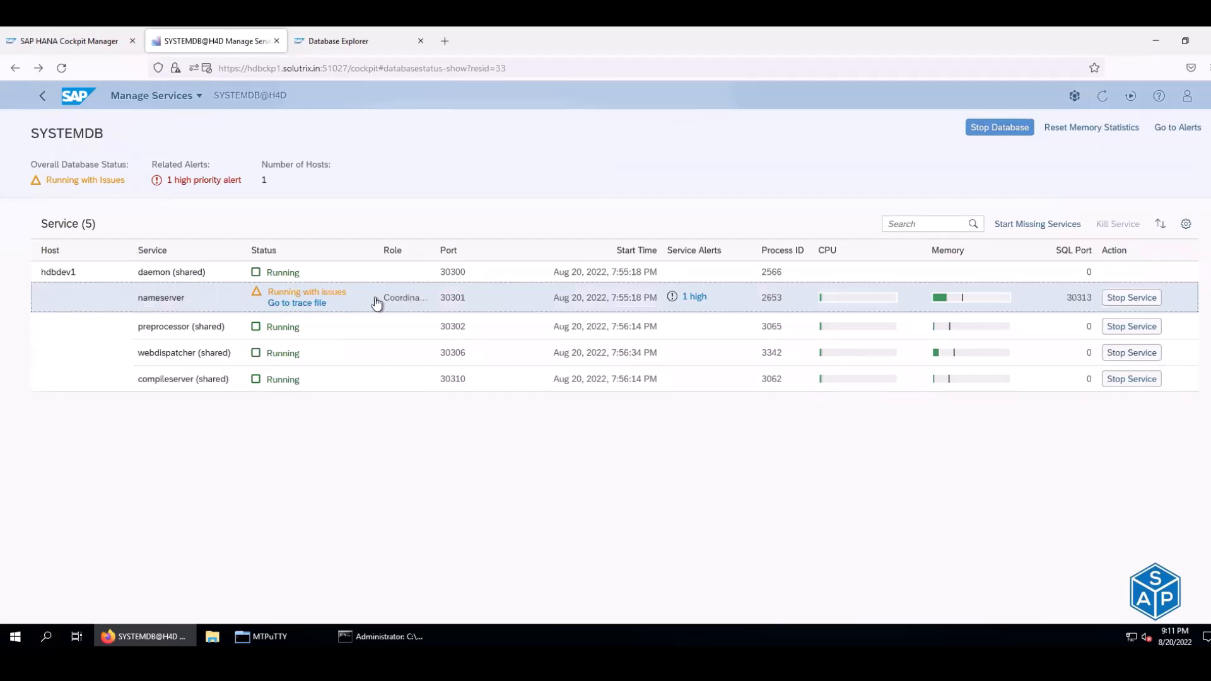
pyautogui.click(292, 304)
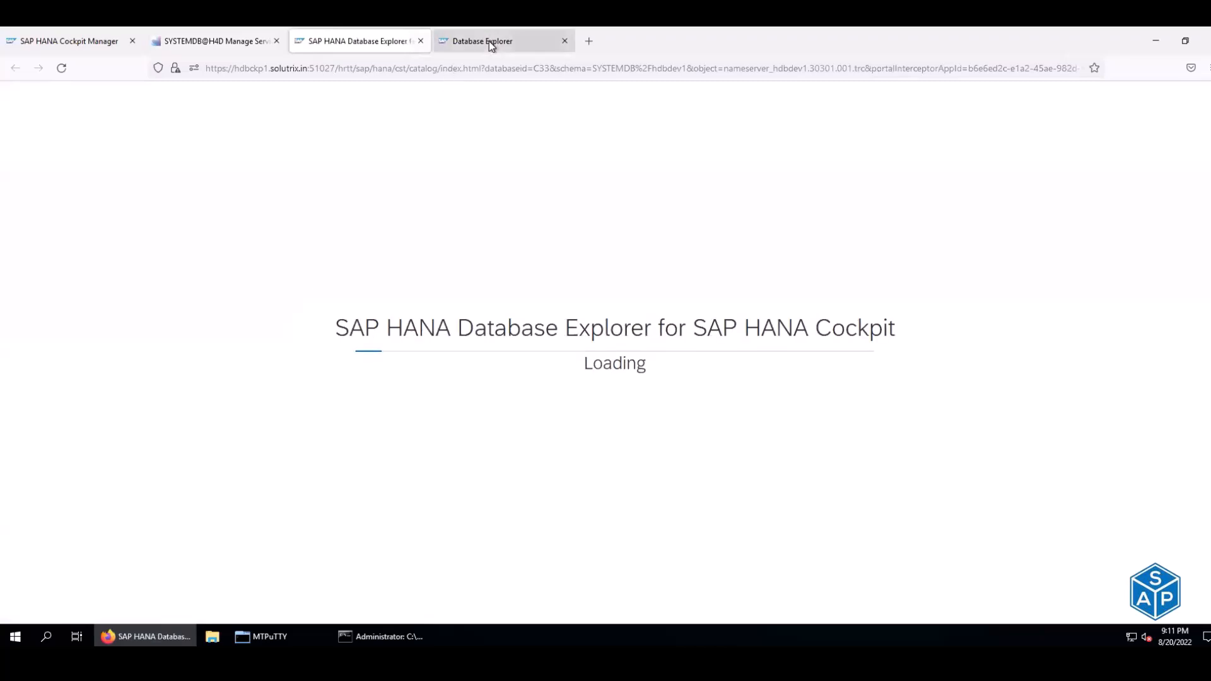
pyautogui.click(559, 44)
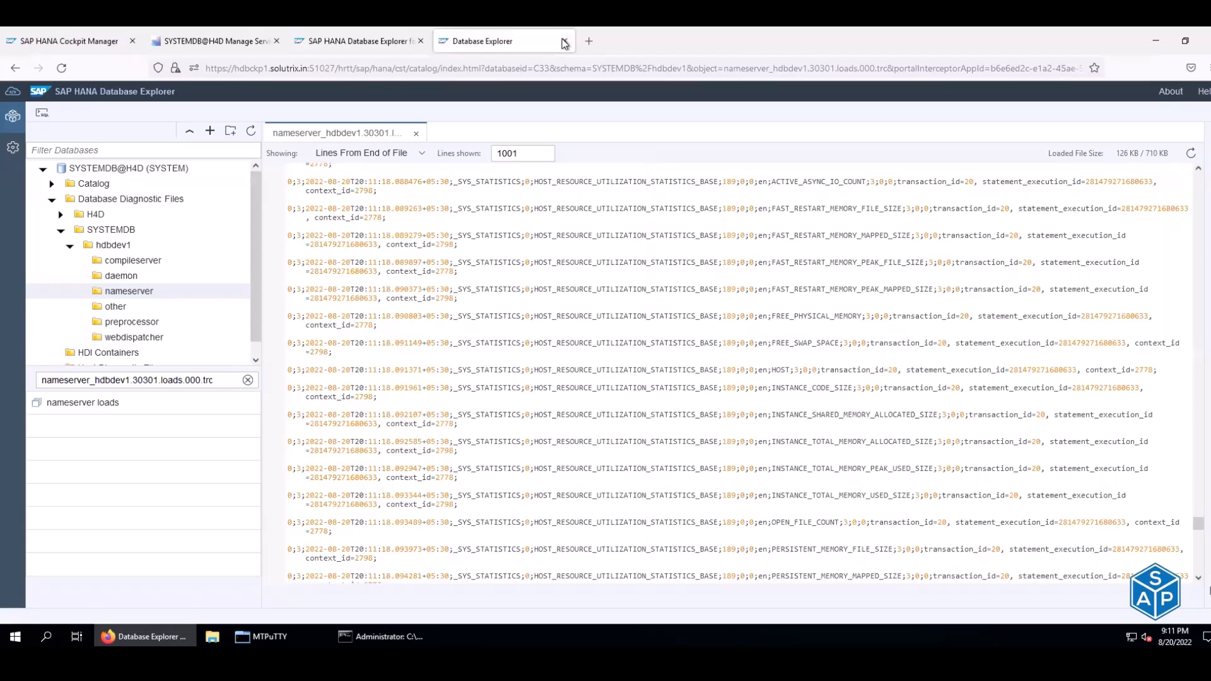
# - Close the older loads trace tab, leaving nameserver_hdbdev1.30301.001.trc with its savepoint entries displayed
pyautogui.click(565, 42)
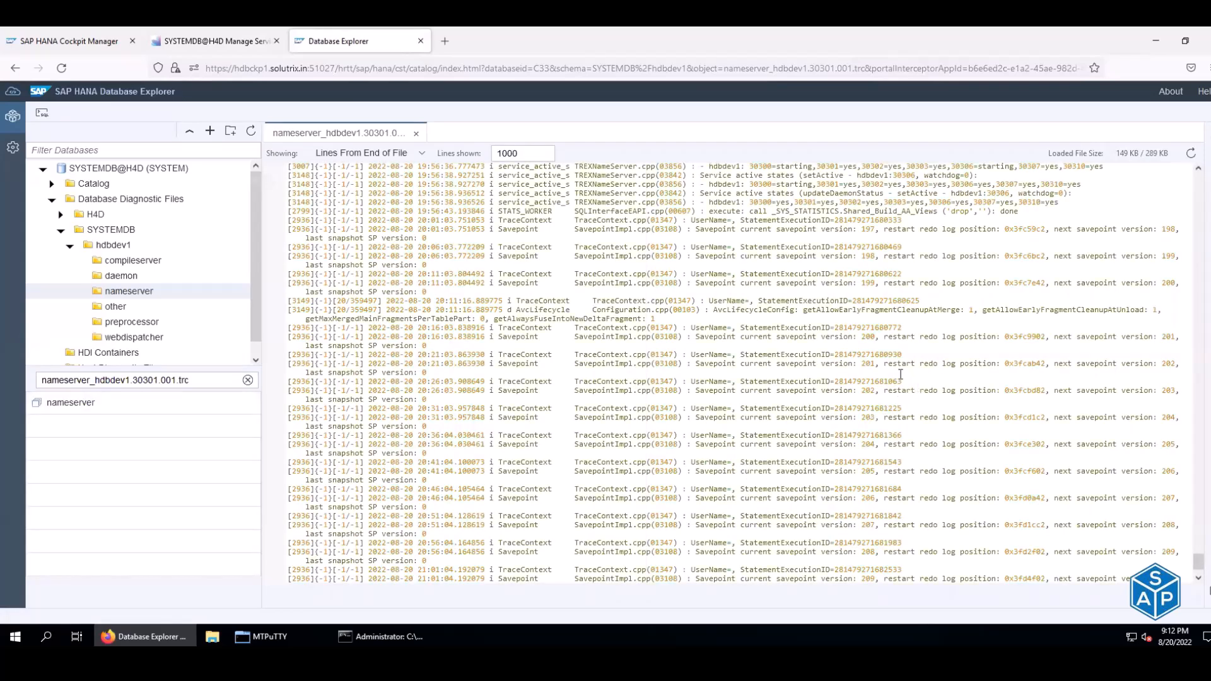
pyautogui.moveTo(893, 364); pyautogui.dragTo(1042, 364)
pyautogui.scroll(-2, 1044, 365)
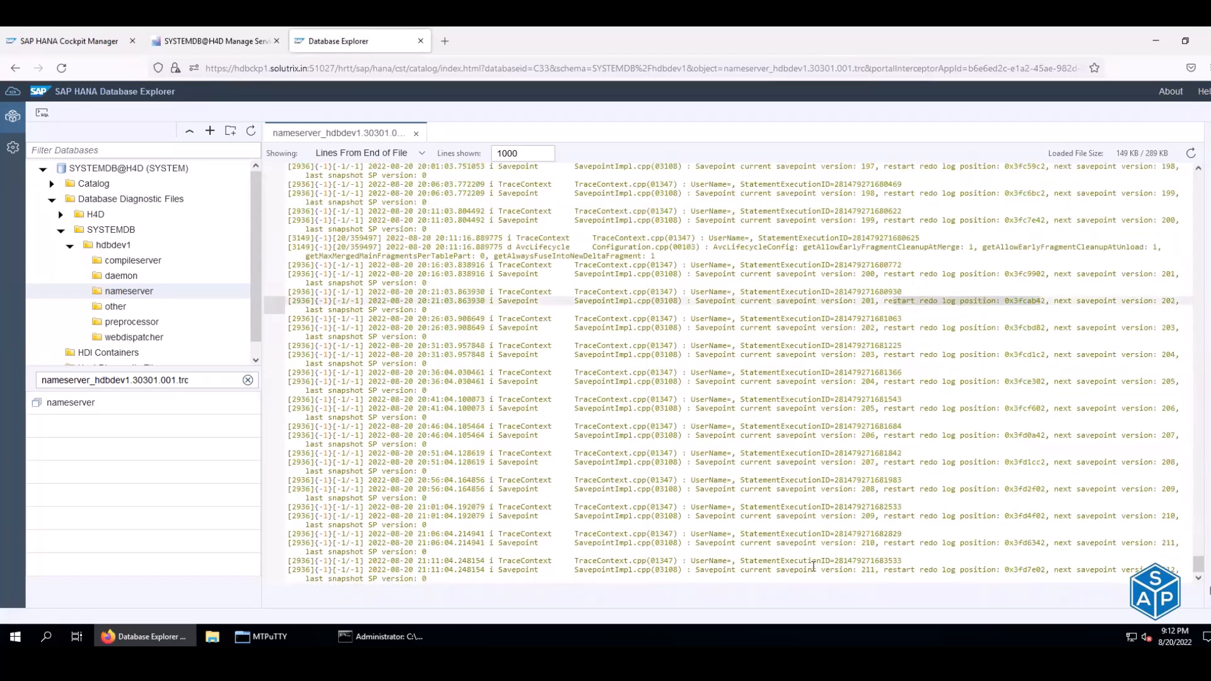
pyautogui.moveTo(714, 569); pyautogui.dragTo(825, 559)
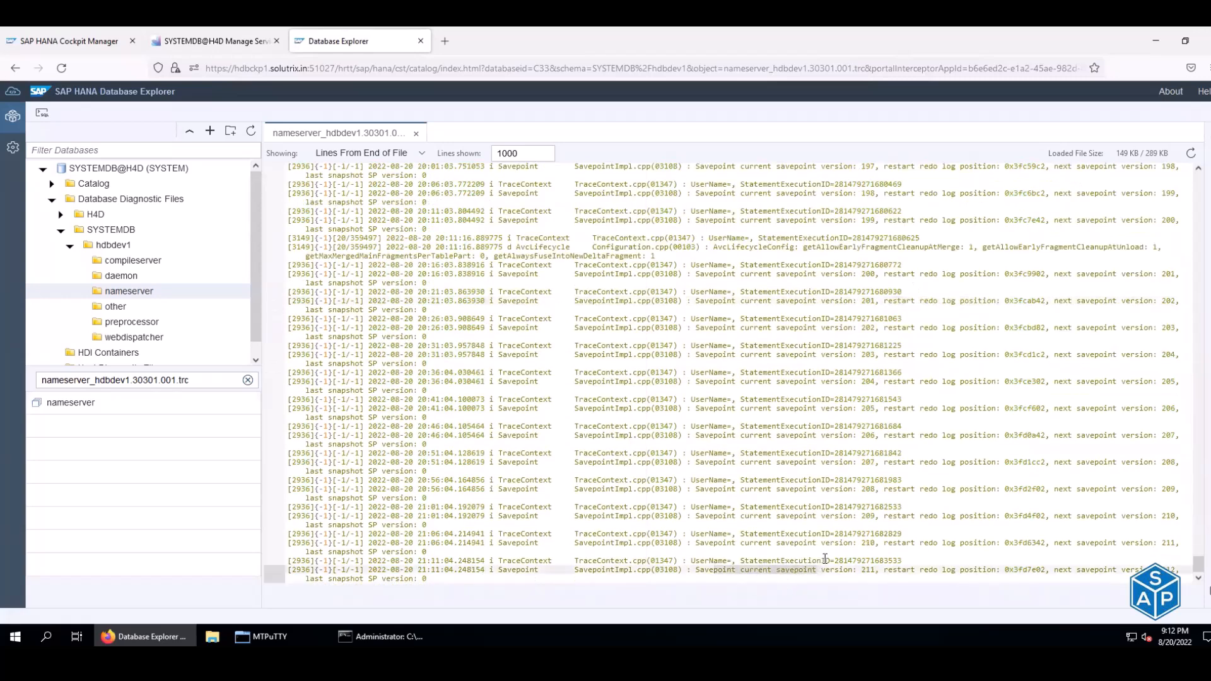
# - Scroll up through the trace, reviewing the service active states and earlier entries
pyautogui.scroll(2, 839, 532)
pyautogui.scroll(4, 838, 532)
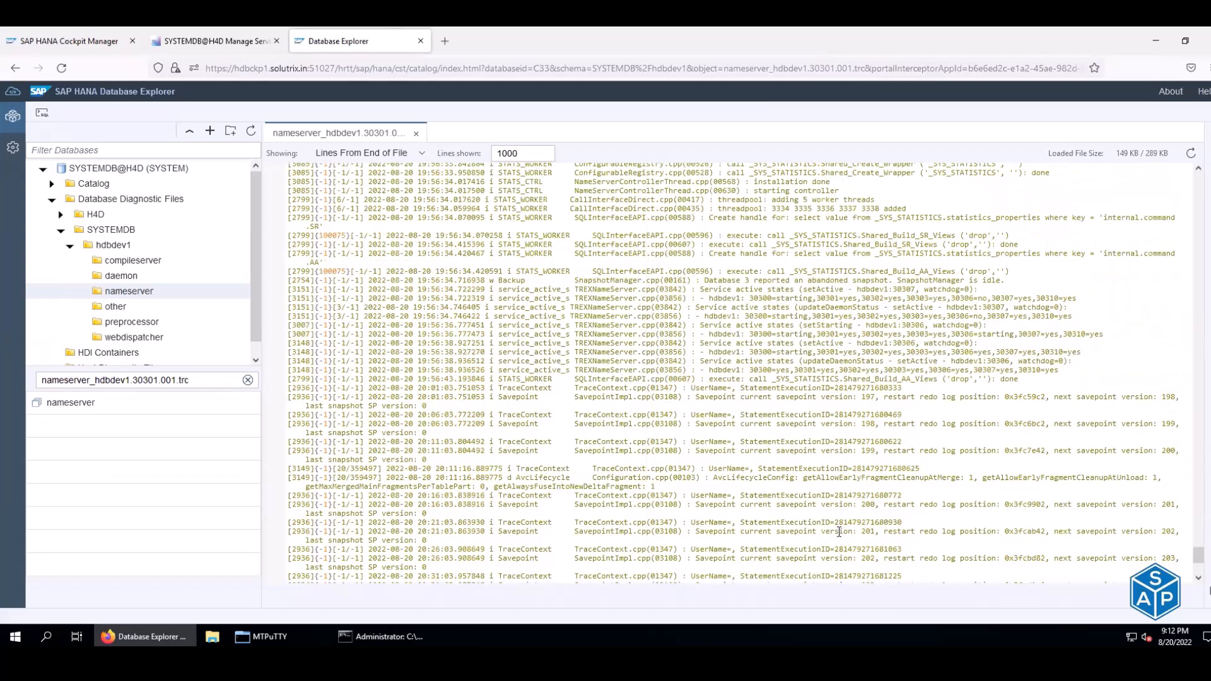
pyautogui.scroll(4, 839, 532)
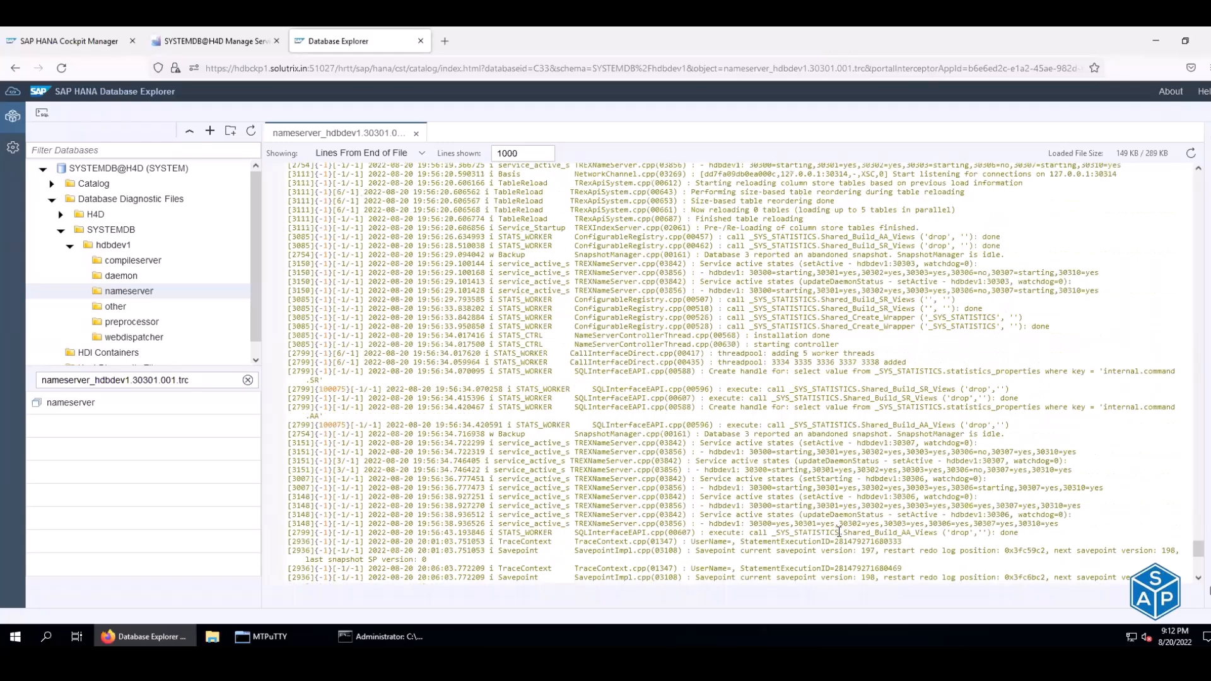
pyautogui.scroll(2, 839, 531)
pyautogui.scroll(2, 839, 532)
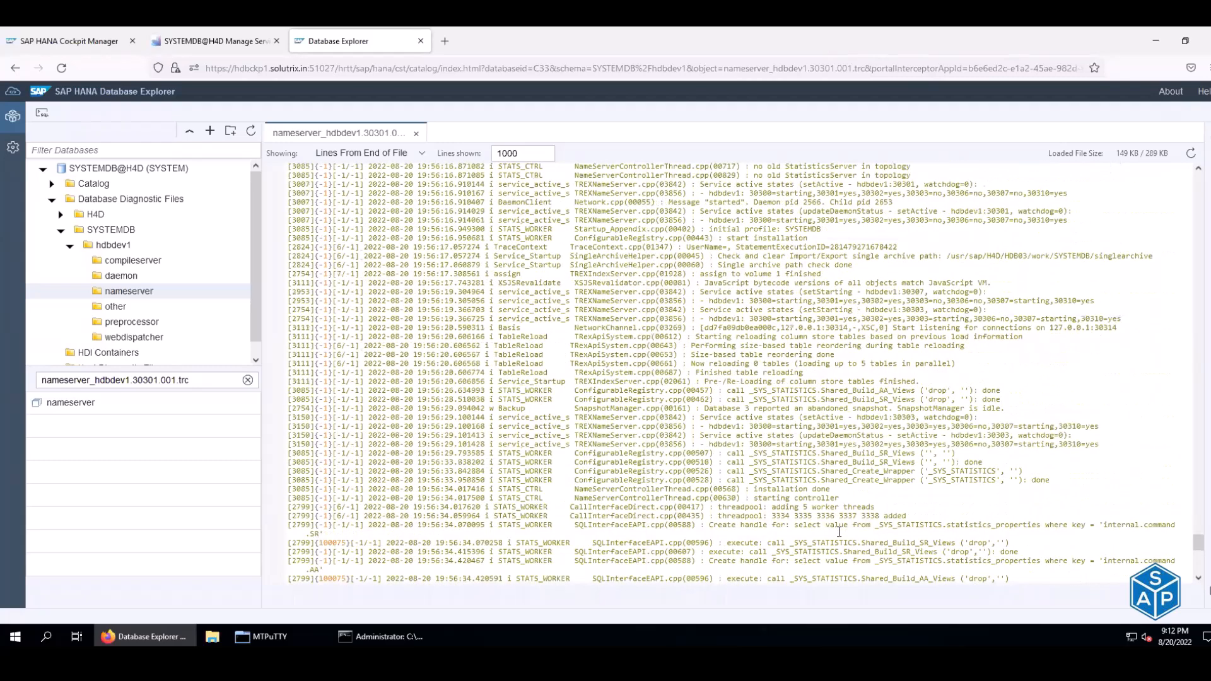
pyautogui.moveTo(714, 212); pyautogui.dragTo(854, 210)
pyautogui.scroll(4, 855, 210)
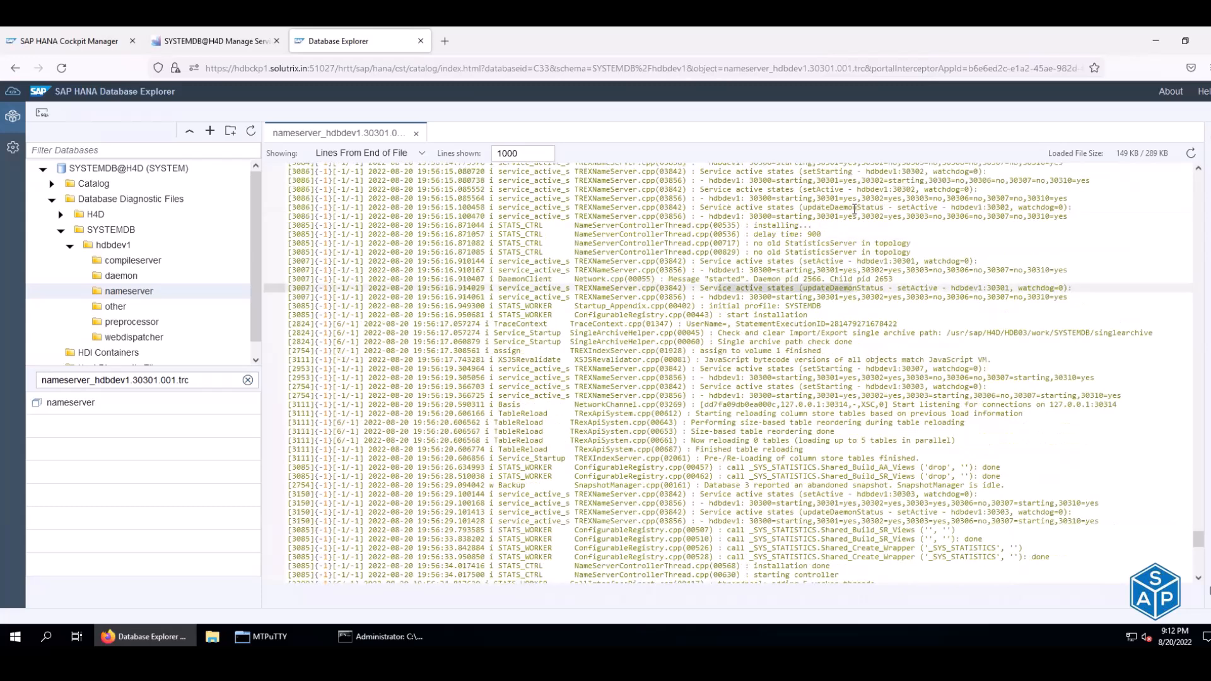
pyautogui.scroll(2, 855, 210)
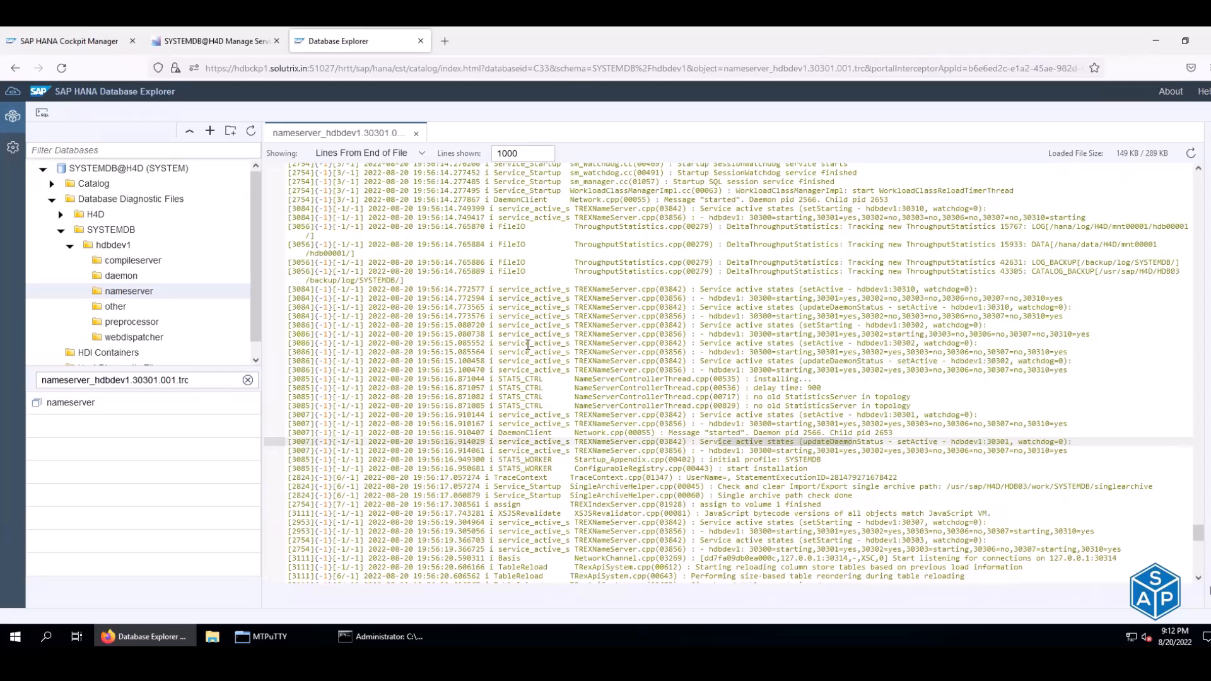
pyautogui.scroll(2, 528, 344)
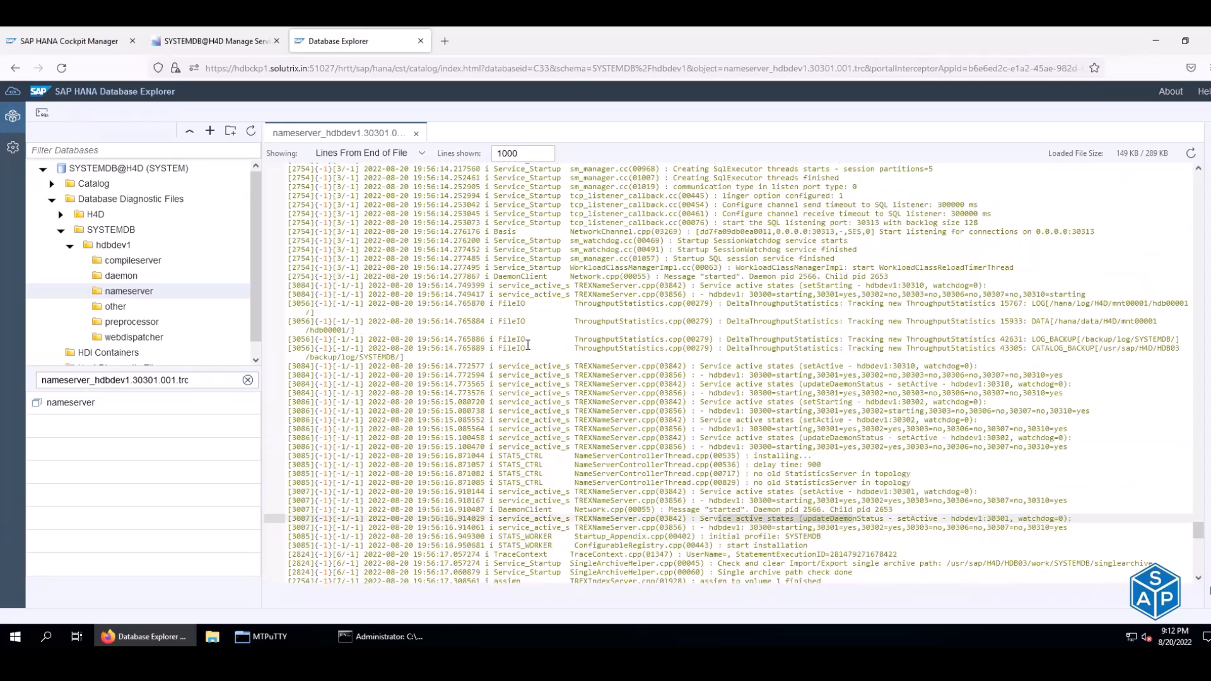
pyautogui.scroll(2, 527, 344)
pyautogui.scroll(4, 527, 344)
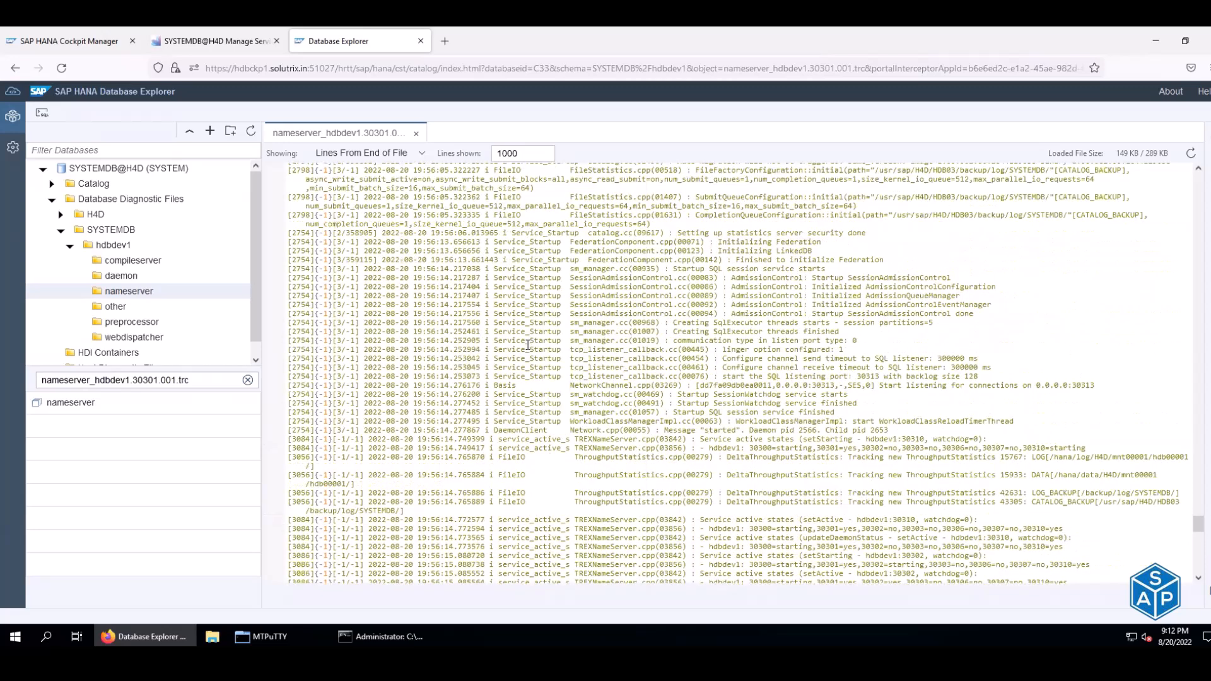
pyautogui.scroll(2, 528, 344)
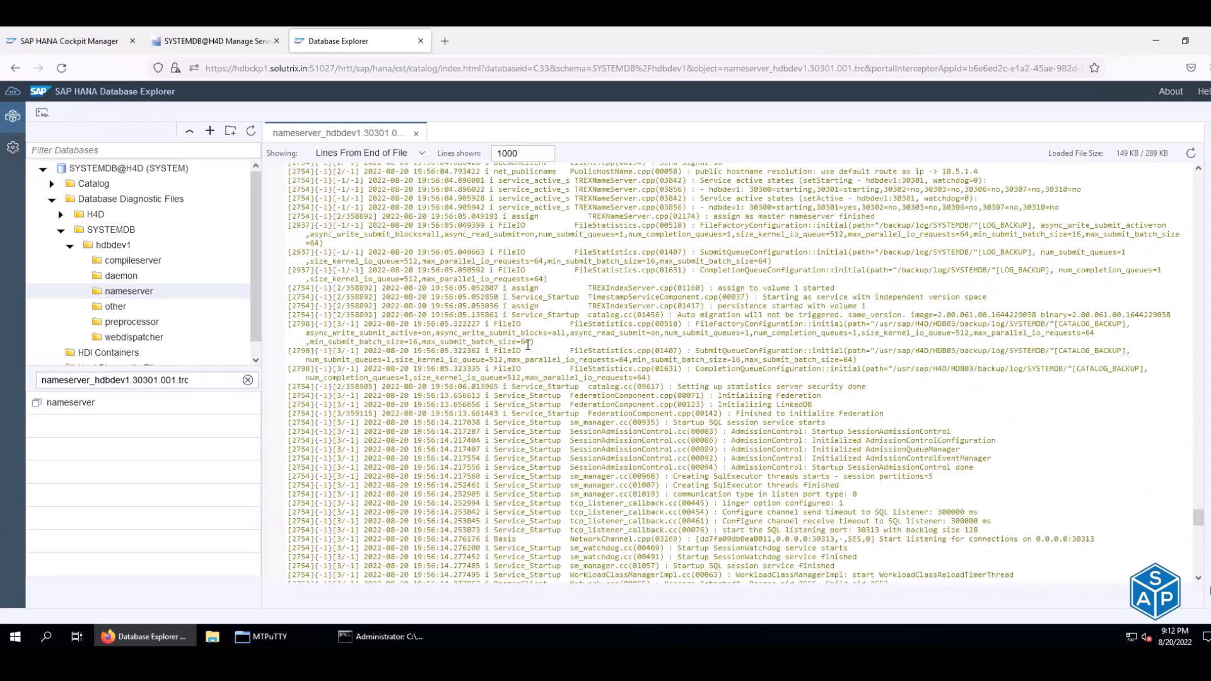
pyautogui.scroll(-10, 527, 344)
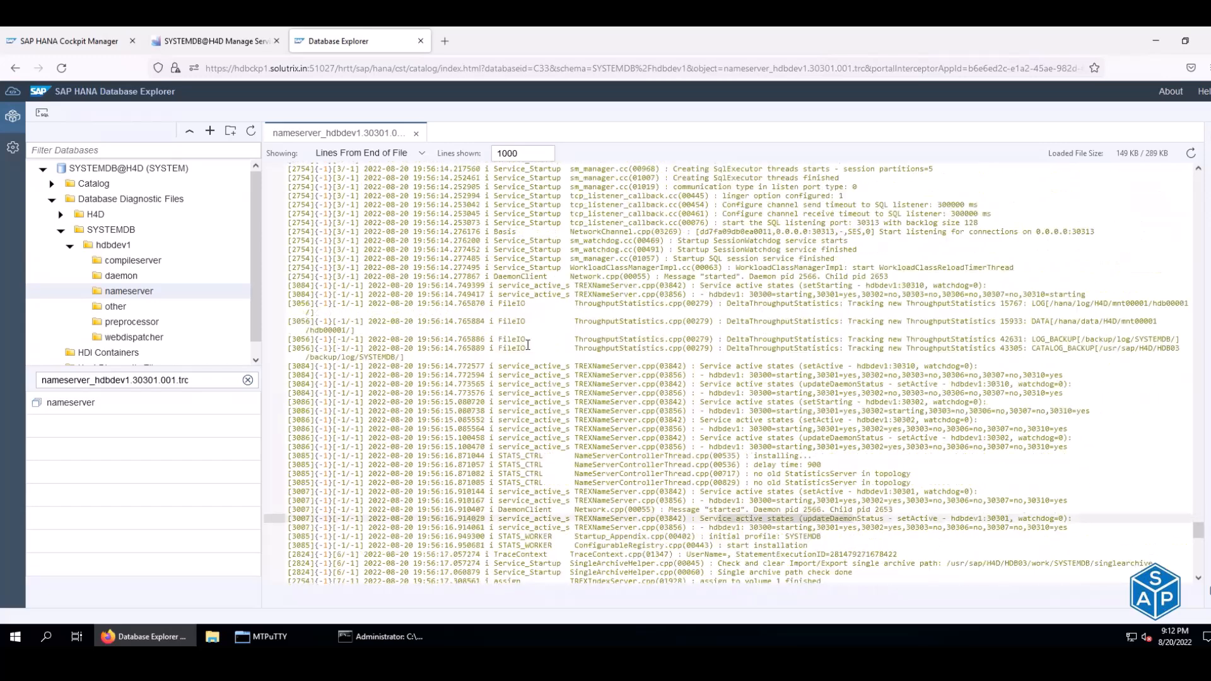
pyautogui.scroll(-15, 528, 344)
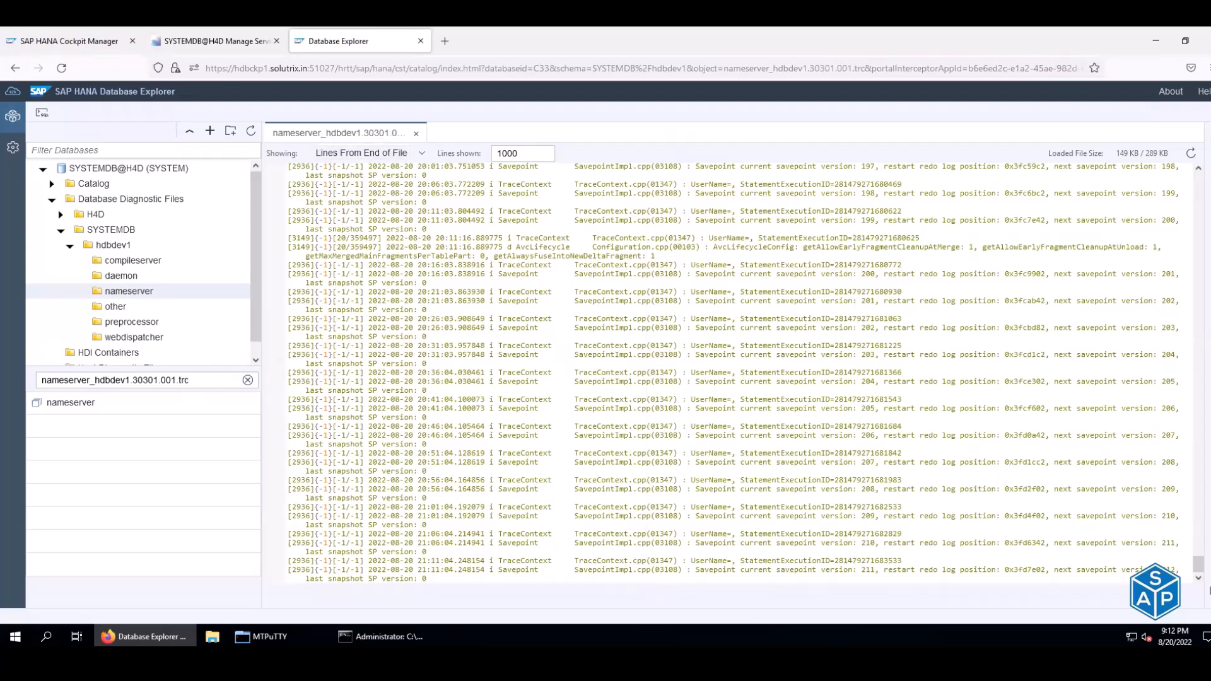
# - In the hdbdev1 MTPuTTY session, go to the trace directory with cdtrace and list files with ls and ls -ltr
pyautogui.click(271, 637)
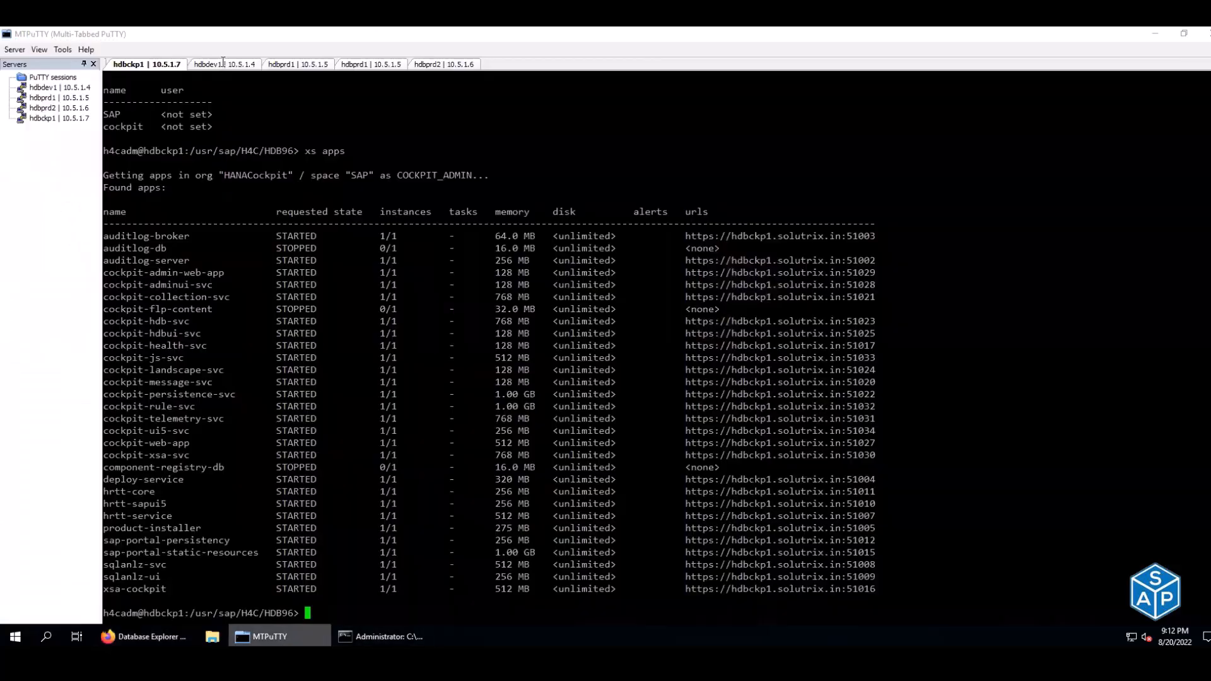
pyautogui.click(219, 64)
pyautogui.write('cdtrace')
pyautogui.press('Return')
pyautogui.write('ls')
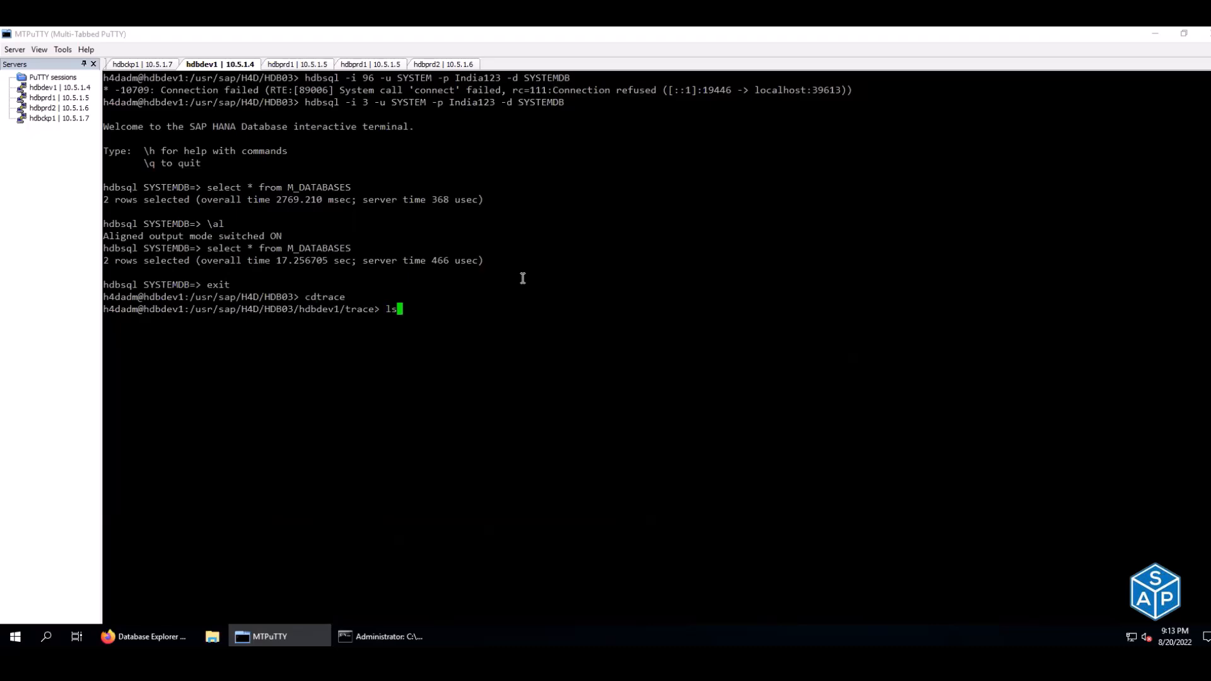
pyautogui.press('Return')
pyautogui.write('ls -ltr')
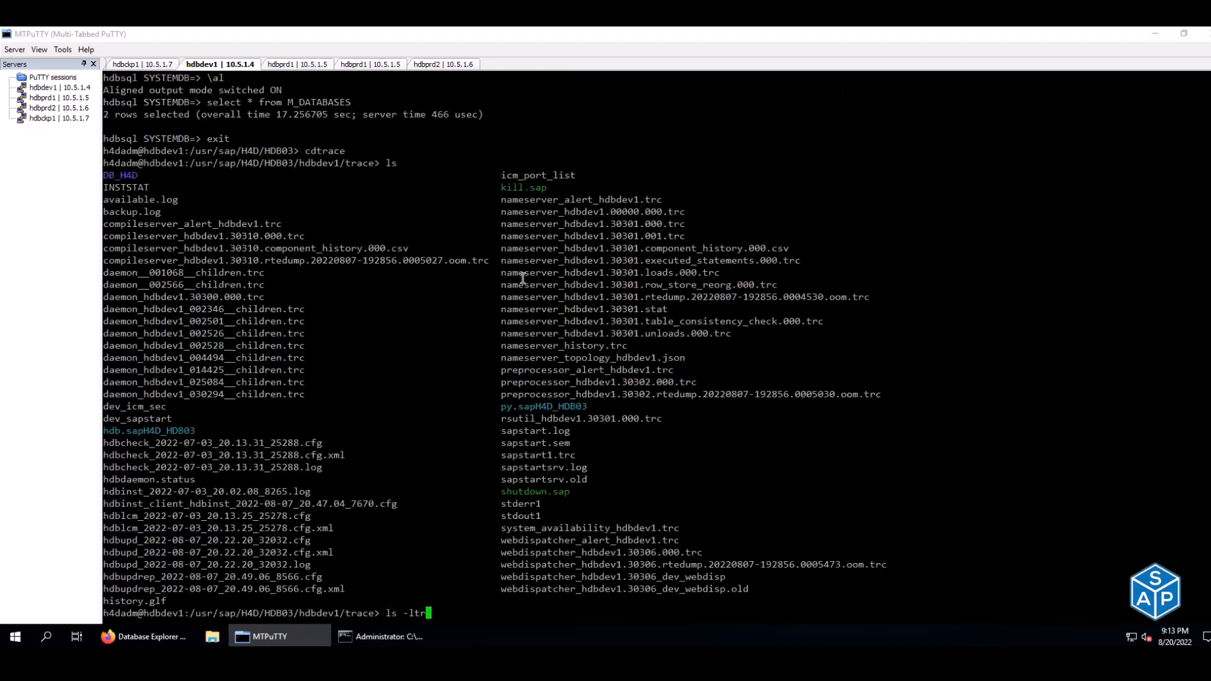
pyautogui.press('Return')
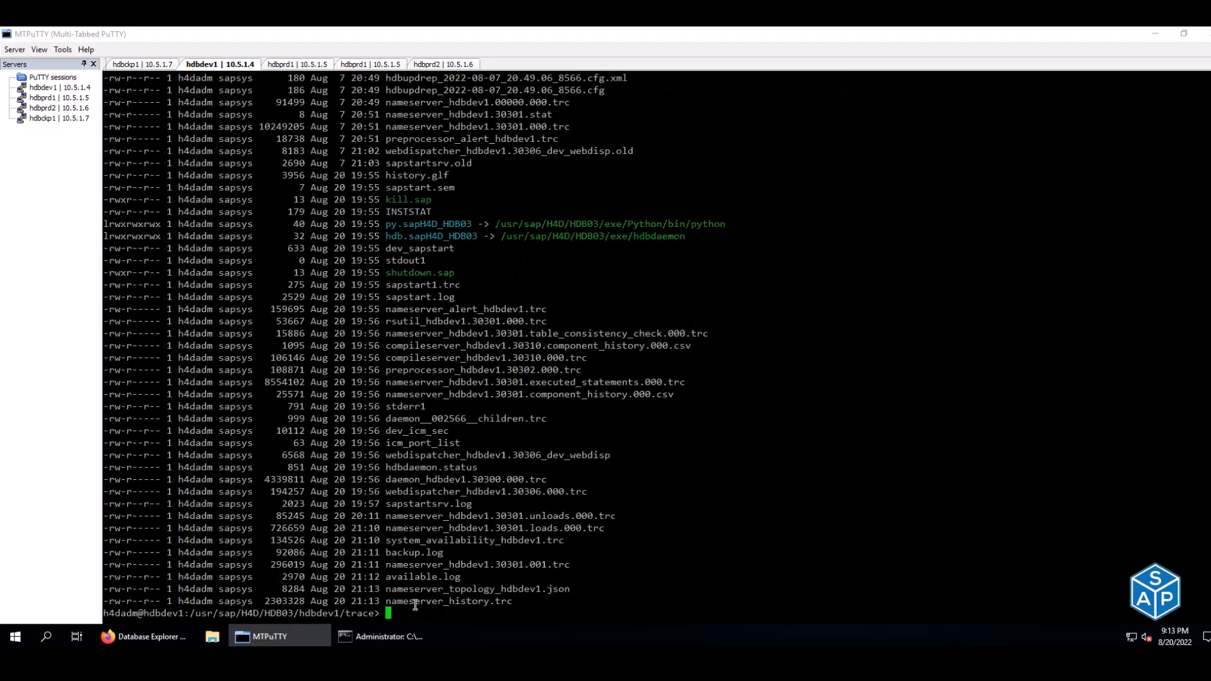
# - Open nameserver_hdbdev1.30301.001.trc with less
pyautogui.doubleClick(410, 565)
pyautogui.write('less')
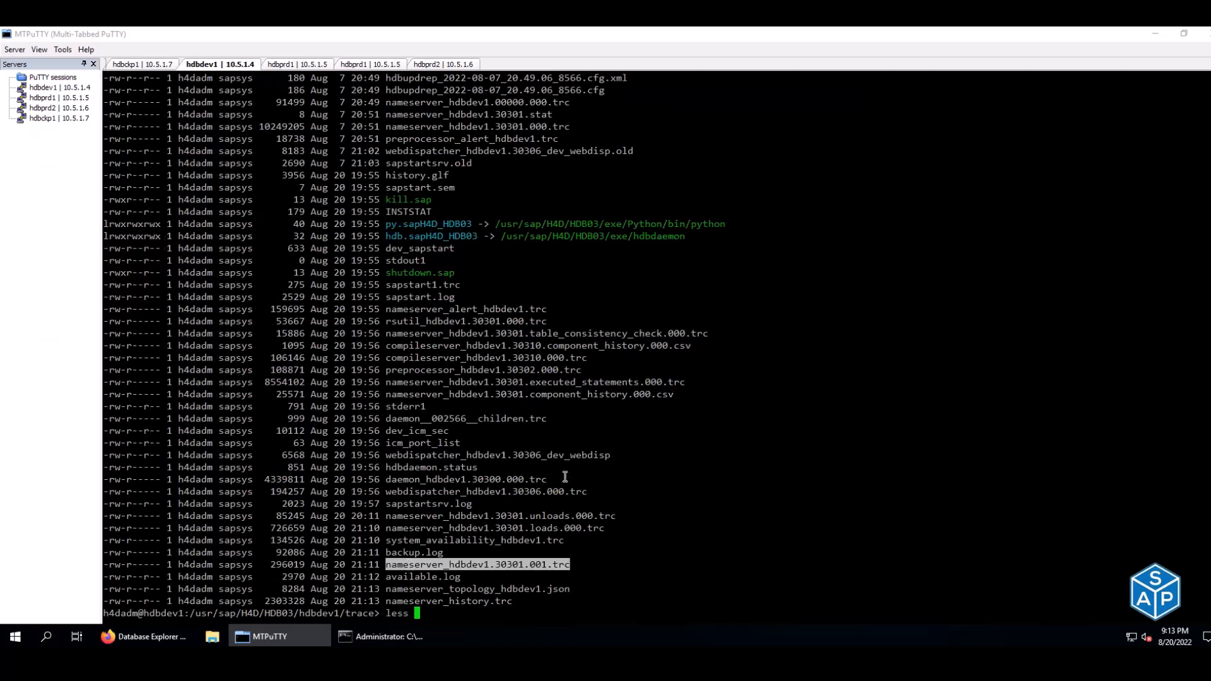
pyautogui.rightClick(565, 477)
pyautogui.press('Return')
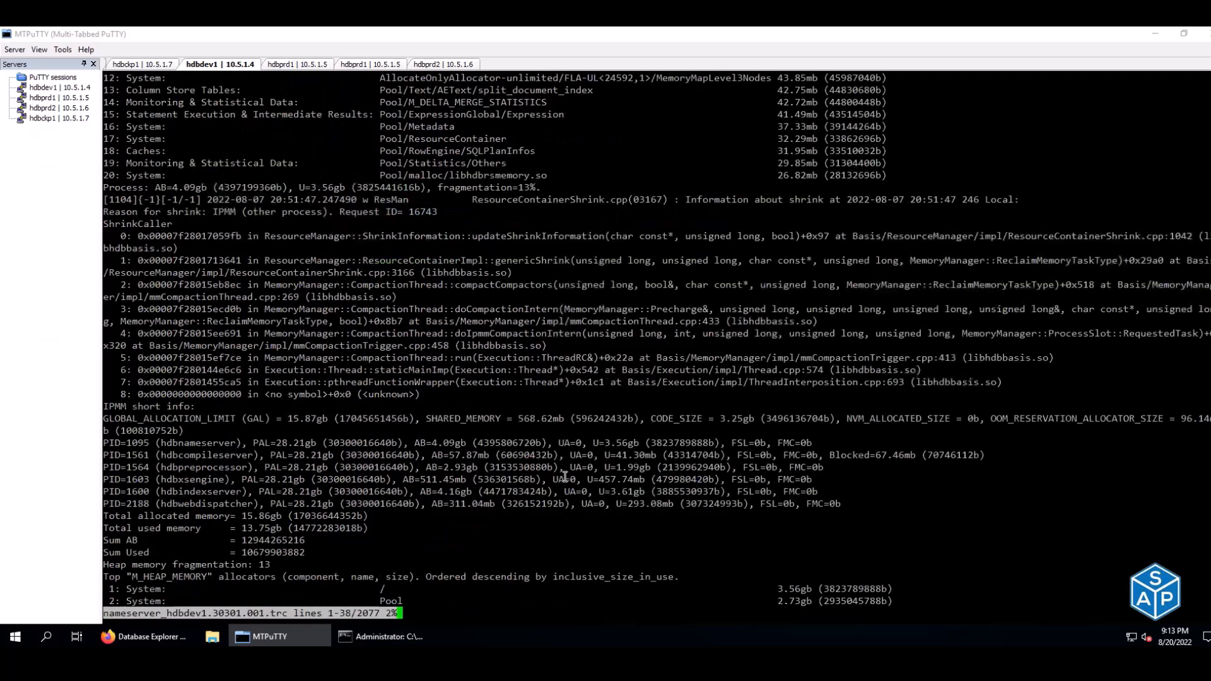
# - Page up from the end of the trace through startup entries to the /backup/log/SYSTEMDB/ log backup path
pyautogui.hotkey('shift', 'g')
pyautogui.press('Up')
pyautogui.press('Up')
pyautogui.press('Up')
pyautogui.press('Up')
pyautogui.press('Up')
pyautogui.press('Up')
pyautogui.press('Up')
pyautogui.press('Up')
pyautogui.press('Up')
pyautogui.press('Up')
pyautogui.press('Up')
pyautogui.press('Up')
pyautogui.press('Up')
pyautogui.press('Up')
pyautogui.press('Up')
pyautogui.press('Up')
pyautogui.press('Up')
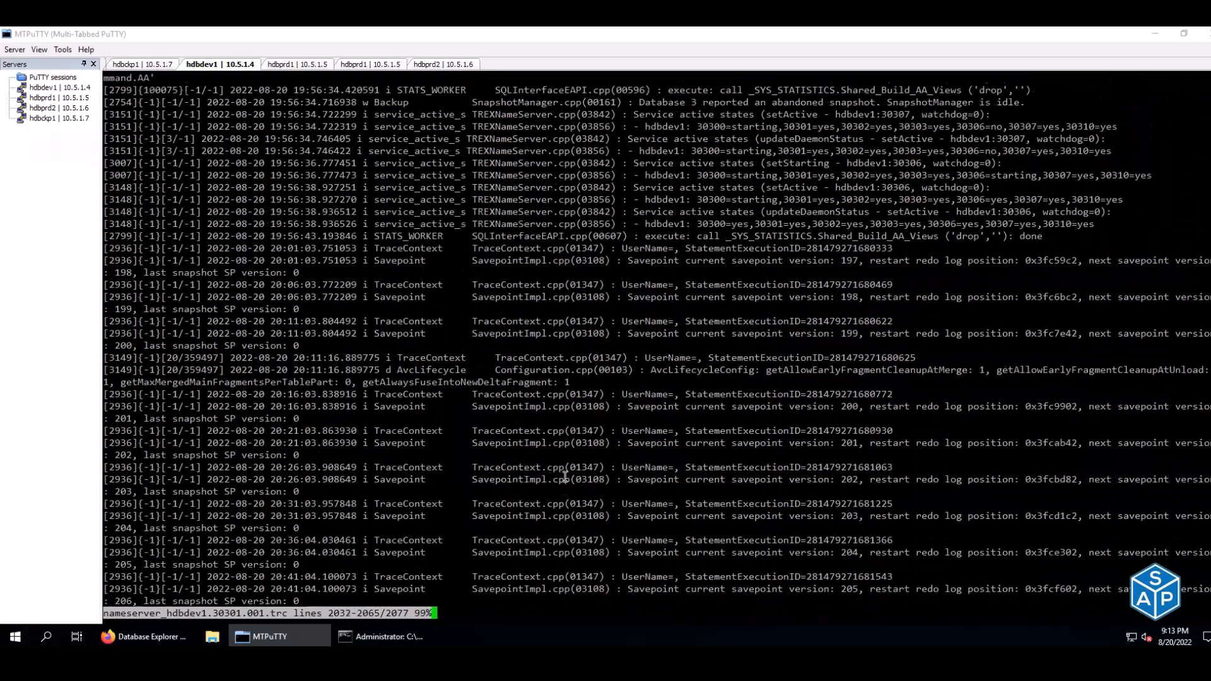
pyautogui.press('Up')
pyautogui.press('Up')
pyautogui.press('Up')
pyautogui.press('Up')
pyautogui.press('Up')
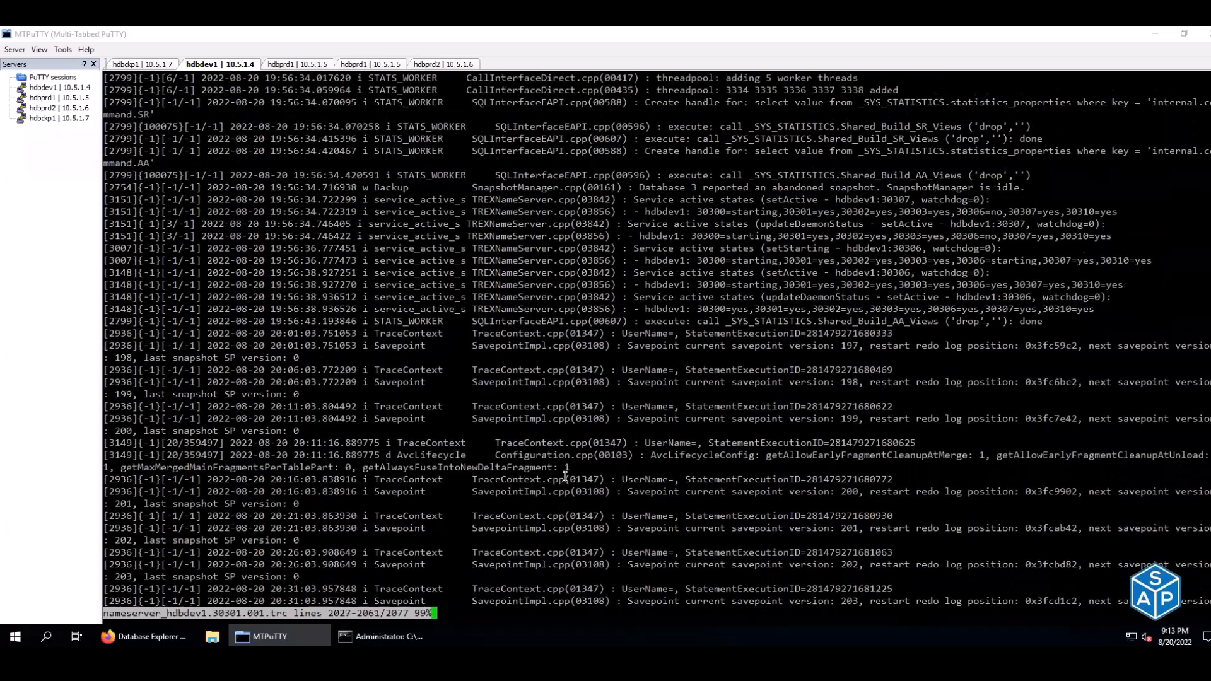
pyautogui.press('Up')
pyautogui.press('Up')
pyautogui.press('Up')
pyautogui.press('Up')
pyautogui.press('Up')
pyautogui.press('Up')
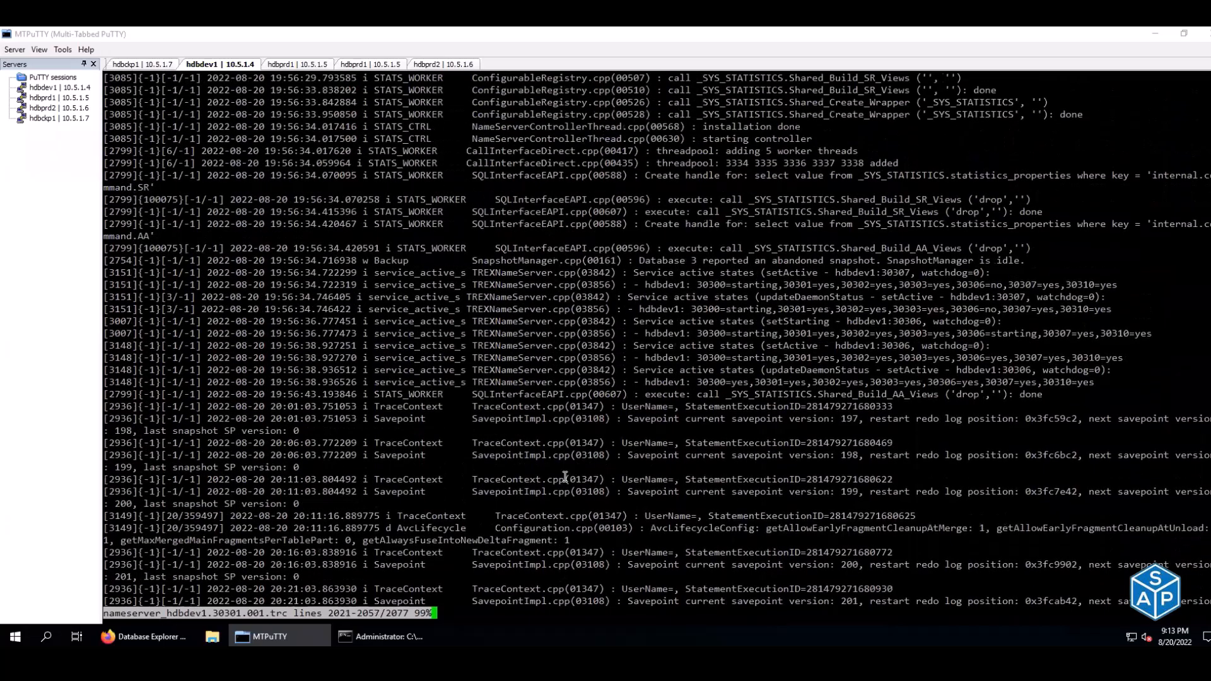
pyautogui.press('Up')
pyautogui.press('Up')
pyautogui.press('Up')
pyautogui.press('Up')
pyautogui.press('Up')
pyautogui.press('Up')
pyautogui.press('Up')
pyautogui.press('Up')
pyautogui.press('Up')
pyautogui.press('Up')
pyautogui.press('Up')
pyautogui.press('Up')
pyautogui.press('Up')
pyautogui.press('Up')
pyautogui.press('Up')
pyautogui.press('Up')
pyautogui.press('Up')
pyautogui.press('Up')
pyautogui.press('Up')
pyautogui.press('Up')
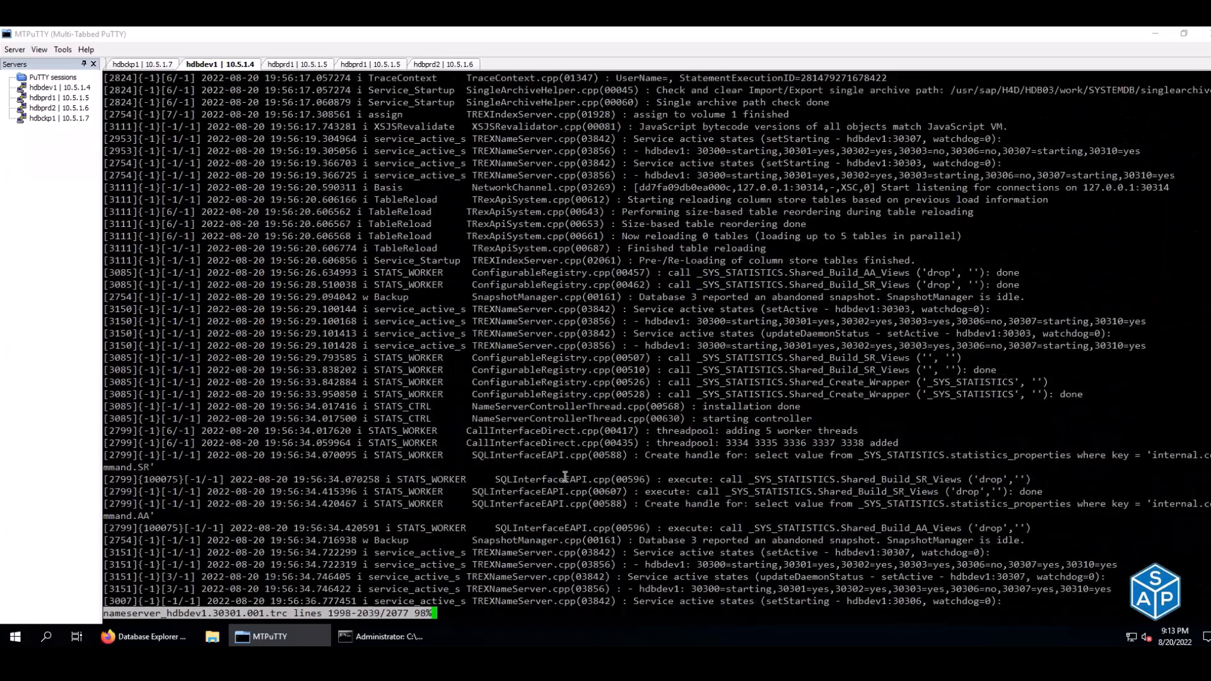
pyautogui.press('Up')
pyautogui.press('Up')
pyautogui.press('Up')
pyautogui.press('Up')
pyautogui.press('Up')
pyautogui.press('Up')
pyautogui.press('Up')
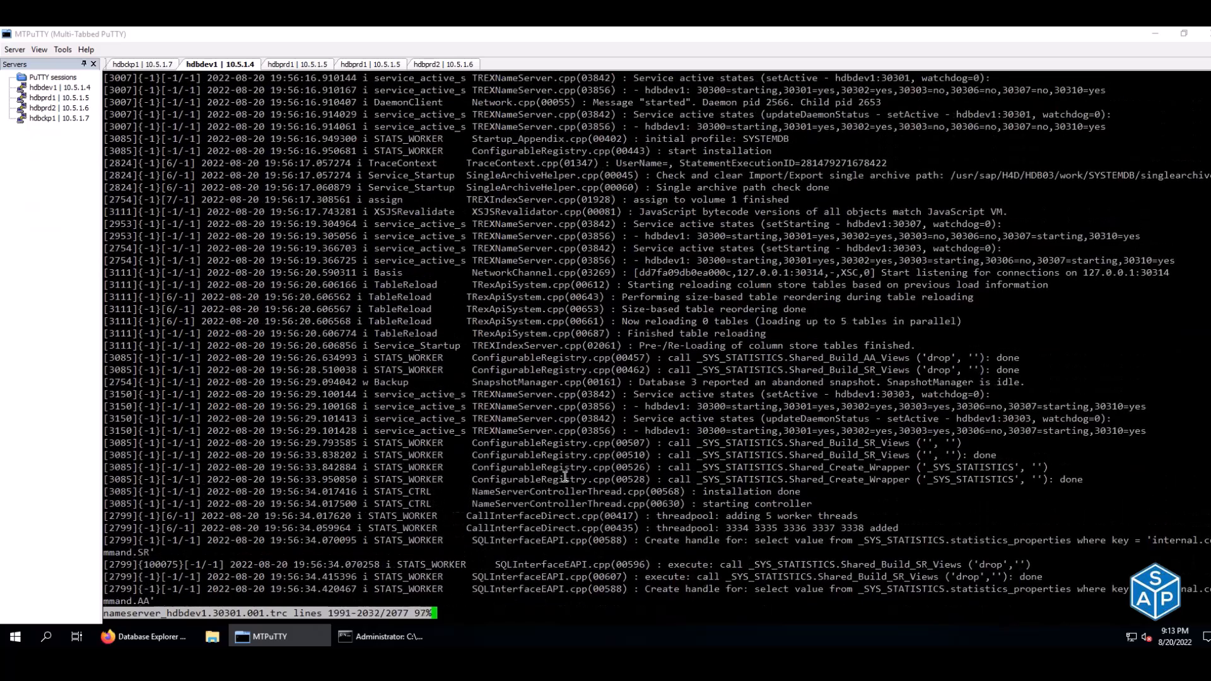
pyautogui.press('Up')
pyautogui.press('Up')
pyautogui.press('Up')
pyautogui.press('Up')
pyautogui.press('Up')
pyautogui.press('Up')
pyautogui.press('Up')
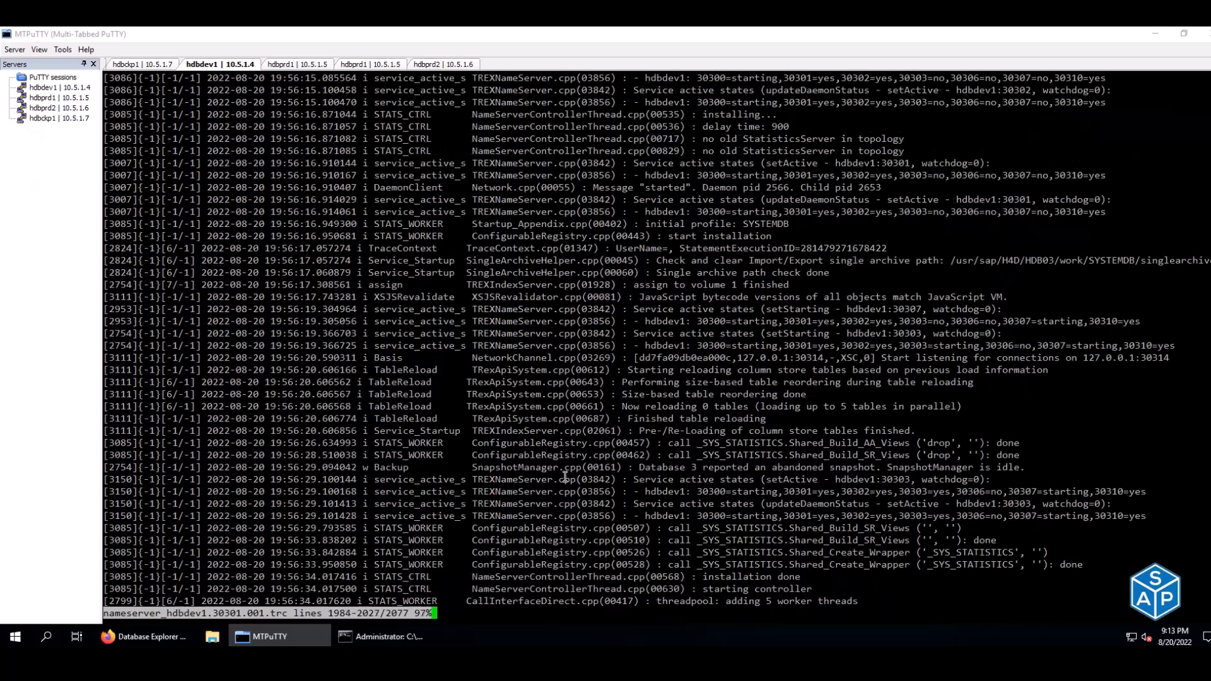
pyautogui.press('Up')
pyautogui.press('Up')
pyautogui.press('Up')
pyautogui.press('Up')
pyautogui.press('Up')
pyautogui.press('Up')
pyautogui.press('Up')
pyautogui.press('Up')
pyautogui.press('Up')
pyautogui.press('Up')
pyautogui.press('Up')
pyautogui.press('Up')
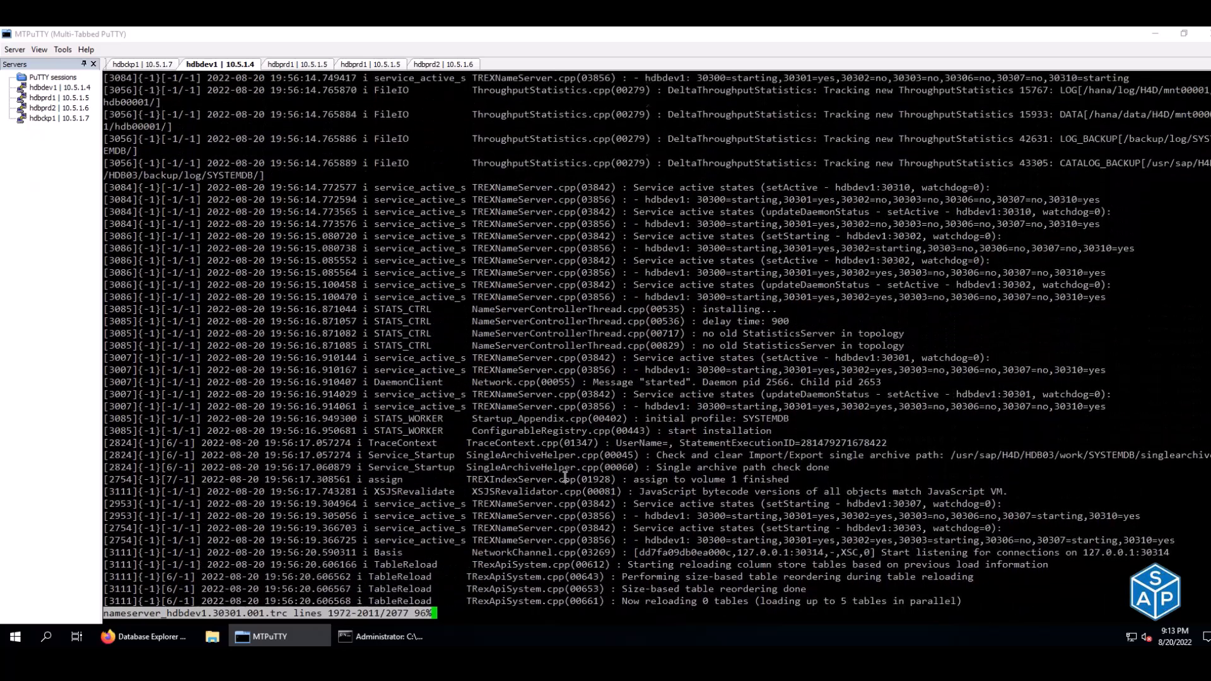
pyautogui.press('Up')
pyautogui.press('Up')
pyautogui.press('Up')
pyautogui.press('Up')
pyautogui.press('Up')
pyautogui.press('Up')
pyautogui.press('Up')
pyautogui.press('Up')
pyautogui.press('Up')
pyautogui.press('Up')
pyautogui.press('Up')
pyautogui.press('Up')
pyautogui.press('Up')
pyautogui.press('Up')
pyautogui.press('Up')
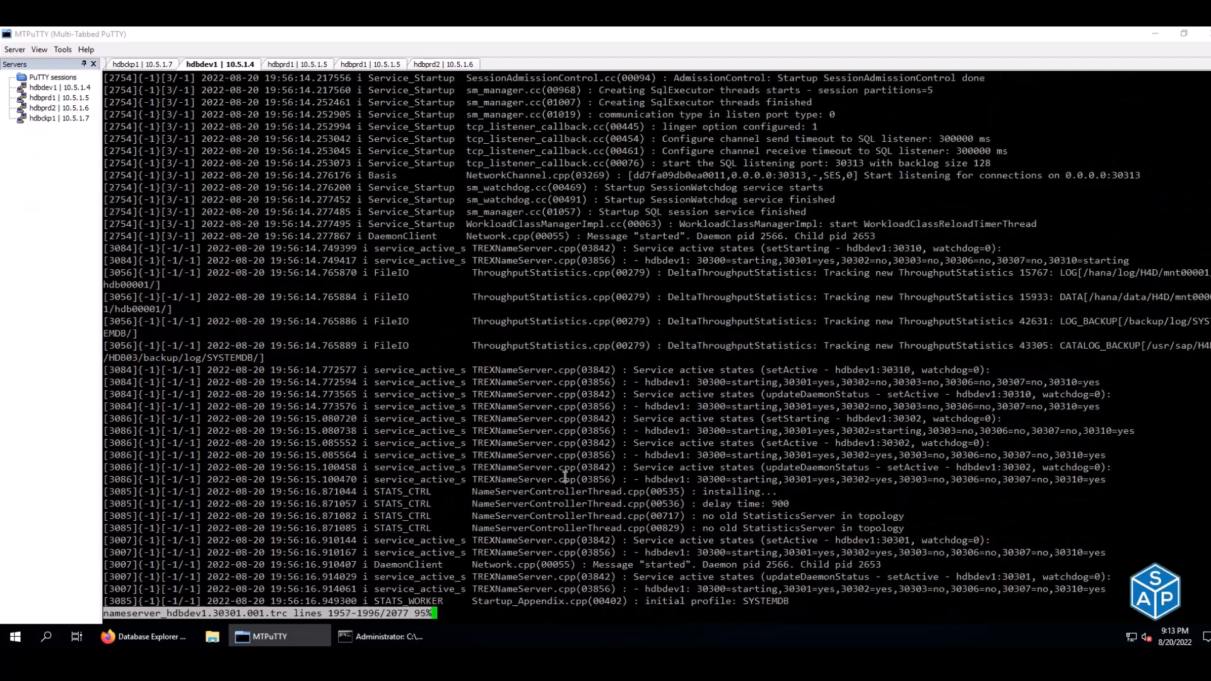
pyautogui.press('Up')
pyautogui.press('Up')
pyautogui.press('Up')
pyautogui.press('Up')
pyautogui.press('Up')
pyautogui.press('Up')
pyautogui.press('Up')
pyautogui.press('Up')
pyautogui.press('Up')
pyautogui.press('Up')
pyautogui.press('Up')
pyautogui.press('Up')
pyautogui.press('Up')
pyautogui.press('Up')
pyautogui.press('Up')
pyautogui.press('Up')
pyautogui.press('Up')
pyautogui.press('Up')
pyautogui.press('Up')
pyautogui.press('Up')
pyautogui.press('Up')
pyautogui.press('Up')
pyautogui.press('Up')
pyautogui.press('Up')
pyautogui.press('Up')
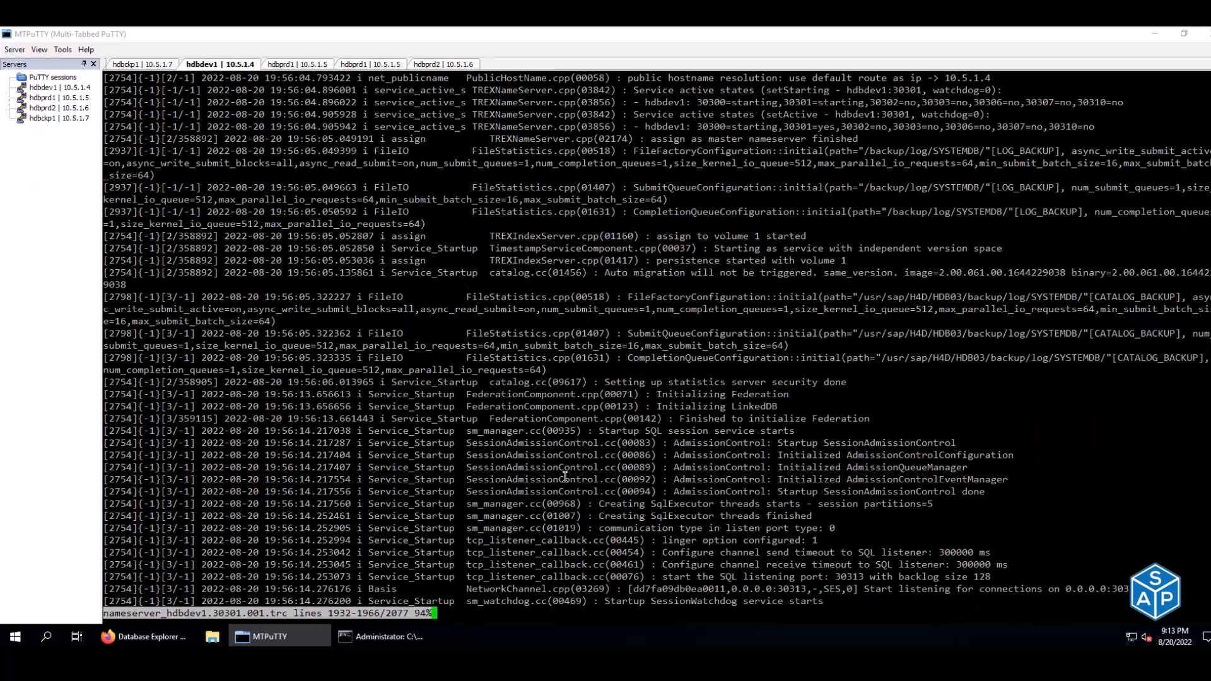
pyautogui.press('Up')
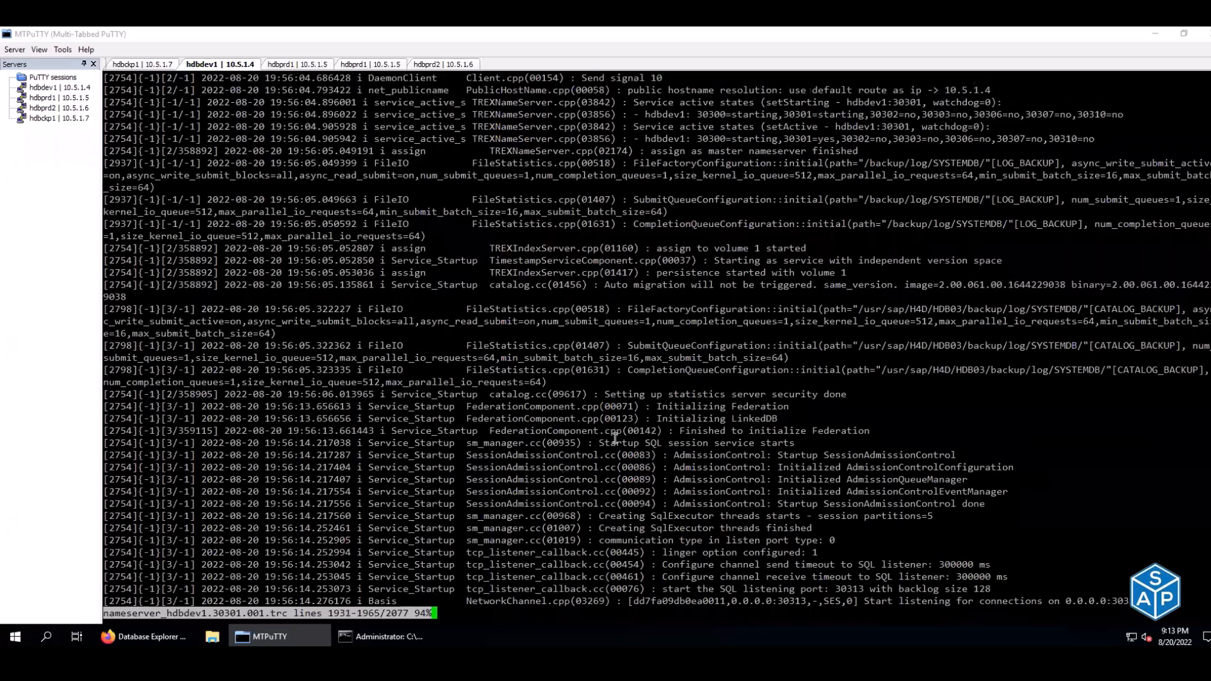
pyautogui.moveTo(777, 164); pyautogui.dragTo(1024, 164)
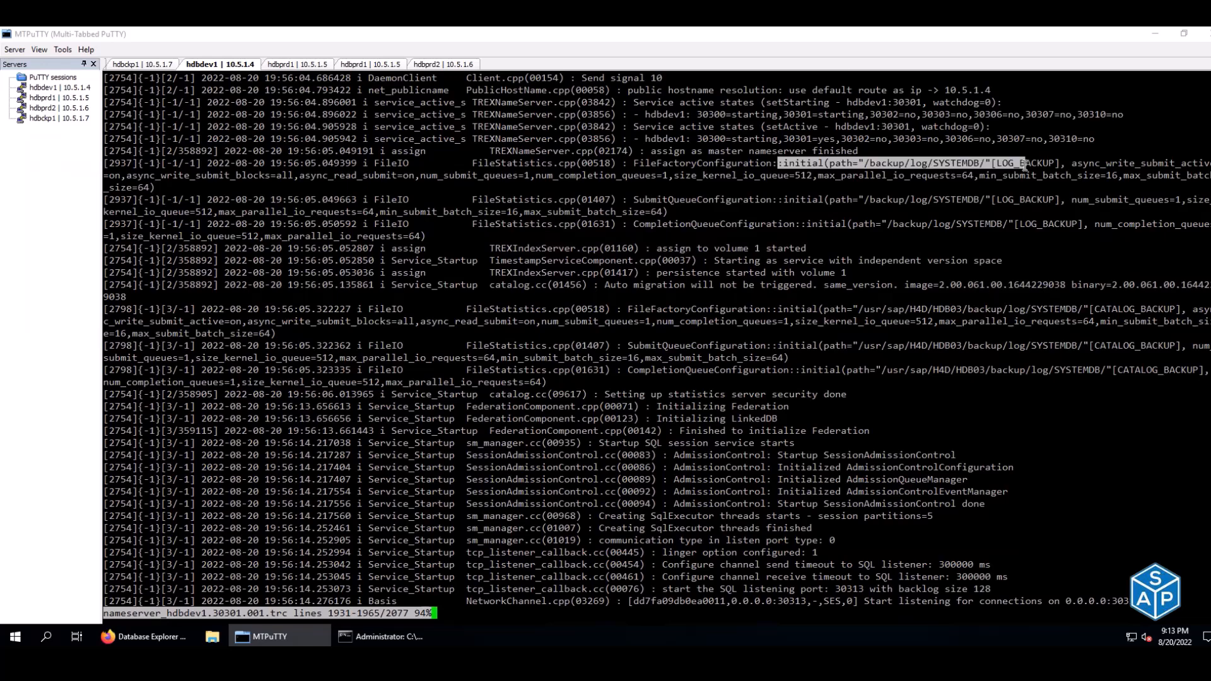
pyautogui.scroll(4, 1024, 164)
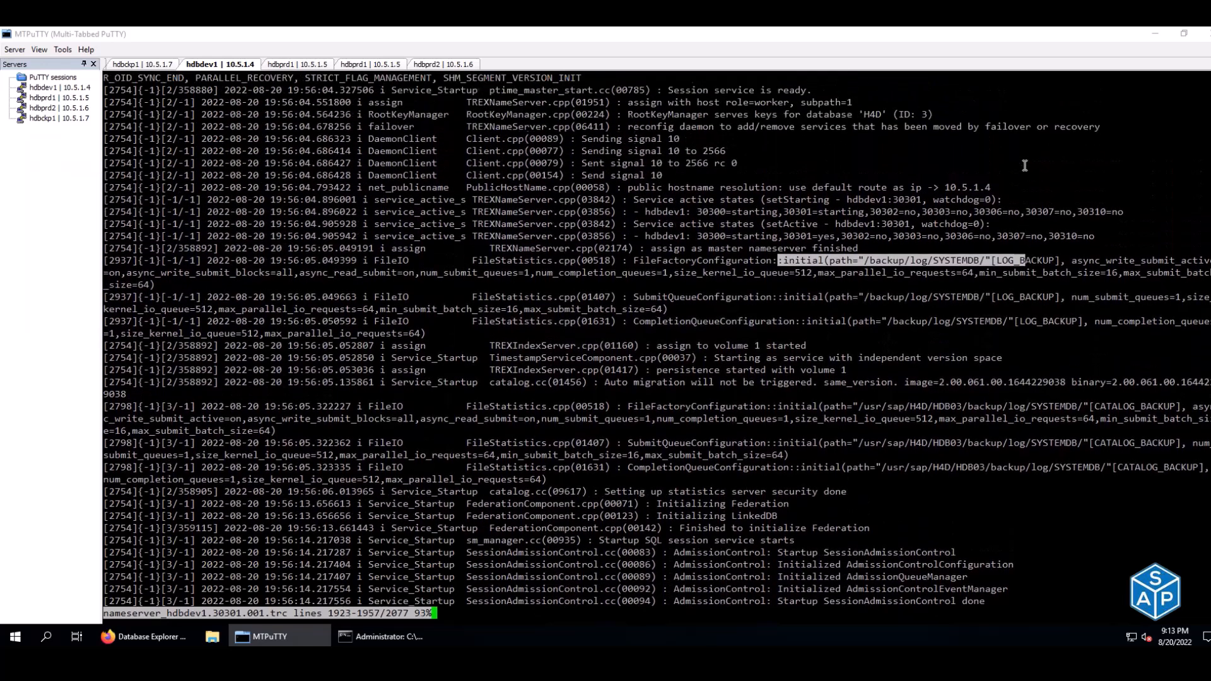
pyautogui.scroll(2, 1024, 165)
# - Quit less, clear the screen and check disk usage with df -h, noting /hana/shared at 80%
pyautogui.press('q')
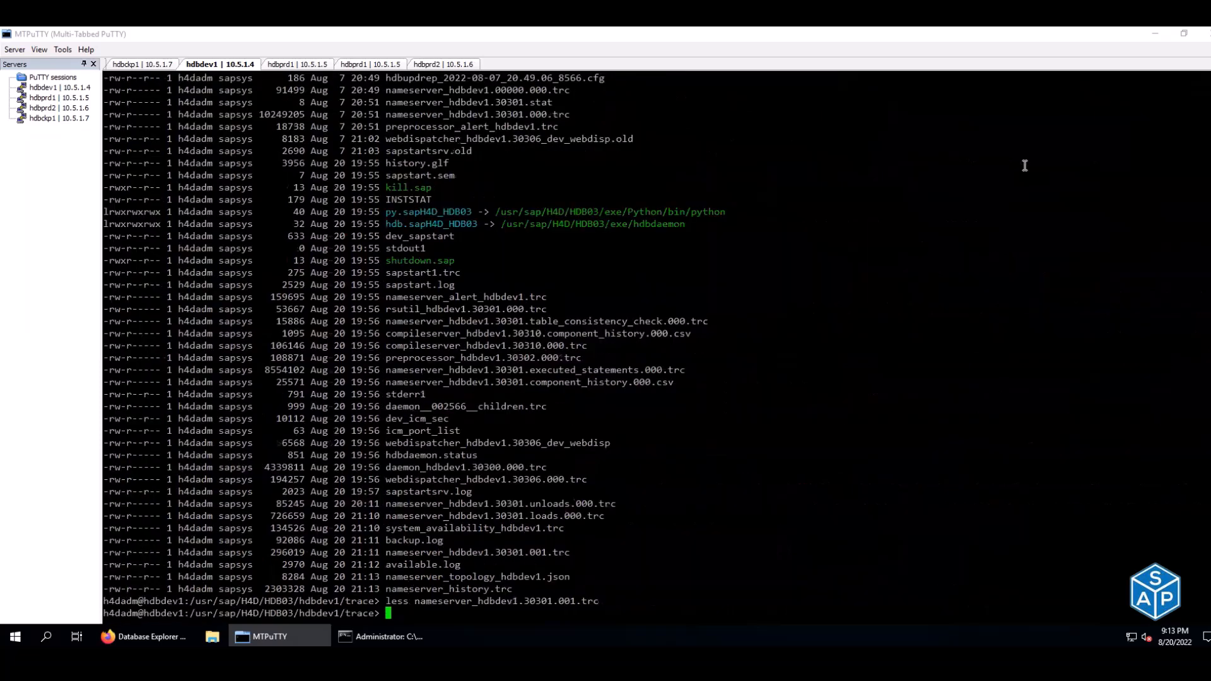
pyautogui.hotkey('ctrl', 'l')
pyautogui.write('df -h')
pyautogui.press('Return')
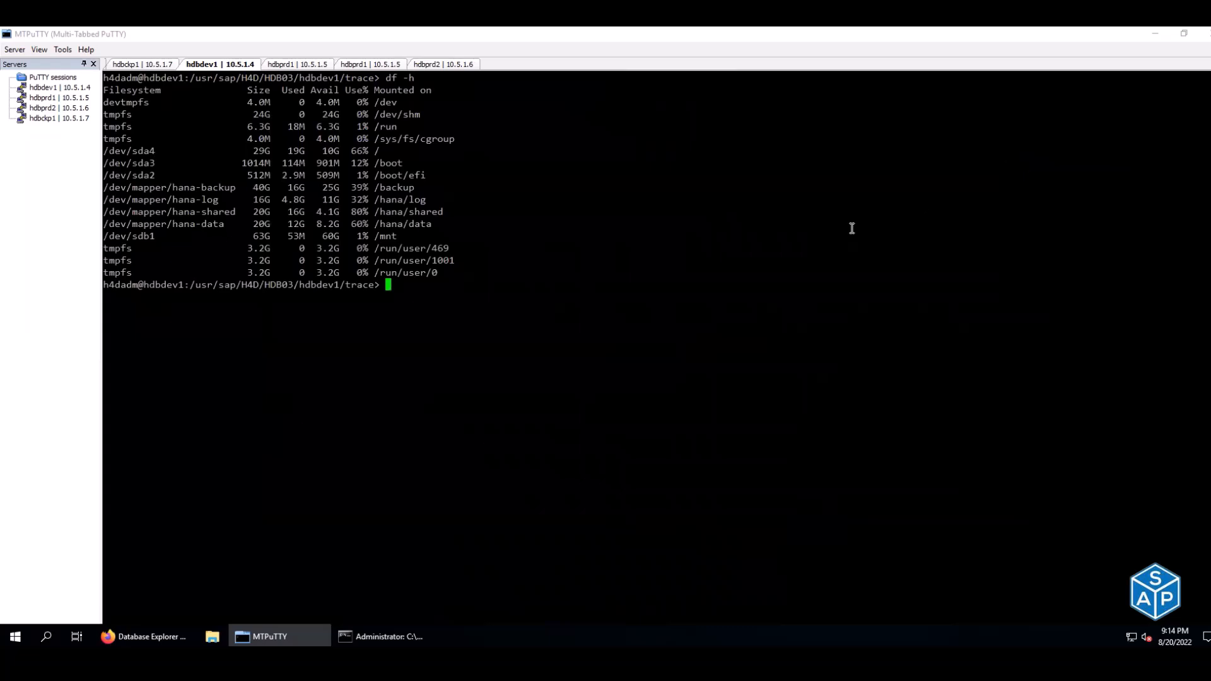
pyautogui.moveTo(349, 211); pyautogui.dragTo(382, 215)
pyautogui.click(382, 215)
# - Edit the recalled command into egrep 'fail|warn|err' nameserver_hdbdev1.30301.001.trc and run it
pyautogui.click(180, 629)
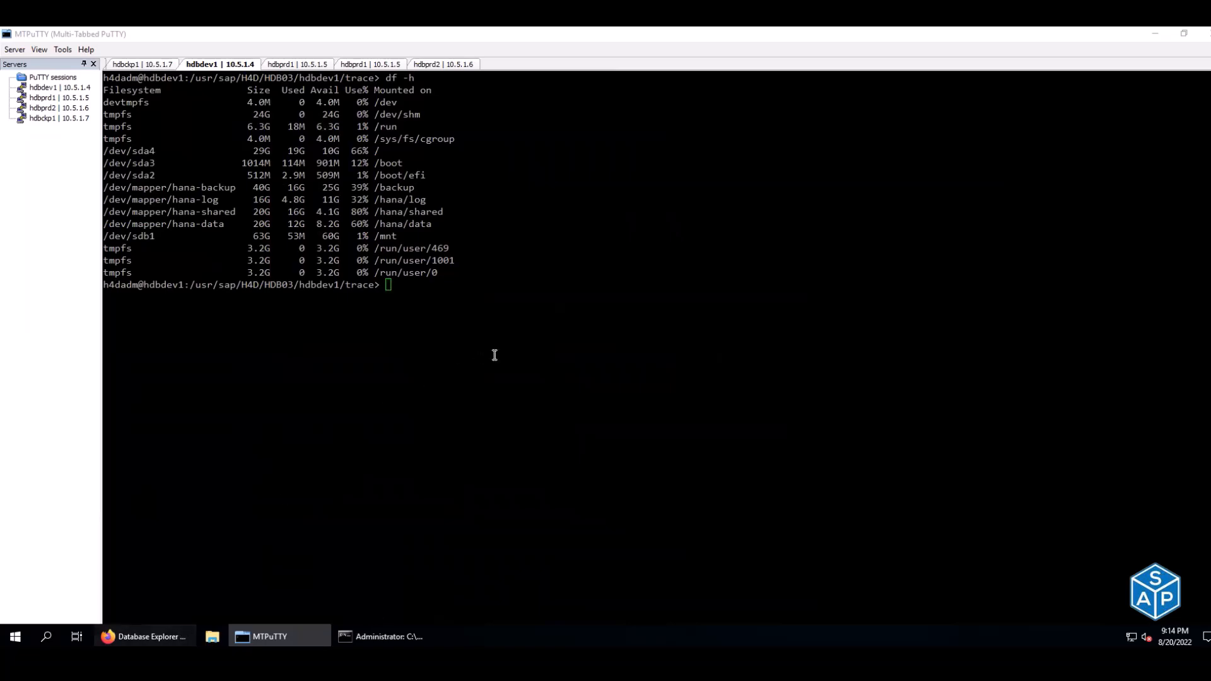
pyautogui.scroll(3, 495, 355)
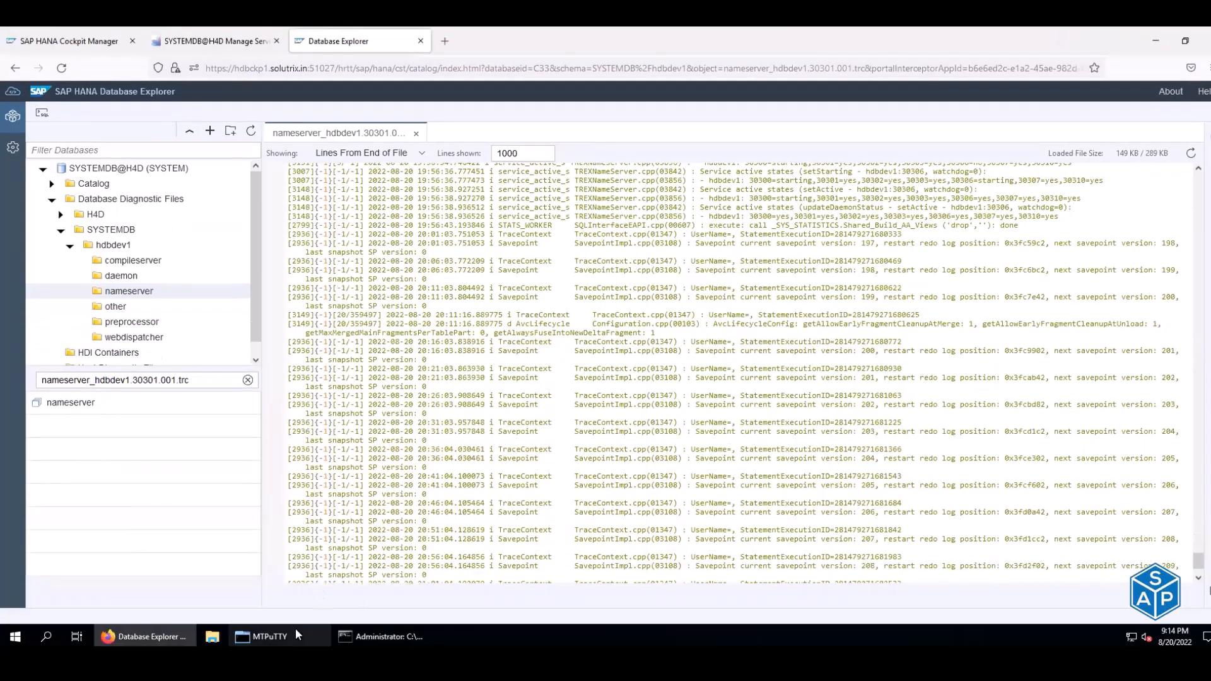
pyautogui.click(295, 628)
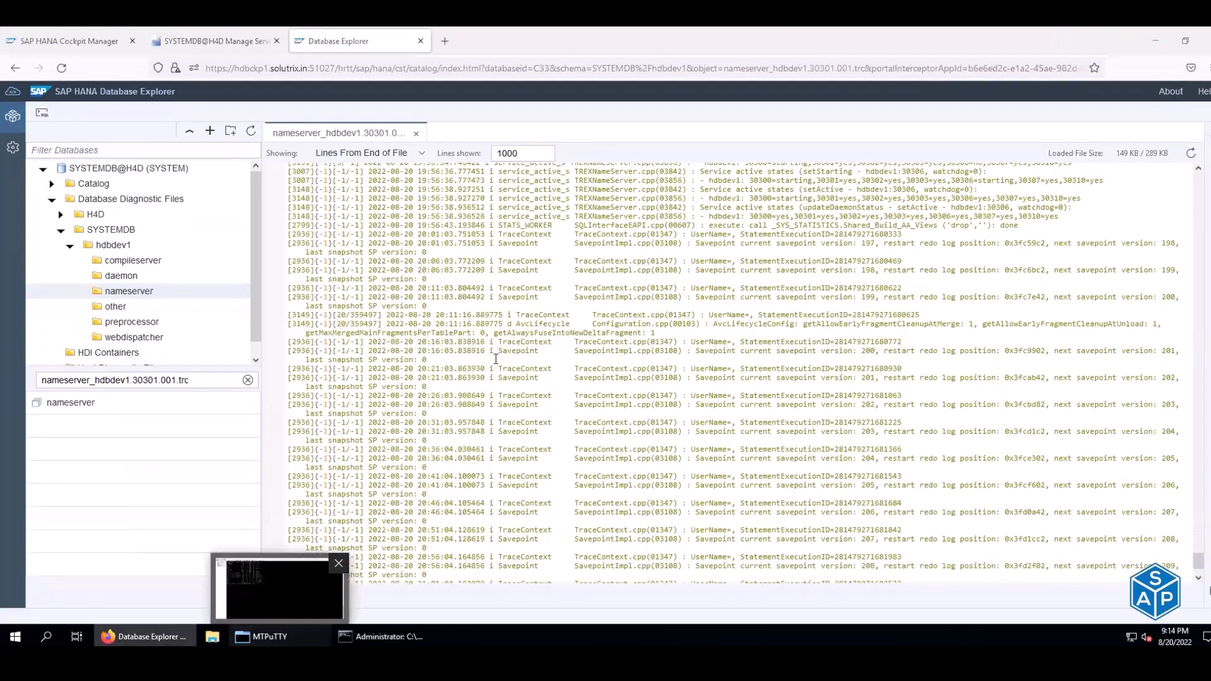
pyautogui.press('Up')
pyautogui.press('Up')
pyautogui.press('Up')
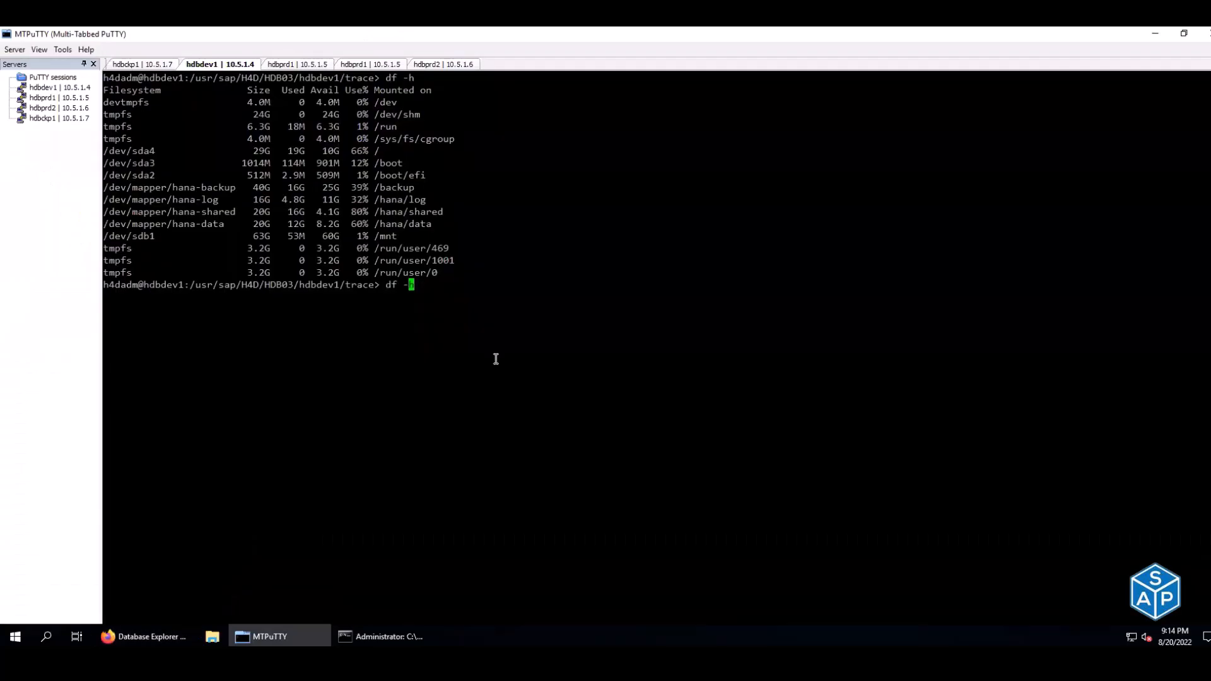
pyautogui.press('Left')
pyautogui.press('Left')
pyautogui.press('Left')
pyautogui.press('Left')
pyautogui.press('Left')
pyautogui.press('Left')
pyautogui.press('Left')
pyautogui.press('Left')
pyautogui.press('Left')
pyautogui.press('Left')
pyautogui.press('Left')
pyautogui.press('Left')
pyautogui.press('Left')
pyautogui.press('Left')
pyautogui.press('Left')
pyautogui.press('Left')
pyautogui.press('Left')
pyautogui.press('Left')
pyautogui.press('Left')
pyautogui.press('Left')
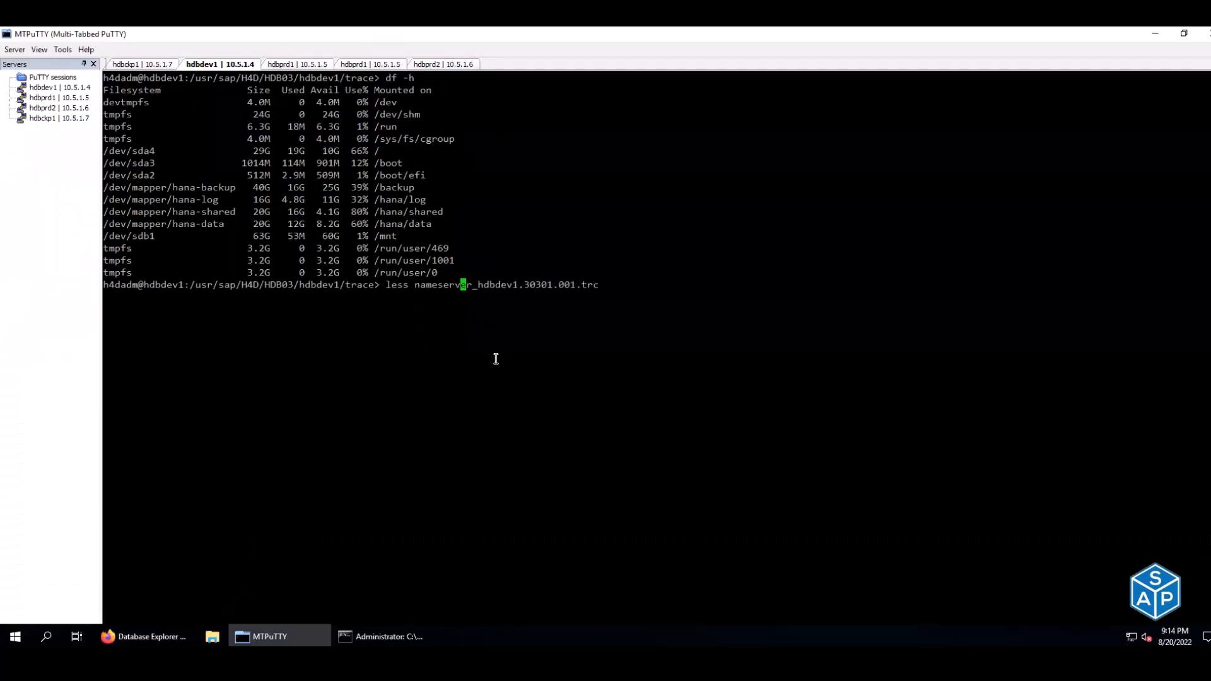
pyautogui.press('Delete')
pyautogui.press('Delete')
pyautogui.press('Delete')
pyautogui.press('Delete')
pyautogui.press('Delete')
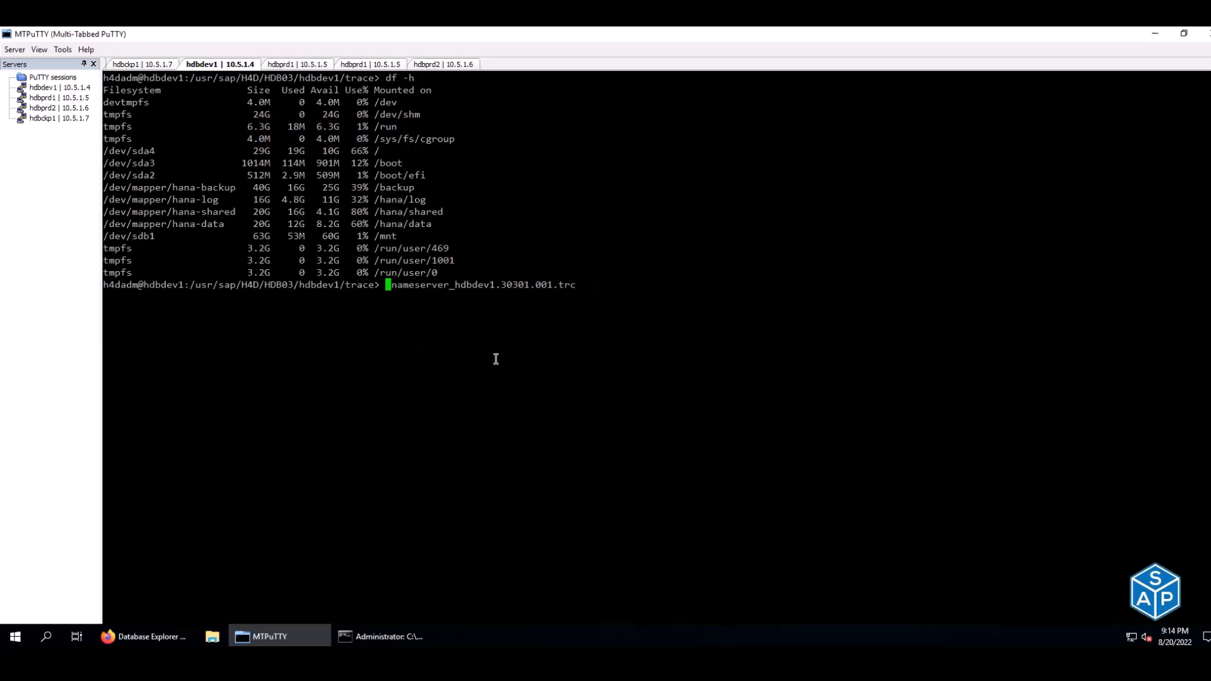
pyautogui.write('egrep ')
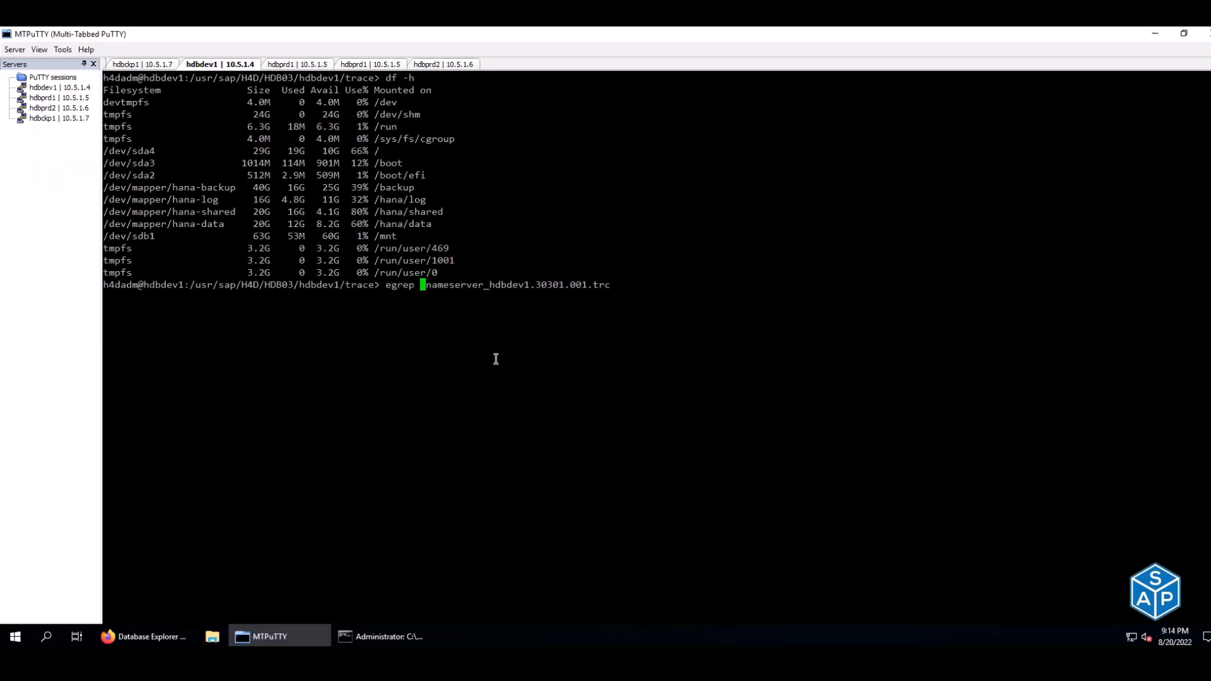
pyautogui.write("''")
pyautogui.press('Left')
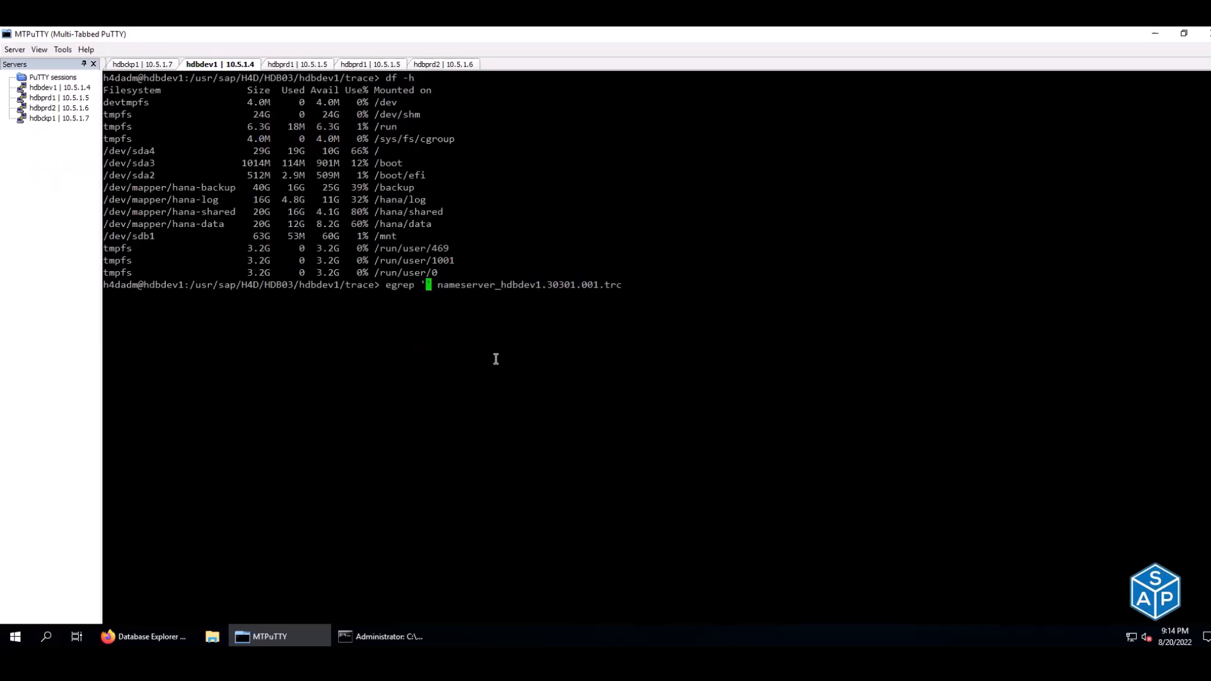
pyautogui.write('fail')
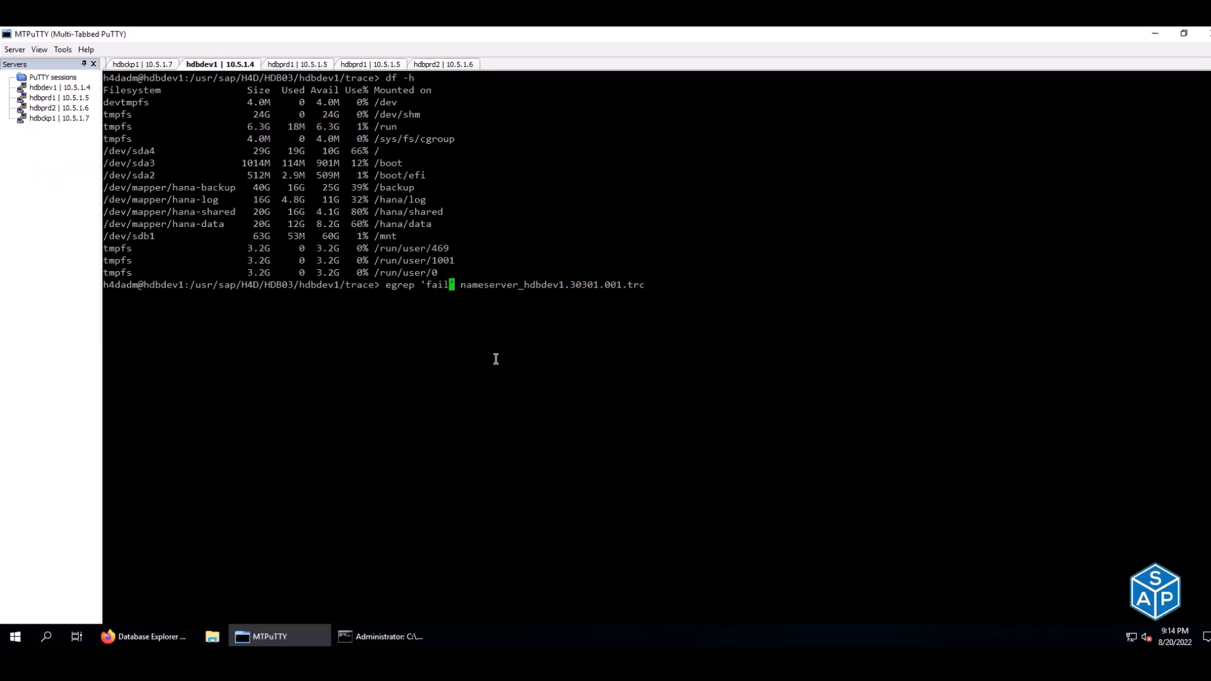
pyautogui.write('|warn')
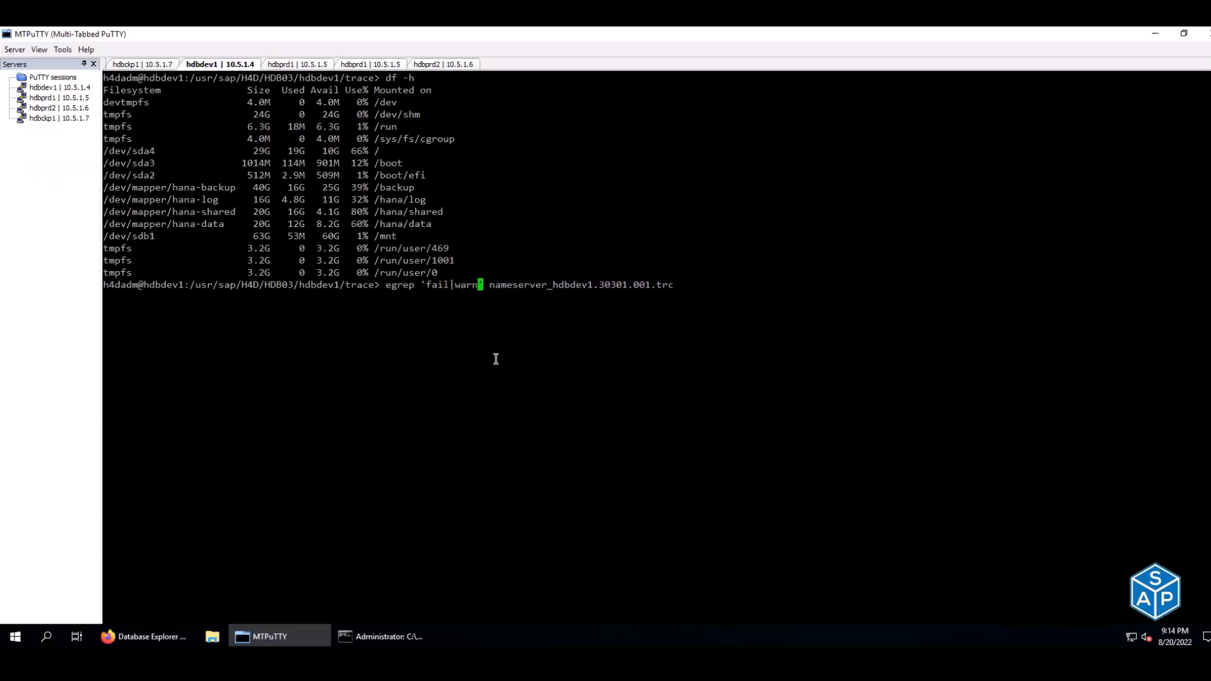
pyautogui.write('|err')
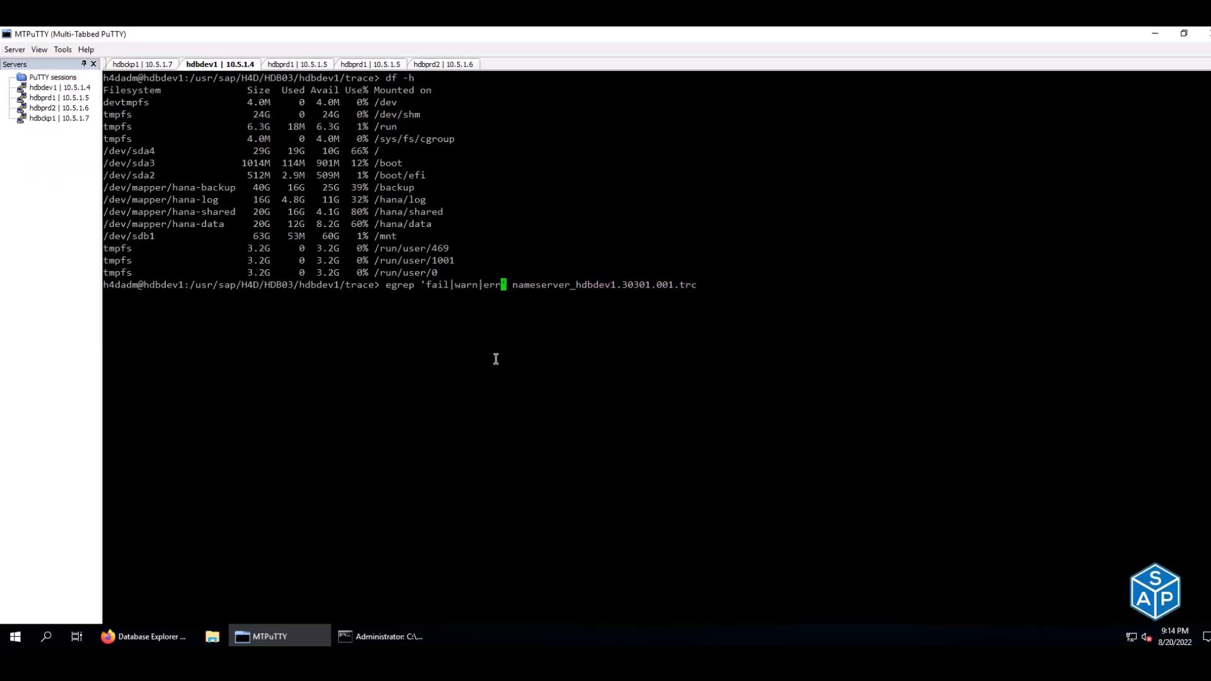
pyautogui.press('Return')
pyautogui.moveTo(583, 296); pyautogui.dragTo(755, 295)
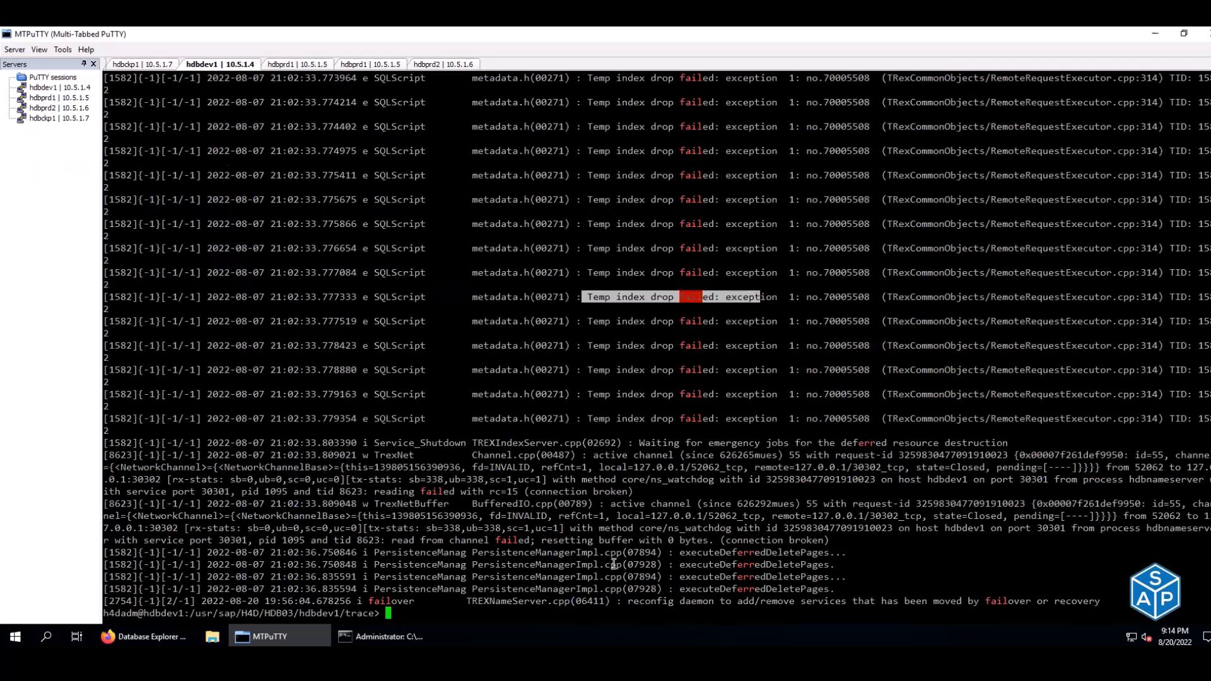
pyautogui.moveTo(432, 540); pyautogui.dragTo(635, 537)
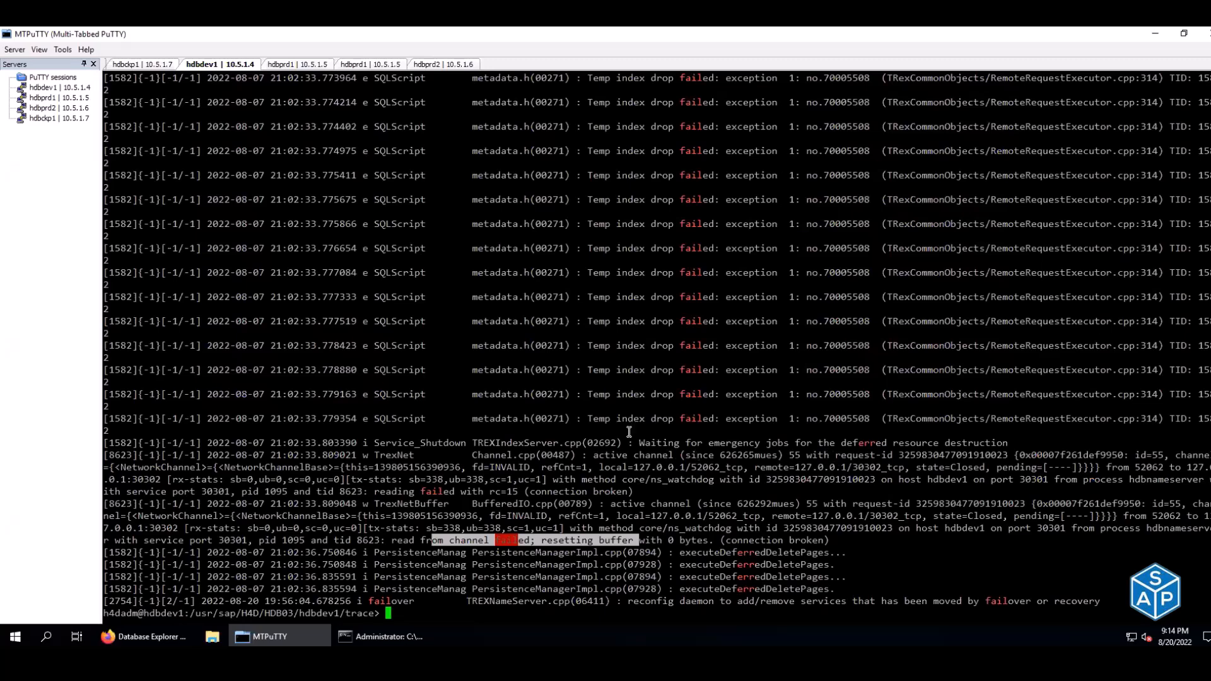
pyautogui.write('ls -ltr')
pyautogui.press('BackSpace')
pyautogui.press('BackSpace')
pyautogui.press('BackSpace')
pyautogui.press('BackSpace')
pyautogui.press('BackSpace')
pyautogui.press('BackSpace')
pyautogui.press('BackSpace')
pyautogui.moveTo(479, 599); pyautogui.dragTo(530, 600)
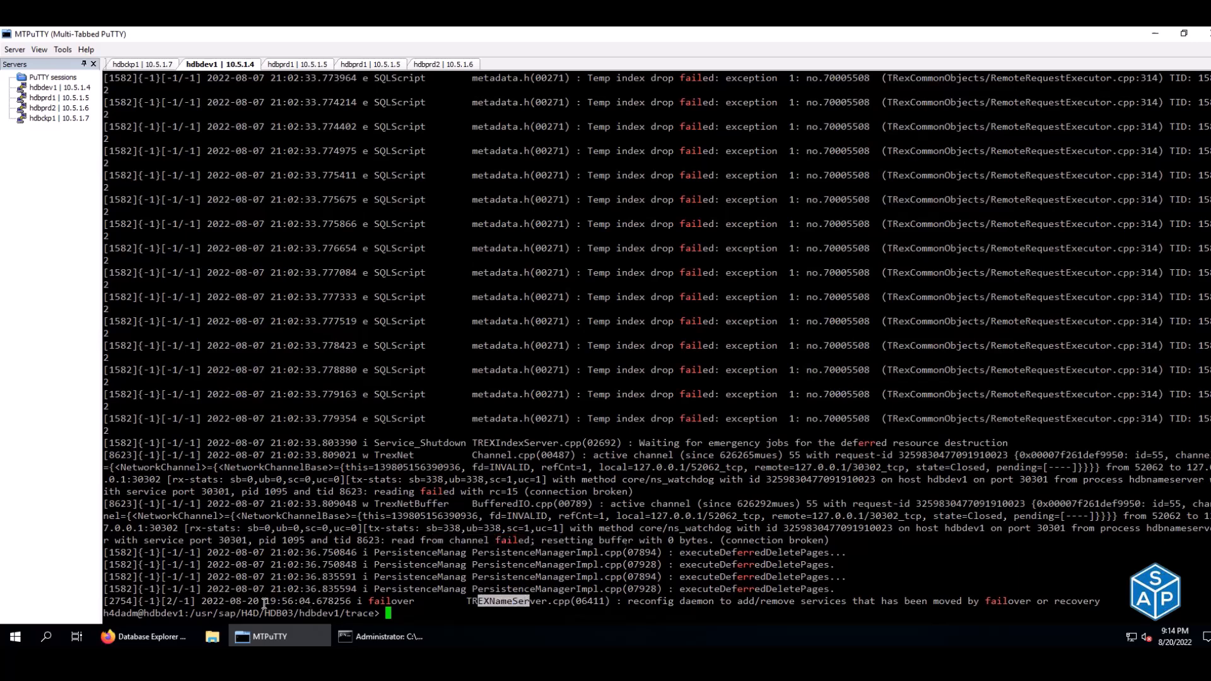
pyautogui.moveTo(241, 601); pyautogui.dragTo(258, 601)
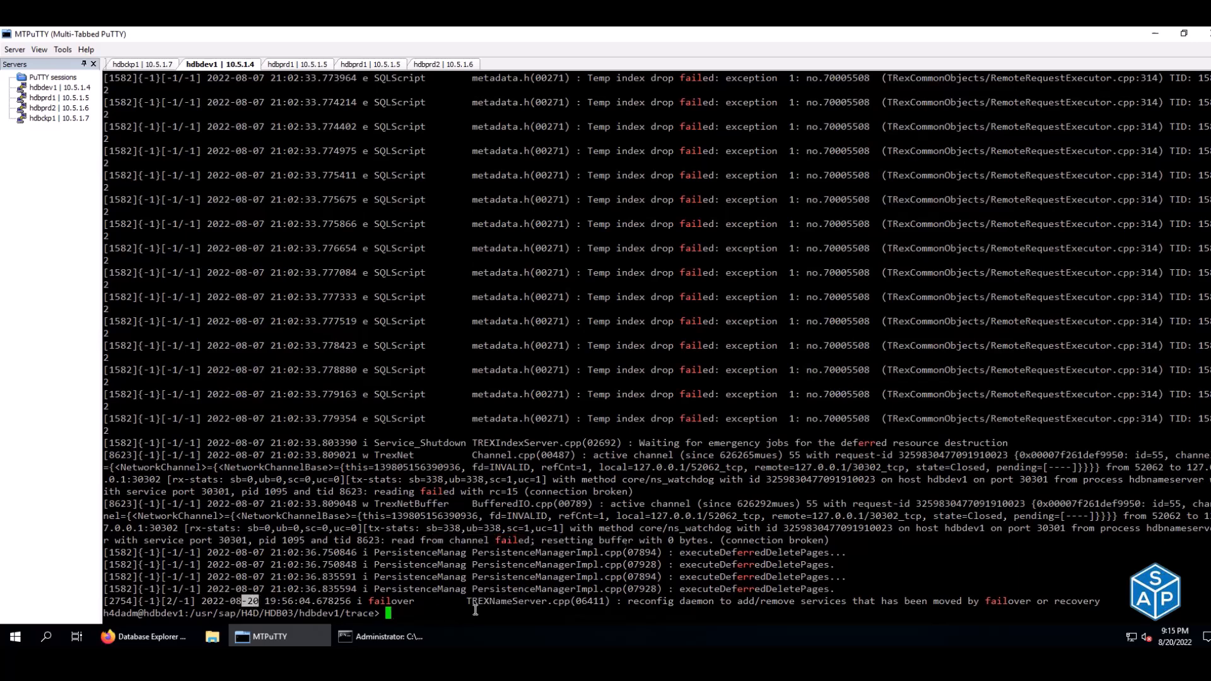
pyautogui.moveTo(476, 599); pyautogui.dragTo(1032, 600)
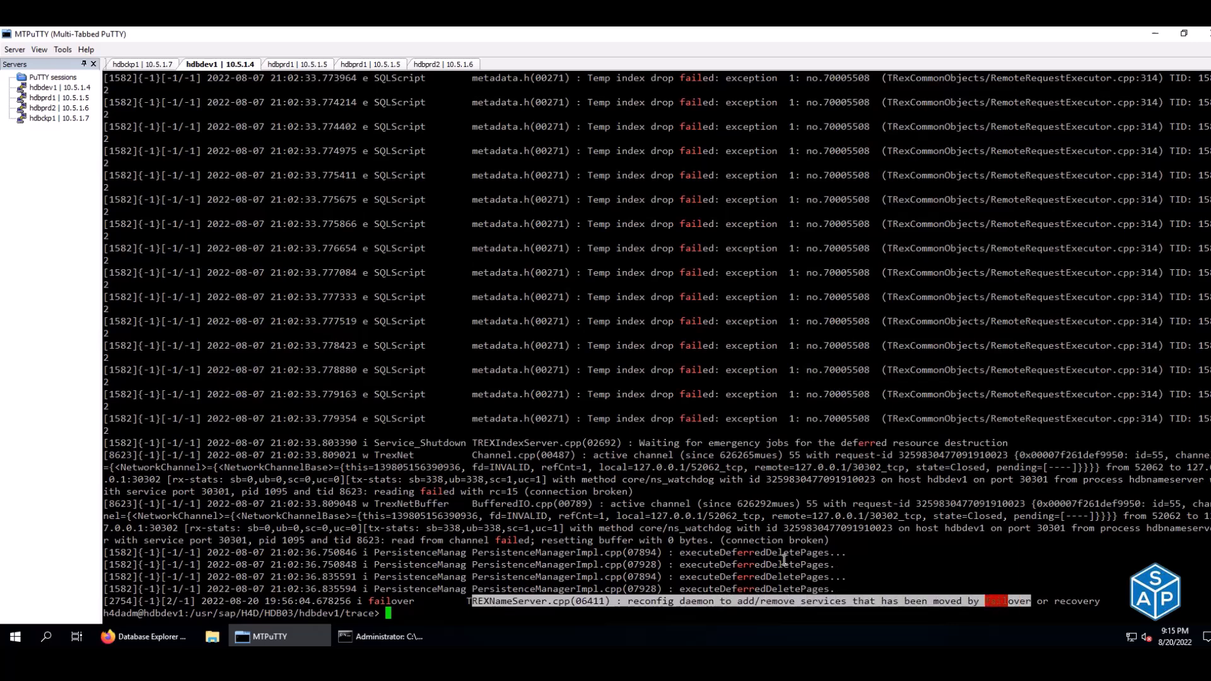
pyautogui.click(631, 601)
pyautogui.click(180, 635)
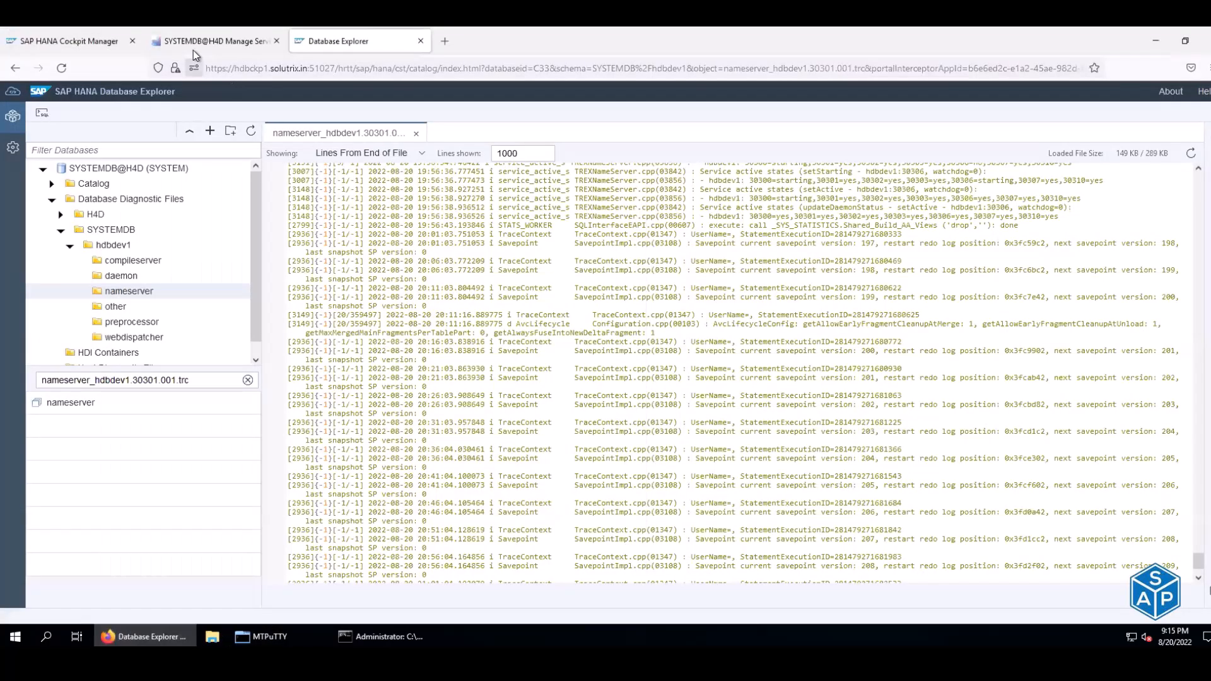
# - Check SYSTEMDB@H4D's 20-days-old backup alert from the Database Directory, then return to Home
pyautogui.click(193, 51)
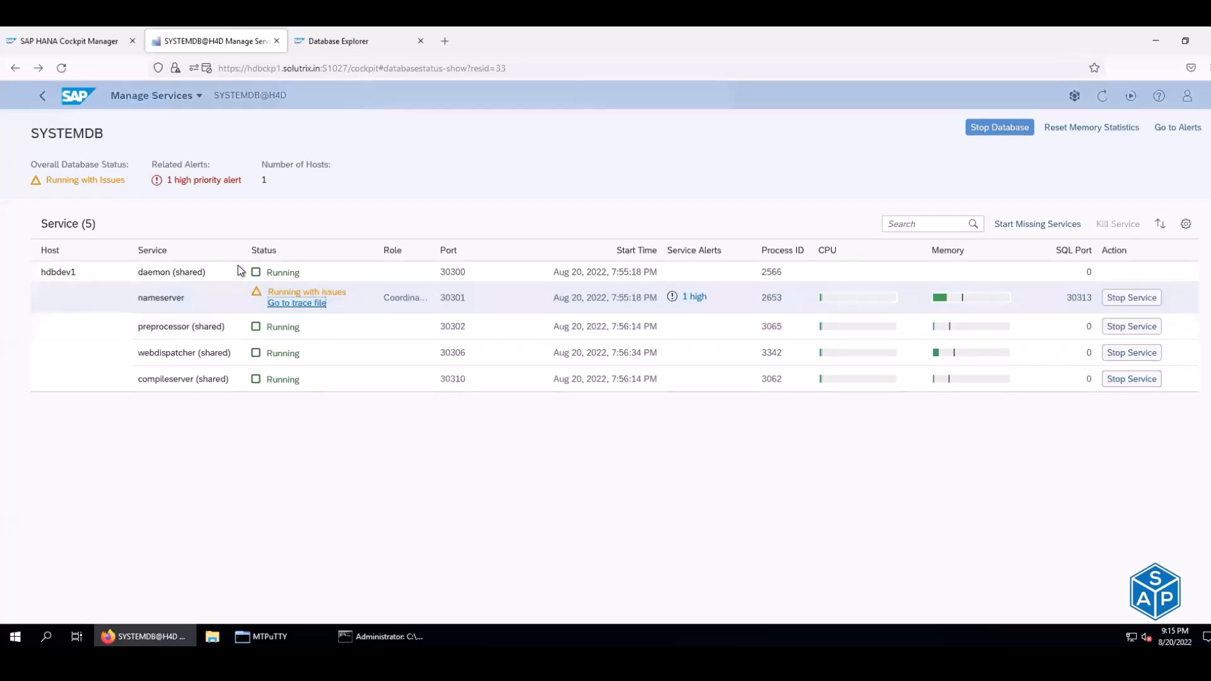
pyautogui.click(19, 69)
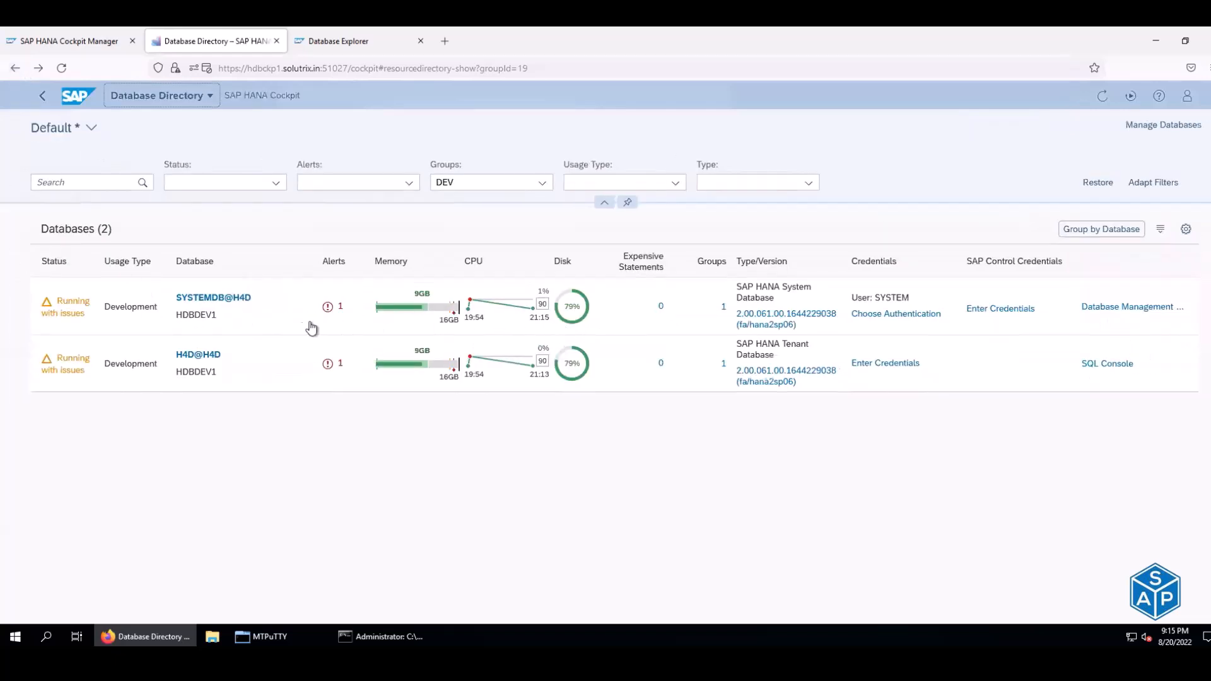
pyautogui.click(337, 308)
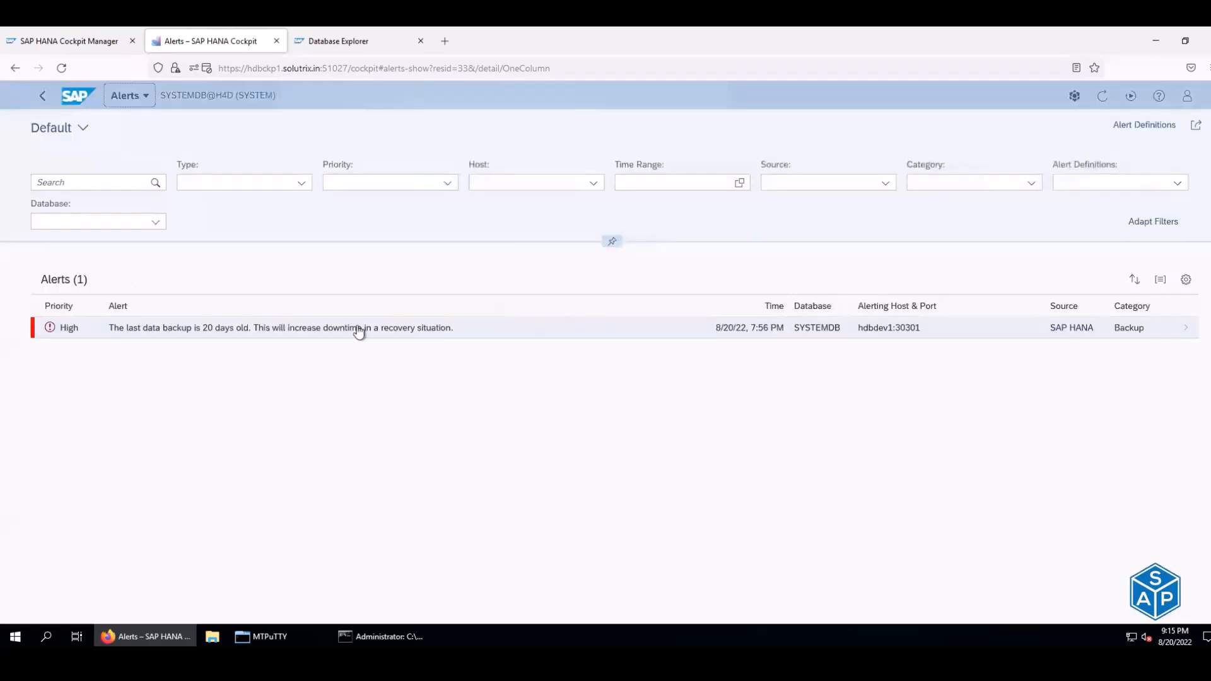
pyautogui.click(15, 68)
pyautogui.click(15, 68)
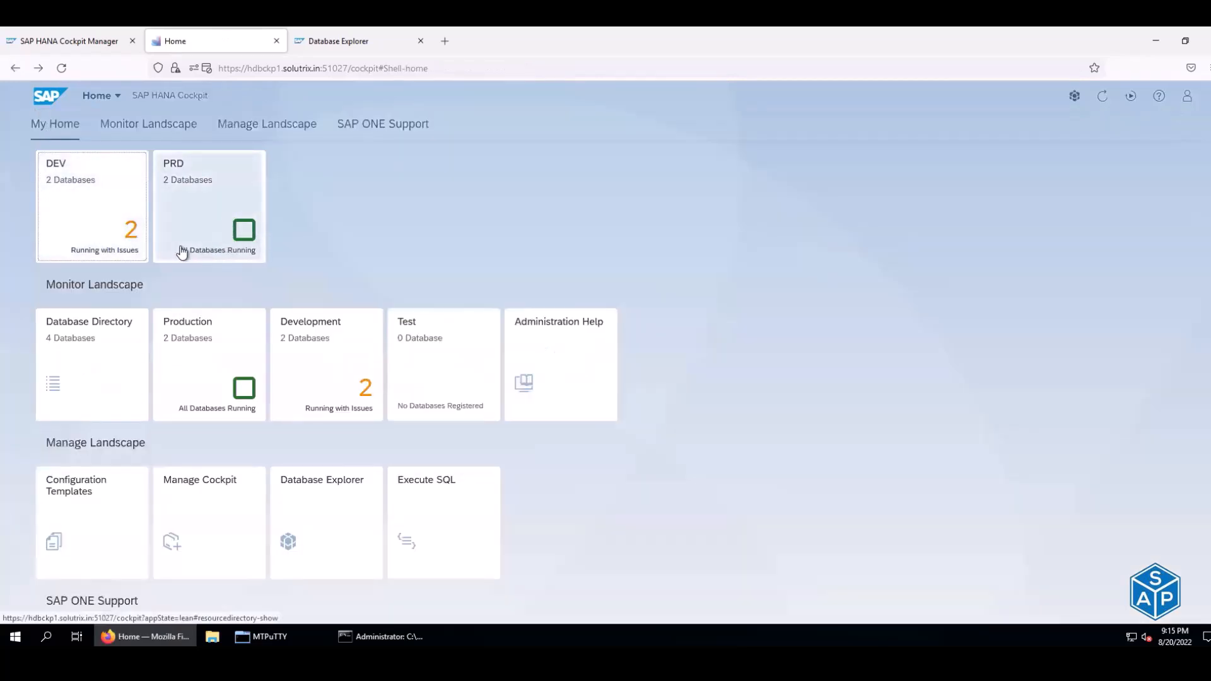
# - Open the PRD group and note H4P@H4P and SYSTEMDB@H4P are both PRODUCTION databases
pyautogui.click(205, 214)
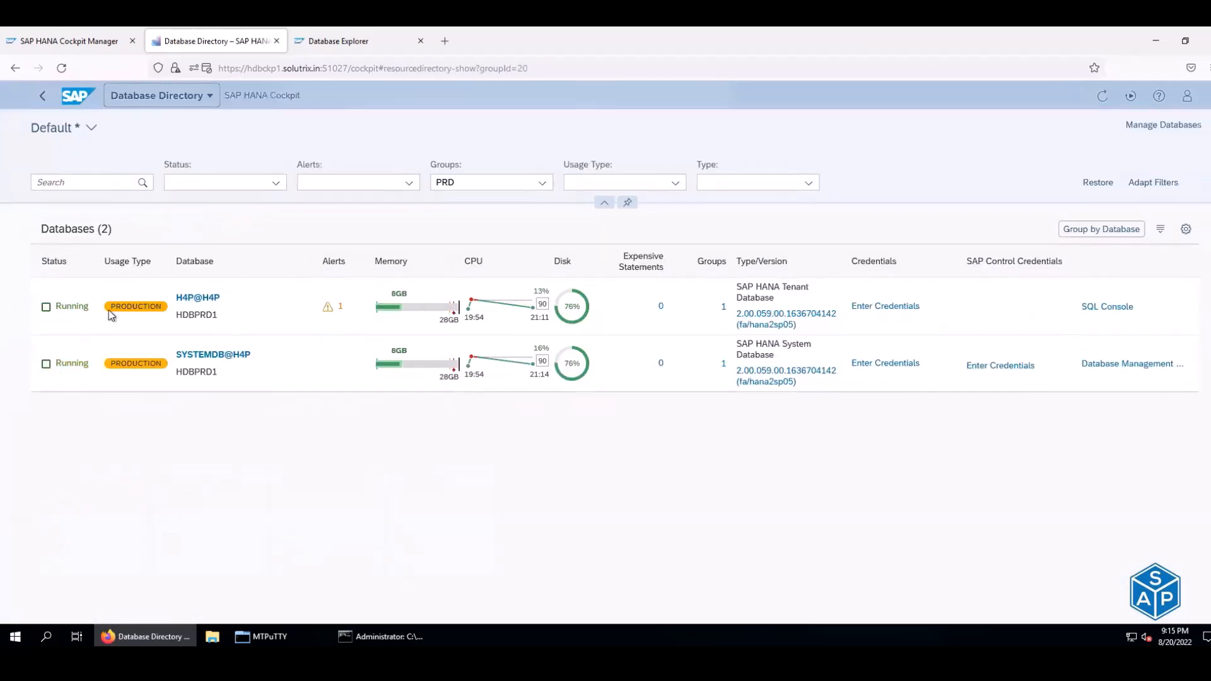
pyautogui.moveTo(107, 309); pyautogui.dragTo(159, 307)
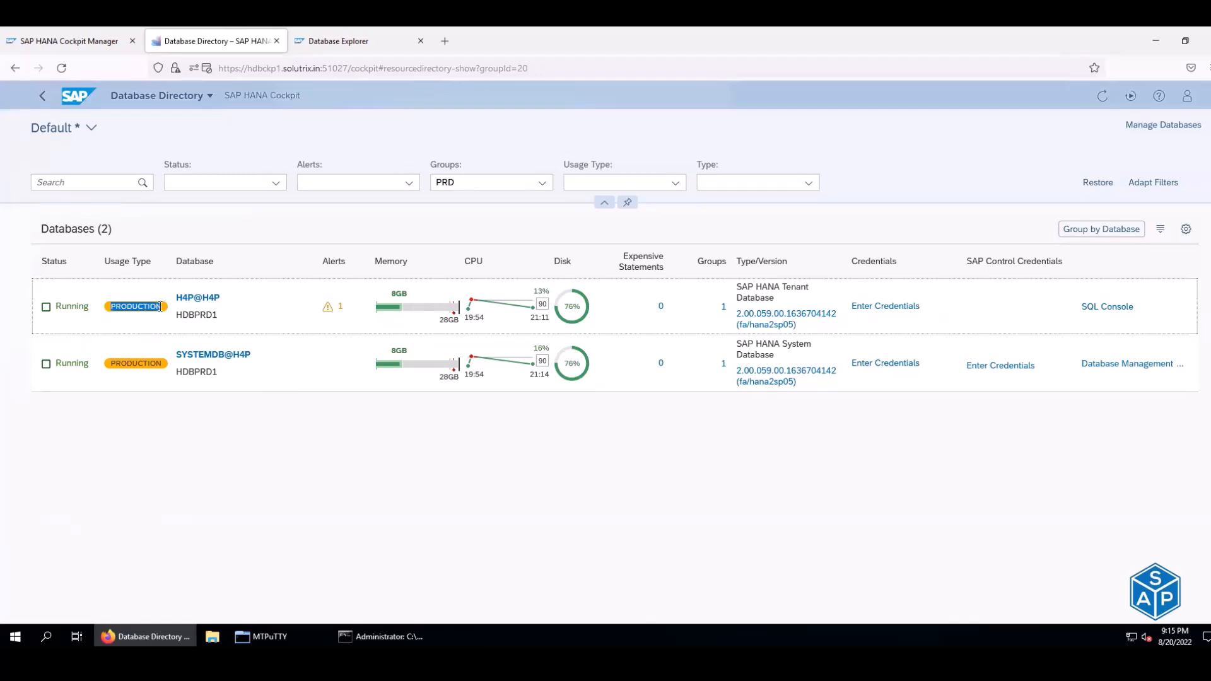
pyautogui.moveTo(111, 364); pyautogui.dragTo(169, 366)
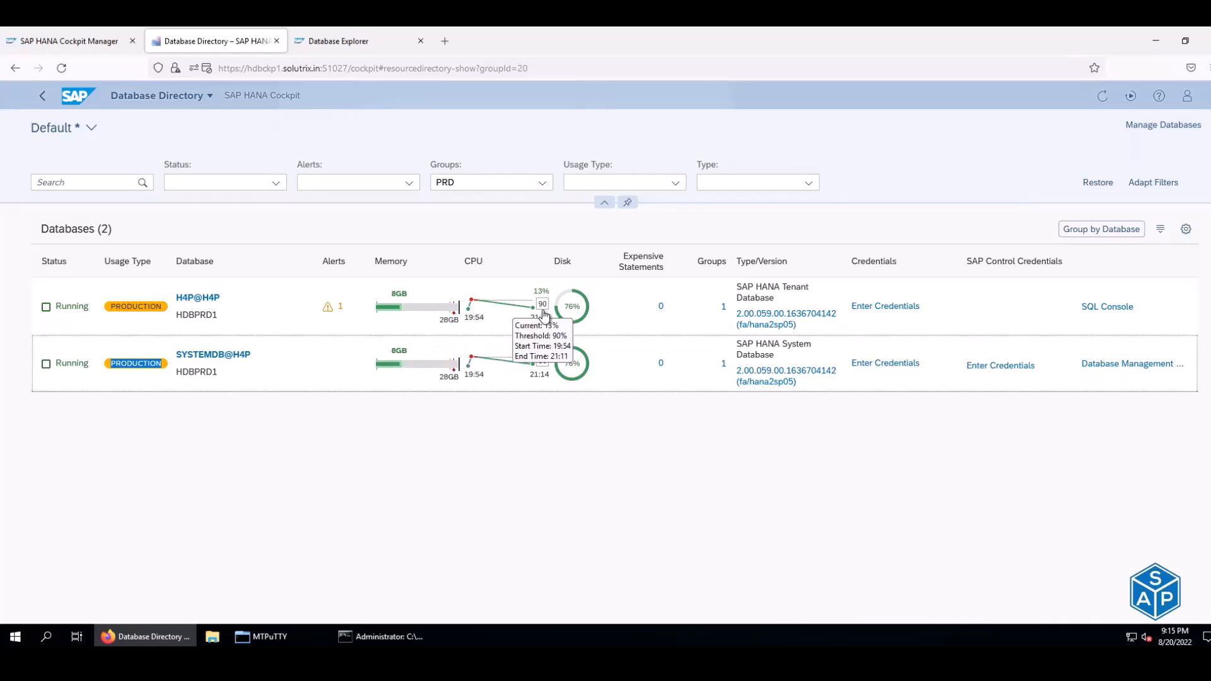
pyautogui.moveTo(574, 315)
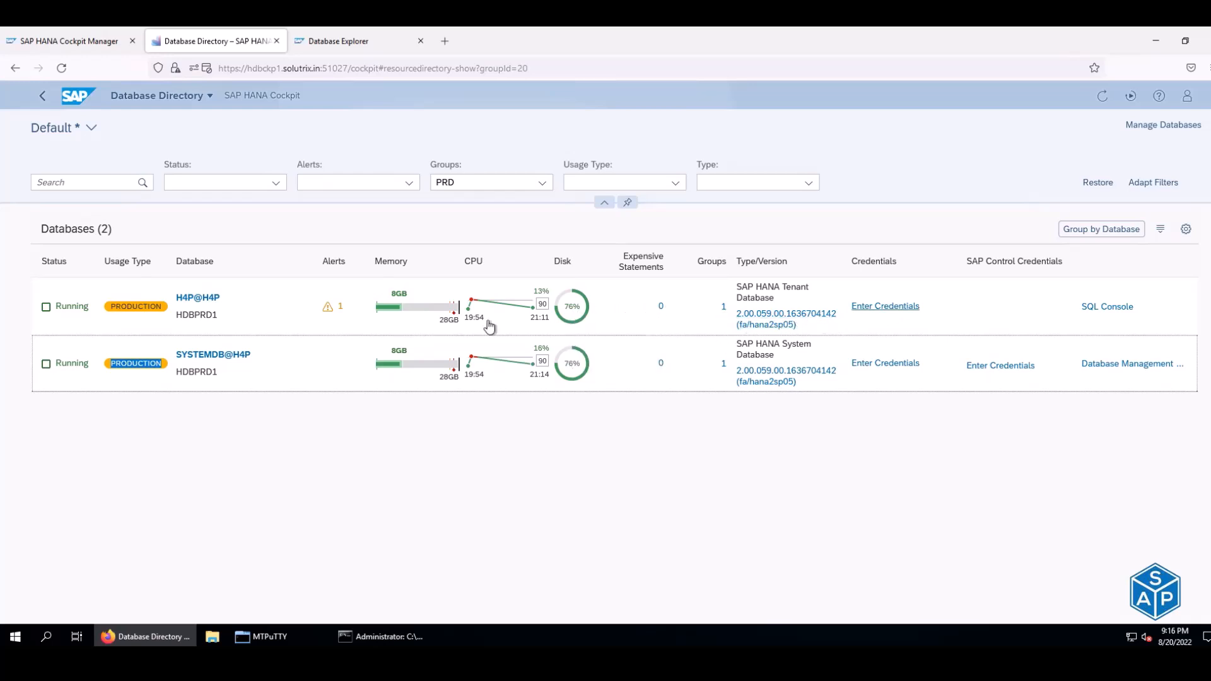
# - Open H4P@H4P's alerts and paste the administrator username from spreadsheet cell D29 into Credentials
pyautogui.click(331, 308)
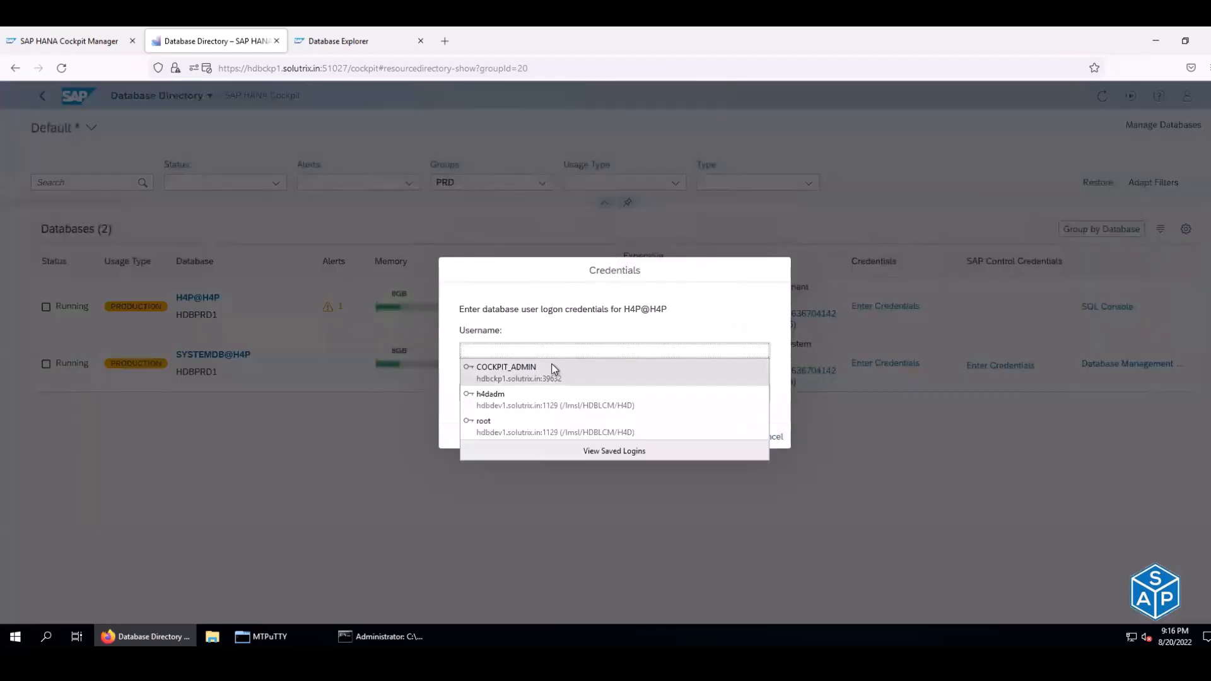
pyautogui.click(525, 350)
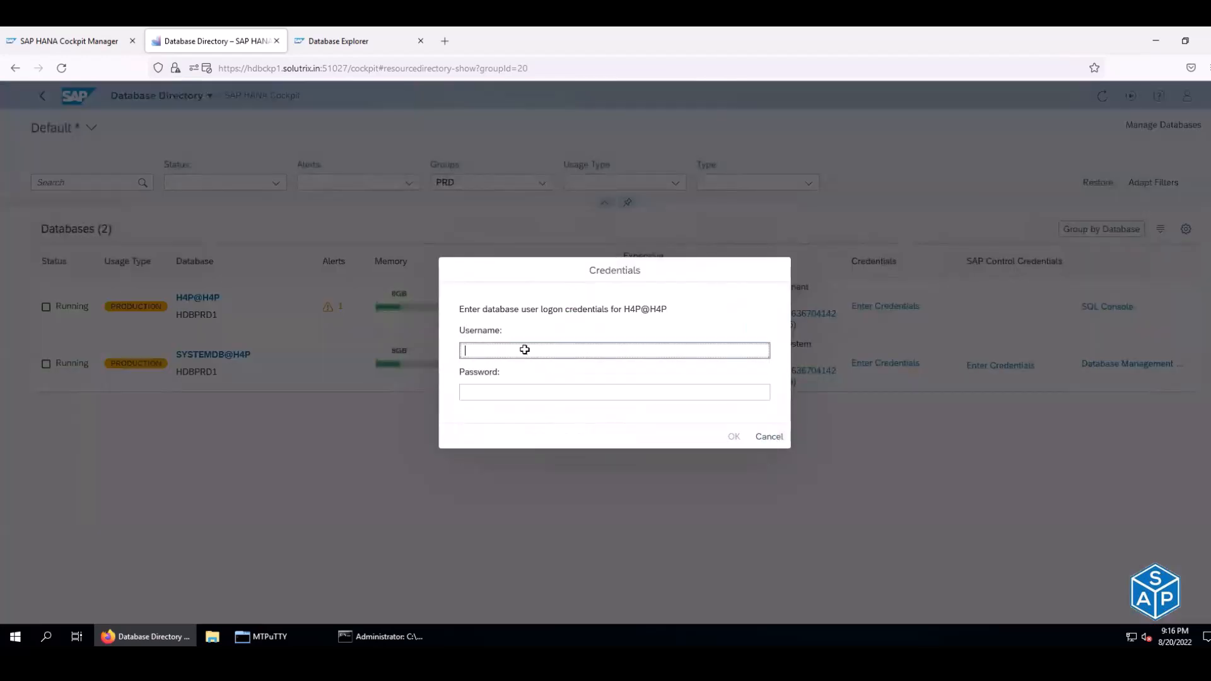
pyautogui.hotkey('alt', 'Tab')
pyautogui.click(429, 514)
pyautogui.hotkey('ctrl', 'c')
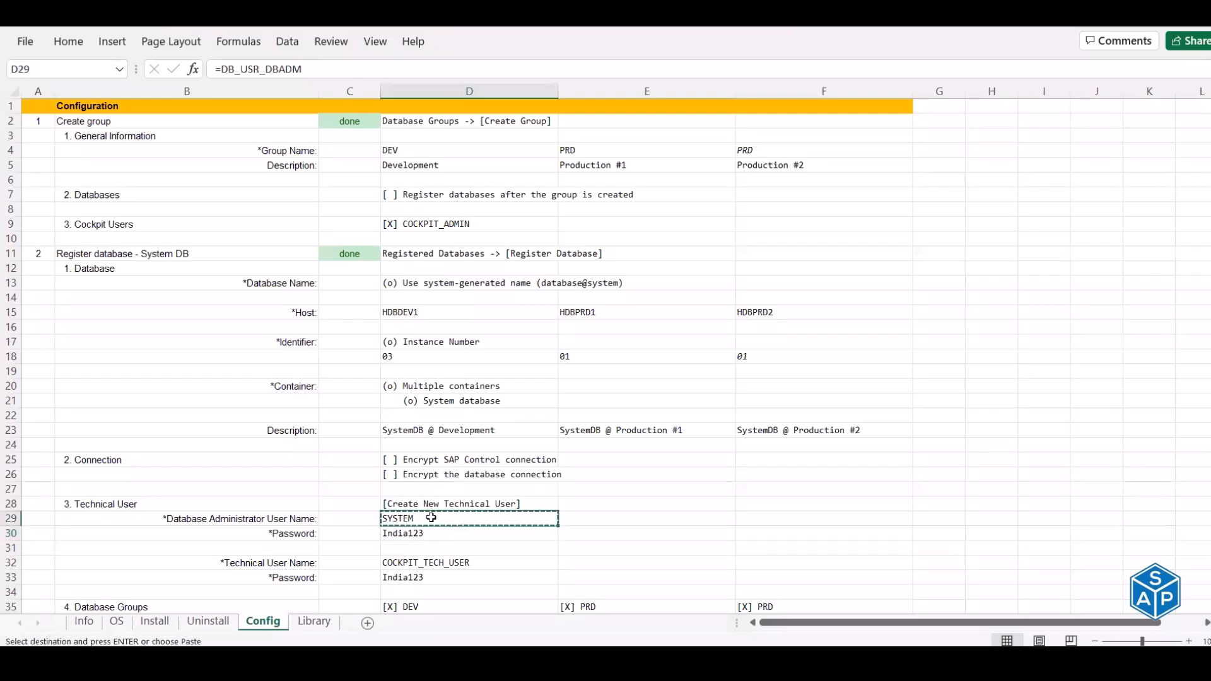
pyautogui.hotkey('alt', 'Tab')
pyautogui.hotkey('ctrl', 'v')
pyautogui.press('Tab')
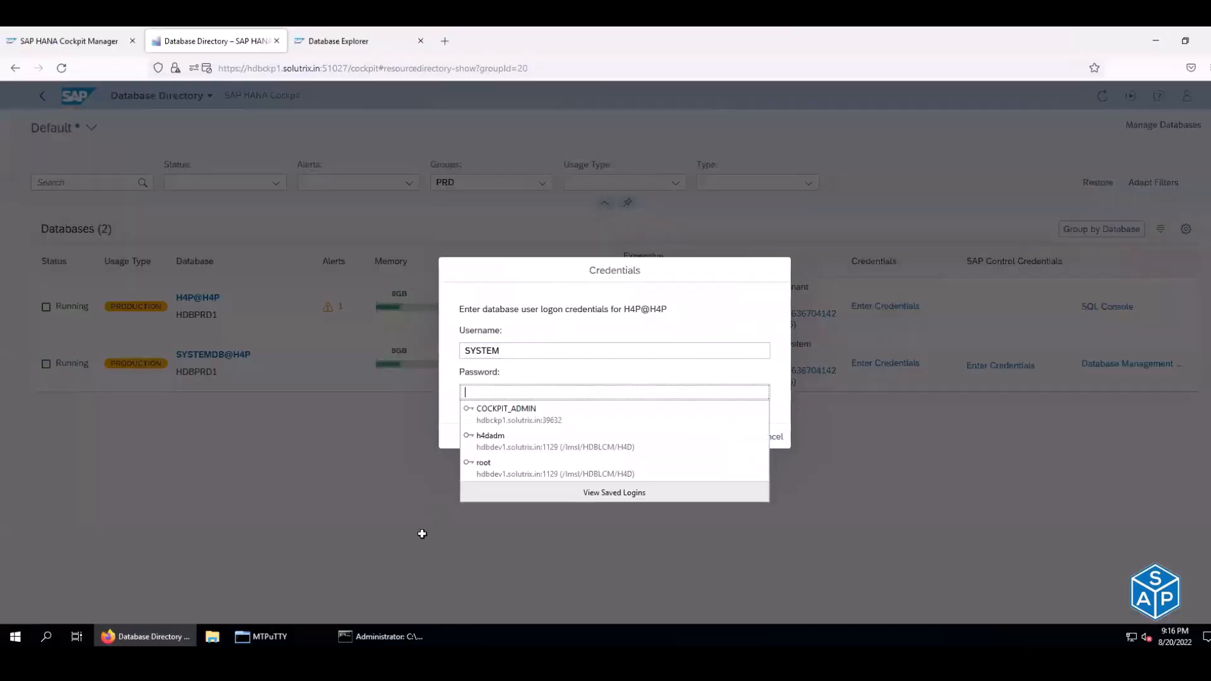
pyautogui.hotkey('alt', 'Tab')
pyautogui.click(422, 535)
pyautogui.hotkey('ctrl', 'c')
pyautogui.hotkey('alt', 'Tab')
pyautogui.hotkey('ctrl', 'v')
pyautogui.click(731, 435)
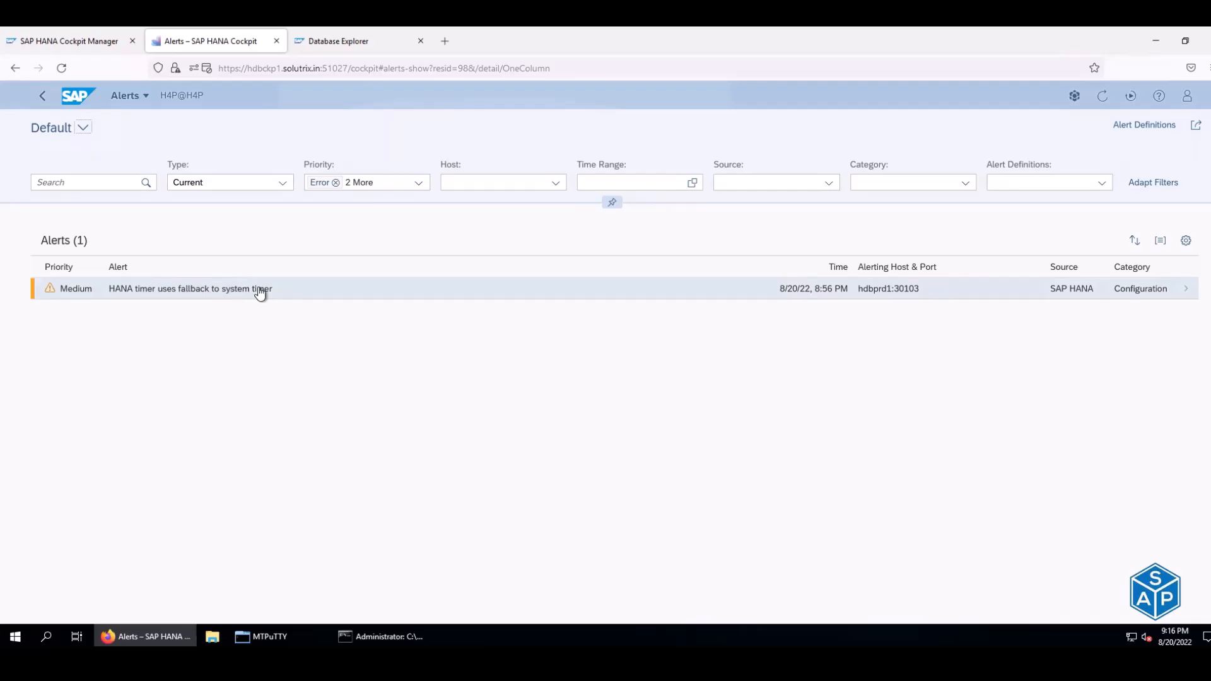
pyautogui.click(162, 287)
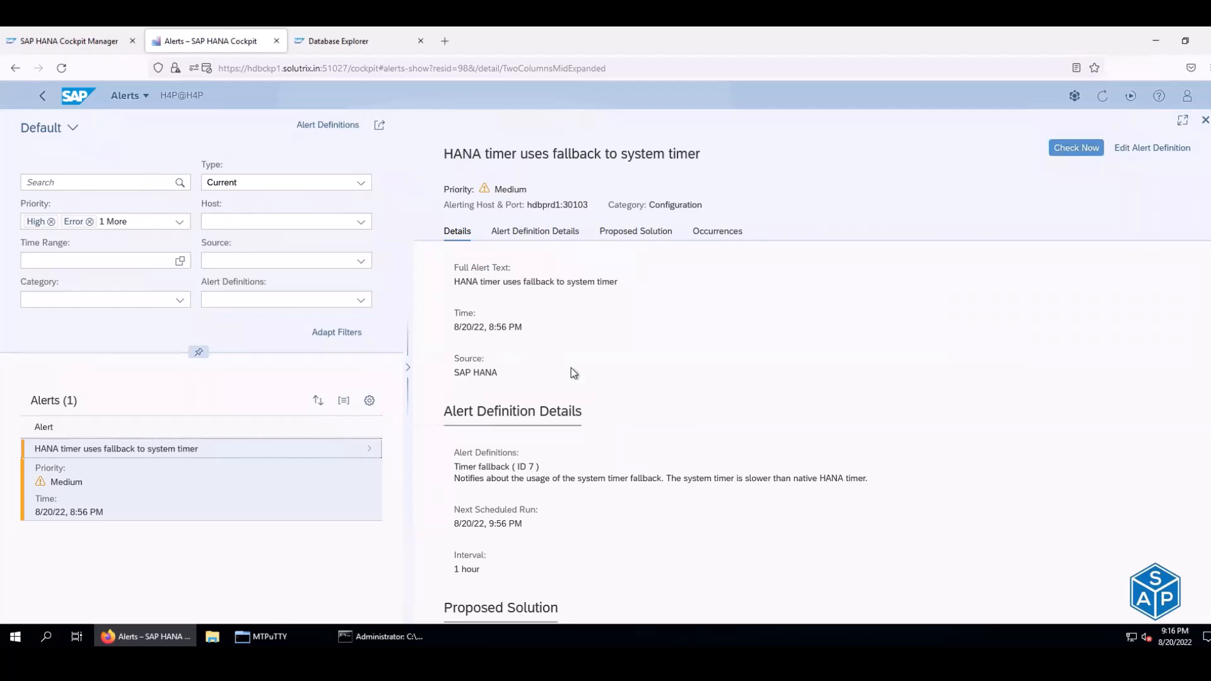
pyautogui.scroll(-2, 565, 371)
pyautogui.moveTo(463, 402); pyautogui.dragTo(661, 411)
pyautogui.moveTo(736, 414); pyautogui.dragTo(851, 414)
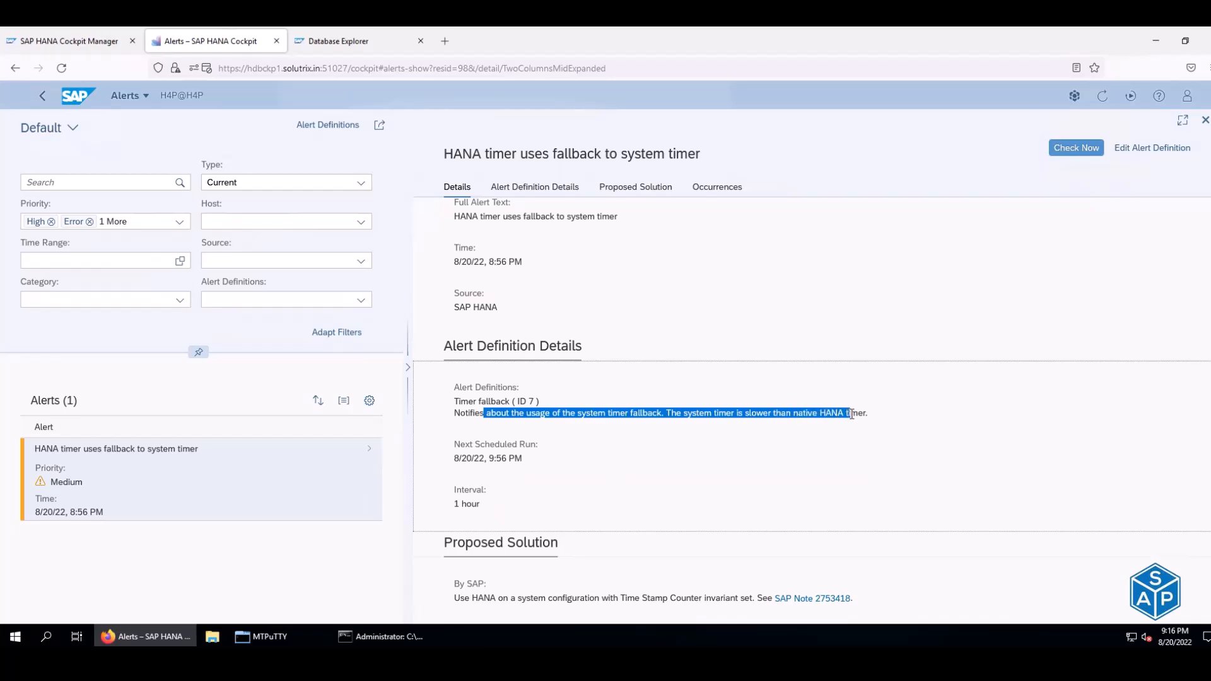
pyautogui.scroll(-1, 852, 416)
pyautogui.moveTo(472, 533); pyautogui.dragTo(732, 531)
pyautogui.moveTo(855, 534); pyautogui.dragTo(761, 535)
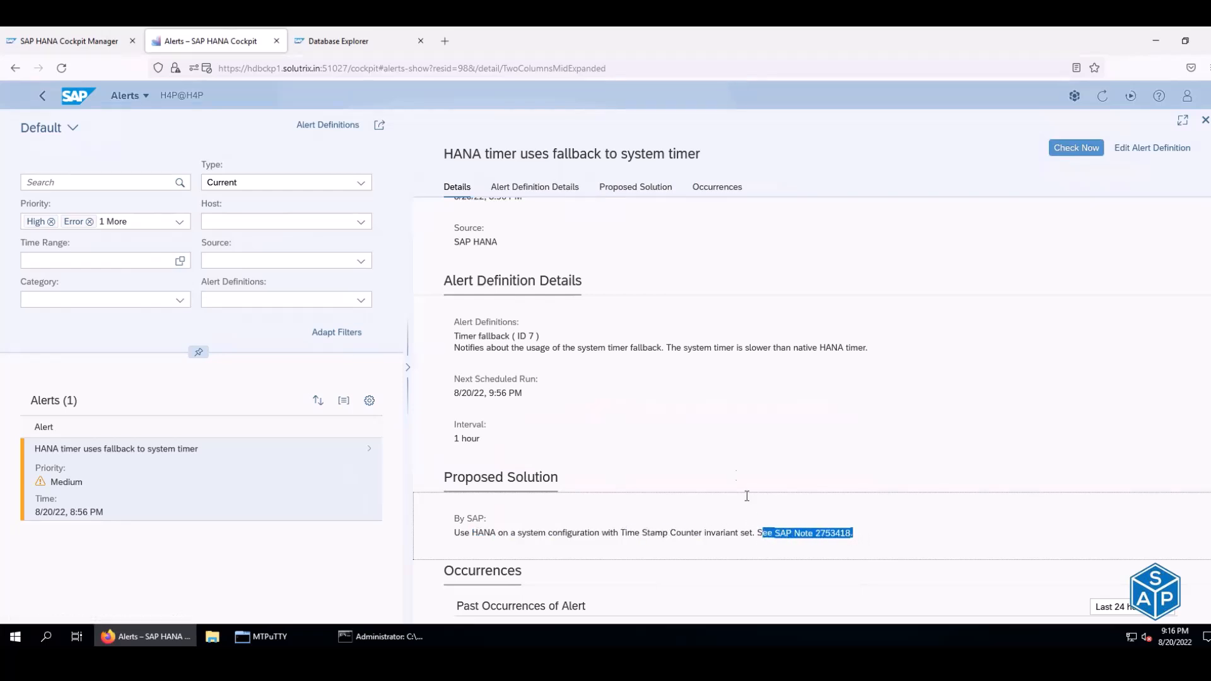
pyautogui.scroll(-2, 738, 473)
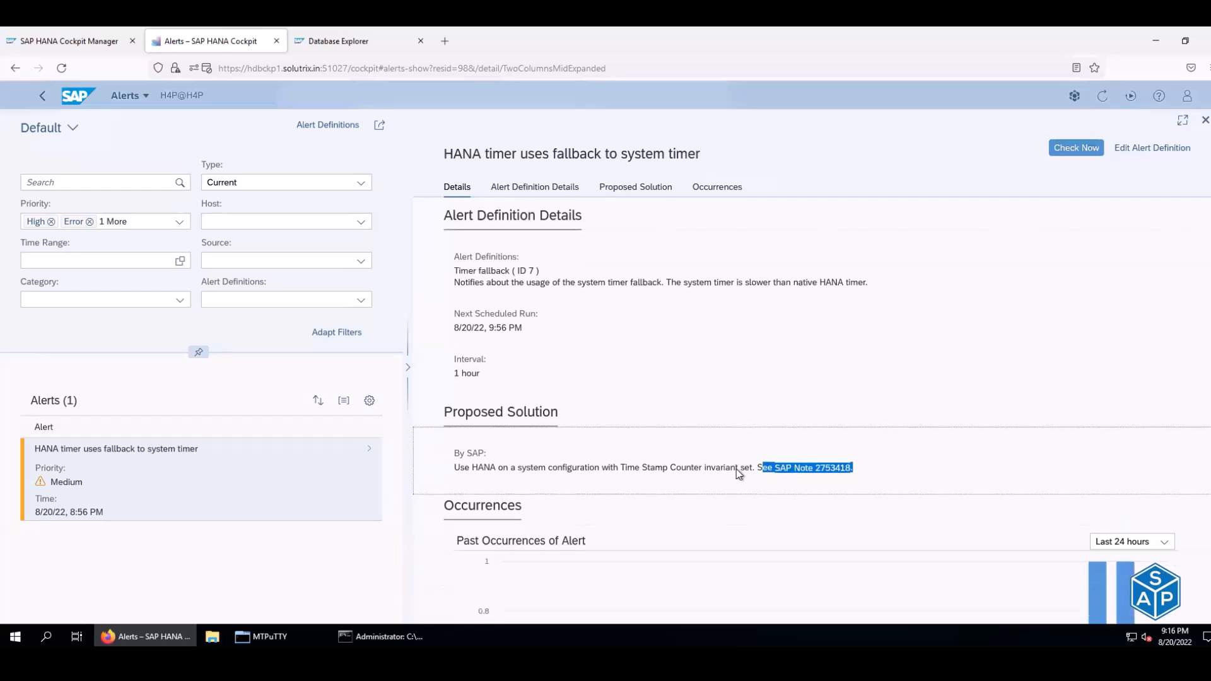
pyautogui.scroll(-4, 737, 468)
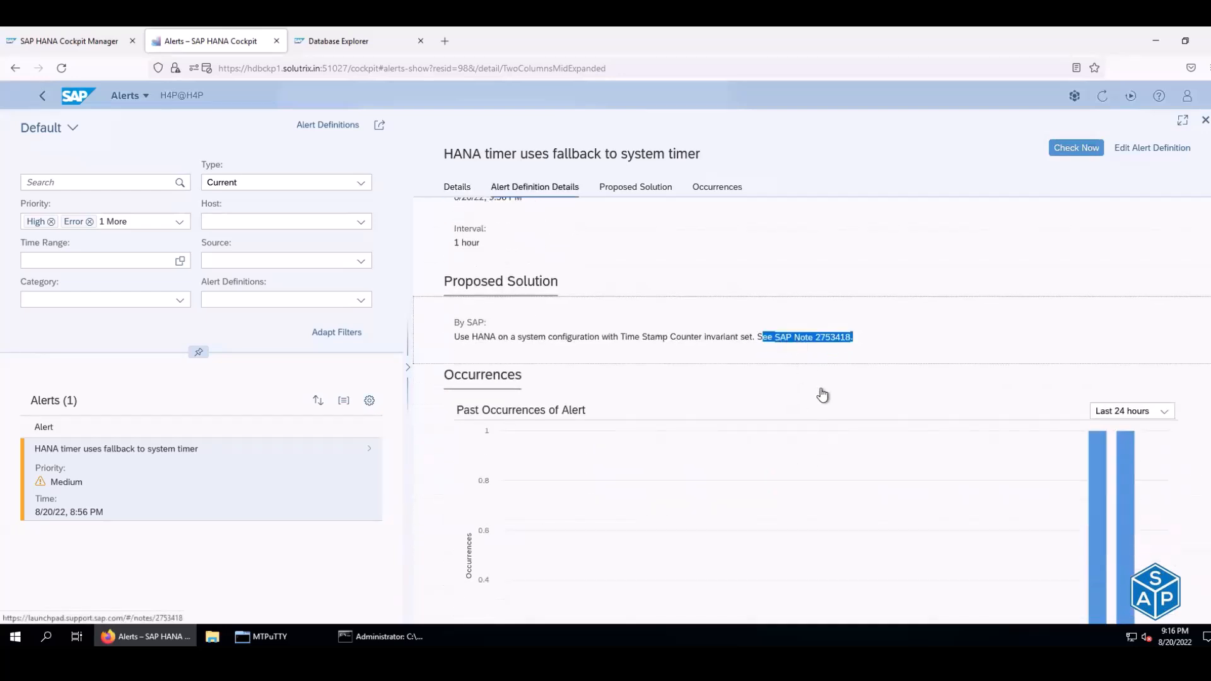
pyautogui.scroll(-4, 823, 395)
pyautogui.scroll(-2, 825, 397)
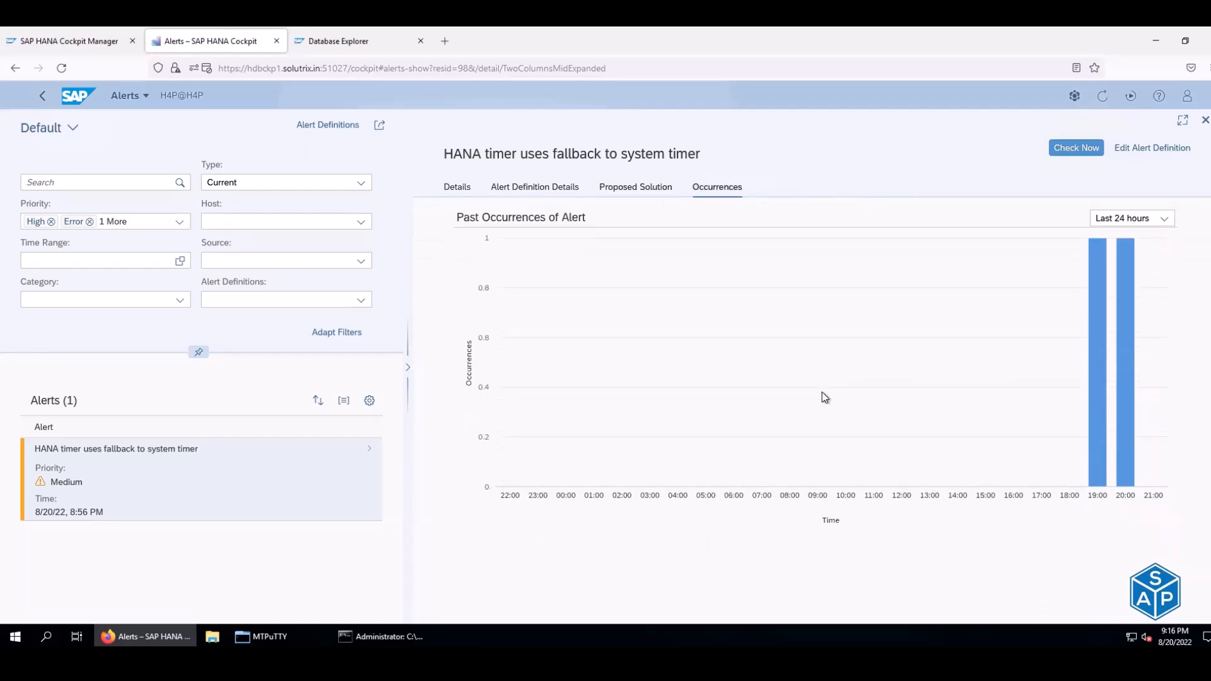
pyautogui.scroll(10, 823, 392)
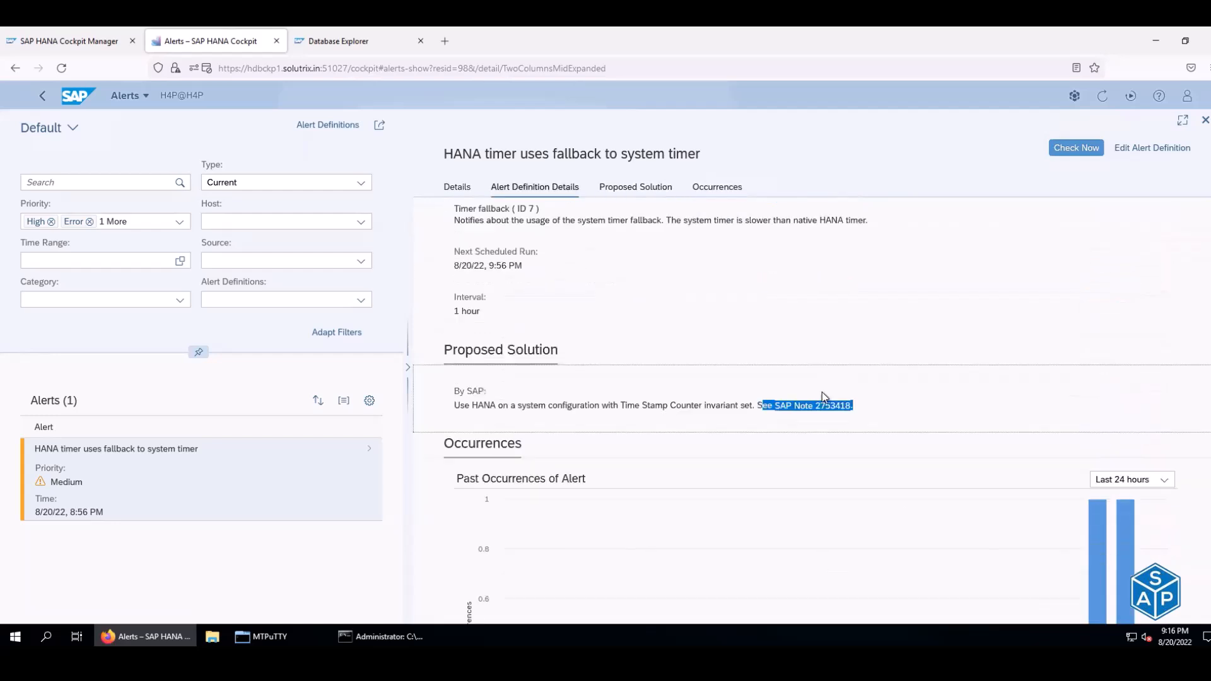
pyautogui.moveTo(444, 154); pyautogui.dragTo(701, 153)
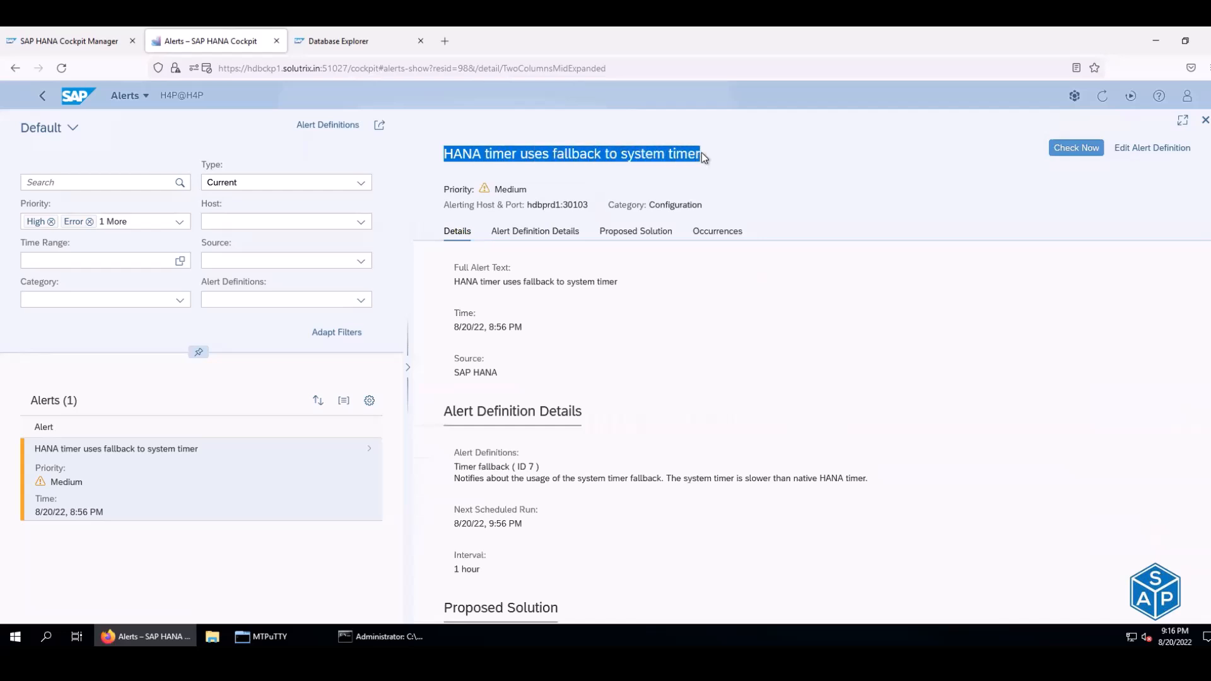
pyautogui.moveTo(443, 190); pyautogui.dragTo(497, 190)
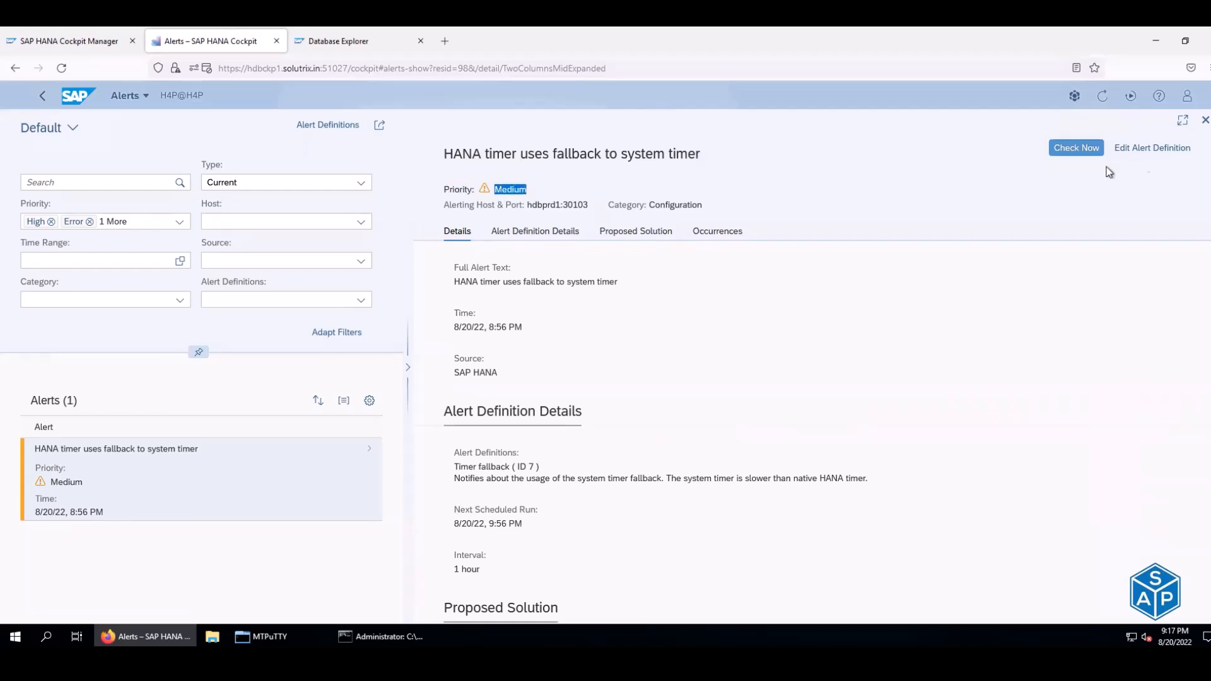
pyautogui.click(12, 68)
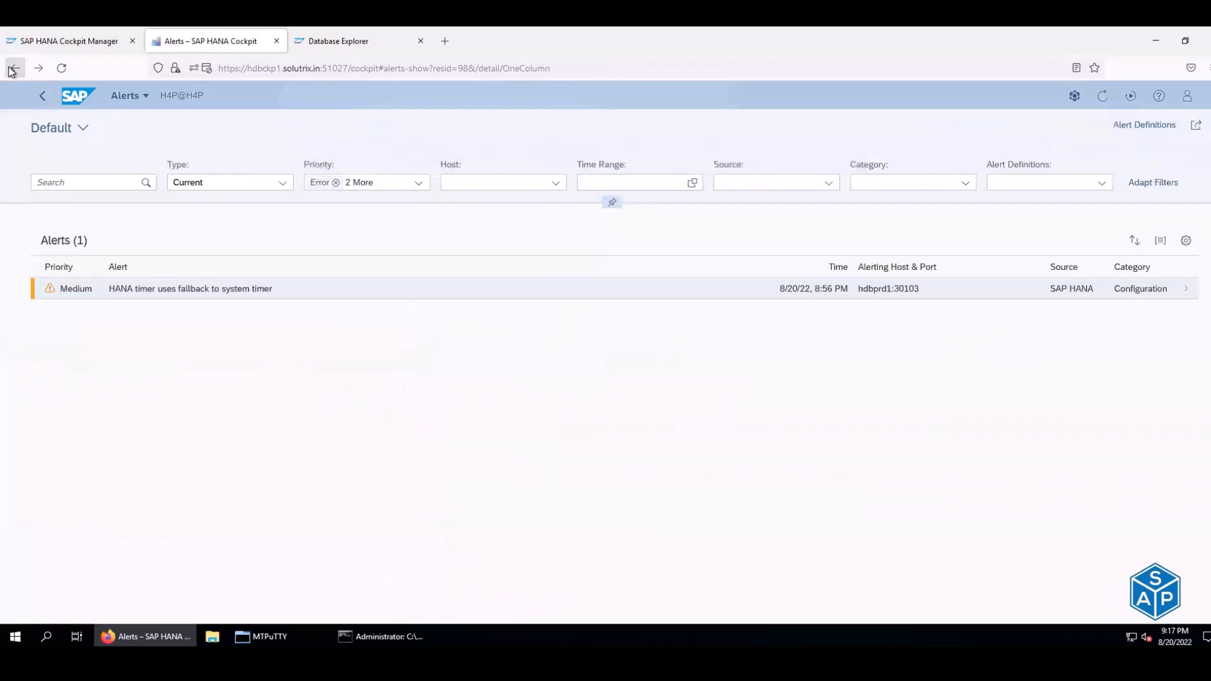
# - Show databases from all groups, compare usage types, and open the SYSTEMDB@H4D overview
pyautogui.click(13, 68)
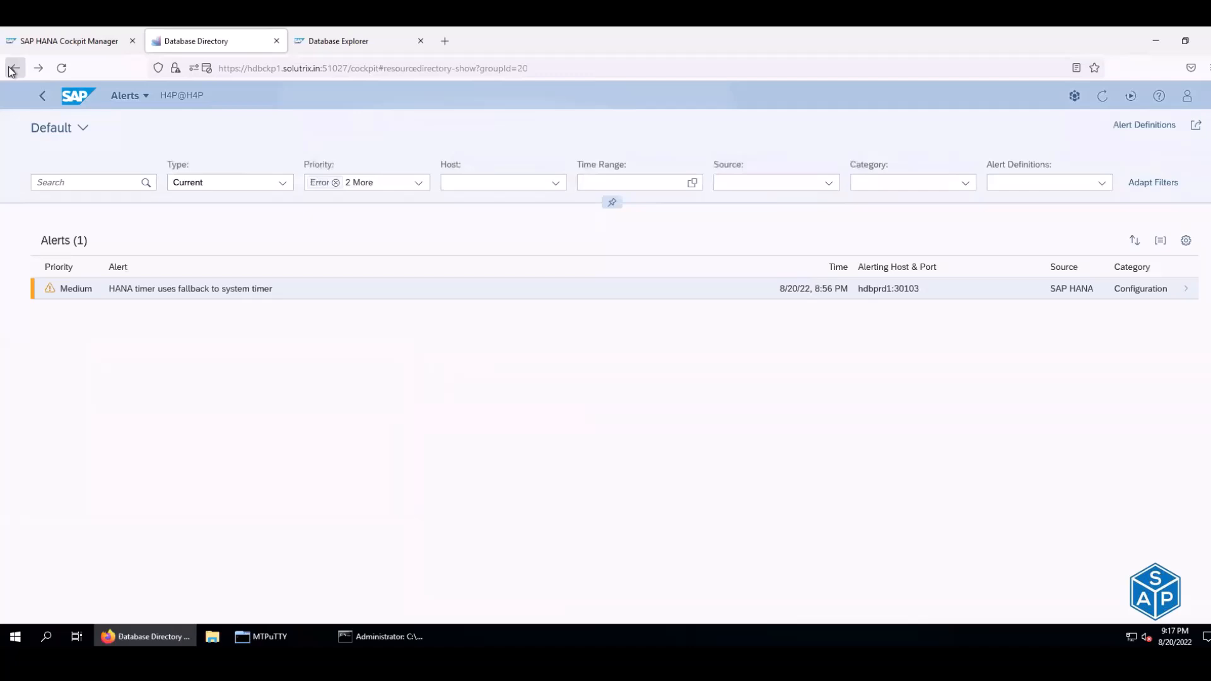
pyautogui.click(541, 183)
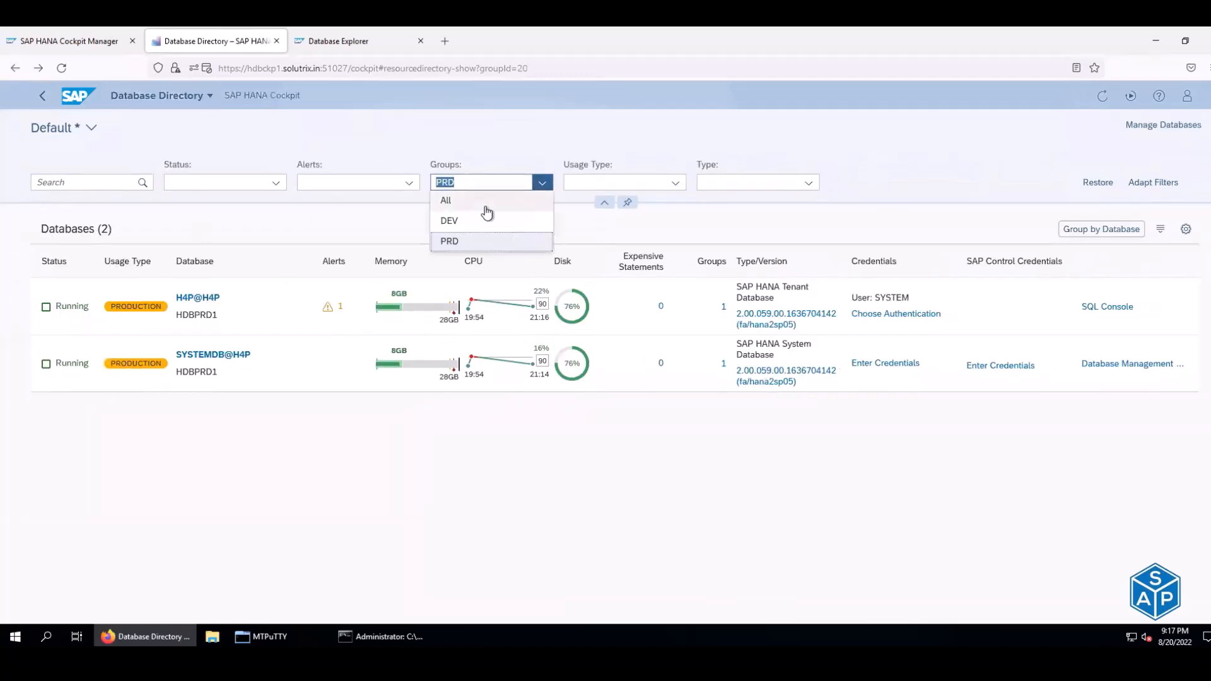
pyautogui.click(486, 207)
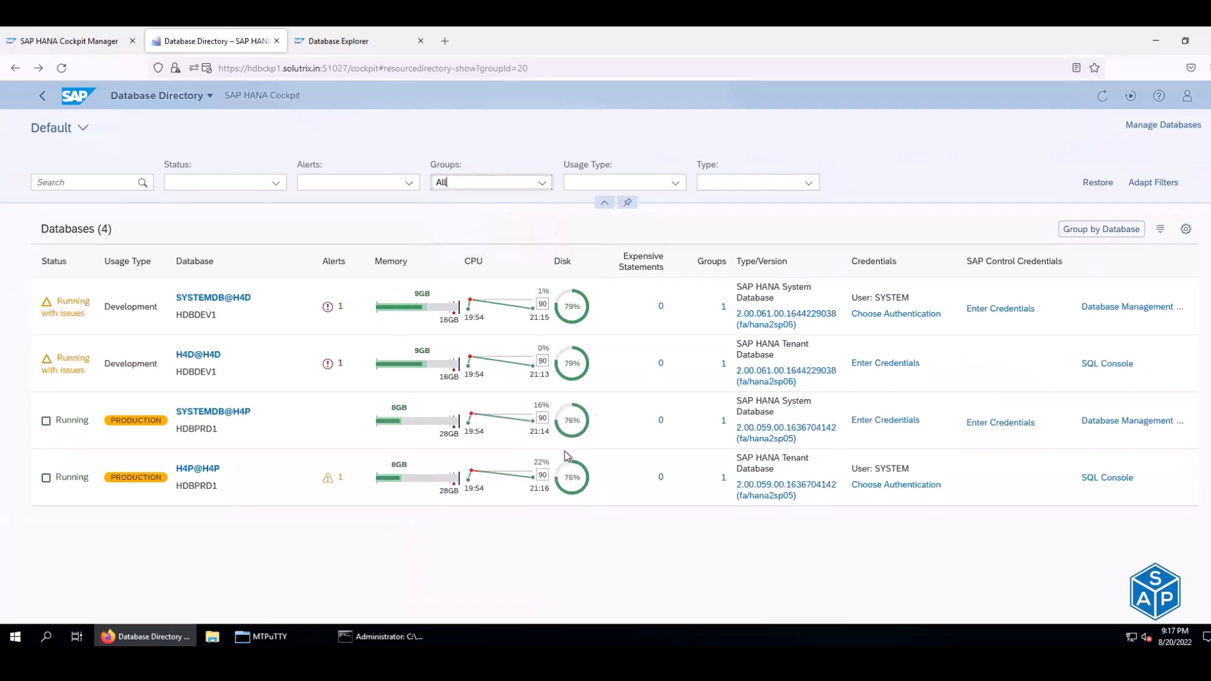
pyautogui.moveTo(111, 308); pyautogui.dragTo(144, 307)
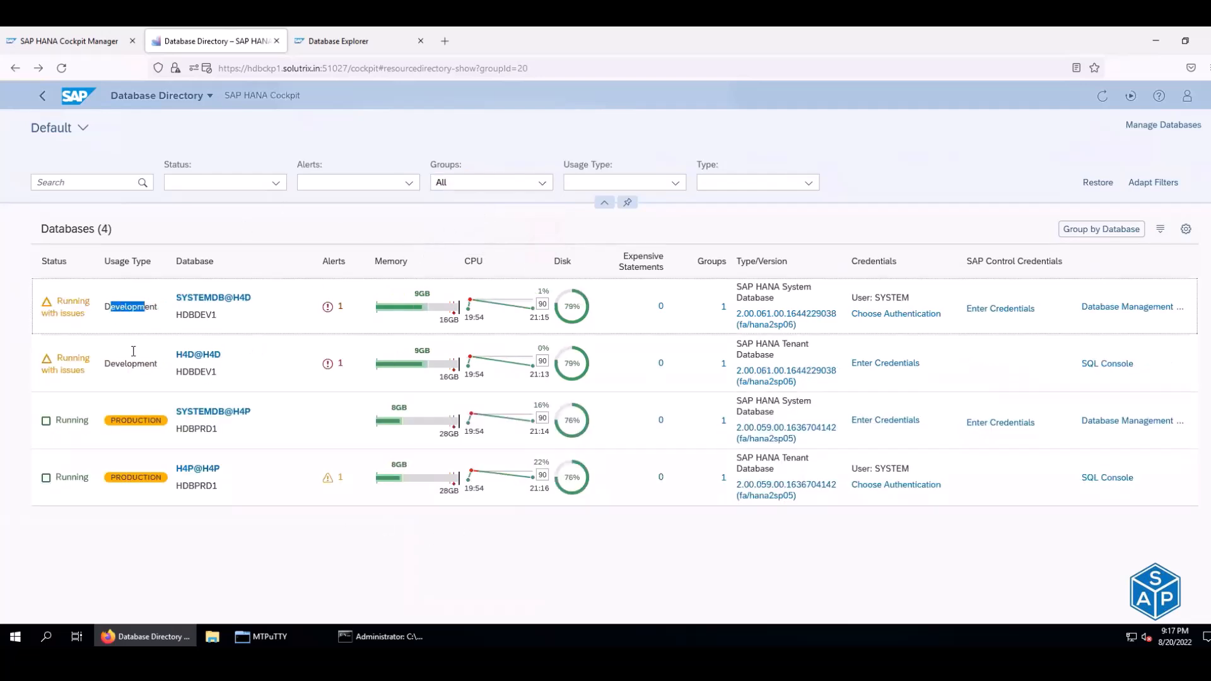
pyautogui.moveTo(116, 423); pyautogui.dragTo(164, 426)
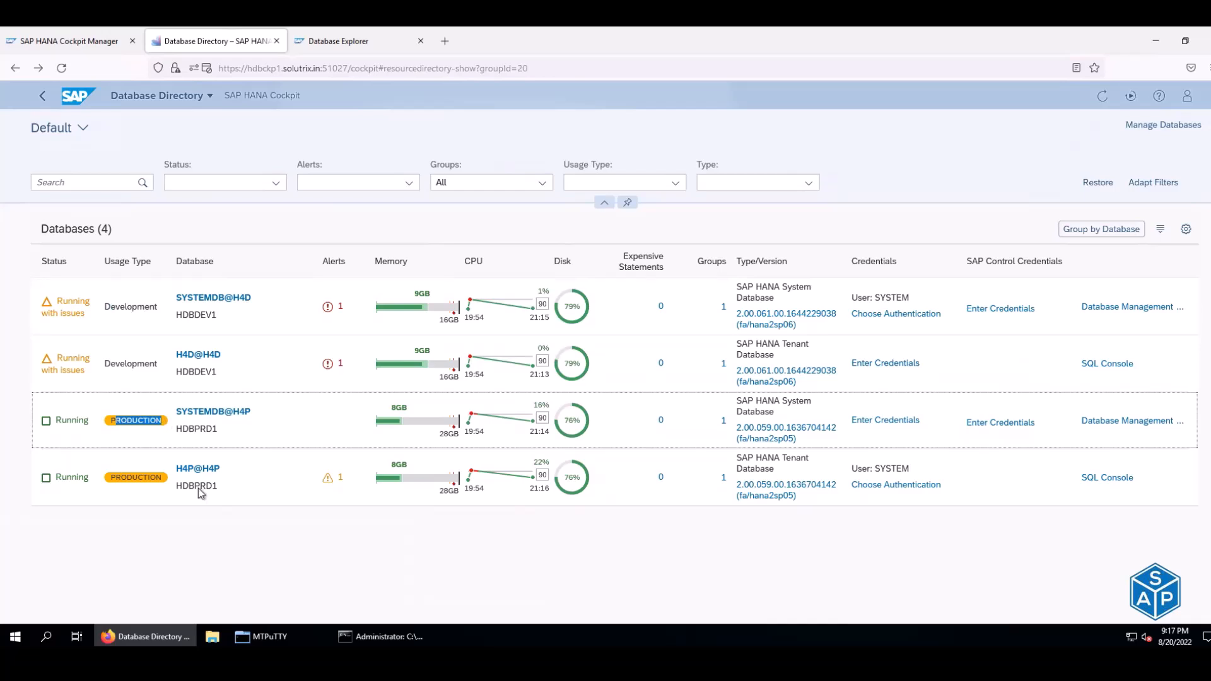
pyautogui.click(240, 554)
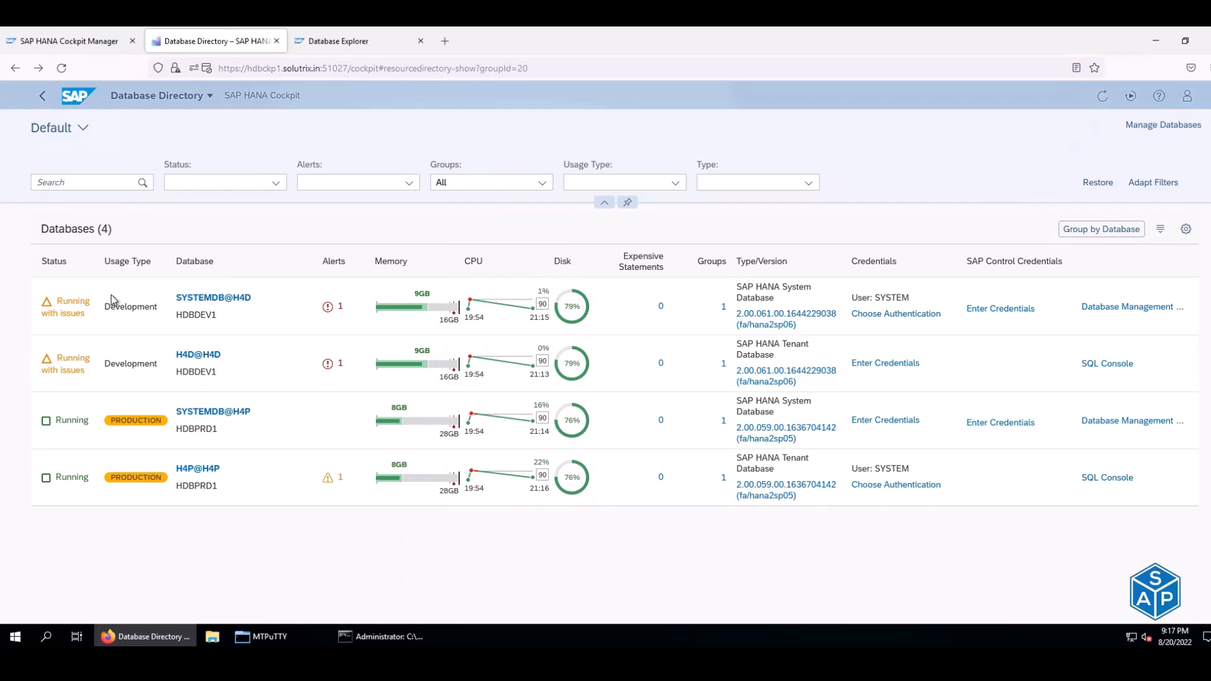
pyautogui.click(219, 299)
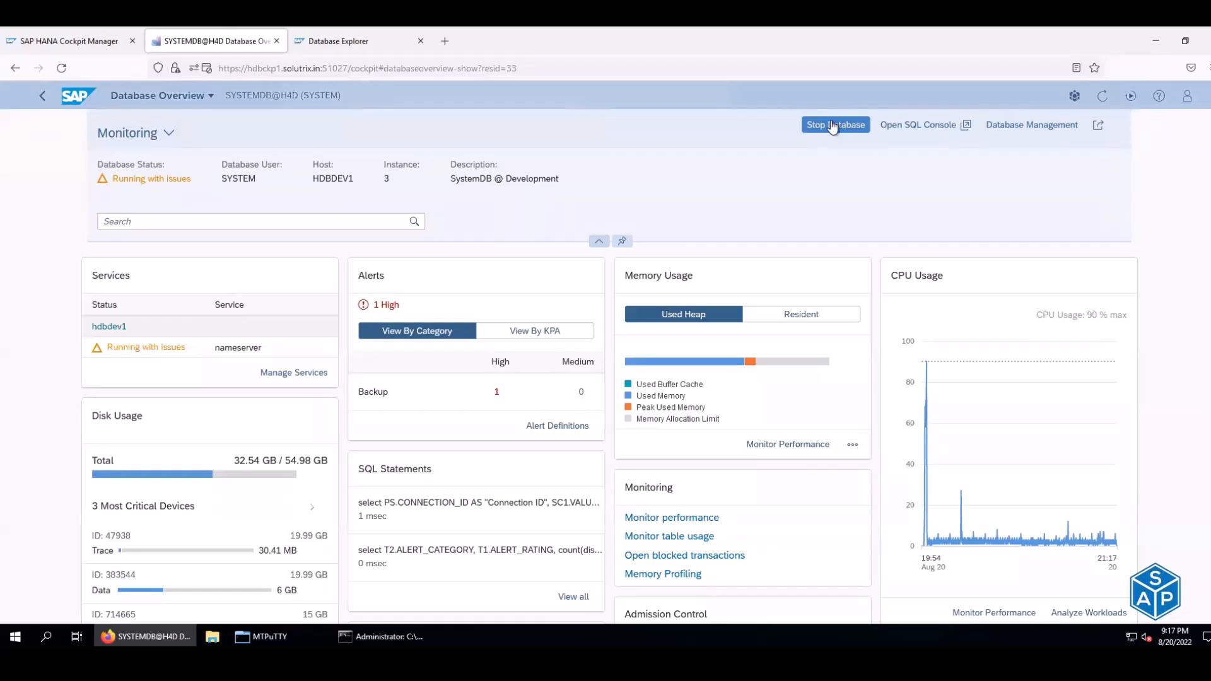
# - Go back Home, open the DEV group and start logging on to H4D@H4D
pyautogui.click(14, 70)
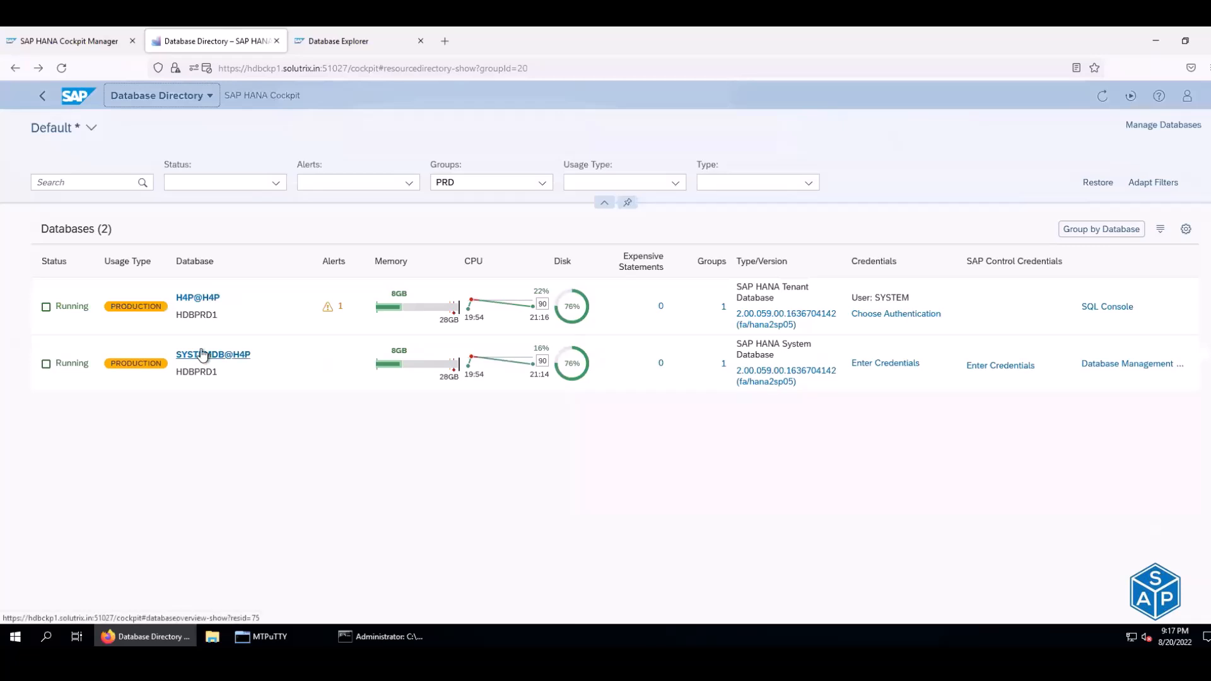
pyautogui.click(14, 68)
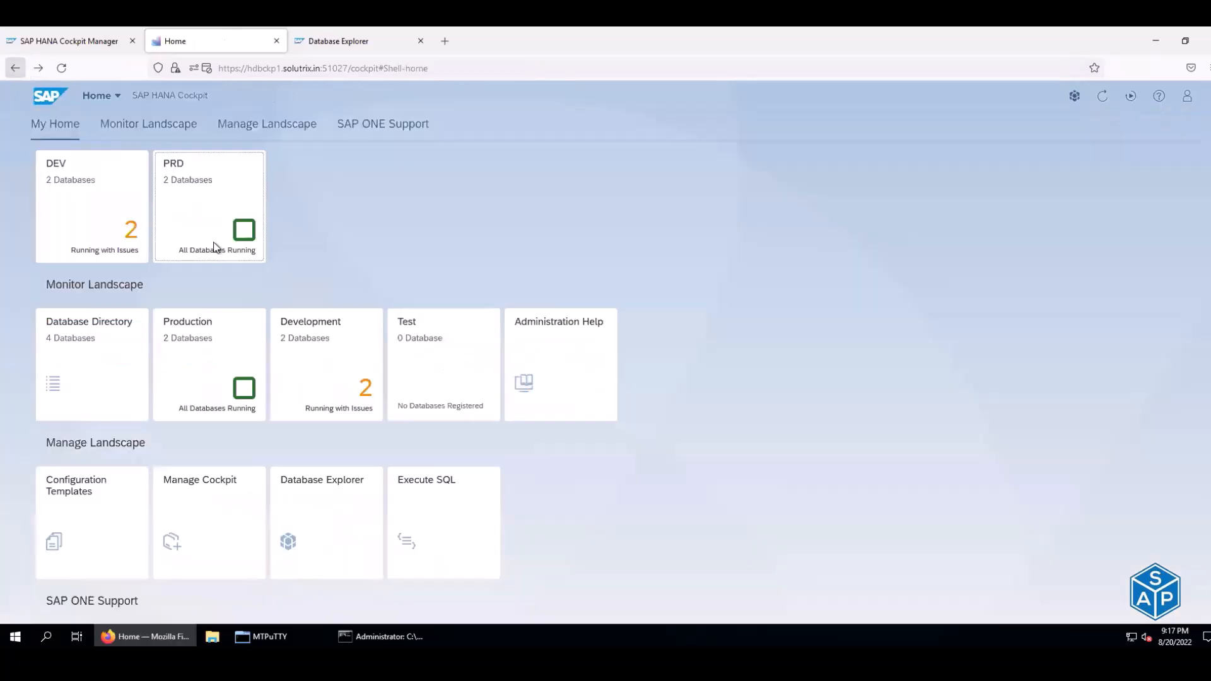
pyautogui.click(62, 221)
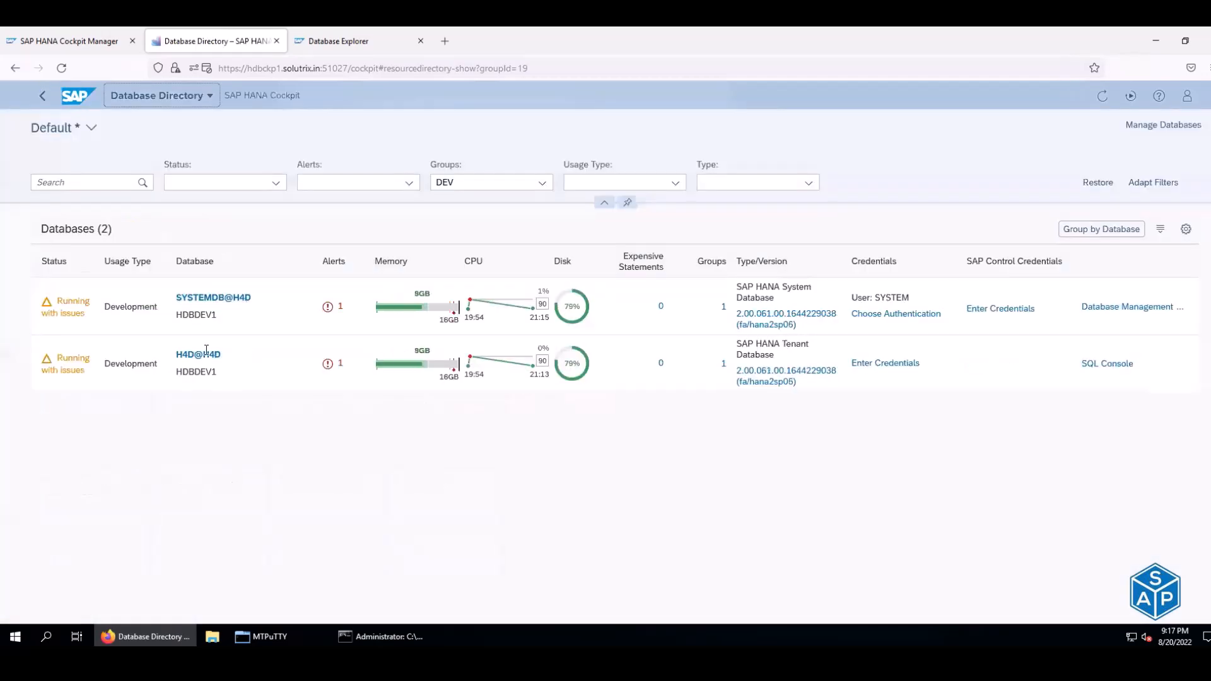
pyautogui.click(192, 356)
pyautogui.click(521, 350)
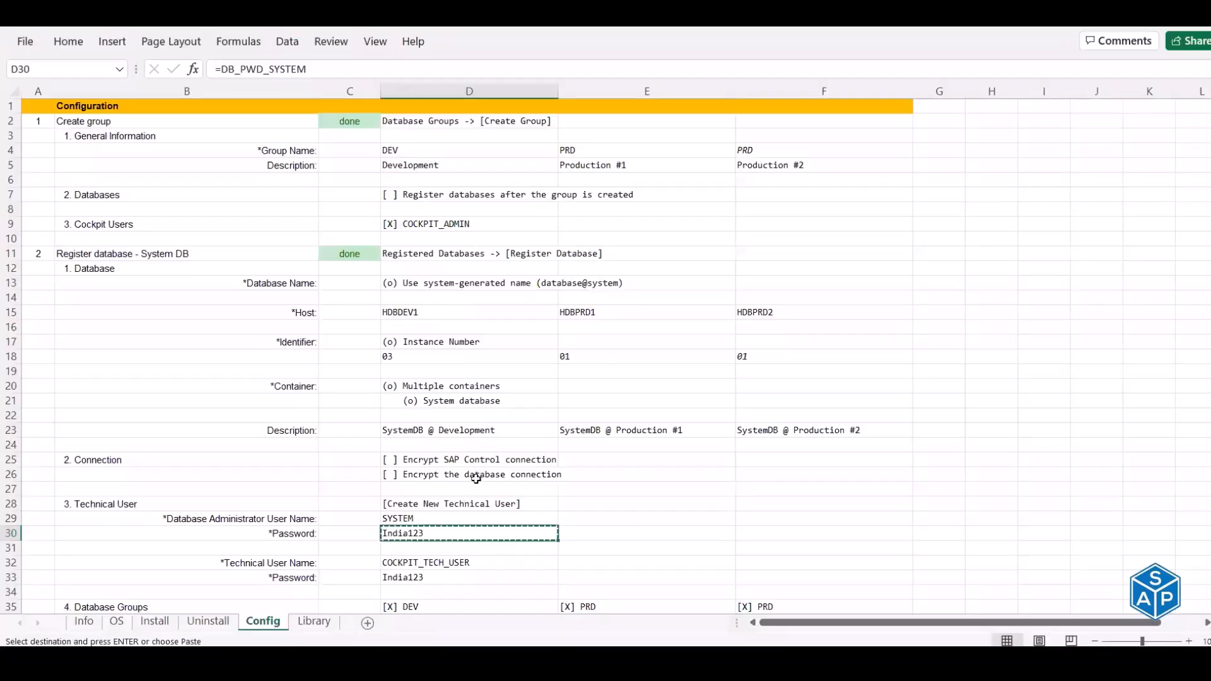
# - Copy the administrator username and password from the Config sheet into the H4D@H4D logon and confirm
pyautogui.click(451, 520)
pyautogui.hotkey('ctrl', 'c')
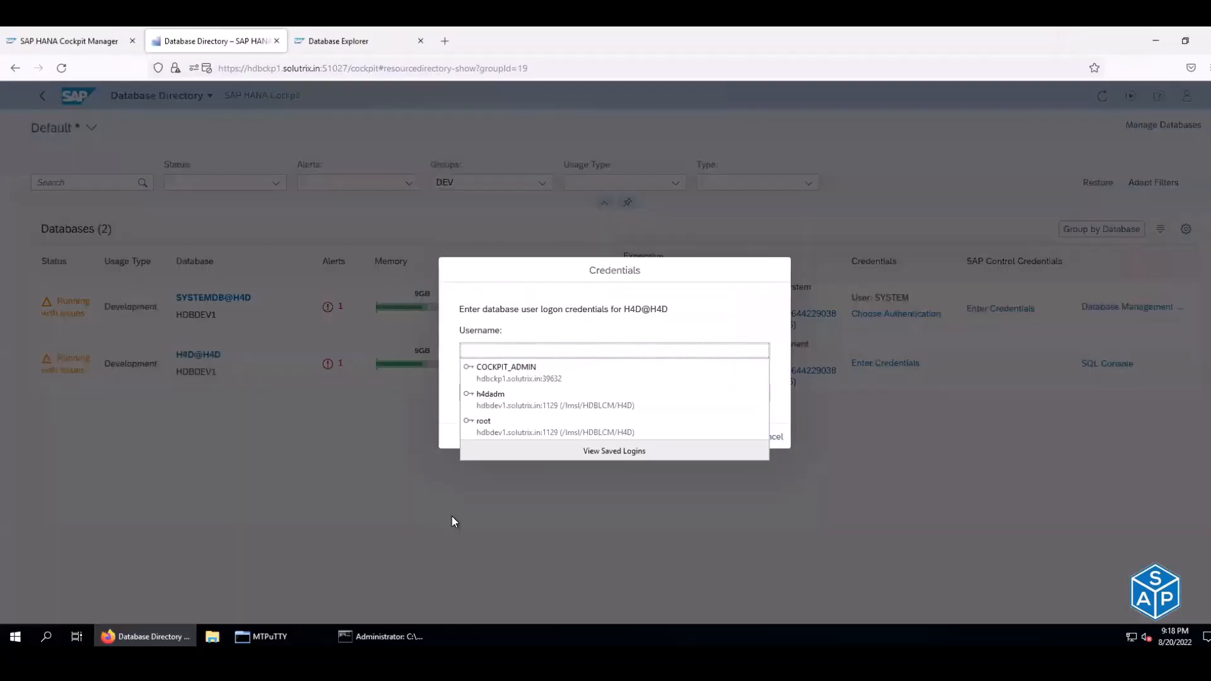
pyautogui.hotkey('ctrl', 'v')
pyautogui.press('Tab')
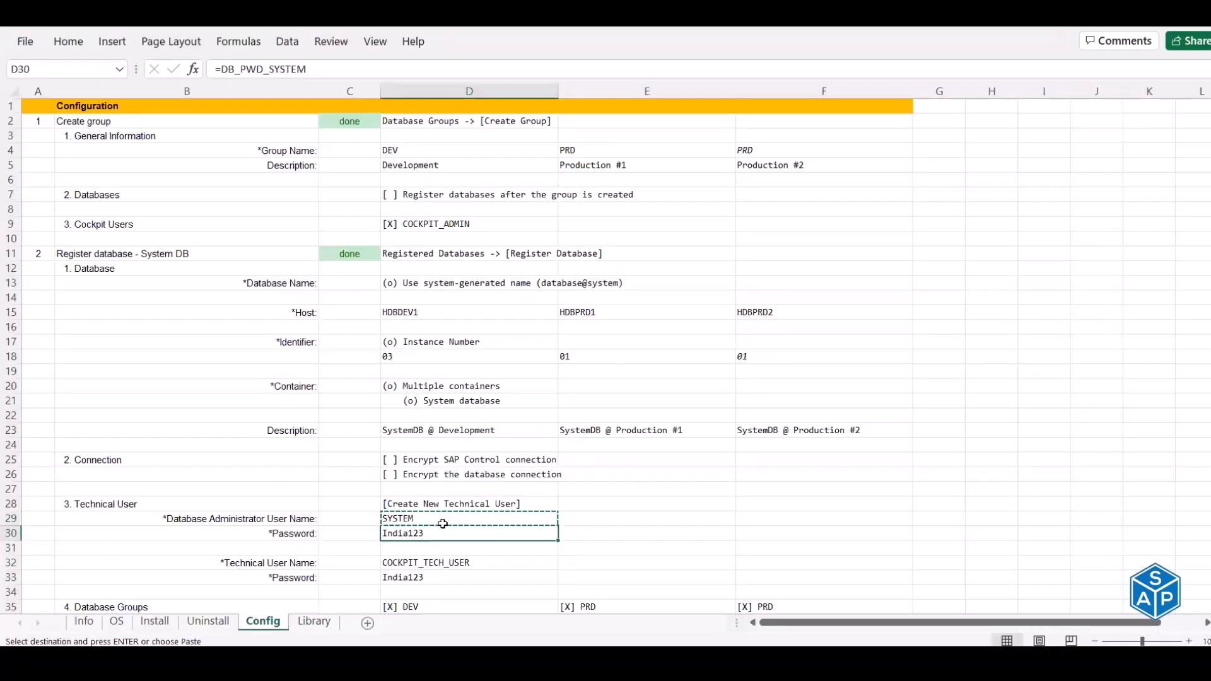
pyautogui.click(432, 533)
pyautogui.hotkey('ctrl', 'c')
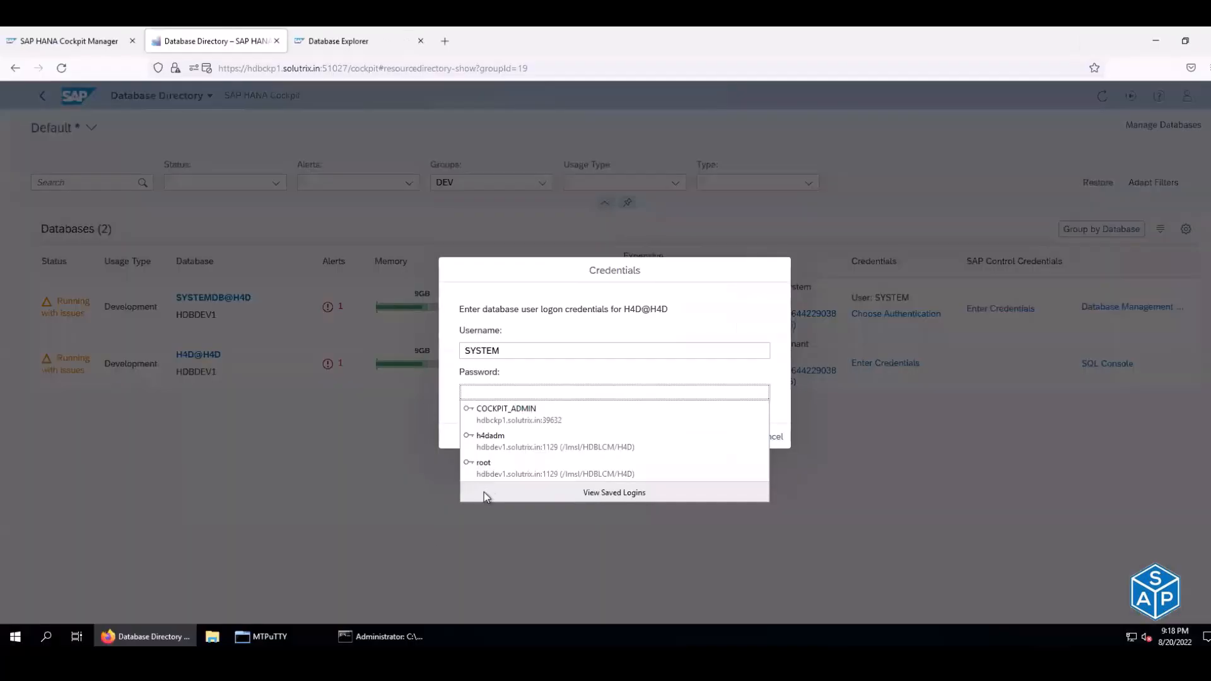
pyautogui.hotkey('ctrl', 'v')
pyautogui.click(734, 436)
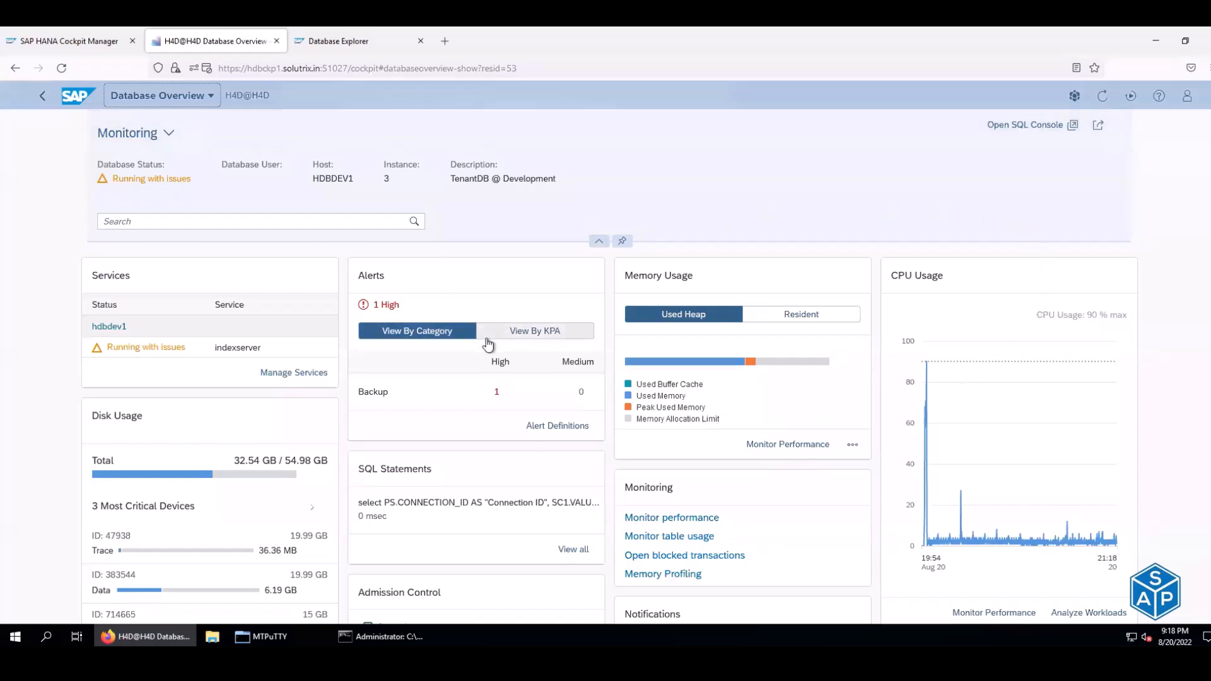
# - Browse H4D@H4D's overview tiles, try moving the Services card, then open the Memory Usage Performance Monitor
pyautogui.scroll(-1, 489, 342)
pyautogui.scroll(1, 840, 270)
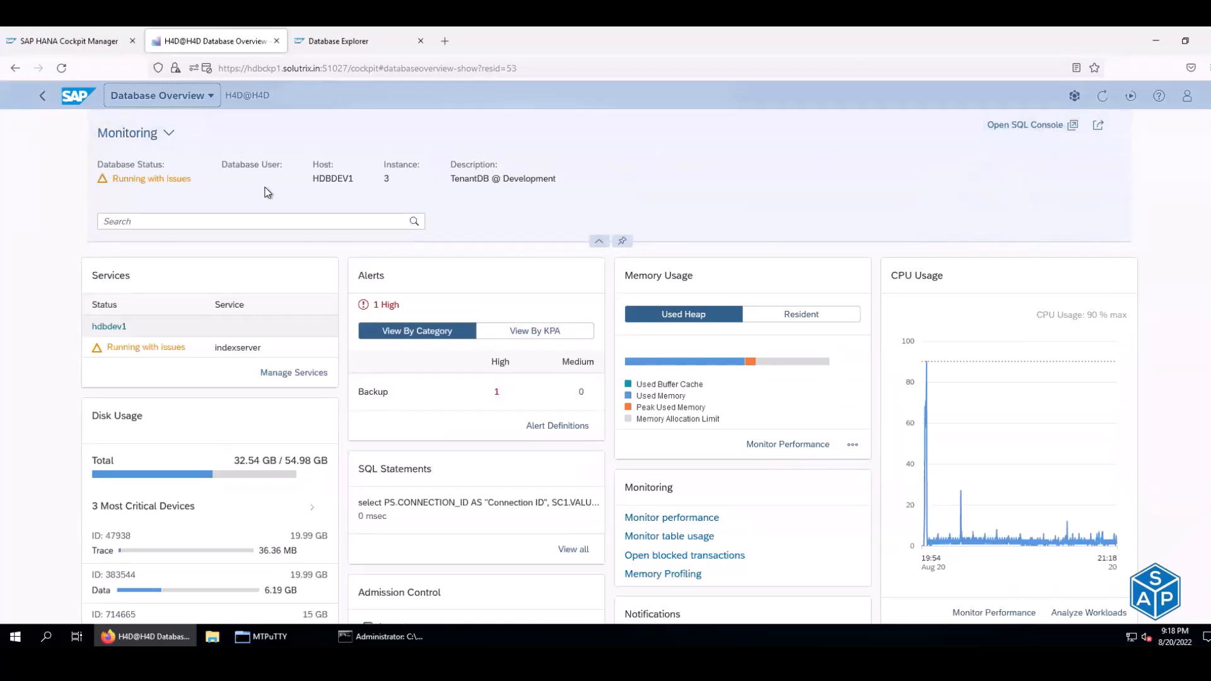
pyautogui.scroll(-3, 265, 193)
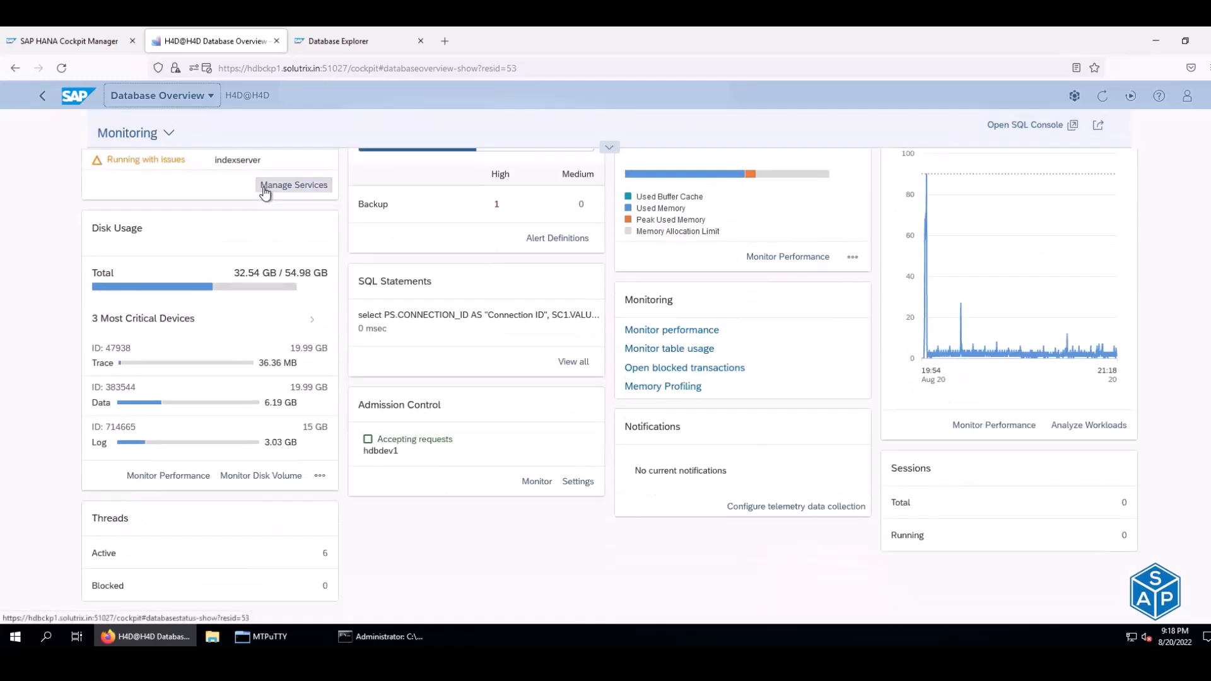
pyautogui.scroll(3, 266, 192)
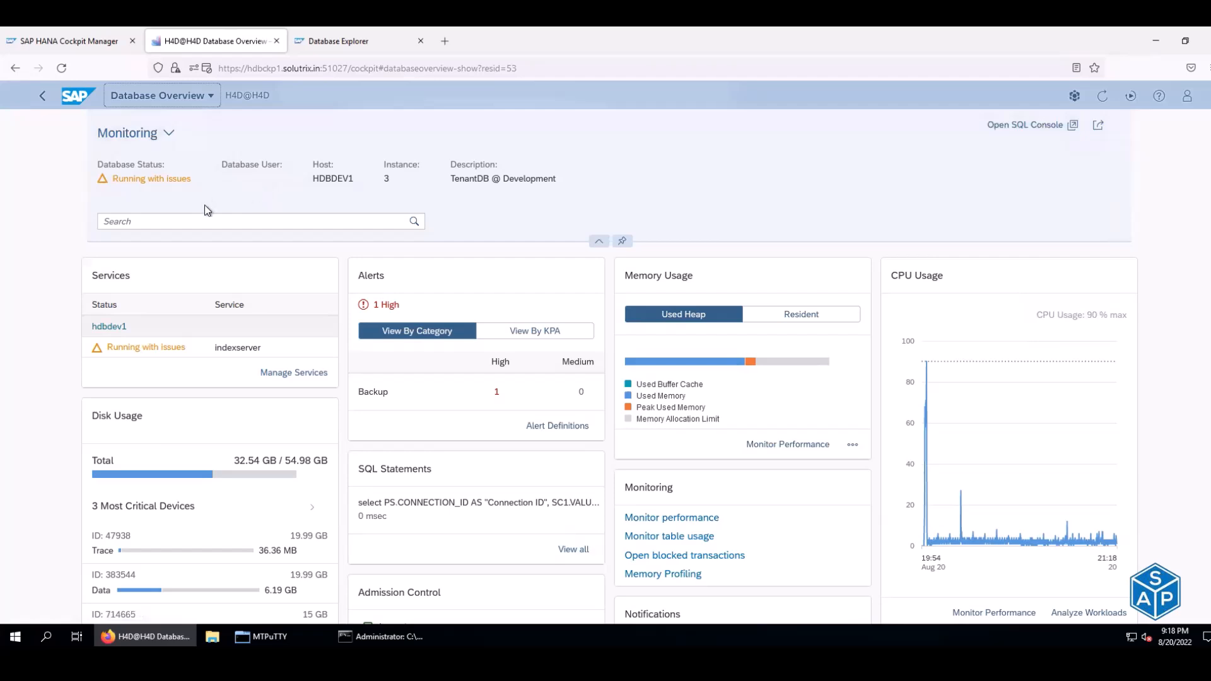
pyautogui.scroll(-1, 204, 205)
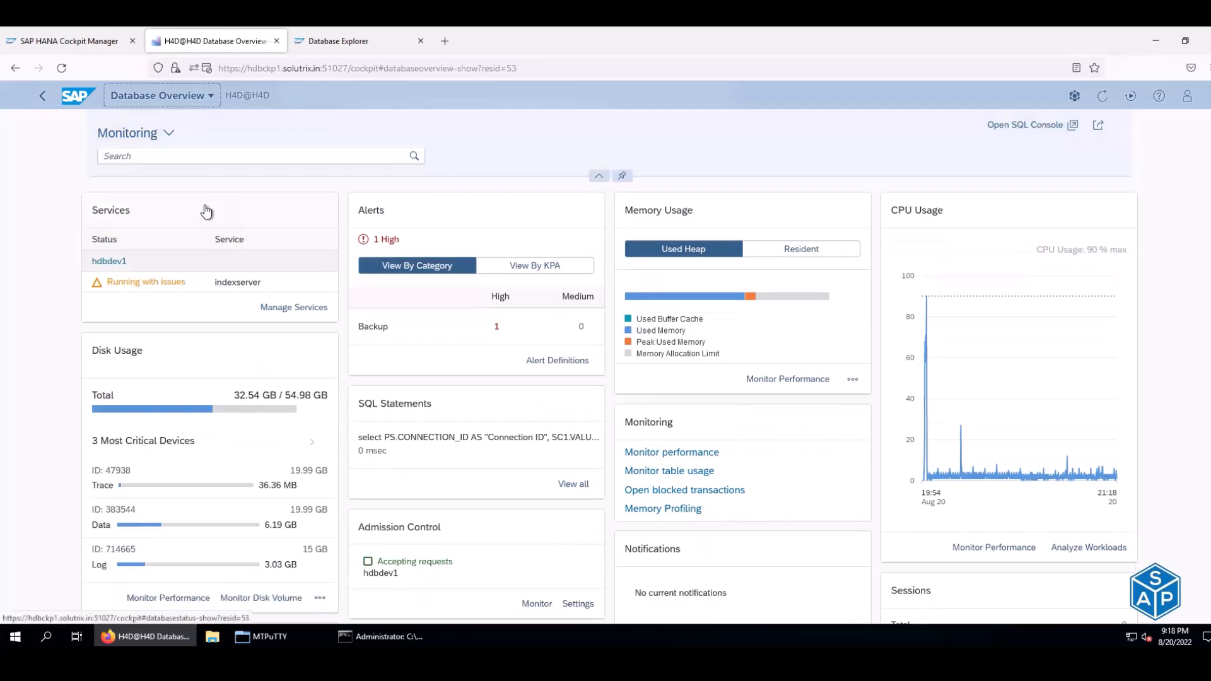
pyautogui.scroll(-1, 206, 211)
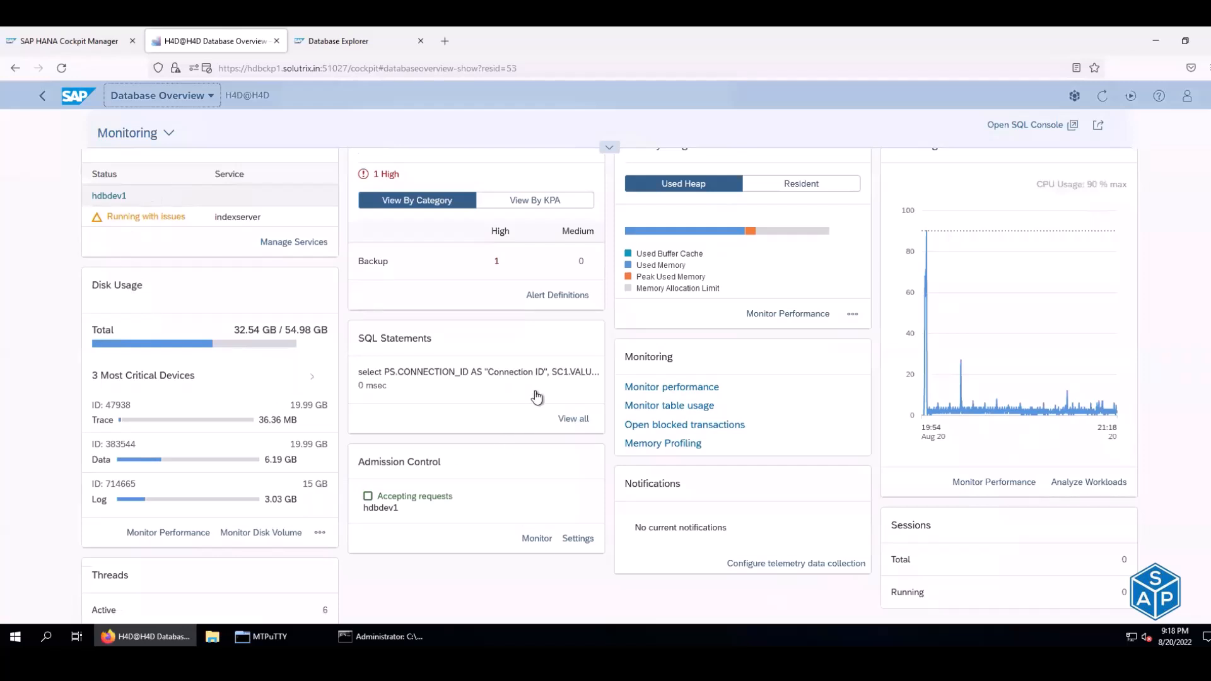
pyautogui.scroll(1, 537, 396)
pyautogui.moveTo(125, 215); pyautogui.dragTo(133, 260)
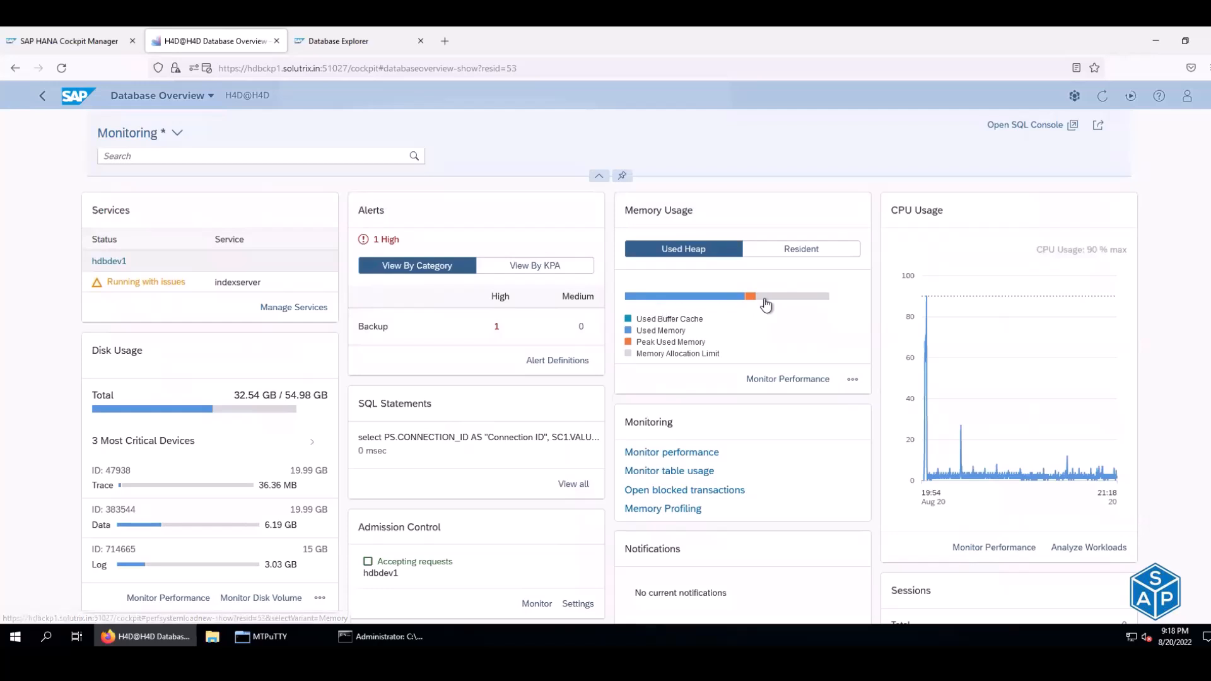
pyautogui.click(650, 328)
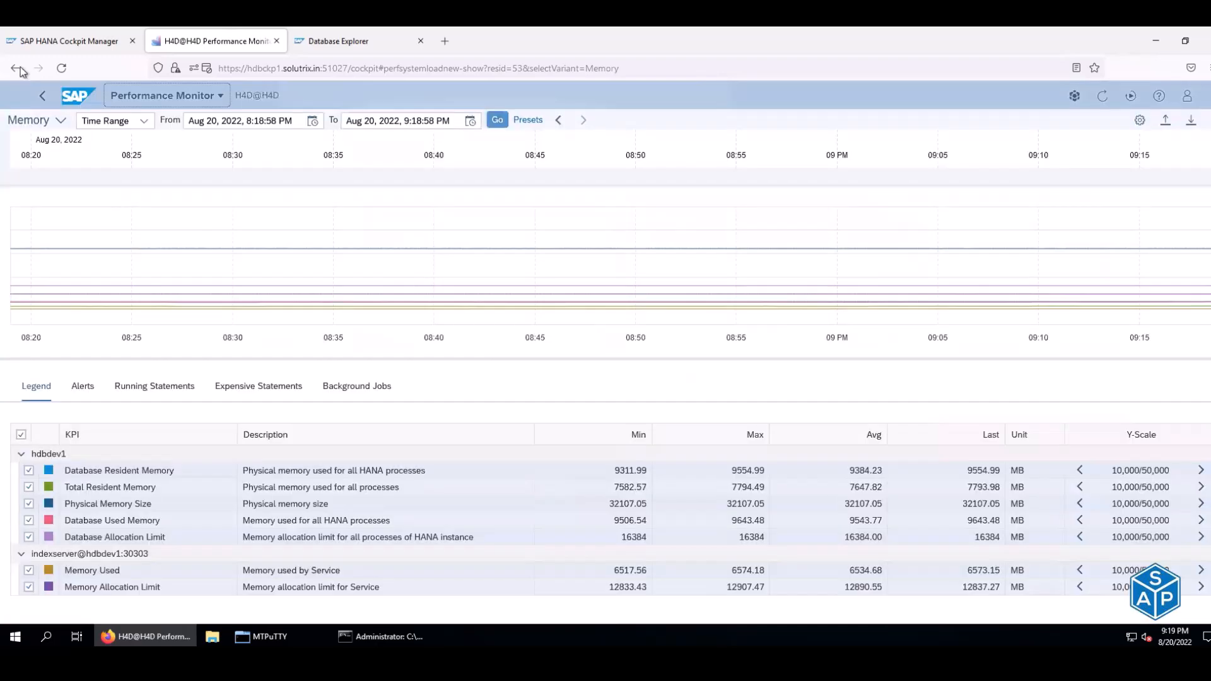
pyautogui.click(15, 68)
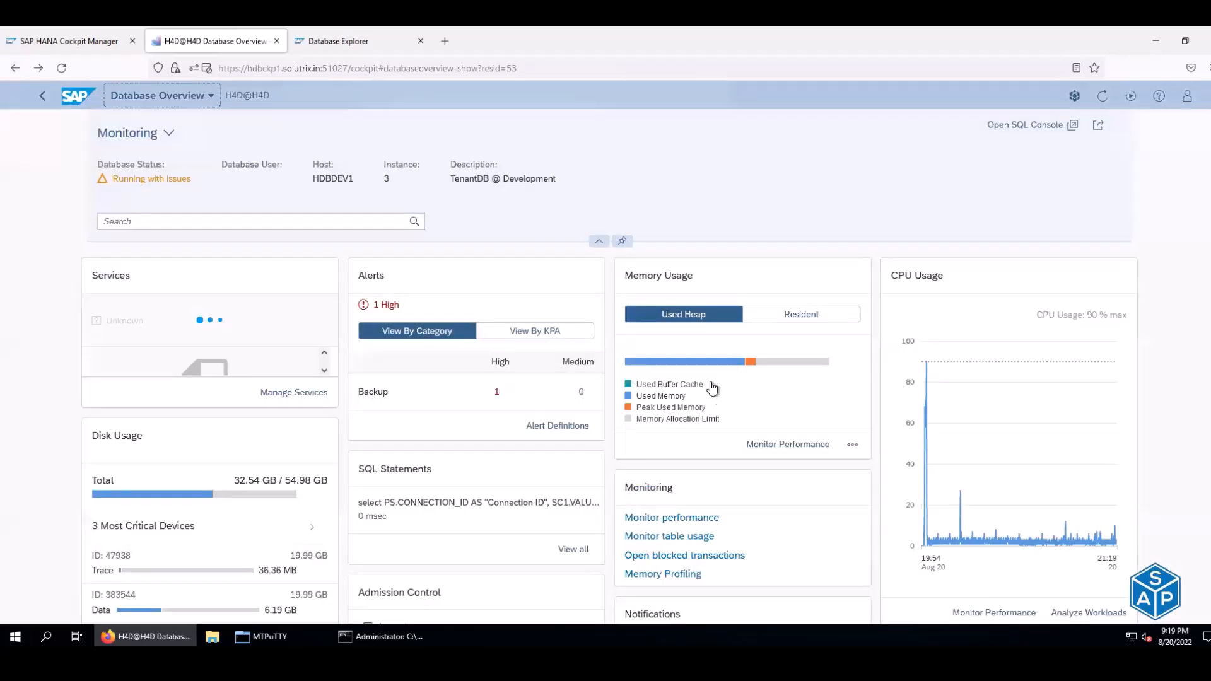
pyautogui.click(770, 394)
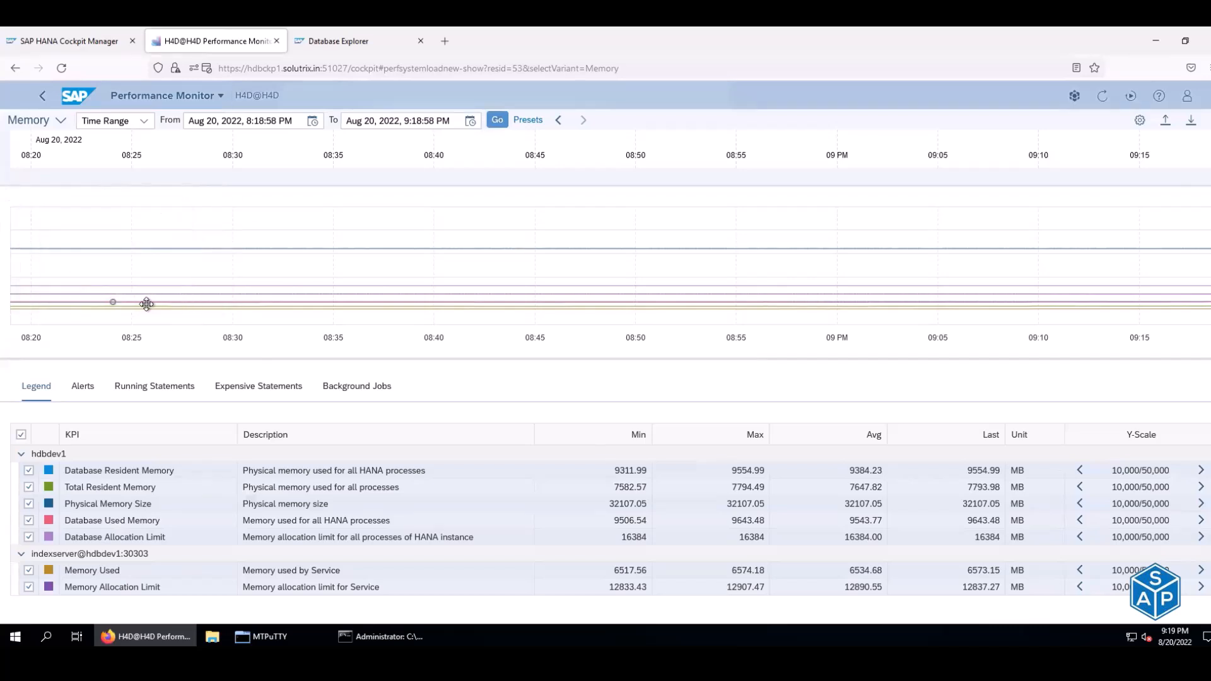
pyautogui.moveTo(147, 305)
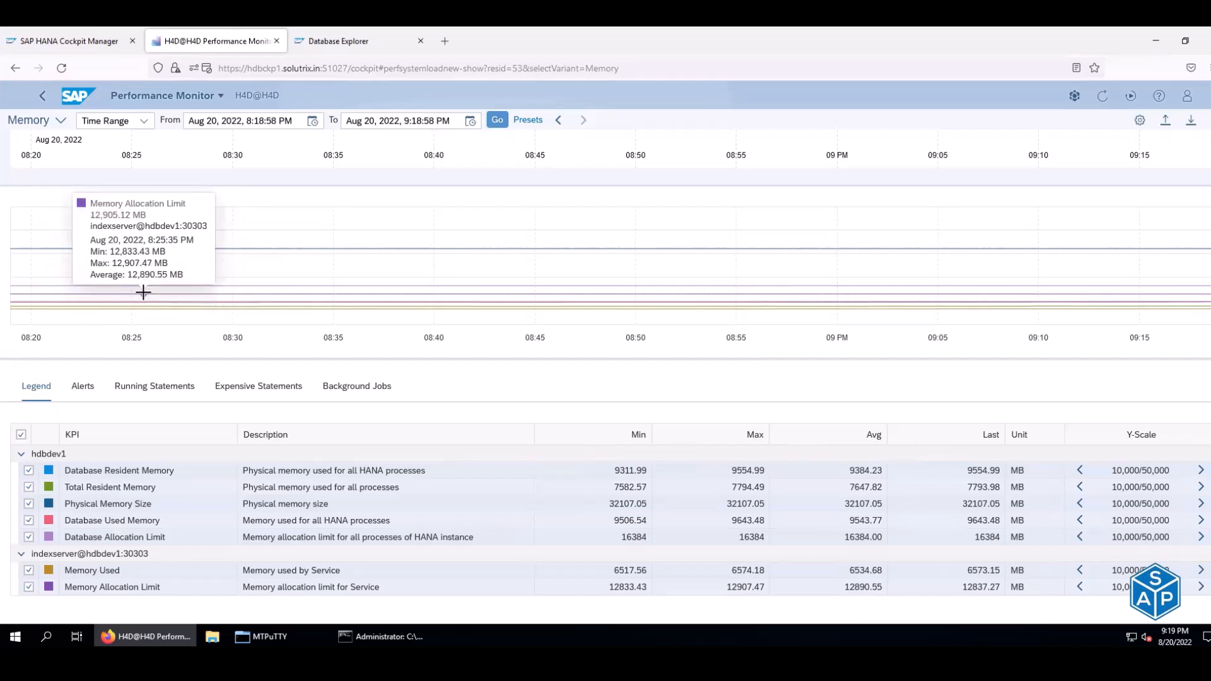
pyautogui.moveTo(144, 285)
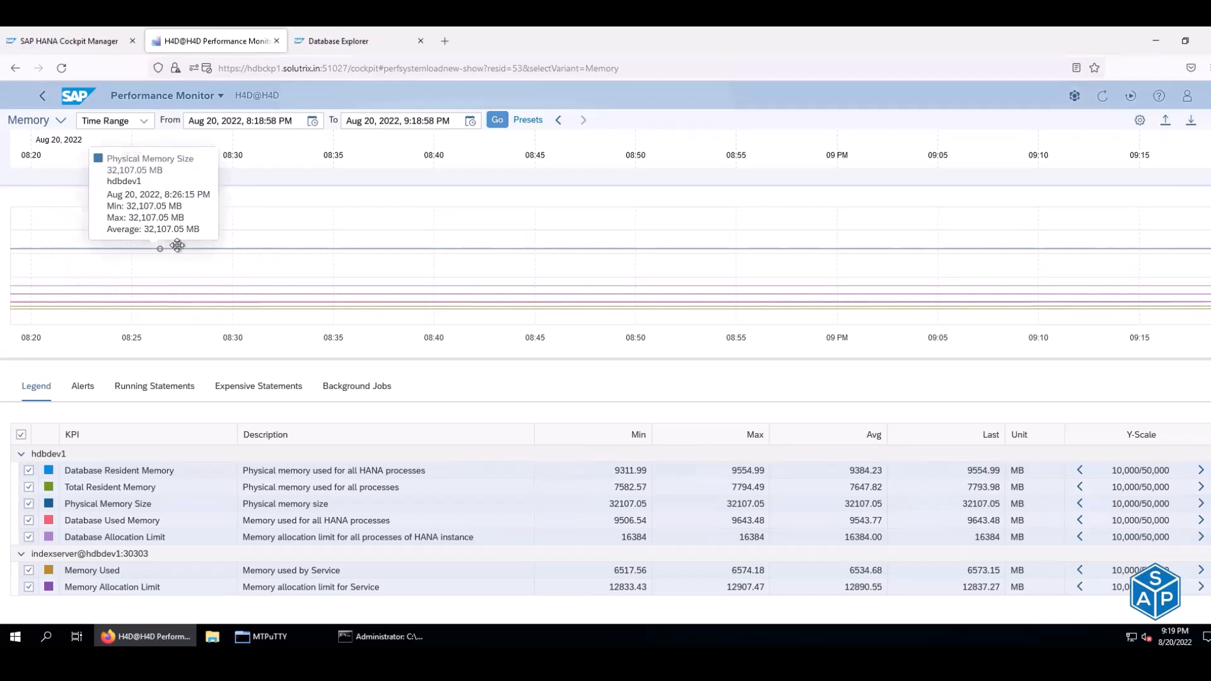
pyautogui.moveTo(174, 251)
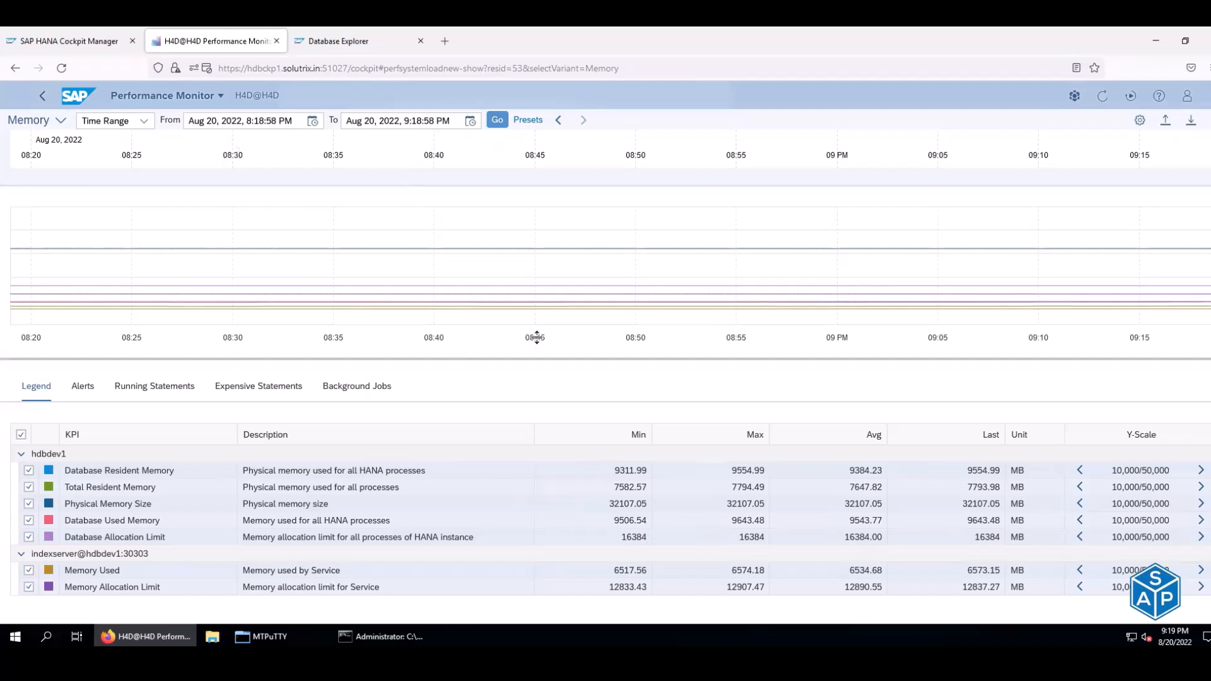
# - Go back to H4D@H4D's Database Overview and scroll down to the Disk Usage tile
pyautogui.click(14, 70)
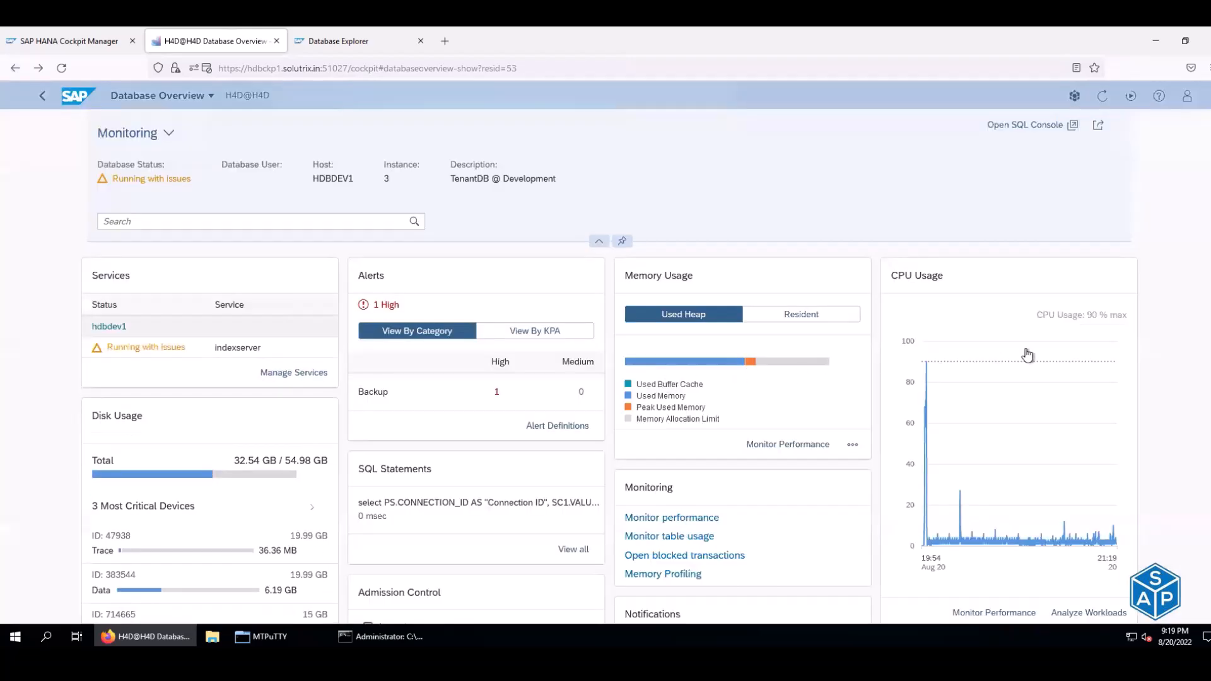
pyautogui.scroll(-2, 1026, 349)
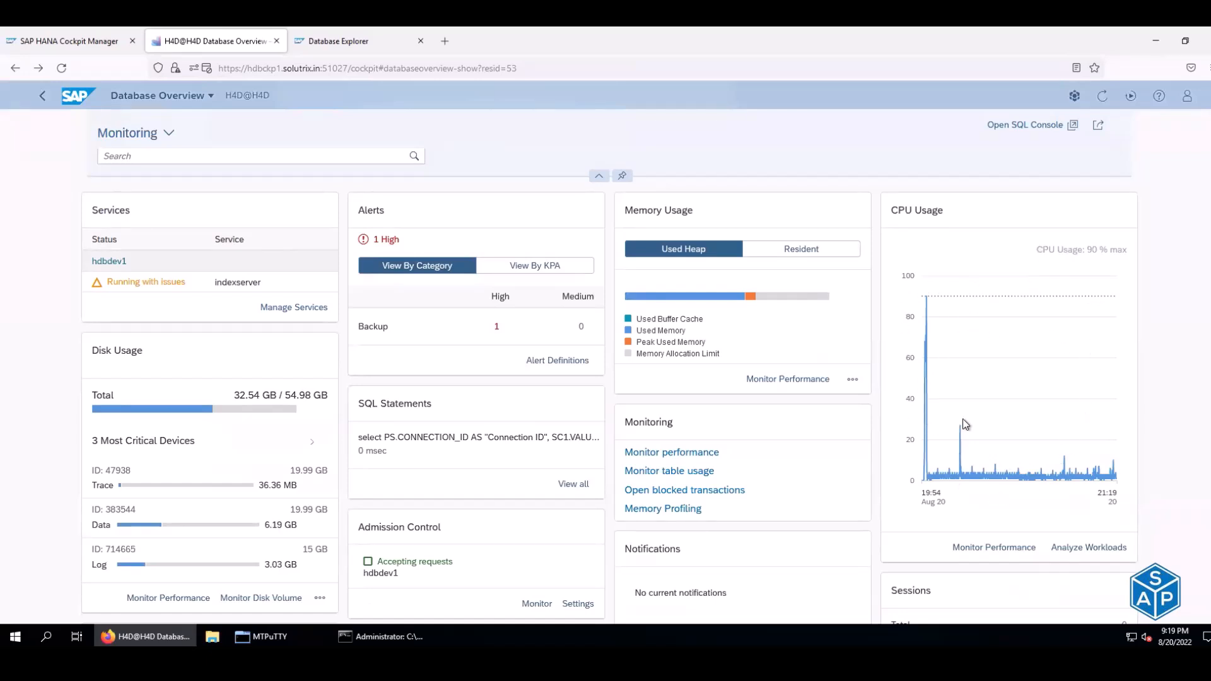
pyautogui.scroll(-2, 970, 423)
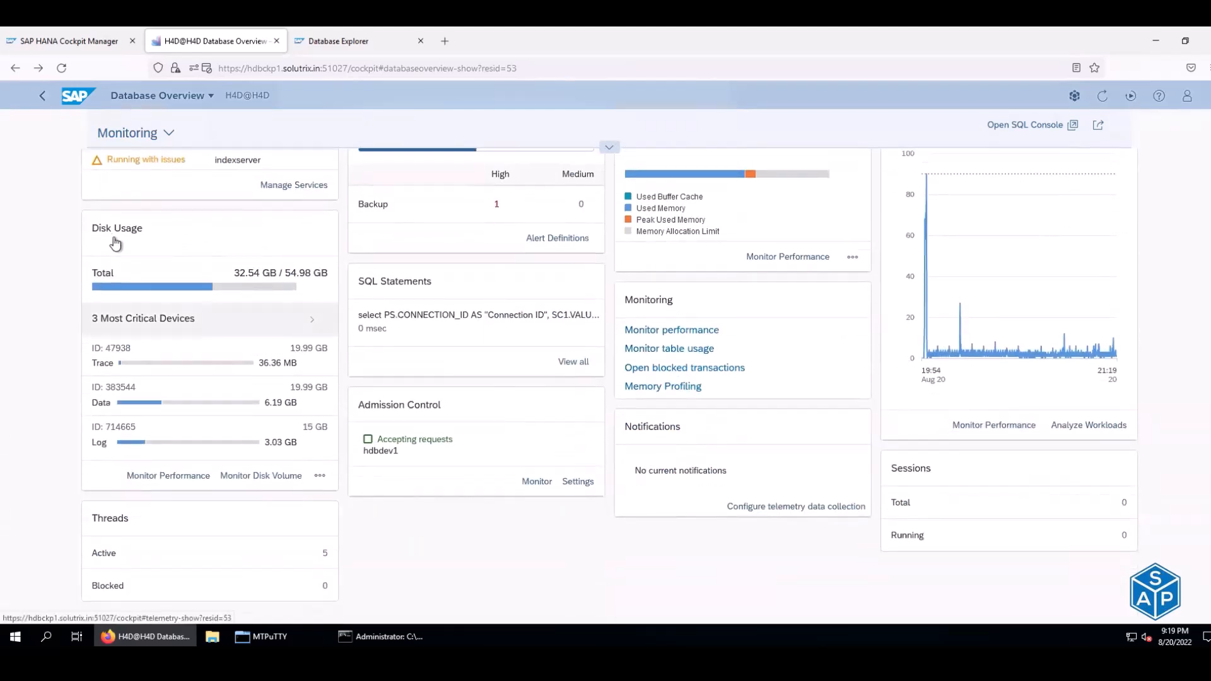
# - Open the Disk Performance Monitor and point out the Disk Used and Disk Size KPIs with their values
pyautogui.click(149, 242)
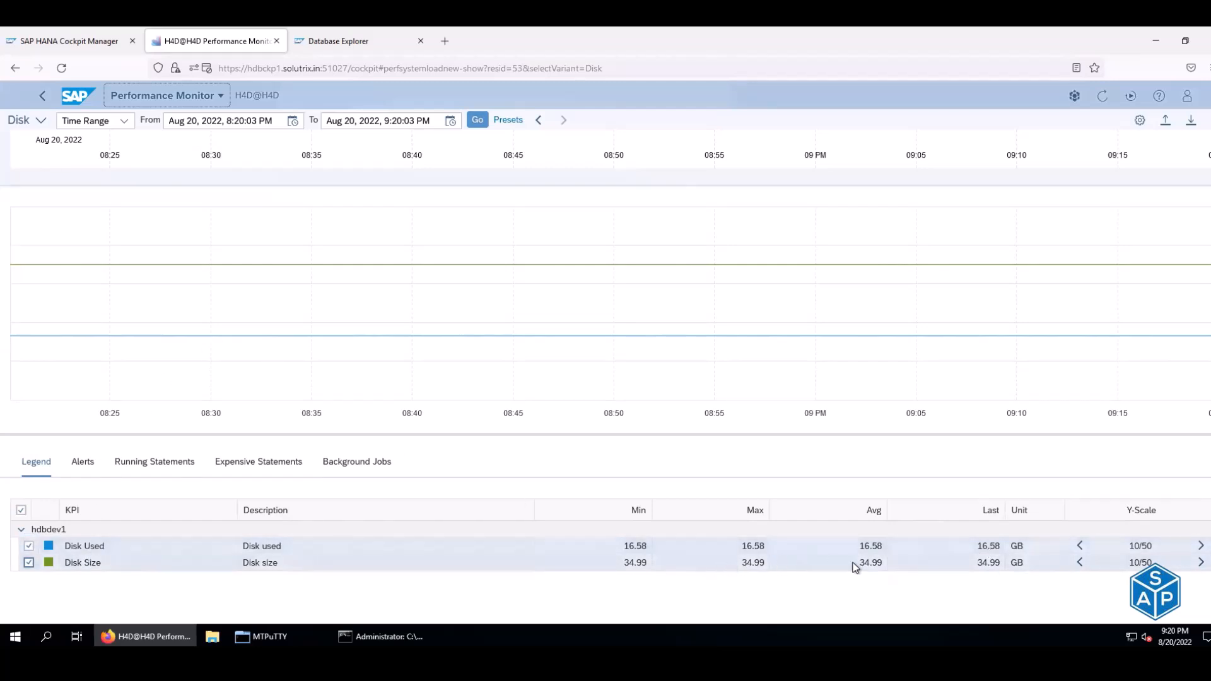
pyautogui.click(861, 547)
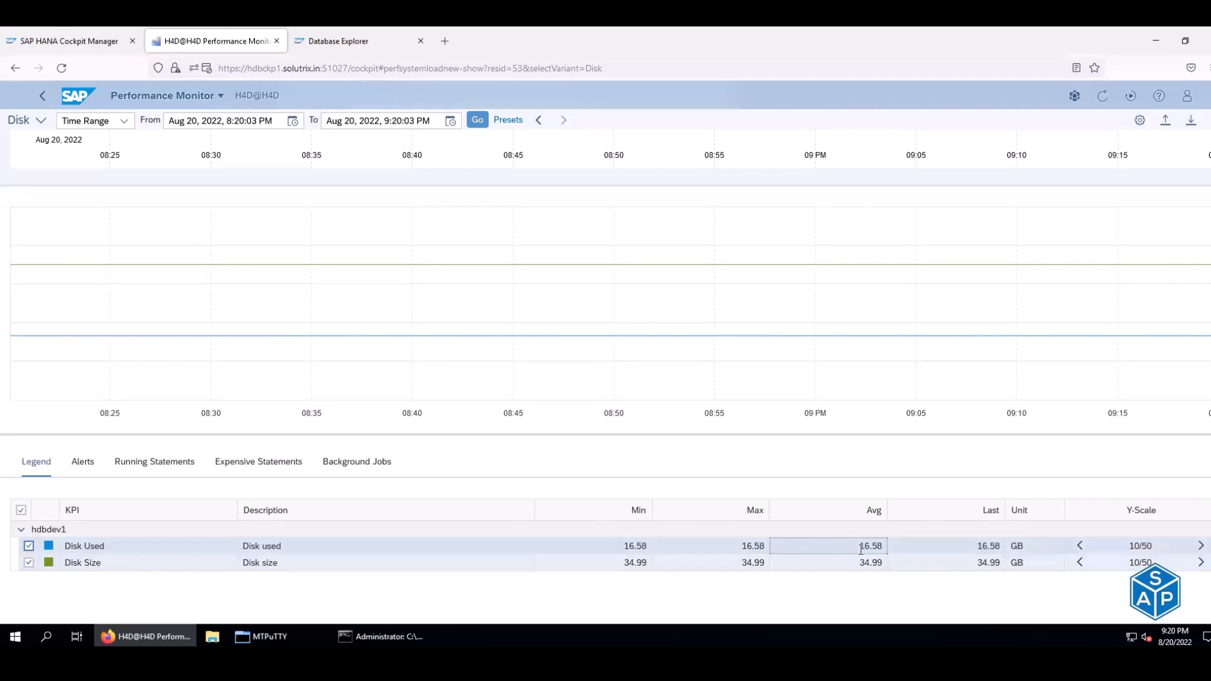
pyautogui.click(74, 547)
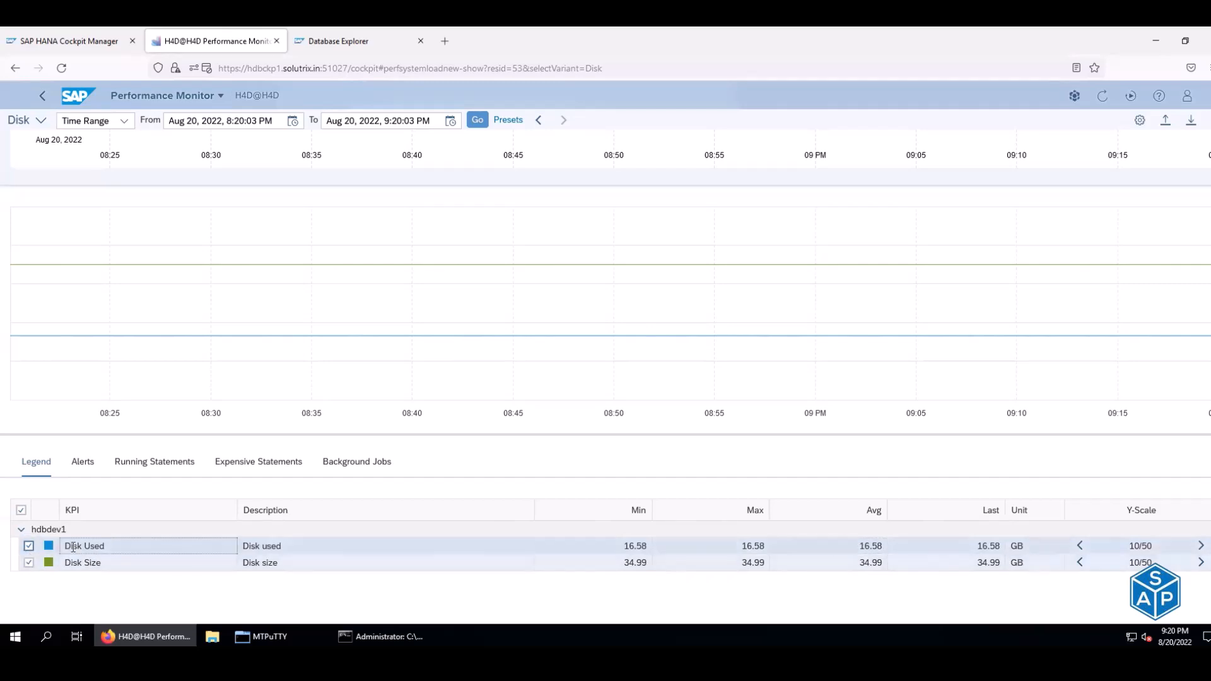
pyautogui.click(273, 552)
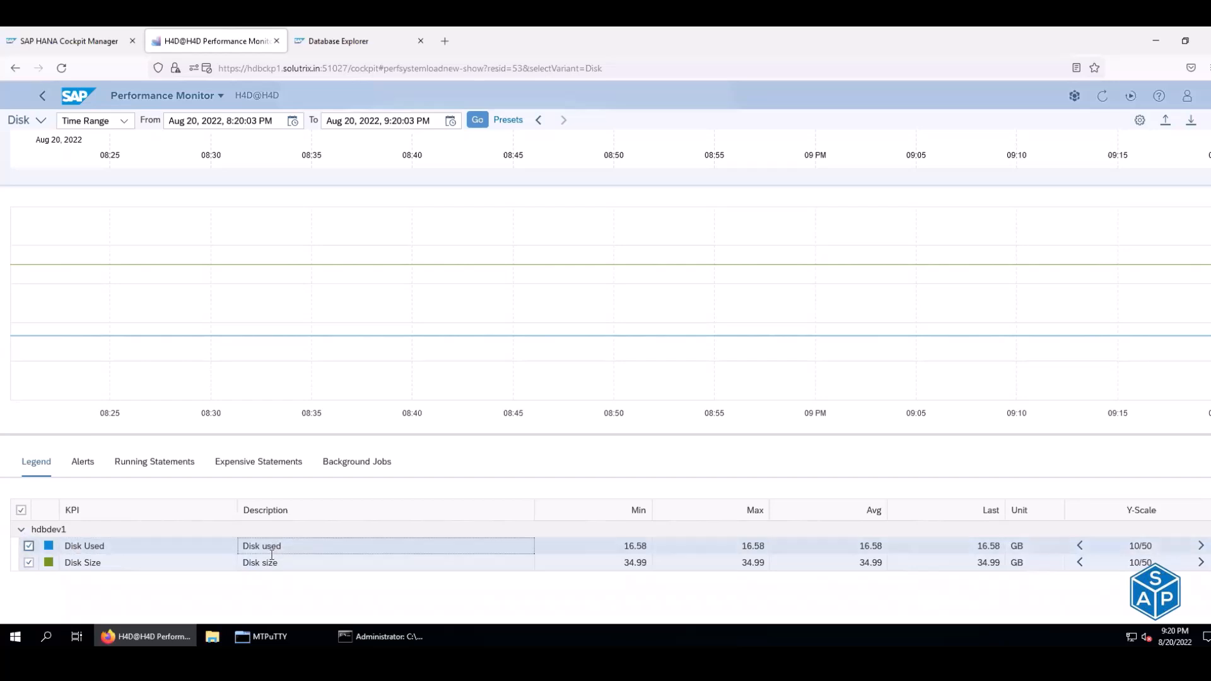
pyautogui.click(268, 564)
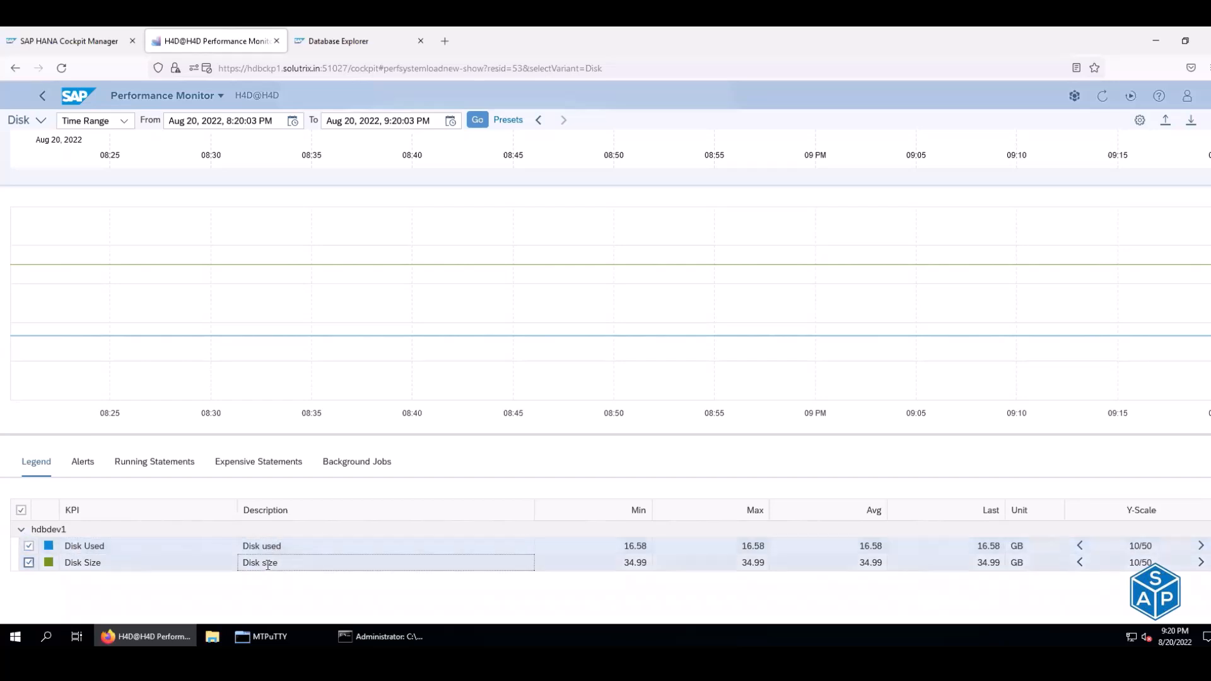
pyautogui.click(637, 550)
pyautogui.click(748, 549)
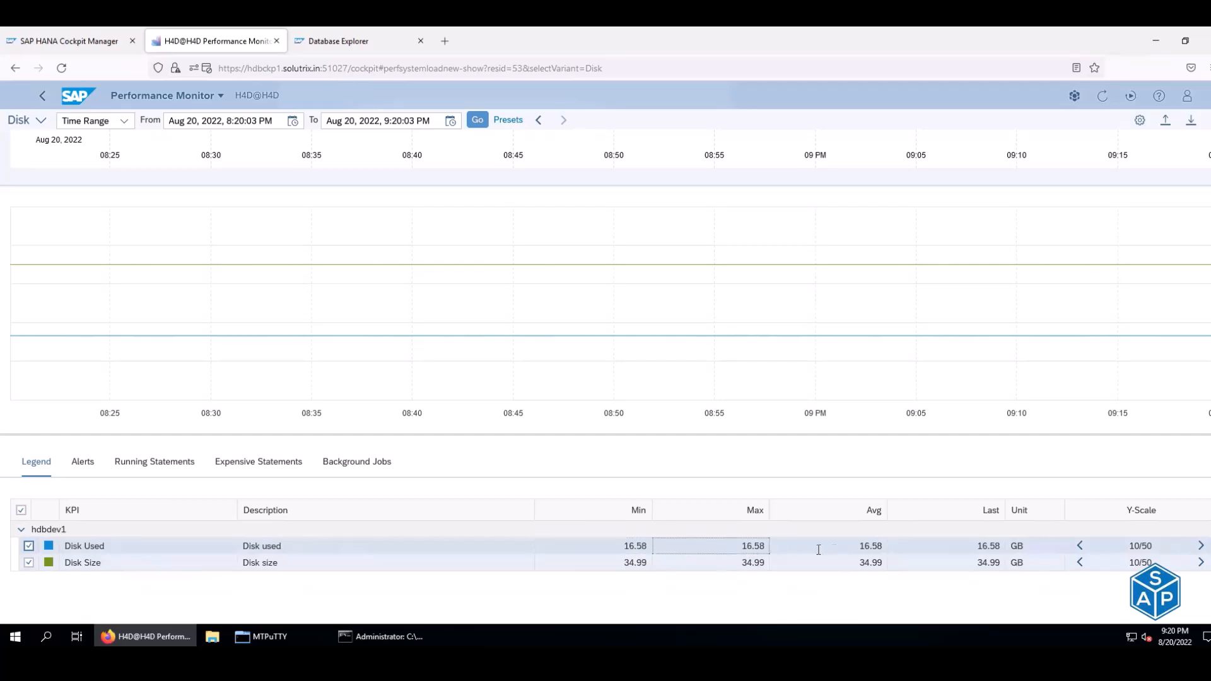
# - Try the Disk Used chart scales 12.5/62.5 and 8/40, restore 10/50, and show alerts
pyautogui.click(1200, 548)
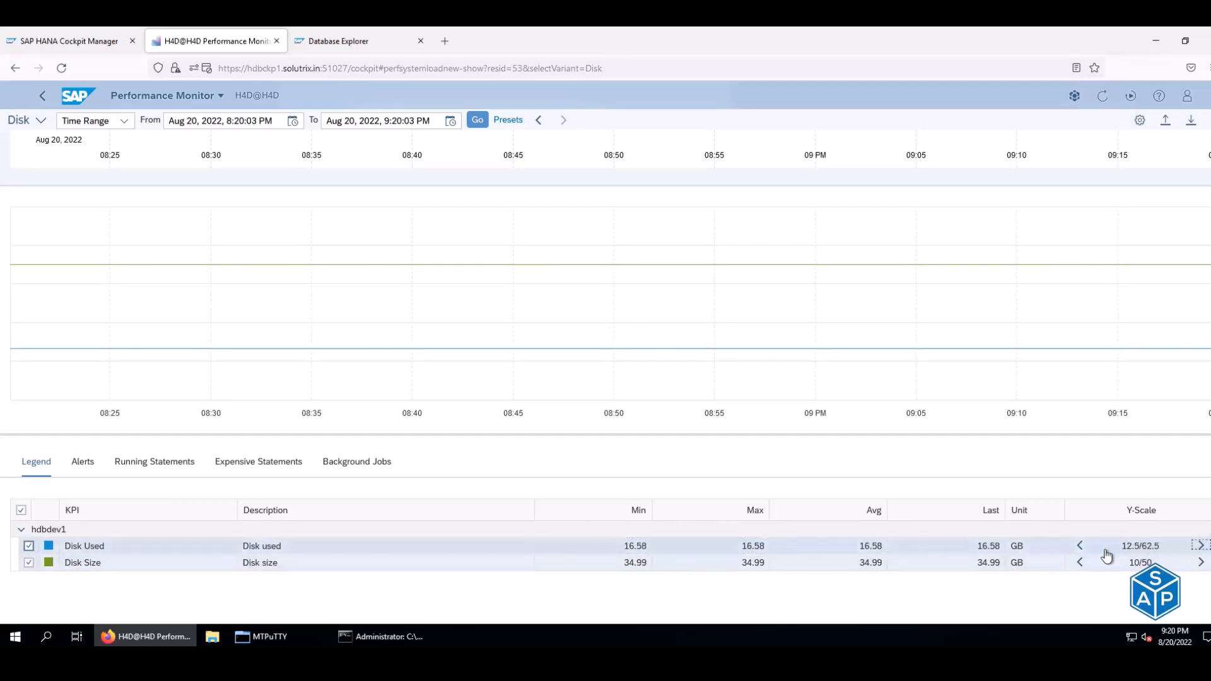
pyautogui.click(1080, 547)
pyautogui.click(1081, 547)
pyautogui.click(1199, 549)
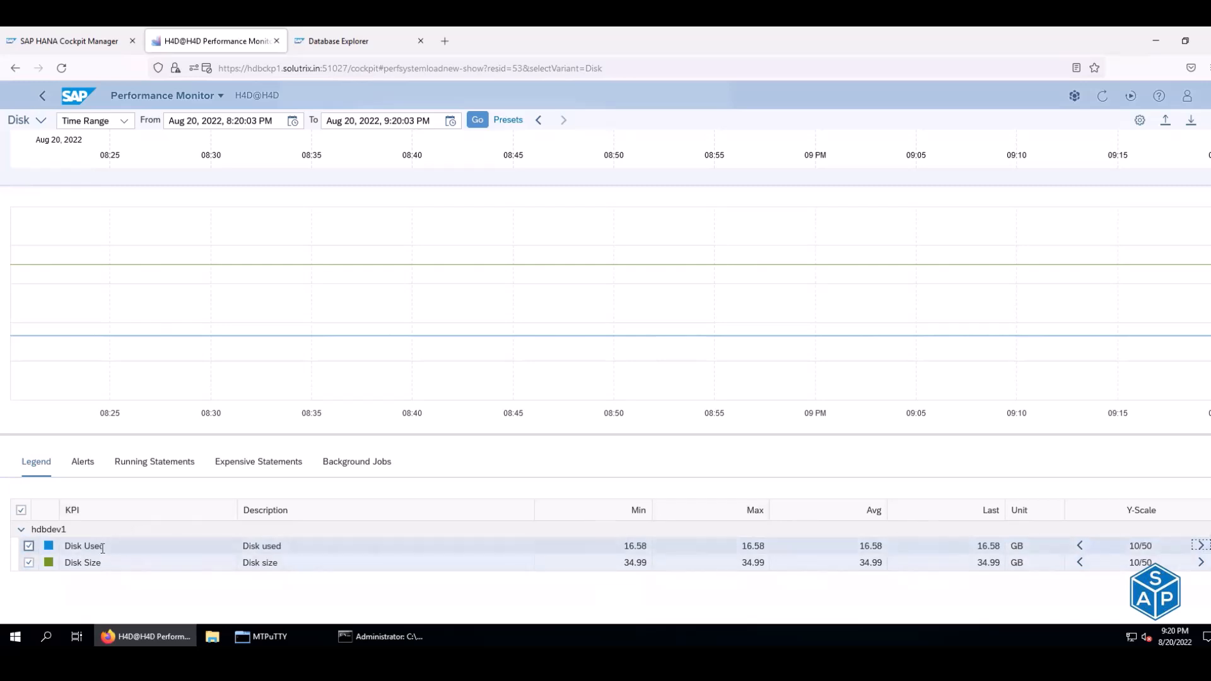
pyautogui.click(96, 469)
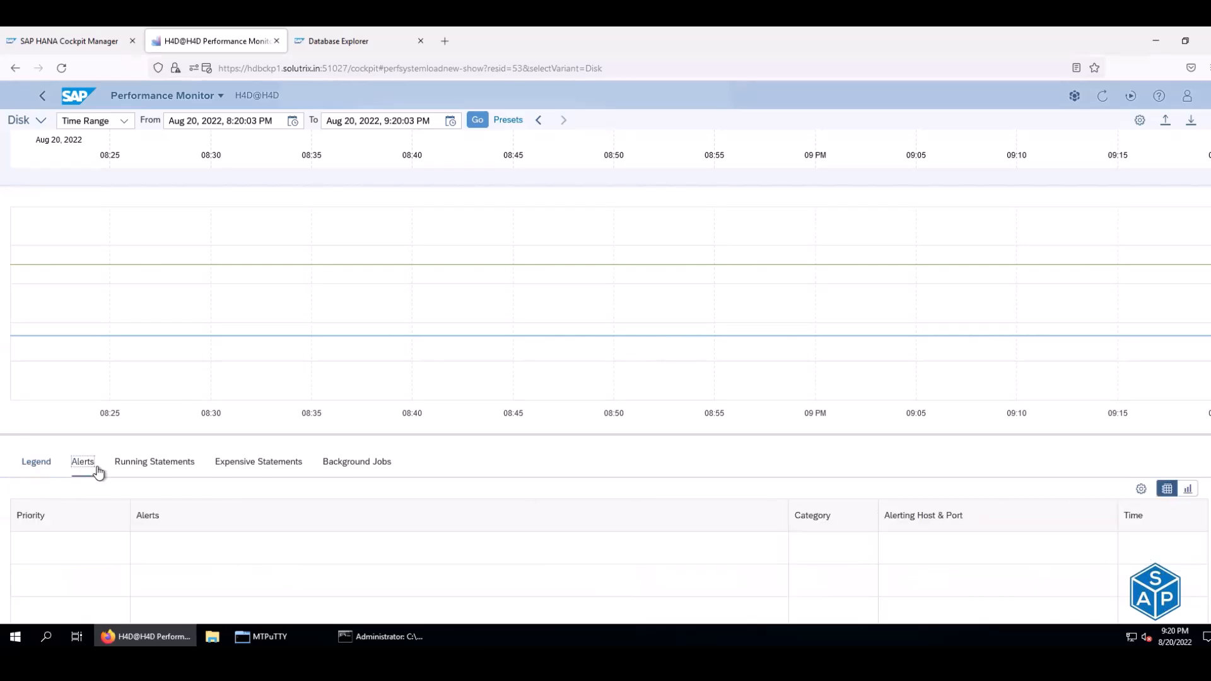
# - Review the Running Statements, Expensive Statements and Background Jobs tabs, ending on Running Statements
pyautogui.click(151, 469)
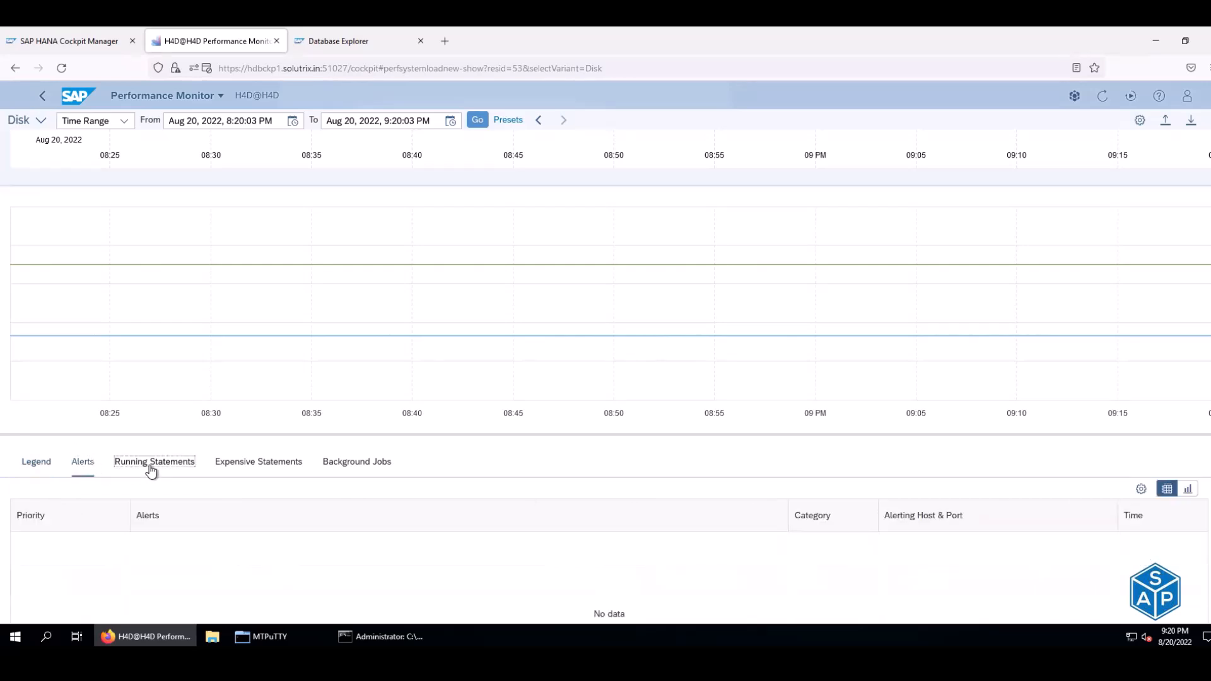
pyautogui.click(255, 464)
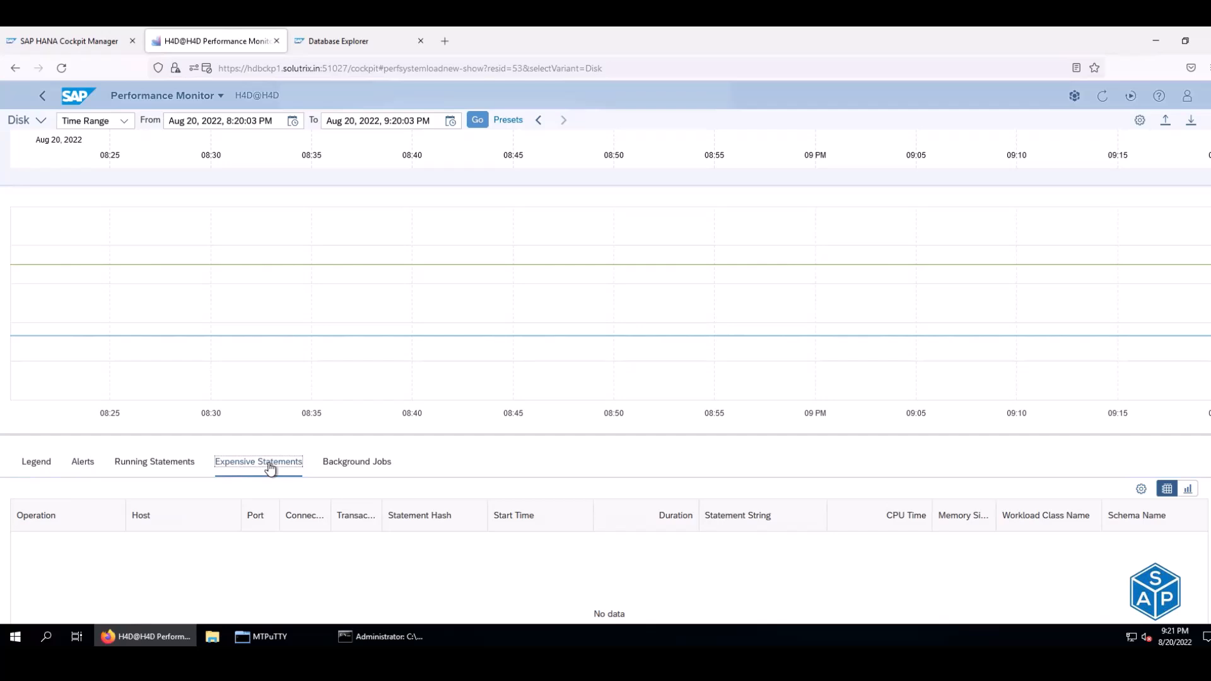
pyautogui.click(335, 469)
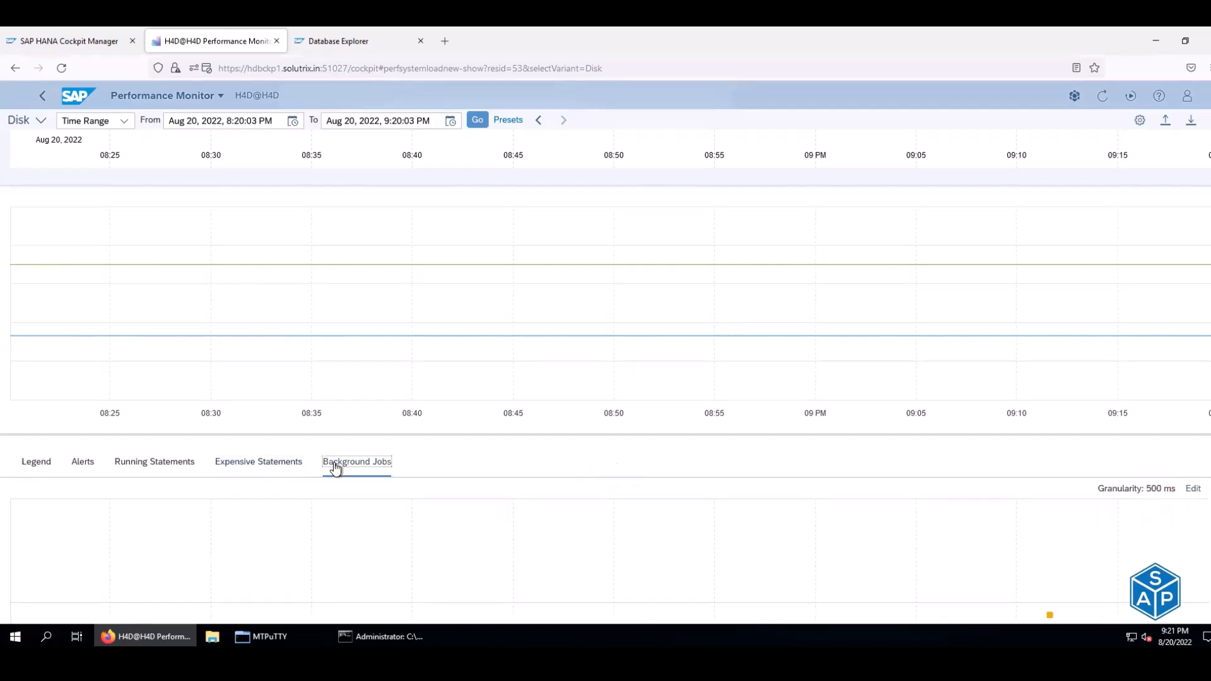
pyautogui.click(137, 463)
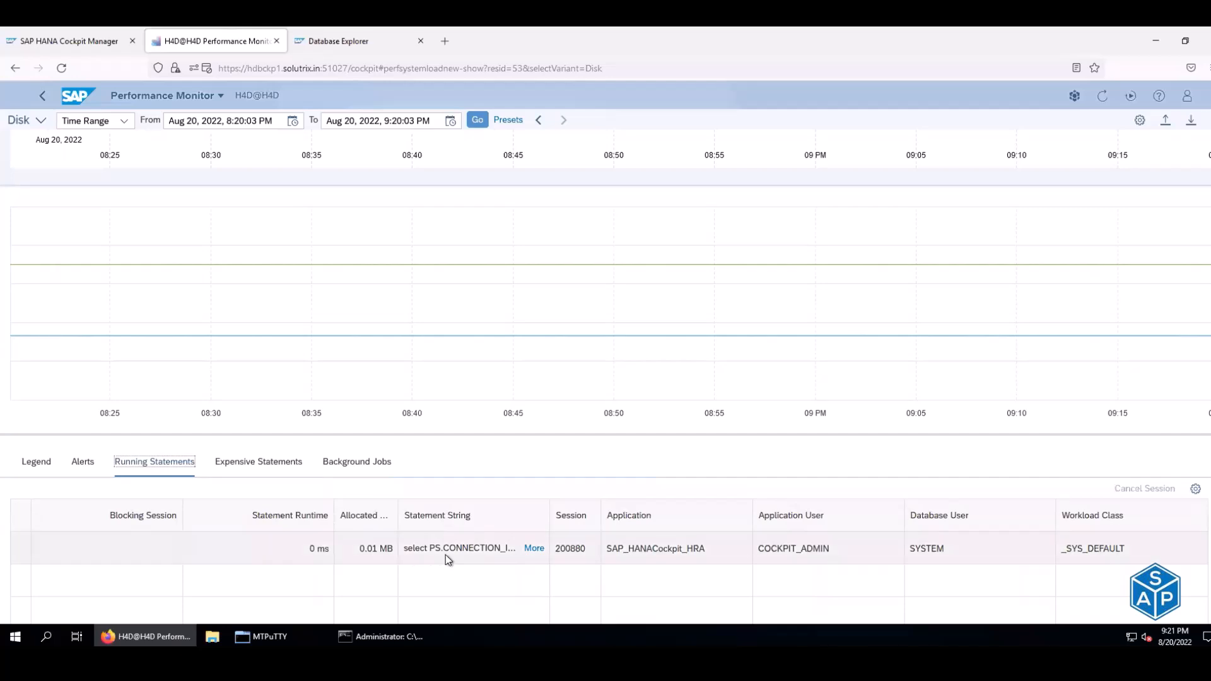
# - Read the full SQL text of the running cockpit statement, then close it
pyautogui.click(532, 548)
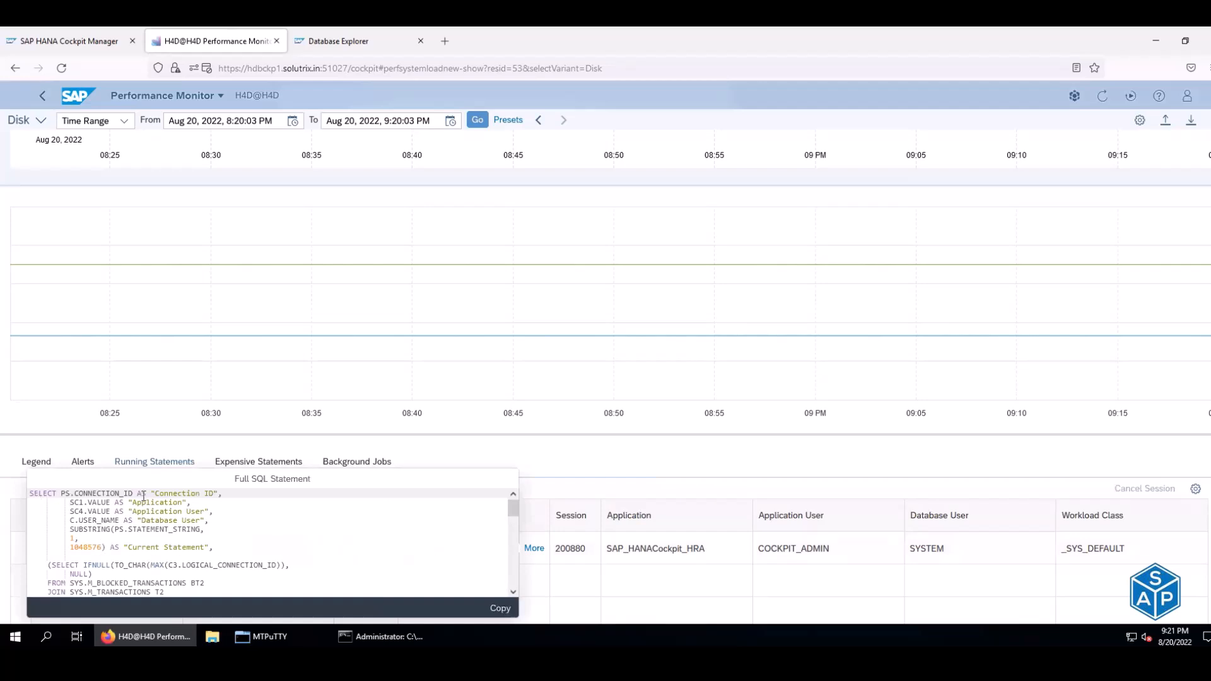
pyautogui.scroll(-5, 217, 504)
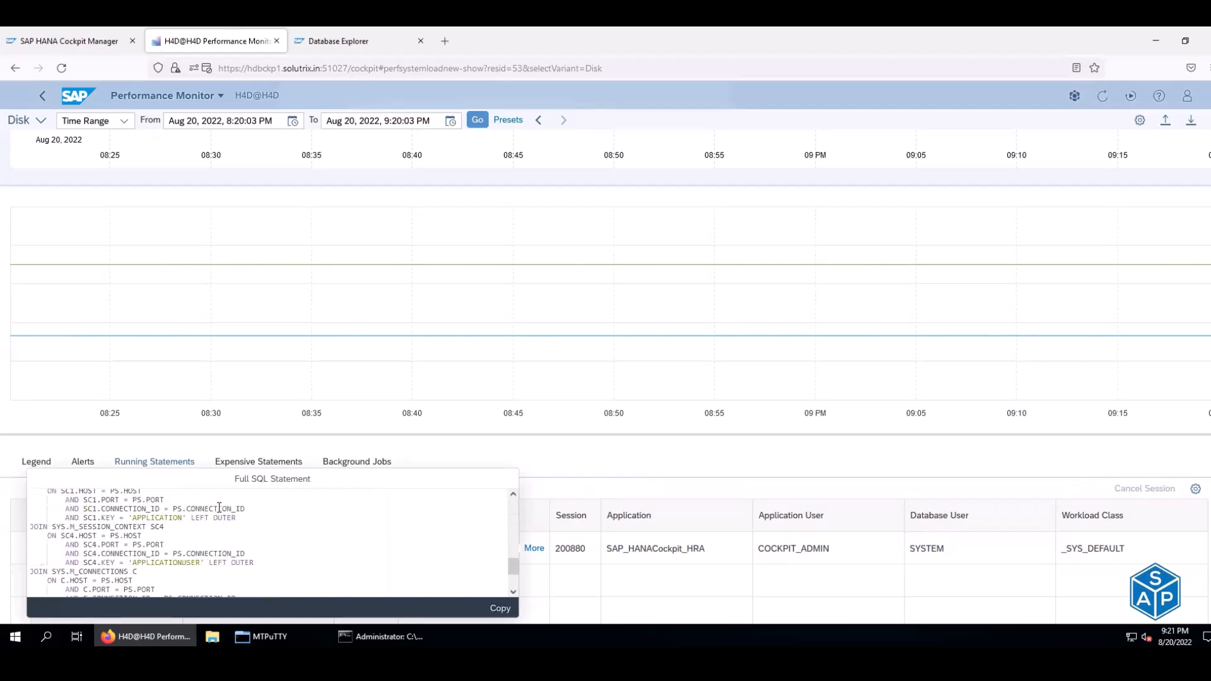
pyautogui.scroll(-2, 223, 517)
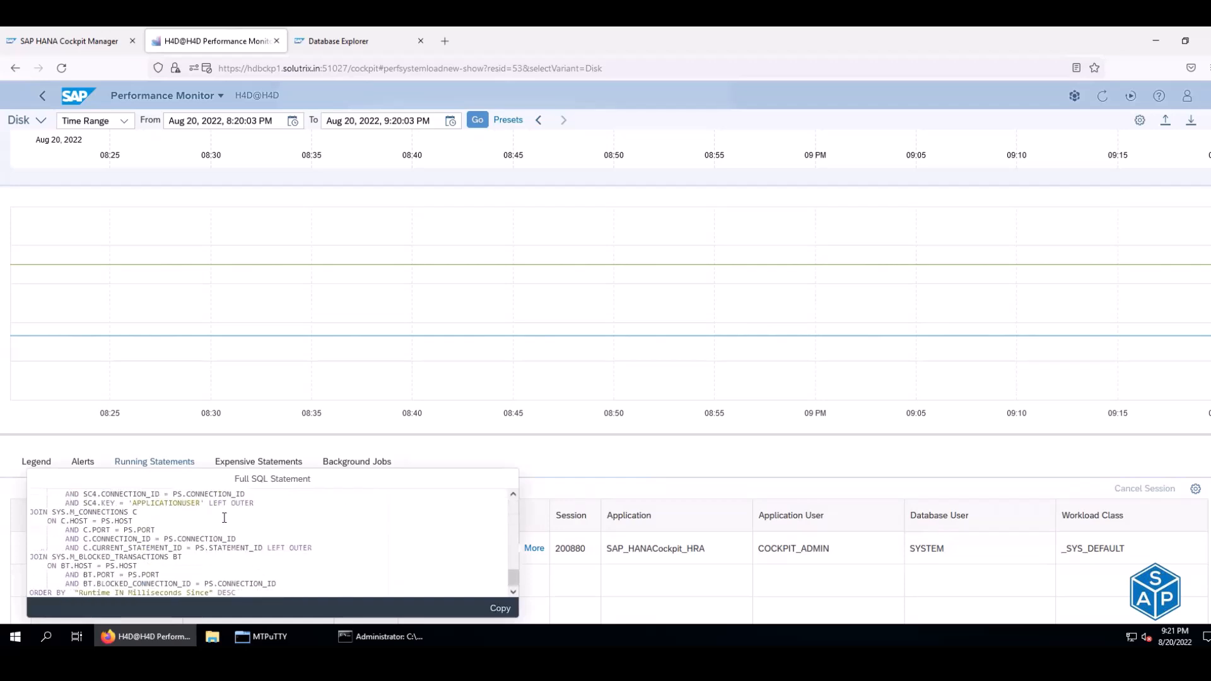
pyautogui.click(431, 215)
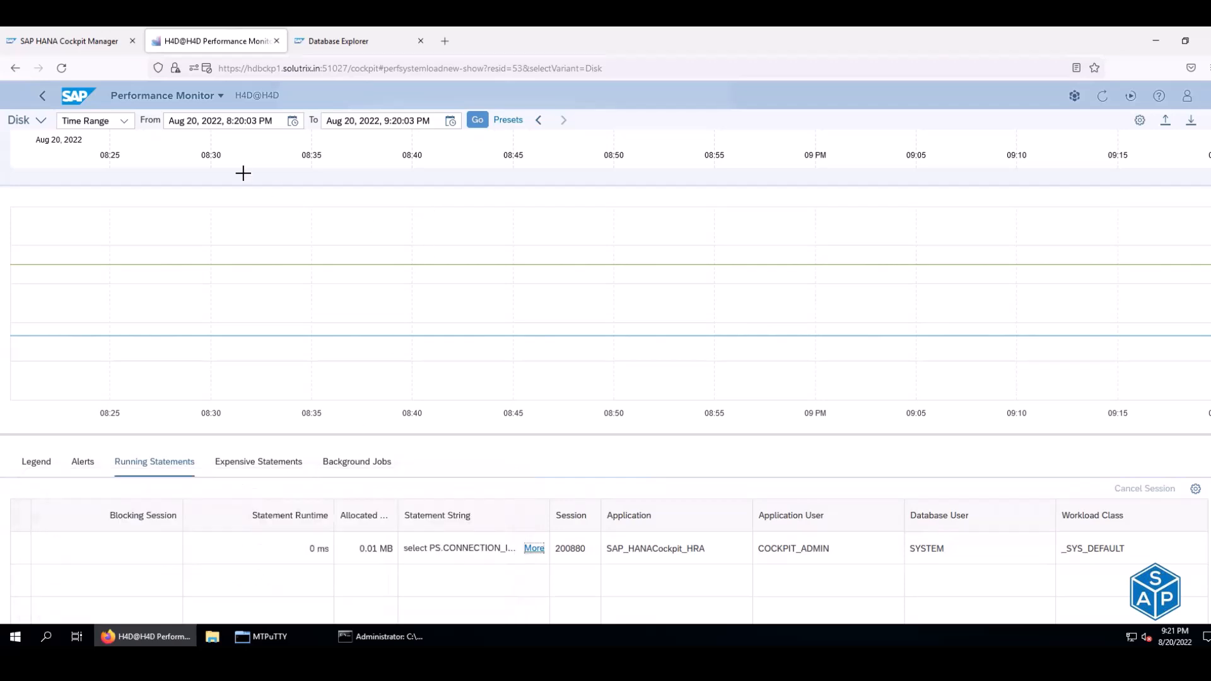
# - Return to H4D@H4D's Database Overview and scroll down to the Disk Usage tile's devices
pyautogui.click(16, 68)
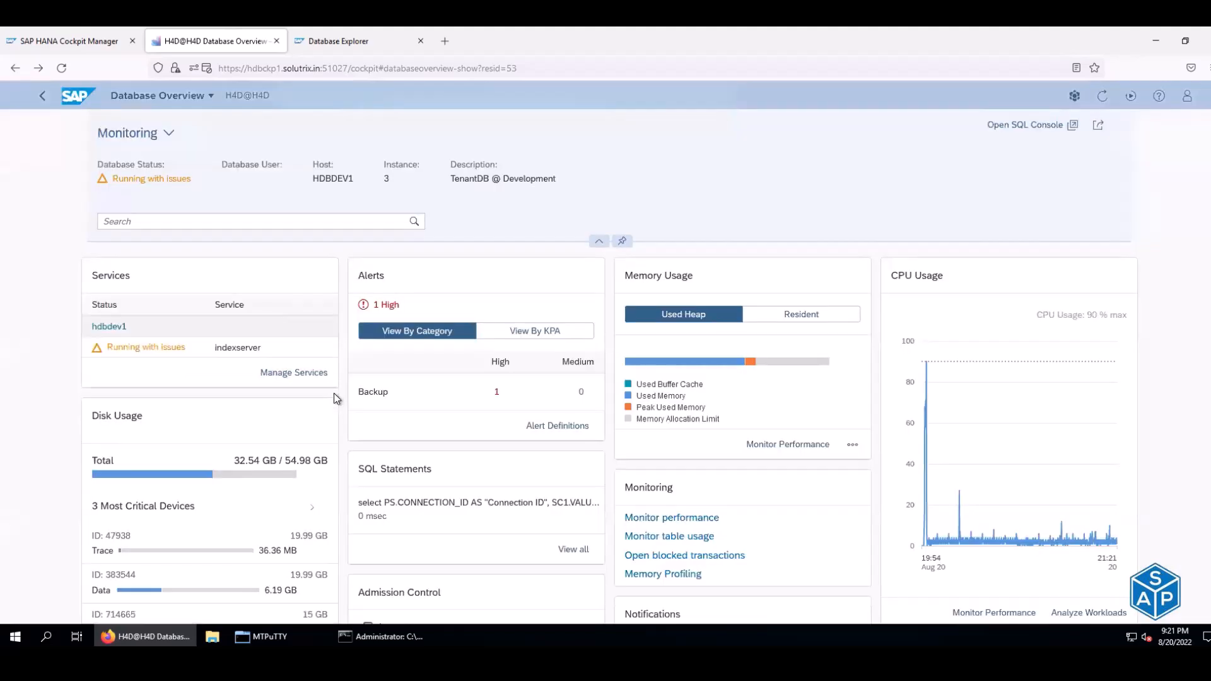
pyautogui.scroll(-3, 335, 397)
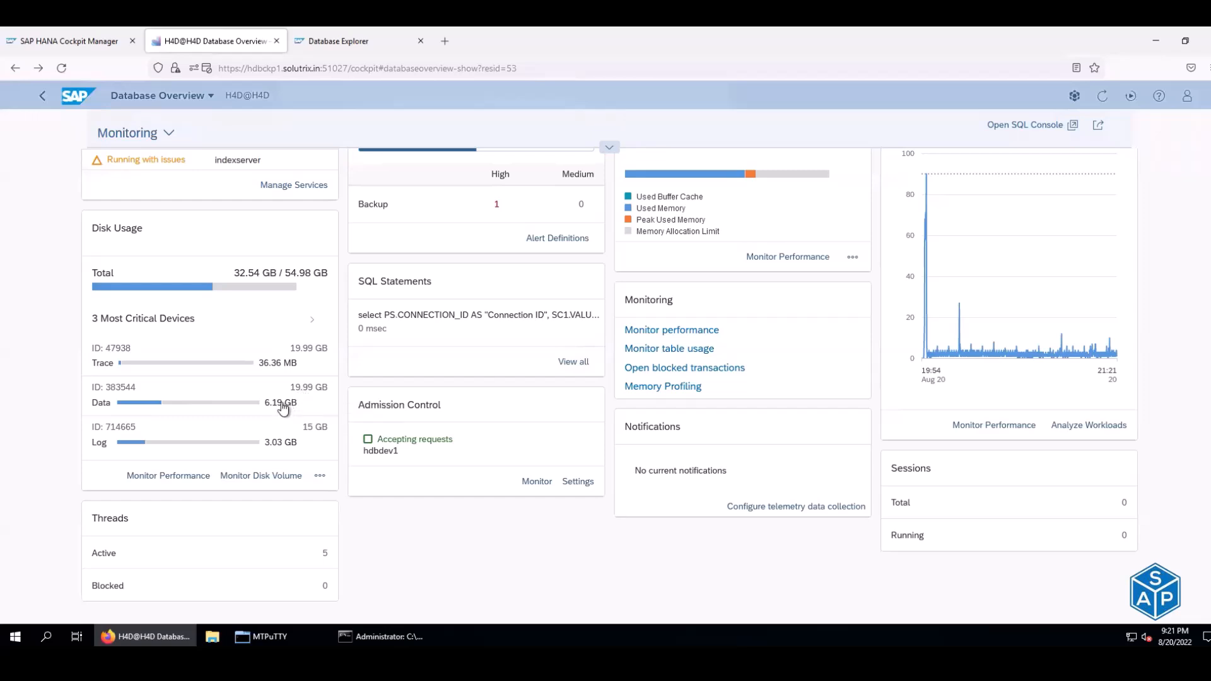
pyautogui.moveTo(283, 408)
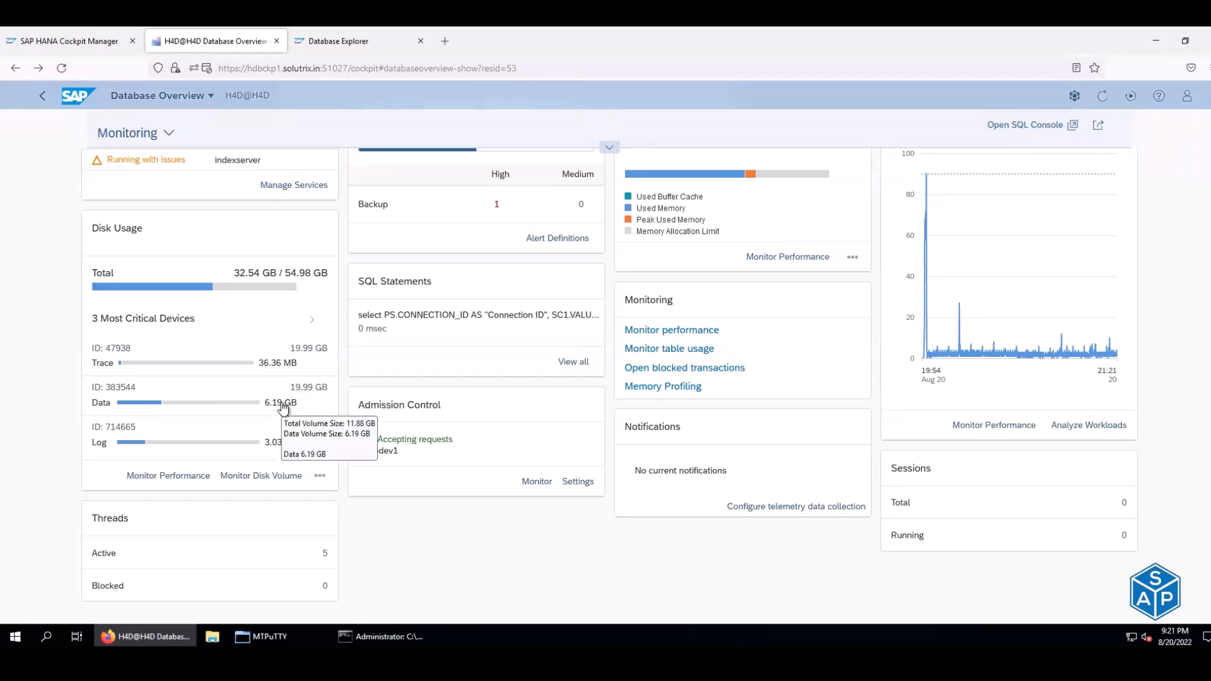
pyautogui.click(373, 633)
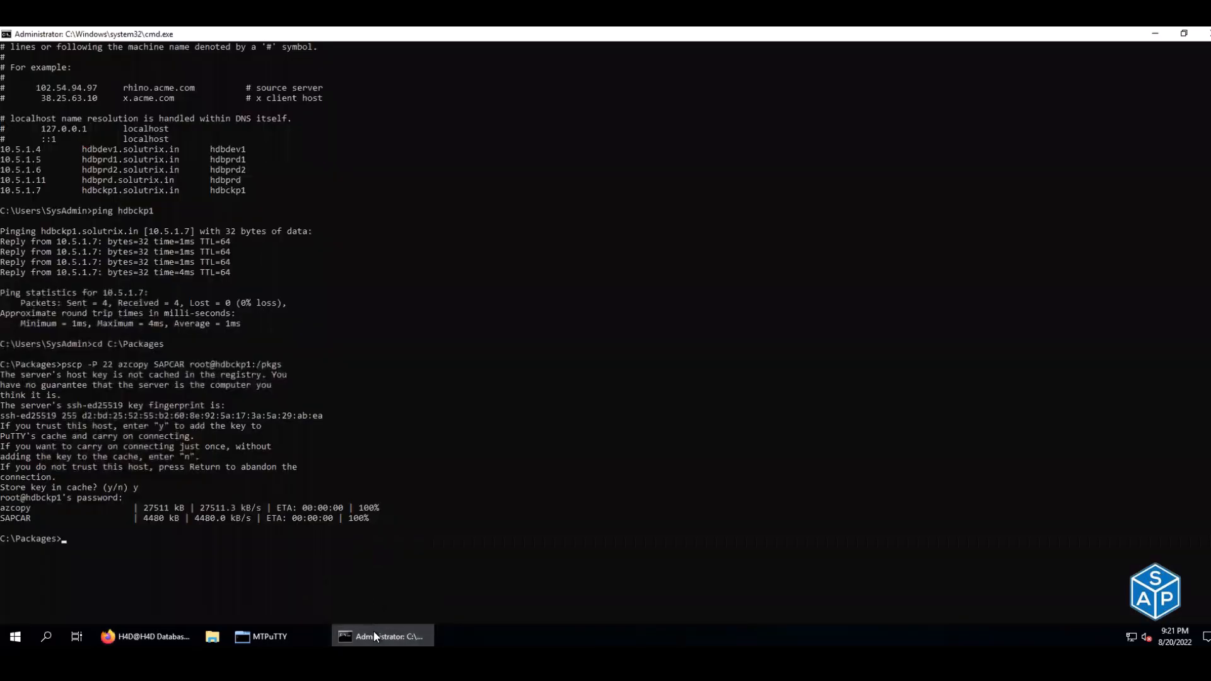
pyautogui.click(165, 636)
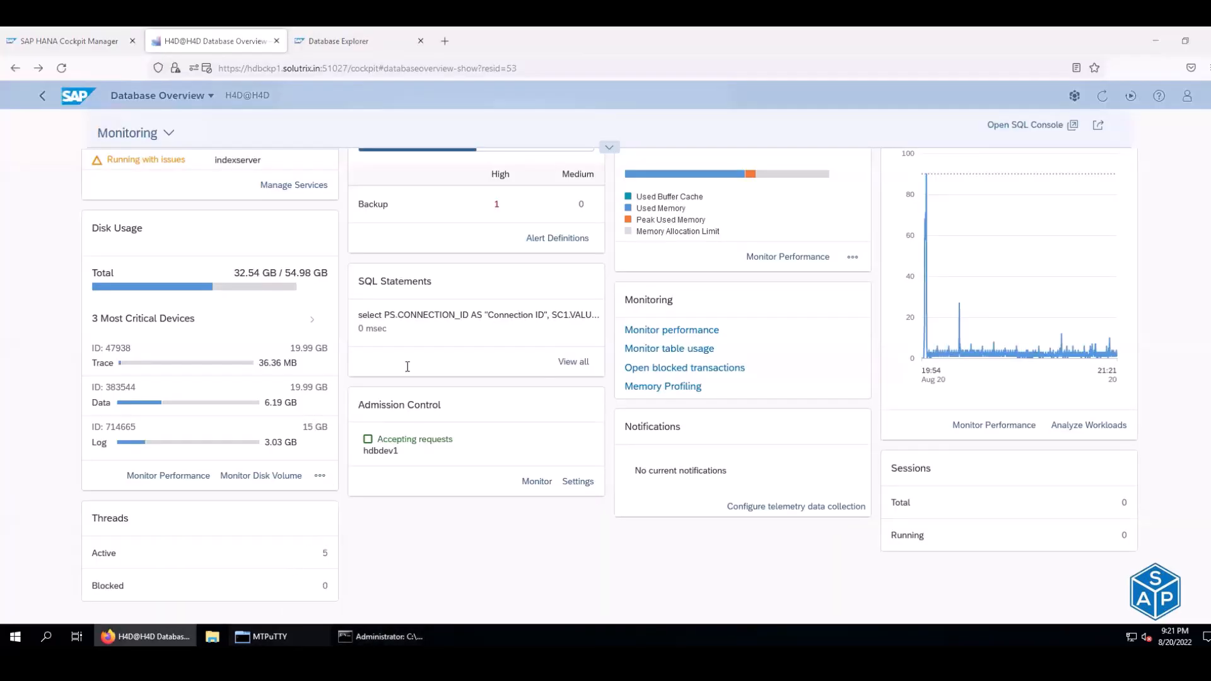
# - Run df -h in MTPuTTY and highlight hana-data's 20G size
pyautogui.hotkey('alt', 'Tab')
pyautogui.hotkey('ctrl', 'l')
pyautogui.write('df ')
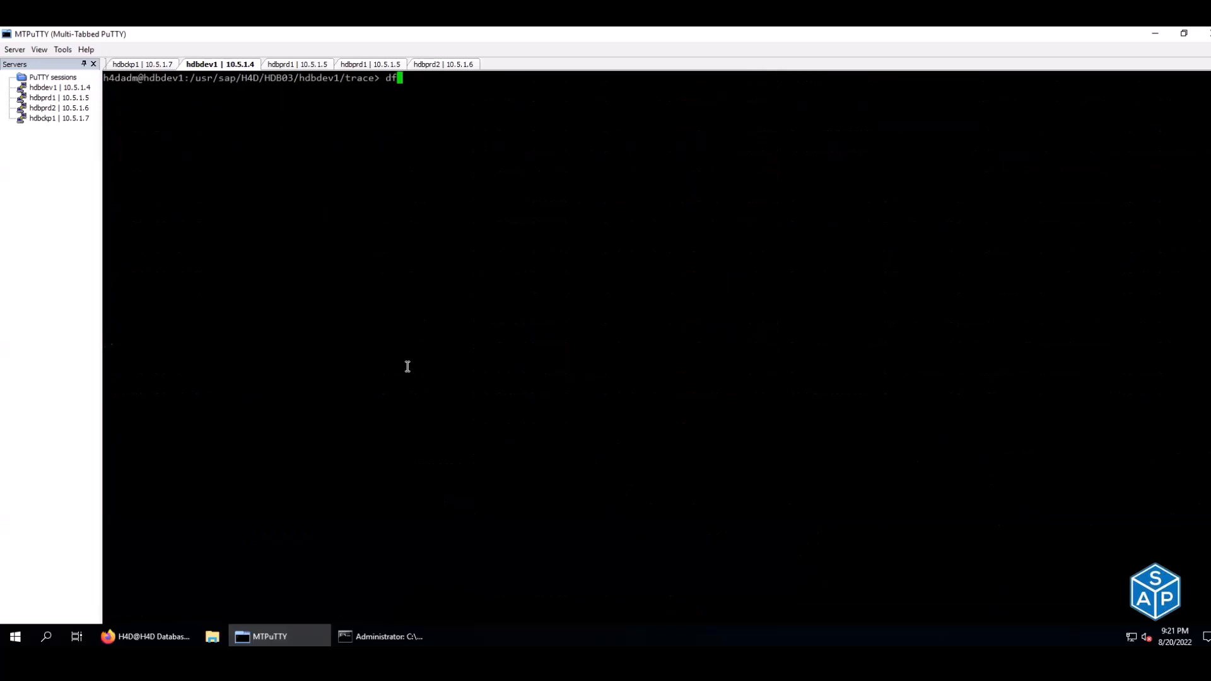
pyautogui.write('-h')
pyautogui.press('Return')
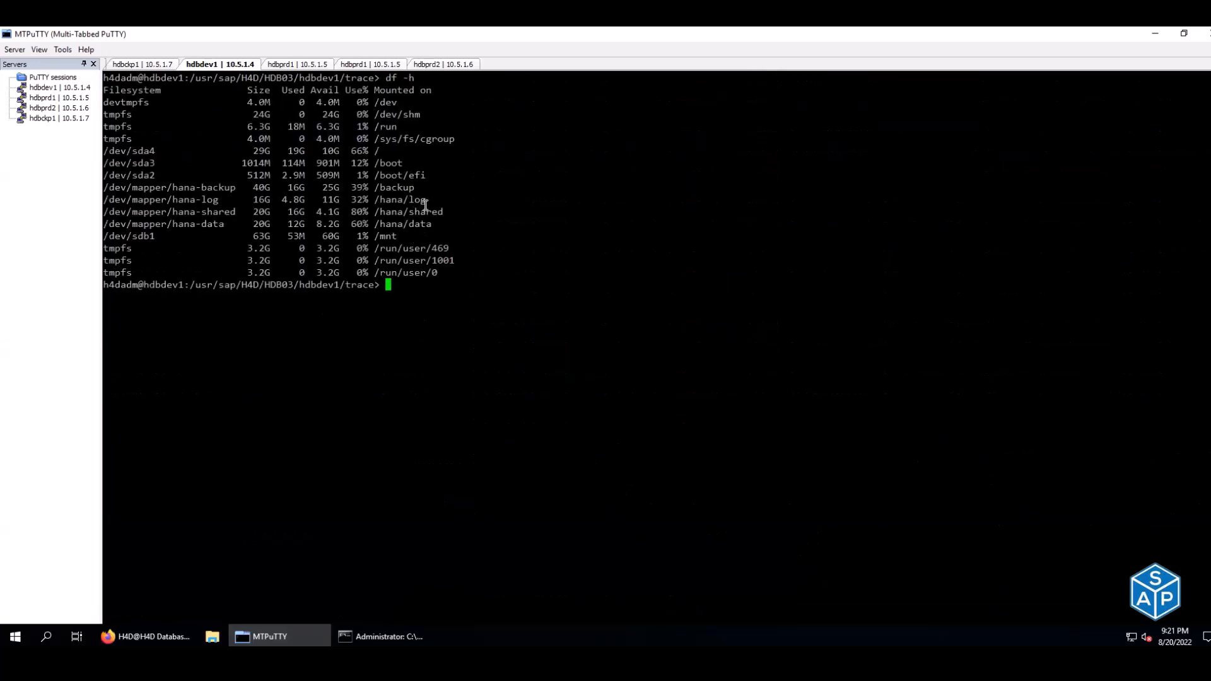
pyautogui.moveTo(432, 224); pyautogui.dragTo(253, 225)
pyautogui.click(255, 224)
pyautogui.doubleClick(258, 223)
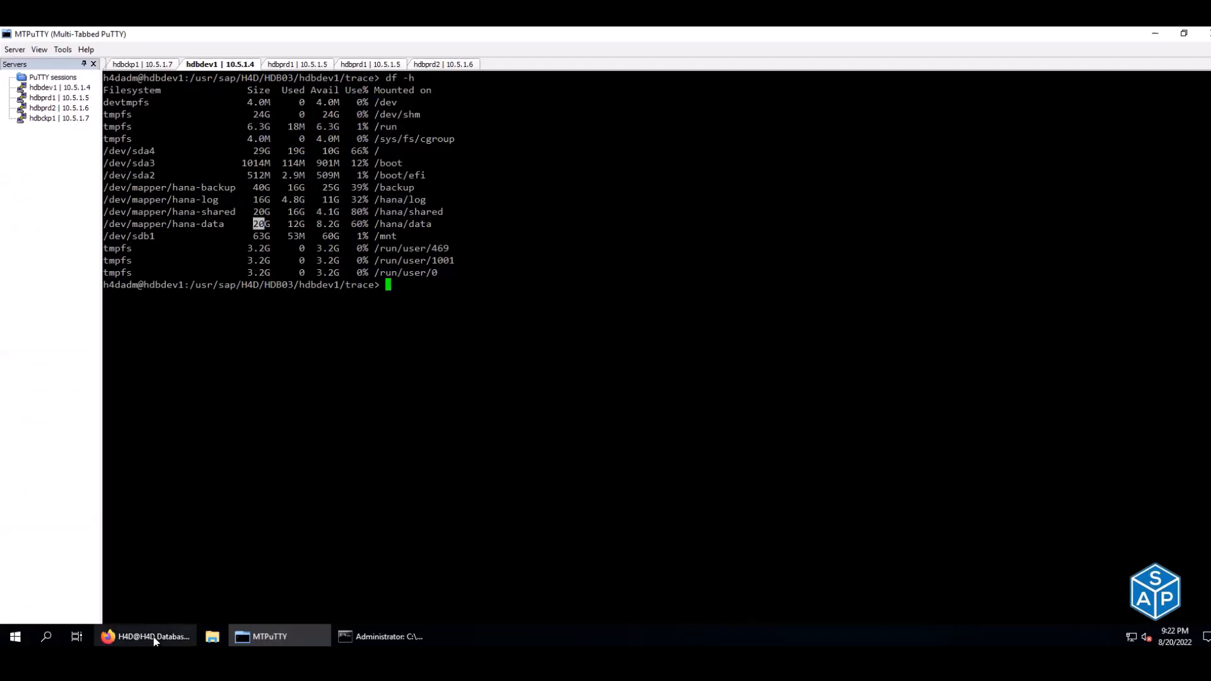
# - Highlight hana-data's 12G used, then open the Data volume's disk performance details in the cockpit
pyautogui.click(149, 636)
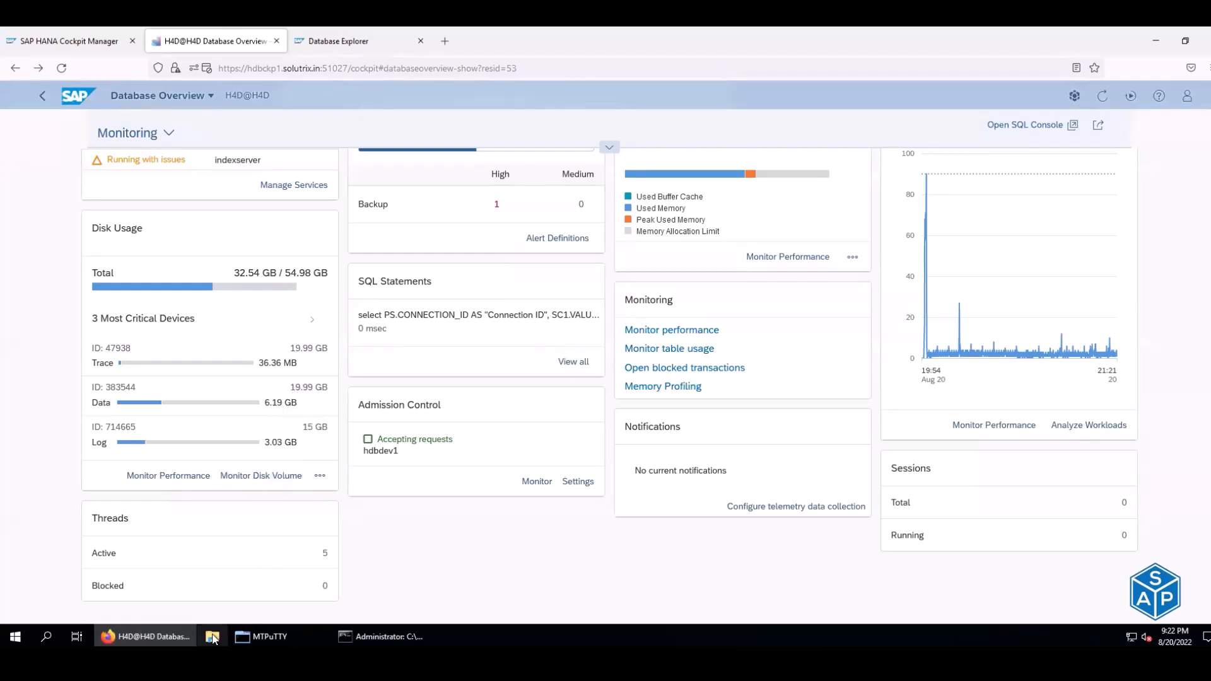
pyautogui.click(251, 626)
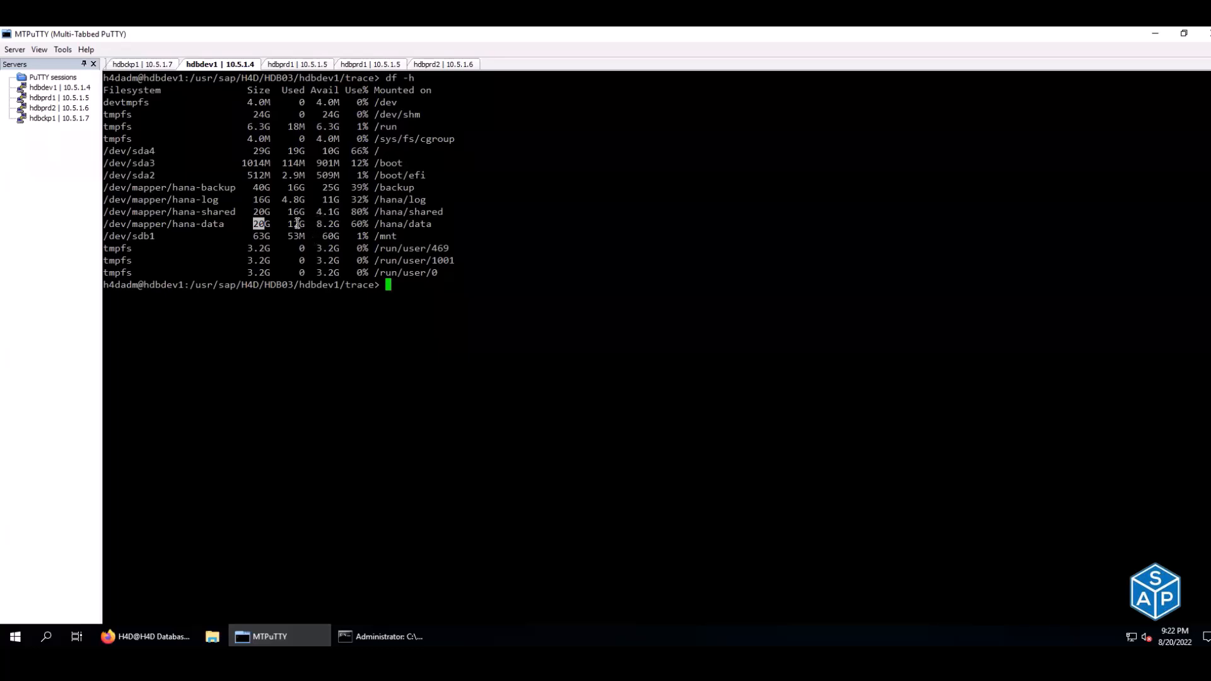
pyautogui.moveTo(287, 223); pyautogui.dragTo(310, 222)
pyautogui.click(164, 639)
pyautogui.click(205, 402)
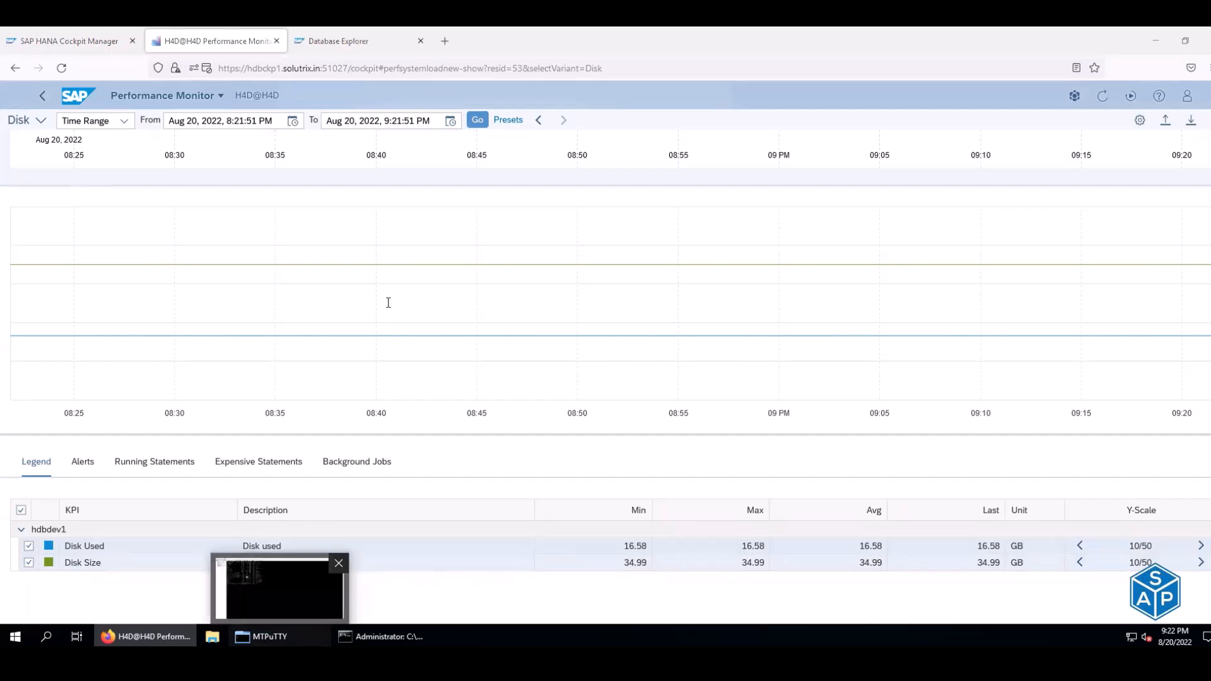
# - Compare df -h sizes (hana-data 20G, hana-log 16G) with the 34.99 GB disk size, then return to the overview
pyautogui.click(286, 633)
pyautogui.doubleClick(266, 226)
pyautogui.doubleClick(261, 199)
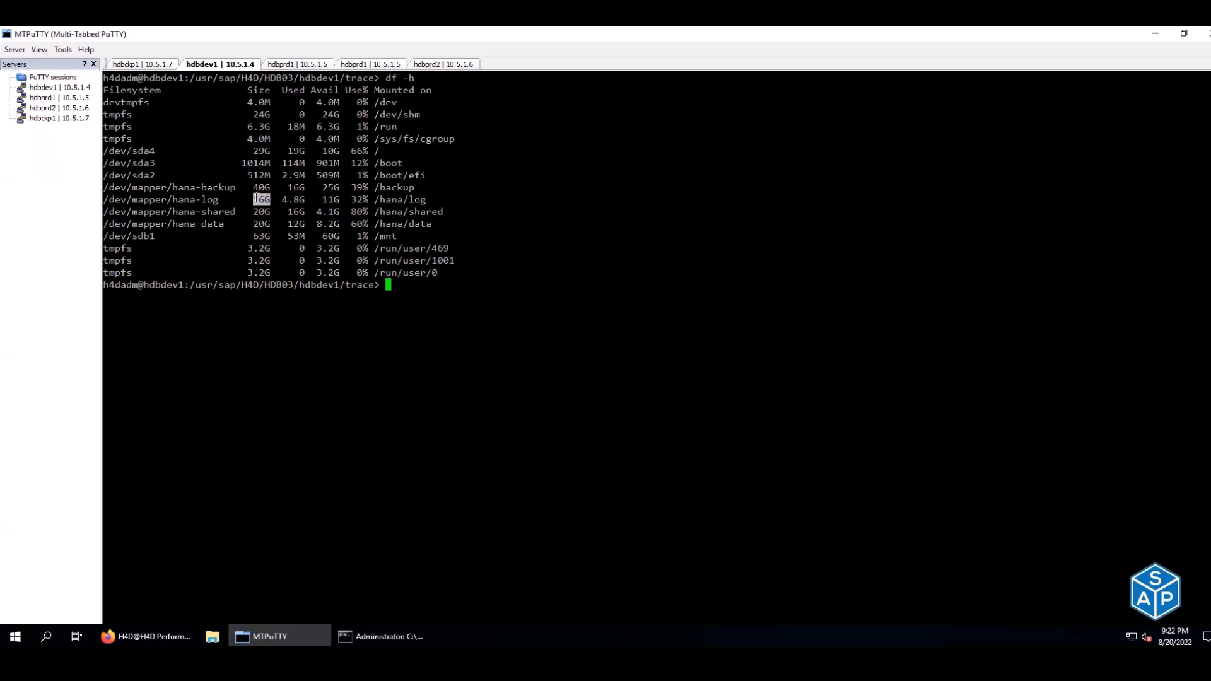
pyautogui.click(150, 638)
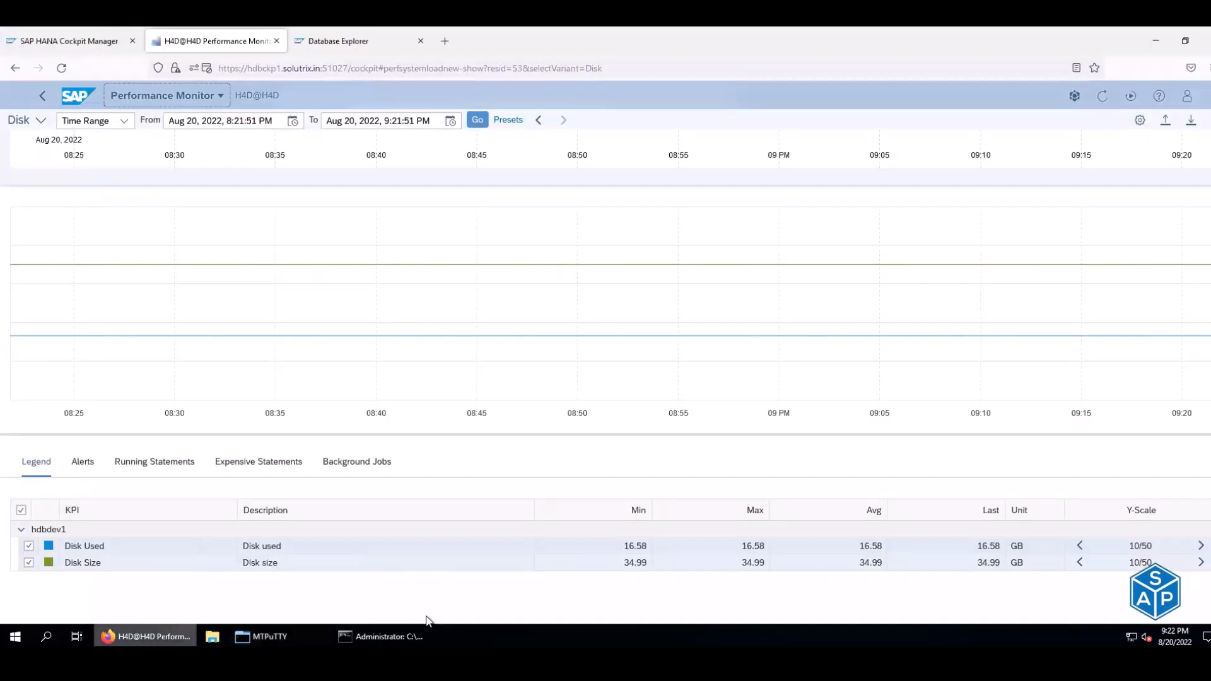
pyautogui.moveTo(625, 563); pyautogui.dragTo(648, 568)
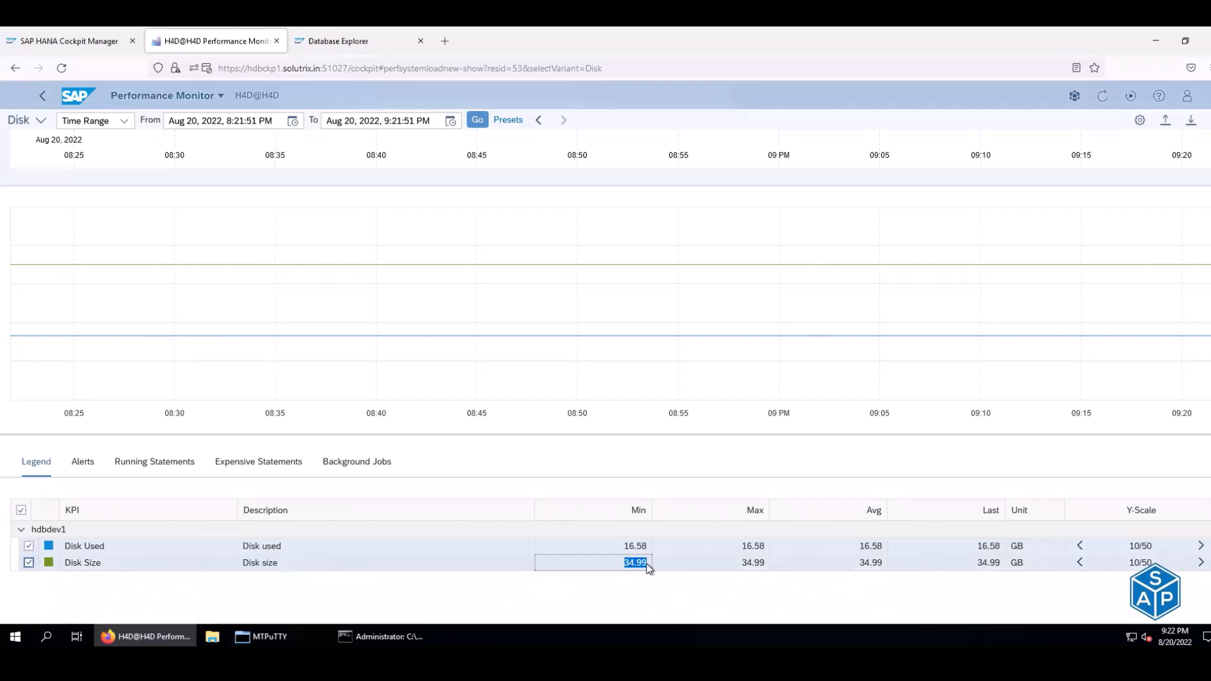
pyautogui.click(17, 68)
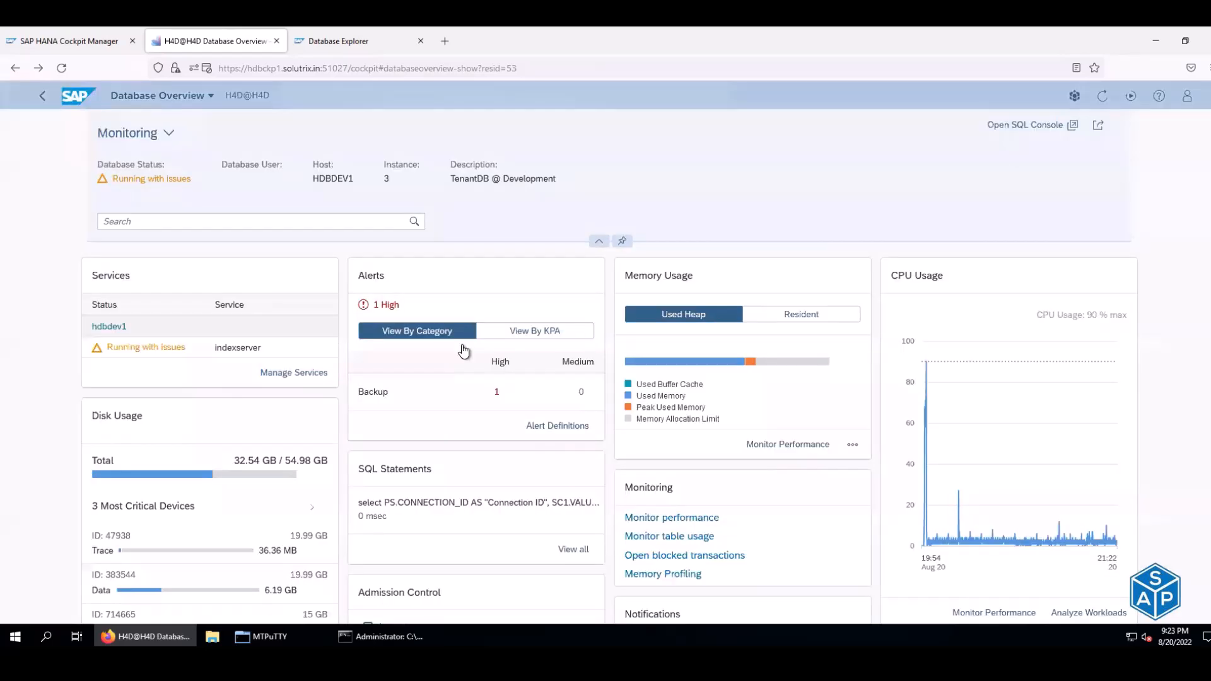
# - Go back to the Database Directory and open the SYSTEMDB@H4D entry
pyautogui.scroll(-2, 464, 350)
pyautogui.scroll(-1, 464, 350)
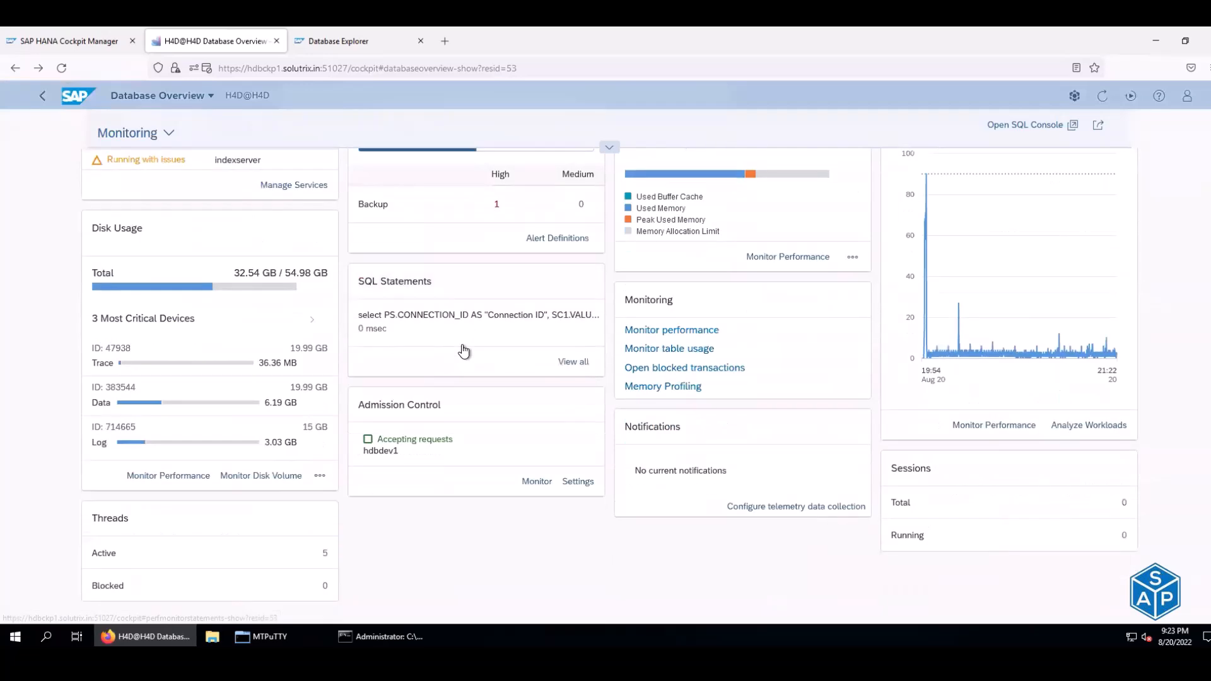
pyautogui.scroll(3, 463, 350)
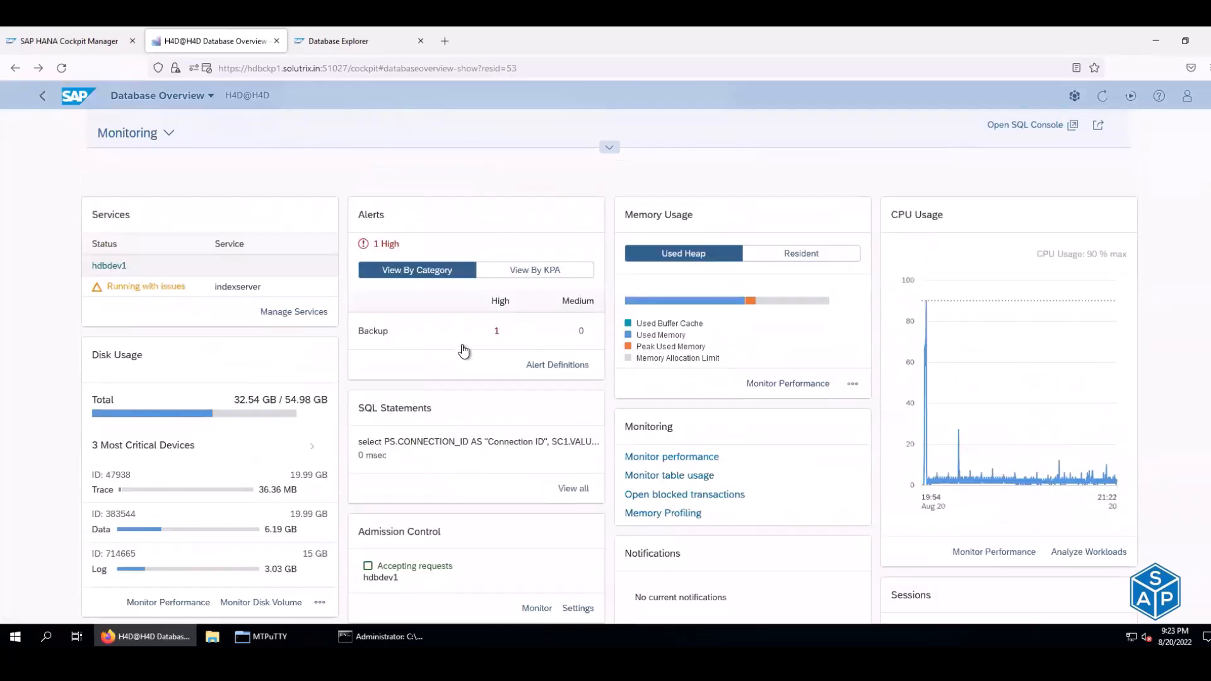
pyautogui.click(15, 68)
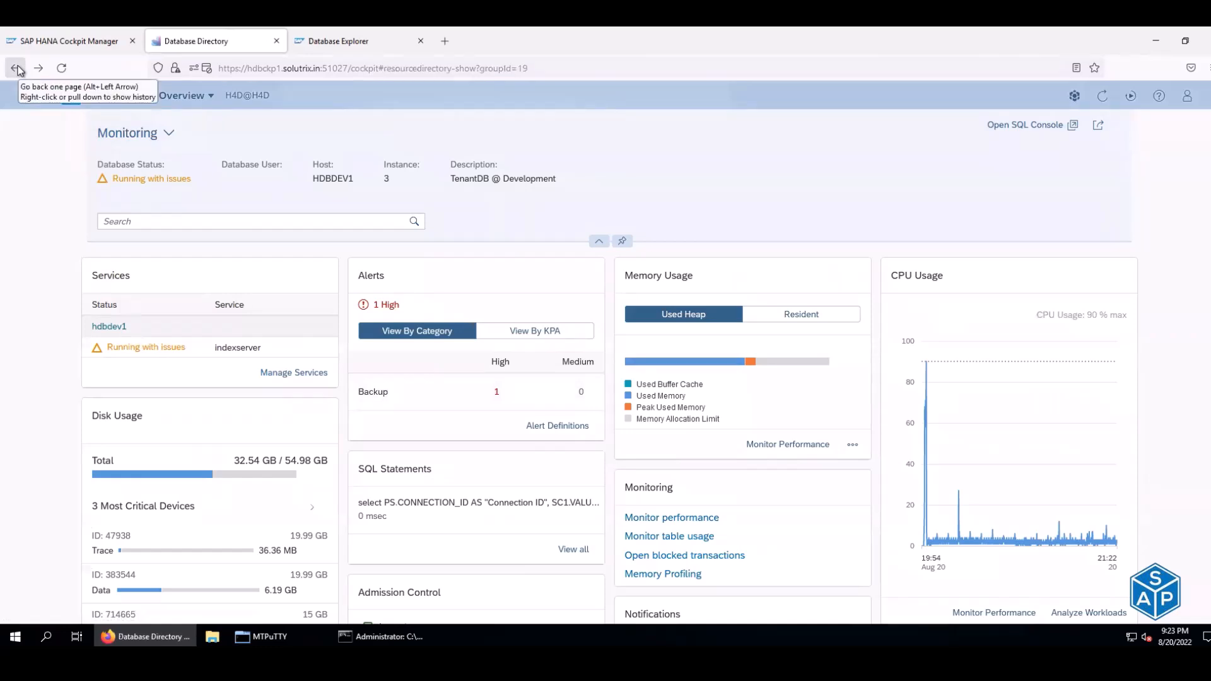
pyautogui.click(174, 284)
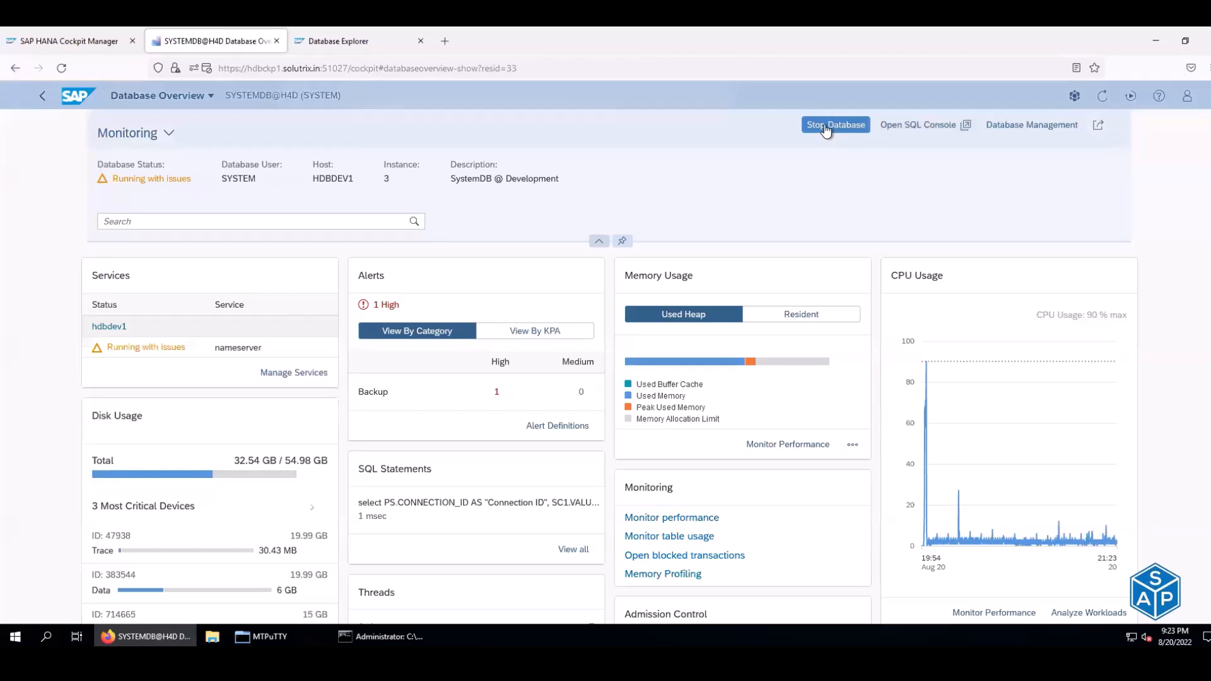
# - Attempt to stop SYSTEMDB, read the missing SAP Control credentials error, and dismiss it
pyautogui.click(826, 130)
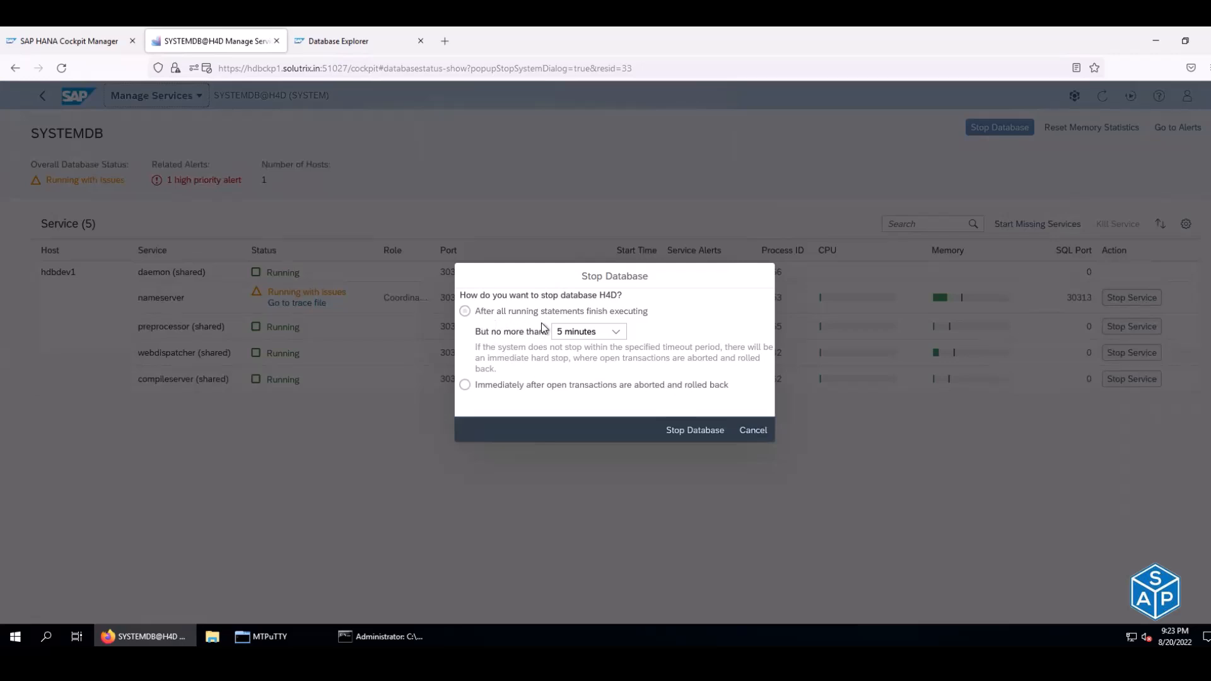
pyautogui.click(676, 432)
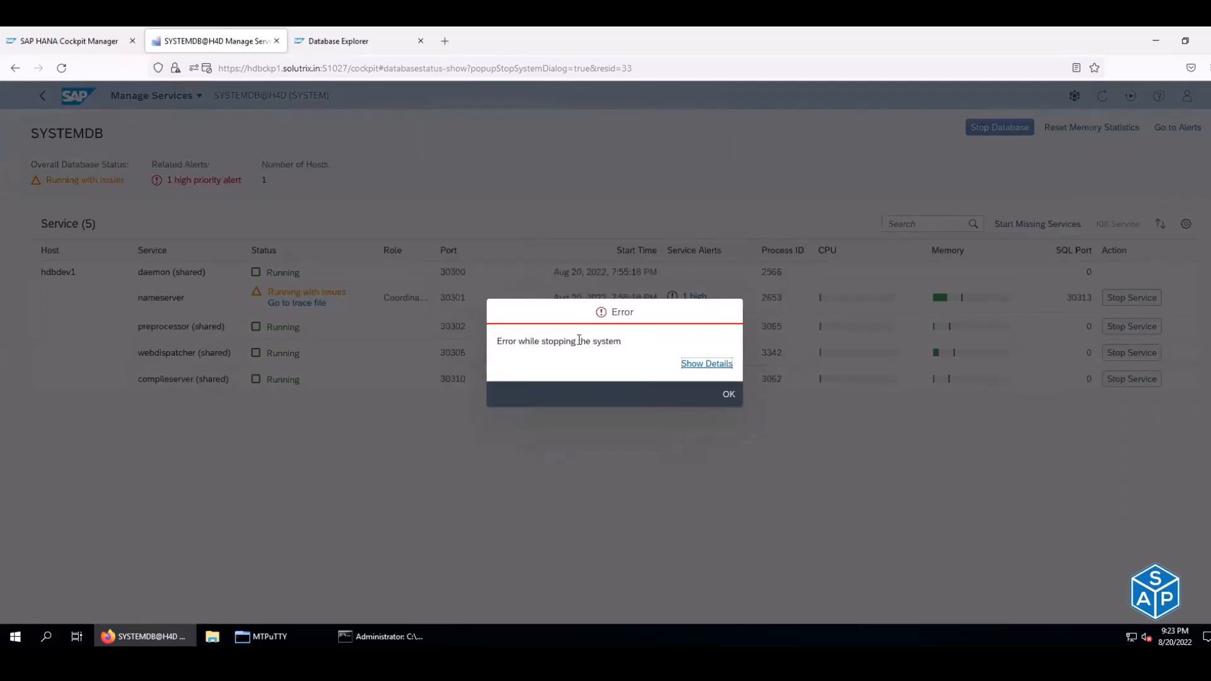
pyautogui.click(694, 364)
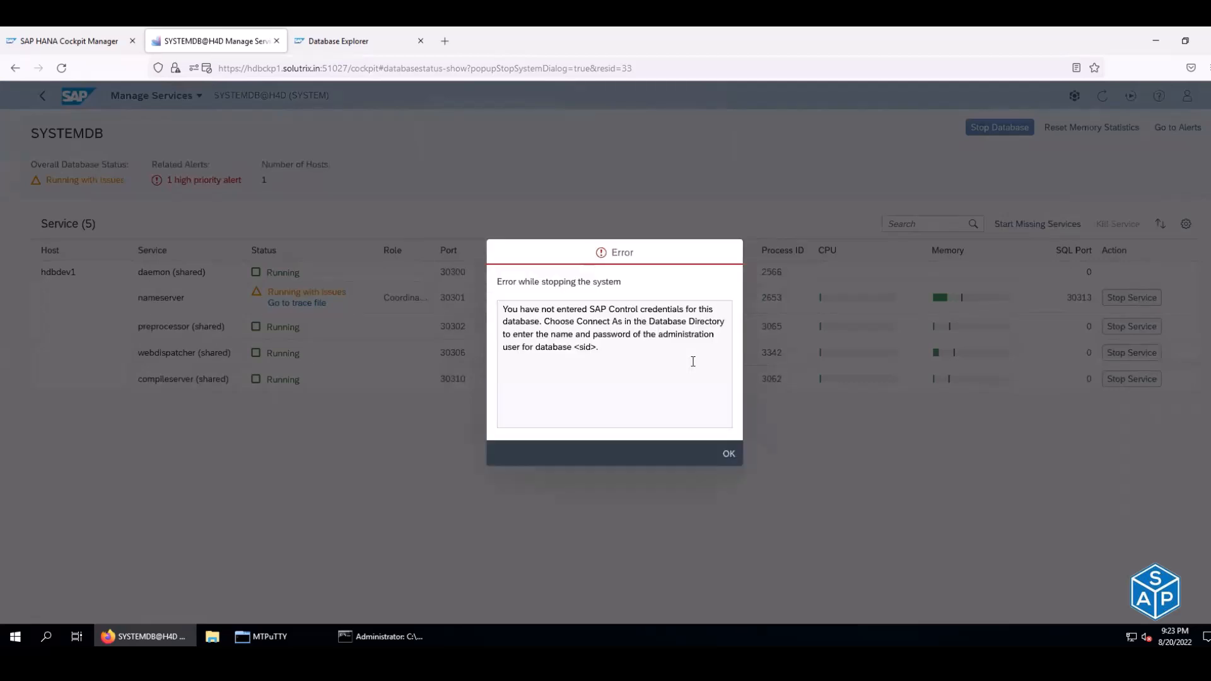
pyautogui.moveTo(524, 310); pyautogui.dragTo(708, 308)
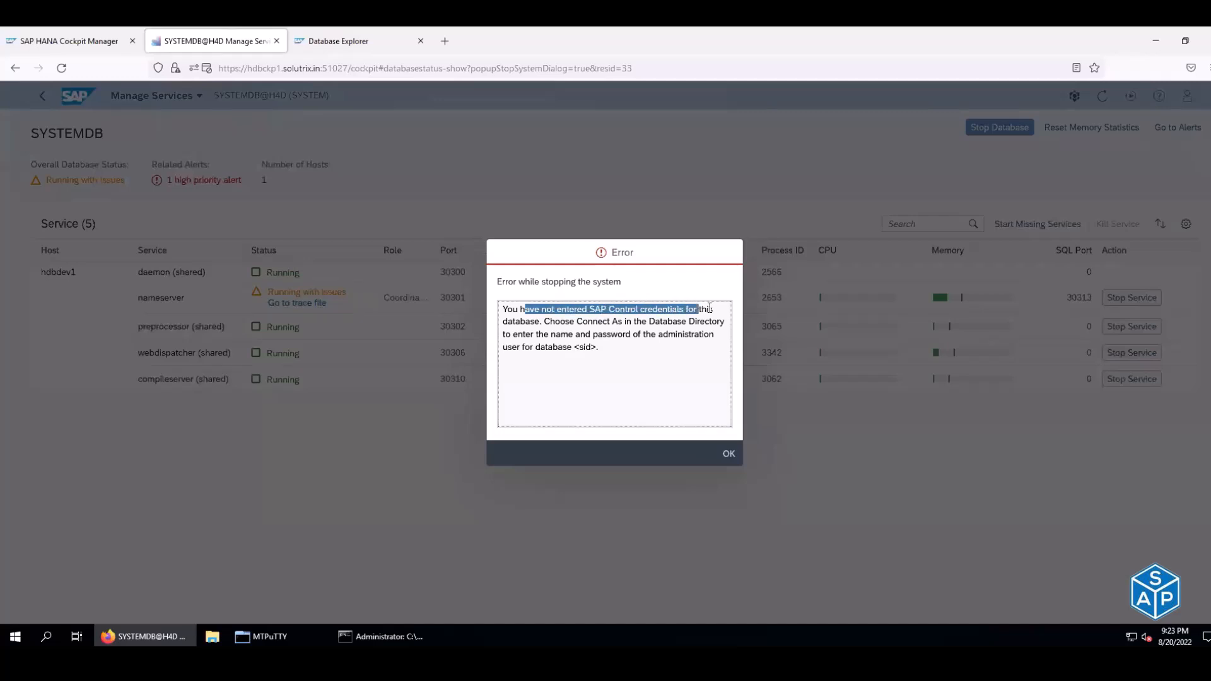
pyautogui.moveTo(530, 322); pyautogui.dragTo(569, 323)
pyautogui.click(727, 454)
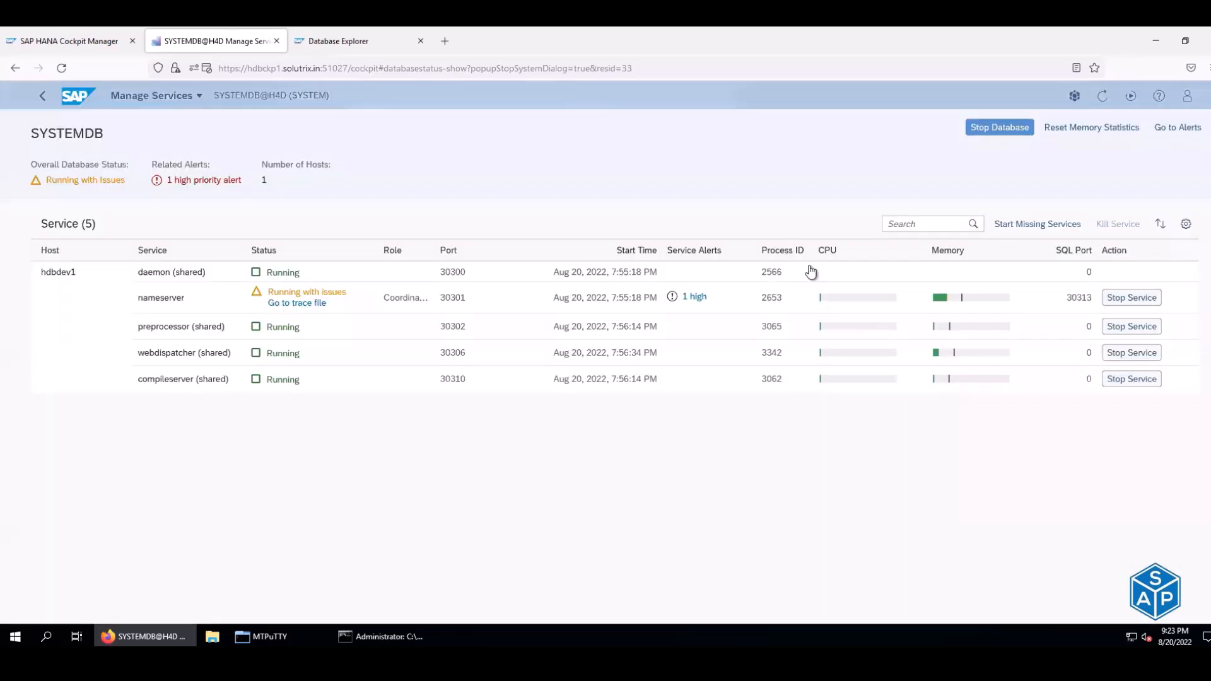
pyautogui.click(15, 69)
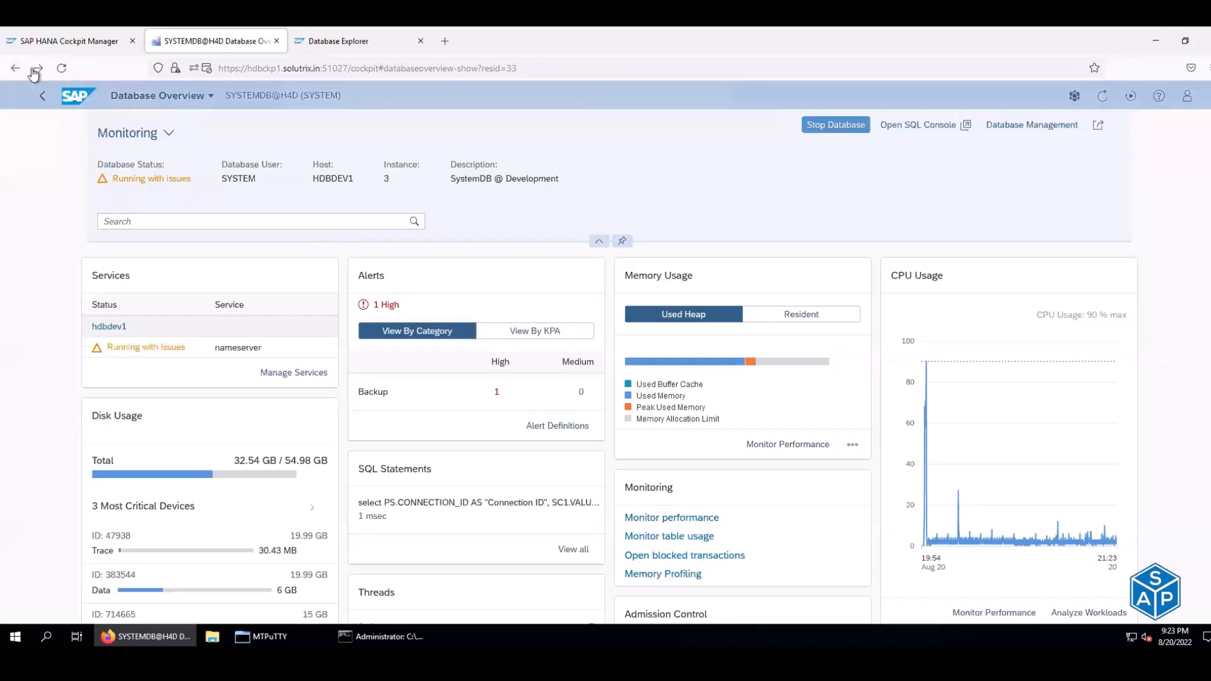
# - Save SAP Control credentials for host HDBDEV1 as user h4dadm with its password
pyautogui.click(16, 68)
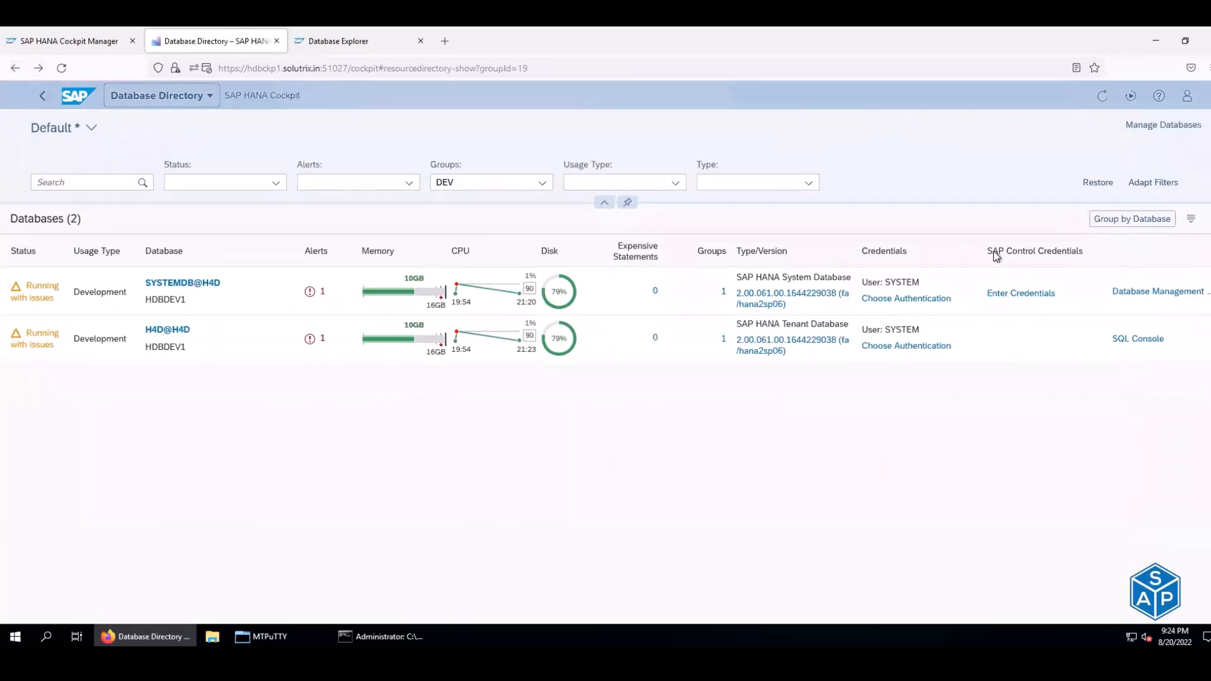
pyautogui.moveTo(986, 250); pyautogui.dragTo(1085, 248)
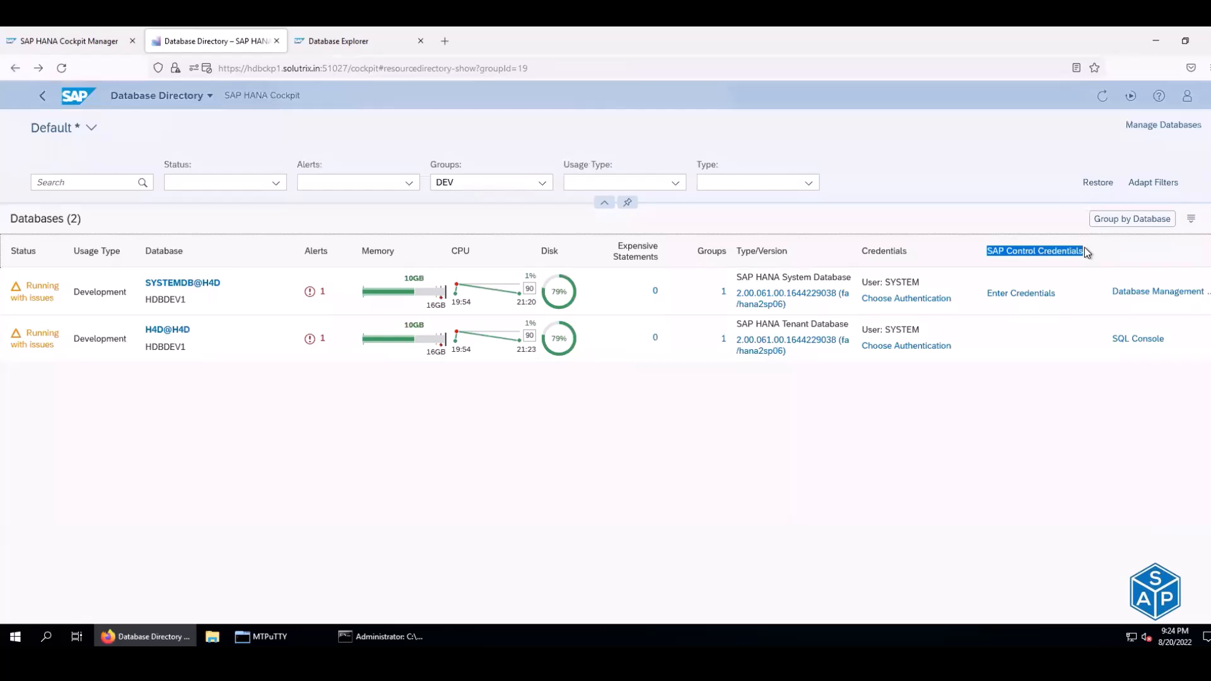
pyautogui.click(1032, 289)
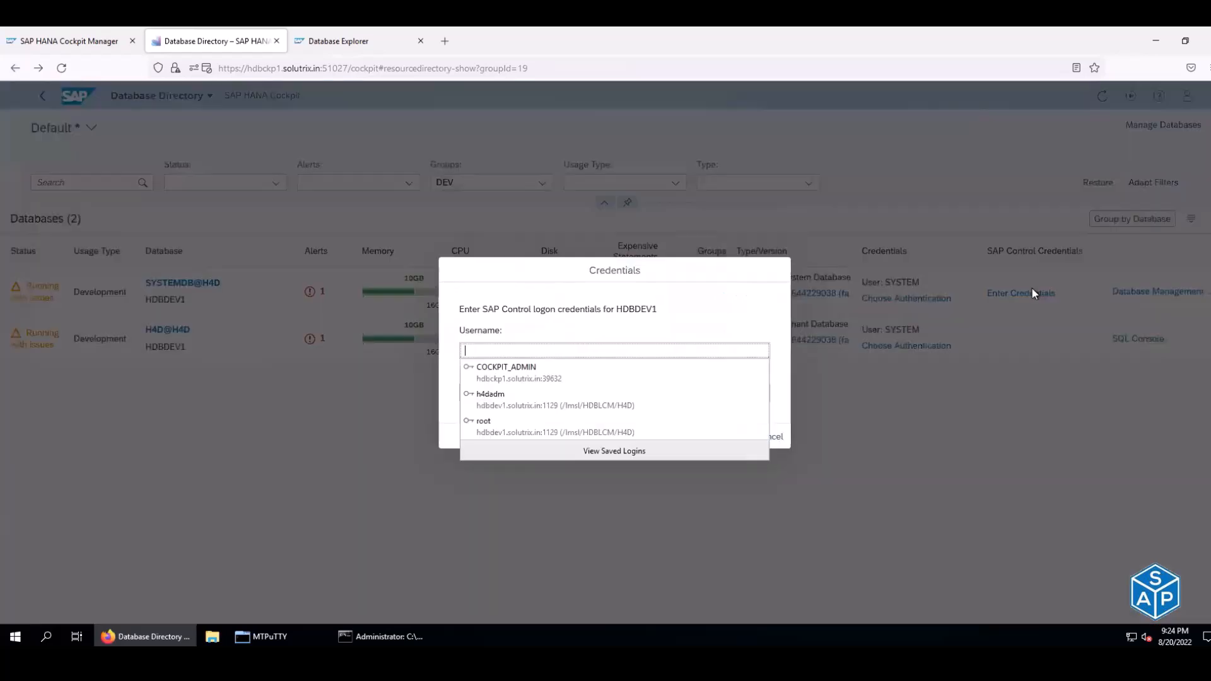
pyautogui.click(522, 350)
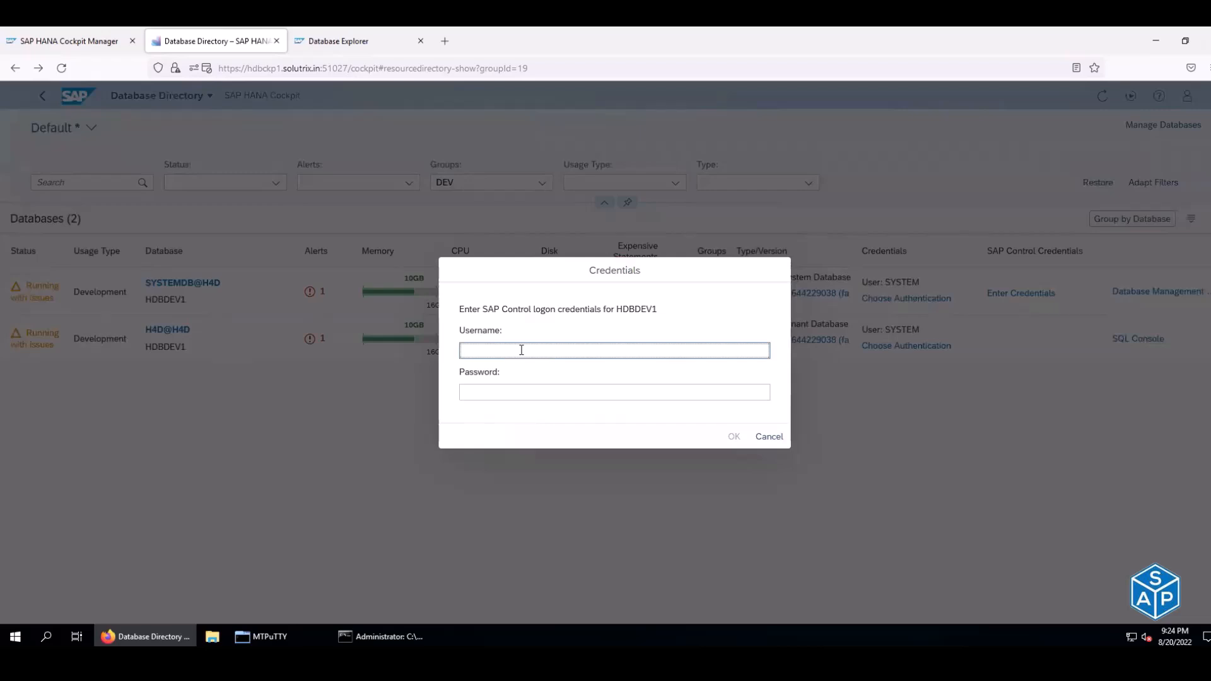
pyautogui.write('h4dadm')
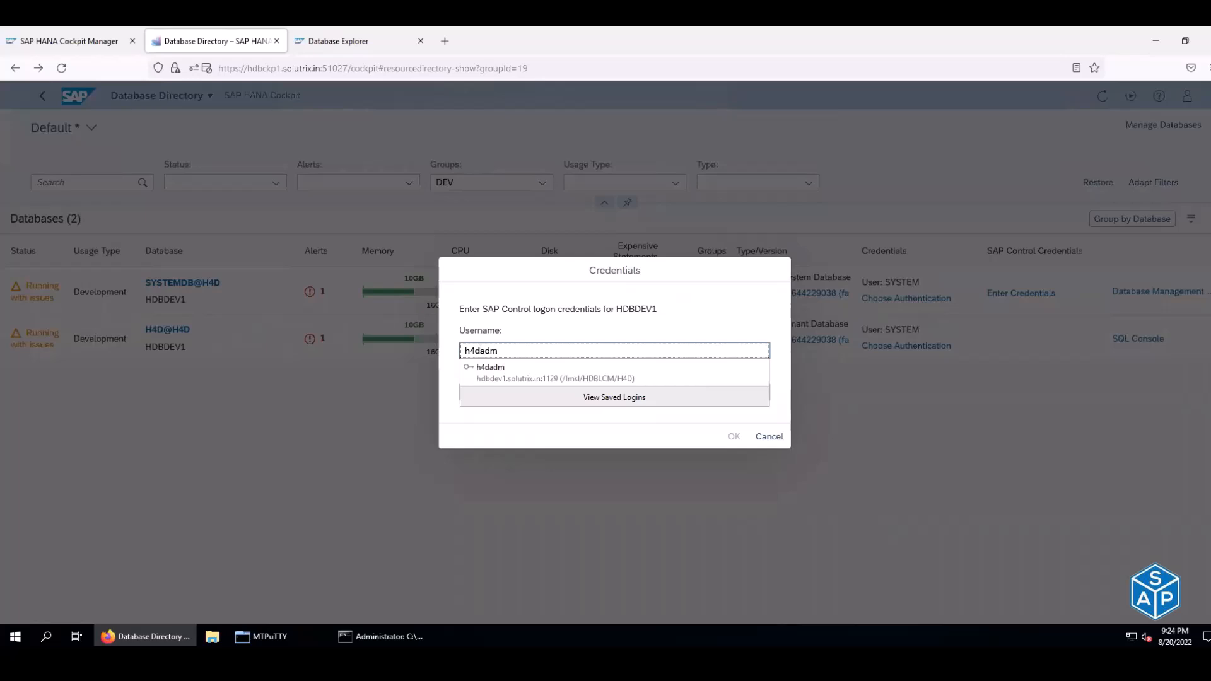
pyautogui.press('Tab')
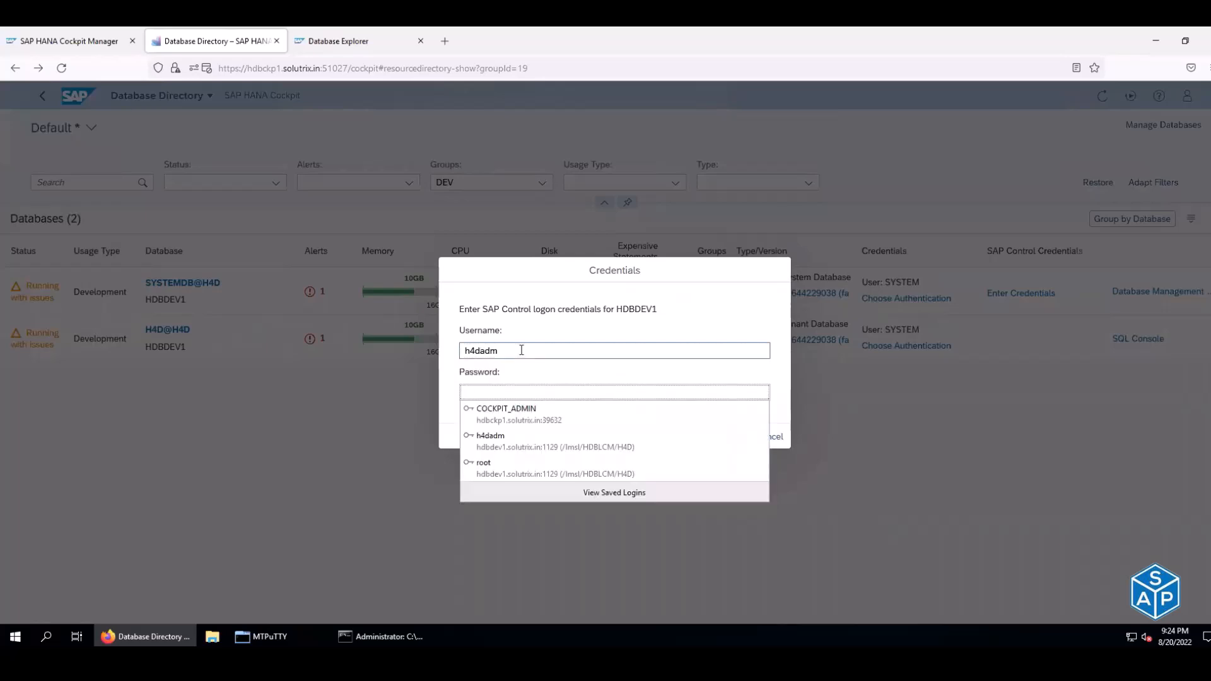
pyautogui.write('••')
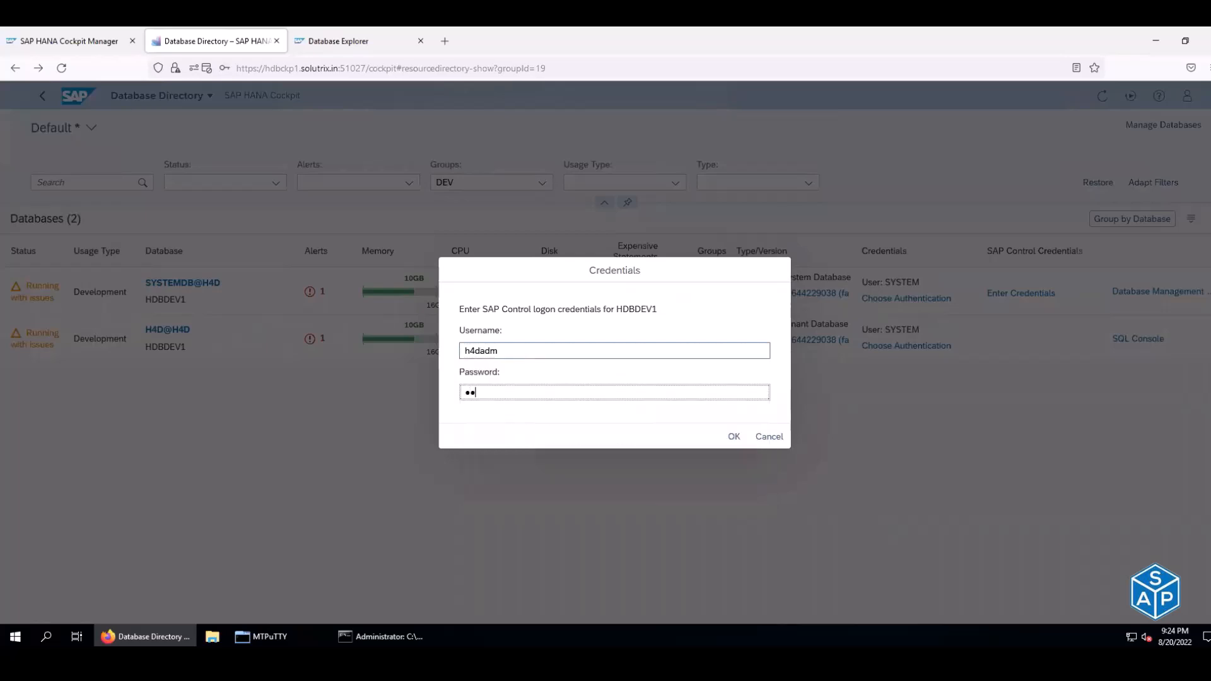
pyautogui.write('••••••')
pyautogui.click(734, 437)
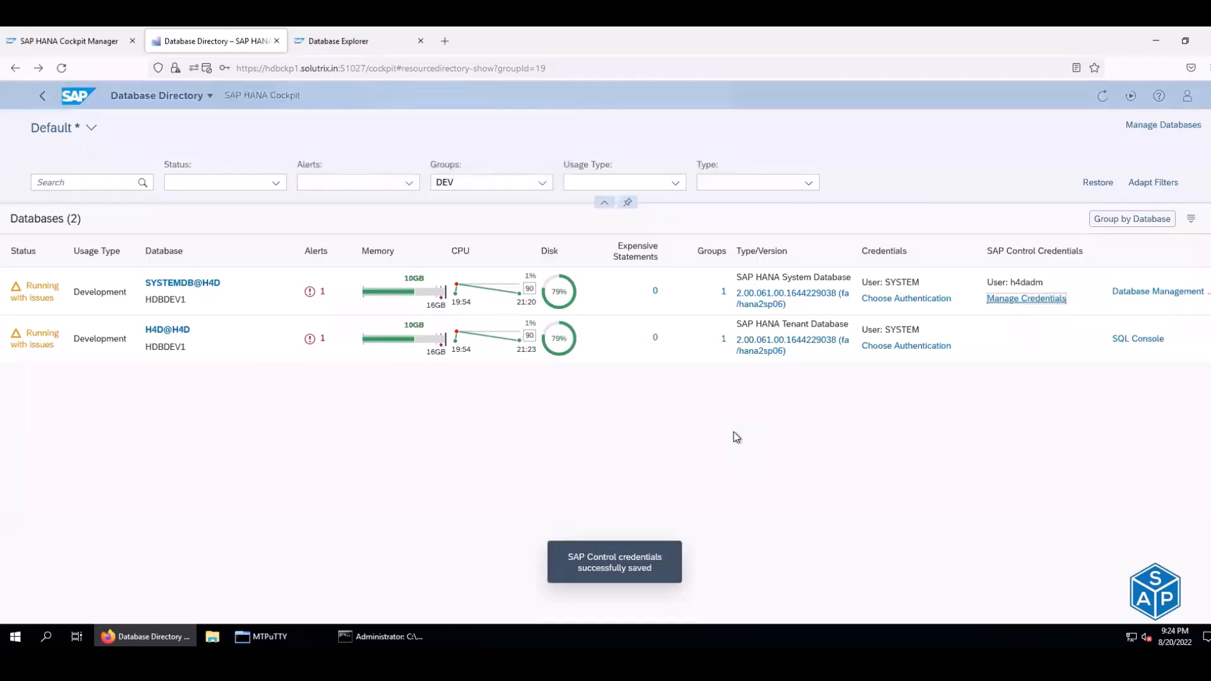
# - Open SYSTEMDB@H4D and stop the database, confirming the prompt
pyautogui.moveTo(987, 283); pyautogui.dragTo(1047, 287)
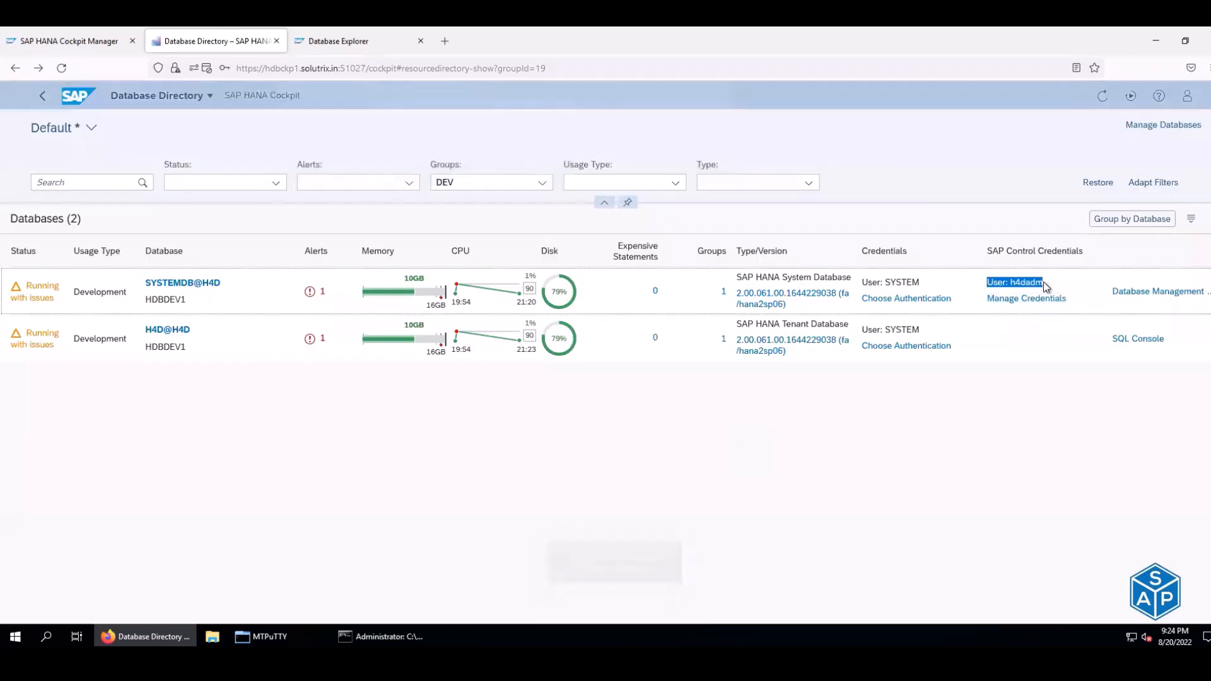
pyautogui.click(207, 283)
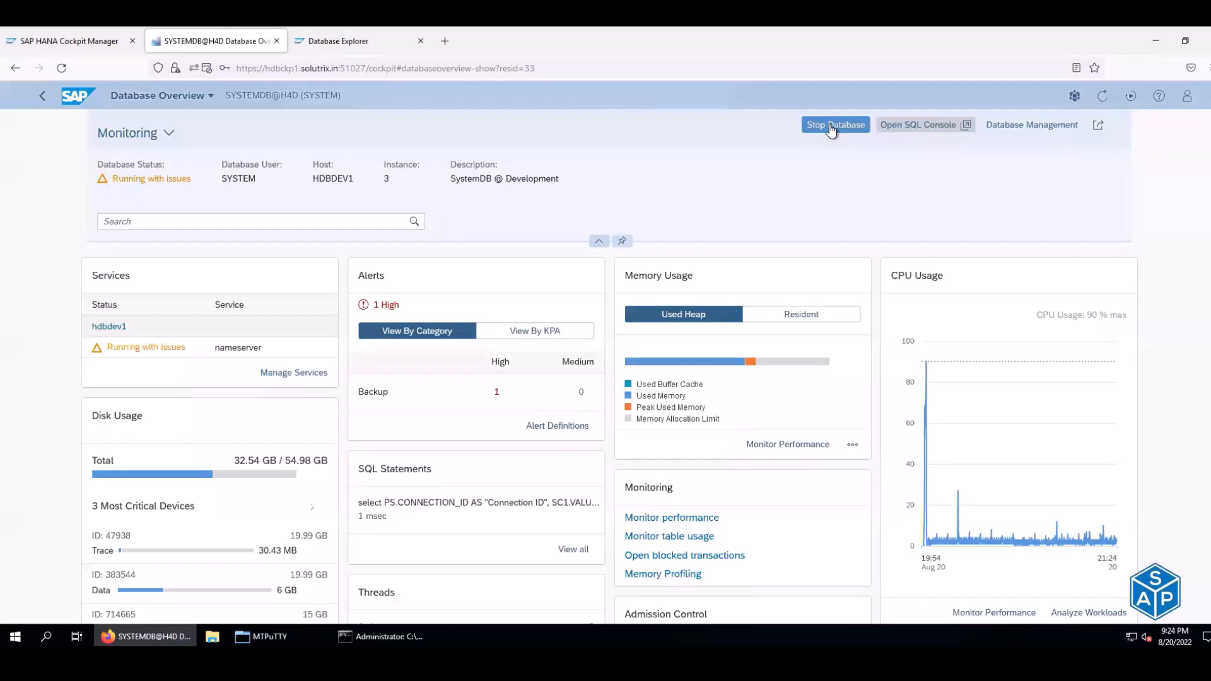
pyautogui.click(831, 126)
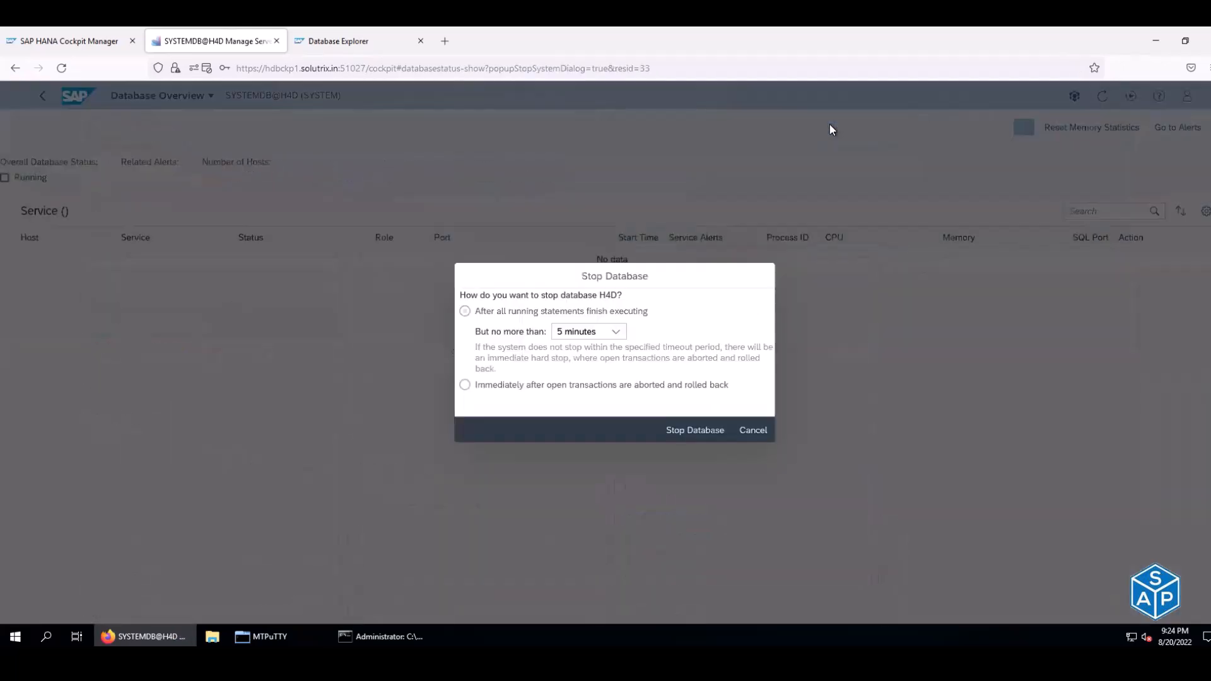
pyautogui.click(714, 431)
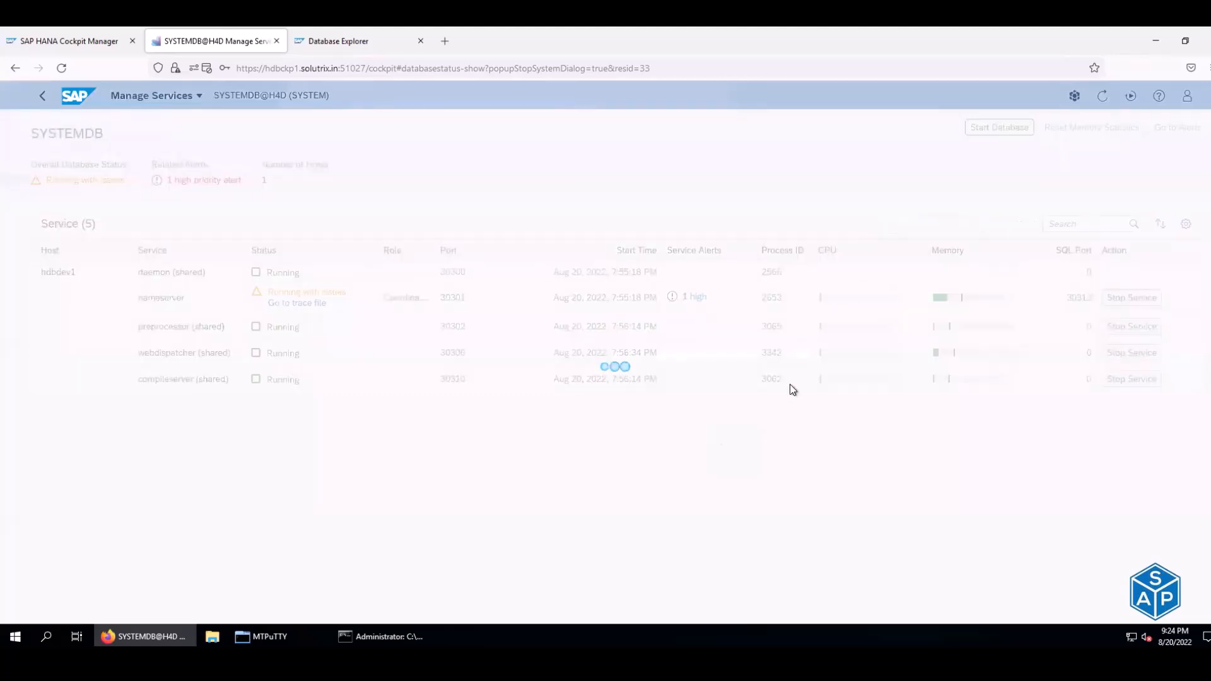
# - Rerun the sapcontrol GetProcessList watch on hdbdev1 to confirm hdbdaemon shows GRAY Stopped
pyautogui.click(381, 636)
pyautogui.click(262, 636)
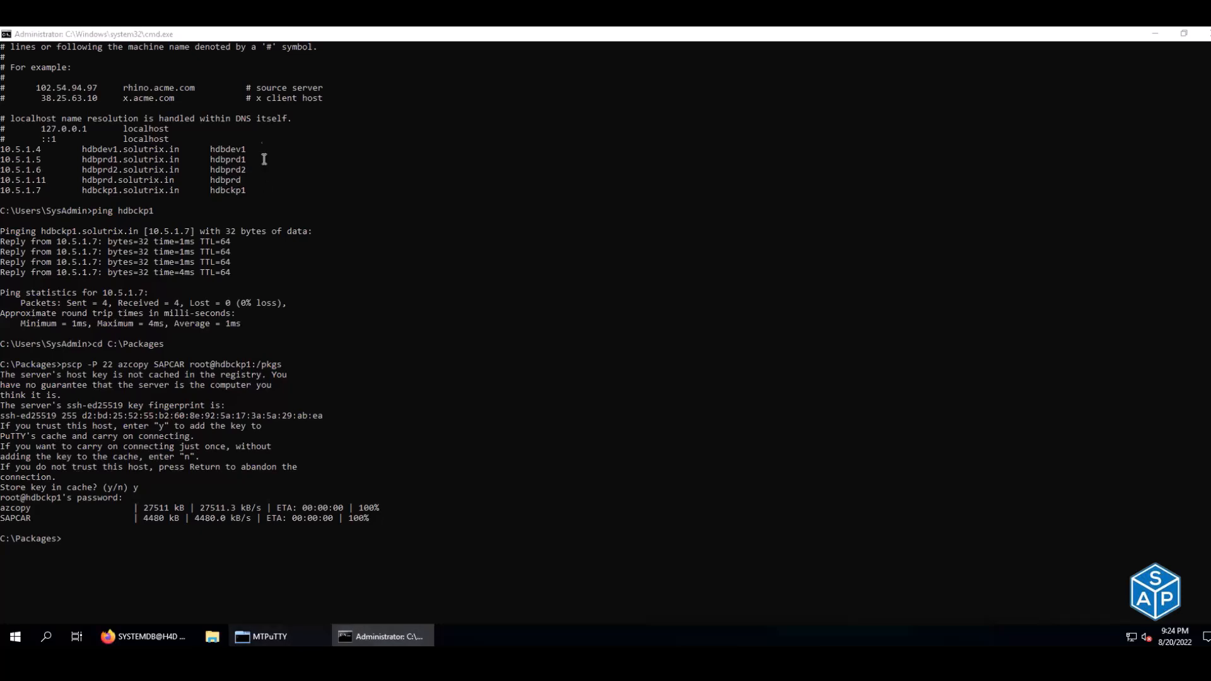
pyautogui.press('Up')
pyautogui.press('Up')
pyautogui.press('Up')
pyautogui.press('Up')
pyautogui.press('Up')
pyautogui.press('Up')
pyautogui.press('Up')
pyautogui.press('Up')
pyautogui.press('Up')
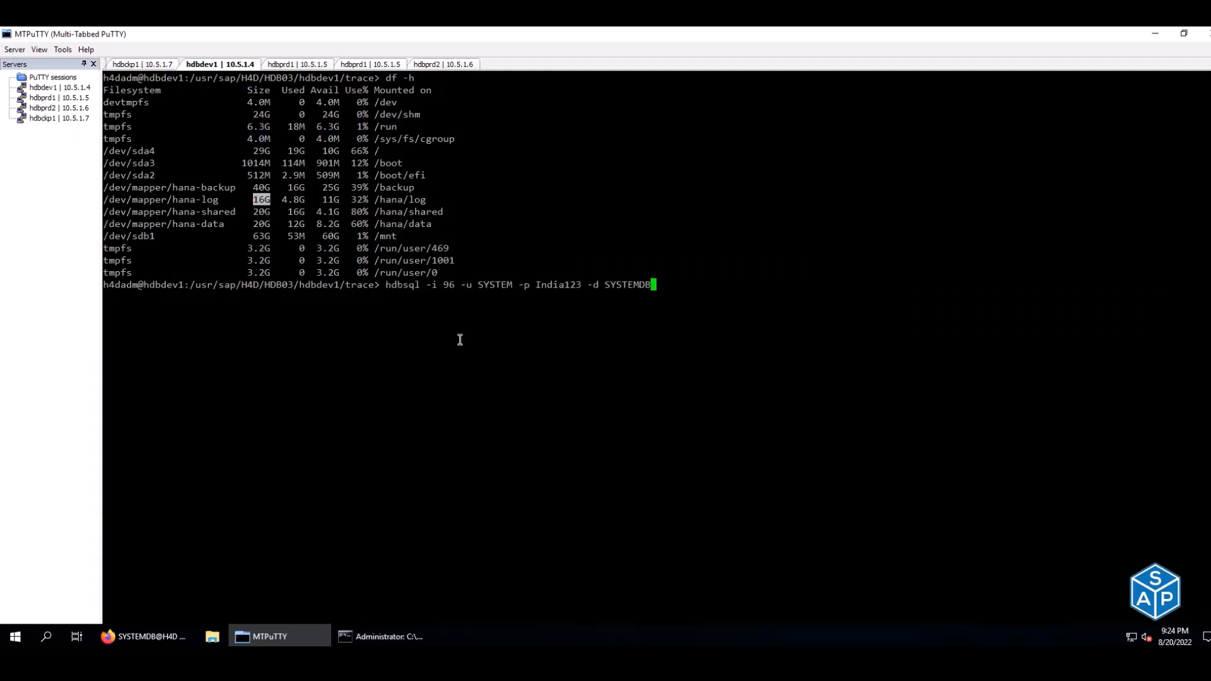
pyautogui.press('Up')
pyautogui.press('Up')
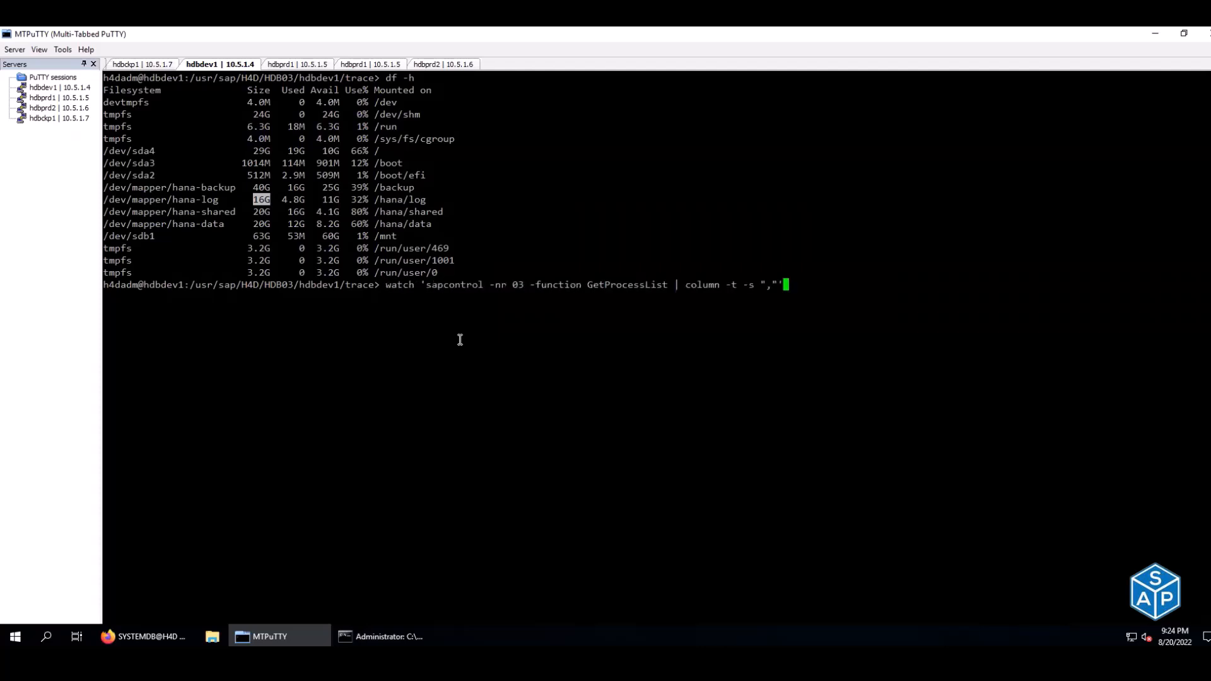
pyautogui.press('Return')
pyautogui.moveTo(358, 153); pyautogui.dragTo(372, 153)
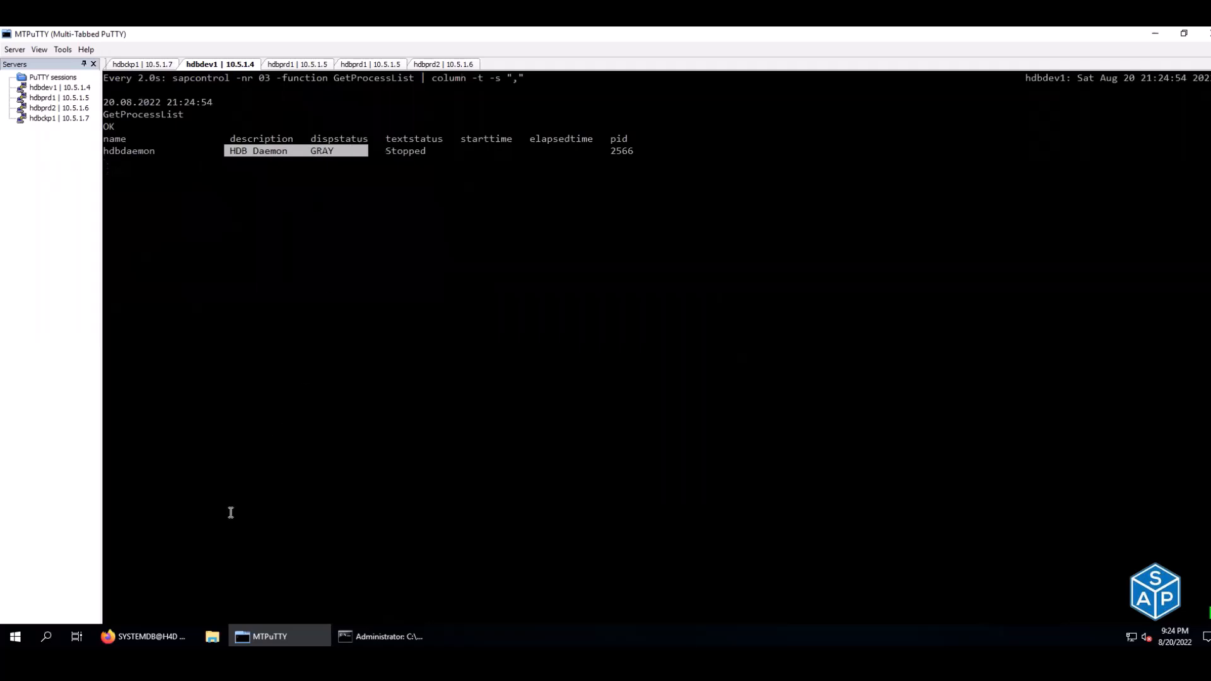
pyautogui.click(145, 636)
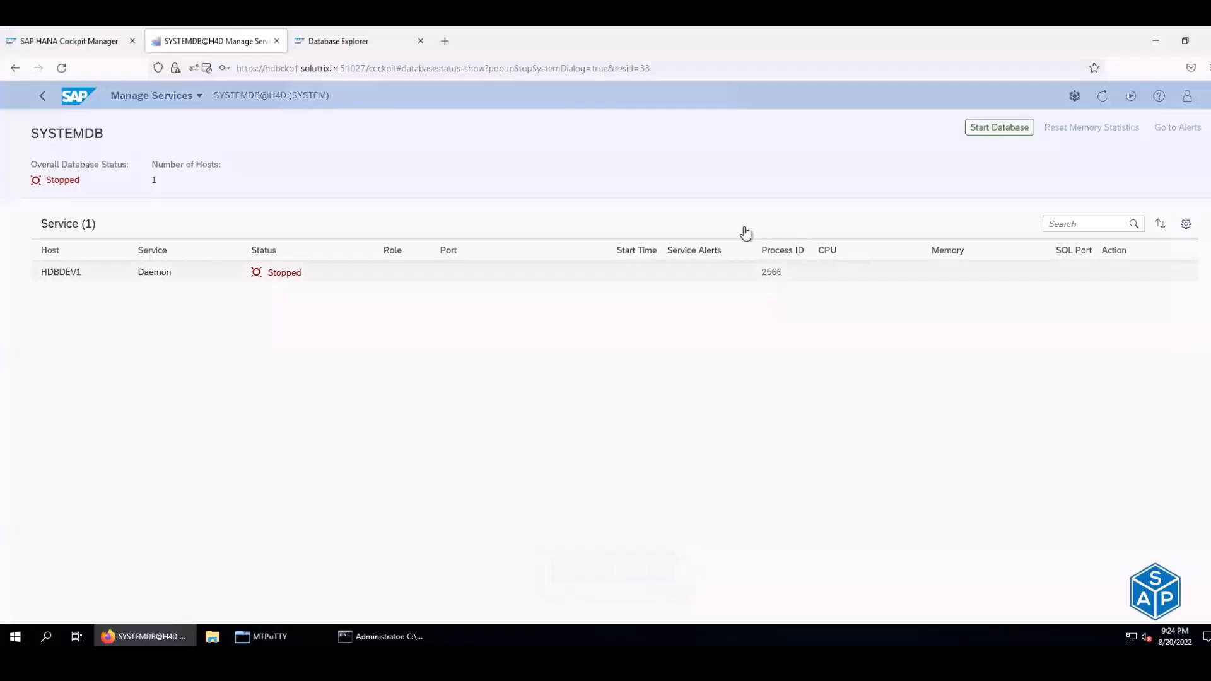
# - Start SYSTEMDB@H4D and watch its services come up in the terminal process list
pyautogui.click(991, 134)
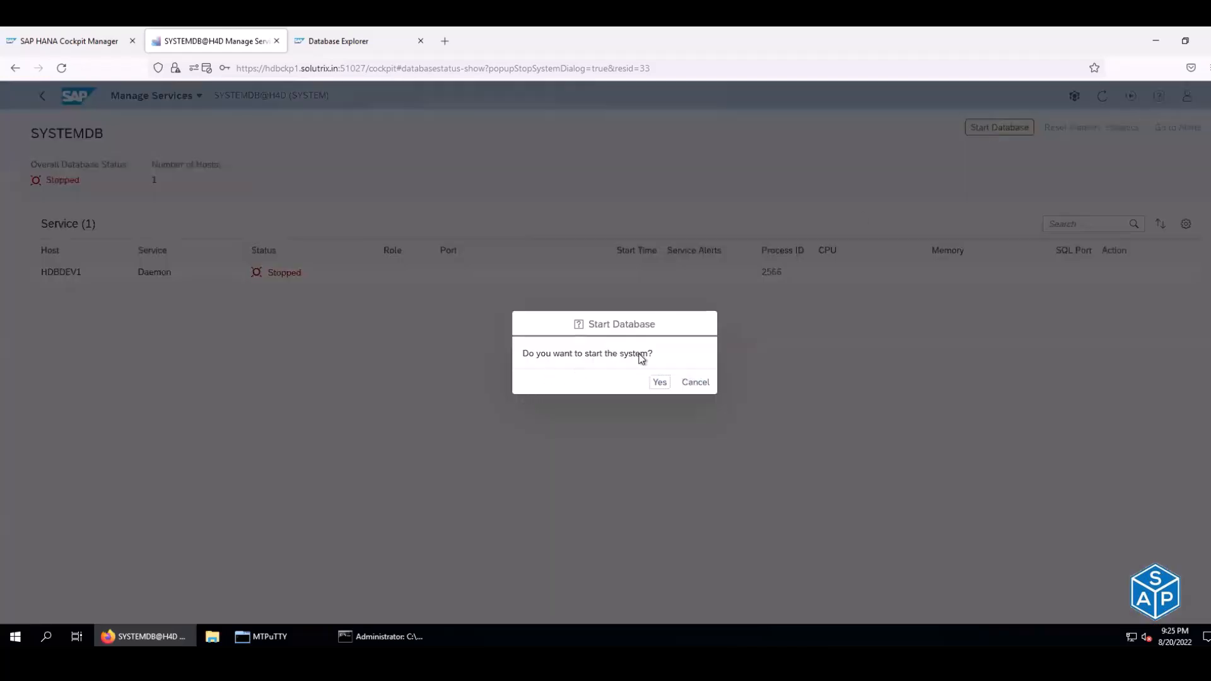
pyautogui.click(659, 382)
pyautogui.click(278, 637)
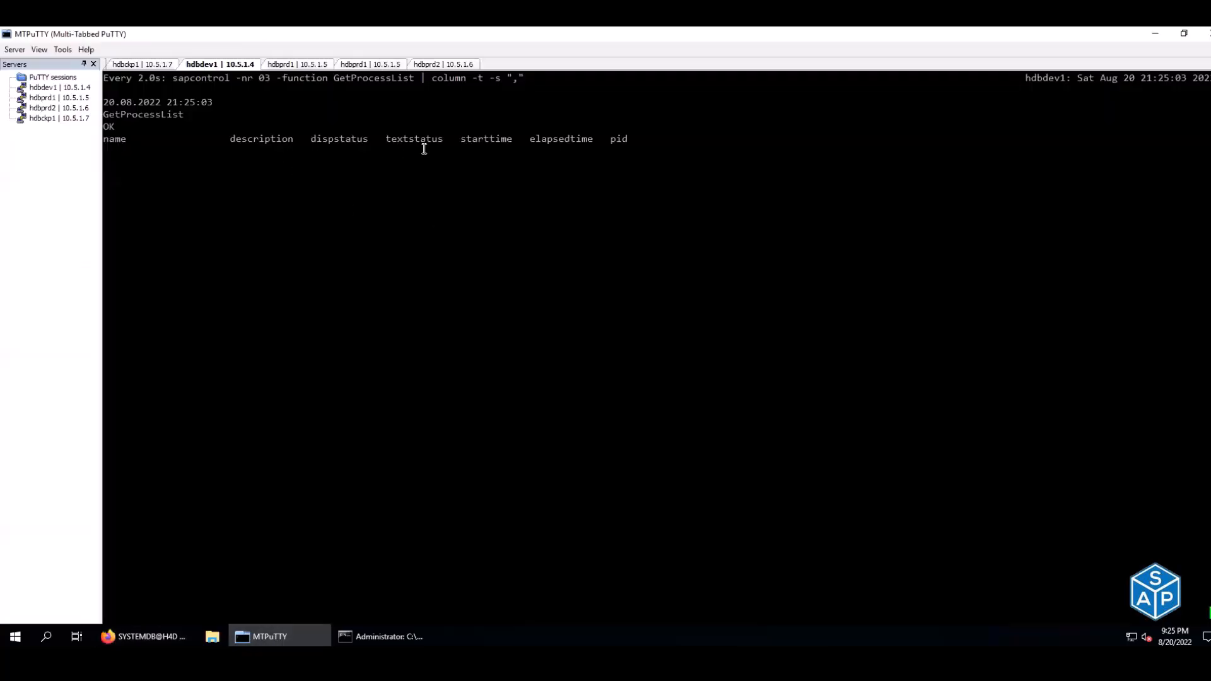
pyautogui.doubleClick(425, 149)
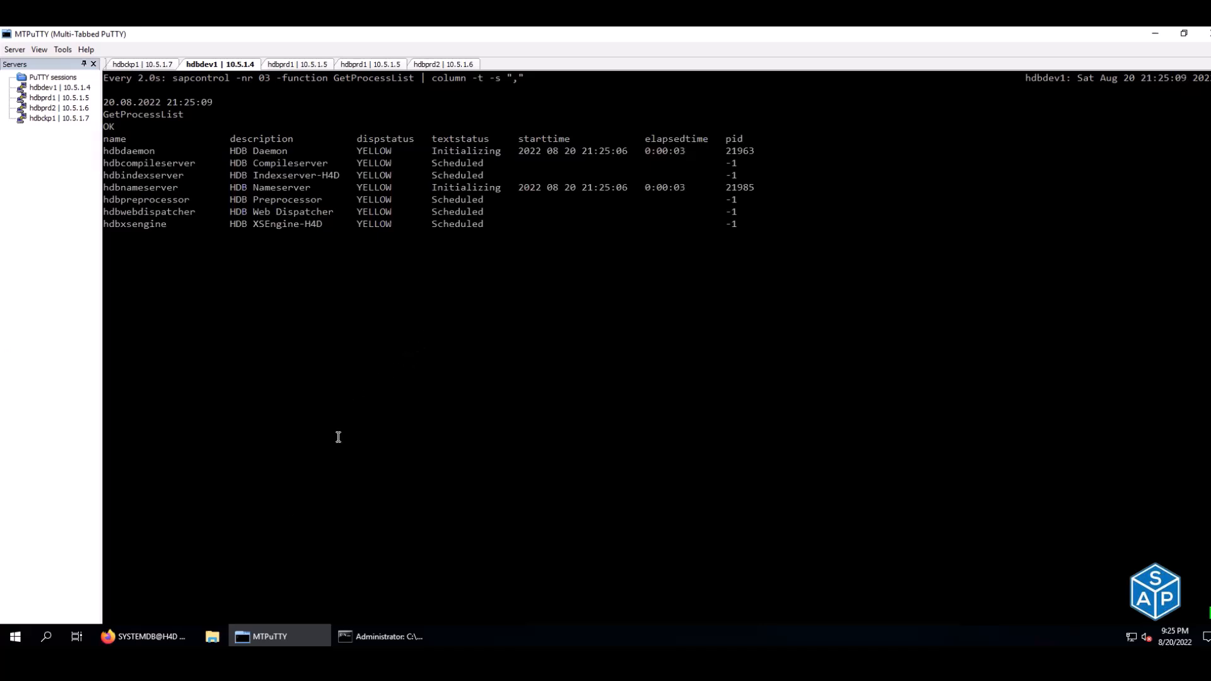
pyautogui.hotkey('alt', 'Tab')
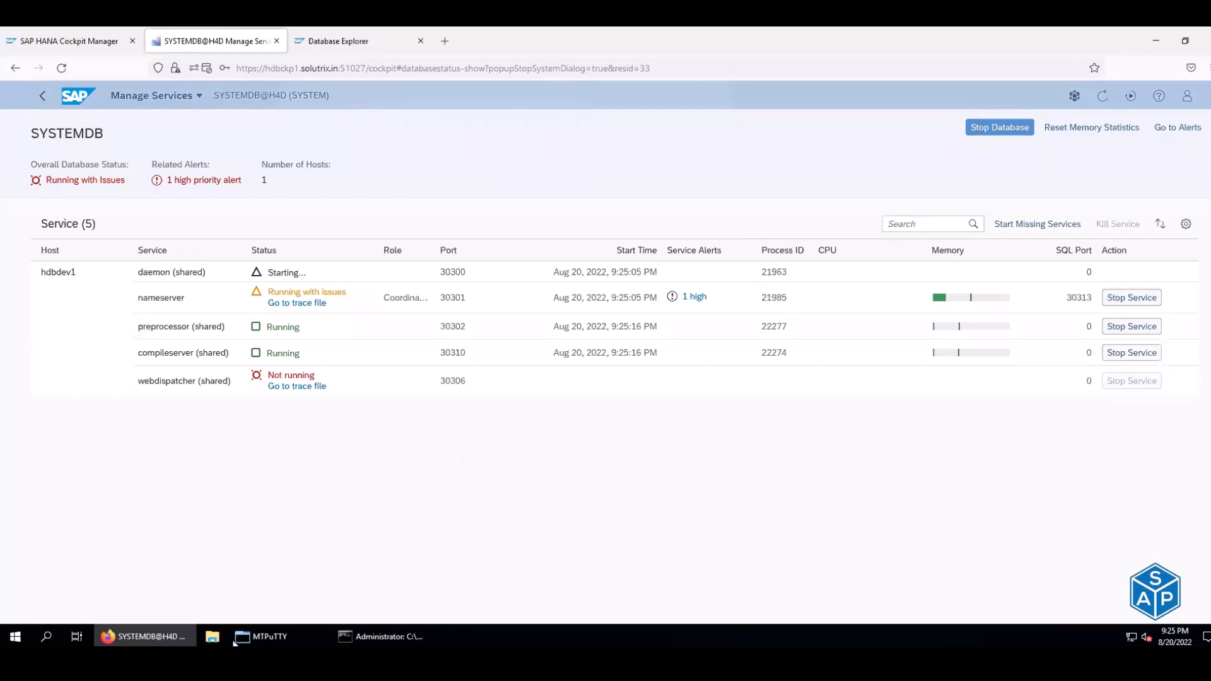
pyautogui.click(278, 644)
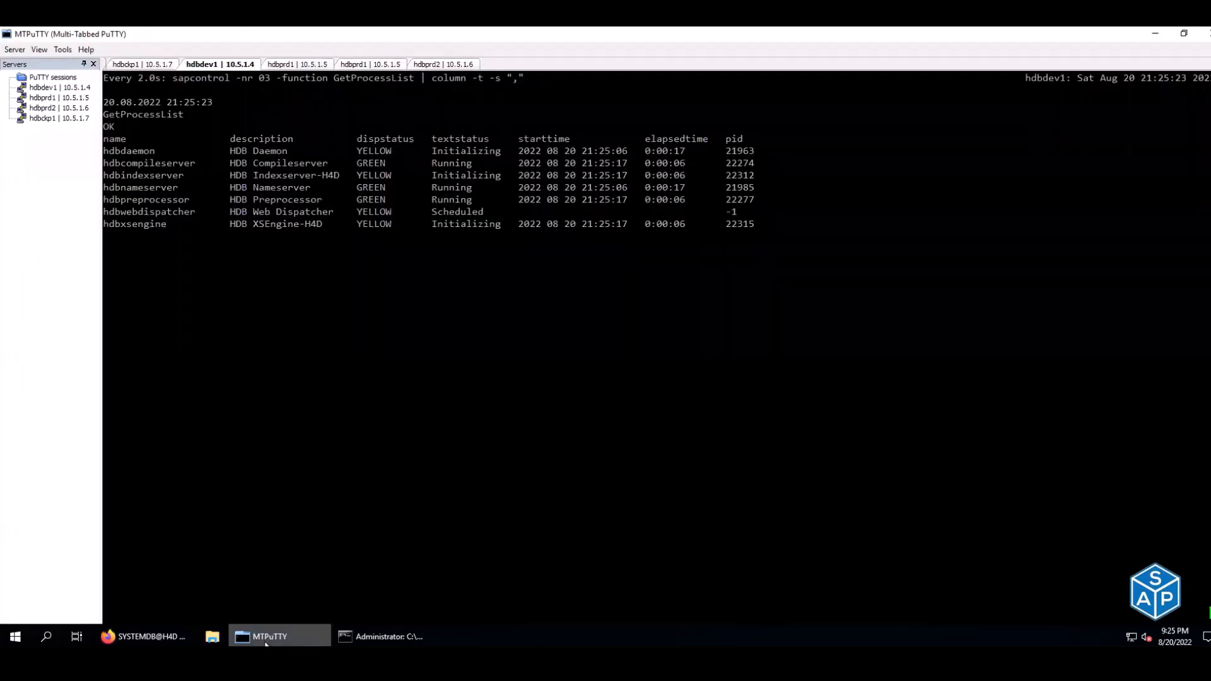
pyautogui.click(172, 636)
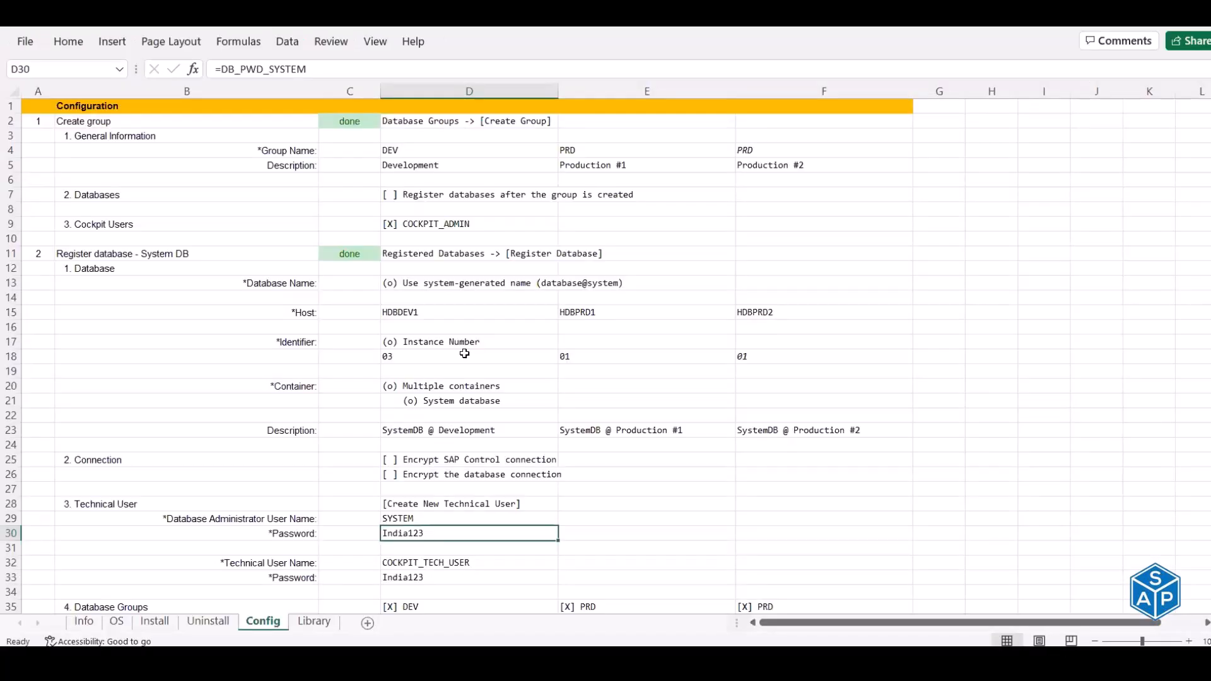
# - Scroll through the workbook's Config sheet and return to its top cell
pyautogui.scroll(-15, 464, 356)
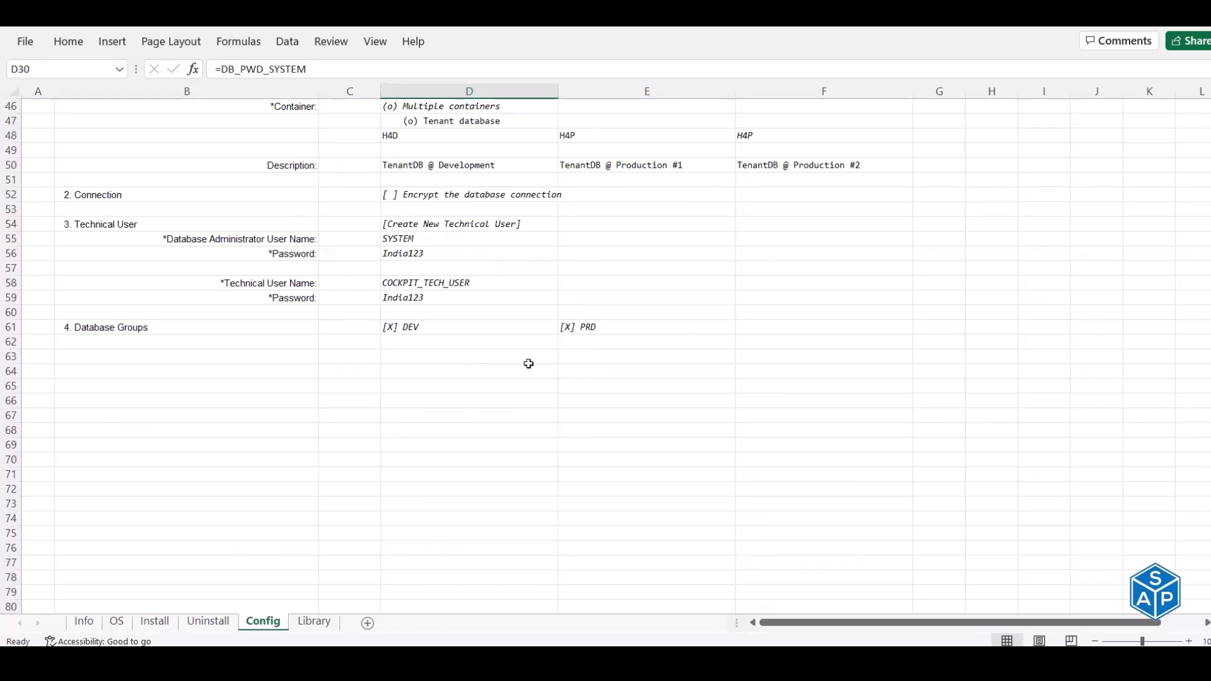
pyautogui.scroll(4, 527, 362)
pyautogui.scroll(3, 529, 364)
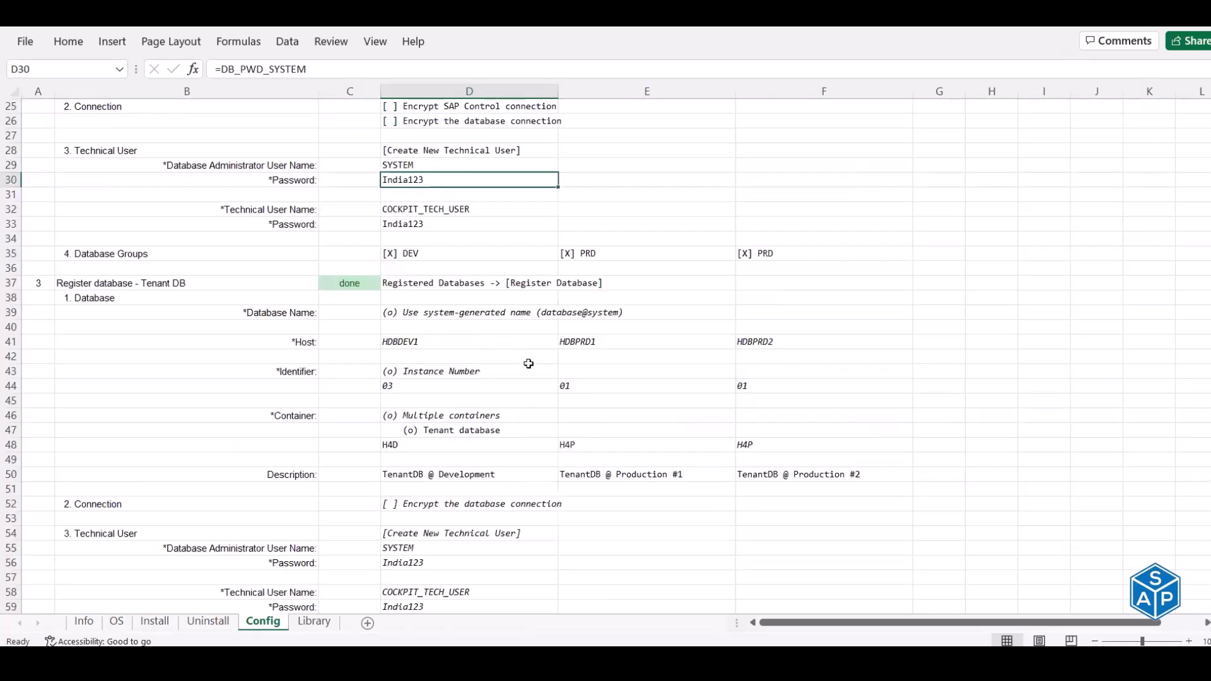
pyautogui.scroll(1, 528, 364)
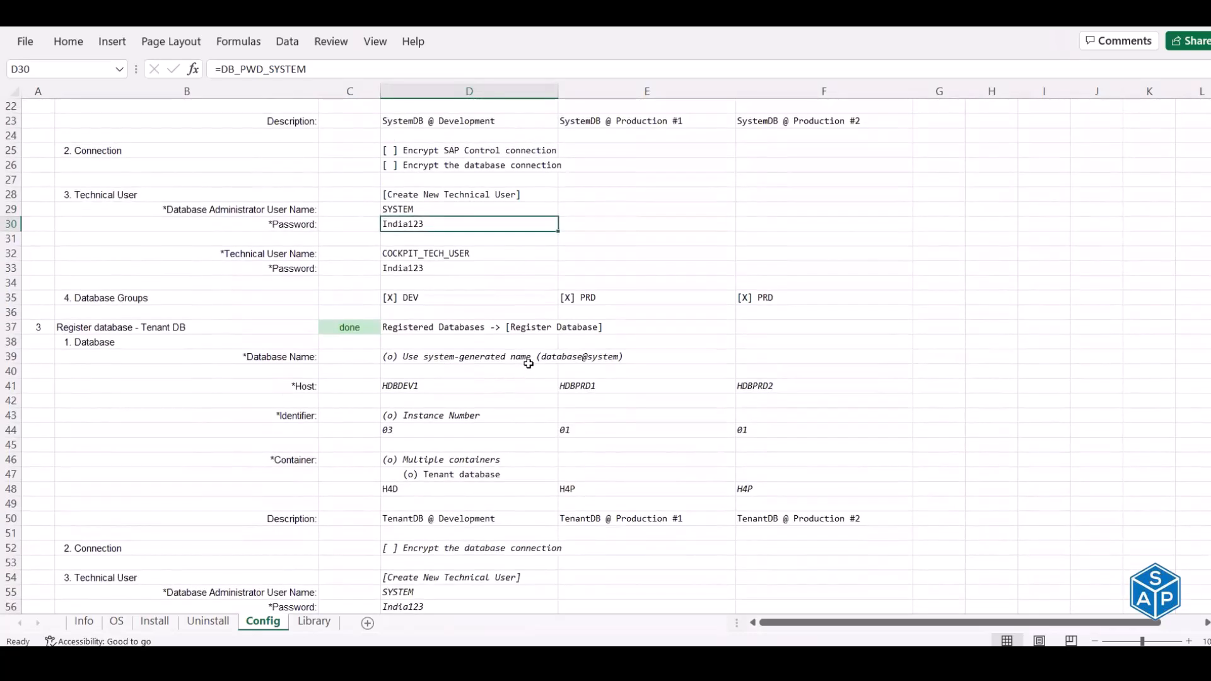
pyautogui.scroll(4, 528, 364)
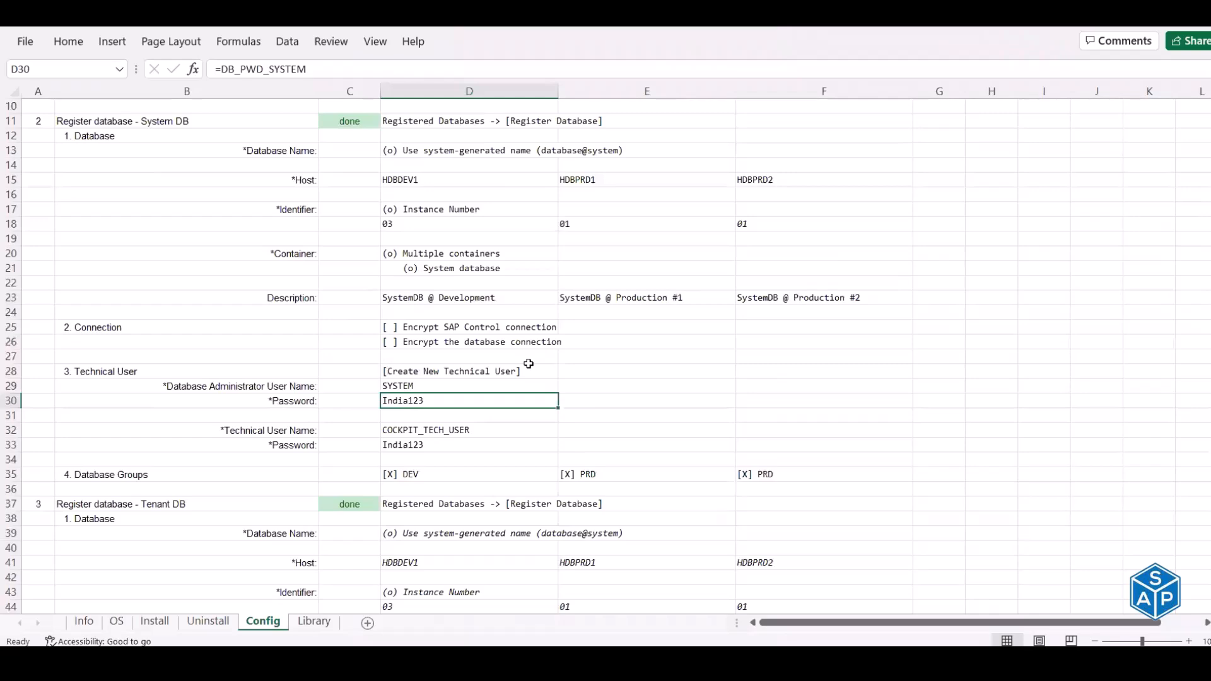
pyautogui.scroll(3, 529, 364)
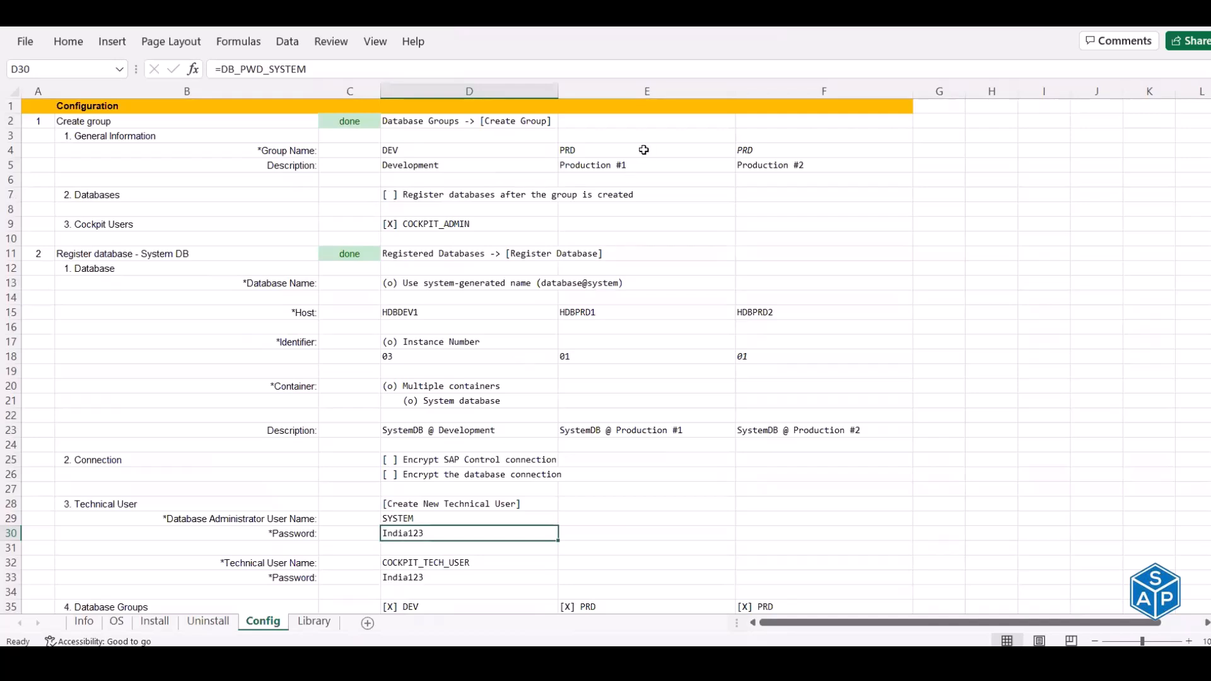
pyautogui.hotkey('ctrl', 'Home')
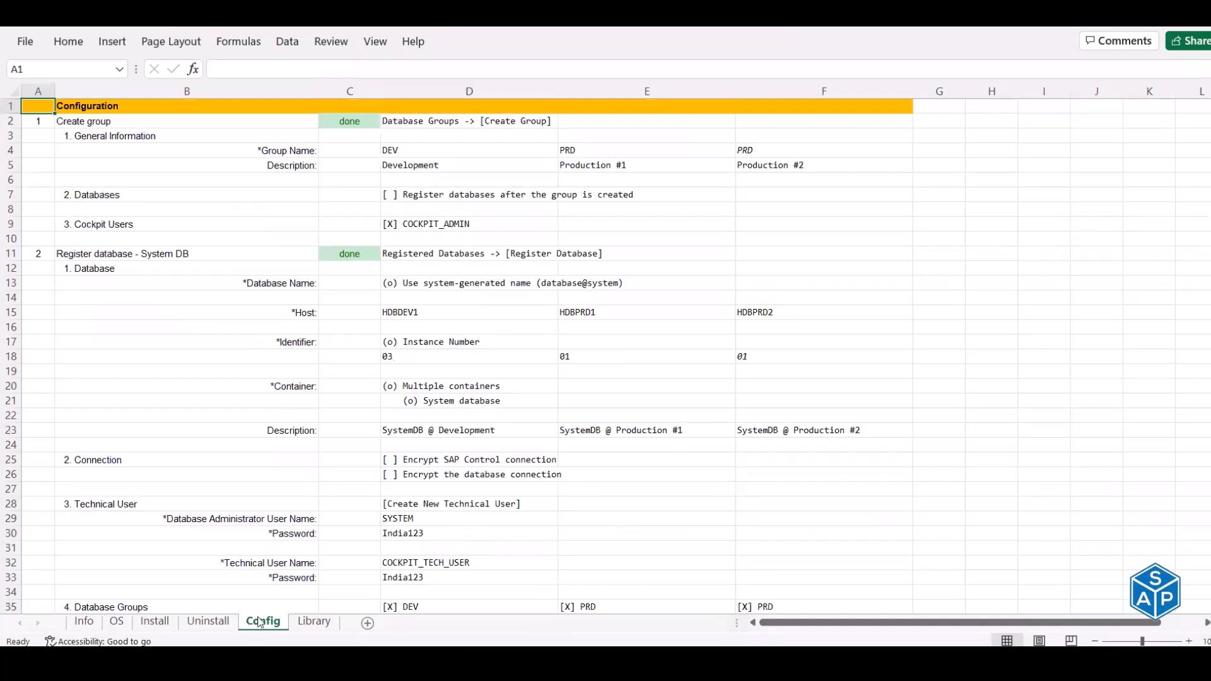
# - Browse the Library, Config, Uninstall, Install and OS sheets, ending on the Info sheet
pyautogui.click(313, 621)
pyautogui.click(264, 630)
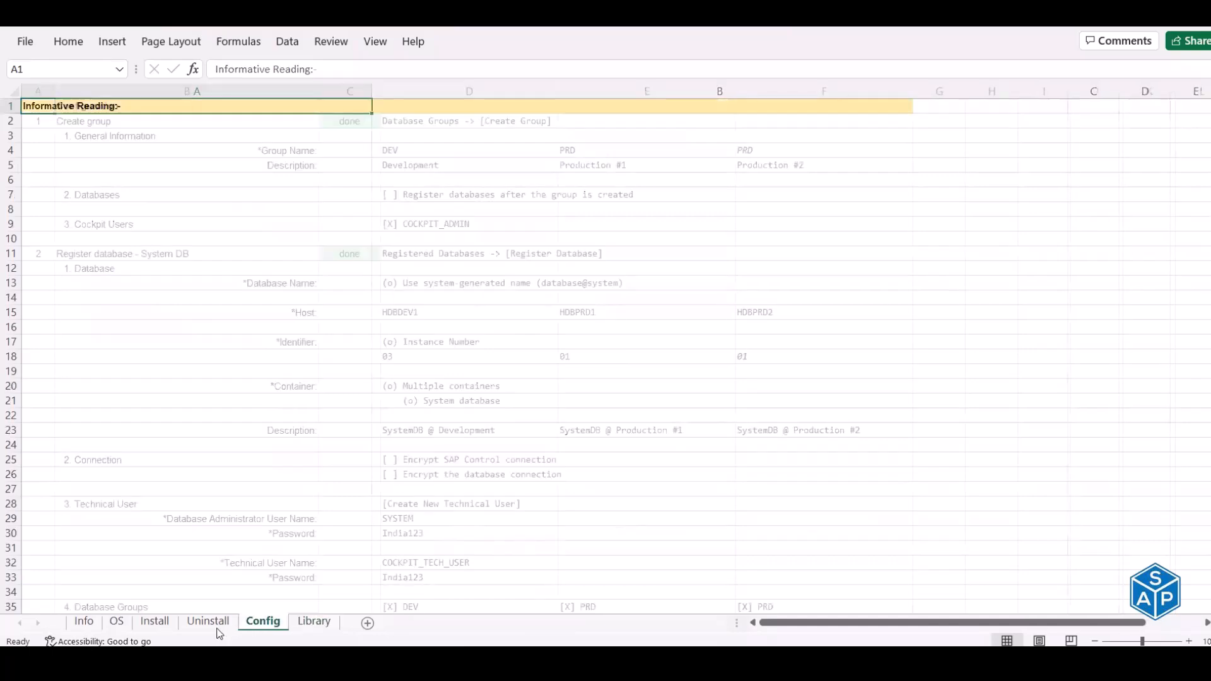
pyautogui.click(215, 629)
pyautogui.click(156, 624)
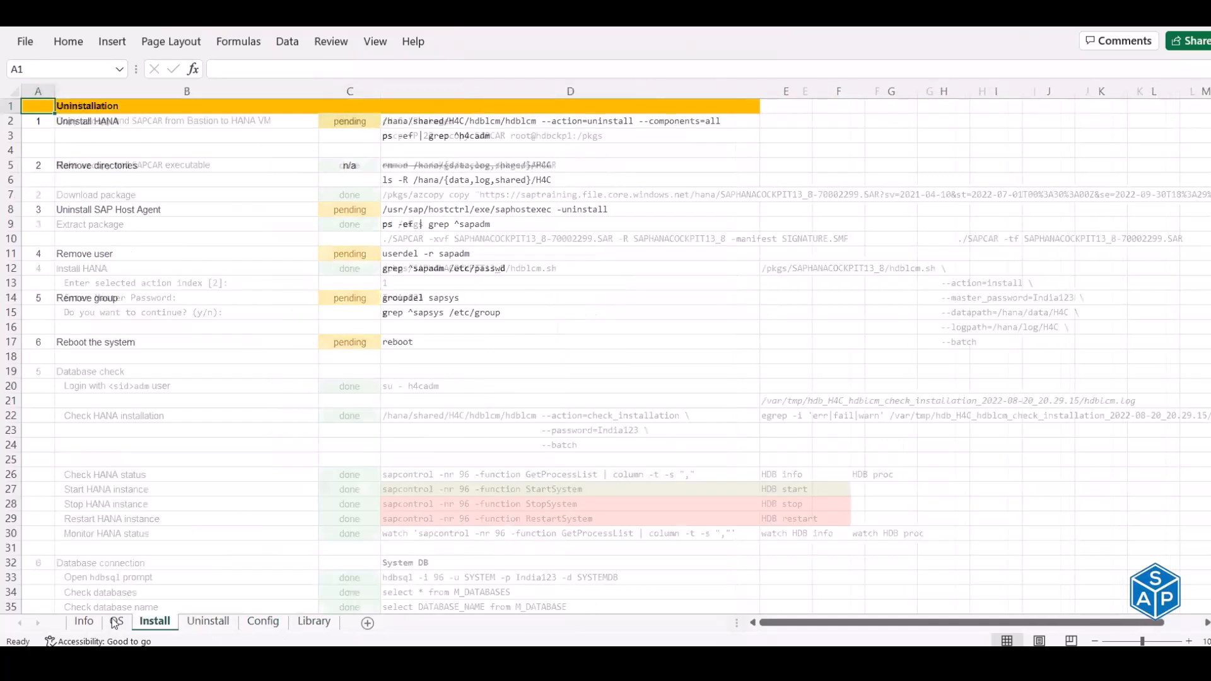
pyautogui.click(117, 624)
pyautogui.click(85, 623)
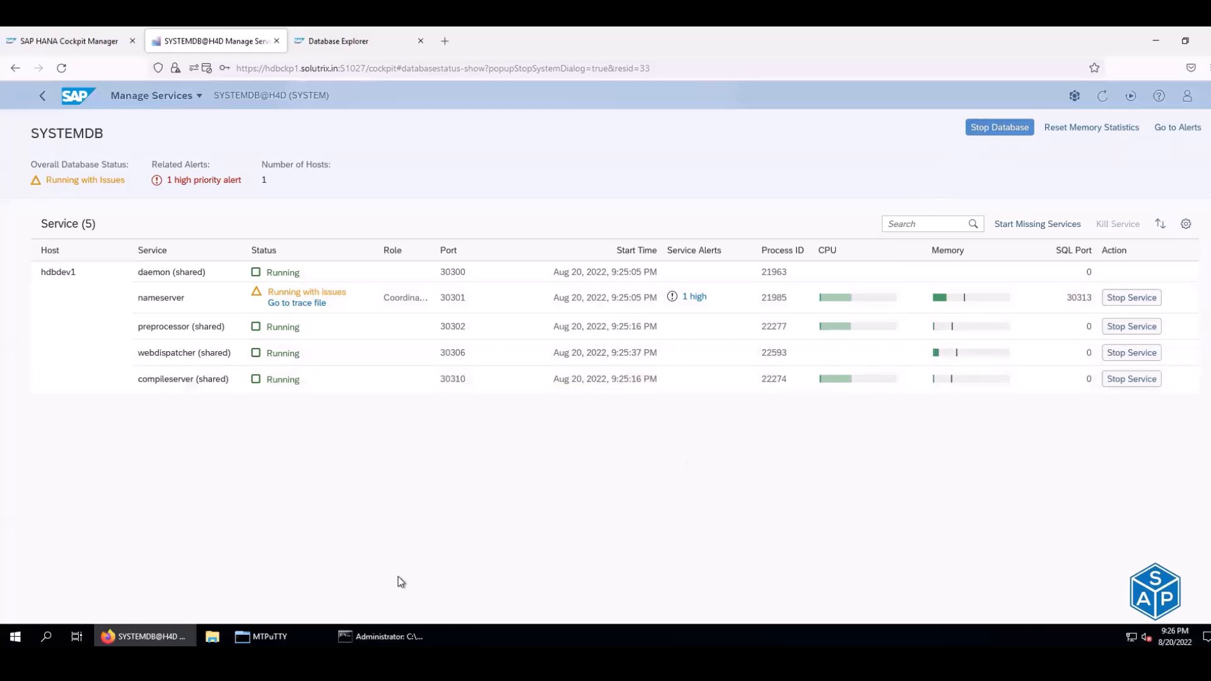
# - Check the service status lines in the terminal, then navigate back to the DEV Database Directory
pyautogui.hotkey('alt', 'Tab')
pyautogui.moveTo(352, 151); pyautogui.dragTo(390, 224)
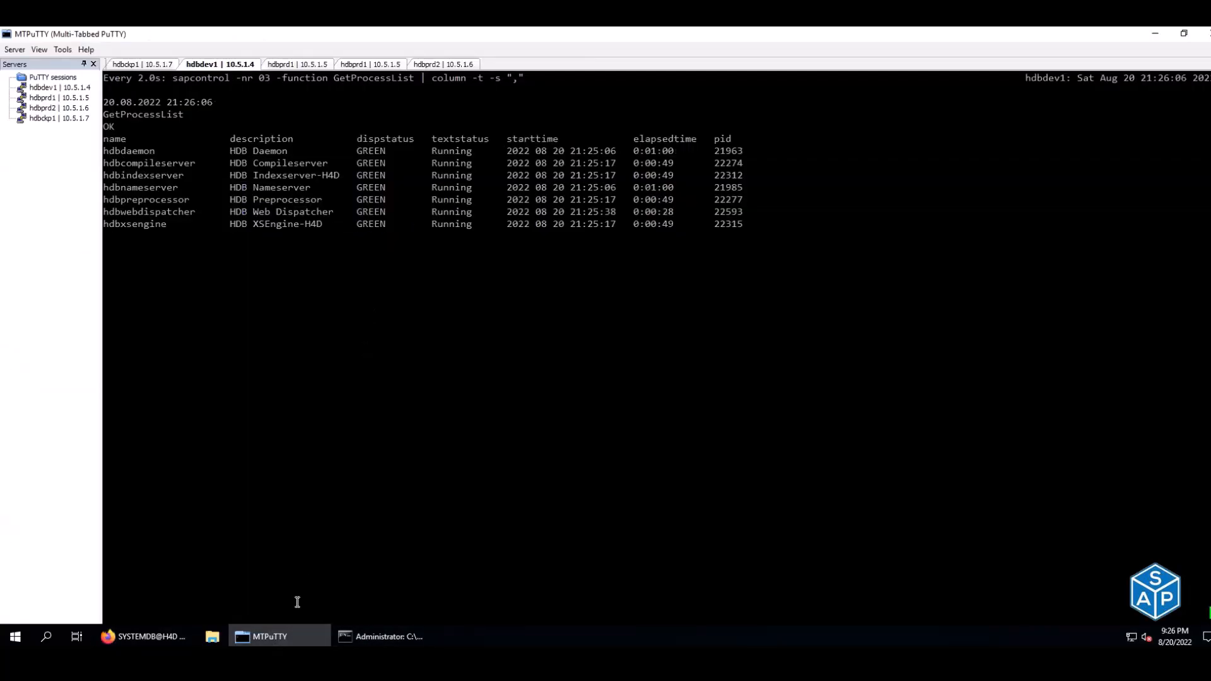
pyautogui.click(282, 637)
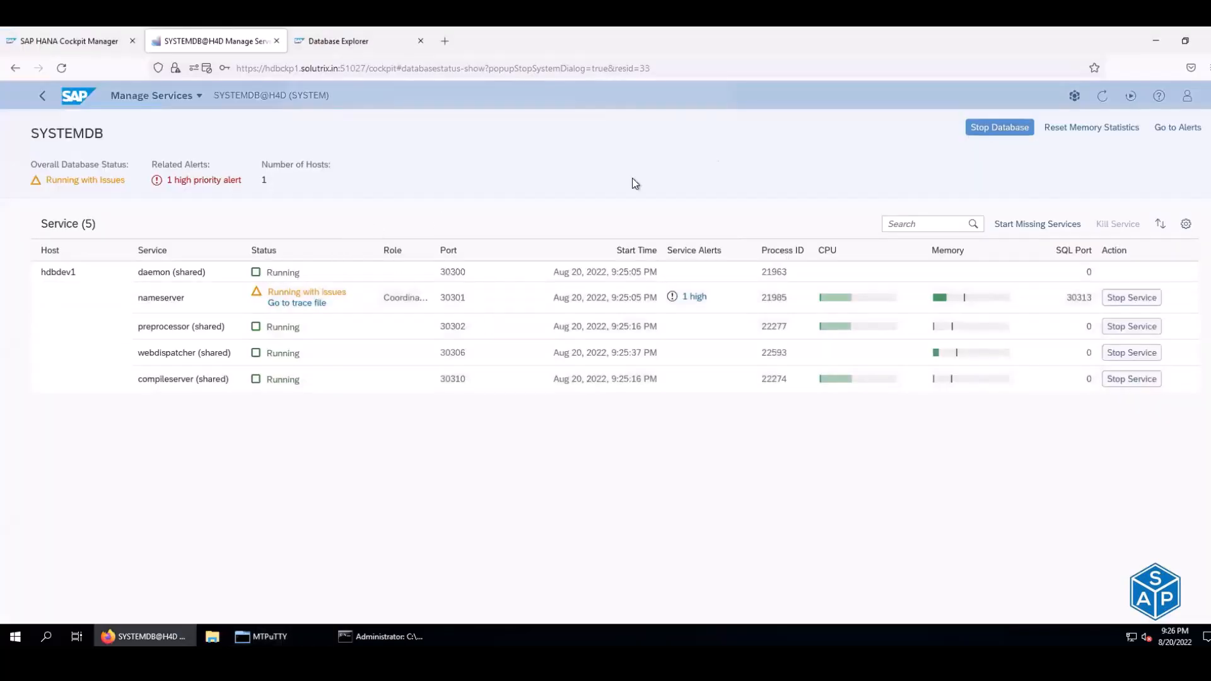
pyautogui.click(16, 69)
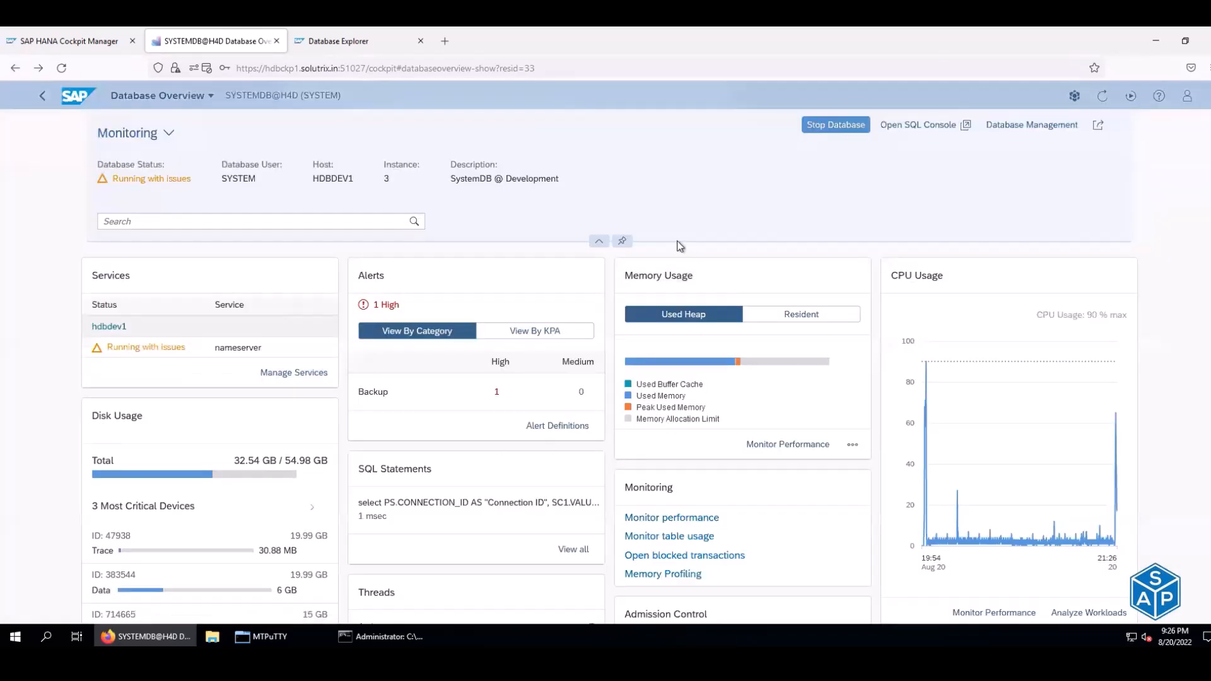
pyautogui.click(13, 70)
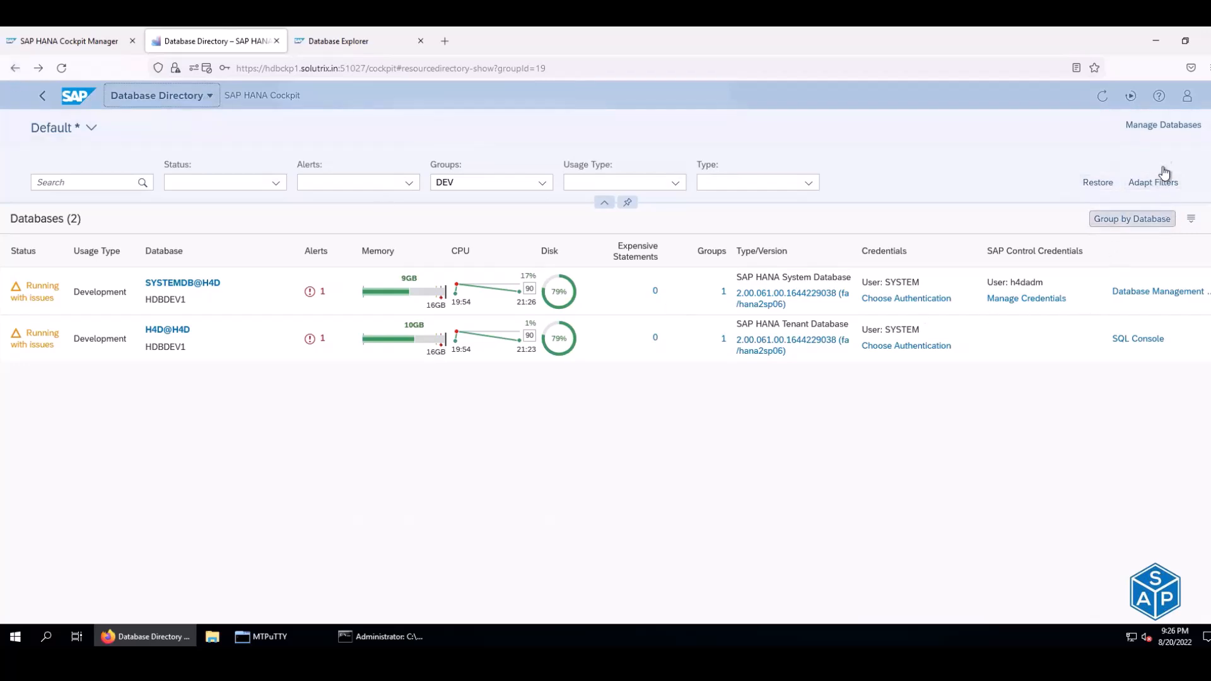
# - Log on to Cockpit Manager, then close it and the Database Explorer tab, keeping Database Directory
pyautogui.click(1163, 124)
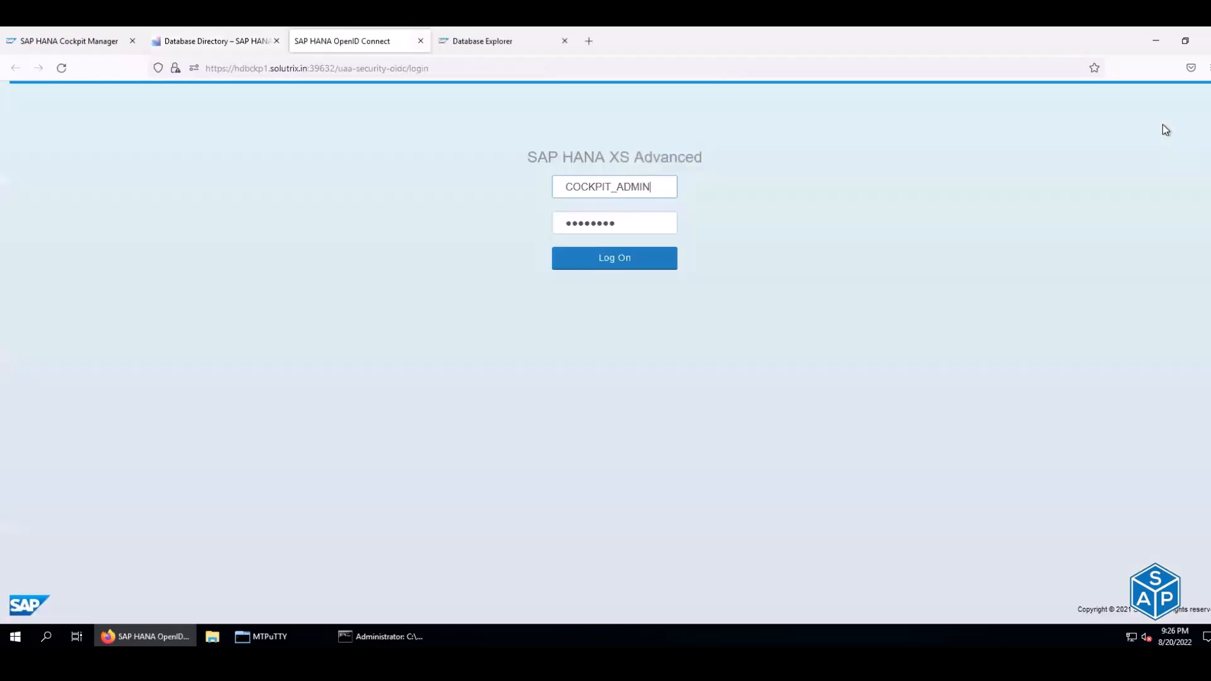
pyautogui.click(616, 262)
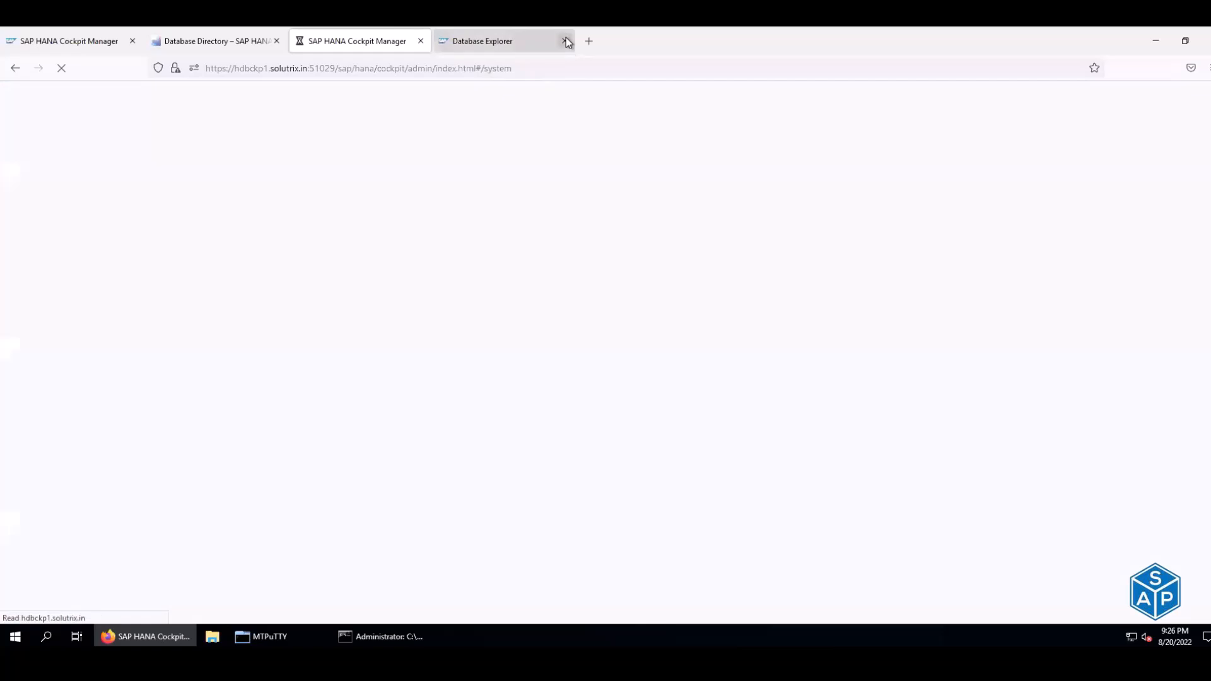
pyautogui.click(565, 41)
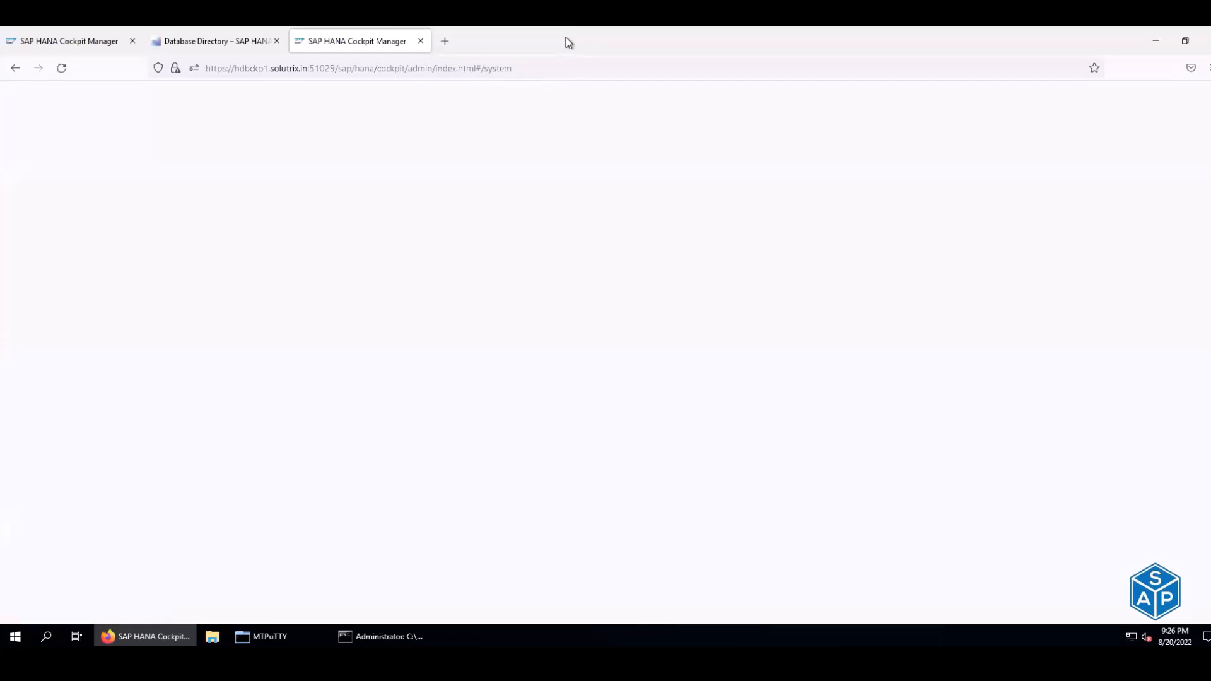
pyautogui.click(210, 48)
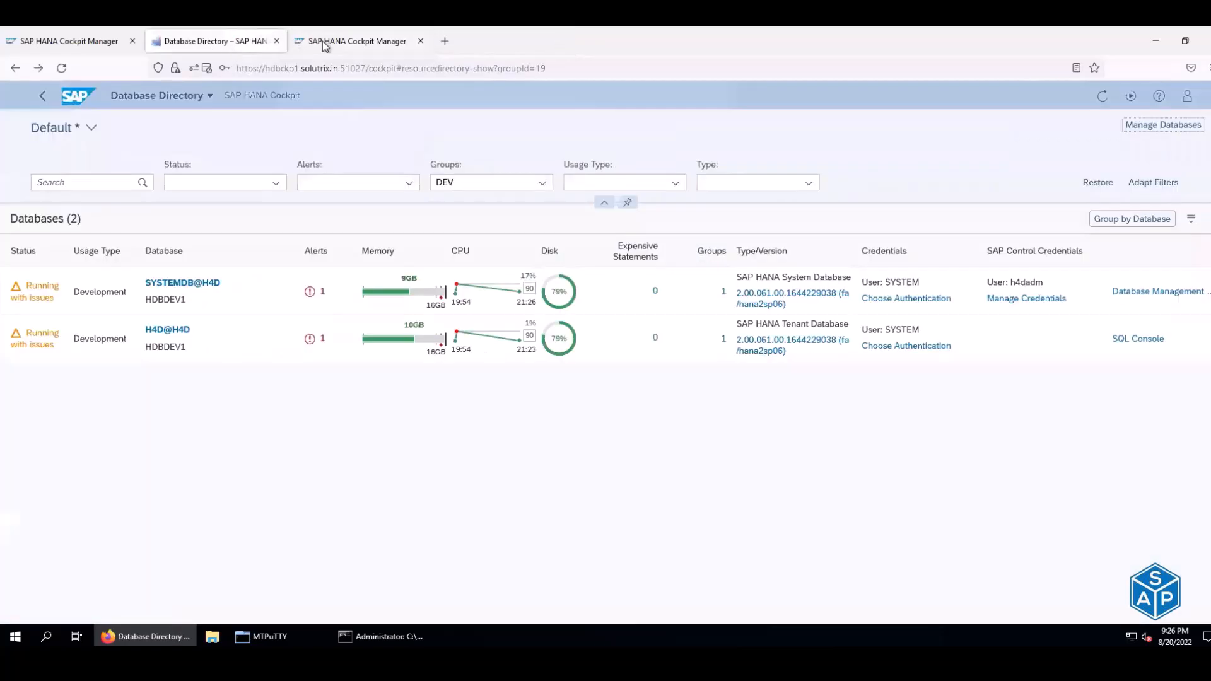
pyautogui.click(325, 42)
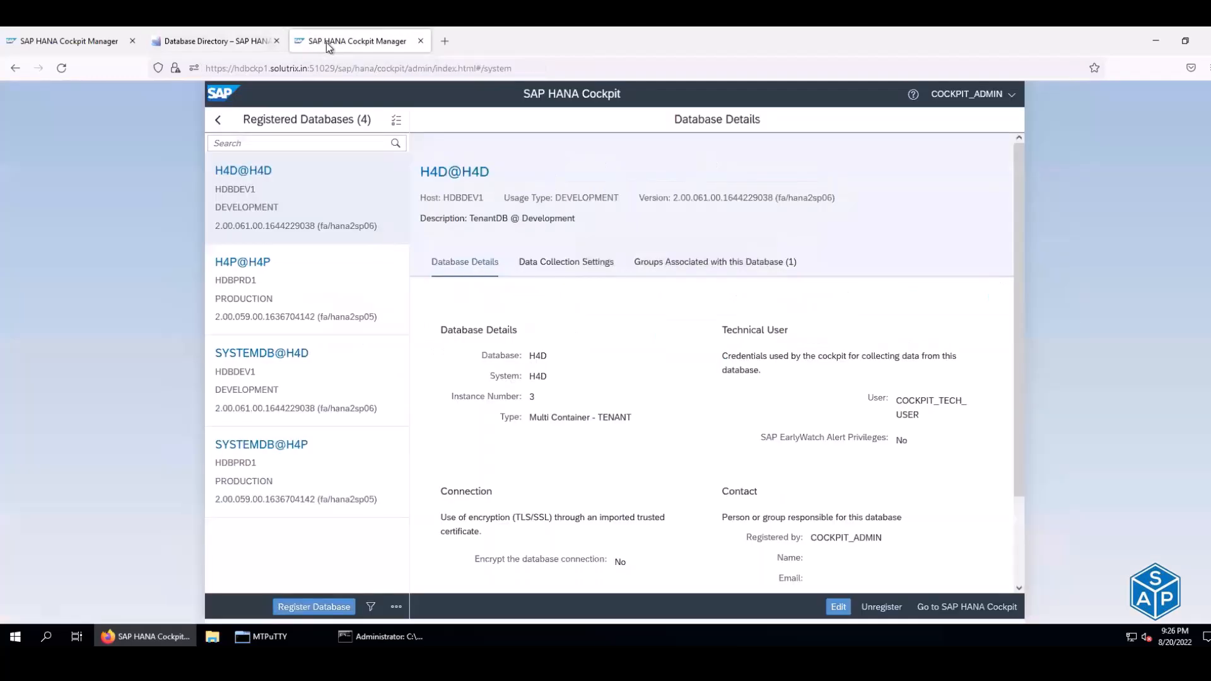
pyautogui.click(421, 41)
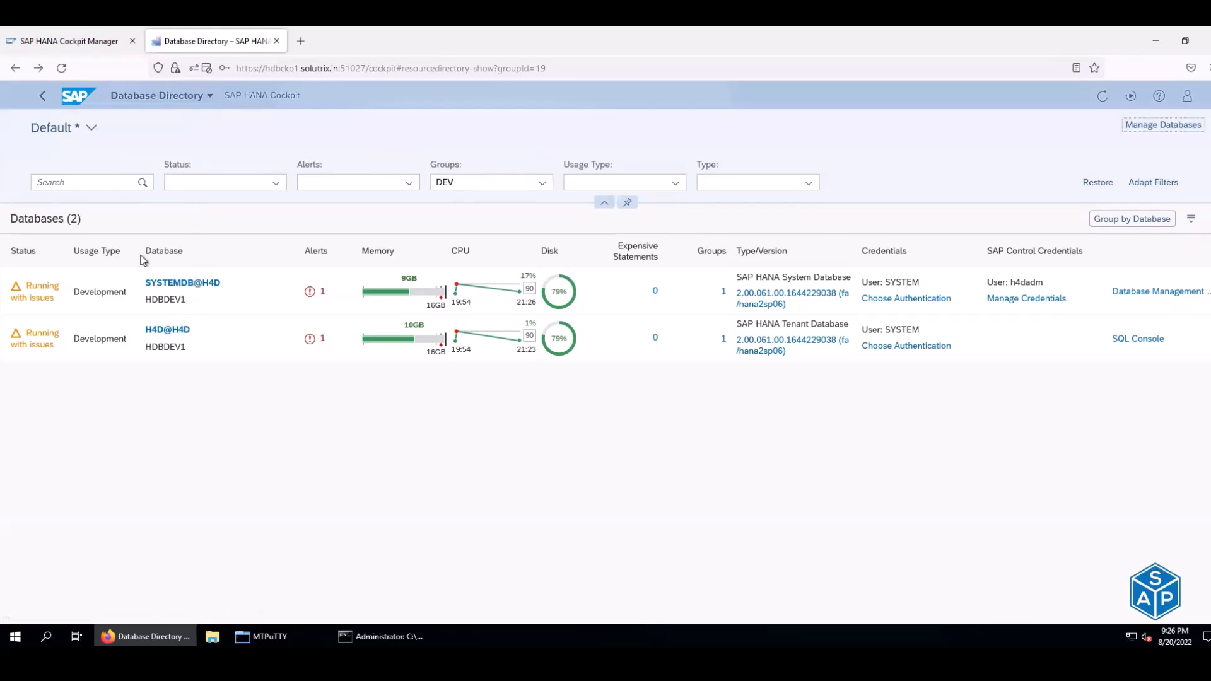
# - Look over the saved directory views and navigation list without changing anything
pyautogui.click(91, 130)
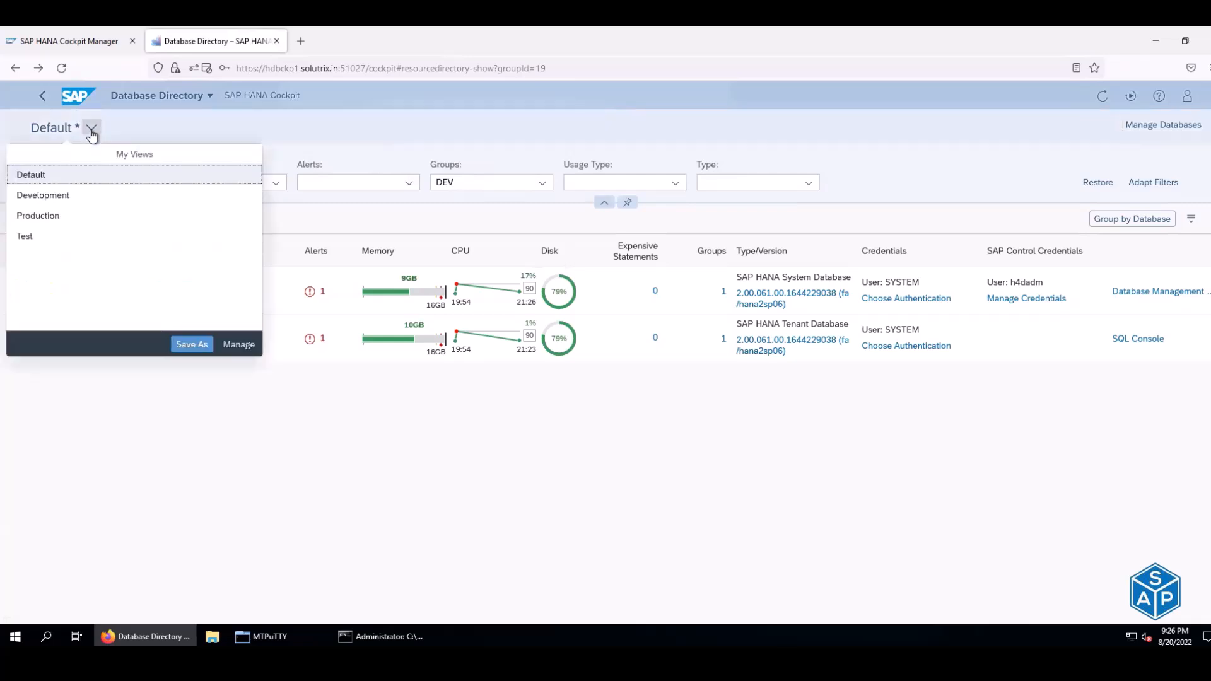
pyautogui.click(227, 434)
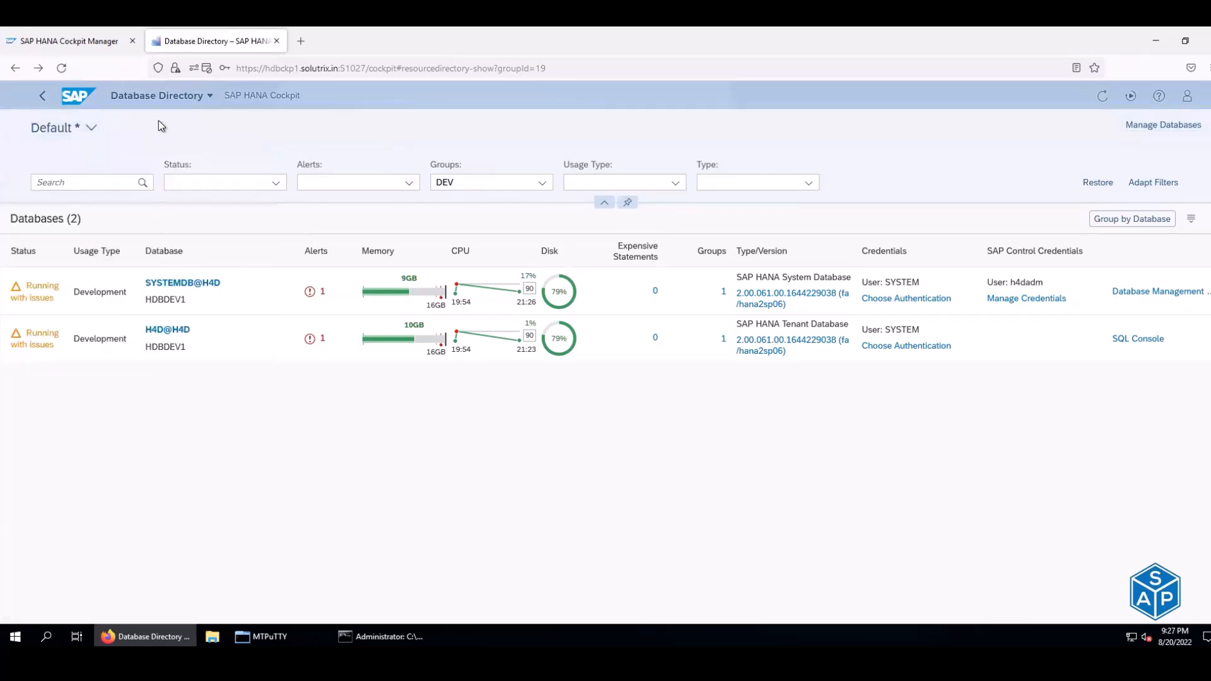
pyautogui.click(209, 99)
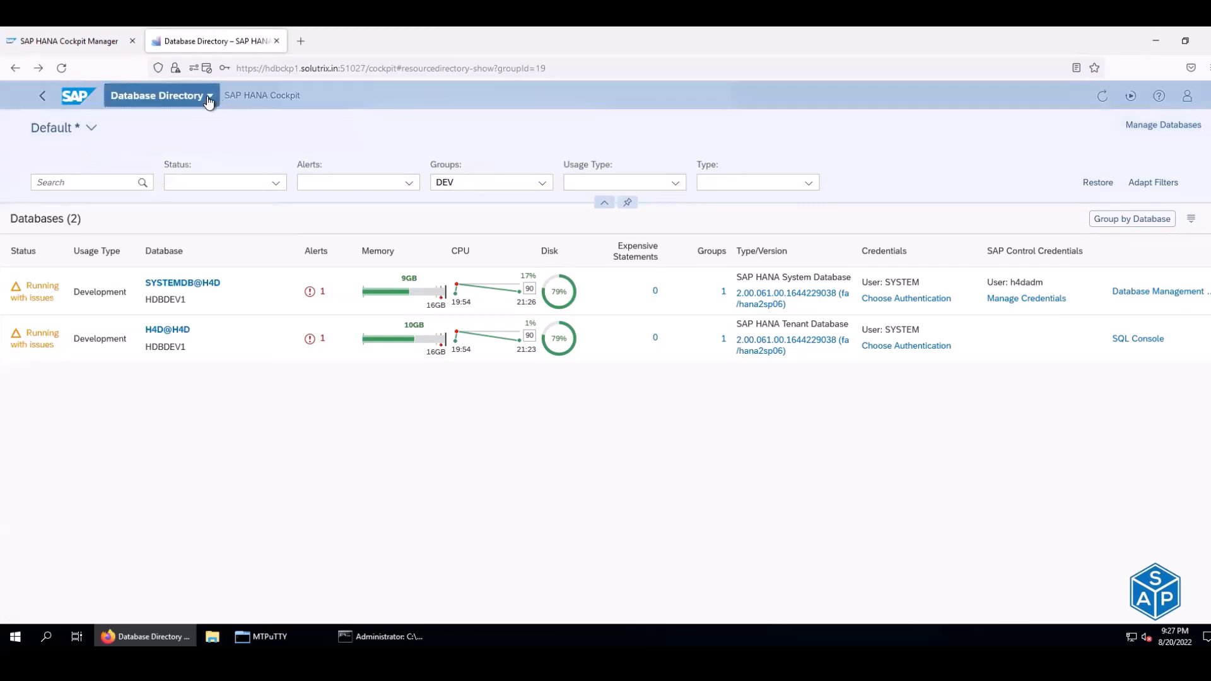
pyautogui.click(326, 403)
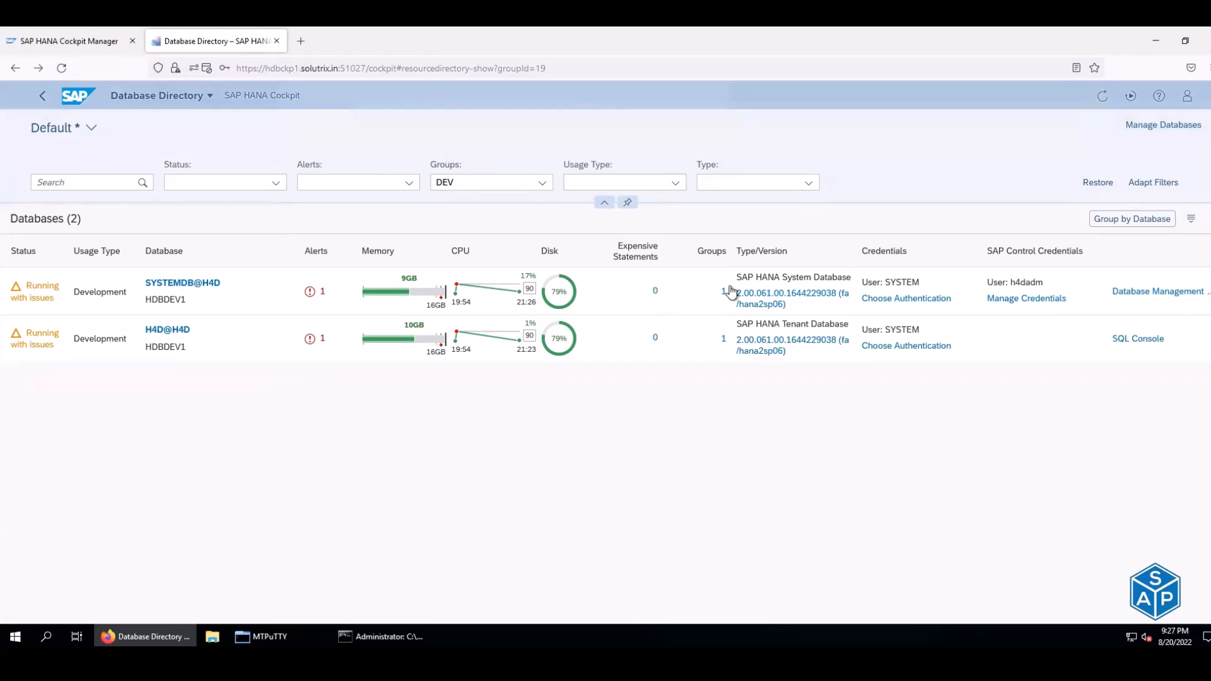
# - Open SYSTEMDB@H4D Database Management and choose Backup Configuration from its more-actions menu
pyautogui.click(1167, 295)
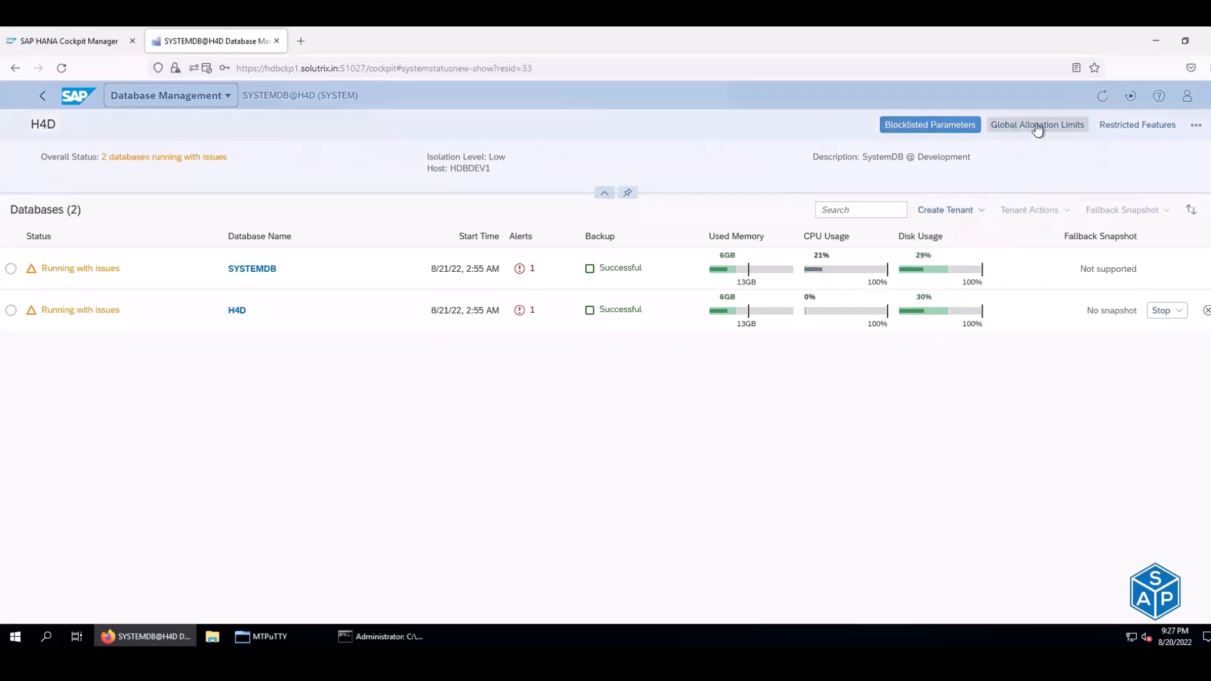
pyautogui.click(1196, 125)
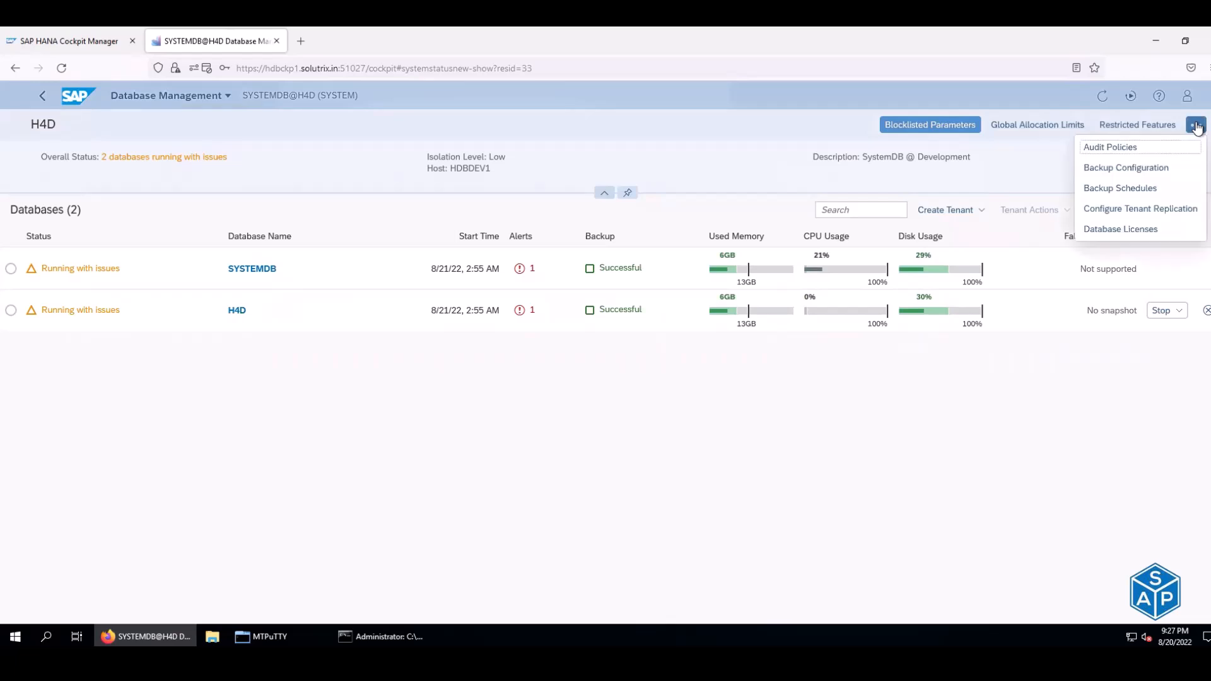
pyautogui.click(1121, 167)
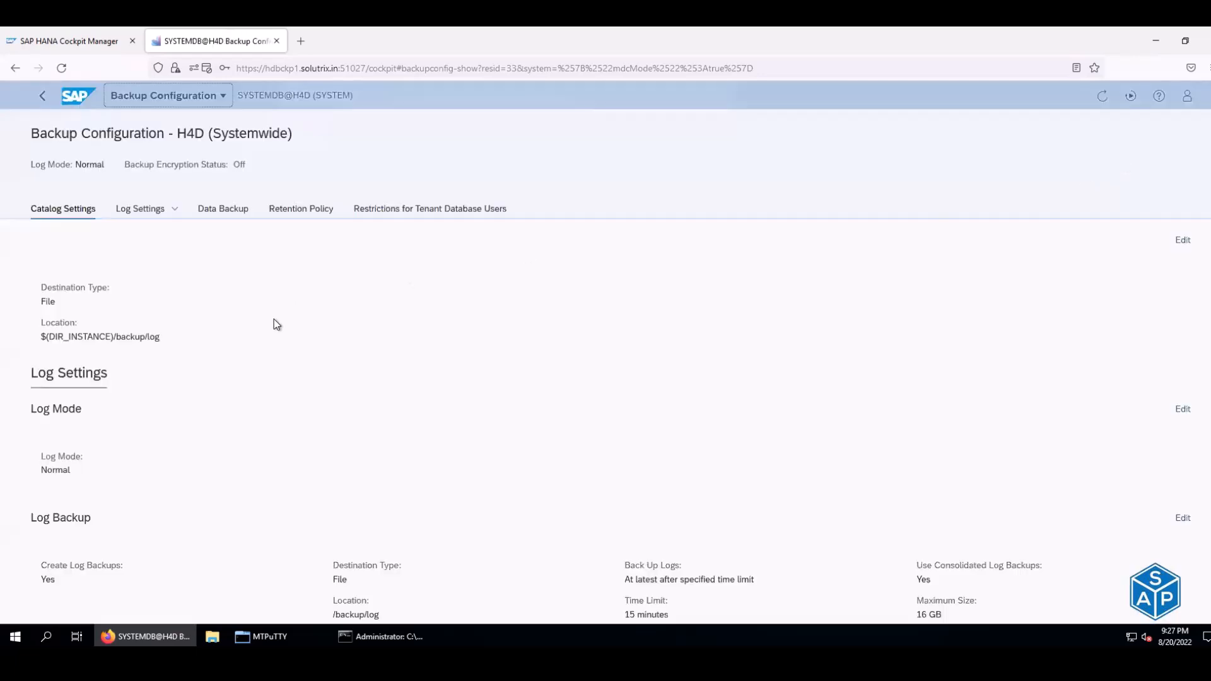
# - Review H4D's log settings, data backup, and SYSTEMDB and H4D automatic deletion settings
pyautogui.scroll(-3, 269, 362)
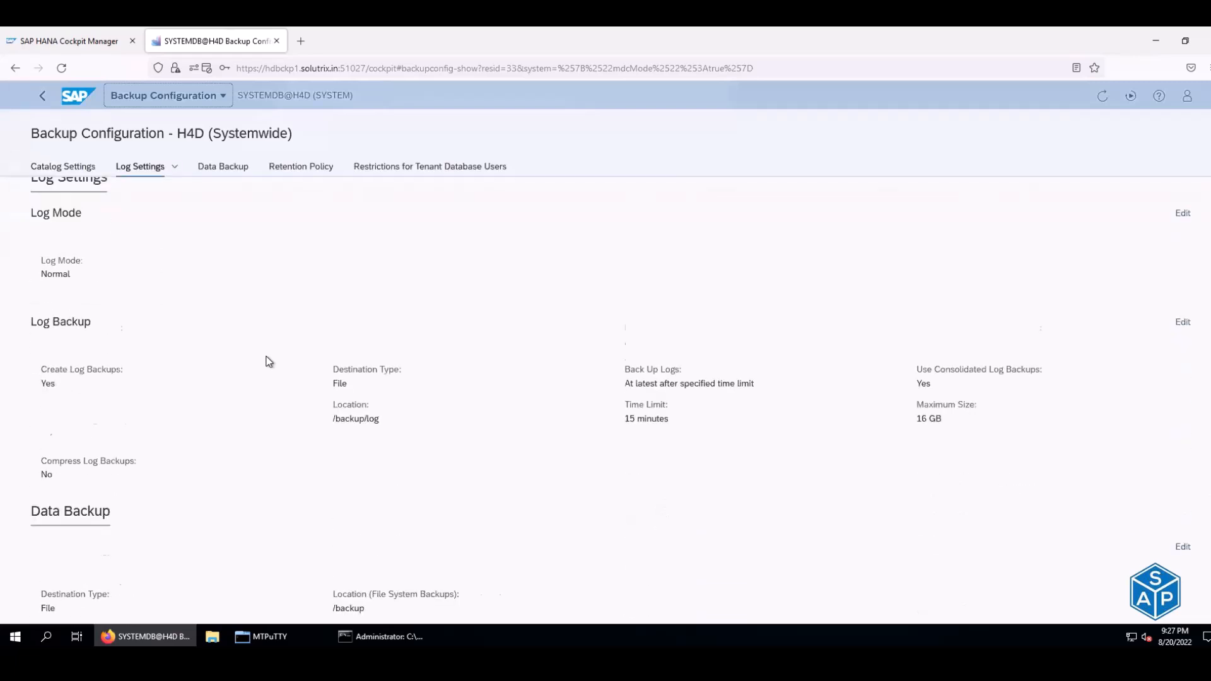
pyautogui.scroll(-3, 270, 361)
pyautogui.scroll(-1, 270, 361)
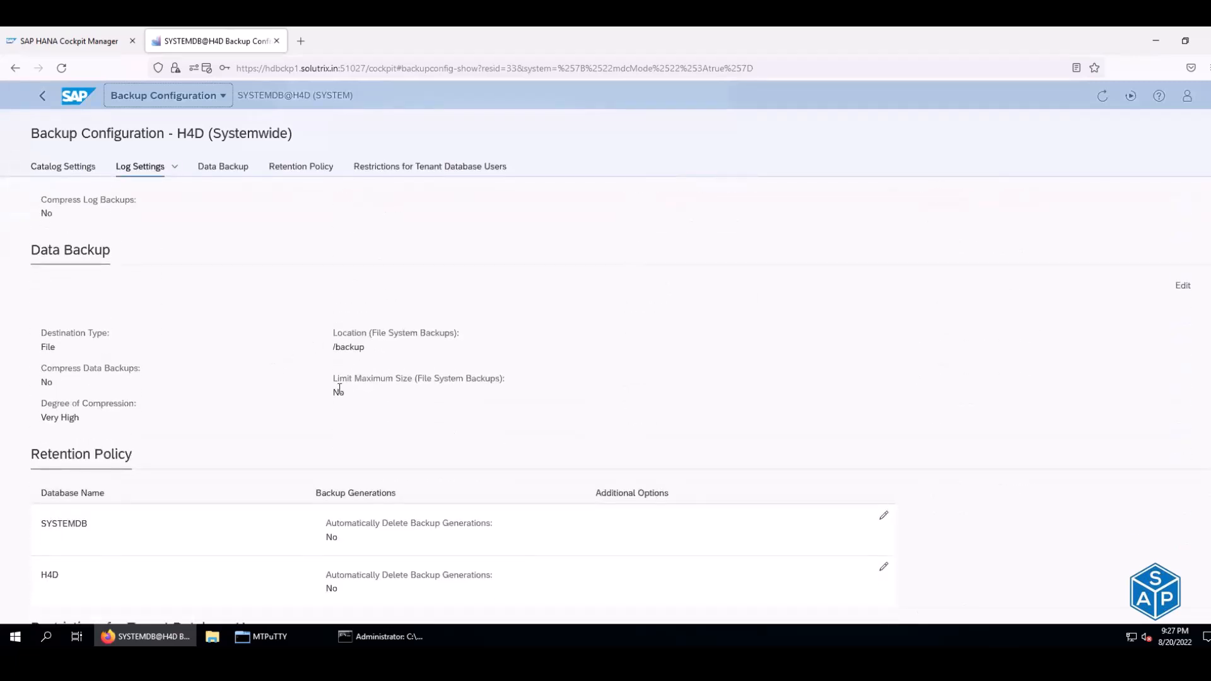
pyautogui.scroll(-4, 340, 377)
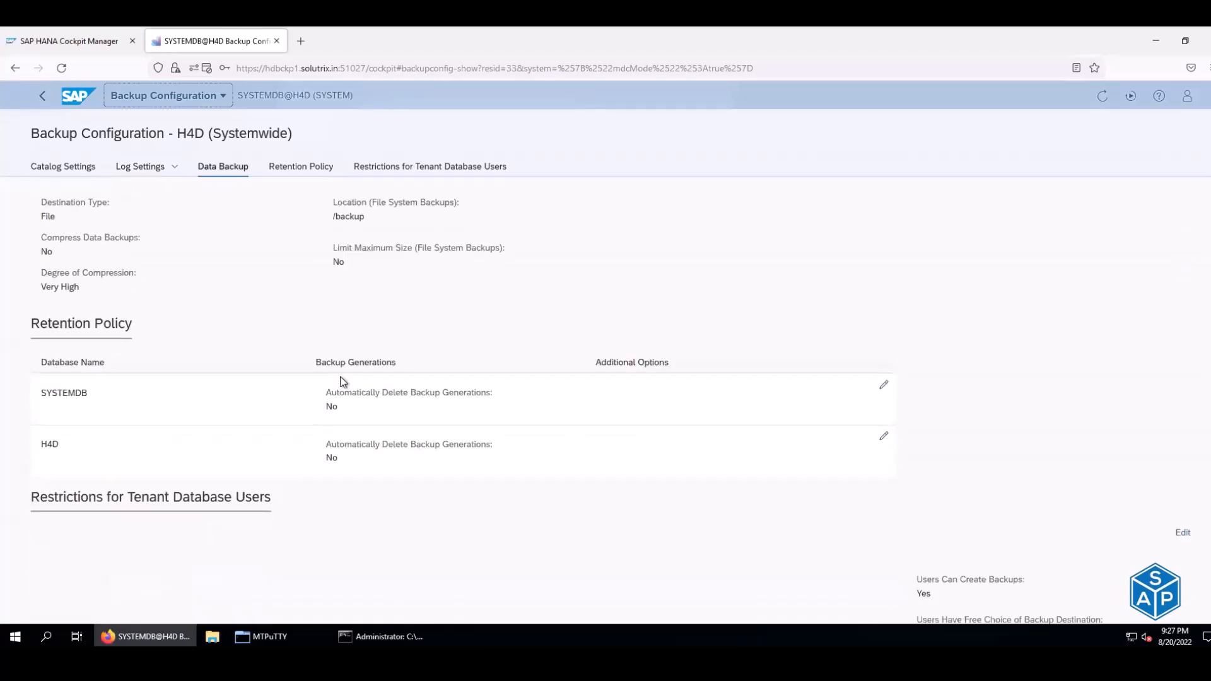
pyautogui.scroll(-3, 341, 381)
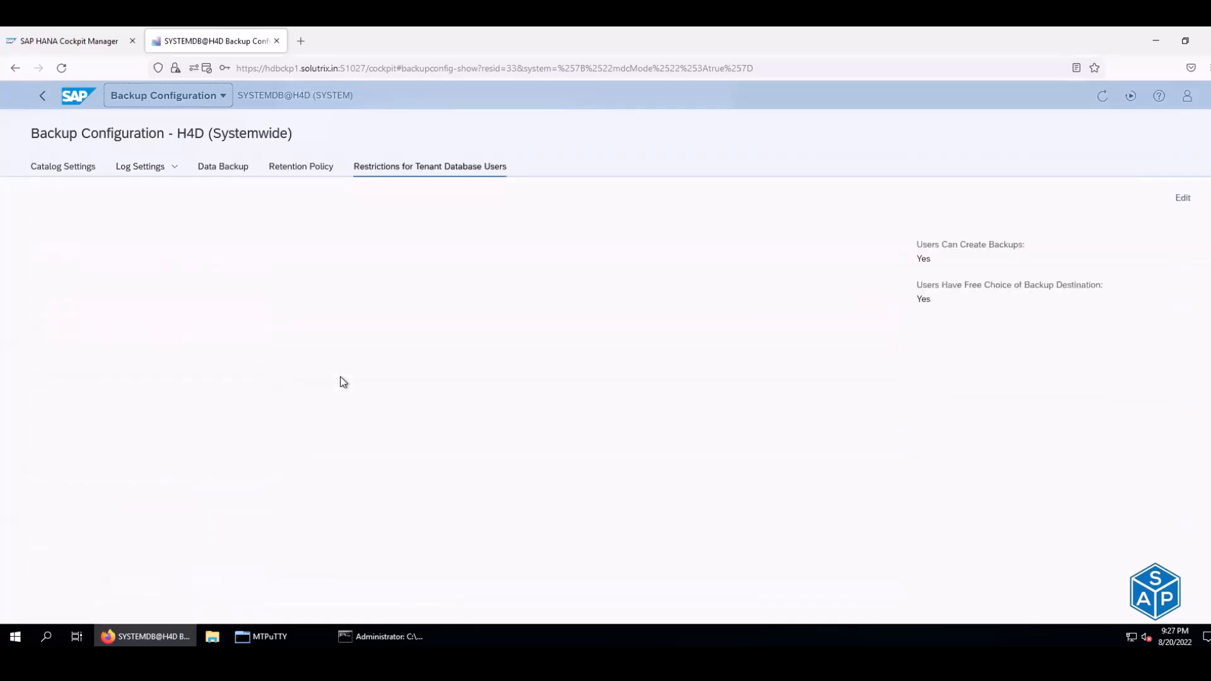
pyautogui.scroll(10, 341, 381)
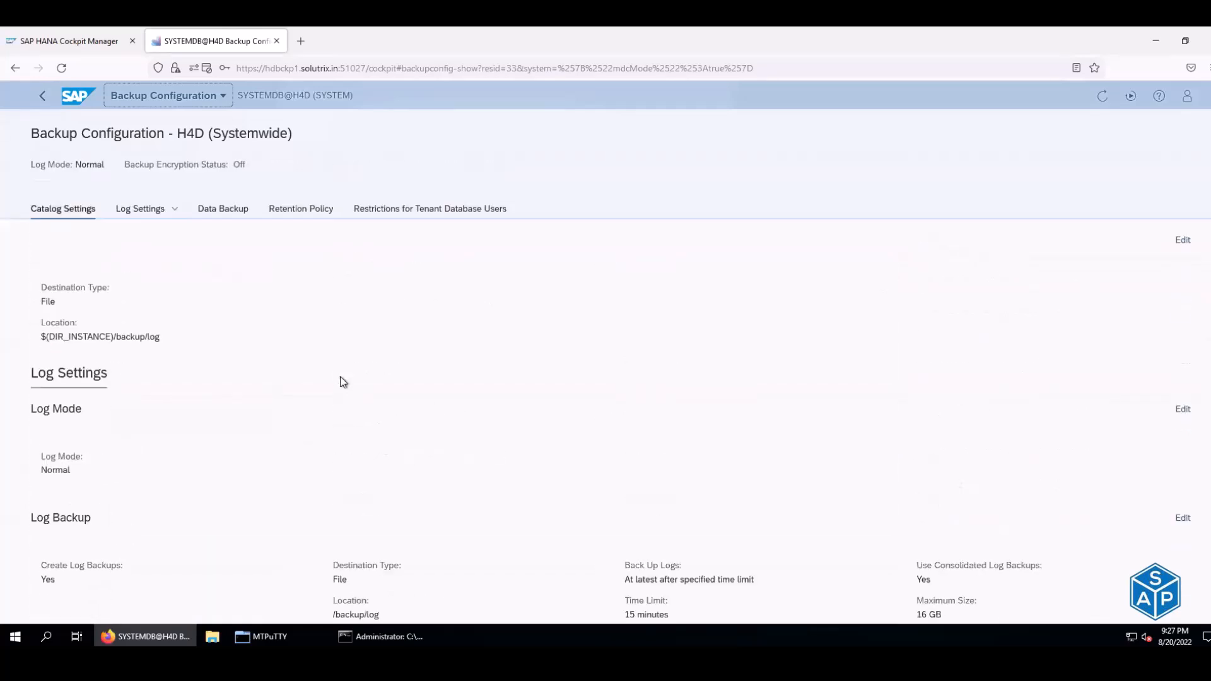
pyautogui.click(141, 208)
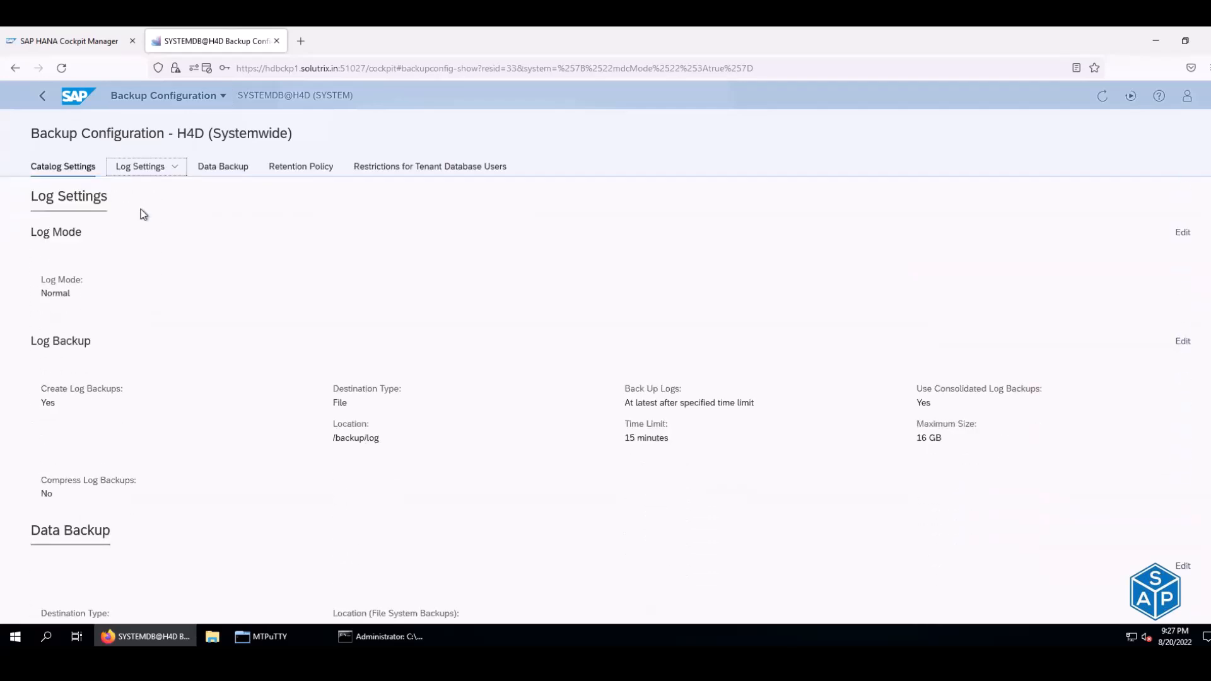
pyautogui.click(237, 168)
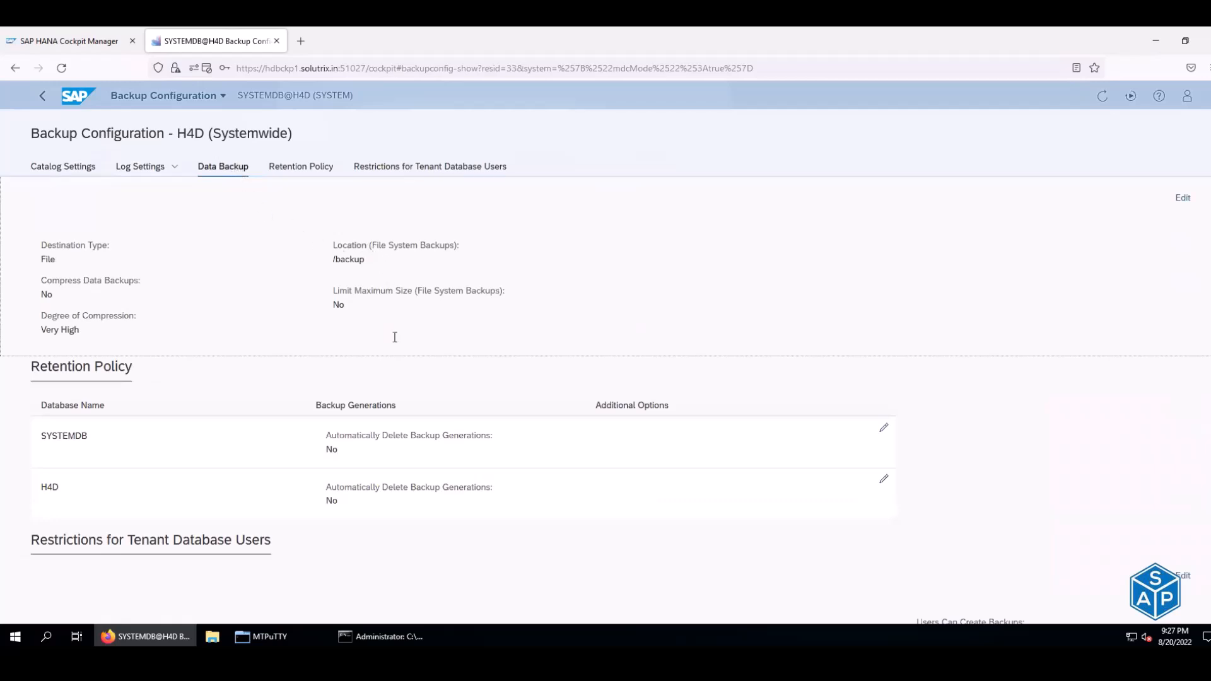
pyautogui.moveTo(327, 435); pyautogui.dragTo(482, 436)
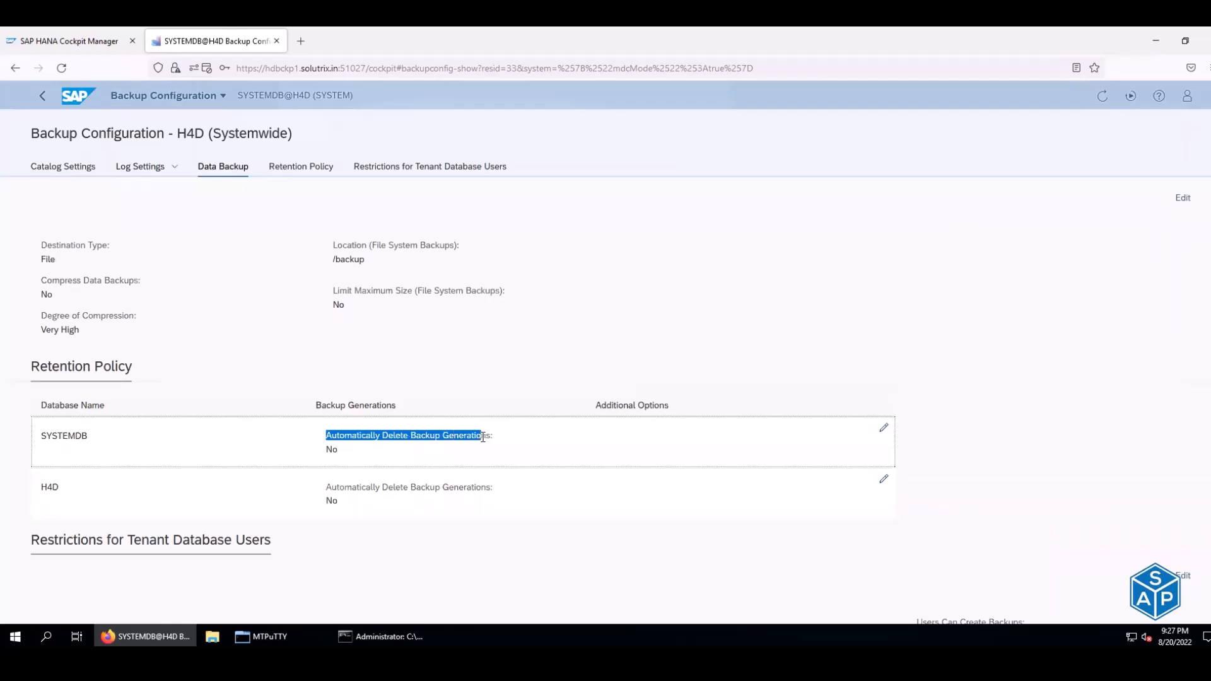
pyautogui.moveTo(326, 488); pyautogui.dragTo(440, 489)
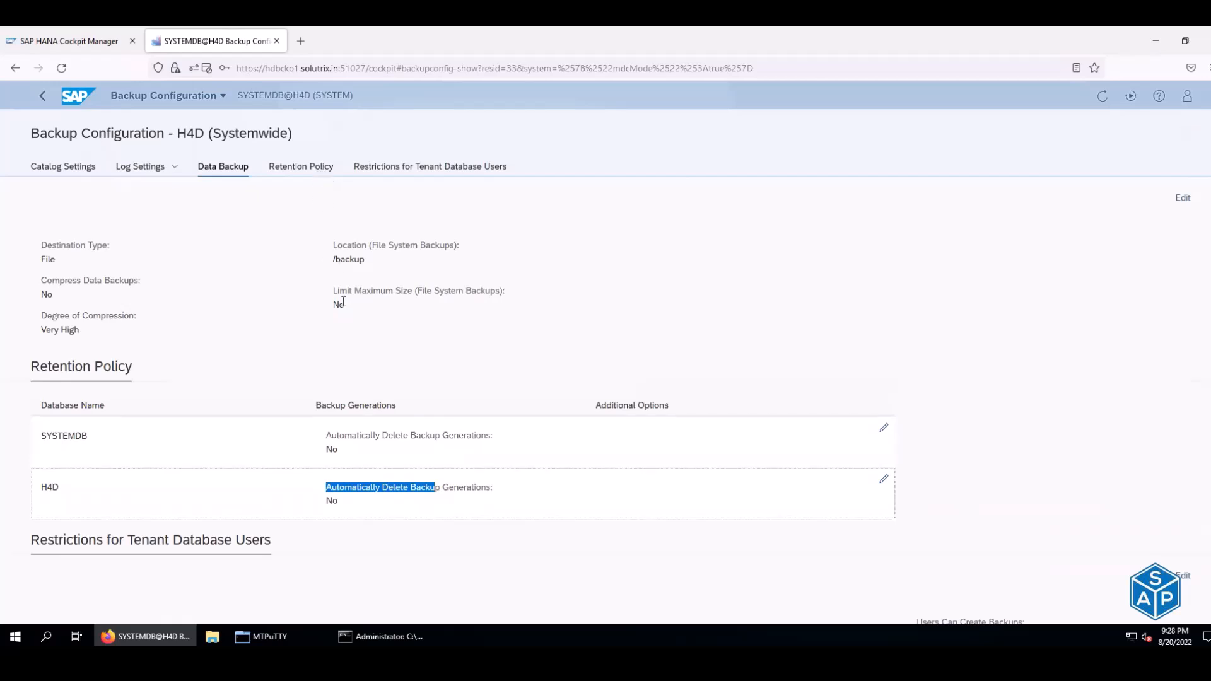
pyautogui.scroll(-4, 342, 302)
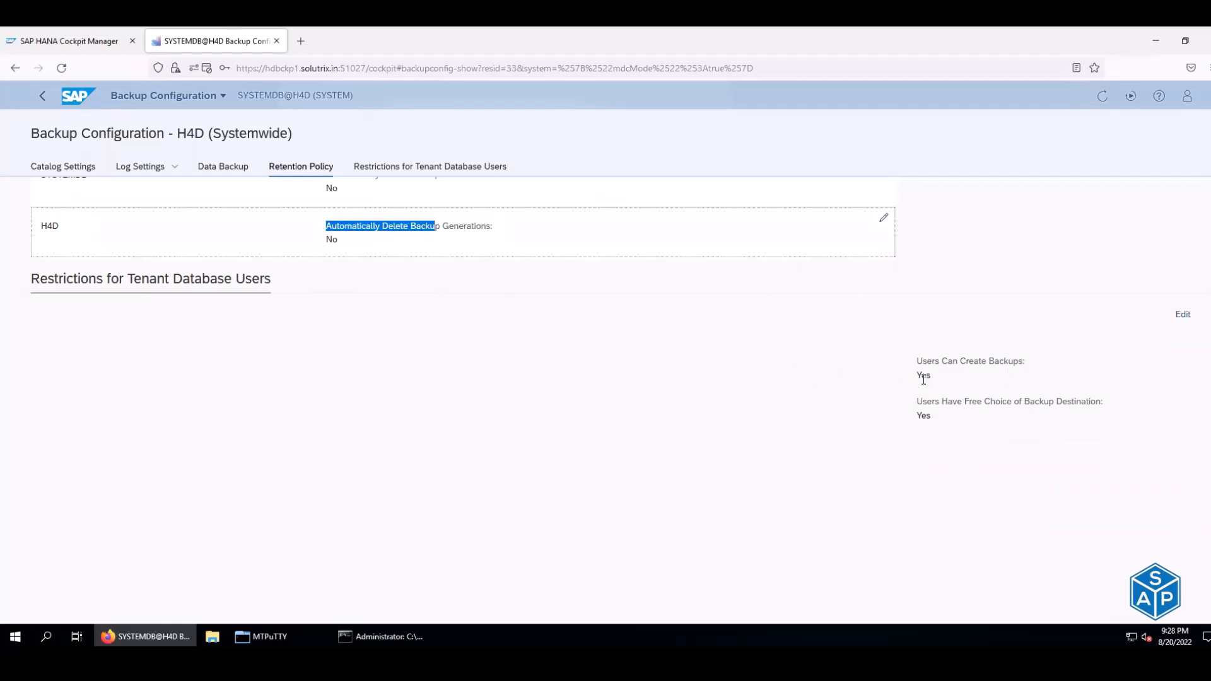
pyautogui.scroll(5, 944, 415)
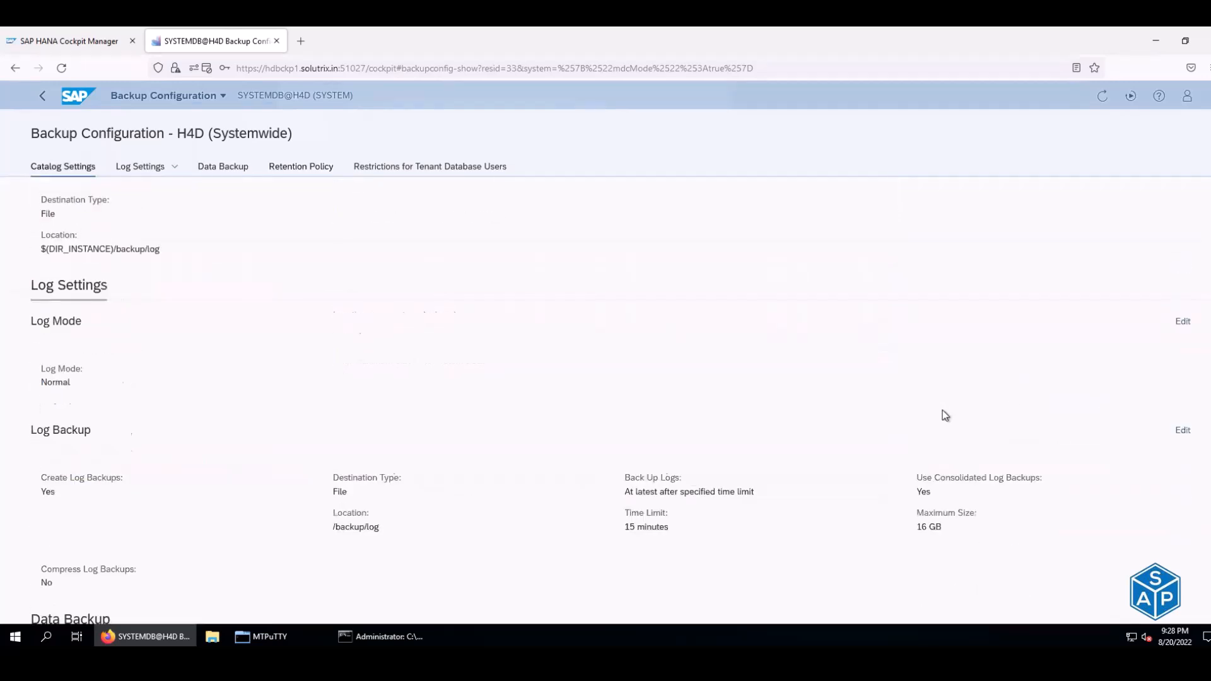
# - Go back to Database Management and open the Backup Schedules calendar for August 14–20, 2022
pyautogui.click(14, 70)
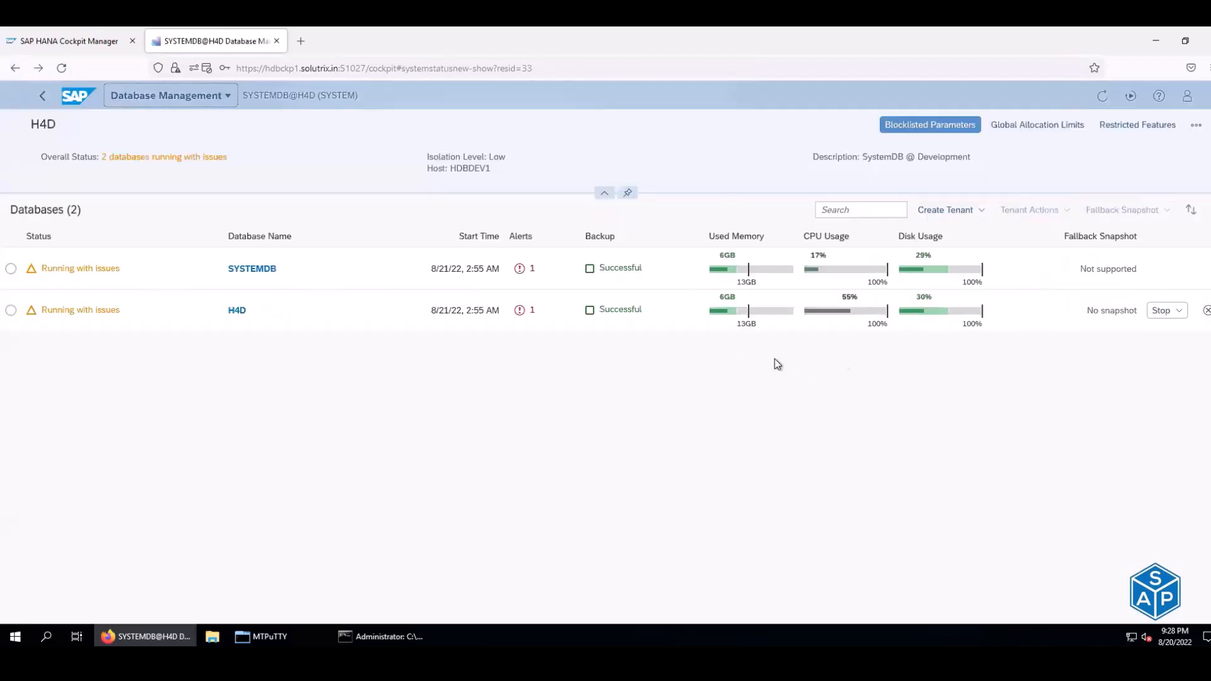
pyautogui.click(1196, 125)
pyautogui.click(1148, 188)
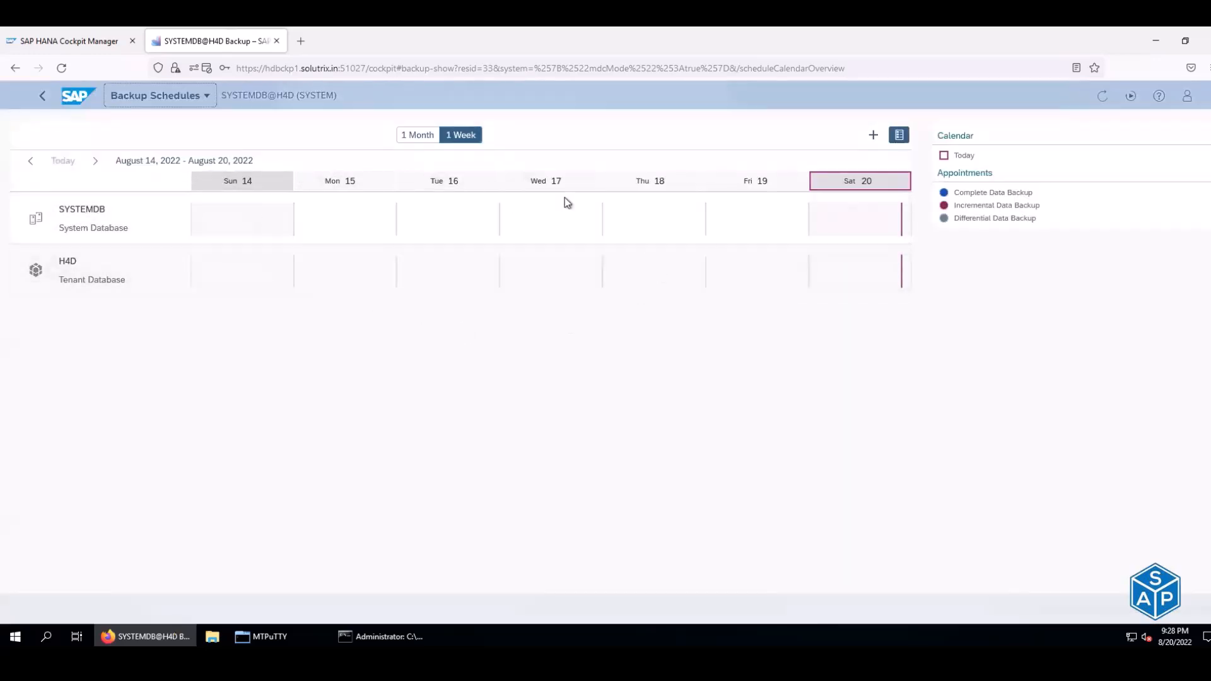
# - Start a new backup schedule for SYSTEMDB and name it SYSTEM_WEEKLY_FULL
pyautogui.click(875, 136)
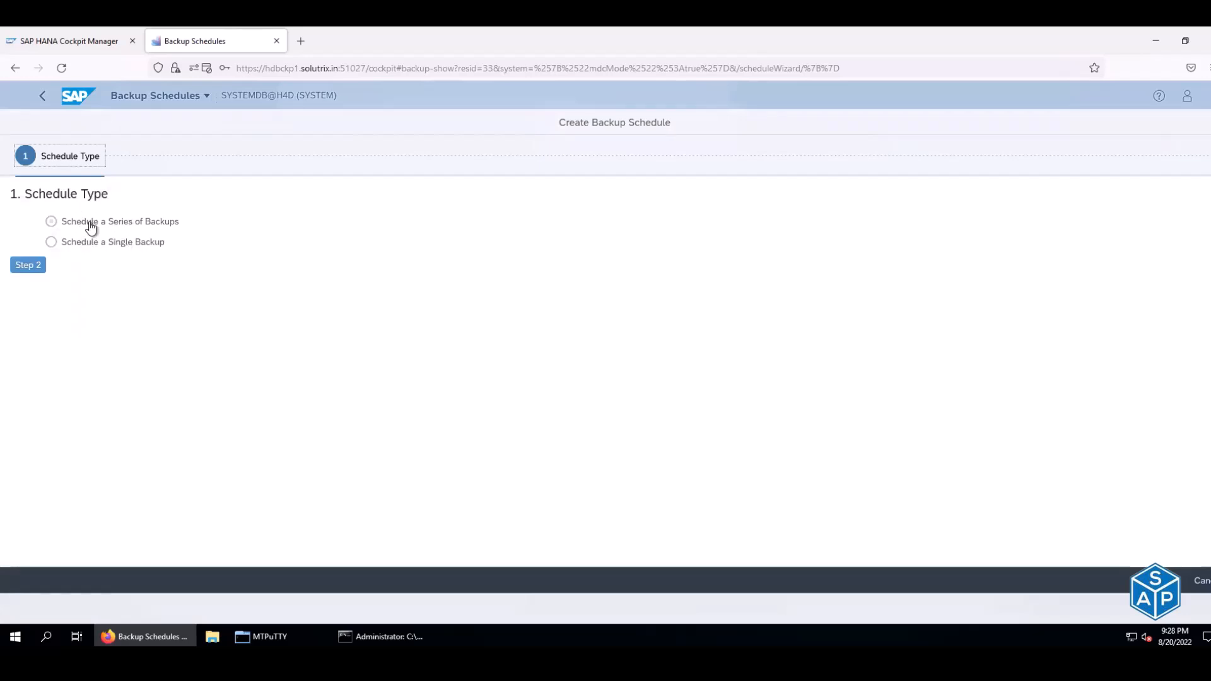
pyautogui.click(25, 264)
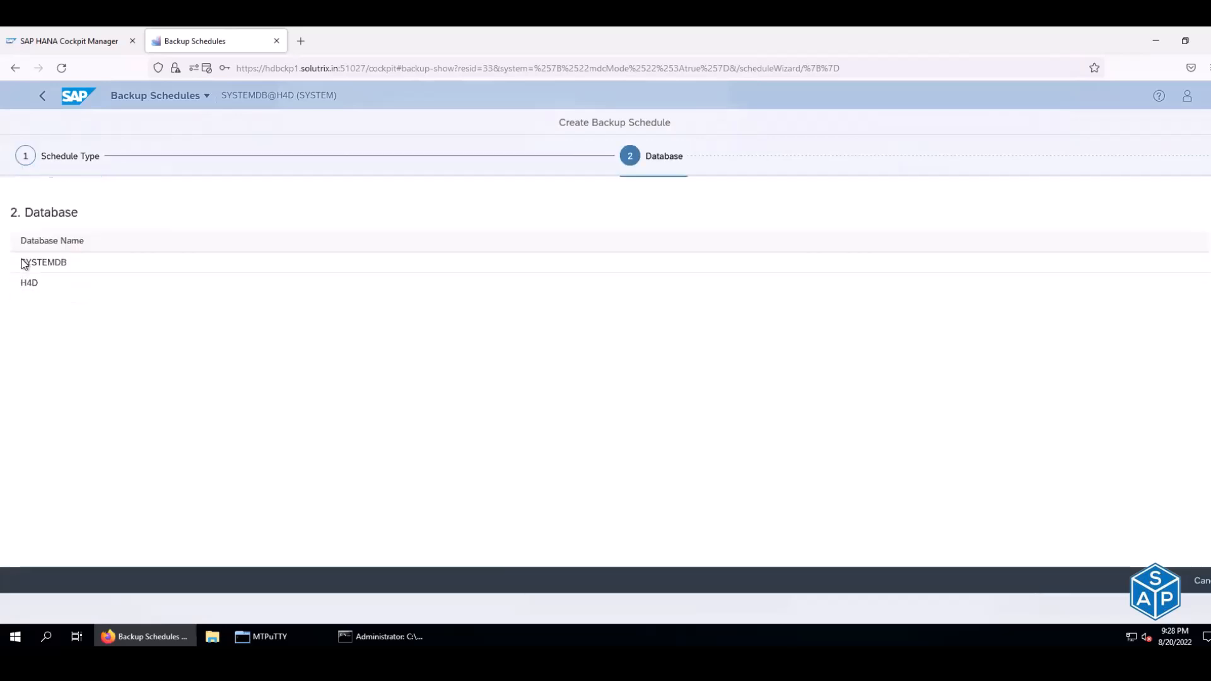
pyautogui.click(51, 249)
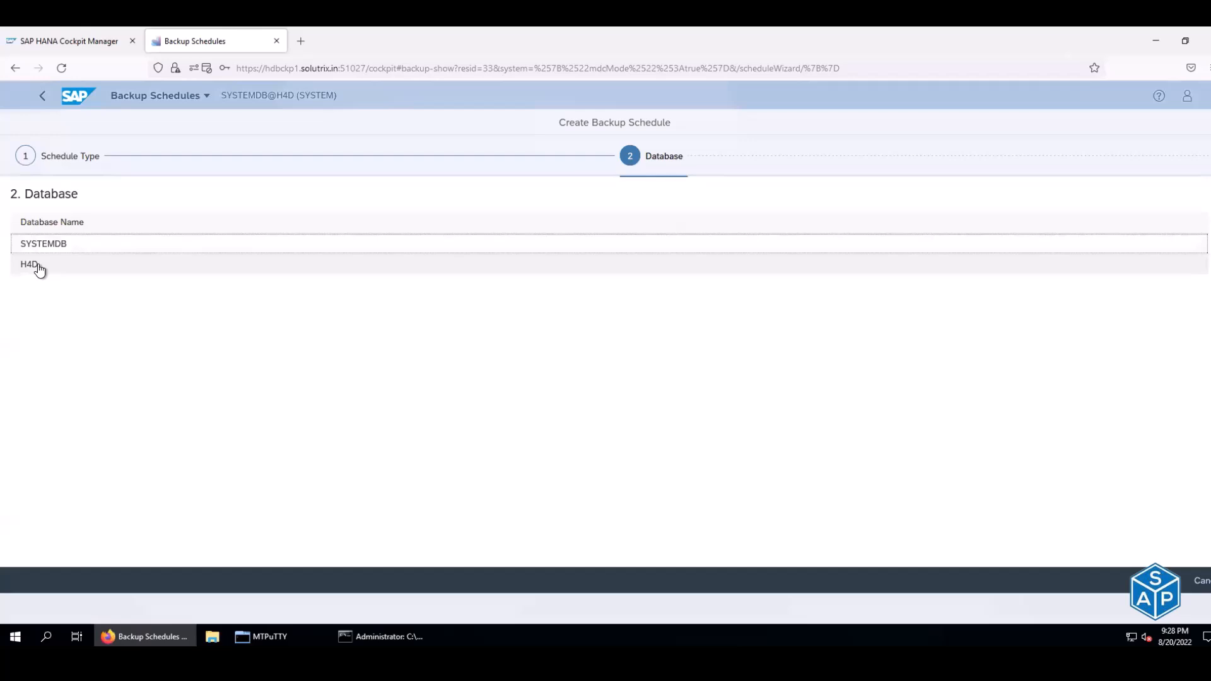
pyautogui.click(51, 250)
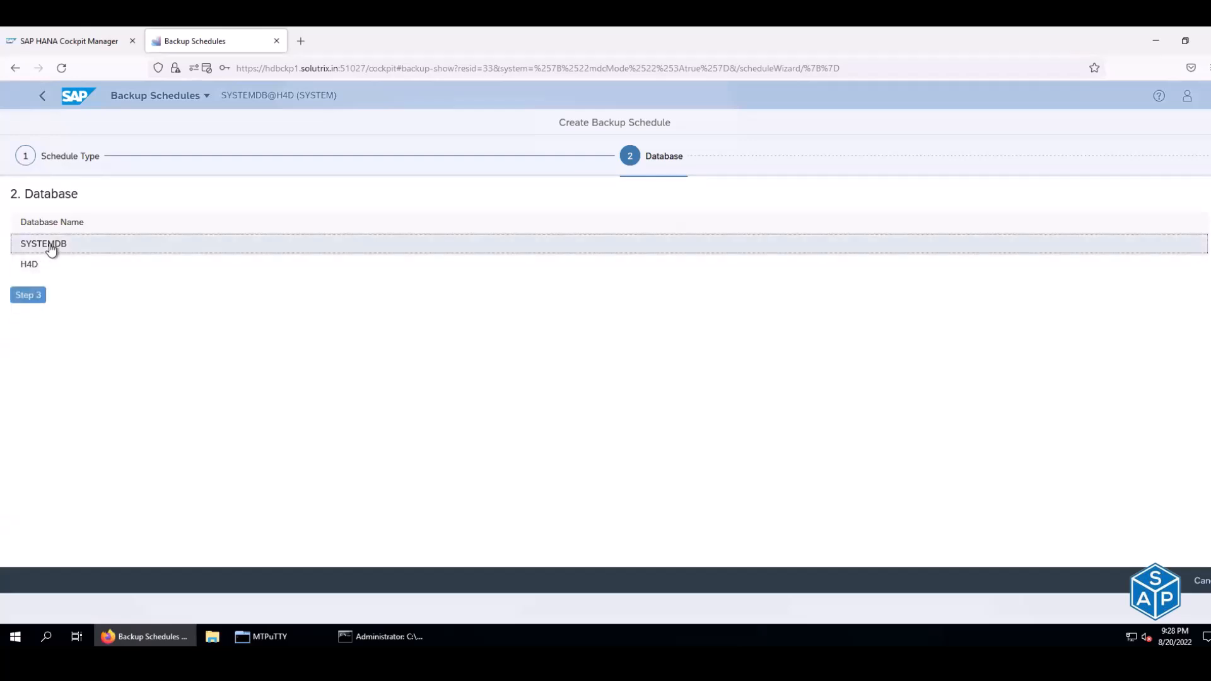
pyautogui.click(30, 294)
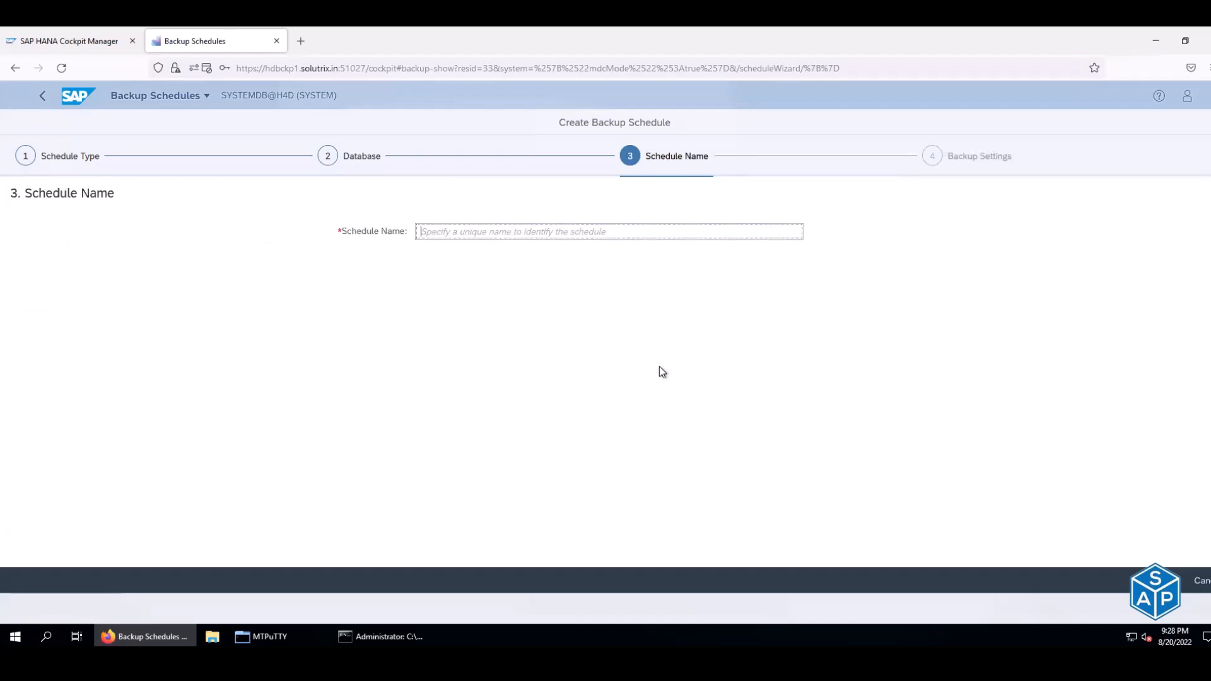
pyautogui.write('SYSTEM')
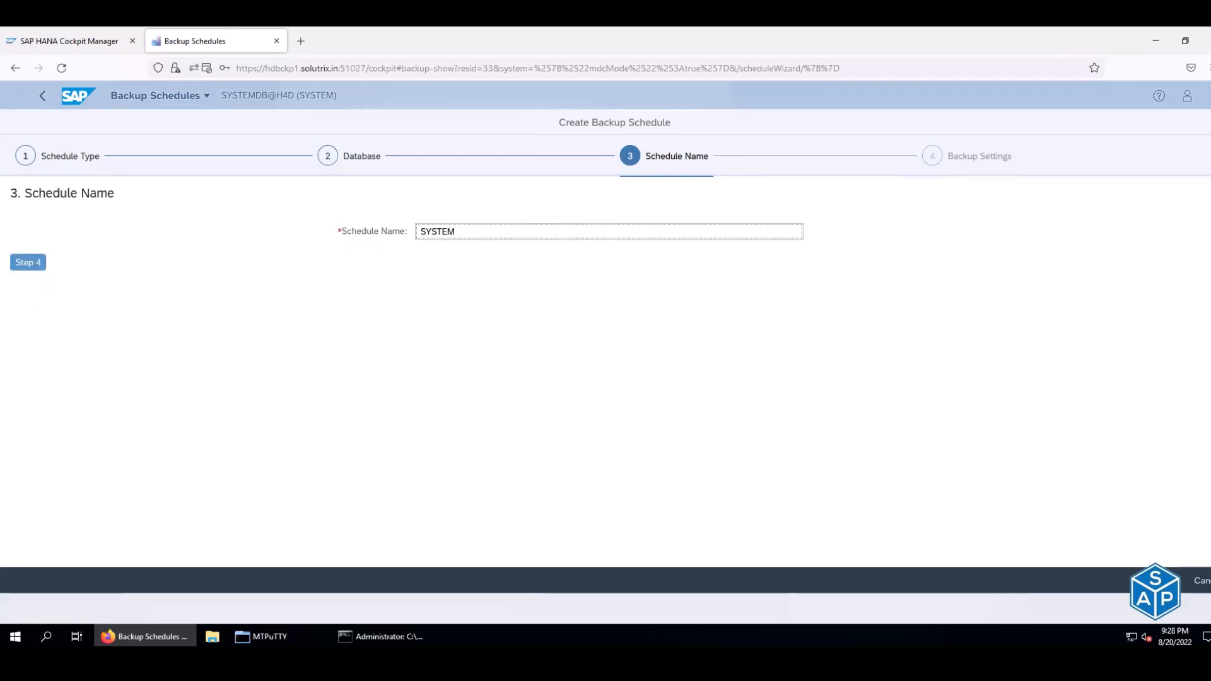
pyautogui.write('_FULL')
pyautogui.write('WEEKLY')
pyautogui.write('_')
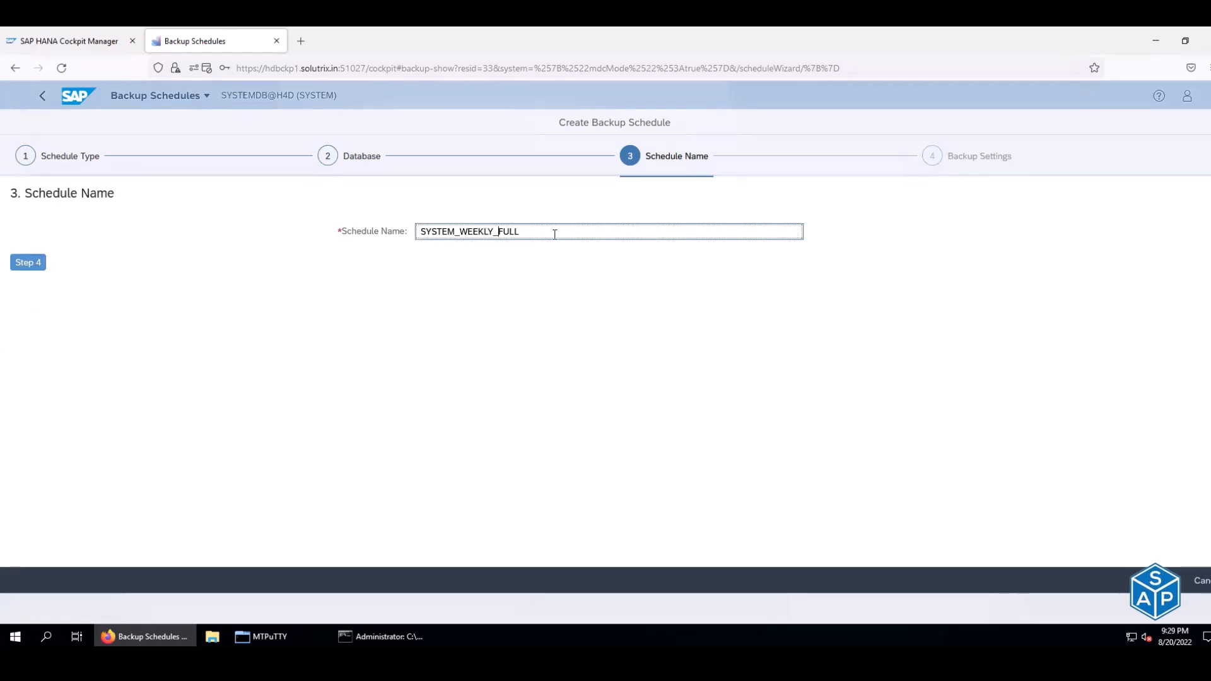
# - Keep the Complete backup type and enable Compress Data Backups for /backup/SYSTEMDB/
pyautogui.click(22, 263)
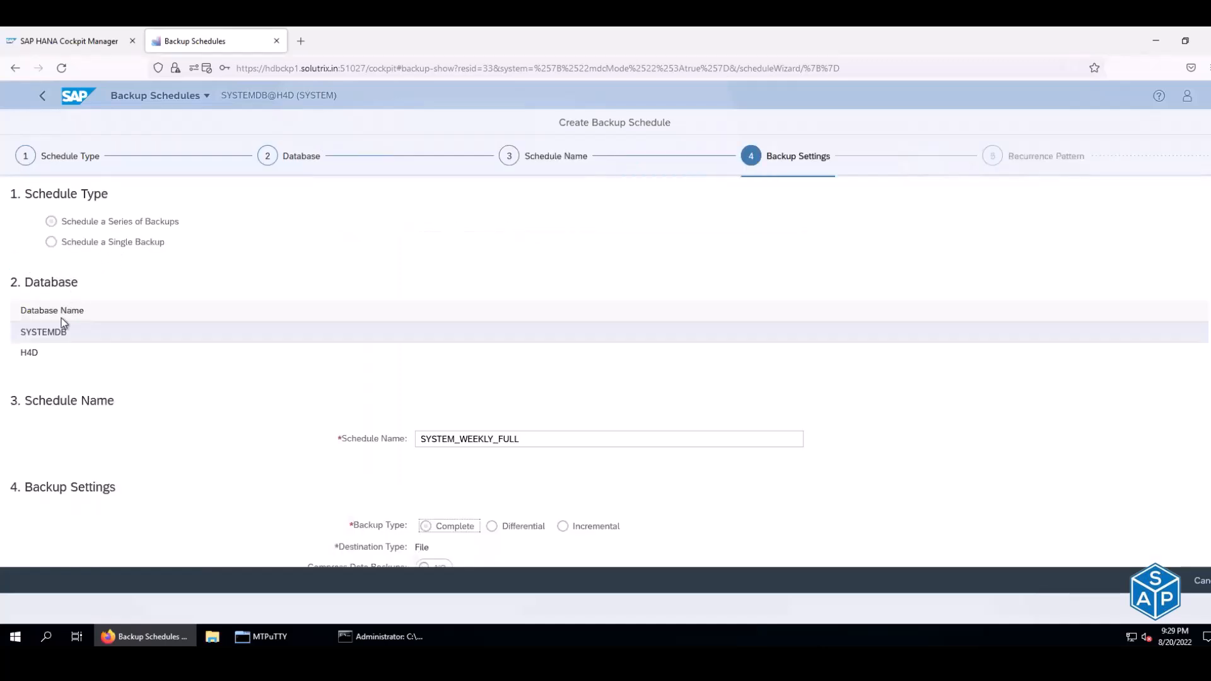
pyautogui.scroll(-2, 262, 467)
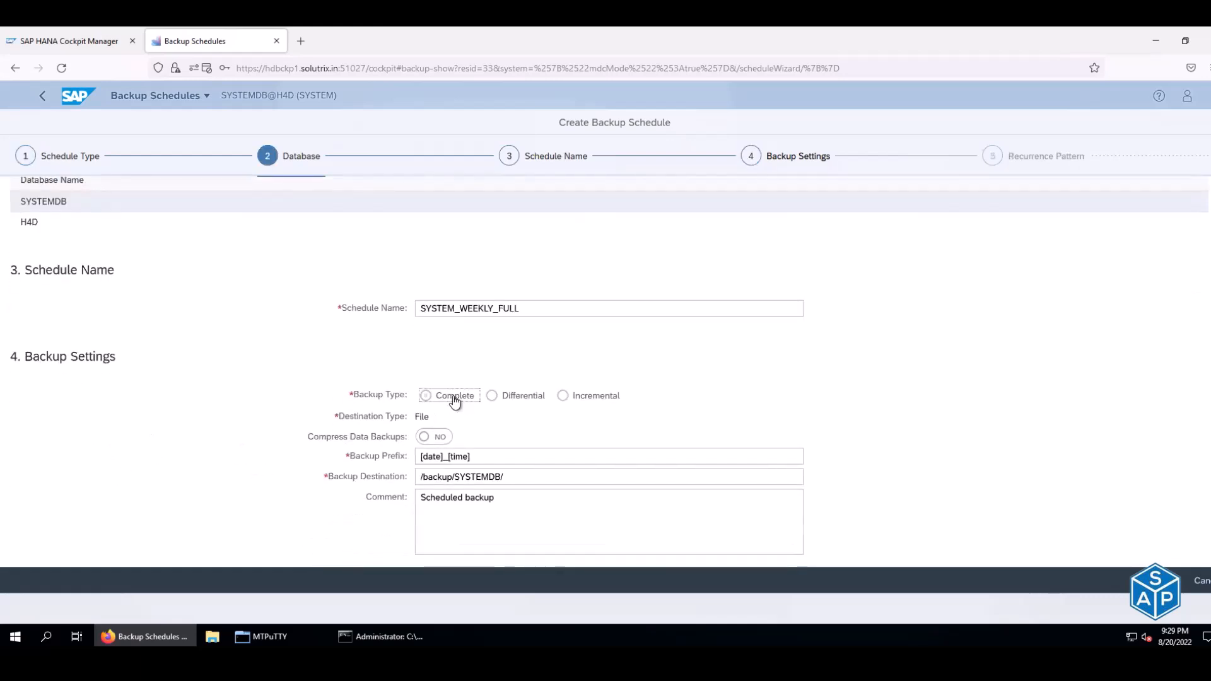
pyautogui.click(423, 436)
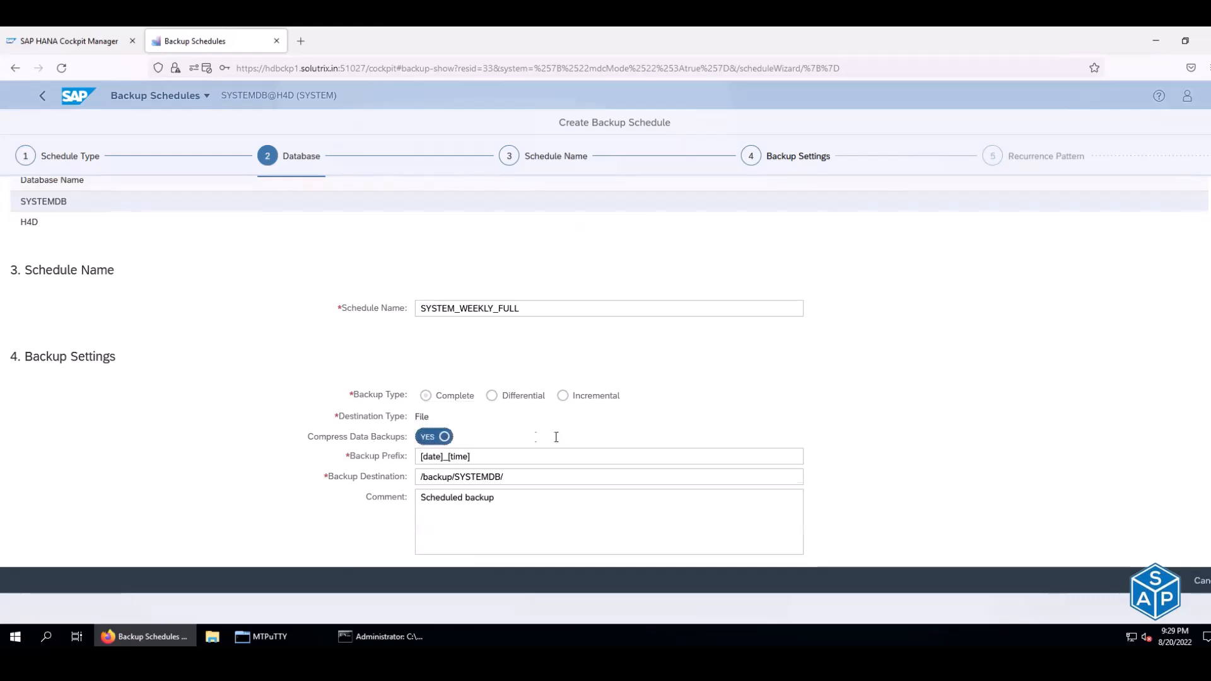
pyautogui.scroll(-2, 554, 435)
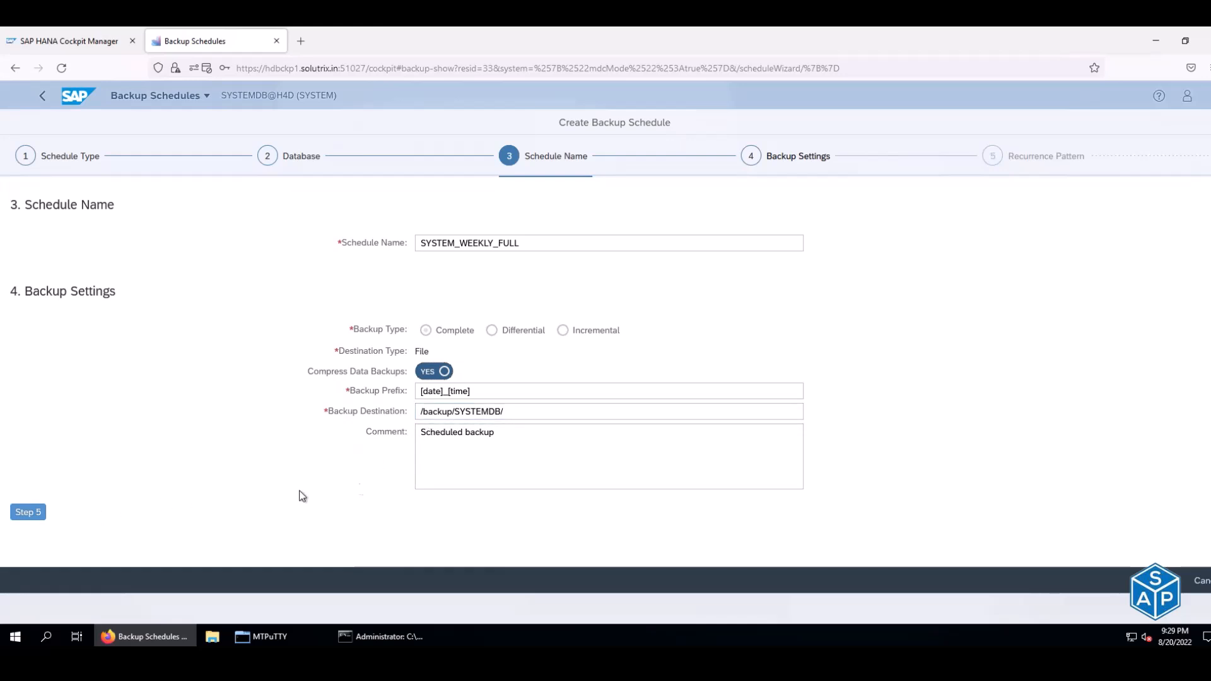
pyautogui.click(271, 636)
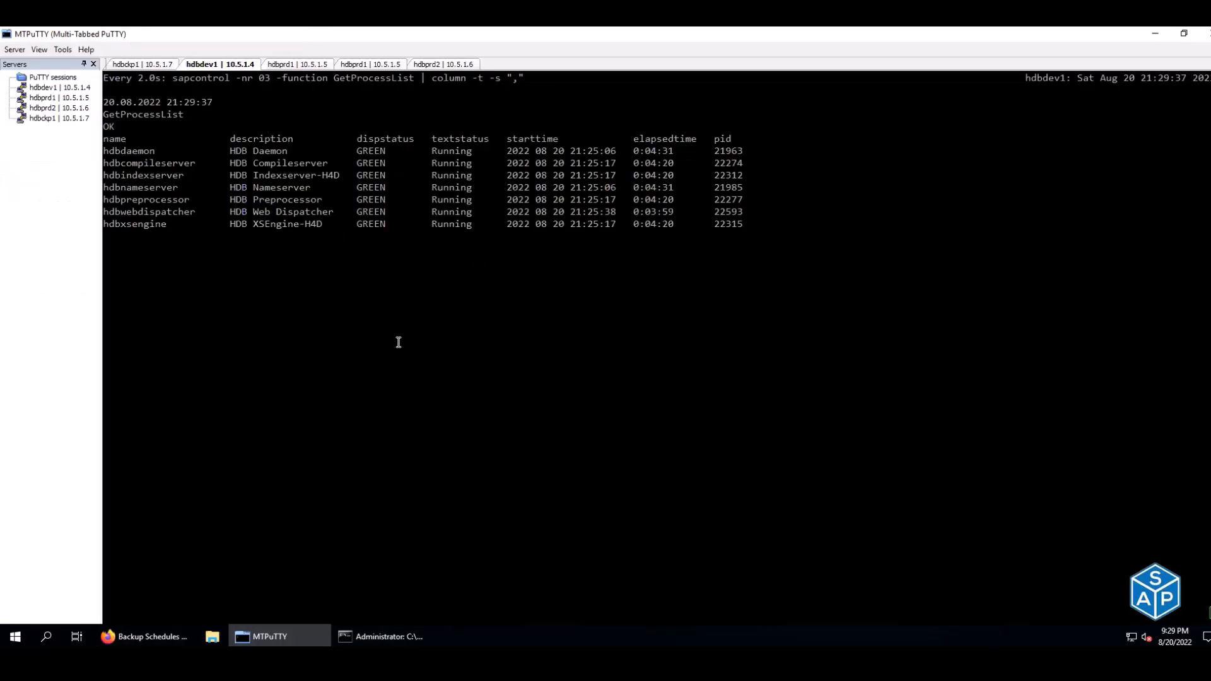
pyautogui.hotkey('ctrl', 'c')
pyautogui.write('ls /backup/S')
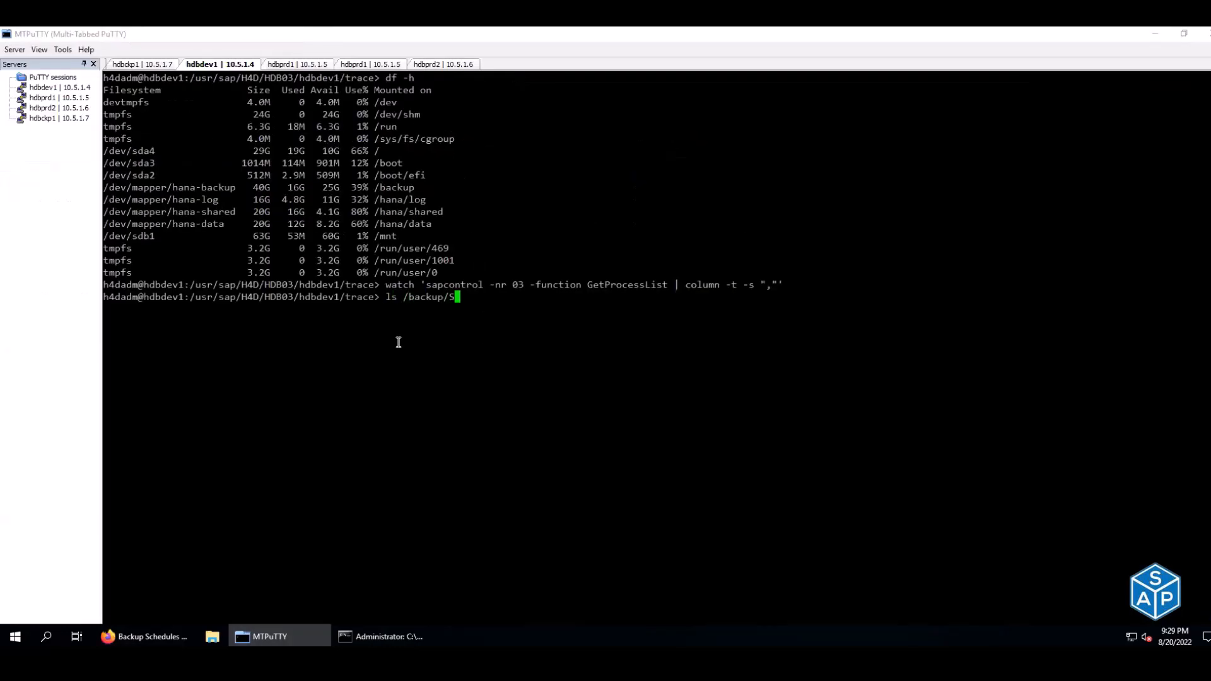
pyautogui.press('Tab')
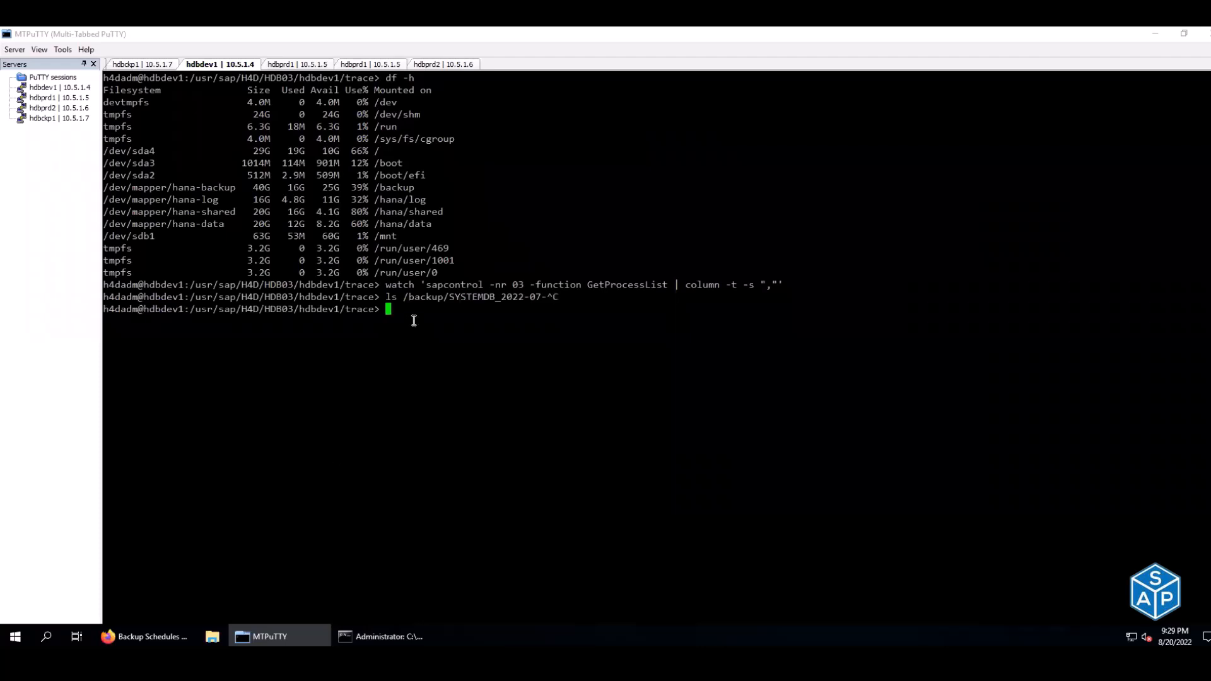
pyautogui.click(133, 637)
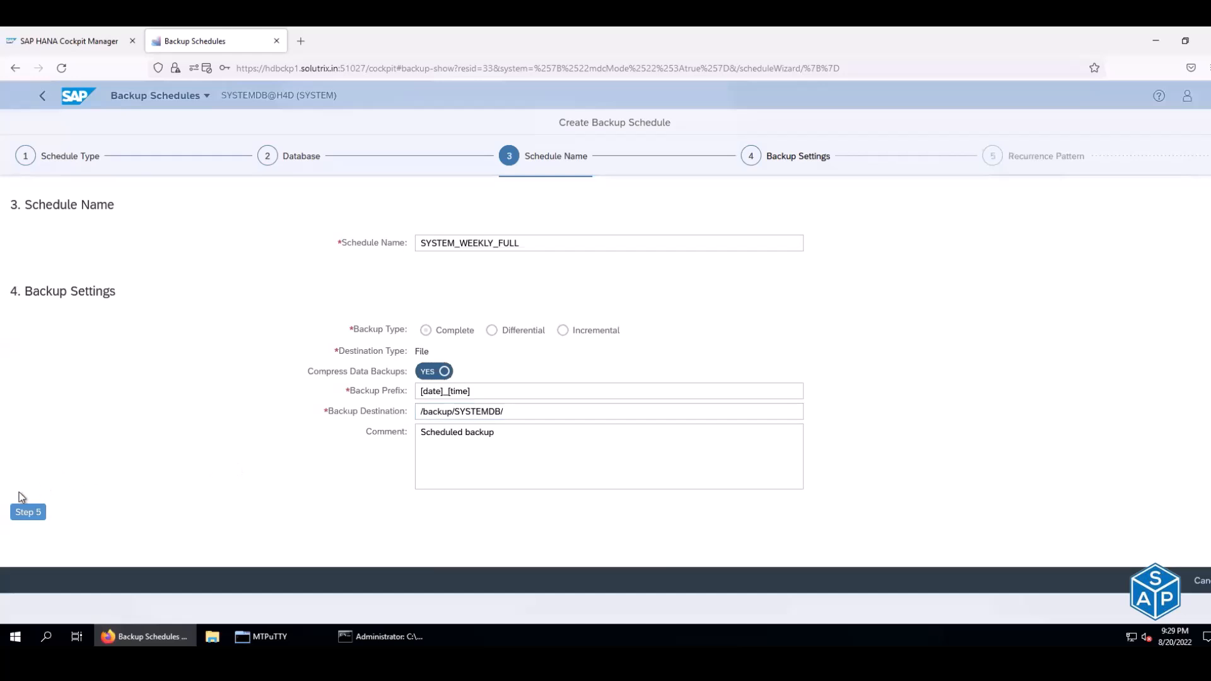
# - Choose Weekly recurrence and pick Asia (Kolkata) as the time zone by searching 'kol'
pyautogui.click(27, 511)
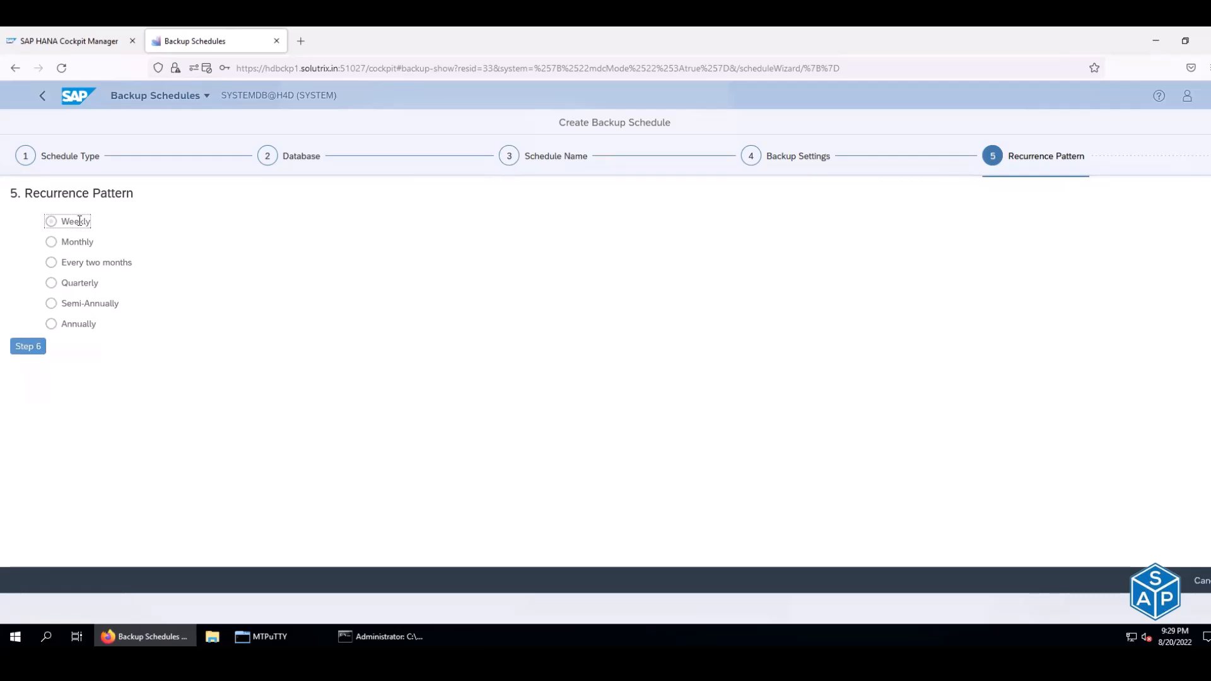
pyautogui.click(25, 347)
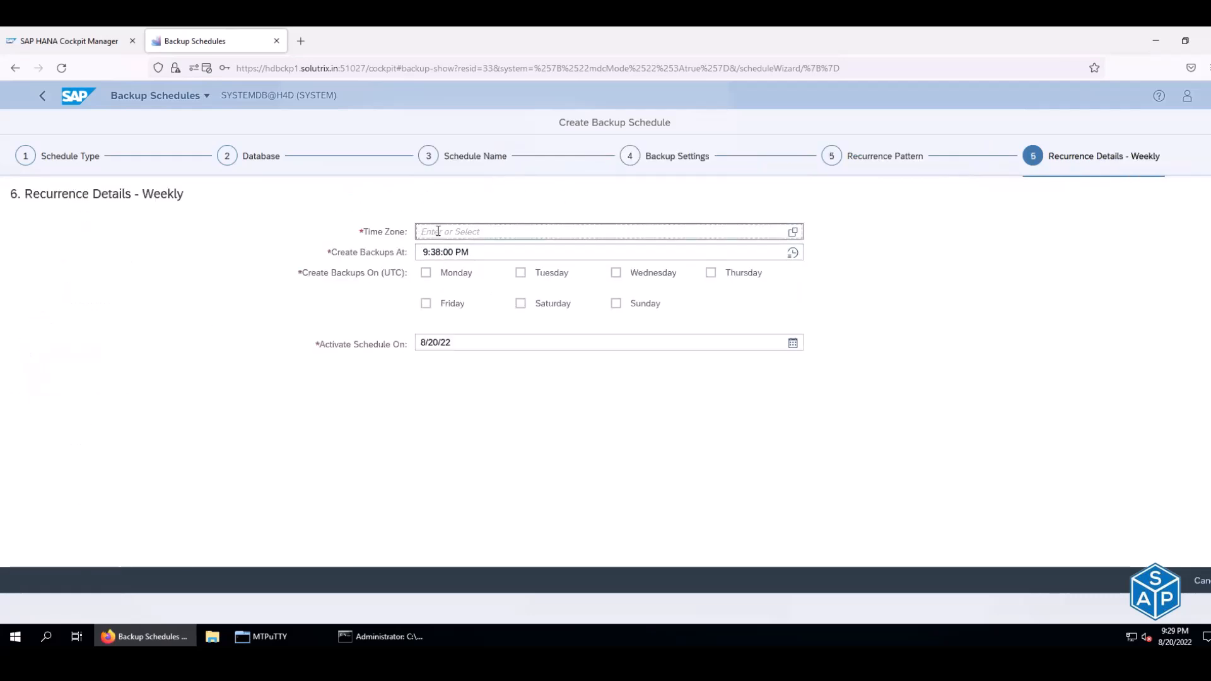
pyautogui.click(791, 232)
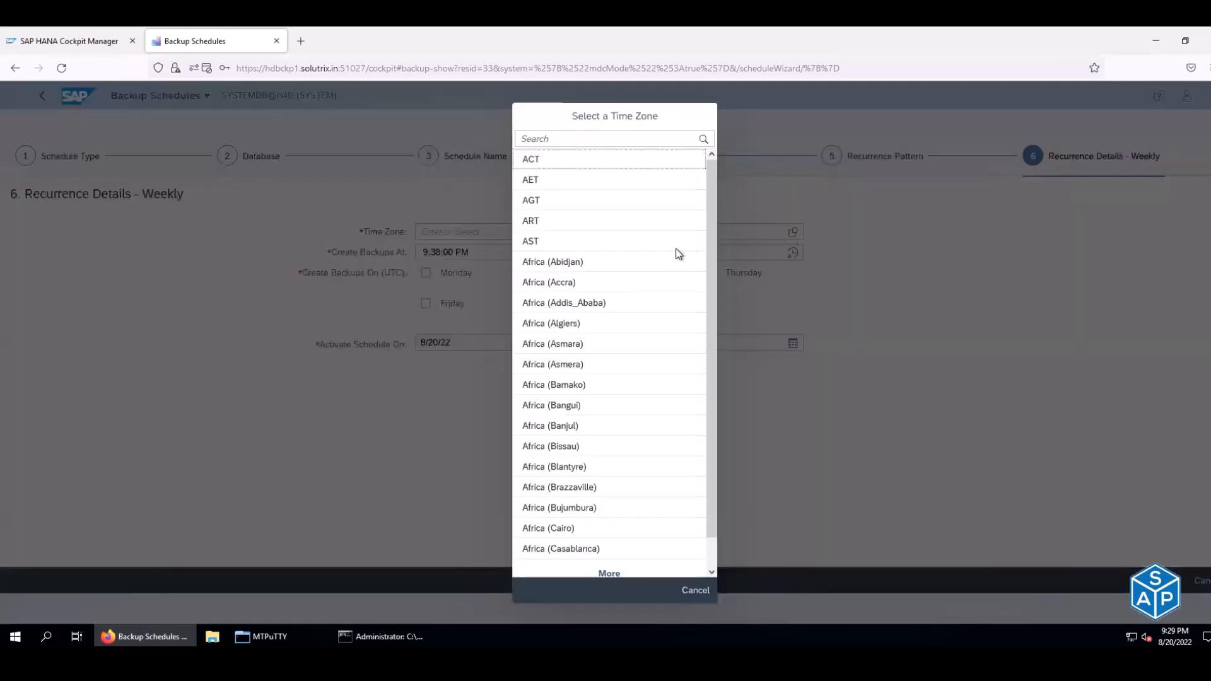
pyautogui.click(592, 136)
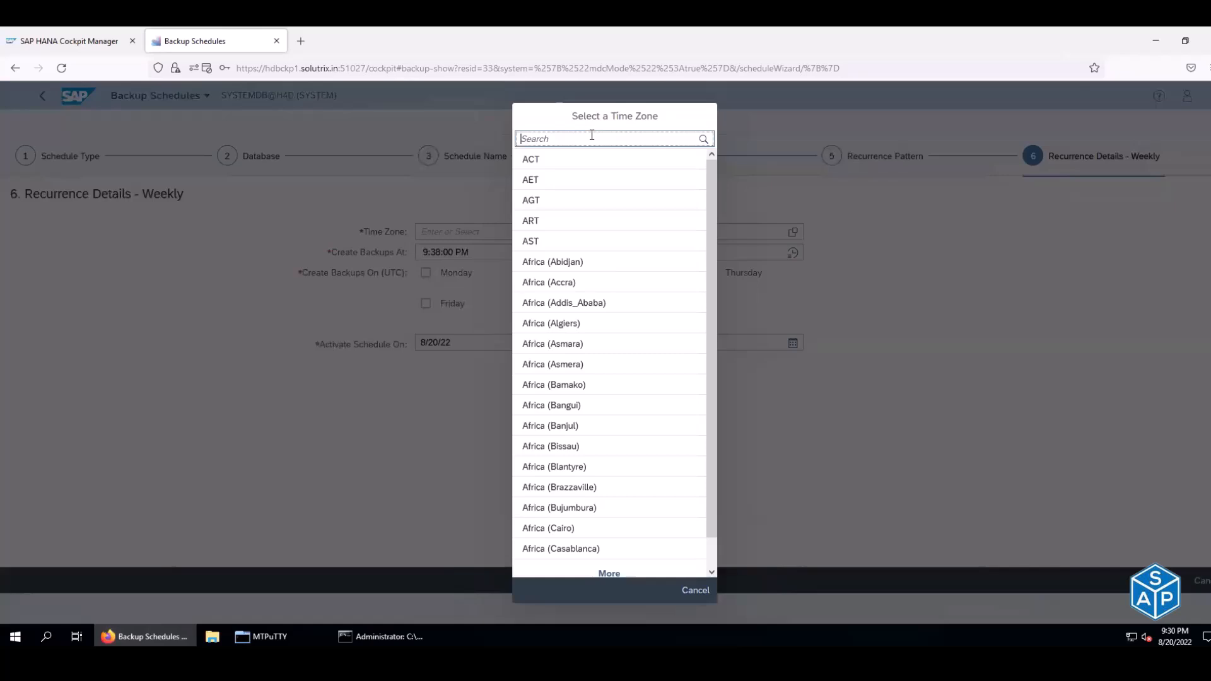
pyautogui.write('kol')
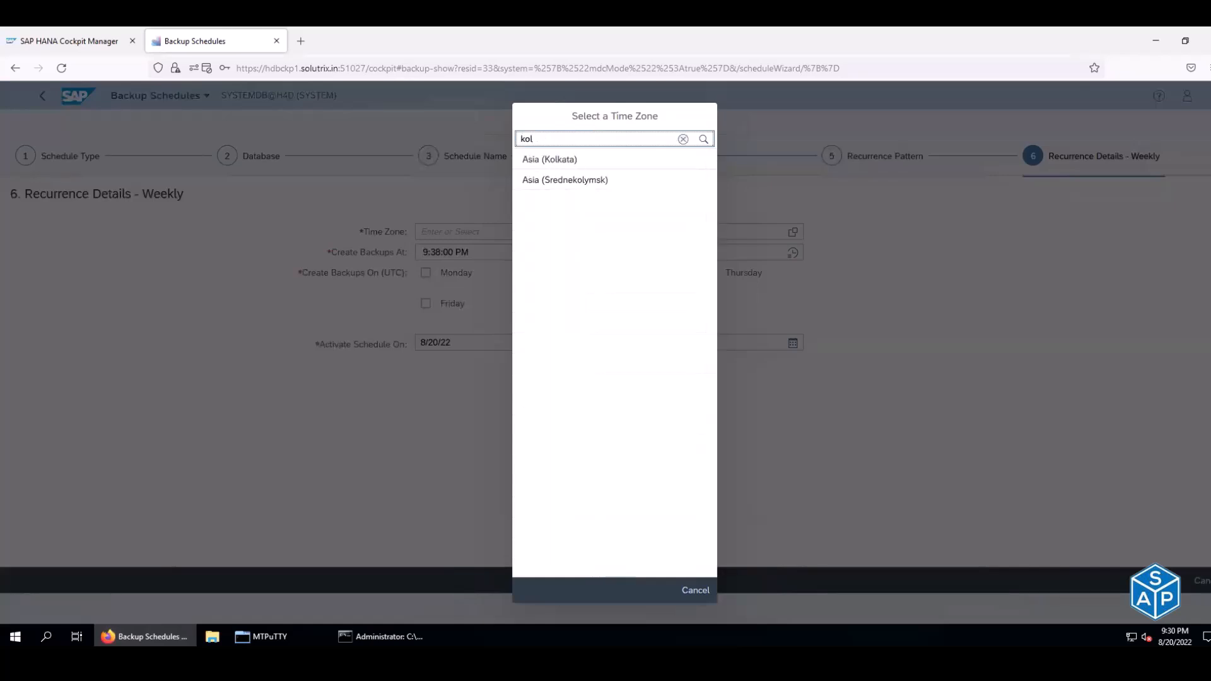
pyautogui.click(583, 161)
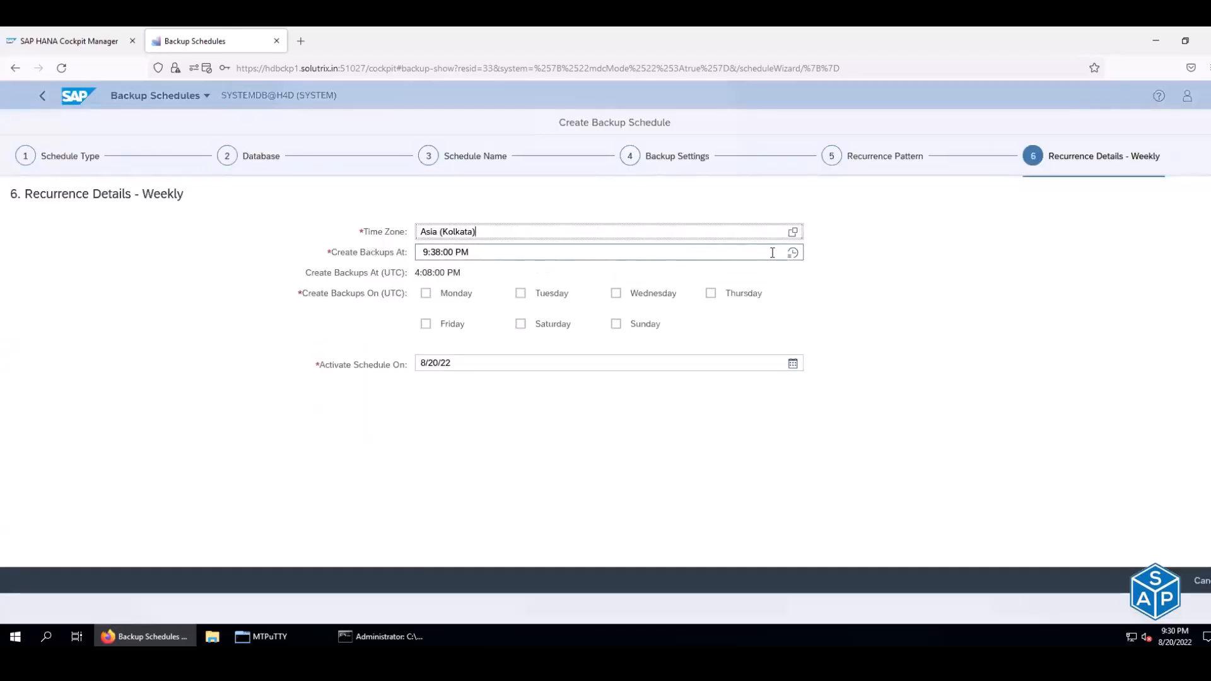
# - Schedule the backups for 12:00:00 AM Kolkata time every Sunday
pyautogui.click(793, 252)
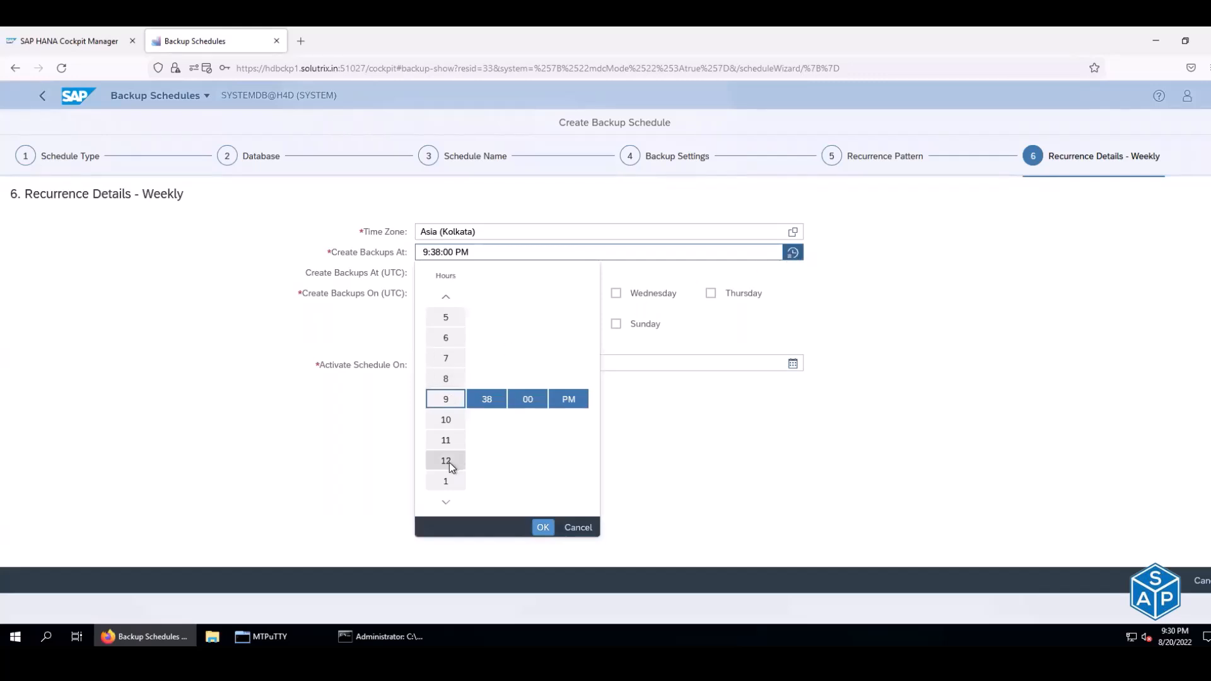
pyautogui.scroll(-2, 447, 460)
pyautogui.scroll(-5, 451, 455)
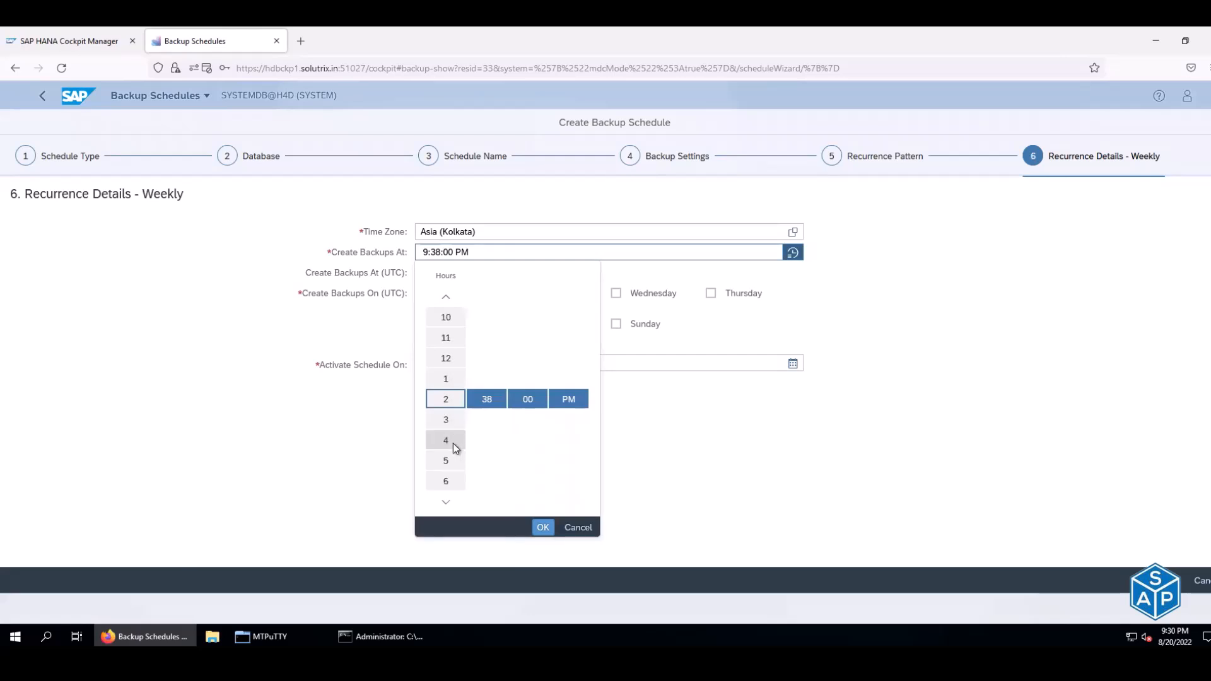
pyautogui.scroll(-6, 453, 440)
pyautogui.scroll(-3, 455, 440)
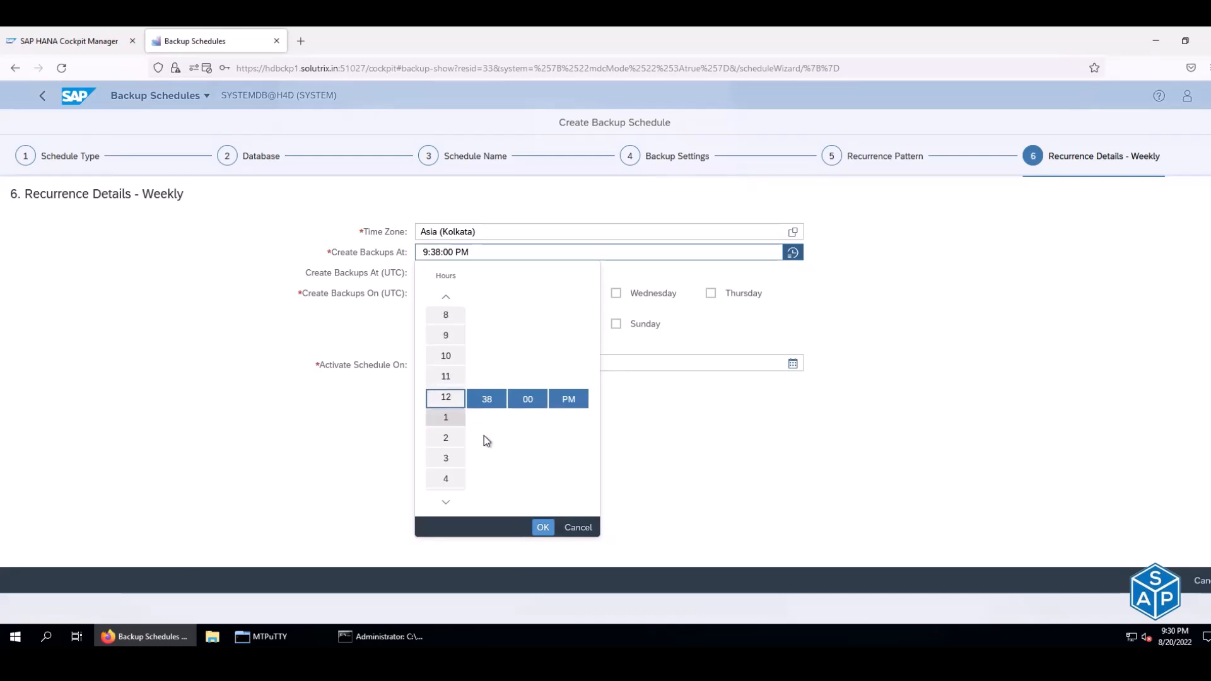
pyautogui.click(451, 380)
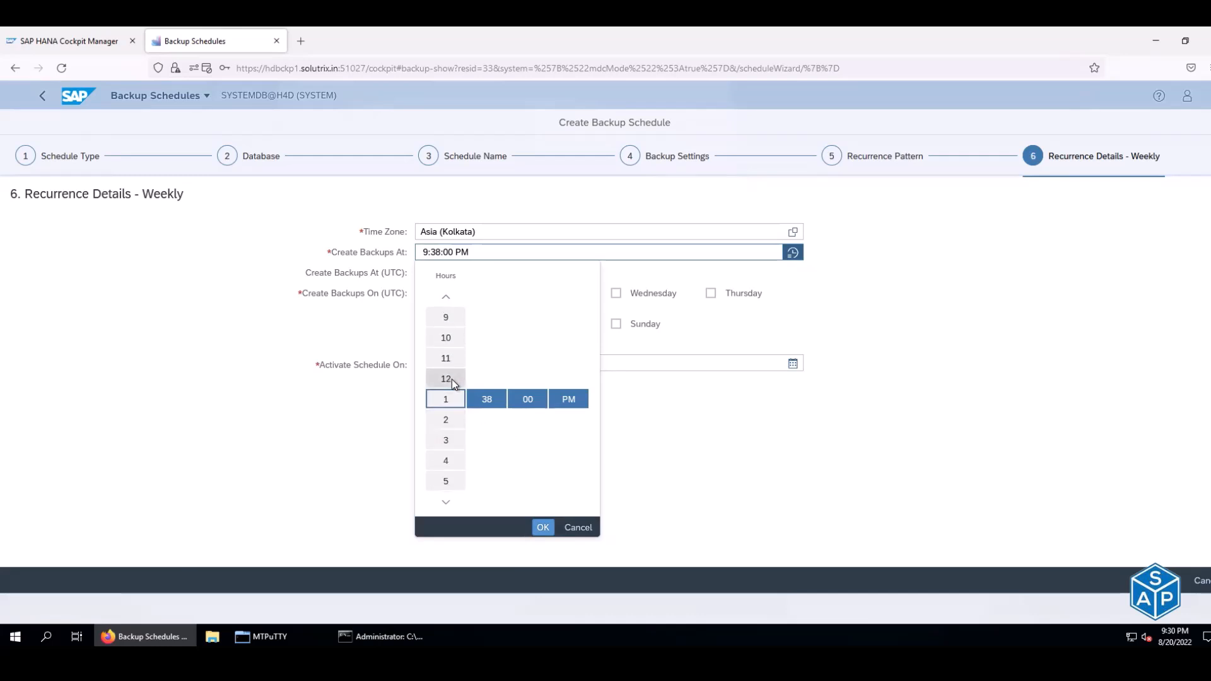
pyautogui.click(493, 398)
pyautogui.scroll(-20, 492, 418)
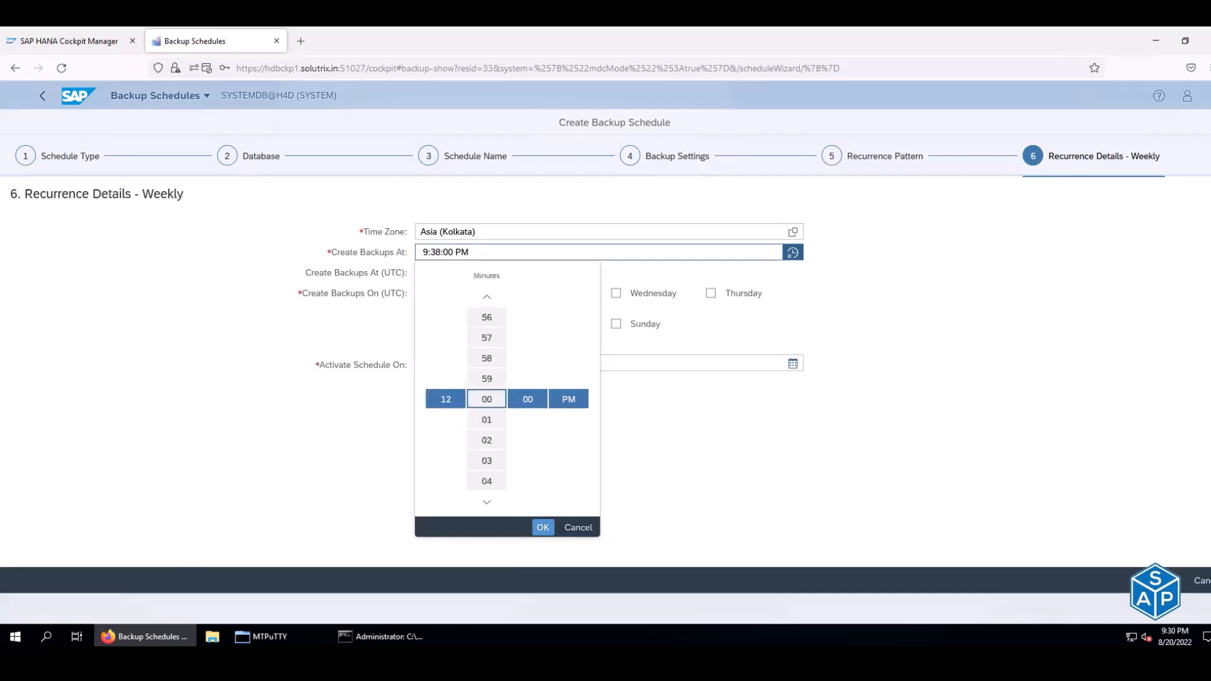
pyautogui.click(572, 400)
pyautogui.click(567, 380)
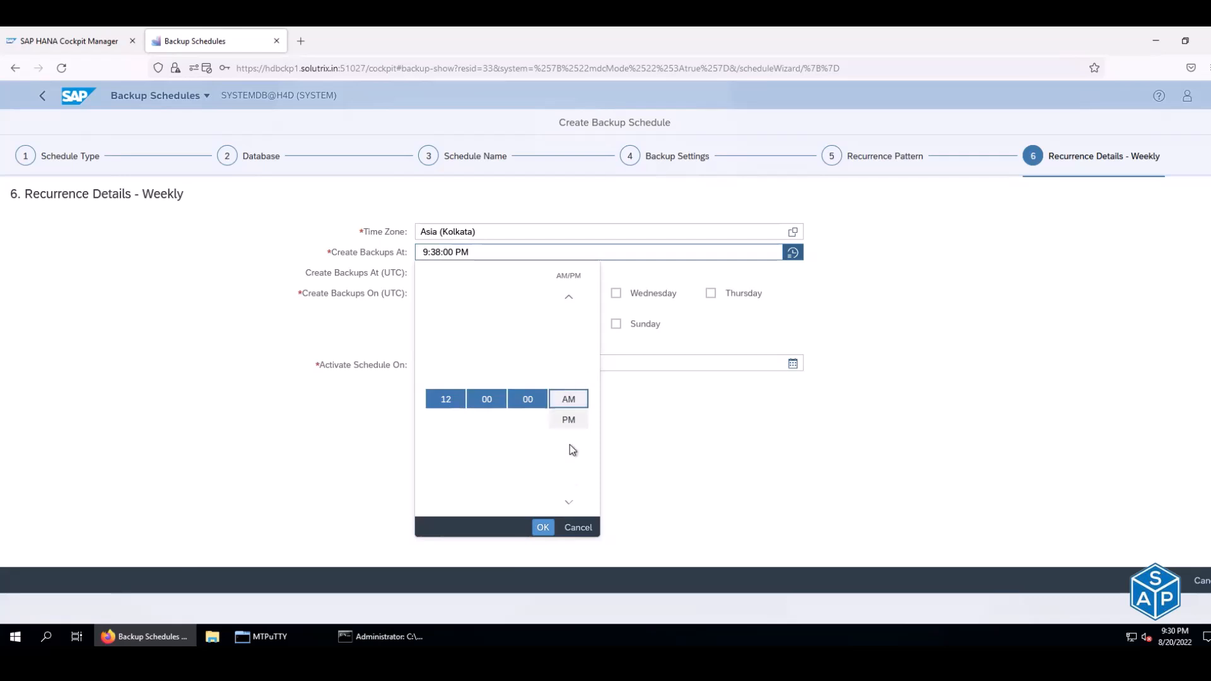
pyautogui.click(541, 528)
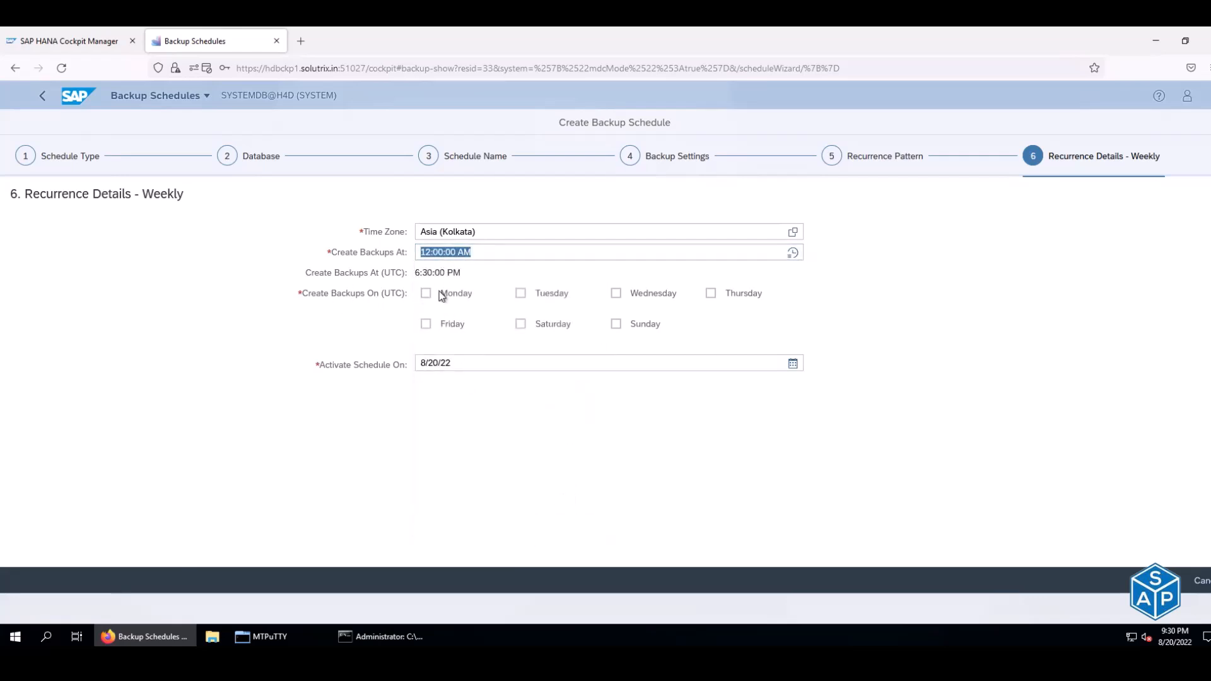
pyautogui.click(617, 325)
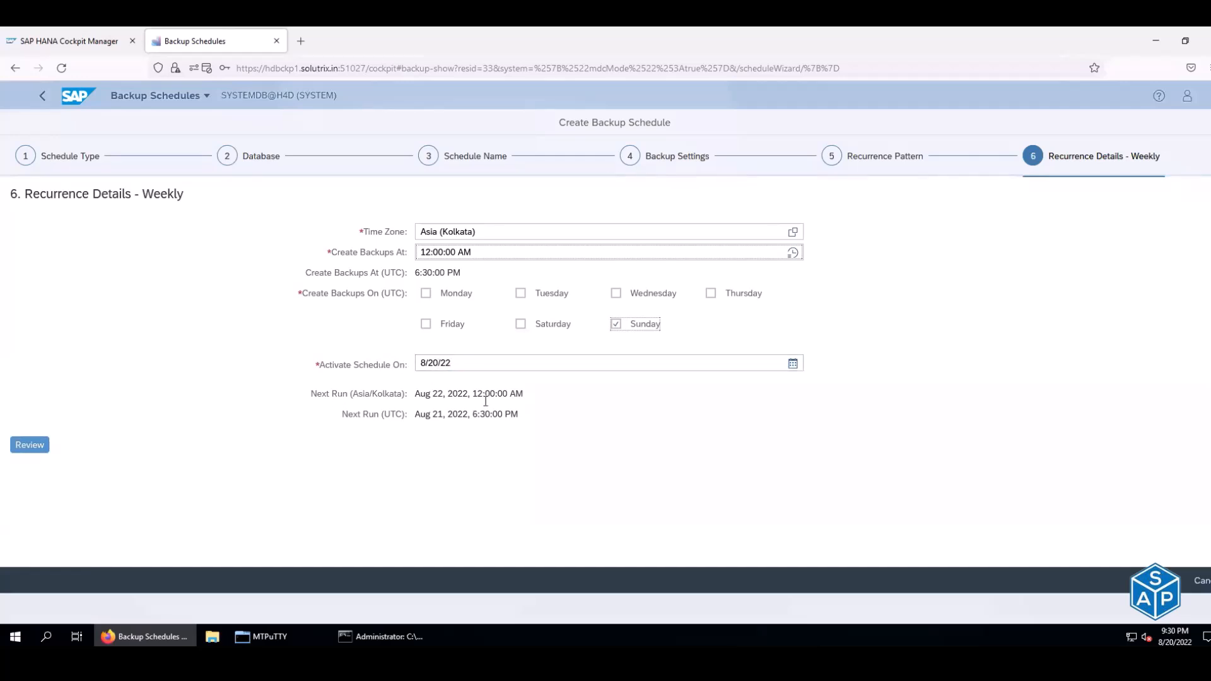
# - Review and save SYSTEM_WEEKLY_FULL, then inspect its Aug 22 SYSTEMDB backup on the August month view
pyautogui.click(29, 446)
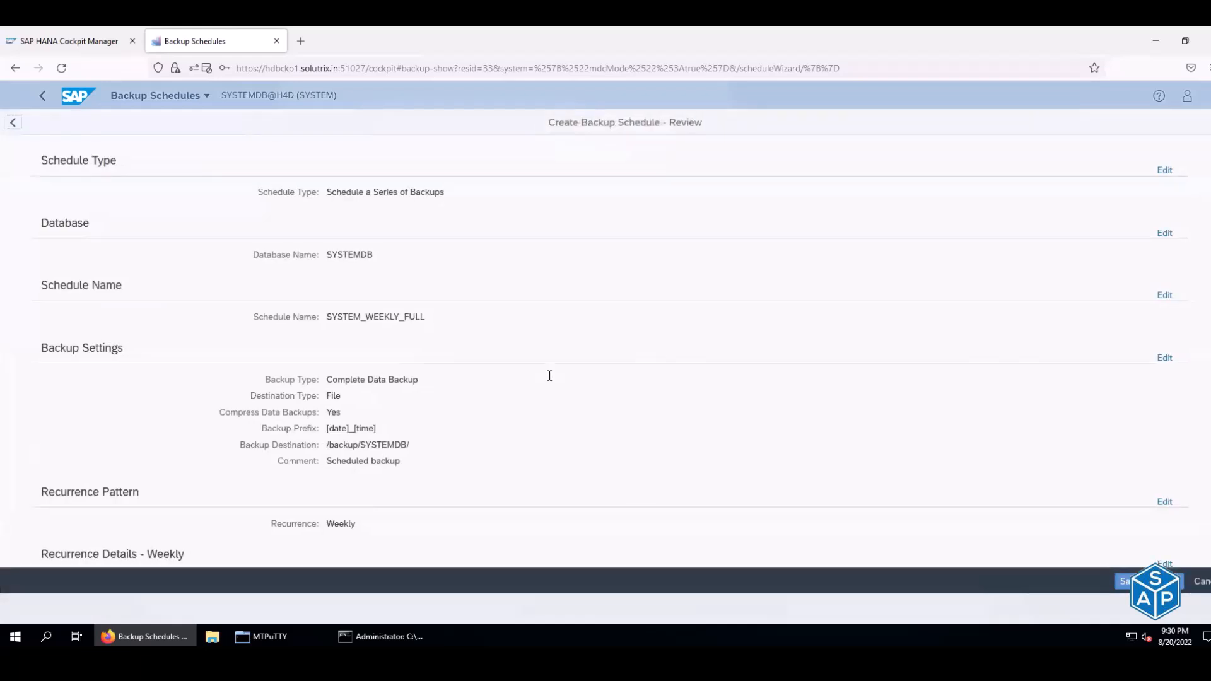
pyautogui.scroll(-2, 550, 375)
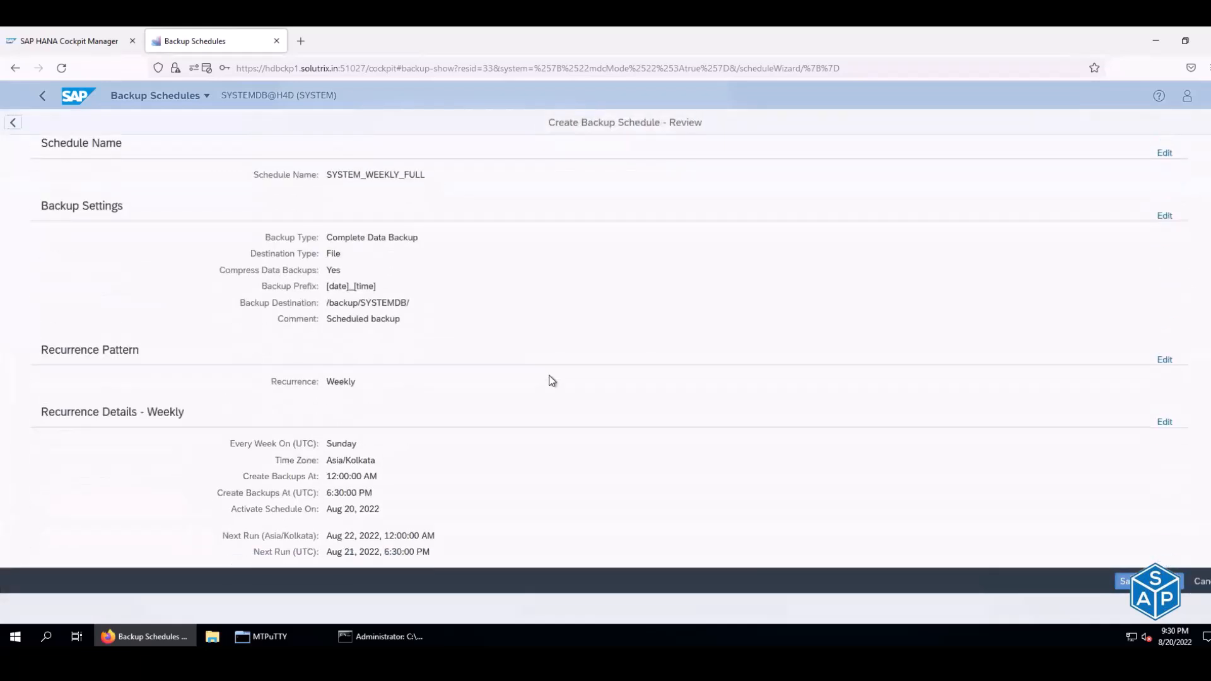
pyautogui.scroll(2, 549, 379)
pyautogui.click(1126, 581)
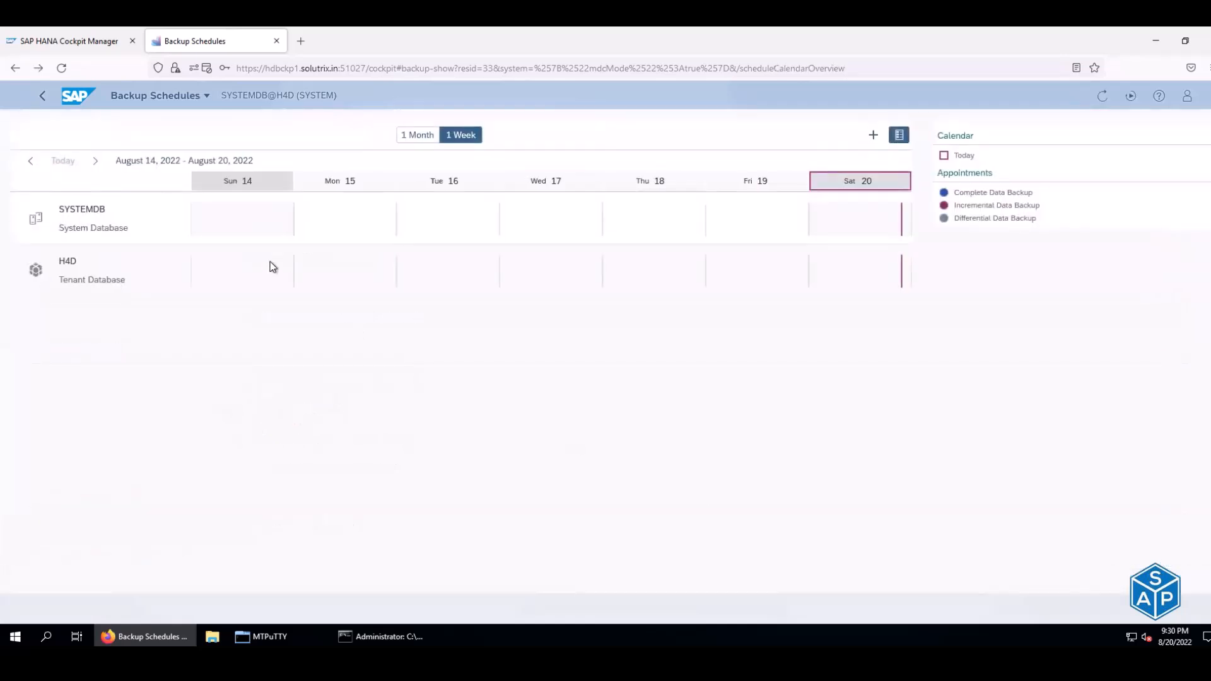
pyautogui.click(410, 136)
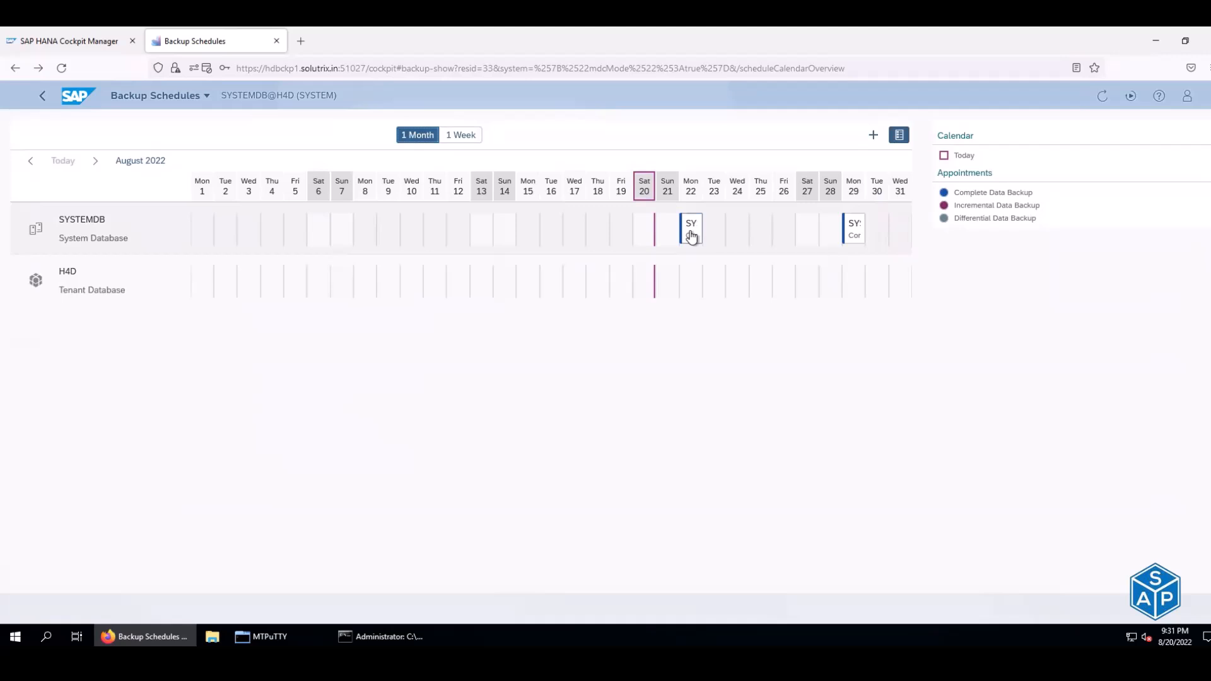
pyautogui.click(692, 235)
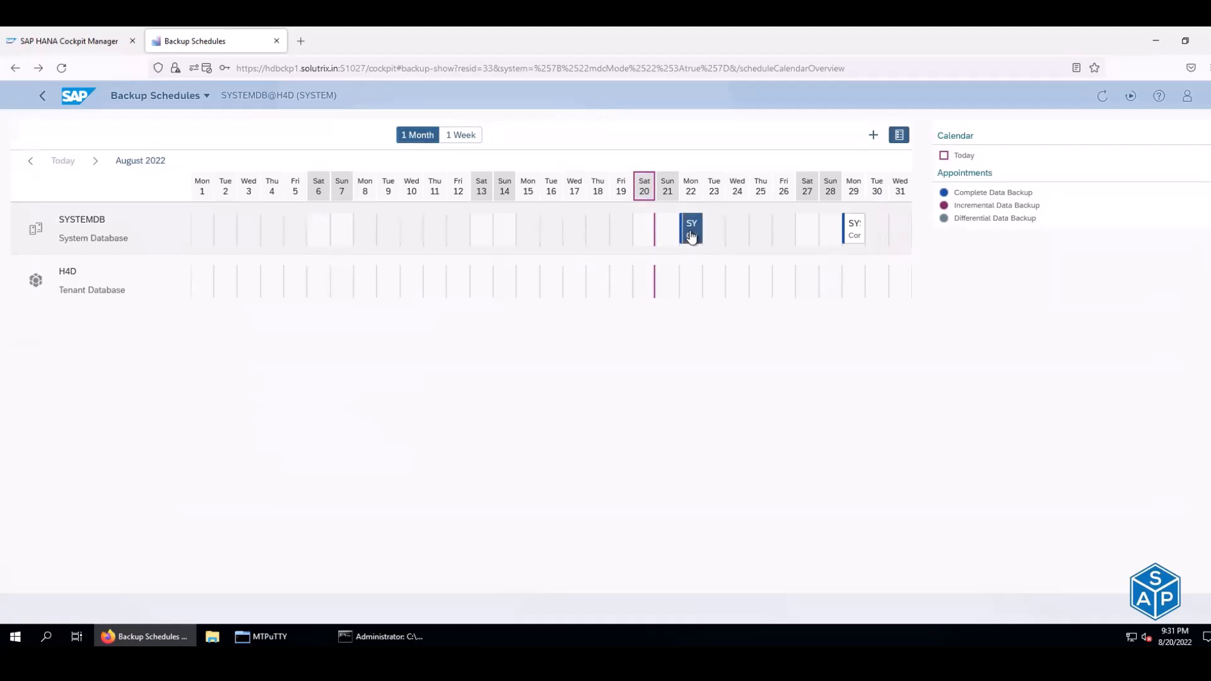
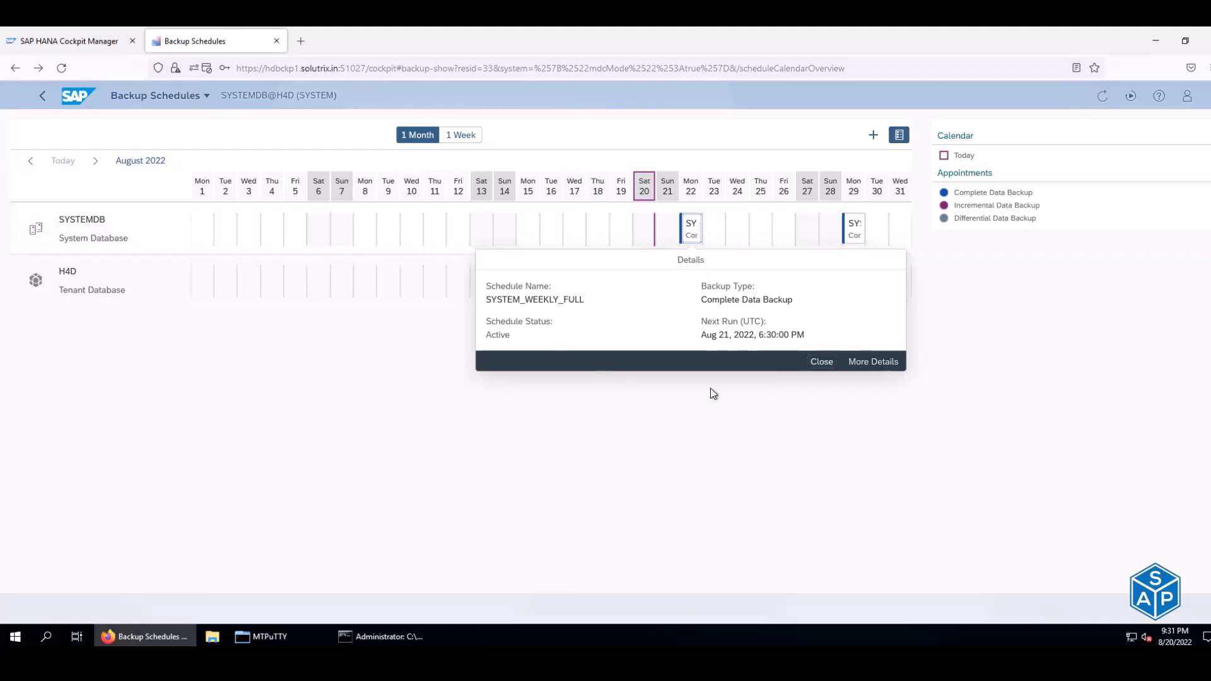
# - View the Aug 22 backup schedule details, then dismiss the details popover
pyautogui.click(711, 392)
pyautogui.click(692, 237)
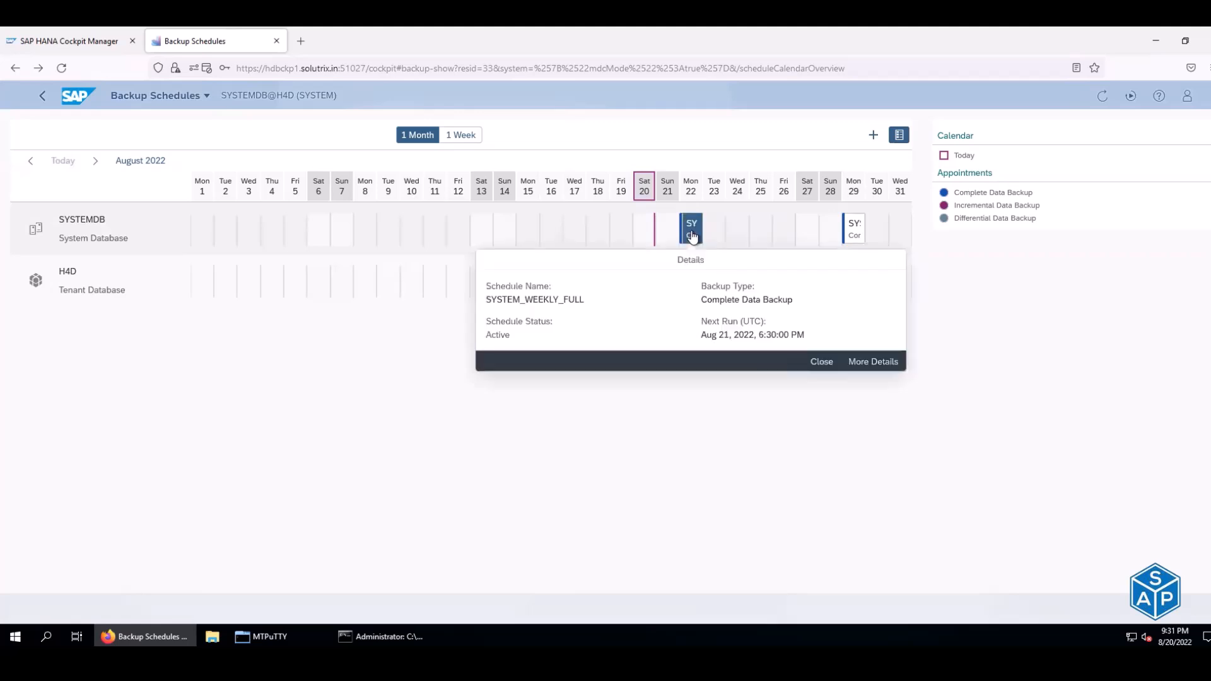
pyautogui.rightClick(692, 237)
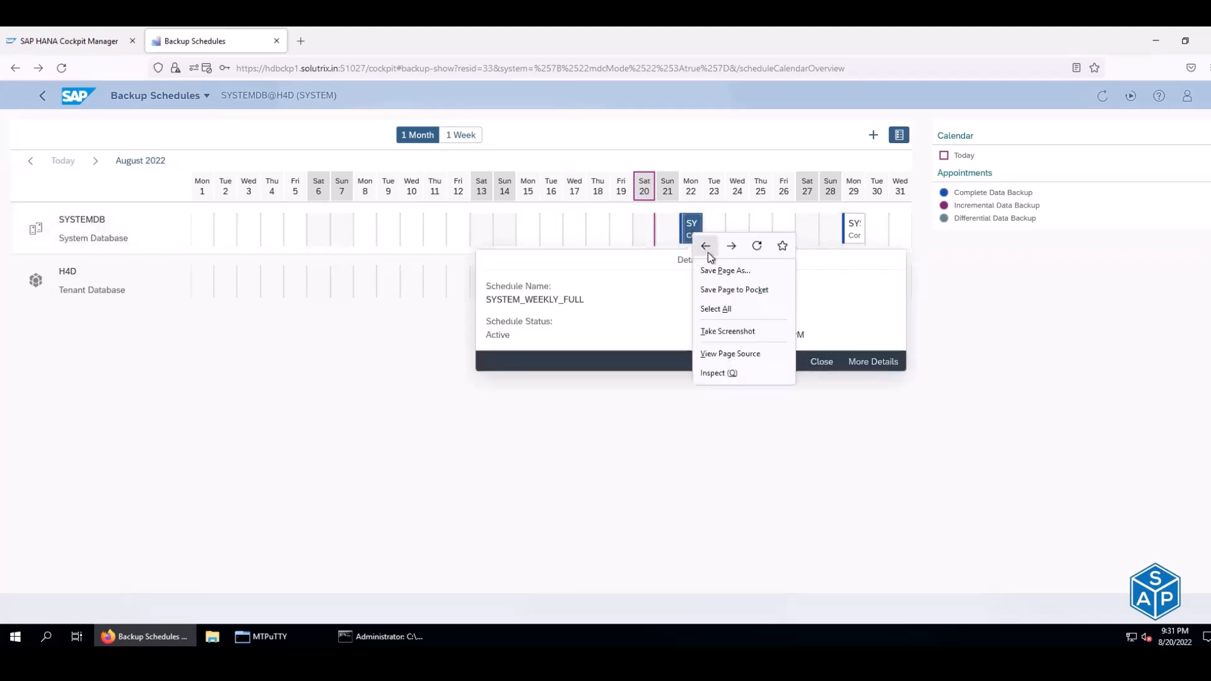
pyautogui.click(710, 391)
pyautogui.click(708, 387)
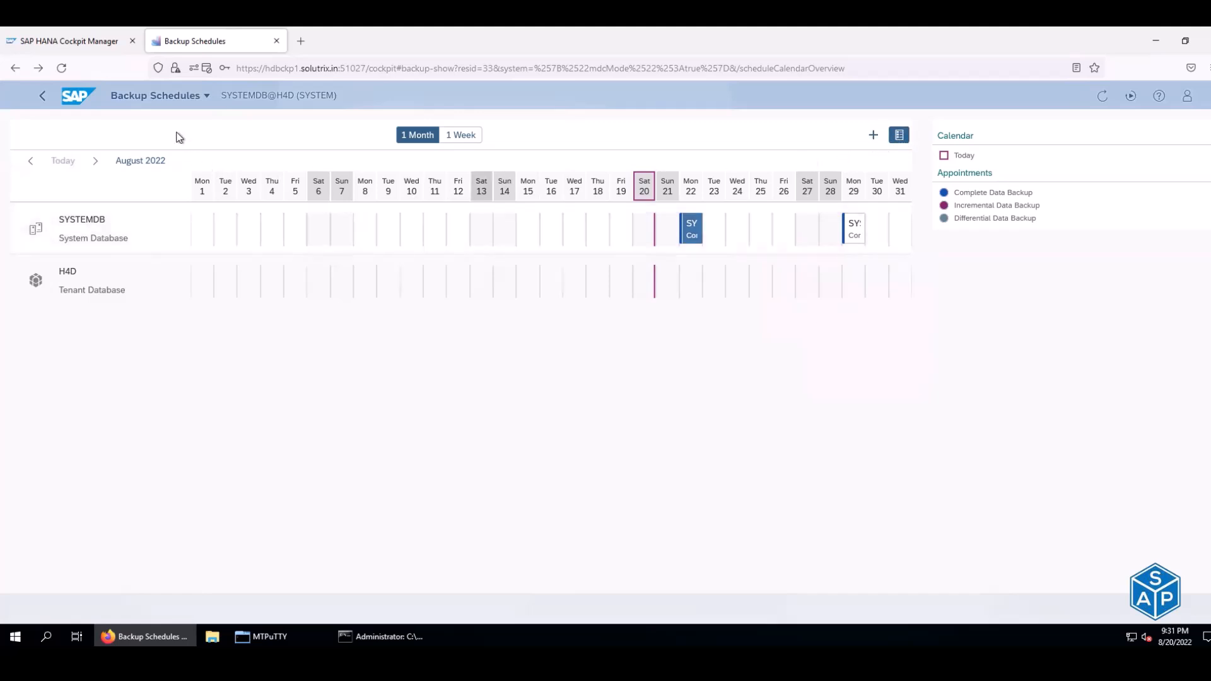
# - Switch from Backup Schedules to the systemwide Backup Configuration app via Related apps
pyautogui.click(208, 97)
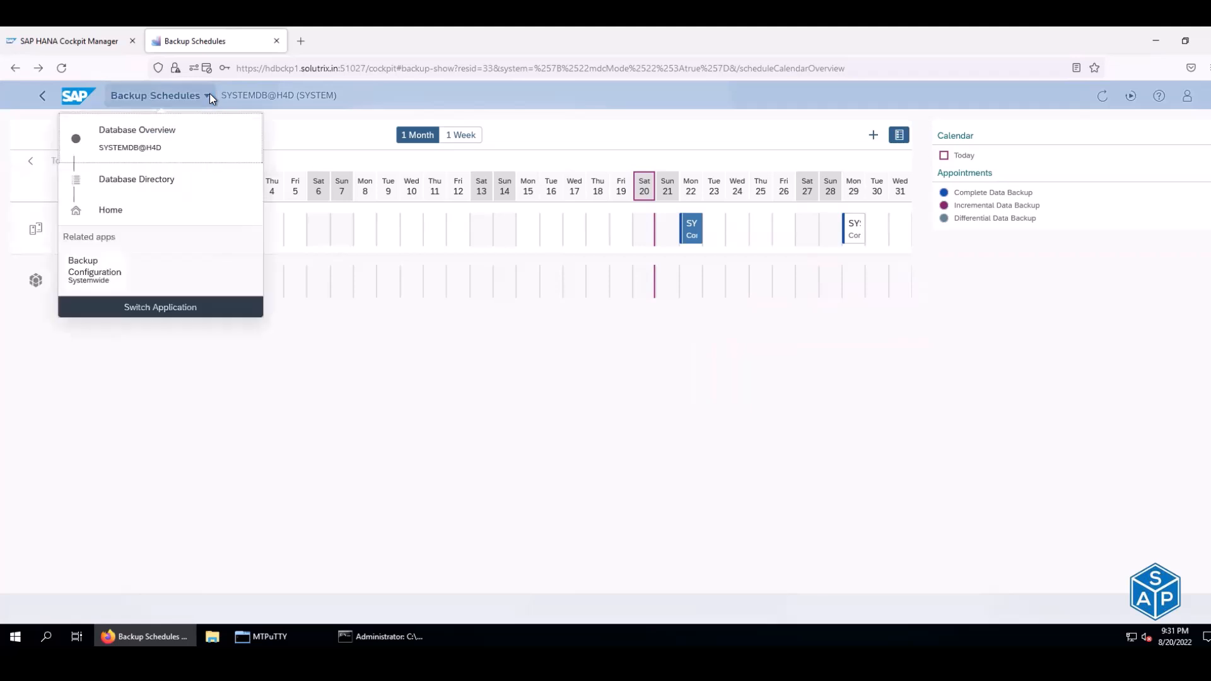
pyautogui.click(233, 373)
pyautogui.click(103, 233)
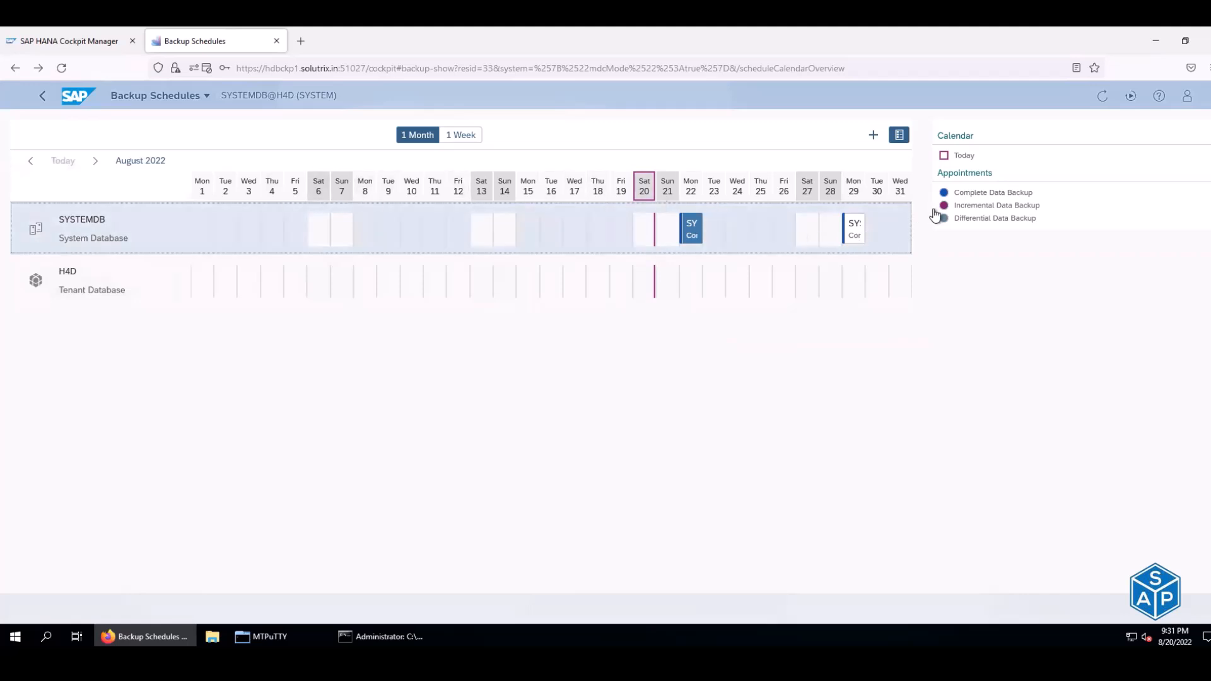
pyautogui.click(205, 94)
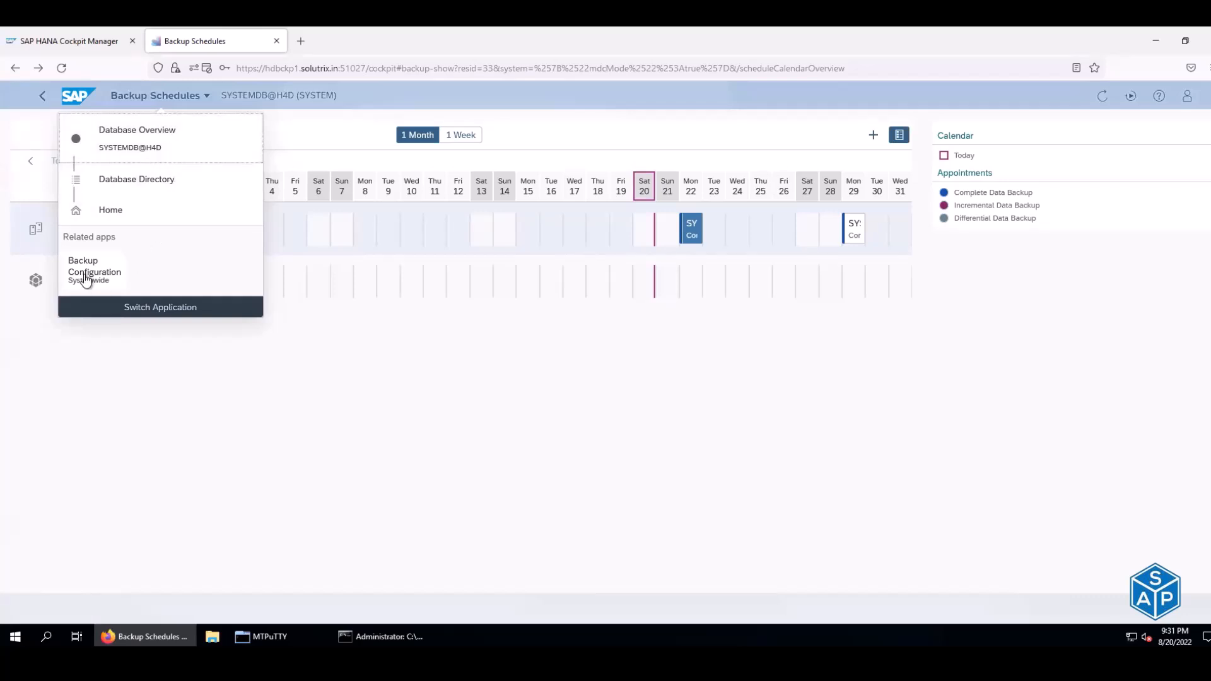
pyautogui.click(85, 276)
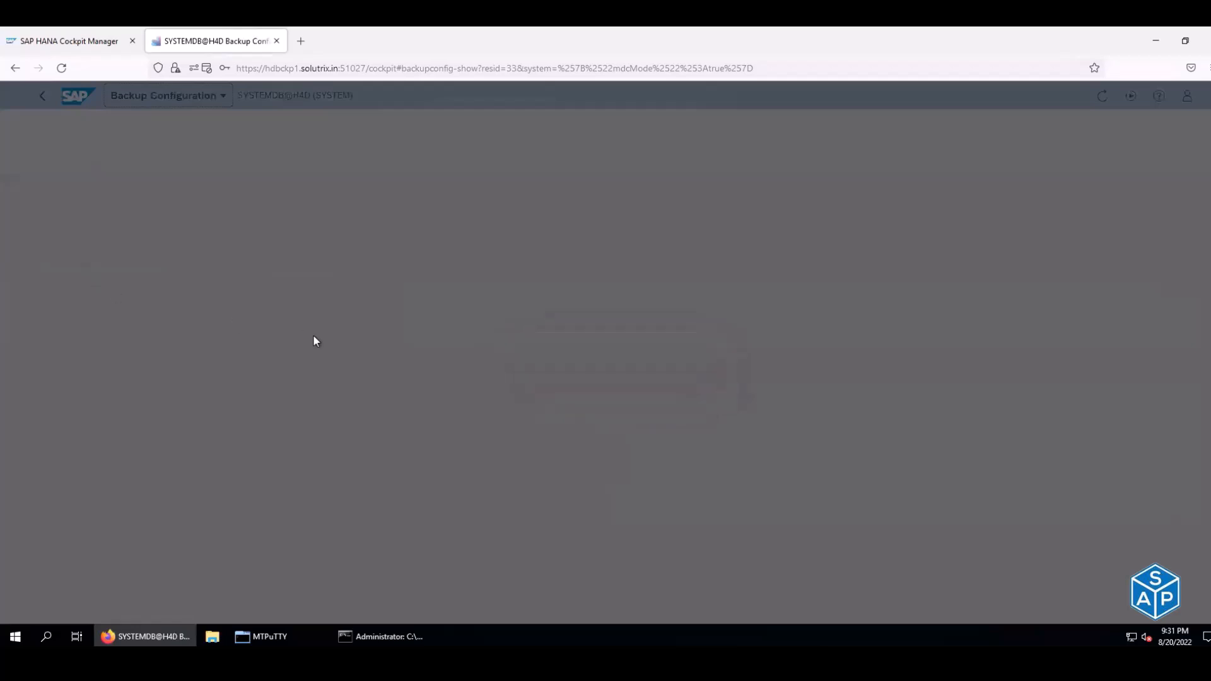
# - Scroll through the H4D Backup Configuration sections, then go back to the August calendar
pyautogui.scroll(-10, 313, 340)
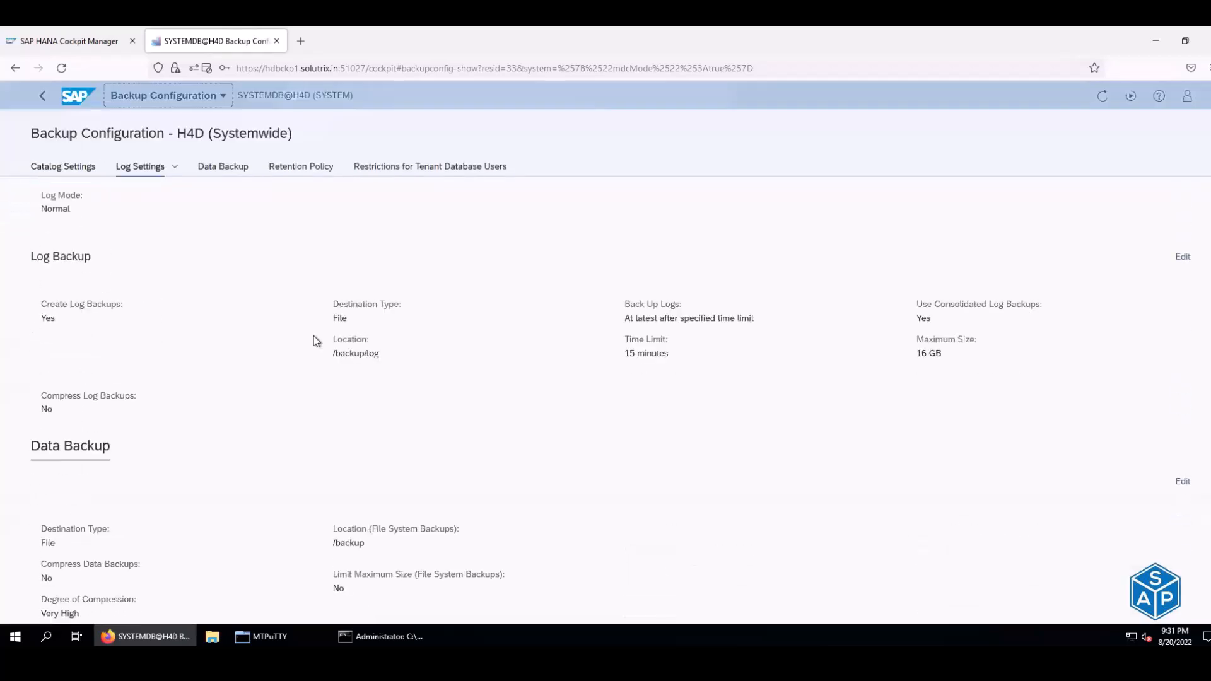
pyautogui.scroll(-5, 313, 340)
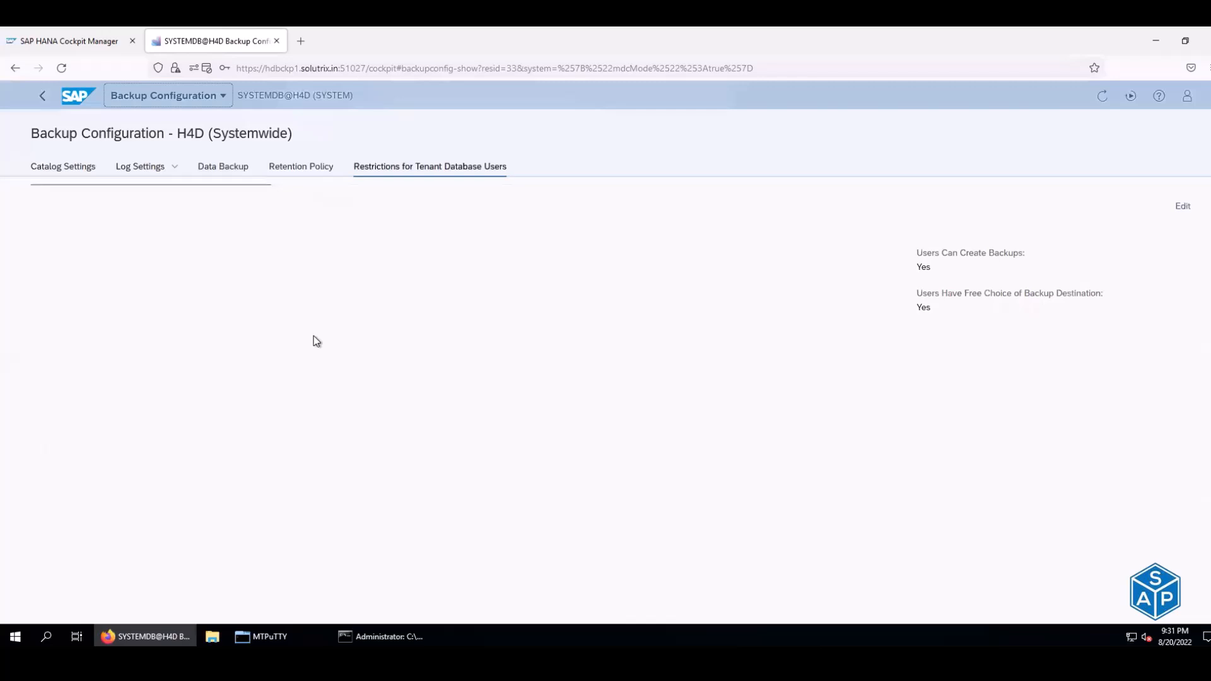
pyautogui.click(14, 69)
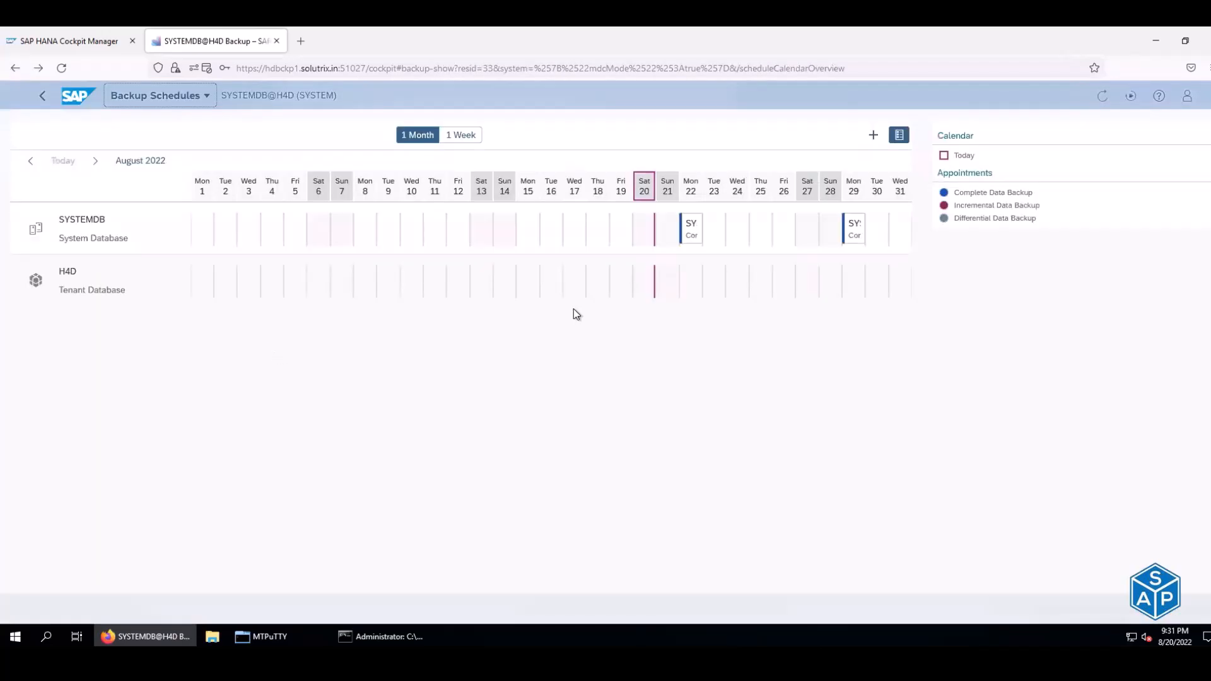
# - Abandon two unsaved new schedules (Sun 21, Mon 22), then show SYSTEM_WEEKLY_FULL's Aug 22 details
pyautogui.click(667, 185)
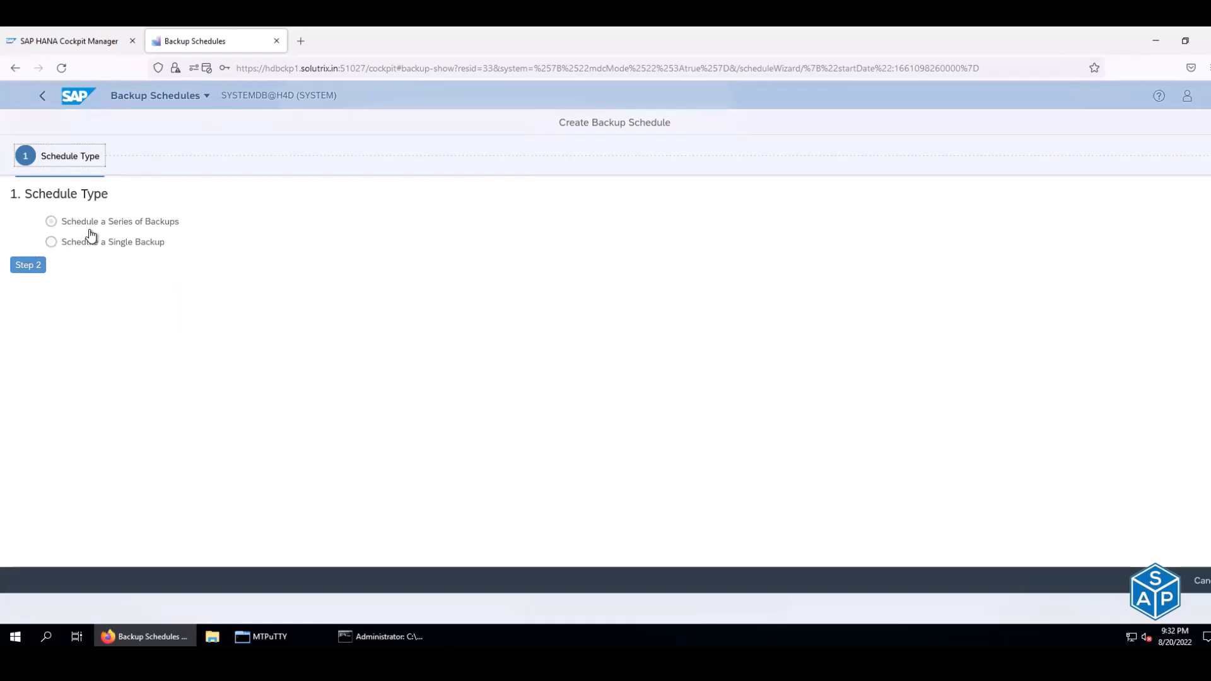
pyautogui.click(13, 69)
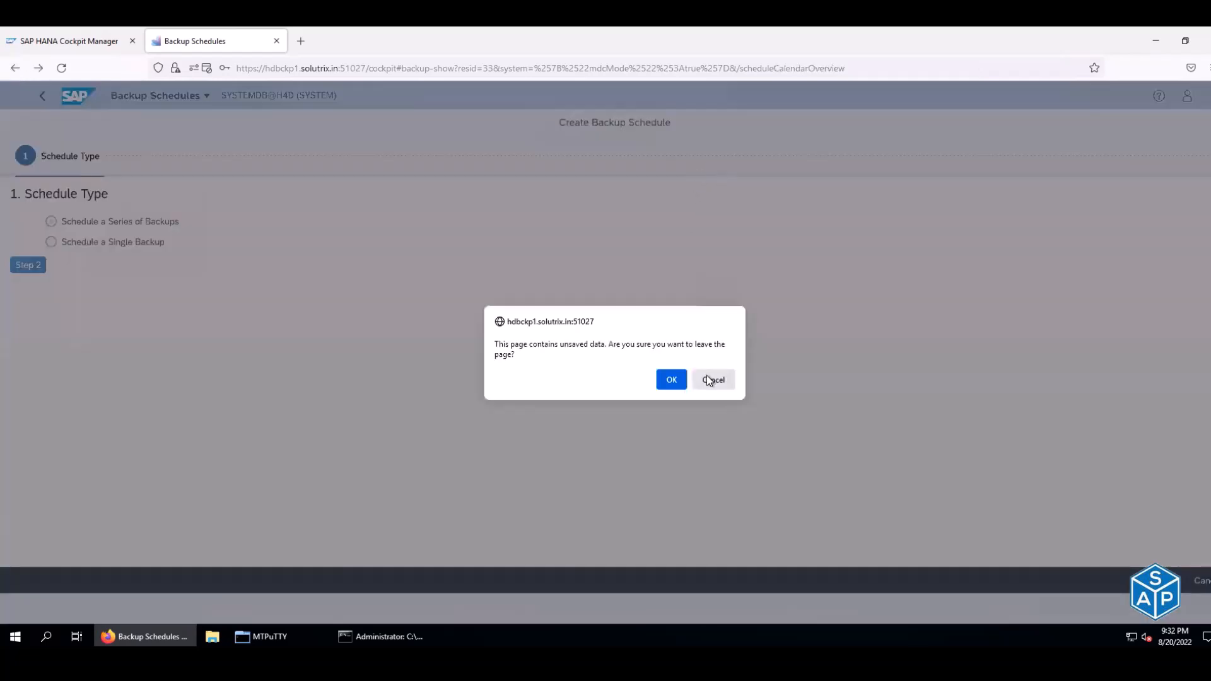
pyautogui.click(671, 381)
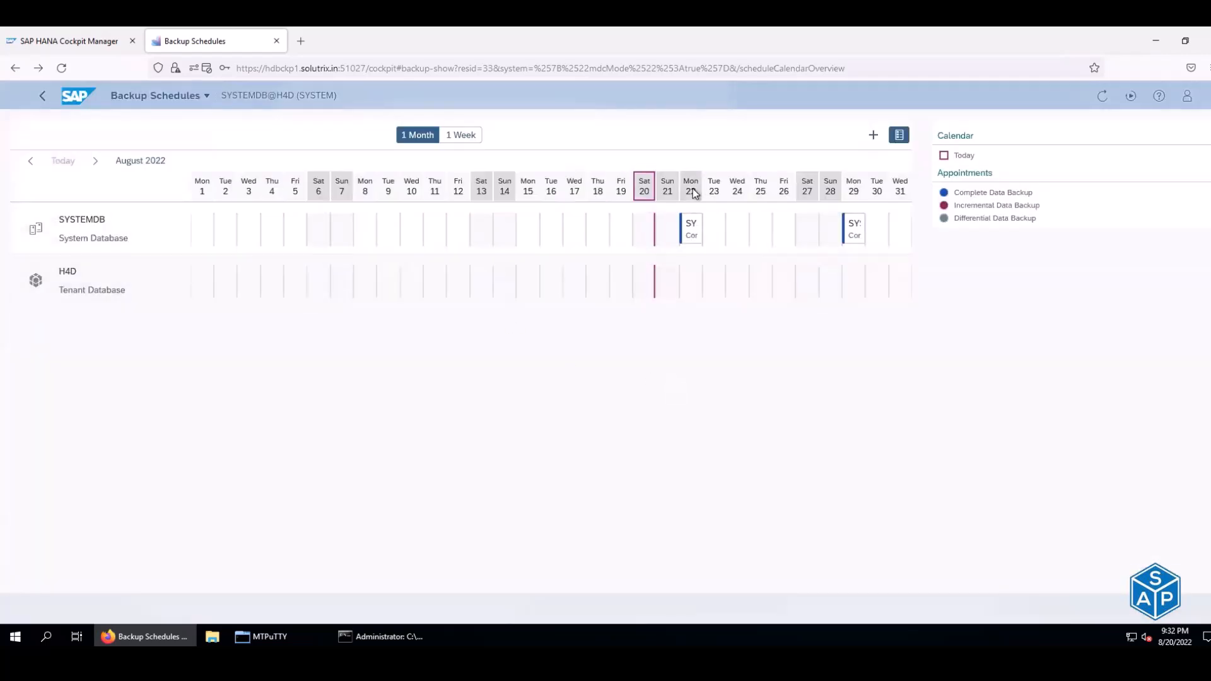
pyautogui.click(692, 189)
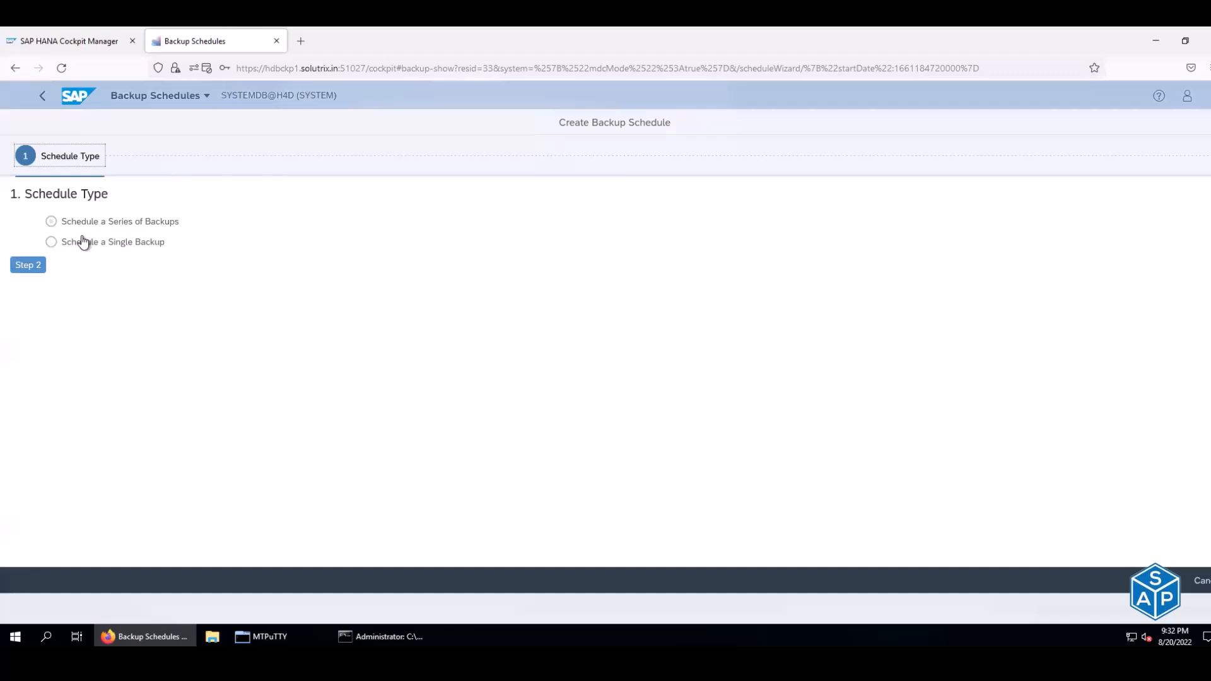
pyautogui.click(27, 264)
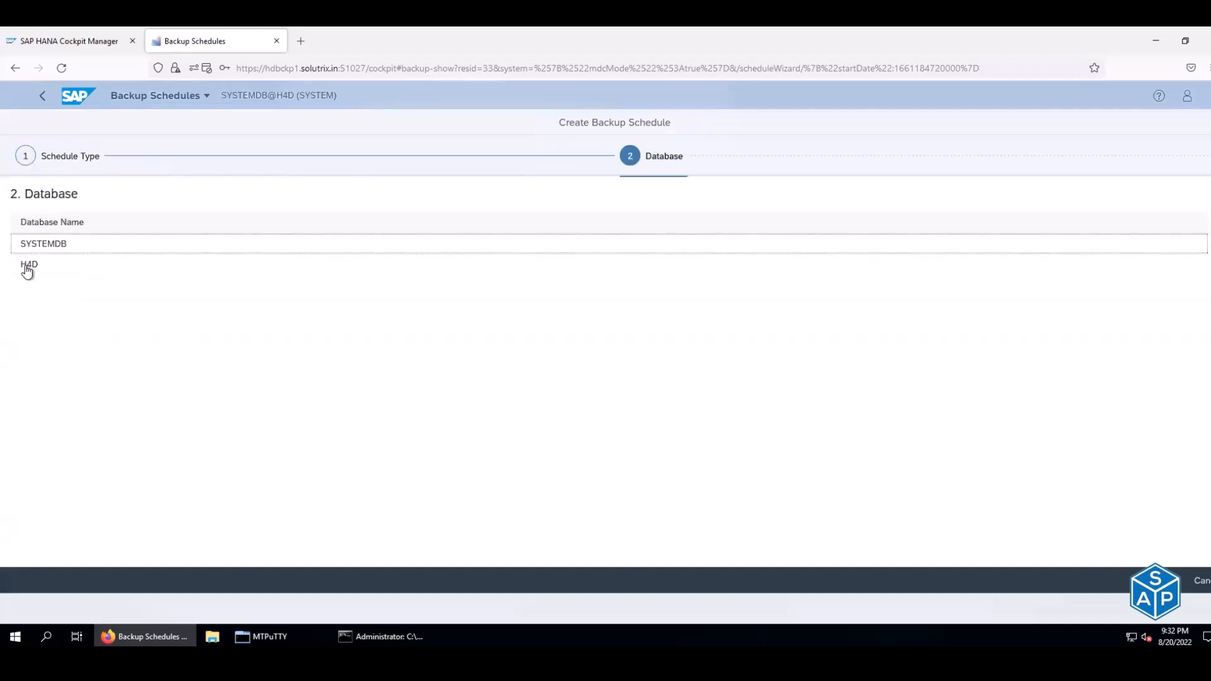
pyautogui.click(15, 67)
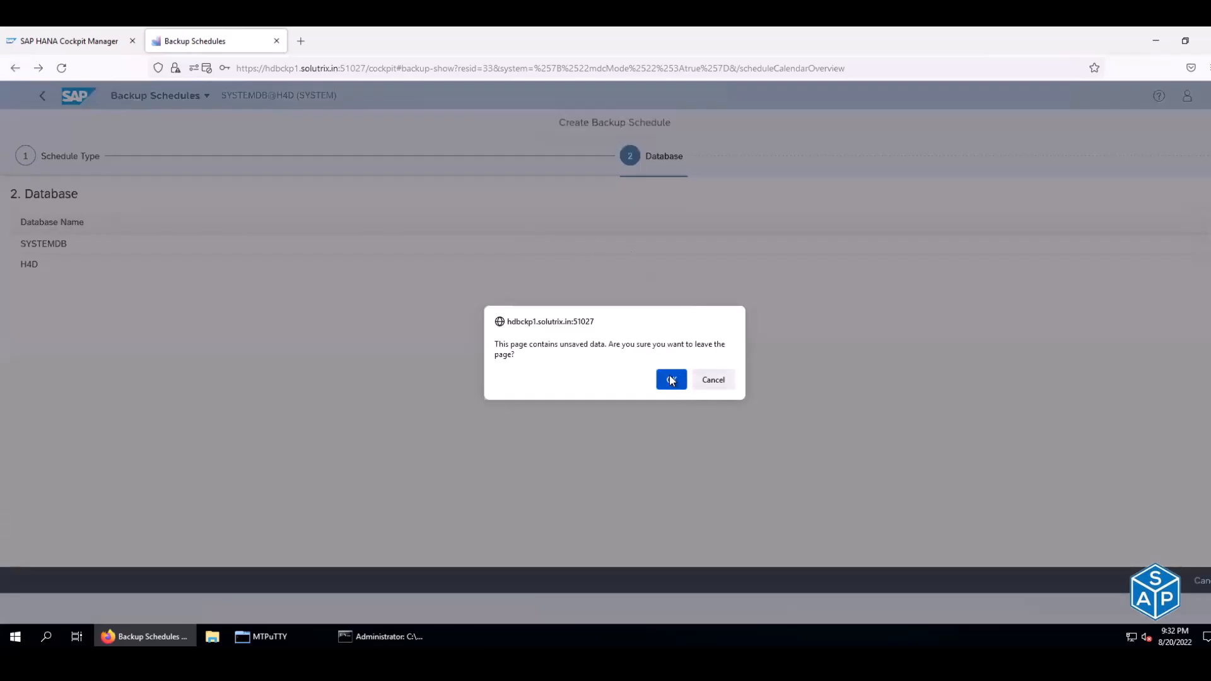
pyautogui.click(673, 380)
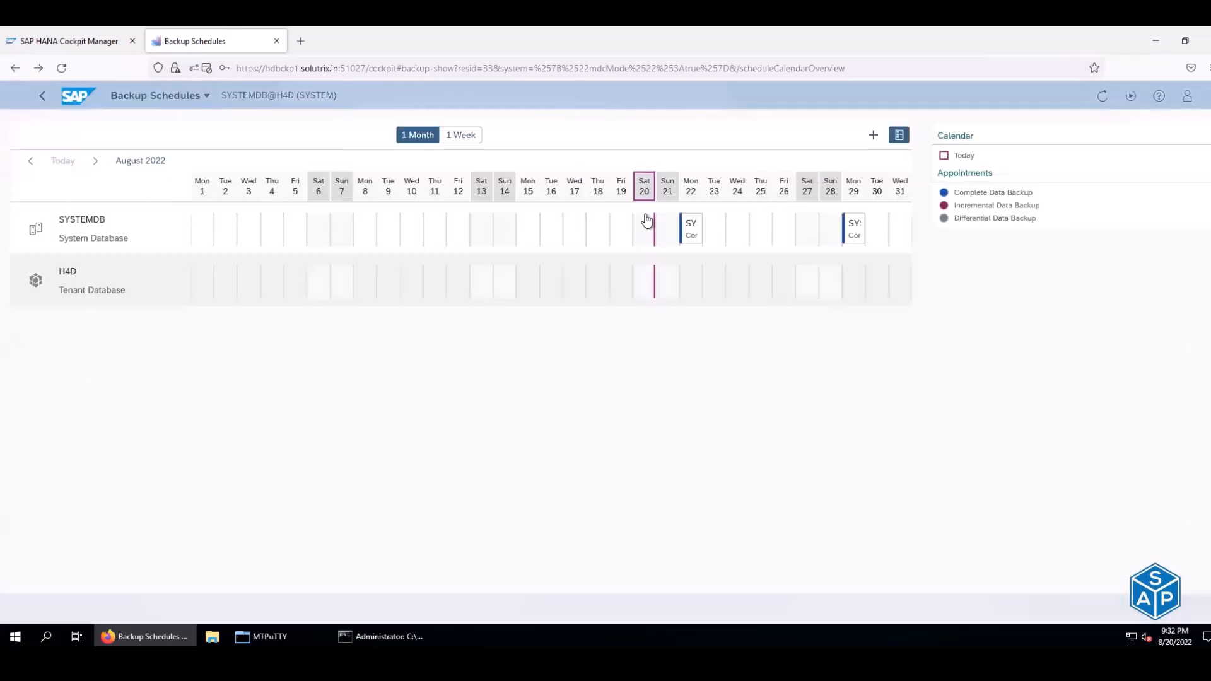
pyautogui.click(693, 234)
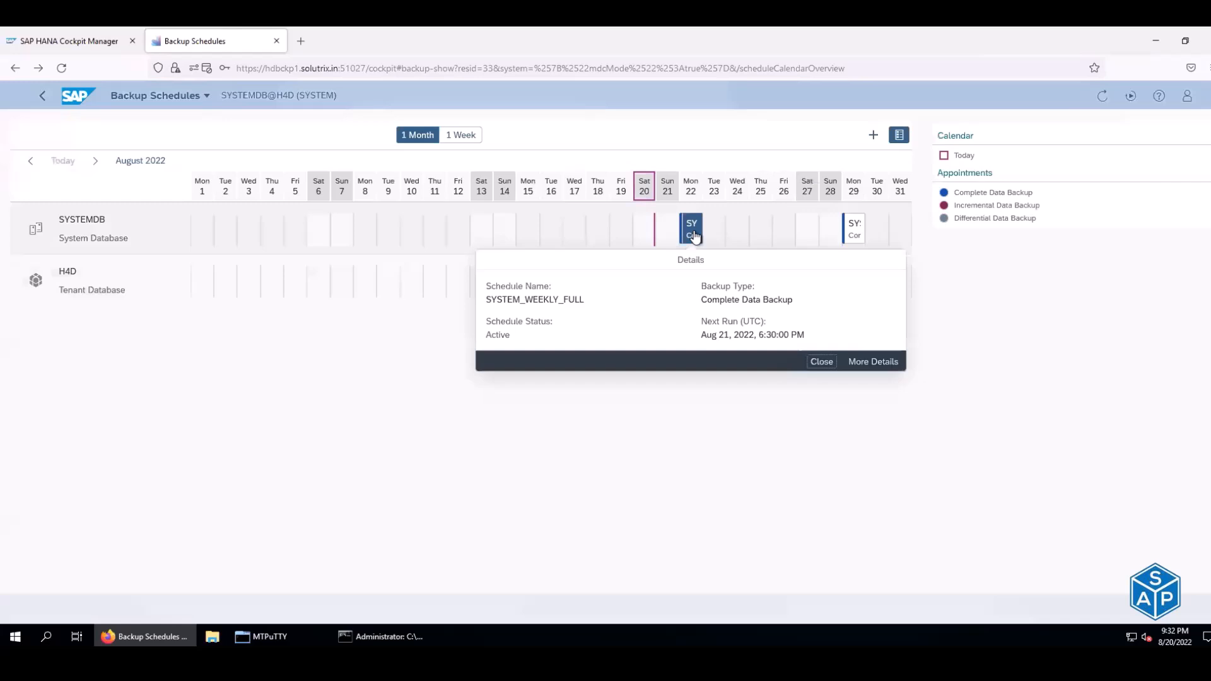
# - Edit SYSTEM_WEEKLY_FULL and set its time zone to Asia (Kolkata), searching 'kol'
pyautogui.click(862, 363)
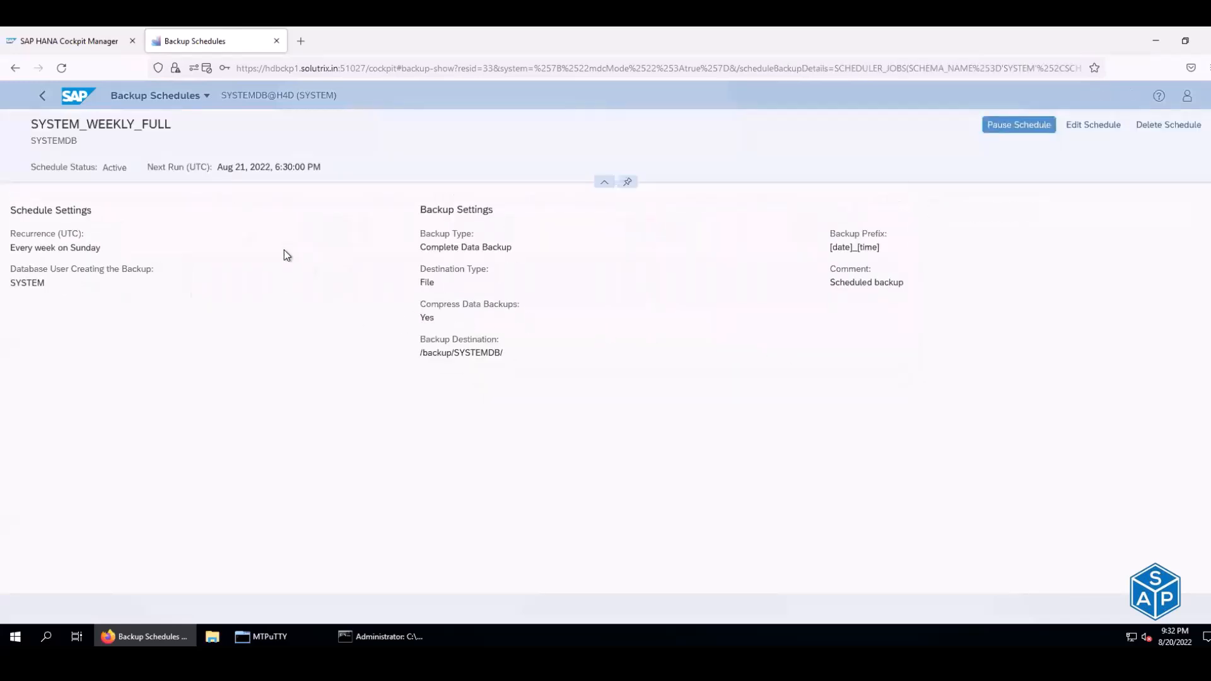
pyautogui.click(1091, 126)
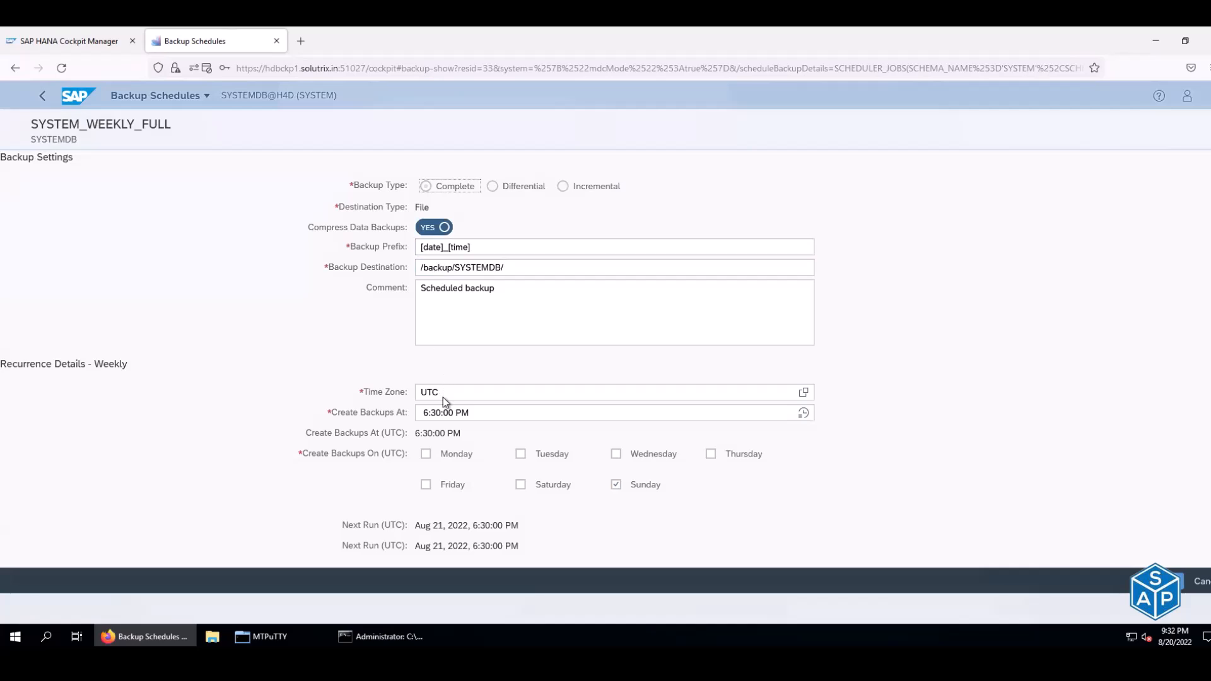
pyautogui.click(804, 394)
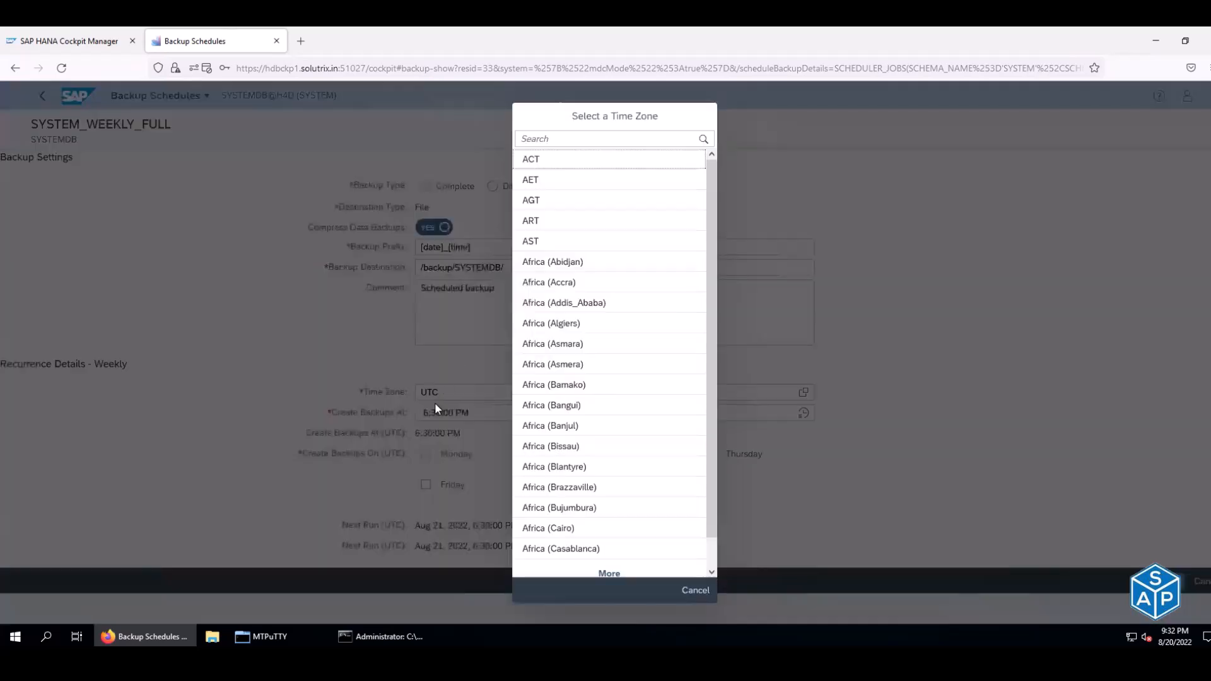
pyautogui.click(597, 139)
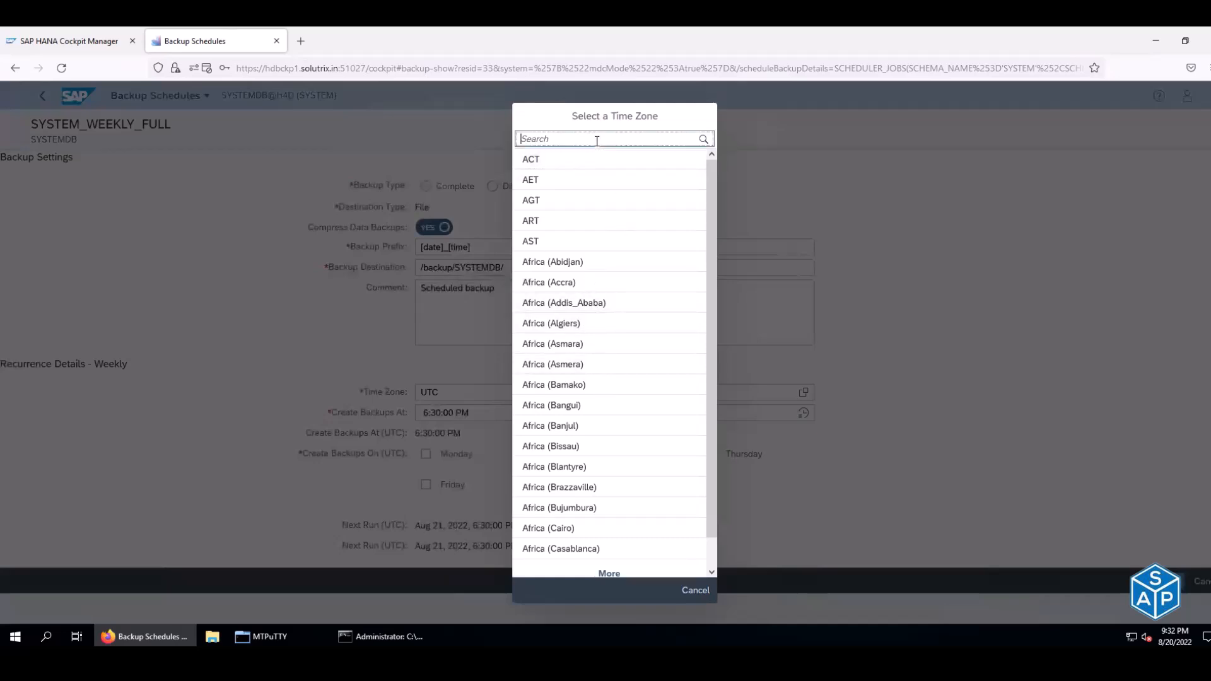
pyautogui.write('kol')
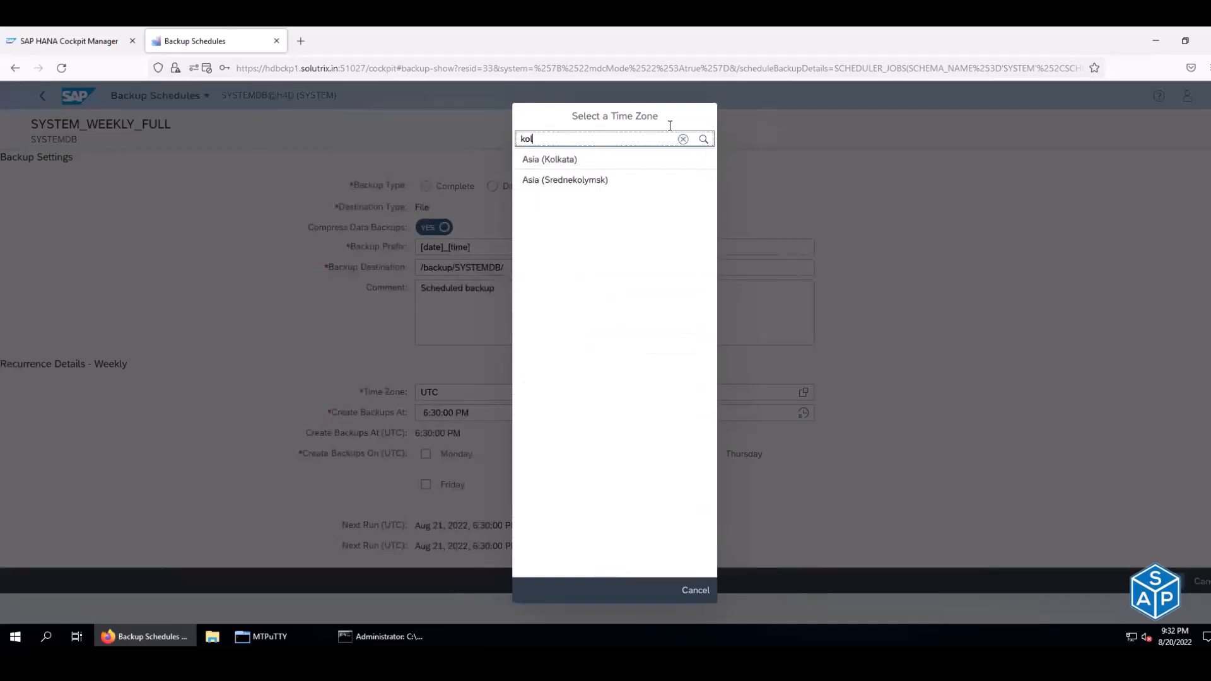
pyautogui.click(604, 162)
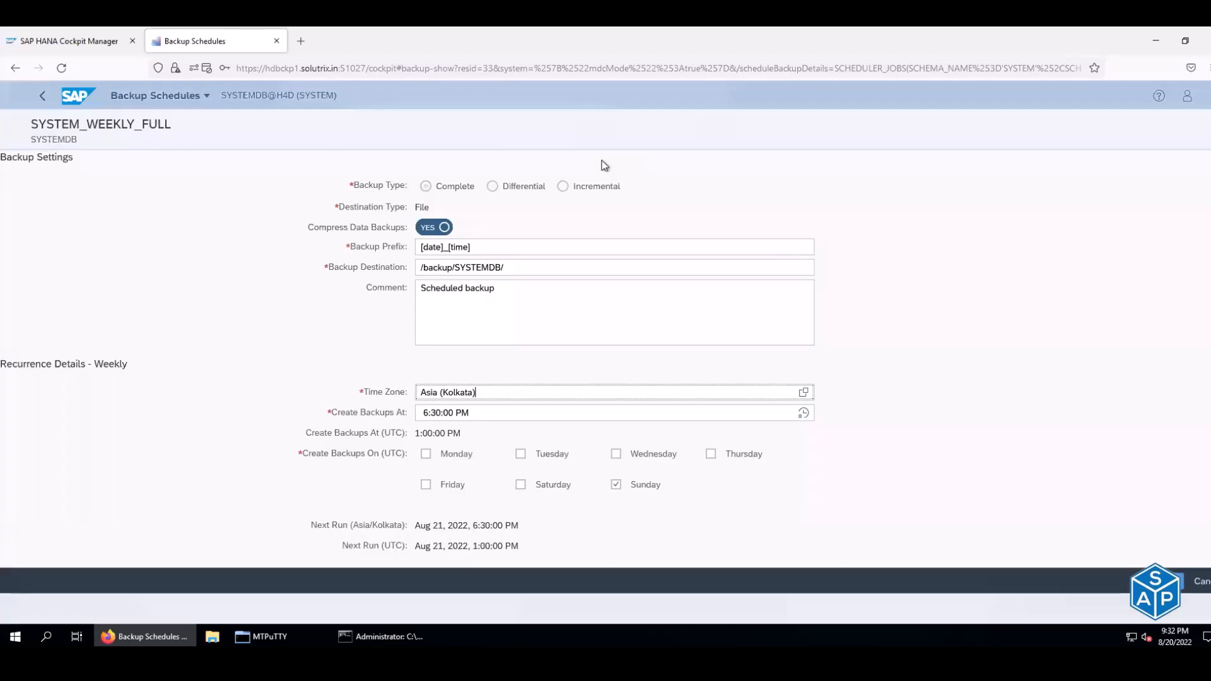
# - Set the Sunday backup start time to 12:00:00 AM and save the schedule
pyautogui.tripleClick(438, 414)
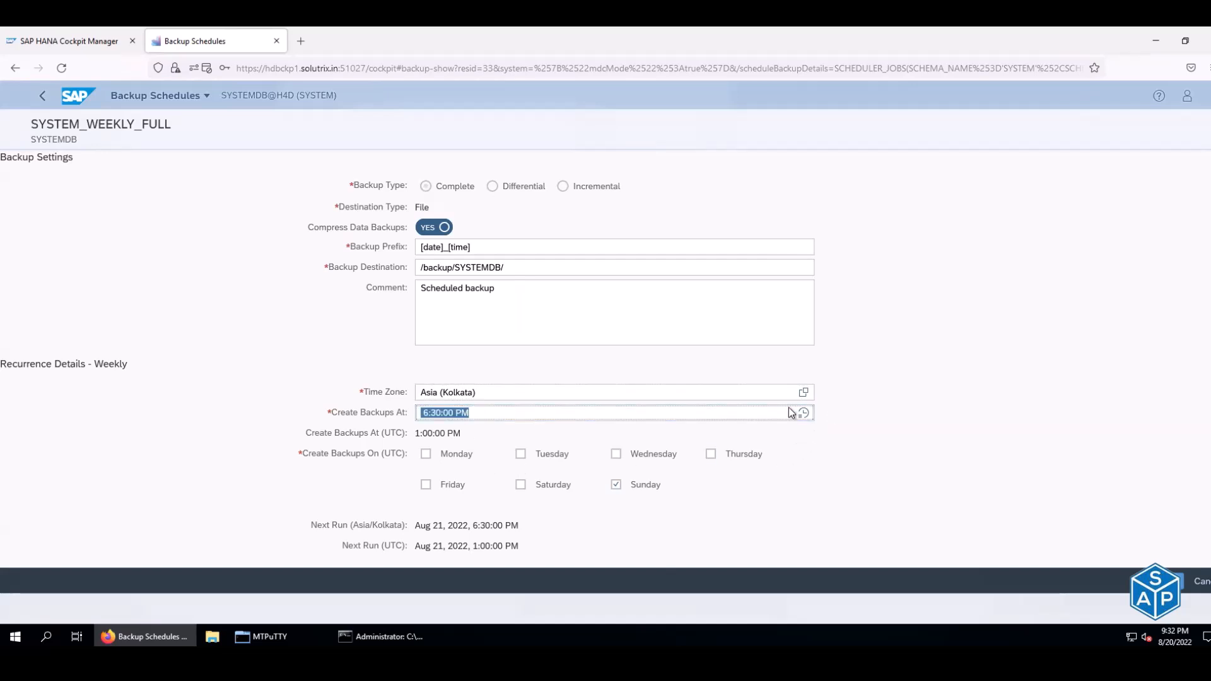
pyautogui.click(803, 413)
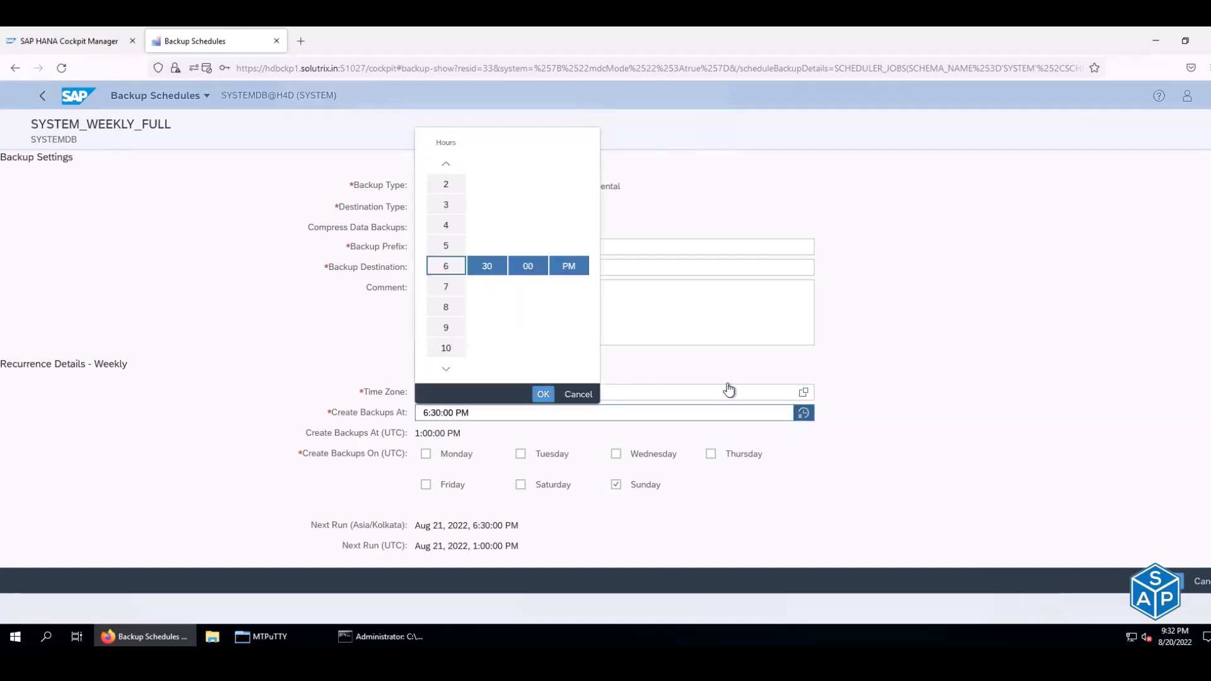
pyautogui.click(449, 283)
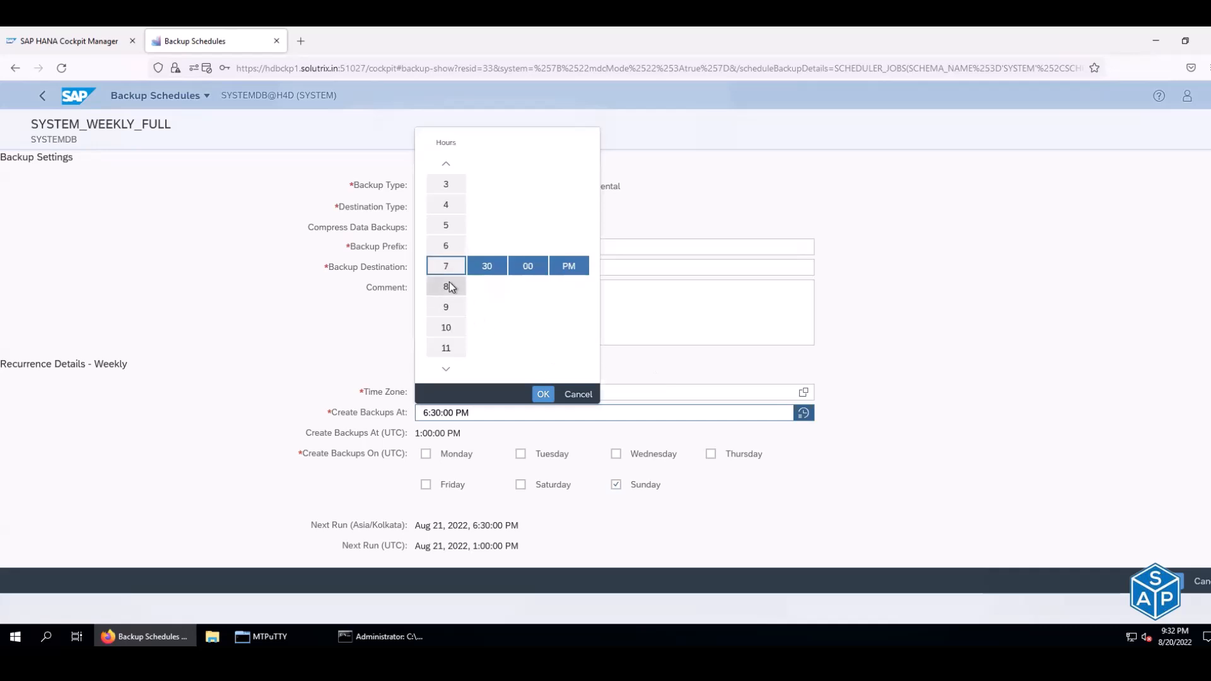
pyautogui.click(449, 287)
pyautogui.click(449, 349)
pyautogui.click(486, 273)
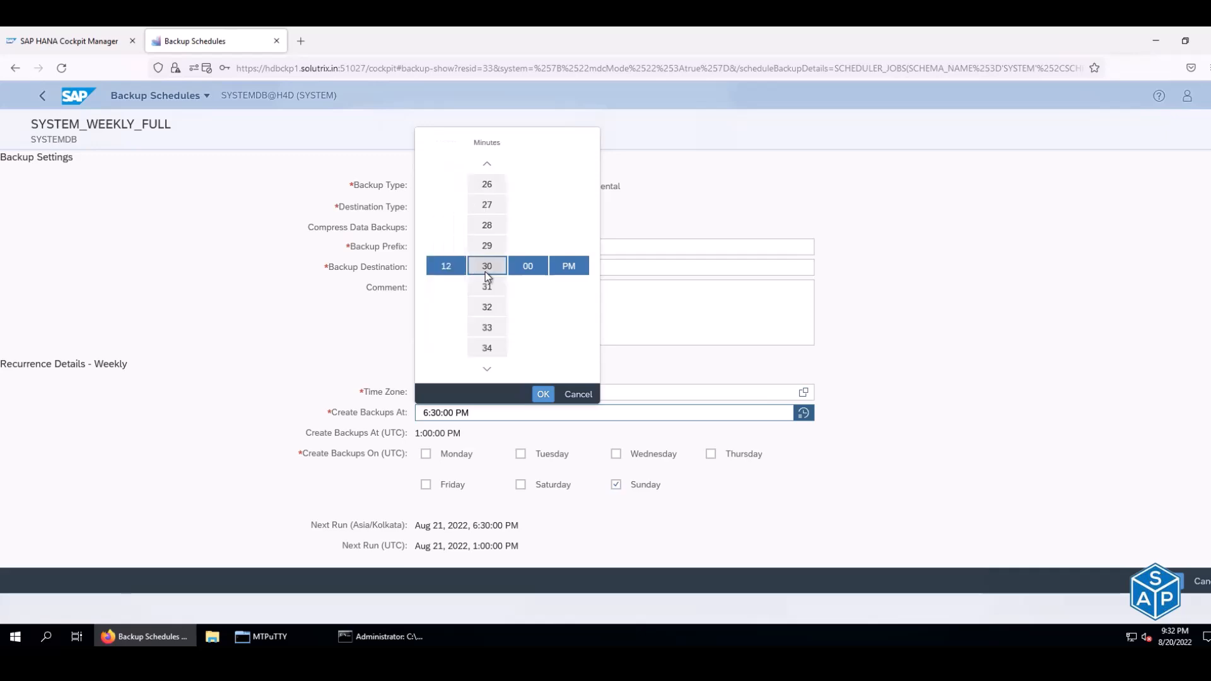
pyautogui.click(569, 268)
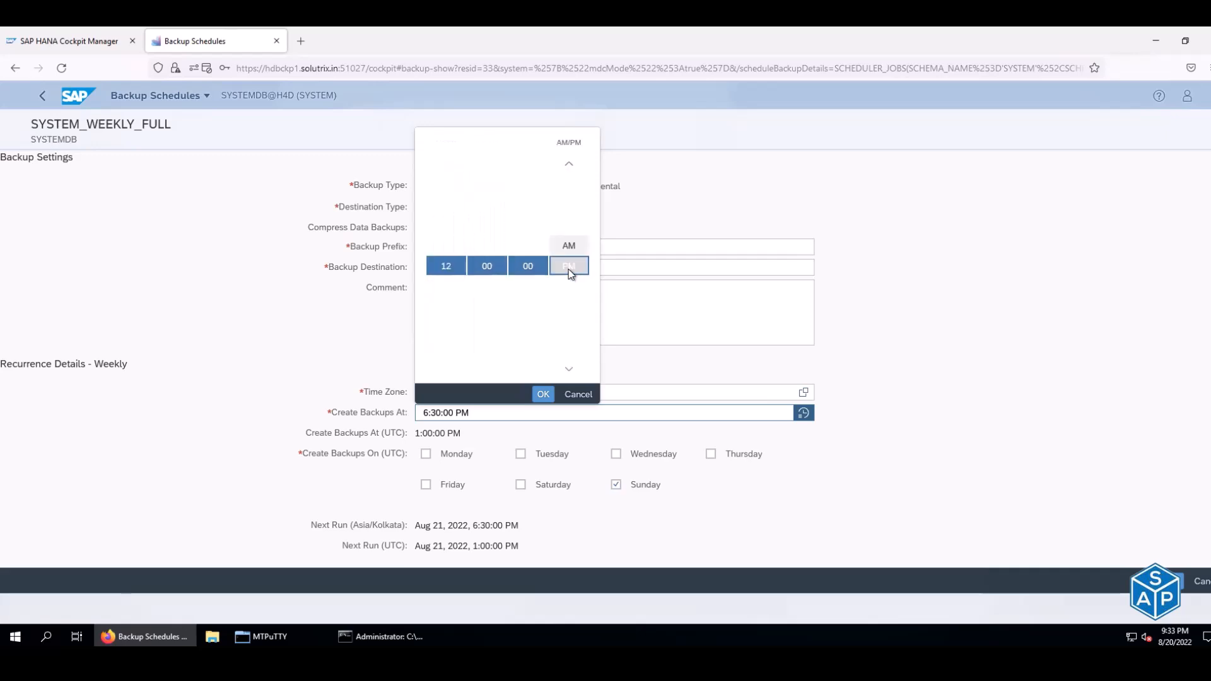
pyautogui.scroll(1, 573, 312)
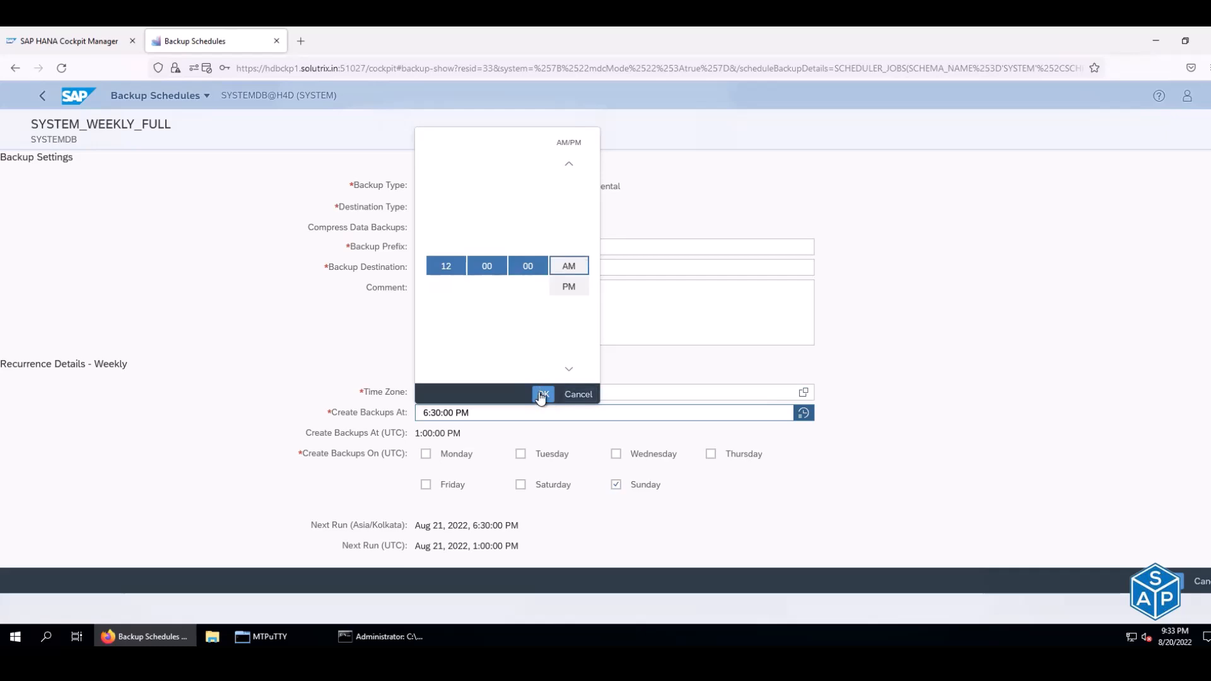
pyautogui.click(544, 394)
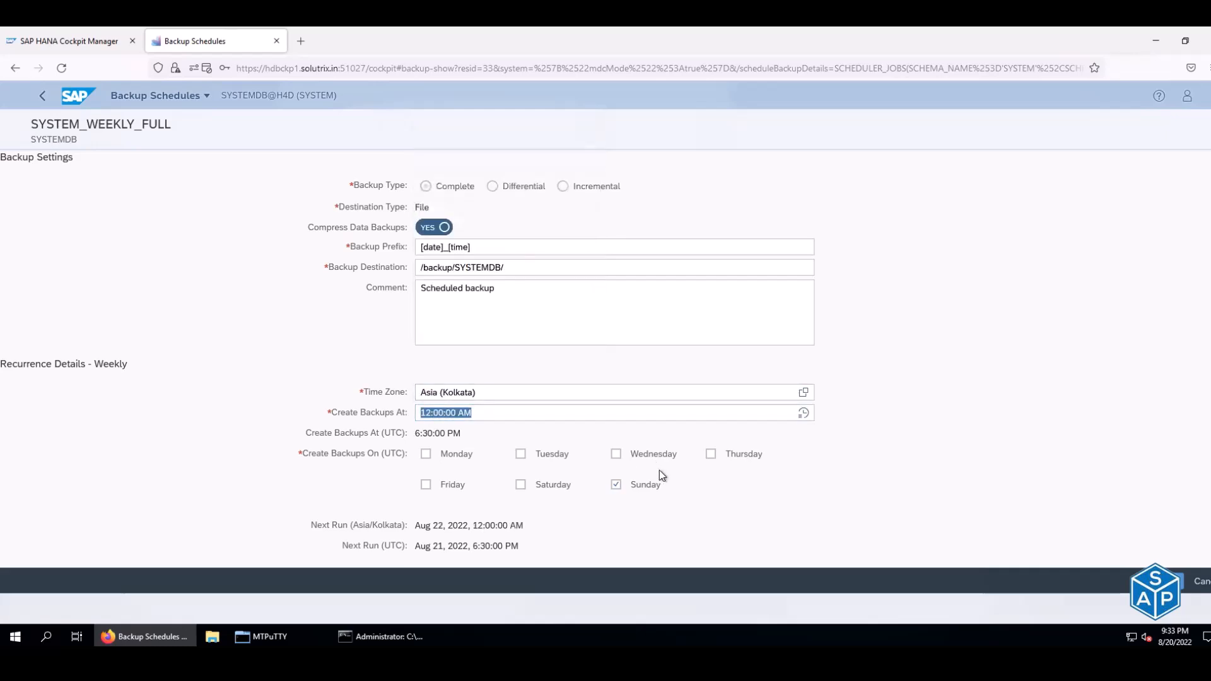
pyautogui.click(1168, 581)
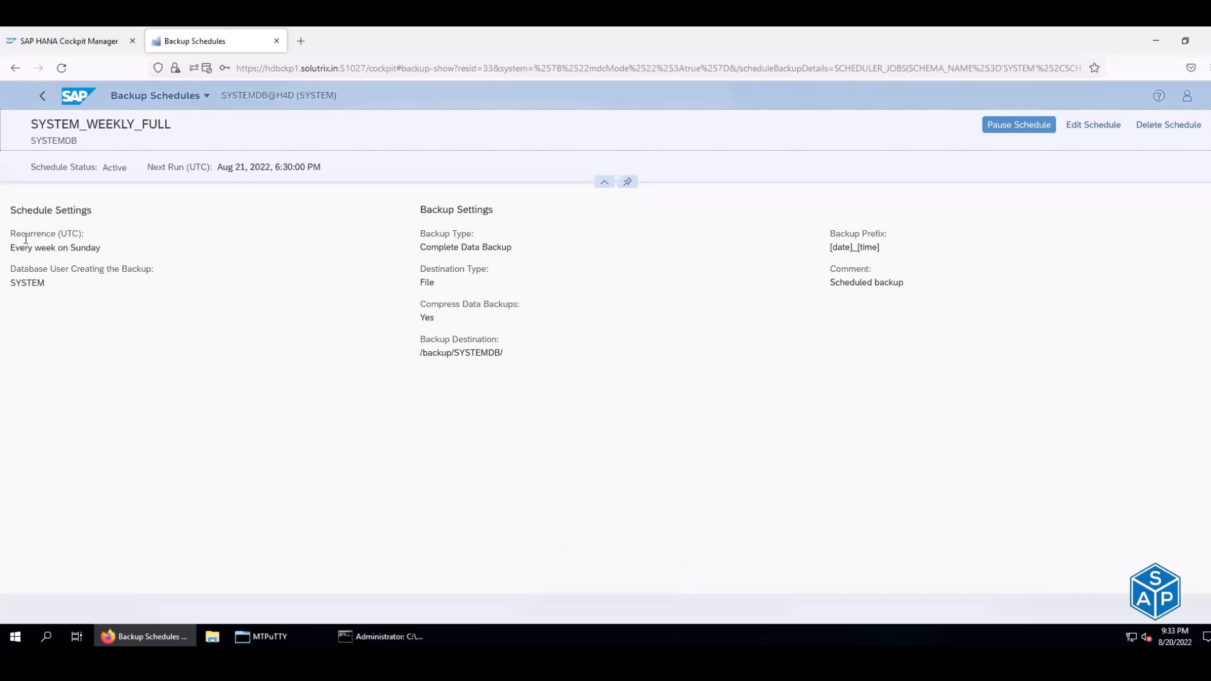
# - Check the weekly Sunday recurrence and next run date, then return to the August calendar
pyautogui.moveTo(25, 247); pyautogui.dragTo(87, 247)
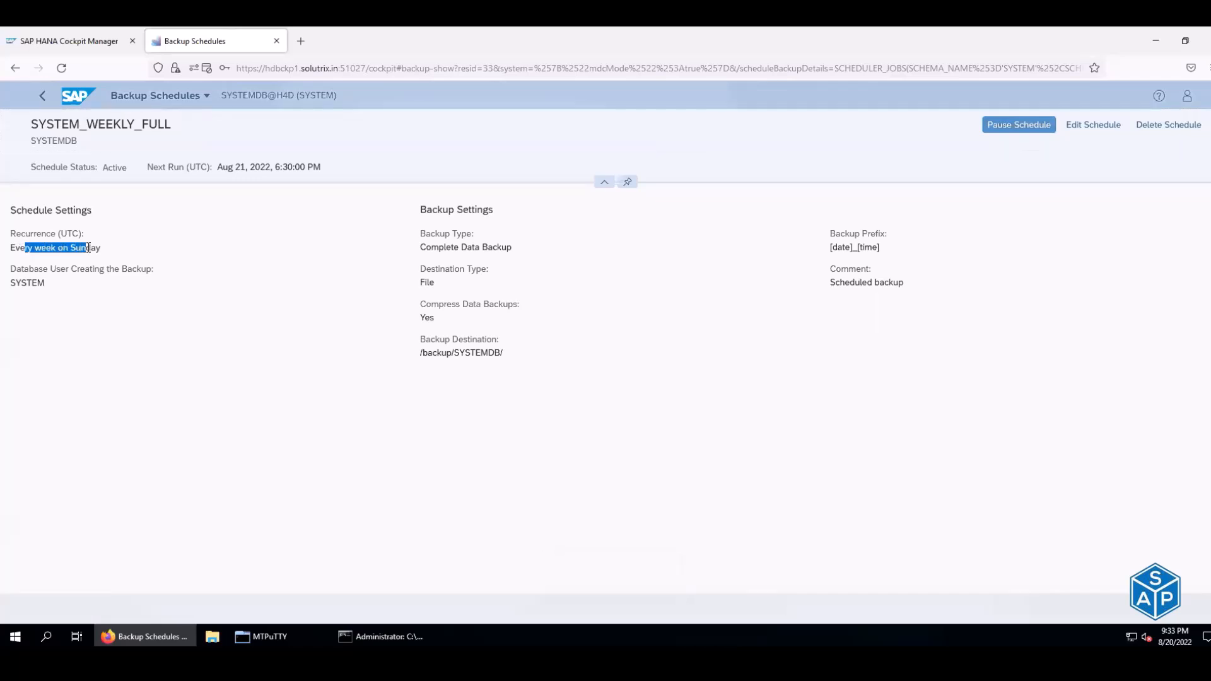
pyautogui.moveTo(217, 166); pyautogui.dragTo(250, 164)
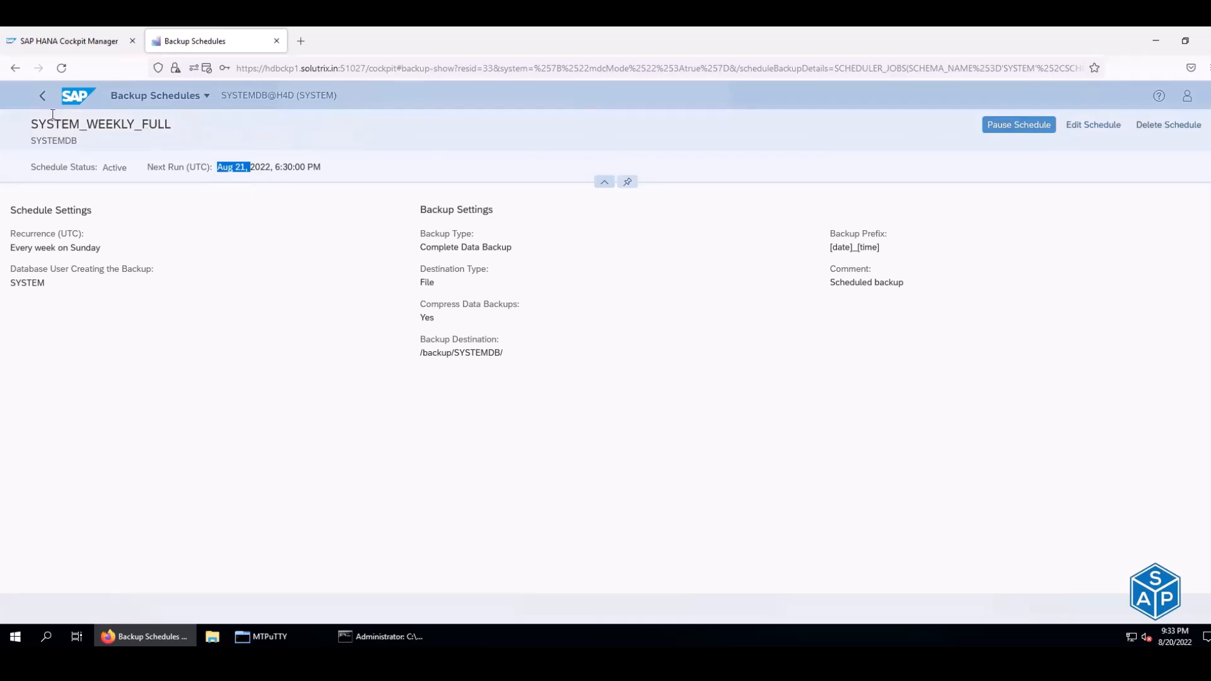
pyautogui.click(38, 97)
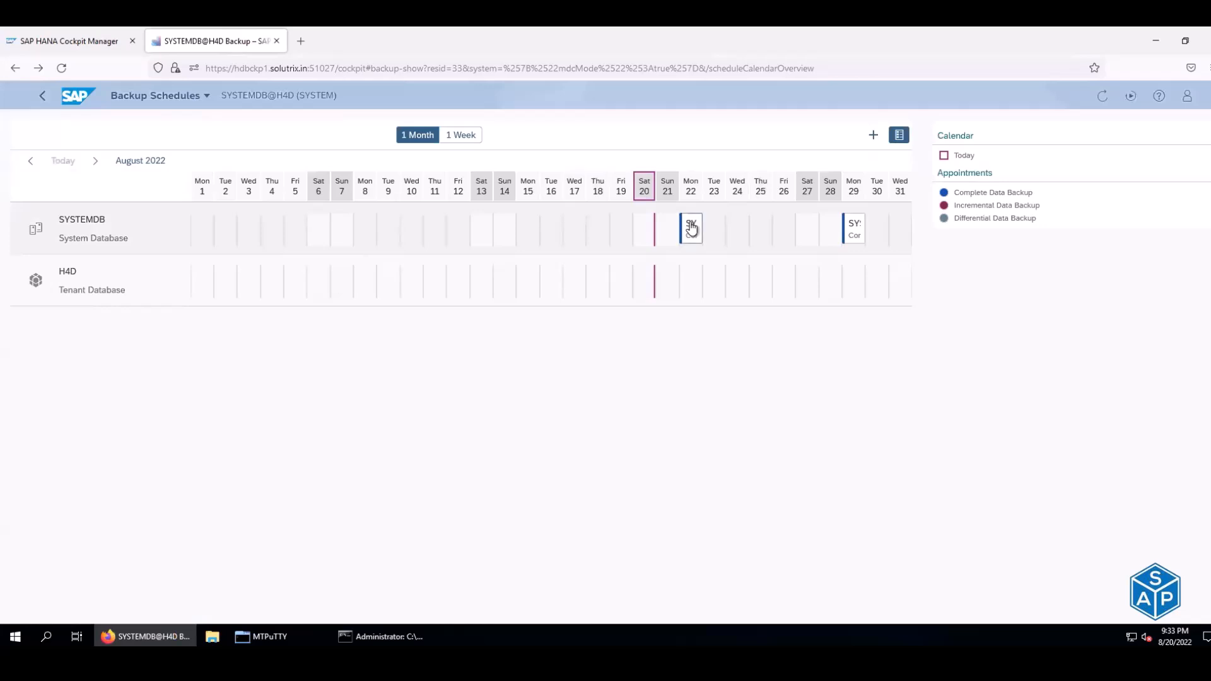
# - Open the Mon 22 SYSTEMDB backup, note its UTC next run, and view SYSTEM_WEEKLY_FULL's full page
pyautogui.click(691, 228)
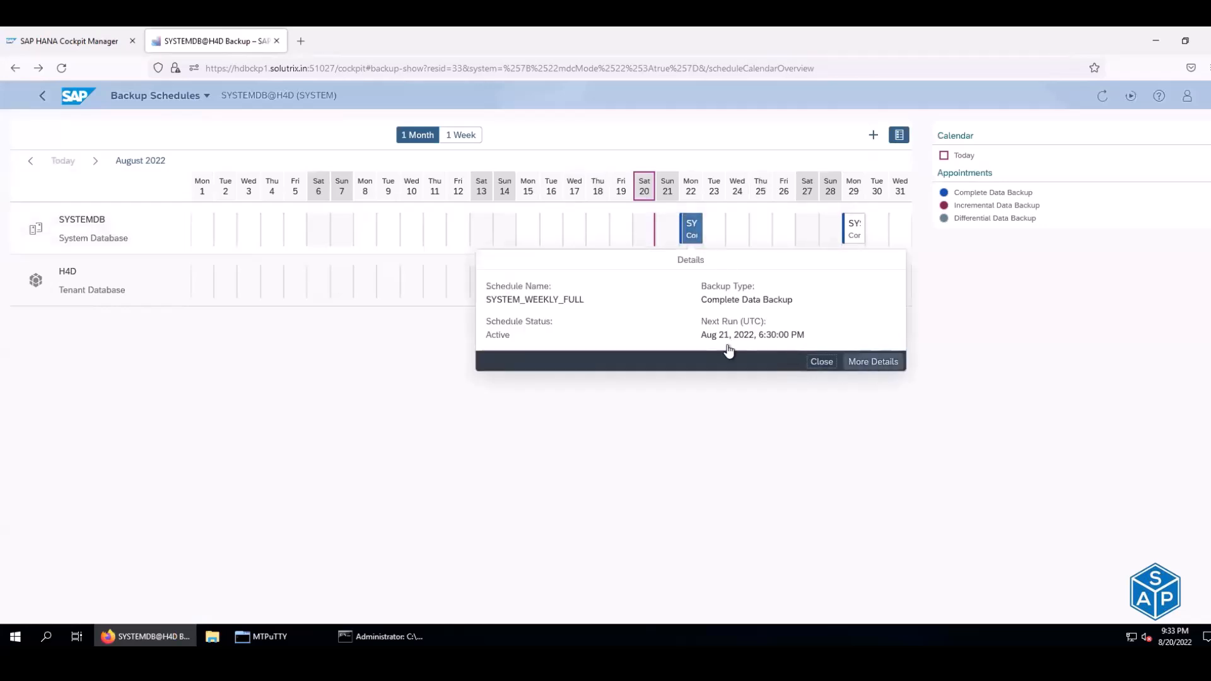
pyautogui.doubleClick(752, 321)
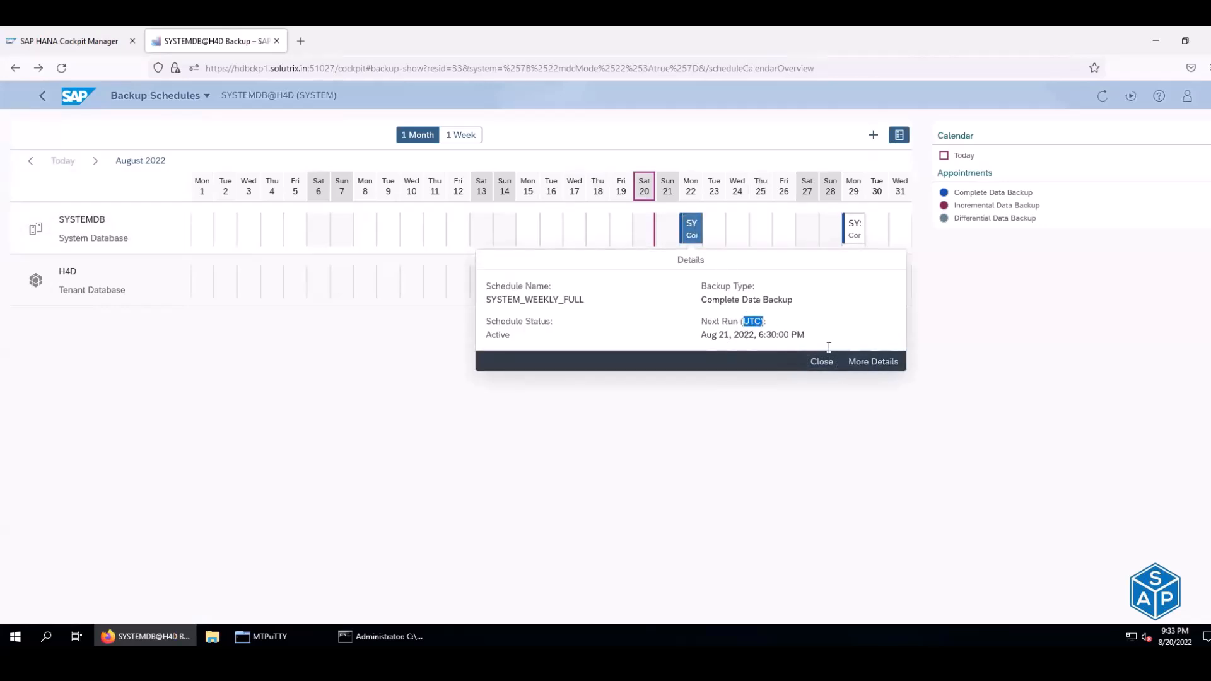
pyautogui.click(875, 364)
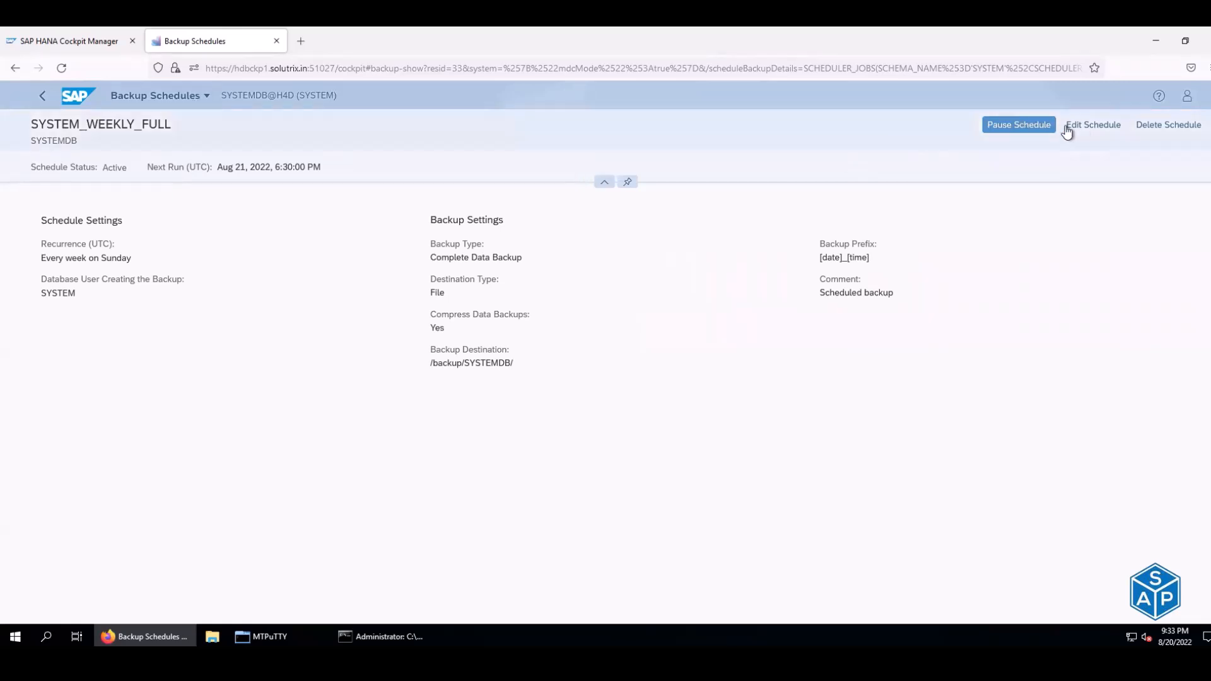
# - Edit SYSTEM_WEEKLY_FULL and browse the time zone list, leaving it at UTC
pyautogui.click(1090, 126)
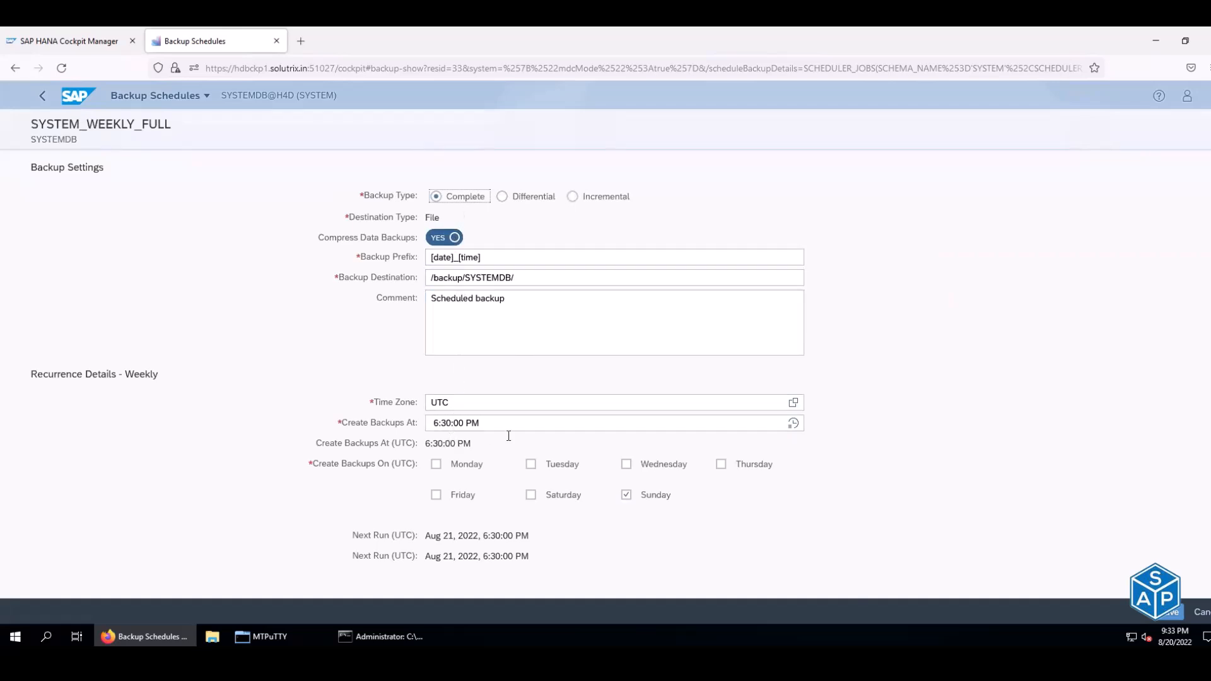
pyautogui.click(793, 404)
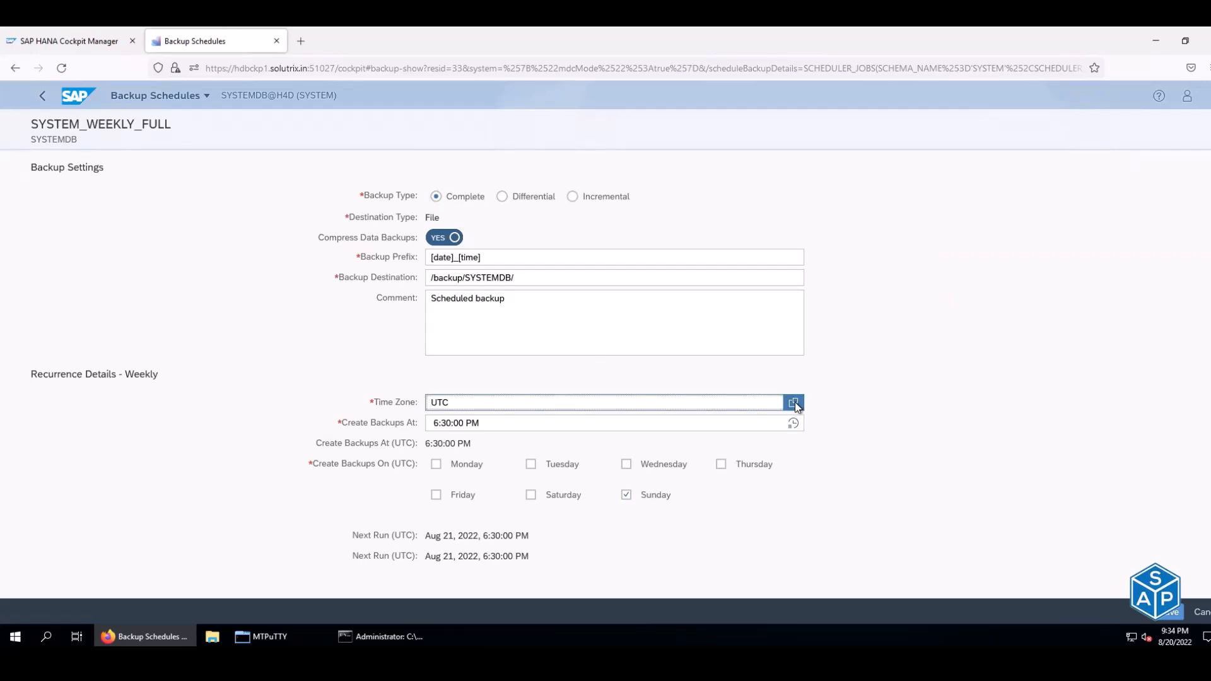
pyautogui.scroll(-1, 603, 335)
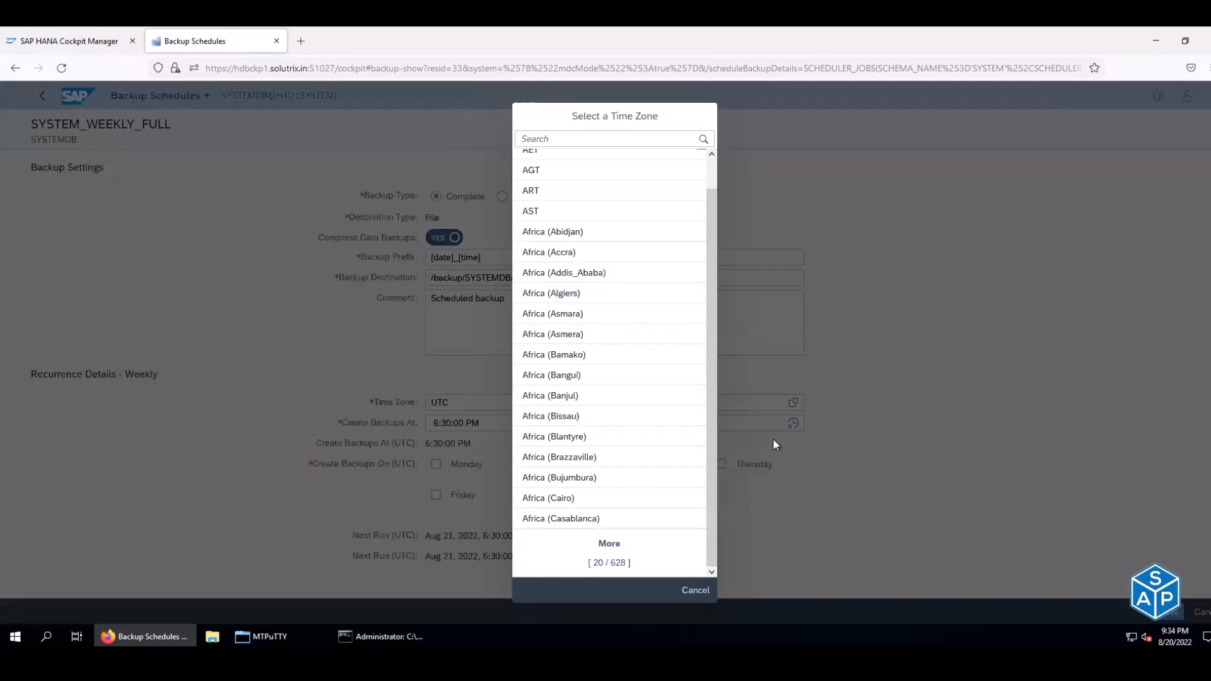
pyautogui.click(681, 599)
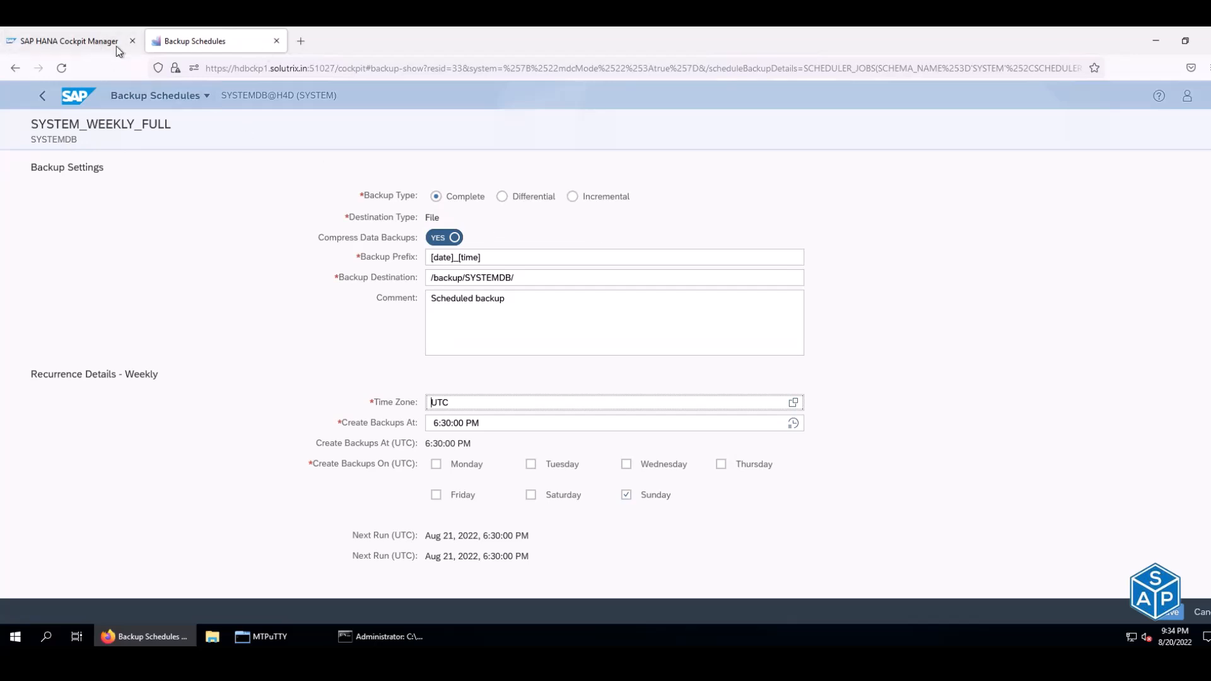
pyautogui.click(70, 49)
pyautogui.click(215, 120)
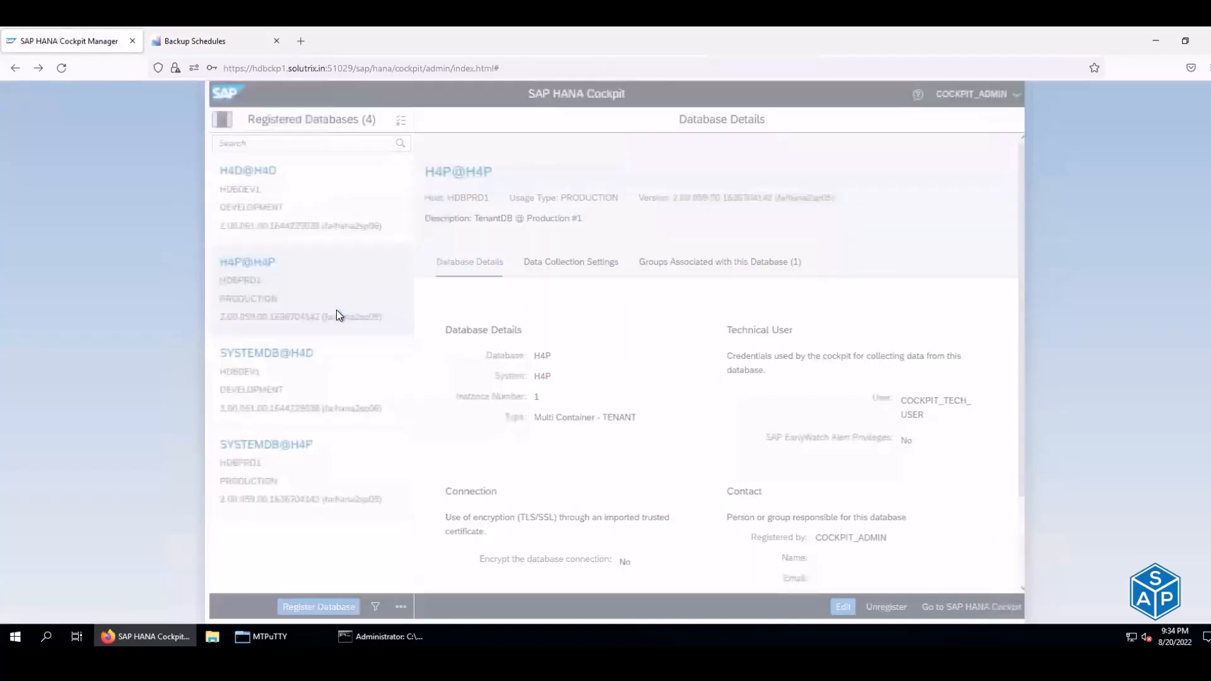
pyautogui.click(257, 183)
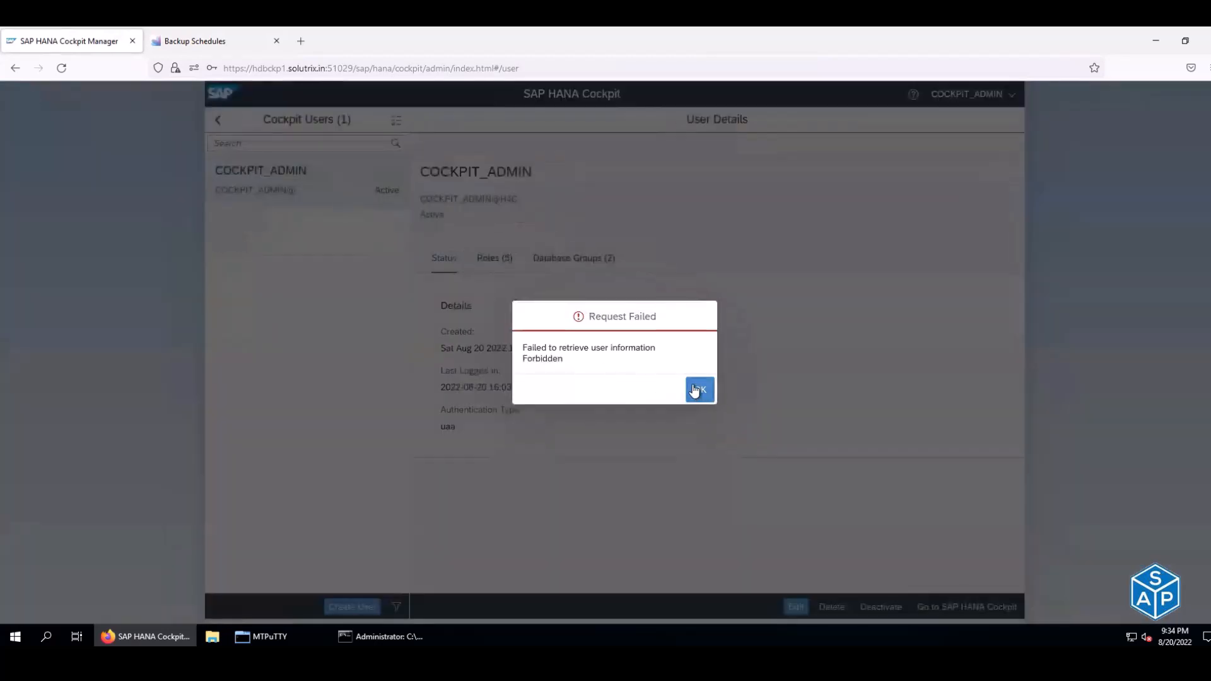
pyautogui.click(698, 391)
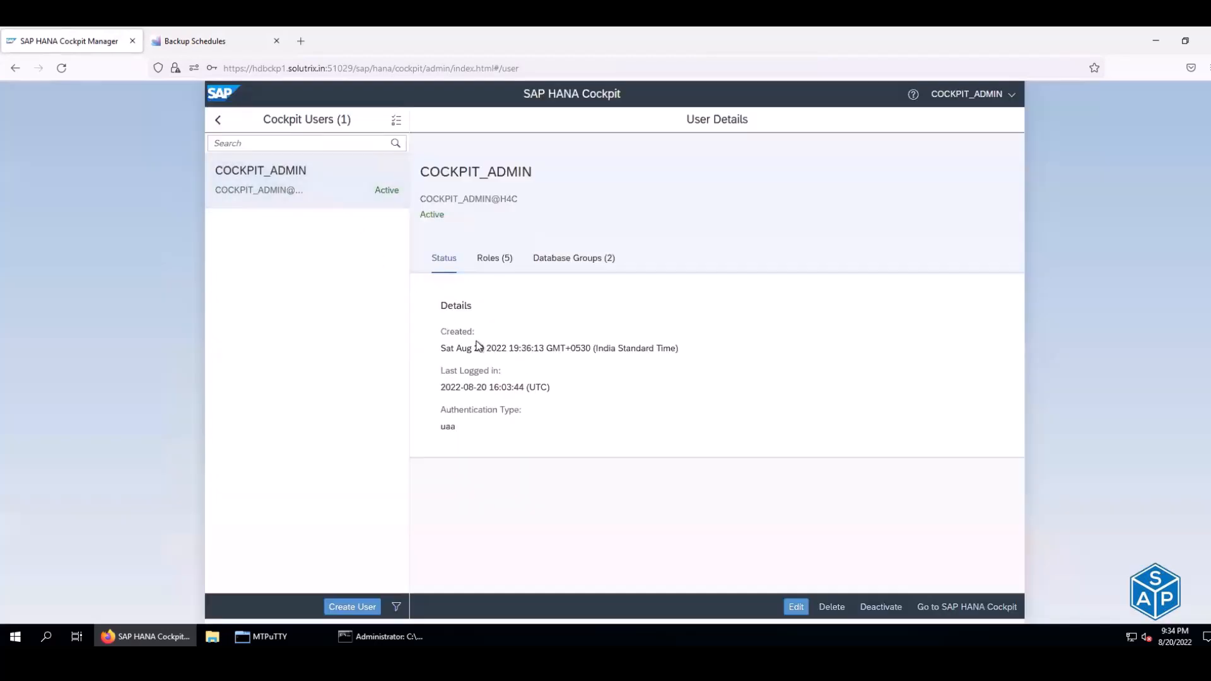
pyautogui.moveTo(466, 350); pyautogui.dragTo(558, 351)
pyautogui.moveTo(455, 389); pyautogui.dragTo(515, 384)
pyautogui.moveTo(442, 426); pyautogui.dragTo(484, 432)
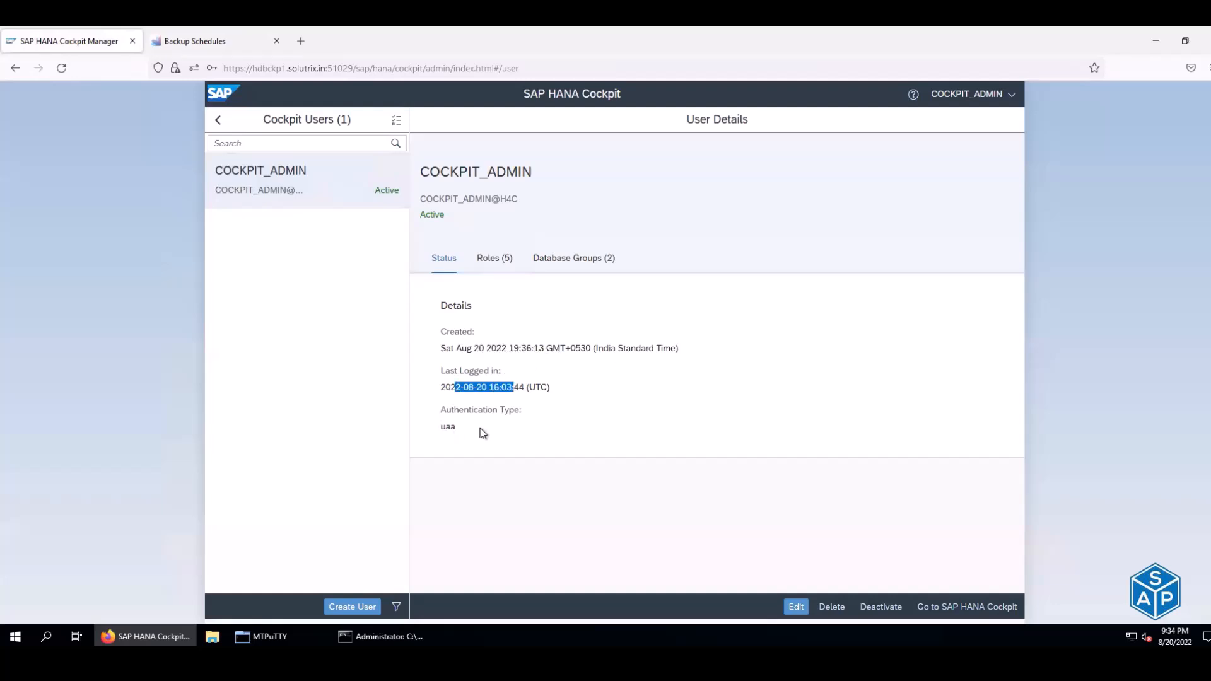
pyautogui.click(497, 261)
pyautogui.click(564, 265)
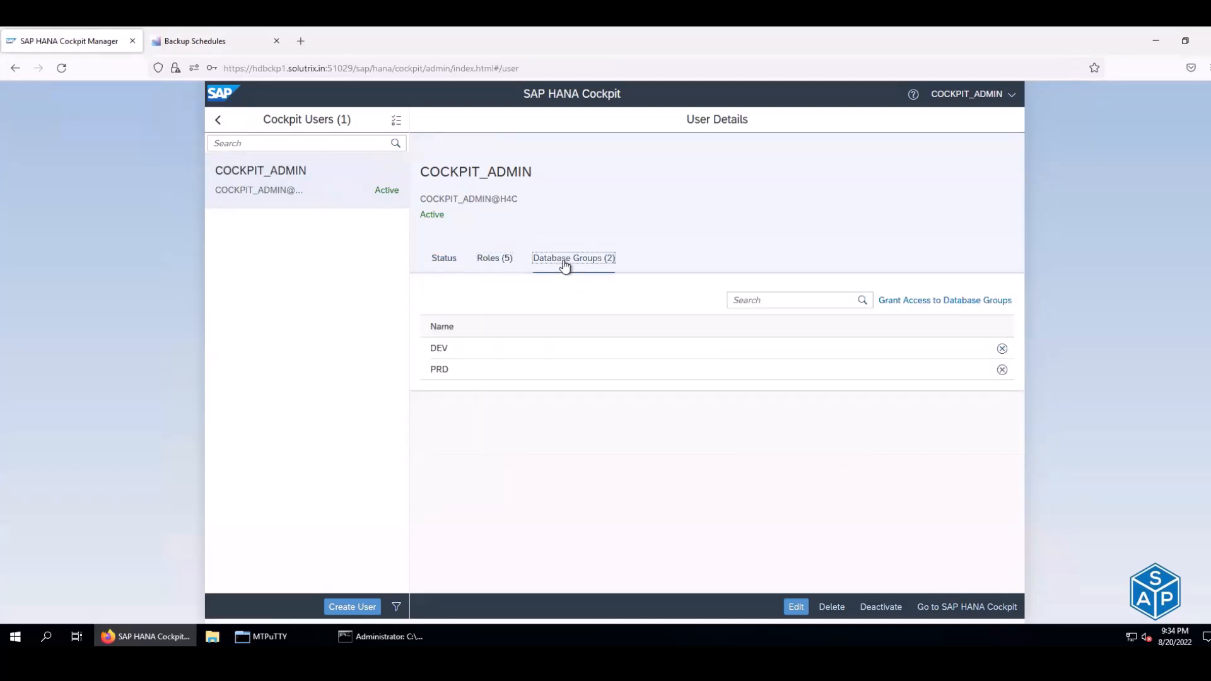
pyautogui.click(192, 41)
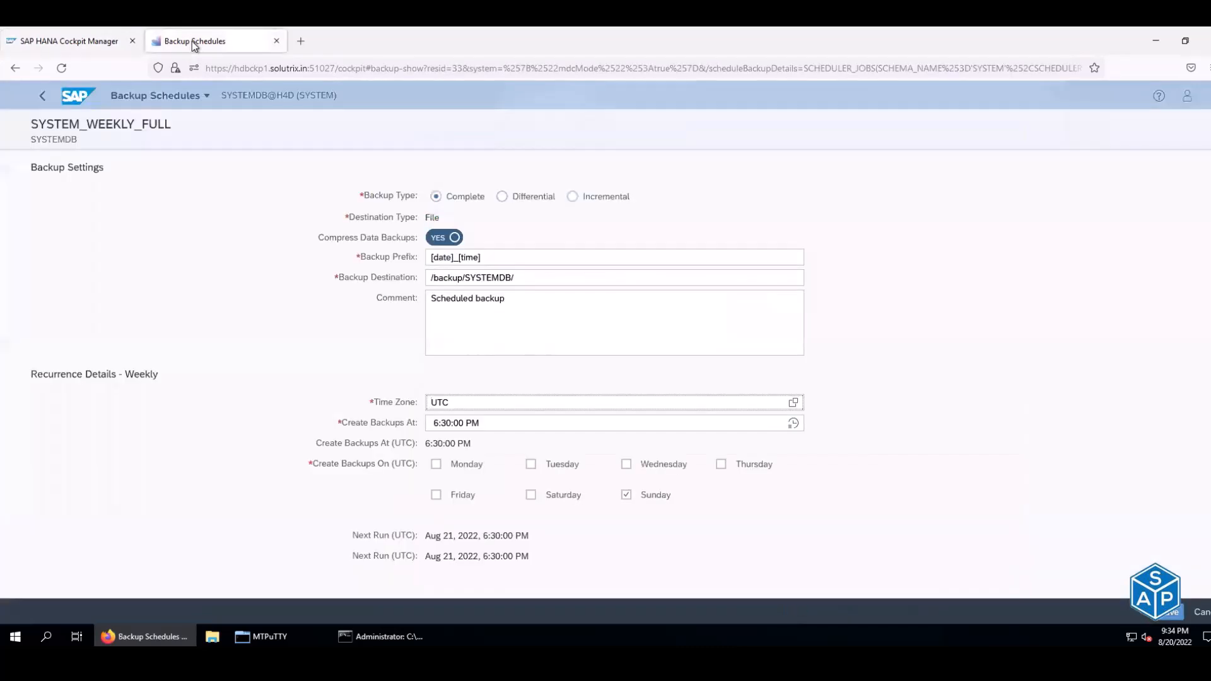
pyautogui.click(94, 40)
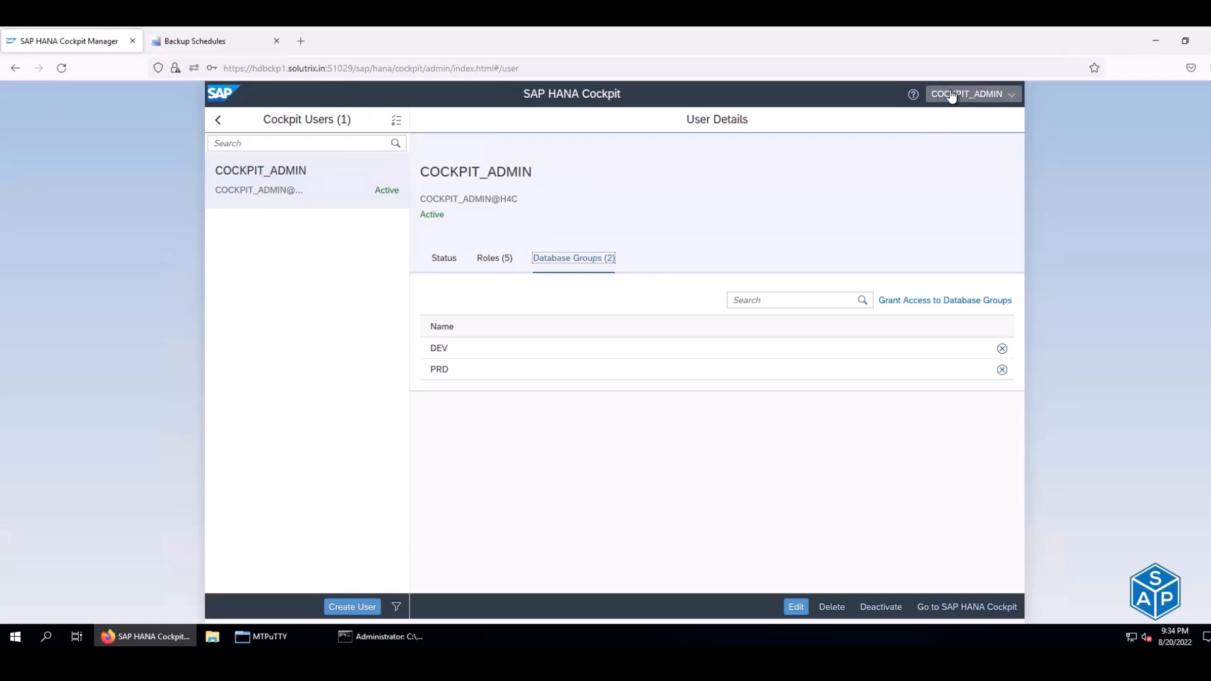
pyautogui.click(1009, 98)
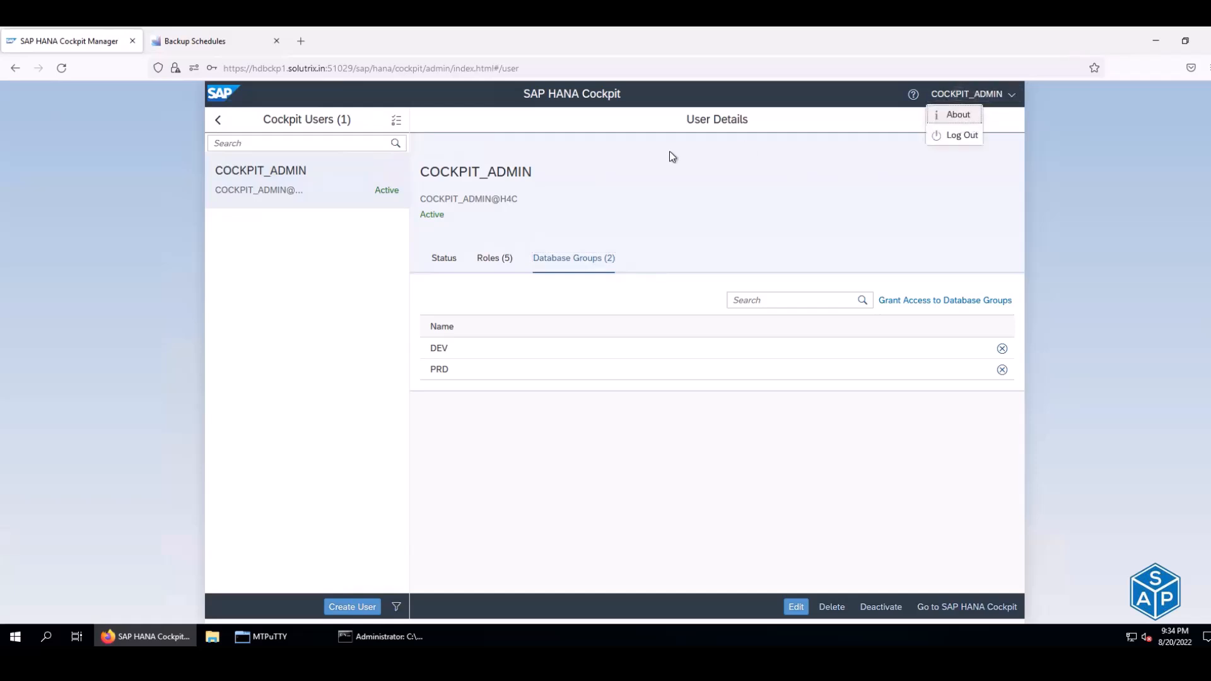
pyautogui.moveTo(430, 171); pyautogui.dragTo(537, 171)
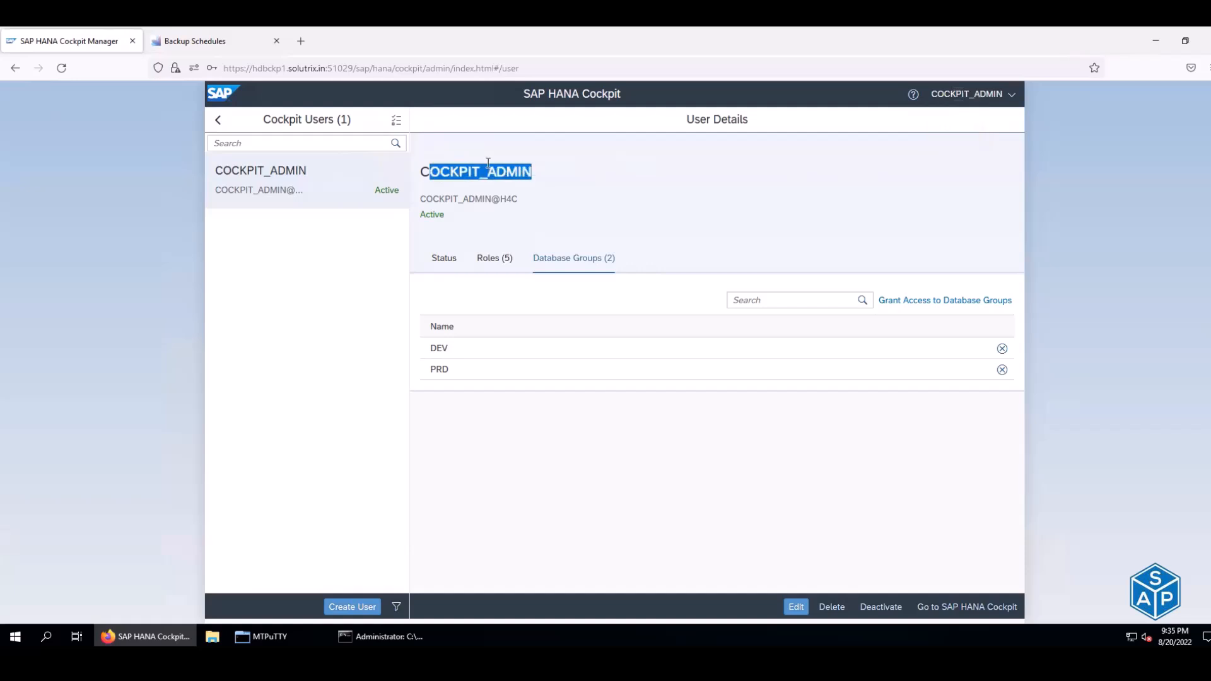
pyautogui.click(202, 40)
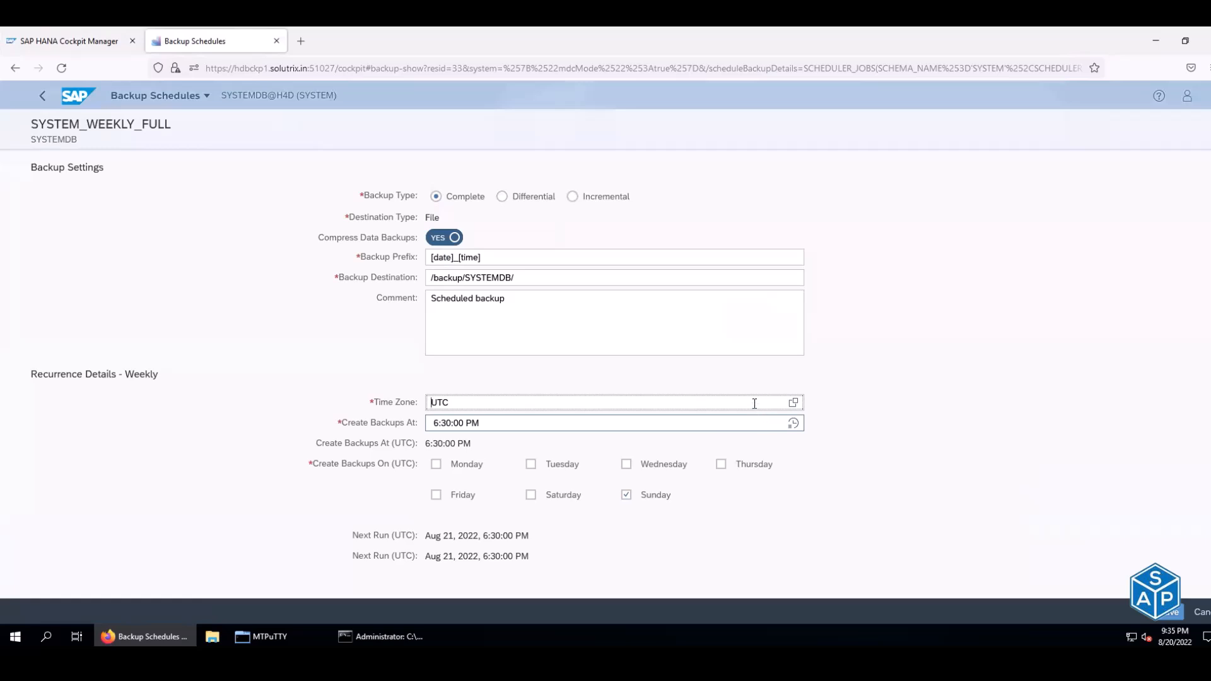
# - Change the backup time from 6:30 PM to 6:30:00 AM UTC and save the schedule
pyautogui.click(793, 424)
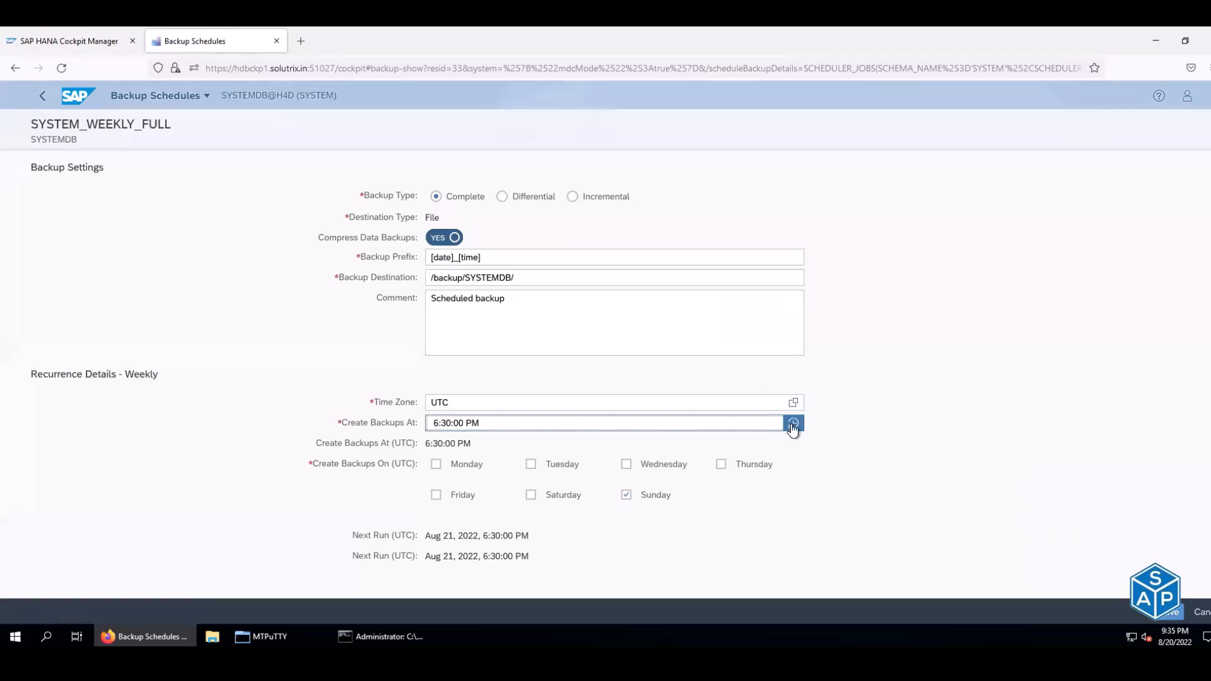
pyautogui.click(872, 383)
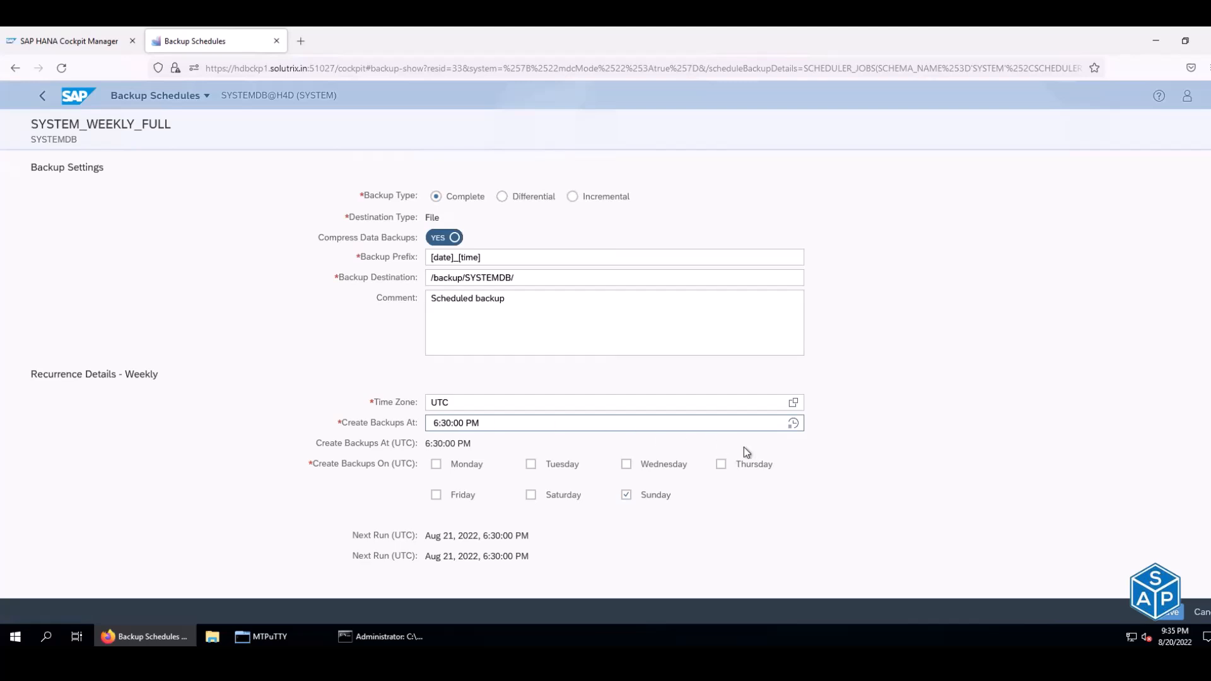
pyautogui.click(796, 429)
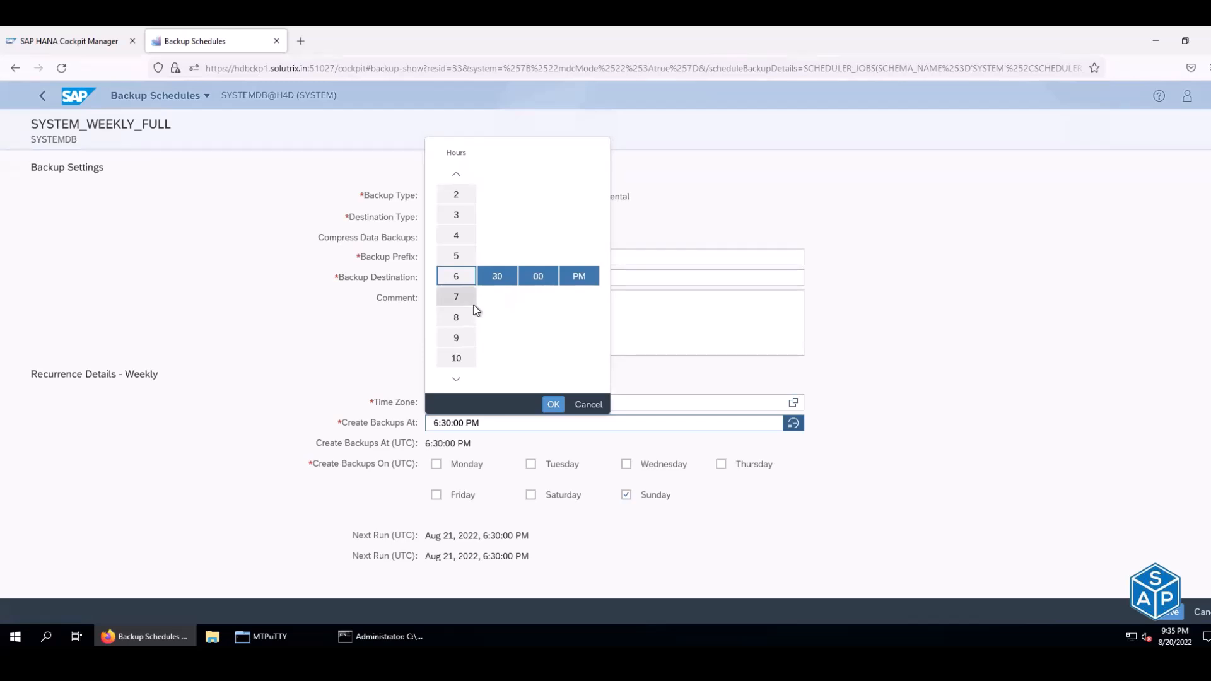
pyautogui.click(580, 276)
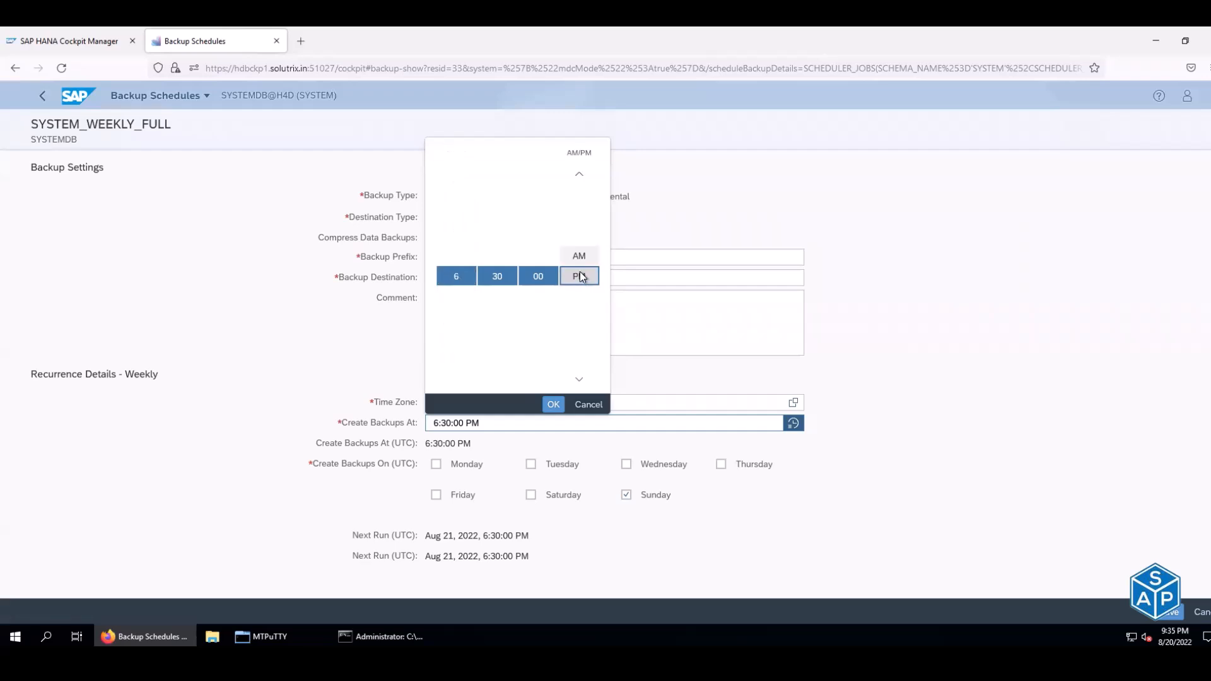
pyautogui.click(580, 256)
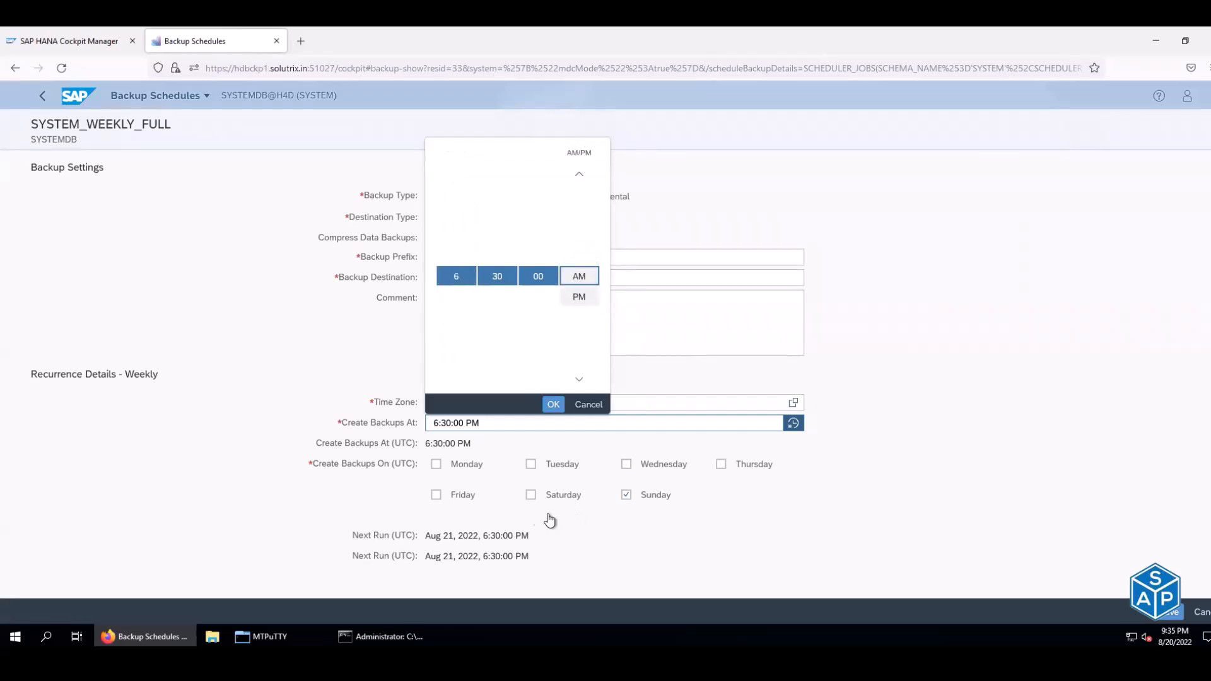
pyautogui.click(553, 405)
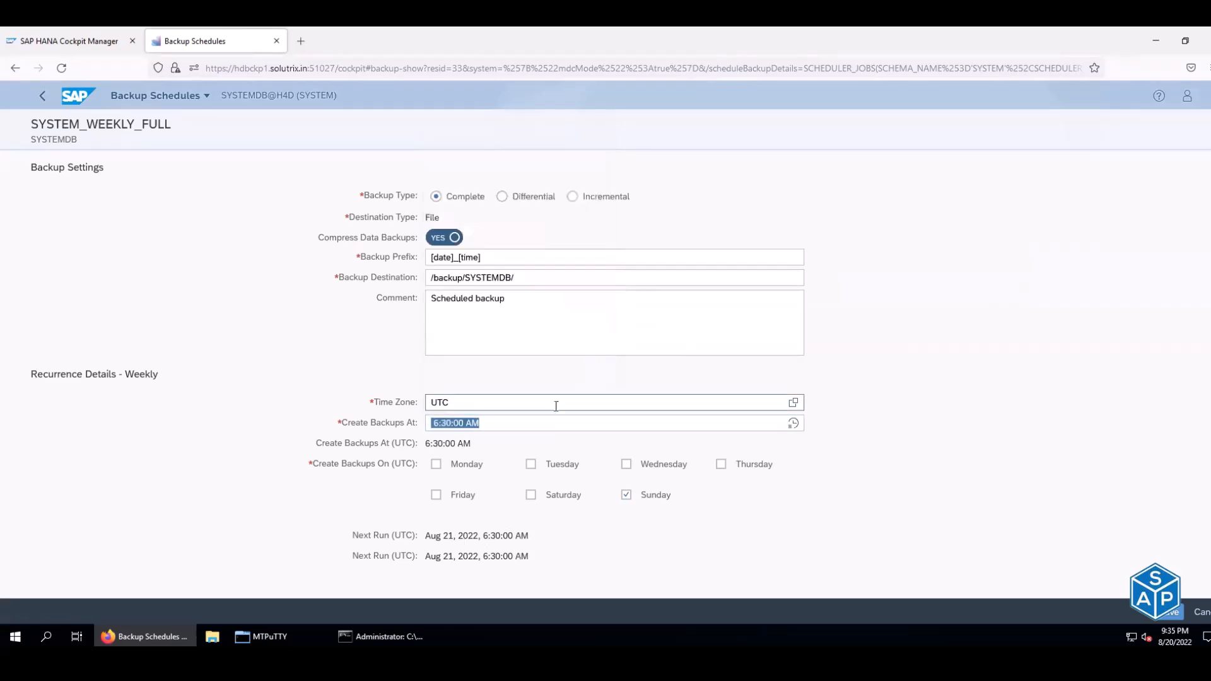
pyautogui.click(1163, 615)
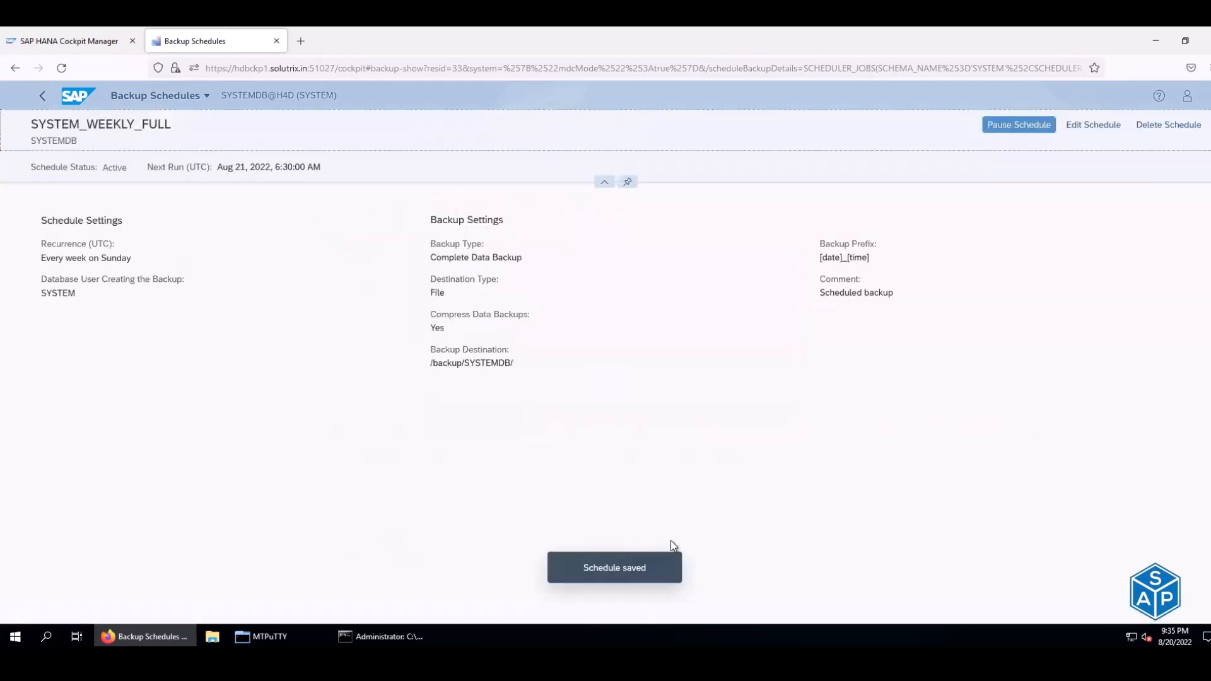
# - Confirm the Sun 21 backup's 6:30 AM next run on the calendar, then reopen SYSTEM_WEEKLY_FULL for editing
pyautogui.click(37, 89)
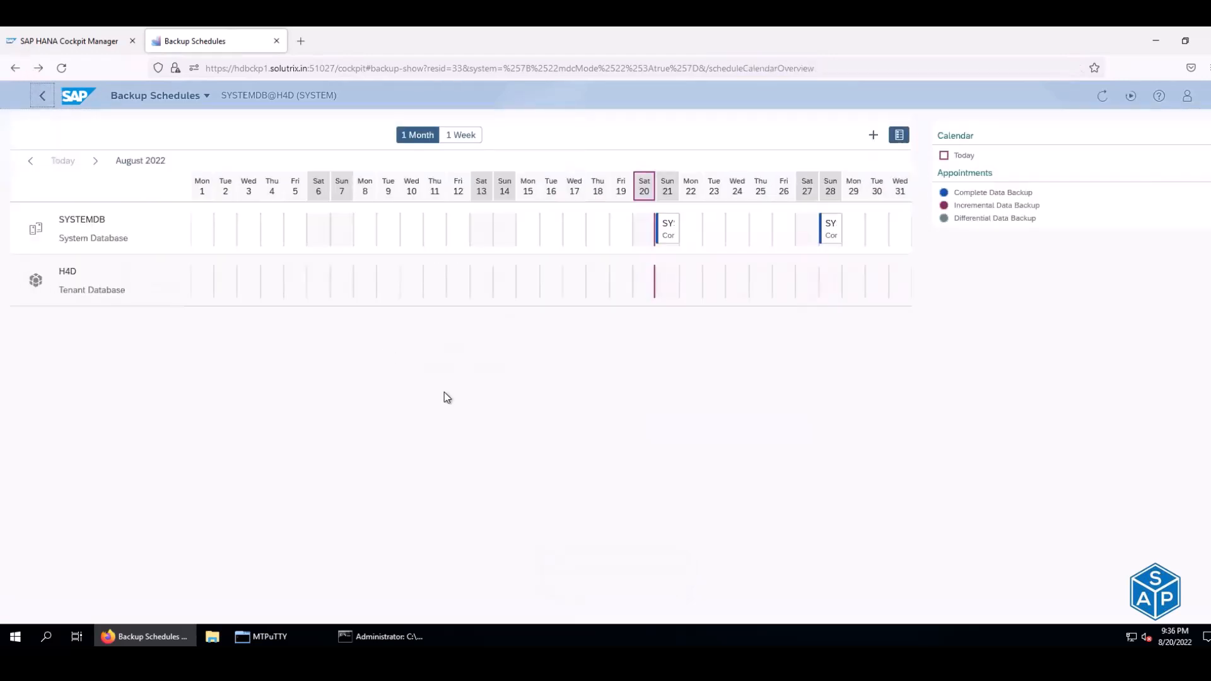
pyautogui.click(669, 242)
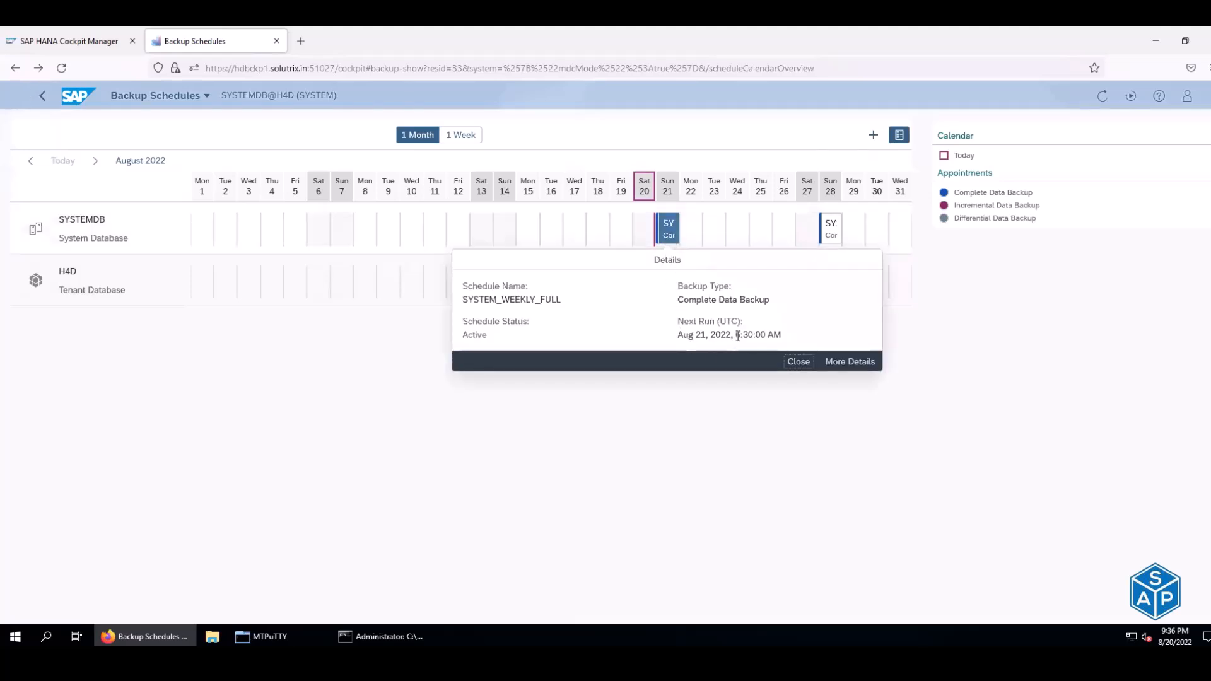
pyautogui.moveTo(738, 335); pyautogui.dragTo(774, 336)
pyautogui.click(853, 361)
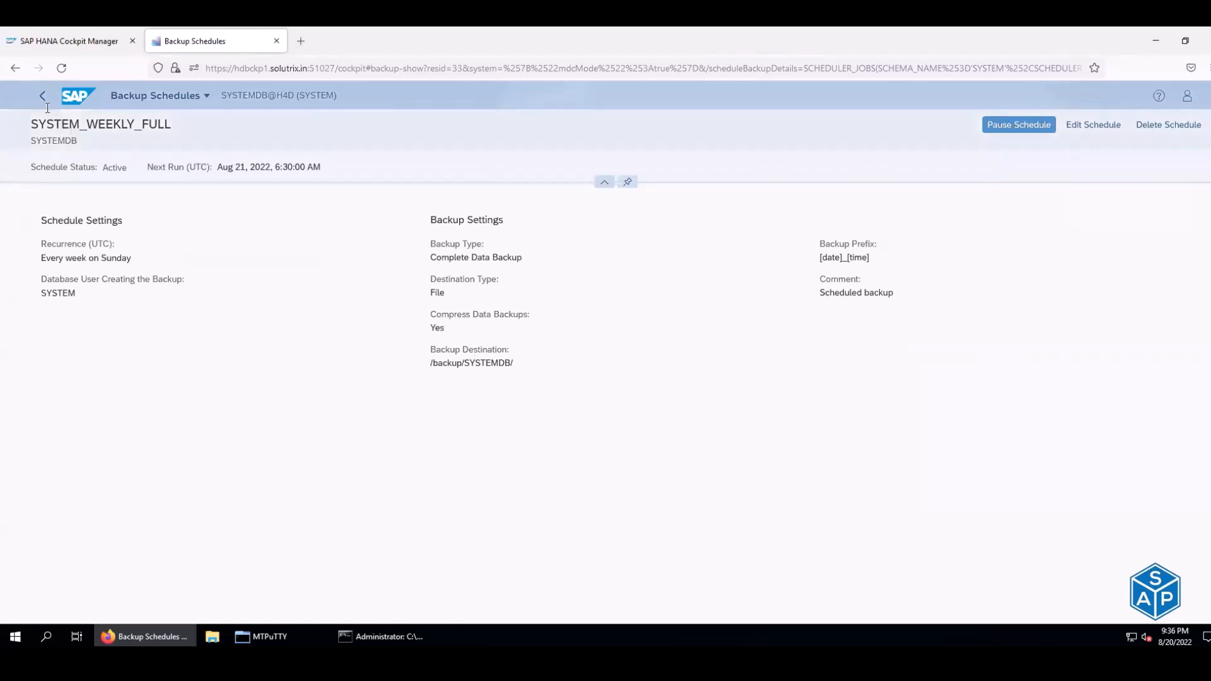
pyautogui.click(1092, 125)
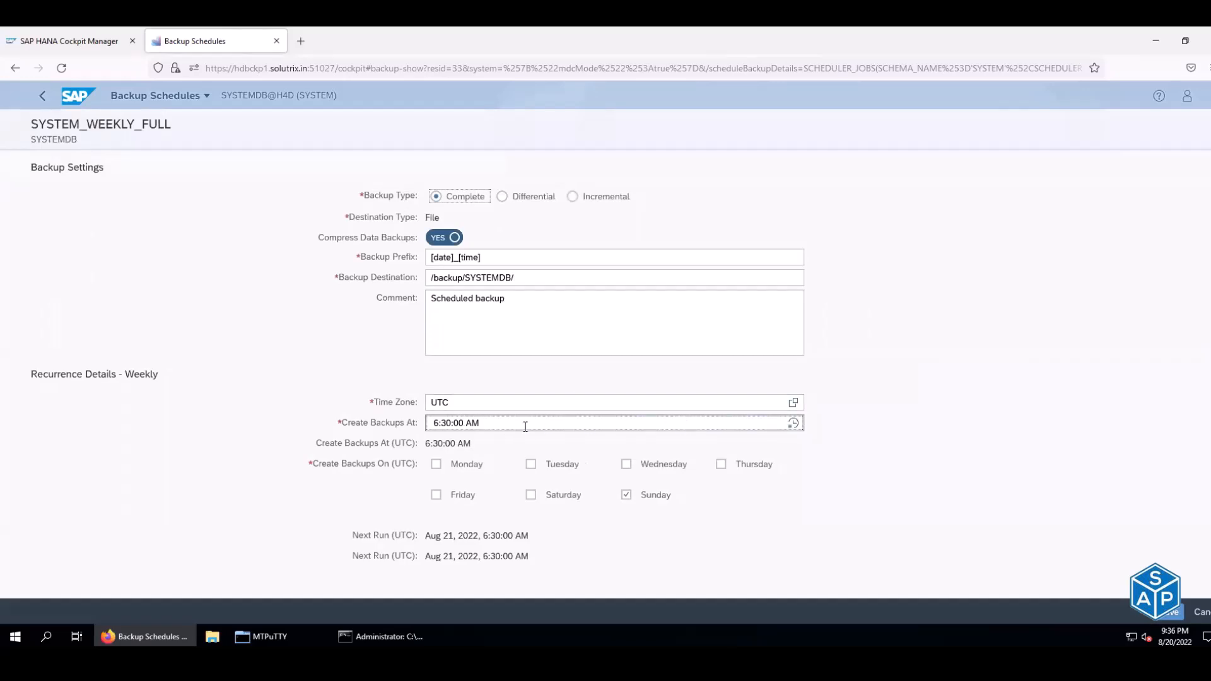
# - Move the Sunday backup start to 12:00:00 AM UTC and save SYSTEM_WEEKLY_FULL
pyautogui.click(793, 423)
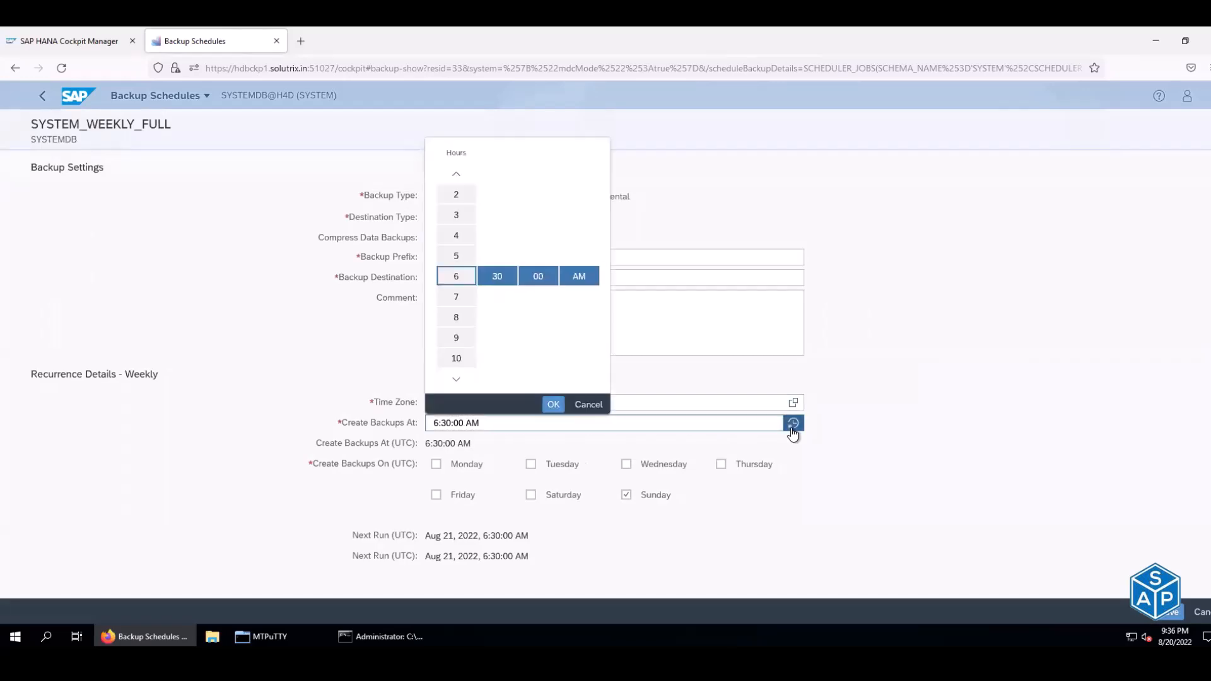
pyautogui.scroll(2, 459, 282)
pyautogui.scroll(4, 459, 283)
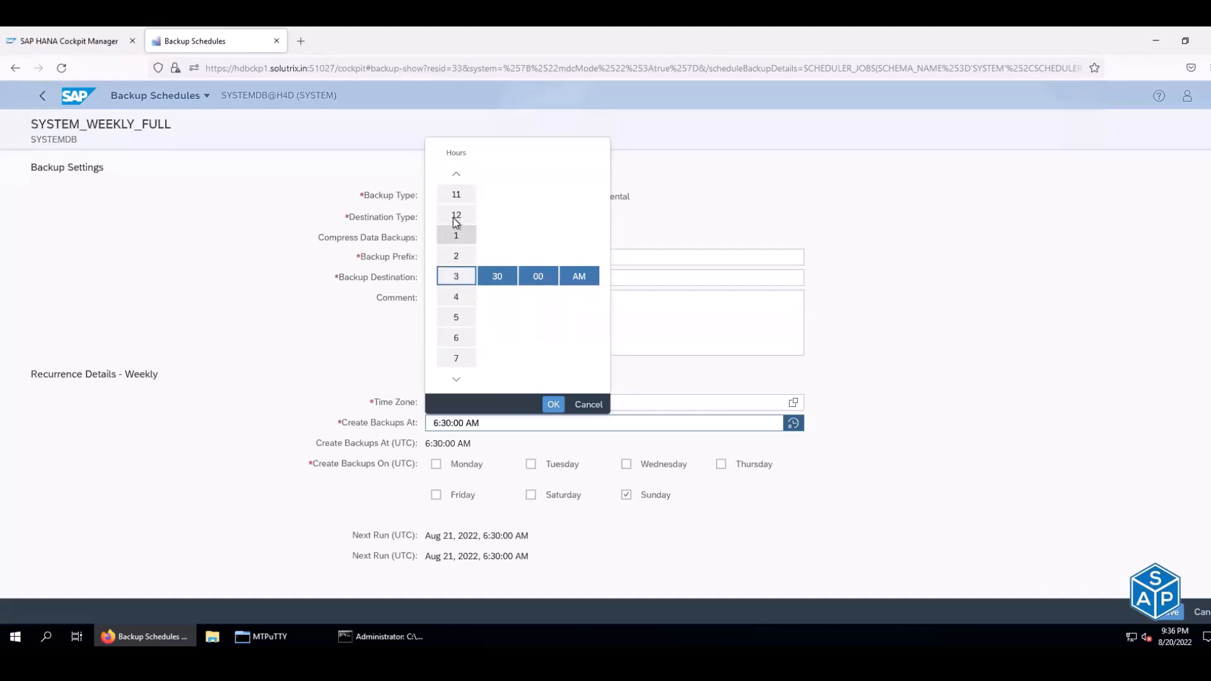
pyautogui.click(499, 278)
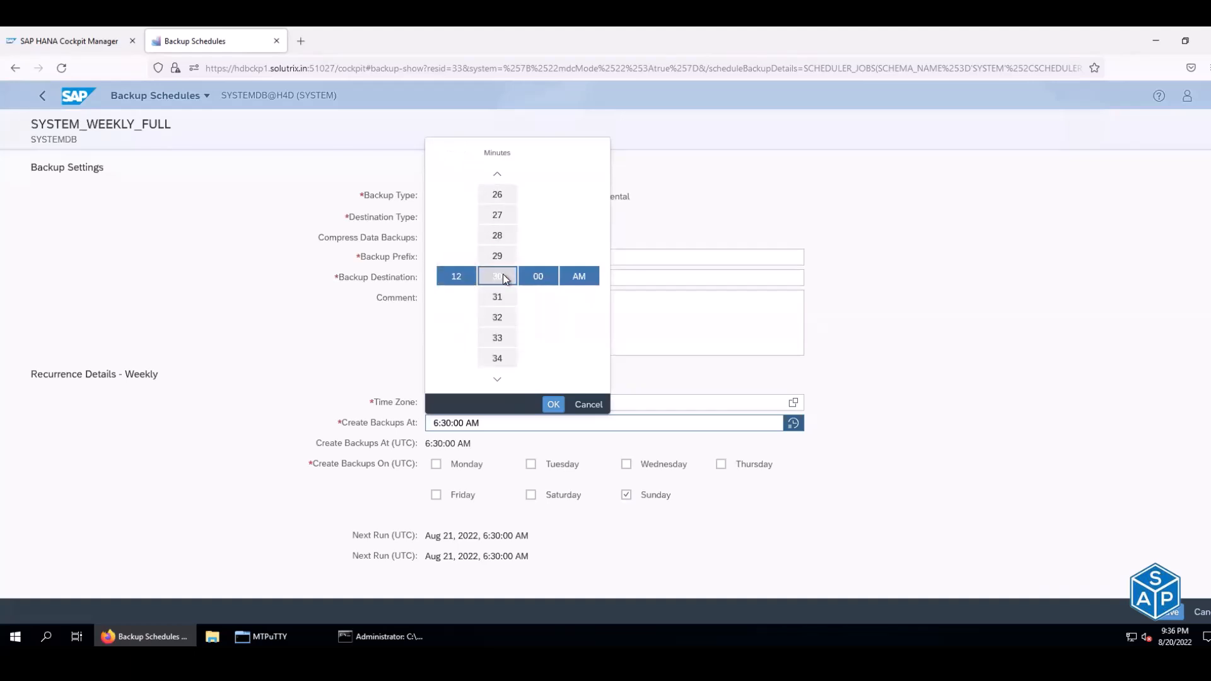
pyautogui.click(553, 404)
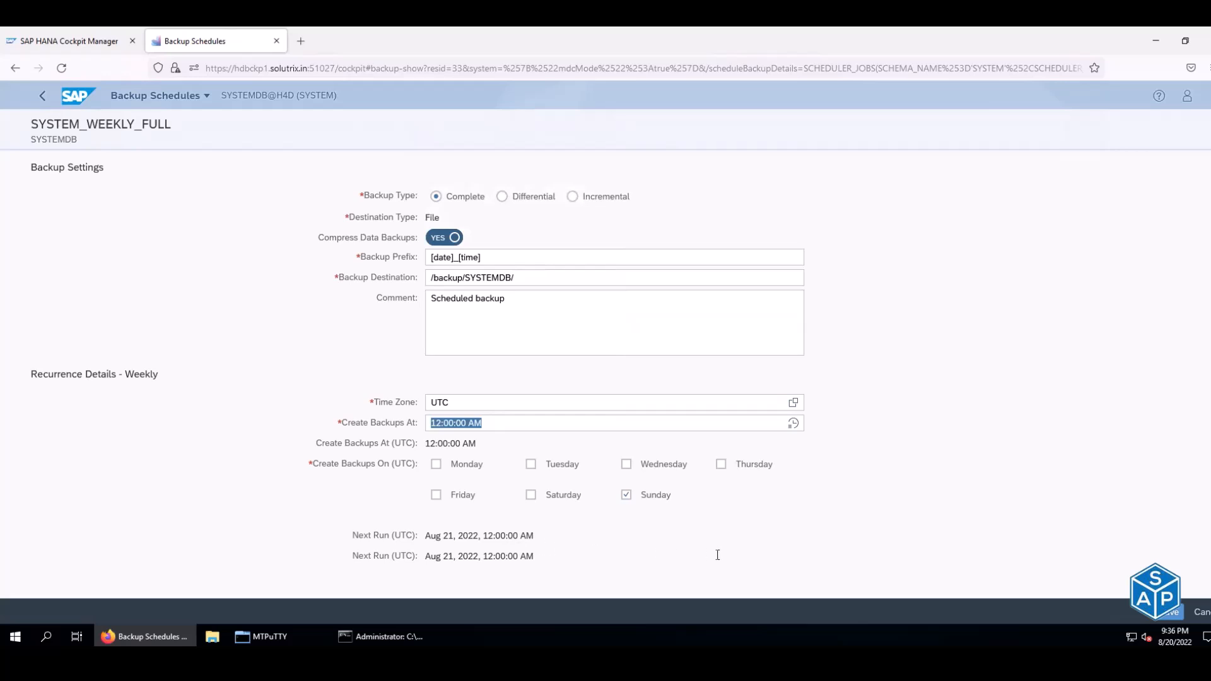
pyautogui.click(1172, 615)
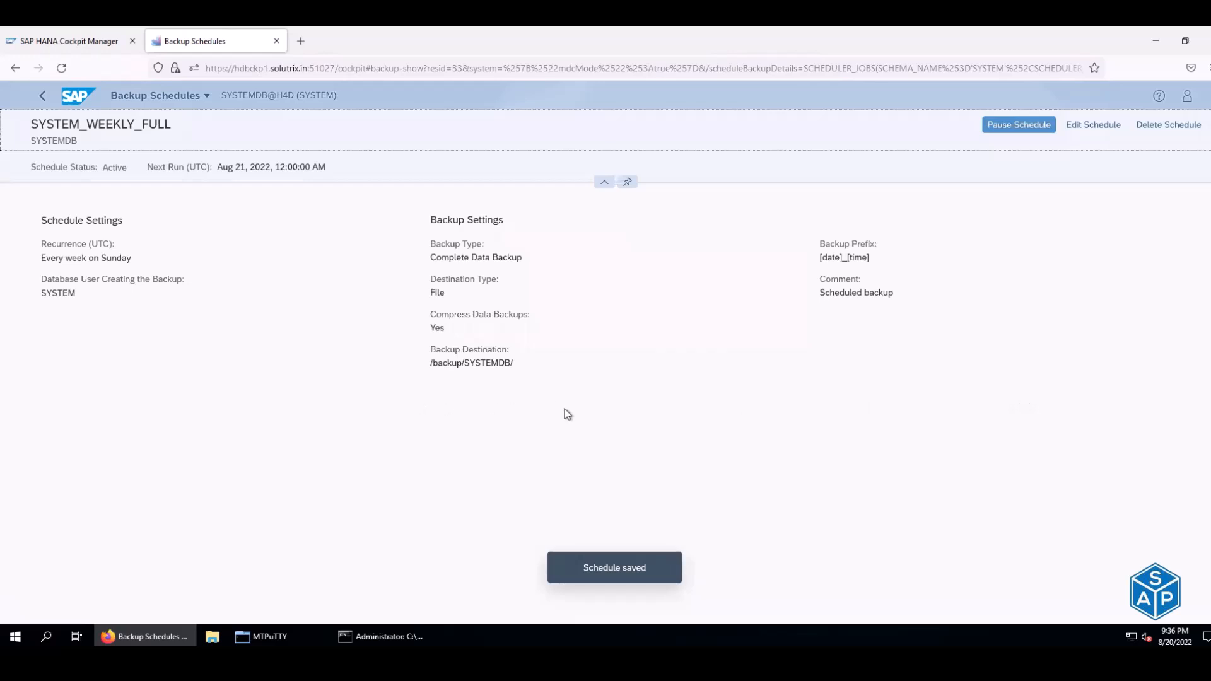
# - Reopen the schedule for editing, filter the Time Zone list to 'asia', then switch to MTPuTTY
pyautogui.click(1079, 129)
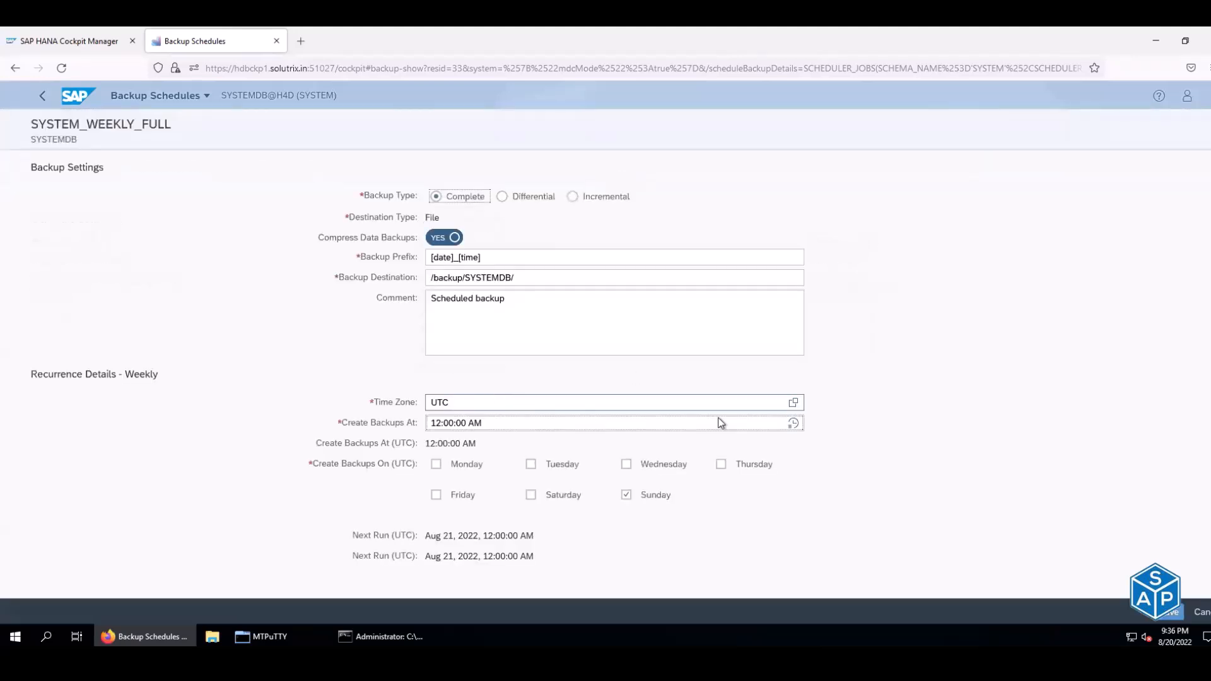
pyautogui.click(793, 402)
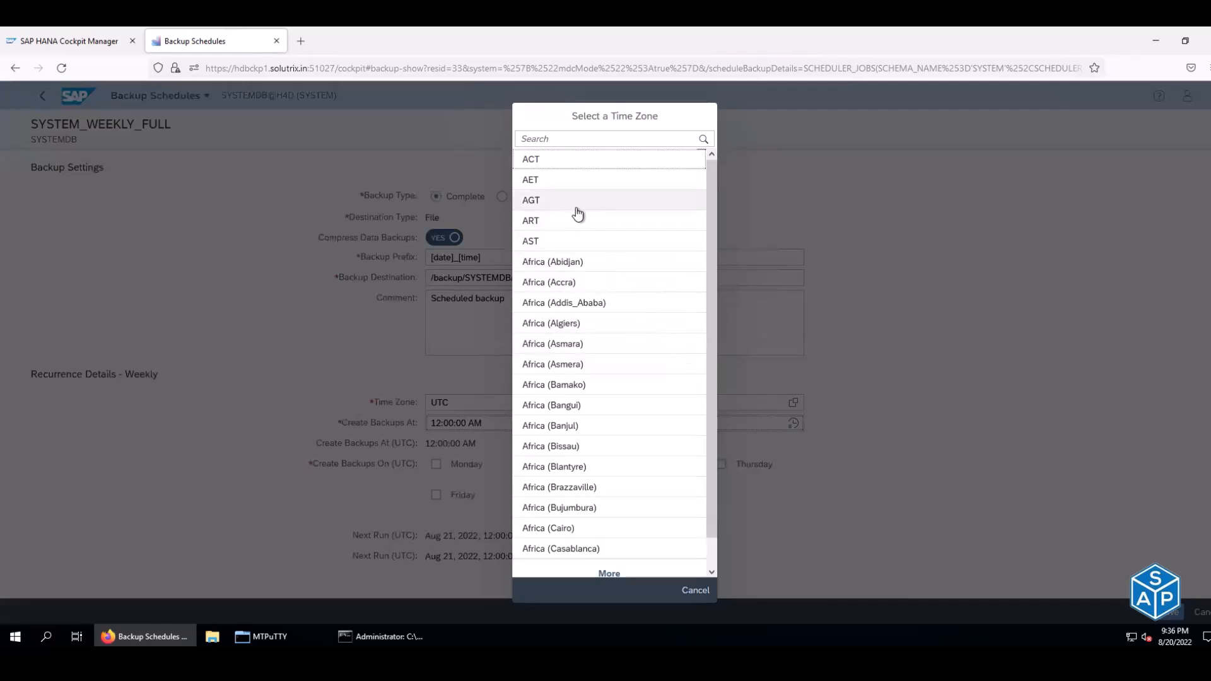
pyautogui.click(570, 138)
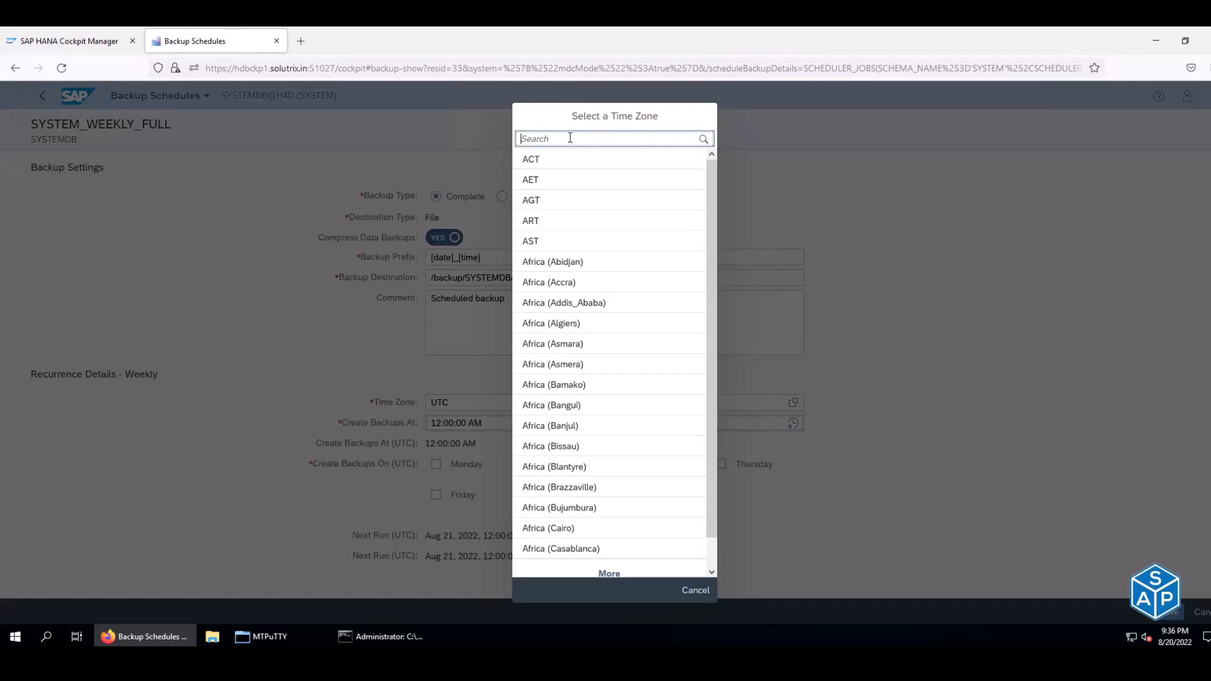
pyautogui.write('asia')
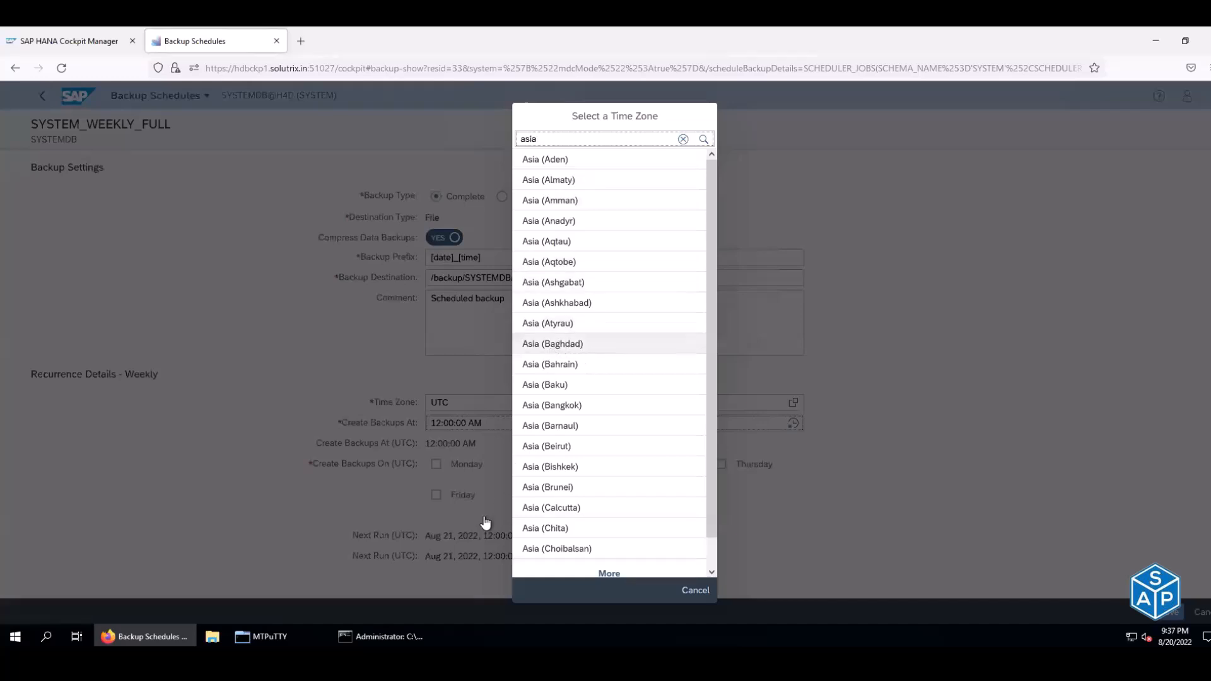
pyautogui.hotkey('alt', 'Tab')
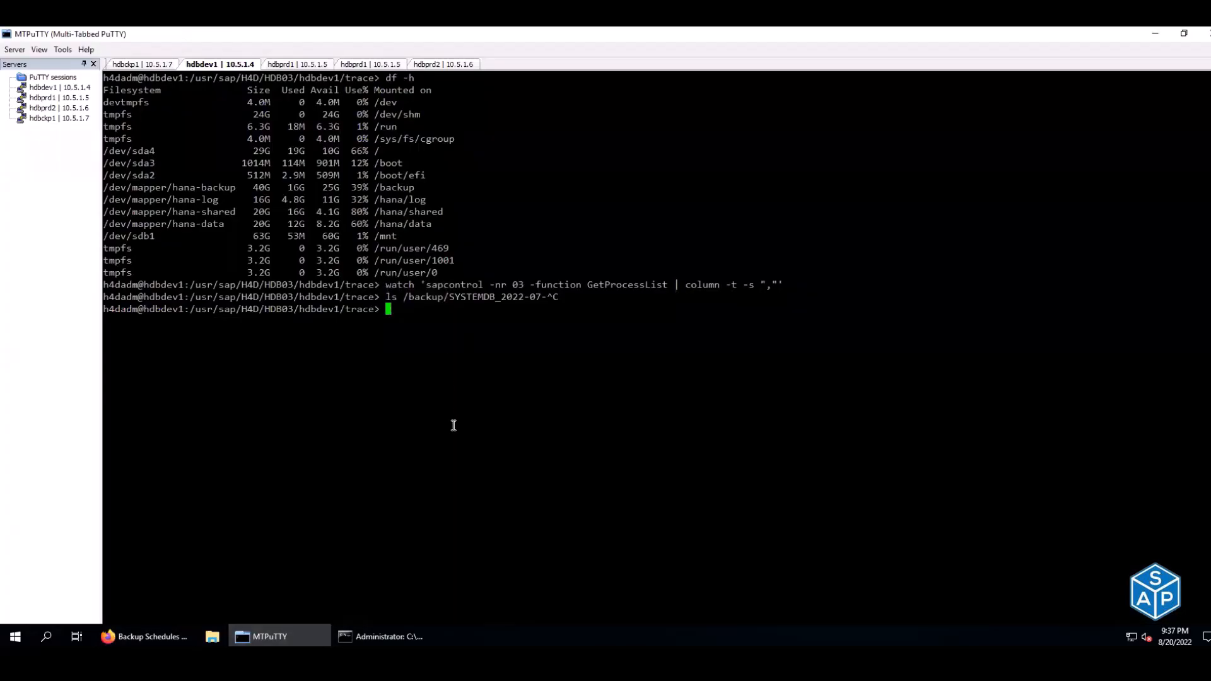
# - Clear the hdbckp1 terminal and log out of the database user session
pyautogui.write('tim')
pyautogui.press('BackSpace')
pyautogui.press('BackSpace')
pyautogui.press('BackSpace')
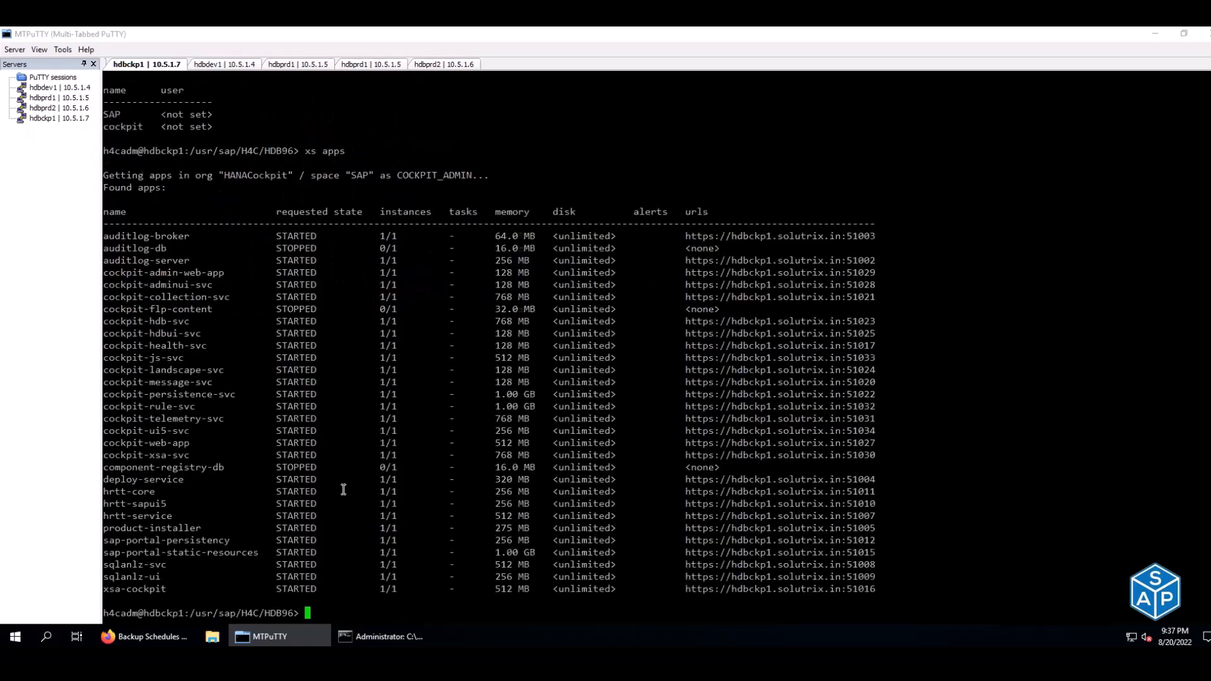
pyautogui.hotkey('ctrl', 'l')
pyautogui.hotkey('ctrl', 'd')
# - Run timedatectl to confirm the server time zone is Asia/Kolkata (IST, +0530), then return to Firefox
pyautogui.write('timdeda')
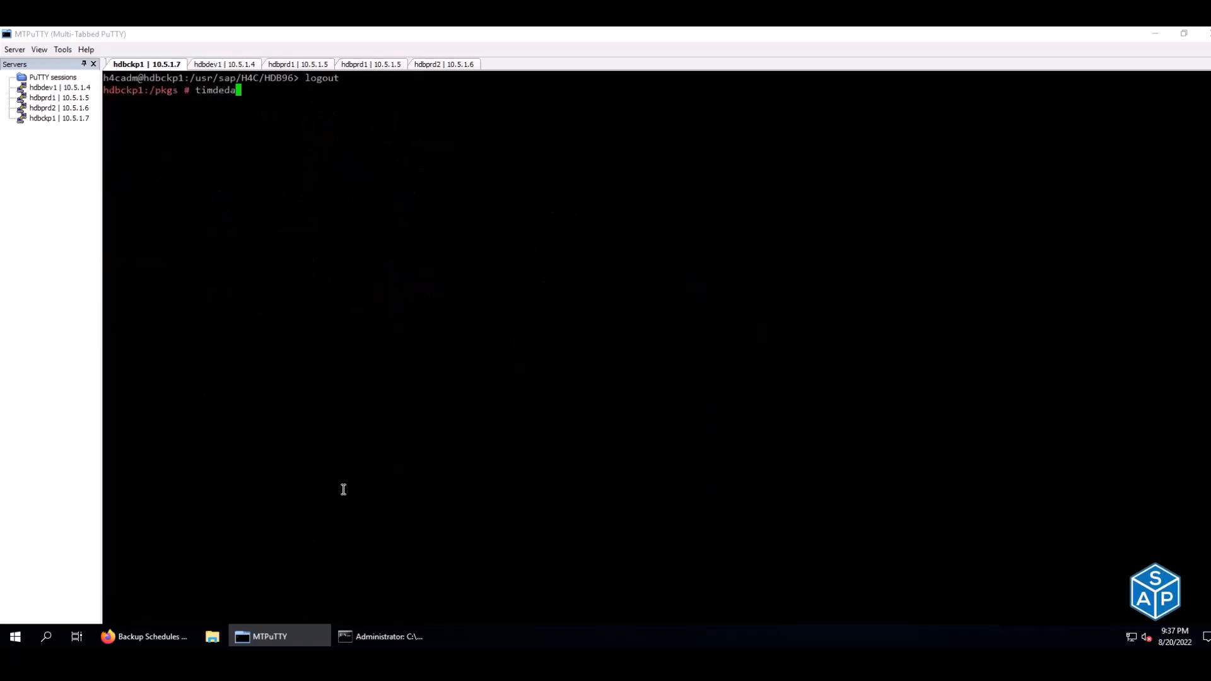
pyautogui.press('BackSpace')
pyautogui.press('BackSpace')
pyautogui.press('BackSpace')
pyautogui.press('BackSpace')
pyautogui.write('edate')
pyautogui.press('Tab')
pyautogui.press('Return')
pyautogui.moveTo(260, 128); pyautogui.dragTo(322, 138)
pyautogui.click(320, 138)
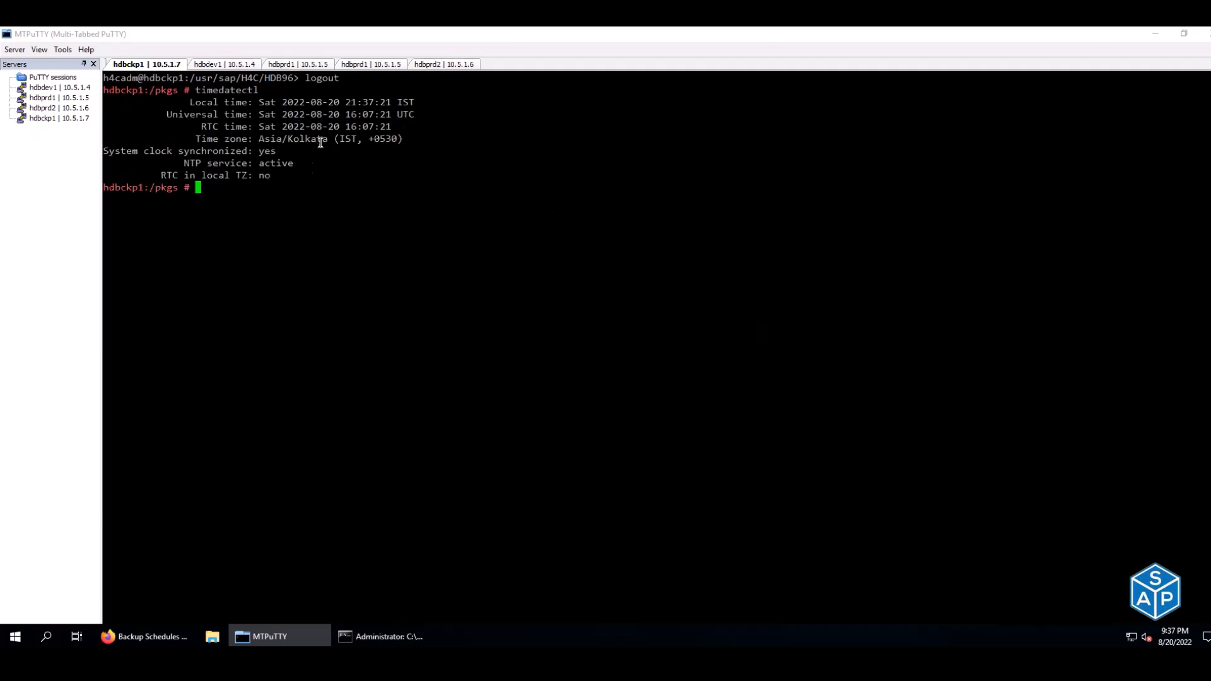
pyautogui.click(149, 638)
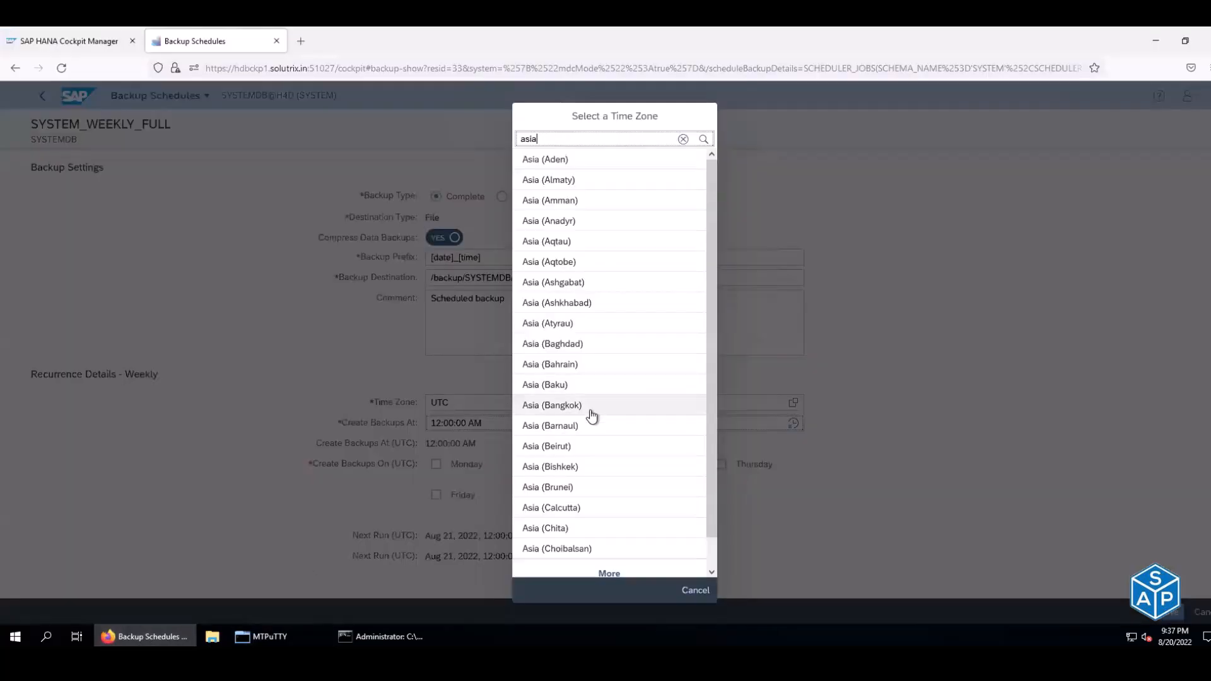
# - Search 'kol', pick Asia (Kolkata) and save the SYSTEM_WEEKLY_FULL schedule
pyautogui.scroll(-1, 592, 416)
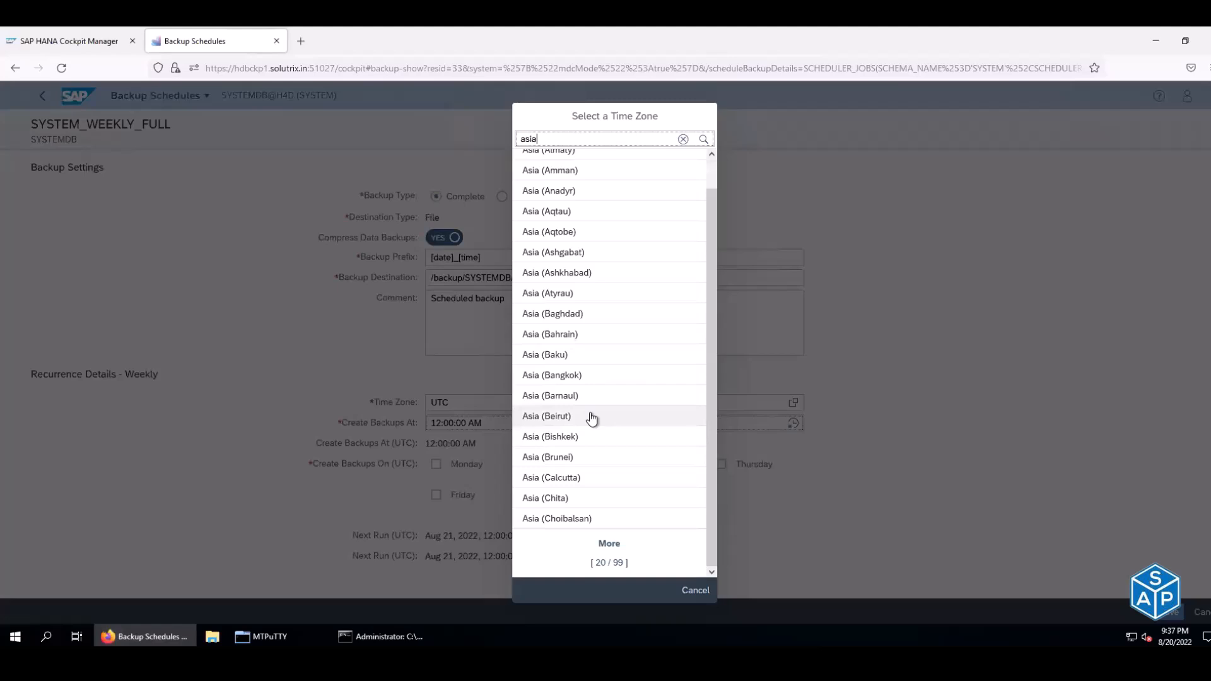
pyautogui.scroll(1, 591, 416)
pyautogui.press('BackSpace')
pyautogui.press('BackSpace')
pyautogui.write('ko')
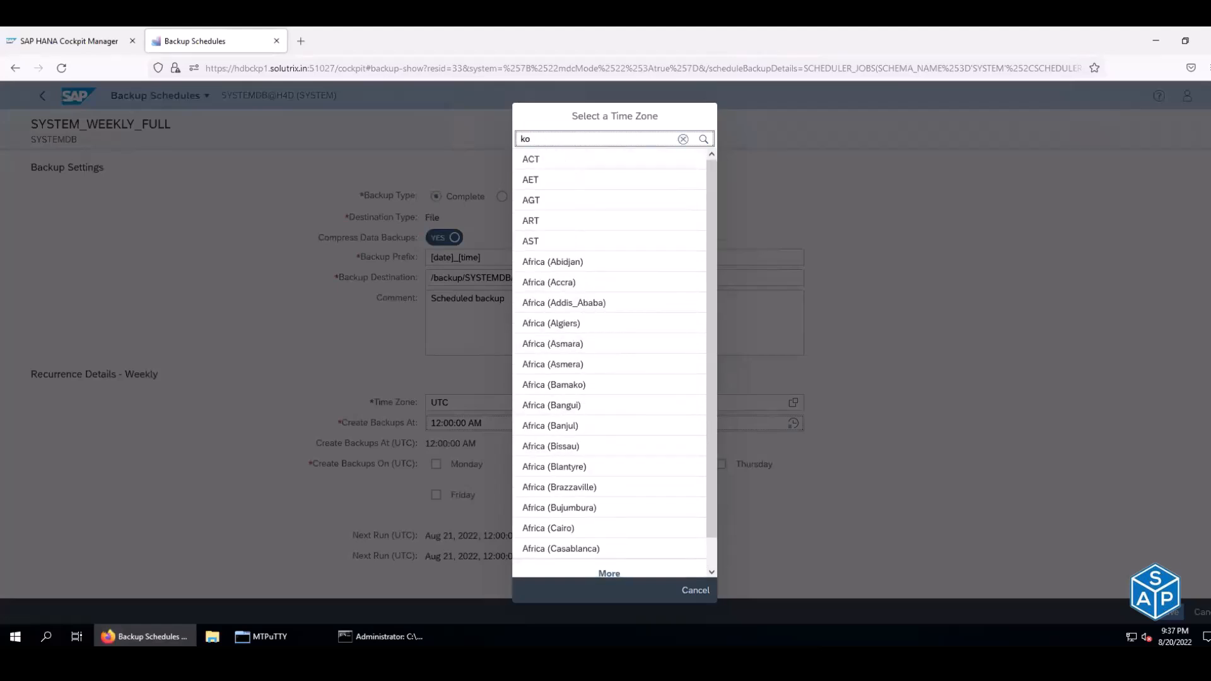
pyautogui.write('l')
pyautogui.click(543, 160)
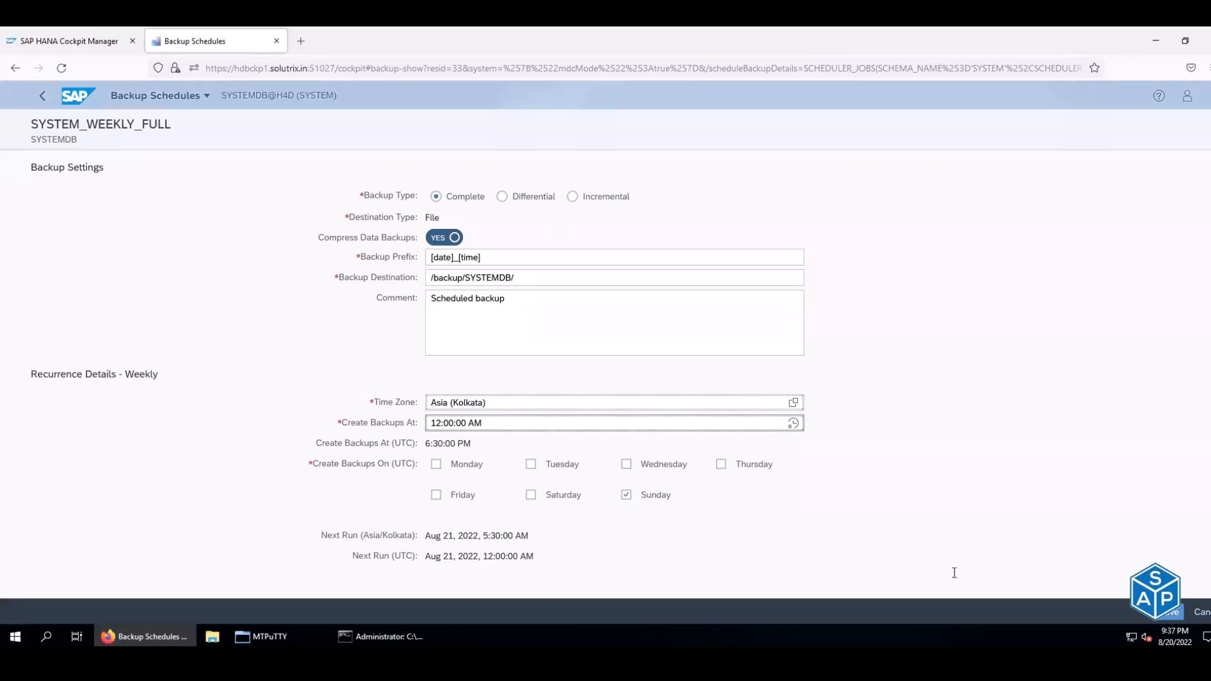
pyautogui.click(1165, 615)
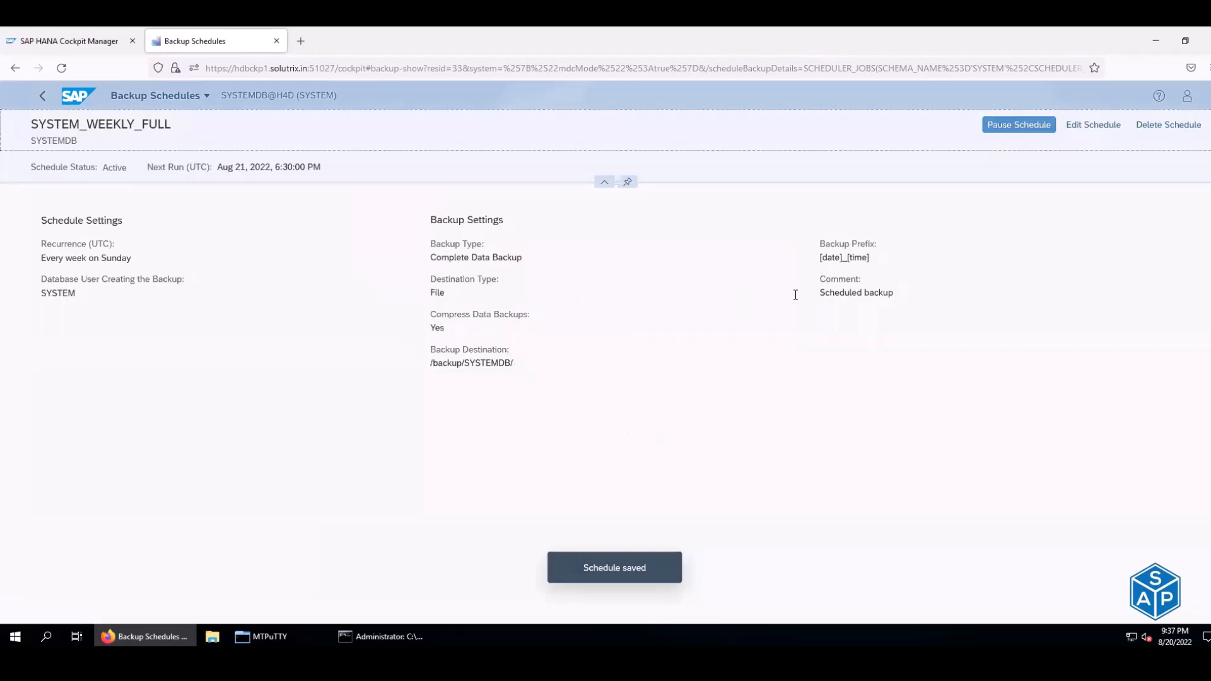
# - Highlight the UTC recurrence and next run time, then return to the backup calendar
pyautogui.moveTo(72, 258); pyautogui.dragTo(106, 243)
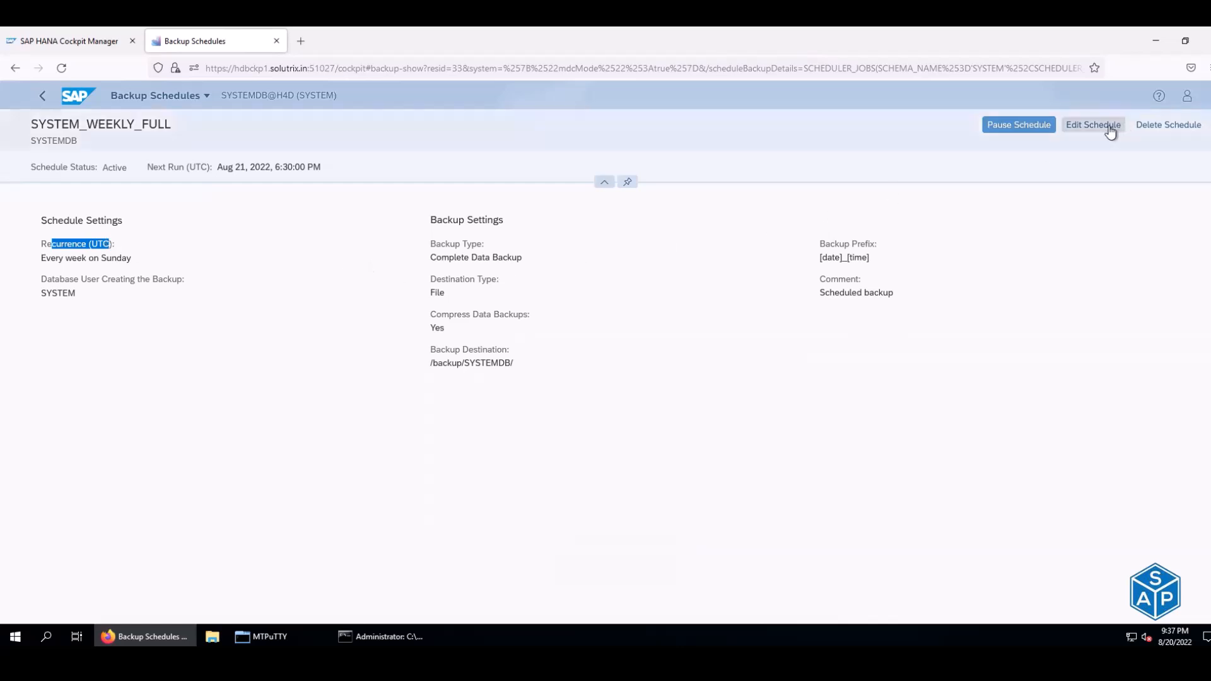
pyautogui.moveTo(248, 167); pyautogui.dragTo(300, 167)
pyautogui.click(20, 71)
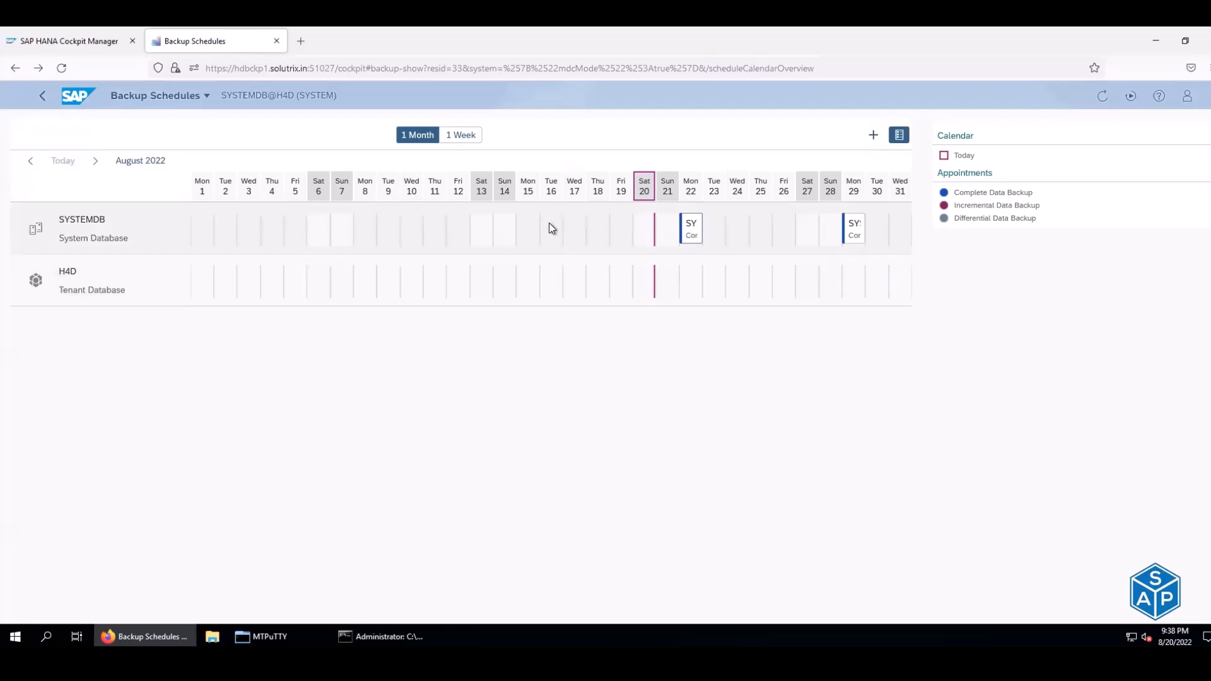
# - Inspect the SYSTEMDB full backup details on Mon 22 and close them
pyautogui.click(691, 233)
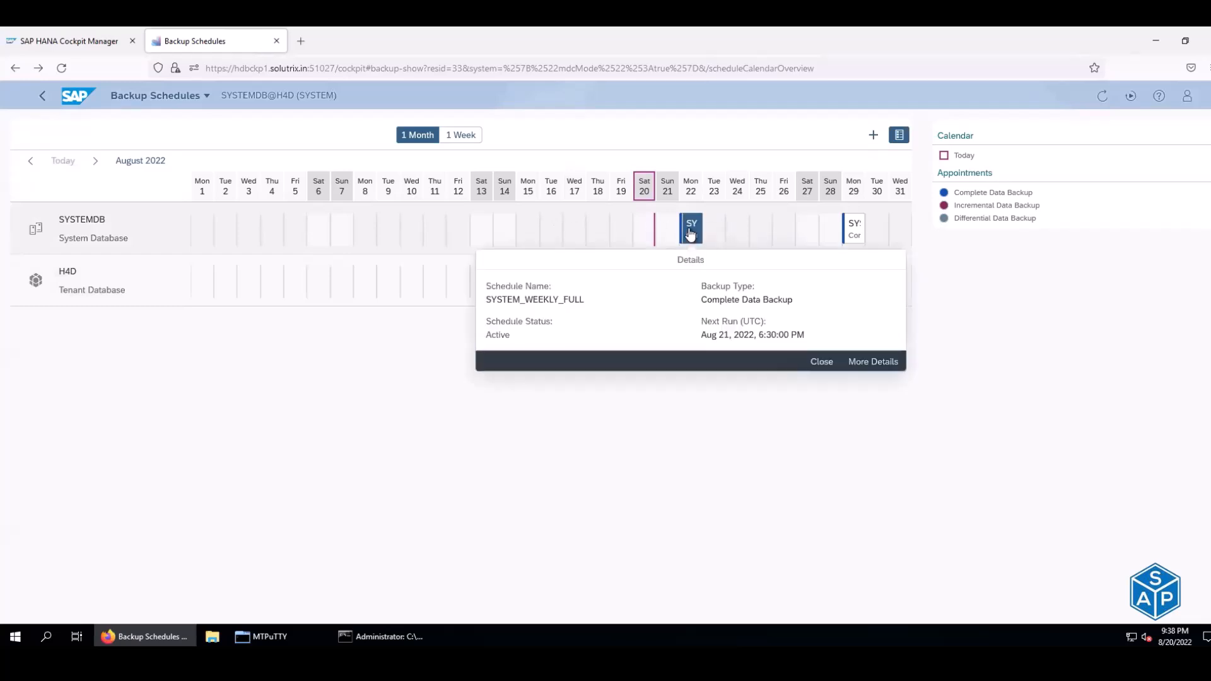
pyautogui.moveTo(488, 299); pyautogui.dragTo(584, 301)
pyautogui.click(598, 435)
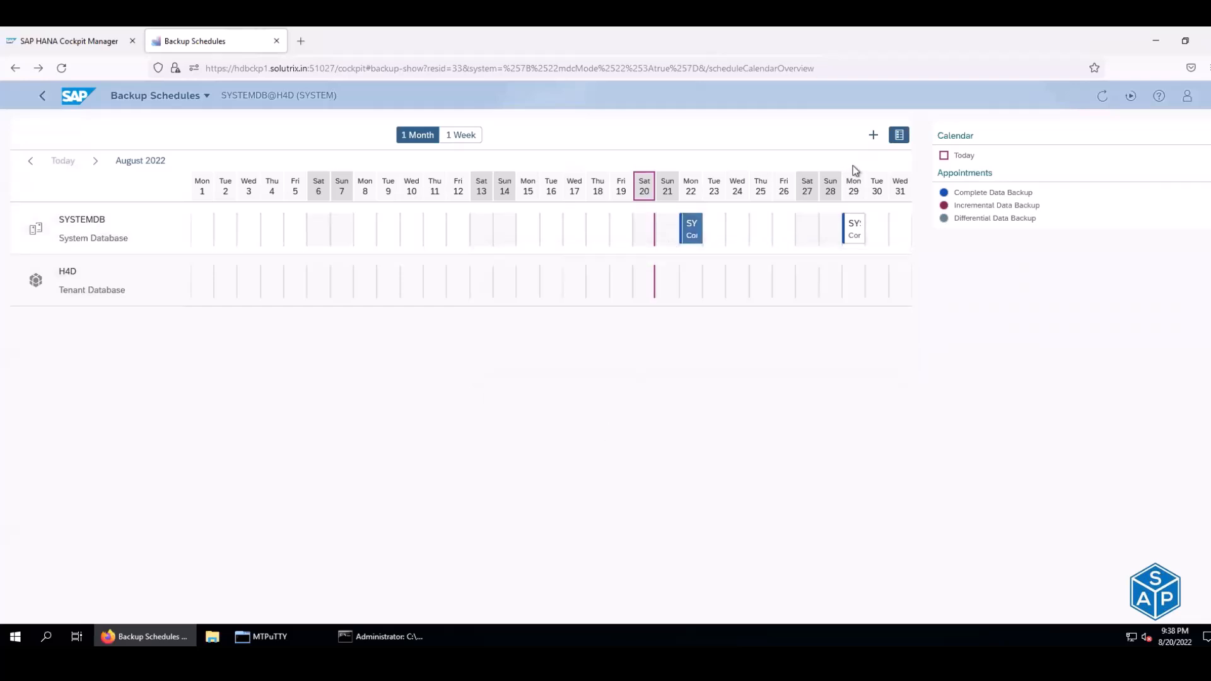
# - Start a new backup schedule for tenant H4D named TENANT_WEEKLY_FULL
pyautogui.click(871, 138)
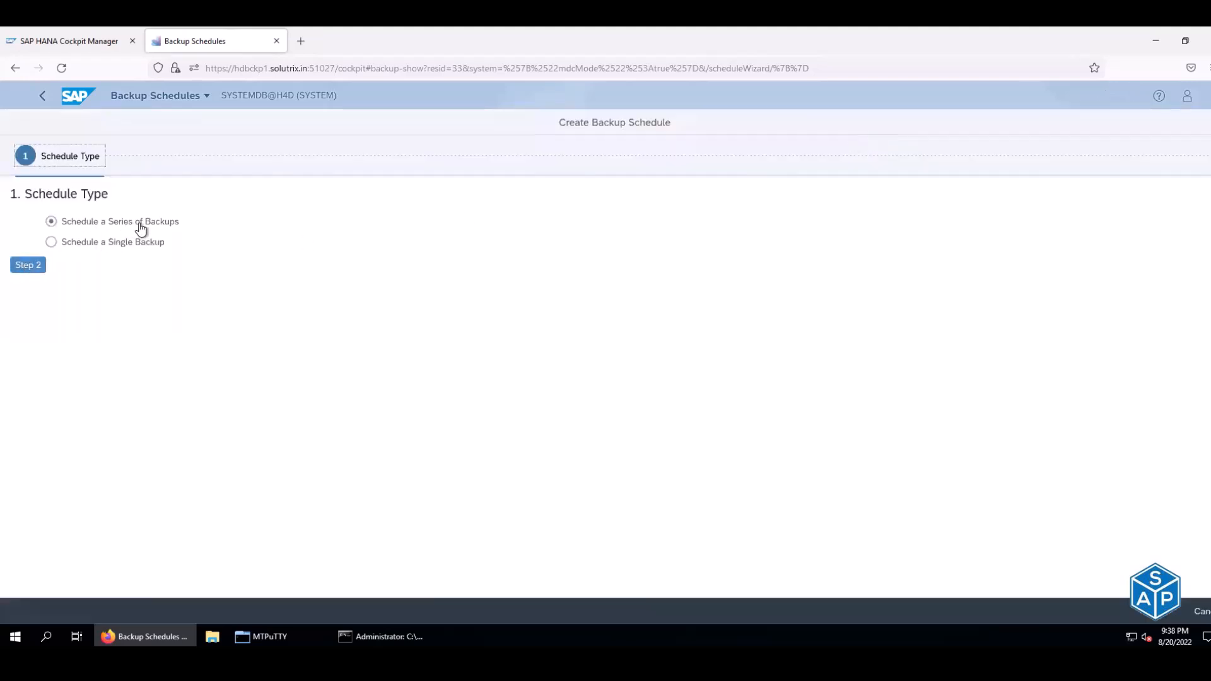
pyautogui.click(39, 264)
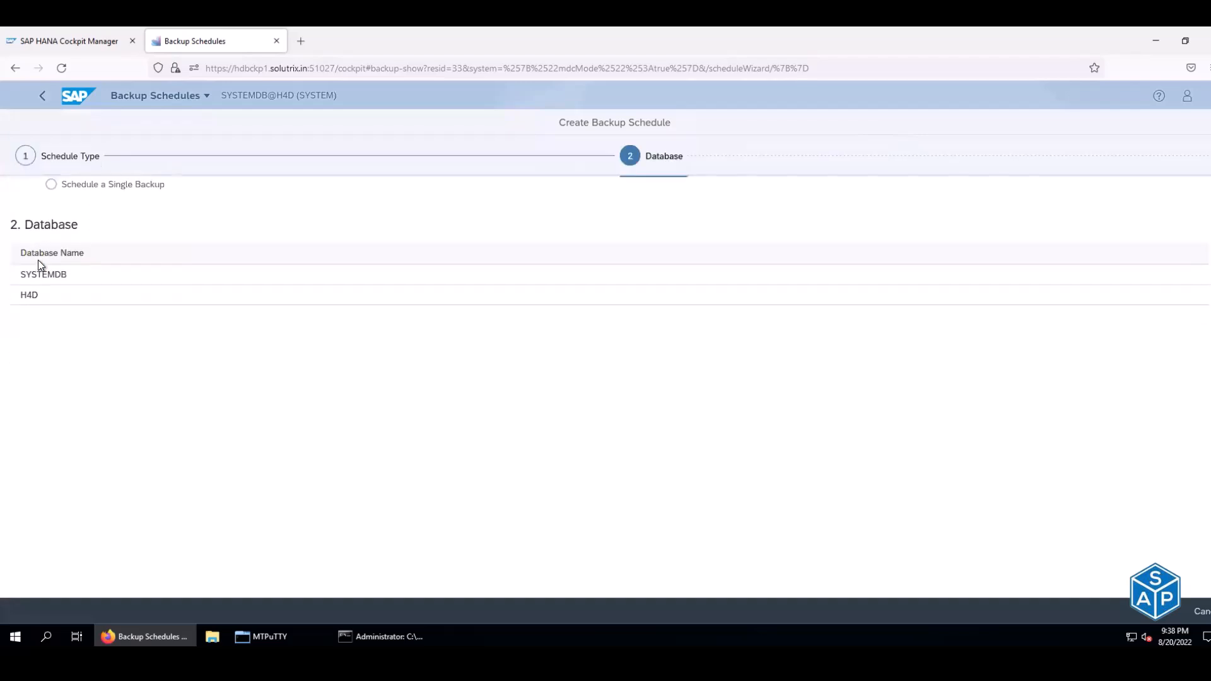
pyautogui.click(59, 264)
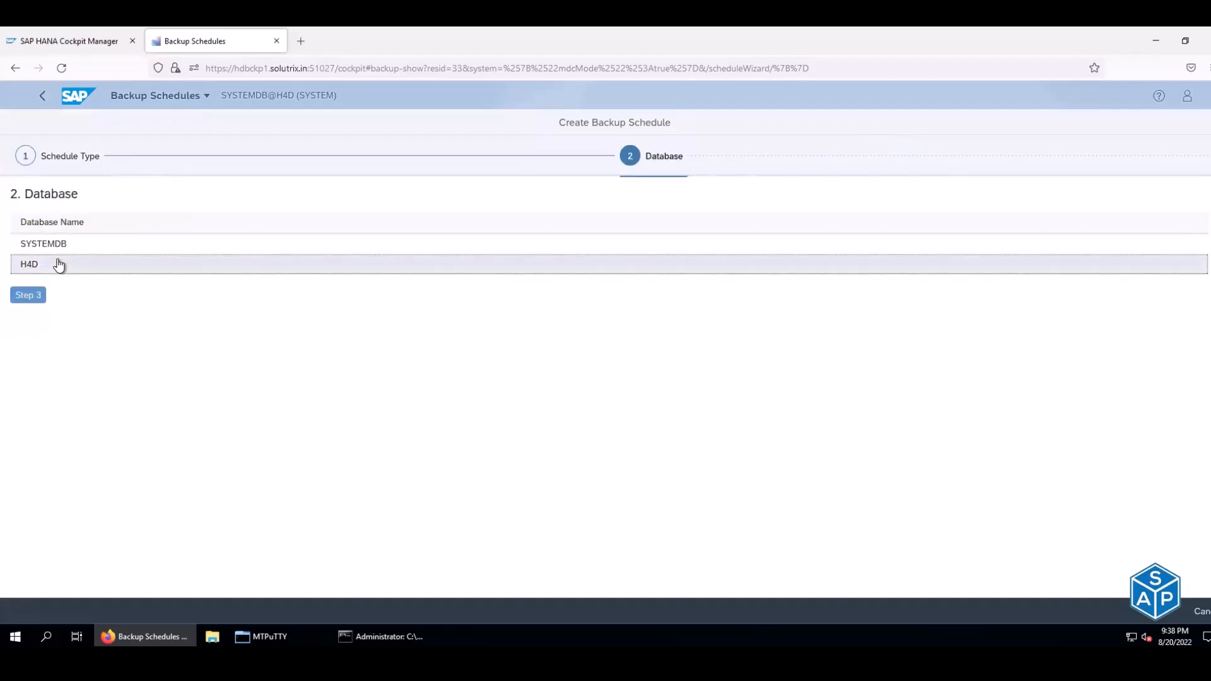
pyautogui.click(36, 296)
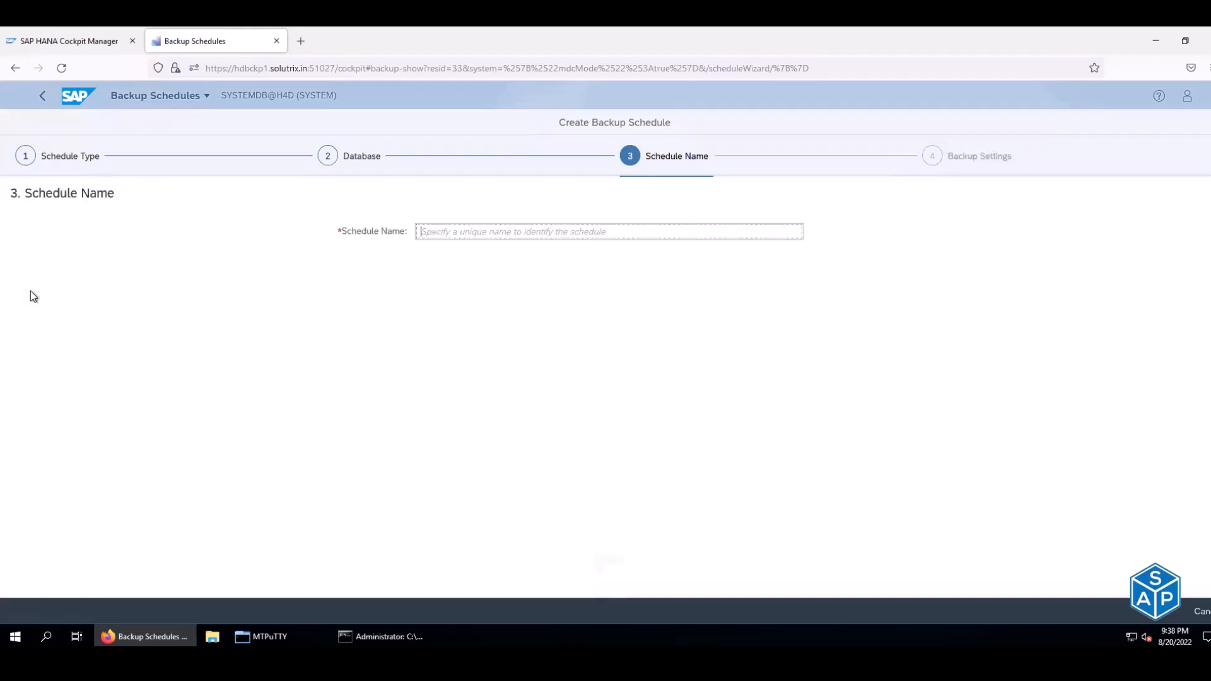
pyautogui.write('TENANT_WEEKLY_FULL')
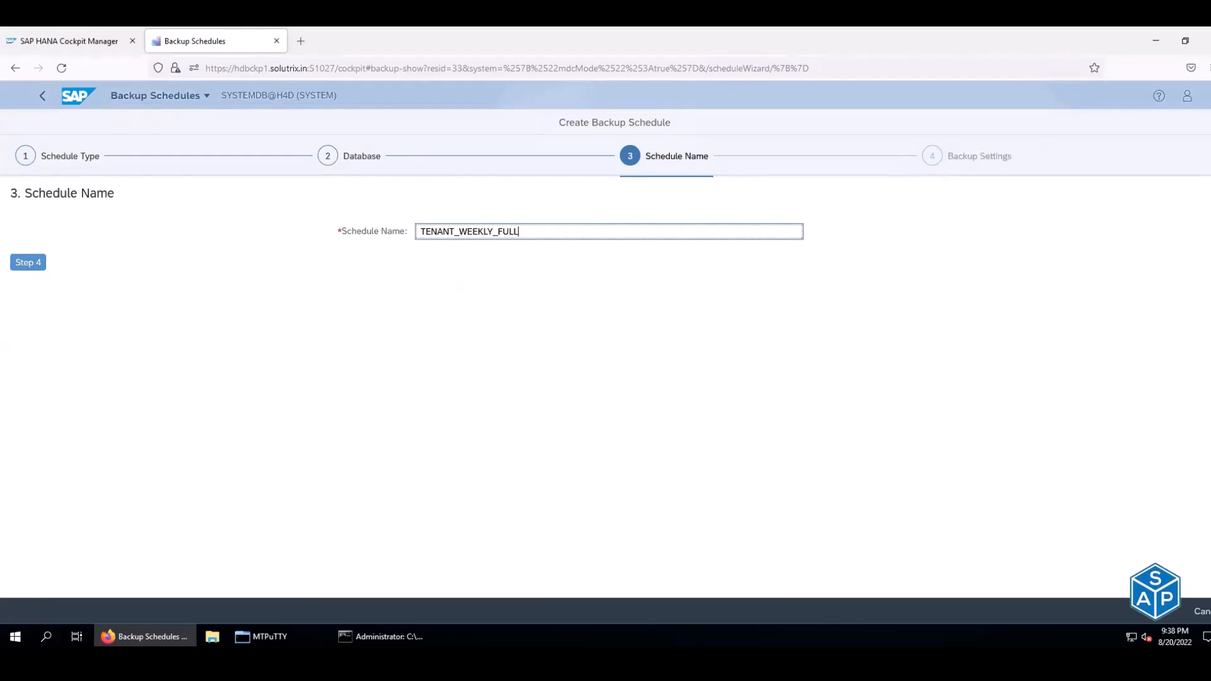
# - Enable compression for the complete data backups and proceed to the recurrence pattern
pyautogui.click(16, 265)
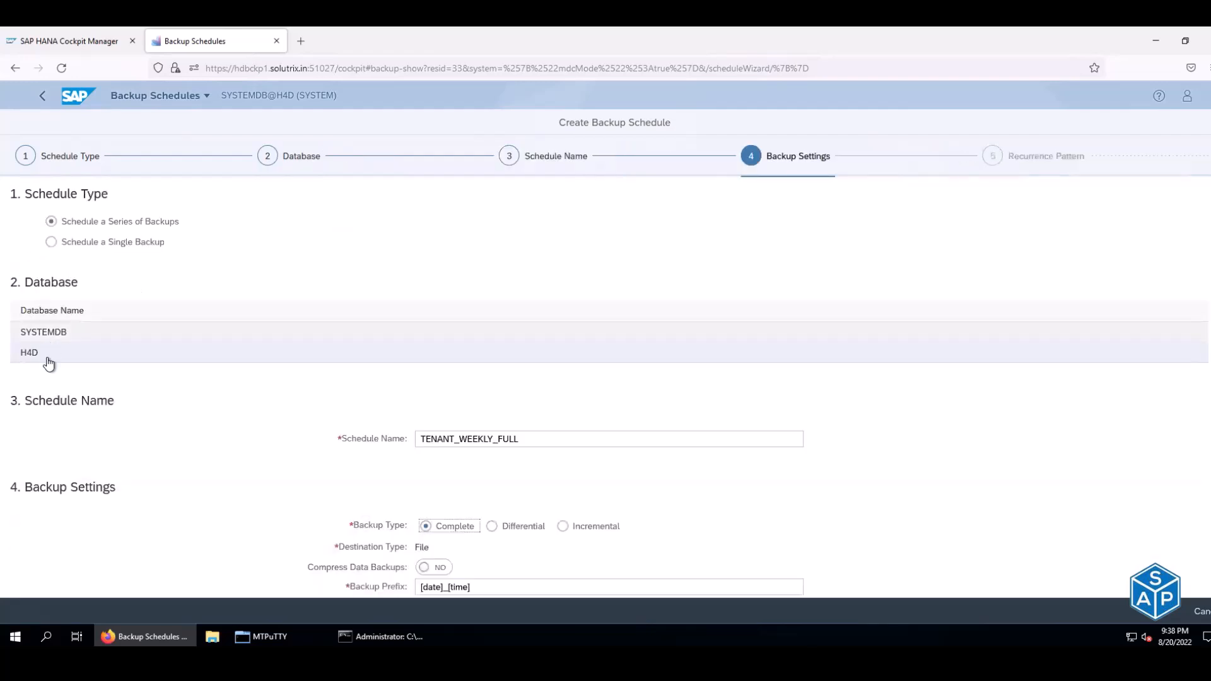
pyautogui.scroll(-2, 462, 424)
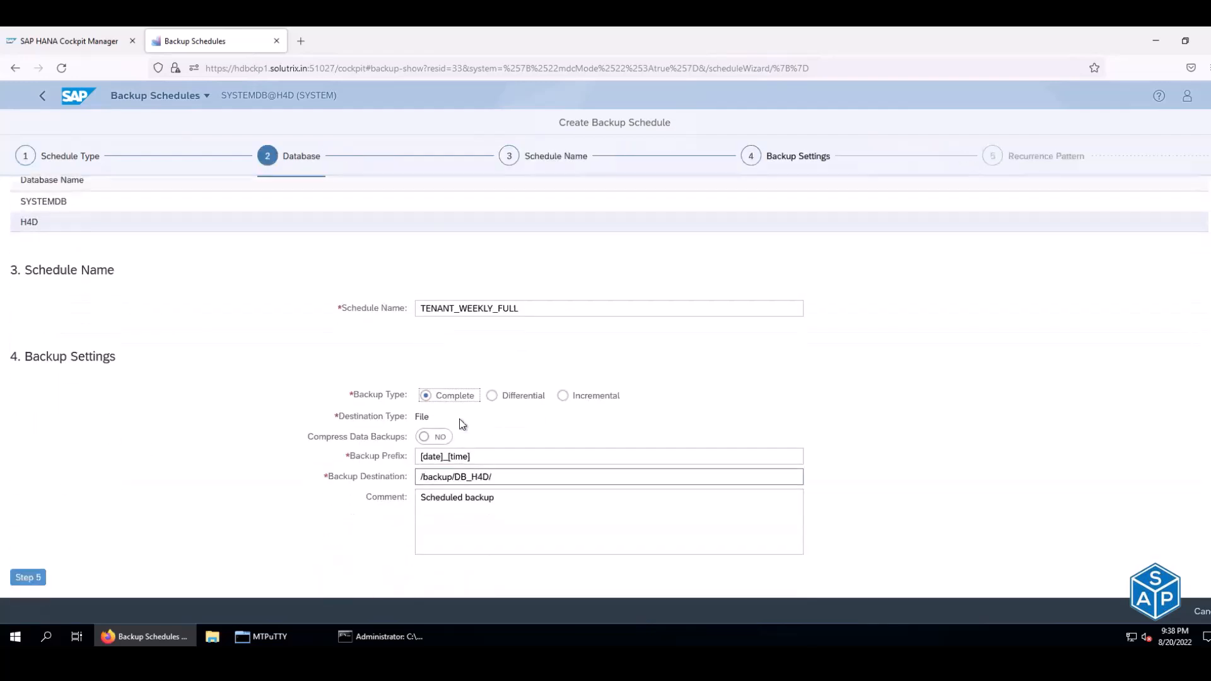
pyautogui.click(438, 437)
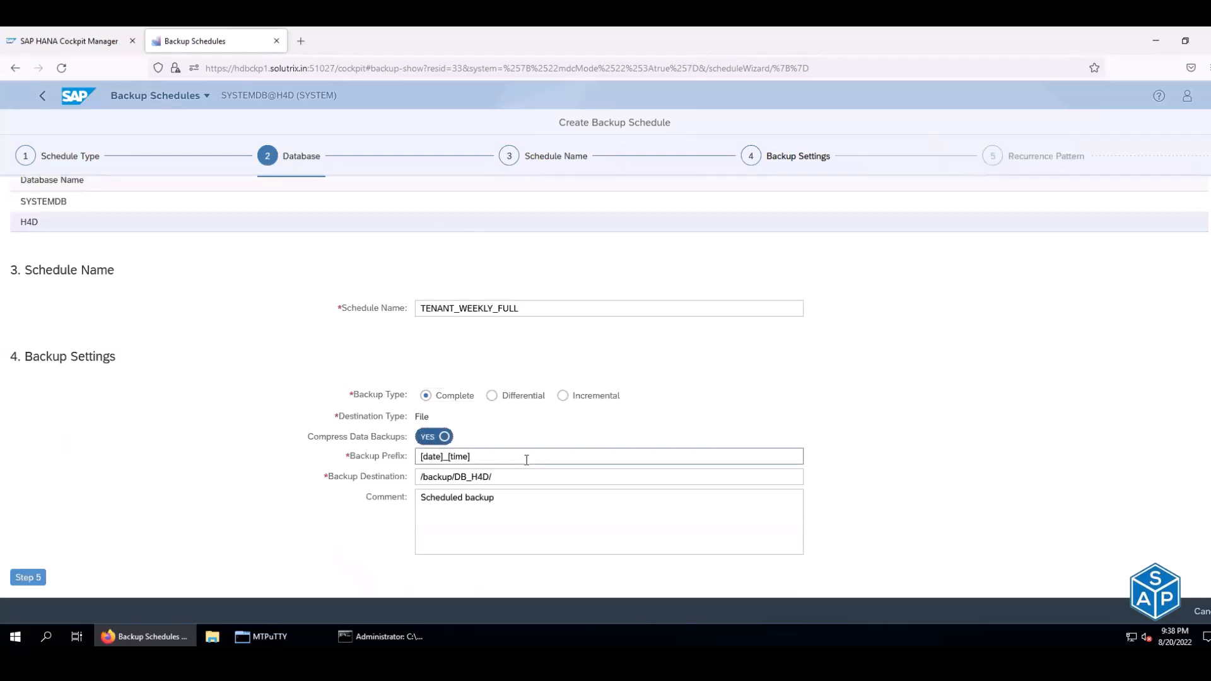
pyautogui.scroll(-2, 526, 460)
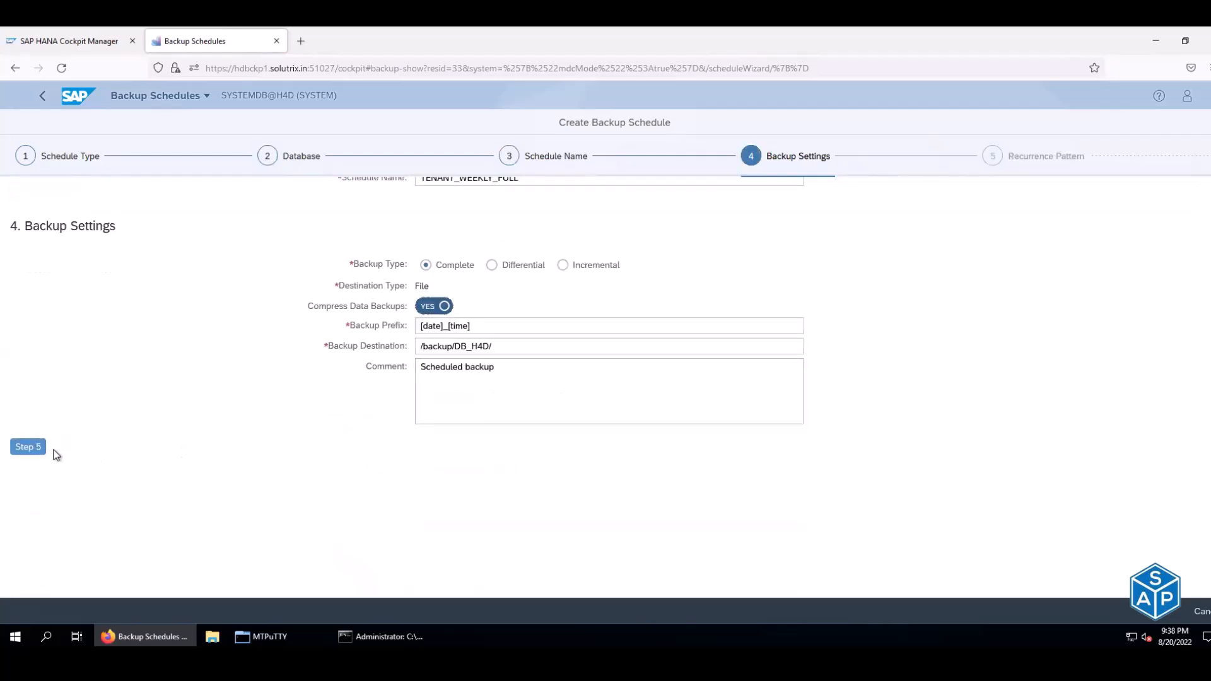
pyautogui.click(33, 445)
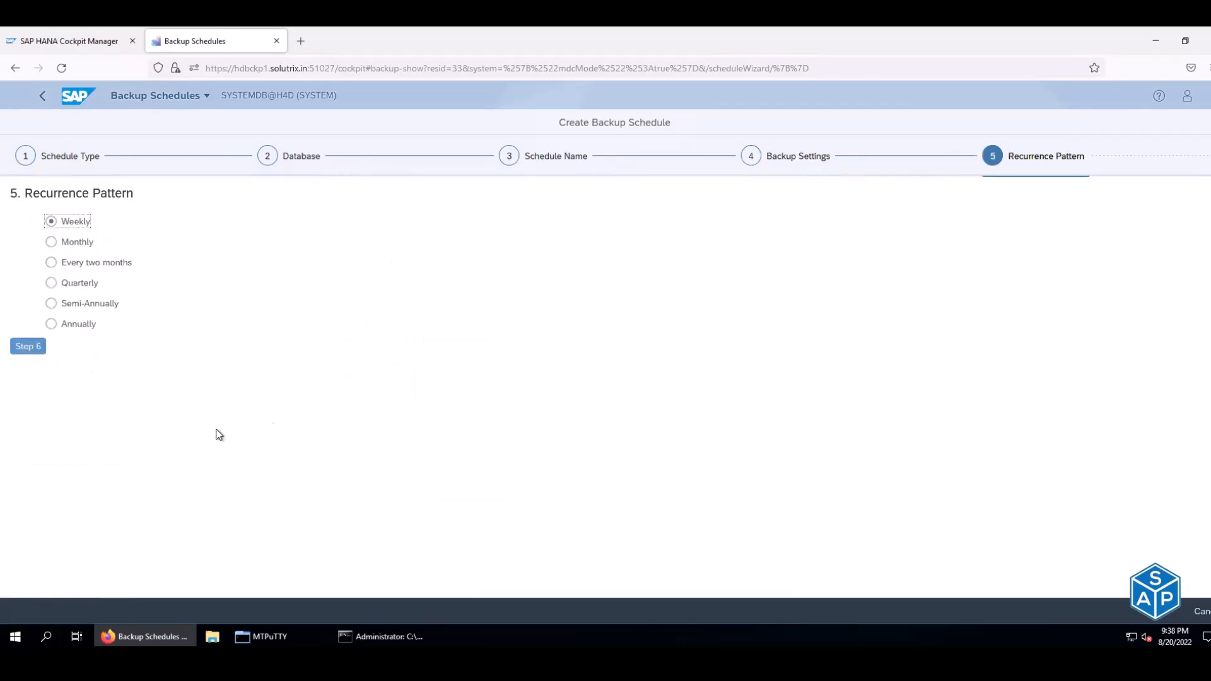
# - Schedule the backup weekly on Sundays in the Asia (Kolkata) time zone
pyautogui.click(31, 346)
pyautogui.click(616, 303)
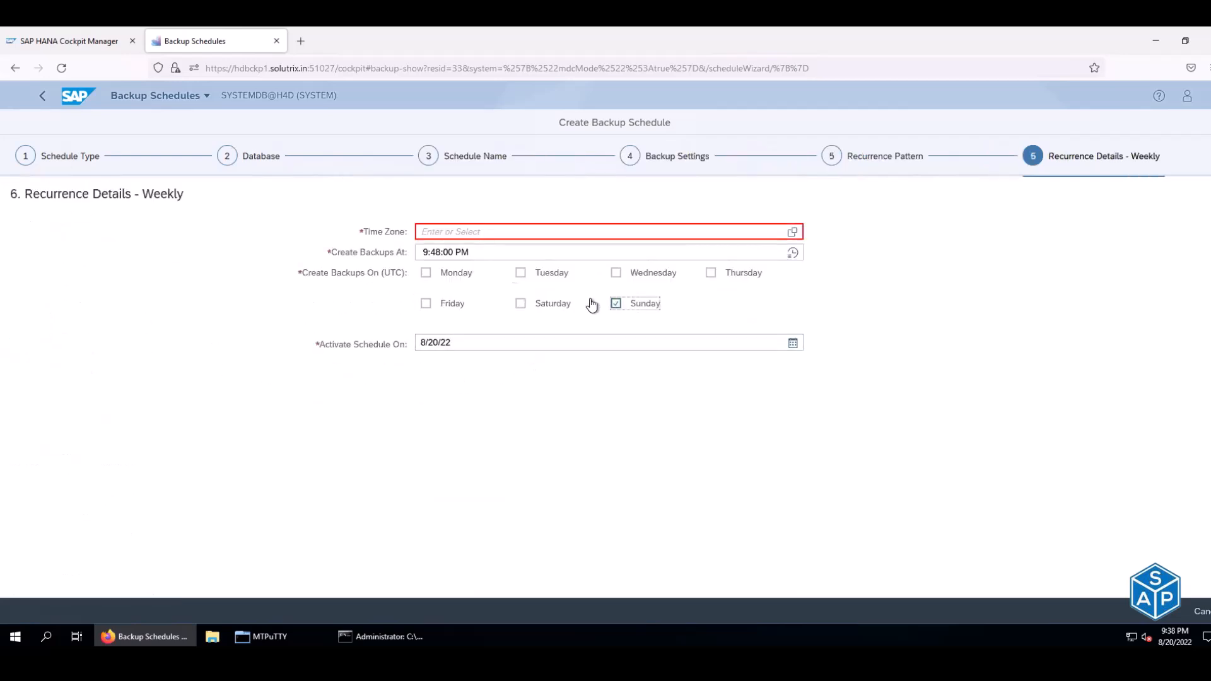
pyautogui.click(666, 238)
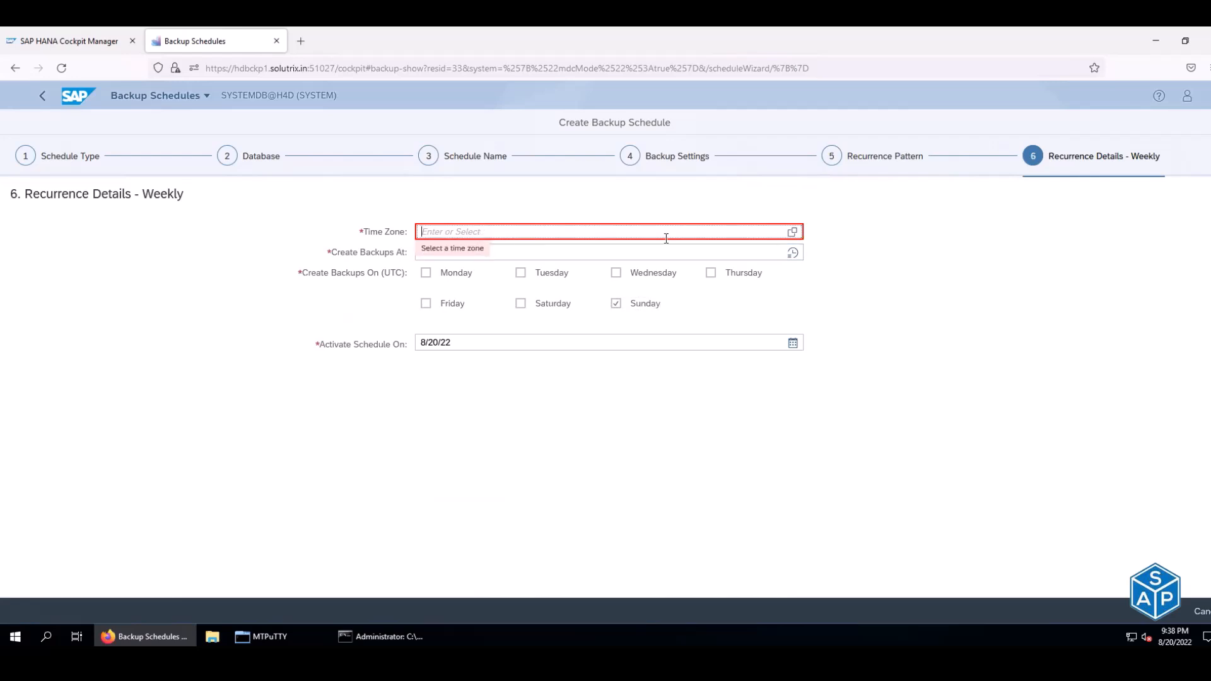
pyautogui.click(792, 233)
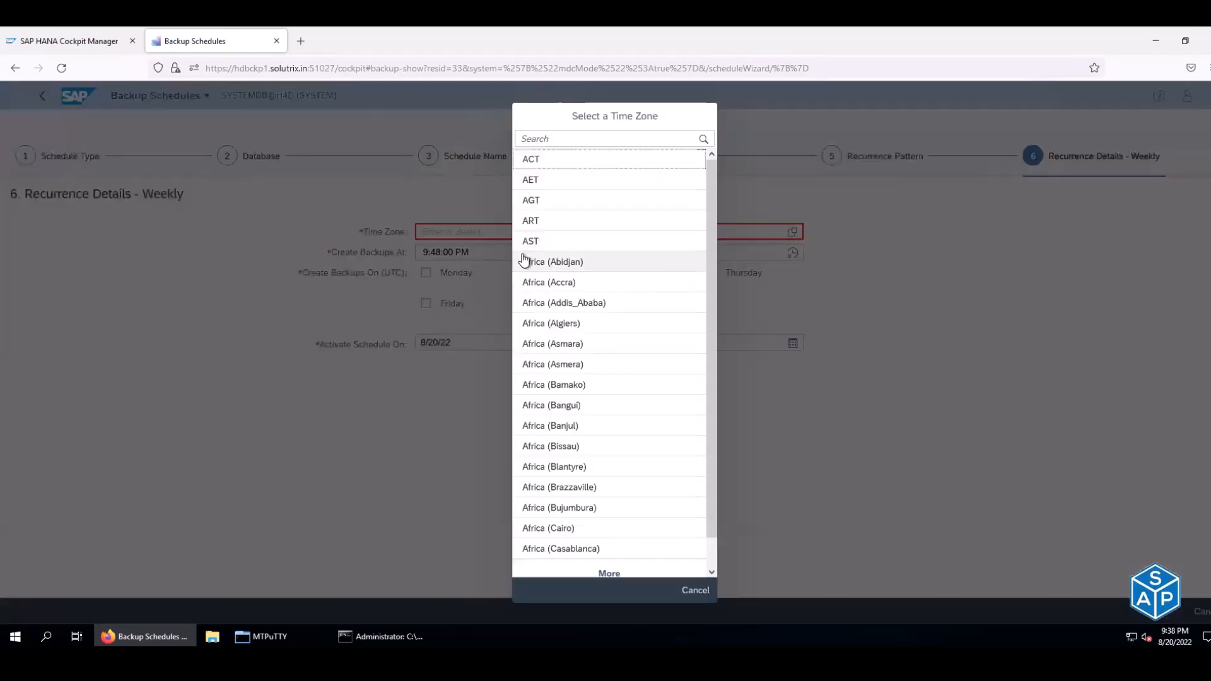
pyautogui.click(568, 138)
pyautogui.write('k')
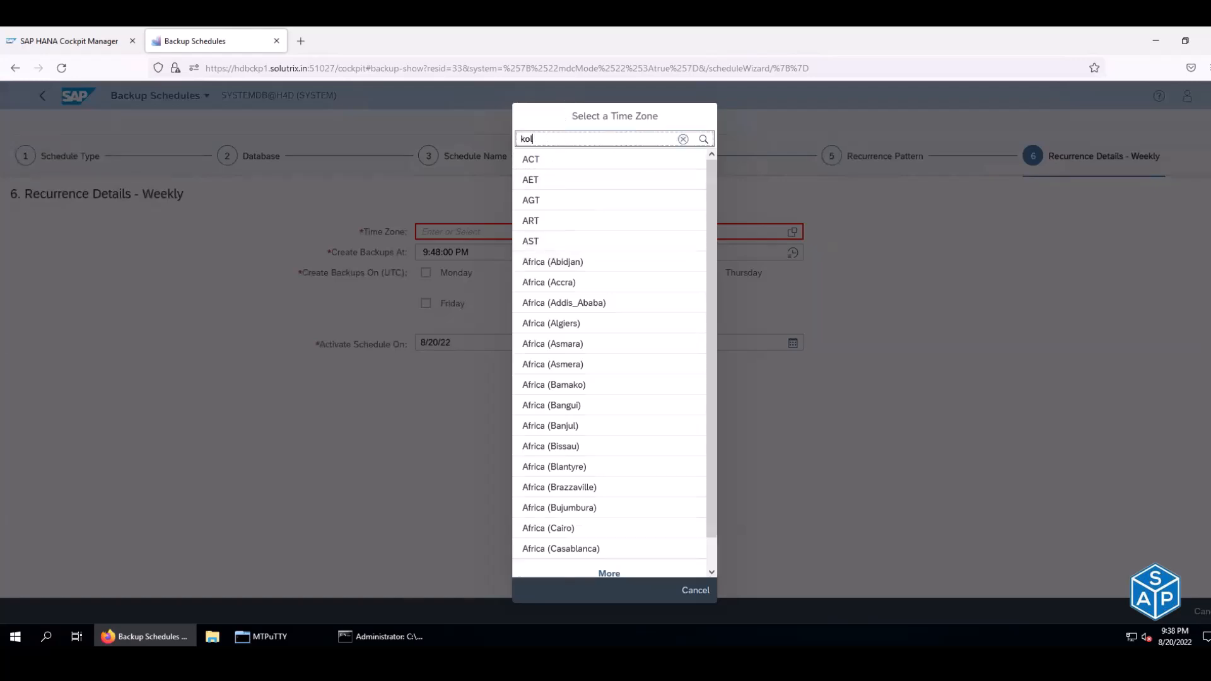
pyautogui.write('ol')
pyautogui.click(577, 162)
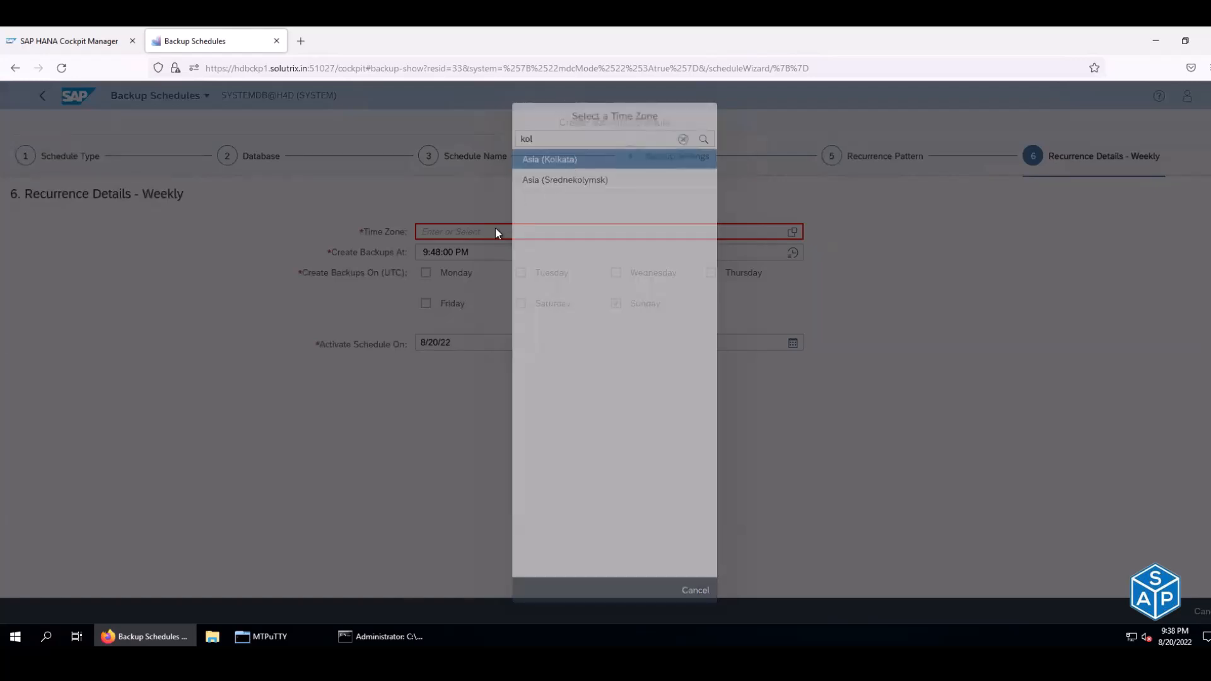
# - Set the backup time to 12:00:00 AM and go to the review
pyautogui.click(792, 252)
pyautogui.click(446, 400)
pyautogui.click(445, 460)
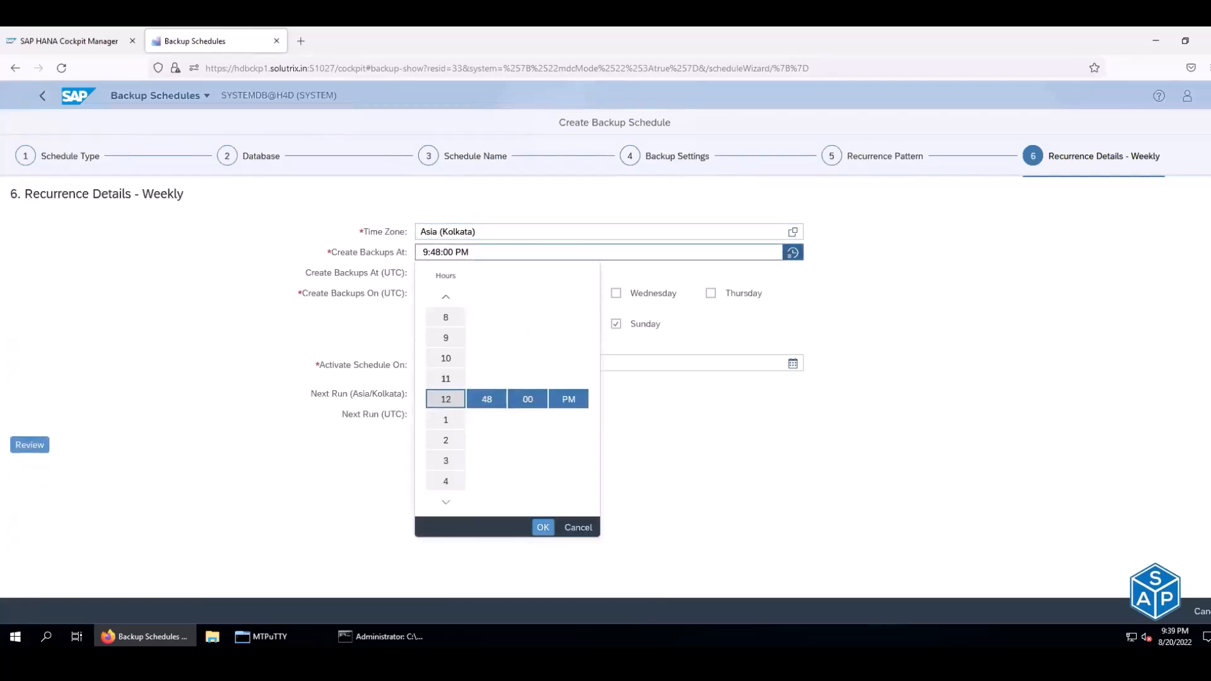
pyautogui.click(487, 400)
pyautogui.scroll(-12, 487, 399)
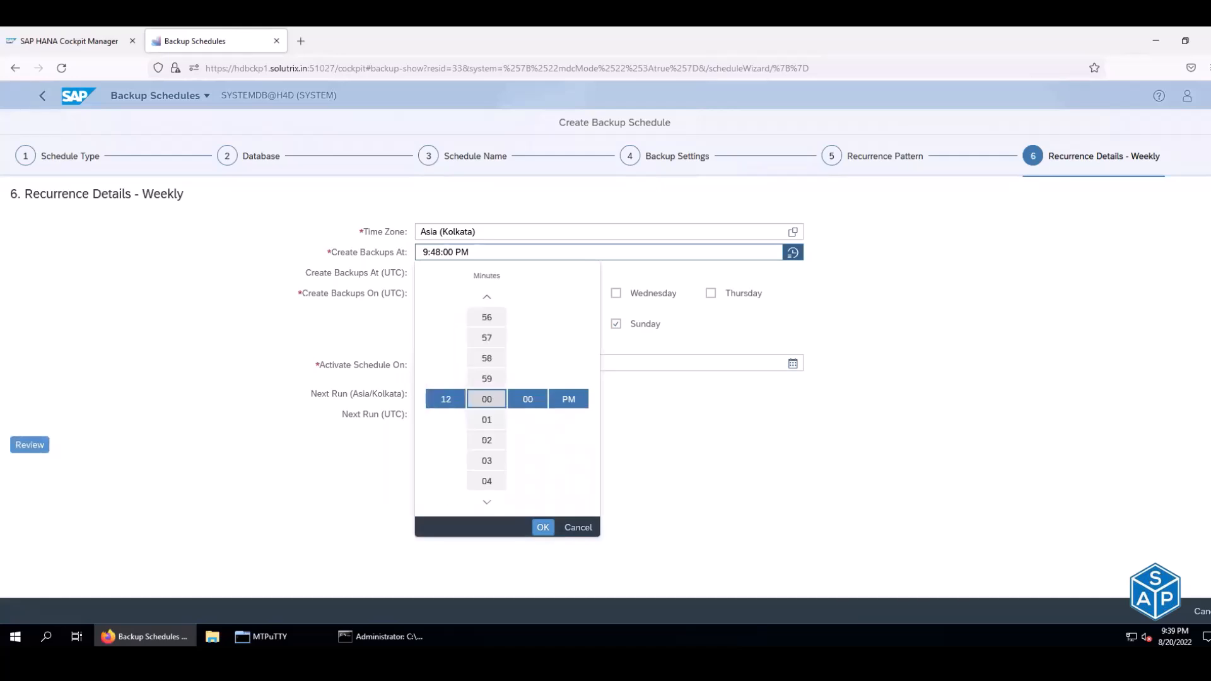
pyautogui.click(568, 399)
pyautogui.click(569, 378)
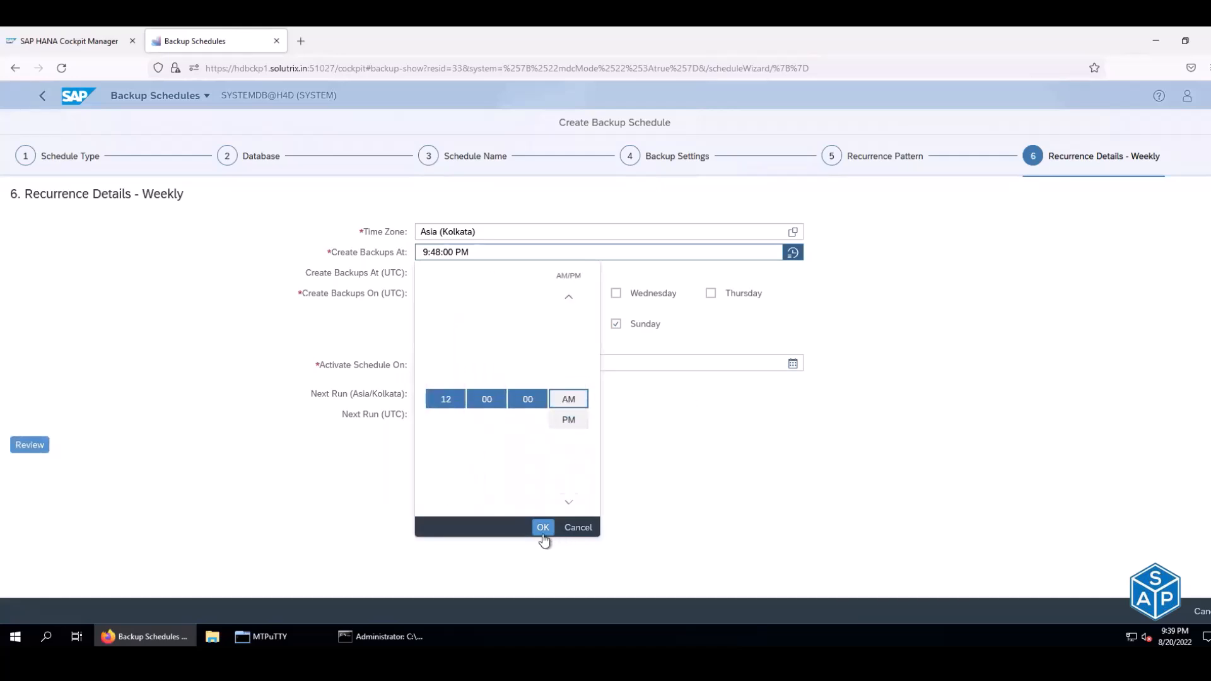
pyautogui.click(542, 527)
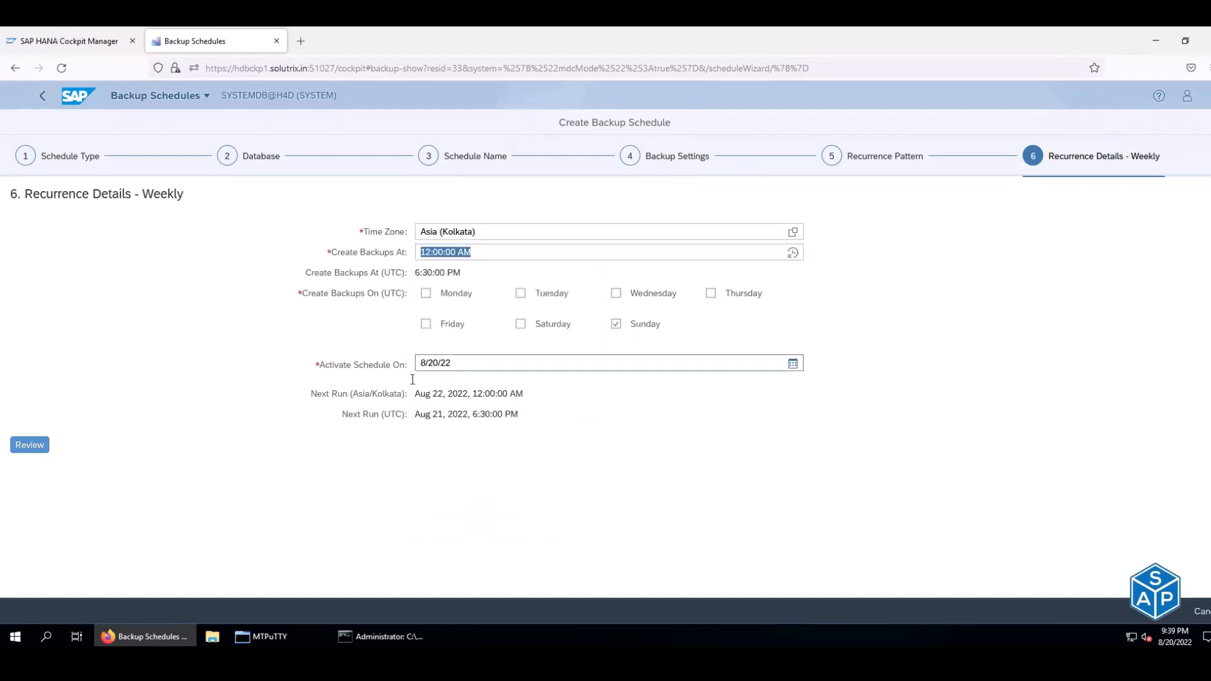
pyautogui.click(29, 445)
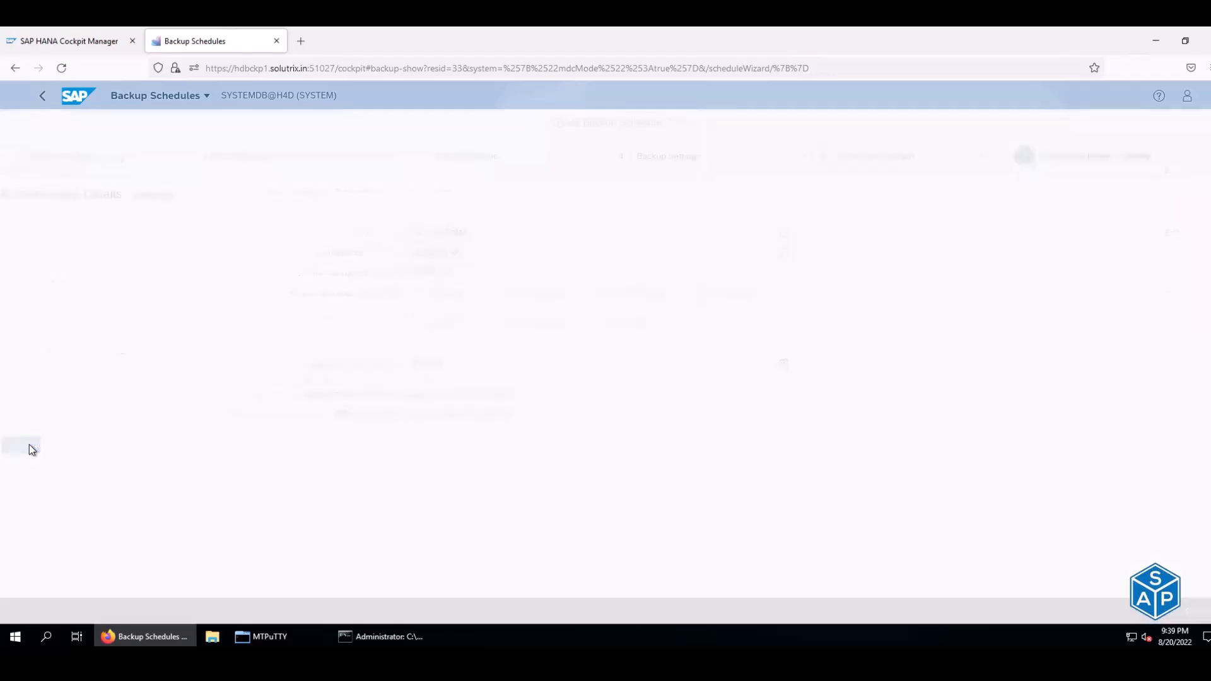
# - Check the Asia/Kolkata time zone and 6:30:00 PM UTC run time, then save TENANT_WEEKLY_FULL
pyautogui.scroll(-2, 381, 392)
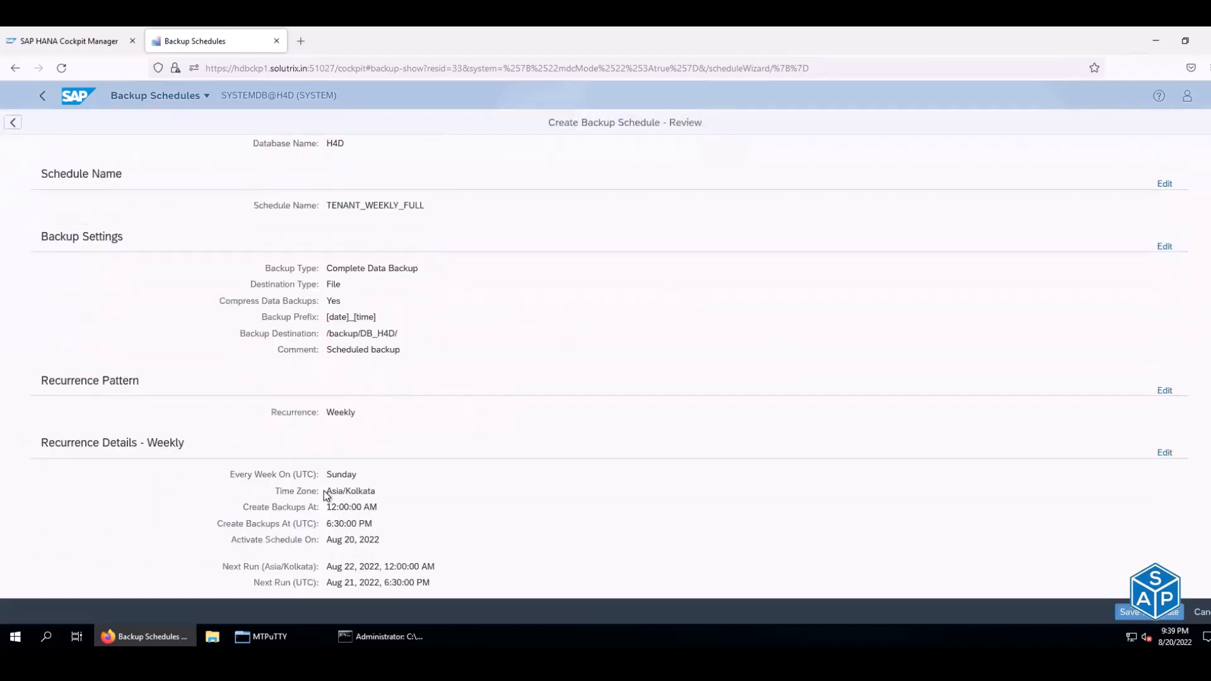
pyautogui.moveTo(325, 490); pyautogui.dragTo(370, 511)
pyautogui.moveTo(327, 524); pyautogui.dragTo(358, 524)
pyautogui.click(1129, 612)
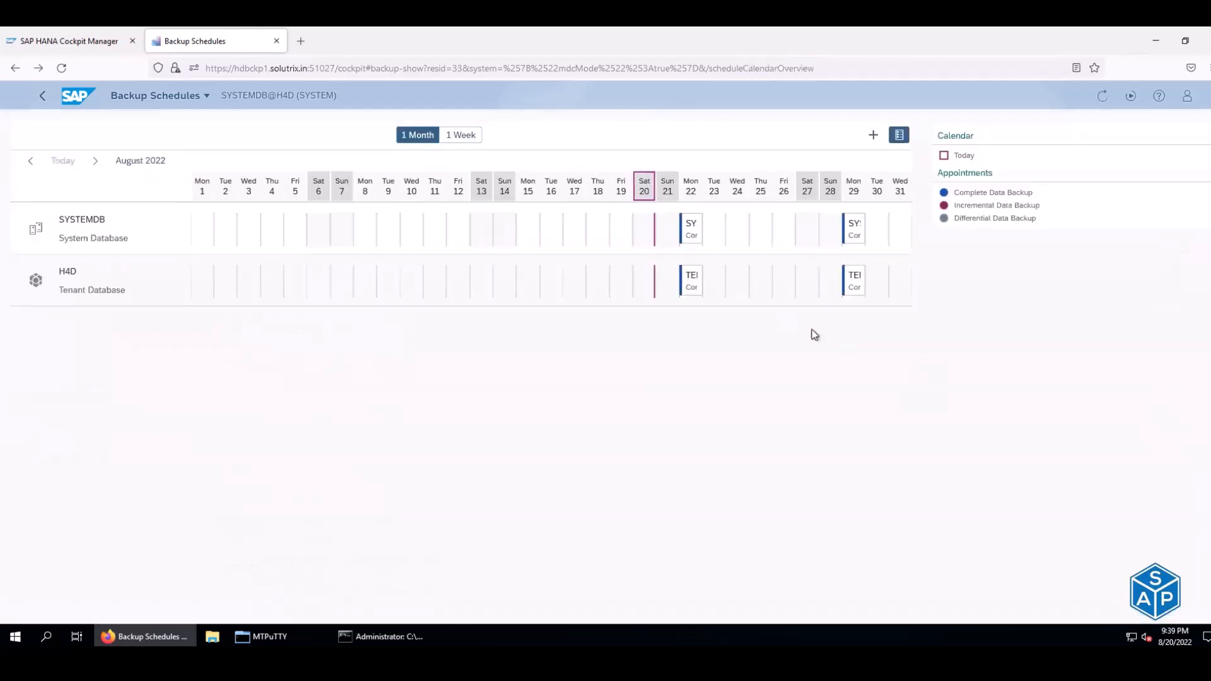
# - Inspect the TENANT_WEEKLY_FULL details on Mon 22, then start another backup schedule
pyautogui.click(697, 290)
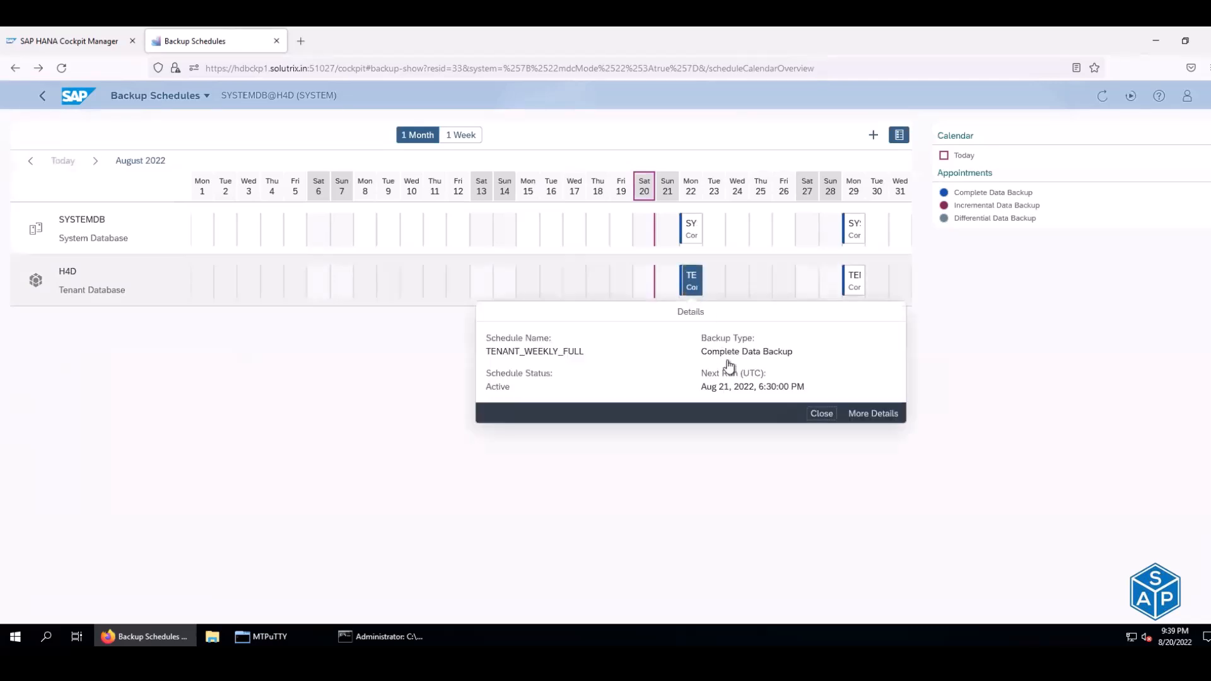
pyautogui.moveTo(734, 387); pyautogui.dragTo(790, 386)
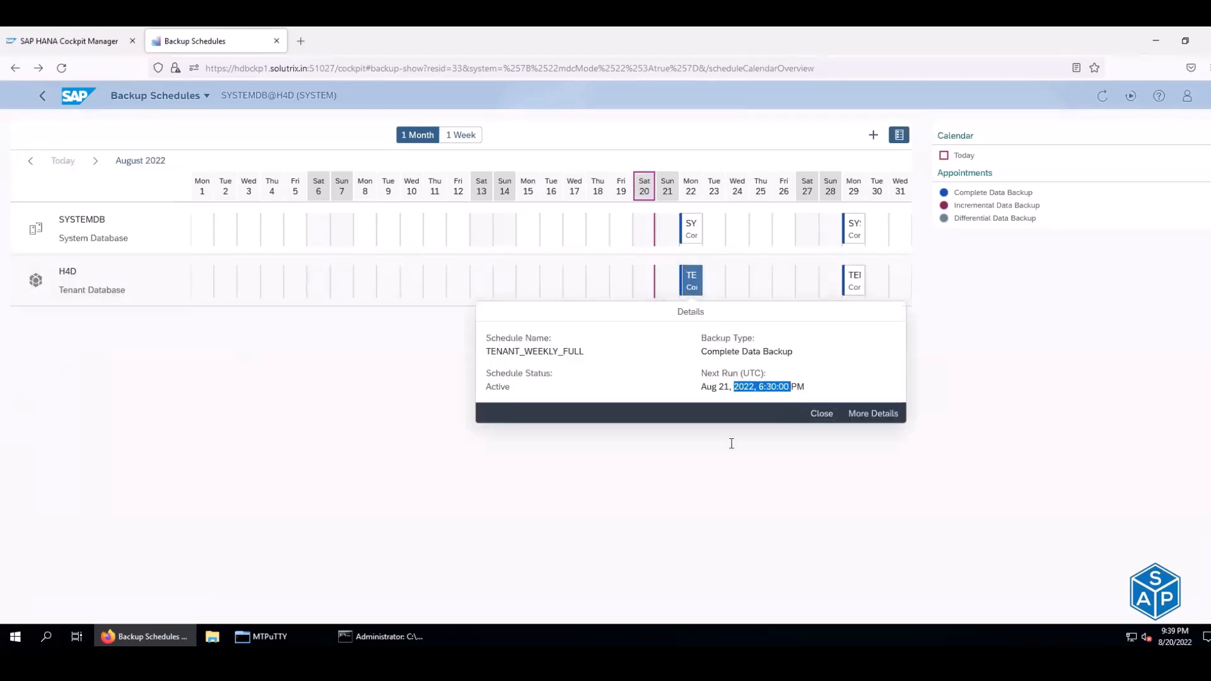
pyautogui.click(695, 492)
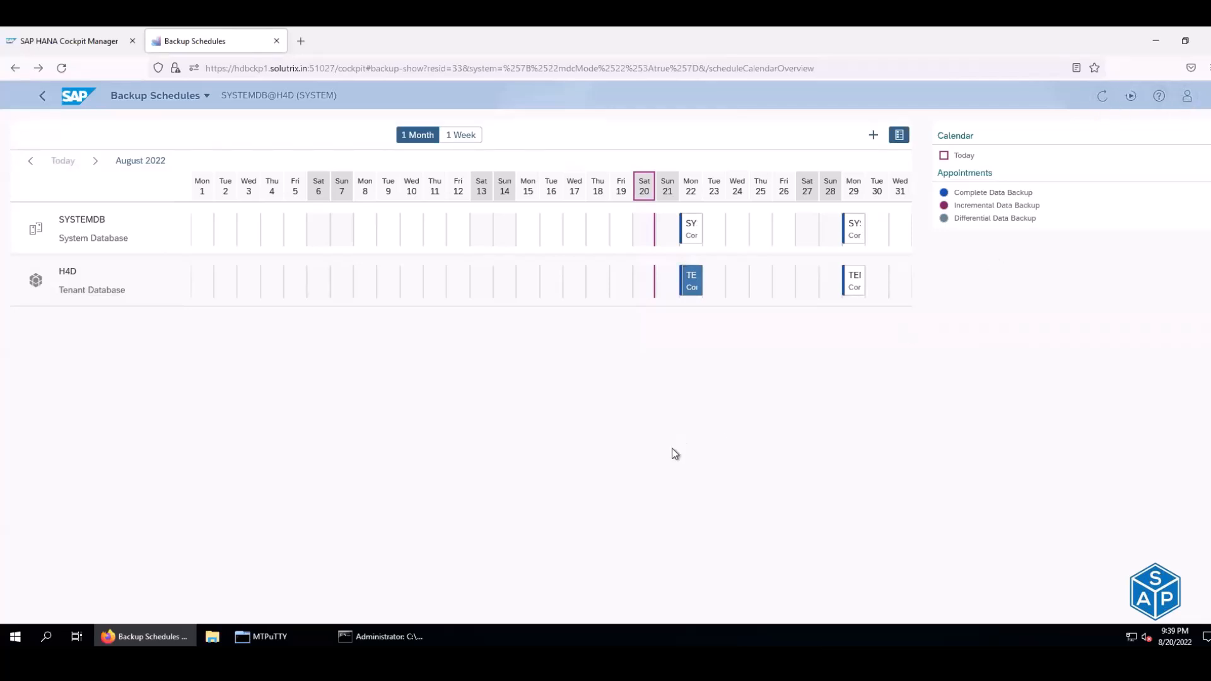
pyautogui.click(691, 287)
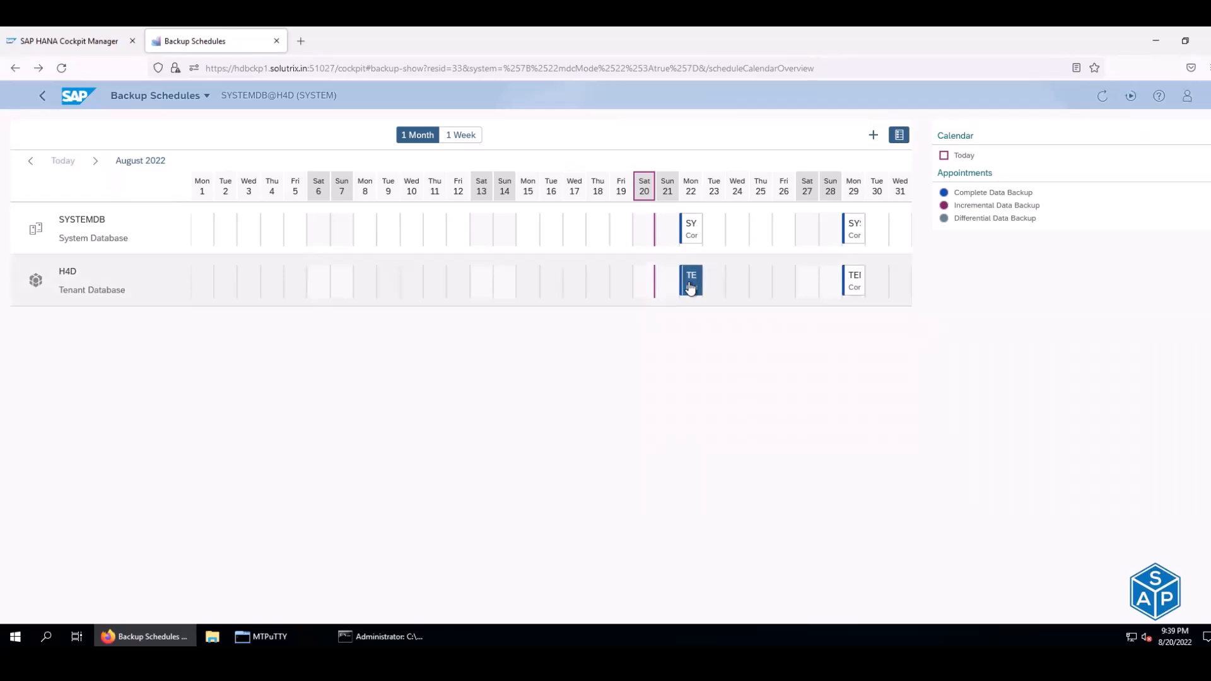
pyautogui.click(873, 134)
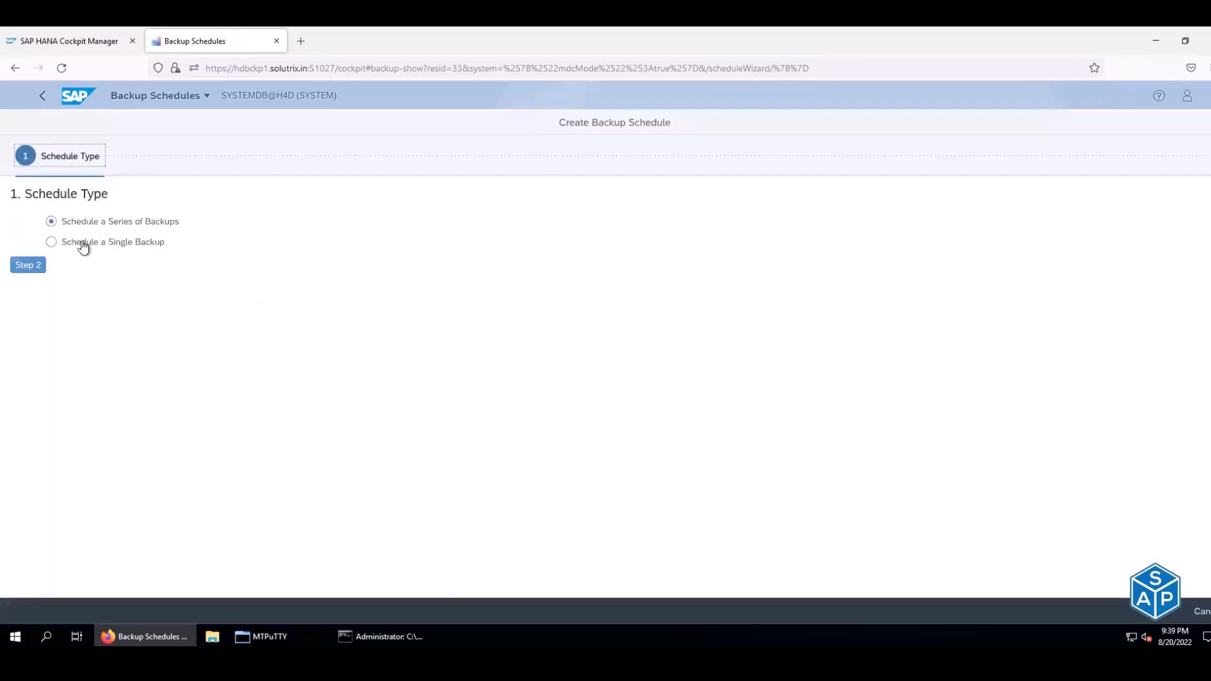
# - Target the H4D tenant and name the schedule TENANT_DAILY_INCR
pyautogui.click(29, 266)
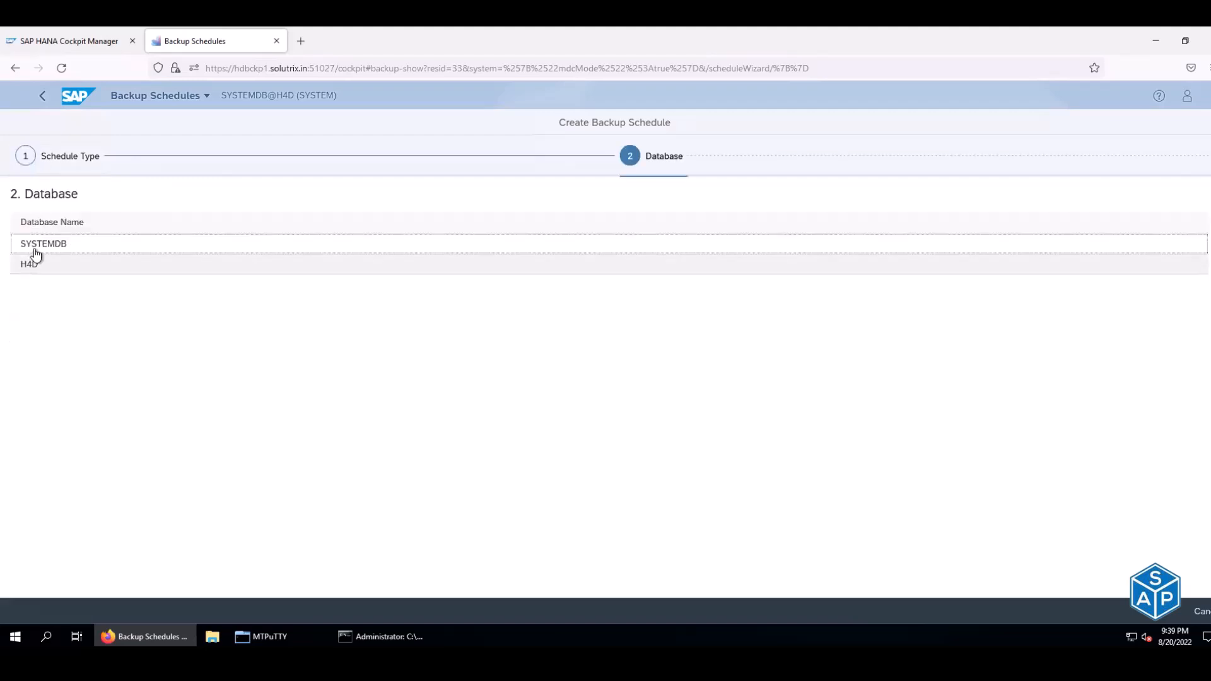
pyautogui.click(42, 271)
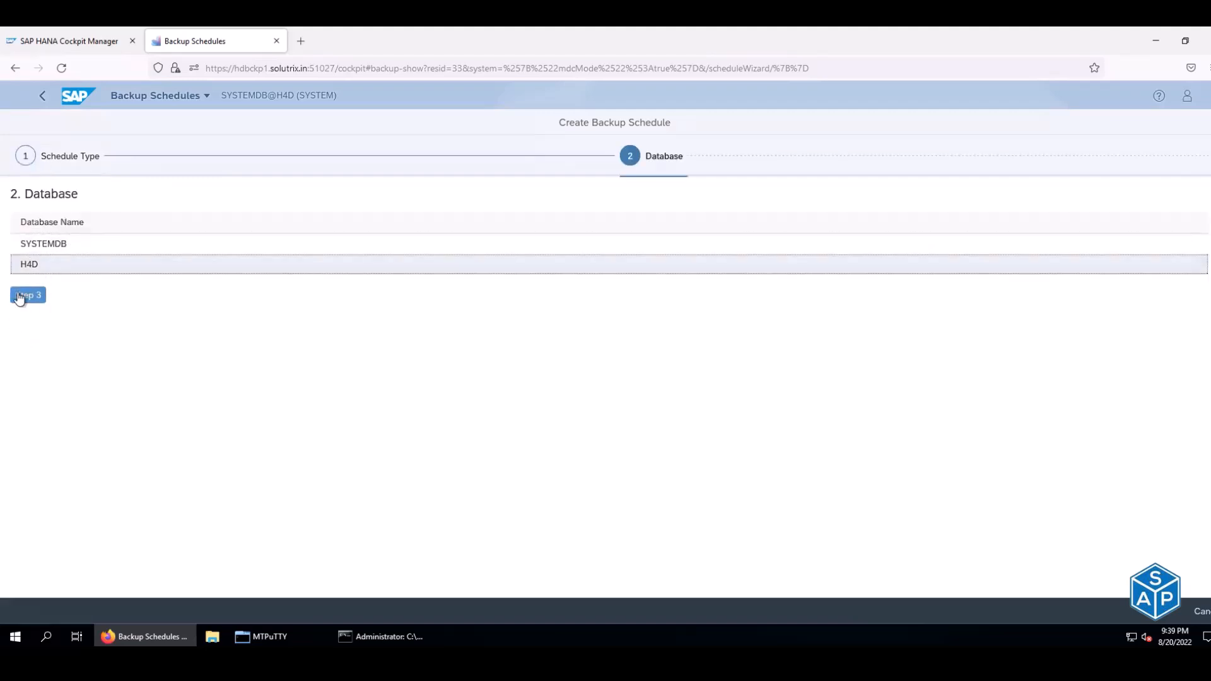
pyautogui.click(19, 296)
pyautogui.click(444, 232)
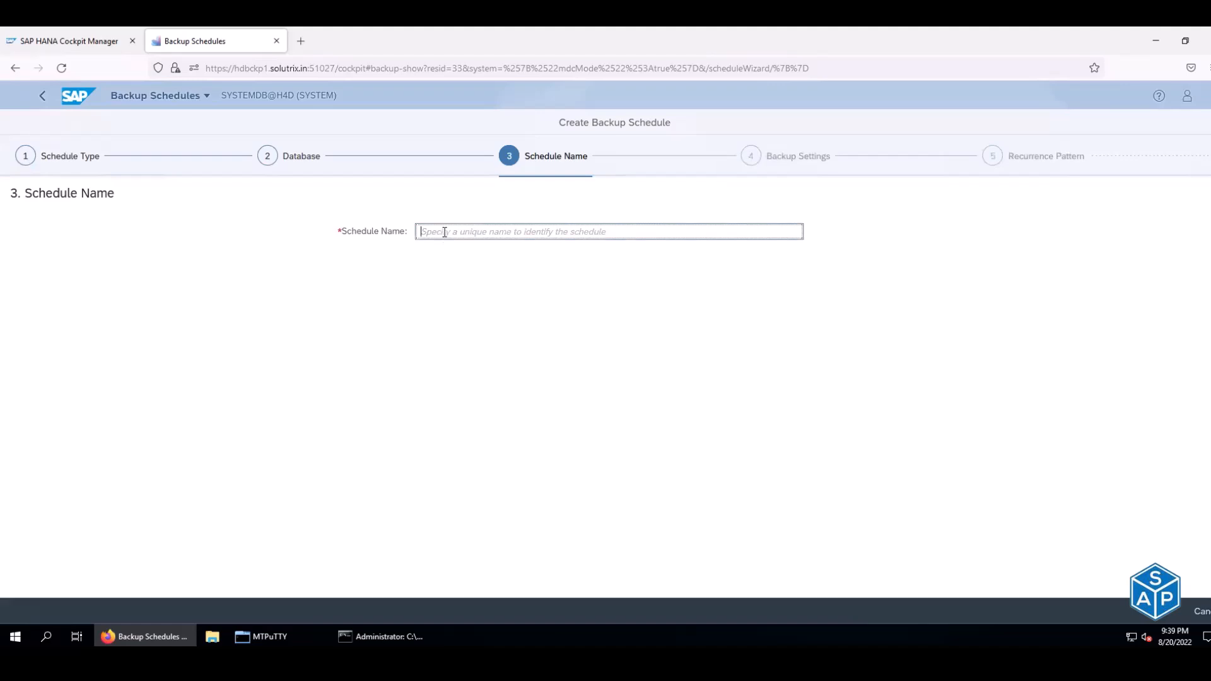
pyautogui.write('DA')
pyautogui.press('BackSpace')
pyautogui.press('BackSpace')
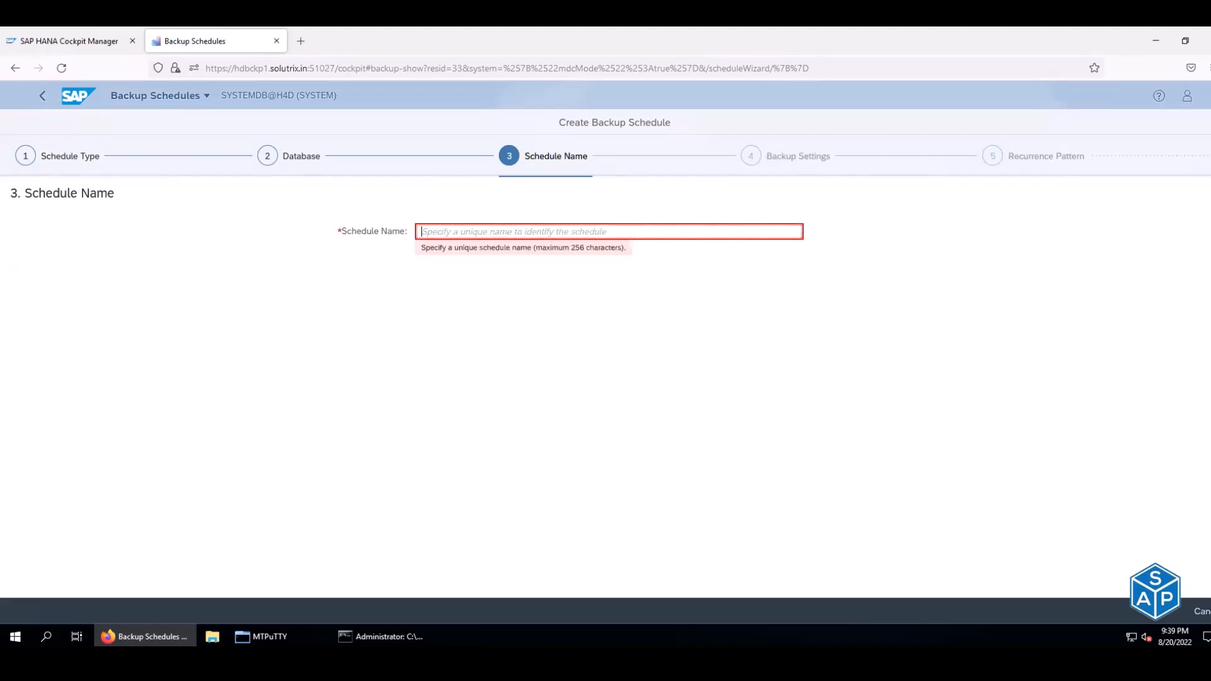
pyautogui.write('TENANT_DAILY_INCR')
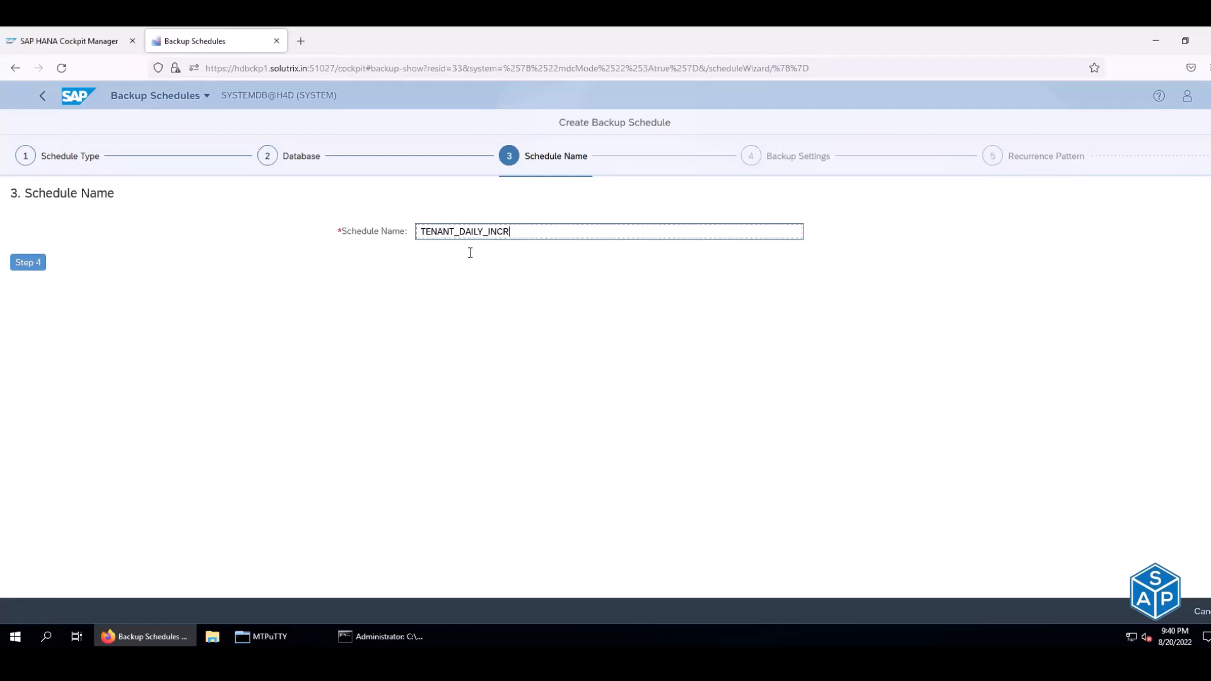
# - Choose compressed incremental backups and advance to the recurrence pattern
pyautogui.click(38, 262)
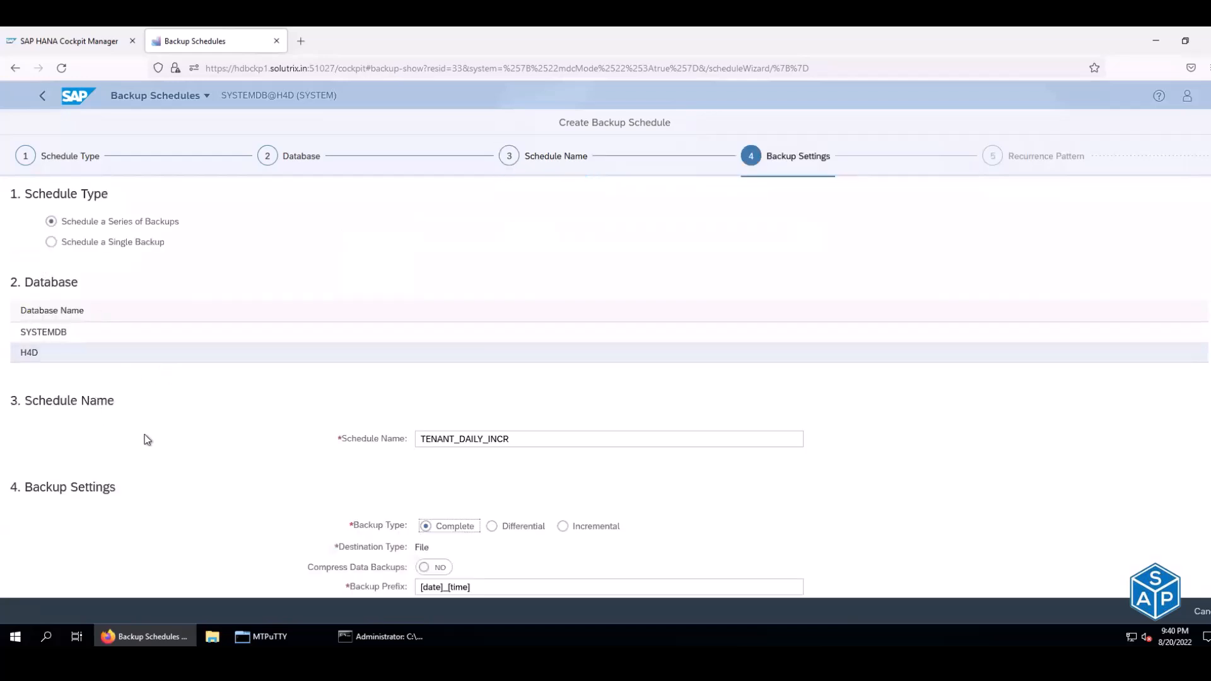
pyautogui.scroll(-3, 490, 449)
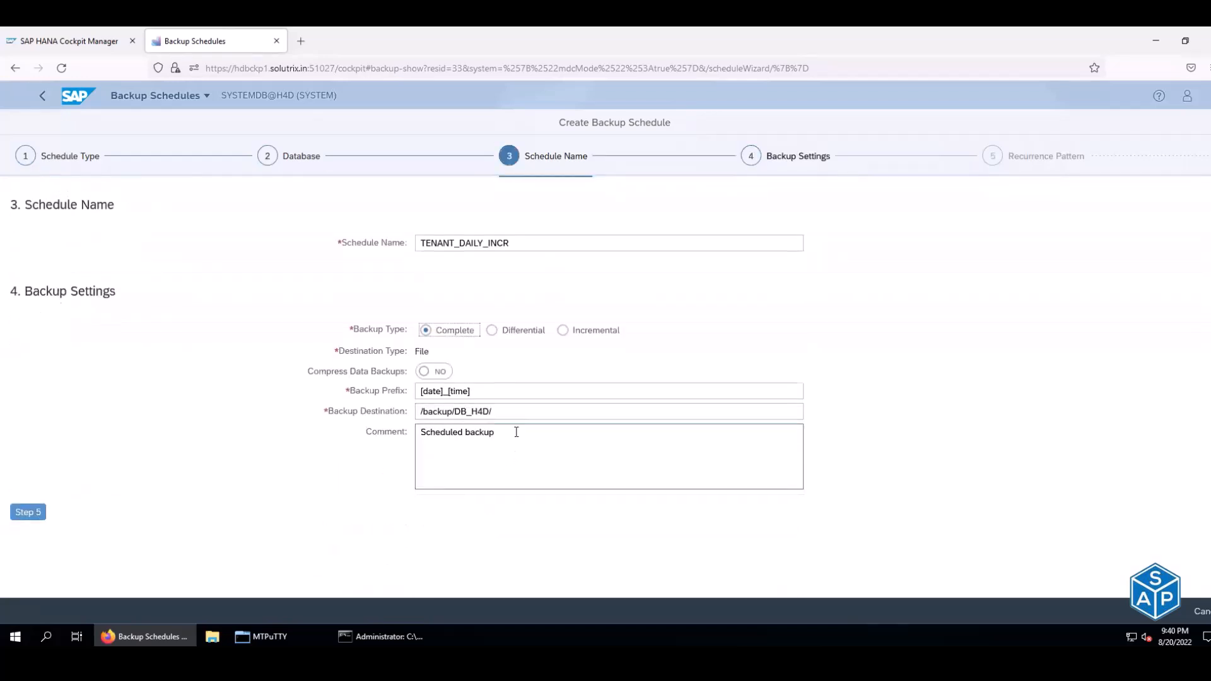
pyautogui.click(562, 330)
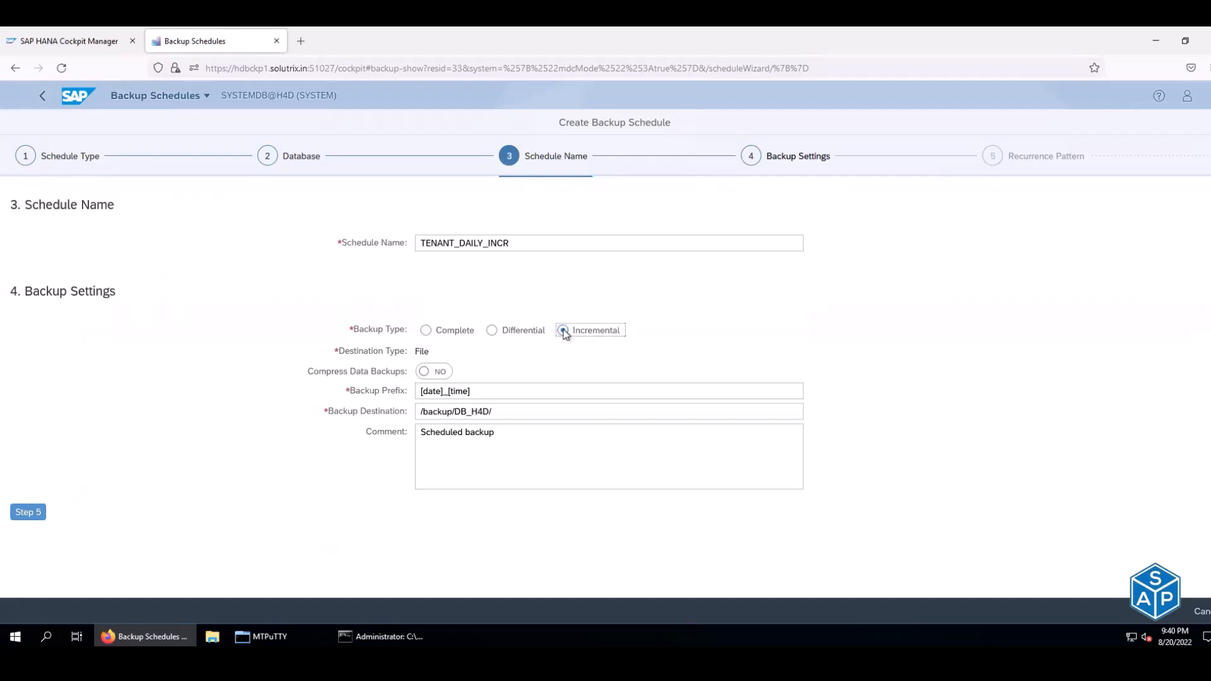
pyautogui.click(435, 372)
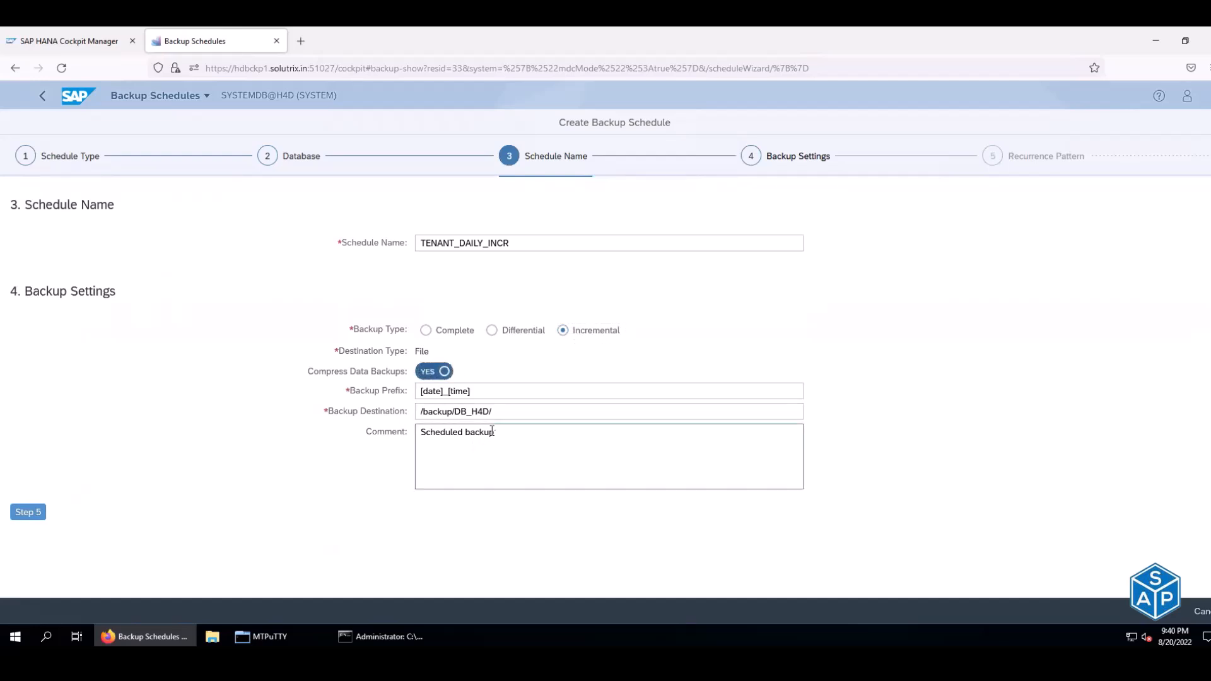
pyautogui.click(29, 514)
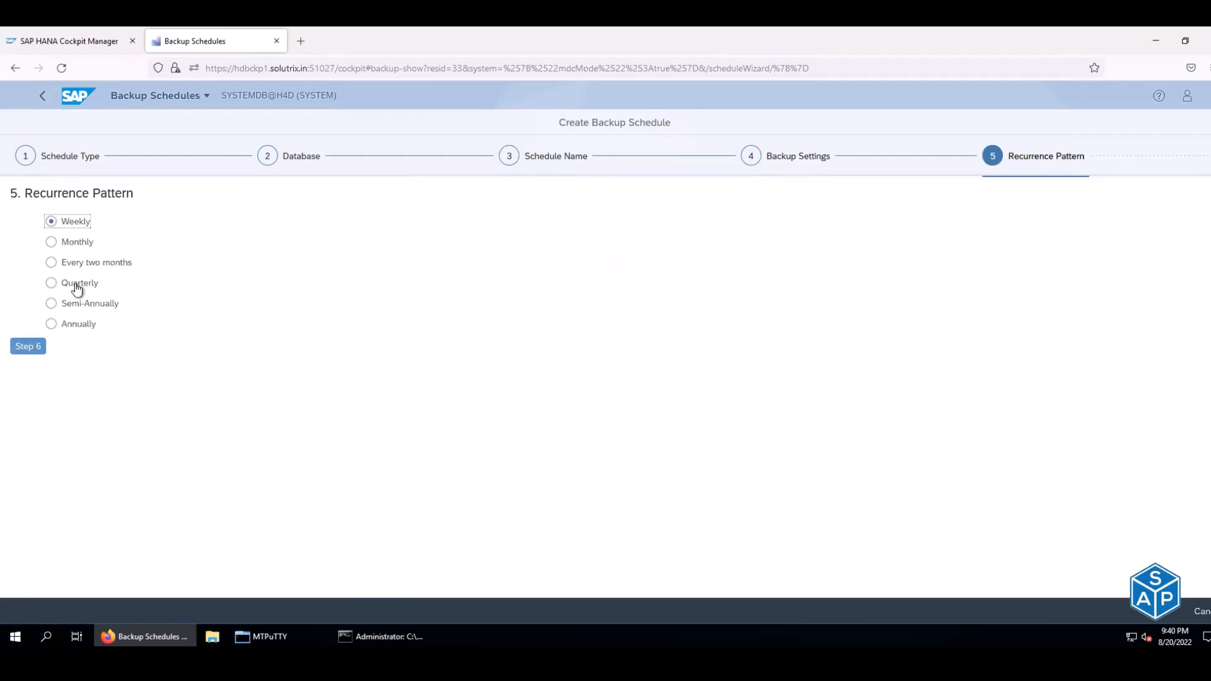
# - Select all seven days of the week for the backup
pyautogui.click(29, 348)
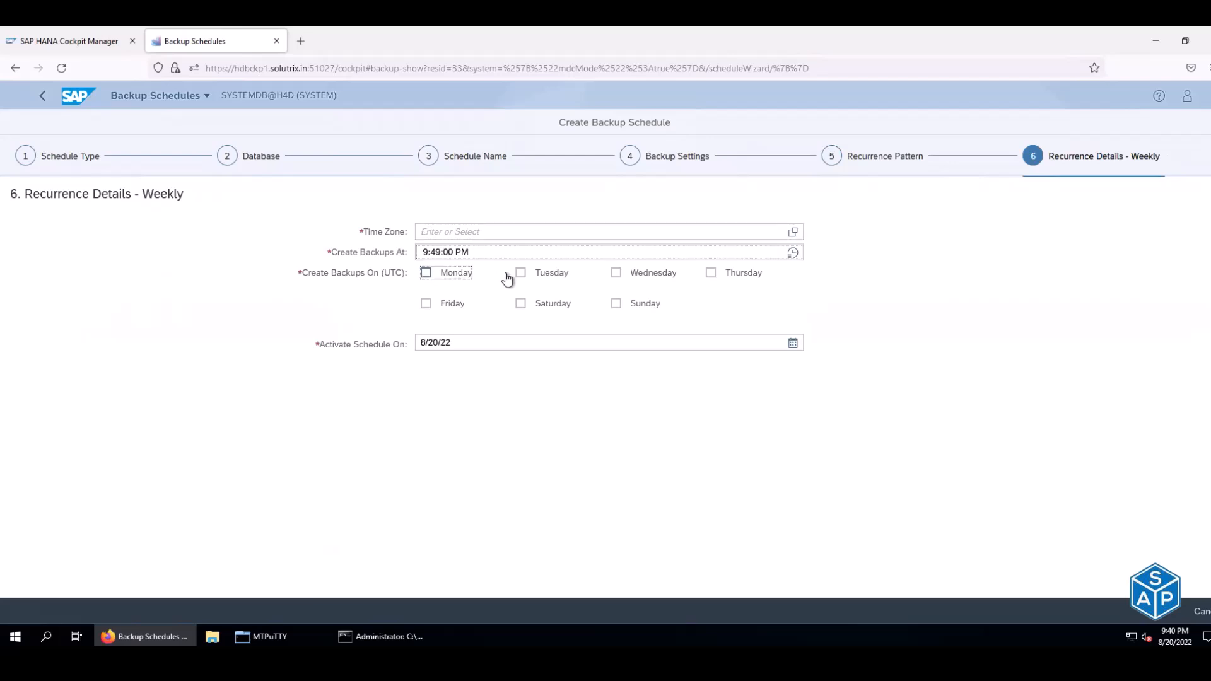
pyautogui.click(521, 274)
pyautogui.click(616, 273)
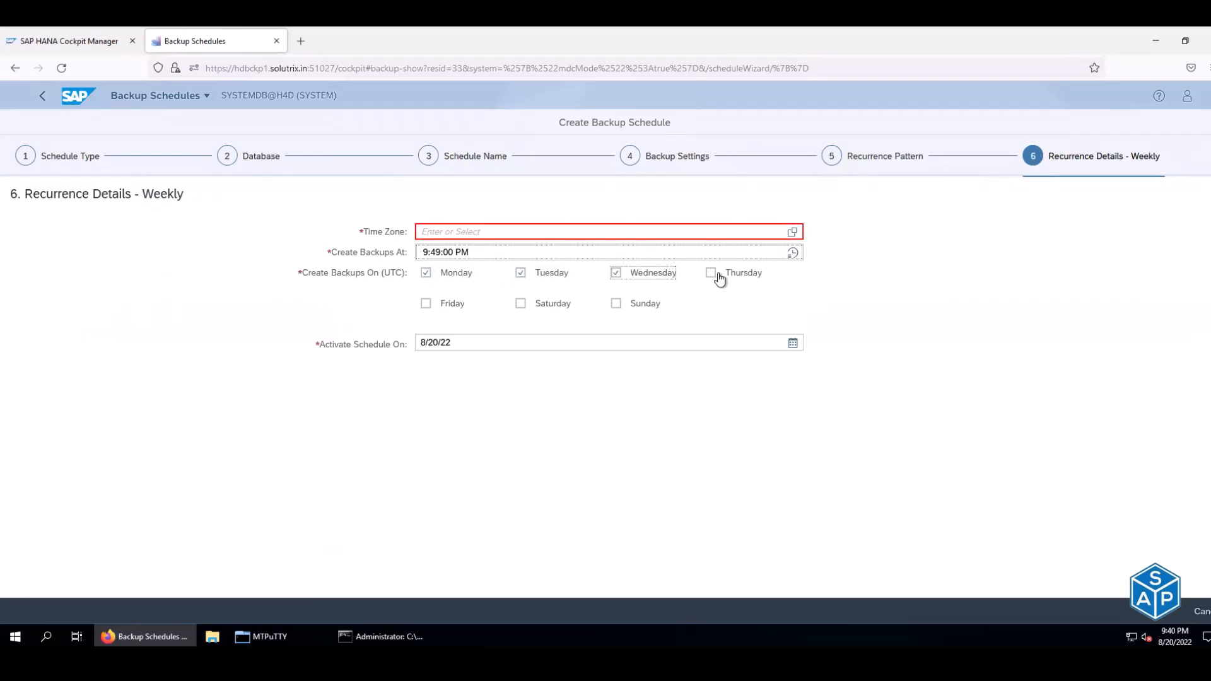
pyautogui.click(718, 274)
pyautogui.click(447, 304)
pyautogui.click(522, 304)
pyautogui.click(617, 305)
# - Set the time zone to Asia (Kolkata)
pyautogui.click(792, 232)
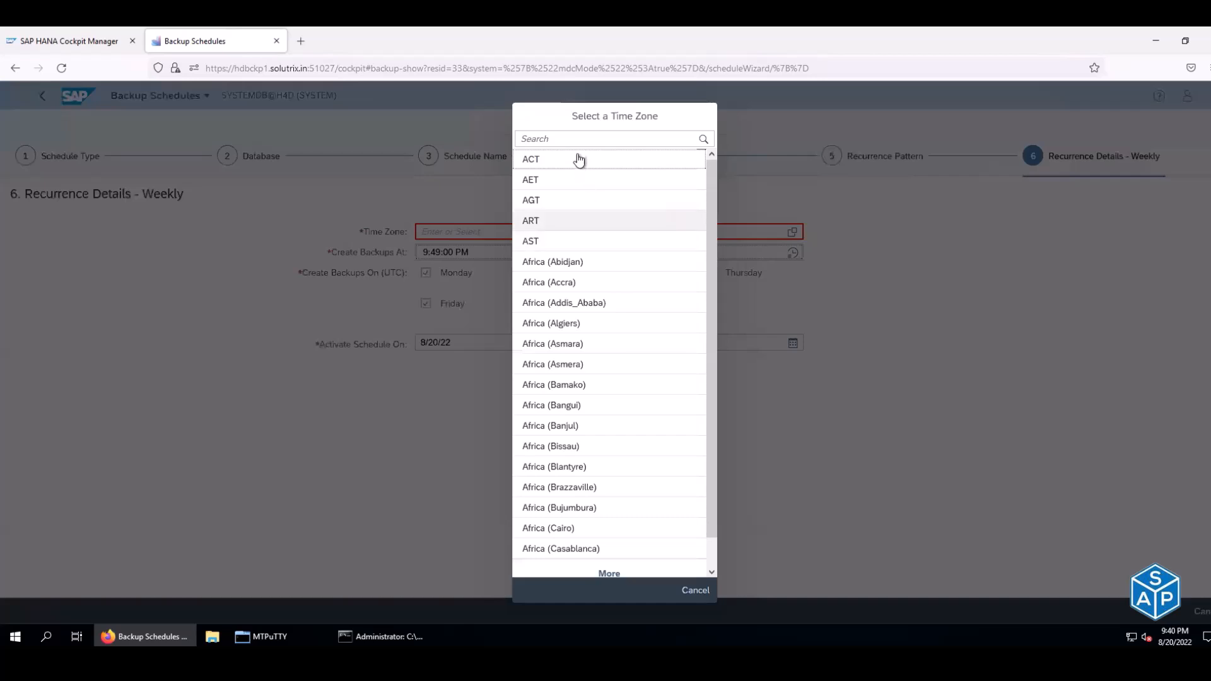
pyautogui.click(578, 139)
pyautogui.write('kolkata')
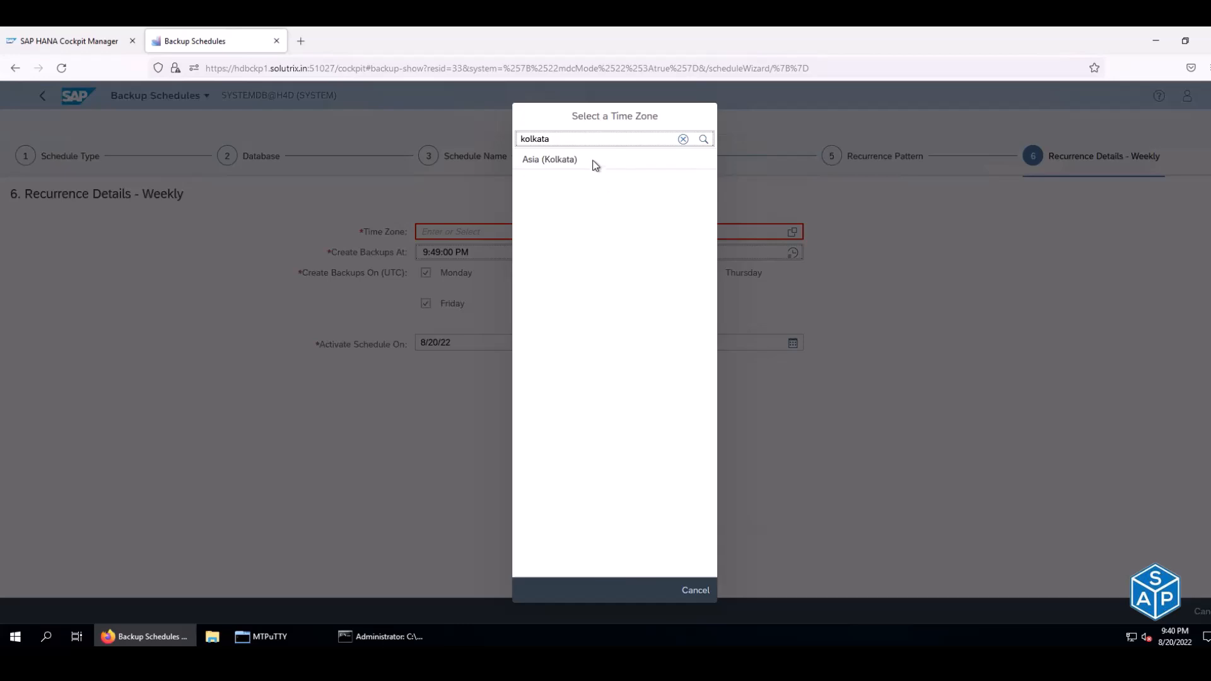
pyautogui.click(593, 165)
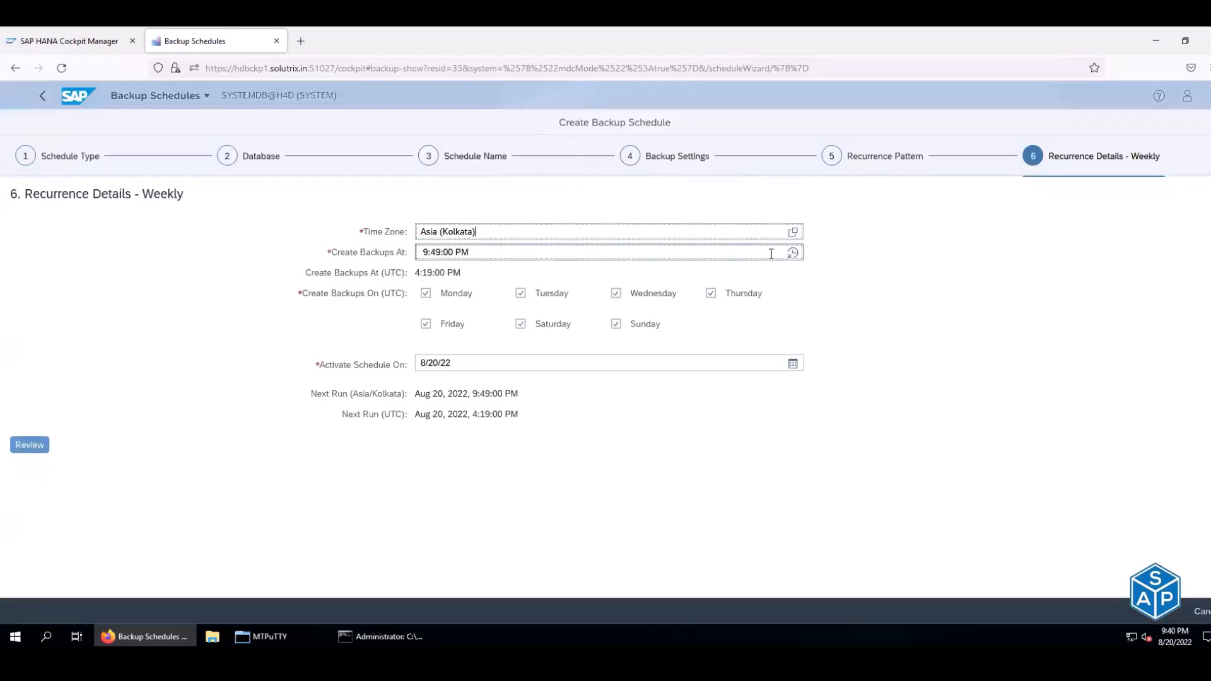
# - Set the backup time to 12:00:00 AM and open the review summary
pyautogui.click(792, 254)
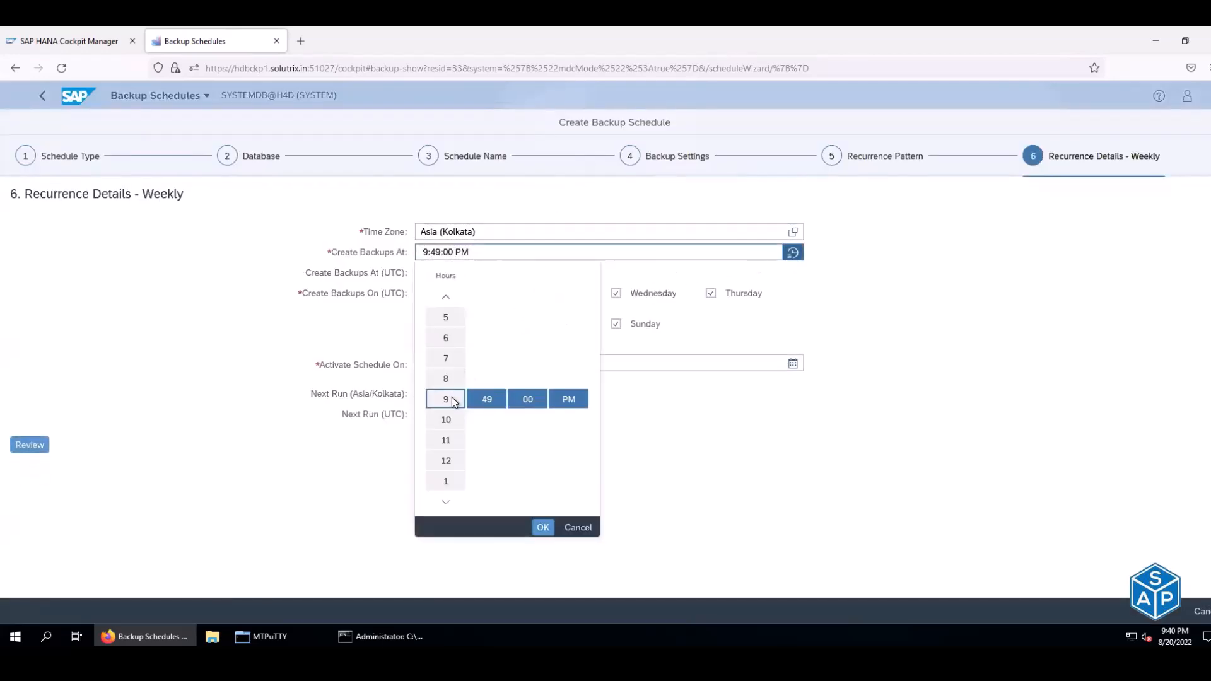
pyautogui.scroll(-3, 452, 396)
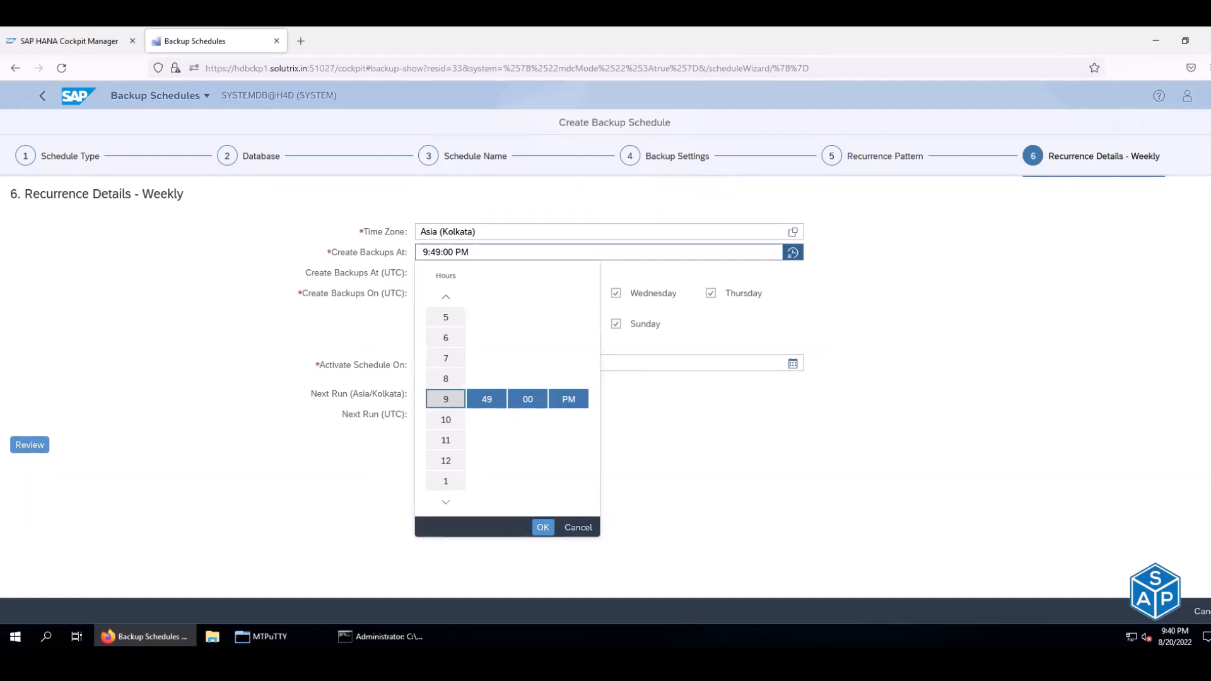
pyautogui.click(484, 401)
pyautogui.scroll(-11, 483, 401)
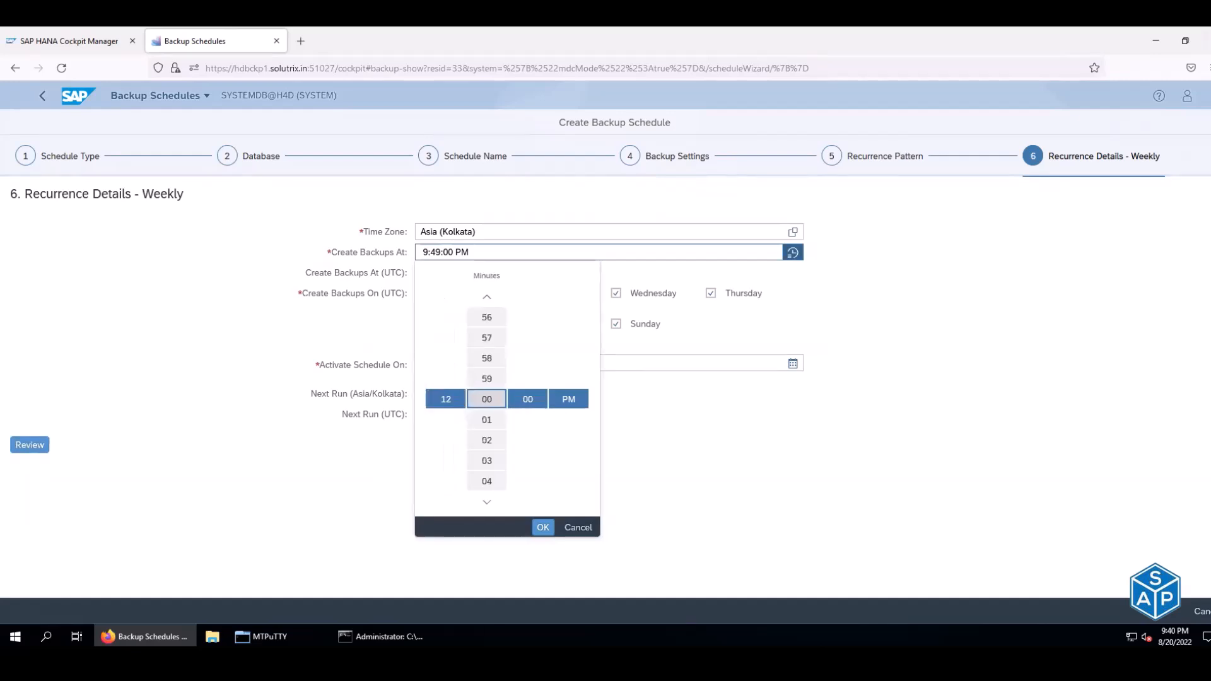
pyautogui.click(578, 409)
pyautogui.scroll(1, 571, 404)
pyautogui.click(544, 527)
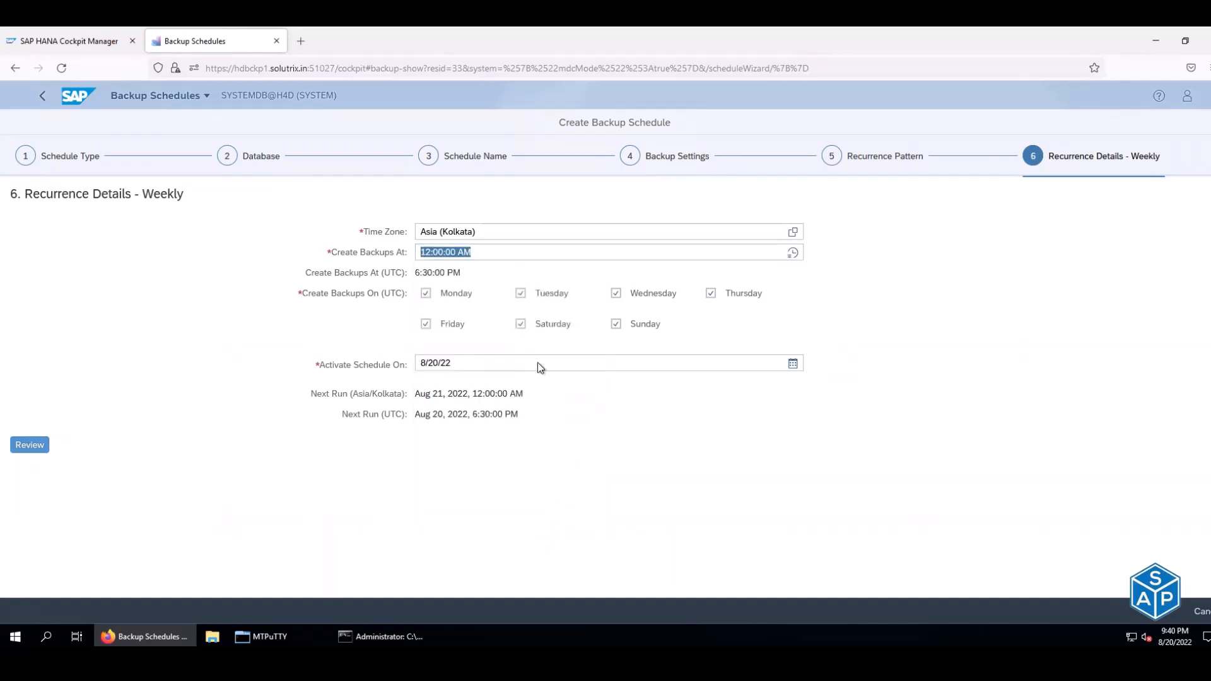
pyautogui.click(23, 447)
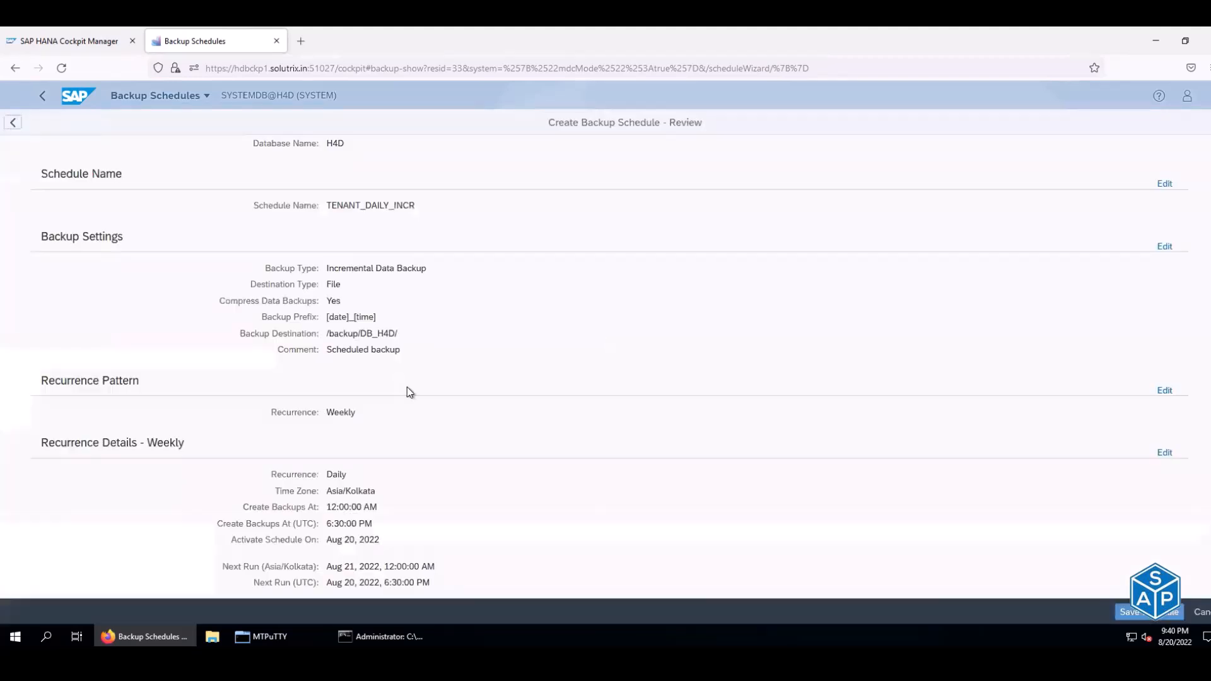
# - Save the TENANT_DAILY_INCR schedule and view the SYSTEM_WEEKLY_FULL schedule details
pyautogui.click(1144, 614)
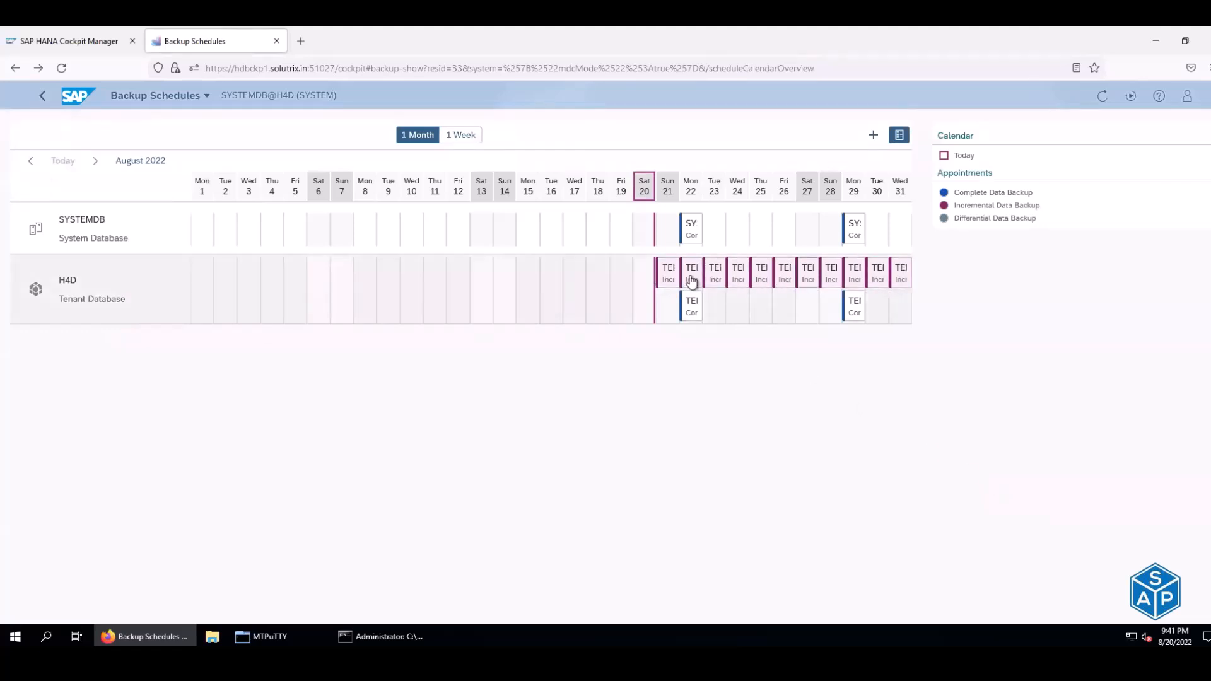
pyautogui.click(695, 236)
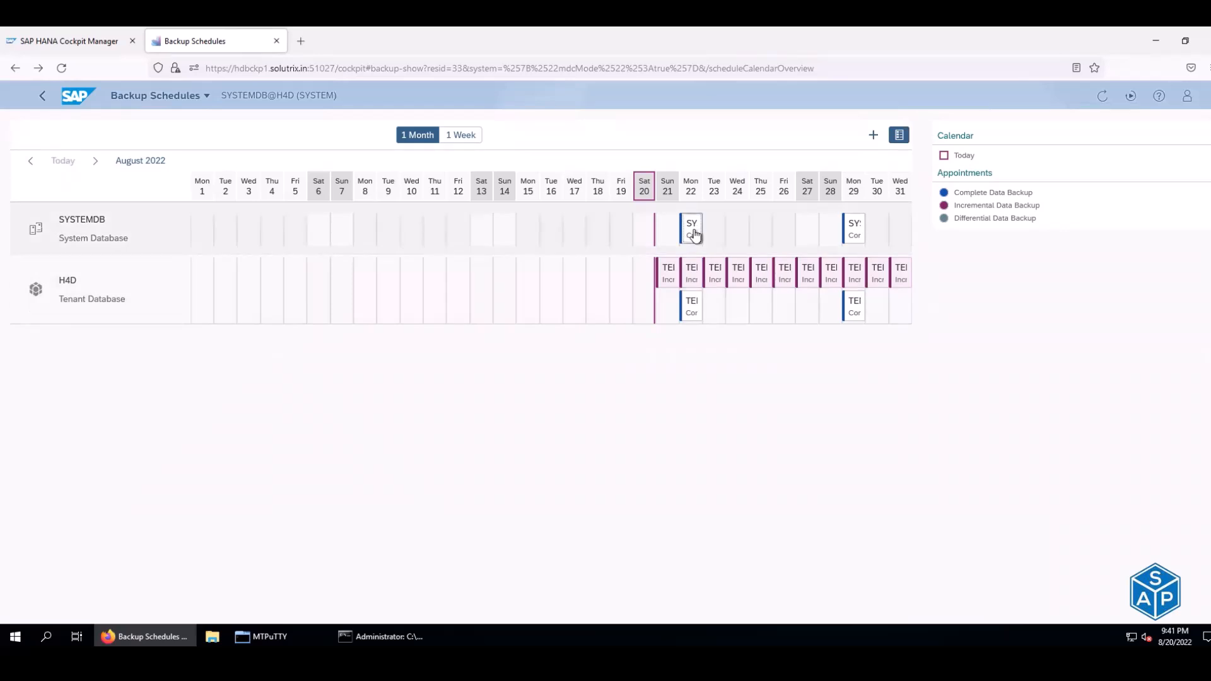
pyautogui.click(874, 362)
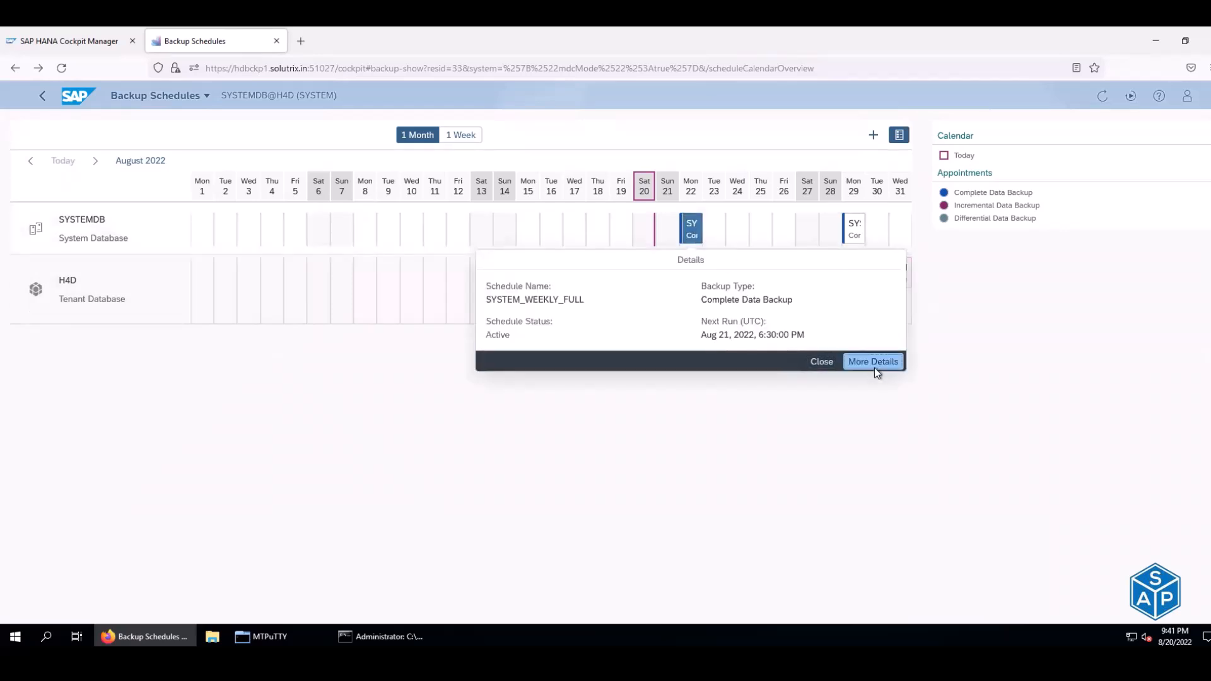
# - Start editing SYSTEM_WEEKLY_FULL, then cancel, discard the changes and return to the calendar
pyautogui.click(1091, 126)
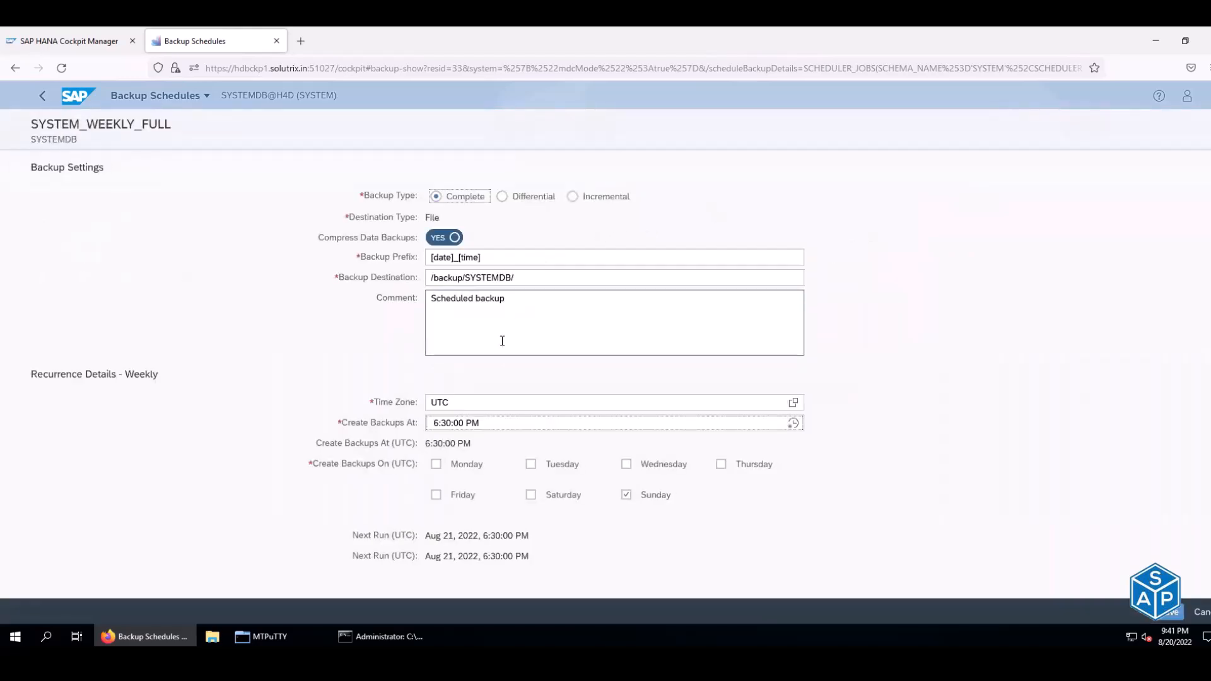
pyautogui.click(205, 97)
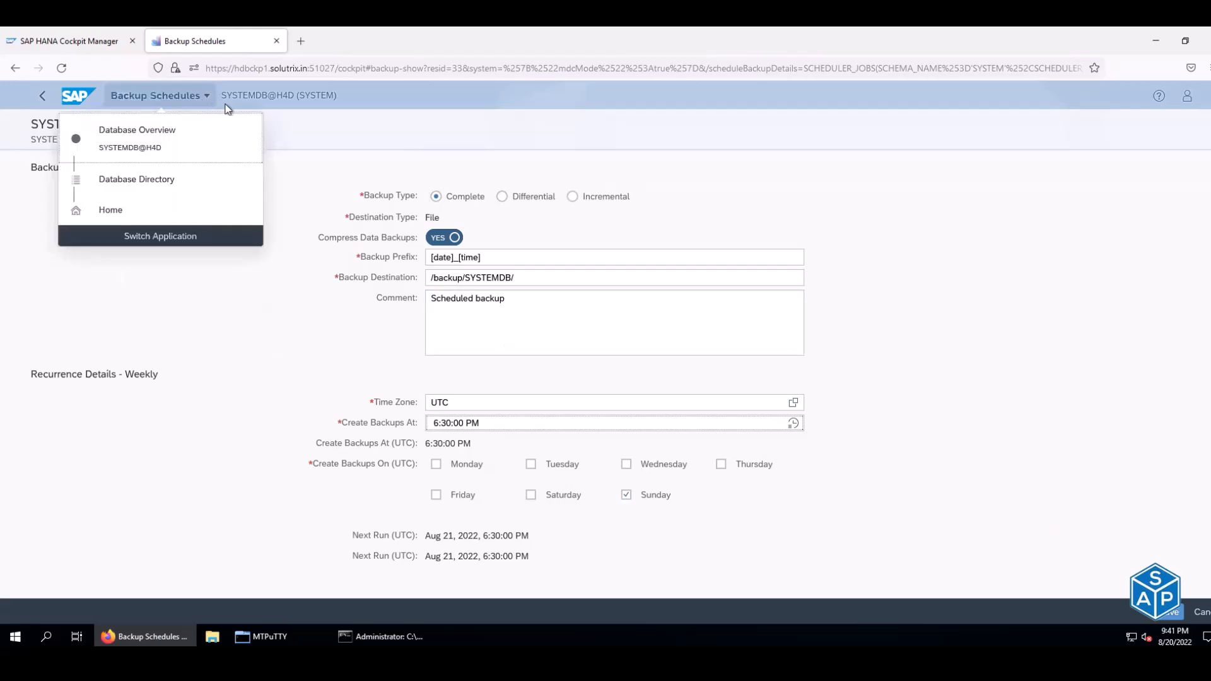
pyautogui.click(309, 128)
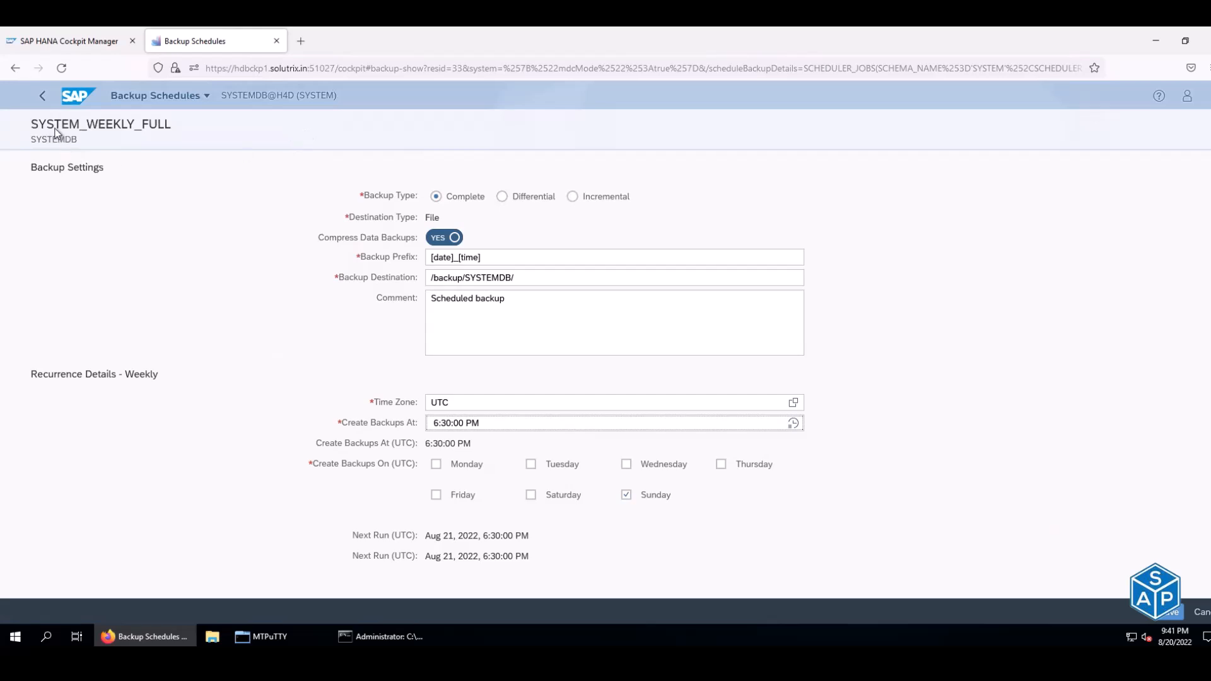
pyautogui.moveTo(42, 122); pyautogui.dragTo(170, 123)
pyautogui.click(86, 124)
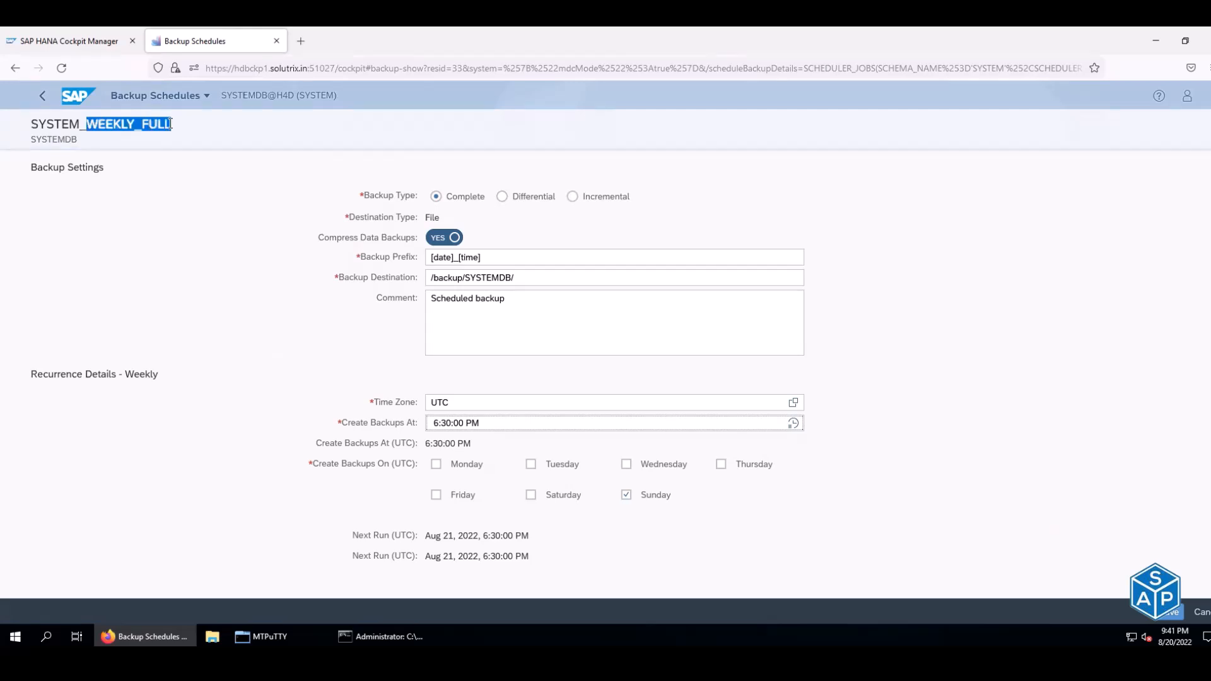
pyautogui.click(1206, 614)
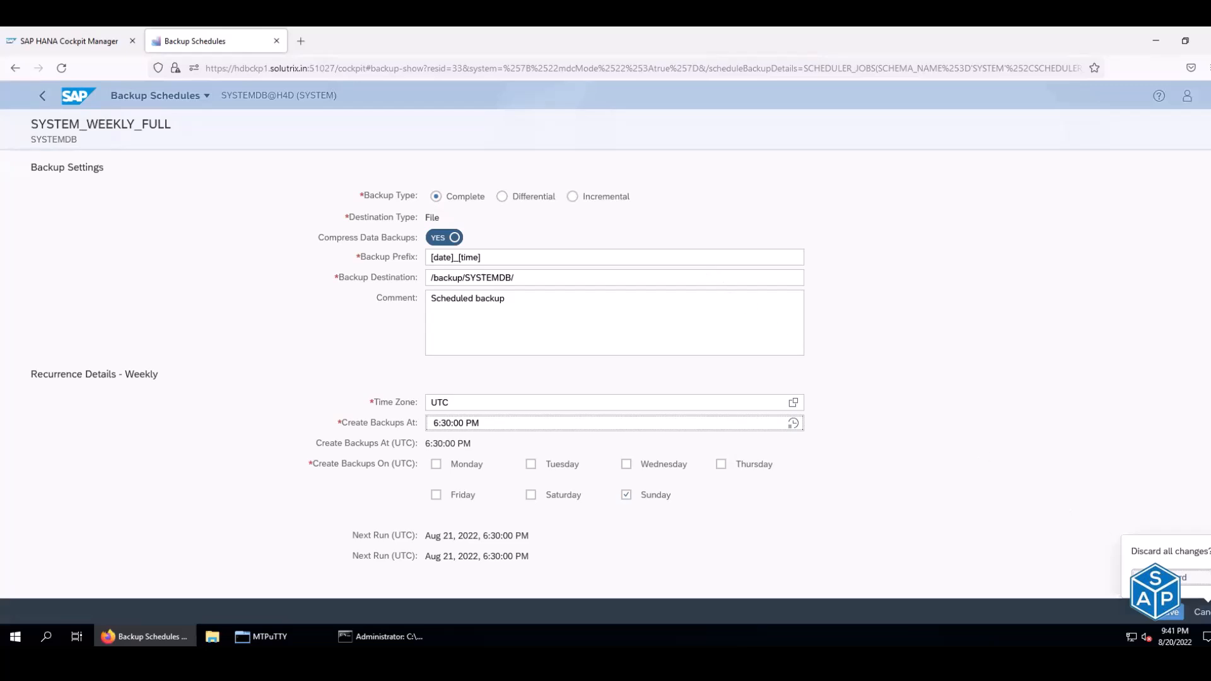
pyautogui.click(1173, 577)
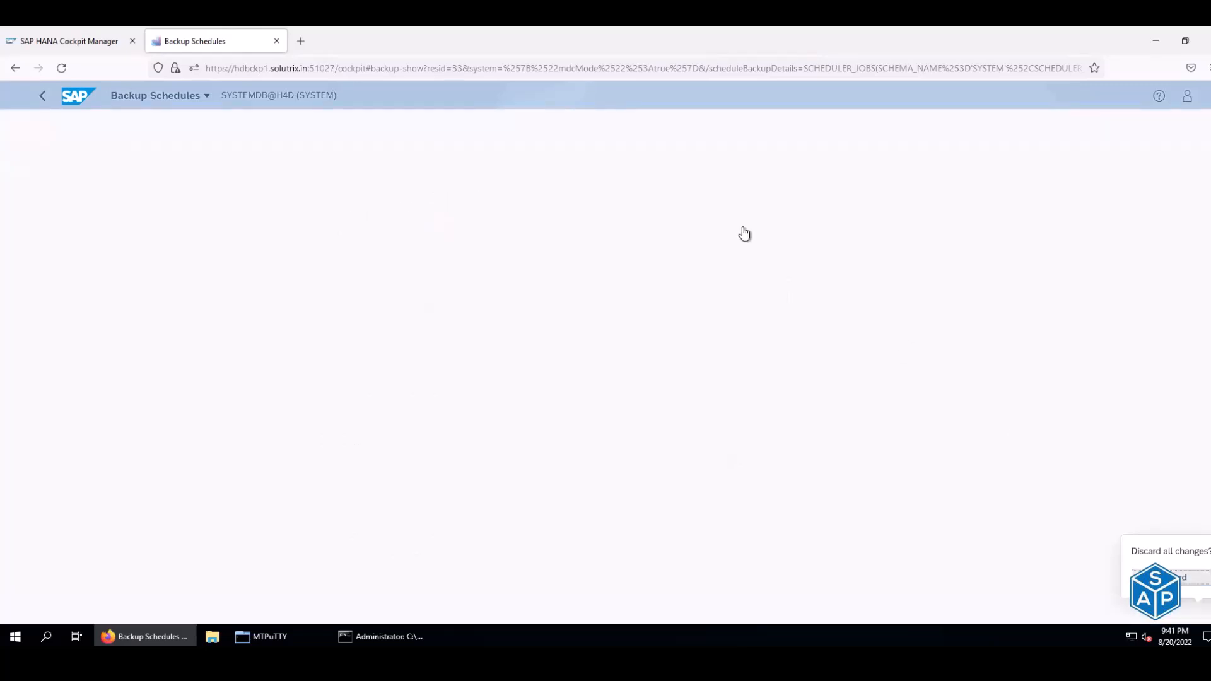
pyautogui.click(15, 68)
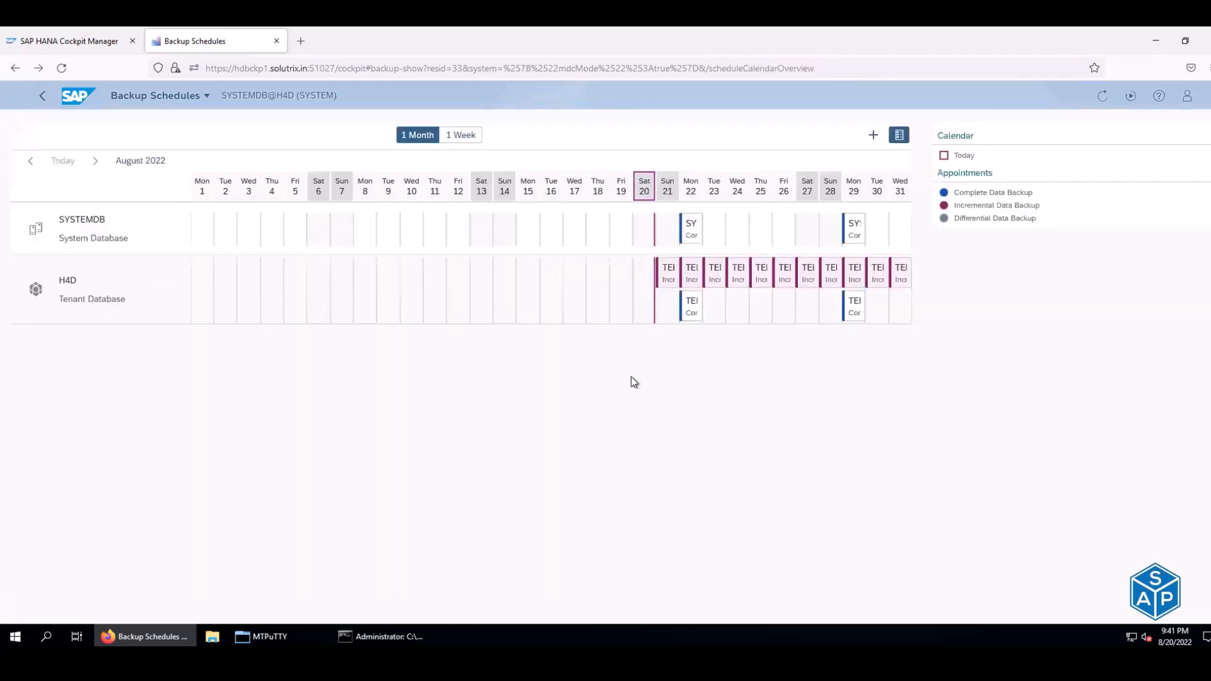
# - Inspect the SYSTEMDB full, H4D weekly full and H4D daily incremental backup entries
pyautogui.click(689, 232)
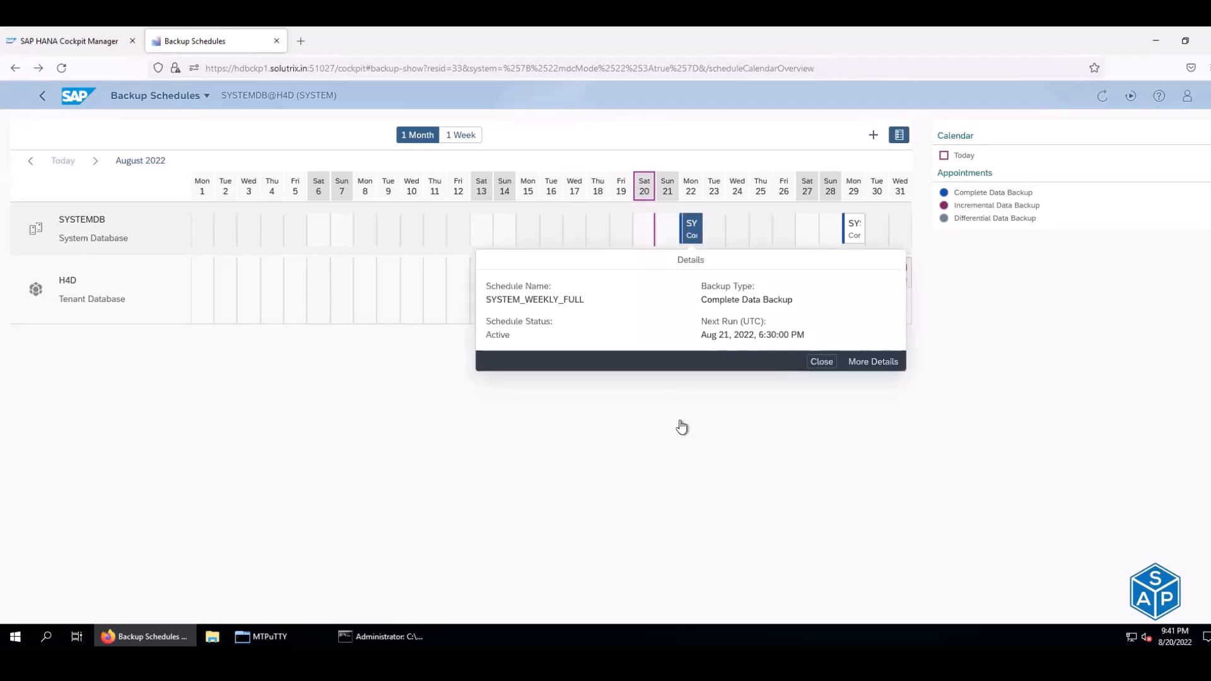
pyautogui.click(680, 424)
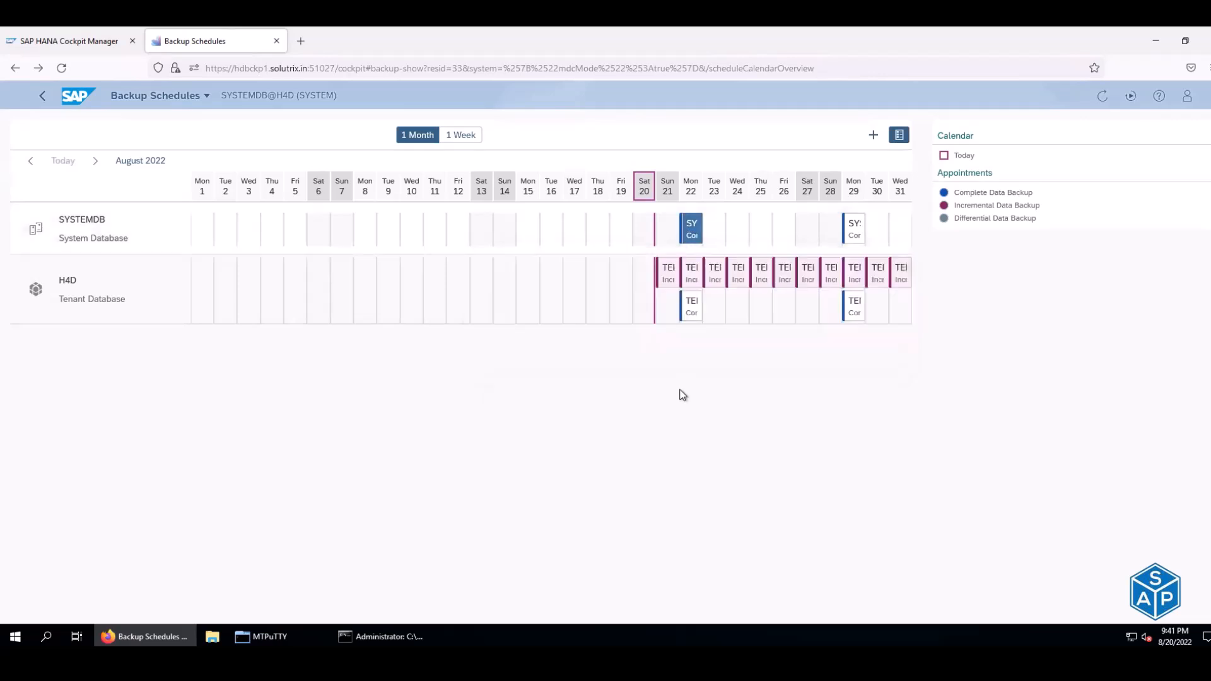
pyautogui.click(690, 308)
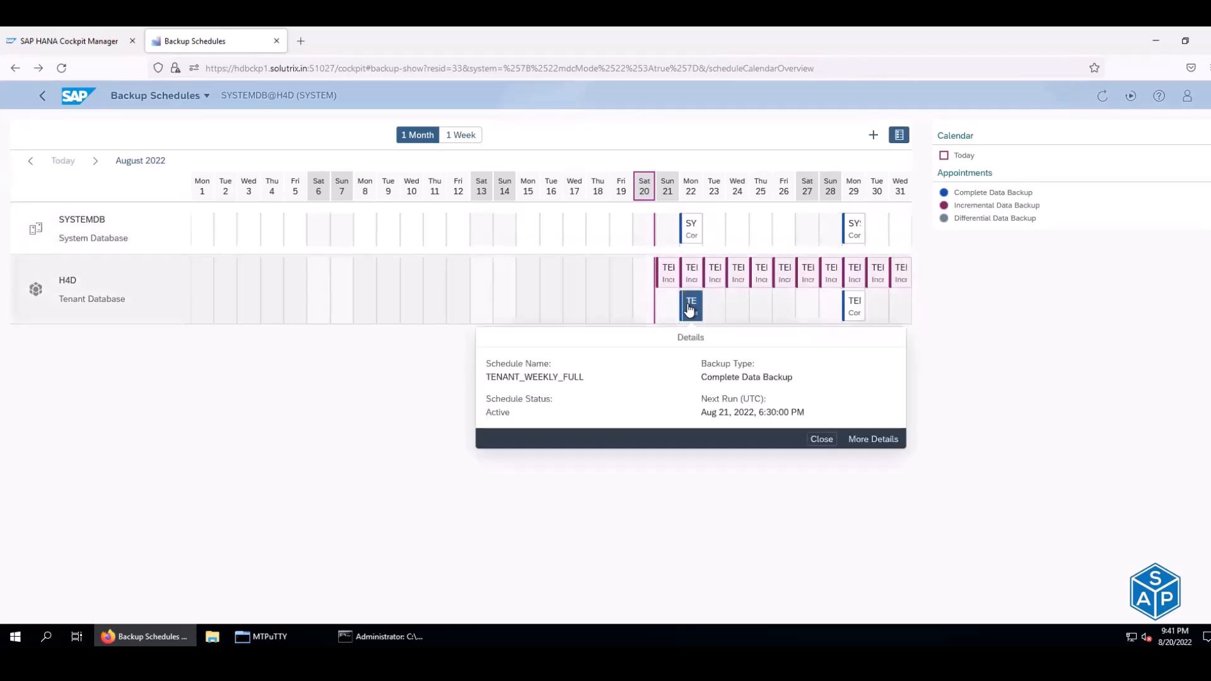
pyautogui.click(669, 273)
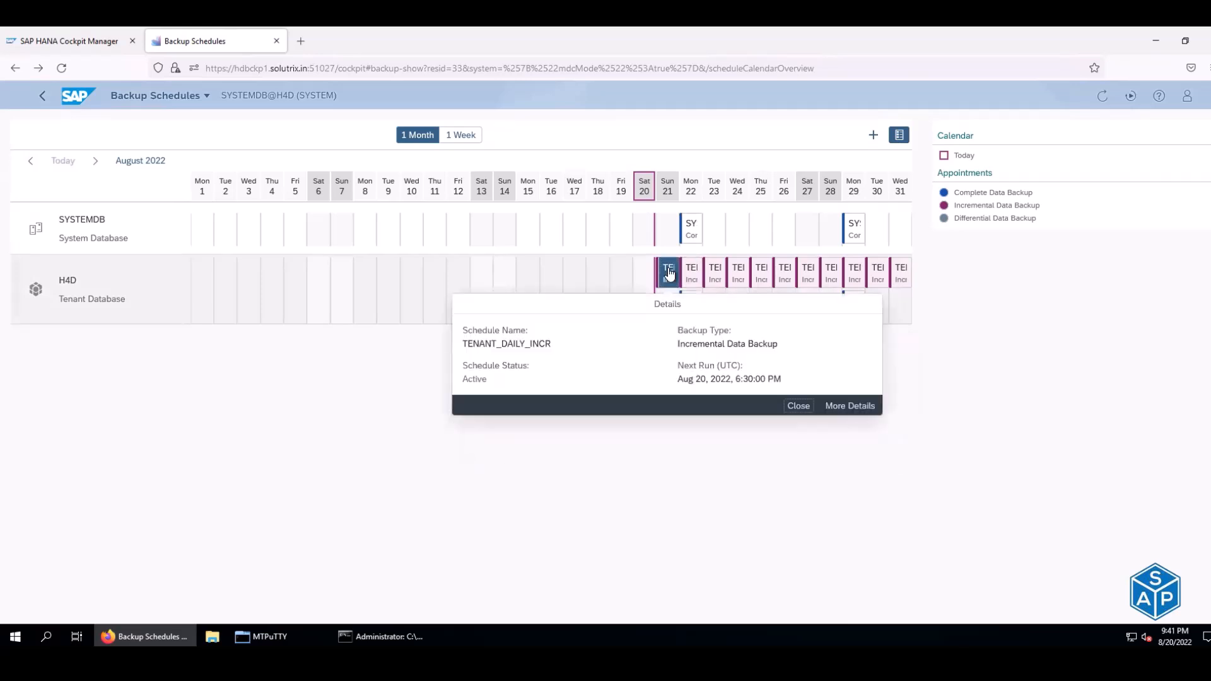
pyautogui.click(645, 479)
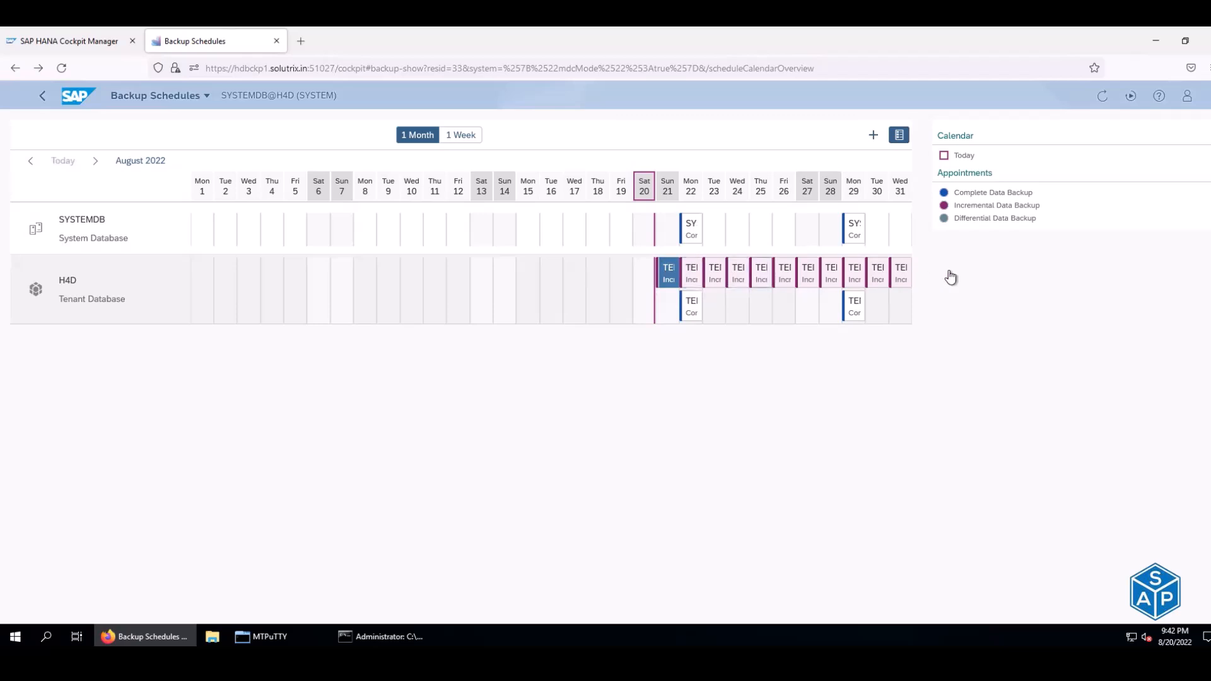
# - Toggle the calendar between 1 Week and 1 Month views, then return to H4D Database Management
pyautogui.click(468, 140)
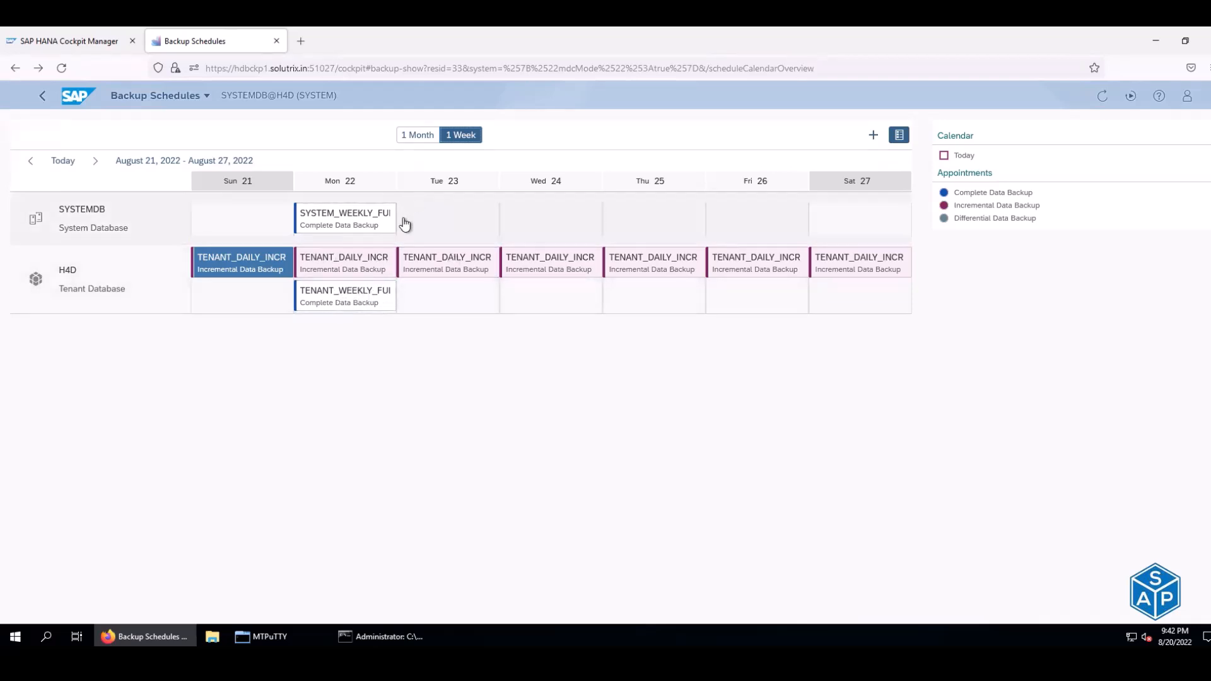
pyautogui.click(406, 136)
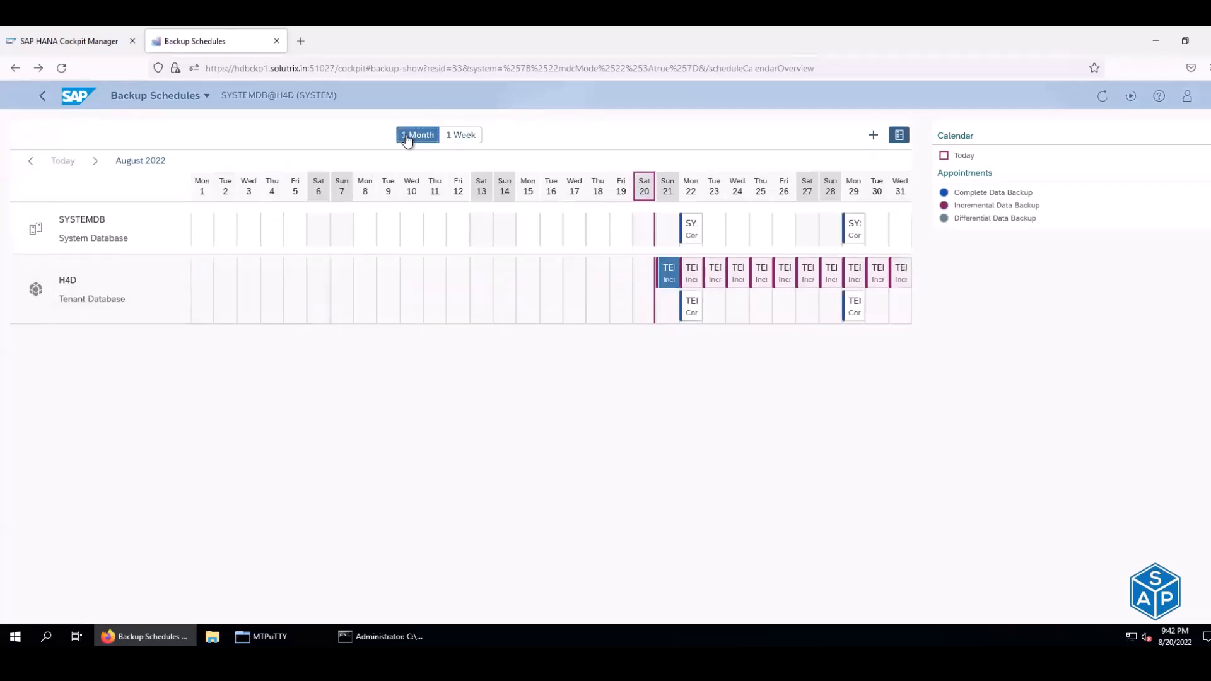
pyautogui.click(469, 139)
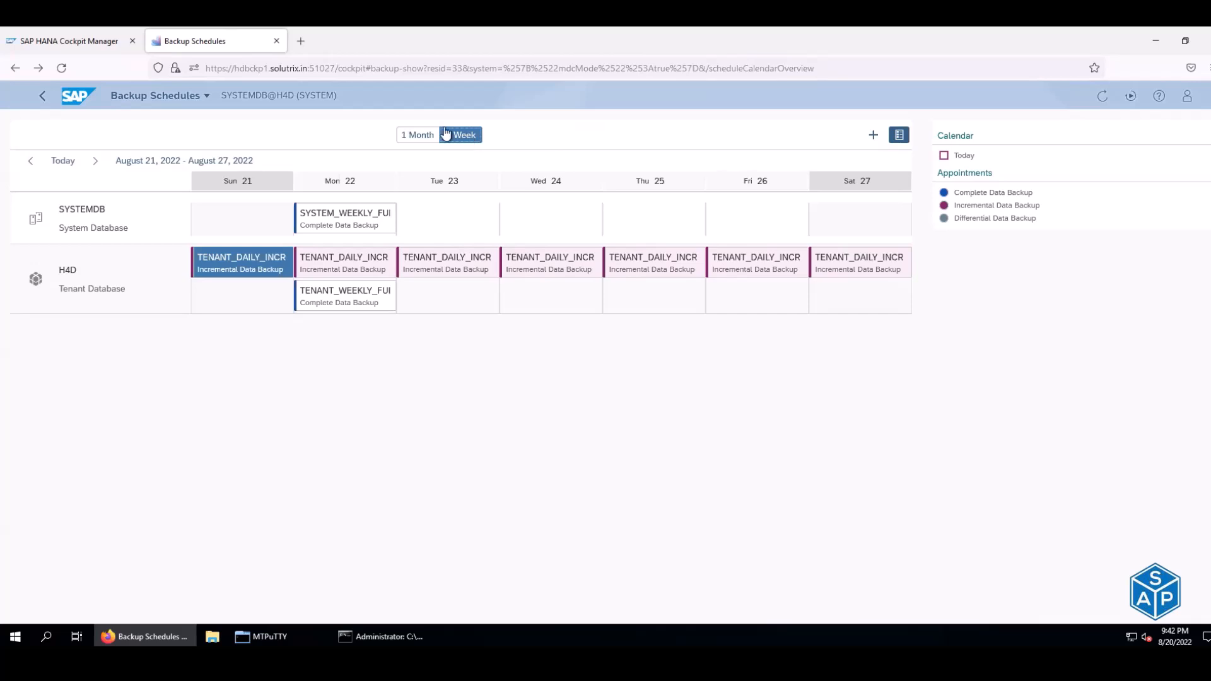
pyautogui.click(40, 95)
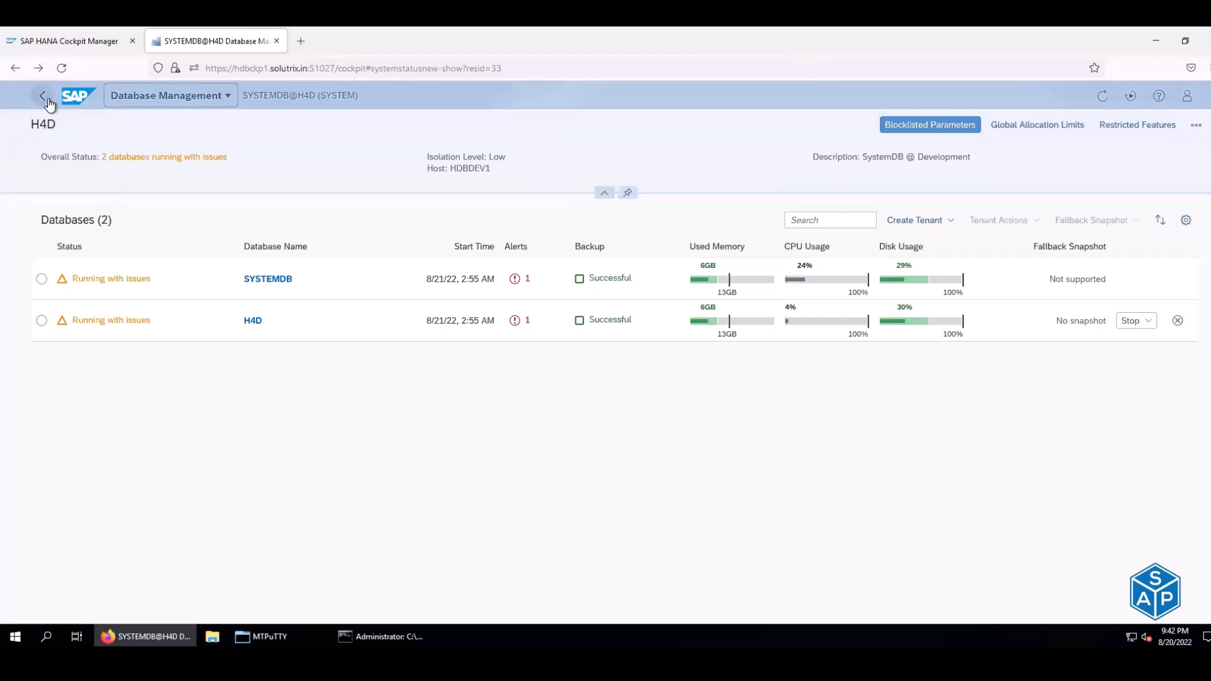
# - Navigate back to the Cockpit home page and close the extra Cockpit Manager tab
pyautogui.click(46, 98)
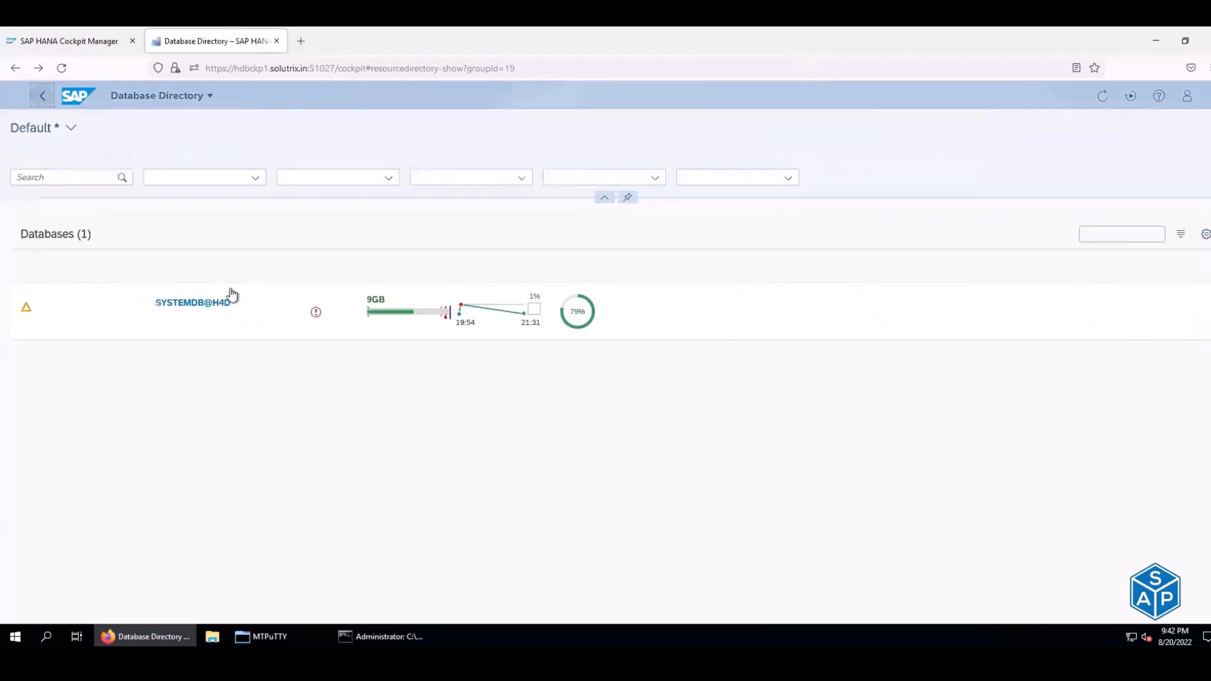
pyautogui.click(41, 98)
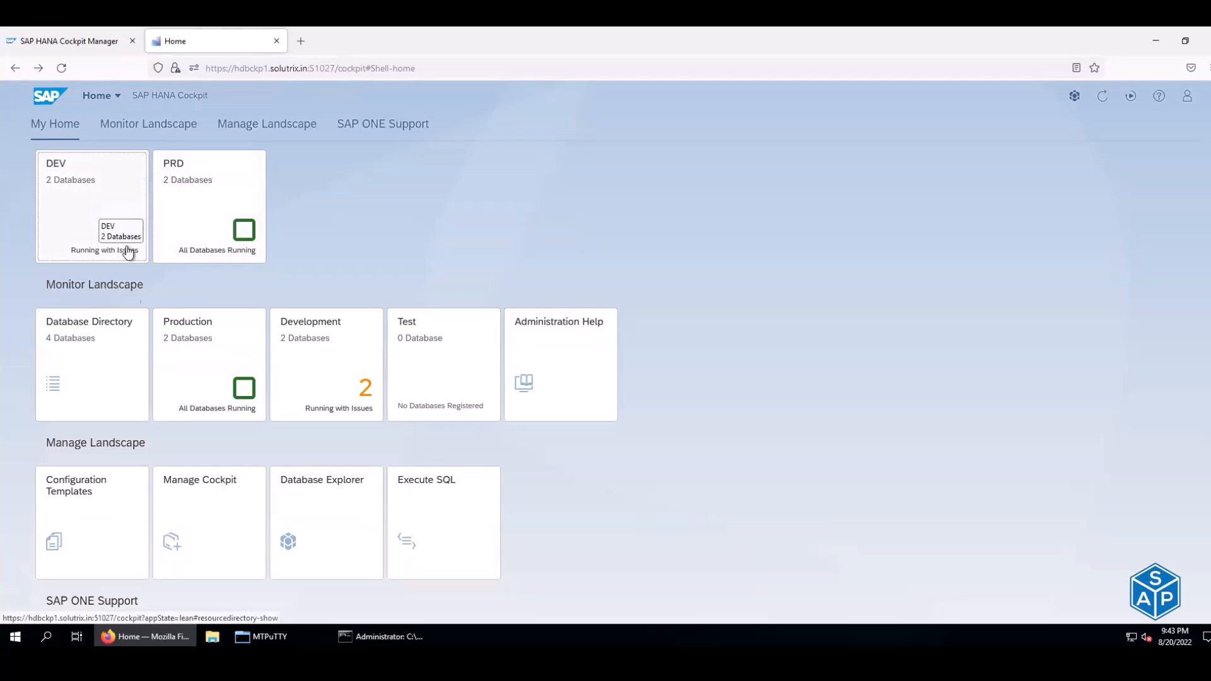
pyautogui.click(217, 522)
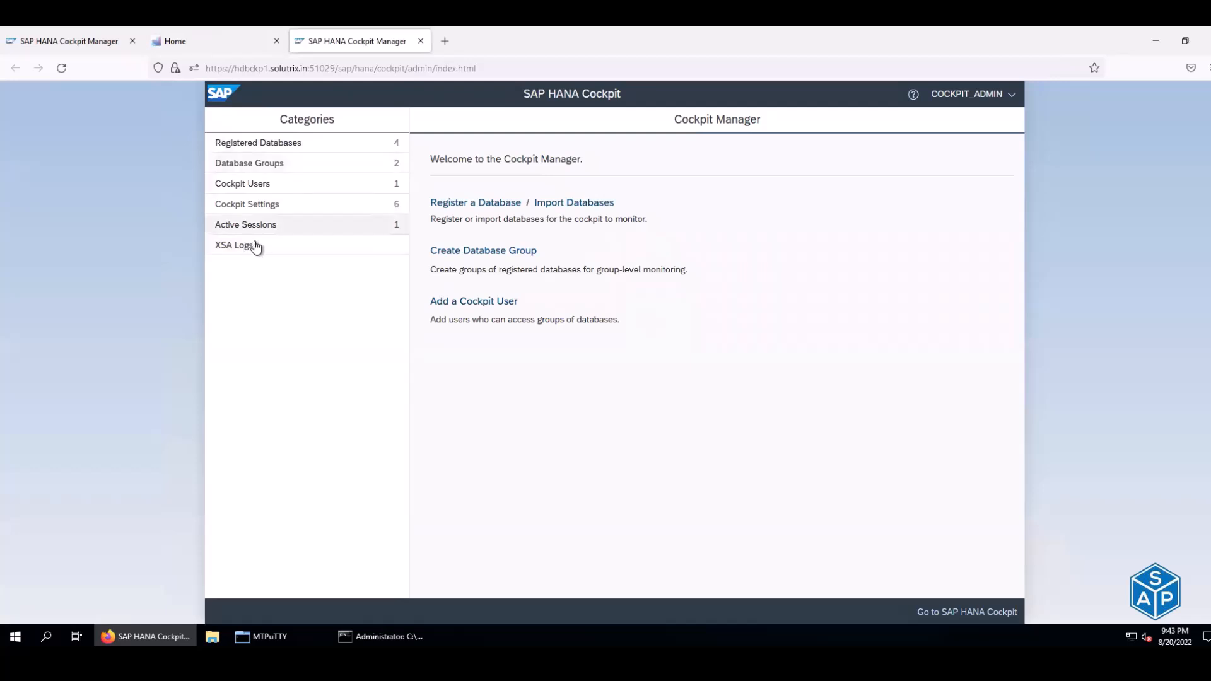
pyautogui.click(421, 40)
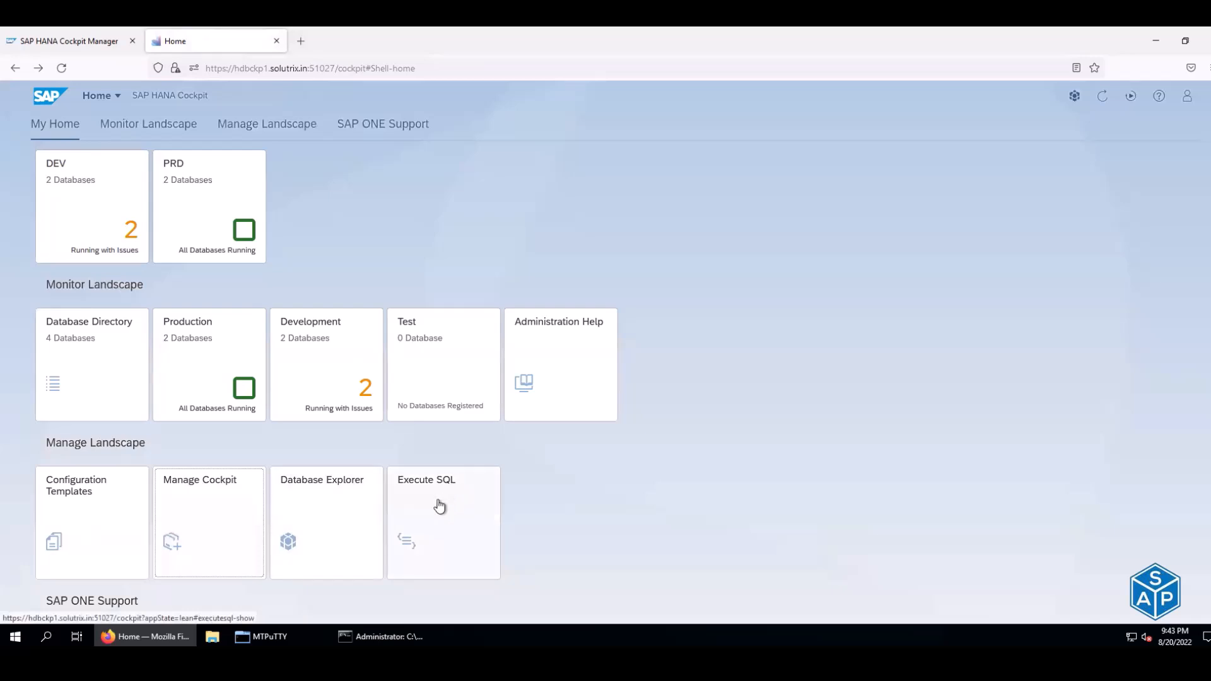
# - Open the PRD tile to list the H4P@H4P and SYSTEMDB@H4P databases
pyautogui.scroll(-1, 446, 469)
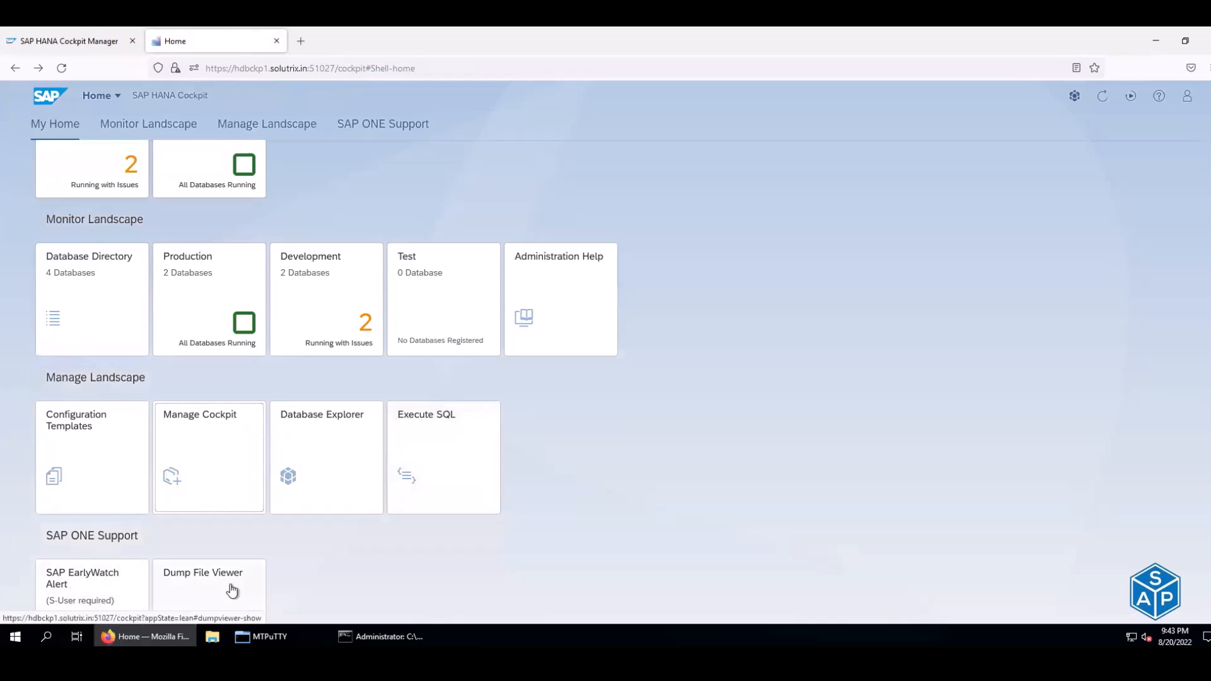
pyautogui.scroll(1, 164, 305)
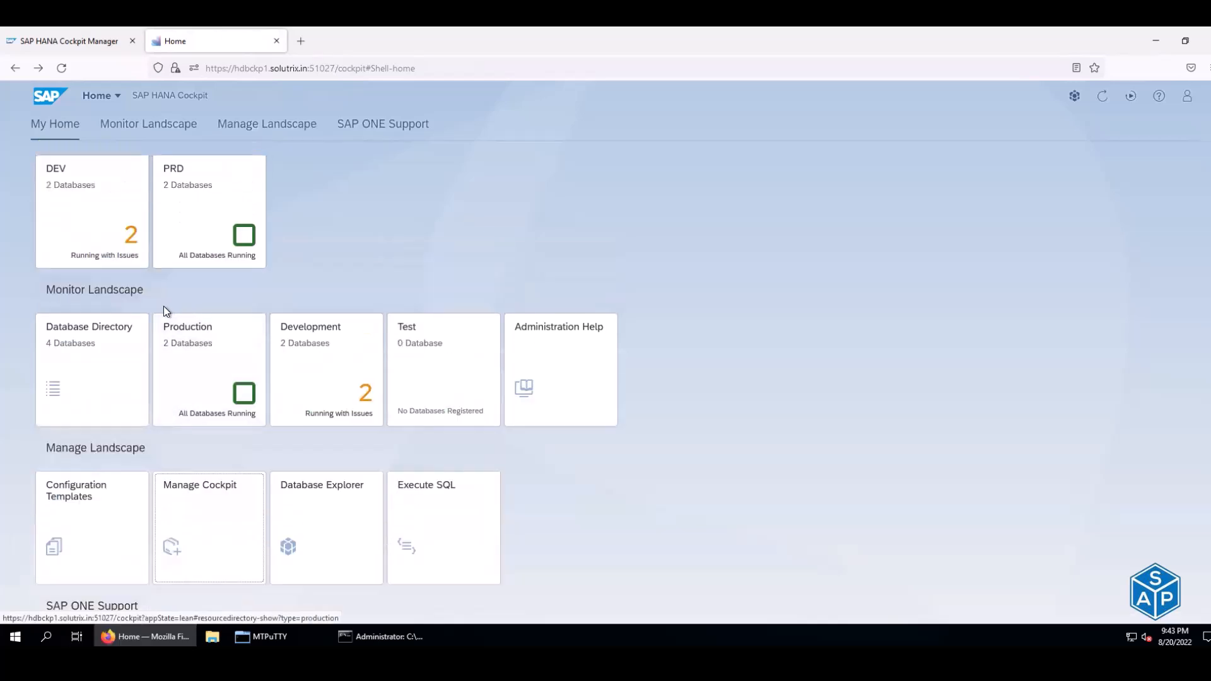
pyautogui.click(205, 199)
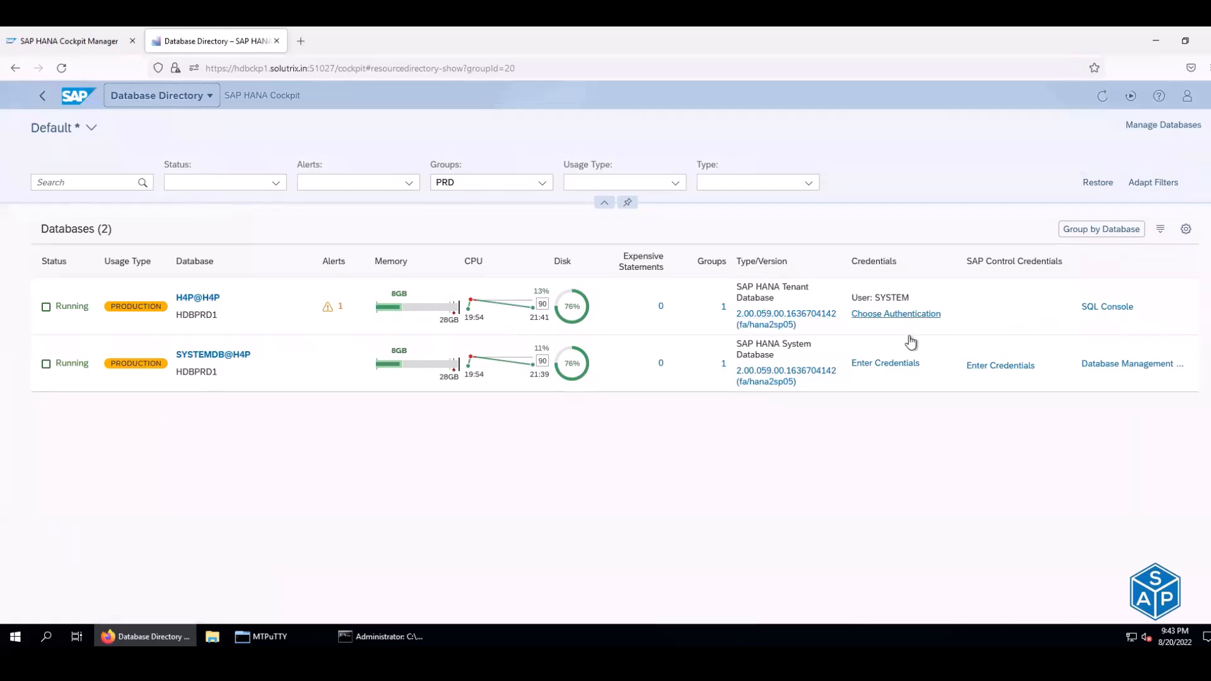
# - Open an SQL console on H4P@H4P and enter select * from M_DATABSE
pyautogui.click(1112, 309)
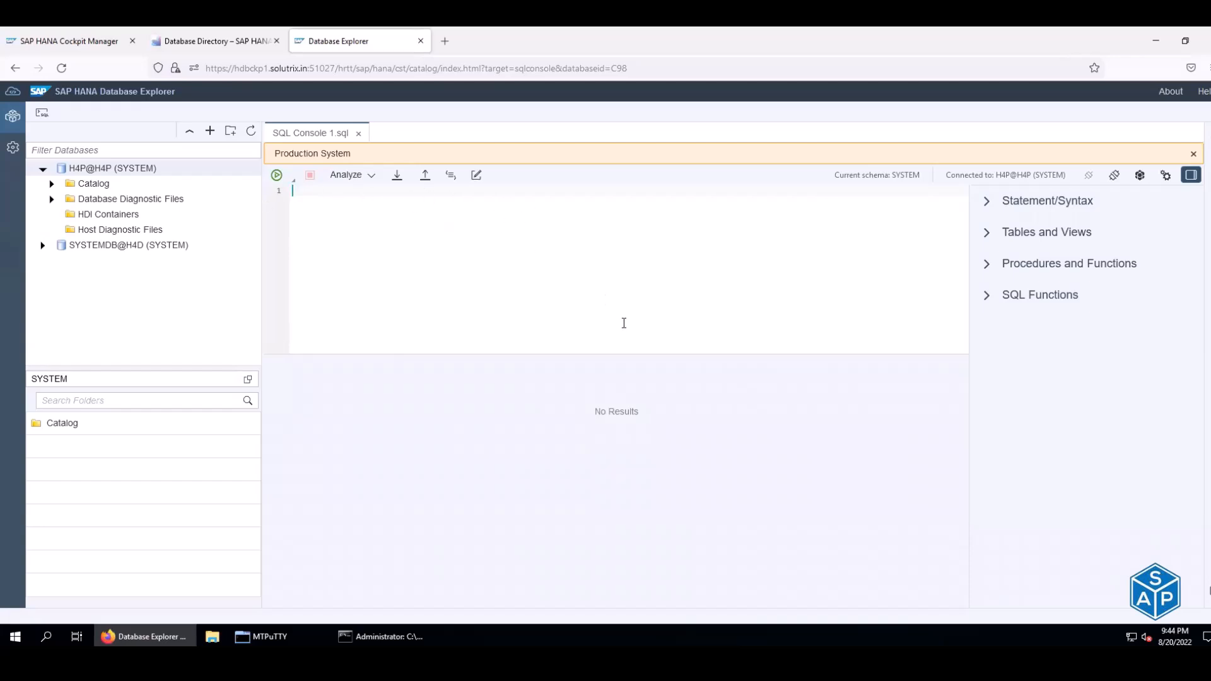
pyautogui.write('sele')
pyautogui.press('BackSpace')
pyautogui.write('* from M_DATABSE')
# - Run the query twice, dismissing the invalid table name error 259 each time
pyautogui.click(277, 176)
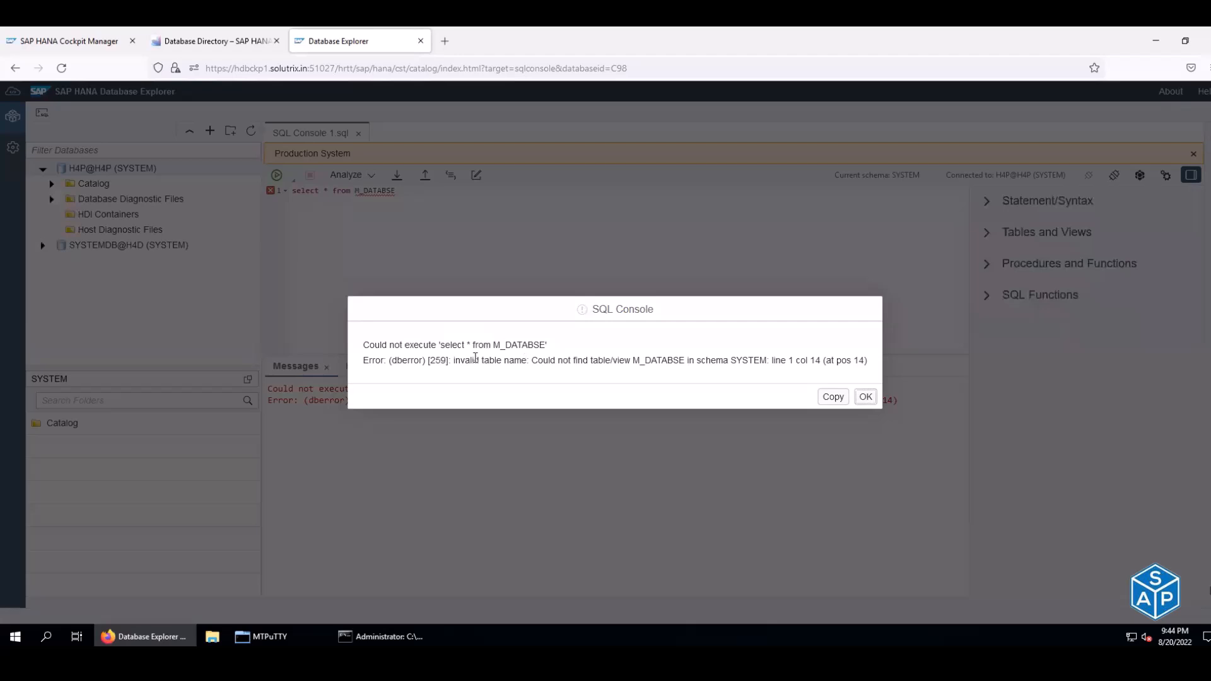
pyautogui.click(864, 396)
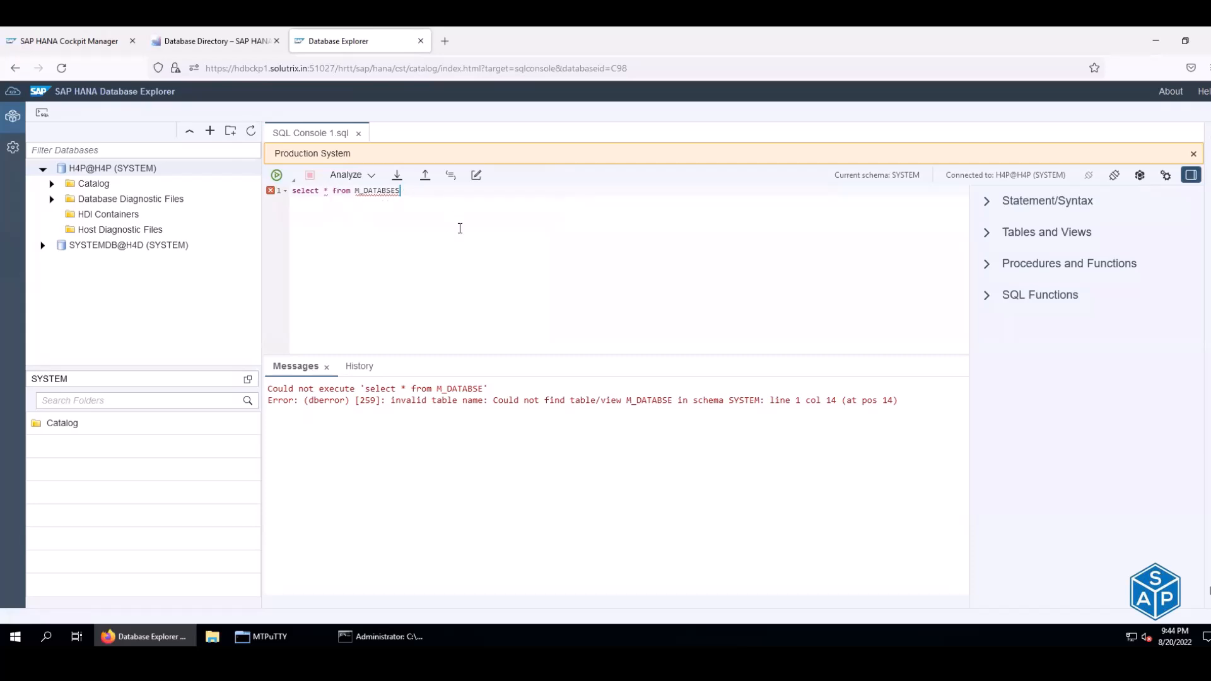
pyautogui.click(277, 175)
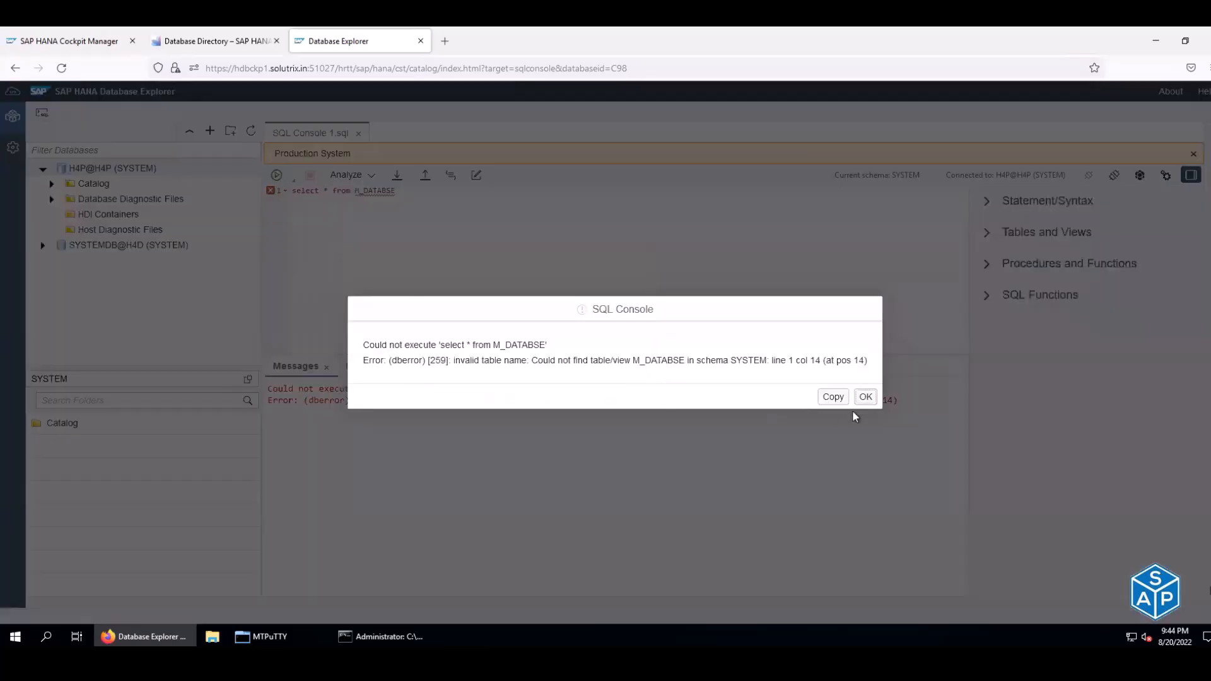
pyautogui.press('Return')
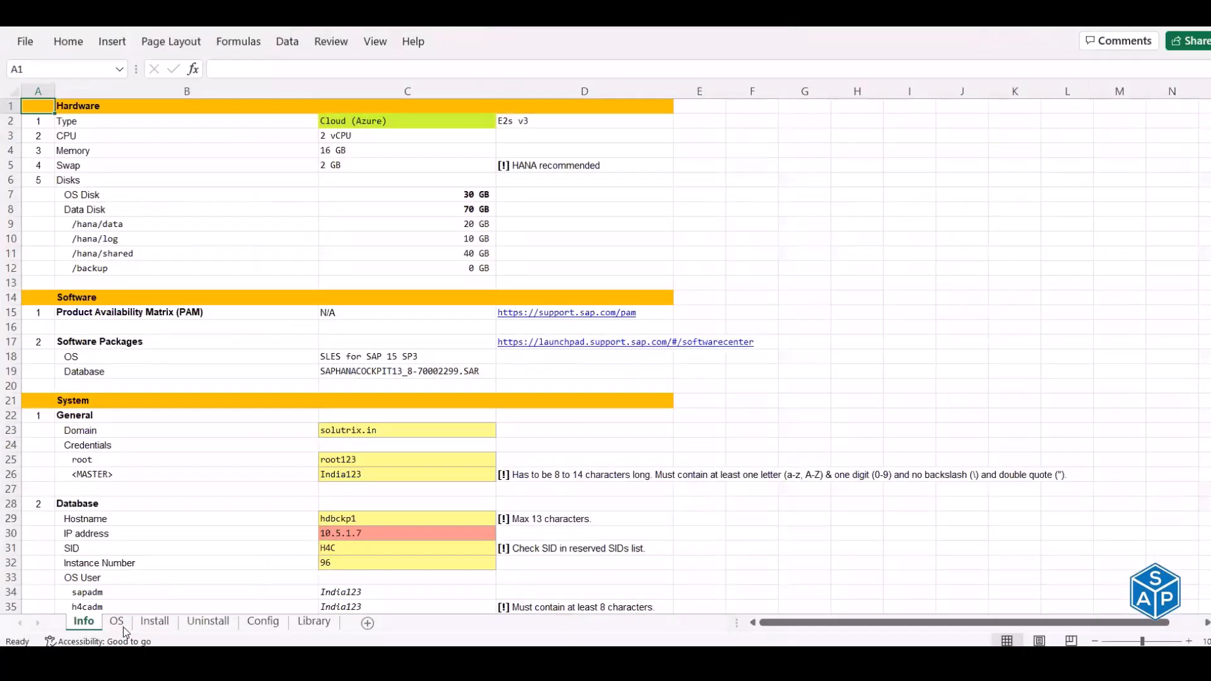
# - Copy the select * from M_DATABASES query from cell D34 on the Install sheet
pyautogui.click(182, 640)
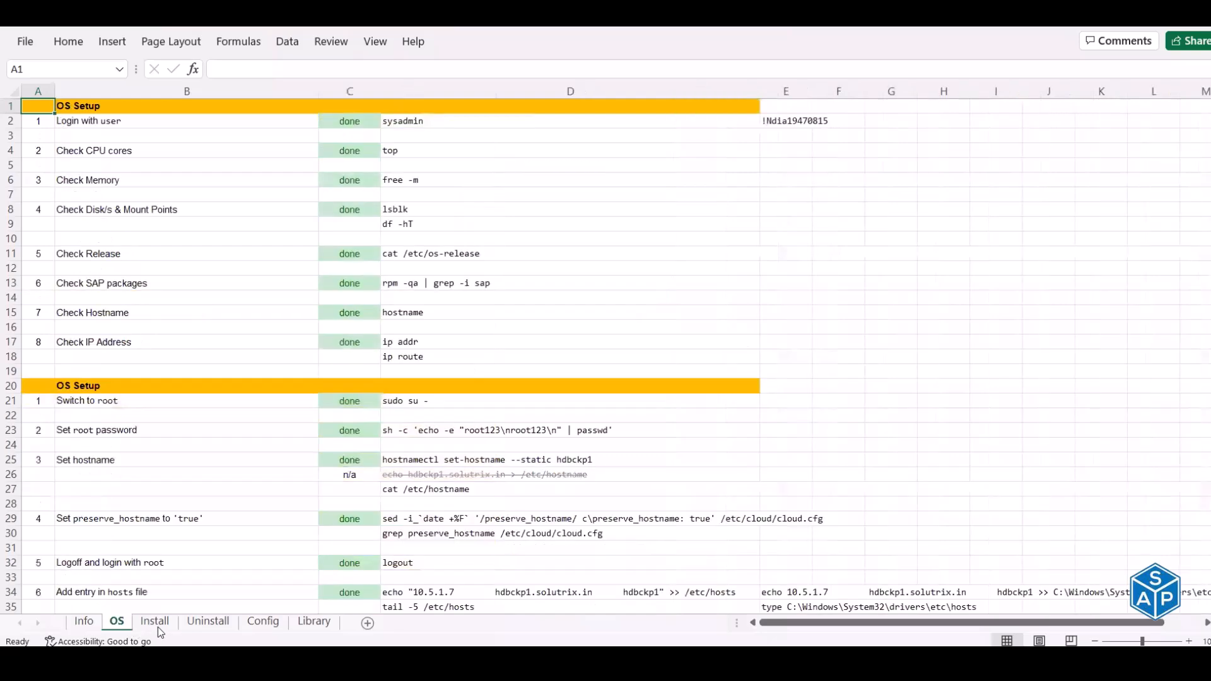
pyautogui.scroll(-2, 523, 467)
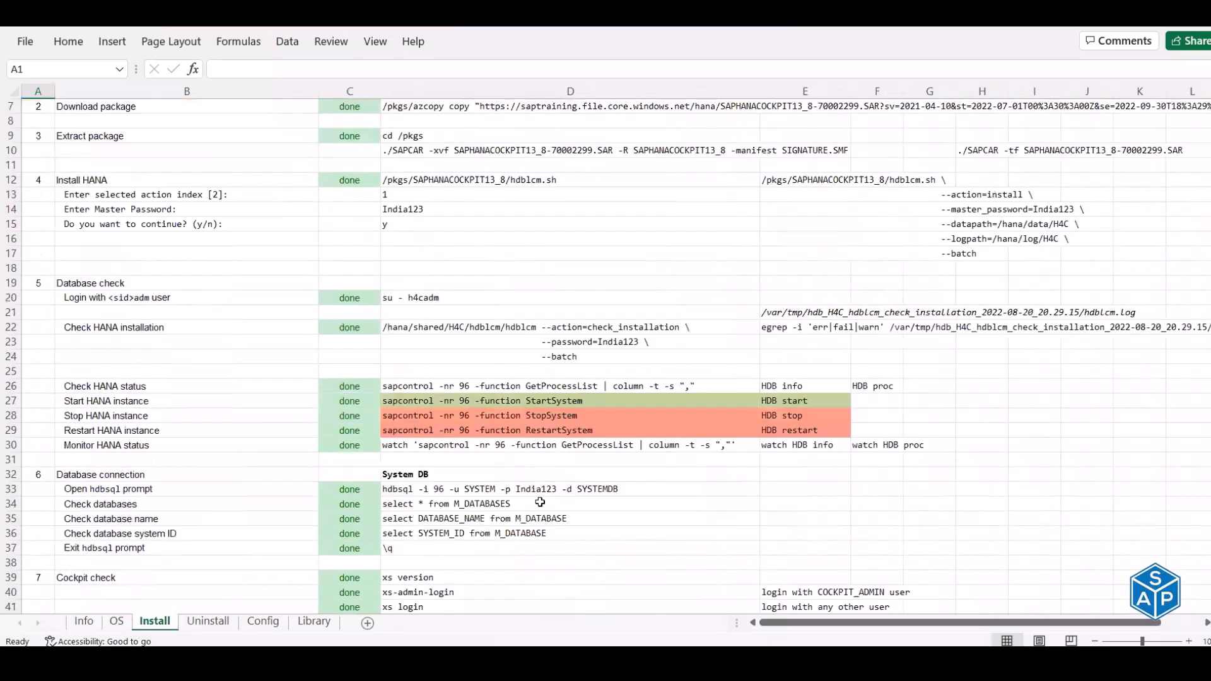
pyautogui.click(529, 502)
pyautogui.hotkey('ctrl', 'c')
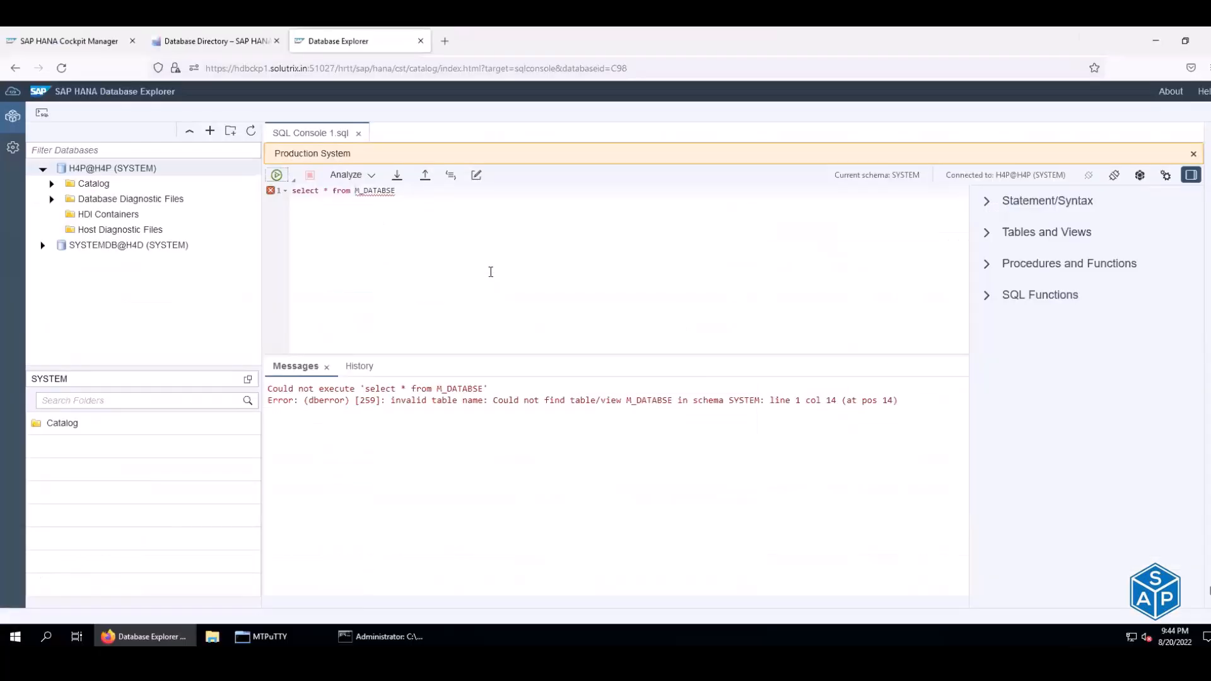
pyautogui.hotkey('ctrl', 'a')
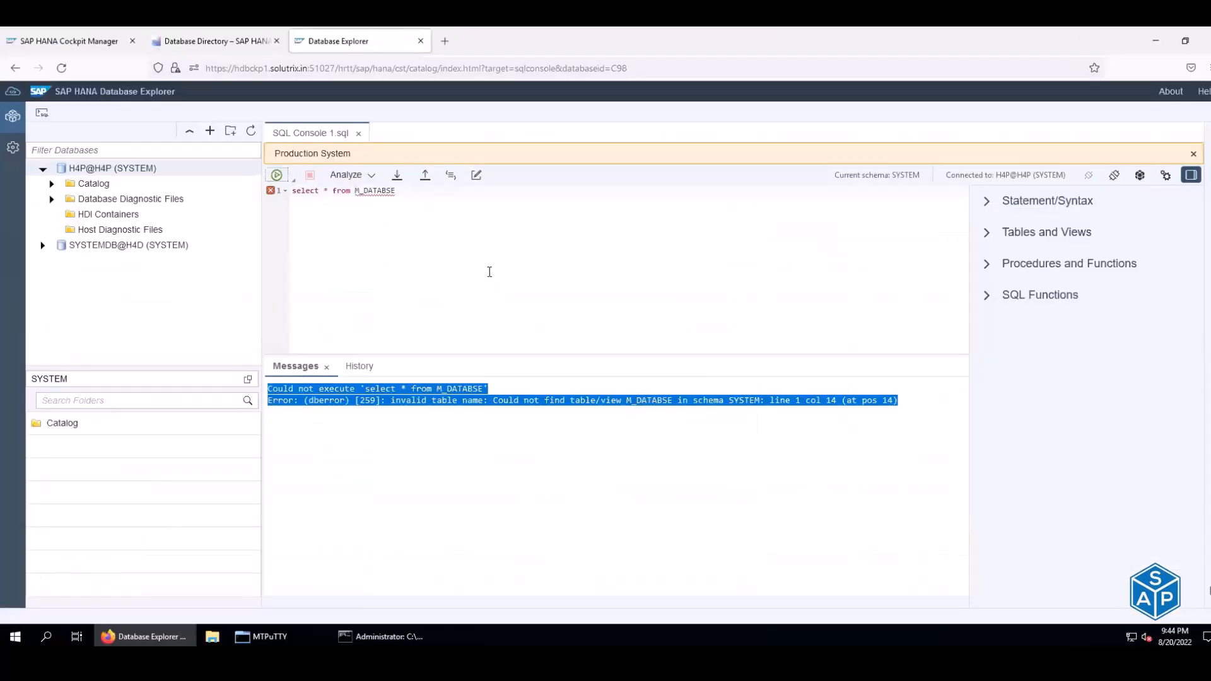
pyautogui.click(390, 241)
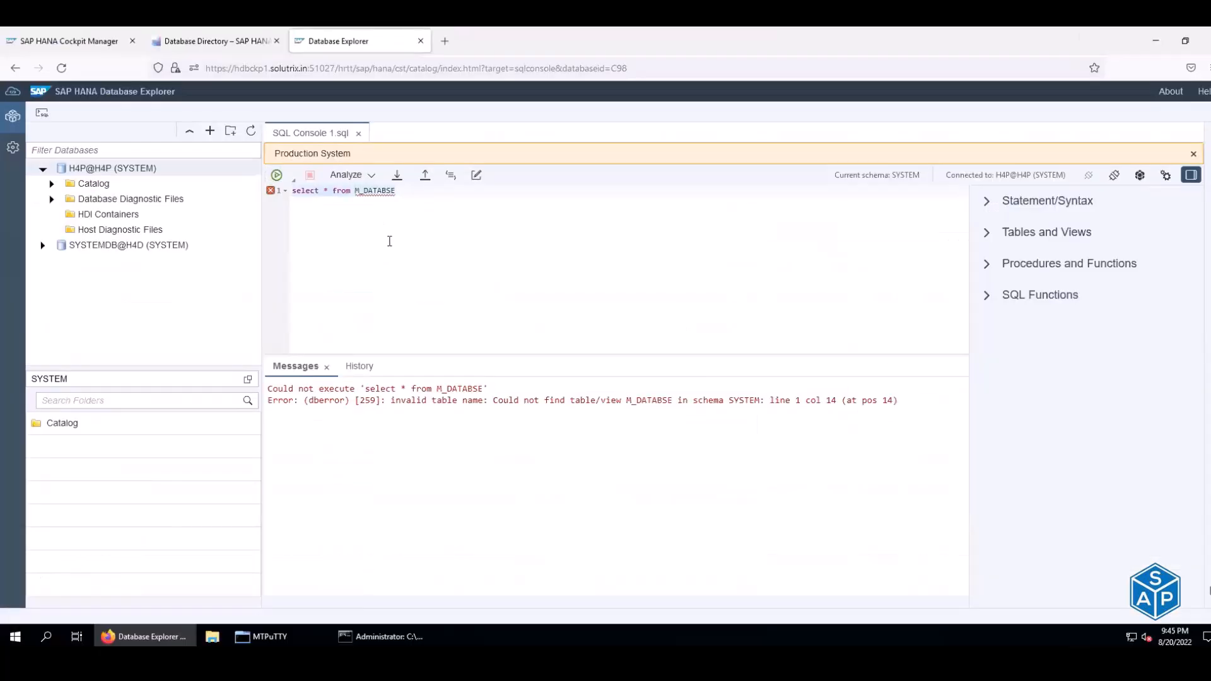
# - Paste select * from M_DATABASES over the faulty query, remove the empty line and run it
pyautogui.hotkey('ctrl', 'v')
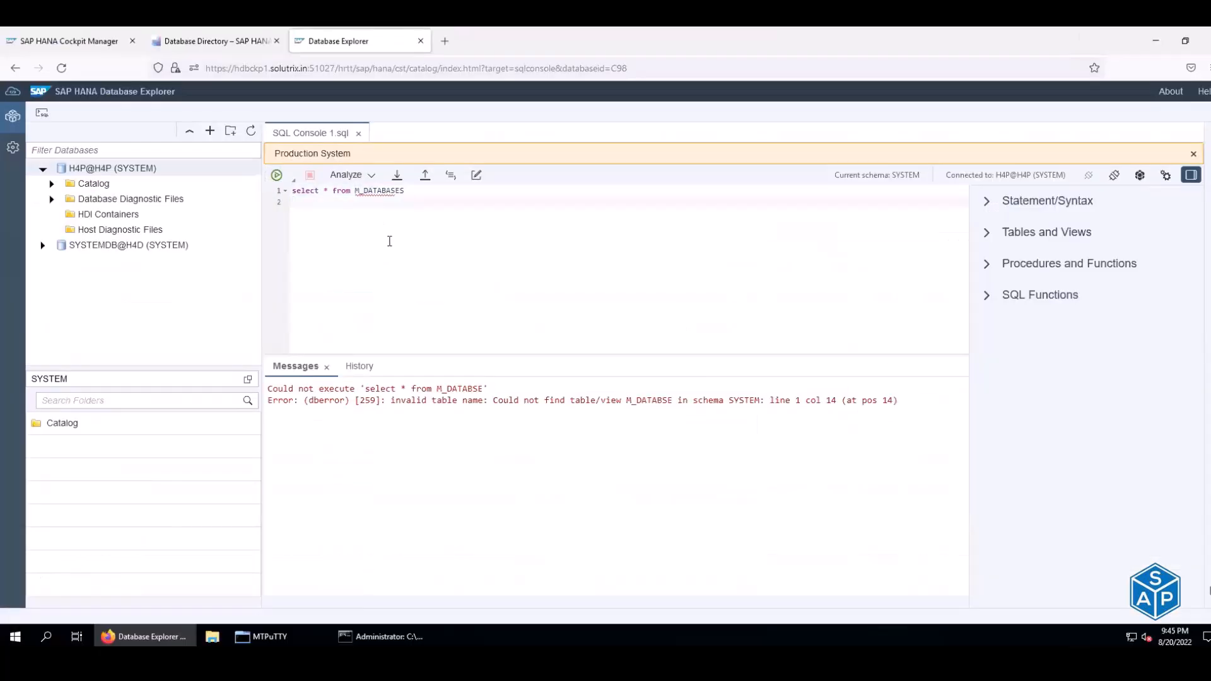
pyautogui.click(278, 177)
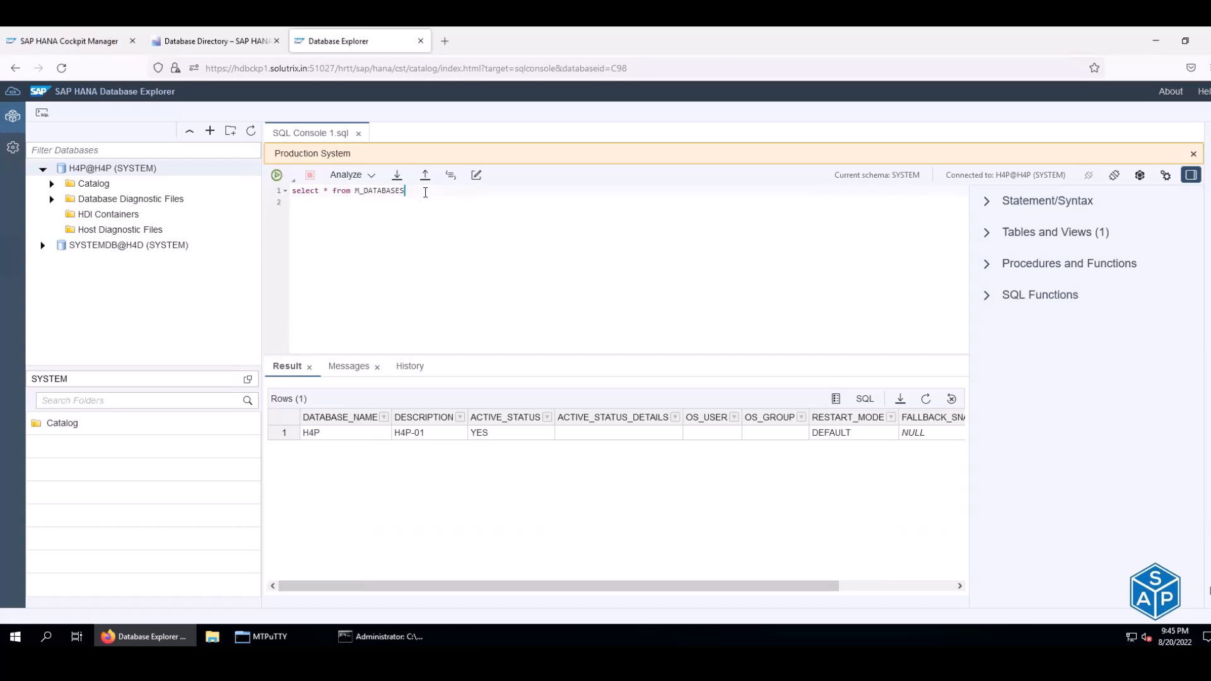
pyautogui.click(425, 193)
pyautogui.press('BackSpace')
pyautogui.click(276, 177)
pyautogui.click(314, 434)
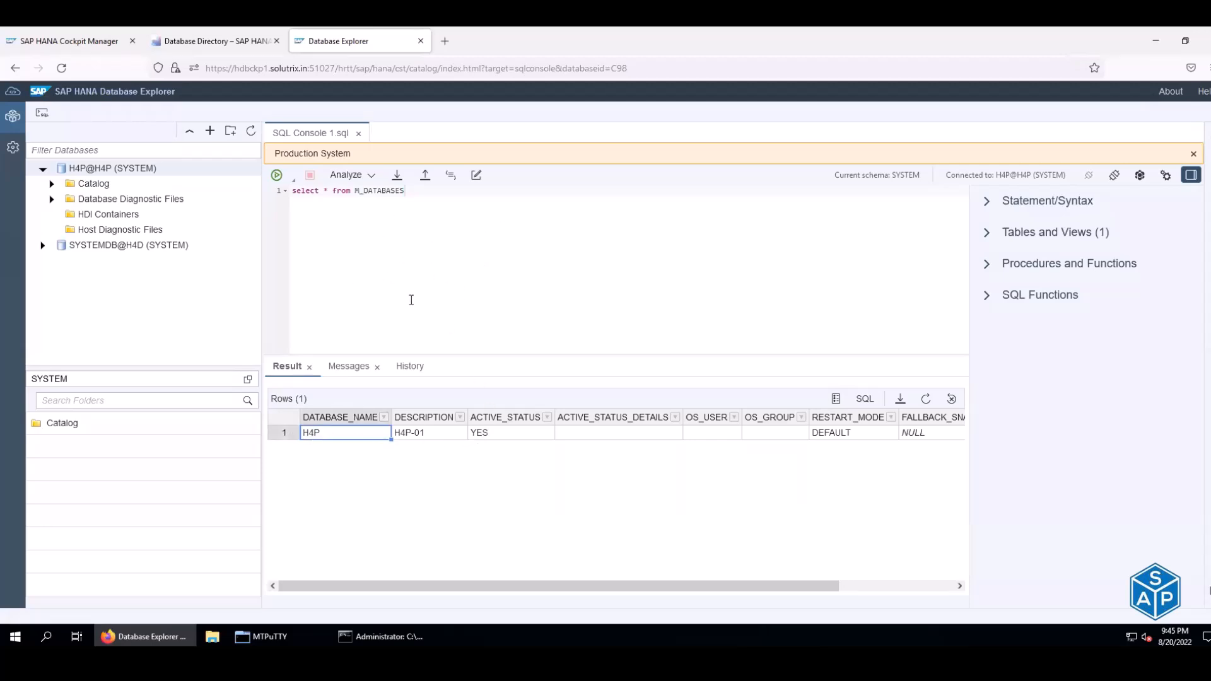
# - Log on to SYSTEMDB@H4P Database Management as SYSTEM without saving the login, then open Global Limits
pyautogui.click(202, 41)
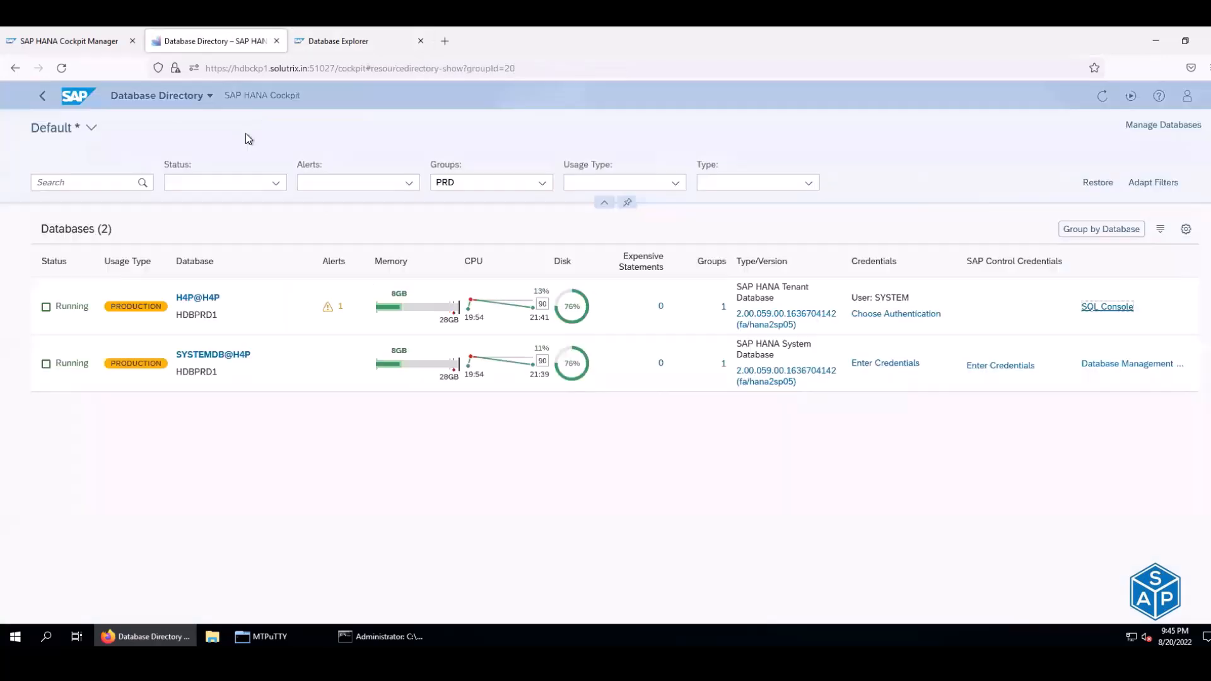
pyautogui.click(1133, 374)
pyautogui.click(1137, 366)
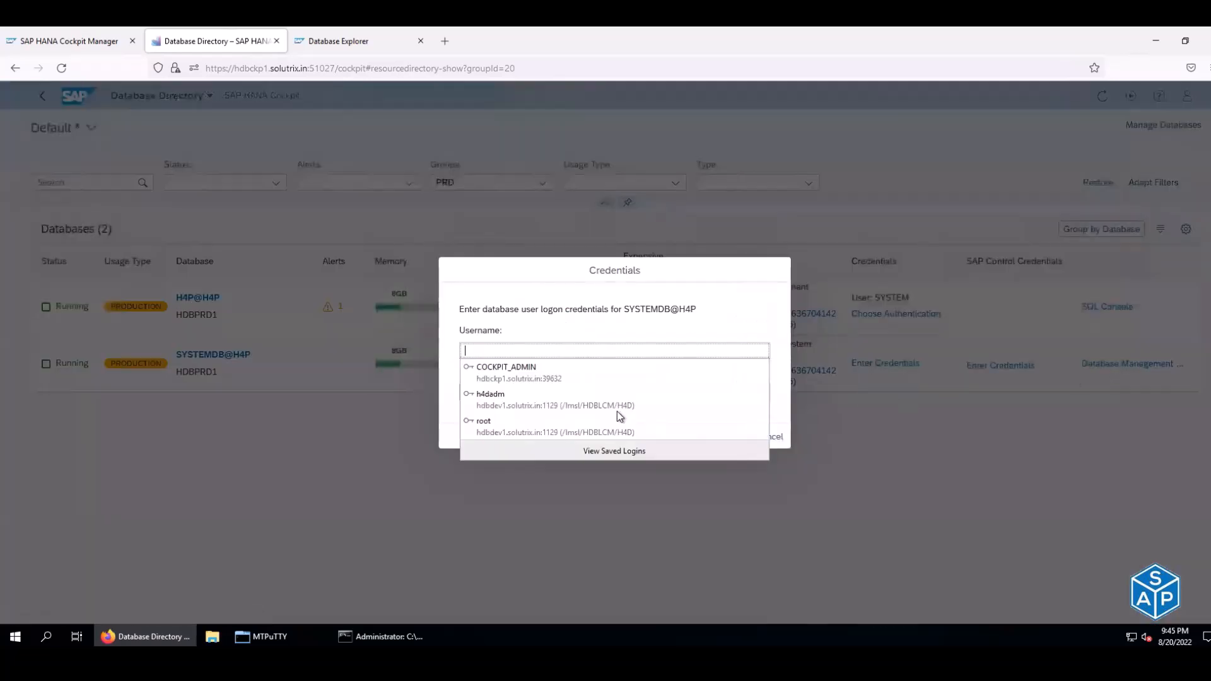
pyautogui.click(703, 351)
pyautogui.write('SYSTEM')
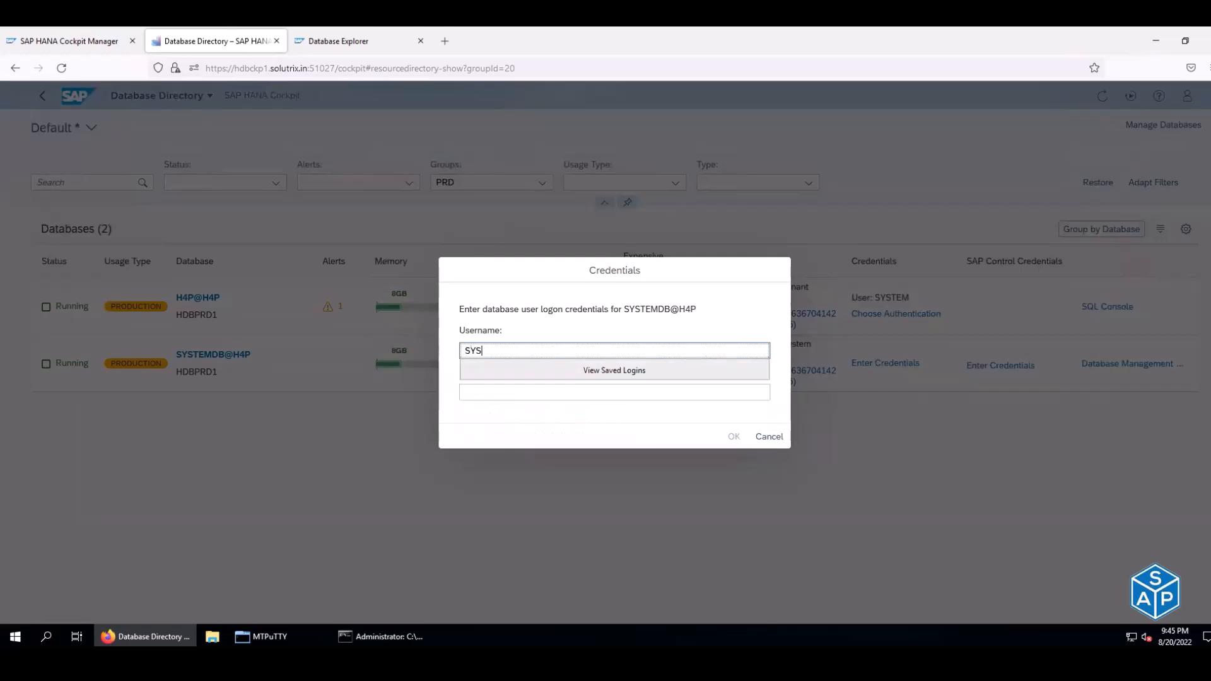
pyautogui.press('Tab')
pyautogui.write('•••••')
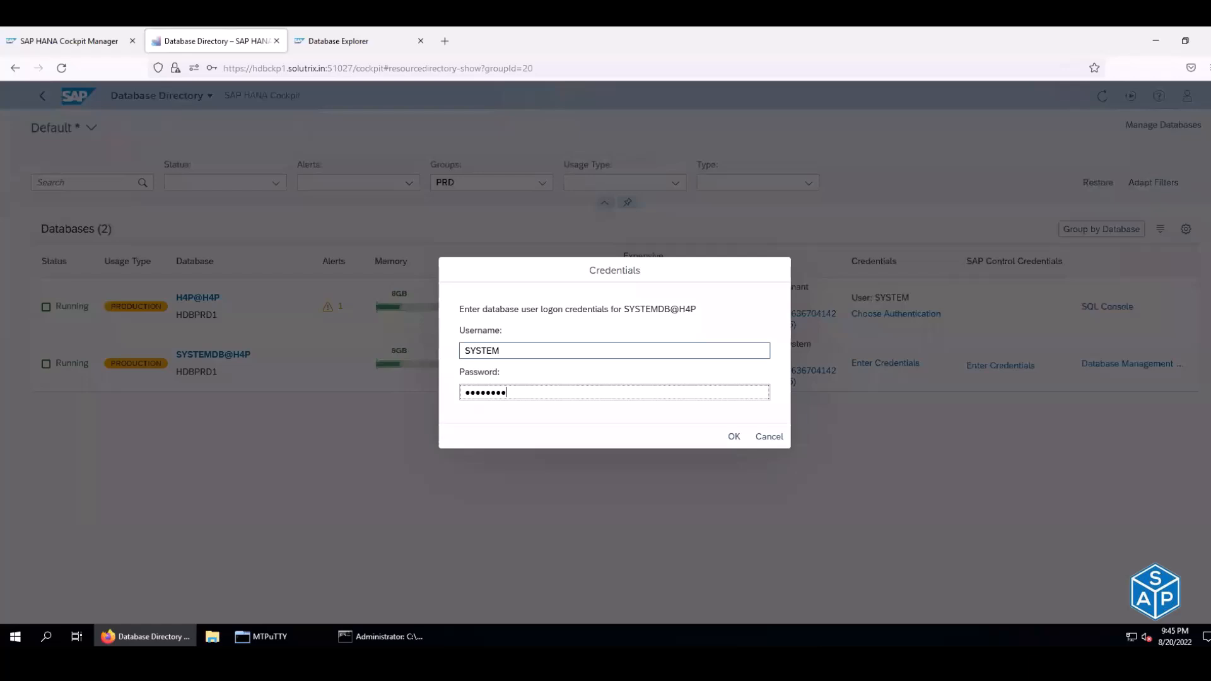
pyautogui.click(735, 436)
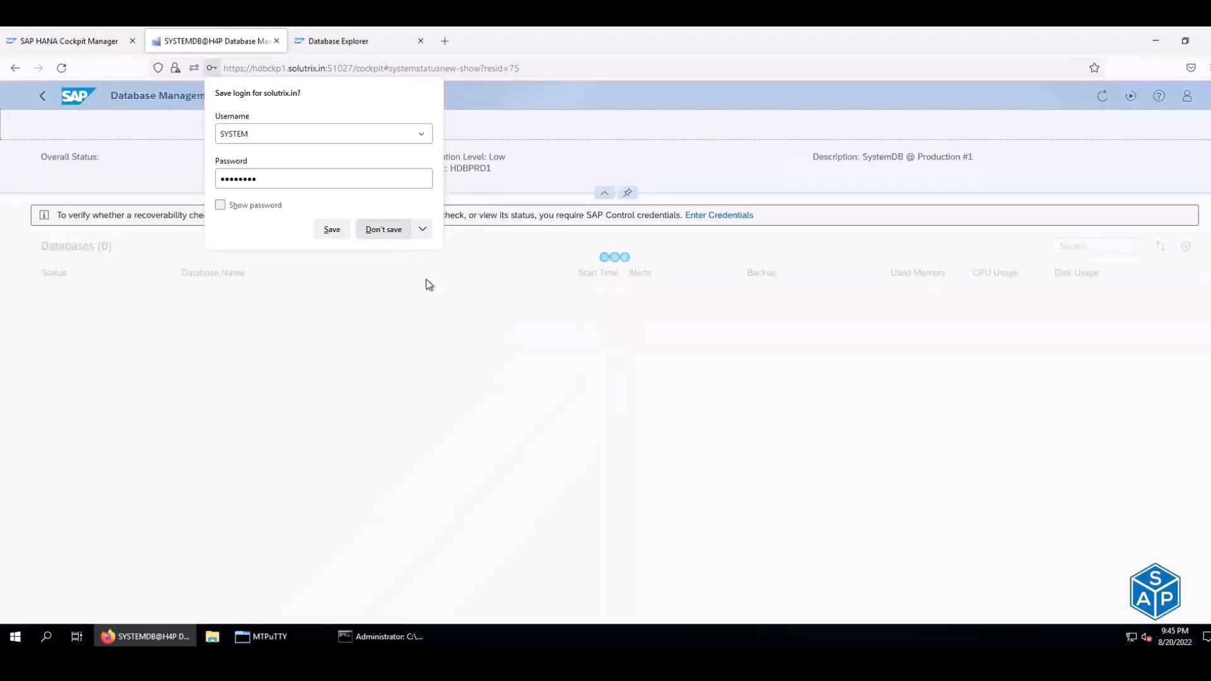
pyautogui.click(385, 229)
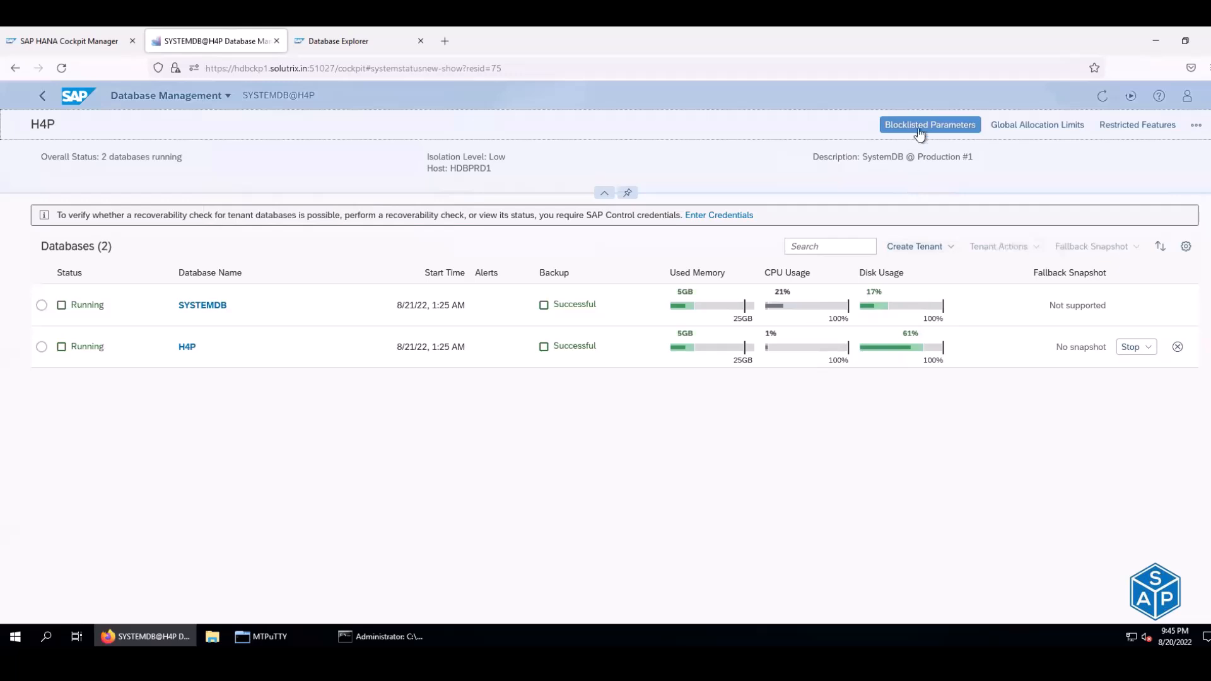
pyautogui.click(1029, 125)
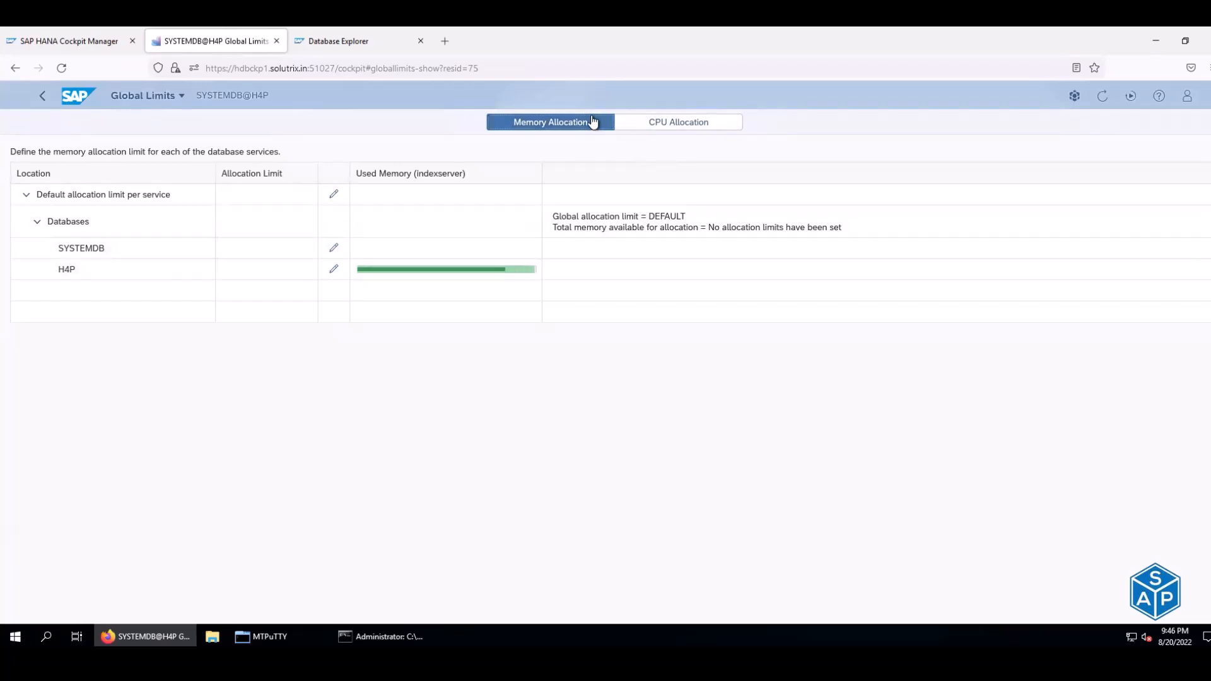
# - Review CPU and memory allocation limits for H4P and SYSTEMDB, leaving both unchanged
pyautogui.click(652, 122)
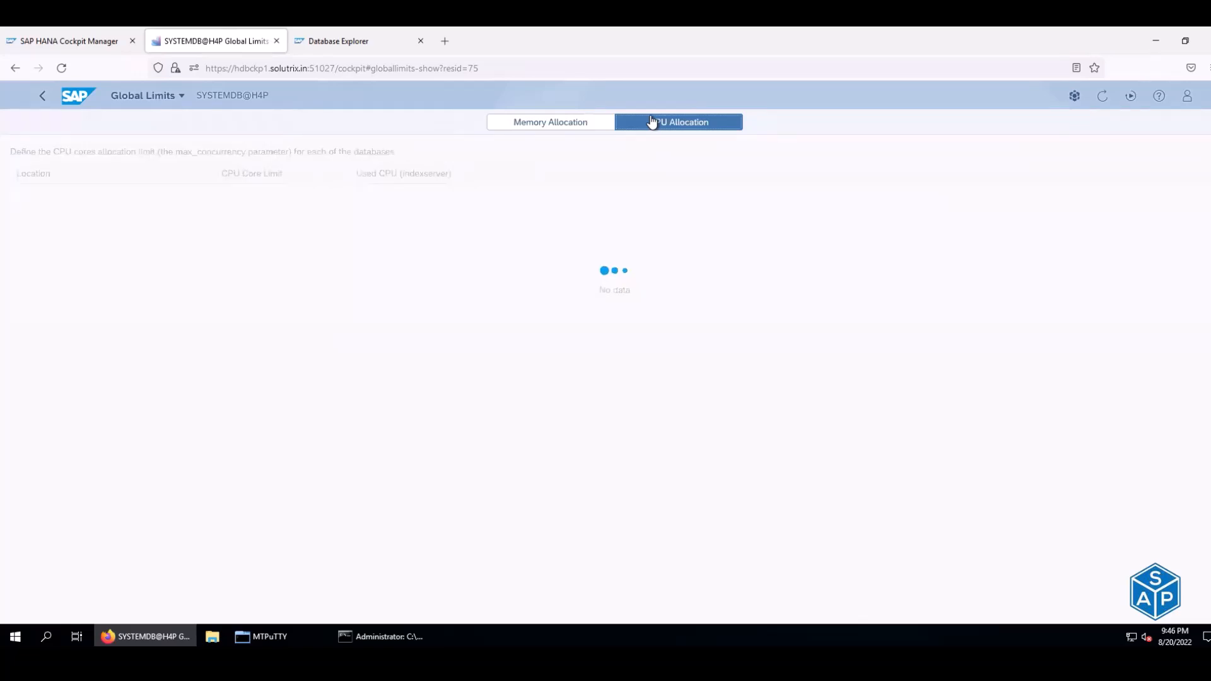
pyautogui.click(565, 122)
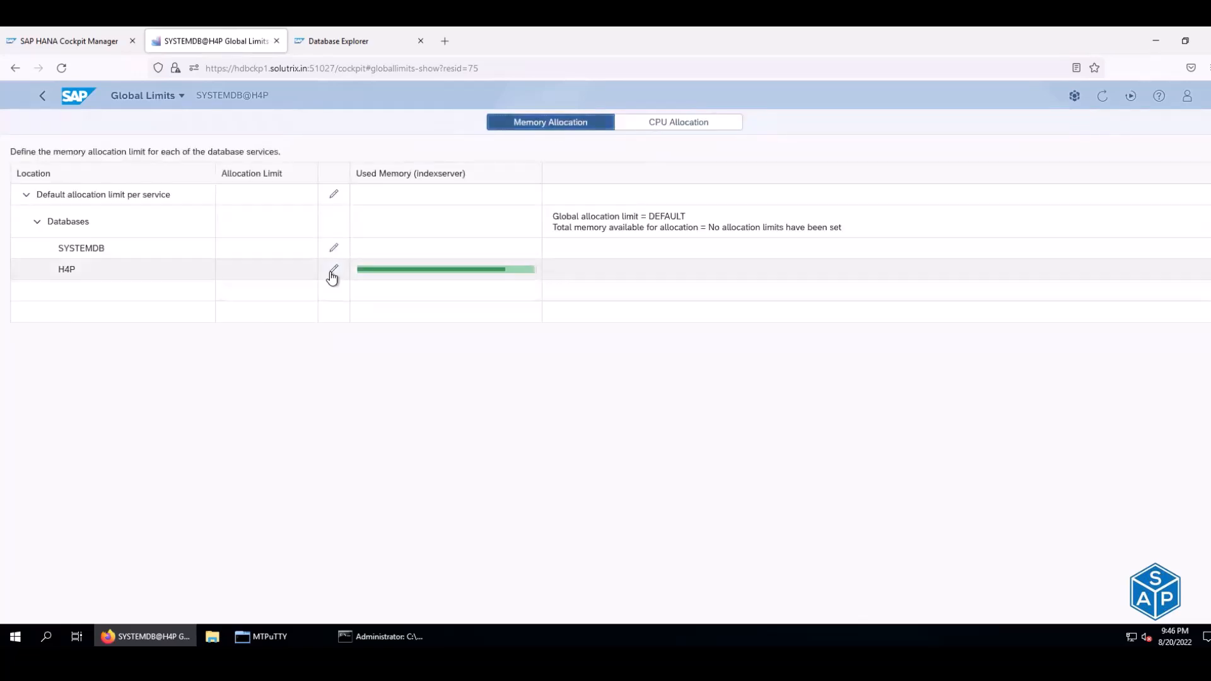
pyautogui.click(332, 270)
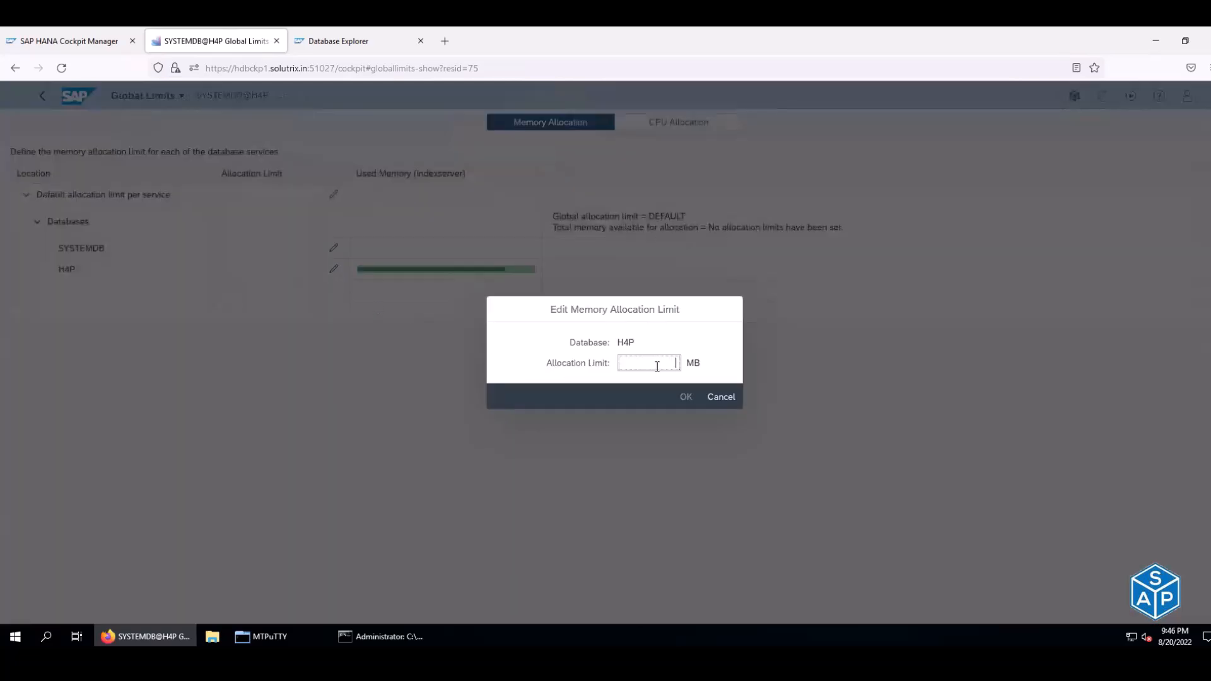
pyautogui.click(720, 396)
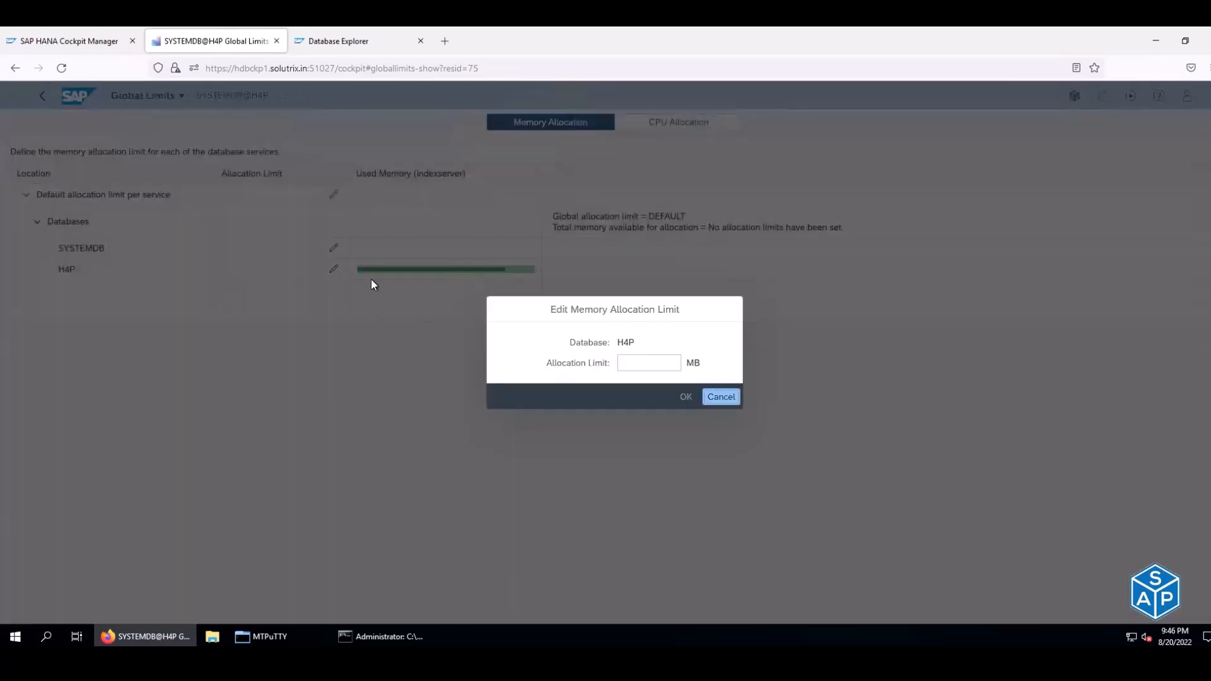
pyautogui.click(332, 249)
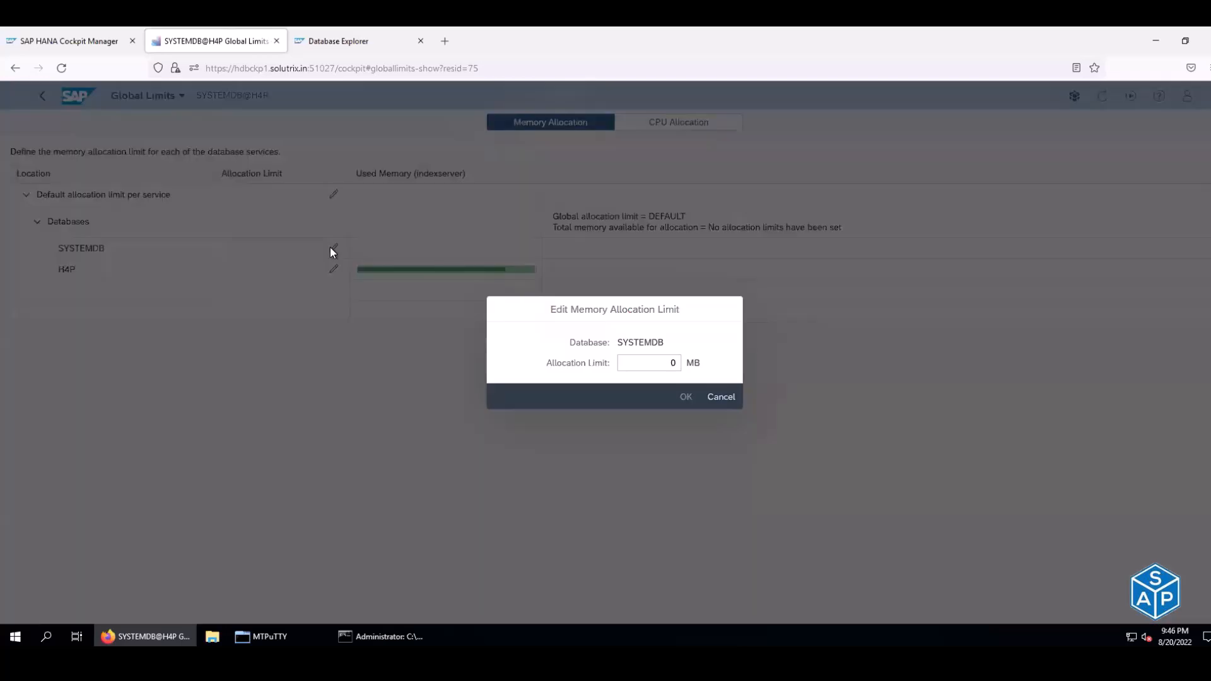
pyautogui.click(721, 399)
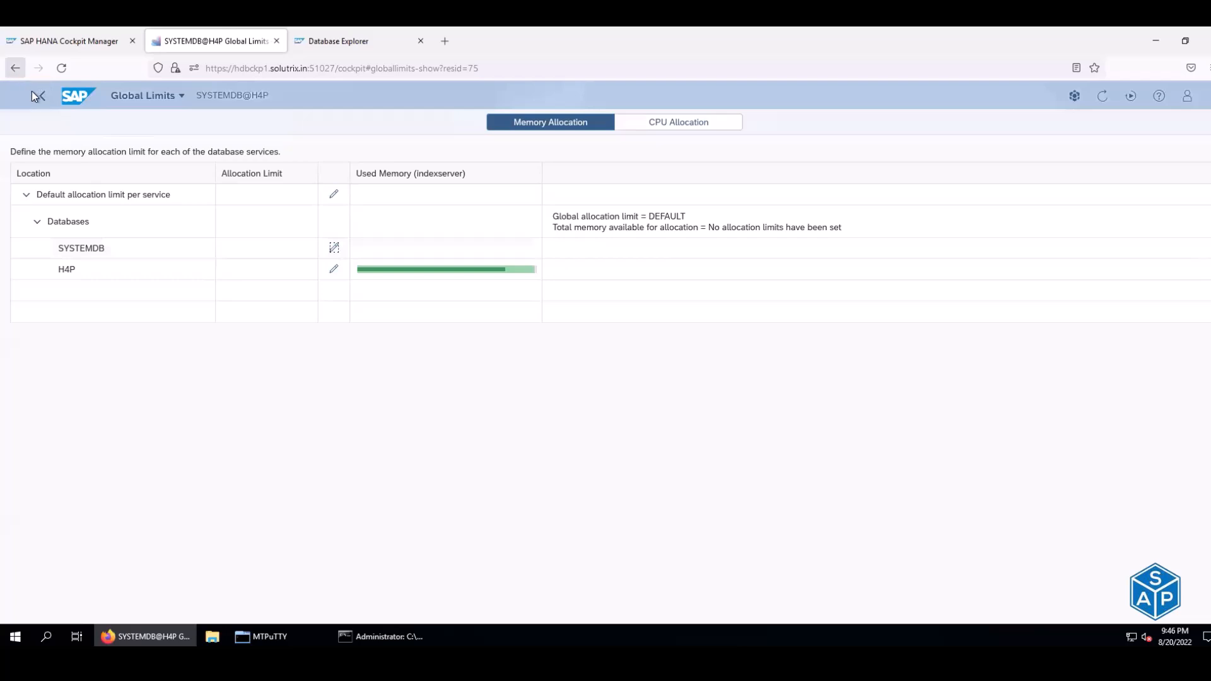
pyautogui.click(17, 71)
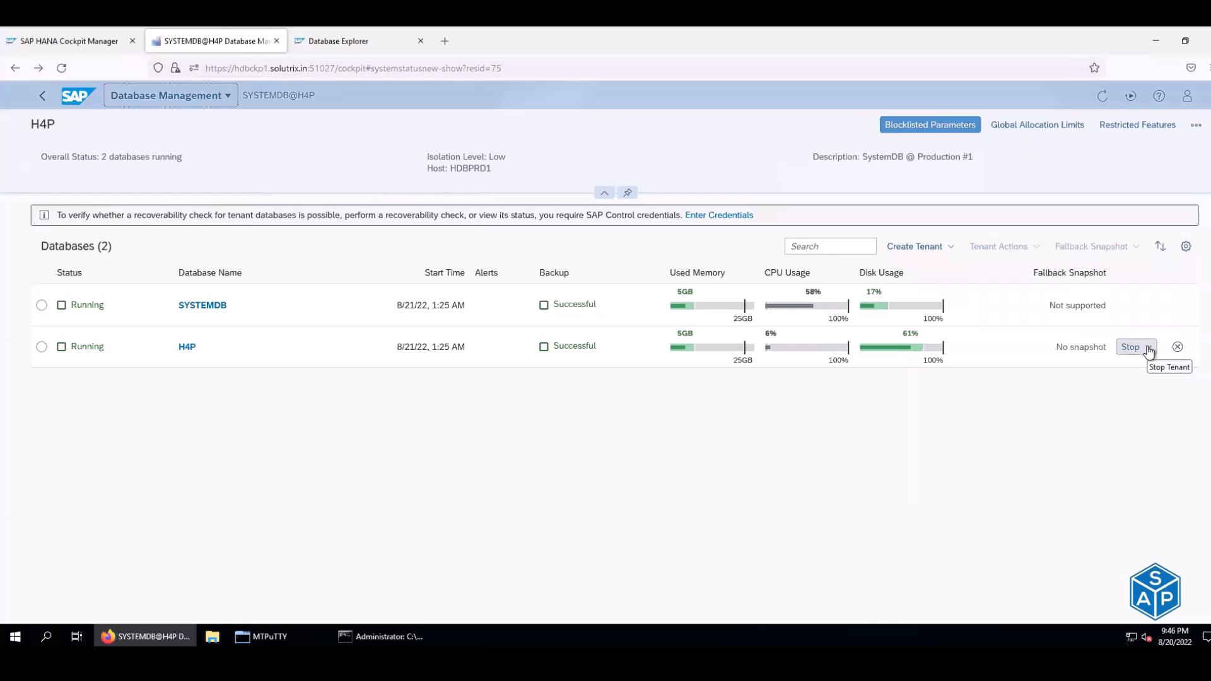
# - View the SYSTEMDB overview, check H4P's Stop options without acting, and return to the Database Directory
pyautogui.click(208, 307)
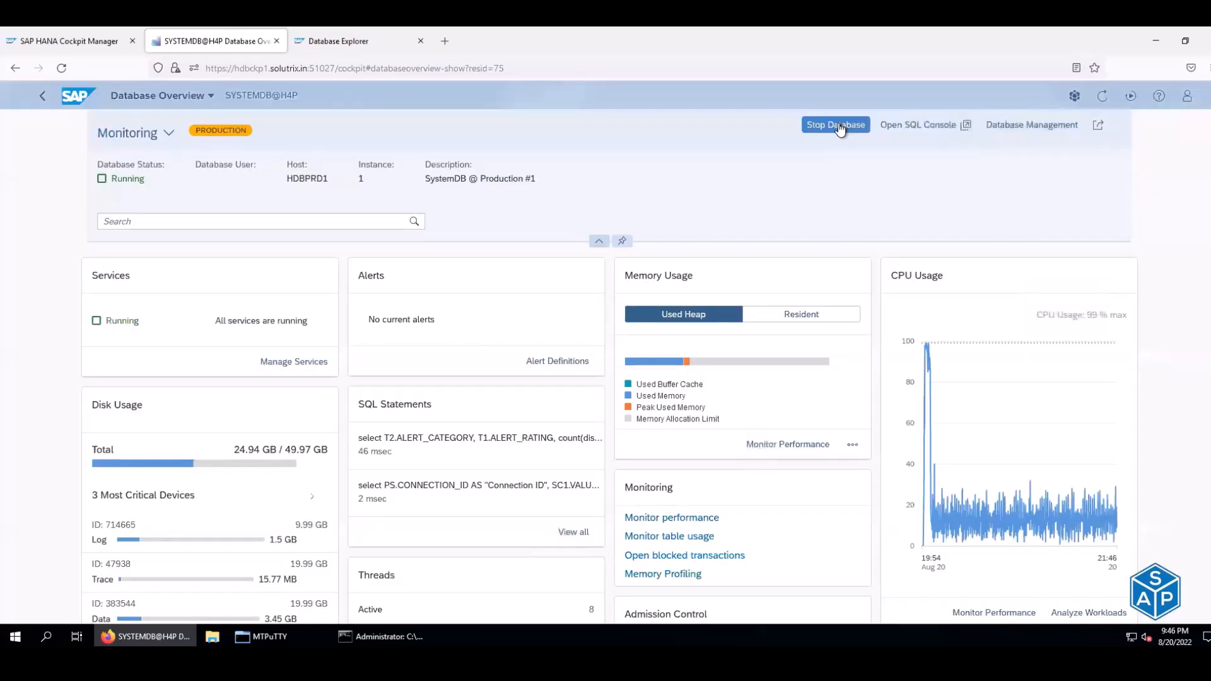
pyautogui.click(14, 70)
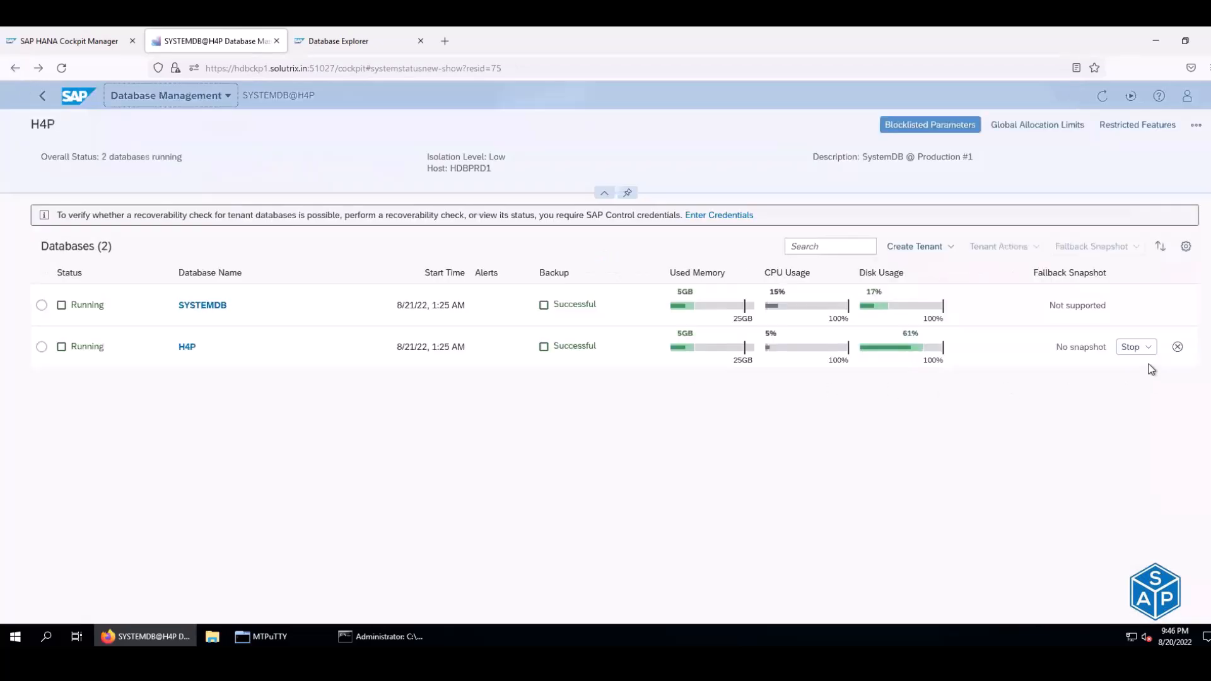
pyautogui.click(1146, 347)
pyautogui.click(1027, 386)
pyautogui.click(43, 96)
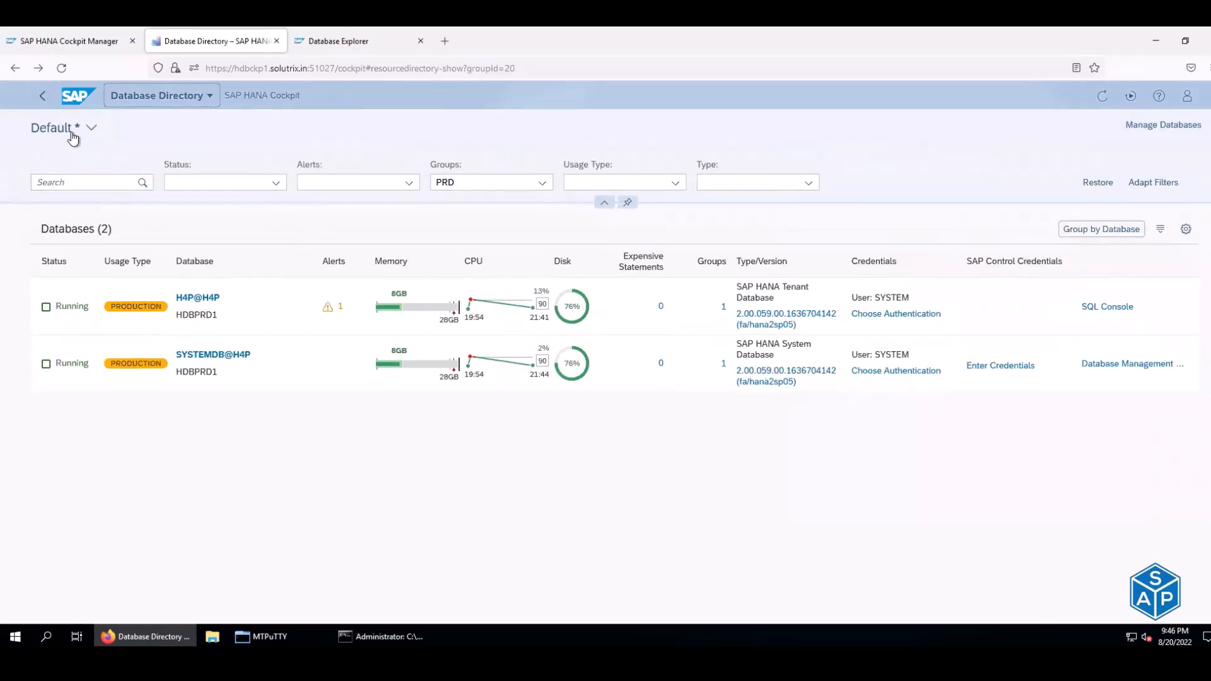
# - From the DEV group's H4D Database Management, choose Stop for tenant H4D, then switch to MTPuTTY
pyautogui.click(41, 98)
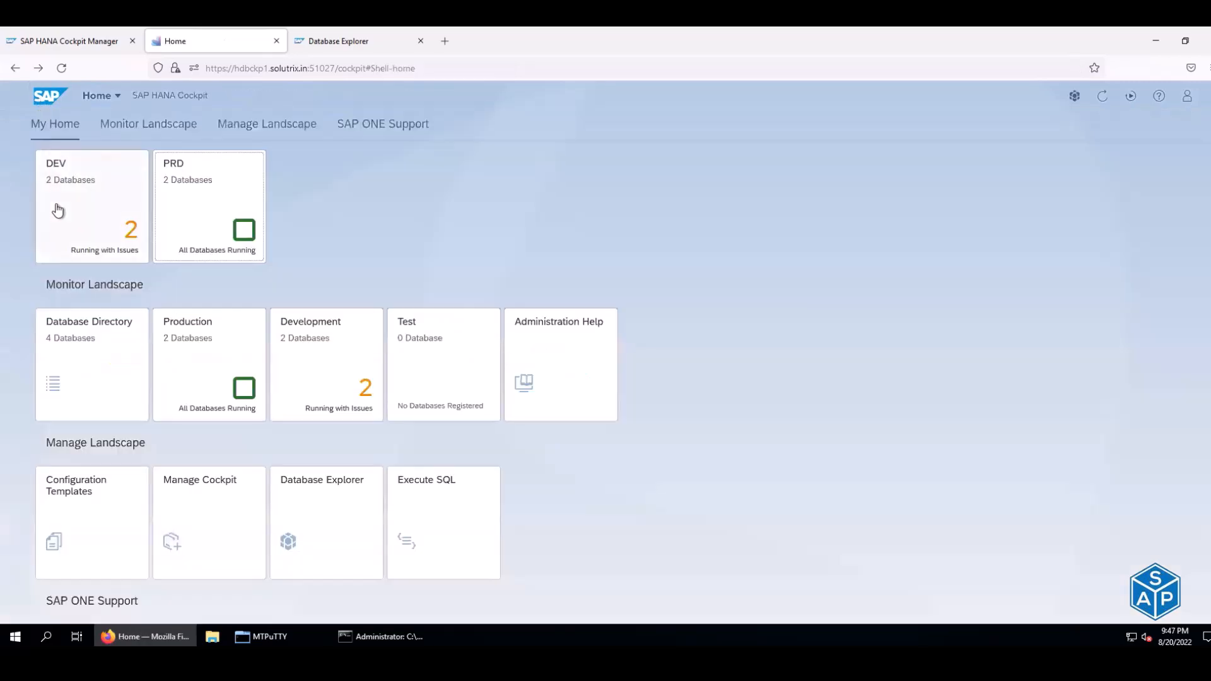
pyautogui.click(60, 210)
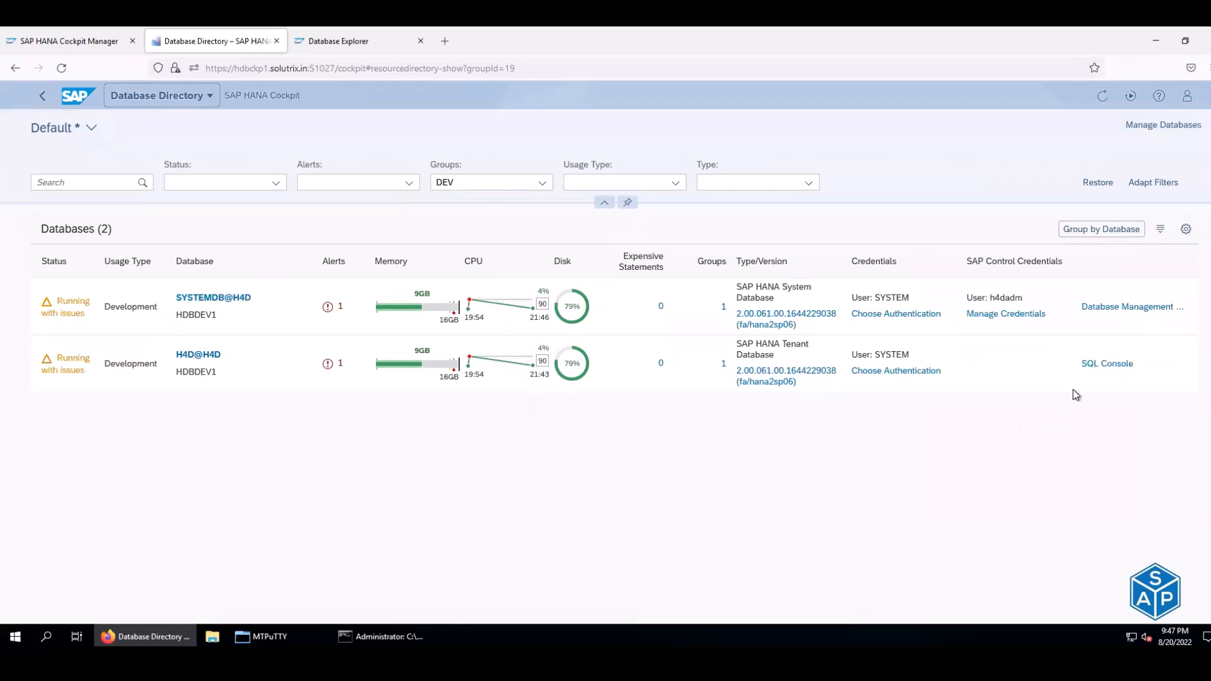
pyautogui.click(1118, 307)
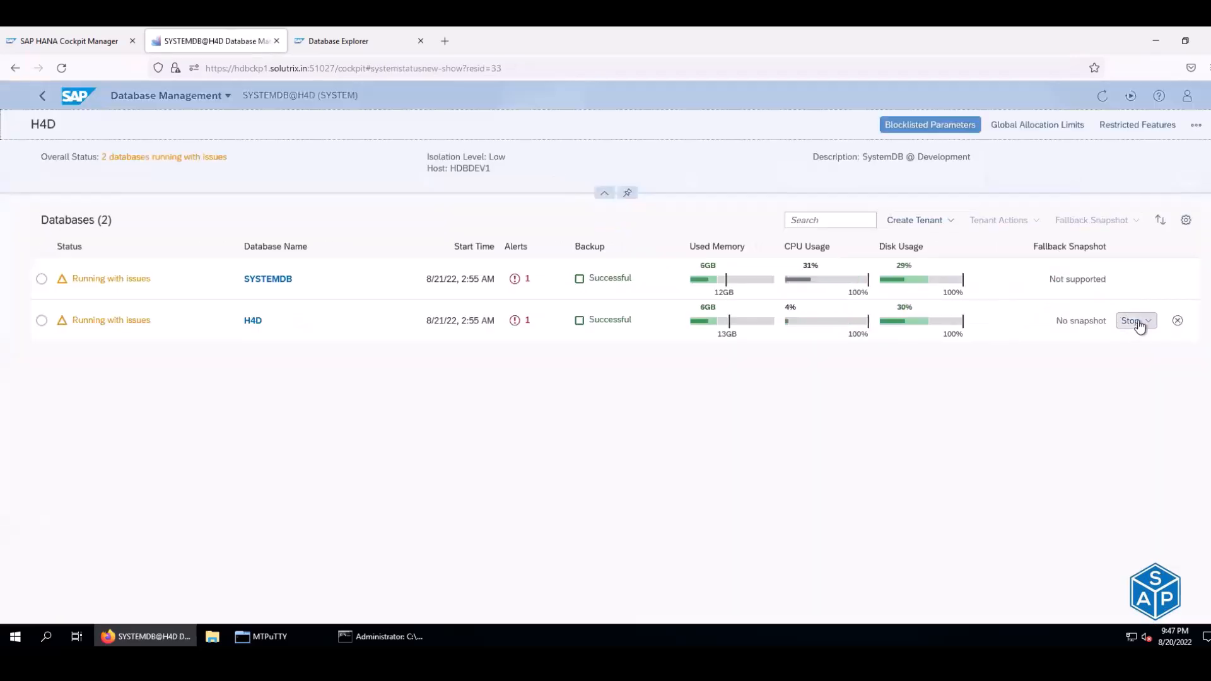
pyautogui.click(1131, 322)
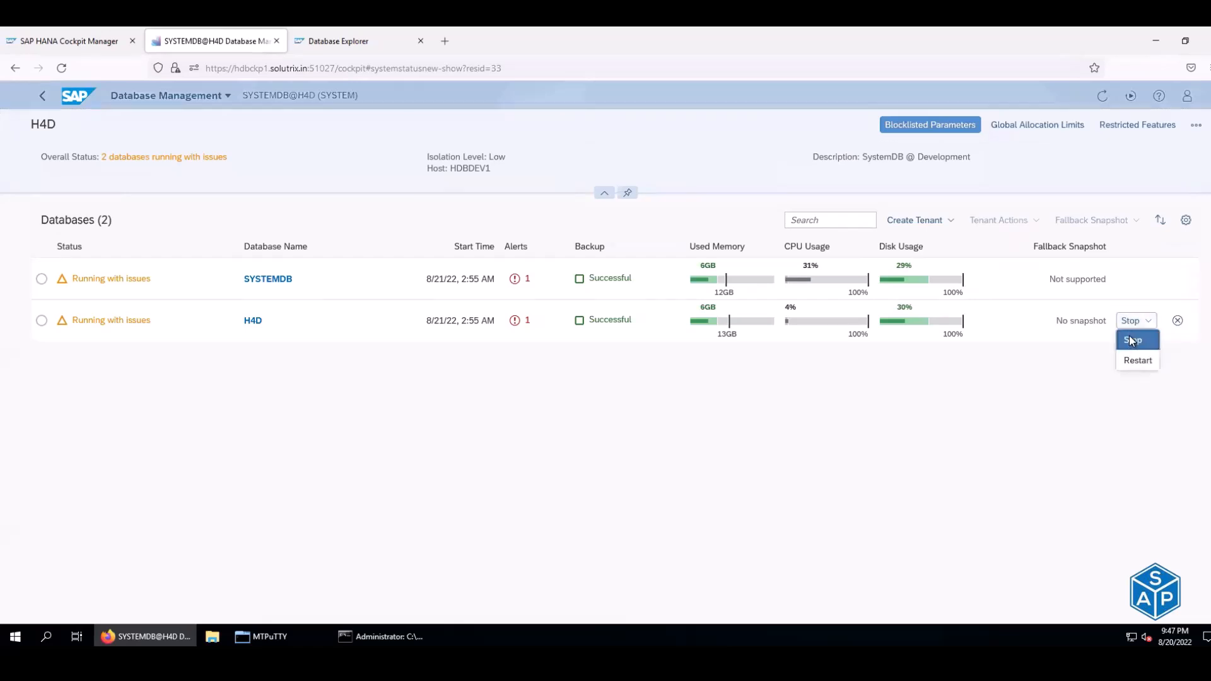
pyautogui.click(1130, 341)
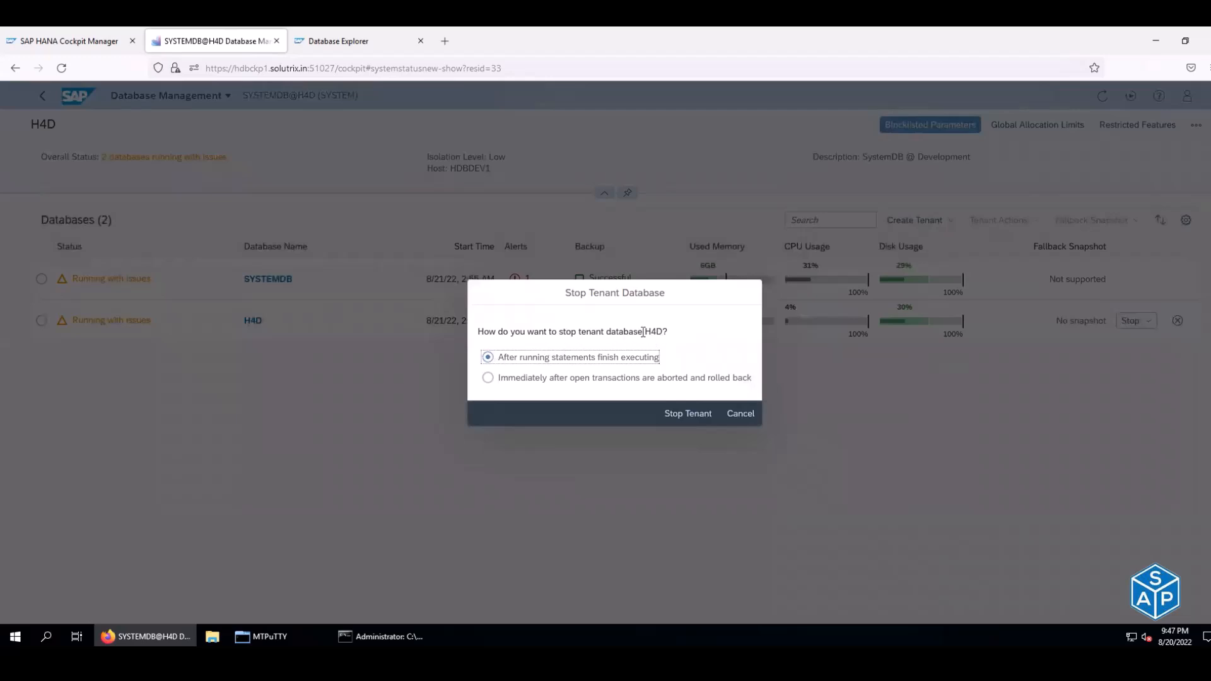
pyautogui.moveTo(643, 331); pyautogui.dragTo(660, 333)
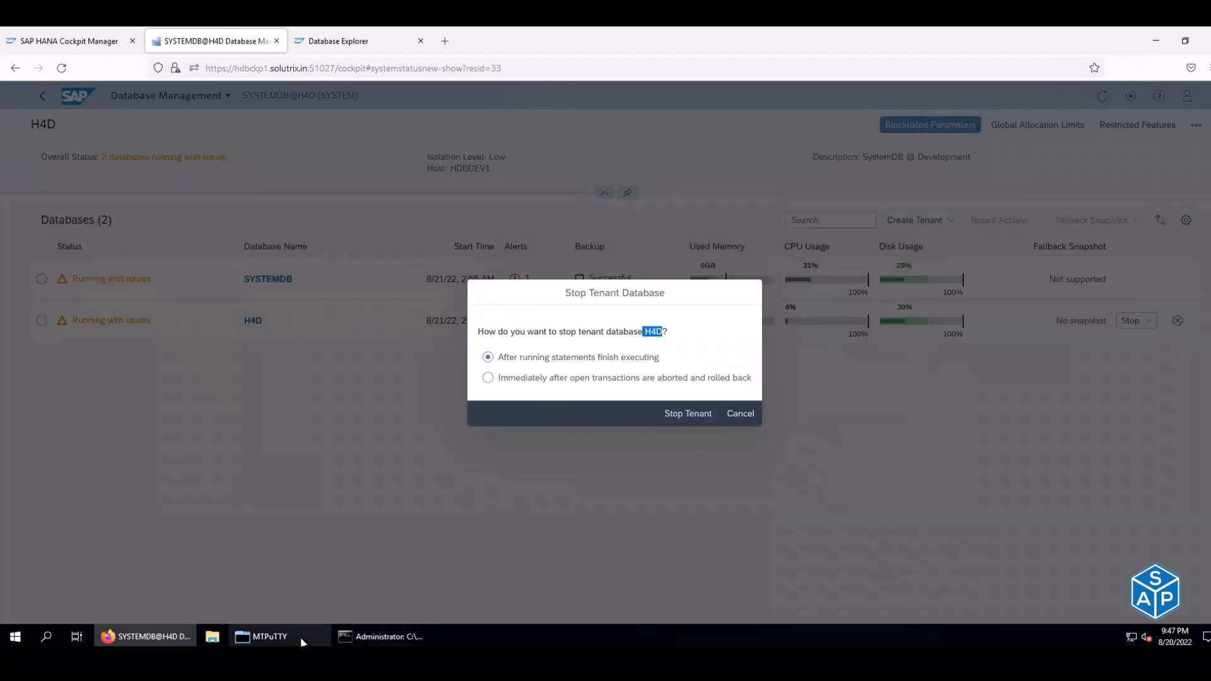
pyautogui.hotkey('alt', 'Tab')
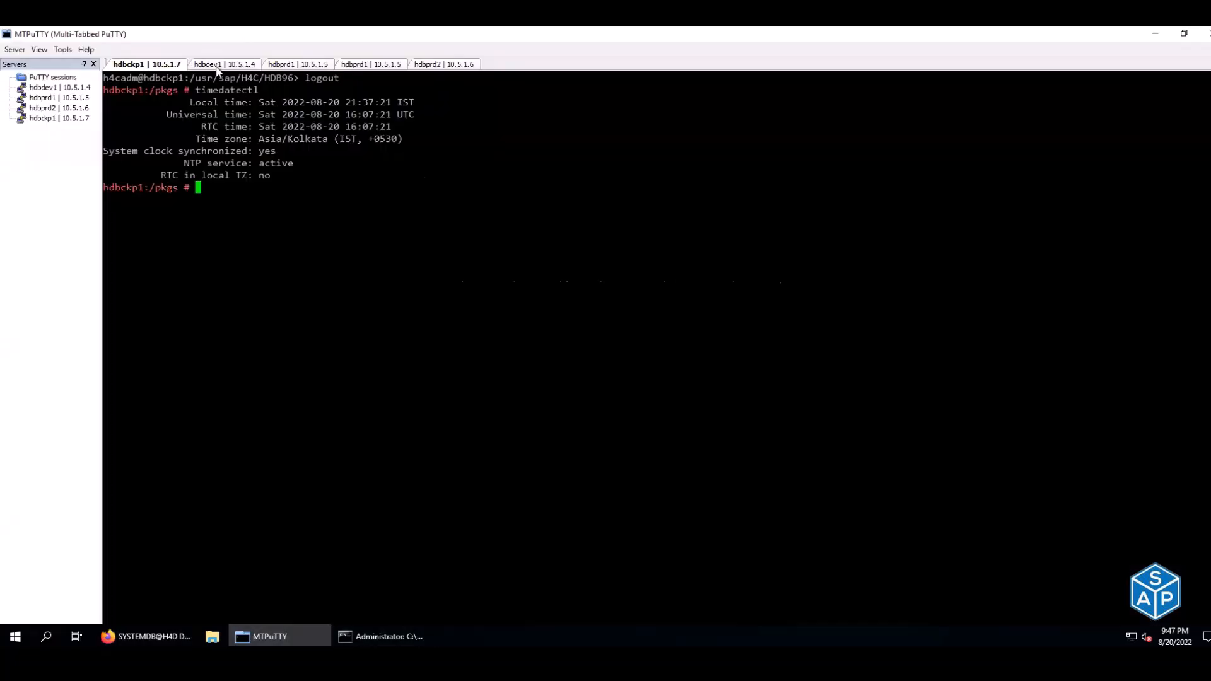
# - Rerun the watch sapcontrol GetProcessList command in the hdbdev1 session, noting the H4D indexserver
pyautogui.click(216, 66)
pyautogui.hotkey('ctrl', 'l')
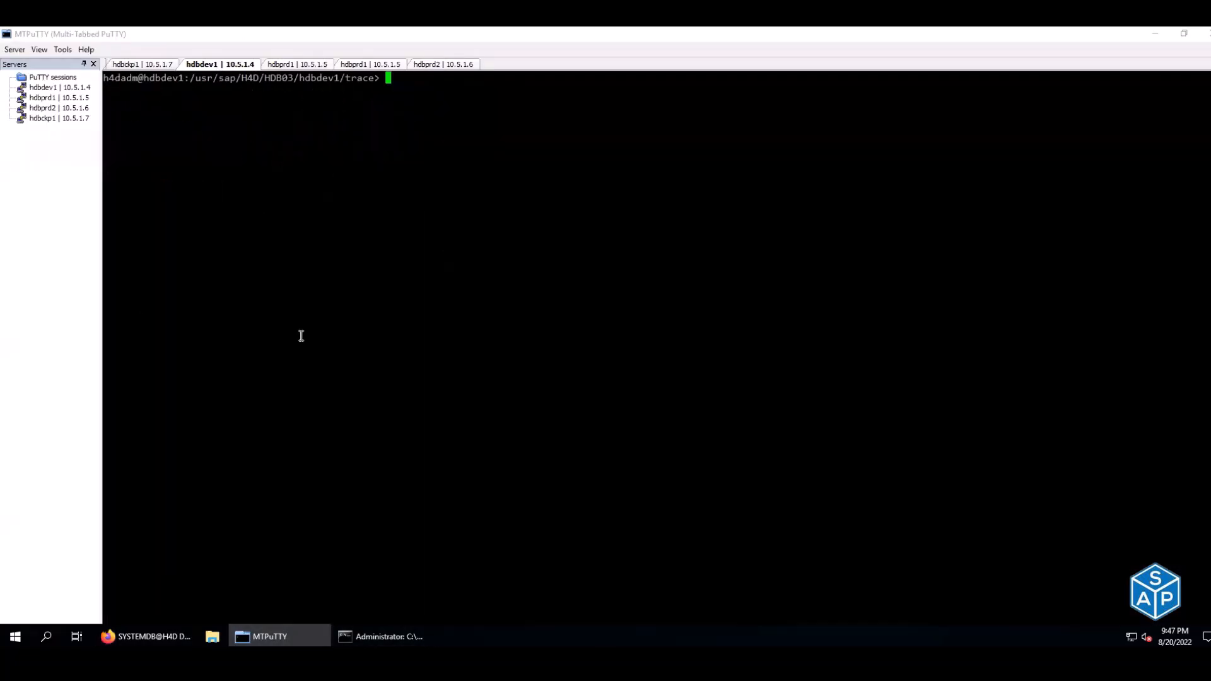
pyautogui.press('Up')
pyautogui.press('Return')
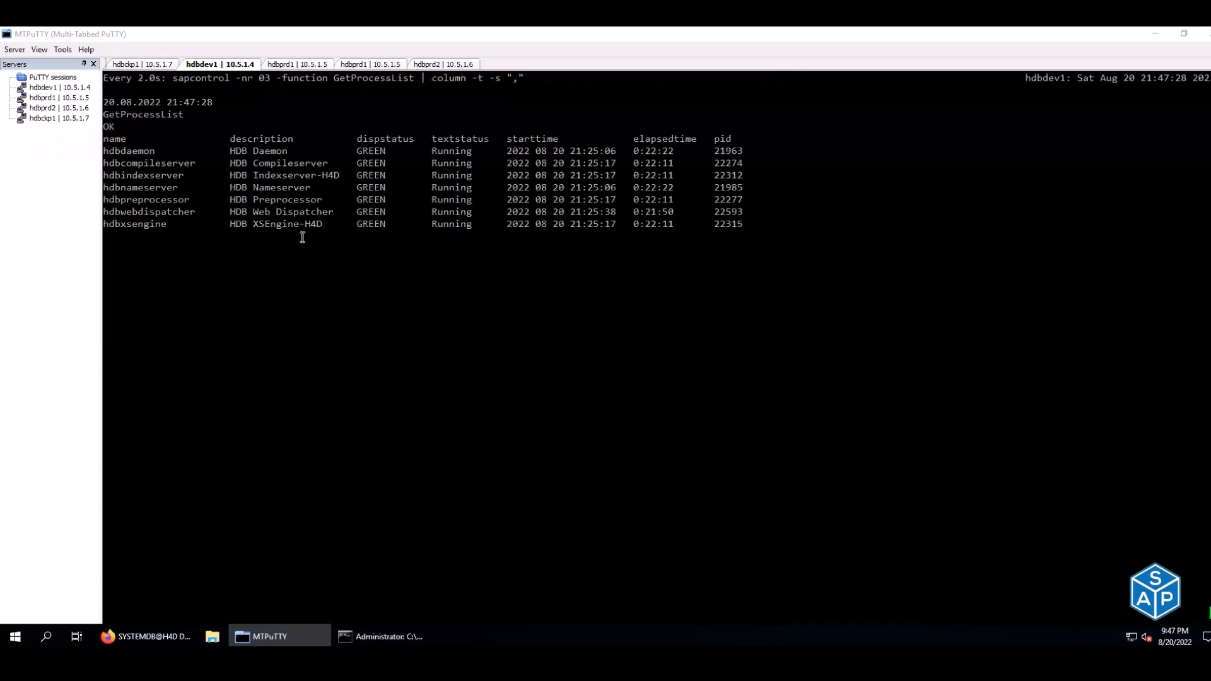
pyautogui.moveTo(271, 224); pyautogui.dragTo(325, 224)
pyautogui.moveTo(290, 175); pyautogui.dragTo(343, 172)
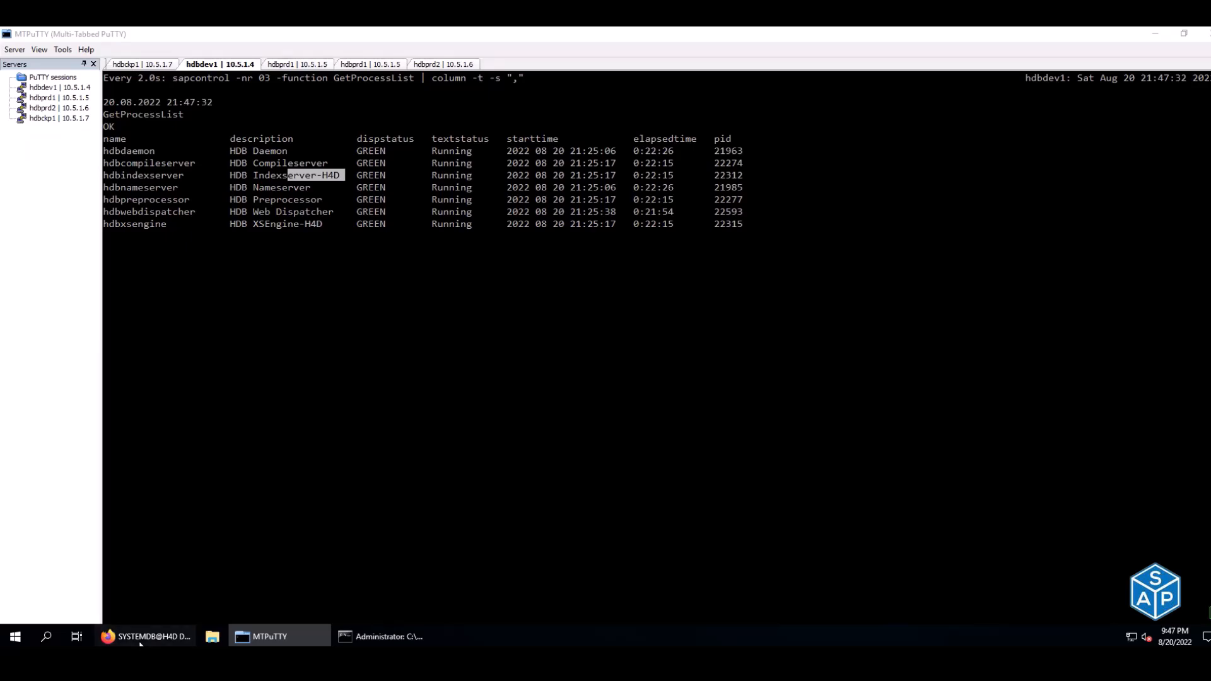
# - Confirm Stop Tenant for H4D and watch its indexserver and xsengine go YELLOW and stop
pyautogui.click(145, 636)
pyautogui.click(693, 416)
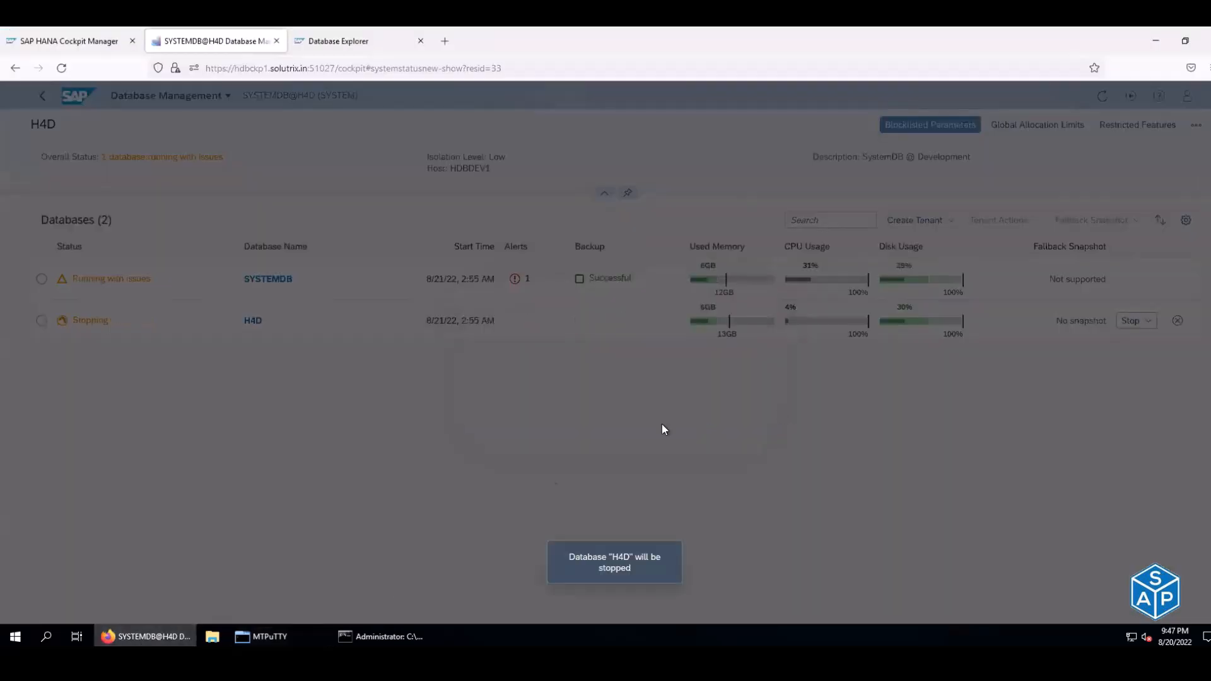
pyautogui.click(302, 635)
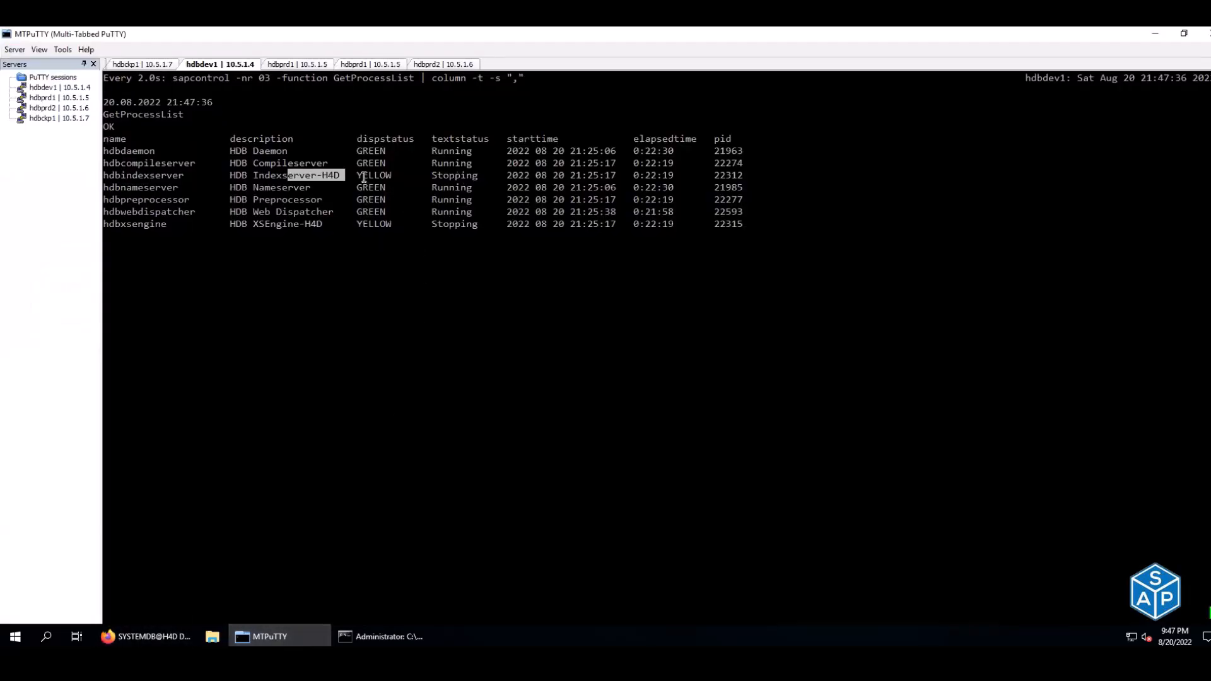
pyautogui.moveTo(351, 175); pyautogui.dragTo(403, 174)
pyautogui.moveTo(347, 226); pyautogui.dragTo(397, 226)
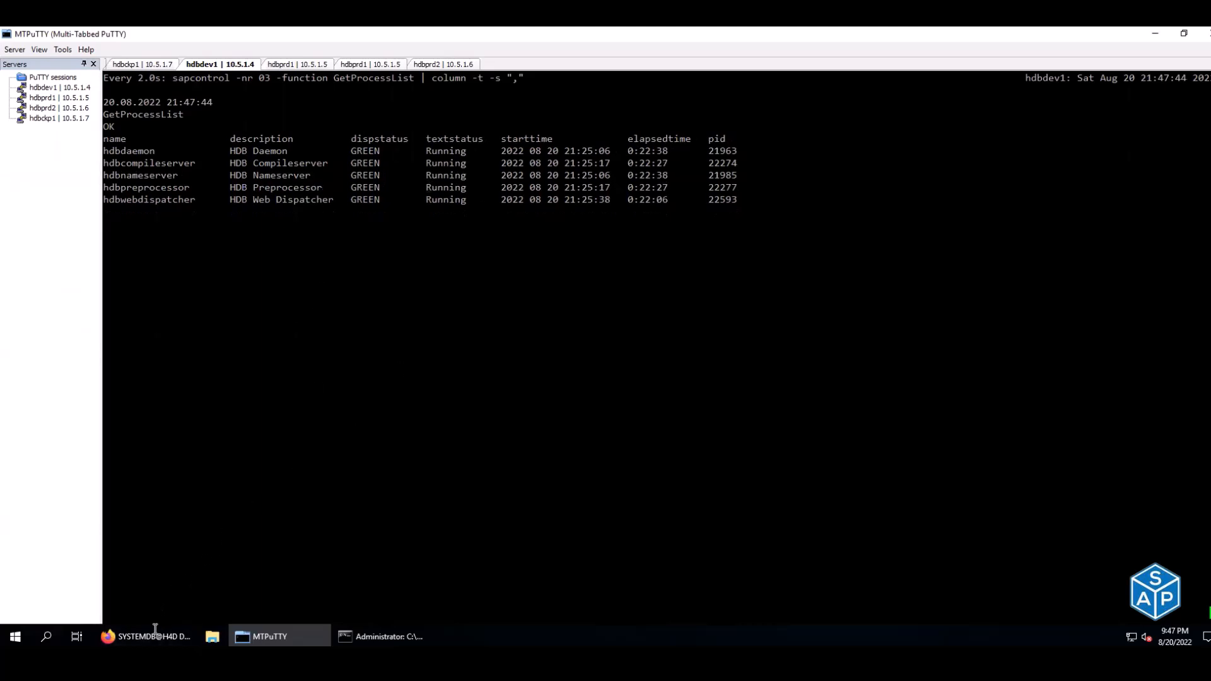
pyautogui.moveTo(155, 634)
pyautogui.click(197, 606)
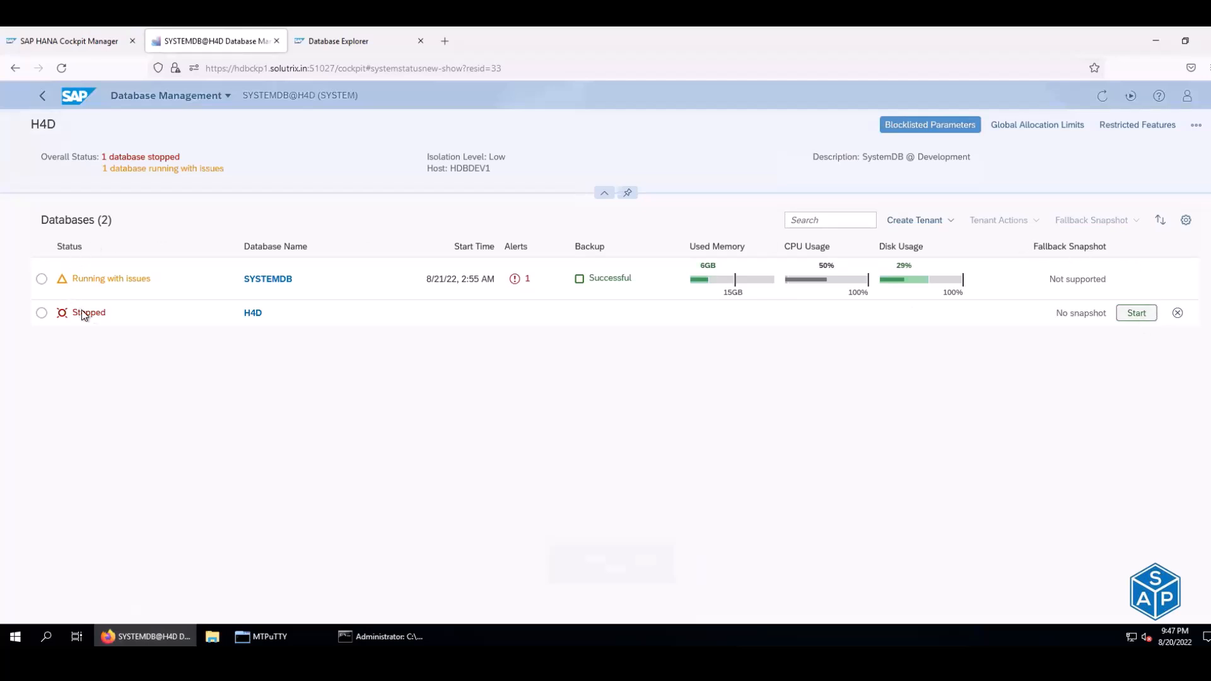
# - Check stopped tenant H4D's services, then start H4D again from the database list
pyautogui.moveTo(107, 314); pyautogui.dragTo(63, 318)
pyautogui.click(63, 317)
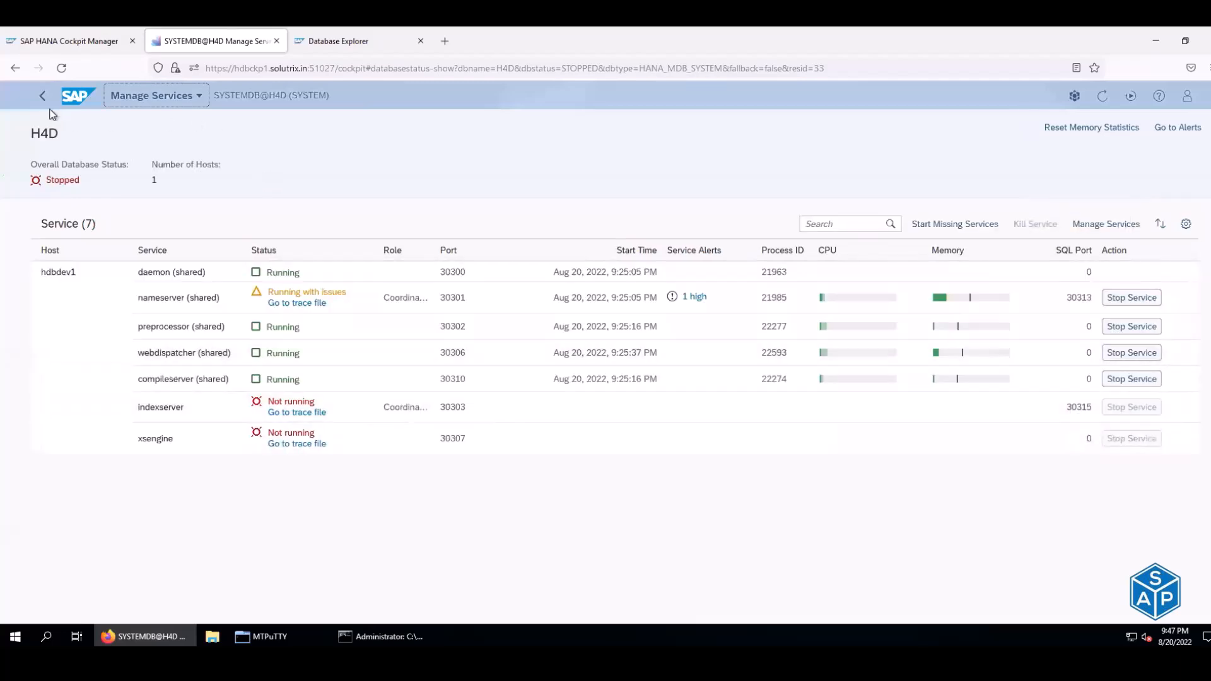
pyautogui.click(15, 67)
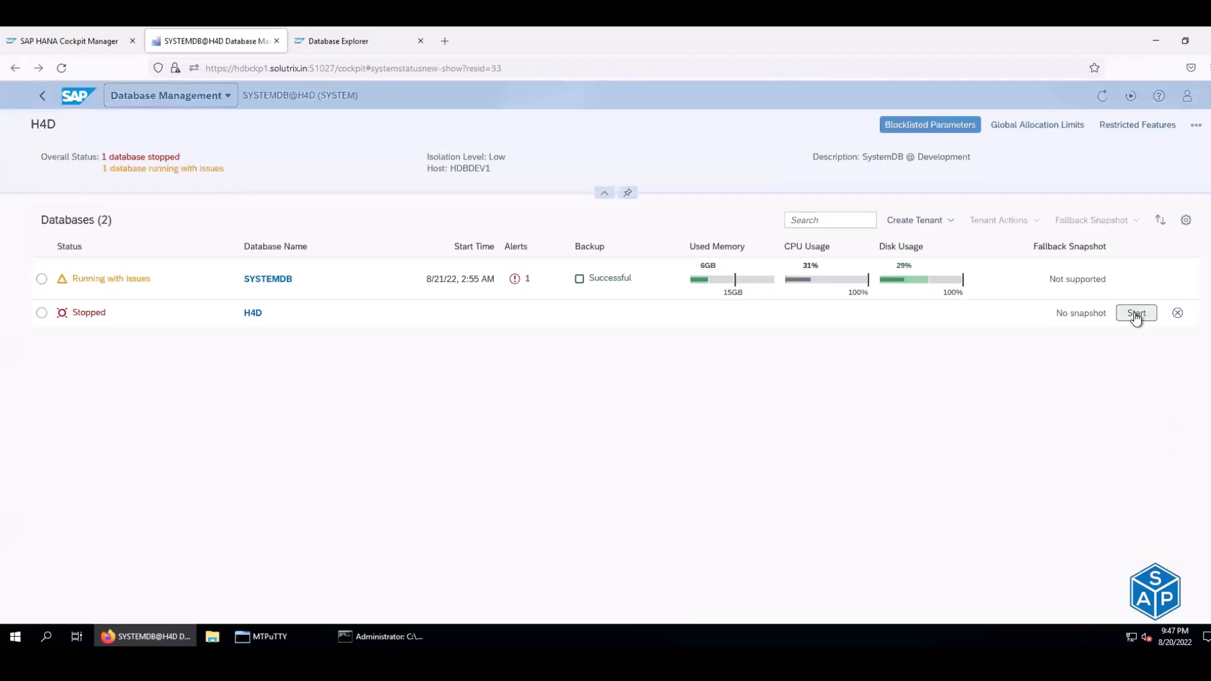
pyautogui.click(1135, 315)
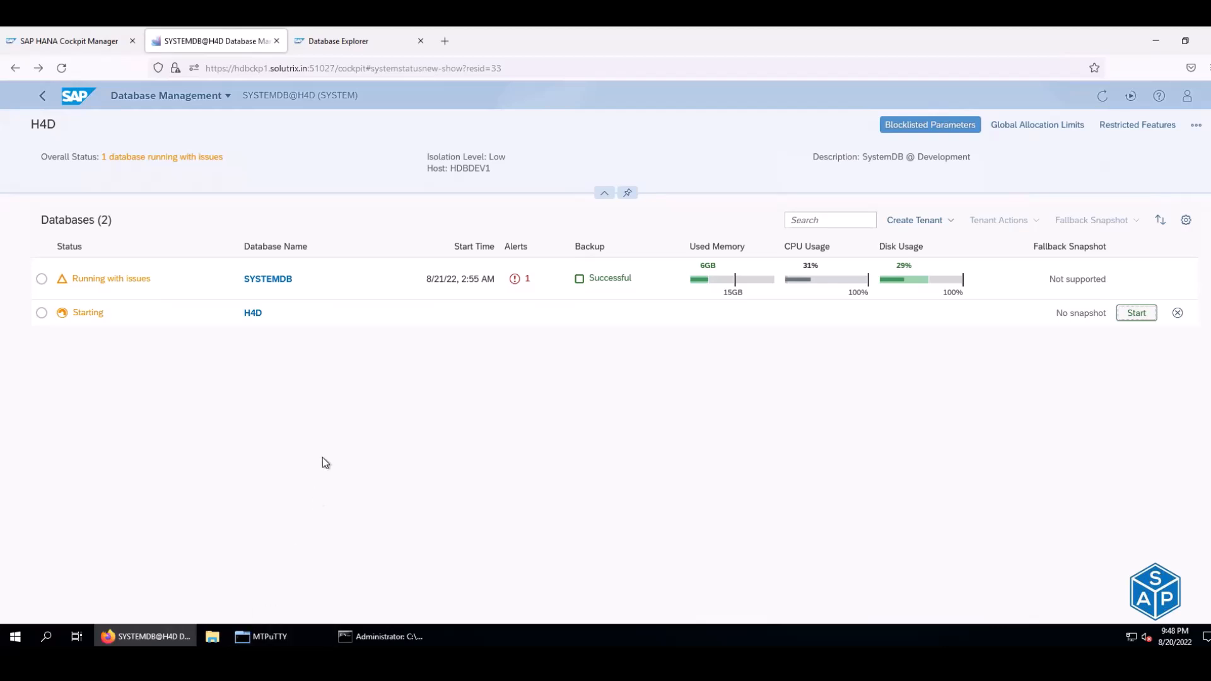
# - Verify in MTPuTTY that indexserver shows GREEN and xsengine YELLOW, then return to the Cockpit
pyautogui.click(296, 634)
pyautogui.moveTo(362, 172); pyautogui.dragTo(398, 174)
pyautogui.moveTo(353, 225); pyautogui.dragTo(402, 226)
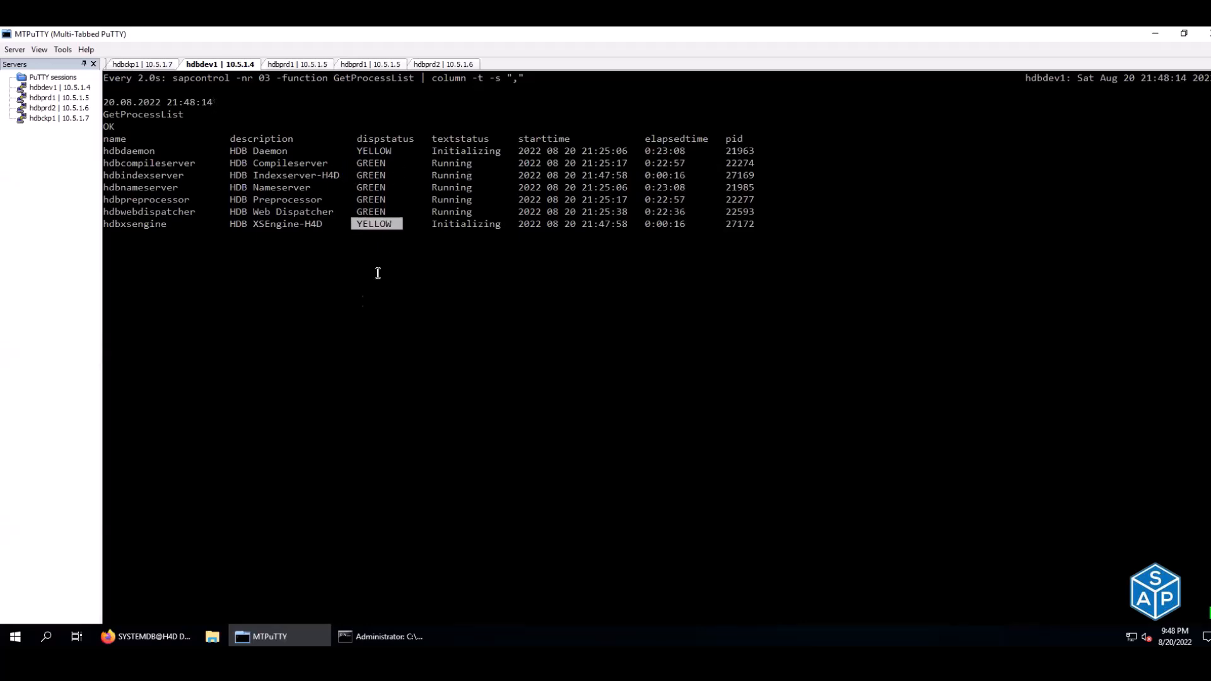
pyautogui.moveTo(162, 640)
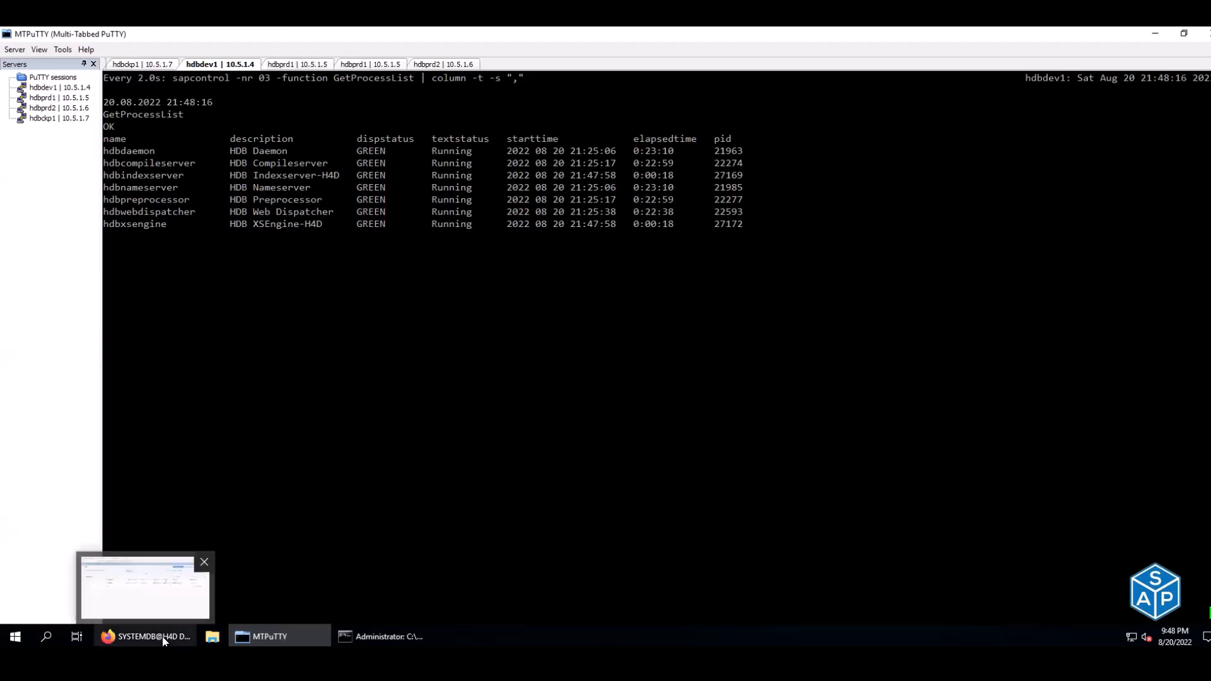
pyautogui.click(164, 558)
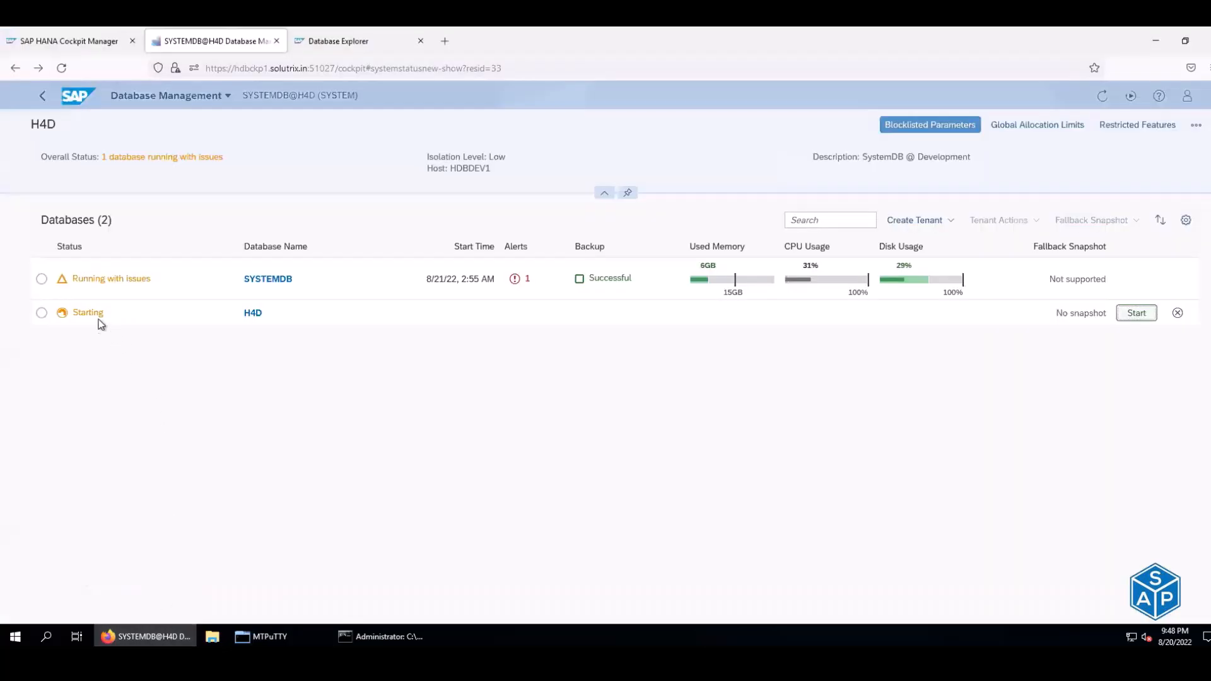
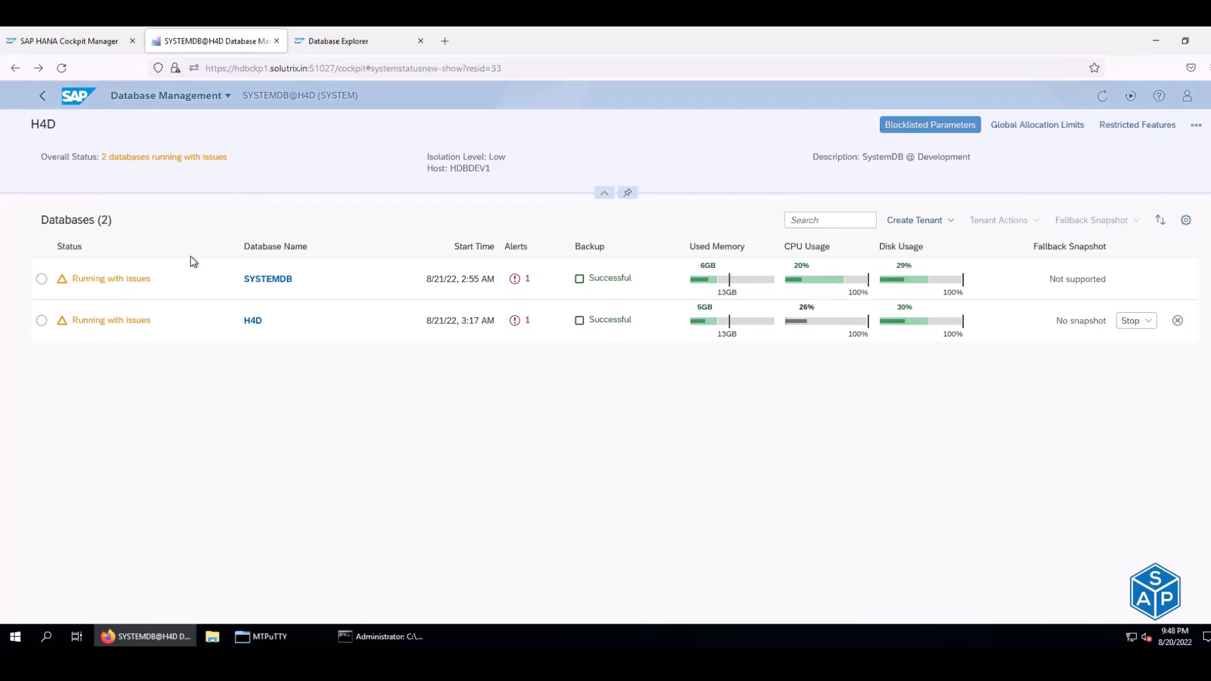
# - Go back to Home and open the PRD tile's Database Directory
pyautogui.click(42, 96)
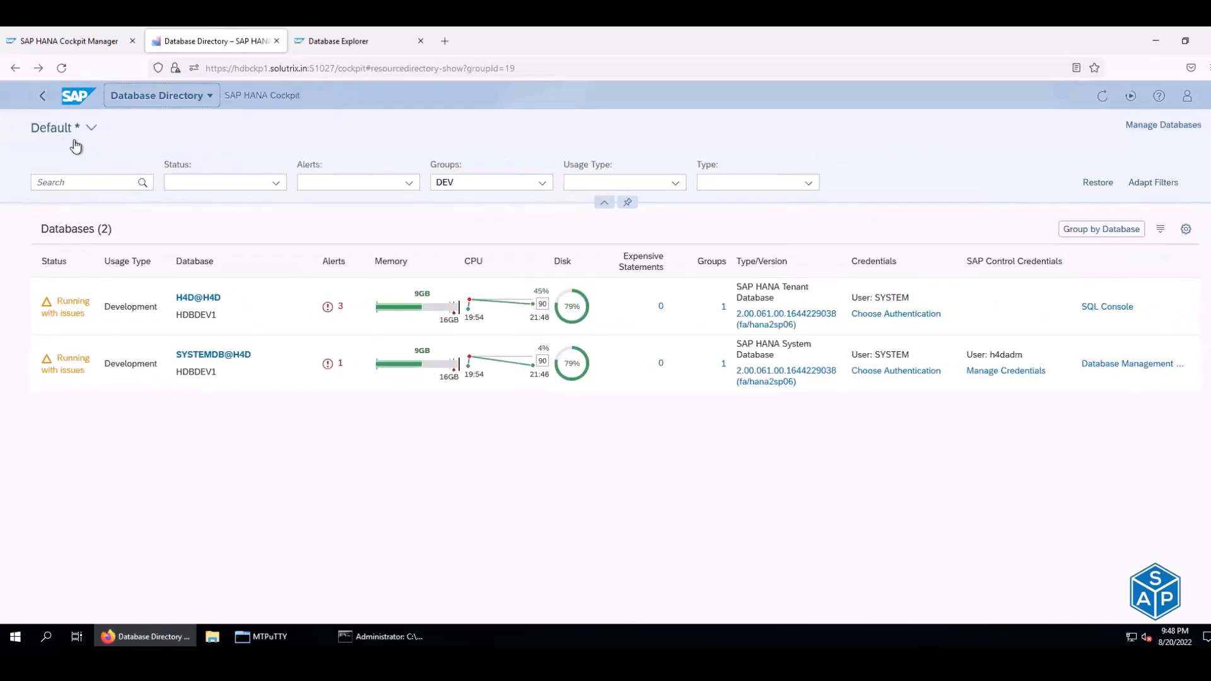
pyautogui.click(39, 96)
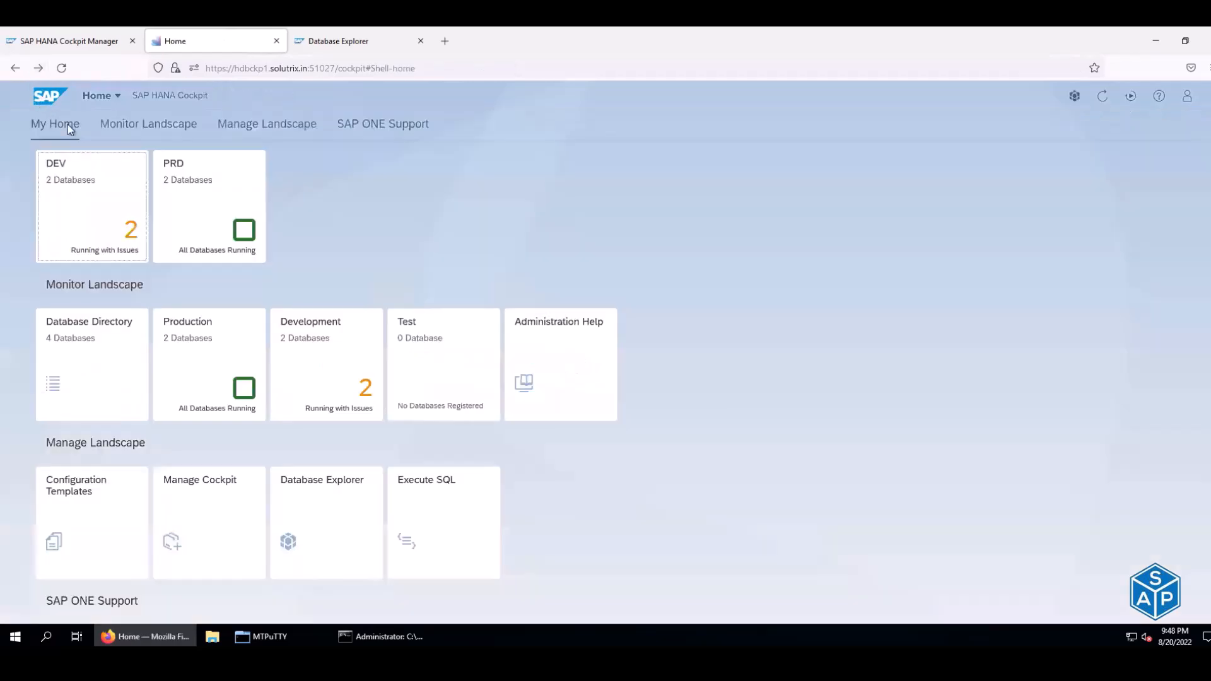
pyautogui.click(206, 190)
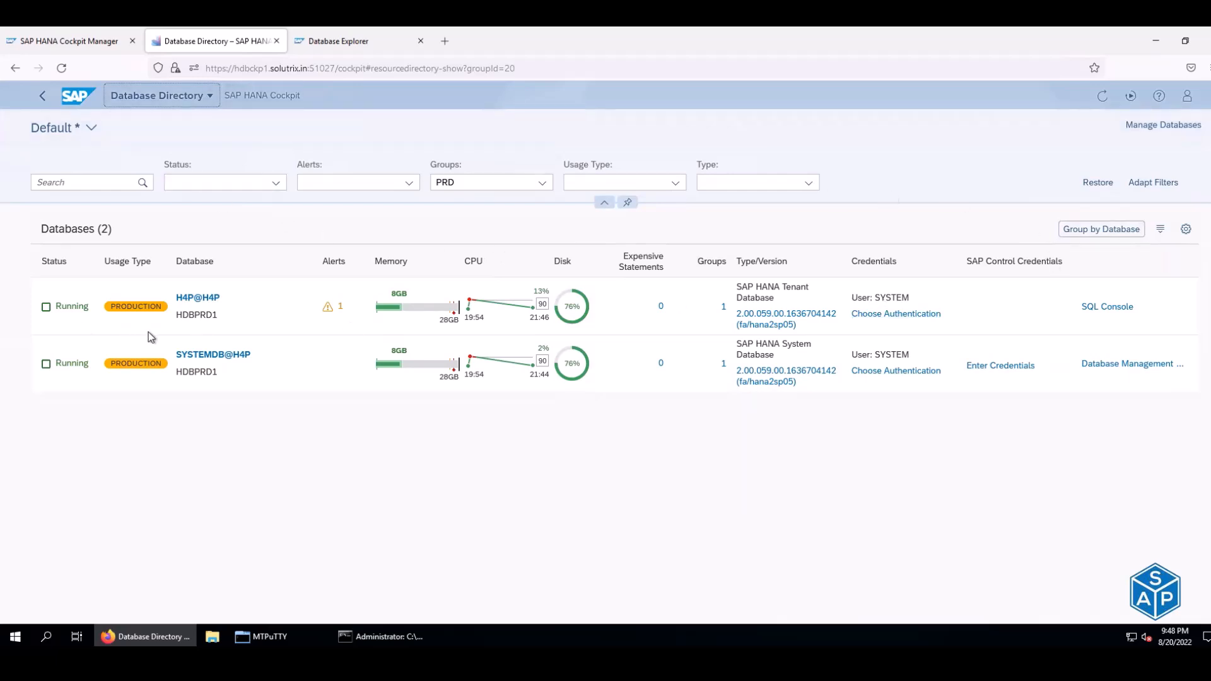
# - Open Database Management for SYSTEMDB@H4P and look at Configure Tenant Replication
pyautogui.click(1143, 368)
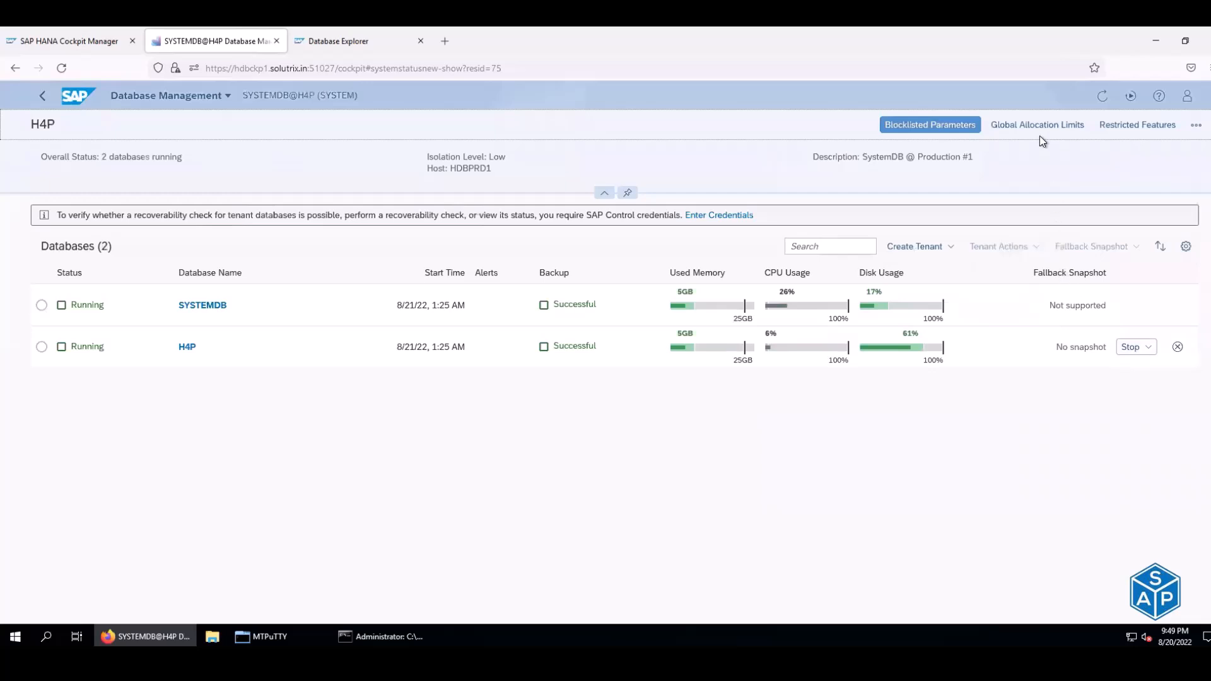
pyautogui.click(1194, 128)
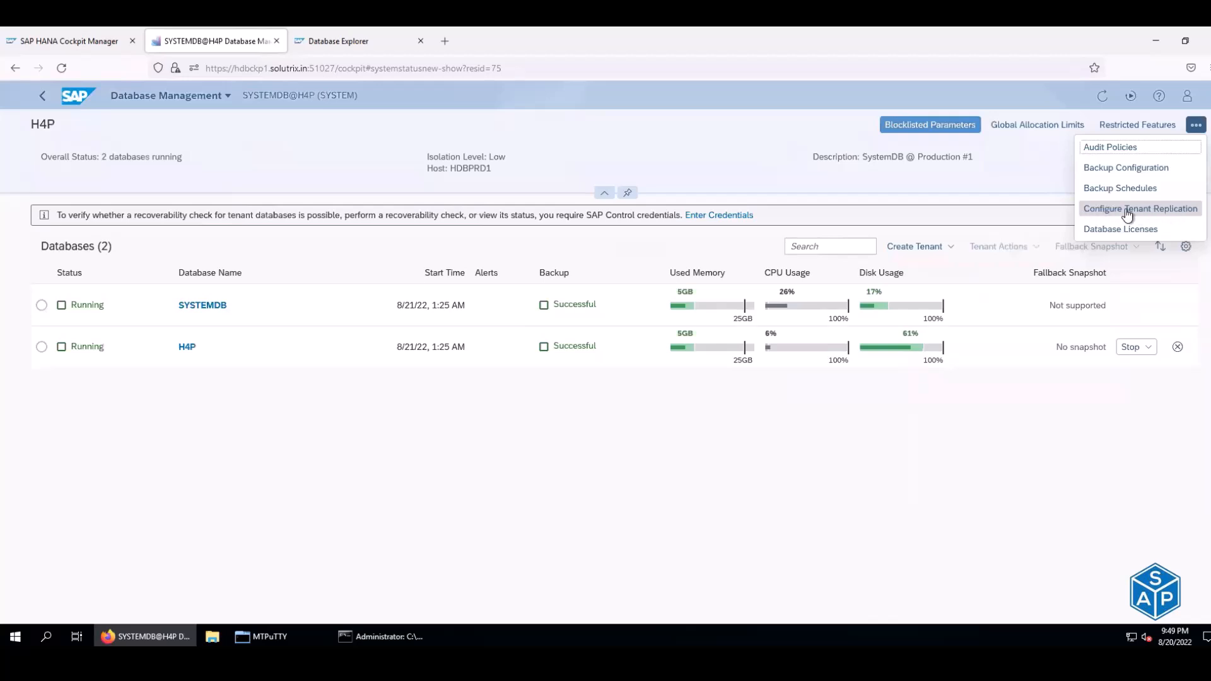
pyautogui.click(1169, 213)
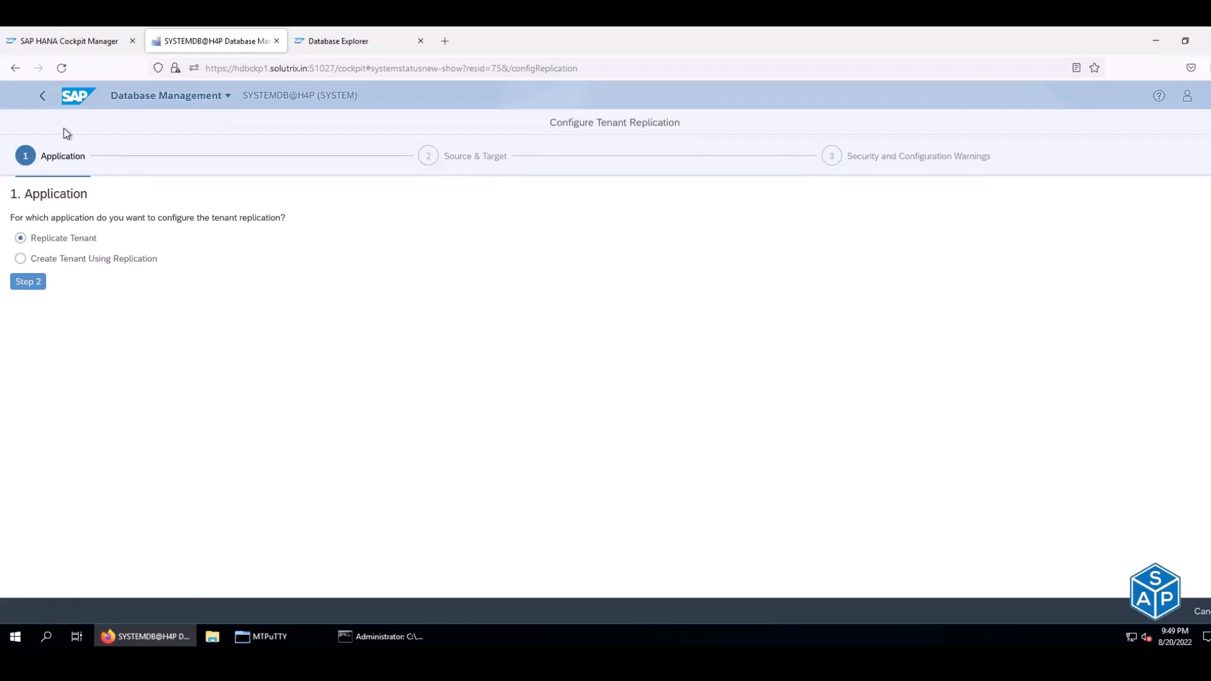
# - Return to the overview and open the Database Licenses page
pyautogui.click(15, 69)
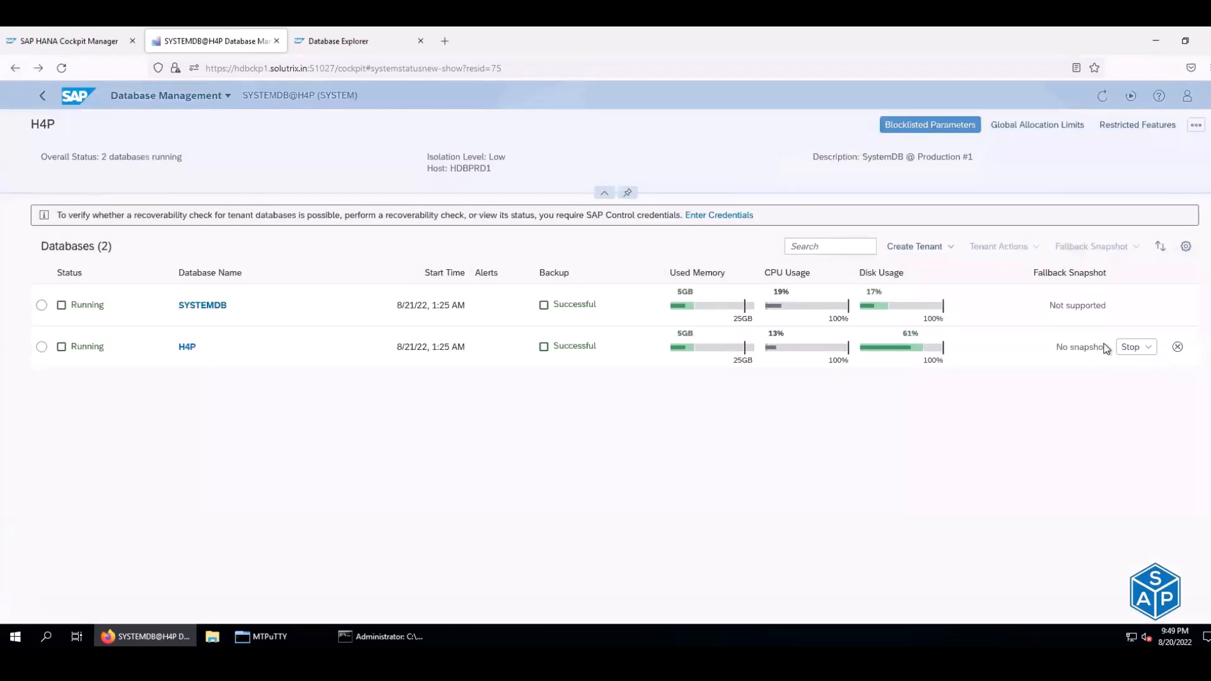
pyautogui.click(1196, 125)
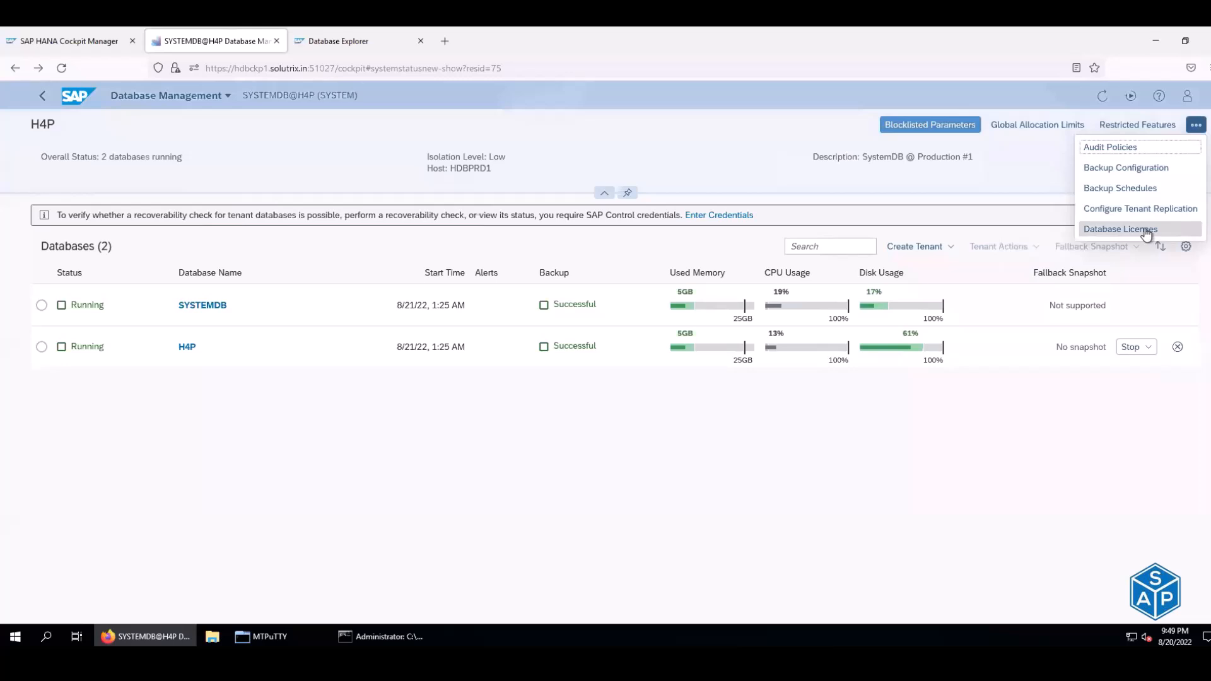
pyautogui.click(1146, 231)
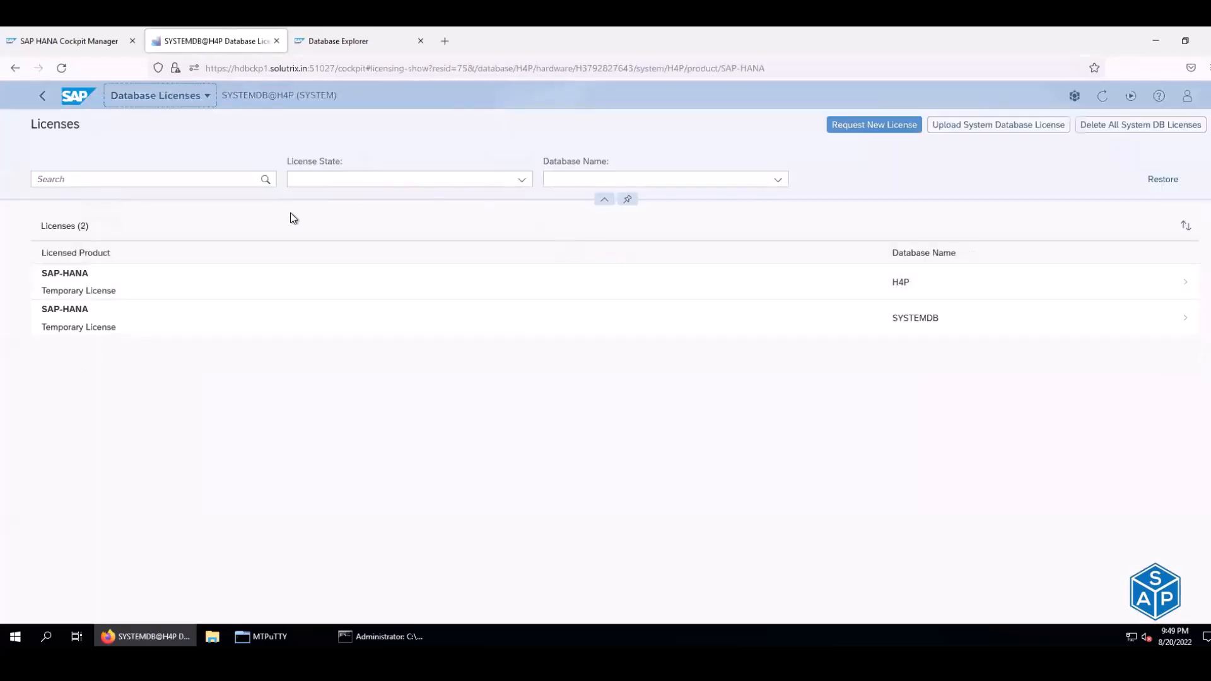
# - Inspect the H4P license details and expiry date, then the SYSTEMDB license, and go back
pyautogui.click(116, 291)
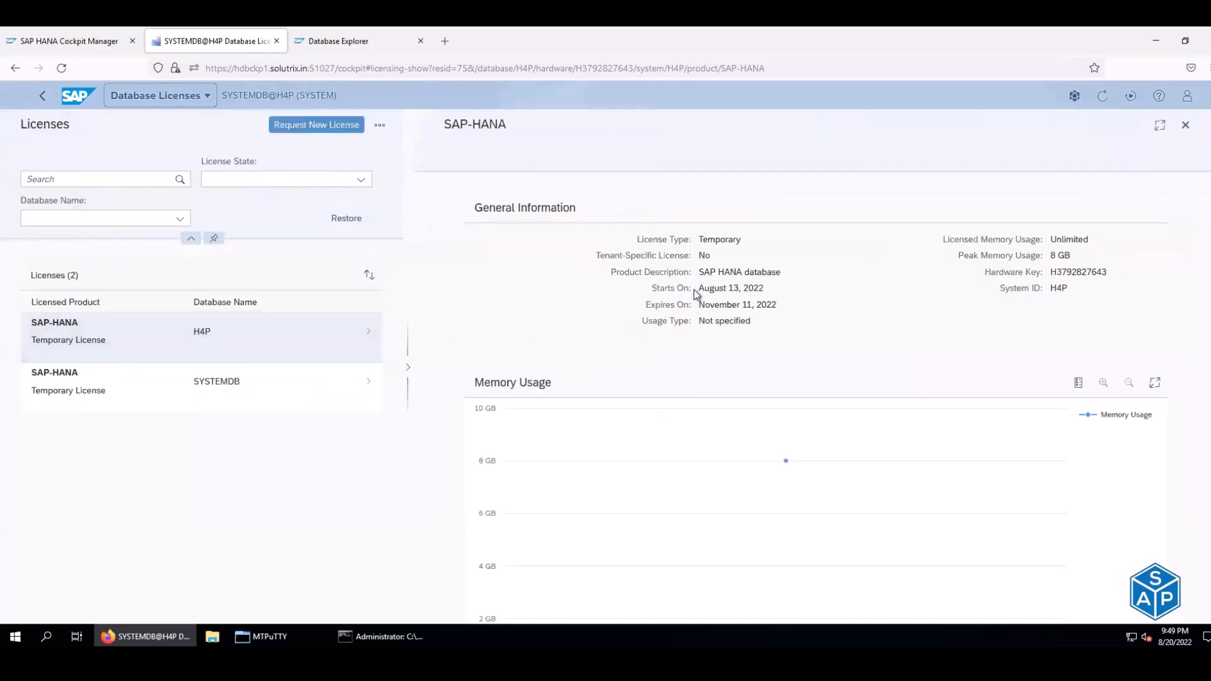
pyautogui.moveTo(698, 289); pyautogui.dragTo(754, 305)
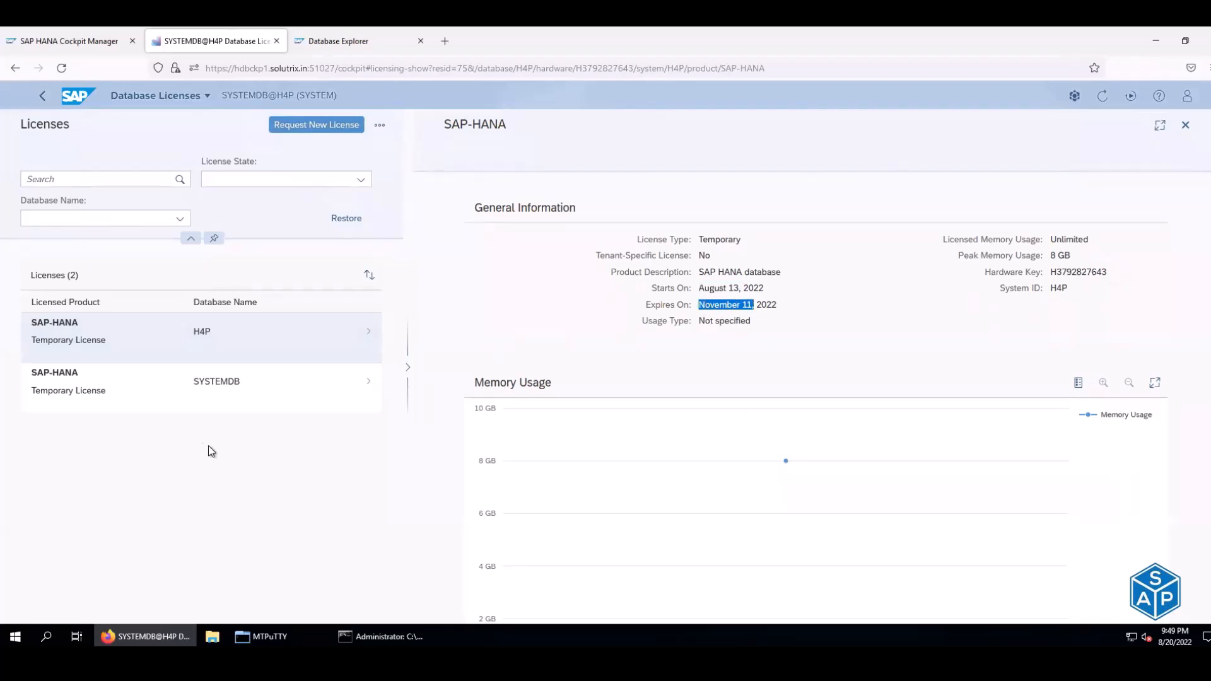
pyautogui.click(161, 395)
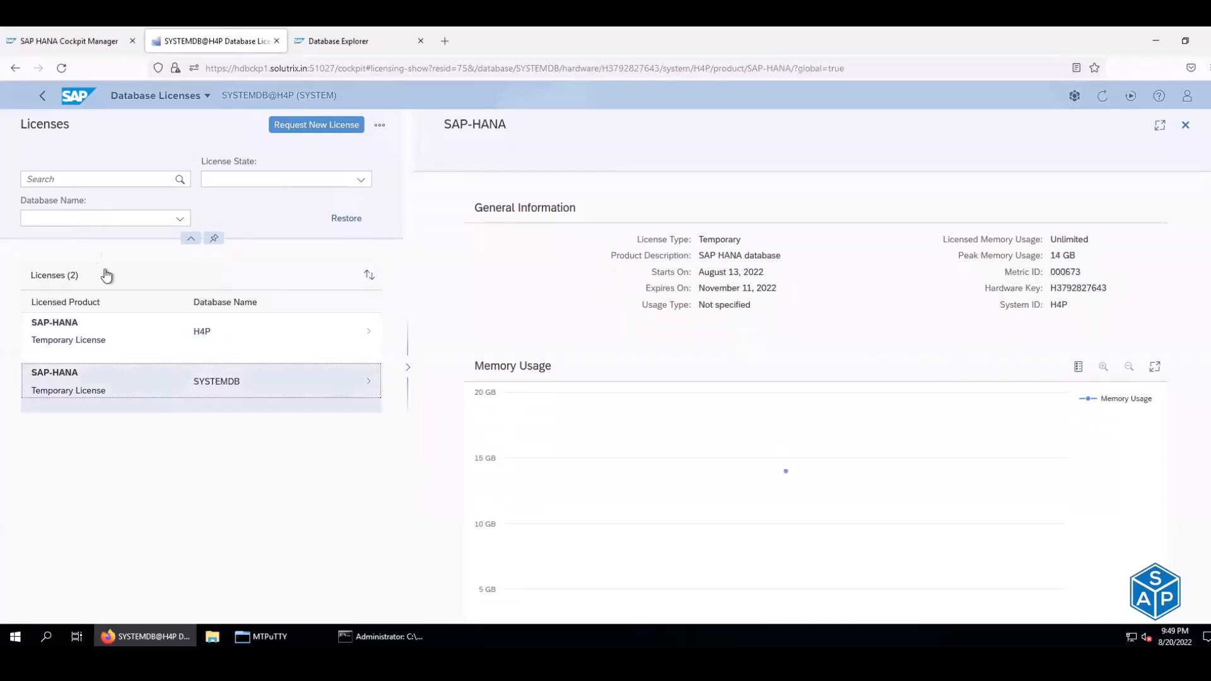
pyautogui.click(14, 69)
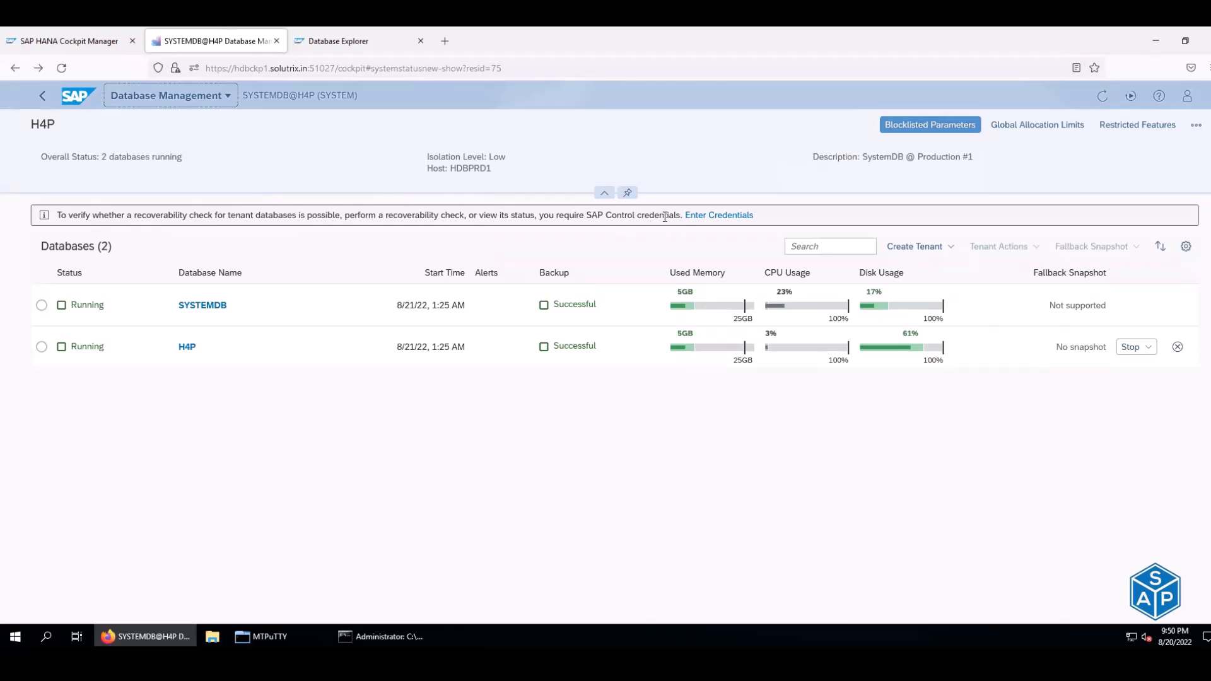
# - Select the H4P tenant and browse its Tenant Actions, Create Tenant and Fallback Snapshot options
pyautogui.moveTo(132, 212); pyautogui.dragTo(660, 218)
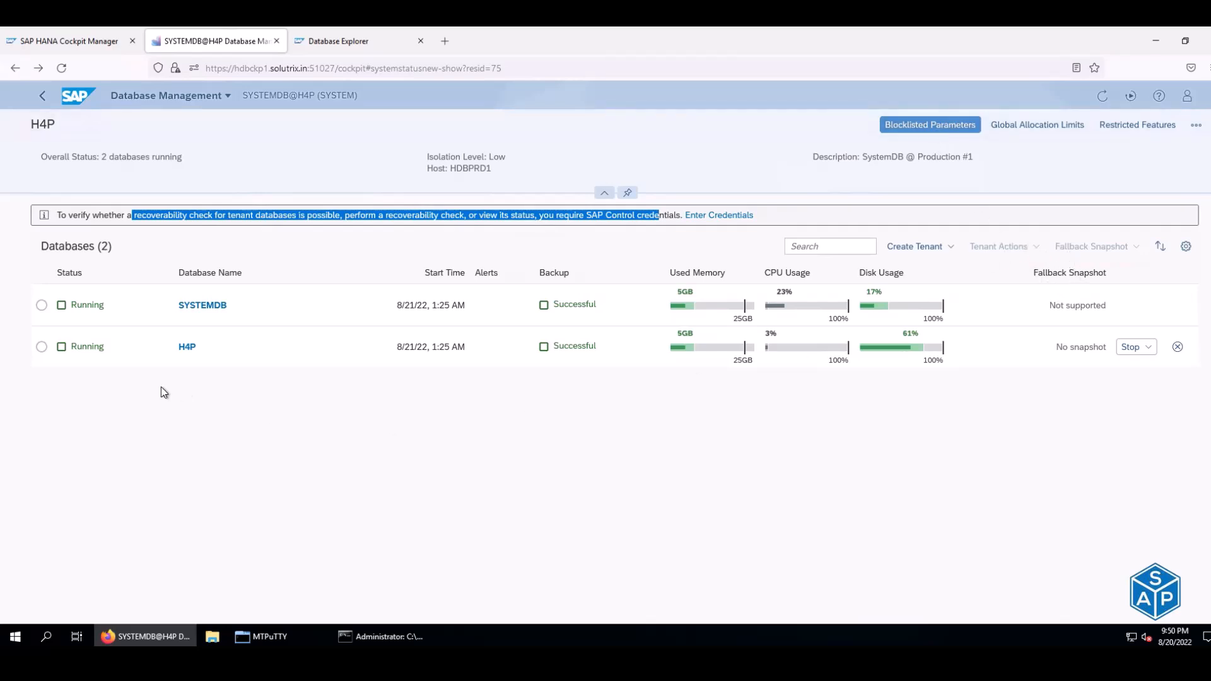
pyautogui.click(43, 348)
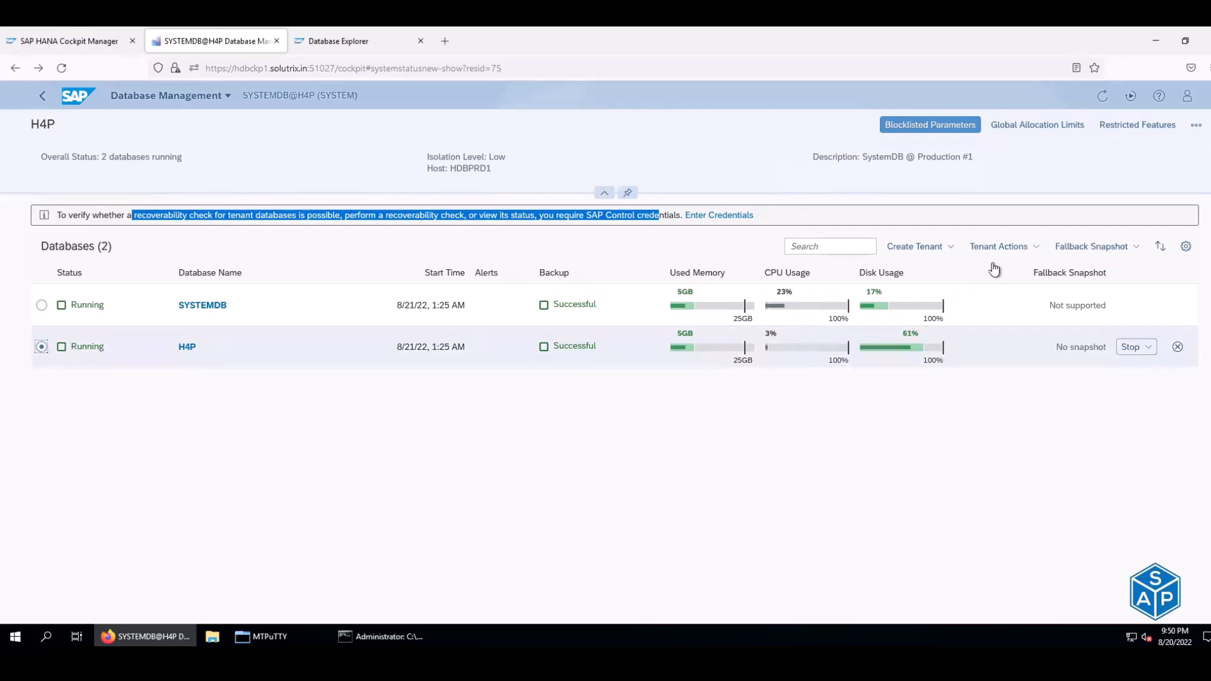
pyautogui.click(1009, 247)
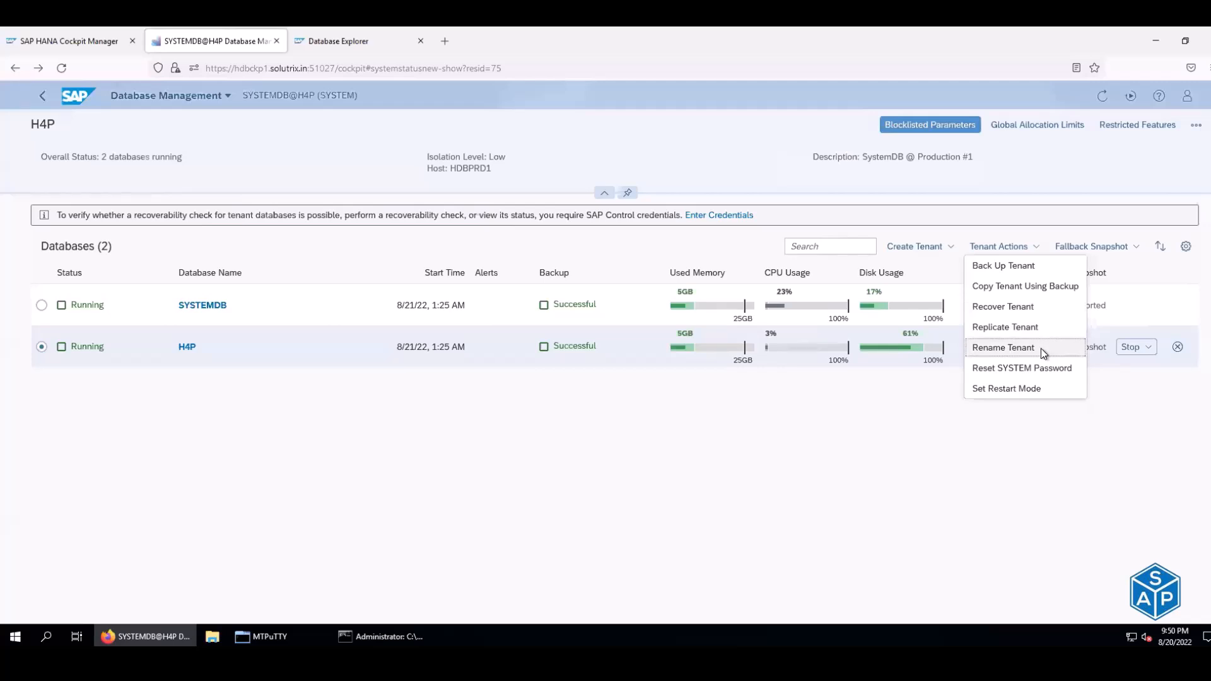
pyautogui.click(1057, 444)
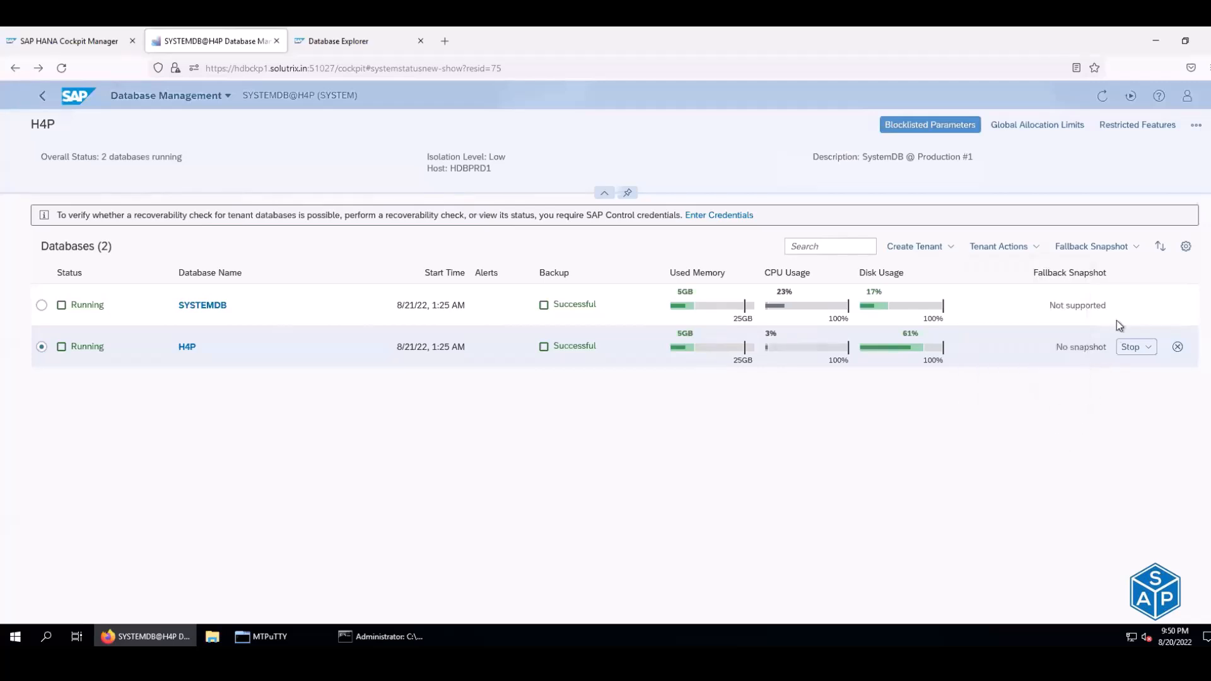
pyautogui.click(946, 247)
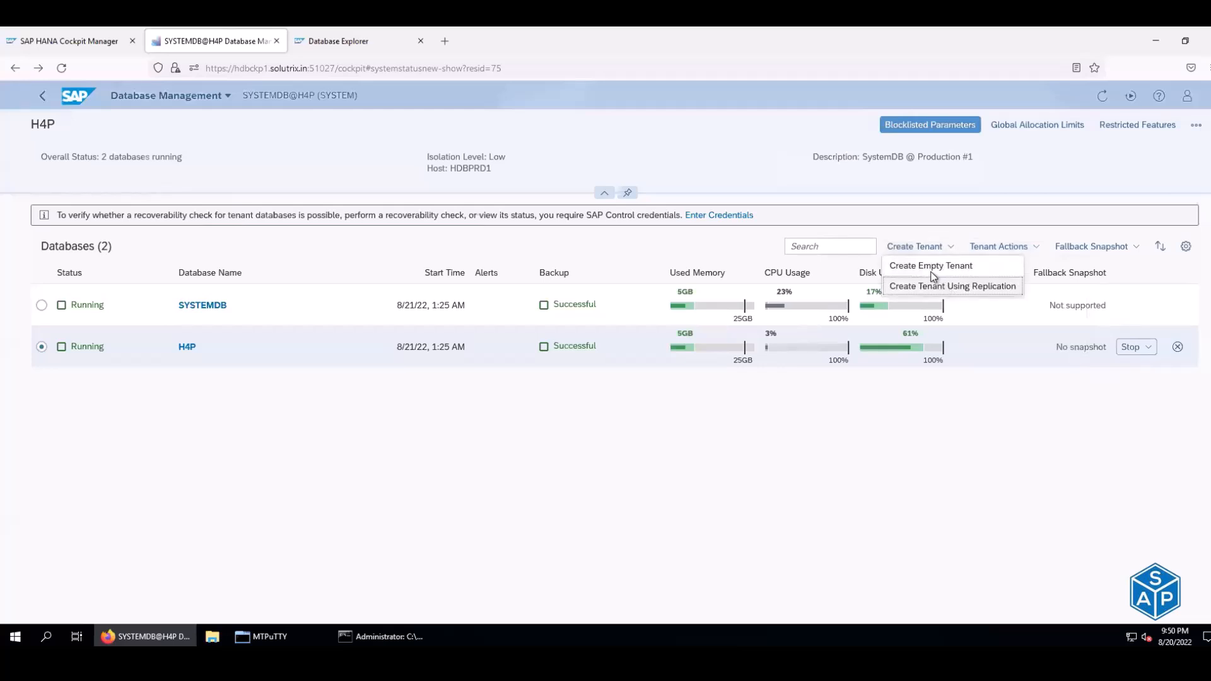
pyautogui.click(1043, 429)
pyautogui.click(1136, 251)
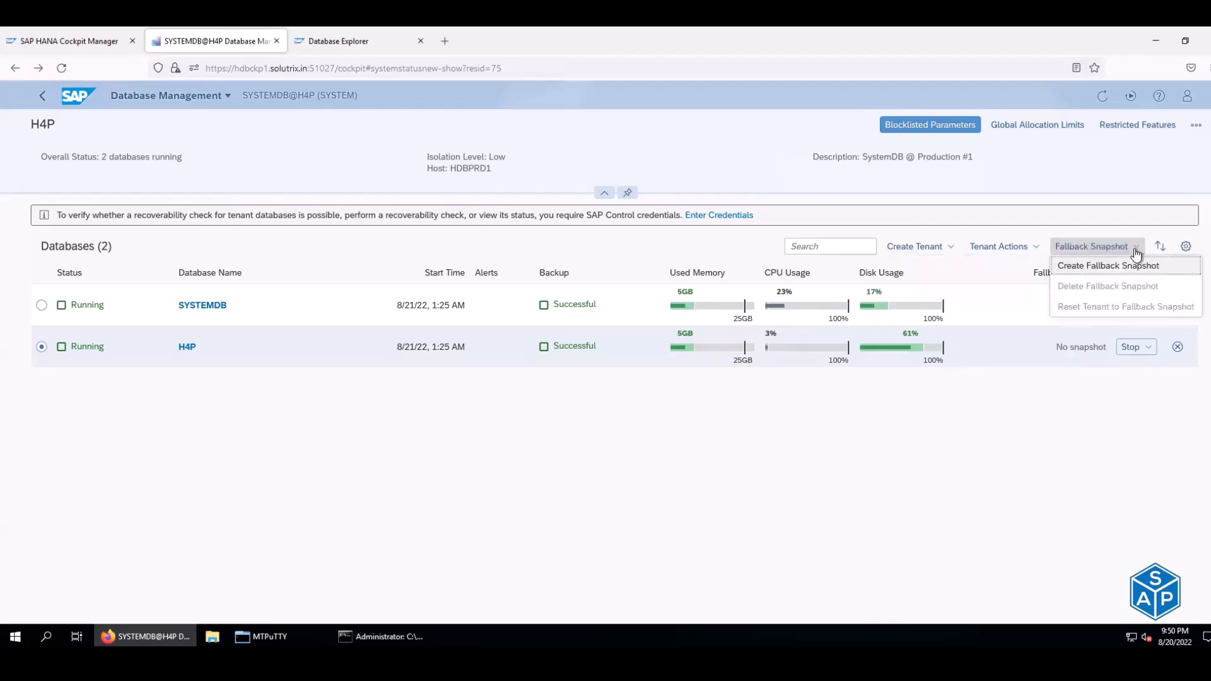
pyautogui.click(1046, 426)
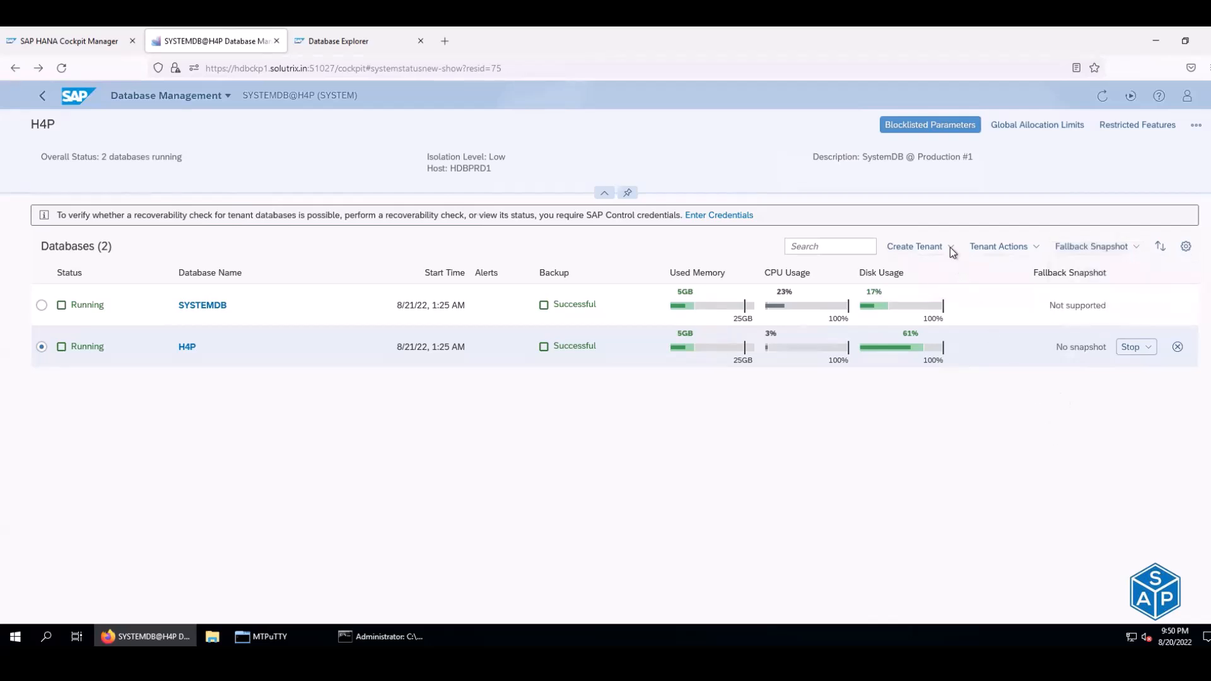
pyautogui.click(952, 250)
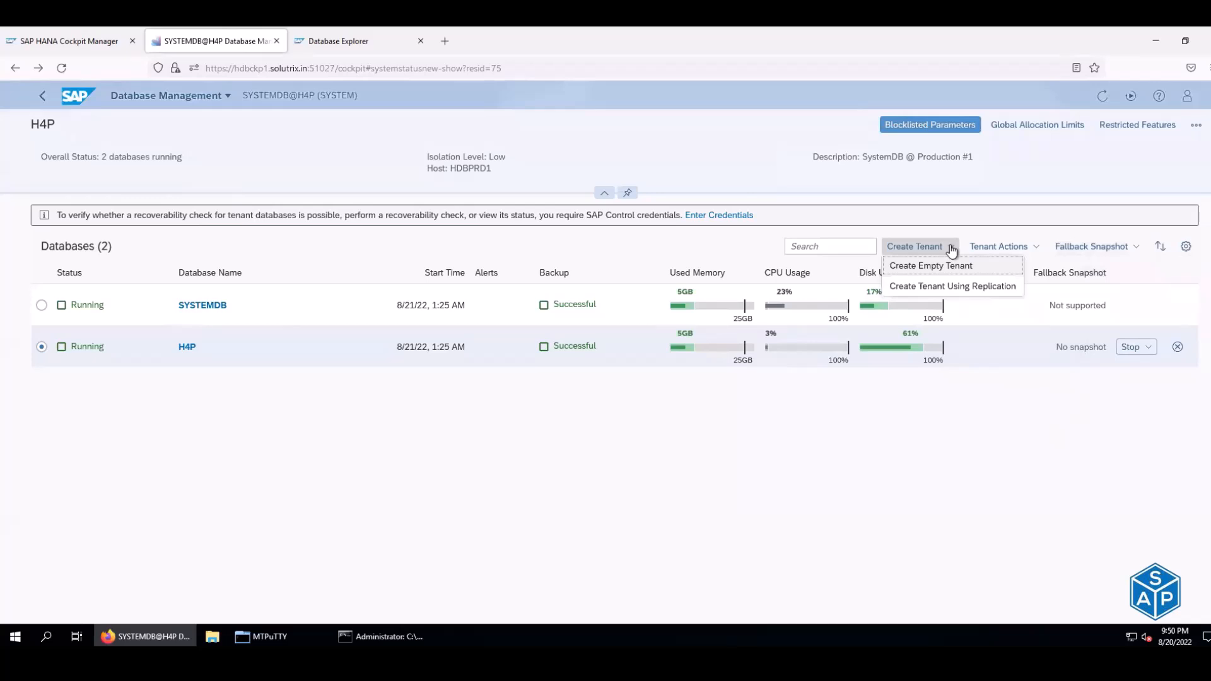
pyautogui.click(1037, 248)
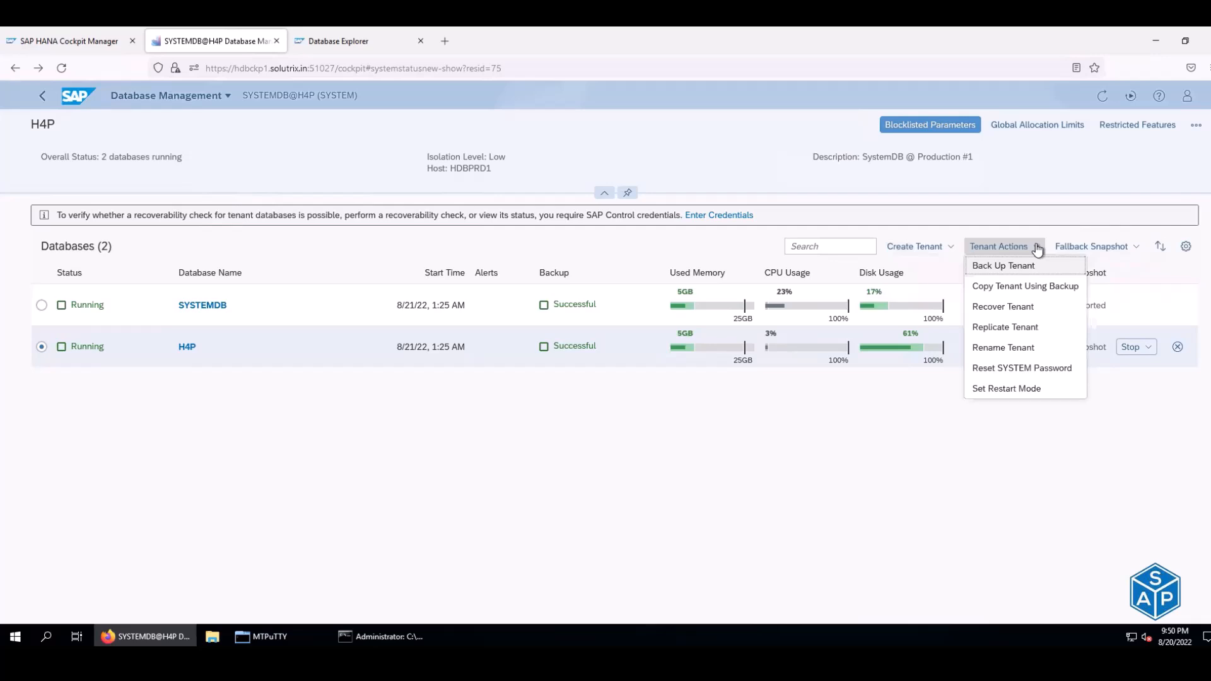
# - Look at Configure Tenant Replication, then go back twice to the Cockpit Home page
pyautogui.click(1196, 125)
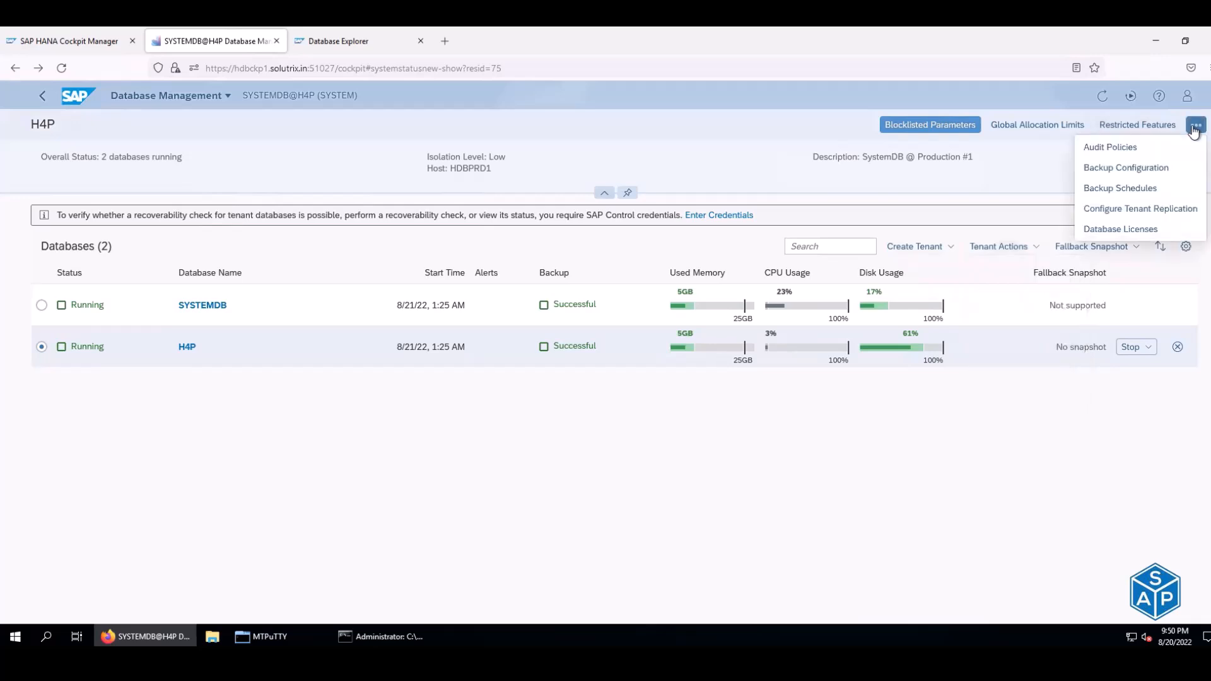
pyautogui.click(1115, 211)
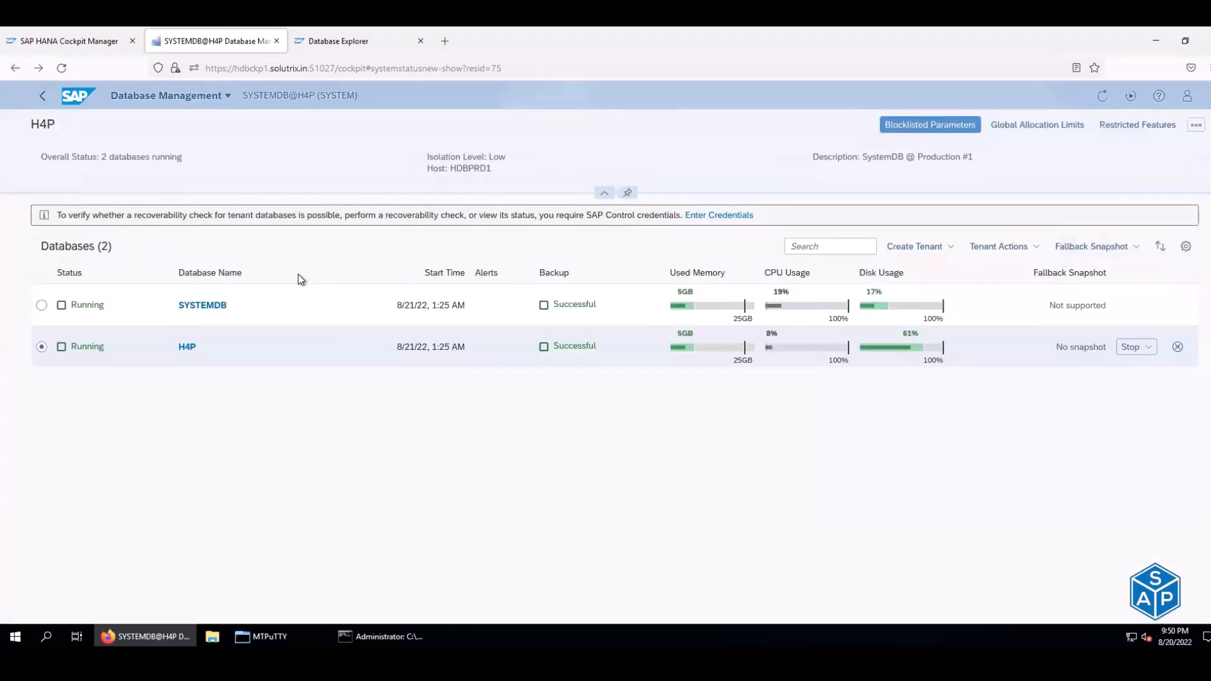
pyautogui.click(15, 69)
pyautogui.click(15, 69)
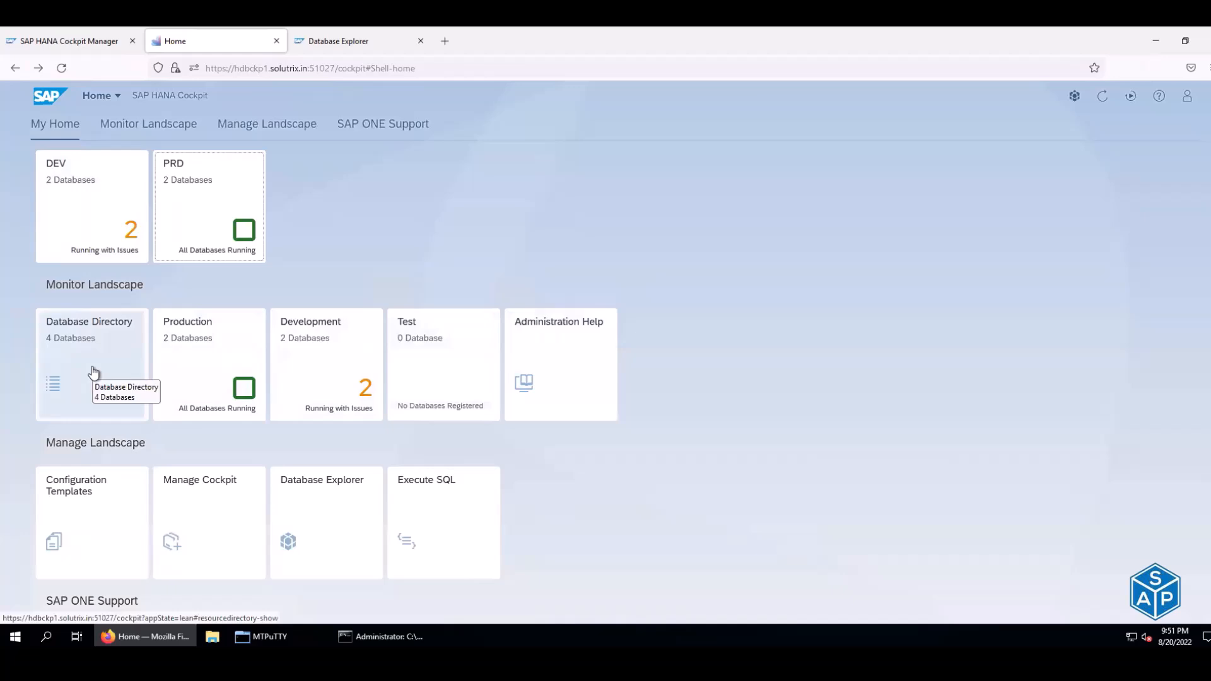
# - Open the PRD group and then the H4P@H4P tenant's Database Overview
pyautogui.scroll(-2, 286, 417)
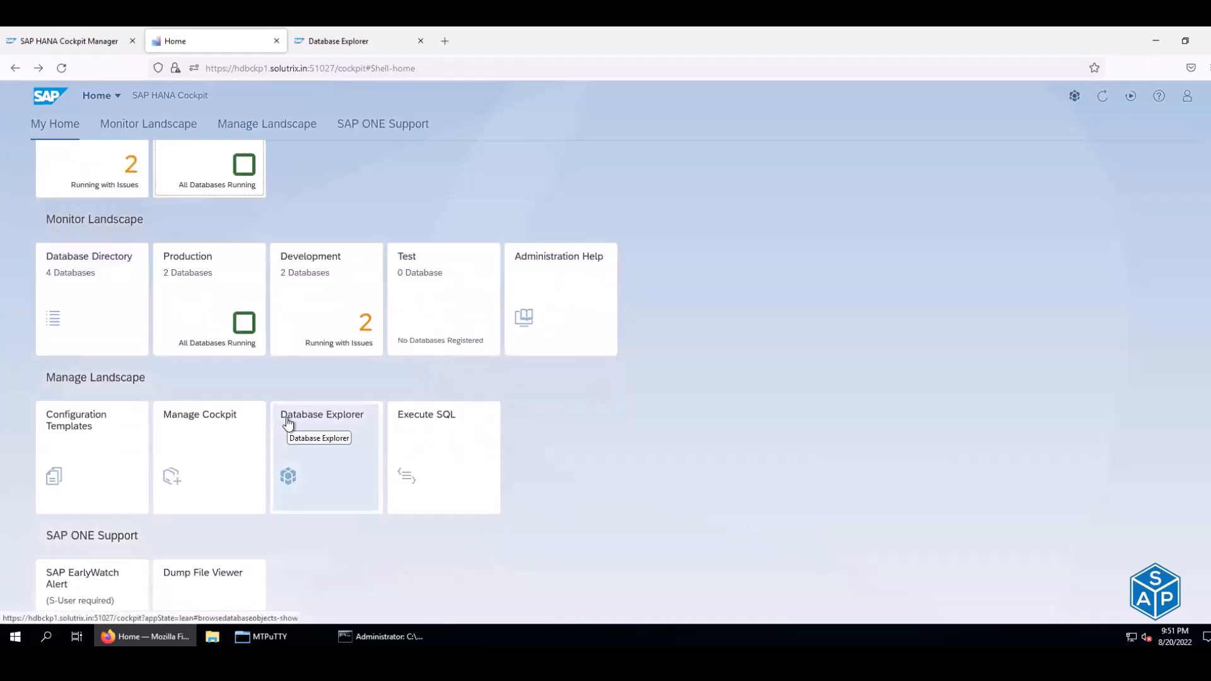
pyautogui.scroll(-5, 288, 421)
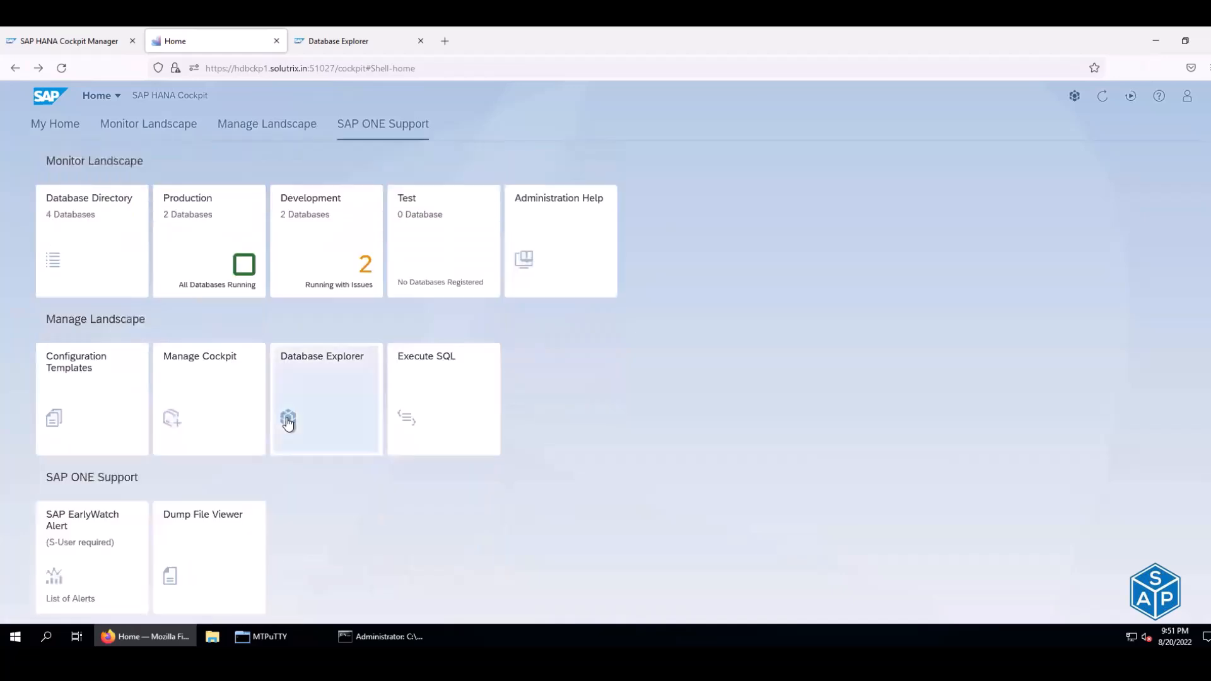
pyautogui.scroll(4, 287, 421)
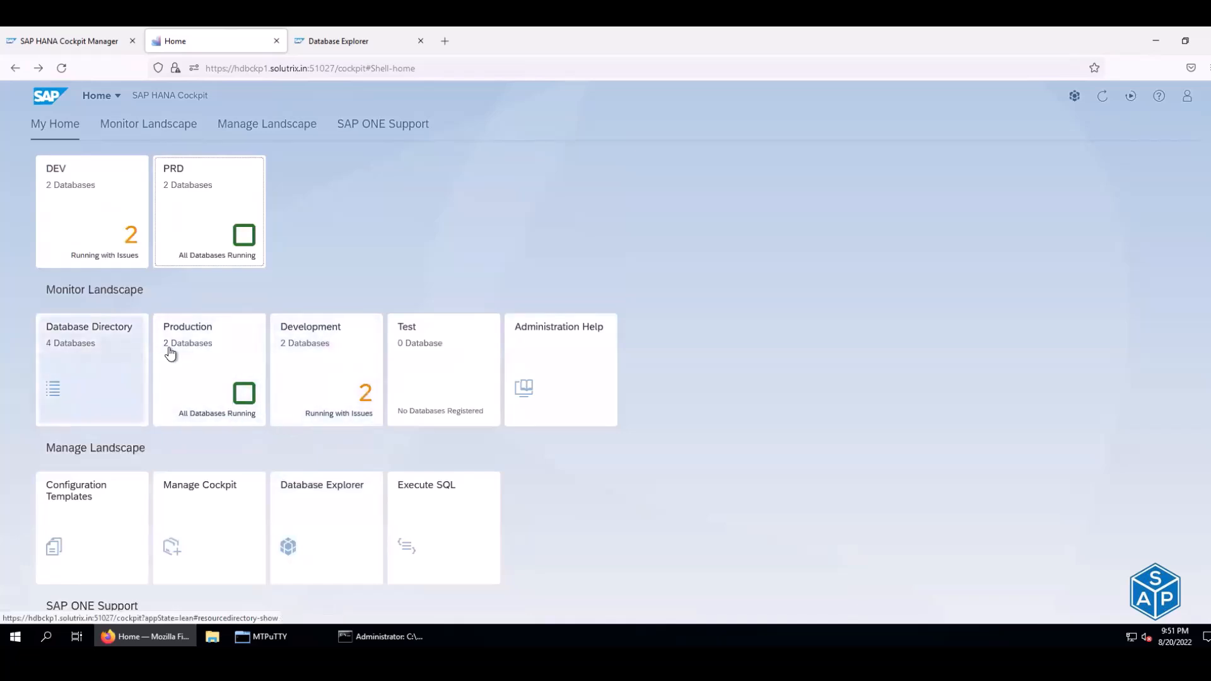
pyautogui.click(186, 191)
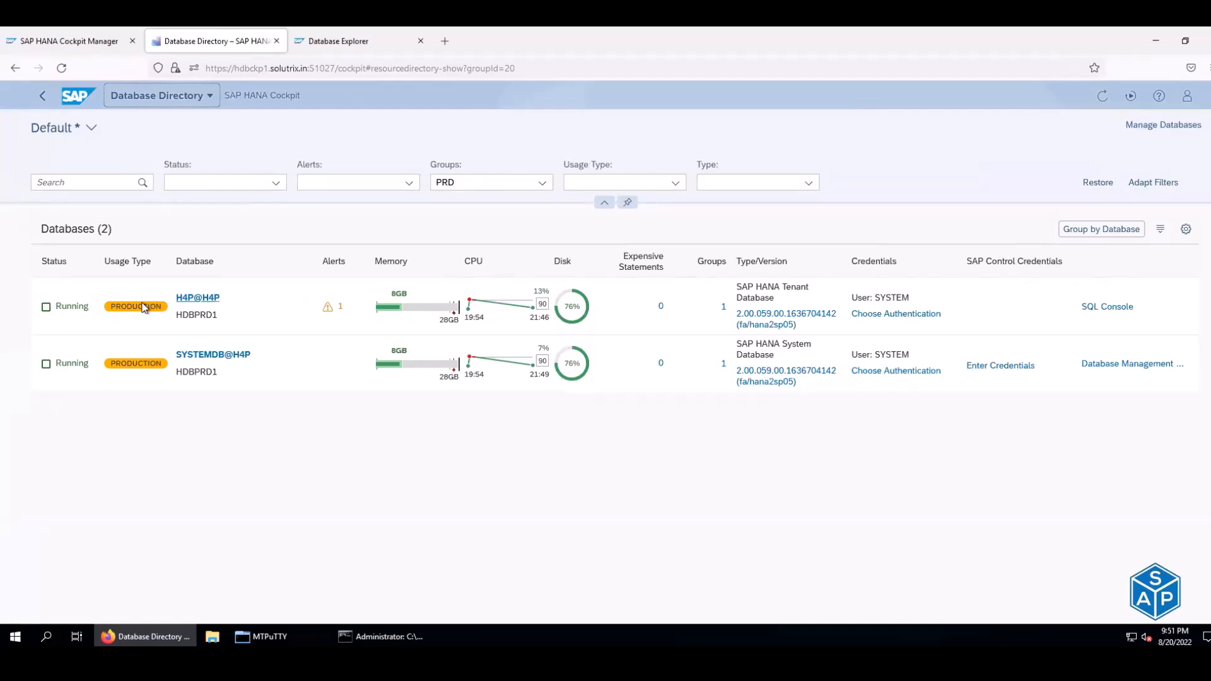
pyautogui.click(202, 299)
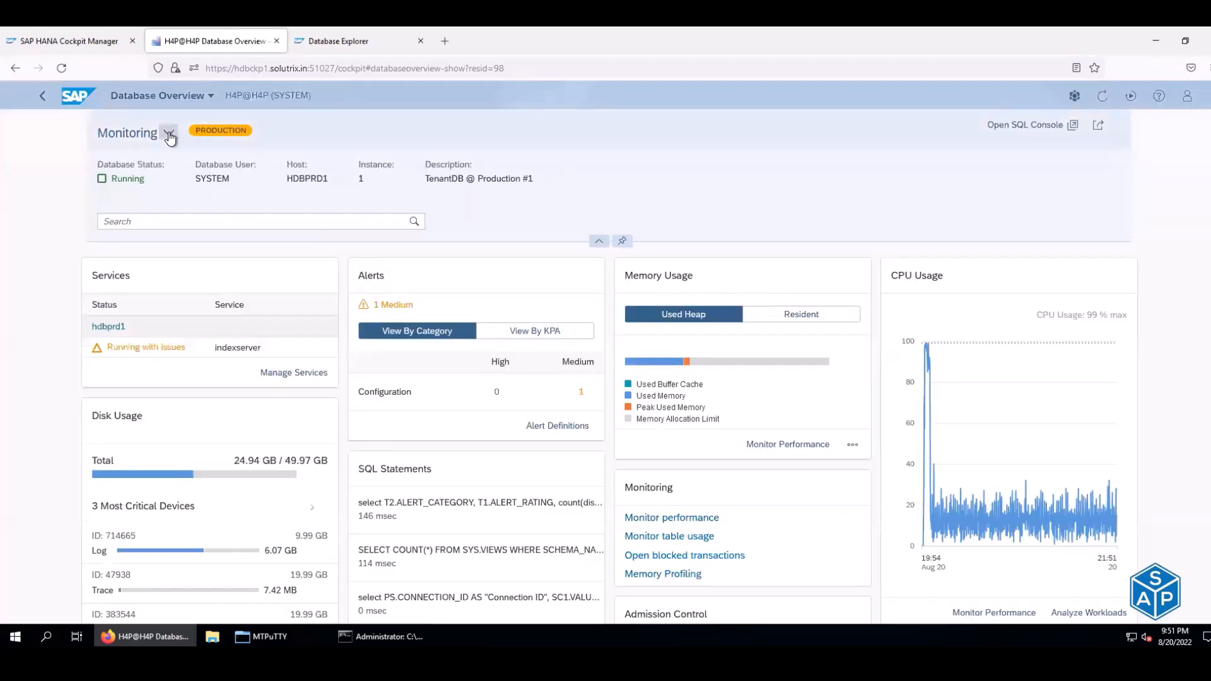
pyautogui.click(169, 134)
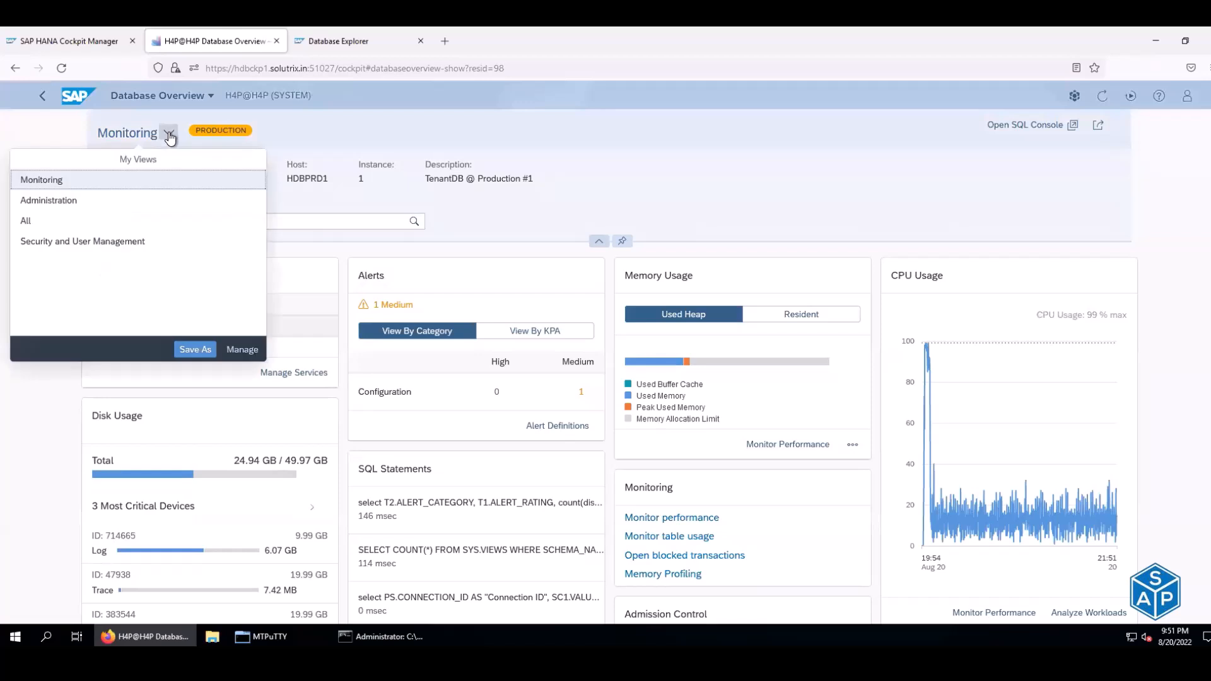
pyautogui.click(52, 137)
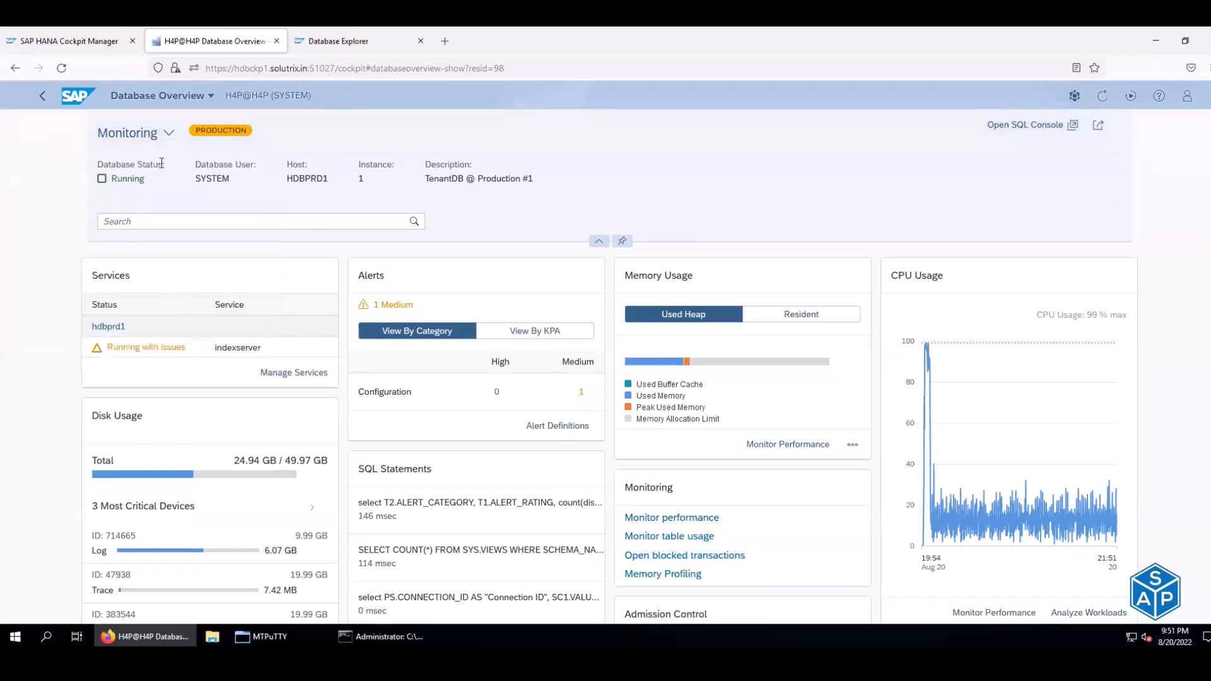
pyautogui.click(169, 133)
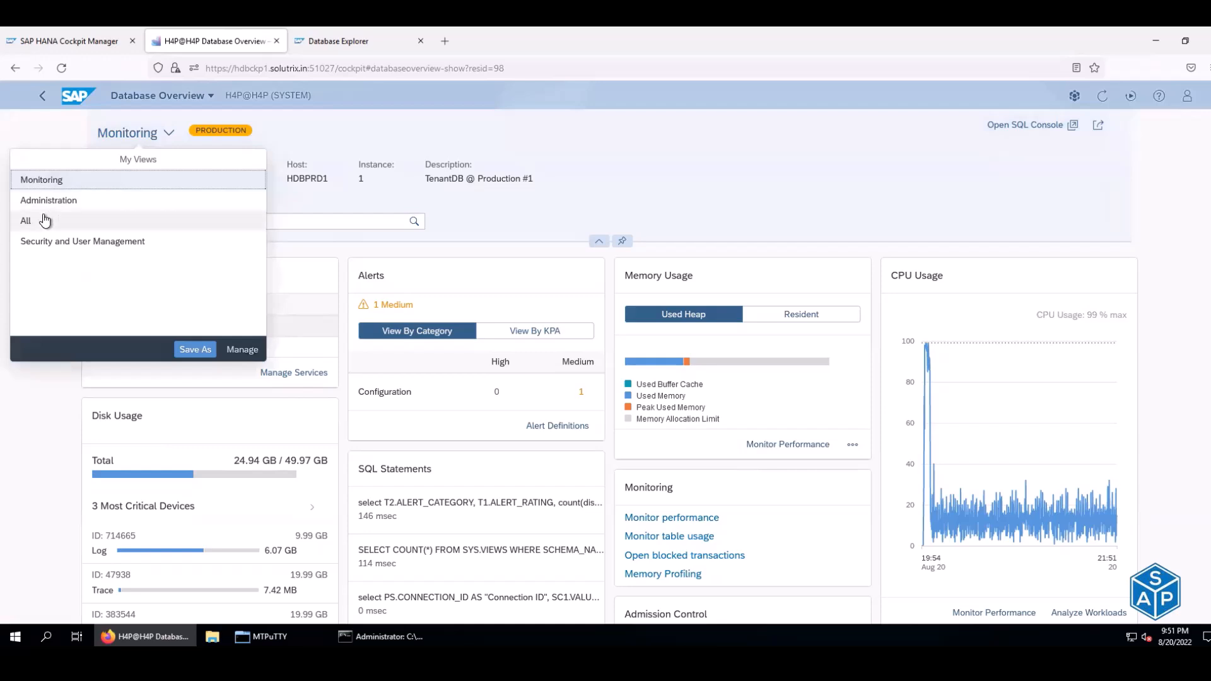
pyautogui.click(44, 220)
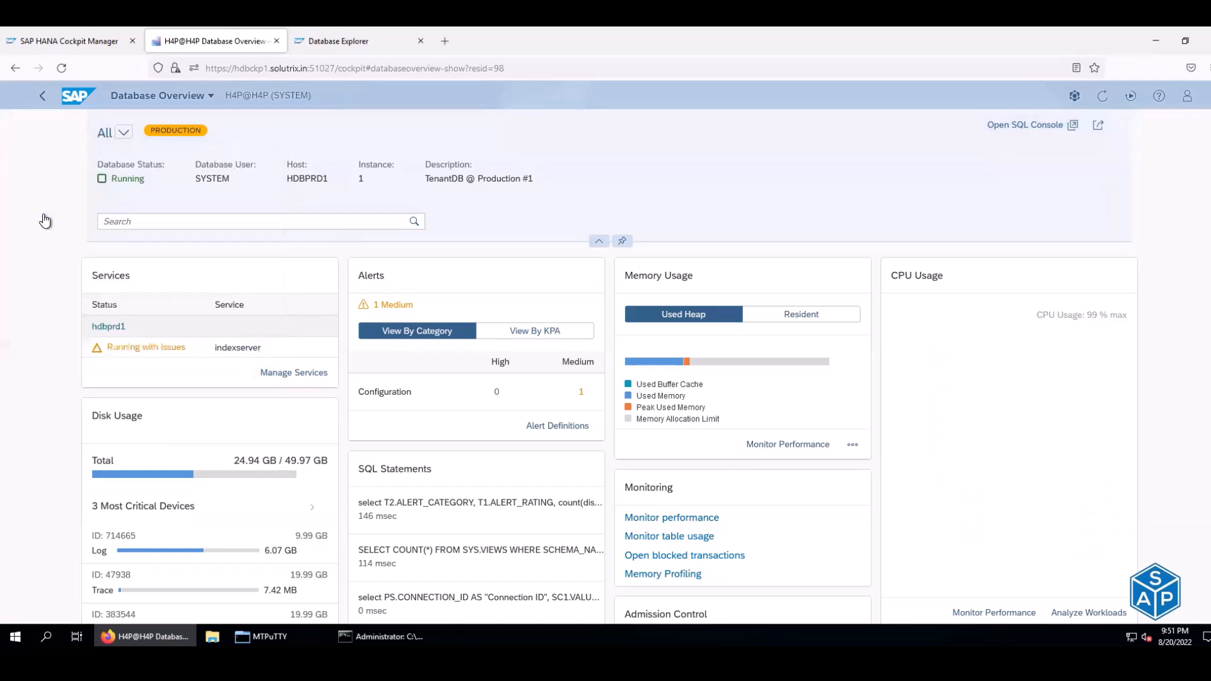
pyautogui.scroll(-3, 355, 251)
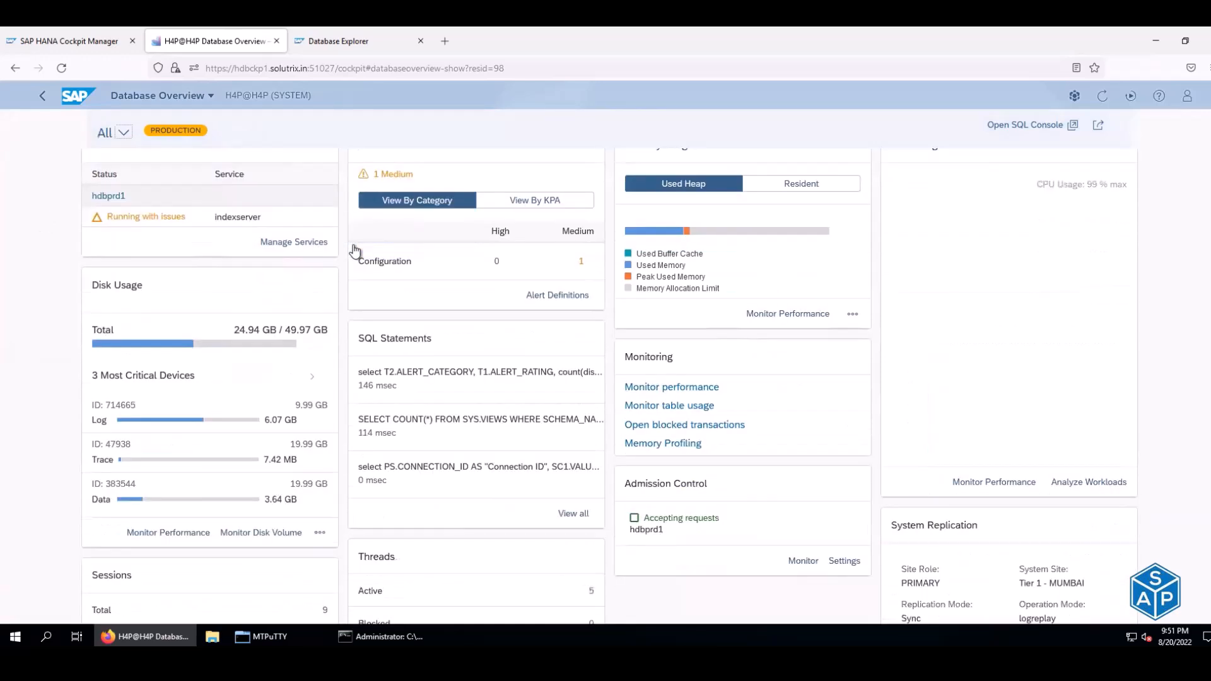
pyautogui.scroll(-1, 354, 250)
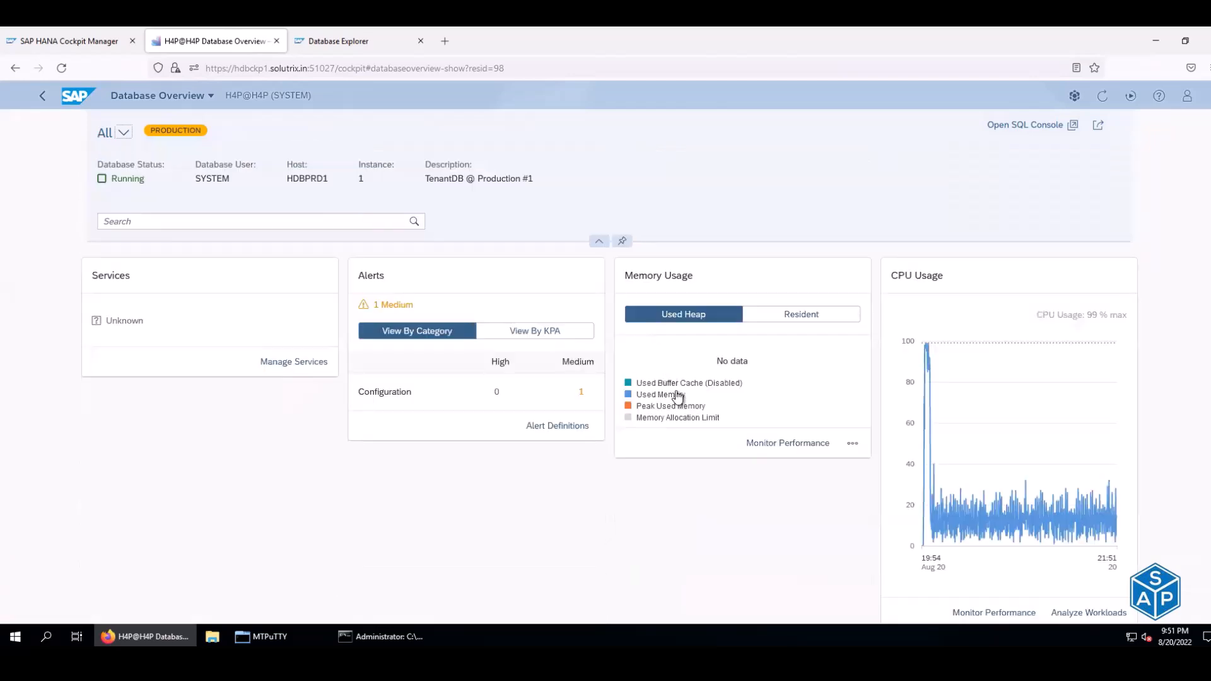
pyautogui.scroll(-3, 680, 396)
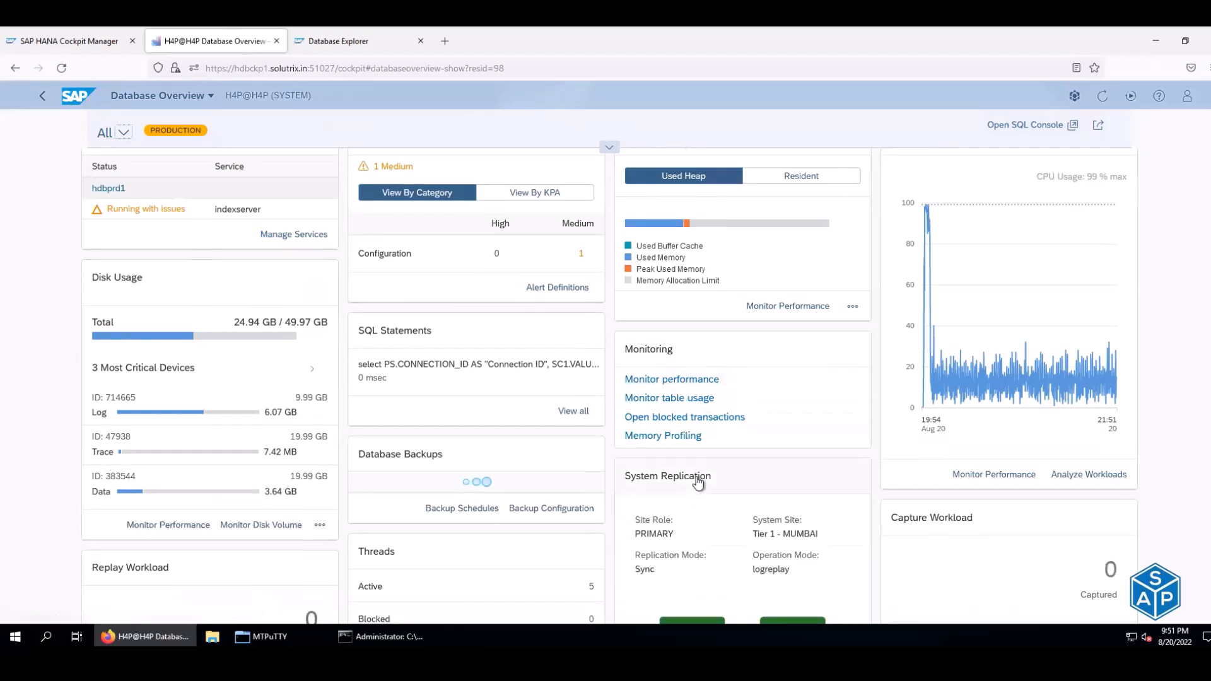
pyautogui.scroll(-1, 697, 454)
pyautogui.scroll(-2, 698, 420)
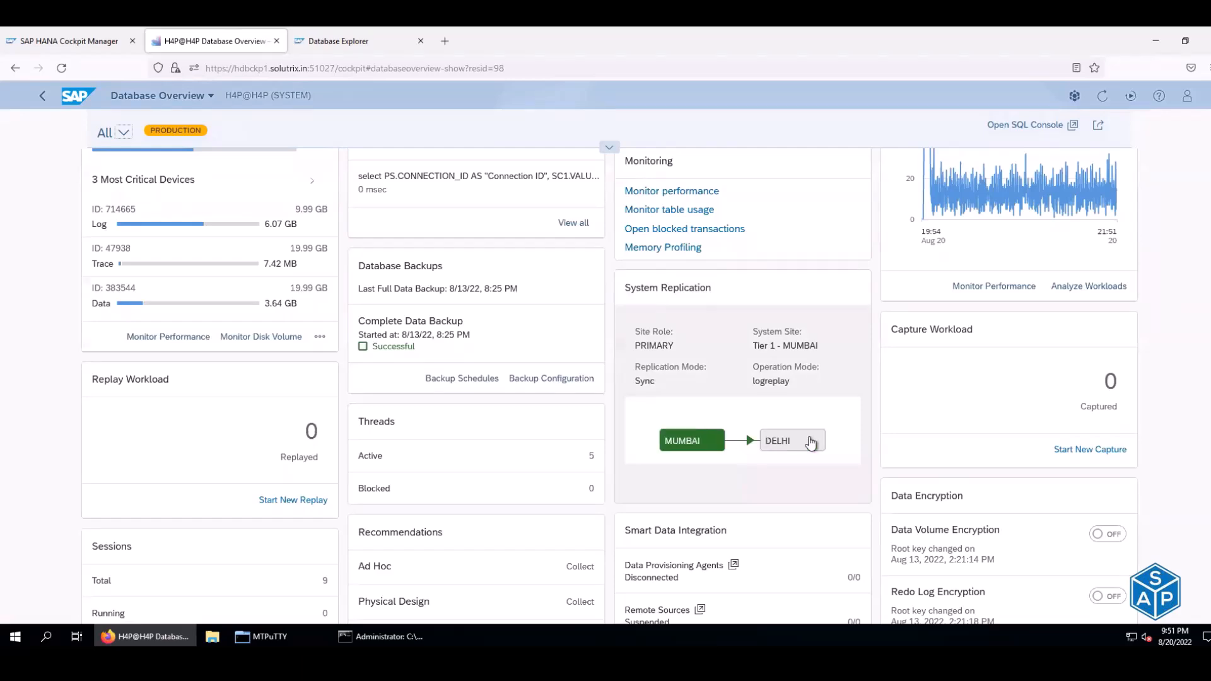
pyautogui.scroll(5, 568, 403)
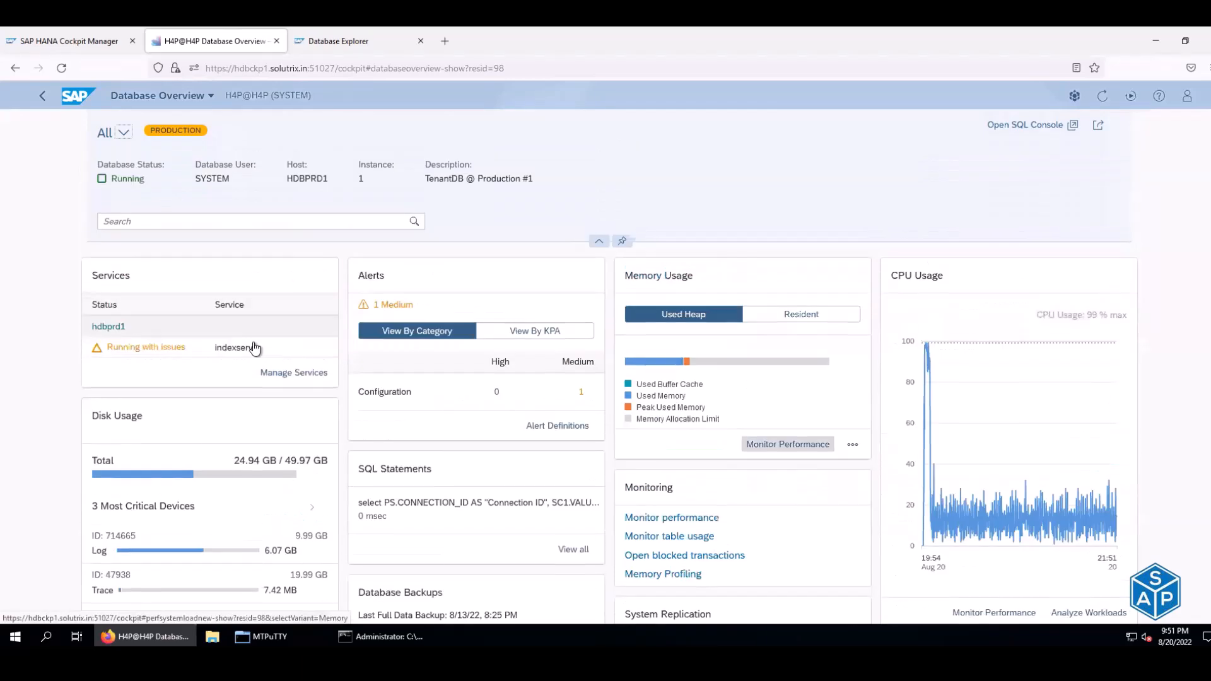
pyautogui.click(123, 135)
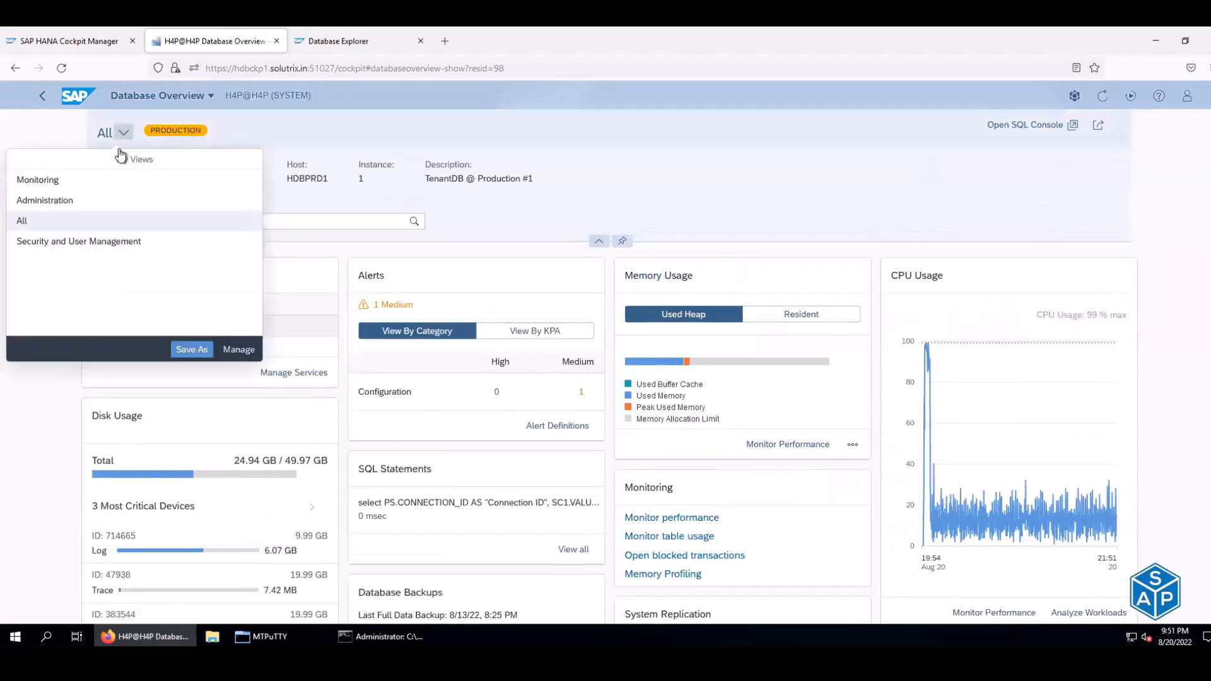
pyautogui.click(54, 183)
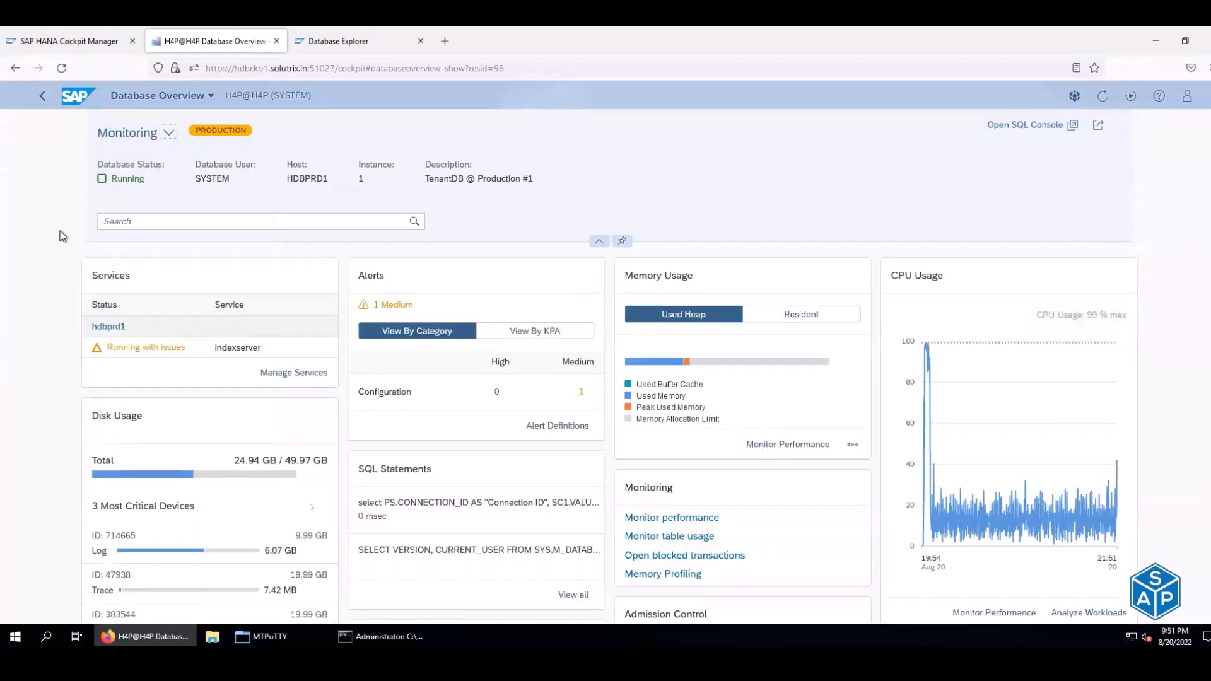
pyautogui.scroll(-5, 62, 235)
pyautogui.scroll(-3, 61, 236)
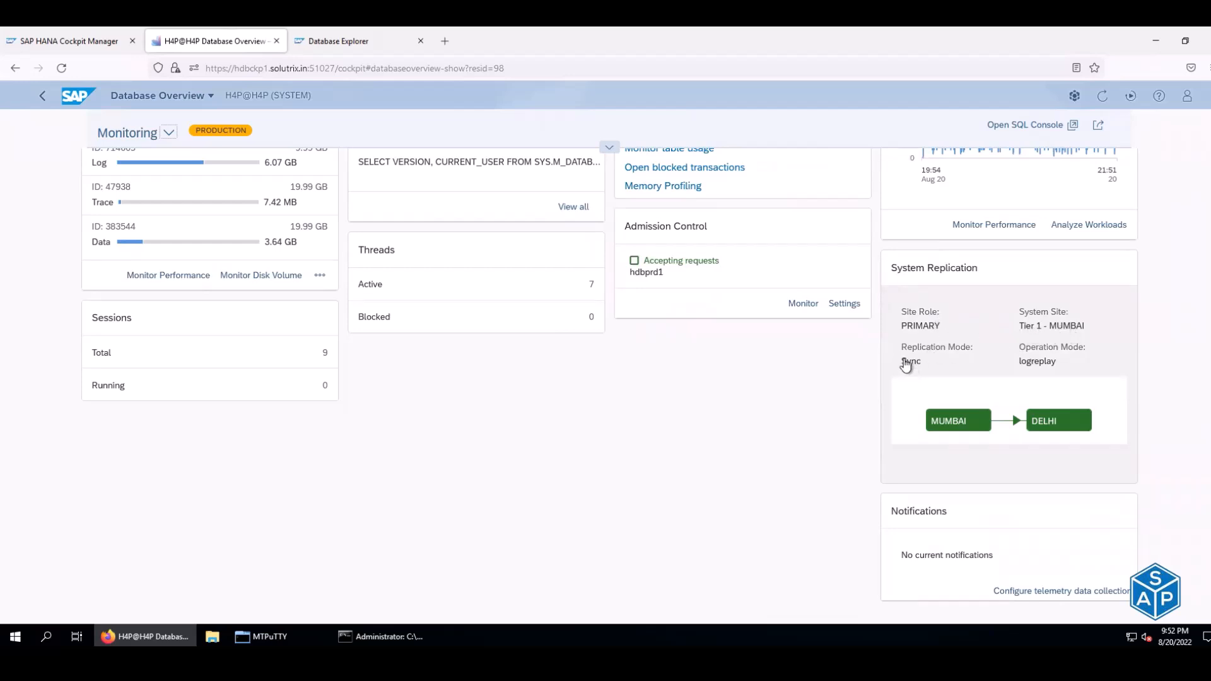
# - Open System Replication and review Replicated Services, Network, Log Shipping Backlog and Log Replay sections
pyautogui.click(922, 279)
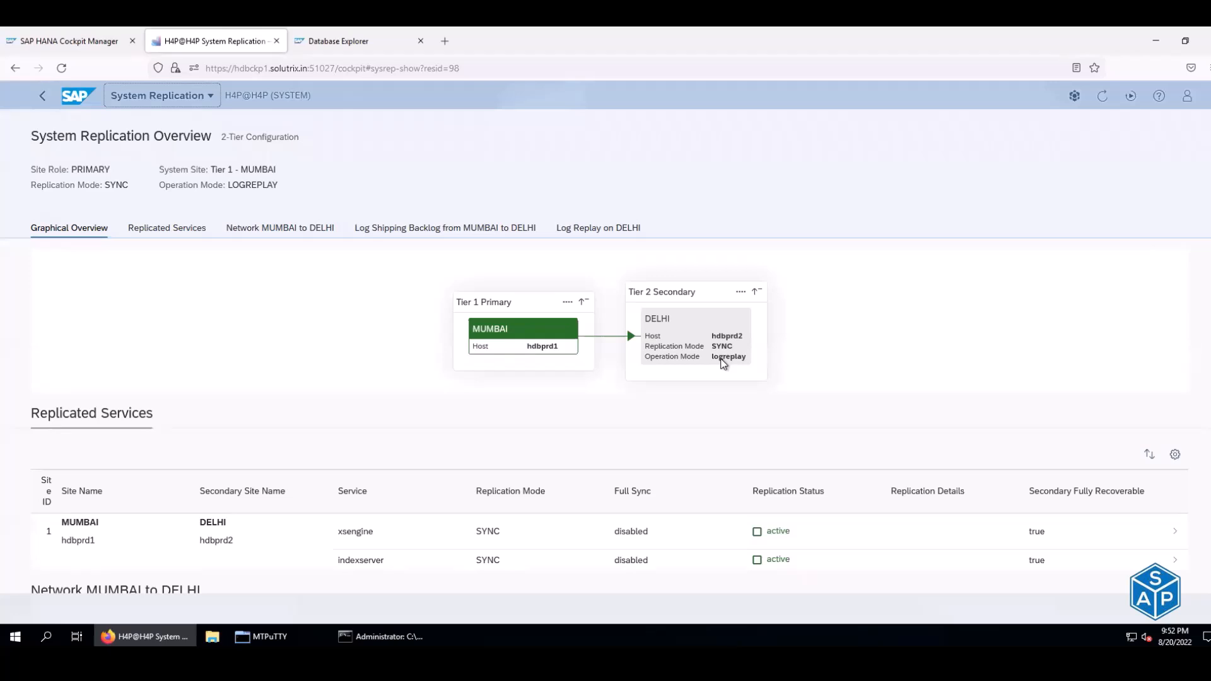
pyautogui.click(186, 234)
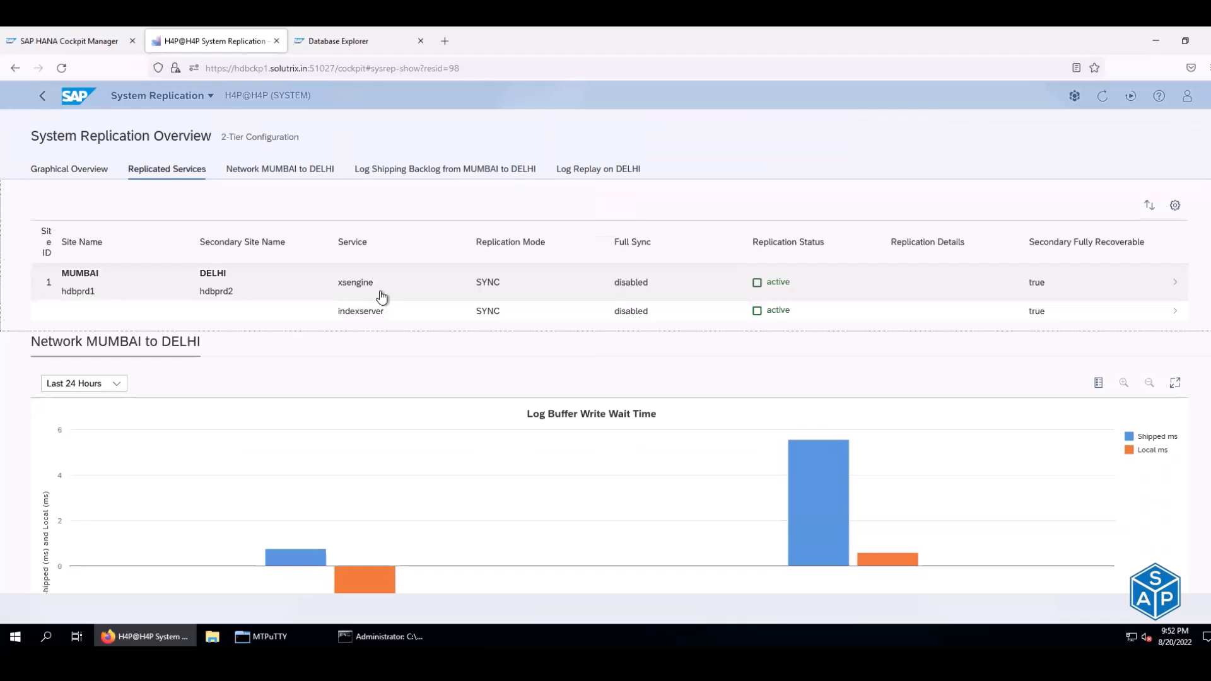
pyautogui.scroll(2, 382, 296)
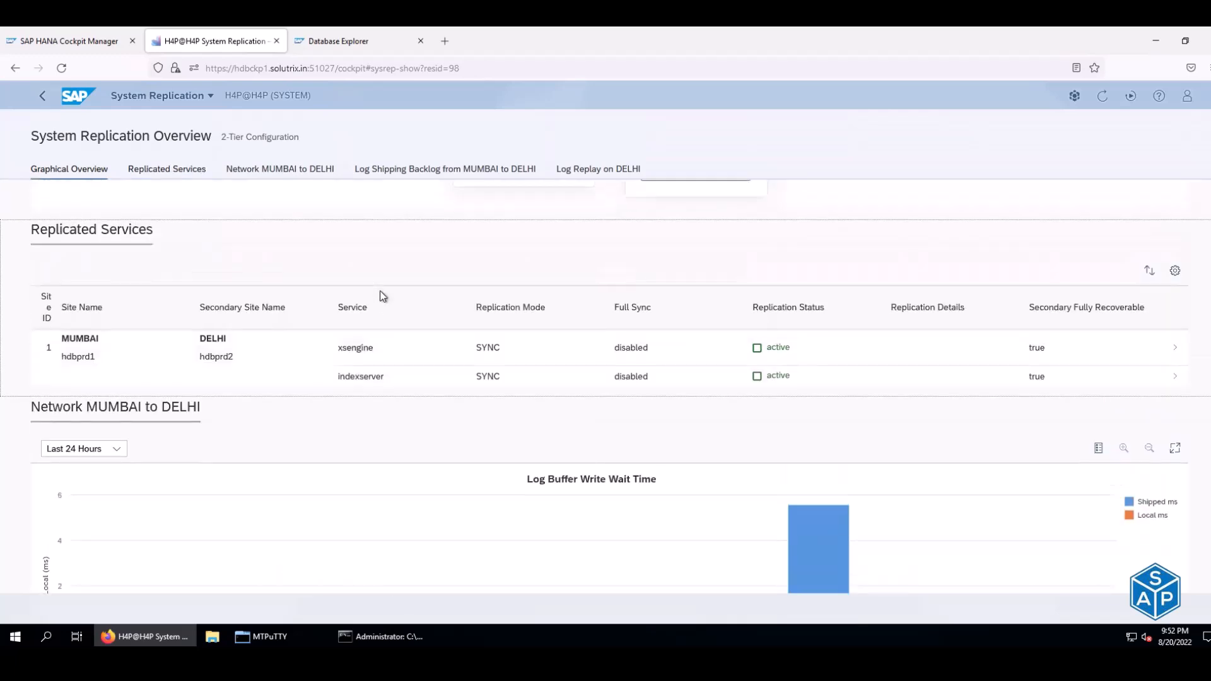
pyautogui.scroll(-2, 382, 296)
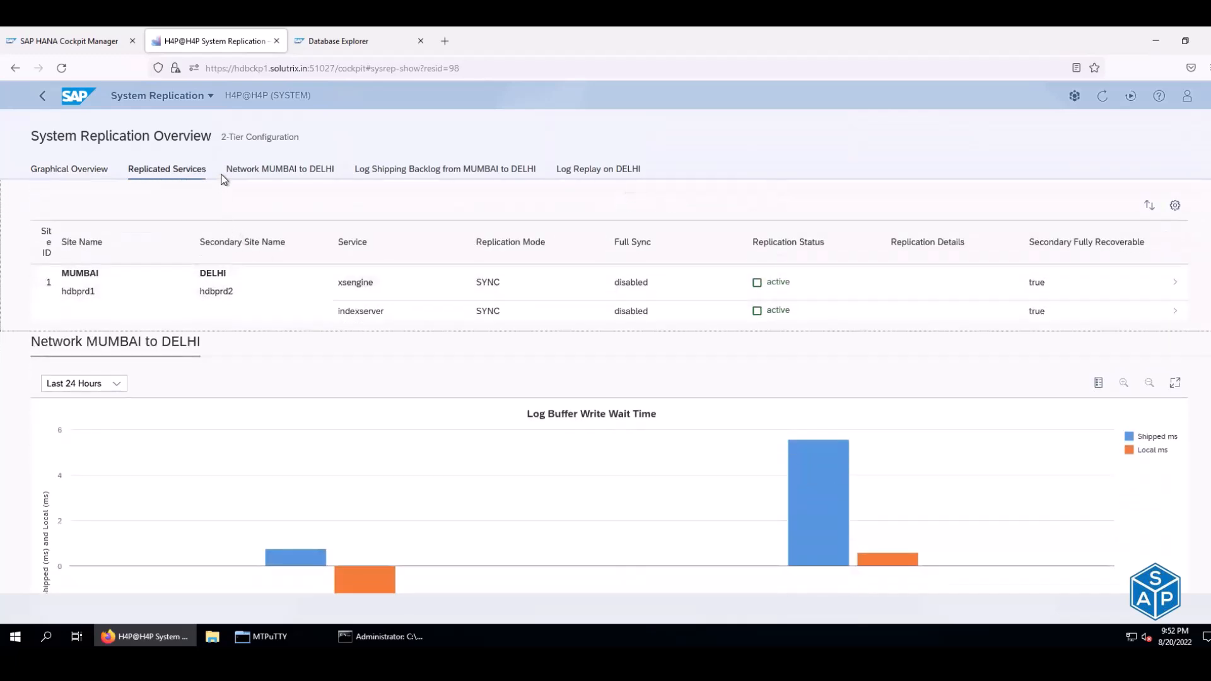
pyautogui.click(254, 169)
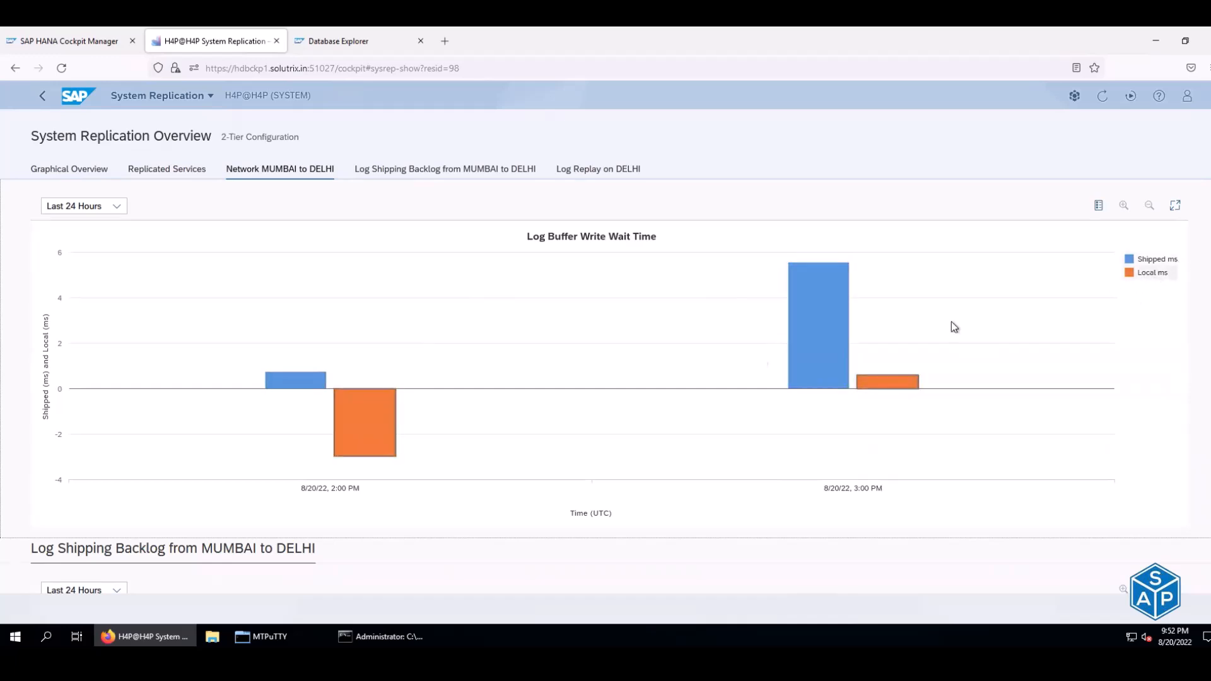
pyautogui.click(454, 169)
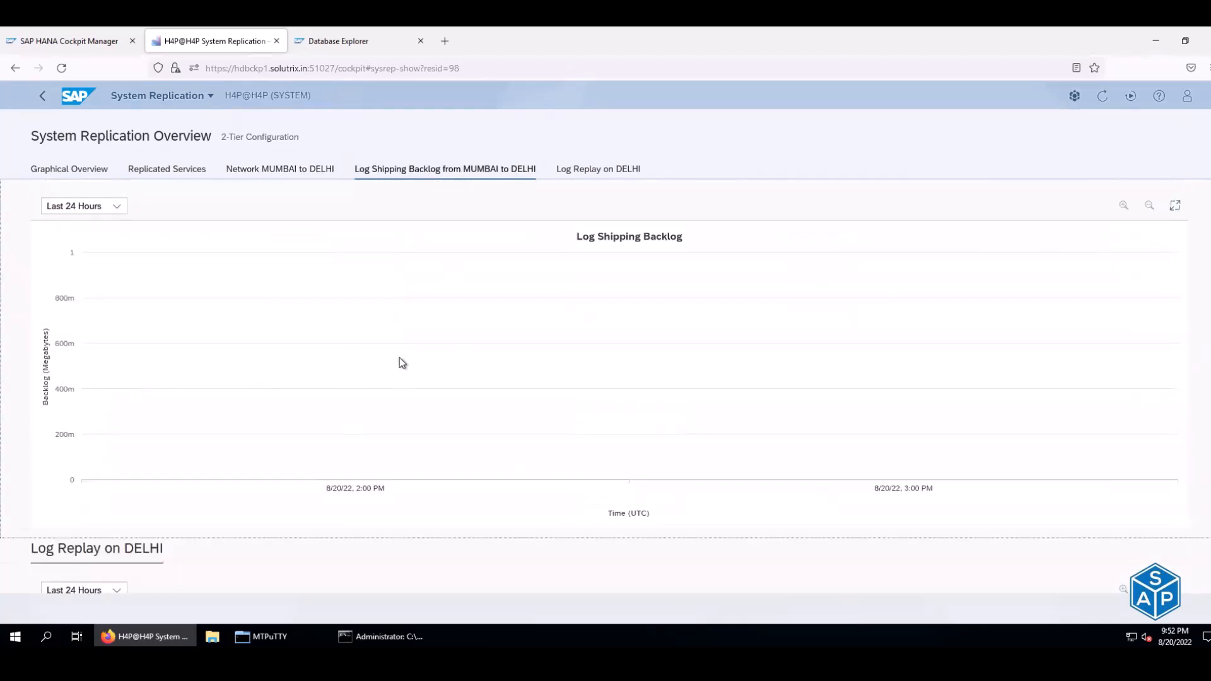
pyautogui.click(608, 170)
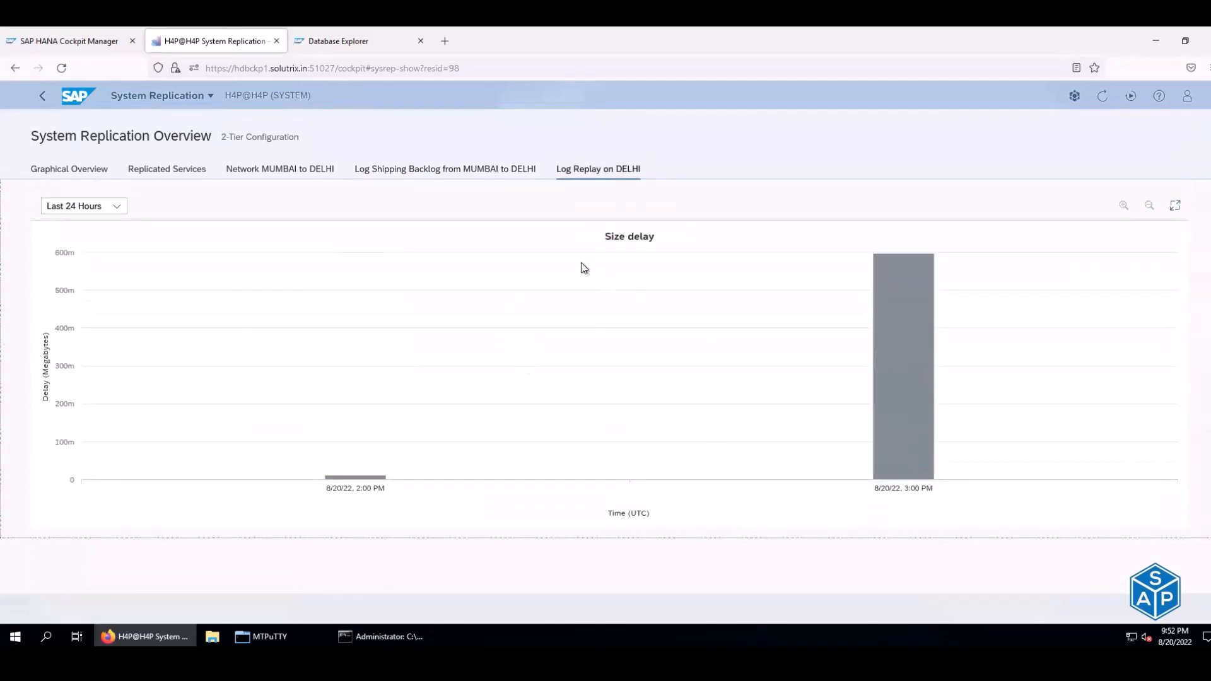
pyautogui.scroll(5, 581, 262)
pyautogui.scroll(10, 581, 262)
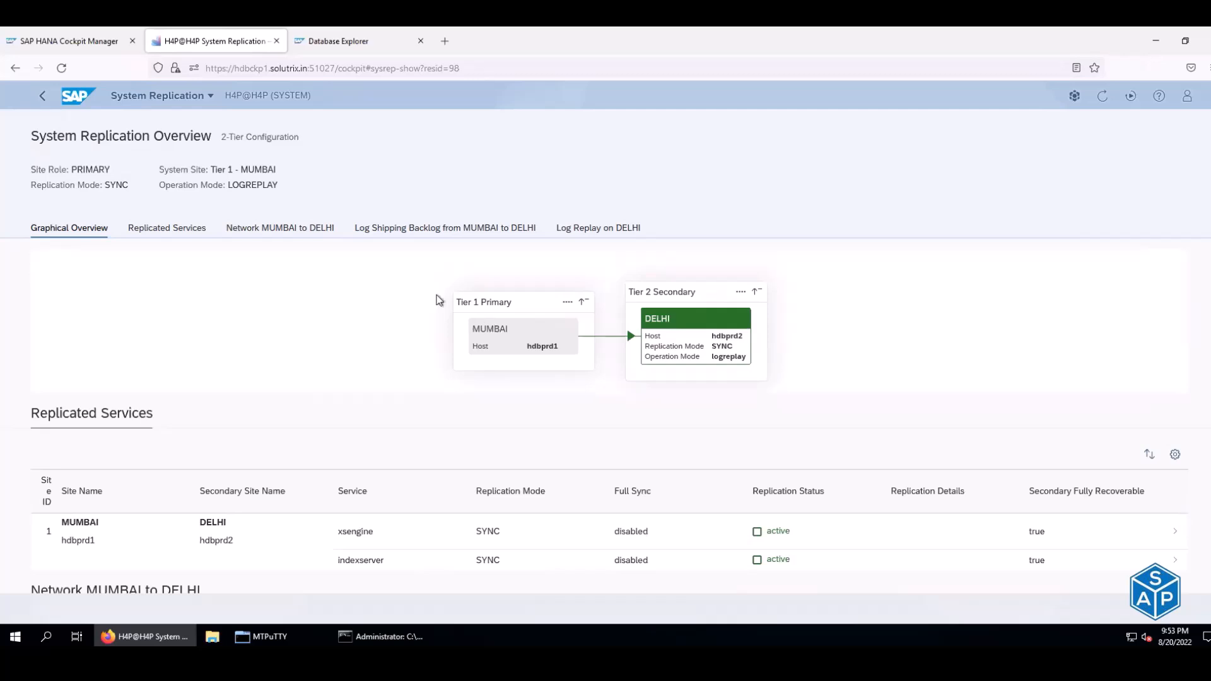
# - Return to the H4P@H4P Database Overview and scroll through its monitoring tiles
pyautogui.click(44, 99)
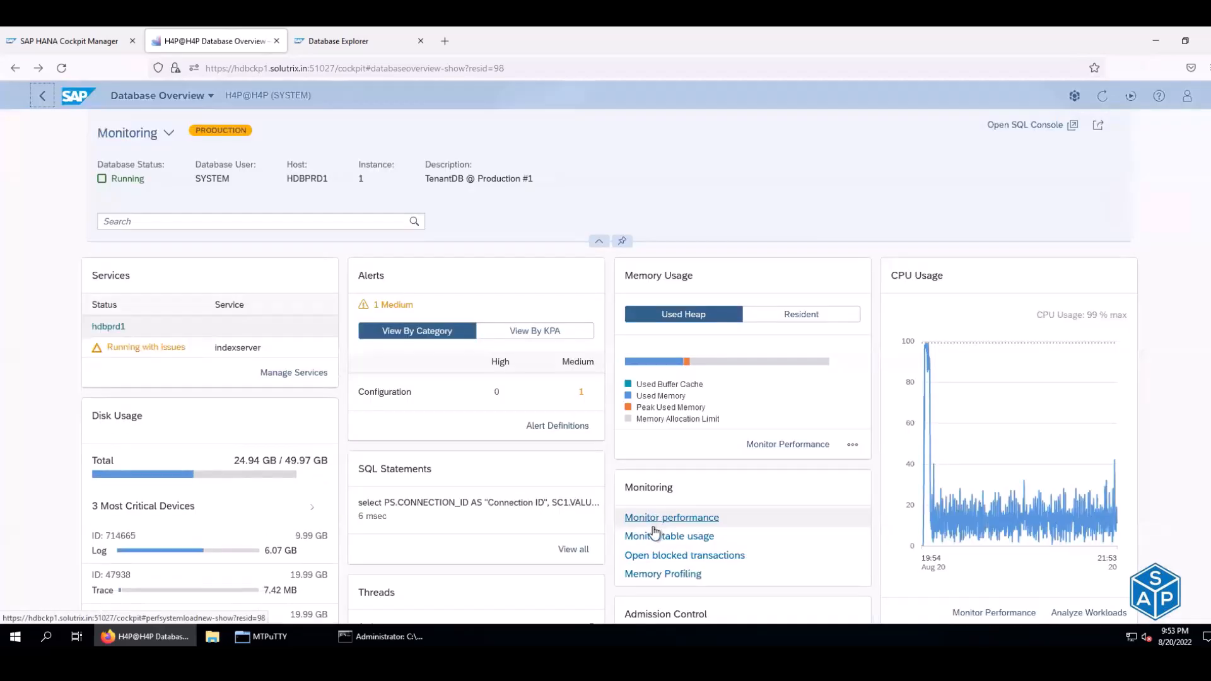
pyautogui.scroll(-1, 654, 533)
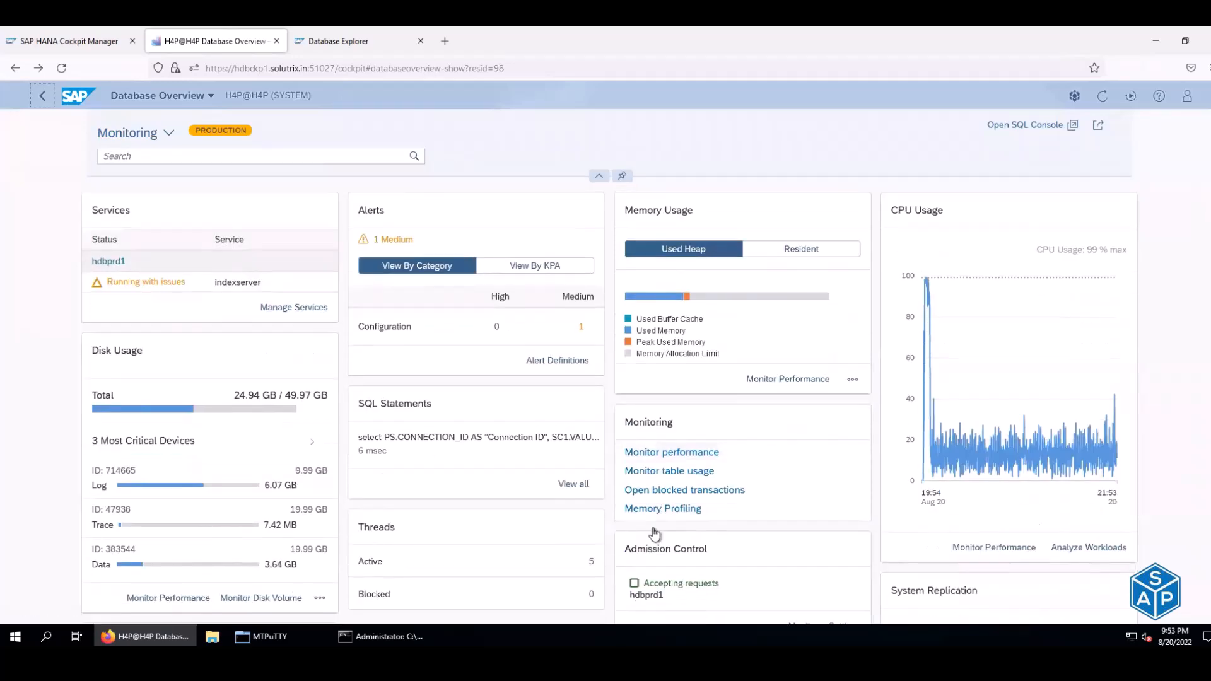
pyautogui.scroll(-5, 653, 528)
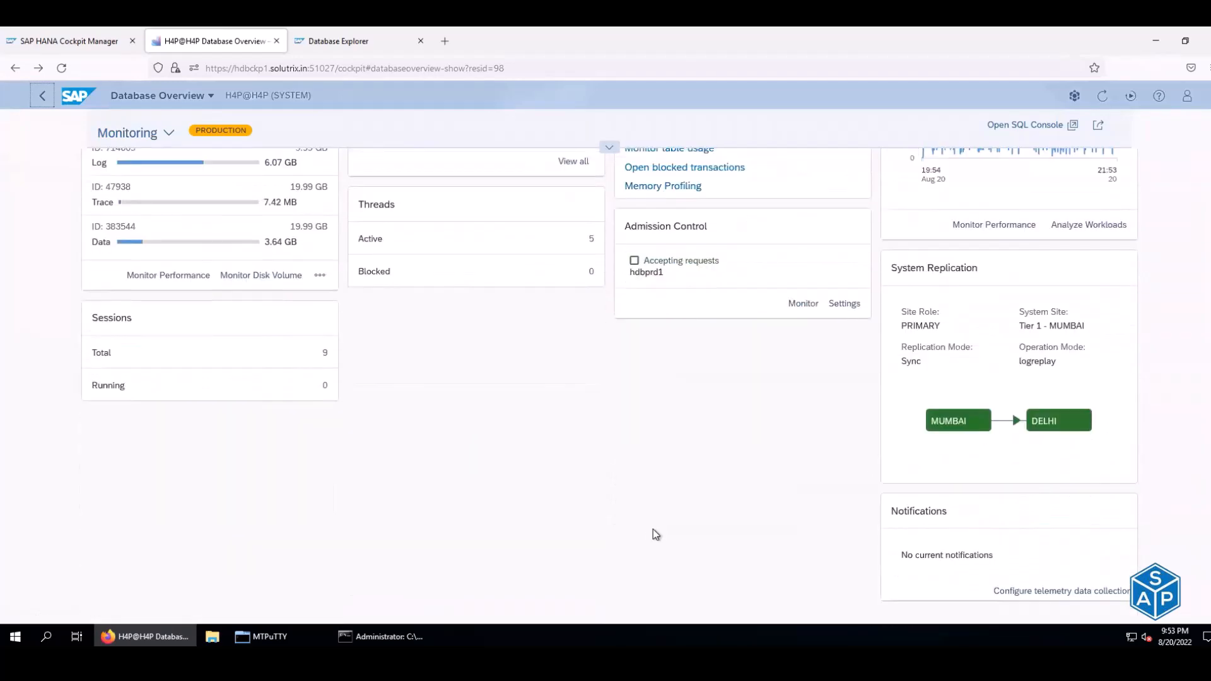
pyautogui.scroll(6, 348, 101)
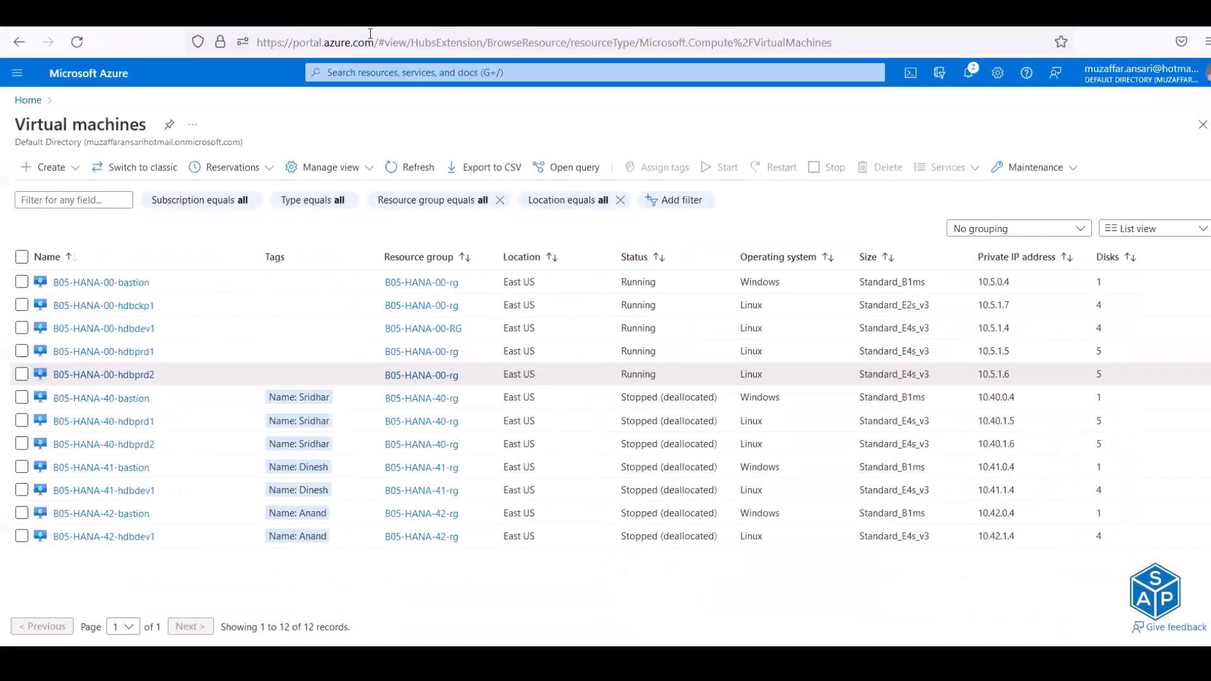
# - Search Google for 'hana cockpit backup schedule change timezone' in a new tab
pyautogui.click(369, 17)
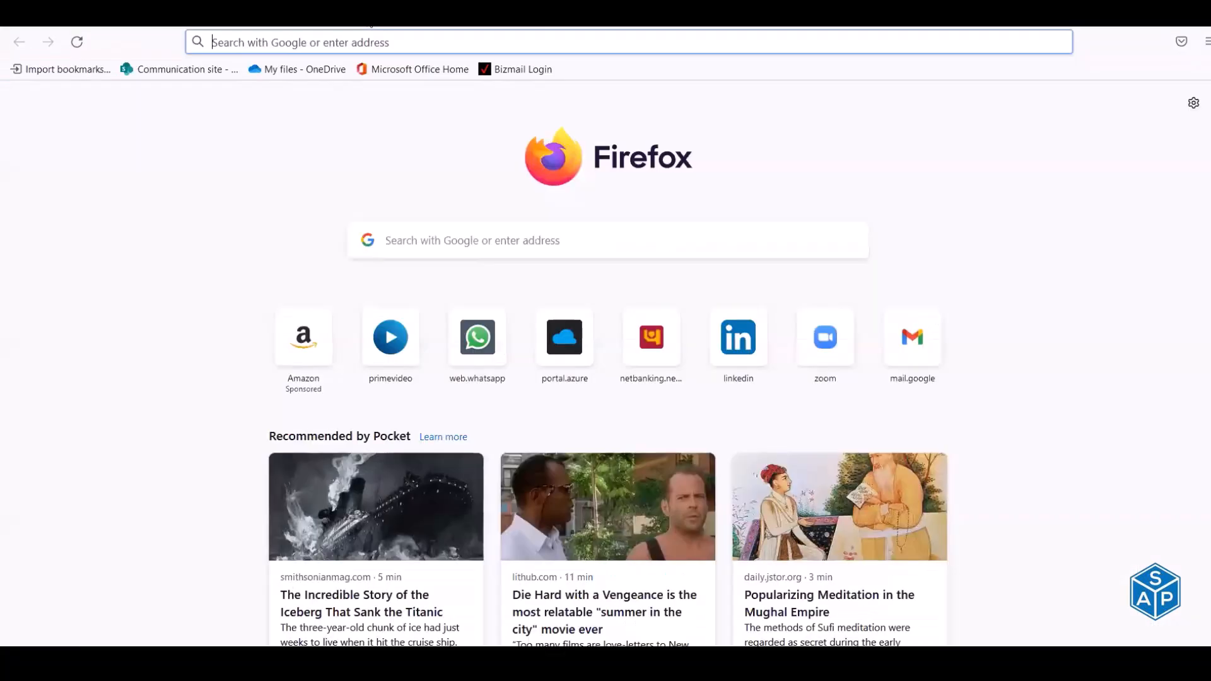
pyautogui.write('hana cock')
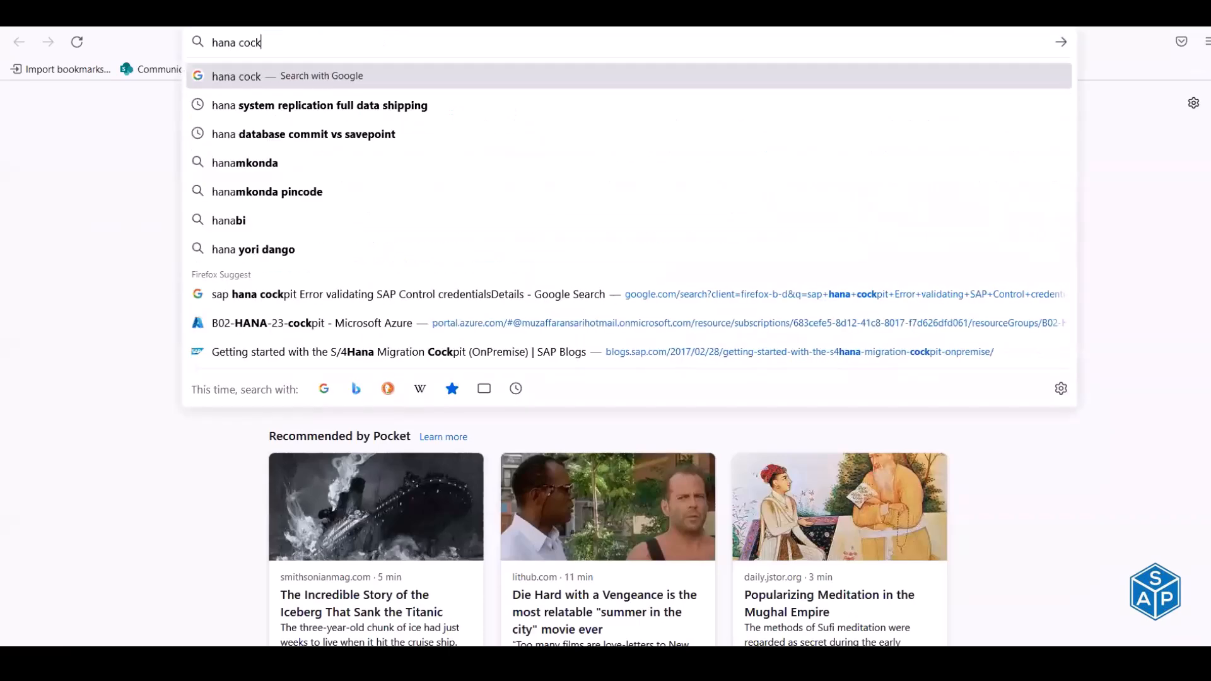
pyautogui.write('pit backup')
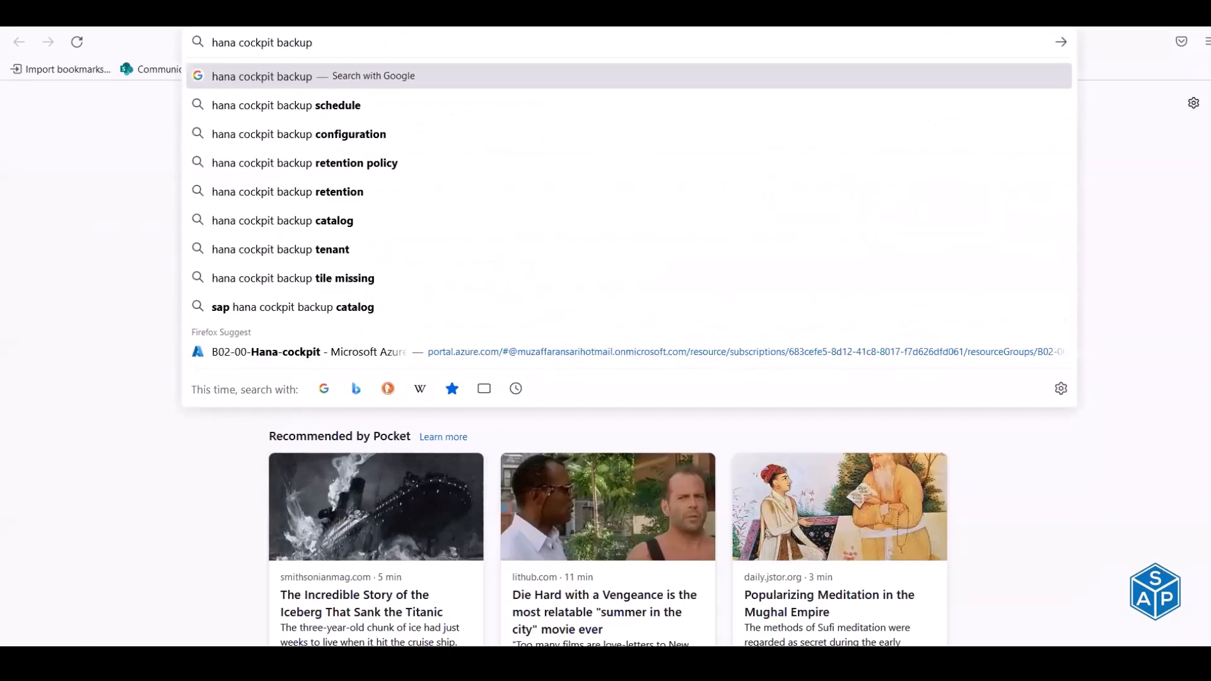
pyautogui.press('Down')
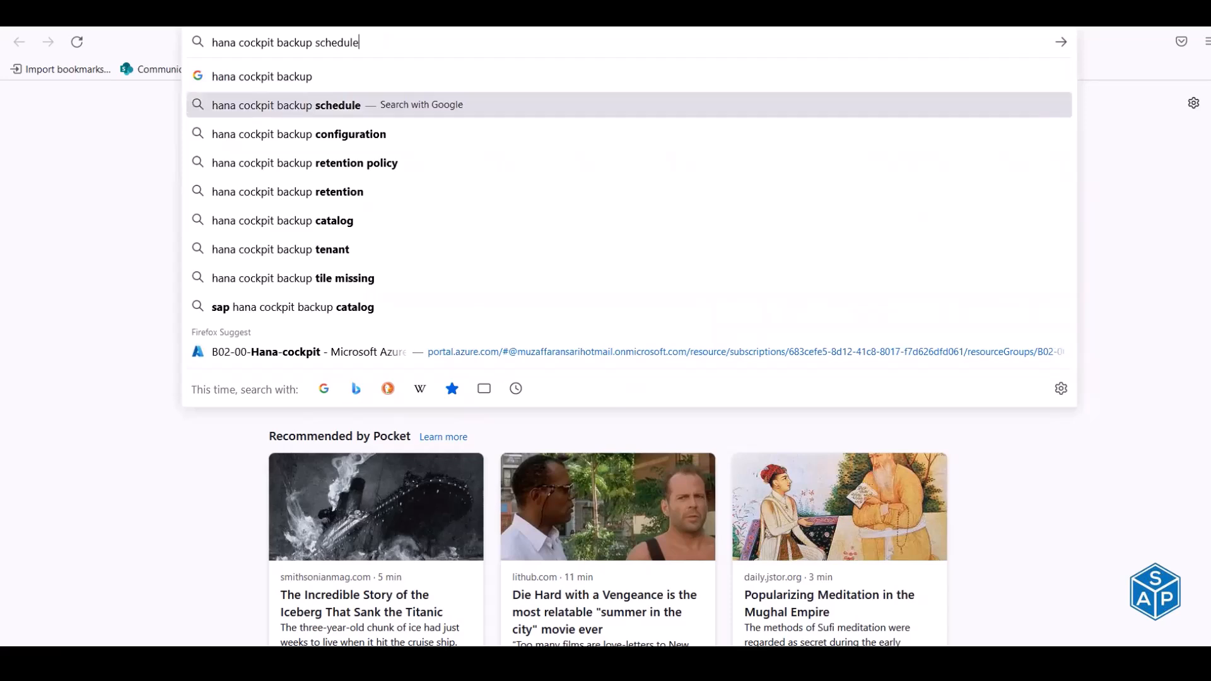
pyautogui.write('change timezone')
pyautogui.press('Return')
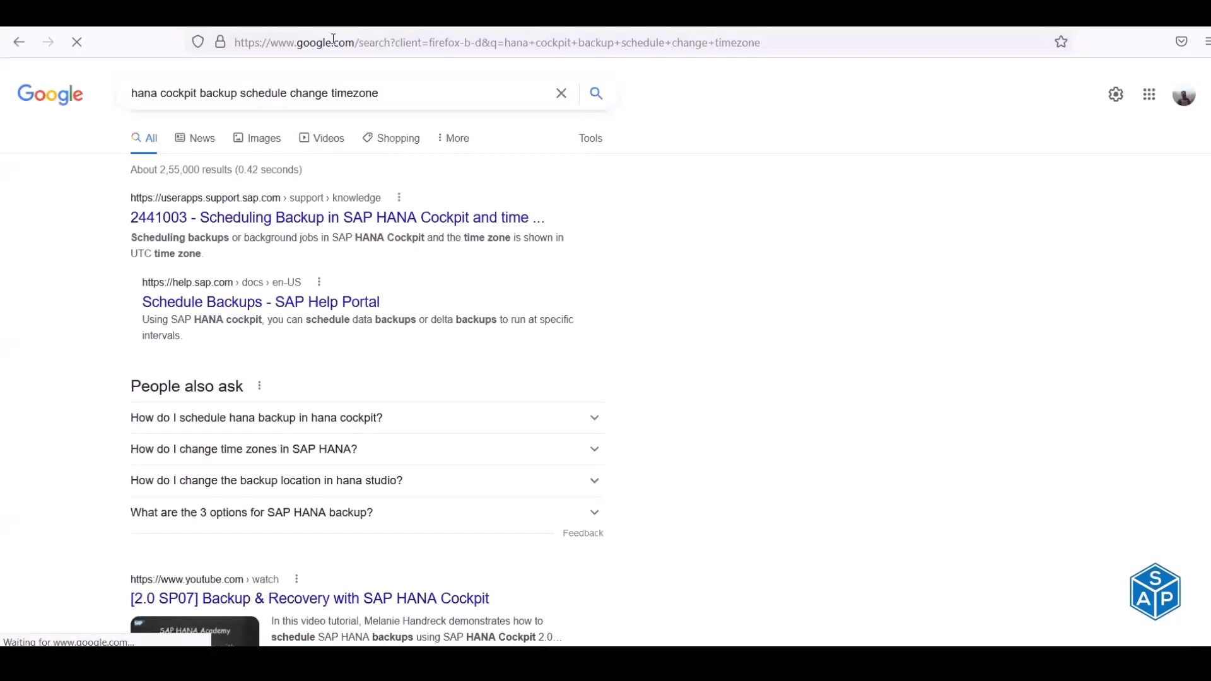
# - Open the SAP Help Schedule Backups result in a new tab and scroll the results
pyautogui.rightClick(379, 217)
pyautogui.click(436, 230)
pyautogui.click(337, 301)
pyautogui.rightClick(336, 301)
pyautogui.click(356, 315)
pyautogui.scroll(-6, 356, 318)
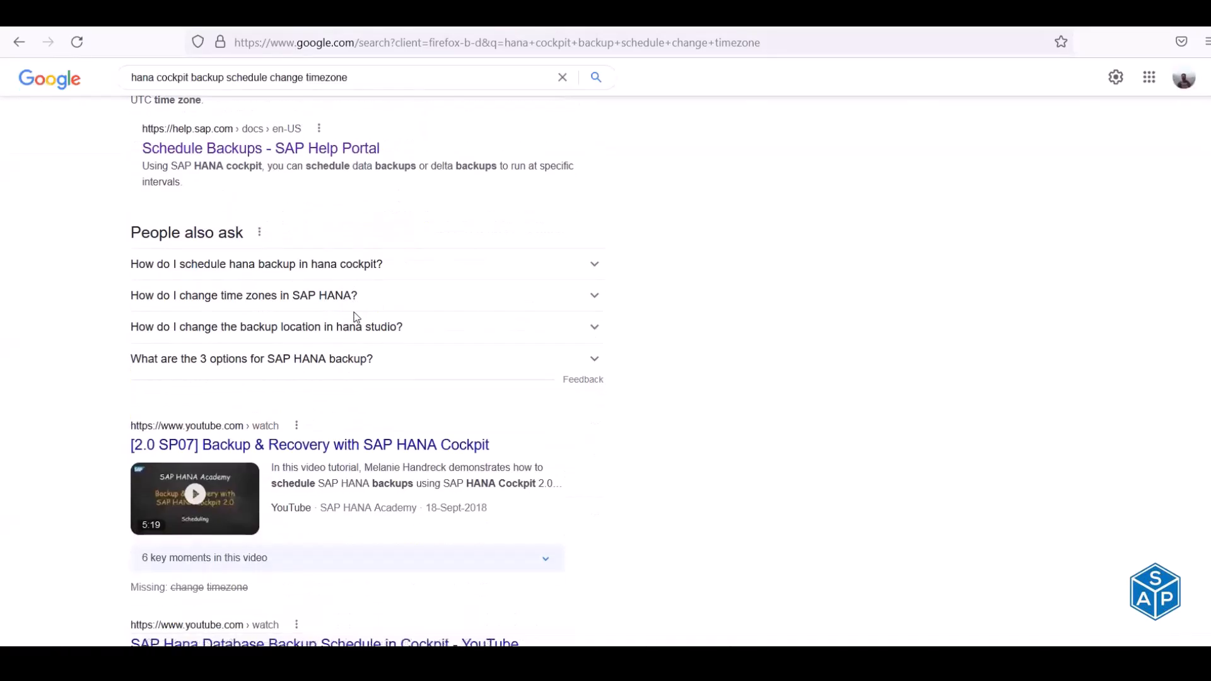
pyautogui.scroll(-3, 353, 316)
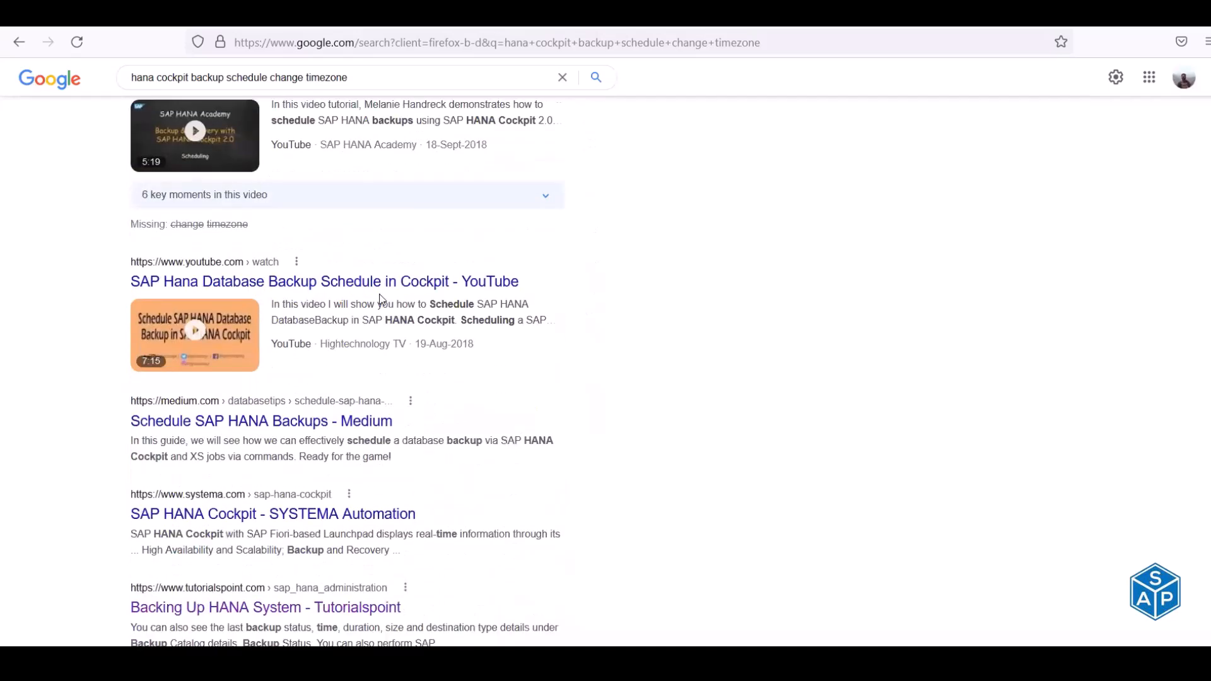
# - Open the full KBA 2441003 article and attempt the SAP sign-in with Remember me ticked
pyautogui.click(581, 27)
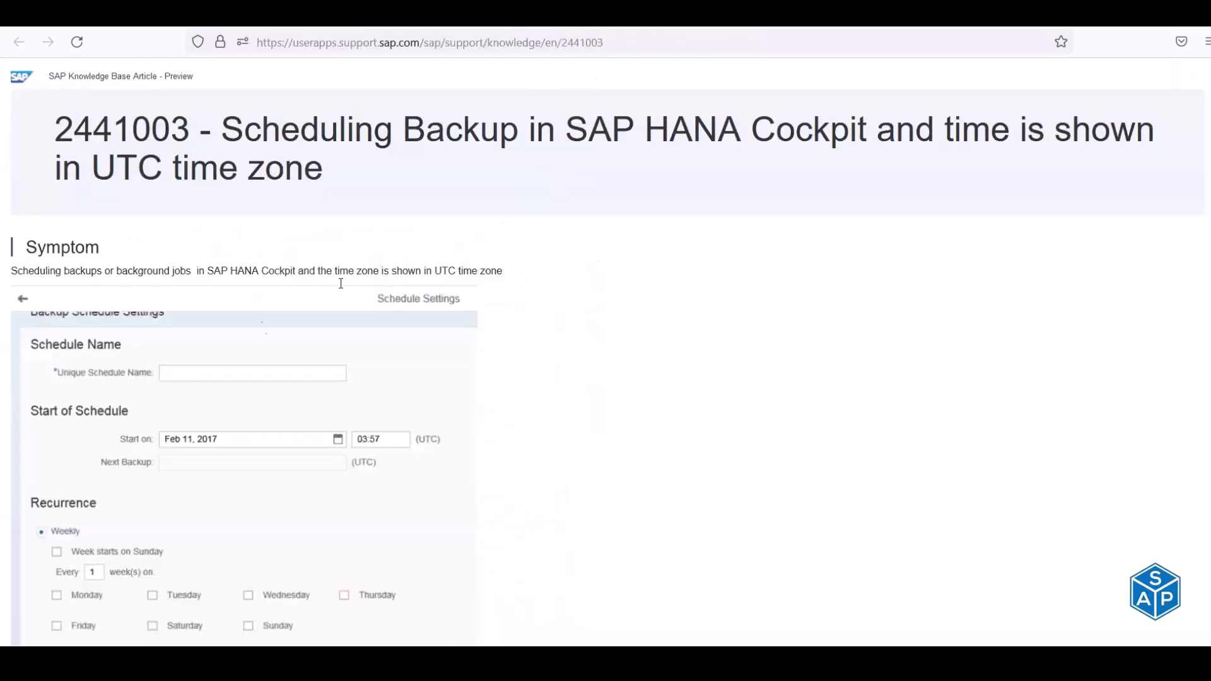
pyautogui.scroll(-8, 127, 297)
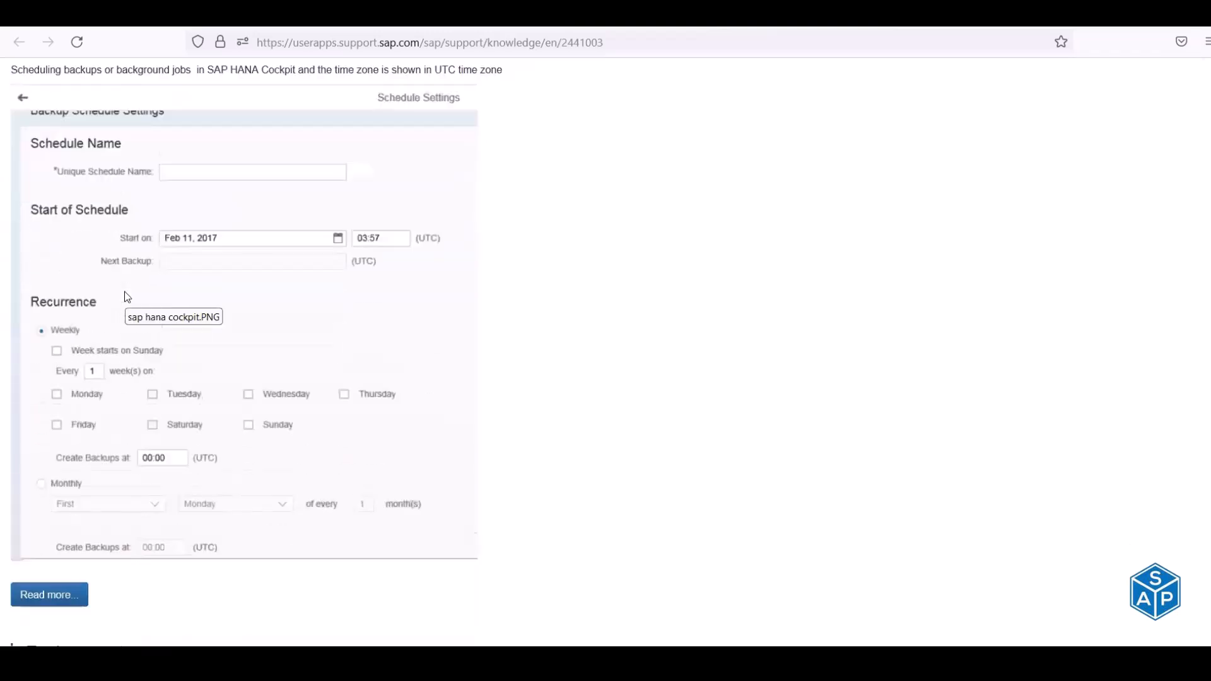
pyautogui.click(42, 333)
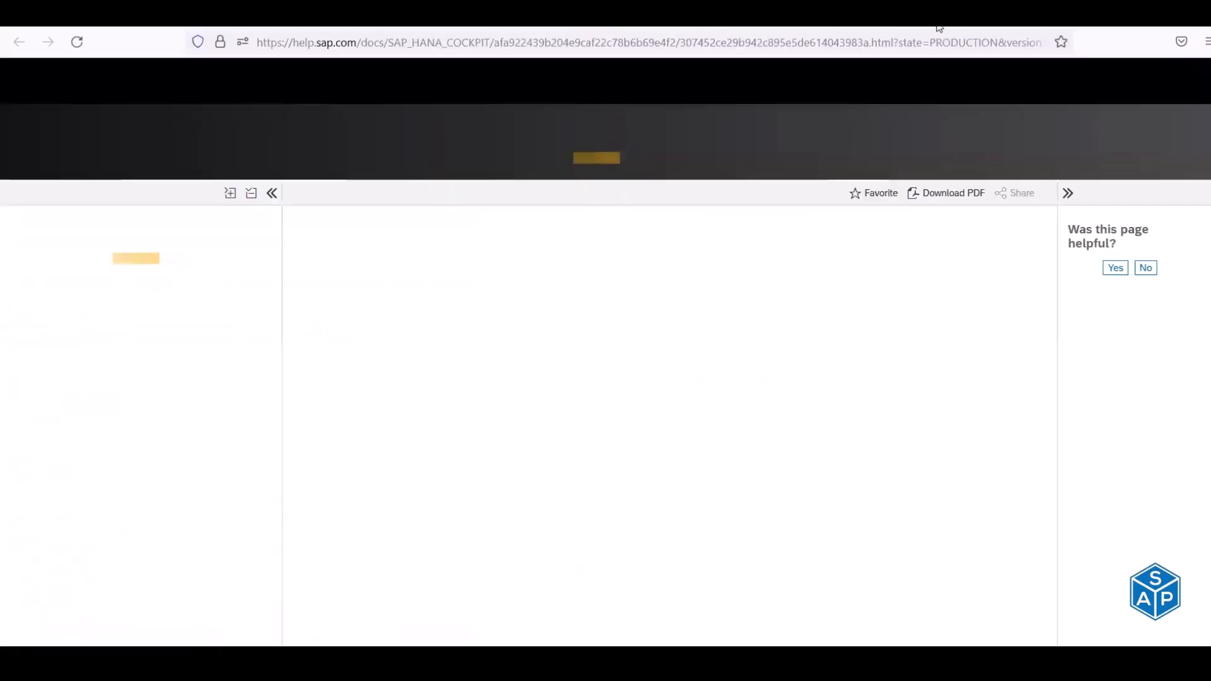
pyautogui.click(770, 215)
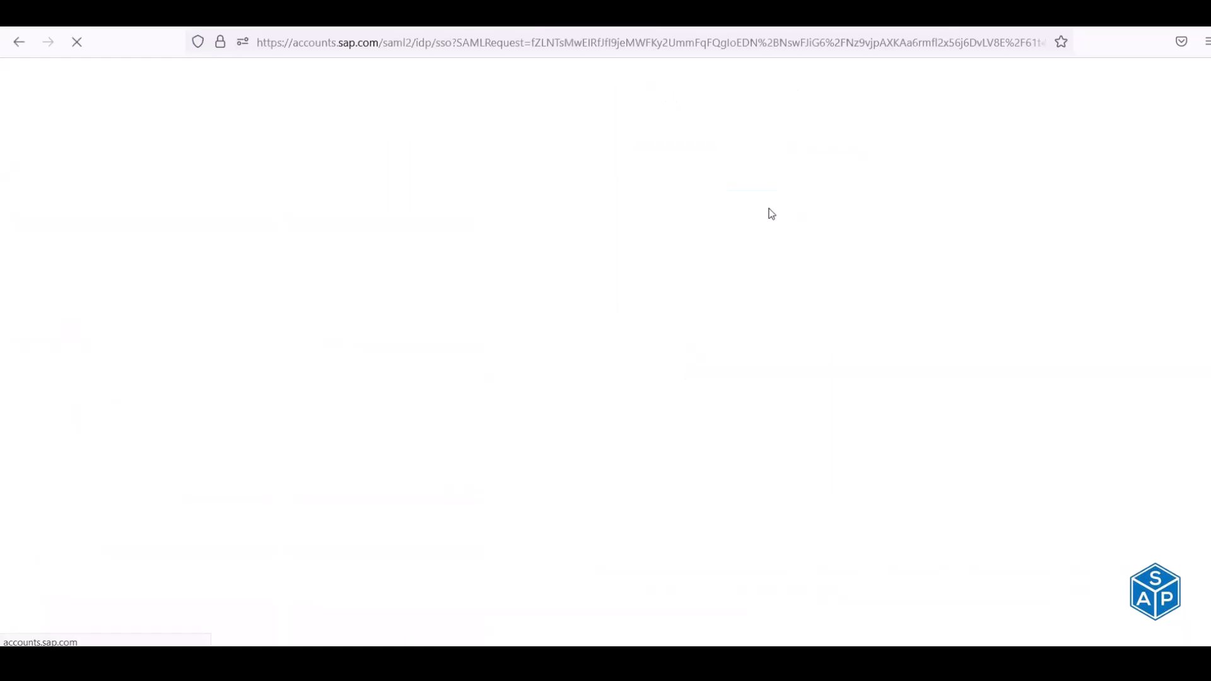
pyautogui.click(745, 265)
pyautogui.click(743, 309)
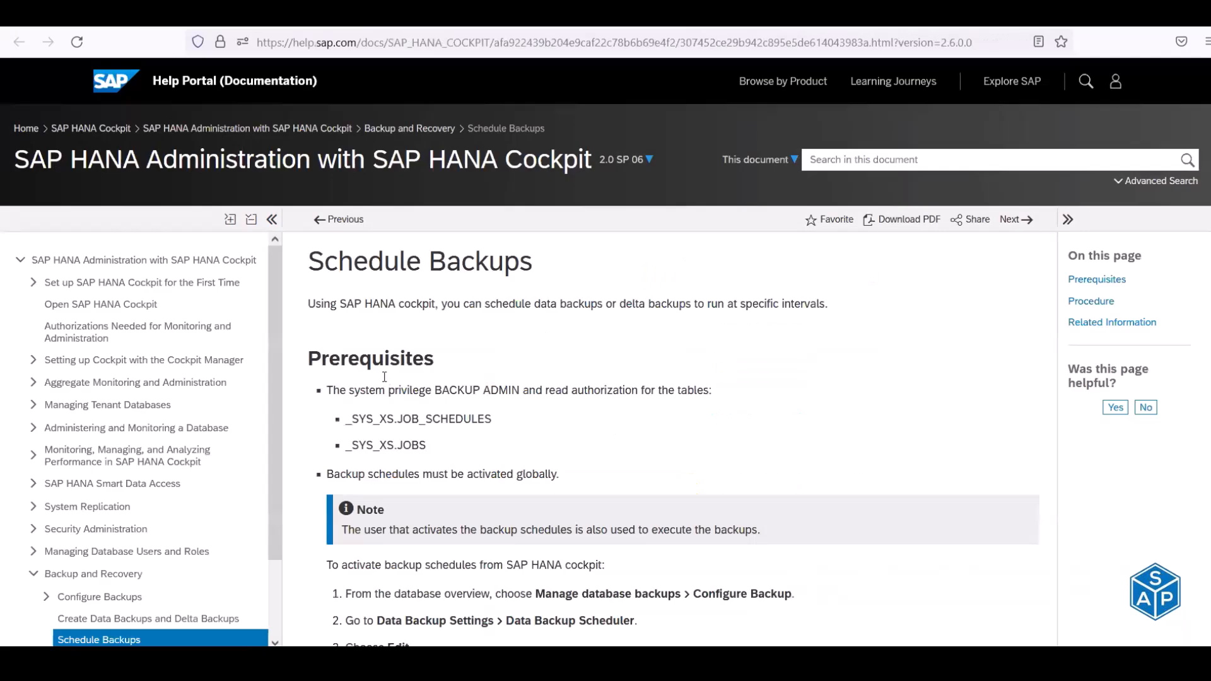
# - Scroll the Schedule Backups procedure down to the save step and back to Prerequisites
pyautogui.scroll(-4, 388, 371)
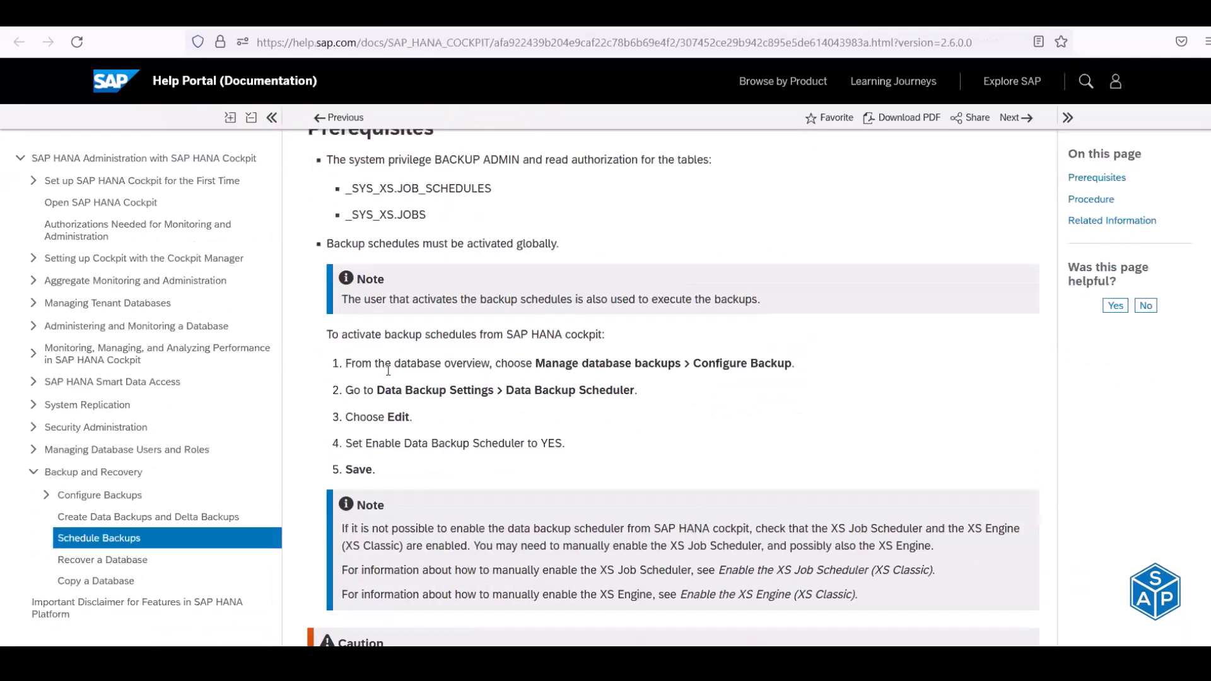
pyautogui.scroll(-8, 387, 370)
pyautogui.scroll(-12, 389, 375)
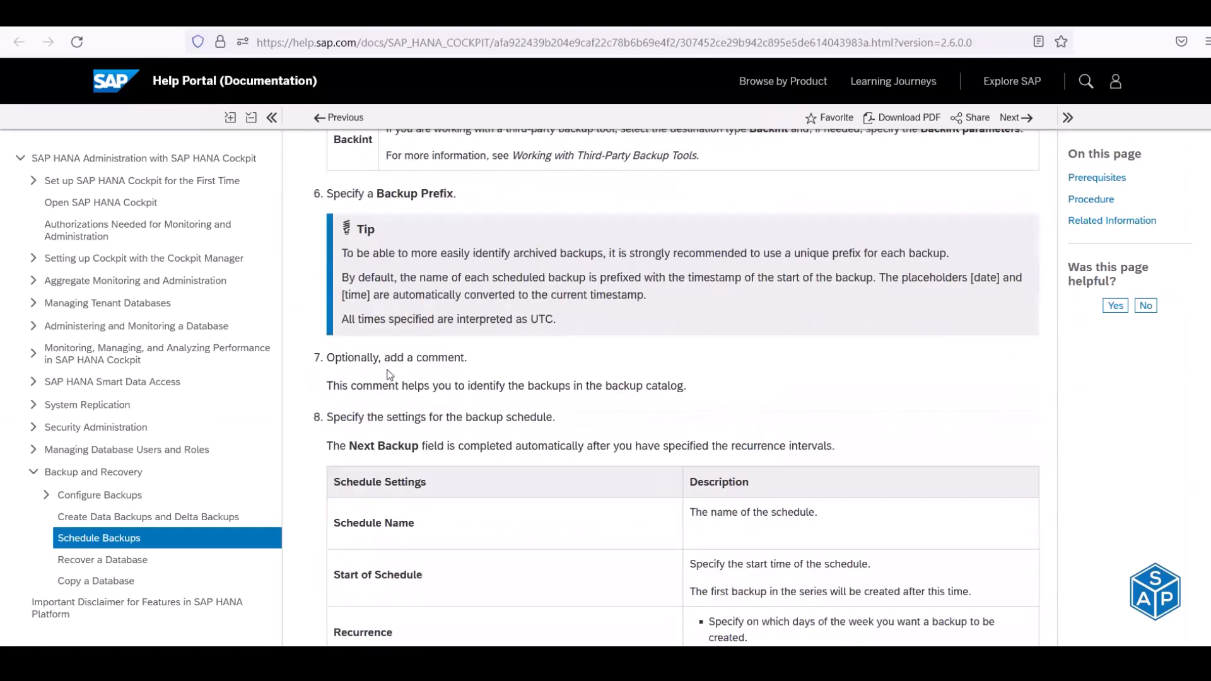
pyautogui.scroll(-8, 390, 375)
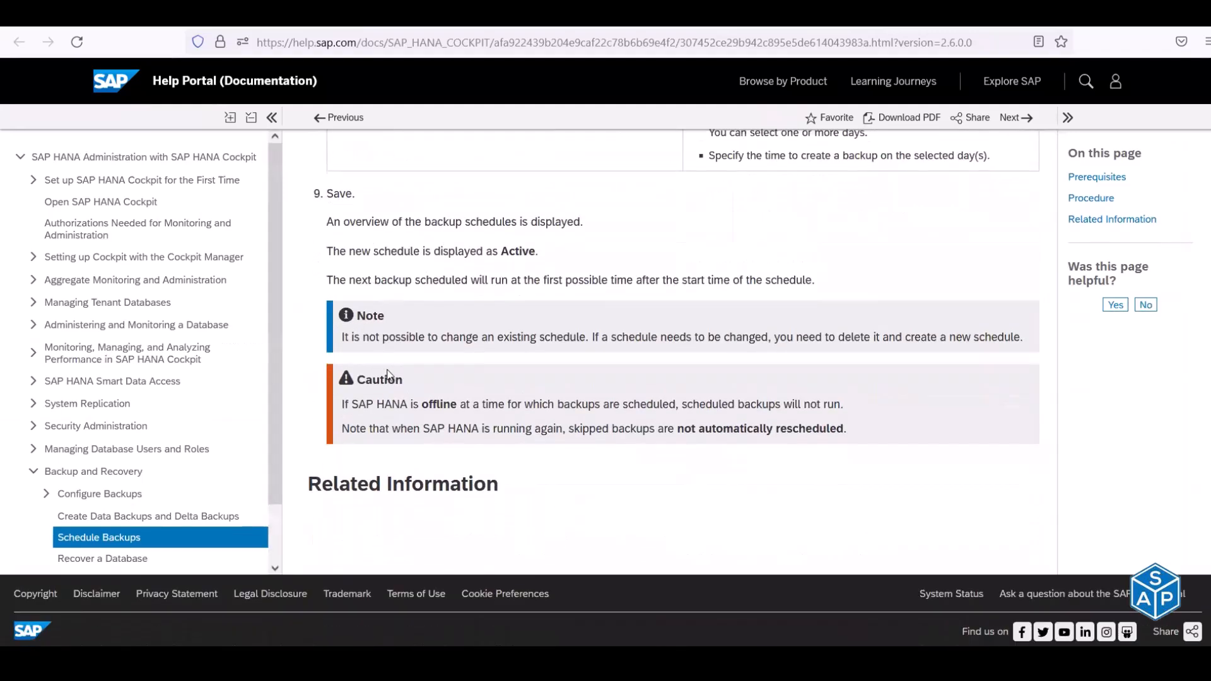
pyautogui.scroll(12, 388, 375)
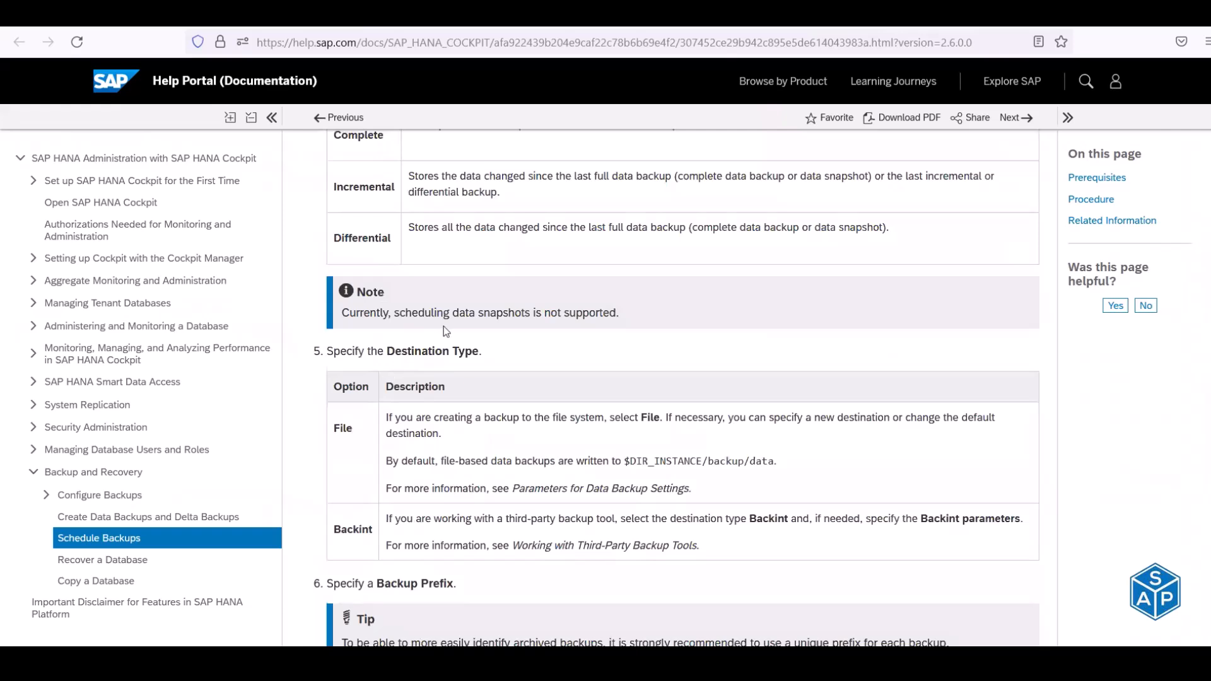
pyautogui.scroll(6, 444, 327)
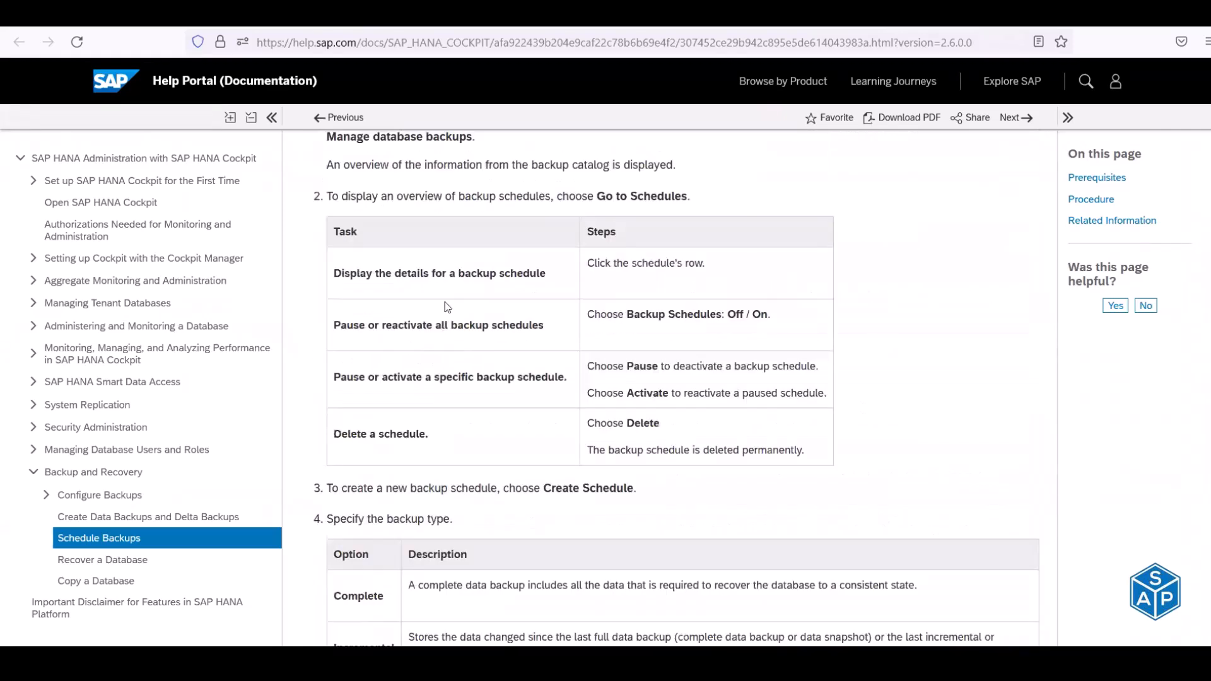
pyautogui.scroll(10, 445, 303)
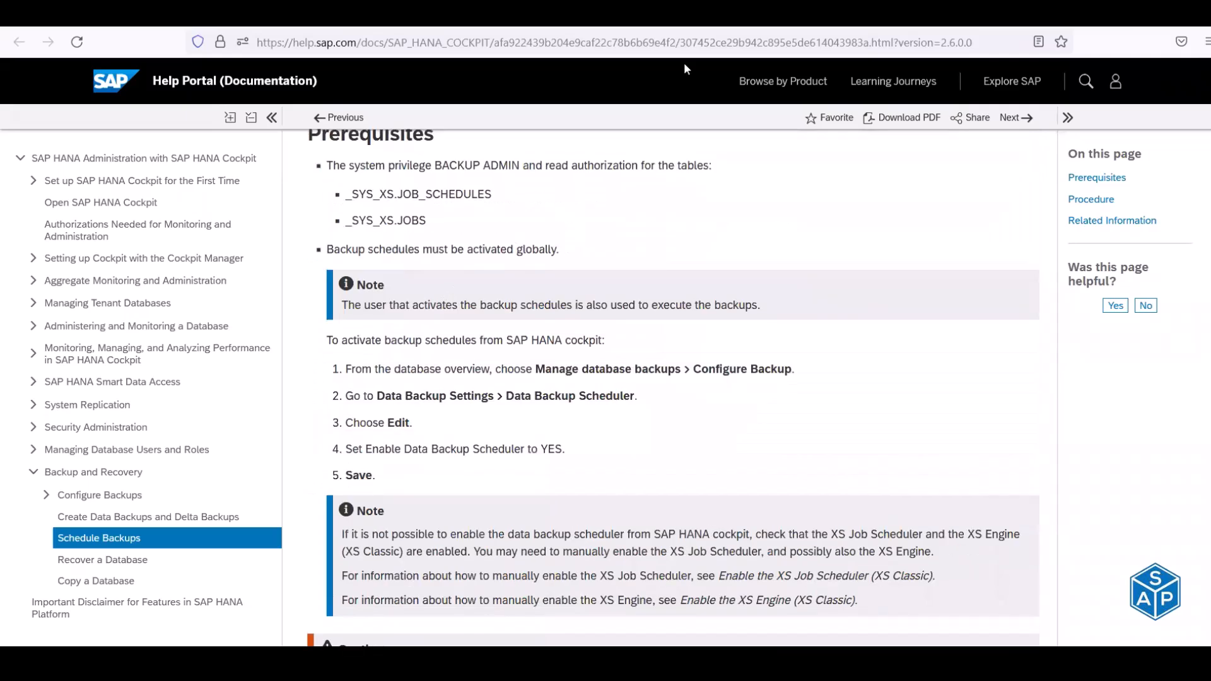
pyautogui.scroll(3, 686, 68)
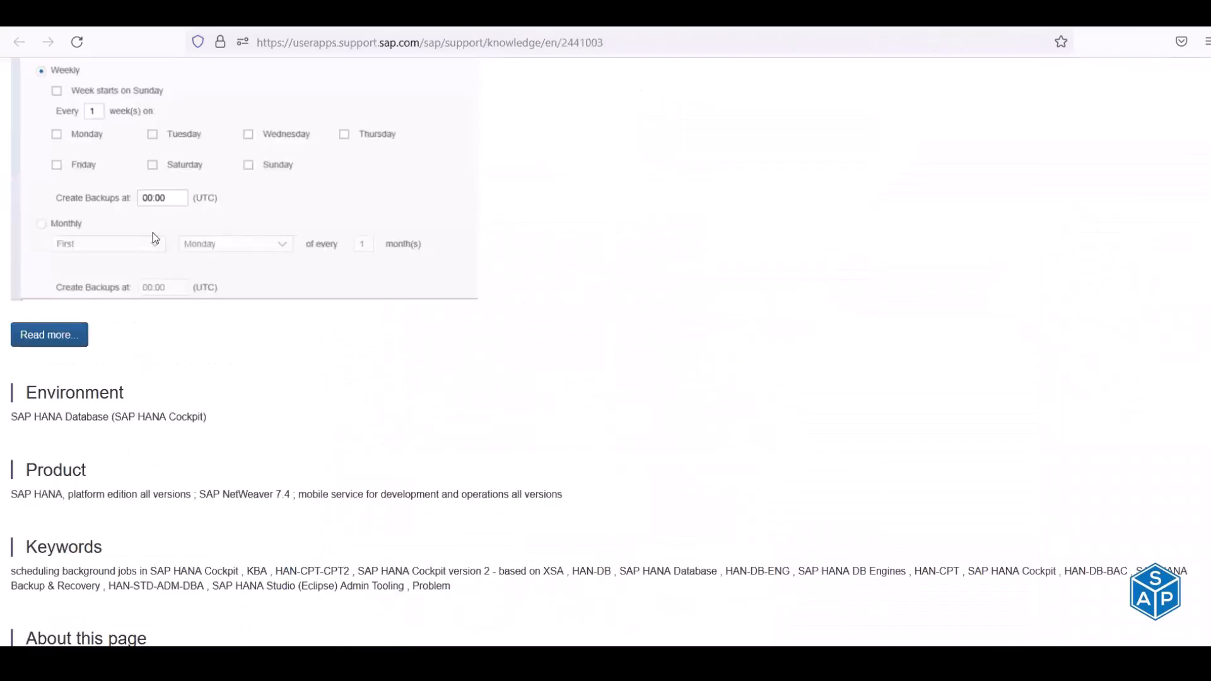
# - Highlight the KBA 2441003 Symptom text, showing that the time zone is in UTC
pyautogui.scroll(3, 152, 232)
pyautogui.scroll(2, 137, 241)
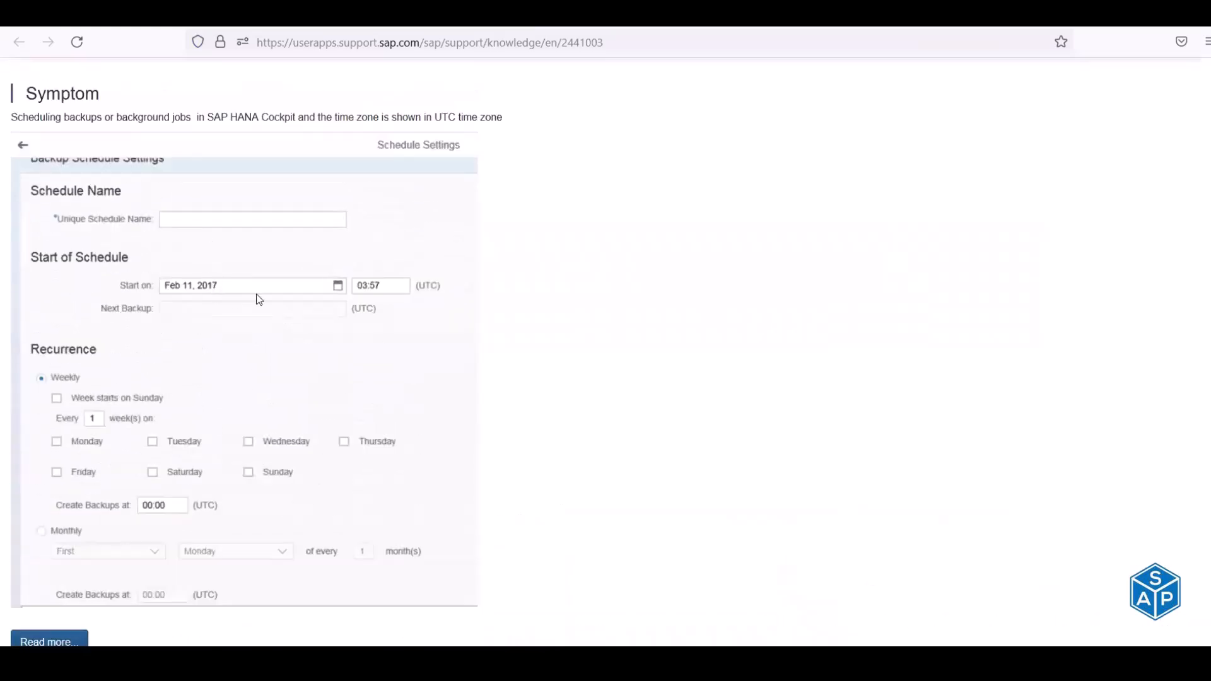
pyautogui.scroll(3, 90, 291)
pyautogui.moveTo(60, 271); pyautogui.dragTo(381, 272)
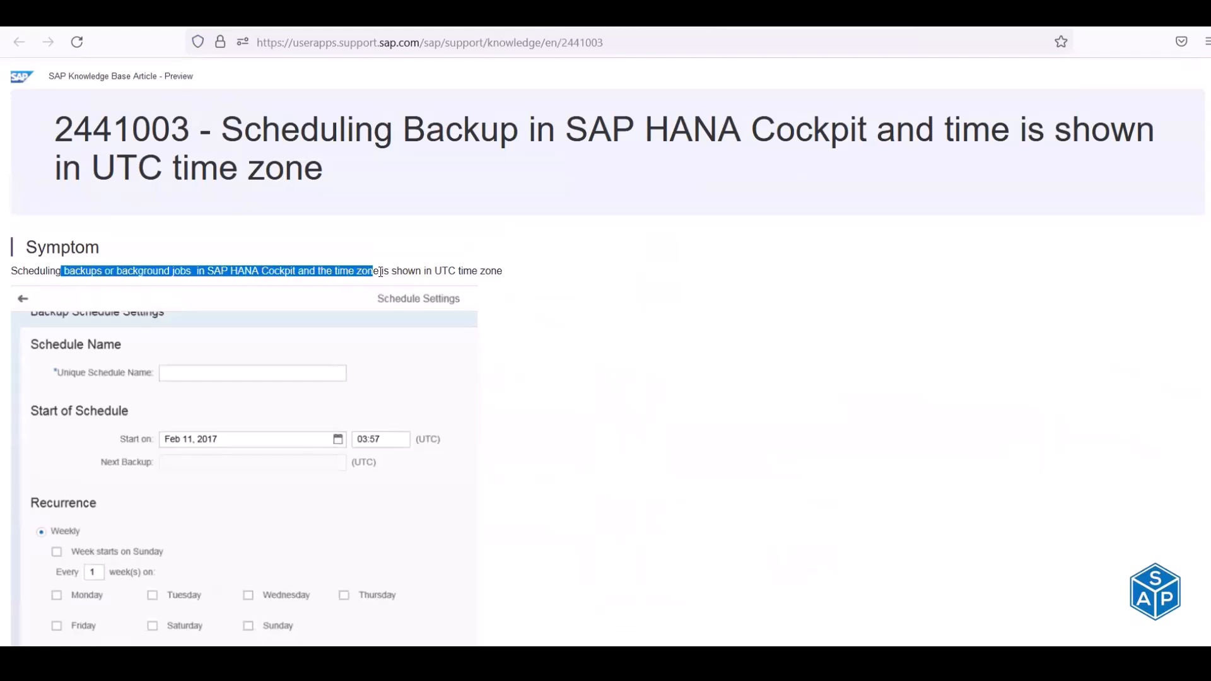
pyautogui.click(381, 272)
pyautogui.moveTo(21, 270); pyautogui.dragTo(502, 273)
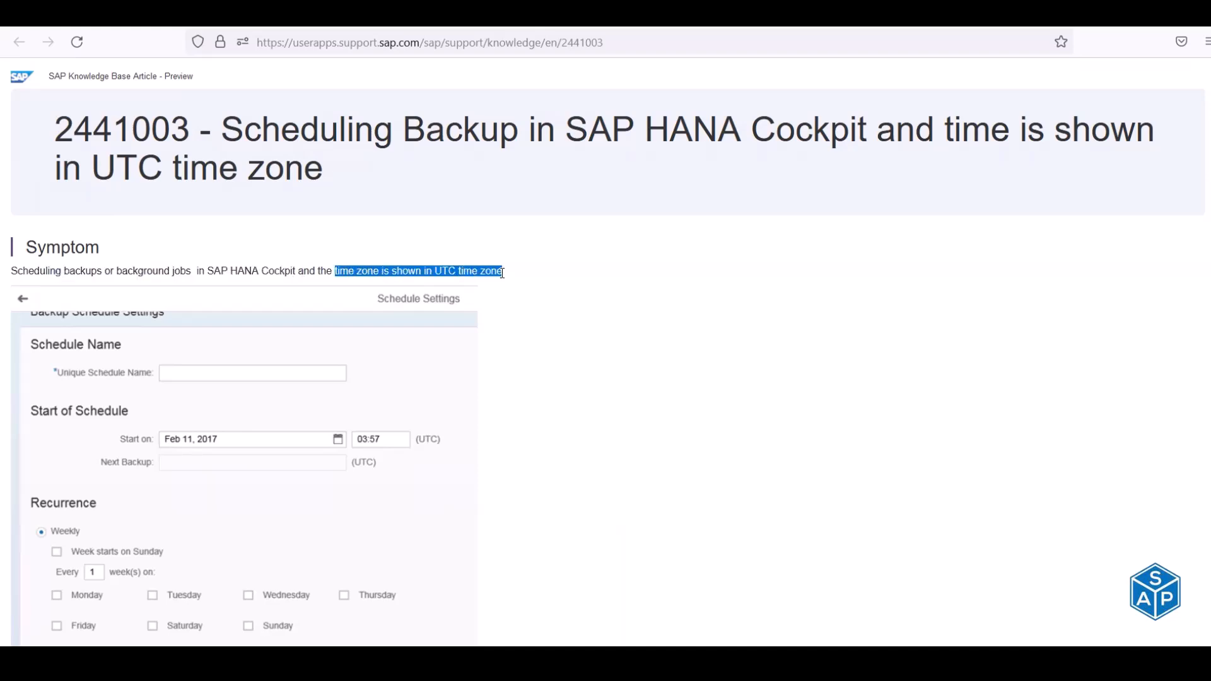
pyautogui.scroll(-10, 504, 276)
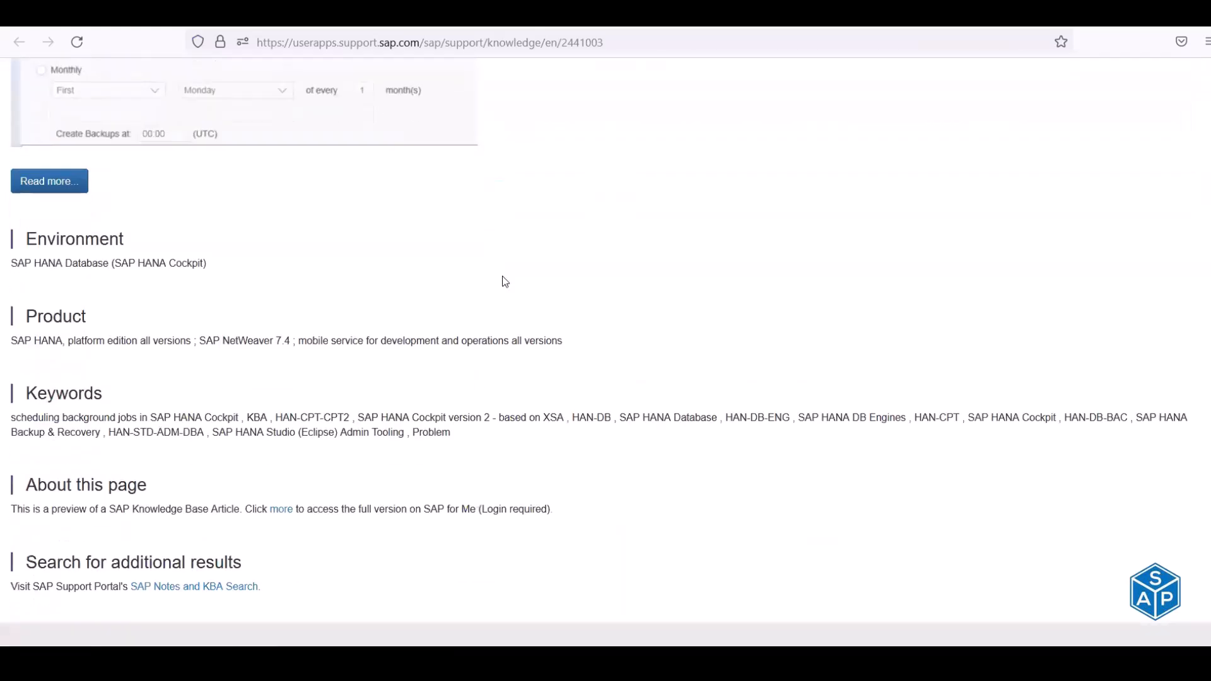
pyautogui.scroll(10, 278, 328)
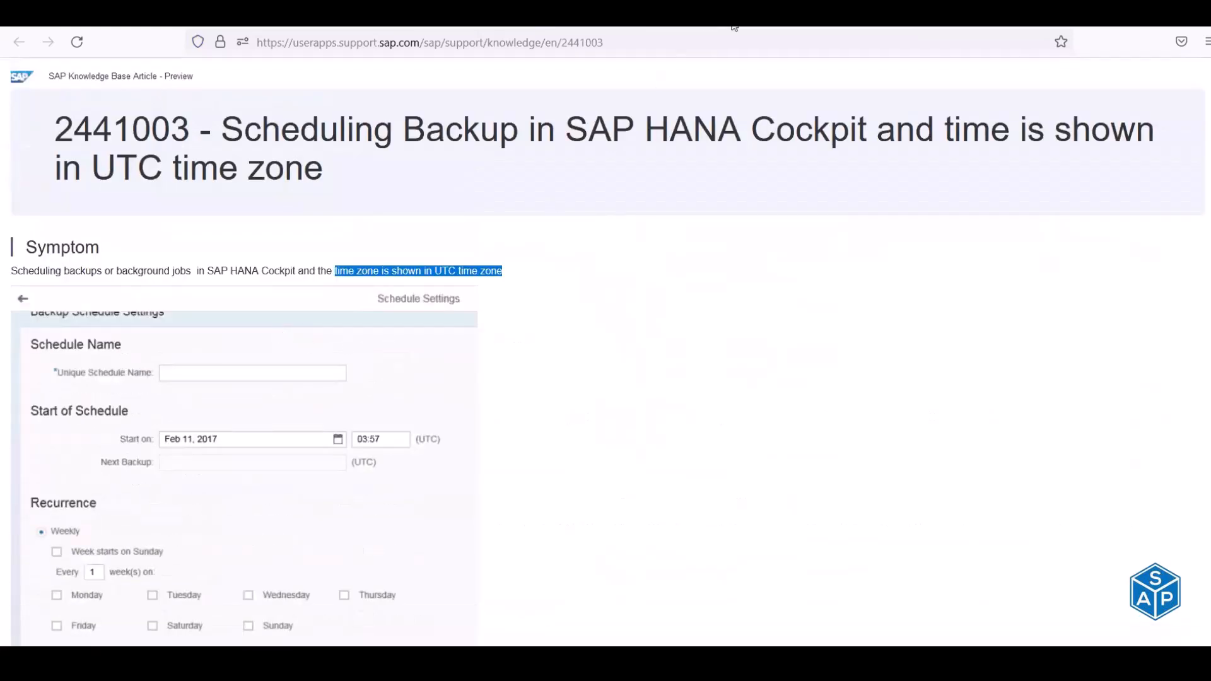
# - Retry sign-in with the saved login and Remember me ticked, then review the article preview
pyautogui.click(750, 28)
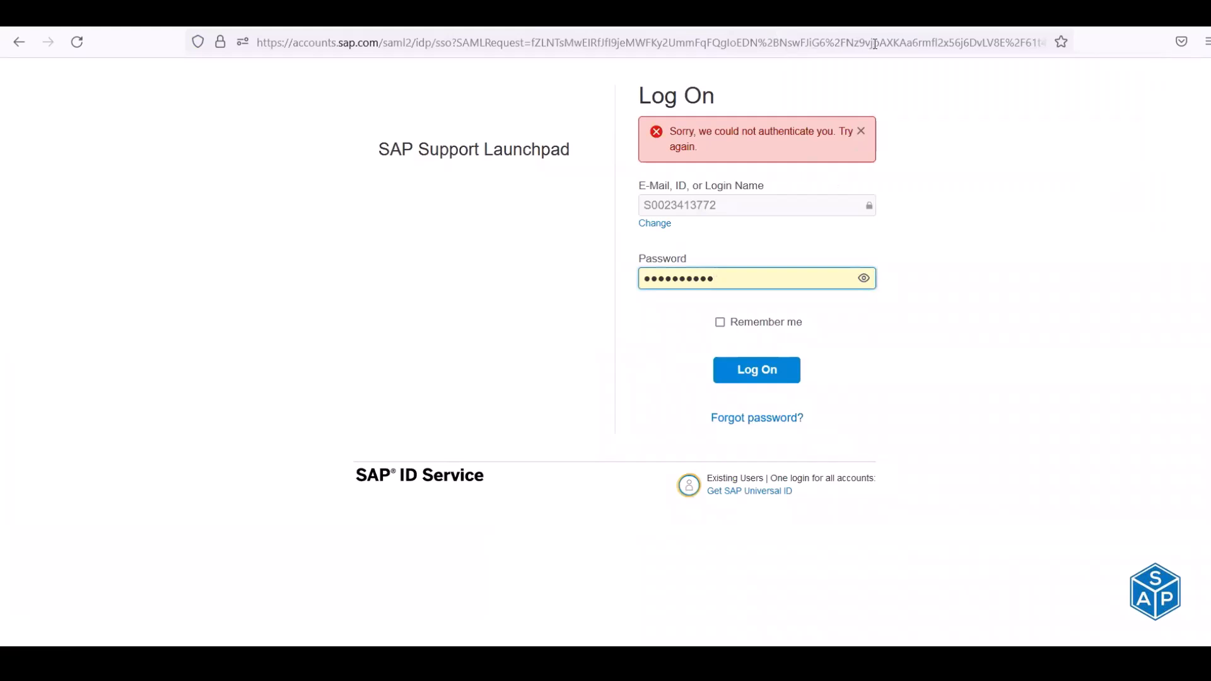
pyautogui.click(756, 205)
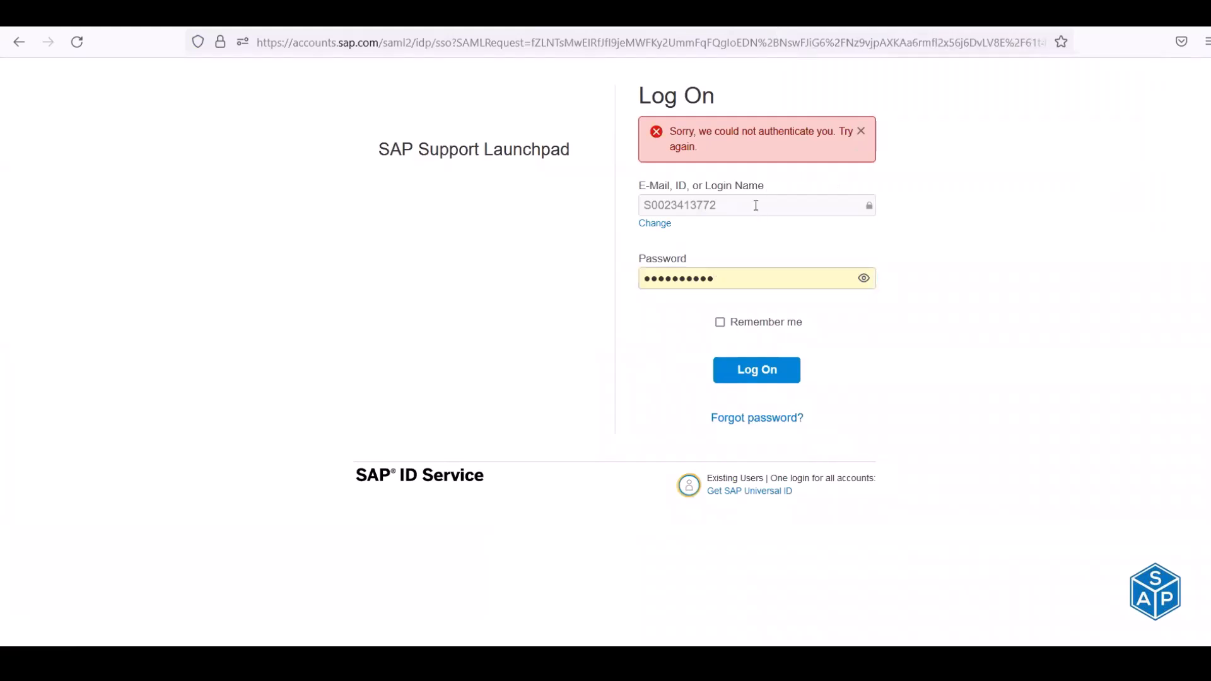
pyautogui.click(656, 228)
pyautogui.click(743, 143)
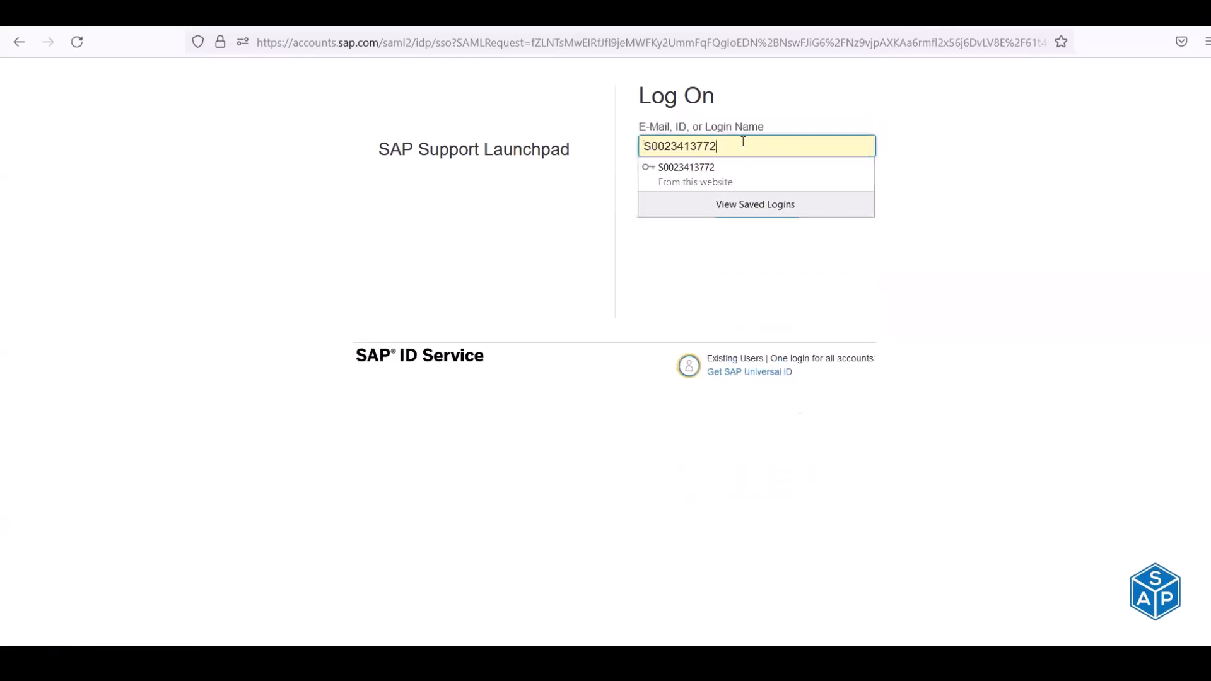
pyautogui.click(719, 181)
pyautogui.click(746, 205)
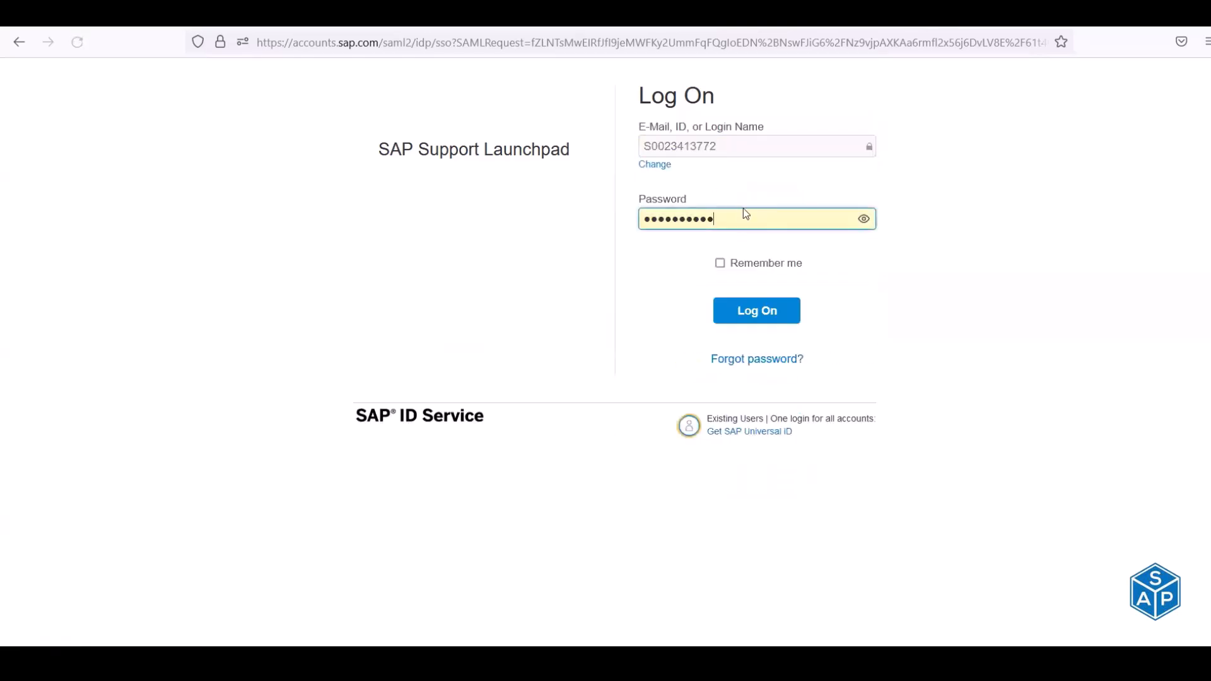
pyautogui.click(720, 263)
pyautogui.click(735, 318)
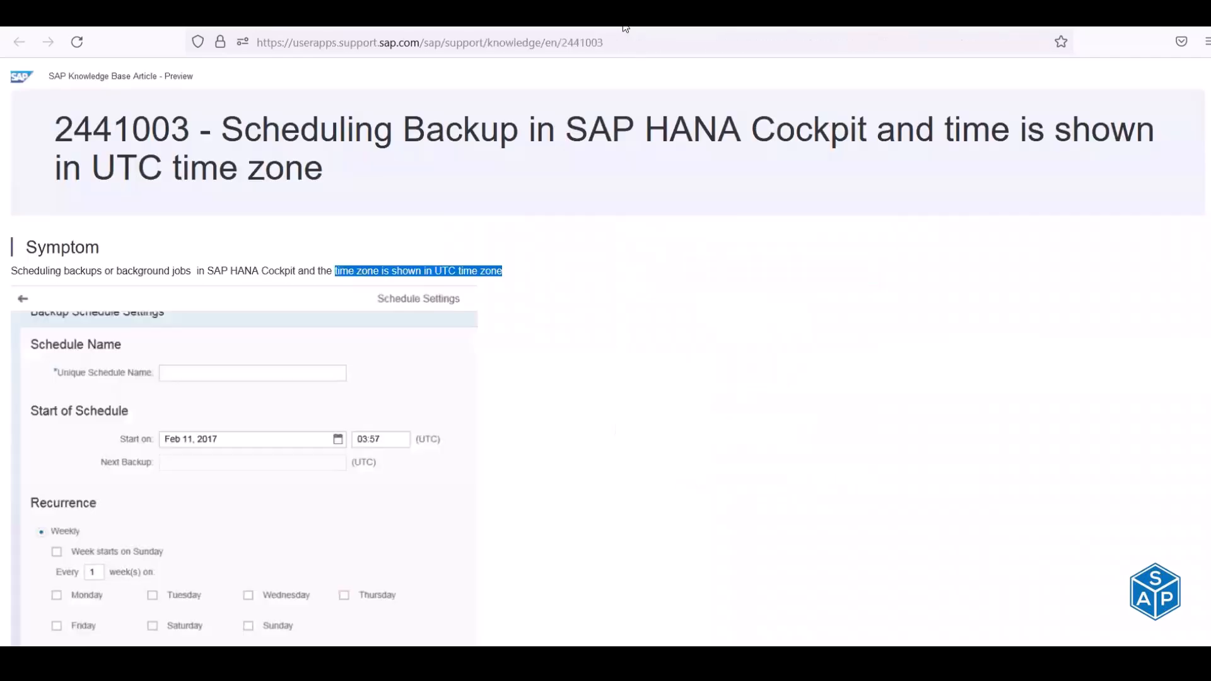
pyautogui.scroll(-8, 402, 399)
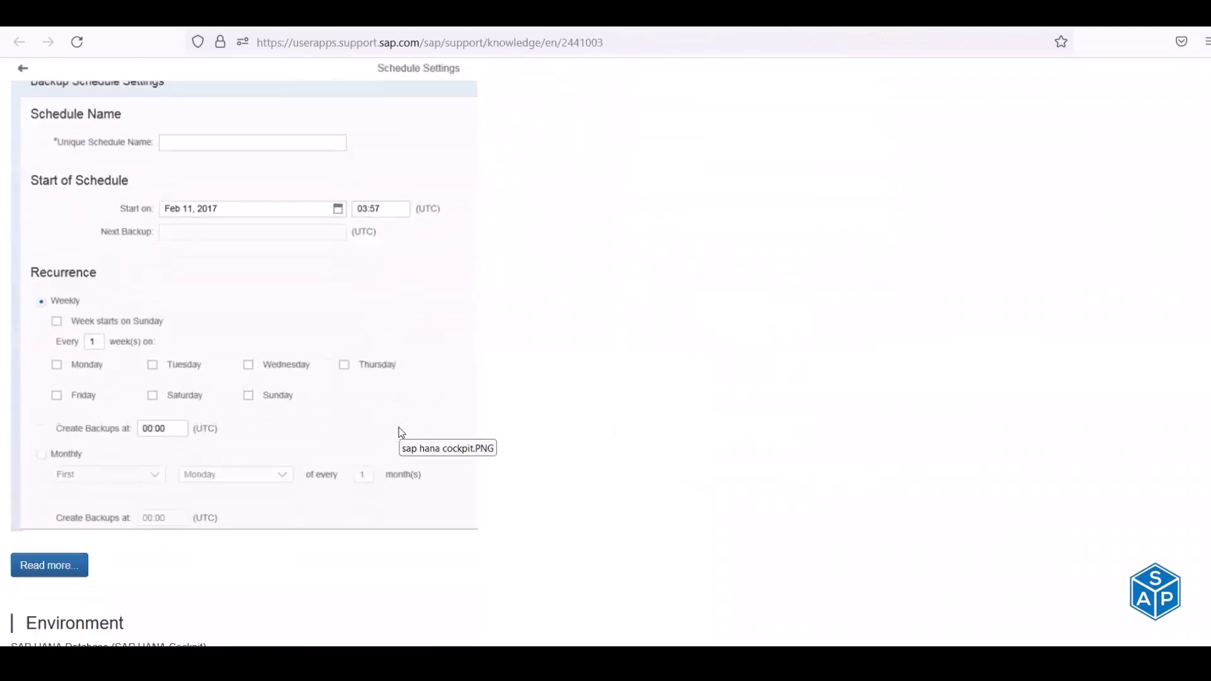
pyautogui.scroll(-1, 401, 434)
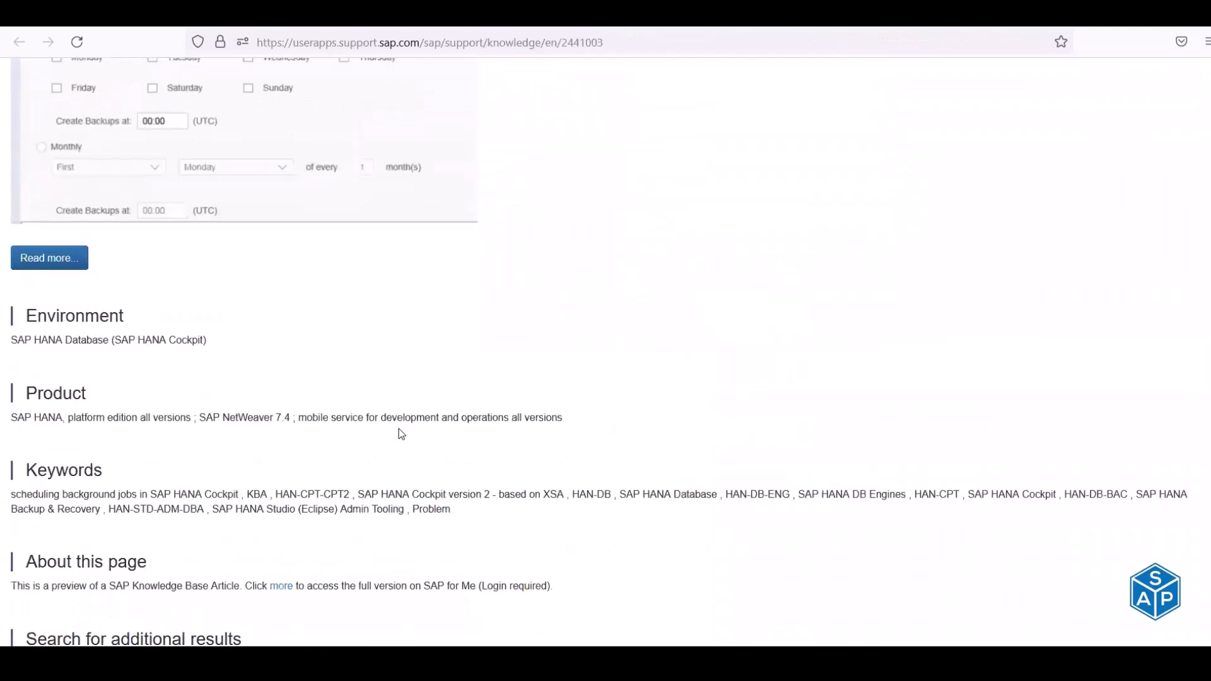
pyautogui.scroll(-3, 398, 440)
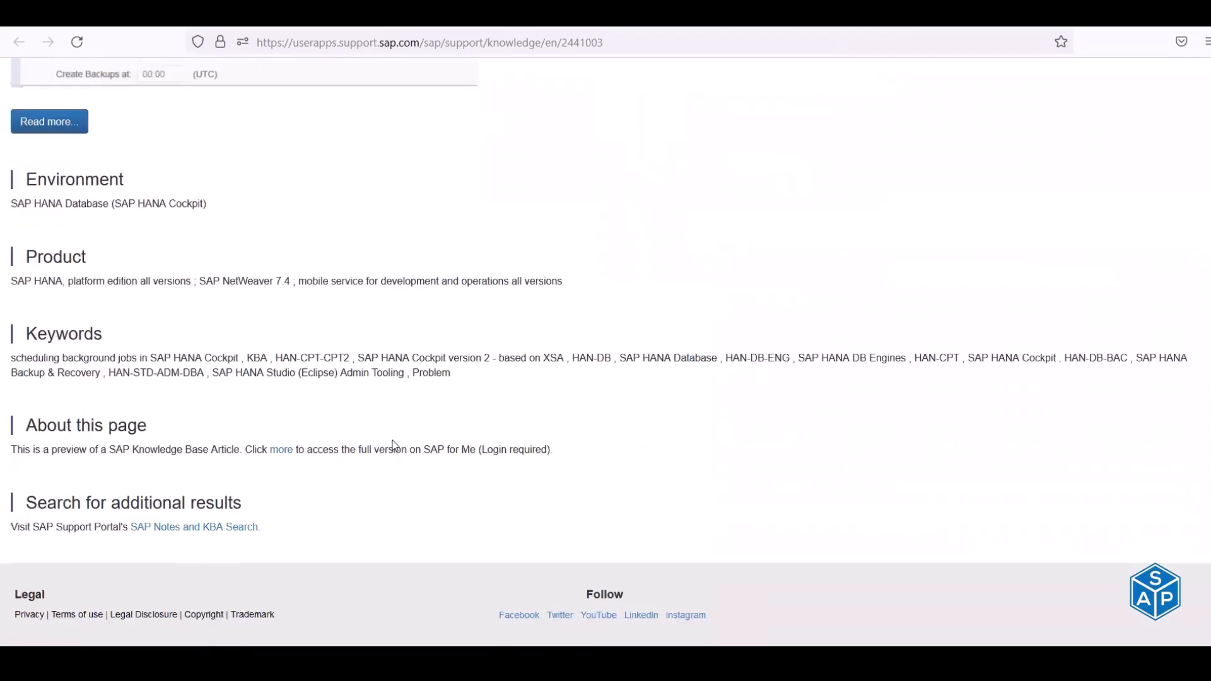
pyautogui.scroll(6, 393, 440)
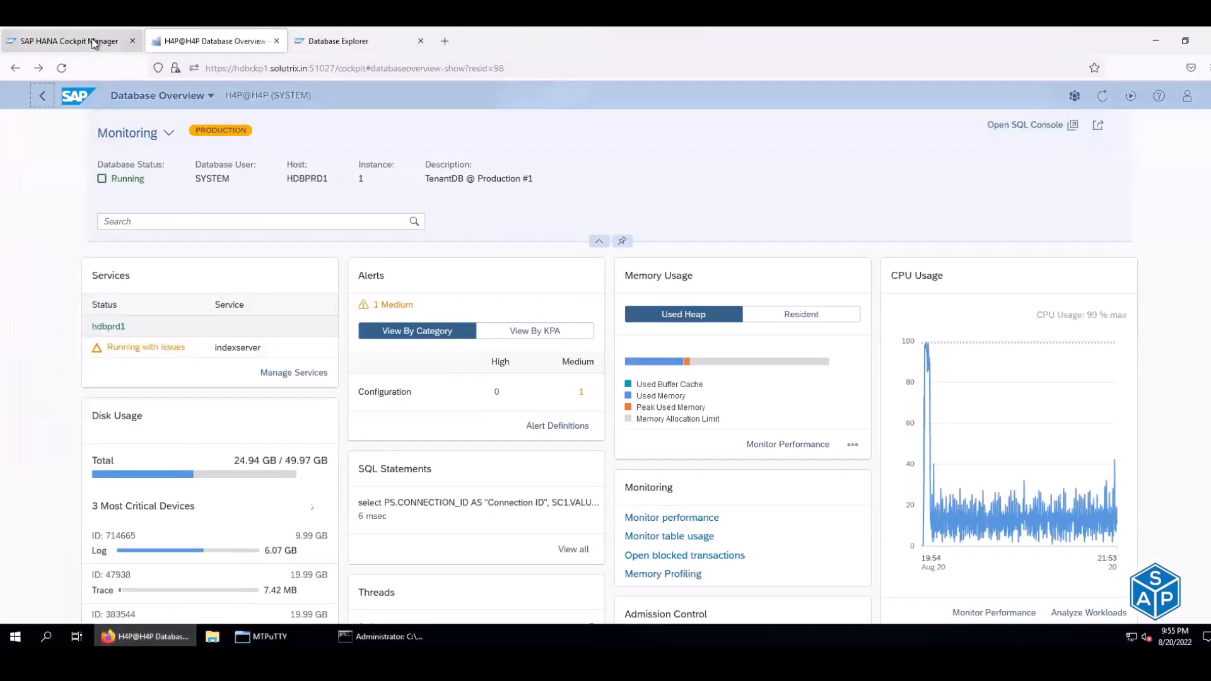
pyautogui.click(93, 43)
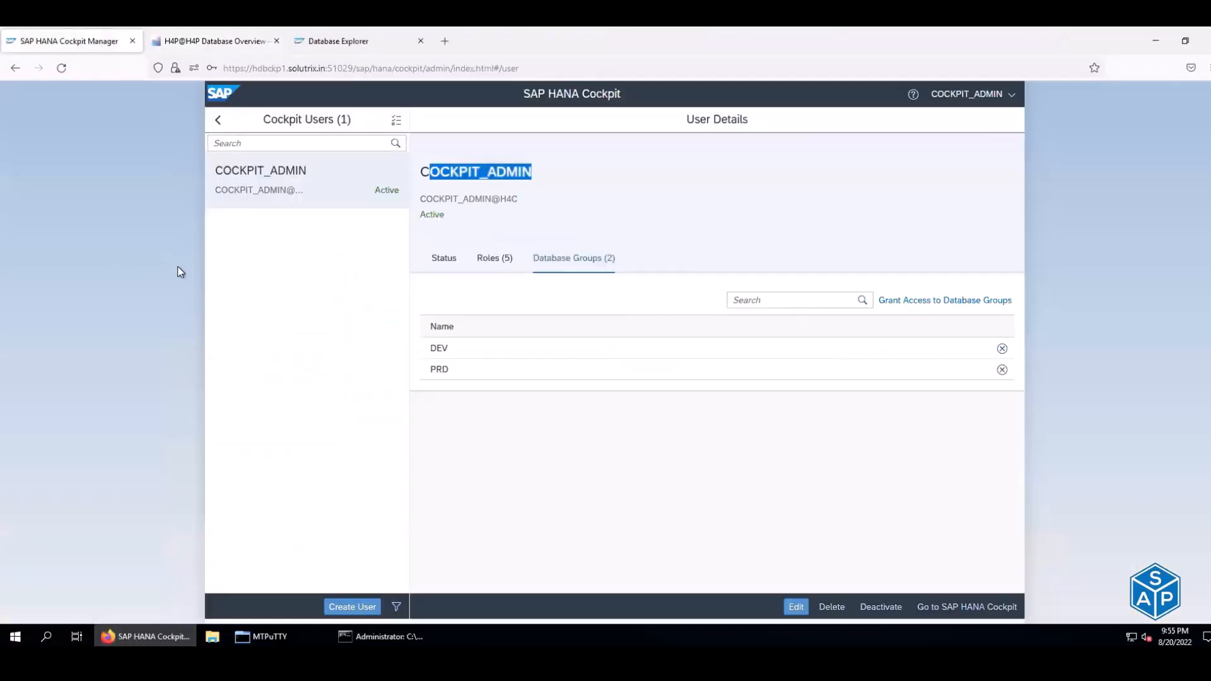
pyautogui.click(488, 265)
pyautogui.moveTo(428, 324); pyautogui.dragTo(502, 325)
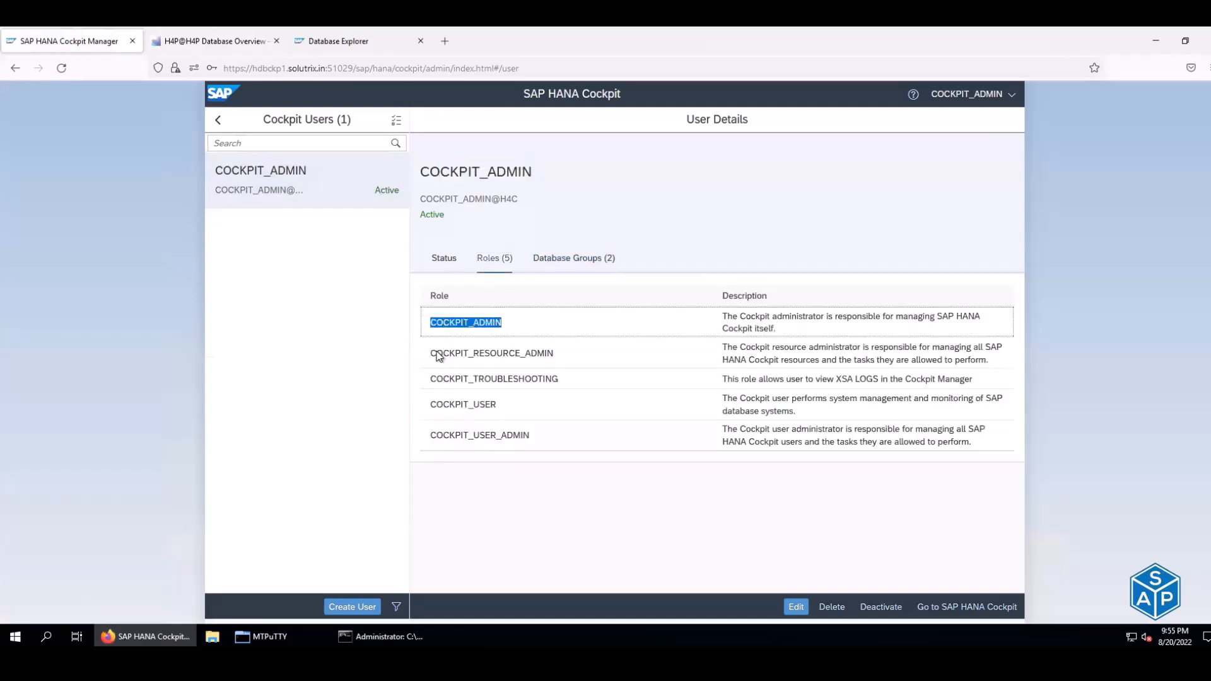
pyautogui.moveTo(437, 354); pyautogui.dragTo(550, 353)
pyautogui.moveTo(429, 379); pyautogui.dragTo(565, 386)
pyautogui.moveTo(495, 404); pyautogui.dragTo(525, 437)
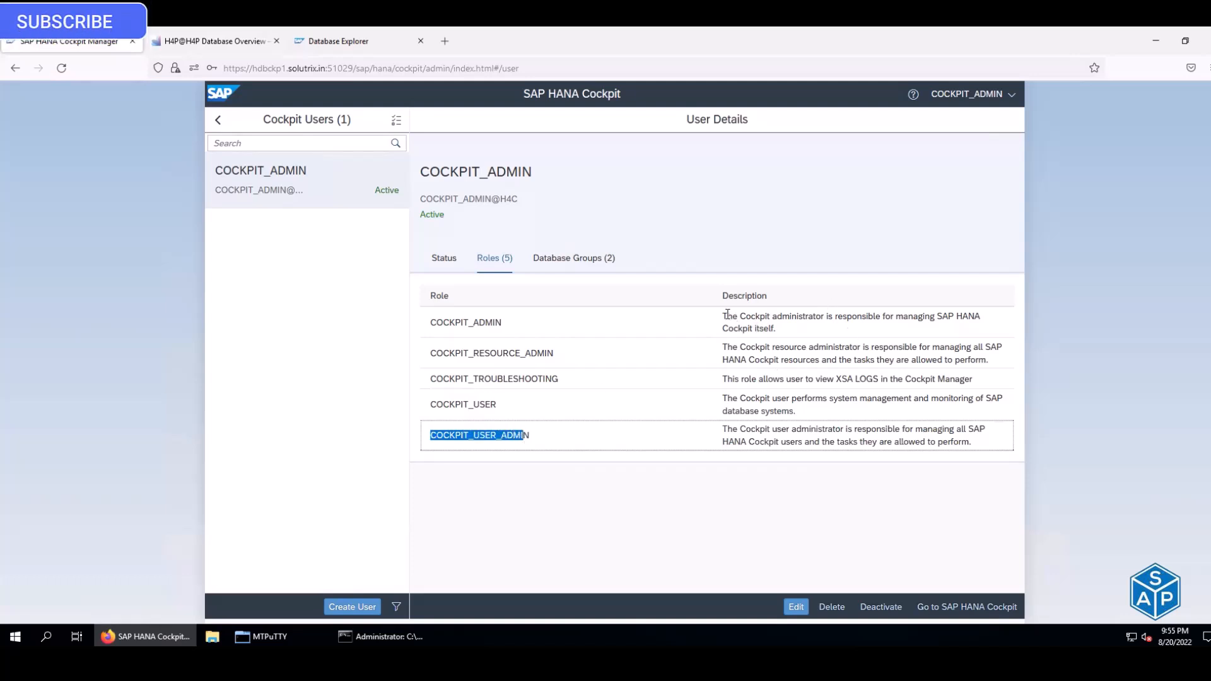
pyautogui.moveTo(725, 313); pyautogui.dragTo(979, 330)
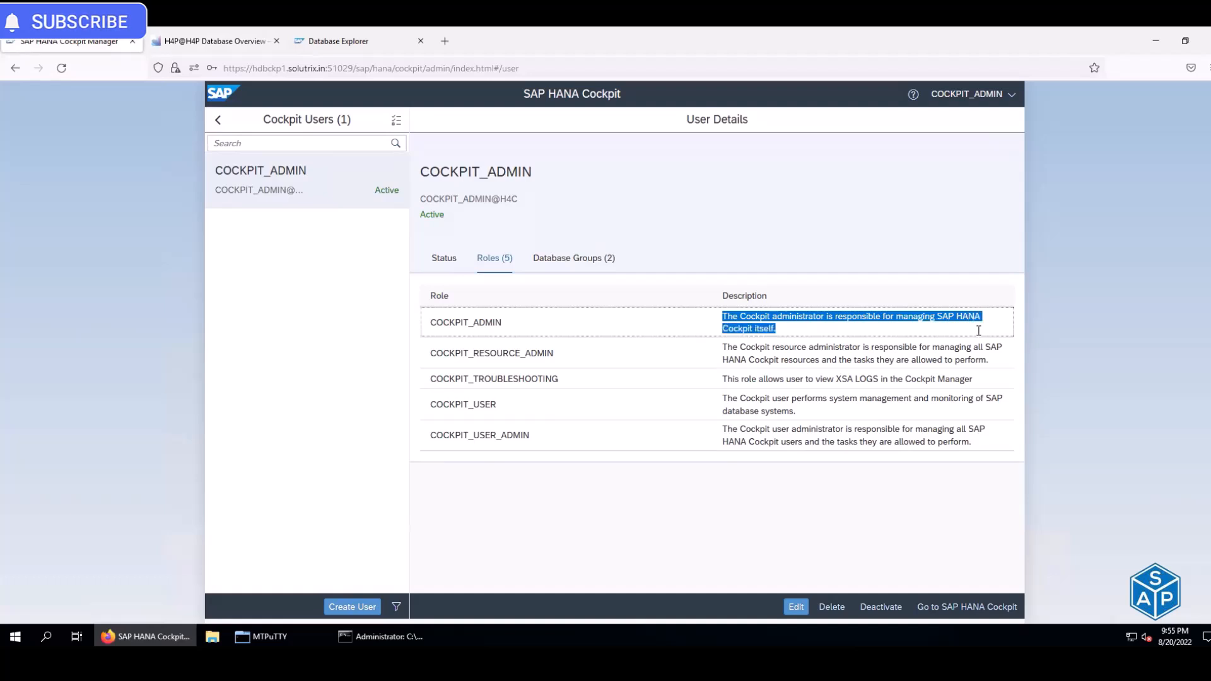
pyautogui.moveTo(727, 347); pyautogui.dragTo(997, 354)
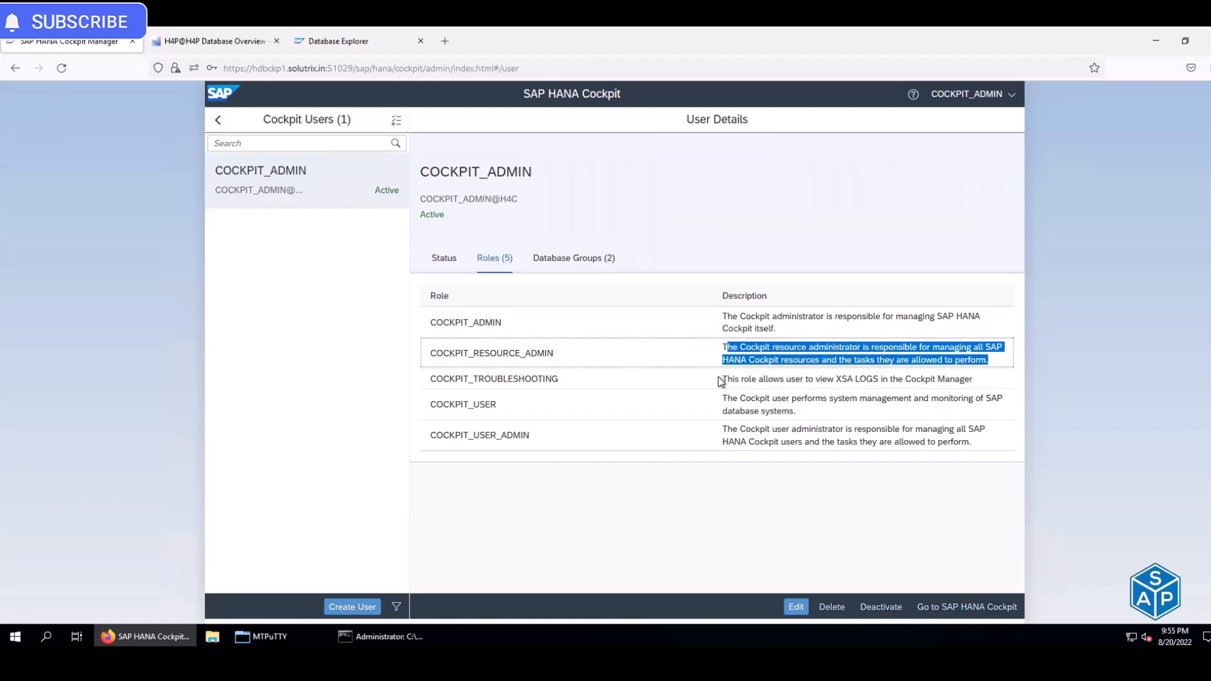
pyautogui.moveTo(723, 379); pyautogui.dragTo(870, 377)
pyautogui.moveTo(899, 376); pyautogui.dragTo(970, 376)
pyautogui.moveTo(726, 398); pyautogui.dragTo(999, 409)
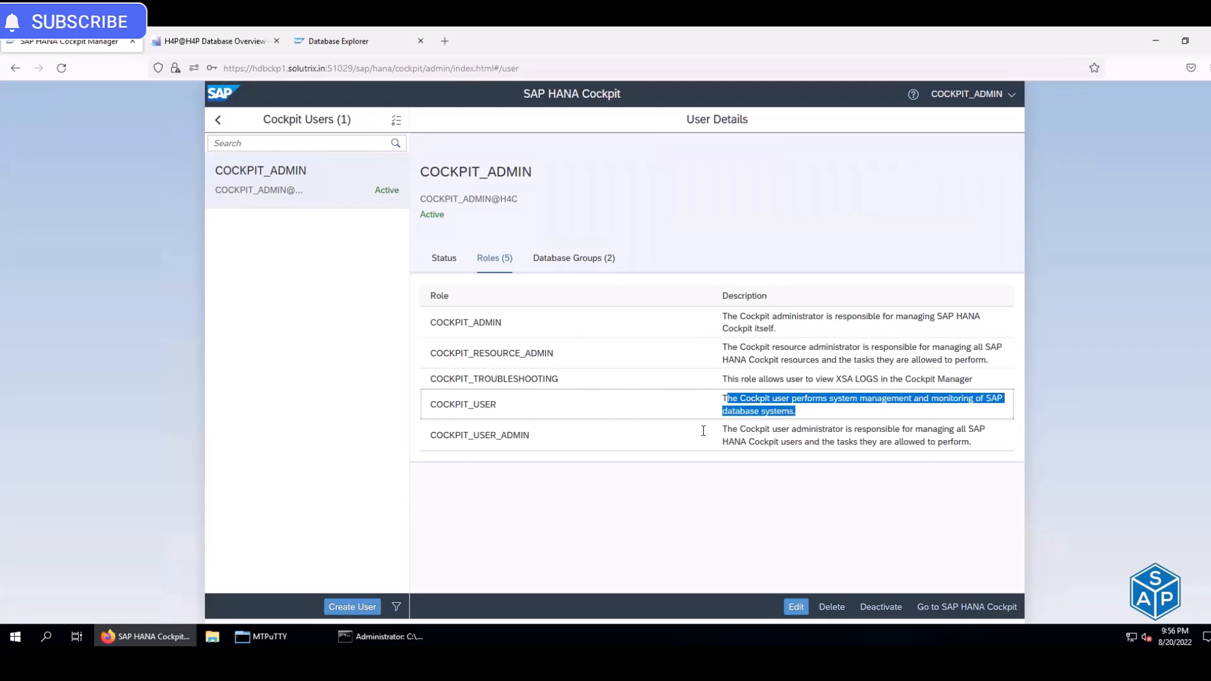
pyautogui.moveTo(732, 429); pyautogui.dragTo(981, 440)
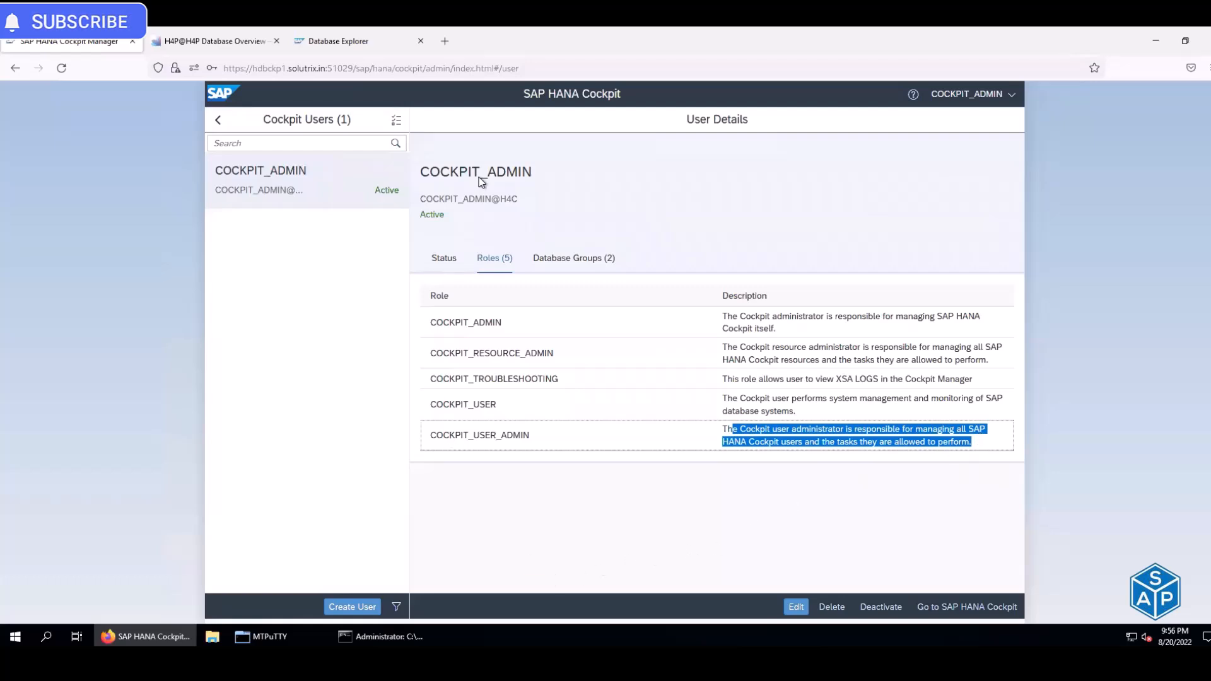
pyautogui.moveTo(420, 169); pyautogui.dragTo(550, 167)
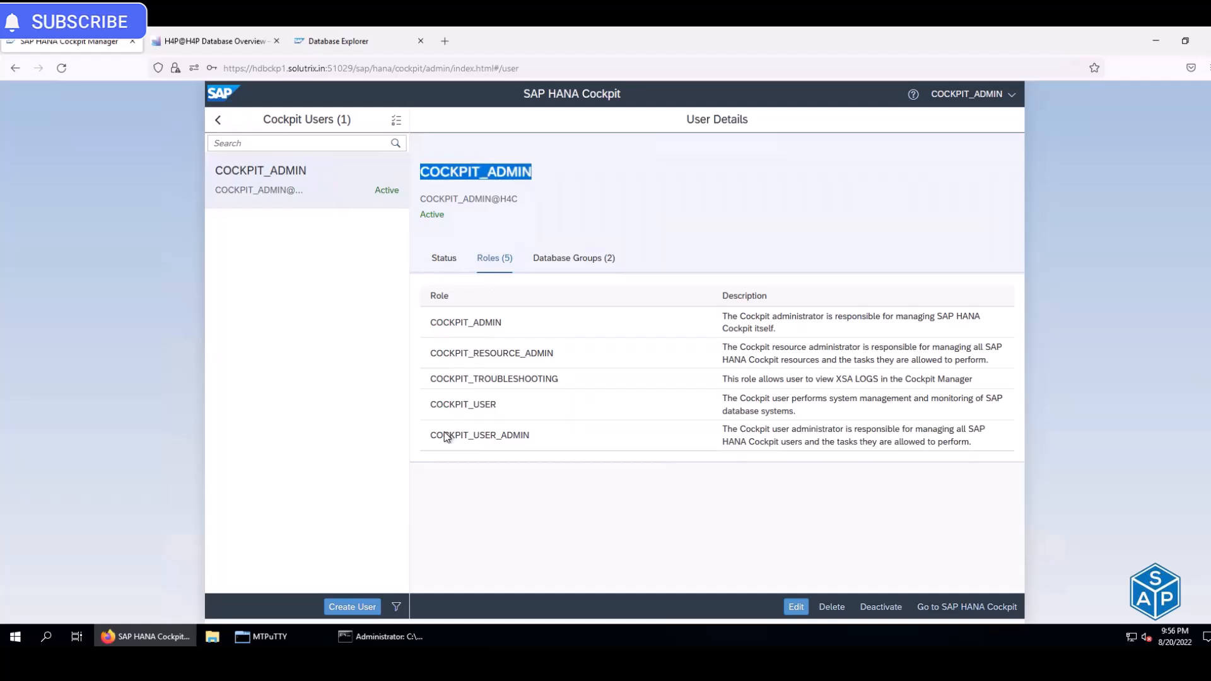
pyautogui.moveTo(429, 434); pyautogui.dragTo(567, 441)
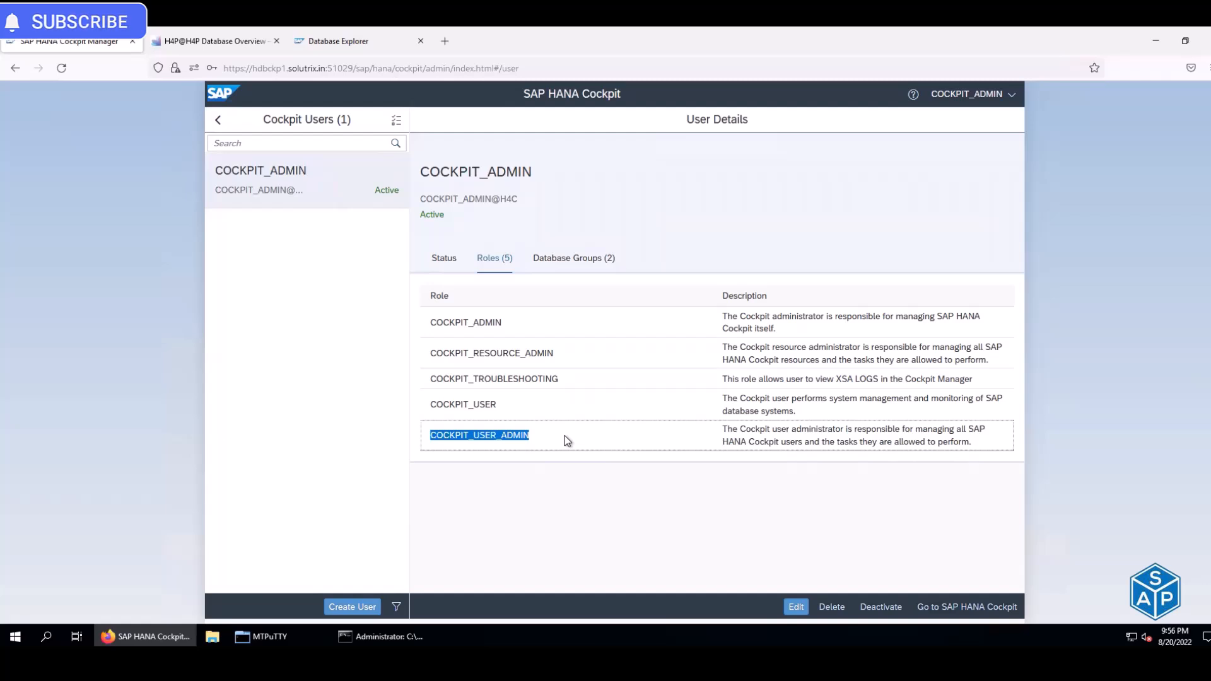
# - Create user Test with password, confirmation and e-mail, then advance to the Cockpit Roles step
pyautogui.click(350, 607)
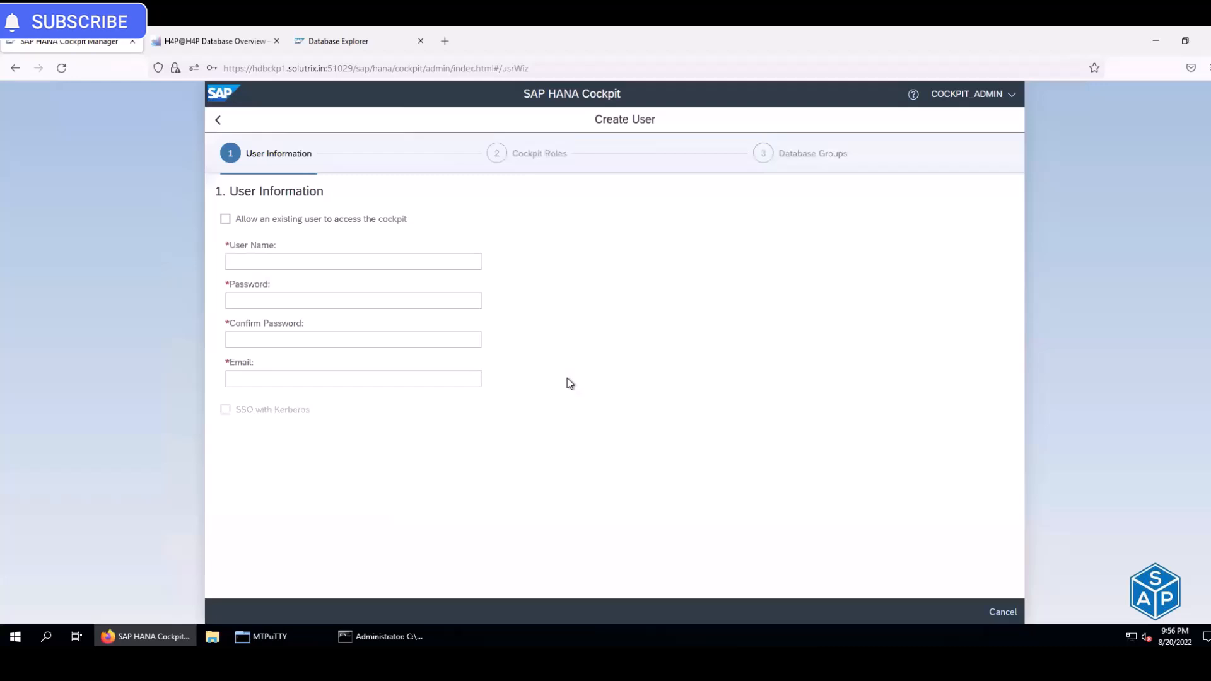
pyautogui.click(315, 260)
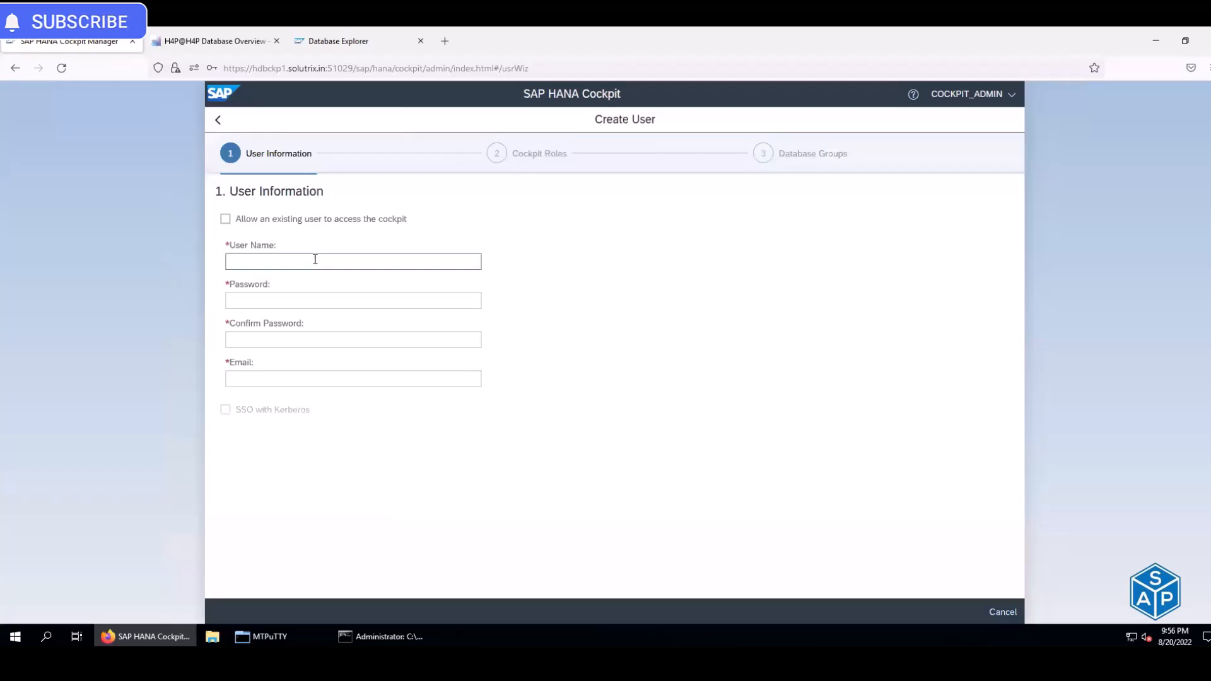
pyautogui.write('Test')
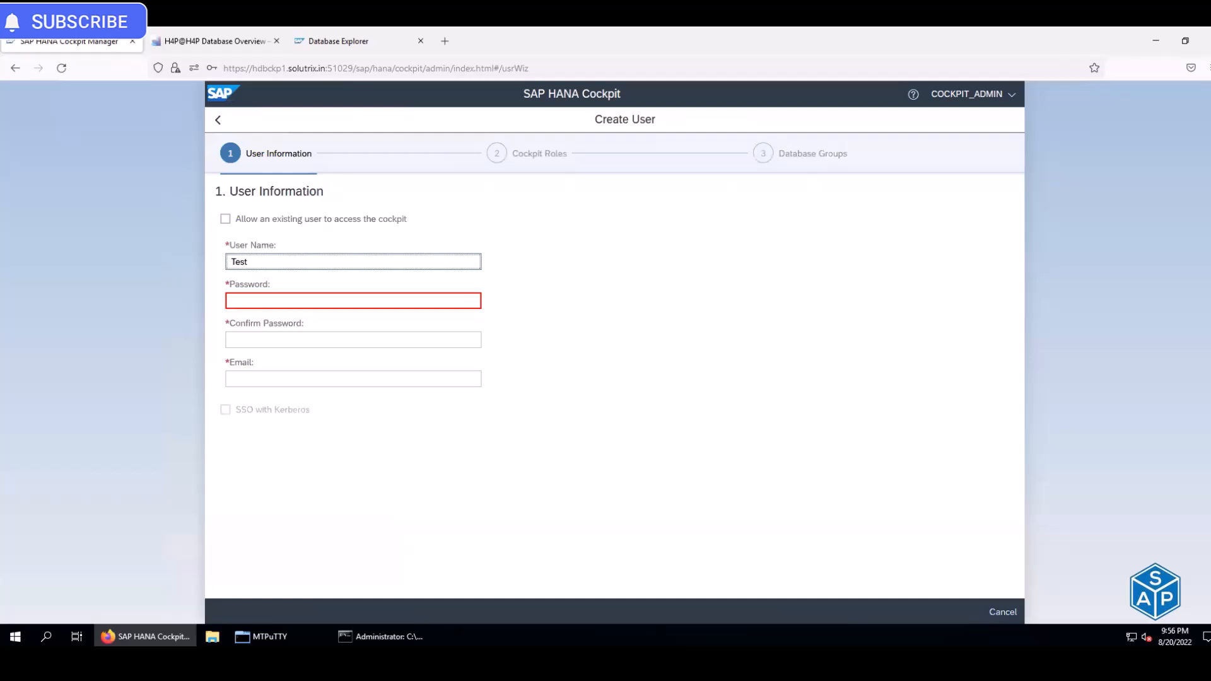
pyautogui.press('Tab')
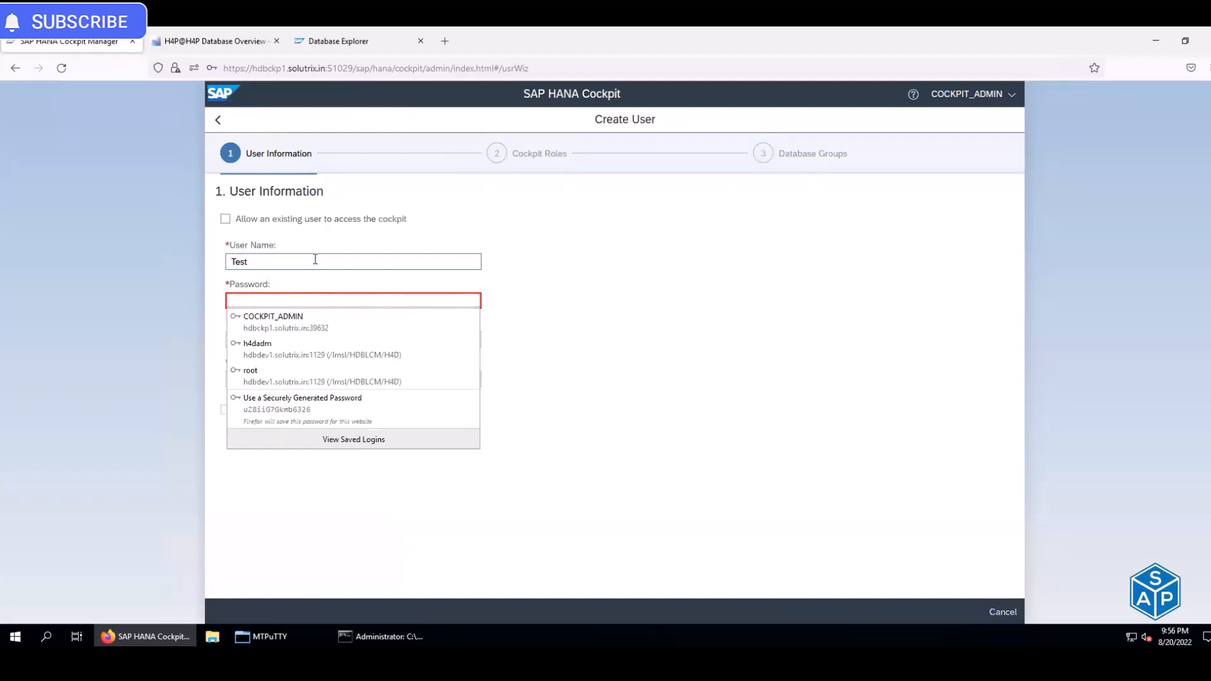
pyautogui.write('••••')
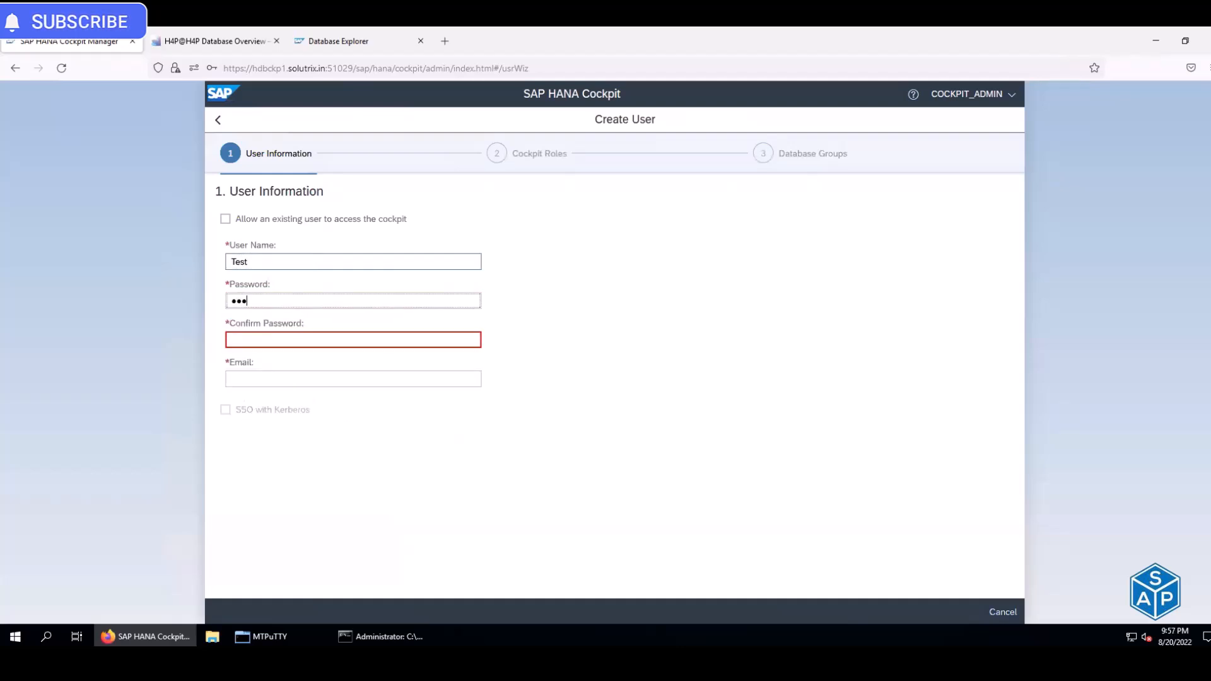
pyautogui.write('••••')
pyautogui.press('Tab')
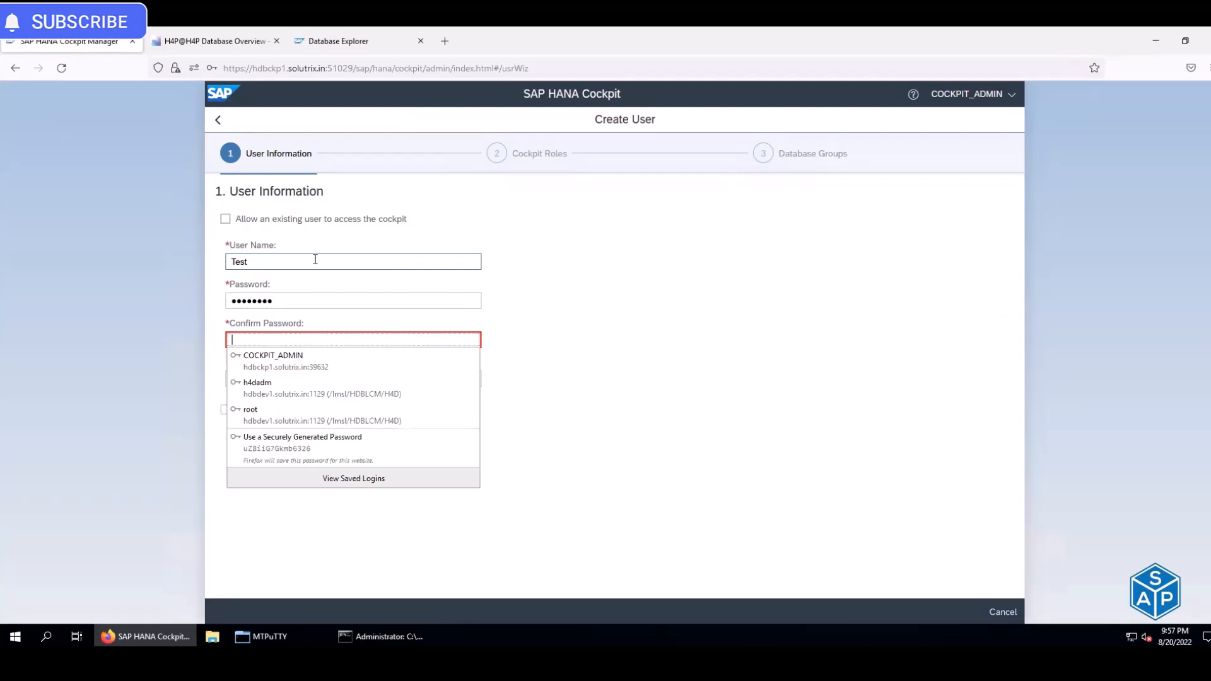
pyautogui.write('•••••••')
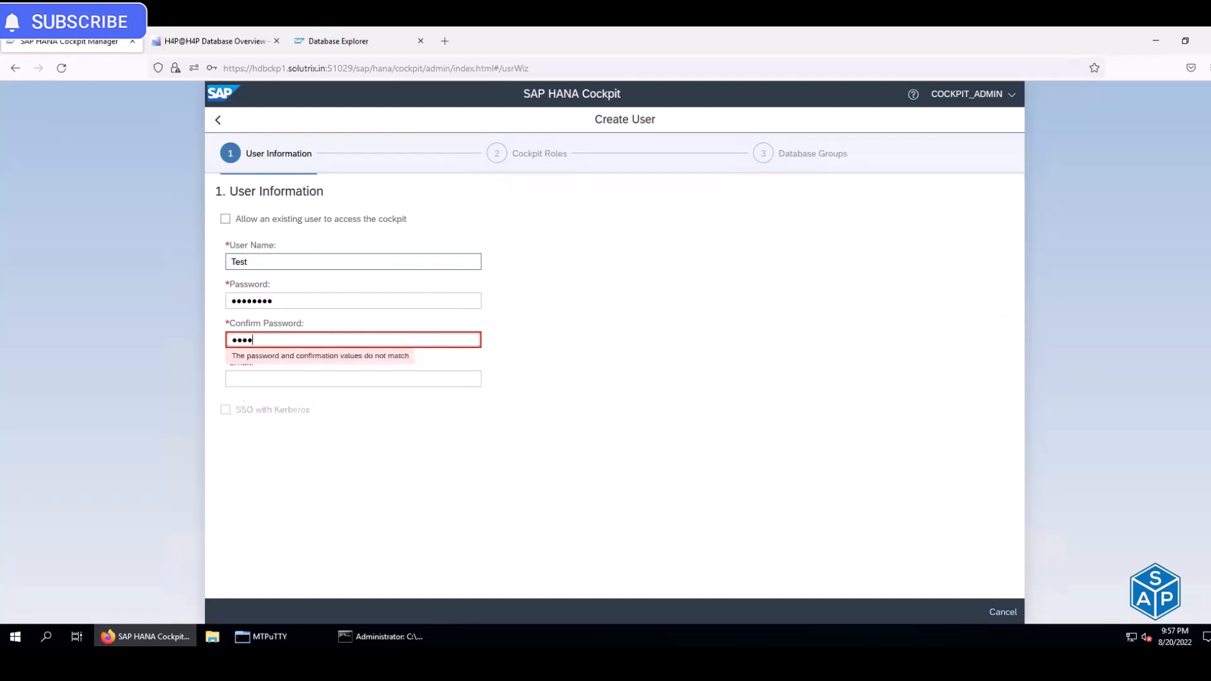
pyautogui.write('•')
pyautogui.press('Tab')
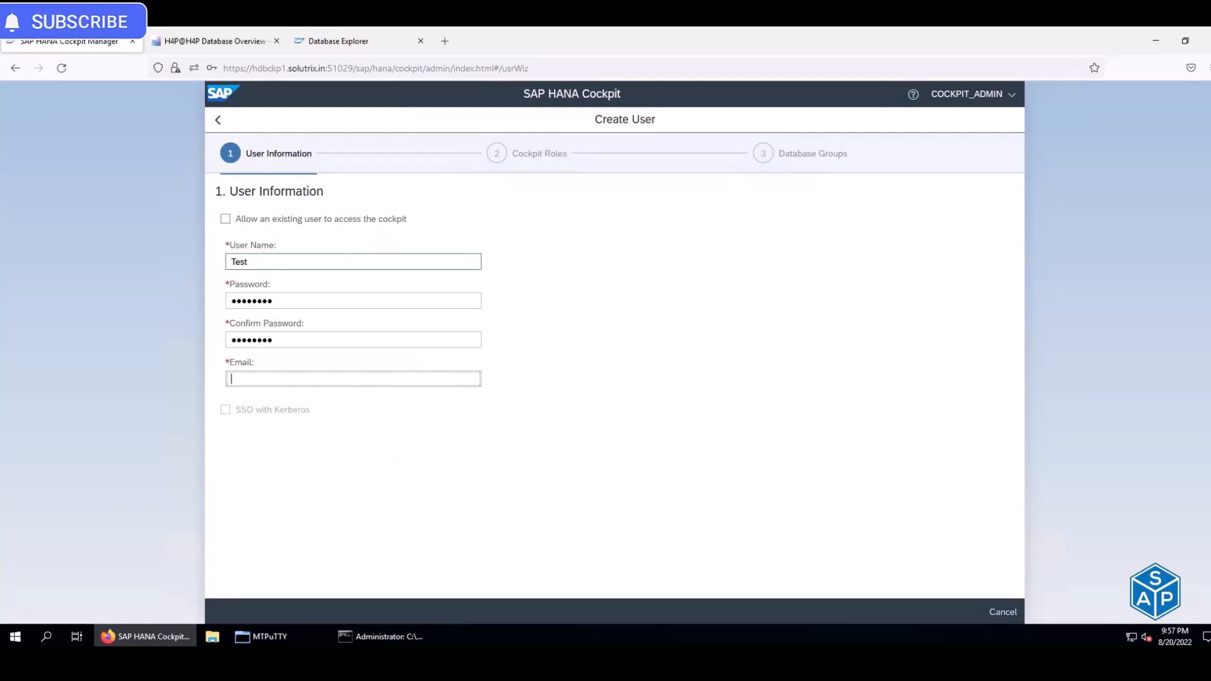
pyautogui.write('test')
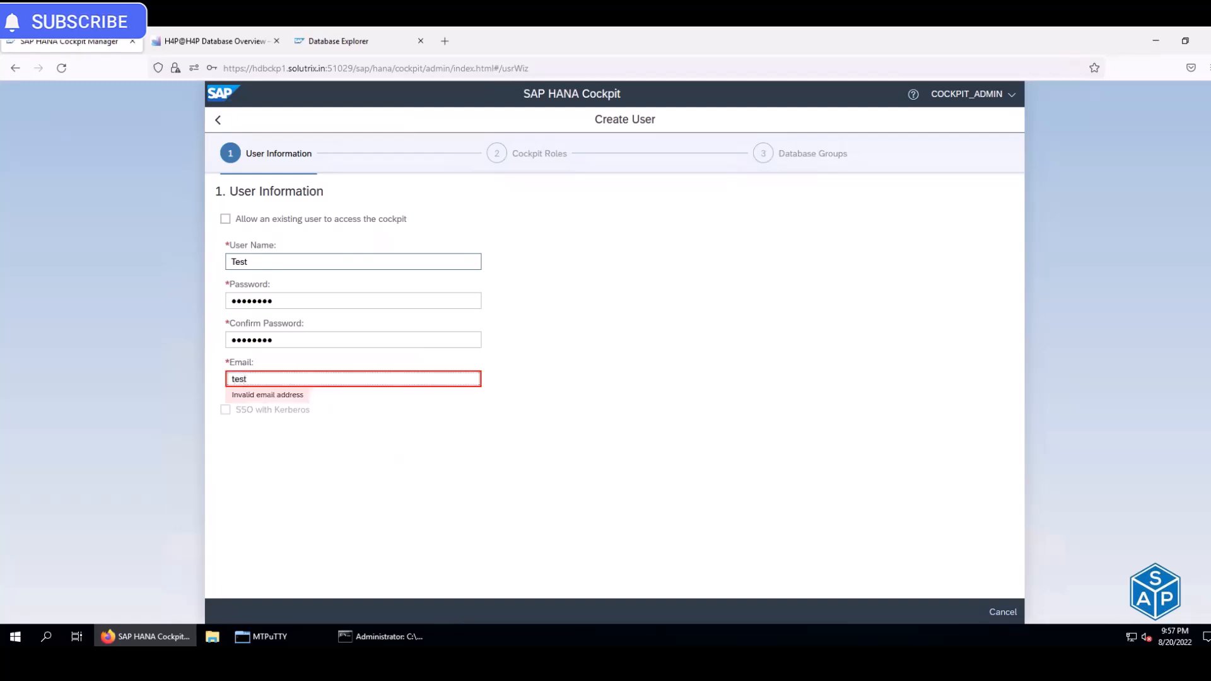
pyautogui.write('@india123.com')
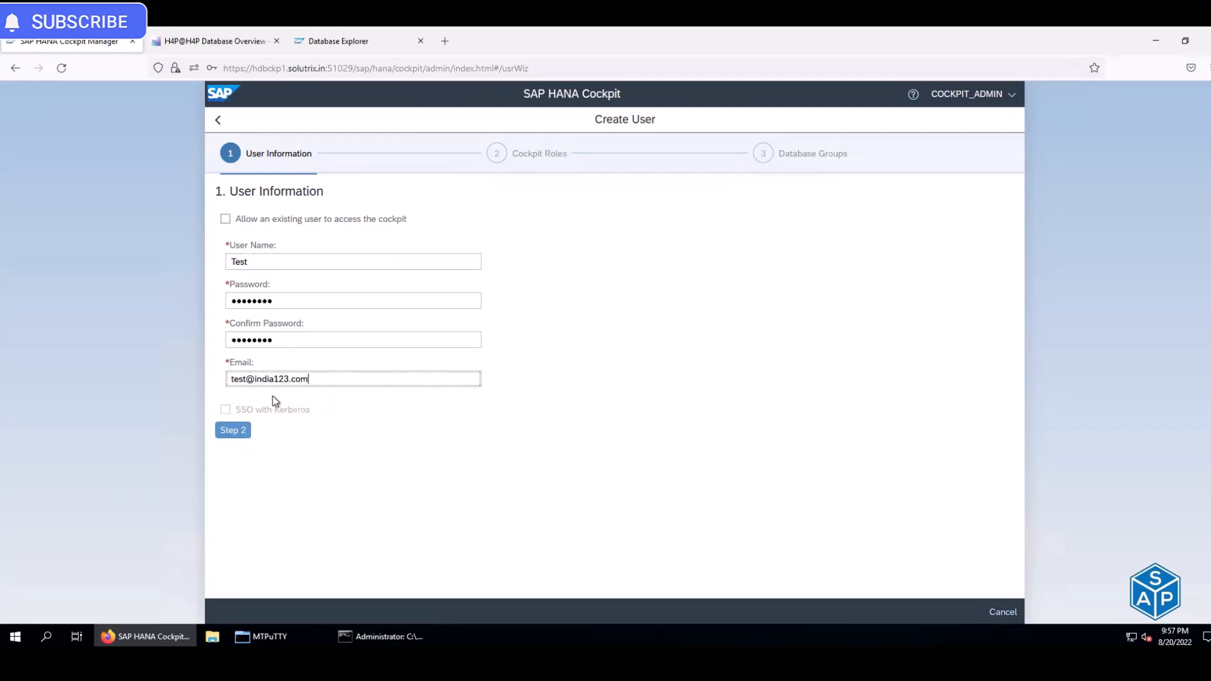
pyautogui.click(240, 427)
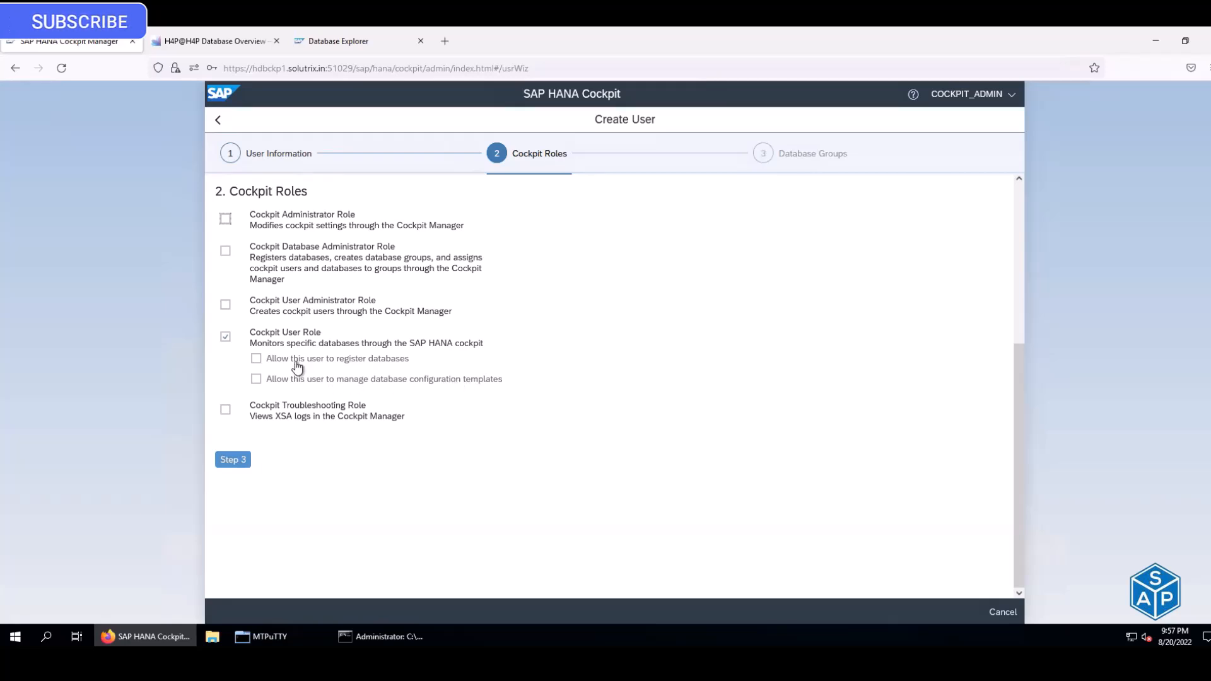
pyautogui.click(256, 360)
pyautogui.click(255, 379)
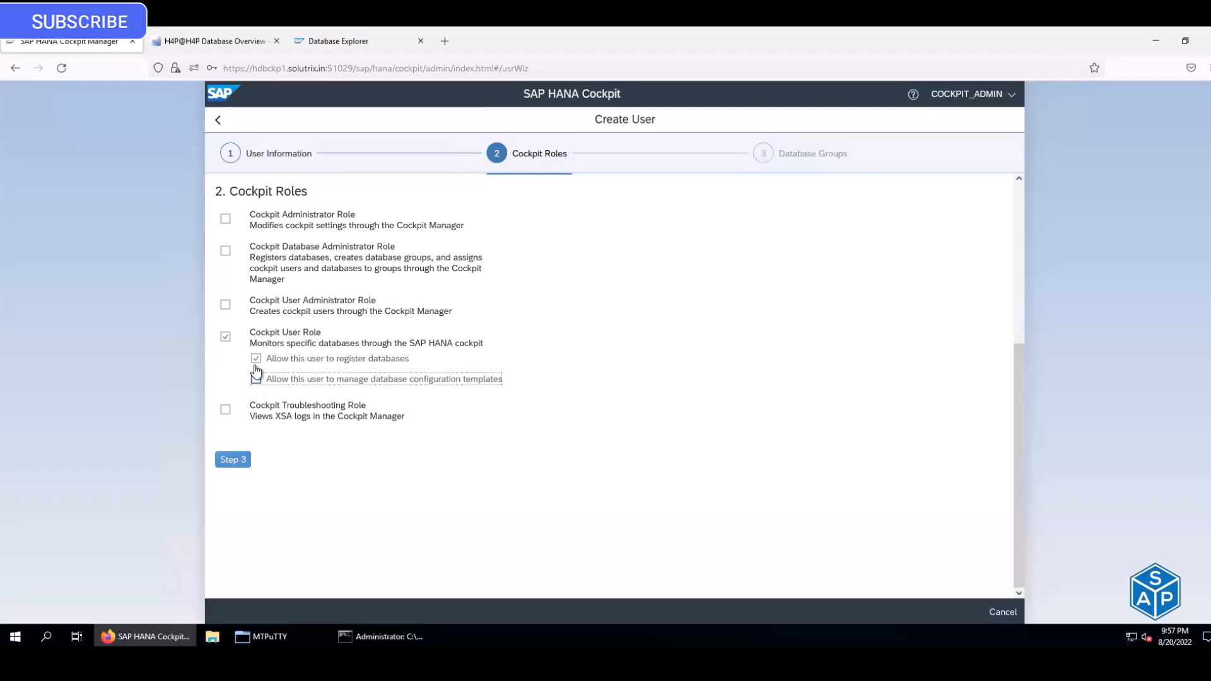
pyautogui.click(256, 358)
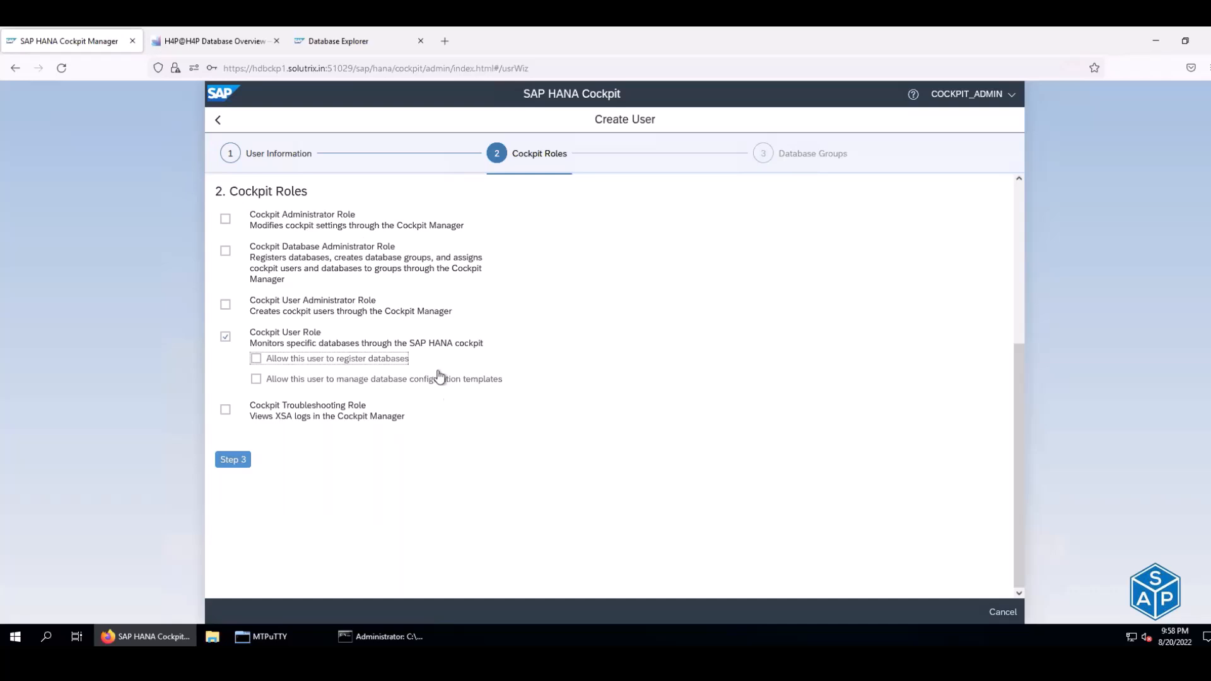
# - Cancel and discard the new user, dismiss the error, and return to the Cockpit Manager categories
pyautogui.click(995, 615)
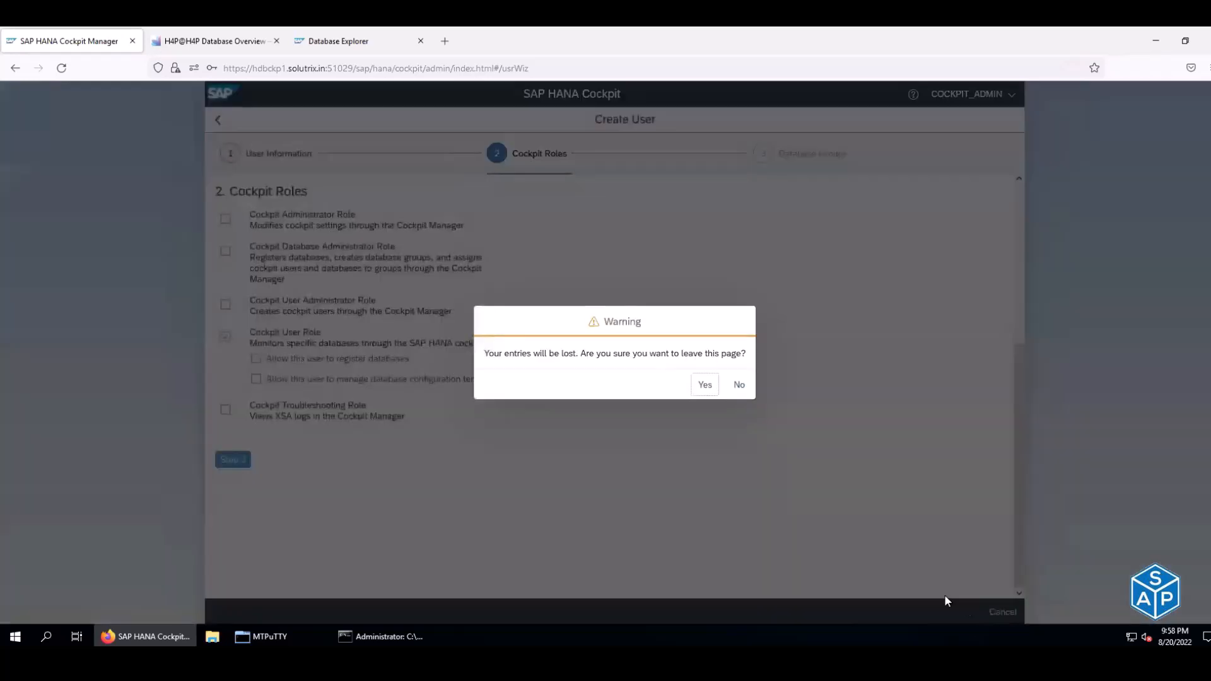
pyautogui.click(703, 386)
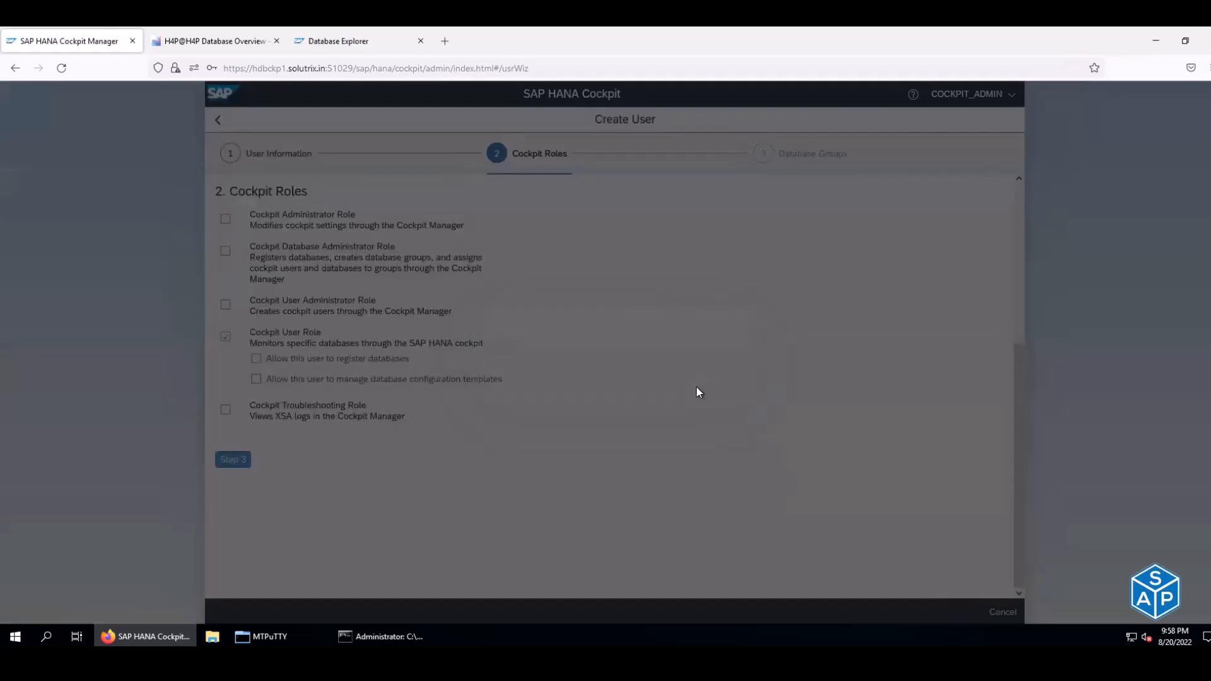
pyautogui.click(698, 391)
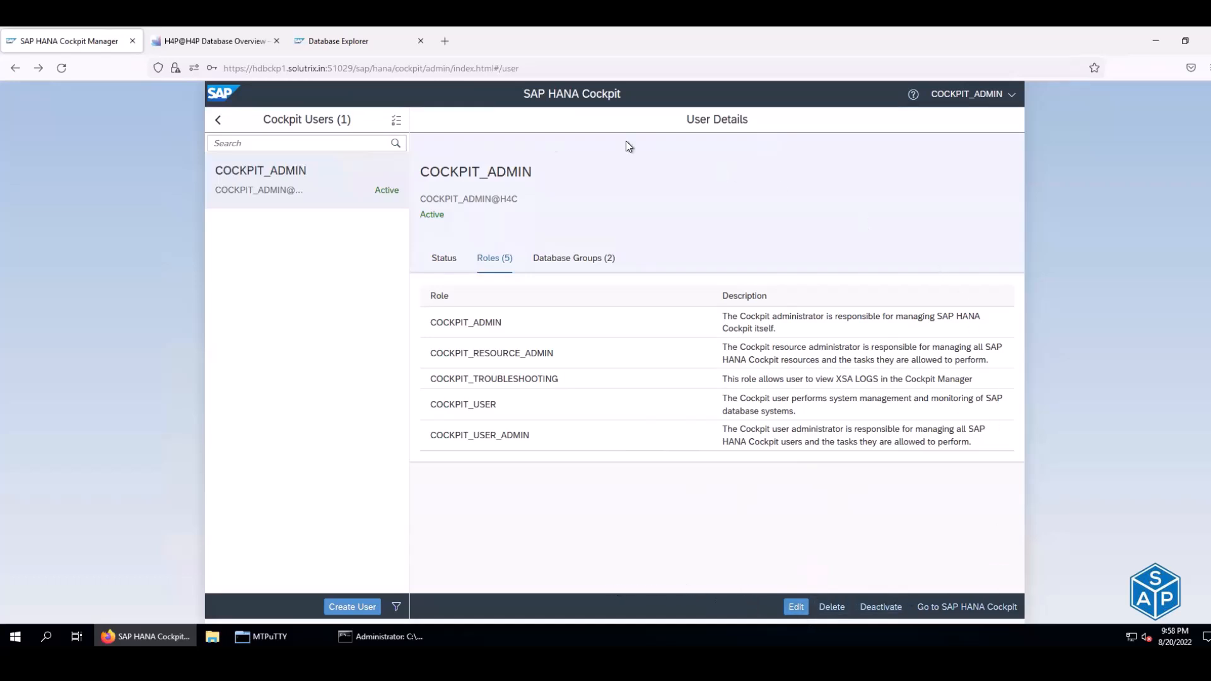
pyautogui.click(218, 120)
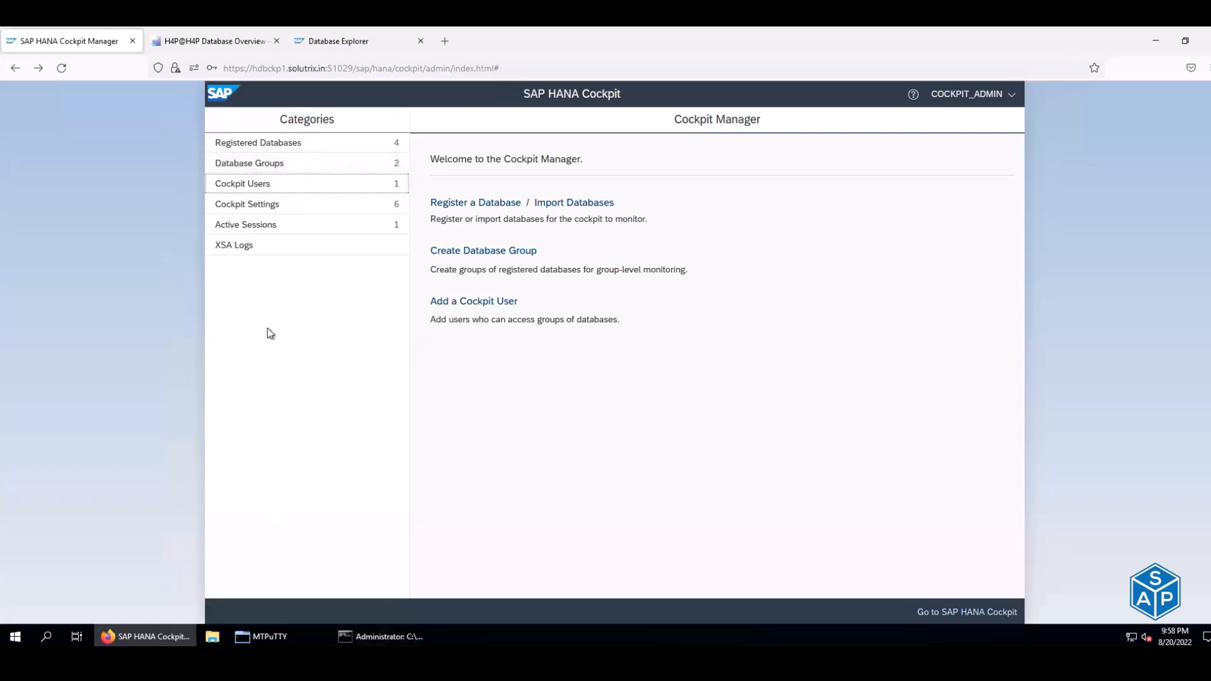
# - Check the hdbprd1 cluster status, then stop the hdbprd2 watch, exit to root and run poweroff
pyautogui.click(281, 638)
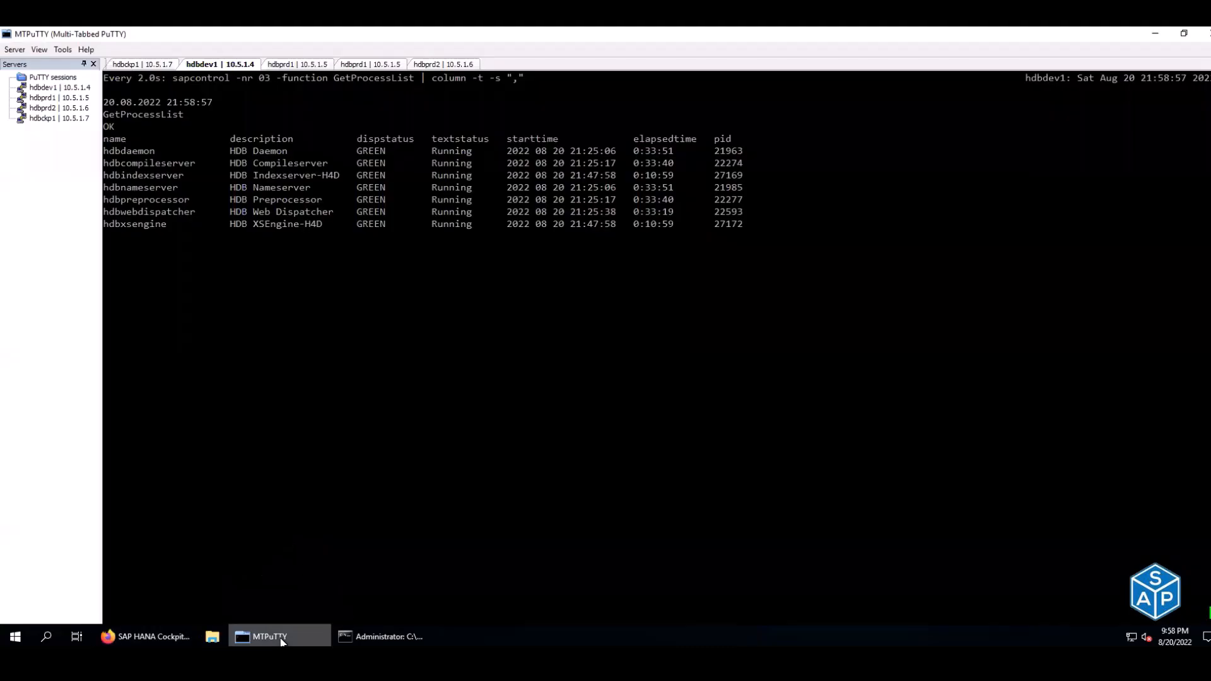
pyautogui.click(442, 64)
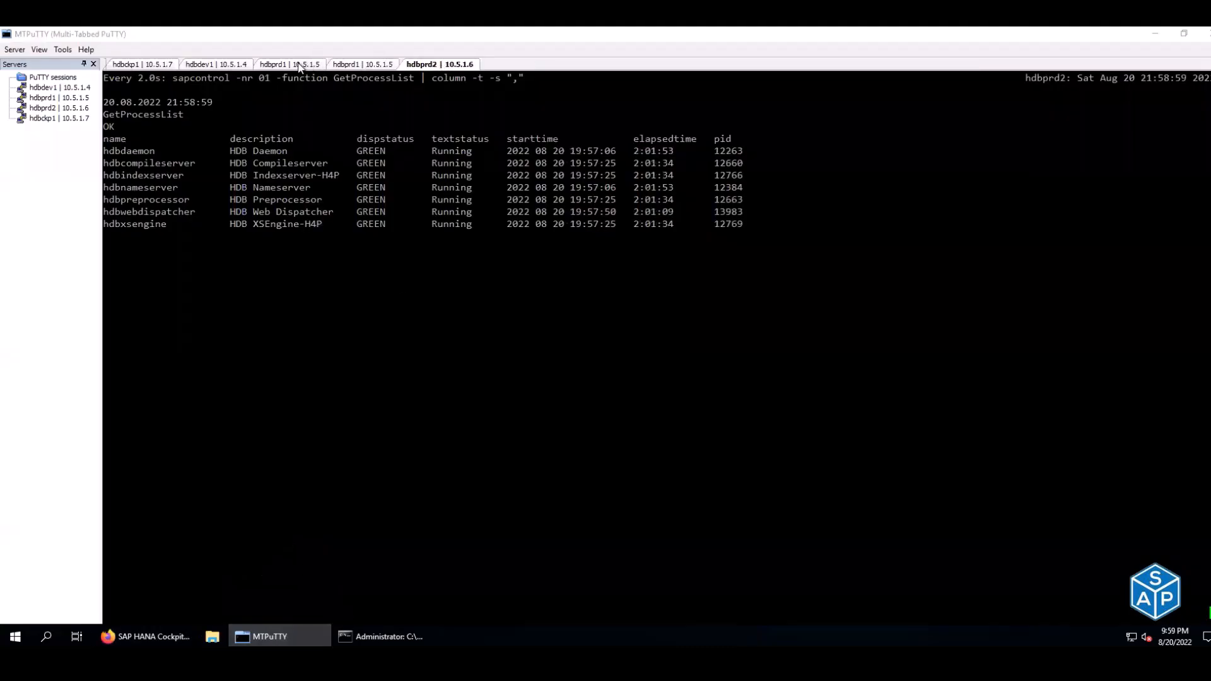
pyautogui.click(300, 65)
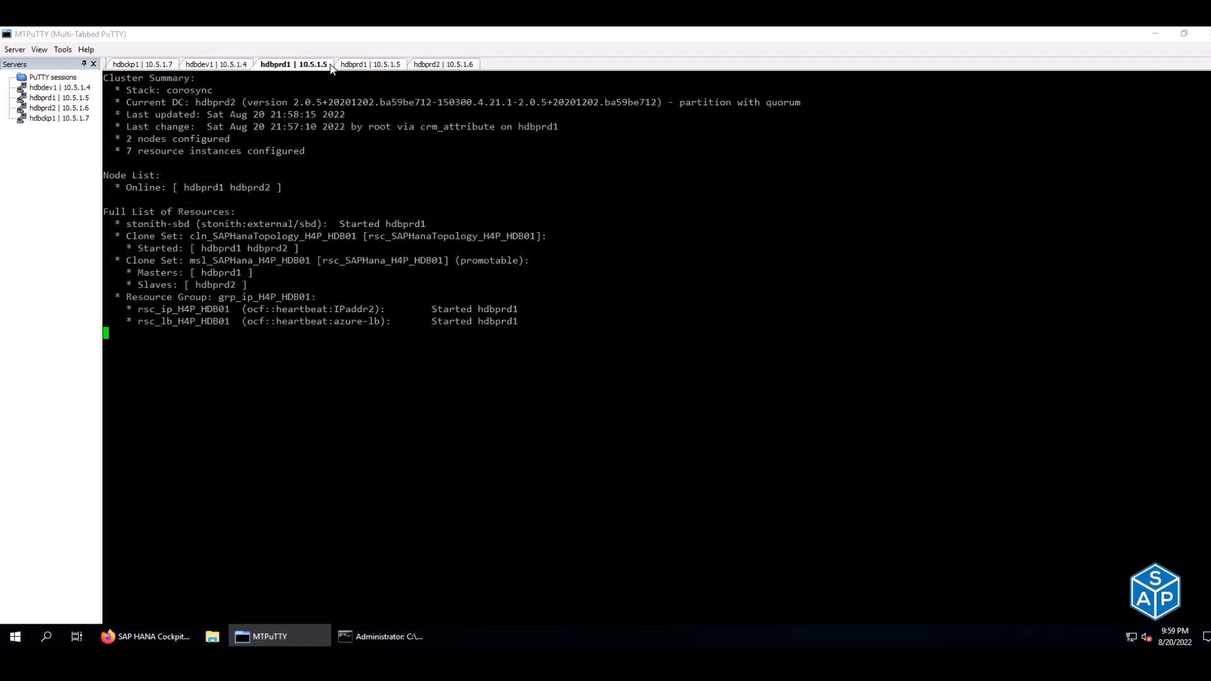
pyautogui.click(445, 67)
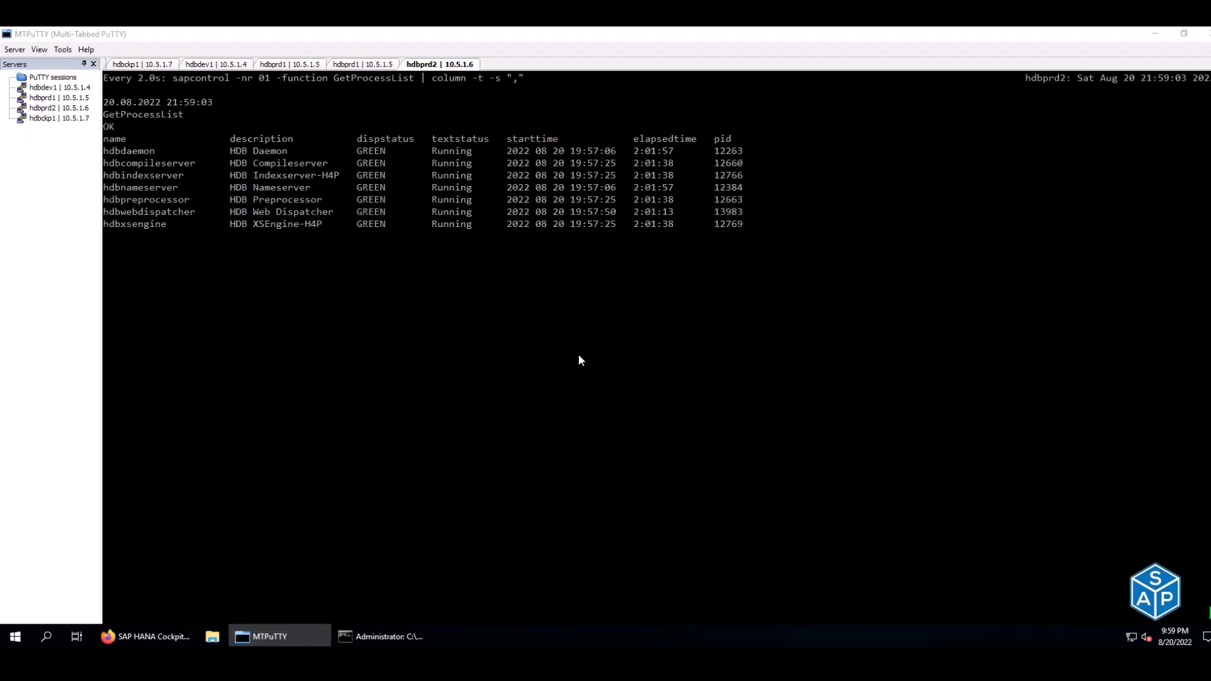
pyautogui.hotkey('ctrl', 'c')
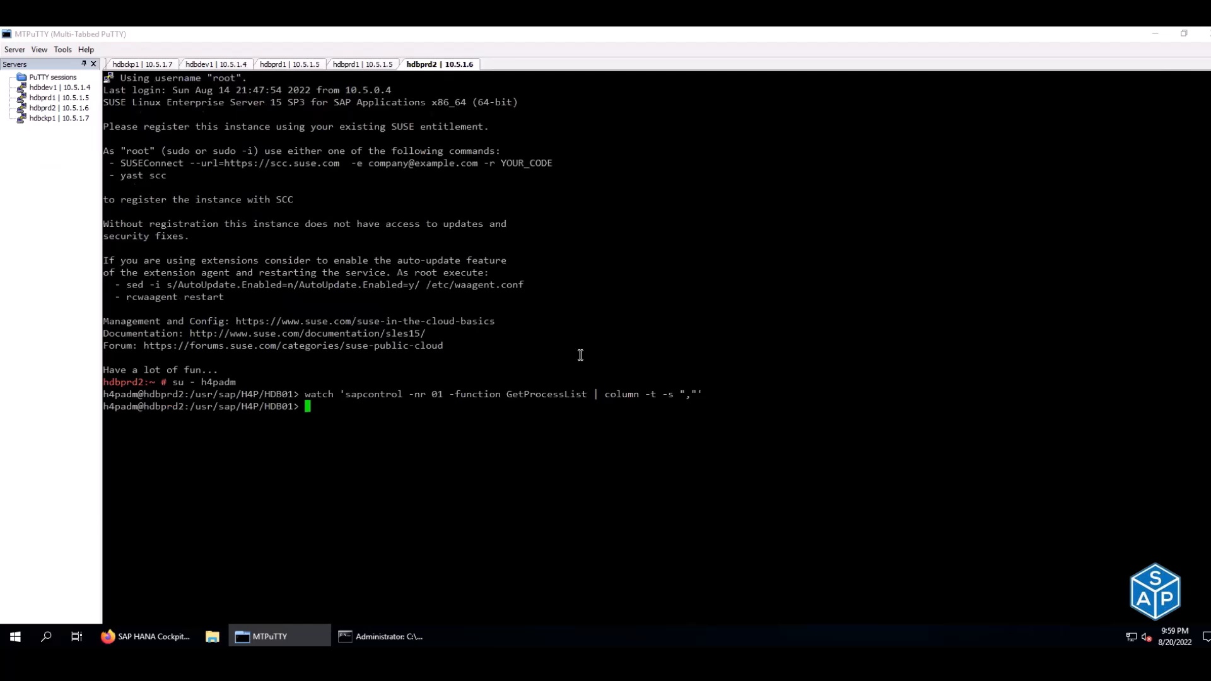
pyautogui.hotkey('ctrl', 'd')
pyautogui.write('poweroff')
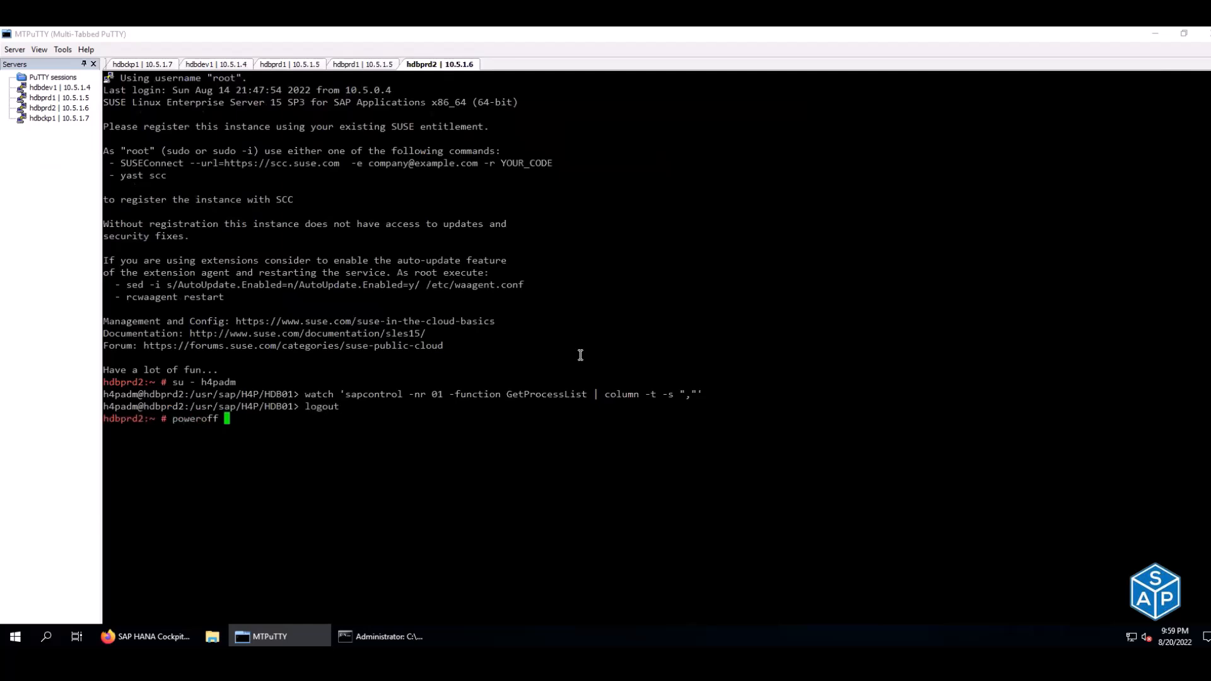
pyautogui.press('Return')
pyautogui.press('Return')
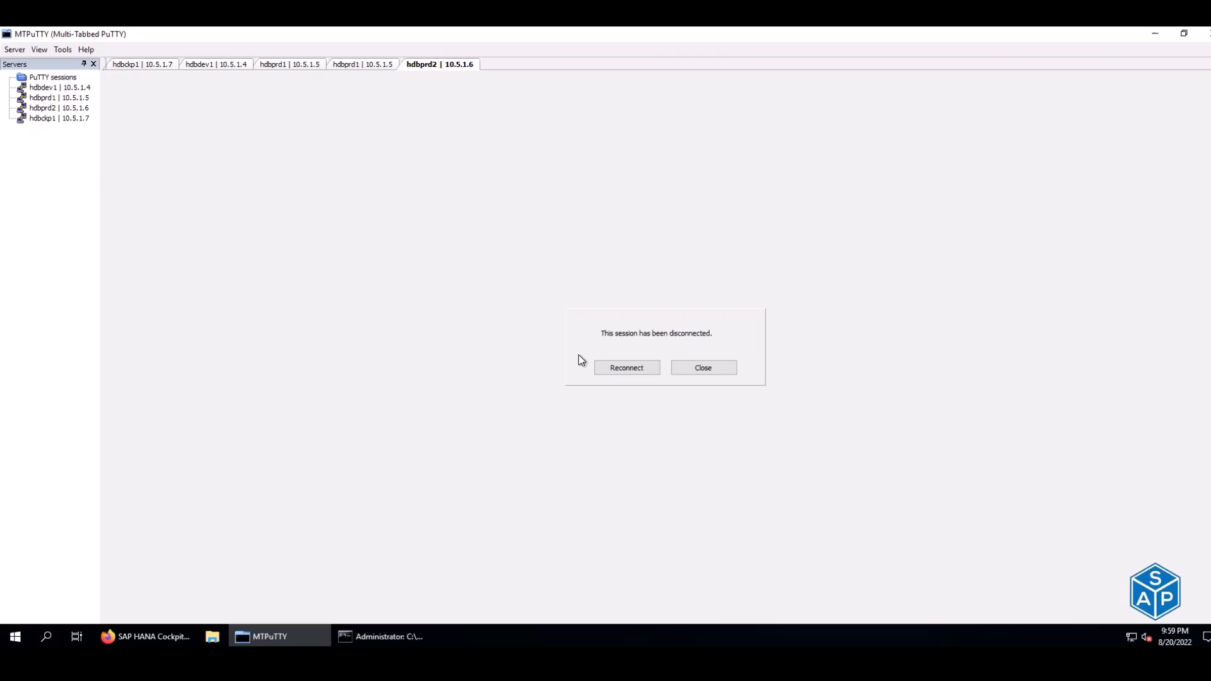
# - Close the disconnected hdbprd2 session and view the hdbprd1 crm cluster status
pyautogui.click(710, 368)
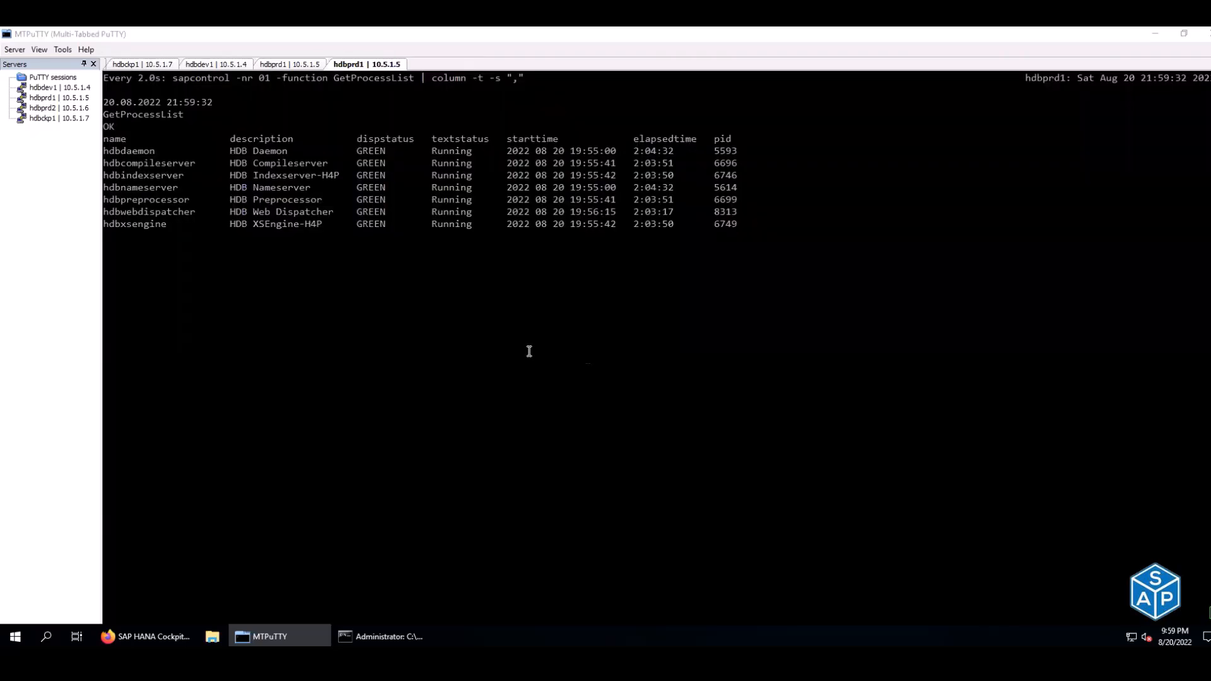
pyautogui.click(268, 65)
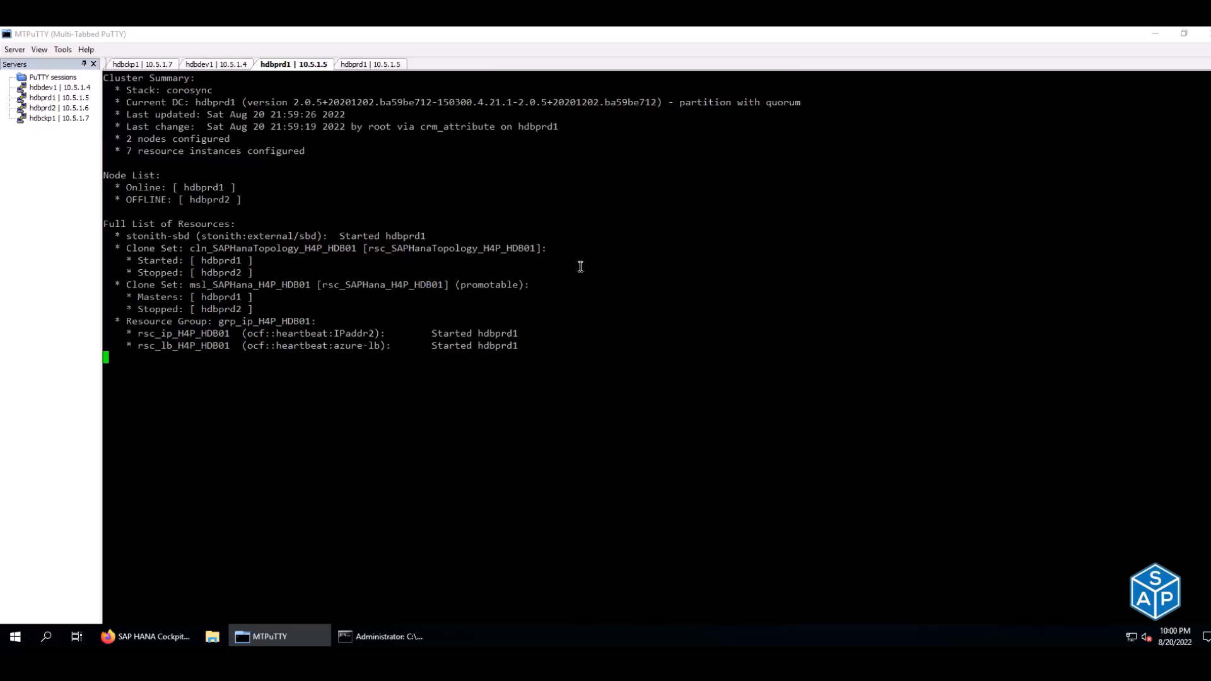
# - Stop the hdbprd1 process watch, log out of h4padm and run poweroff on hdbprd1
pyautogui.click(354, 67)
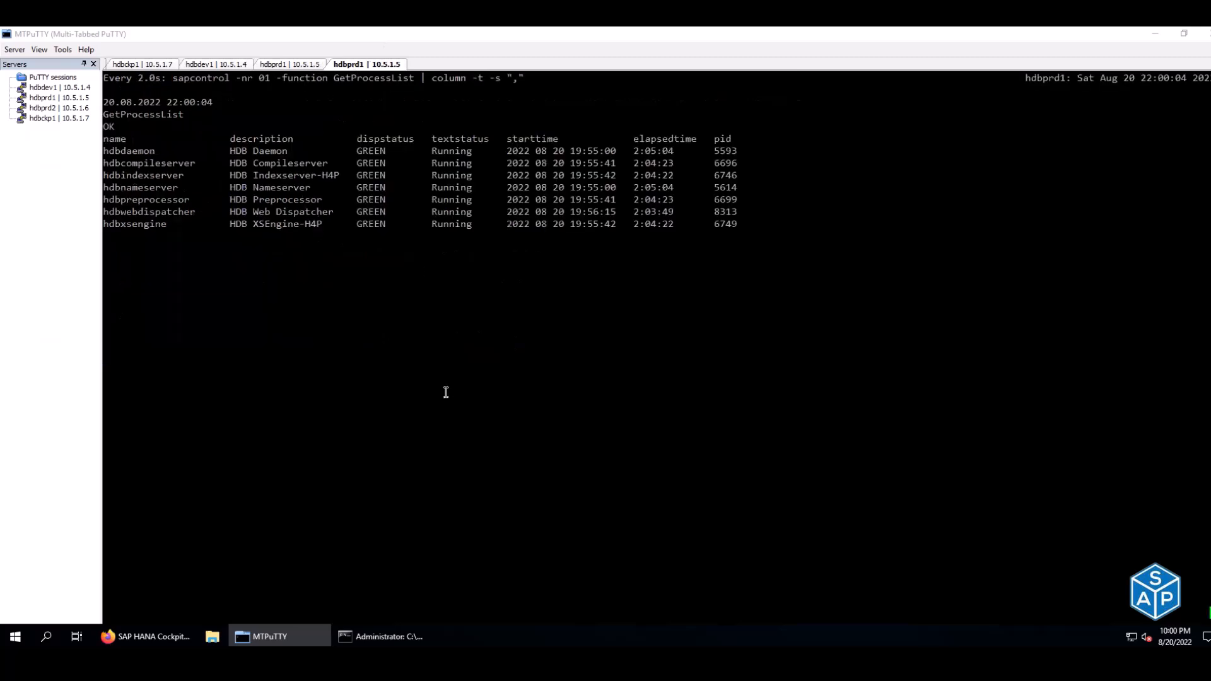
pyautogui.hotkey('ctrl', 'c')
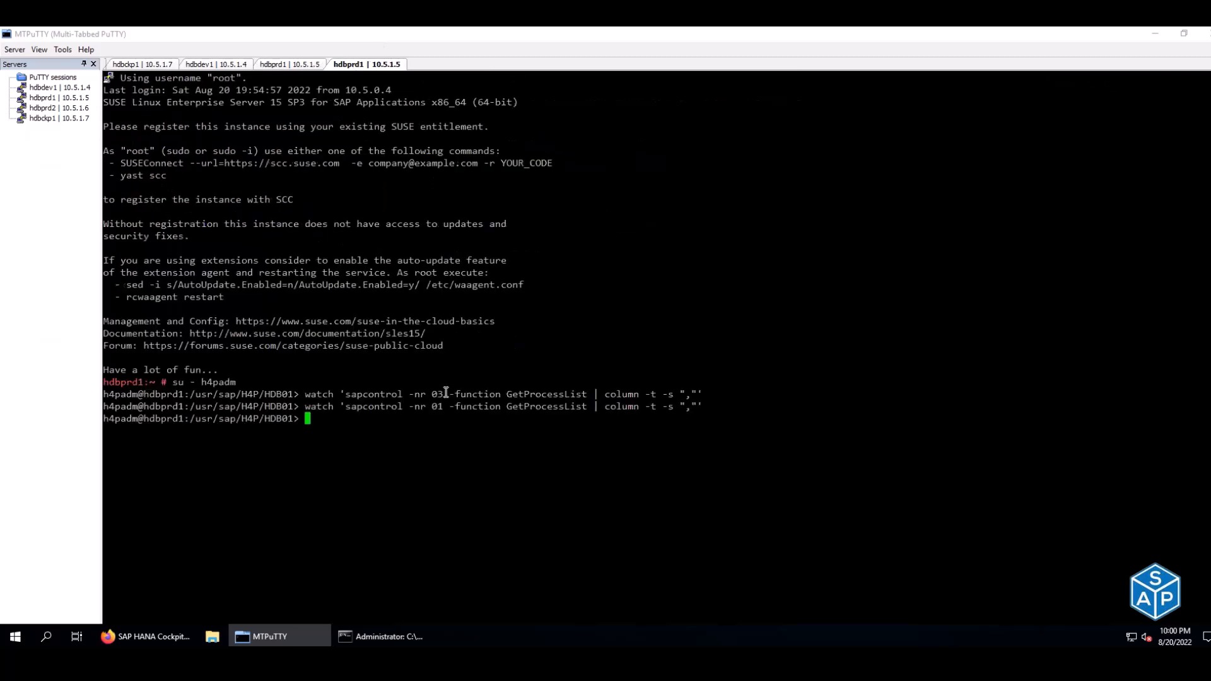
pyautogui.hotkey('ctrl', 'd')
pyautogui.write('poweroff')
pyautogui.click(285, 66)
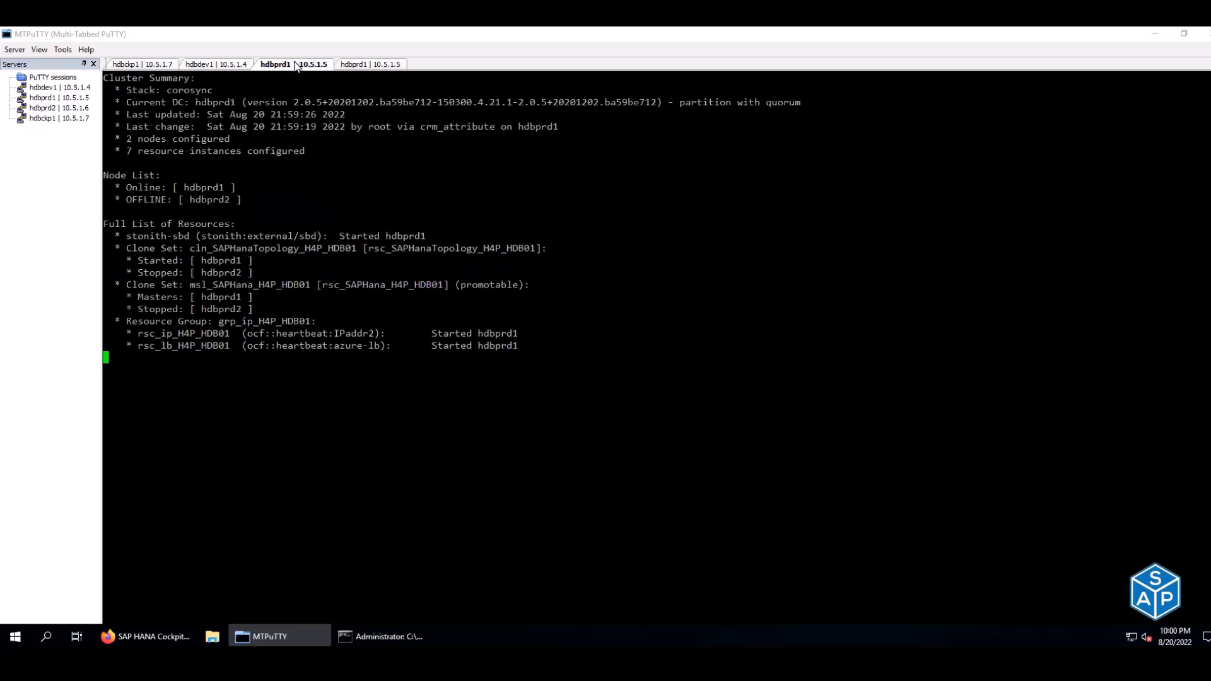
pyautogui.click(339, 65)
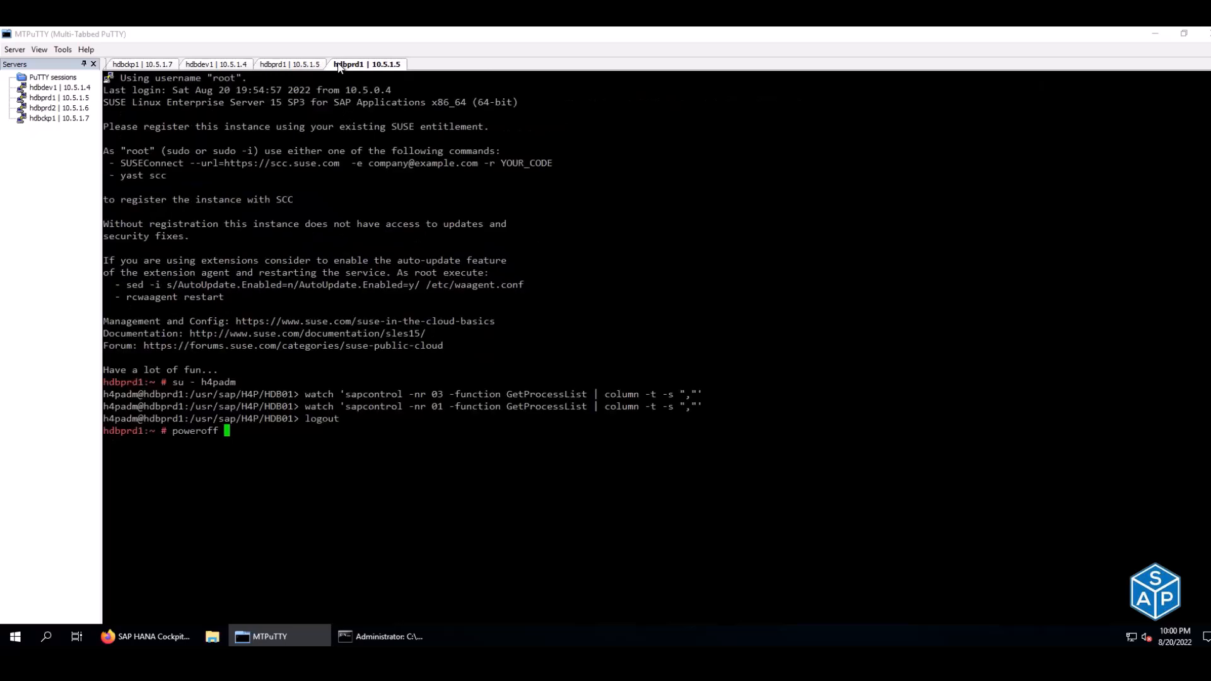
pyautogui.press('Return')
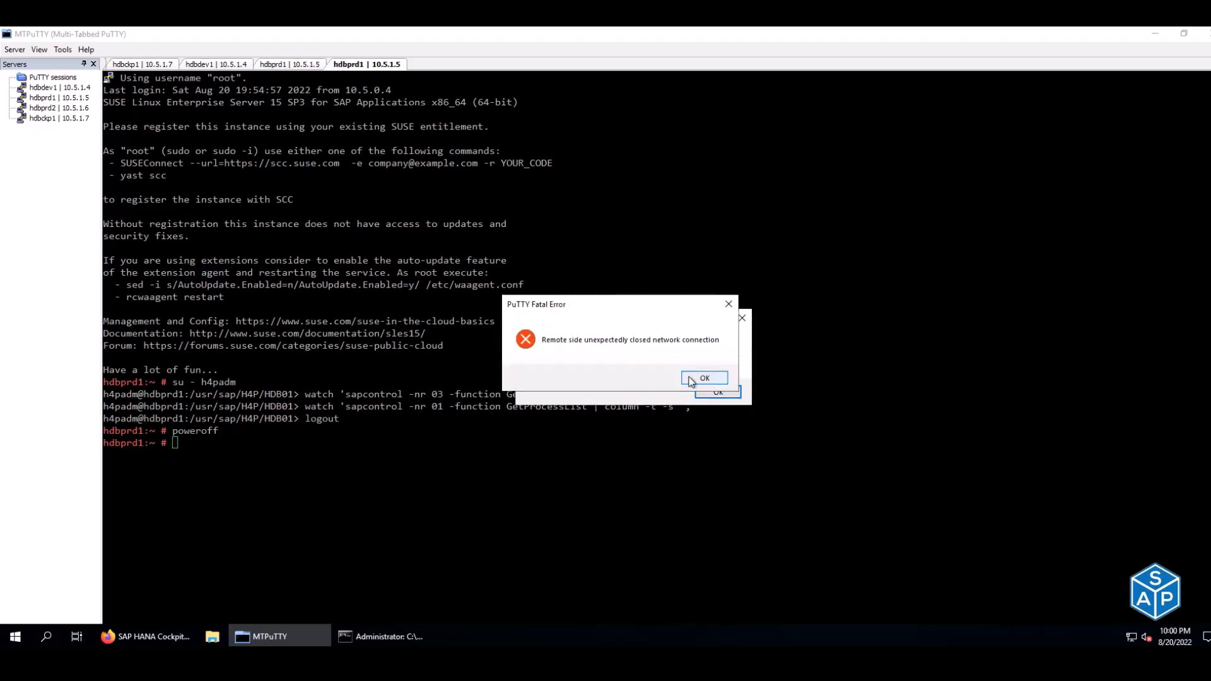
# - Acknowledge both connection errors and close the two disconnected hdbprd1 tabs
pyautogui.click(706, 381)
pyautogui.click(706, 393)
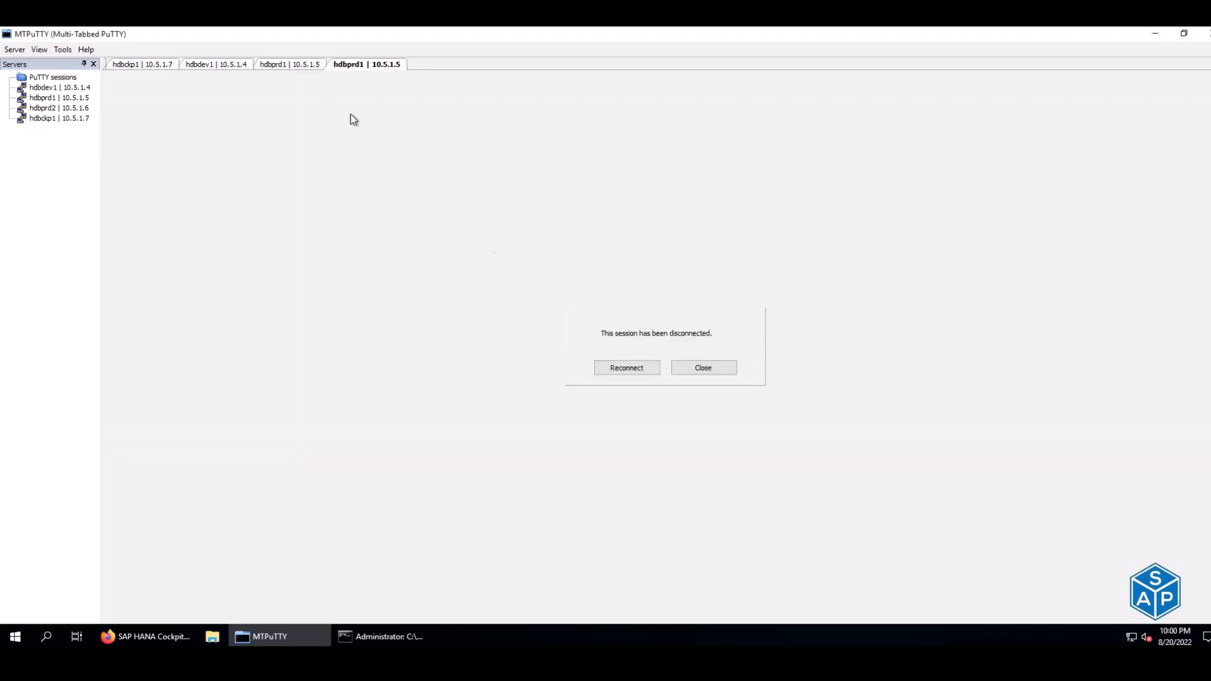
pyautogui.click(705, 367)
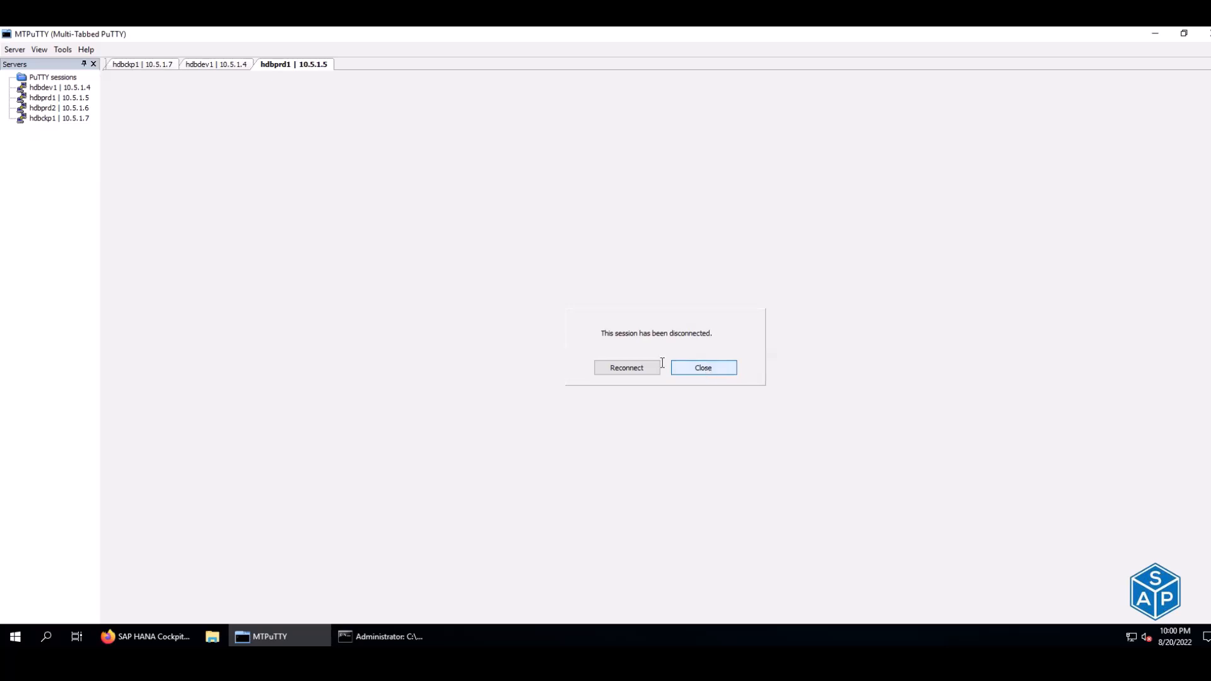
pyautogui.click(701, 367)
# - Stop the hdbdev1 process watch, log out, and switch user with su - h4dadm
pyautogui.hotkey('ctrl', 'c')
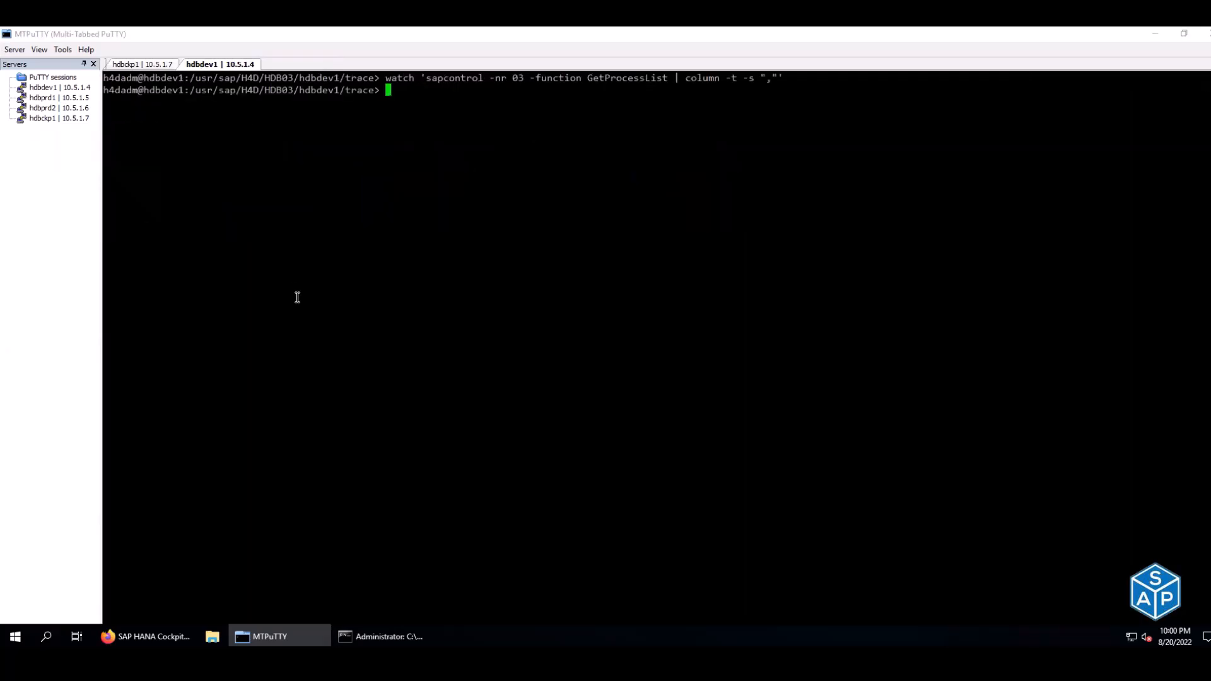
pyautogui.hotkey('ctrl', 'd')
pyautogui.write('su - h4dadm')
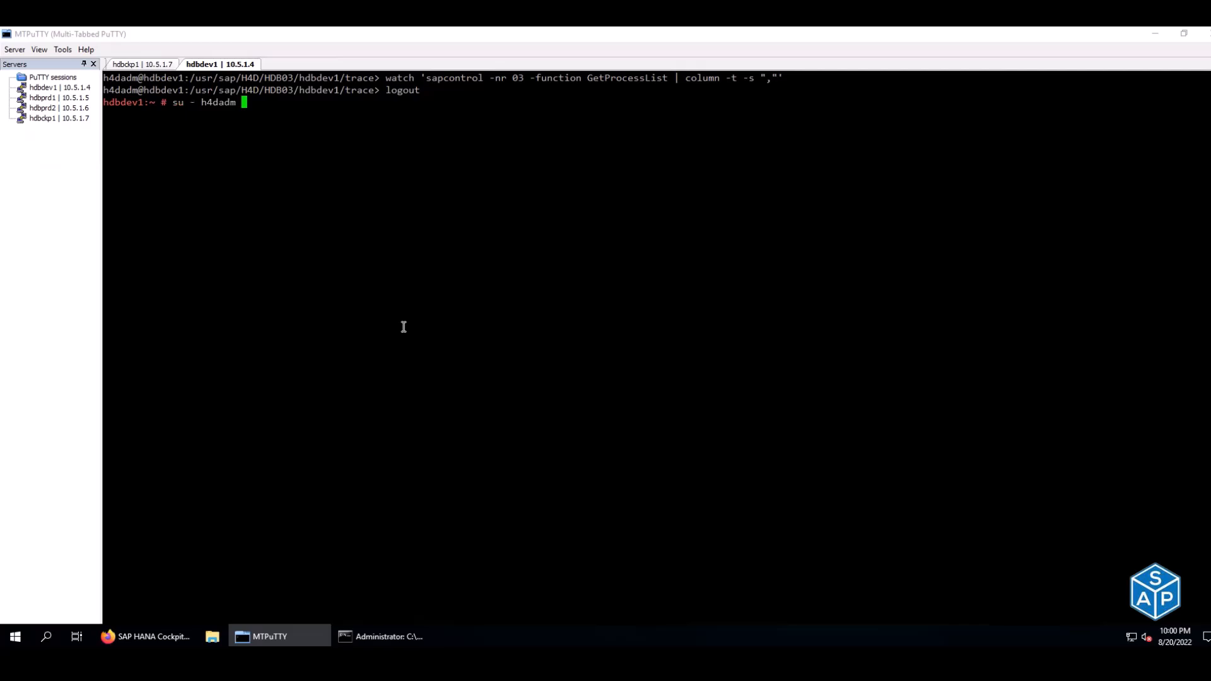
pyautogui.press('Return')
# - Run 'sapcontrol -nr 03 -function Stop' from history and restart the process list watch
pyautogui.write('df -h')
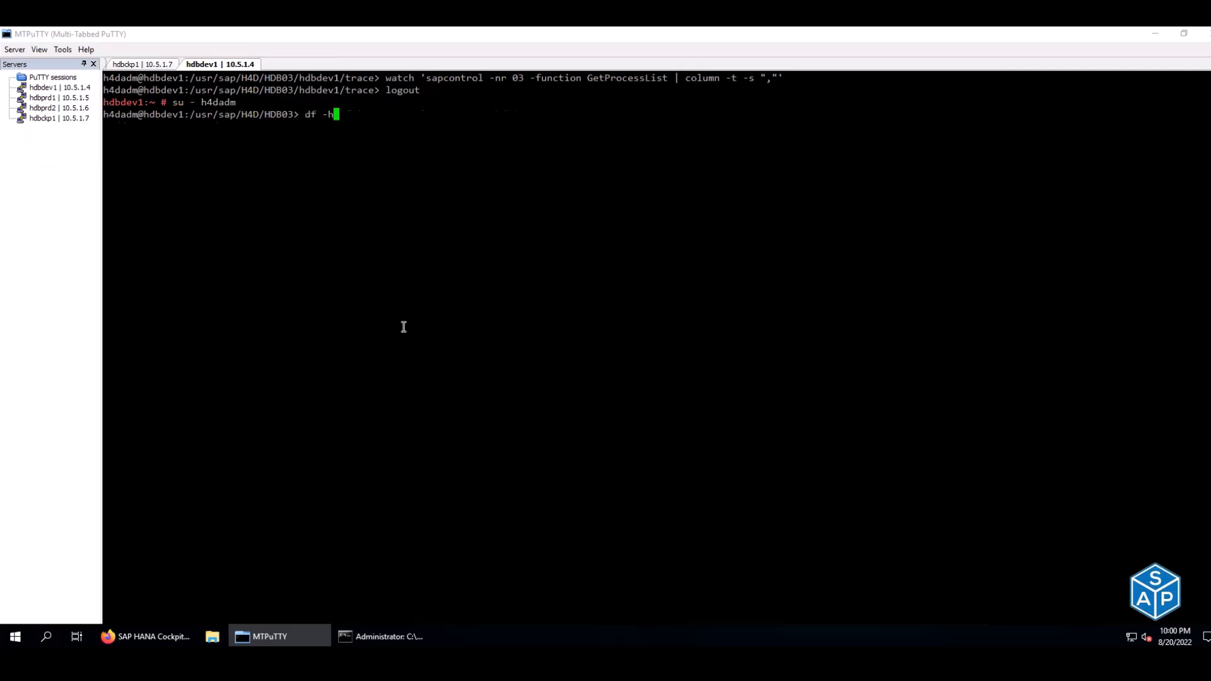
pyautogui.press('Up')
pyautogui.press('Up')
pyautogui.press('Up')
pyautogui.press('Up')
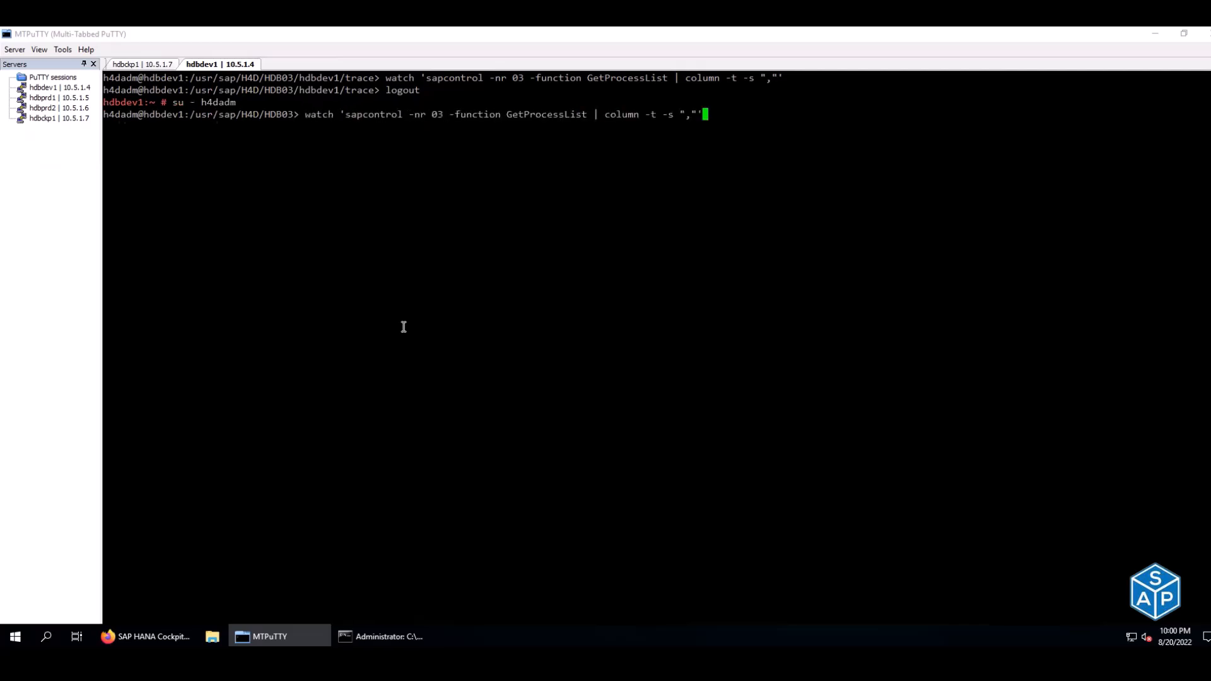
pyautogui.press('Up')
pyautogui.press('Down')
pyautogui.press('Down')
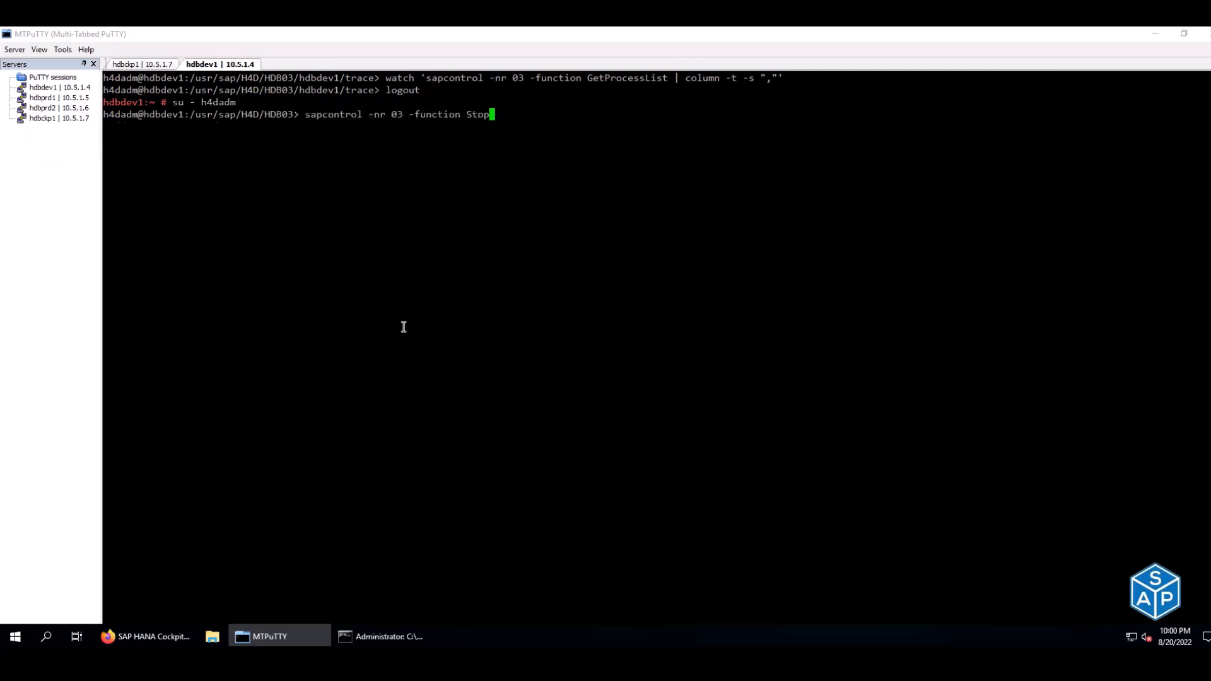
pyautogui.press('Return')
pyautogui.press('Up')
pyautogui.press('Up')
pyautogui.press('Return')
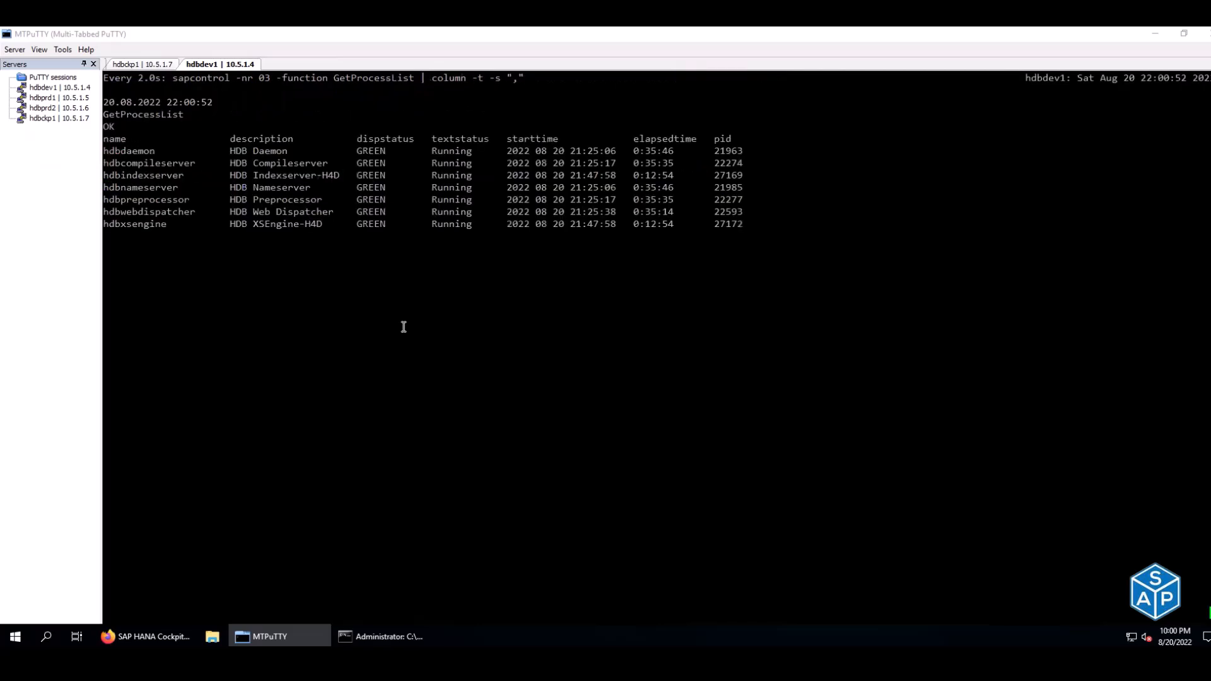
# - On hdbckp1, become h4cadm and list the H4C processes for instance 96
pyautogui.click(126, 64)
pyautogui.press('Up')
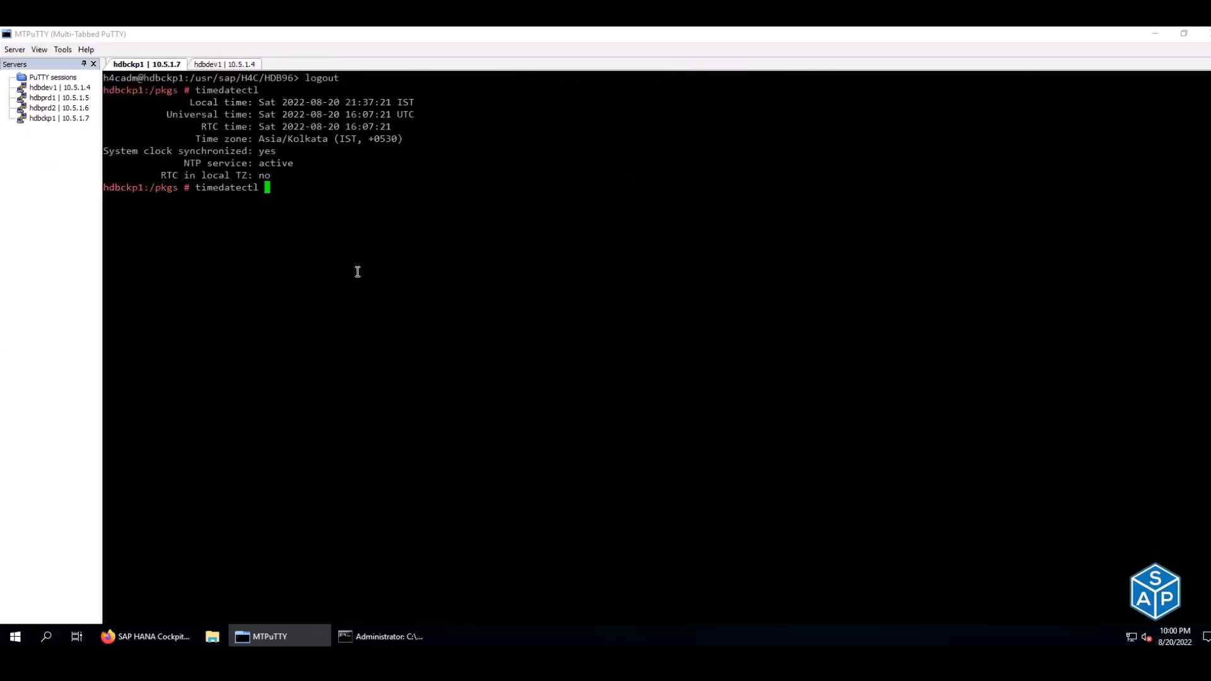
pyautogui.press('Up')
pyautogui.press('Up')
pyautogui.press('Up')
pyautogui.press('Up')
pyautogui.press('Up')
pyautogui.press('Return')
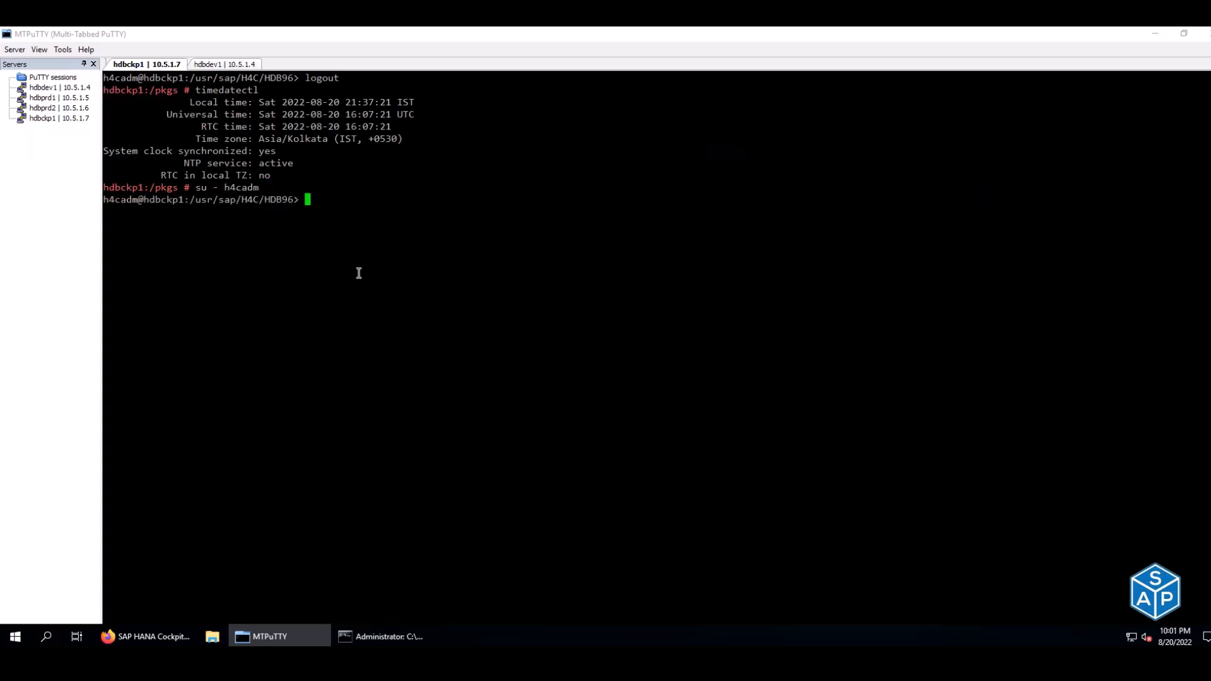
pyautogui.press('Up')
pyautogui.press('Up')
pyautogui.press('Up')
pyautogui.press('Up')
pyautogui.press('Up')
pyautogui.press('Up')
# - Run 'sapcontrol -nr 96 -function Stop' and recheck the process list
pyautogui.press('Up')
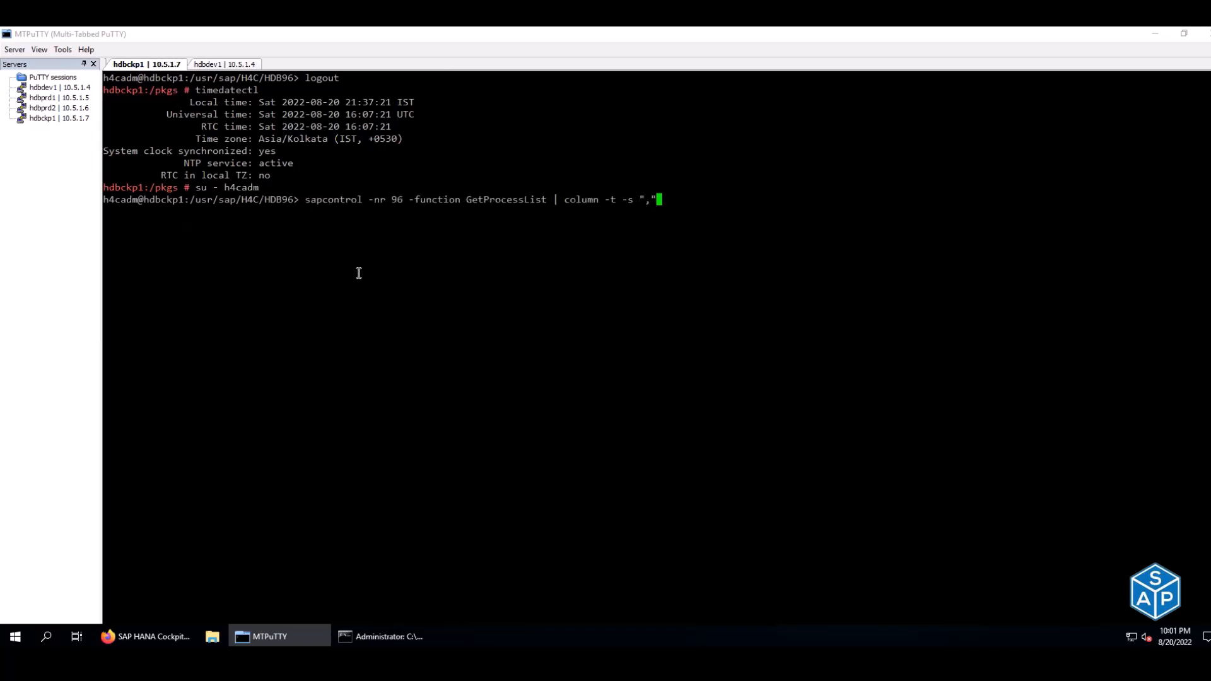
pyautogui.press('Return')
pyautogui.press('Up')
pyautogui.press('BackSpace')
pyautogui.press('BackSpace')
pyautogui.press('BackSpace')
pyautogui.press('BackSpace')
pyautogui.press('BackSpace')
pyautogui.press('BackSpace')
pyautogui.press('BackSpace')
pyautogui.press('BackSpace')
pyautogui.press('BackSpace')
pyautogui.press('BackSpace')
pyautogui.press('BackSpace')
pyautogui.press('BackSpace')
pyautogui.press('BackSpace')
pyautogui.press('BackSpace')
pyautogui.press('BackSpace')
pyautogui.press('BackSpace')
pyautogui.press('BackSpace')
pyautogui.press('BackSpace')
pyautogui.press('BackSpace')
pyautogui.press('BackSpace')
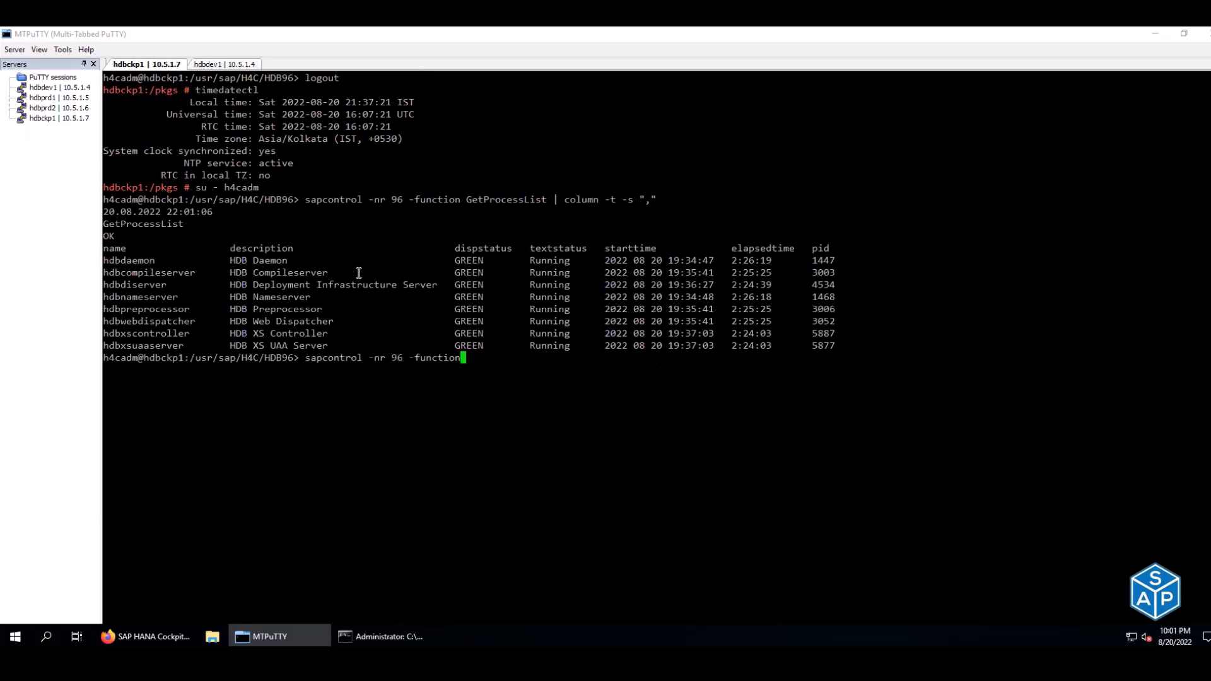
pyautogui.write('Stop')
pyautogui.press('Return')
pyautogui.press('Up')
pyautogui.press('Up')
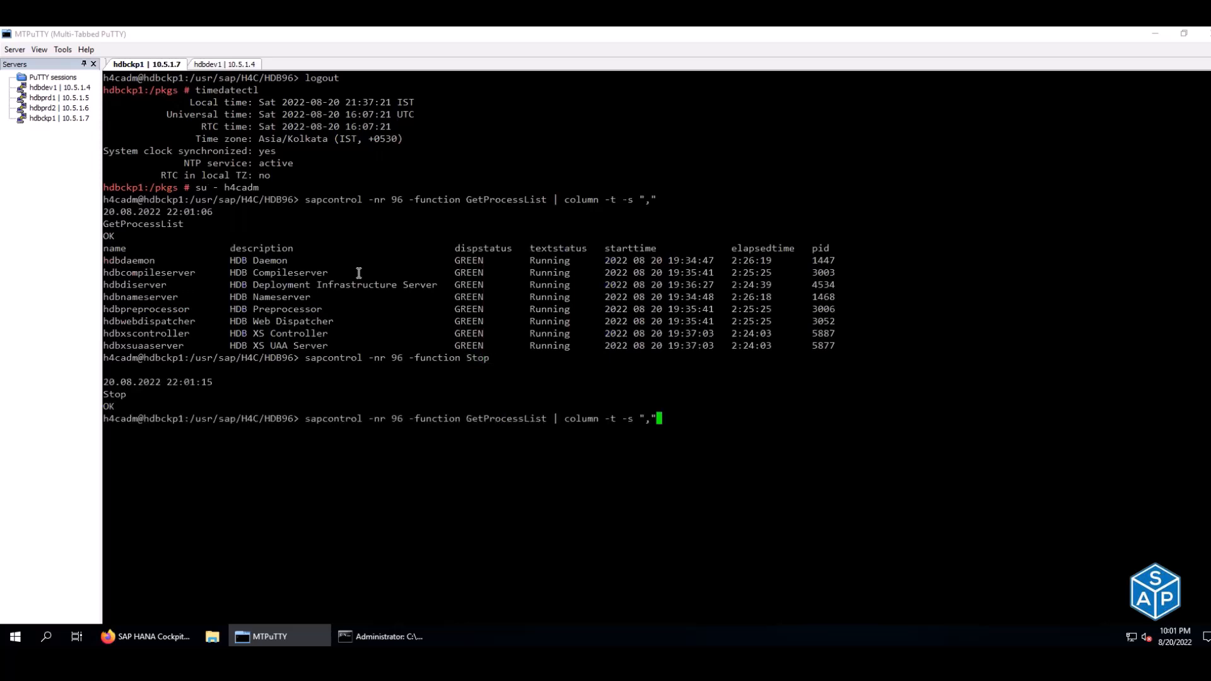
pyautogui.press('Return')
pyautogui.press('Up')
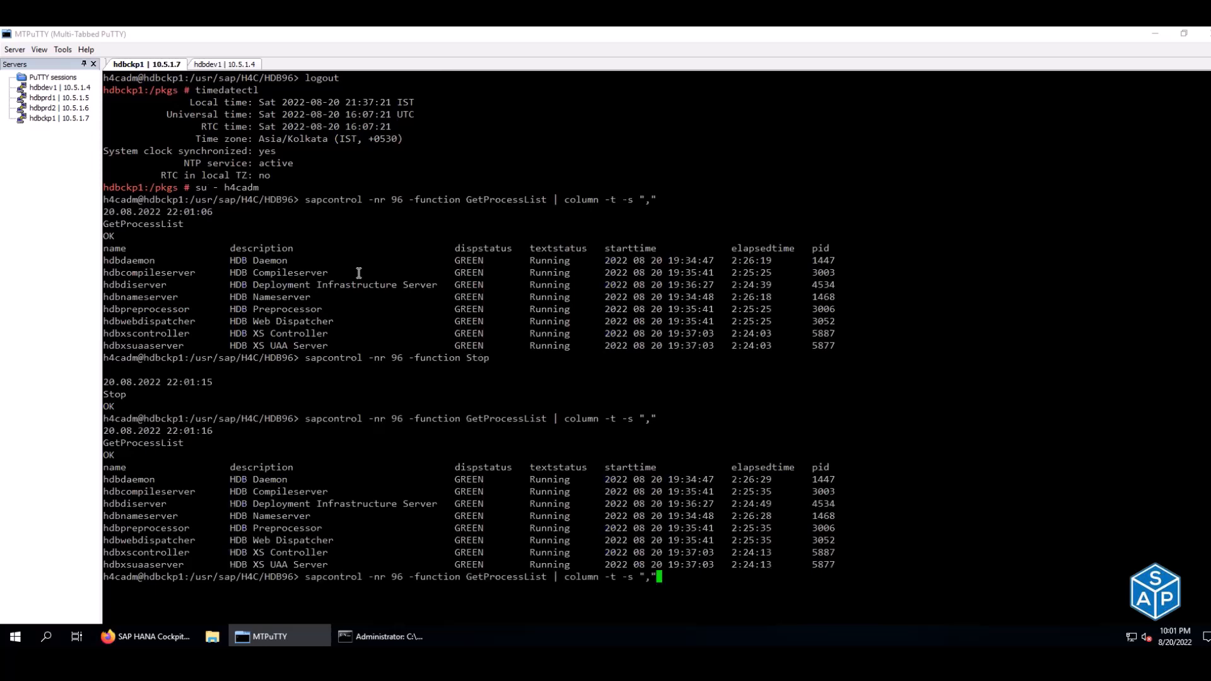
pyautogui.press('Down')
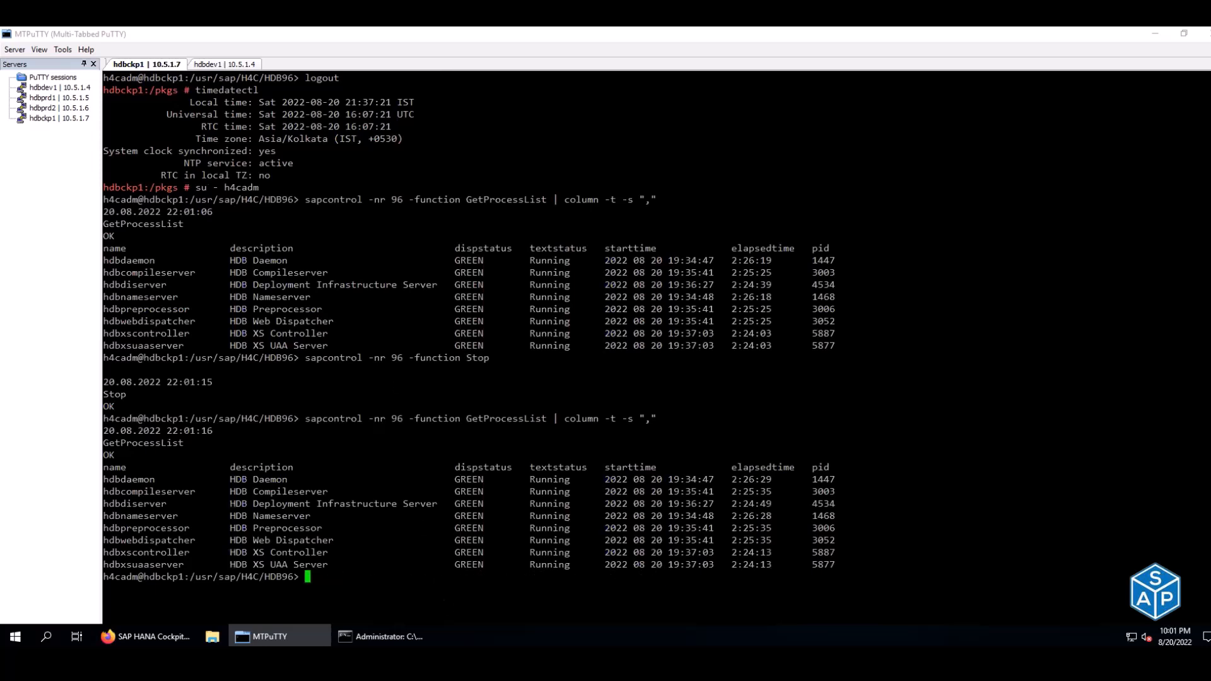
pyautogui.hotkey('alt', 'Tab')
# - Copy the watch command from the spreadsheet and paste it into the hdbckp1 terminal
pyautogui.click(420, 445)
pyautogui.hotkey('ctrl', 'c')
pyautogui.hotkey('alt', 'Tab')
pyautogui.rightClick(546, 338)
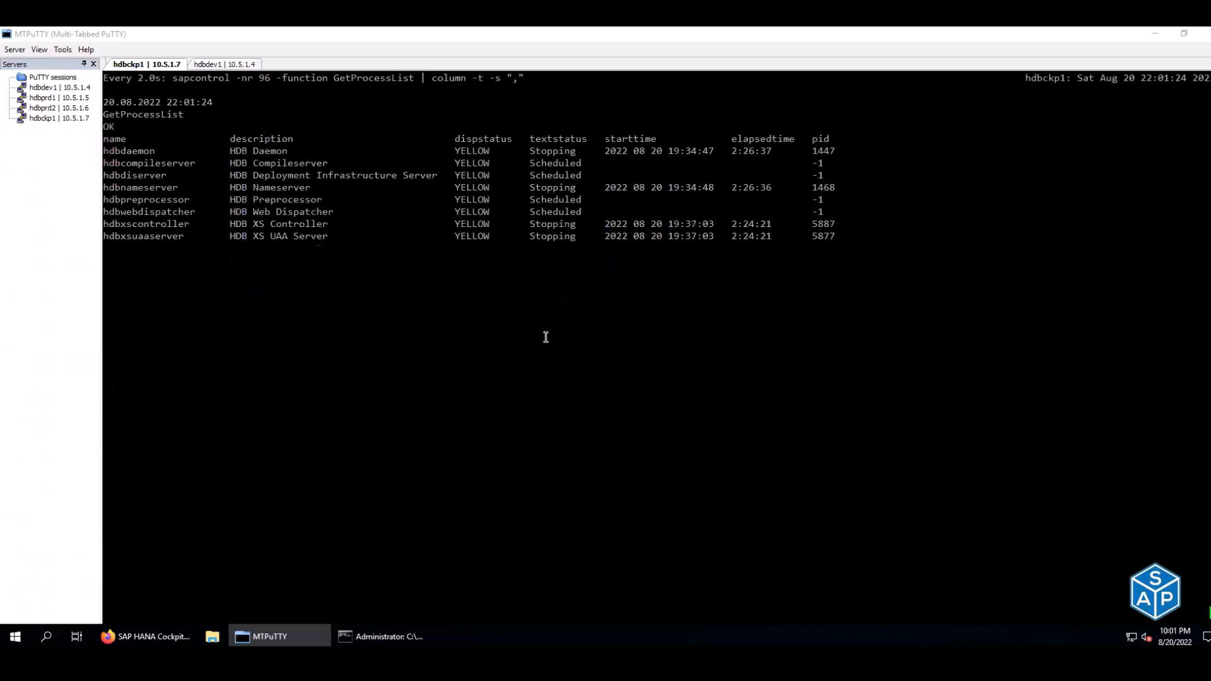
# - Stop the hdbdev1 watch, log out to root, power off hdbdev1, and close its tab
pyautogui.click(224, 65)
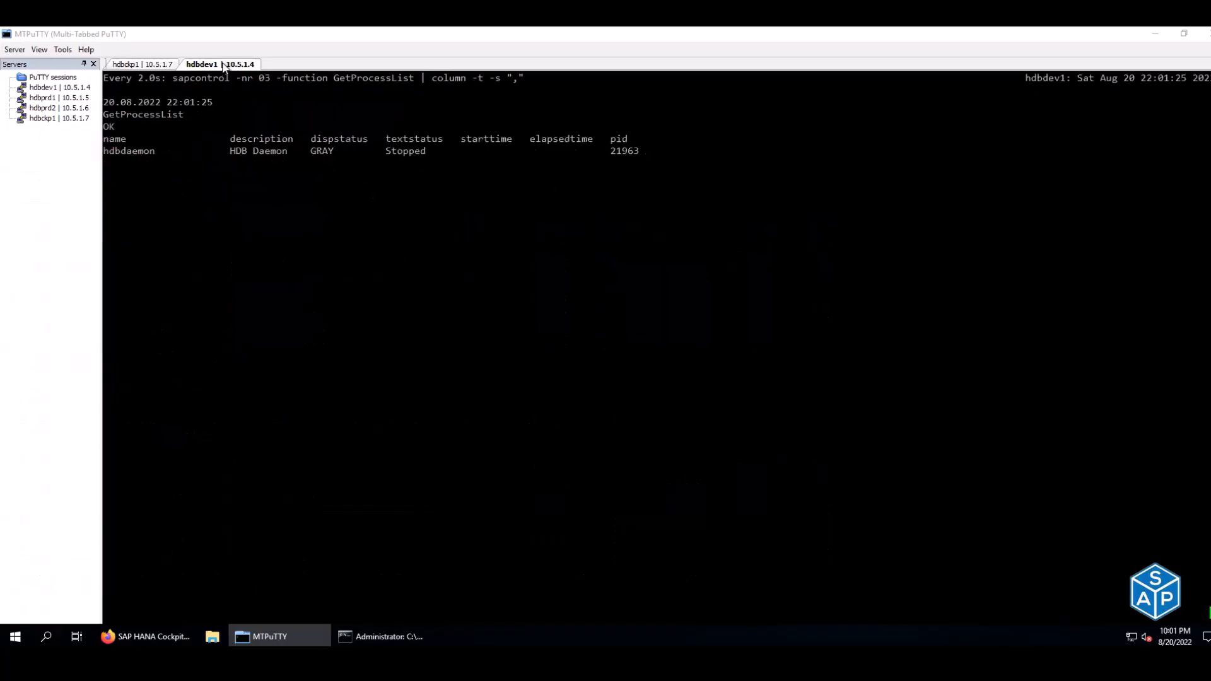
pyautogui.hotkey('ctrl', 'c')
pyautogui.hotkey('ctrl', 'd')
pyautogui.write('poweroff')
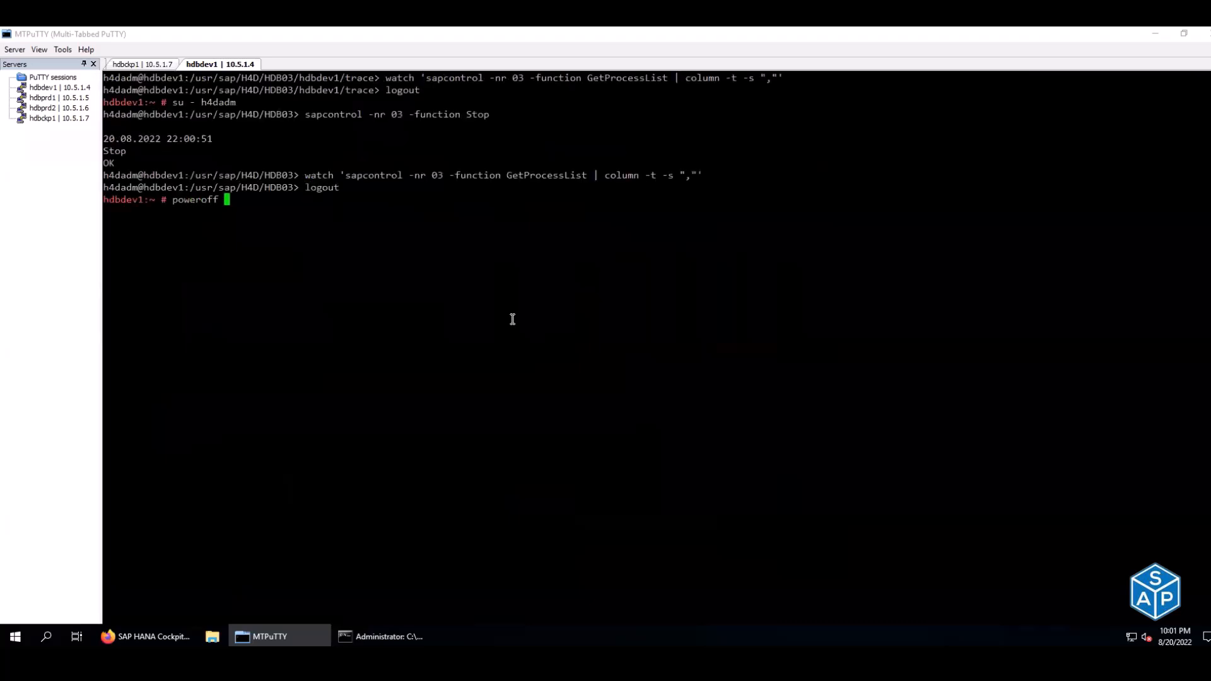
pyautogui.press('Return')
pyautogui.click(702, 376)
pyautogui.click(701, 368)
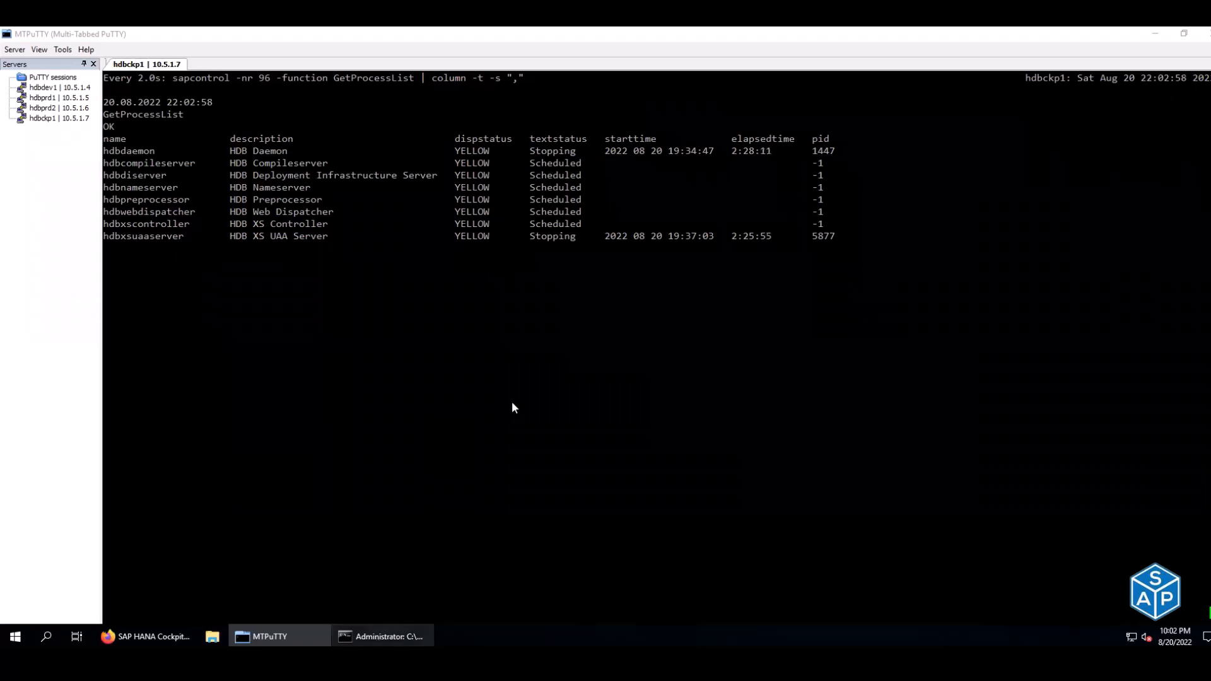
# - Close the administrator command prompt with exit, leaving the hdbckp1 process list showing
pyautogui.hotkey('alt', 'Tab')
pyautogui.write('exit')
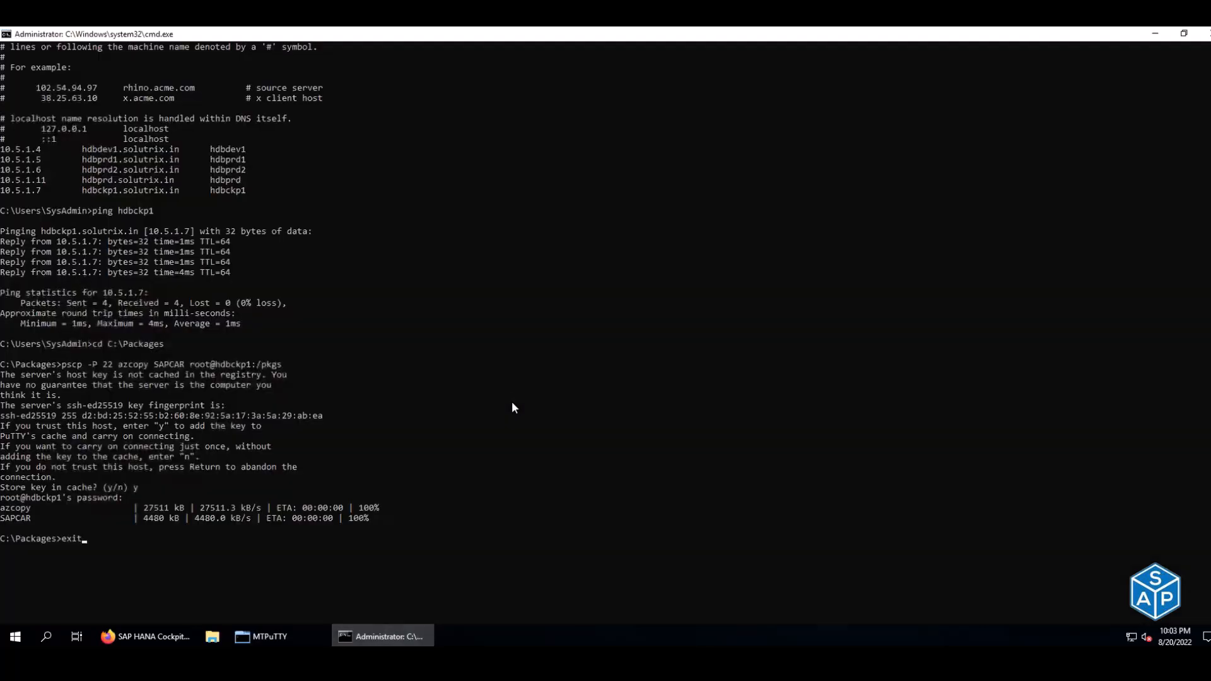
pyautogui.press('Return')
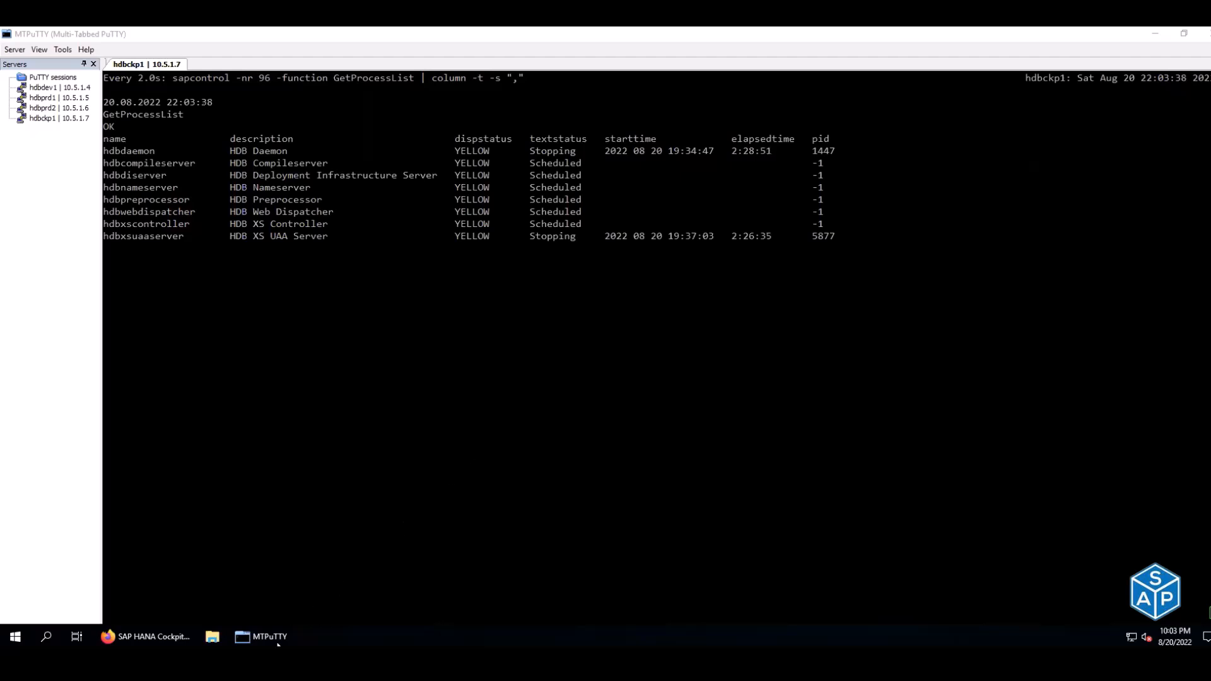
pyautogui.moveTo(261, 636)
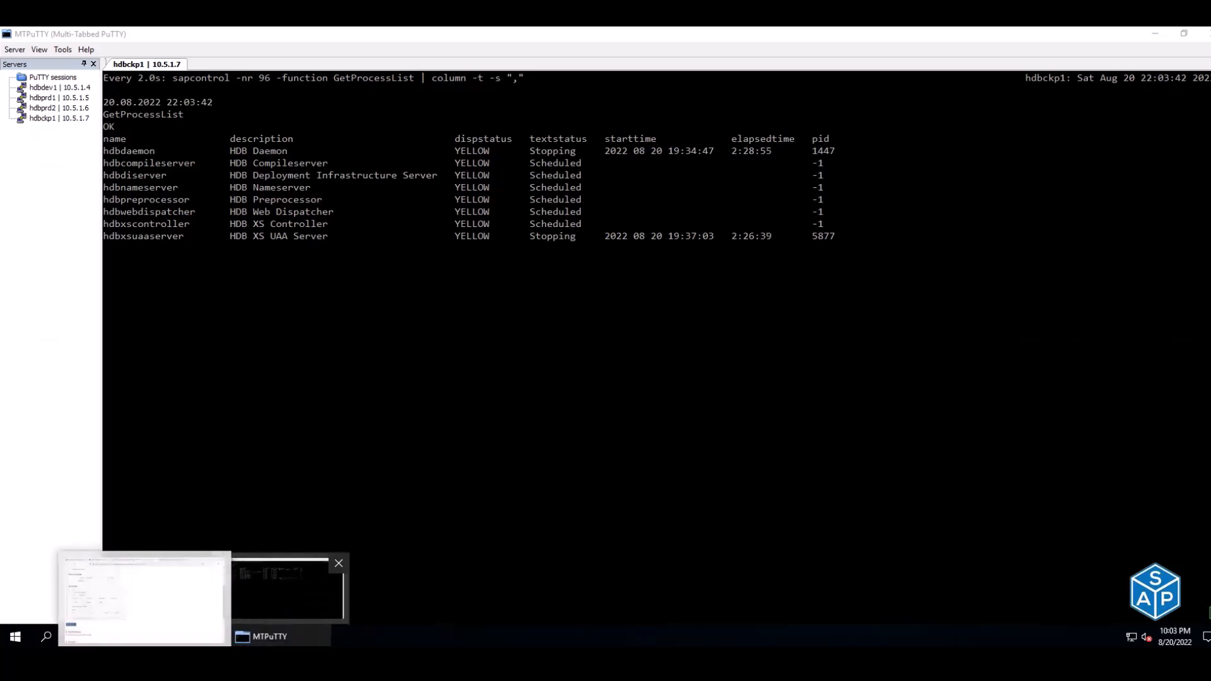
# - Open the PPT - Azure deck from the Training folder and navigate to the 'How to stop a VM?' slide
pyautogui.click(269, 629)
pyautogui.doubleClick(247, 267)
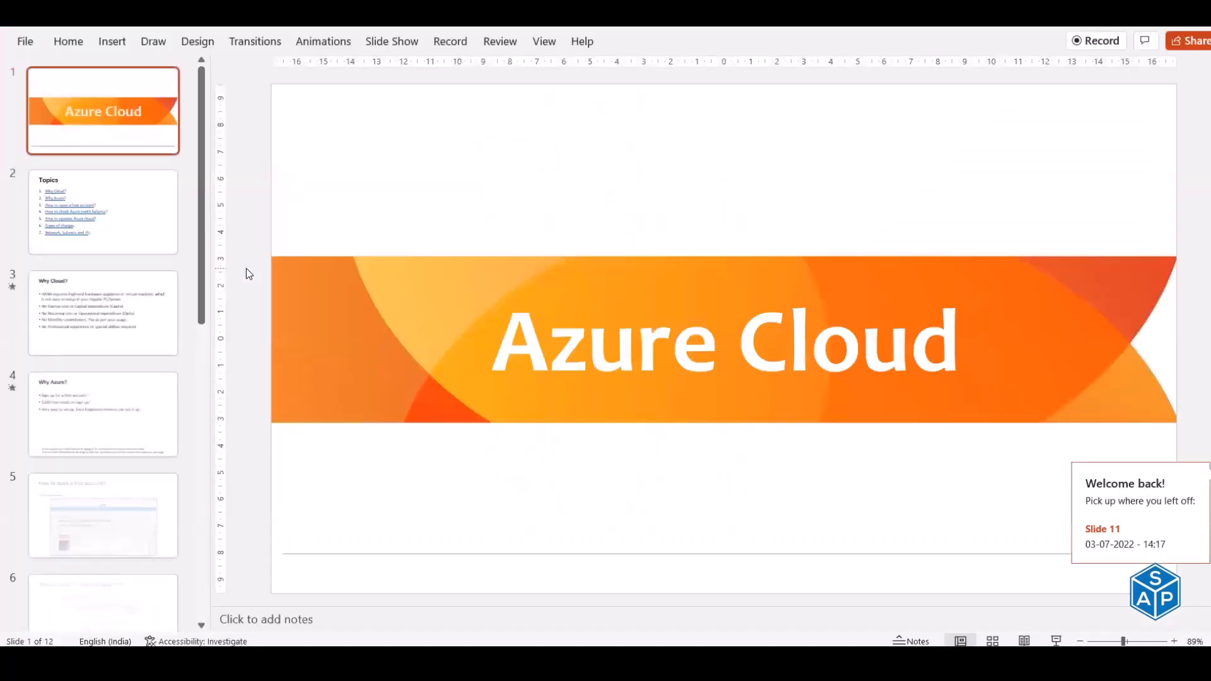
pyautogui.click(141, 243)
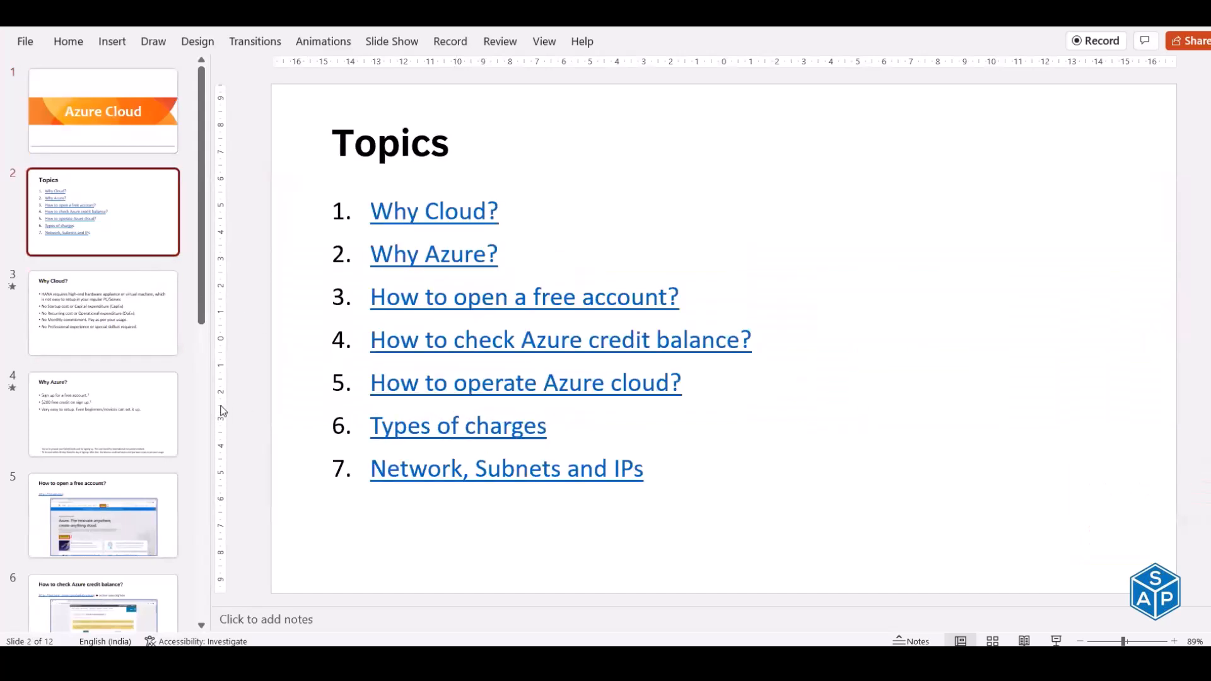
pyautogui.keyDown('ctrl'); pyautogui.click(478, 471); pyautogui.keyUp('ctrl')
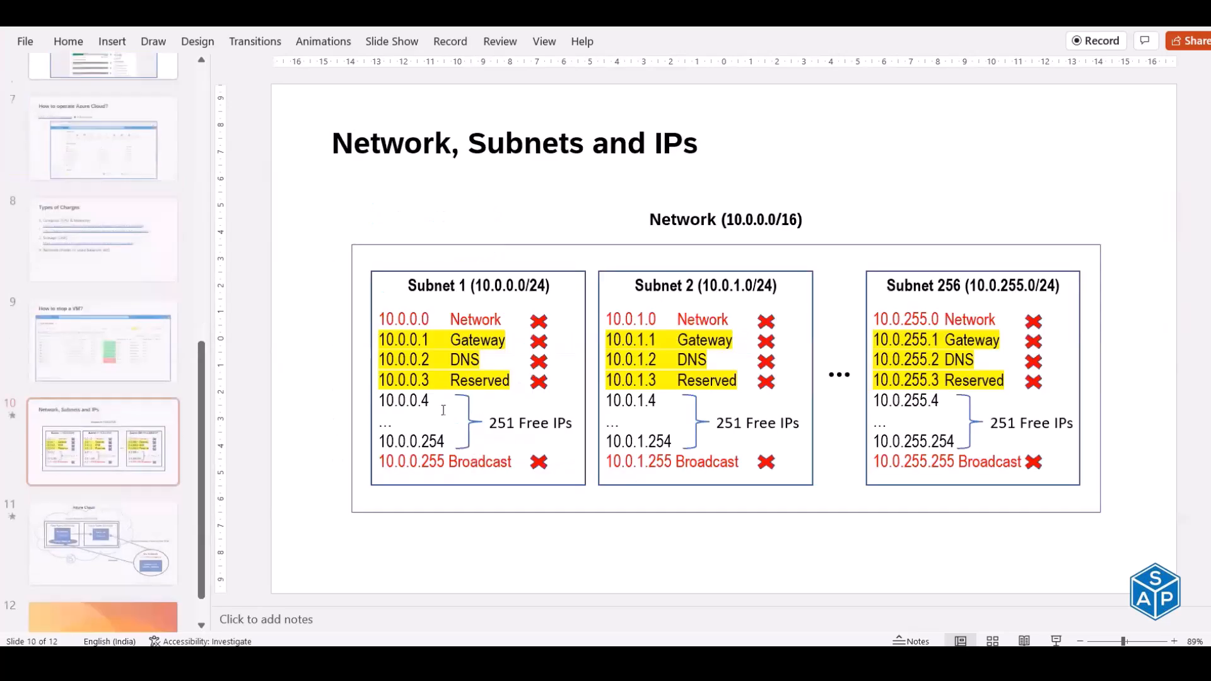
pyautogui.scroll(3, 129, 432)
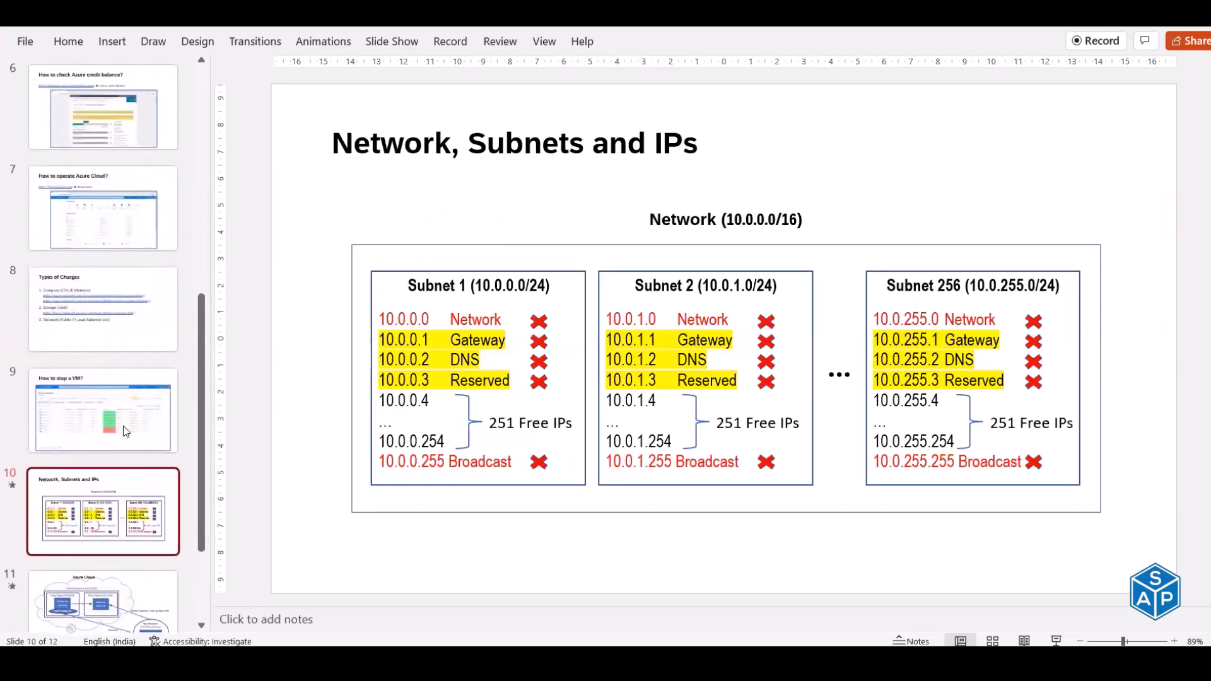
pyautogui.click(106, 323)
pyautogui.click(130, 409)
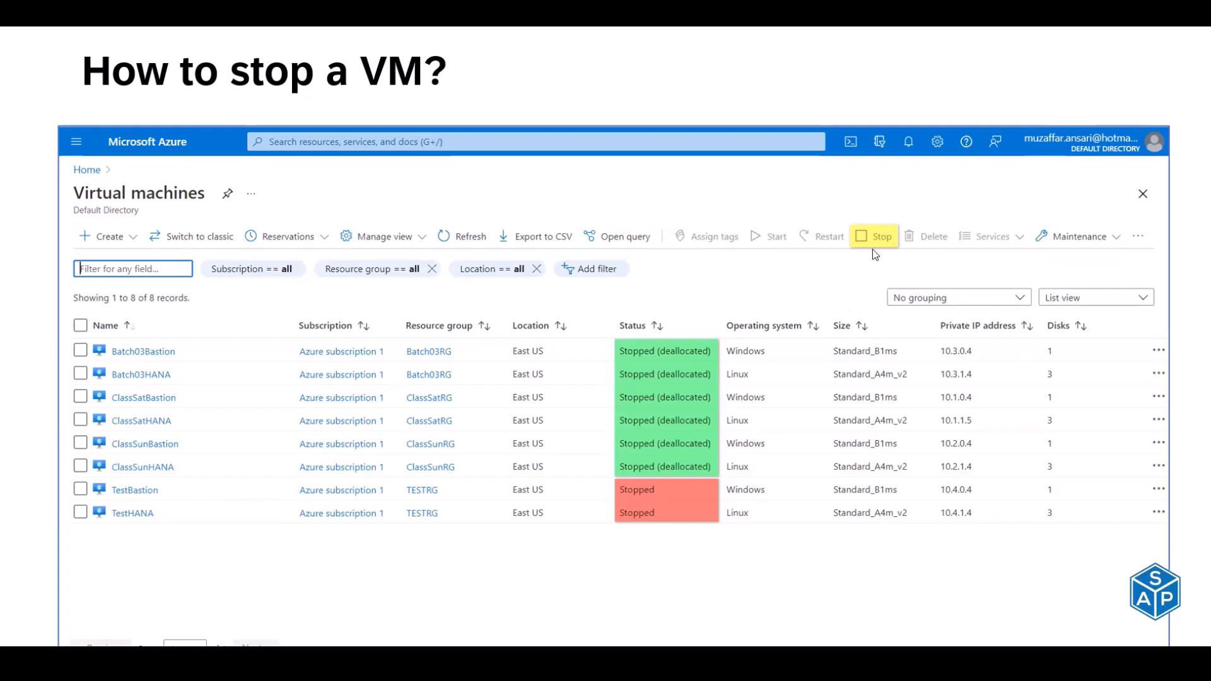
# - Refresh the Azure VM list to confirm hdbdev1 Stopped and hdbprd2 Updating, then return to the hdbckp1 terminal
pyautogui.hotkey('alt', 'Tab')
pyautogui.hotkey('alt', 'Tab')
pyautogui.hotkey('alt', 'Tab')
pyautogui.hotkey('alt', 'Tab')
pyautogui.hotkey('alt', 'Tab')
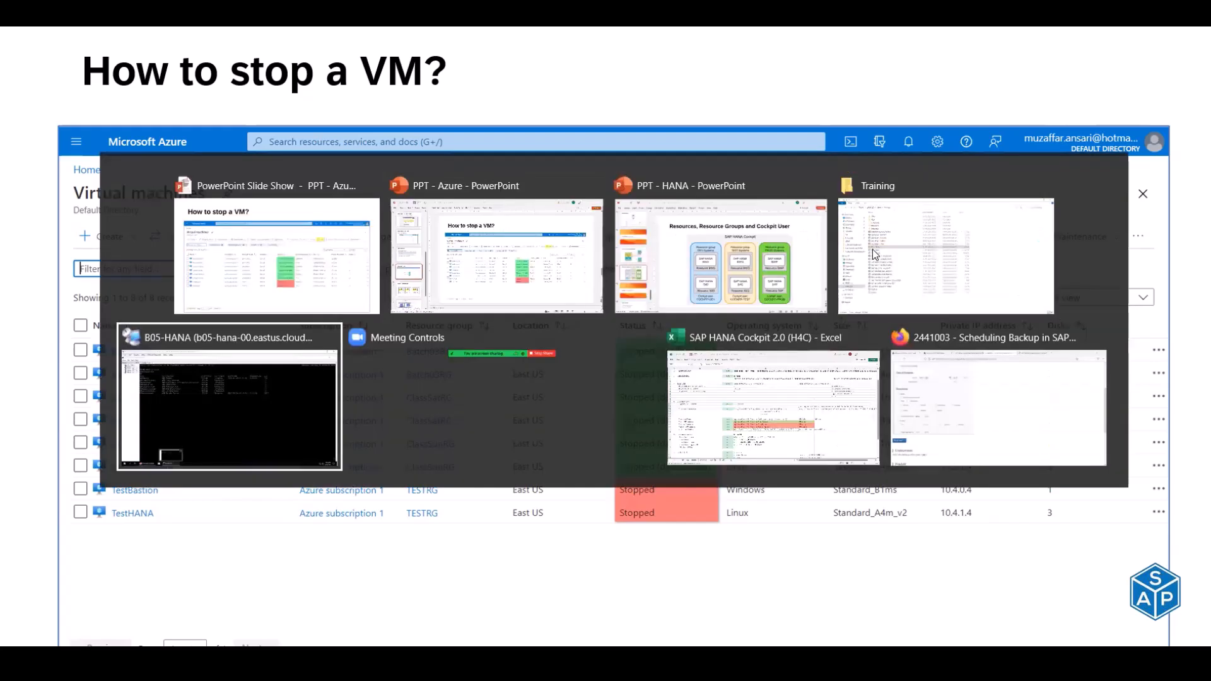
pyautogui.hotkey('alt', 'Tab')
pyautogui.hotkey('alt', 'Tab')
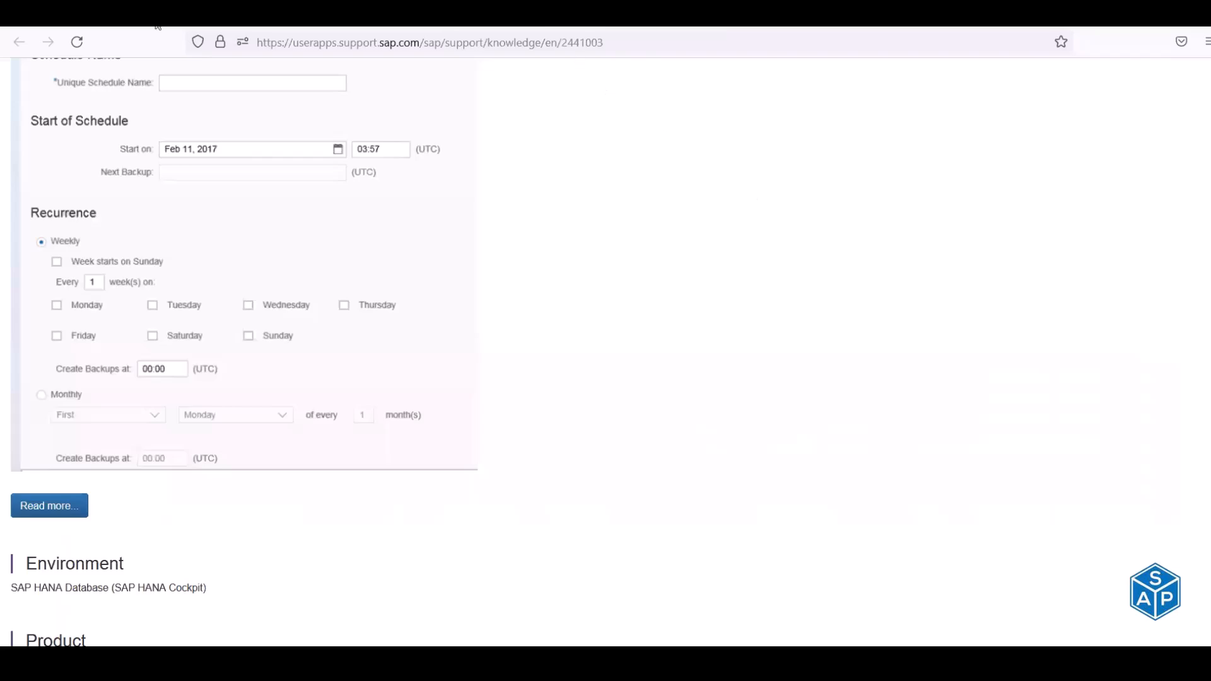
pyautogui.hotkey('alt', 'Tab')
pyautogui.click(410, 166)
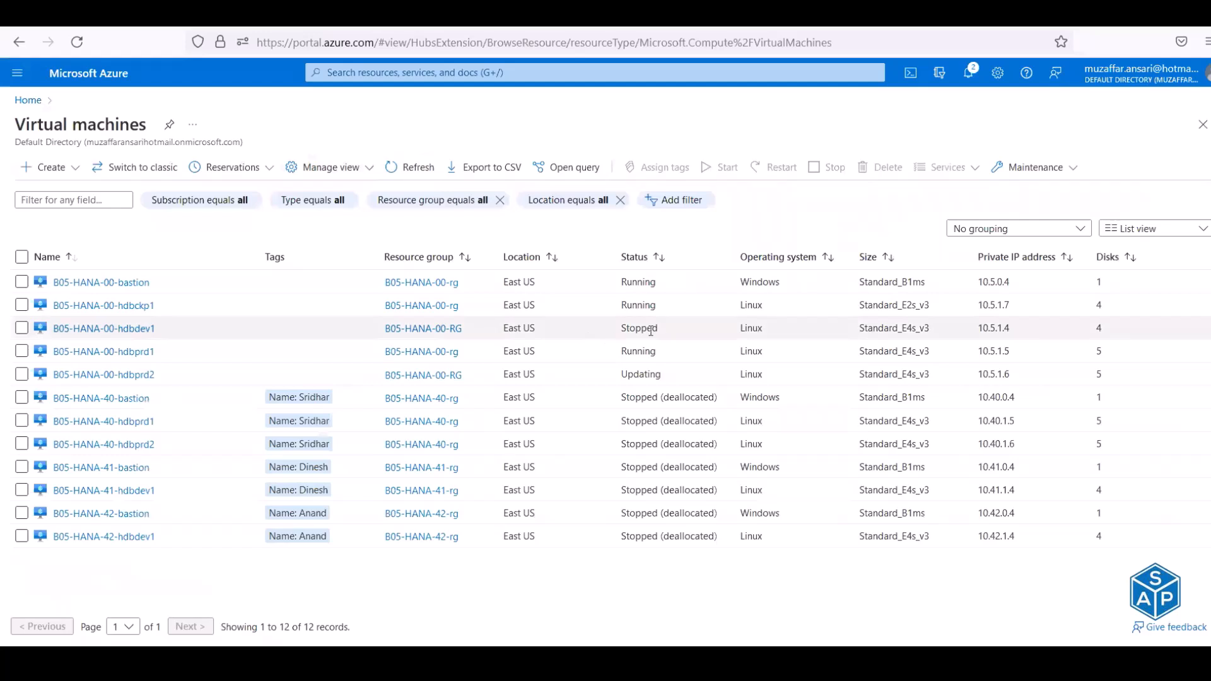
pyautogui.doubleClick(633, 328)
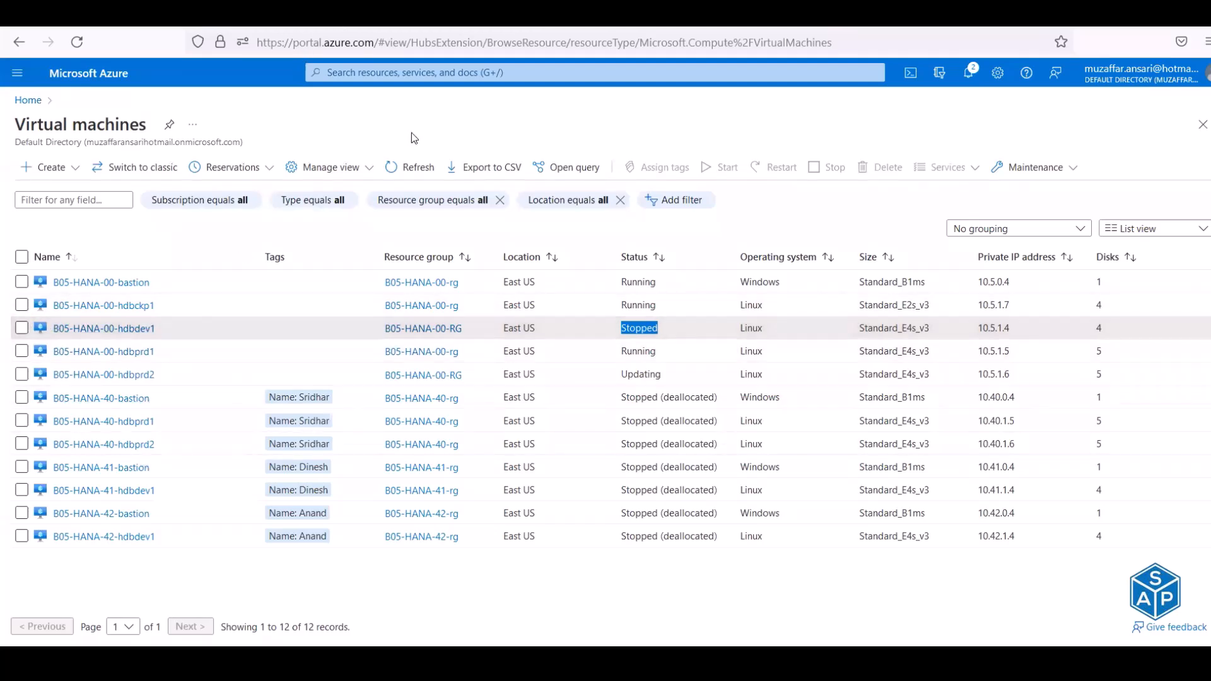
pyautogui.hotkey('alt', 'Tab')
pyautogui.hotkey('alt', 'Tab')
pyautogui.hotkey('alt', 'Tab')
pyautogui.hotkey('alt', 'Tab')
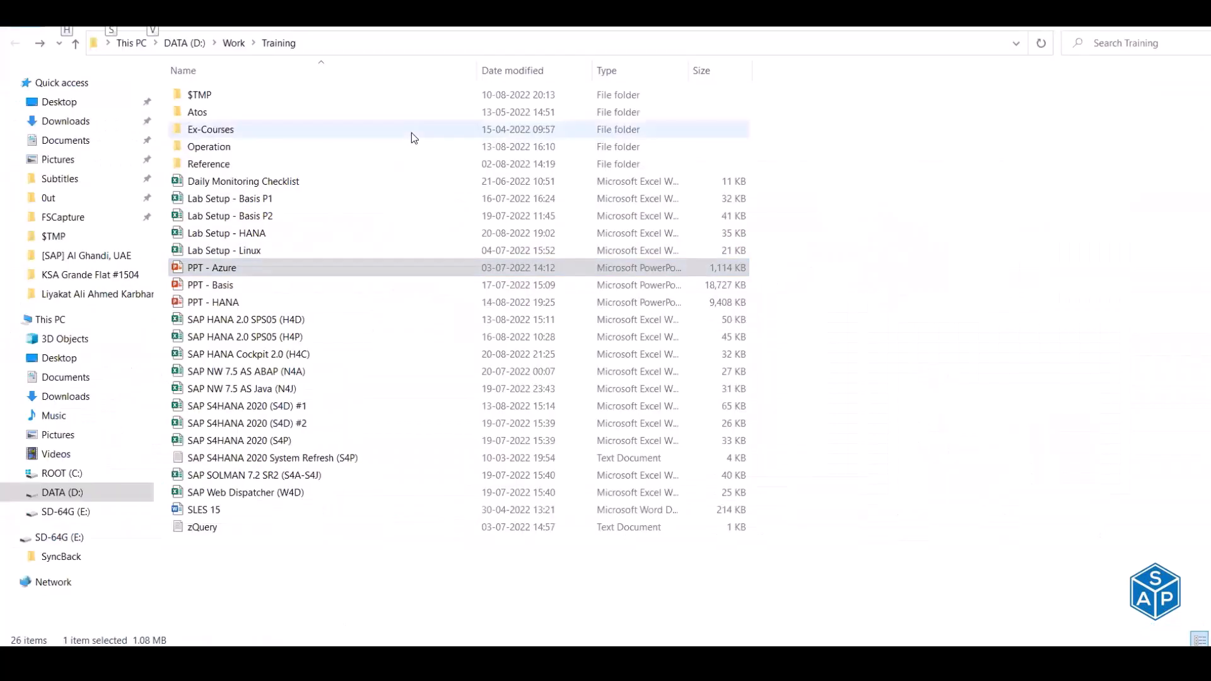
pyautogui.hotkey('alt', 'Tab')
pyautogui.hotkey('alt', 'Tab')
pyautogui.hotkey('alt', 'Tab')
pyautogui.hotkey('alt', 'Tab')
pyautogui.hotkey('alt', 'Tab')
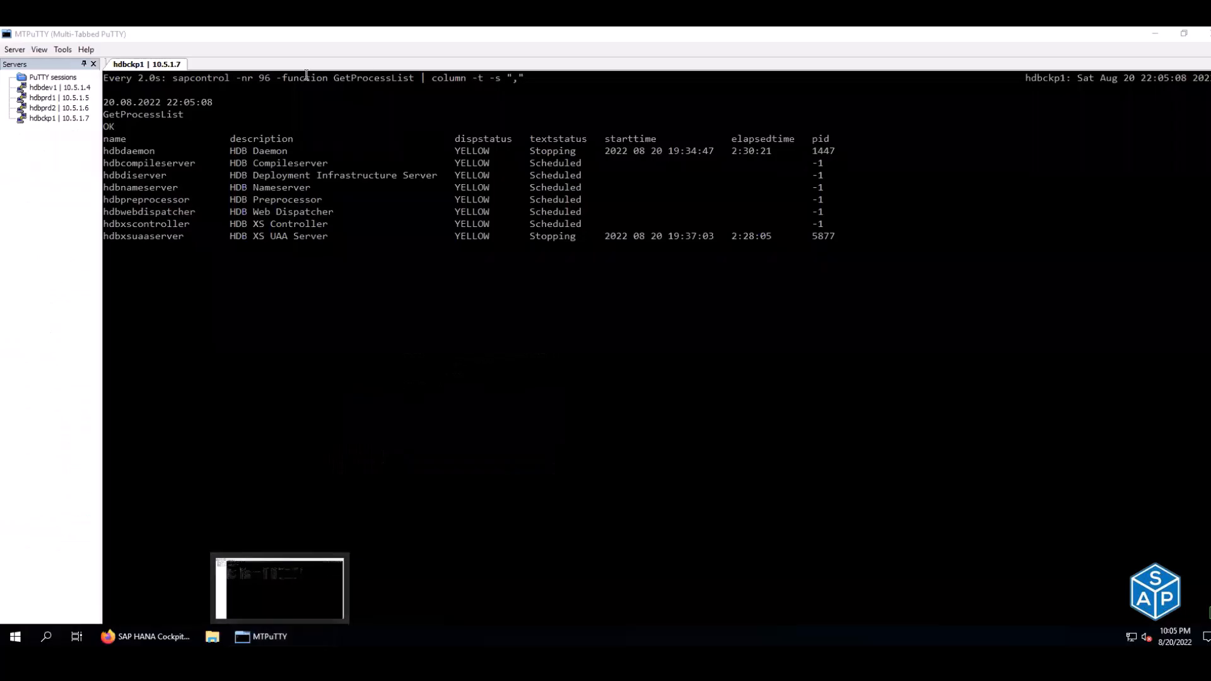
# - Select hdbdev1, hdbprd1 and hdbprd2 in the Azure VM list and stop them
pyautogui.hotkey('alt', 'Tab')
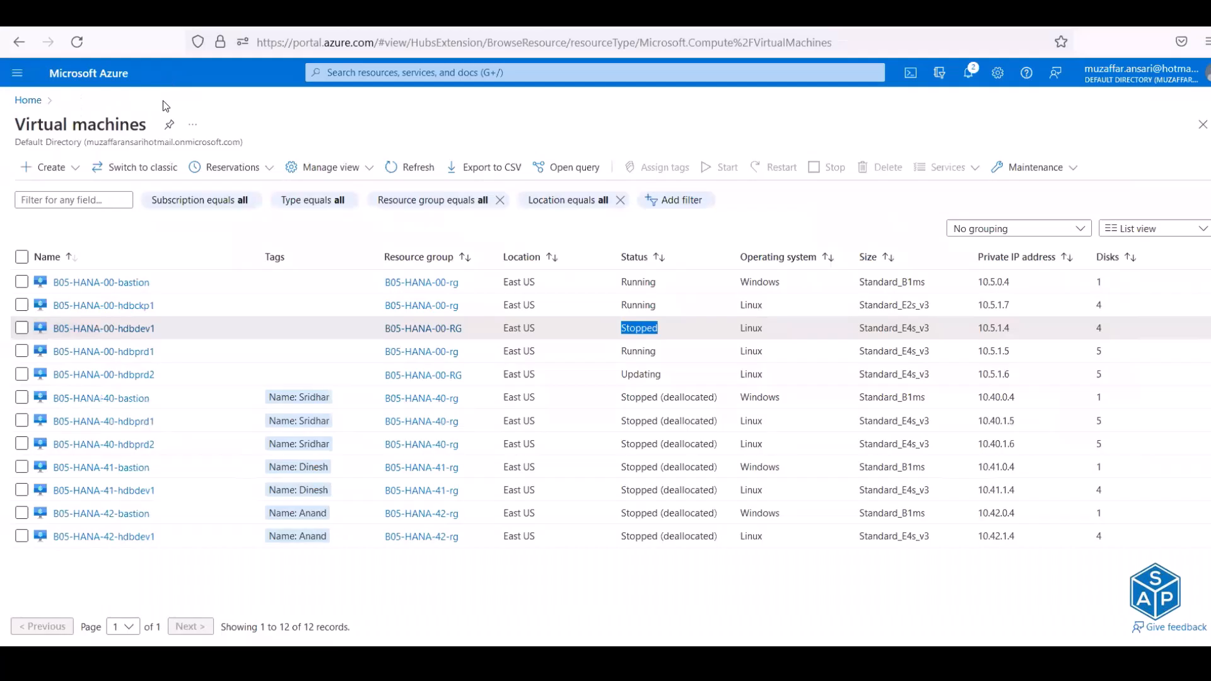
pyautogui.click(22, 328)
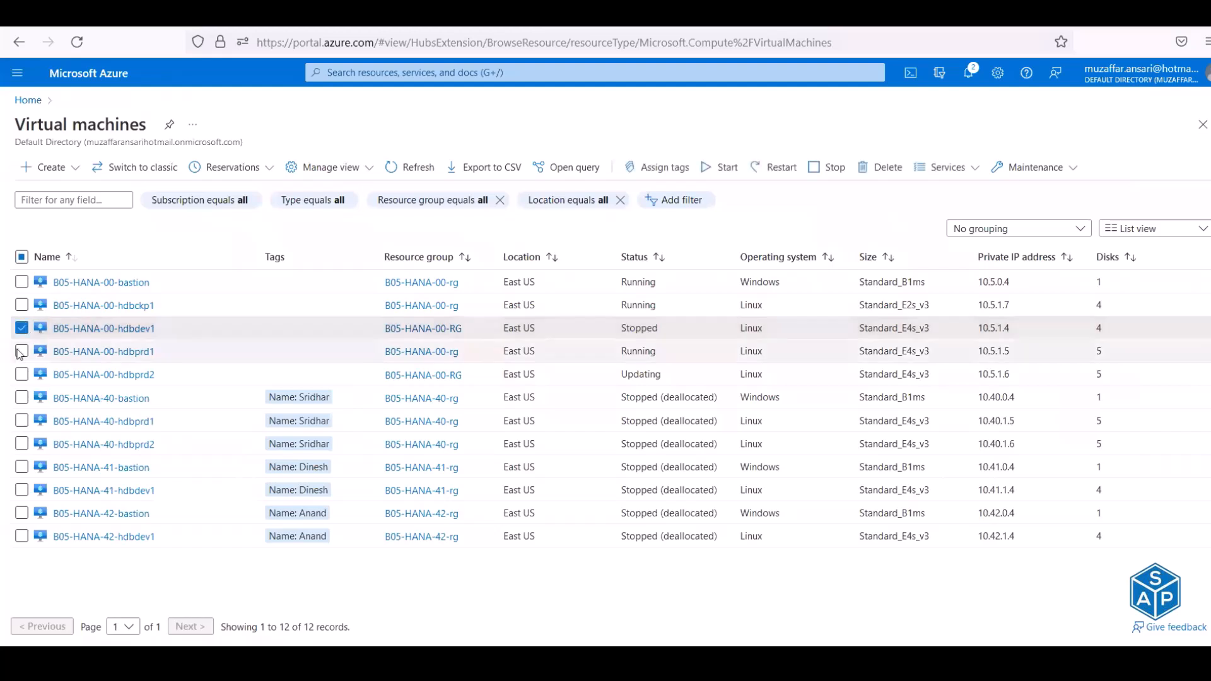
pyautogui.click(21, 351)
pyautogui.click(21, 375)
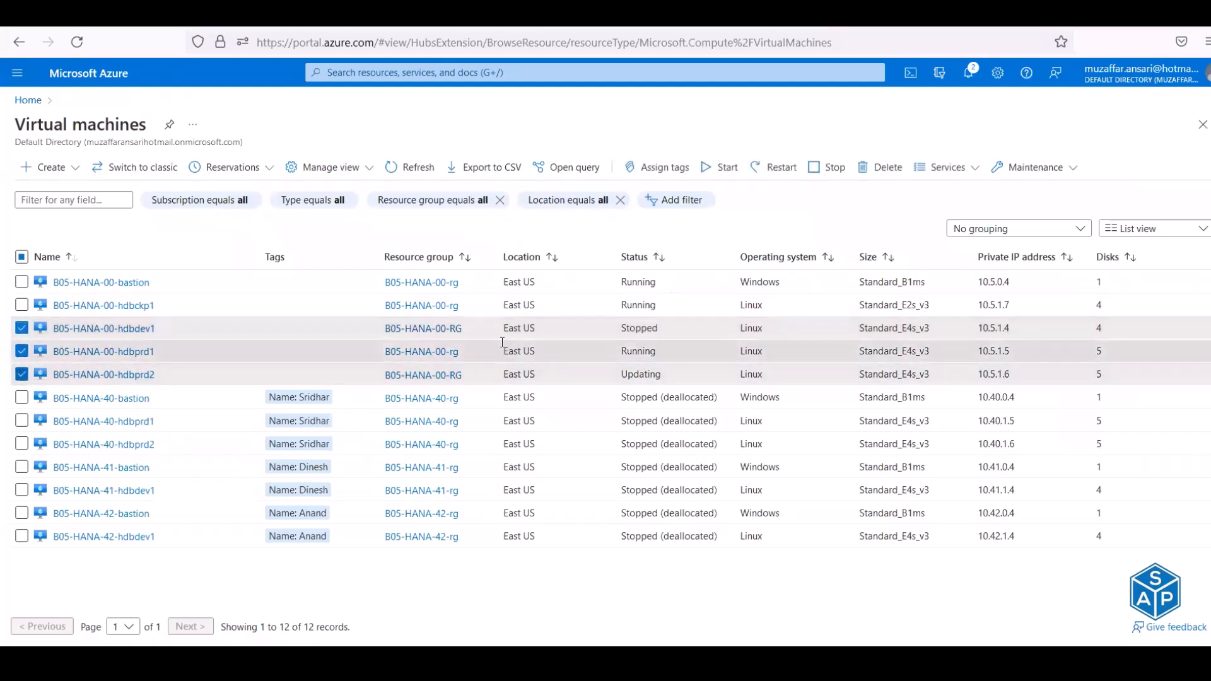
pyautogui.click(817, 170)
pyautogui.click(42, 247)
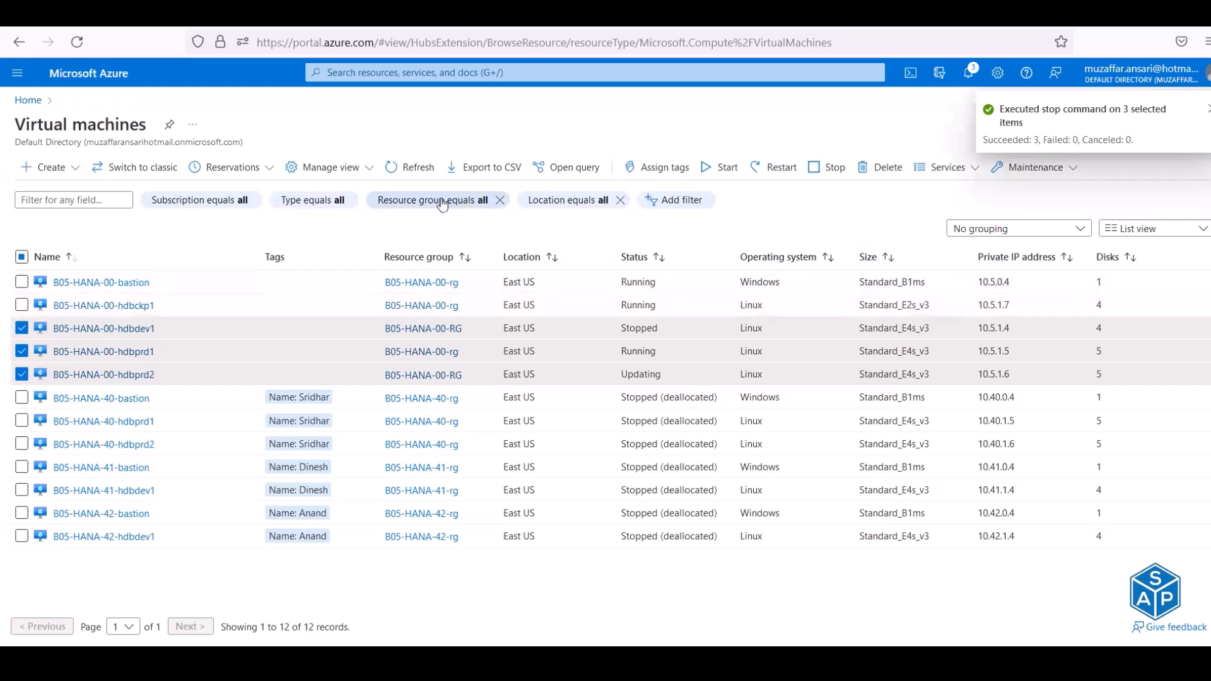
# - Refresh the list until hdbprd2 shows Stopped (deallocated) and the other two Deallocating
pyautogui.click(427, 169)
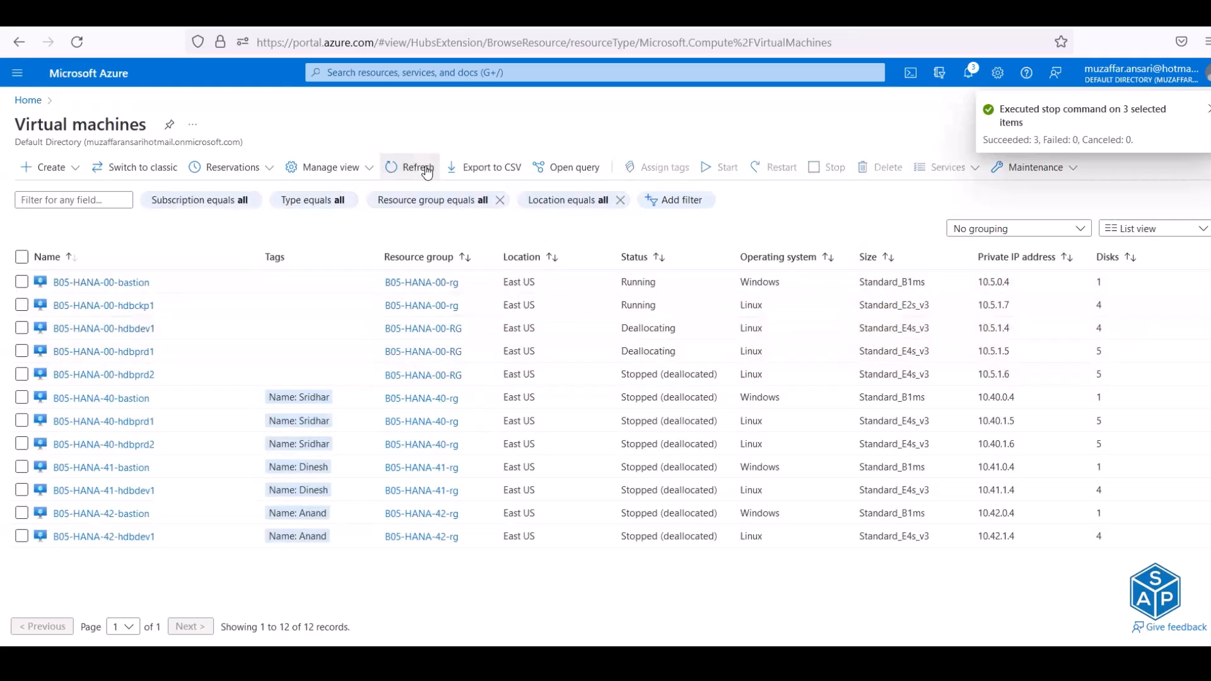
pyautogui.moveTo(719, 374); pyautogui.dragTo(615, 328)
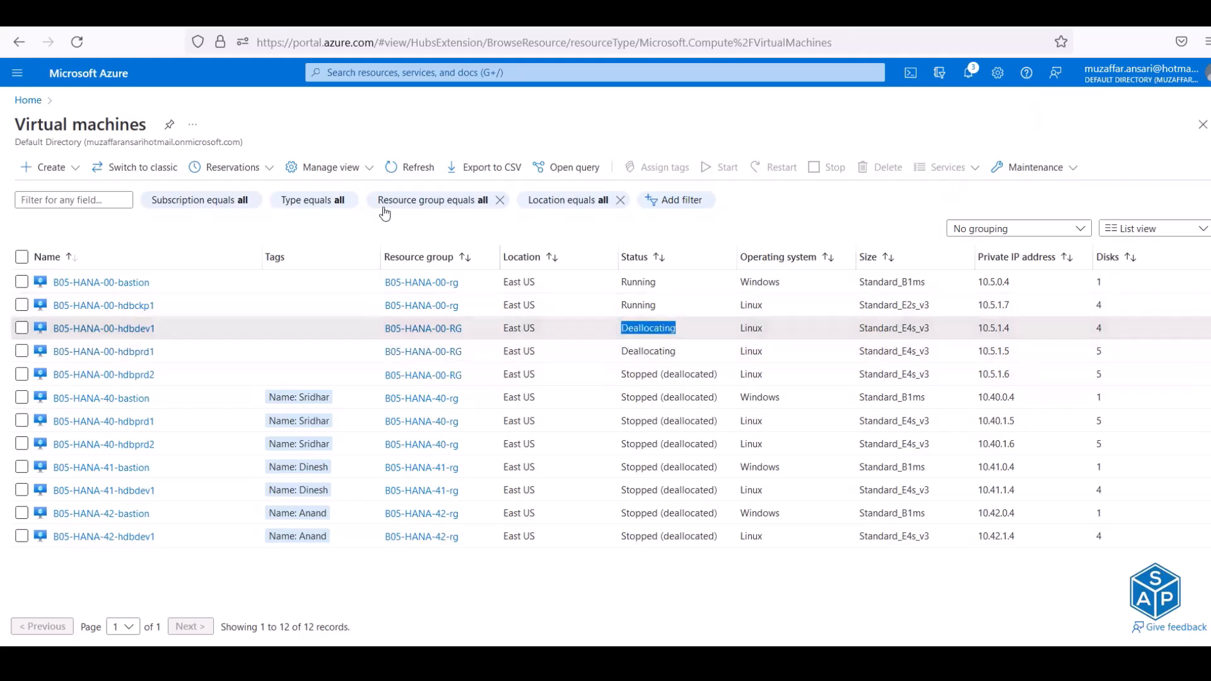
pyautogui.click(396, 168)
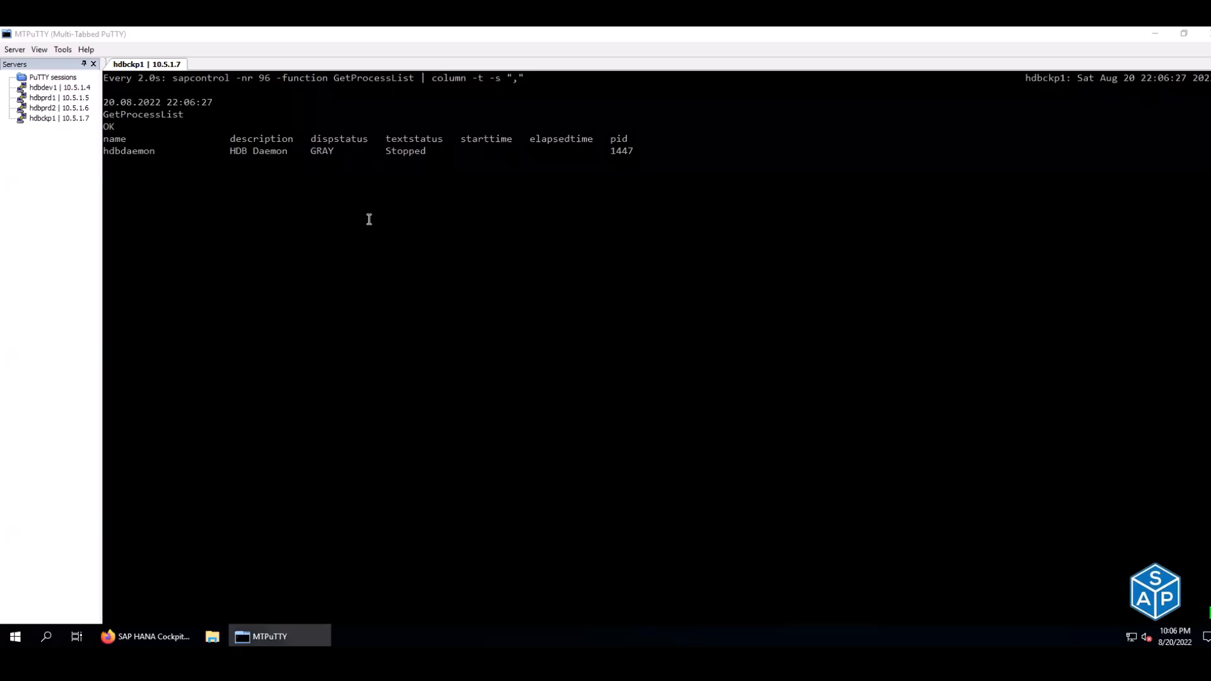
# - End the watch, log out of hdbckp1, quit MTPuTTY, and select B05-HANA-00-bastion in Azure
pyautogui.hotkey('ctrl', 'c')
pyautogui.hotkey('ctrl', 'd')
pyautogui.hotkey('ctrl', 'd')
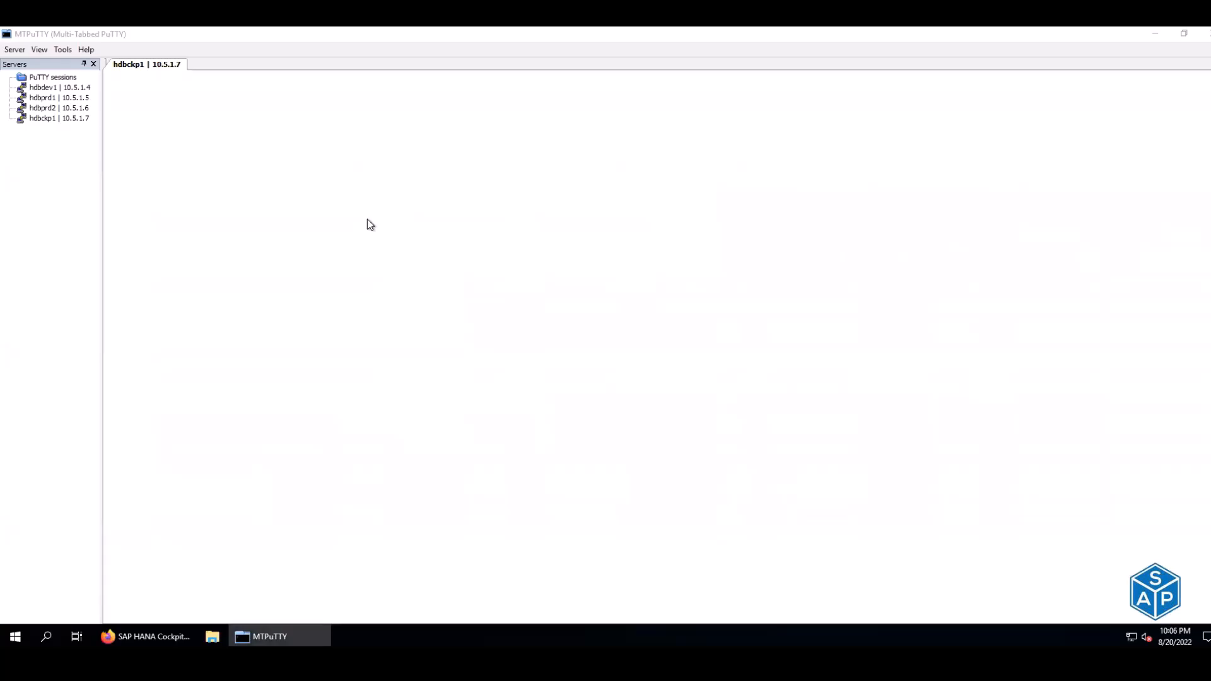
pyautogui.click(1206, 39)
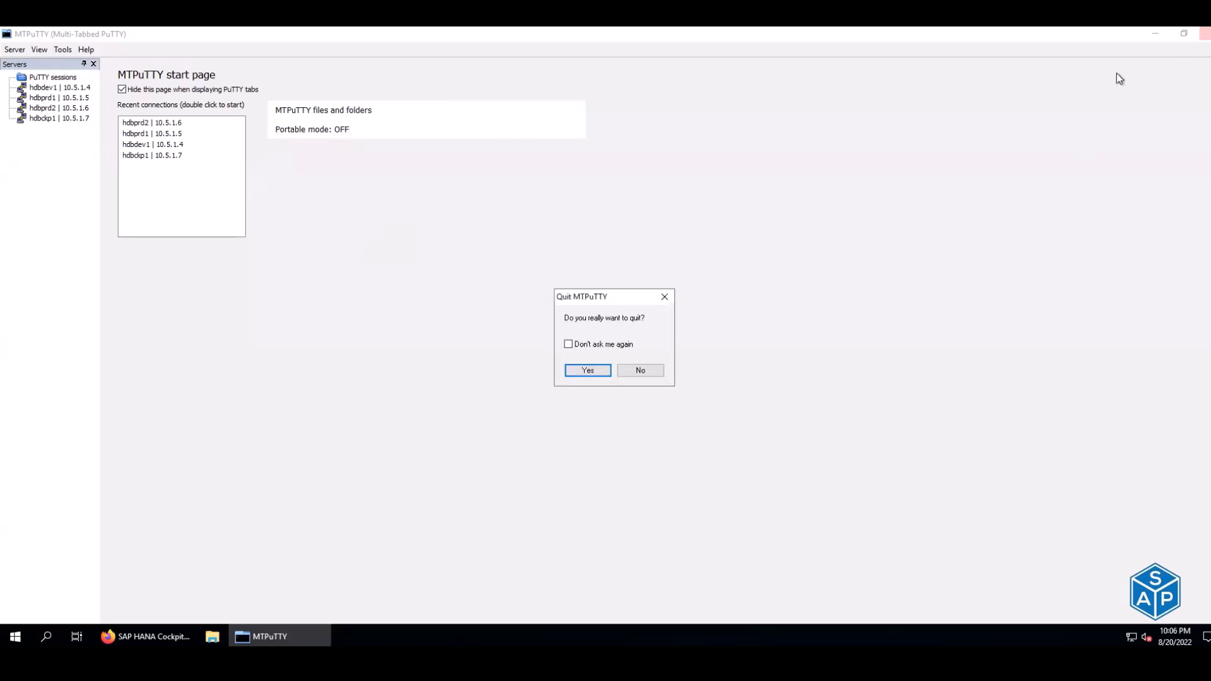
pyautogui.click(601, 371)
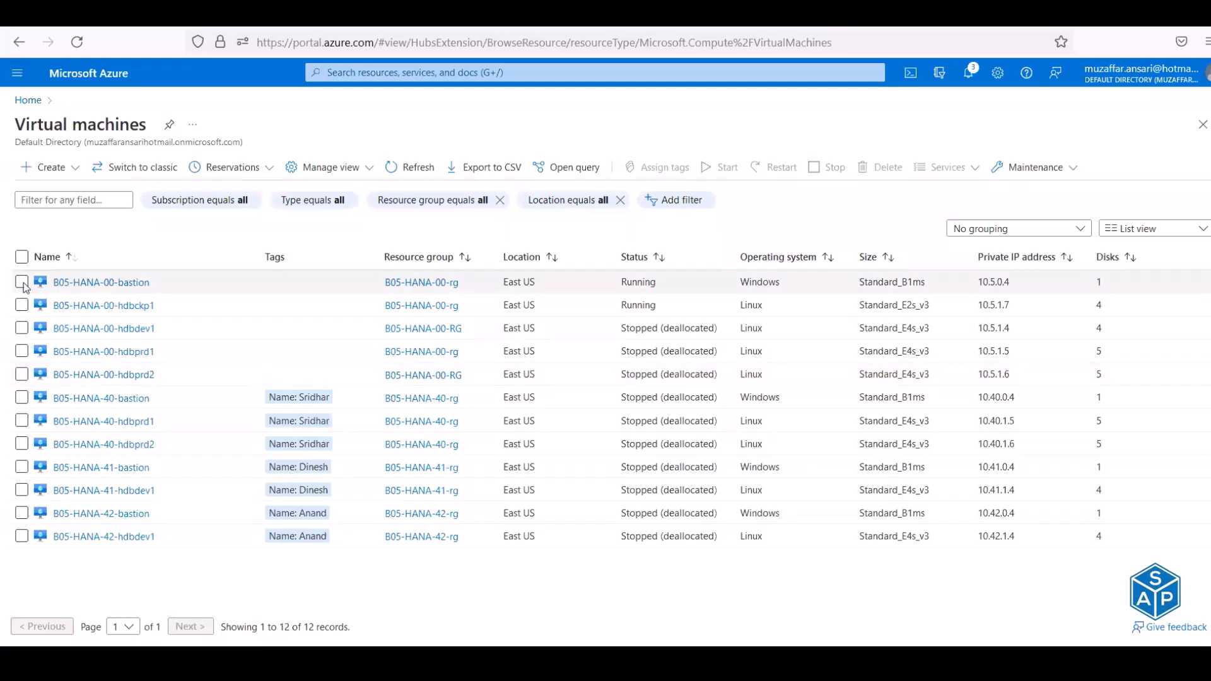
pyautogui.click(23, 283)
# - Add hdbckp1 to the selection and stop both B05-HANA-00-bastion and hdbckp1
pyautogui.click(29, 307)
pyautogui.click(823, 169)
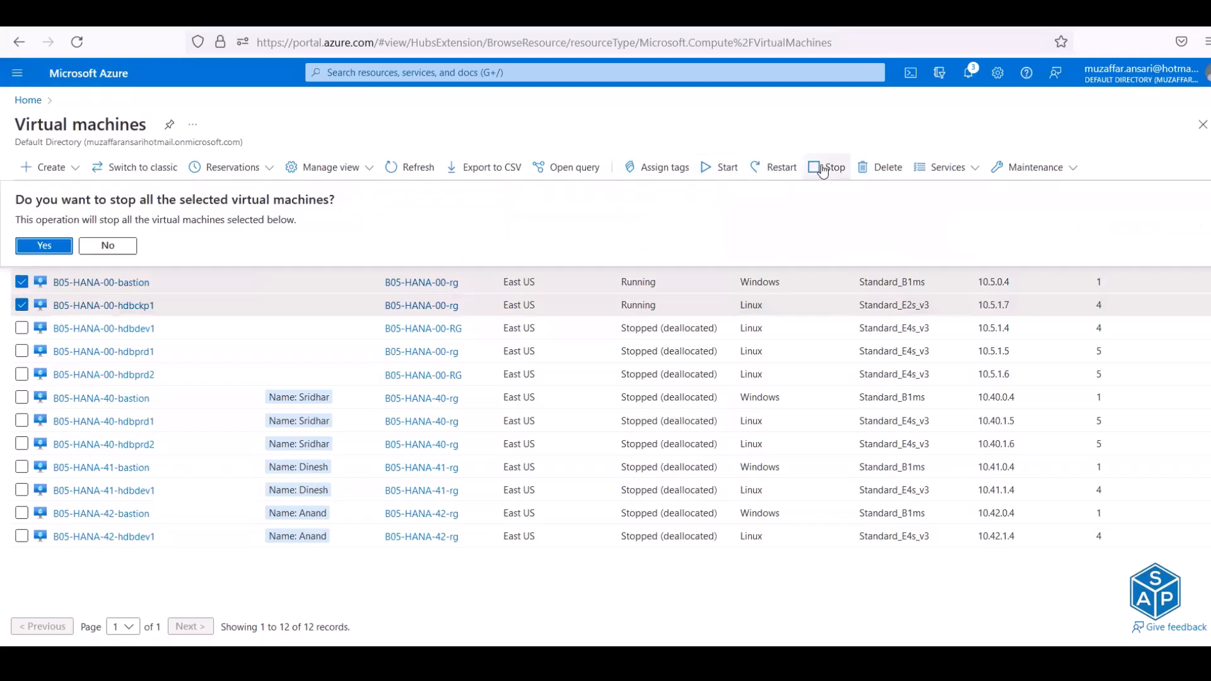
pyautogui.click(56, 247)
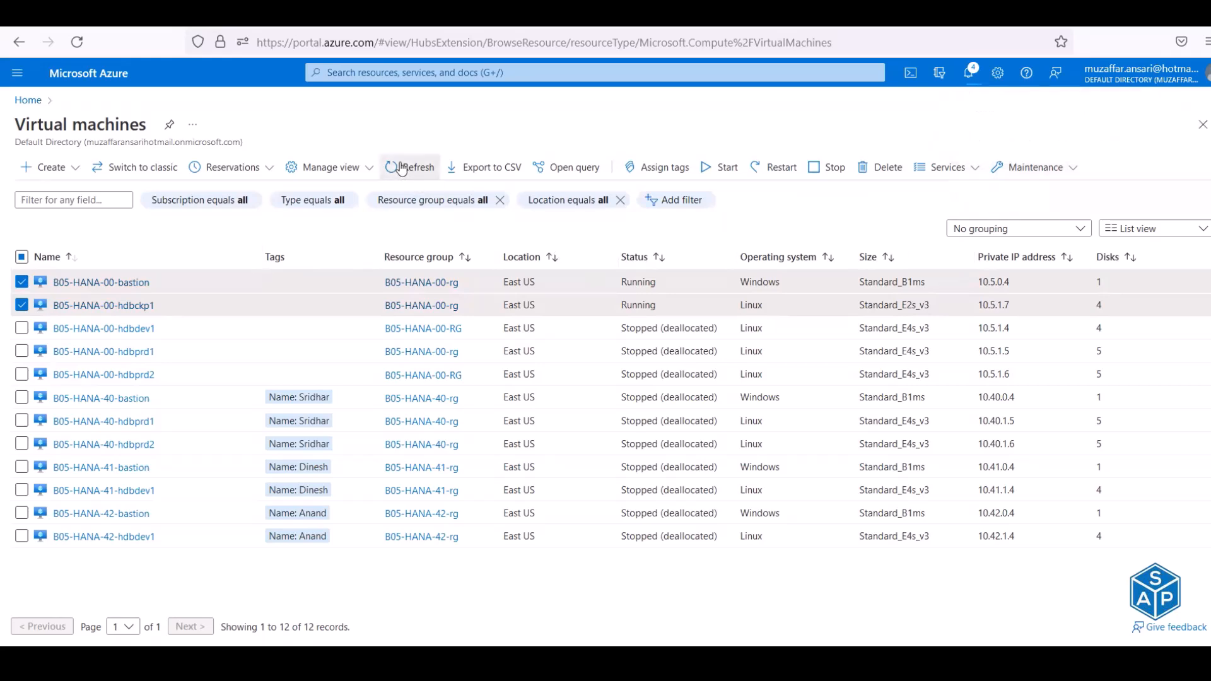
# - Refresh the VM list repeatedly and dismiss the suggestion banner with 'Try again in this view'
pyautogui.click(401, 167)
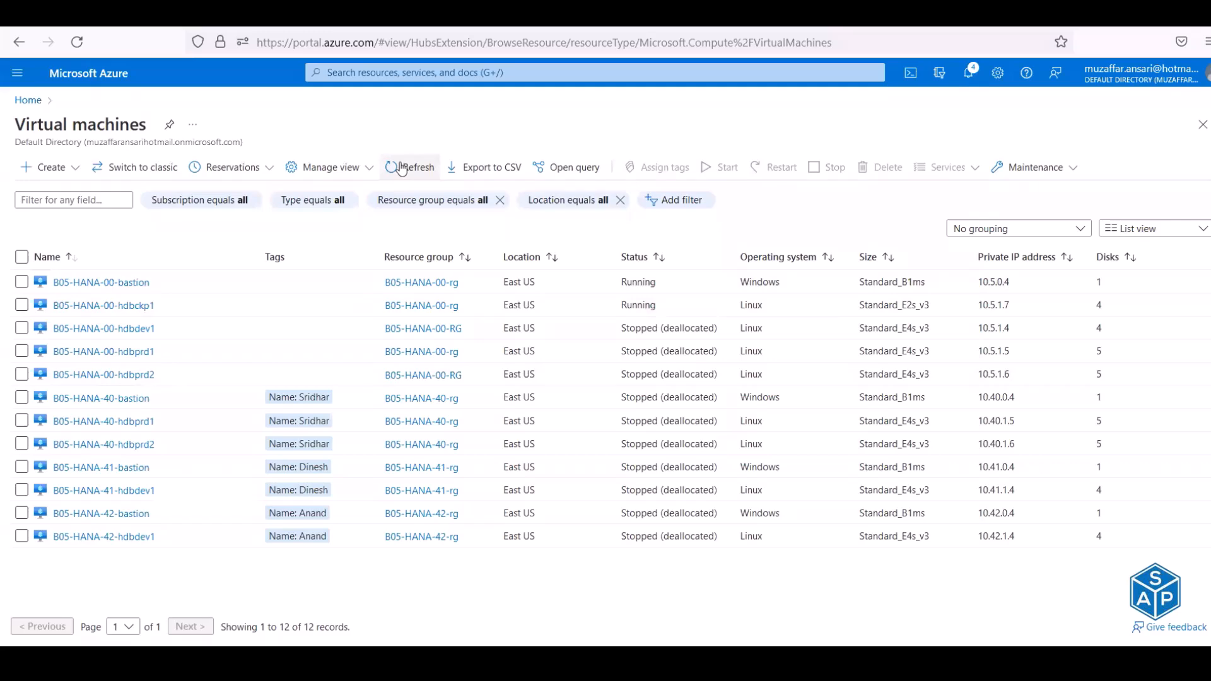
pyautogui.click(401, 168)
pyautogui.click(401, 169)
pyautogui.click(399, 169)
pyautogui.click(399, 169)
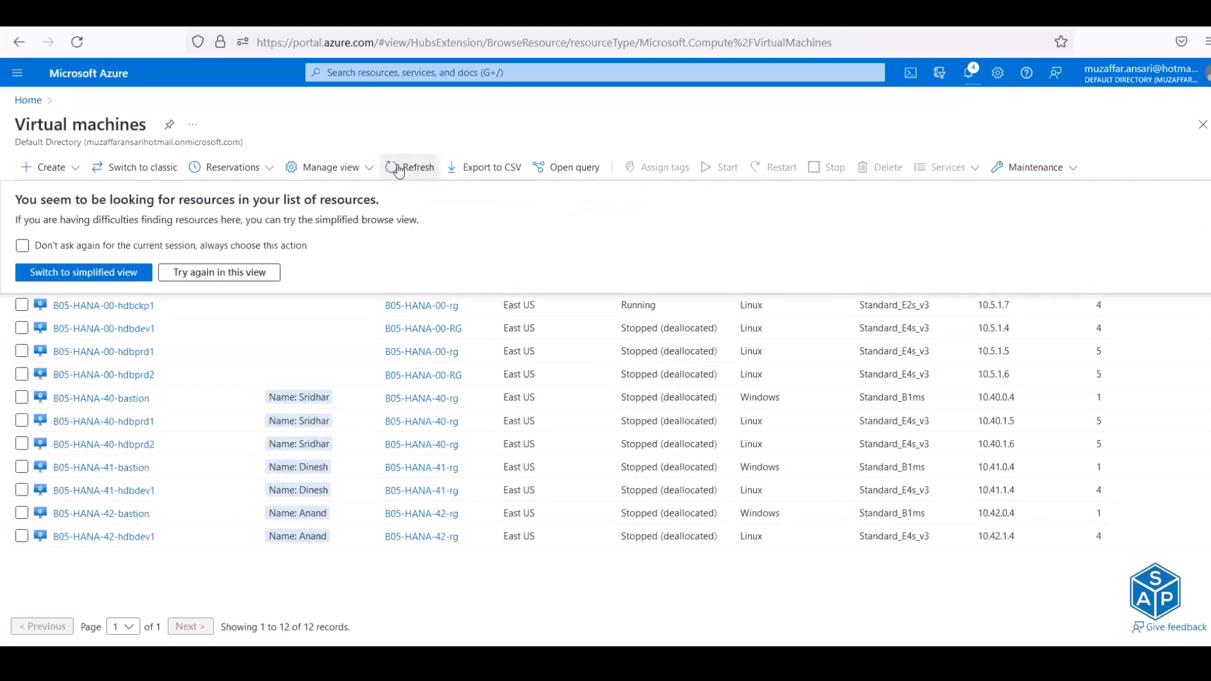
pyautogui.click(139, 246)
pyautogui.click(188, 273)
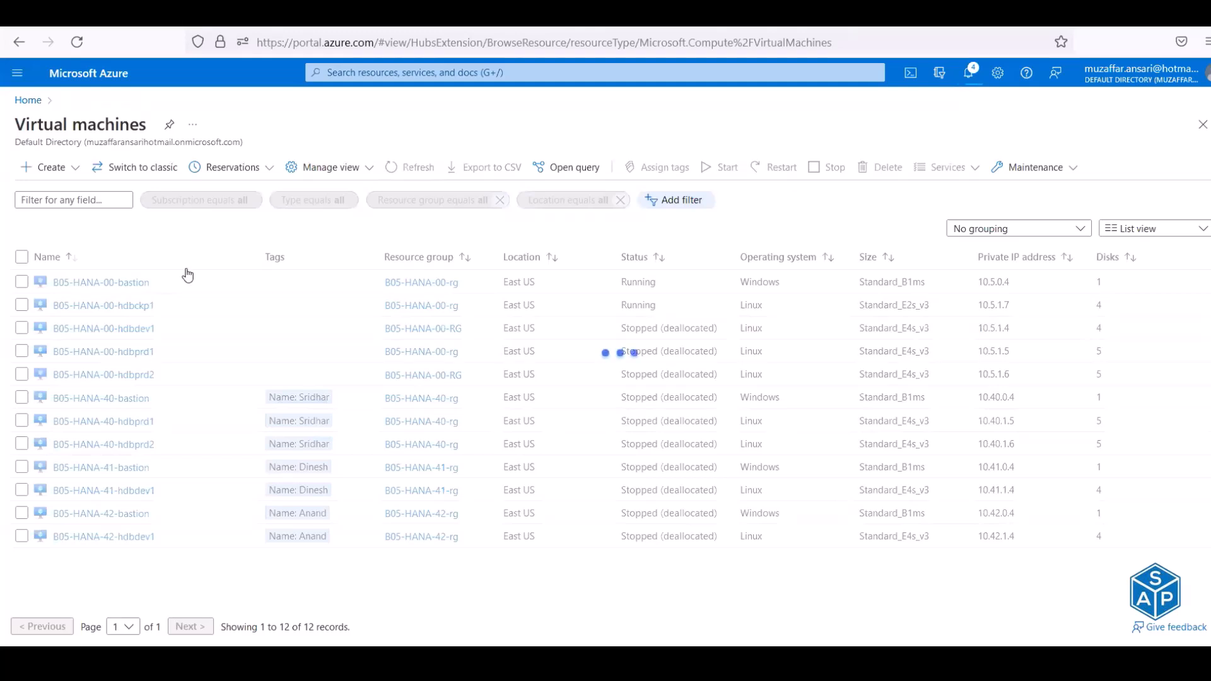